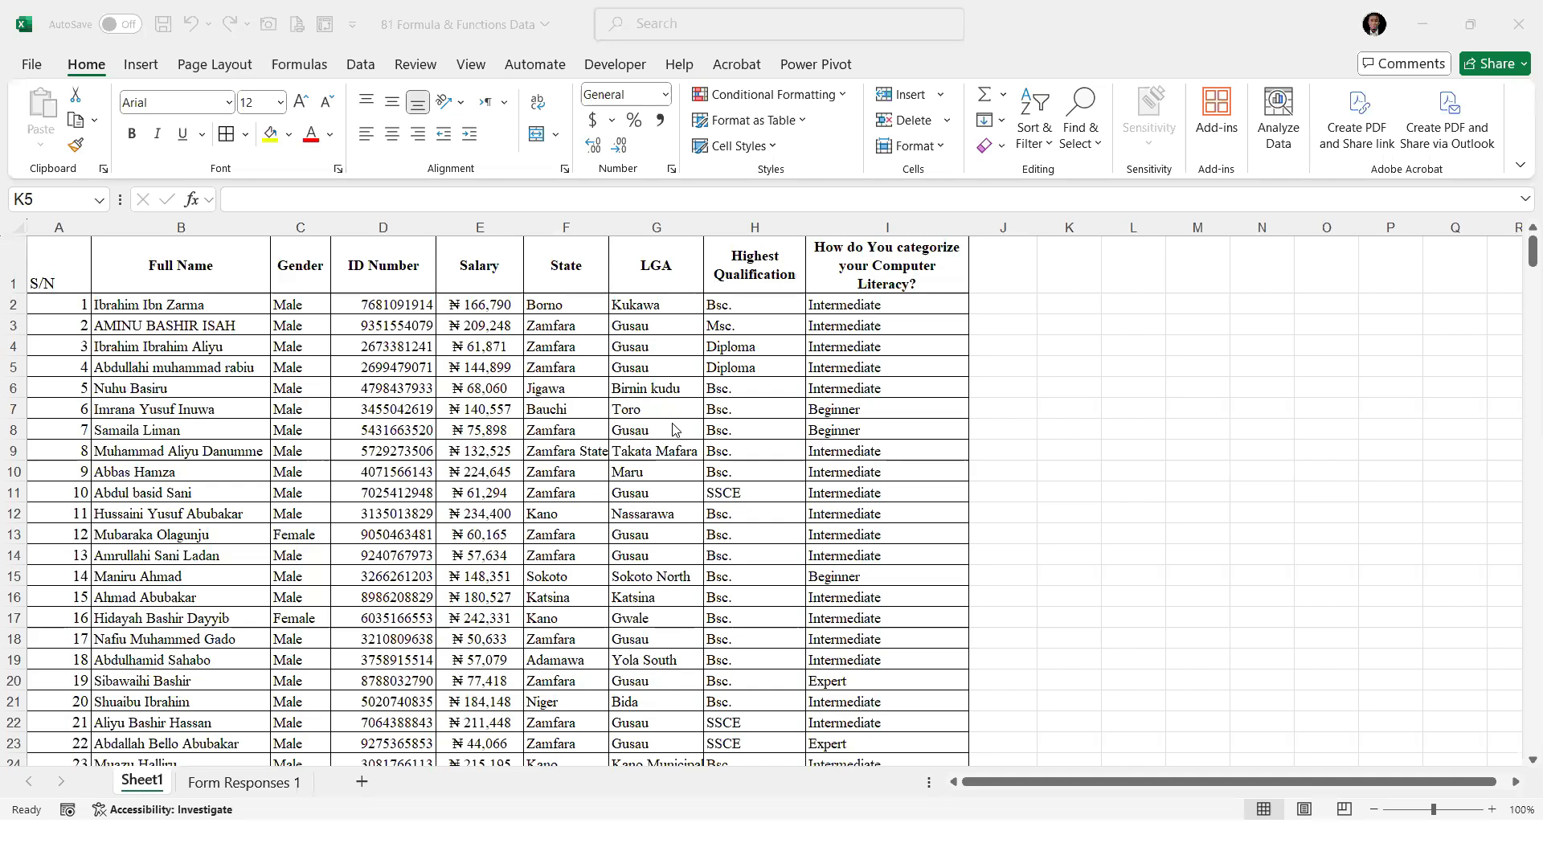
Examine the data in Sheet1's salary, ID number, full name, gender, state, LGA, qualification and computer literacy columns
{"action": "left_click_drag", "start_coordinate": [499, 305], "coordinate": [698, 384]}
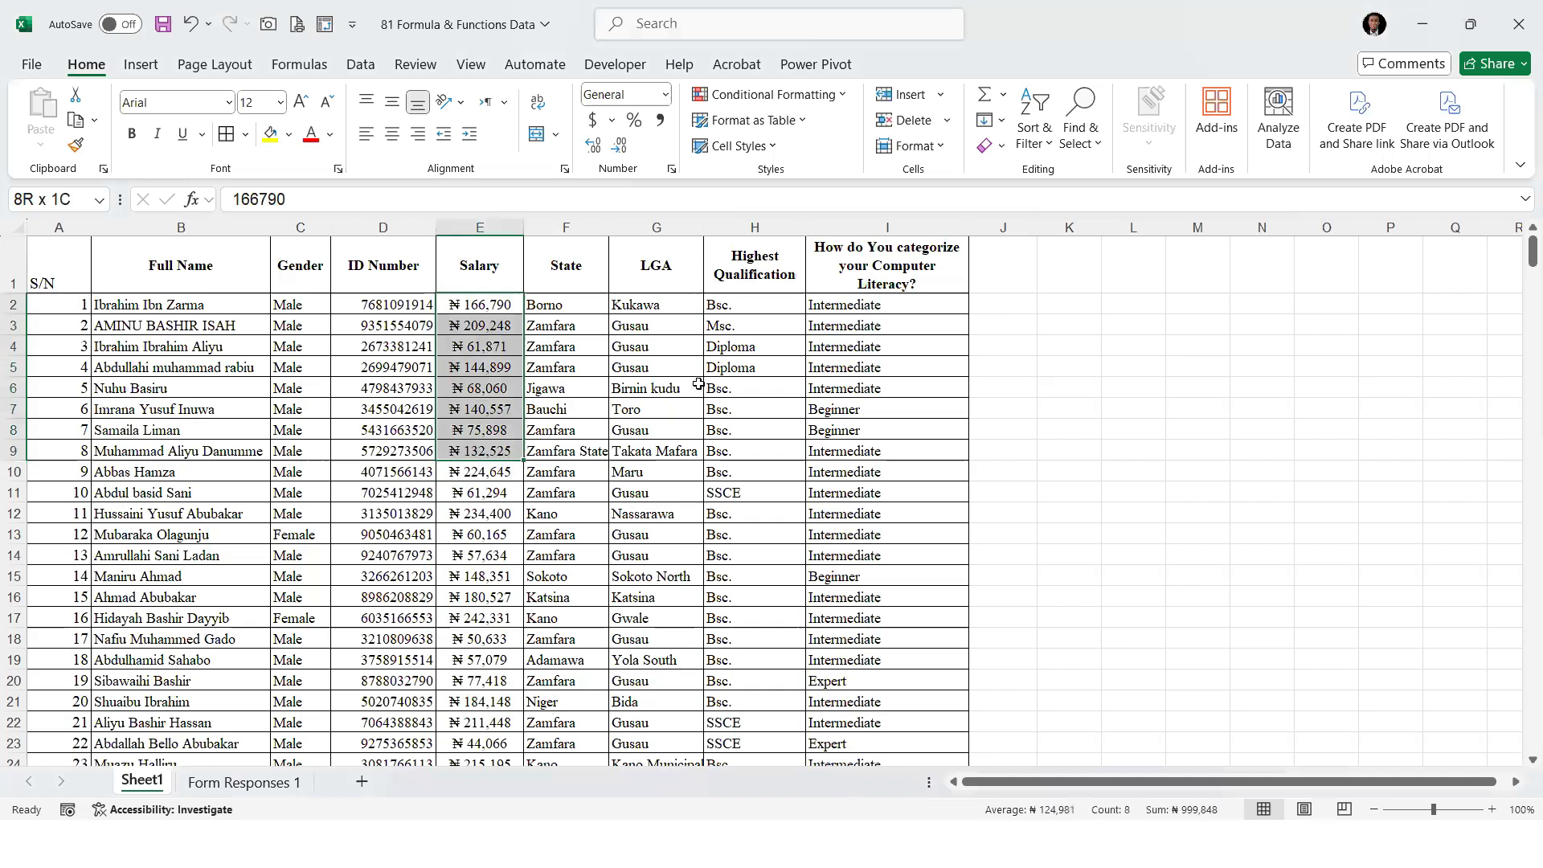
{"action": "left_click_drag", "start_coordinate": [379, 306], "coordinate": [389, 366]}
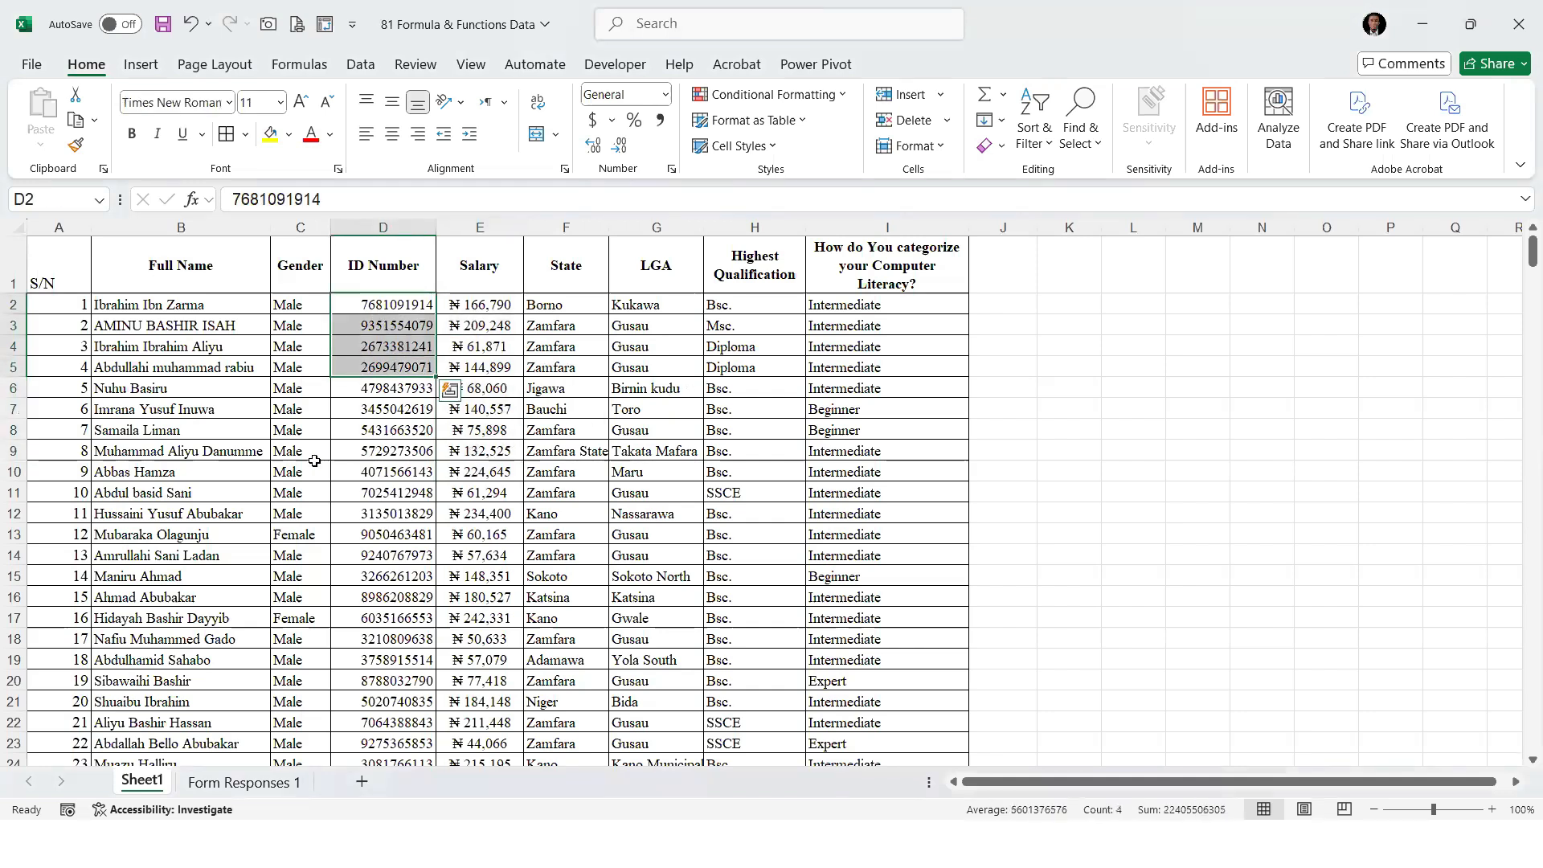
{"action": "left_click_drag", "start_coordinate": [195, 306], "coordinate": [164, 596]}
{"action": "left_click_drag", "start_coordinate": [293, 310], "coordinate": [291, 508]}
{"action": "left_click_drag", "start_coordinate": [560, 277], "coordinate": [586, 406]}
{"action": "left_click_drag", "start_coordinate": [627, 267], "coordinate": [663, 454]}
{"action": "left_click_drag", "start_coordinate": [742, 277], "coordinate": [767, 546]}
{"action": "left_click_drag", "start_coordinate": [882, 274], "coordinate": [920, 511]}
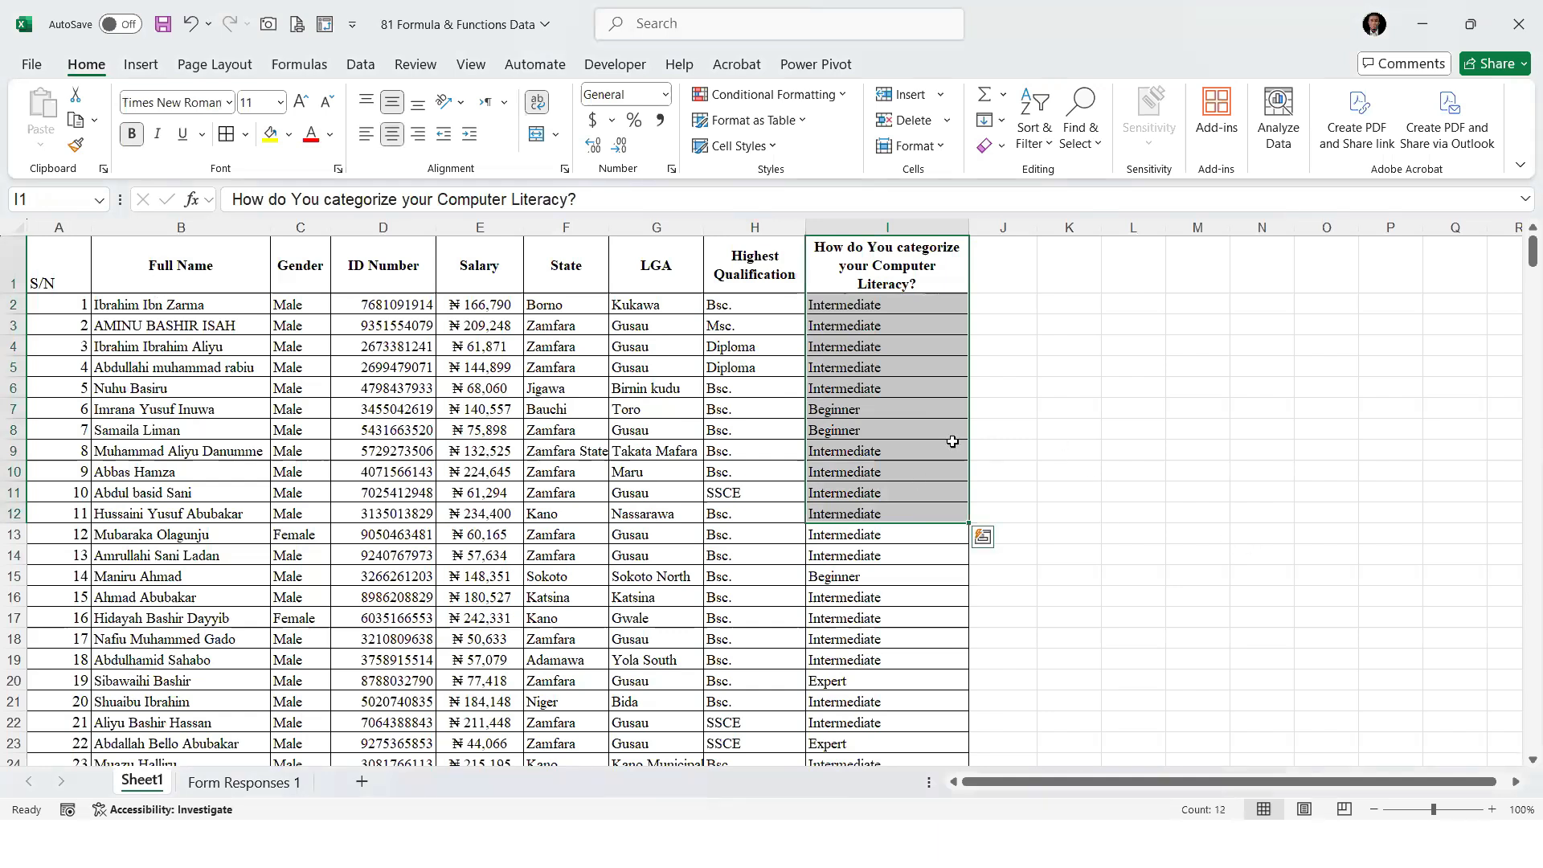
{"action": "left_click", "coordinate": [1068, 450]}
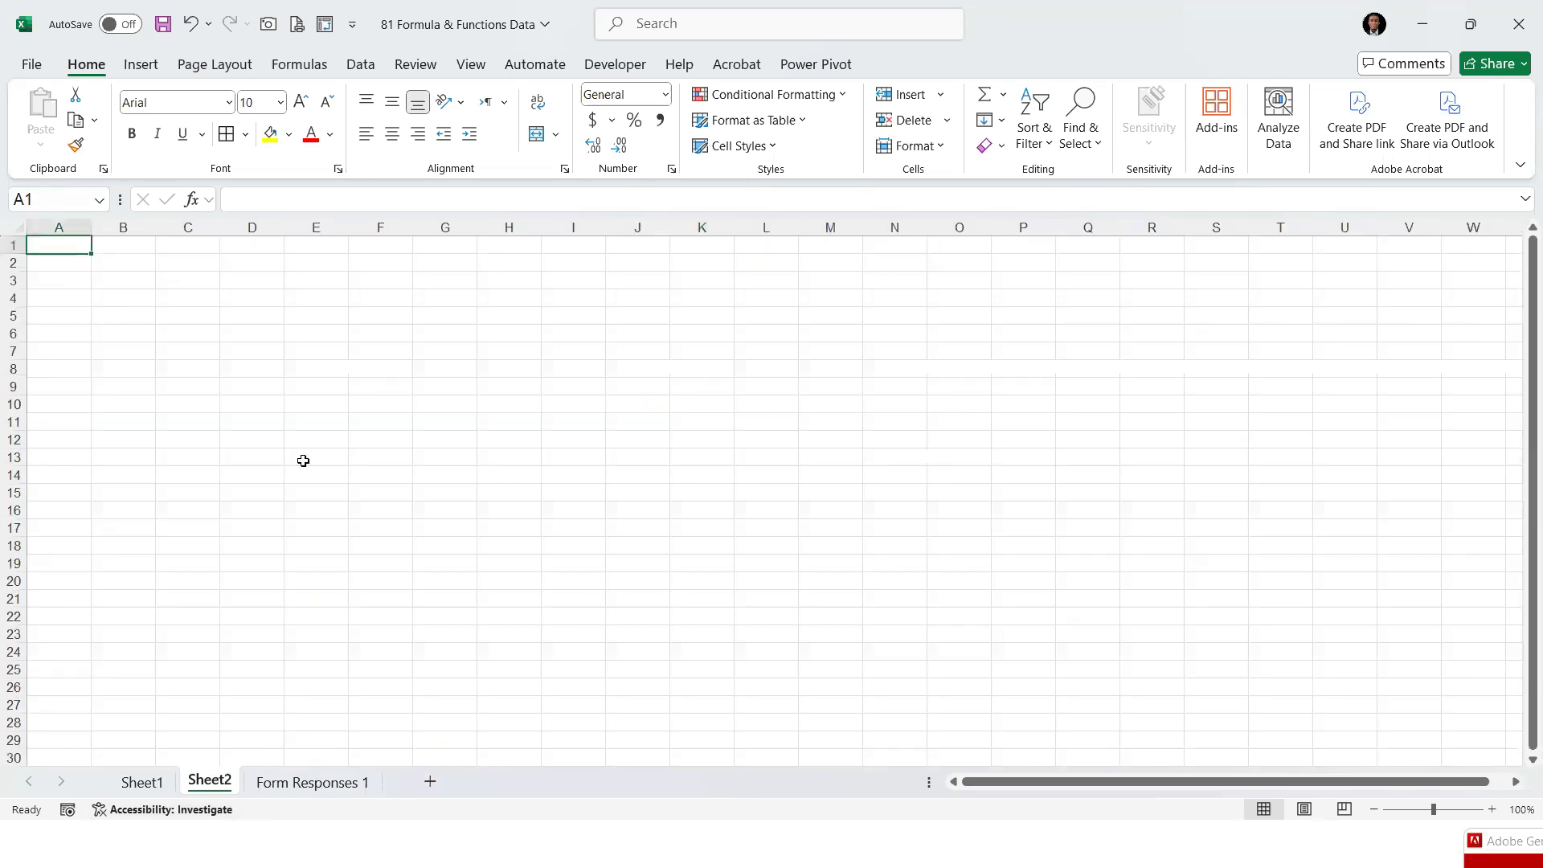
Enter the headers "S/N" in A1 and "Name of Formula or Function" in B1 of Sheet2, and fit column B to its text
{"action": "key", "text": "F2"}
{"action": "type", "text": "S/N"}
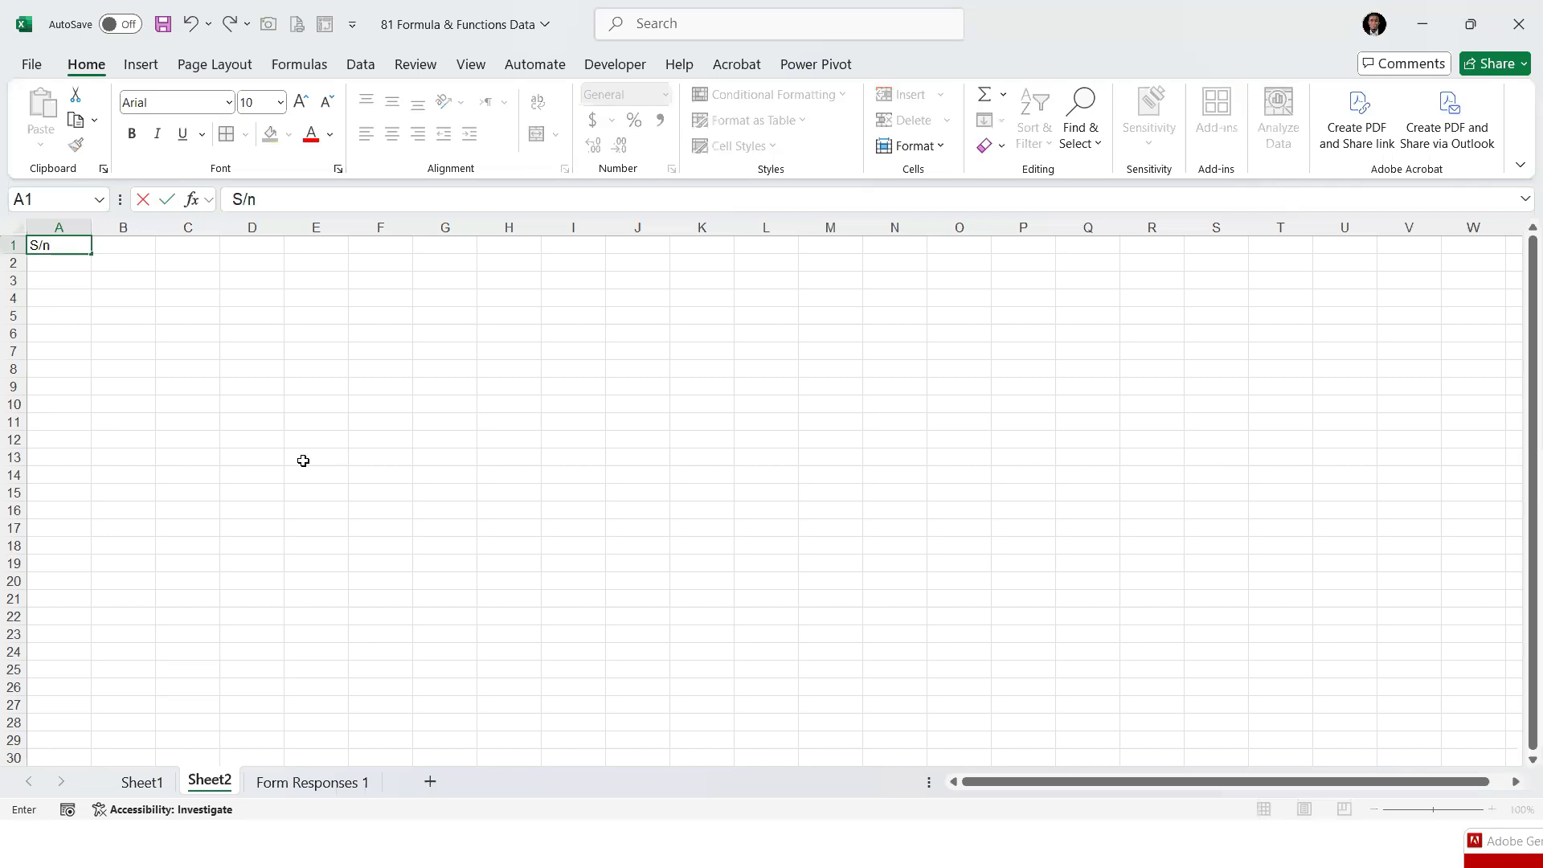
{"action": "key", "text": "Tab"}
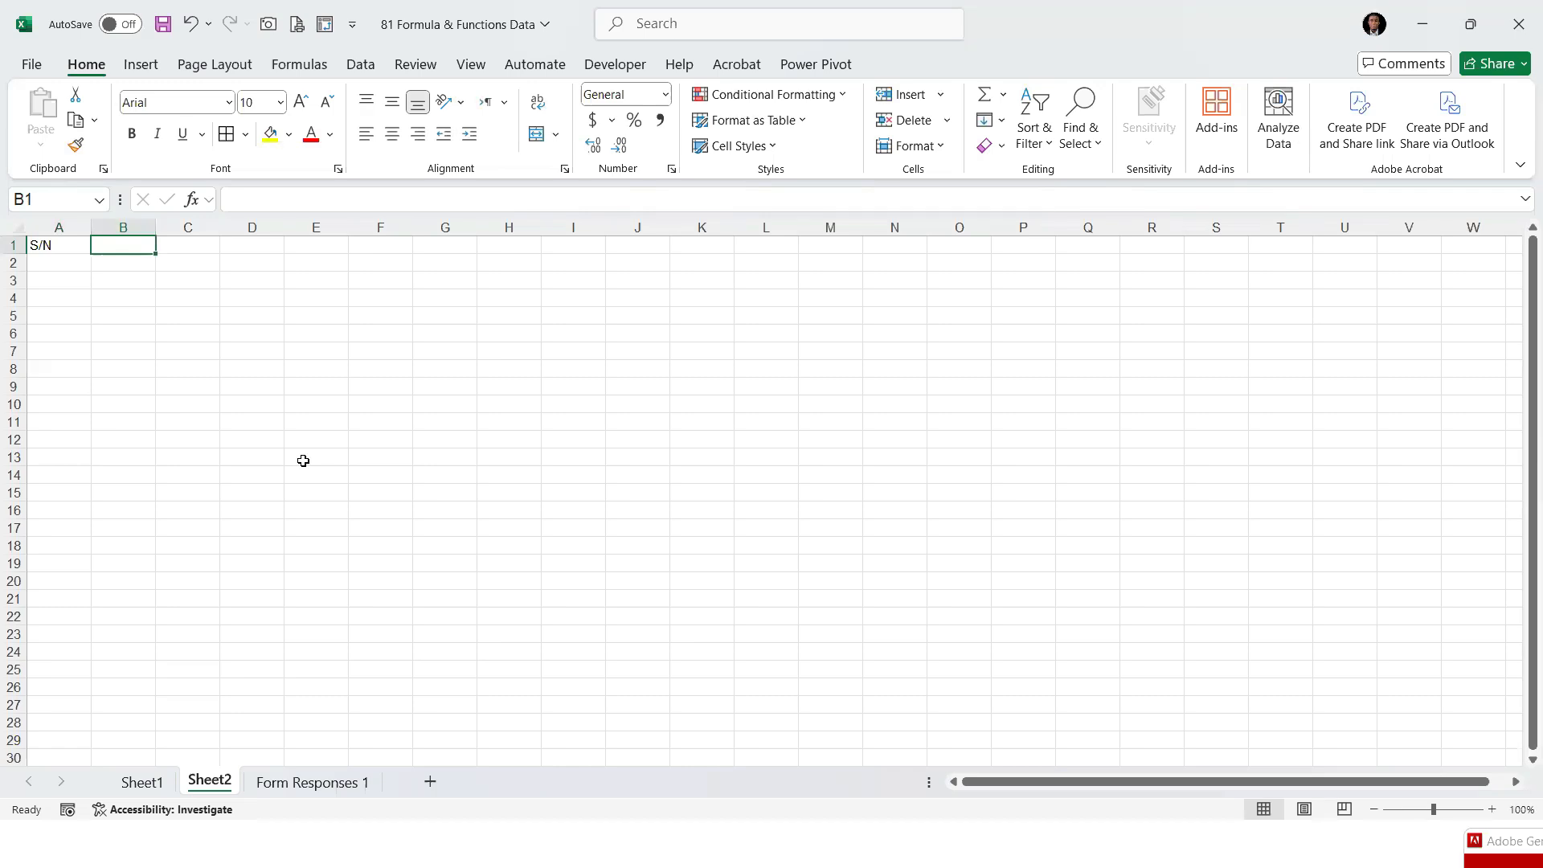
{"action": "type", "text": "Form"}
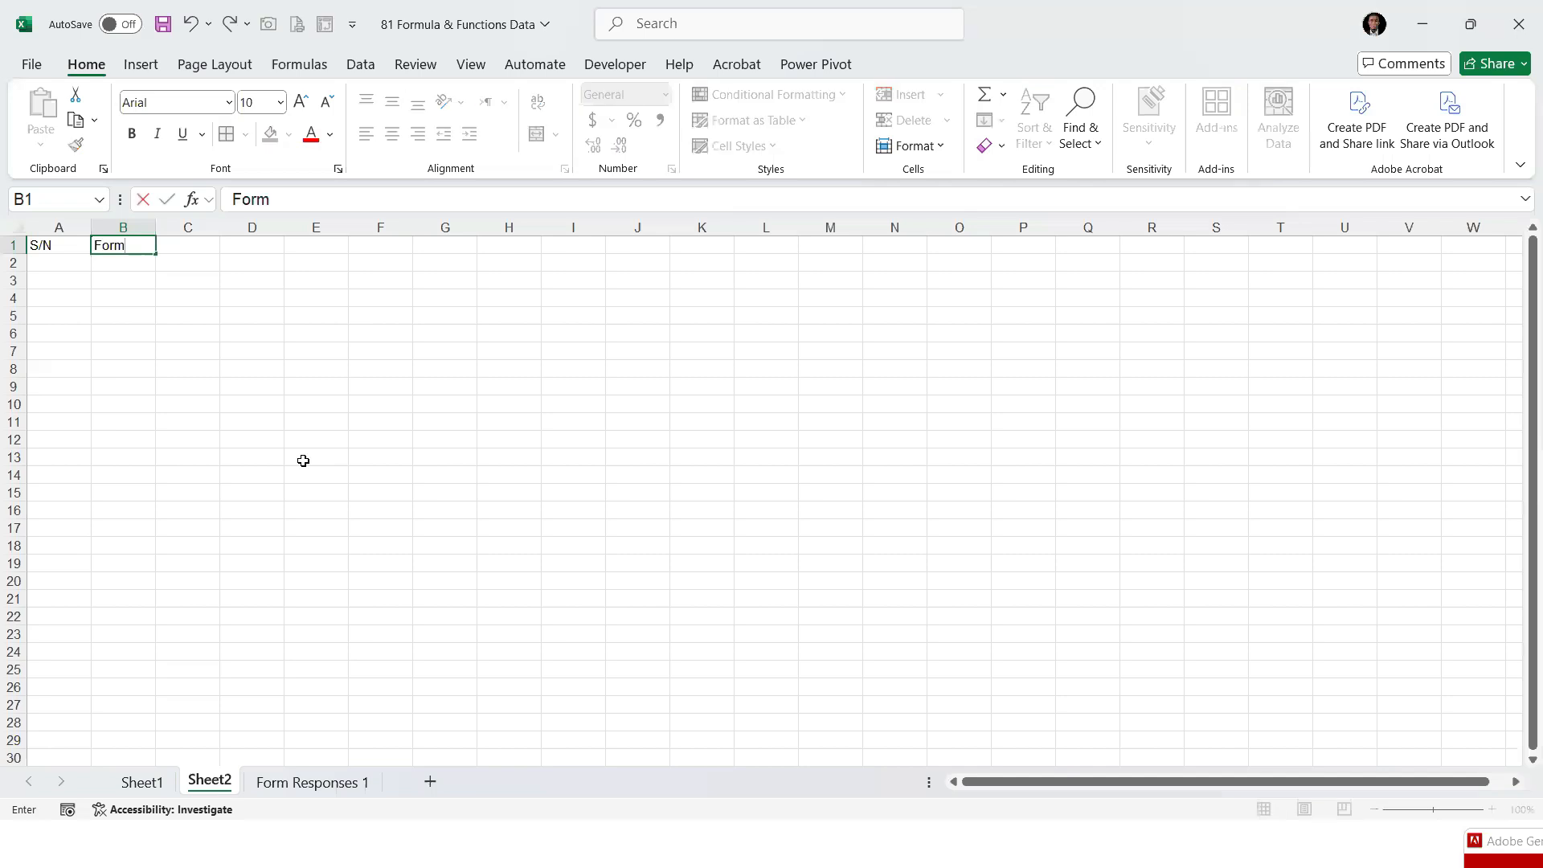
{"action": "key", "text": "BackSpace"}
{"action": "key", "text": "BackSpace"}
{"action": "key", "text": "BackSpace"}
{"action": "key", "text": "BackSpace"}
{"action": "type", "text": "Name of Formula "}
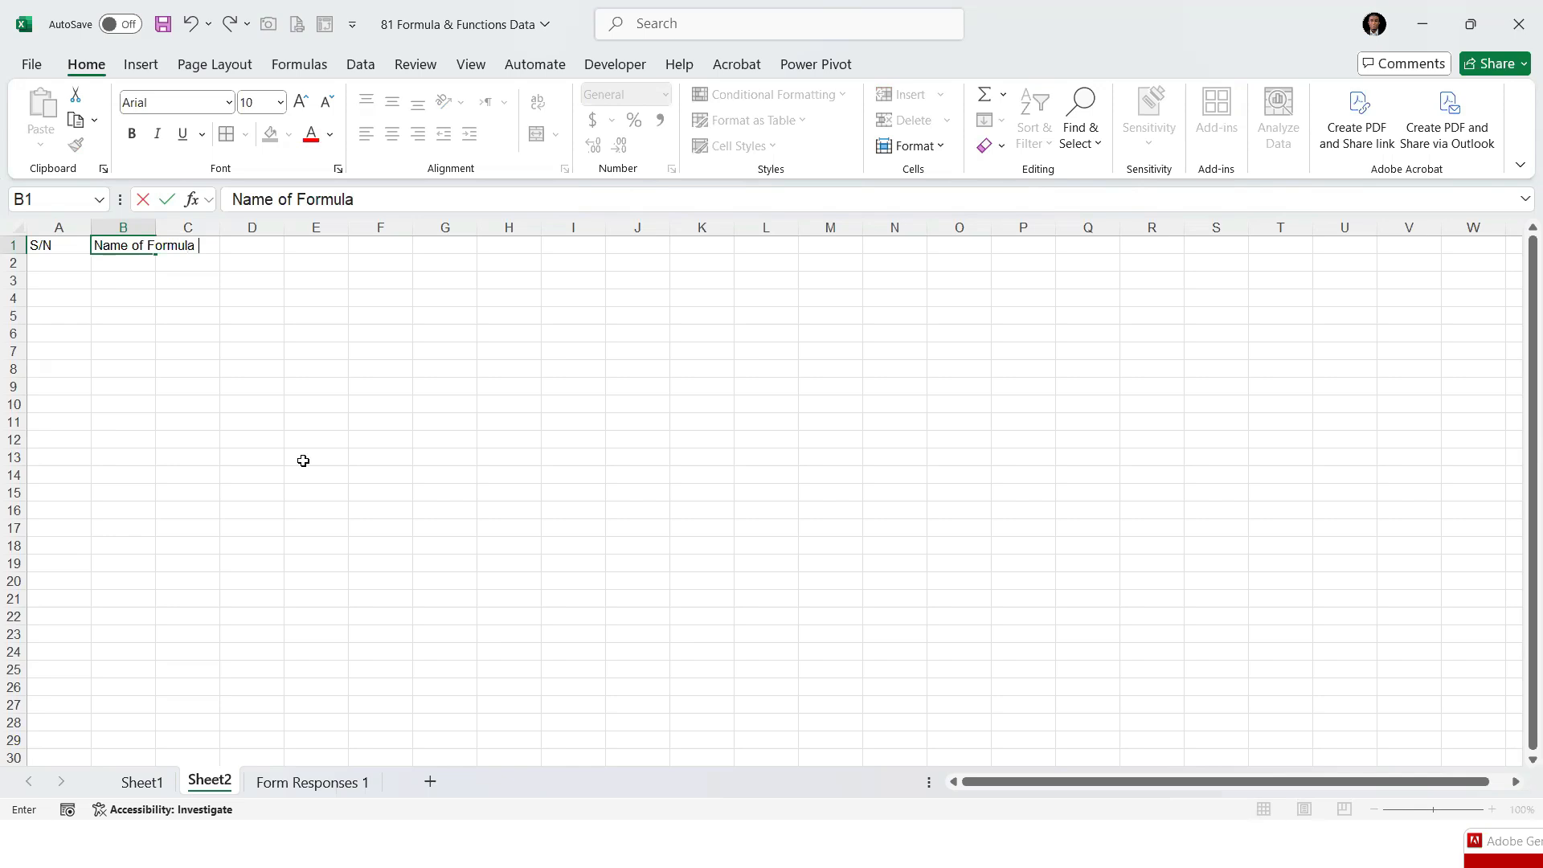
{"action": "type", "text": "or Function"}
{"action": "left_click", "coordinate": [180, 387]}
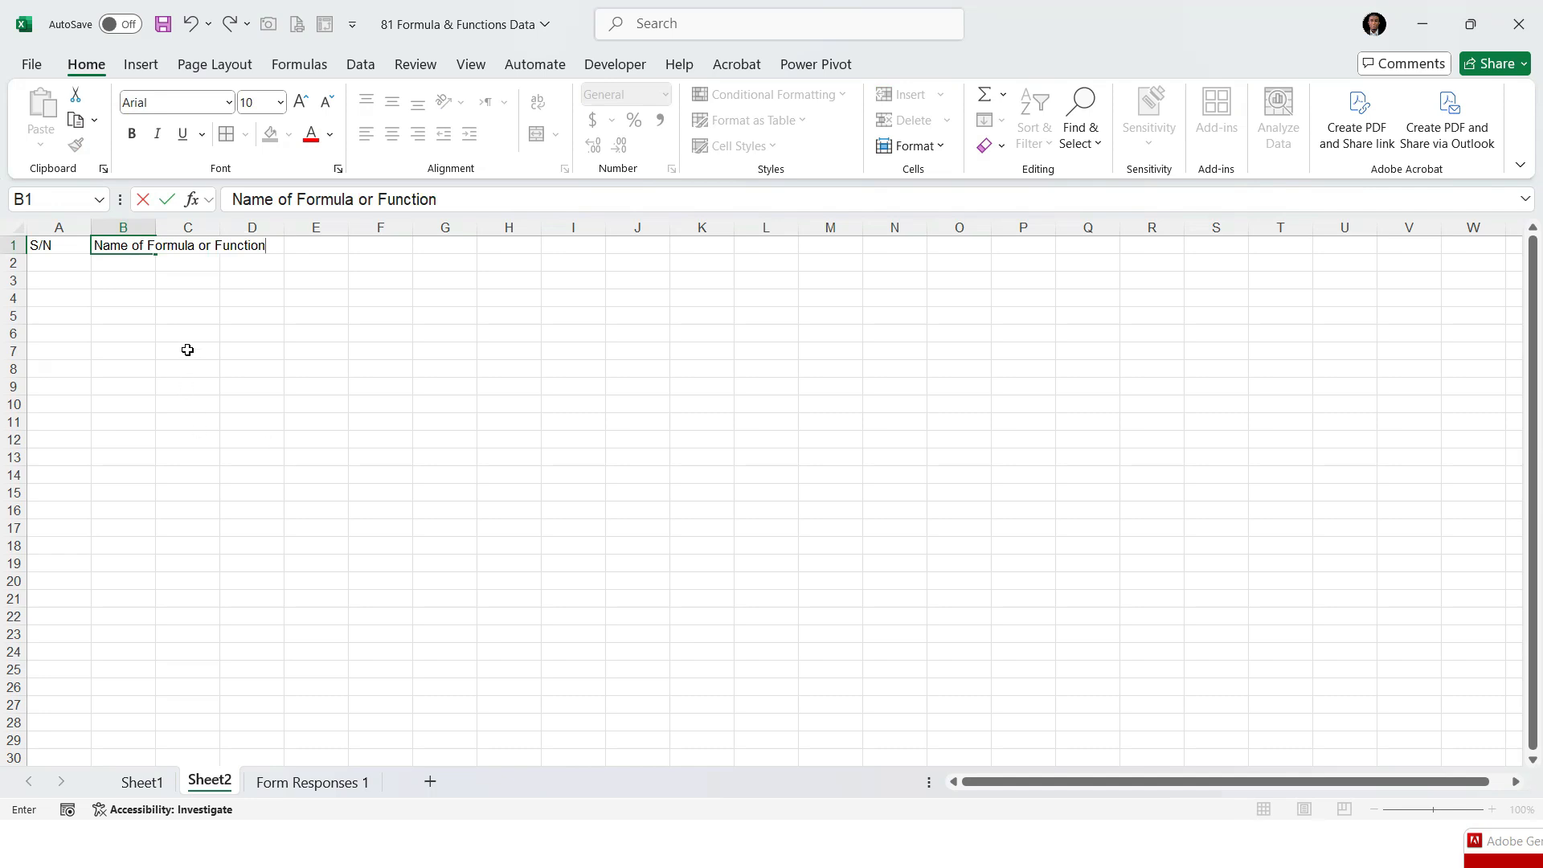
{"action": "double_click", "coordinate": [155, 228]}
Fill the S/N column from A2 down with the series 1 to 81 and centre the numbers
{"action": "left_click", "coordinate": [71, 265]}
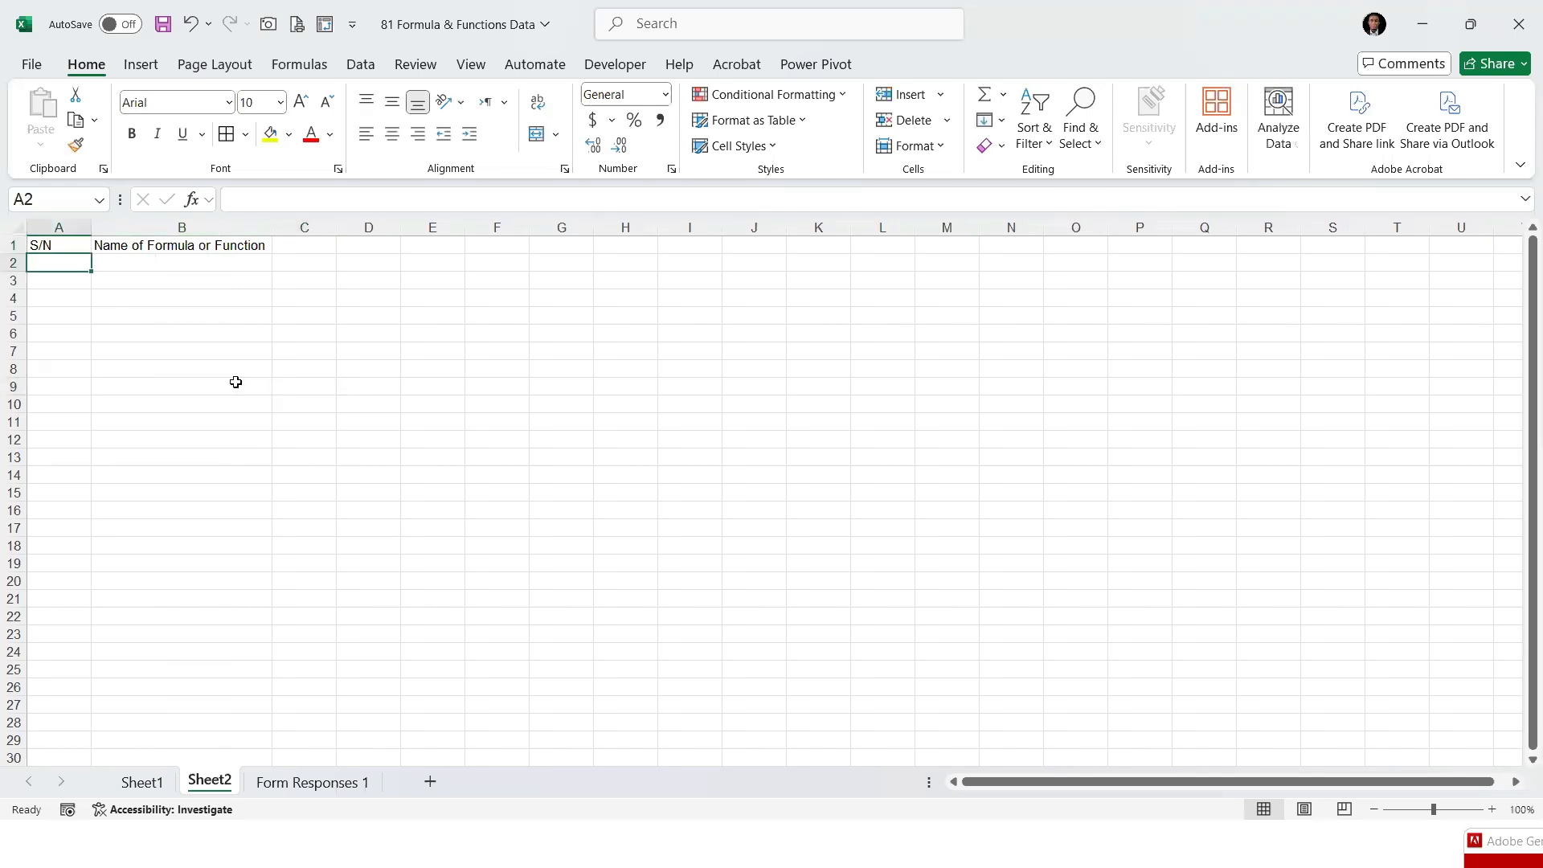
{"action": "type", "text": "1."}
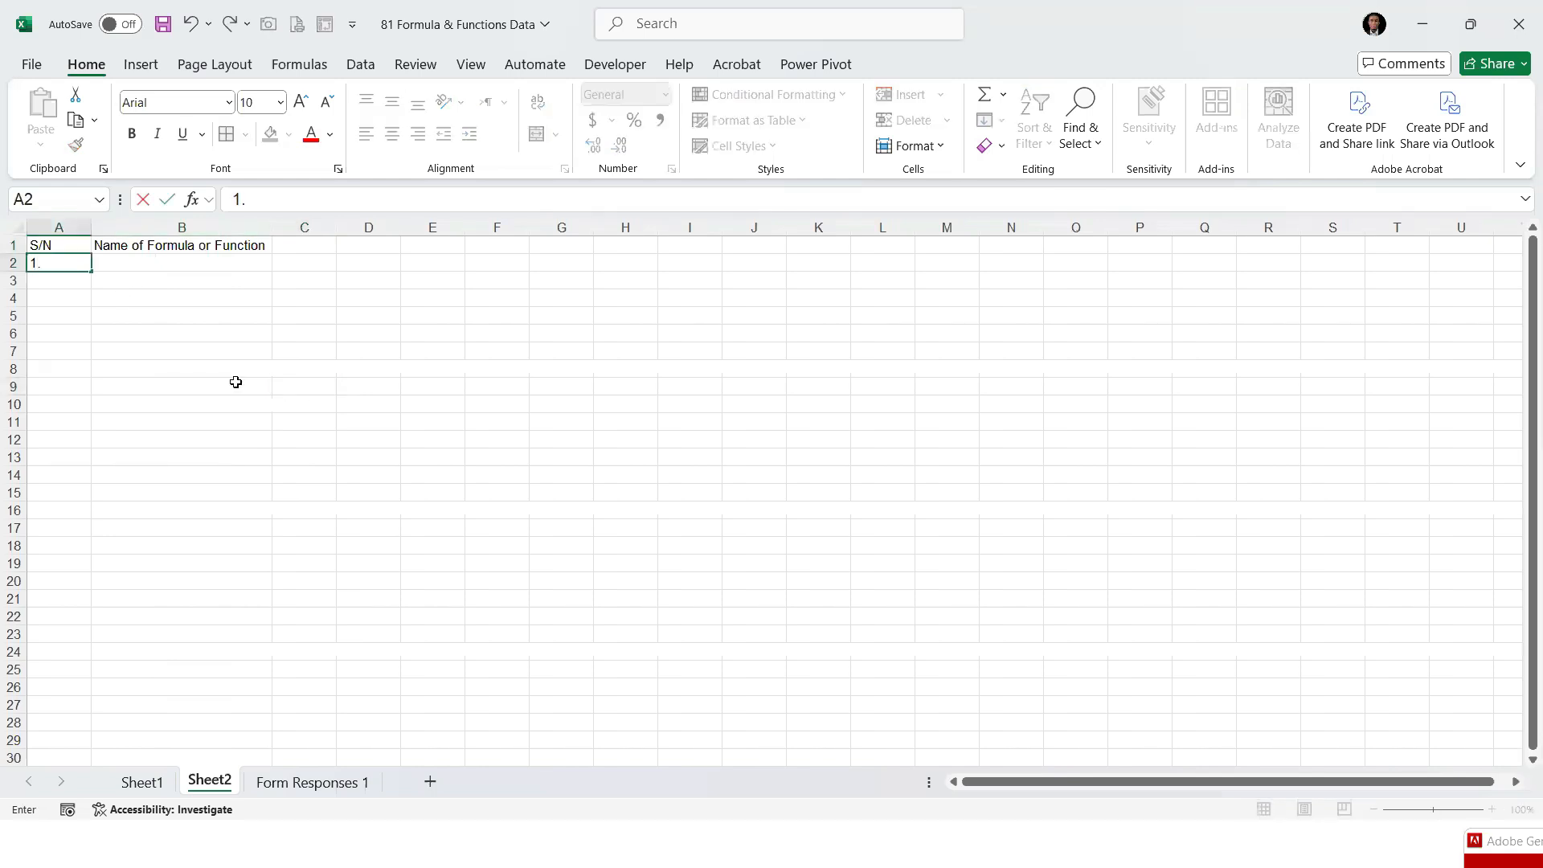
{"action": "key", "text": "Return"}
{"action": "type", "text": "2"}
{"action": "key", "text": "Up"}
{"action": "left_click_drag", "start_coordinate": [83, 263], "coordinate": [86, 283]}
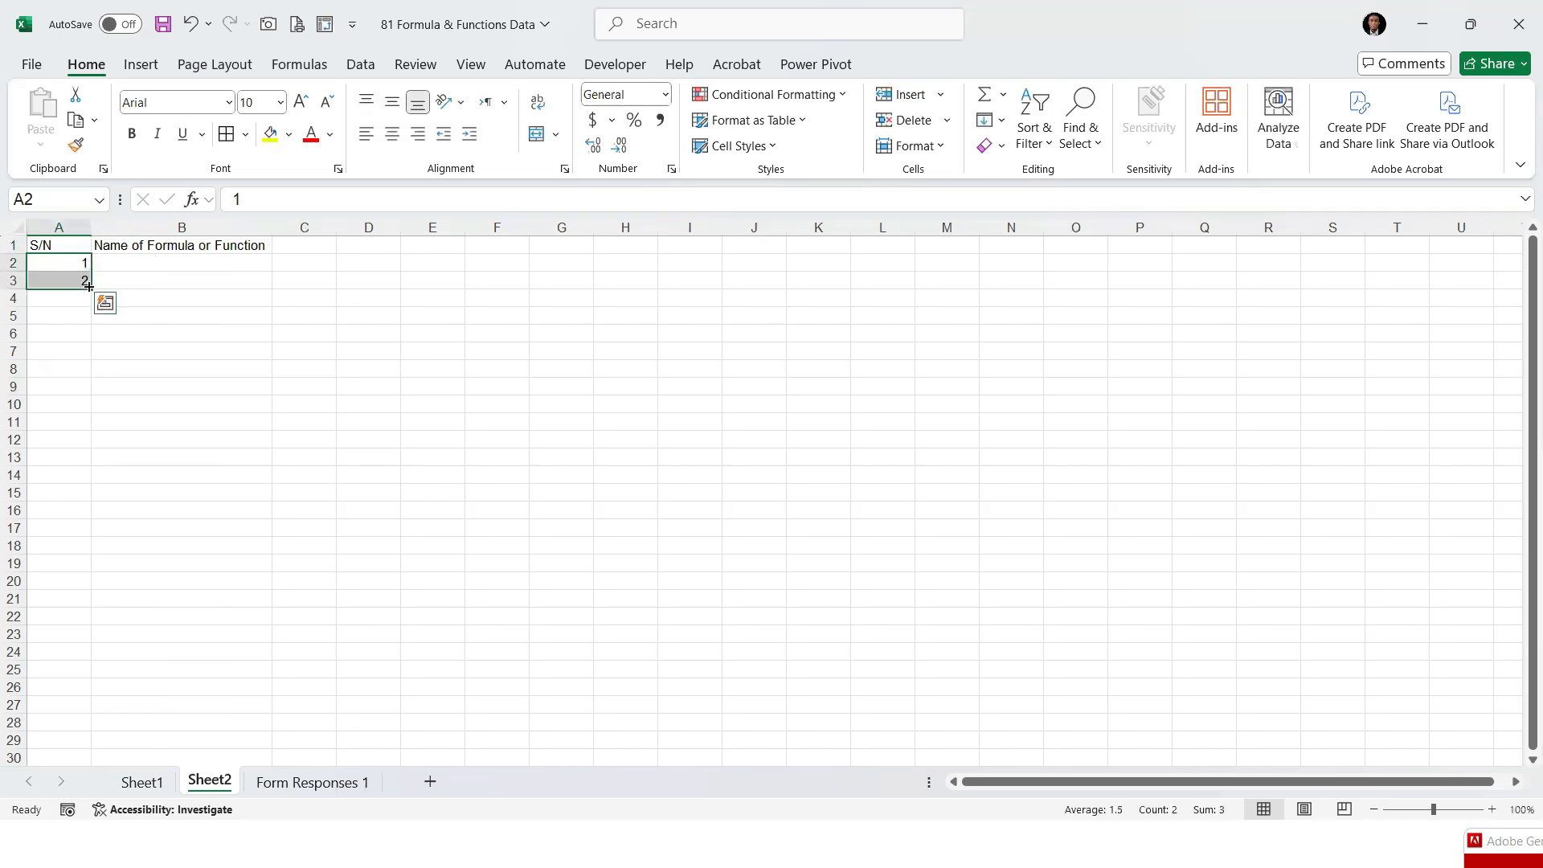
{"action": "left_click_drag", "start_coordinate": [76, 526], "coordinate": [66, 463]}
{"action": "left_click", "coordinate": [389, 137]}
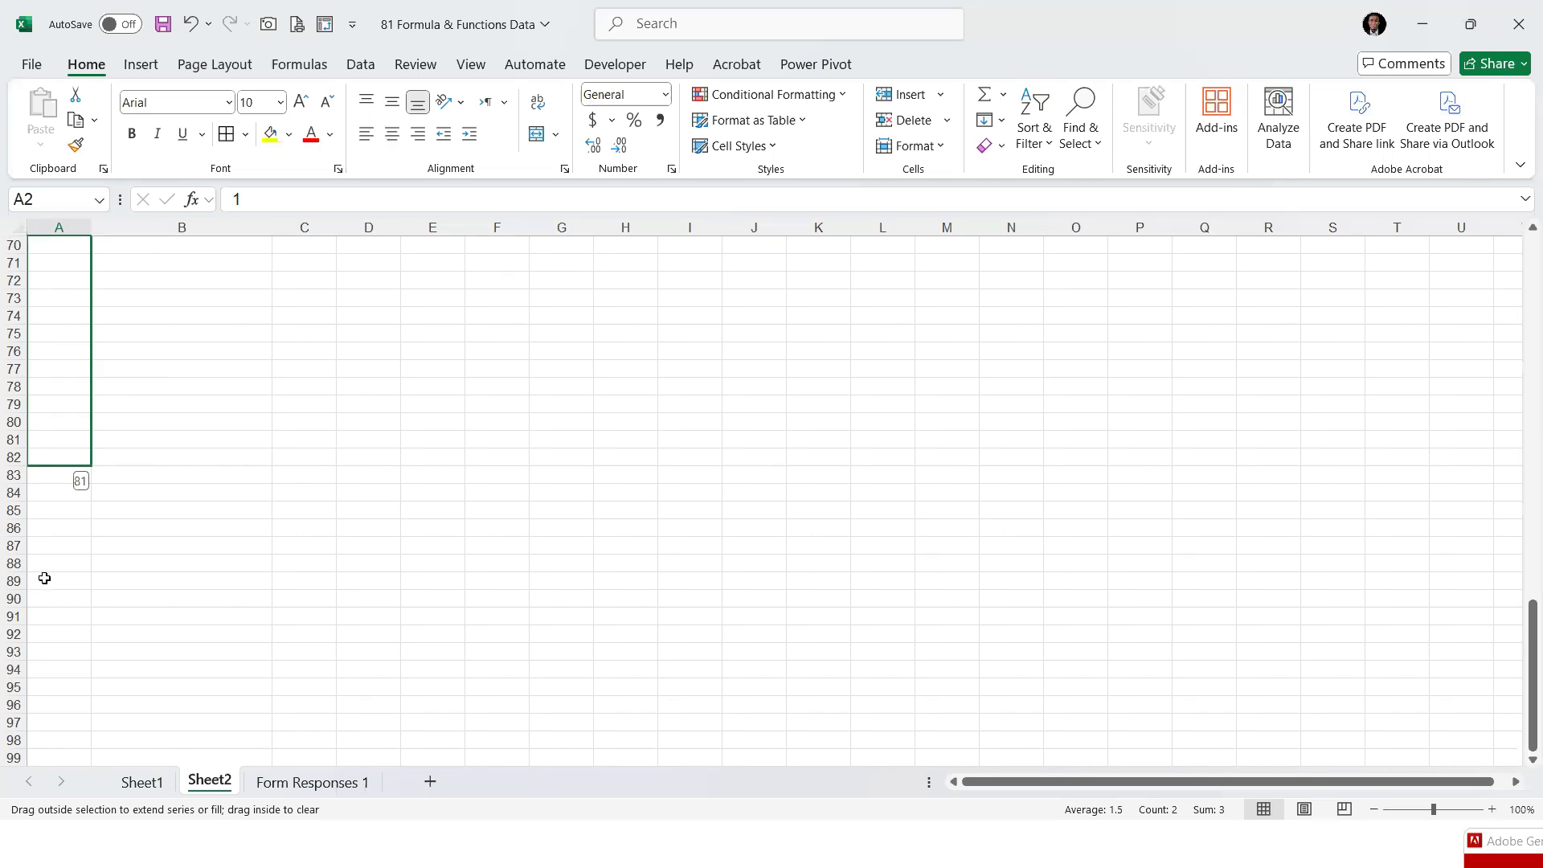
{"action": "scroll", "coordinate": [233, 324], "scroll_direction": "up", "scroll_amount": 20}
List "Addition" and "Multiplication" in cells B2 and B3 of Sheet2
{"action": "left_click", "coordinate": [174, 265]}
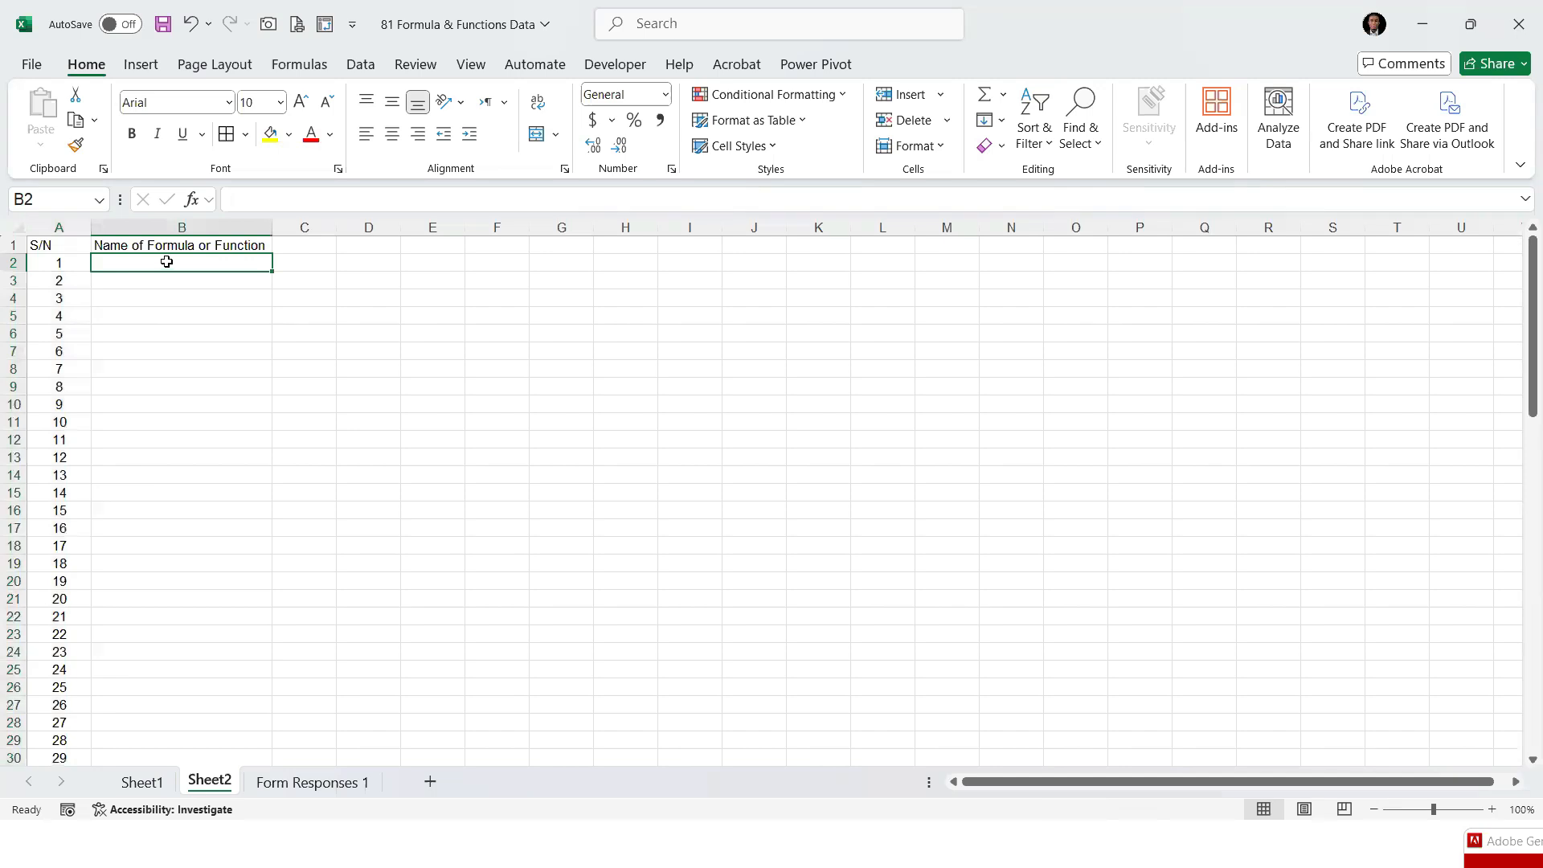
{"action": "left_click", "coordinate": [142, 782]}
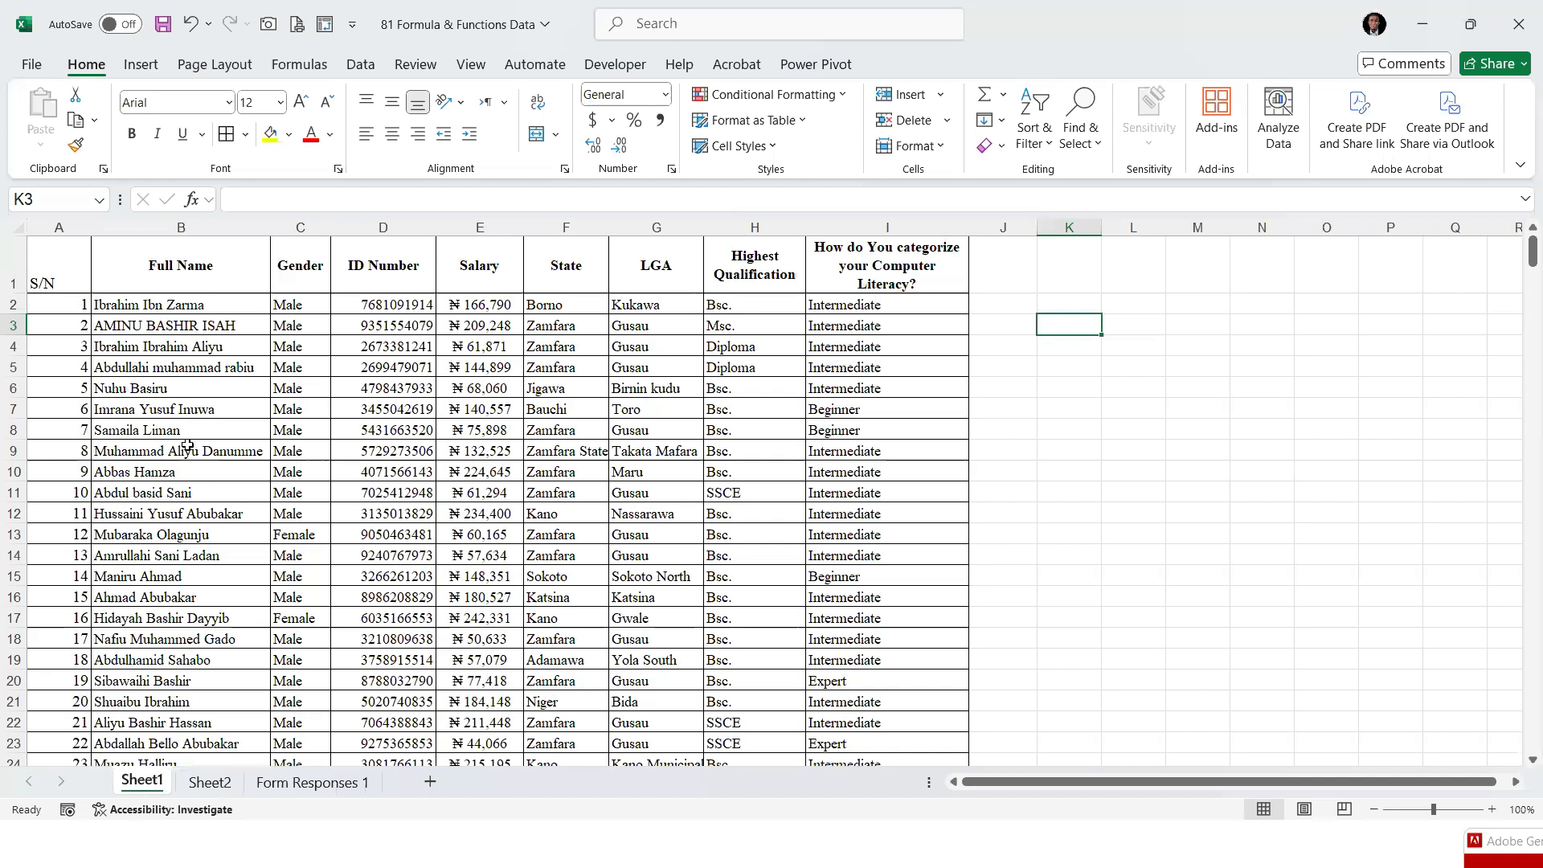
{"action": "left_click", "coordinate": [204, 780]}
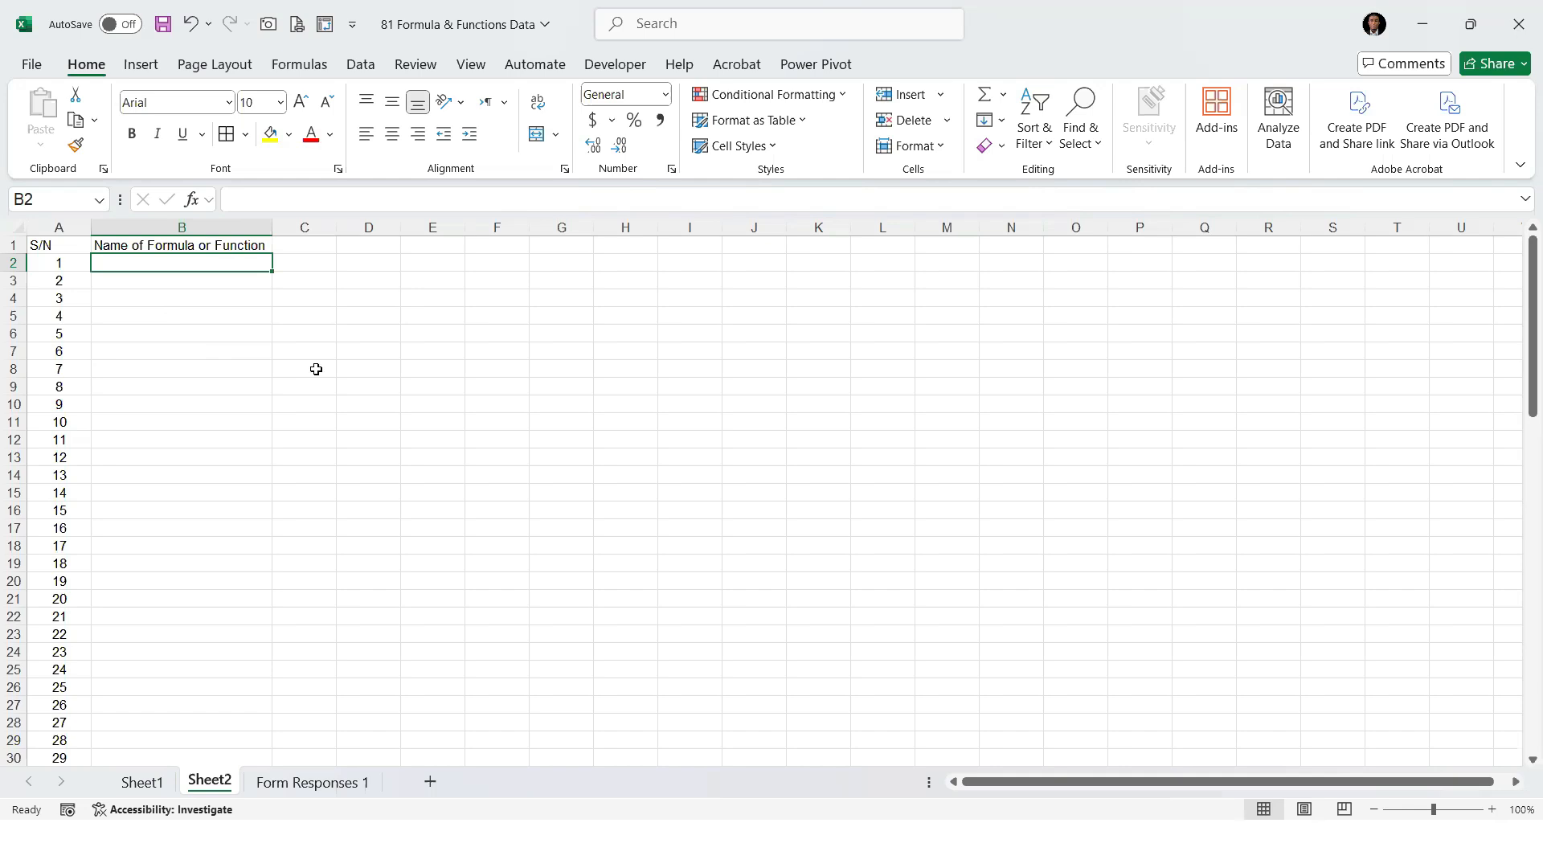
{"action": "type", "text": "Addition"}
{"action": "key", "text": "Return"}
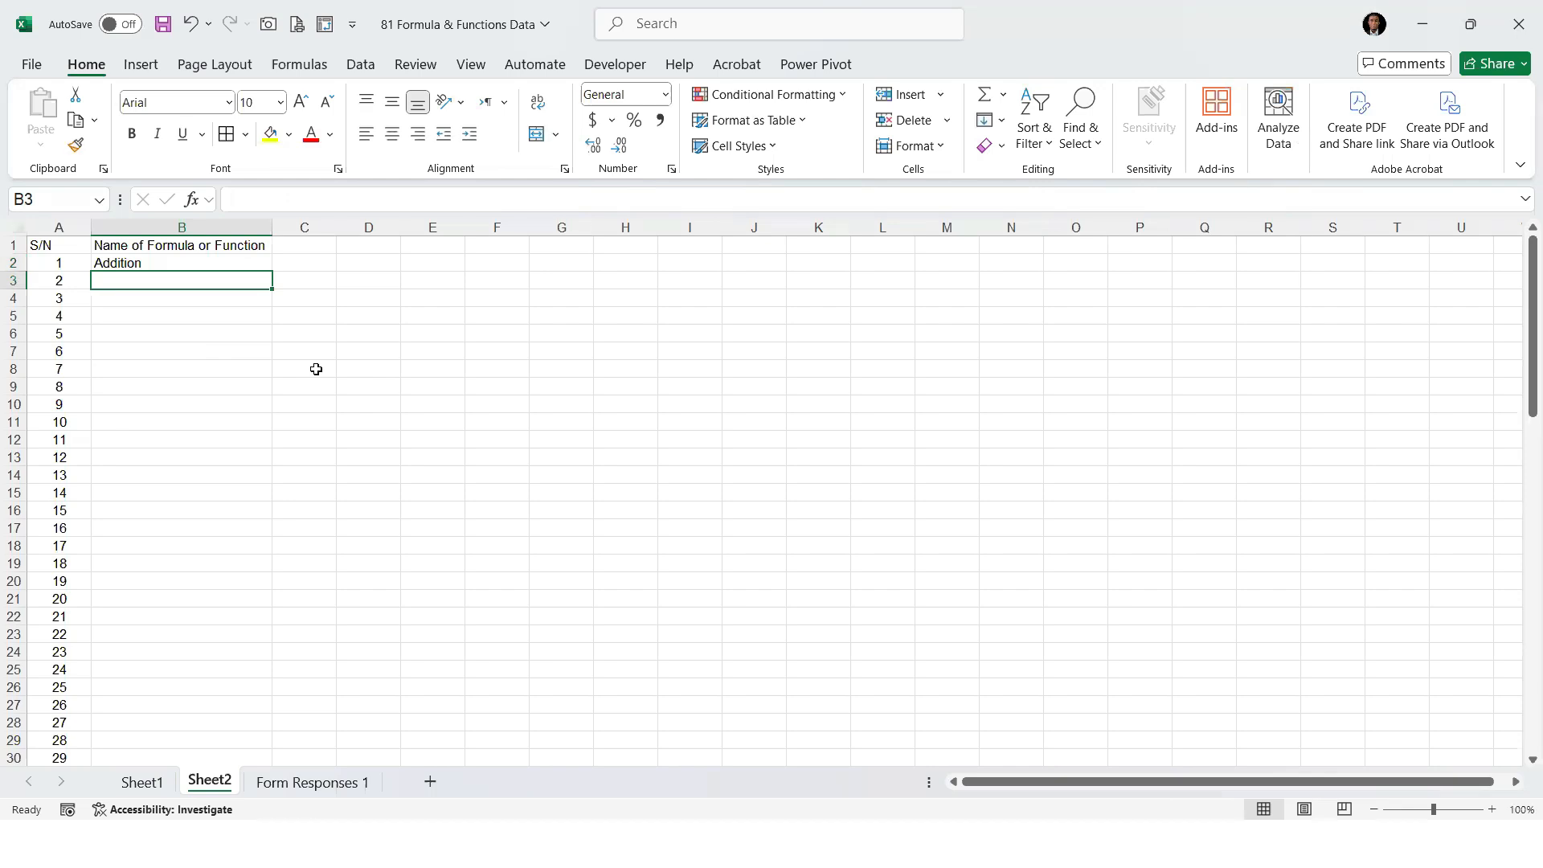
{"action": "type", "text": "Multip"}
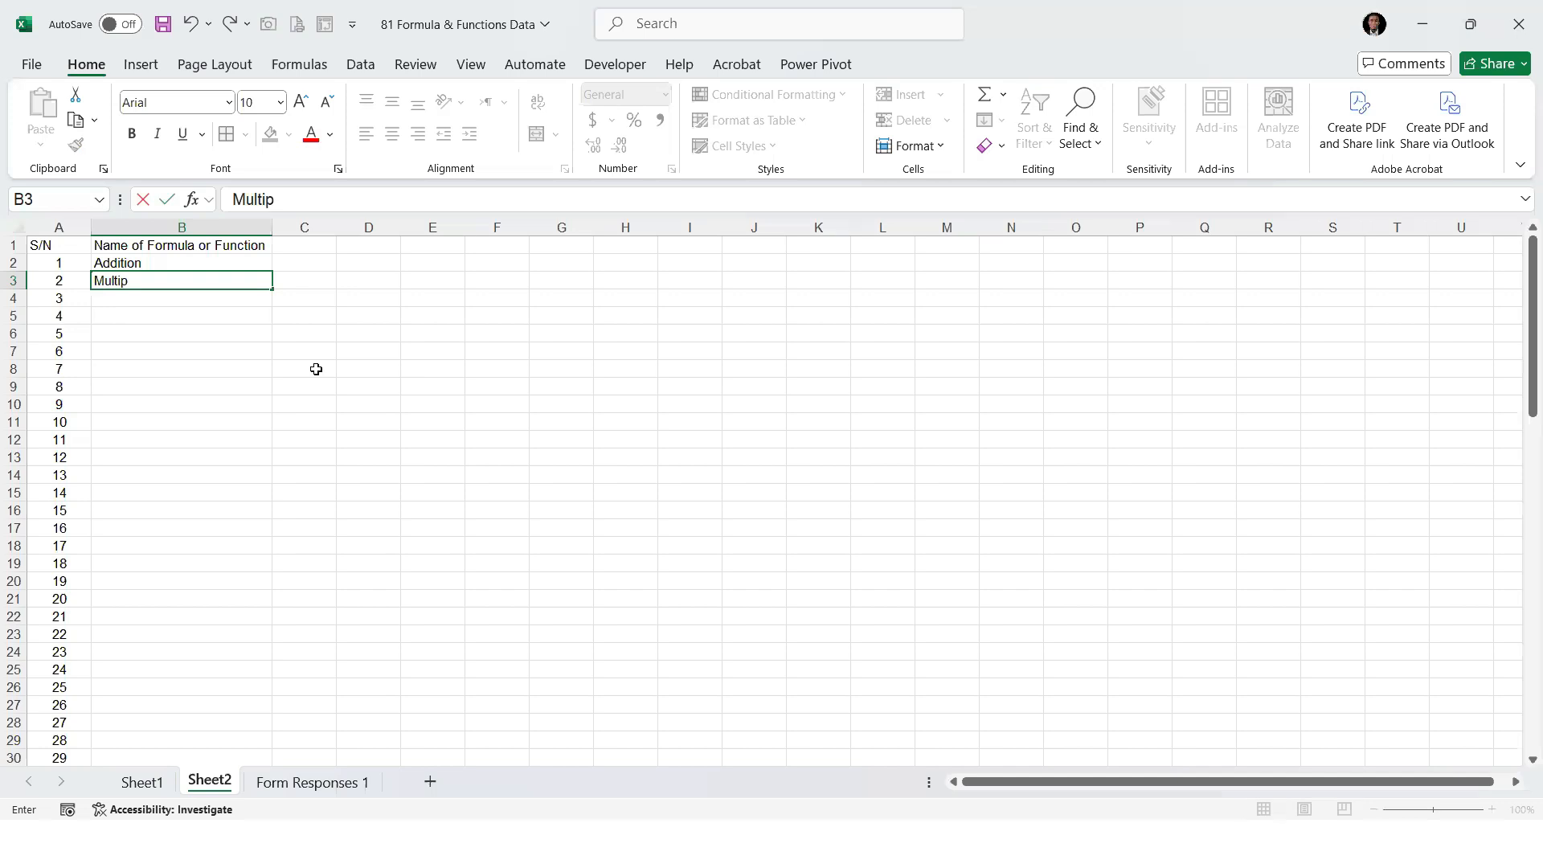
{"action": "type", "text": "lication"}
{"action": "key", "text": "Return"}
Add "Division" and "Subtraction" to the list in cells B4 and B5
{"action": "type", "text": "Division"}
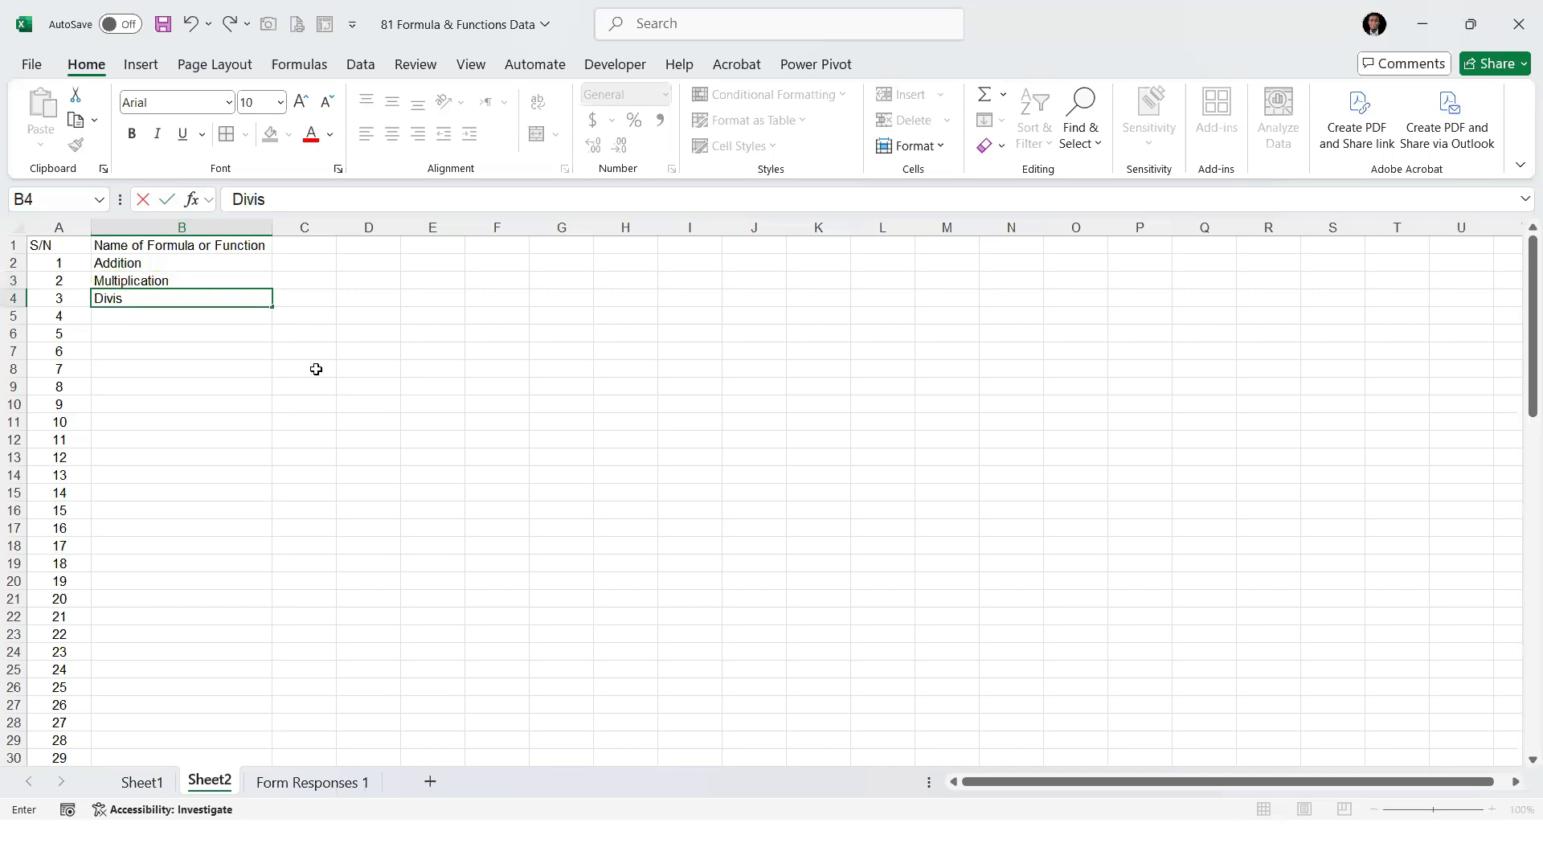
{"action": "key", "text": "Return"}
{"action": "type", "text": "Subtracti"}
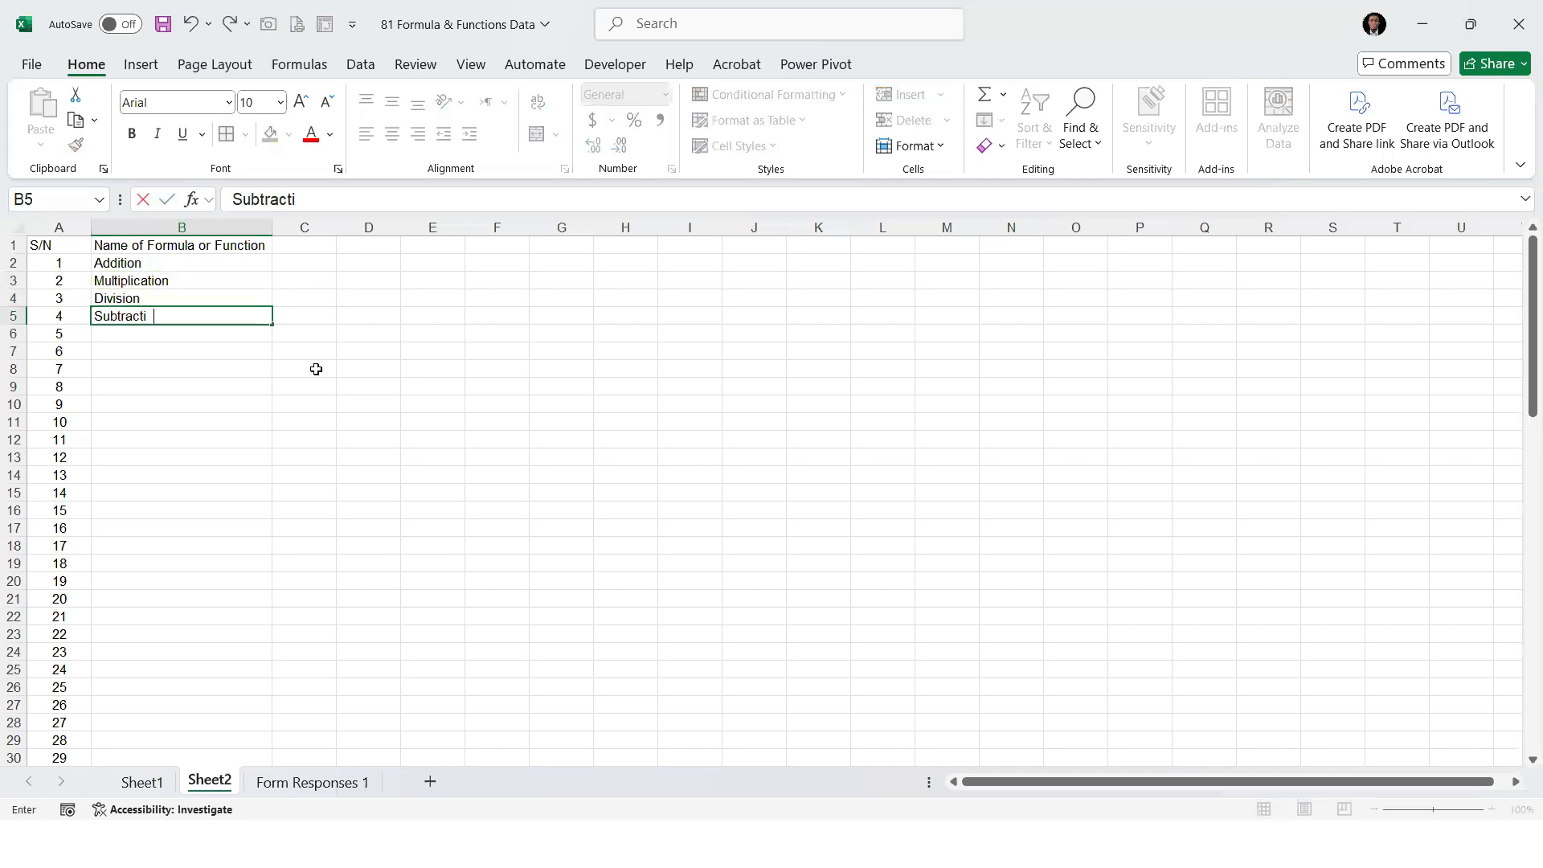
{"action": "type", "text": "on"}
{"action": "key", "text": "Return"}
Review the arithmetic operations listed under the "Name of Formula or Function" header
{"action": "left_click_drag", "start_coordinate": [138, 265], "coordinate": [149, 329]}
{"action": "left_click", "coordinate": [148, 370]}
{"action": "left_click", "coordinate": [155, 333]}
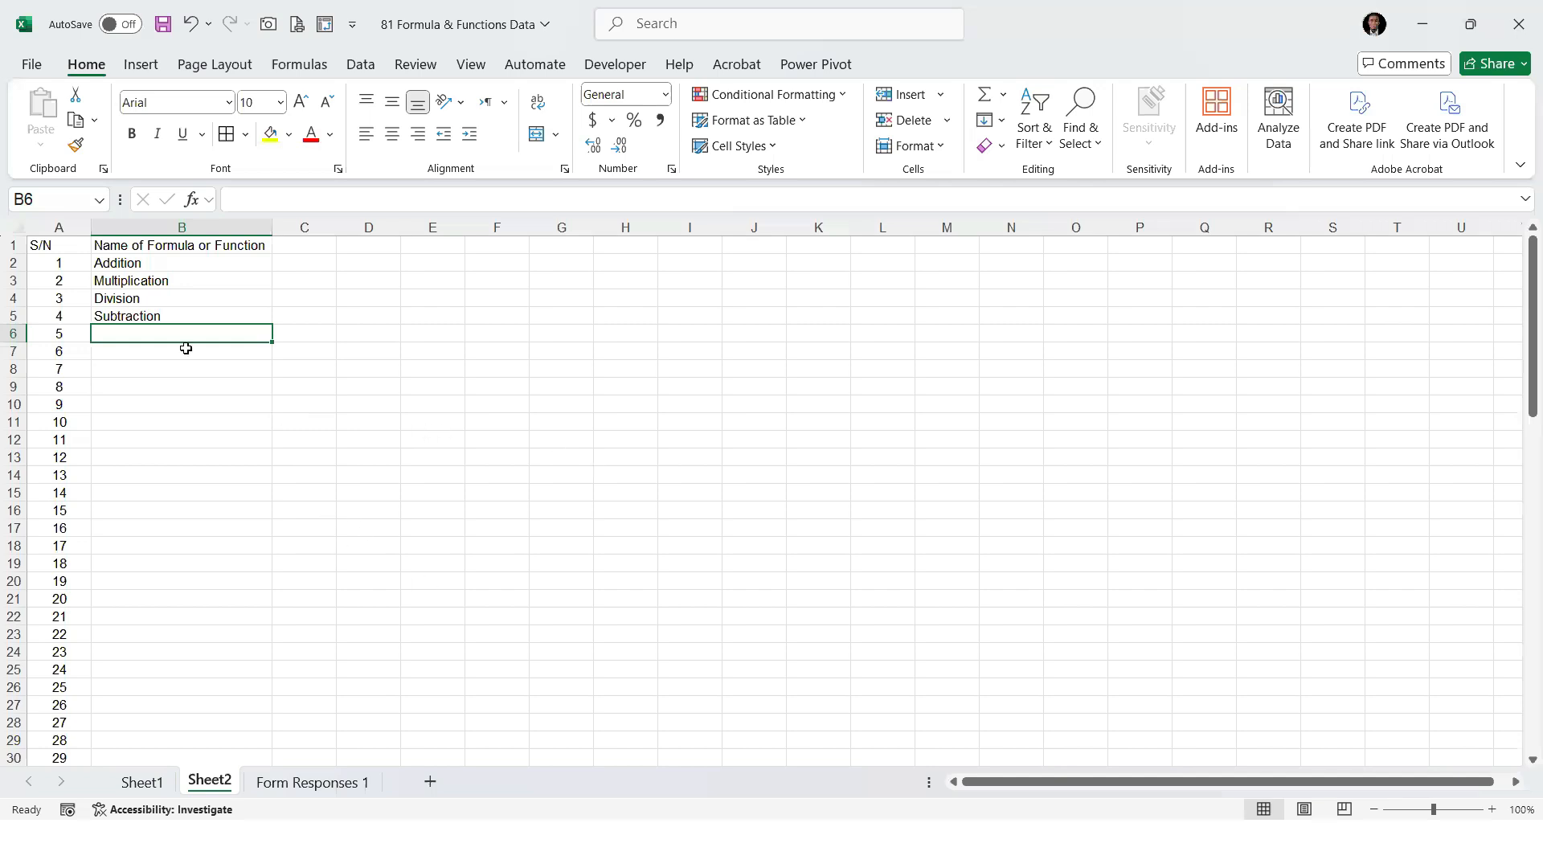
{"action": "left_click", "coordinate": [211, 267]}
{"action": "left_click", "coordinate": [311, 270]}
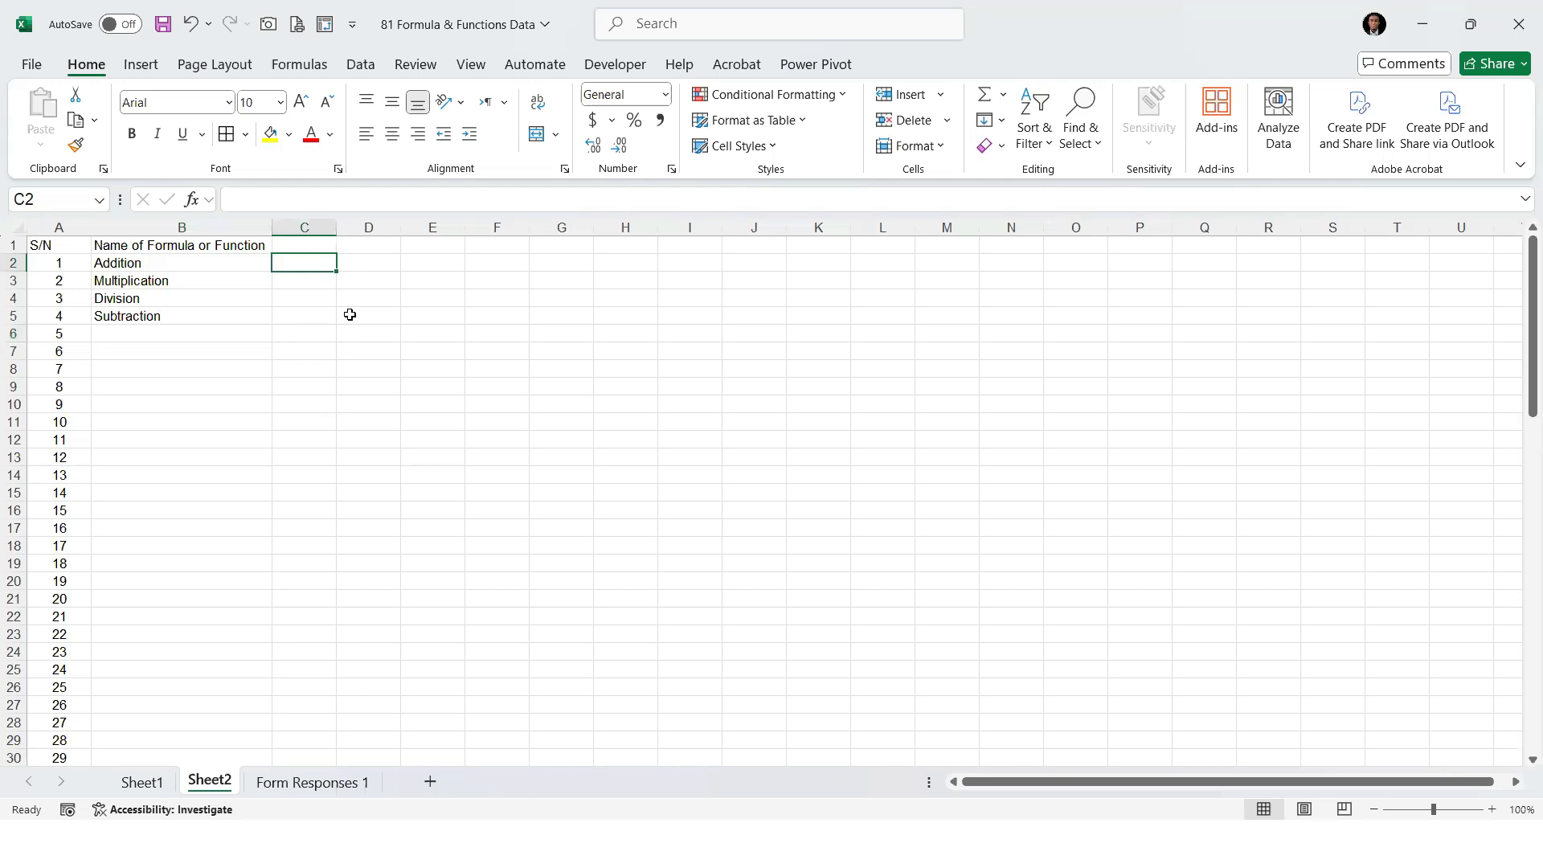
{"action": "left_click", "coordinate": [168, 251]}
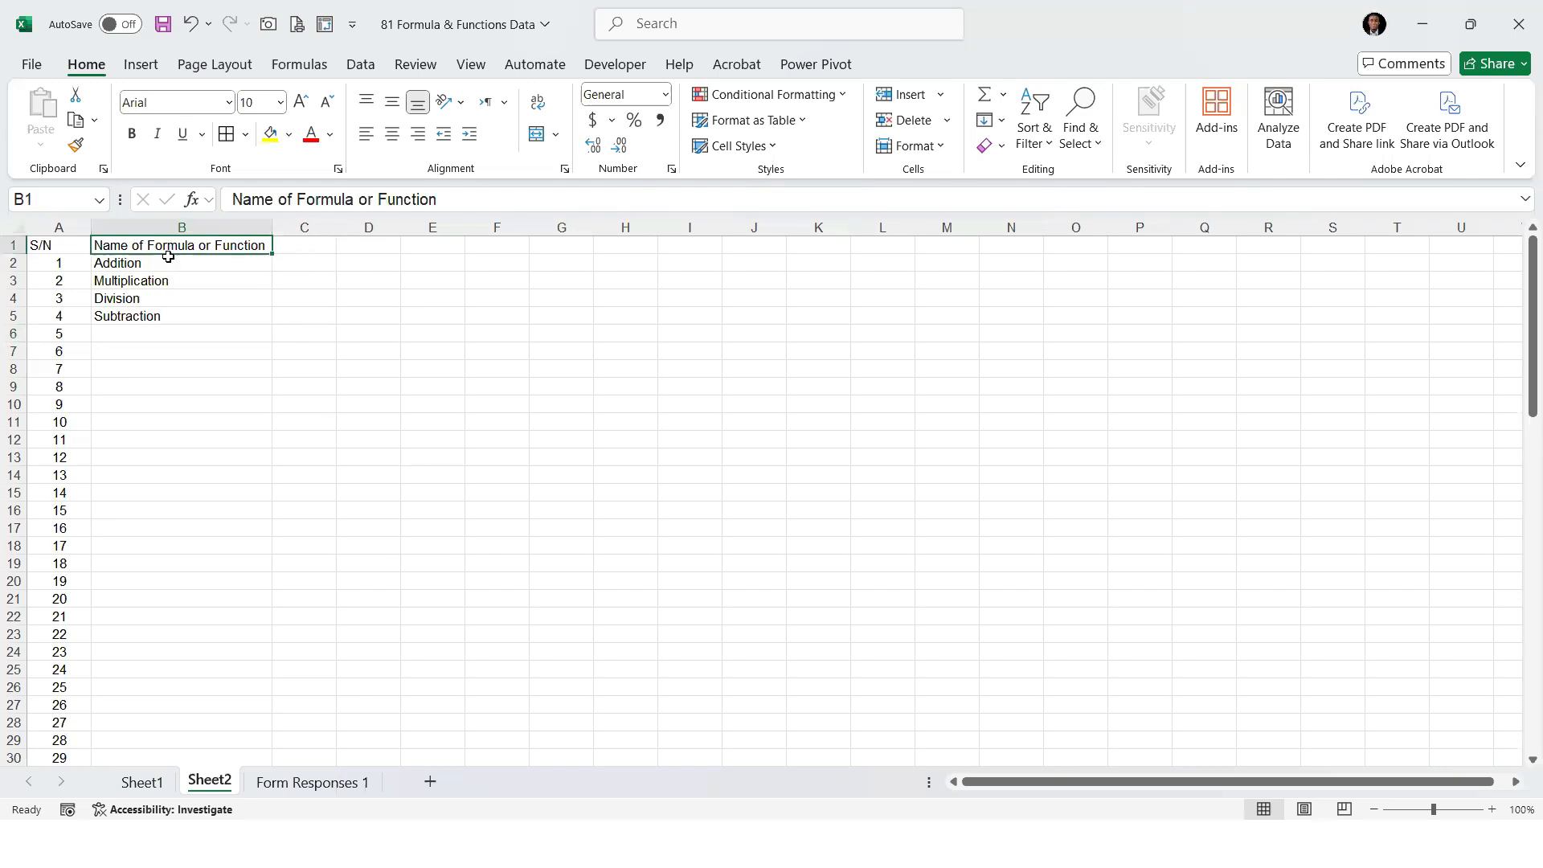
{"action": "key", "text": "Down"}
{"action": "key", "text": "Down"}
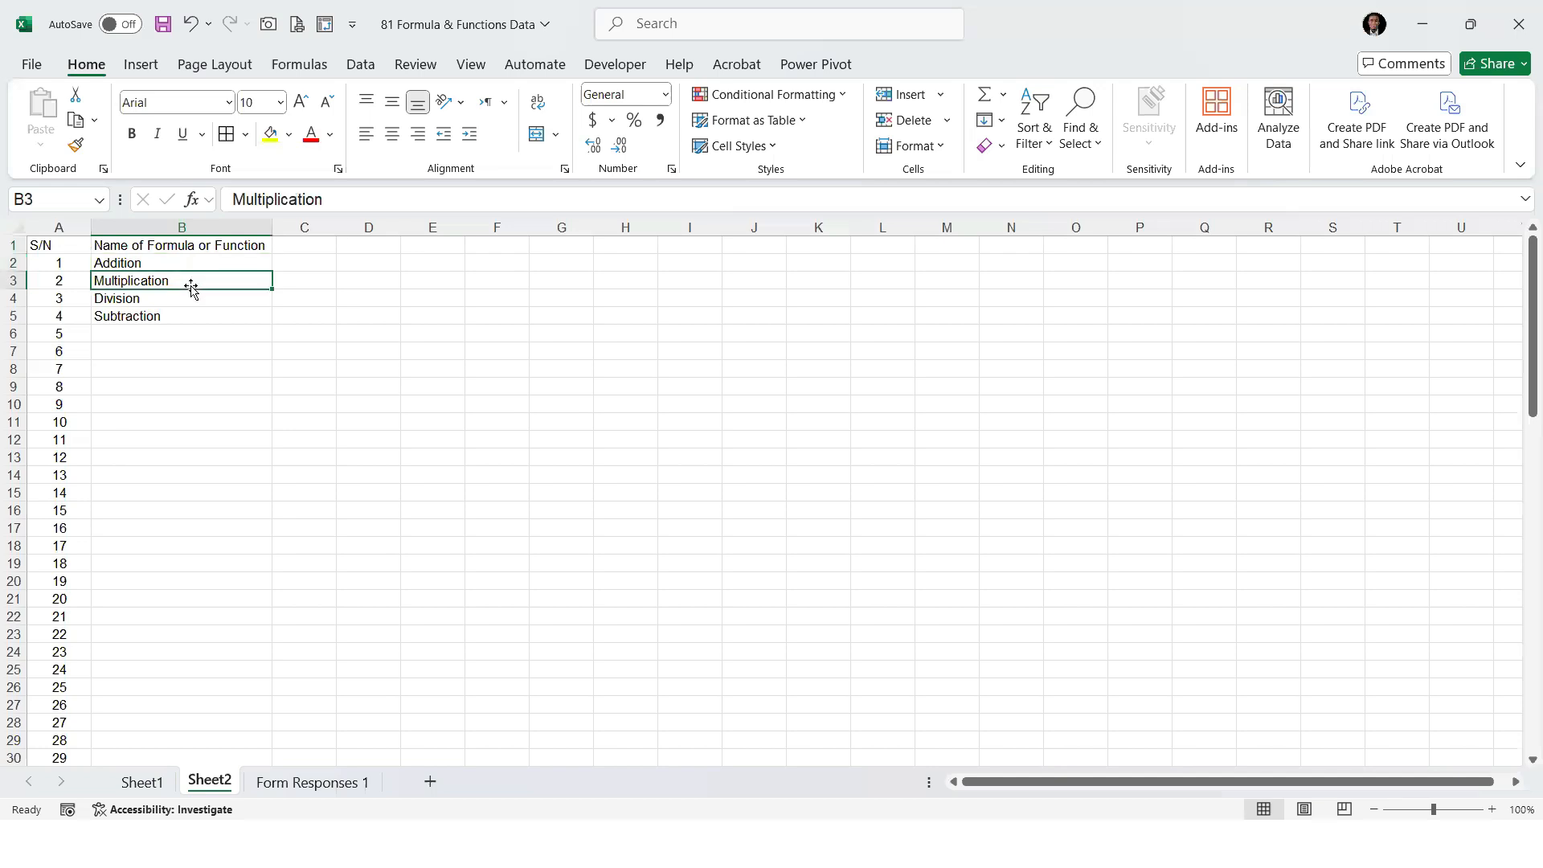
{"action": "key", "text": "Down"}
{"action": "key", "text": "Down"}
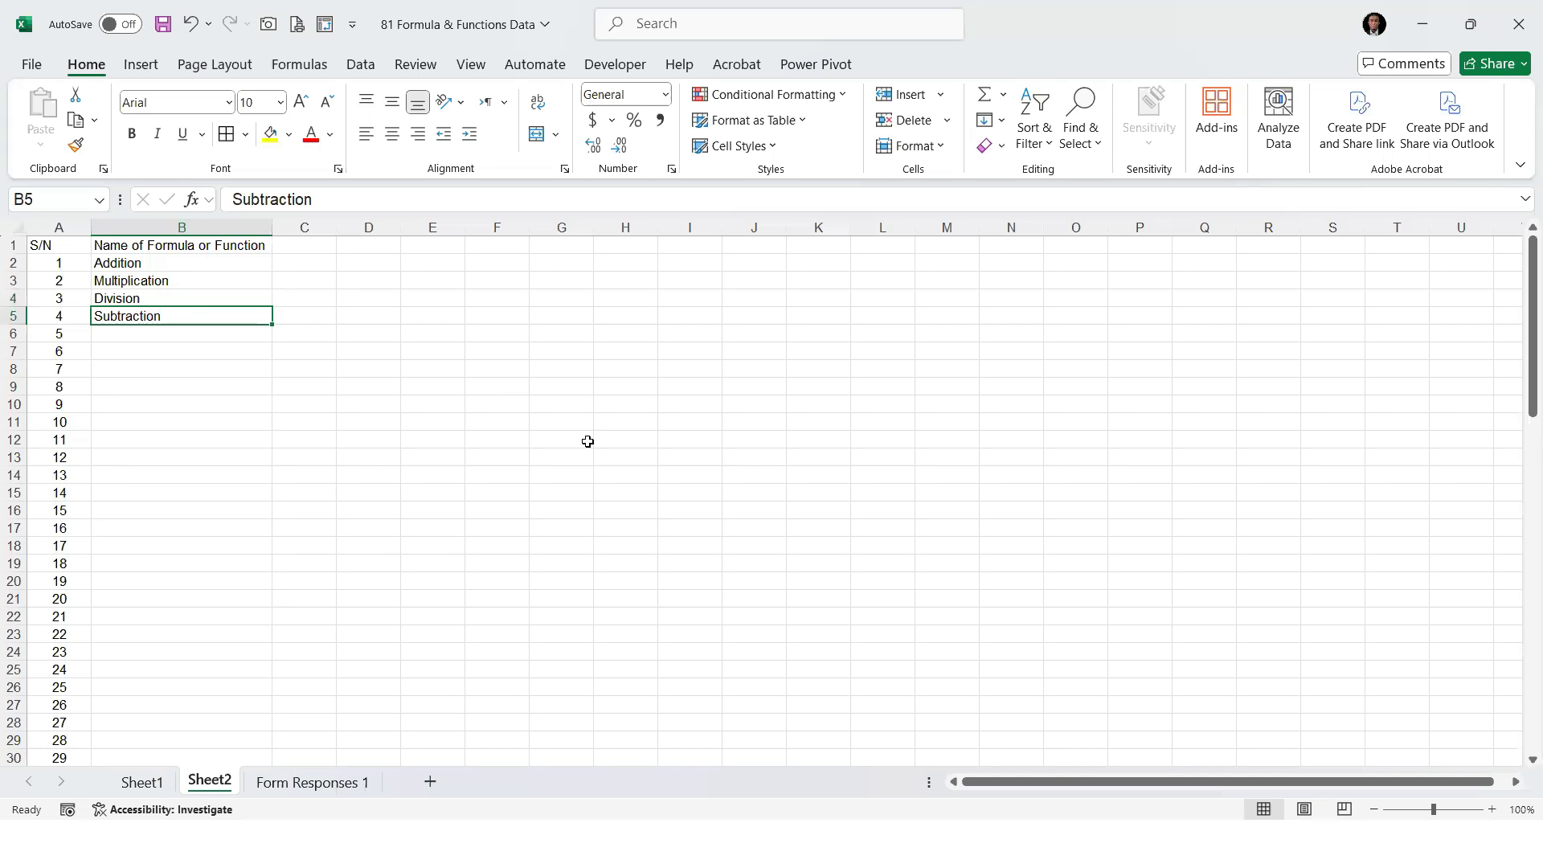
Add the first two salaries in cell K2 of Sheet1 with the formula =E2+E3, and check the formula against its source cell
{"action": "left_click", "coordinate": [146, 787]}
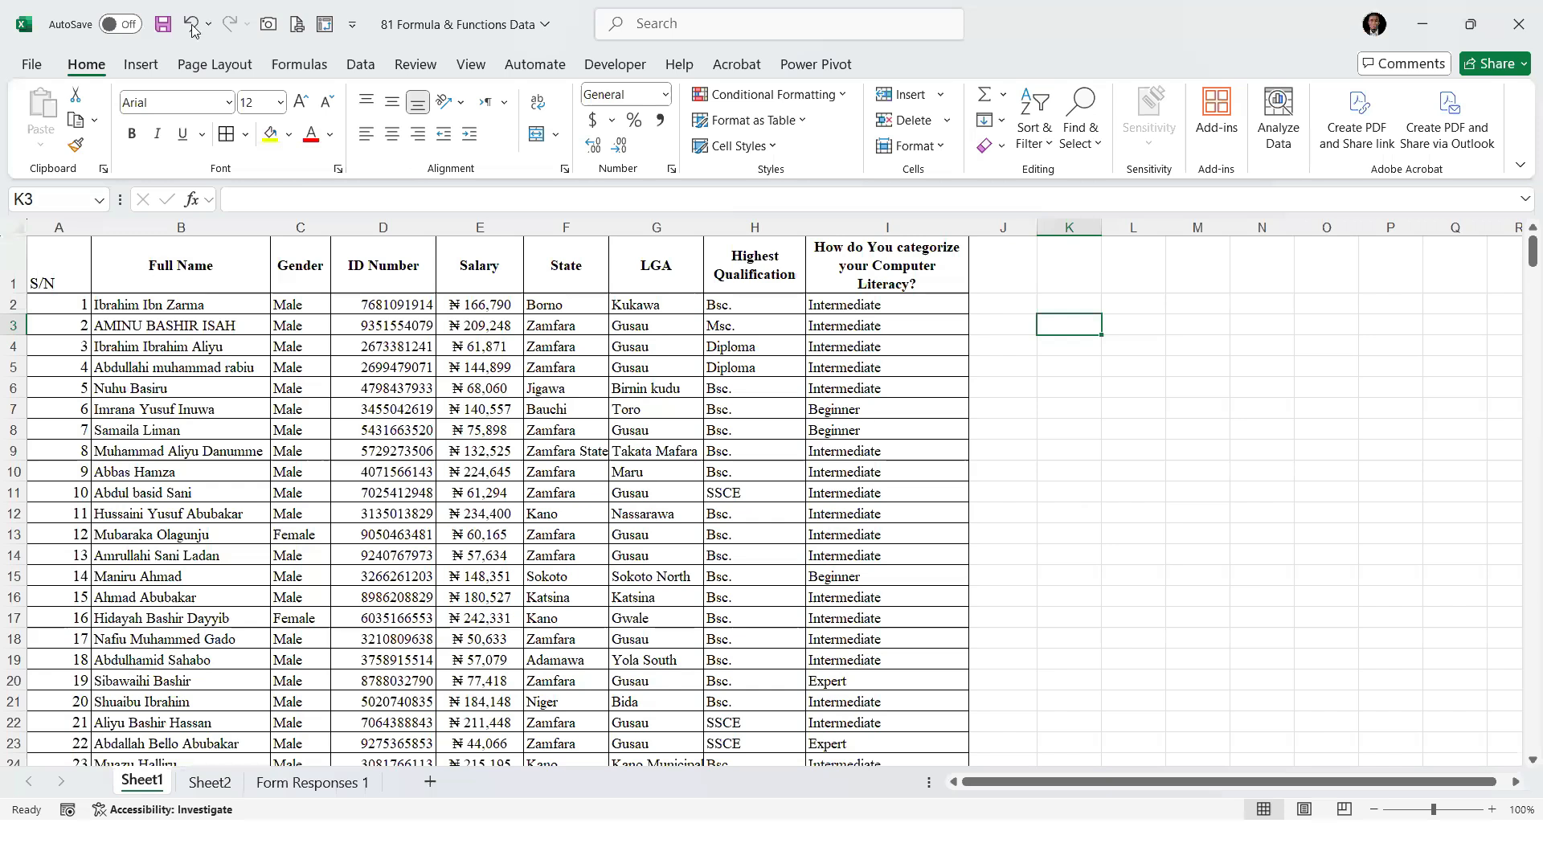
{"action": "left_click", "coordinate": [1028, 303]}
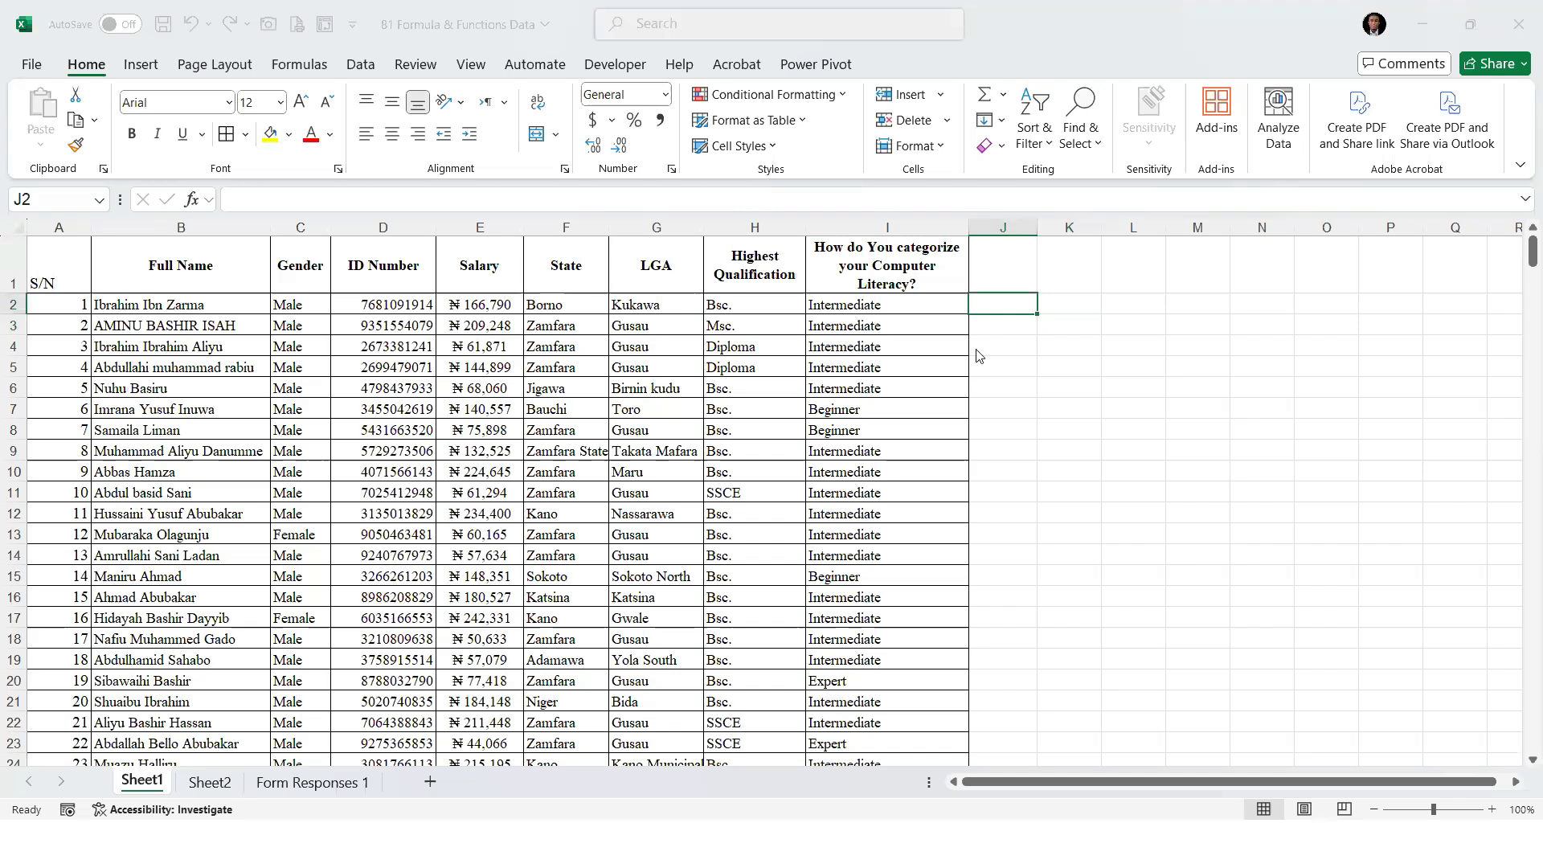
{"action": "left_click", "coordinate": [1016, 304]}
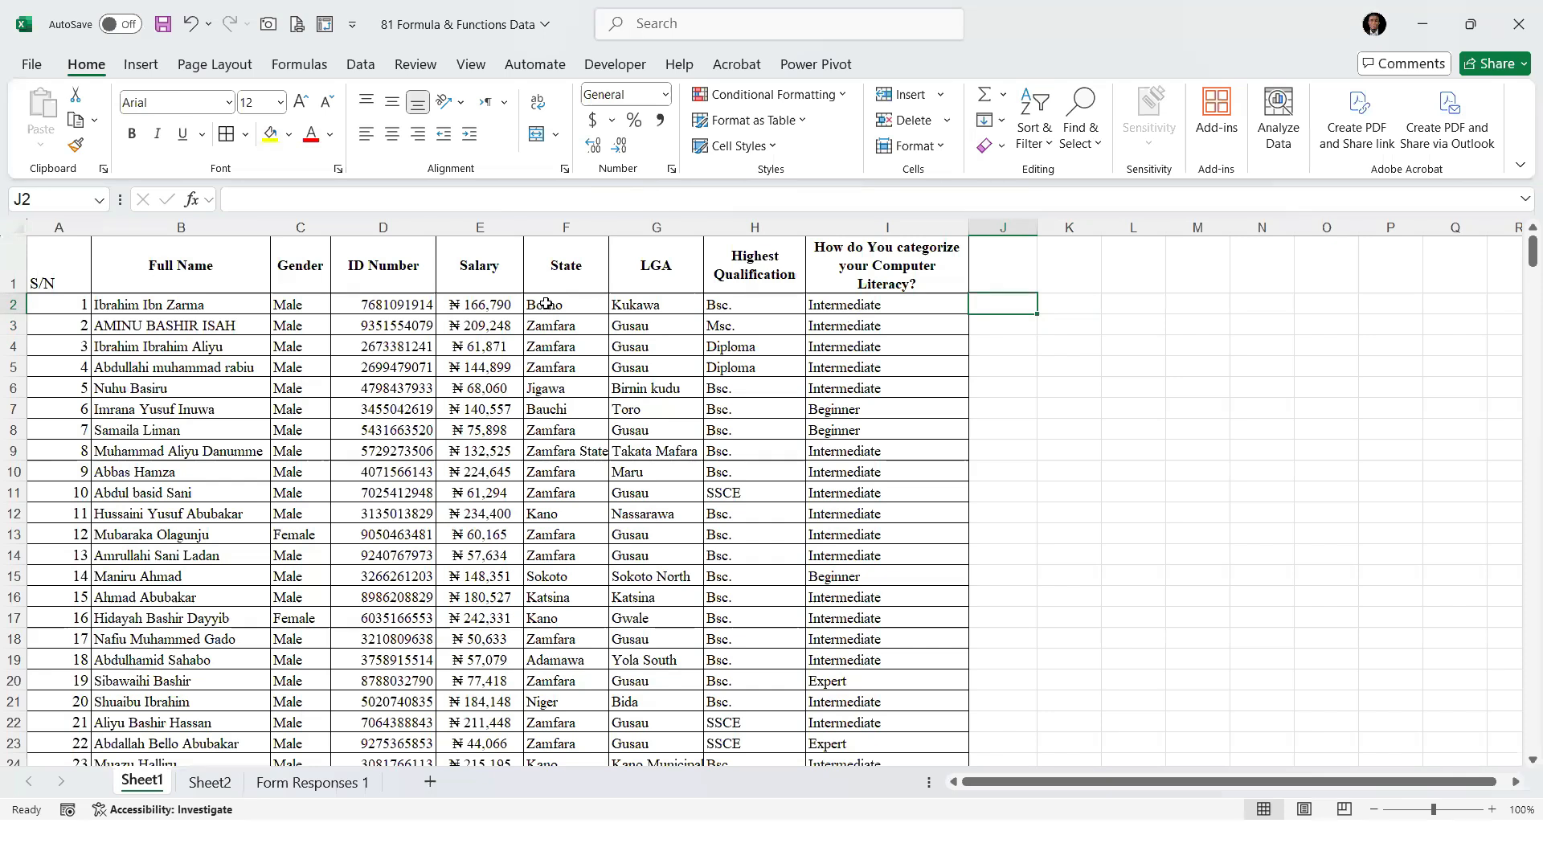
{"action": "left_click", "coordinate": [1067, 306]}
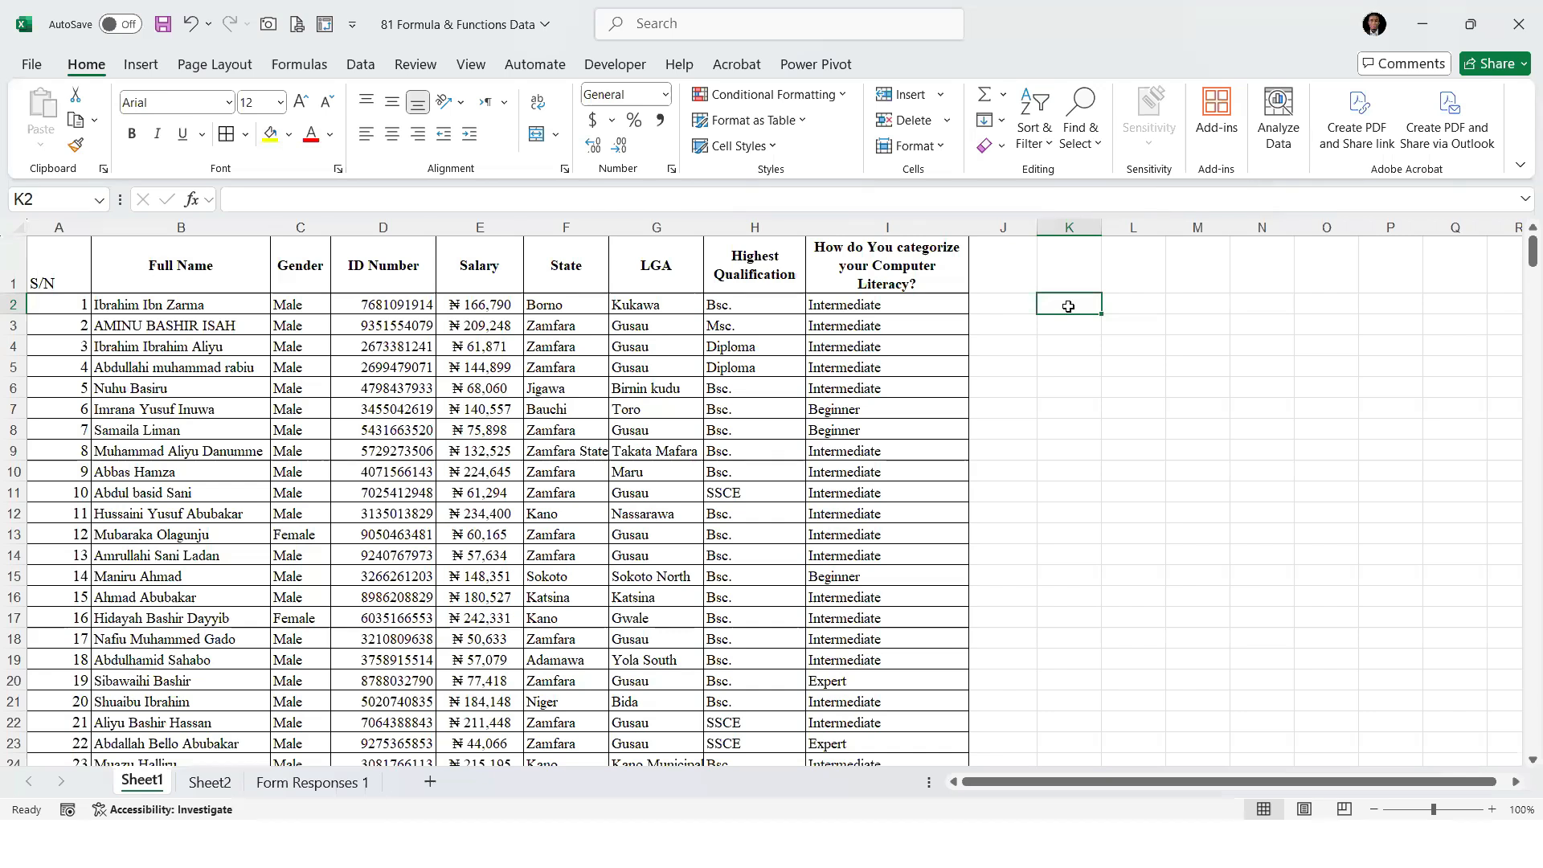
{"action": "key", "text": "alt+F11"}
{"action": "type", "text": "="}
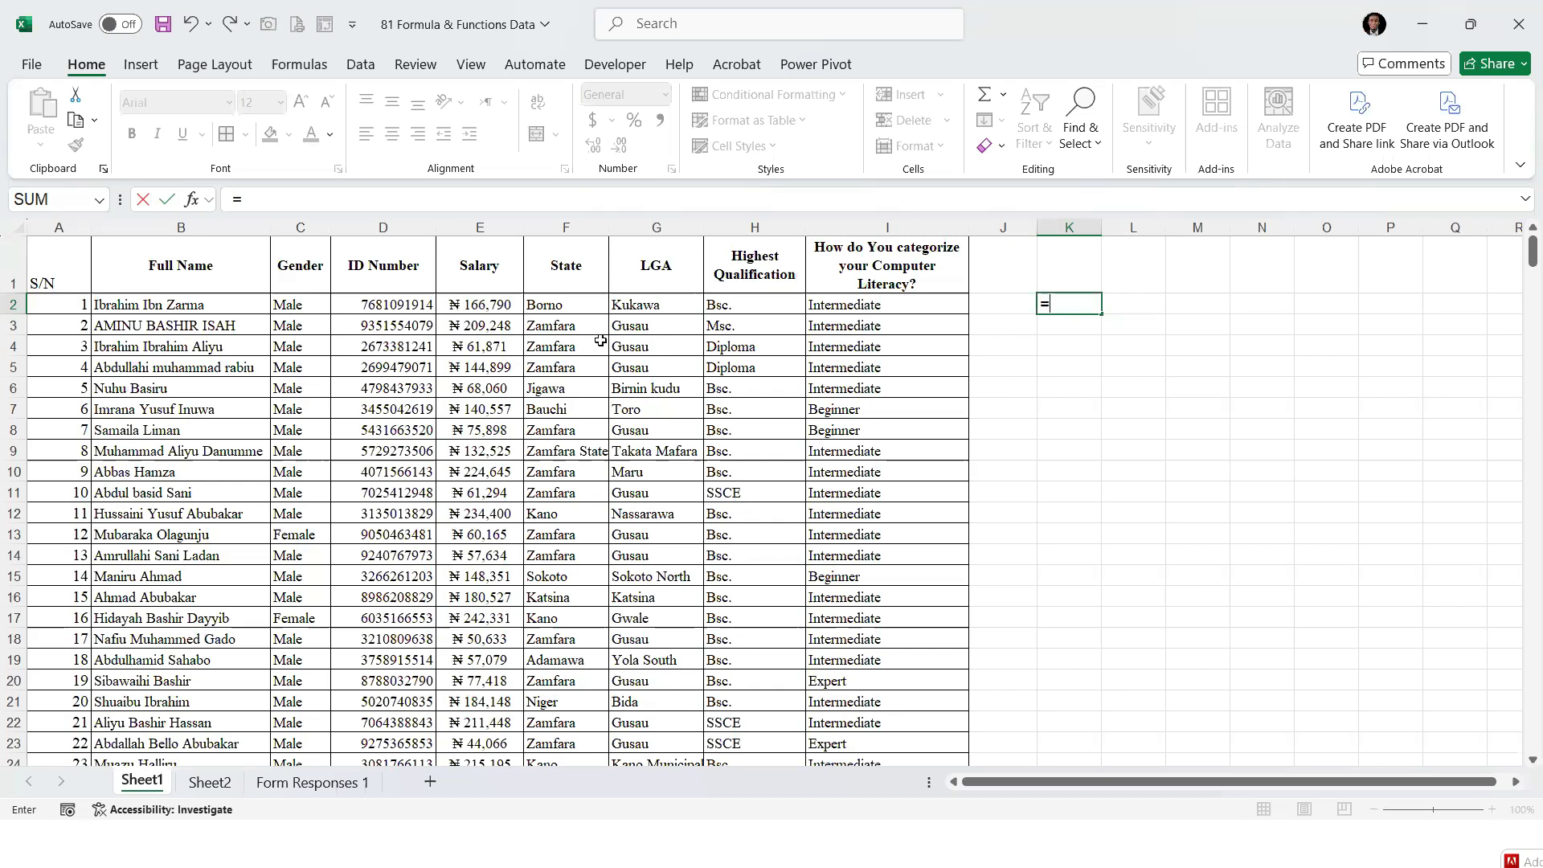
{"action": "left_click", "coordinate": [466, 304]}
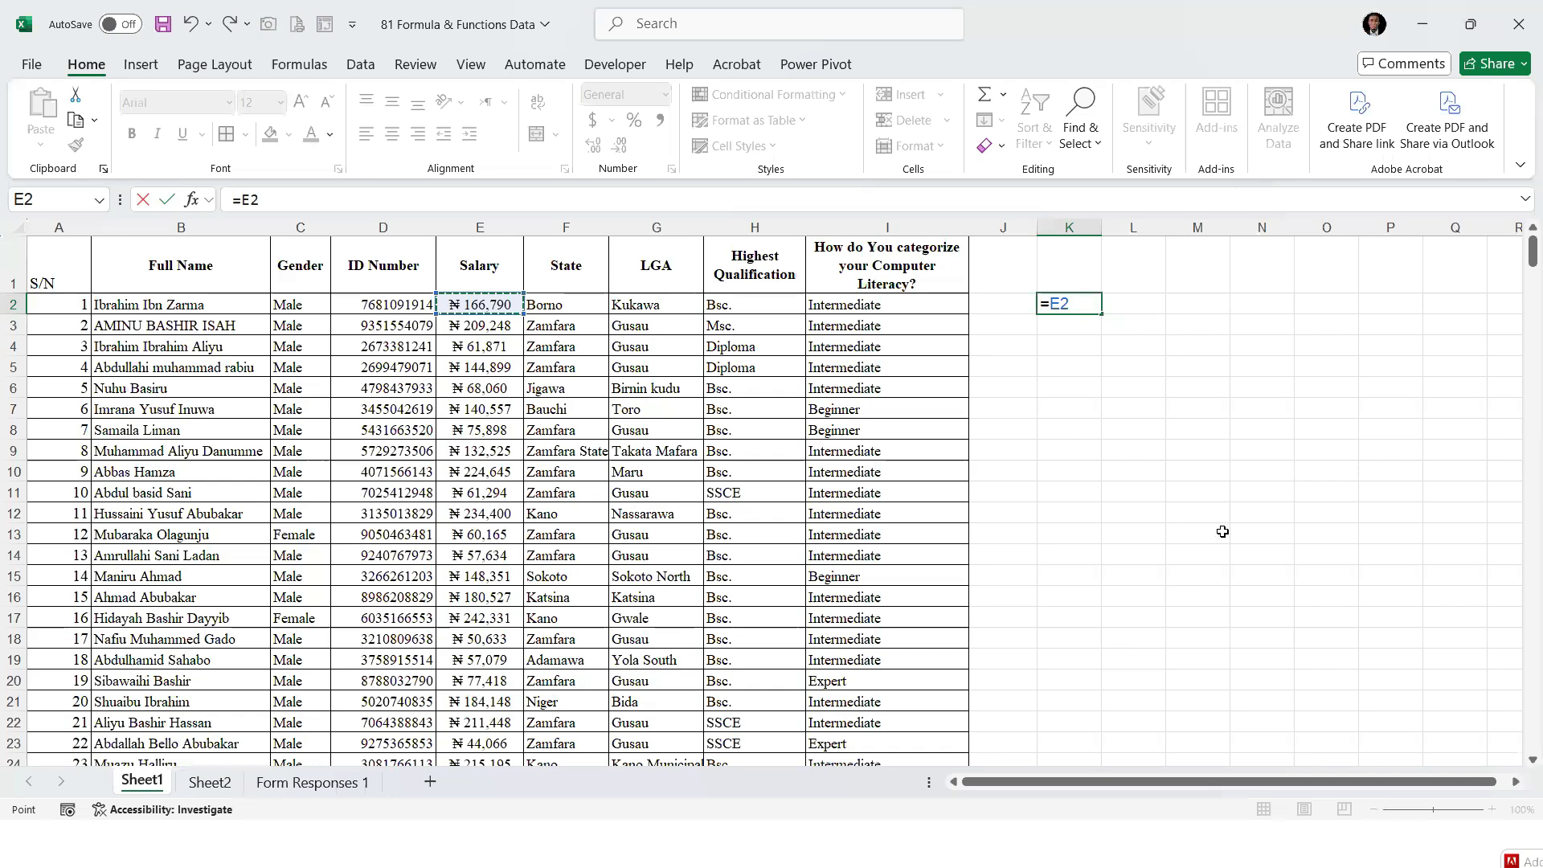
{"action": "type", "text": "+E3"}
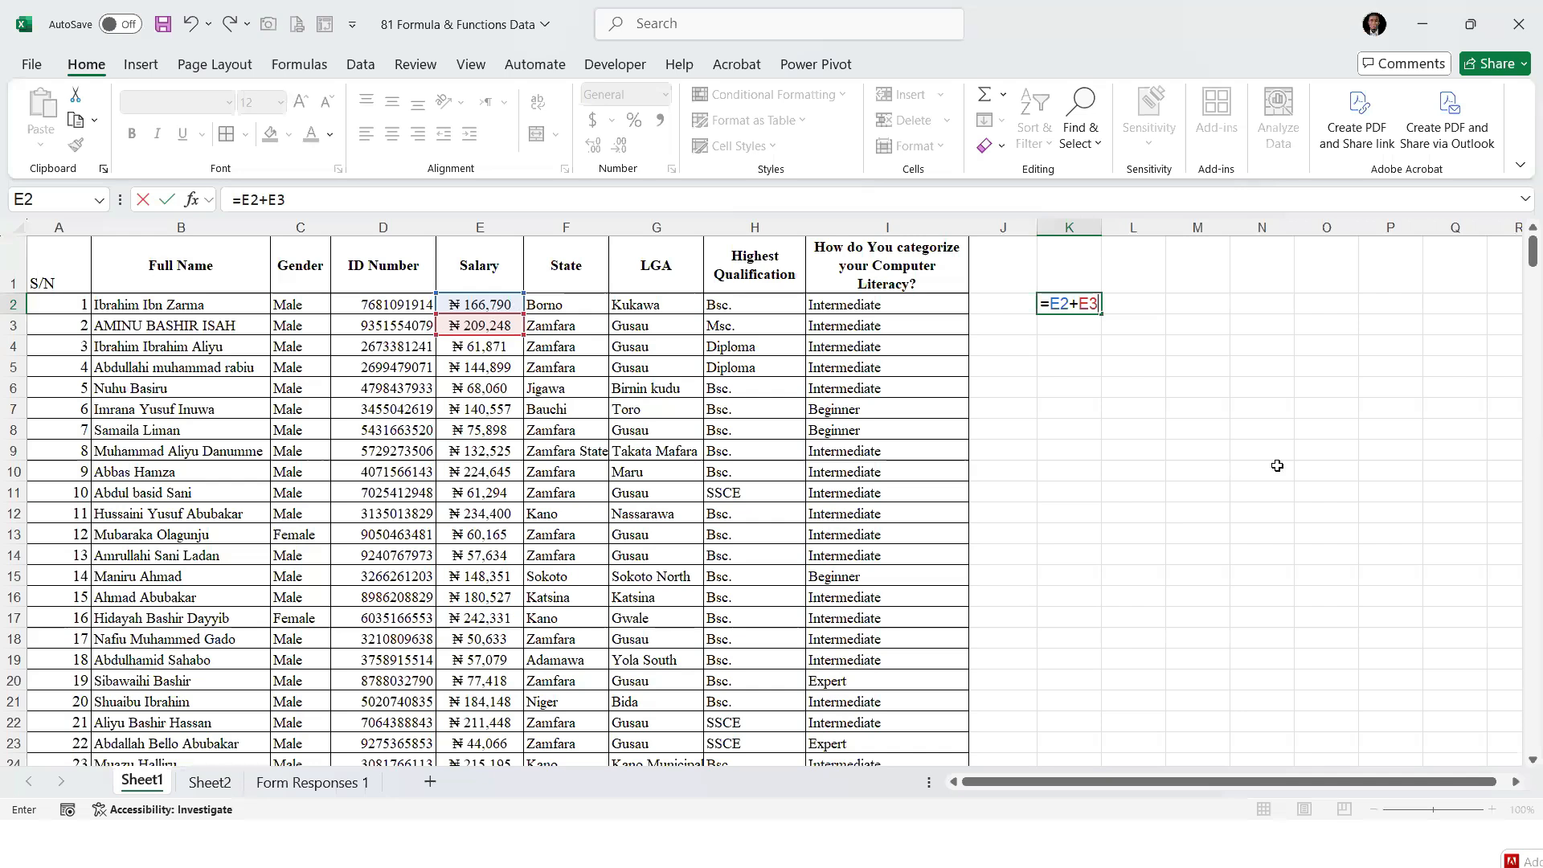
{"action": "key", "text": "Return"}
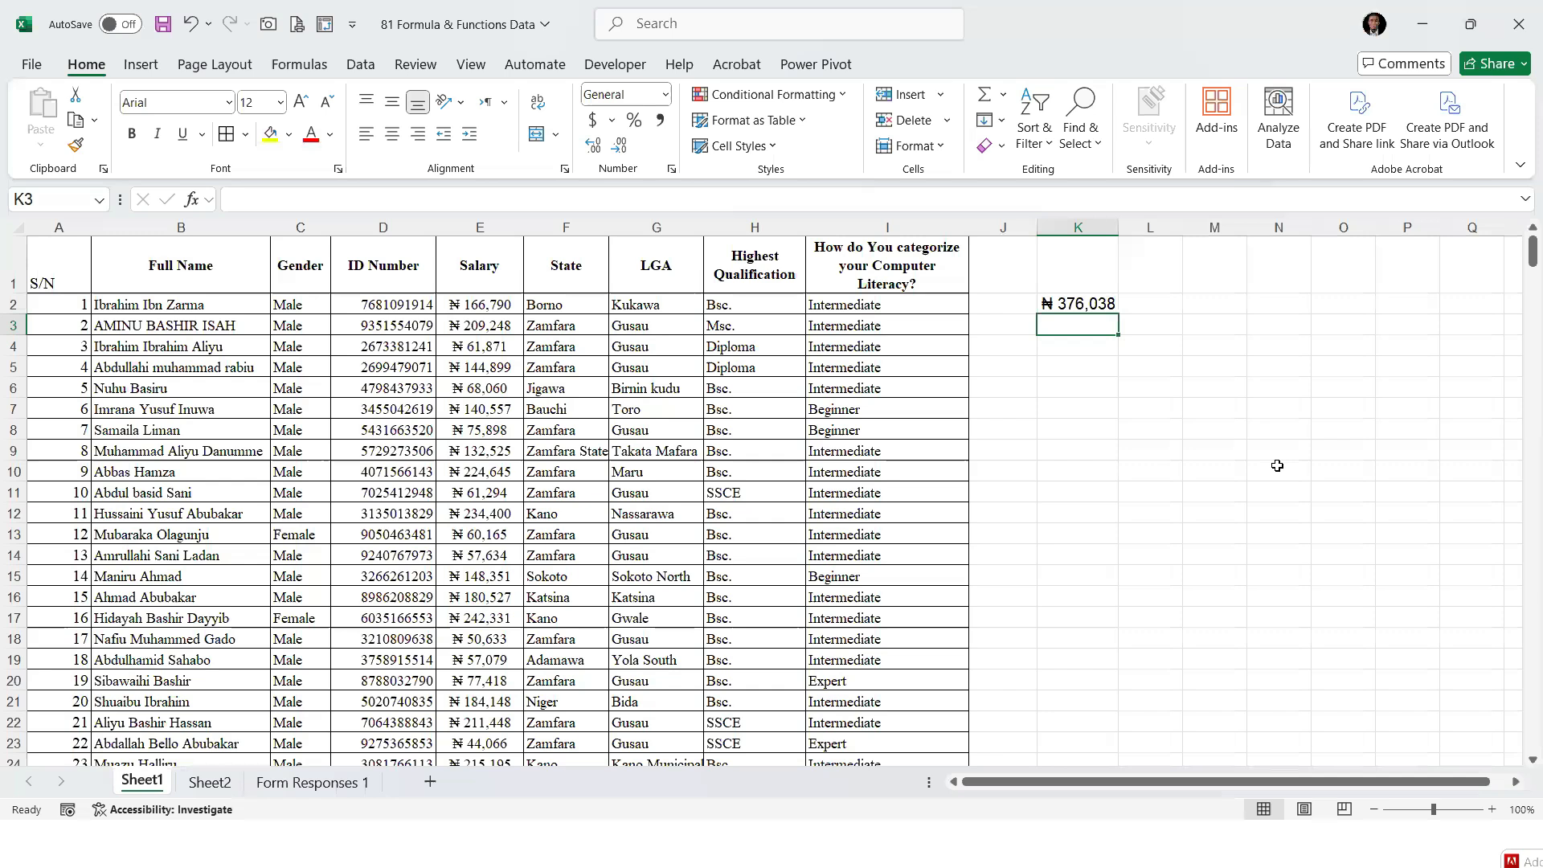
{"action": "key", "text": "Up"}
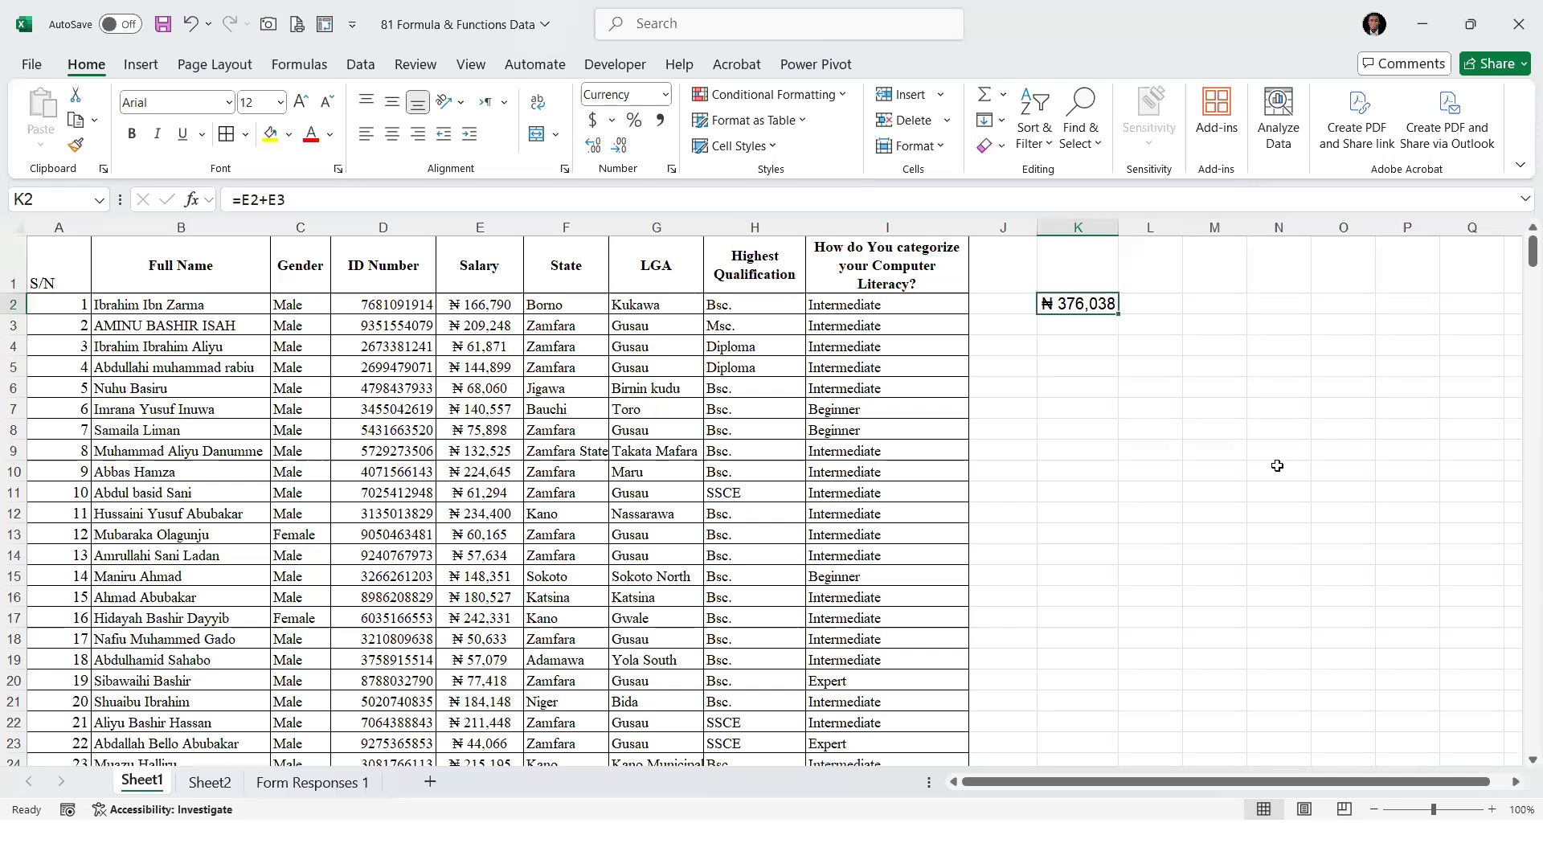
{"action": "left_click", "coordinate": [487, 306]}
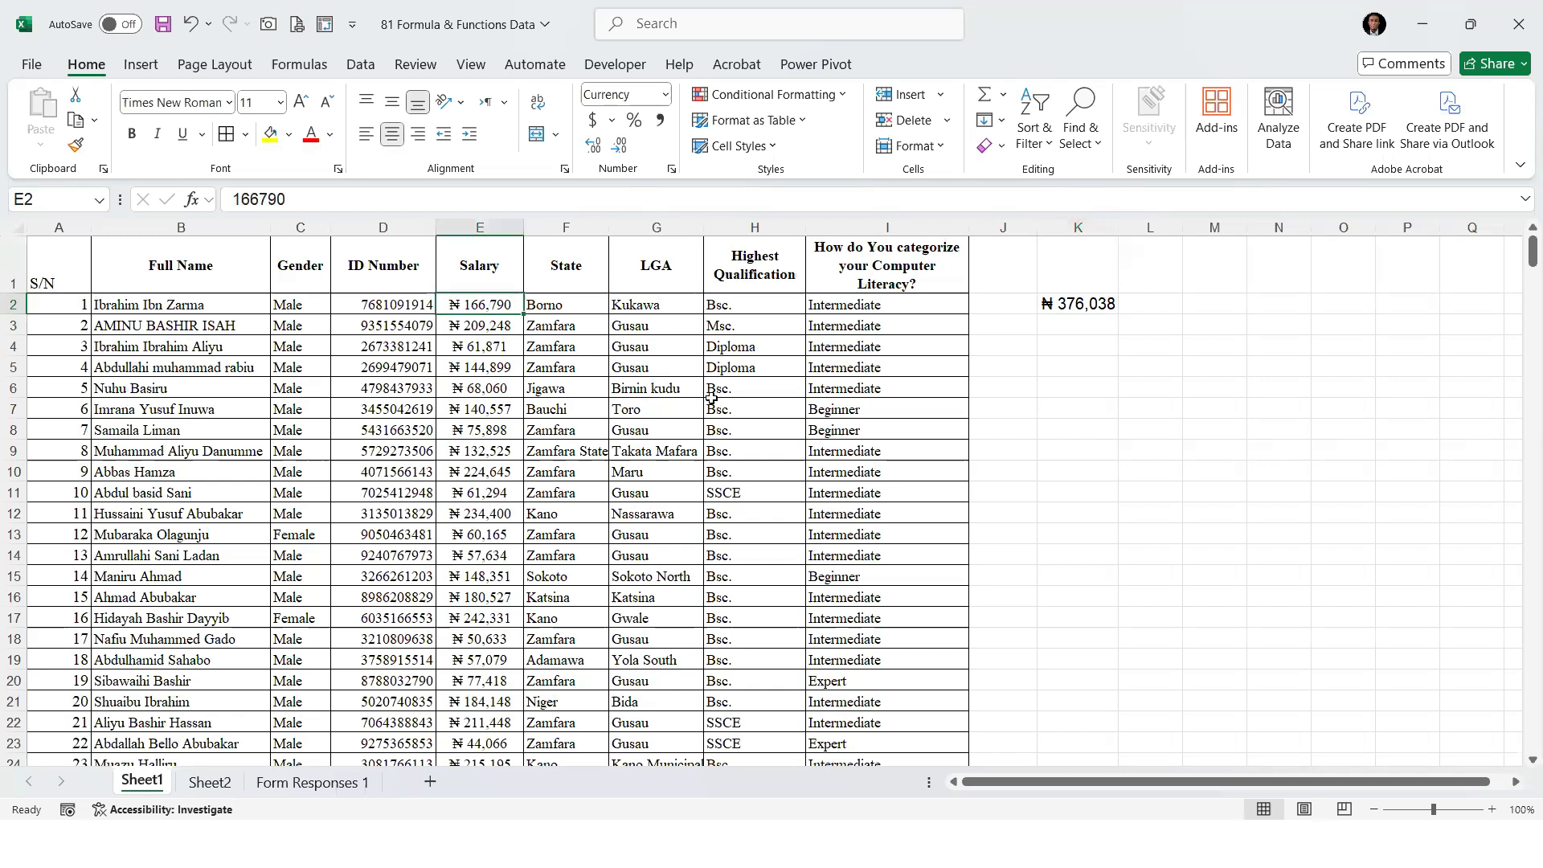
Set the first salary in cell E2 to 200,000 and check the sum in cell K2
{"action": "type", "text": "200"}
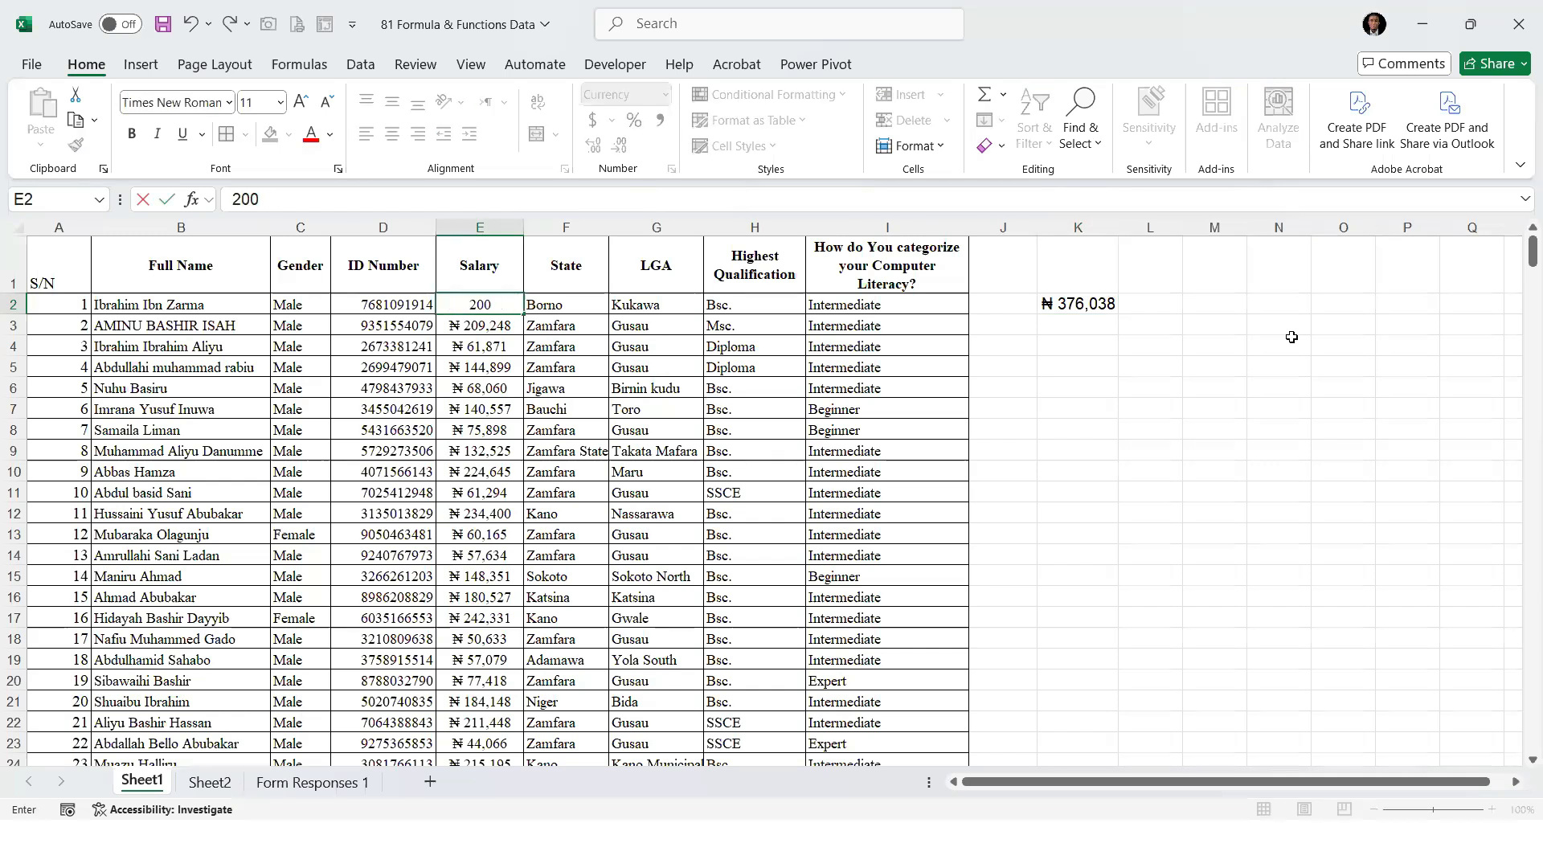
{"action": "type", "text": ",000"}
{"action": "key", "text": "Return"}
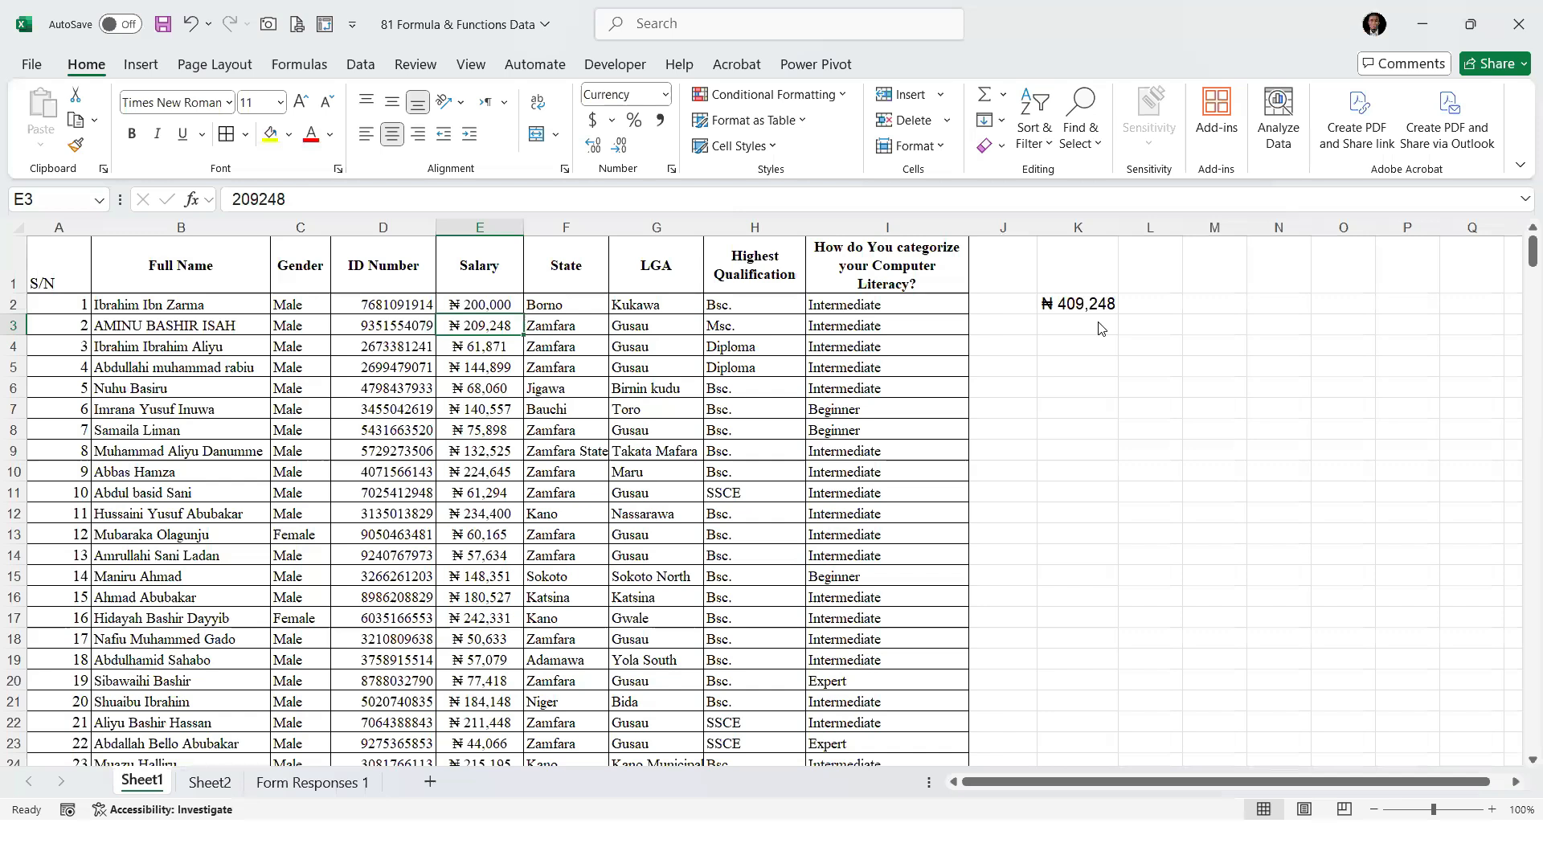
{"action": "left_click", "coordinate": [1042, 312]}
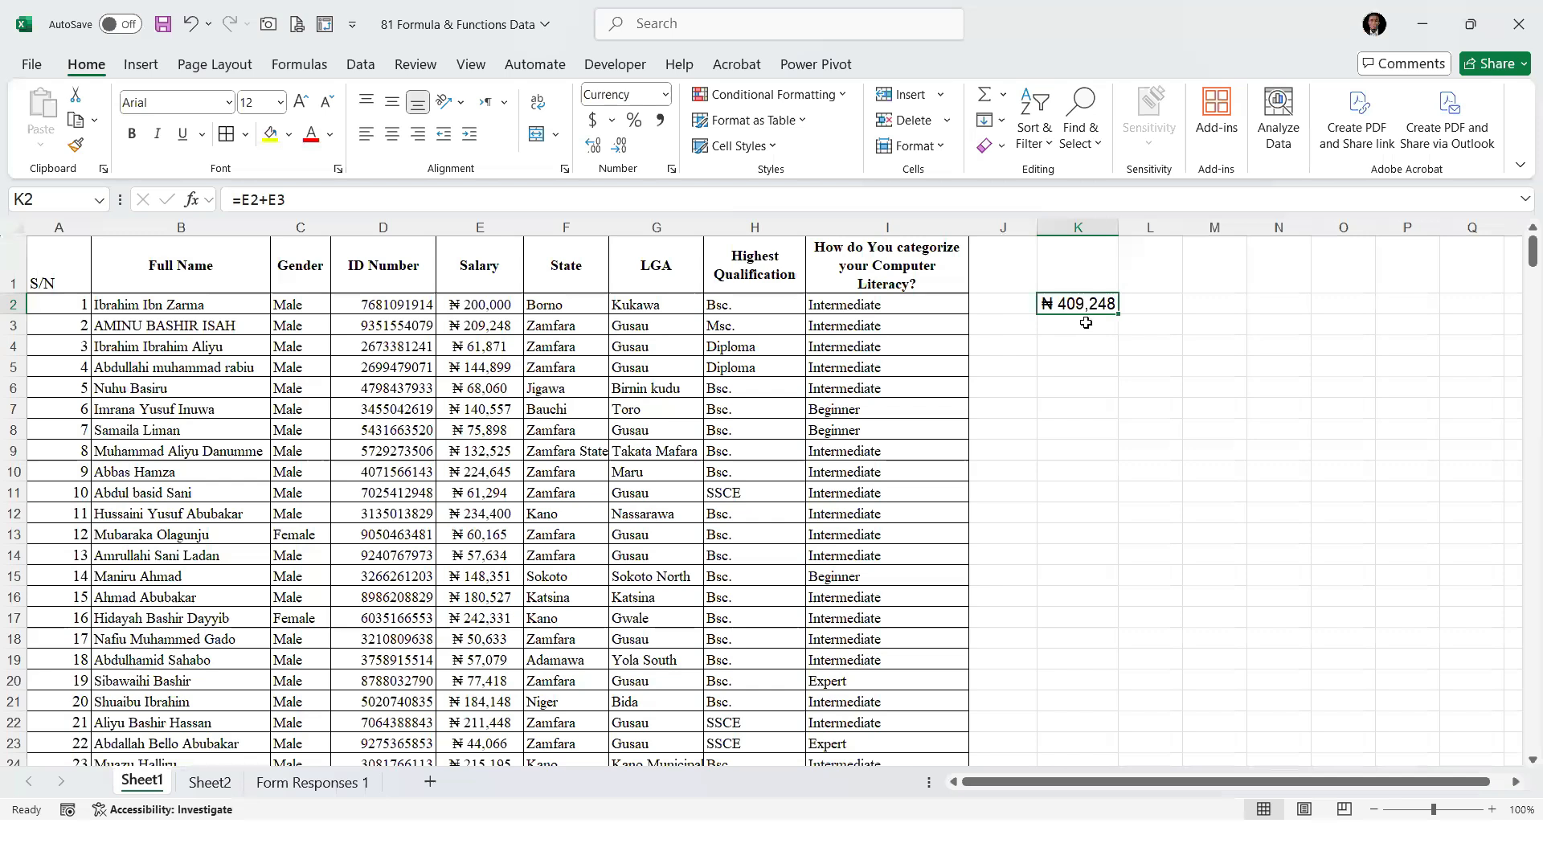
Review the addition formula in cell K2 against the values in the Salary column
{"action": "left_click_drag", "start_coordinate": [507, 311], "coordinate": [502, 578]}
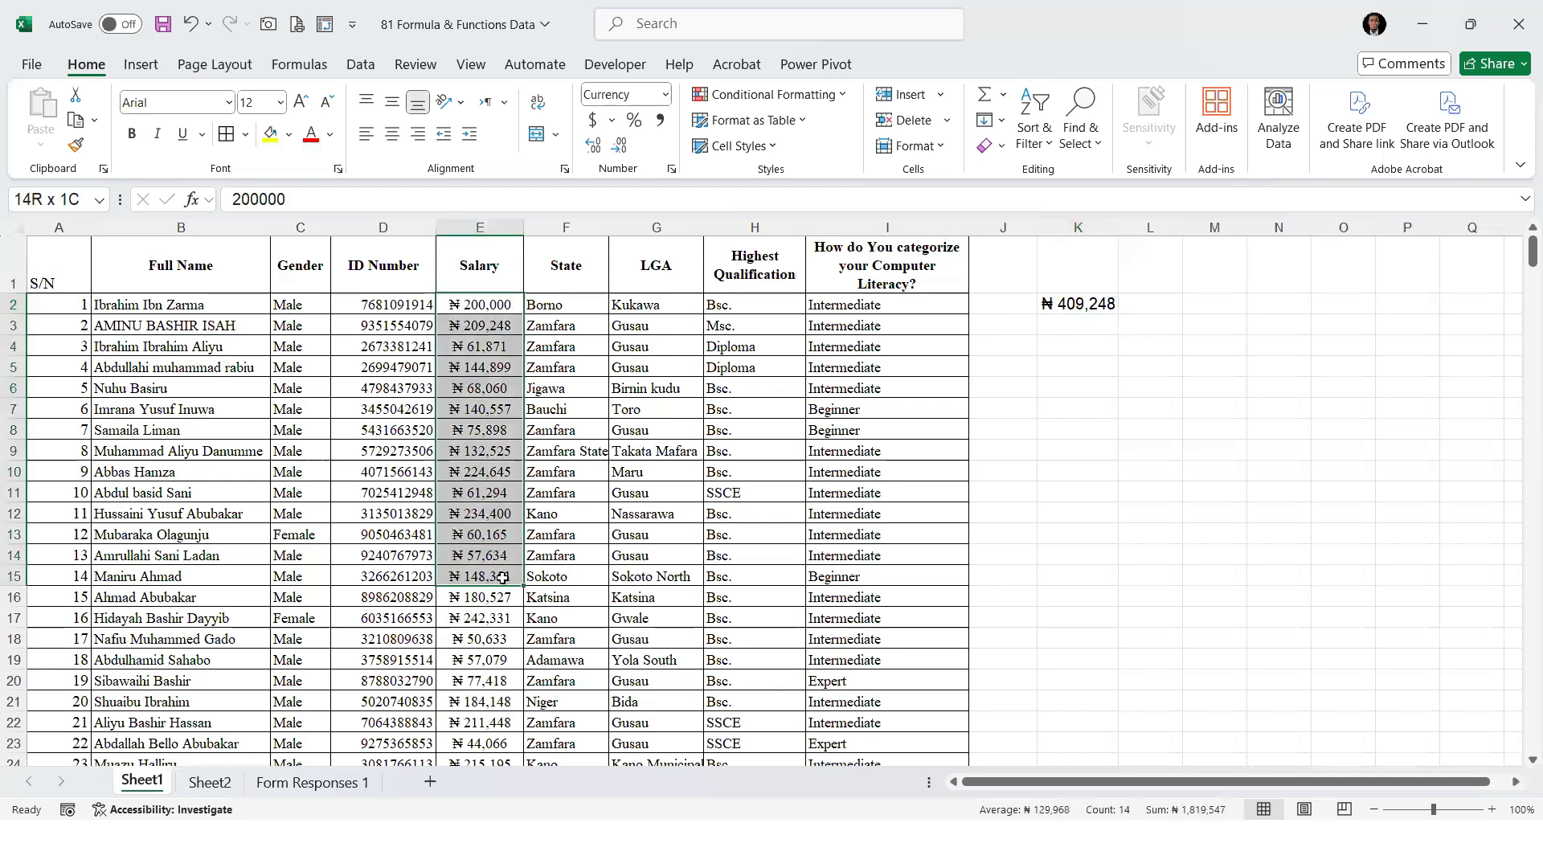
{"action": "left_click", "coordinate": [1099, 305]}
{"action": "left_click_drag", "start_coordinate": [306, 199], "coordinate": [230, 201]}
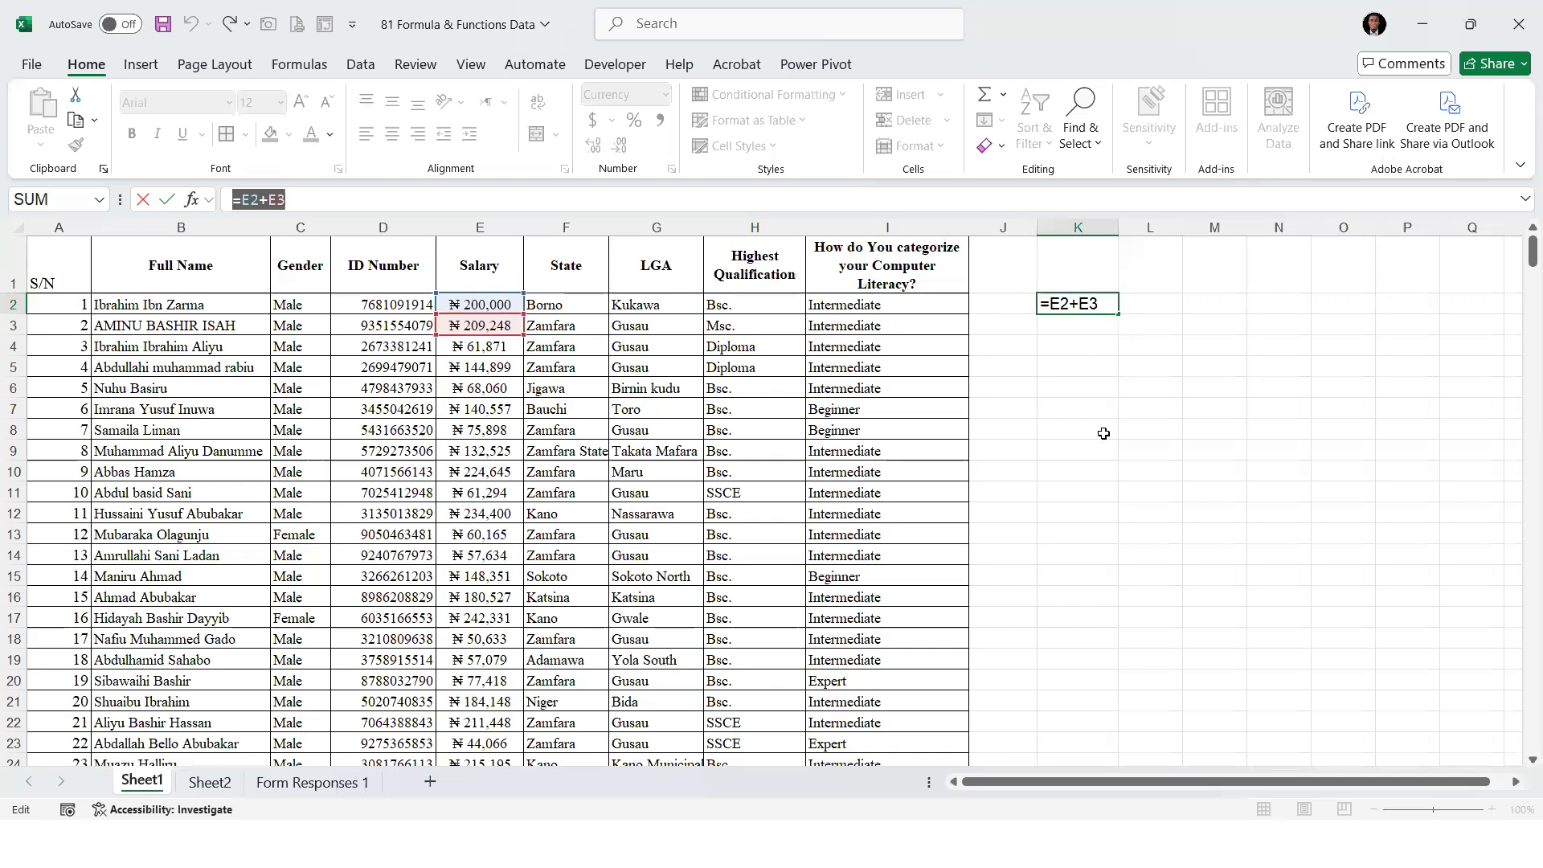
{"action": "key", "text": "Return"}
{"action": "key", "text": "Up"}
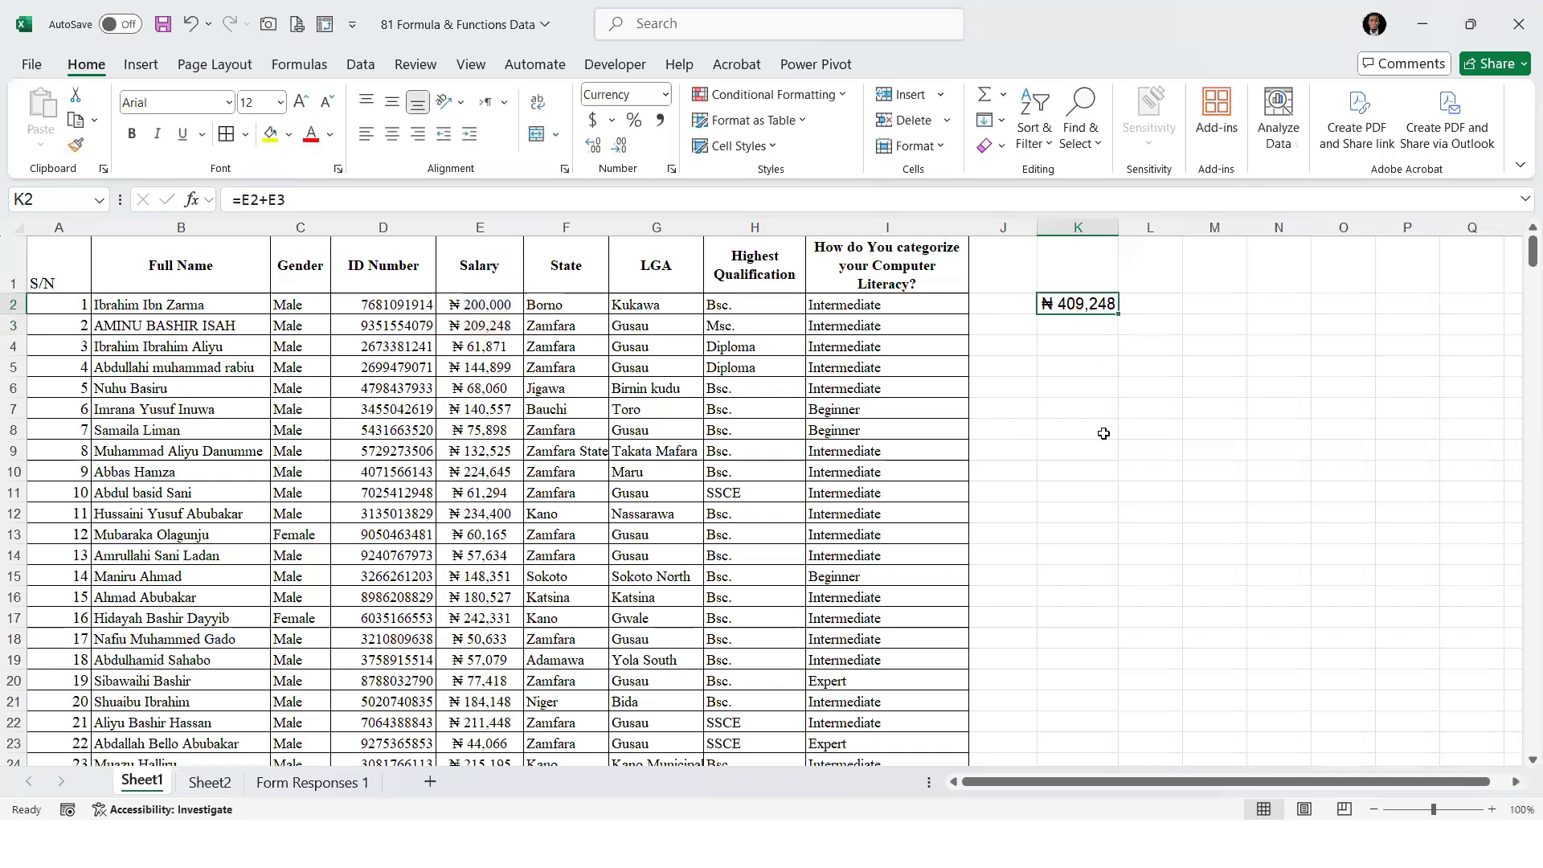
{"action": "key", "text": "Down"}
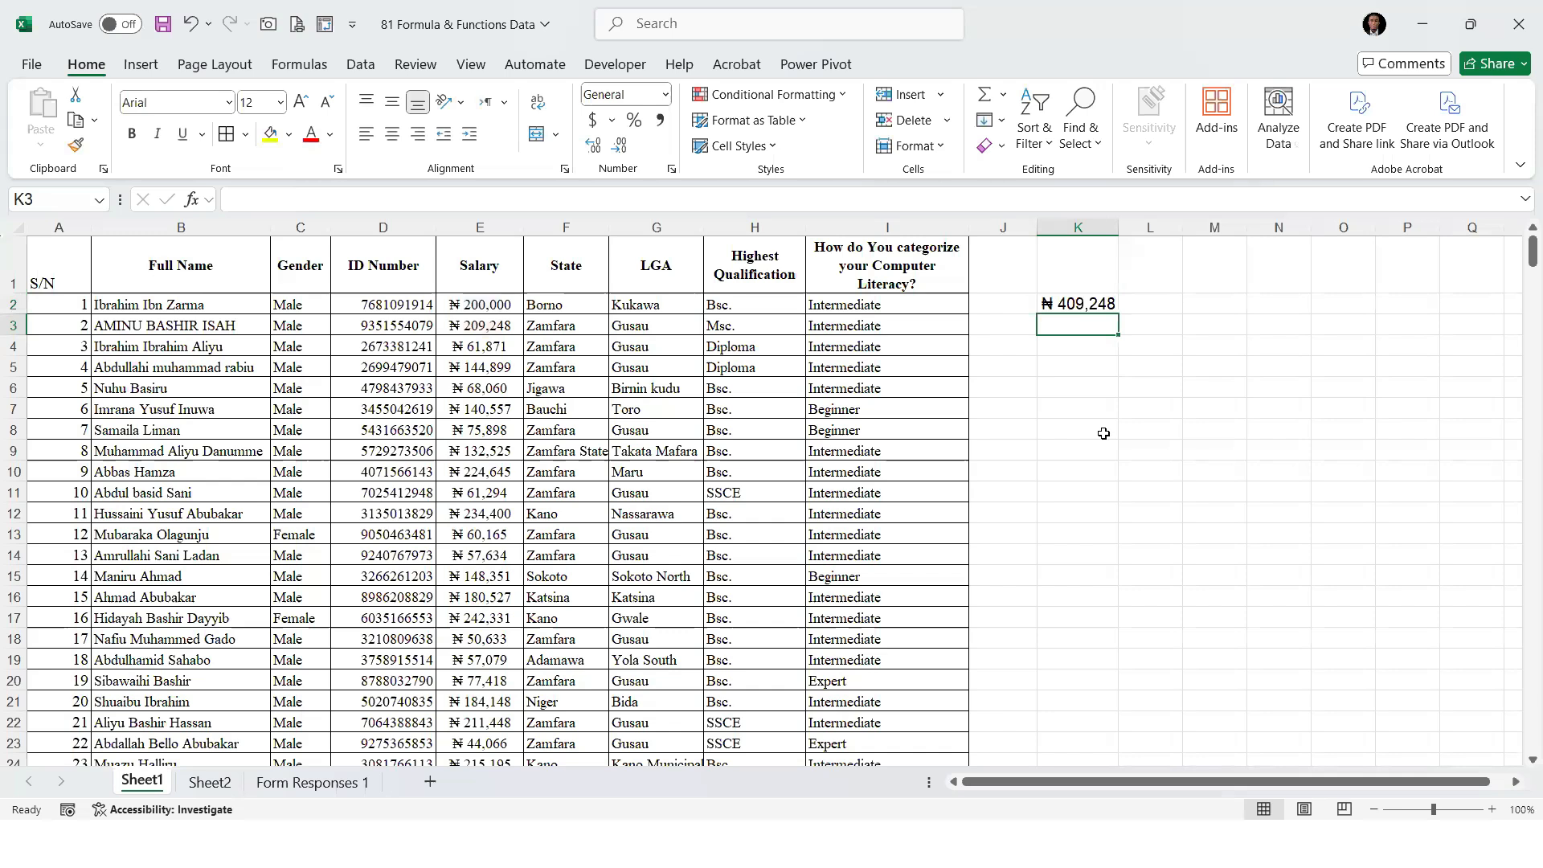
{"action": "key", "text": "Up"}
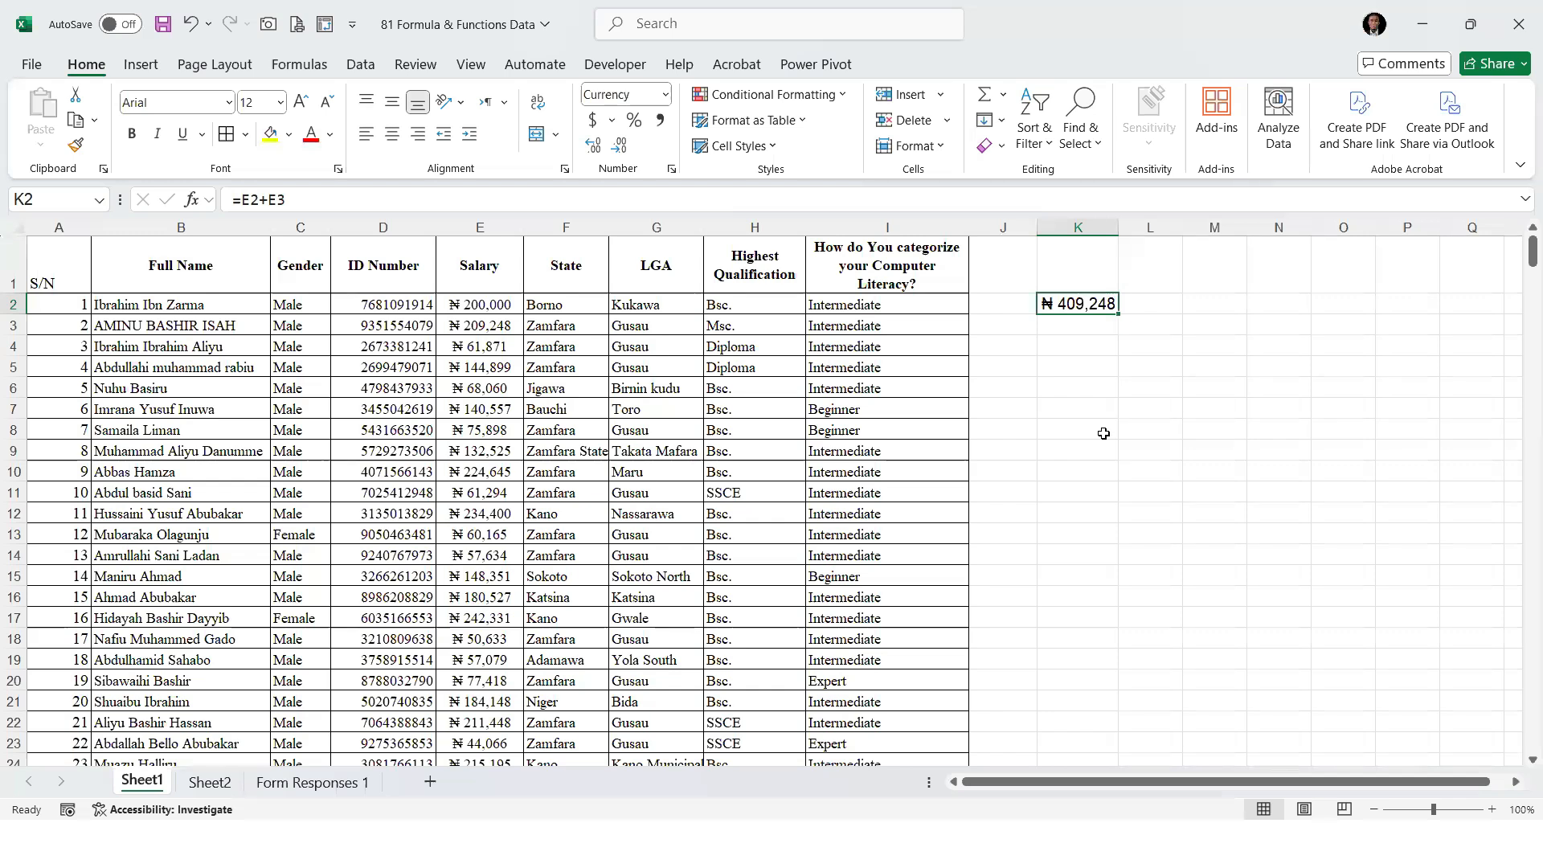
{"action": "left_click", "coordinate": [695, 219]}
{"action": "left_click", "coordinate": [1084, 330]}
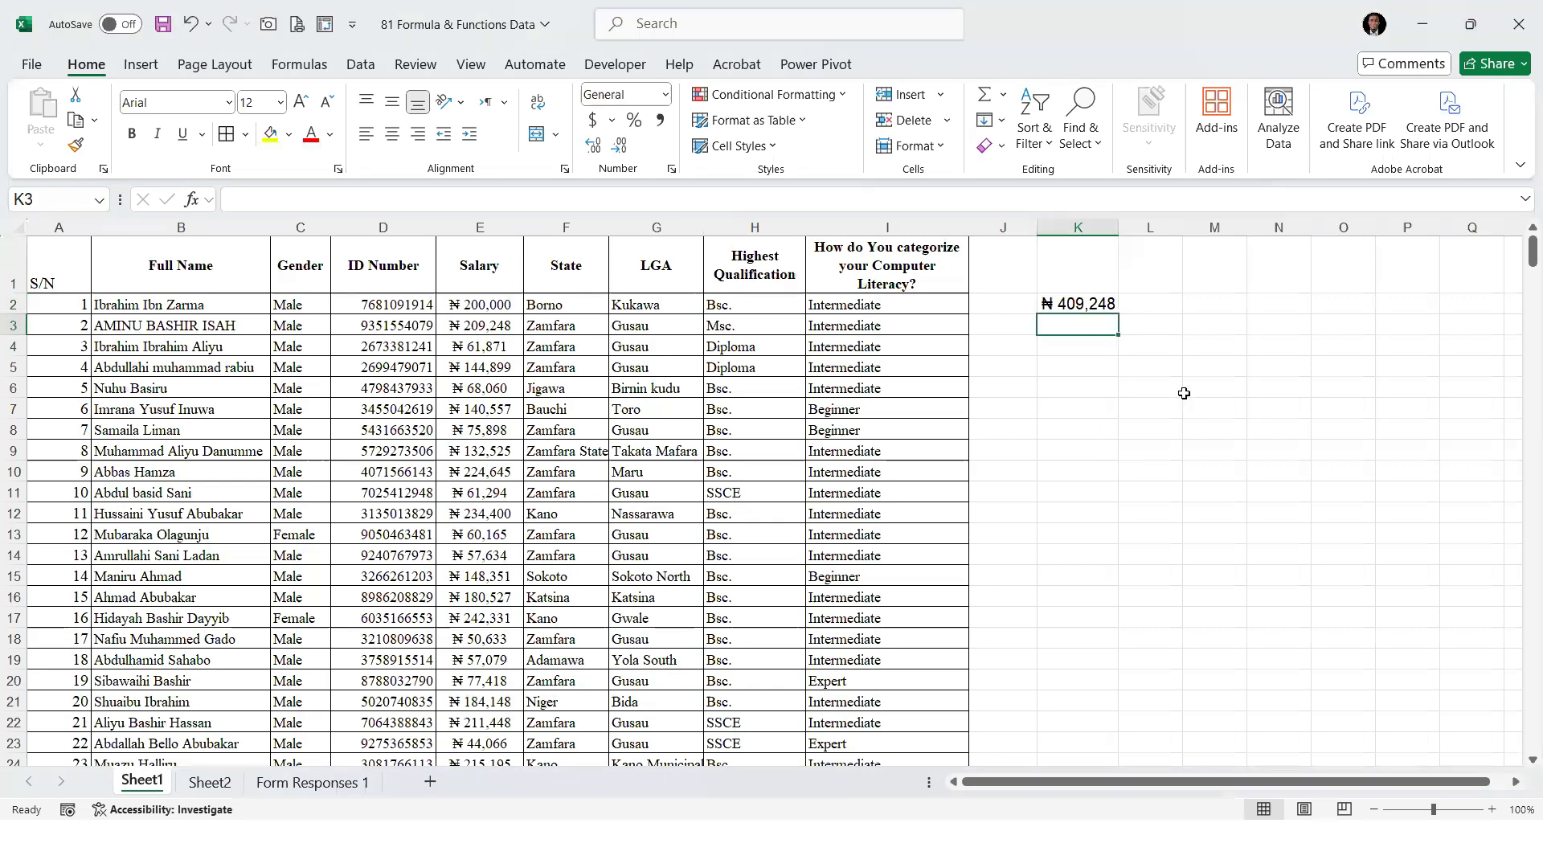
{"action": "type", "text": "="}
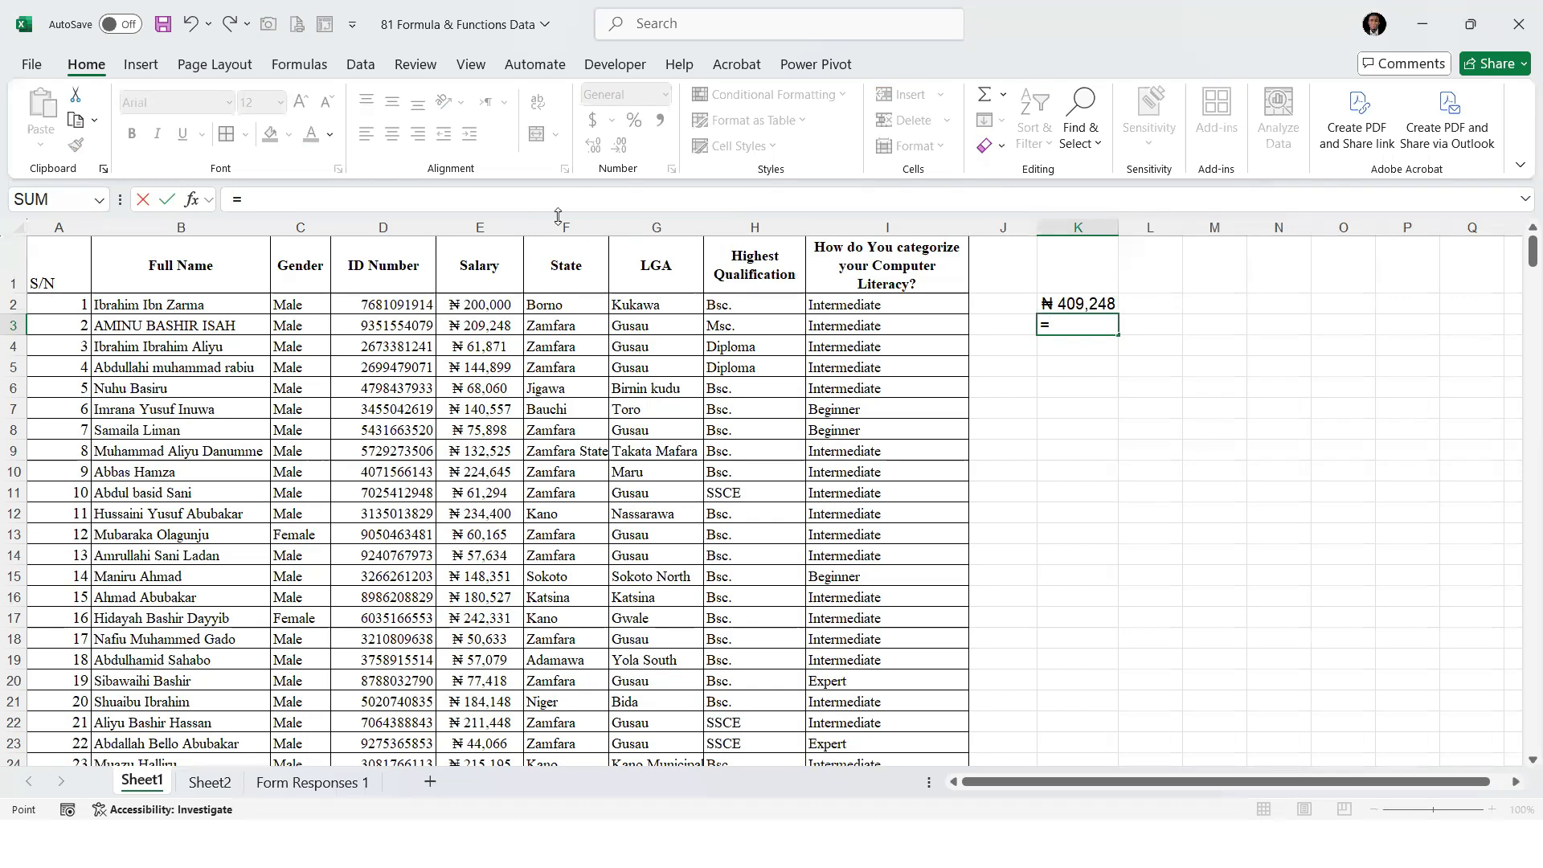
{"action": "left_click", "coordinate": [727, 367]}
{"action": "key", "text": "BackSpace"}
{"action": "key", "text": "BackSpace"}
{"action": "key", "text": "BackSpace"}
{"action": "key", "text": "Return"}
Insert a column between Salary and State and give it the header "Subtraction"
{"action": "left_click", "coordinate": [578, 224]}
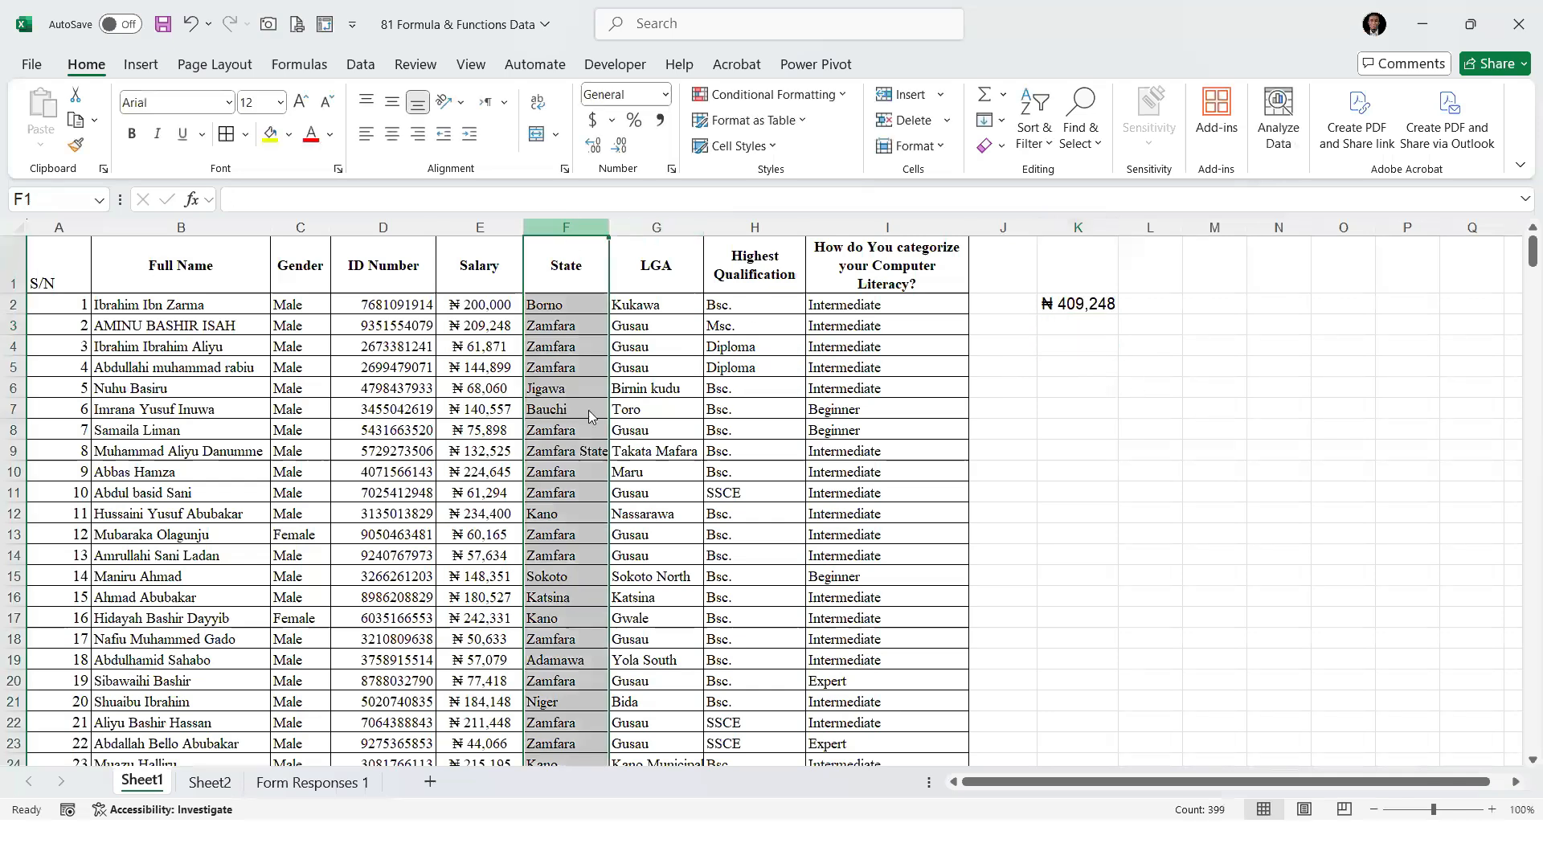
{"action": "right_click", "coordinate": [556, 228]}
{"action": "left_click", "coordinate": [605, 427]}
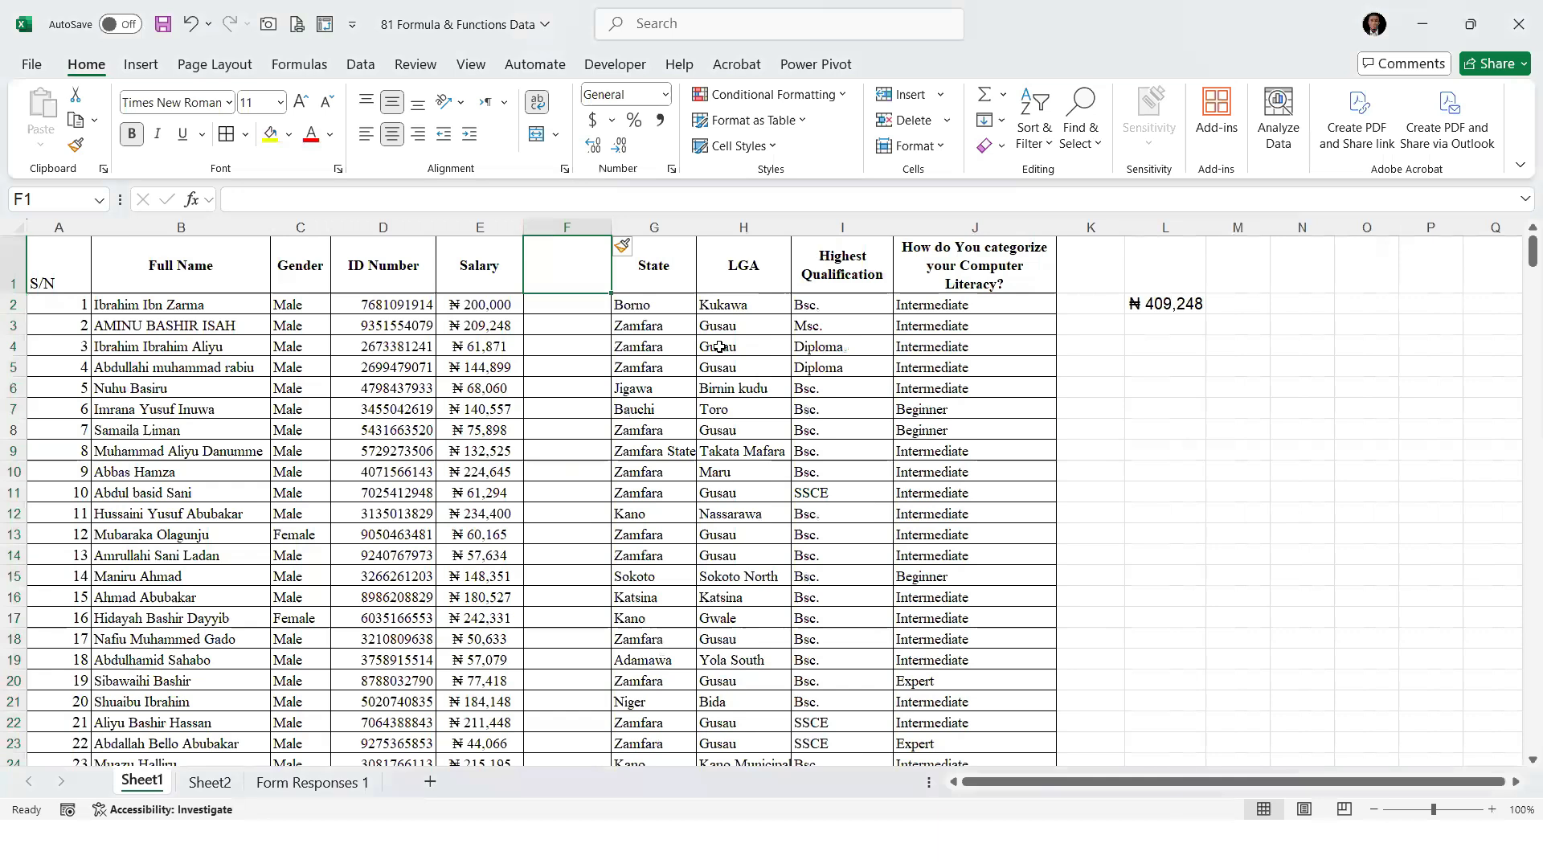
{"action": "type", "text": "S"}
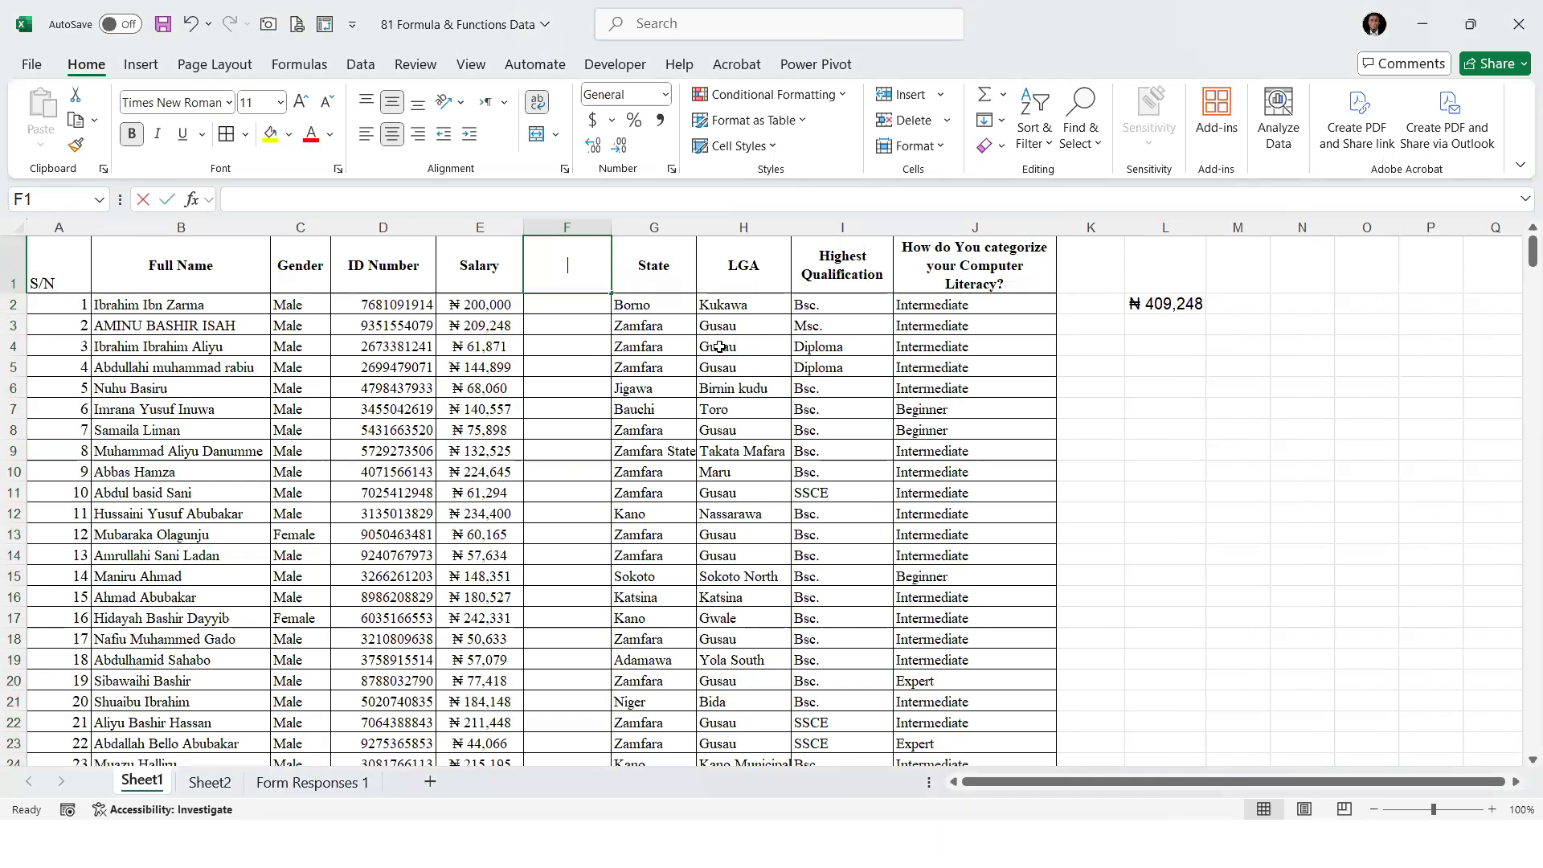
{"action": "type", "text": "ubs"}
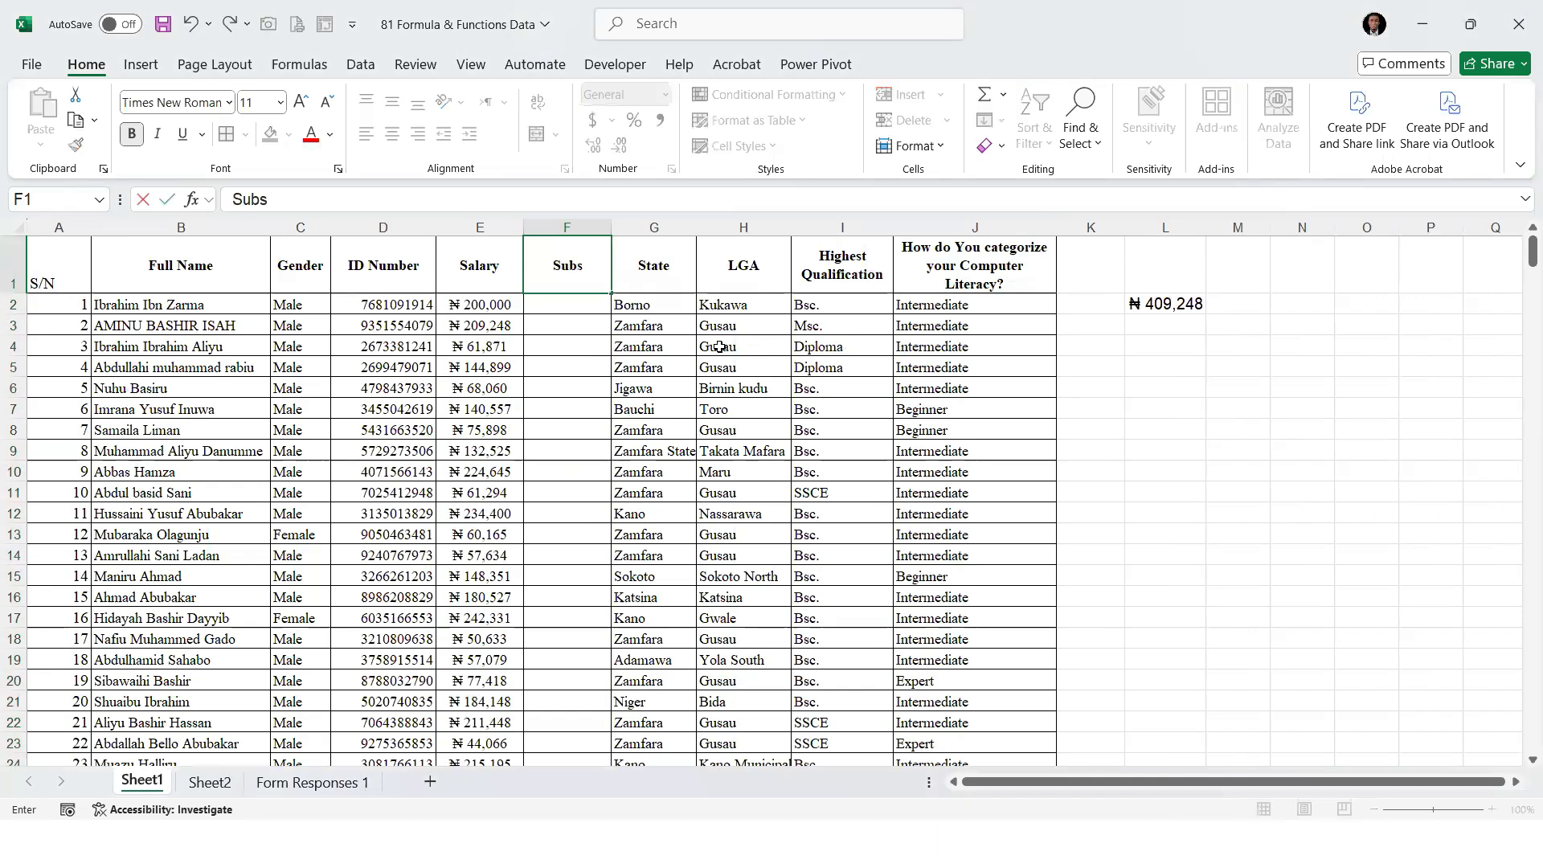
{"action": "key", "text": "BackSpace"}
{"action": "type", "text": "traction"}
{"action": "key", "text": "Return"}
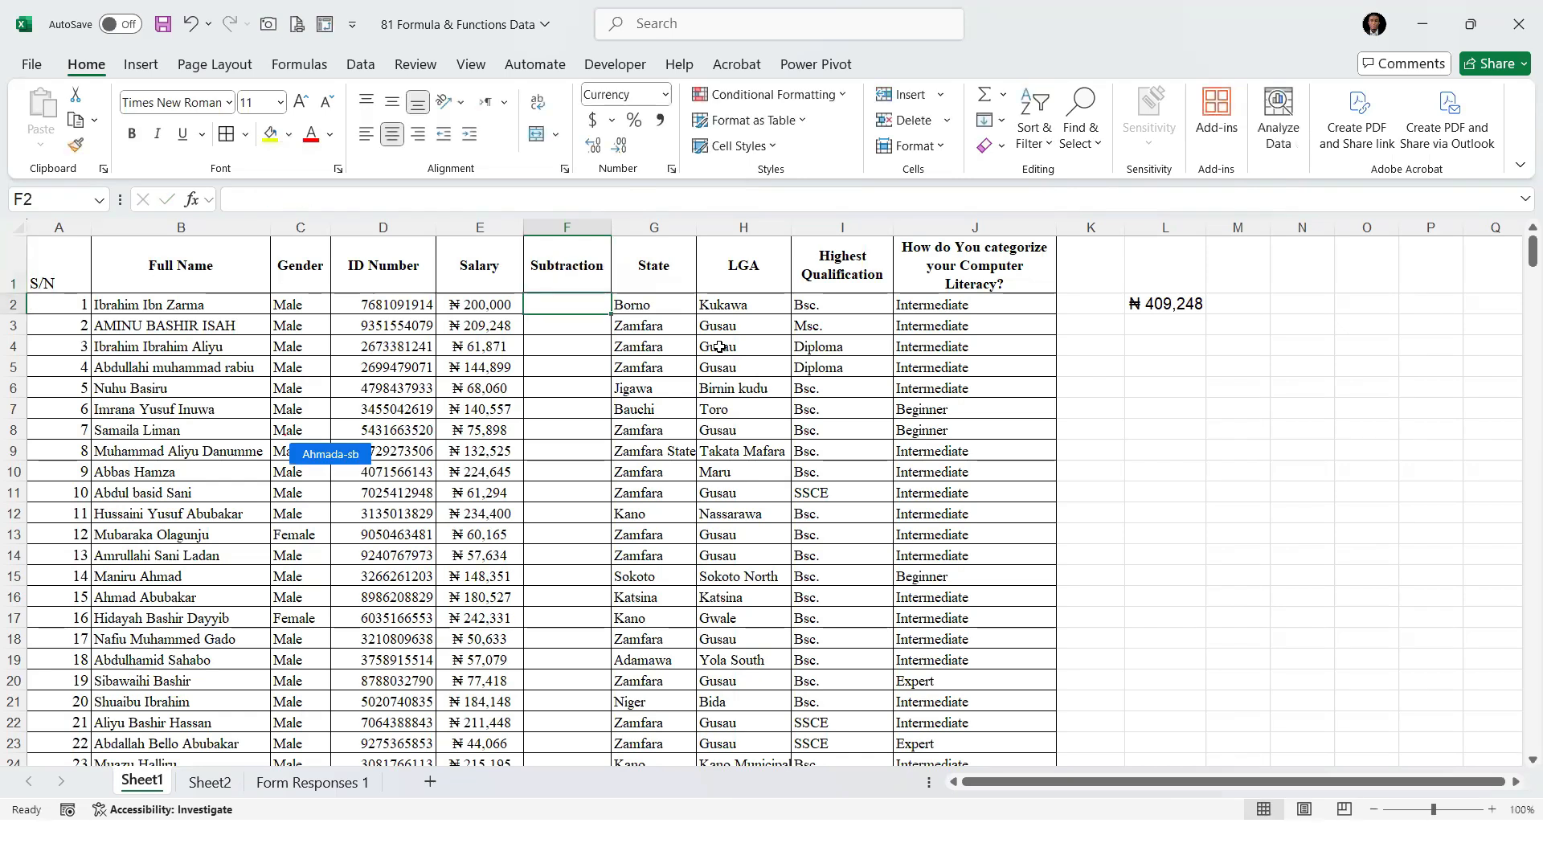
Subtract 30000 from the first salary in cell F2 with the formula =E2-30000
{"action": "type", "text": "="}
{"action": "key", "text": "Left"}
{"action": "type", "text": "-"}
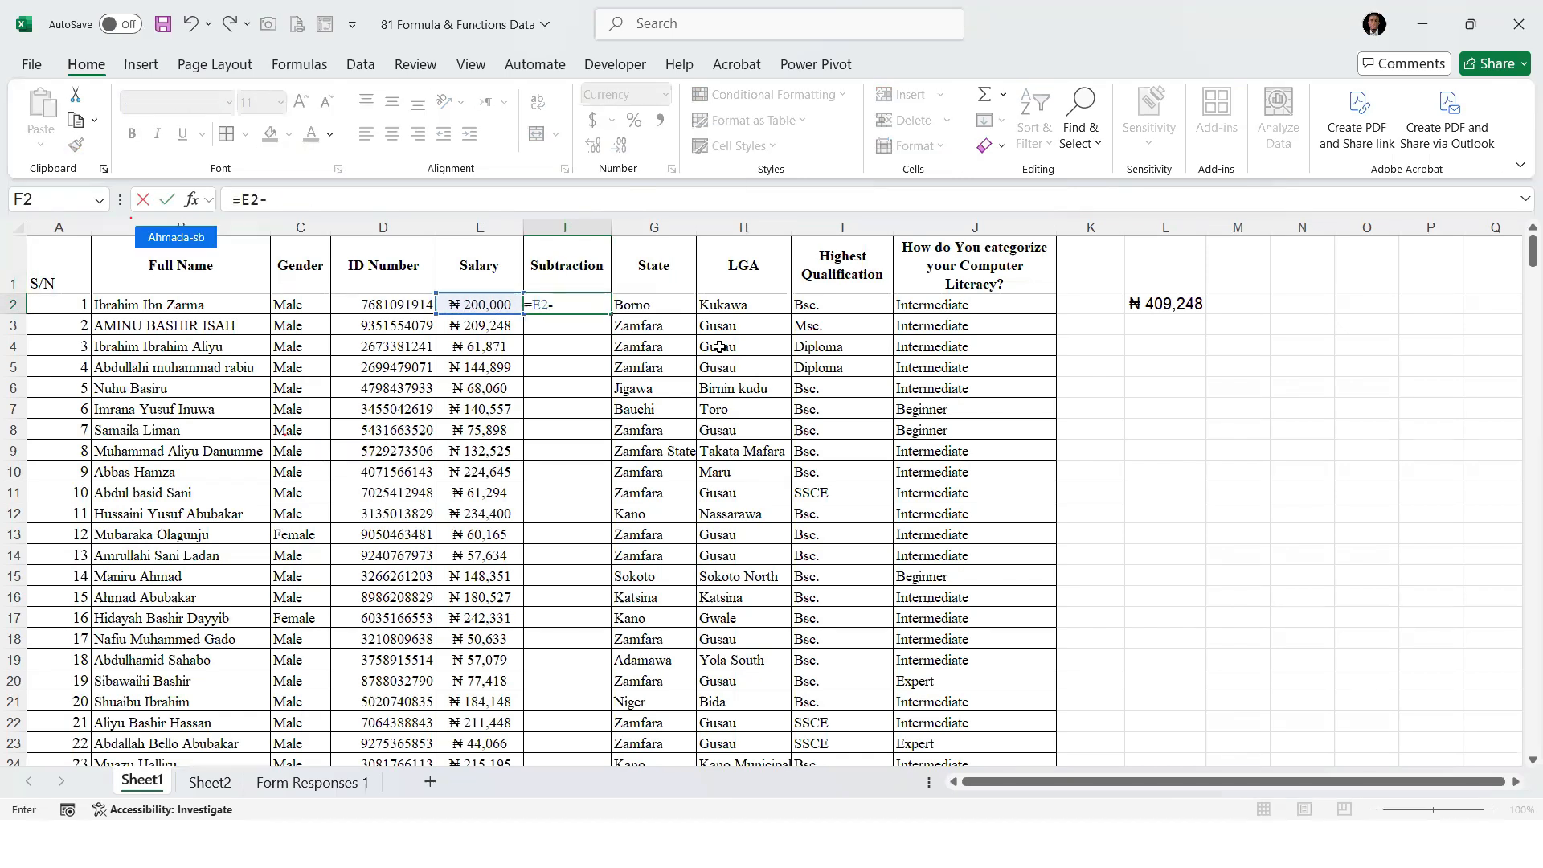
{"action": "type", "text": "30000"}
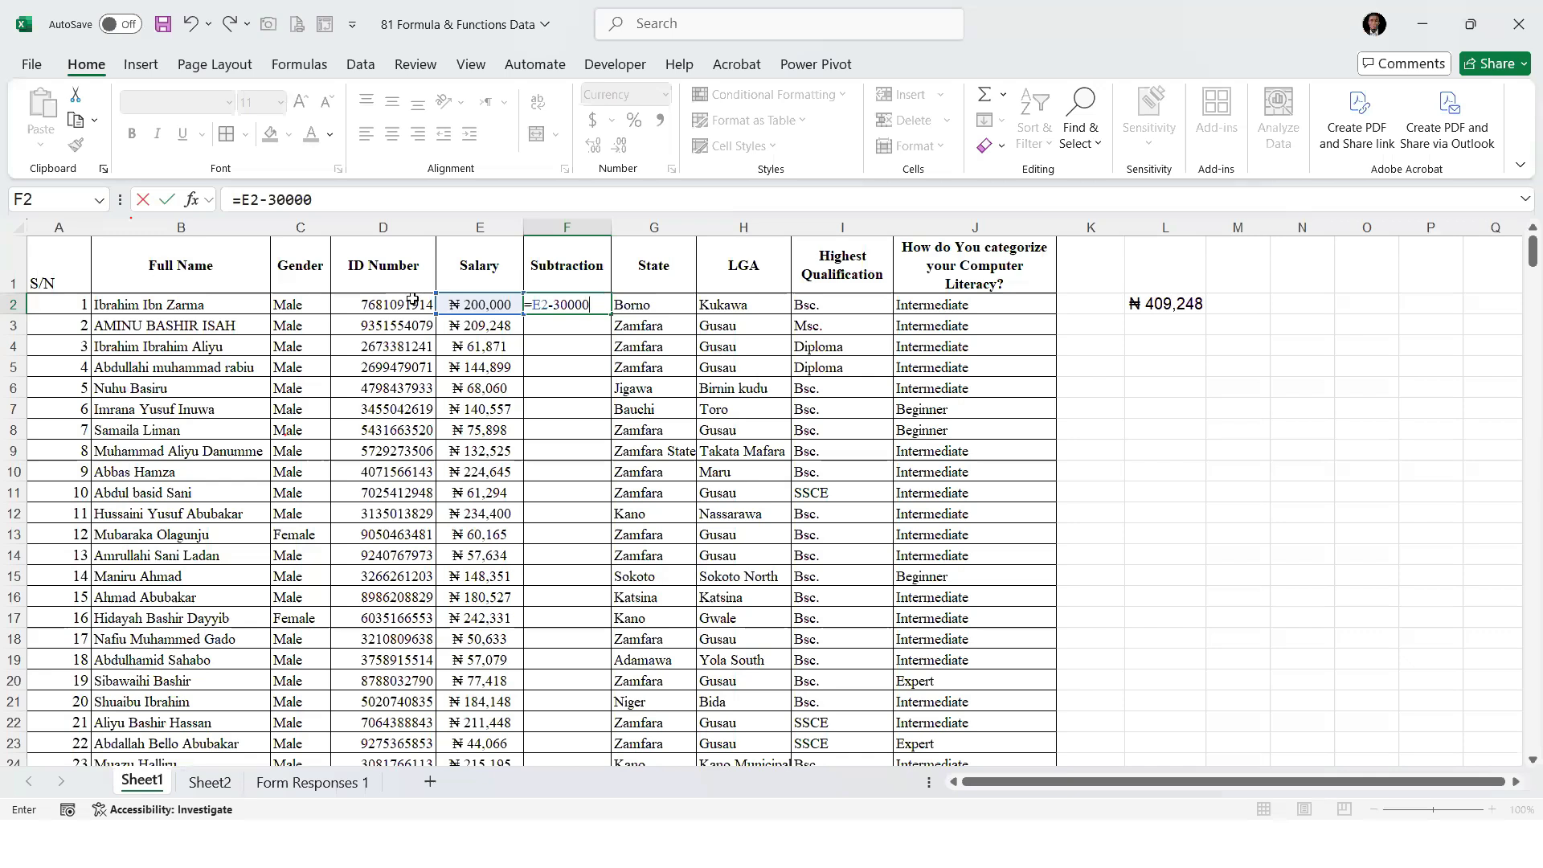
{"action": "key", "text": "ctrl+2"}
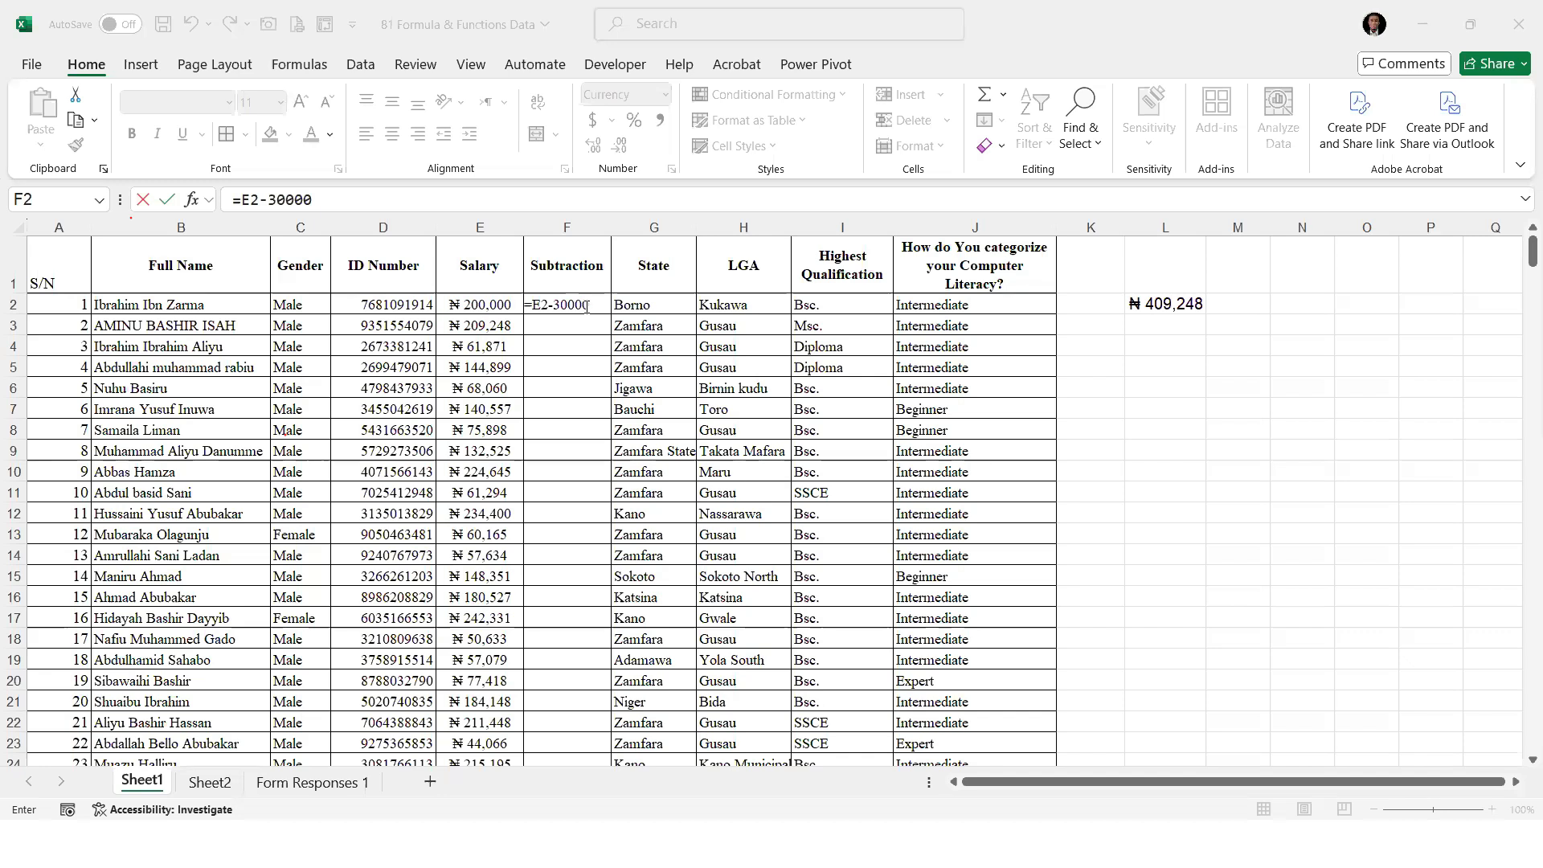
{"action": "key", "text": "Return"}
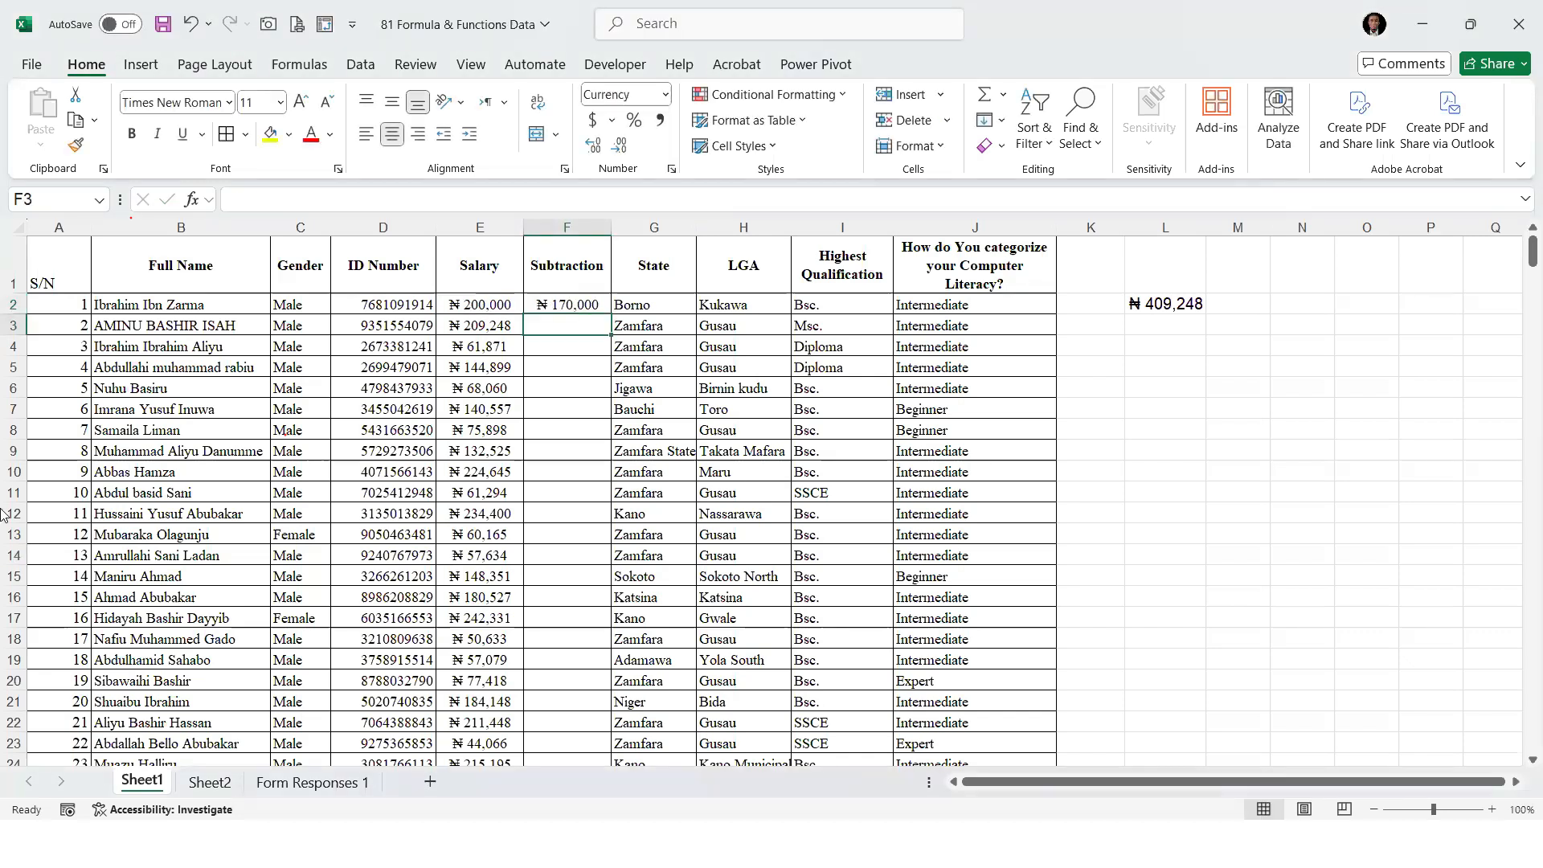
Fill the subtraction formula from cell F2 down to the last row of staff data
{"action": "left_click", "coordinate": [576, 307]}
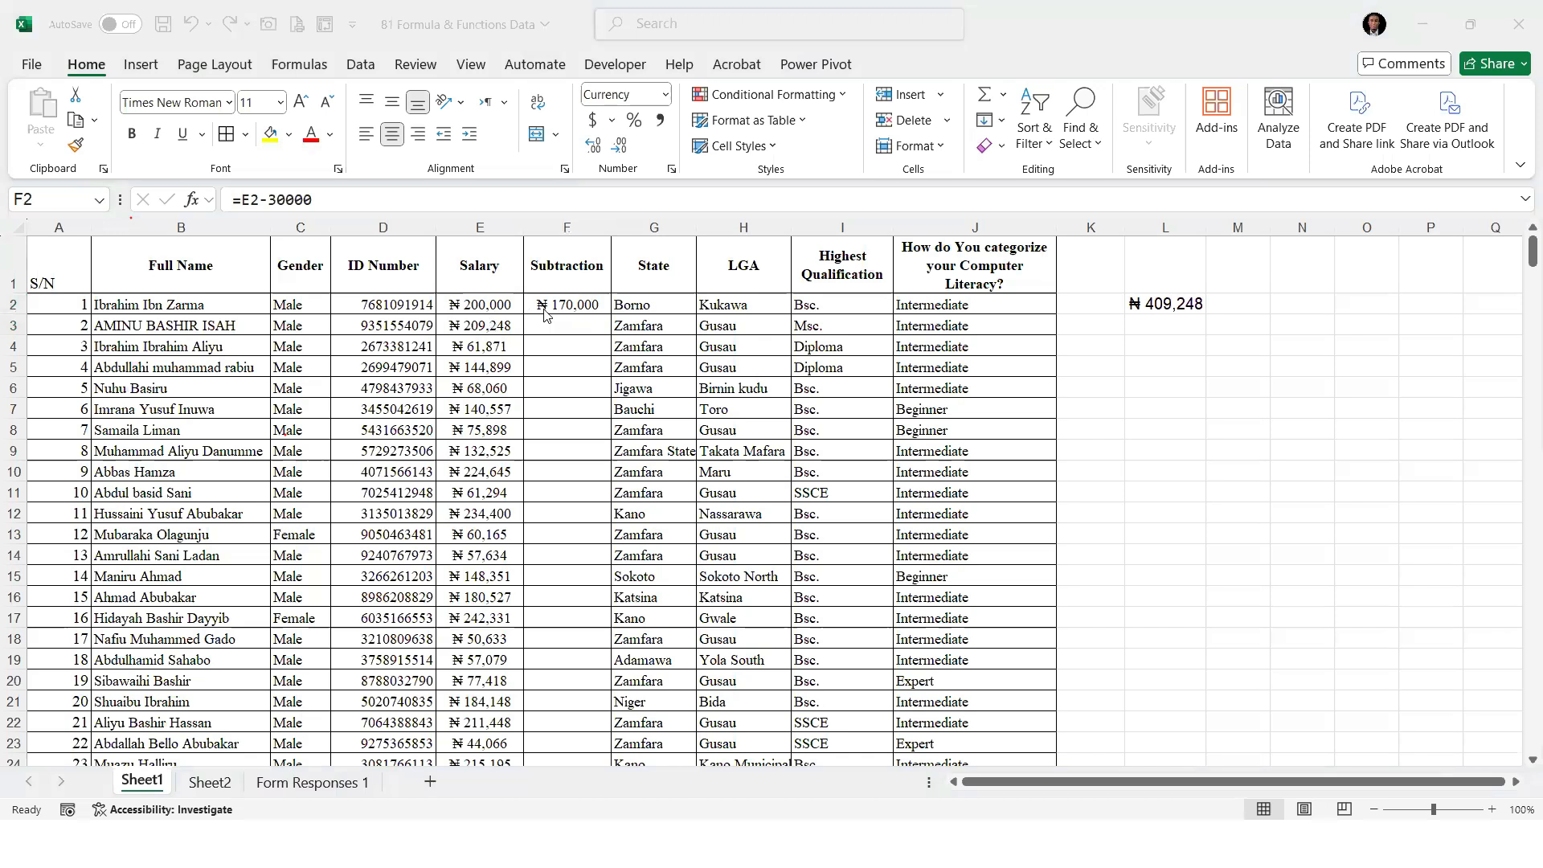
{"action": "left_click", "coordinate": [576, 306]}
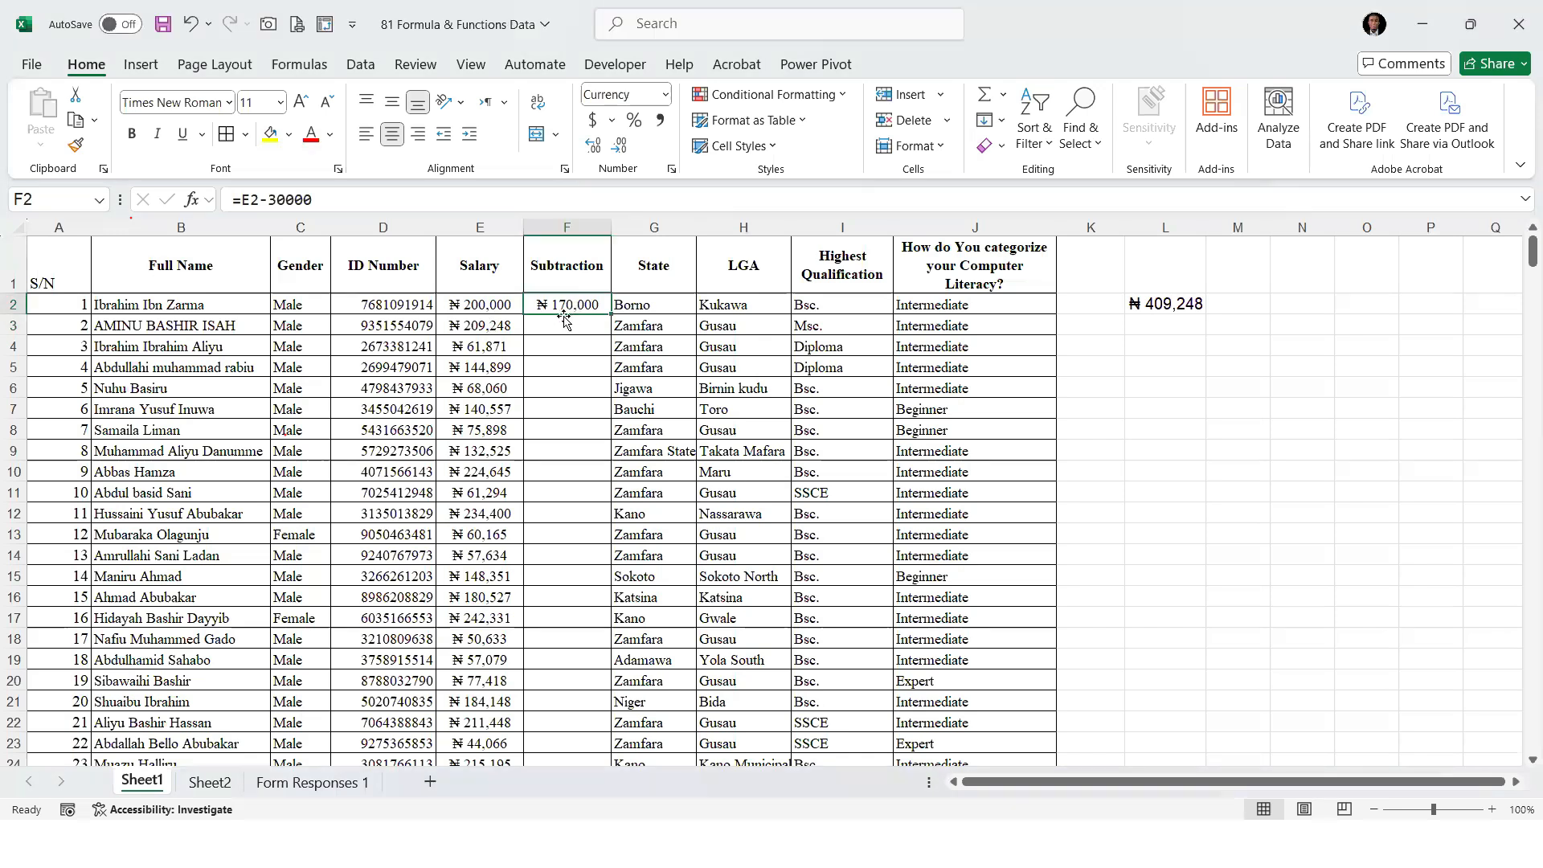
{"action": "mouse_move", "coordinate": [610, 314]}
{"action": "left_mouse_down"}
{"action": "mouse_move", "coordinate": [615, 459]}
{"action": "mouse_move", "coordinate": [612, 314]}
{"action": "left_mouse_up"}
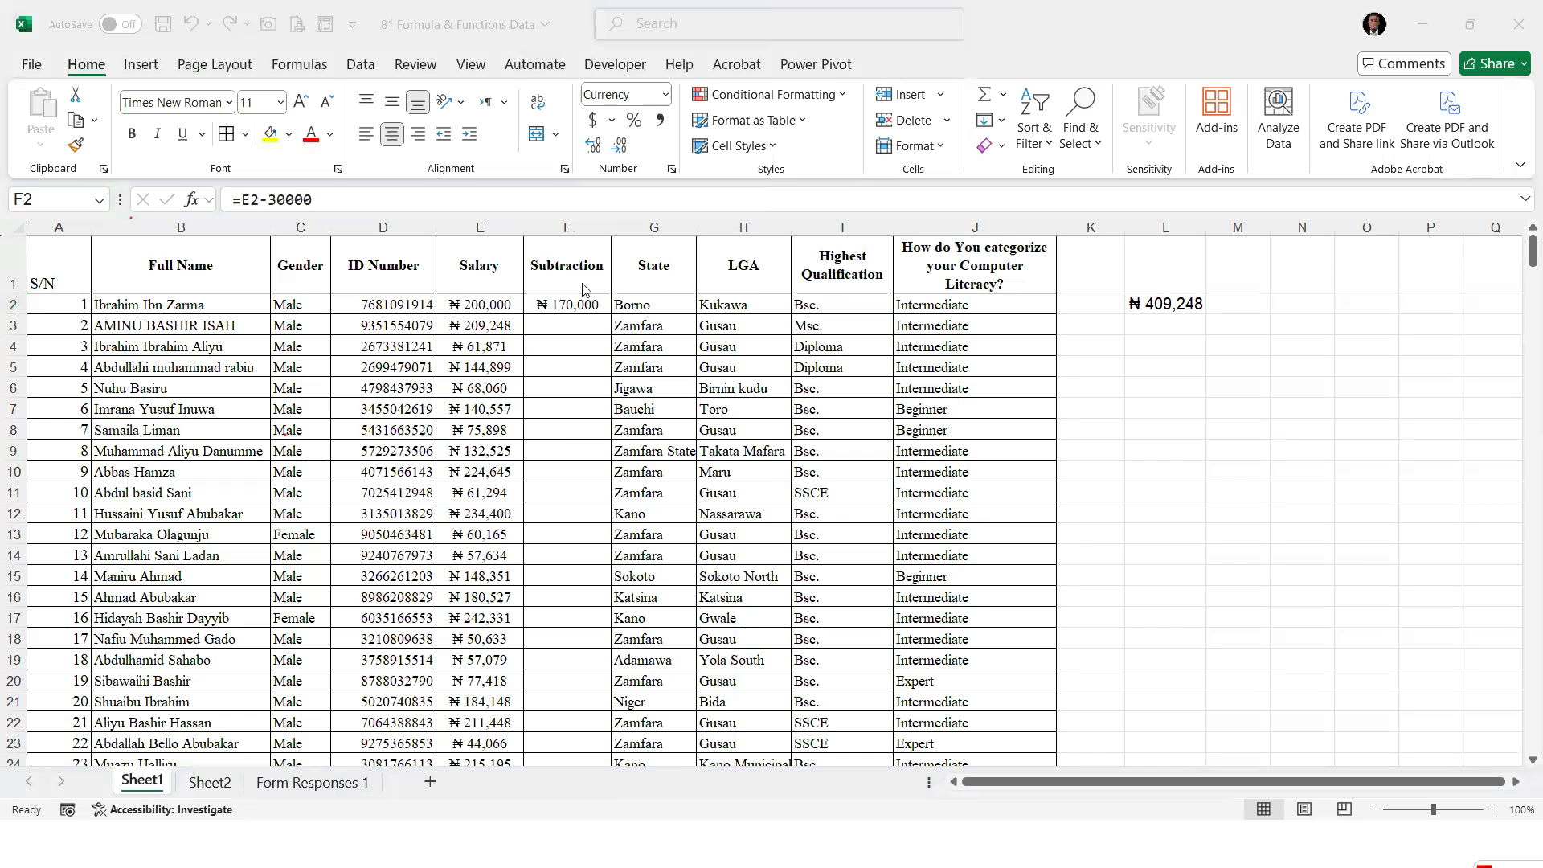
{"action": "double_click", "coordinate": [612, 315]}
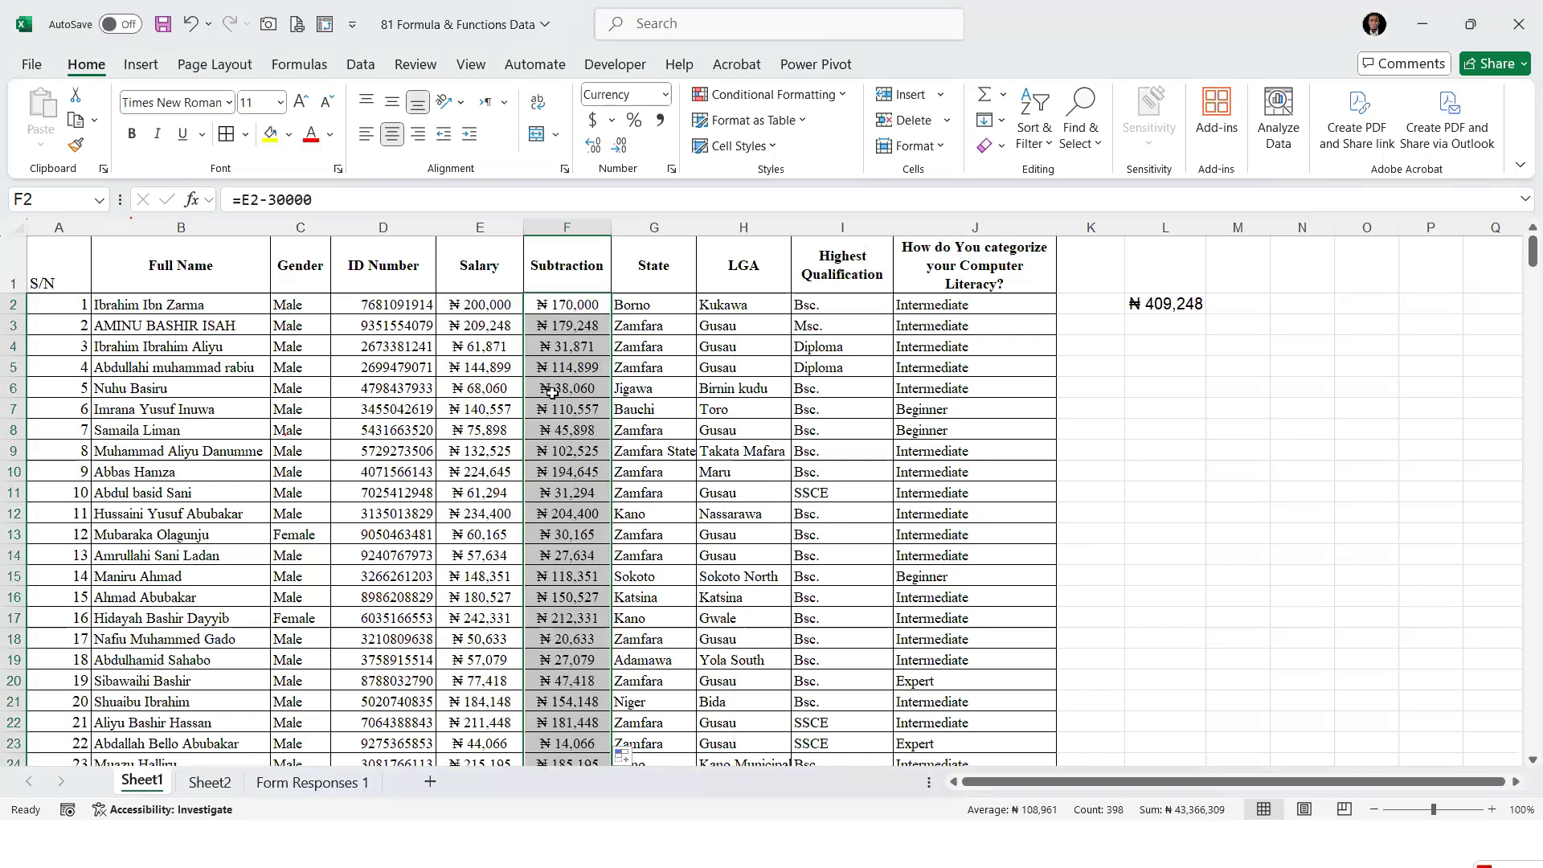
Compare the values in the Salary column with the results in the Subtraction column
{"action": "left_click", "coordinate": [492, 305]}
{"action": "left_click", "coordinate": [537, 306]}
{"action": "left_click", "coordinate": [497, 306]}
{"action": "left_click", "coordinate": [552, 307]}
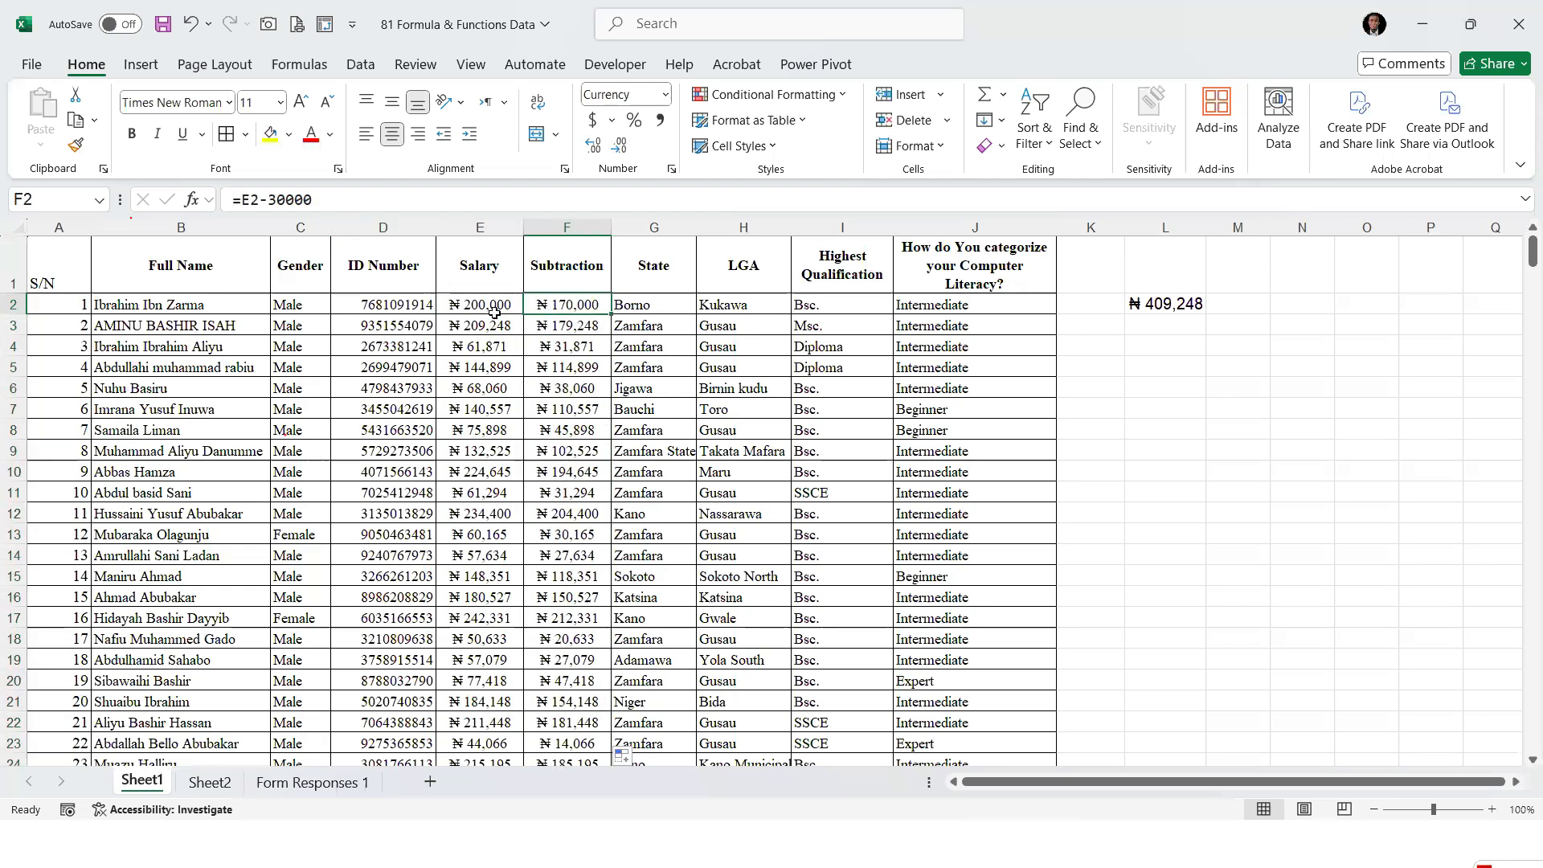
{"action": "left_click", "coordinate": [498, 308]}
{"action": "left_click", "coordinate": [498, 326]}
{"action": "left_click", "coordinate": [499, 408]}
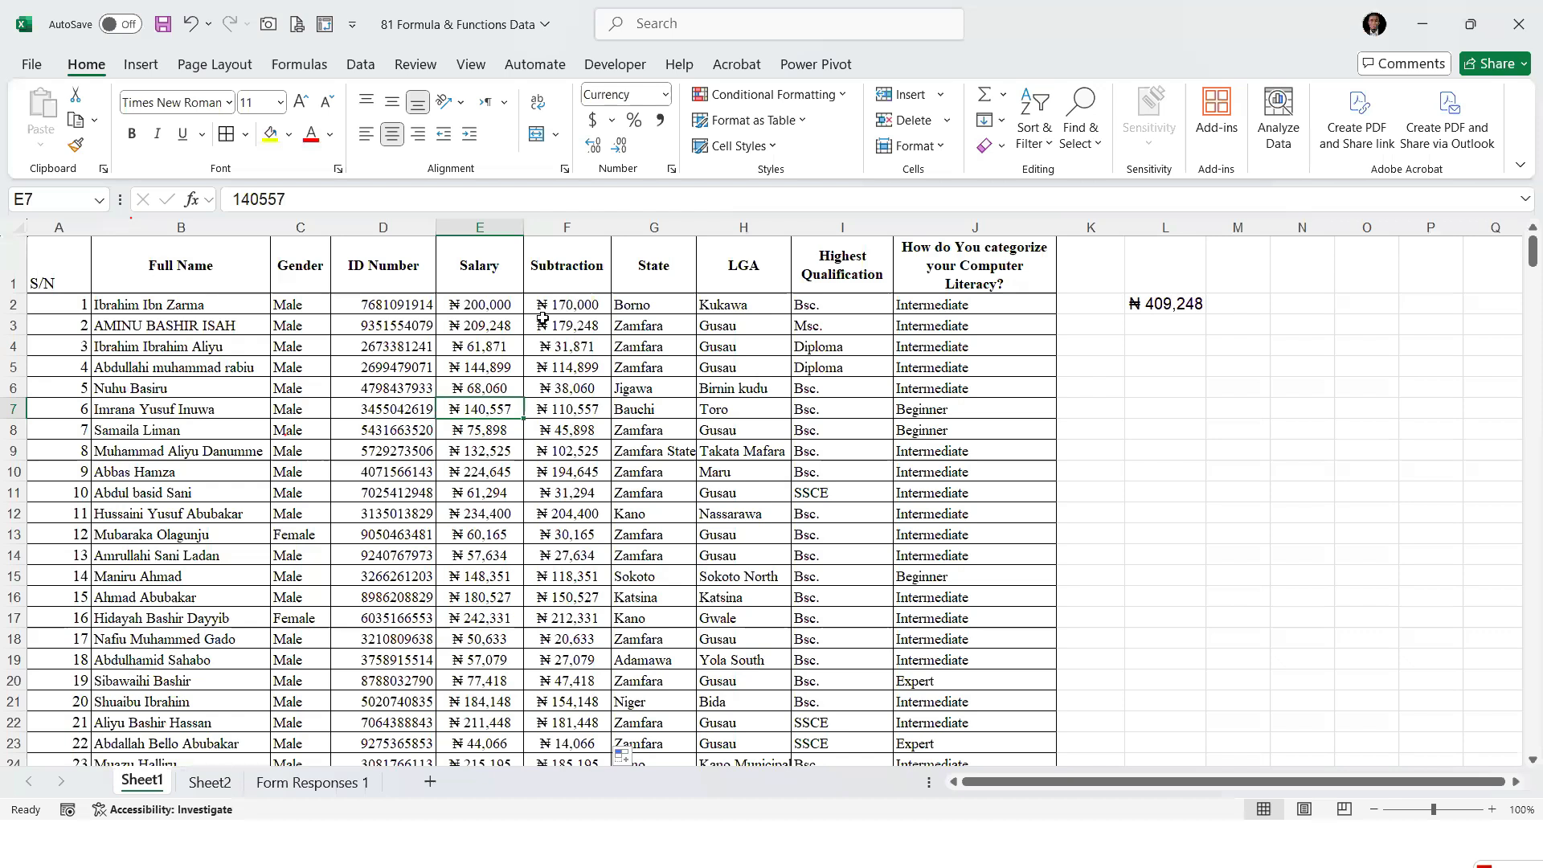
{"action": "left_click", "coordinate": [562, 269]}
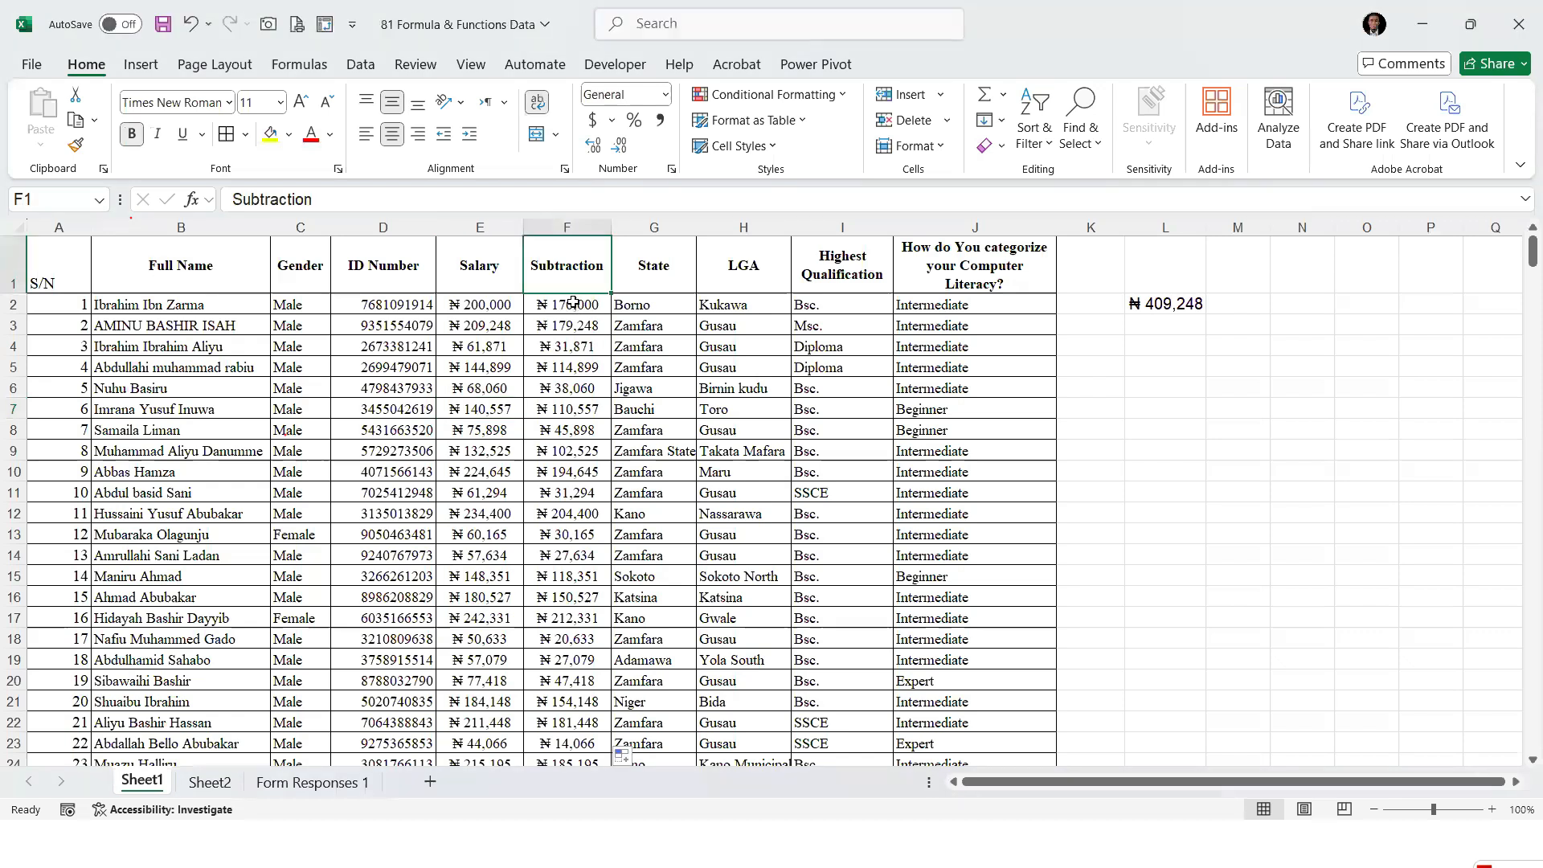
{"action": "left_click", "coordinate": [656, 226]}
{"action": "right_click", "coordinate": [656, 227]}
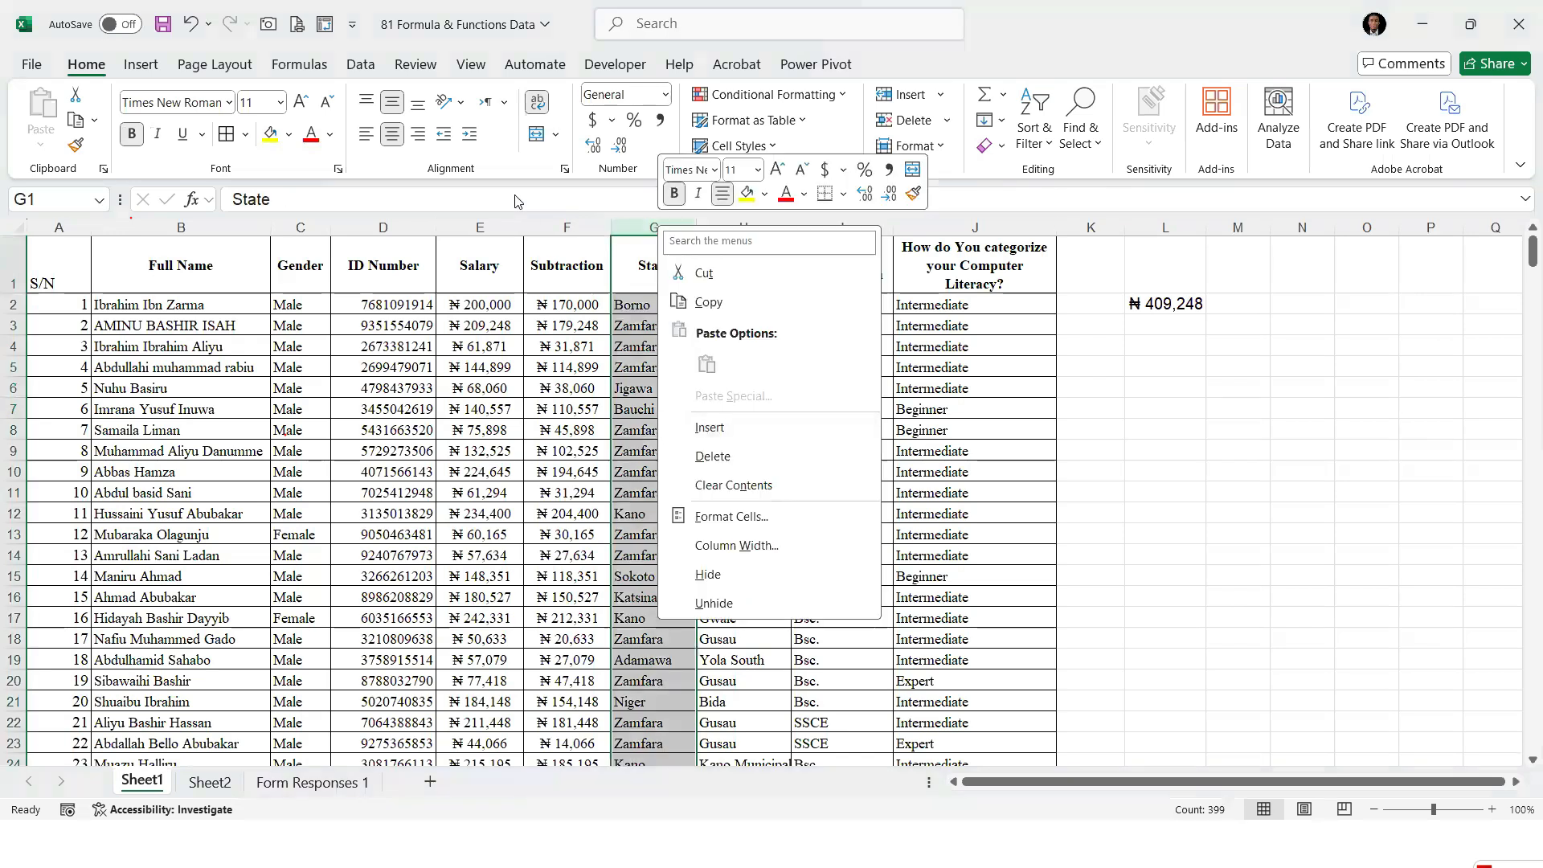
{"action": "key", "text": "Escape"}
{"action": "right_click", "coordinate": [656, 227]}
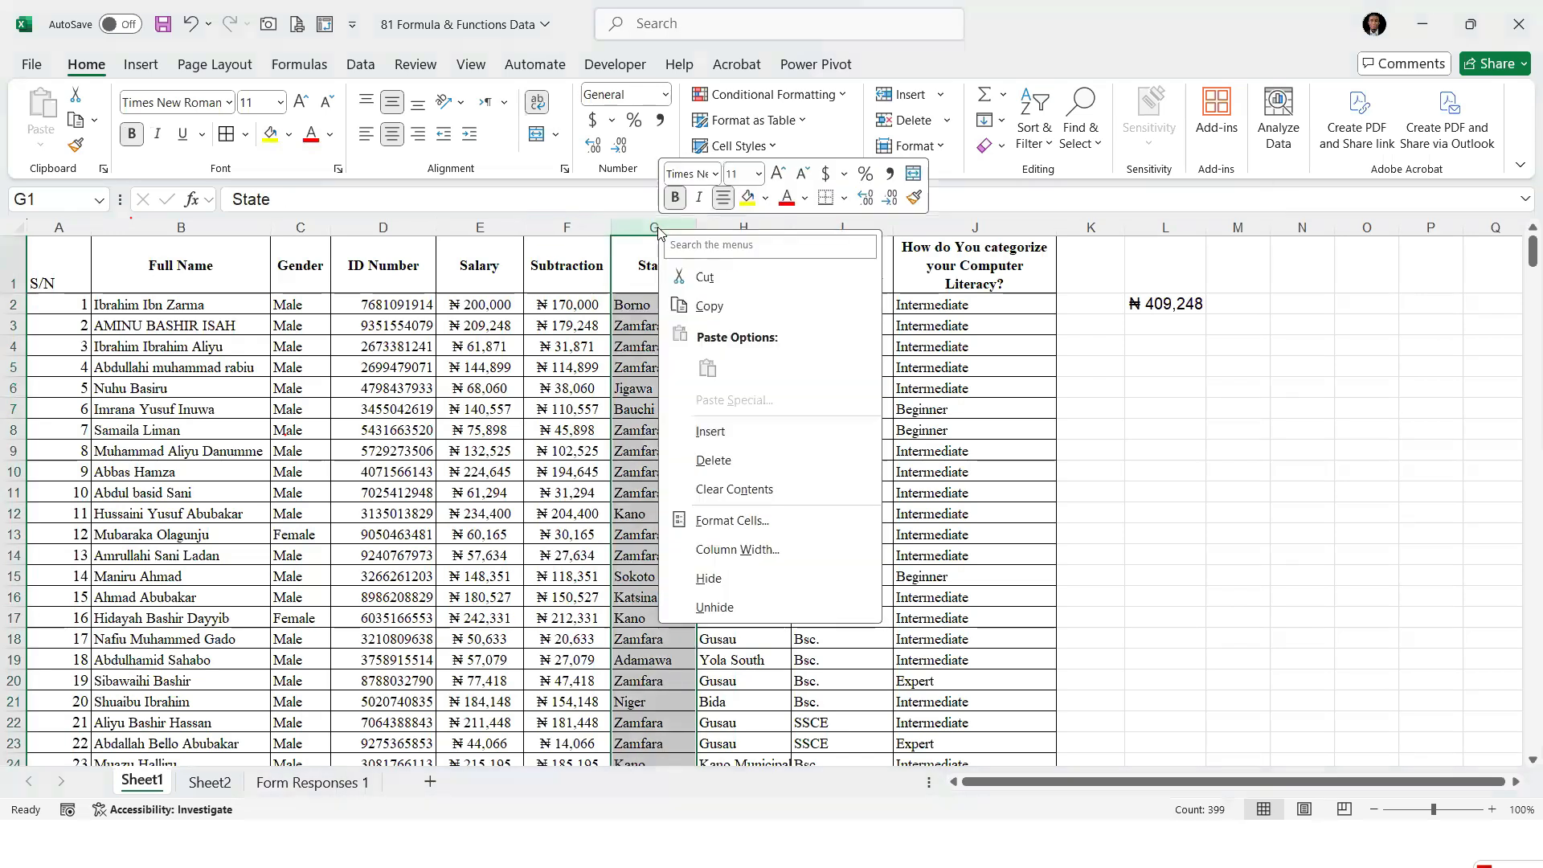
{"action": "left_click", "coordinate": [567, 227]}
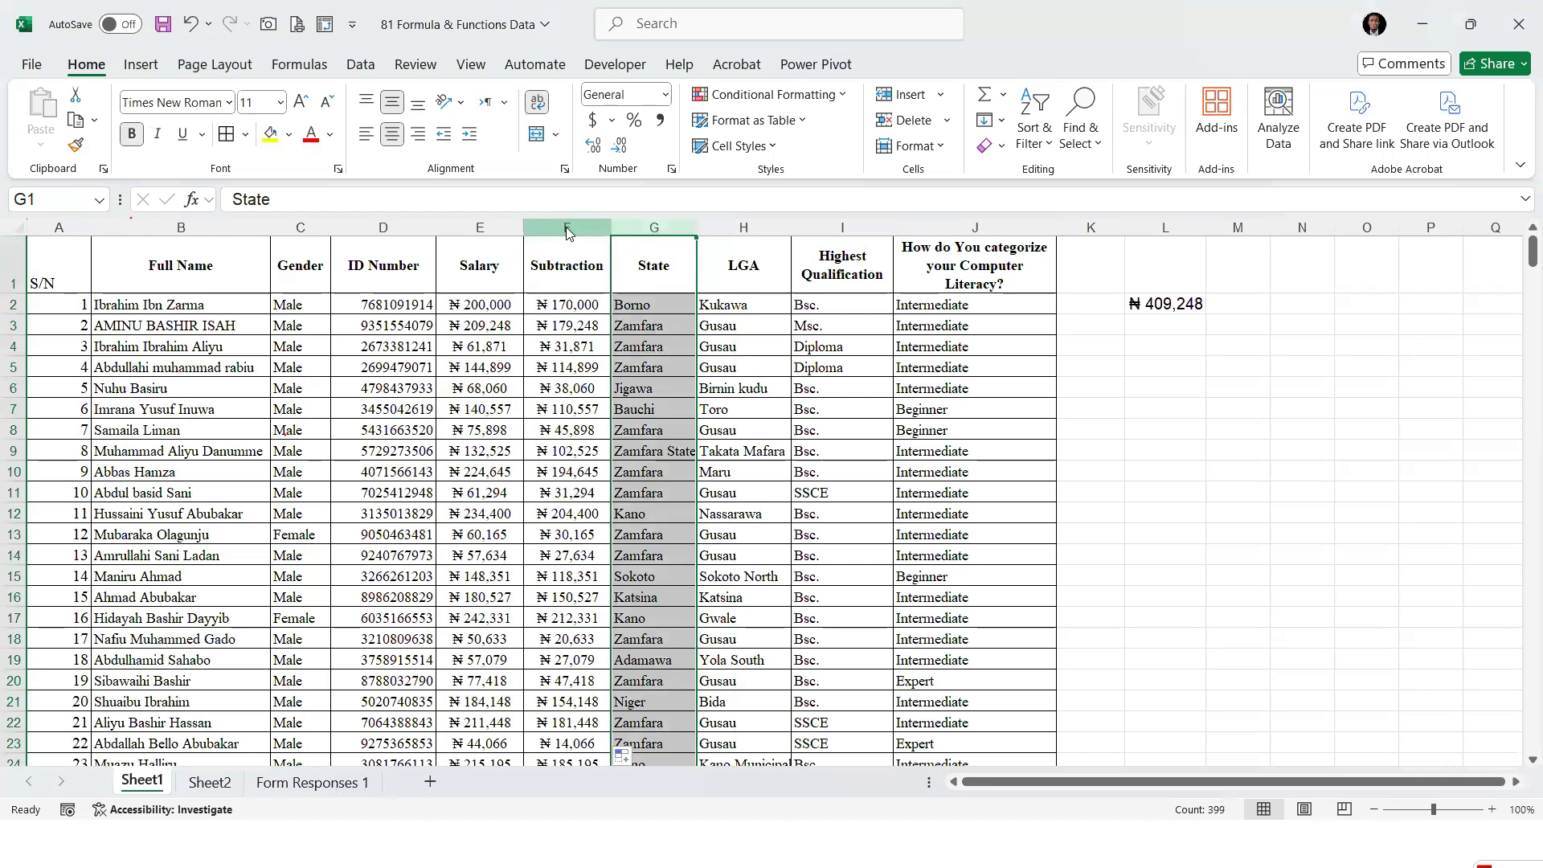
Insert a column between Salary and Subtraction and give it the header "Addition"
{"action": "right_click", "coordinate": [566, 227]}
{"action": "left_click", "coordinate": [628, 428]}
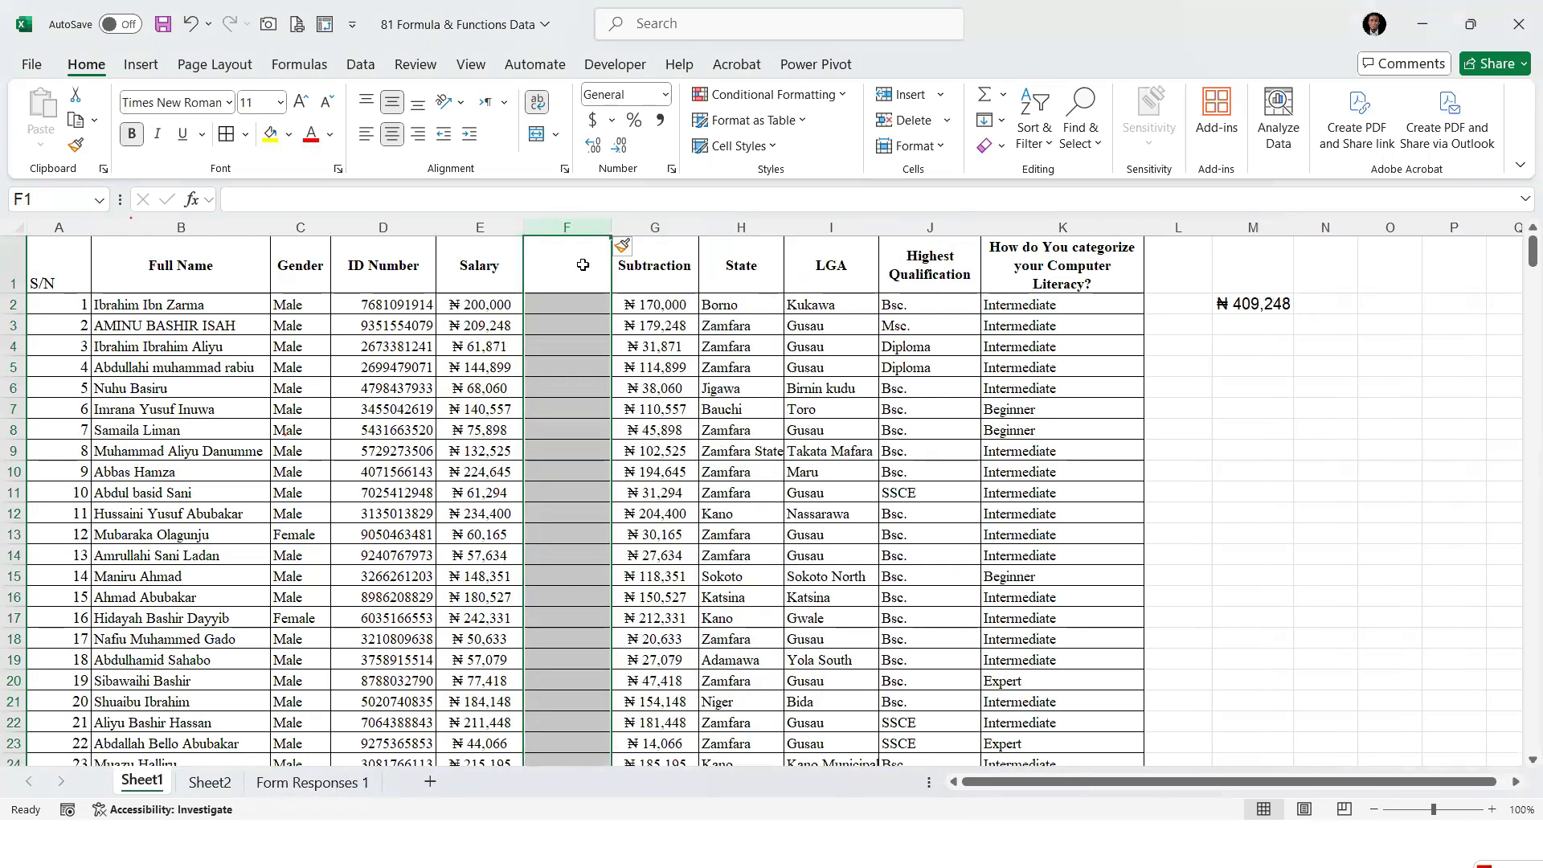
{"action": "type", "text": "Addition"}
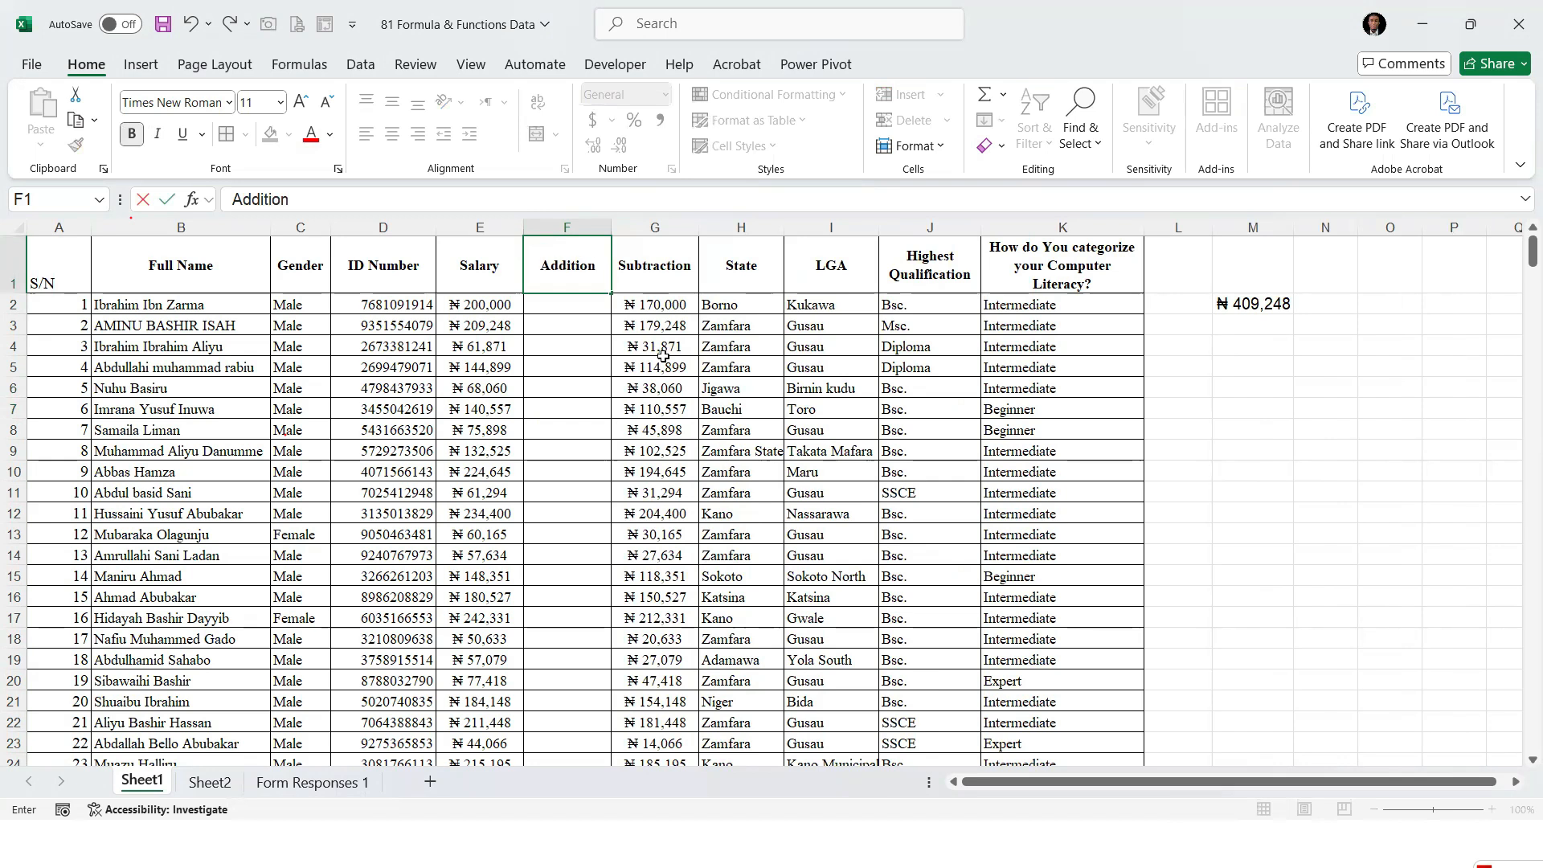
{"action": "key", "text": "Return"}
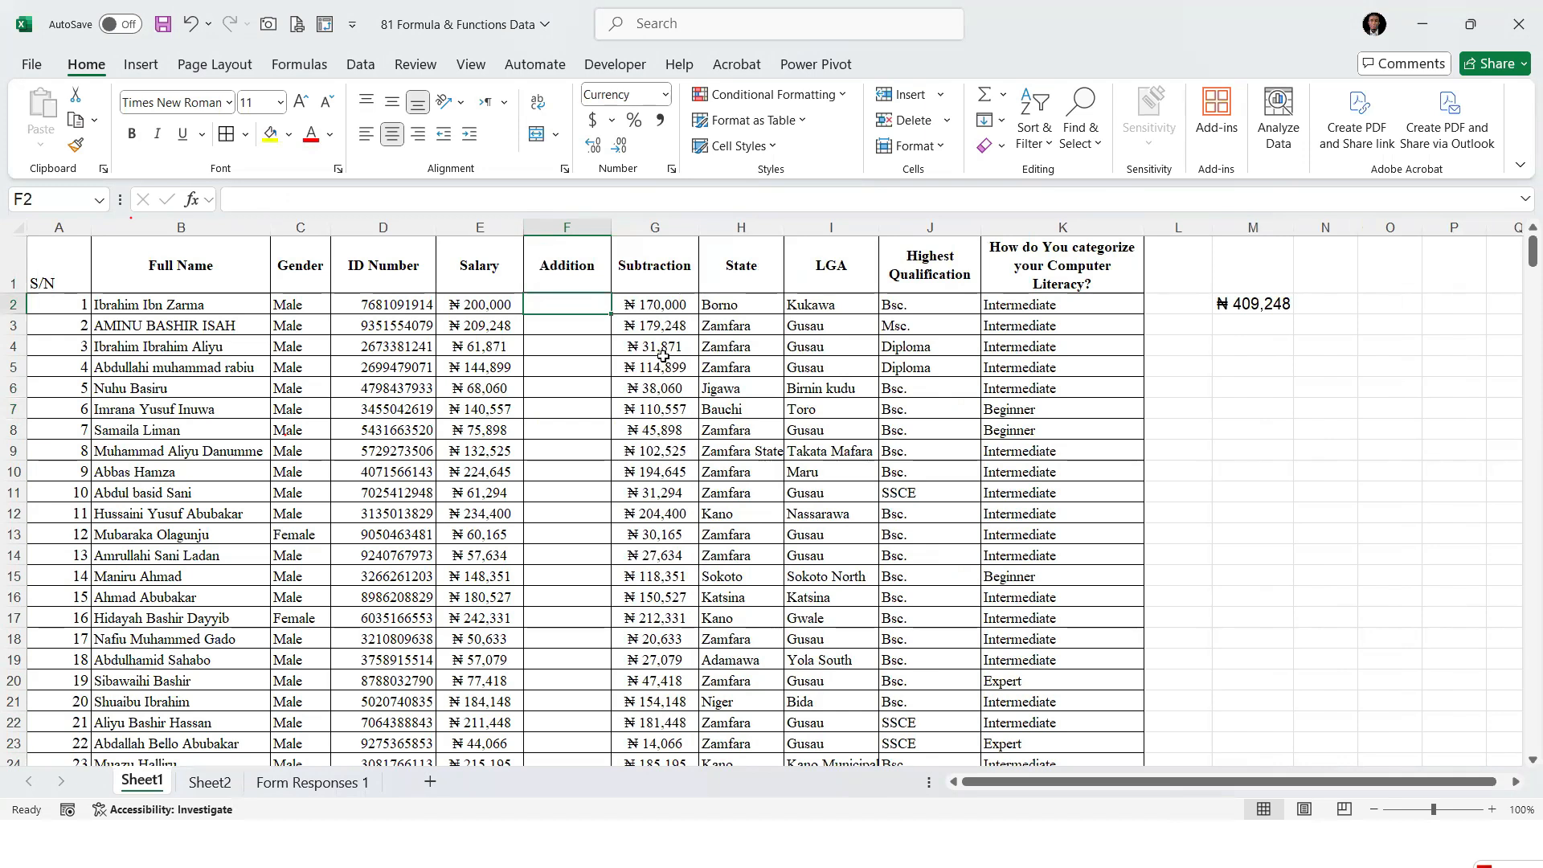
Add 50000 to the first salary in cell F2 with the formula =E2+50000
{"action": "type", "text": "="}
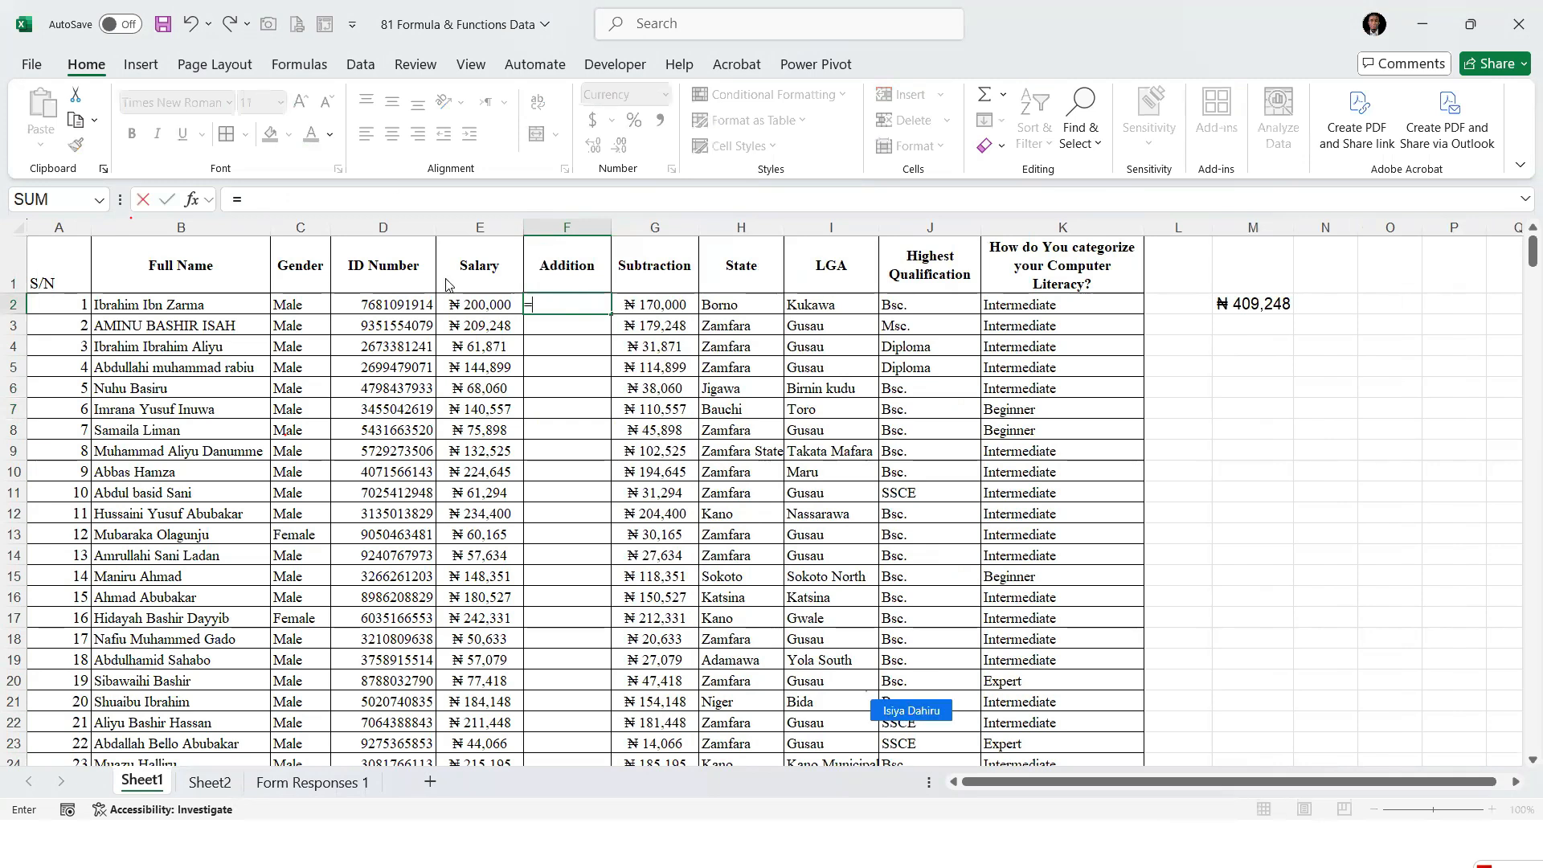
{"action": "left_click", "coordinate": [487, 304]}
{"action": "type", "text": "+50000"}
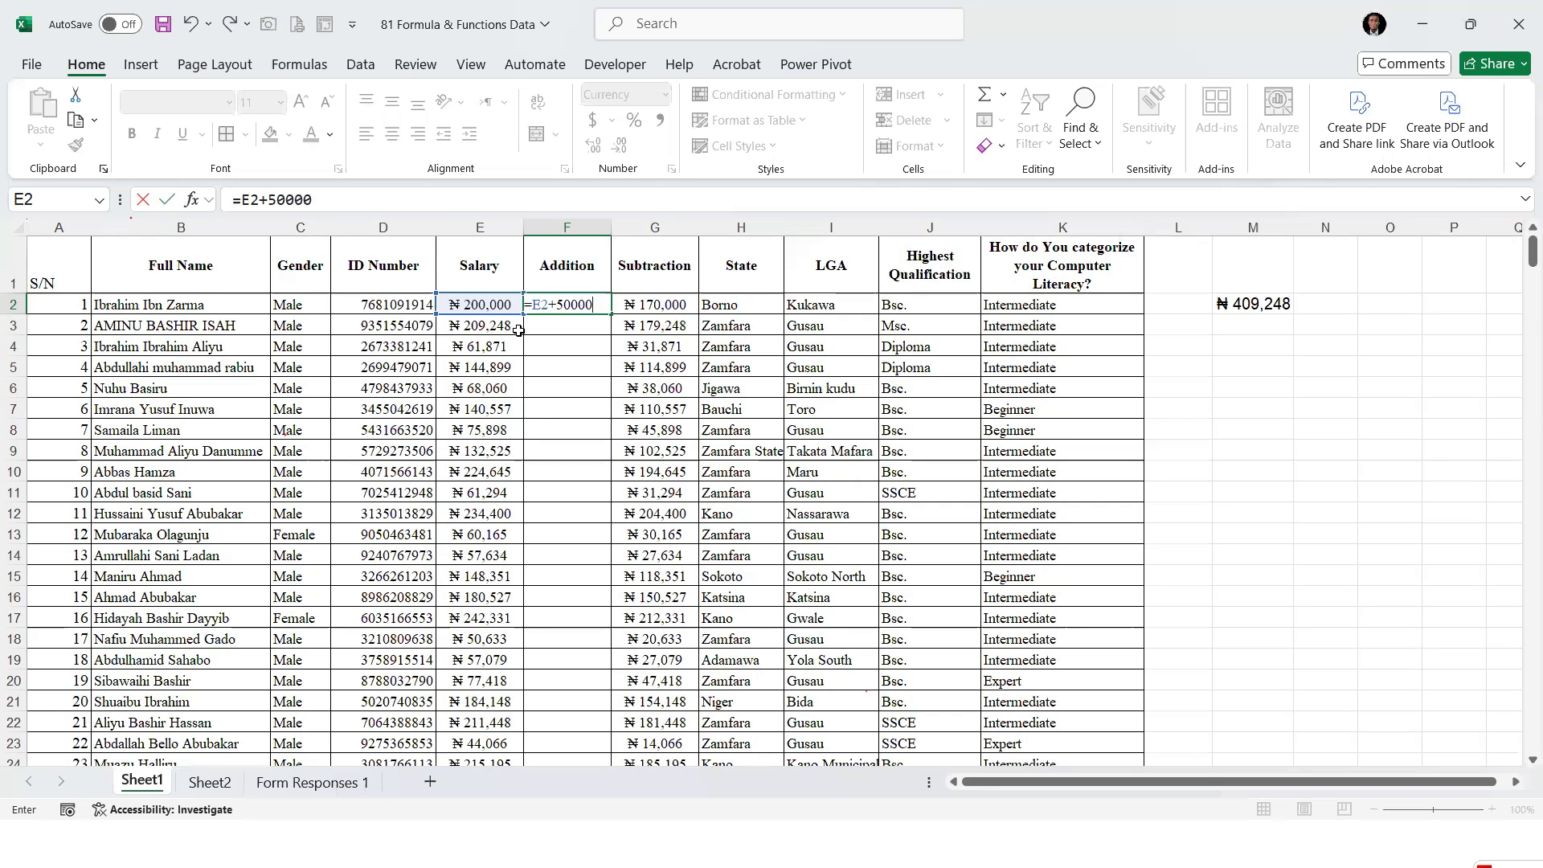
{"action": "key", "text": "ctrl+Return"}
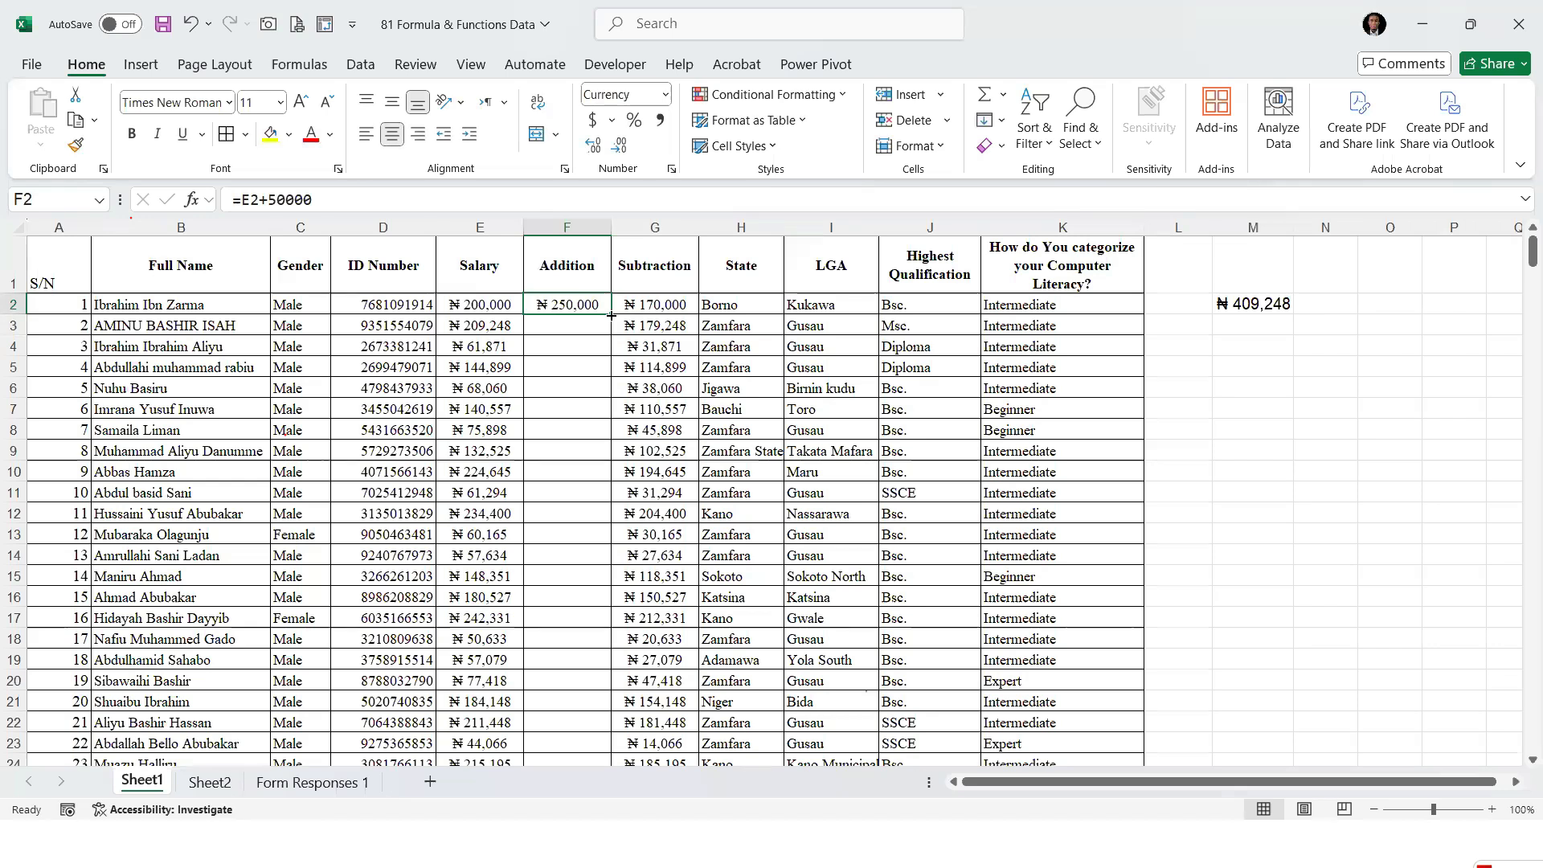
Fill the addition formula from cell F2 down to the last row of staff data
{"action": "double_click", "coordinate": [611, 315]}
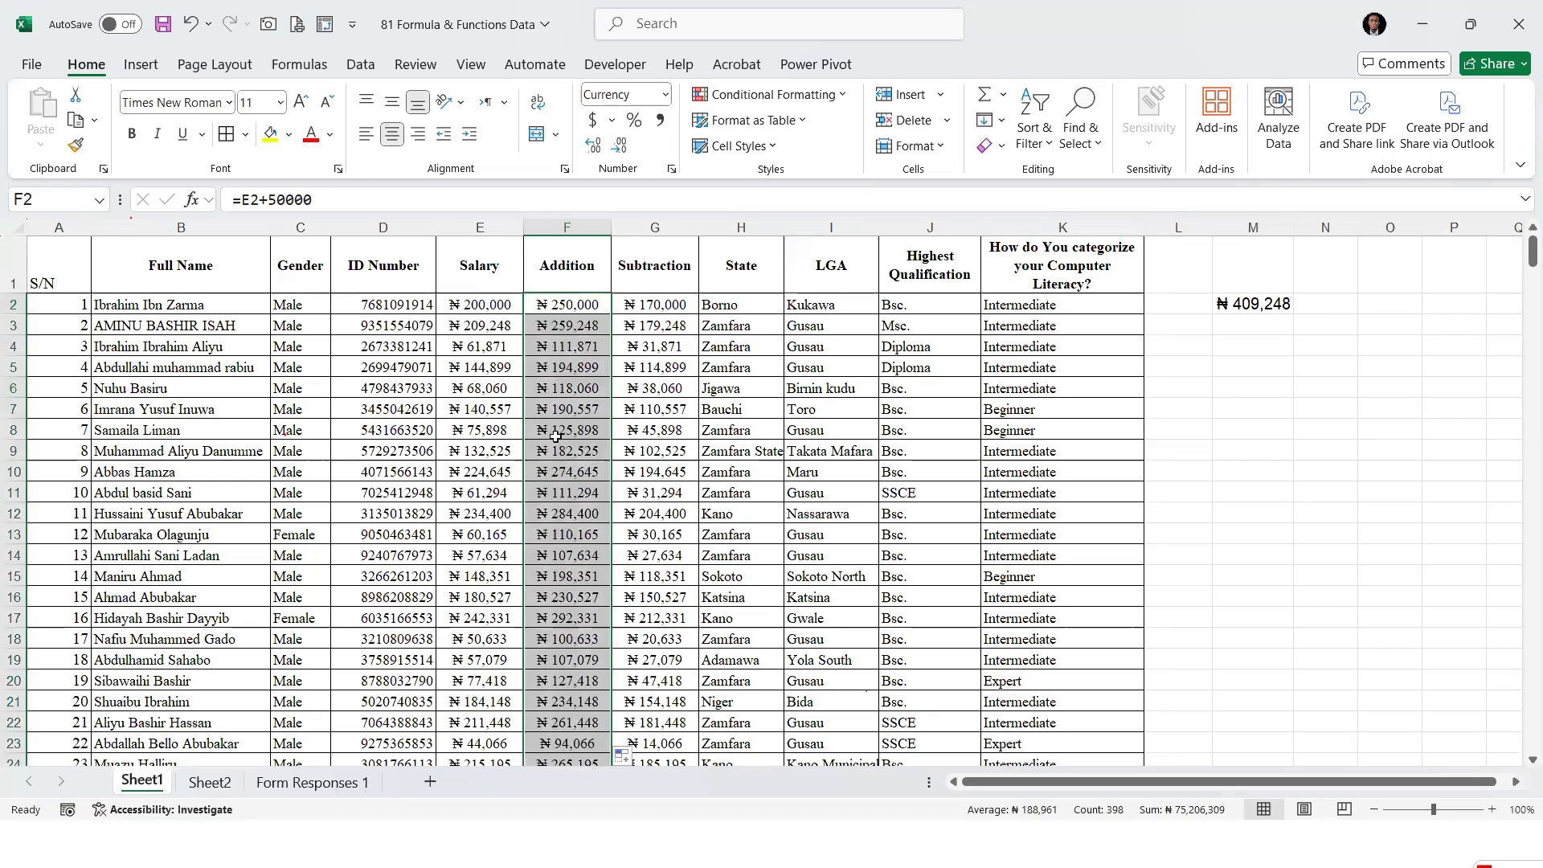
{"action": "left_click", "coordinate": [671, 305]}
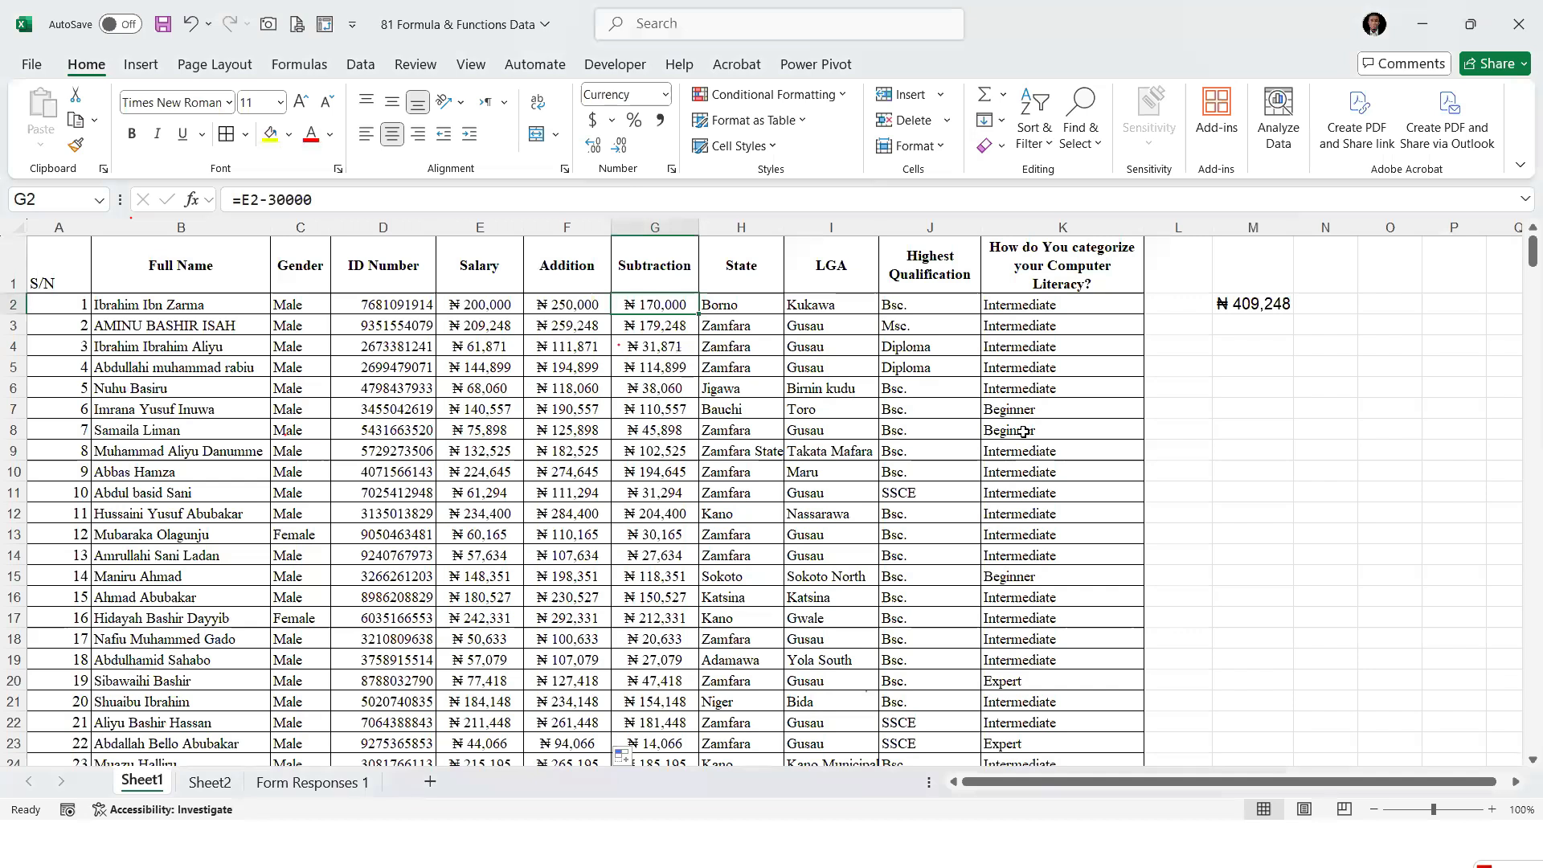
{"action": "key", "text": "alt+Tab"}
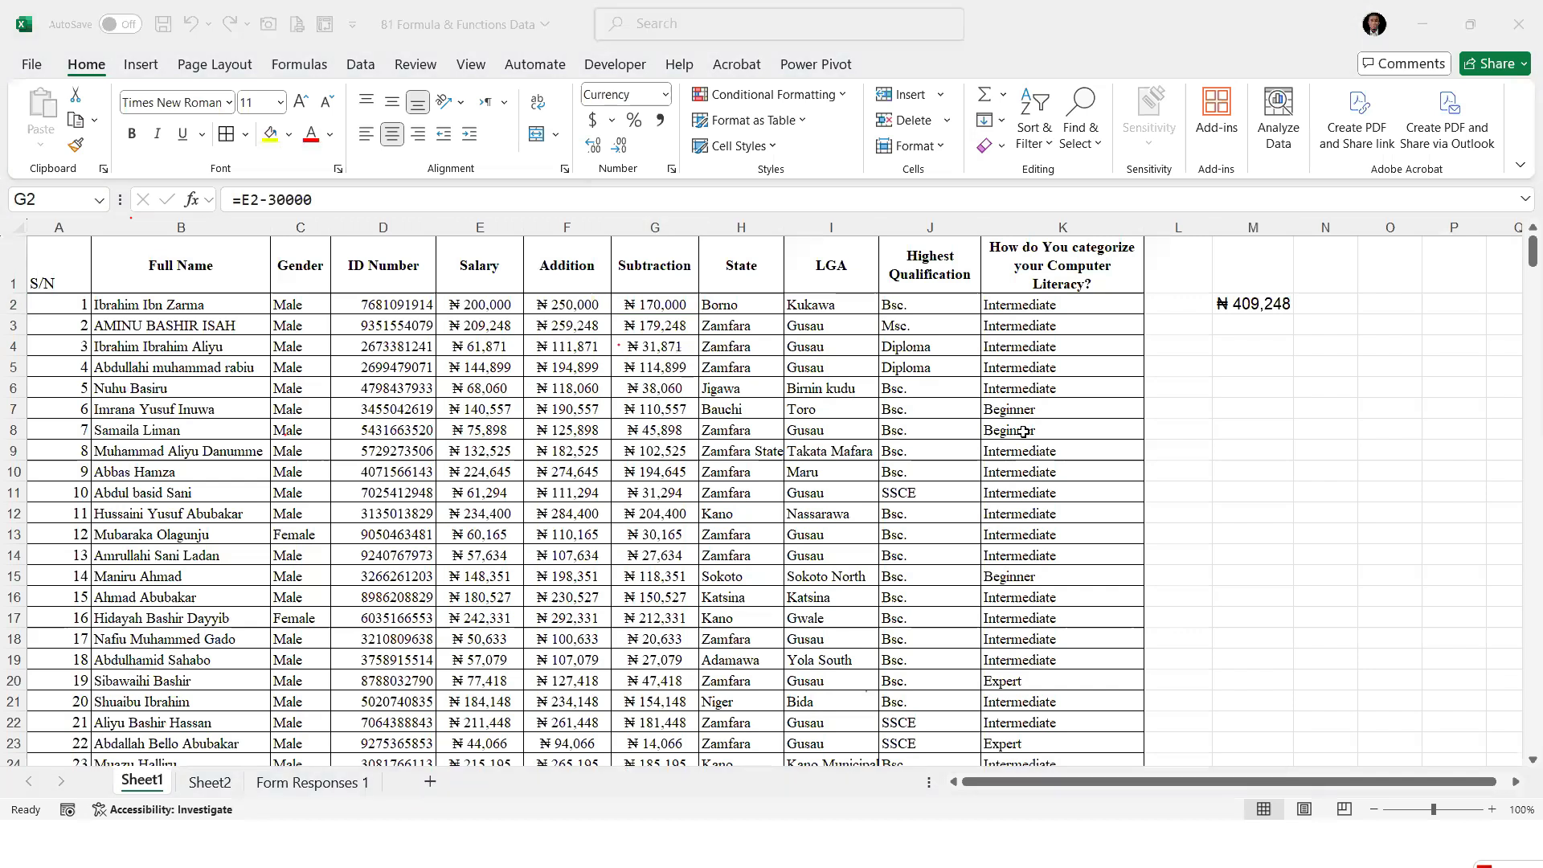
{"action": "key", "text": "alt+Tab"}
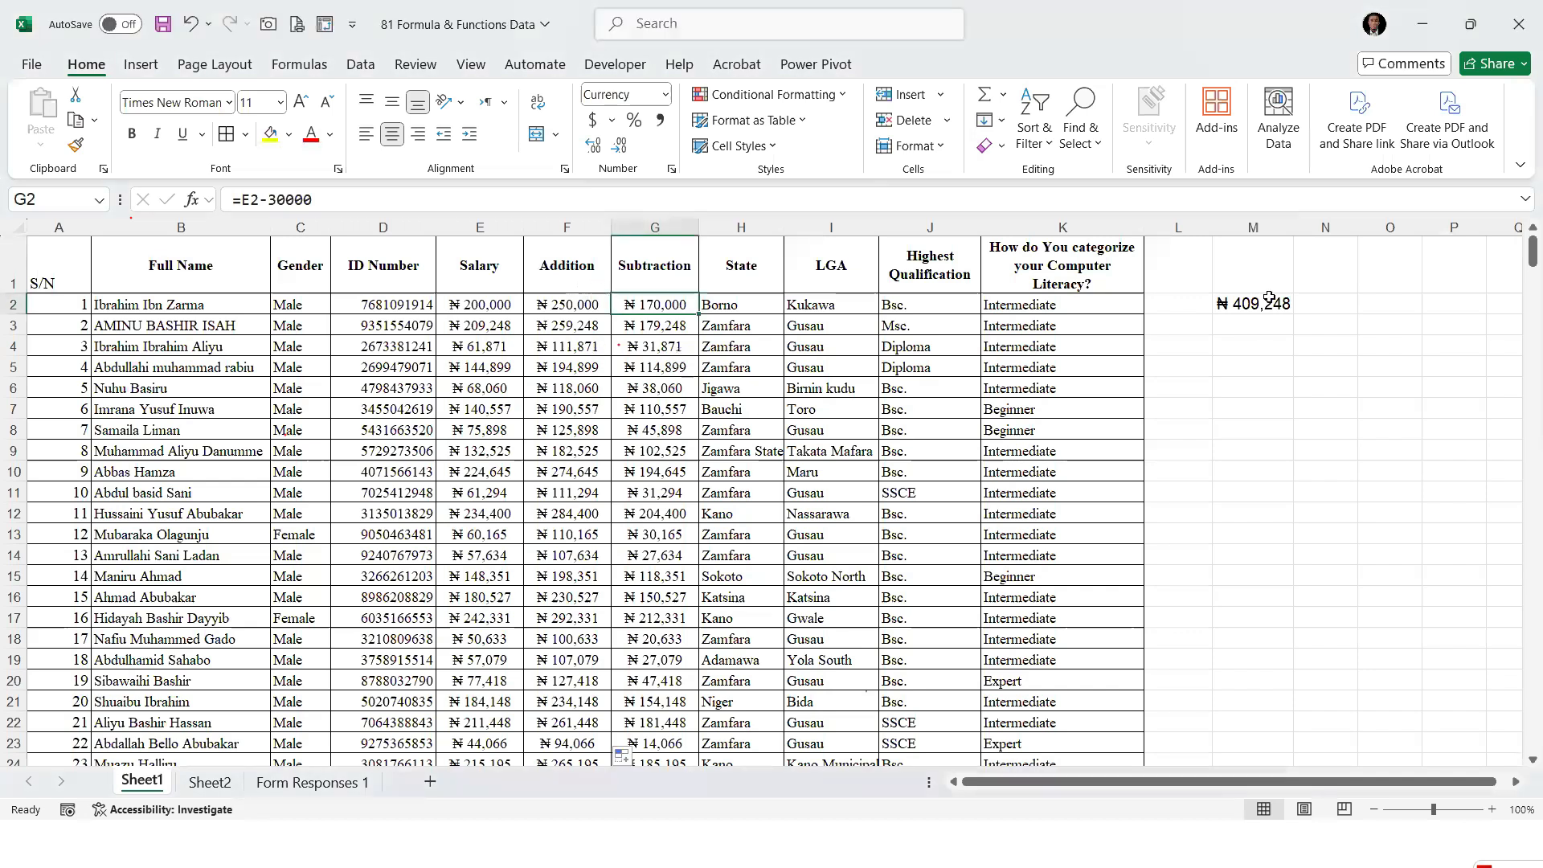
Insert a column between Subtraction and State and give it the header "Multiplication"
{"action": "right_click", "coordinate": [722, 228]}
{"action": "left_click", "coordinate": [792, 434]}
{"action": "left_click", "coordinate": [738, 271]}
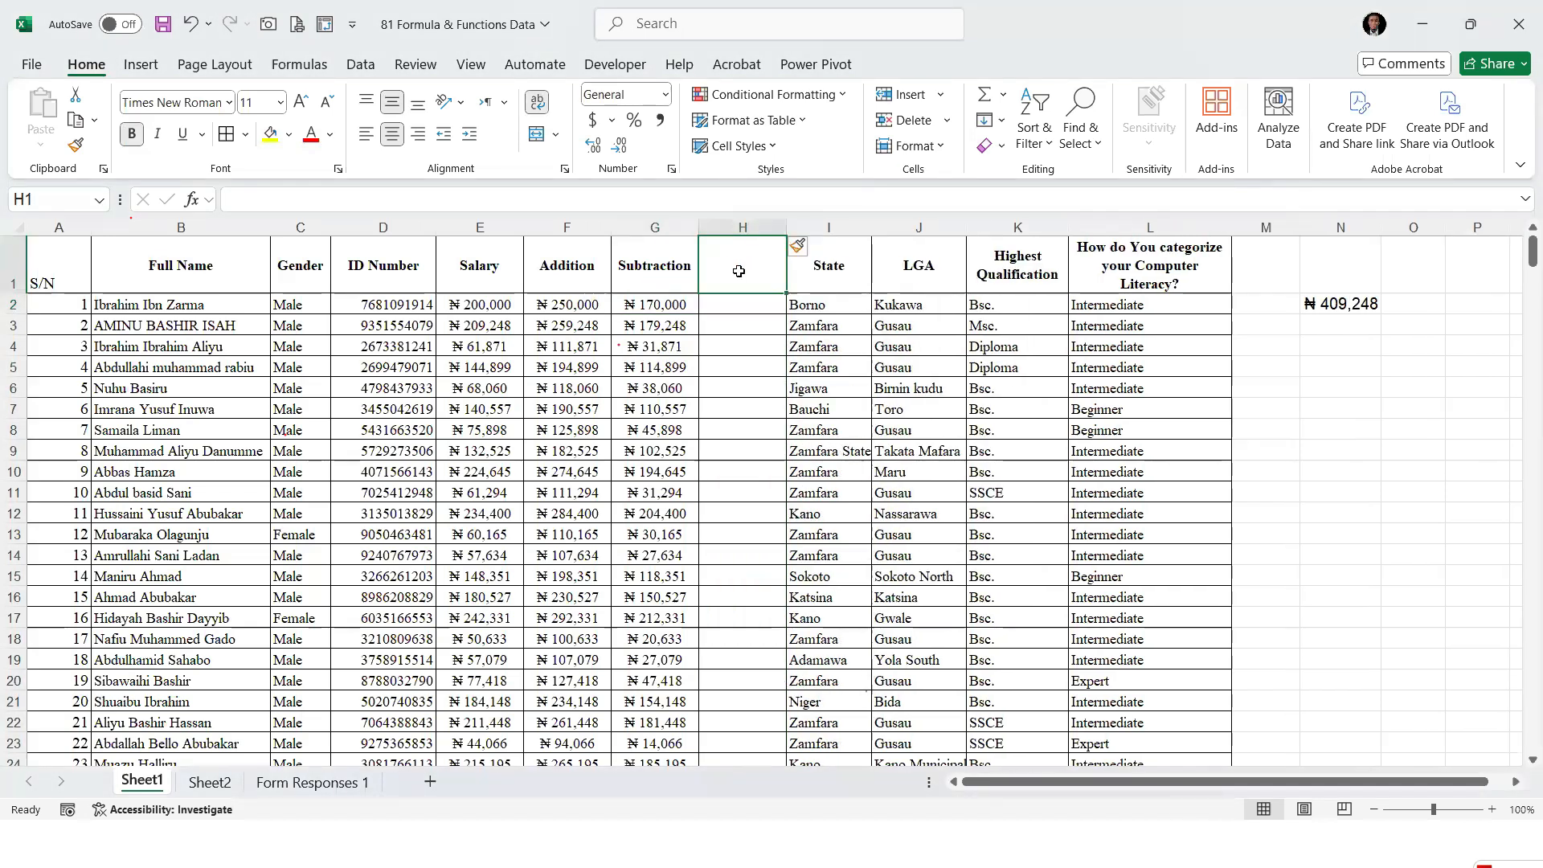
{"action": "type", "text": "Multiplication"}
{"action": "key", "text": "Return"}
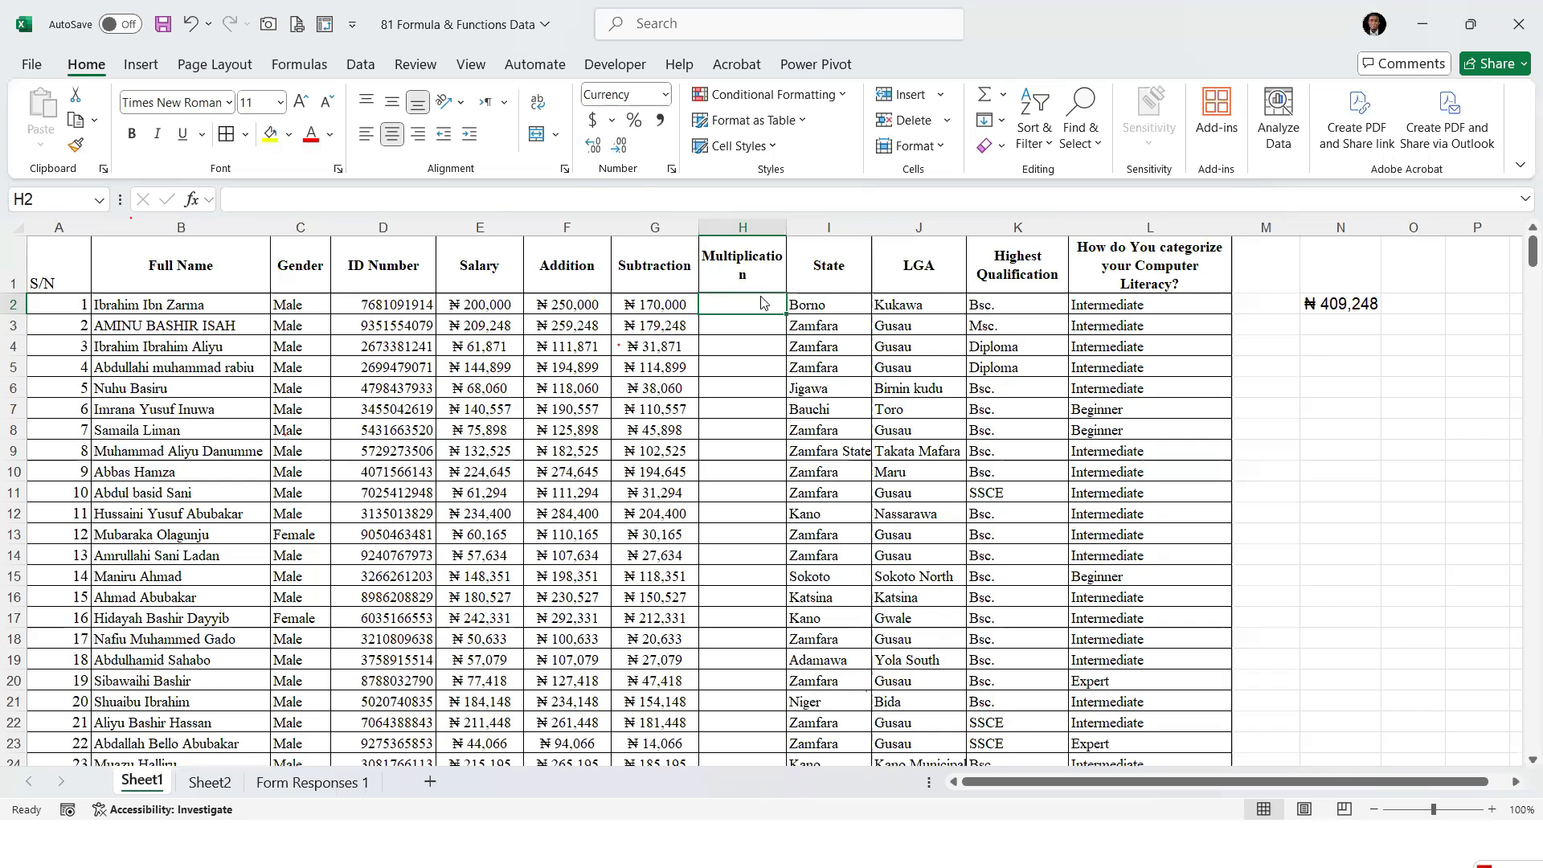
Multiply the first salary by 2 in cell H2 with the formula =E2*2
{"action": "type", "text": "="}
{"action": "key", "text": "Left"}
{"action": "key", "text": "Left"}
{"action": "key", "text": "Left"}
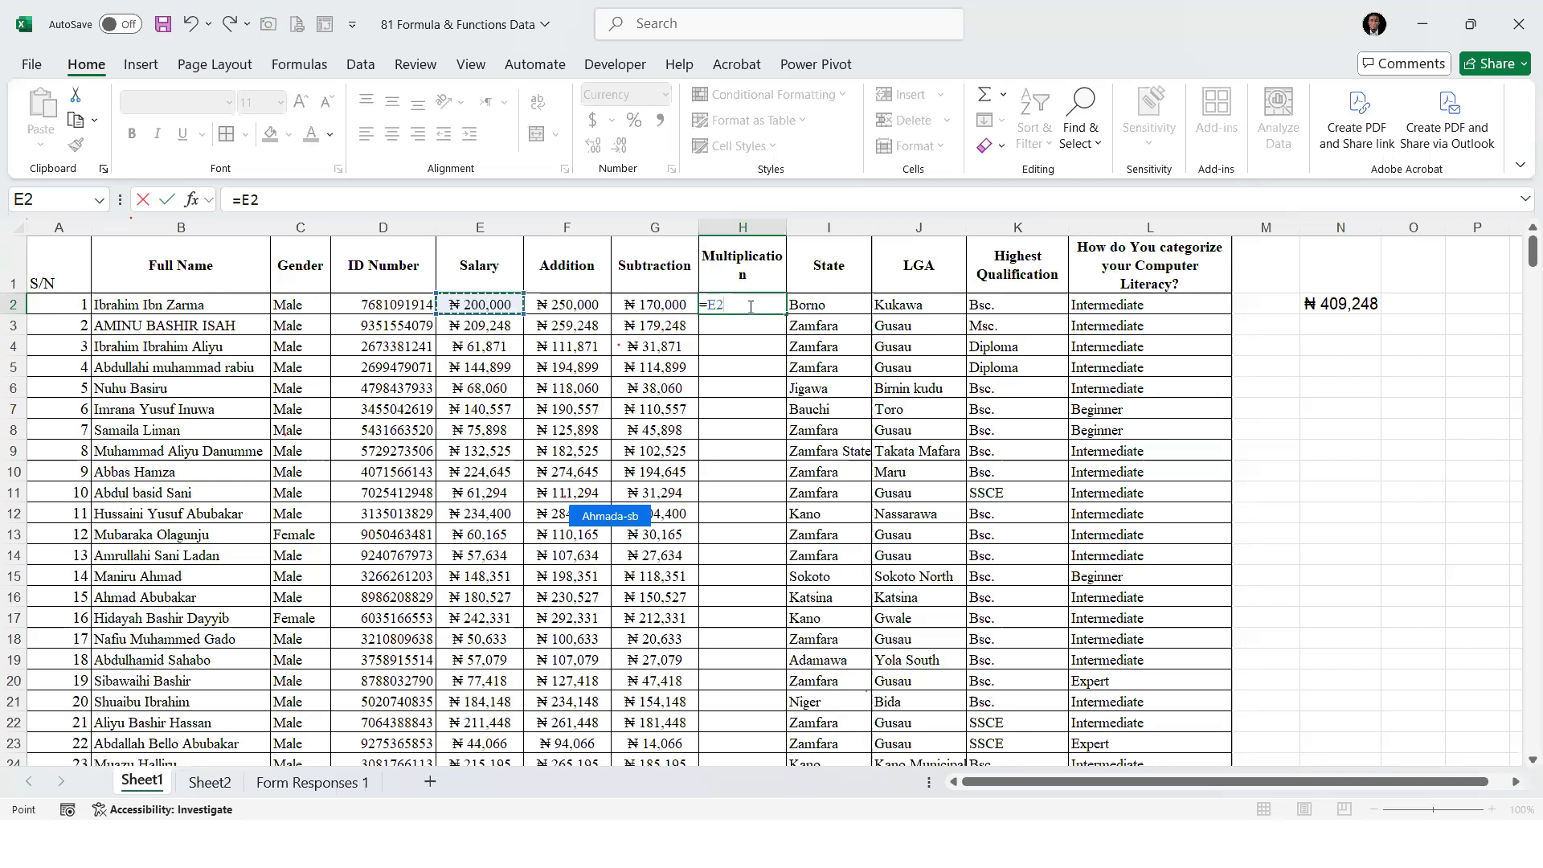
{"action": "type", "text": "*"}
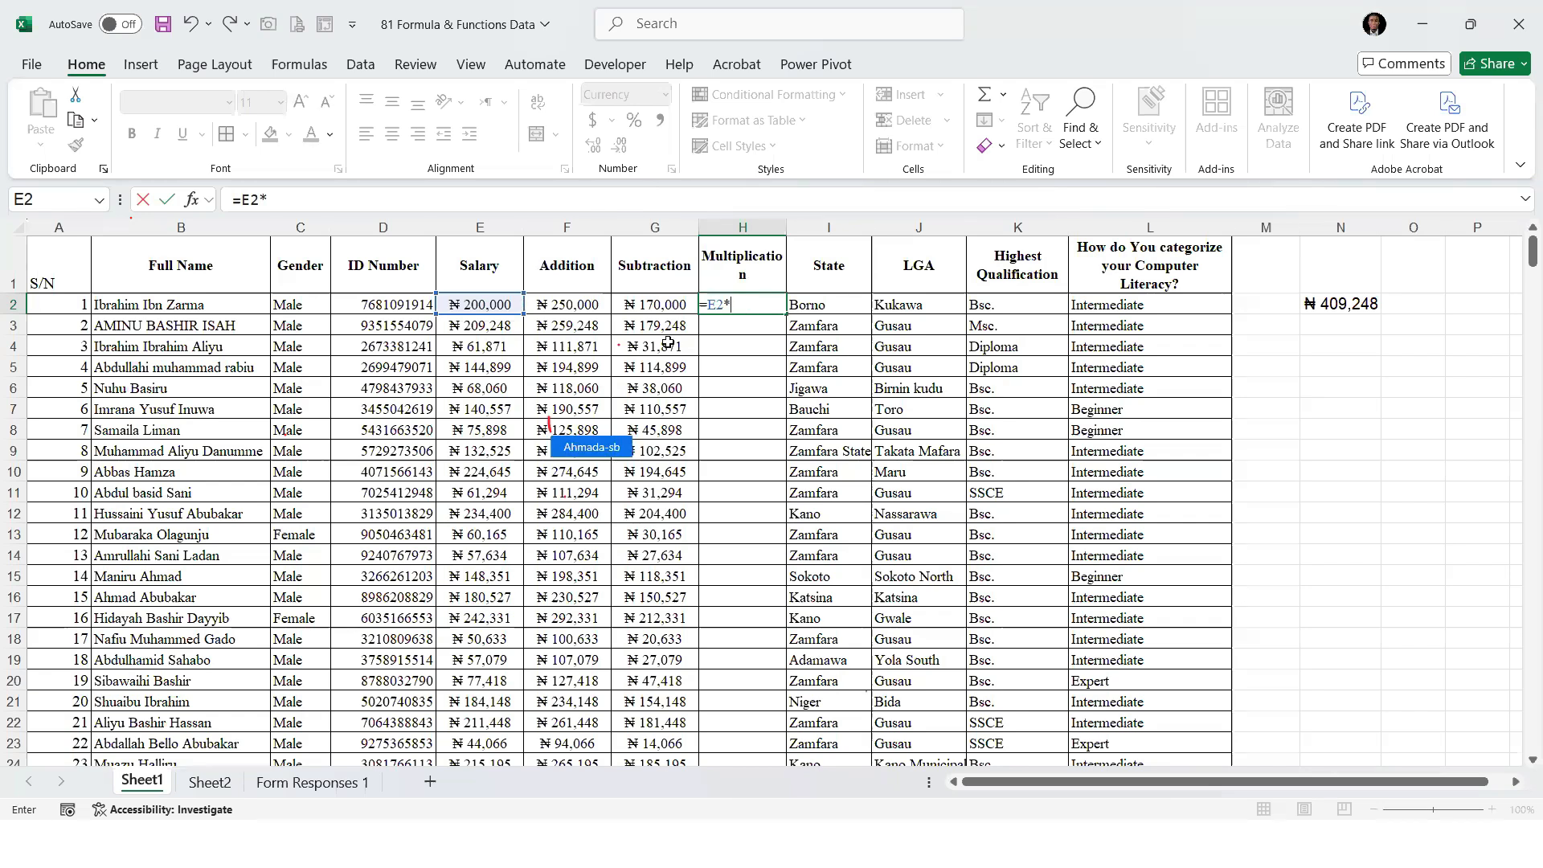
{"action": "left_click", "coordinate": [751, 305]}
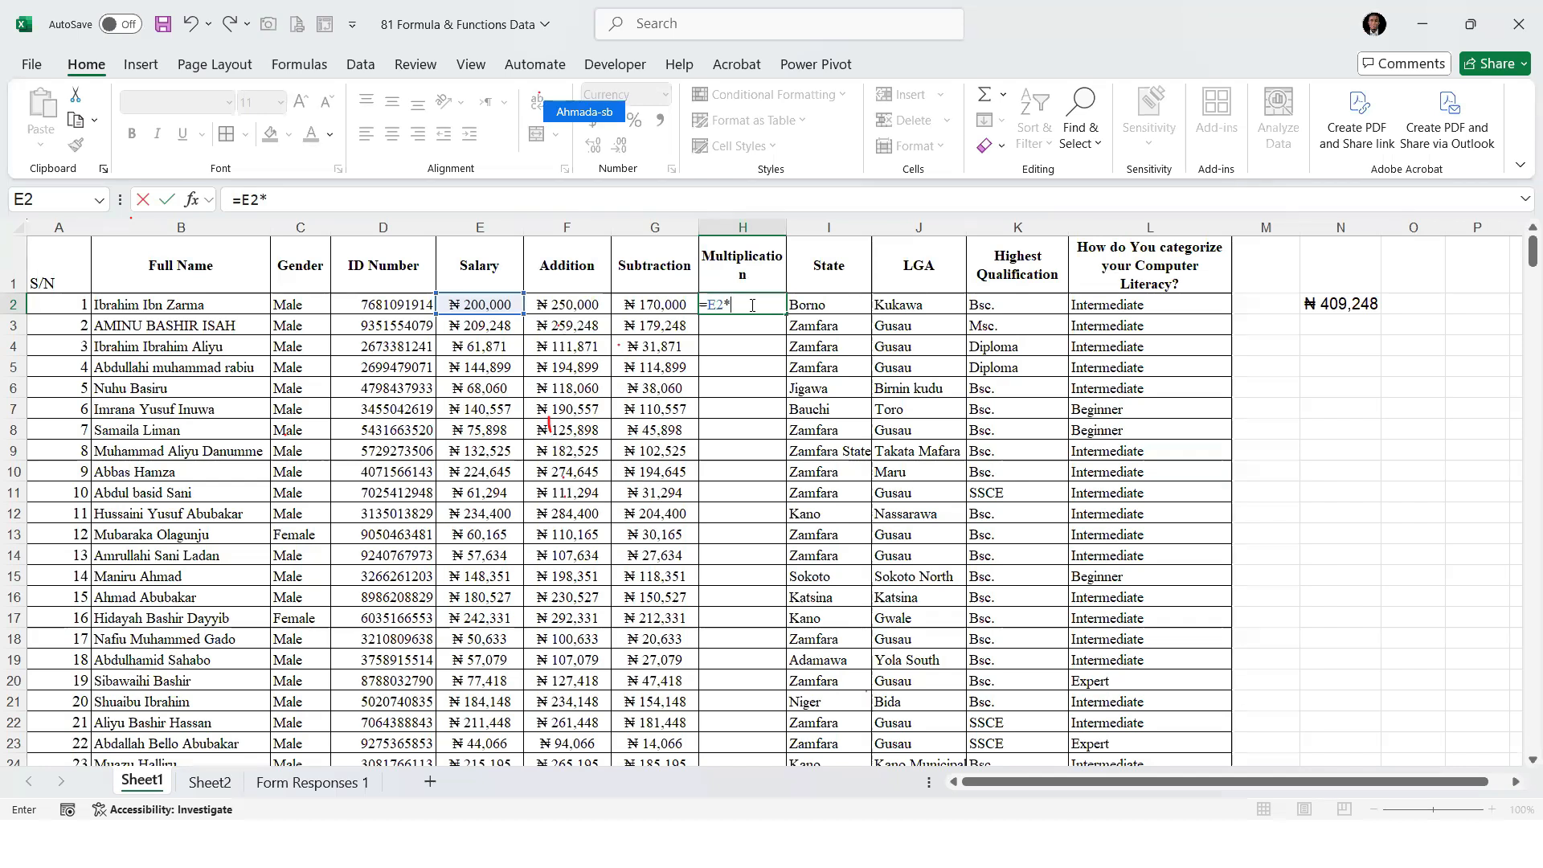
{"action": "type", "text": "2"}
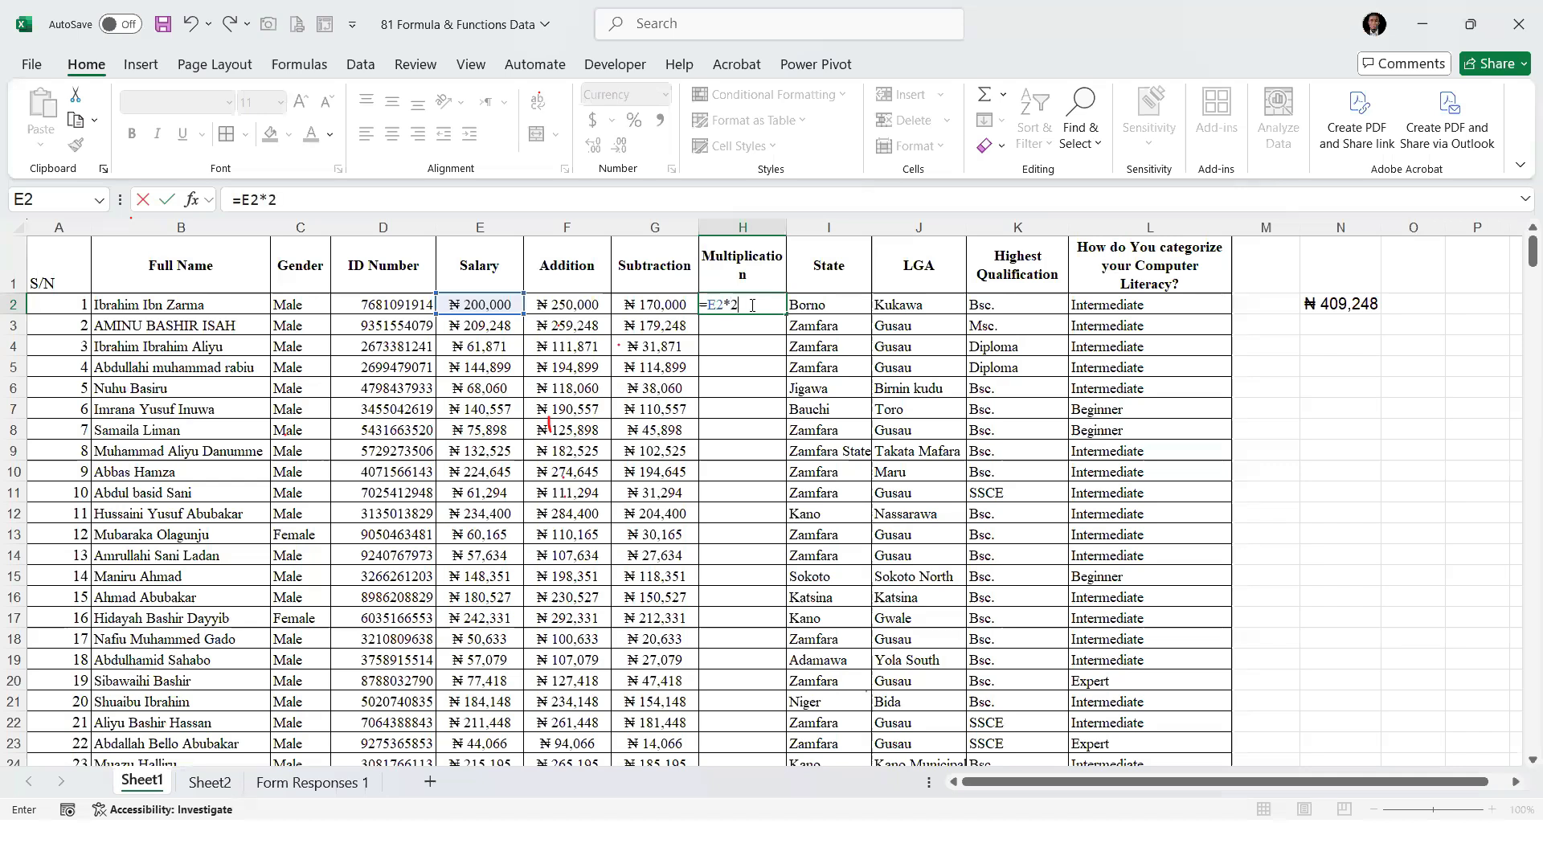
{"action": "key", "text": "Return"}
Fill the multiplication formula from cell H2 down to the last staff row and check the end of the column
{"action": "left_click", "coordinate": [769, 308]}
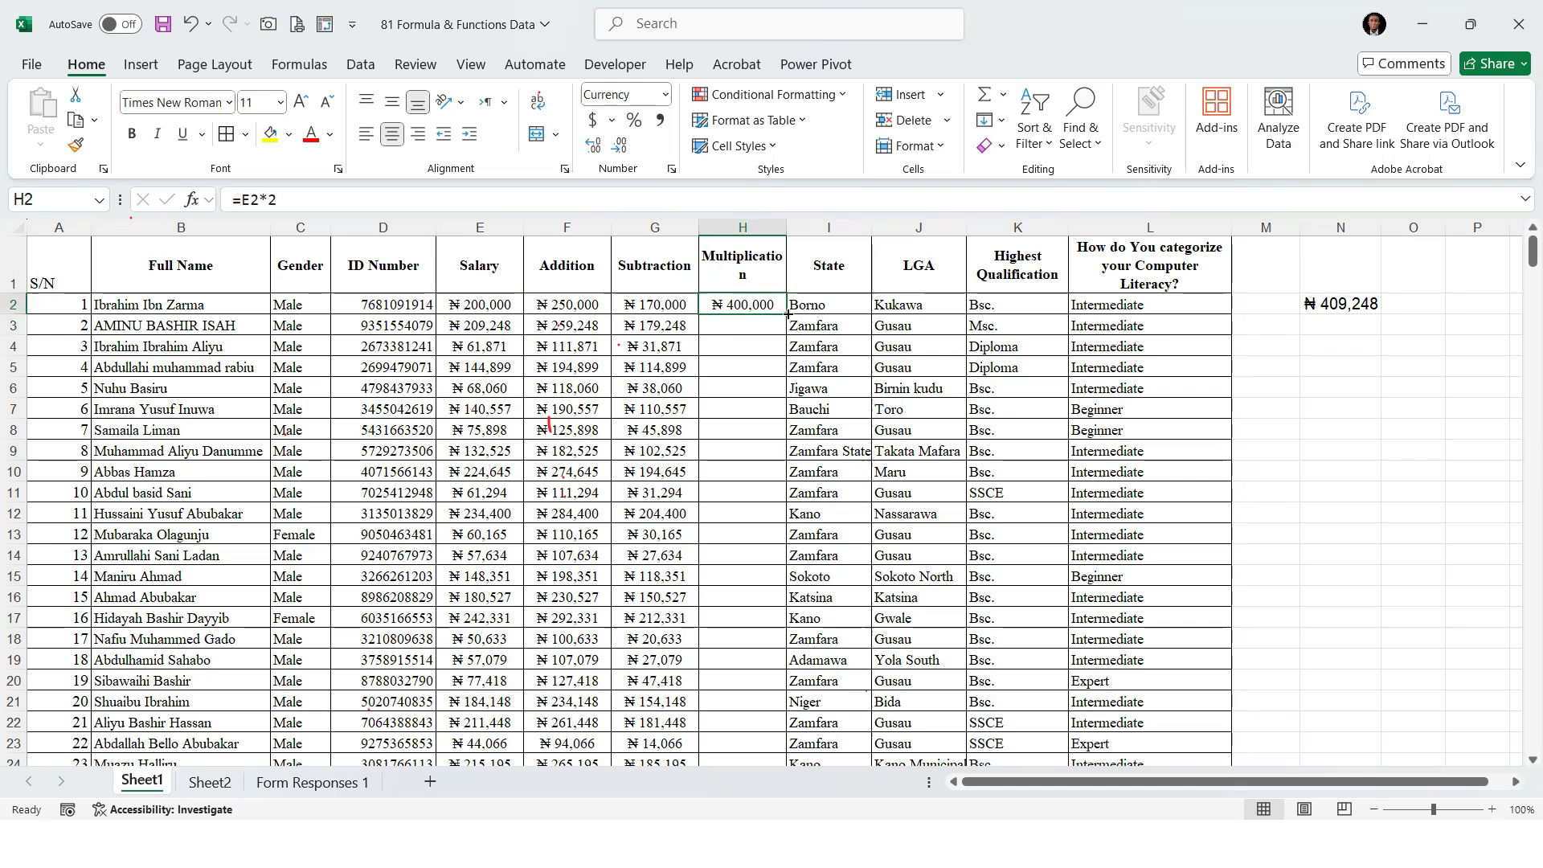
{"action": "double_click", "coordinate": [786, 314]}
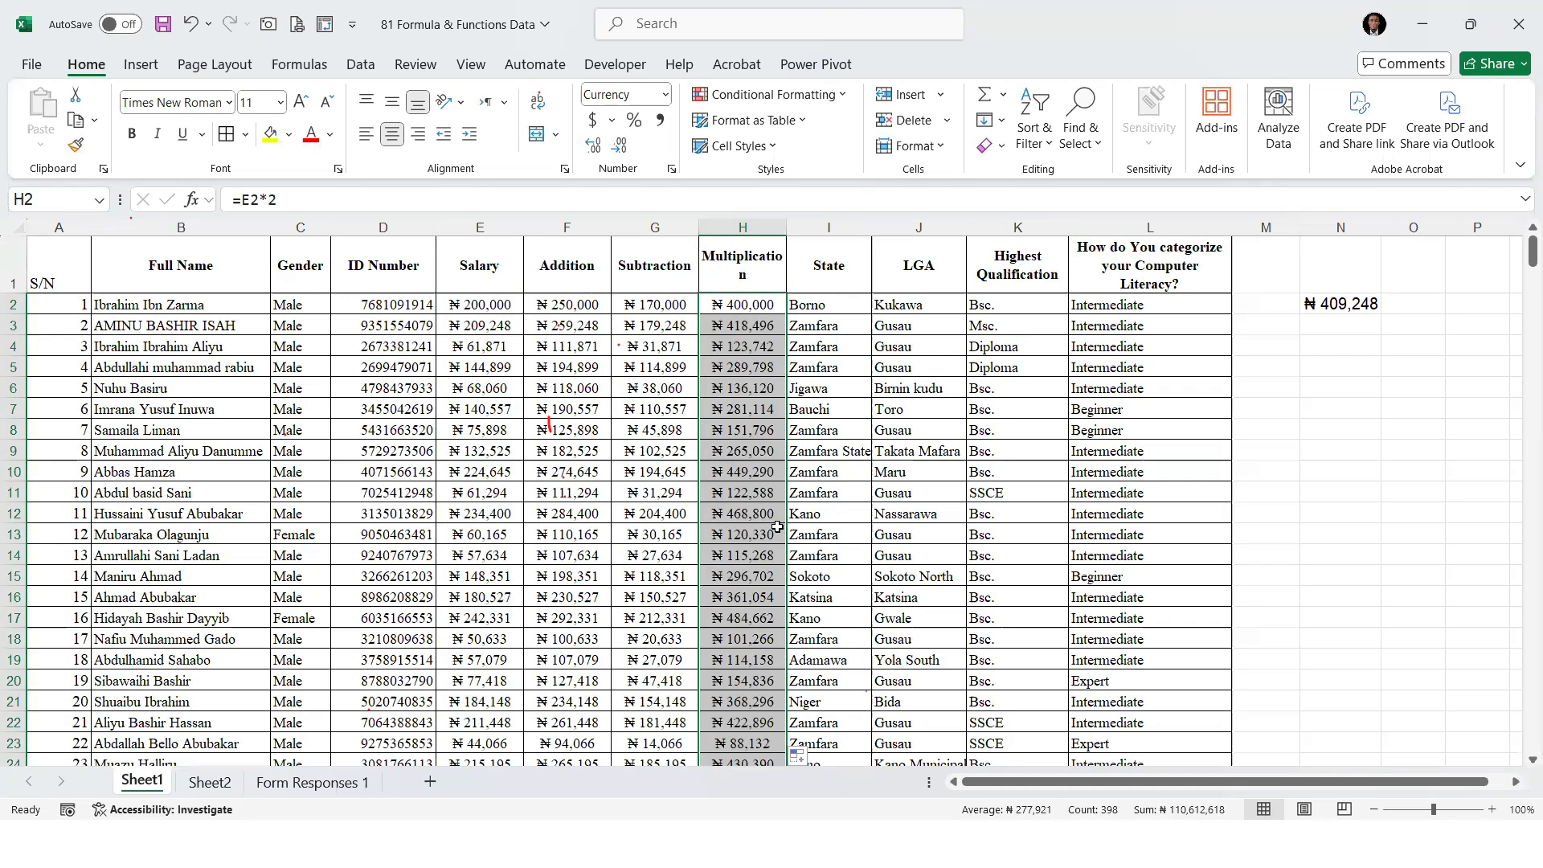
{"action": "key", "text": "ctrl+Down"}
{"action": "key", "text": "Down"}
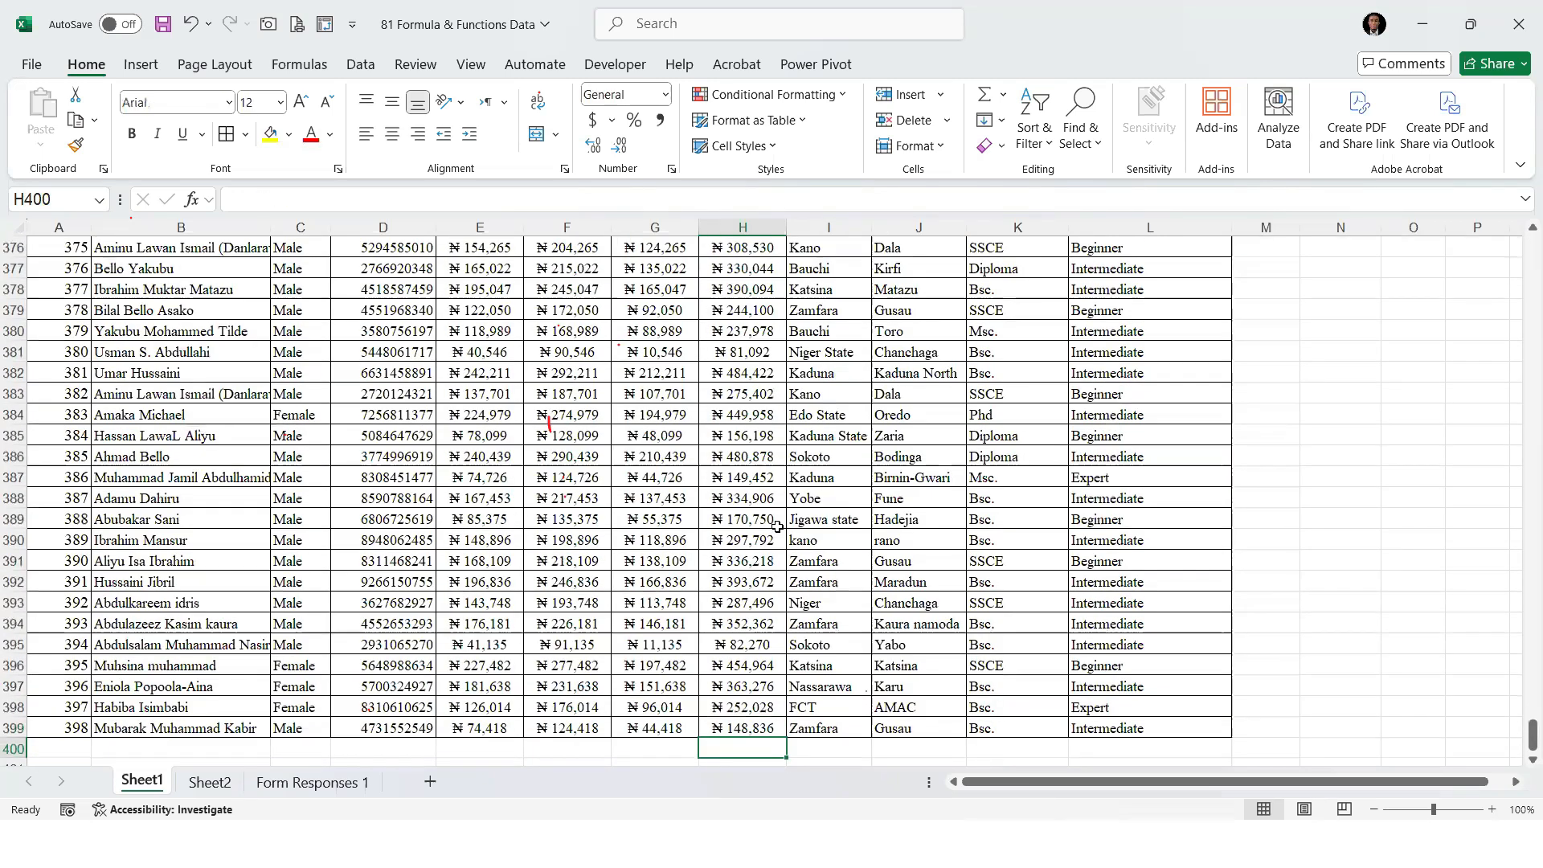
{"action": "key", "text": "Up"}
{"action": "key", "text": "ctrl+Up"}
{"action": "key", "text": "Down"}
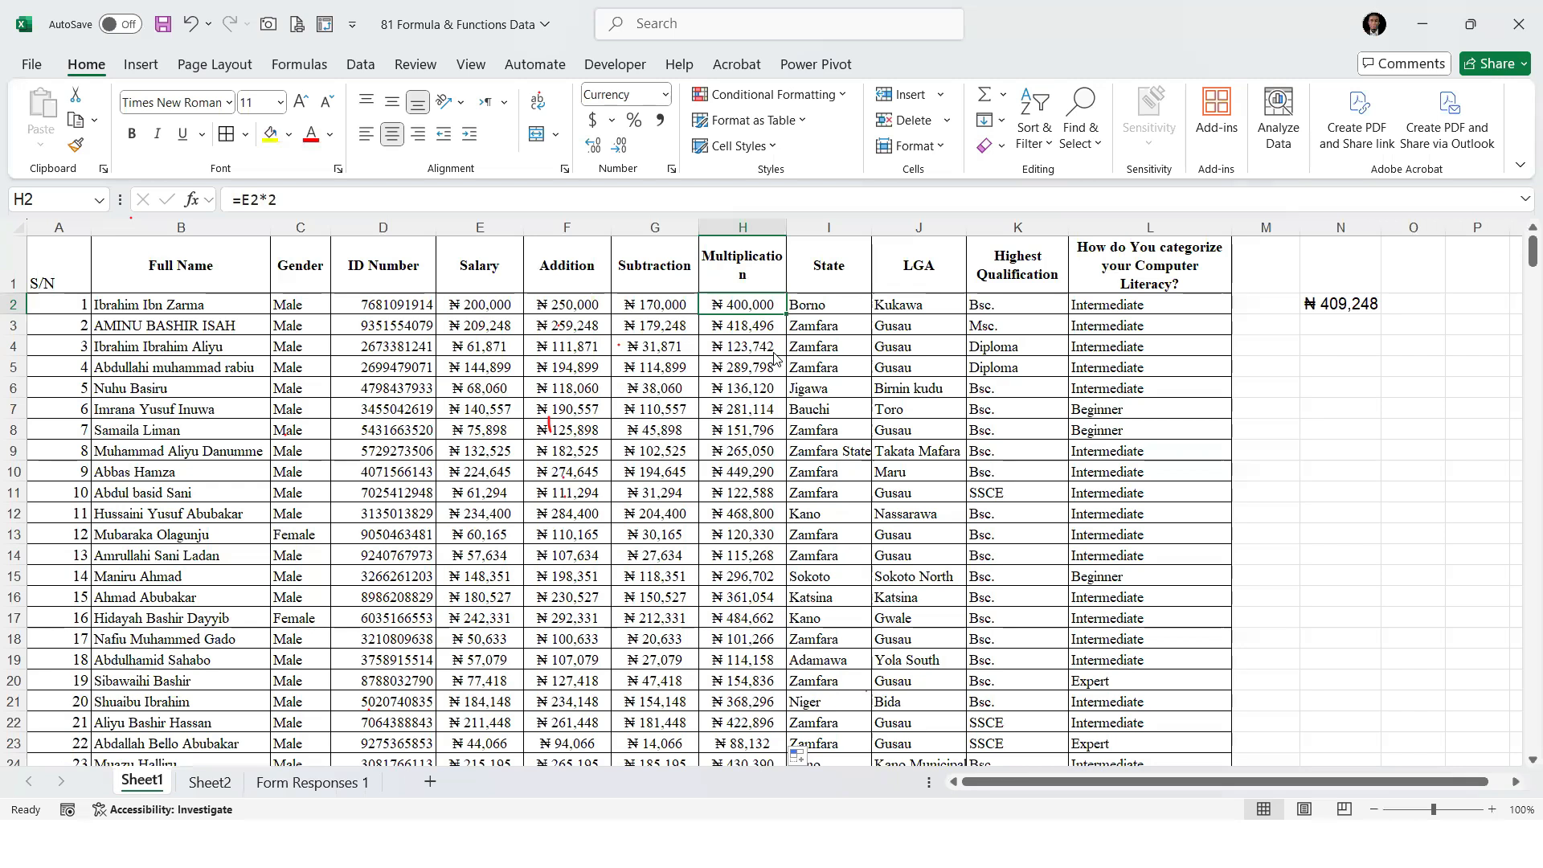
Insert a column between Multiplication and State and give it the header "Division"
{"action": "left_click", "coordinate": [823, 227]}
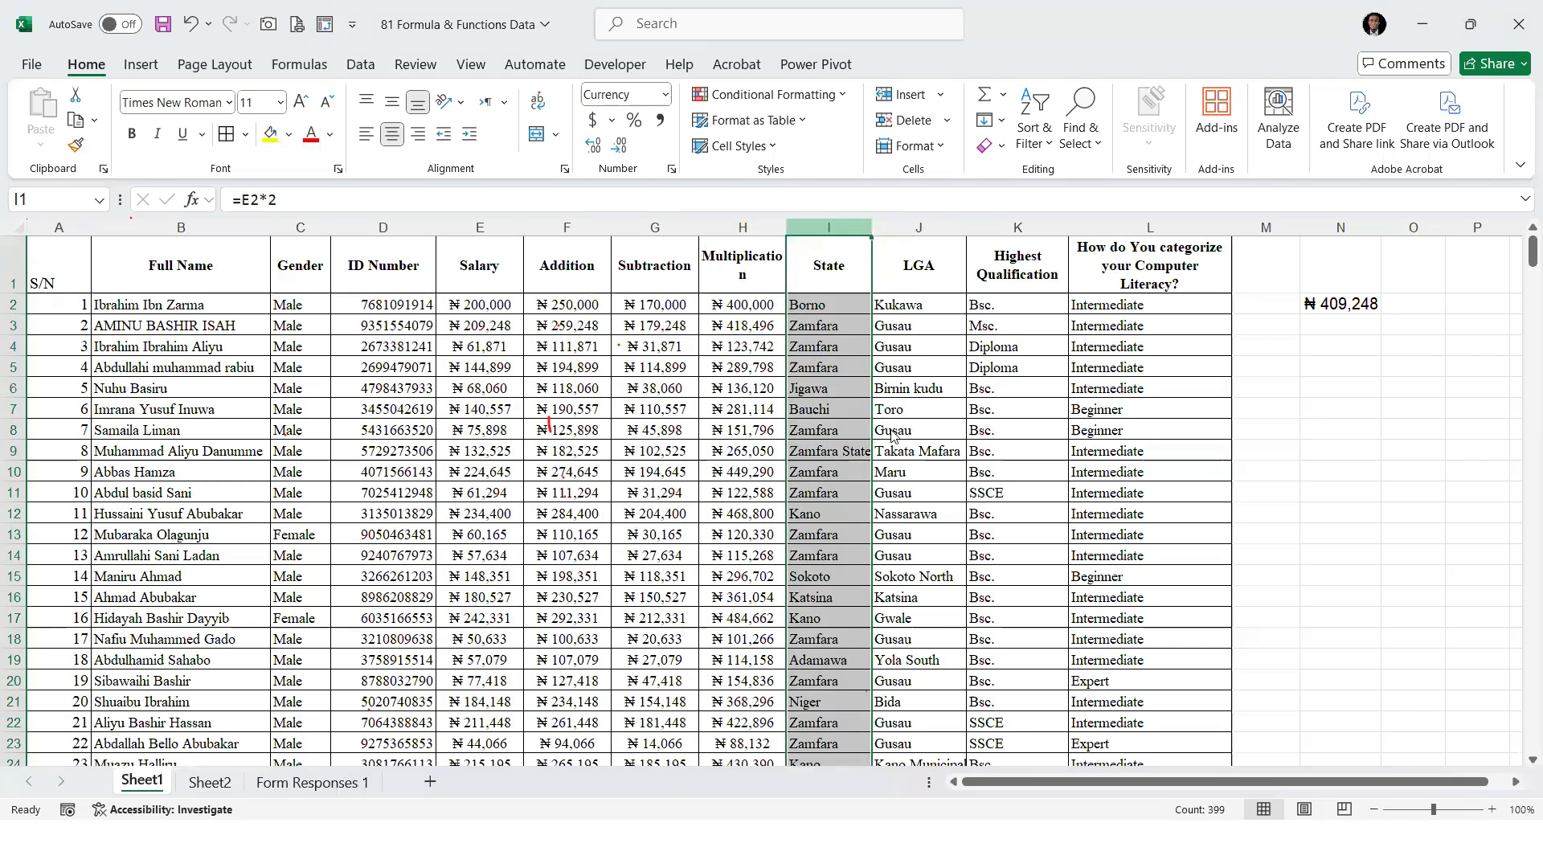
{"action": "key", "text": "ctrl+shift+plus"}
{"action": "left_click", "coordinate": [818, 268]}
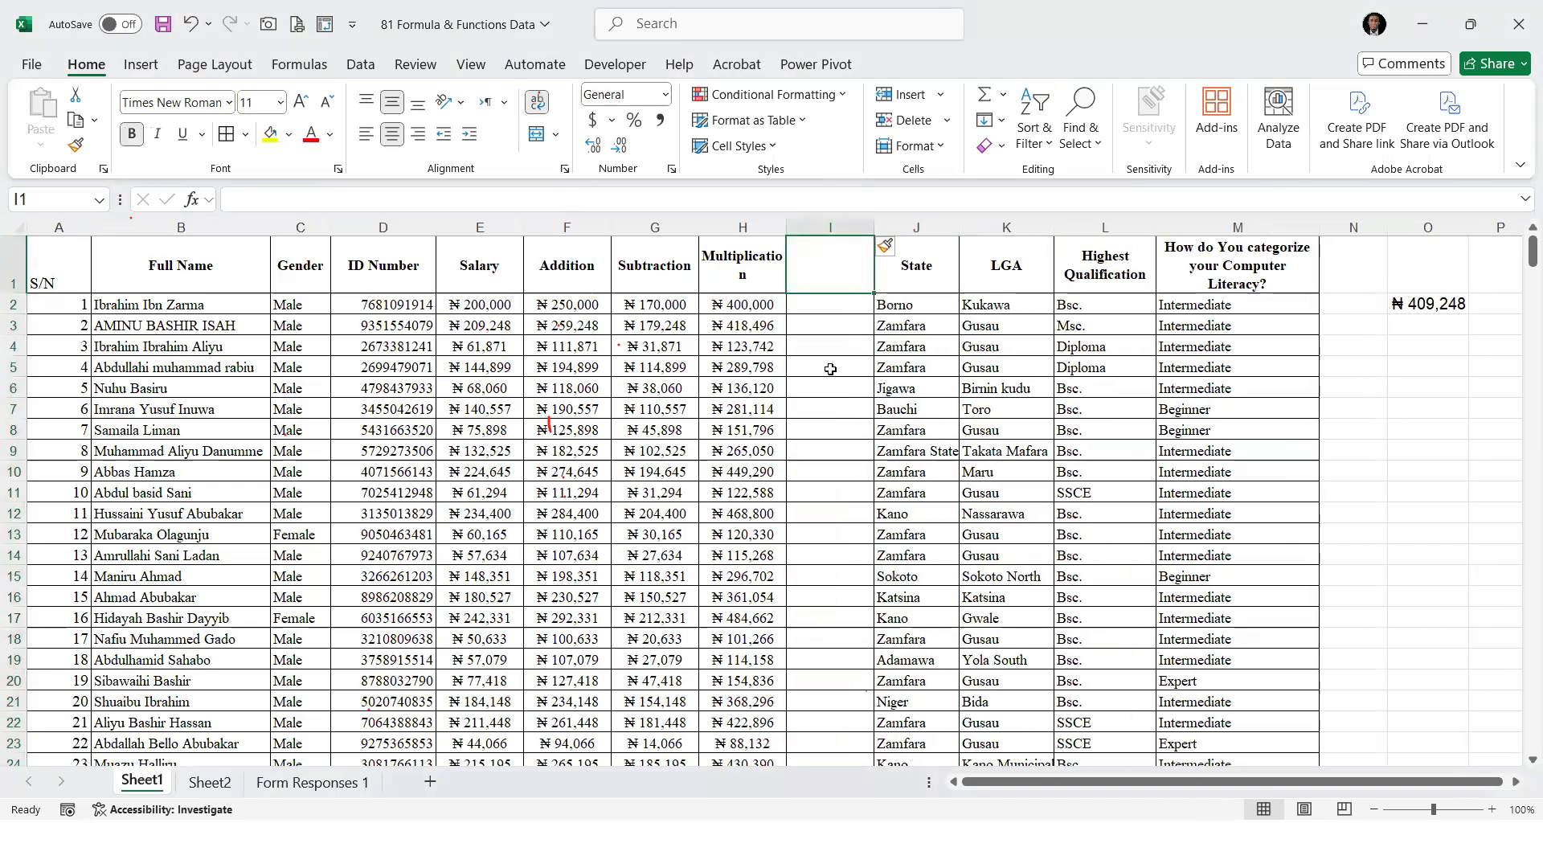
{"action": "type", "text": "Division"}
{"action": "key", "text": "Return"}
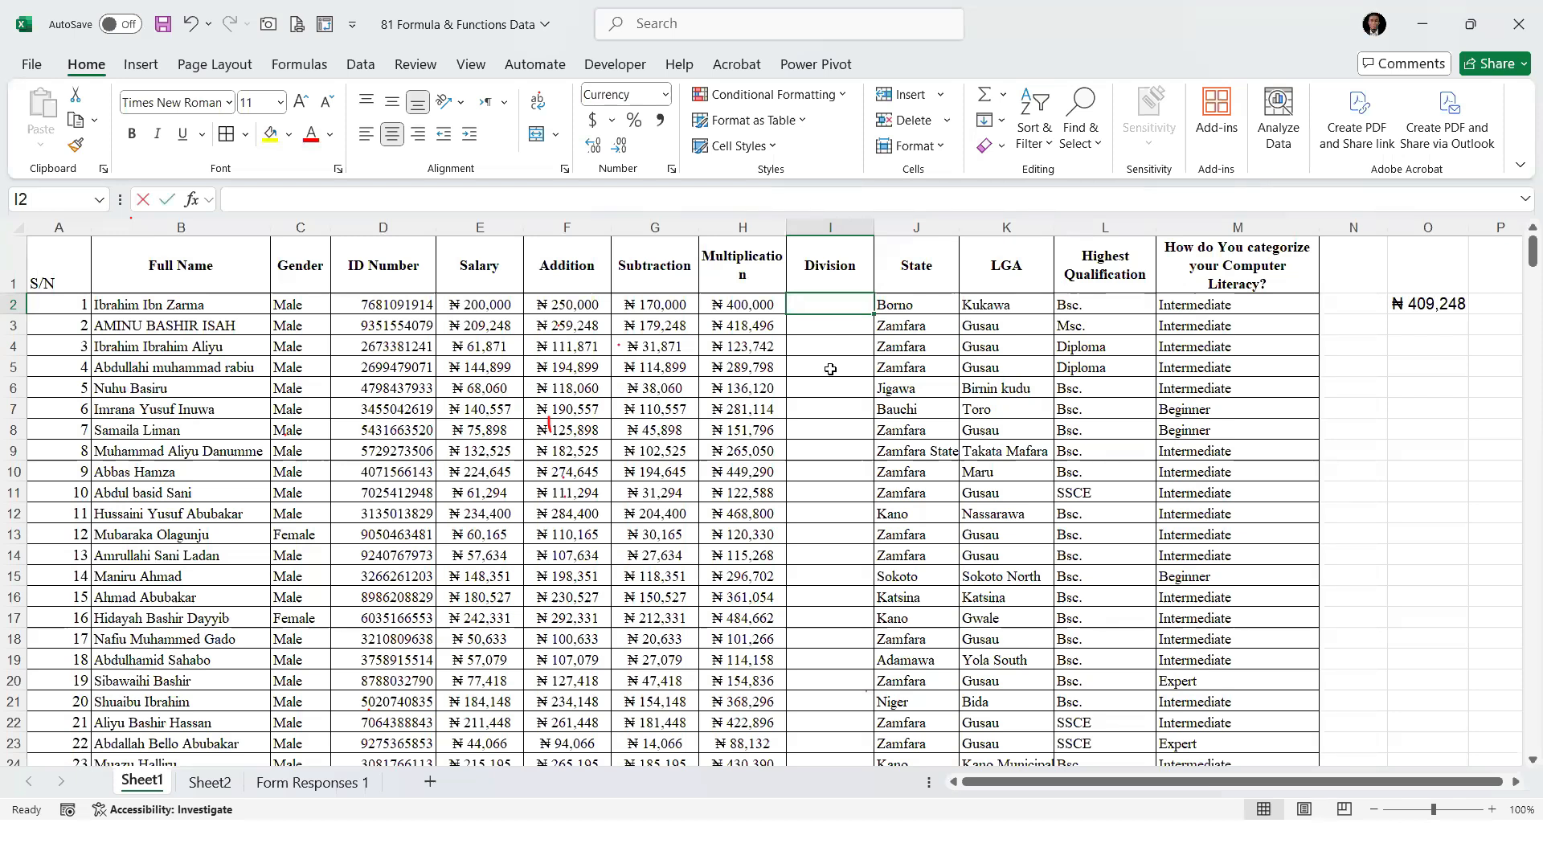
Divide the first salary by 2 in cell I2 with =E2/2 and fill the formula down to the last staff row
{"action": "type", "text": "="}
{"action": "key", "text": "Left"}
{"action": "key", "text": "Left"}
{"action": "key", "text": "Left"}
{"action": "key", "text": "Left"}
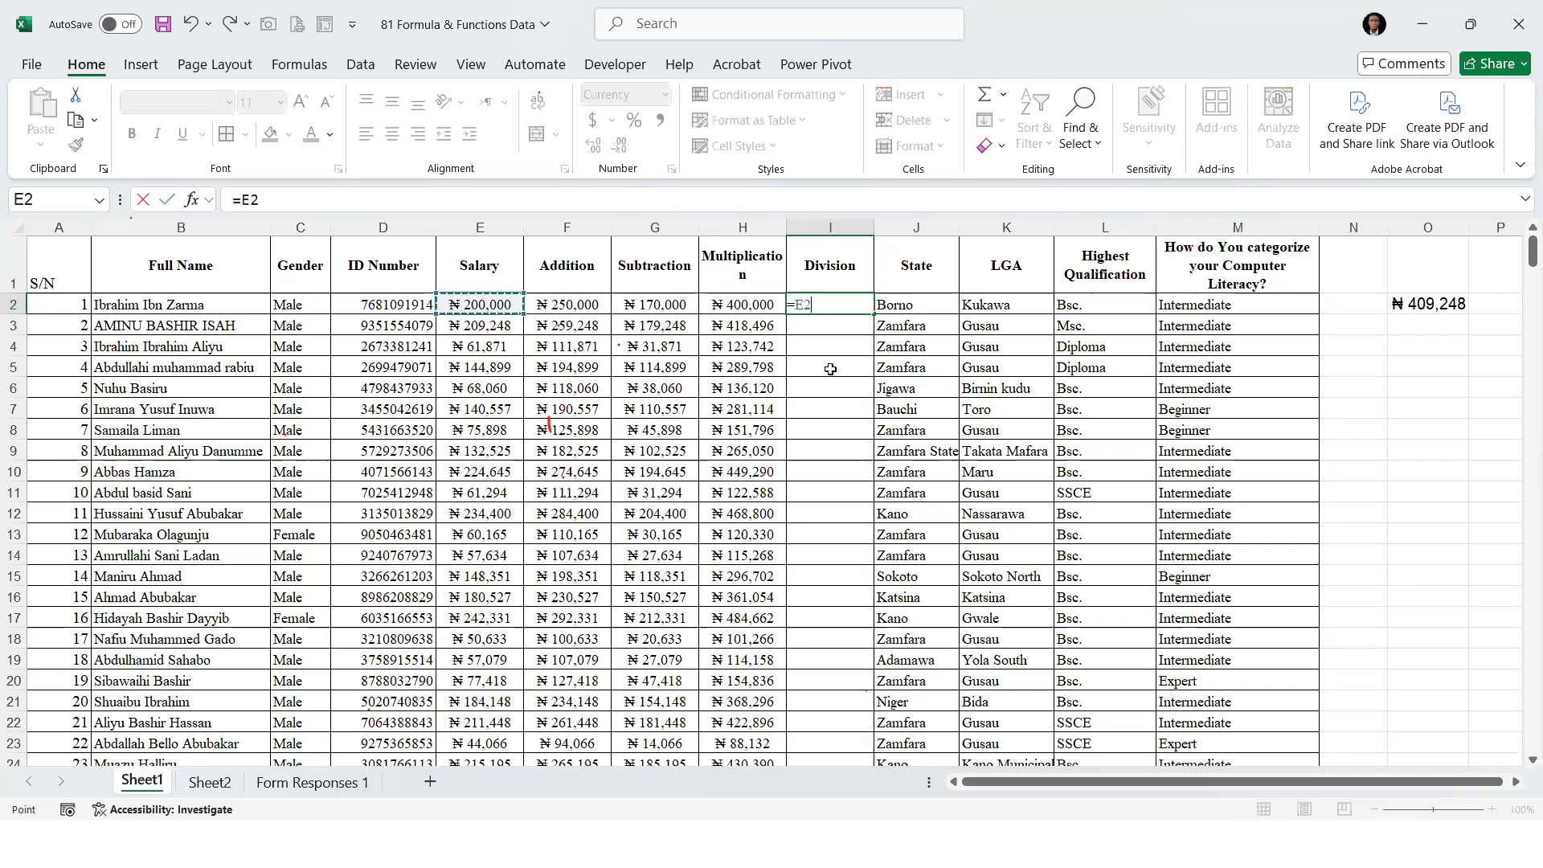
{"action": "type", "text": "/2"}
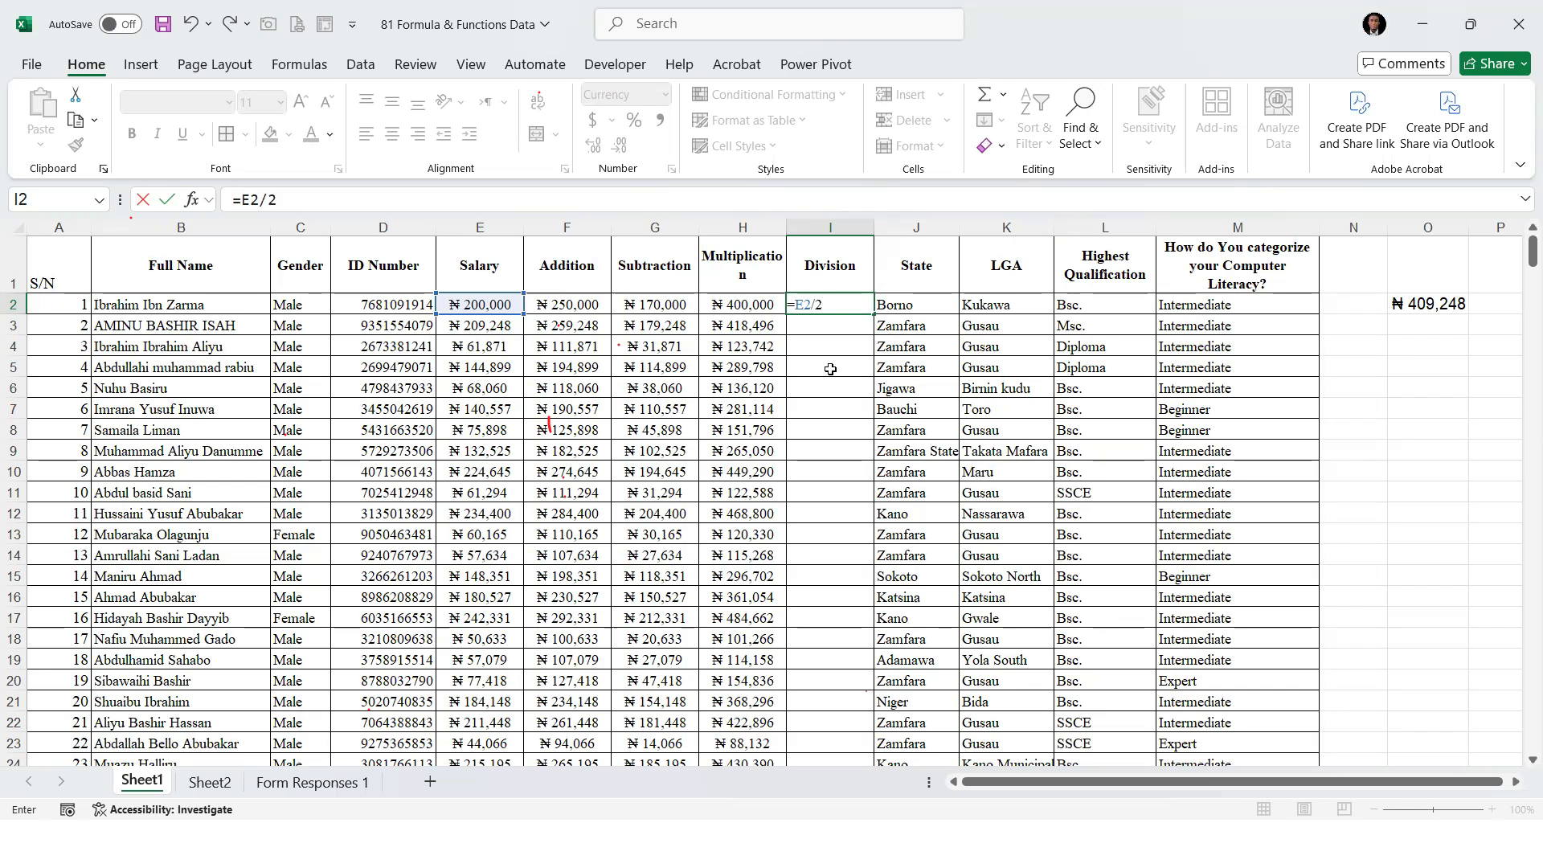
{"action": "key", "text": "ctrl+Return"}
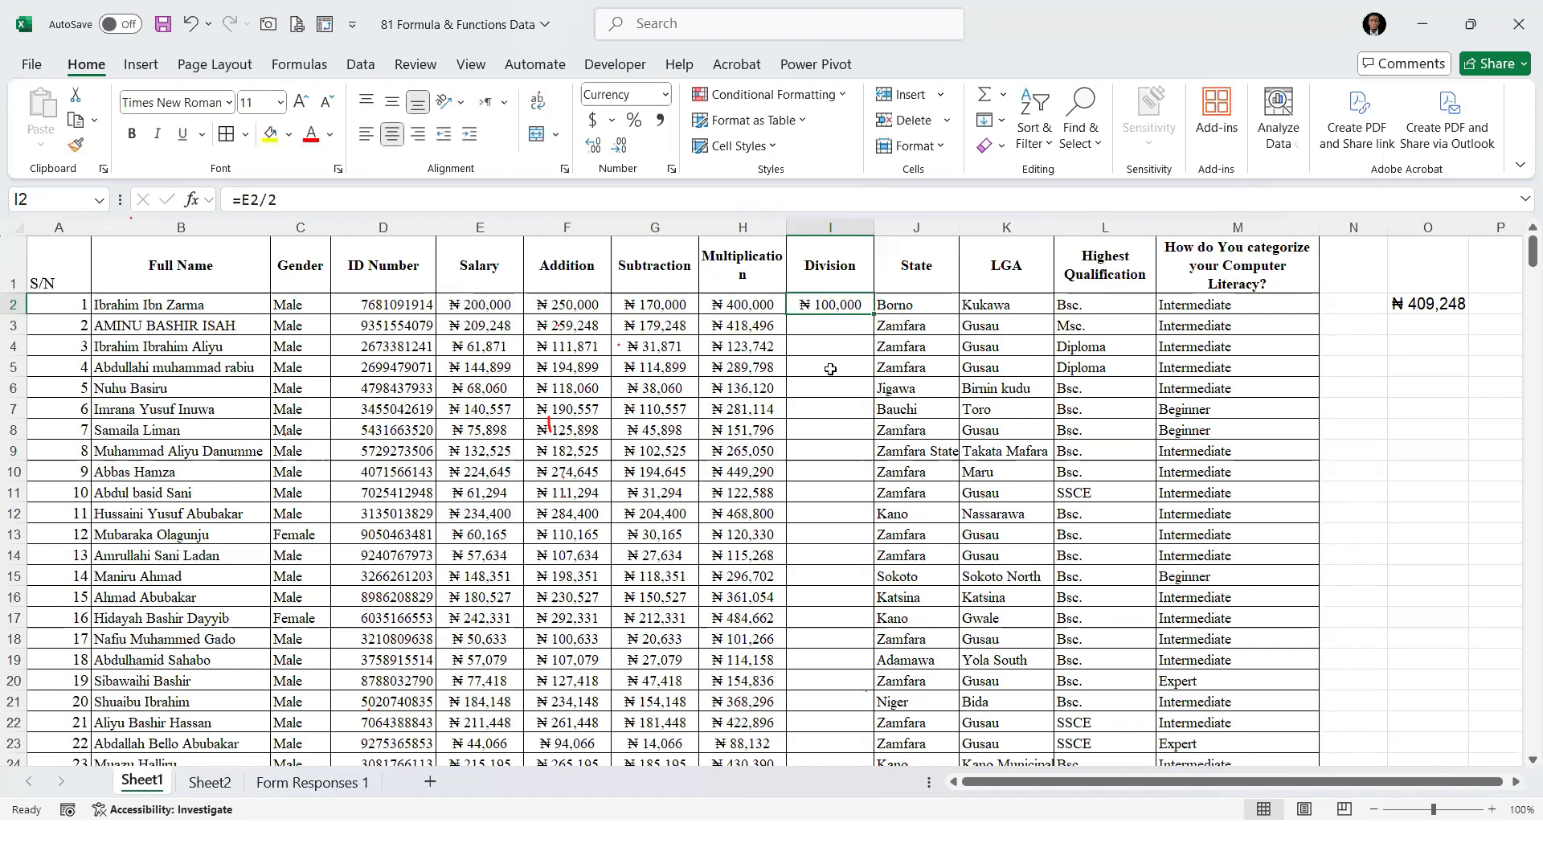
{"action": "double_click", "coordinate": [872, 315]}
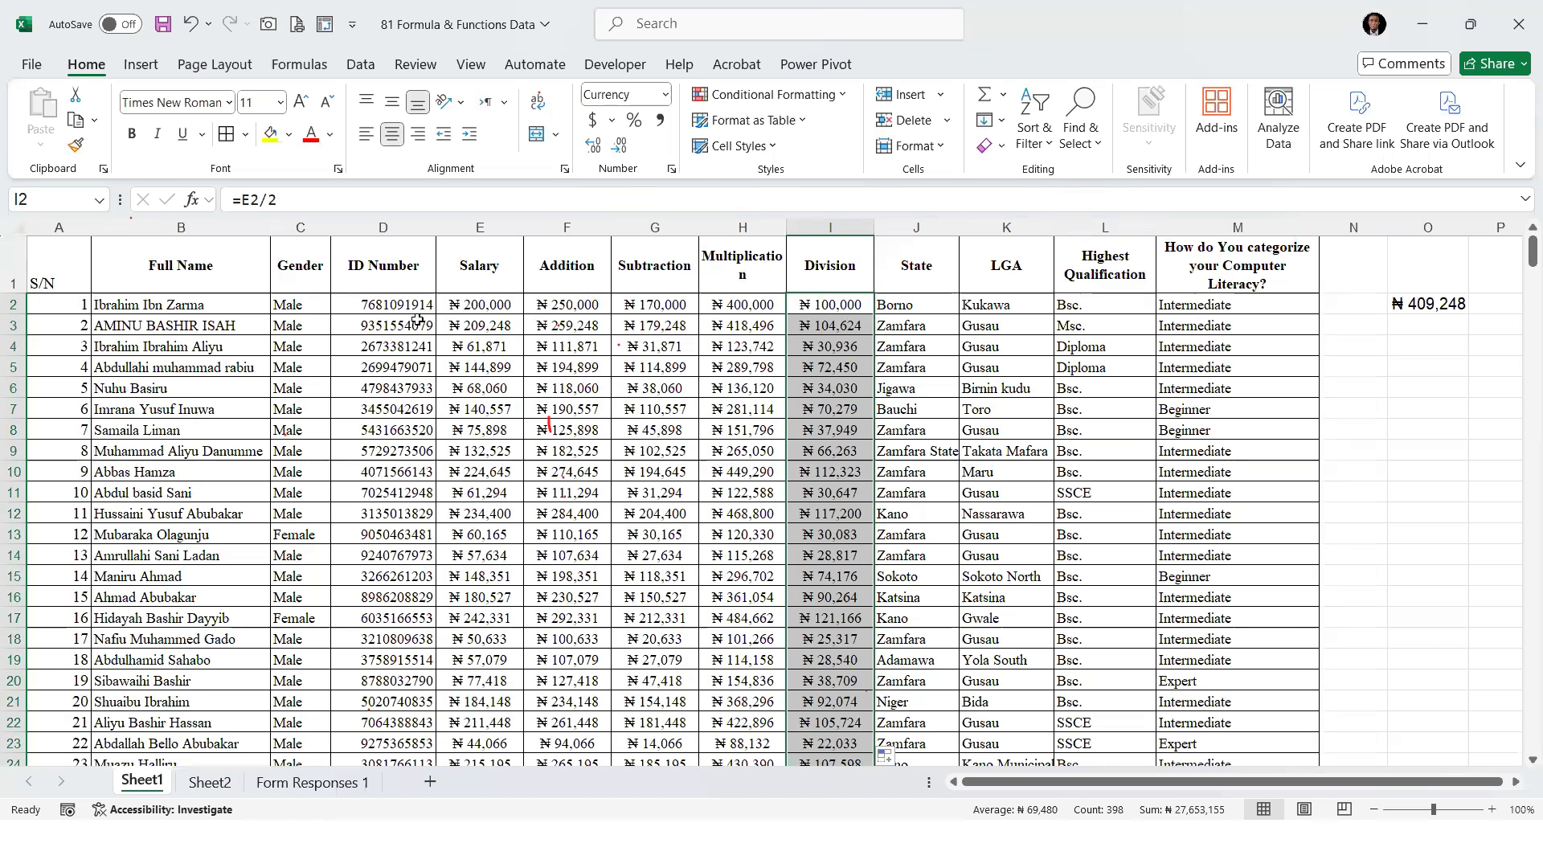
{"action": "key", "text": "alt+Tab"}
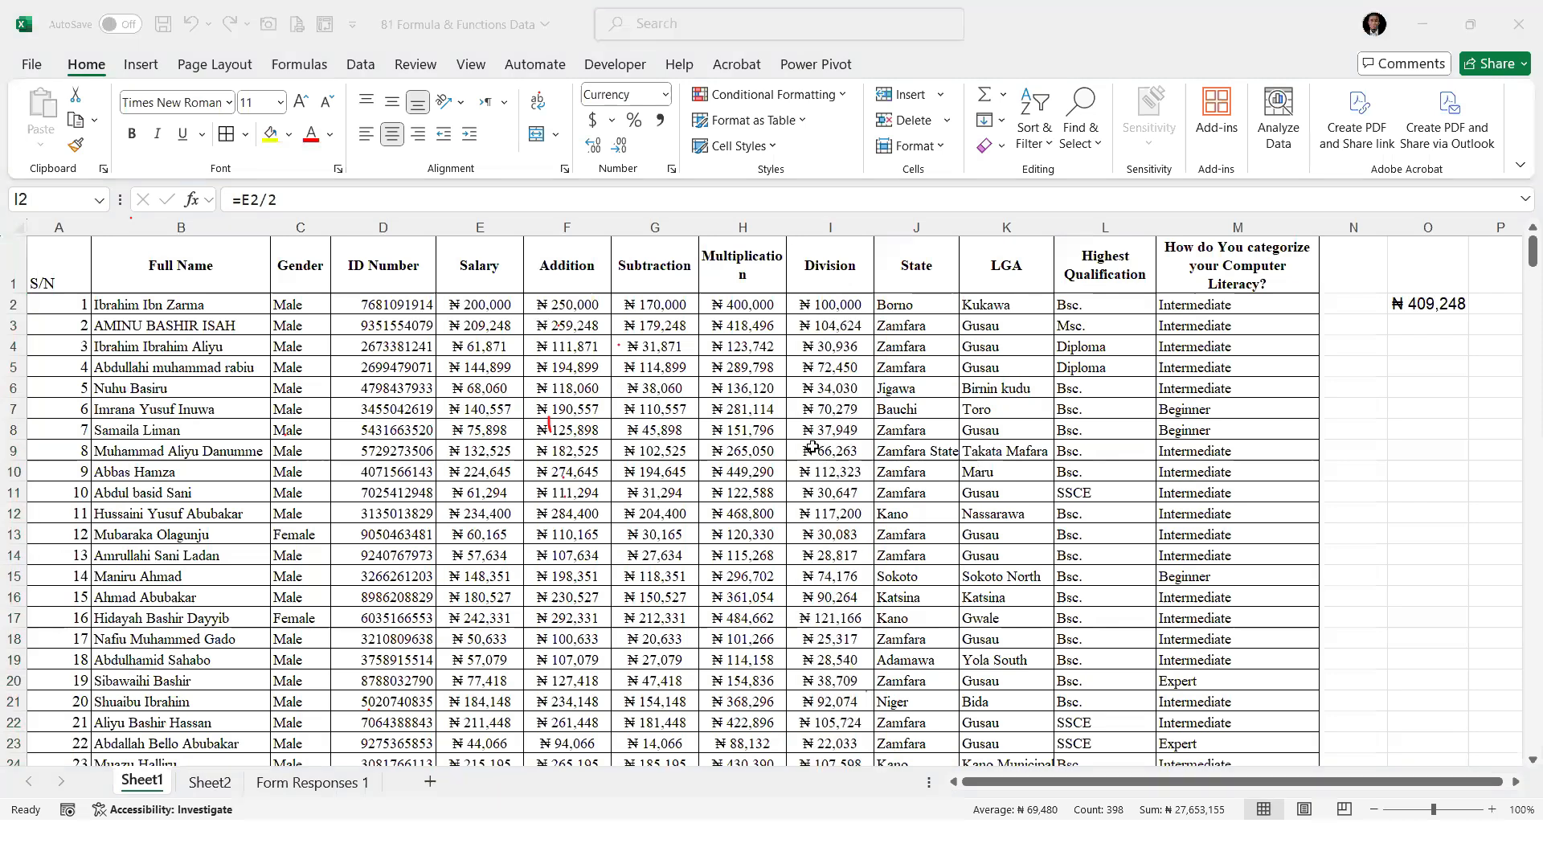
{"action": "left_click_drag", "start_coordinate": [813, 465], "coordinate": [812, 448]}
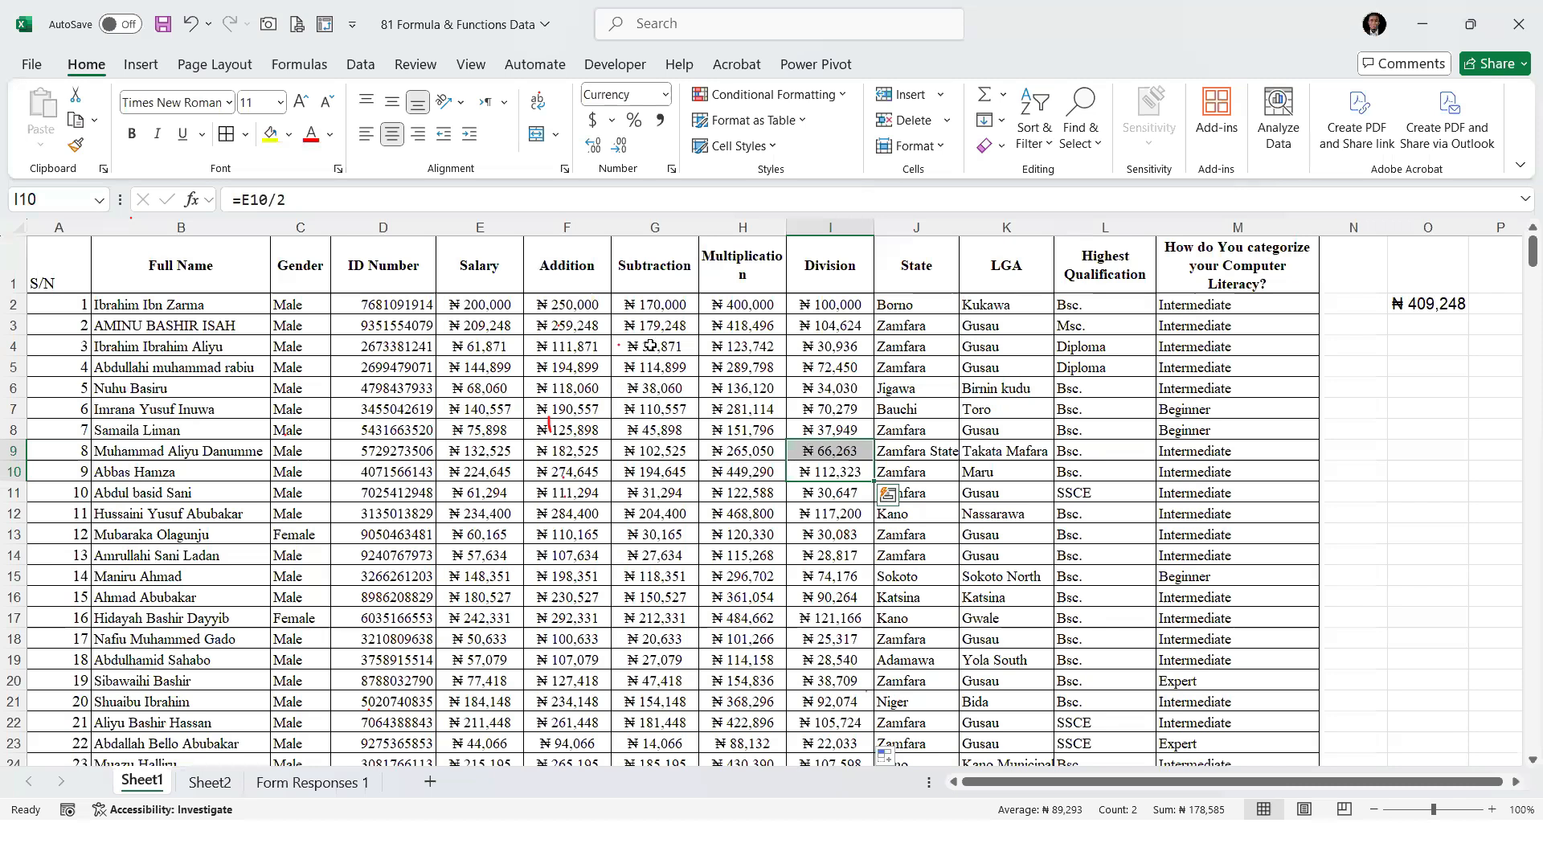
{"action": "key", "text": "ctrl+n"}
{"action": "left_click", "coordinate": [580, 341]}
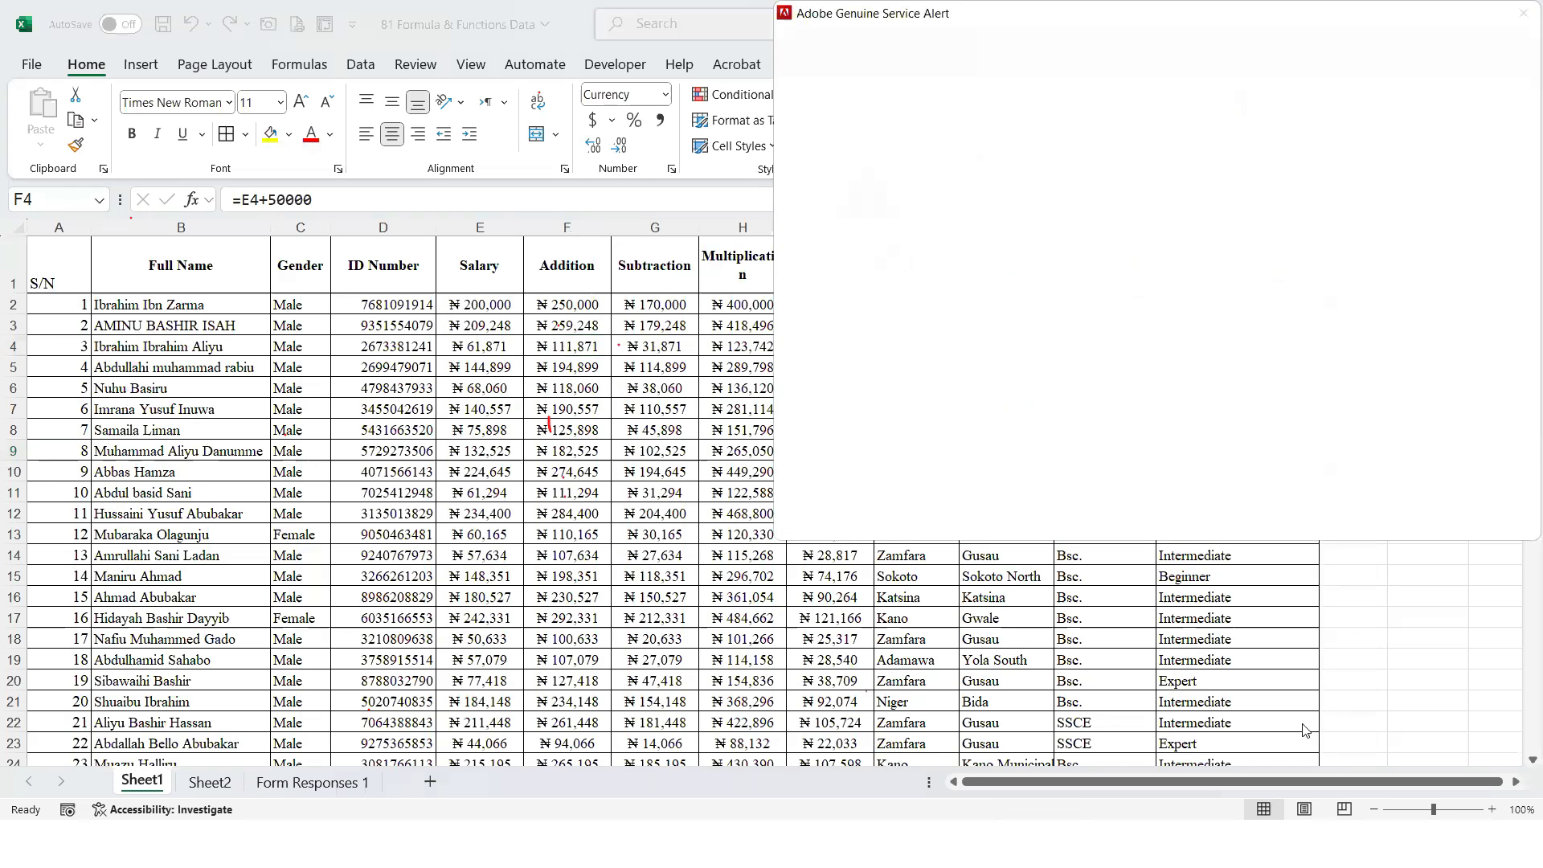
{"action": "left_click", "coordinate": [644, 318]}
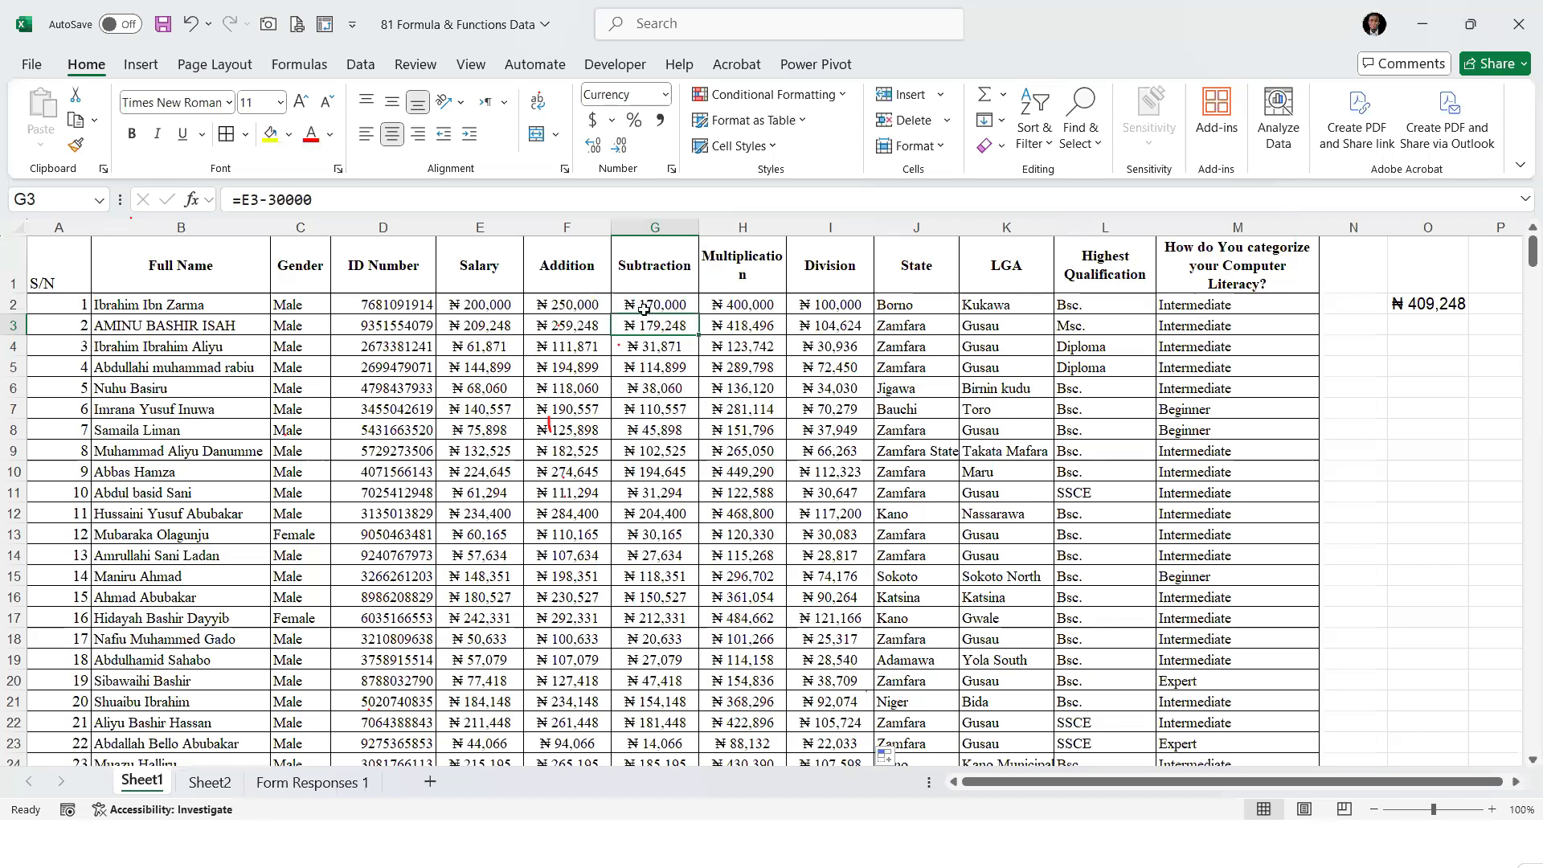
{"action": "left_click", "coordinate": [644, 309]}
{"action": "key", "text": "ctrl+2"}
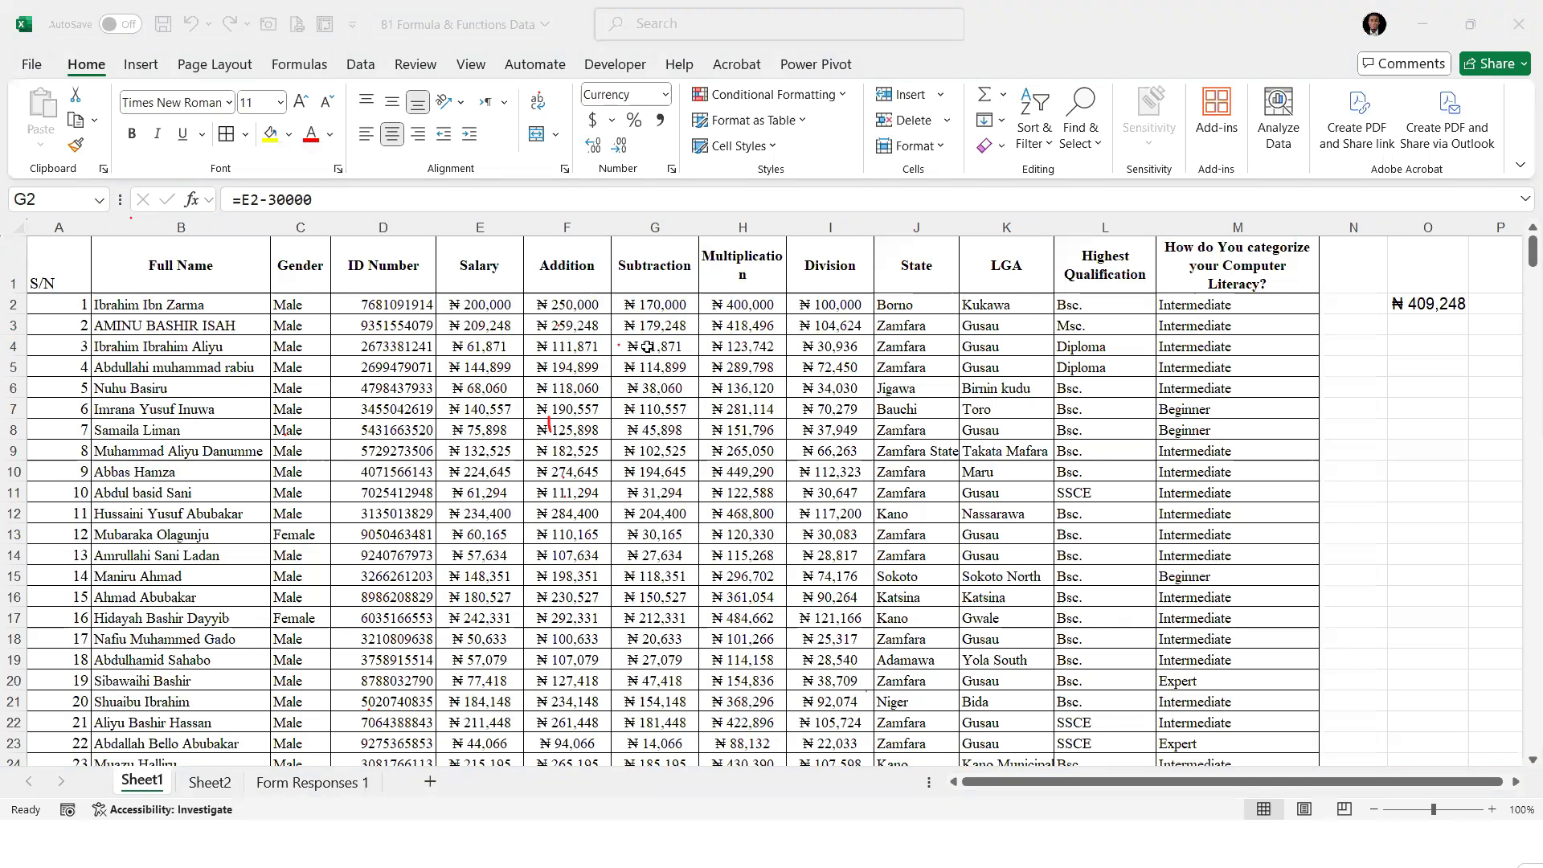
{"action": "left_click", "coordinate": [401, 342]}
{"action": "left_click", "coordinate": [515, 389]}
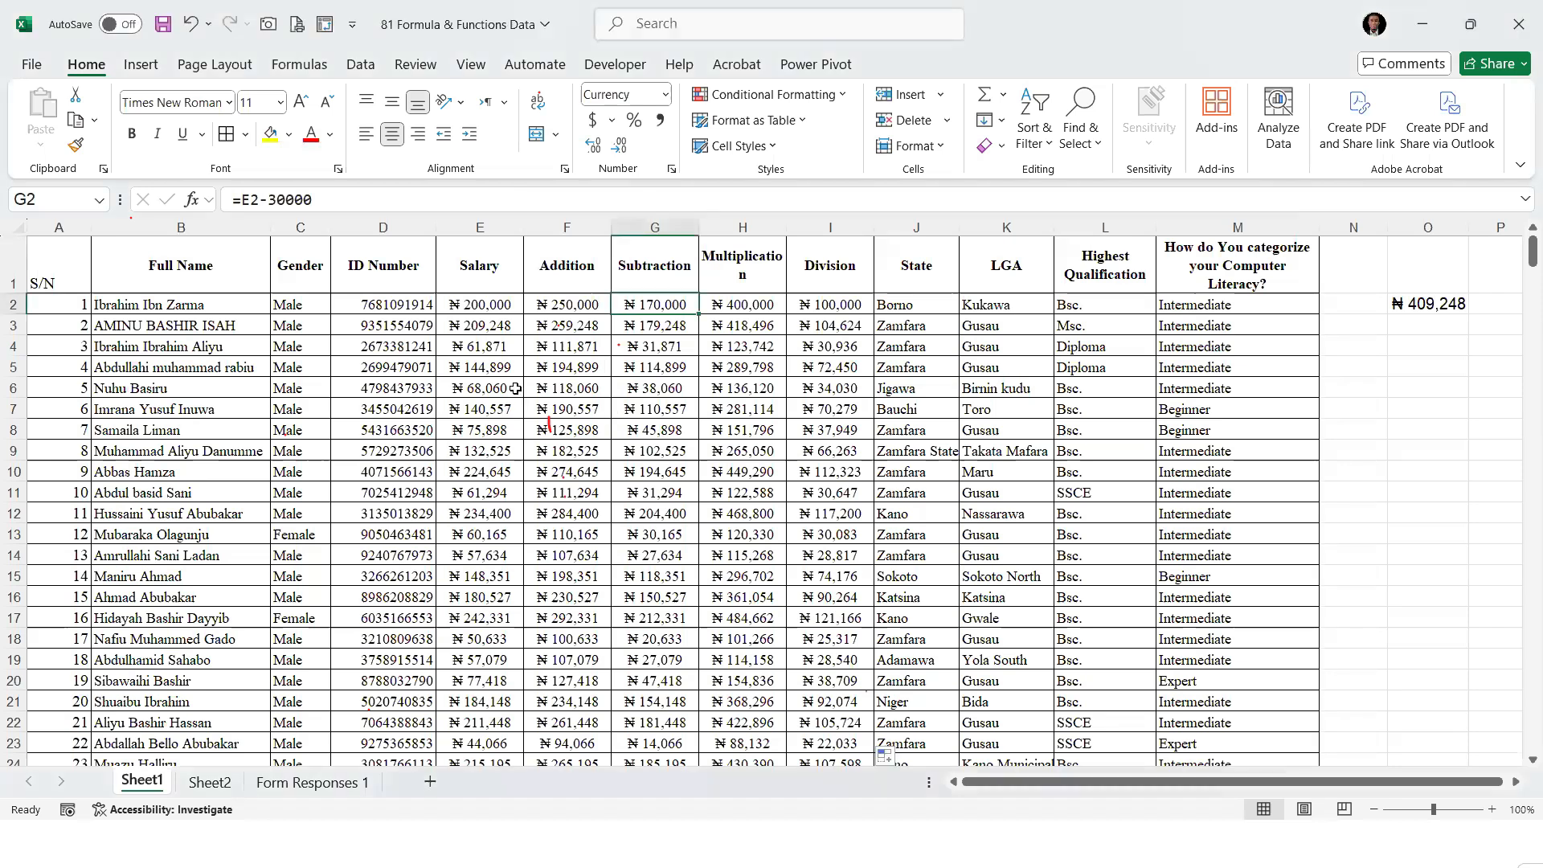
{"action": "left_click", "coordinate": [617, 388]}
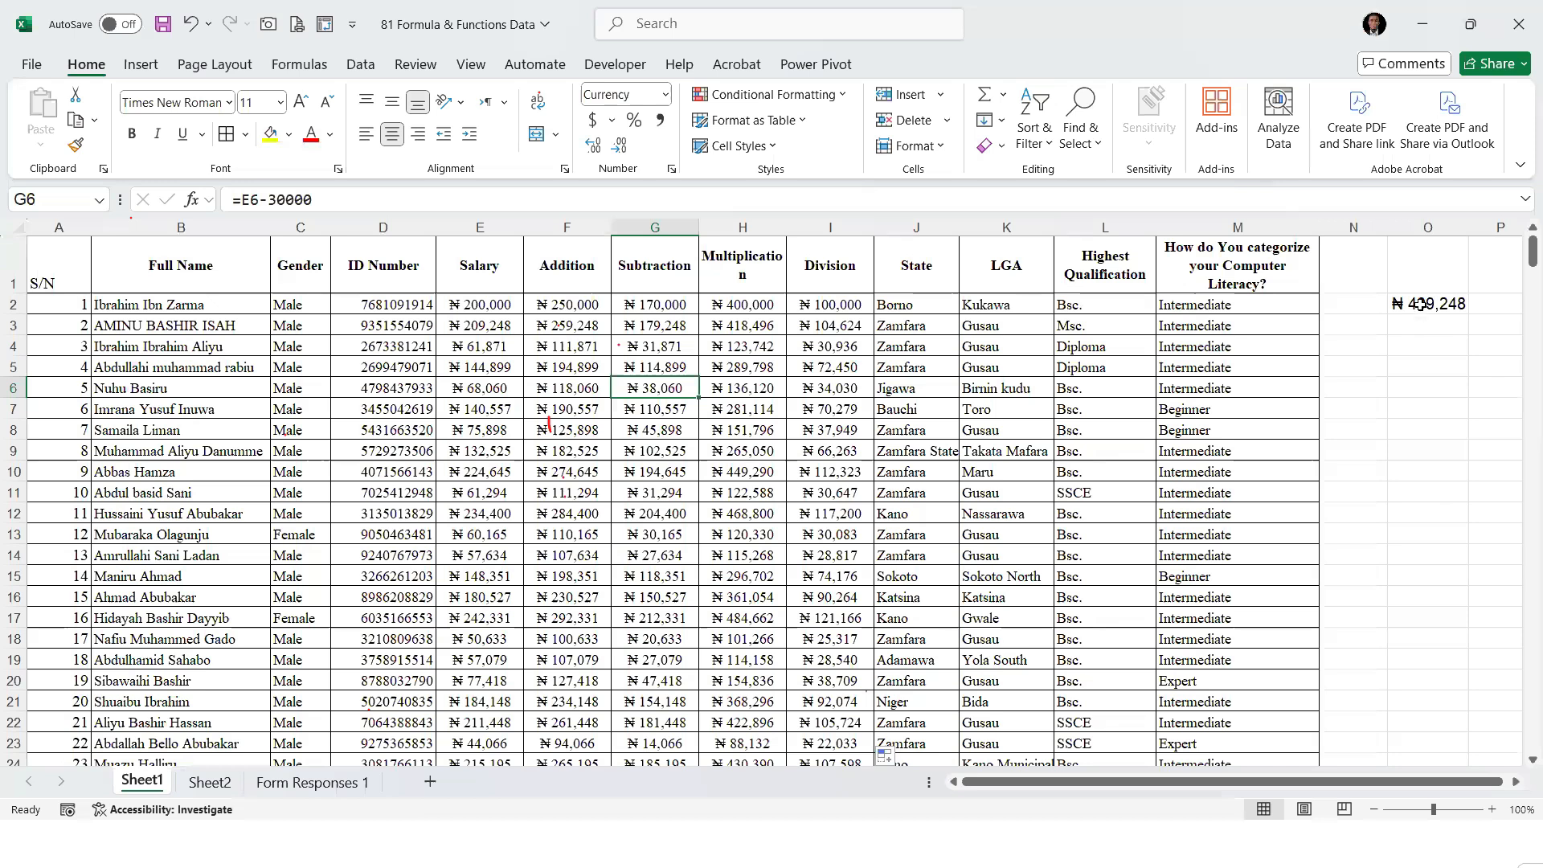
Add "Sum" as number 5 in the formula and function list on Sheet2
{"action": "left_click", "coordinate": [209, 781]}
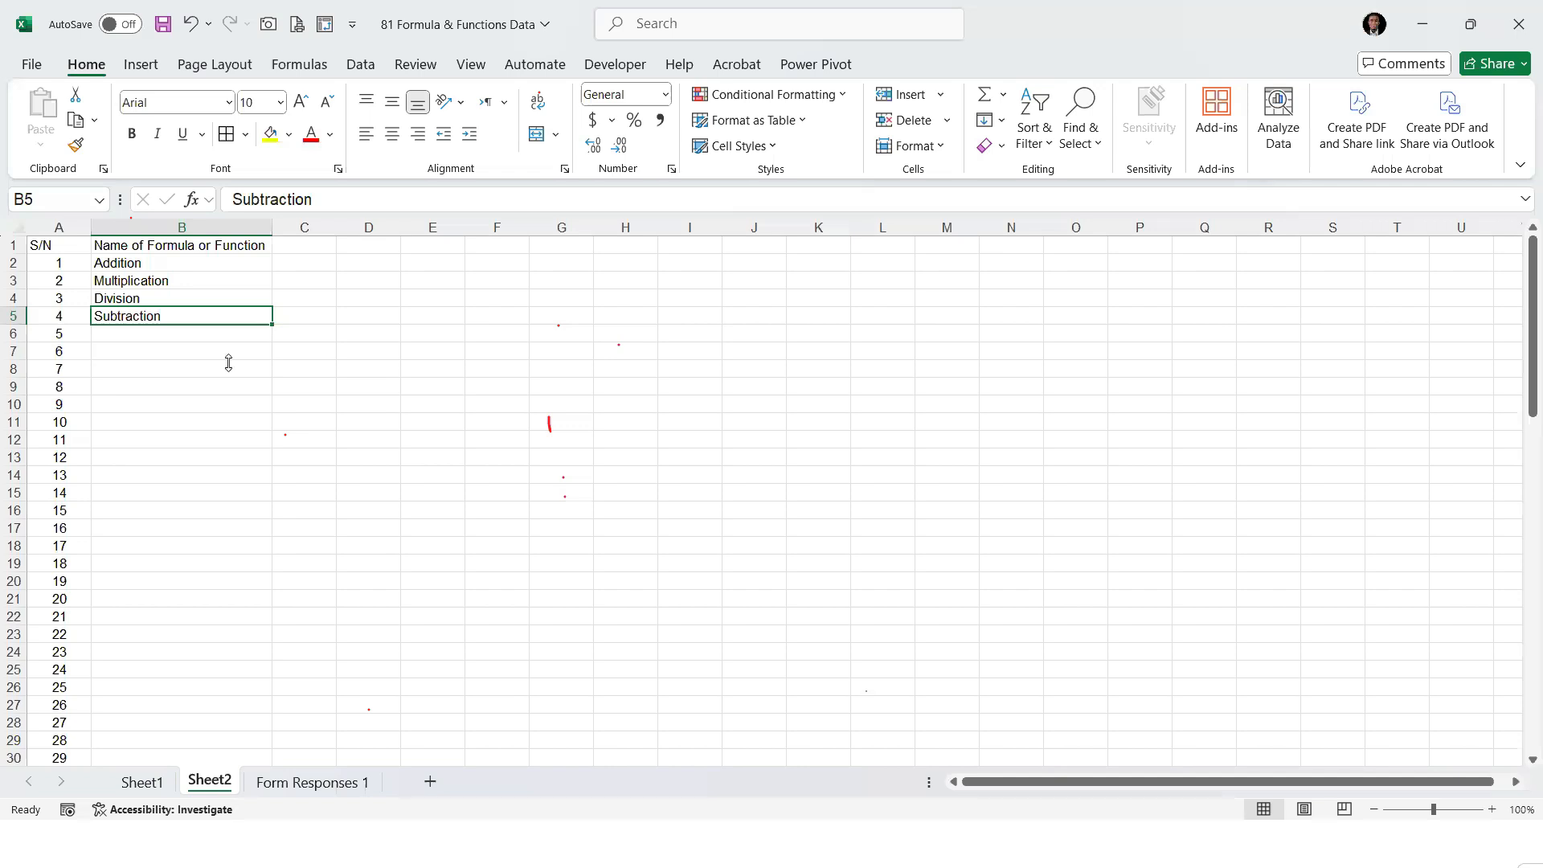
{"action": "left_click", "coordinate": [160, 334]}
{"action": "type", "text": "Sum"}
{"action": "key", "text": "Return"}
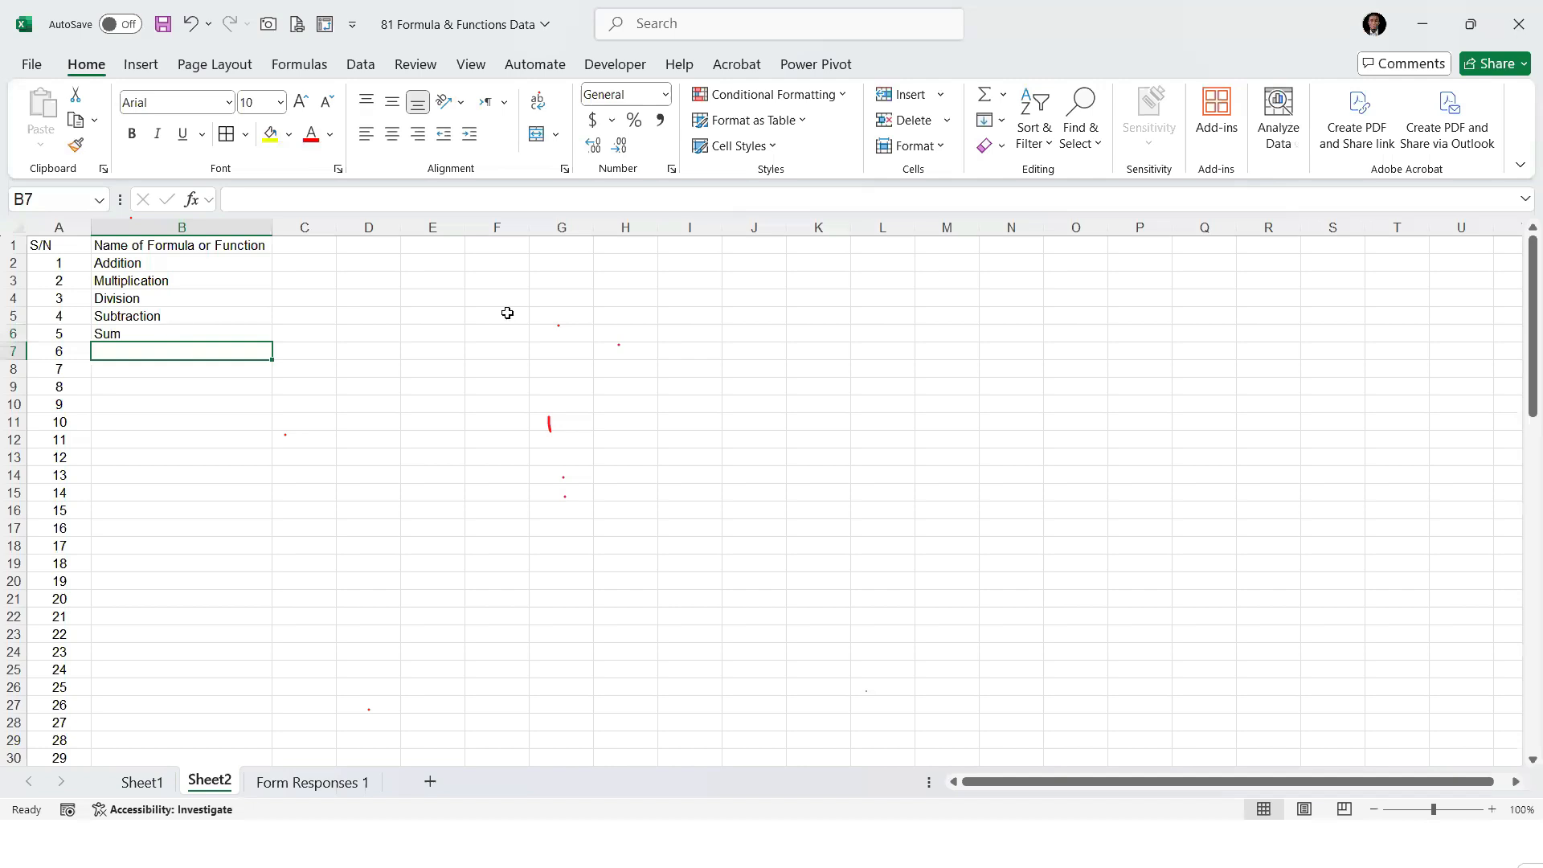
{"action": "key", "text": "alt+Tab"}
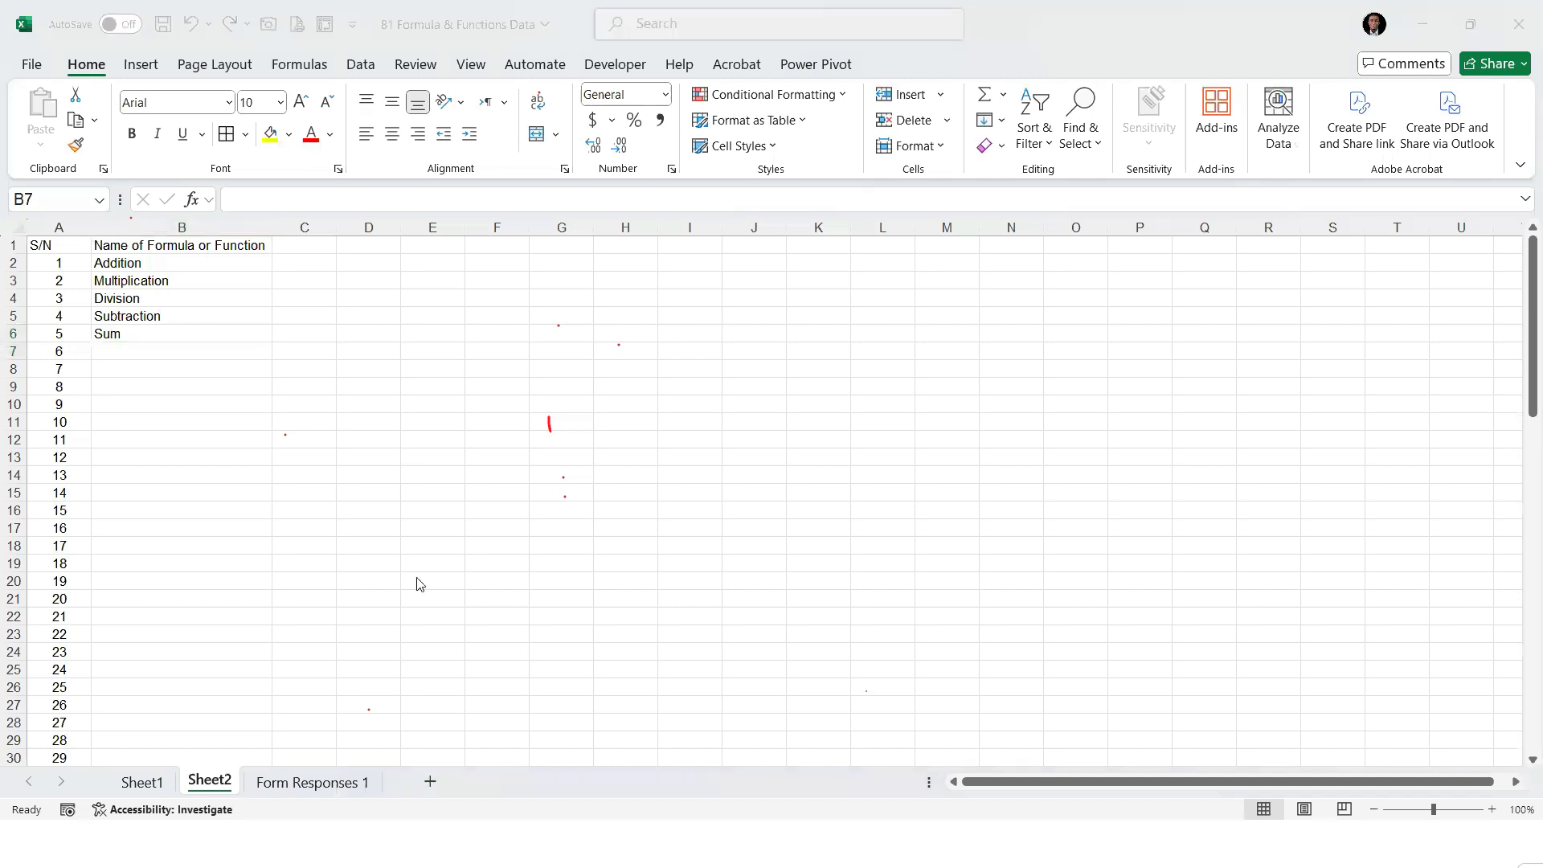
Return to Sheet1 and clear the addition formula from cell O2
{"action": "left_click", "coordinate": [142, 782]}
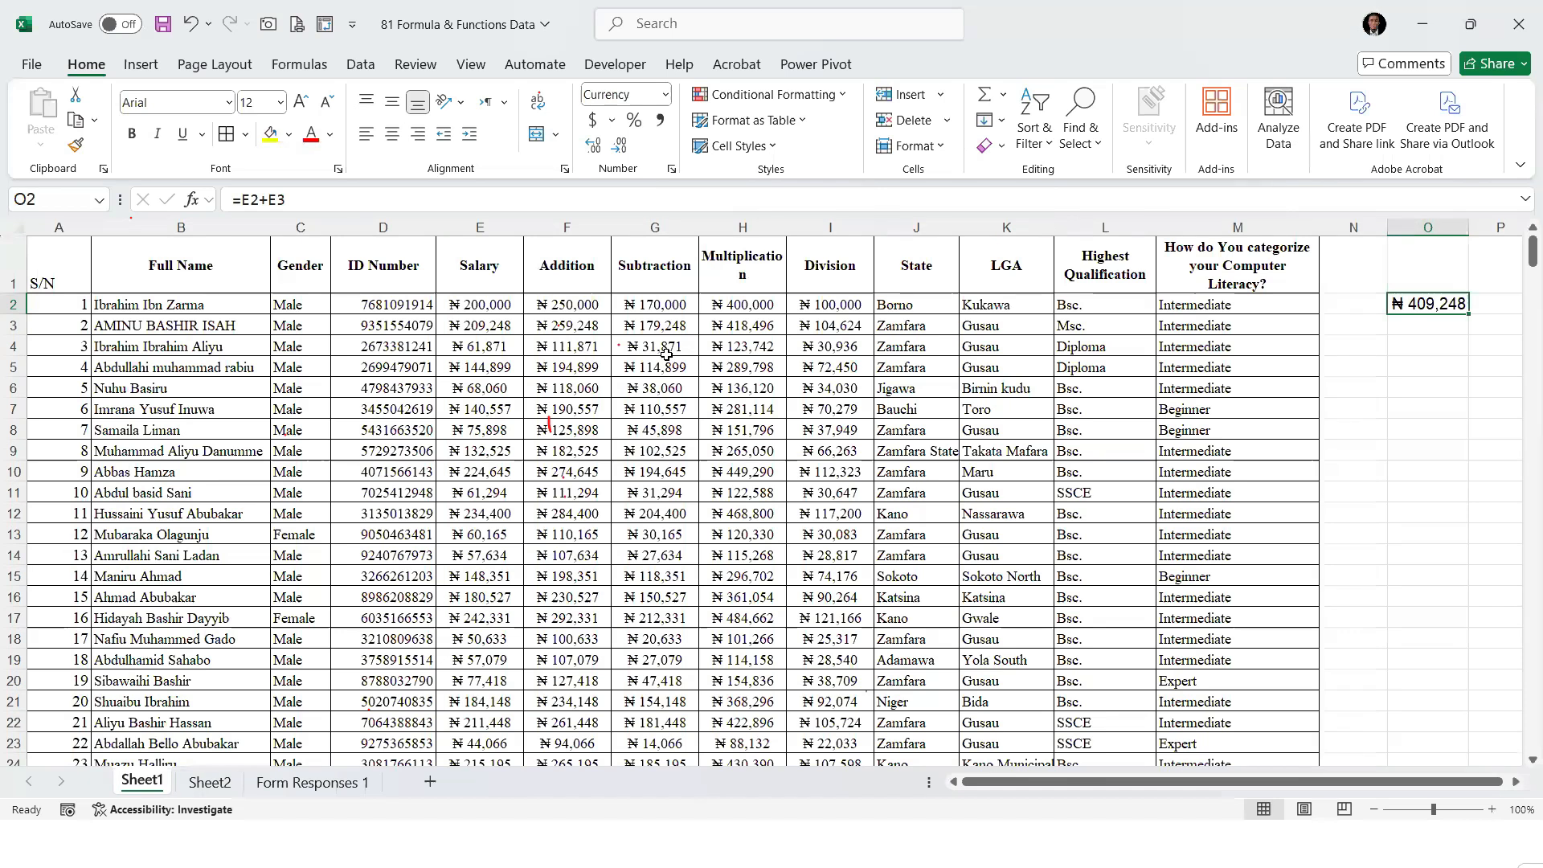
{"action": "key", "text": "alt+Tab"}
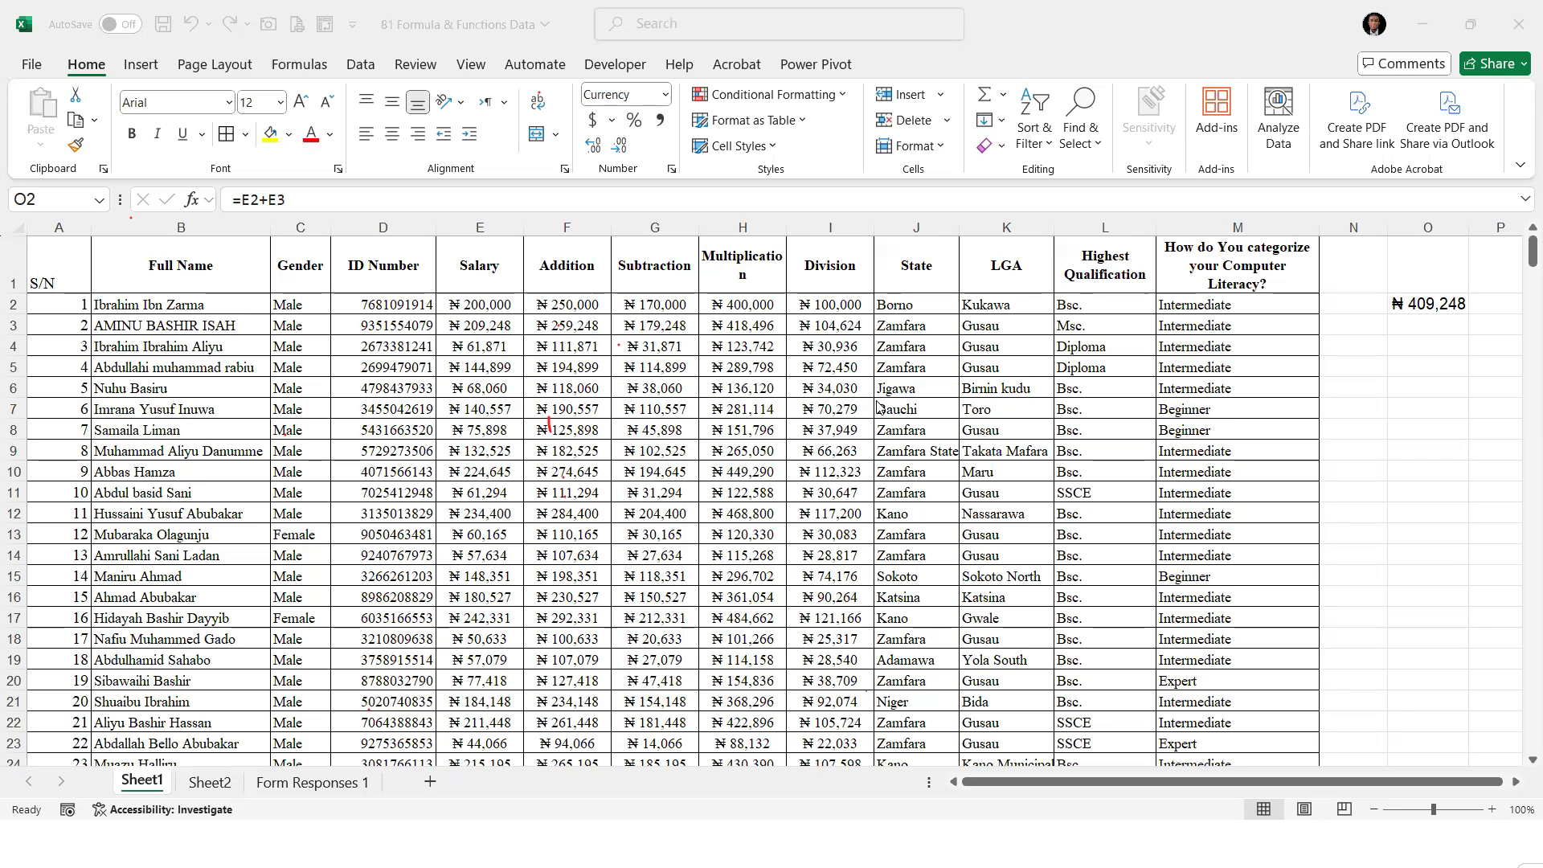
{"action": "left_click", "coordinate": [1409, 302]}
{"action": "key", "text": "Delete"}
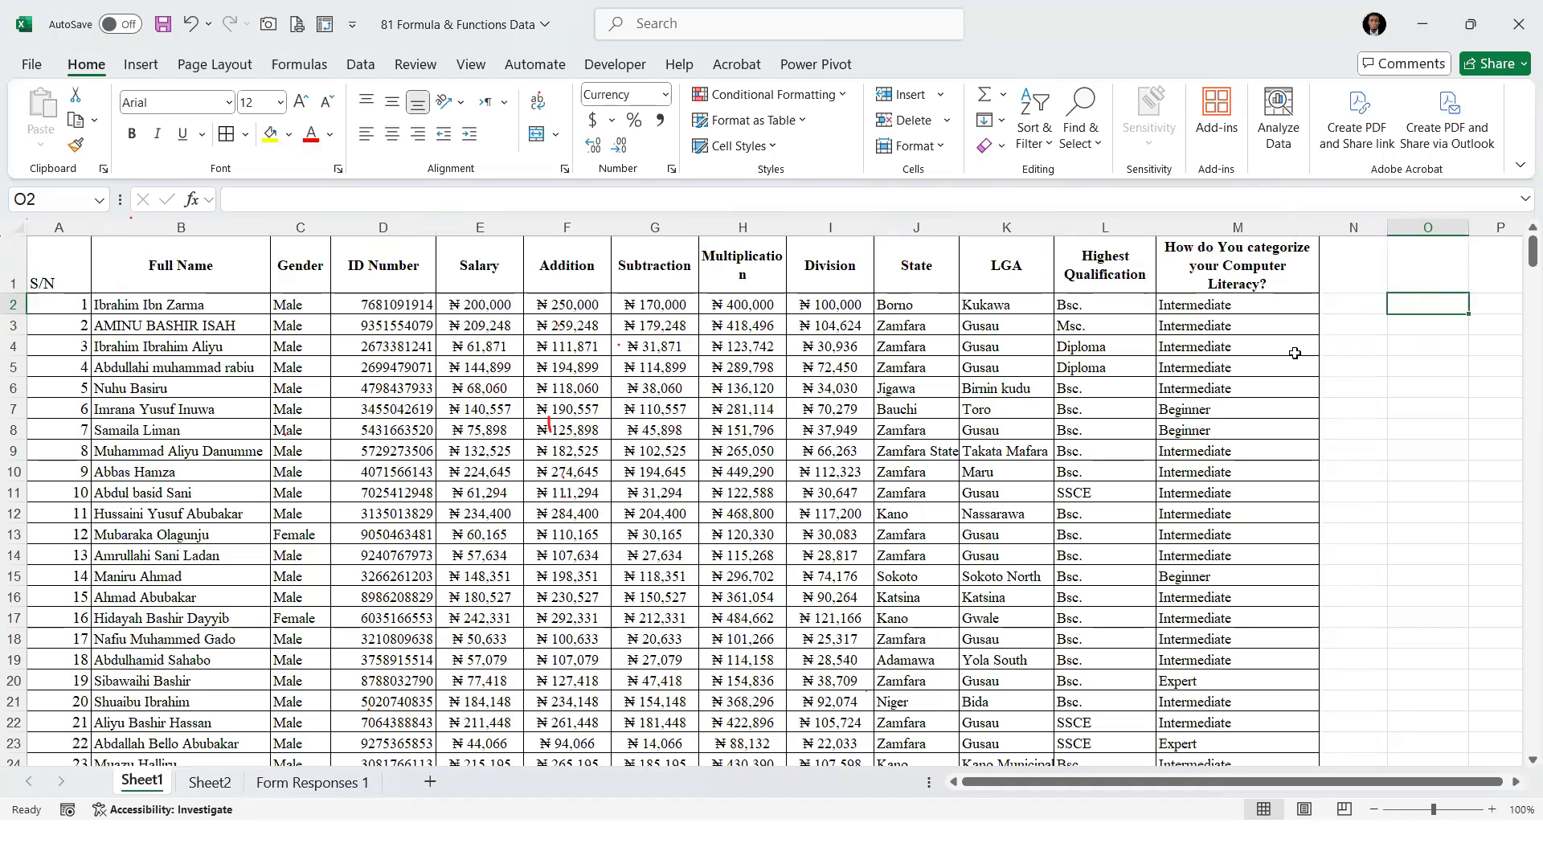
Try a SUM formula in cell O2 that takes the first Division value, =SUM(I2)
{"action": "type", "text": "=sum"}
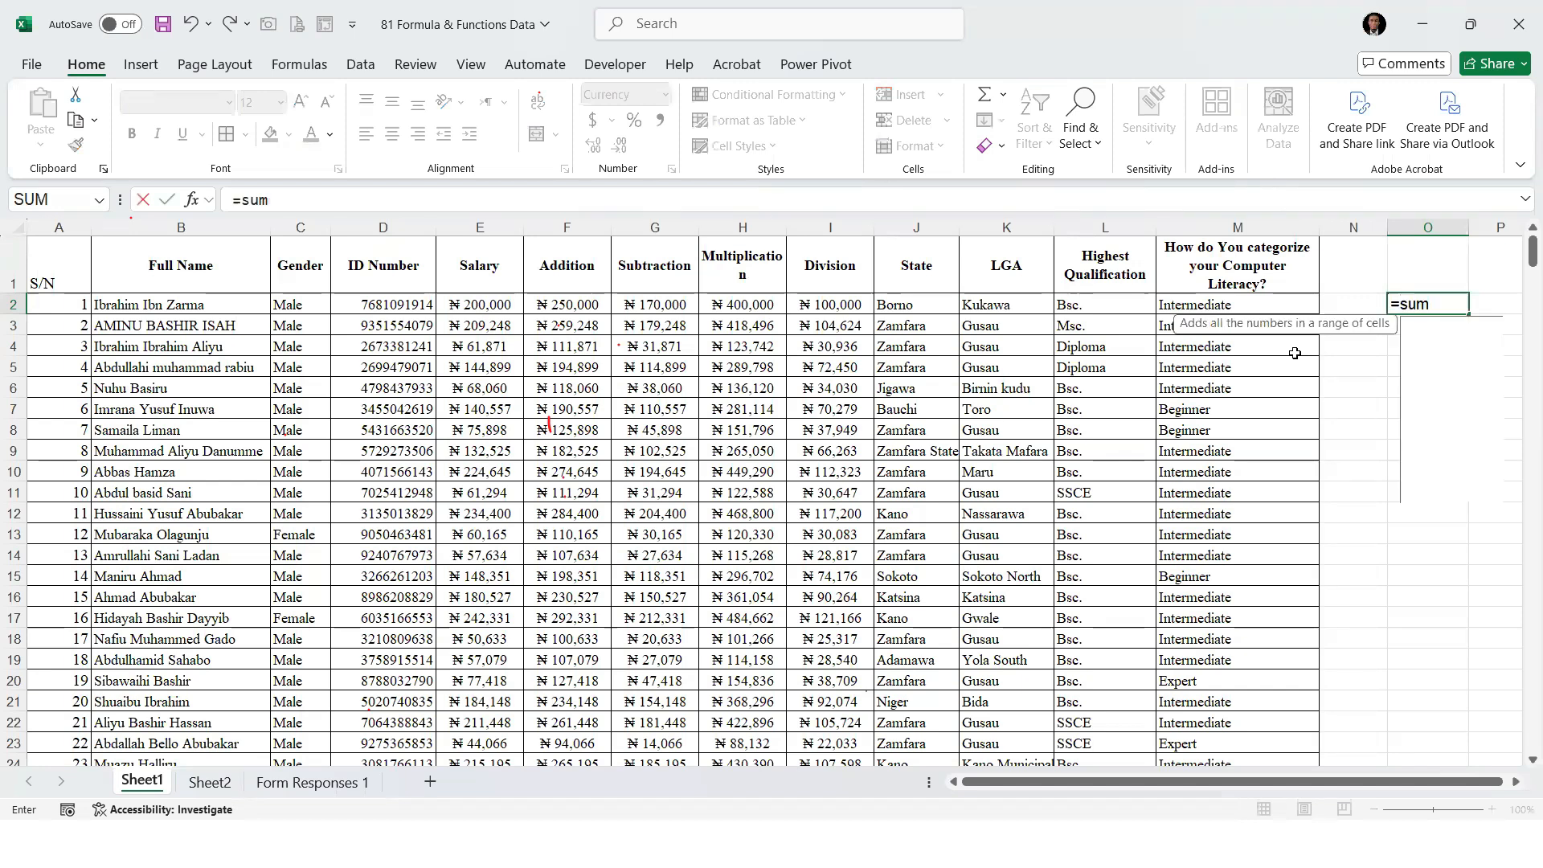
{"action": "key", "text": "Tab"}
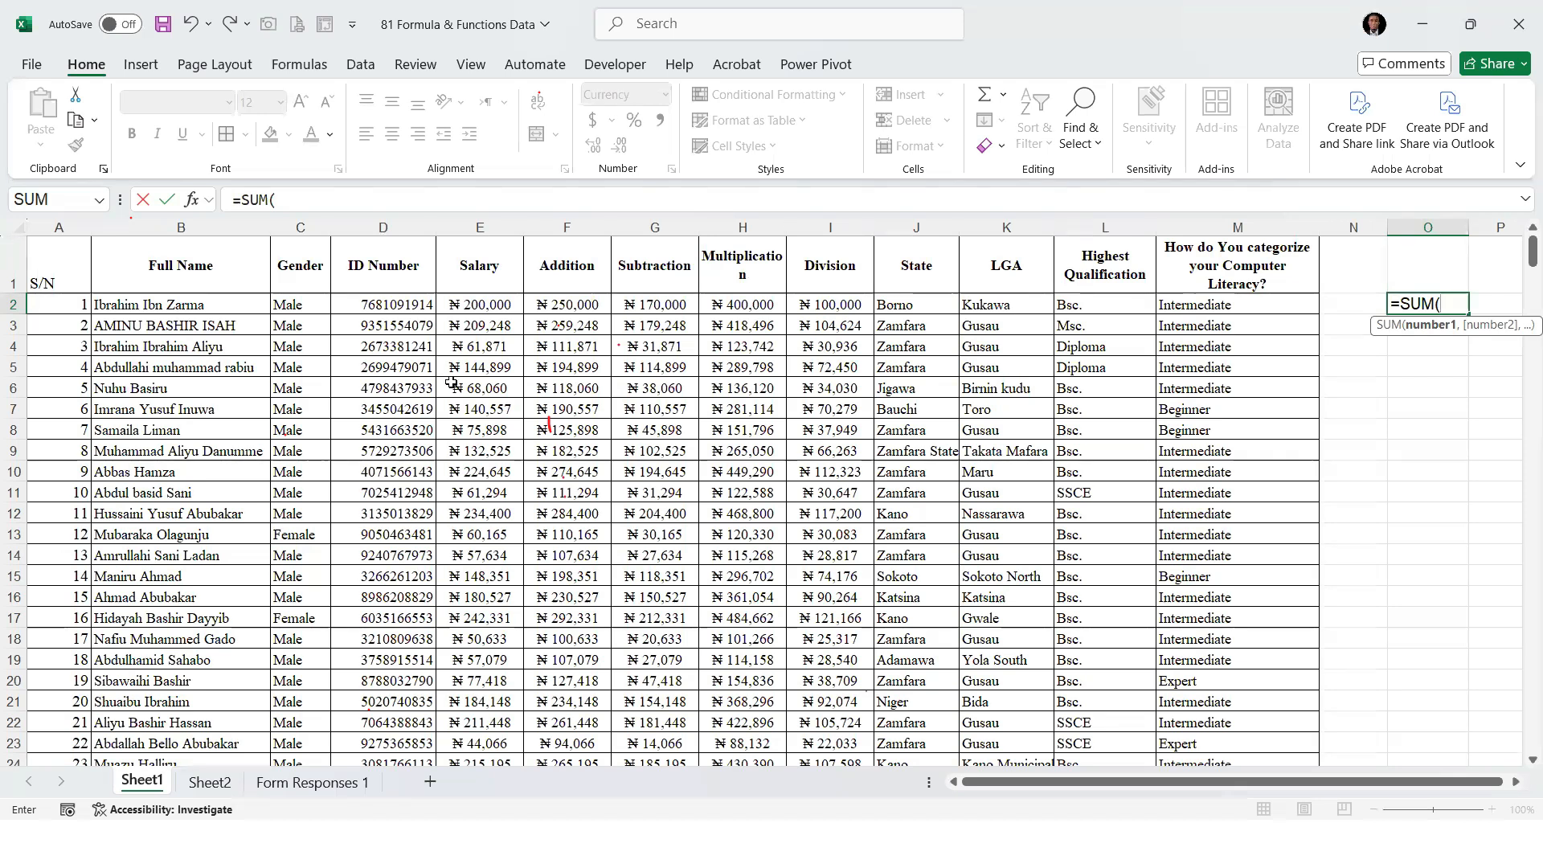
{"action": "left_click", "coordinate": [832, 312]}
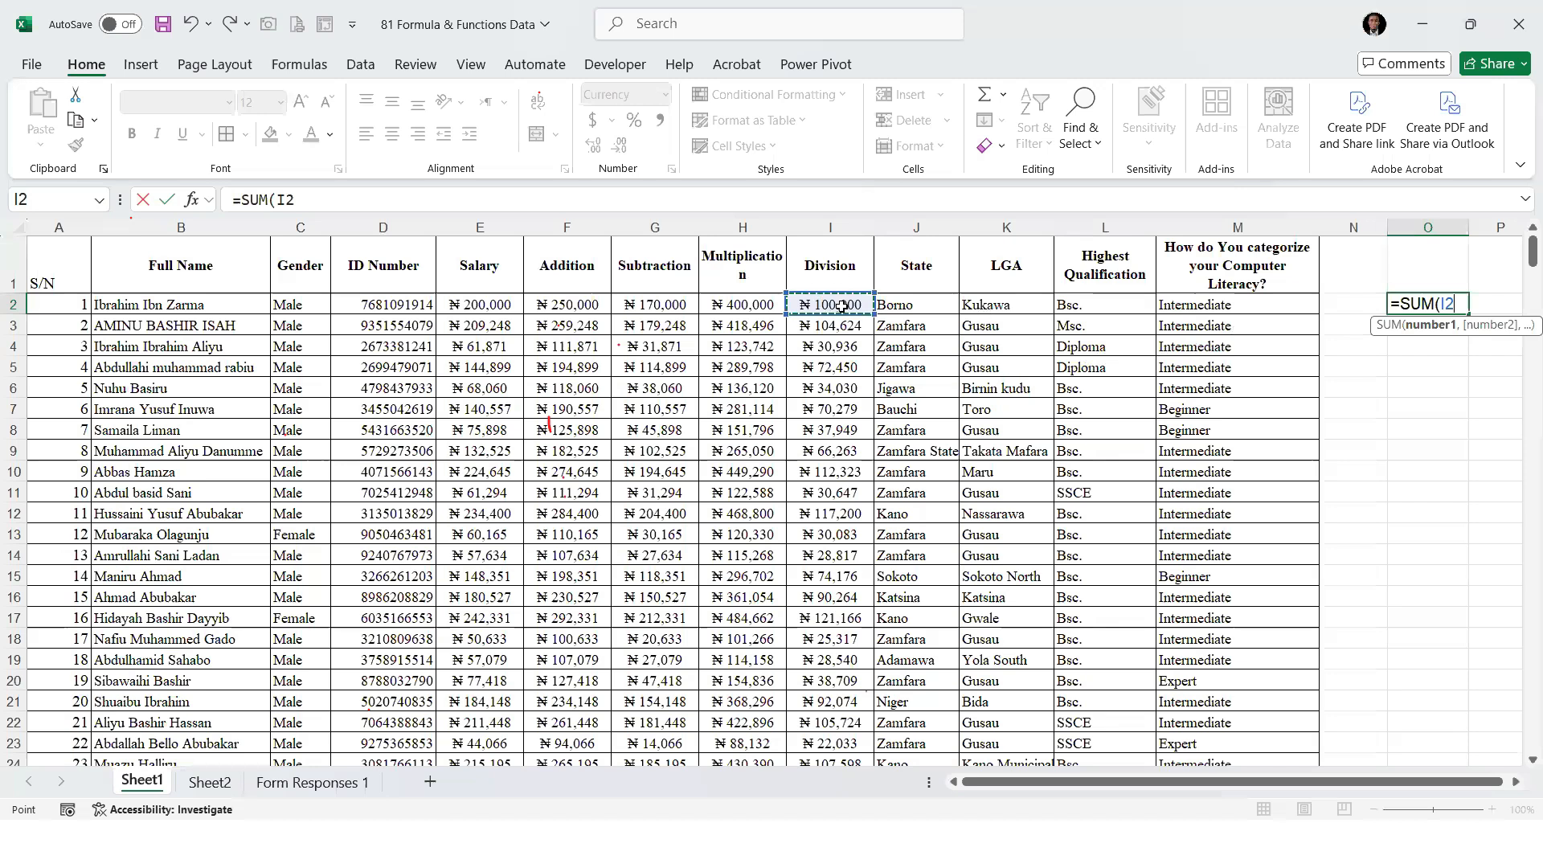
{"action": "type", "text": ":"}
{"action": "key", "text": "ctrl+Return"}
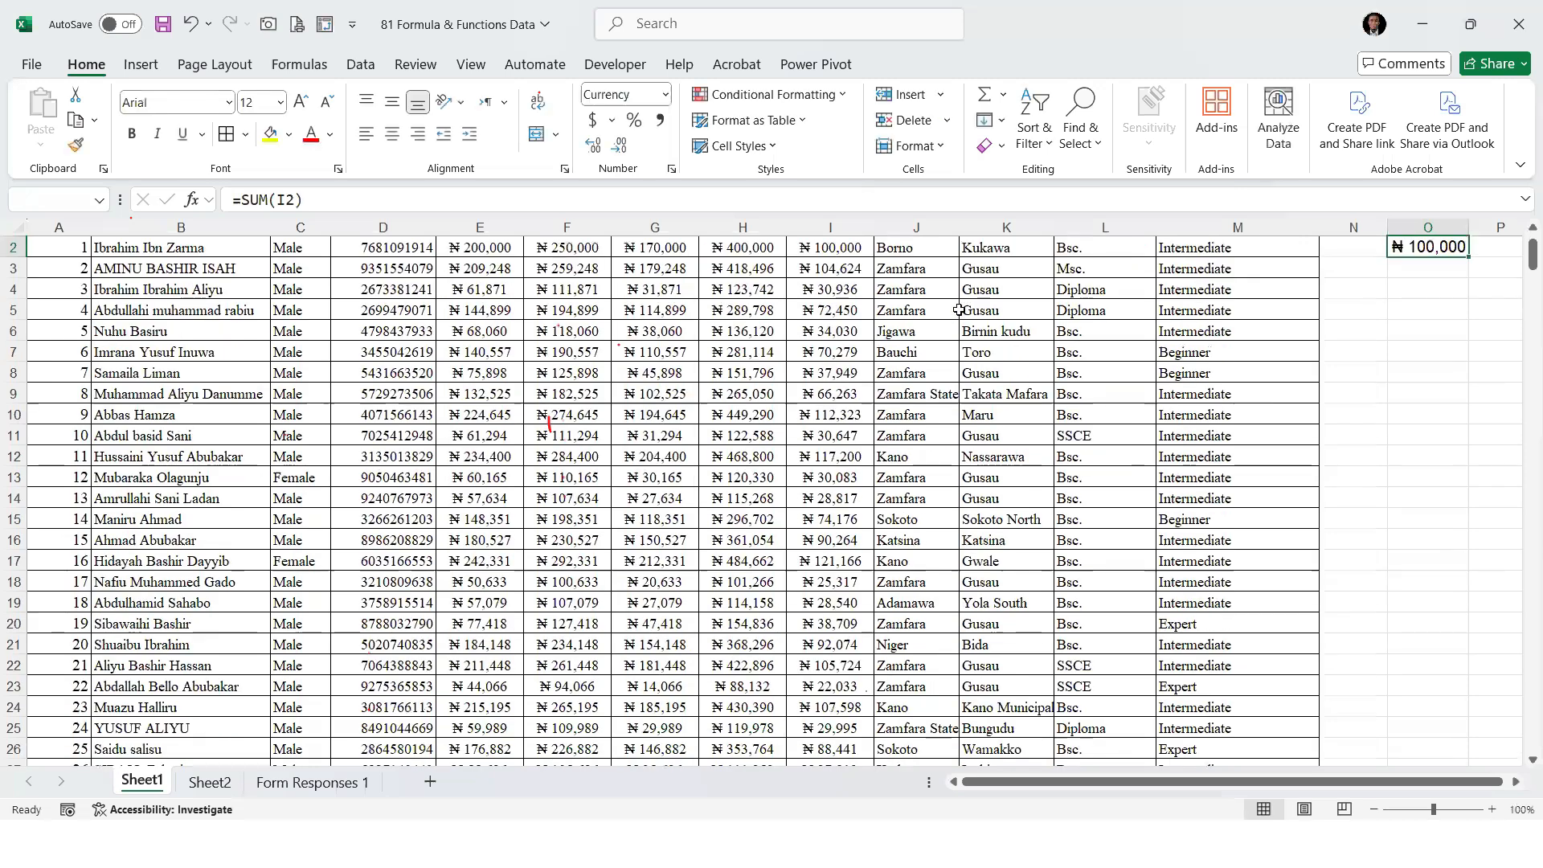
Start a new SUM formula in cell O2 over the Division range I2:I399 and remove the range's end row number
{"action": "type", "text": "=sum"}
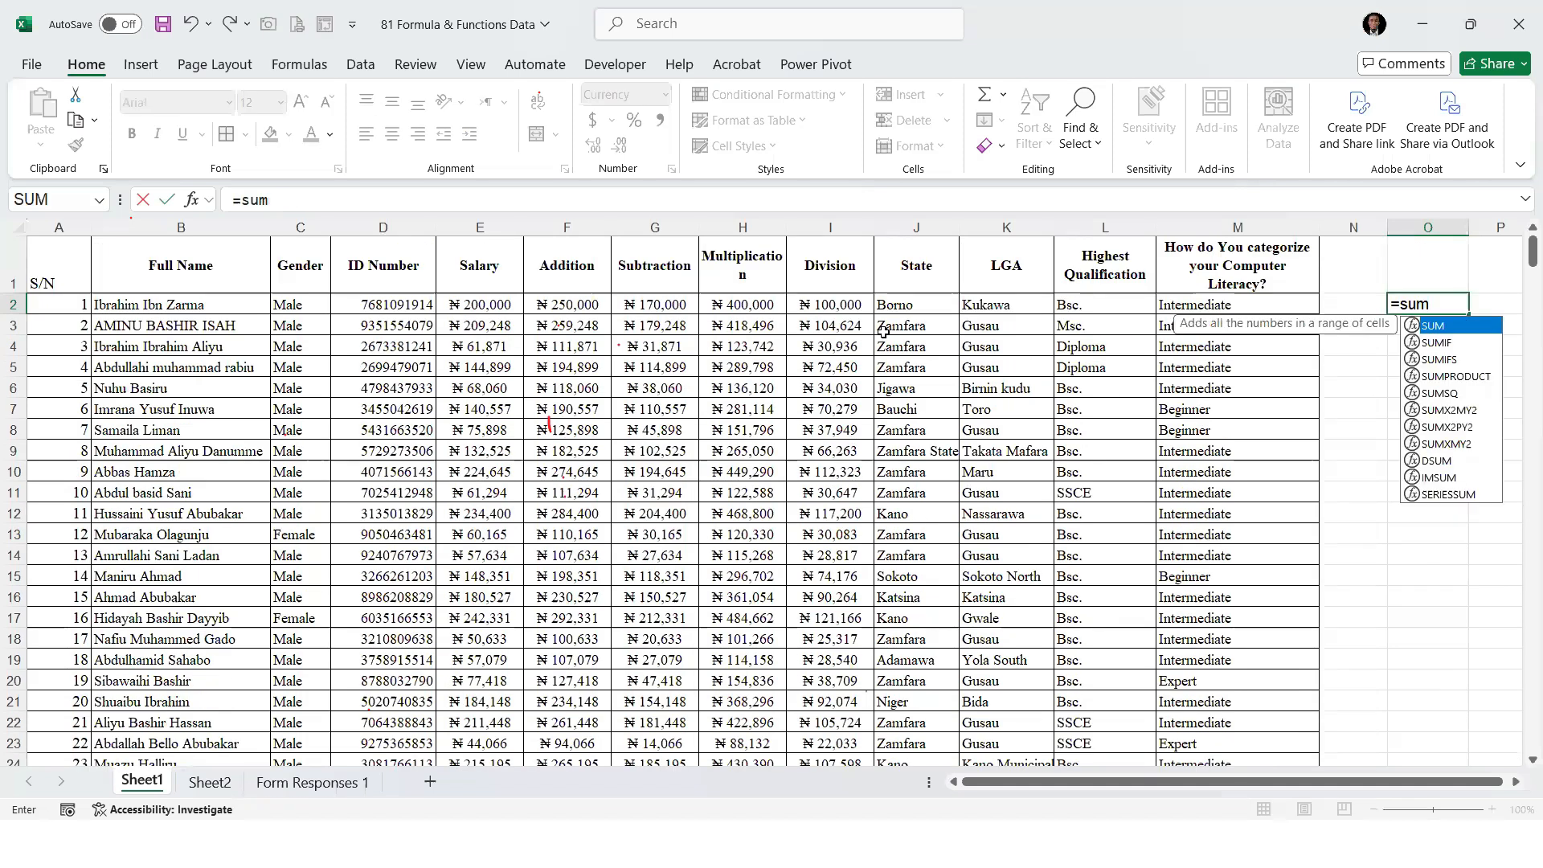
{"action": "key", "text": "Tab"}
{"action": "left_click", "coordinate": [830, 304]}
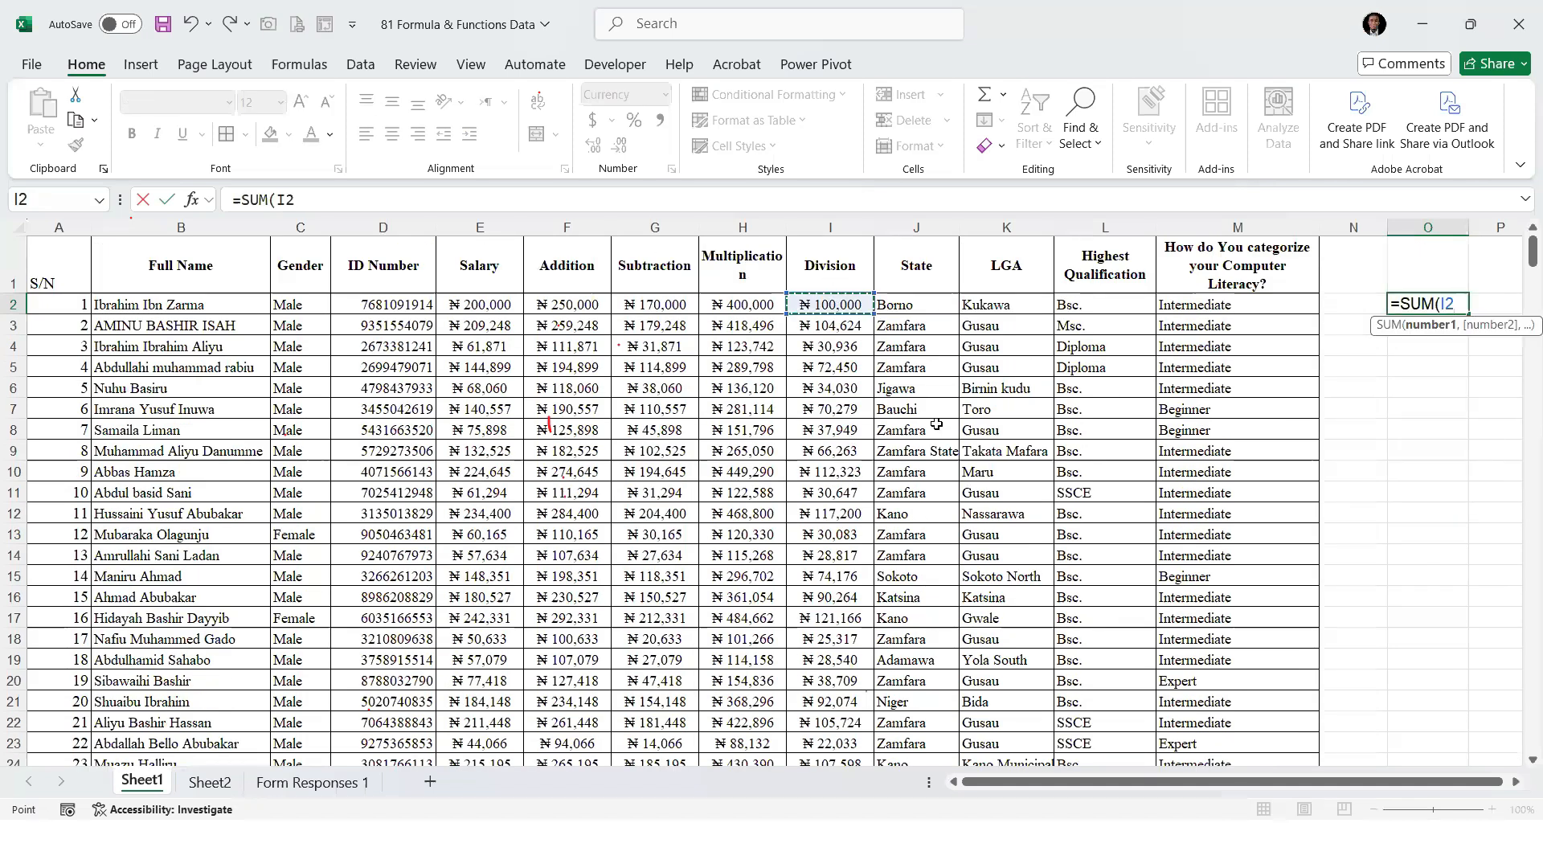
{"action": "key", "text": "ctrl+shift+Down"}
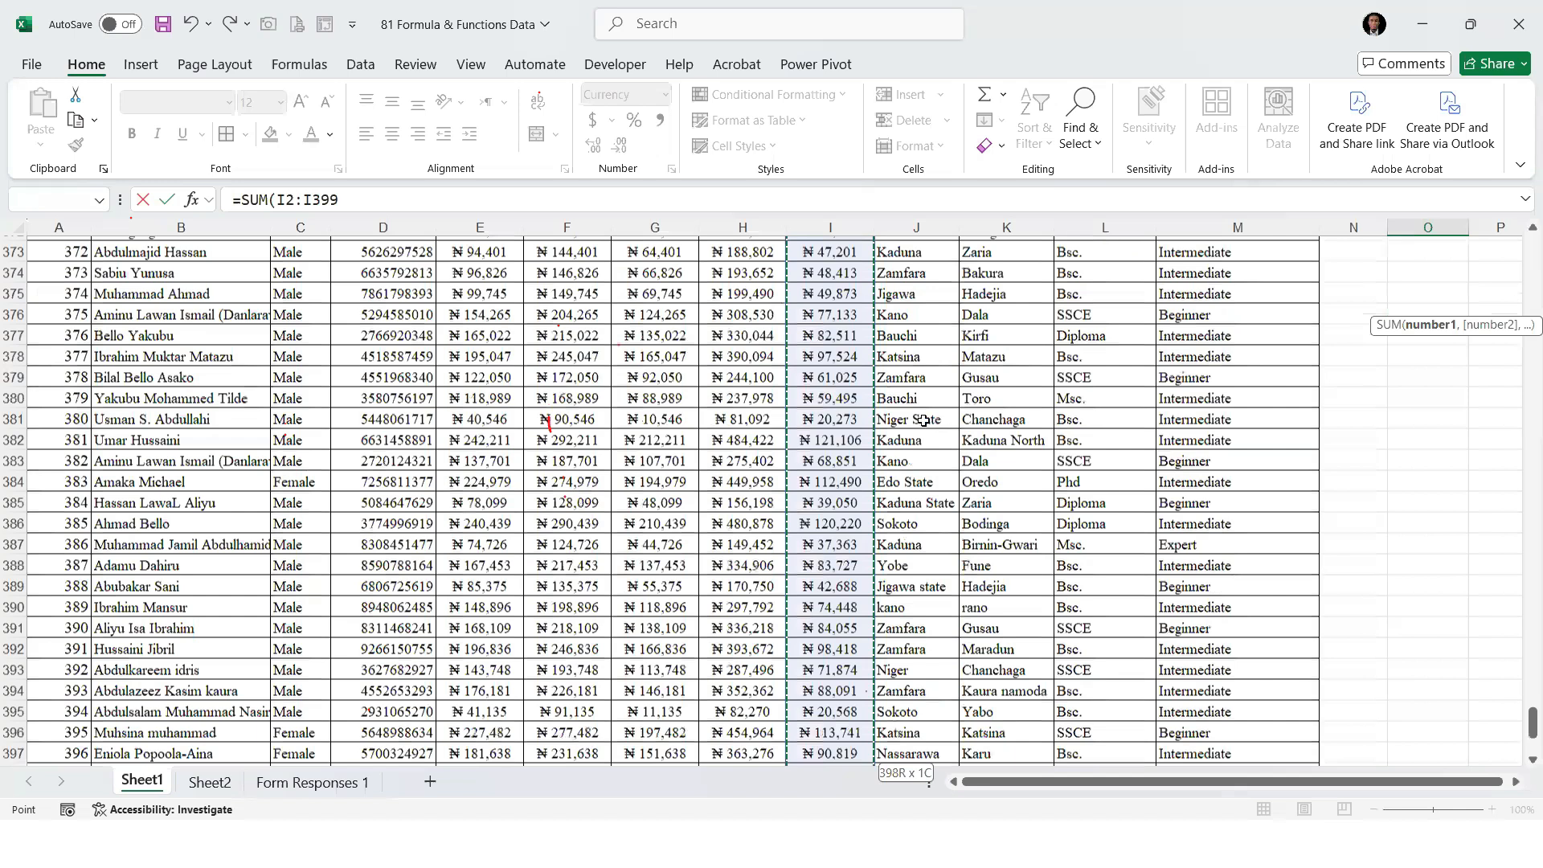
{"action": "scroll", "coordinate": [1514, 744], "scroll_direction": "down", "scroll_amount": 1}
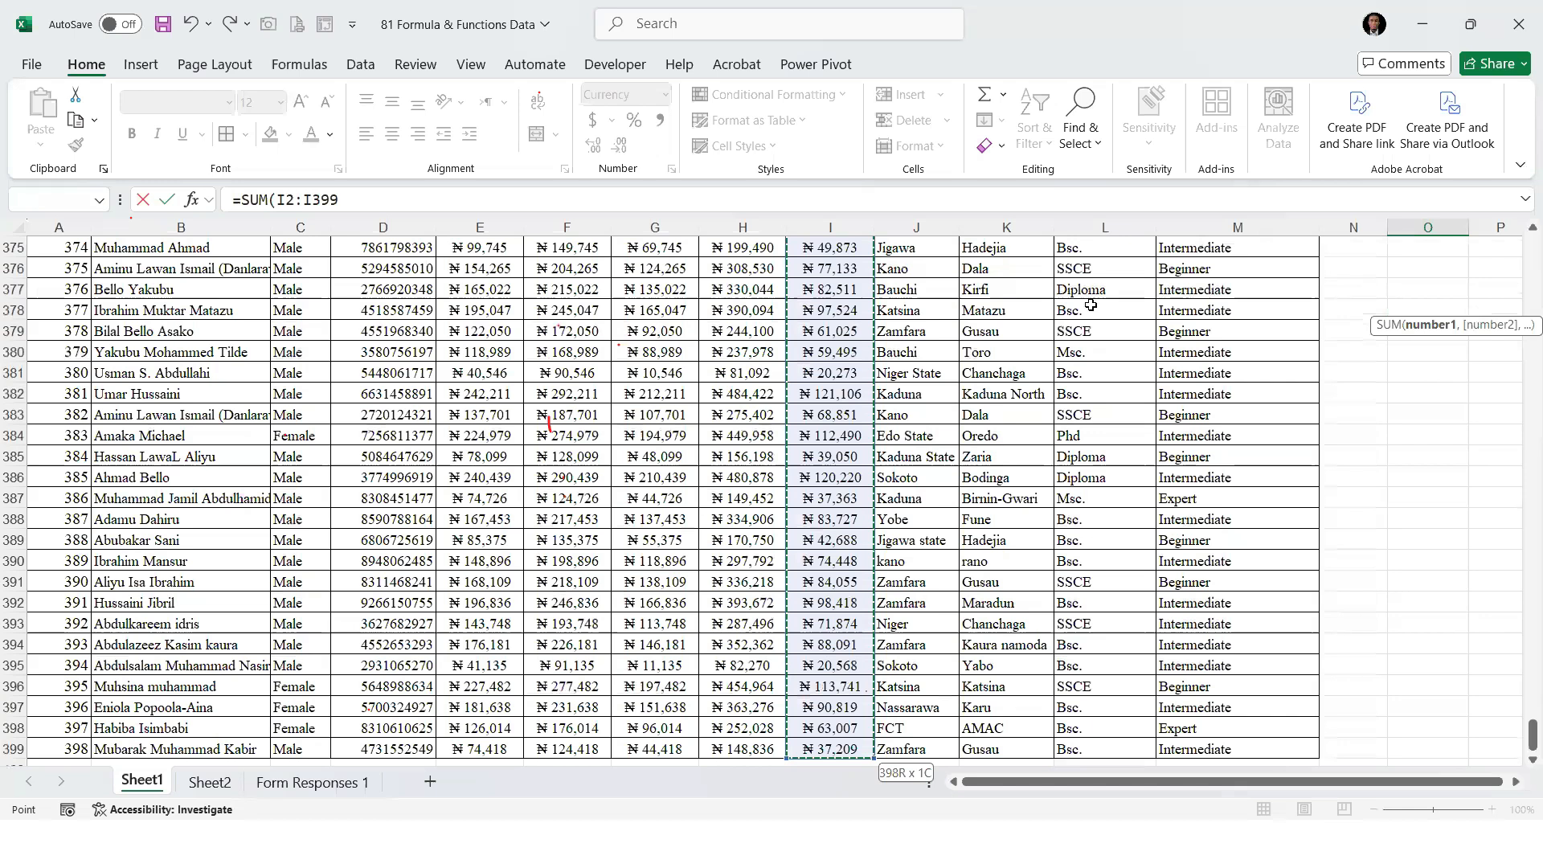
{"action": "key", "text": "BackSpace"}
{"action": "key", "text": "BackSpace"}
{"action": "key", "text": "BackSpace"}
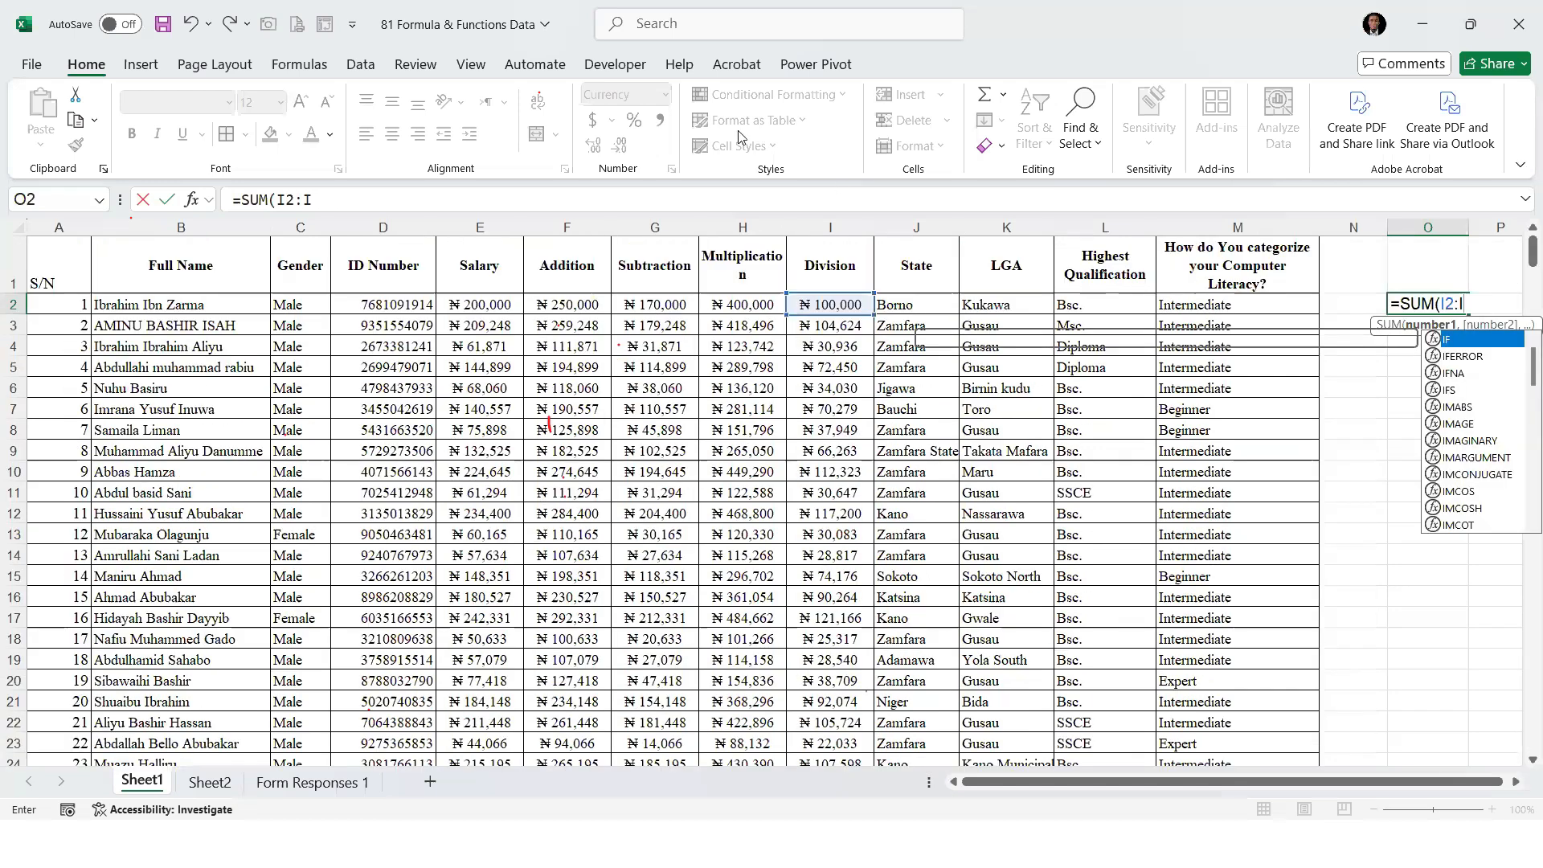
Extend the SUM range down the Division column to I399 again and discard the unfinished formula in cell O2
{"action": "left_click", "coordinate": [855, 487]}
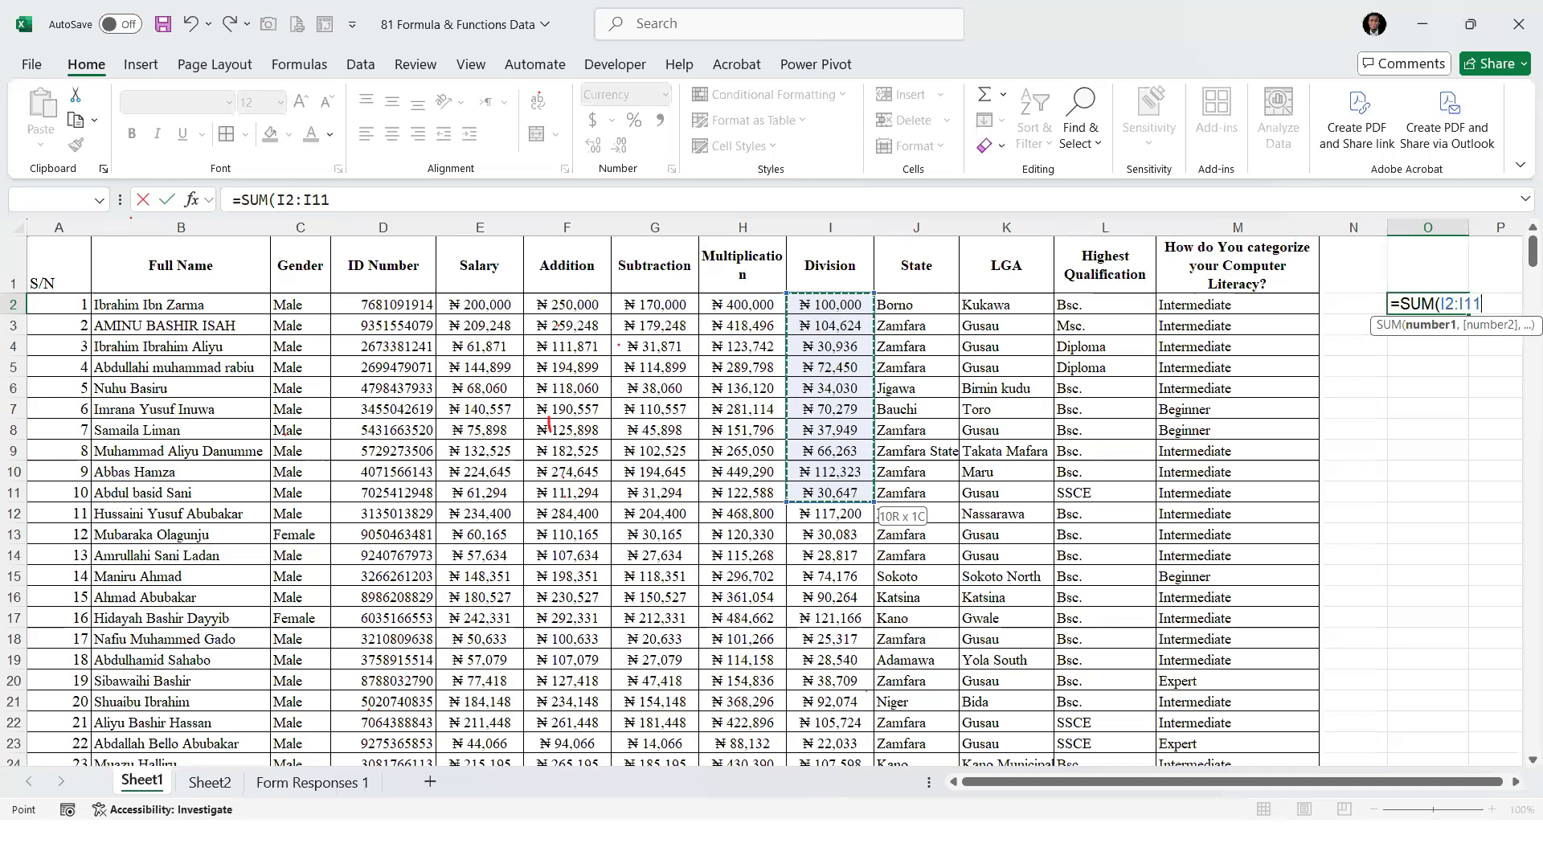
{"action": "left_click_drag", "start_coordinate": [856, 492], "coordinate": [855, 772]}
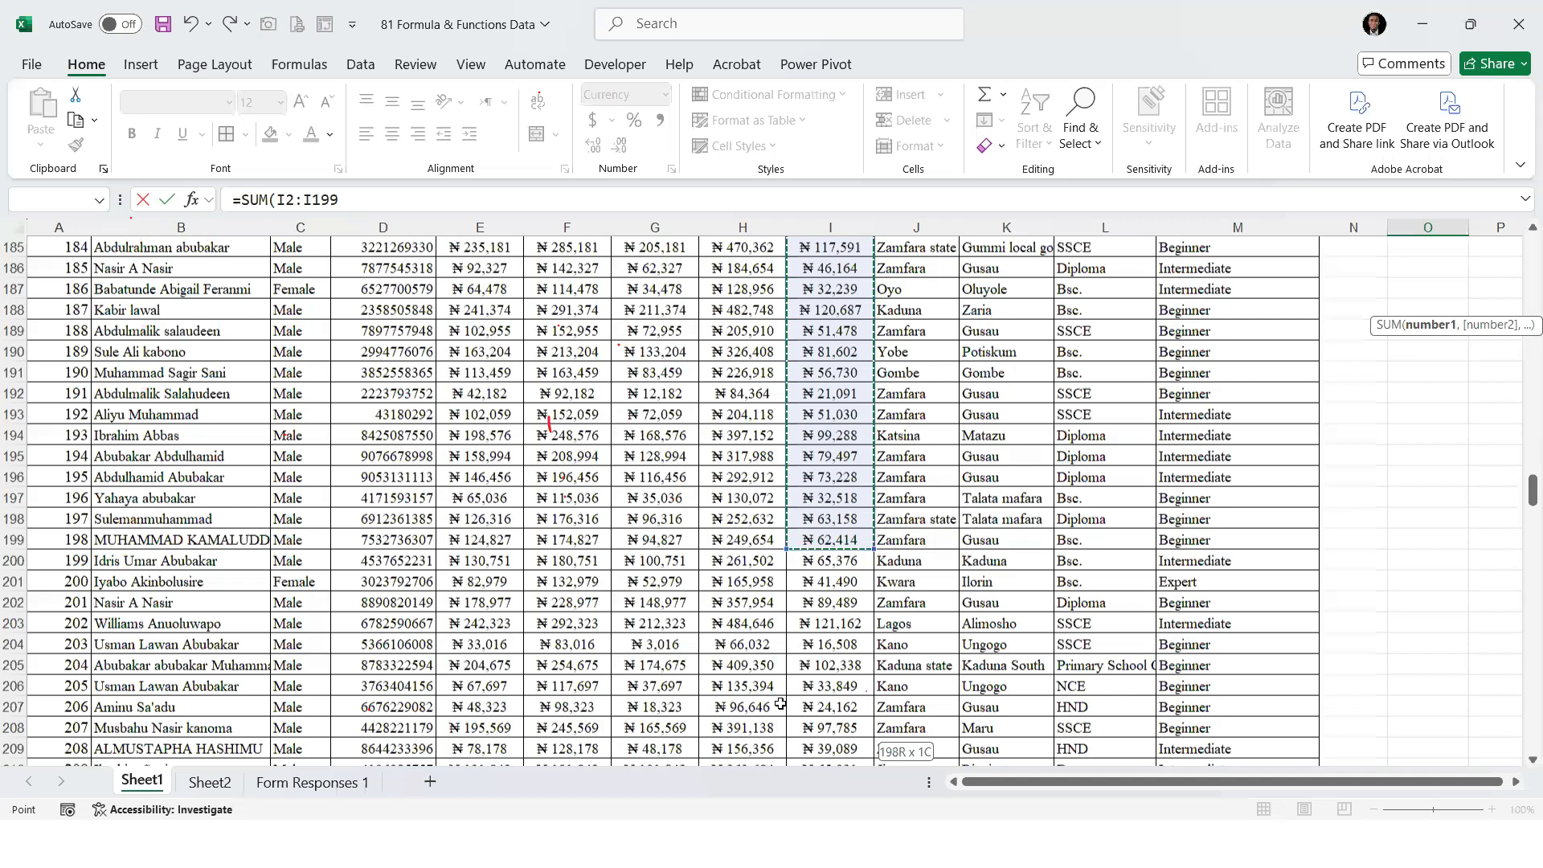
{"action": "key", "text": "ctrl+shift+Down"}
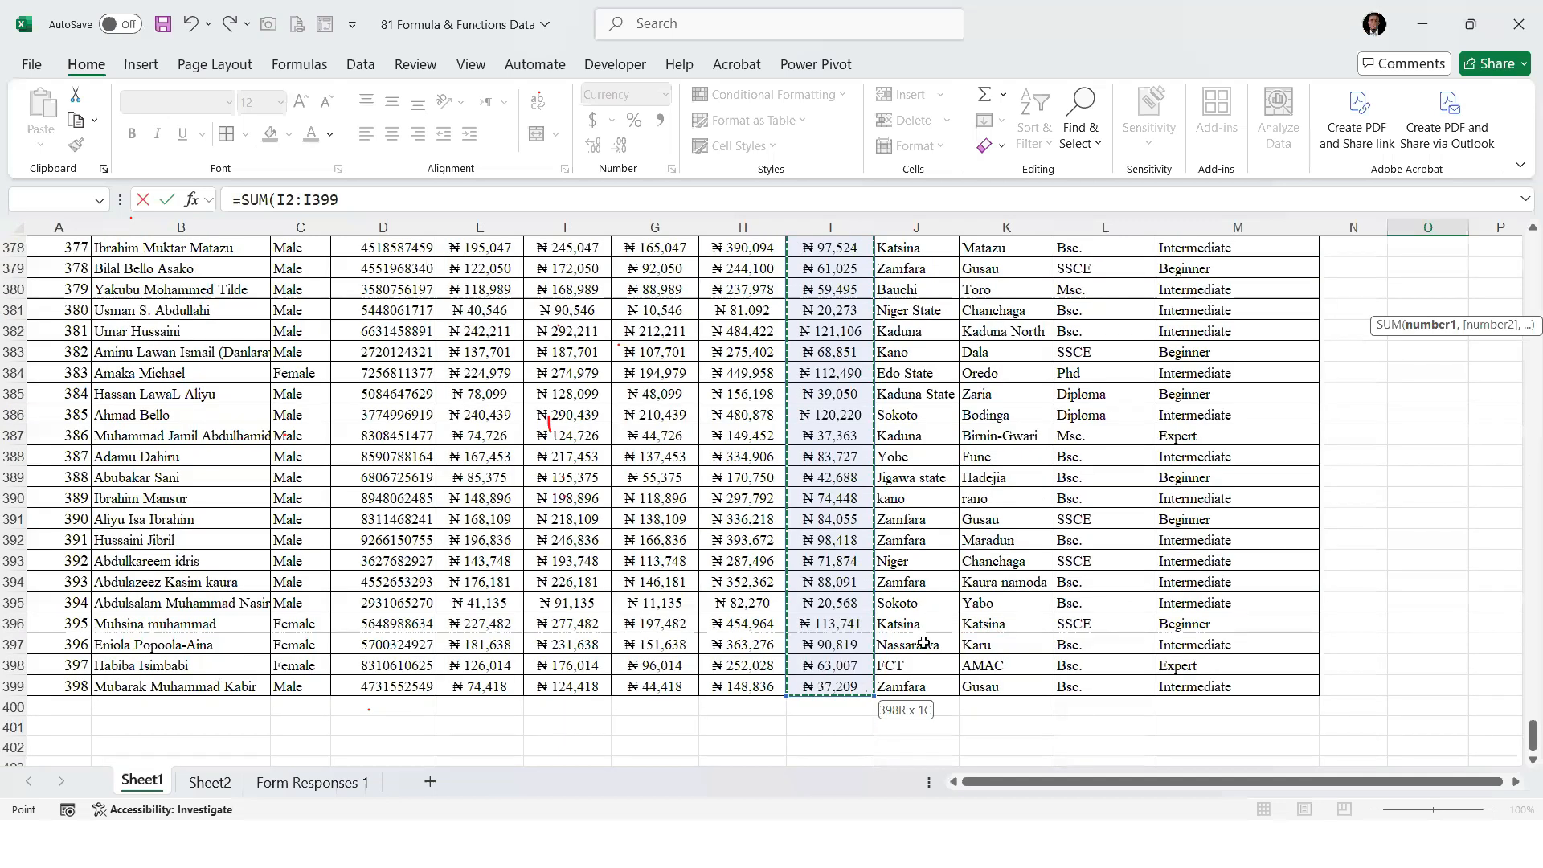
{"action": "left_click_drag", "start_coordinate": [1521, 740], "coordinate": [1522, 211]}
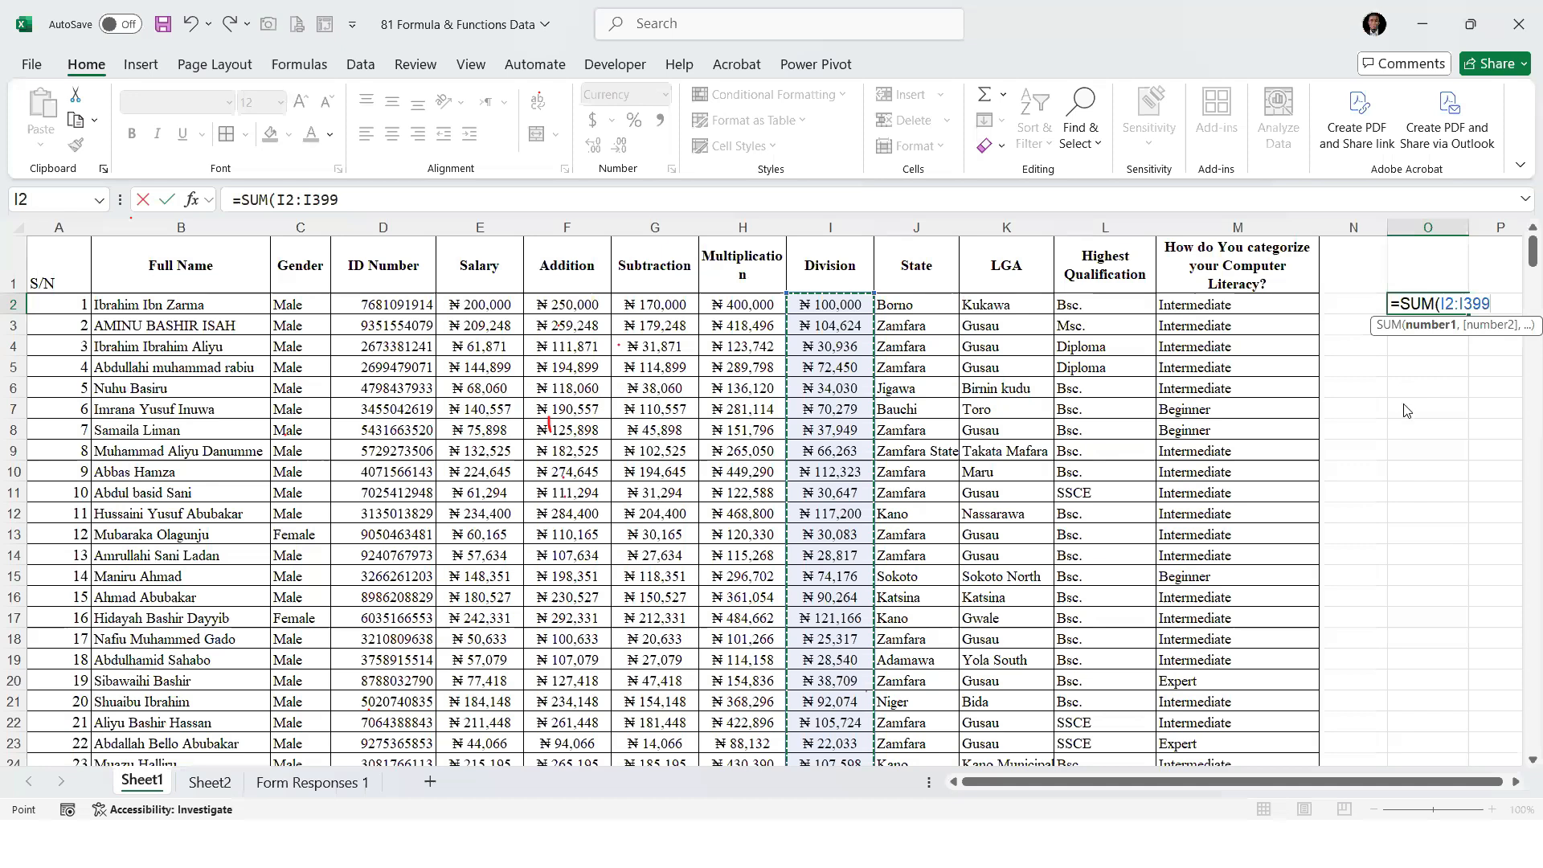
{"action": "key", "text": "BackSpace"}
{"action": "key", "text": "BackSpace"}
{"action": "key", "text": "BackSpace"}
{"action": "key", "text": "BackSpace"}
{"action": "key", "text": "BackSpace"}
{"action": "key", "text": "BackSpace"}
{"action": "key", "text": "BackSpace"}
{"action": "key", "text": "BackSpace"}
{"action": "key", "text": "BackSpace"}
{"action": "key", "text": "BackSpace"}
{"action": "key", "text": "BackSpace"}
{"action": "key", "text": "BackSpace"}
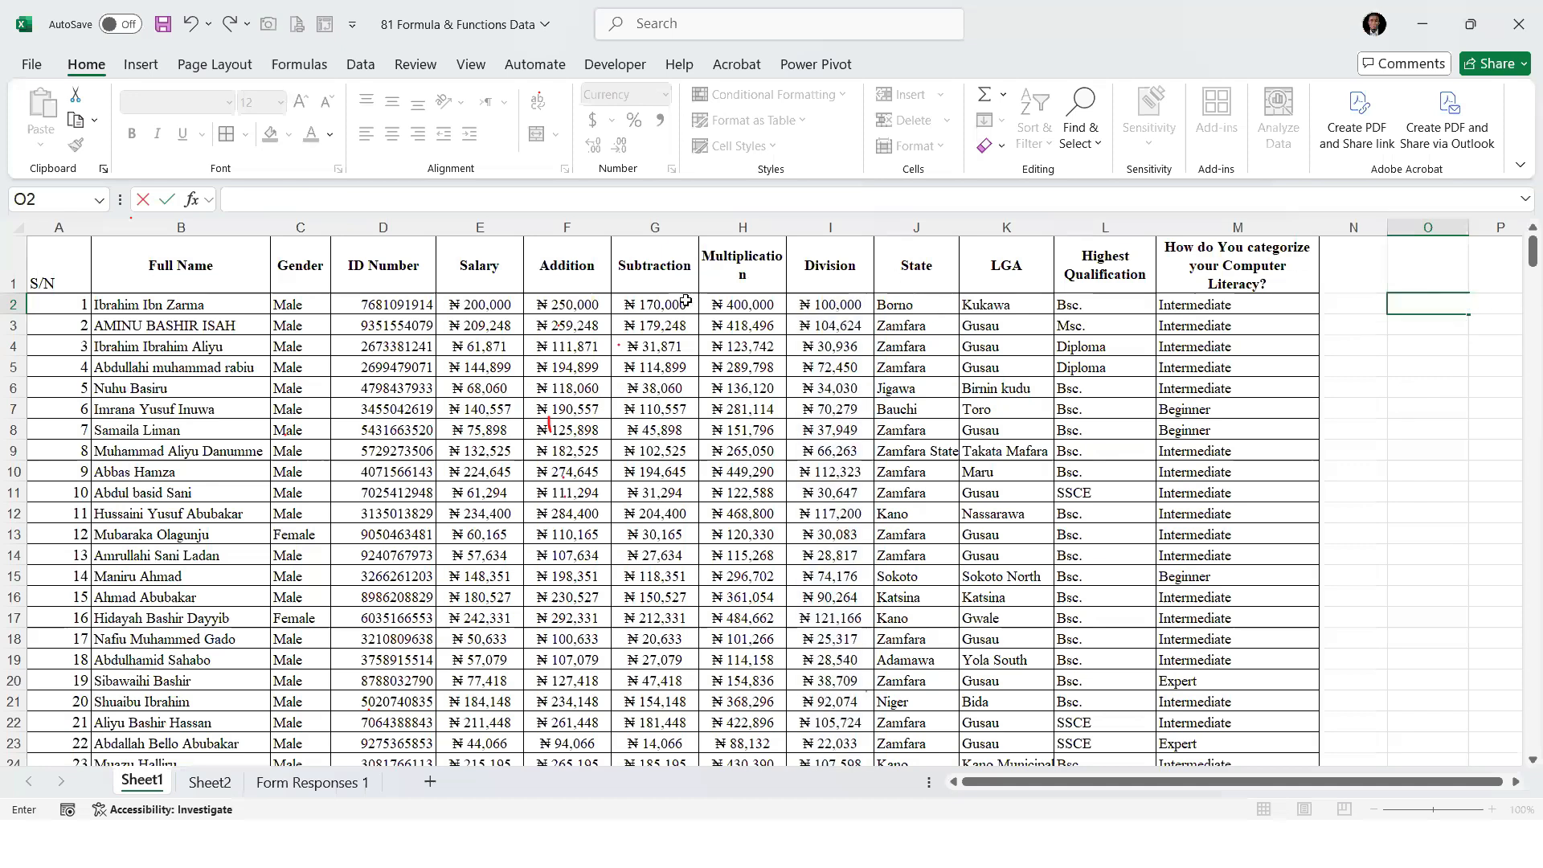
Look up the last row of the Division column and write =SUM(I2:I399) in cell O2
{"action": "left_click", "coordinate": [827, 306]}
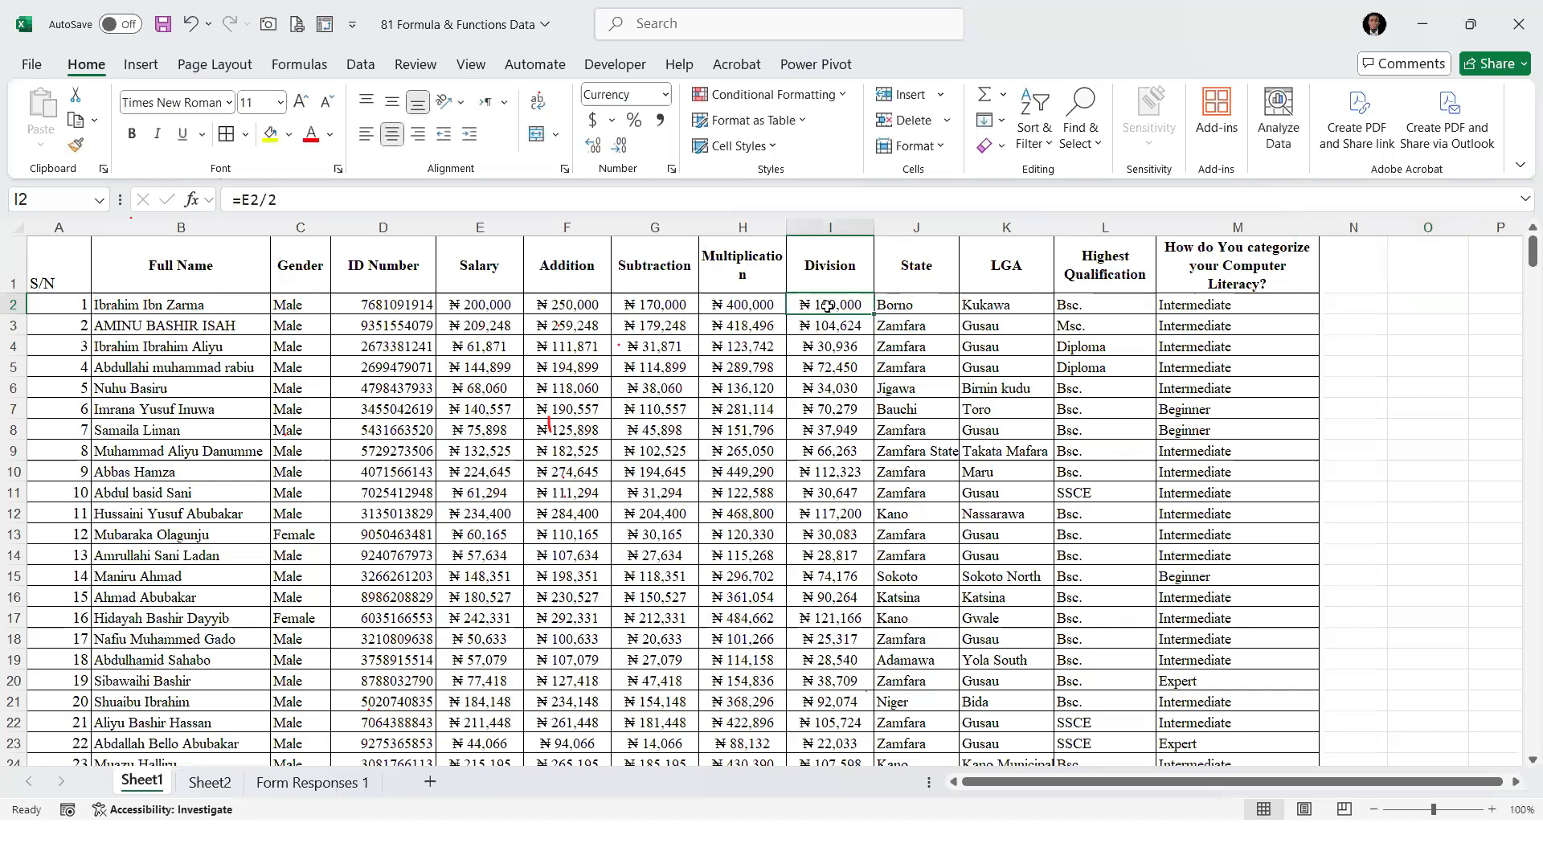
{"action": "key", "text": "ctrl+Down"}
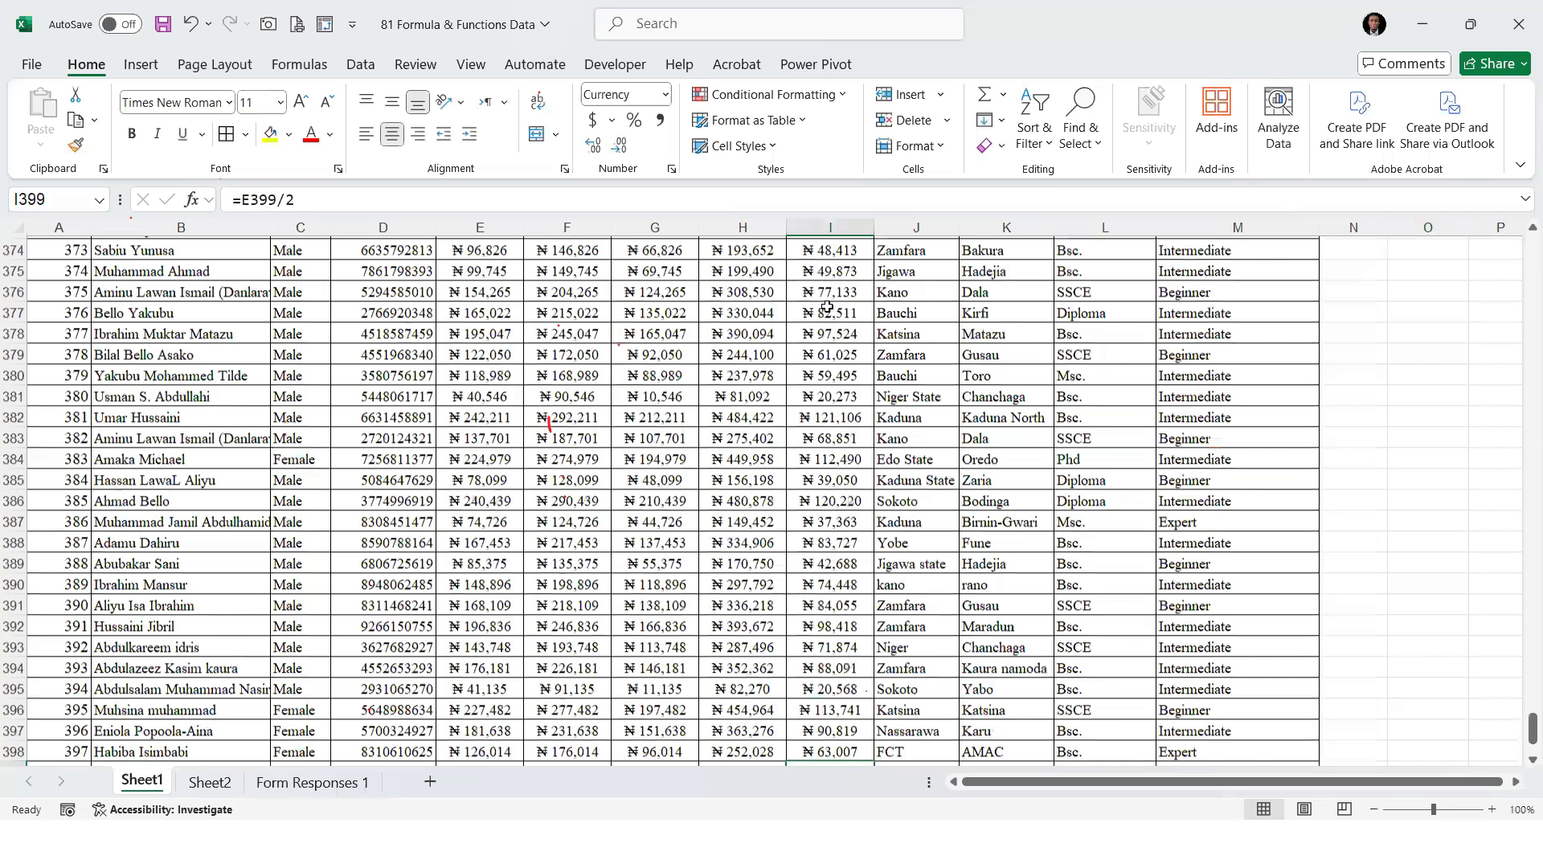
{"action": "key", "text": "ctrl+Up"}
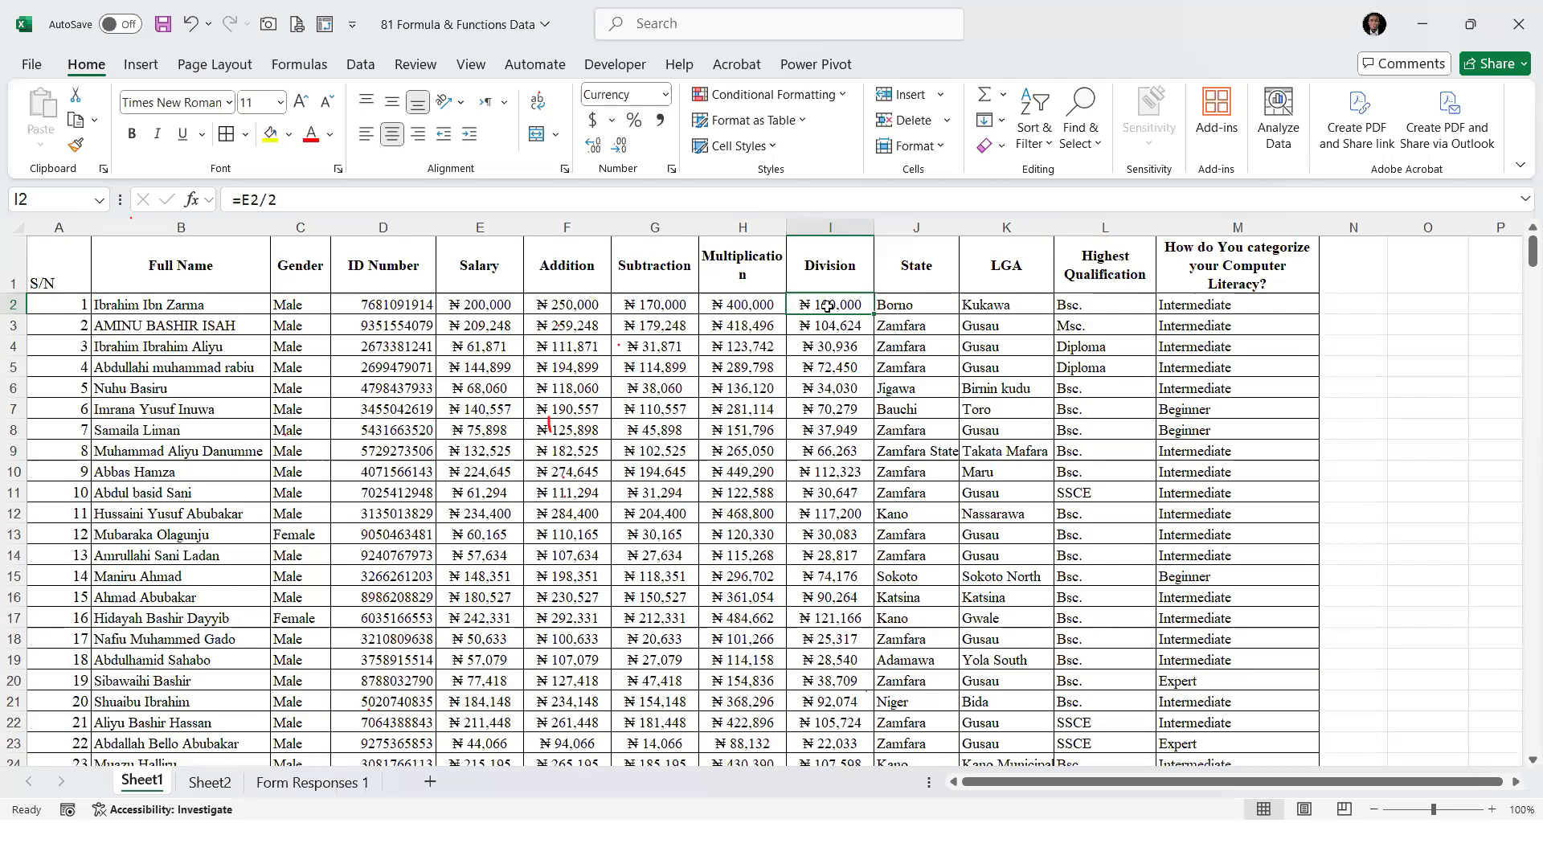
{"action": "key", "text": "Right"}
{"action": "key", "text": "Right"}
{"action": "key", "text": "Right"}
{"action": "key", "text": "Right"}
{"action": "key", "text": "Right"}
{"action": "key", "text": "Right"}
{"action": "type", "text": "=SUM("}
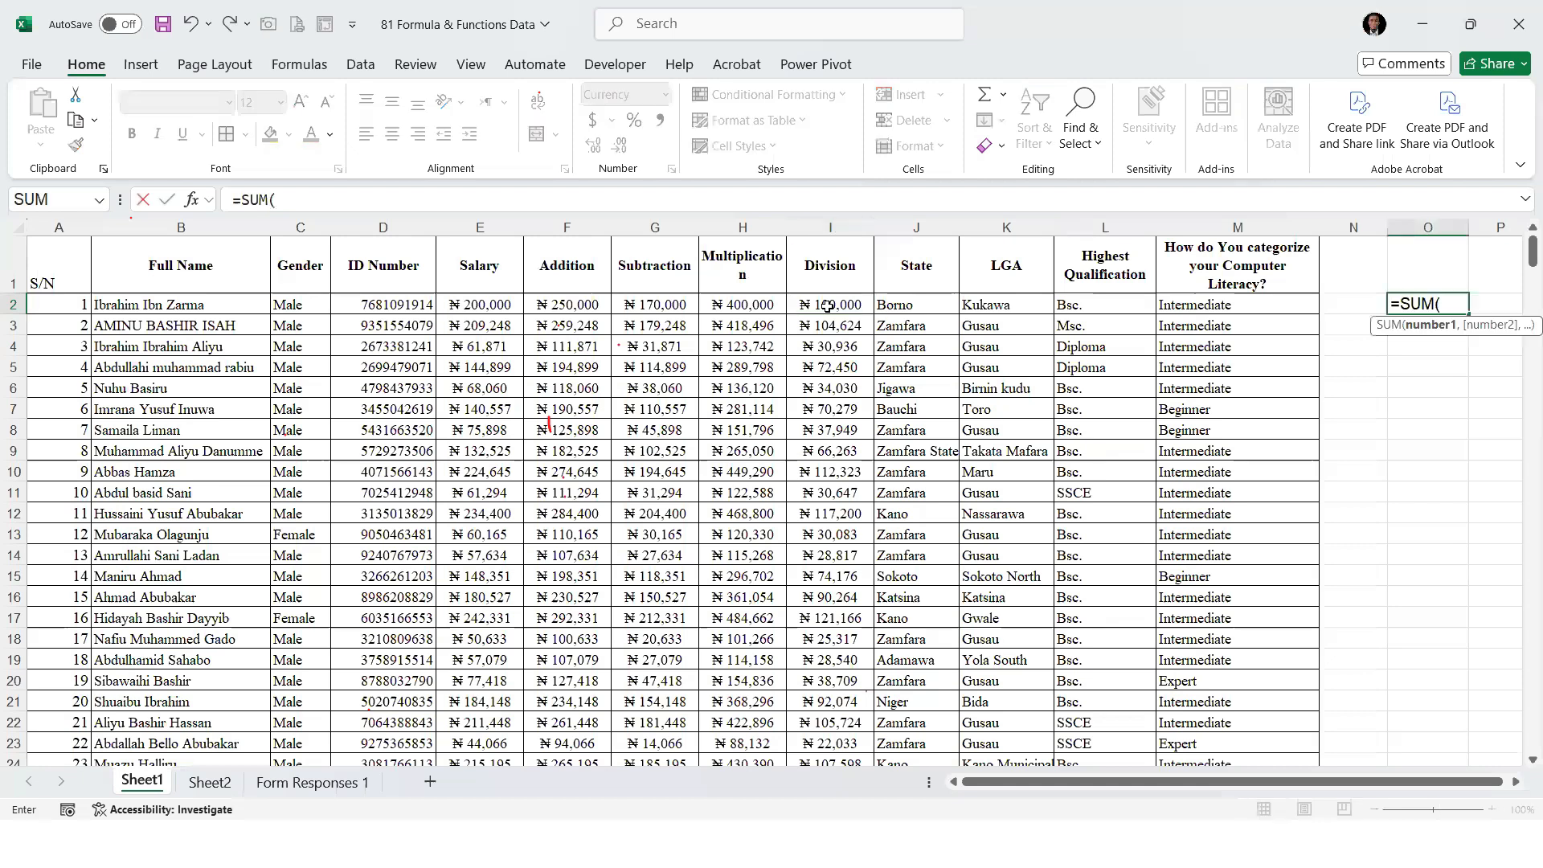
{"action": "left_click", "coordinate": [826, 306]}
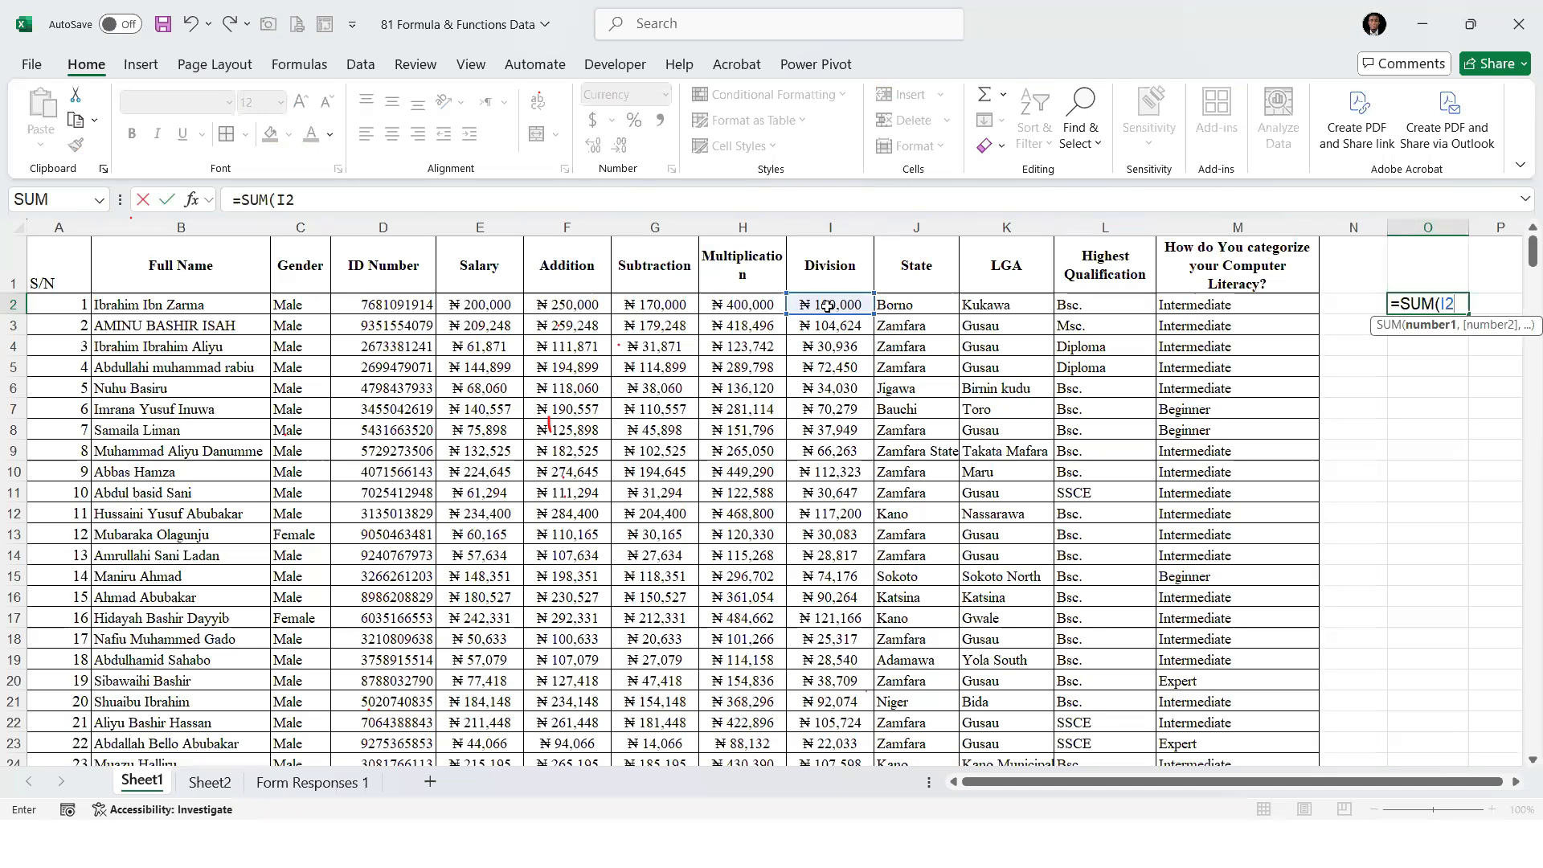
{"action": "type", "text": ":I"}
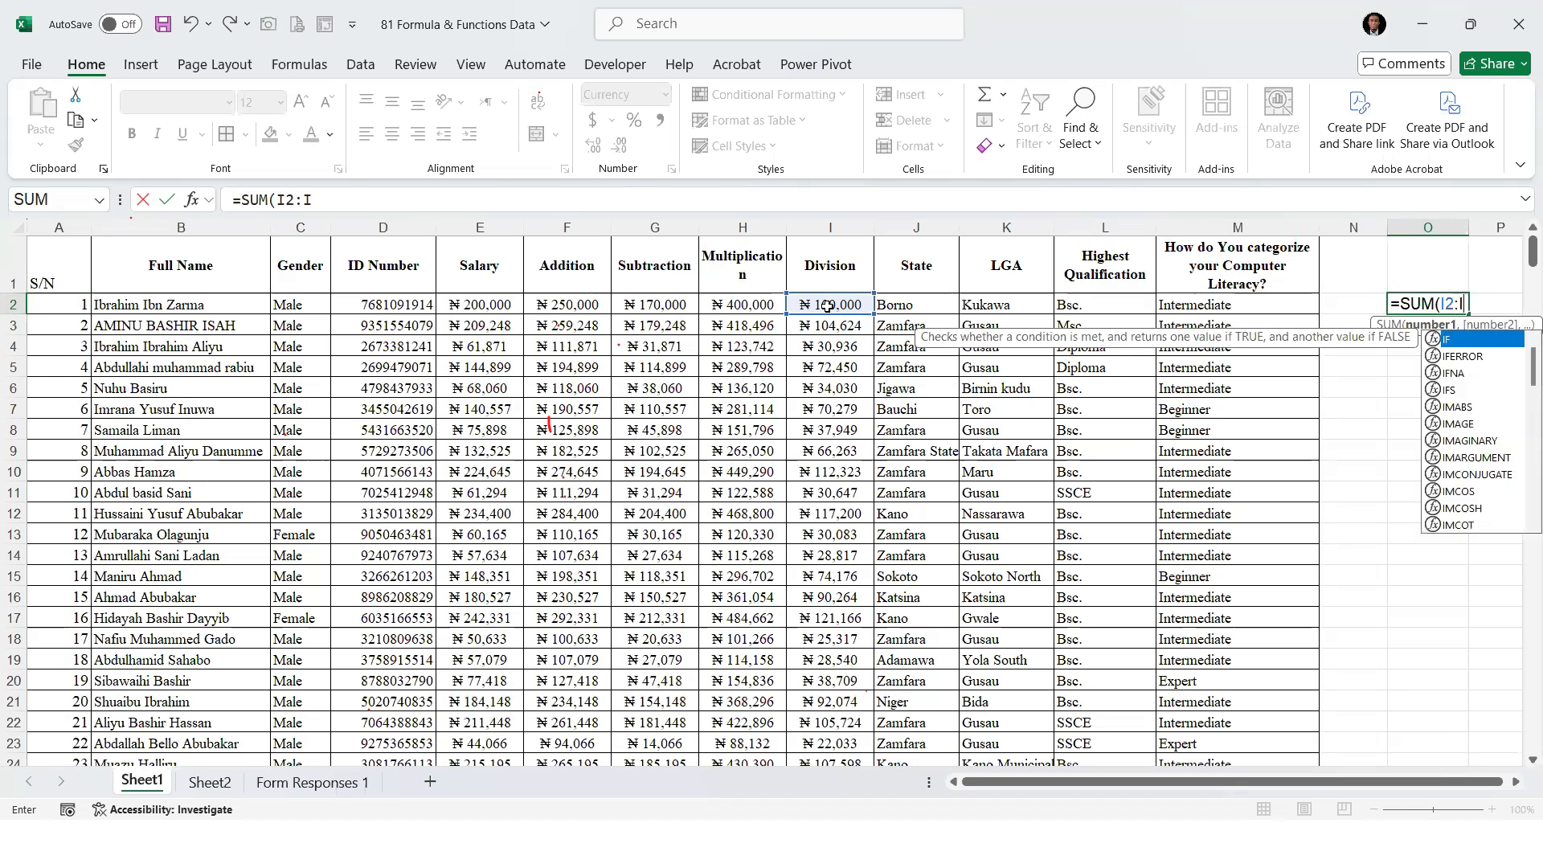
{"action": "type", "text": "39"}
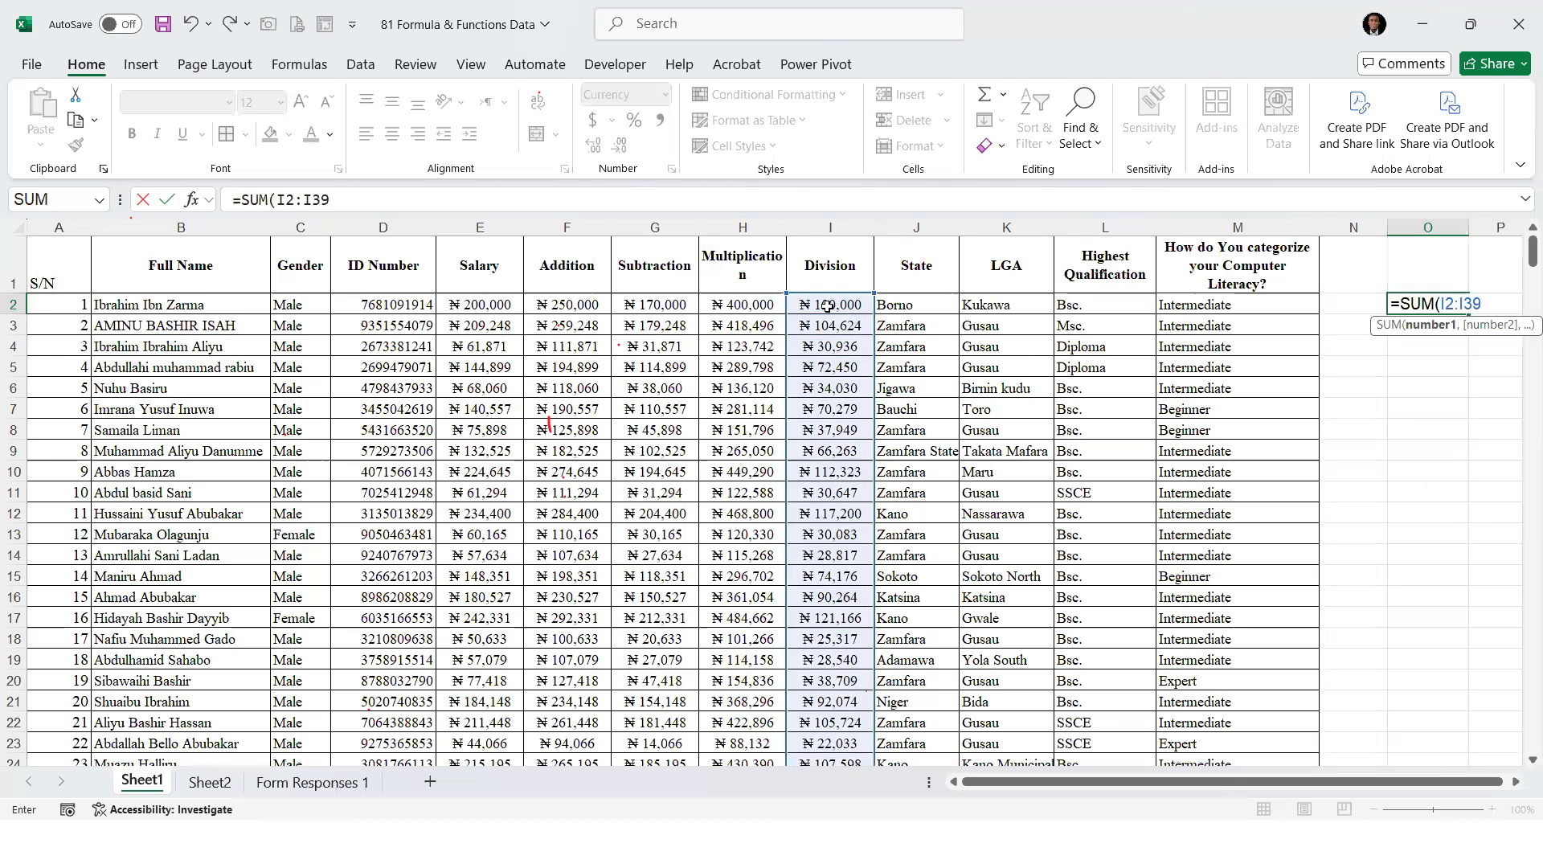
{"action": "type", "text": "9)"}
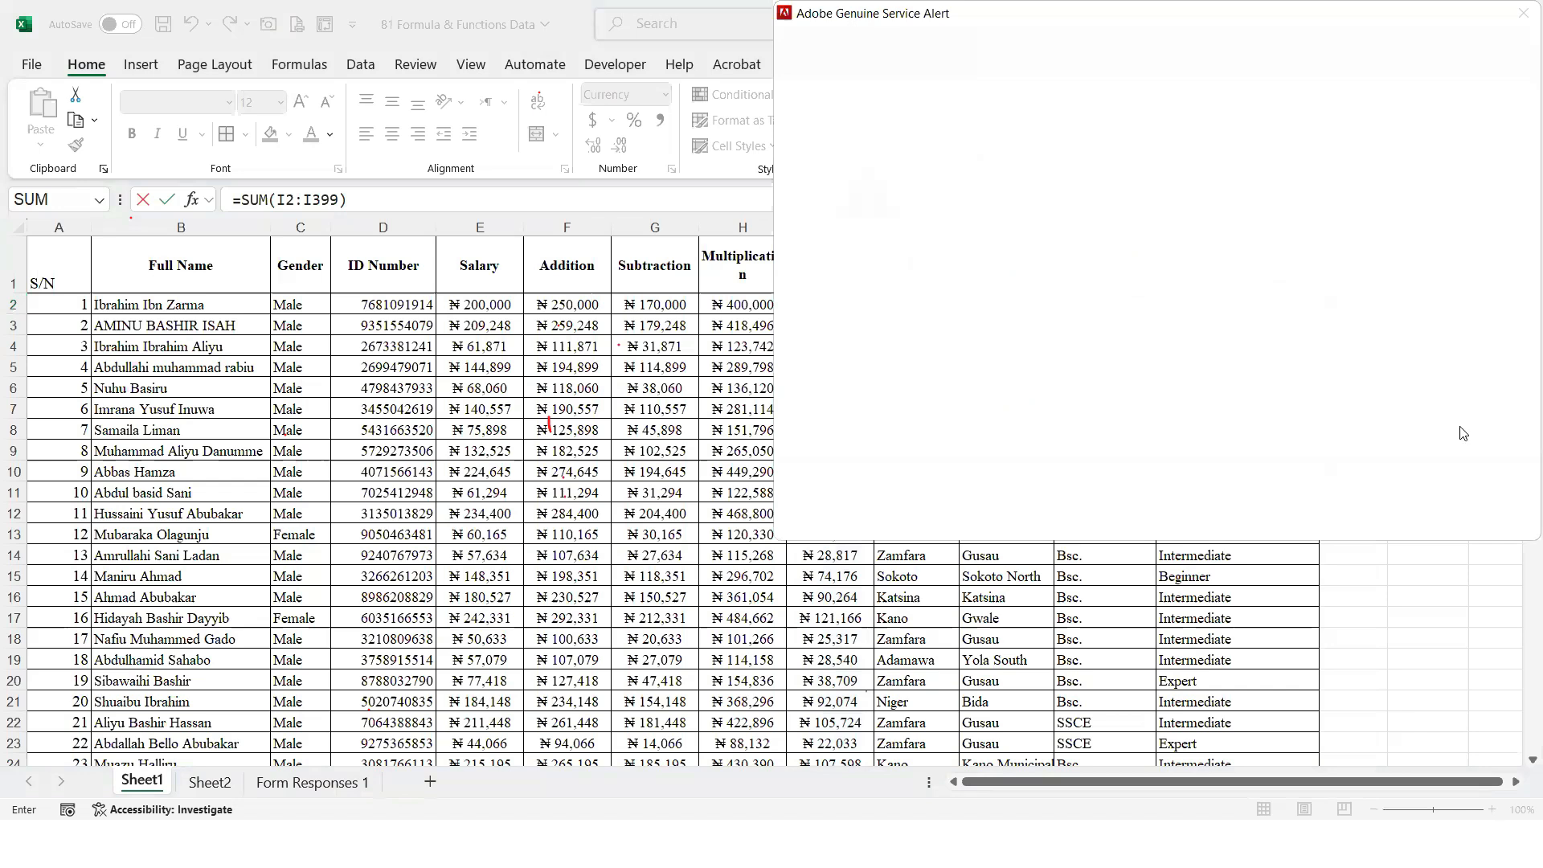
Replace the SUM range in cell O2 with one picked from the Division column and enter =SUM(I2:I399)
{"action": "left_click", "coordinate": [615, 196]}
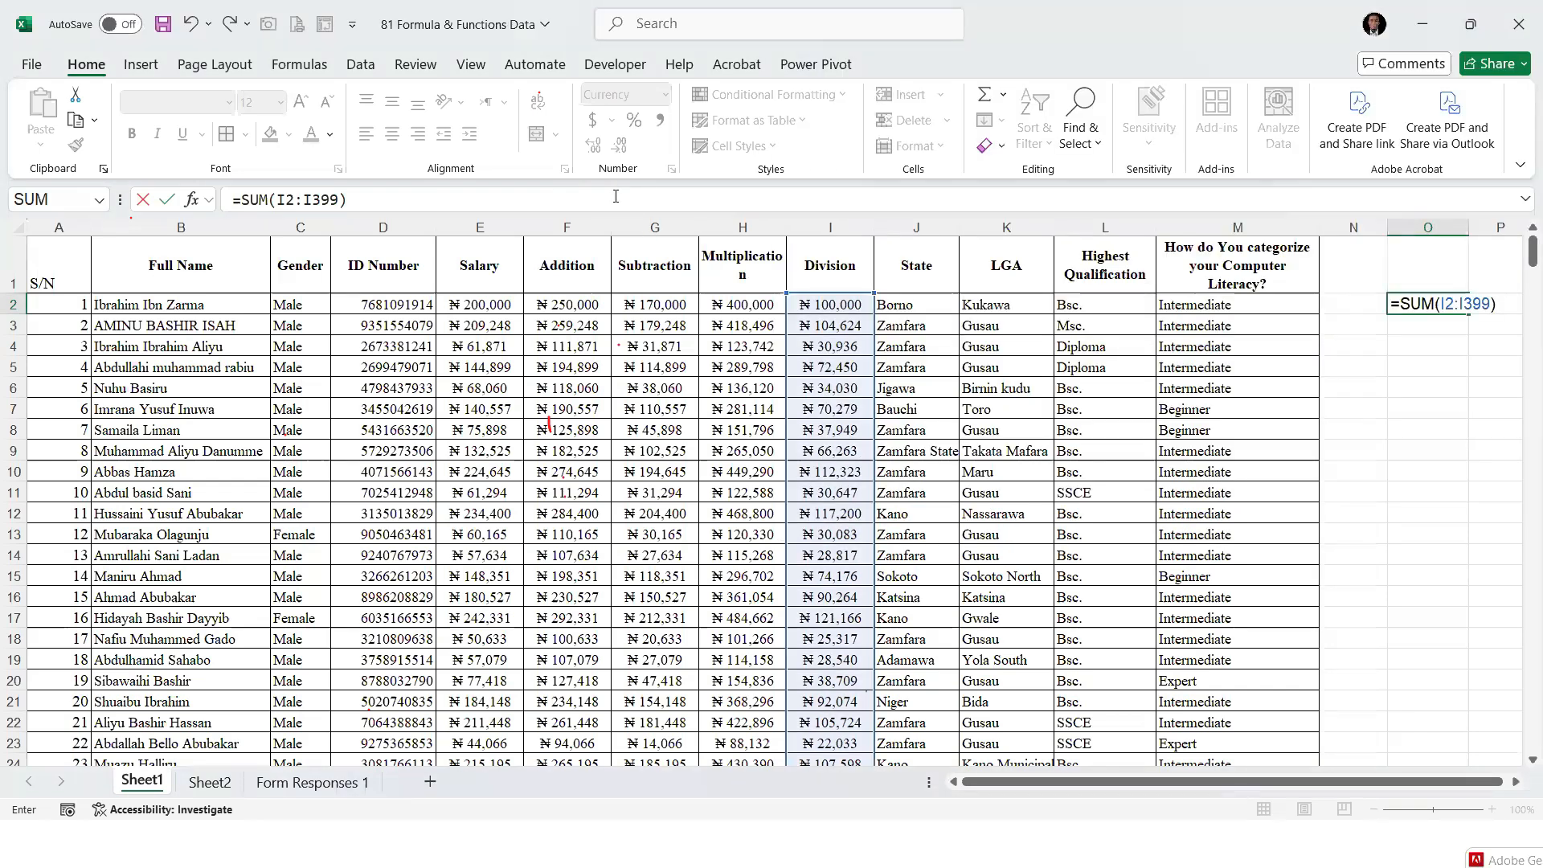
{"action": "key", "text": "BackSpace"}
{"action": "key", "text": "BackSpace"}
{"action": "key", "text": "BackSpace"}
{"action": "key", "text": "BackSpace"}
{"action": "key", "text": "BackSpace"}
{"action": "key", "text": "BackSpace"}
{"action": "key", "text": "BackSpace"}
{"action": "key", "text": "BackSpace"}
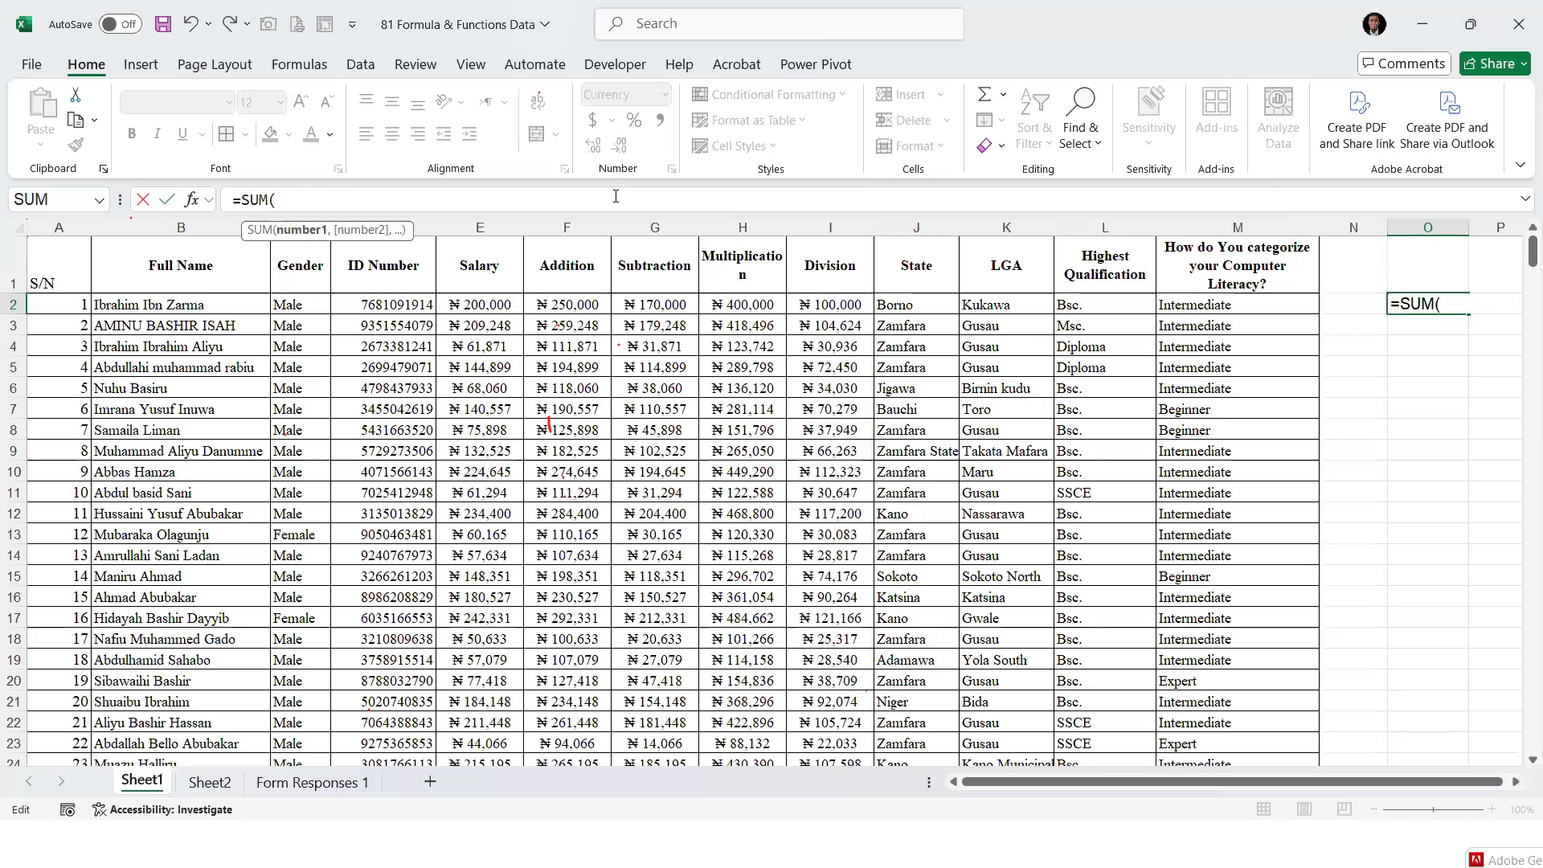
{"action": "left_click", "coordinate": [846, 308]}
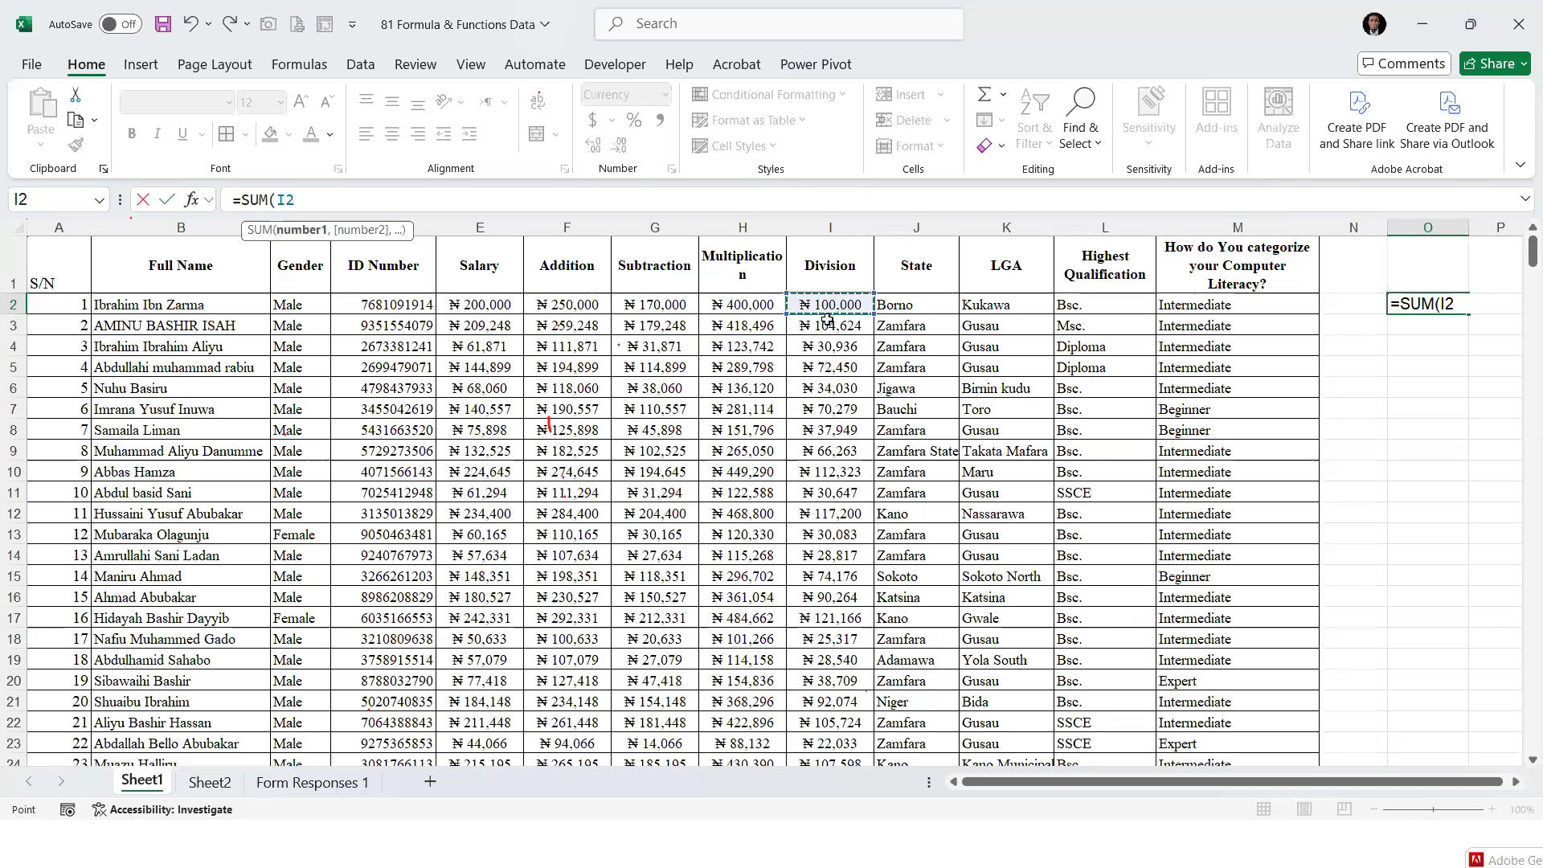
{"action": "key", "text": "ctrl+shift+Down"}
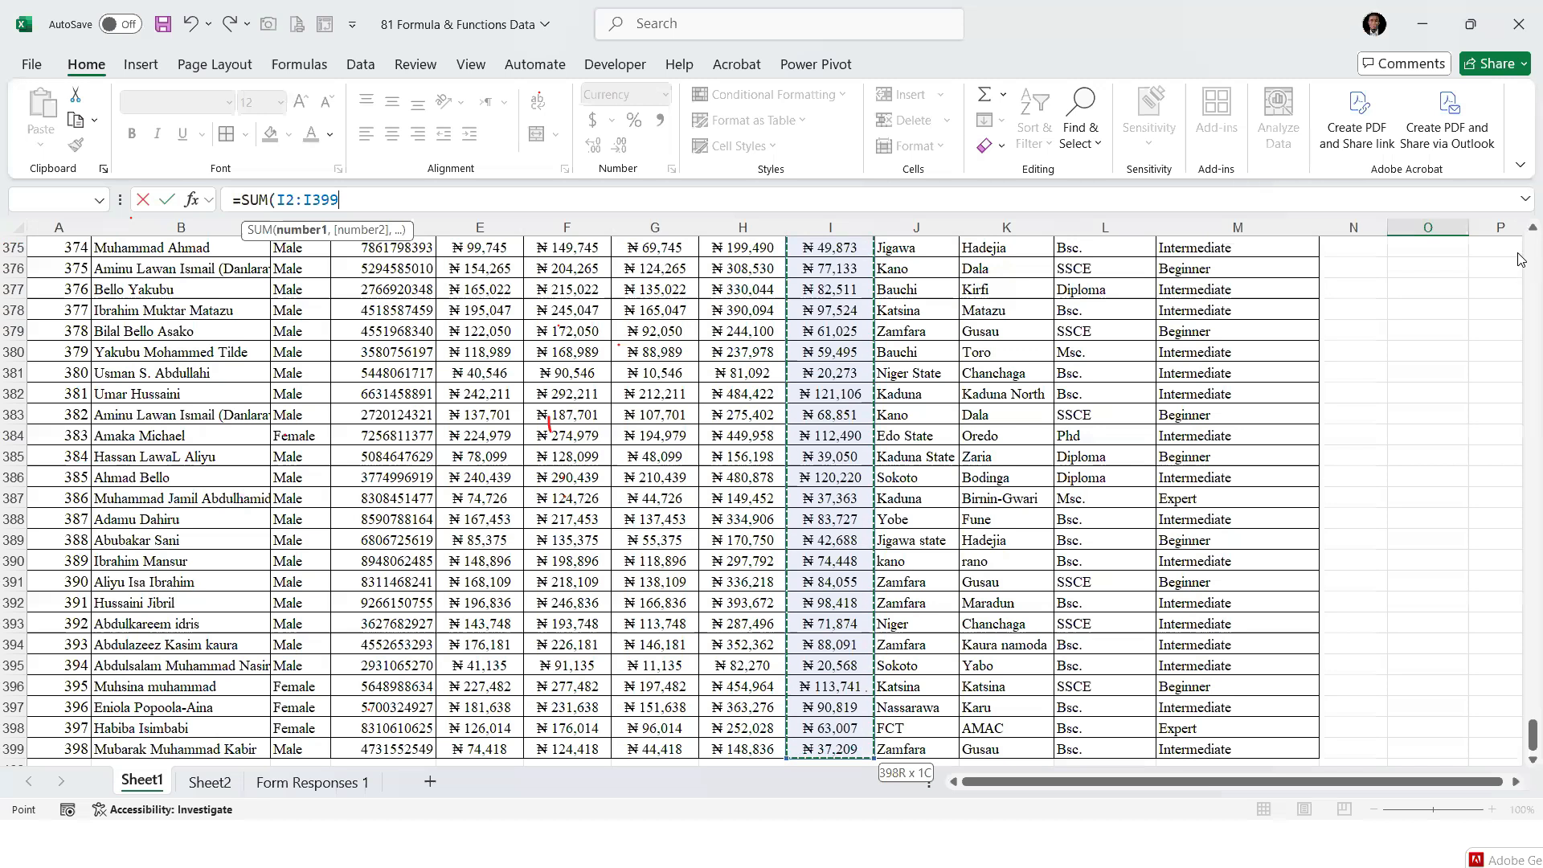
{"action": "left_click_drag", "start_coordinate": [1521, 735], "coordinate": [1521, 233]}
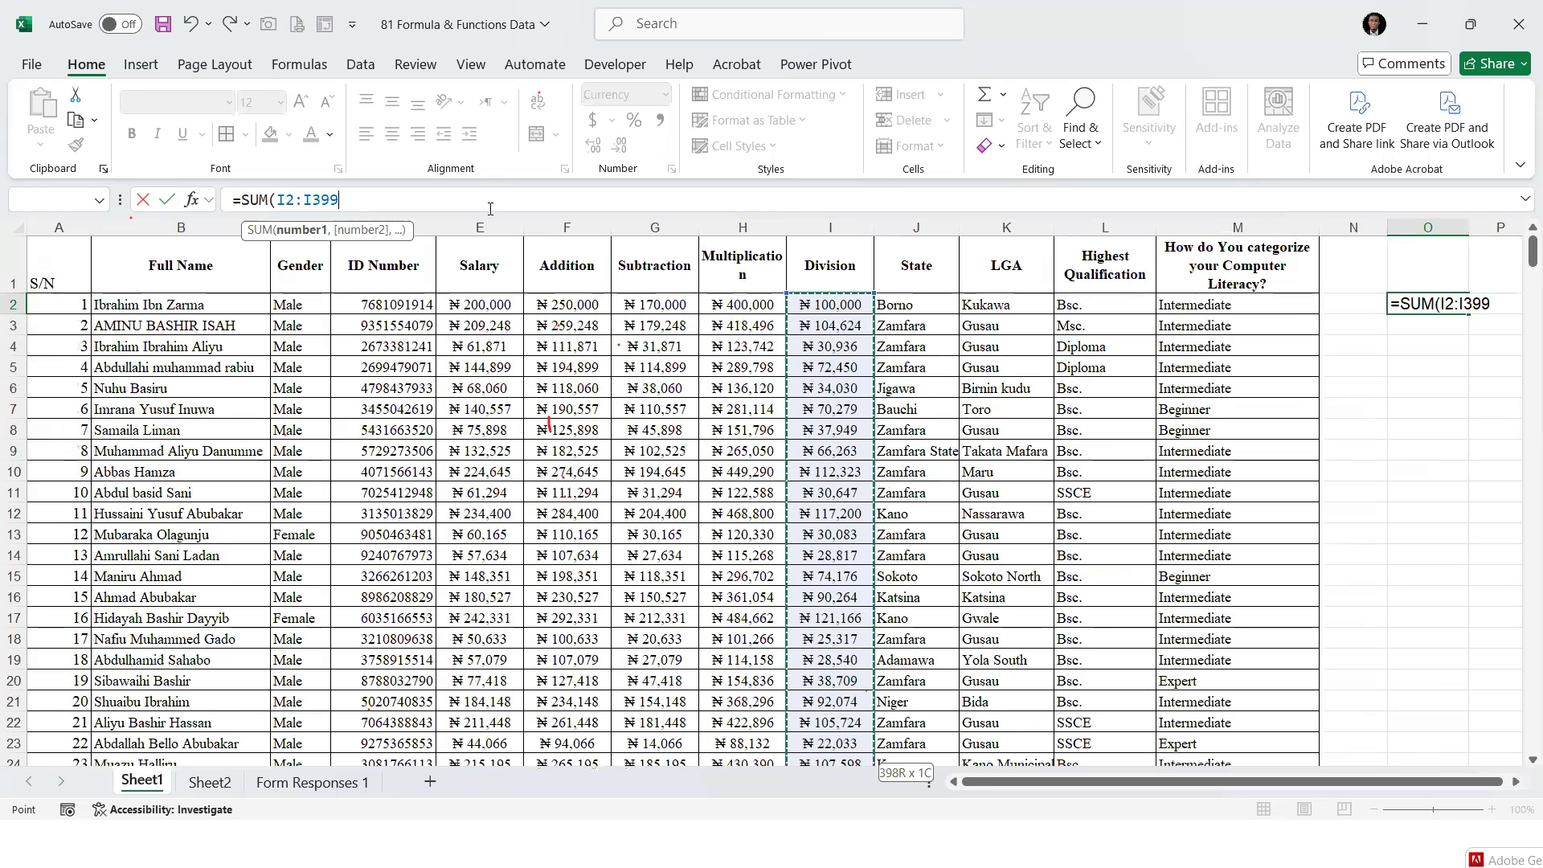
{"action": "type", "text": ")"}
{"action": "key", "text": "ctrl+Return"}
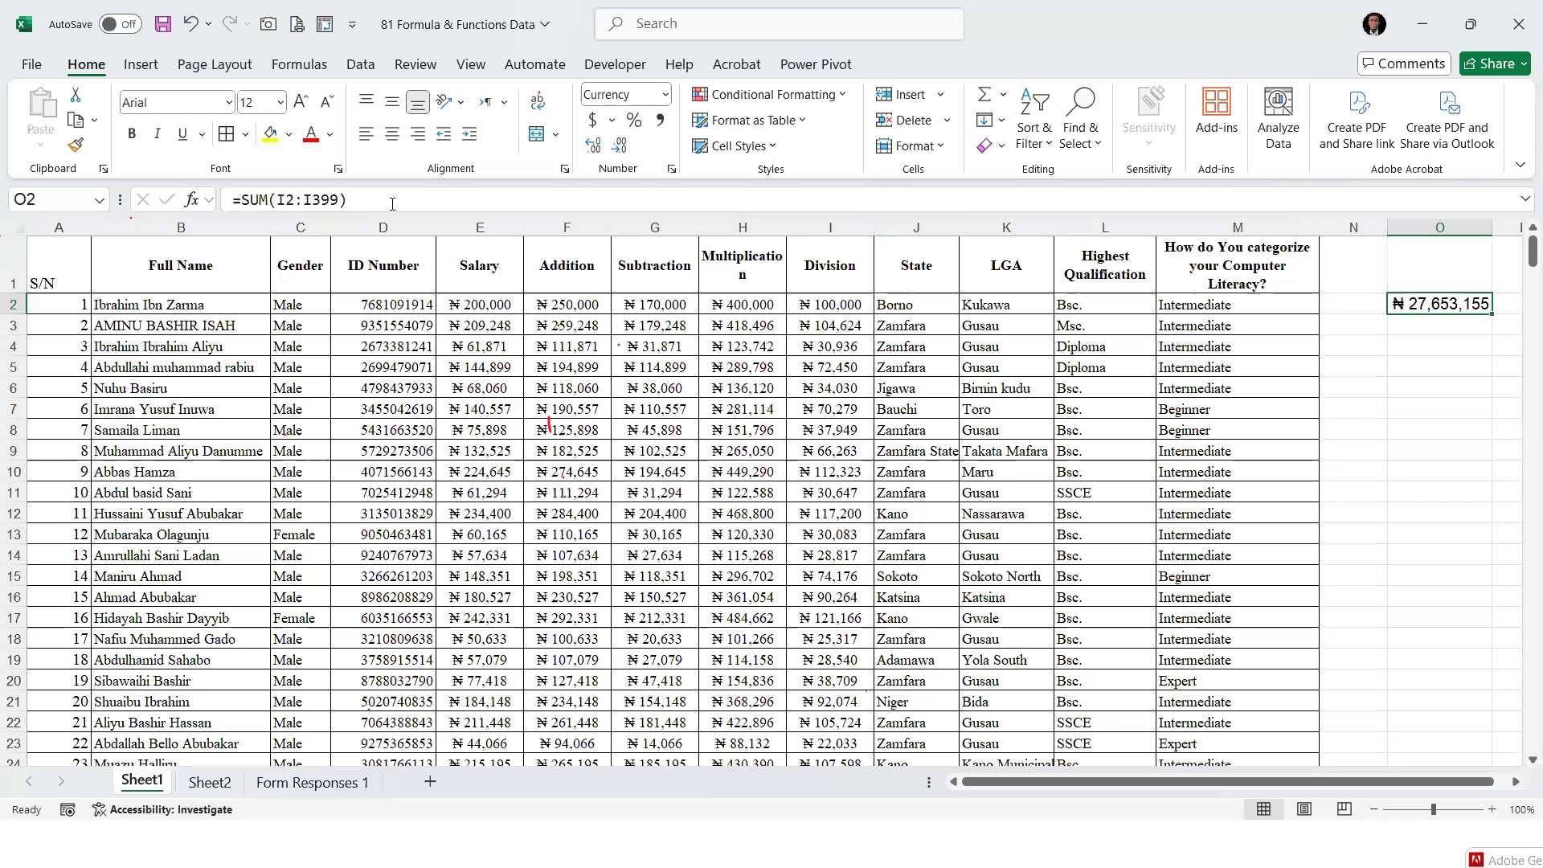
Highlight the whole SUM formula of cell O2 to examine its equals sign, function name and range
{"action": "left_click_drag", "start_coordinate": [389, 202], "coordinate": [211, 200]}
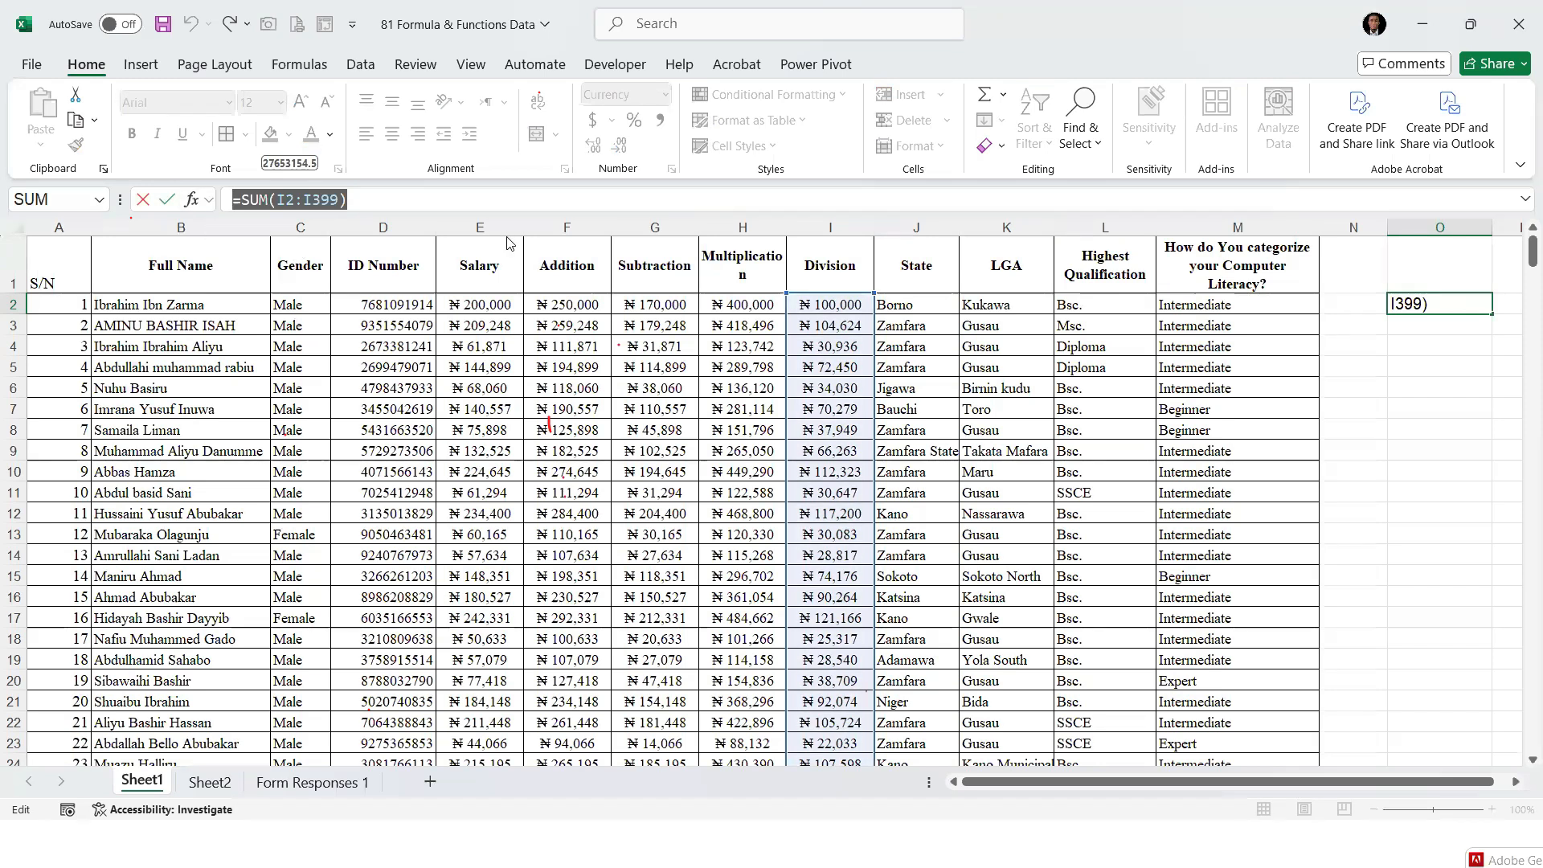
{"action": "key", "text": "alt+Tab"}
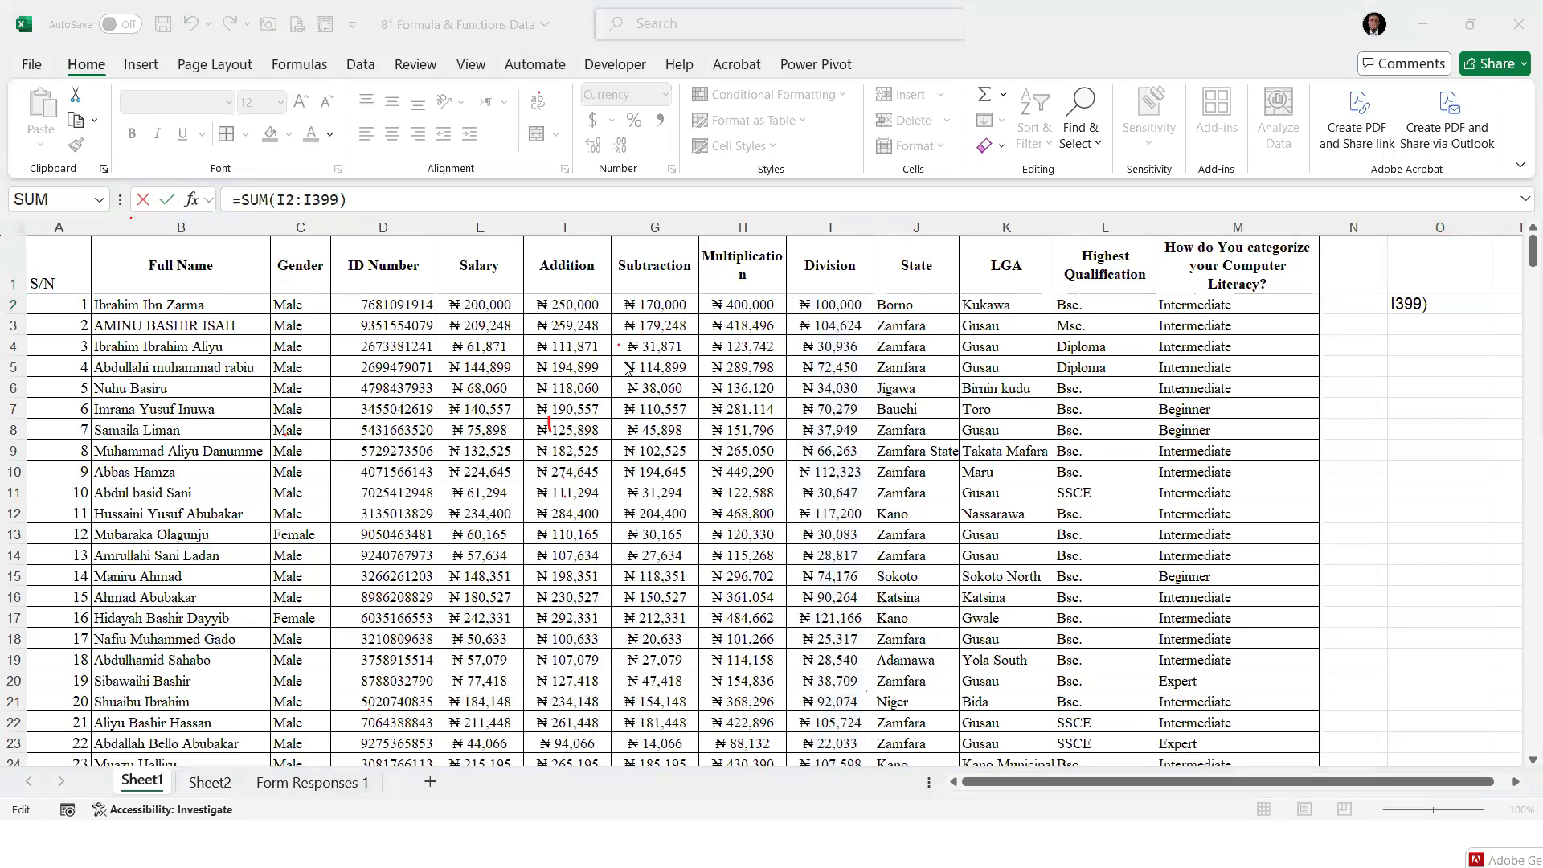
{"action": "key", "text": "alt+Tab"}
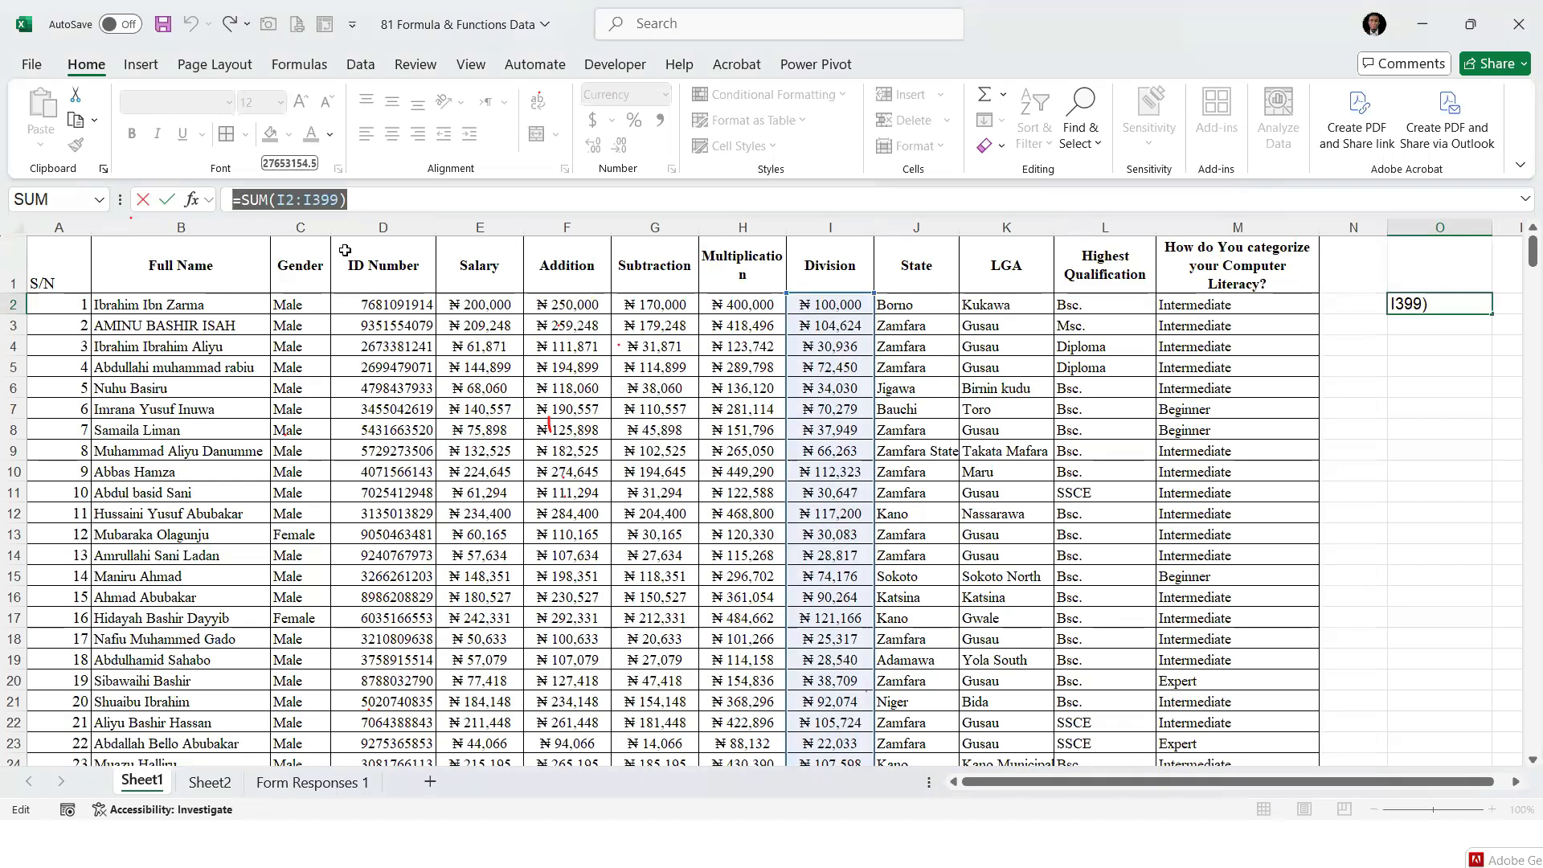
{"action": "key", "text": "alt+Tab"}
{"action": "key", "text": "alt+Tab"}
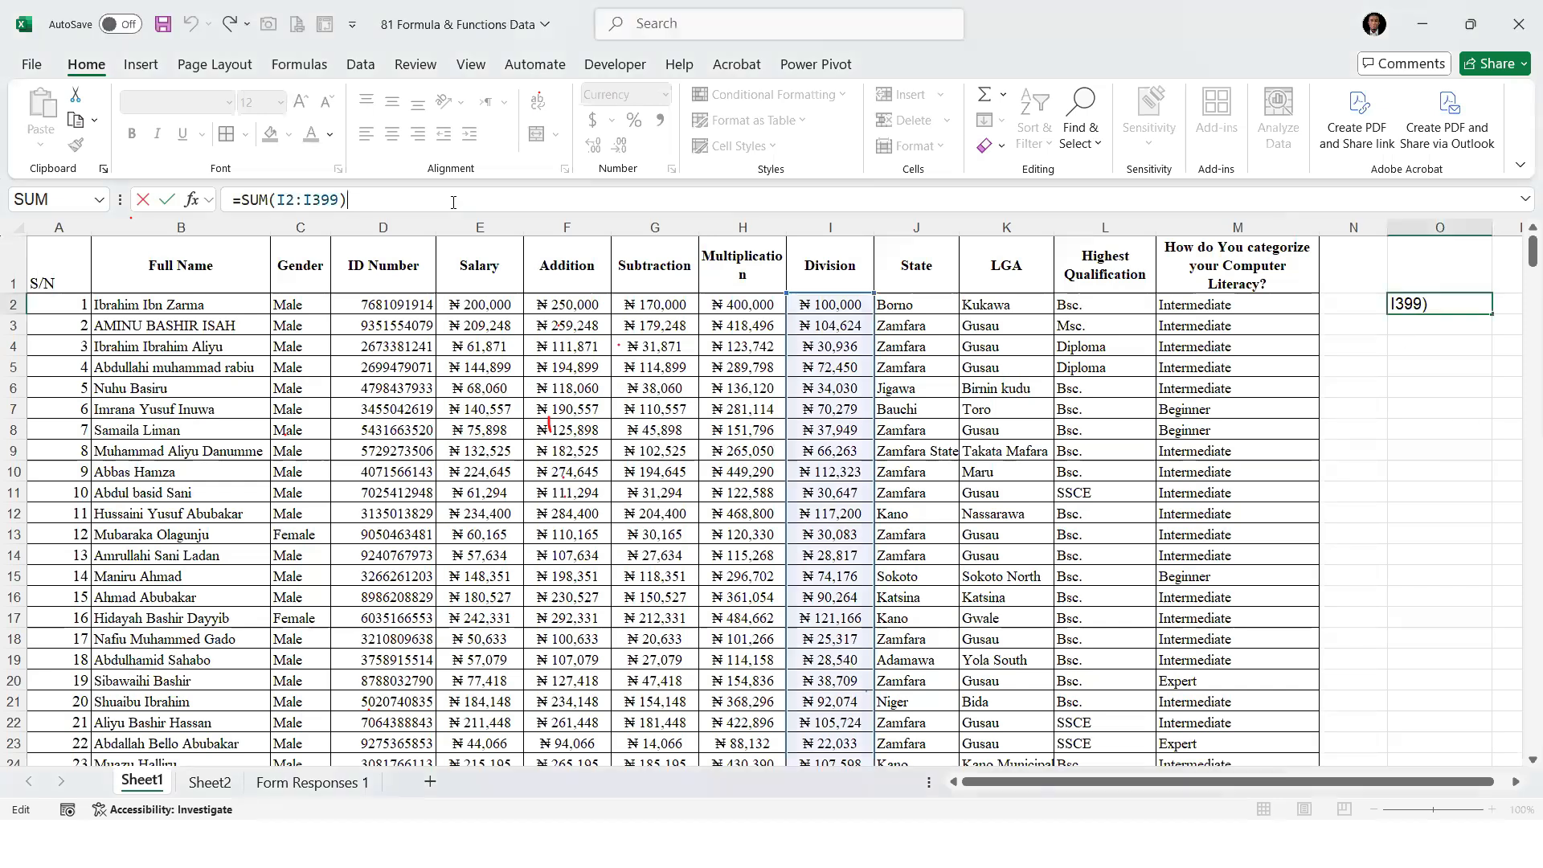
Confirm the SUM formula in cell O2 and add Average as item 6 of the function list on Sheet2
{"action": "key", "text": "Return"}
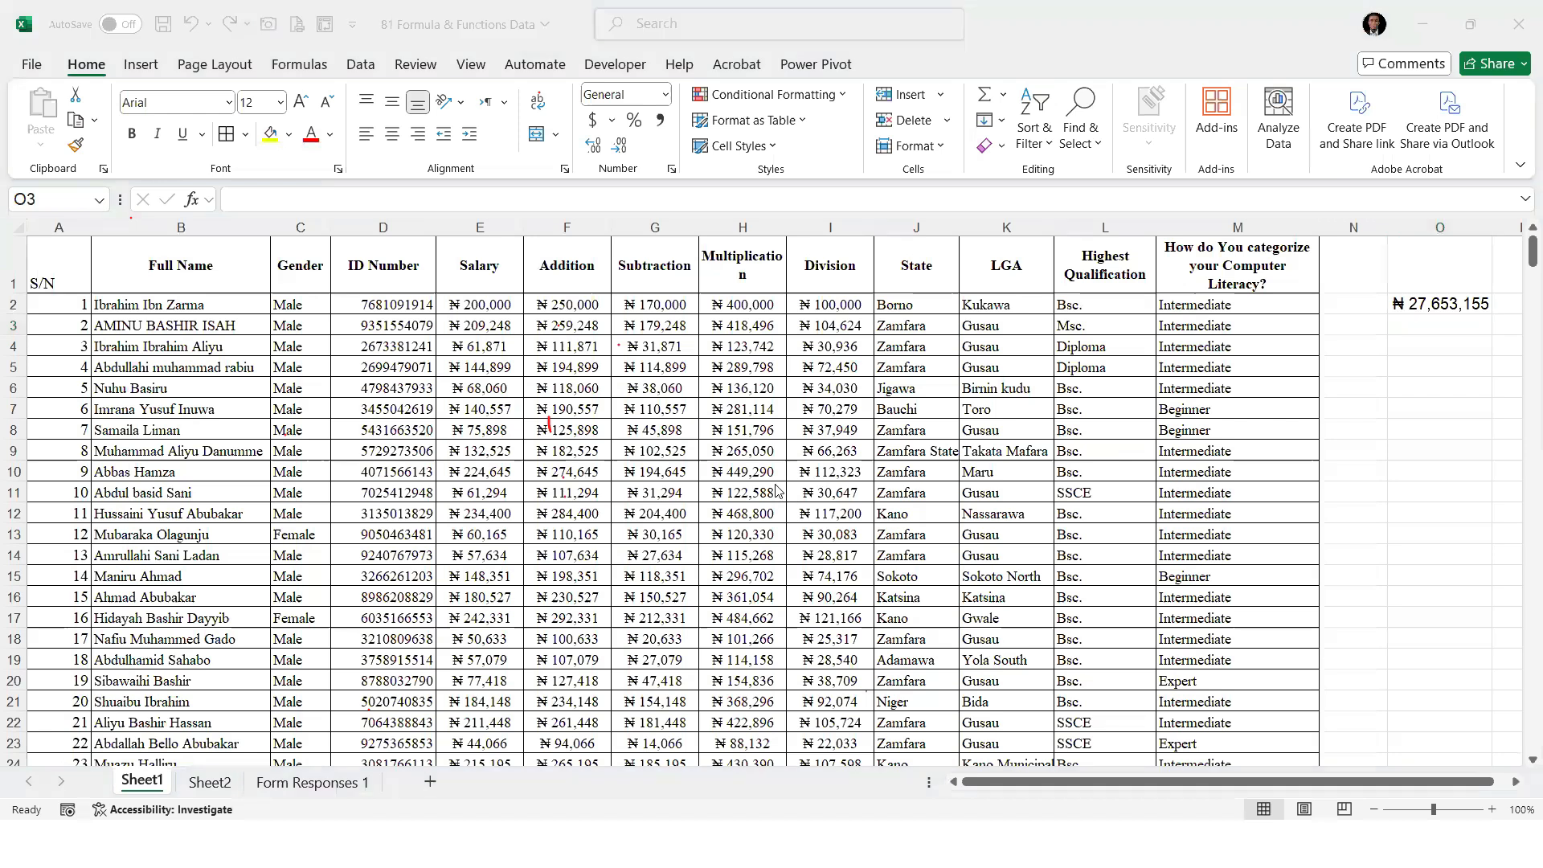
{"action": "left_click", "coordinate": [211, 783]}
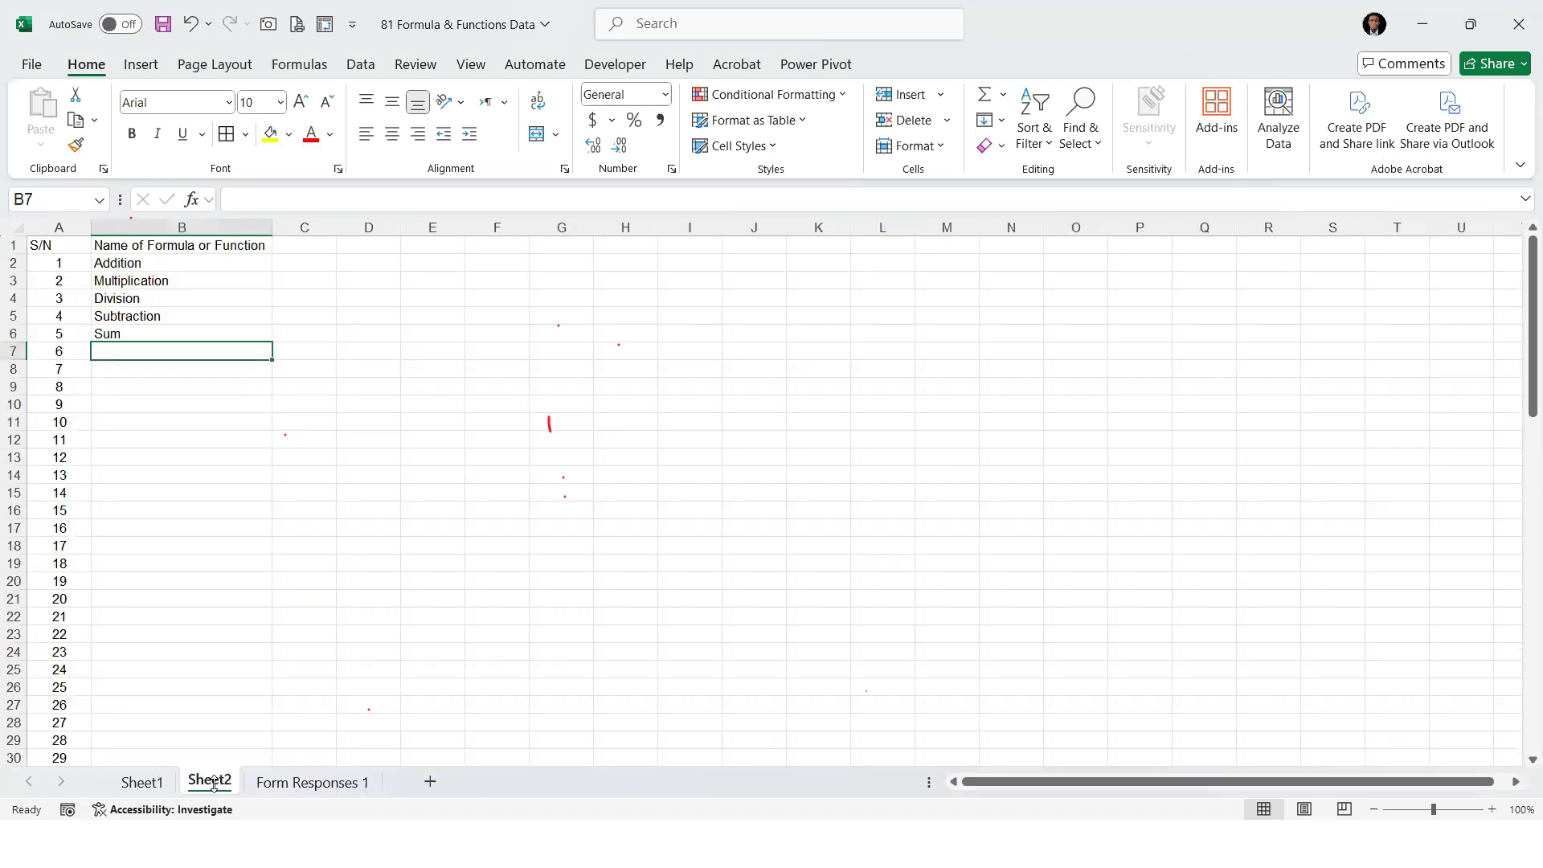
{"action": "type", "text": "Average"}
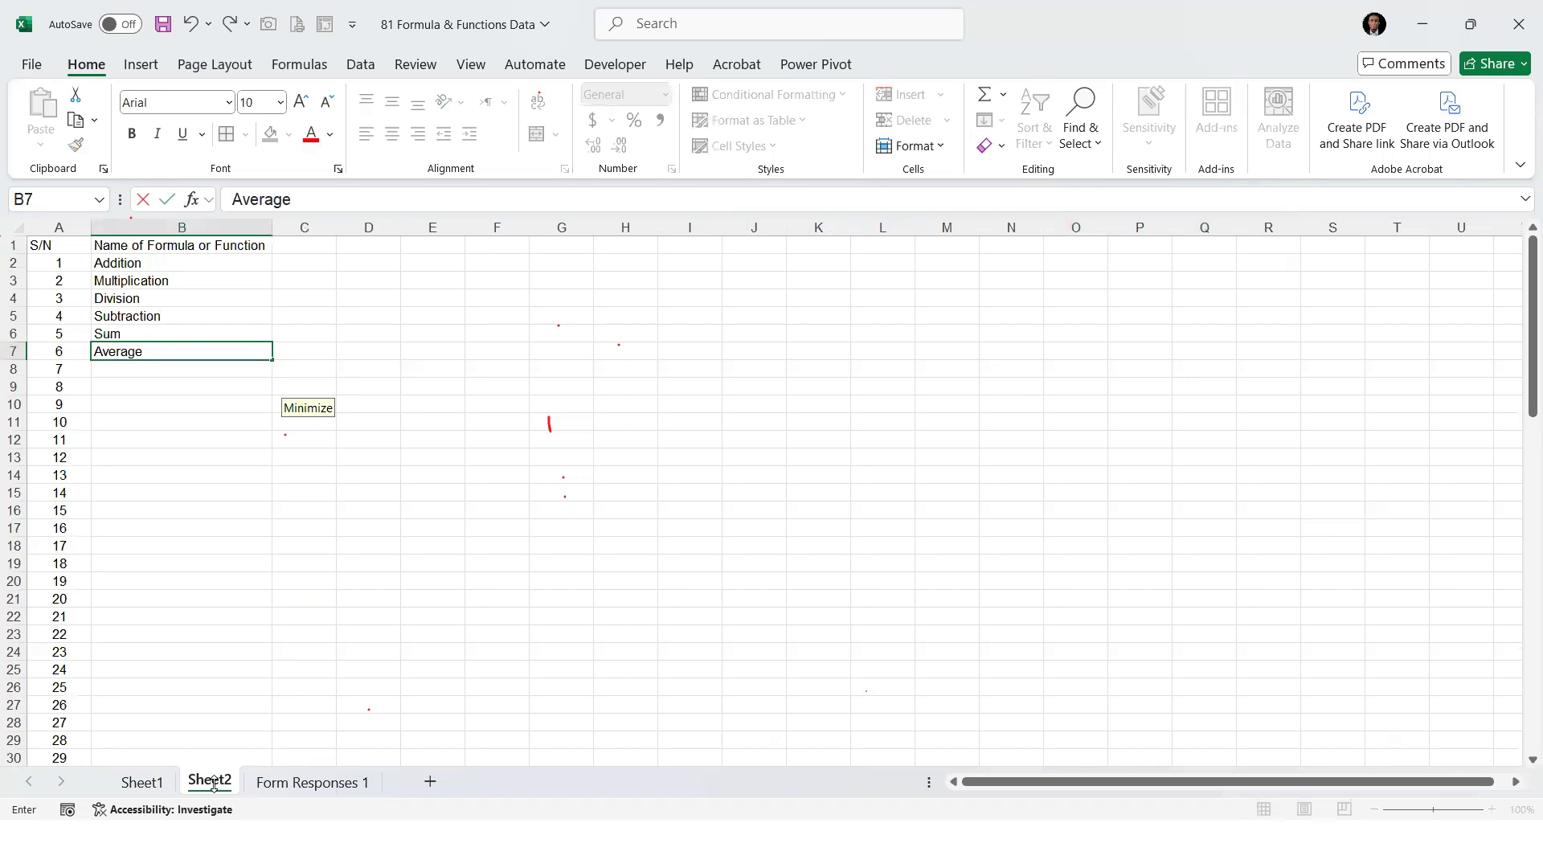
{"action": "key", "text": "Return"}
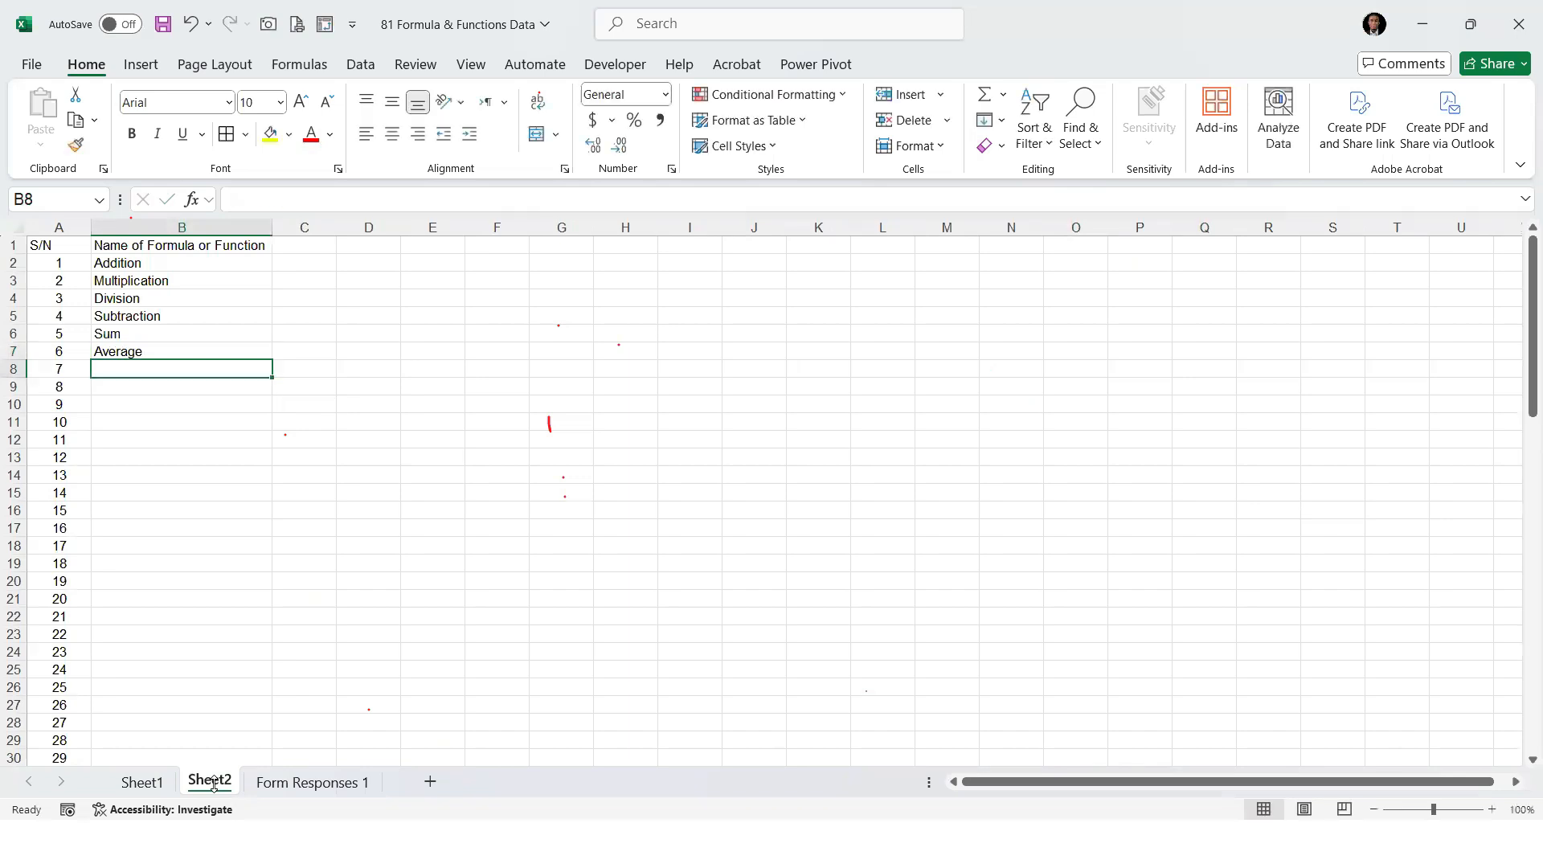
Return to the staff data on Sheet1 and move the Adobe Genuine Service Alert window out of the way
{"action": "left_click", "coordinate": [142, 782]}
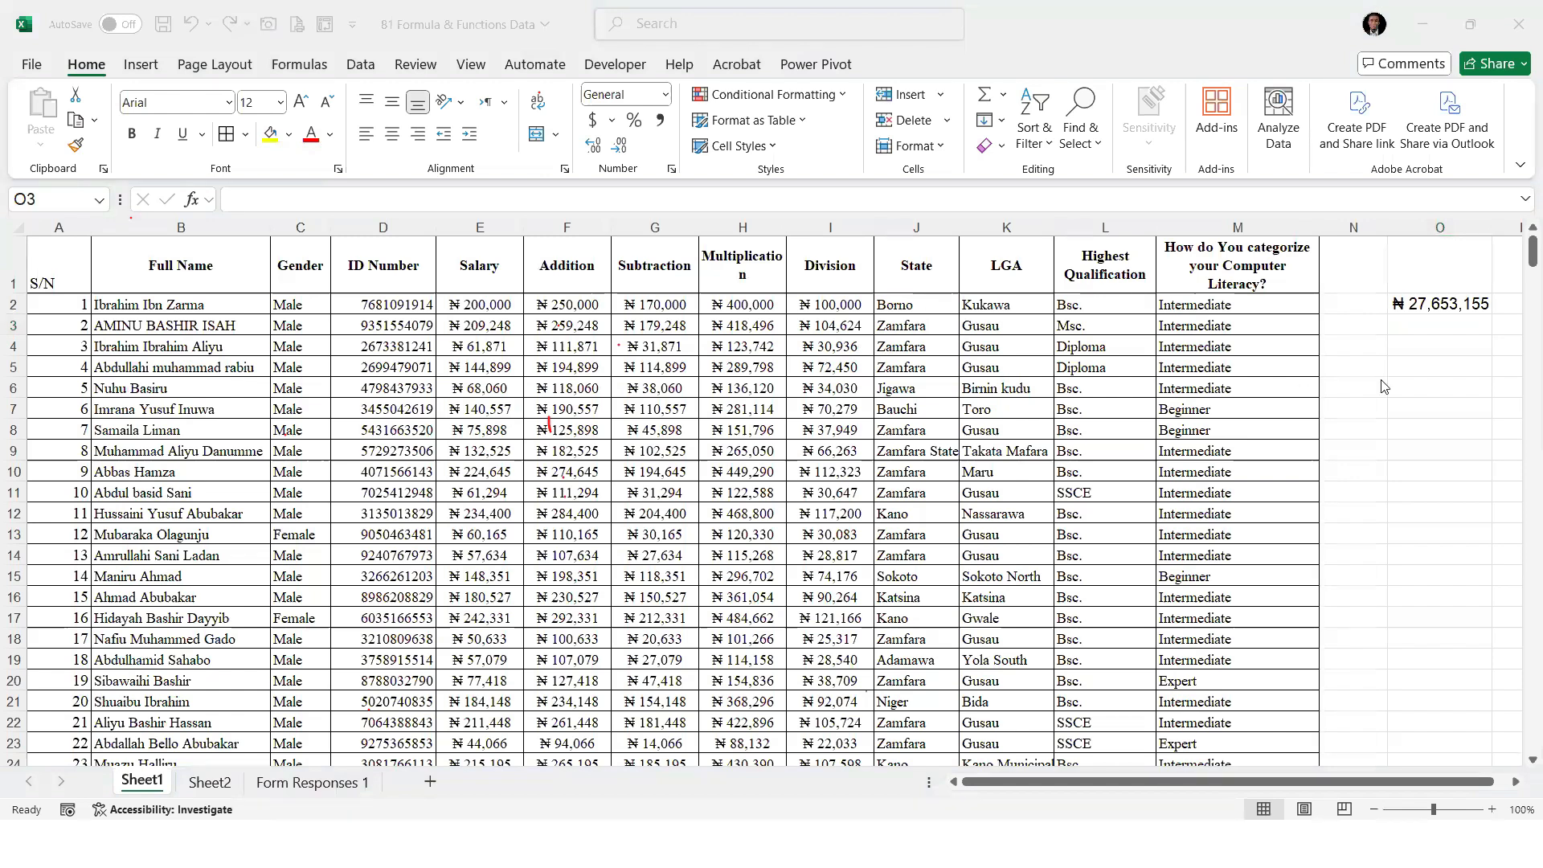
{"action": "left_click", "coordinate": [1419, 350]}
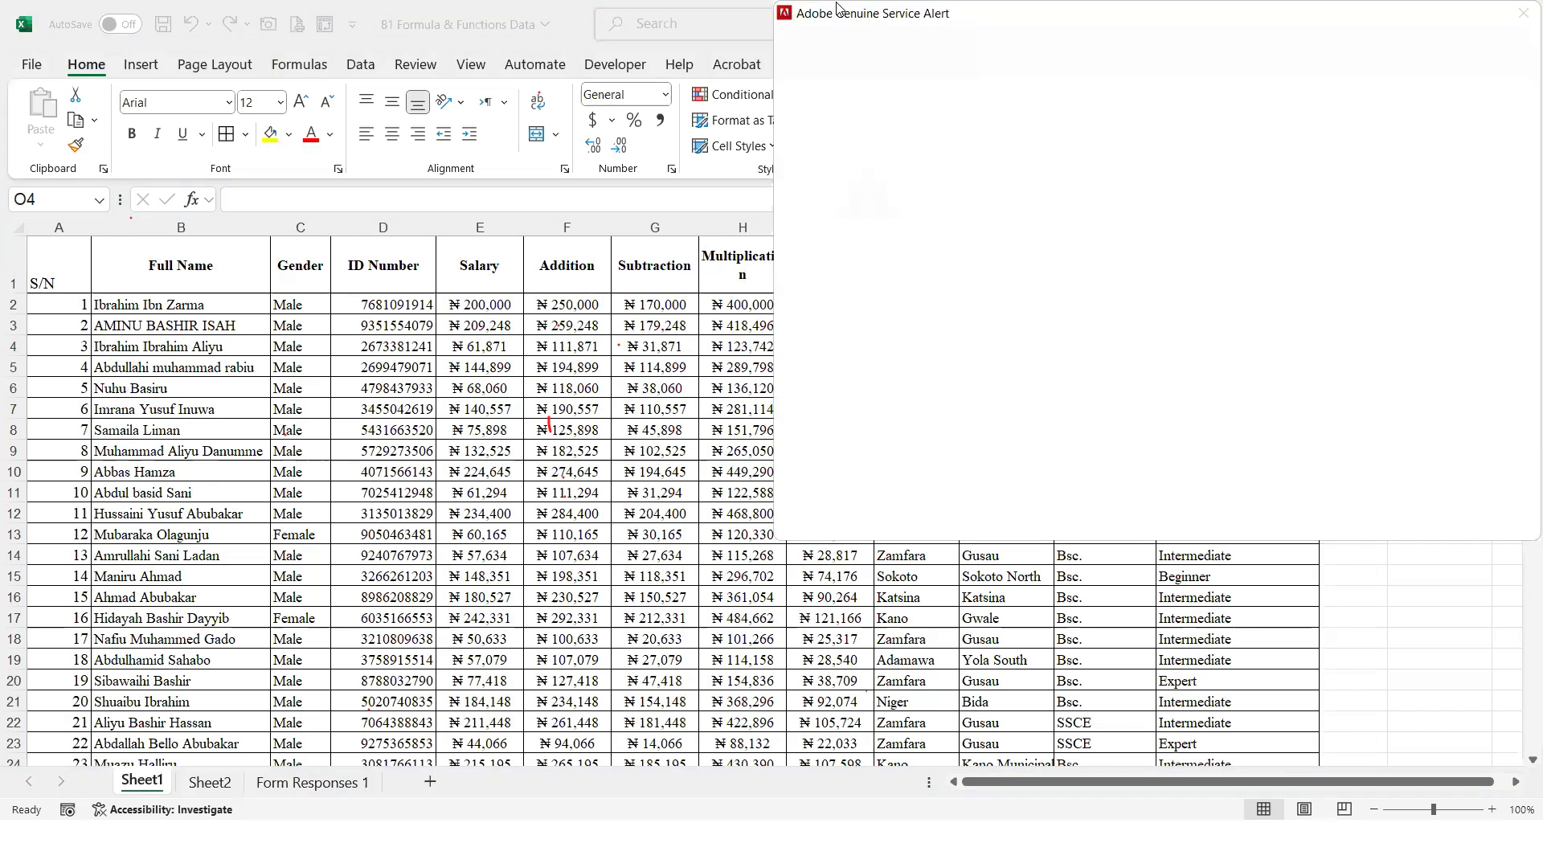
{"action": "left_click_drag", "start_coordinate": [836, 3], "coordinate": [1541, 747]}
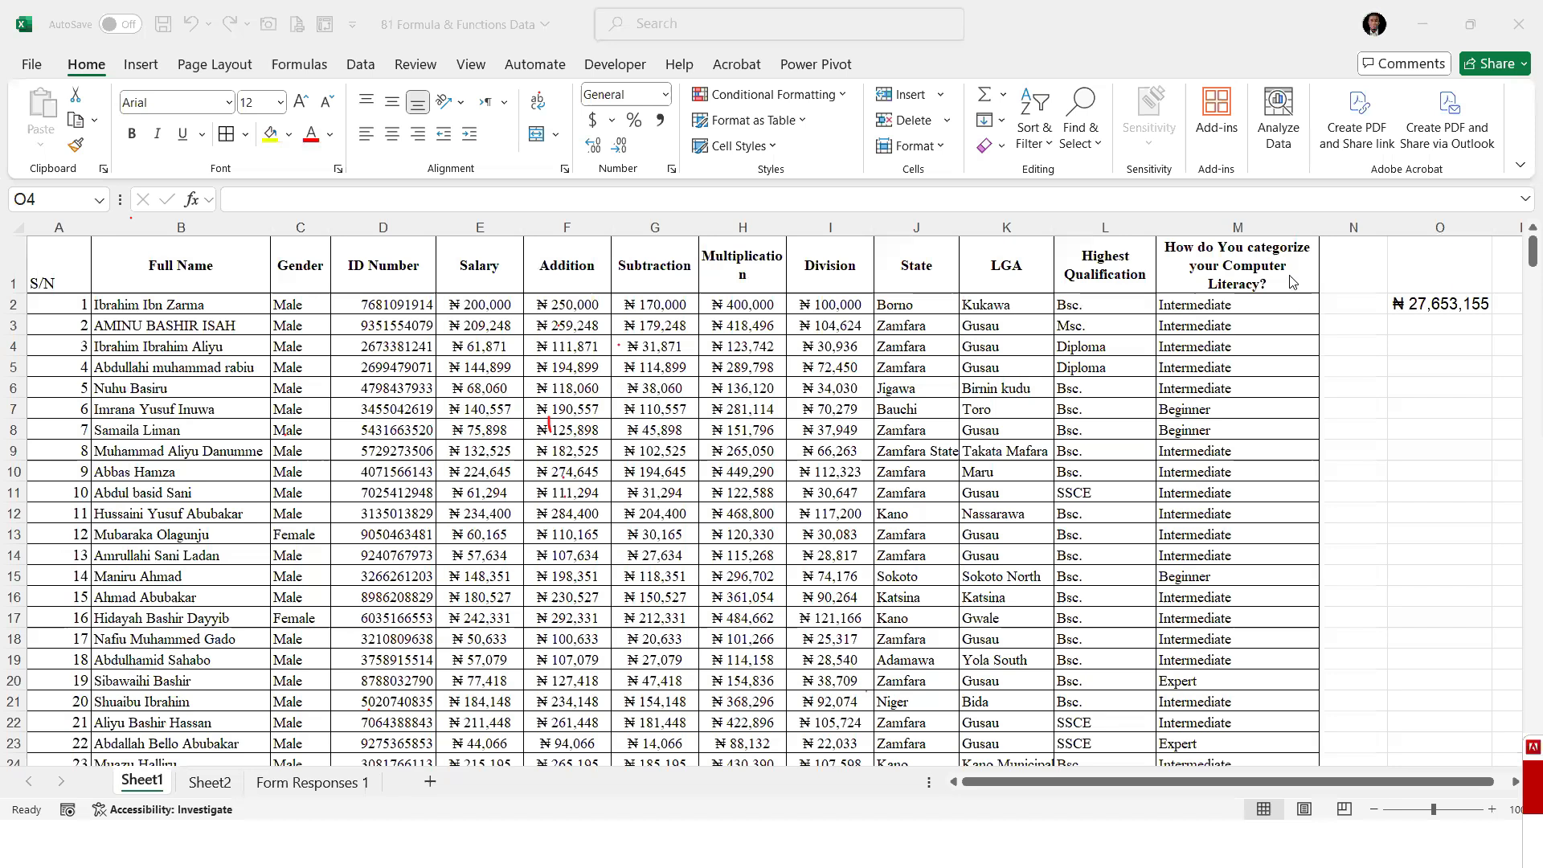
{"action": "left_click", "coordinate": [1461, 400]}
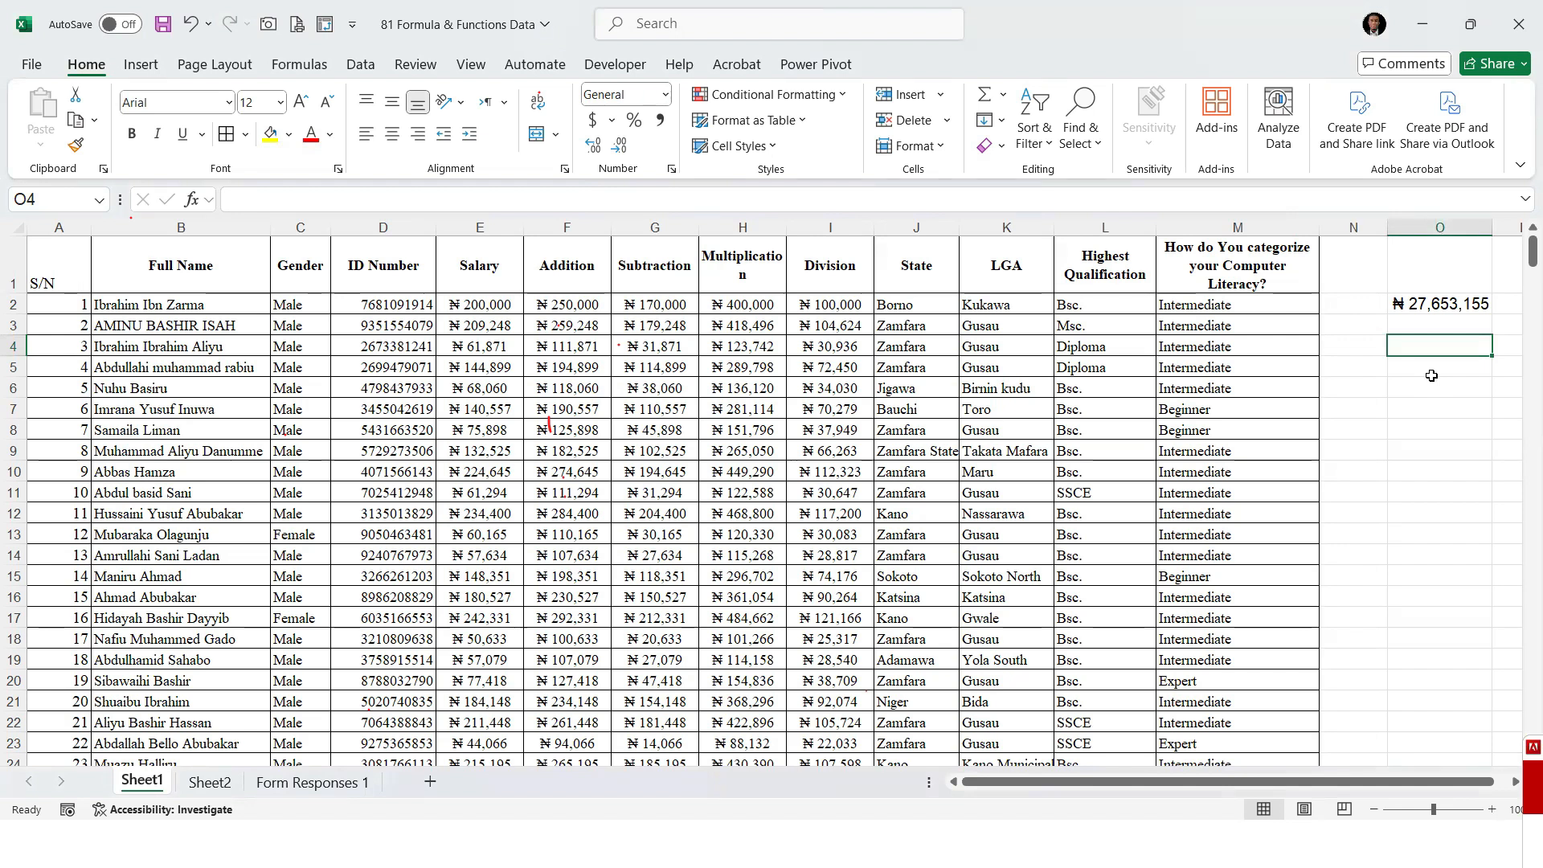
Rename the Division column header in cell I1 to Half Salary
{"action": "left_click", "coordinate": [850, 284]}
{"action": "type", "text": "Half"}
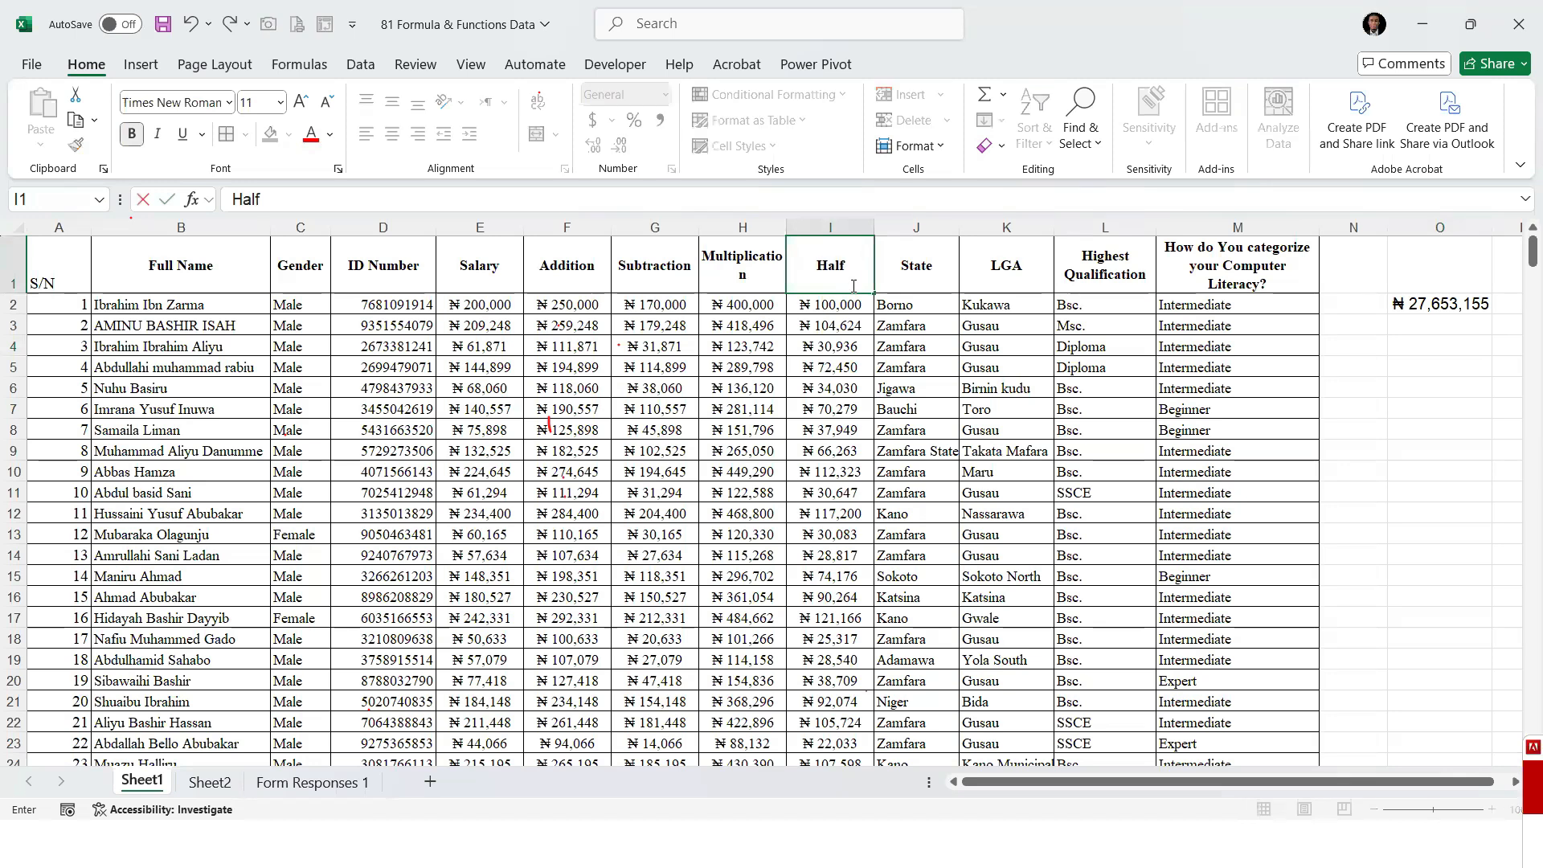
{"action": "type", "text": " Salary"}
{"action": "key", "text": "Return"}
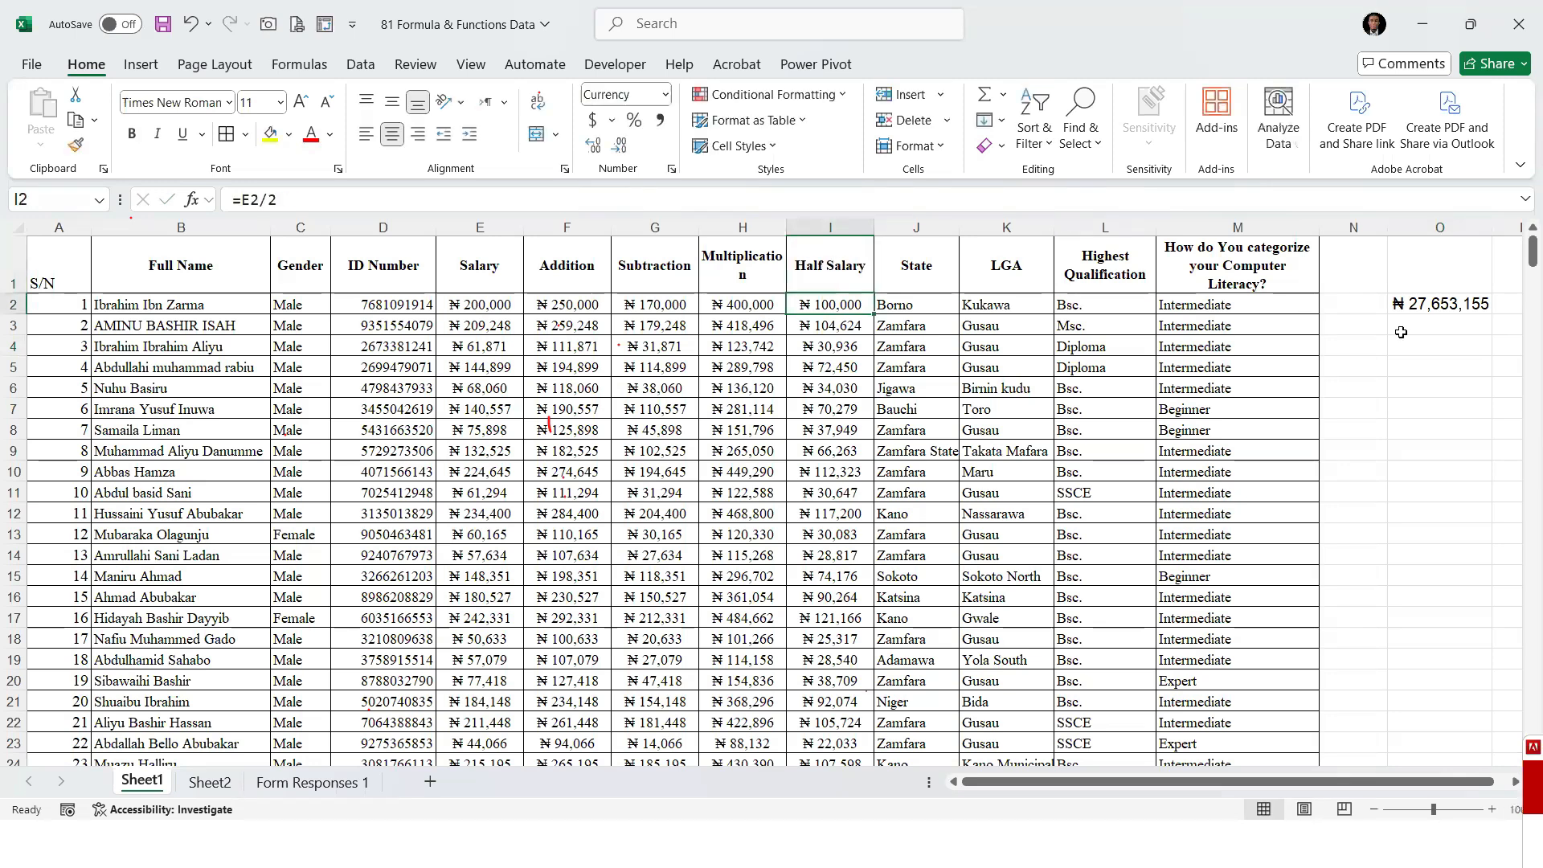
Average the Half Salary column in cell O4 with =AVERAGE(I2:I399) and center the result
{"action": "left_click", "coordinate": [1422, 344]}
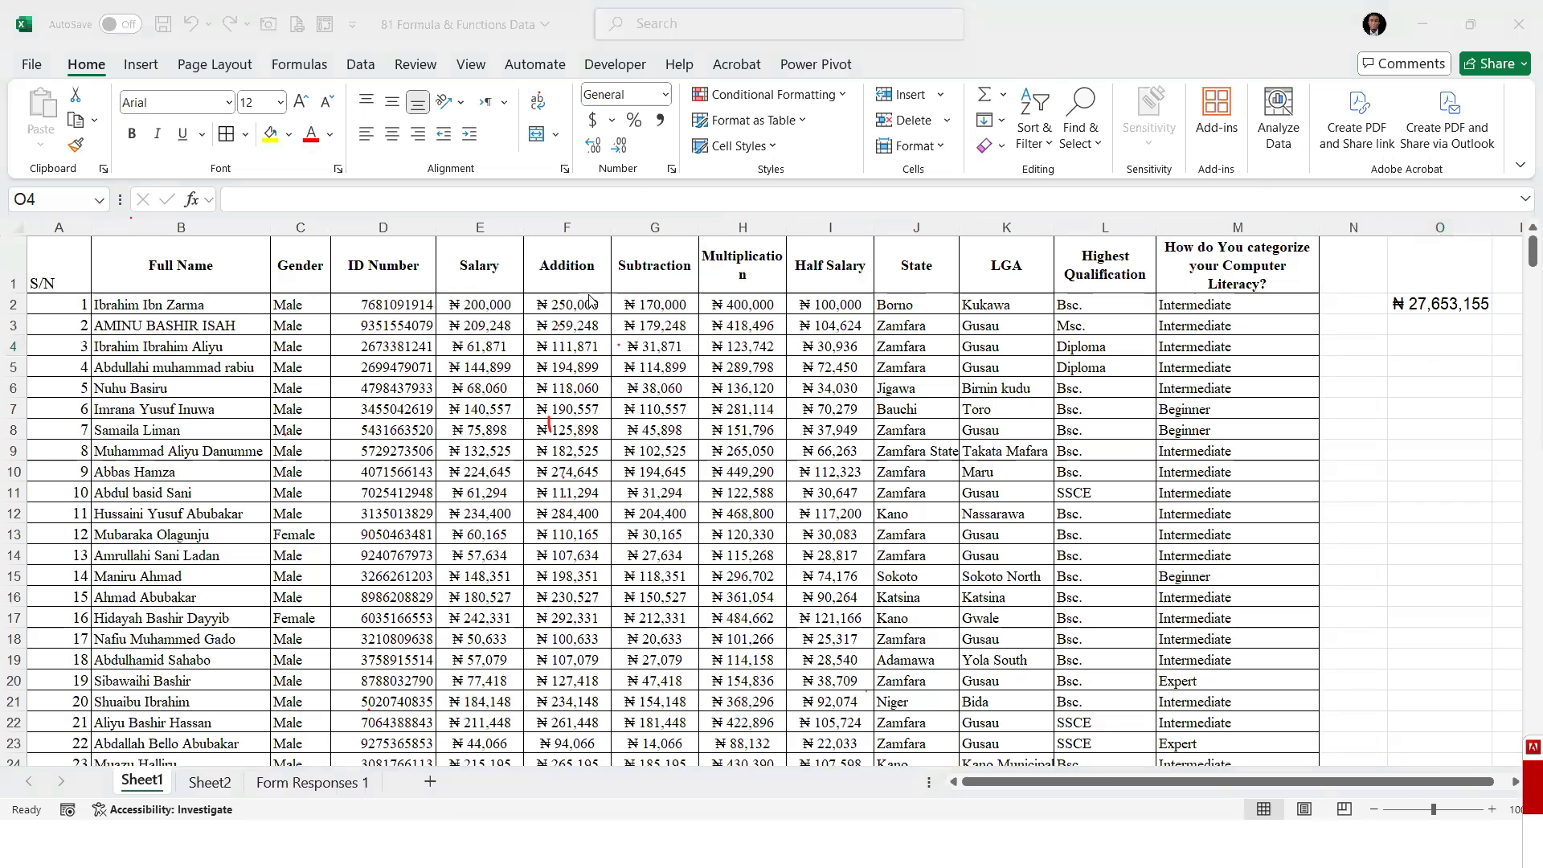
{"action": "left_click", "coordinate": [1415, 346]}
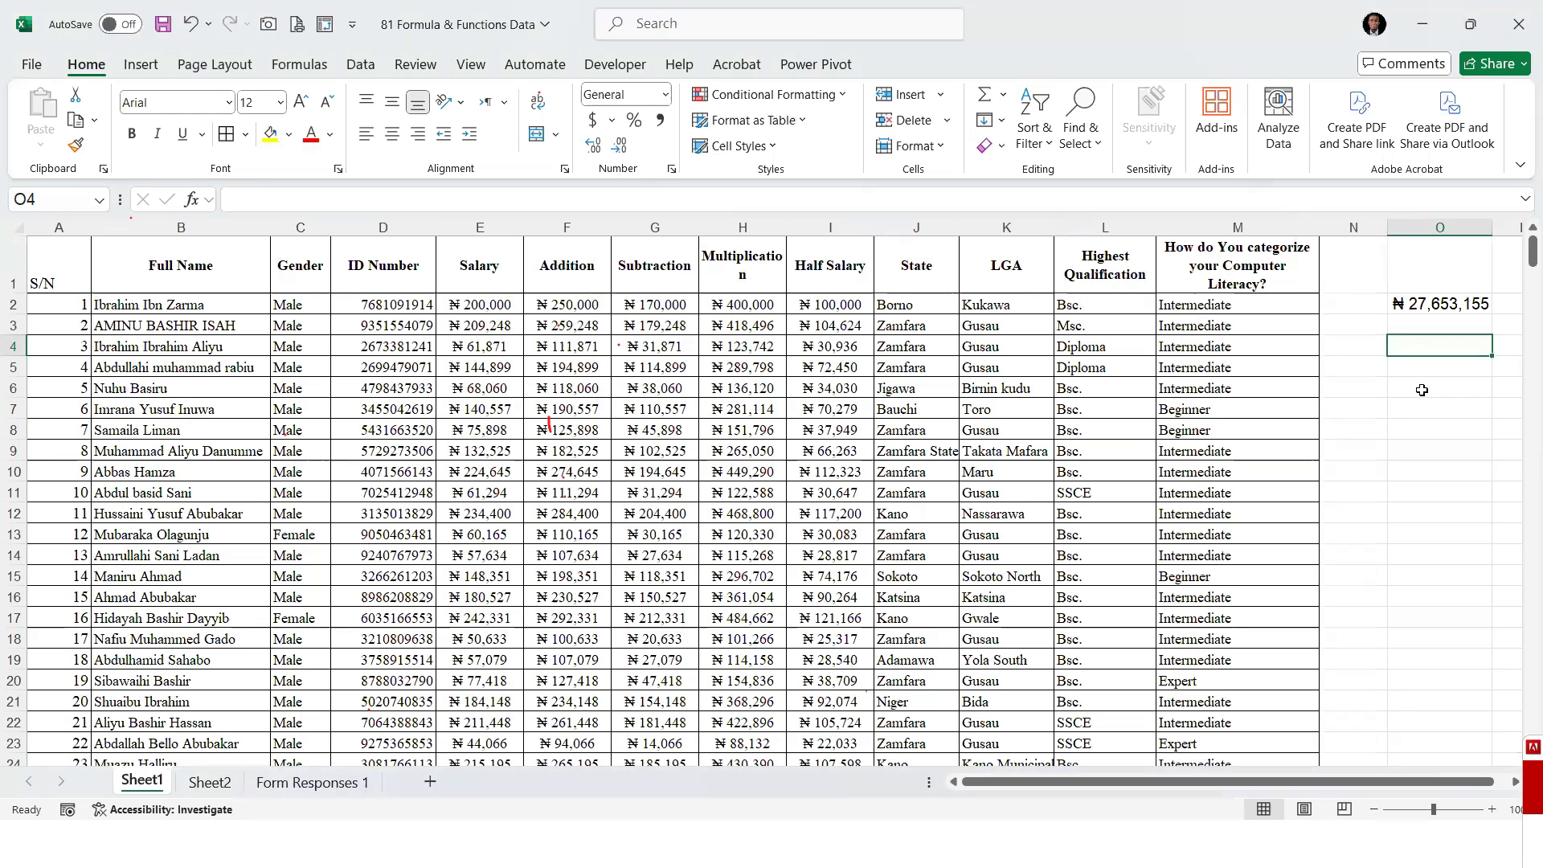
{"action": "type", "text": "=av"}
{"action": "double_click", "coordinate": [1422, 385]}
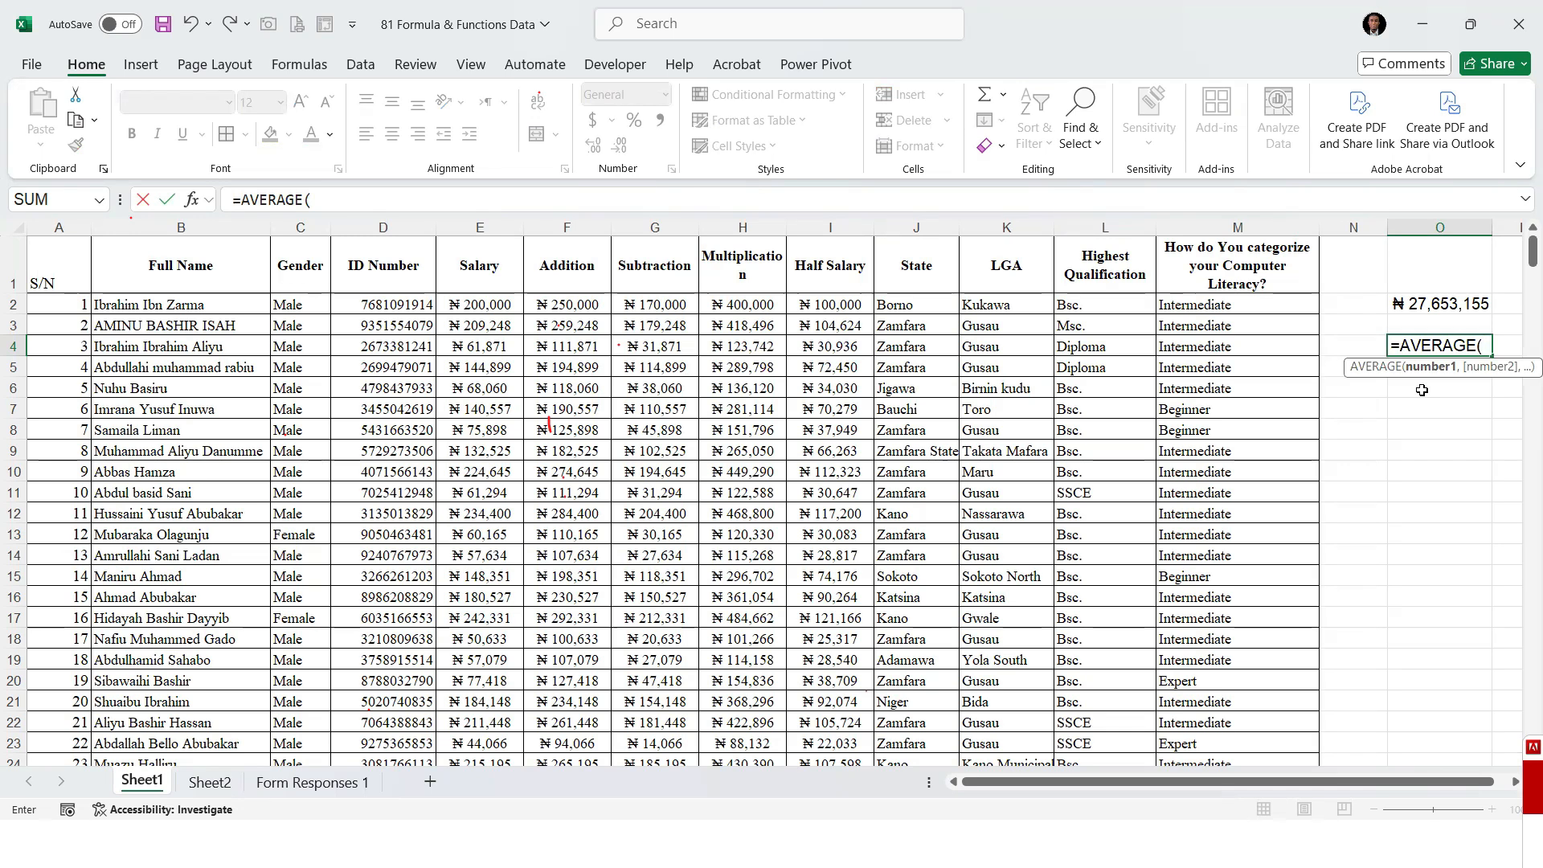
{"action": "left_click", "coordinate": [828, 306]}
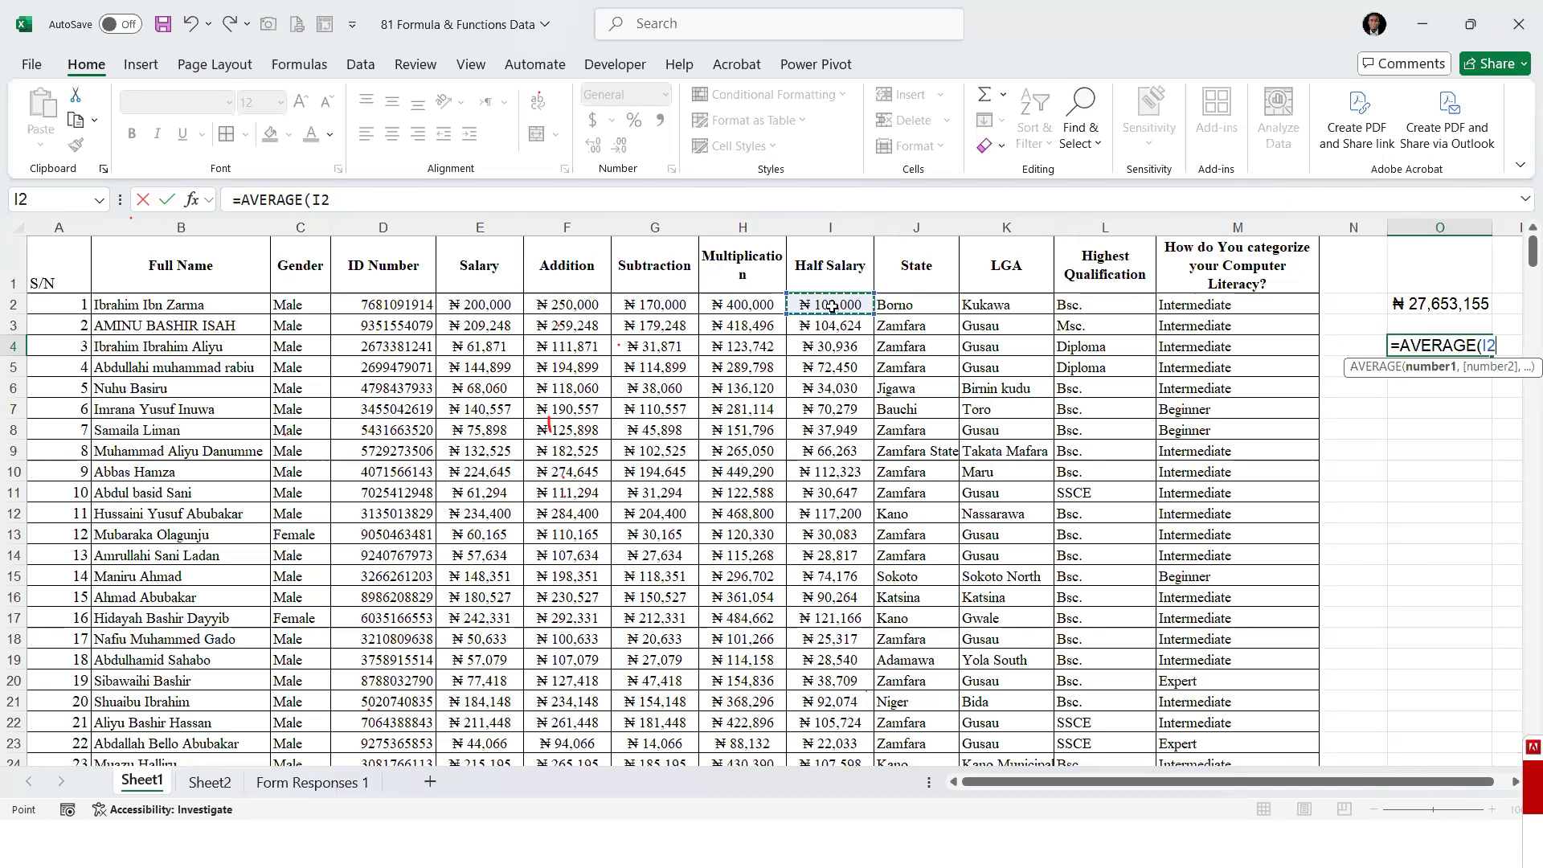
{"action": "key", "text": "ctrl+shift+Down"}
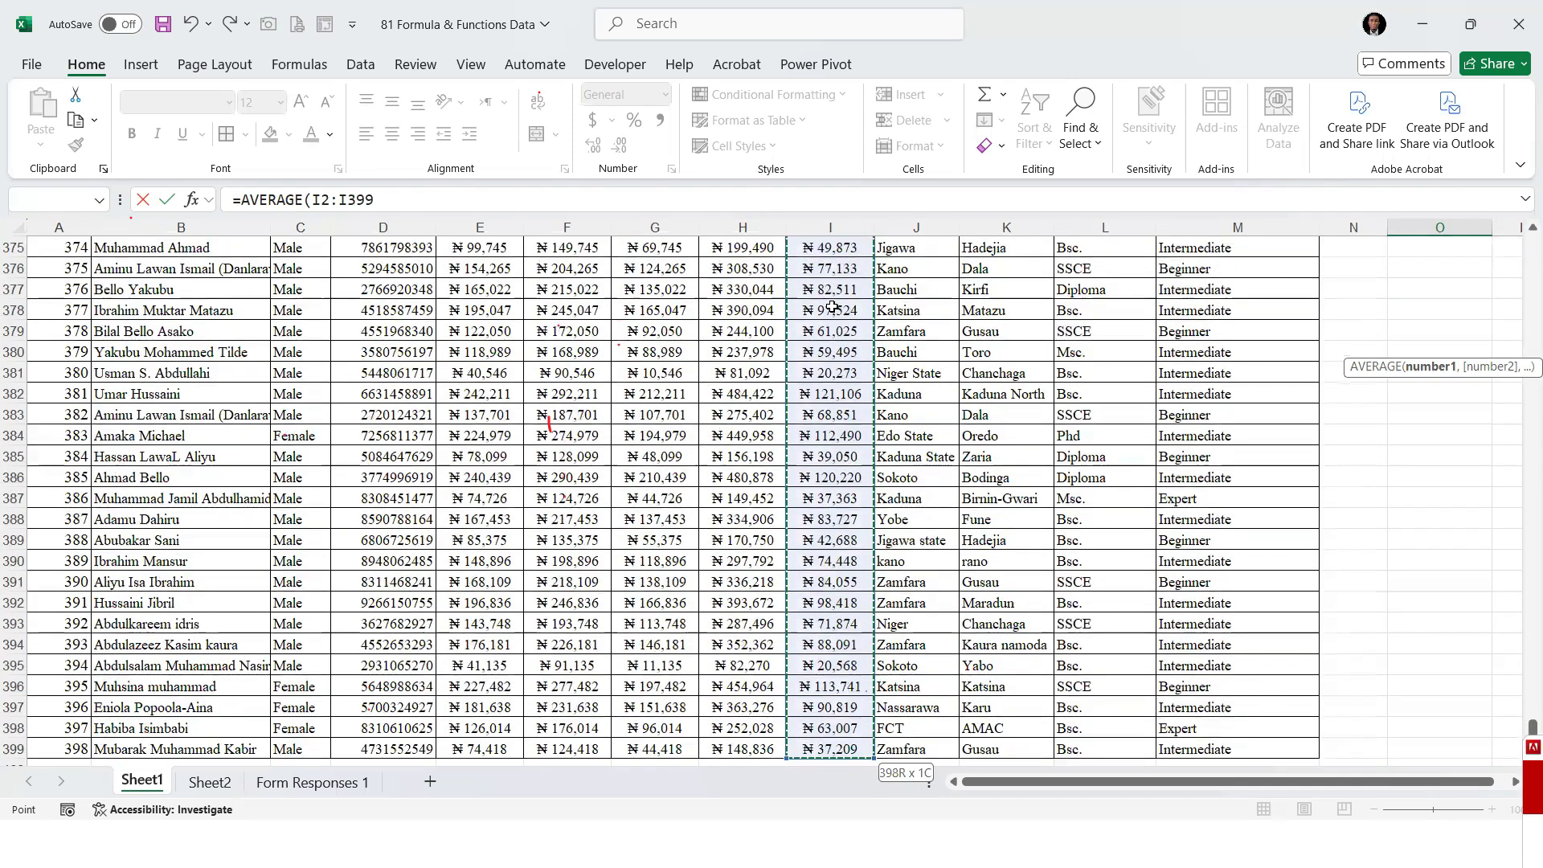
{"action": "key", "text": "Return"}
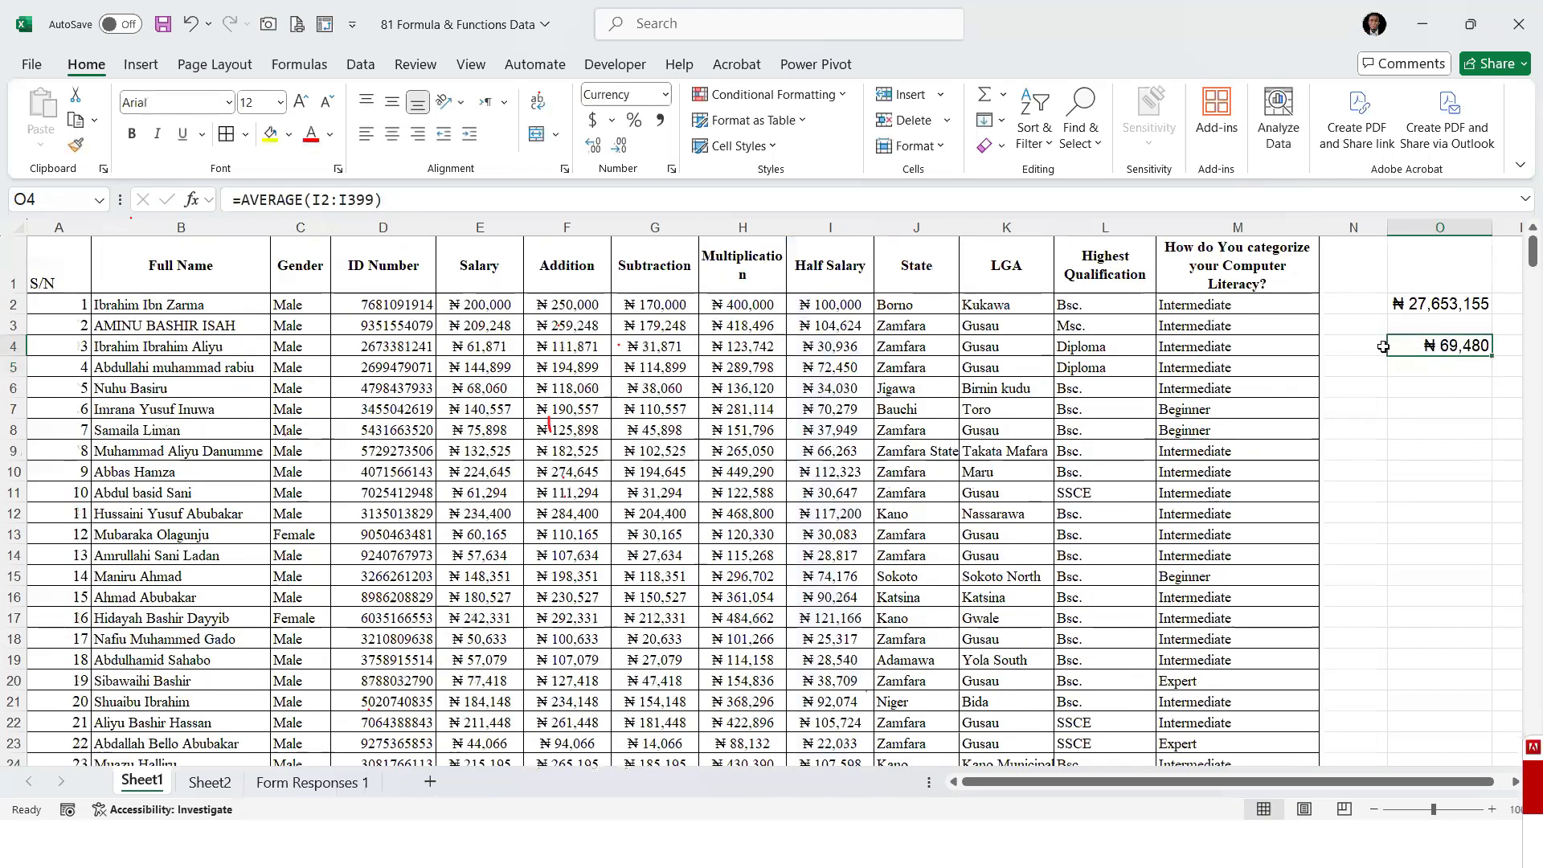
{"action": "left_click", "coordinate": [395, 134]}
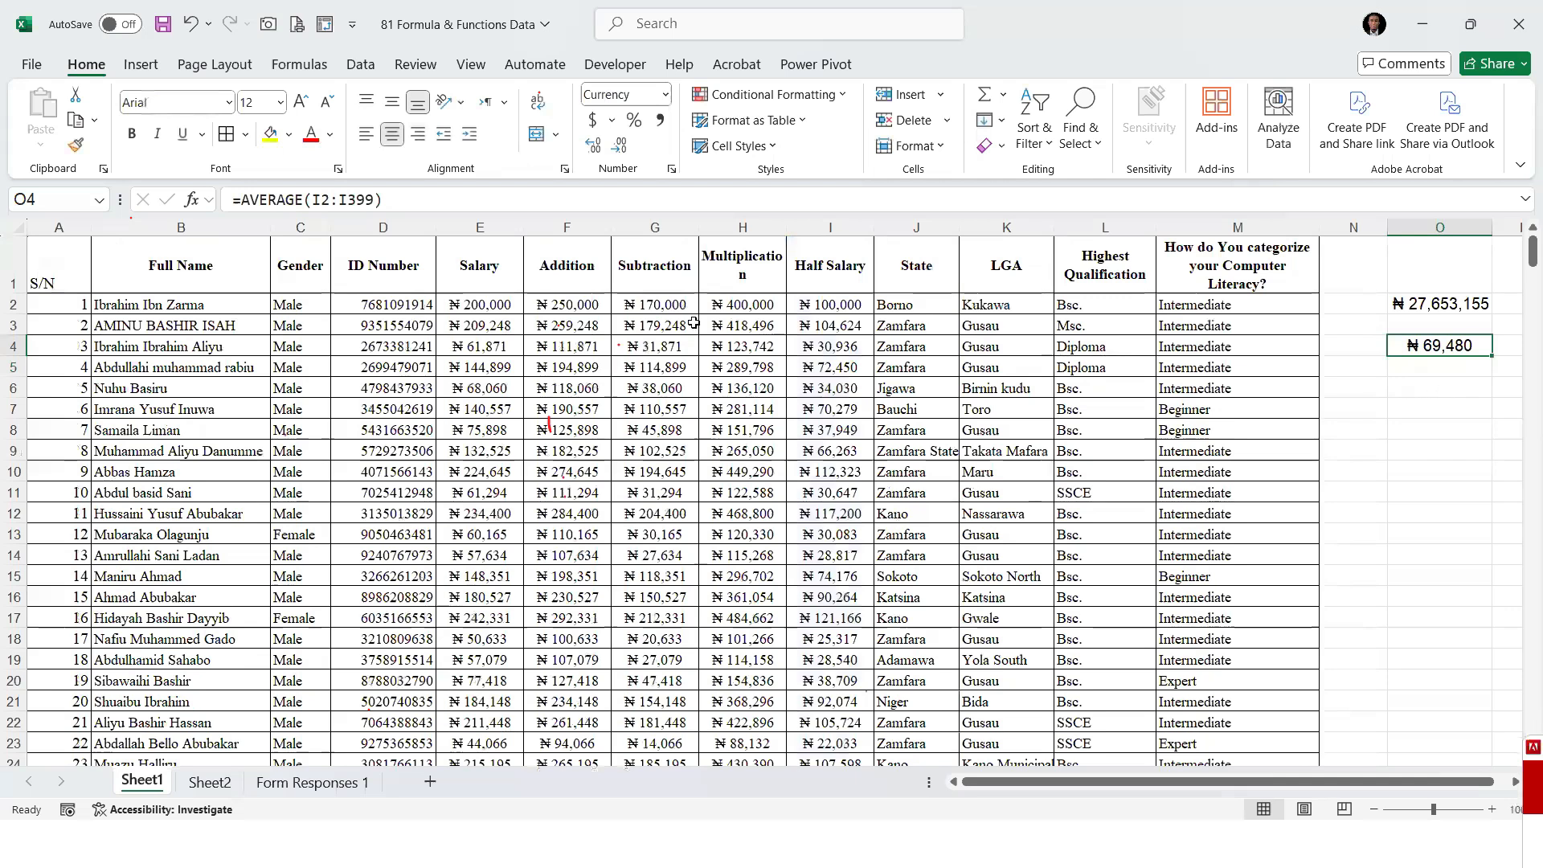
Enter 399 in cell O6 as the number of staff for a manual average
{"action": "left_click", "coordinate": [1439, 409]}
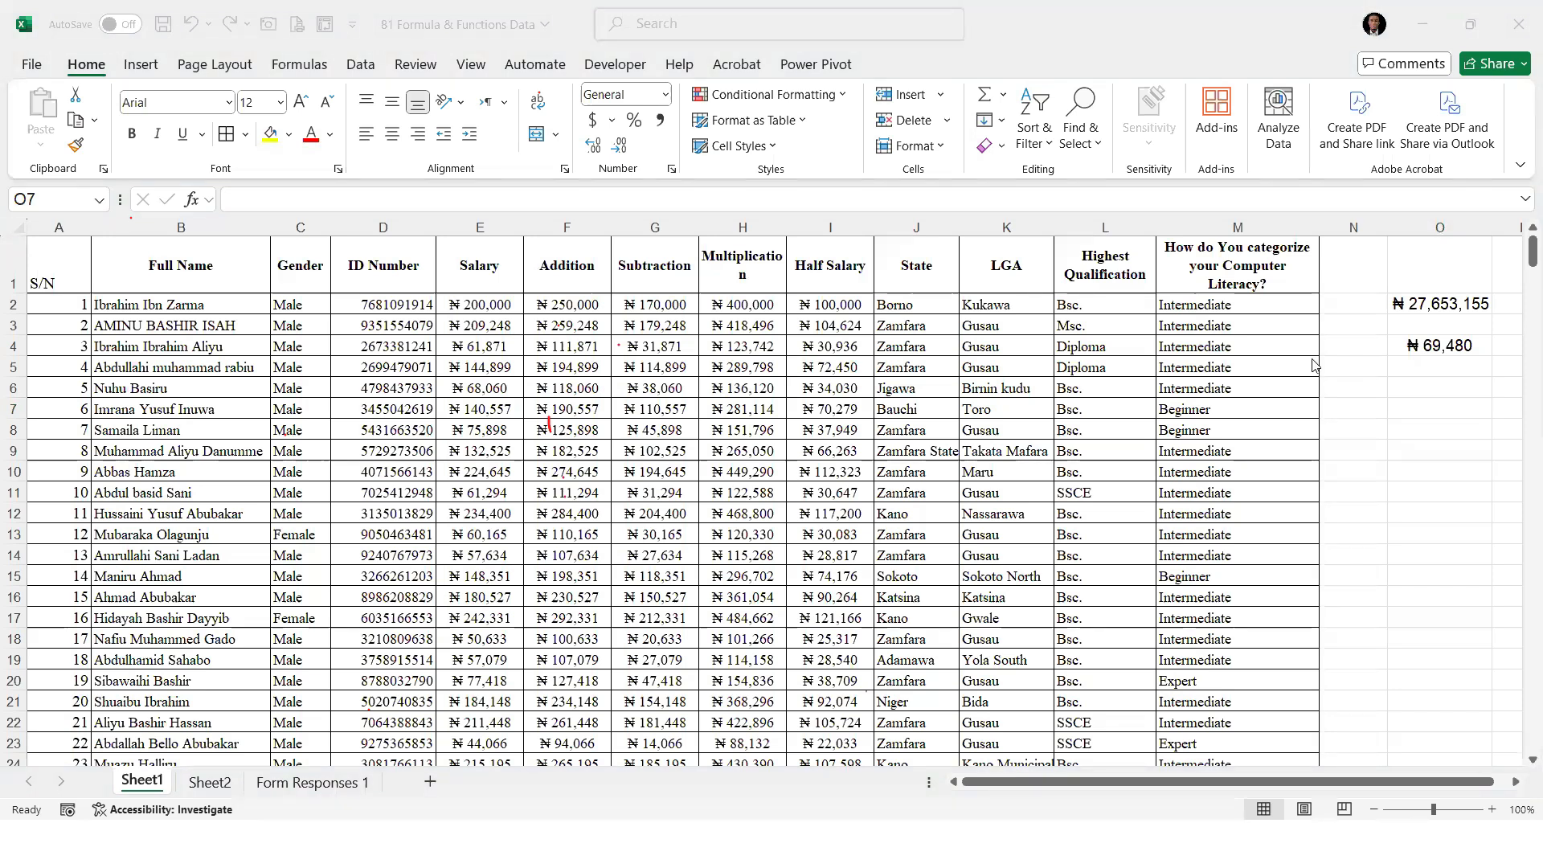
{"action": "left_click", "coordinate": [1447, 408]}
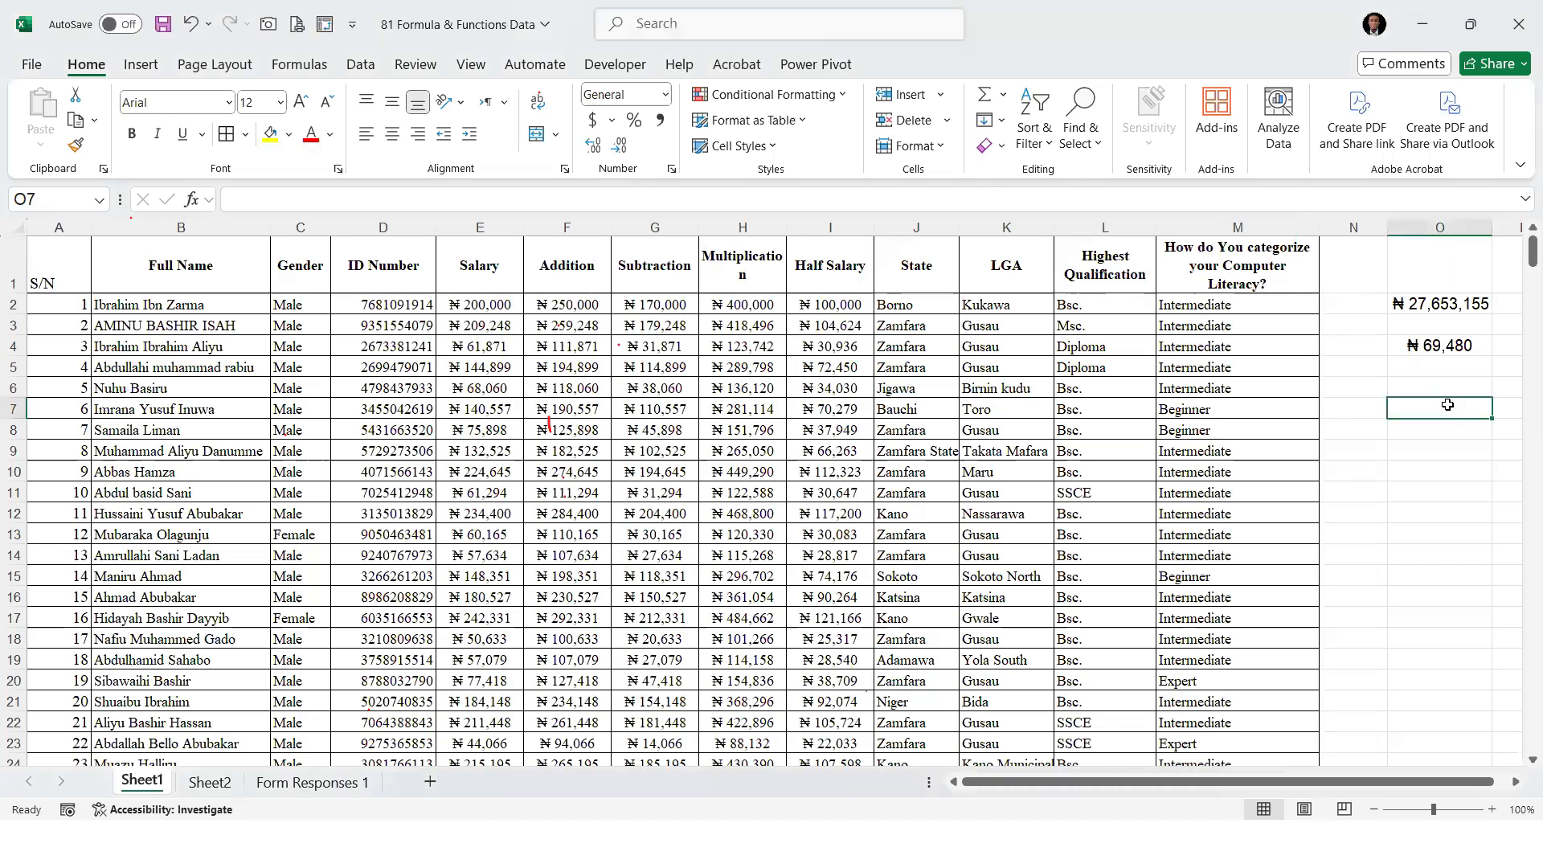
{"action": "left_click", "coordinate": [1431, 384]}
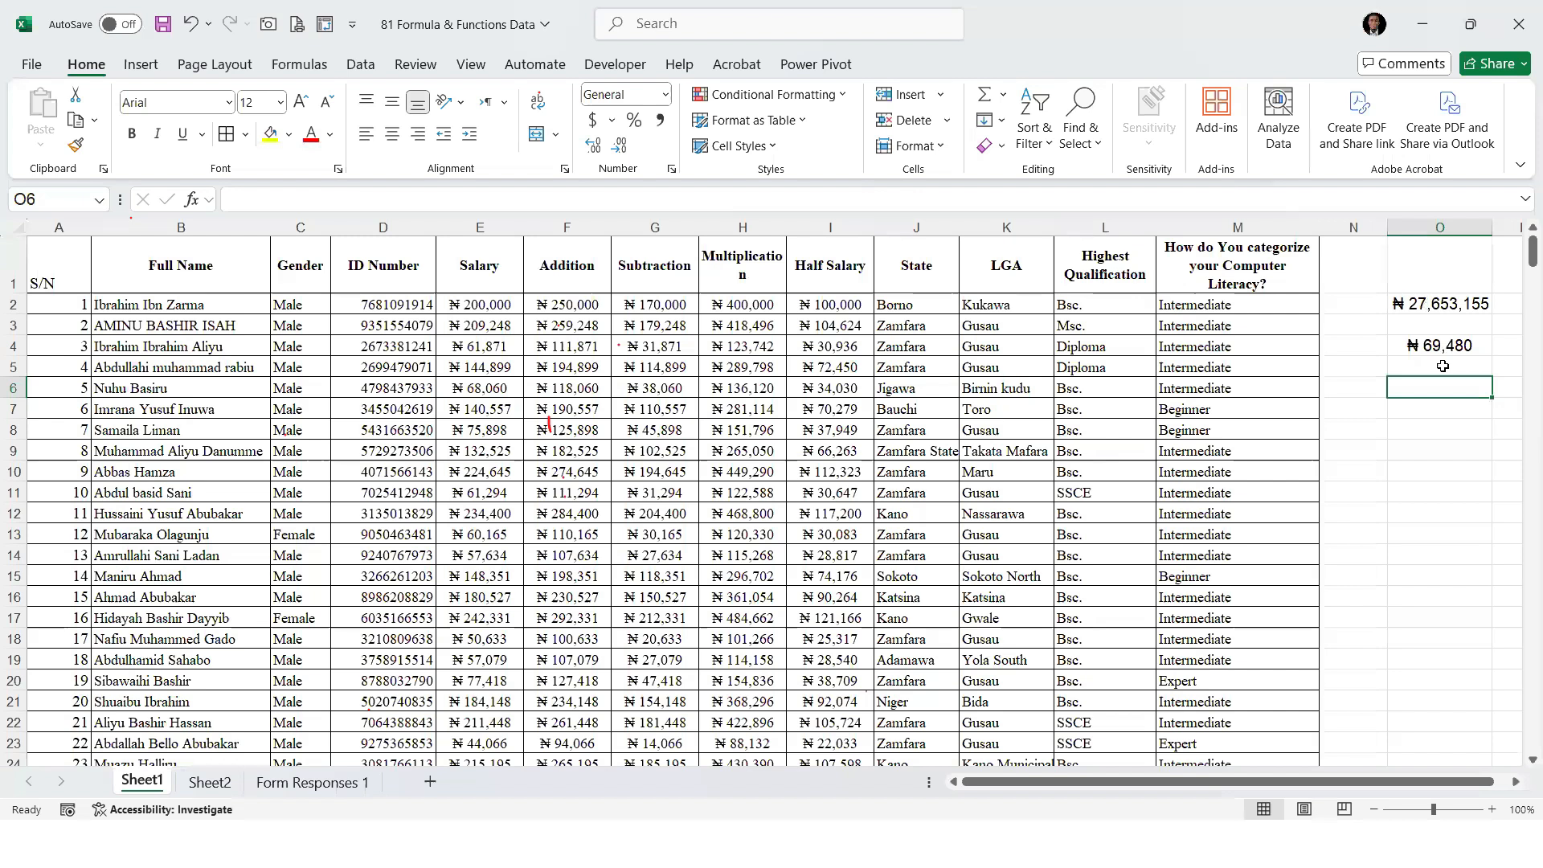
{"action": "left_click", "coordinate": [438, 402]}
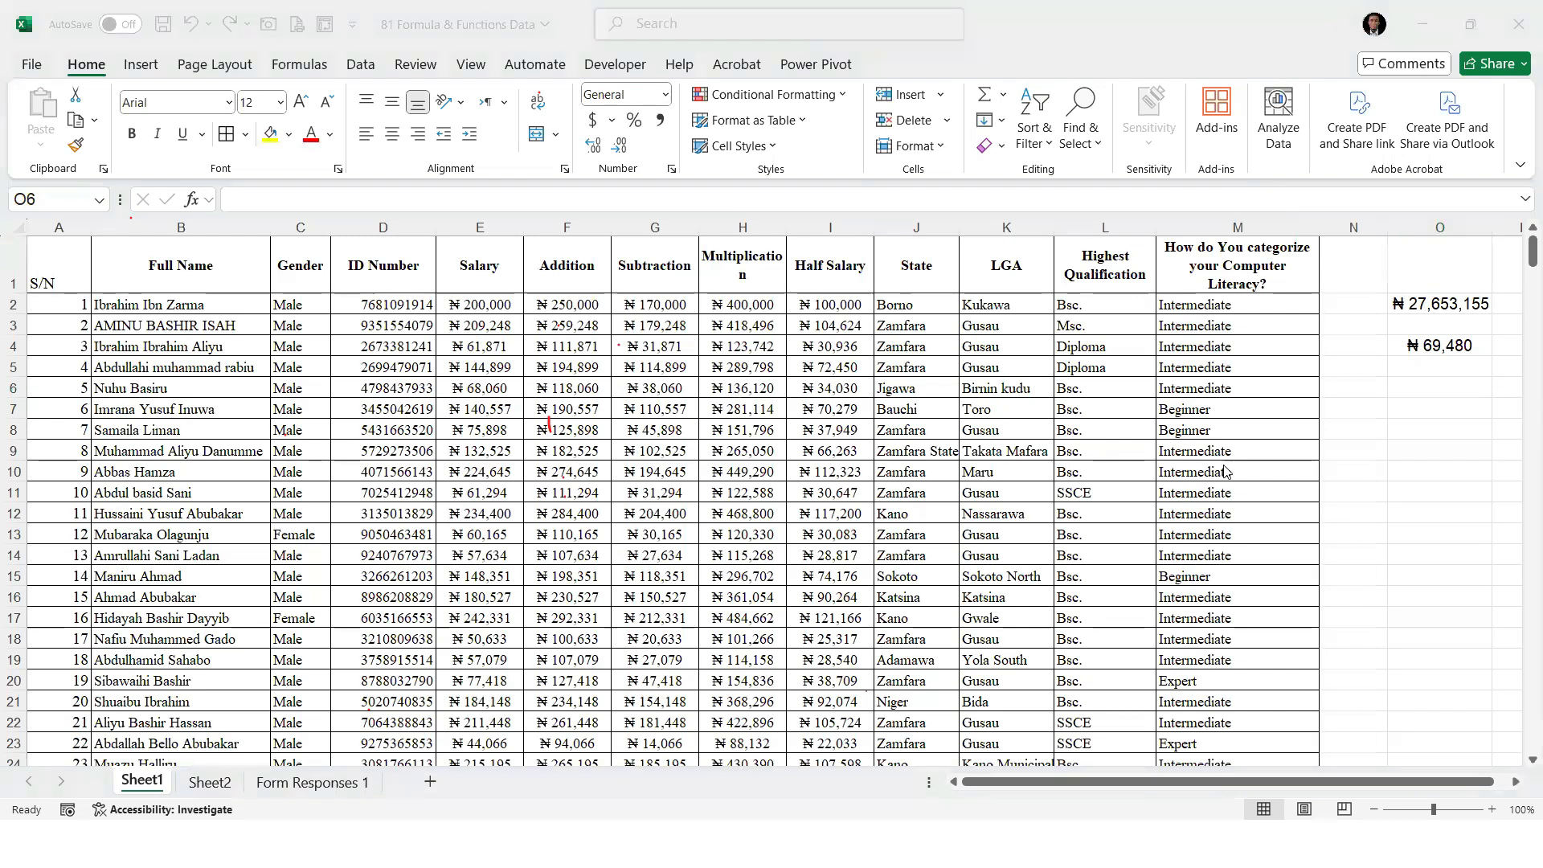
{"action": "left_click", "coordinate": [1450, 395]}
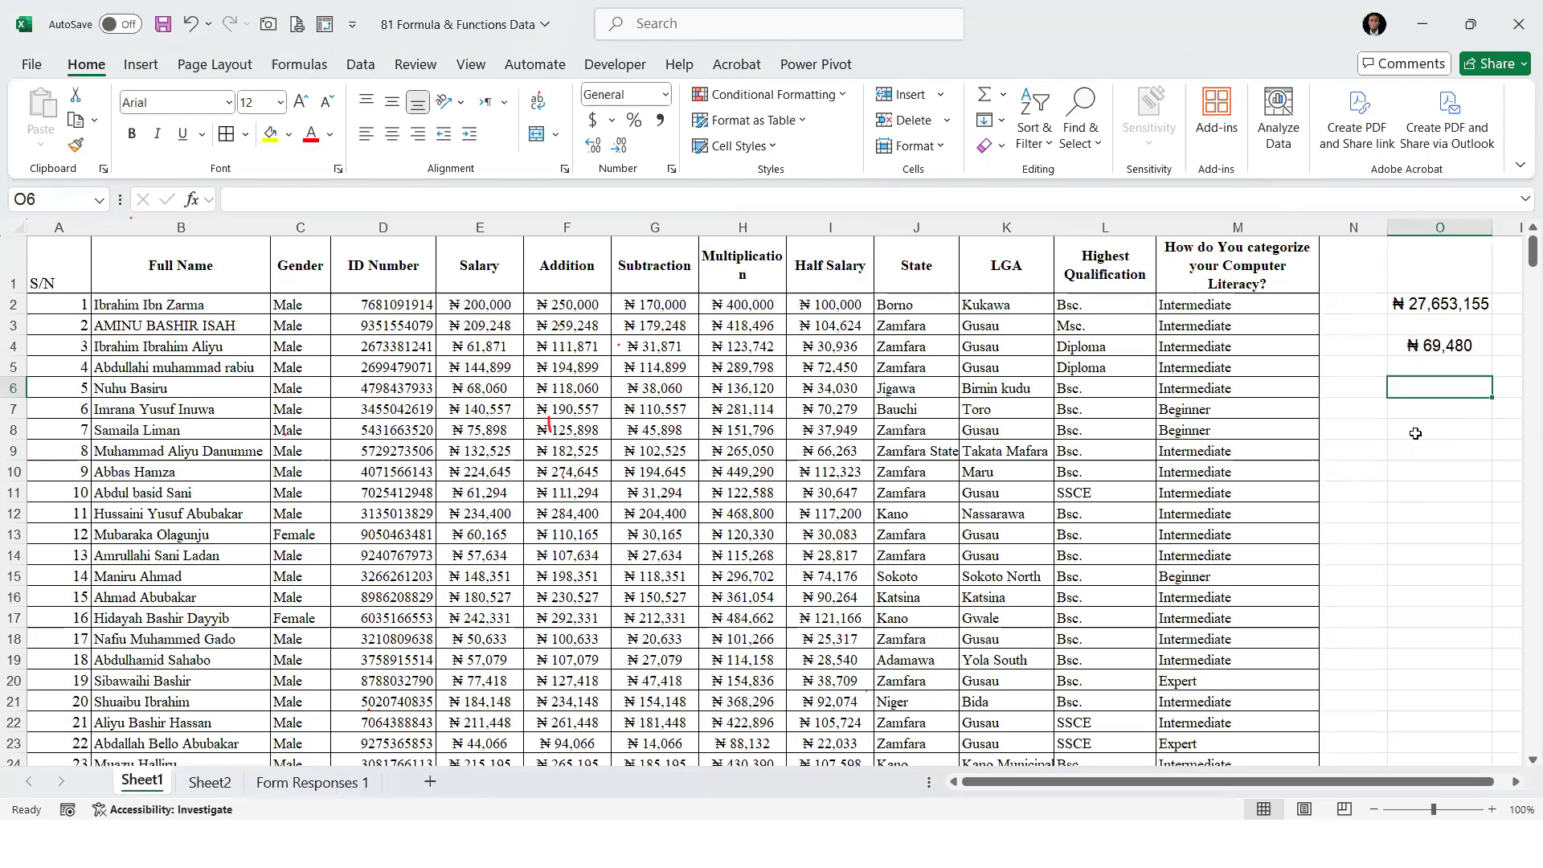
{"action": "type", "text": "399"}
{"action": "key", "text": "Return"}
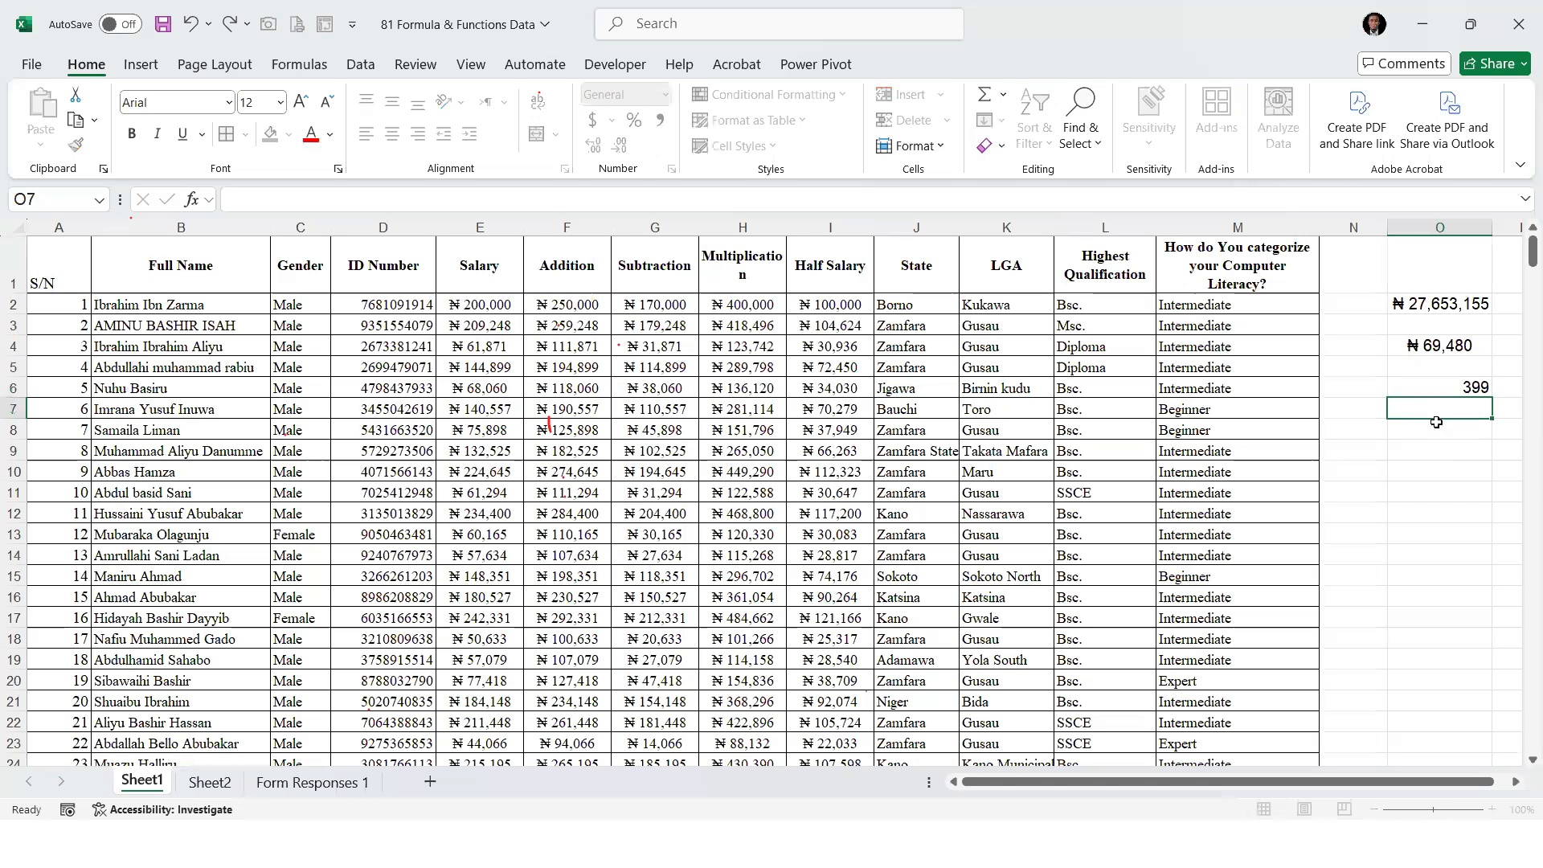
Calculate the Half Salary average manually in cell O8 by dividing the SUM total by the staff number with =O2/O6
{"action": "left_click", "coordinate": [1444, 305]}
{"action": "left_click_drag", "start_coordinate": [844, 304], "coordinate": [840, 430]}
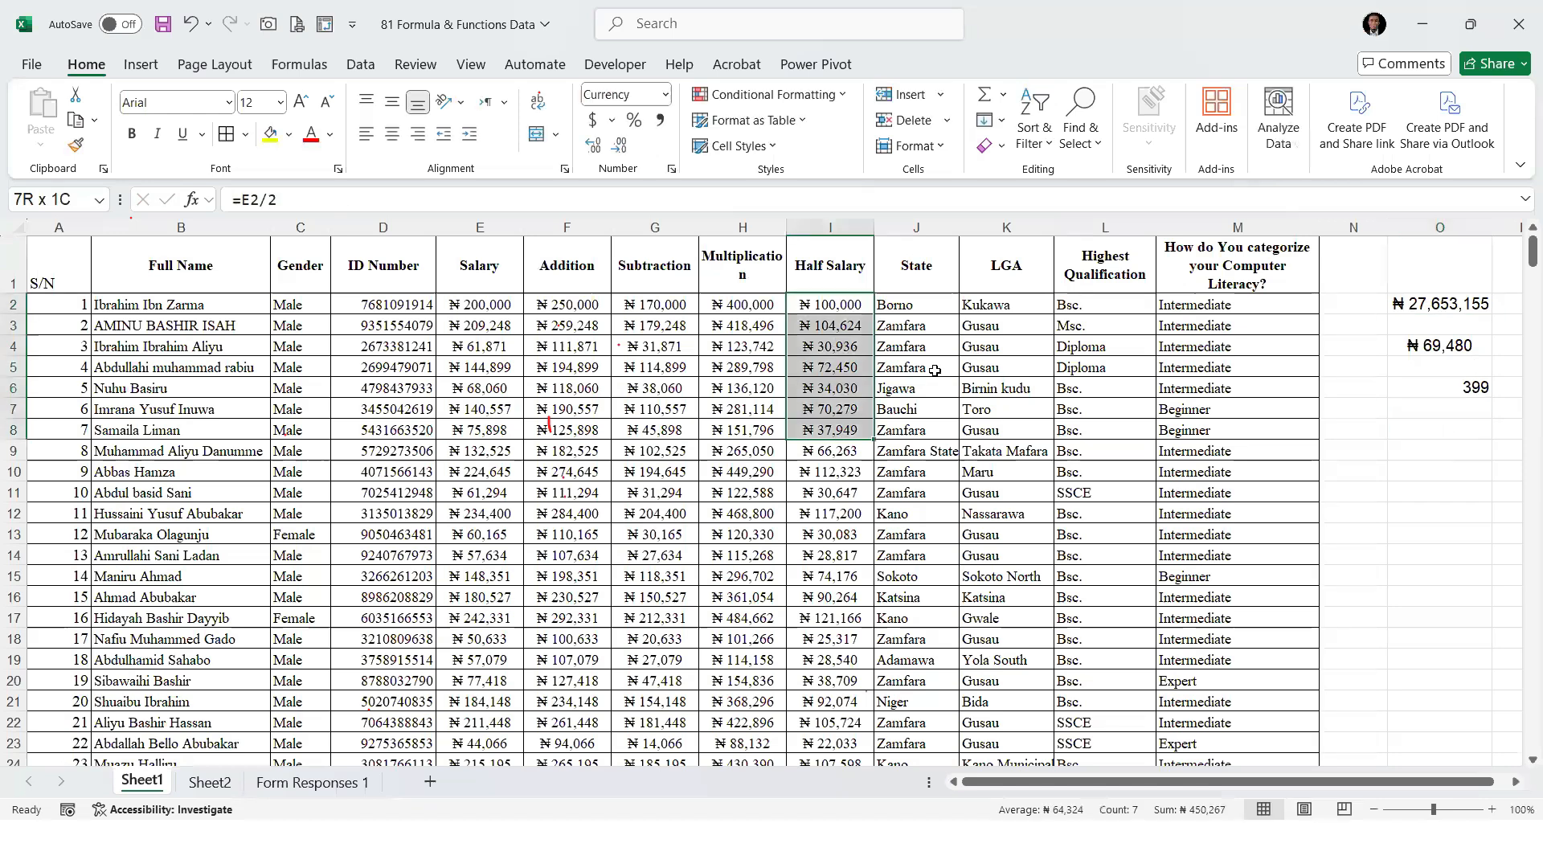
{"action": "left_click", "coordinate": [1443, 304]}
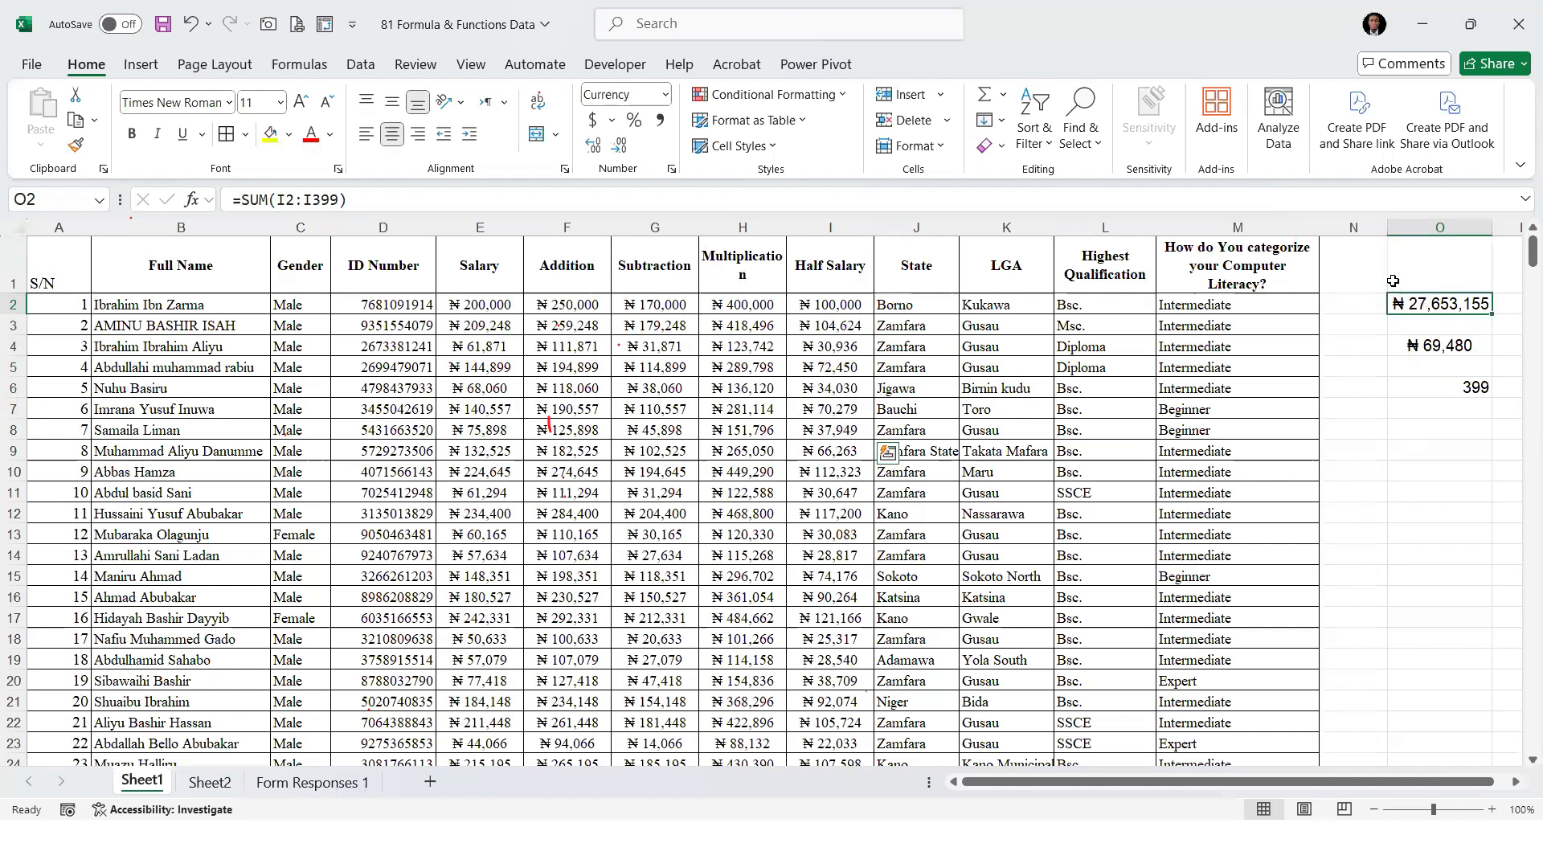
{"action": "left_click", "coordinate": [1473, 390]}
{"action": "left_click", "coordinate": [1442, 345]}
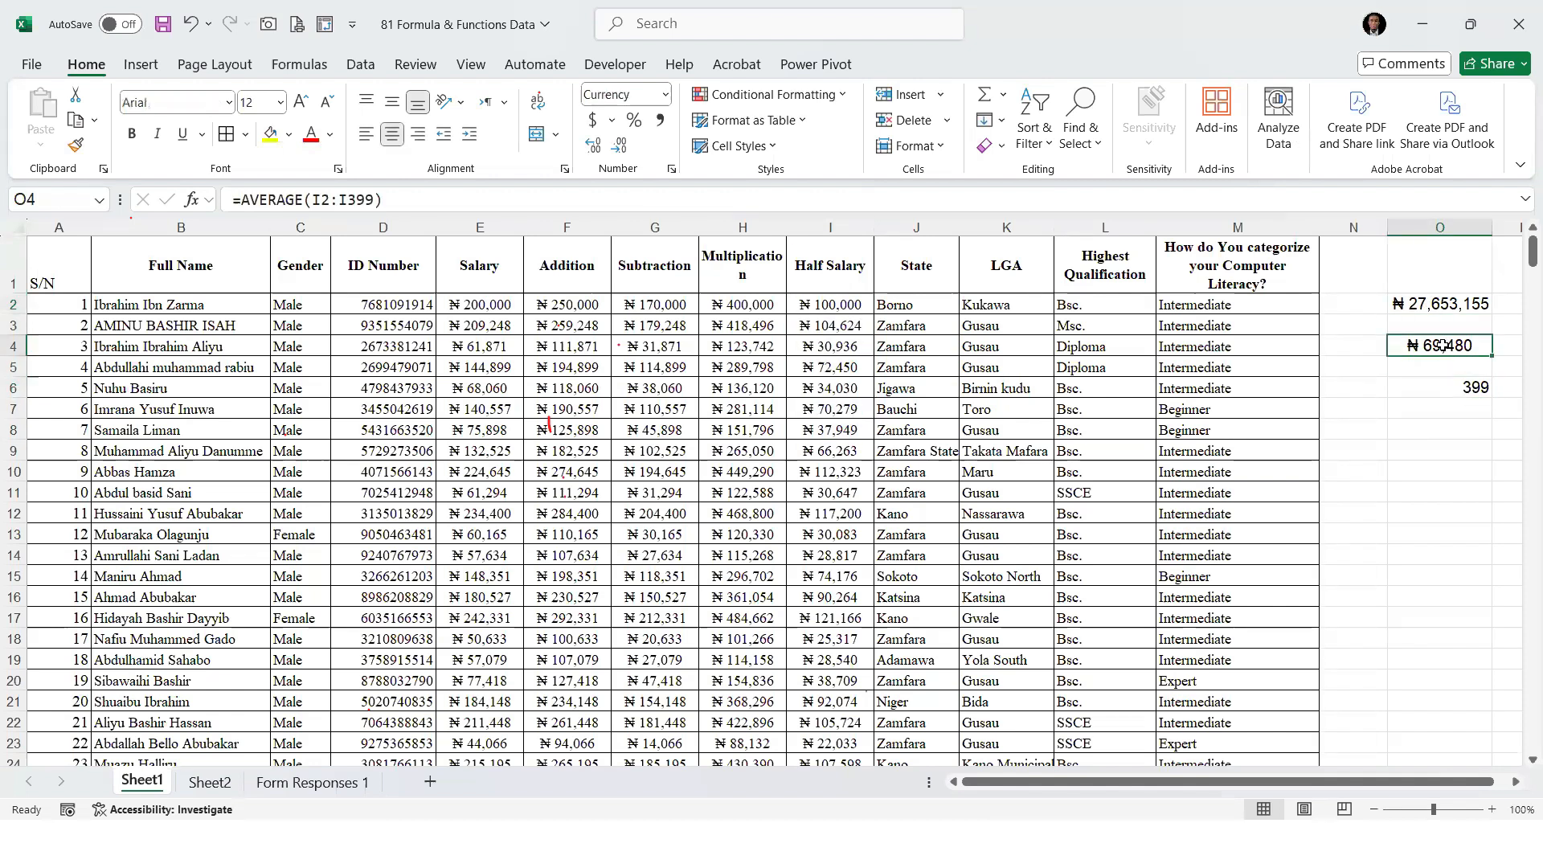
{"action": "left_click", "coordinate": [1437, 388]}
{"action": "left_click", "coordinate": [1435, 426]}
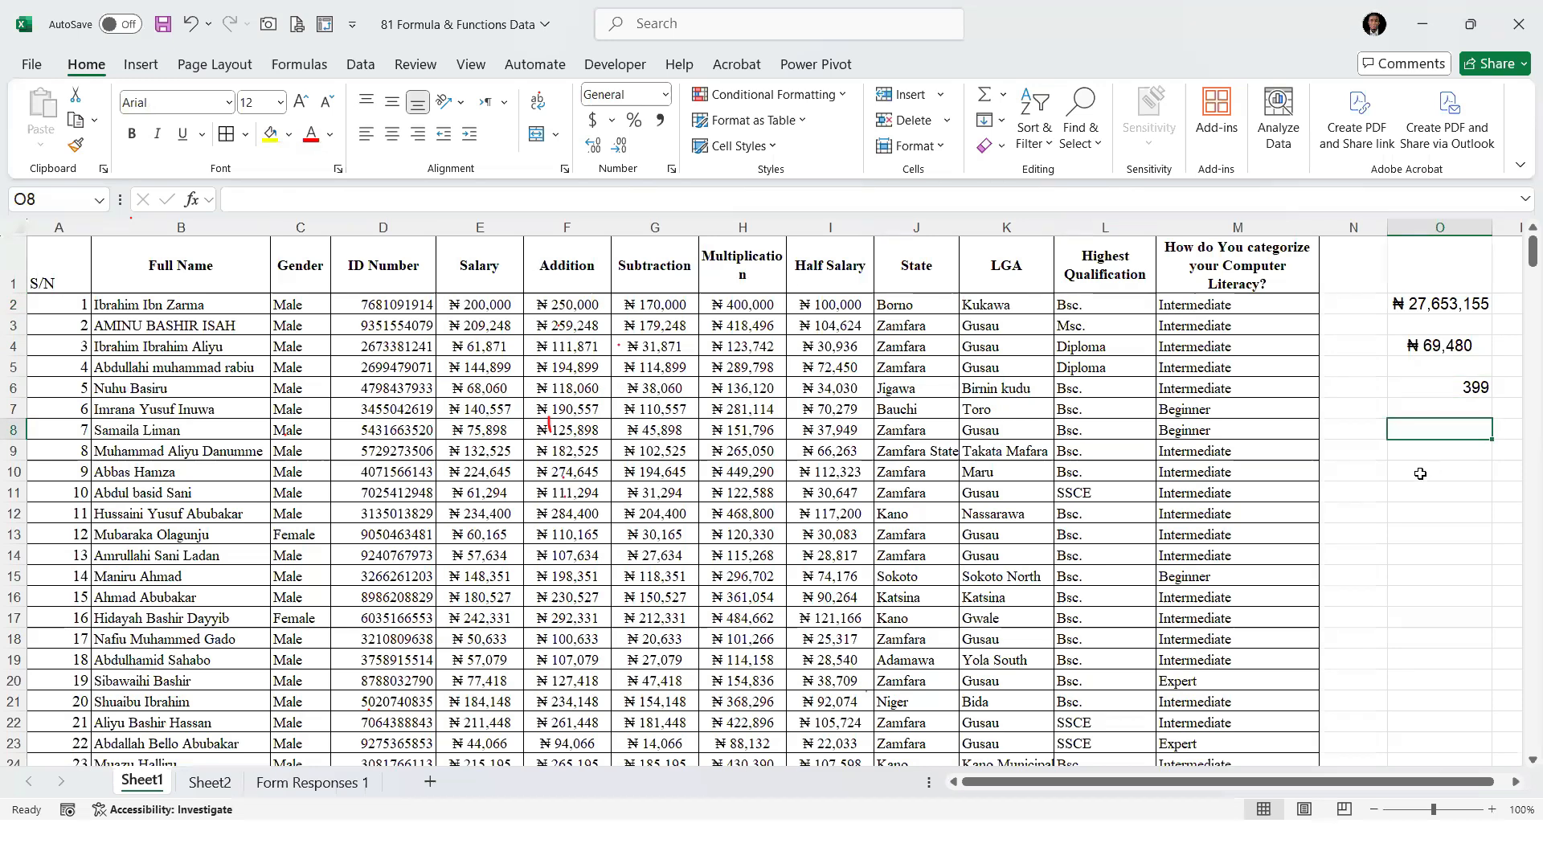
{"action": "type", "text": "="}
{"action": "left_click", "coordinate": [1436, 302]}
{"action": "type", "text": "/"}
{"action": "left_click", "coordinate": [1465, 386]}
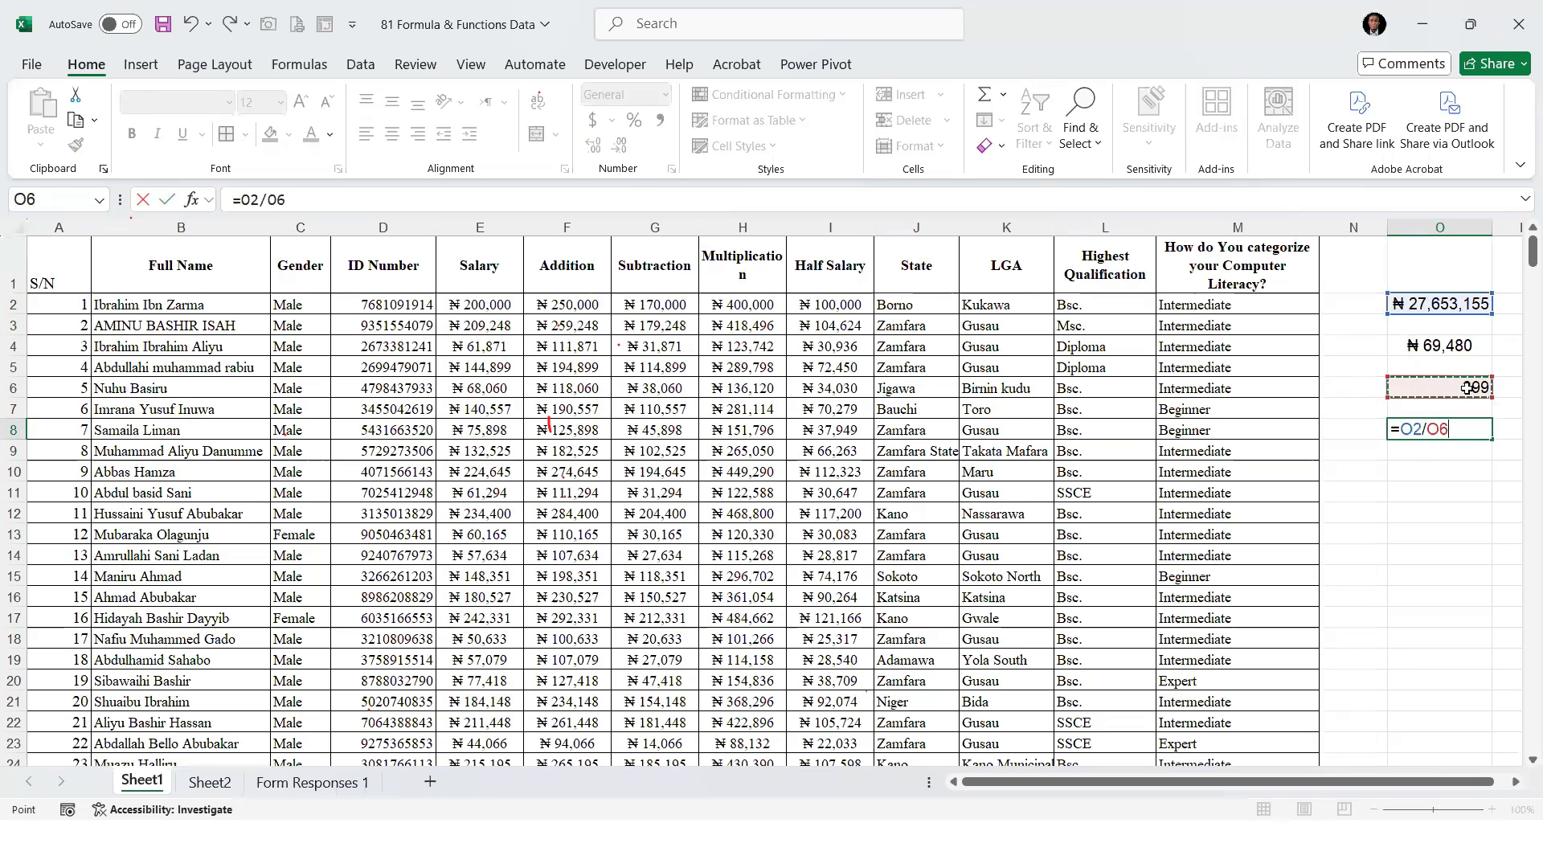
{"action": "key", "text": "Return"}
{"action": "left_click", "coordinate": [1446, 432]}
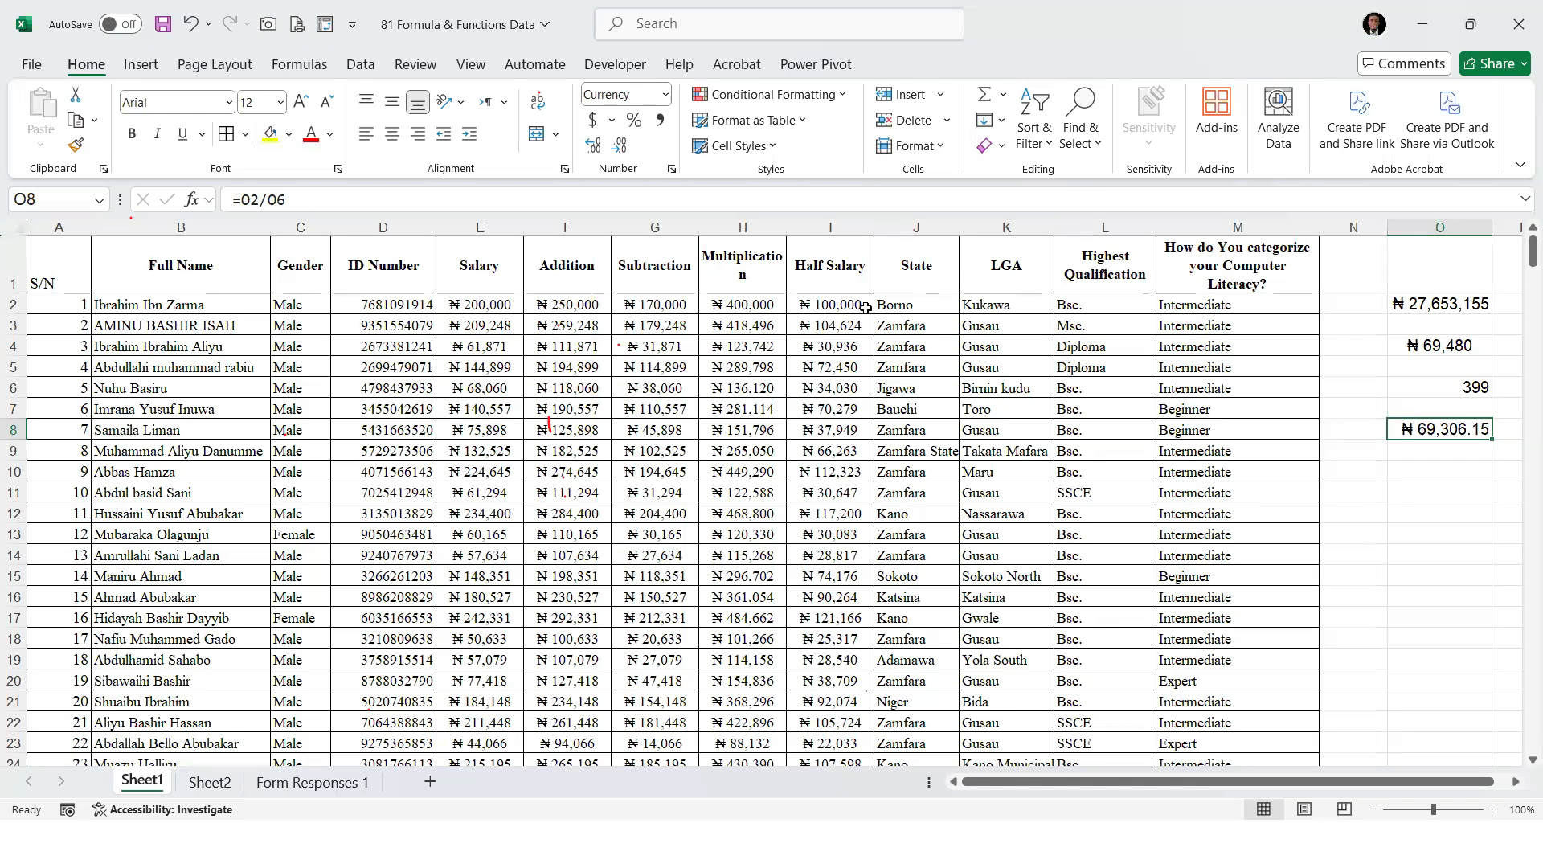
Check the last serial number in the S/N column against the staff number in cell O6 used for the manual average
{"action": "left_click", "coordinate": [735, 309]}
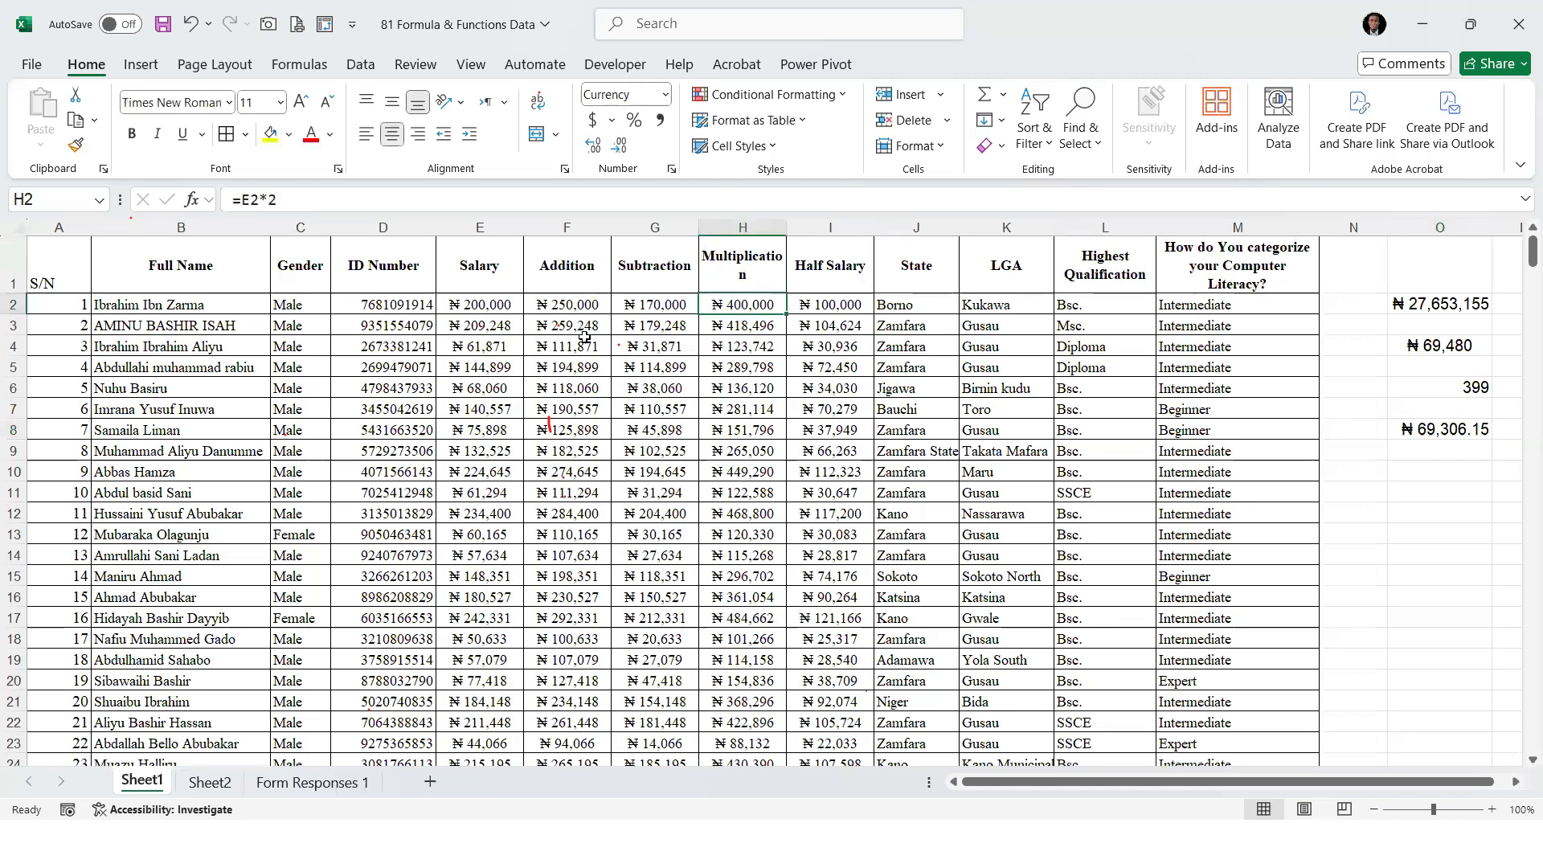
{"action": "left_click", "coordinate": [66, 306]}
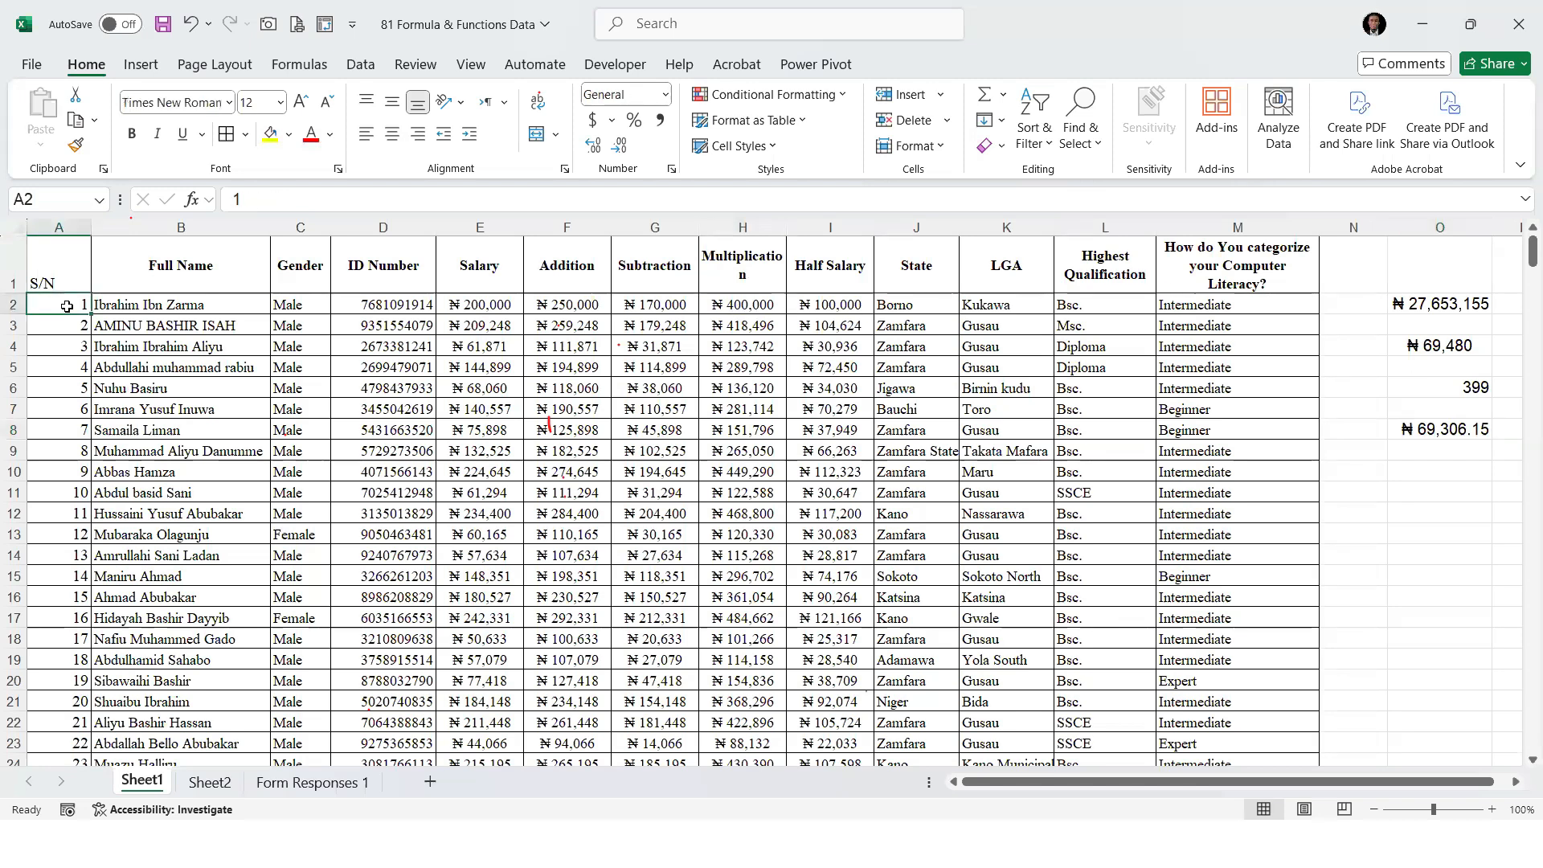
{"action": "key", "text": "ctrl+Down"}
{"action": "key", "text": "ctrl+Up"}
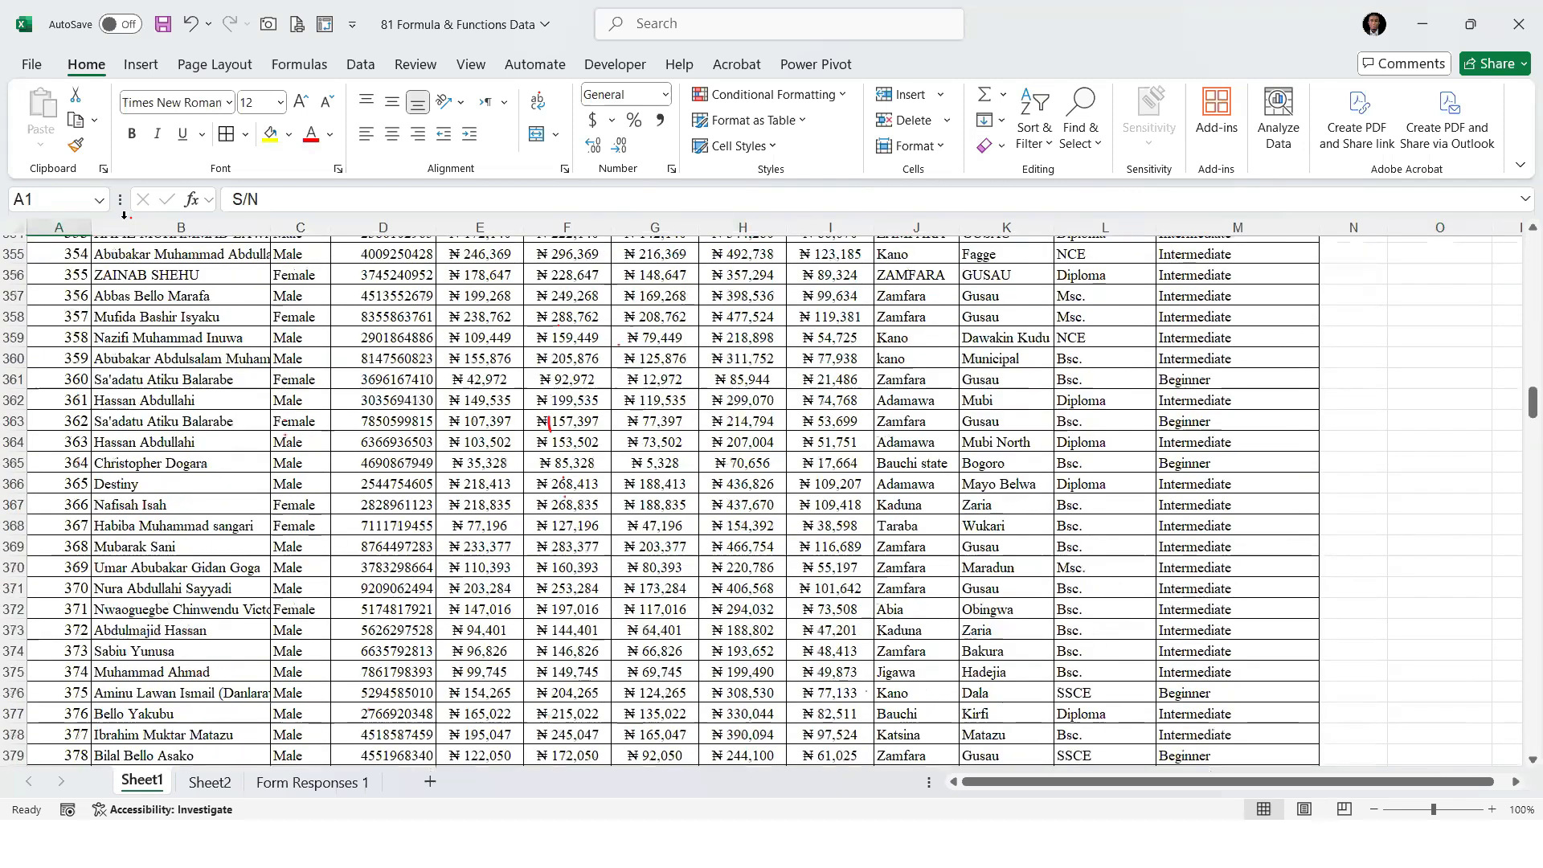
{"action": "left_click", "coordinate": [1464, 389]}
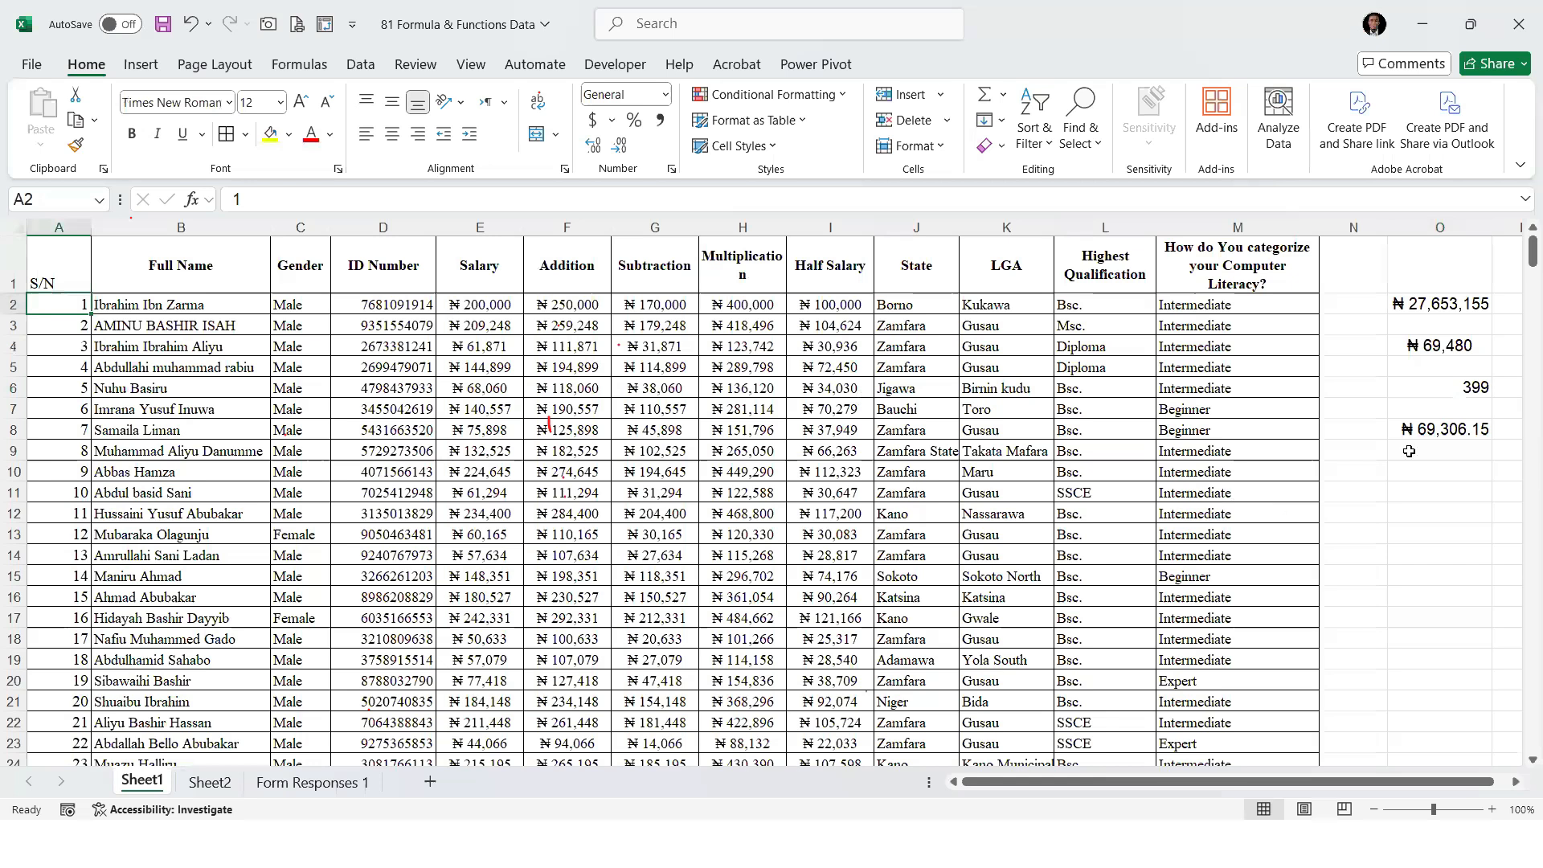
{"action": "left_click", "coordinate": [1444, 434]}
{"action": "left_click", "coordinate": [73, 306]}
{"action": "key", "text": "ctrl+Down"}
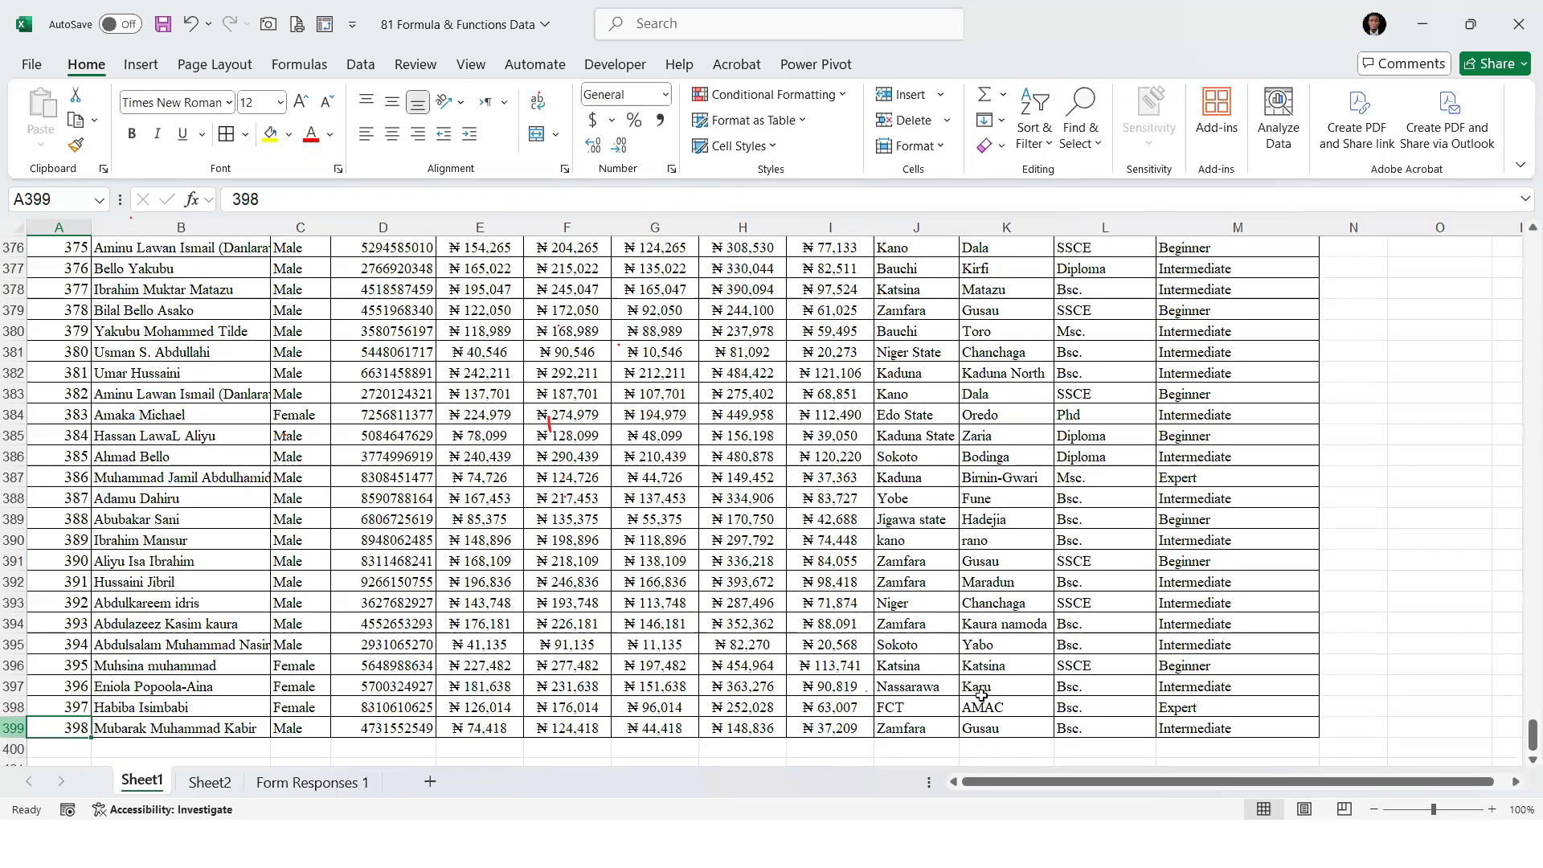
{"action": "key", "text": "ctrl+Up"}
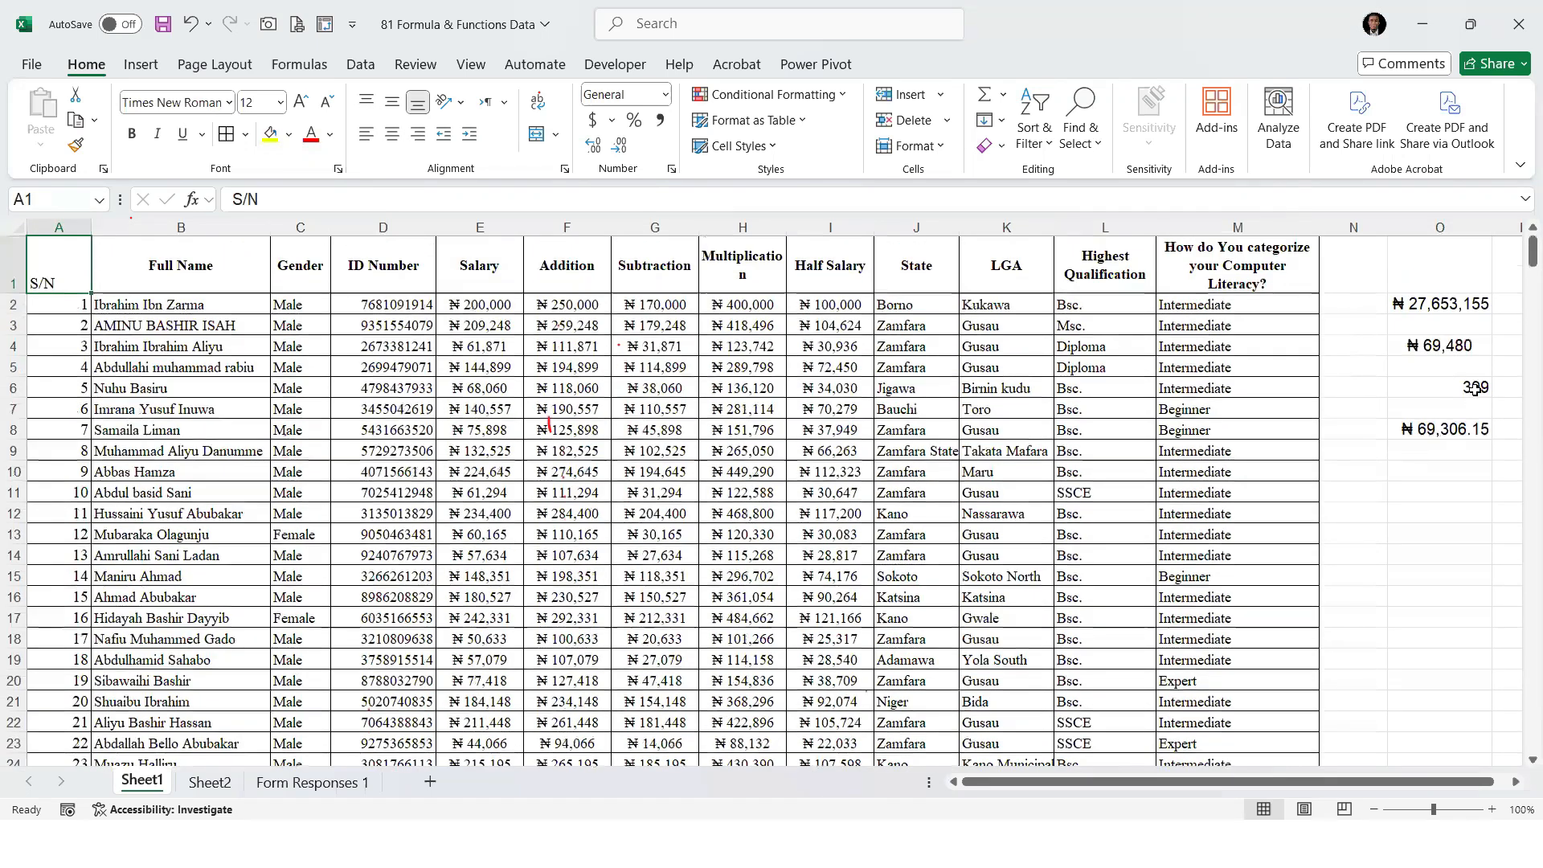
Correct the number of staff in cell O6 to 398 and check the recalculated manual average in cell O8
{"action": "left_click", "coordinate": [1474, 389]}
{"action": "type", "text": "398"}
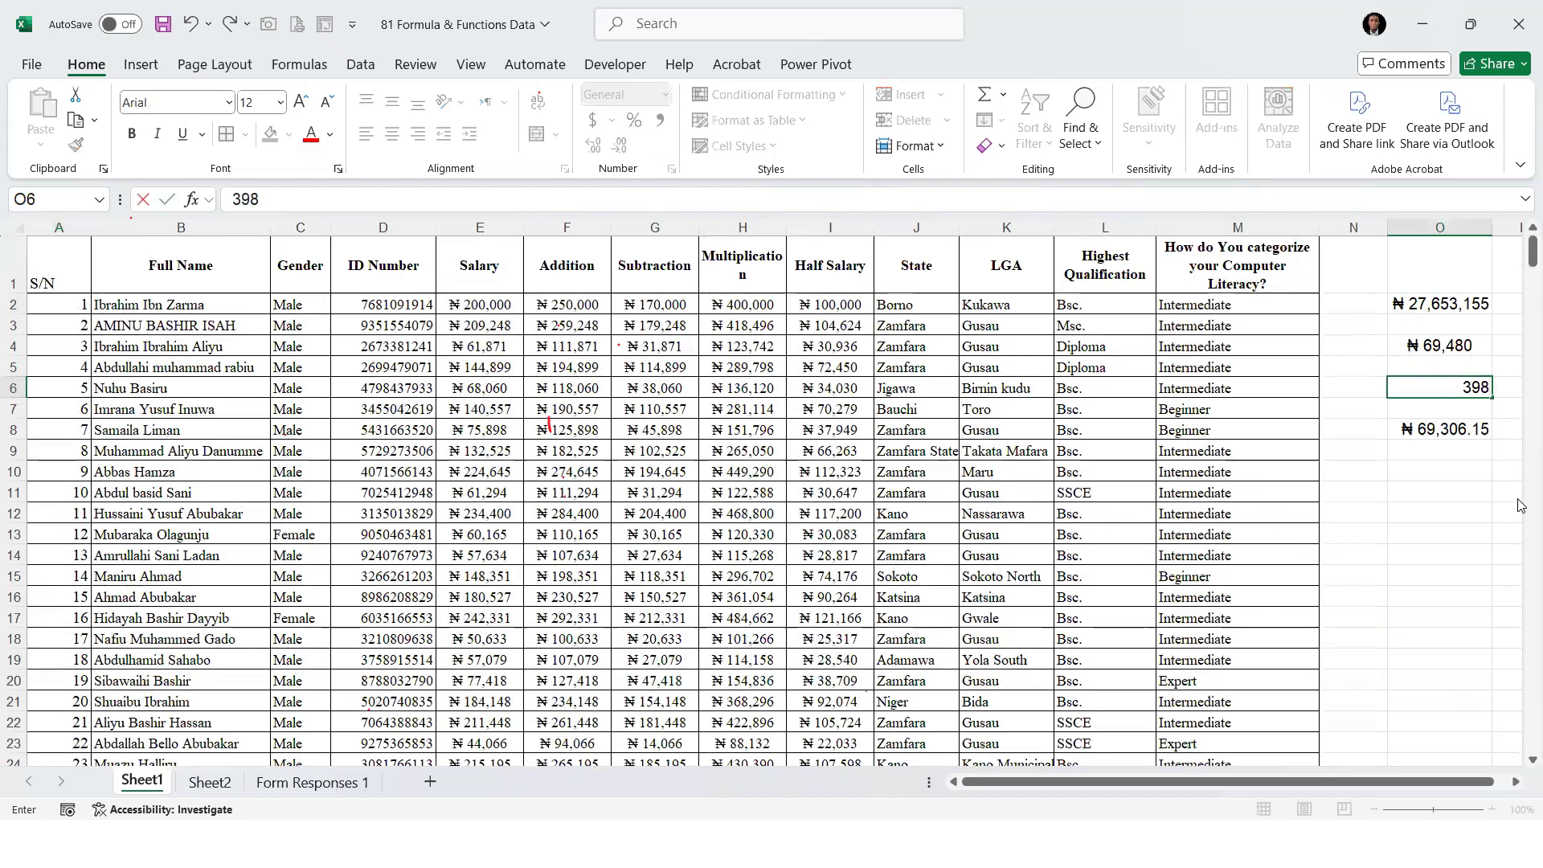
{"action": "key", "text": "Return"}
{"action": "left_click", "coordinate": [1467, 430]}
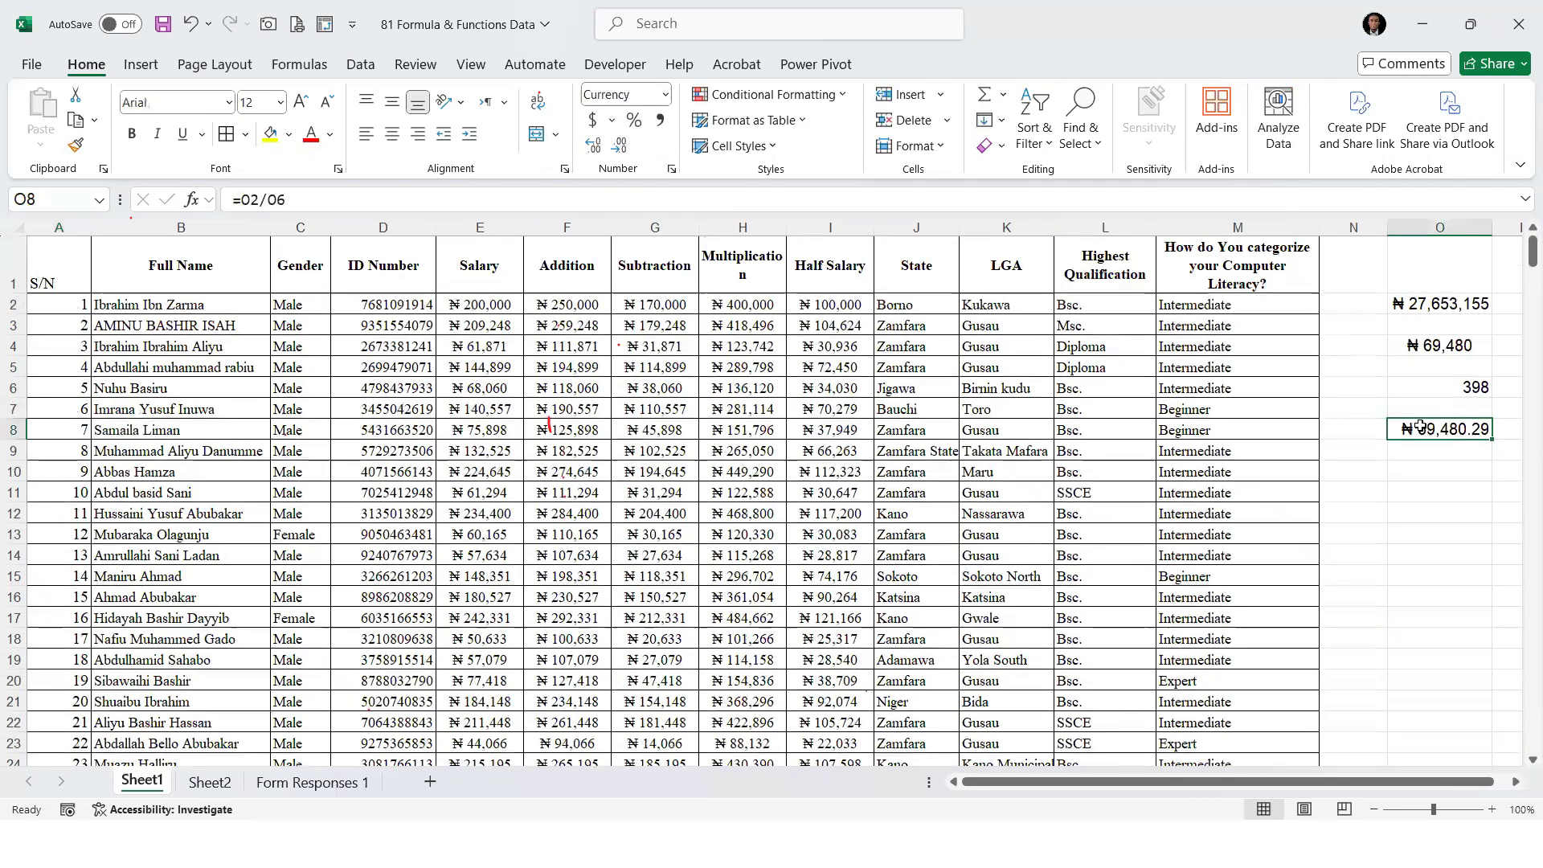
Show the AVERAGE result in cell O4 with two decimal places and compare it with the manual average in O8
{"action": "left_click", "coordinate": [1434, 347]}
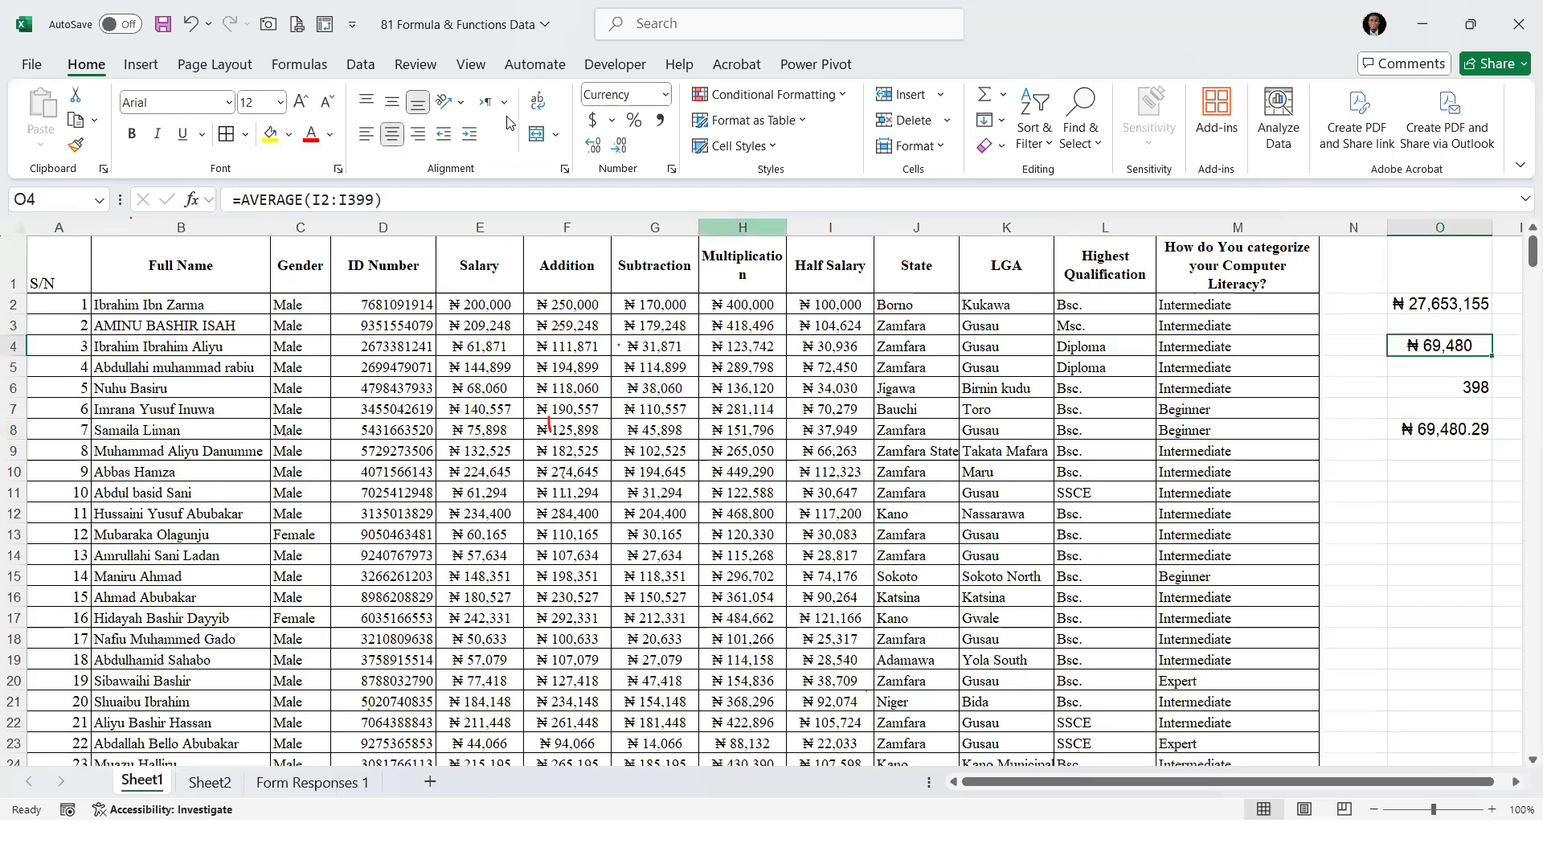
{"action": "double_click", "coordinate": [593, 147]}
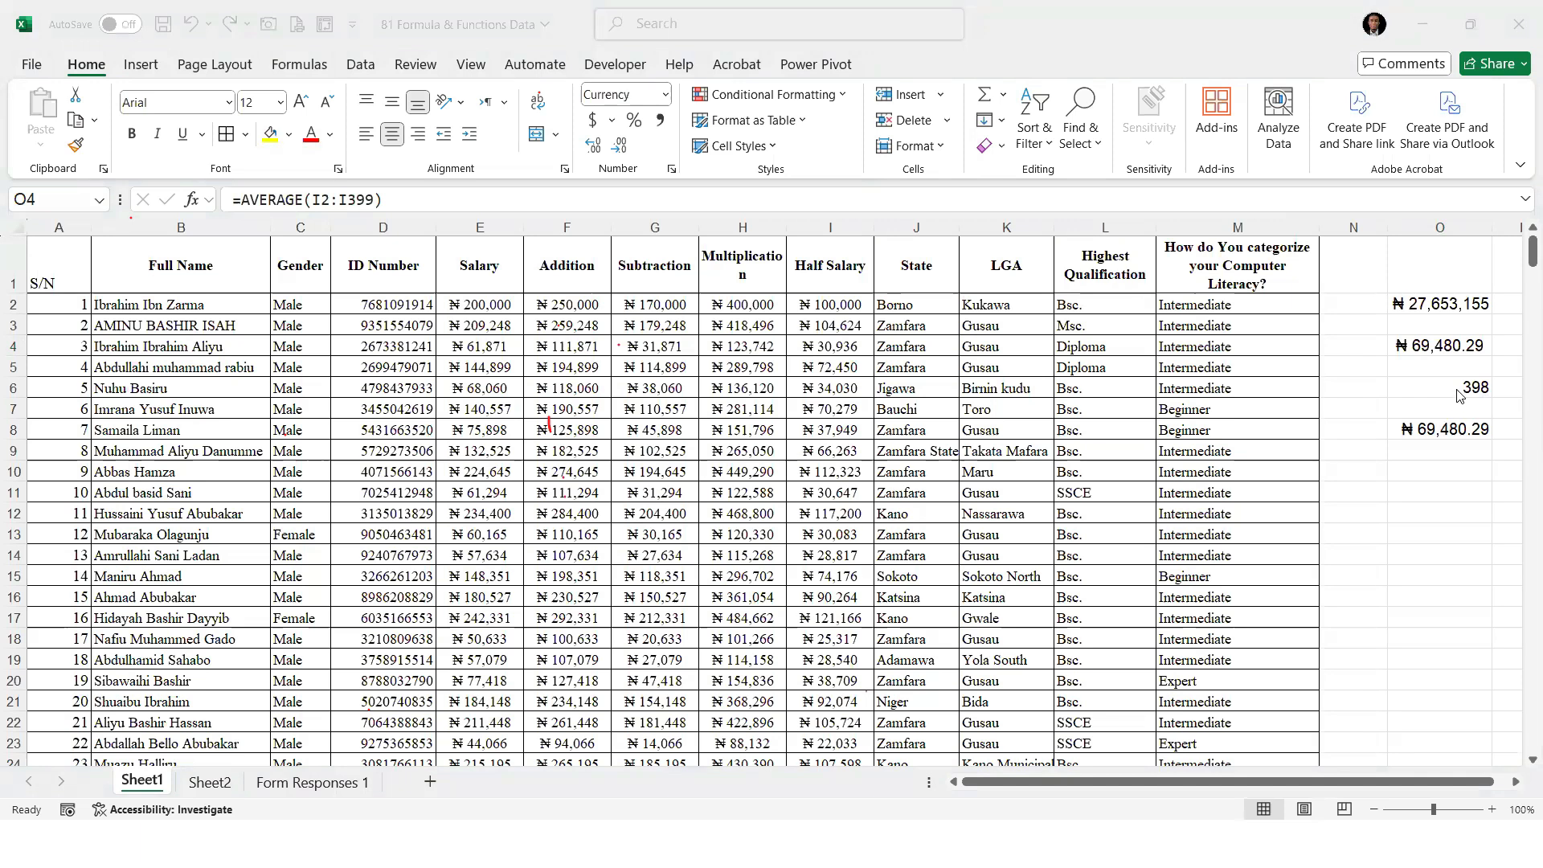
{"action": "left_click", "coordinate": [1444, 344]}
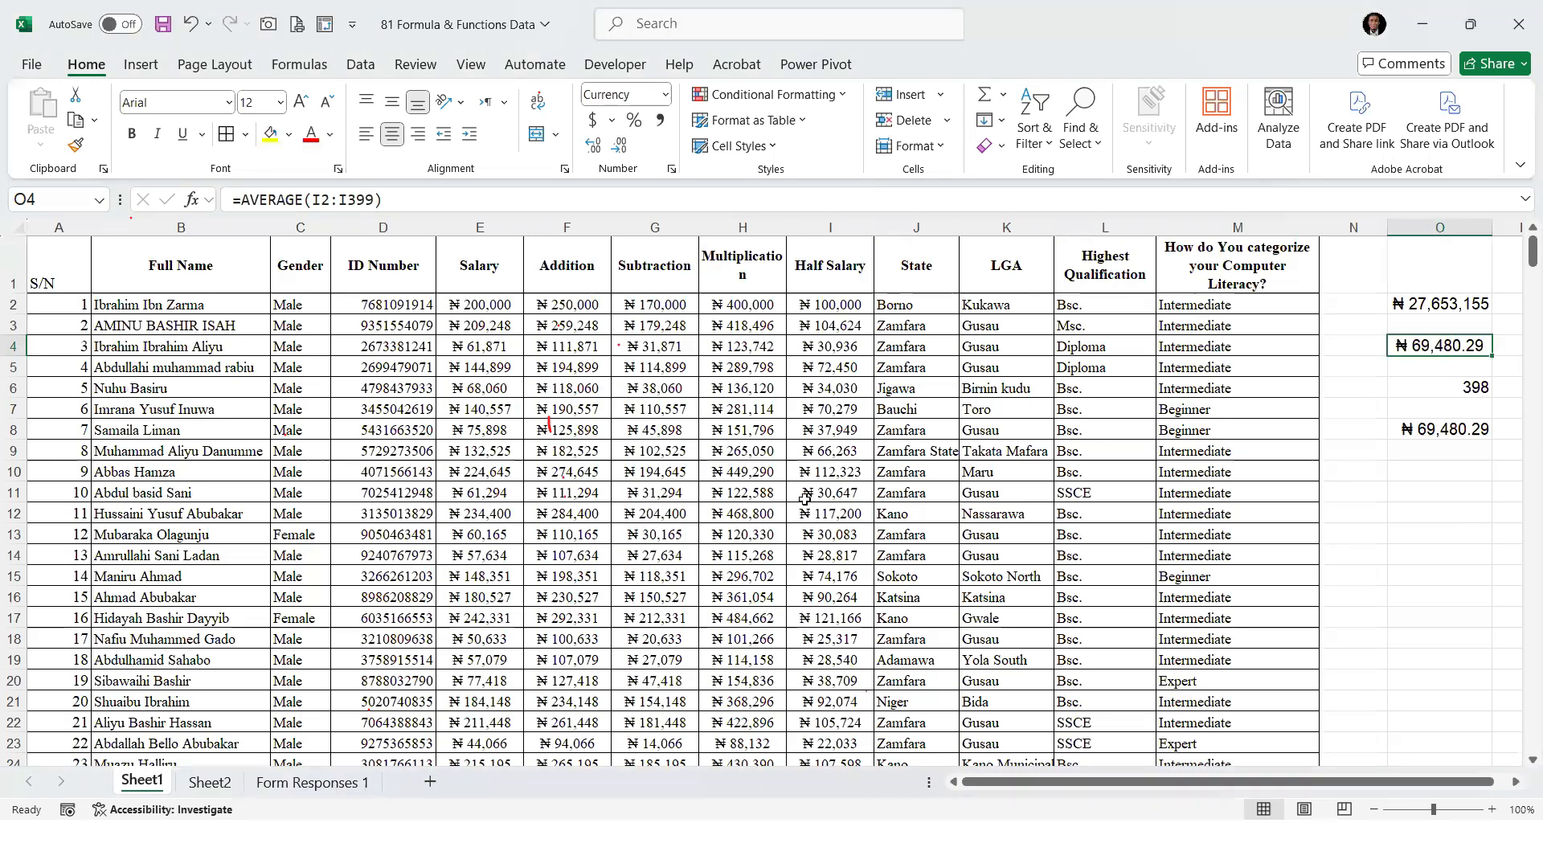
{"action": "left_click", "coordinate": [1478, 434]}
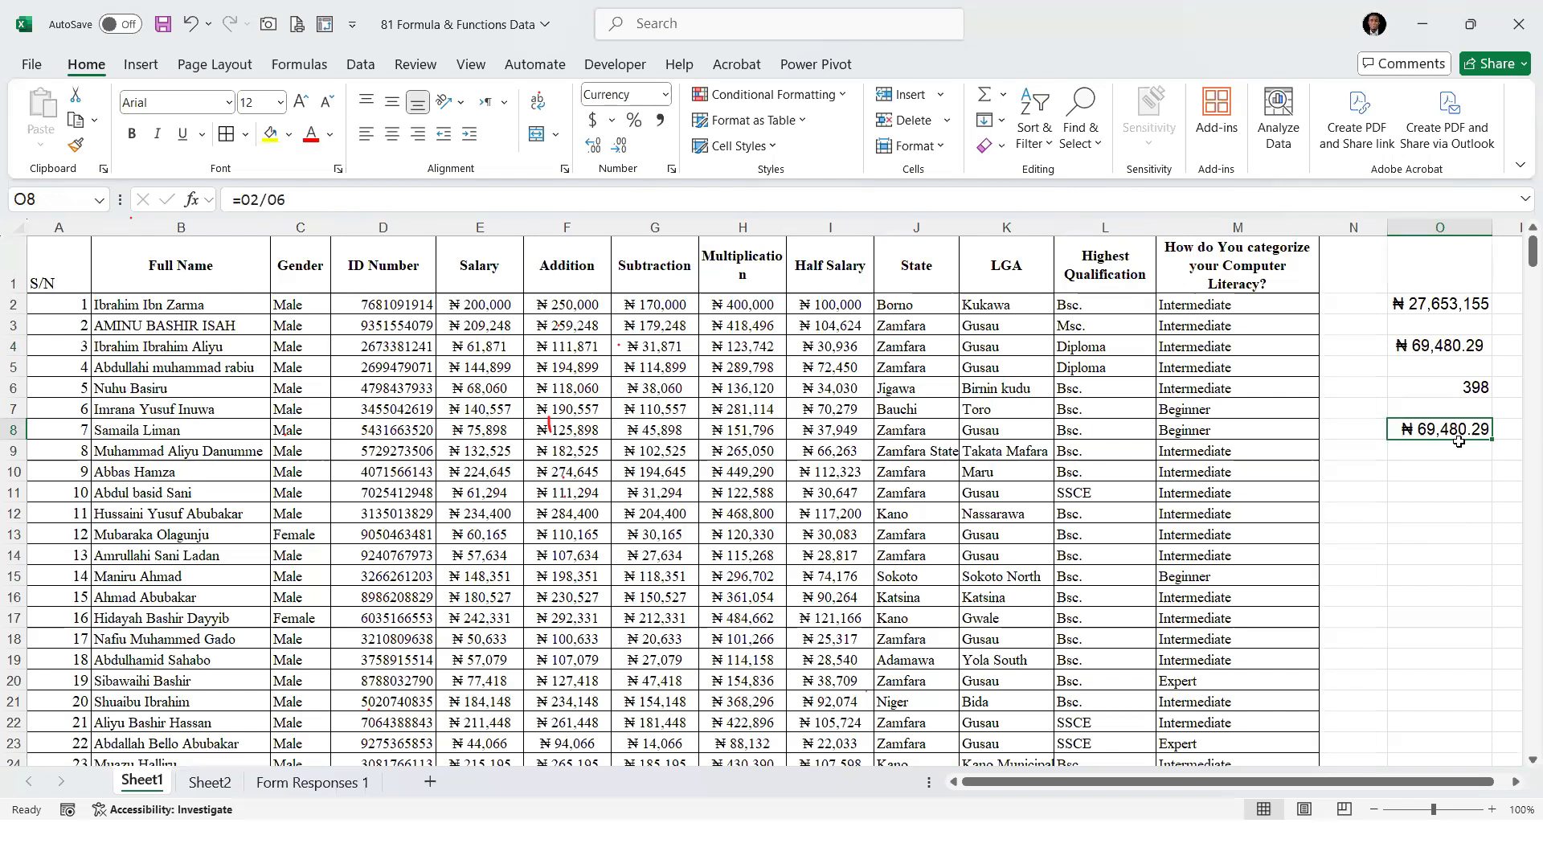
{"action": "left_click_drag", "start_coordinate": [1438, 266], "coordinate": [1429, 527]}
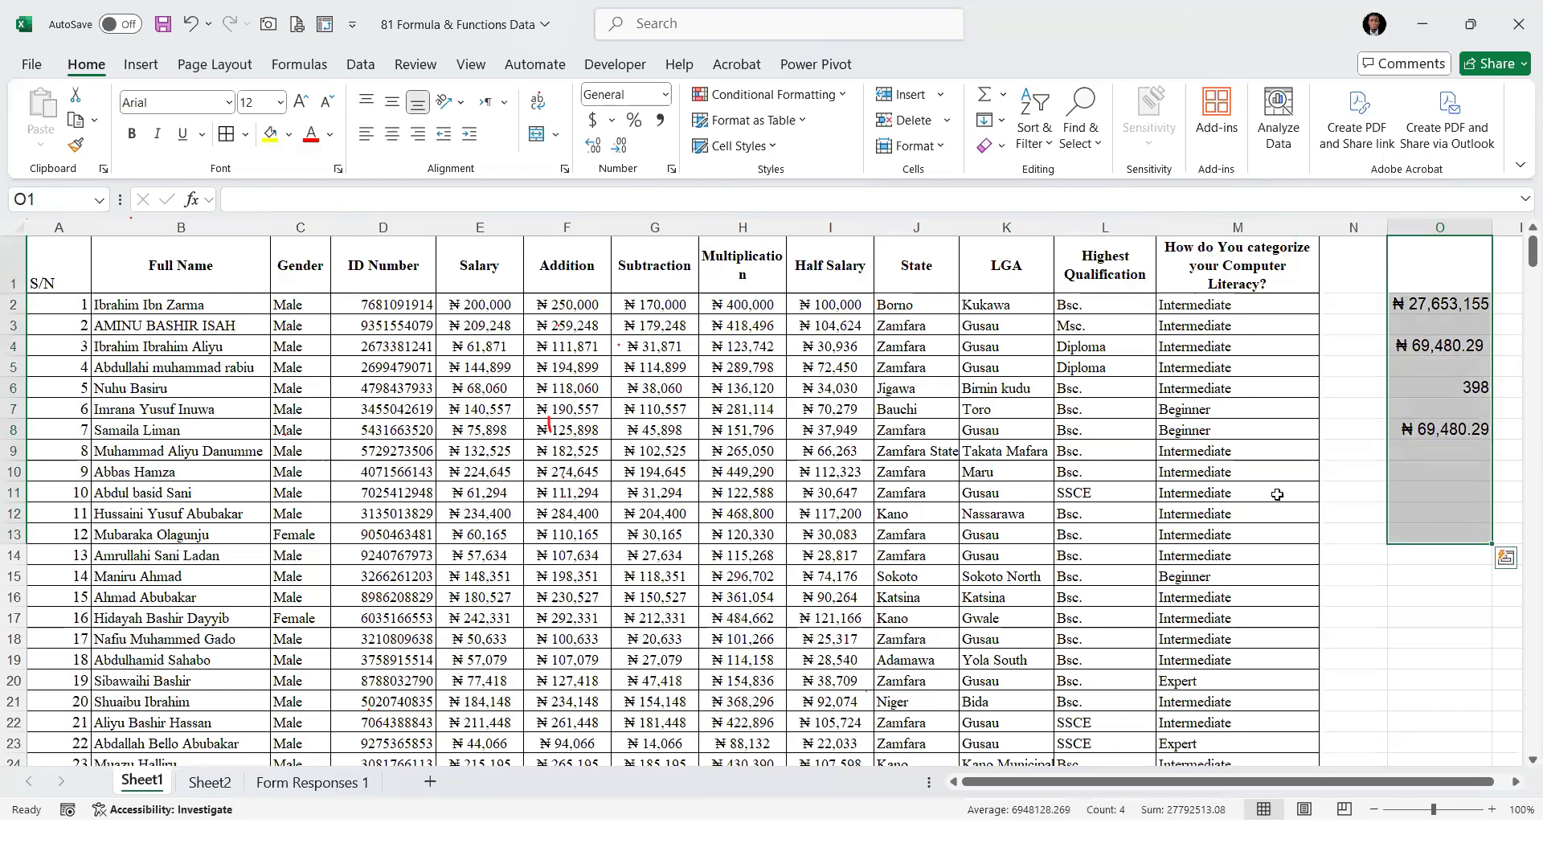
{"action": "left_click", "coordinate": [1441, 517]}
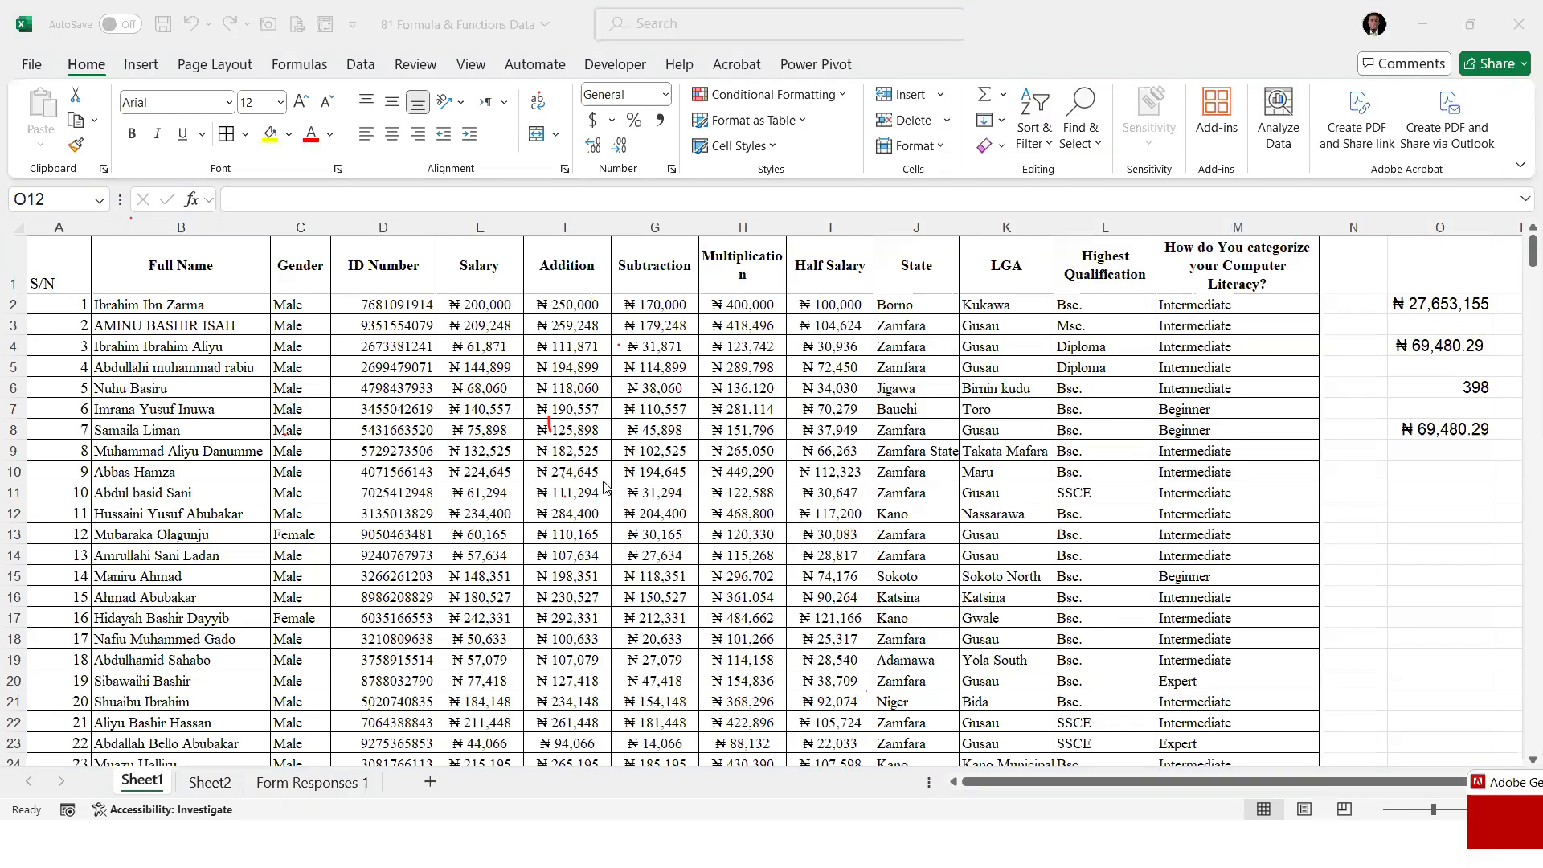
{"action": "left_click", "coordinate": [604, 482]}
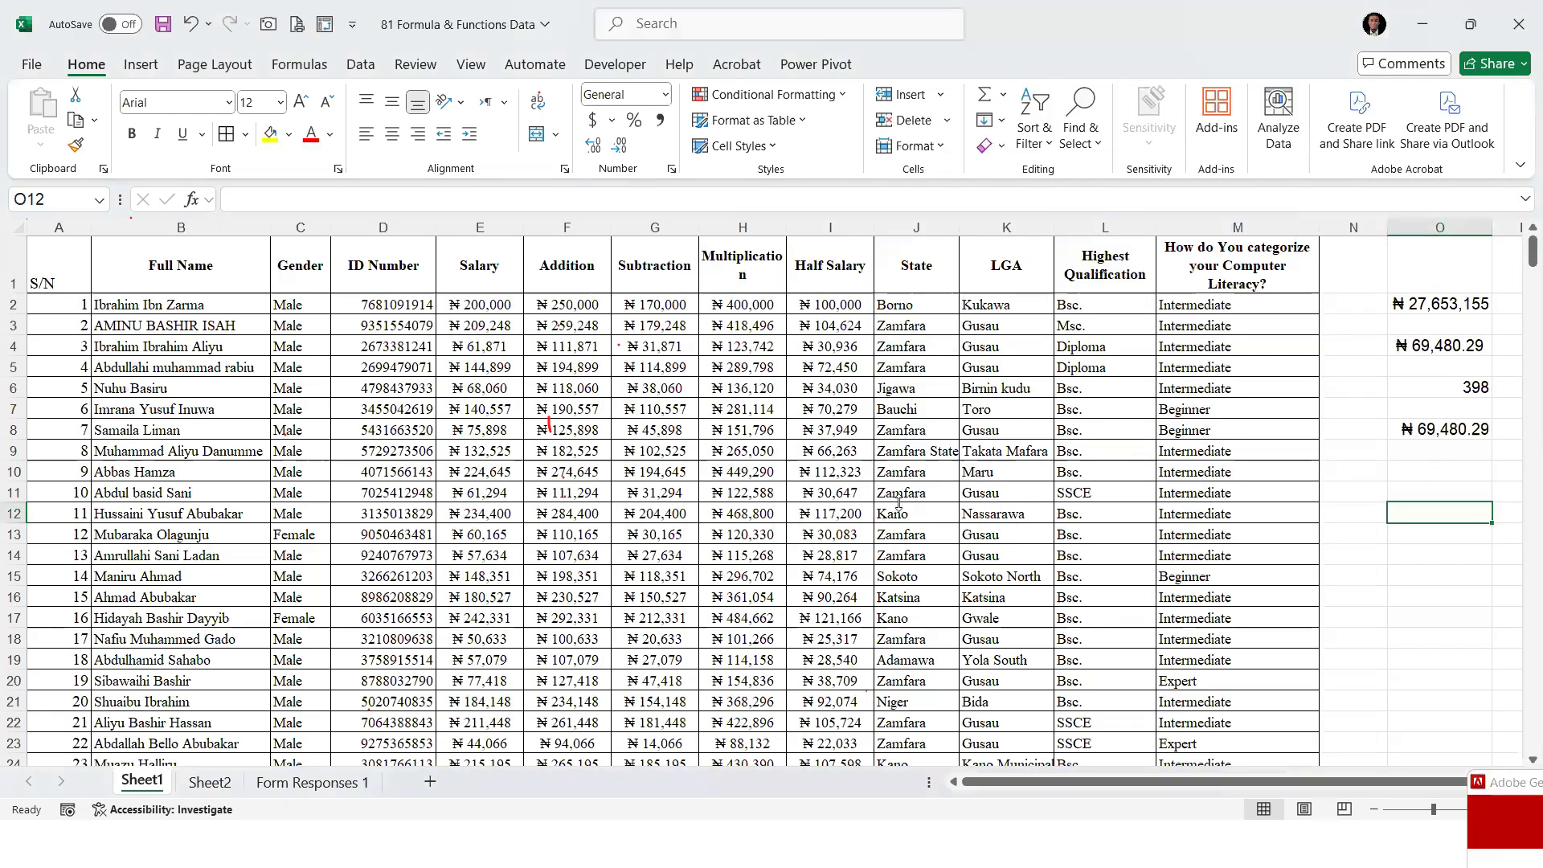
Add Percentage as item 7 of the formula list in cell B8 of Sheet2
{"action": "left_click", "coordinate": [226, 780]}
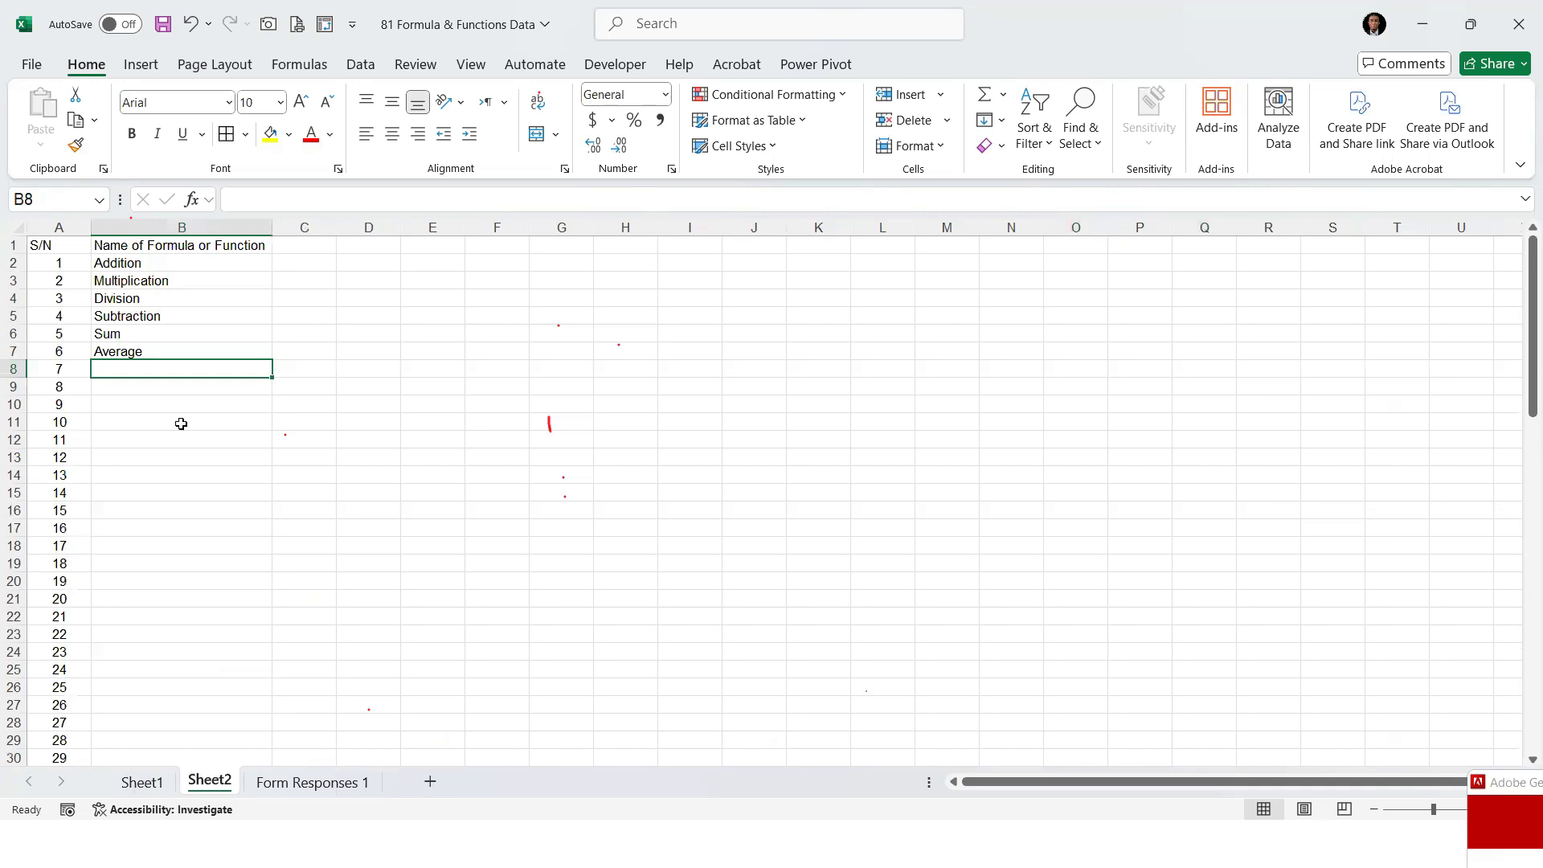
{"action": "type", "text": "Percentage"}
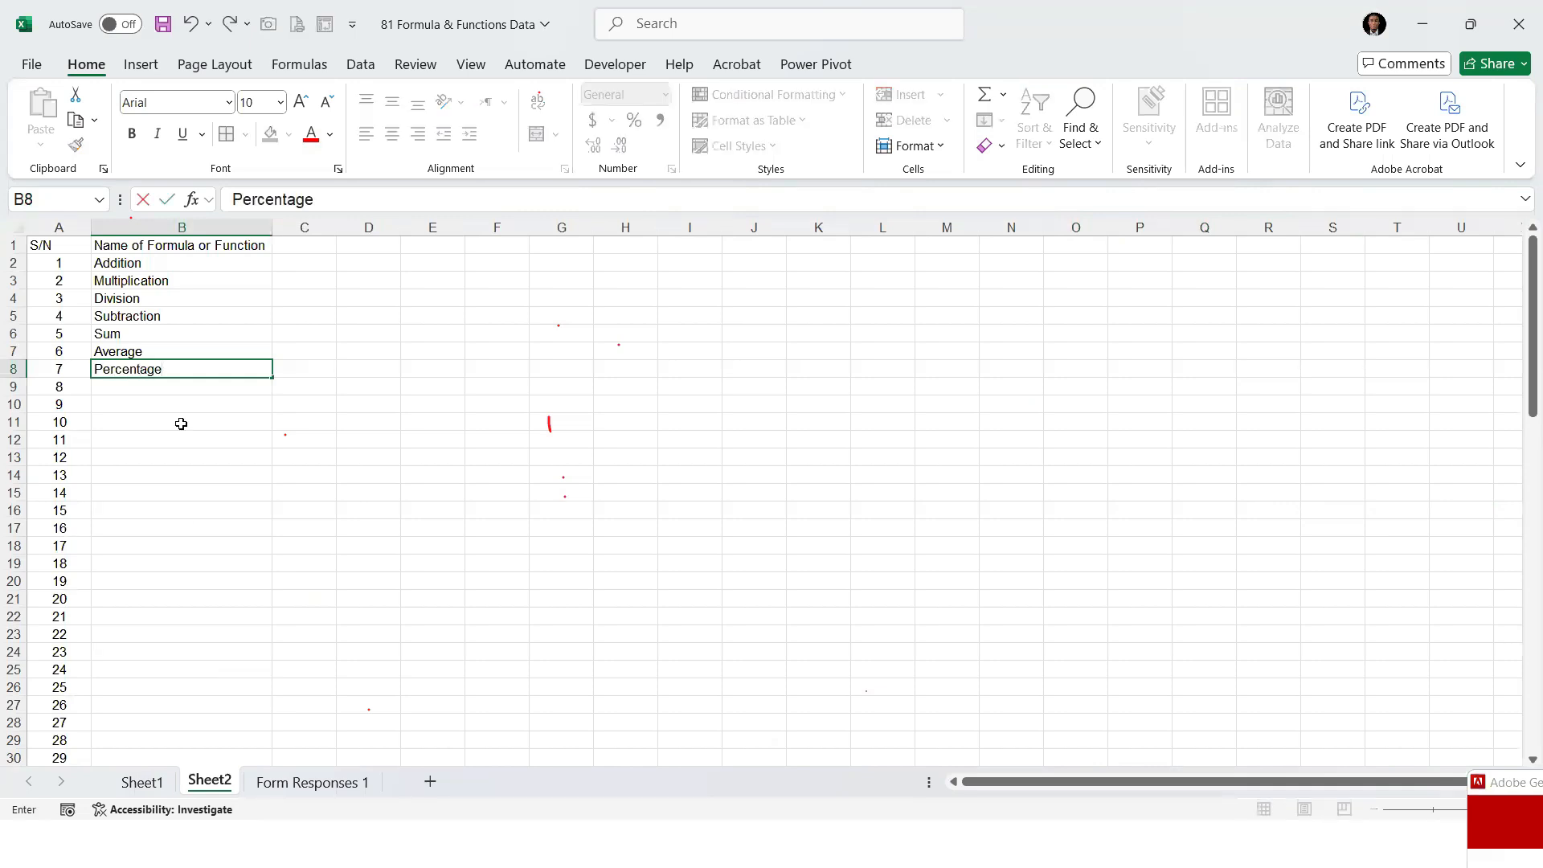
{"action": "key", "text": "Return"}
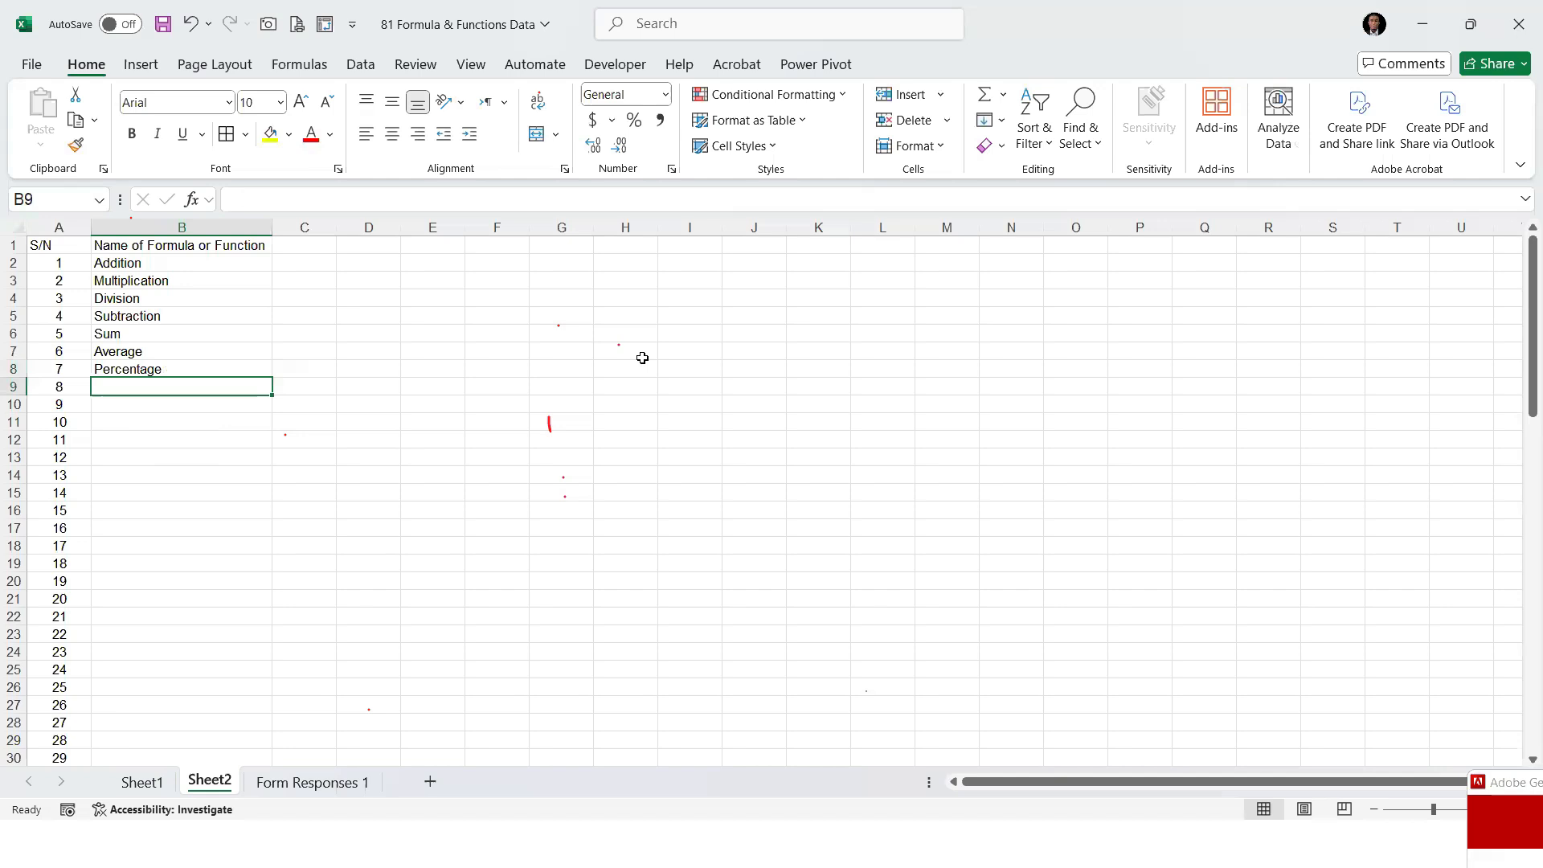
Insert a new column before State on Sheet1 and give it the header "% of Half Salary"
{"action": "left_click", "coordinate": [142, 782]}
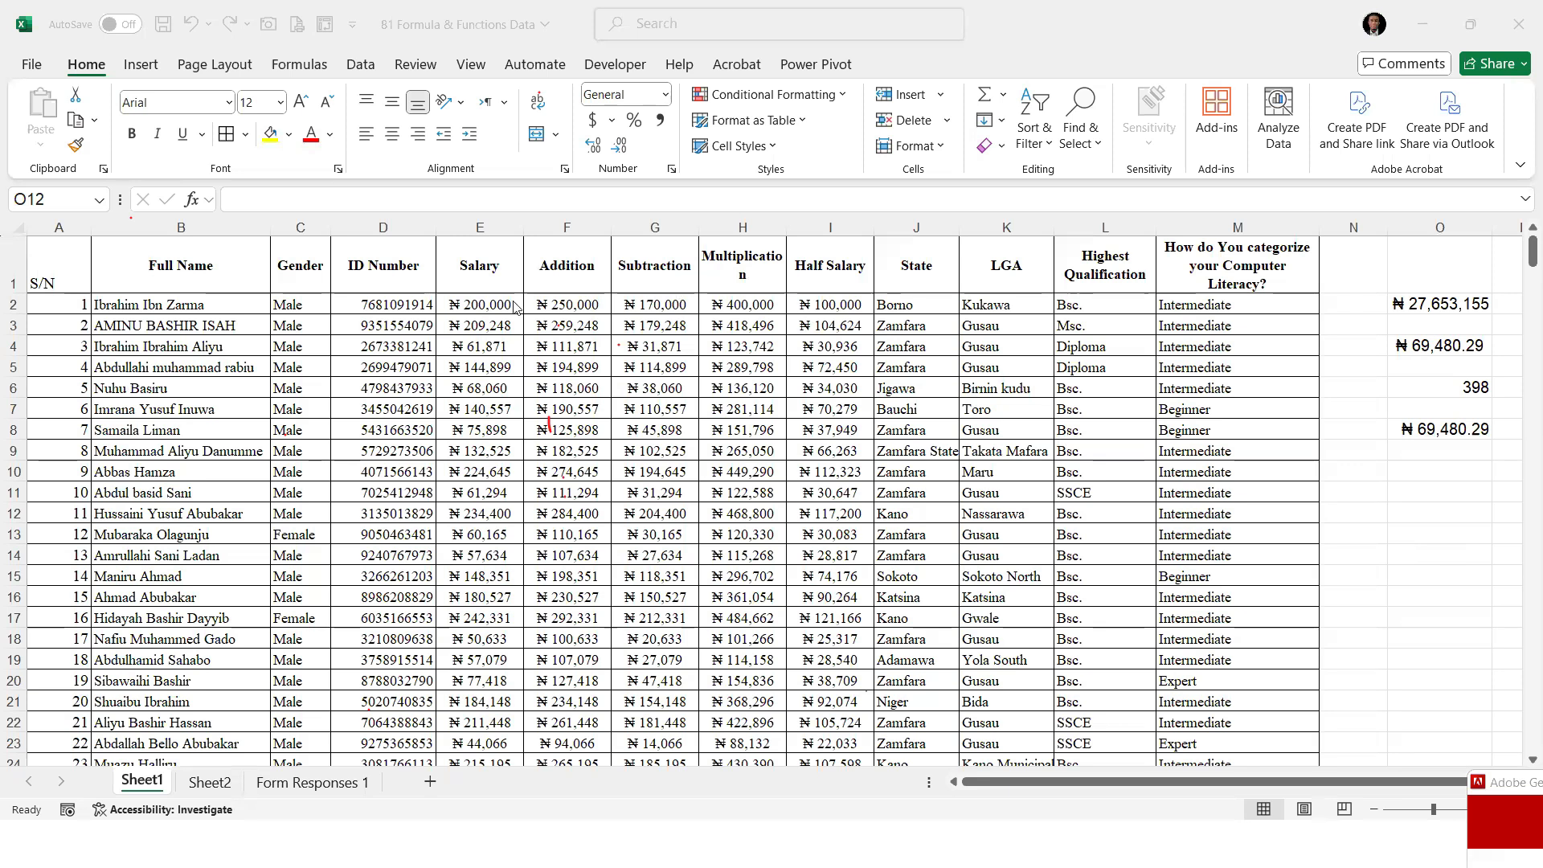
{"action": "left_click", "coordinate": [1369, 535]}
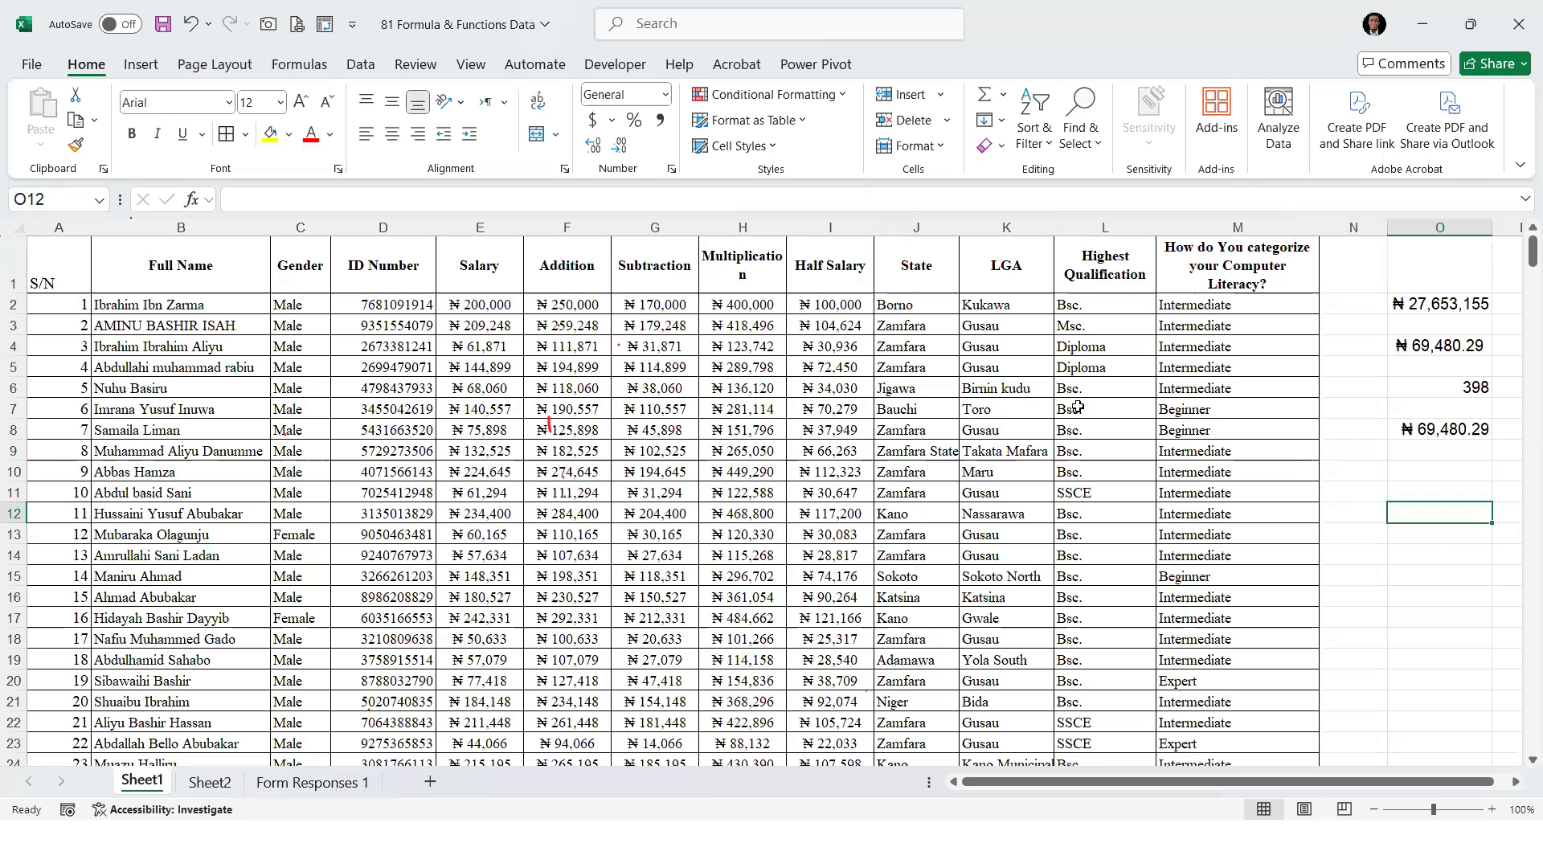
{"action": "right_click", "coordinate": [906, 228]}
{"action": "left_click", "coordinate": [957, 428]}
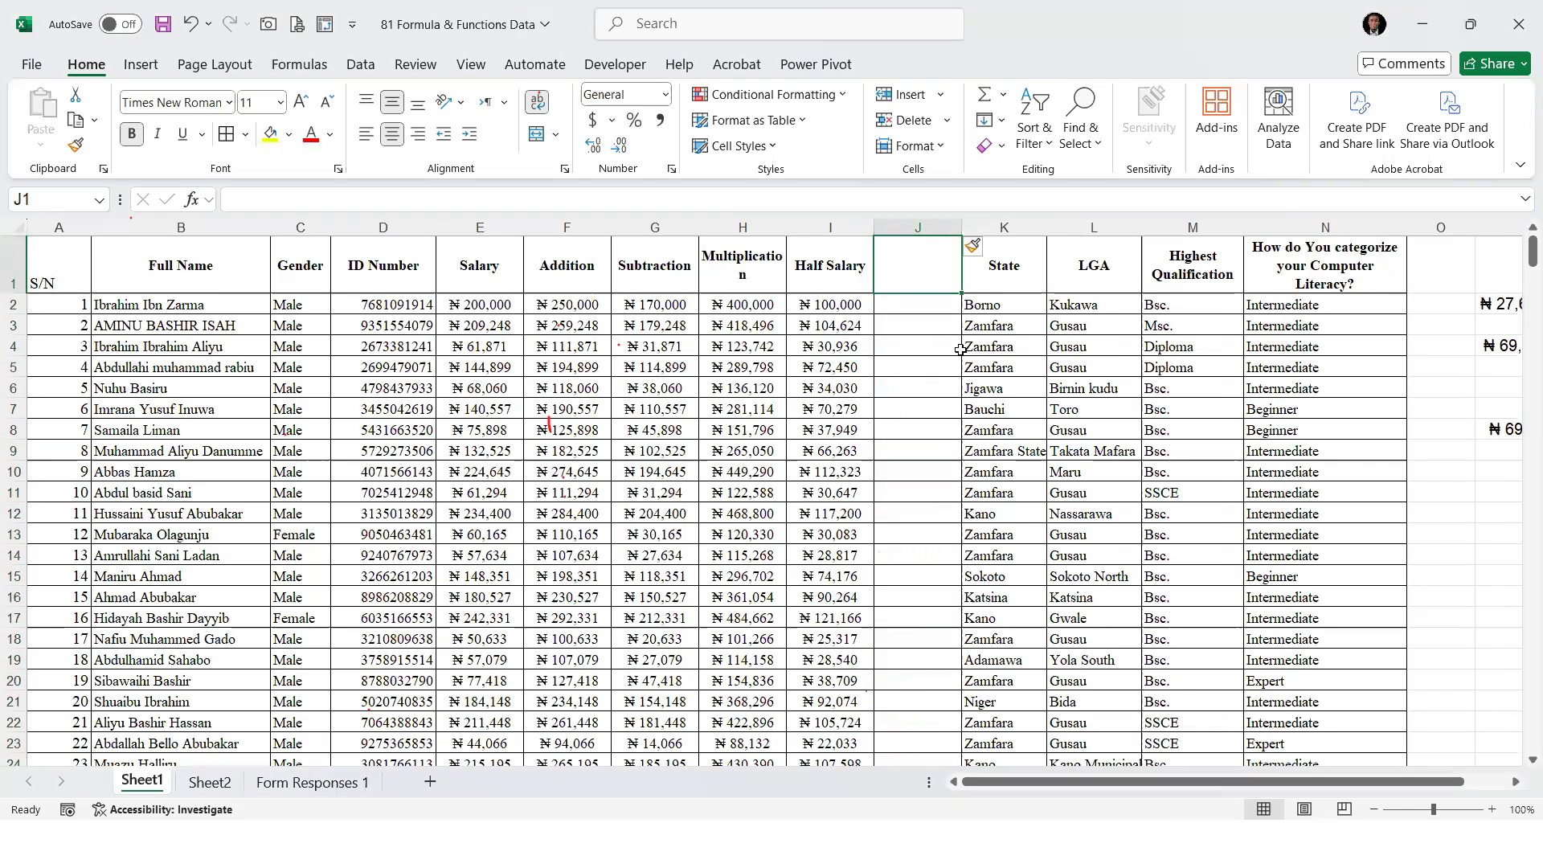
{"action": "type", "text": "% of Hald"}
{"action": "key", "text": "BackSpace"}
{"action": "type", "text": "f Salary"}
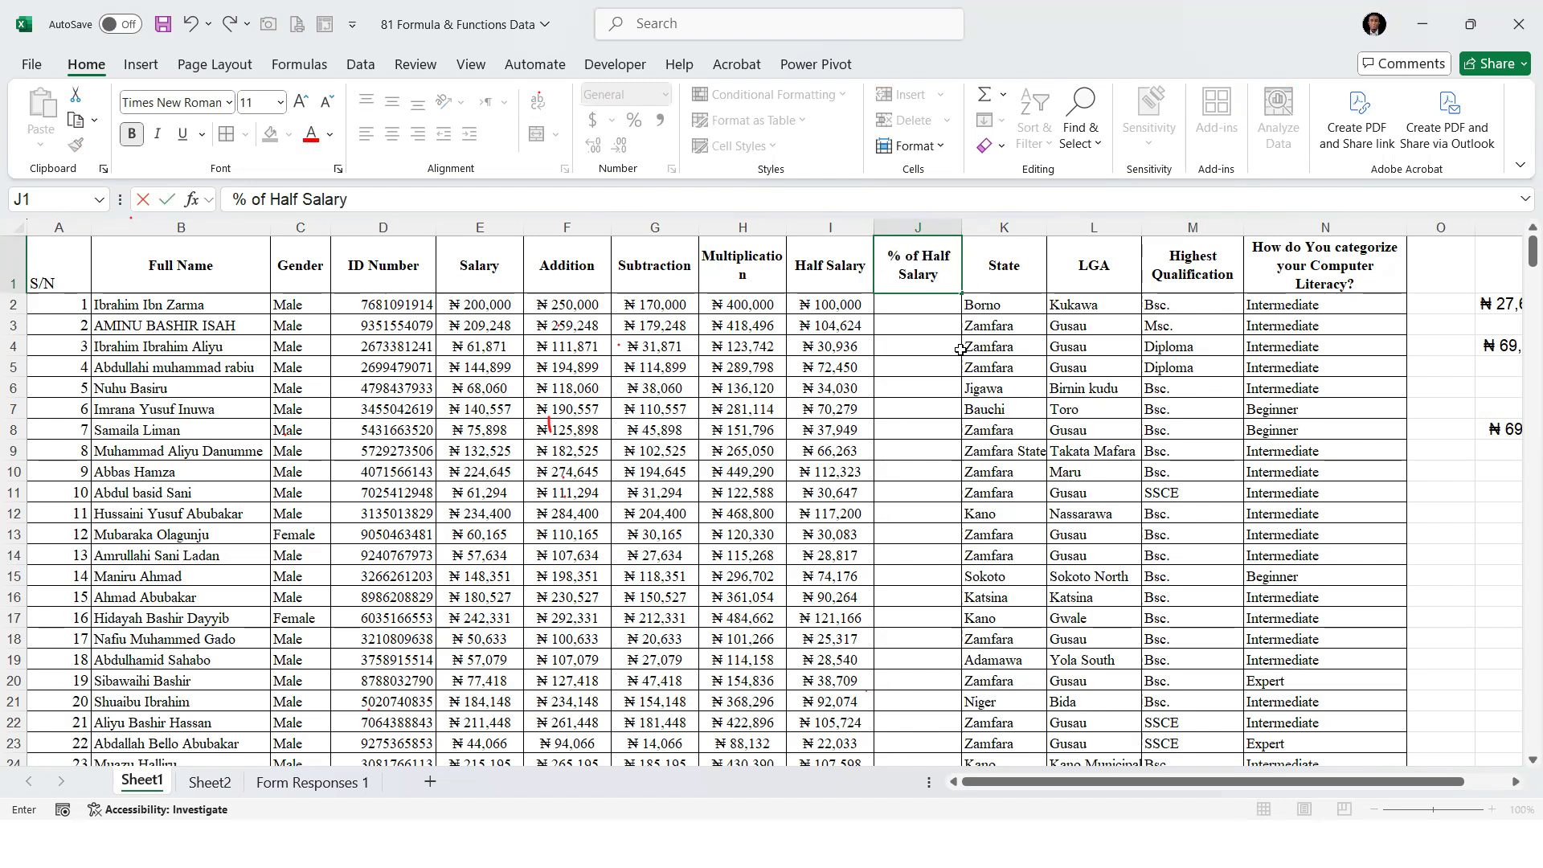
{"action": "key", "text": "Return"}
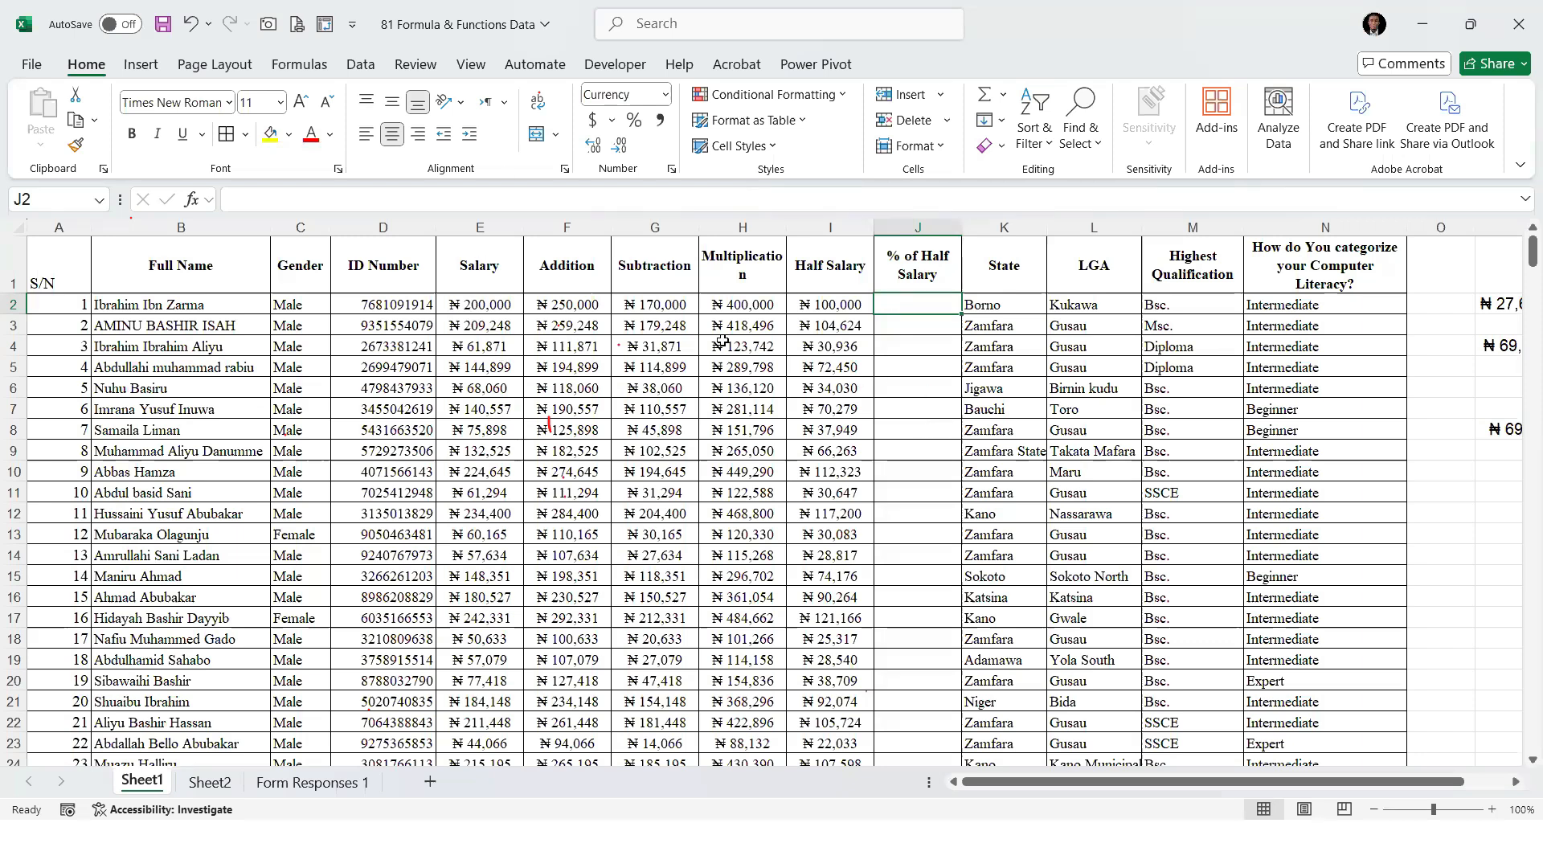
Delete the Subtraction and Multiplication columns from the staff table
{"action": "left_click_drag", "start_coordinate": [622, 229], "coordinate": [743, 228]}
{"action": "right_click", "coordinate": [744, 229]}
{"action": "left_click", "coordinate": [783, 452]}
Examine the Half Salary values in column G and the SUM total in cell N2 as inputs for the percentage in H2
{"action": "left_click_drag", "start_coordinate": [1358, 273], "coordinate": [1371, 504]}
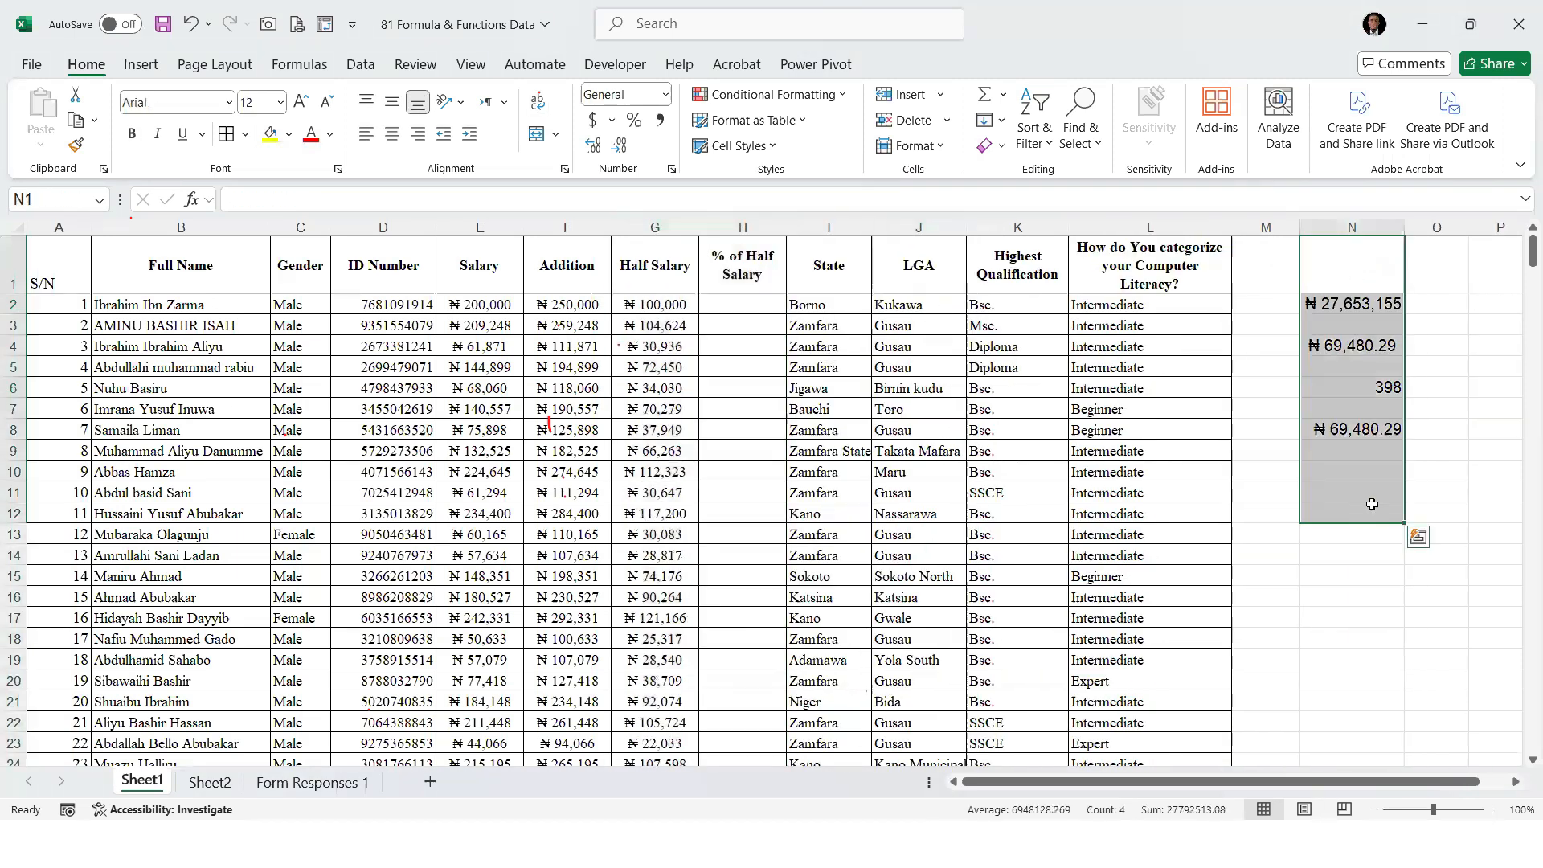
{"action": "left_click", "coordinate": [1374, 430]}
{"action": "left_click", "coordinate": [654, 309]}
{"action": "left_click", "coordinate": [734, 306]}
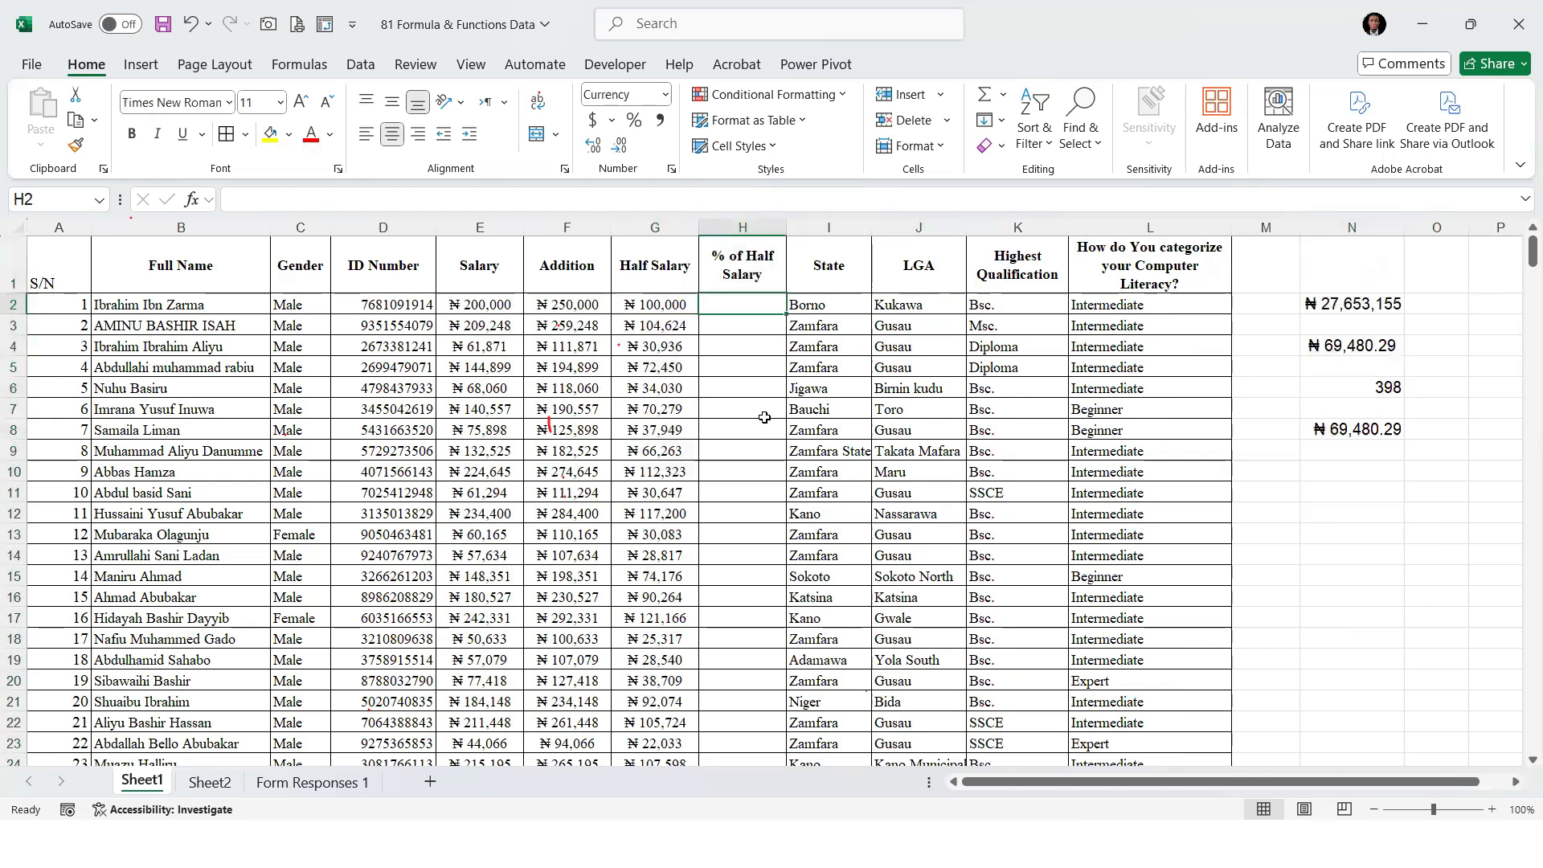
{"action": "left_click", "coordinate": [665, 305]}
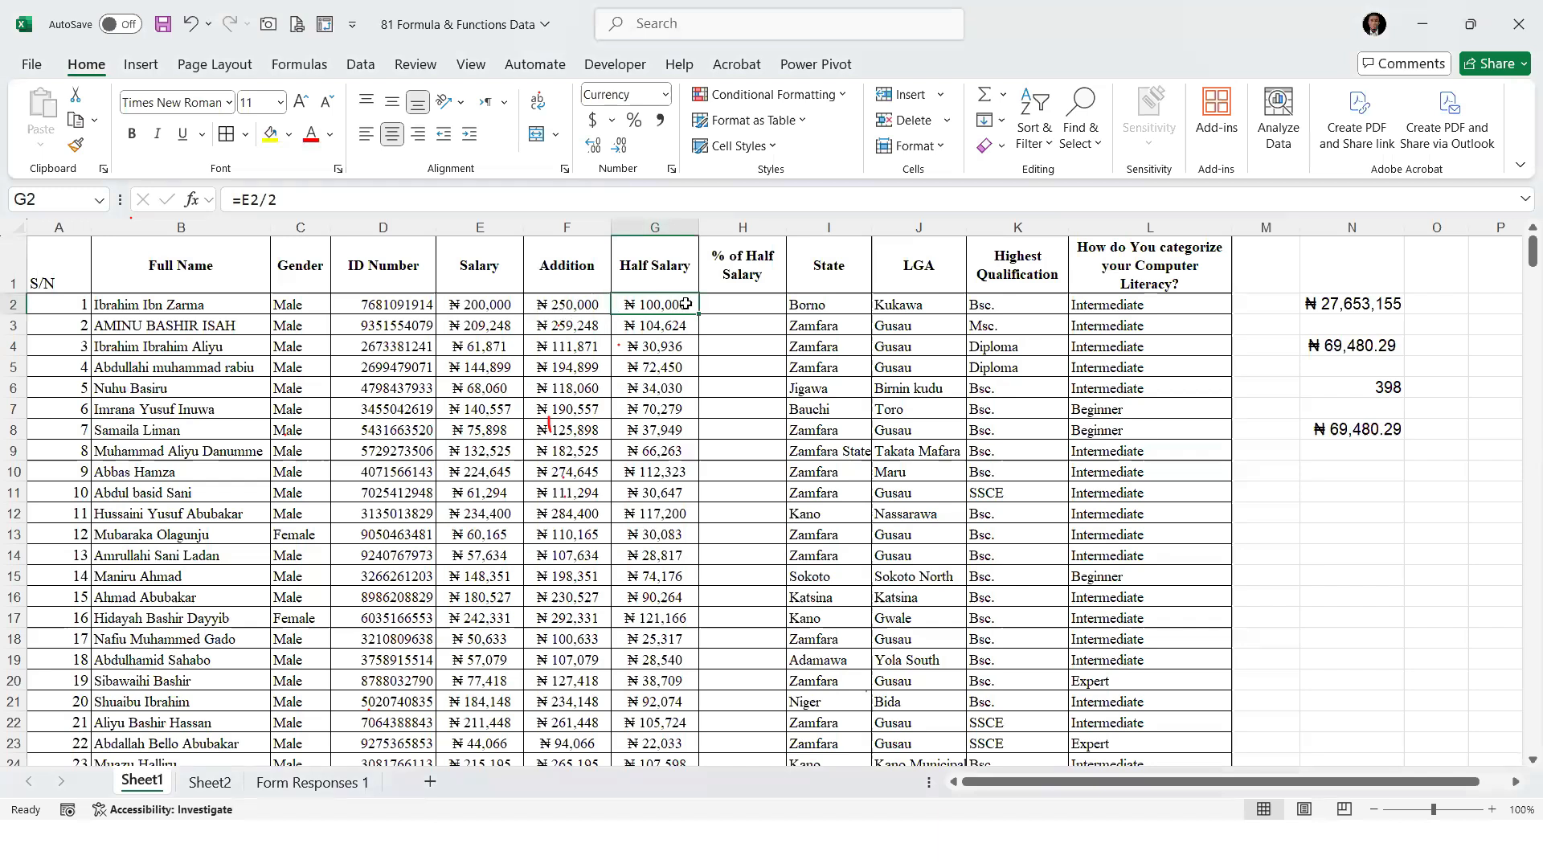
{"action": "left_click", "coordinate": [730, 303]}
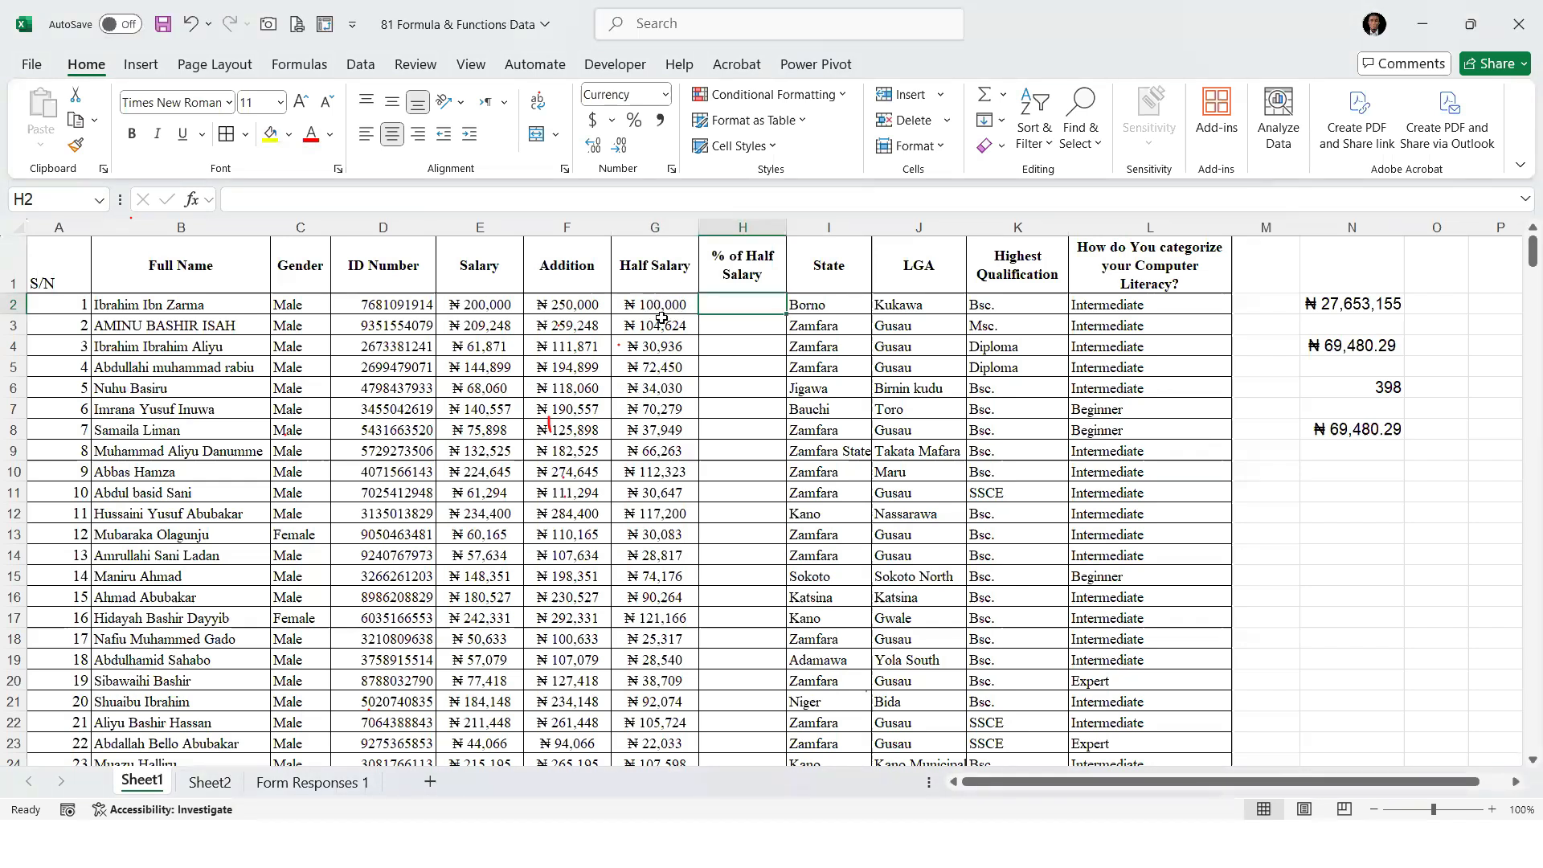
{"action": "left_click", "coordinate": [1333, 301]}
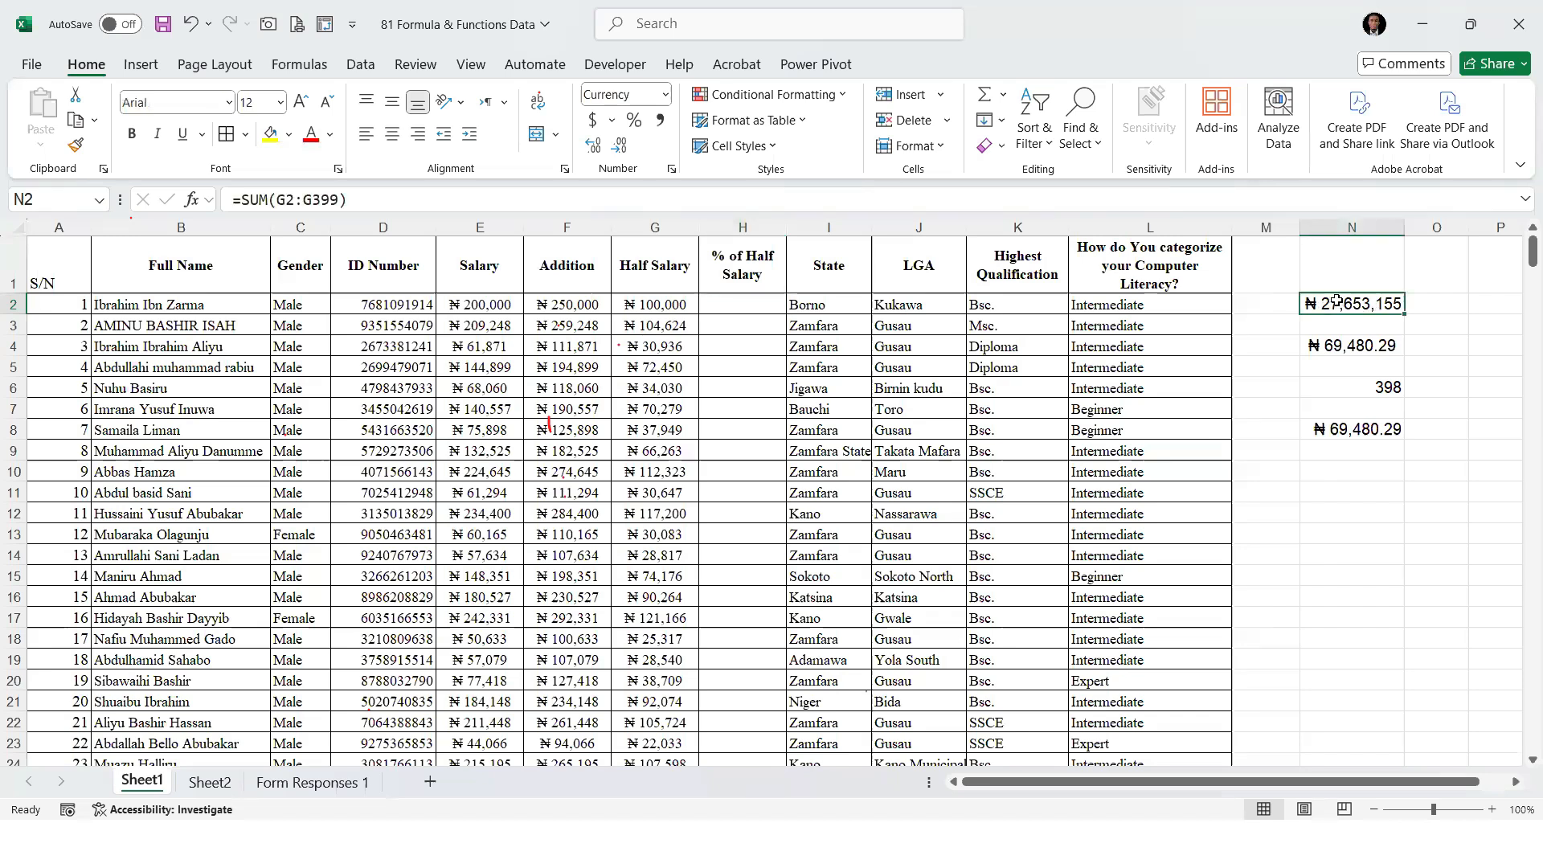
{"action": "left_click", "coordinate": [731, 303]}
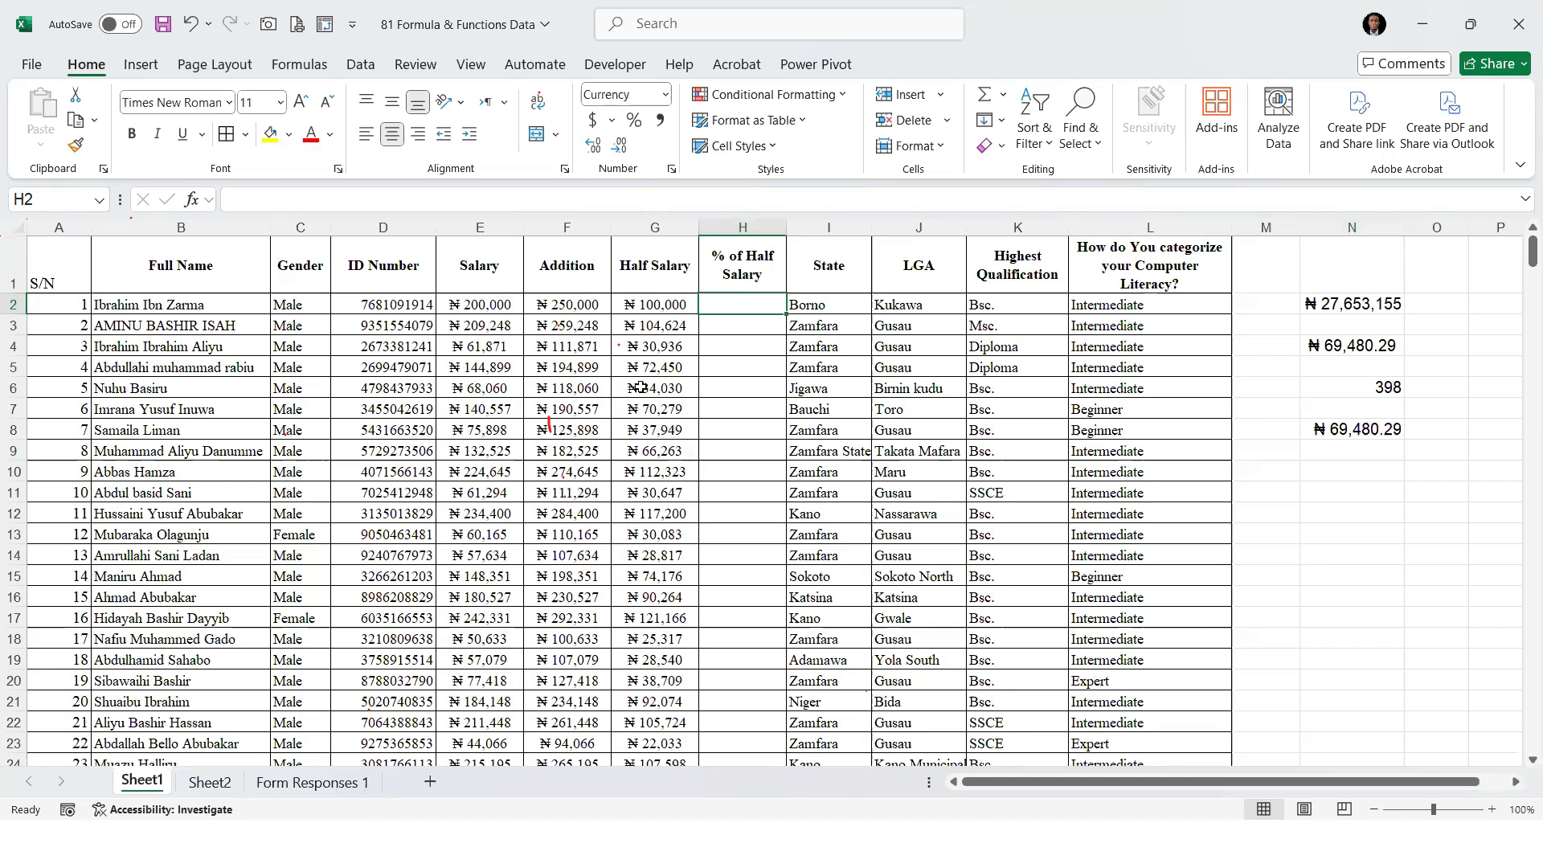
{"action": "left_click", "coordinate": [1350, 309]}
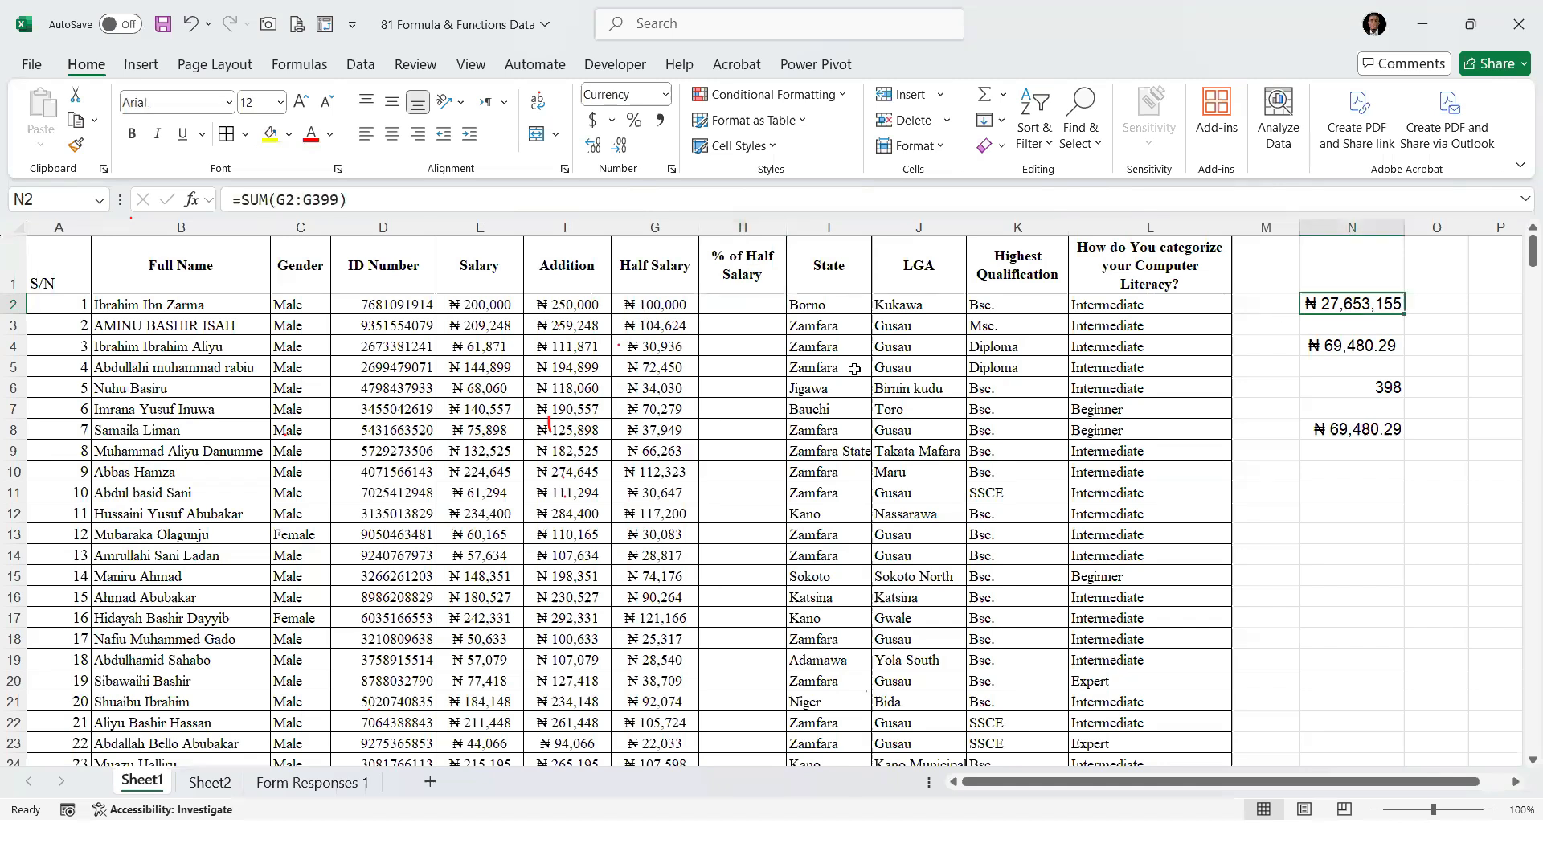
{"action": "left_click", "coordinate": [735, 306]}
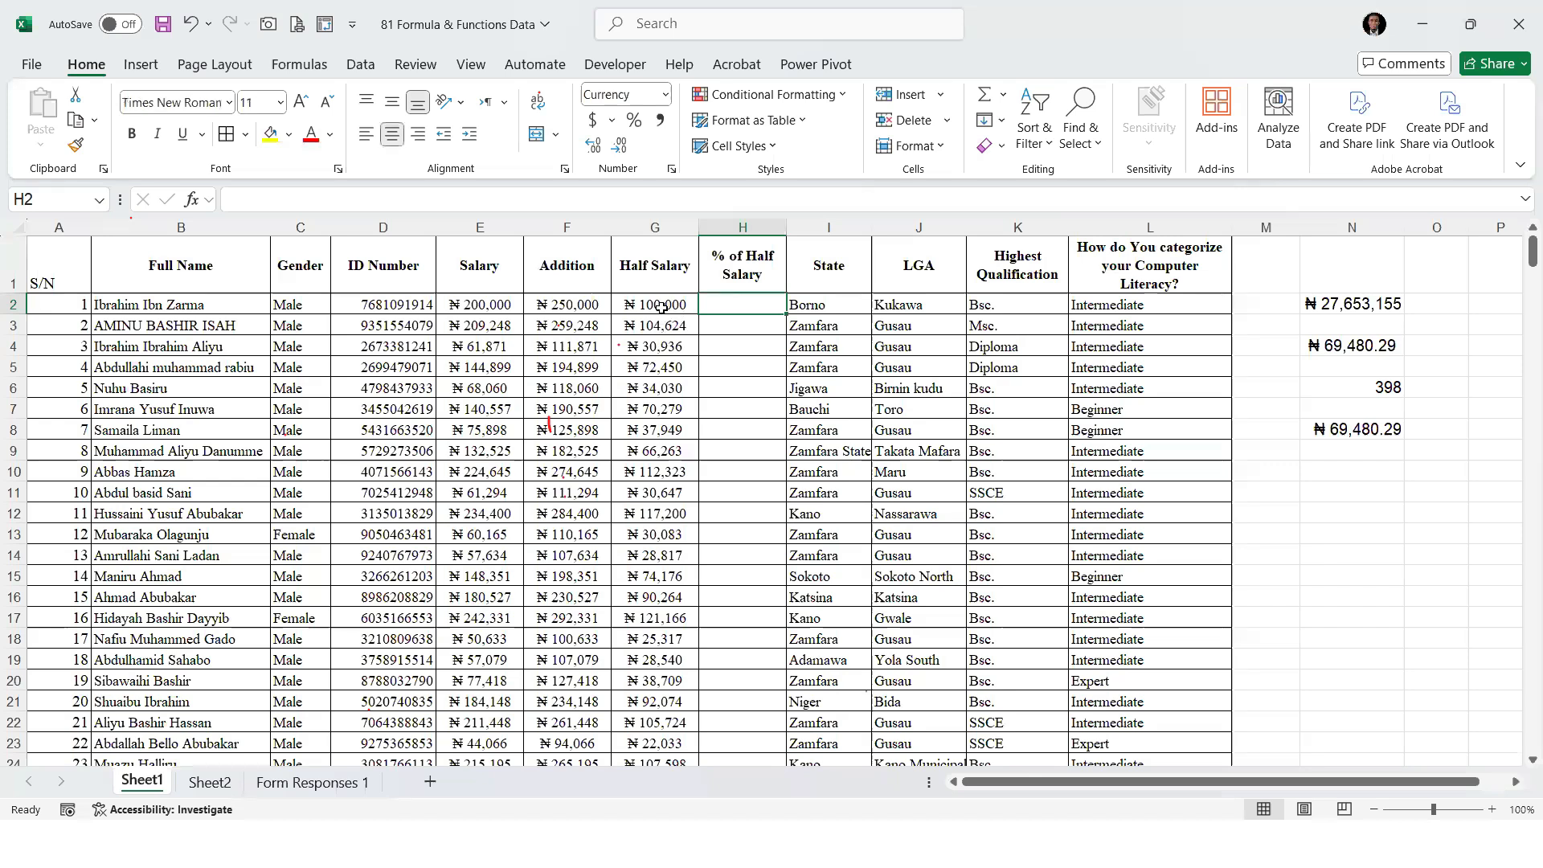
{"action": "left_click", "coordinate": [657, 307]}
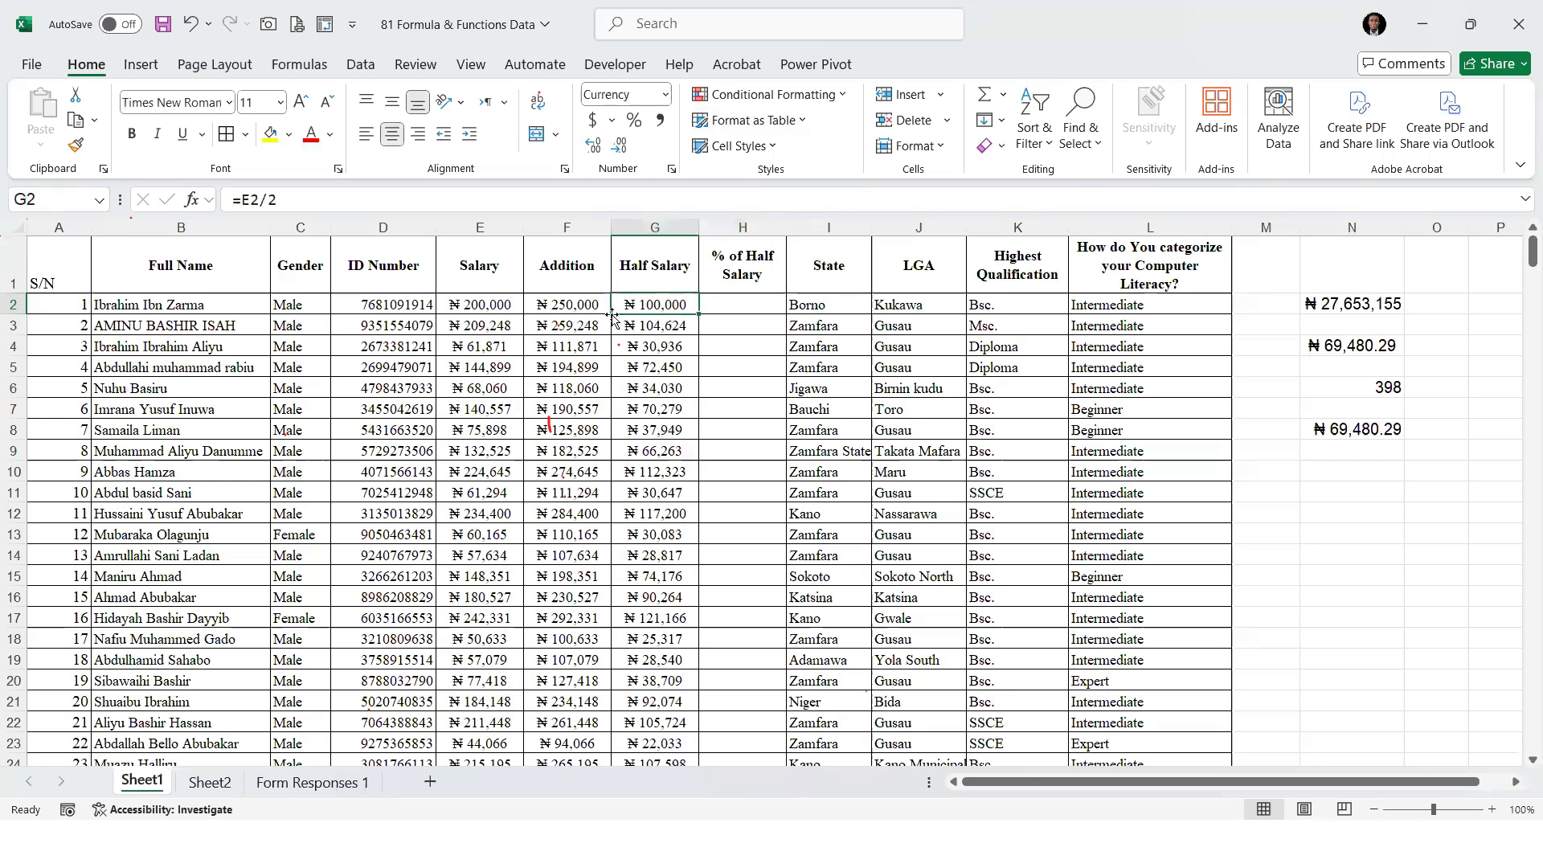
{"action": "left_click", "coordinate": [745, 311]}
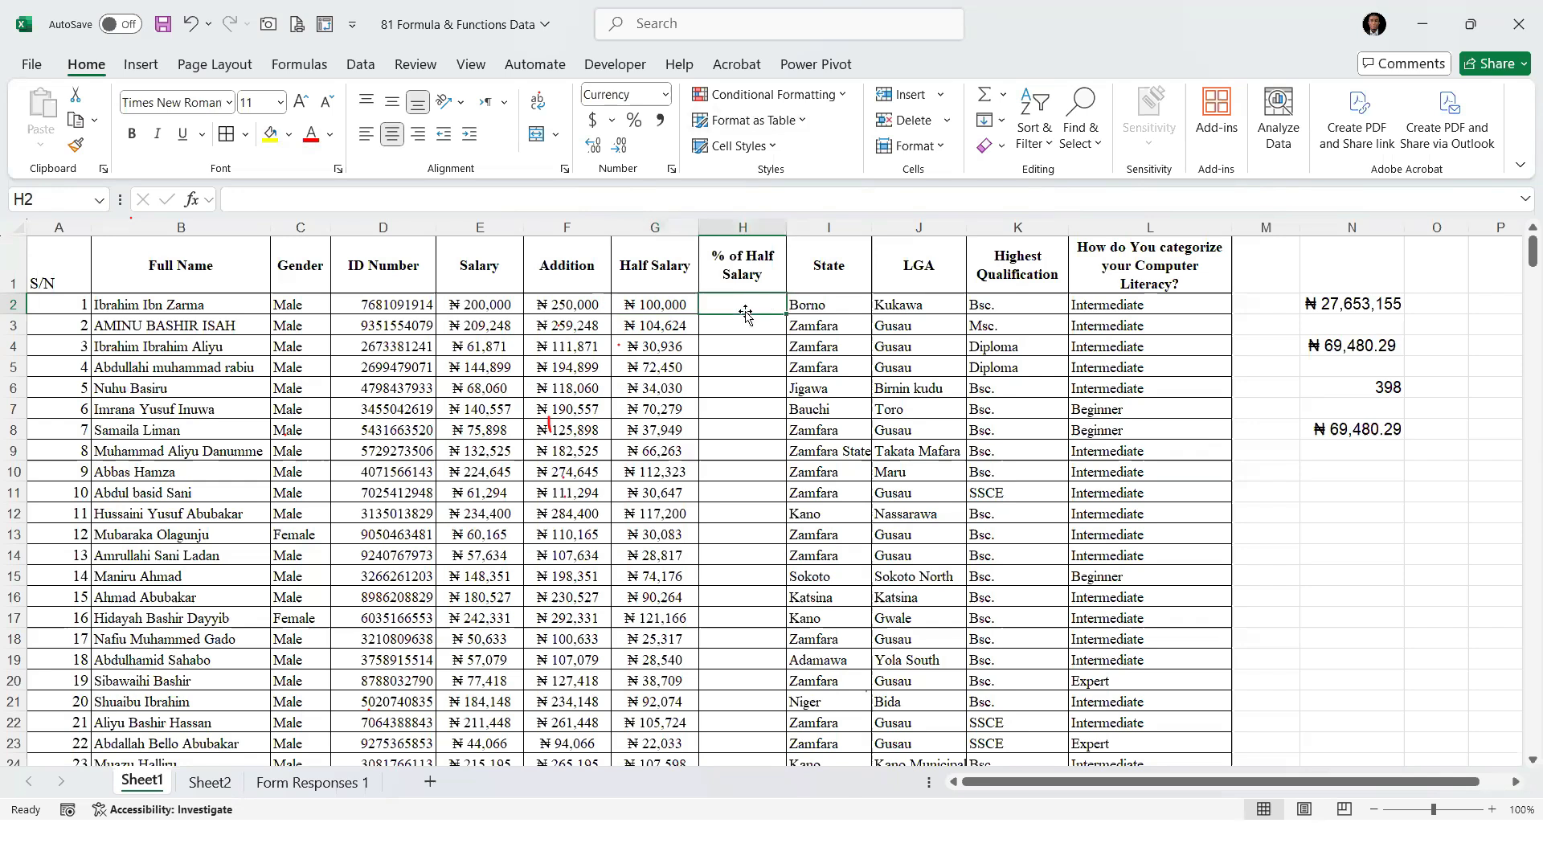
{"action": "left_click_drag", "start_coordinate": [654, 304], "coordinate": [666, 514]}
{"action": "left_click", "coordinate": [1352, 301]}
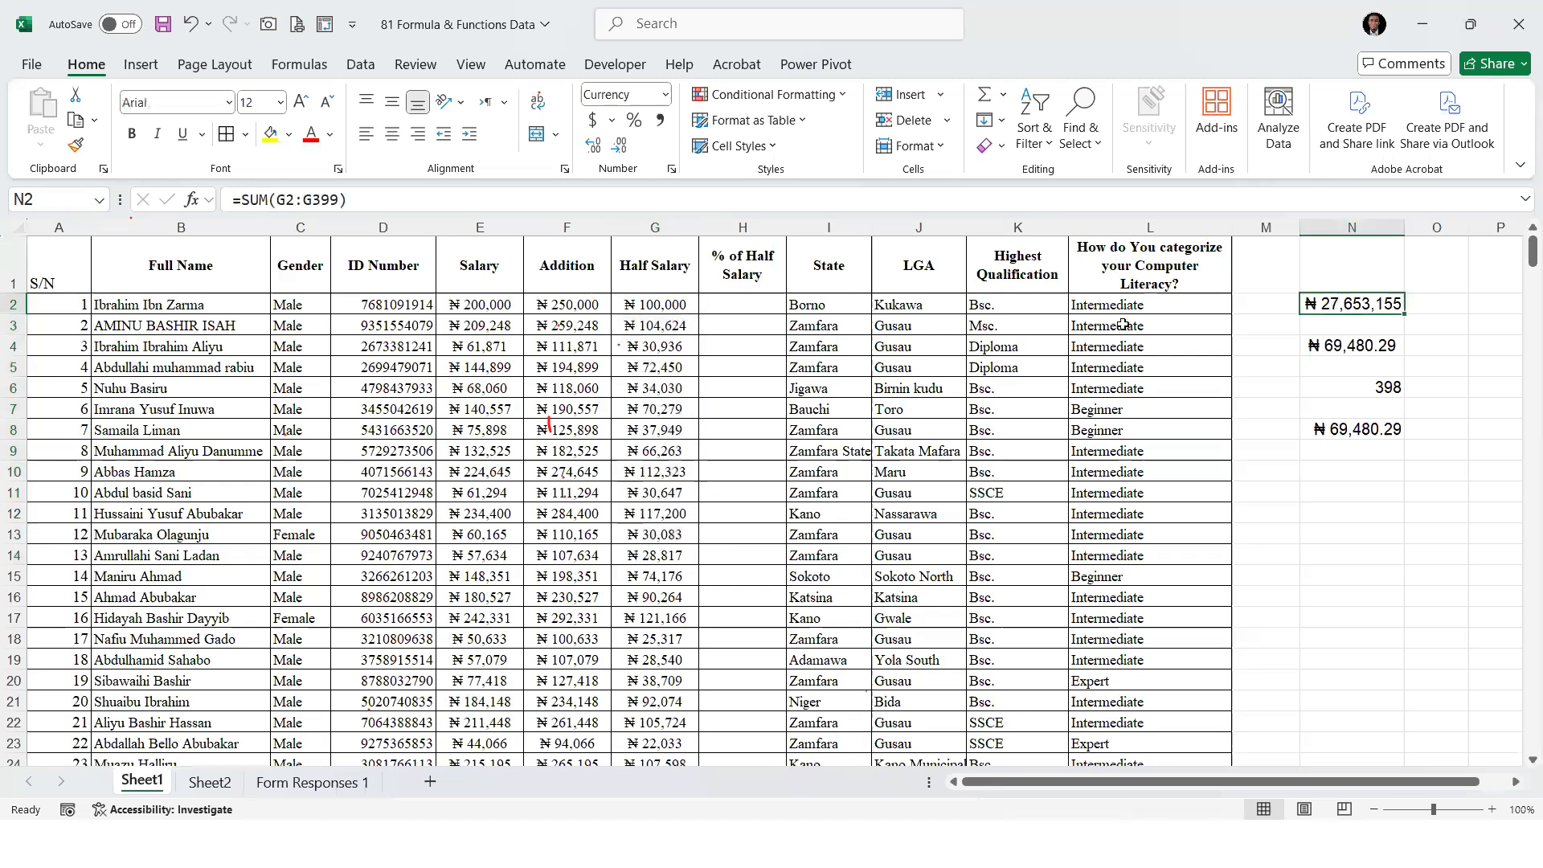
{"action": "left_click", "coordinate": [740, 306]}
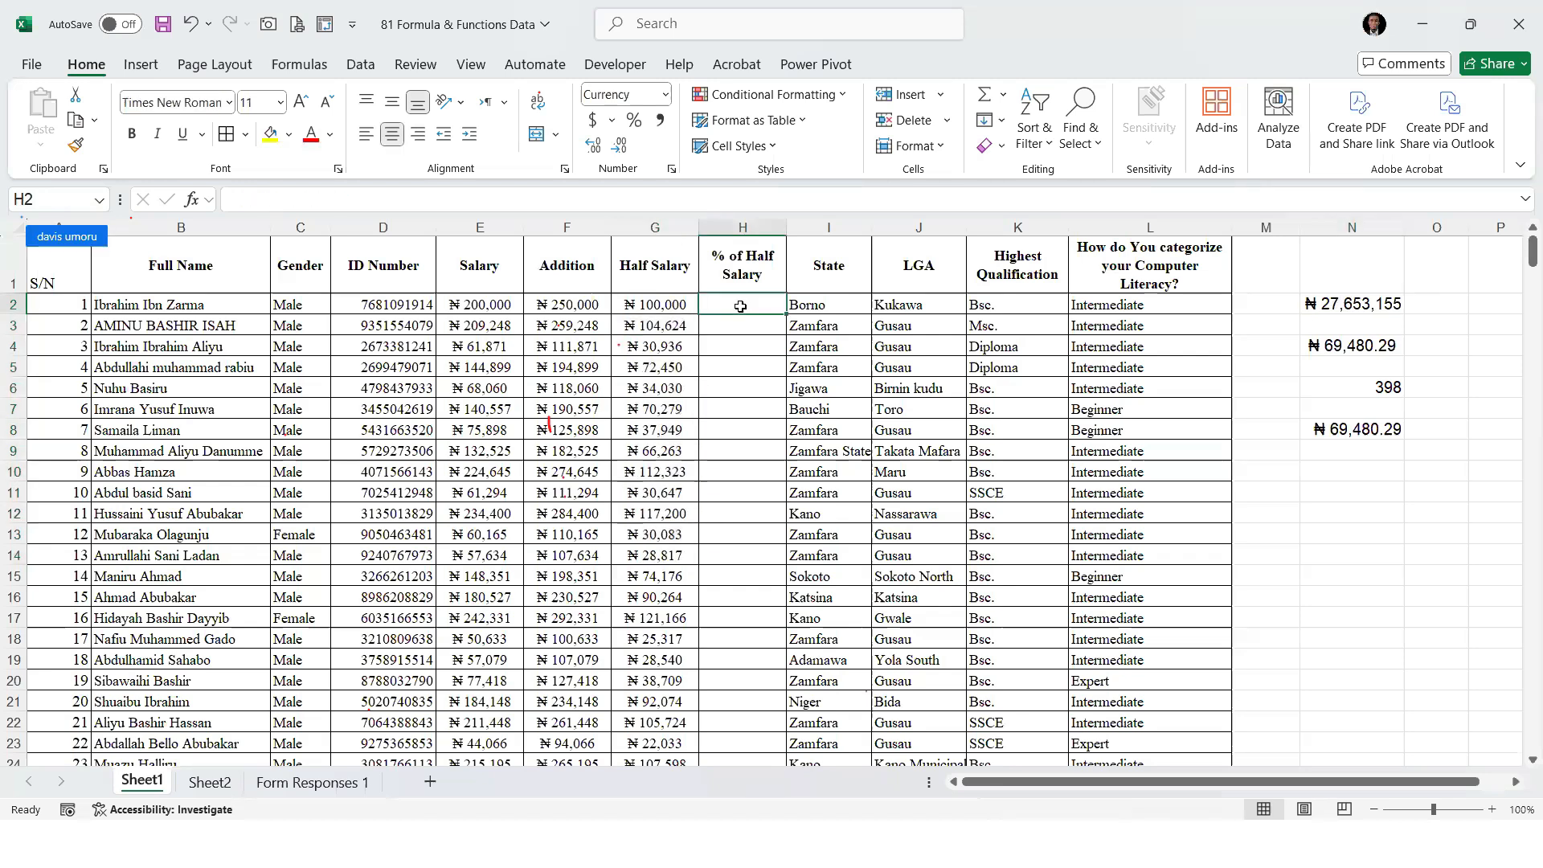
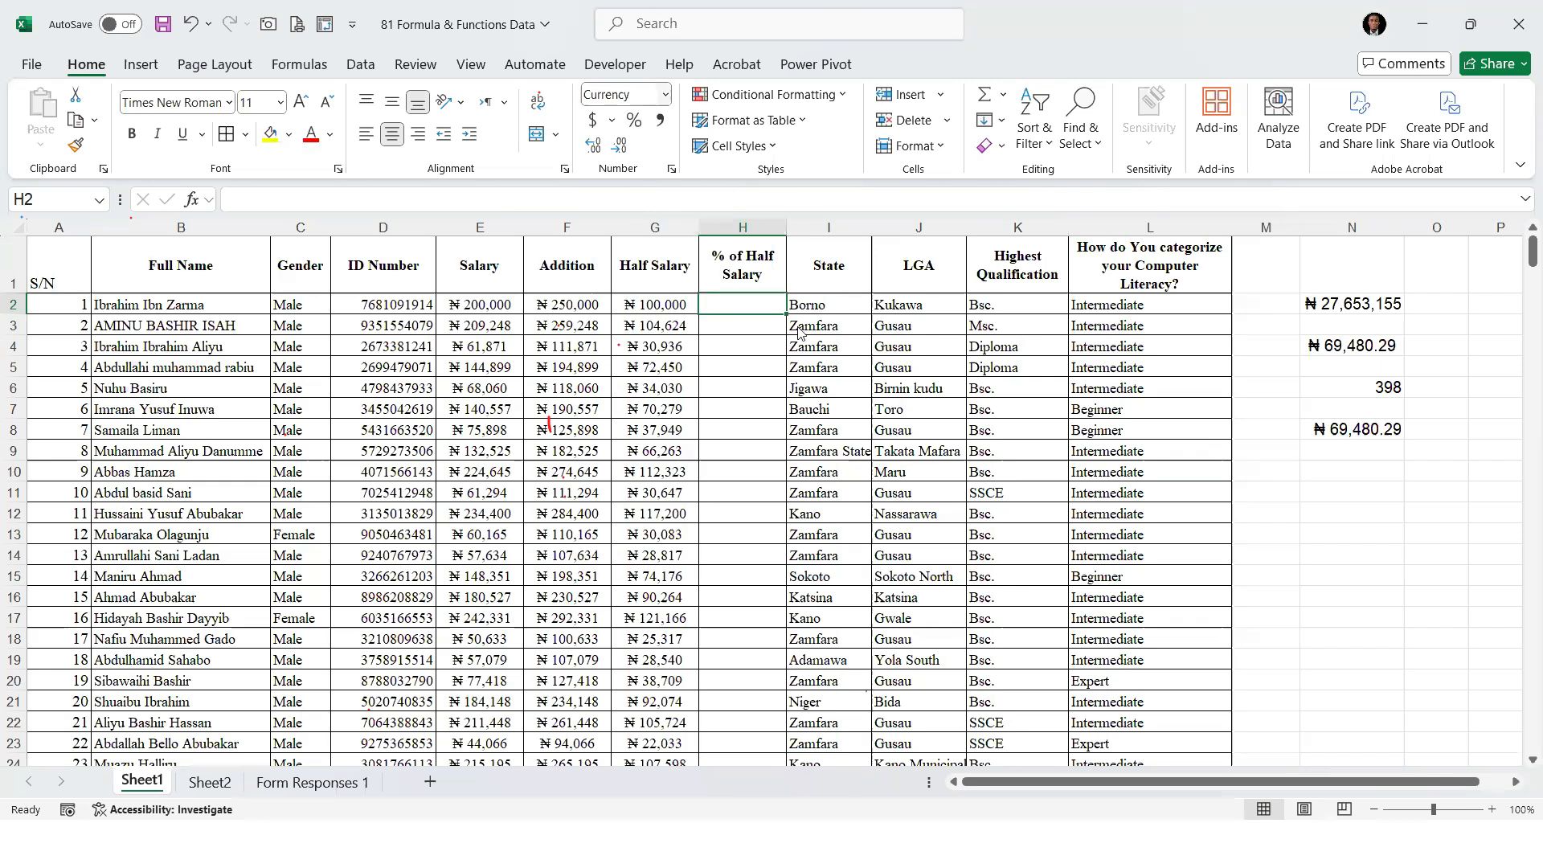
Enter the formula =G2/N2 in cell H2 to divide the first Half Salary by the total
{"action": "key", "text": "ctrl+2"}
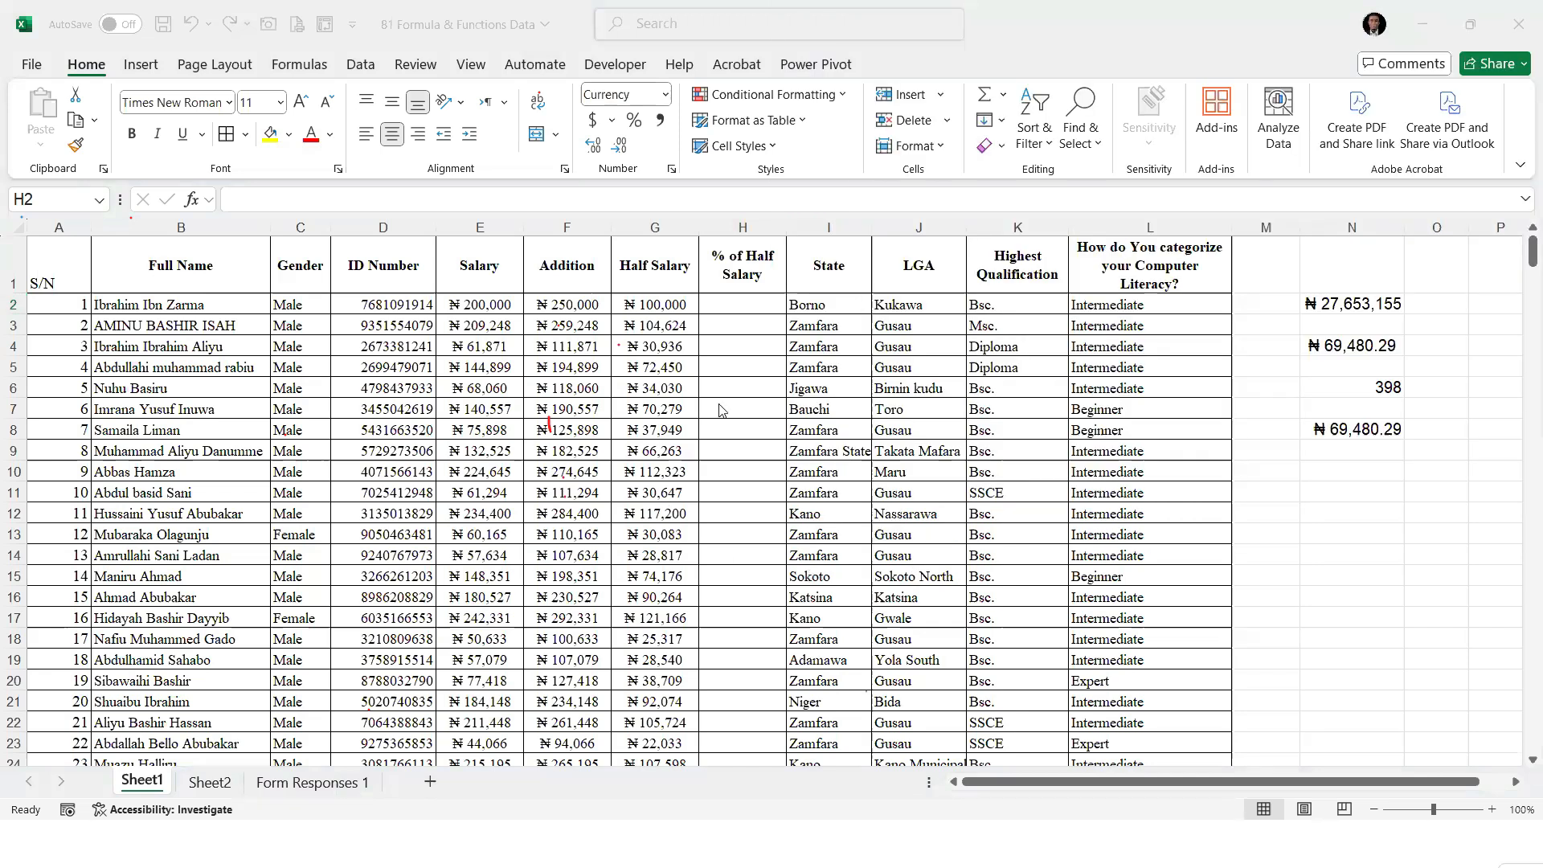
{"action": "left_click", "coordinate": [735, 310]}
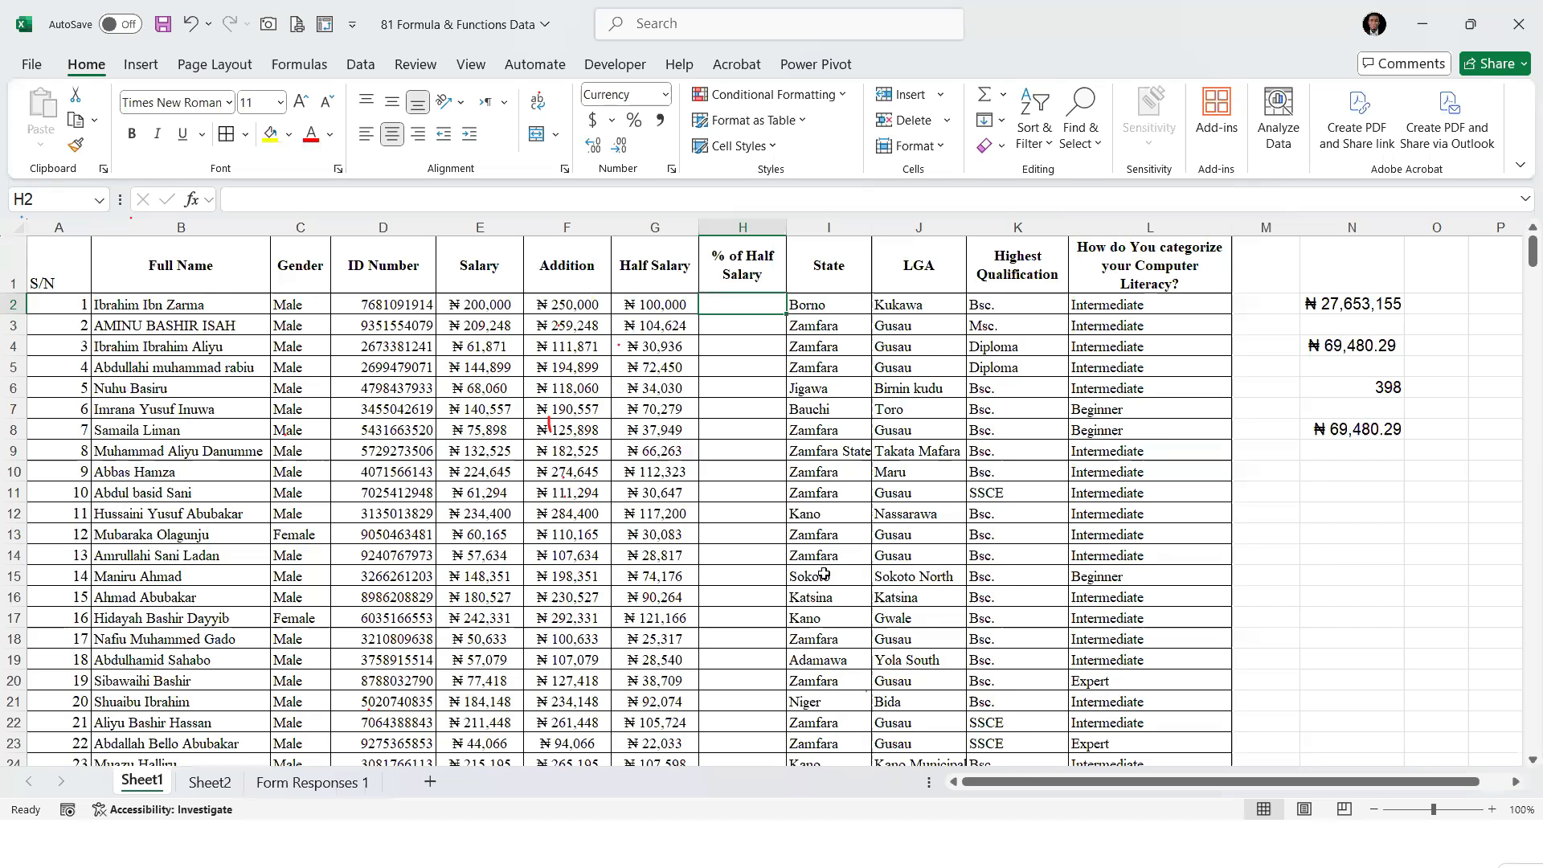
{"action": "type", "text": "="}
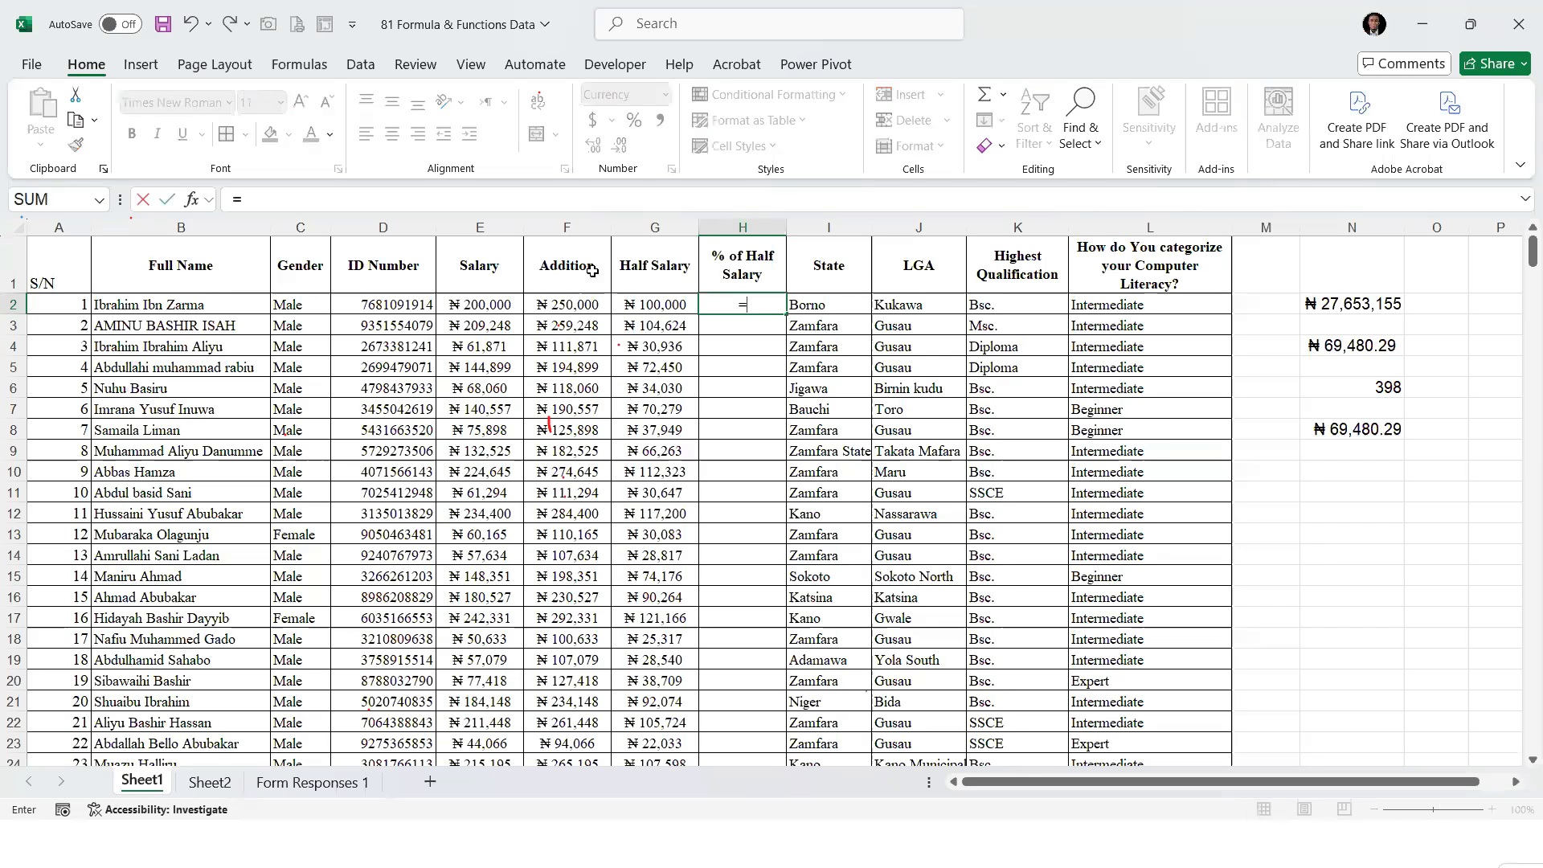
{"action": "left_click", "coordinate": [664, 306]}
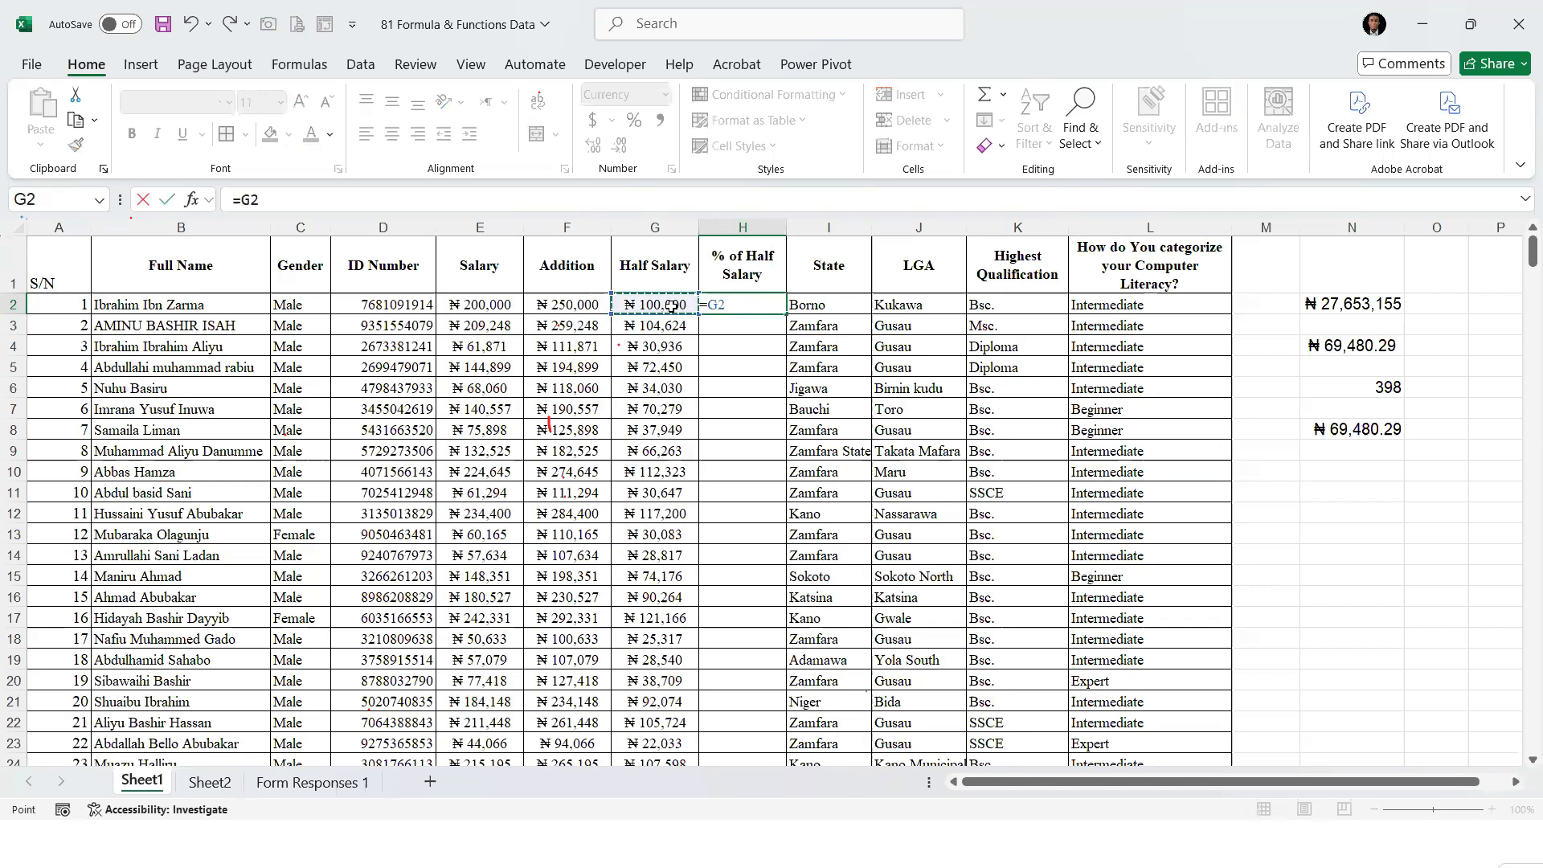
{"action": "type", "text": "/"}
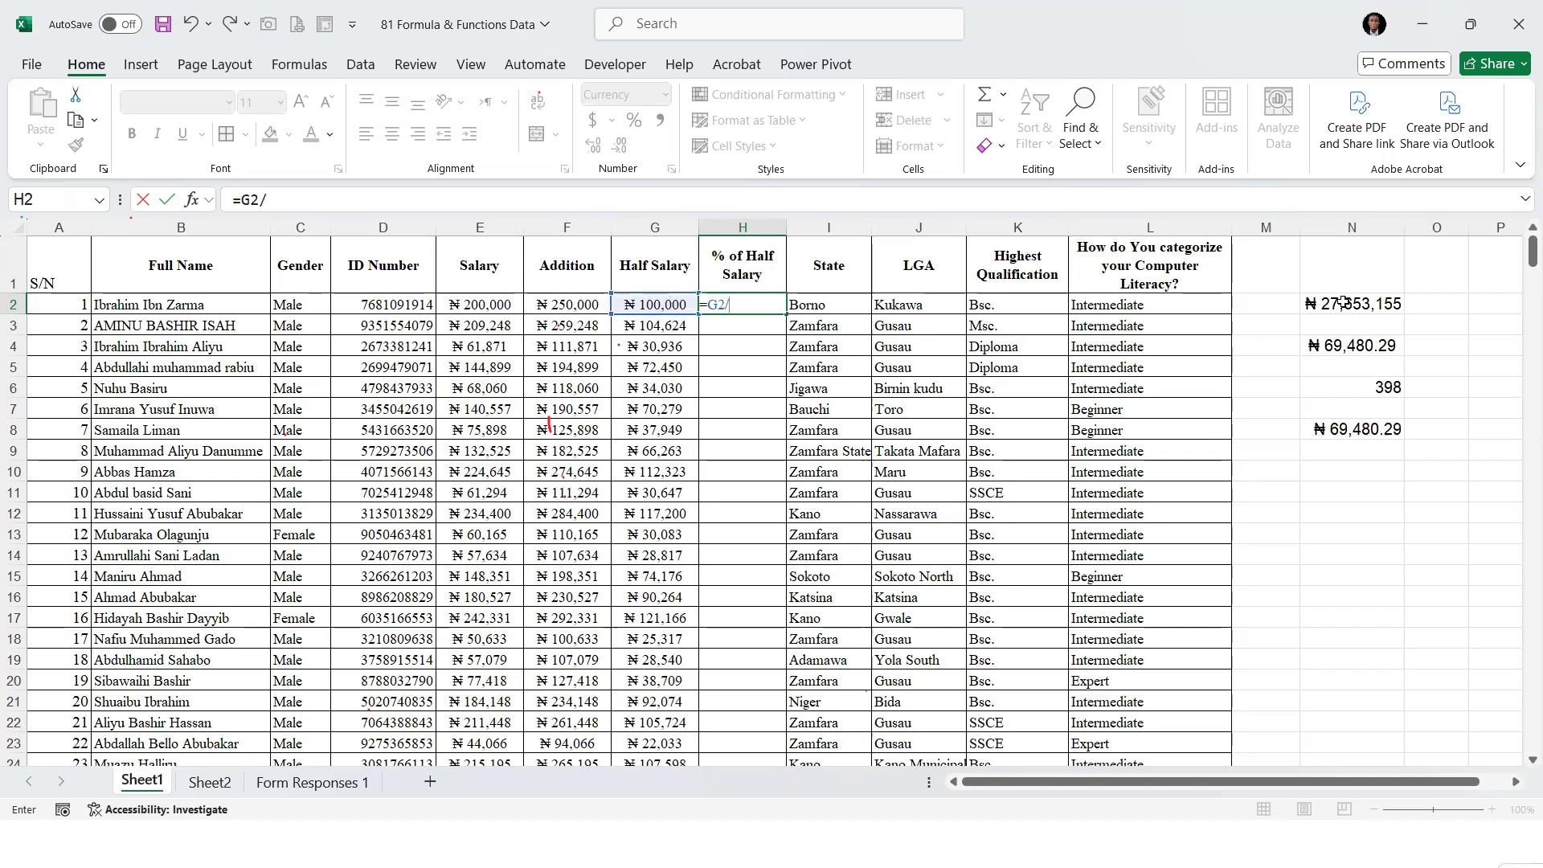
{"action": "left_click", "coordinate": [1306, 305]}
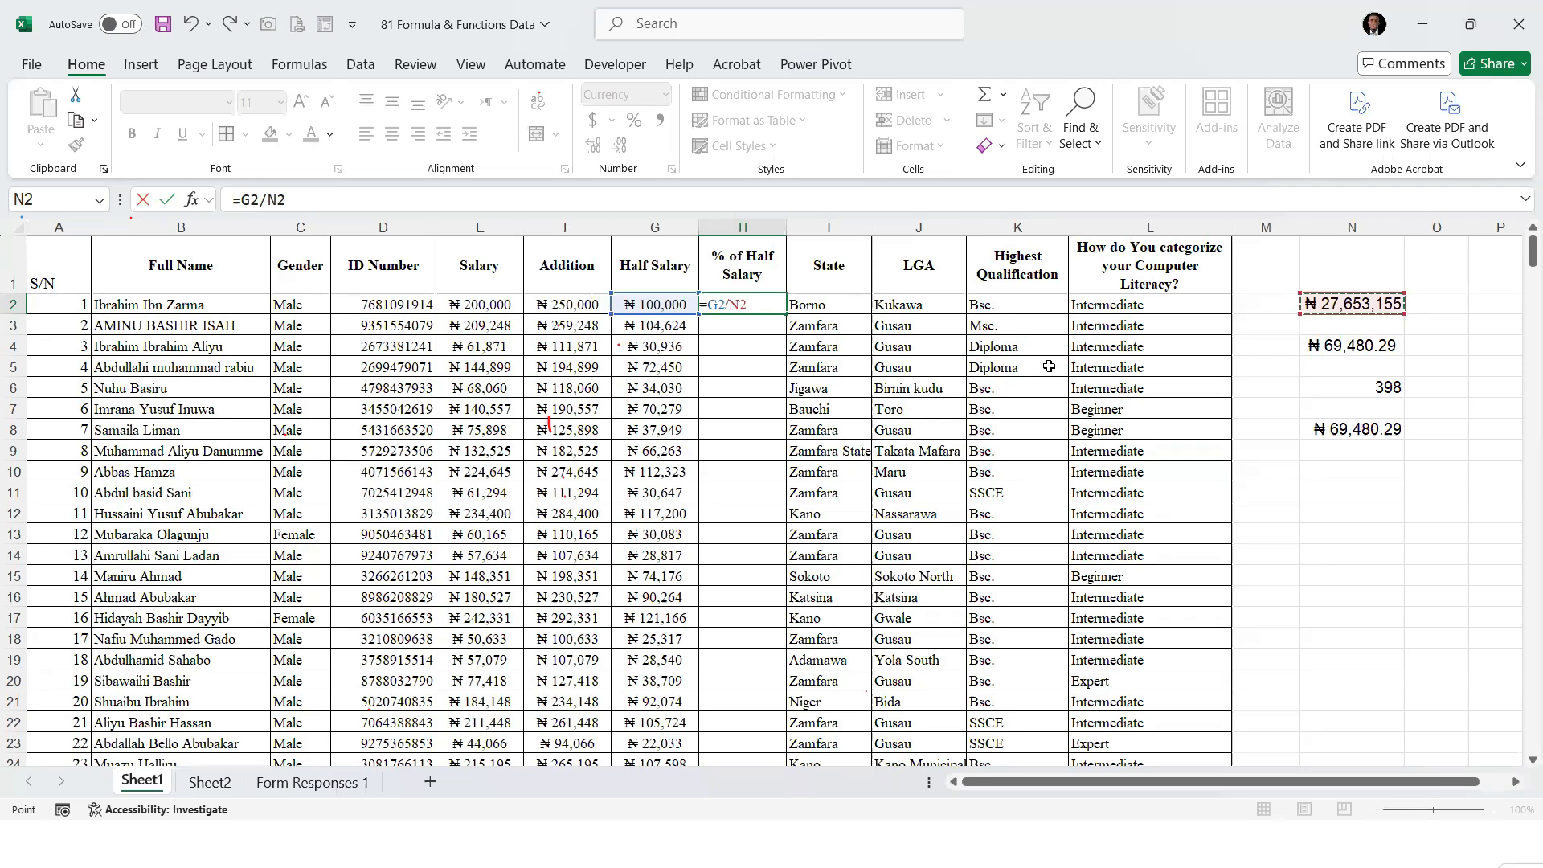
{"action": "key", "text": "Return"}
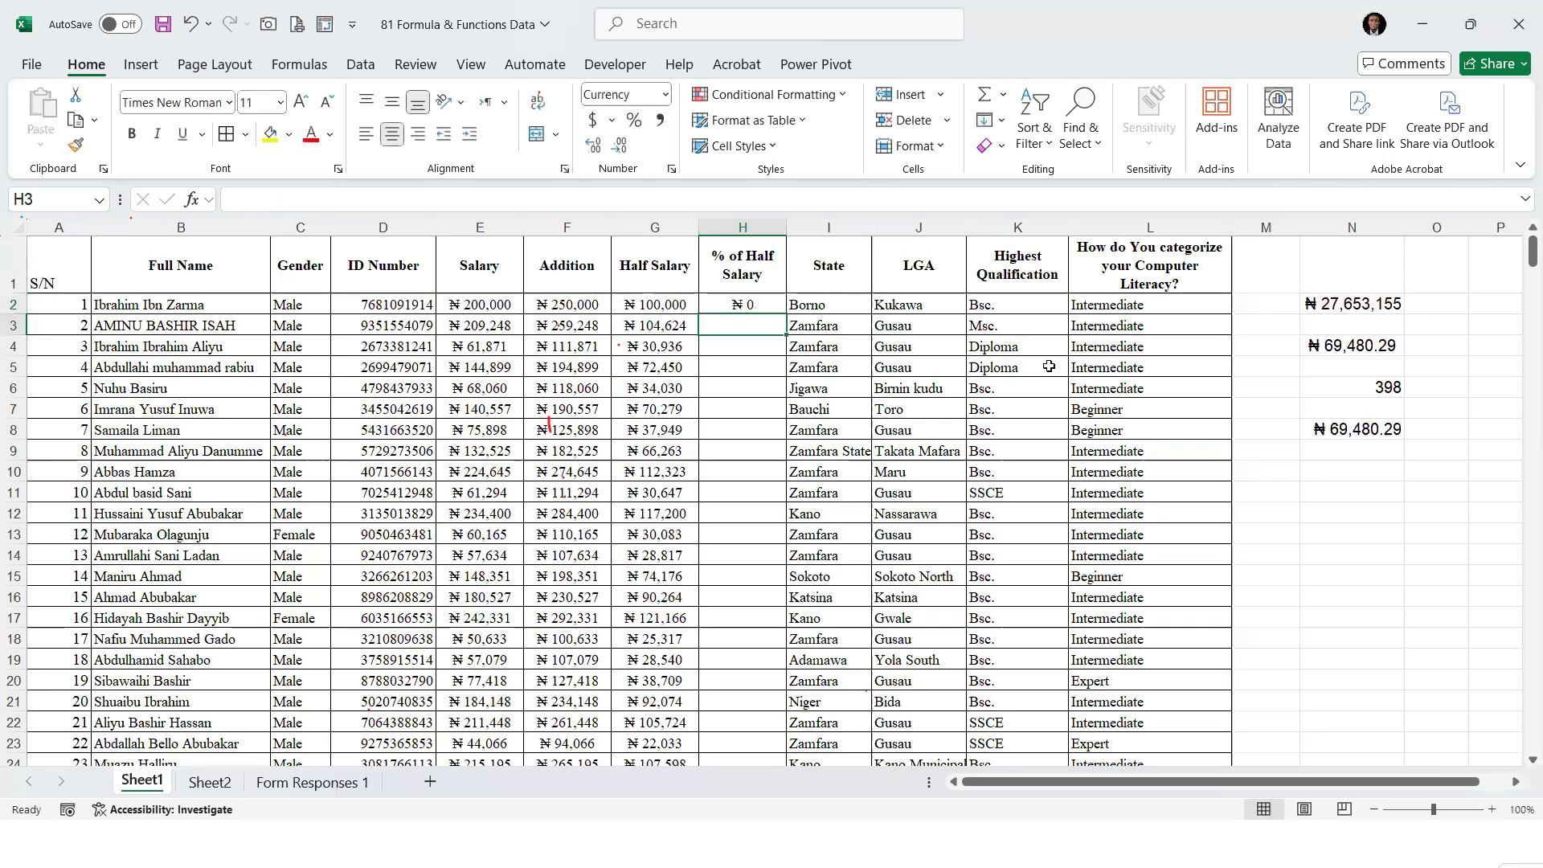
Set the number format of cell H2 to General
{"action": "left_click", "coordinate": [740, 305]}
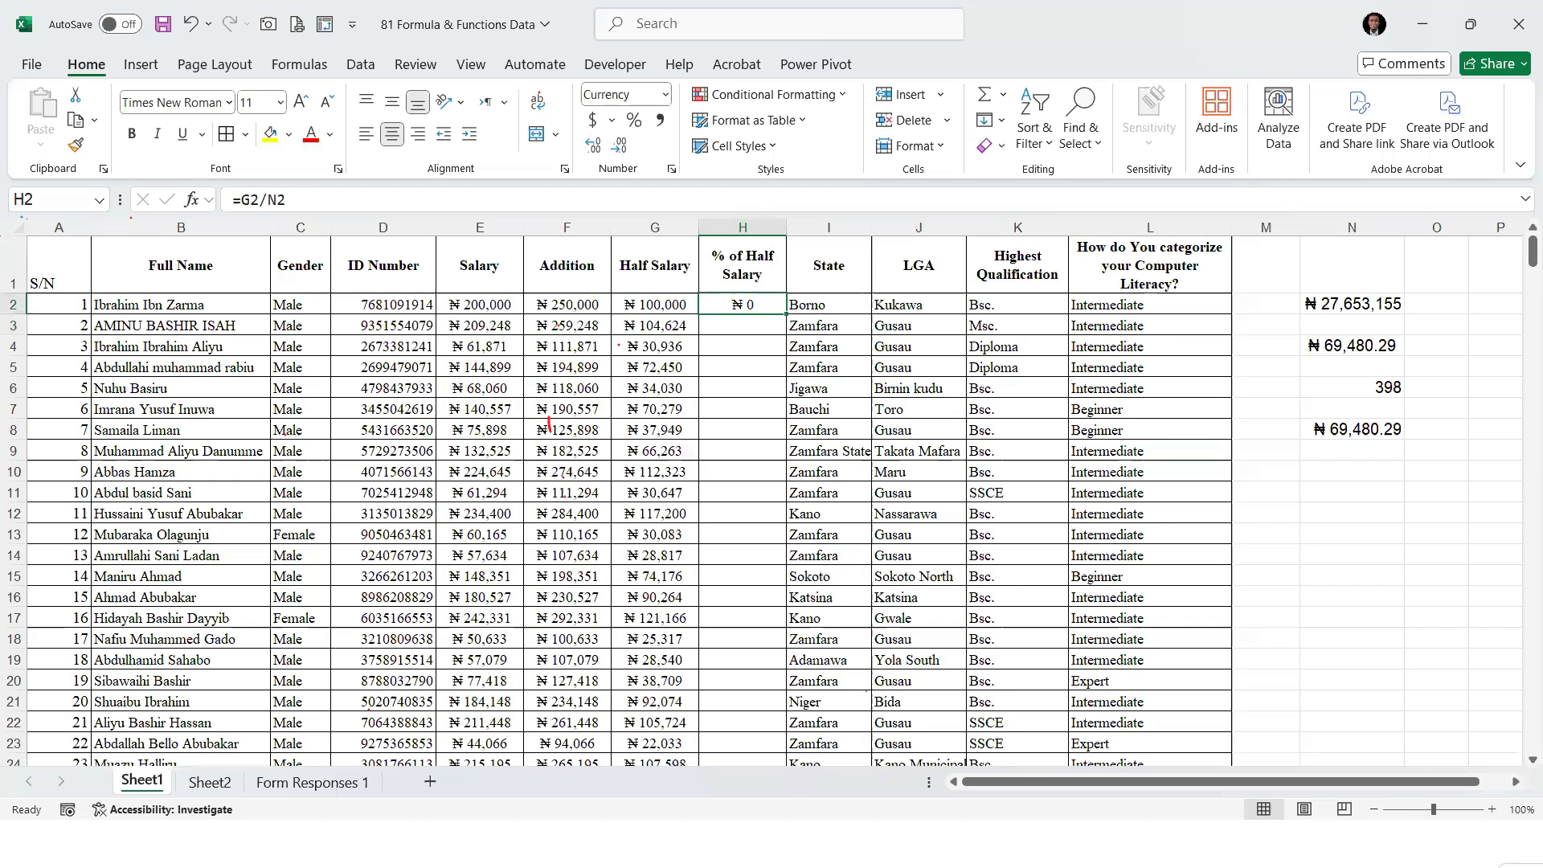
{"action": "left_click", "coordinate": [665, 95]}
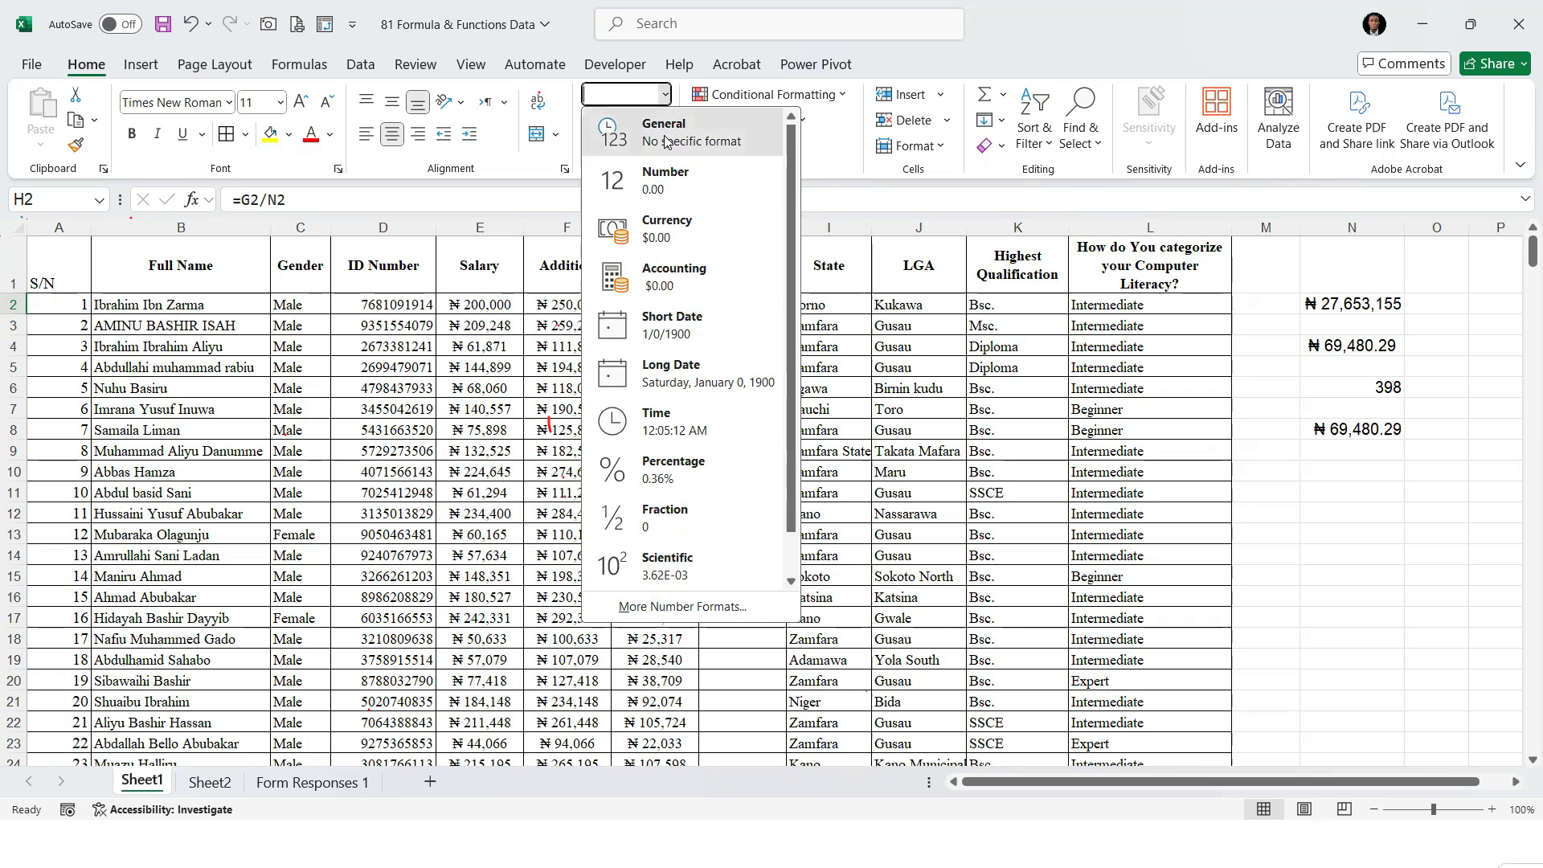
{"action": "left_click", "coordinate": [665, 137]}
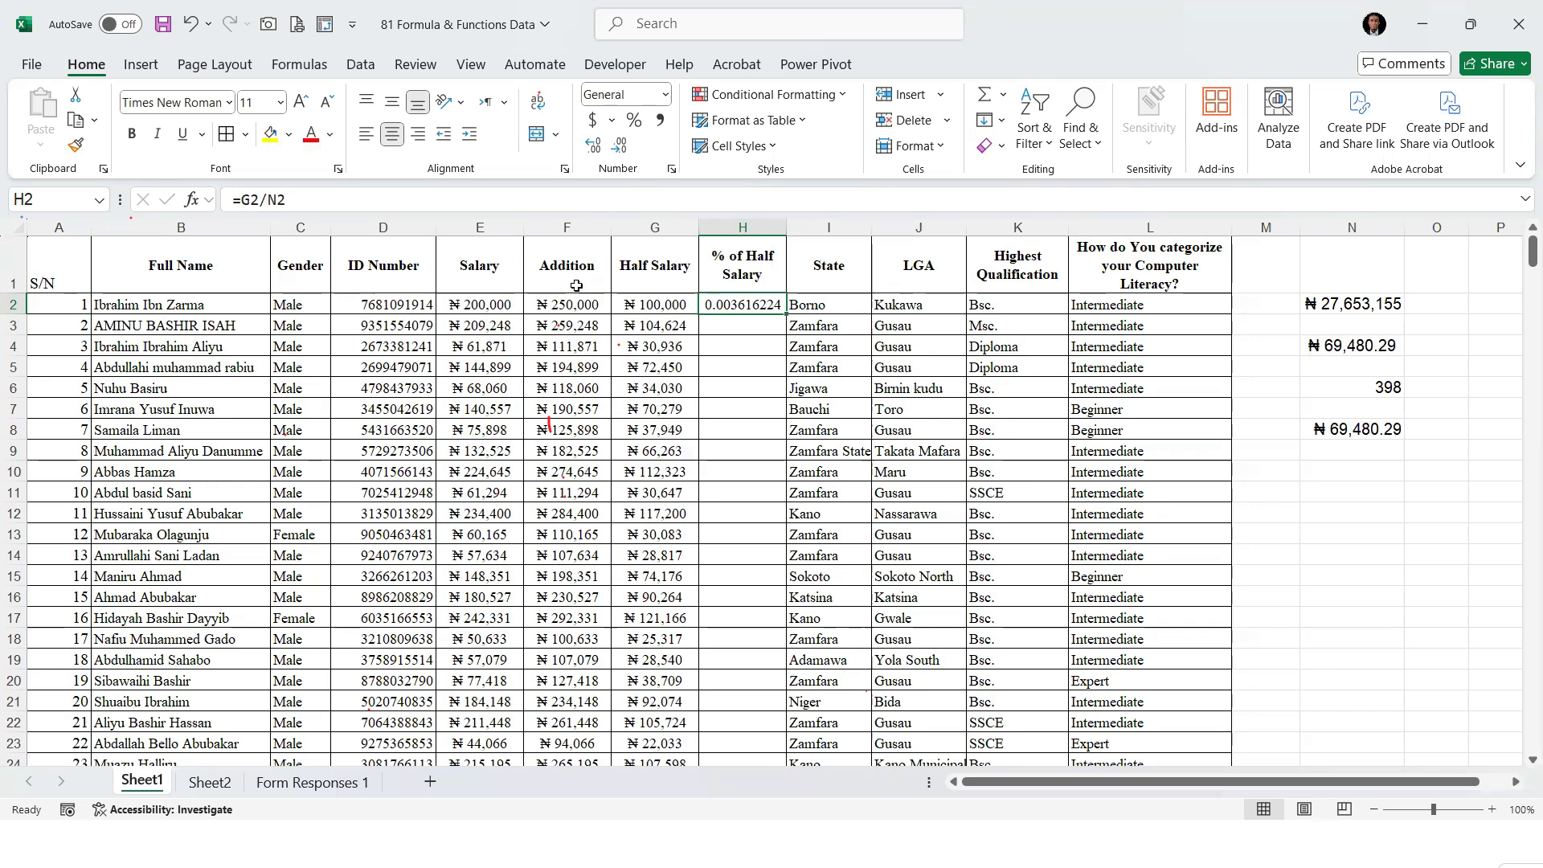
{"action": "key", "text": "ctrl+2"}
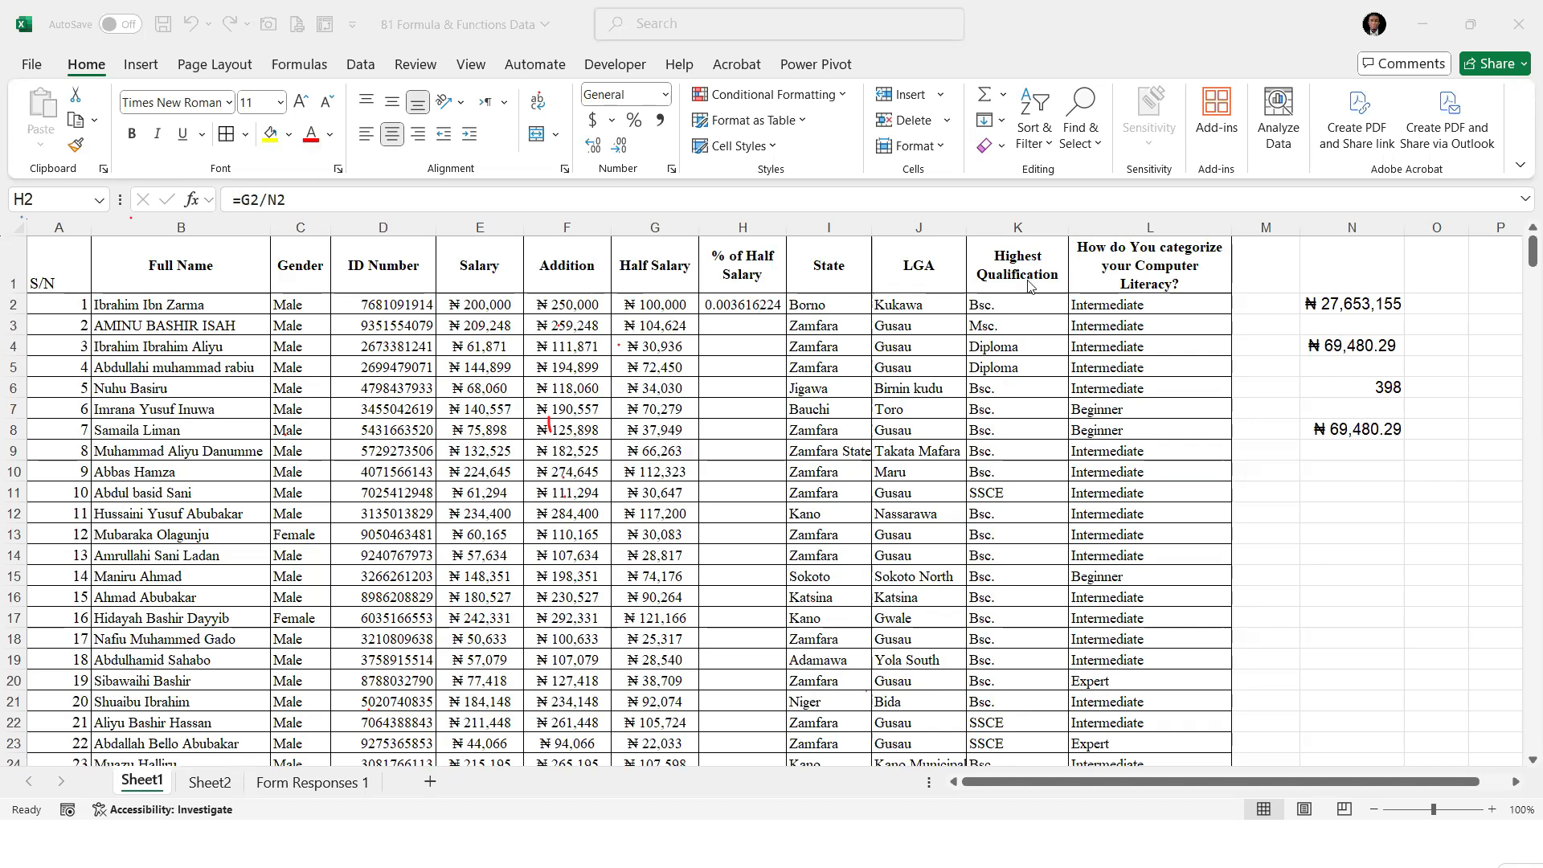
{"action": "left_click", "coordinate": [1368, 298]}
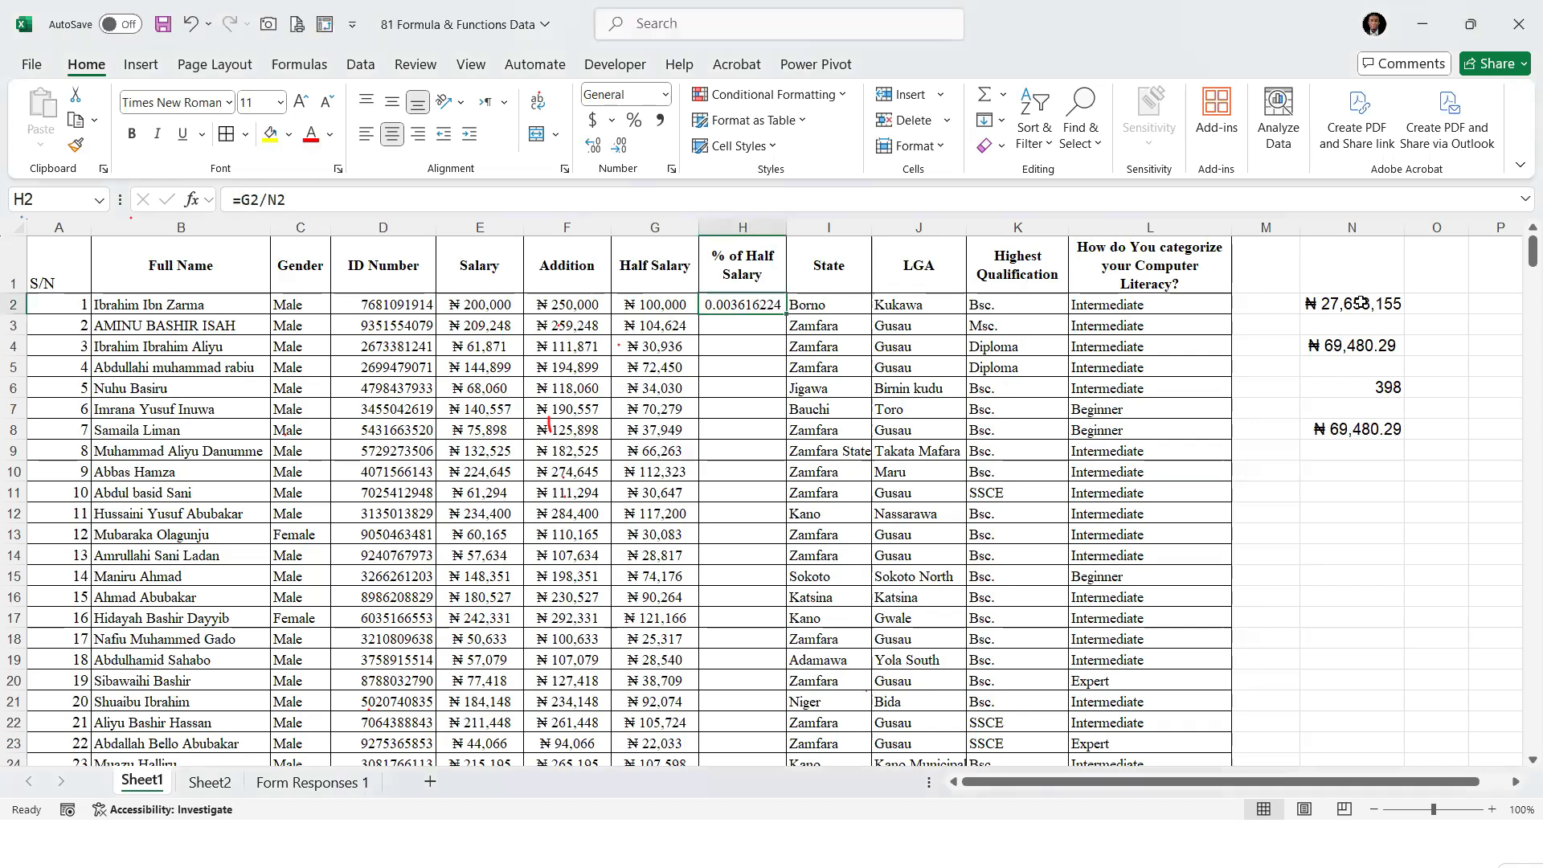
{"action": "double_click", "coordinate": [783, 315]}
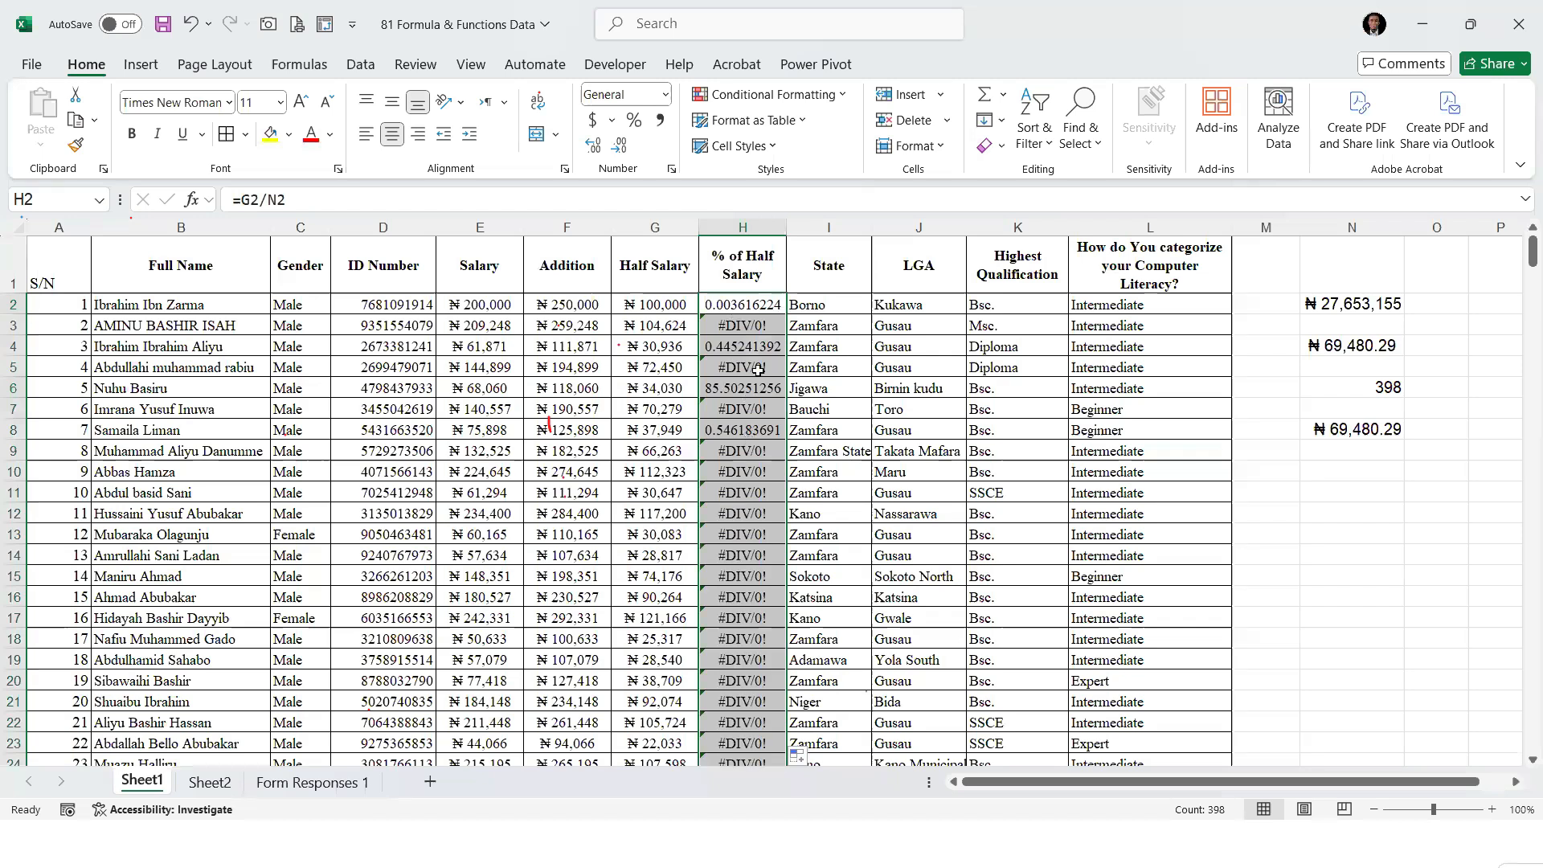
{"action": "left_click_drag", "start_coordinate": [1355, 347], "coordinate": [1357, 466]}
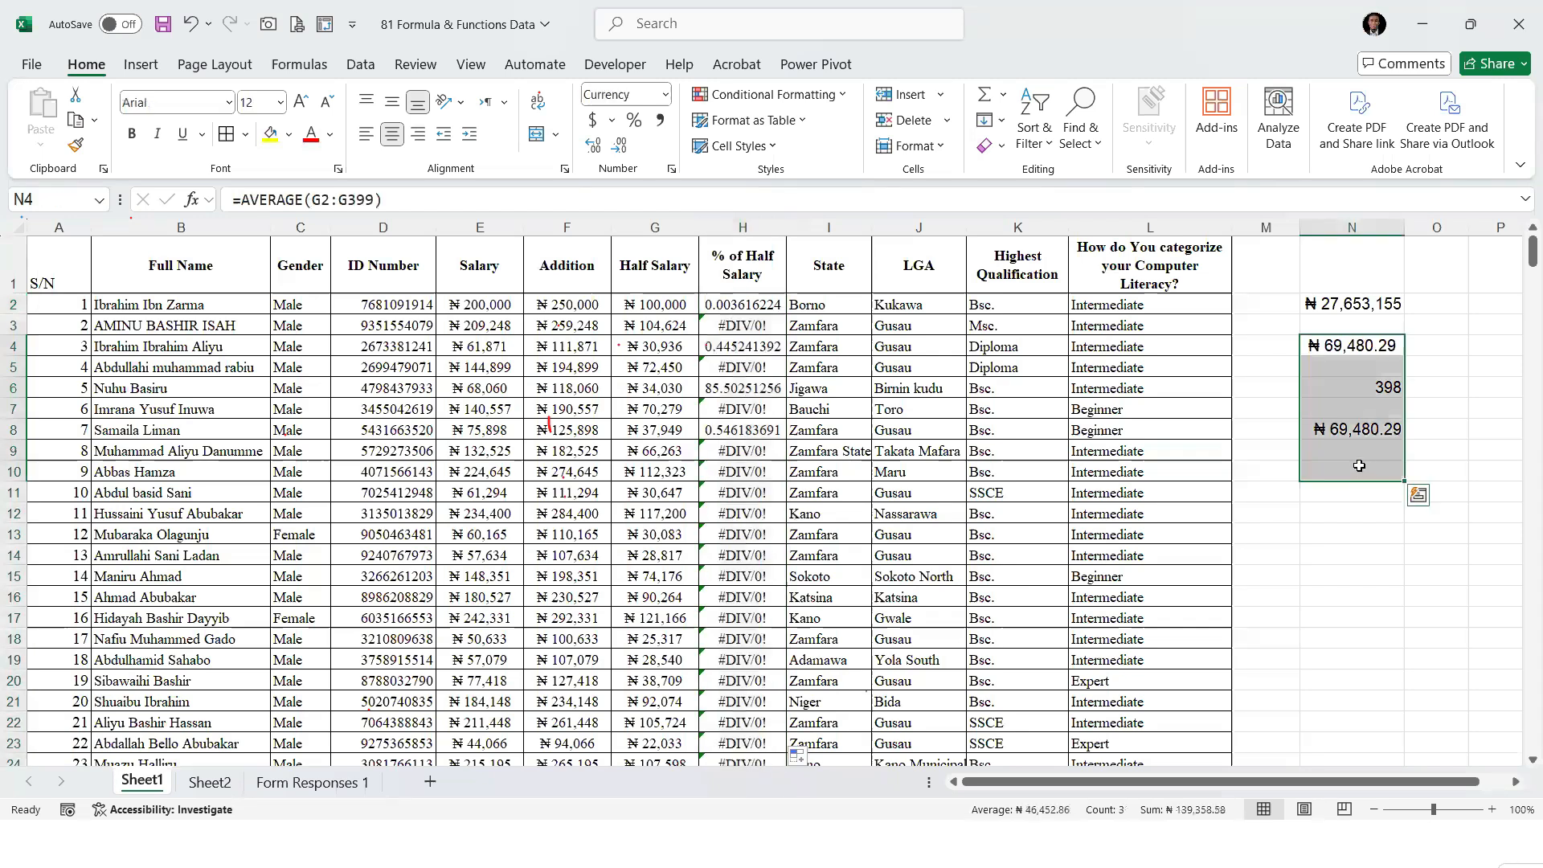
{"action": "key", "text": "Delete"}
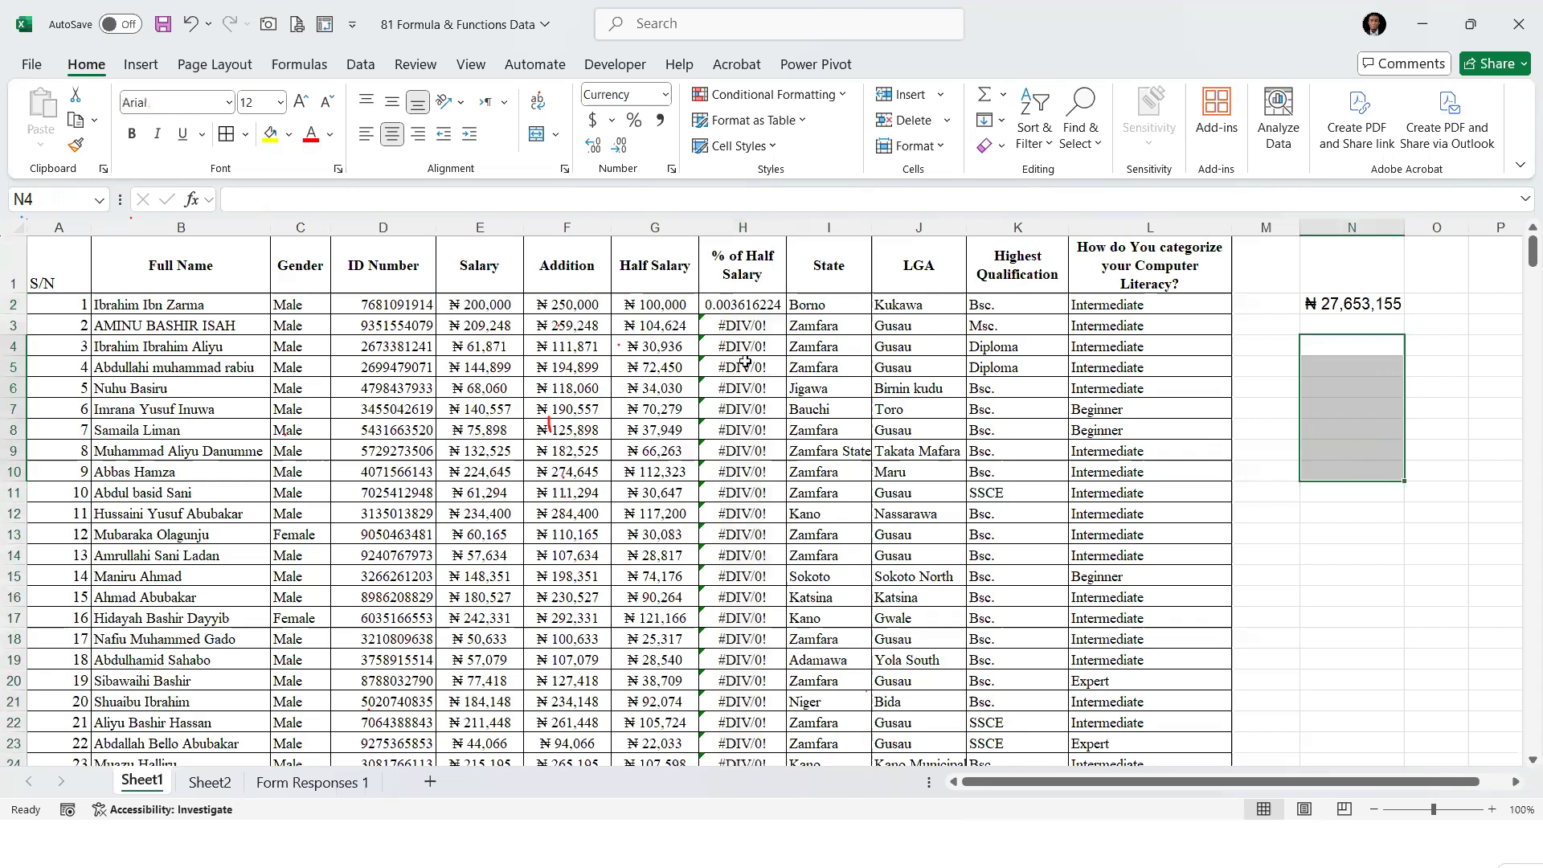
{"action": "scroll", "coordinate": [755, 425], "scroll_direction": "down", "scroll_amount": 7}
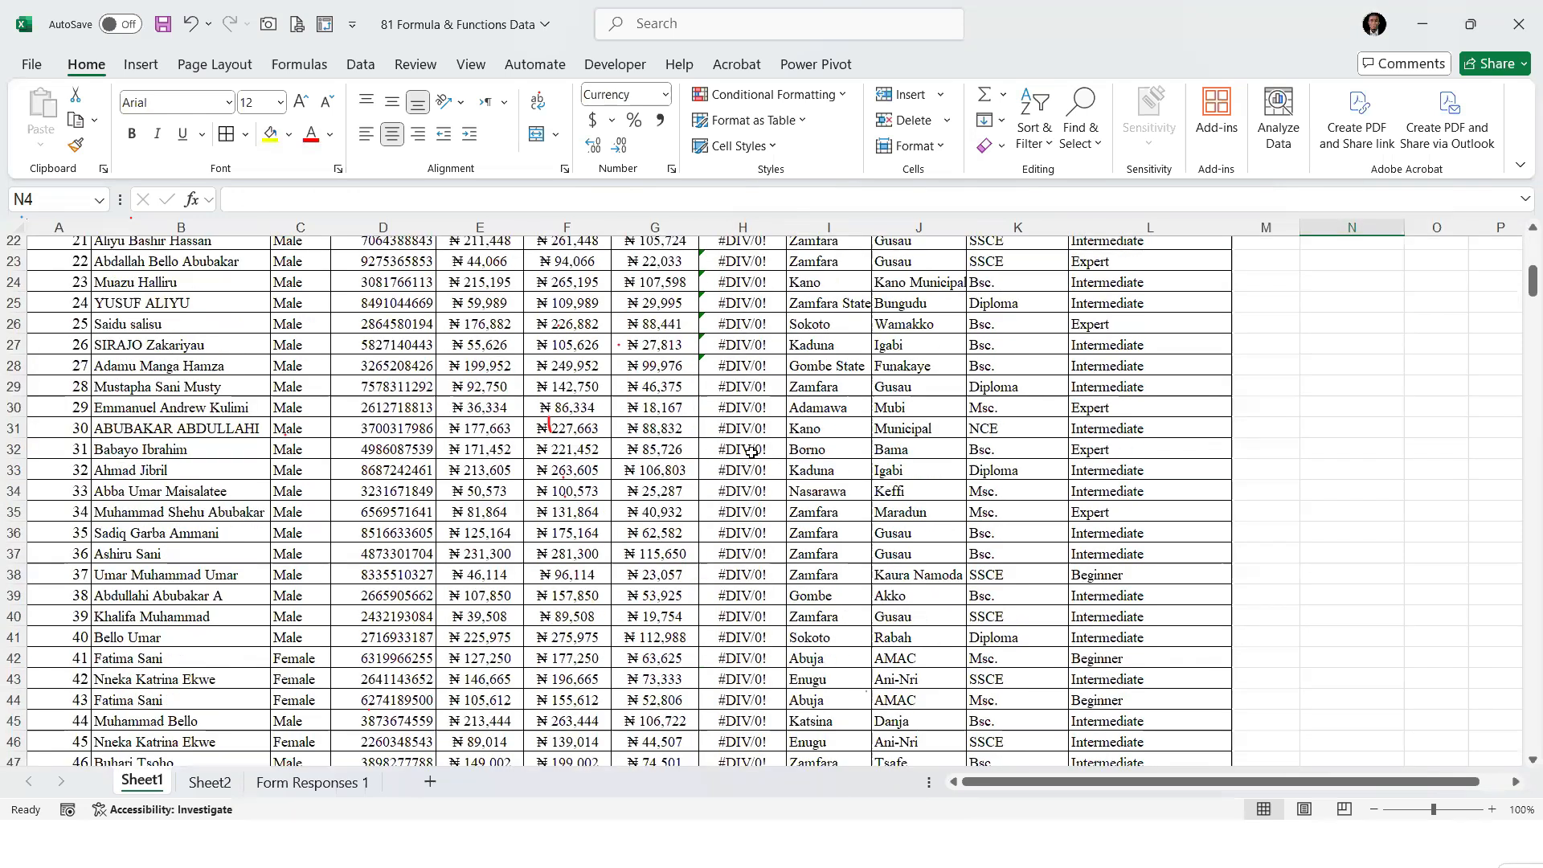
{"action": "scroll", "coordinate": [751, 452], "scroll_direction": "up", "scroll_amount": 7}
{"action": "left_click", "coordinate": [751, 307]}
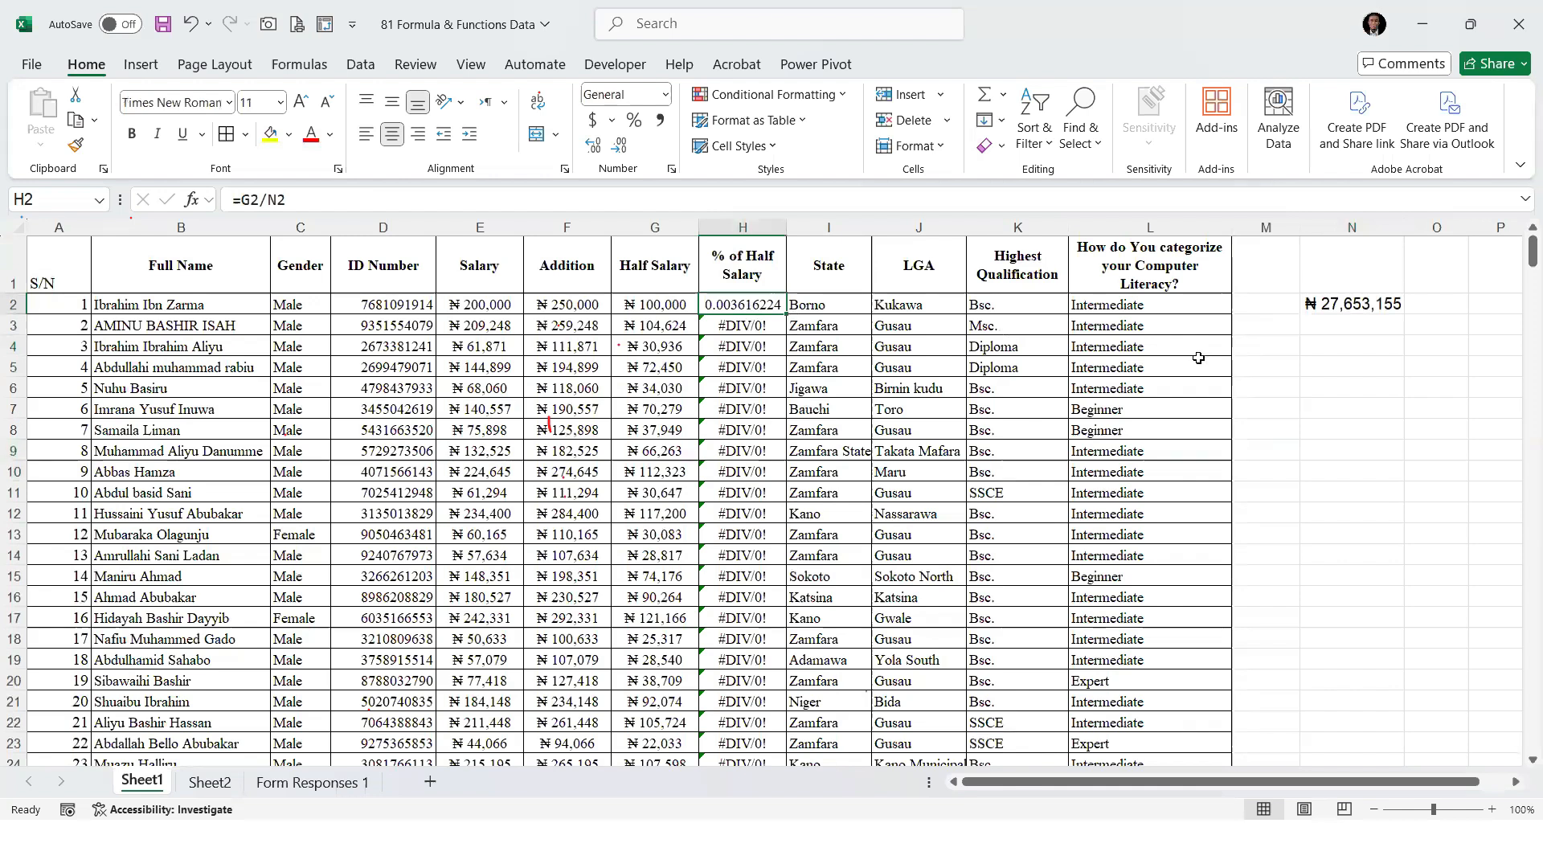
{"action": "key", "text": "ctrl+z"}
{"action": "key", "text": "ctrl+z"}
Clear the extra results in N4:N11 and fill the H2 formula down the % of Half Salary column
{"action": "left_click_drag", "start_coordinate": [1337, 351], "coordinate": [1329, 450]}
{"action": "key", "text": "Delete"}
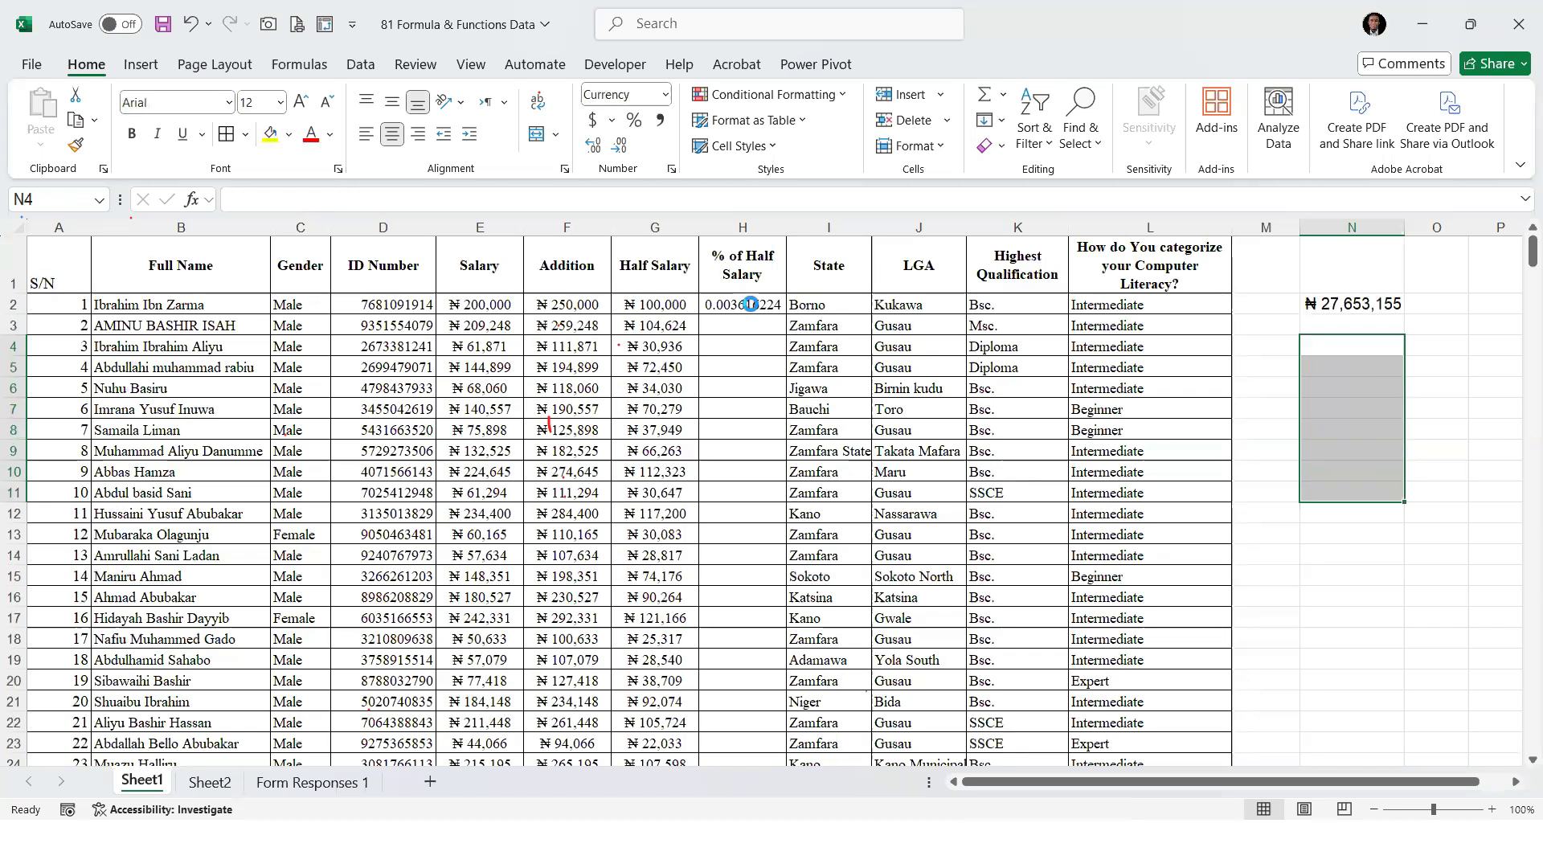
{"action": "left_click", "coordinate": [743, 304]}
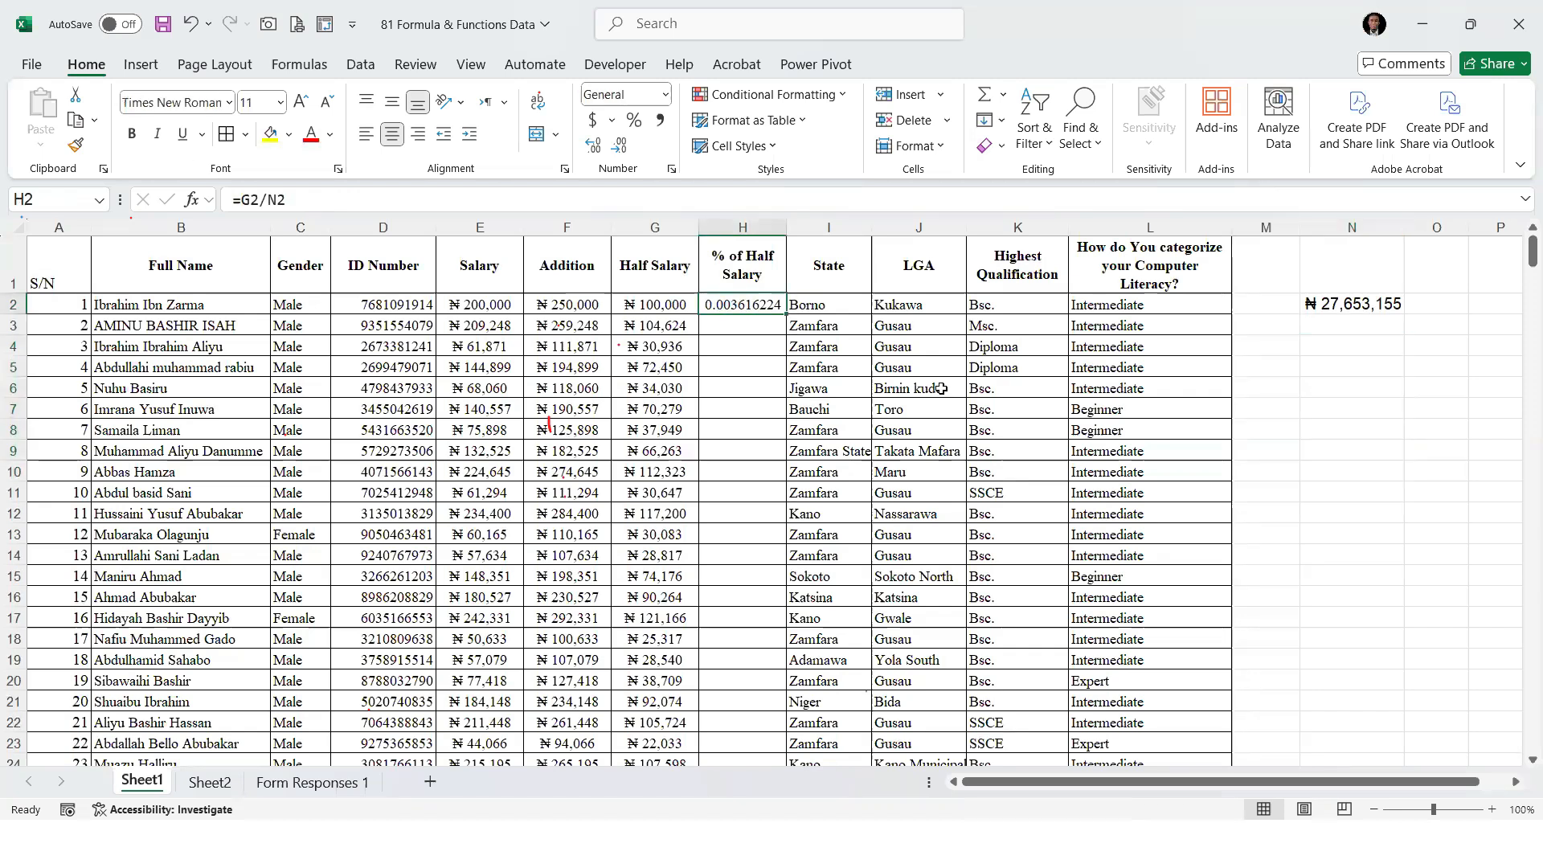
{"action": "double_click", "coordinate": [789, 315]}
Inspect the cell references in the filled % of Half Salary formulas, comparing H2 with the rows below it
{"action": "left_click", "coordinate": [742, 386]}
{"action": "left_click", "coordinate": [748, 307]}
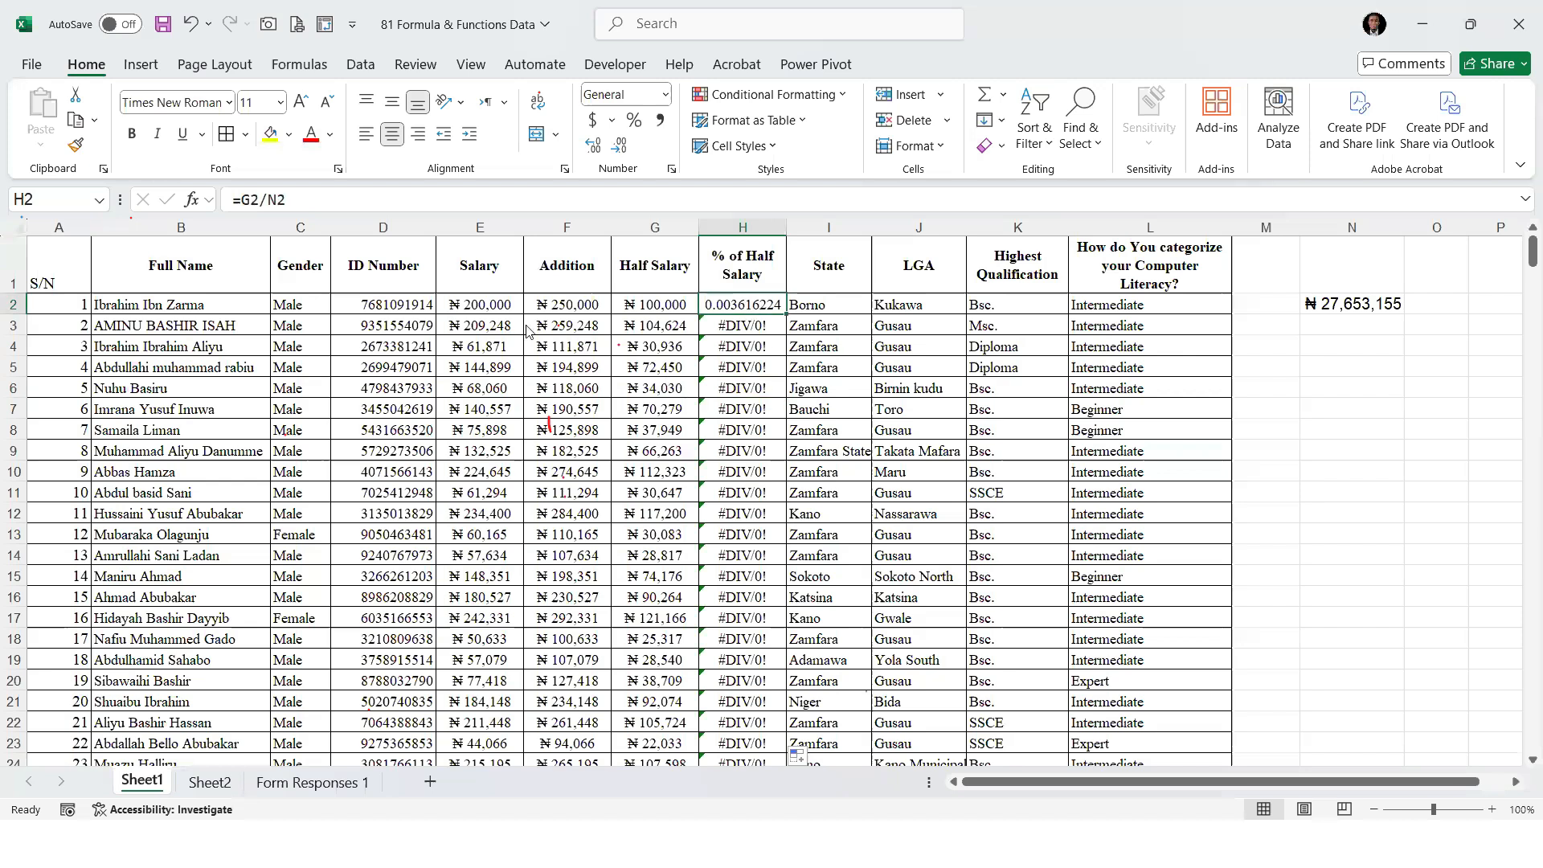
{"action": "double_click", "coordinate": [741, 306]}
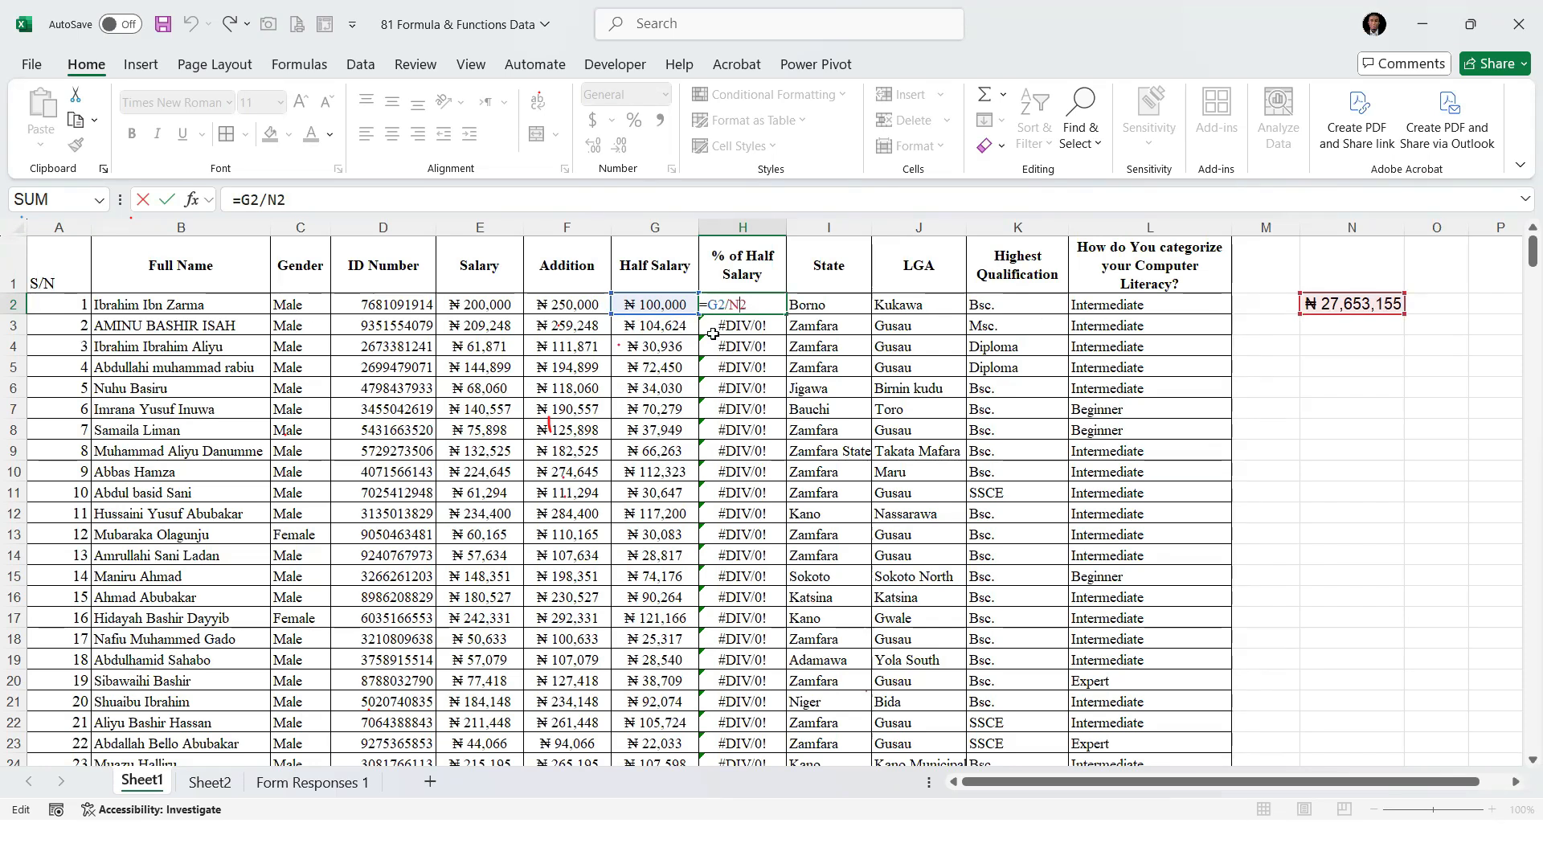
{"action": "key", "text": "Return"}
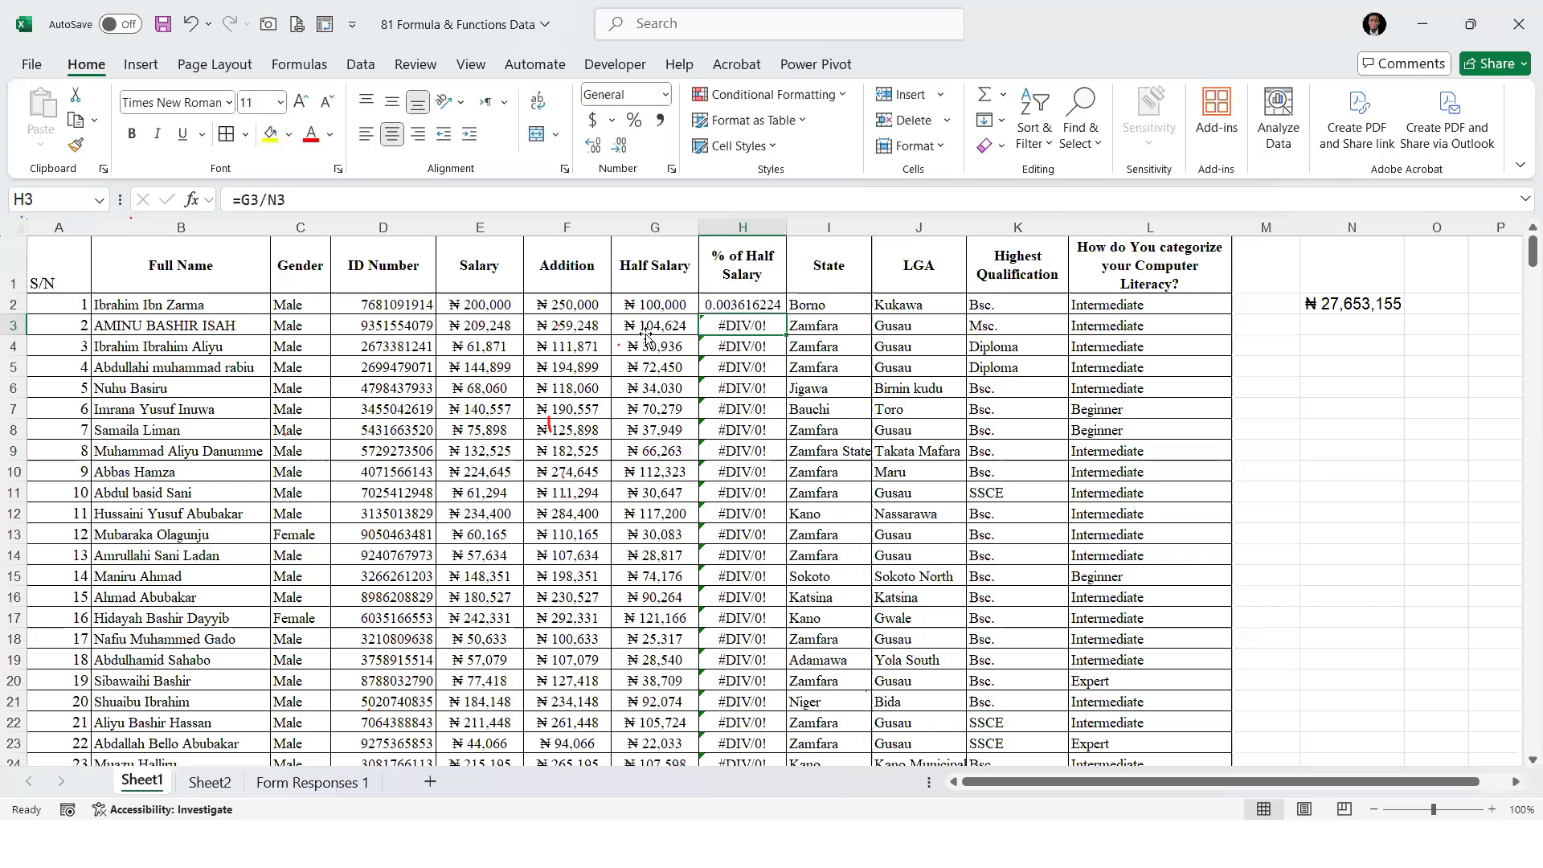
{"action": "key", "text": "F2"}
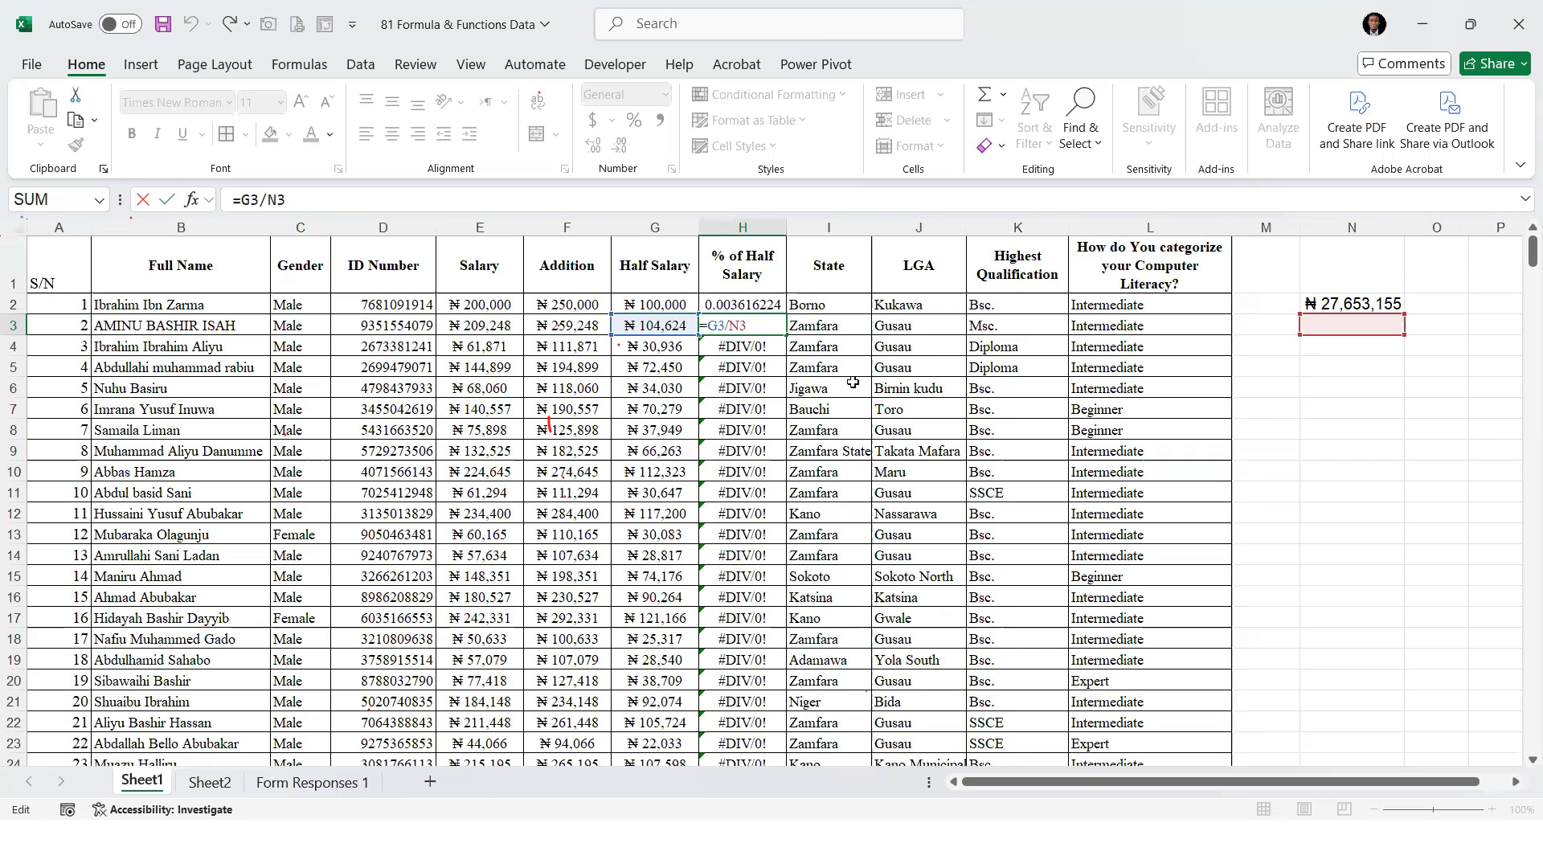
{"action": "key", "text": "Return"}
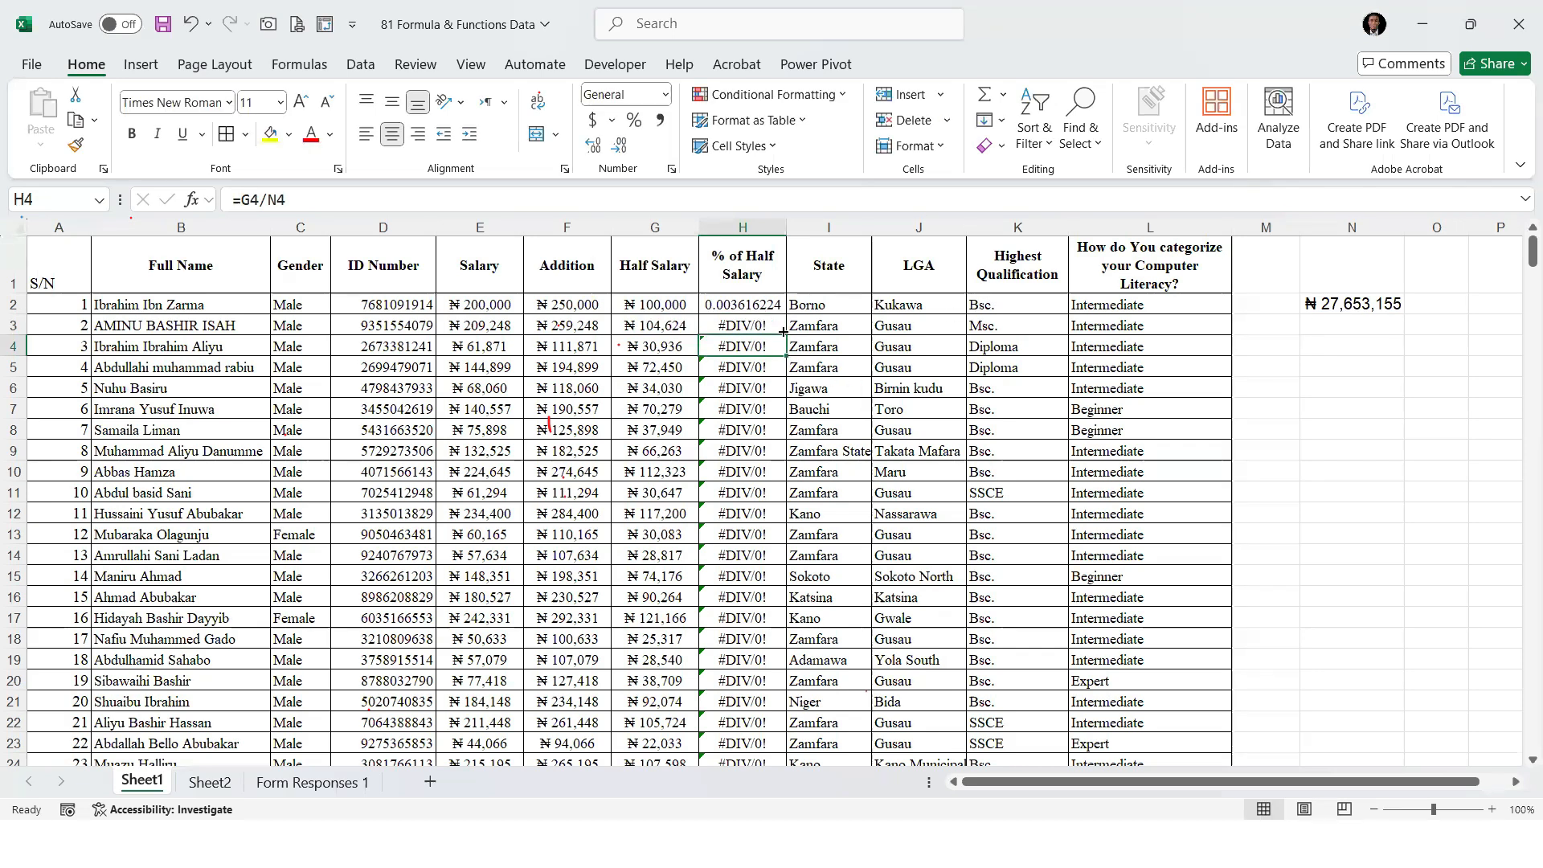
{"action": "left_click", "coordinate": [783, 329]}
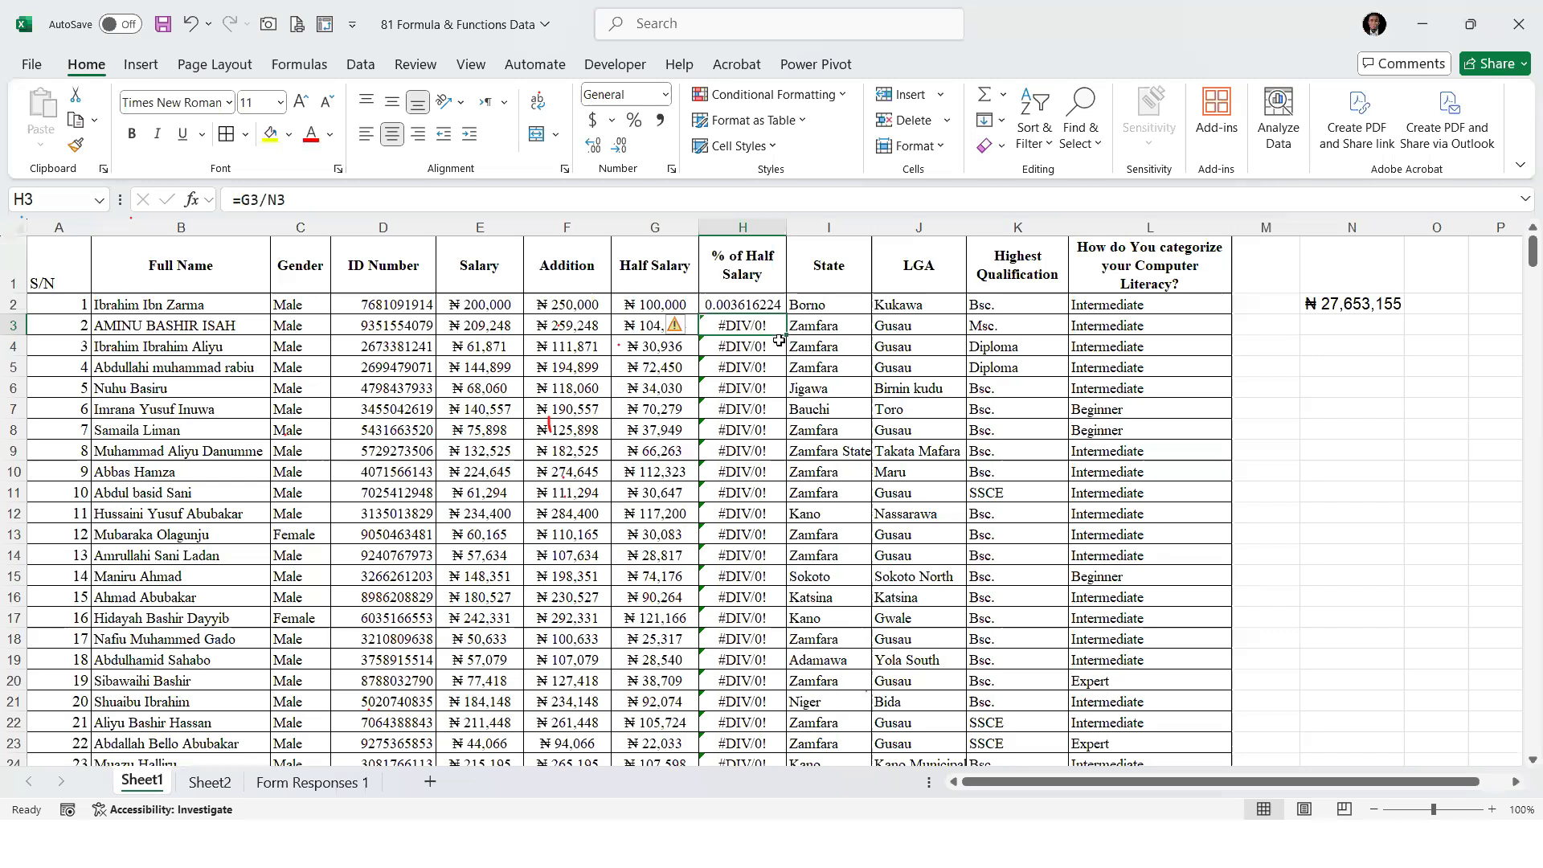
{"action": "left_click", "coordinate": [773, 308]}
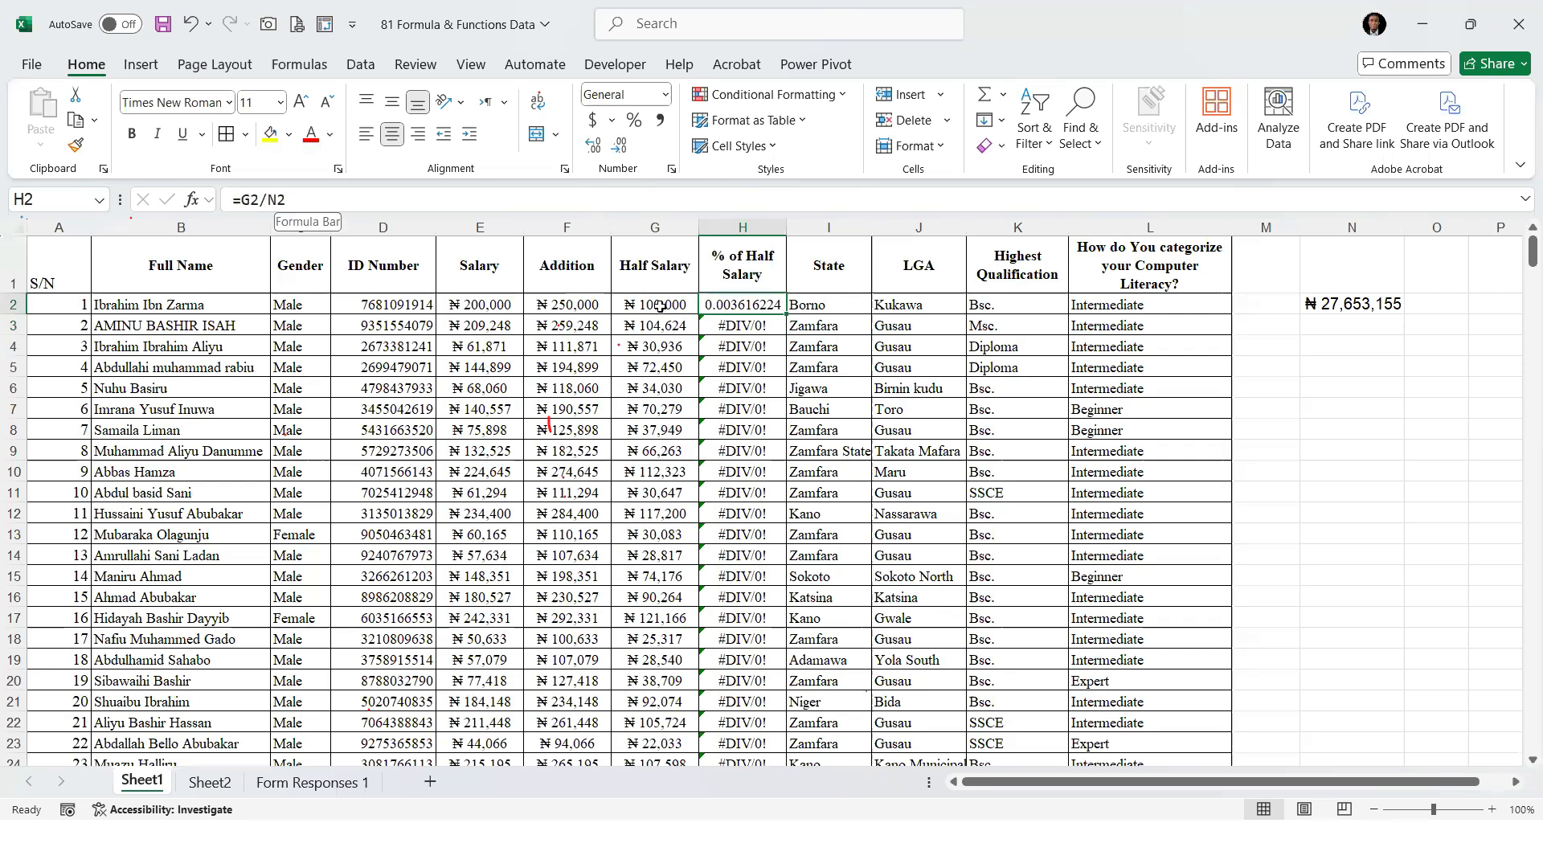
{"action": "key", "text": "Down"}
{"action": "key", "text": "Down"}
{"action": "key", "text": "Down"}
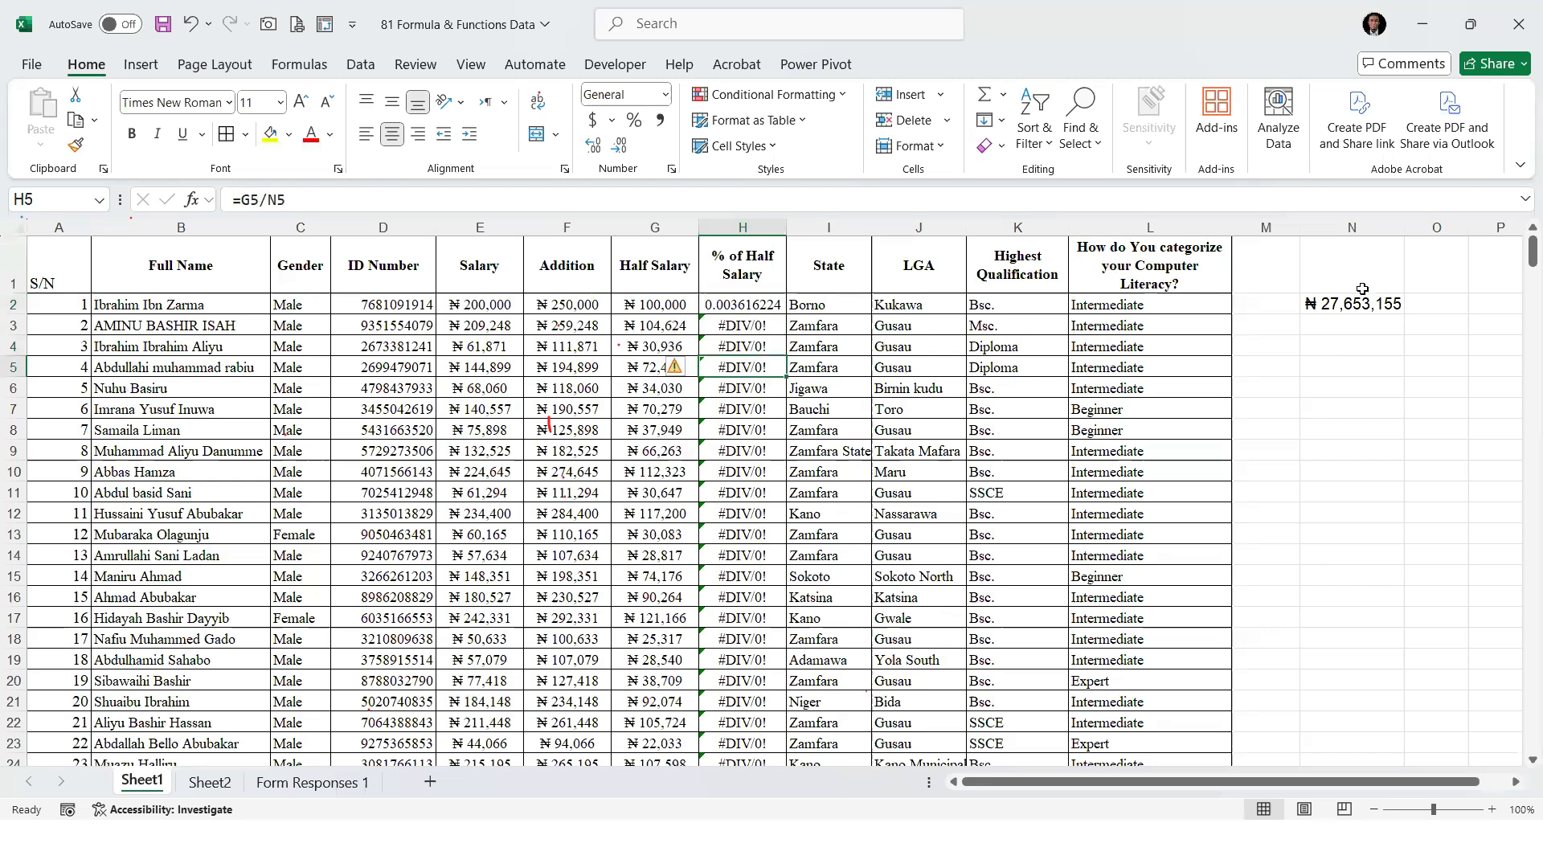
Make the total's reference absolute in cell H2 so the formula reads =G2/$N$2
{"action": "left_click", "coordinate": [735, 303]}
{"action": "left_click", "coordinate": [294, 199]}
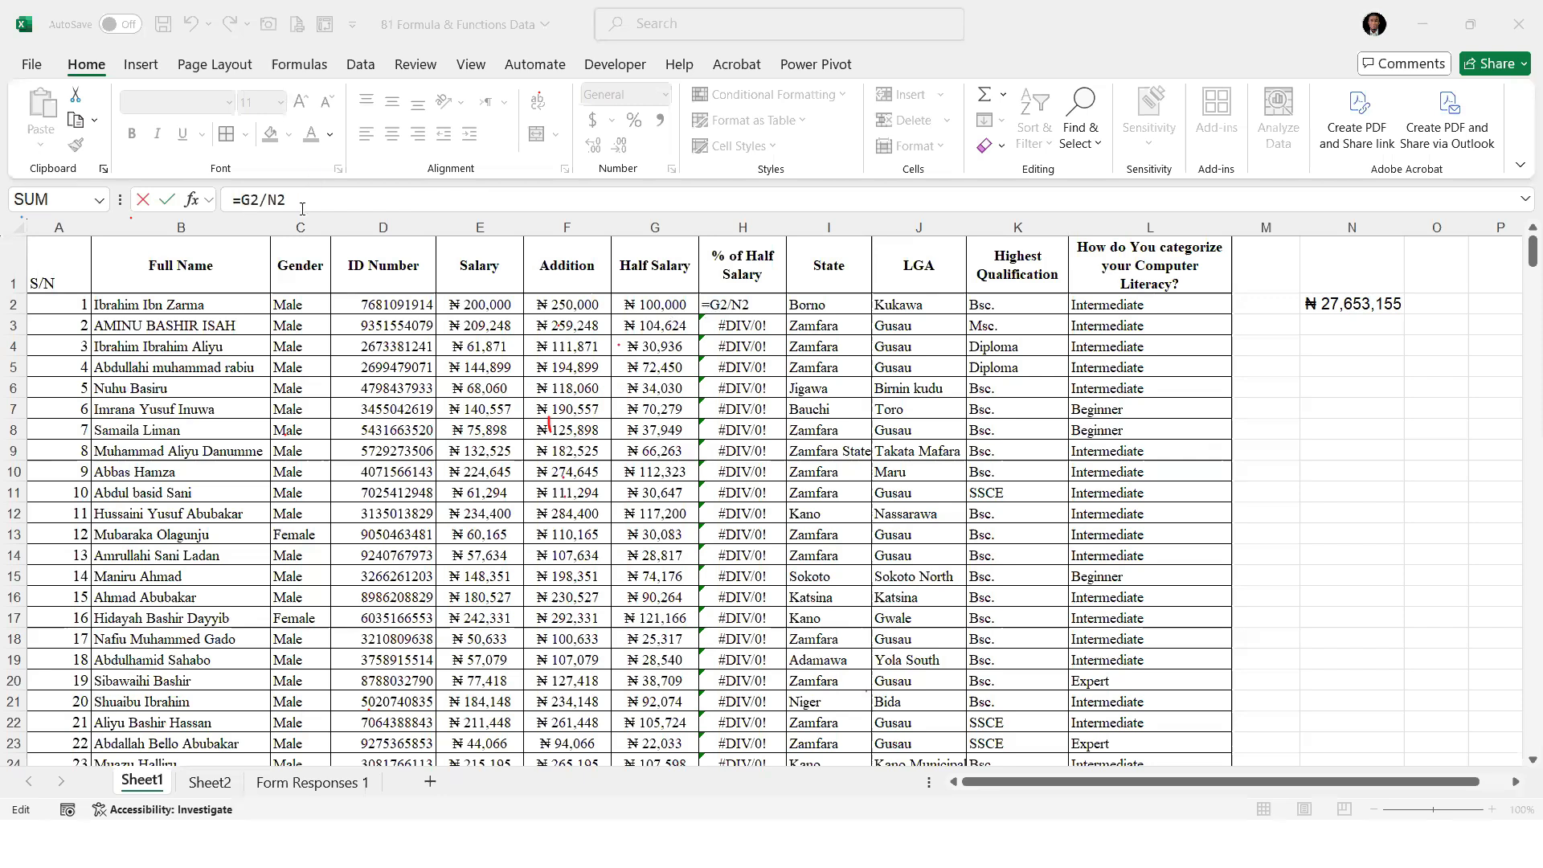
{"action": "left_click_drag", "start_coordinate": [302, 201], "coordinate": [269, 201]}
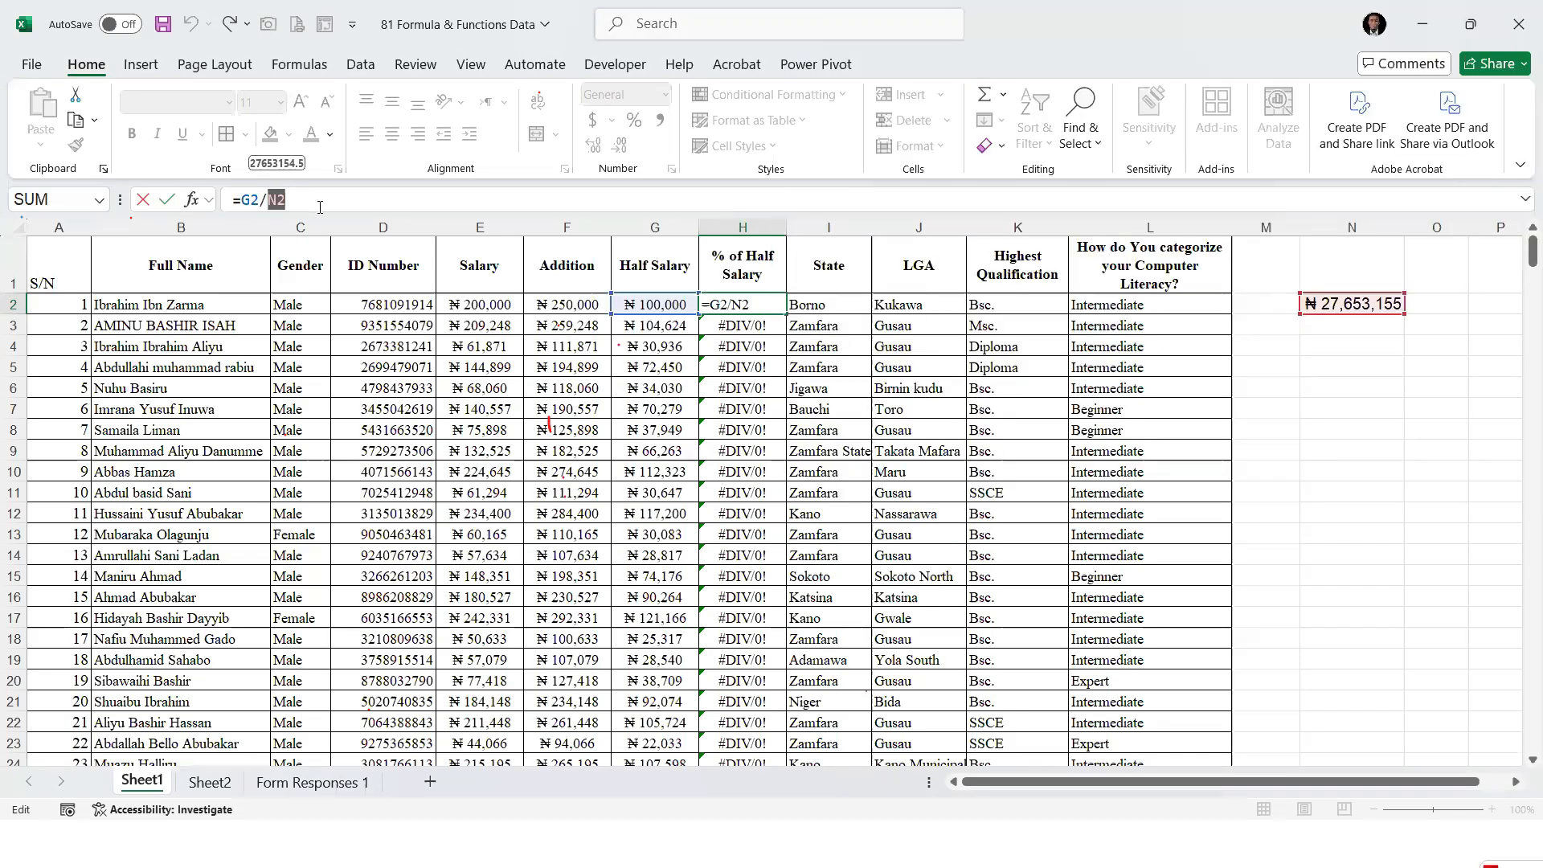
{"action": "key", "text": "F4"}
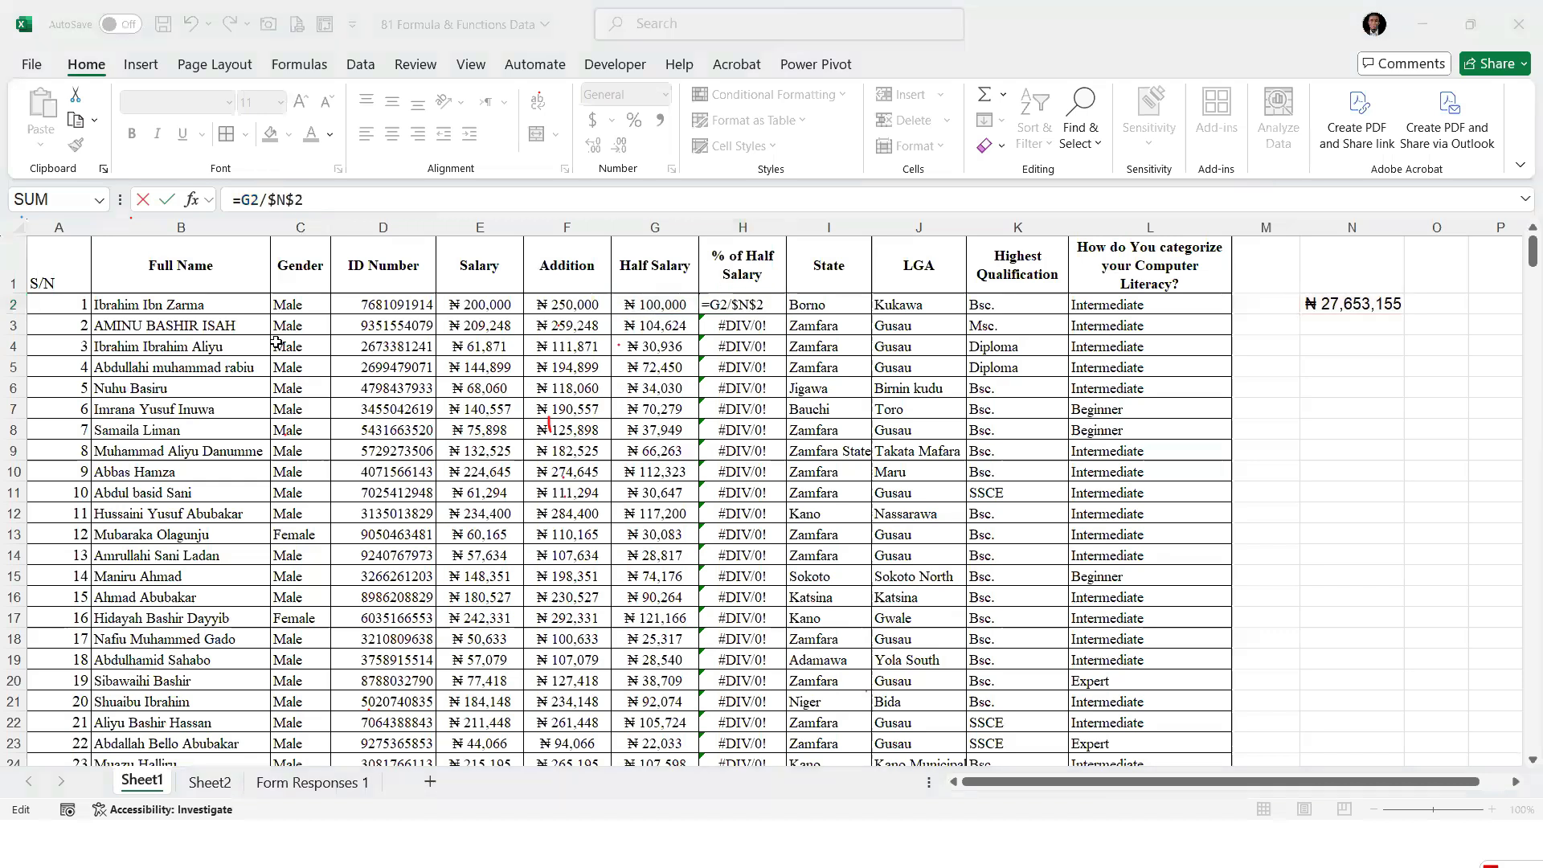
{"action": "double_click", "coordinate": [300, 199]}
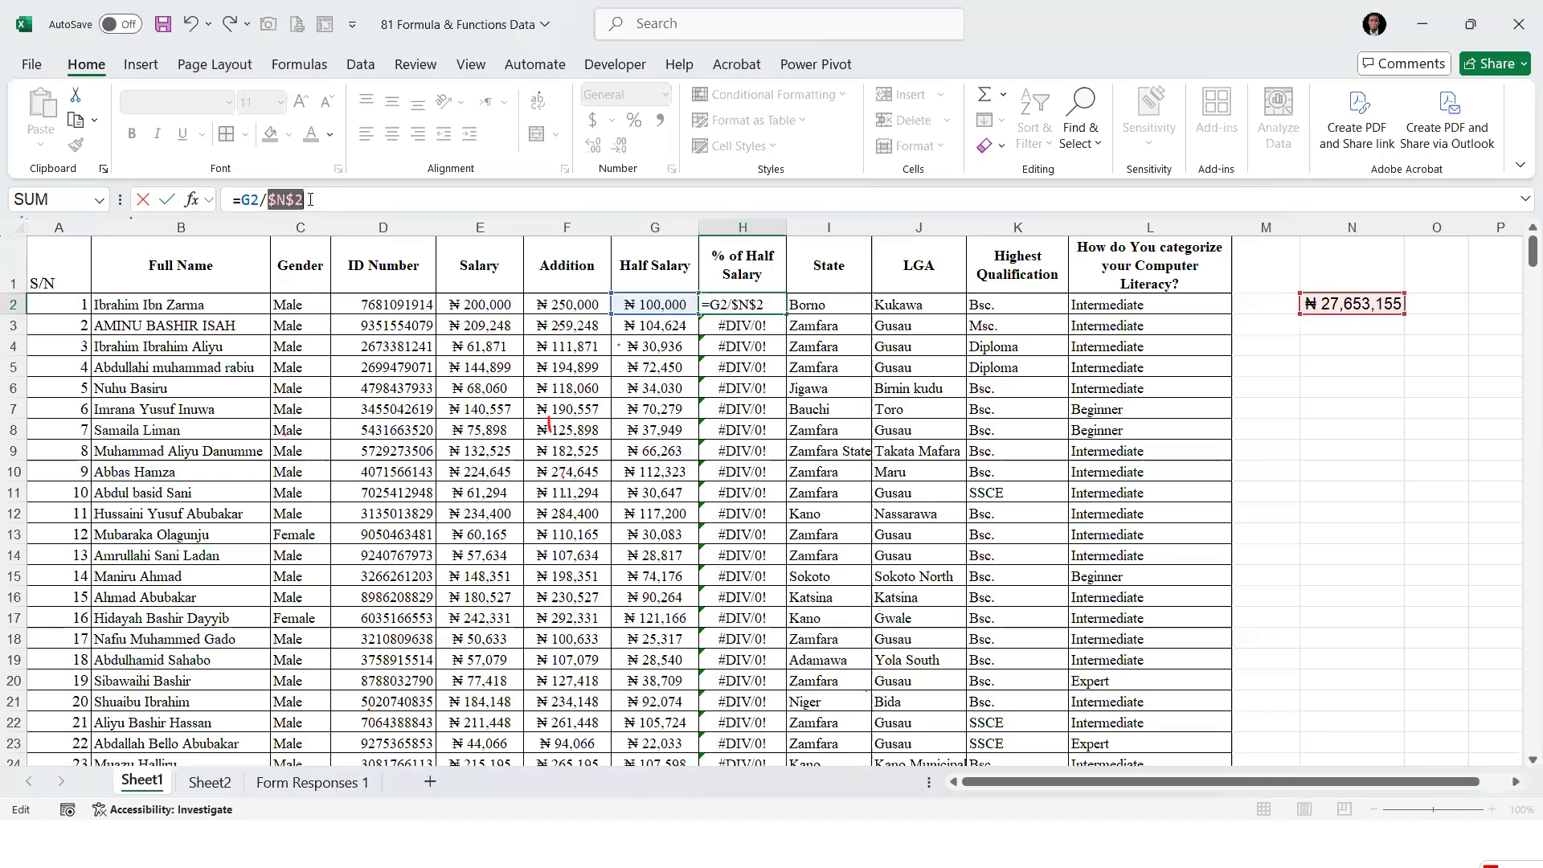
{"action": "left_click", "coordinate": [277, 198]}
{"action": "key", "text": "ctrl+Return"}
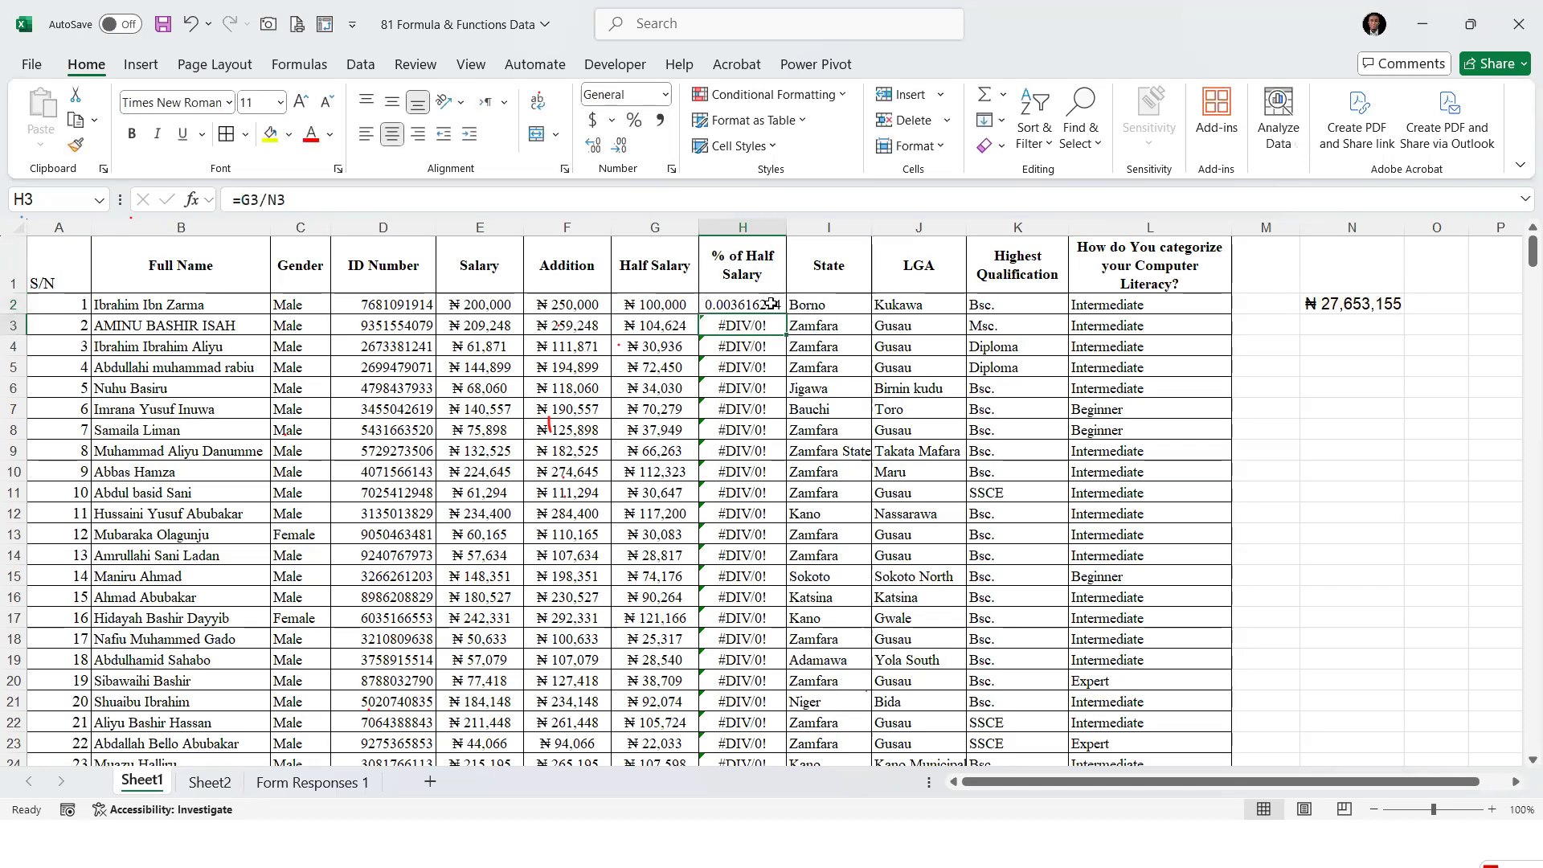
Fill the H2 formula down the % of Half Salary column and format the filled cells as Percentage
{"action": "double_click", "coordinate": [787, 313]}
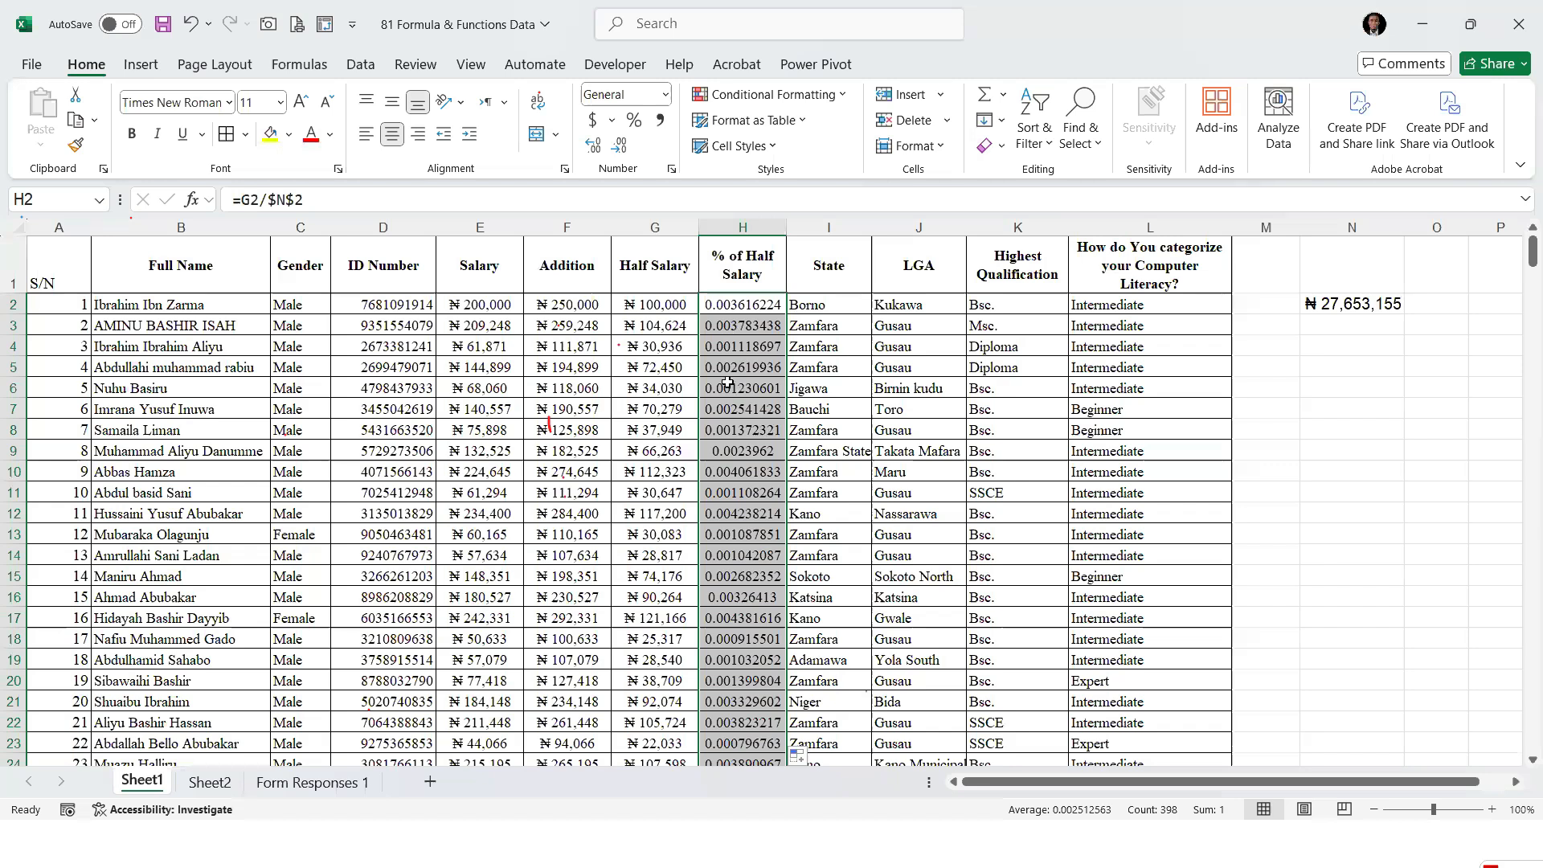
{"action": "left_click", "coordinate": [634, 120]}
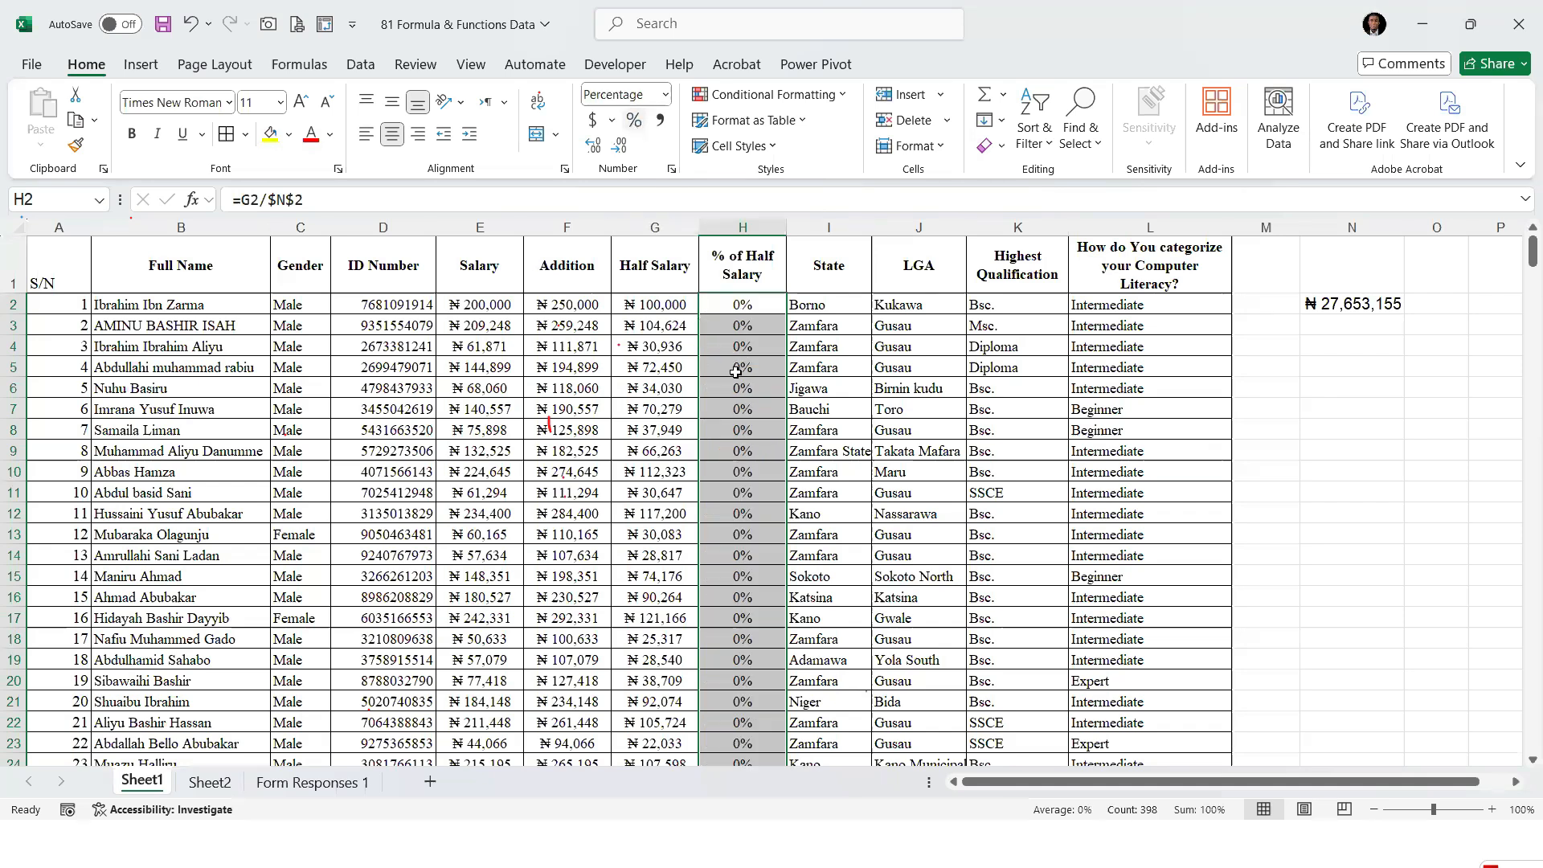
Show the % of Half Salary percentages with two decimal places
{"action": "left_click", "coordinate": [591, 147]}
{"action": "left_click", "coordinate": [590, 147]}
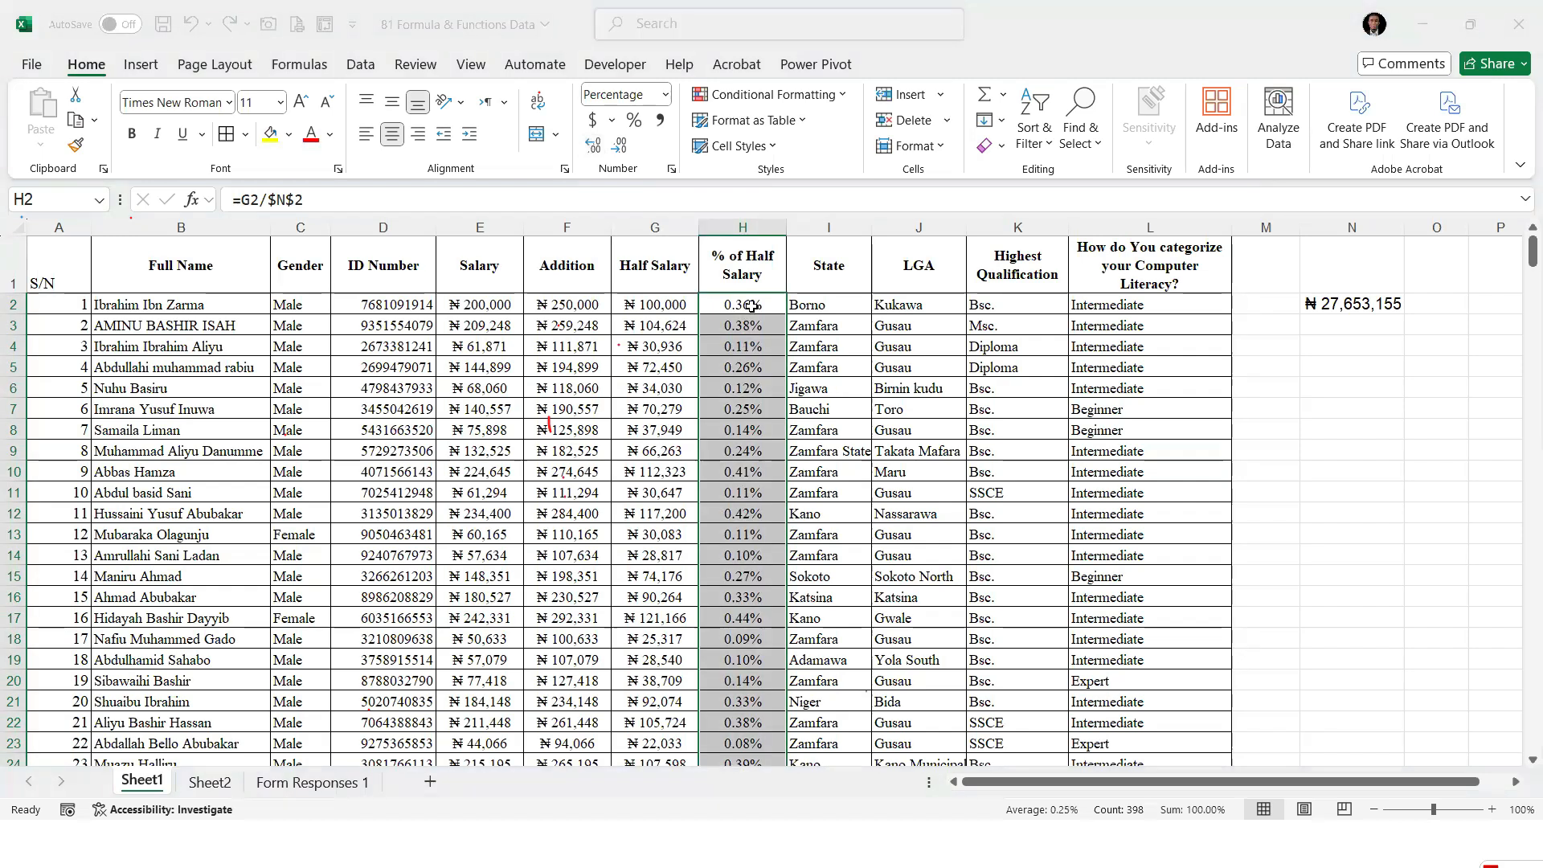
Review the % of Half Salary percentages down the whole column and check the formula in H5
{"action": "scroll", "coordinate": [788, 561], "scroll_direction": "down", "scroll_amount": 5}
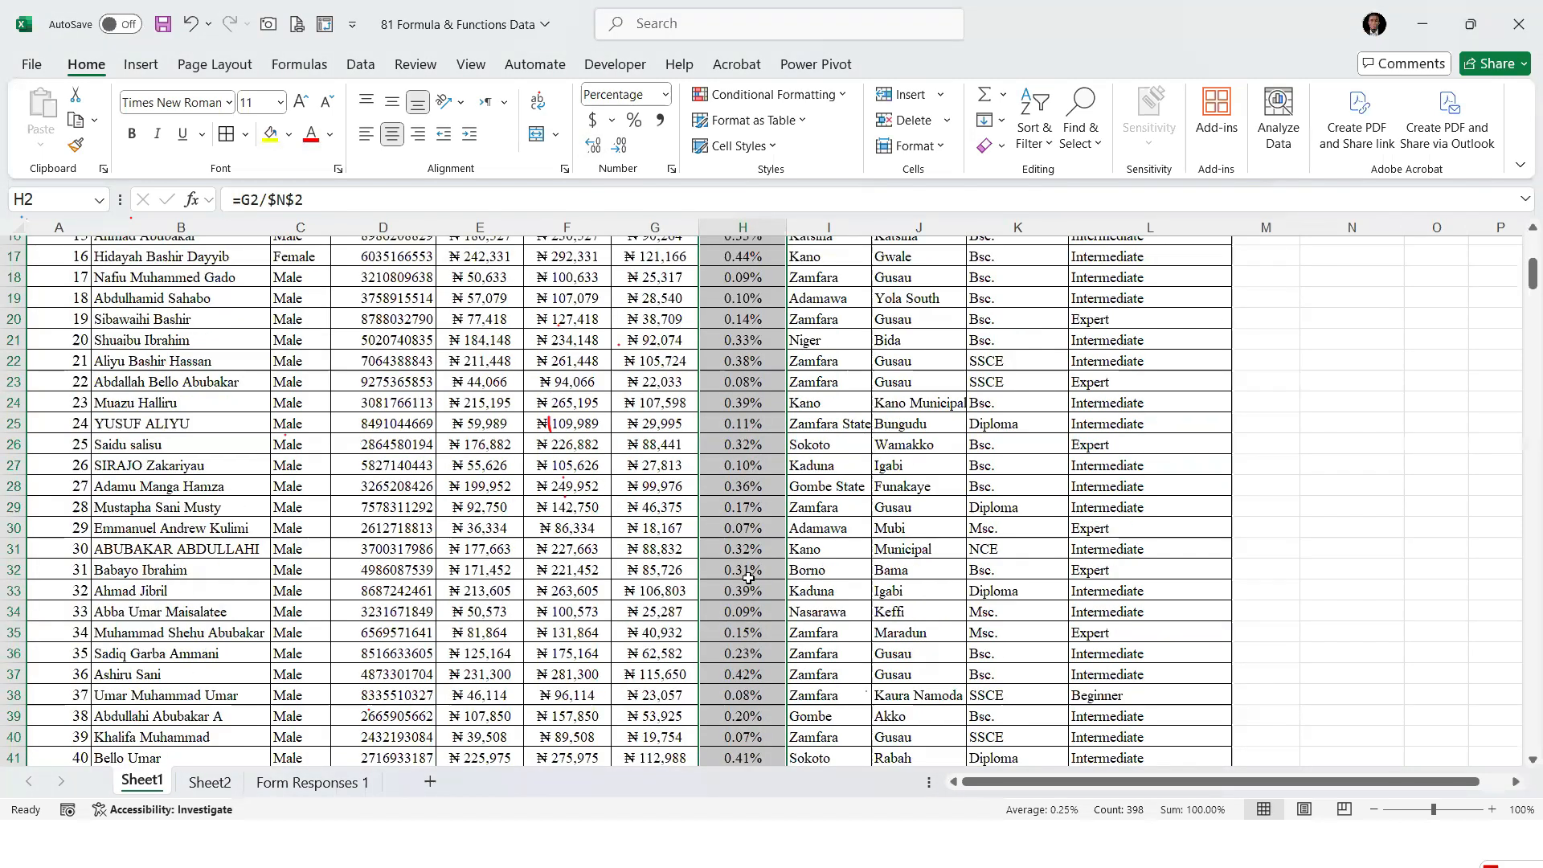
{"action": "scroll", "coordinate": [746, 581], "scroll_direction": "down", "scroll_amount": 20}
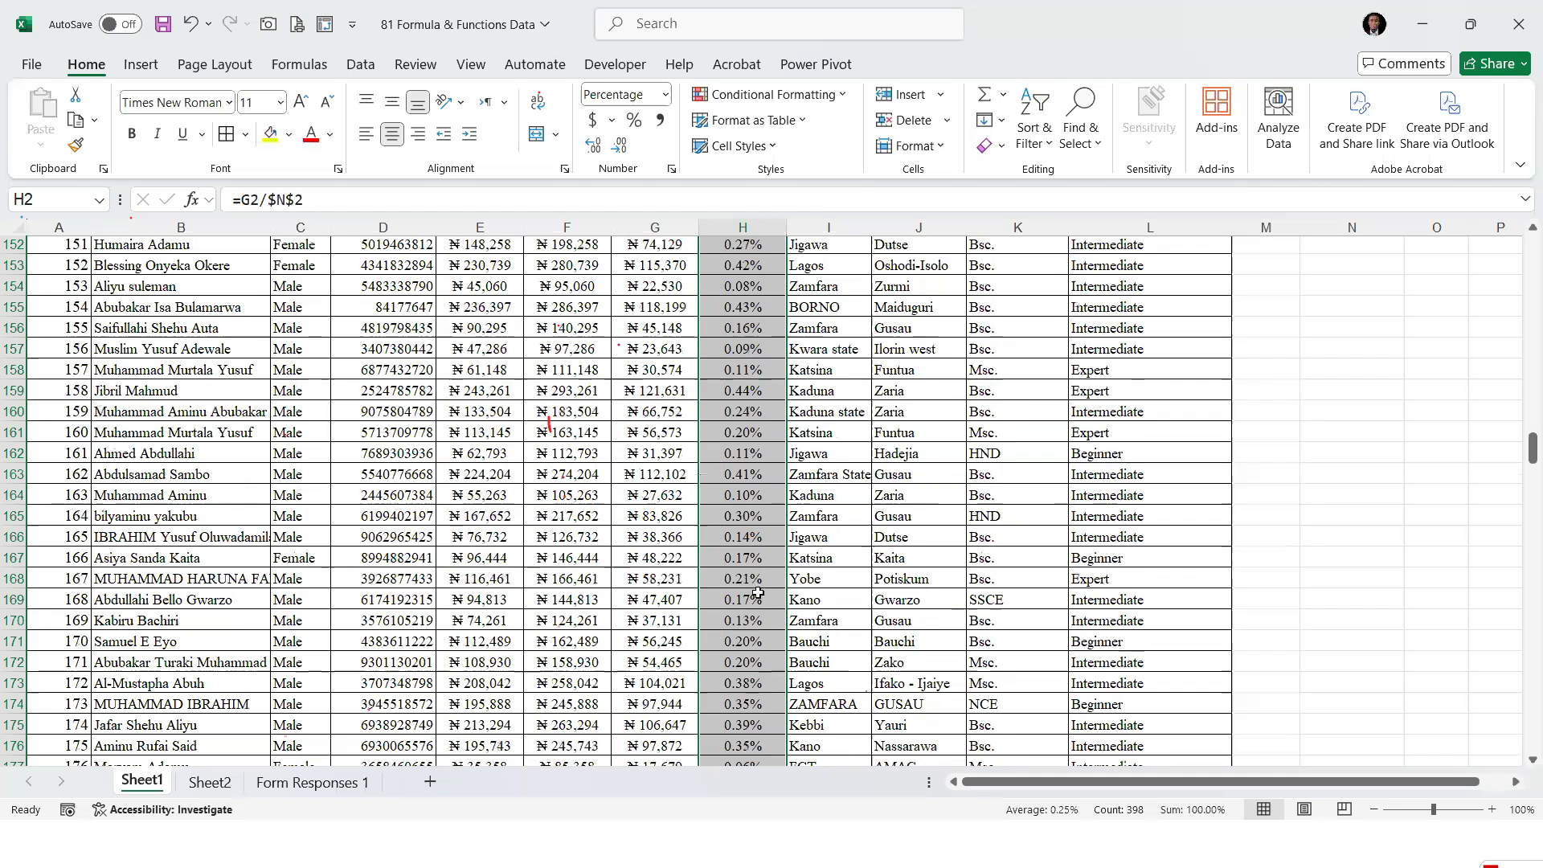
{"action": "scroll", "coordinate": [748, 591], "scroll_direction": "down", "scroll_amount": 20}
{"action": "scroll", "coordinate": [749, 593], "scroll_direction": "down", "scroll_amount": 20}
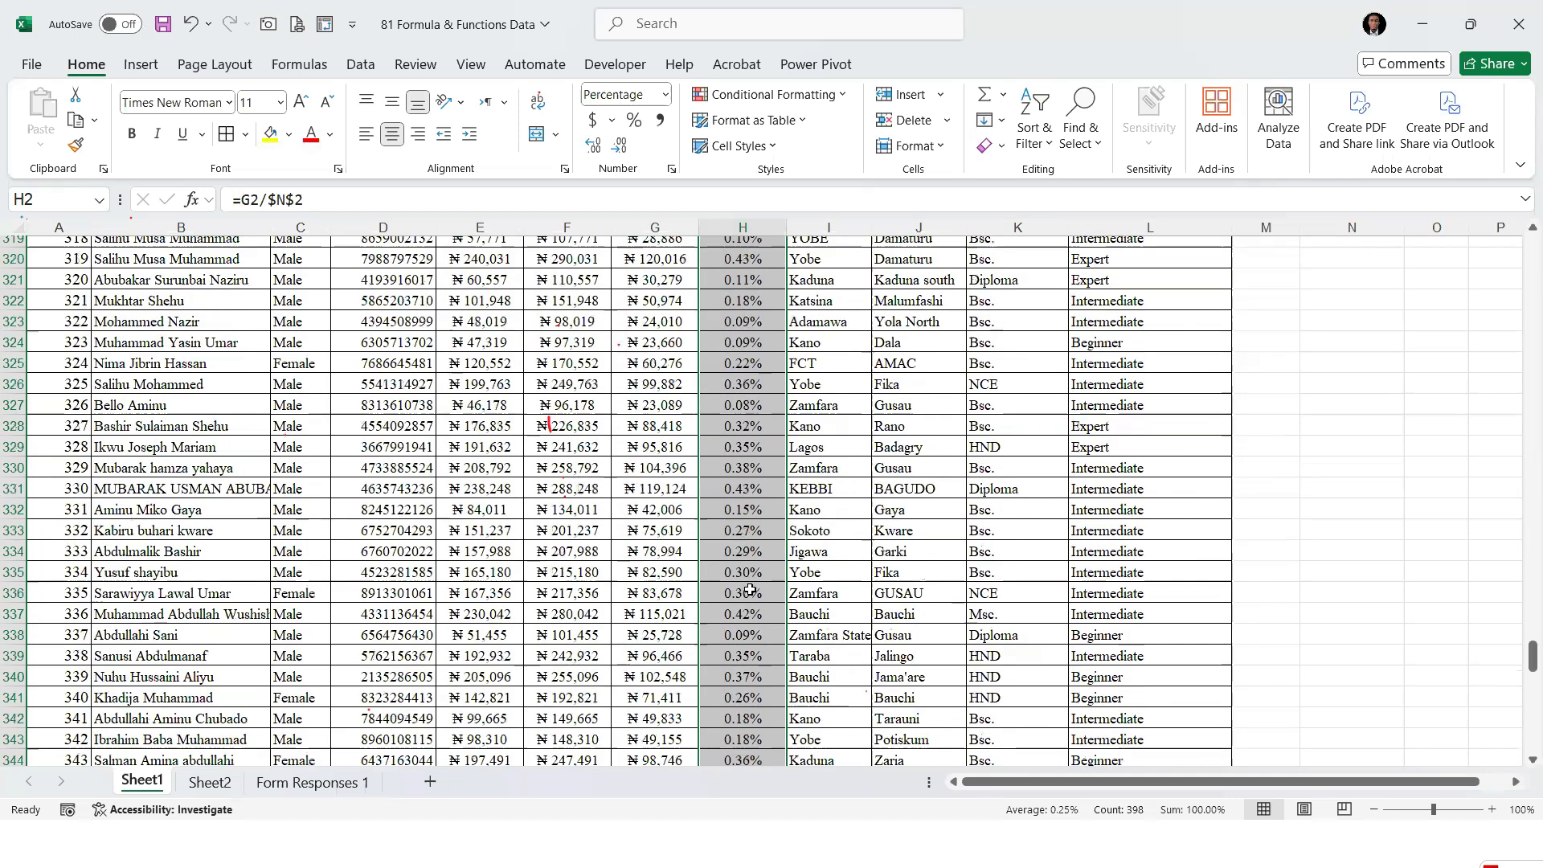
{"action": "scroll", "coordinate": [747, 587], "scroll_direction": "down", "scroll_amount": 19}
{"action": "scroll", "coordinate": [748, 587], "scroll_direction": "up", "scroll_amount": 2}
{"action": "left_click_drag", "start_coordinate": [1522, 731], "coordinate": [1523, 667]}
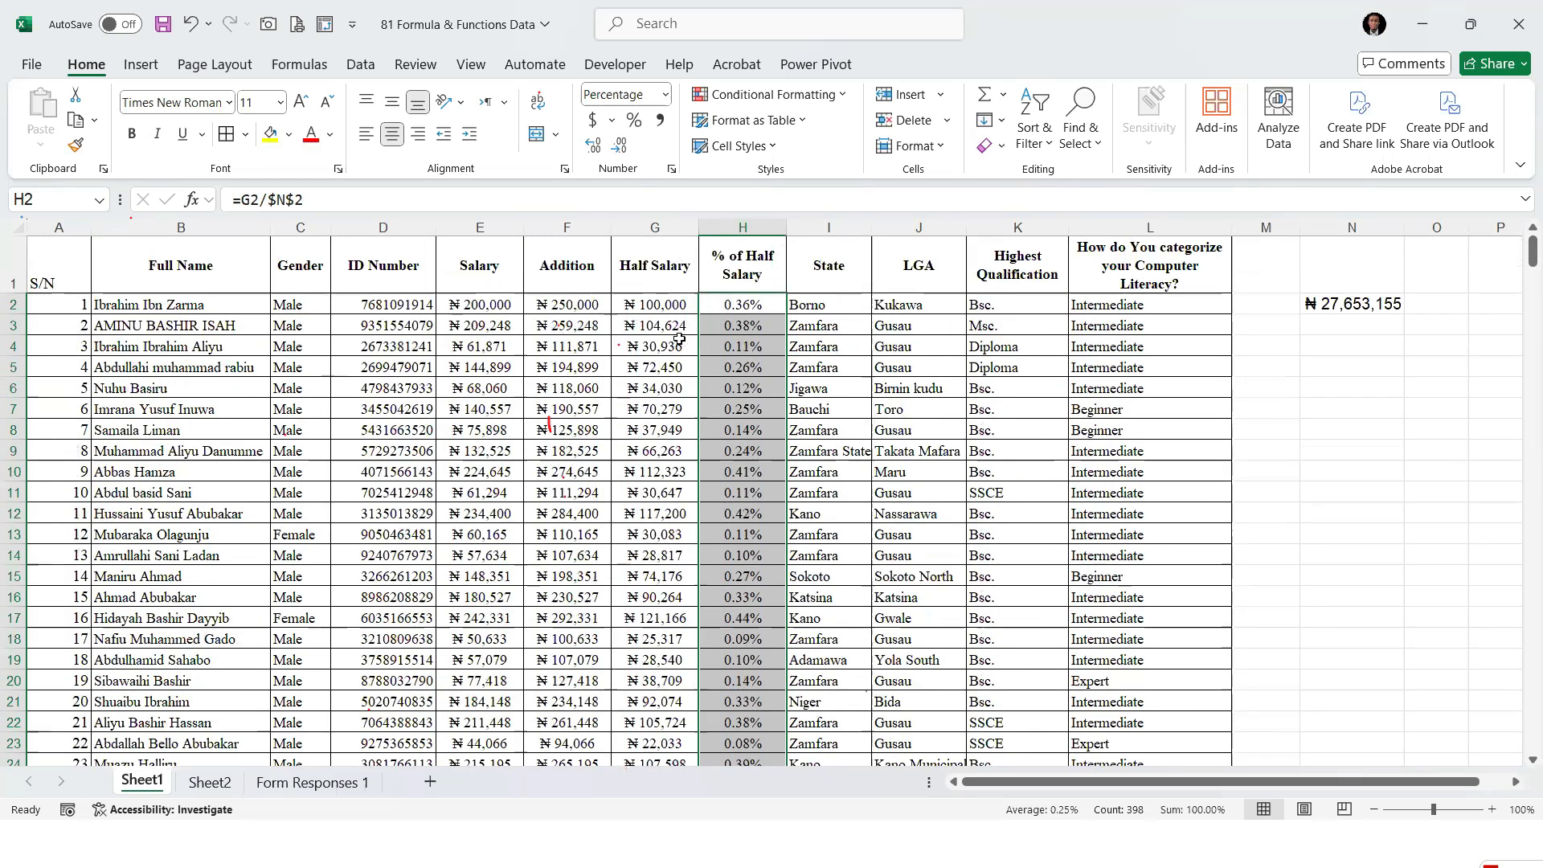
{"action": "left_click", "coordinate": [749, 365]}
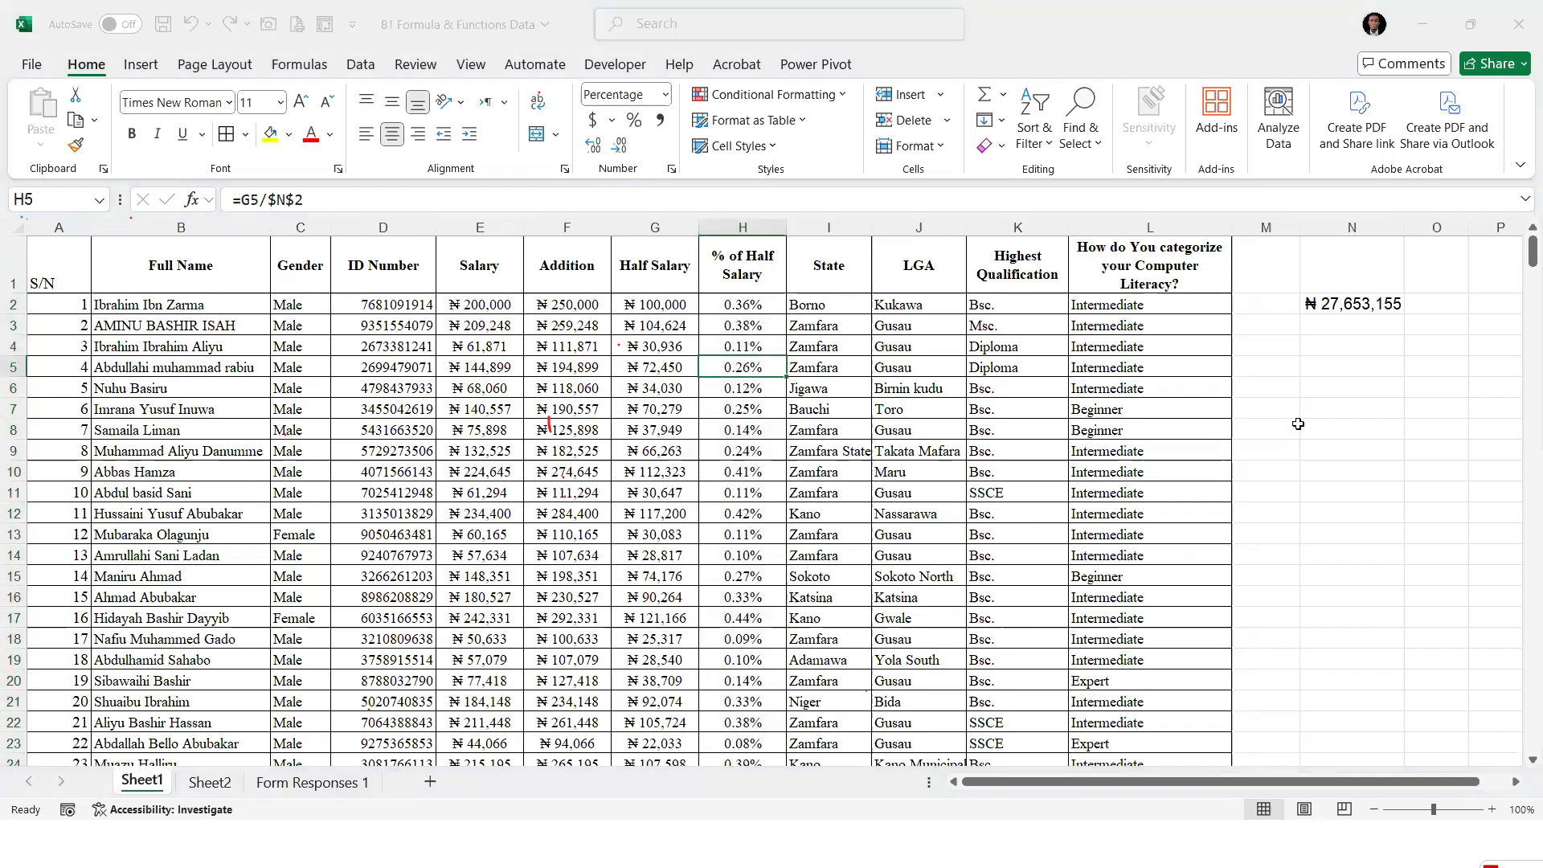
{"action": "left_click", "coordinate": [1348, 435]}
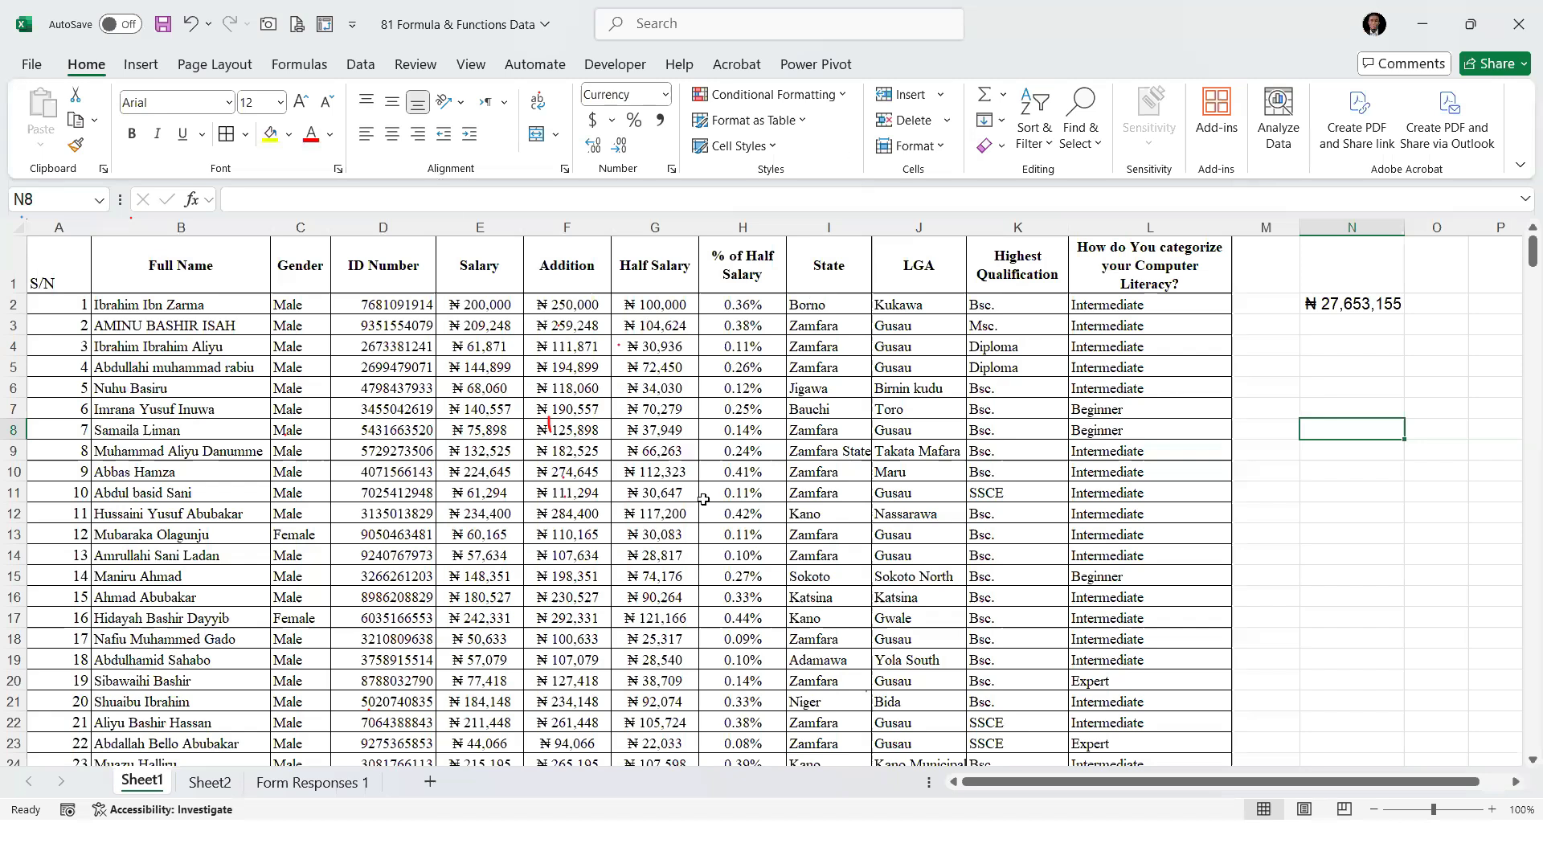
Add Rank as item 8 in the formula and function list on Sheet2
{"action": "left_click", "coordinate": [231, 782]}
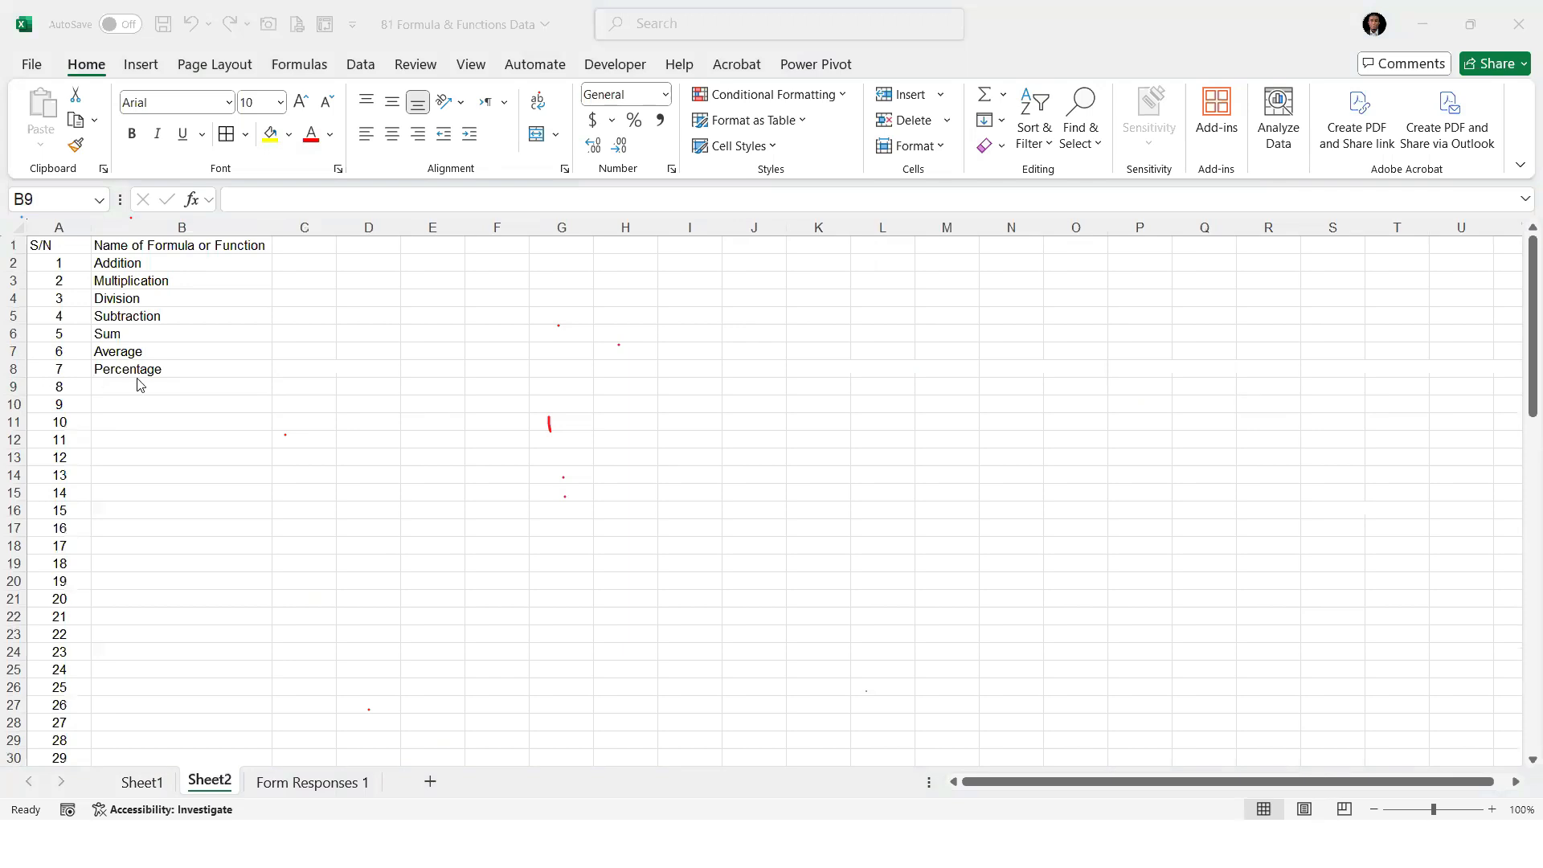
{"action": "type", "text": "Rank"}
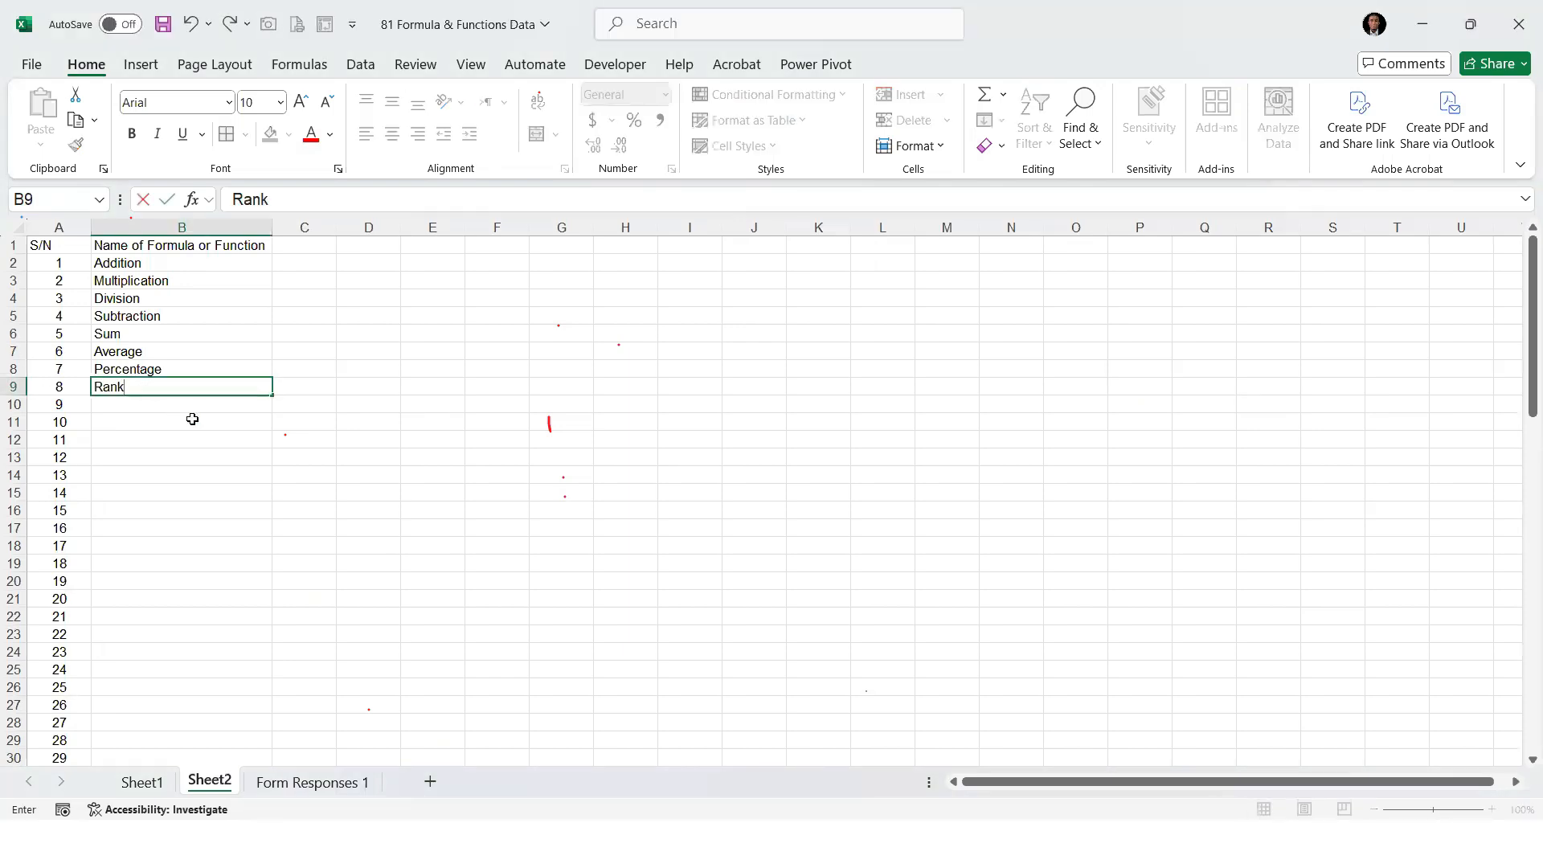
{"action": "key", "text": "Return"}
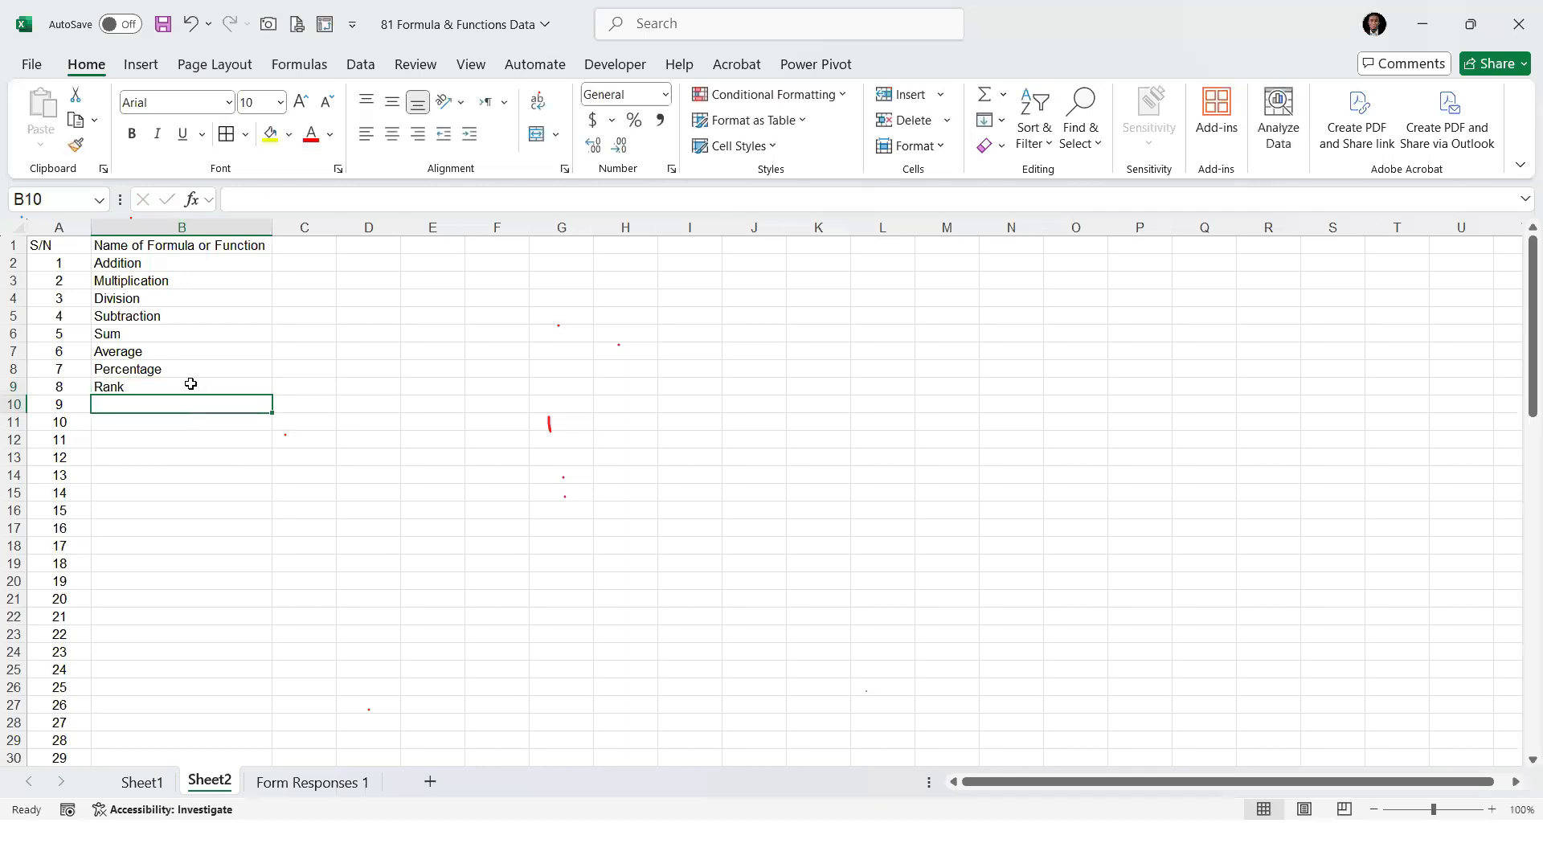
On Sheet1, decline the Zoom recording request and insert a blank column before % of Half Salary
{"action": "left_click", "coordinate": [171, 786]}
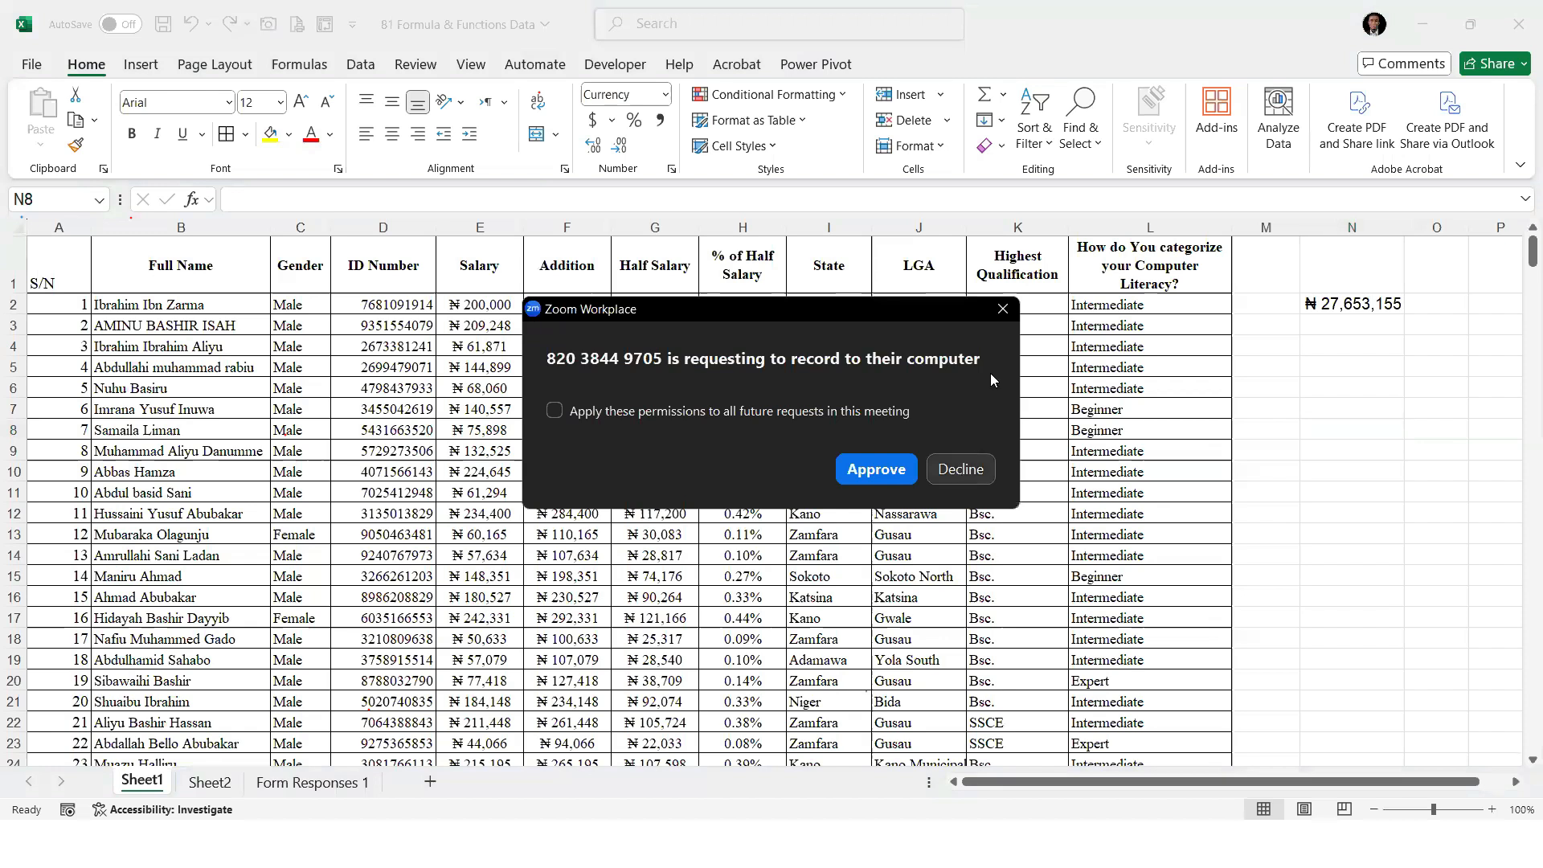
{"action": "left_click", "coordinate": [964, 469]}
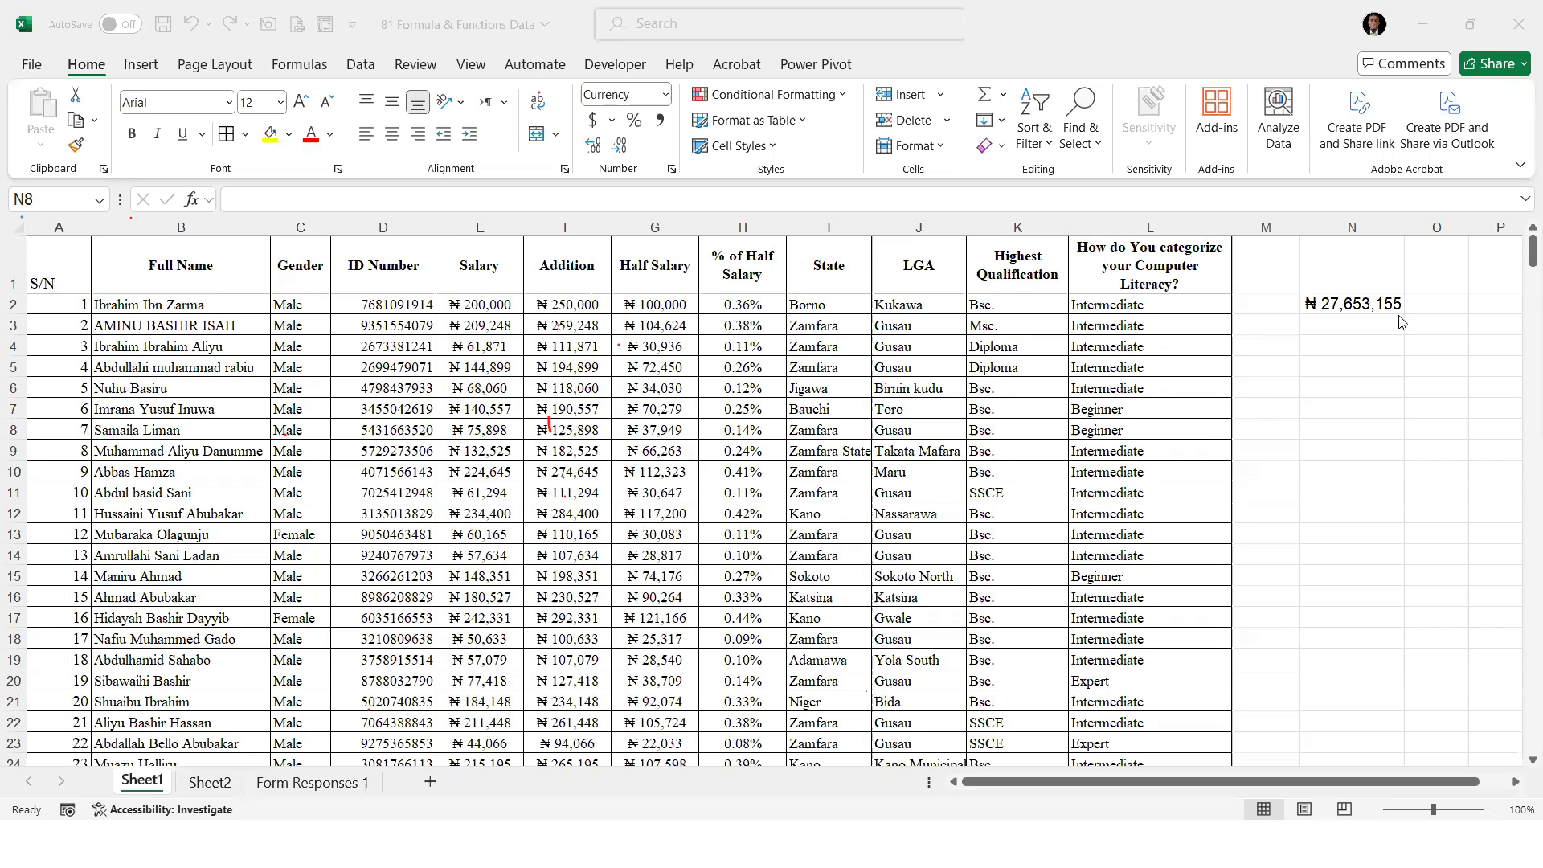
{"action": "left_click", "coordinate": [925, 280]}
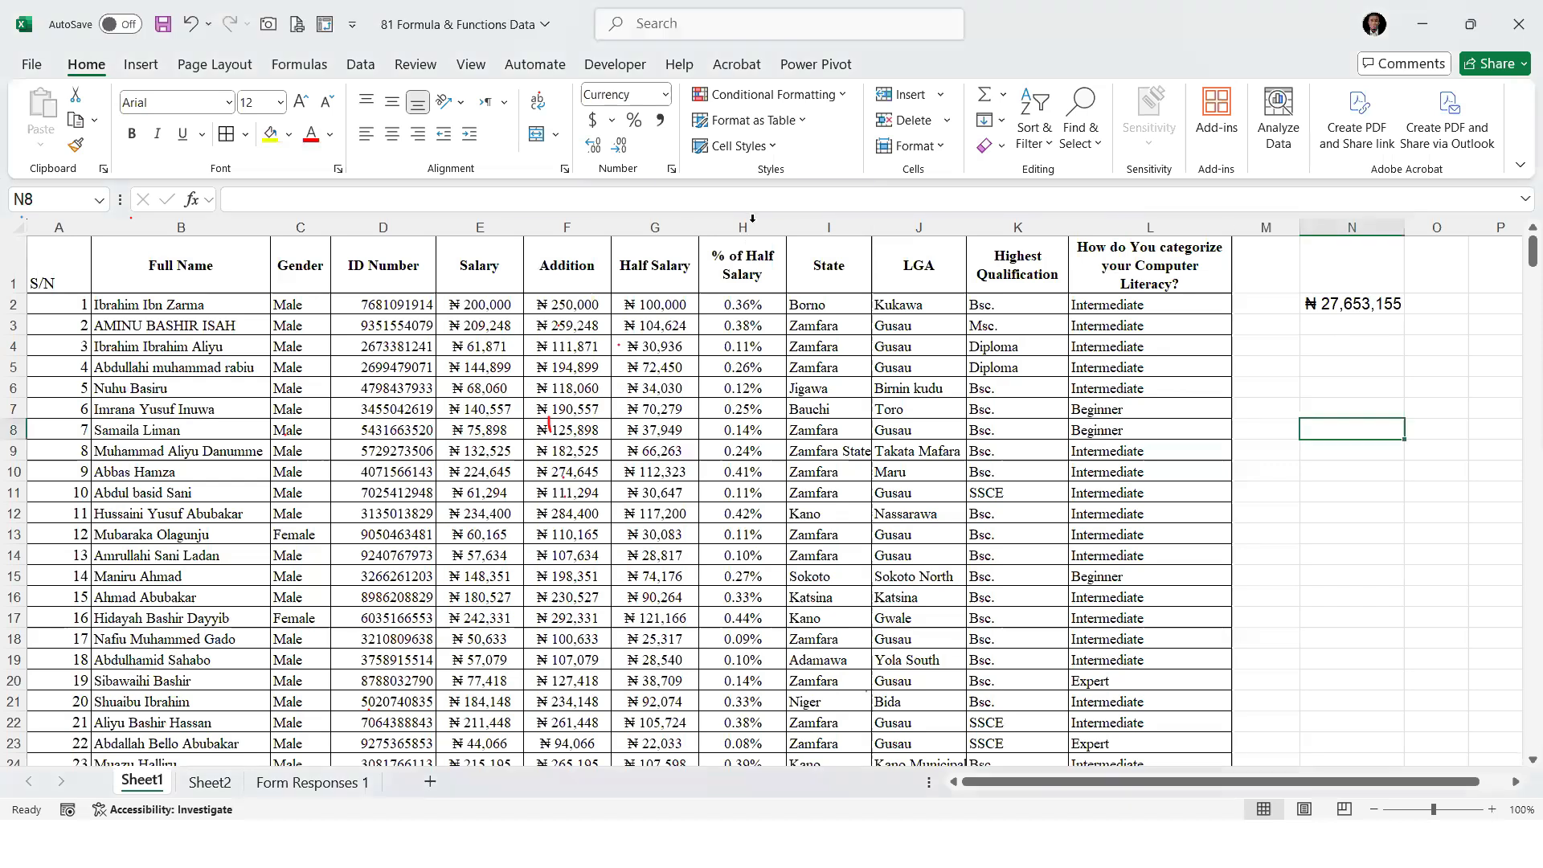
{"action": "left_click", "coordinate": [746, 228]}
{"action": "right_click", "coordinate": [754, 228]}
{"action": "left_click", "coordinate": [817, 429]}
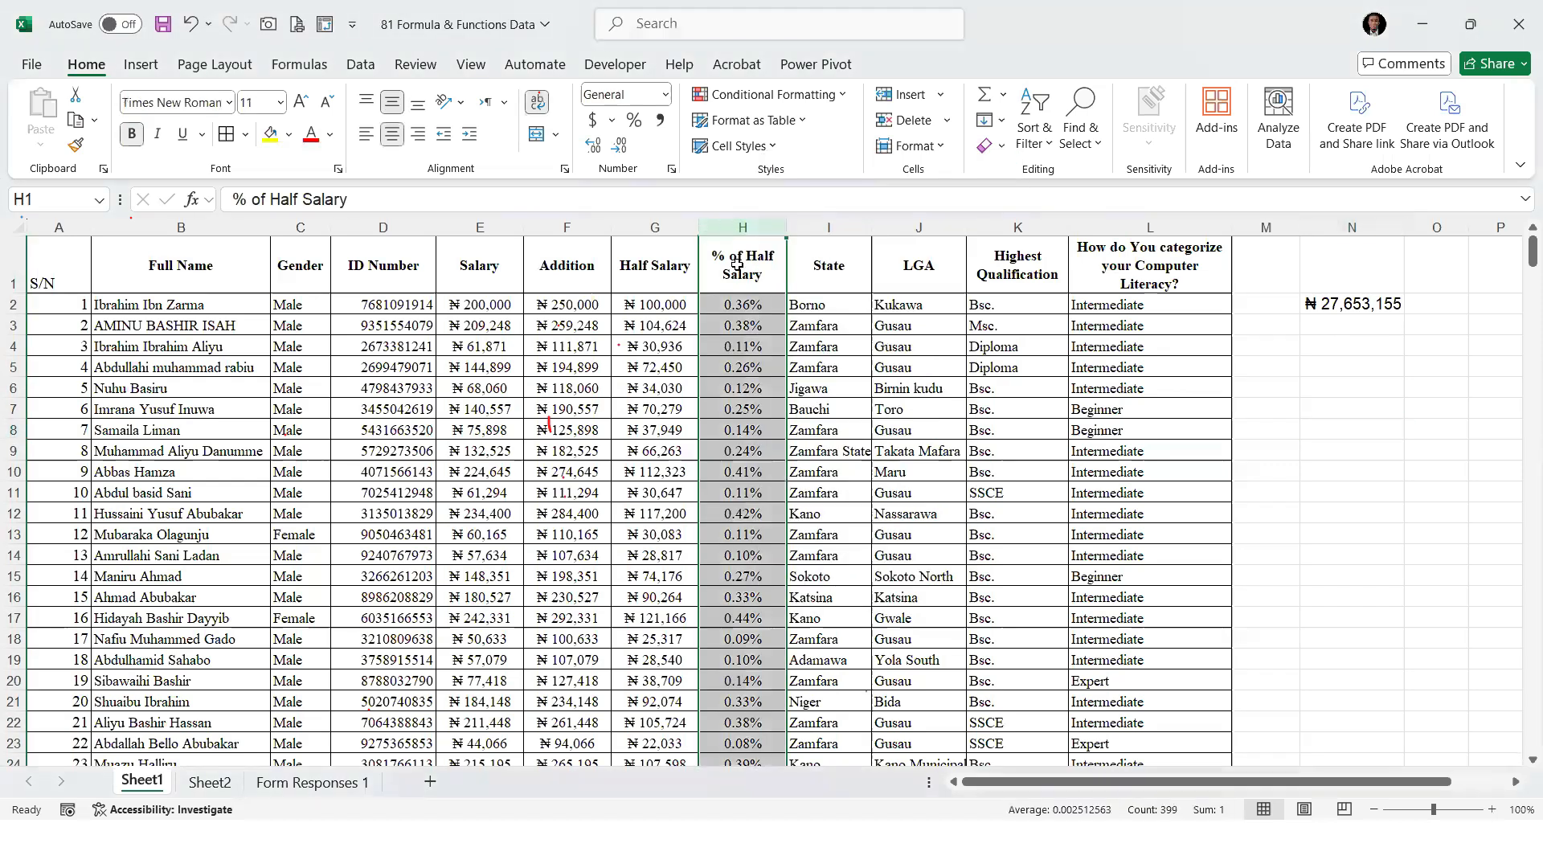
Title the new column H "Salary Ranking"
{"action": "type", "text": "Rank"}
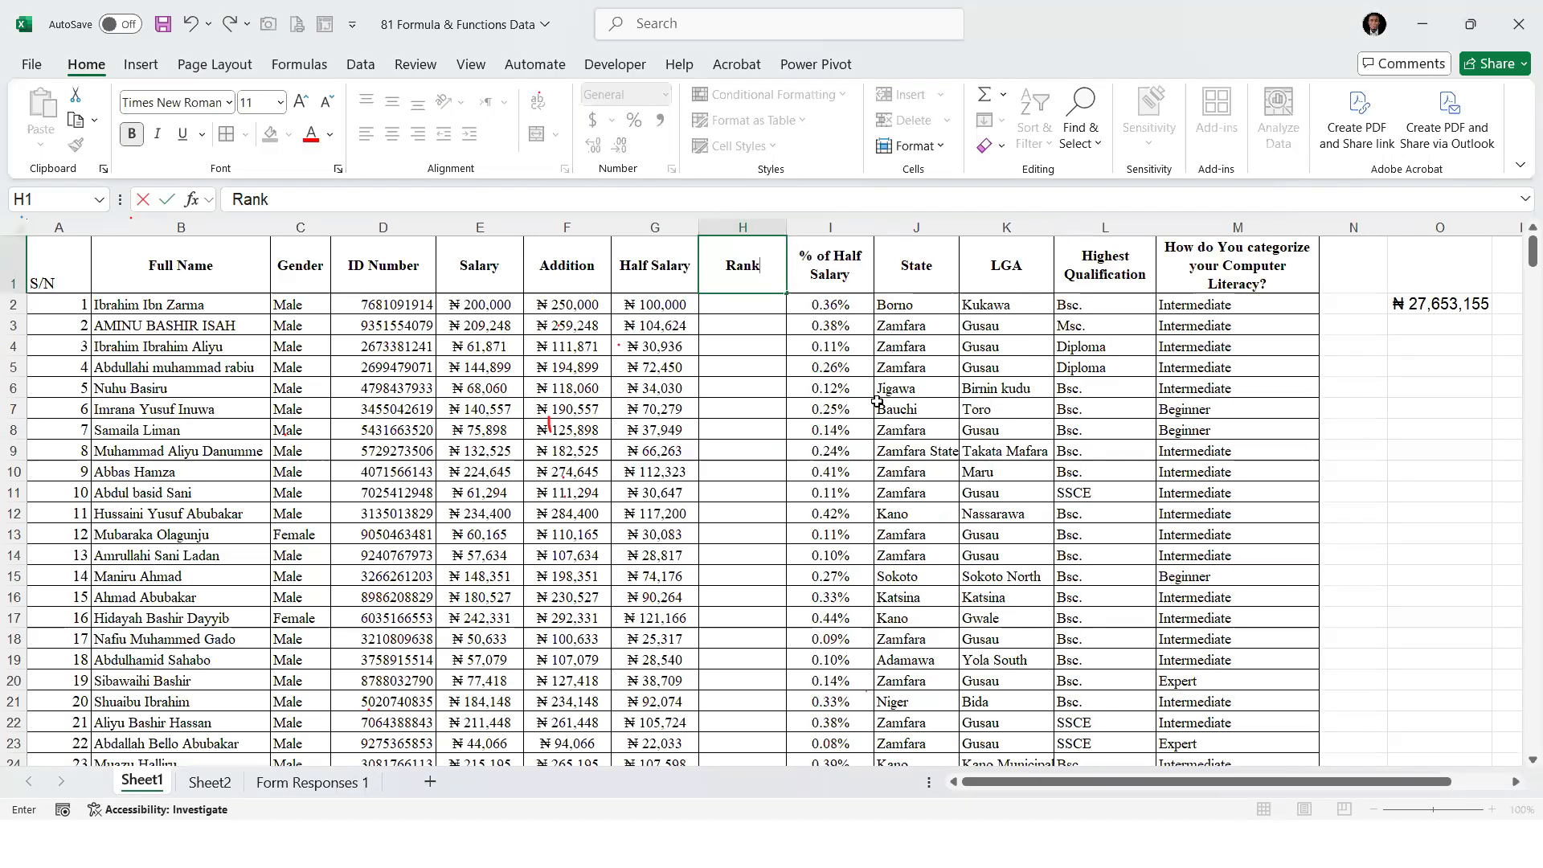
{"action": "key", "text": "Left"}
{"action": "key", "text": "Left"}
{"action": "key", "text": "Left"}
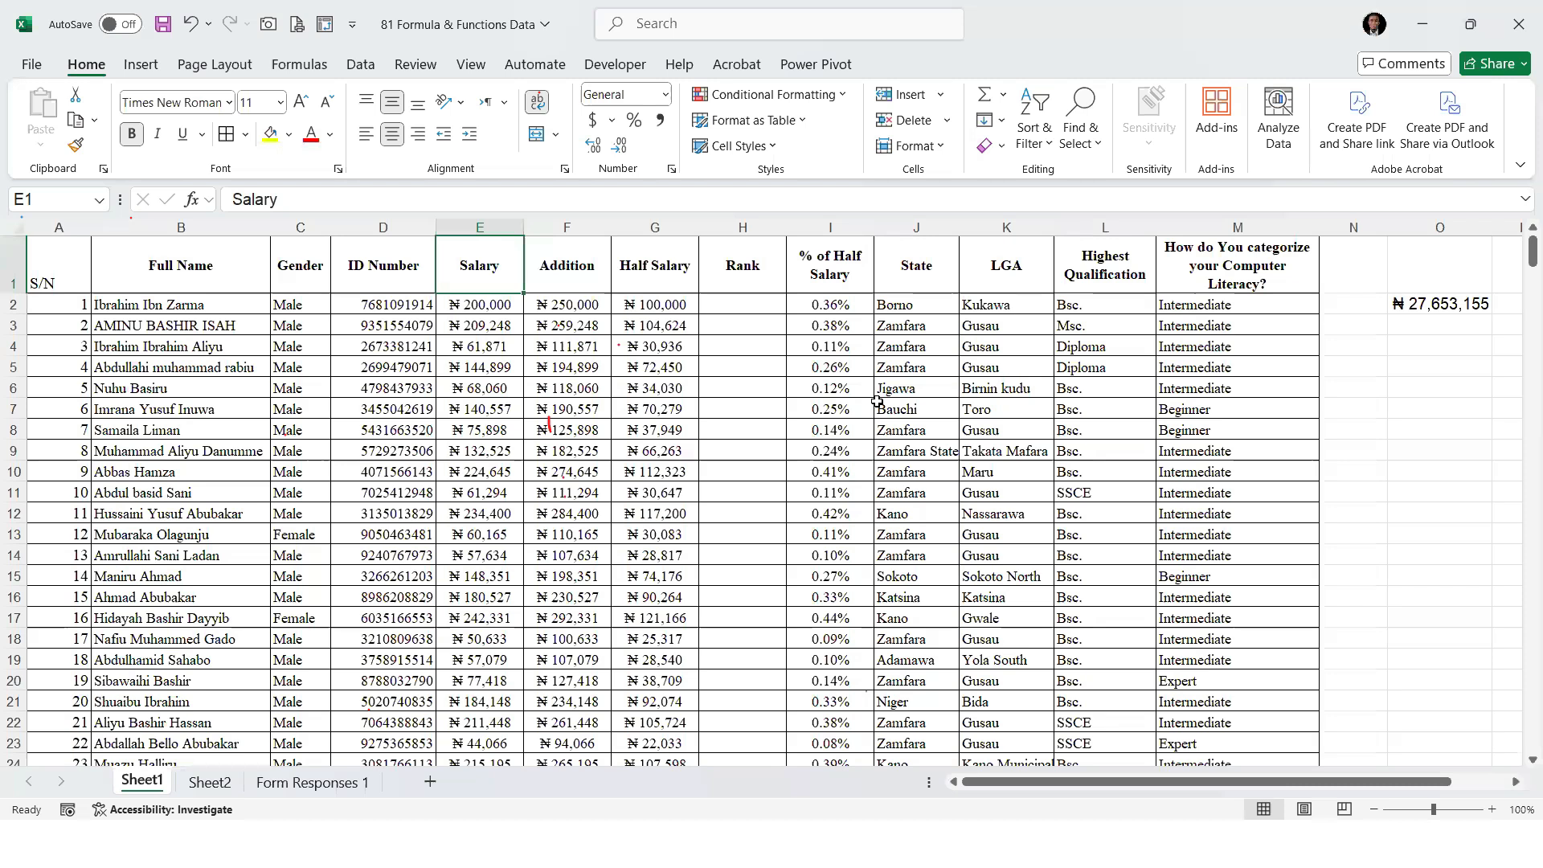
{"action": "key", "text": "Right"}
{"action": "key", "text": "Right"}
{"action": "key", "text": "Right"}
{"action": "type", "text": "Salary Ranking"}
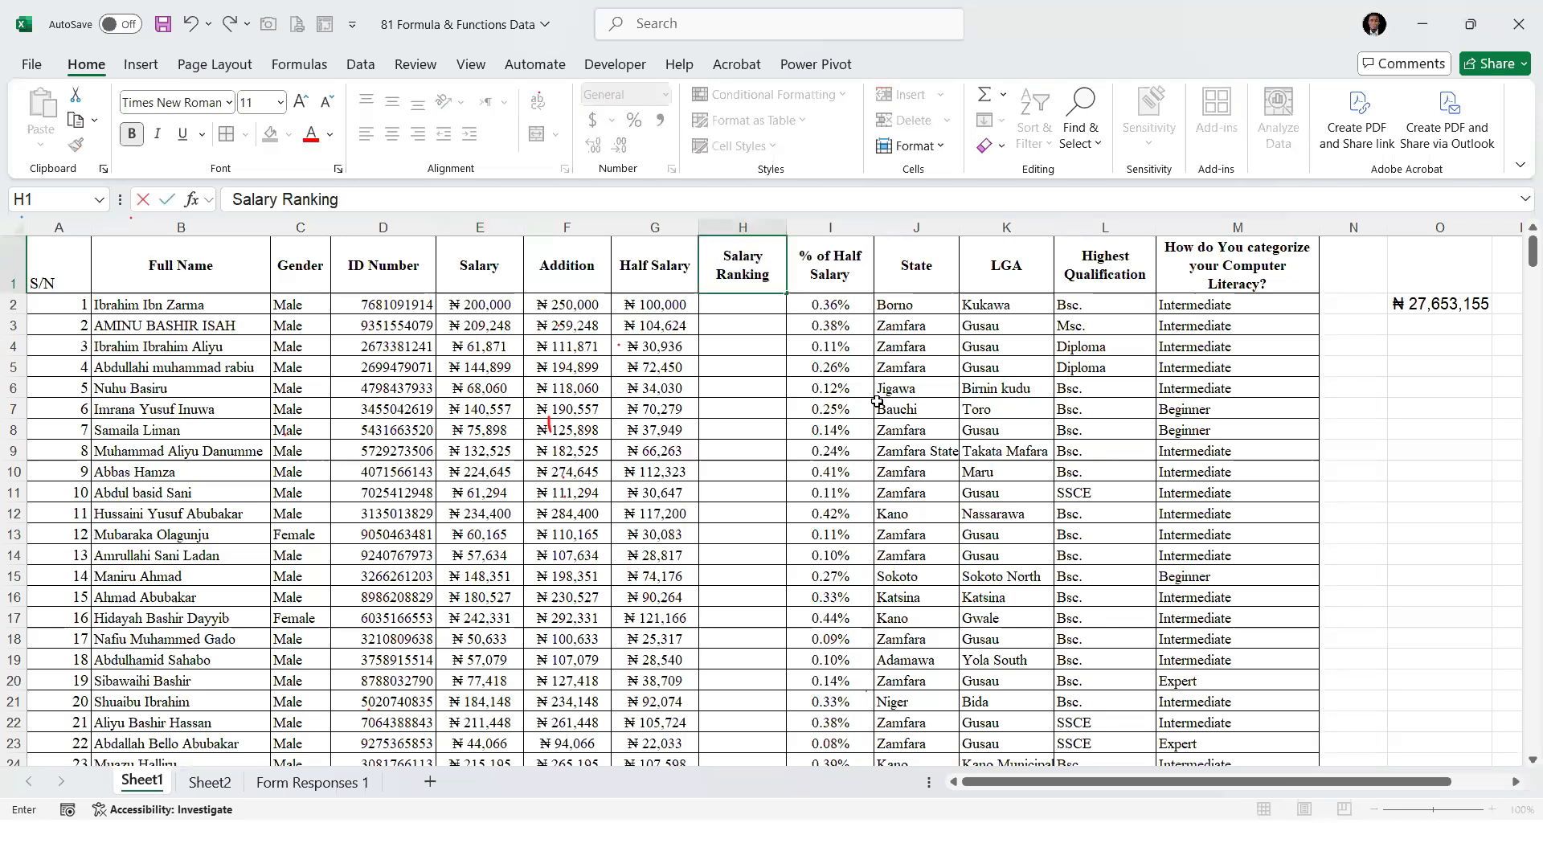
{"action": "key", "text": "Return"}
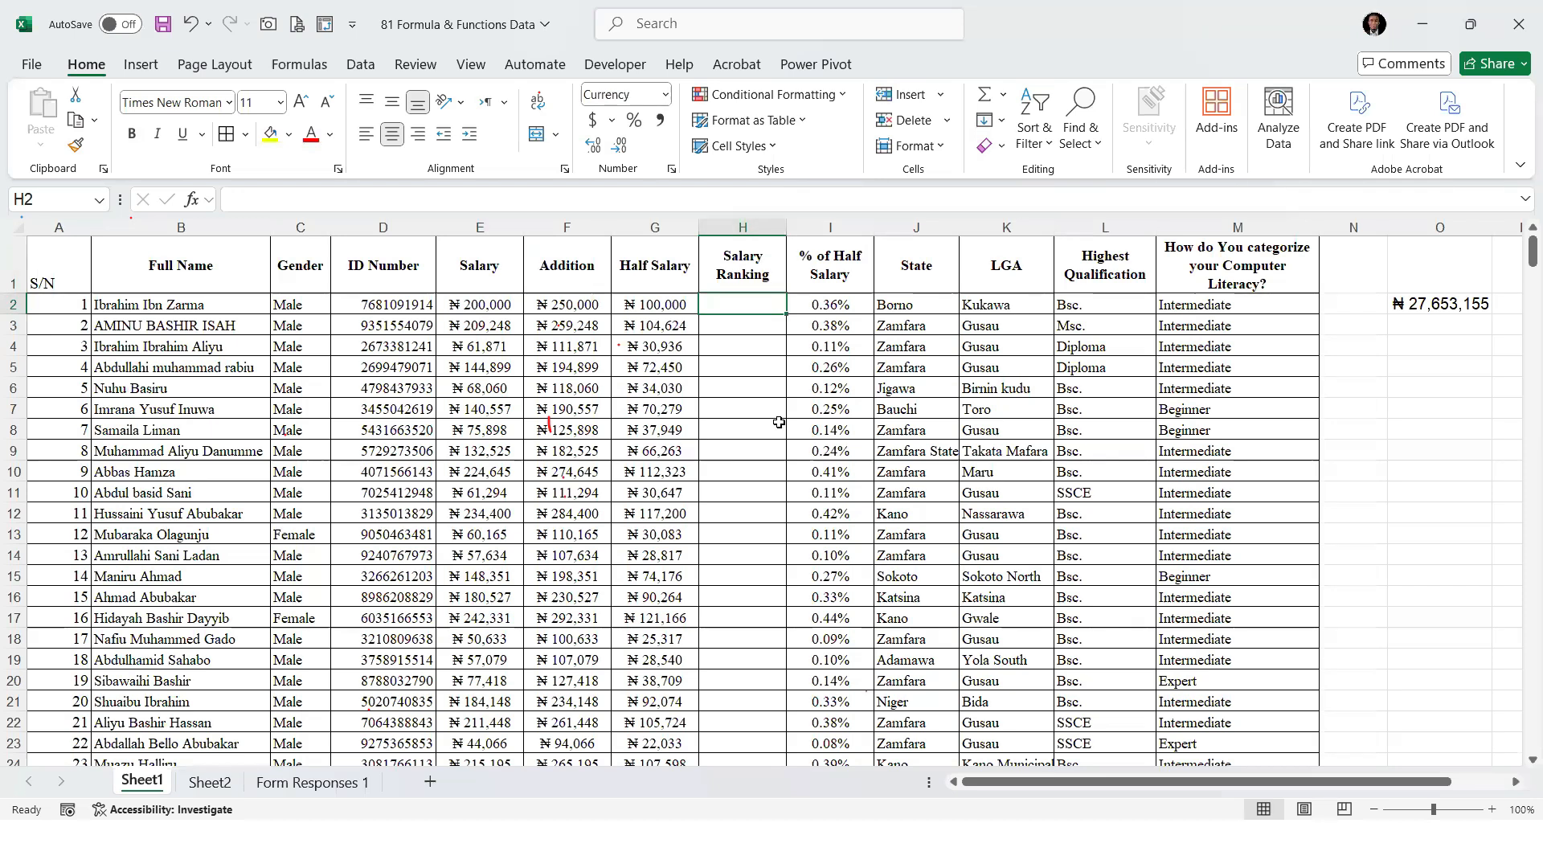
Start a RANK formula in H2 with the Half Salary cell G2 as the number to rank
{"action": "type", "text": "=RANK"}
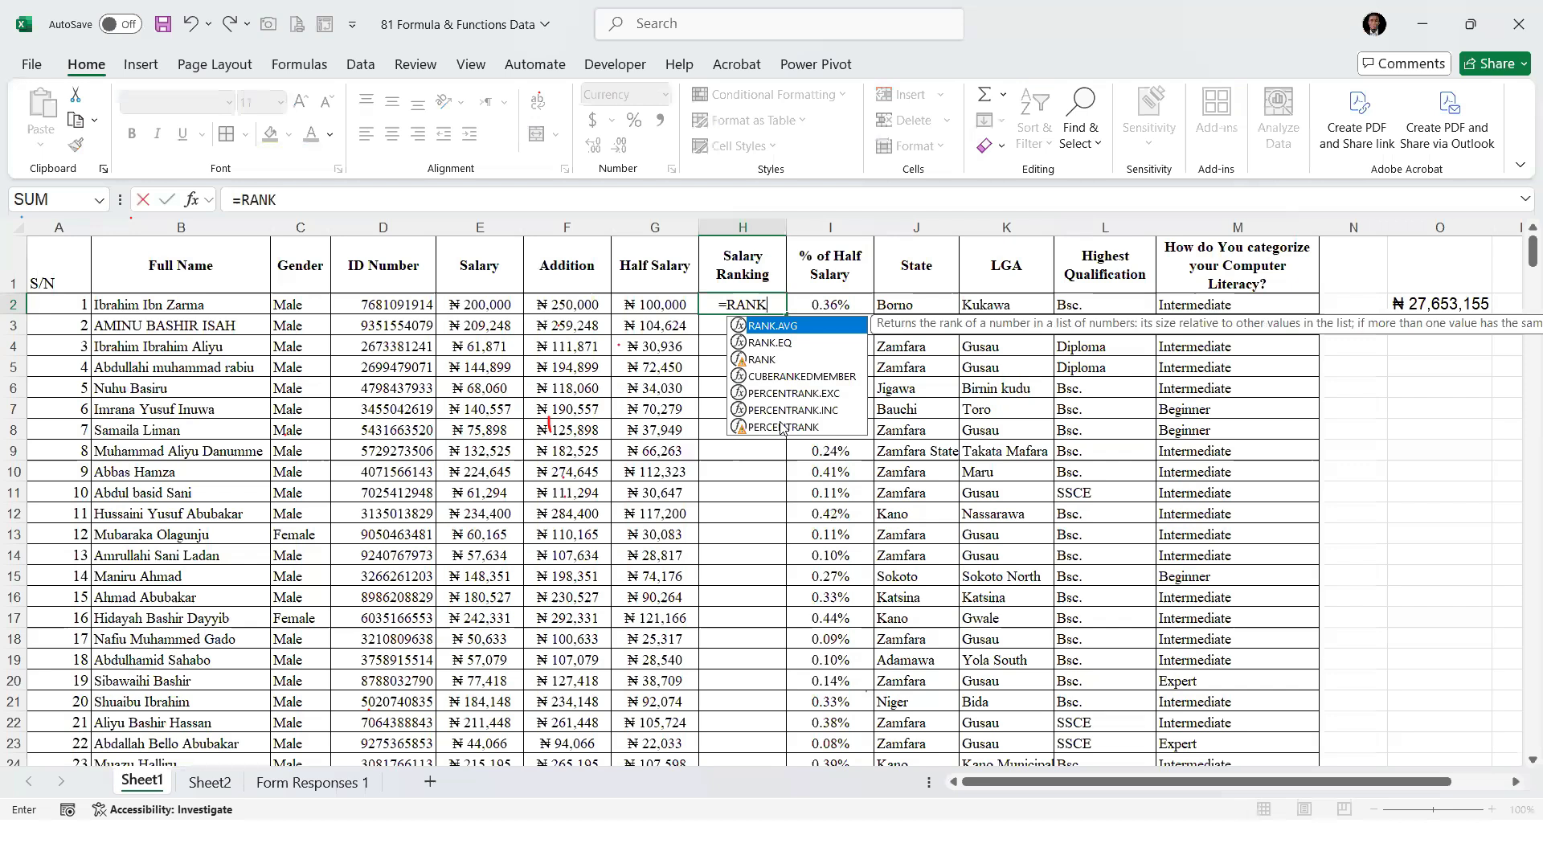
{"action": "key", "text": "Down"}
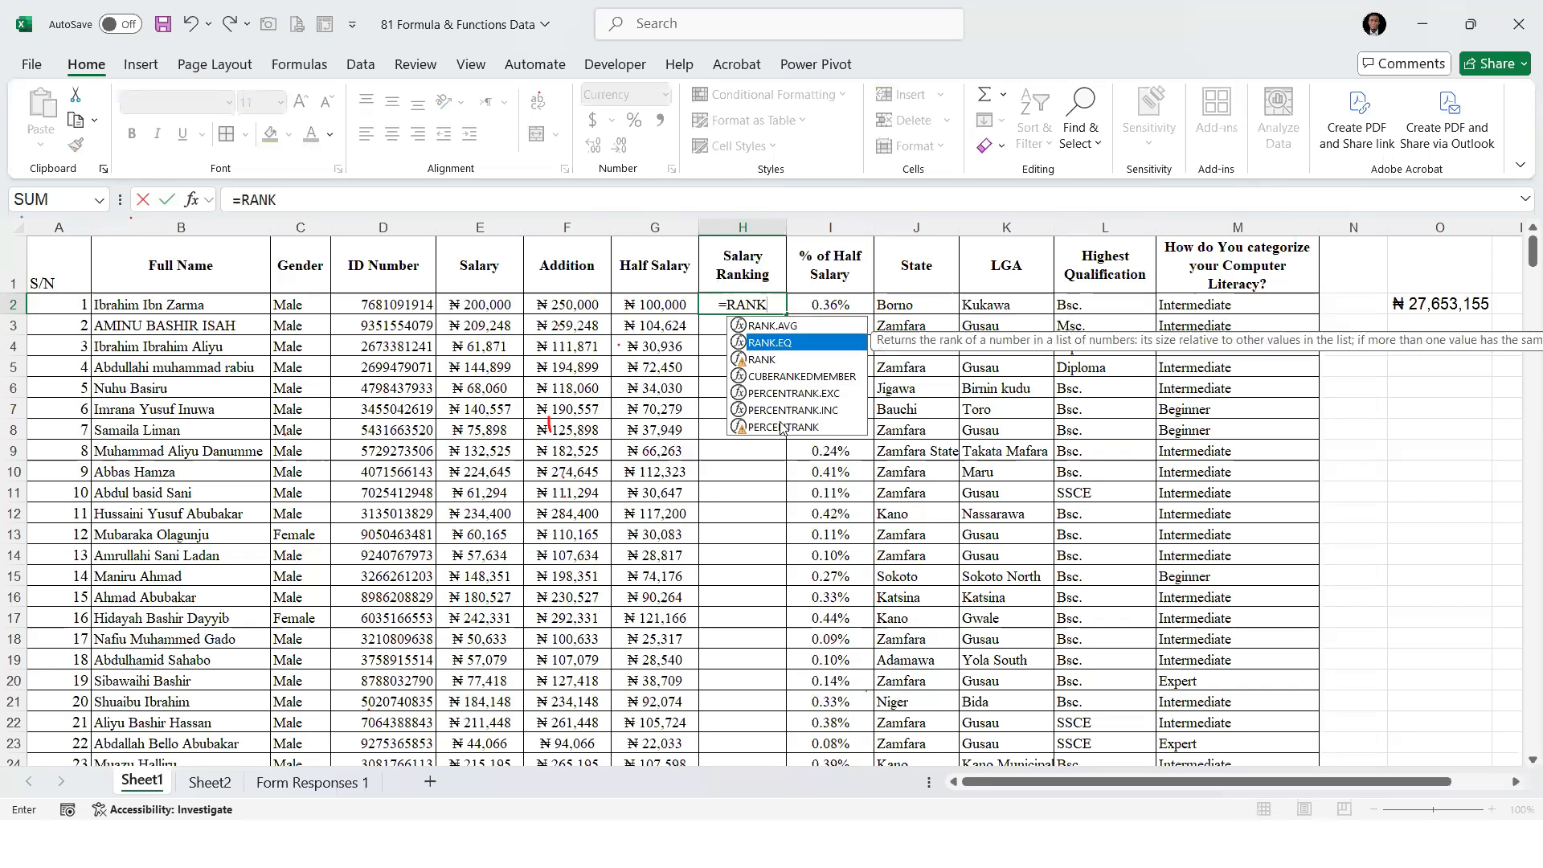
{"action": "key", "text": "Down"}
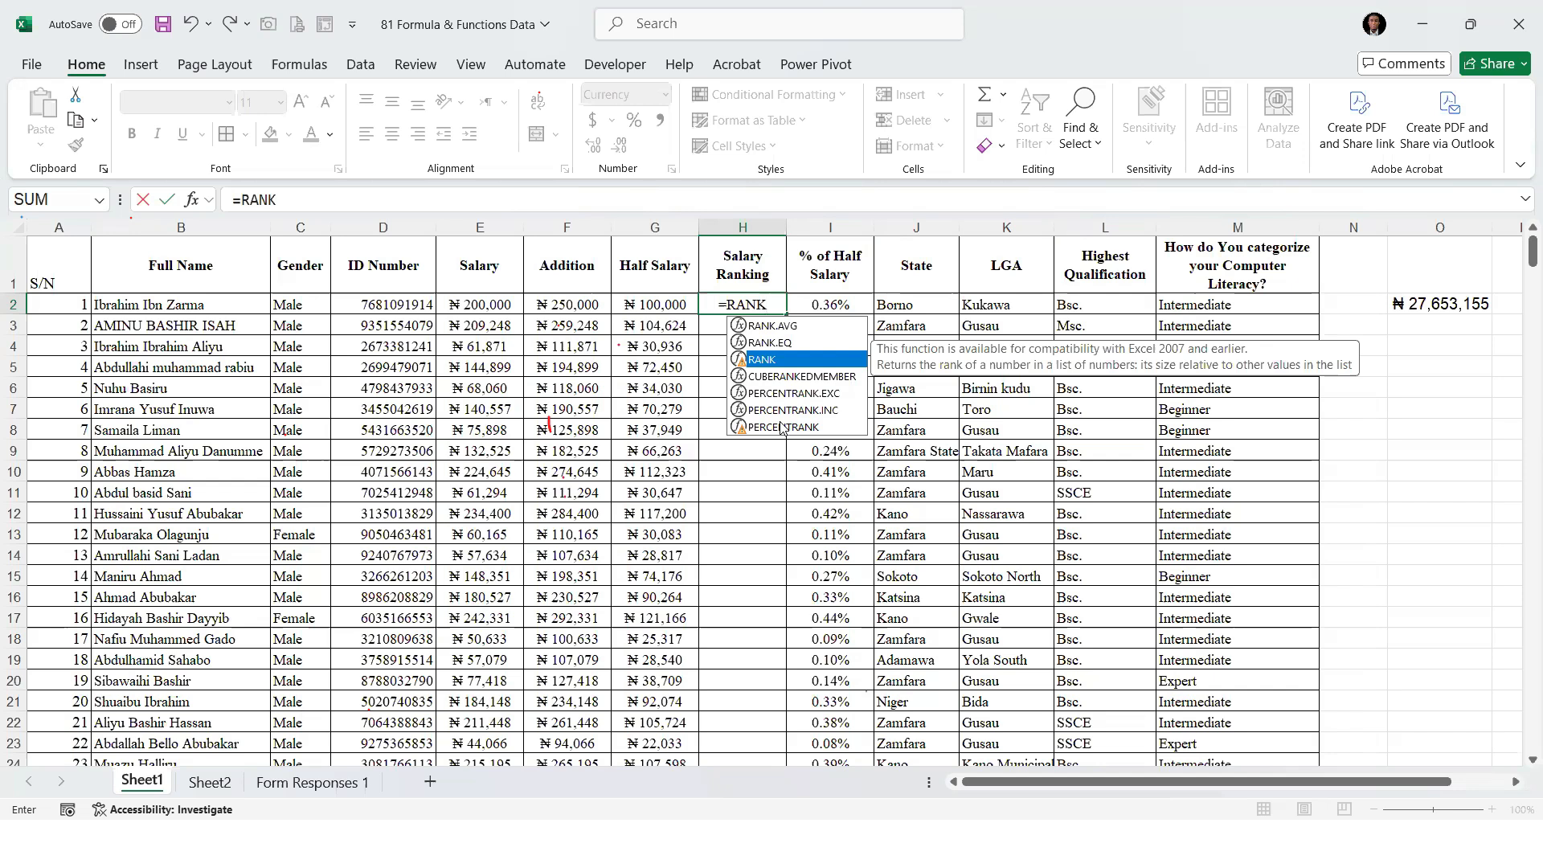
{"action": "key", "text": "Tab"}
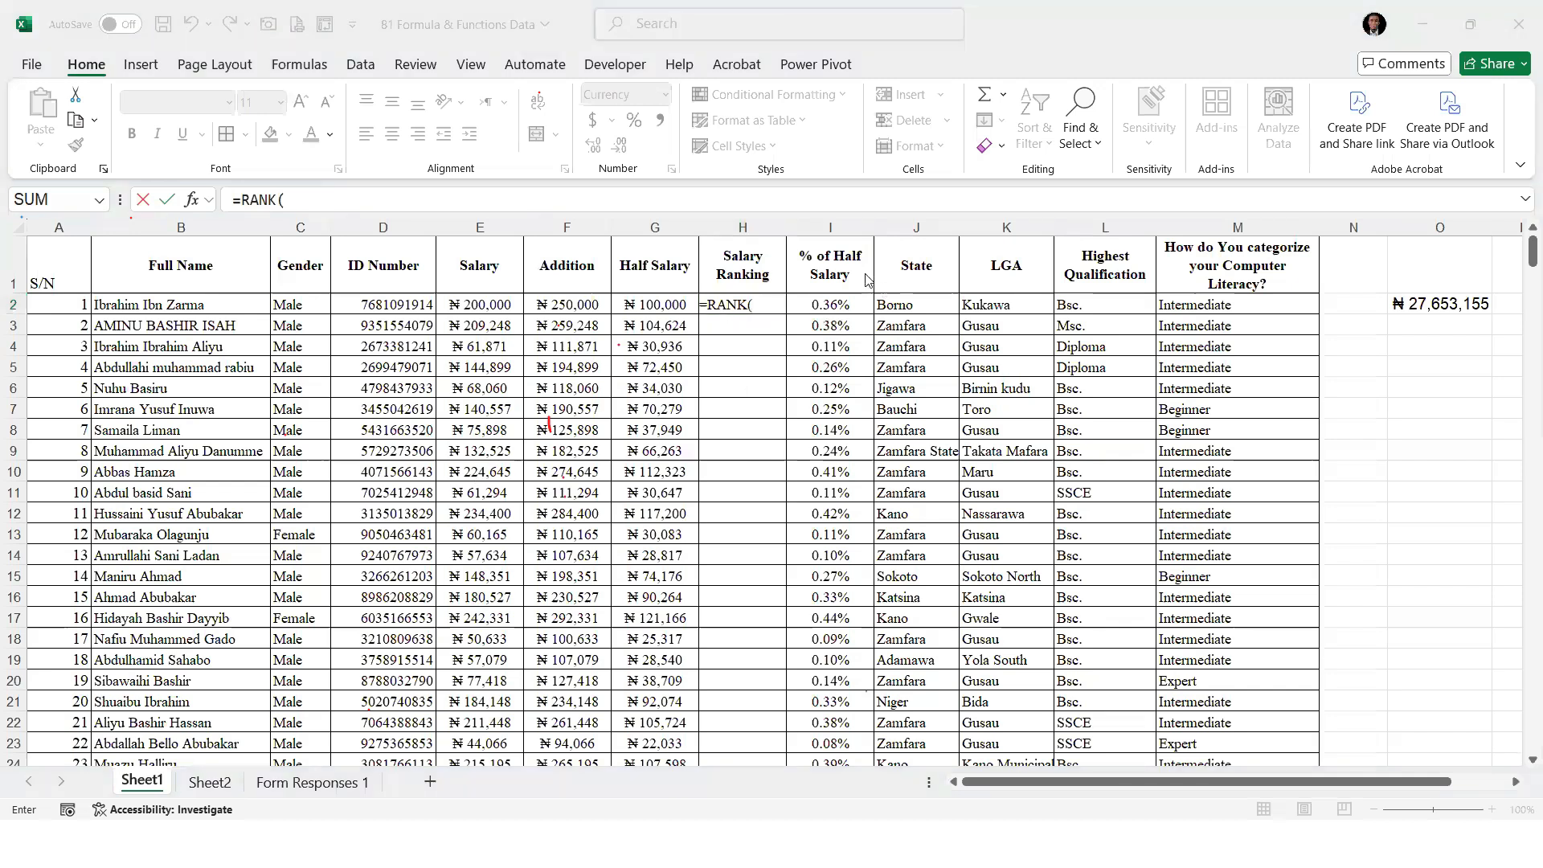
{"action": "left_click", "coordinate": [772, 295]}
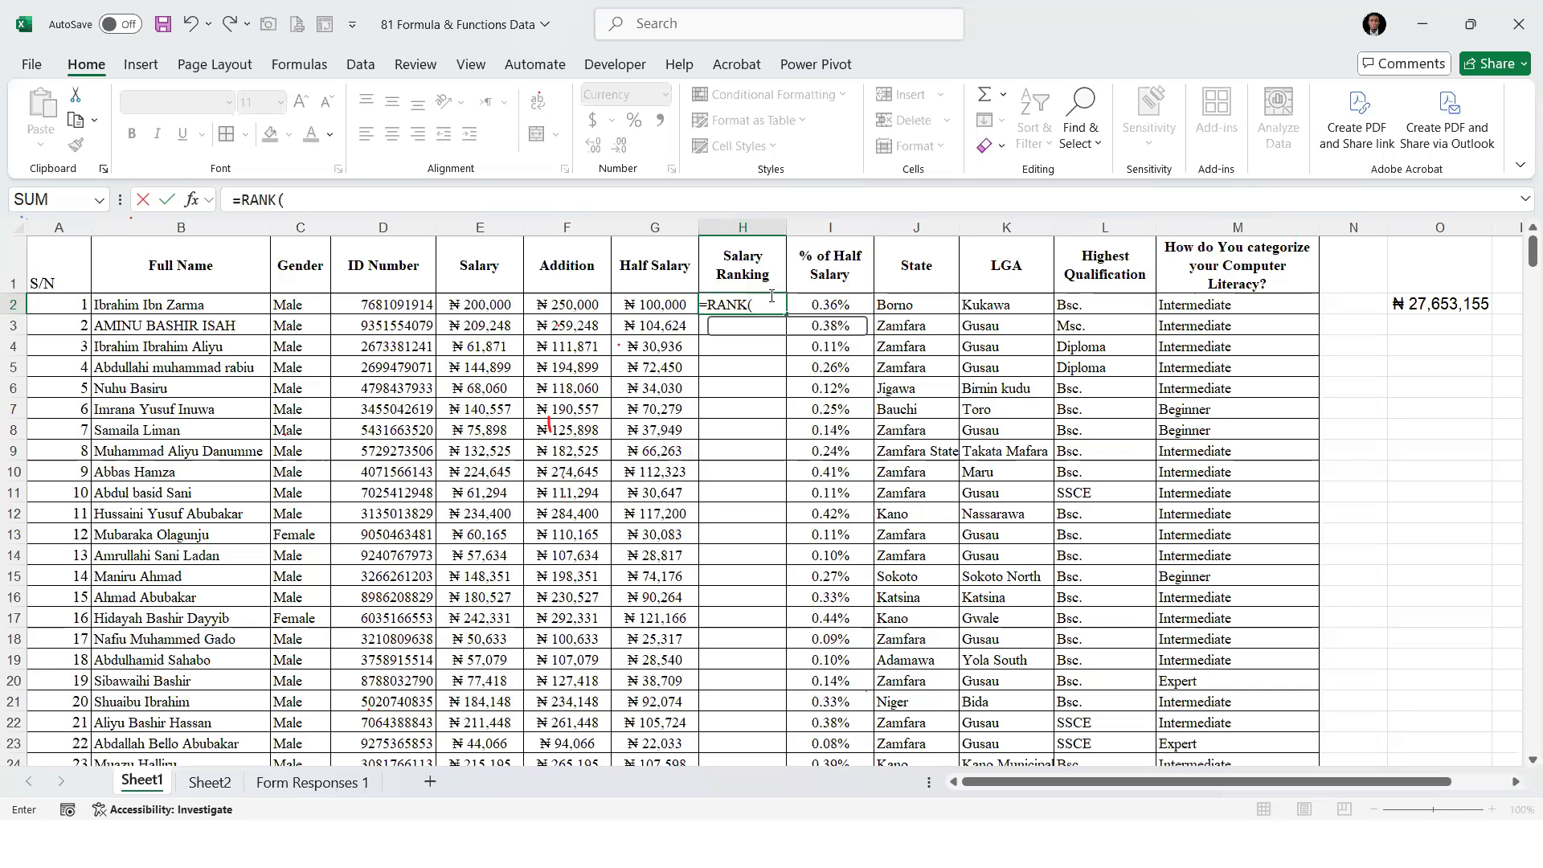
{"action": "left_click", "coordinate": [651, 303]}
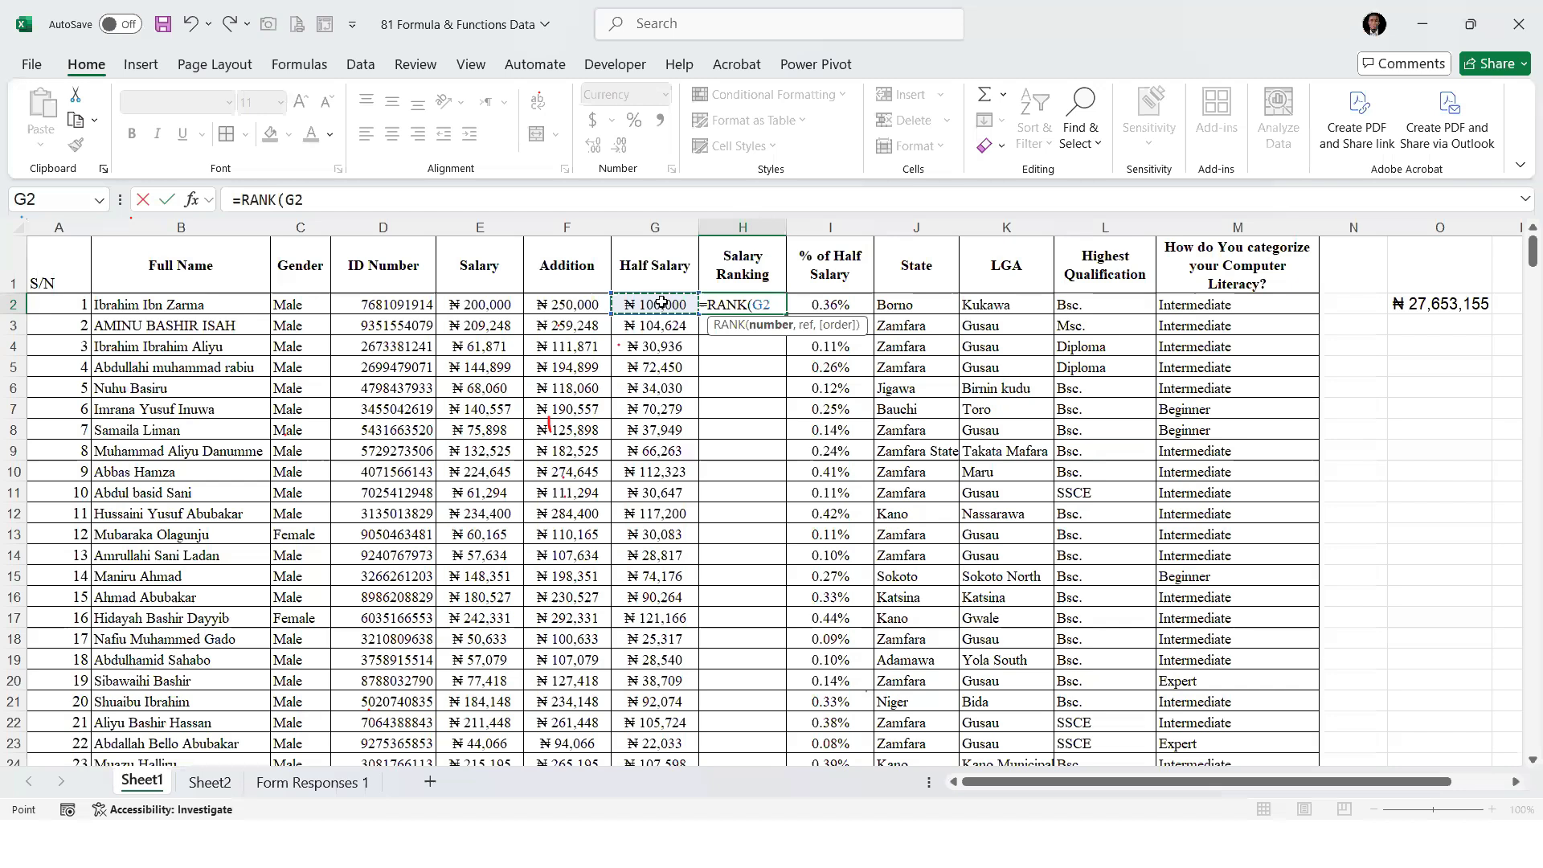
{"action": "type", "text": ","}
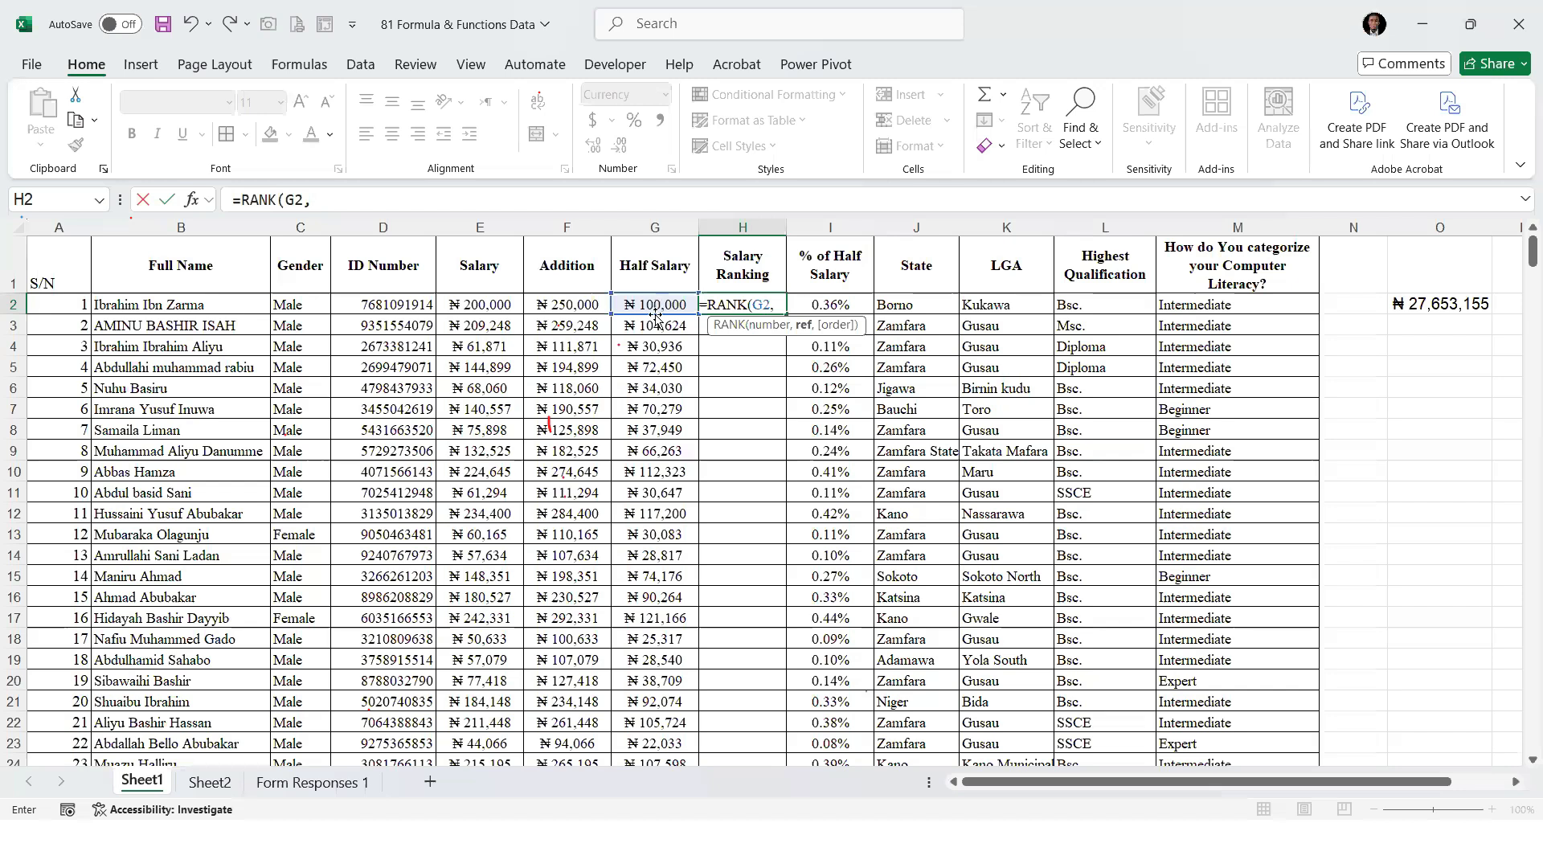
Give the RANK formula the reference range G2:G399 and make its references absolute, as $G$2 and $G$2:$G$399
{"action": "left_click", "coordinate": [660, 303]}
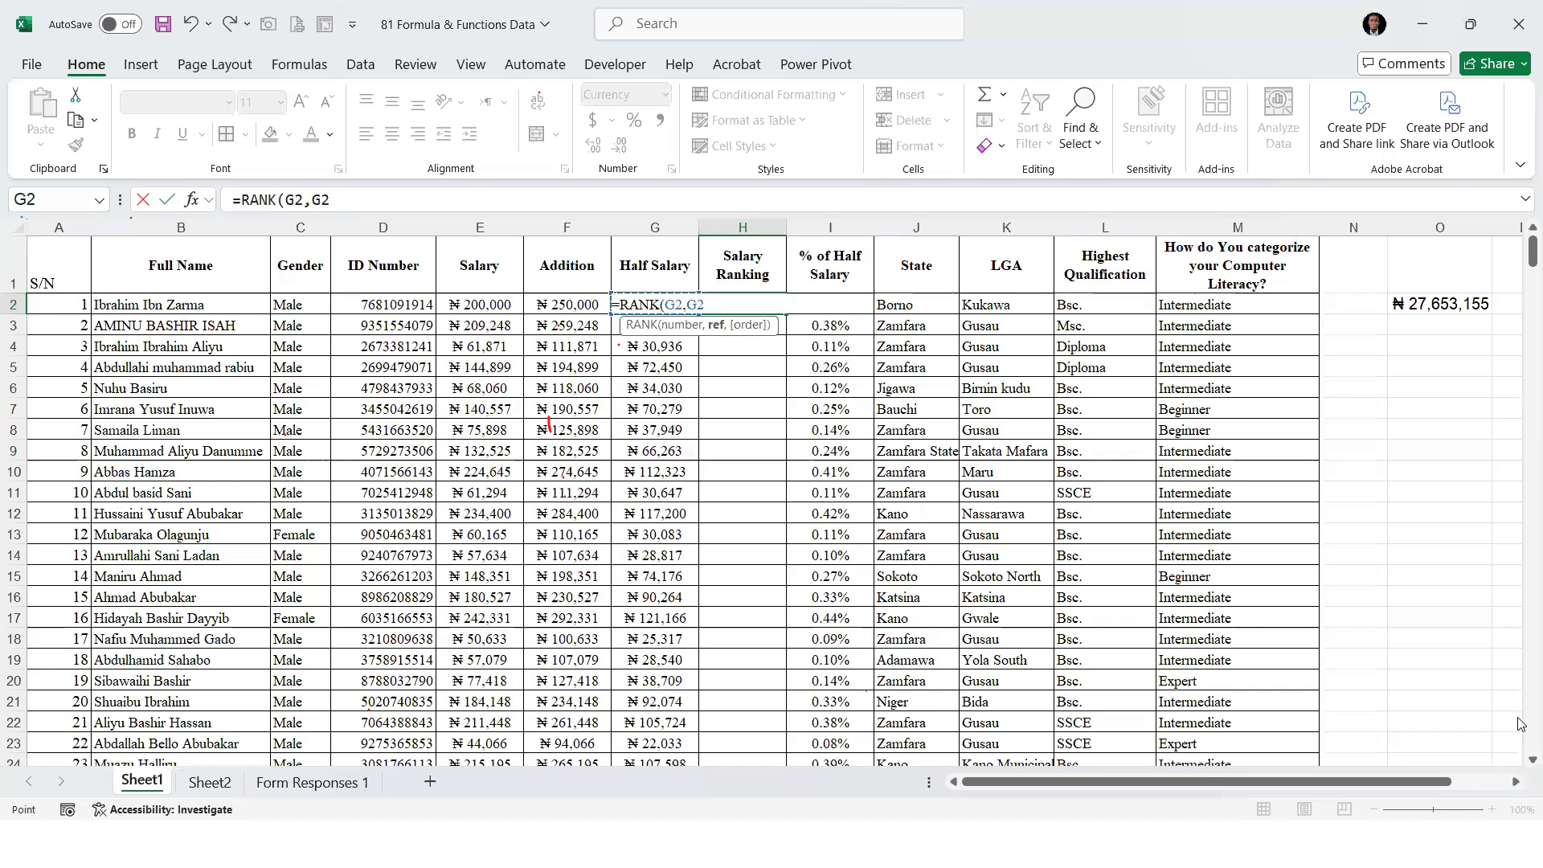
{"action": "key", "text": "ctrl+shift+Down"}
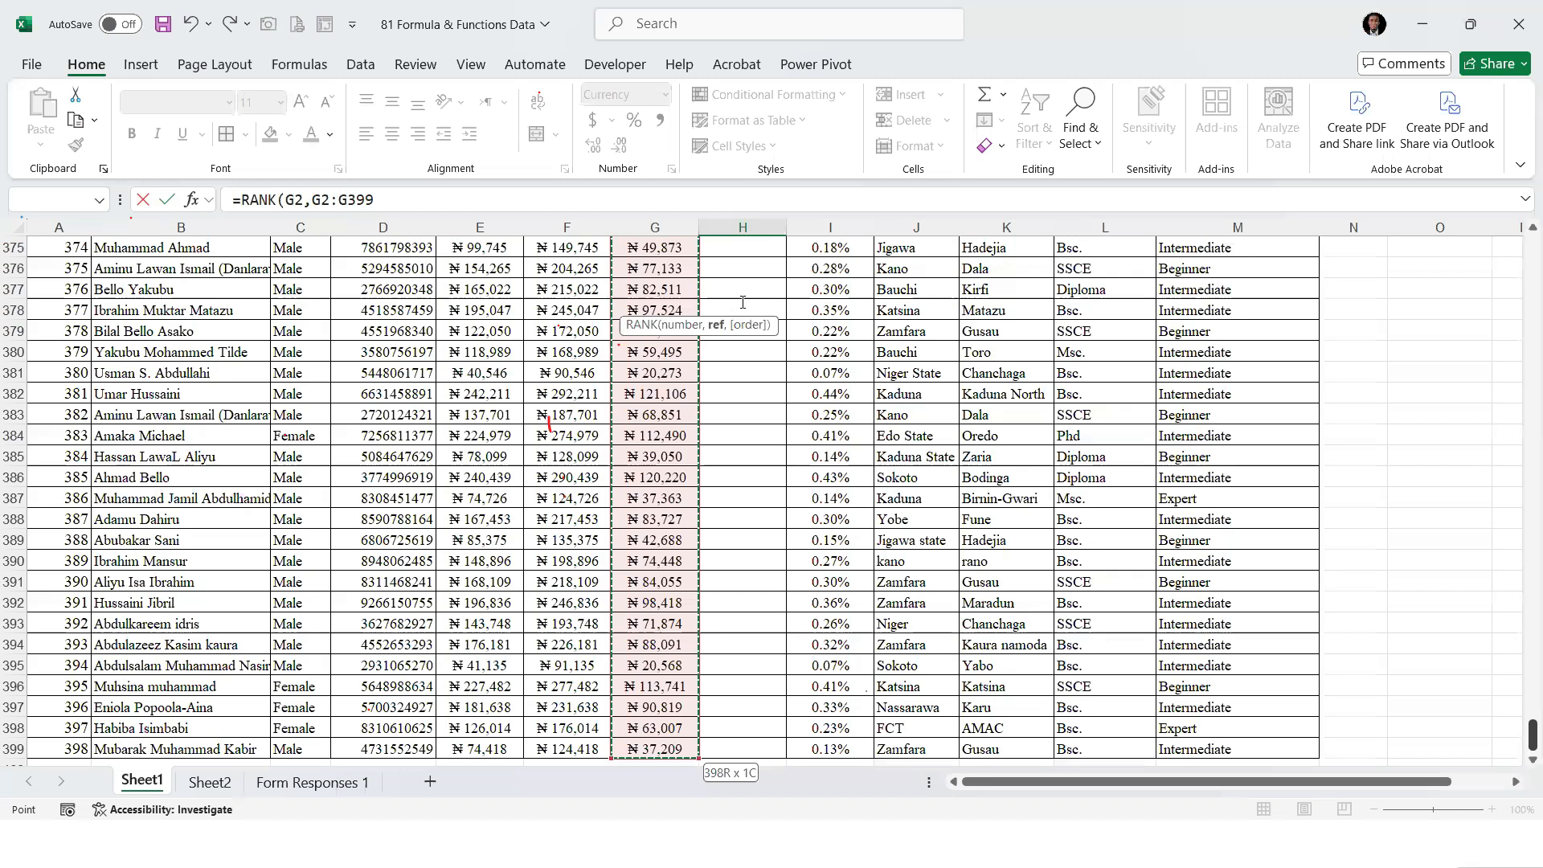
{"action": "key", "text": "ctrl+BackSpace"}
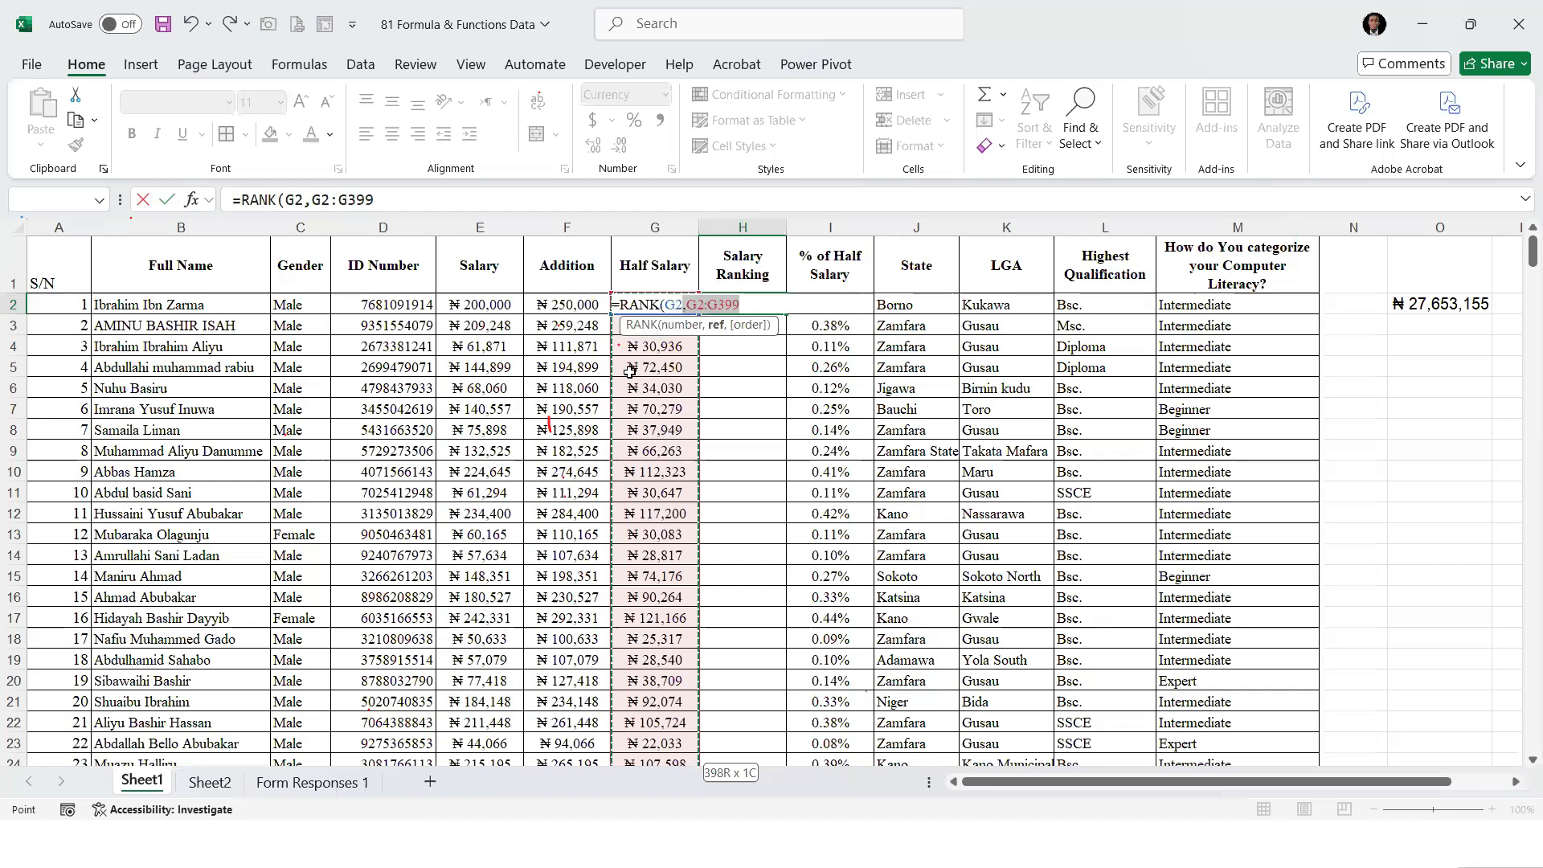
{"action": "key", "text": "F2"}
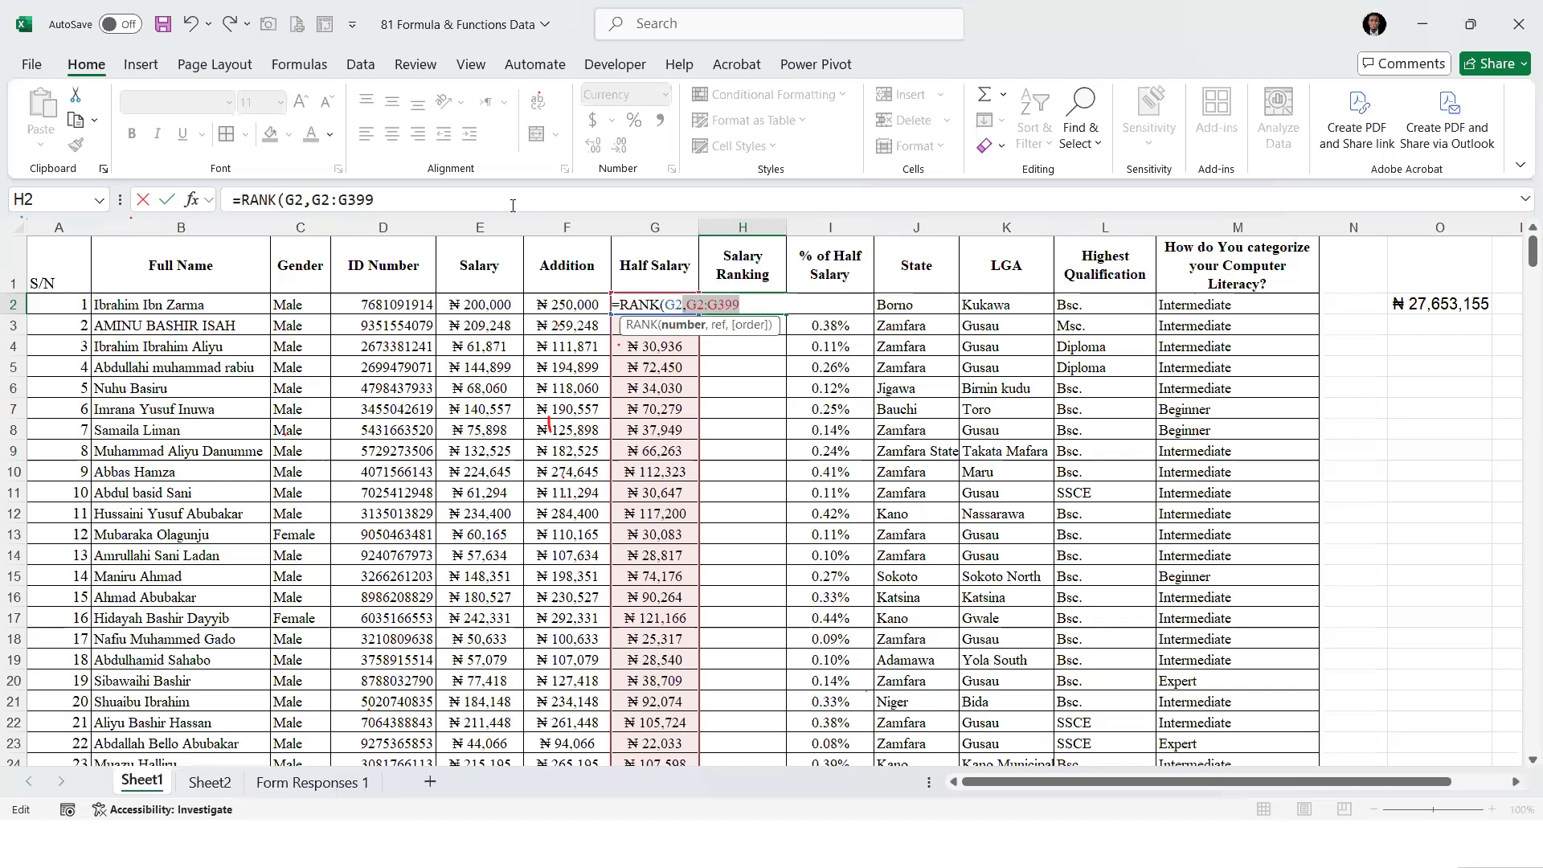
{"action": "key", "text": "F4"}
{"action": "type", "text": ","}
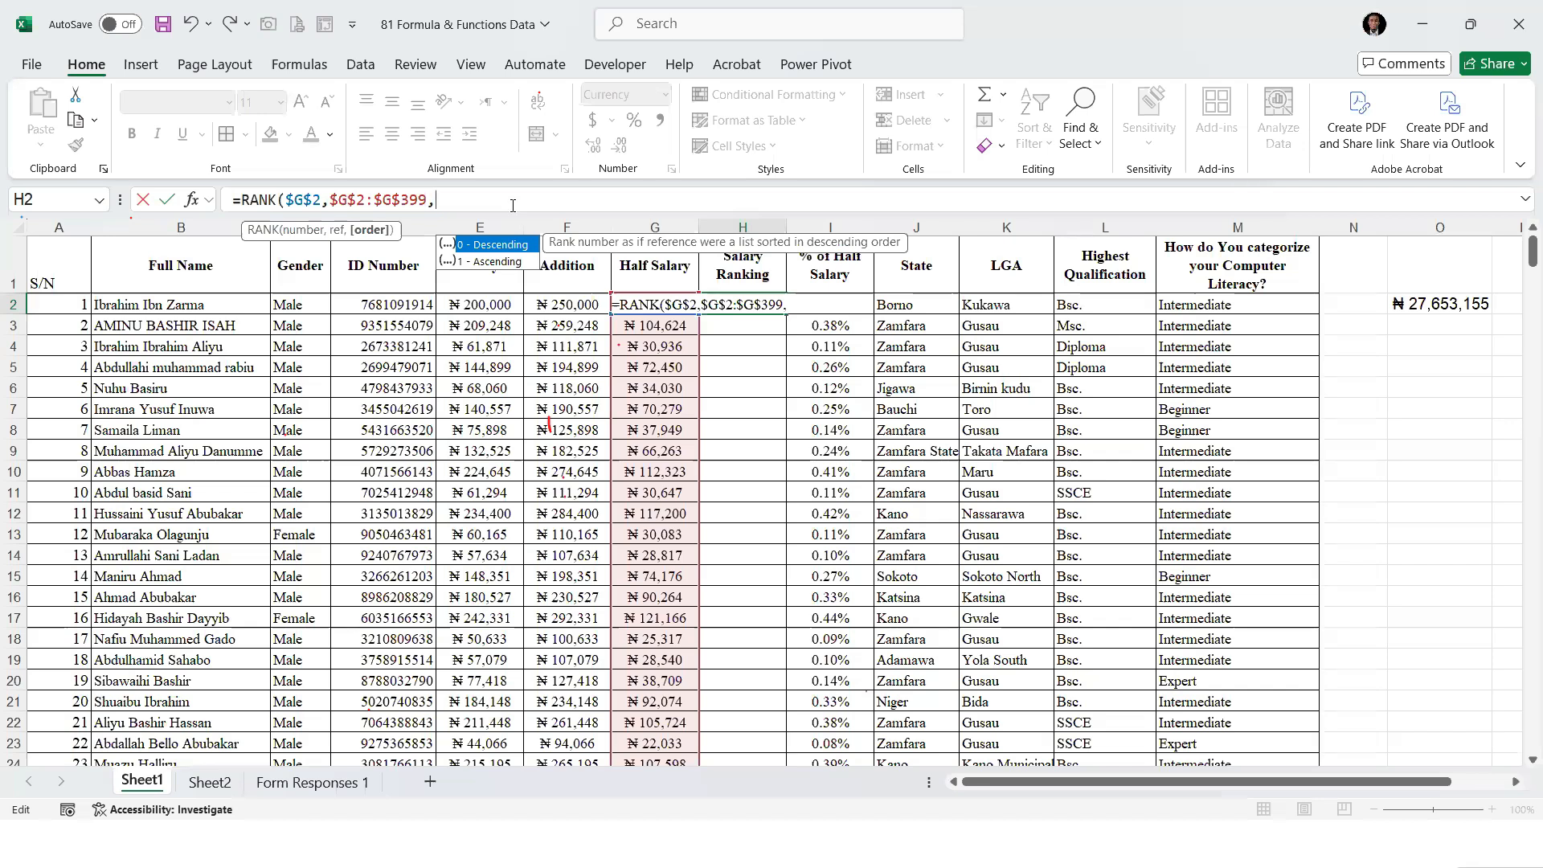
Complete the H2 RANK formula with order 0 for descending and fill it down the Salary Ranking column
{"action": "key", "text": "Return"}
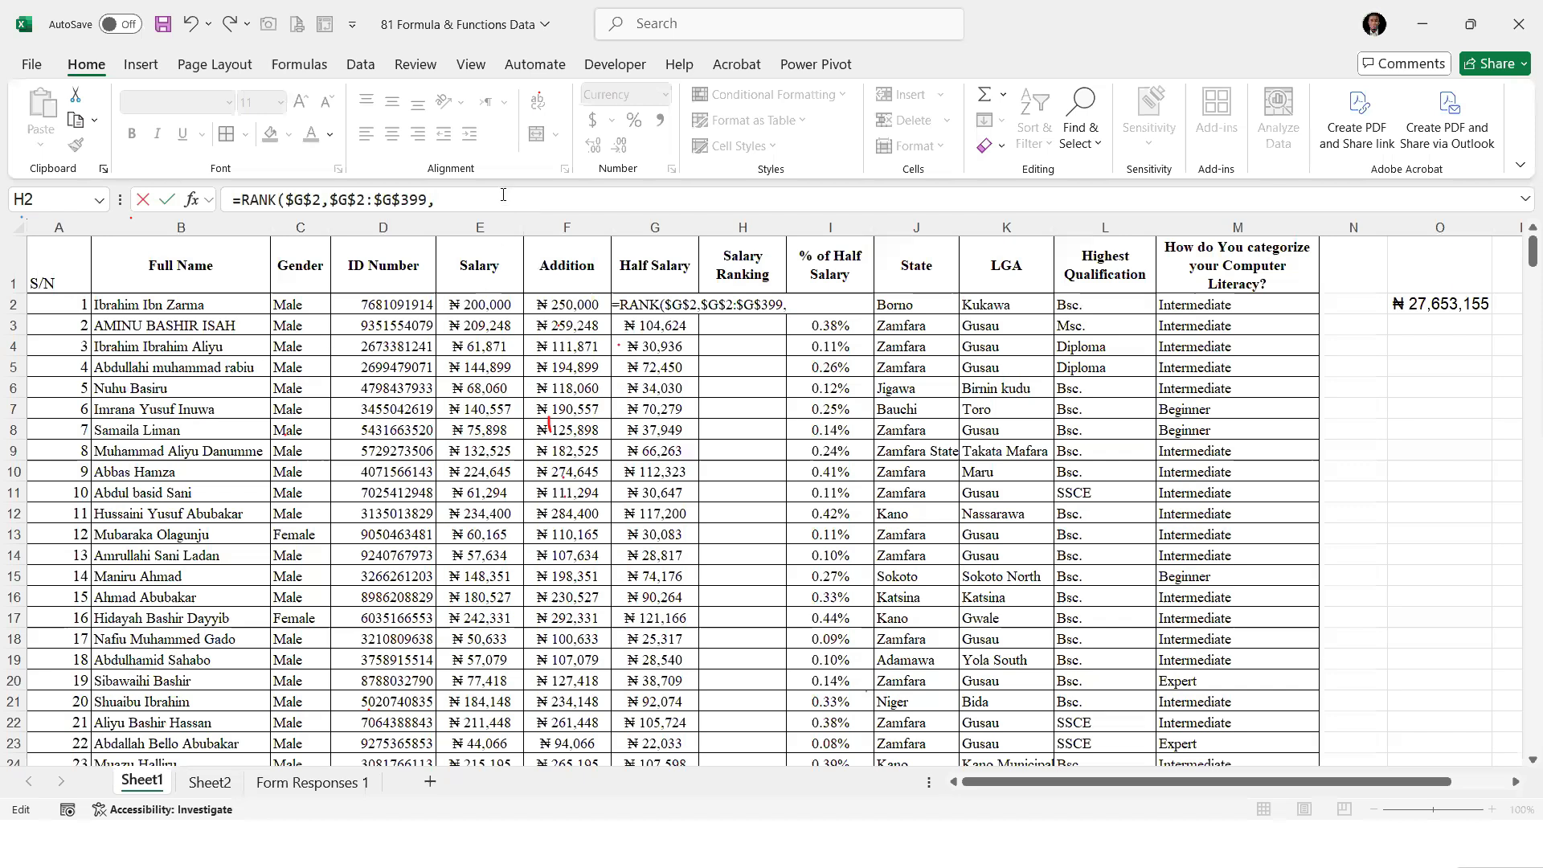
{"action": "left_click", "coordinate": [502, 196]}
{"action": "type", "text": "0"}
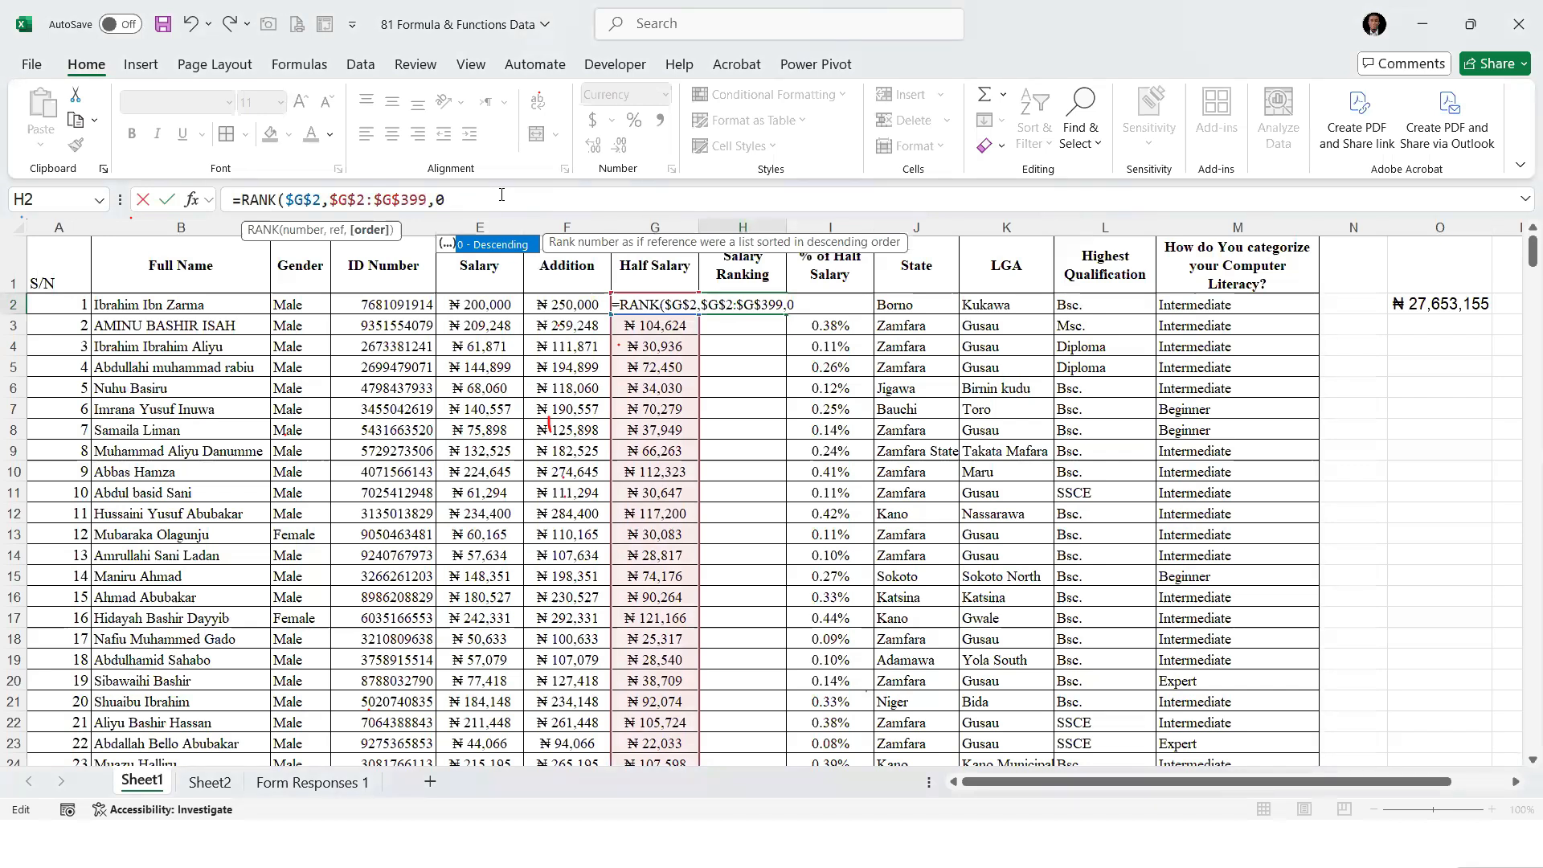
{"action": "type", "text": ")"}
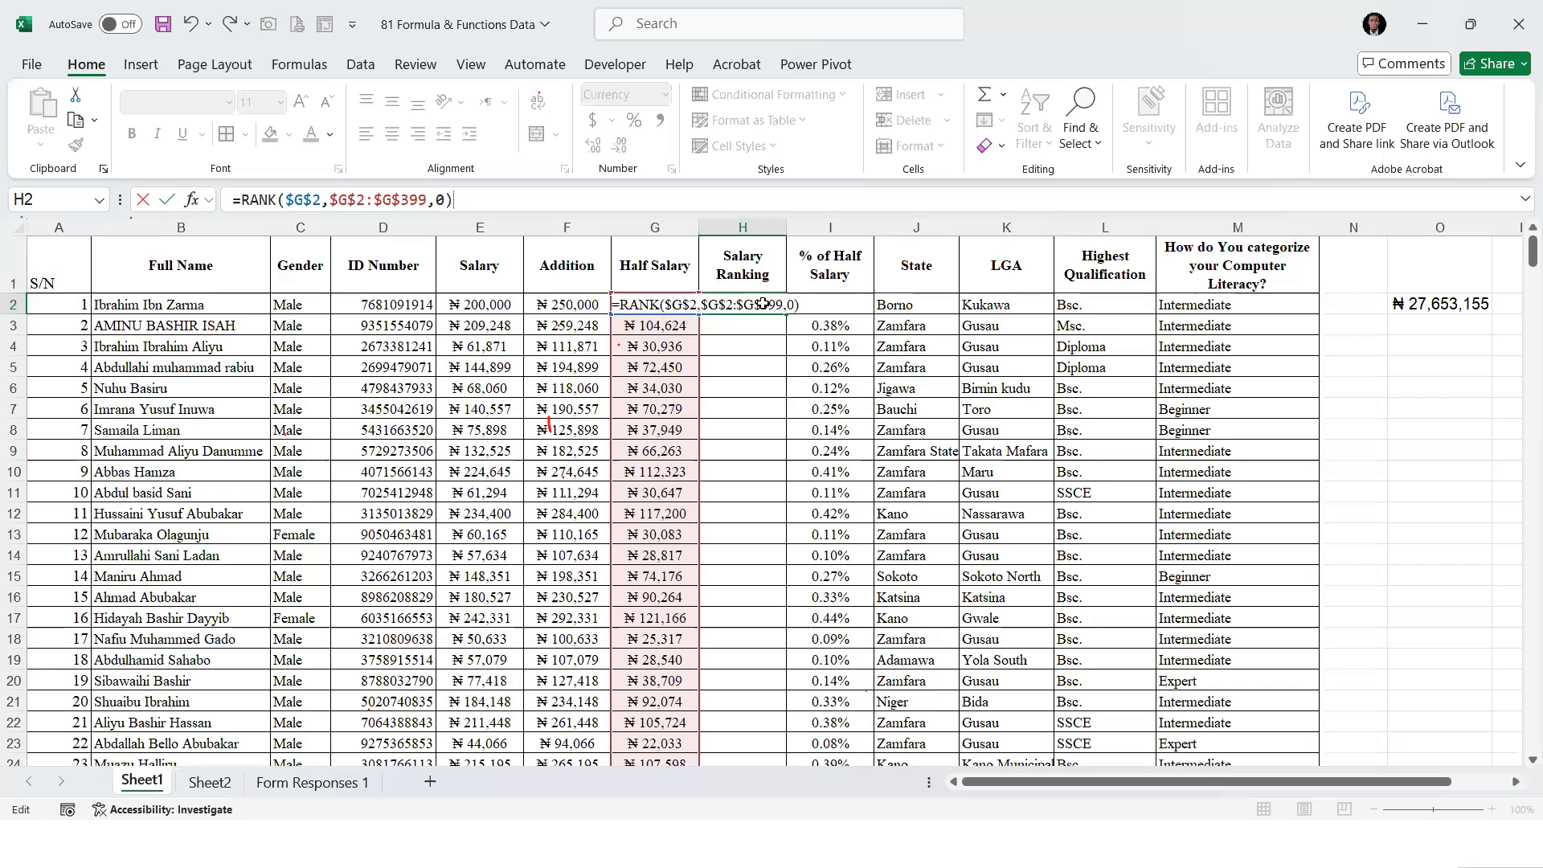
{"action": "key", "text": "ctrl+Return"}
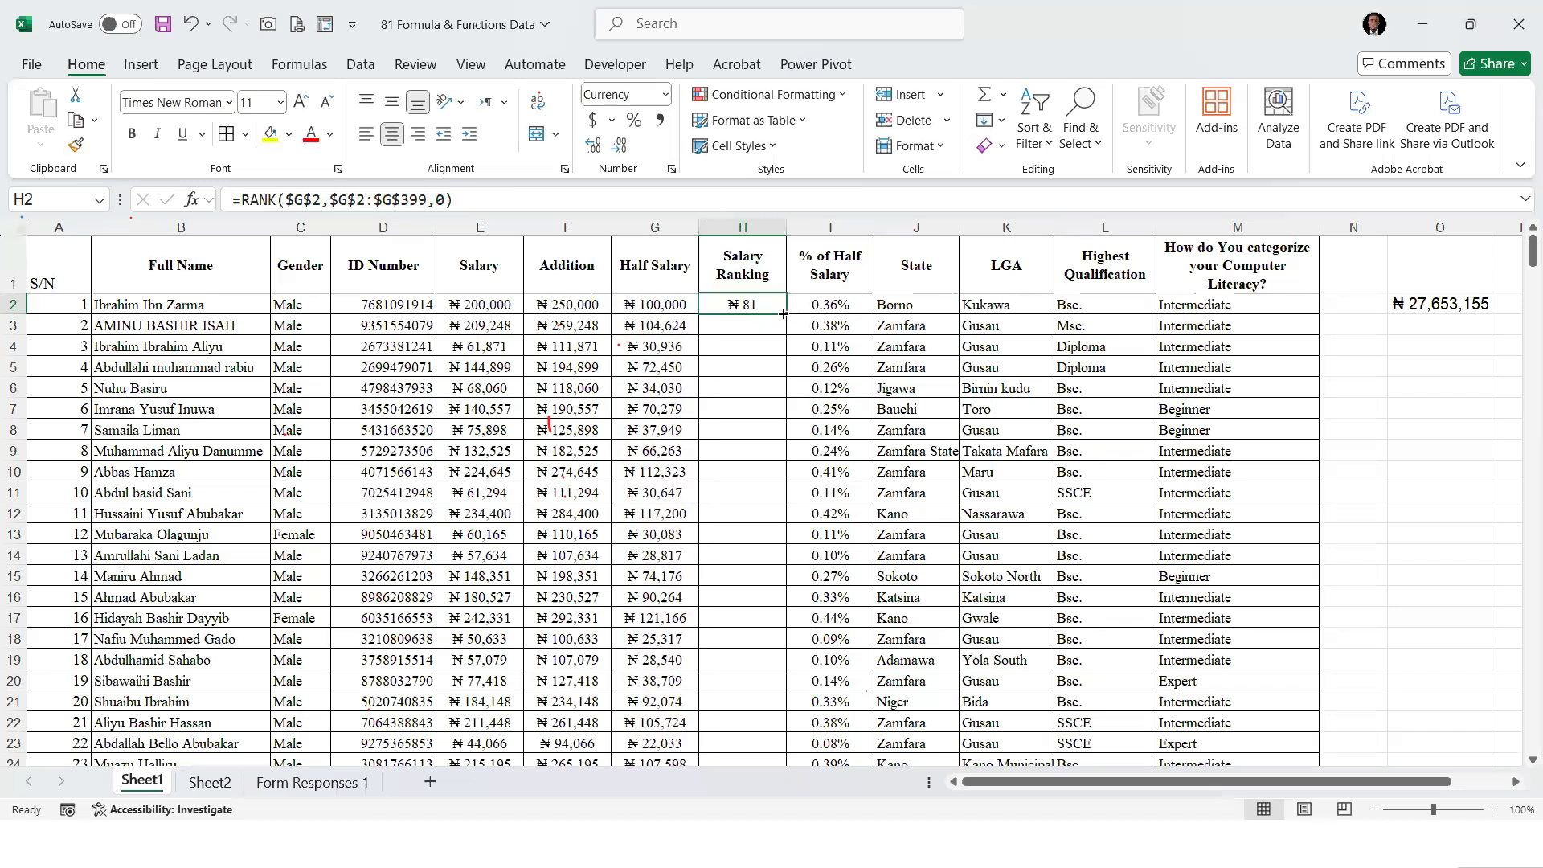
{"action": "double_click", "coordinate": [783, 314]}
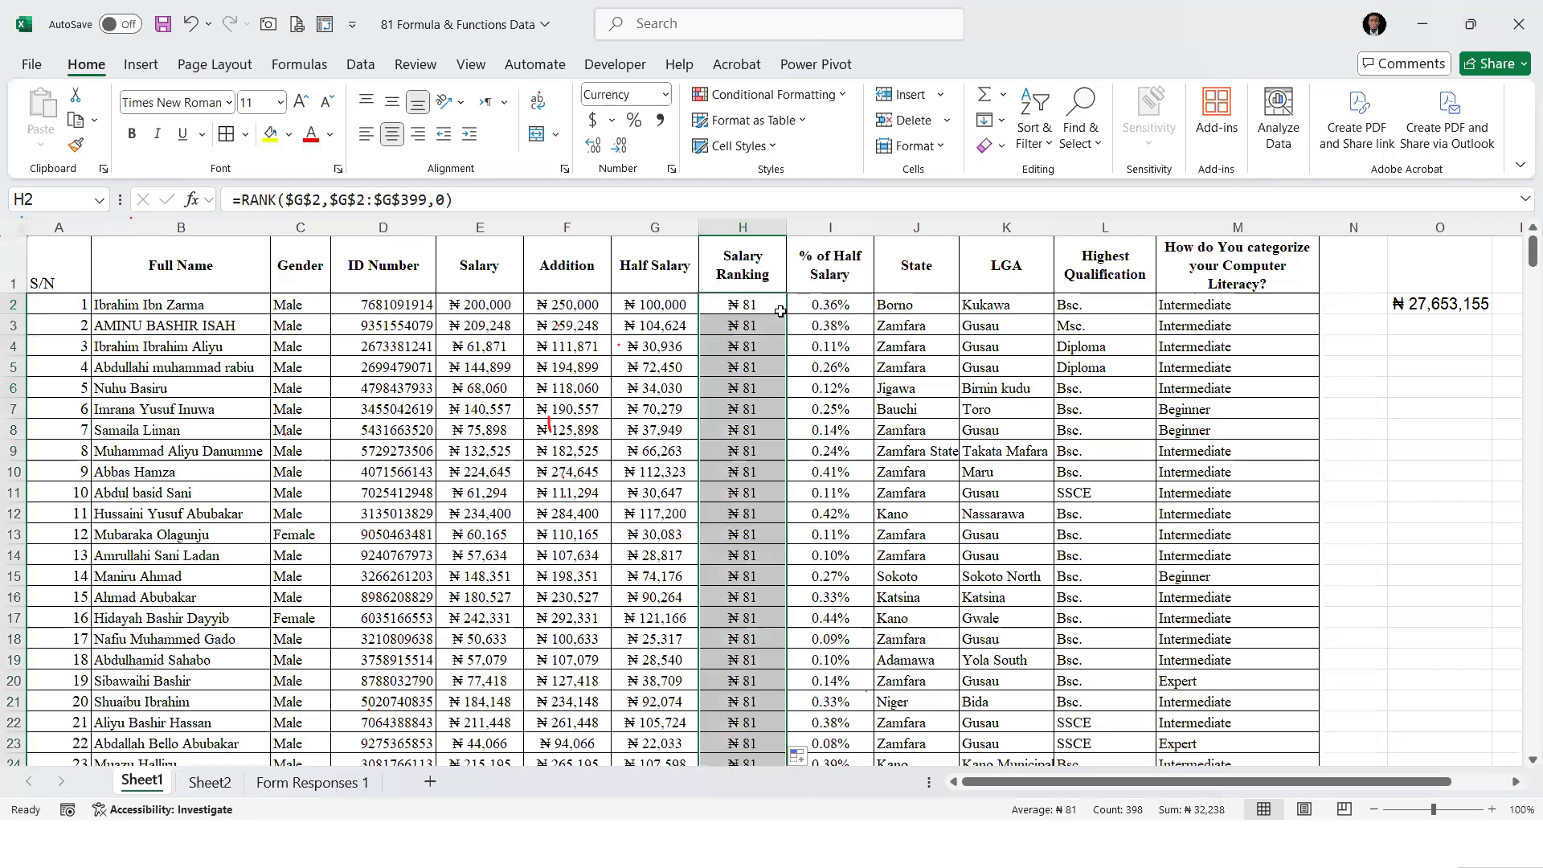
Set the number format of the Salary Ranking values to General
{"action": "left_click", "coordinate": [665, 98]}
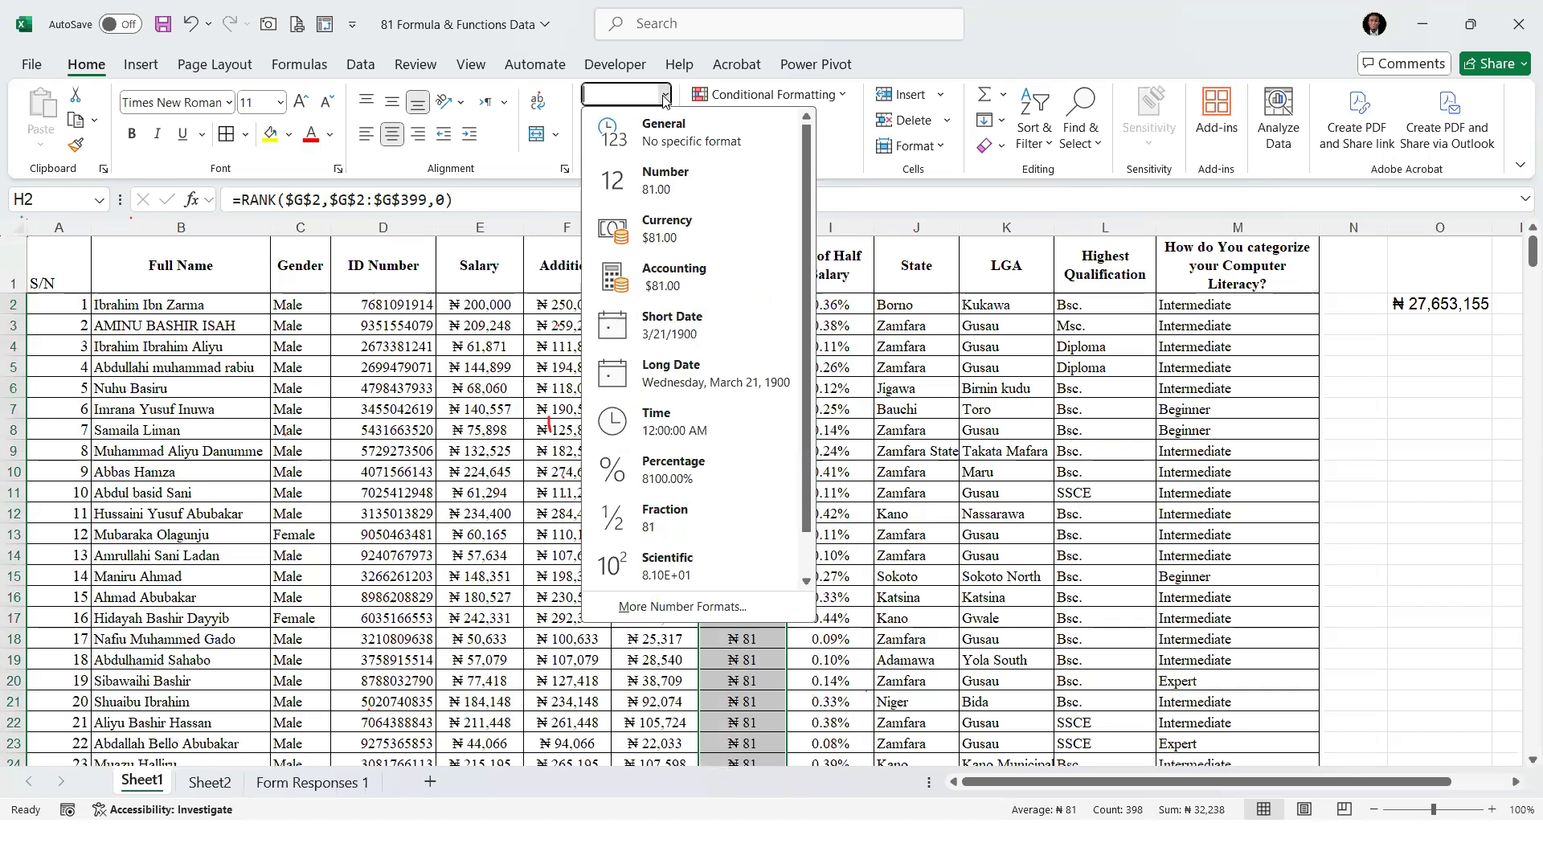
{"action": "left_click", "coordinate": [673, 135]}
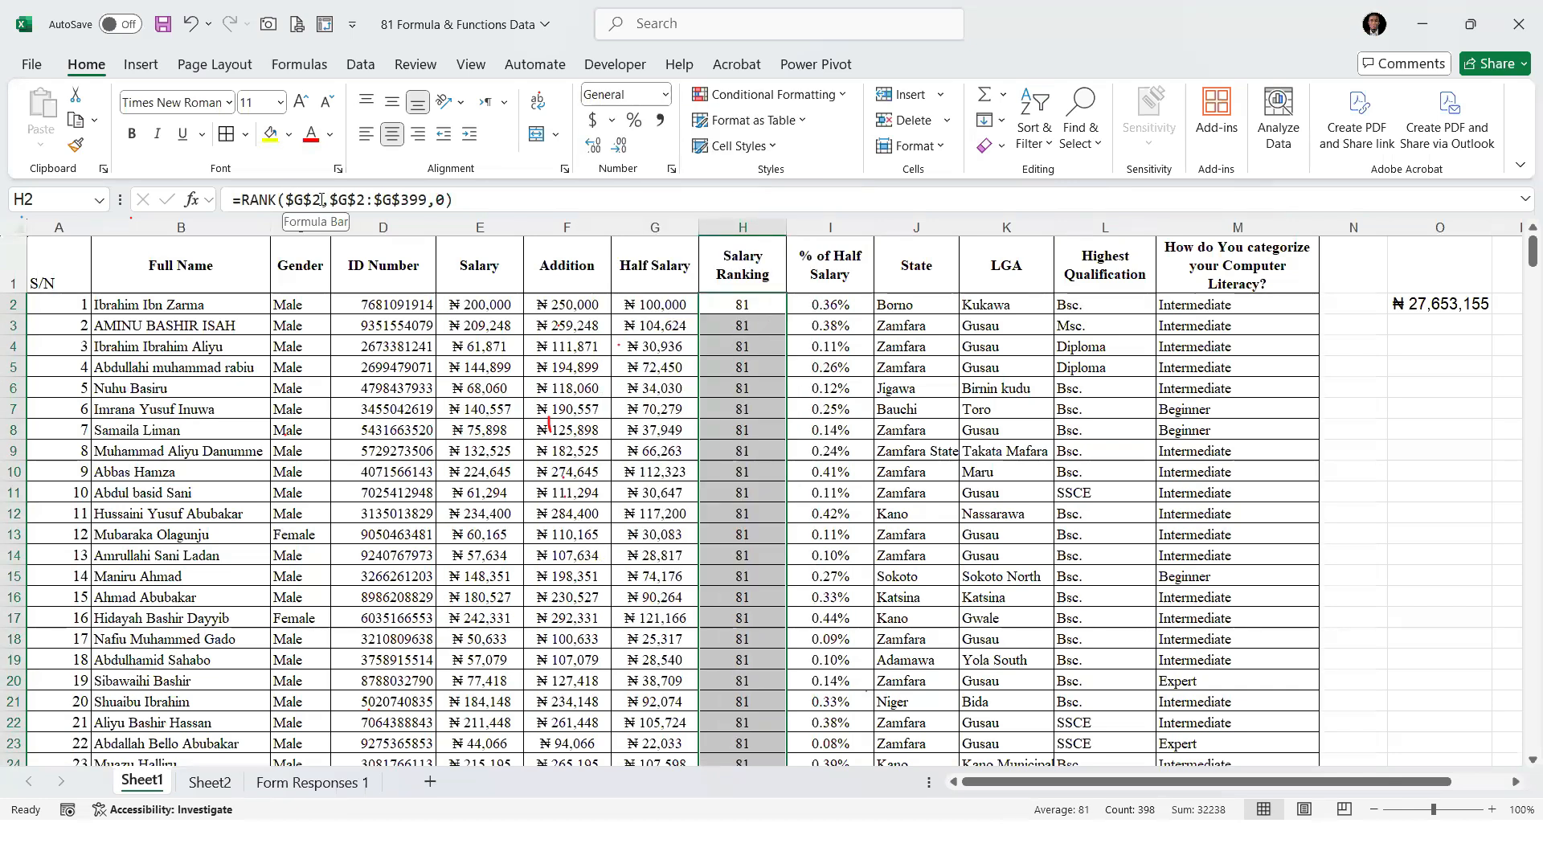
Make the number argument of the H2 RANK formula the relative reference G2 and refill the Salary Ranking column with it
{"action": "left_click", "coordinate": [714, 300]}
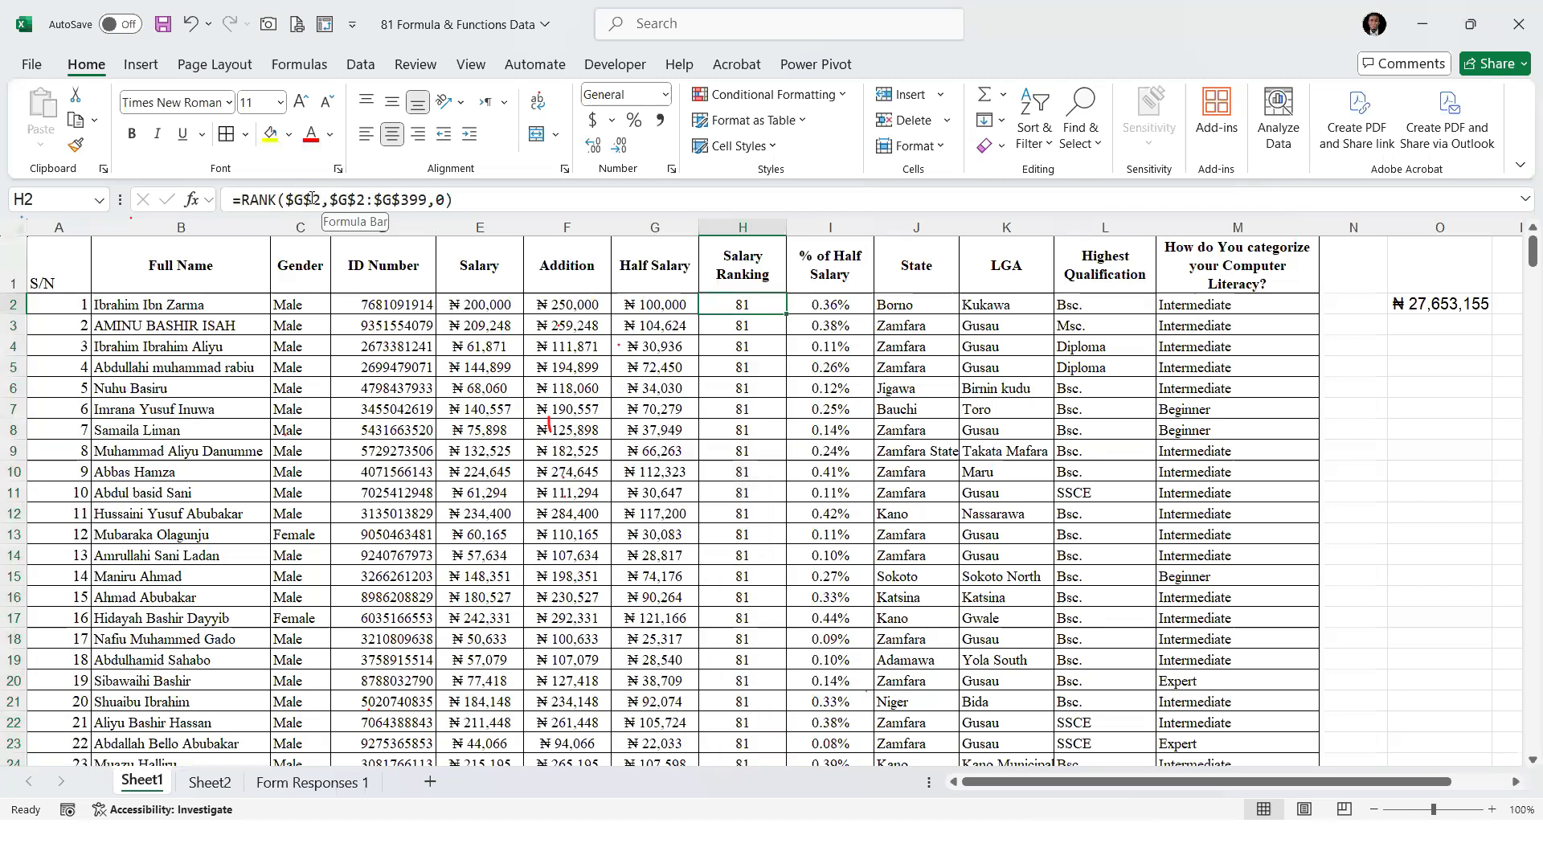
{"action": "left_click", "coordinate": [308, 199]}
{"action": "key", "text": "BackSpace"}
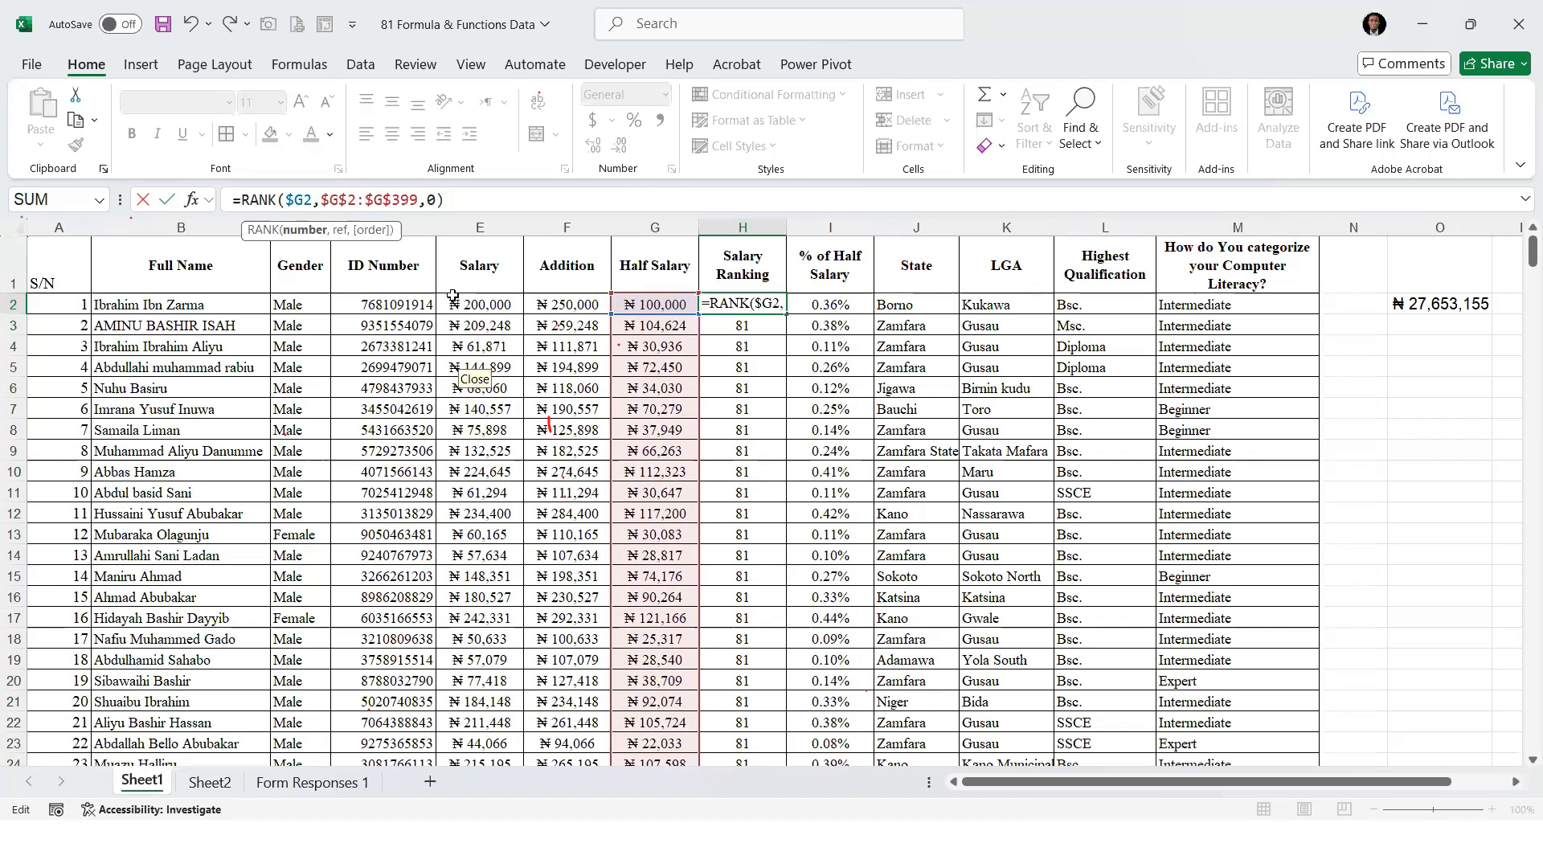
{"action": "key", "text": "BackSpace"}
{"action": "key", "text": "Return"}
{"action": "left_click", "coordinate": [764, 306]}
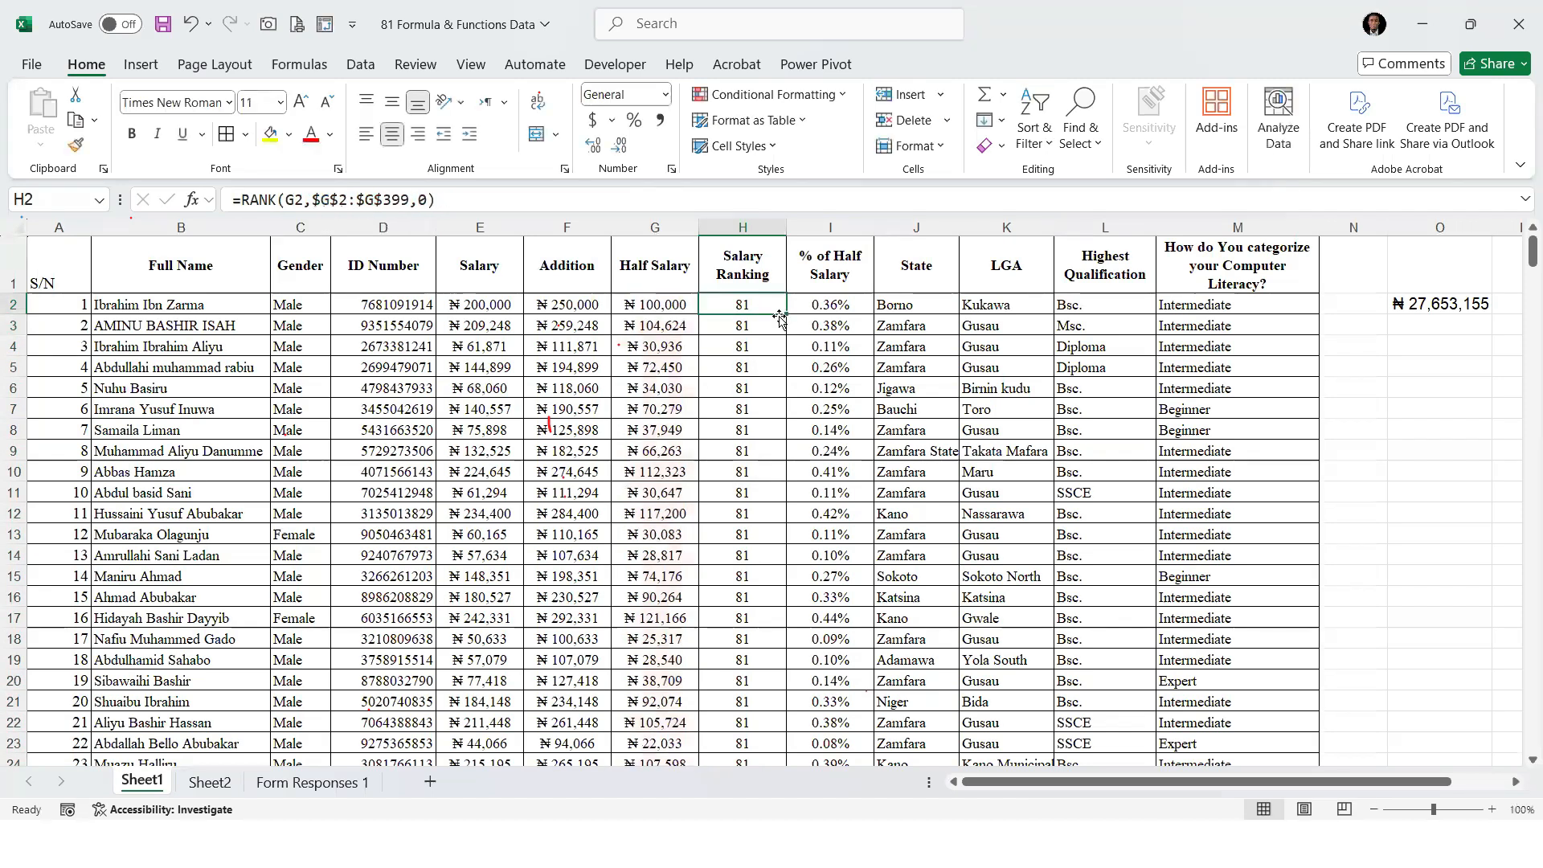
{"action": "double_click", "coordinate": [785, 316]}
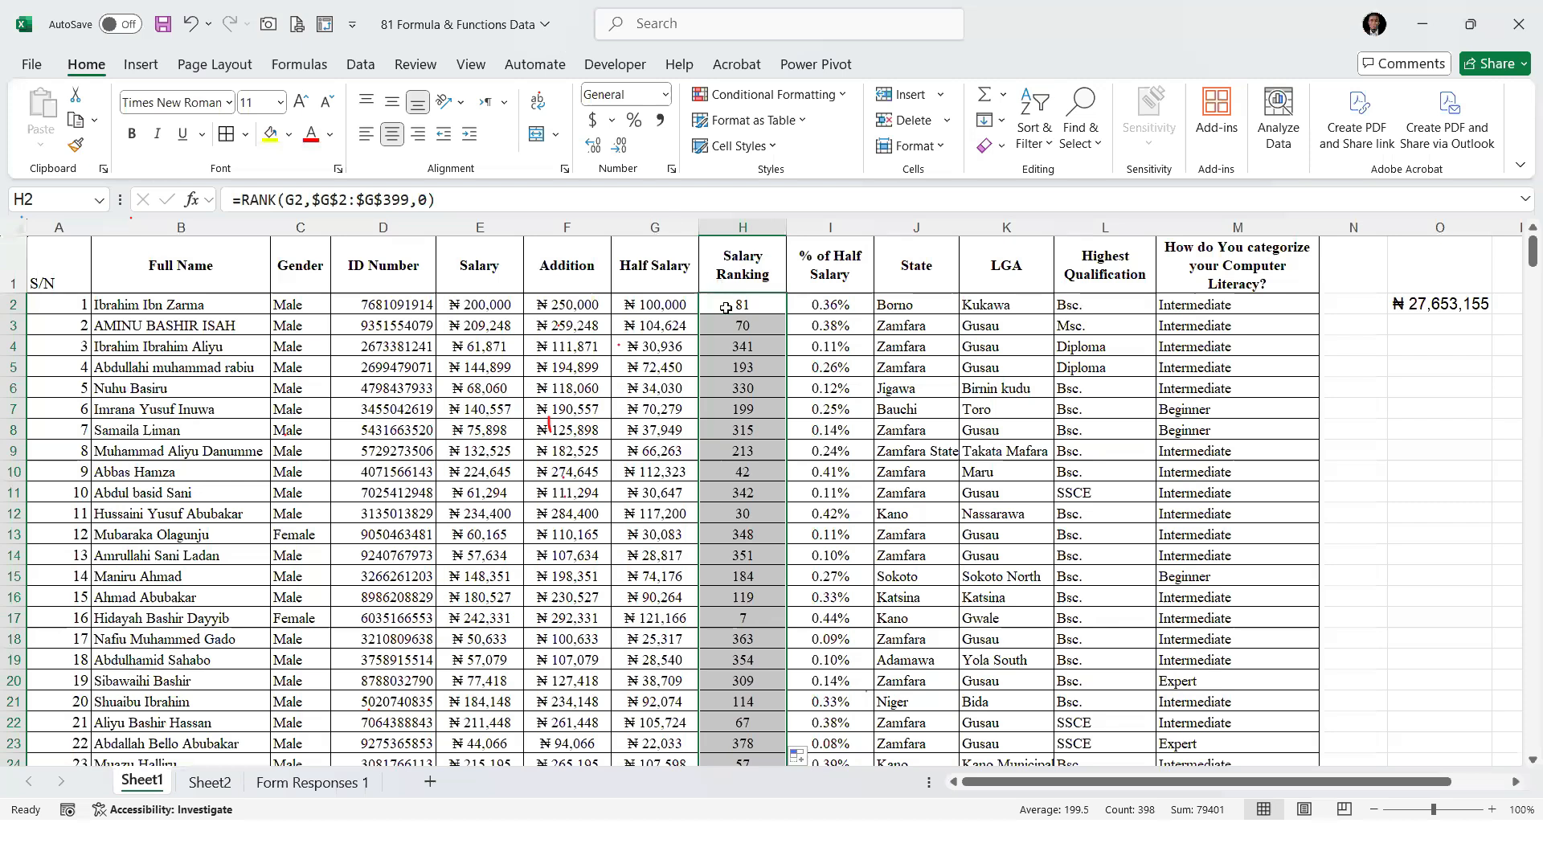
Compare the rank in H2 with the Half Salary value in G2
{"action": "left_click", "coordinate": [751, 308]}
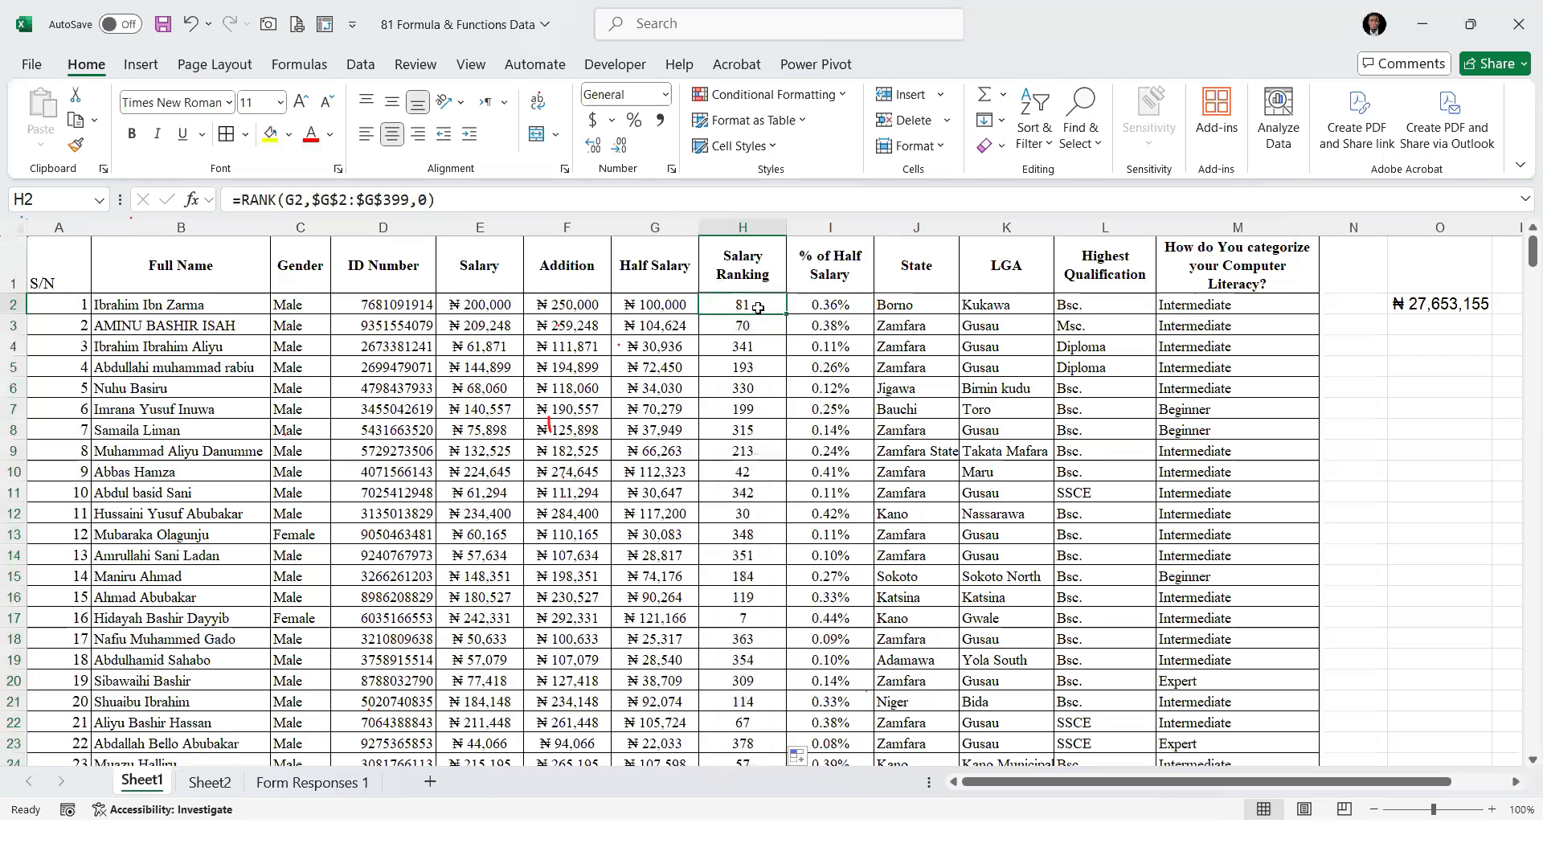
{"action": "left_click", "coordinate": [679, 305]}
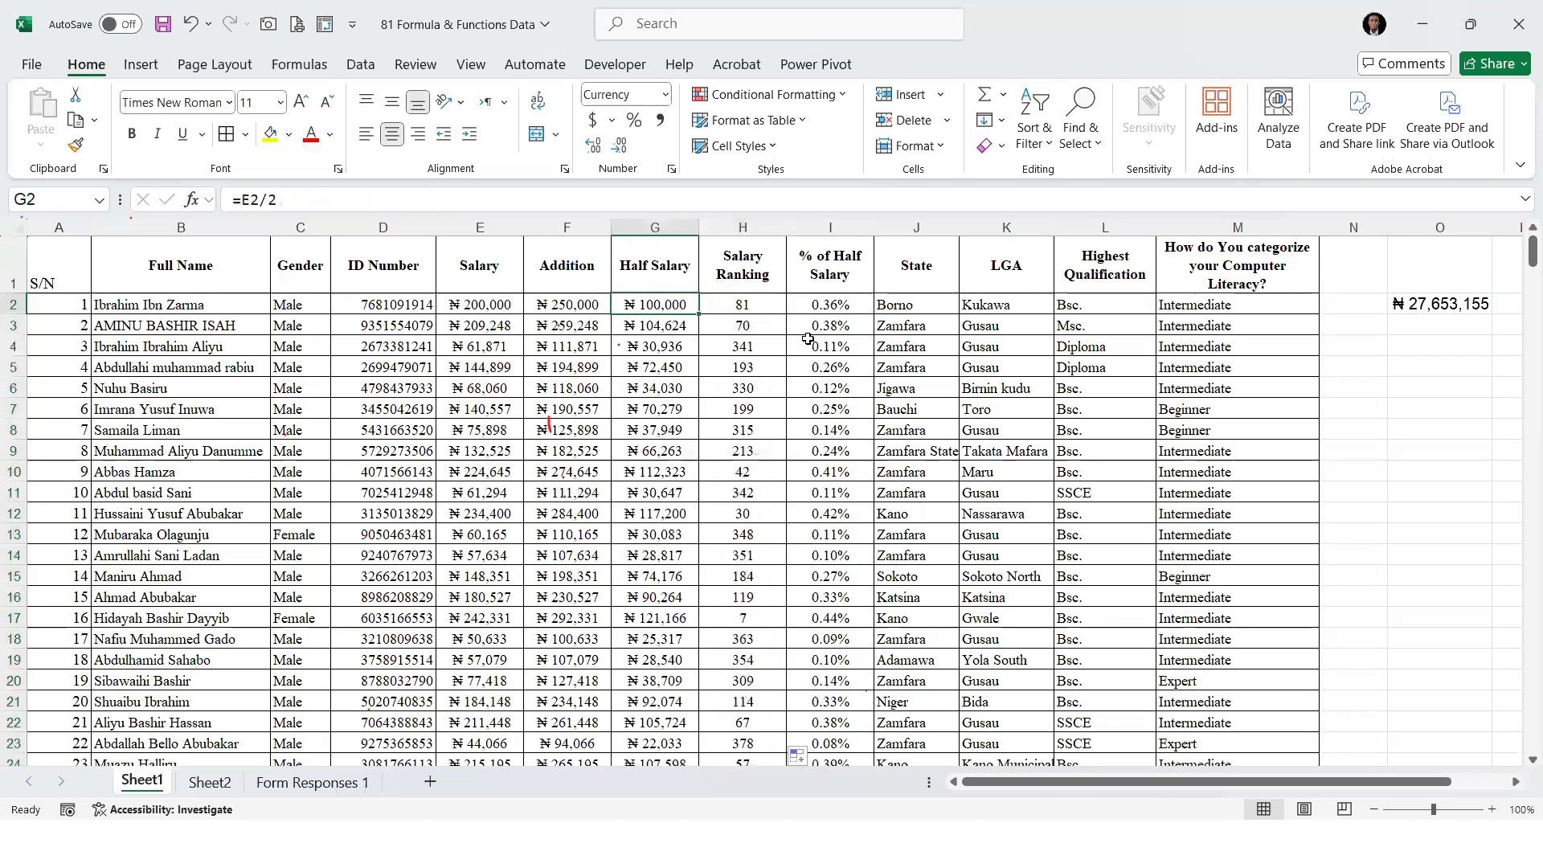
{"action": "left_click", "coordinate": [777, 310]}
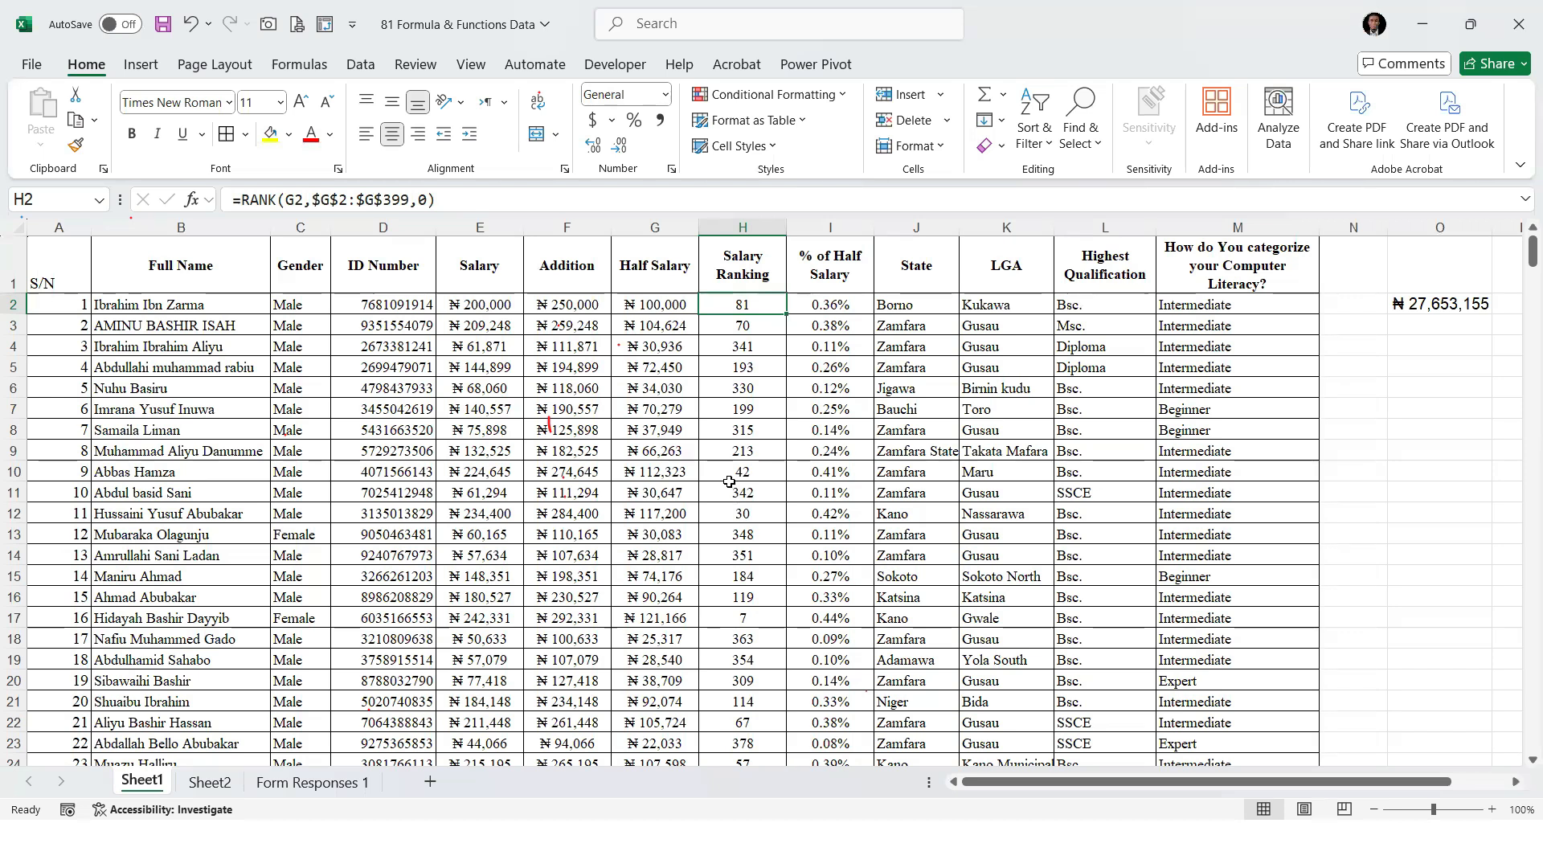
Look through the Salary Ranking column from the last record upward and back down to find the employee ranked 1
{"action": "key", "text": "ctrl+Down"}
{"action": "scroll", "coordinate": [747, 481], "scroll_direction": "up", "scroll_amount": 20}
{"action": "scroll", "coordinate": [766, 481], "scroll_direction": "up", "scroll_amount": 20}
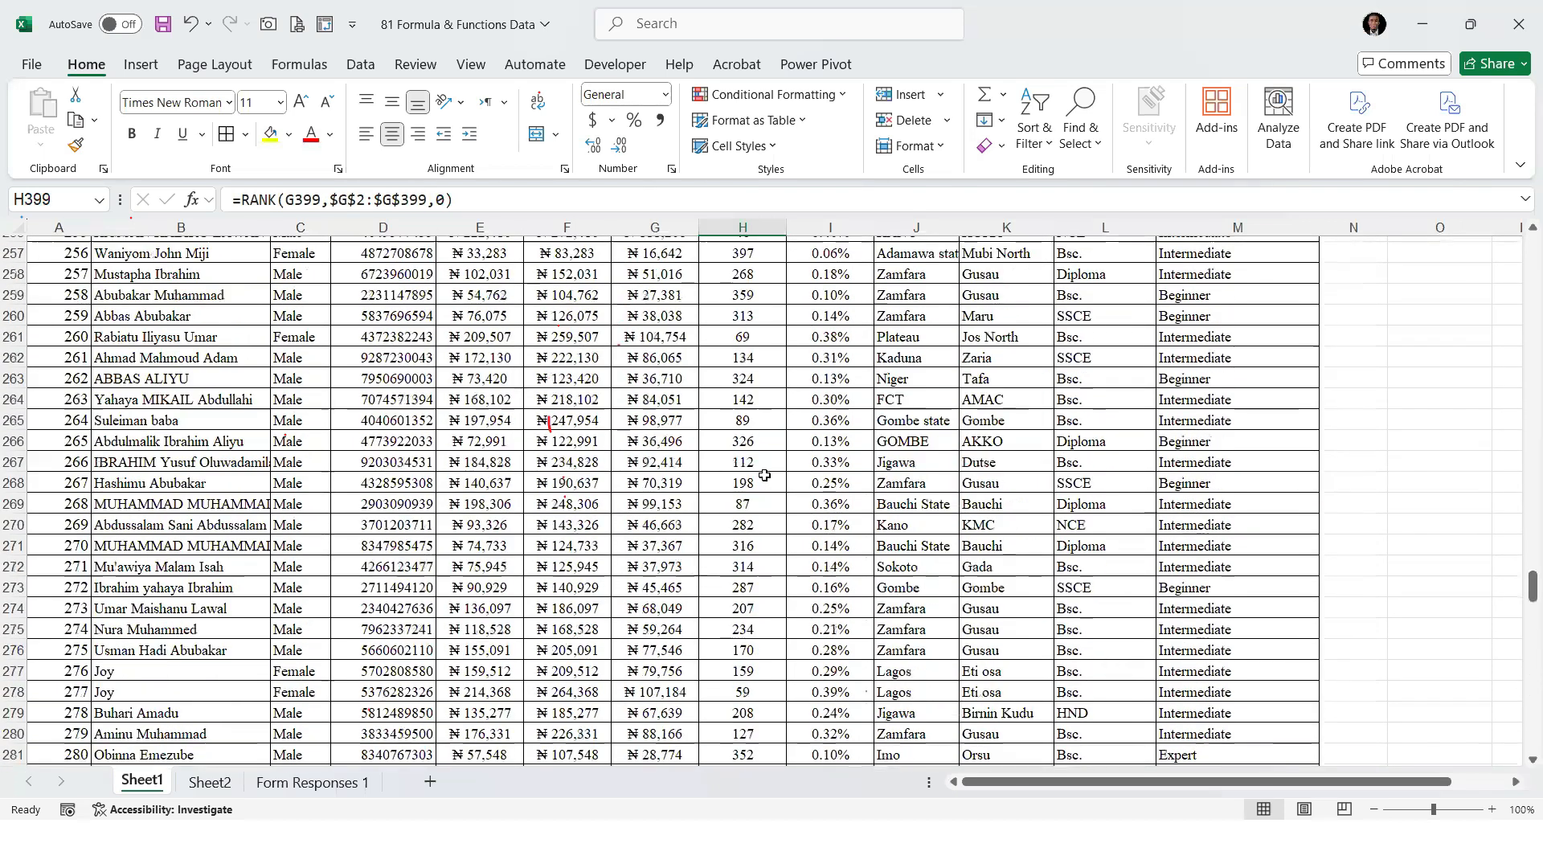
{"action": "scroll", "coordinate": [764, 475], "scroll_direction": "up", "scroll_amount": 14}
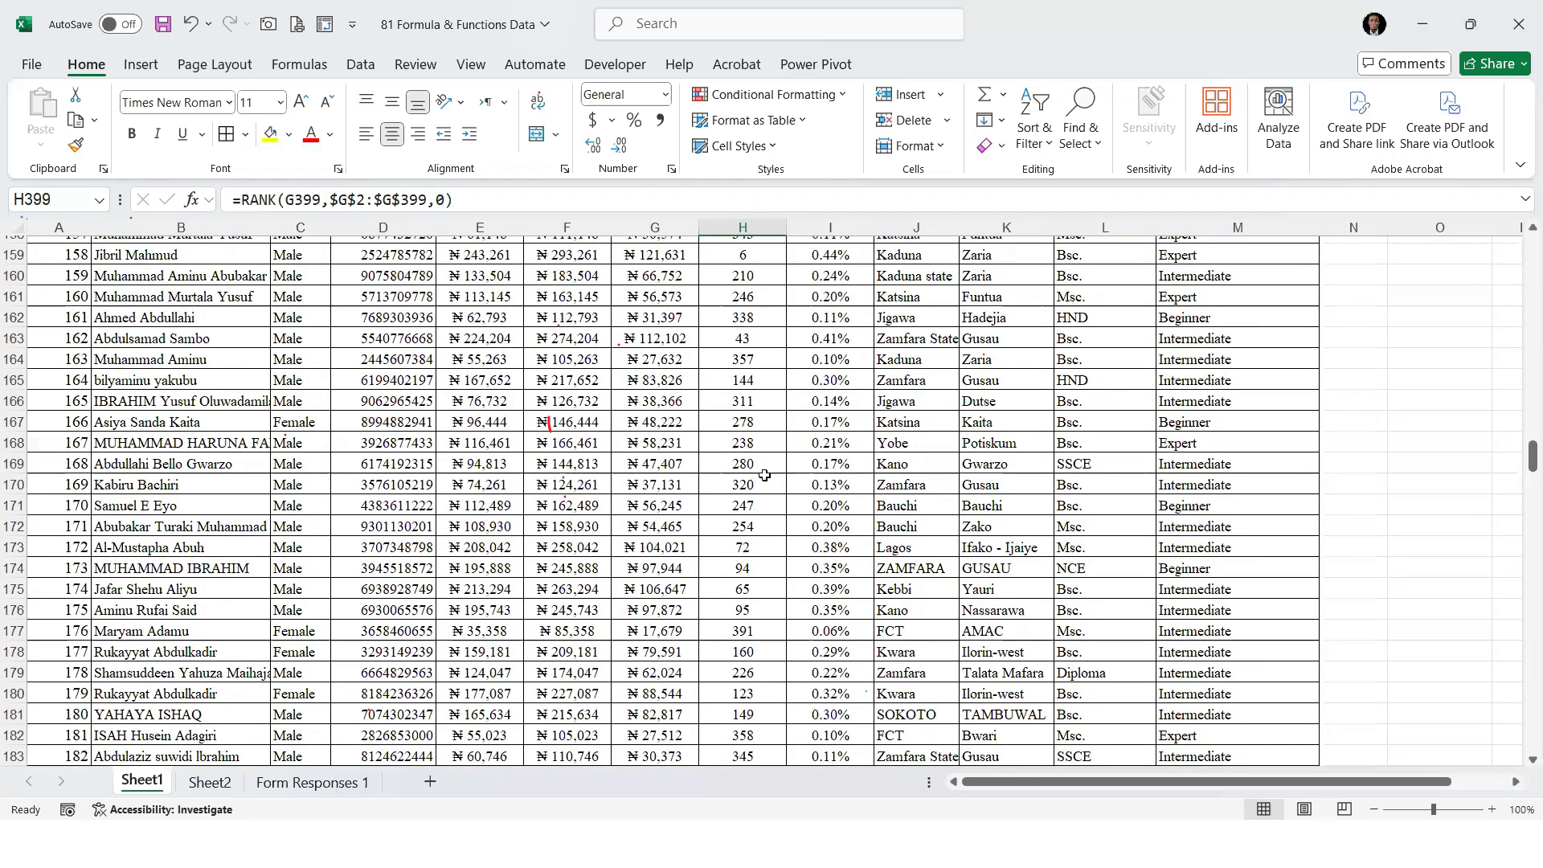
{"action": "scroll", "coordinate": [764, 474], "scroll_direction": "up", "scroll_amount": 19}
{"action": "scroll", "coordinate": [764, 475], "scroll_direction": "up", "scroll_amount": 9}
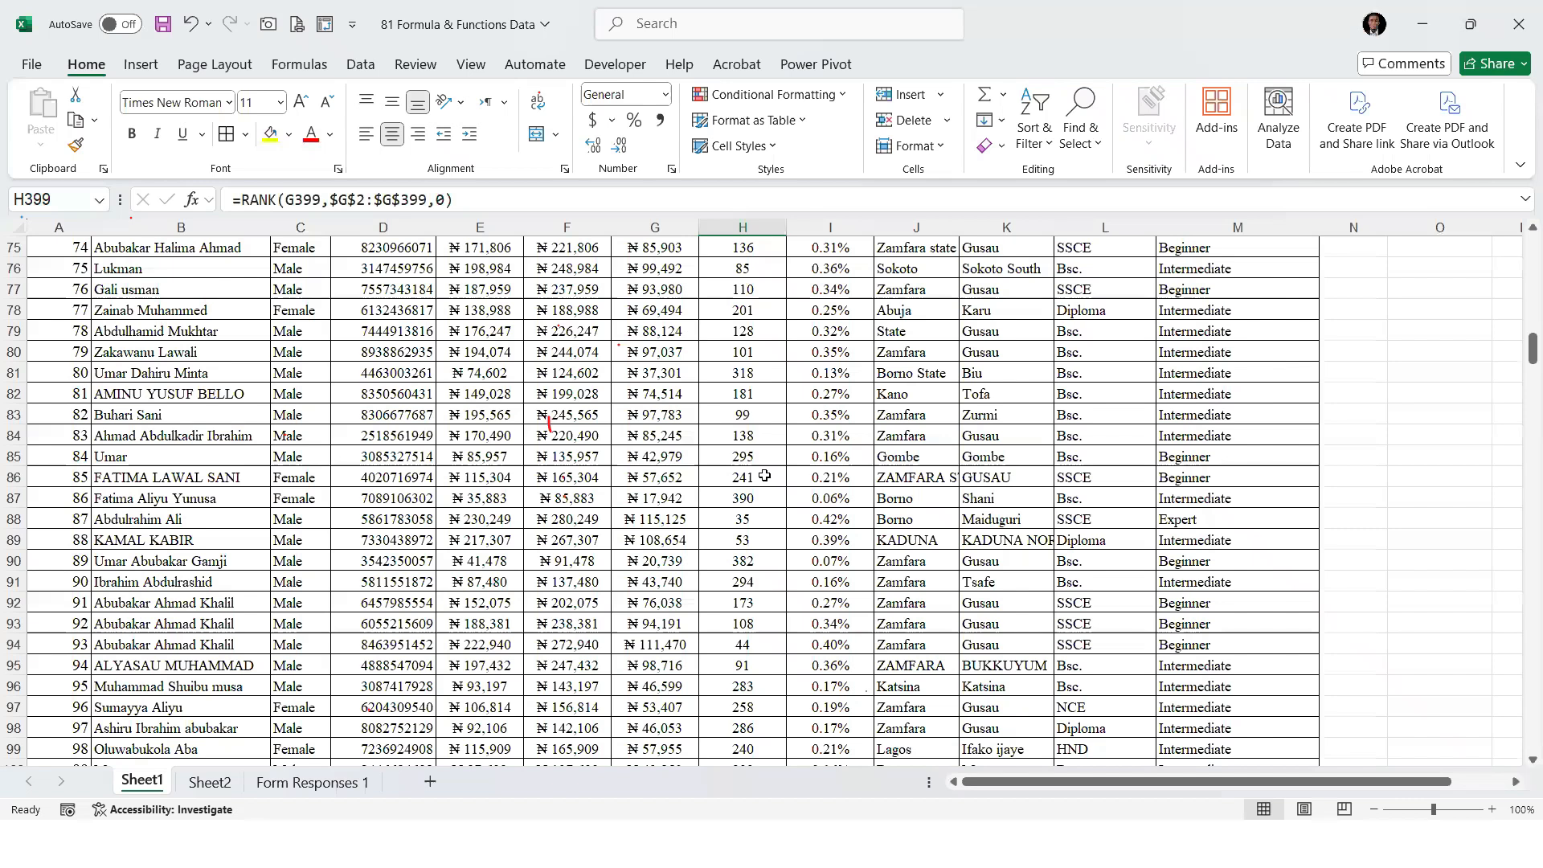
{"action": "scroll", "coordinate": [764, 475], "scroll_direction": "up", "scroll_amount": 20}
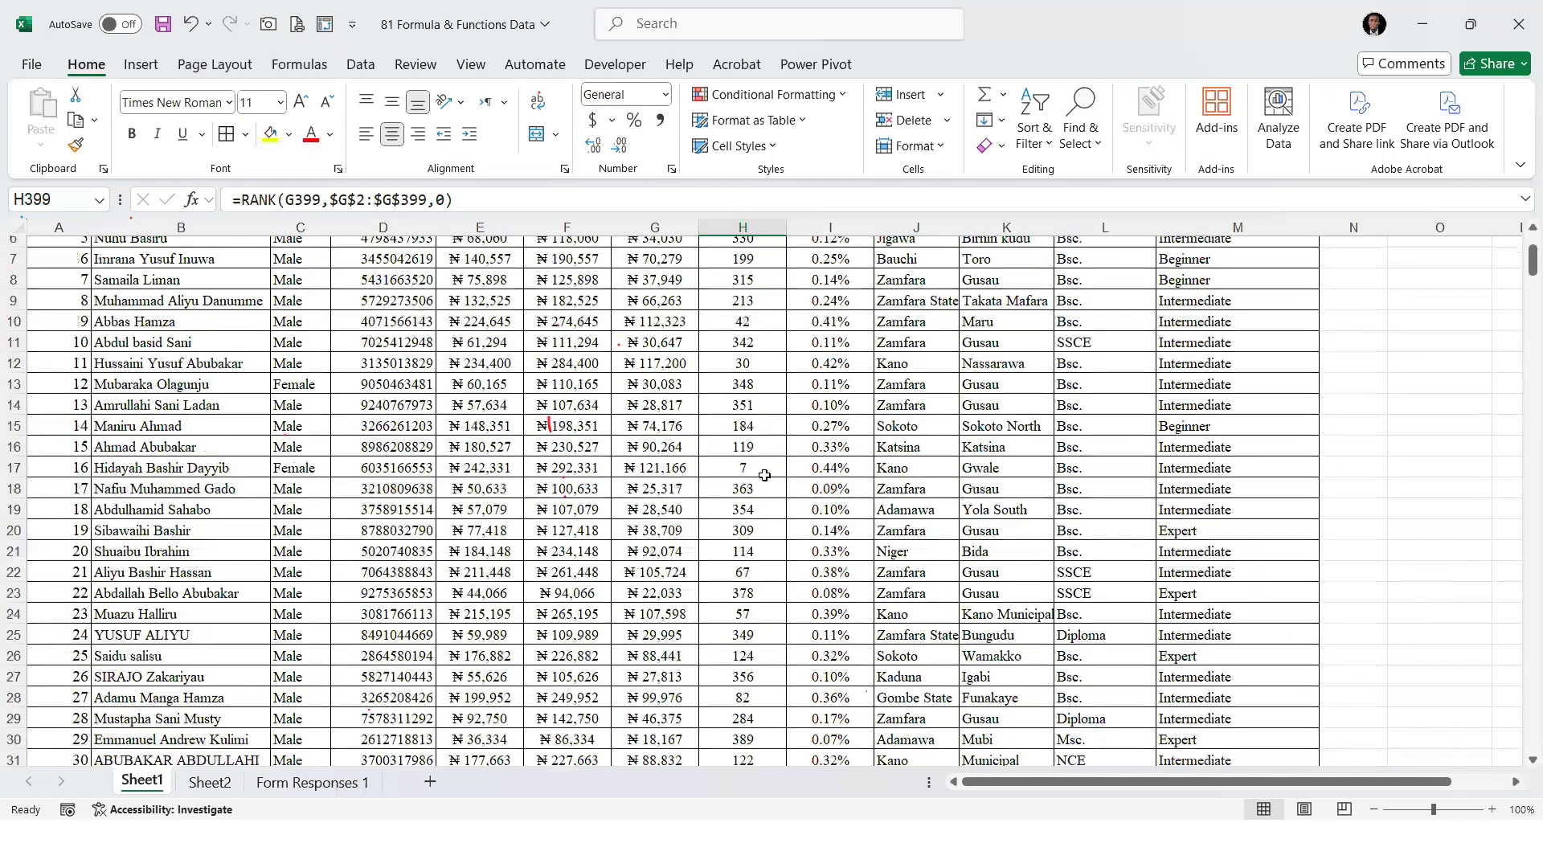
{"action": "scroll", "coordinate": [764, 475], "scroll_direction": "down", "scroll_amount": 1}
{"action": "scroll", "coordinate": [764, 475], "scroll_direction": "down", "scroll_amount": 8}
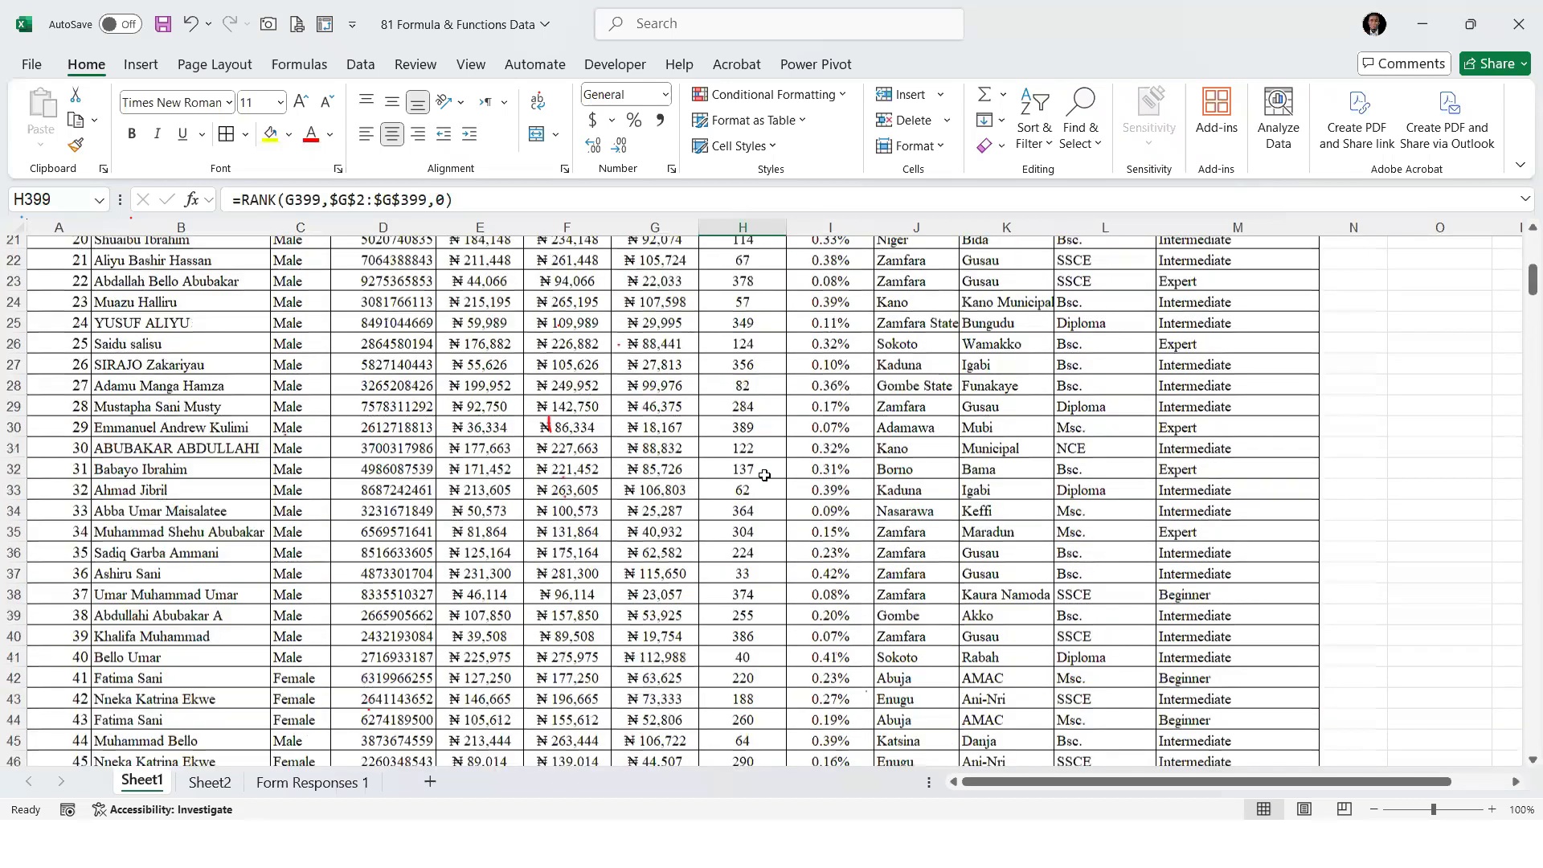
{"action": "scroll", "coordinate": [764, 475], "scroll_direction": "down", "scroll_amount": 11}
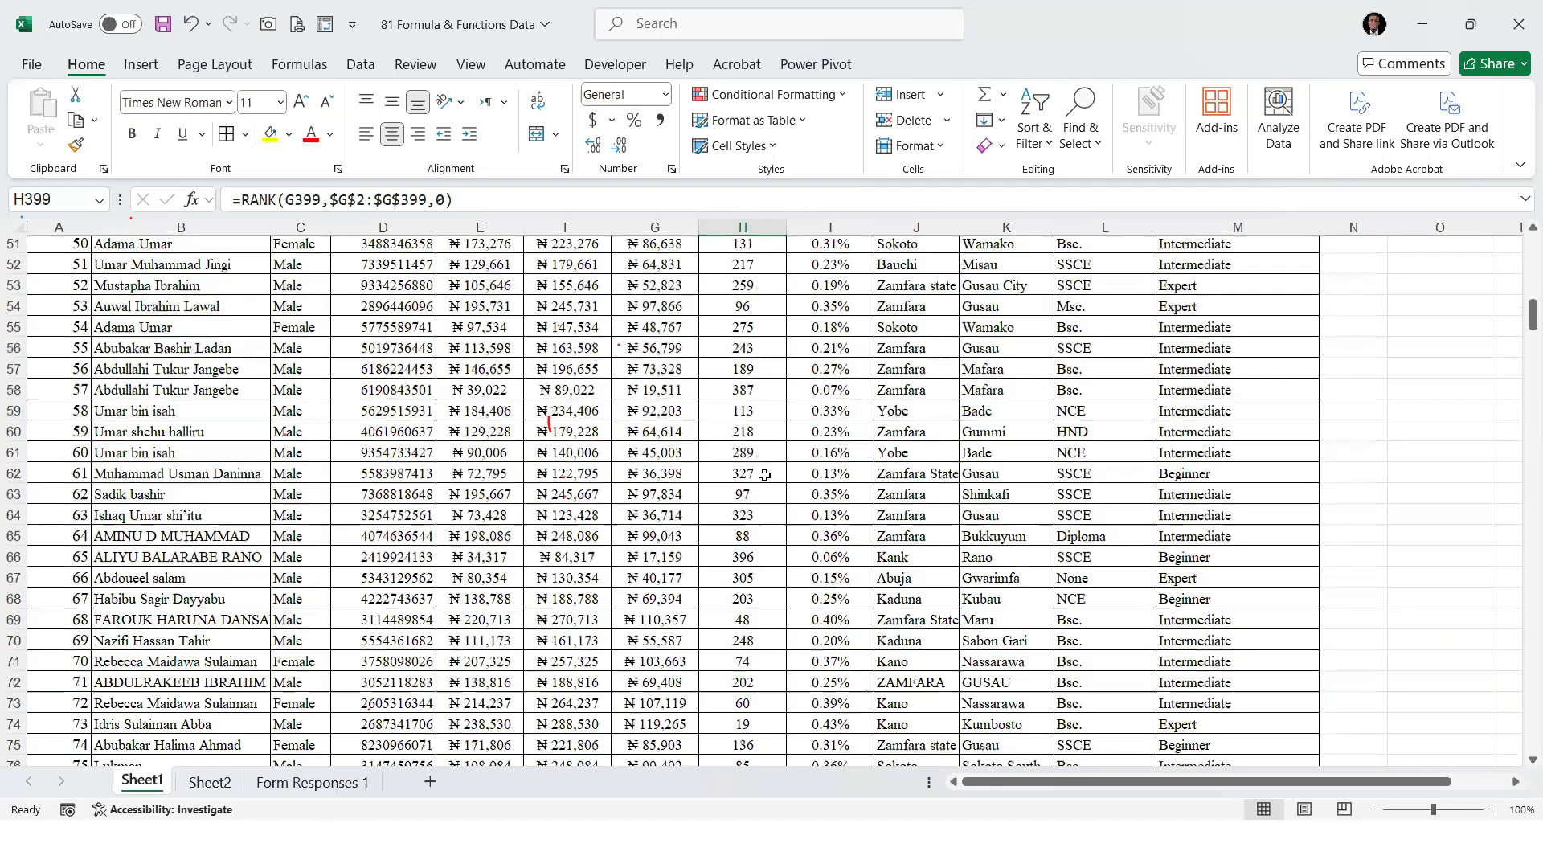
{"action": "scroll", "coordinate": [764, 475], "scroll_direction": "down", "scroll_amount": 13}
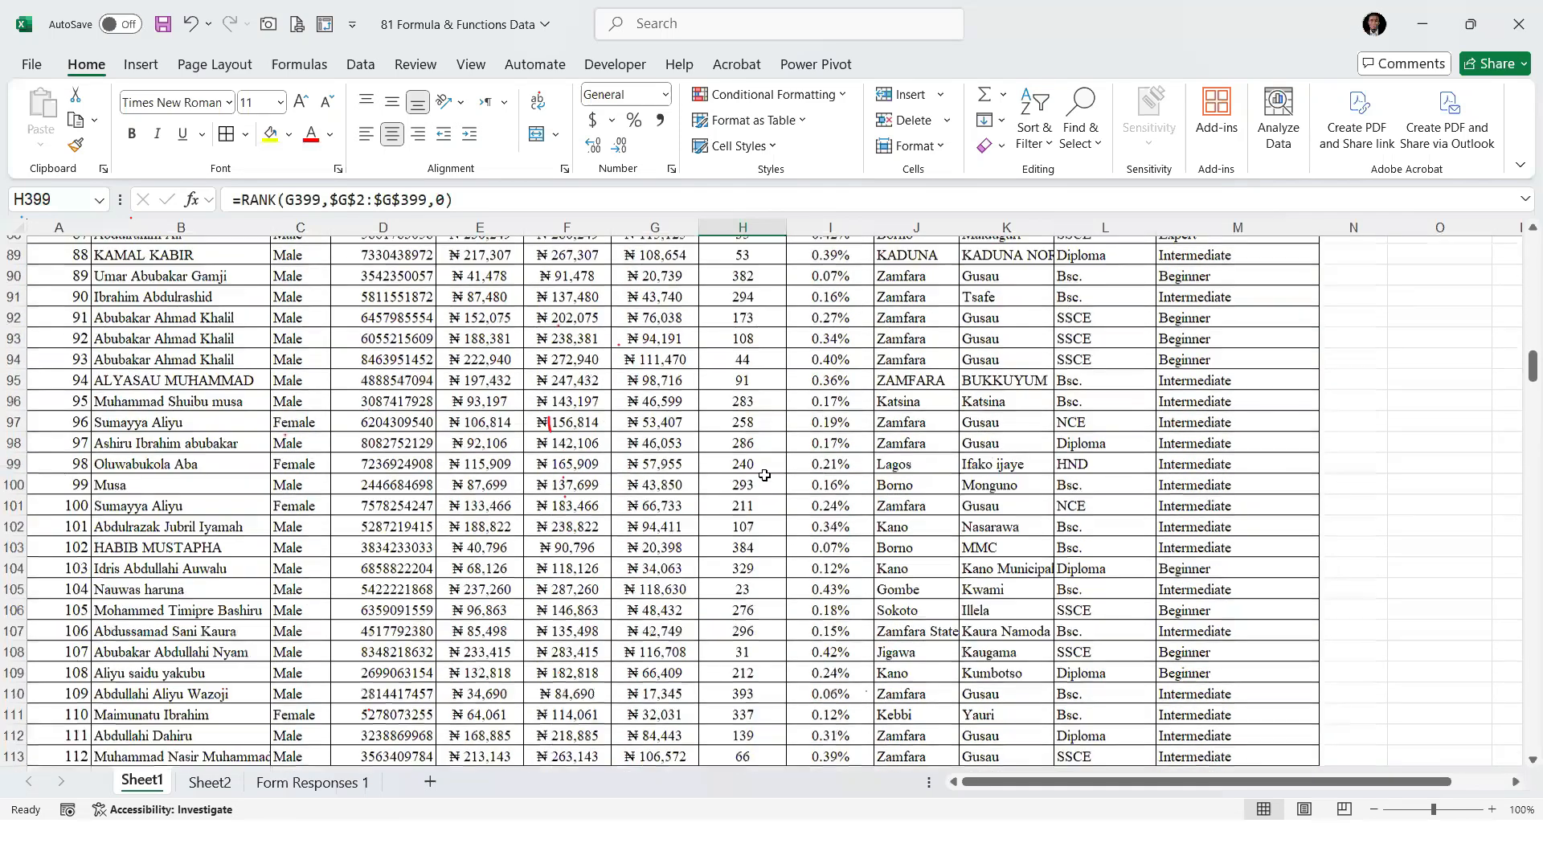
{"action": "scroll", "coordinate": [759, 477], "scroll_direction": "down", "scroll_amount": 1}
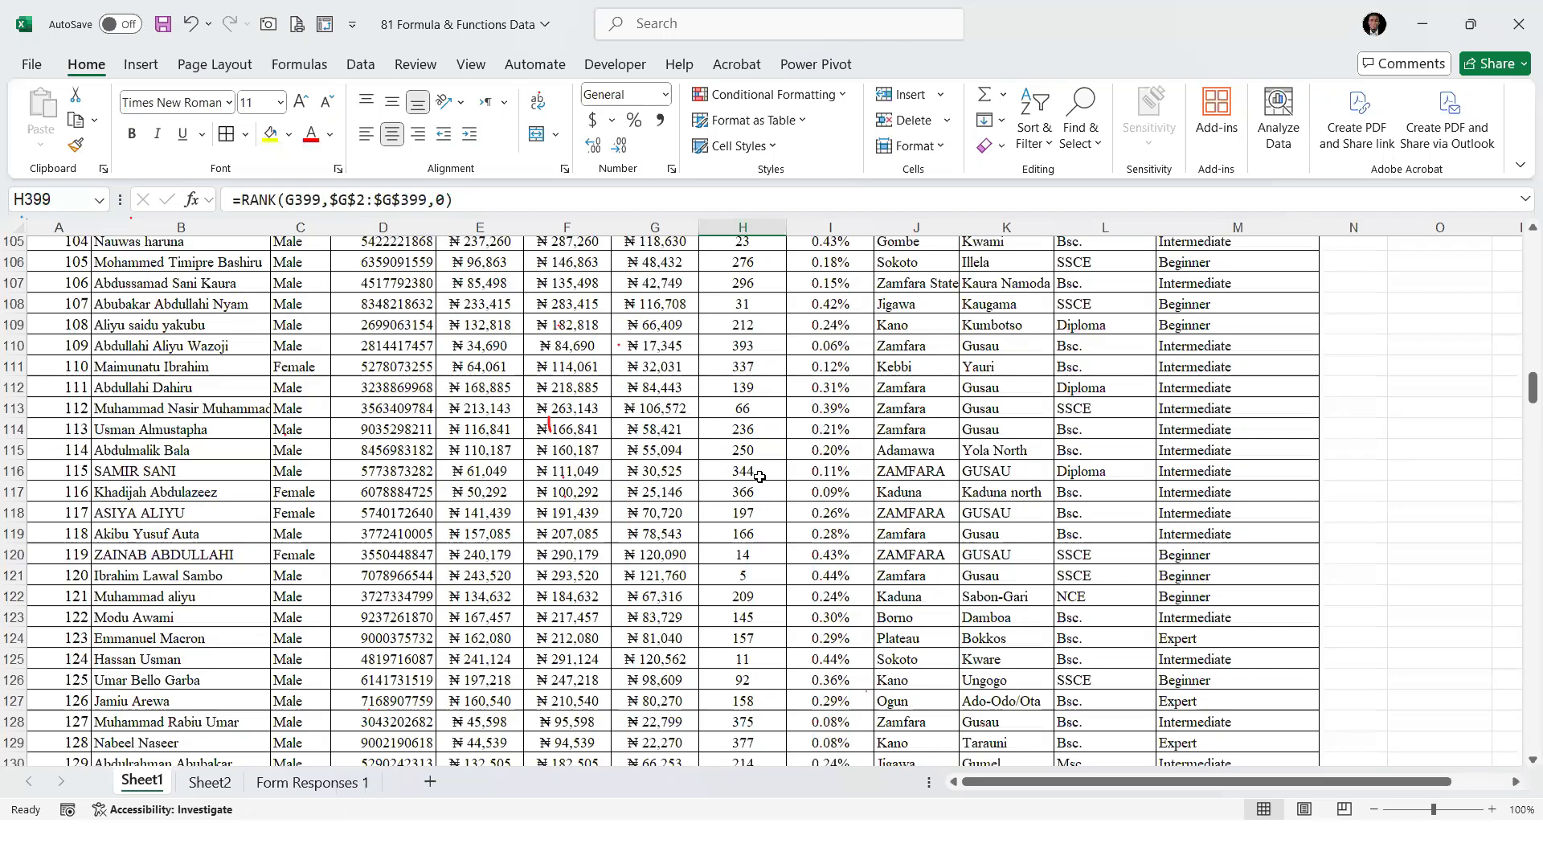
{"action": "scroll", "coordinate": [759, 477], "scroll_direction": "down", "scroll_amount": 5}
{"action": "scroll", "coordinate": [757, 510], "scroll_direction": "down", "scroll_amount": 1}
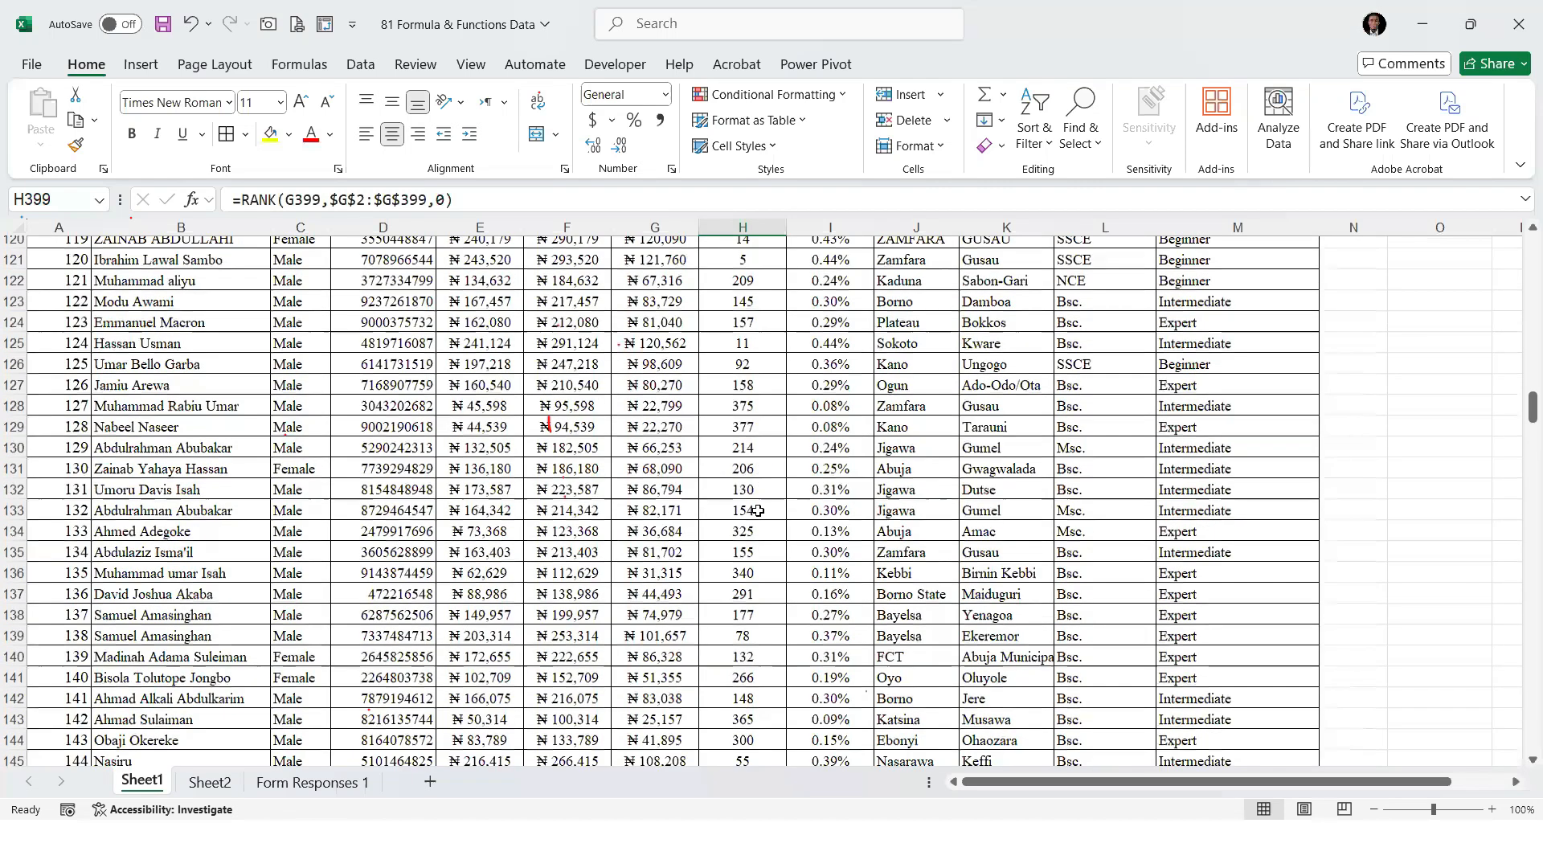
{"action": "scroll", "coordinate": [757, 510], "scroll_direction": "down", "scroll_amount": 3}
{"action": "scroll", "coordinate": [758, 512], "scroll_direction": "down", "scroll_amount": 6}
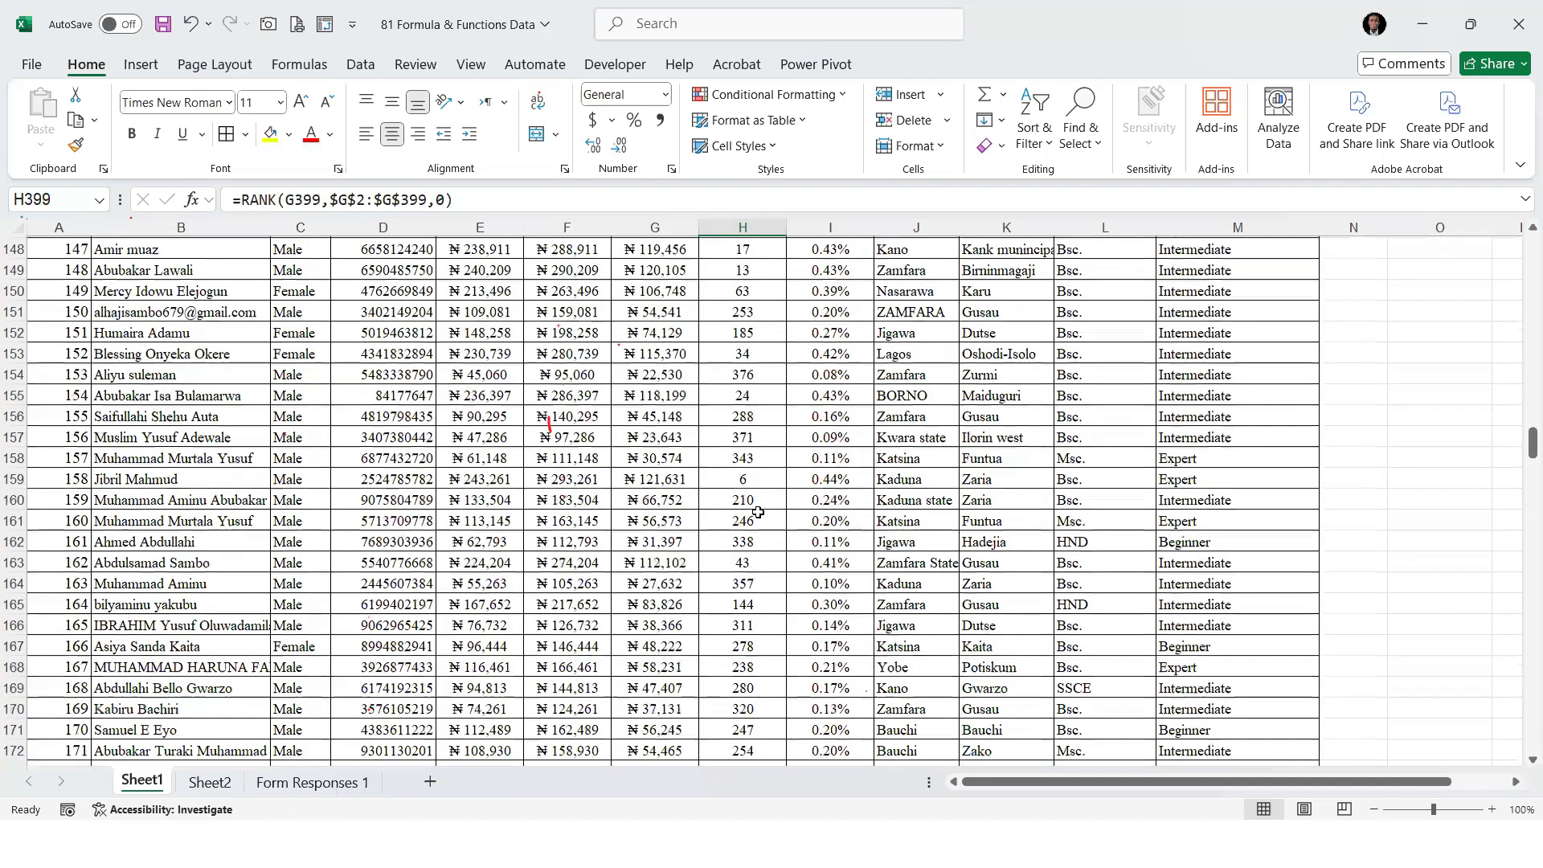
{"action": "scroll", "coordinate": [773, 527], "scroll_direction": "down", "scroll_amount": 2}
{"action": "scroll", "coordinate": [776, 527], "scroll_direction": "down", "scroll_amount": 4}
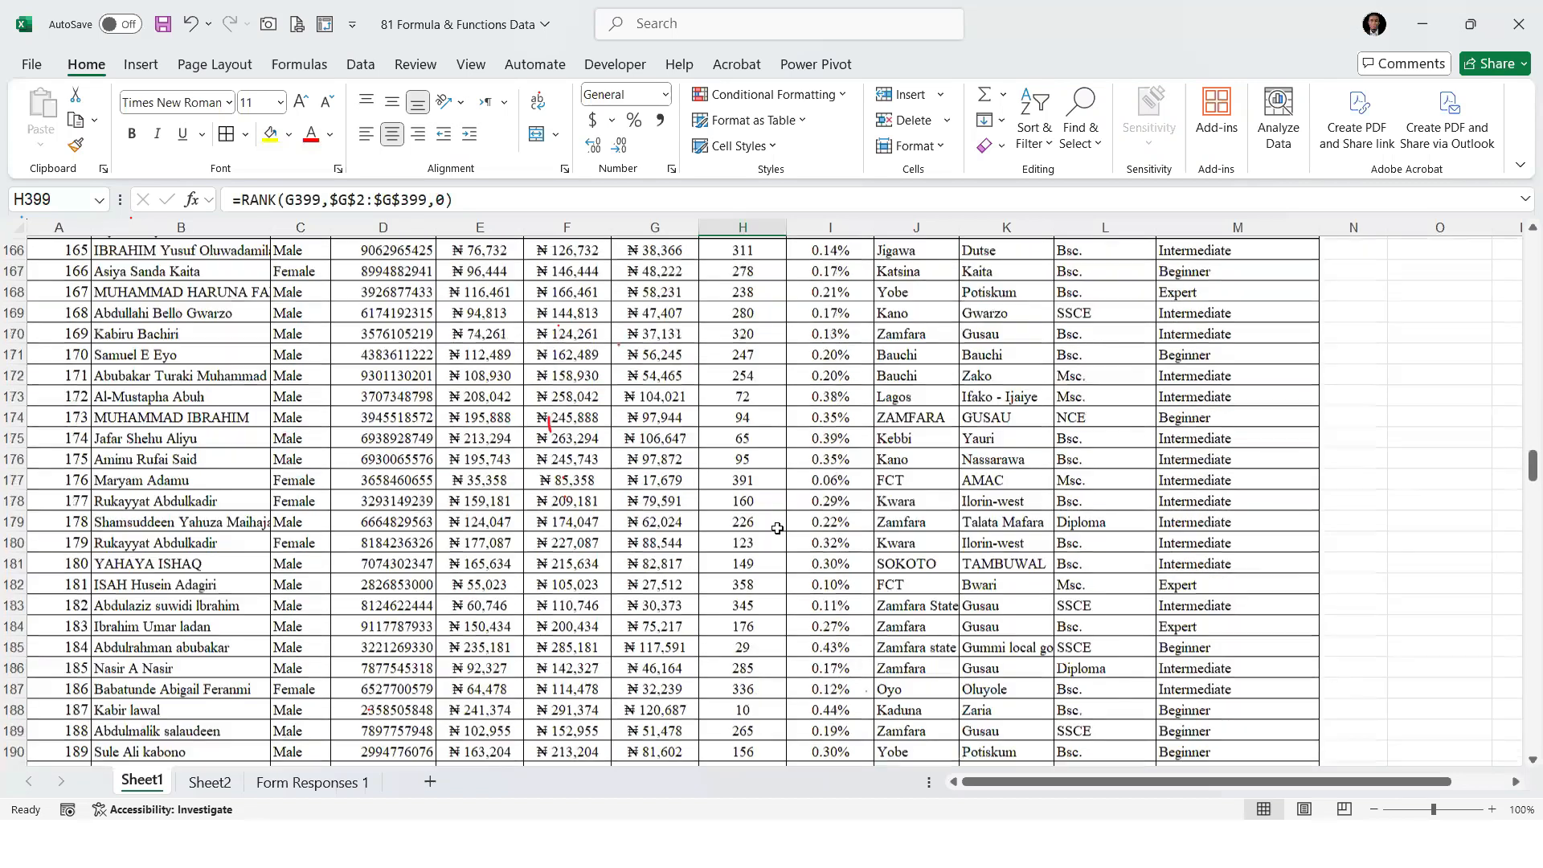
{"action": "scroll", "coordinate": [777, 528], "scroll_direction": "down", "scroll_amount": 4}
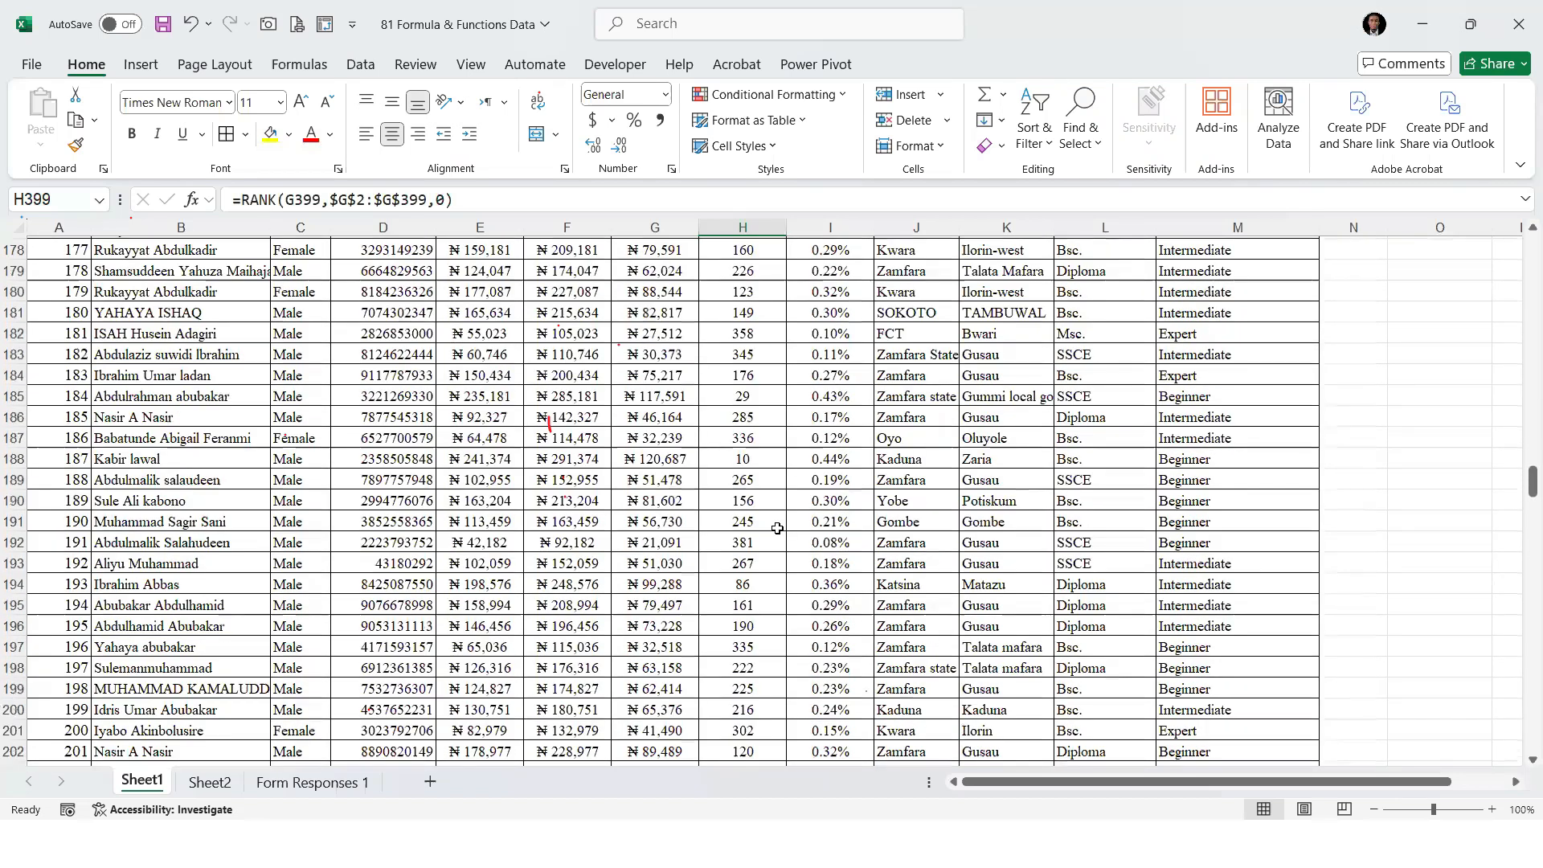
{"action": "scroll", "coordinate": [777, 528], "scroll_direction": "down", "scroll_amount": 4}
{"action": "scroll", "coordinate": [776, 528], "scroll_direction": "down", "scroll_amount": 3}
{"action": "scroll", "coordinate": [777, 528], "scroll_direction": "down", "scroll_amount": 4}
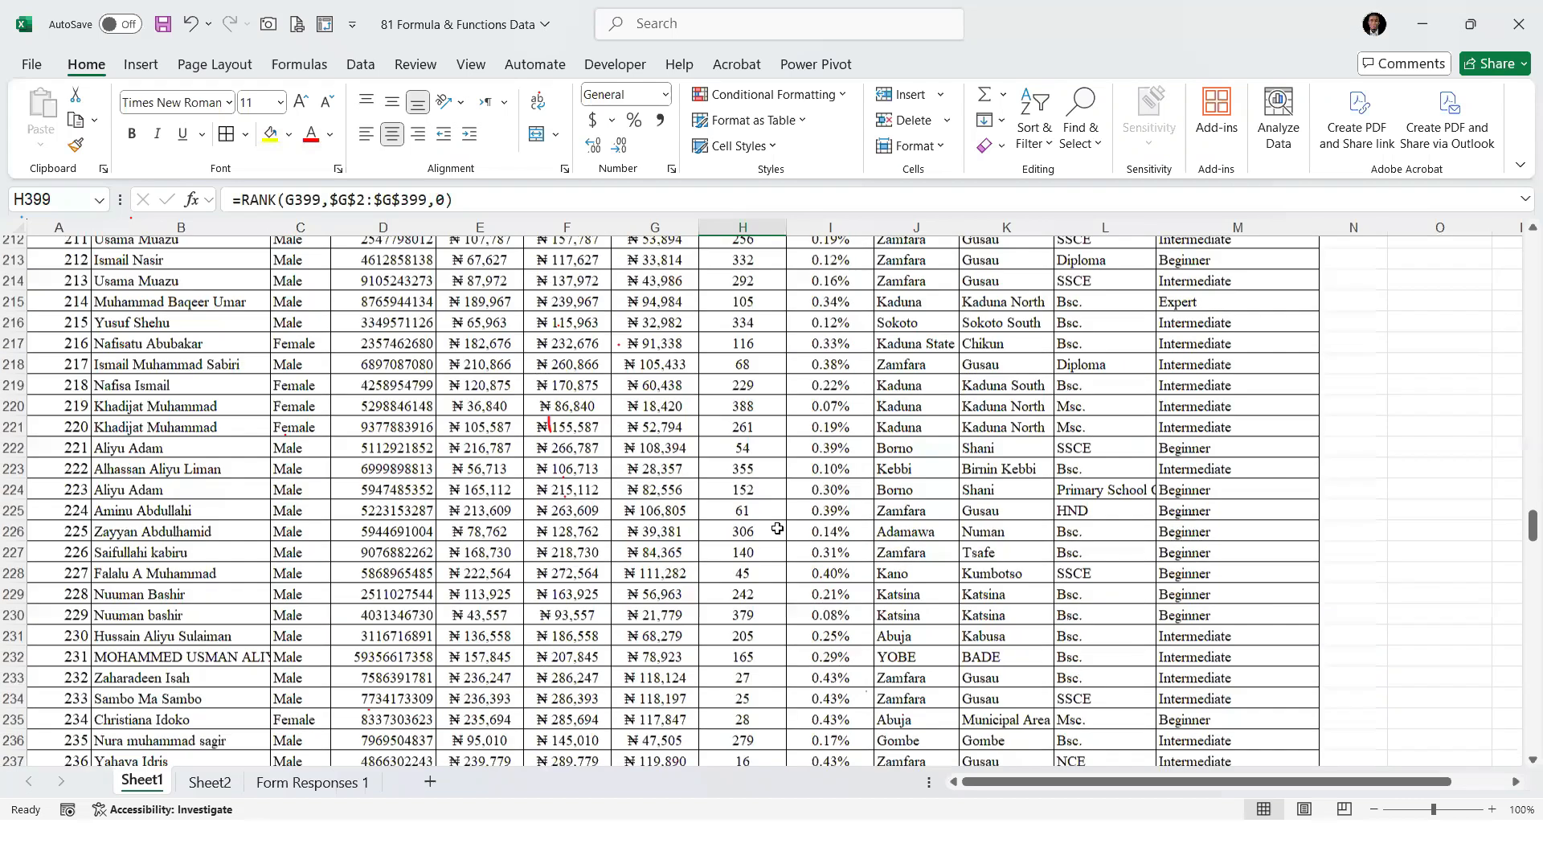
{"action": "scroll", "coordinate": [777, 528], "scroll_direction": "down", "scroll_amount": 4}
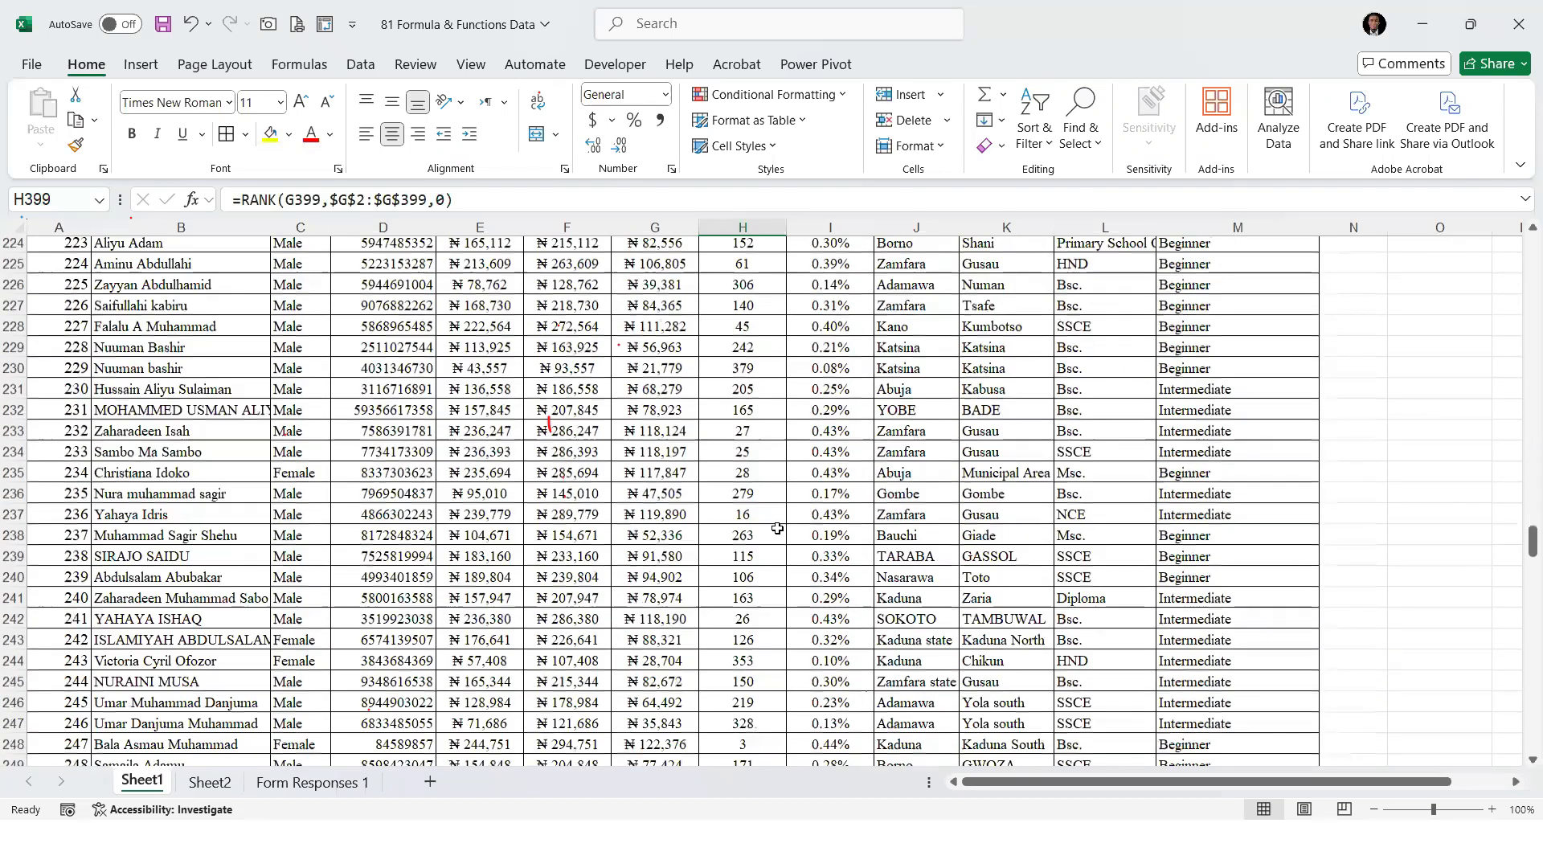
{"action": "scroll", "coordinate": [777, 527], "scroll_direction": "down", "scroll_amount": 5}
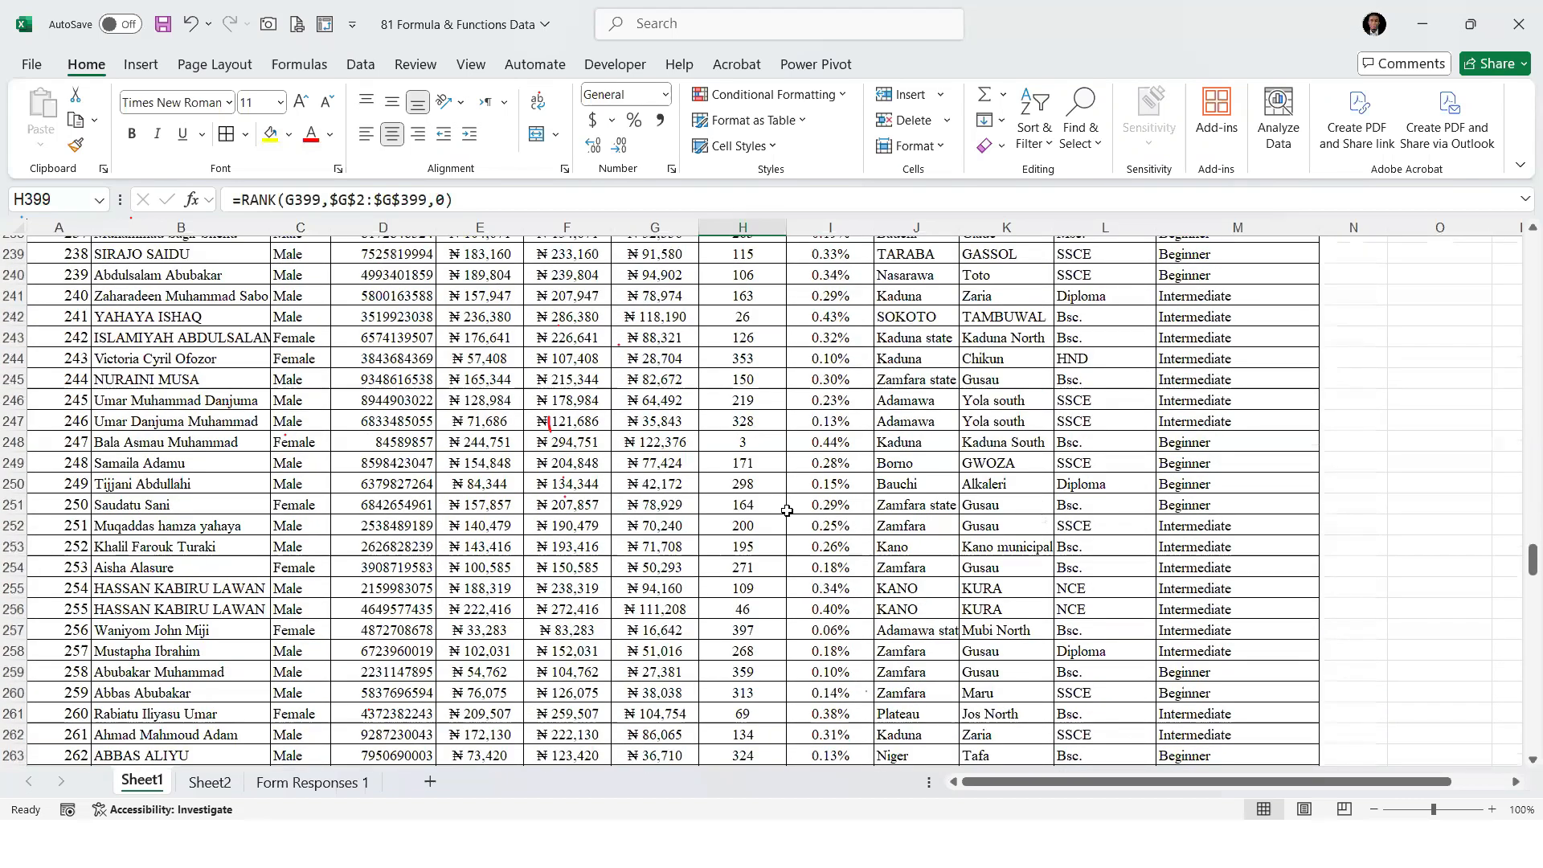
{"action": "scroll", "coordinate": [787, 510], "scroll_direction": "down", "scroll_amount": 6}
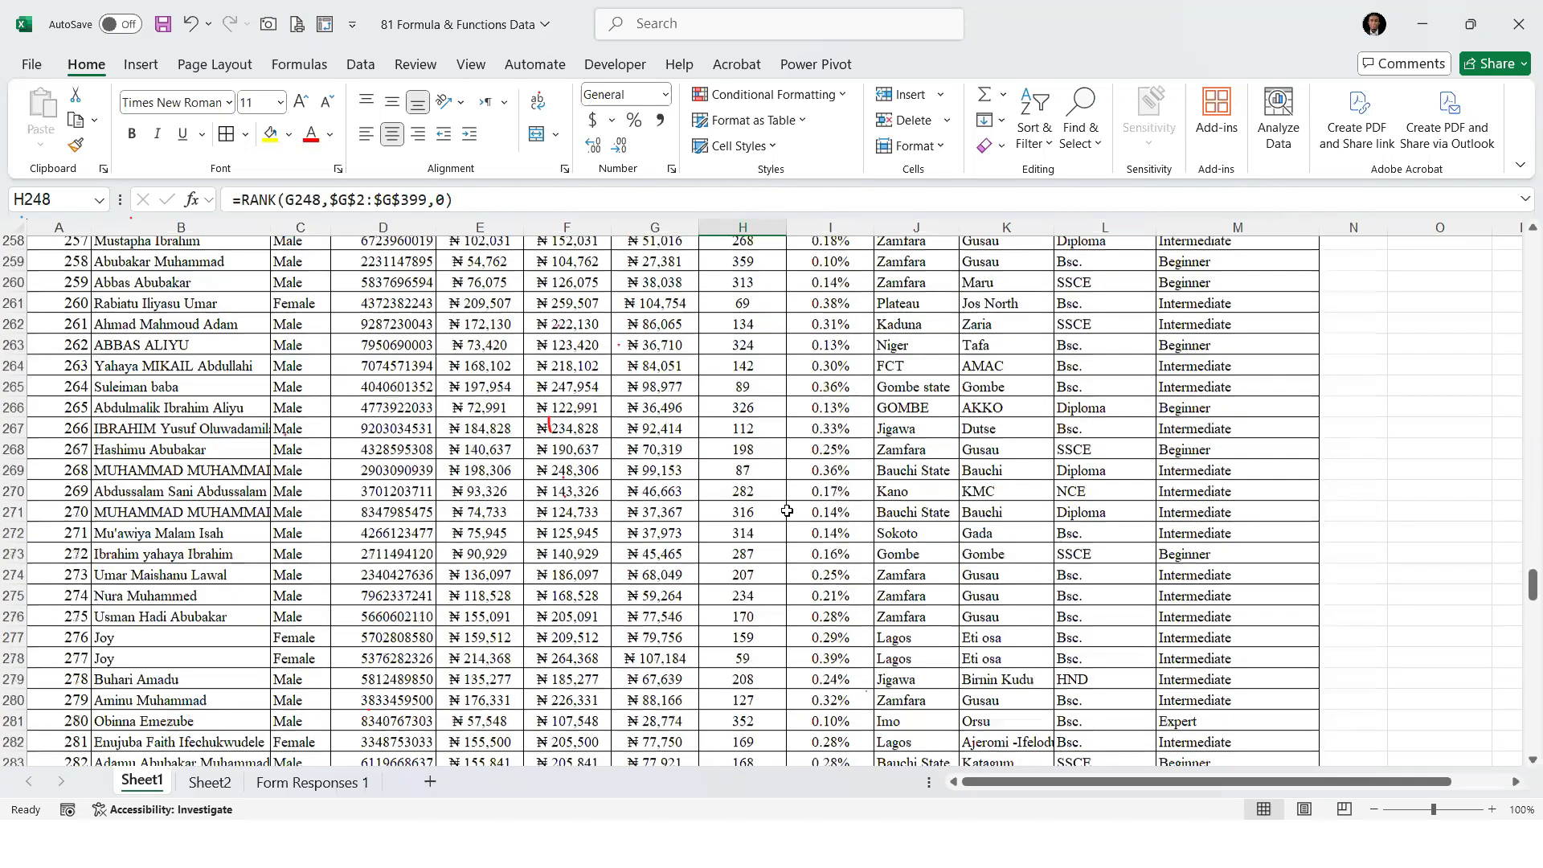
{"action": "scroll", "coordinate": [759, 572], "scroll_direction": "down", "scroll_amount": 4}
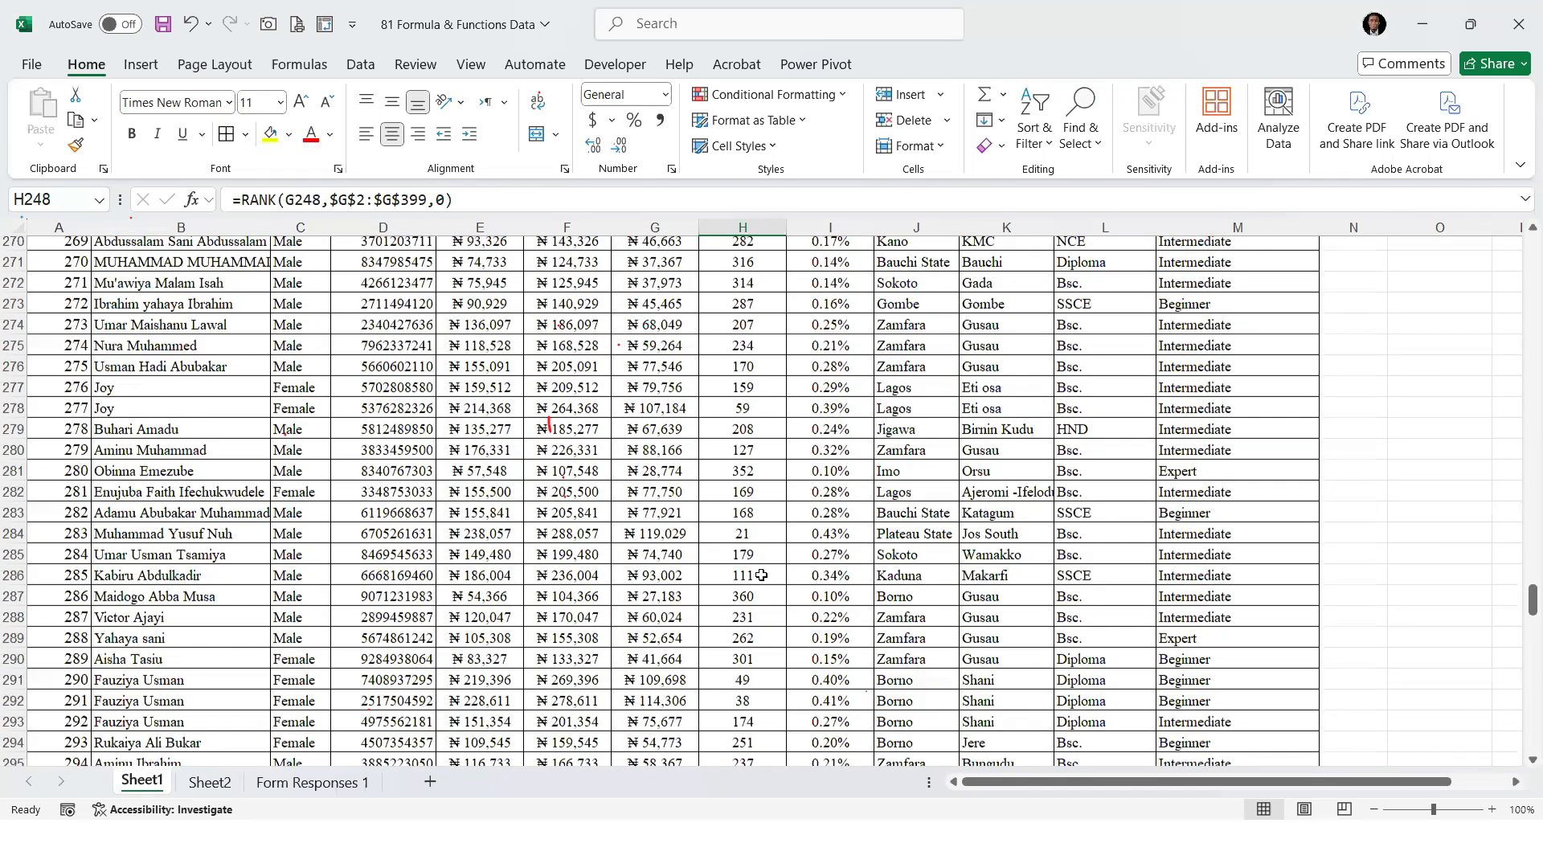
{"action": "scroll", "coordinate": [766, 577], "scroll_direction": "down", "scroll_amount": 5}
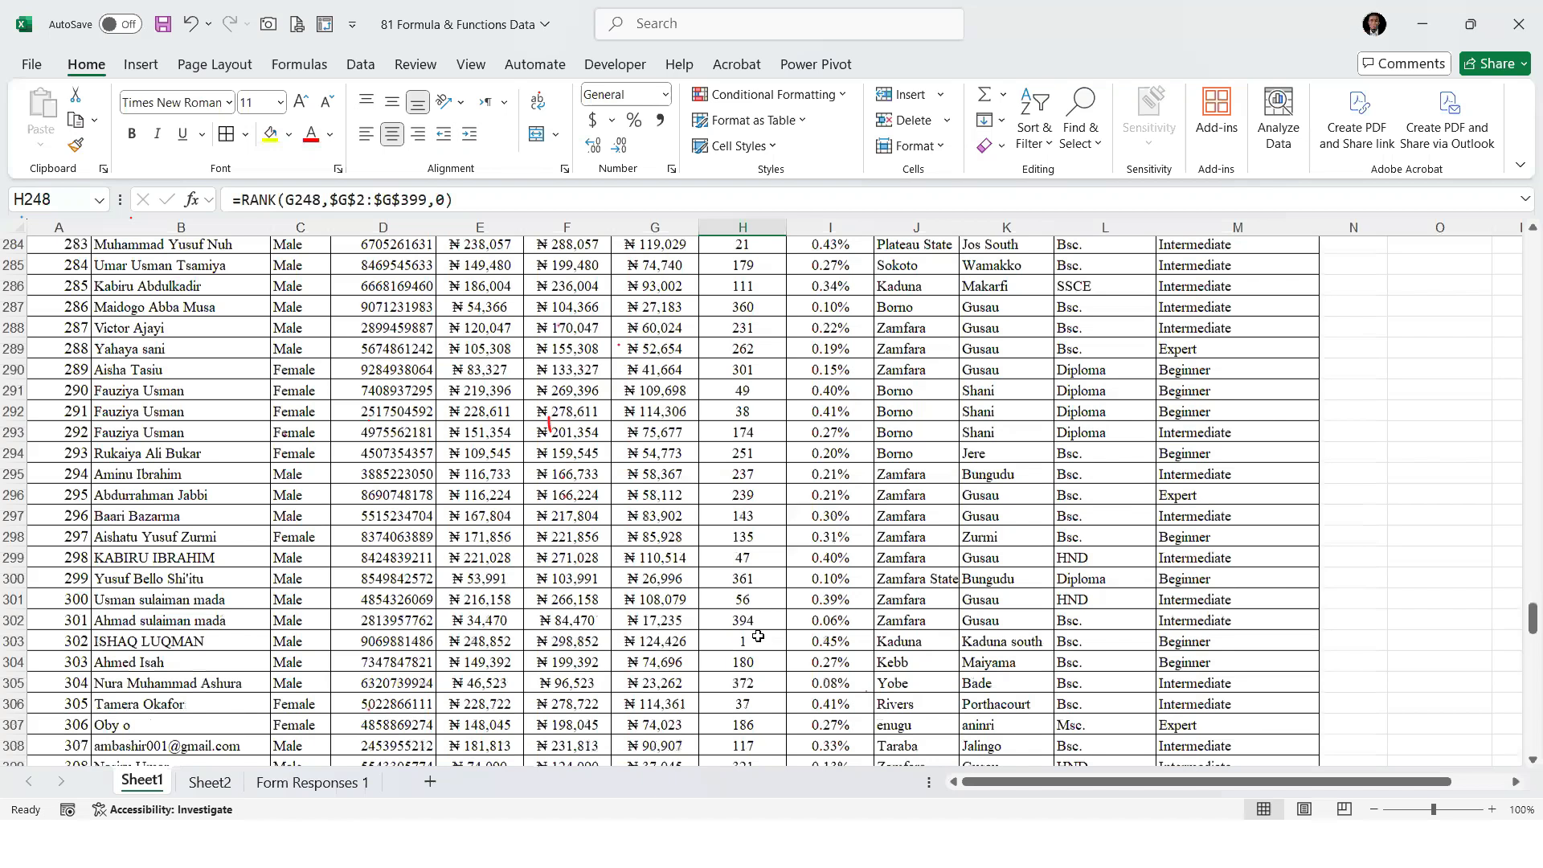
Inspect the Half Salary and rank in row 303, highlighting the entire row
{"action": "left_click", "coordinate": [657, 625]}
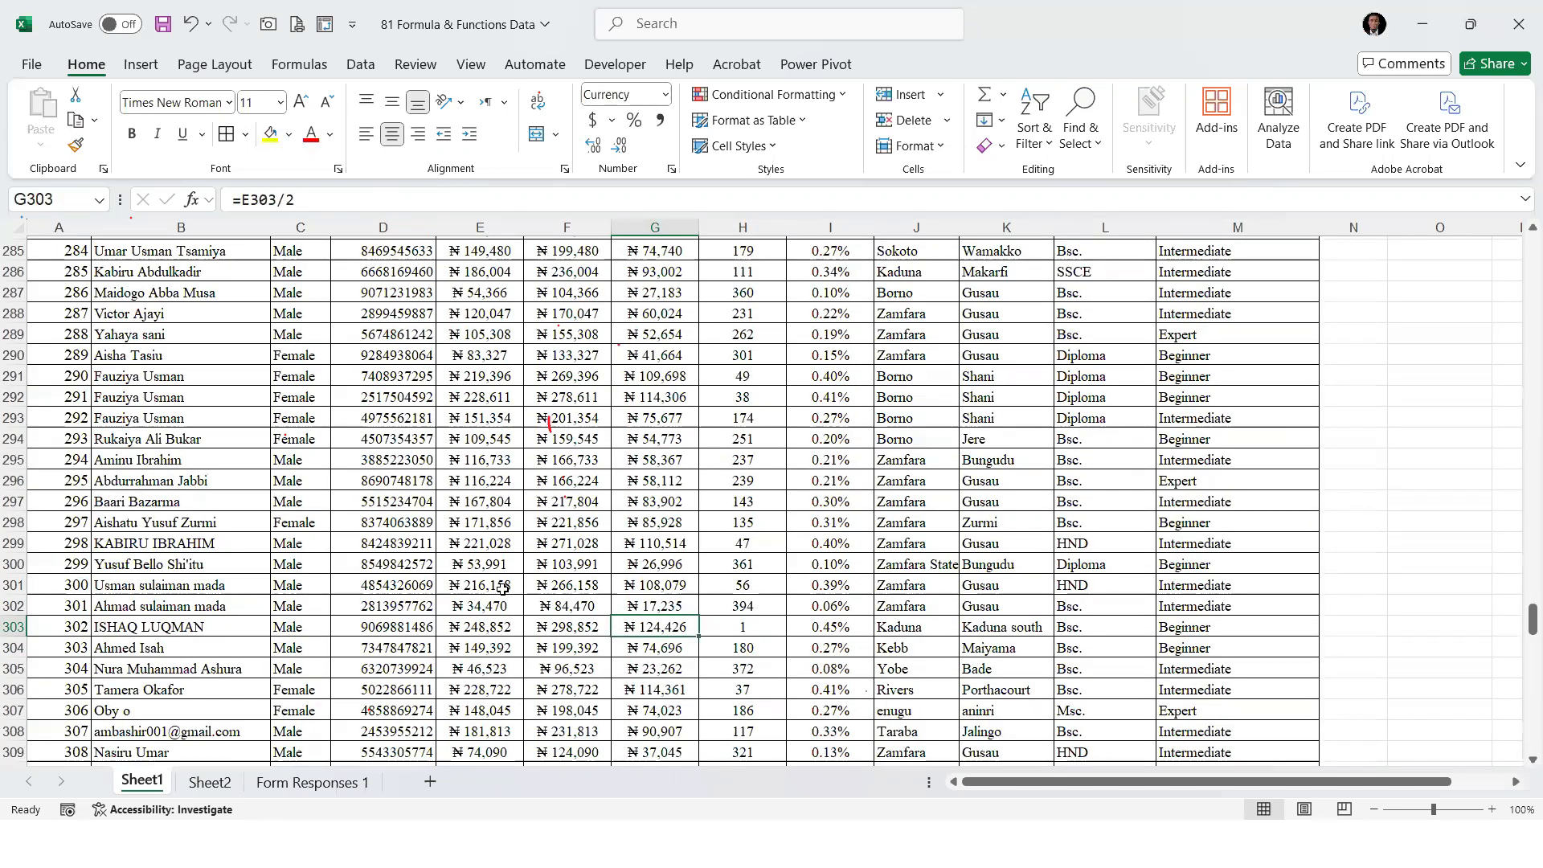
{"action": "left_click", "coordinate": [771, 629]}
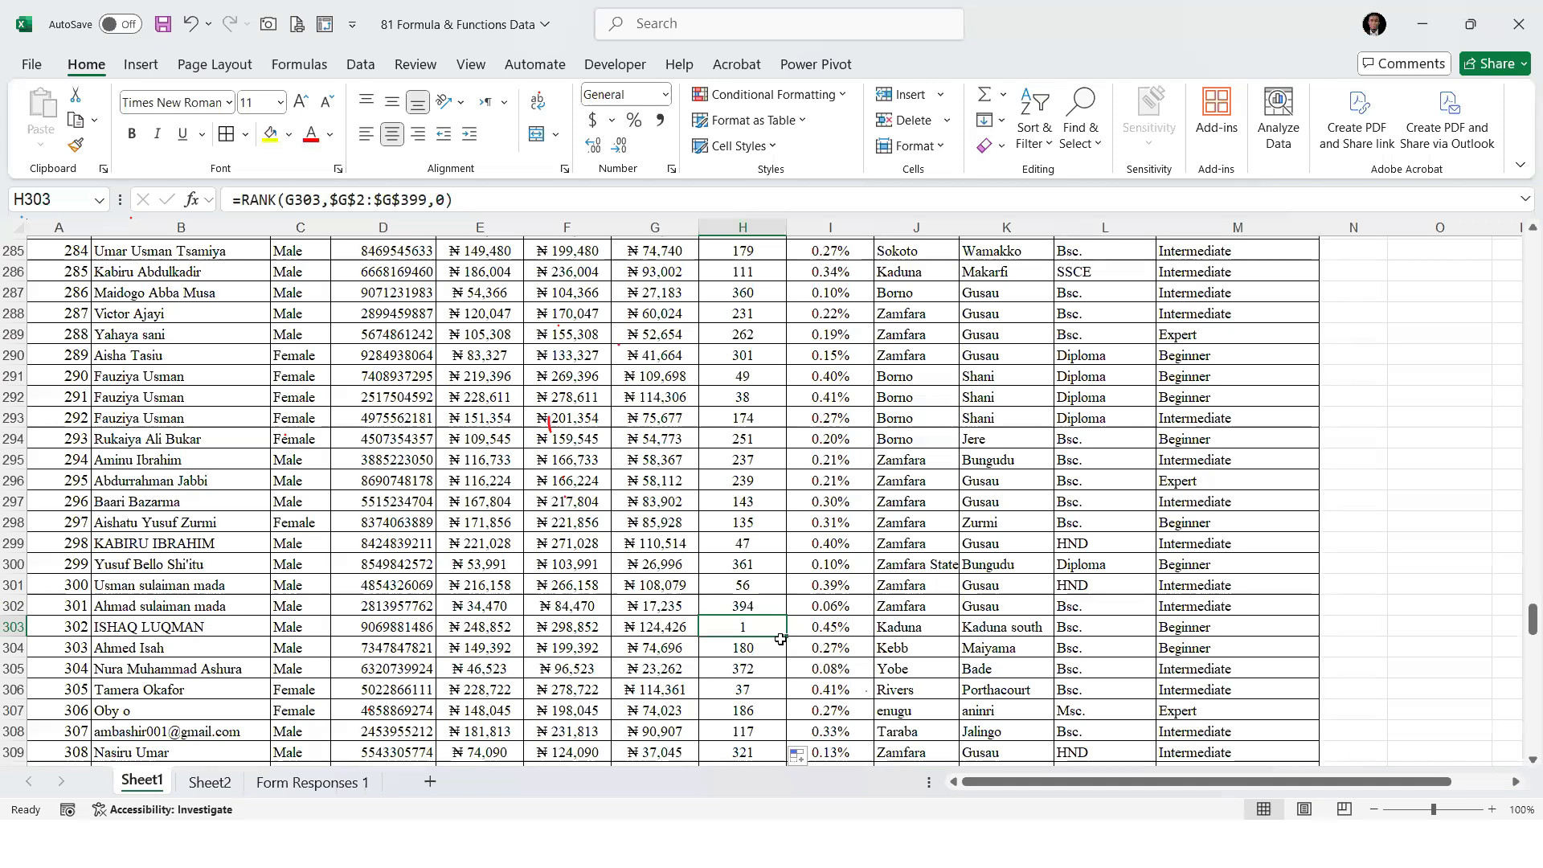
{"action": "left_click", "coordinate": [14, 626]}
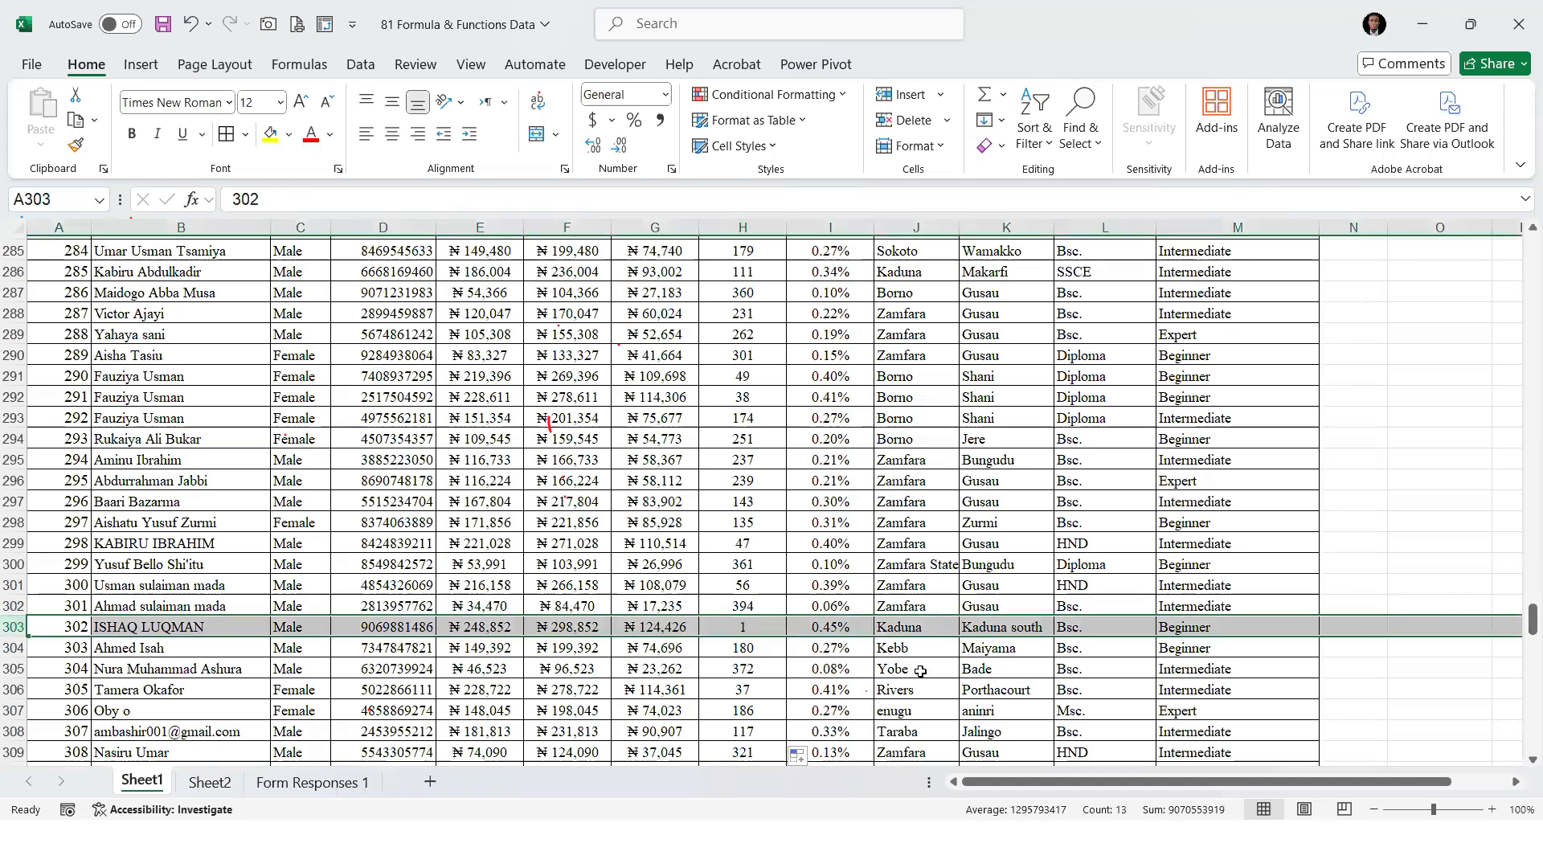
Switch the RANK formula in H3 to ascending order and return to H2
{"action": "left_click", "coordinate": [760, 624]}
{"action": "key", "text": "ctrl+Up"}
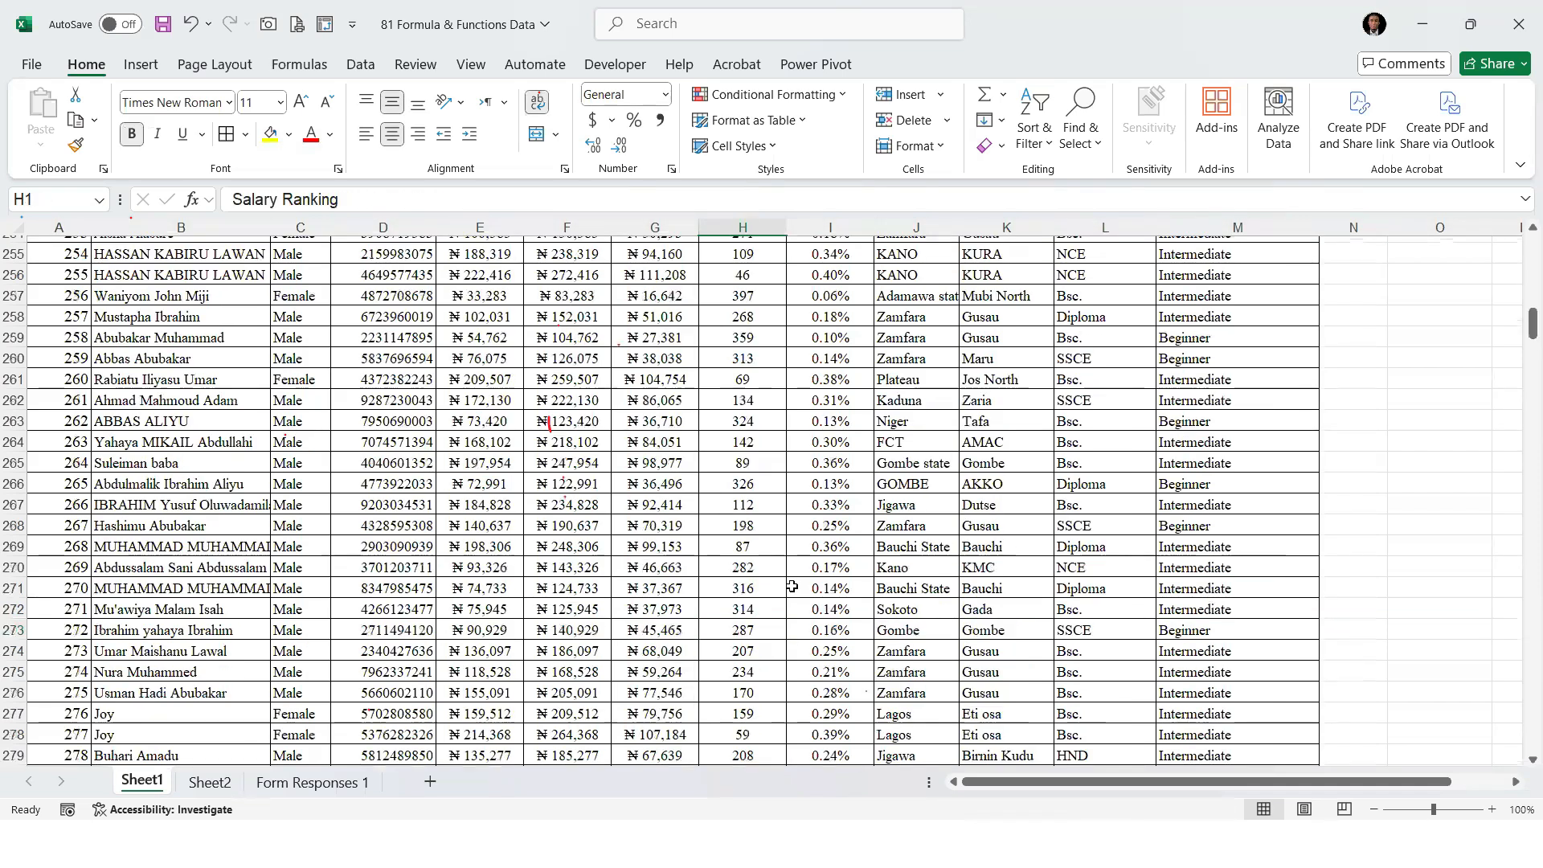
{"action": "left_click_drag", "start_coordinate": [758, 318], "coordinate": [766, 305]}
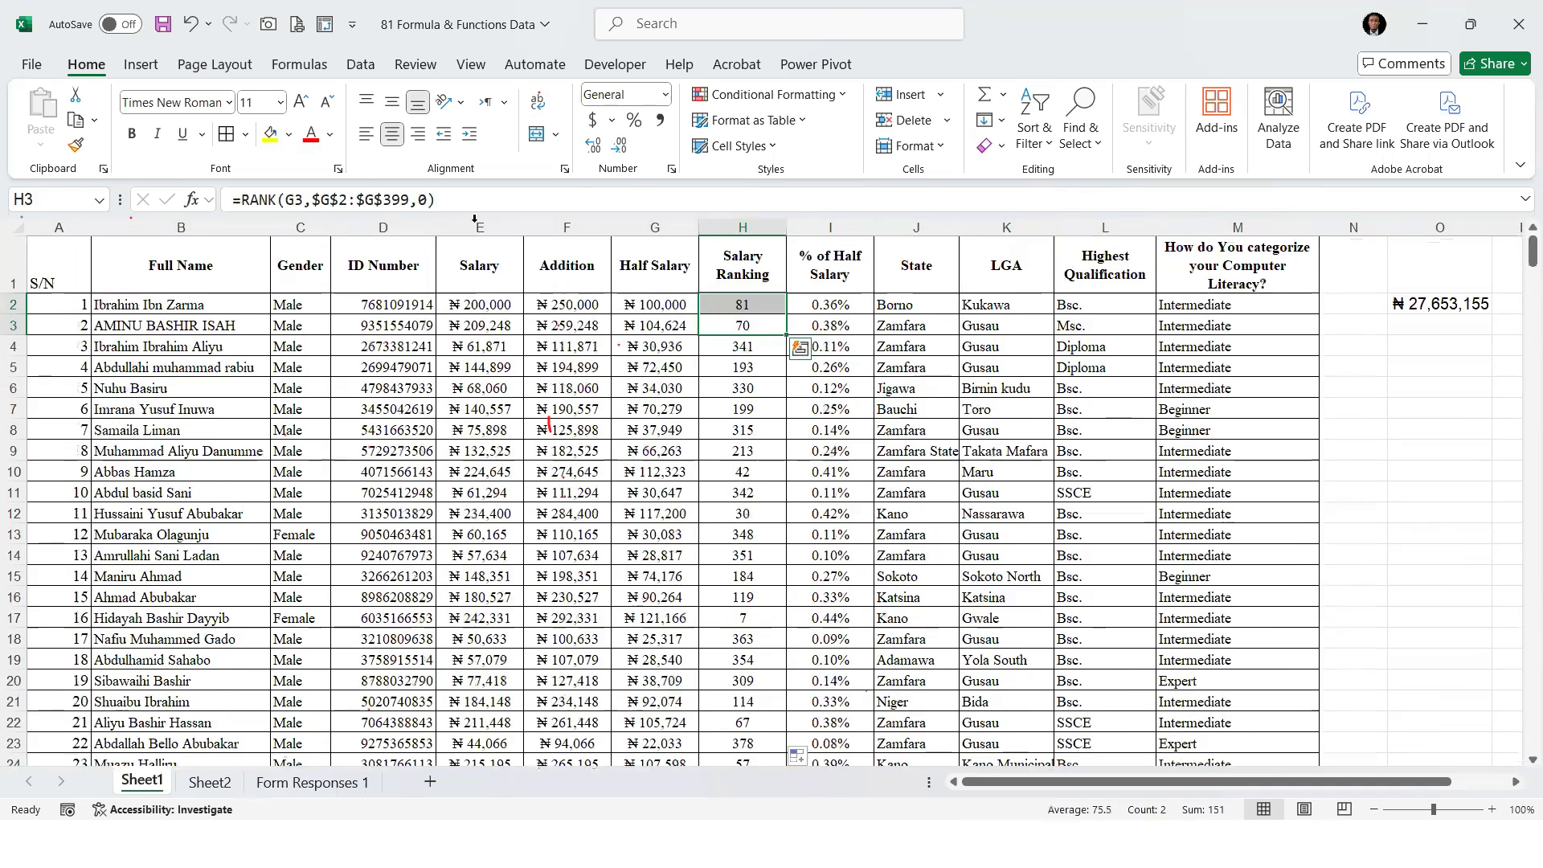
{"action": "left_click", "coordinate": [429, 198]}
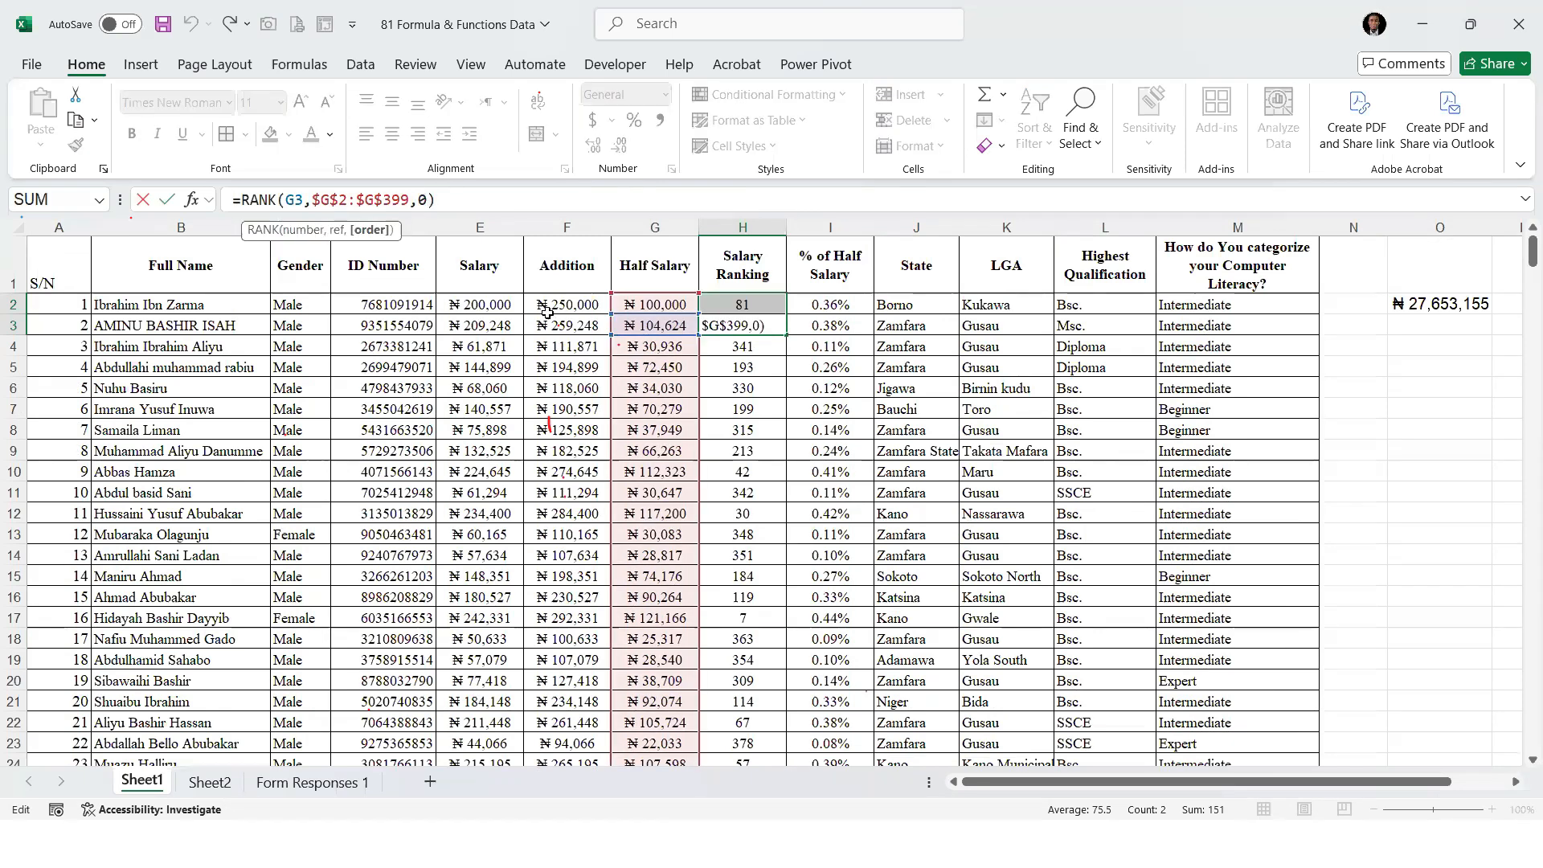
{"action": "key", "text": "Return"}
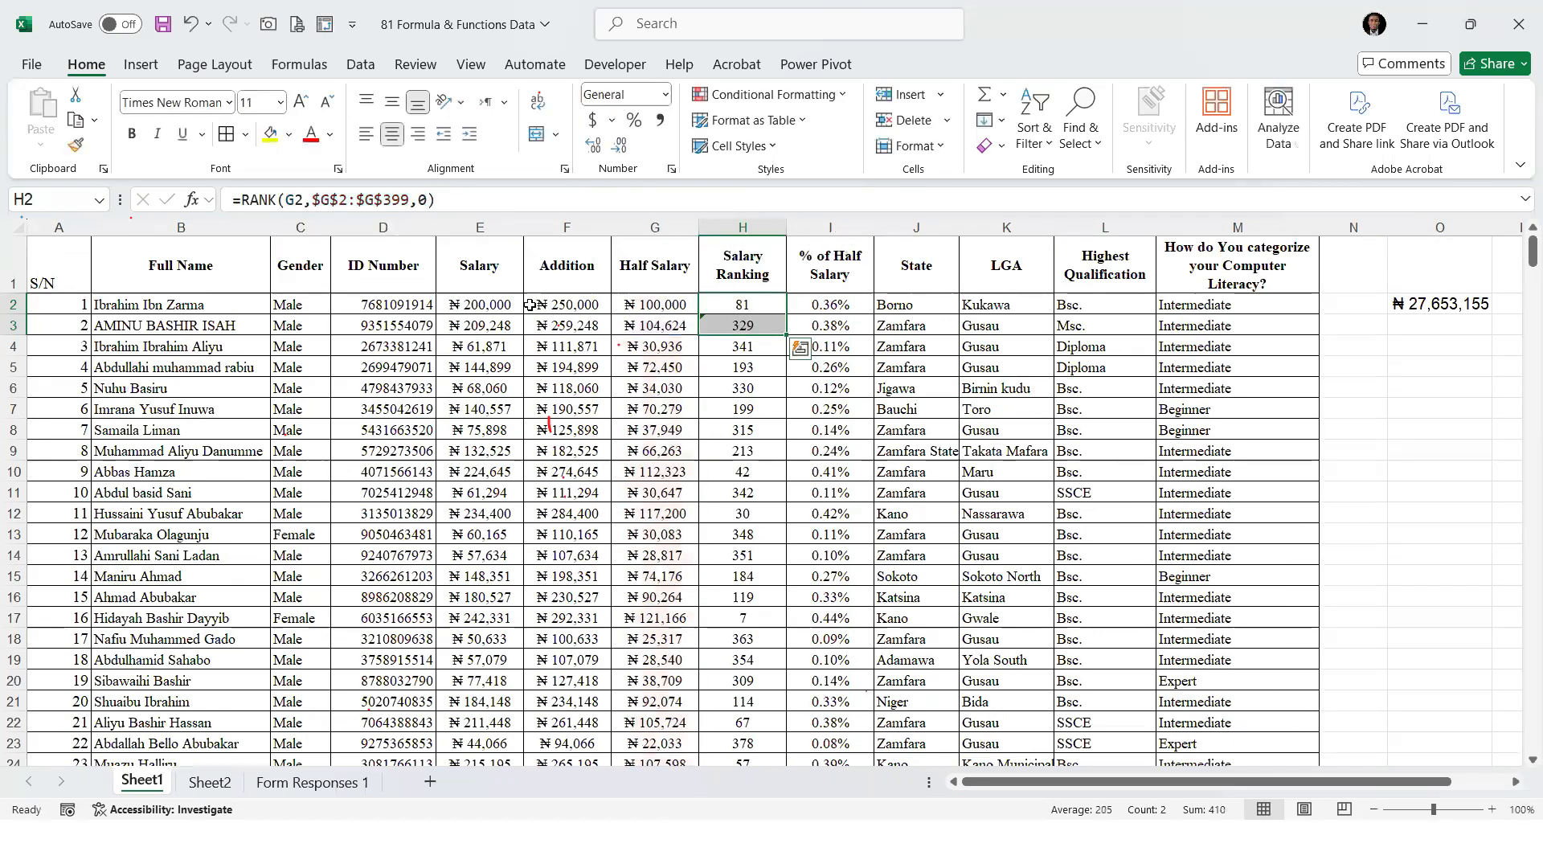
{"action": "left_click", "coordinate": [767, 306]}
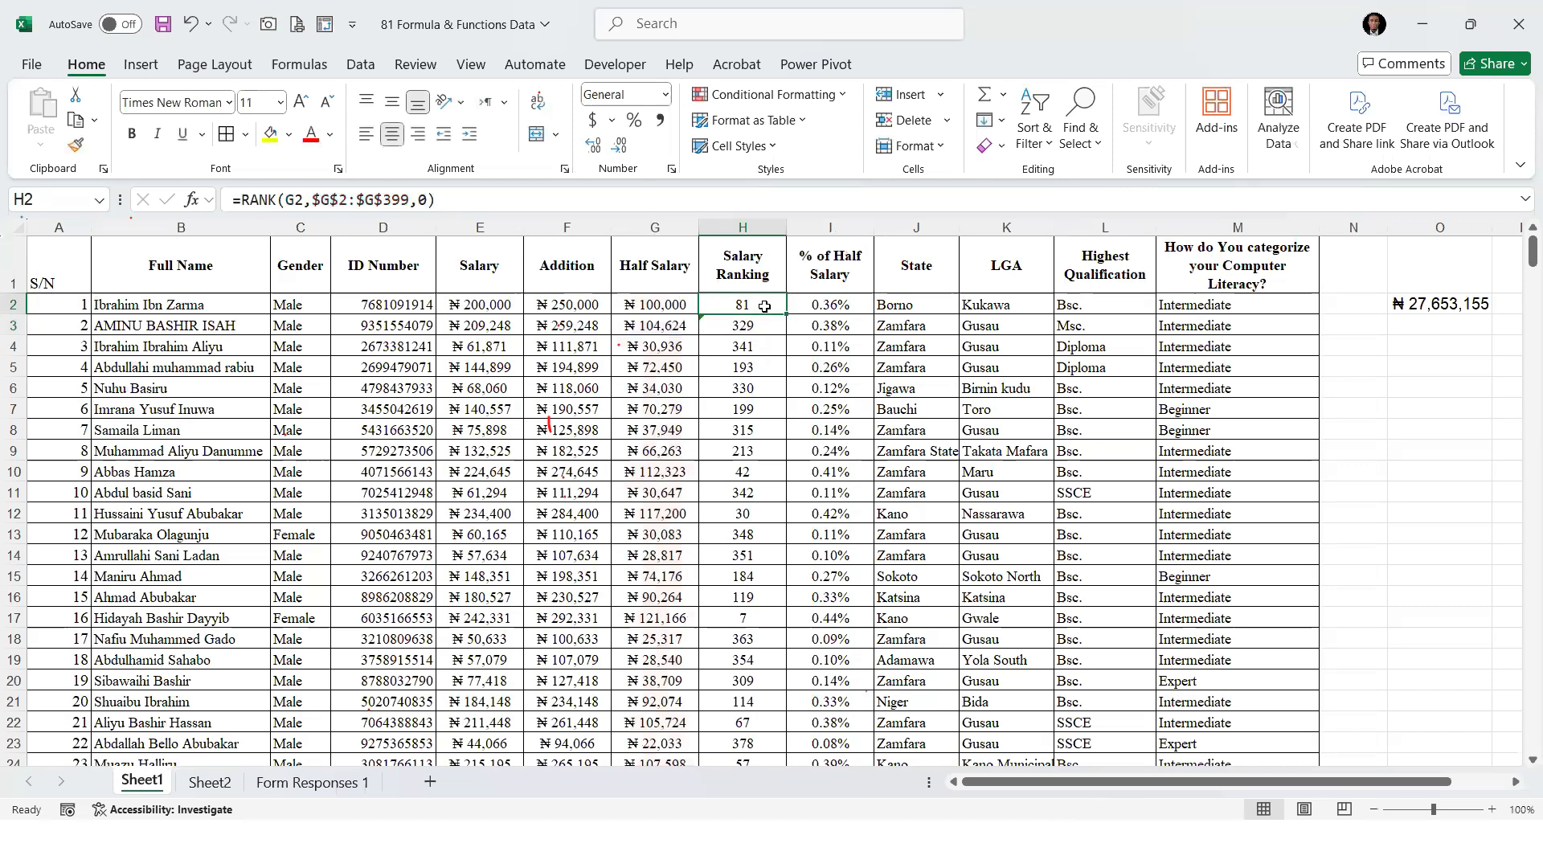
Switch the RANK formula in H2 to ascending order with 1 and fill it down the Salary Ranking column
{"action": "left_click", "coordinate": [432, 200]}
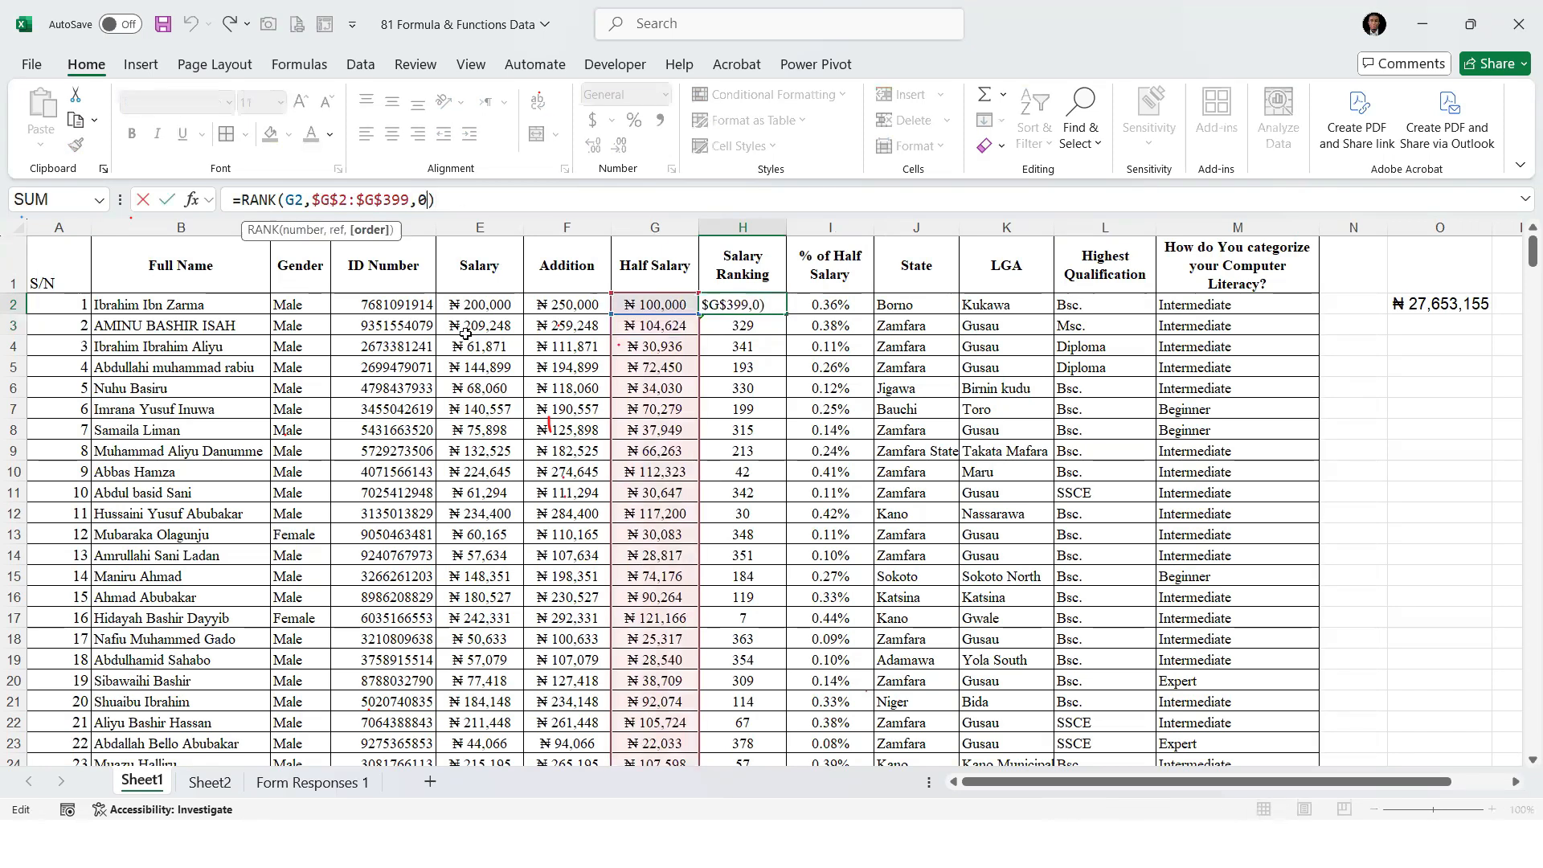
{"action": "key", "text": "BackSpace"}
{"action": "type", "text": "1"}
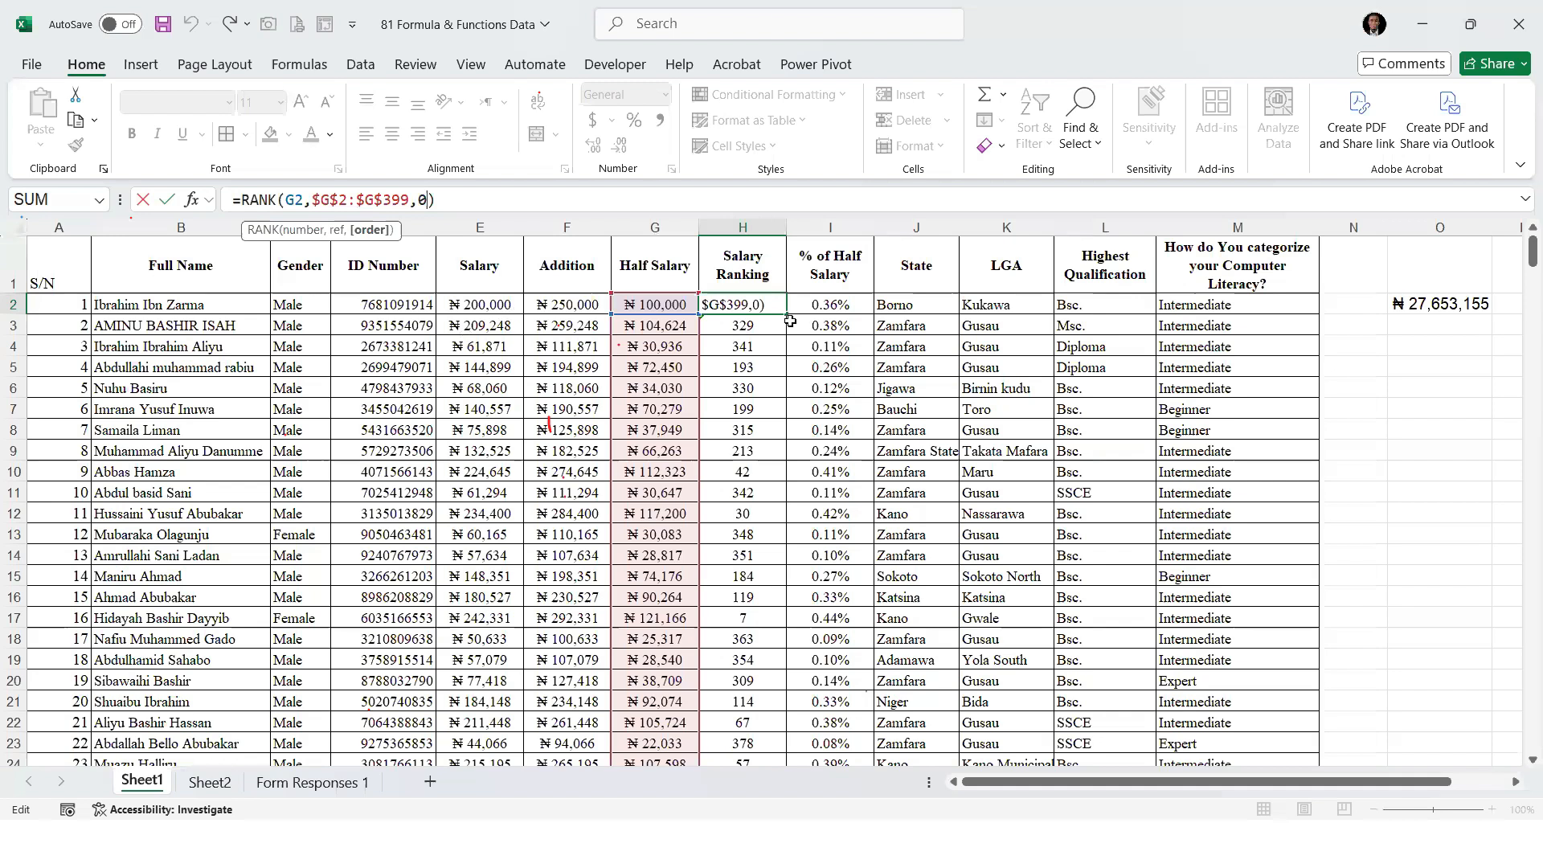
{"action": "key", "text": "Return"}
{"action": "left_click", "coordinate": [742, 305]}
{"action": "double_click", "coordinate": [785, 316]}
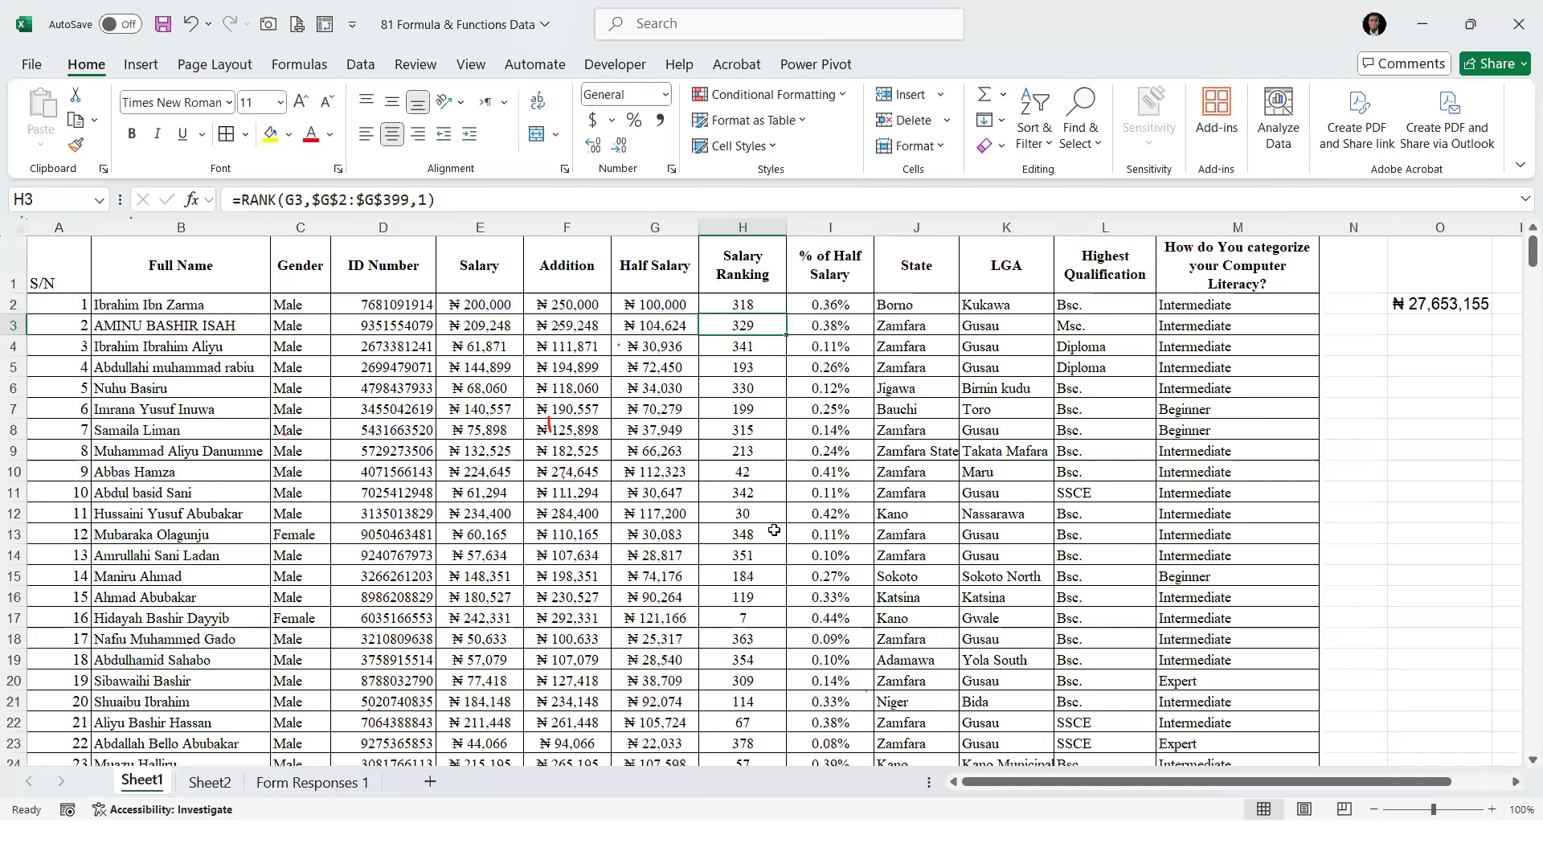
Look down the Salary Ranking column to row 303 and inspect the ascending rank in H303, moving the Adobe alert away
{"action": "scroll", "coordinate": [600, 643], "scroll_direction": "down", "scroll_amount": 7}
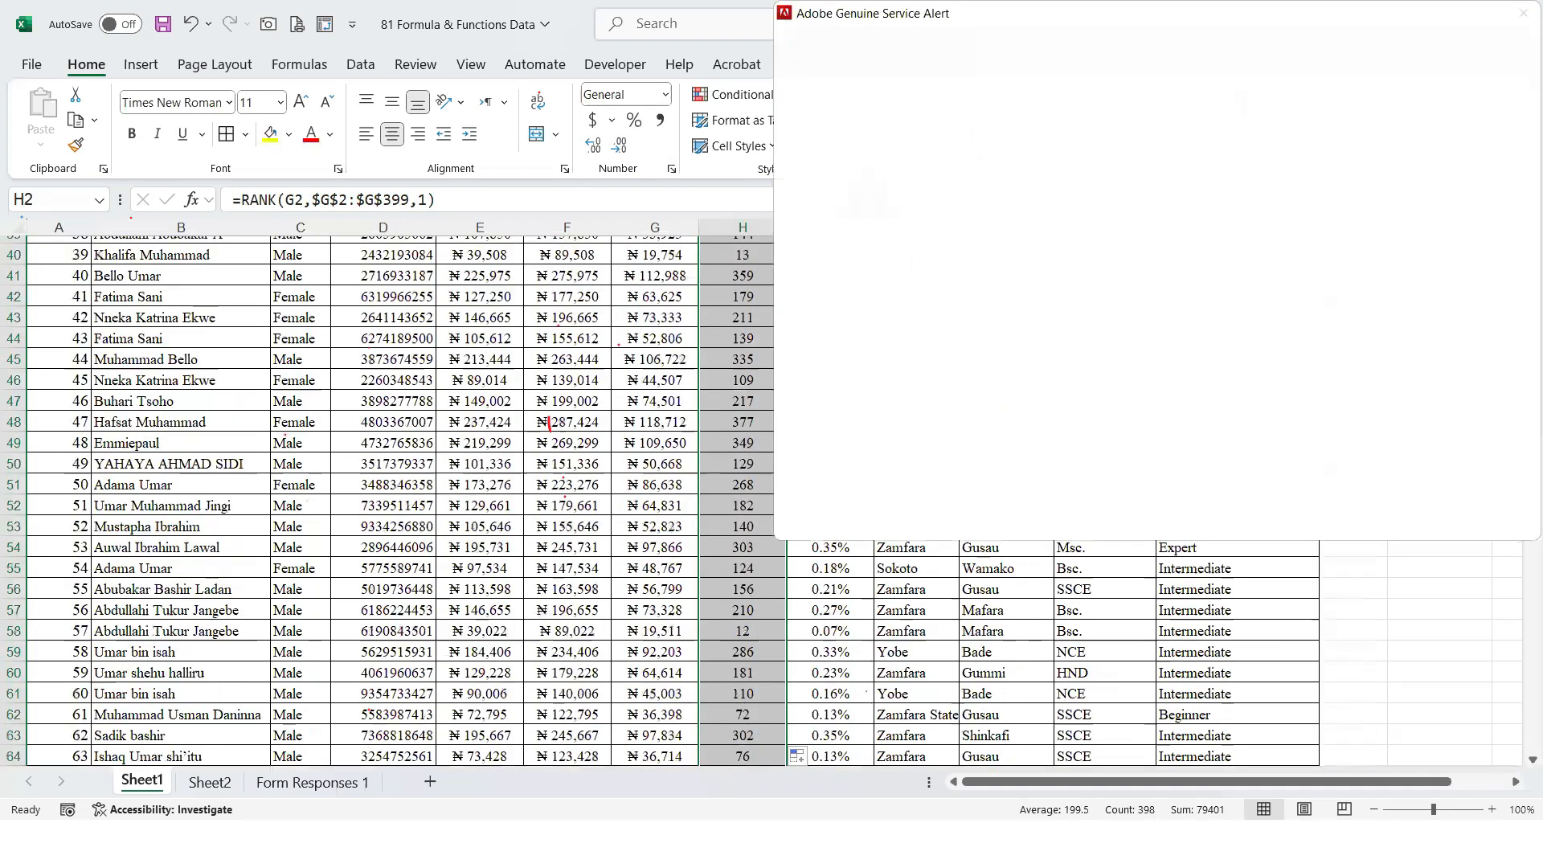
{"action": "left_click_drag", "start_coordinate": [809, 14], "coordinate": [1539, 866]}
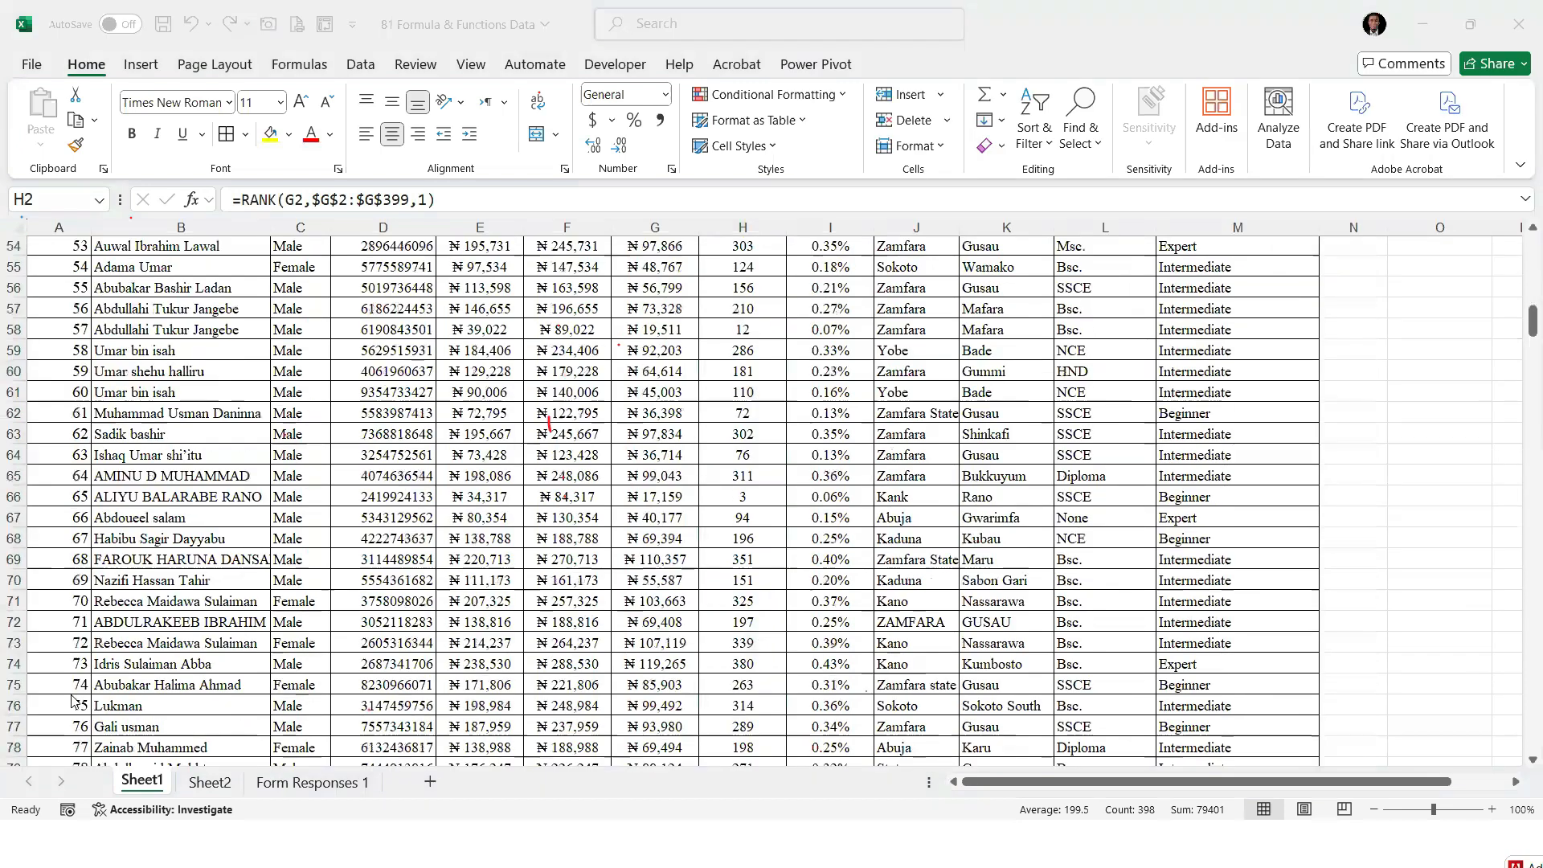
{"action": "scroll", "coordinate": [74, 702], "scroll_direction": "down", "scroll_amount": 10}
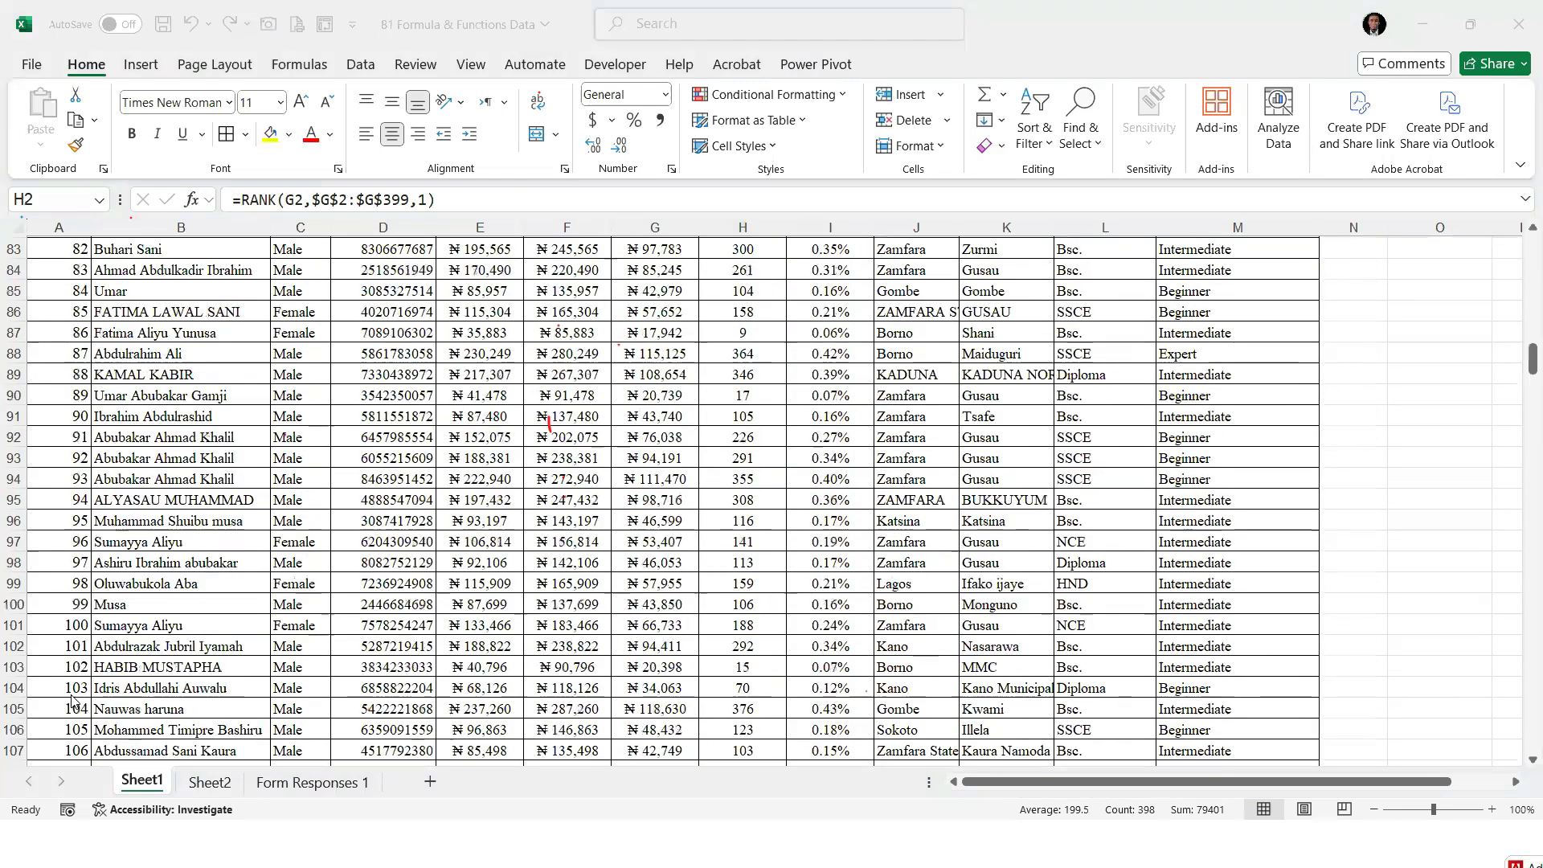
{"action": "scroll", "coordinate": [83, 639], "scroll_direction": "down", "scroll_amount": 17}
{"action": "left_click", "coordinate": [83, 641]}
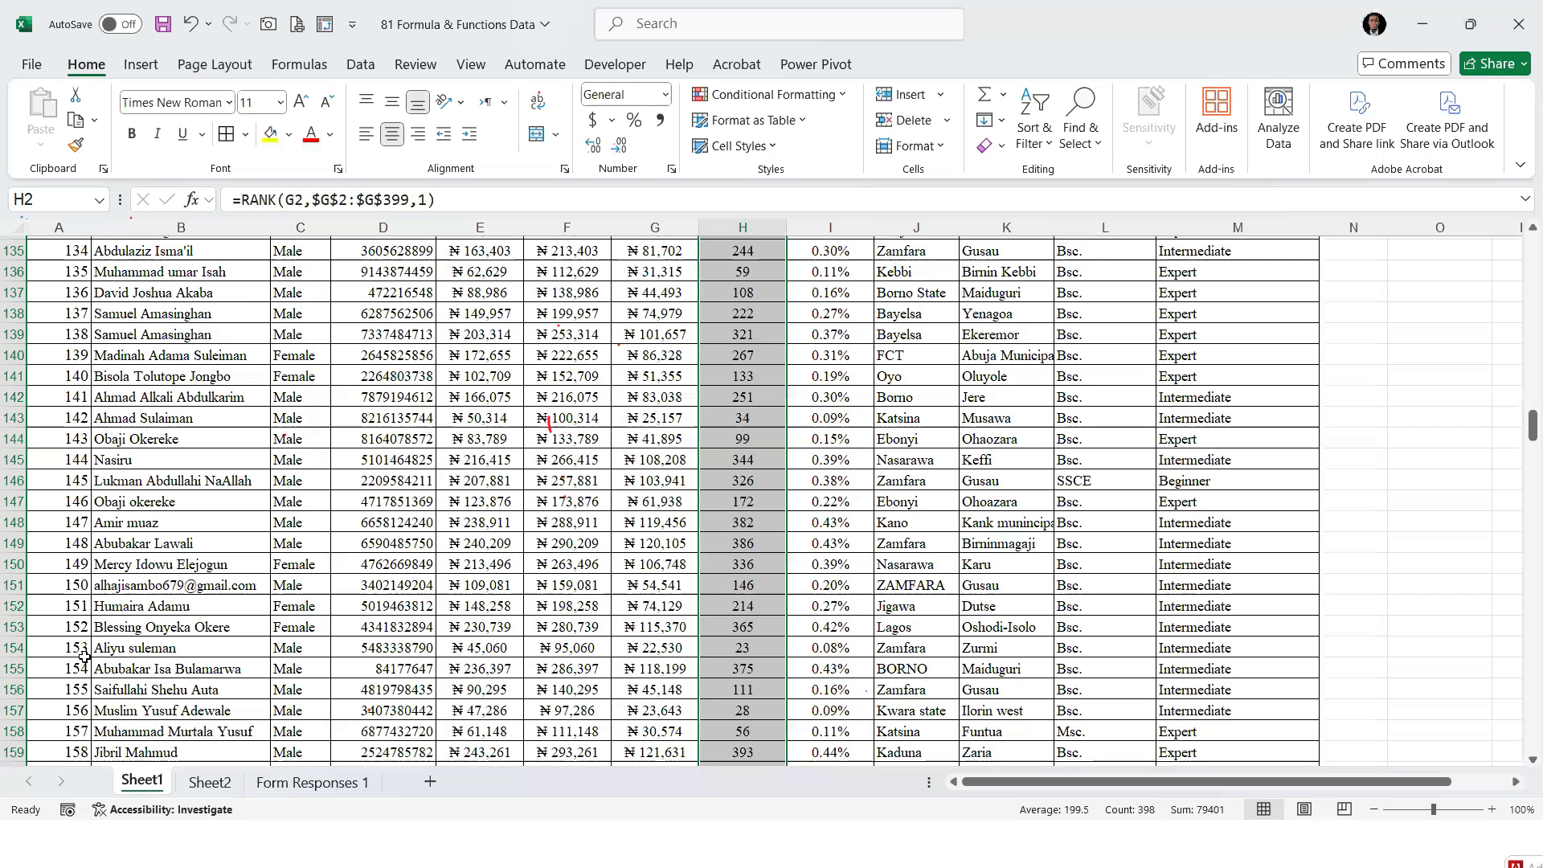
{"action": "scroll", "coordinate": [85, 584], "scroll_direction": "down", "scroll_amount": 20}
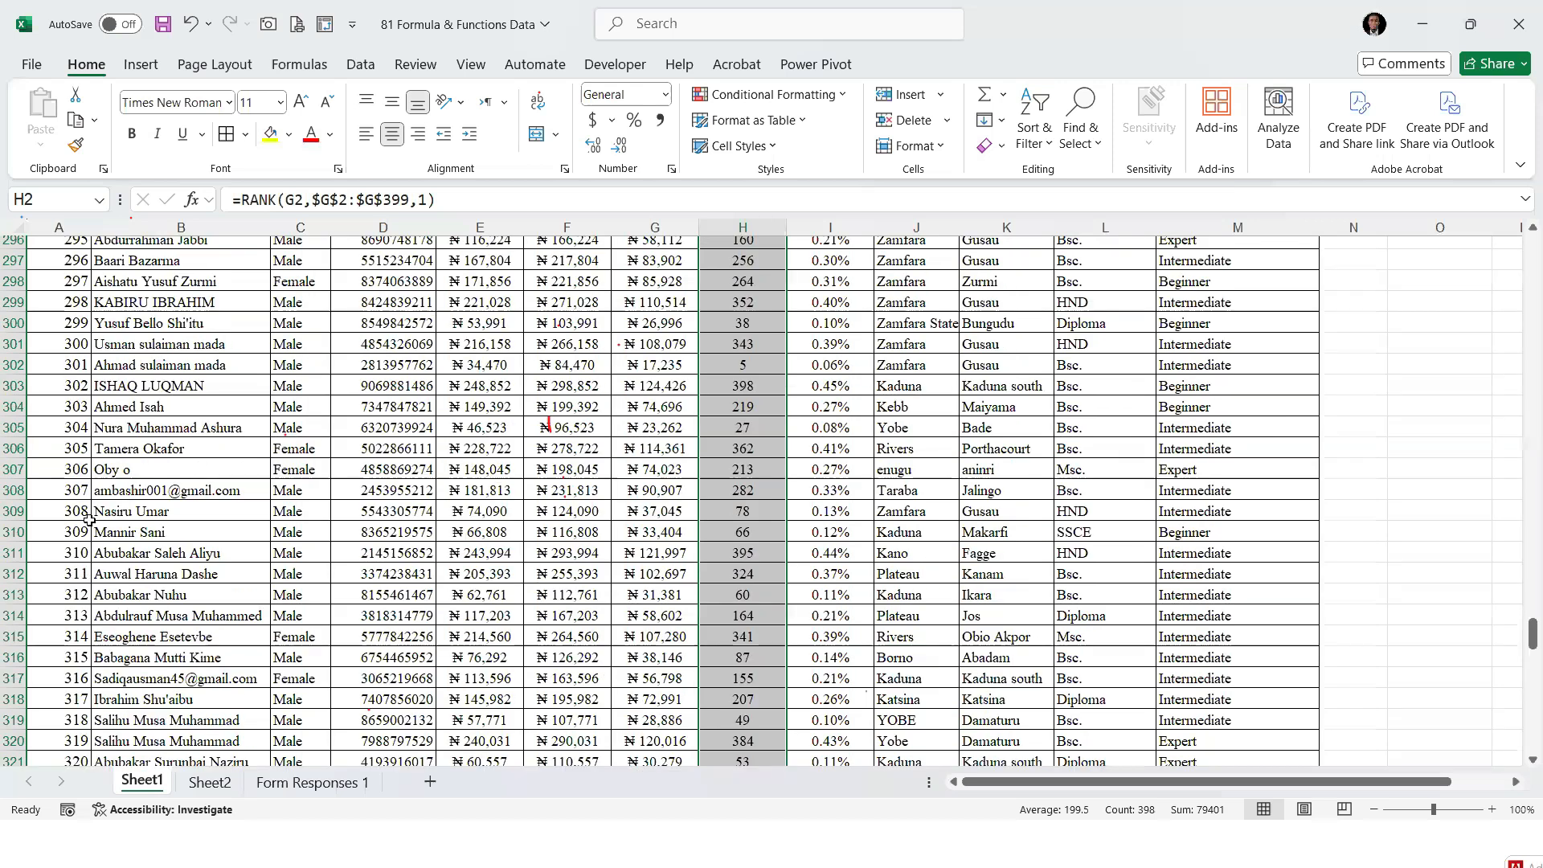
{"action": "left_click", "coordinate": [524, 390]}
{"action": "left_click", "coordinate": [767, 386]}
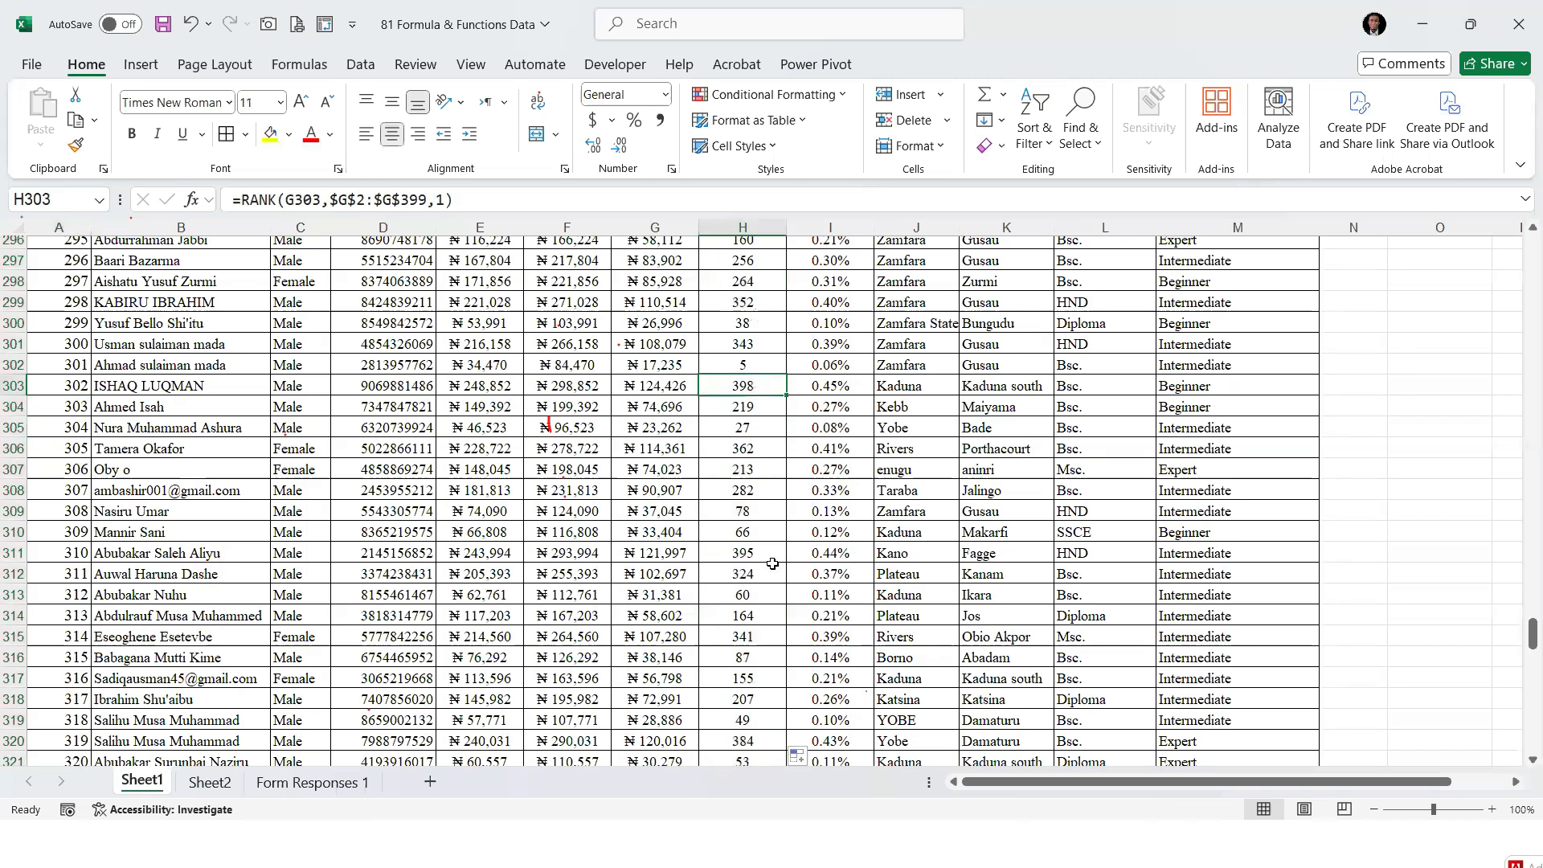
Review the ascending ranks in H309 and H2 alongside the Half Salary values in G11:G12
{"action": "key", "text": "ctrl+2"}
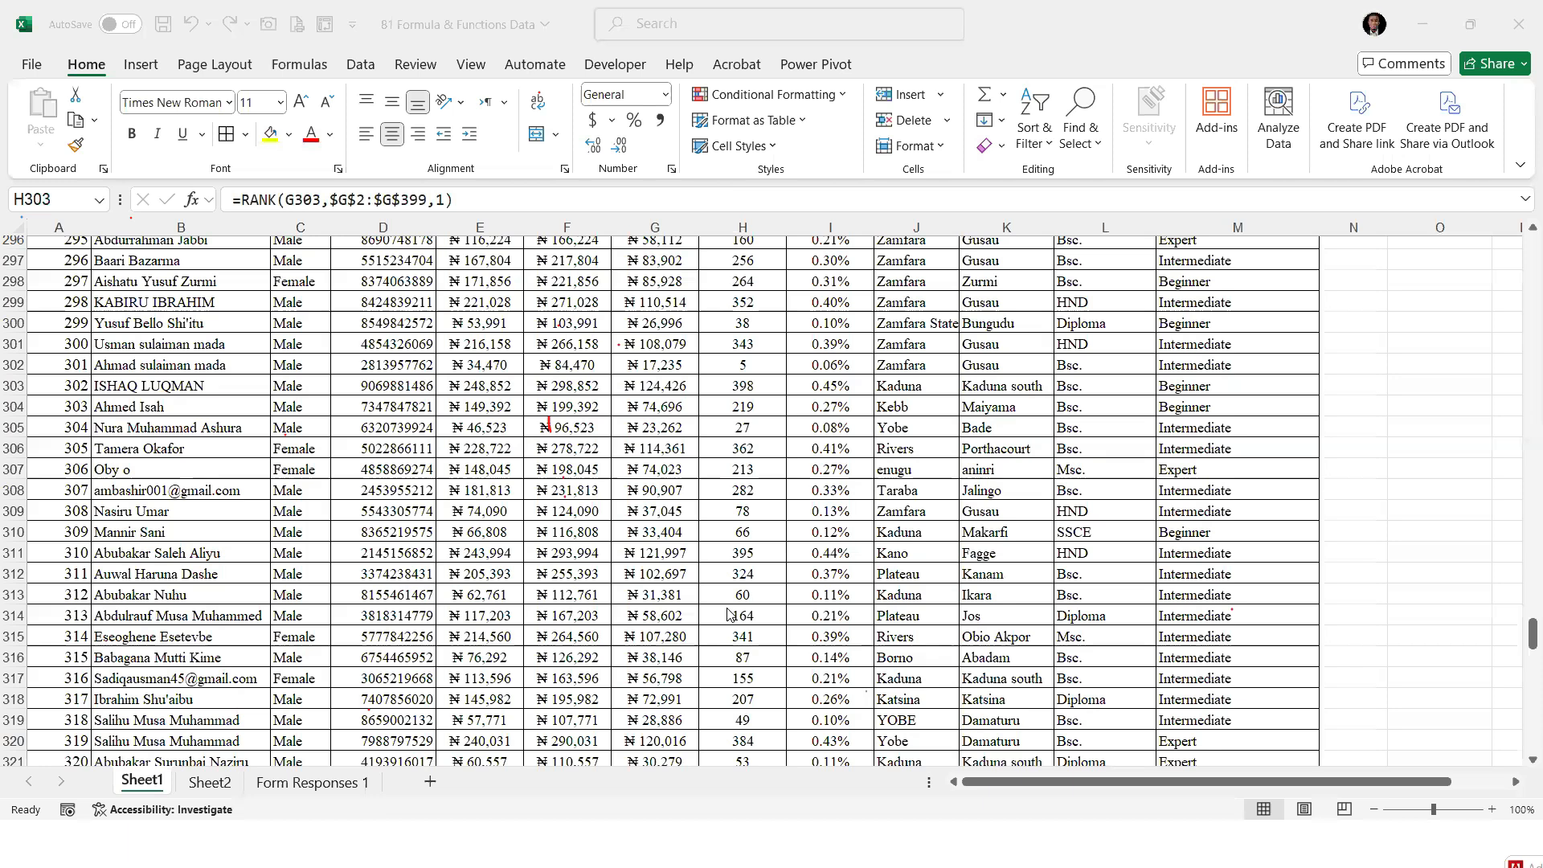
{"action": "left_click", "coordinate": [761, 508]}
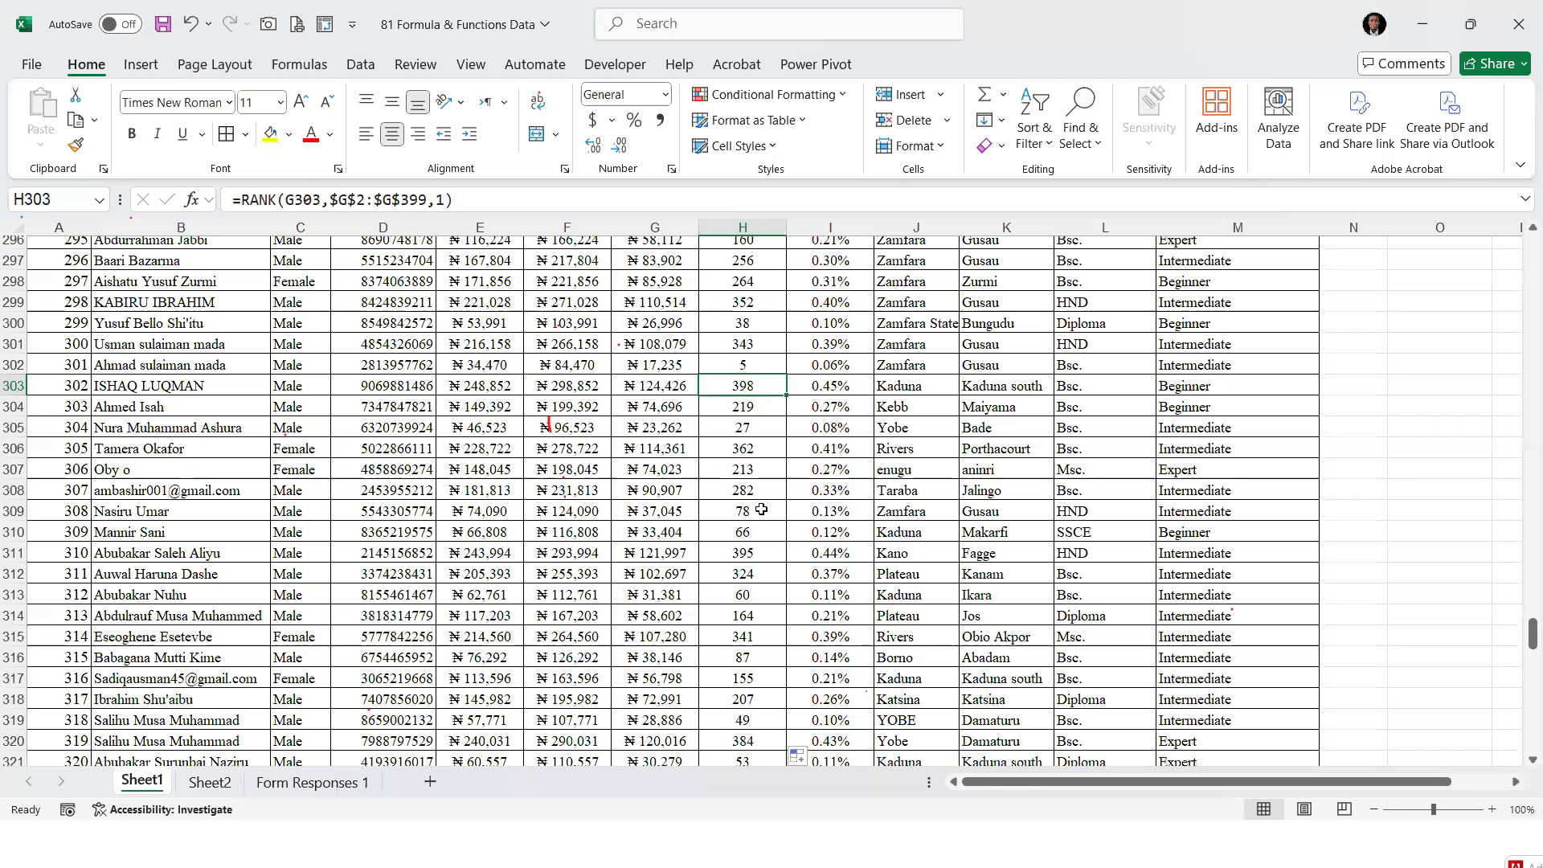
{"action": "left_click", "coordinate": [759, 511]}
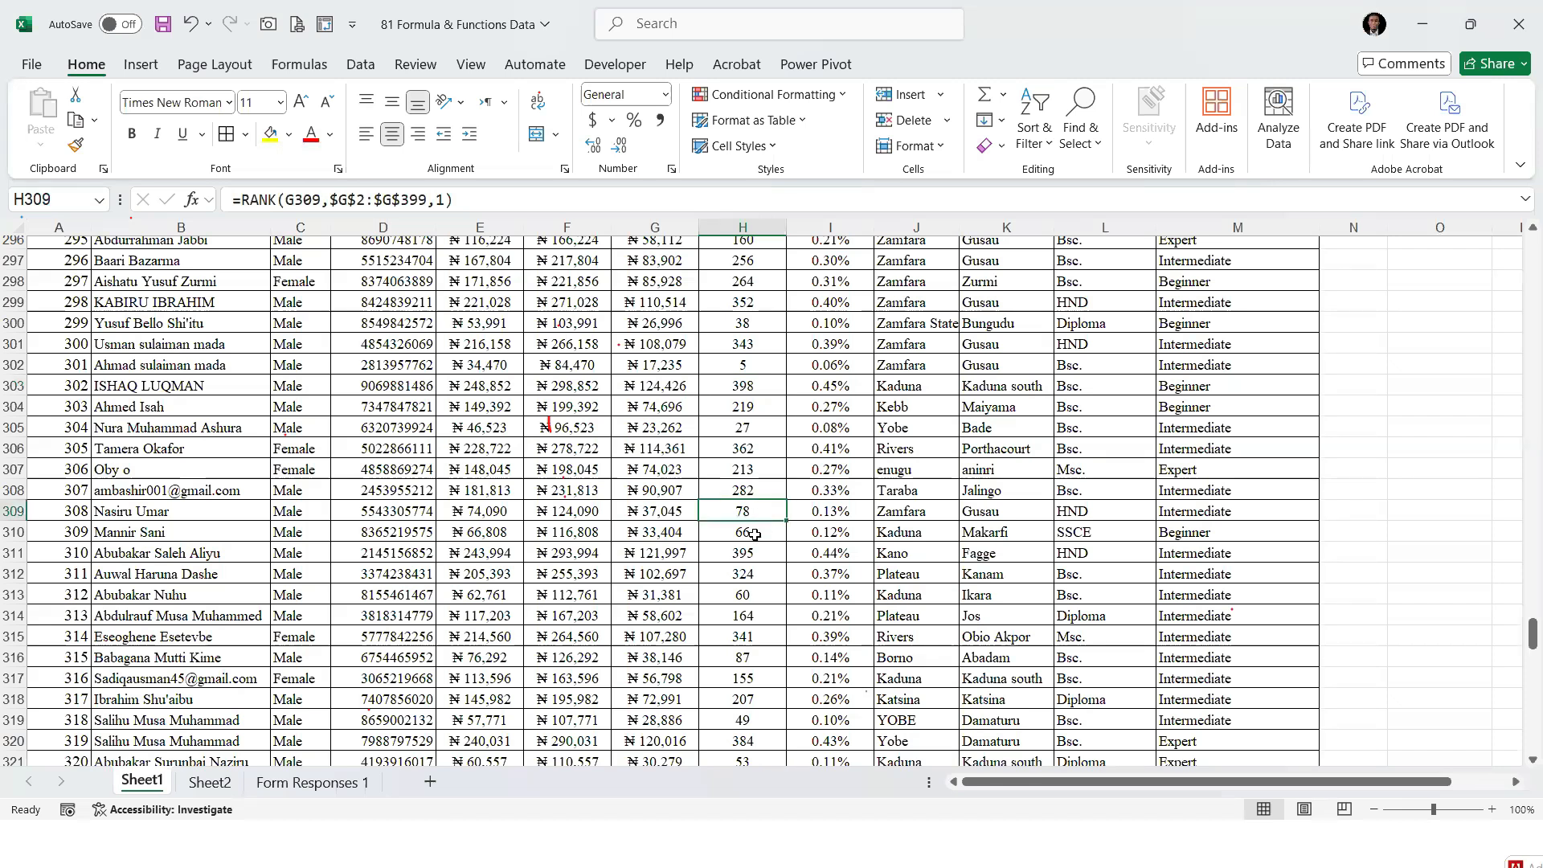
{"action": "key", "text": "ctrl+Up"}
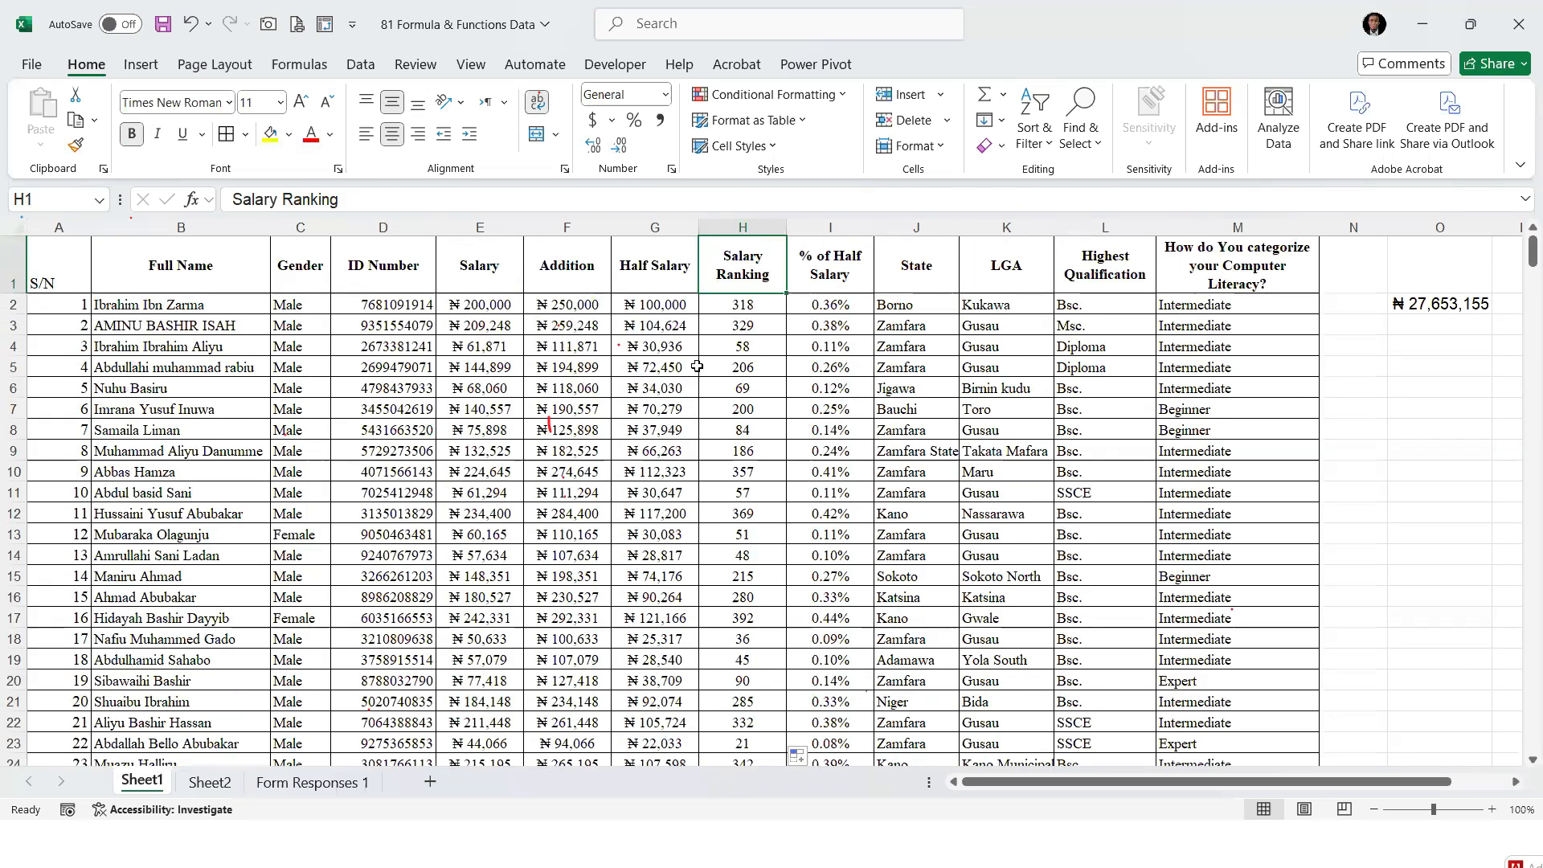
{"action": "key", "text": "Down"}
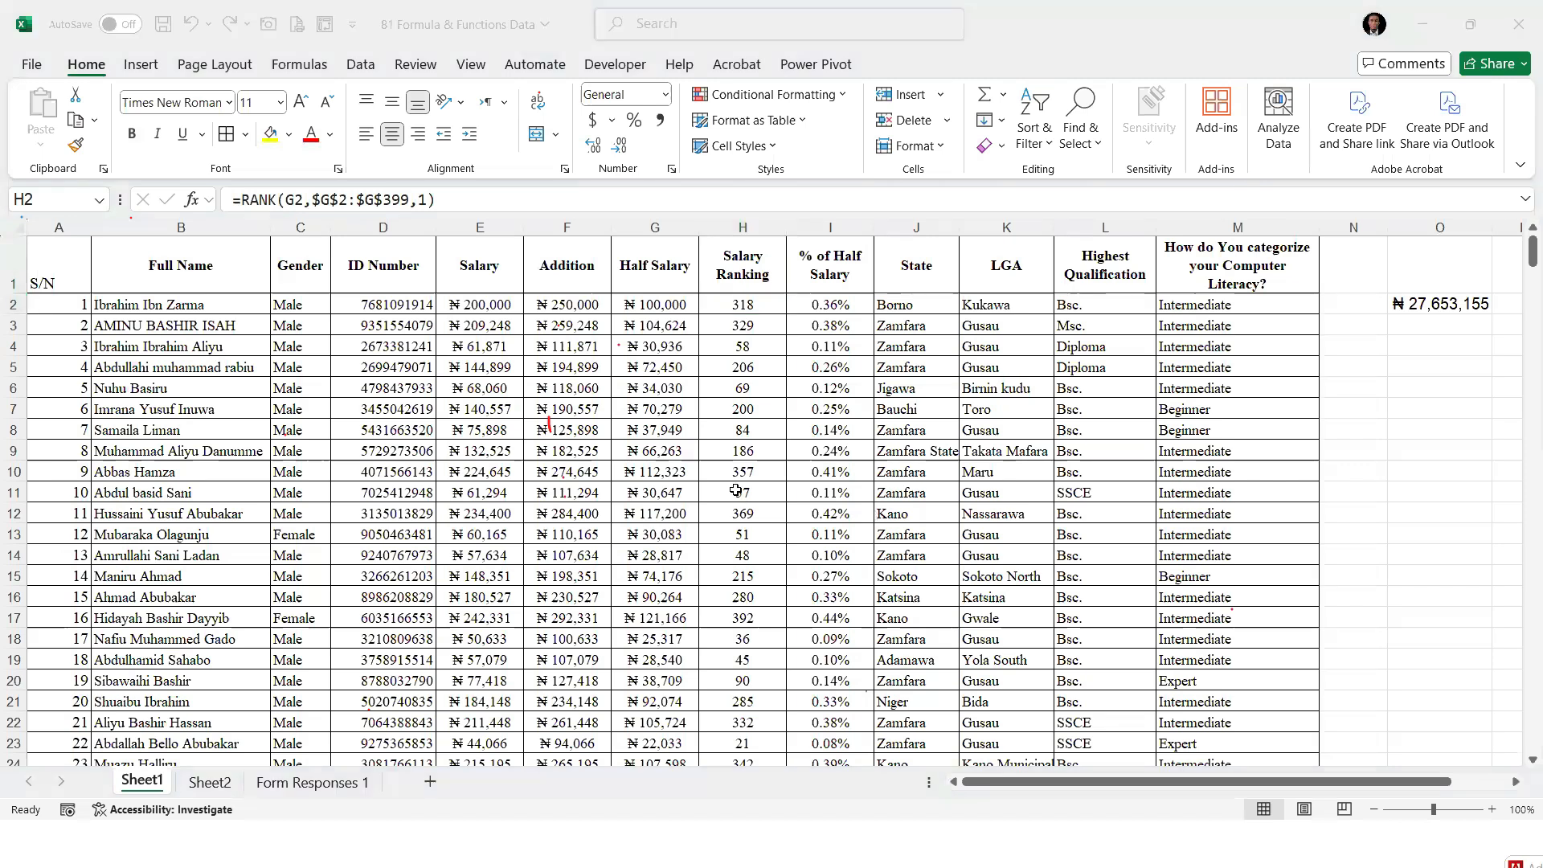
{"action": "left_click_drag", "start_coordinate": [655, 517], "coordinate": [655, 492]}
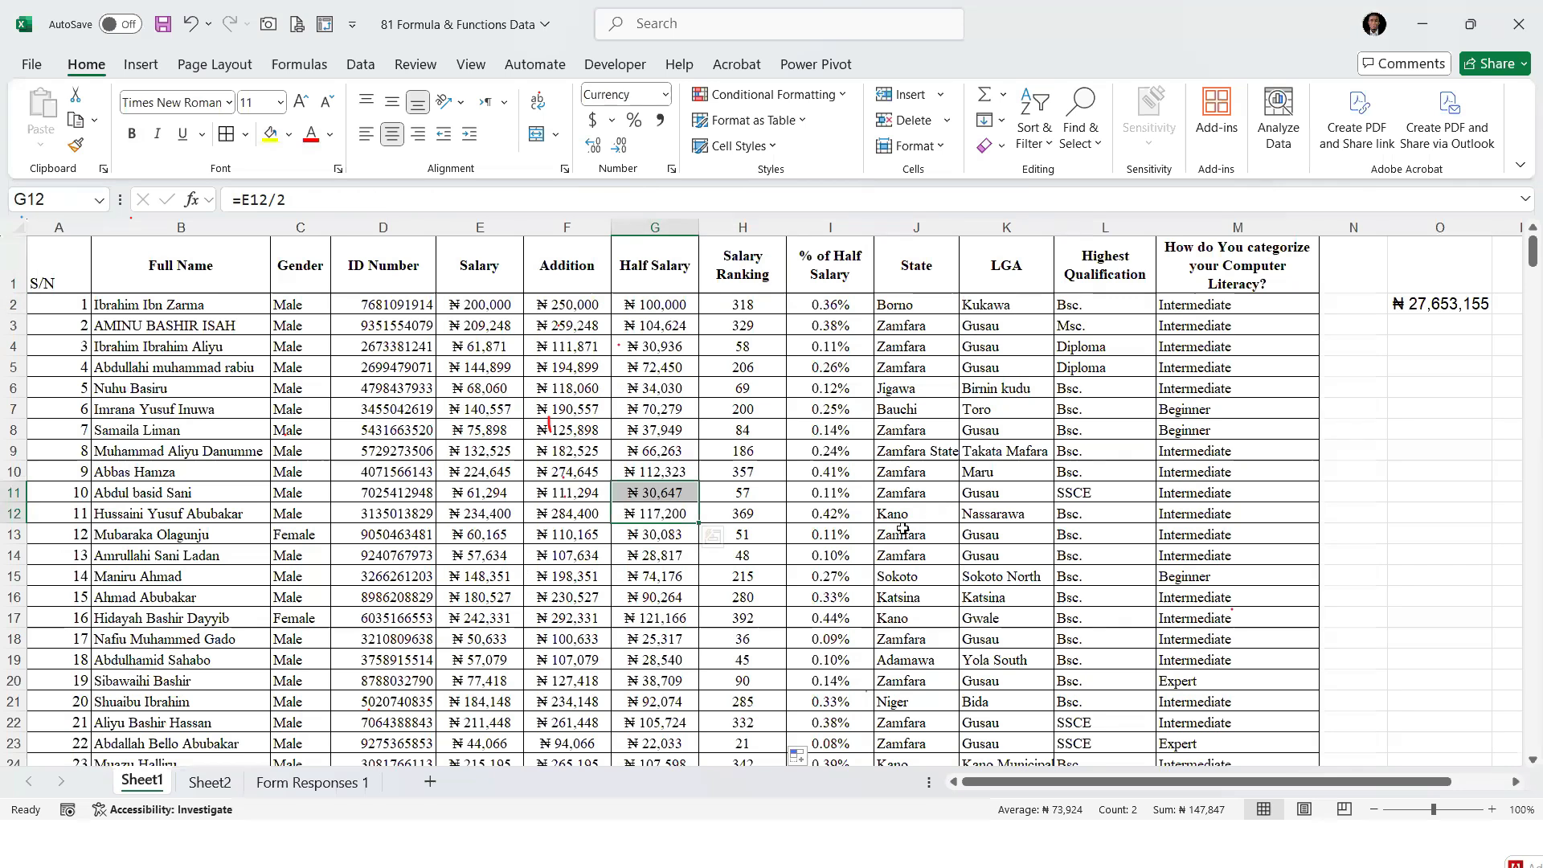
Add Count, CountA and CountBlank to the function list in B10:B12 of Sheet2 and select the three entries
{"action": "left_click", "coordinate": [219, 784]}
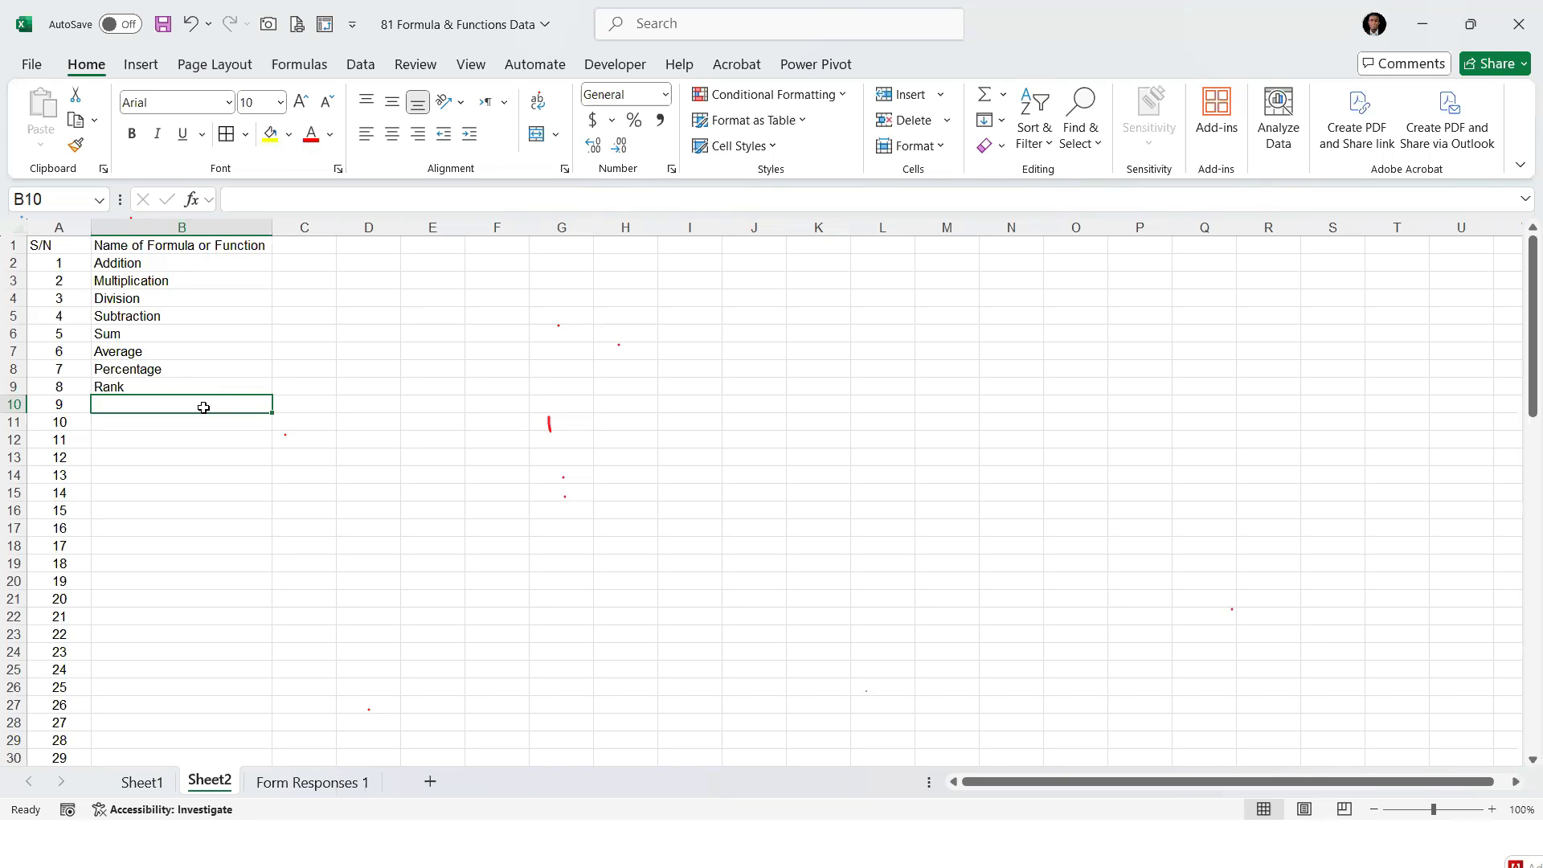
{"action": "type", "text": "Count"}
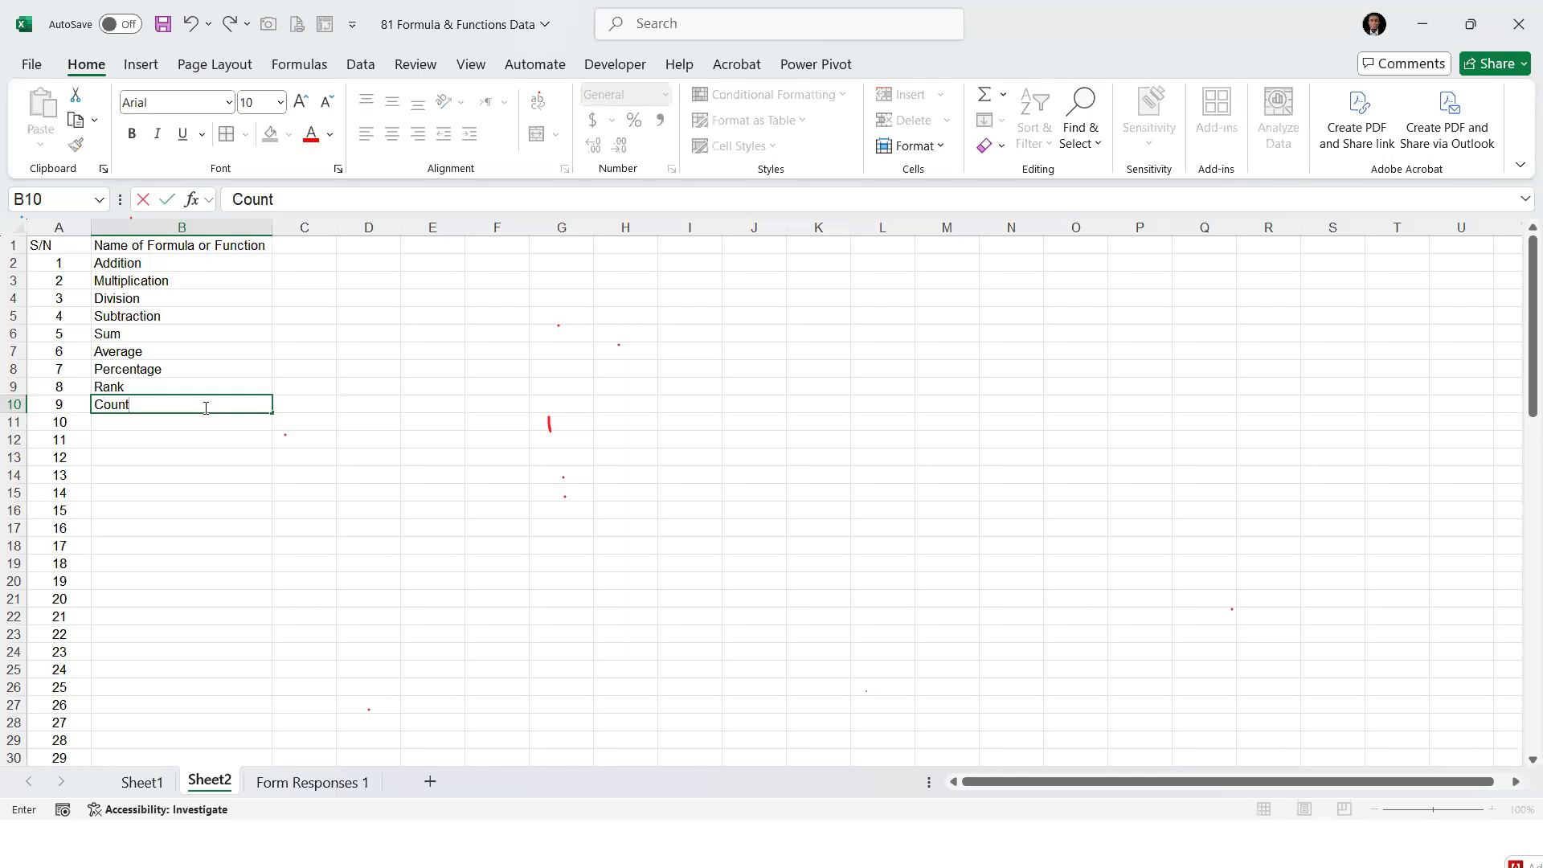
{"action": "key", "text": "Return"}
{"action": "type", "text": "CountA"}
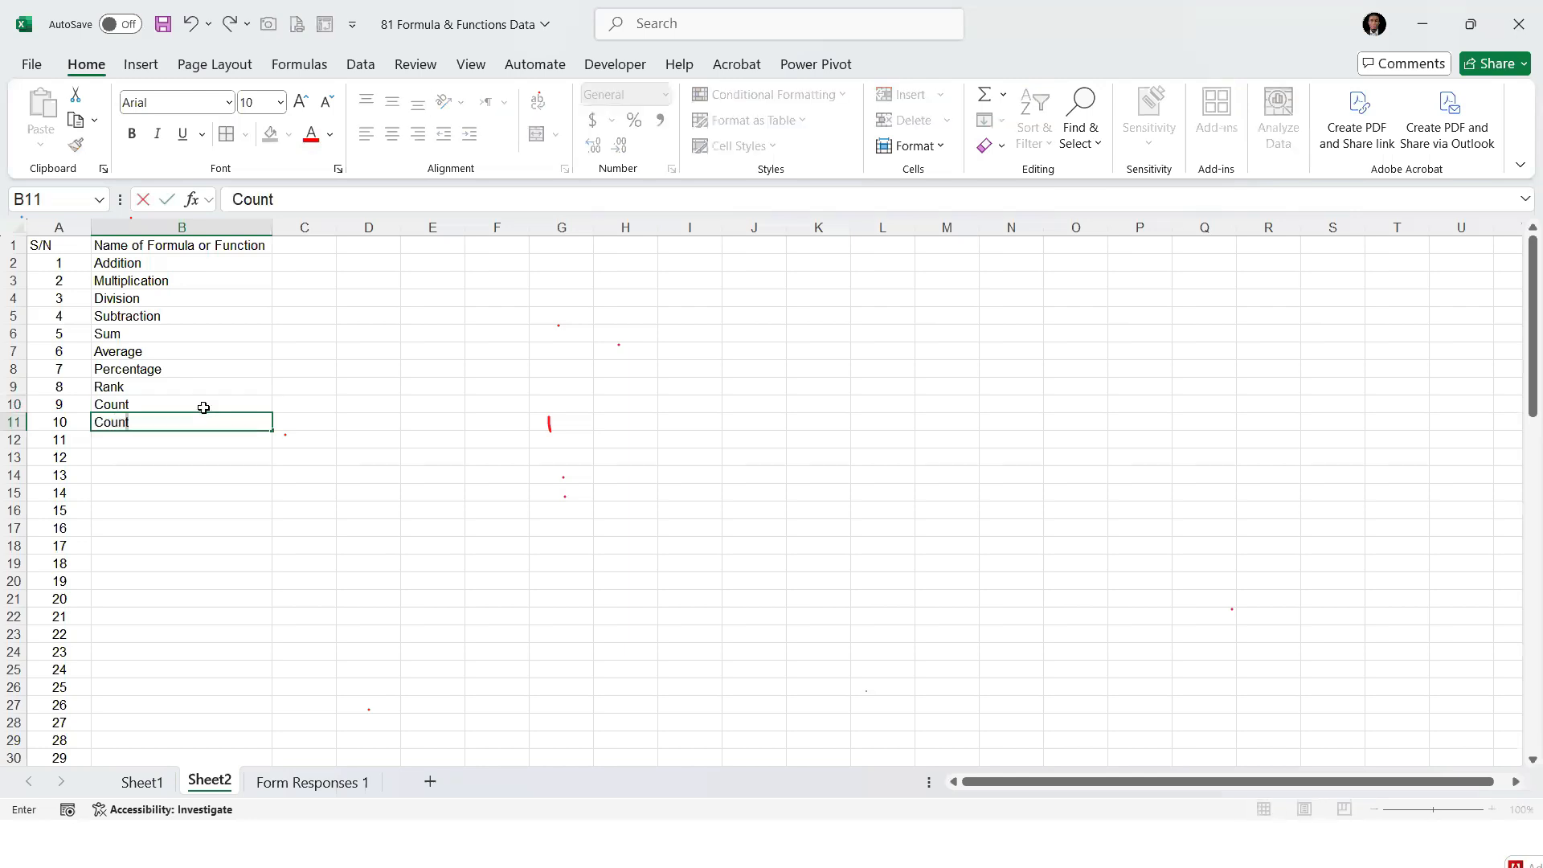
{"action": "key", "text": "Return"}
{"action": "type", "text": "CountBlank"}
{"action": "key", "text": "Return"}
{"action": "left_click_drag", "start_coordinate": [190, 389], "coordinate": [201, 449]}
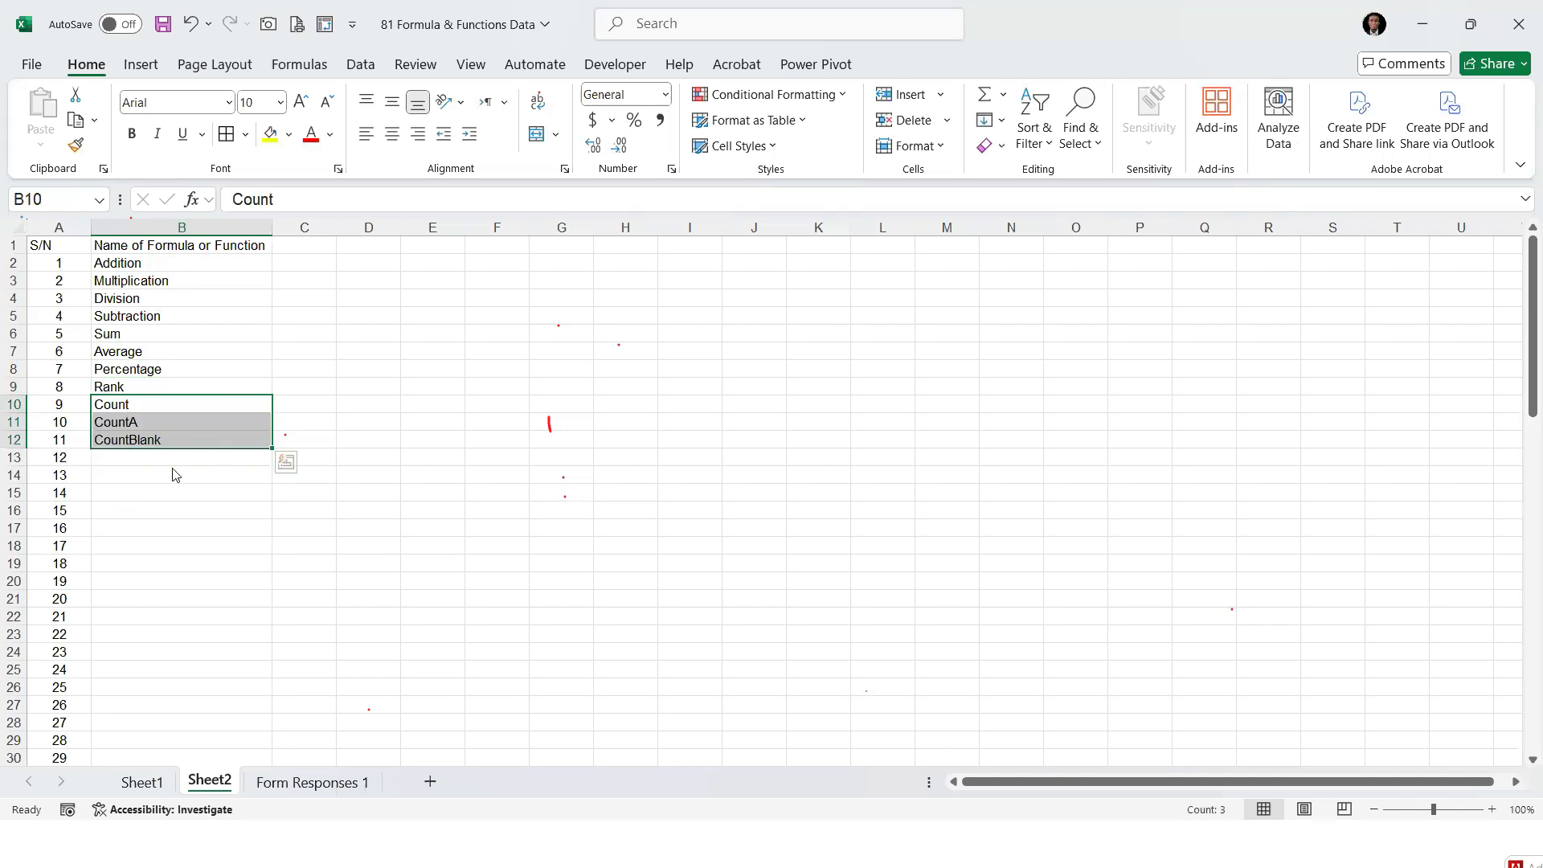
Count the numeric Half Salary entries in O6 of Sheet1 with =COUNT(G2:G399) and check the result
{"action": "left_click", "coordinate": [142, 782]}
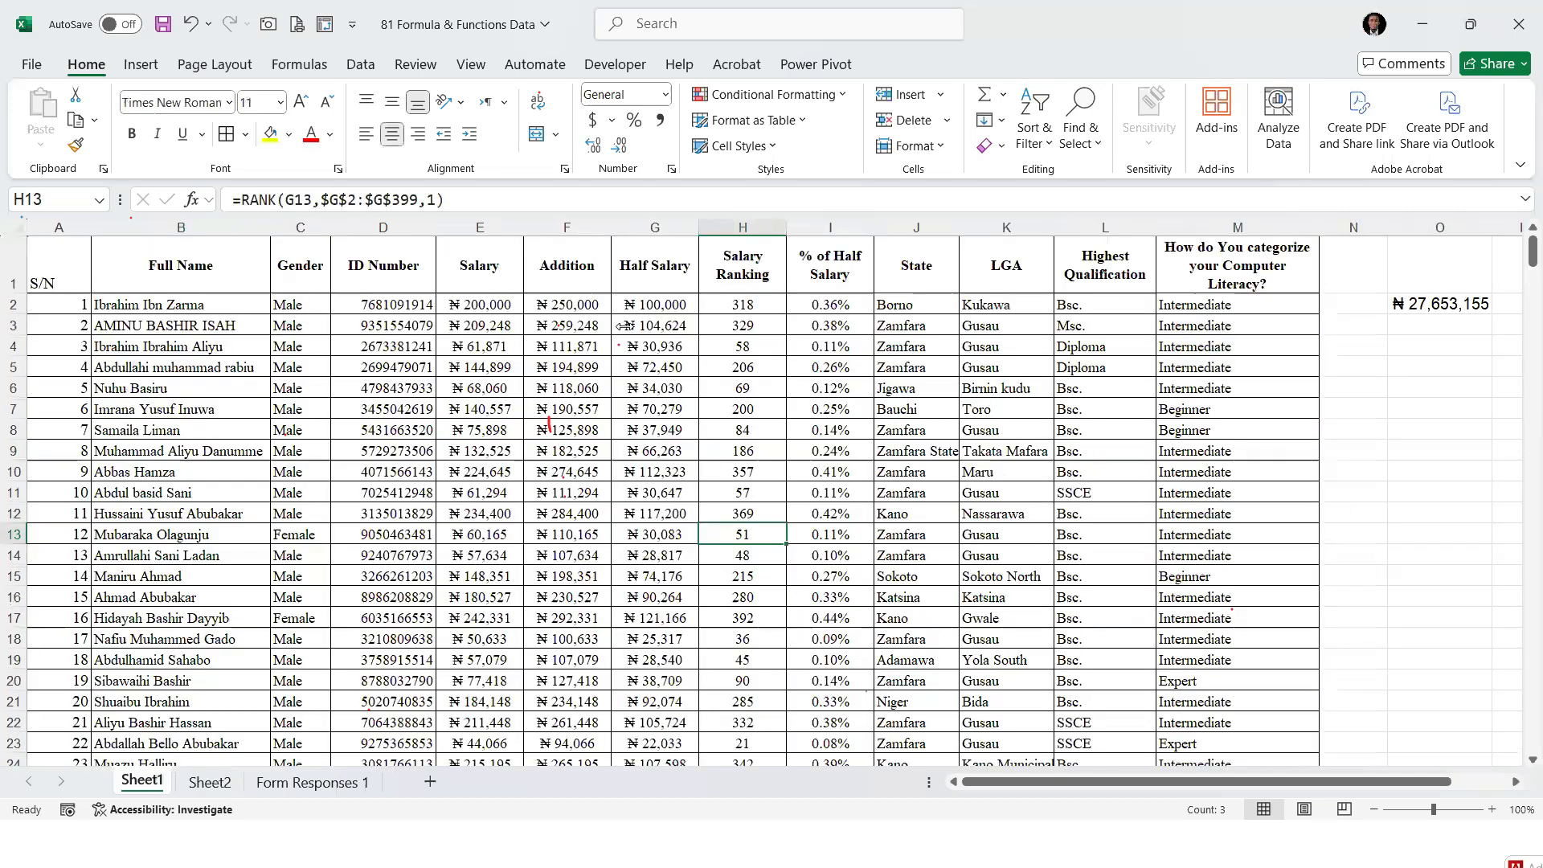
{"action": "left_click", "coordinate": [1439, 346]}
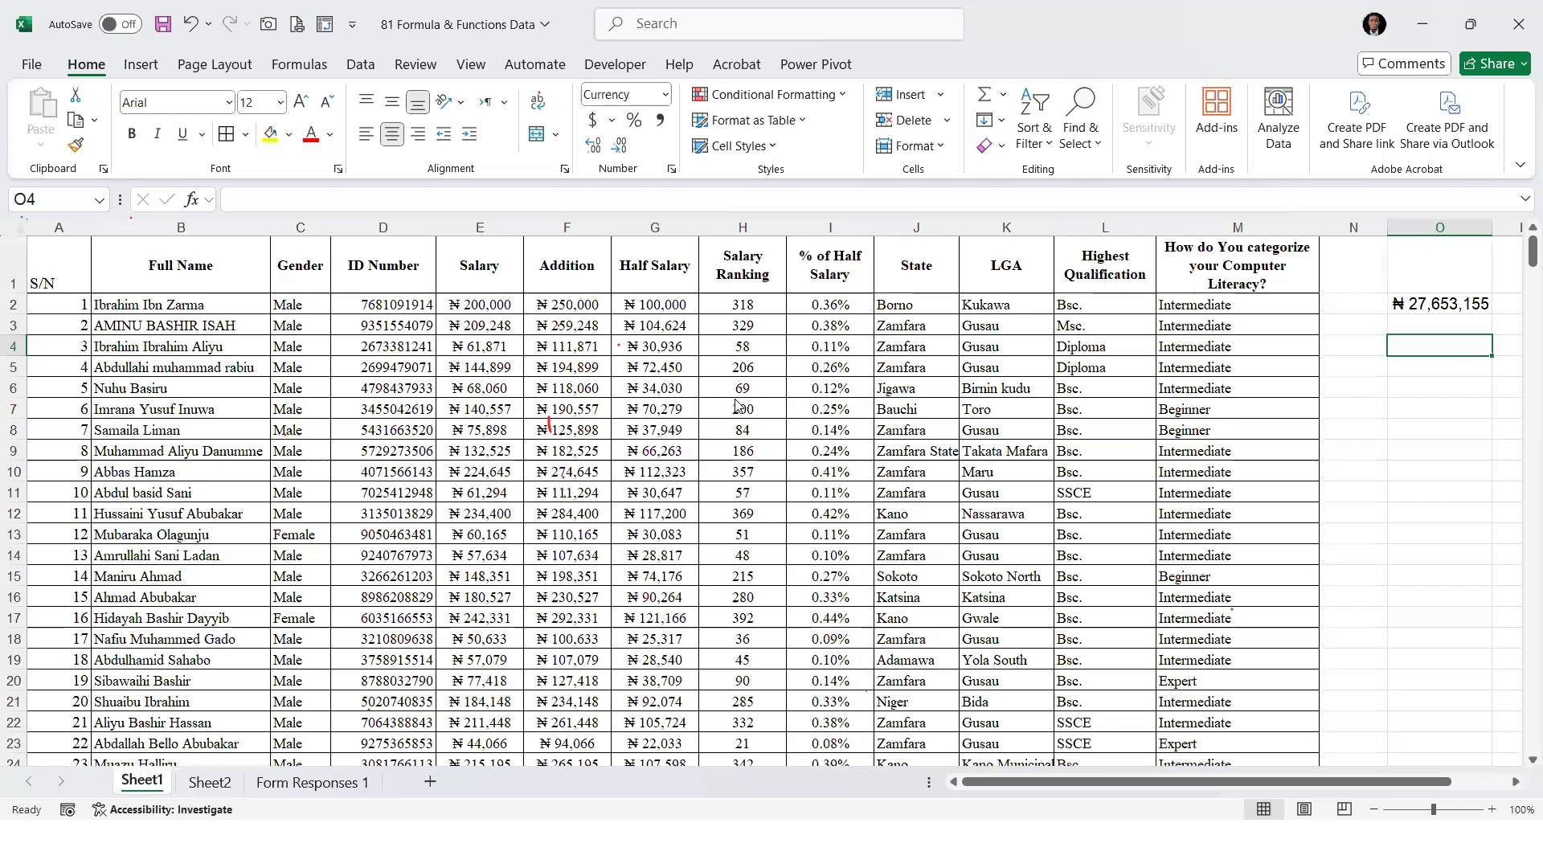
{"action": "left_click", "coordinate": [1433, 394]}
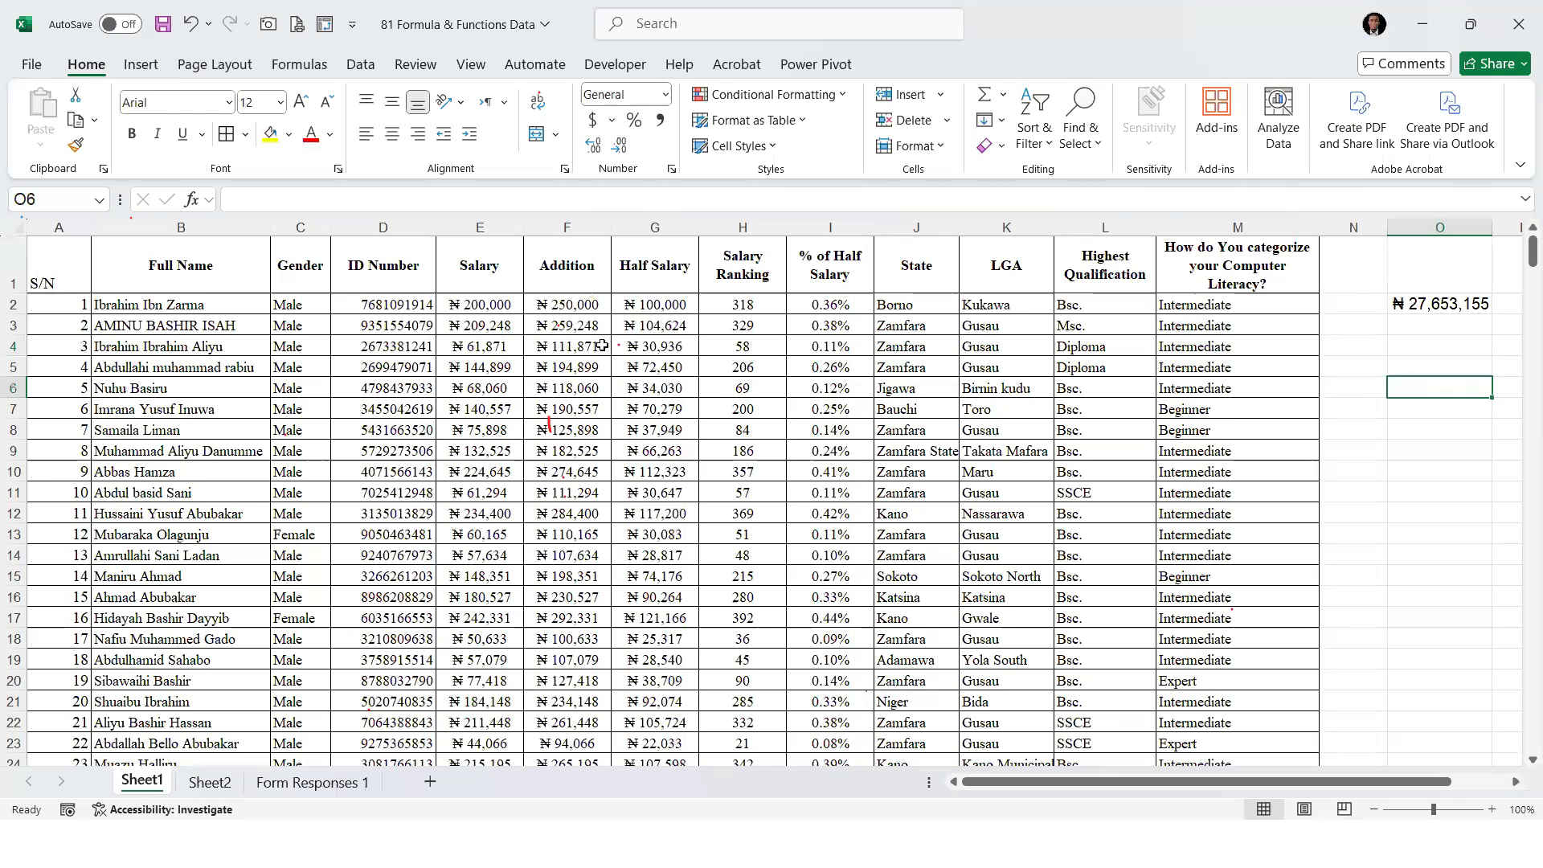
{"action": "type", "text": "=COUNT("}
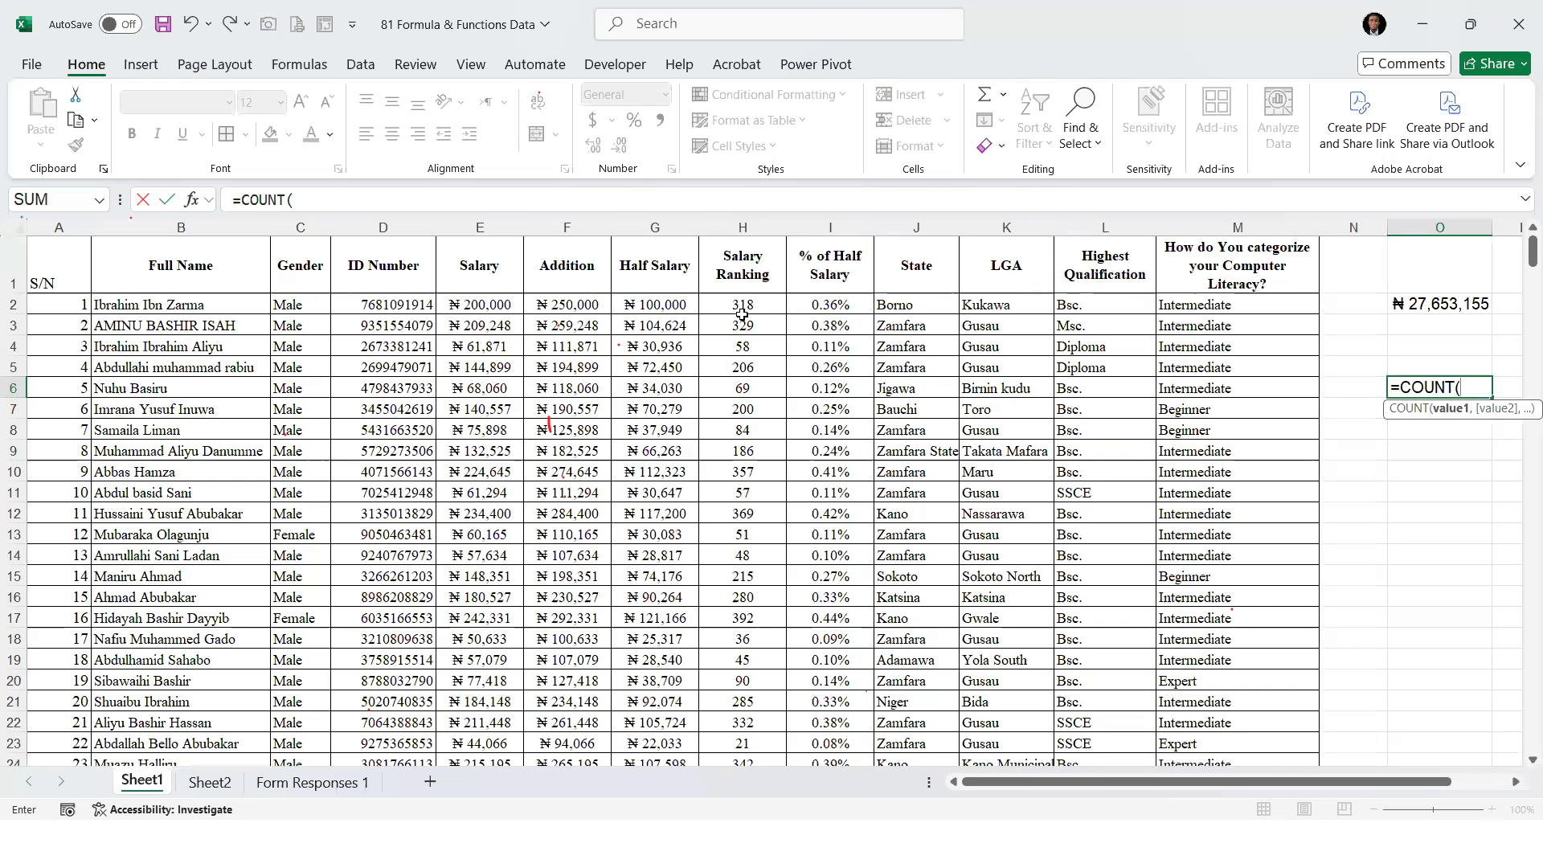
{"action": "left_click", "coordinate": [655, 305]}
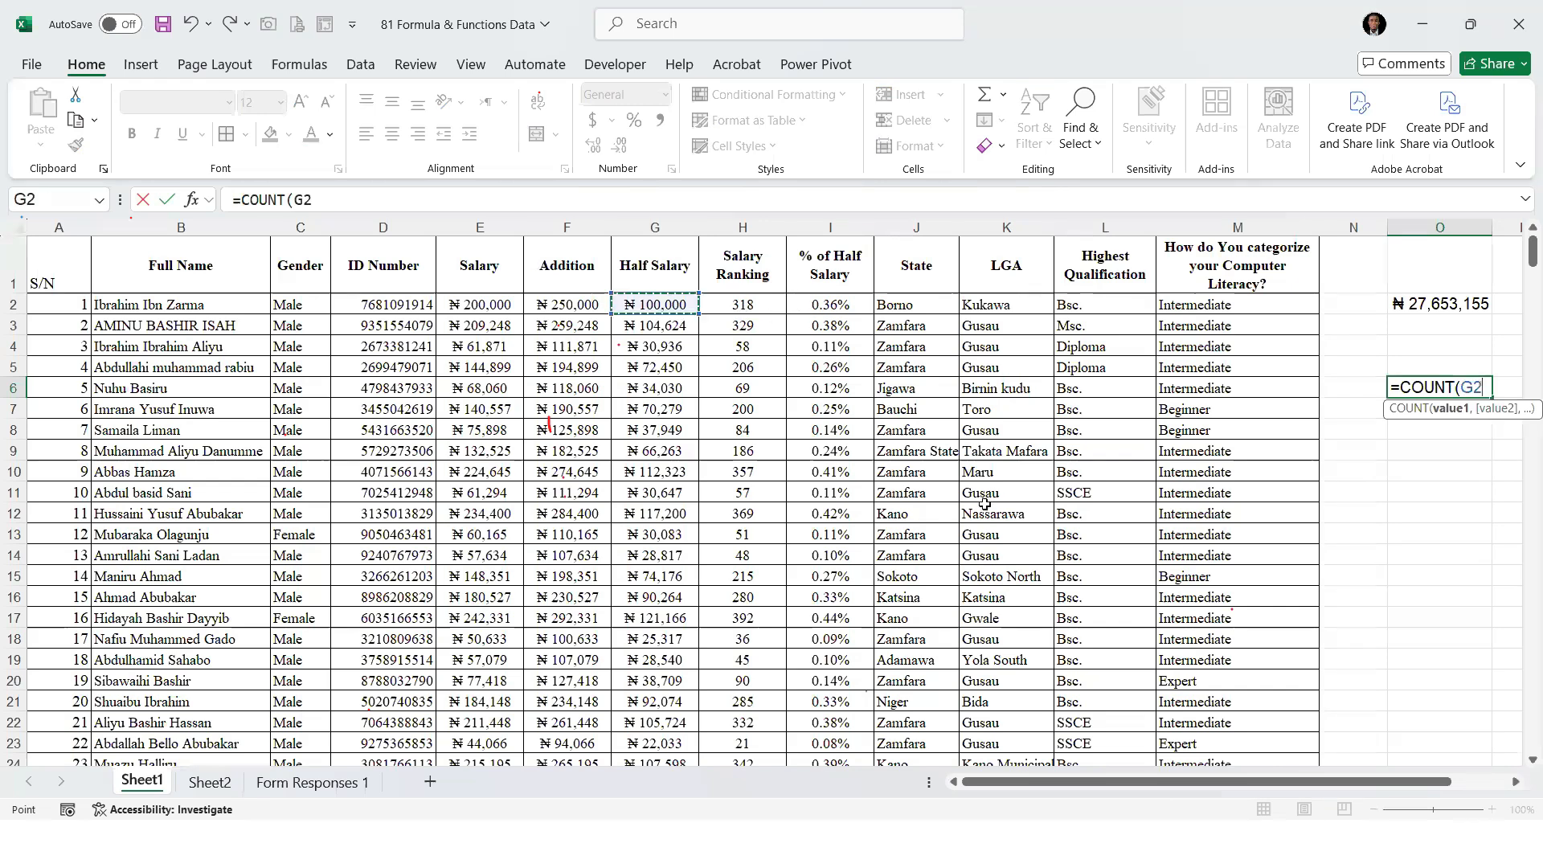
{"action": "key", "text": "ctrl+shift+Down"}
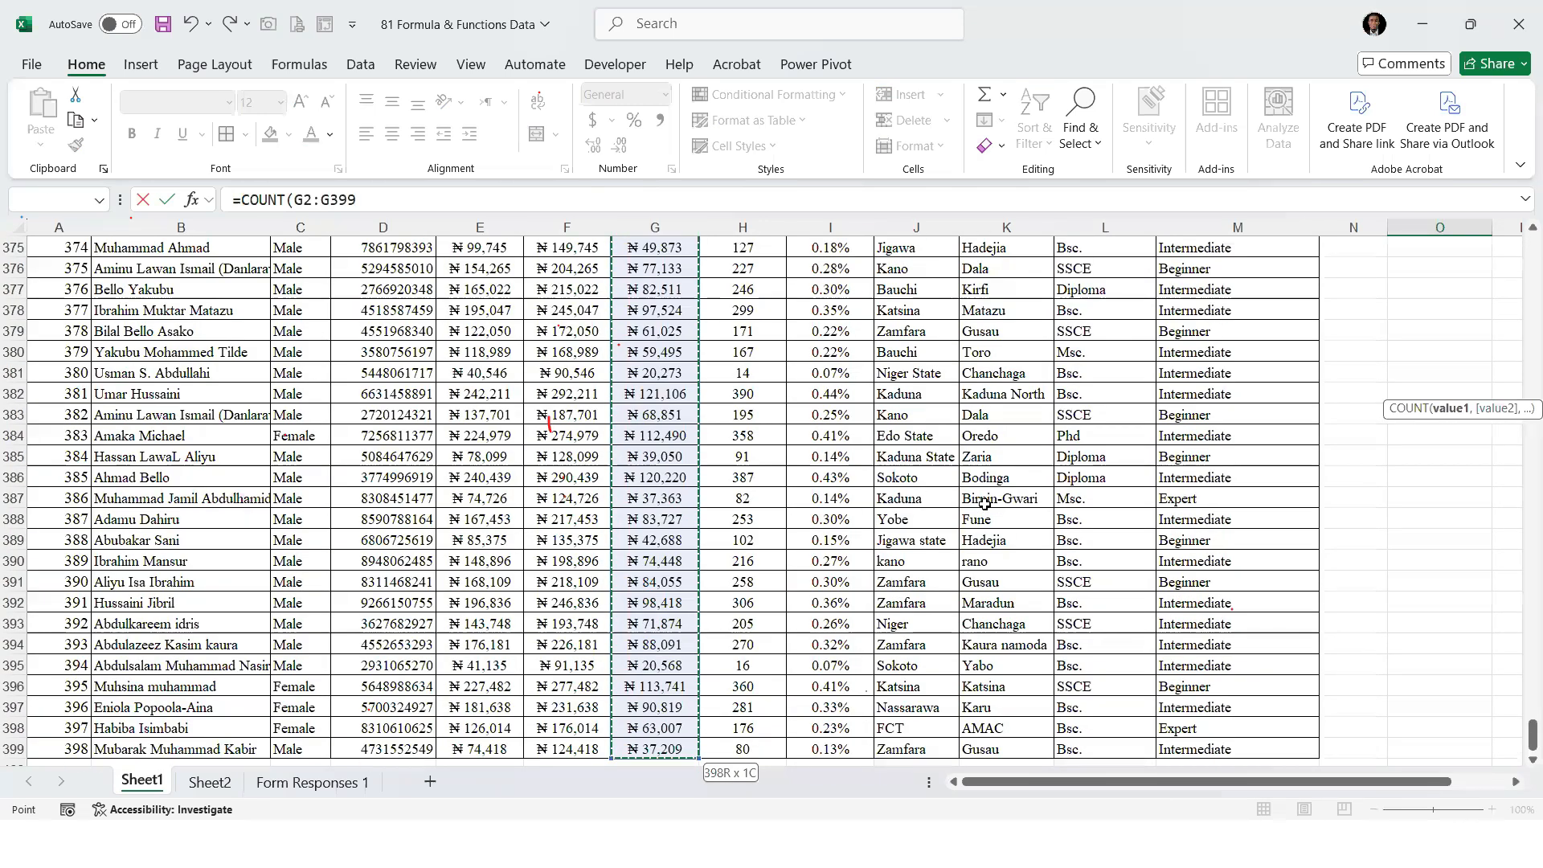
{"action": "key", "text": "Return"}
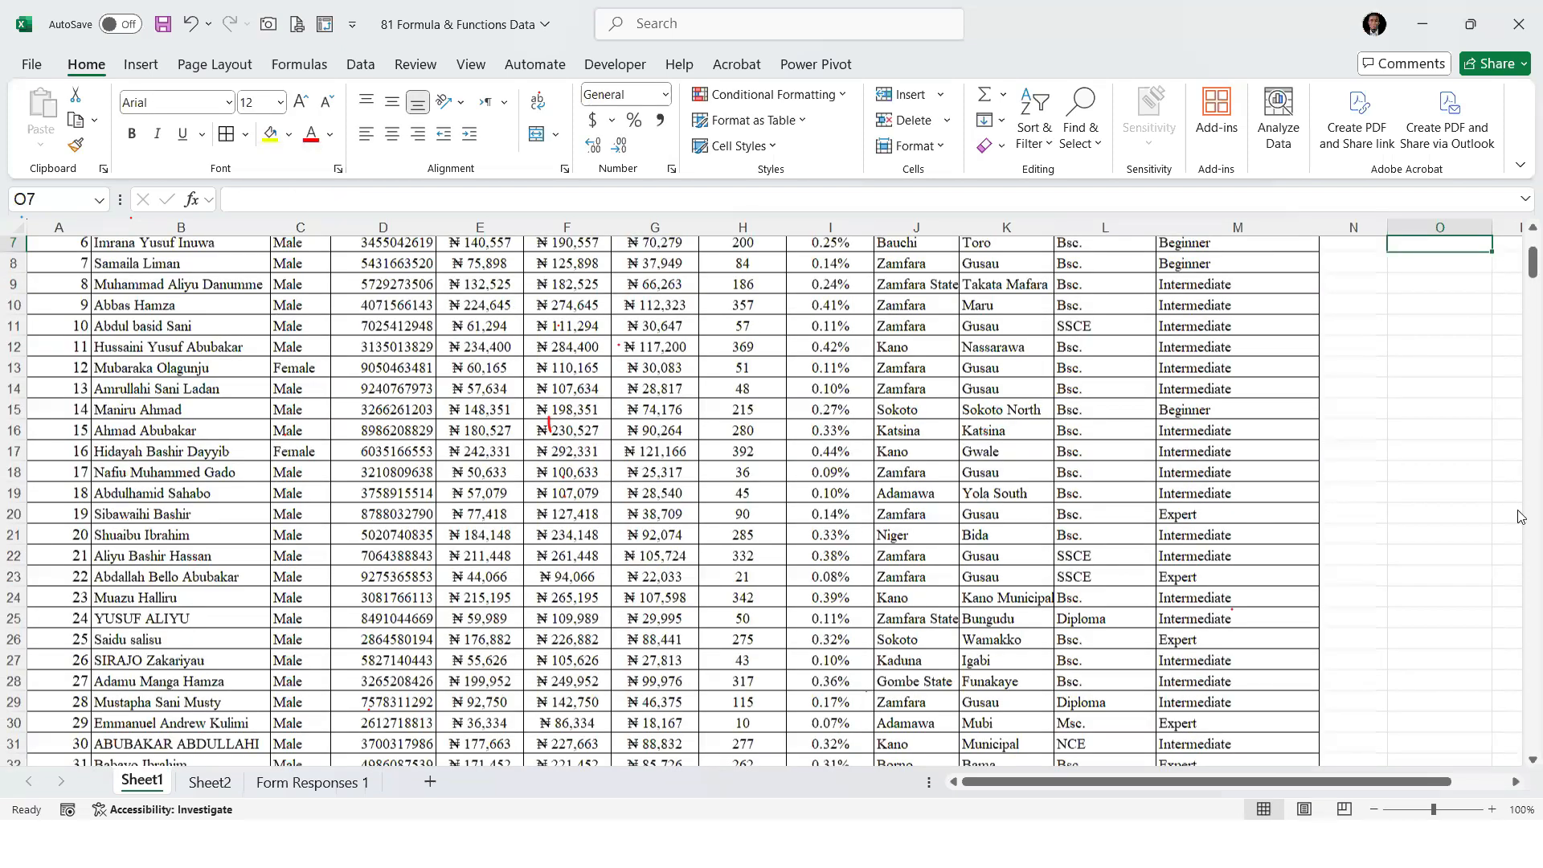
{"action": "scroll", "coordinate": [1459, 378], "scroll_direction": "up", "scroll_amount": 2}
{"action": "left_click", "coordinate": [1460, 383]}
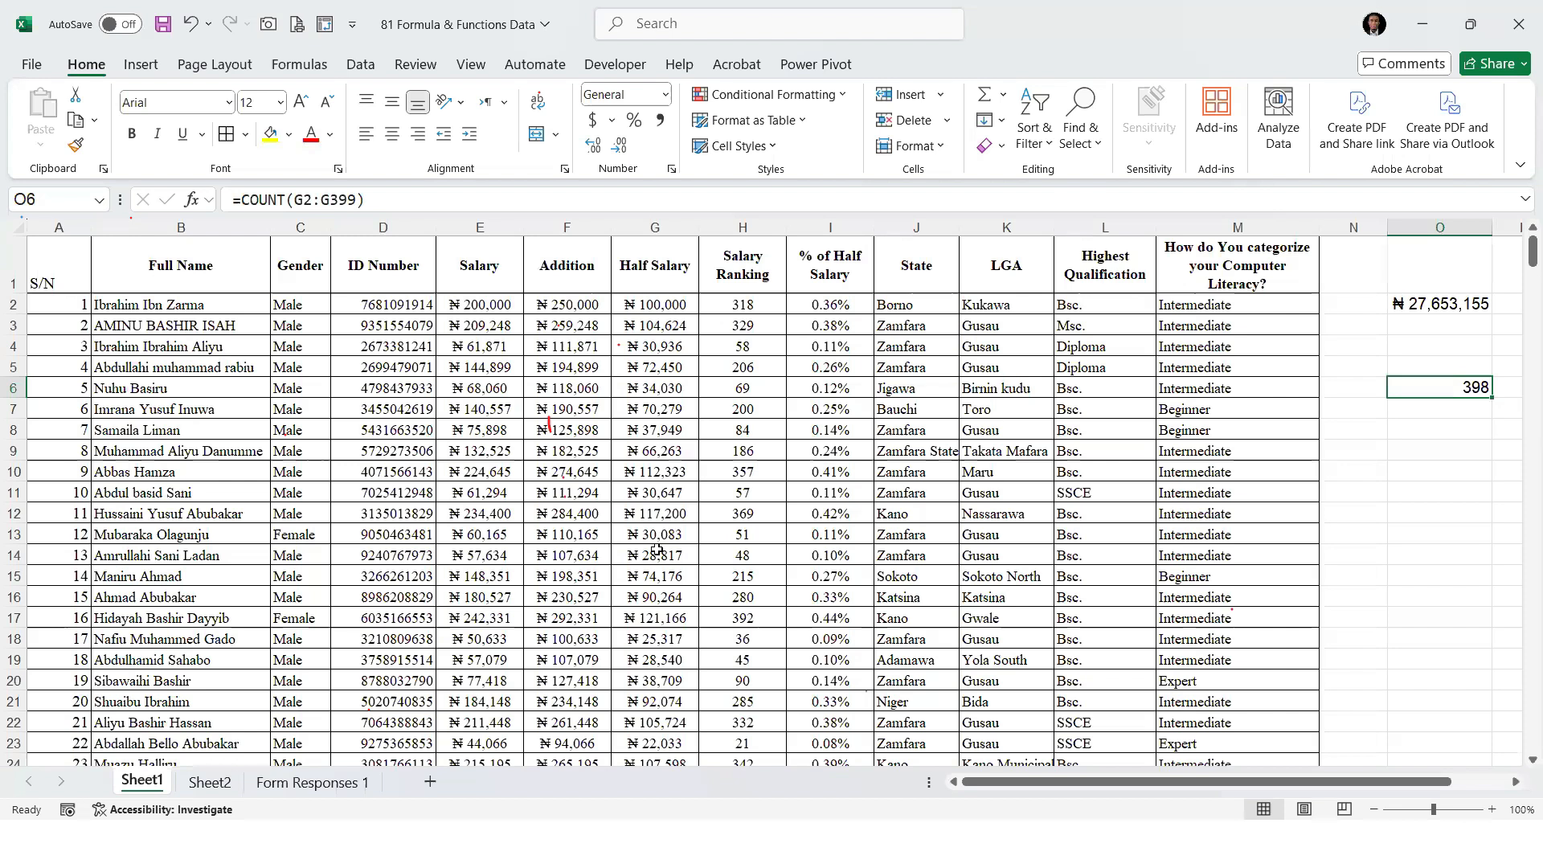
Replace the Half Salary formulas in G7 and G14 with the text Nil, checking the count in O6 each time
{"action": "left_click", "coordinate": [647, 413]}
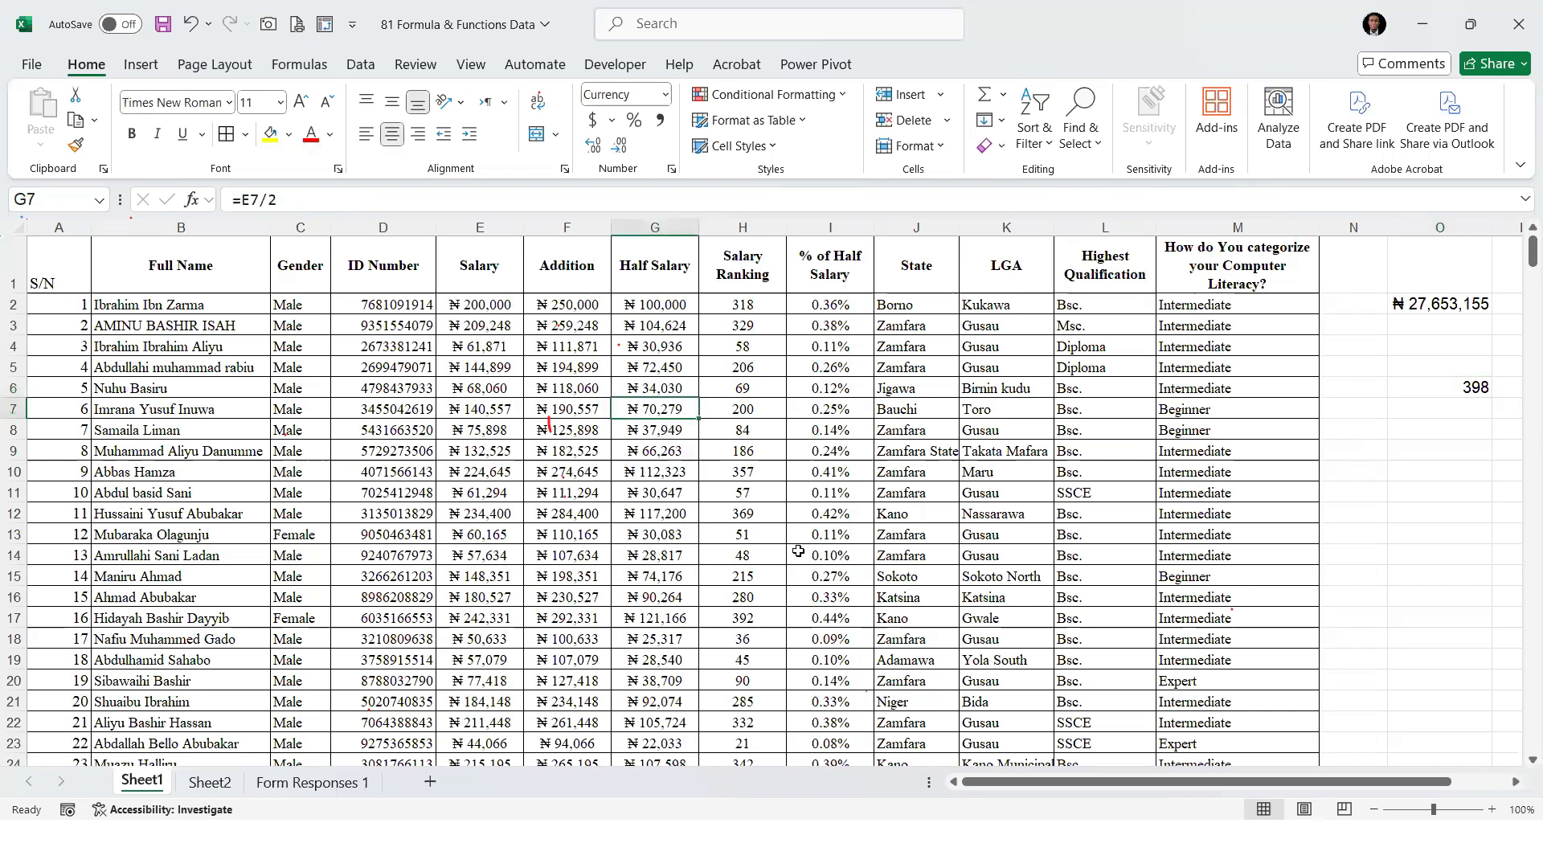
{"action": "type", "text": "Nil"}
{"action": "key", "text": "Return"}
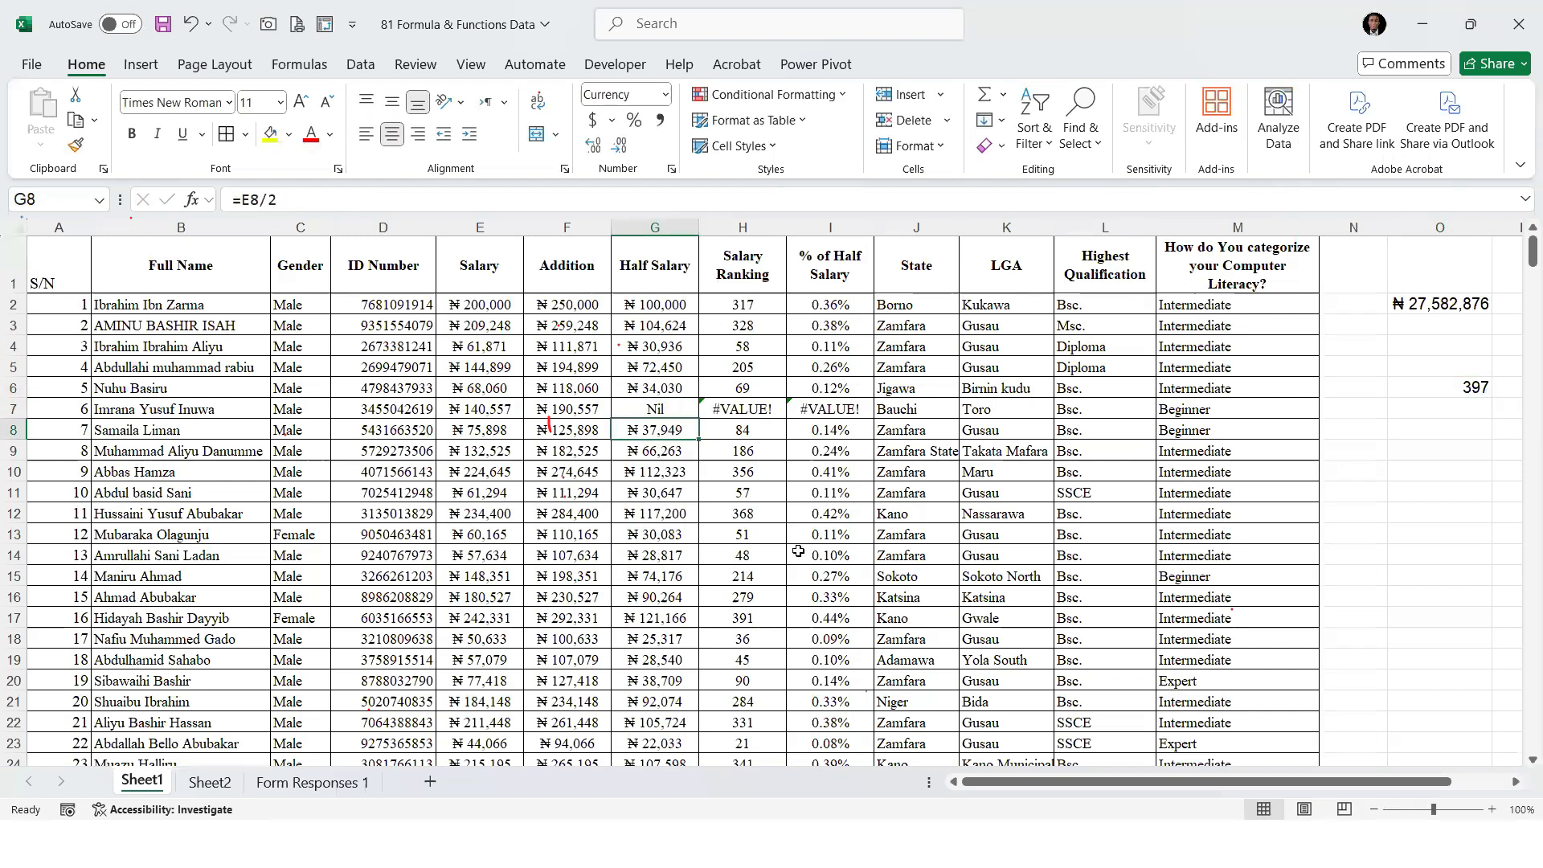
{"action": "left_click", "coordinate": [1467, 384]}
{"action": "left_click", "coordinate": [658, 556]}
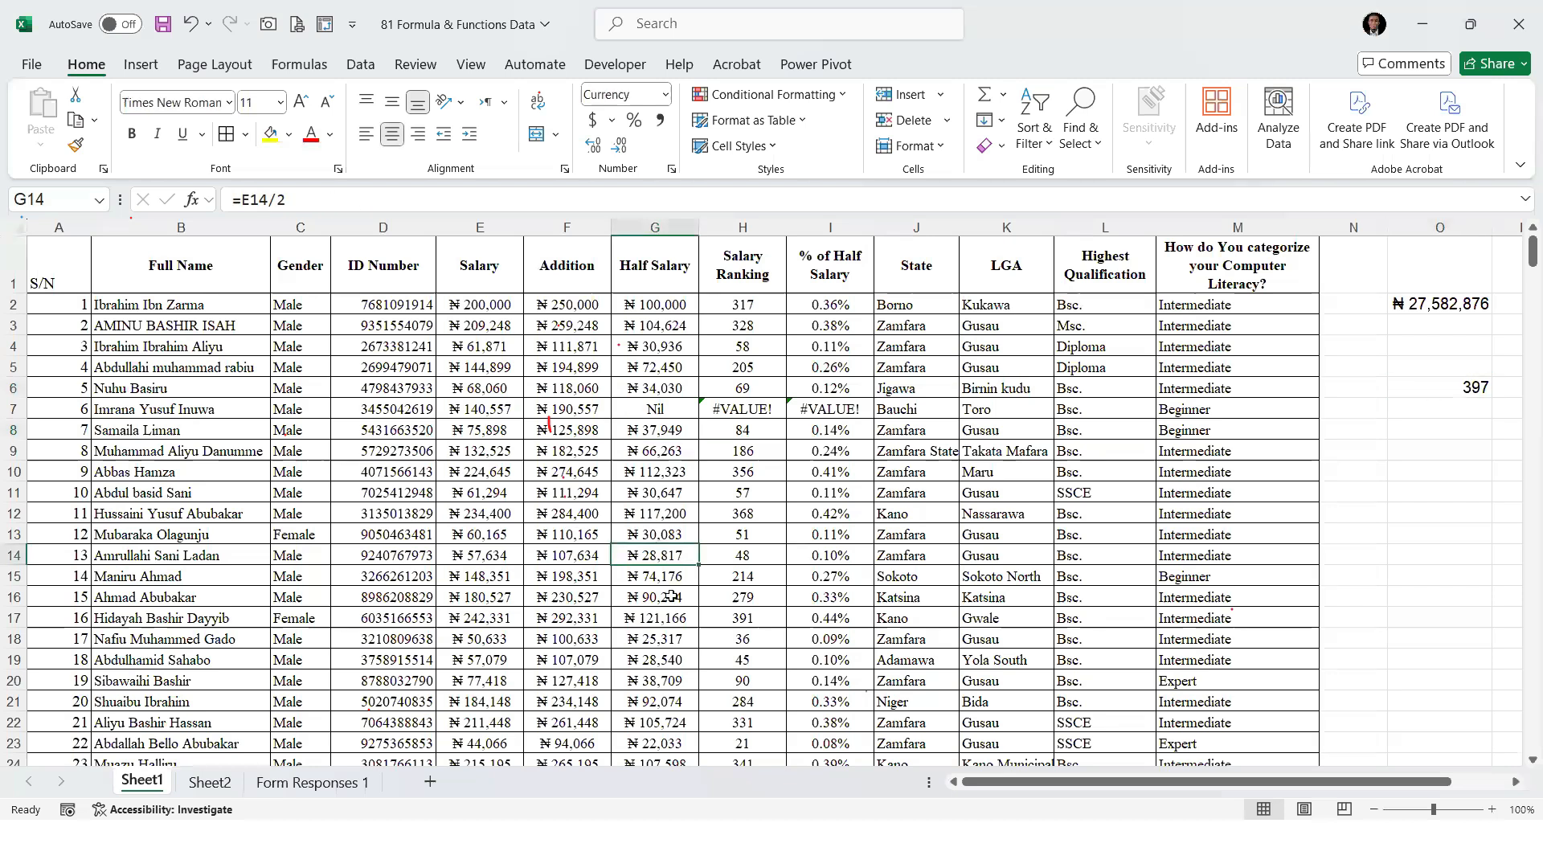
{"action": "type", "text": "Nil"}
{"action": "key", "text": "Return"}
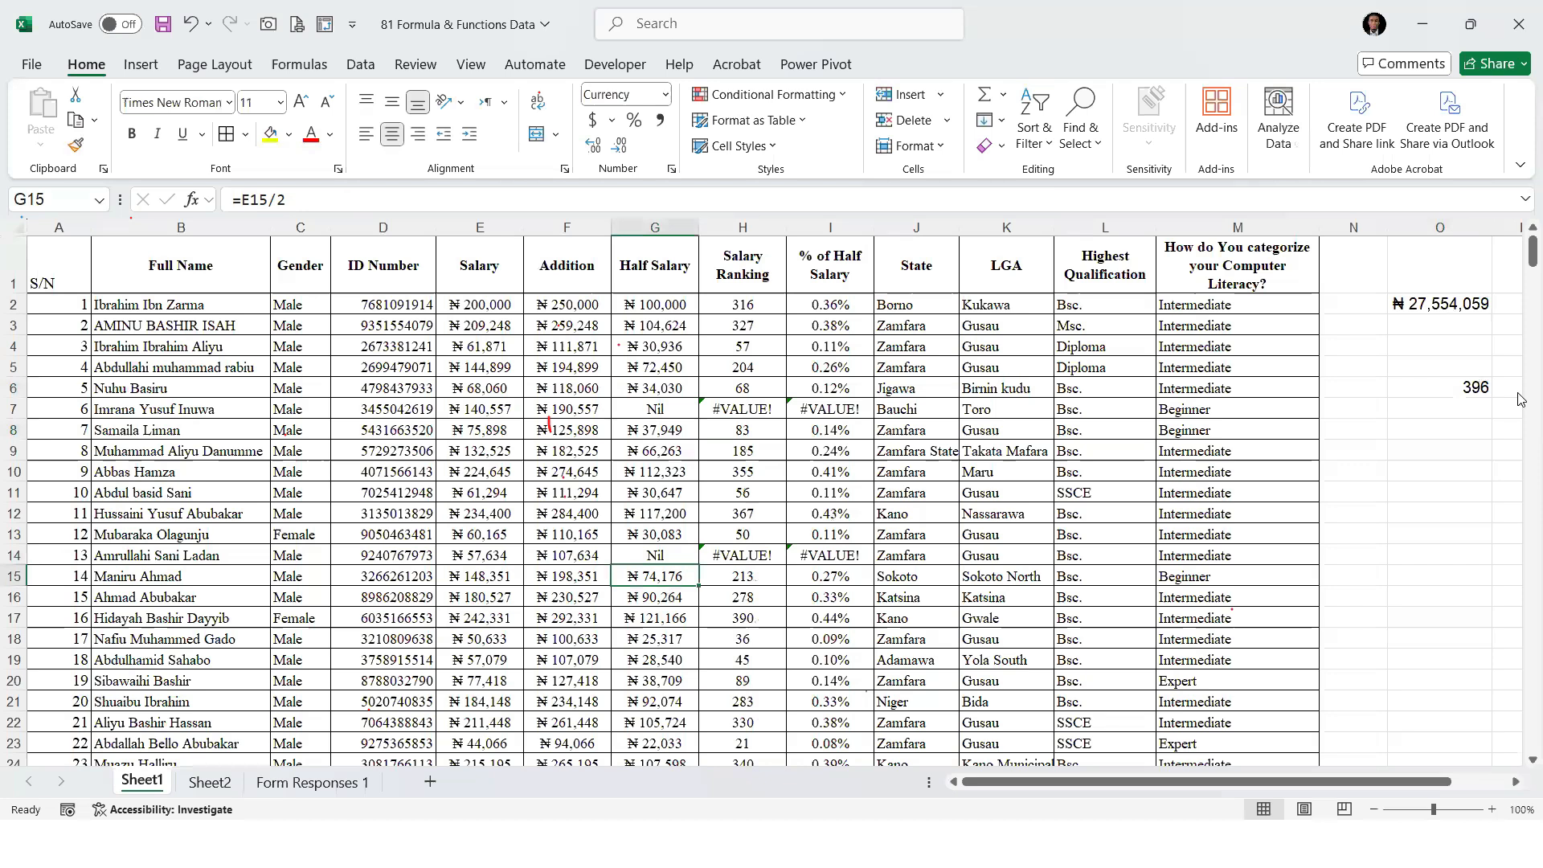
{"action": "left_click", "coordinate": [1464, 388]}
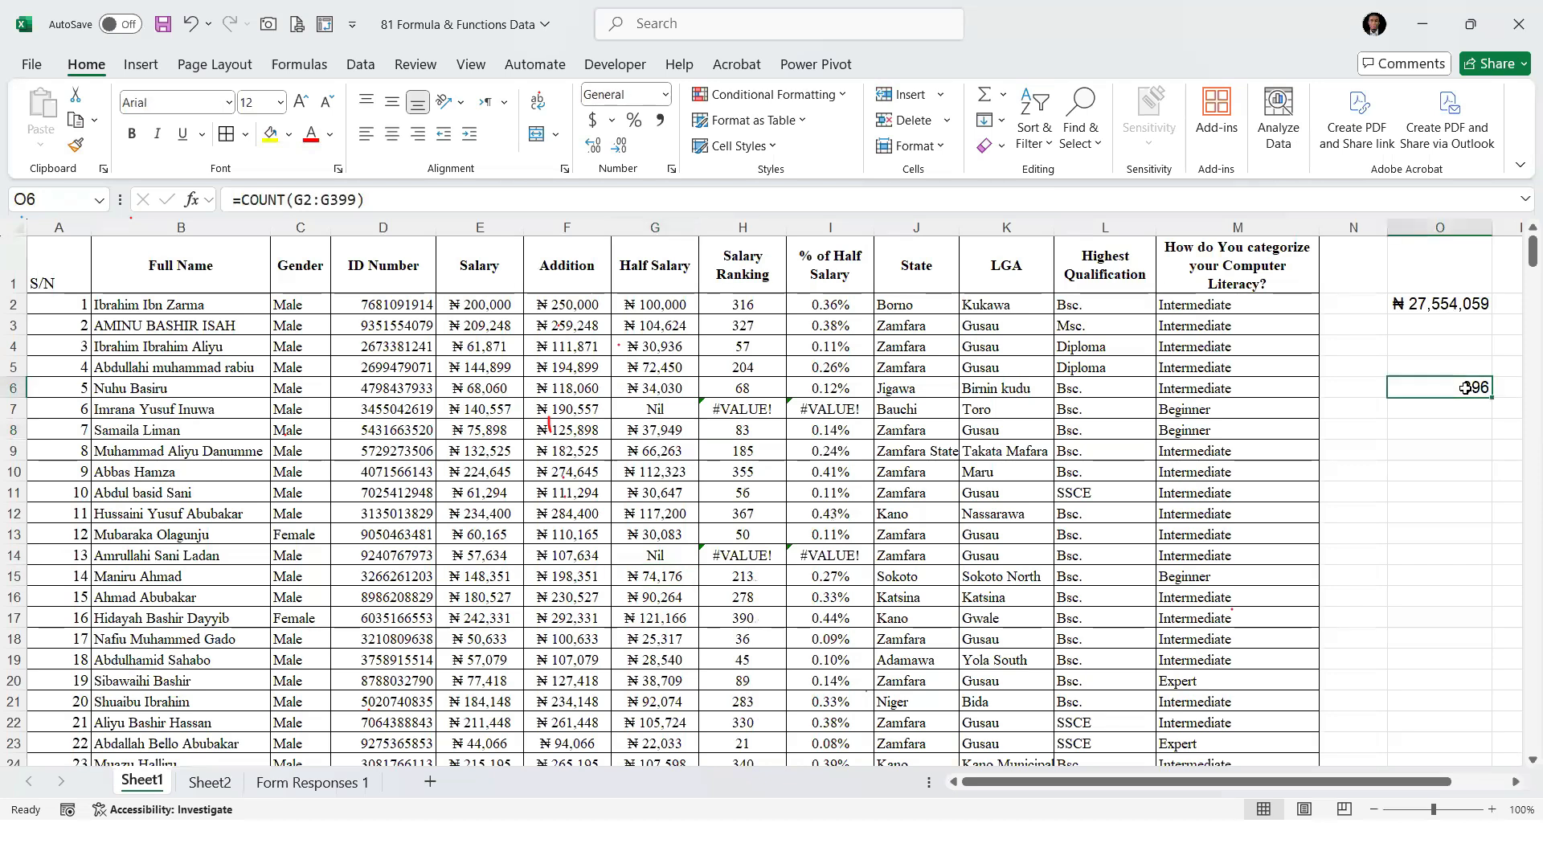
Clear the Half Salary cell G10 and check how COUNT in O6 treats the blank
{"action": "left_click", "coordinate": [640, 473]}
{"action": "key", "text": "Delete"}
{"action": "left_click", "coordinate": [638, 493]}
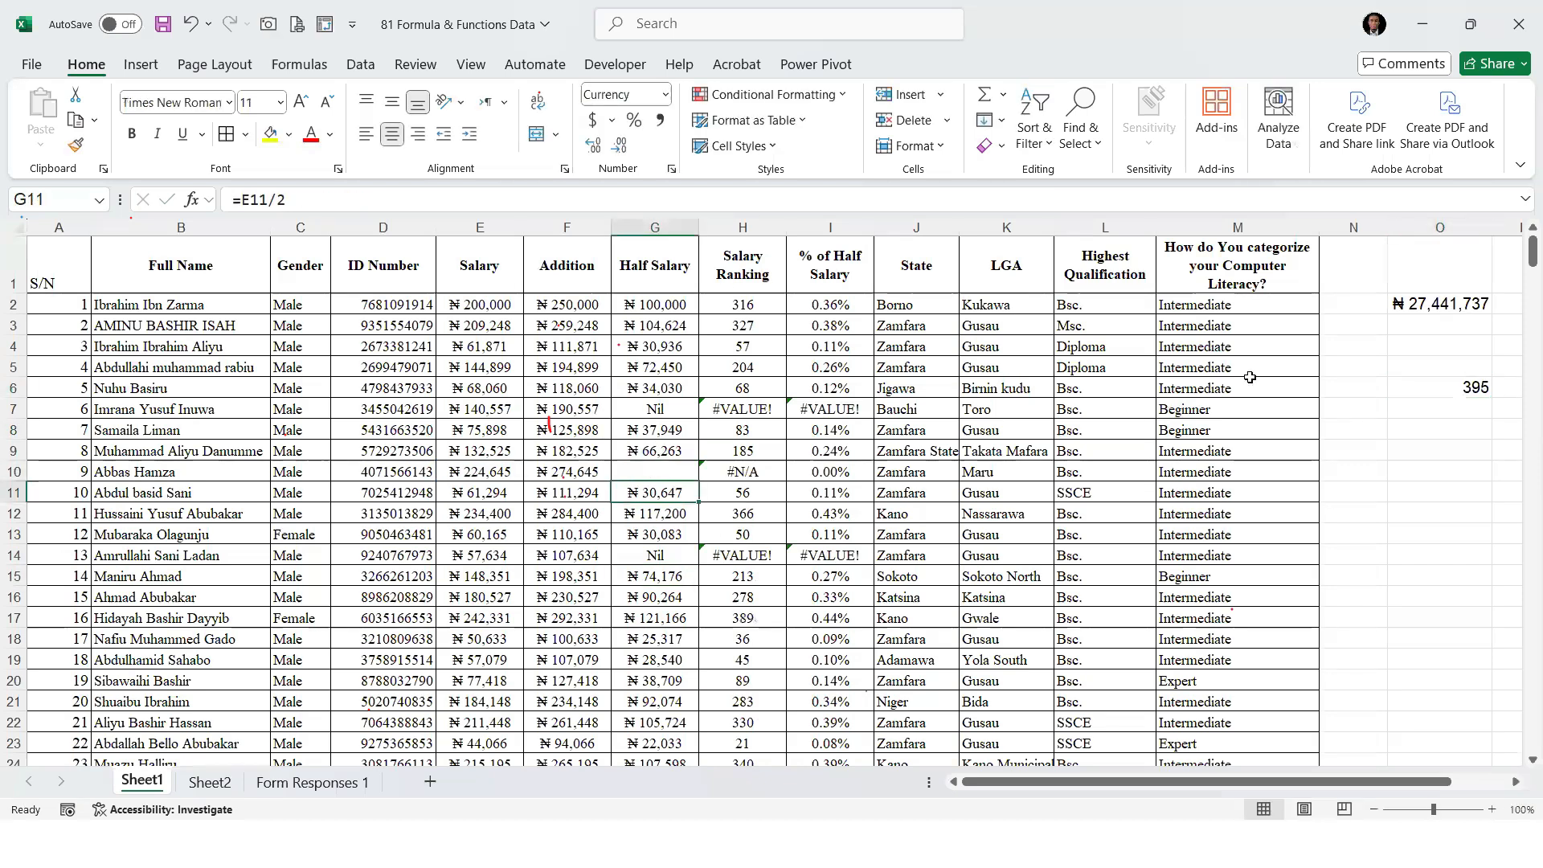
{"action": "left_click", "coordinate": [1466, 389]}
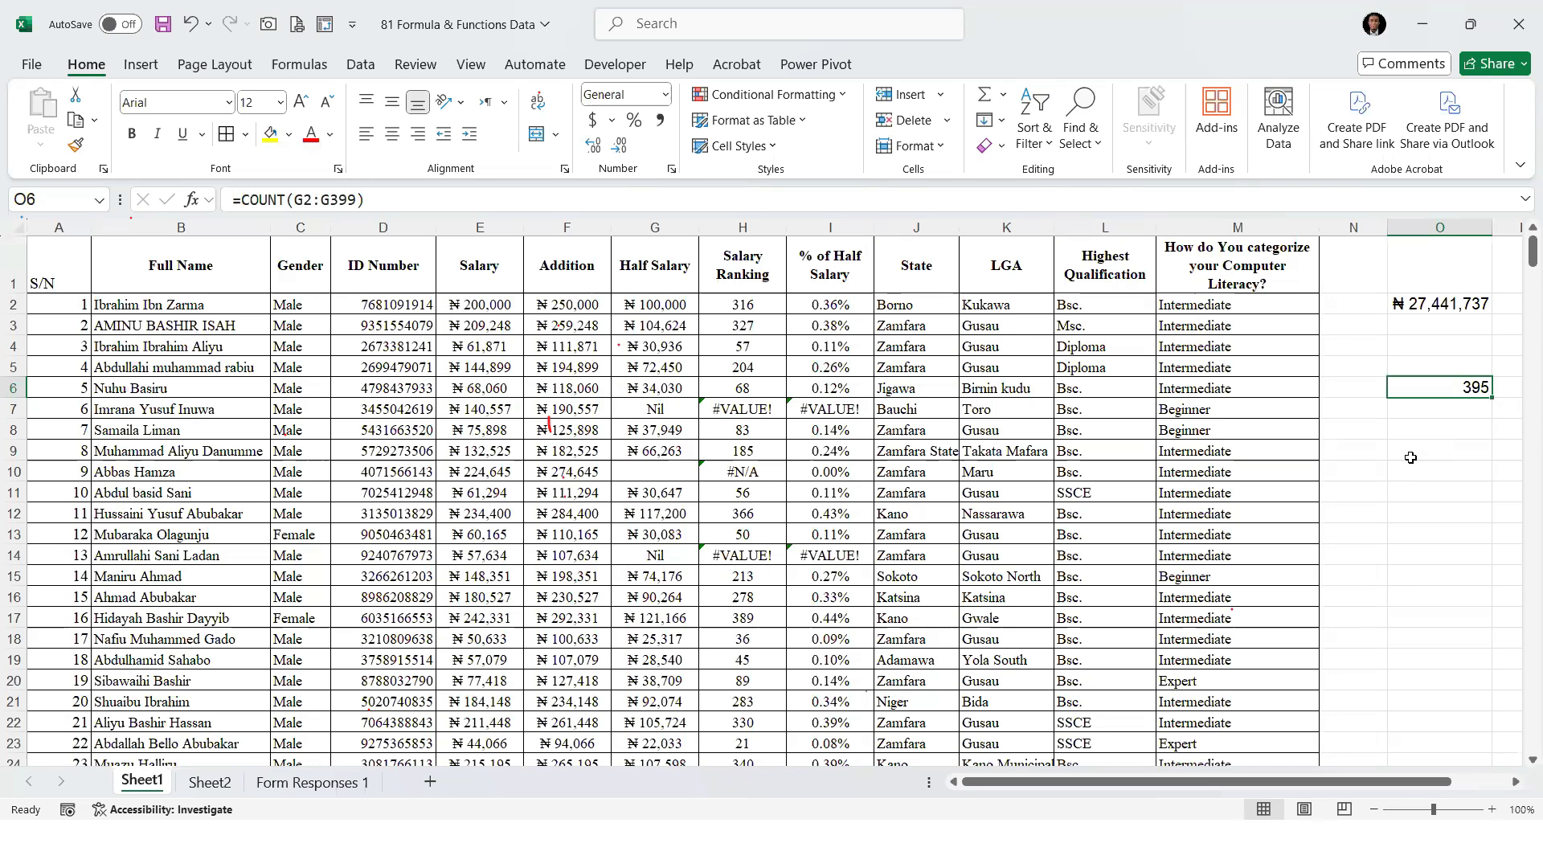
{"action": "left_click", "coordinate": [666, 681]}
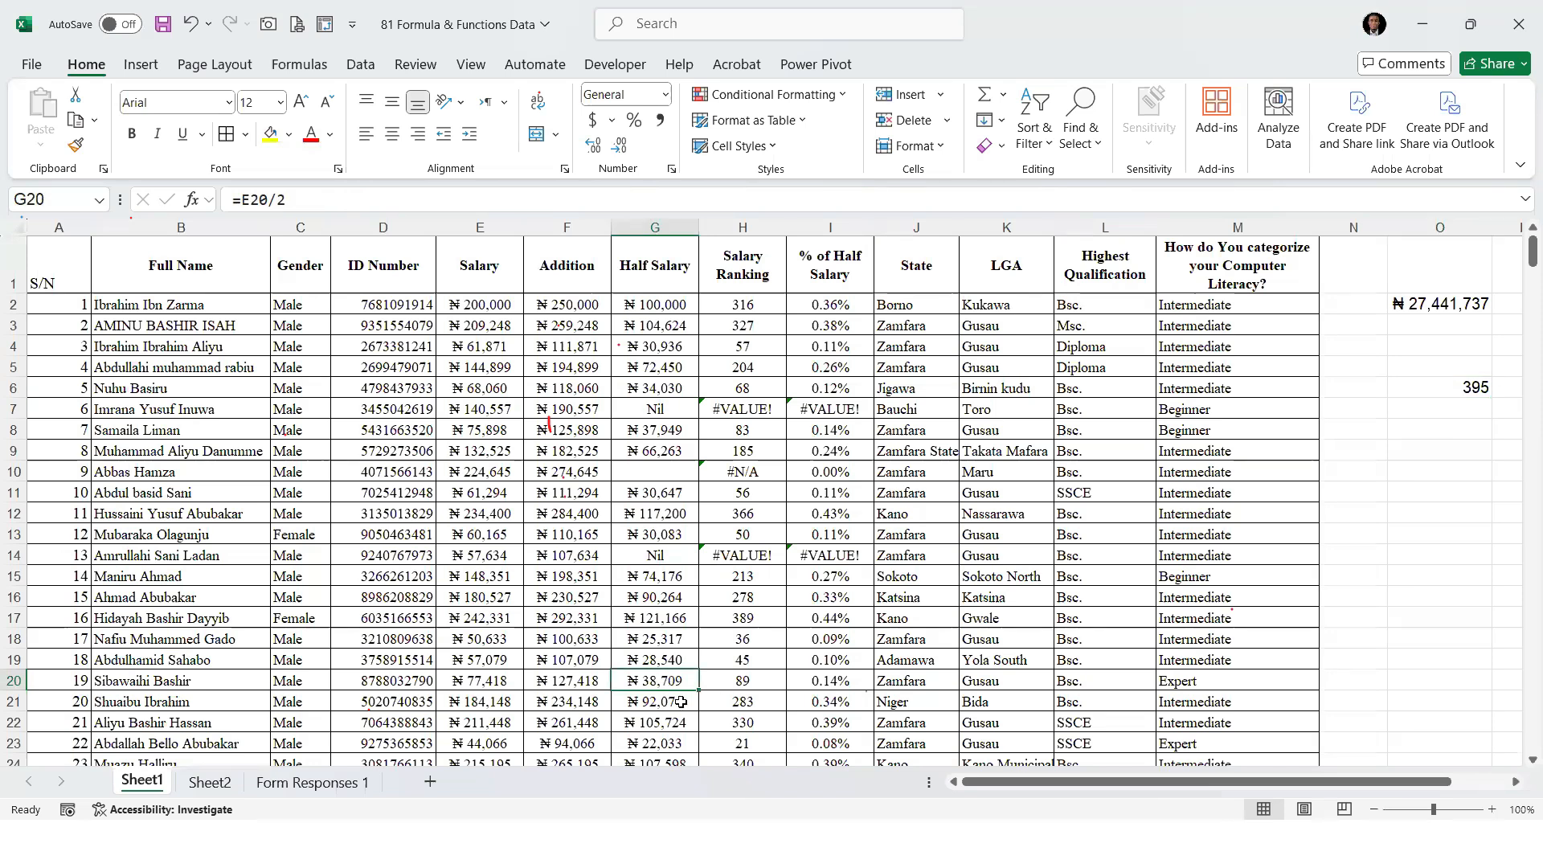
Replace the Half Salary formulas in G20 with a hyphen (-) and in G17 with an asterisk (*)
{"action": "type", "text": "-"}
{"action": "key", "text": "Return"}
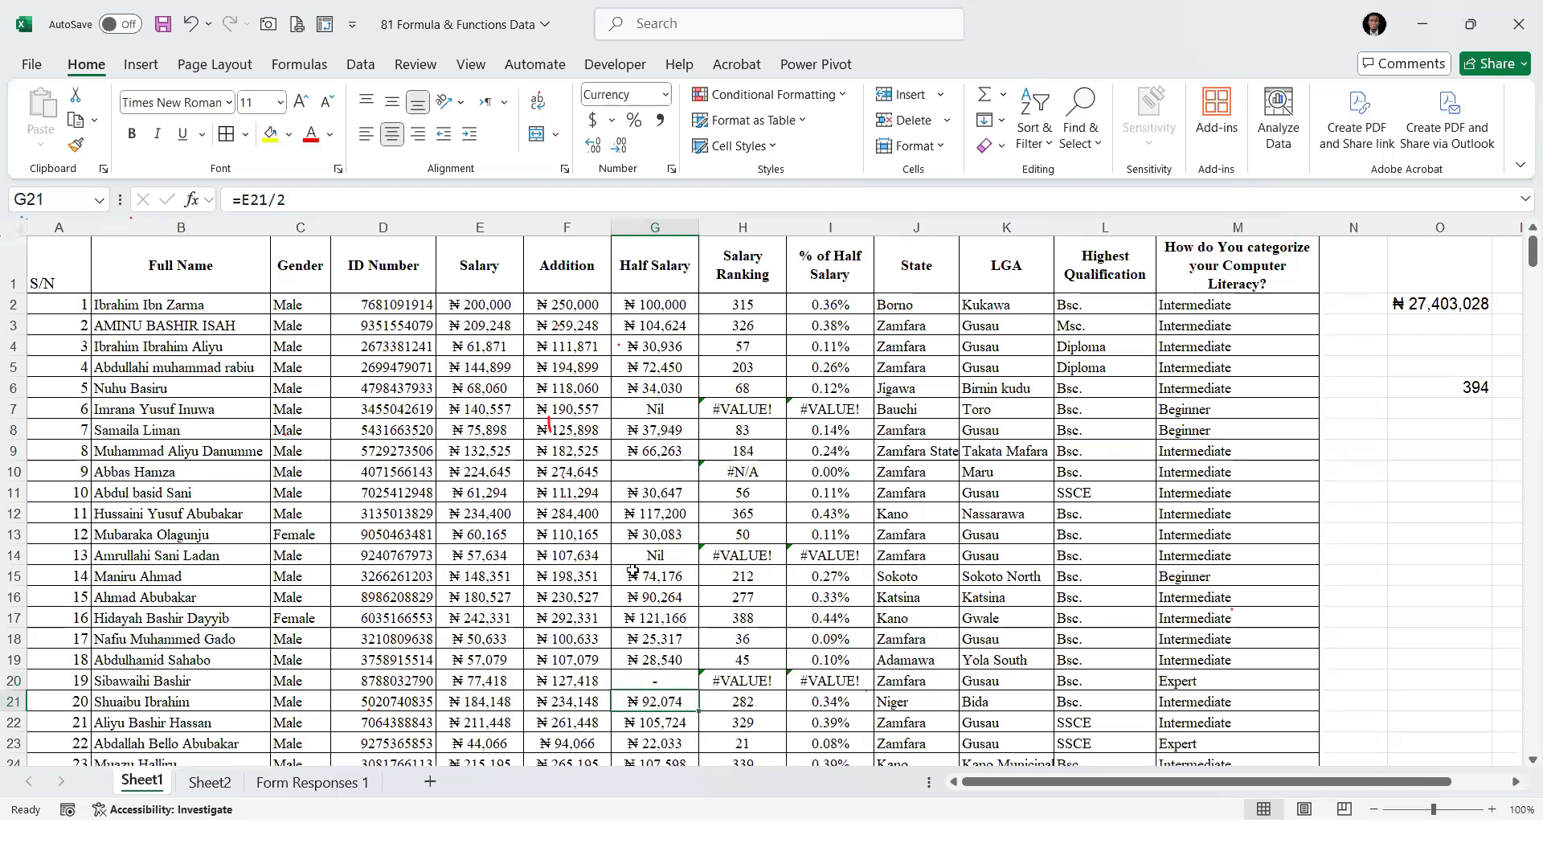
{"action": "left_click", "coordinate": [650, 612]}
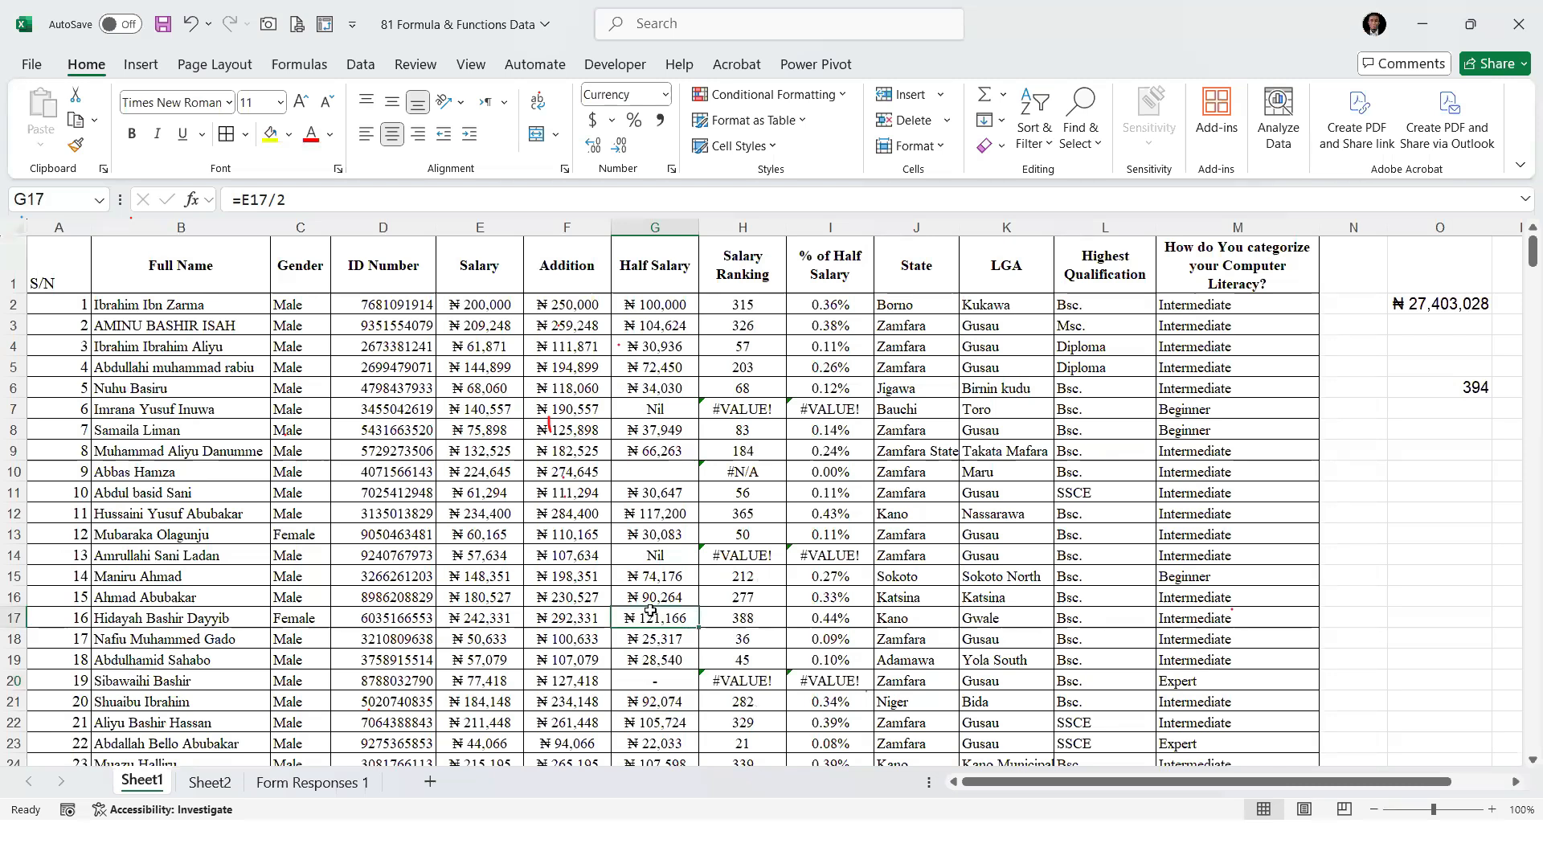
{"action": "type", "text": "*"}
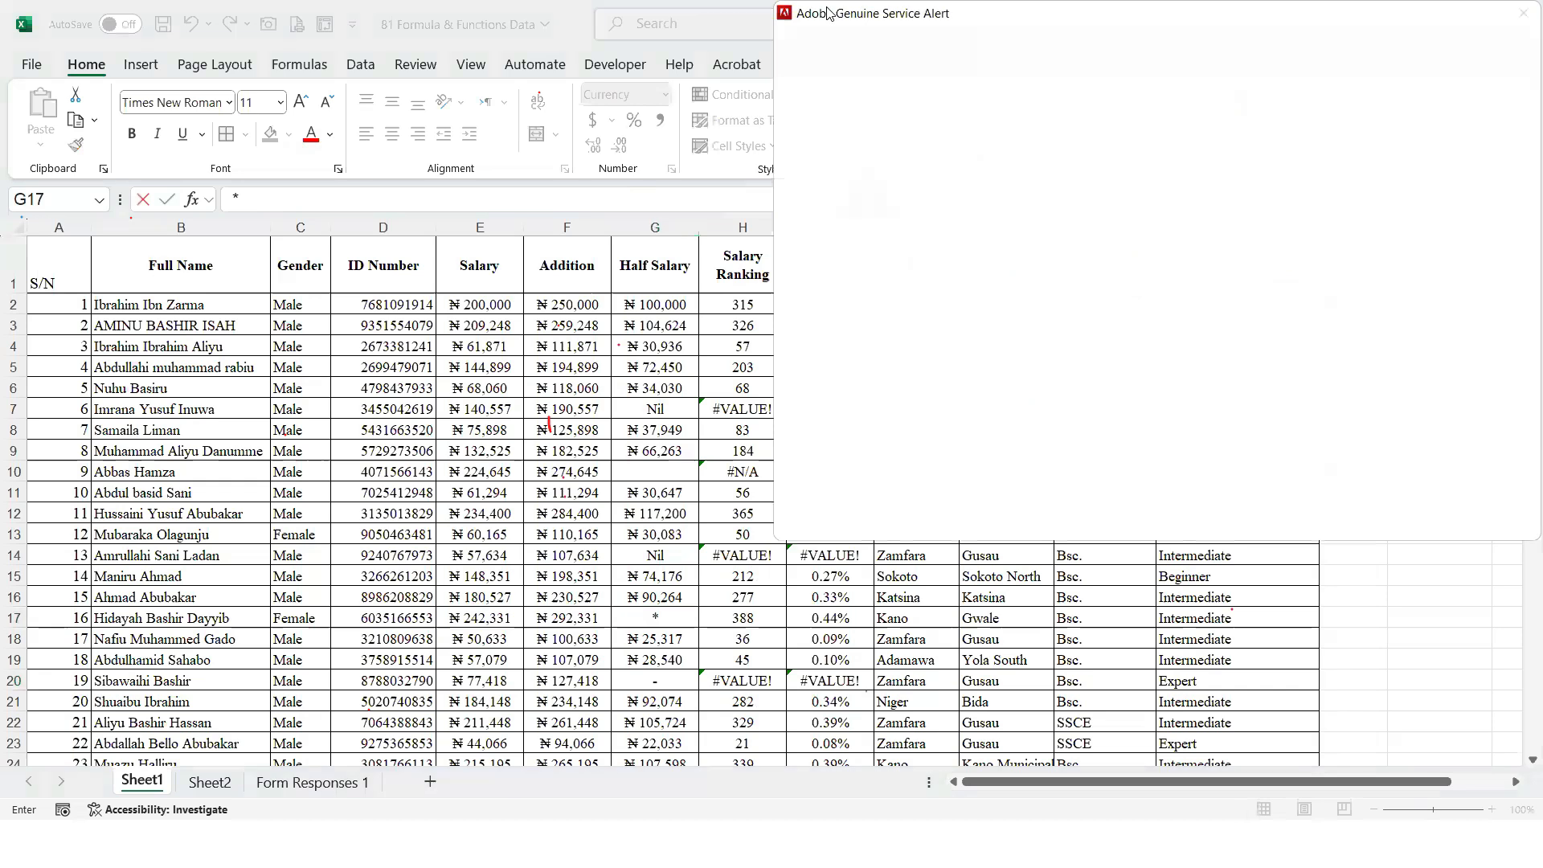
Clear the Half Salary cell G3 and check the COUNT formula in O6 against the first Half Salary cells
{"action": "left_click", "coordinate": [672, 335]}
{"action": "key", "text": "Delete"}
{"action": "key", "text": "Return"}
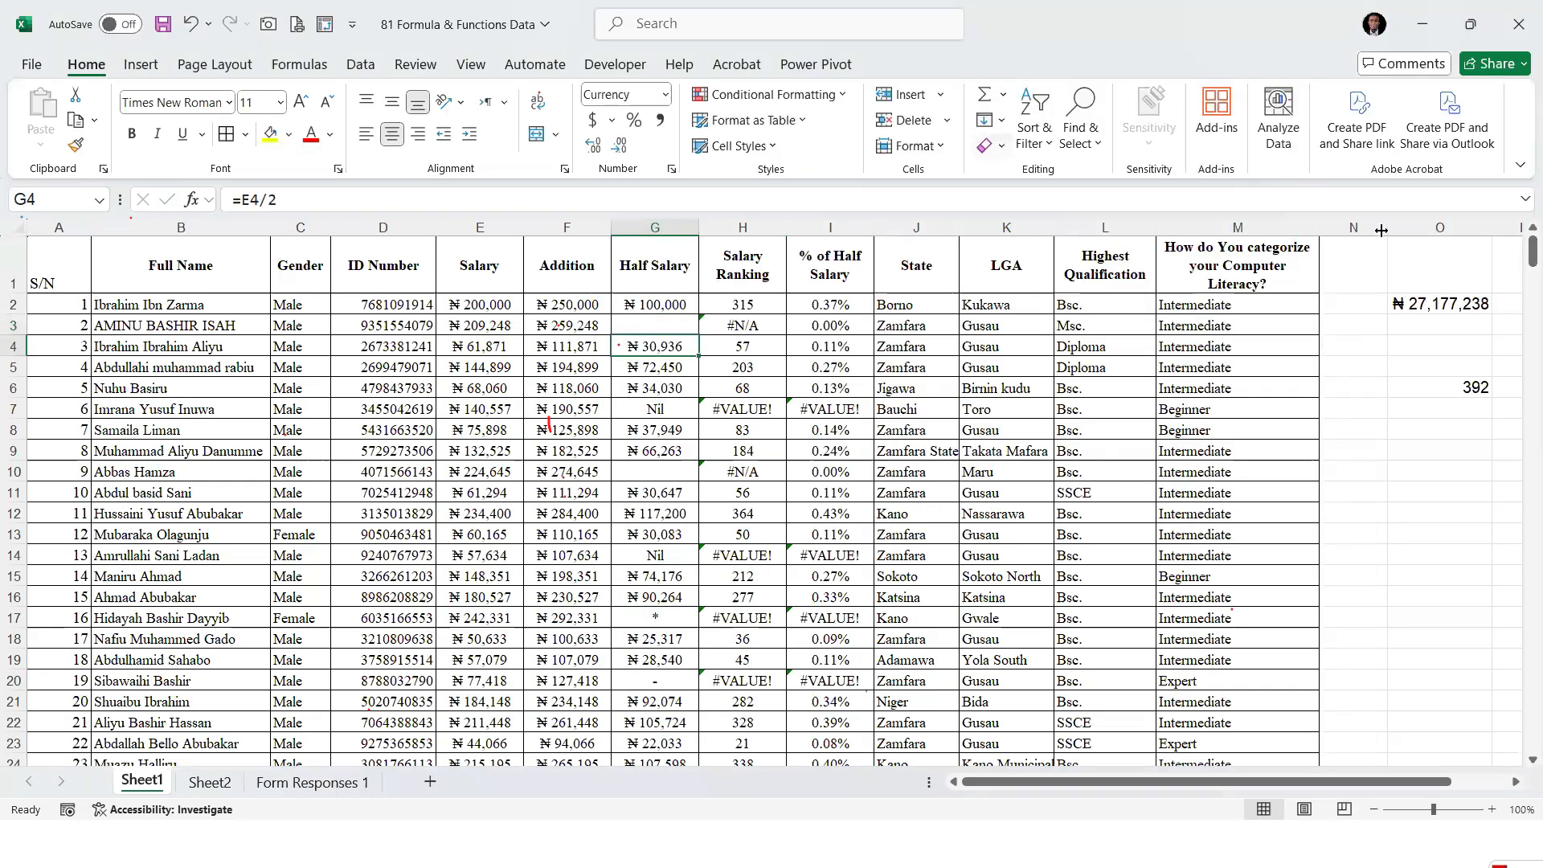
{"action": "left_click", "coordinate": [1470, 392]}
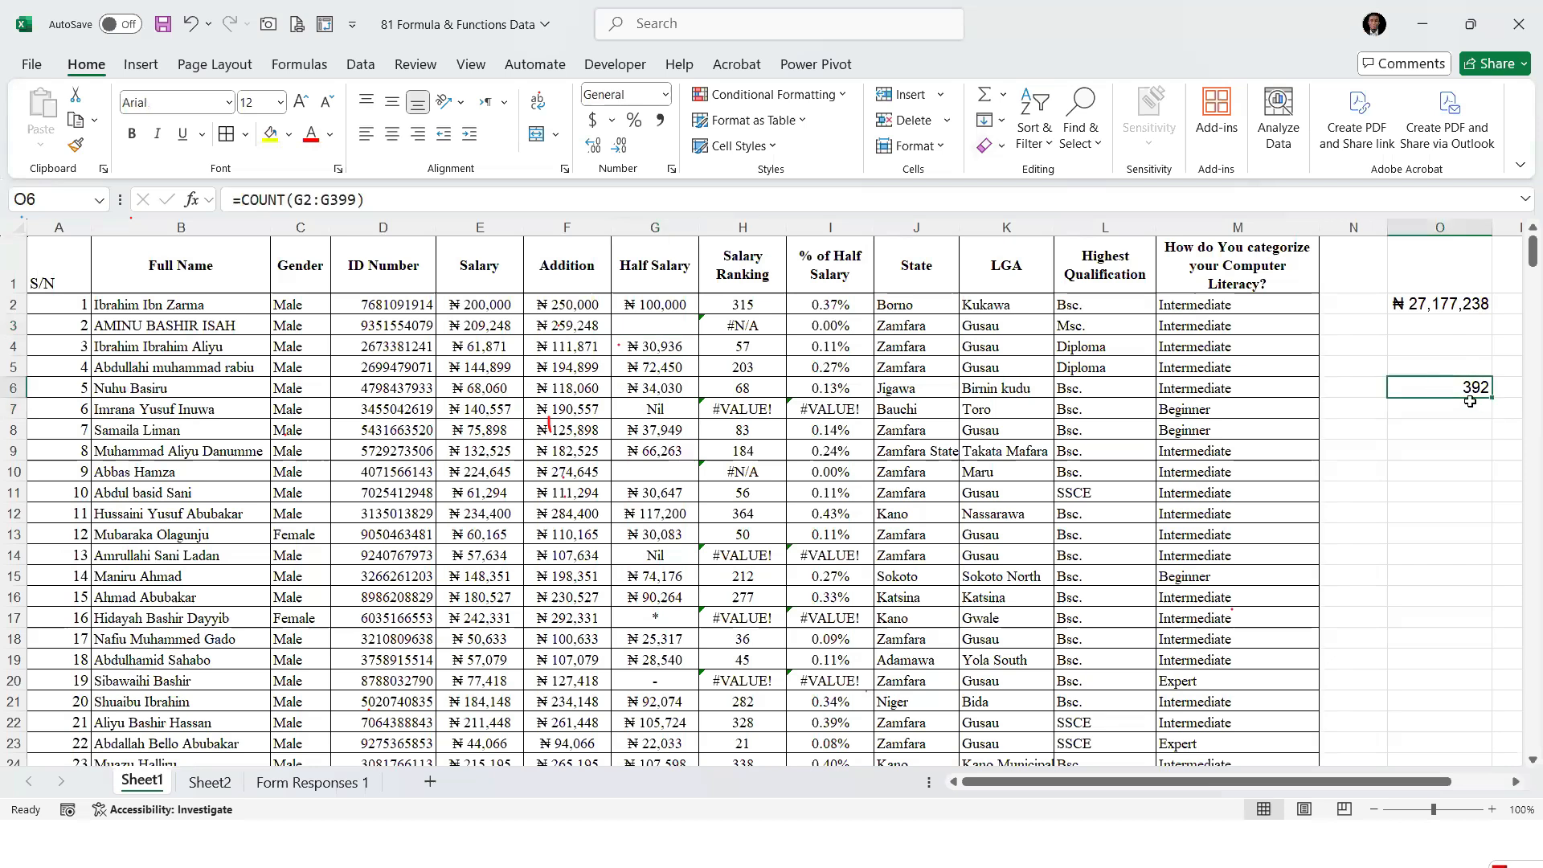
{"action": "left_click_drag", "start_coordinate": [654, 297], "coordinate": [655, 430]}
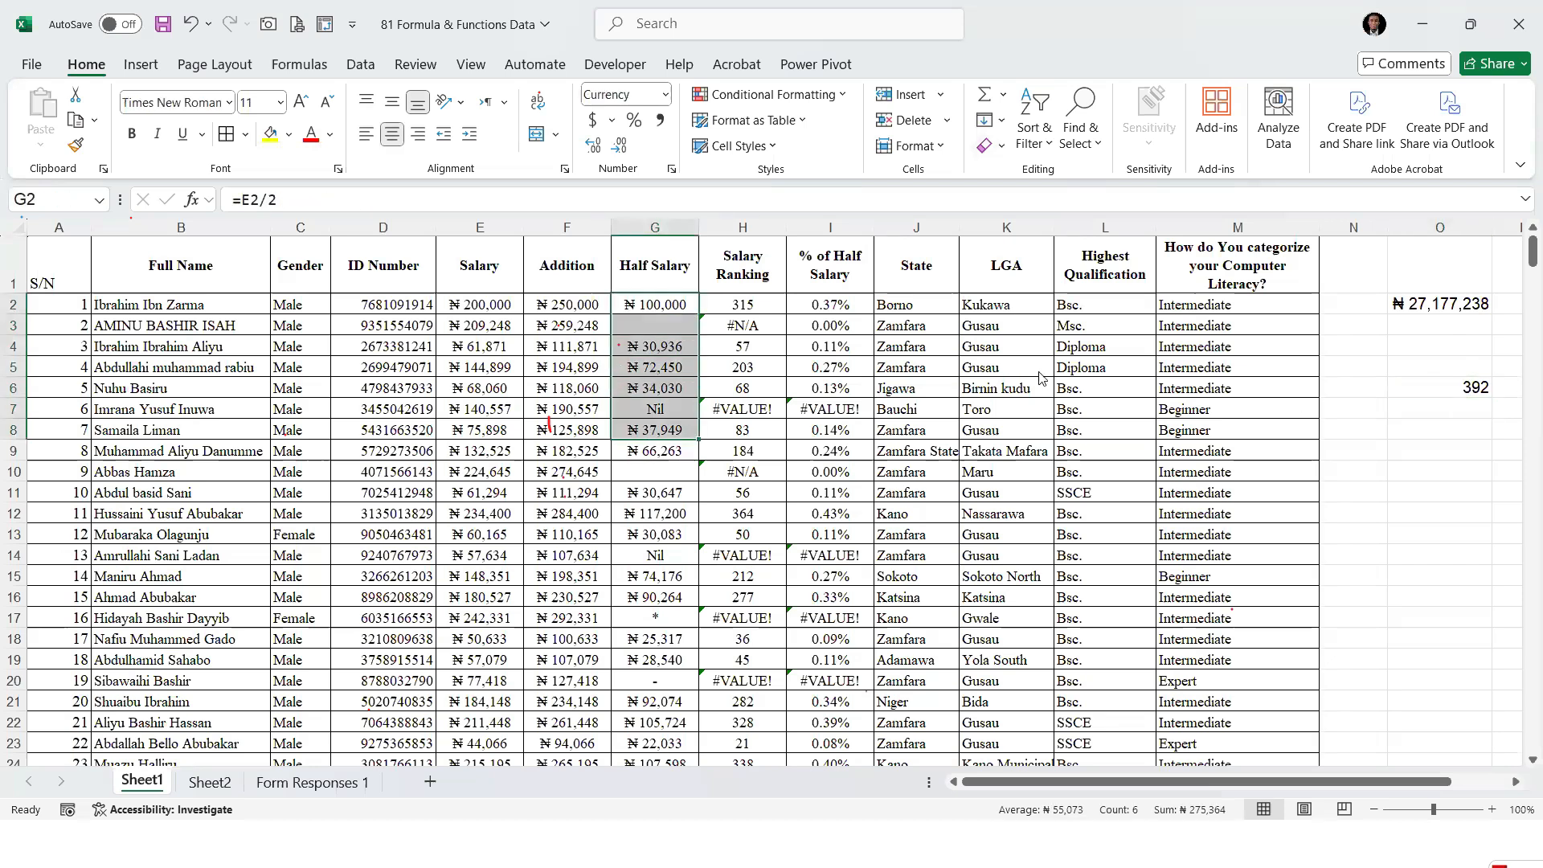
{"action": "left_click", "coordinate": [1452, 389]}
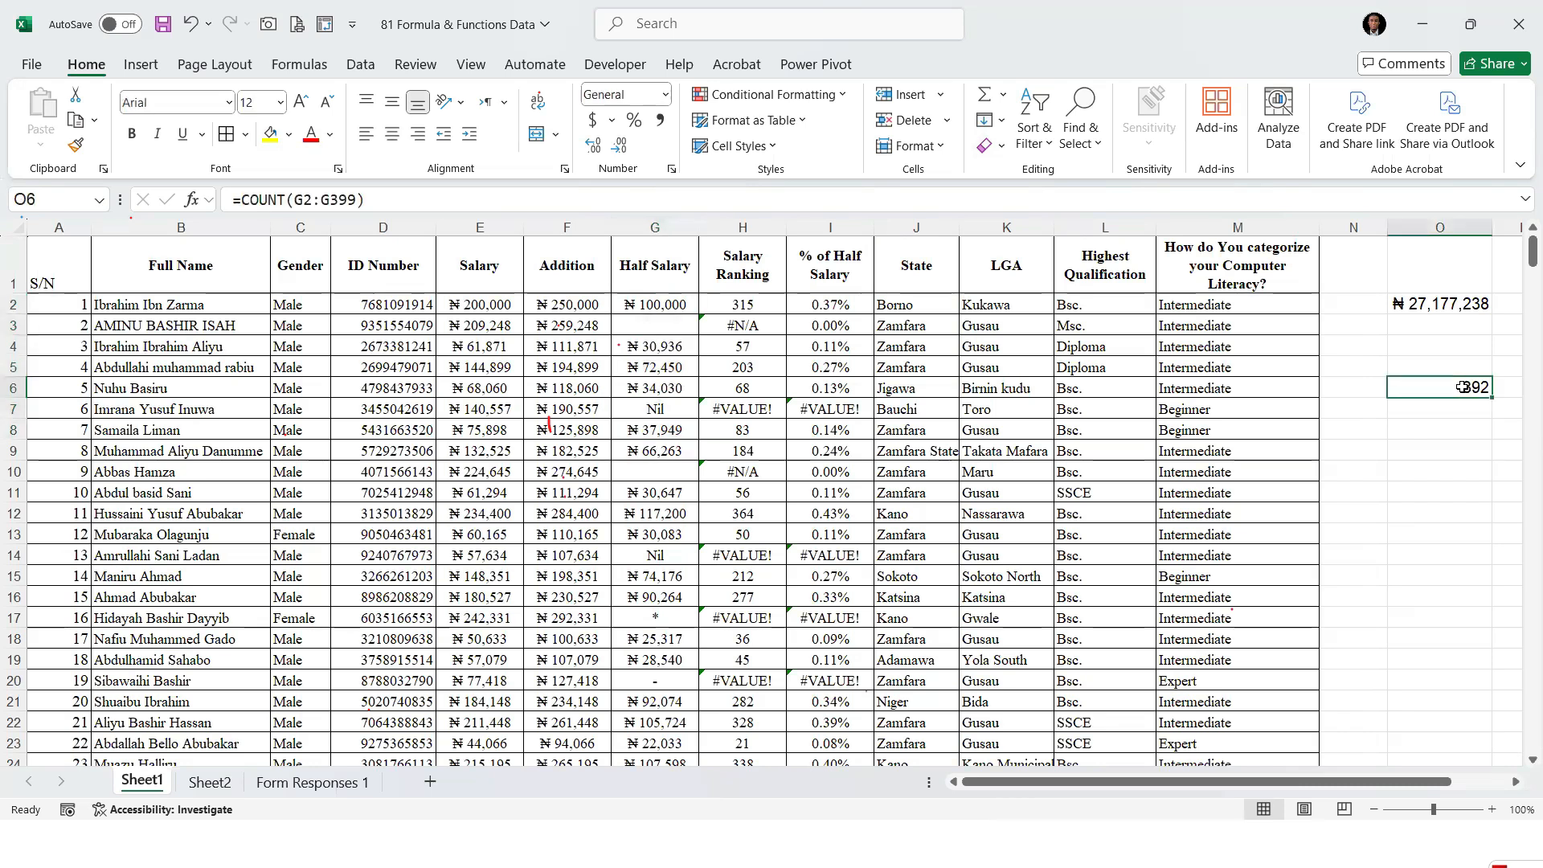
Count all non-empty Half Salary cells in O7 with =COUNTA(G2:G399) and check the result
{"action": "left_click", "coordinate": [1446, 427]}
{"action": "left_click", "coordinate": [1419, 411]}
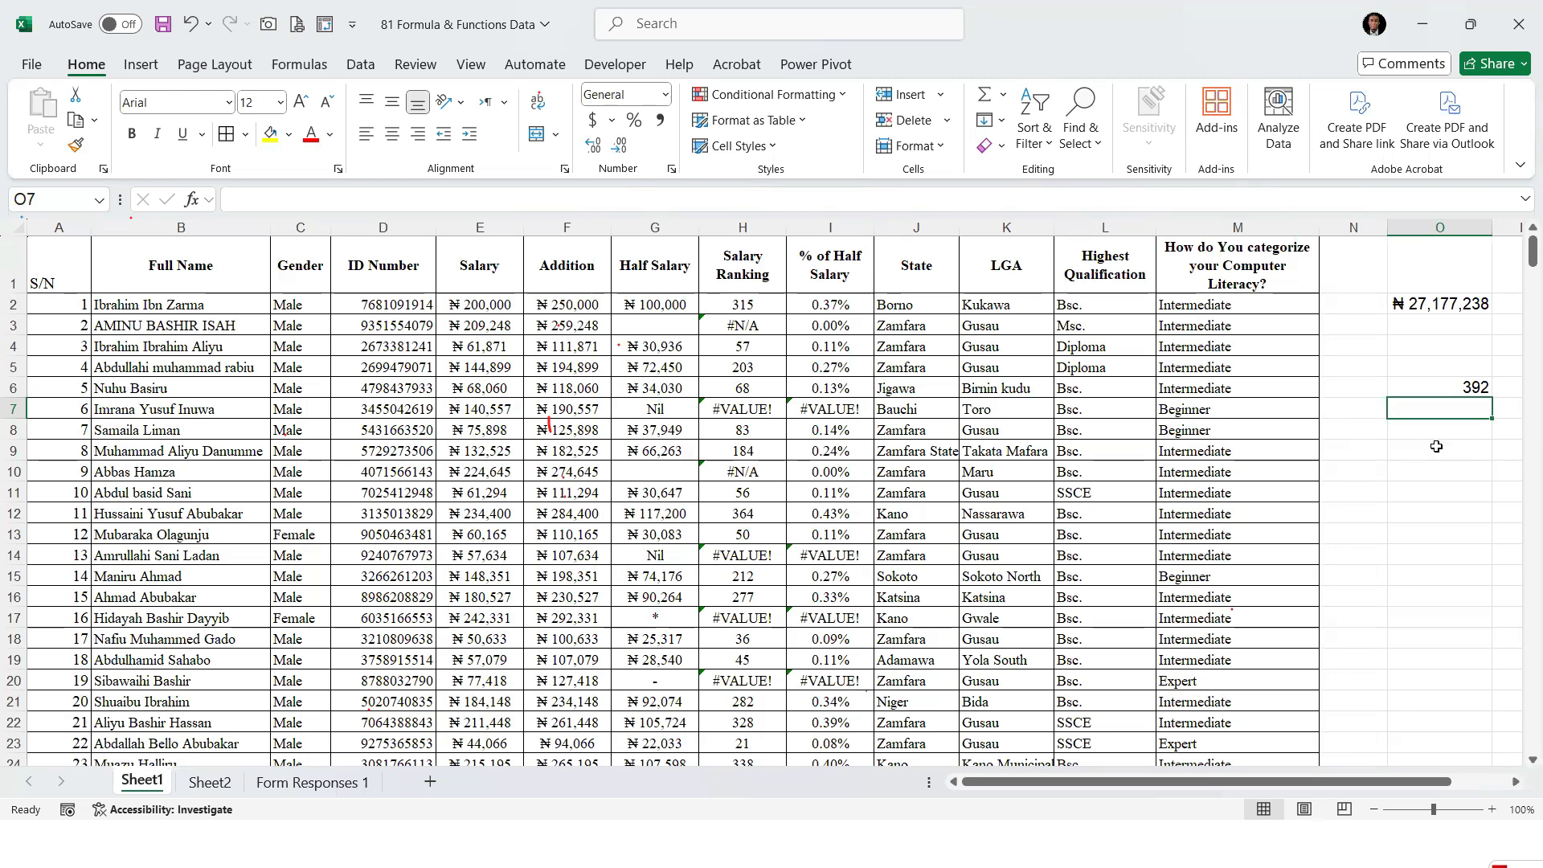
{"action": "type", "text": "=counta"}
{"action": "key", "text": "Tab"}
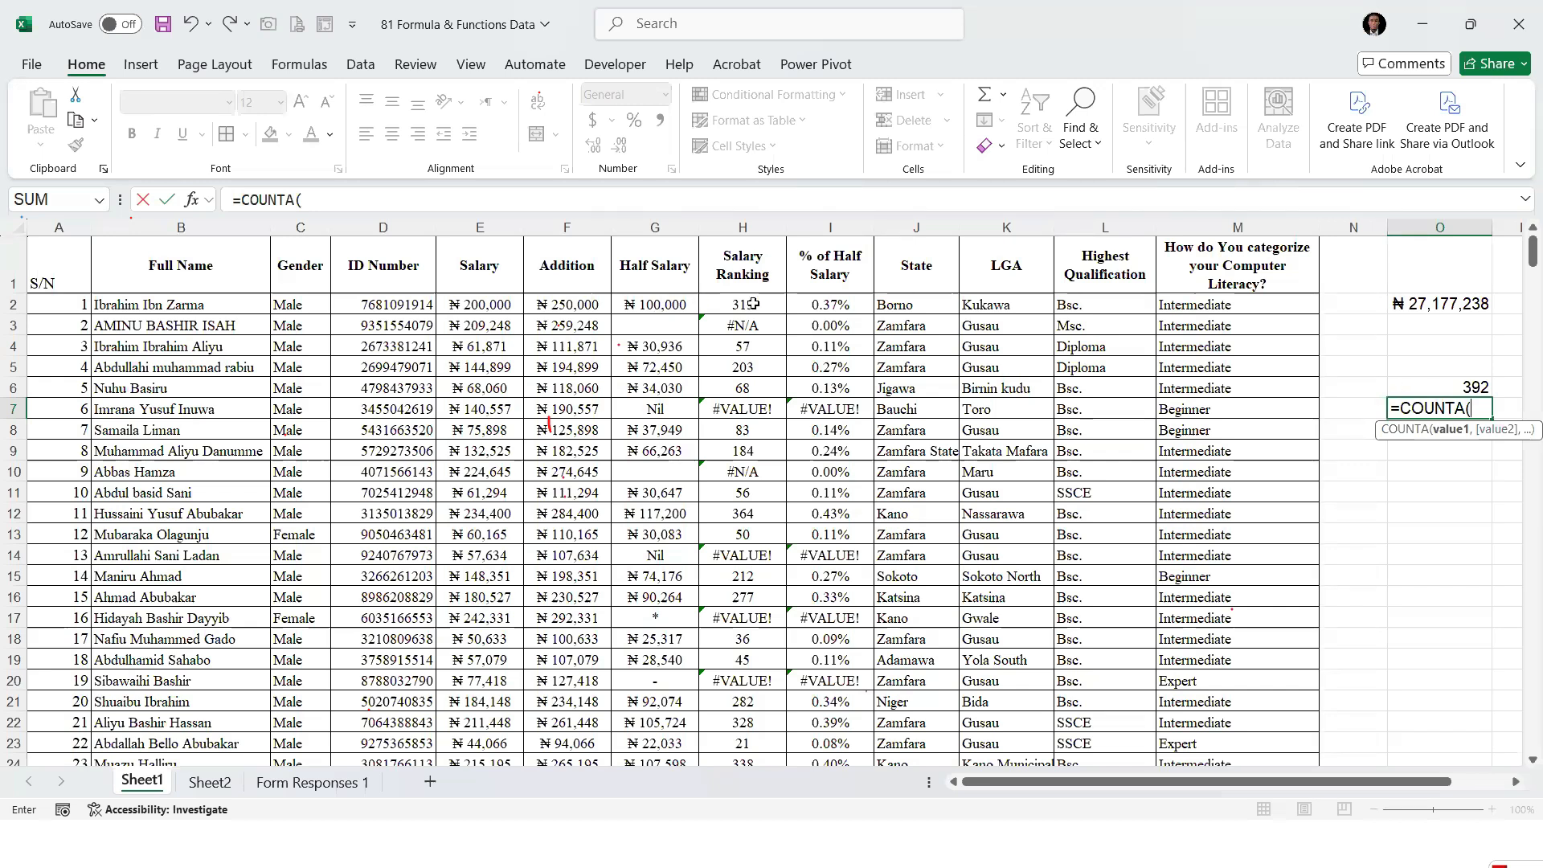
{"action": "left_click_drag", "start_coordinate": [637, 309], "coordinate": [655, 492]}
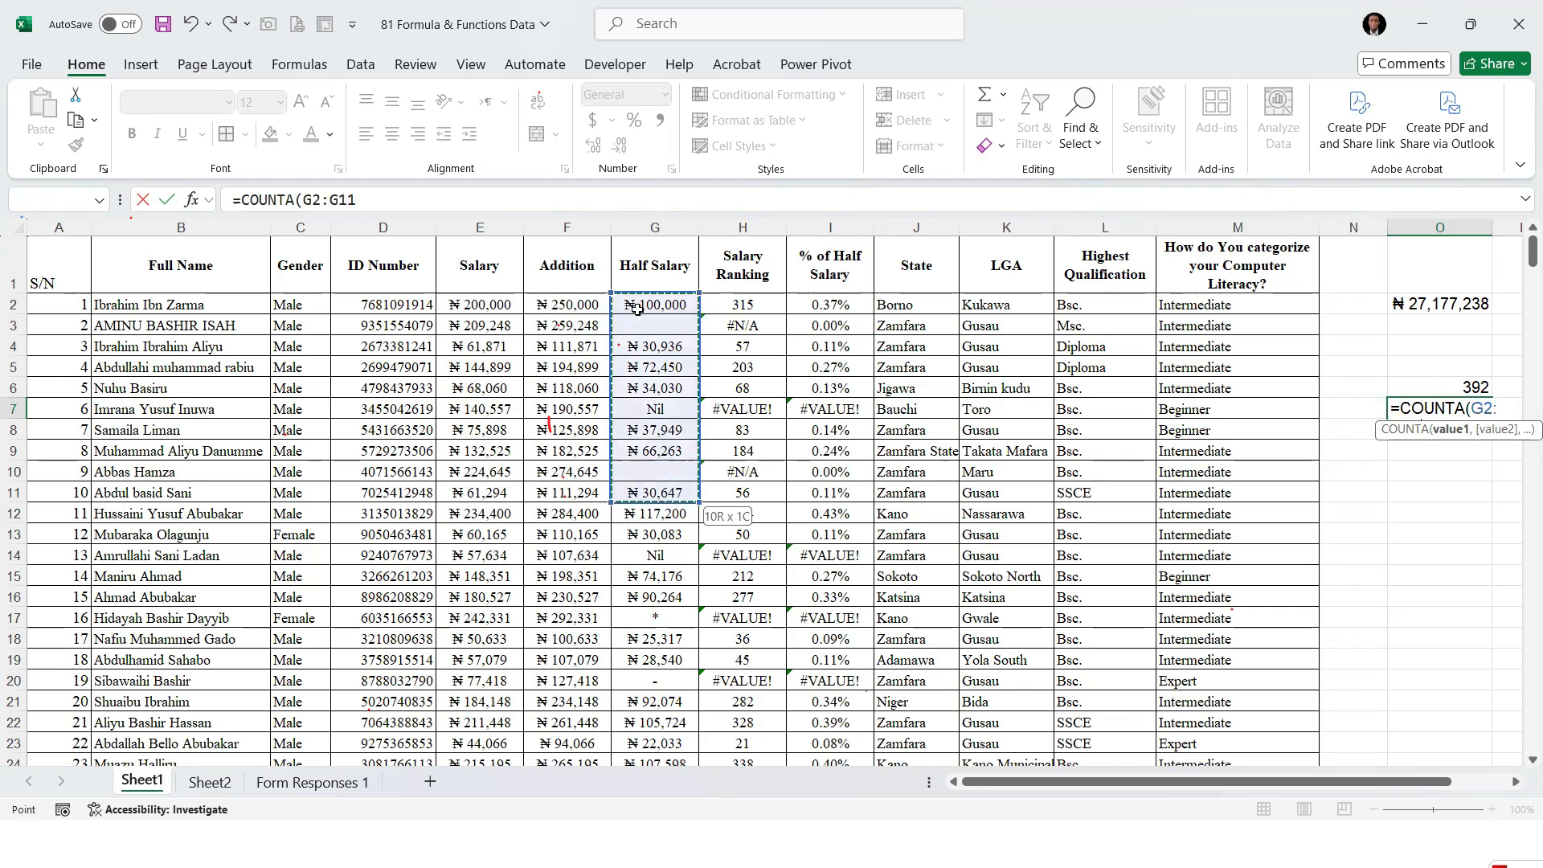
{"action": "key", "text": "ctrl+shift+Down"}
{"action": "key", "text": "ctrl+shift+Down"}
{"action": "key", "text": "ctrl+shift+Up"}
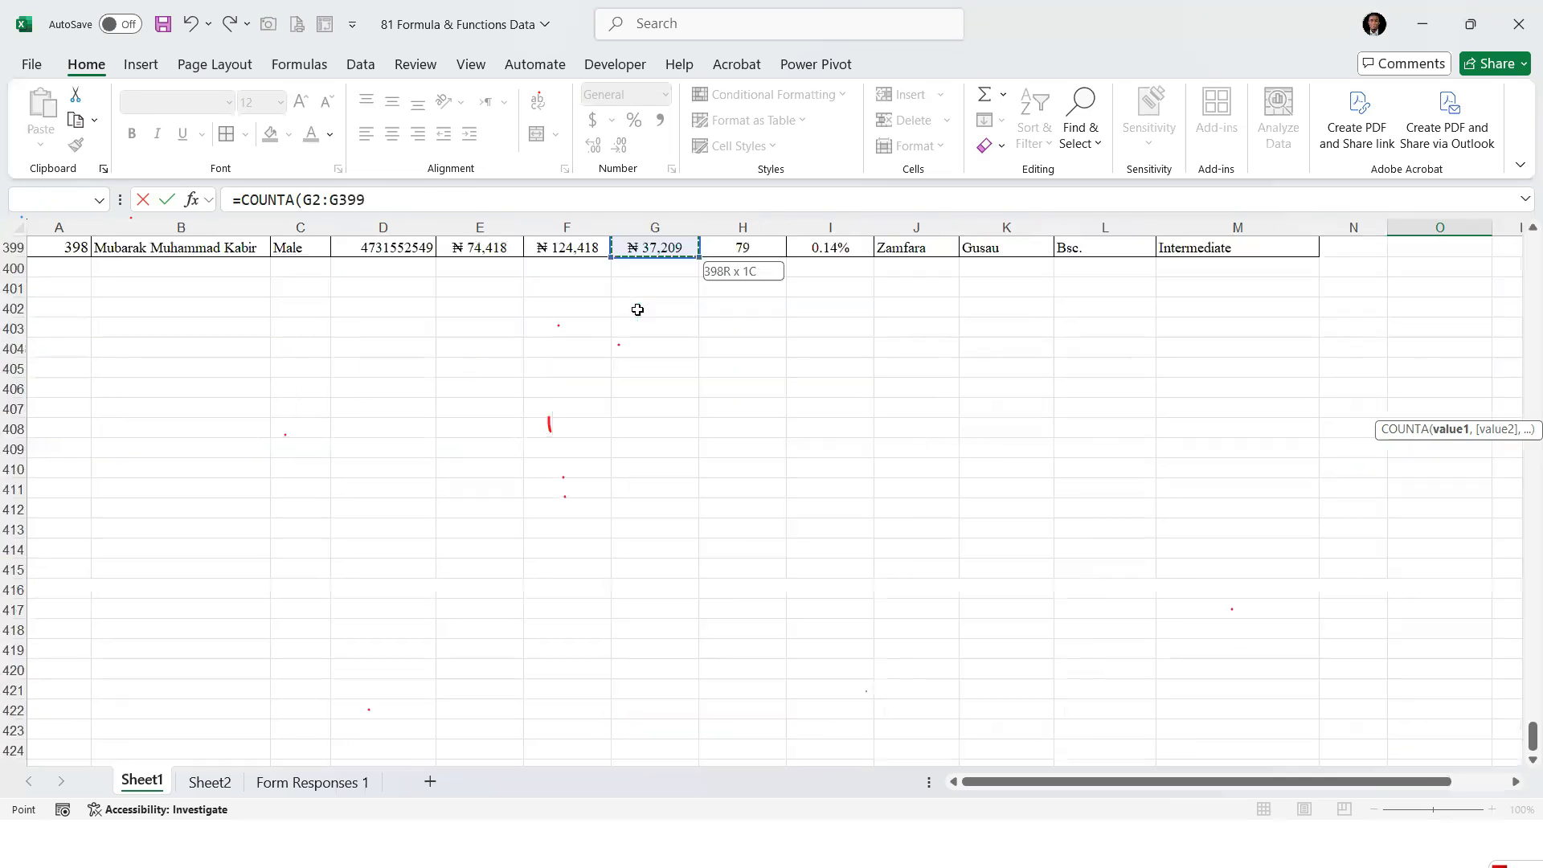
{"action": "key", "text": "Return"}
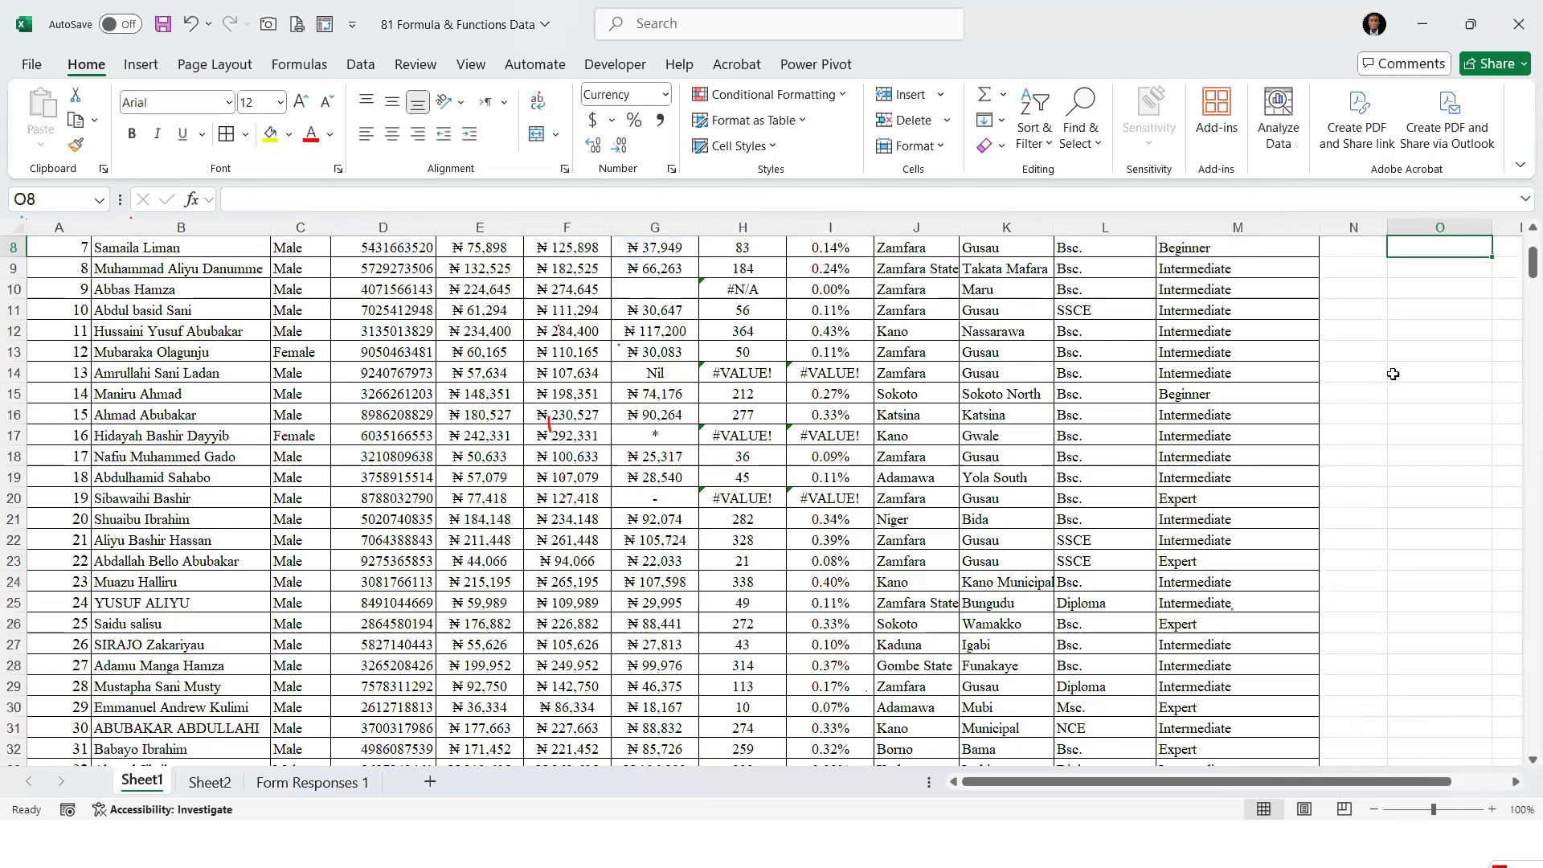
{"action": "scroll", "coordinate": [1414, 377], "scroll_direction": "up", "scroll_amount": 3}
{"action": "key", "text": "Up"}
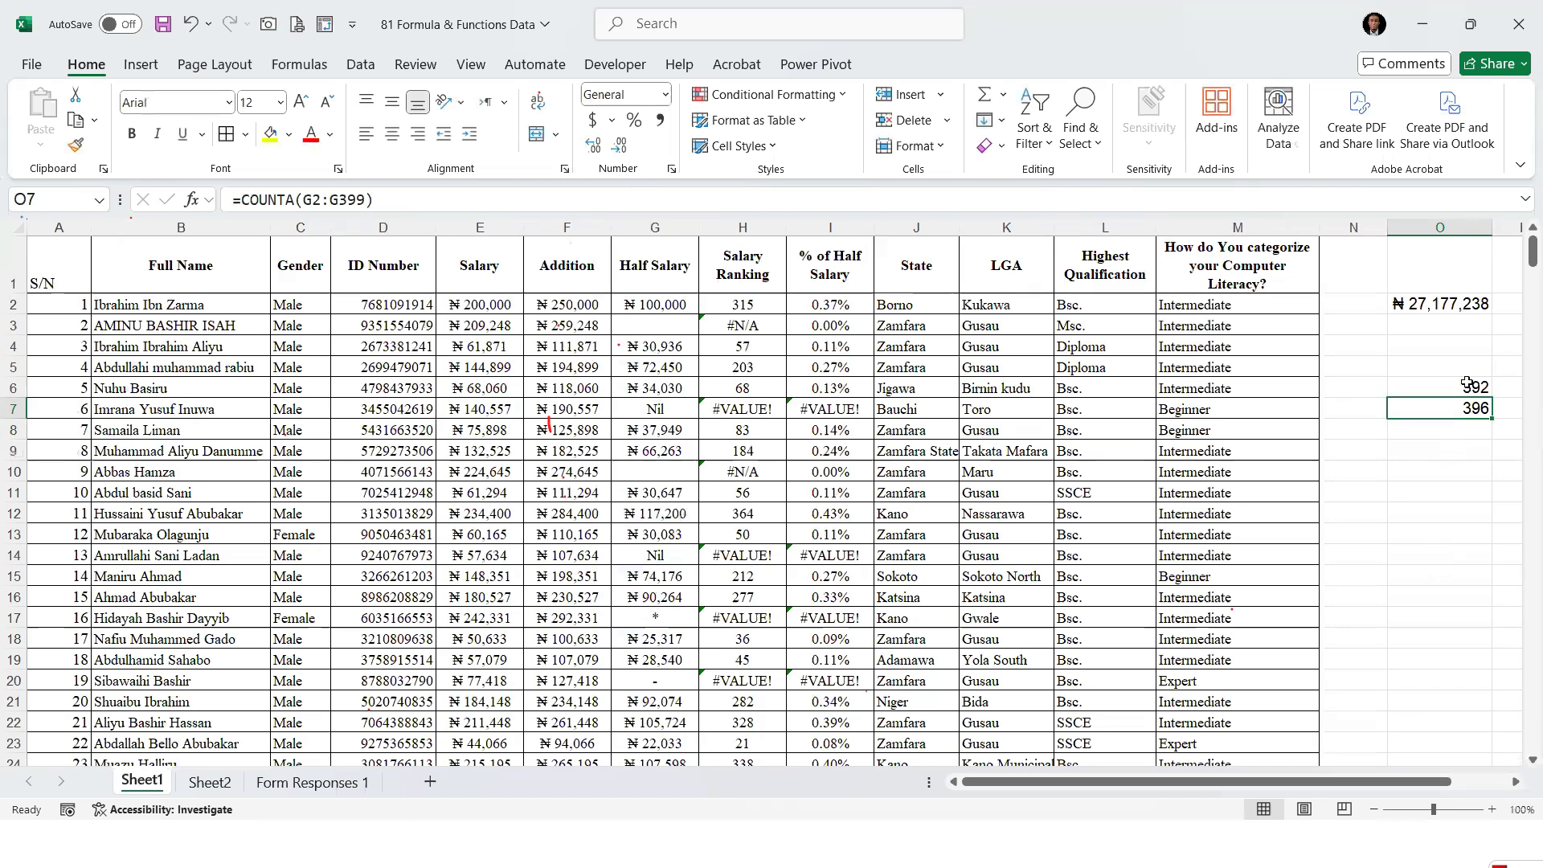
Compare the COUNT and COUNTA results in O6 and O7 with the non-numeric entries in G7, G14, G17 and G20
{"action": "left_click", "coordinate": [1462, 386]}
{"action": "left_click", "coordinate": [1471, 409]}
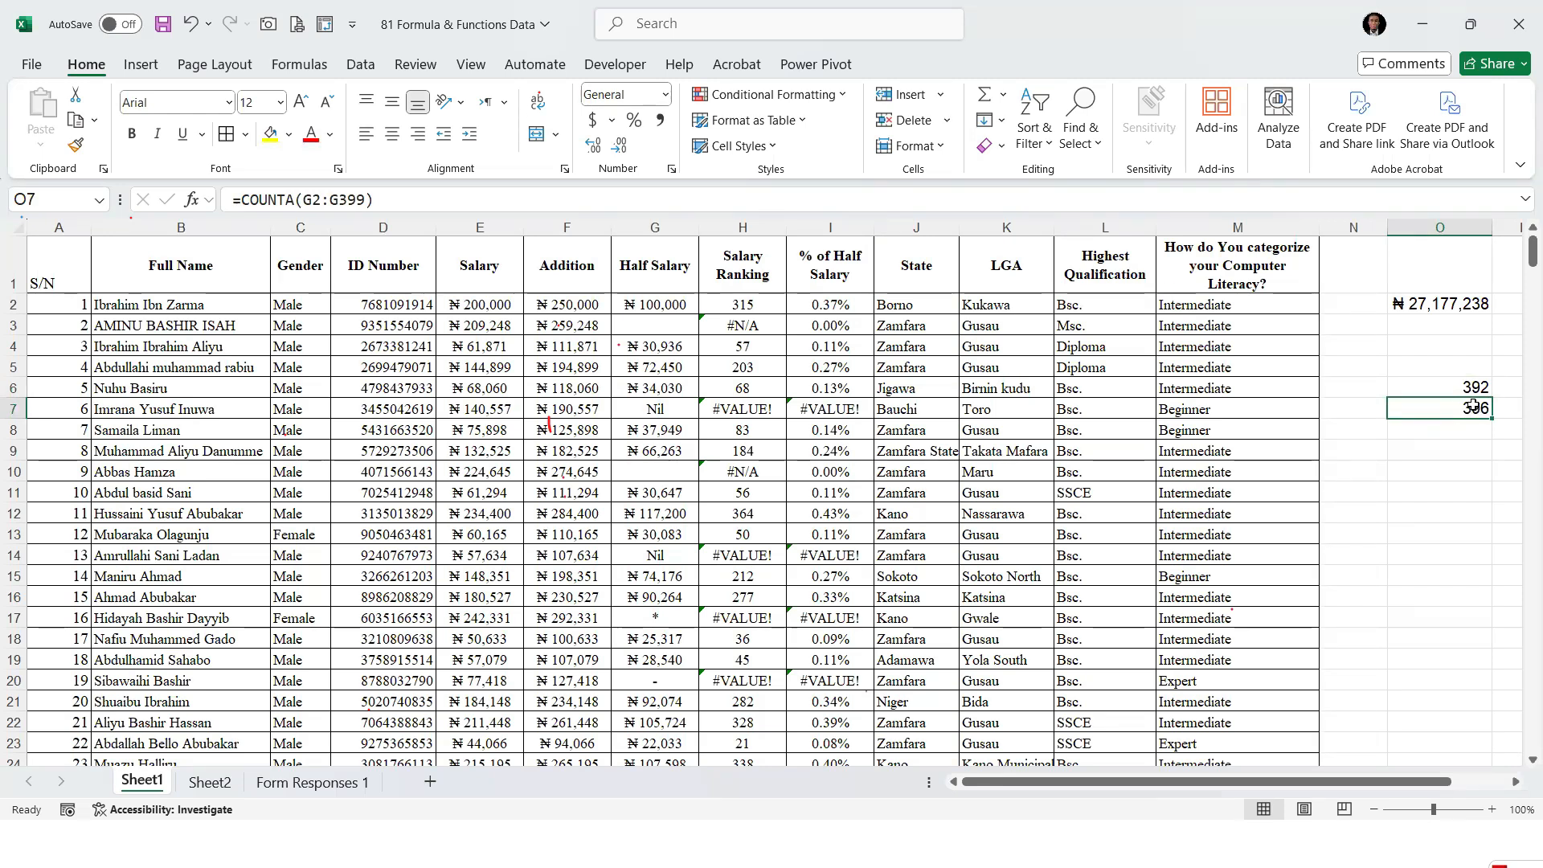
{"action": "left_click", "coordinate": [660, 408]}
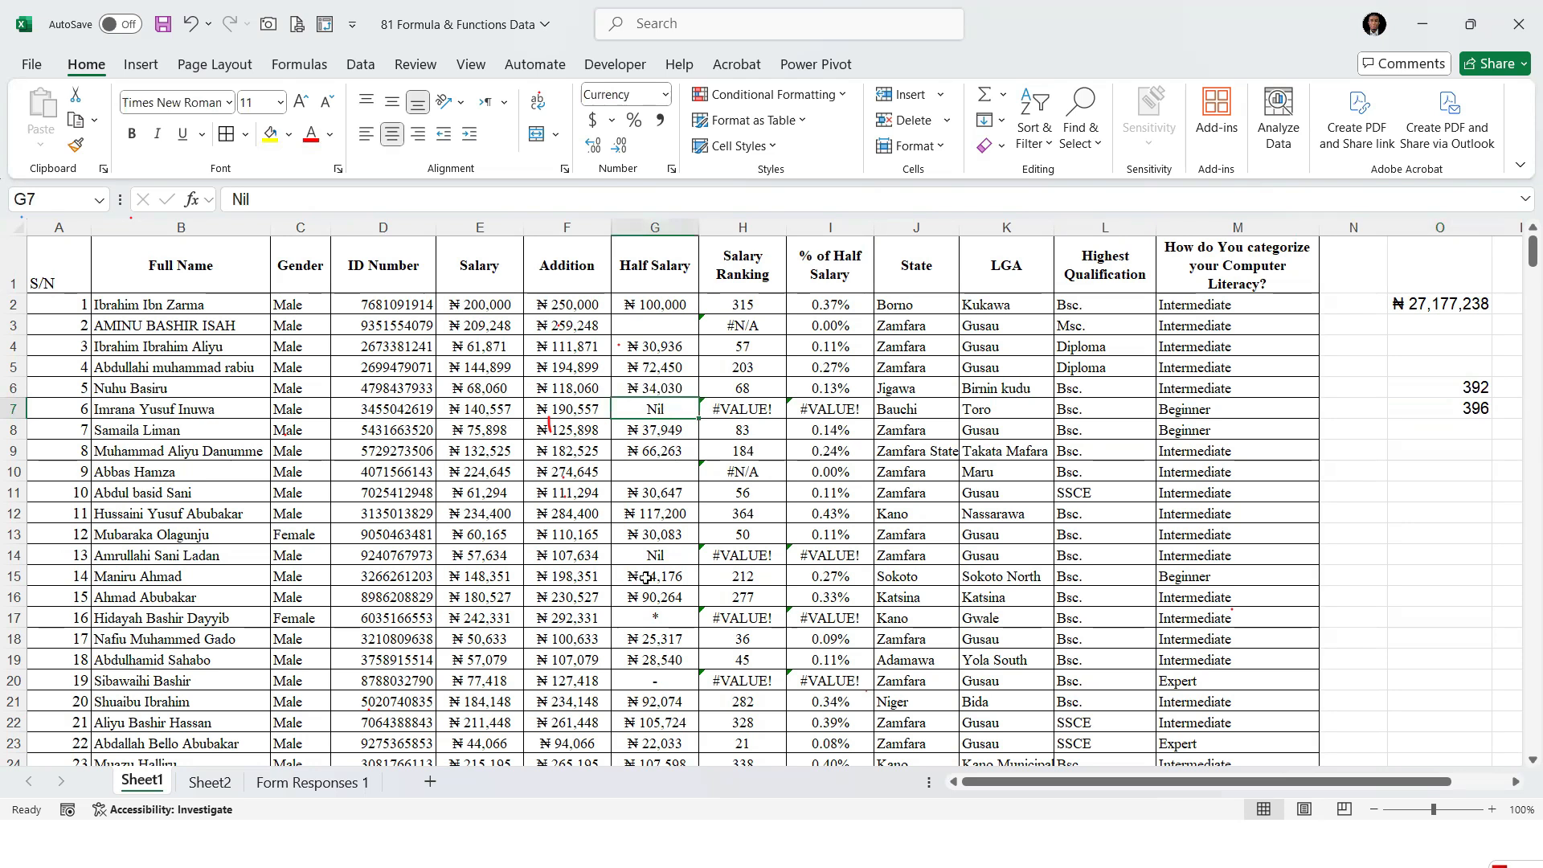
{"action": "left_click", "coordinate": [1475, 408]}
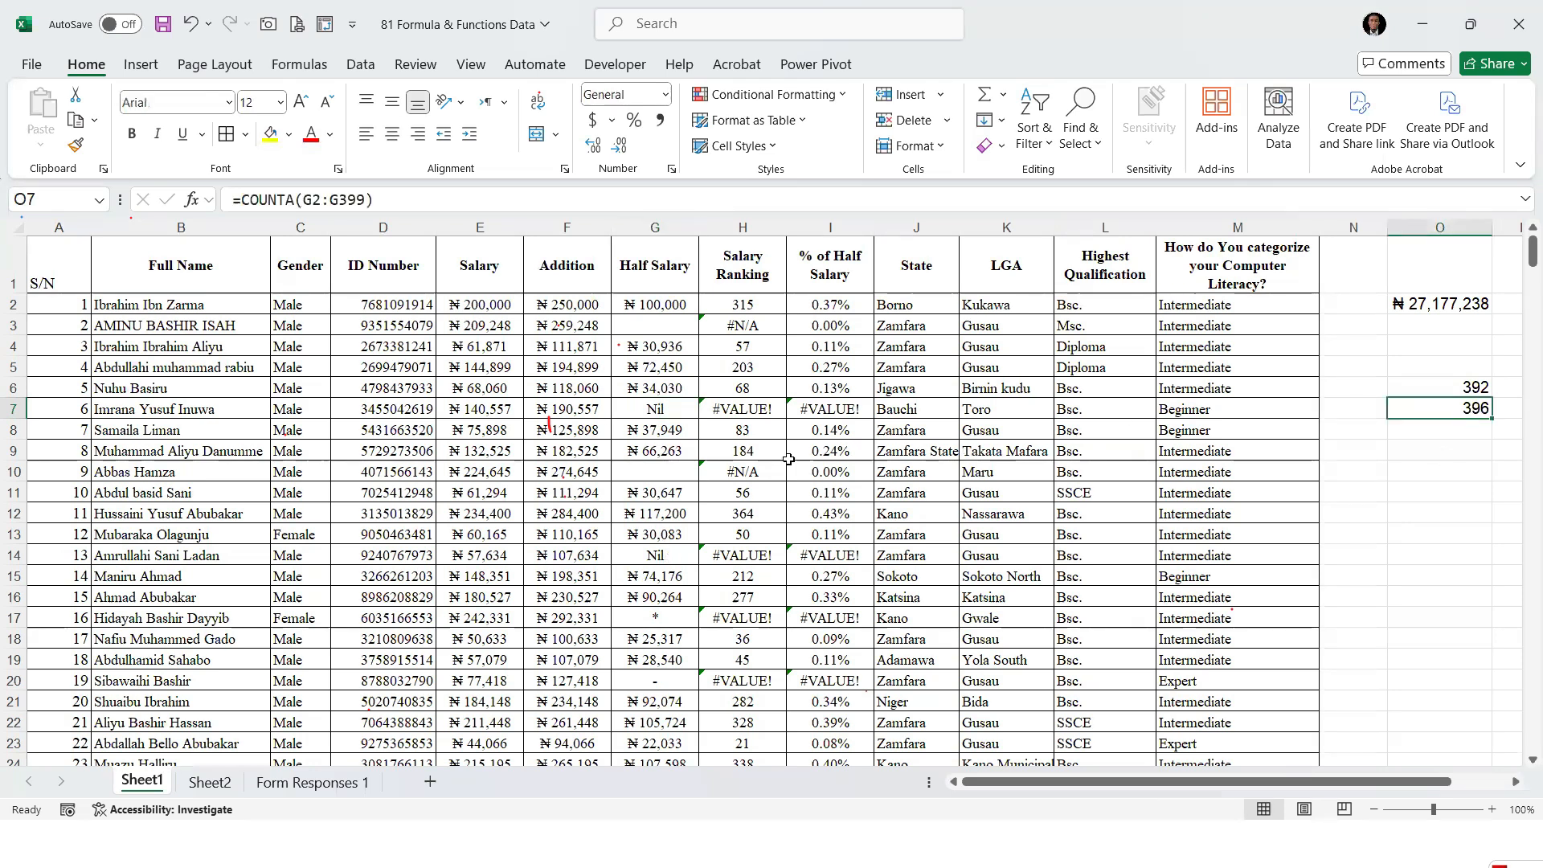
{"action": "left_click", "coordinate": [658, 408]}
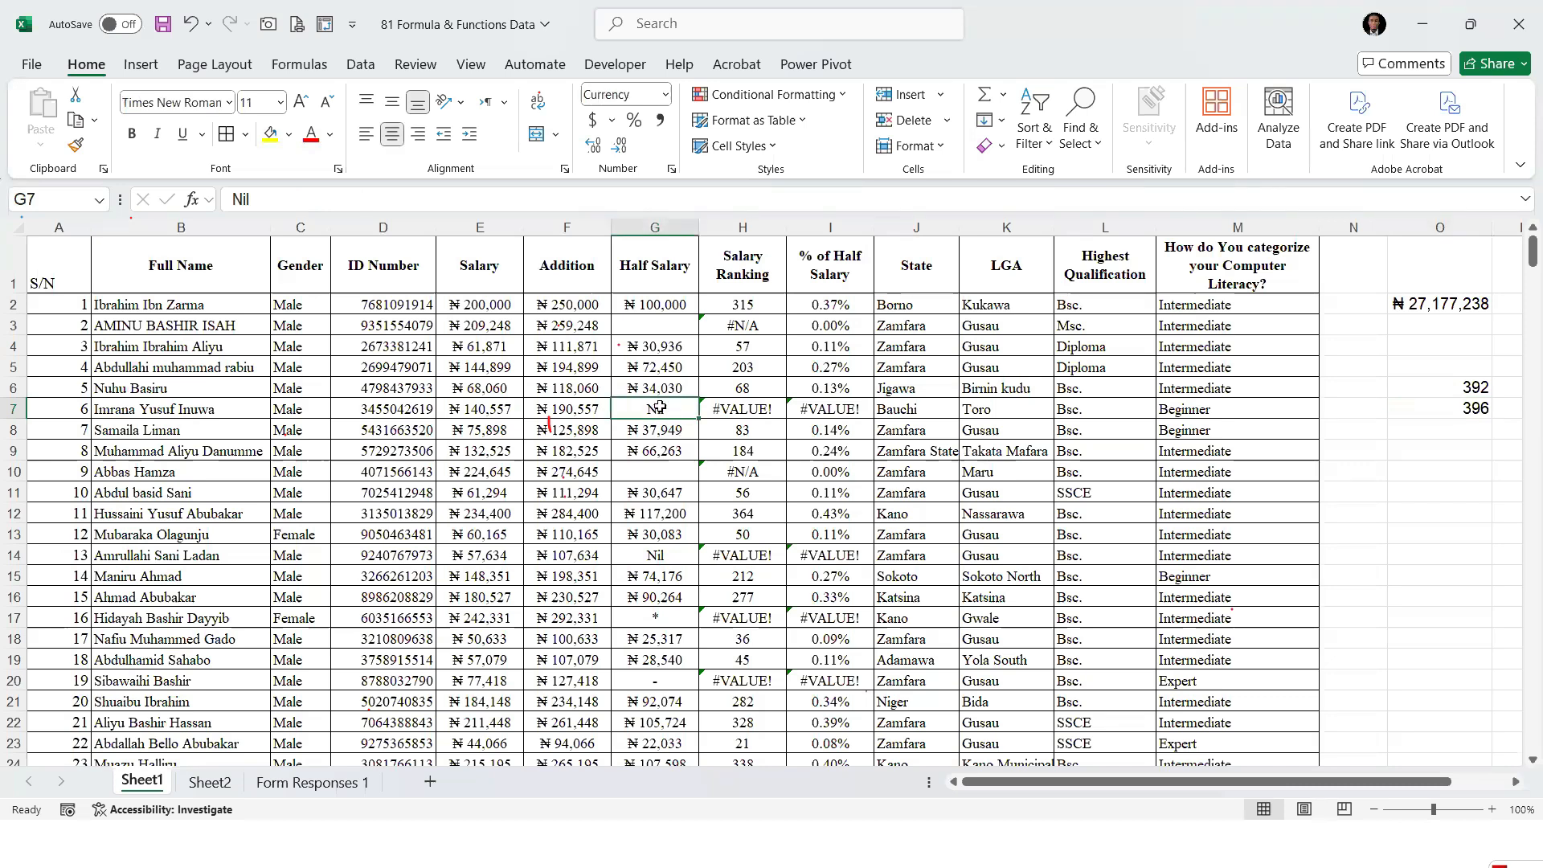
{"action": "left_click", "coordinate": [680, 561]}
{"action": "left_click", "coordinate": [659, 624]}
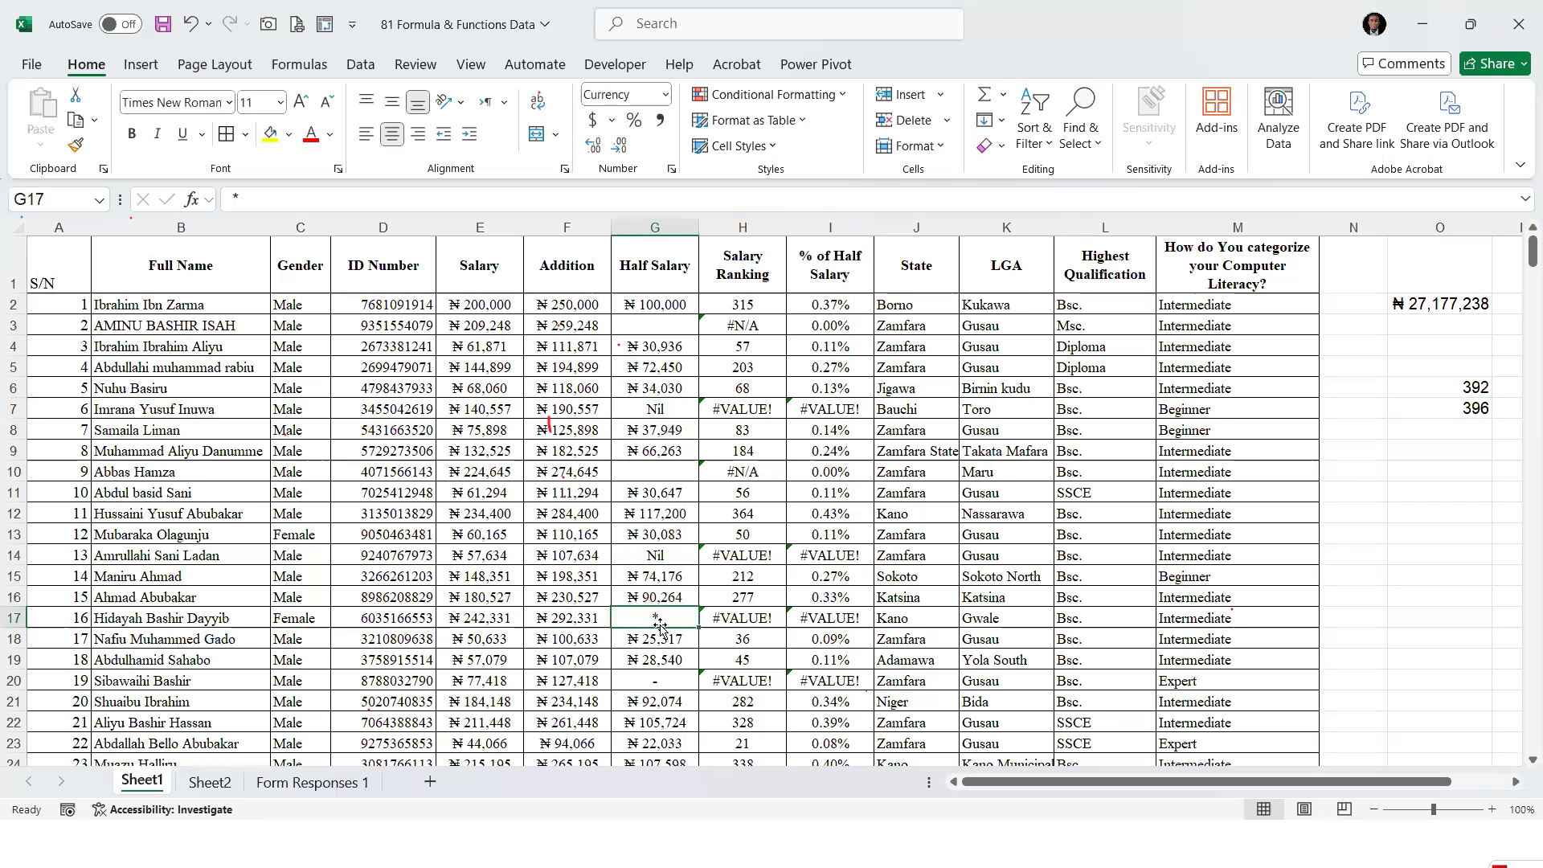
{"action": "left_click", "coordinate": [653, 684]}
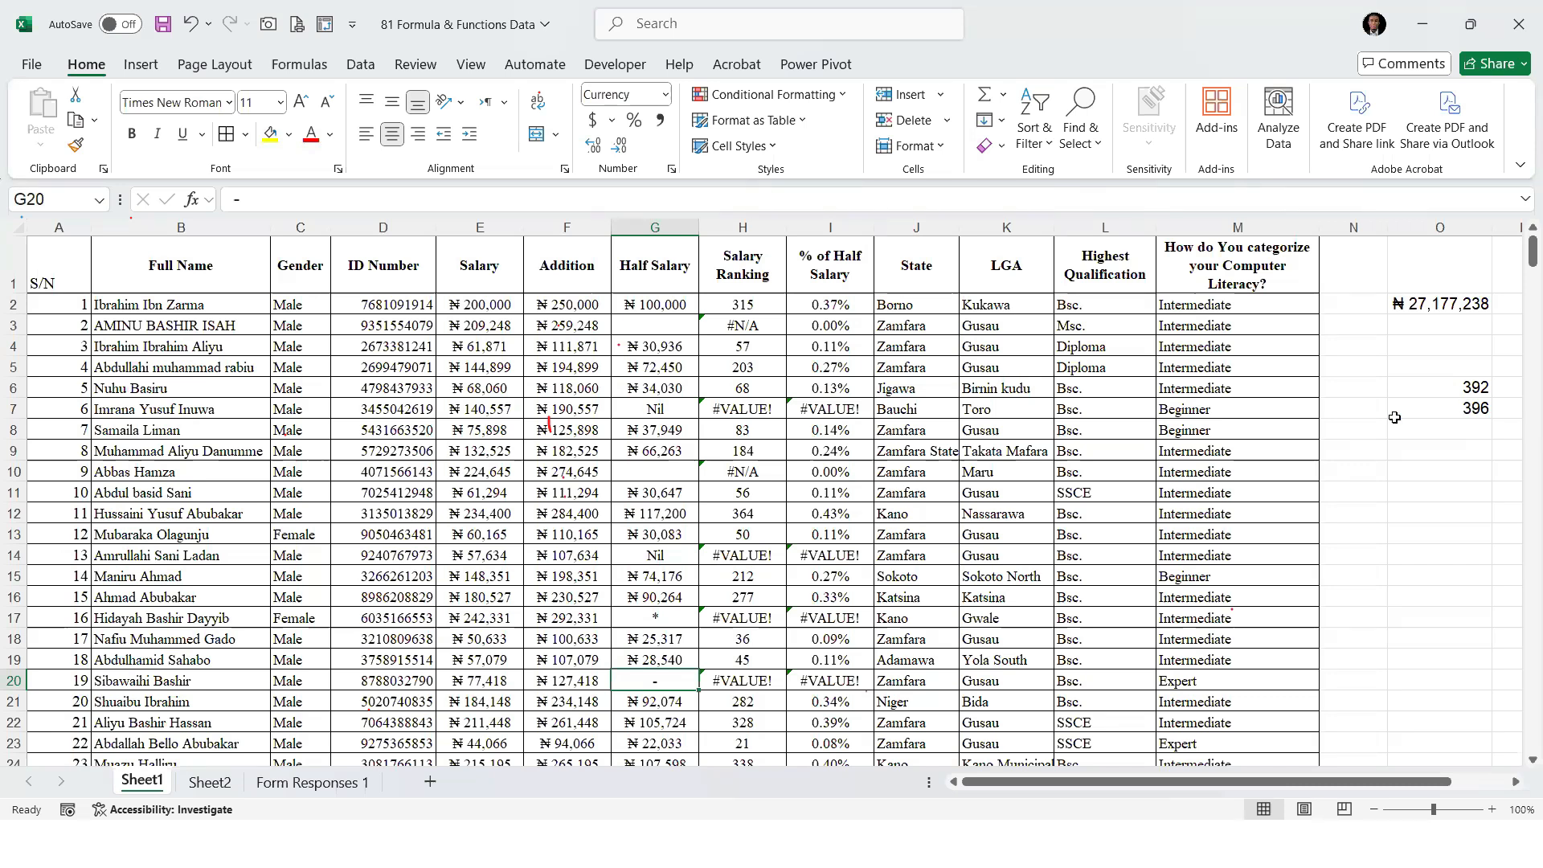
Count the empty Half Salary cells in O8 with =COUNTBLANK(G2:G399)
{"action": "left_click", "coordinate": [1474, 429]}
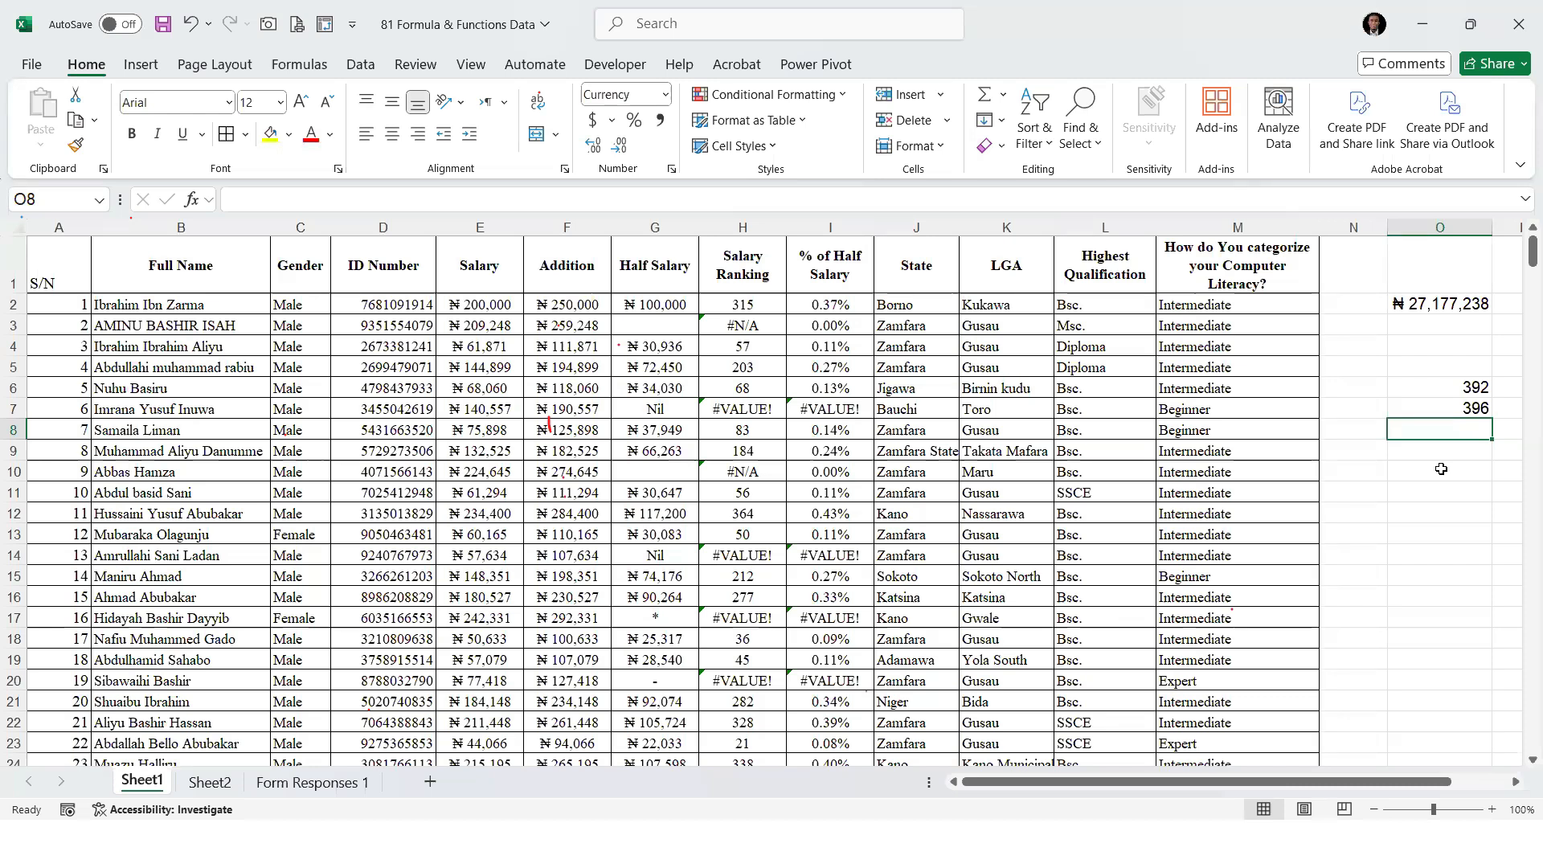
{"action": "type", "text": "=COUNTBLANK("}
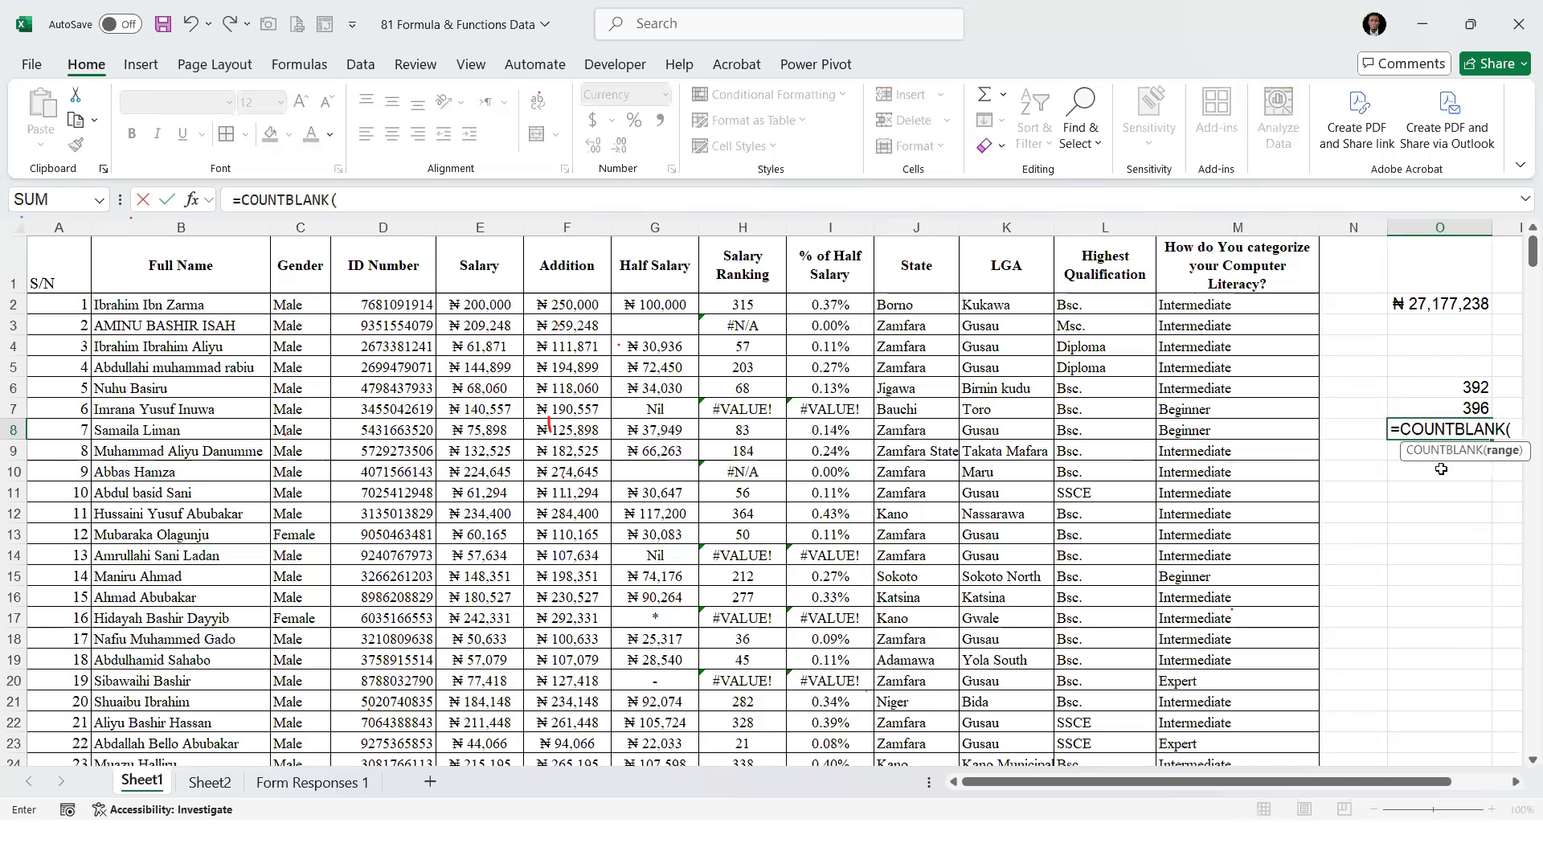
{"action": "left_click", "coordinate": [673, 306]}
{"action": "key", "text": "ctrl+shift+Down"}
{"action": "key", "text": "ctrl+shift+Down"}
{"action": "key", "text": "ctrl+shift+Up"}
{"action": "key", "text": "Return"}
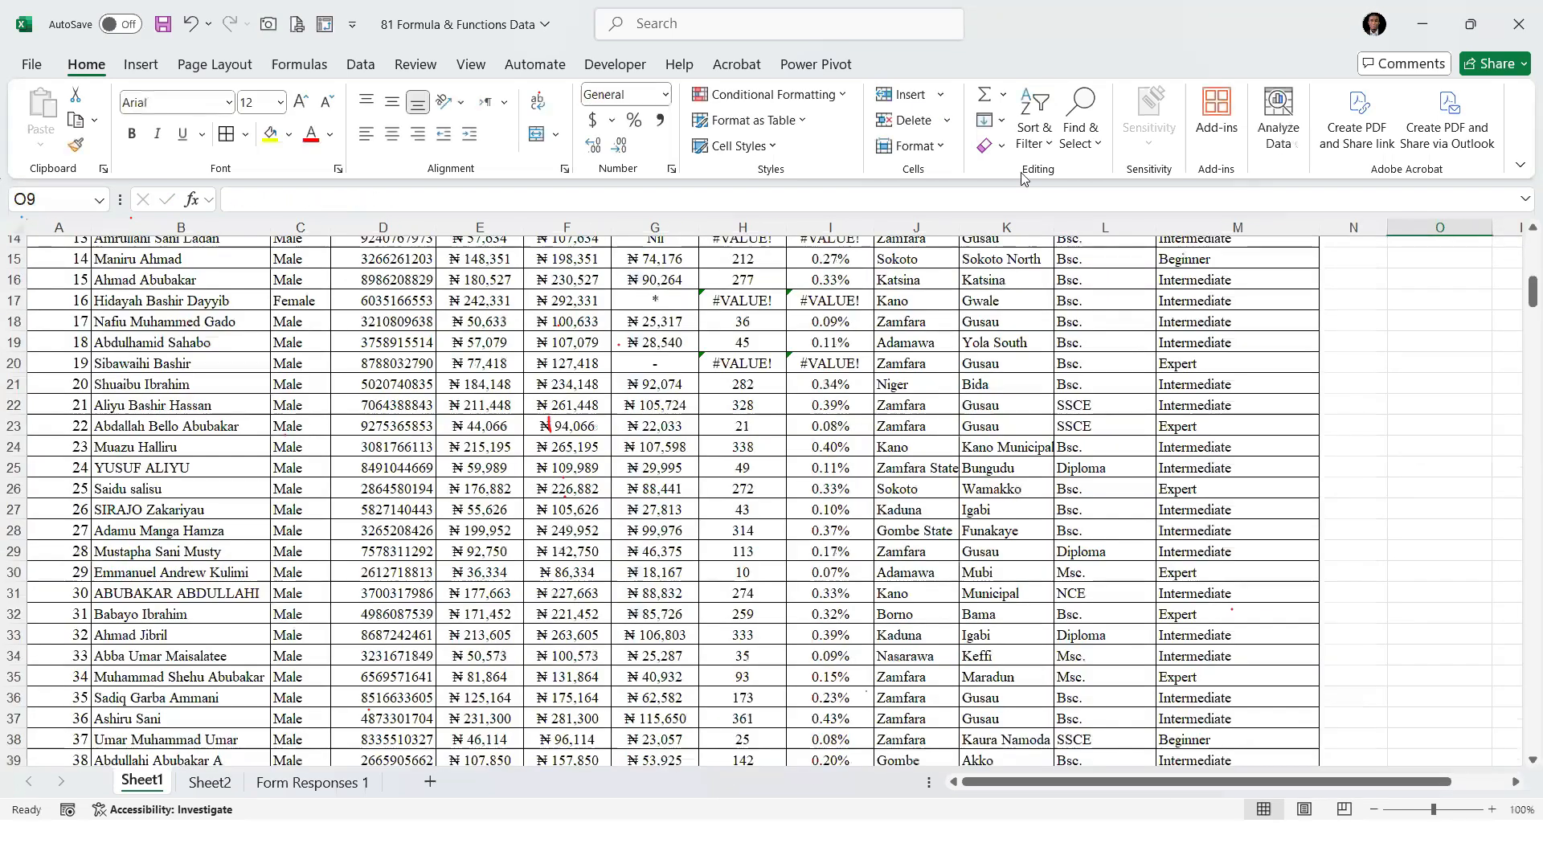
Change the number format of the COUNTBLANK result in O8 to General
{"action": "left_click", "coordinate": [1473, 434]}
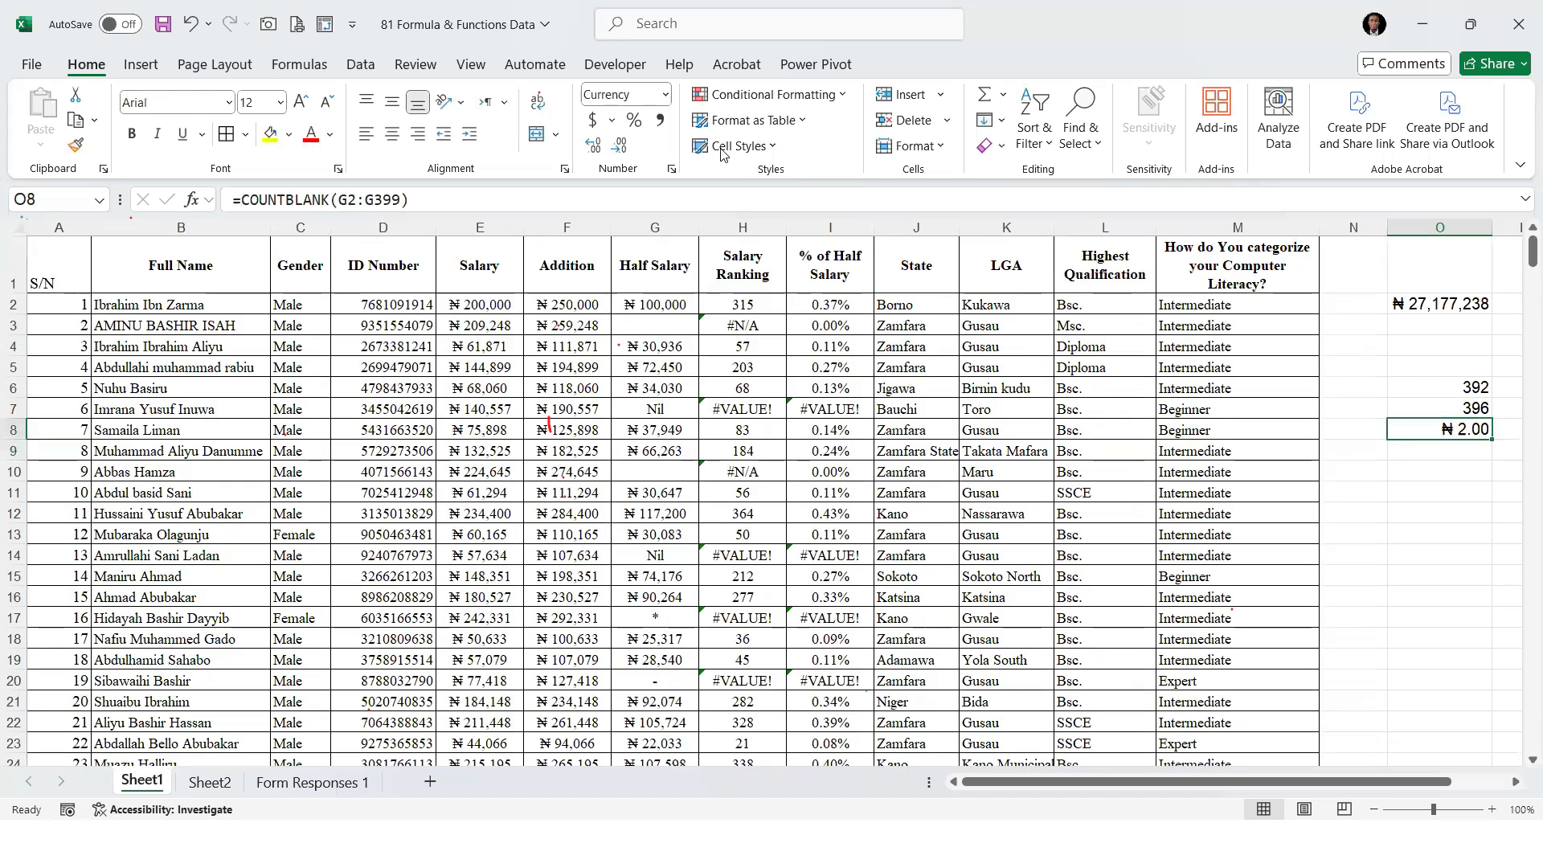
{"action": "left_click", "coordinate": [666, 96]}
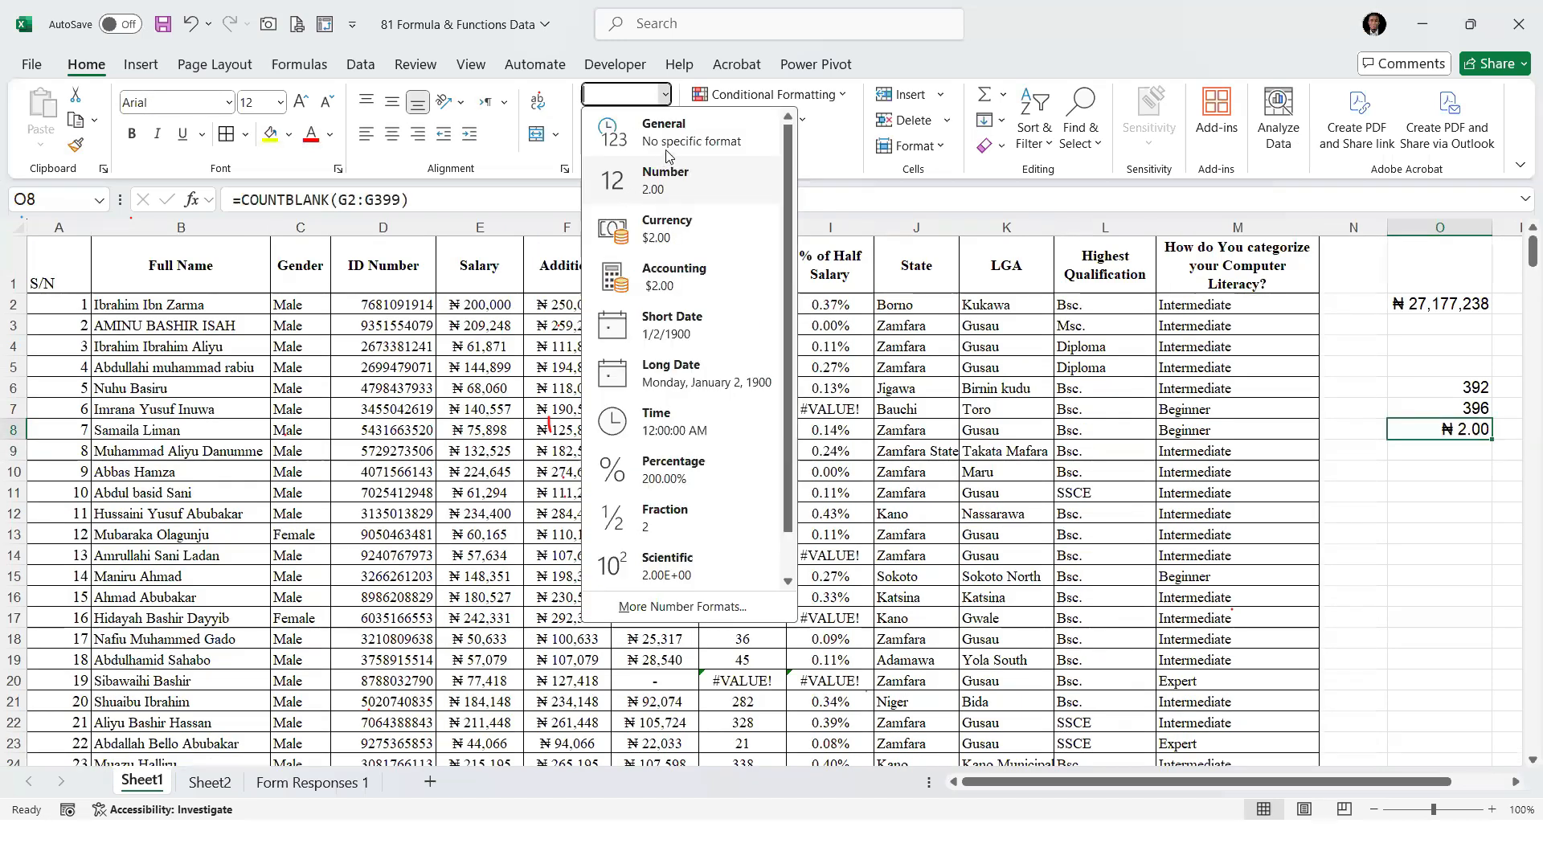
{"action": "left_click", "coordinate": [659, 123]}
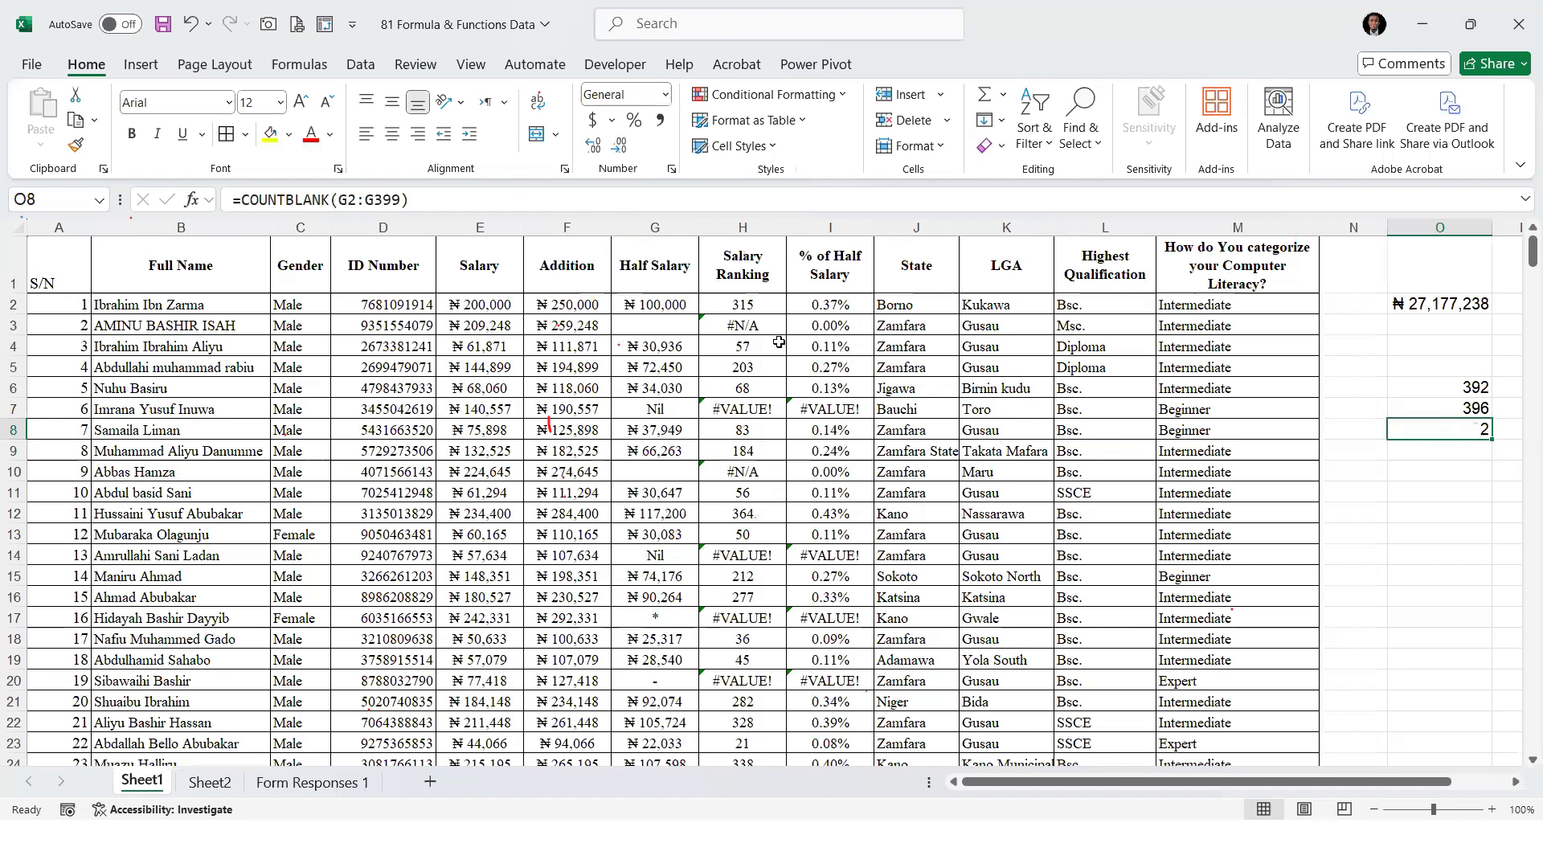
Review the blank Half Salary cells G3 and G10, clear G13 as well, and check COUNTBLANK in O8
{"action": "left_click", "coordinate": [650, 323]}
{"action": "left_click", "coordinate": [665, 471]}
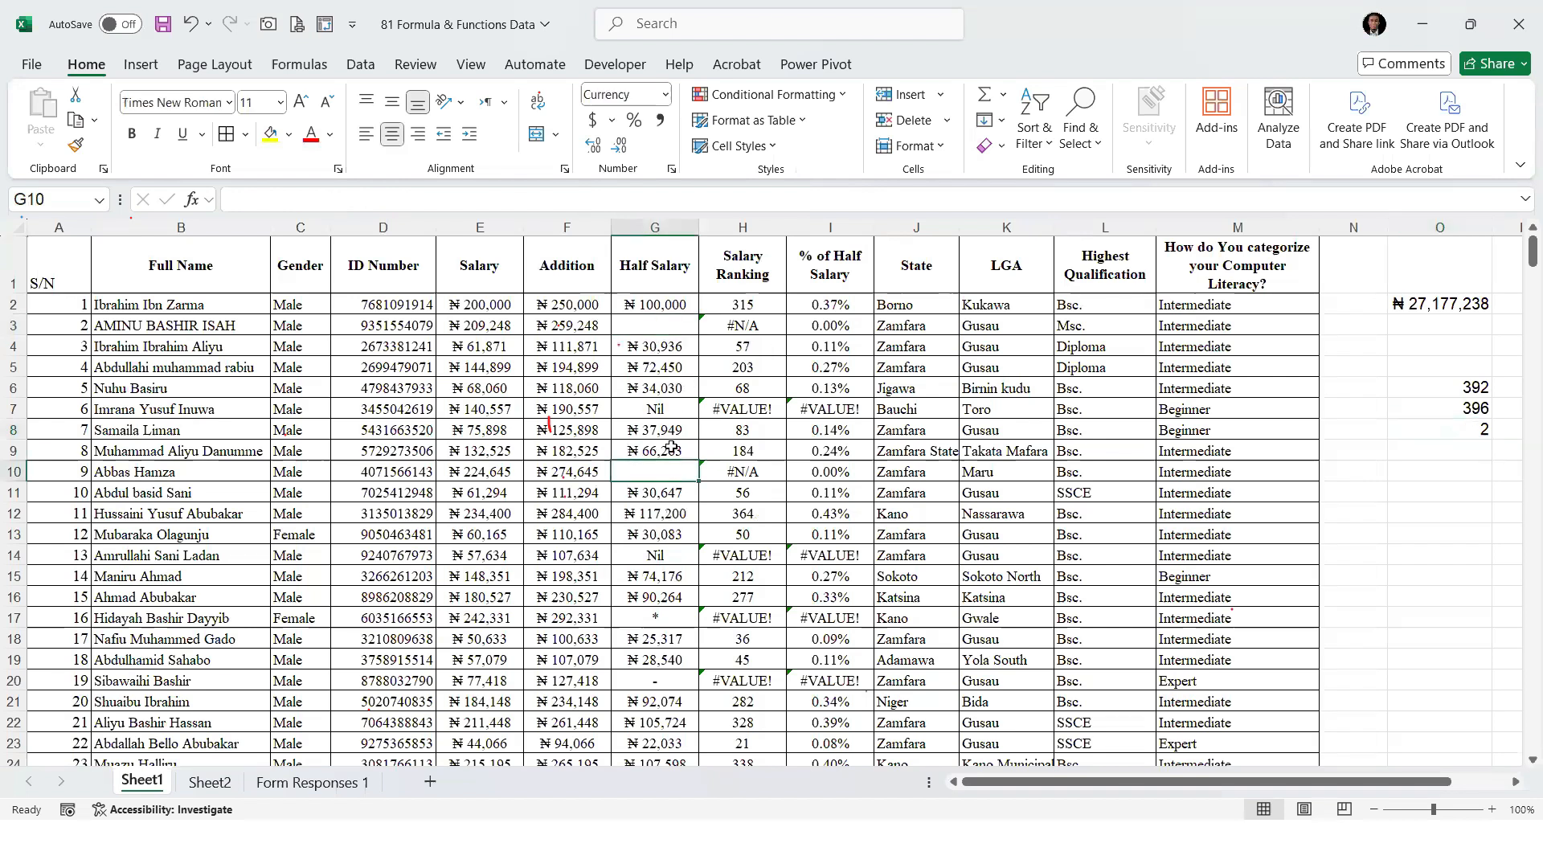
{"action": "left_click", "coordinate": [669, 533]}
{"action": "key", "text": "BackSpace"}
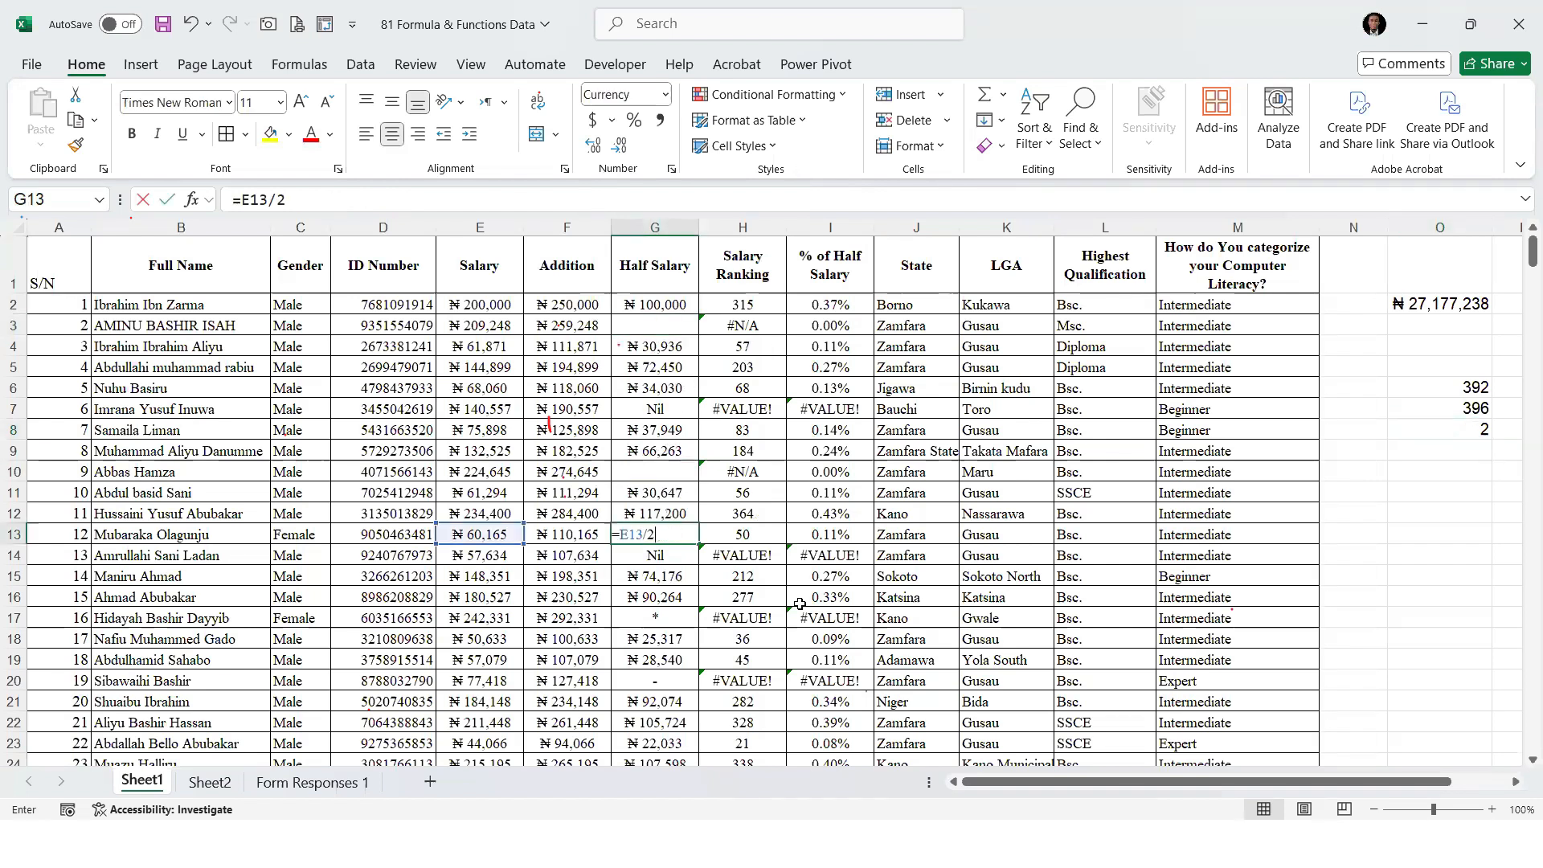
{"action": "key", "text": "Return"}
{"action": "left_click", "coordinate": [1452, 425]}
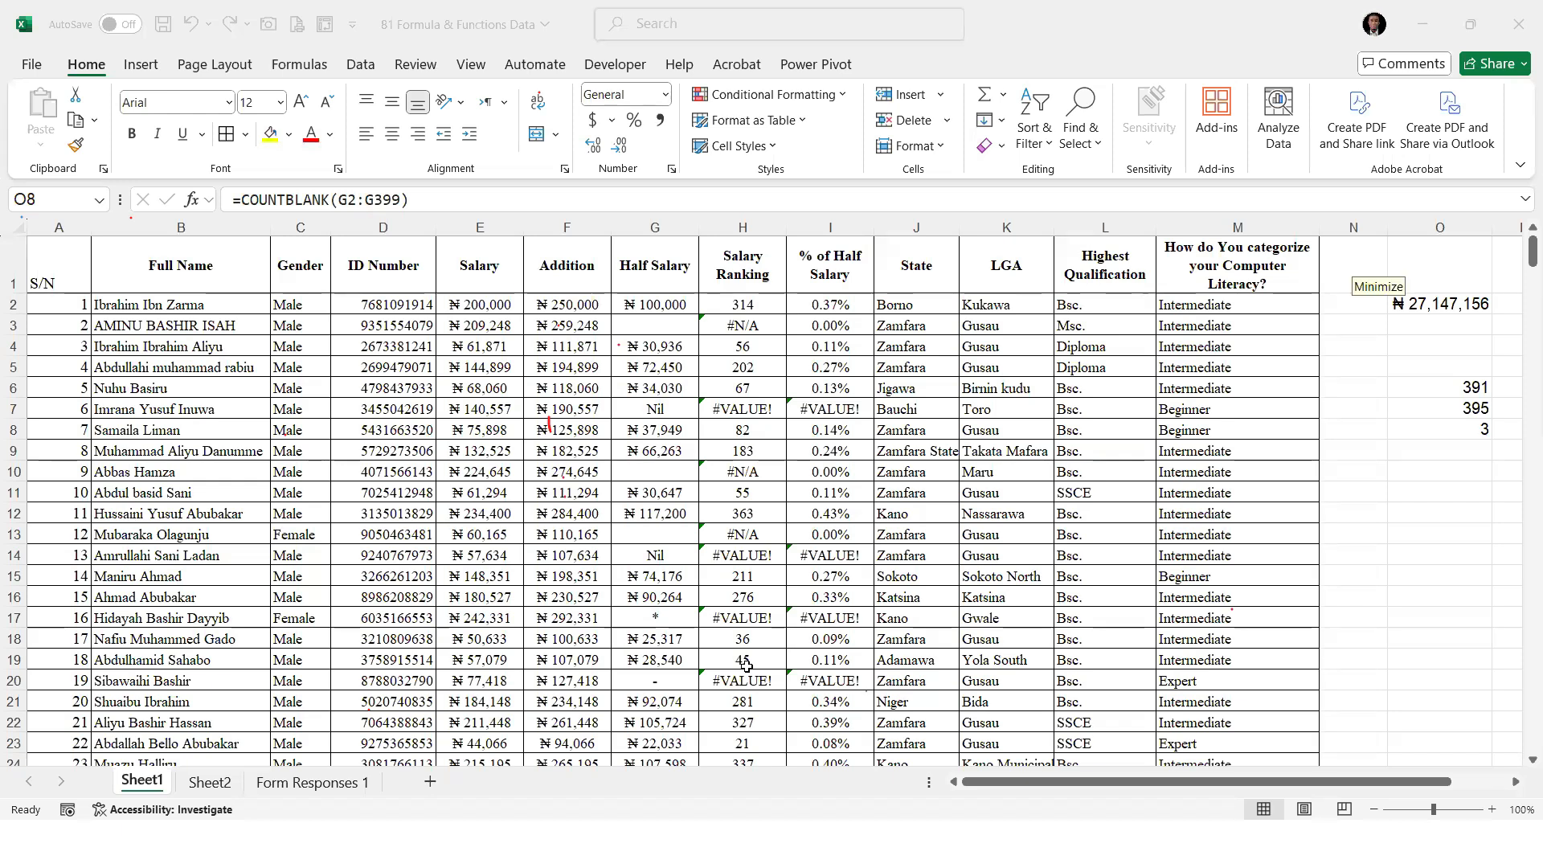
{"action": "left_click", "coordinate": [1409, 492]}
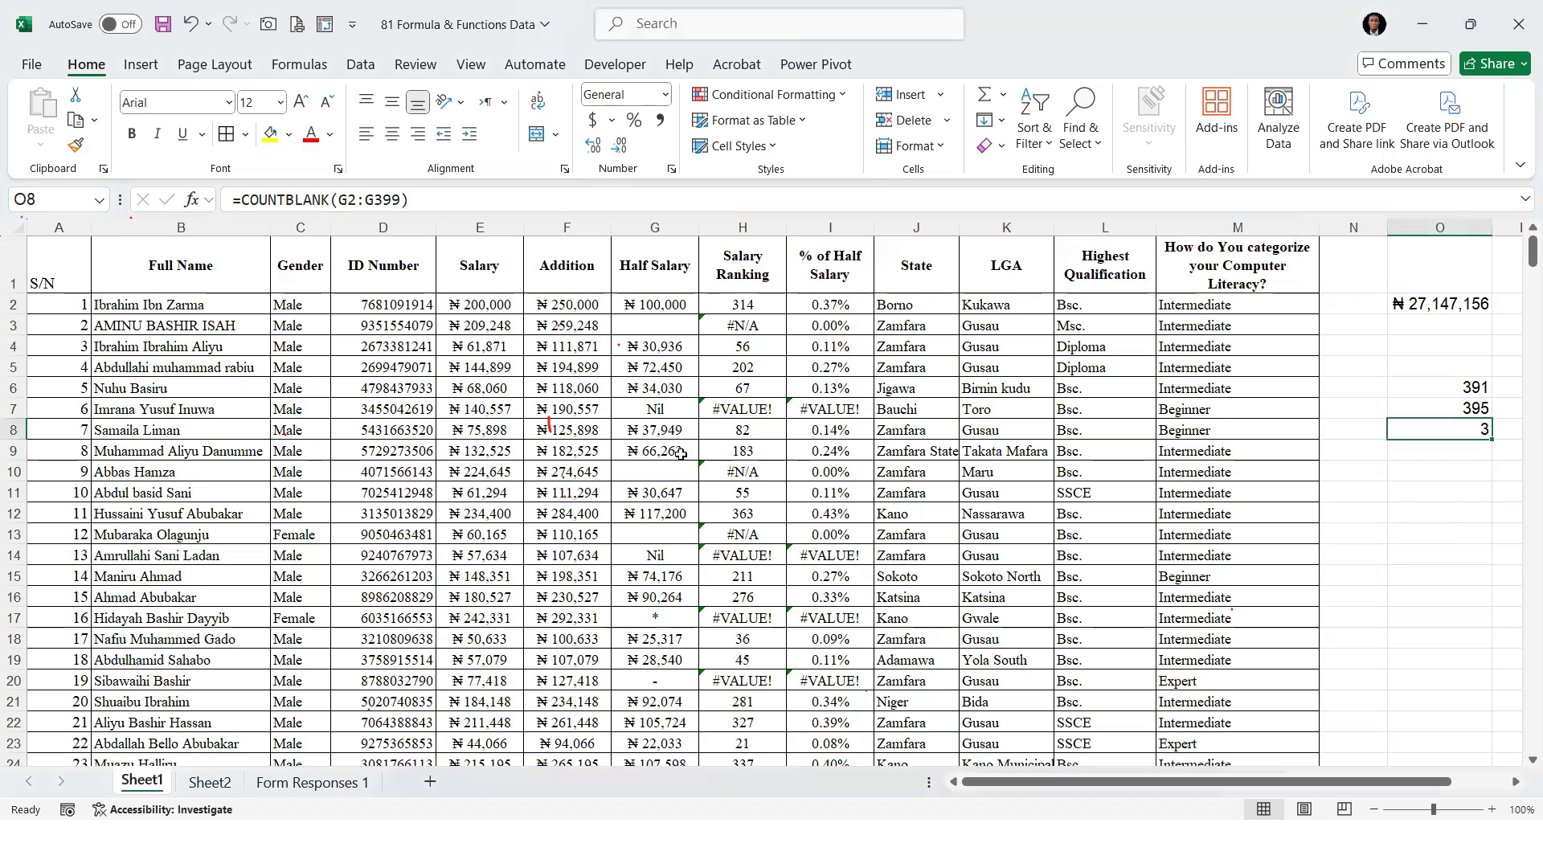
Add Maximum, Minimum, Small and Large to the function list in B13:B16 of Sheet2 and return to Sheet1
{"action": "left_click", "coordinate": [218, 785]}
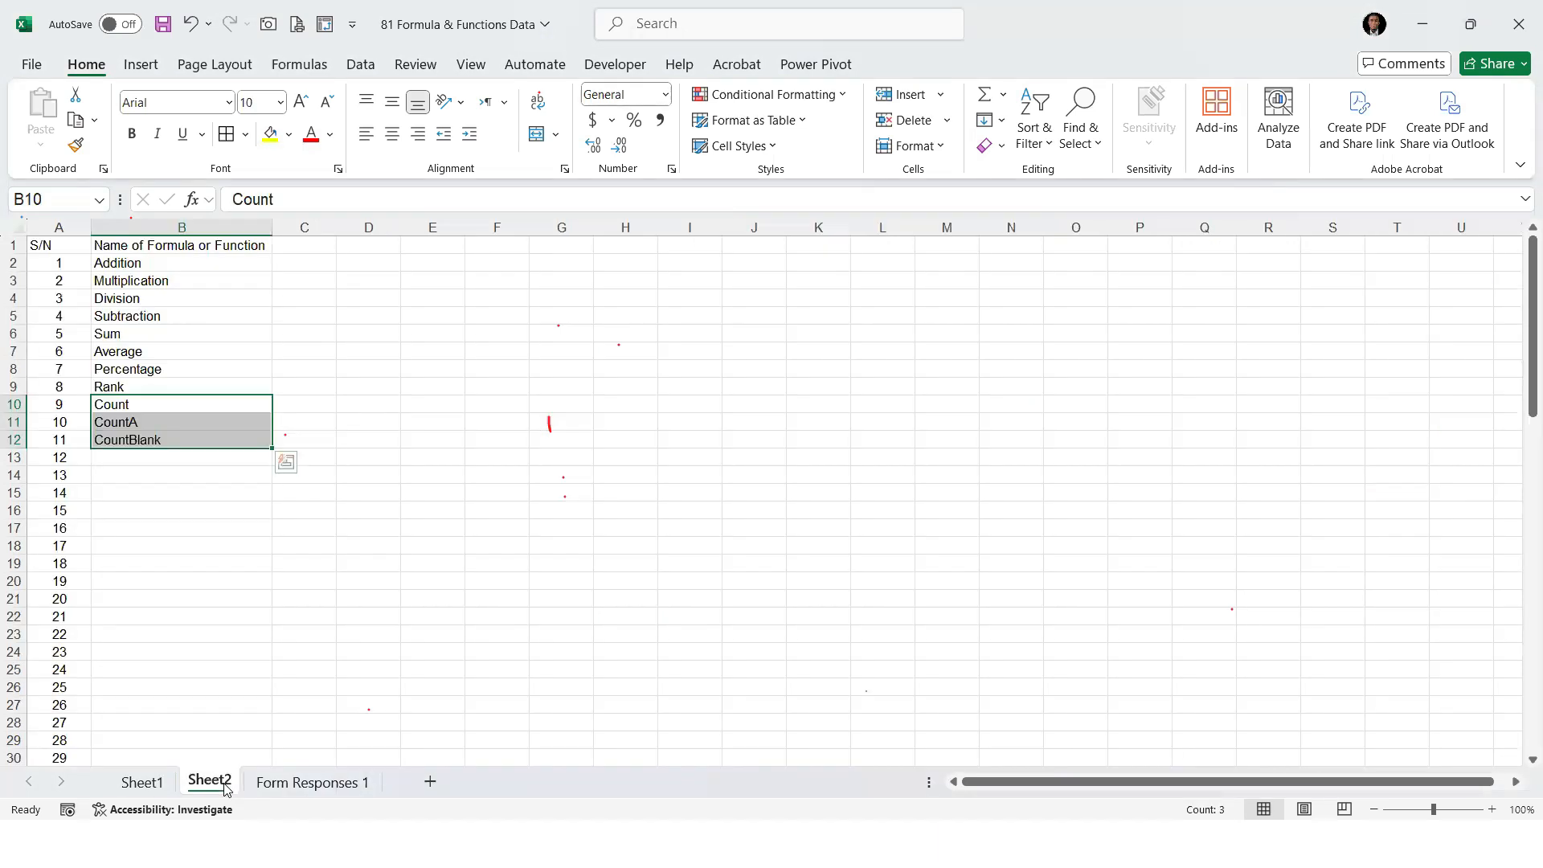
{"action": "left_click", "coordinate": [163, 455]}
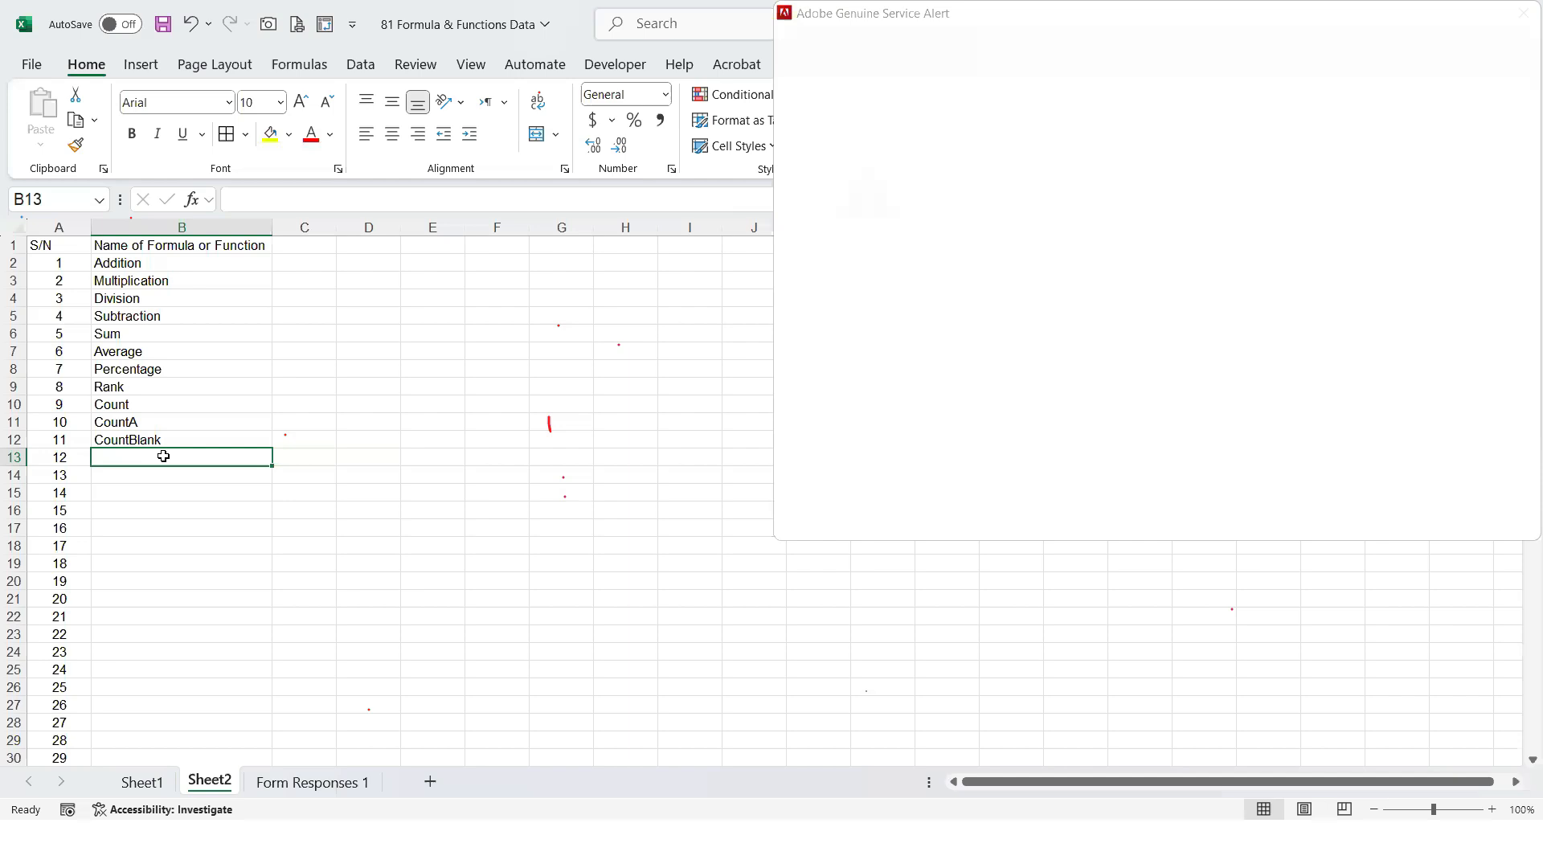
{"action": "type", "text": "mAX"}
{"action": "key", "text": "BackSpace"}
{"action": "key", "text": "BackSpace"}
{"action": "key", "text": "BackSpace"}
{"action": "type", "text": "Maximum"}
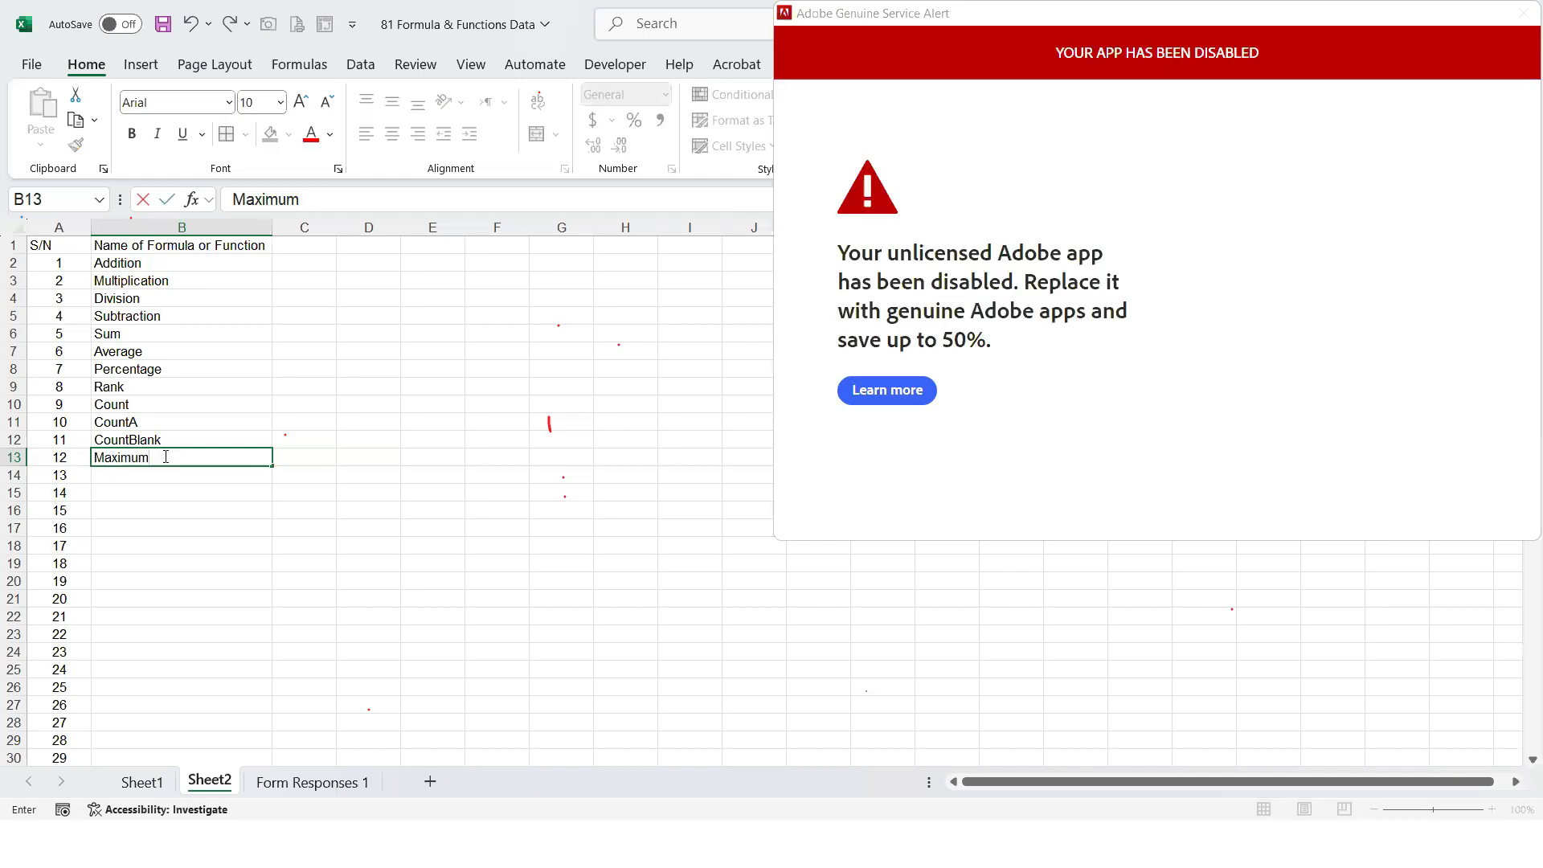
{"action": "key", "text": "Return"}
{"action": "type", "text": "Minim"}
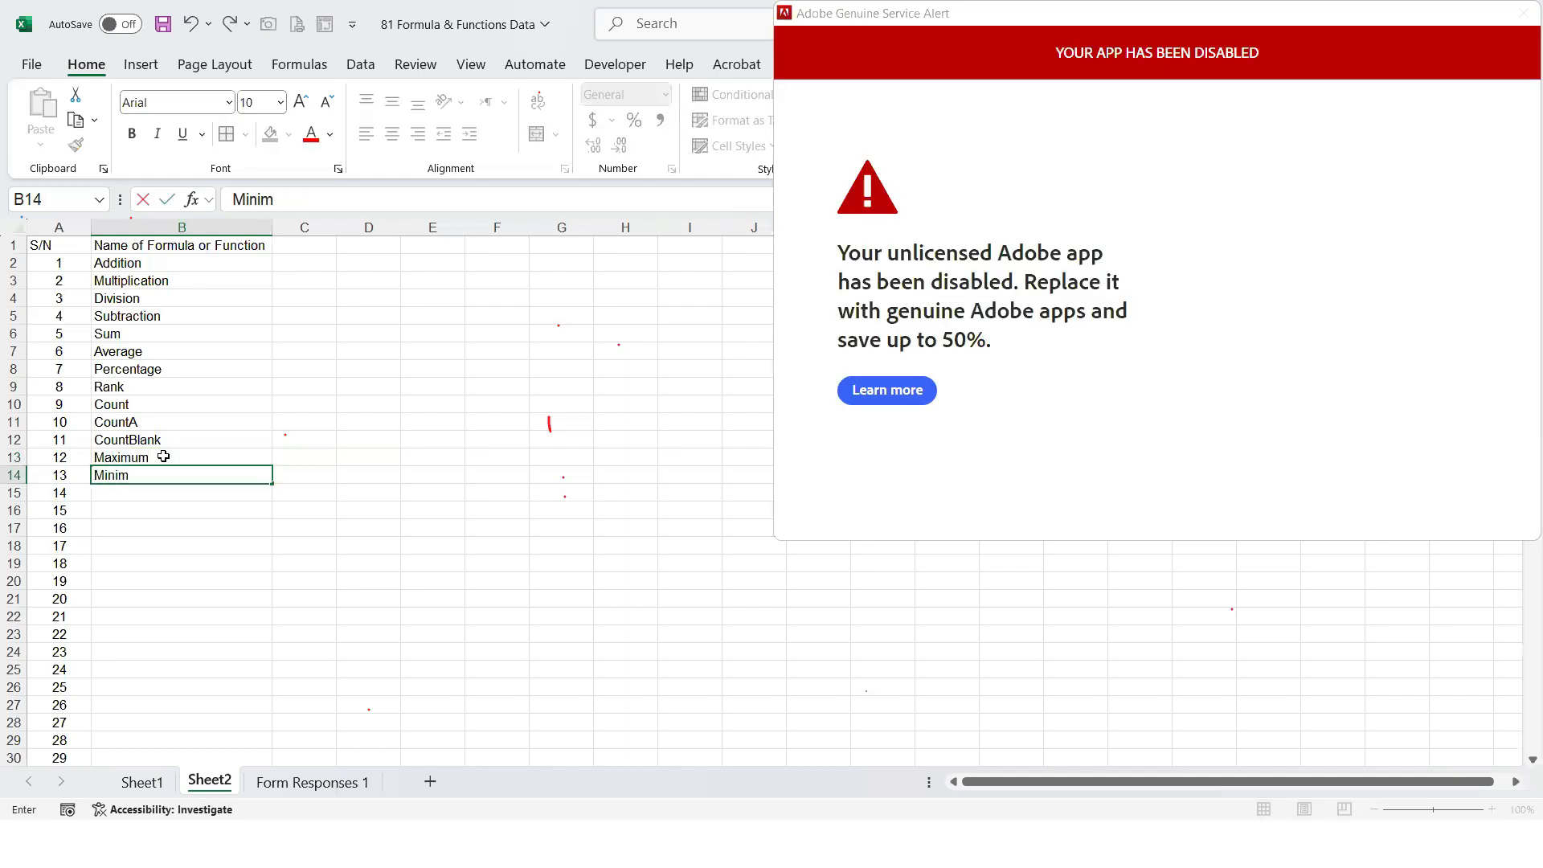
{"action": "type", "text": "um"}
{"action": "key", "text": "Return"}
{"action": "type", "text": "Small"}
{"action": "key", "text": "Return"}
{"action": "type", "text": "Large"}
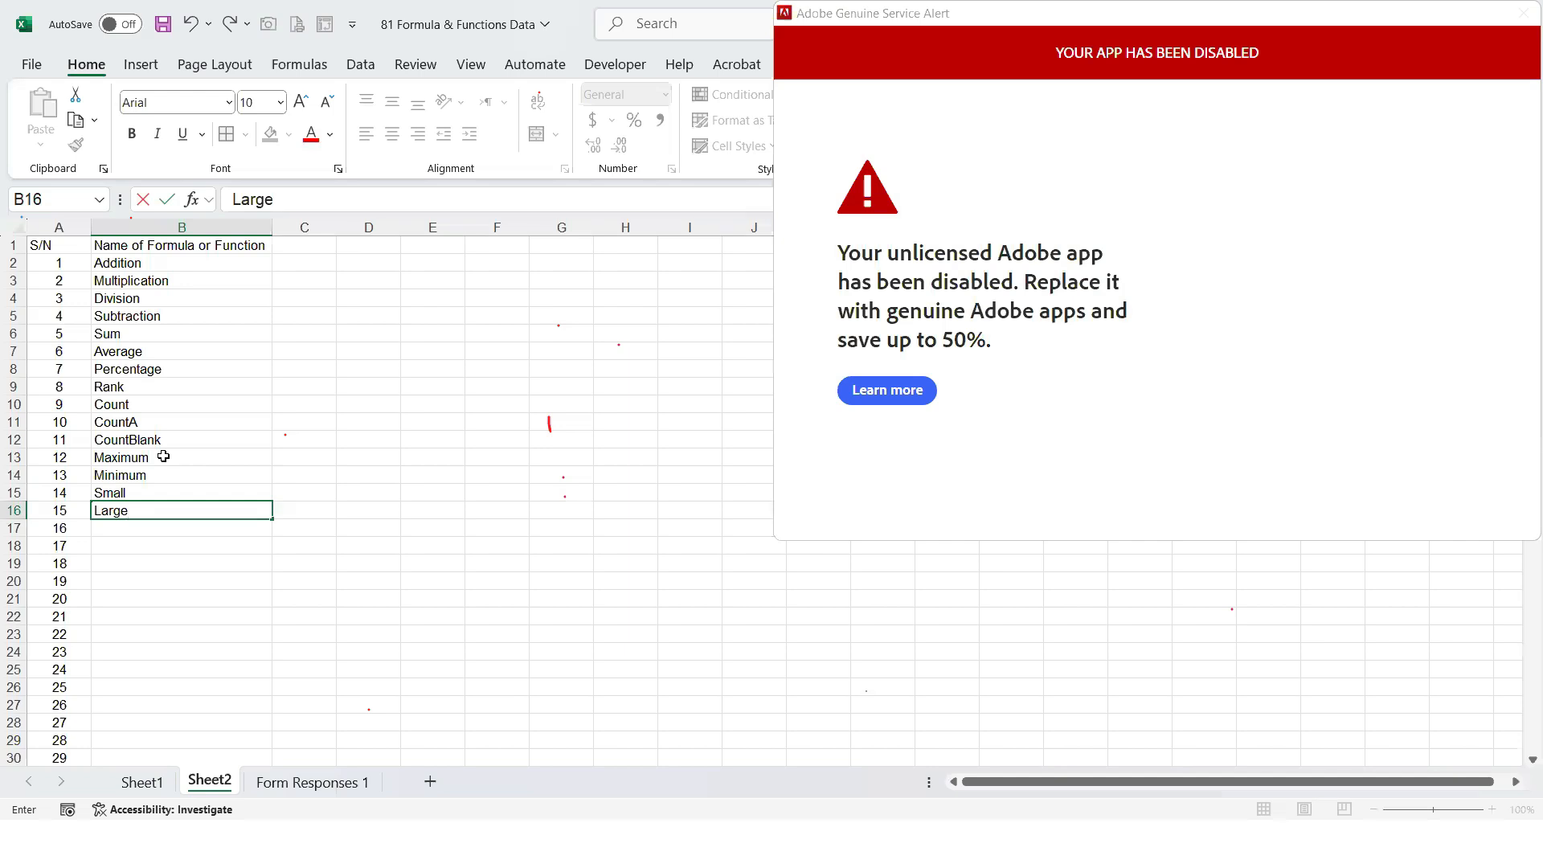
{"action": "left_click", "coordinate": [155, 778]}
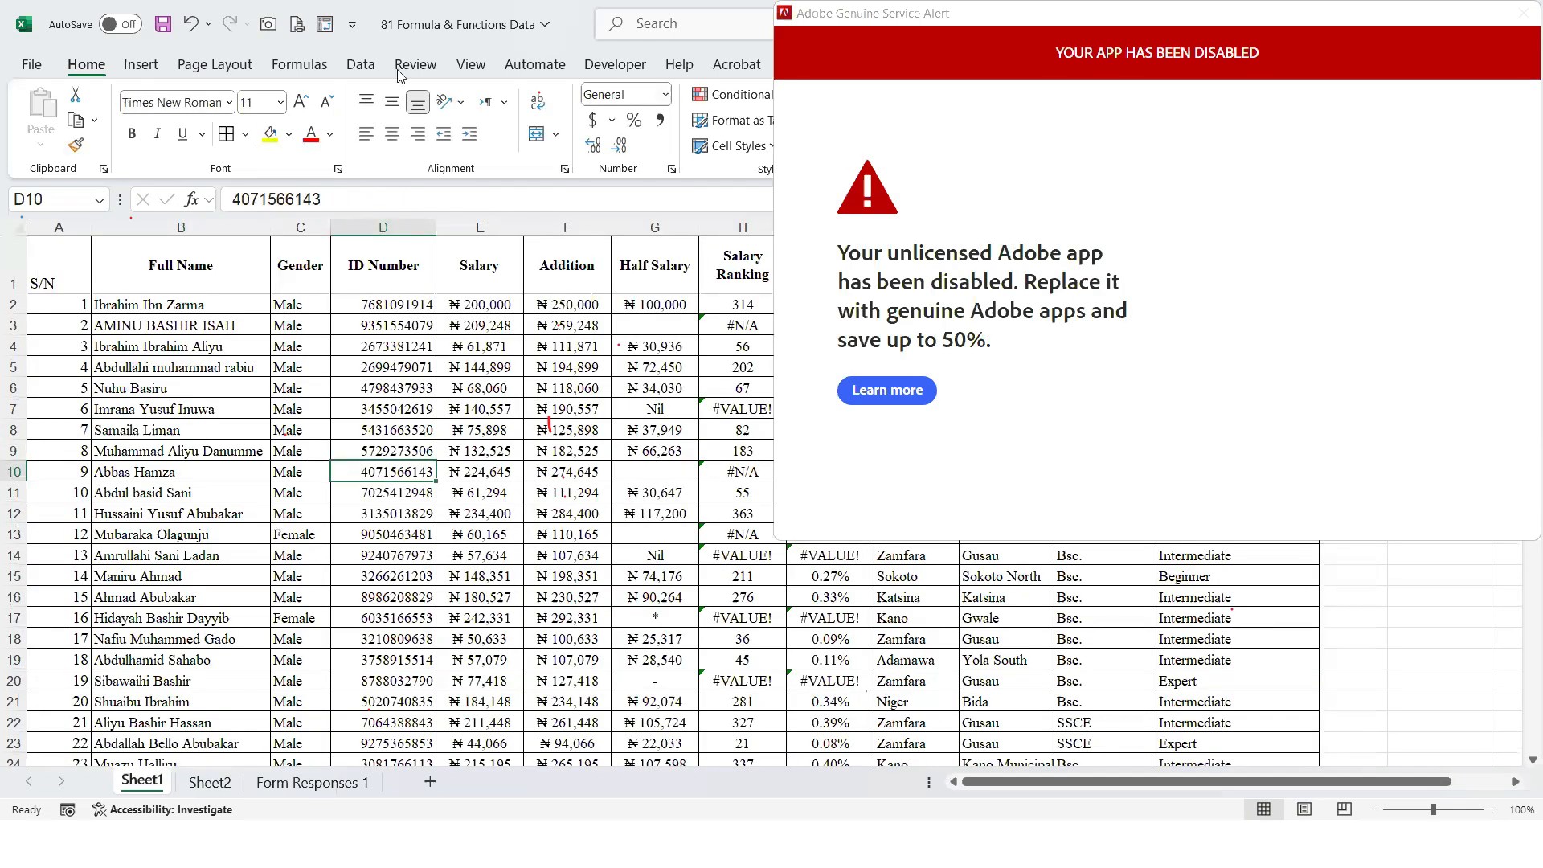
Move the Adobe Genuine Service Alert window out of the way of the worksheet
{"action": "left_click_drag", "start_coordinate": [825, 13], "coordinate": [1534, 847]}
{"action": "left_click", "coordinate": [911, 474]}
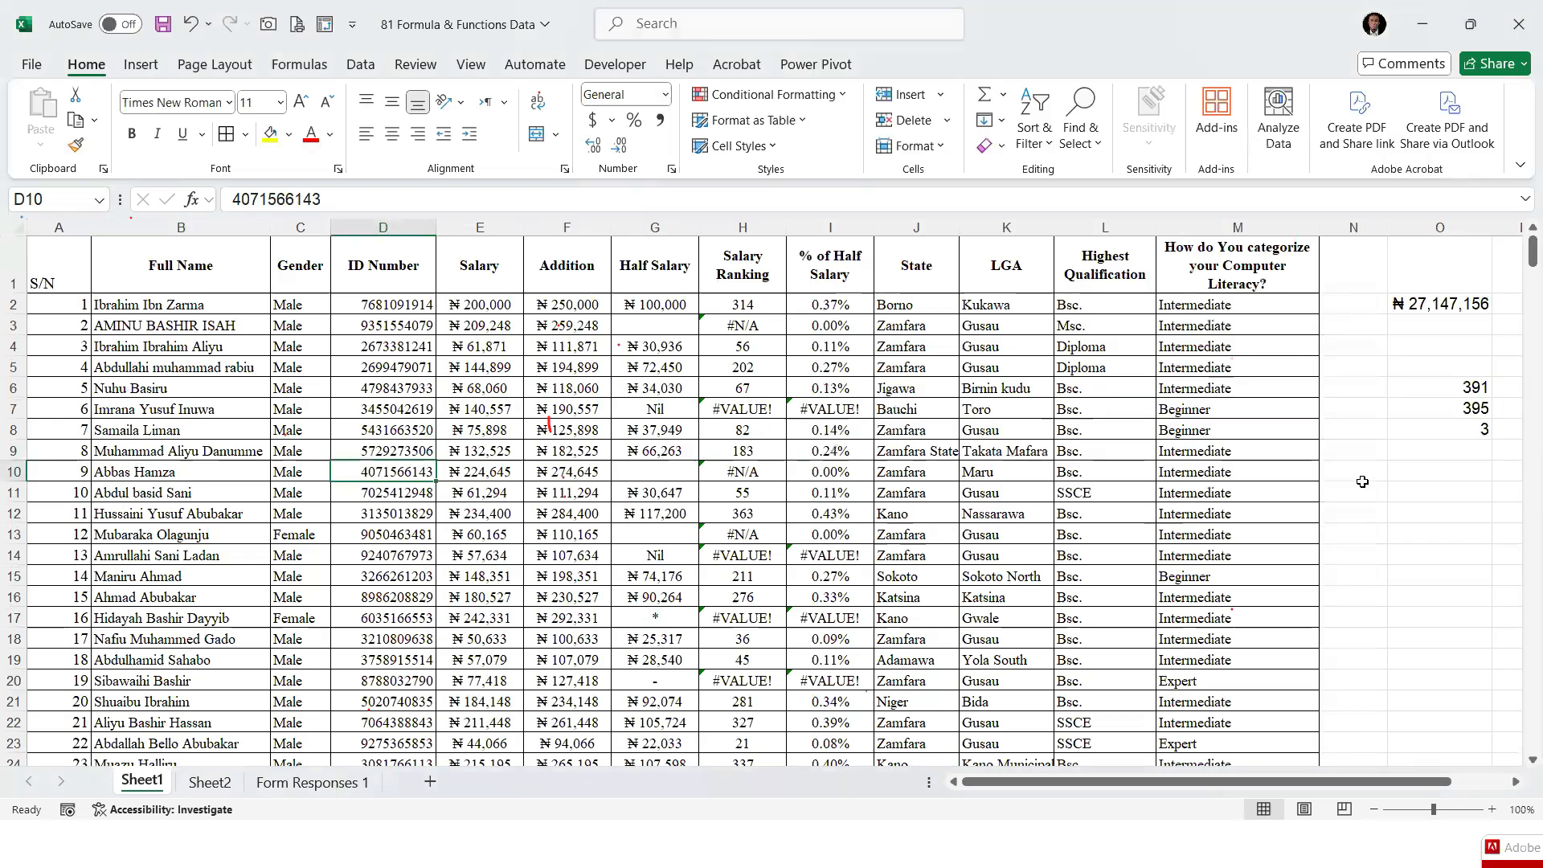
{"action": "left_click", "coordinate": [1410, 514]}
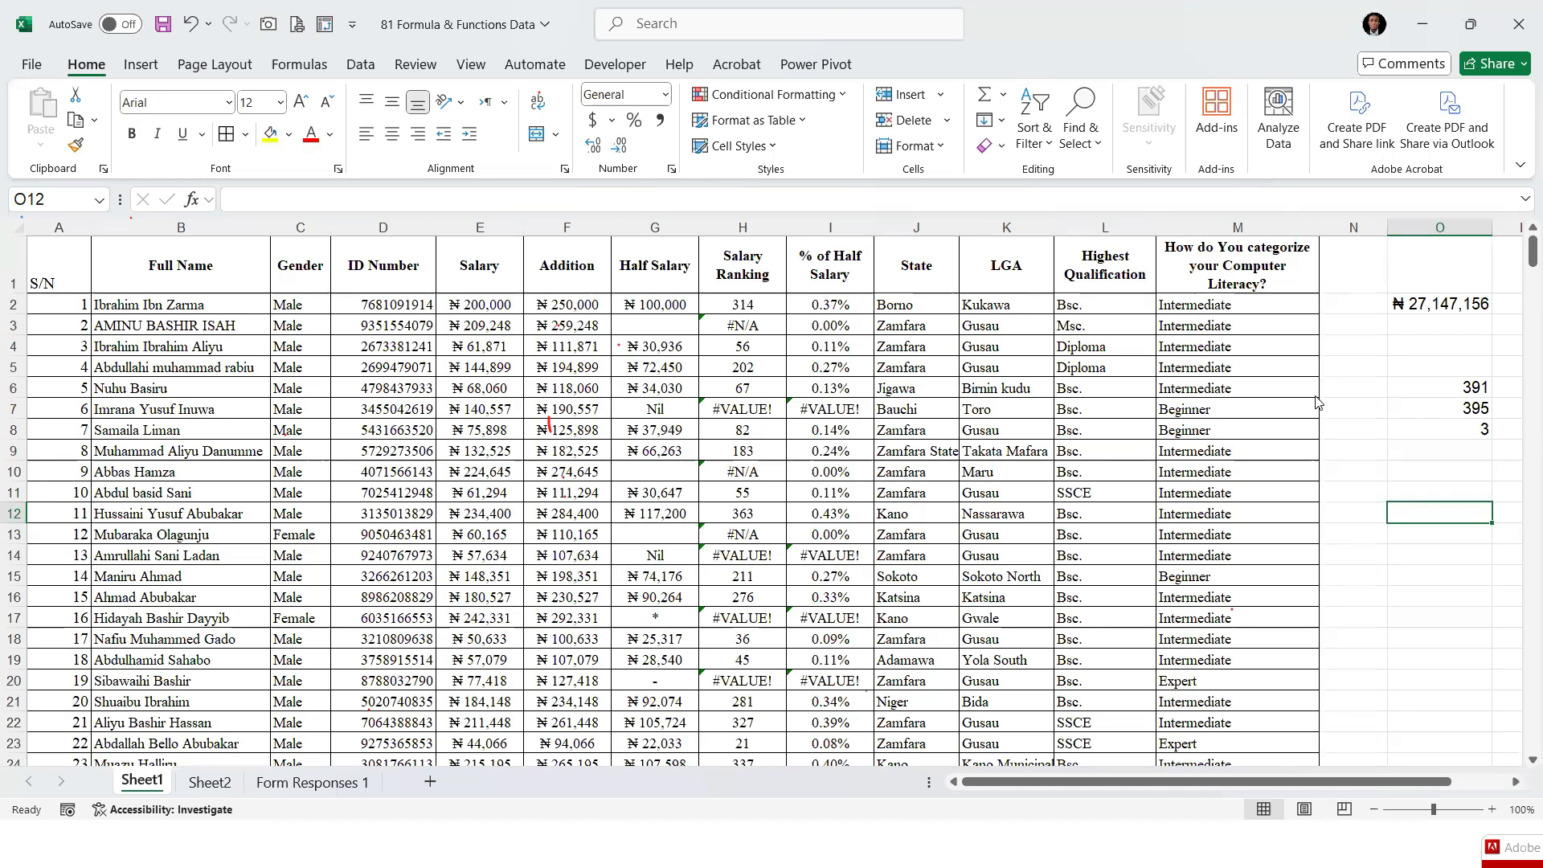
Find the highest Salary value in O10 with =MAX(E2:E399)
{"action": "left_click", "coordinate": [1420, 472]}
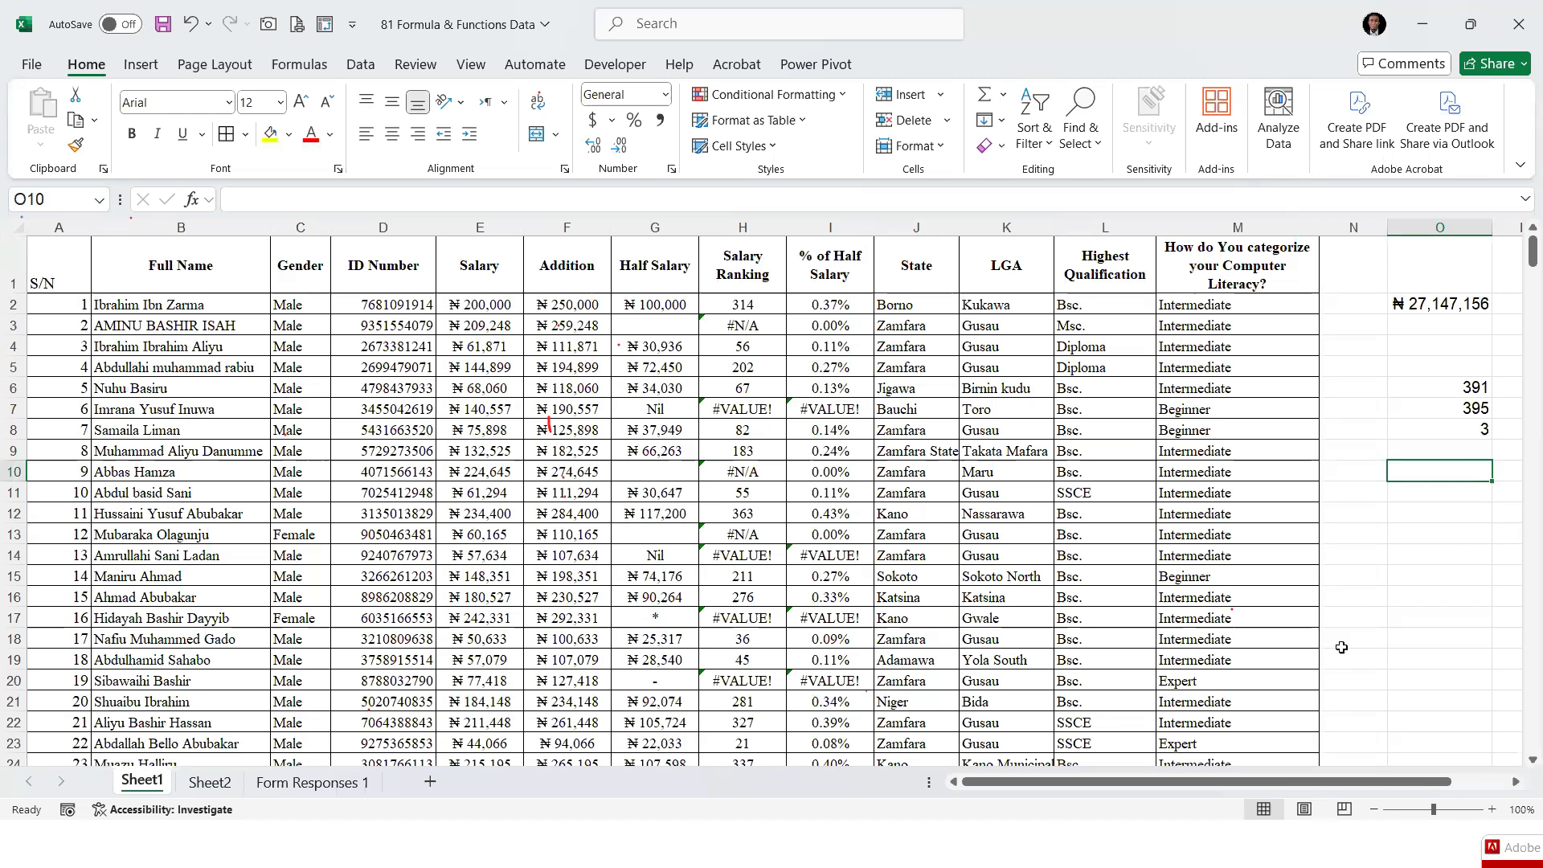
{"action": "type", "text": "="}
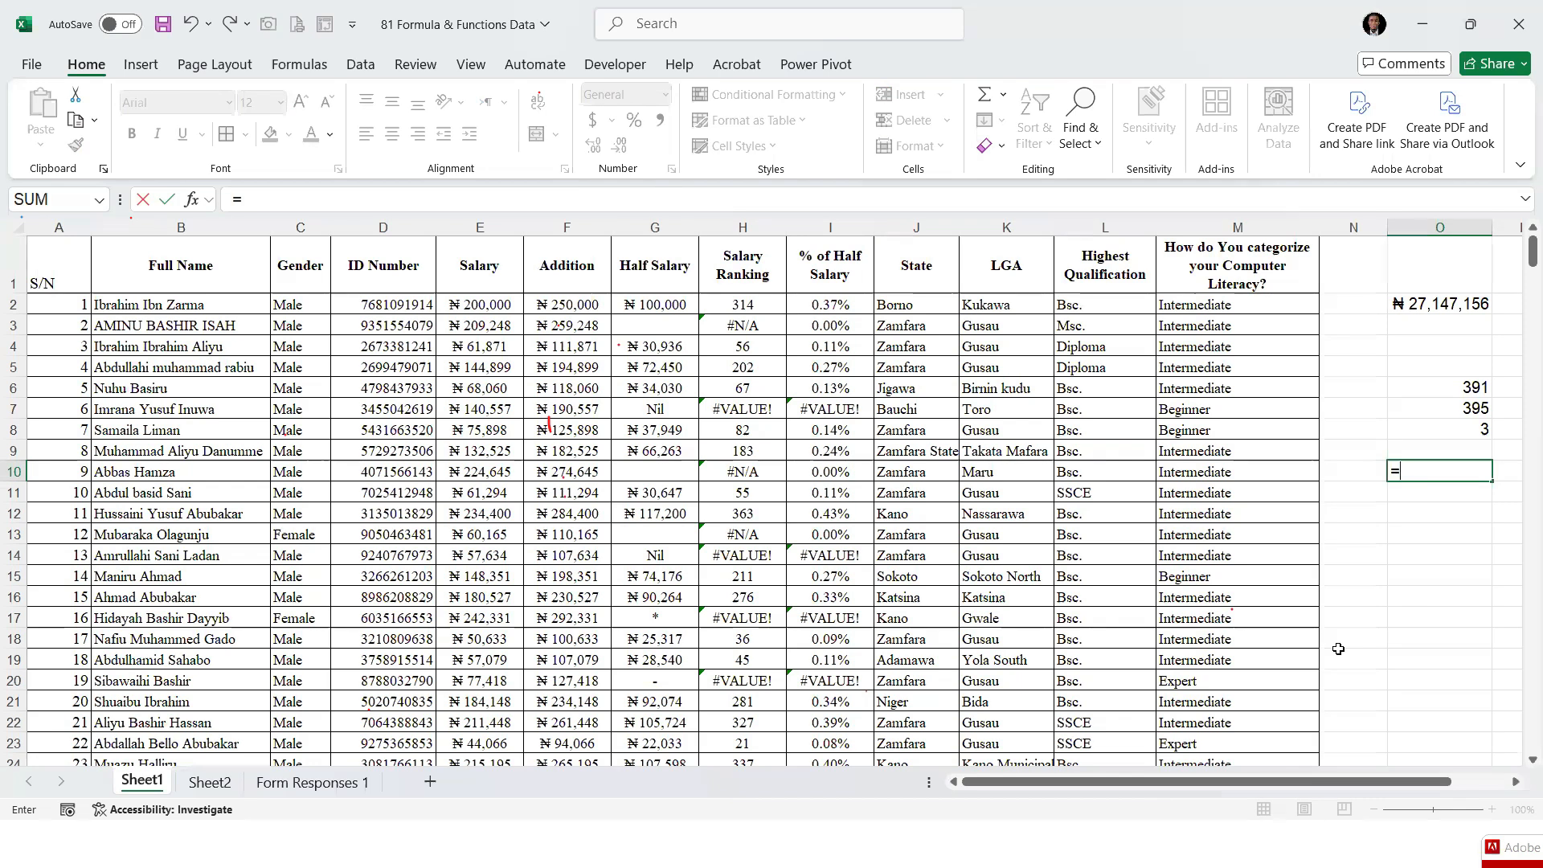
{"action": "type", "text": "max"}
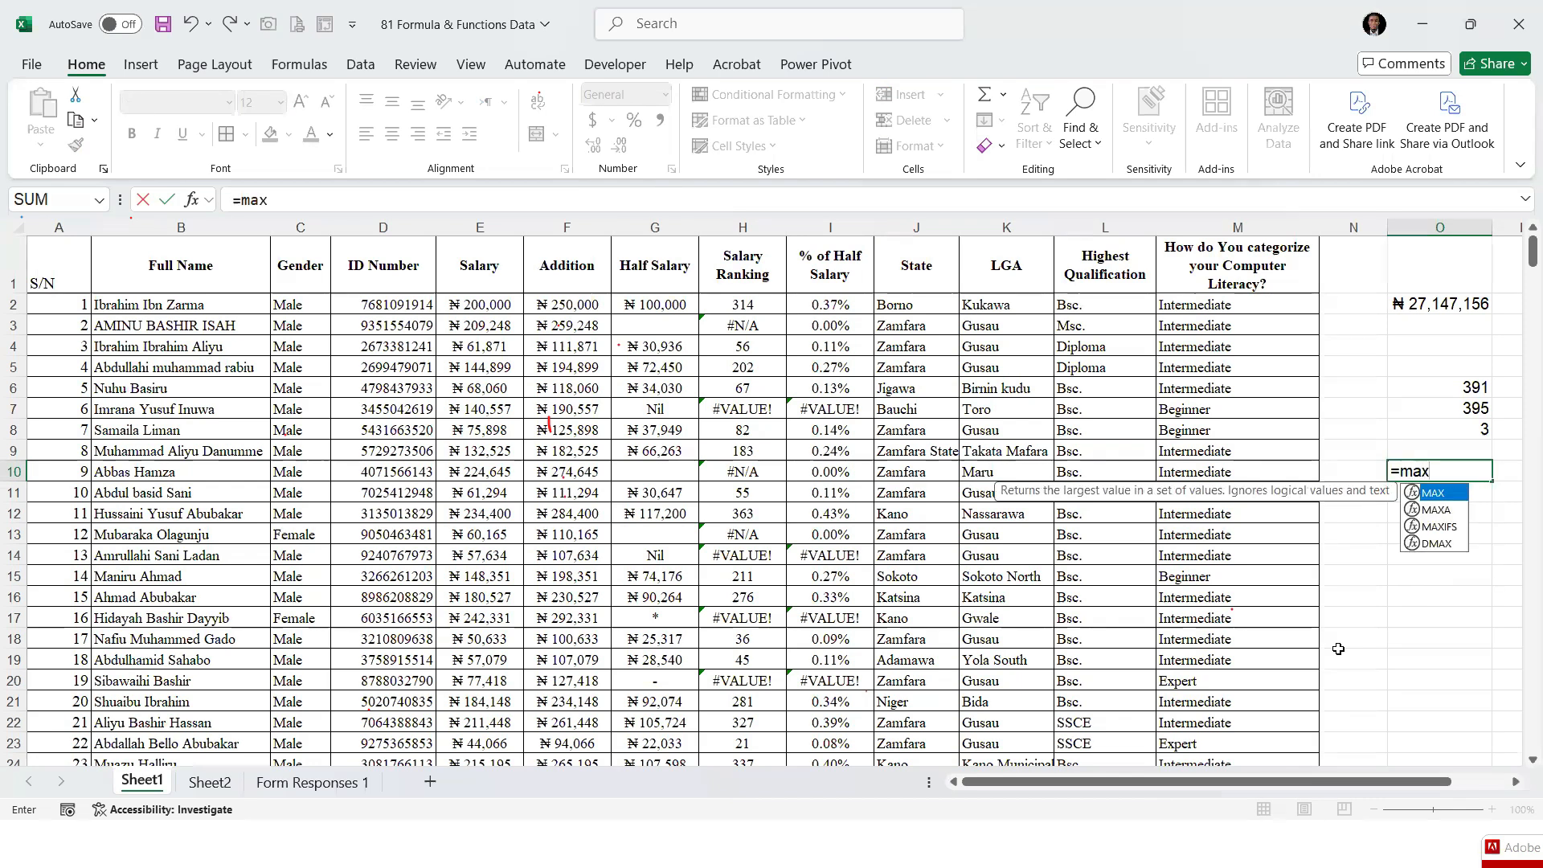
{"action": "key", "text": "Tab"}
{"action": "left_click", "coordinate": [474, 302]}
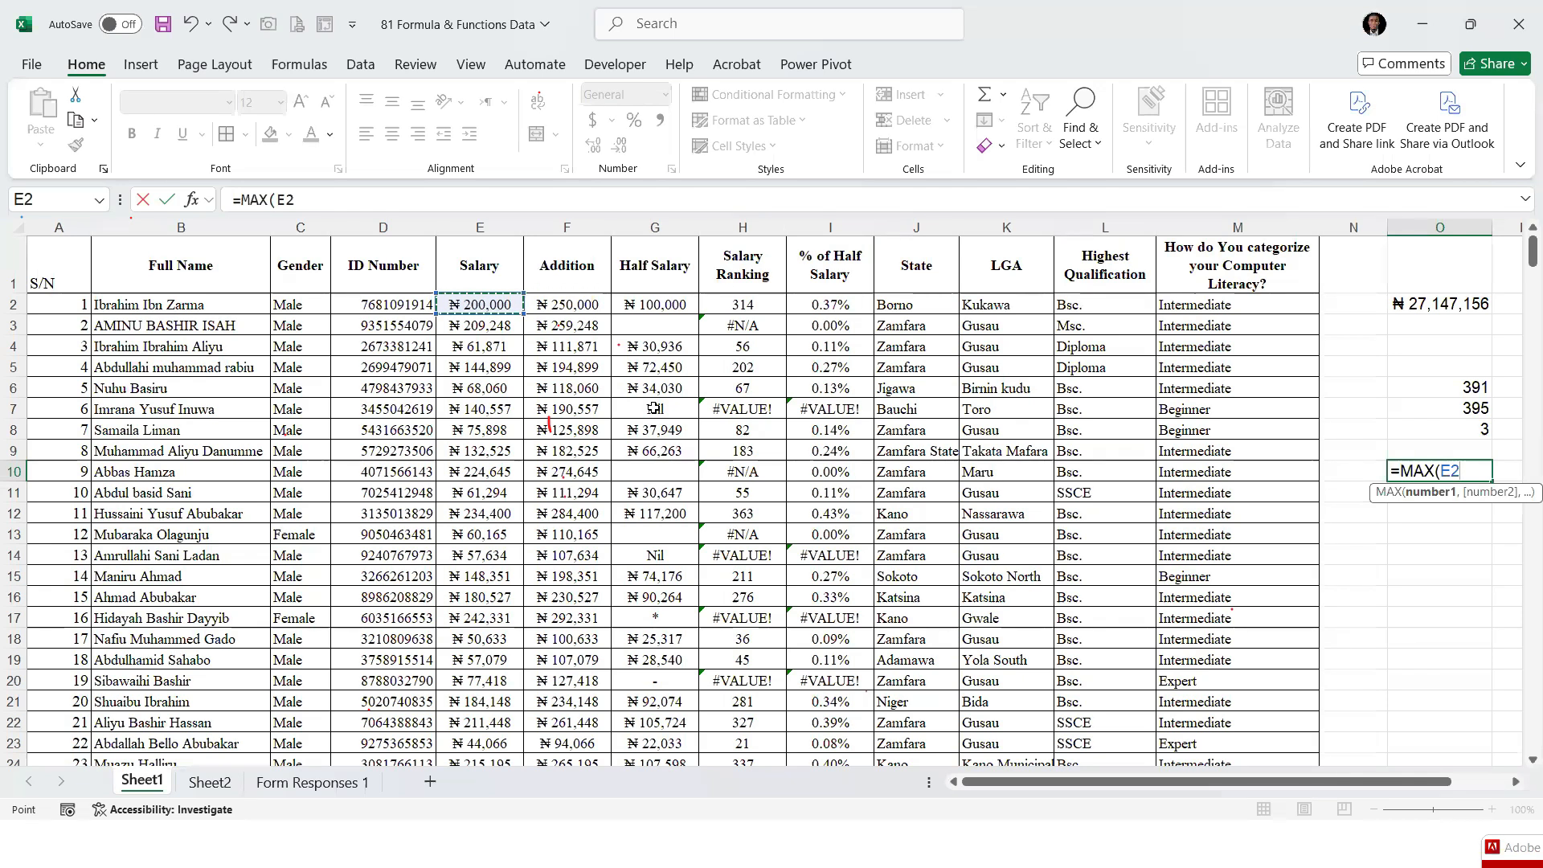
{"action": "key", "text": "ctrl+shift+Down"}
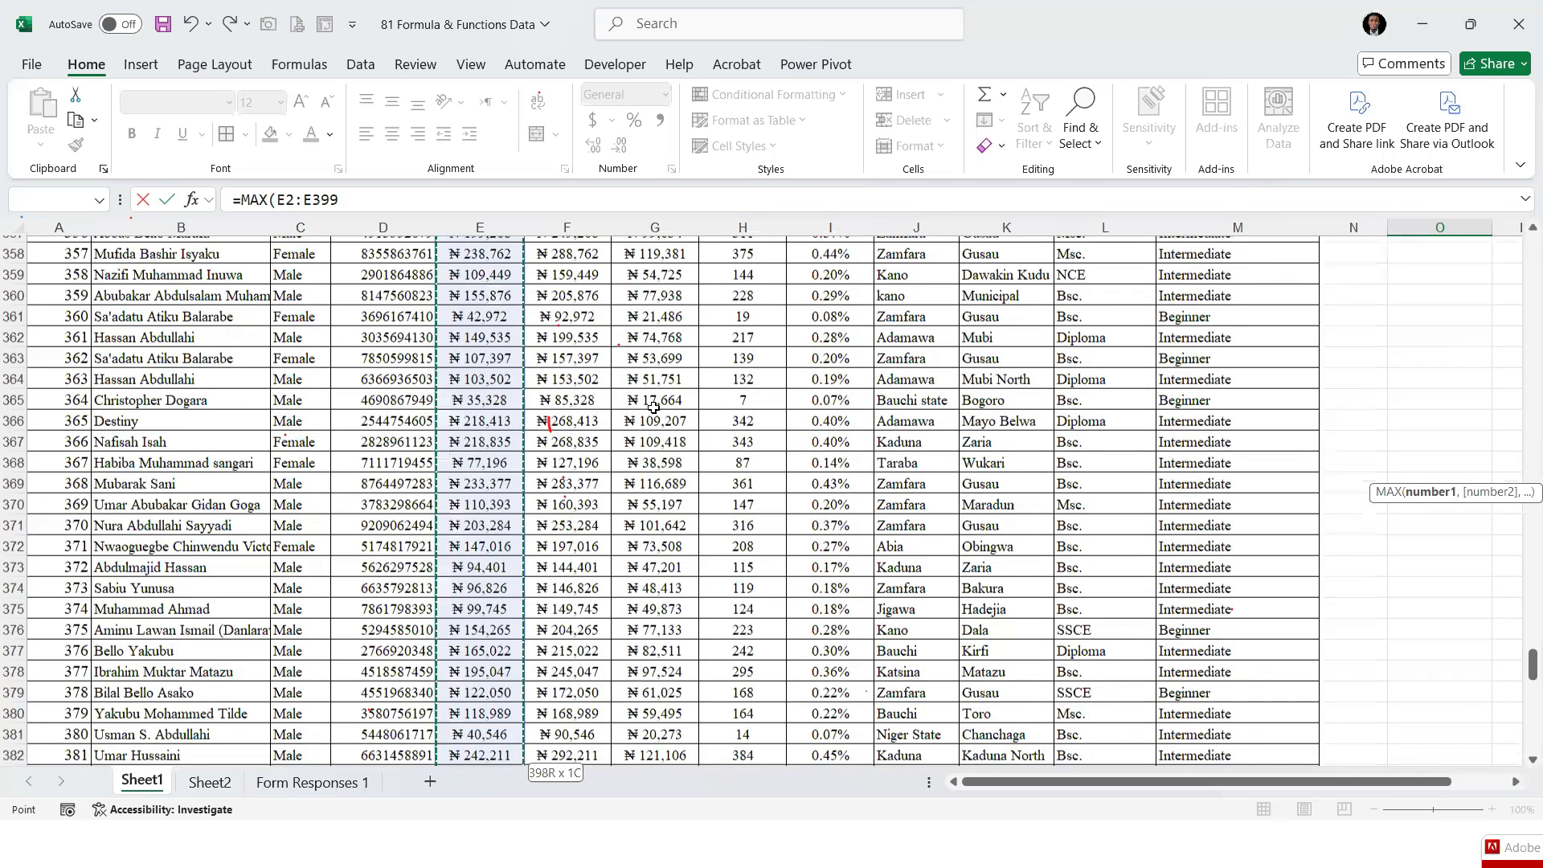
{"action": "key", "text": "ctrl+Return"}
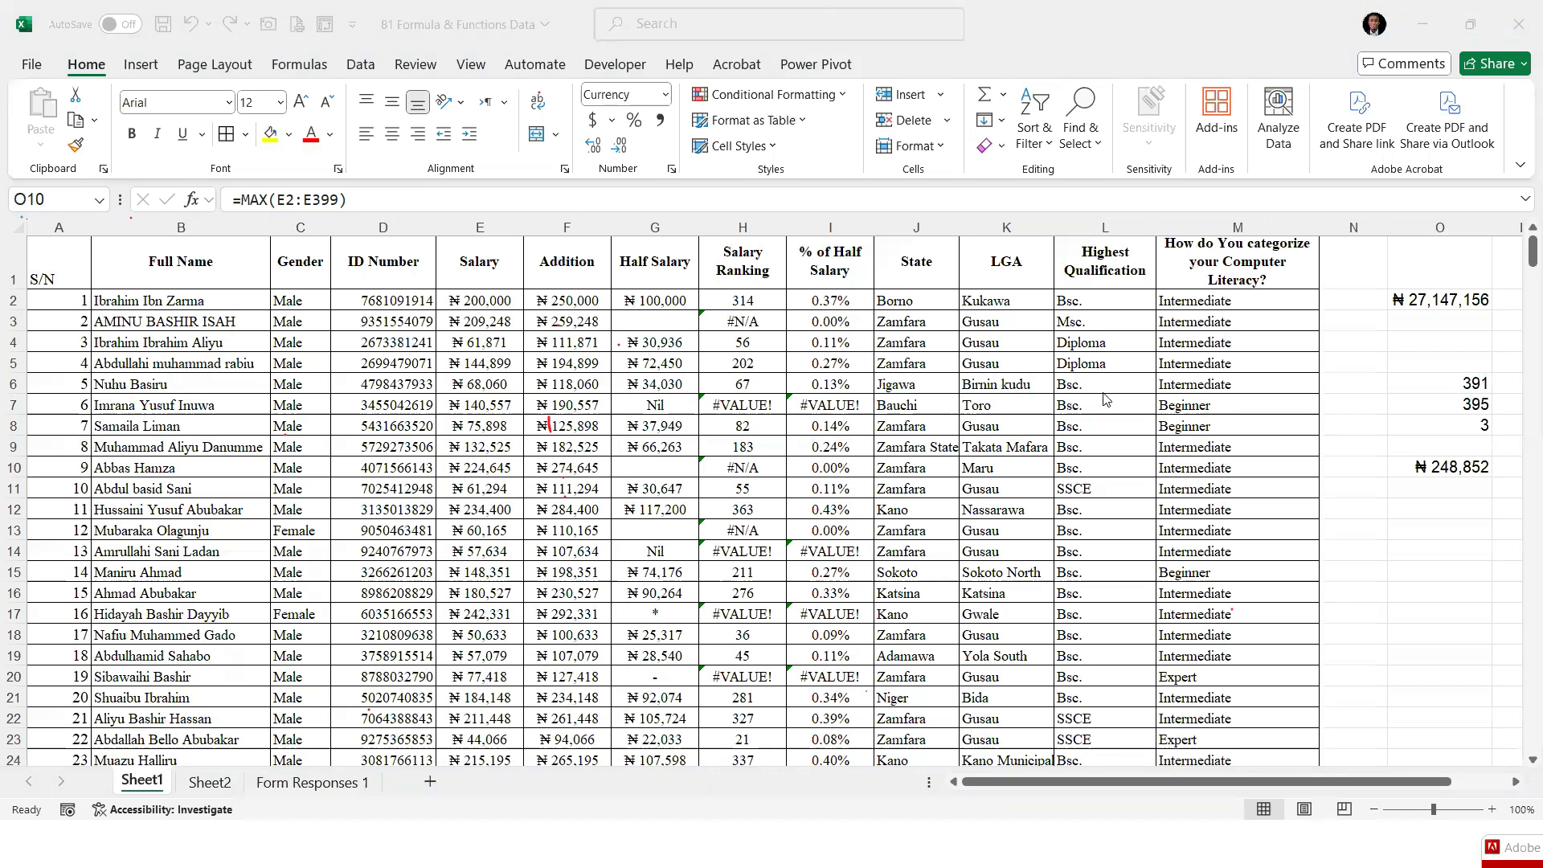
{"action": "left_click", "coordinate": [1445, 467]}
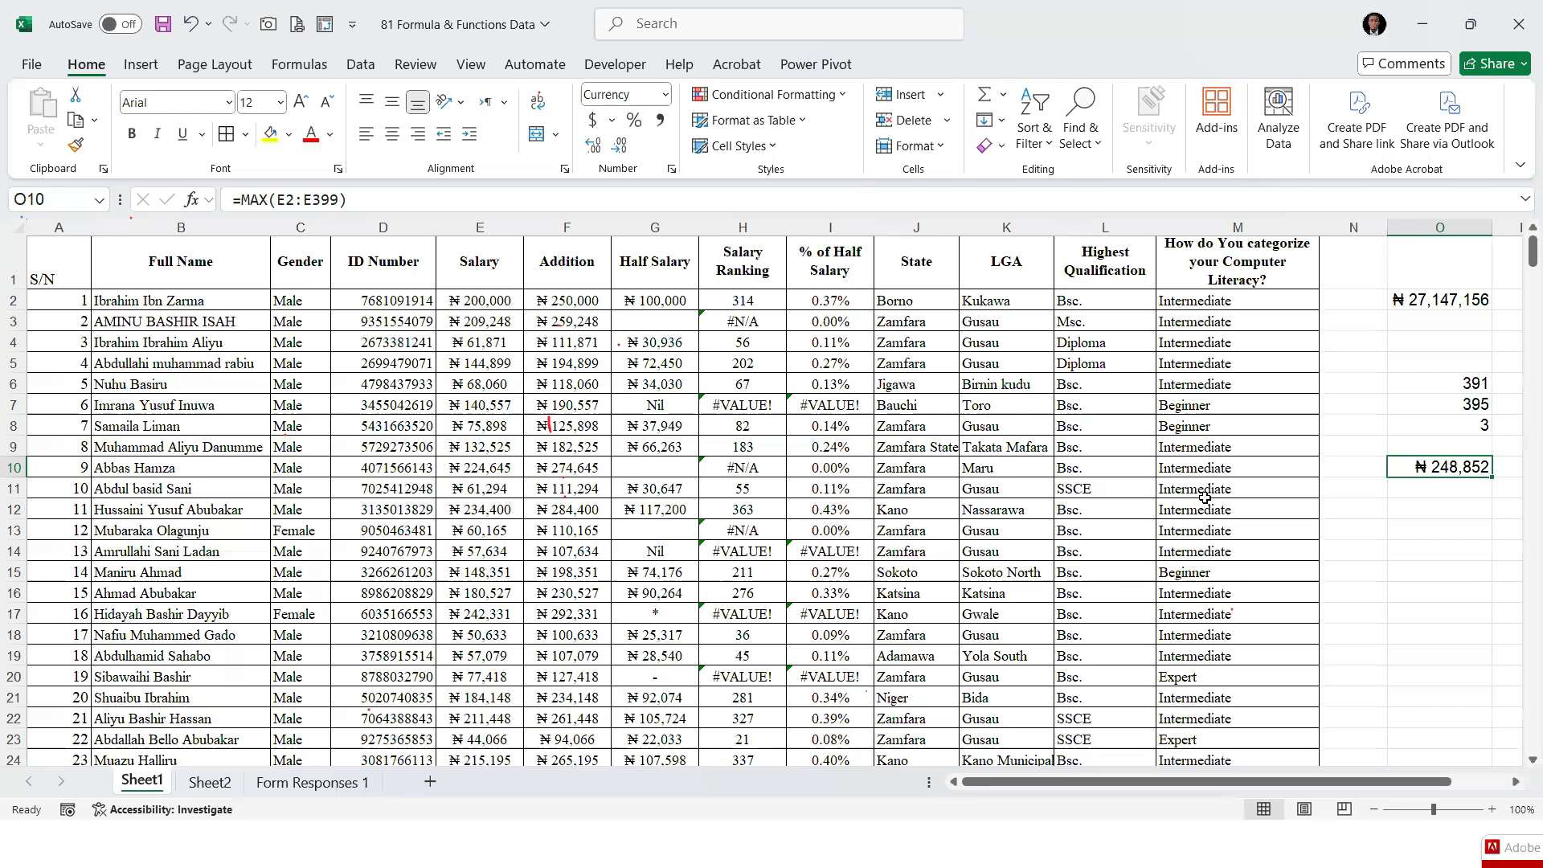
Find the lowest Salary value in O11 with =MIN(E2:E399)
{"action": "left_click", "coordinate": [1448, 492]}
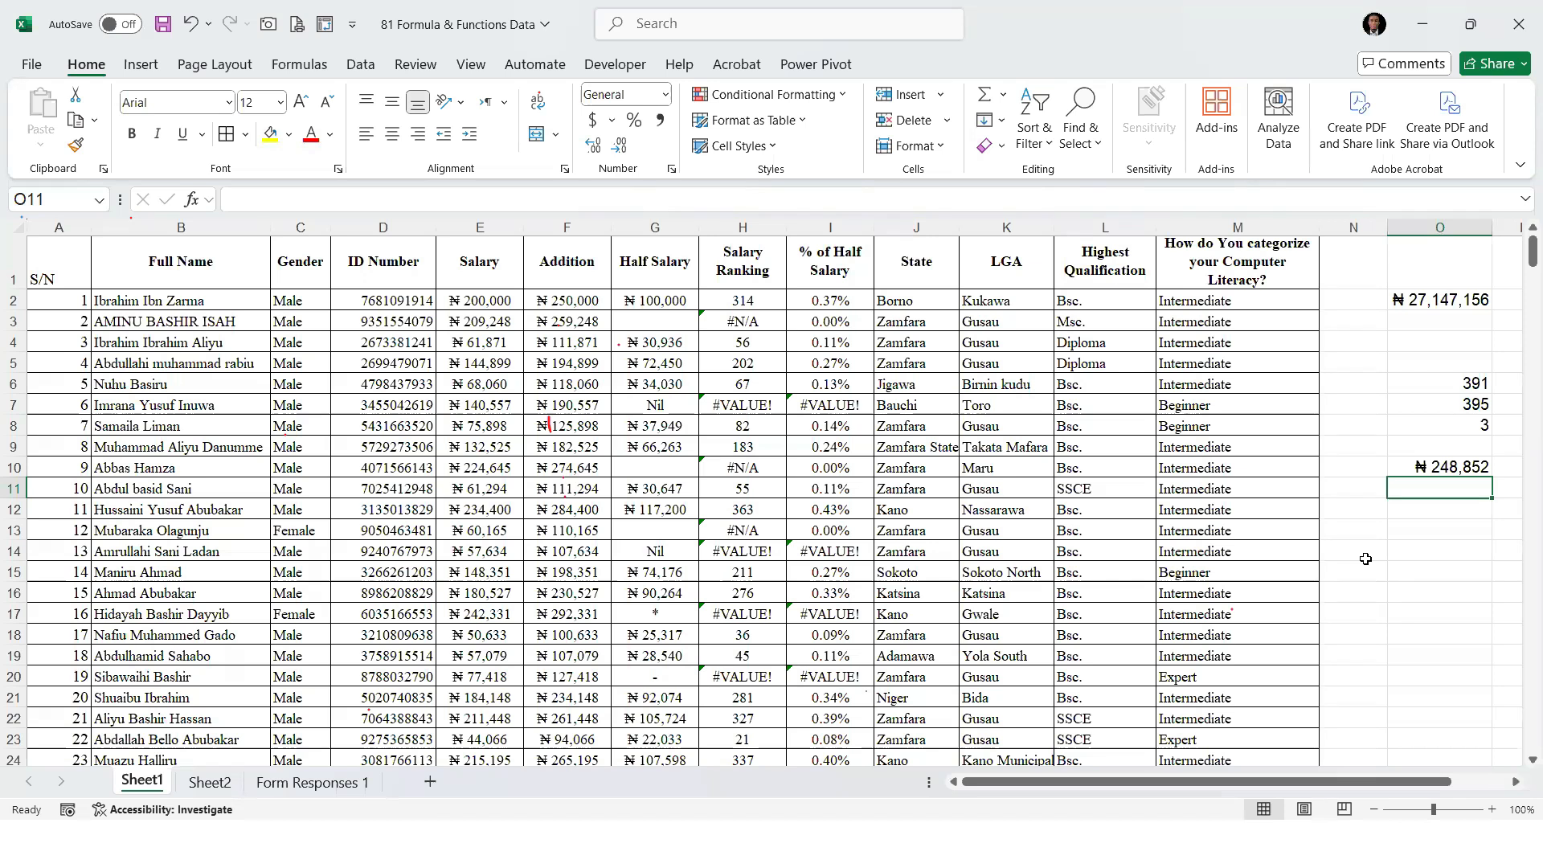
{"action": "type", "text": "="}
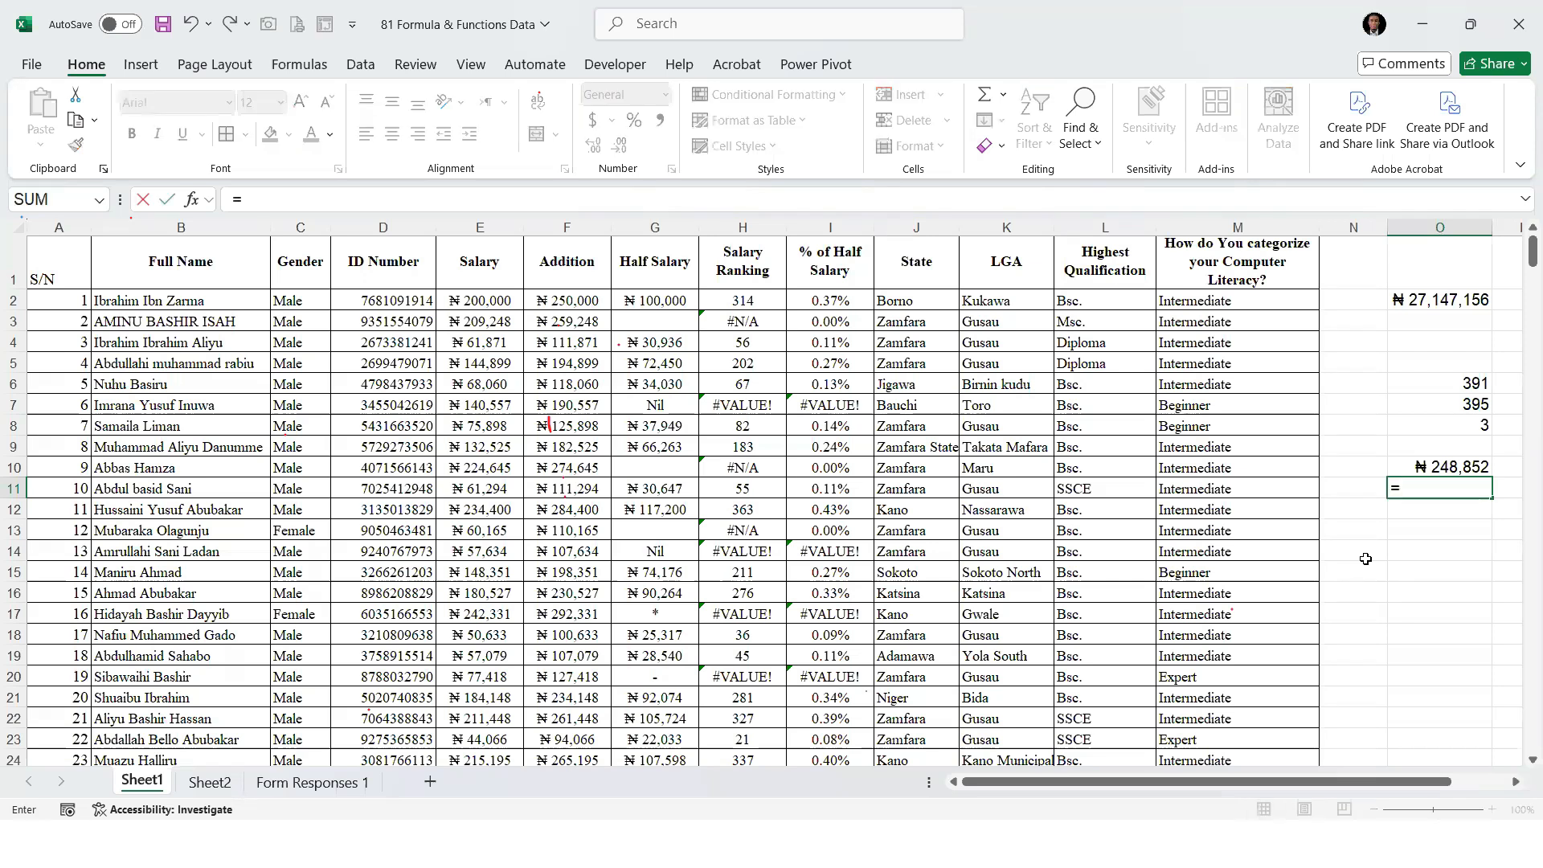
{"action": "type", "text": "min"}
{"action": "key", "text": "Tab"}
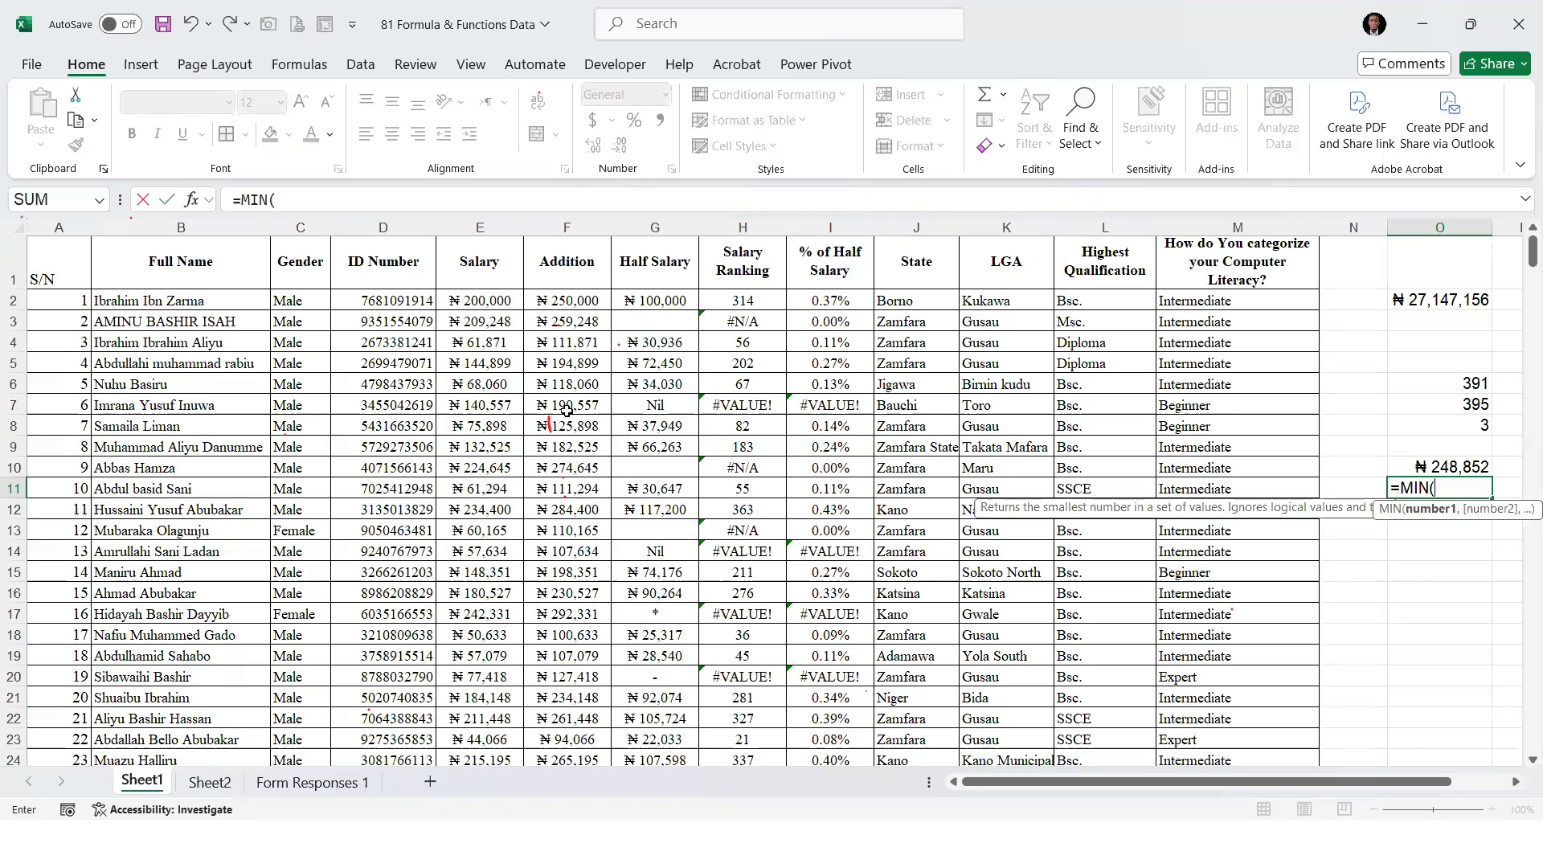
{"action": "left_click", "coordinate": [475, 299]}
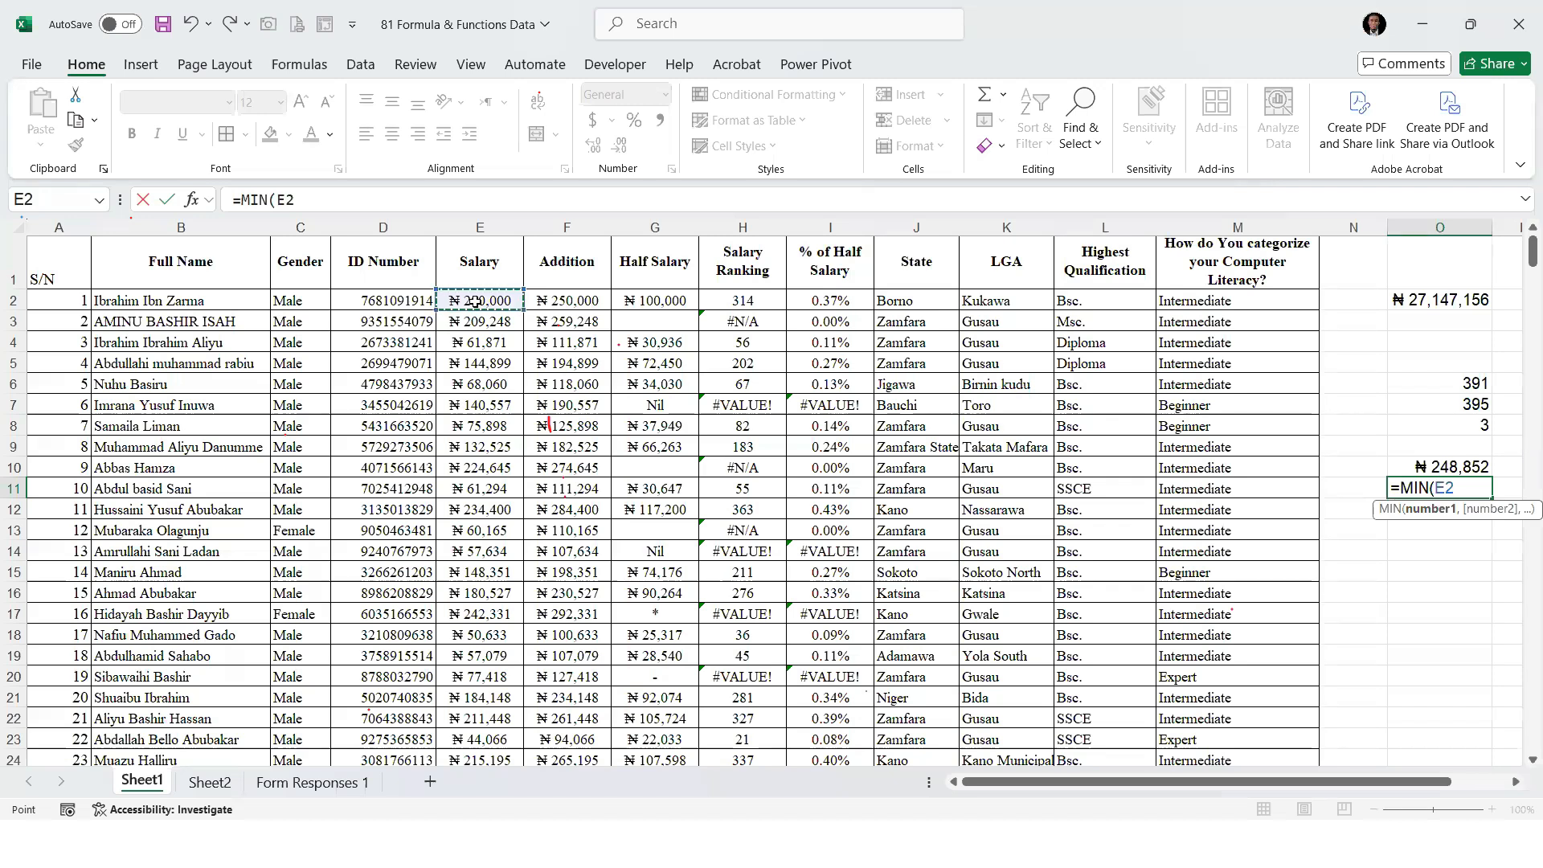
{"action": "key", "text": "ctrl+shift+Down"}
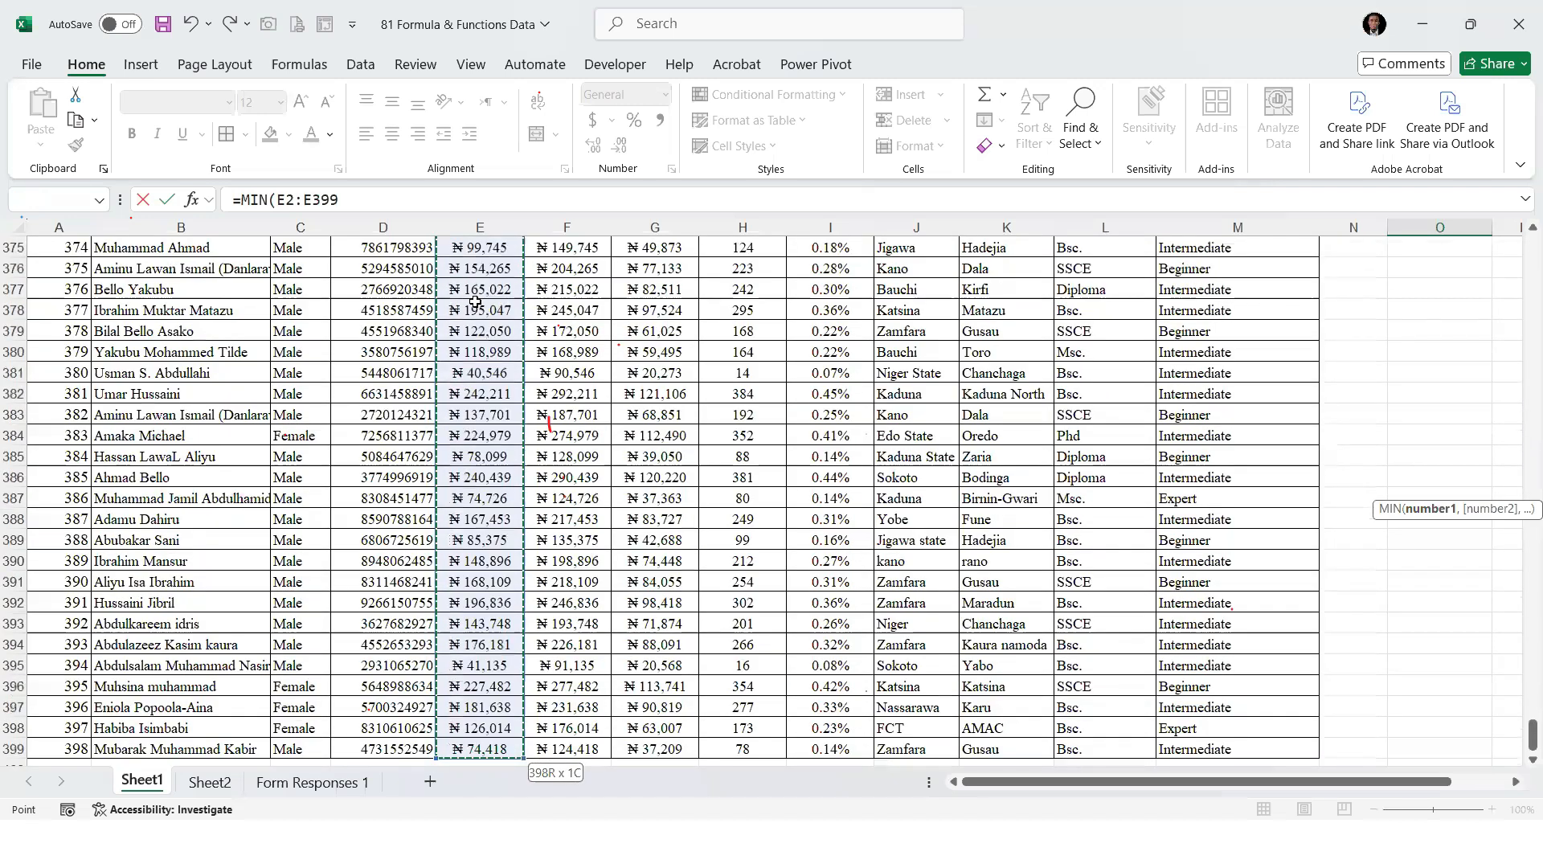
{"action": "key", "text": "Return"}
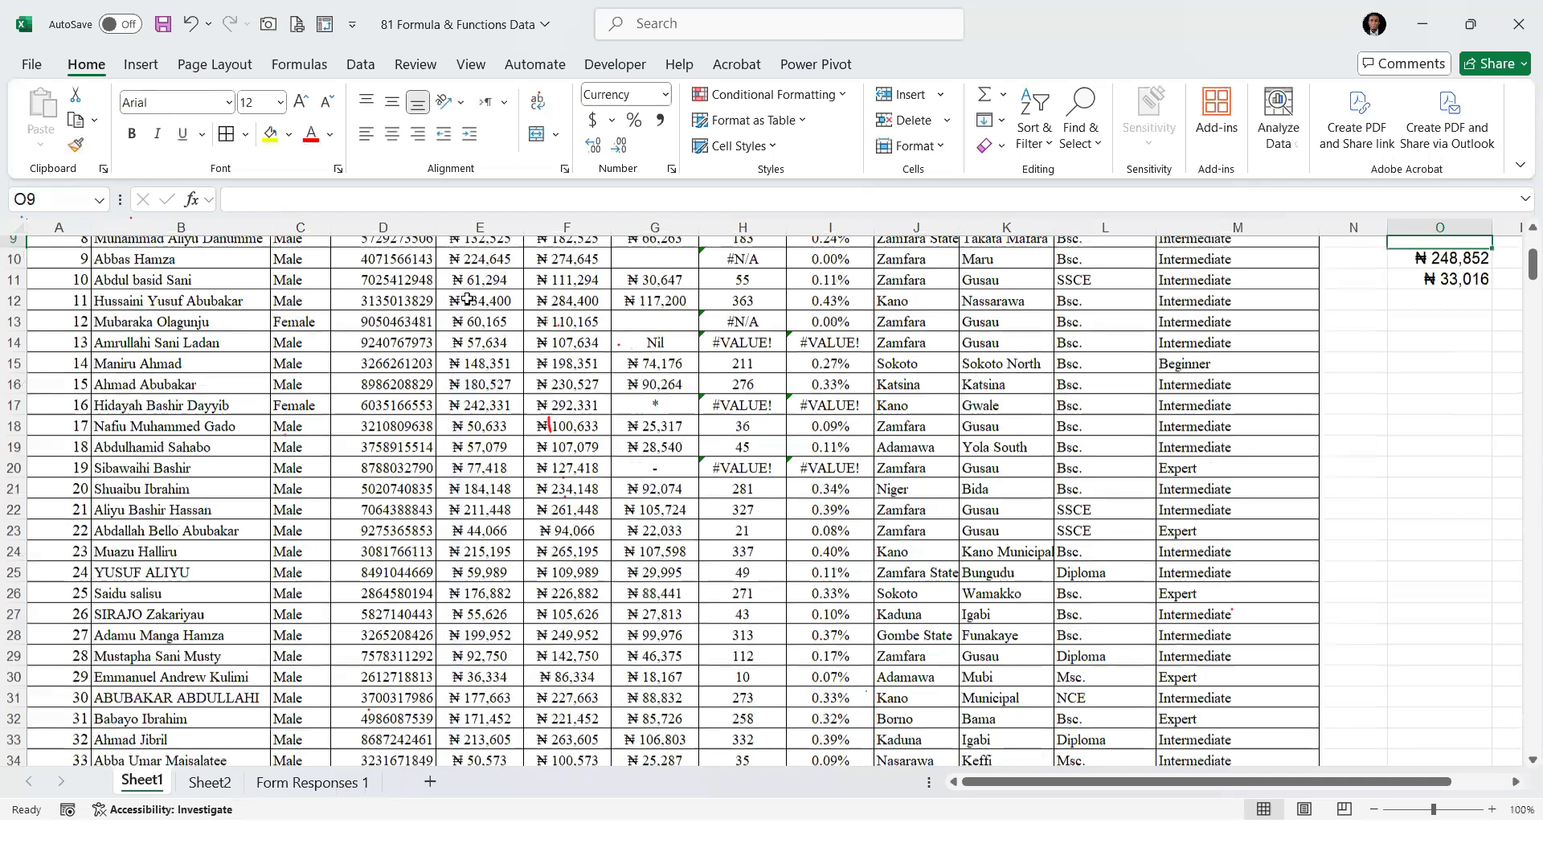
{"action": "scroll", "coordinate": [480, 294], "scroll_direction": "up", "scroll_amount": 3}
{"action": "key", "text": "Down"}
{"action": "key", "text": "Down"}
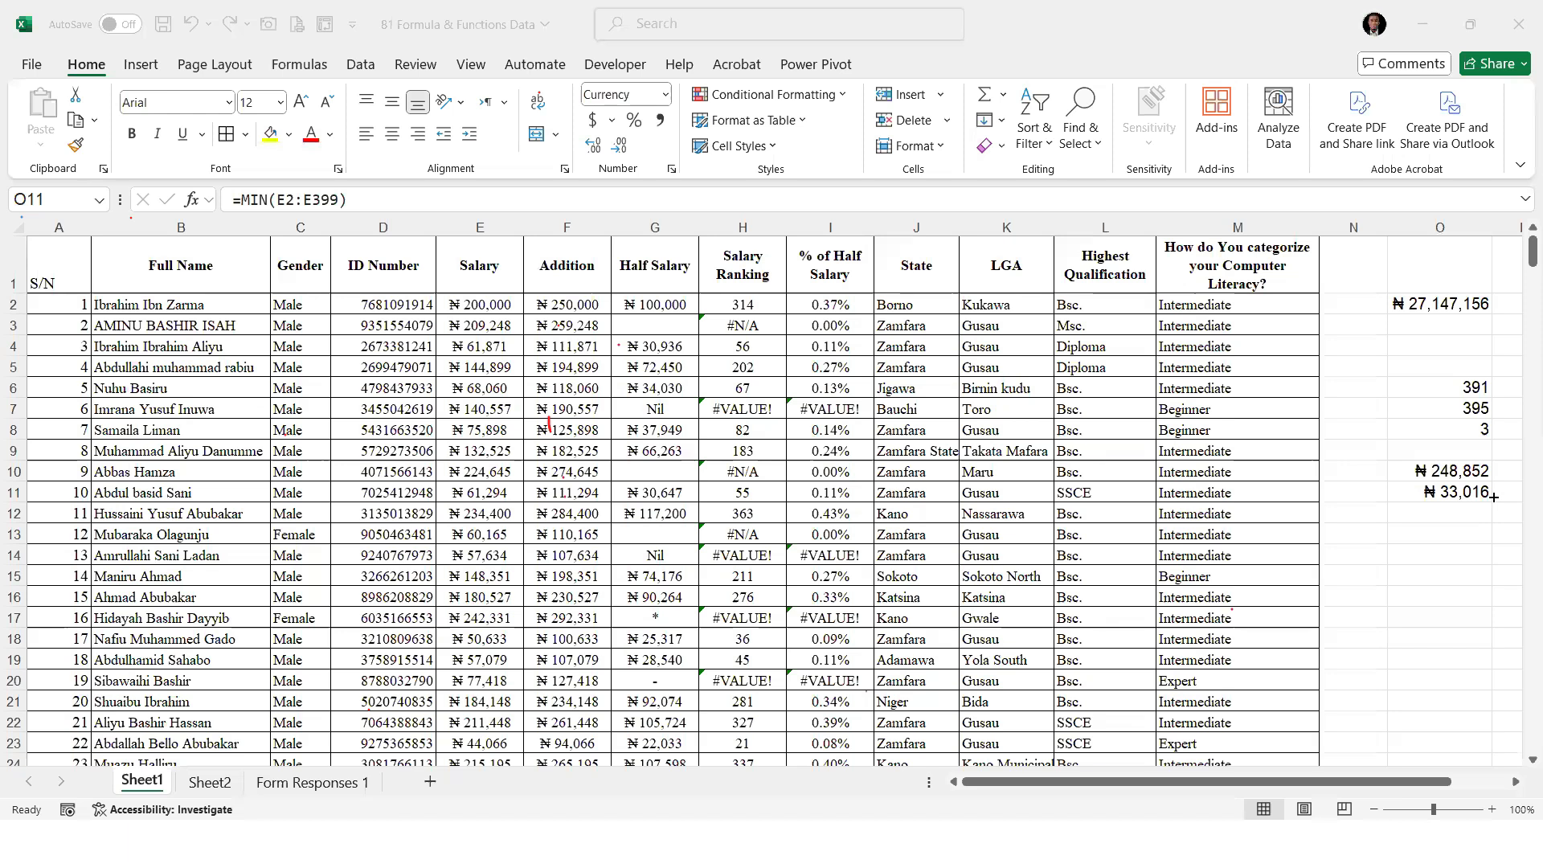
{"action": "left_click", "coordinate": [1448, 486]}
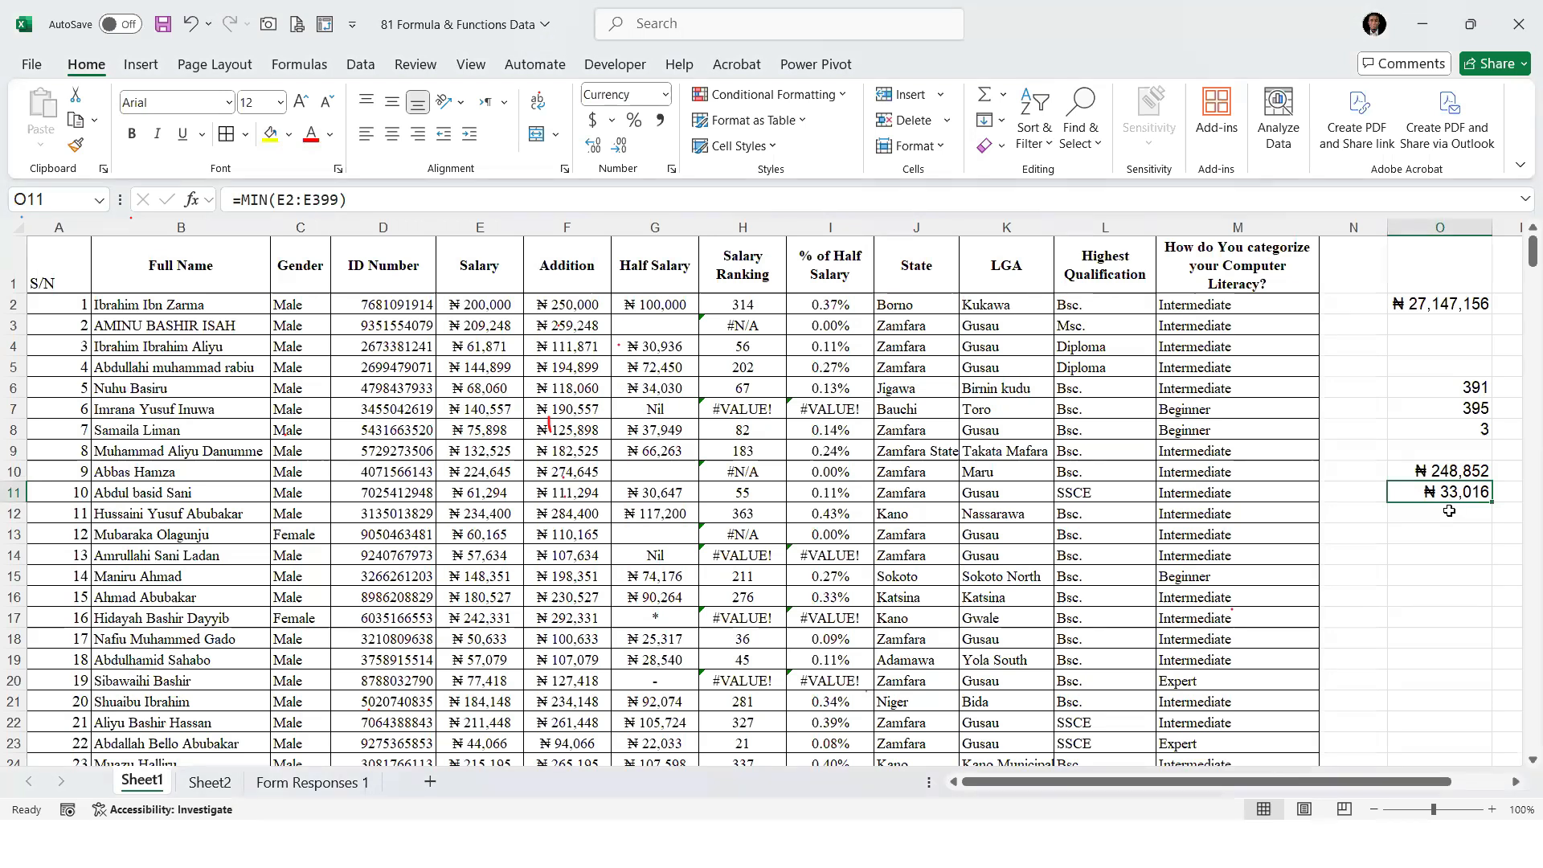
Find the second-largest Salary value in O12 with =LARGE(E2:E399,2)
{"action": "key", "text": "Down"}
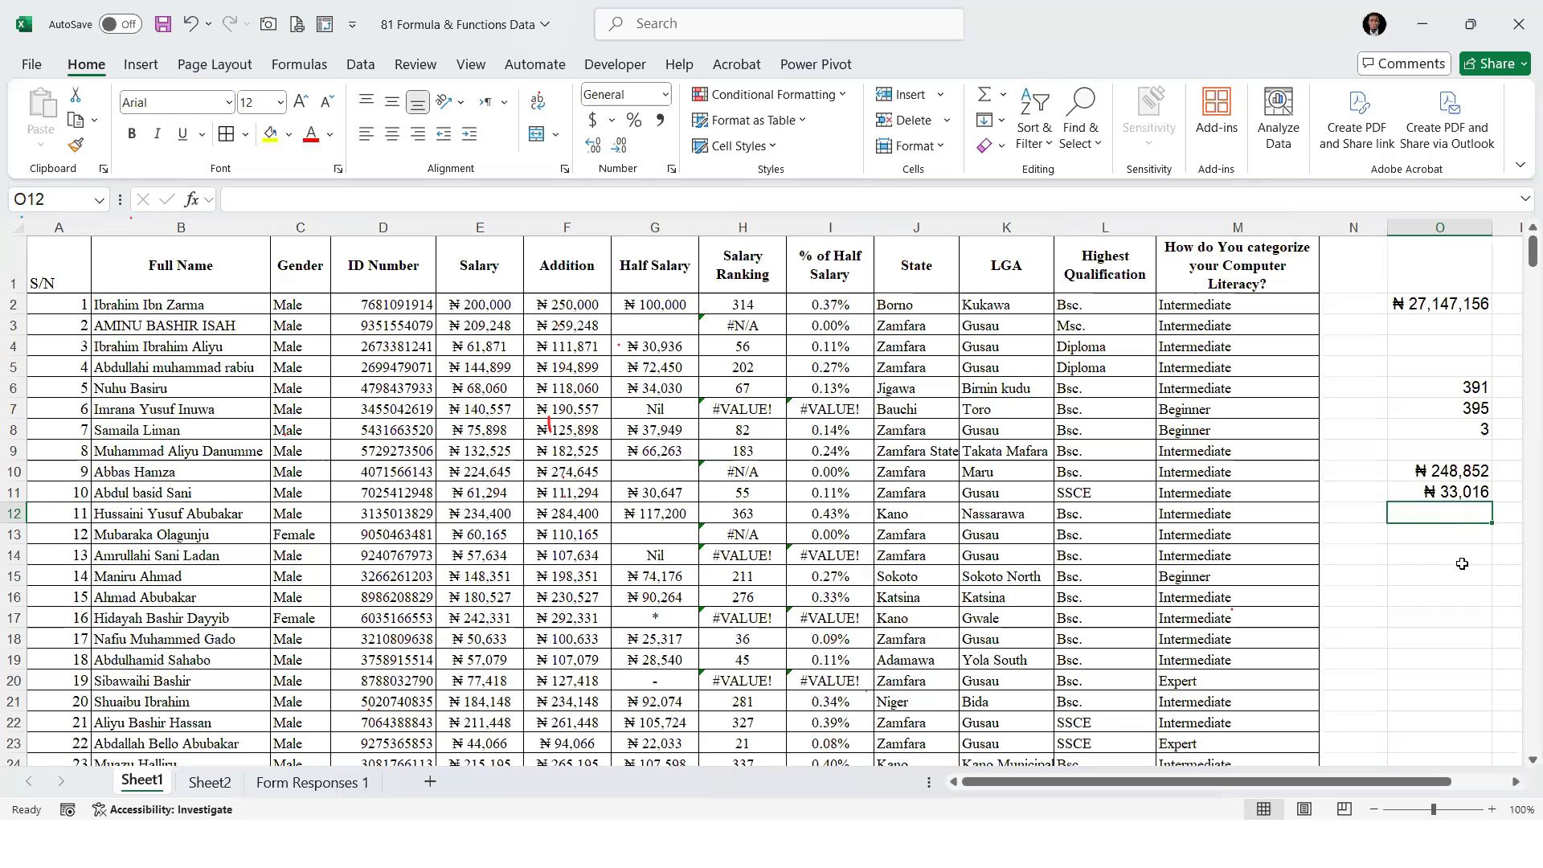
{"action": "type", "text": "=L"}
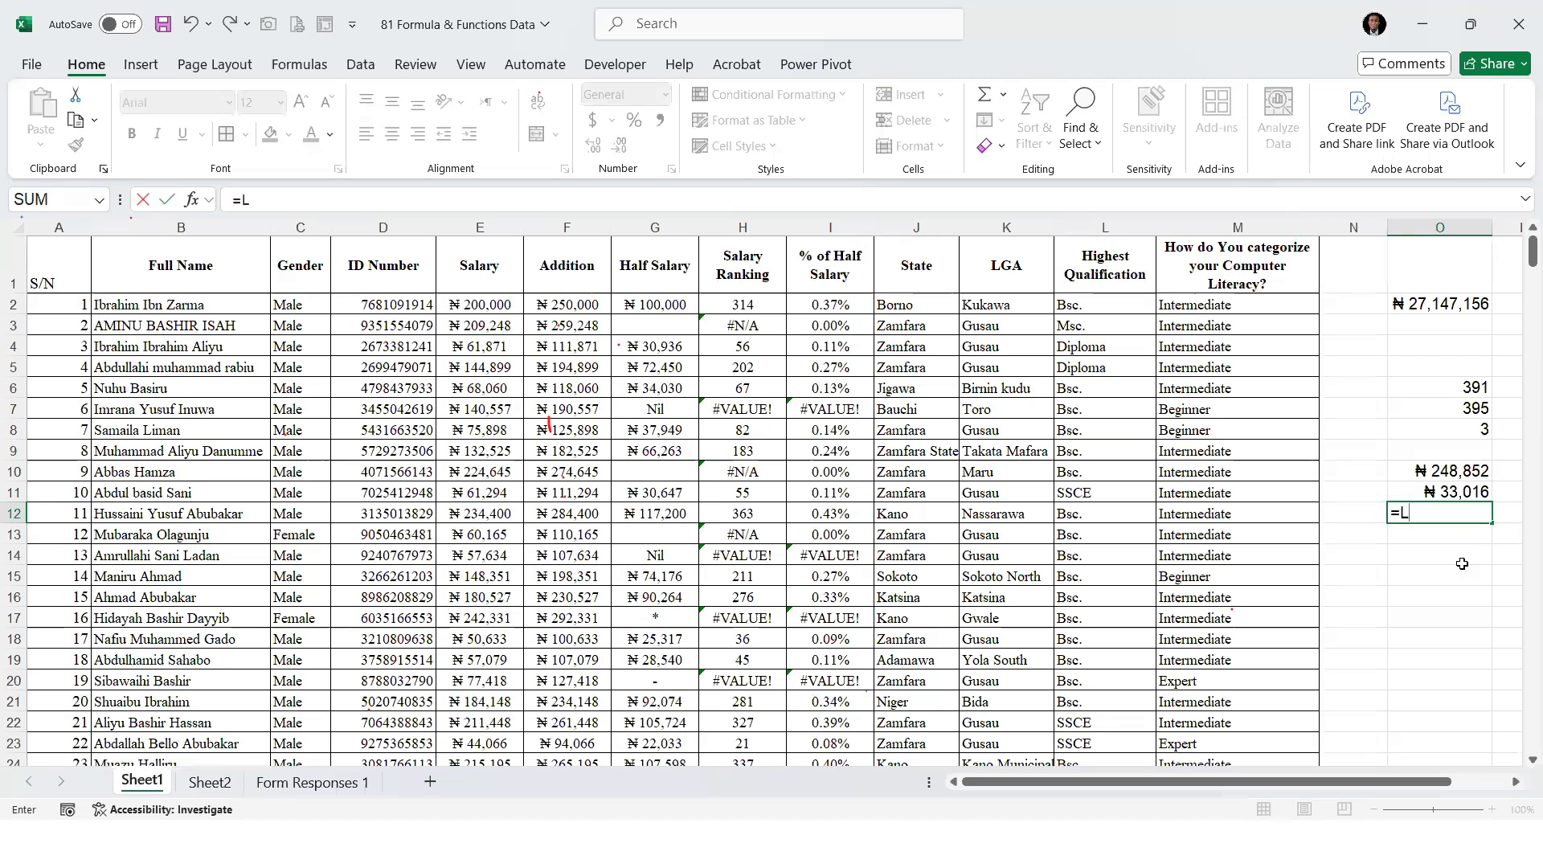
{"action": "type", "text": "ARGE("}
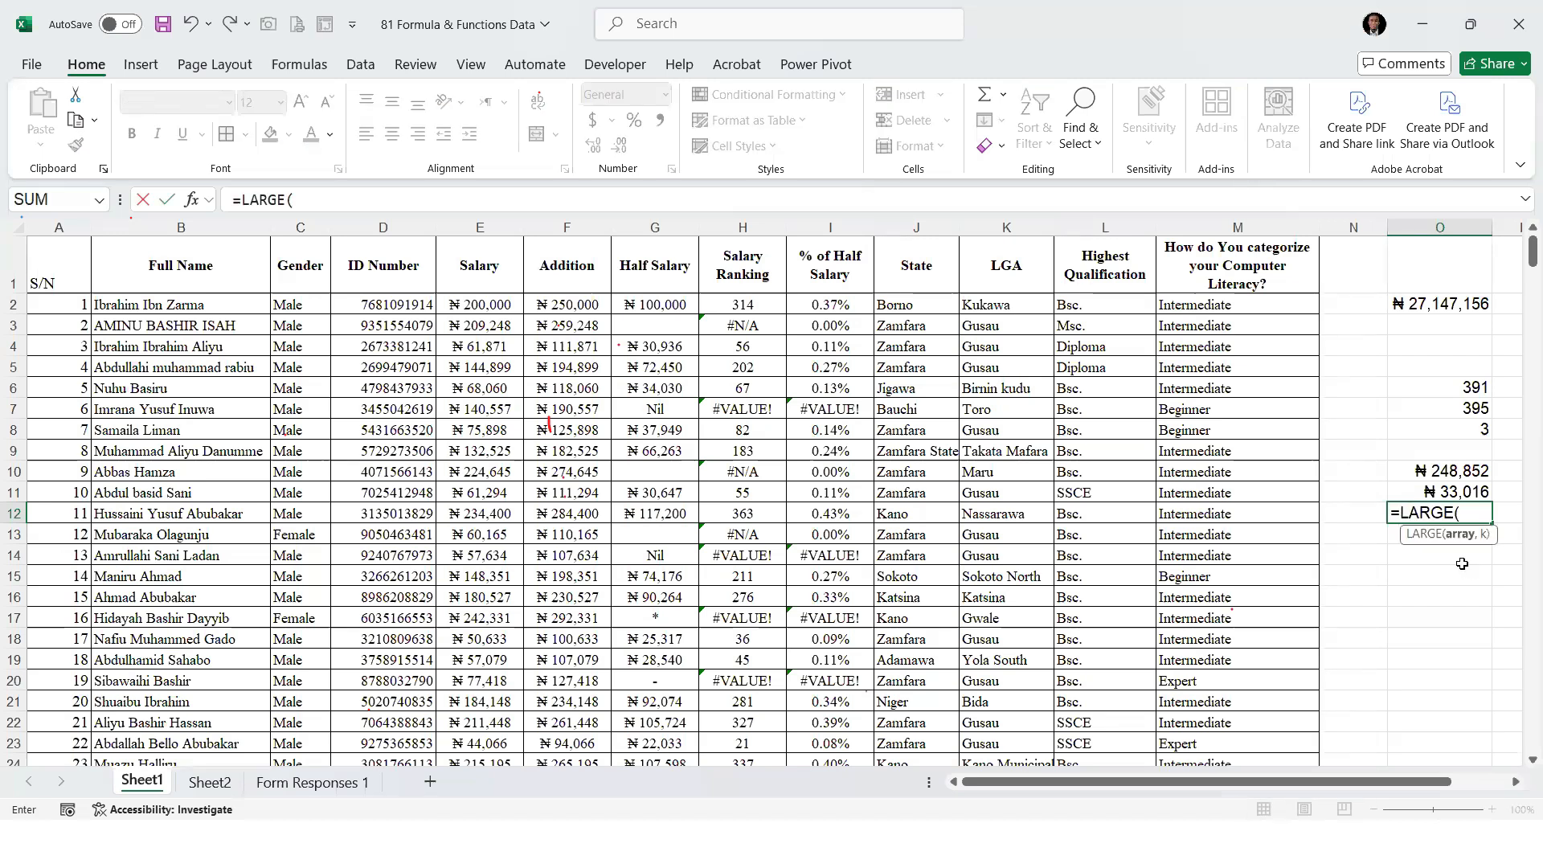
{"action": "left_click", "coordinate": [471, 304]}
{"action": "key", "text": "ctrl+shift+Down"}
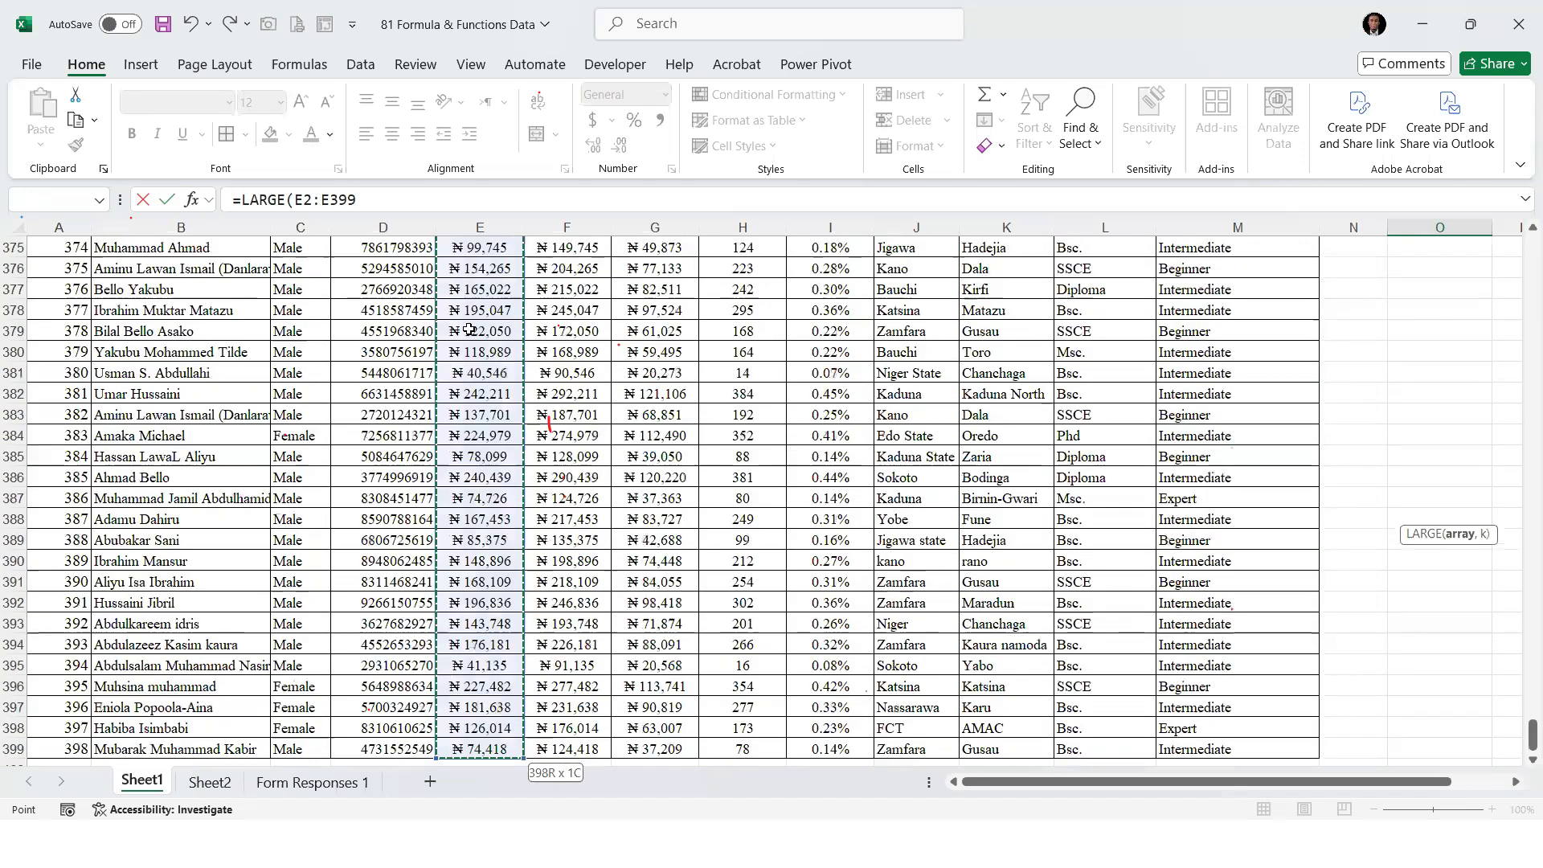
{"action": "type", "text": ","}
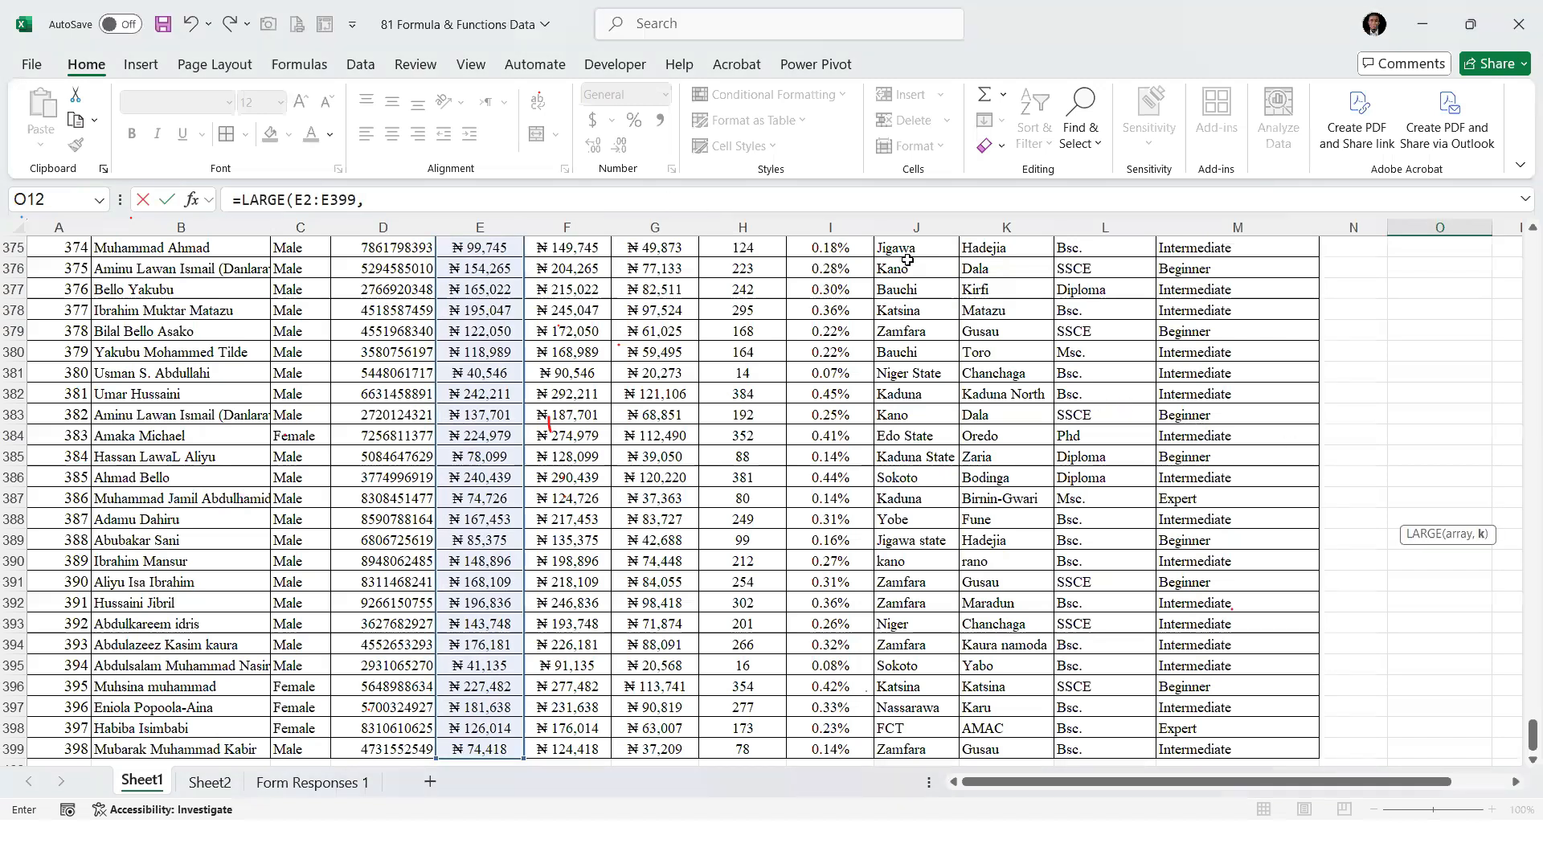
{"action": "left_click_drag", "start_coordinate": [1533, 733], "coordinate": [1532, 251]}
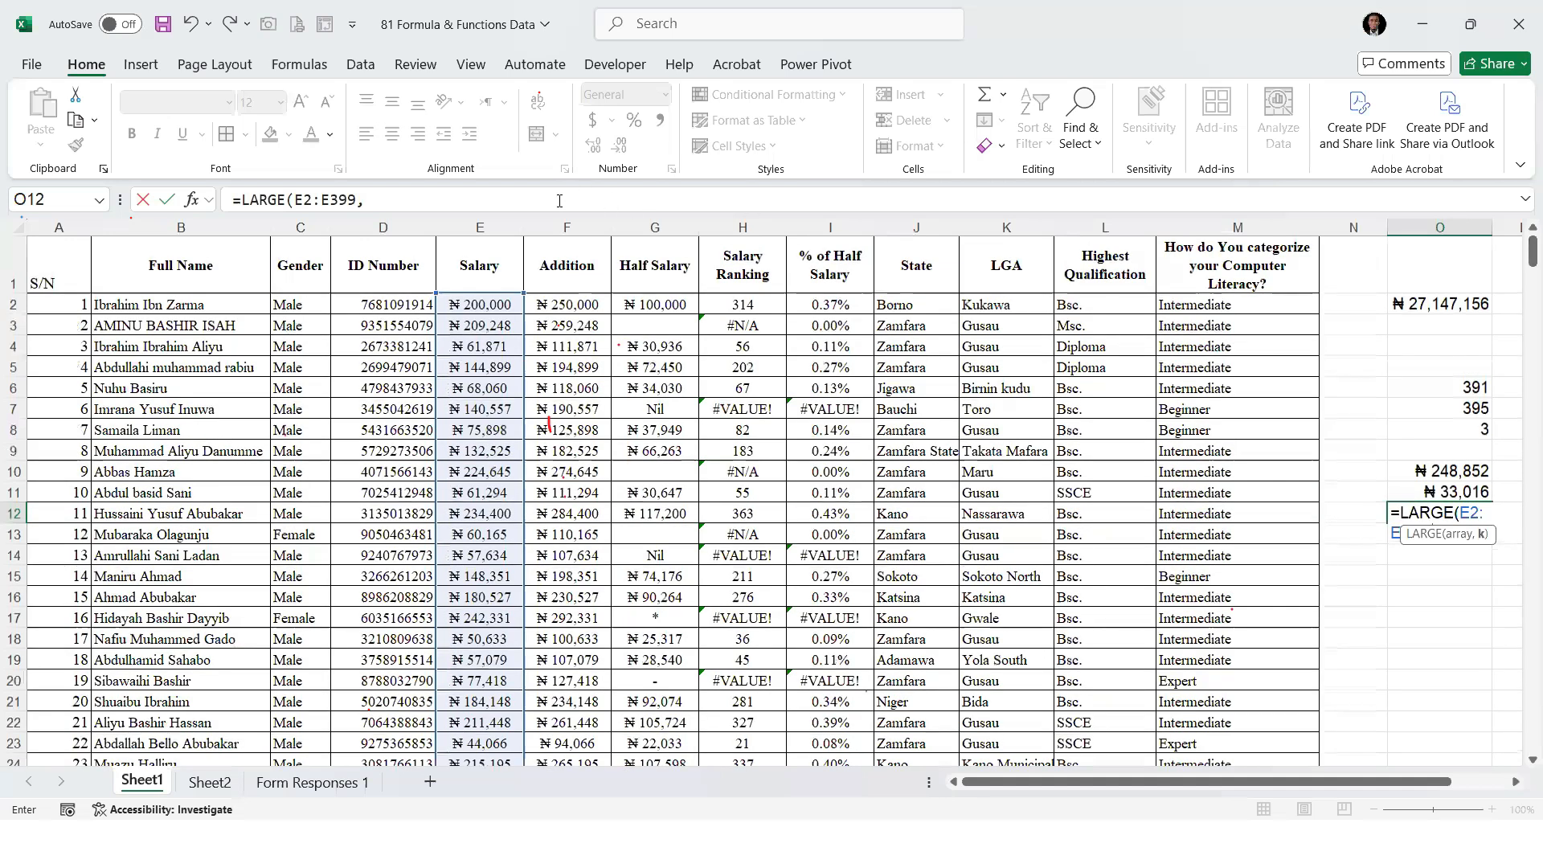
{"action": "left_click", "coordinate": [560, 198]}
{"action": "type", "text": "2"}
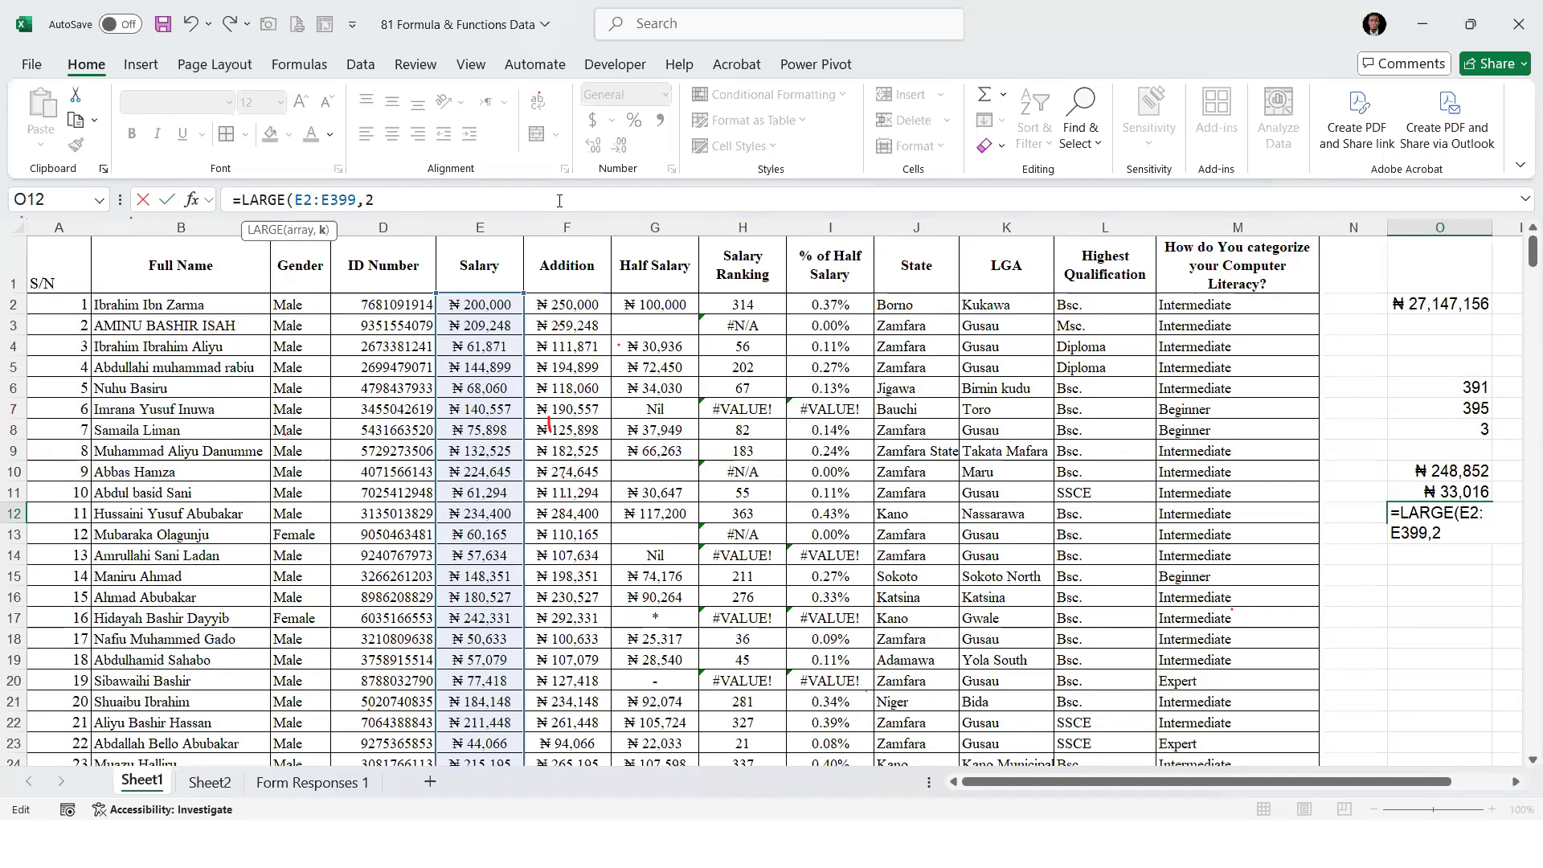
{"action": "key", "text": "Return"}
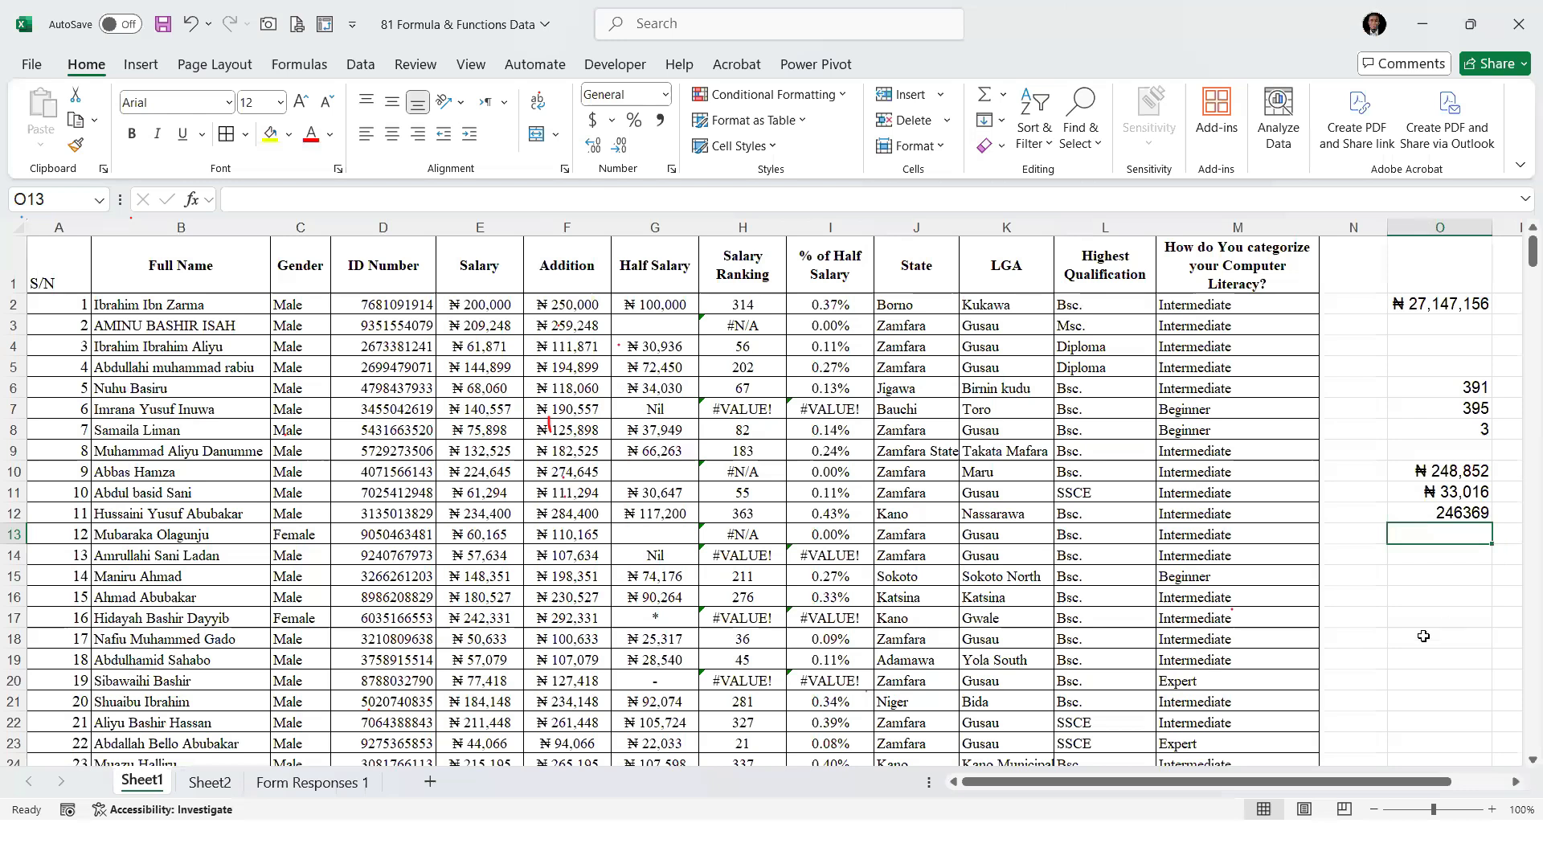
Copy the currency format of O10 onto the LARGE result in O12 and move the reappearing Adobe alert aside
{"action": "left_click", "coordinate": [1454, 511]}
{"action": "left_click", "coordinate": [1455, 476]}
{"action": "left_click", "coordinate": [76, 144]}
{"action": "left_click", "coordinate": [1446, 513]}
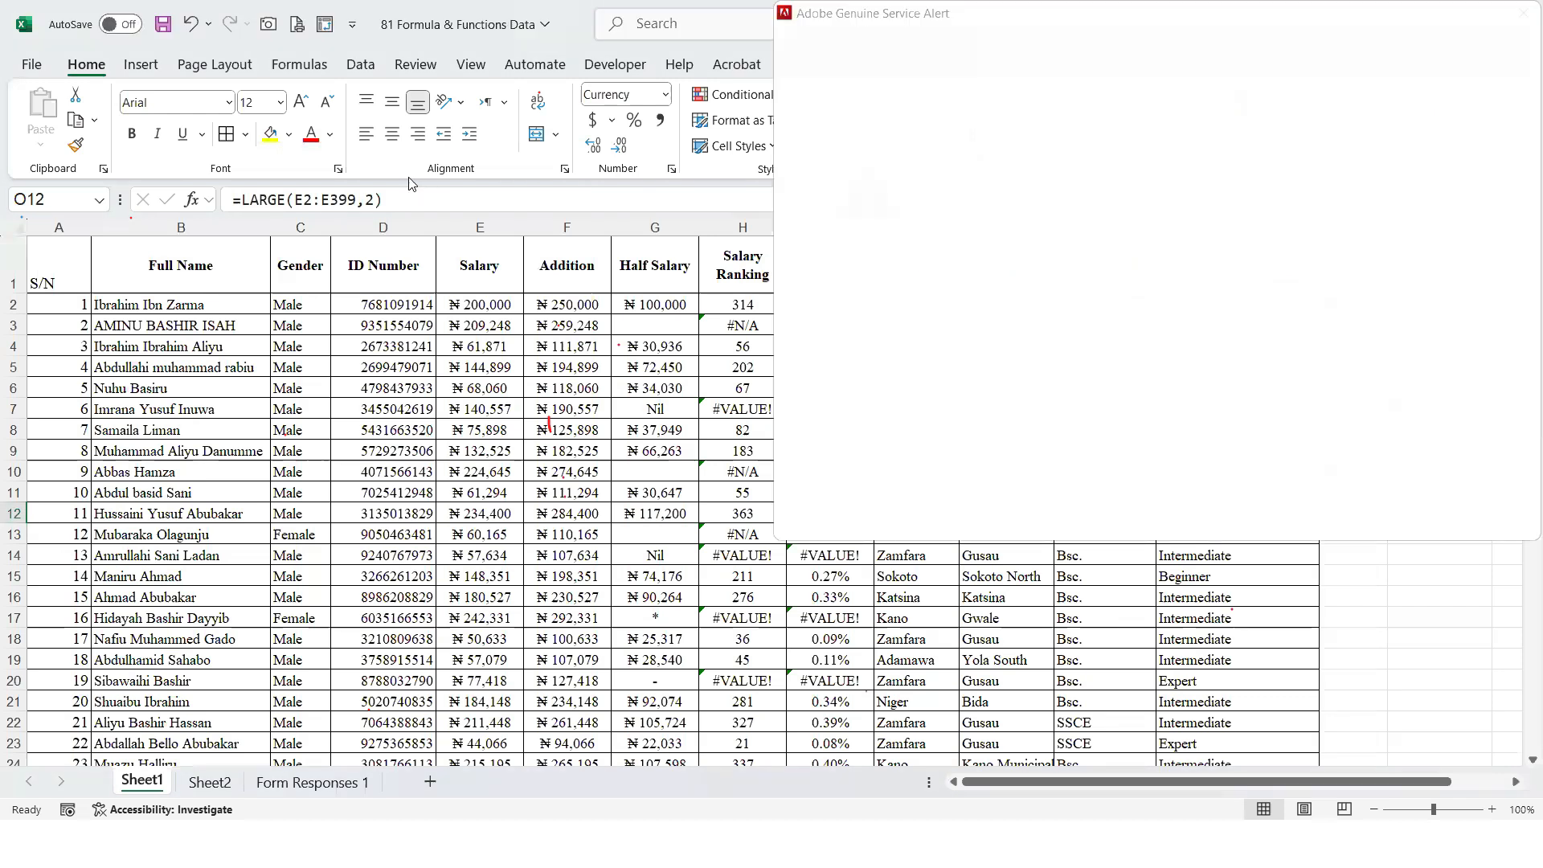
{"action": "left_click_drag", "start_coordinate": [818, 17], "coordinate": [1541, 867]}
Set the rank argument of the LARGE formula in O12 to 1 for the highest salary
{"action": "left_click", "coordinate": [372, 189]}
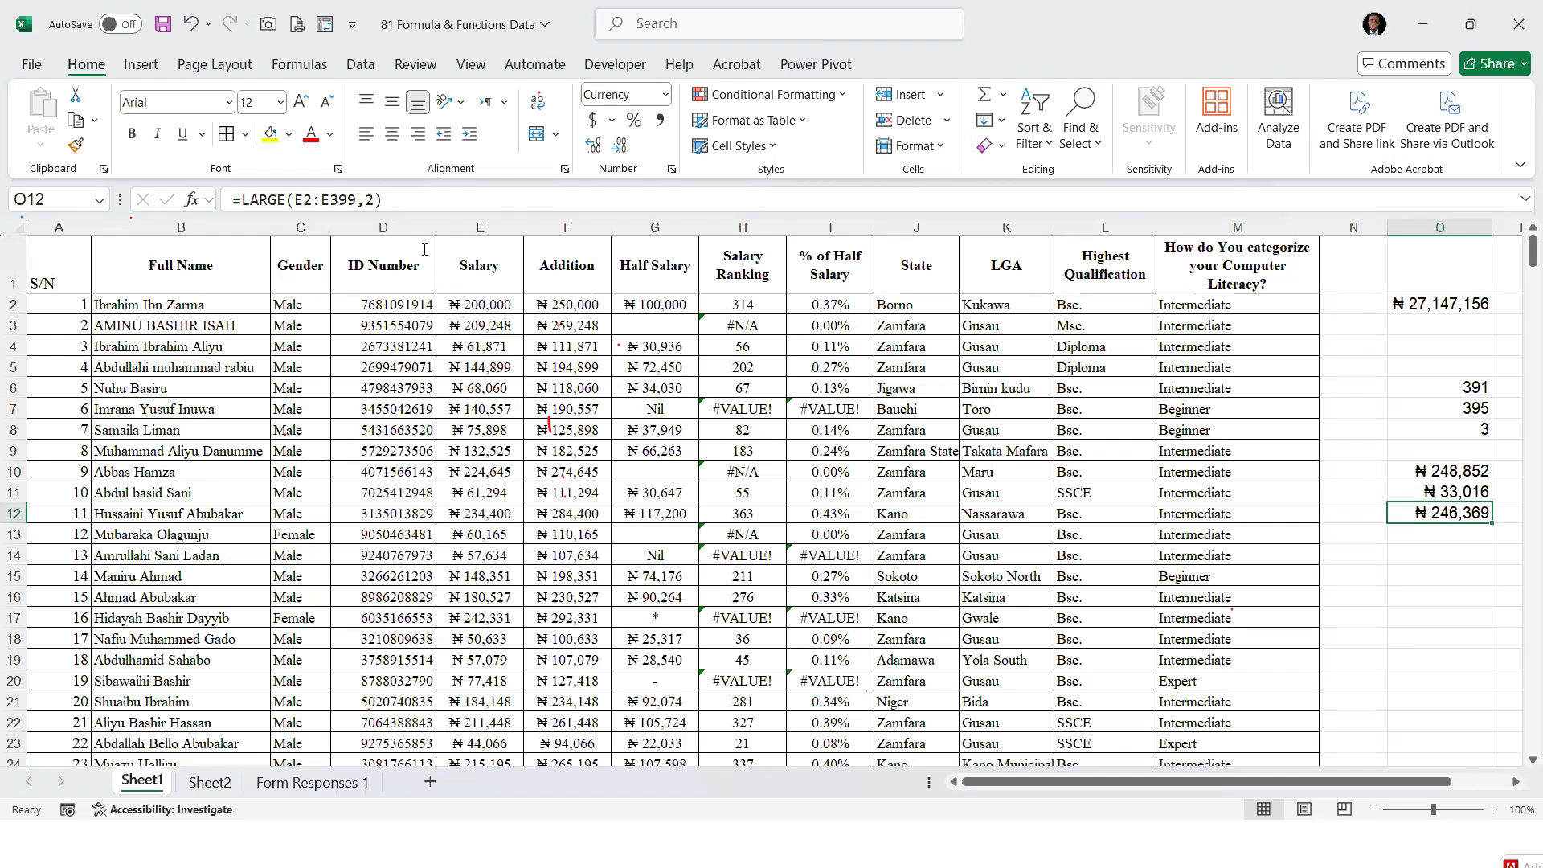
{"action": "key", "text": "F2"}
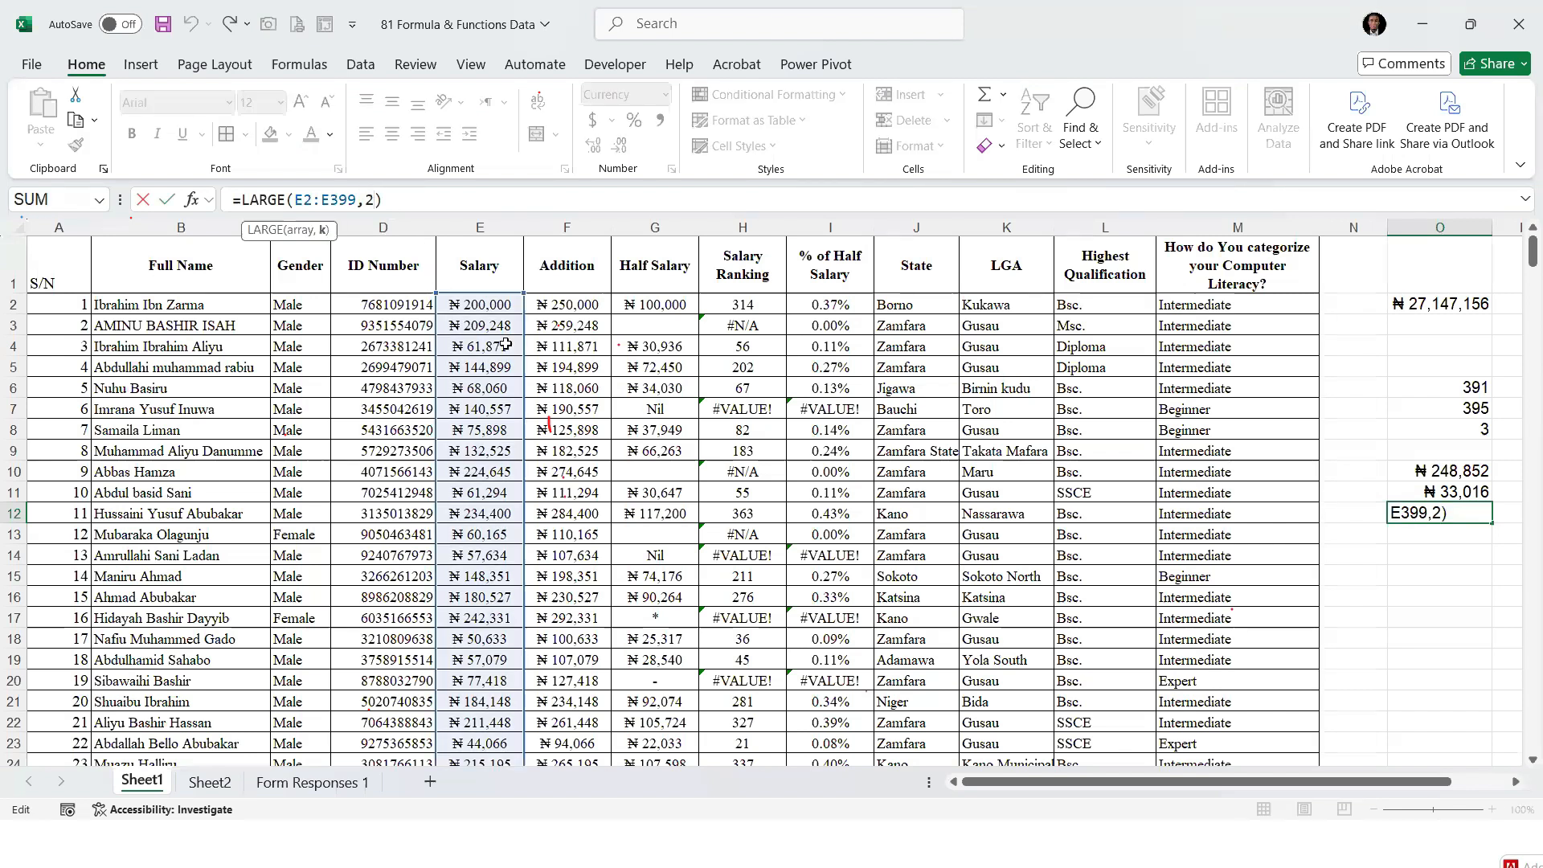
{"action": "key", "text": "Return"}
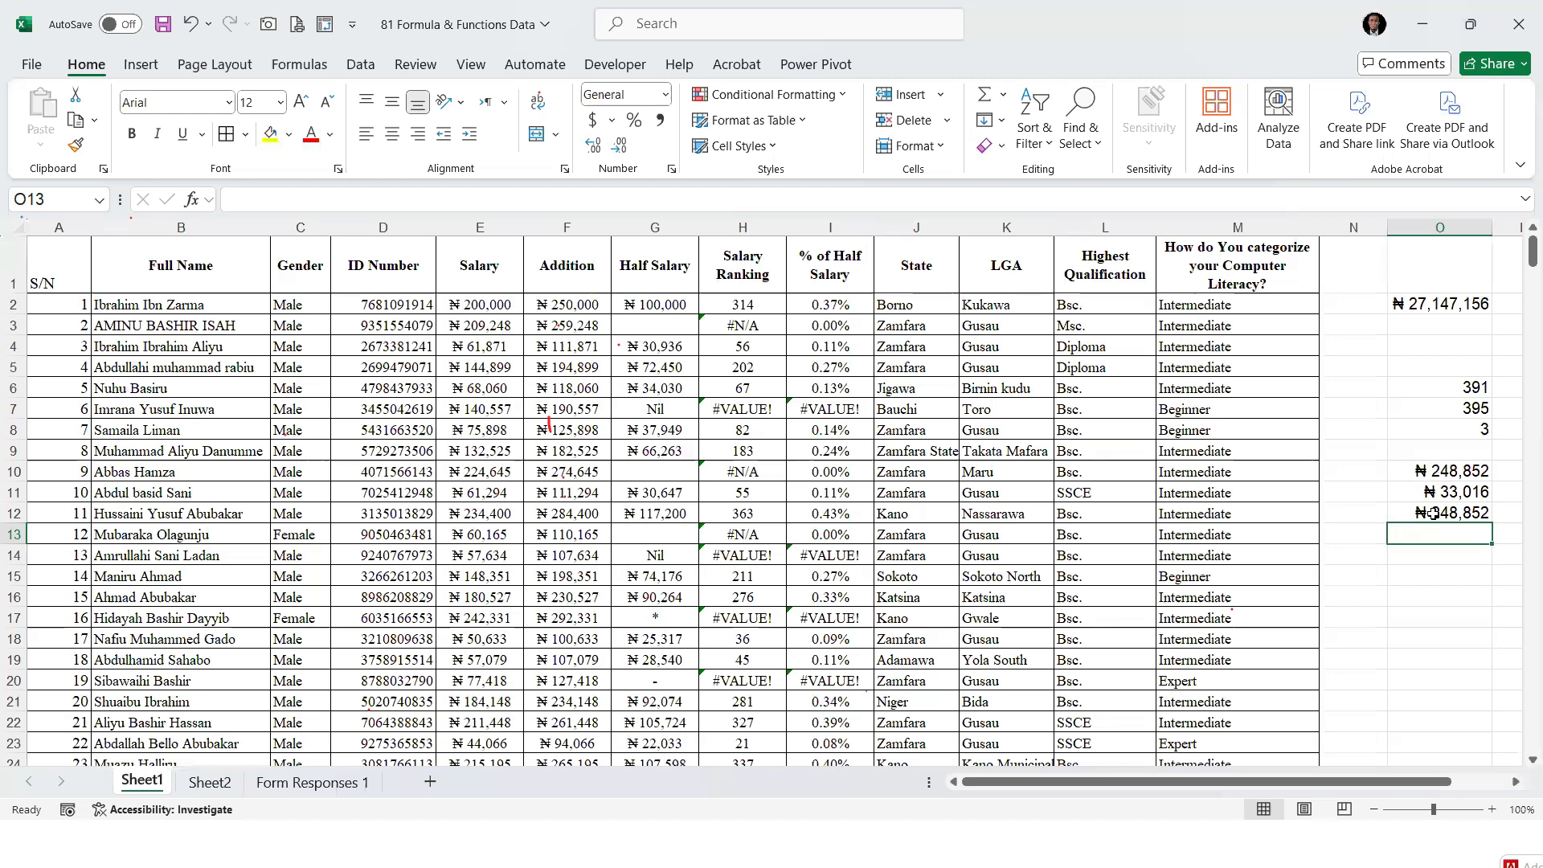
{"action": "left_click", "coordinate": [1433, 513]}
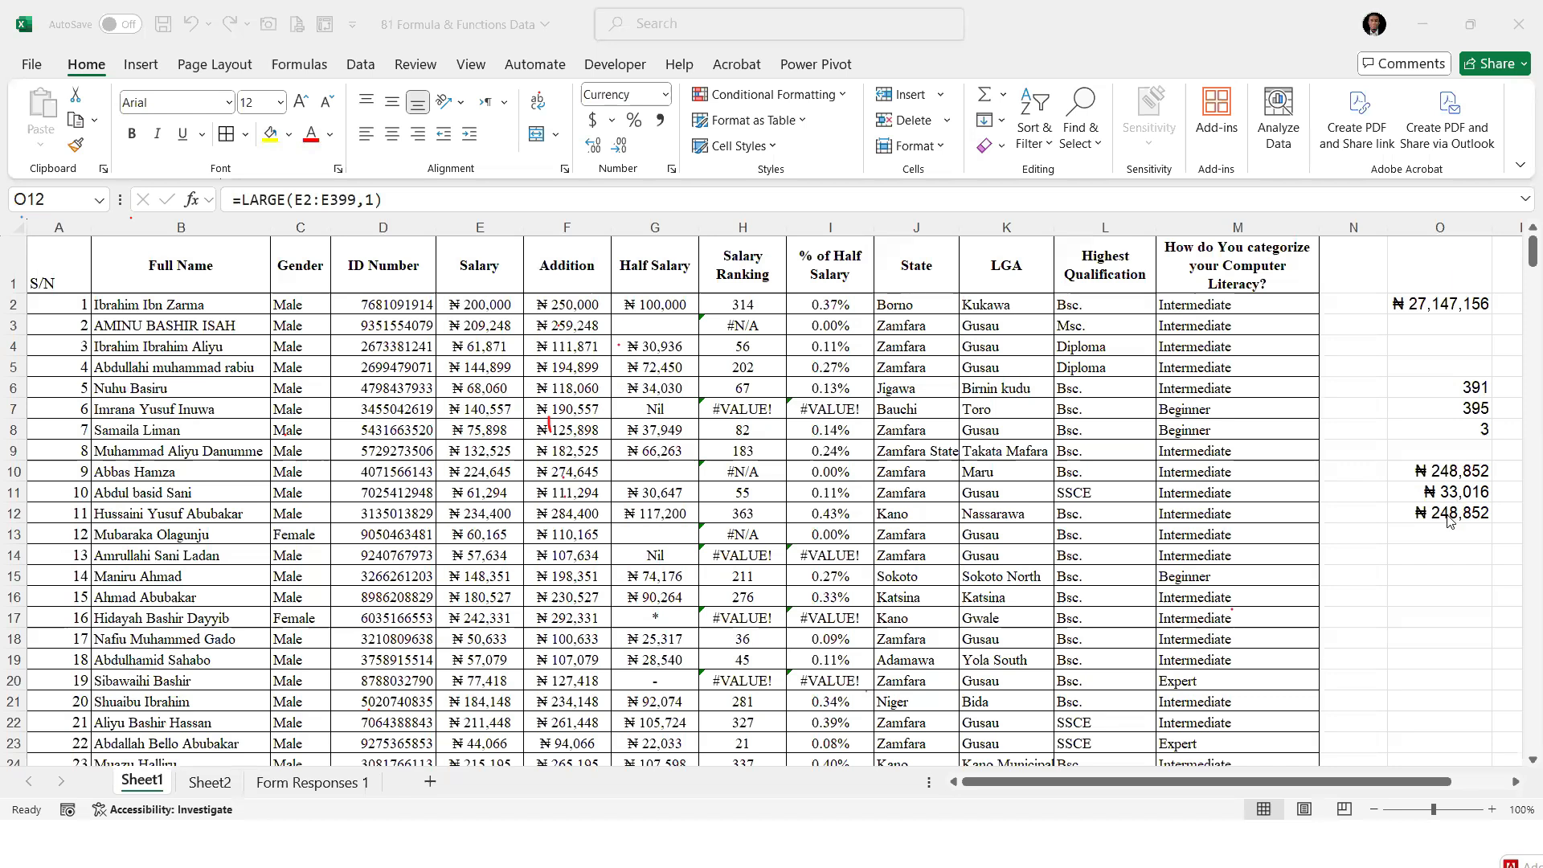
Set the rank argument of the LARGE formula in O12 to 5 for the fifth-largest salary
{"action": "left_click", "coordinate": [1447, 517]}
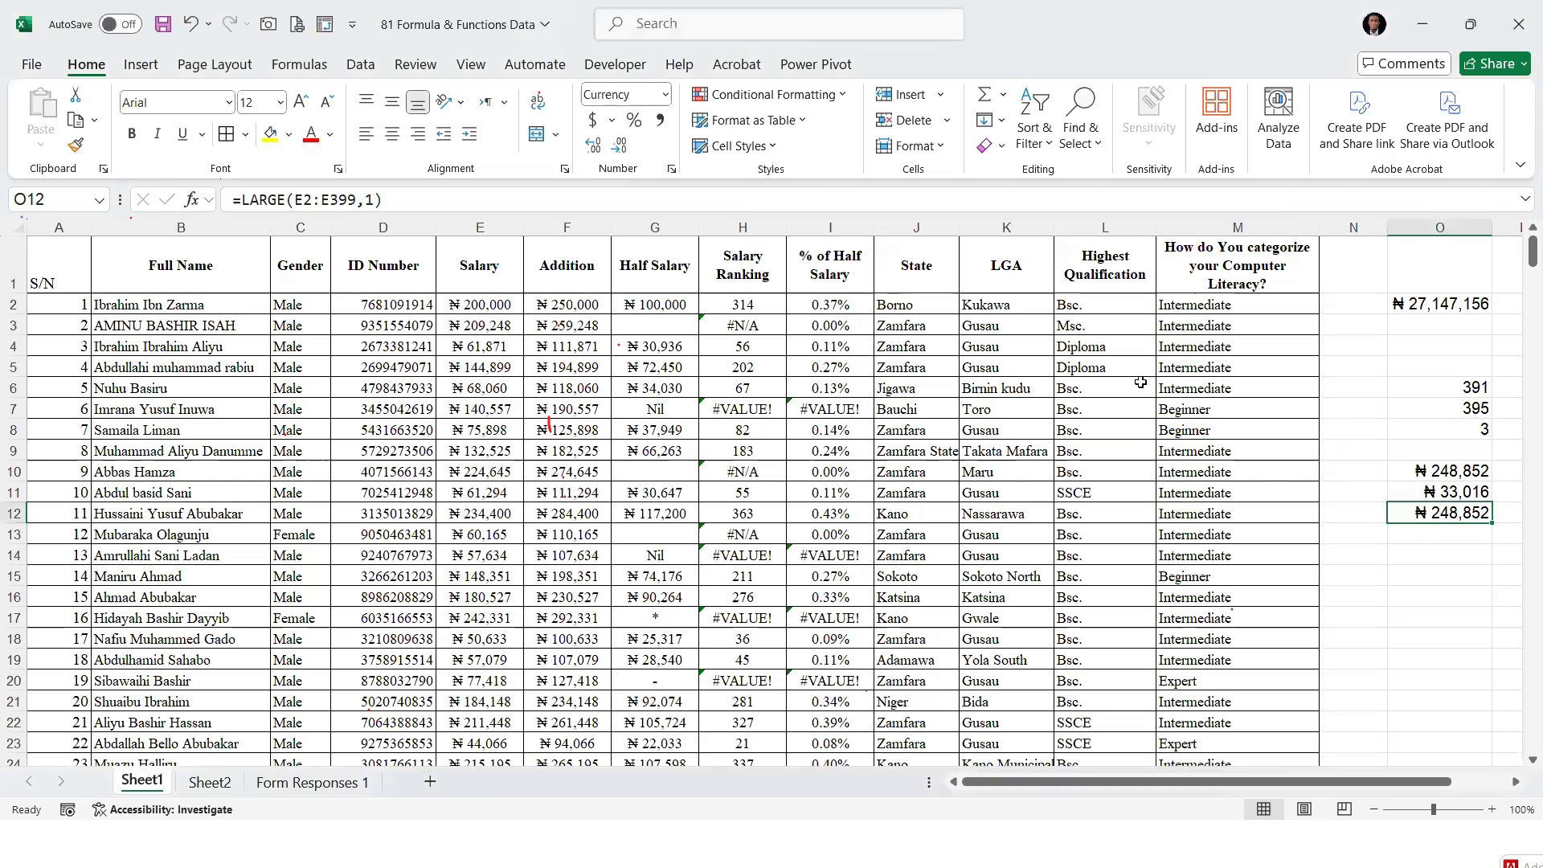
{"action": "left_click", "coordinate": [372, 203]}
{"action": "key", "text": "BackSpace"}
{"action": "type", "text": "5"}
{"action": "key", "text": "Return"}
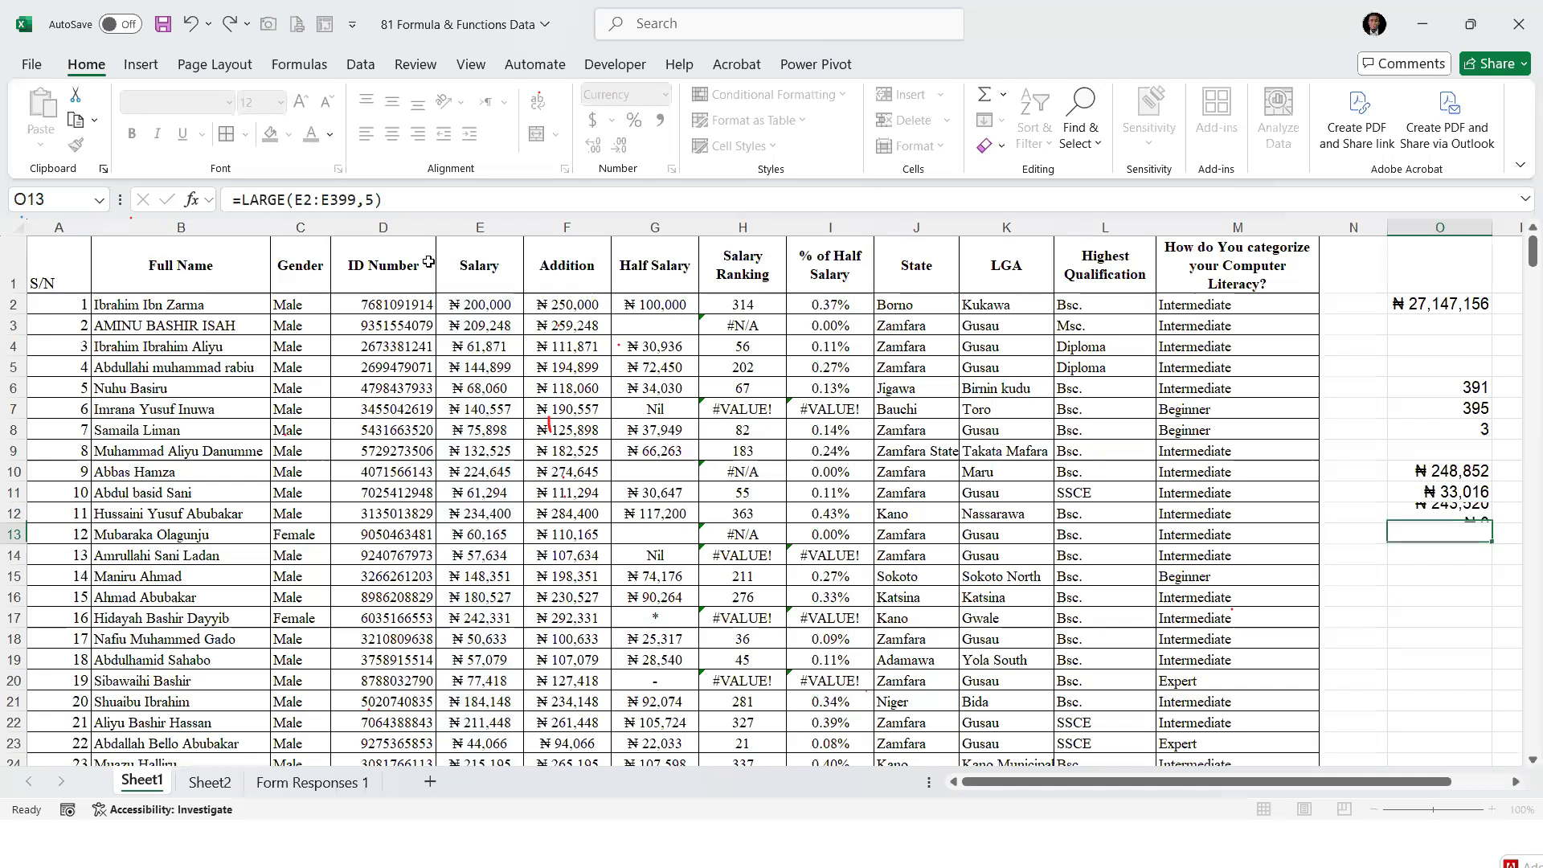
Set the rank argument of the LARGE formula in O12 to 10 for the tenth-largest salary
{"action": "left_click", "coordinate": [1449, 519]}
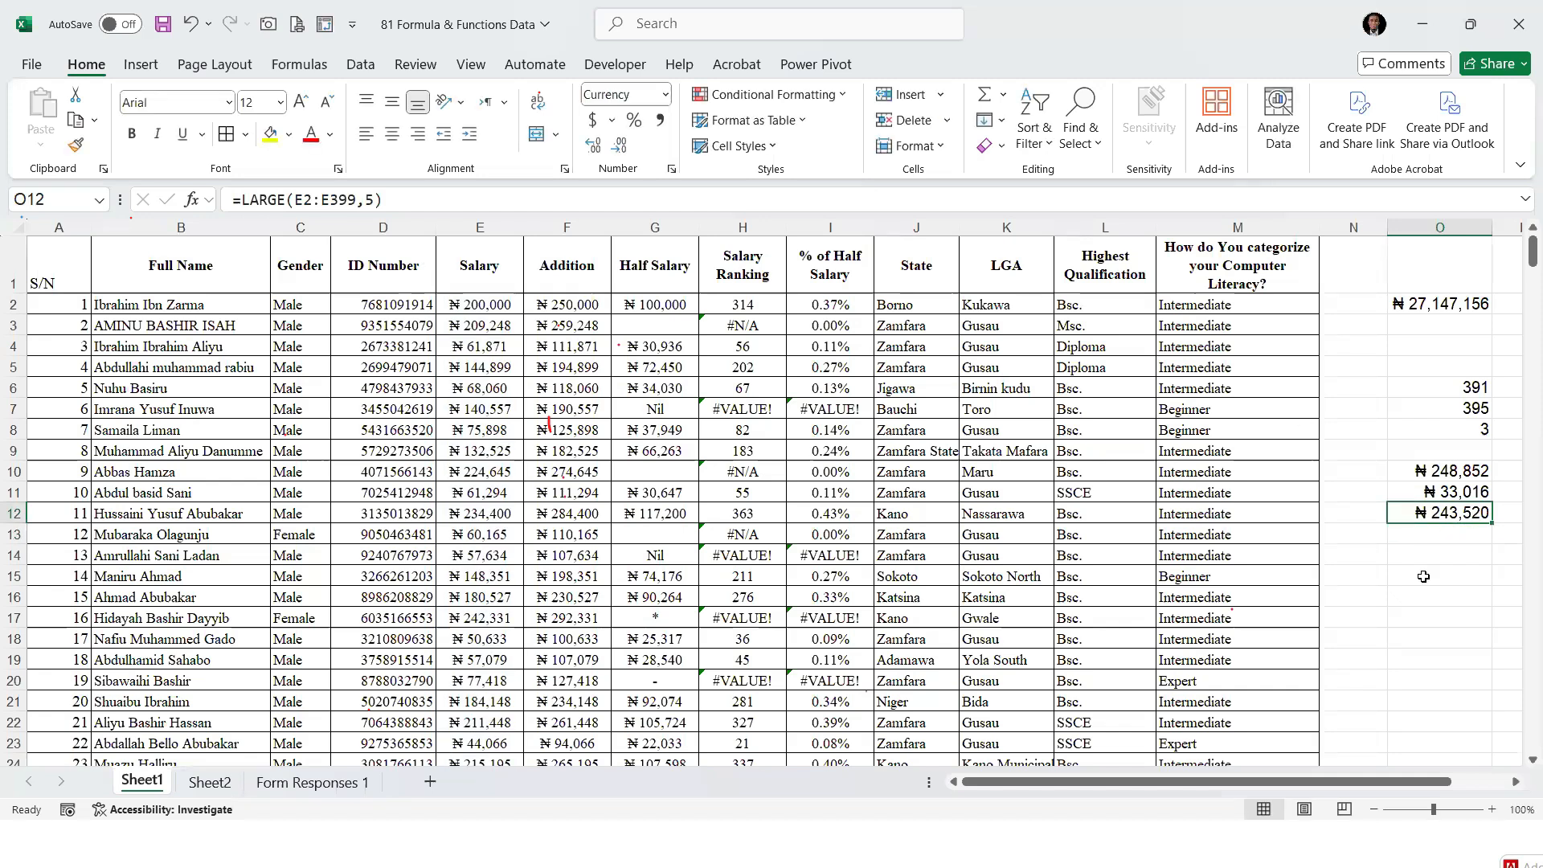
{"action": "left_click", "coordinate": [372, 202]}
{"action": "key", "text": "BackSpace"}
{"action": "type", "text": "1"}
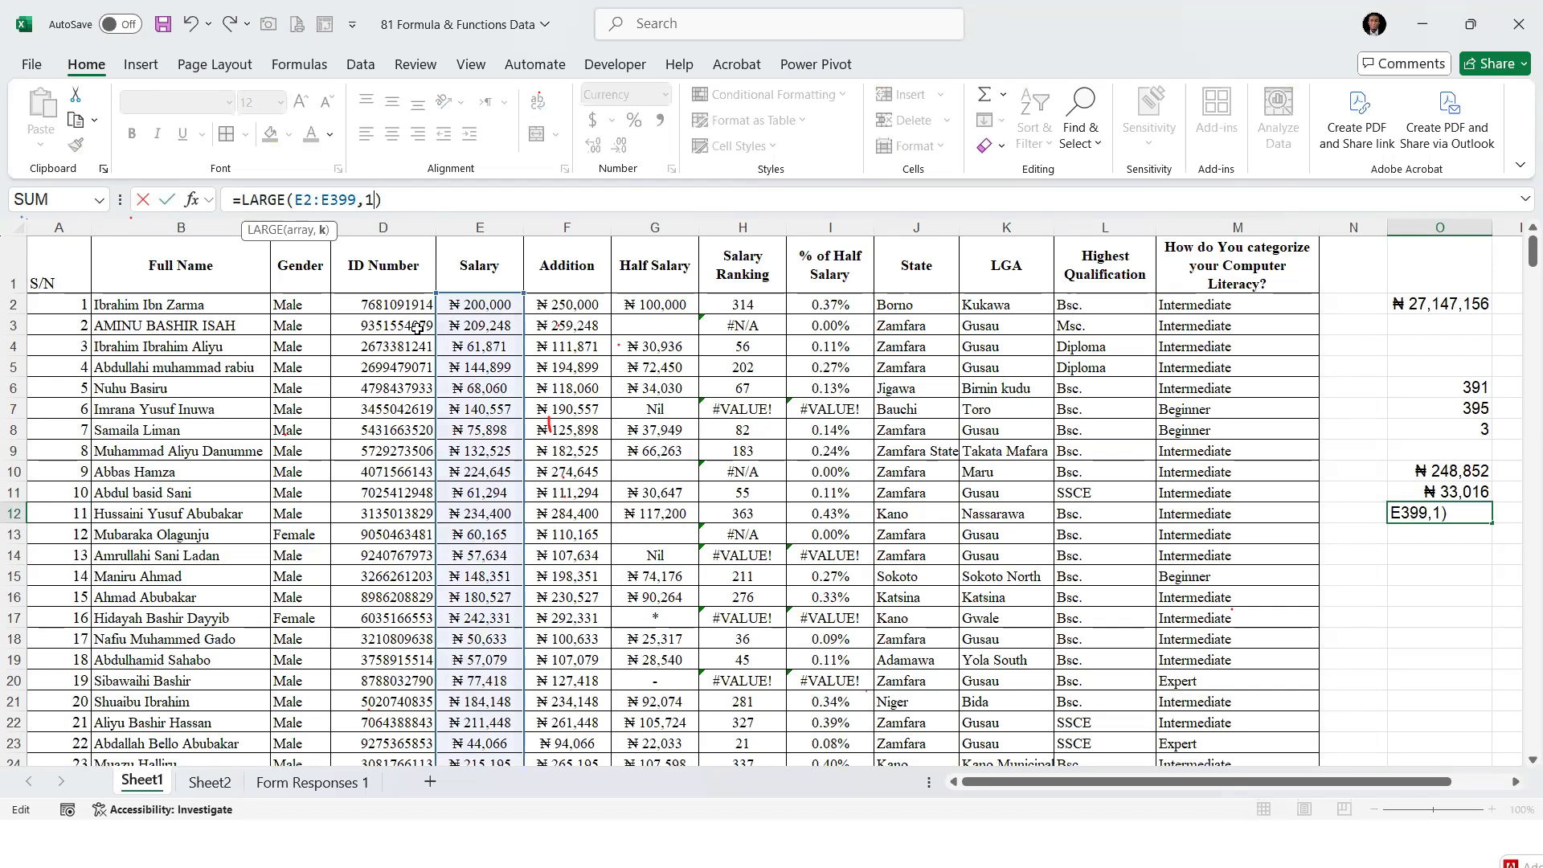
{"action": "type", "text": "0"}
{"action": "key", "text": "Return"}
{"action": "left_click", "coordinate": [1410, 510]}
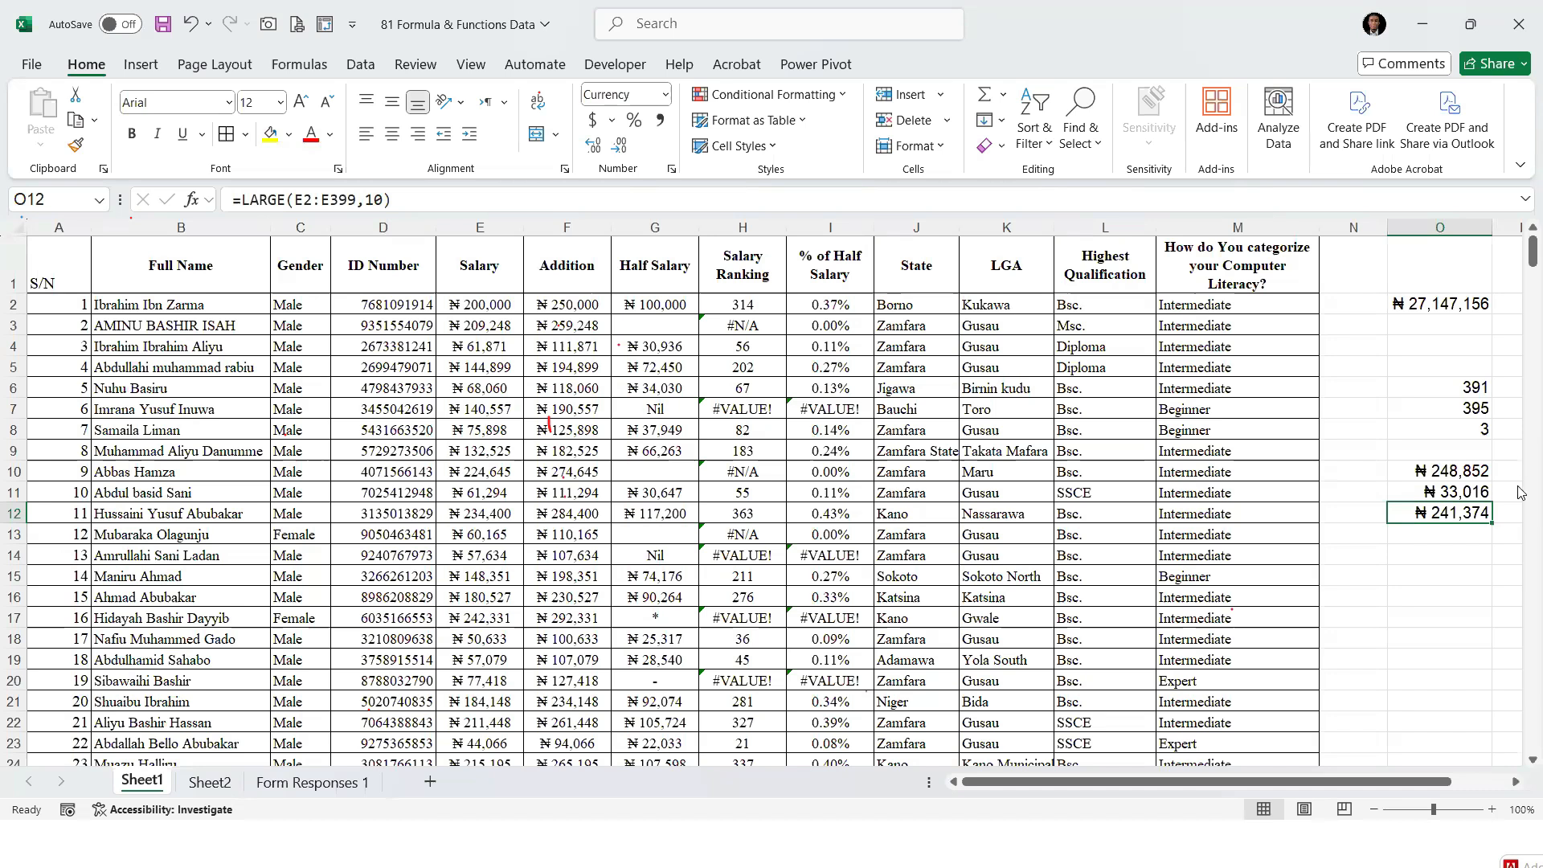
Enter a SMALL formula in O13 that returns the second-smallest salary from E2:E399
{"action": "key", "text": "Down"}
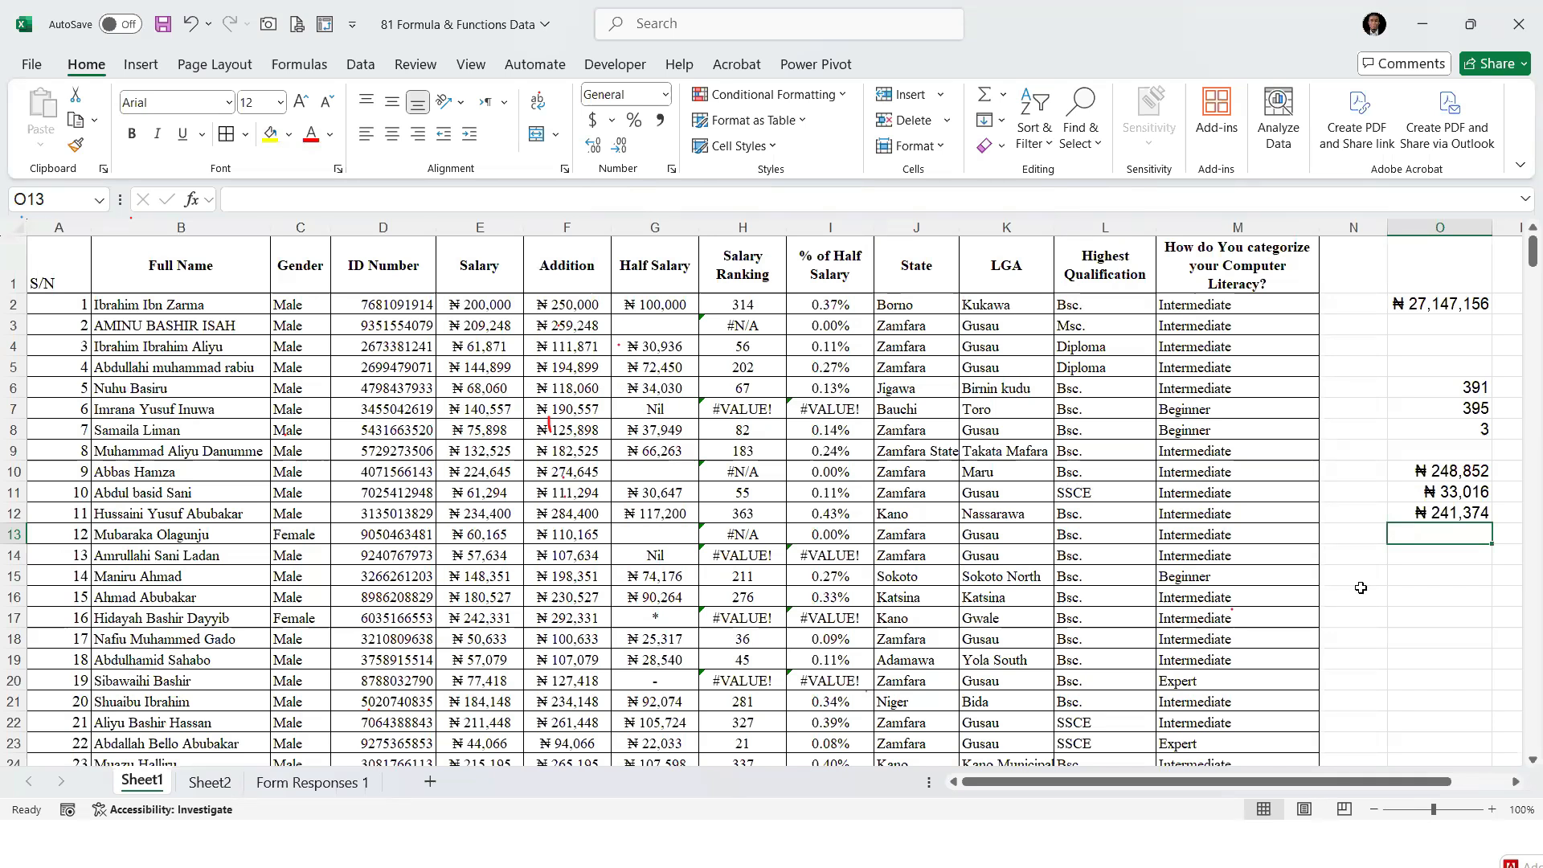
{"action": "type", "text": "="}
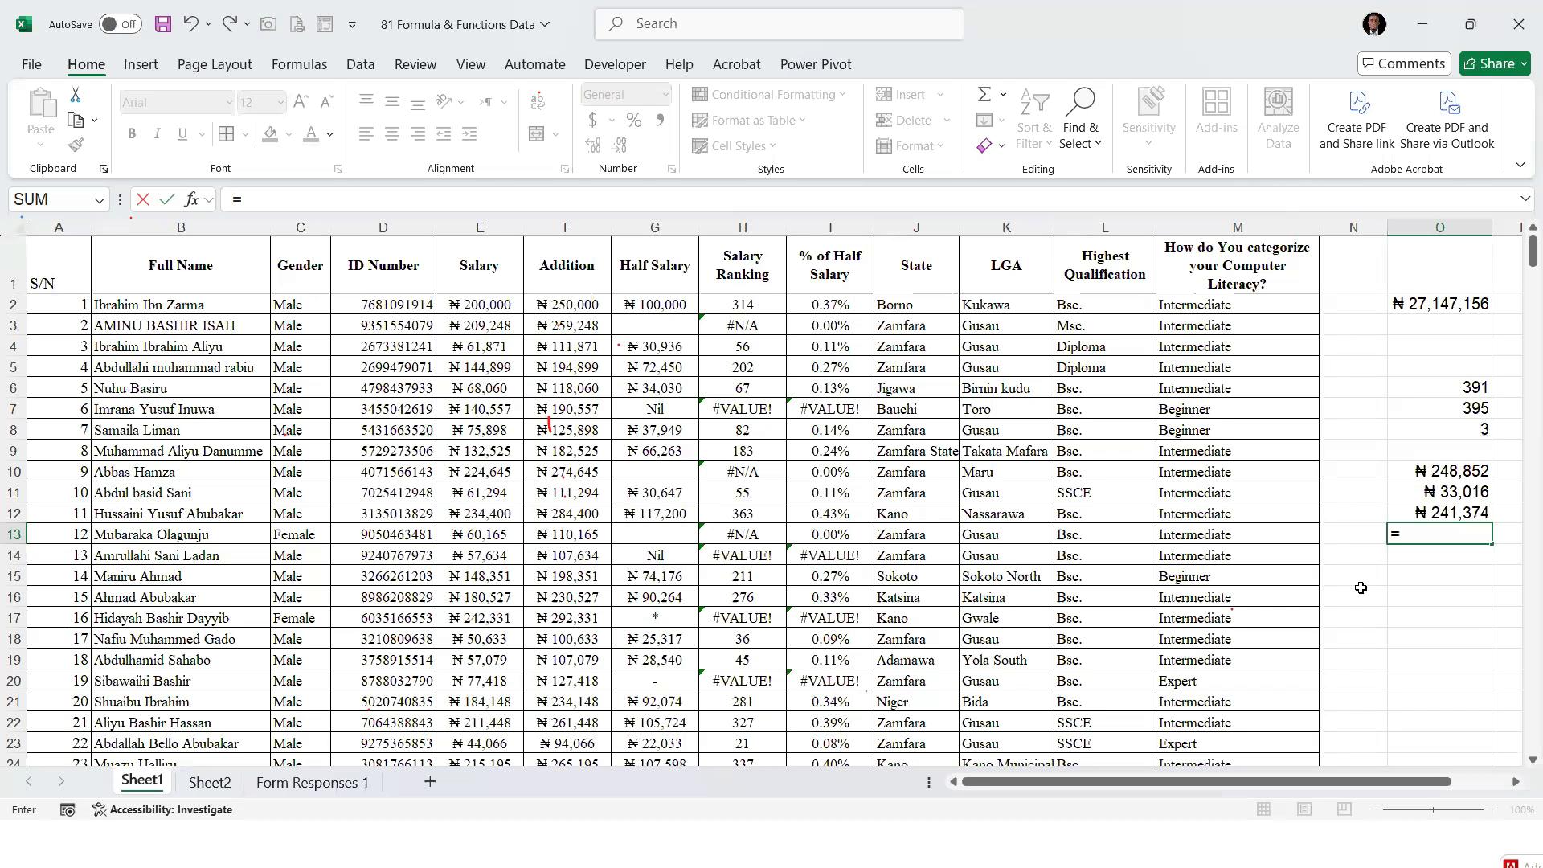
{"action": "type", "text": "SM"}
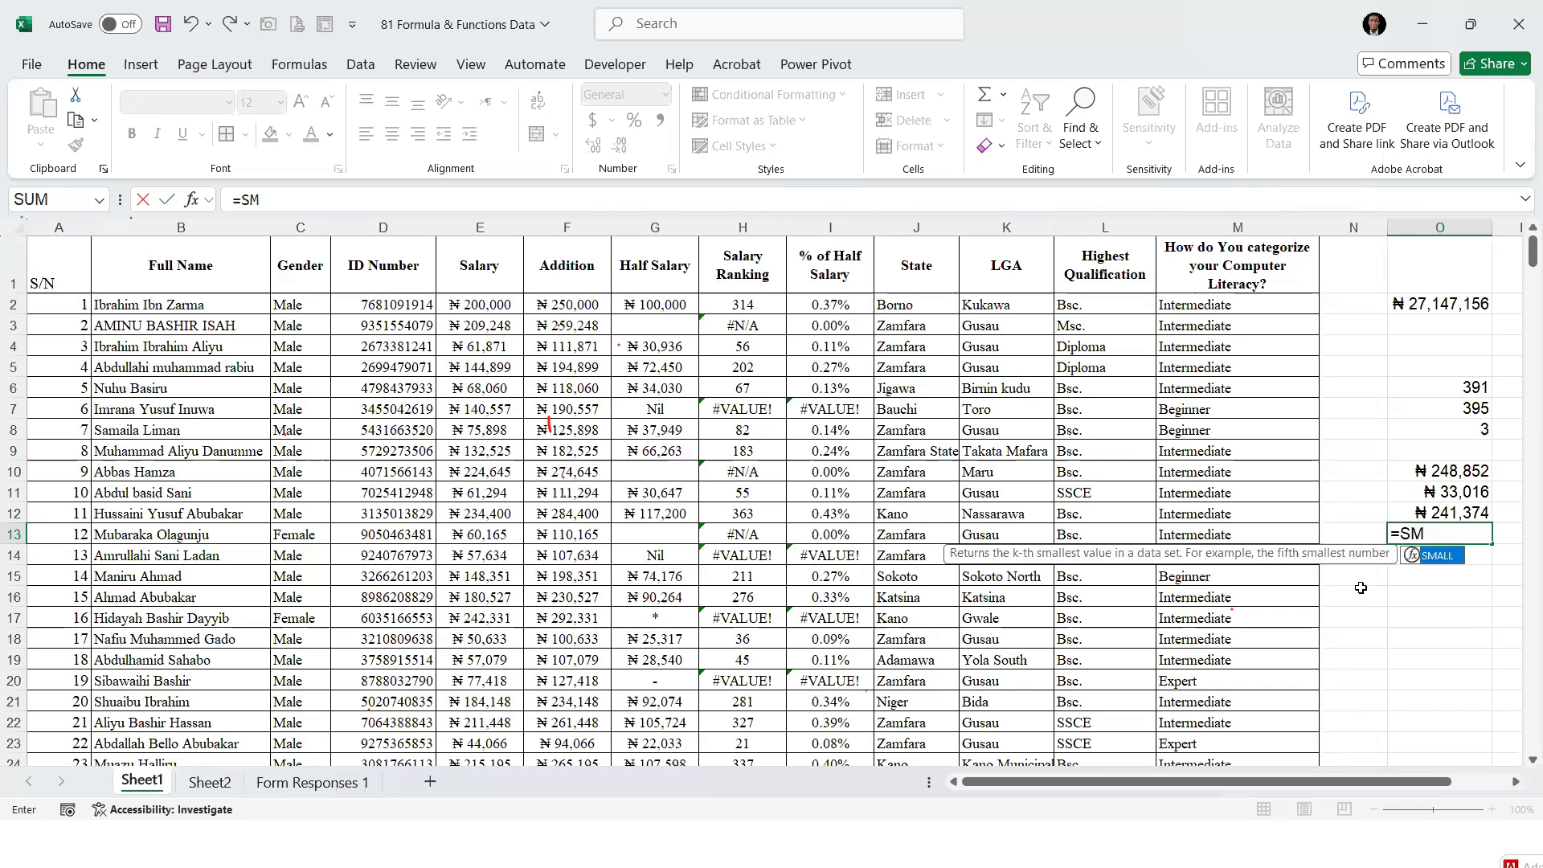
{"action": "type", "text": "ALL("}
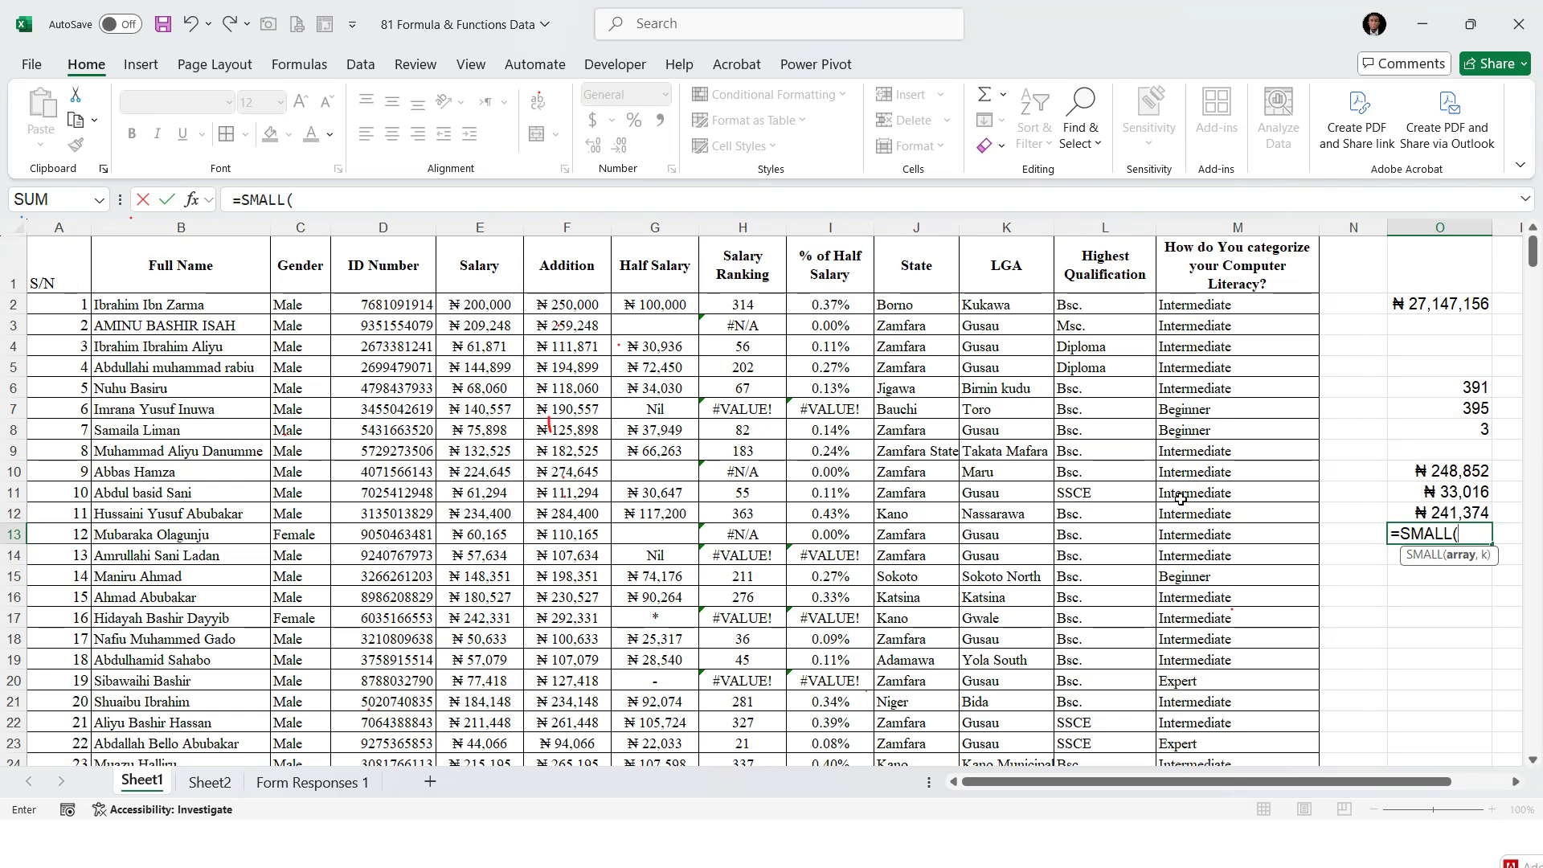
{"action": "left_click", "coordinate": [479, 302]}
{"action": "key", "text": "ctrl+shift+Down"}
{"action": "type", "text": ",2"}
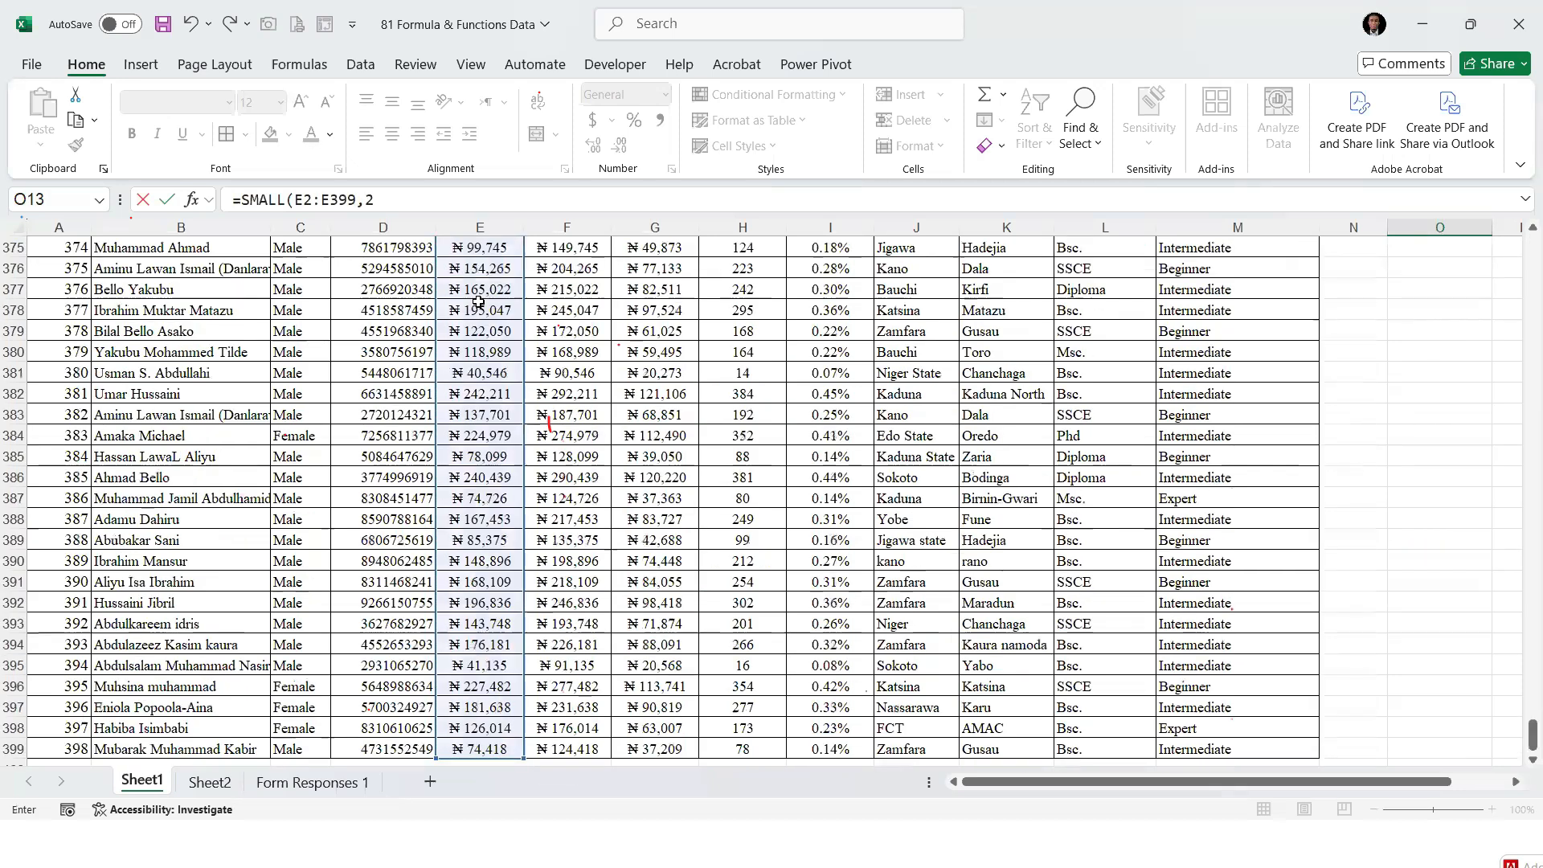
{"action": "key", "text": "Return"}
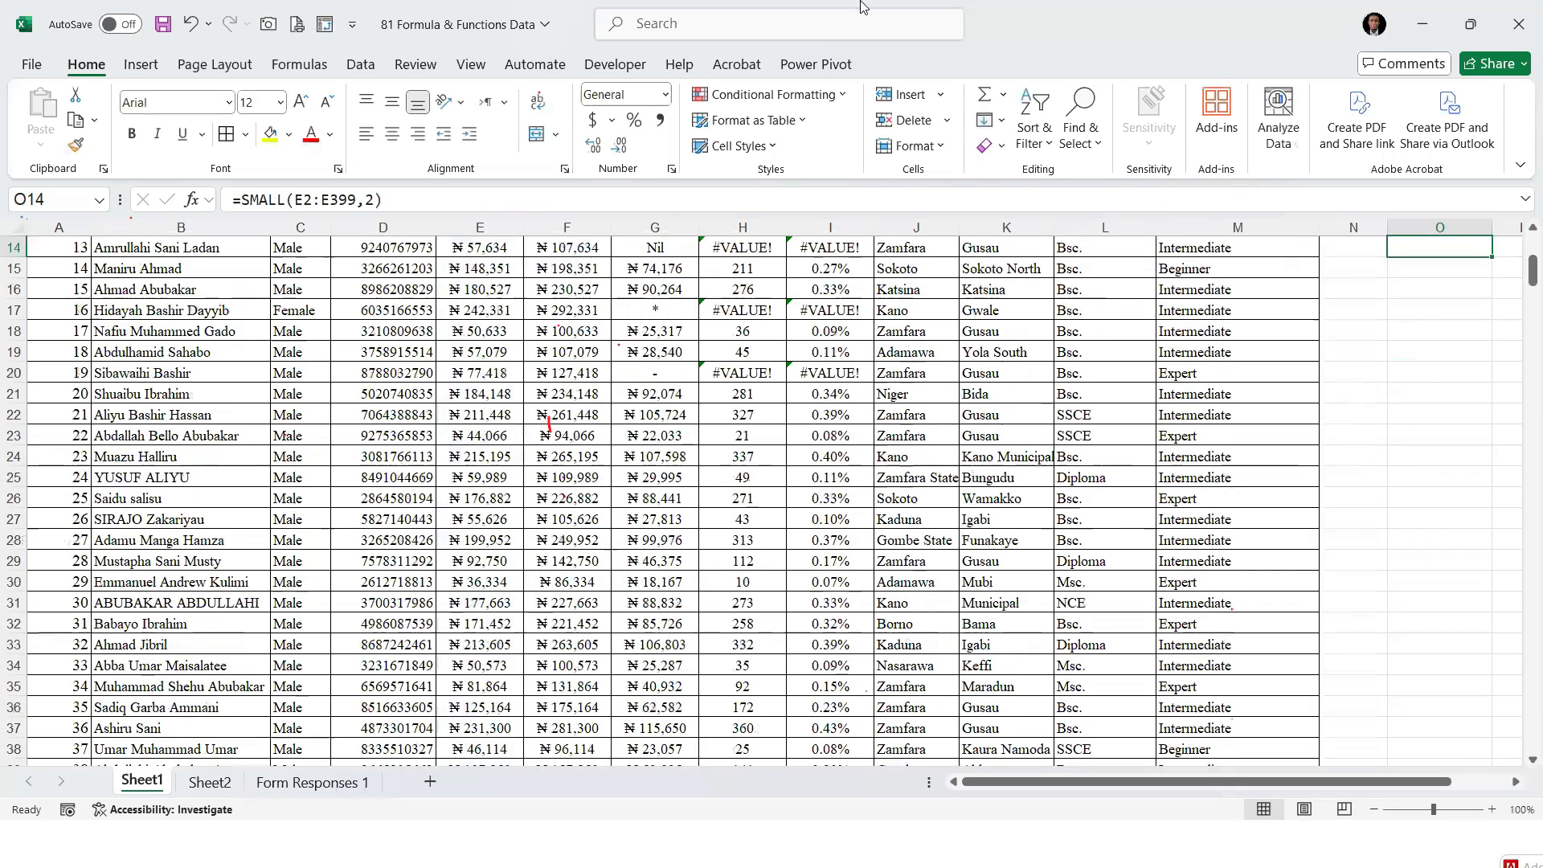
Copy the currency format of the LARGE result in O12 onto the SMALL result in O13
{"action": "left_click", "coordinate": [1427, 287]}
{"action": "left_click", "coordinate": [1430, 267]}
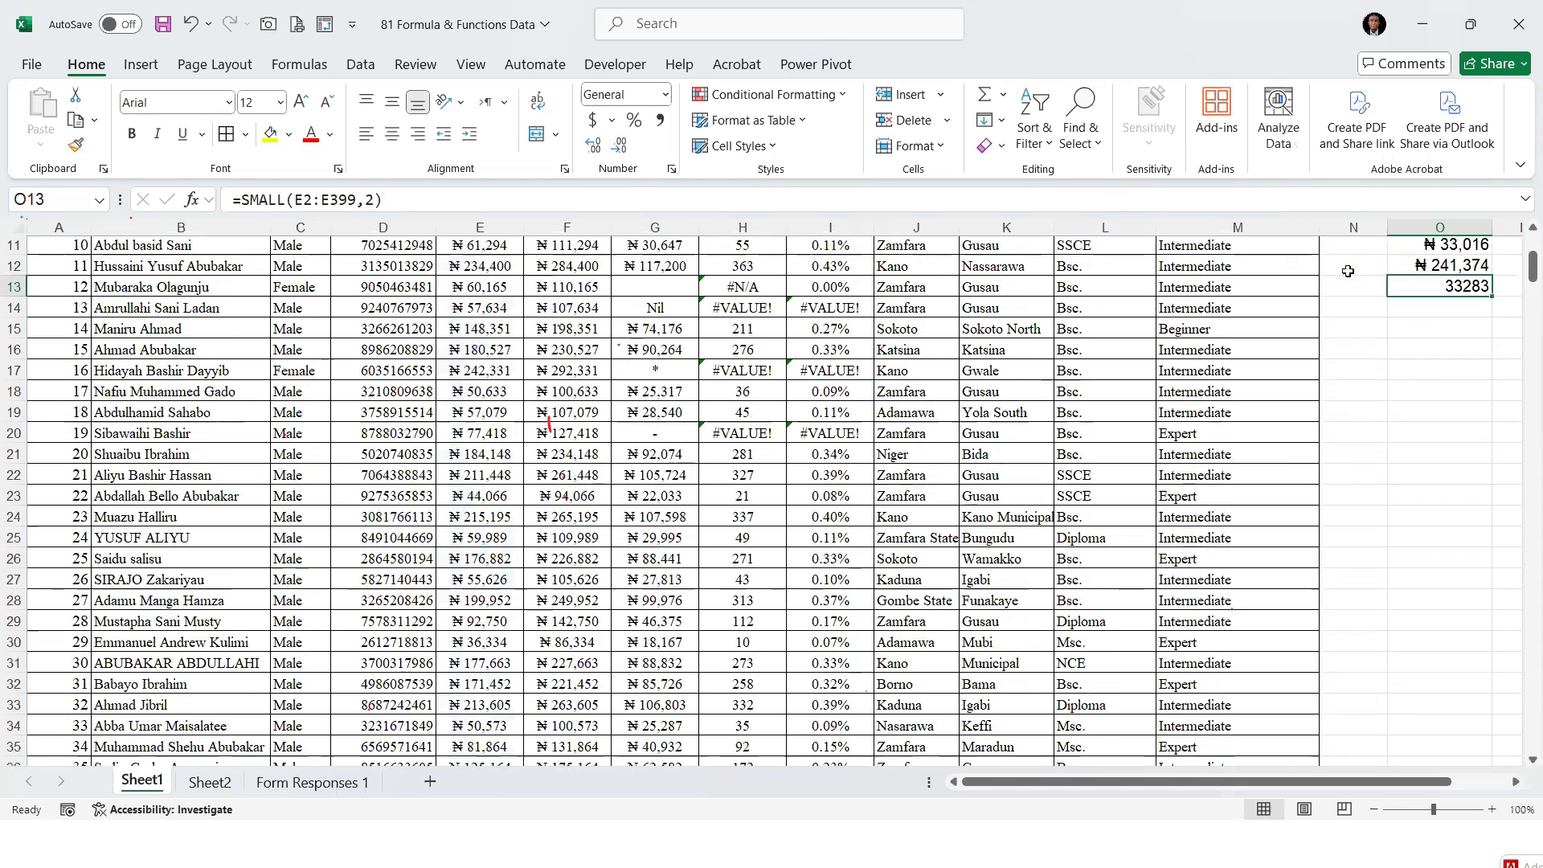
{"action": "left_click", "coordinate": [78, 146]}
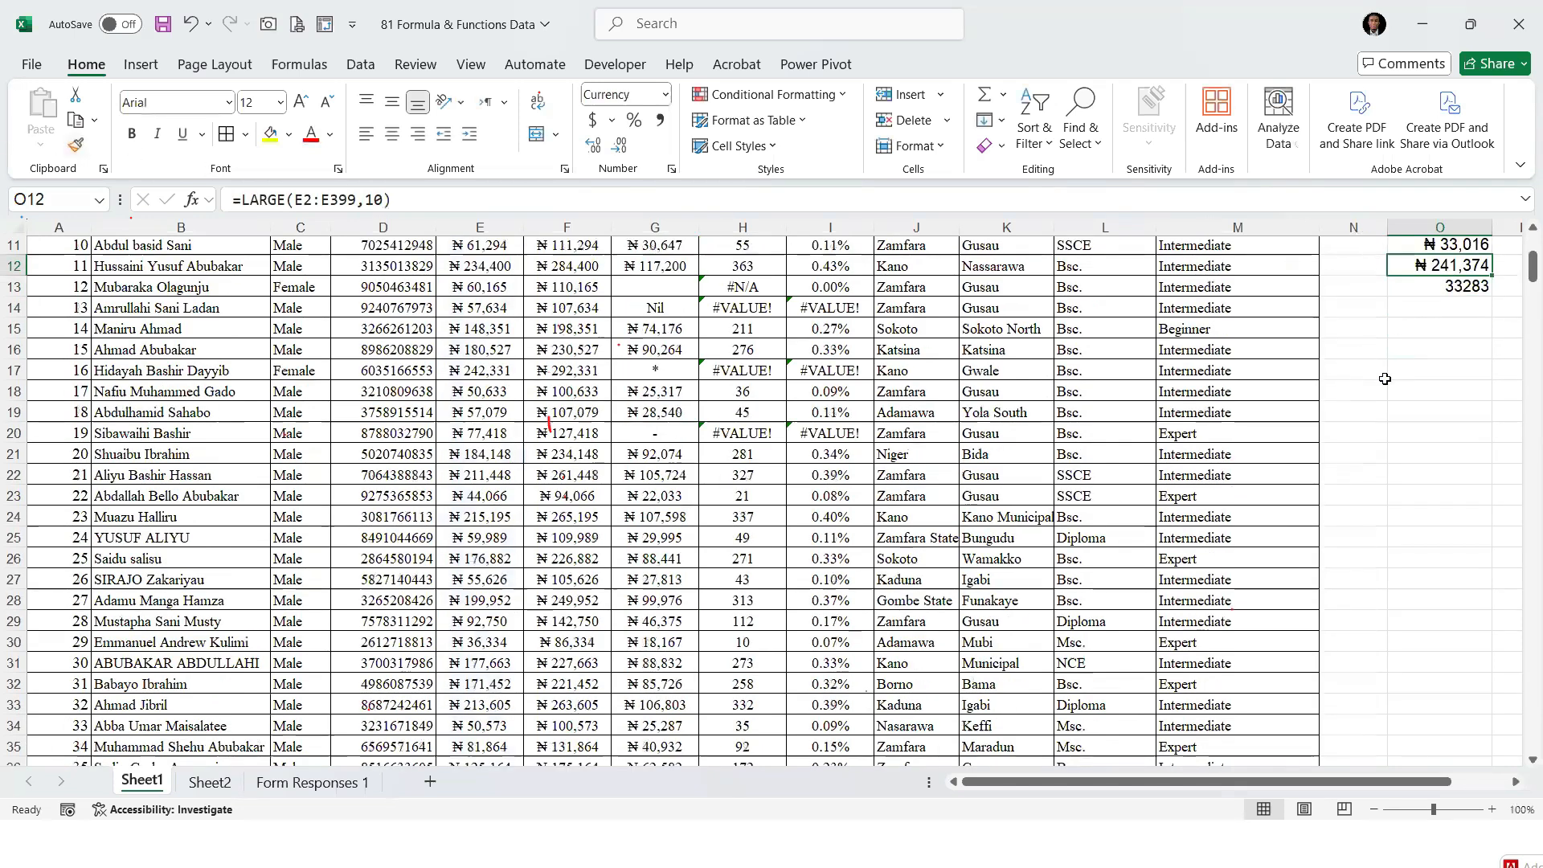
{"action": "scroll", "coordinate": [1455, 411], "scroll_direction": "up", "scroll_amount": 2}
{"action": "left_click", "coordinate": [1455, 405]}
{"action": "scroll", "coordinate": [1455, 406], "scroll_direction": "up", "scroll_amount": 1}
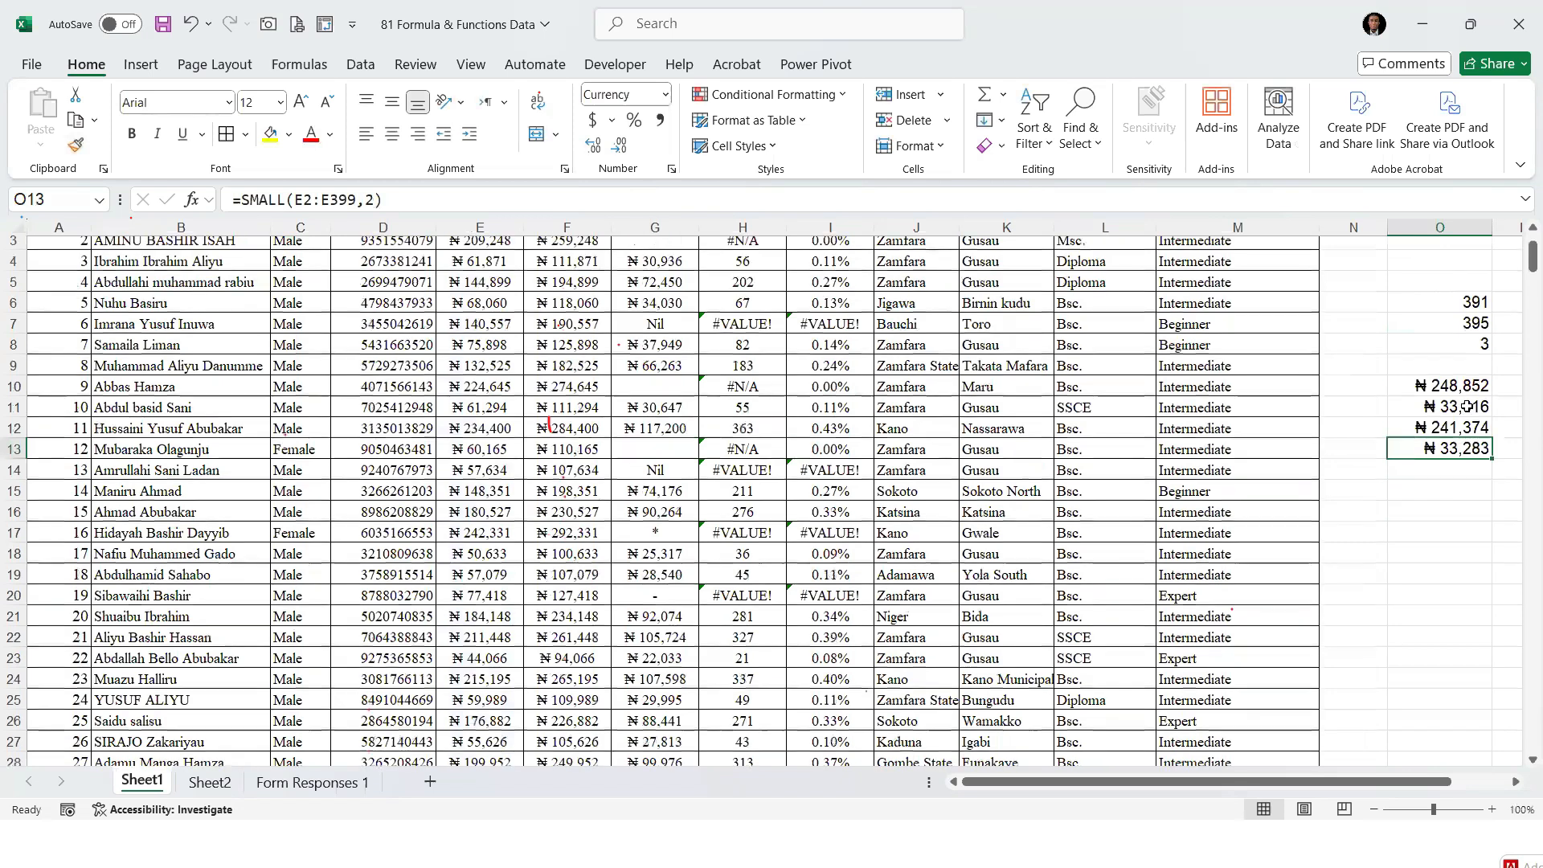
Compare the MIN formula in O11 with the SMALL formula in O13 and examine its rank argument
{"action": "scroll", "coordinate": [1462, 427], "scroll_direction": "up", "scroll_amount": 1}
{"action": "left_click", "coordinate": [1462, 426]}
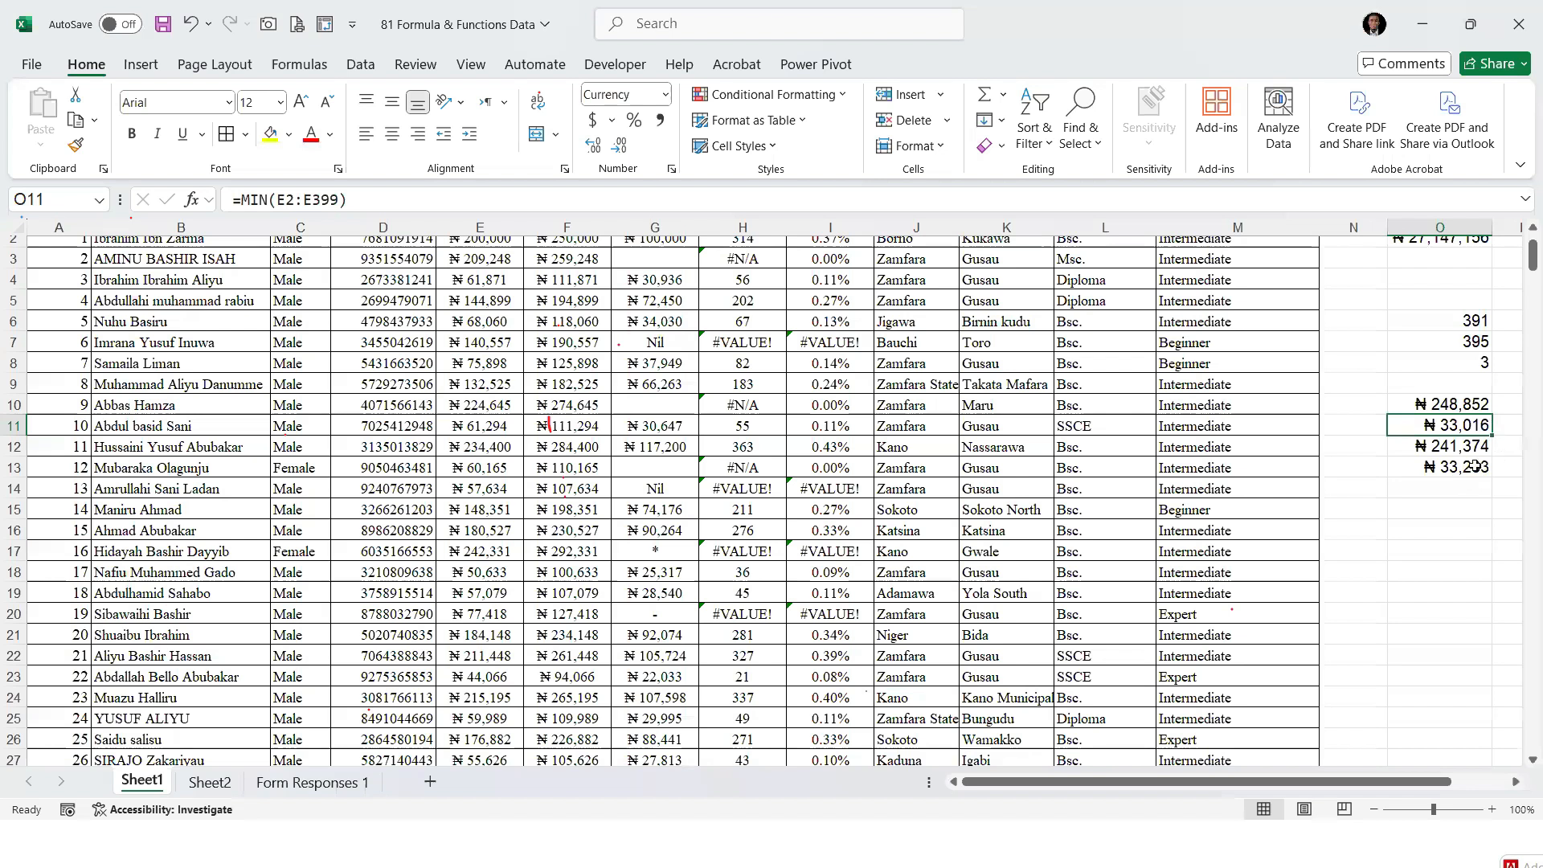
{"action": "key", "text": "Down"}
{"action": "key", "text": "Down"}
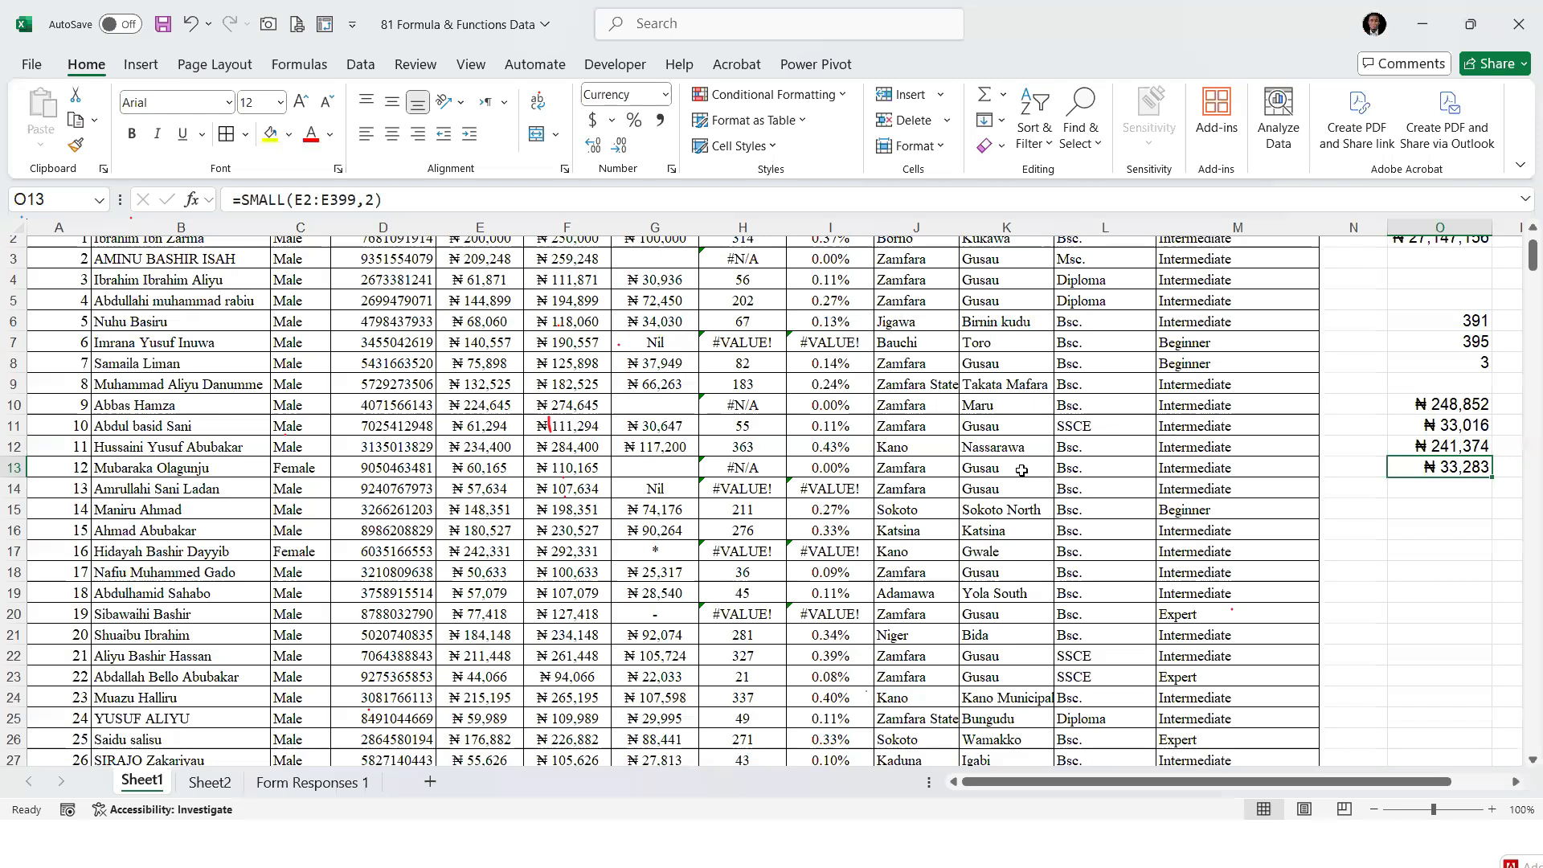
{"action": "left_click", "coordinate": [378, 201]}
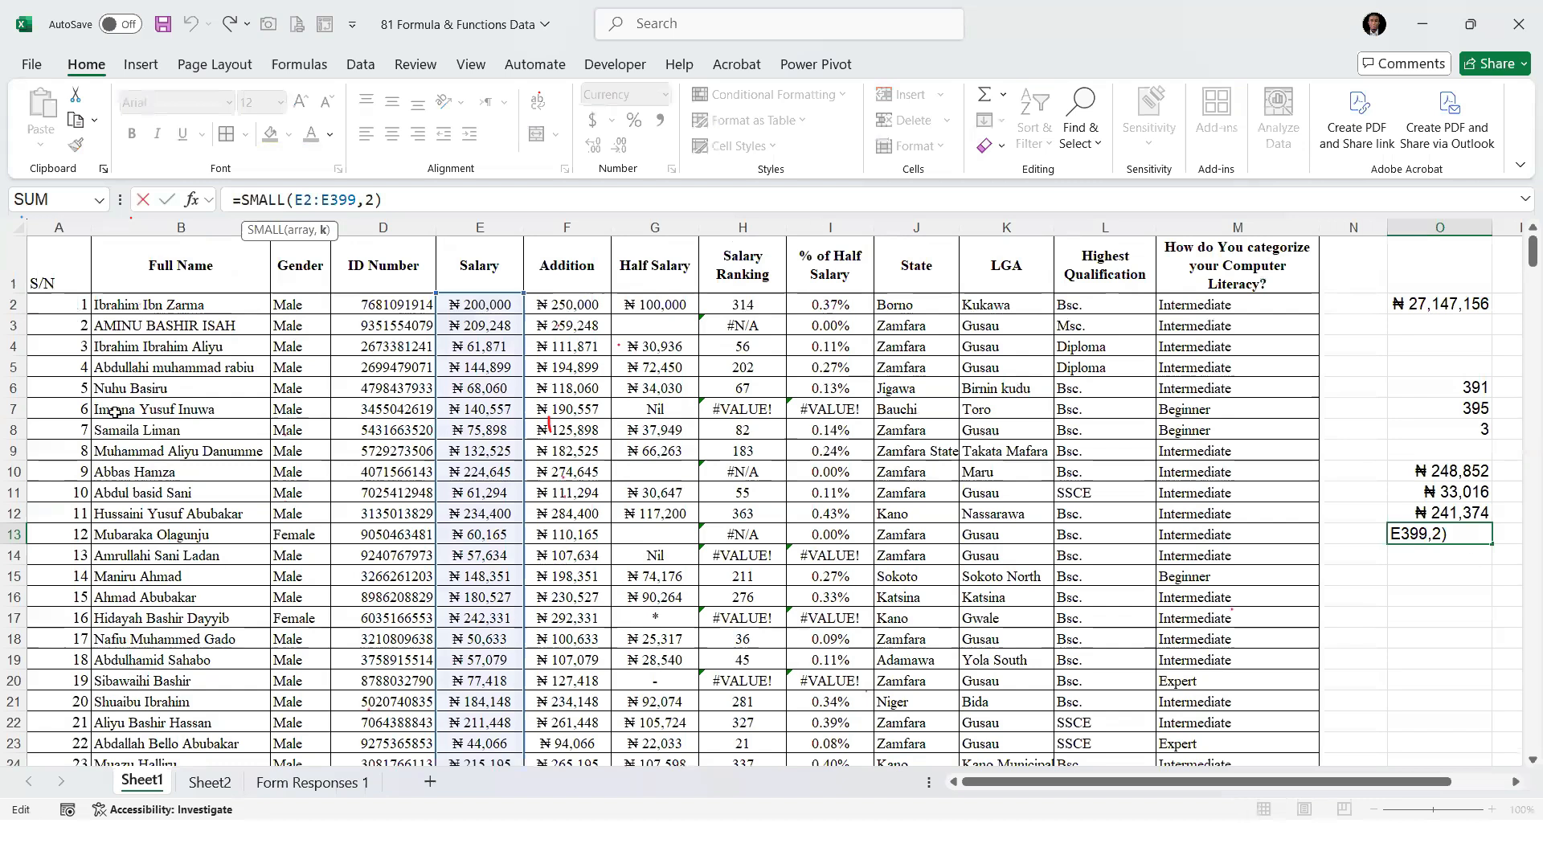
{"action": "key", "text": "Return"}
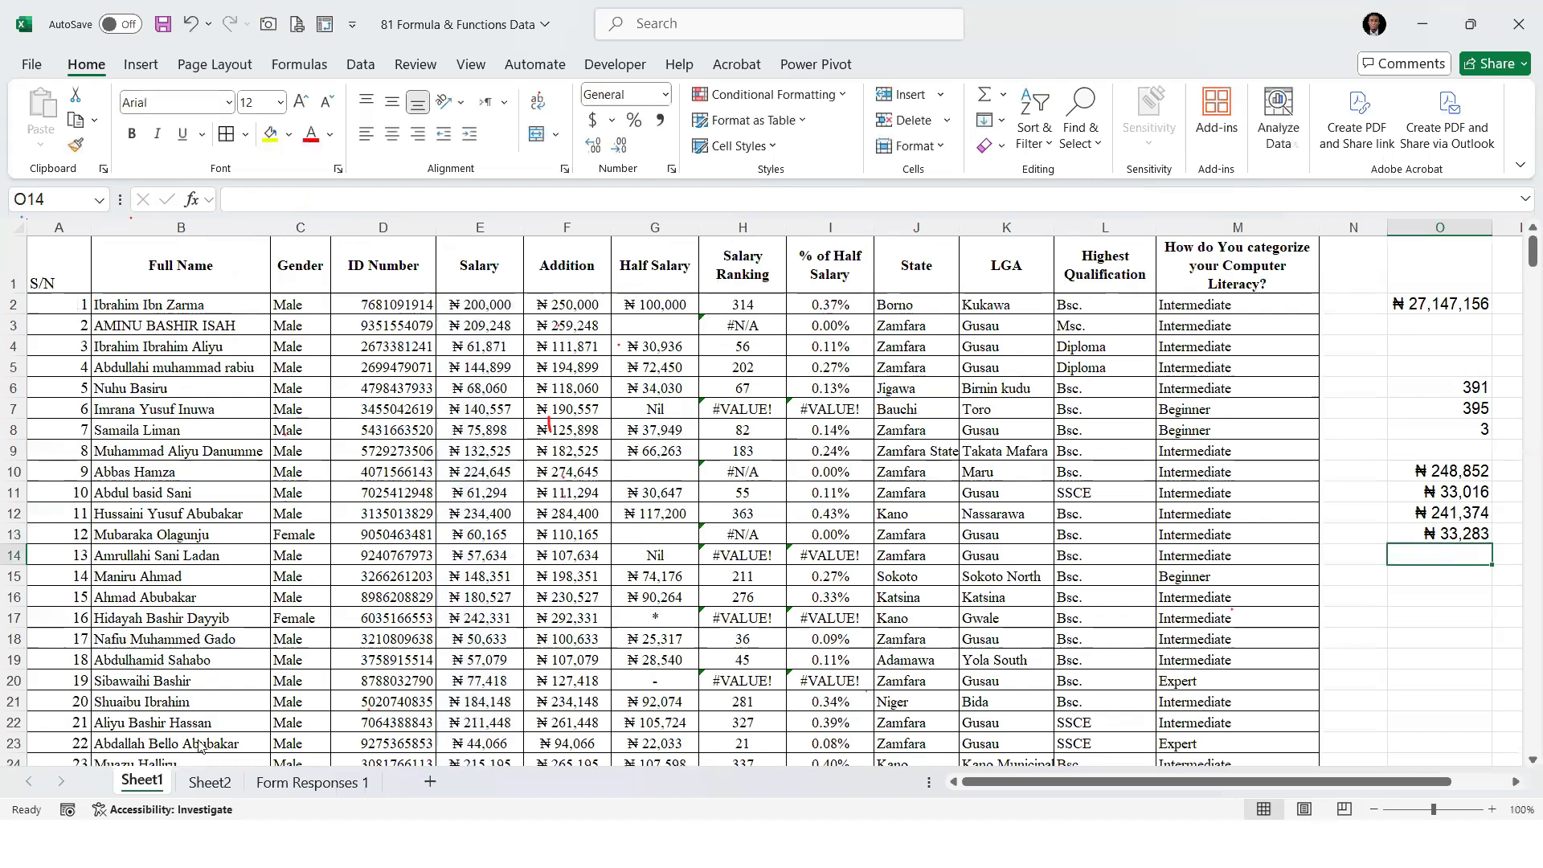
Add IF as item 16 in the function list on Sheet2 and return to the staff data on Sheet1
{"action": "key", "text": "ctrl+Page_Down"}
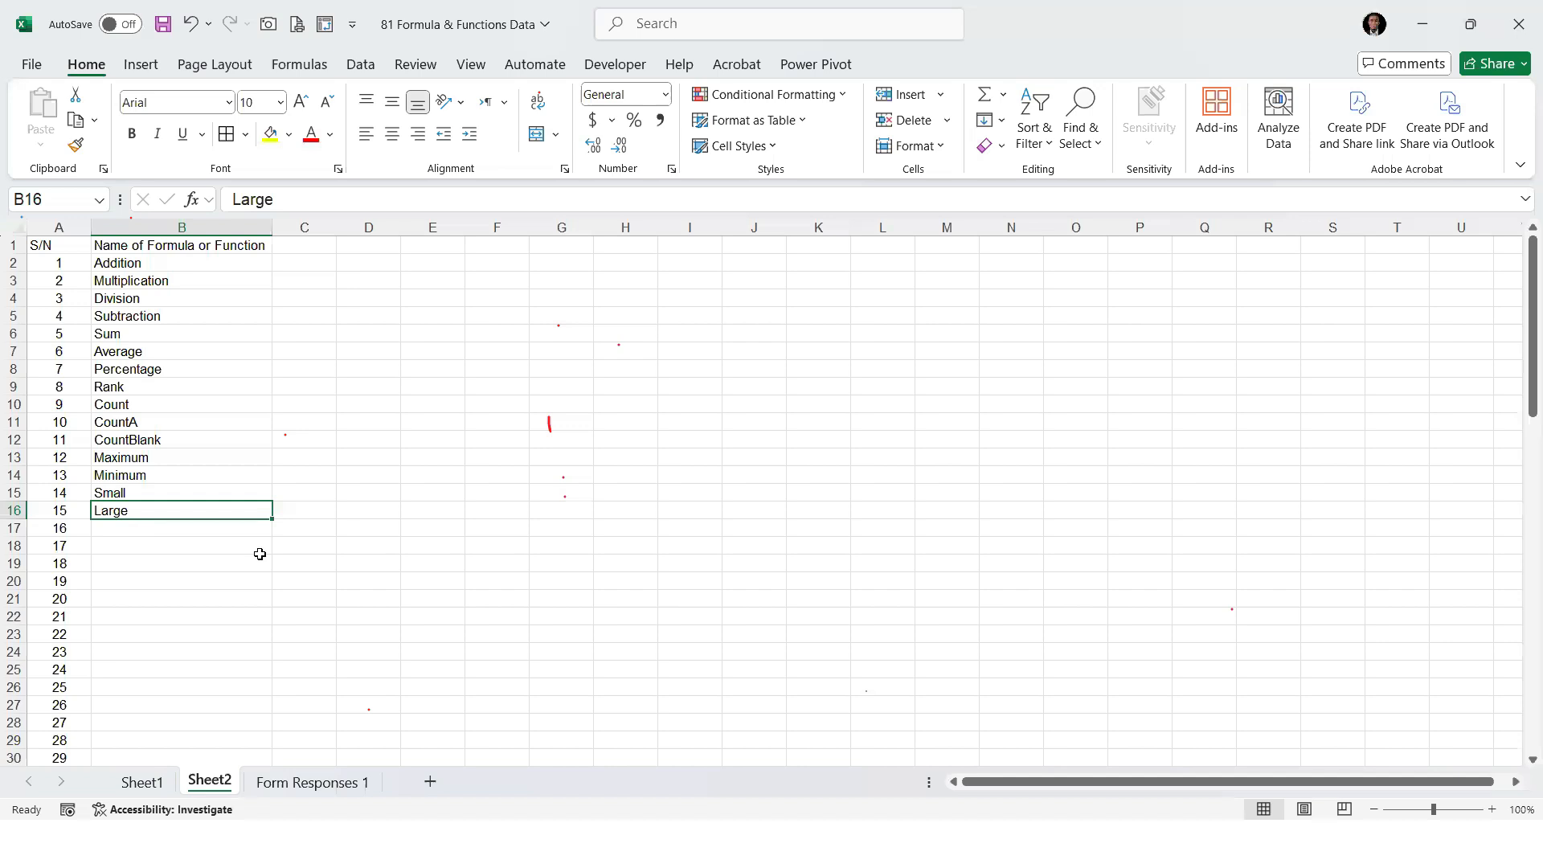
{"action": "key", "text": "Down"}
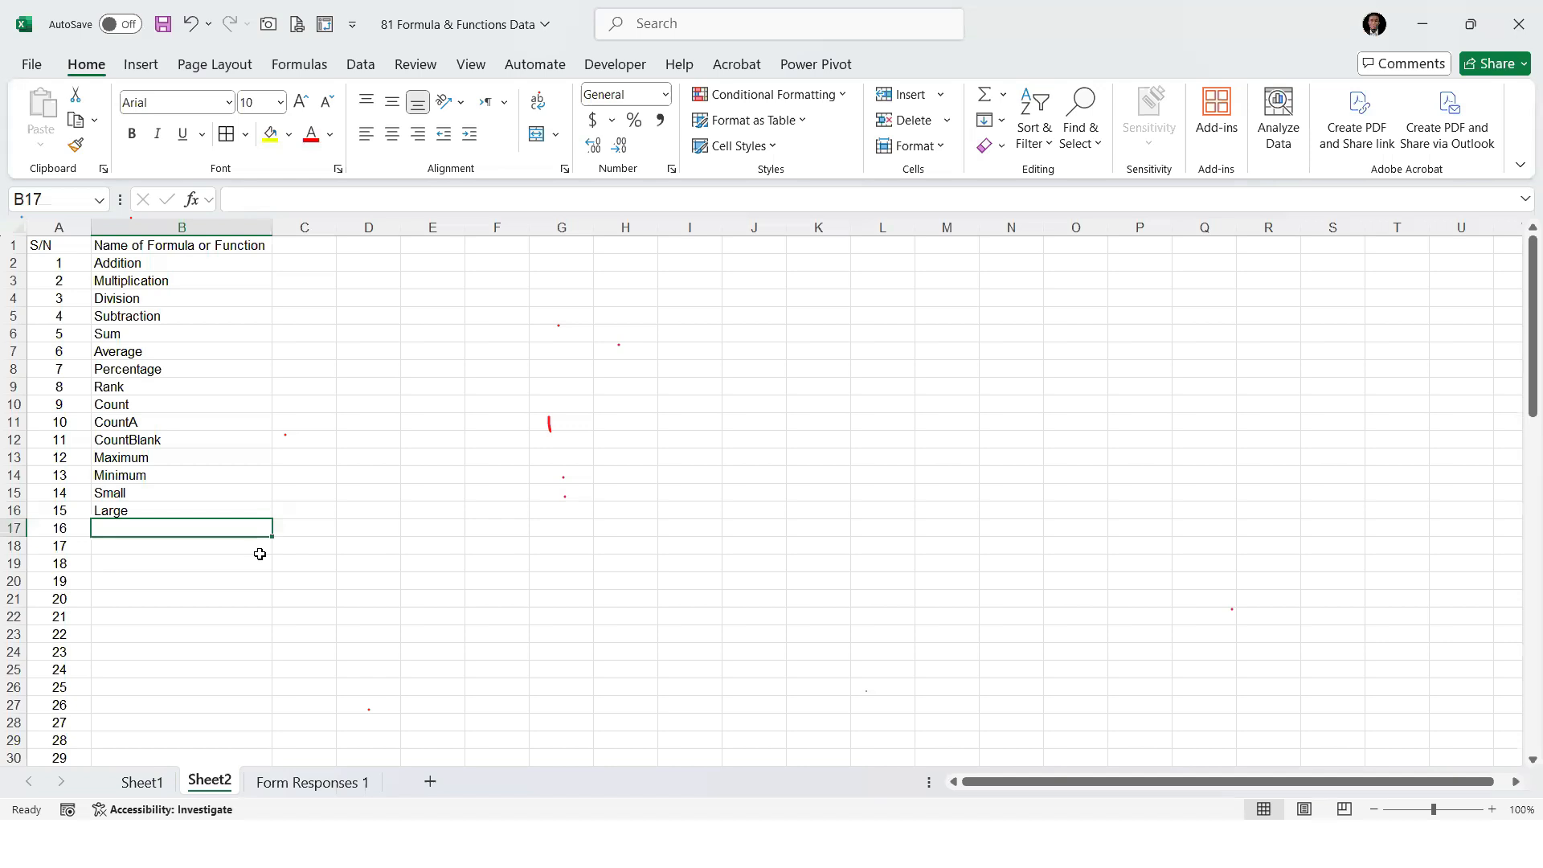
{"action": "type", "text": "IF"}
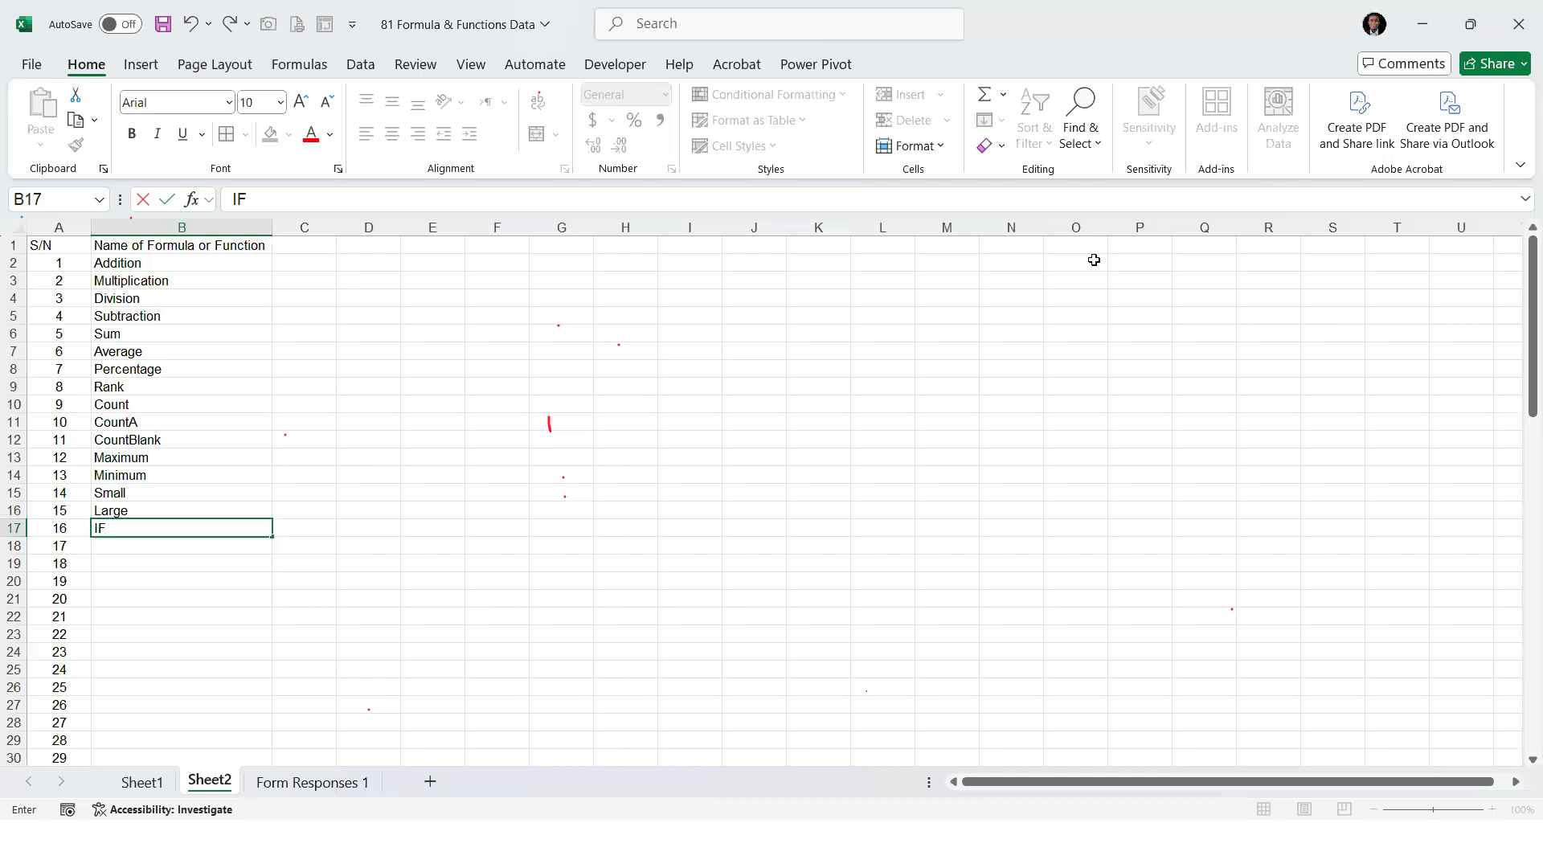
{"action": "key", "text": "ctrl+Page_Up"}
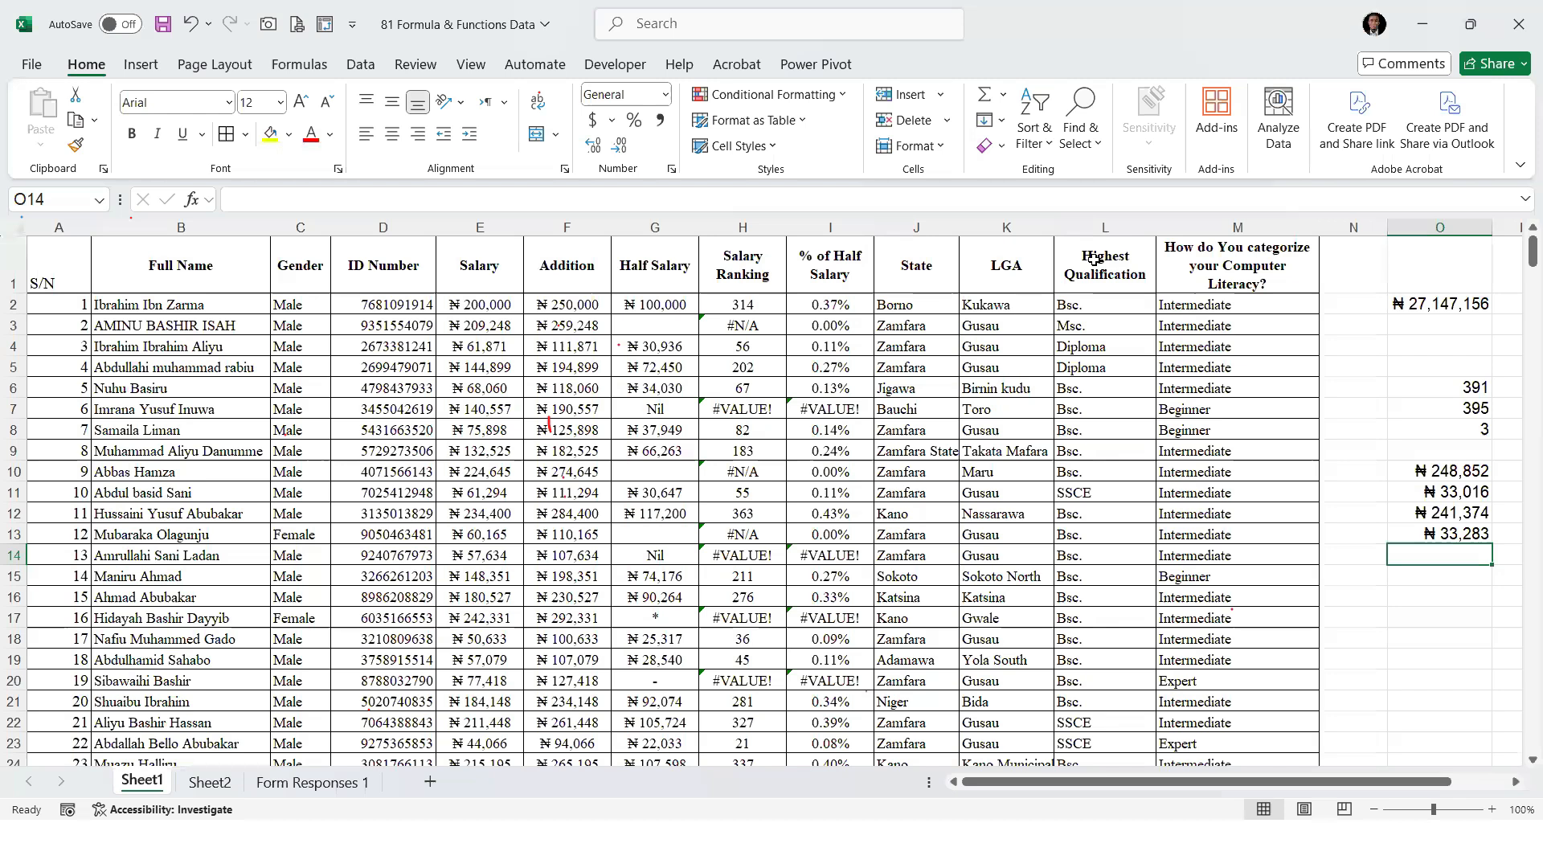
{"action": "key", "text": "alt+Tab"}
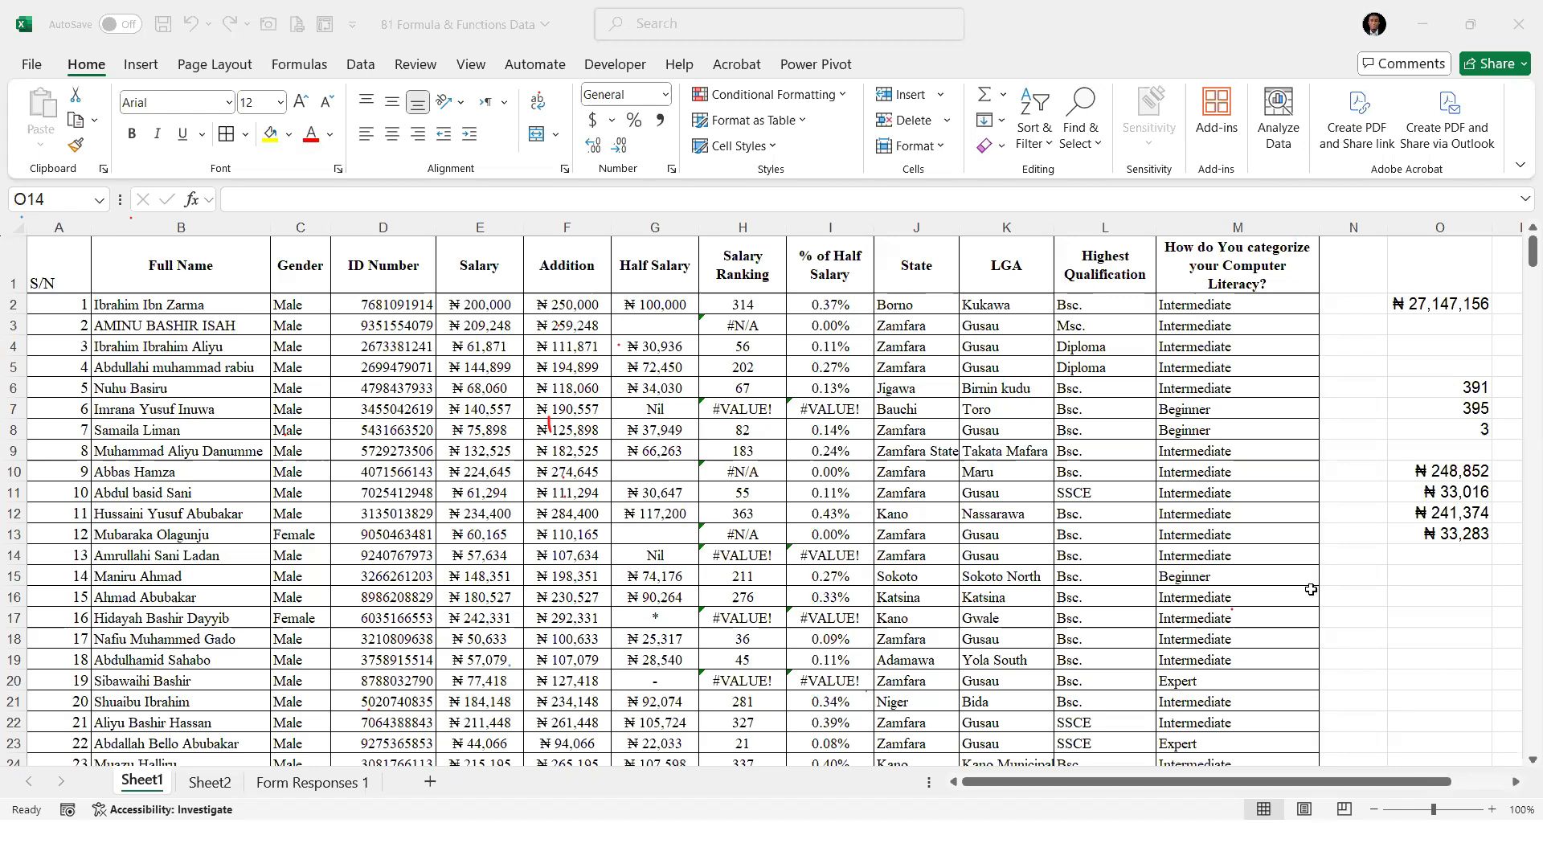
{"action": "scroll", "coordinate": [1291, 599], "scroll_direction": "right", "scroll_amount": 2}
{"action": "left_click", "coordinate": [1290, 598]}
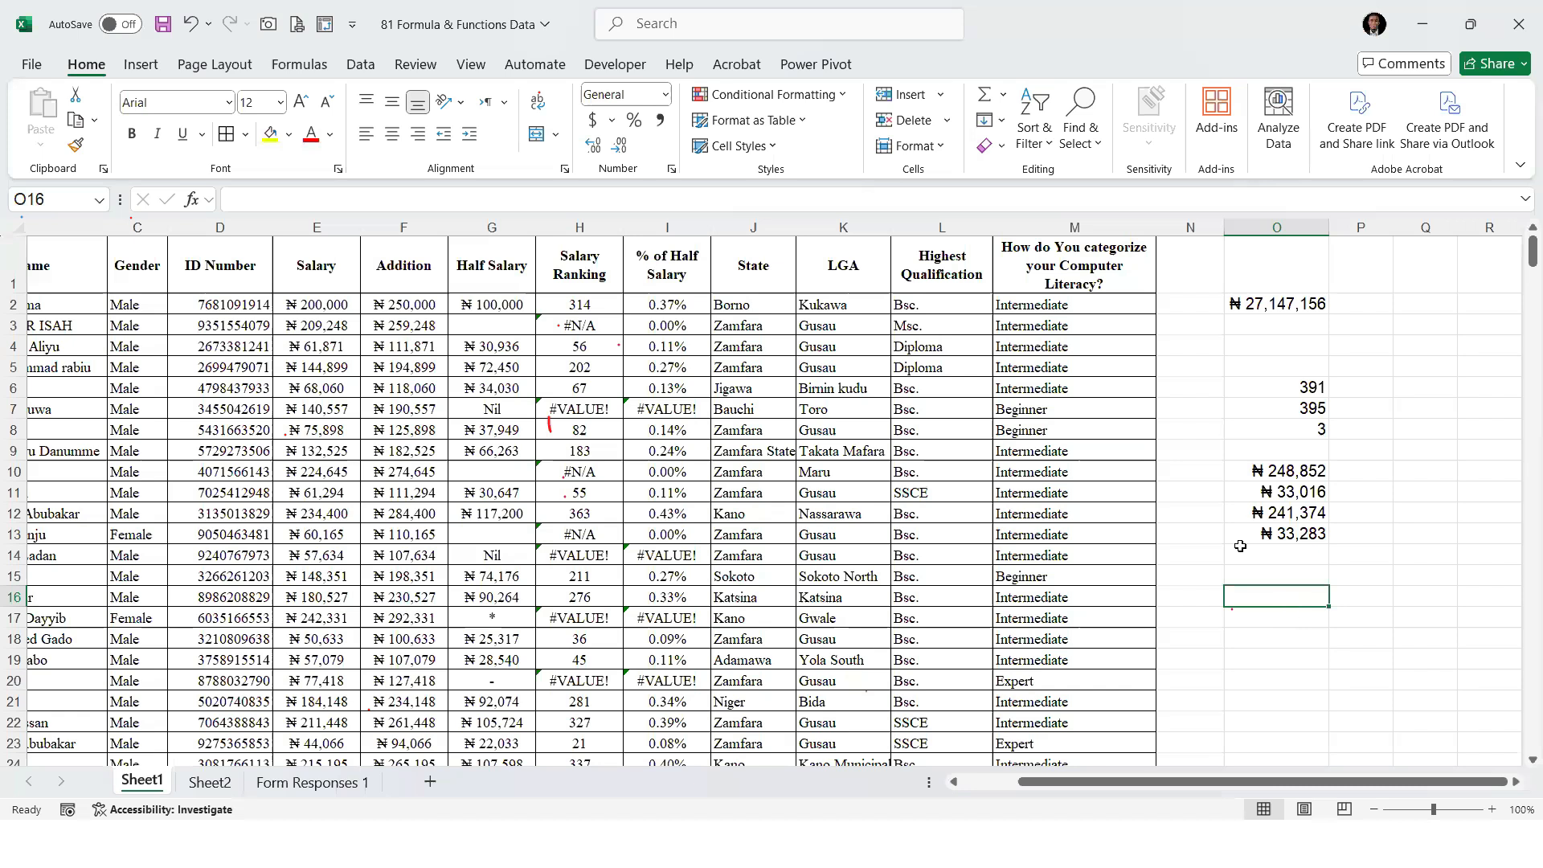
{"action": "key", "text": "alt+Tab"}
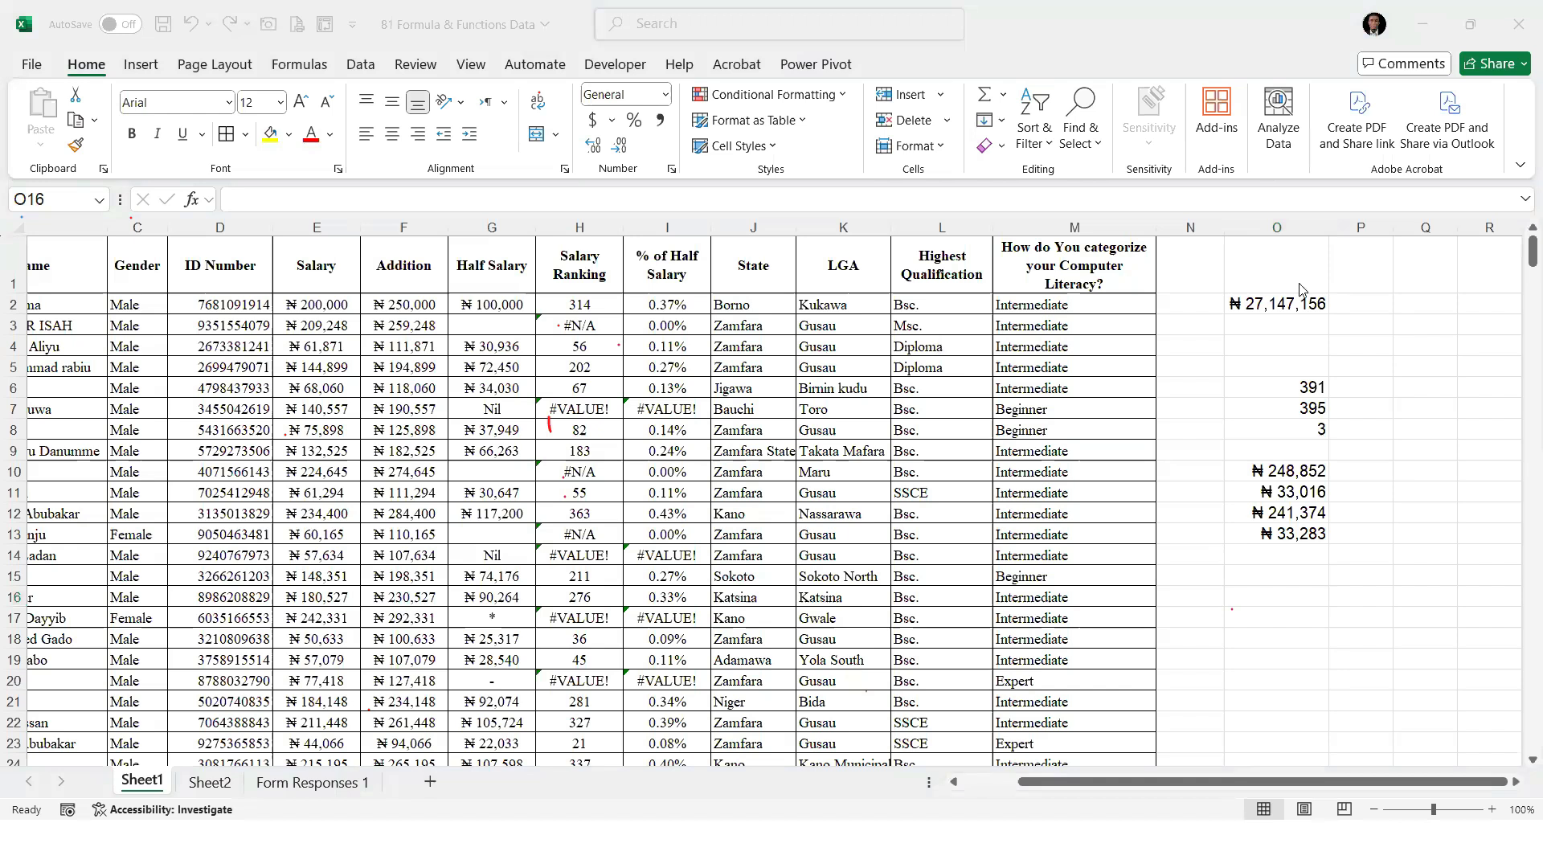
{"action": "key", "text": "alt+Tab"}
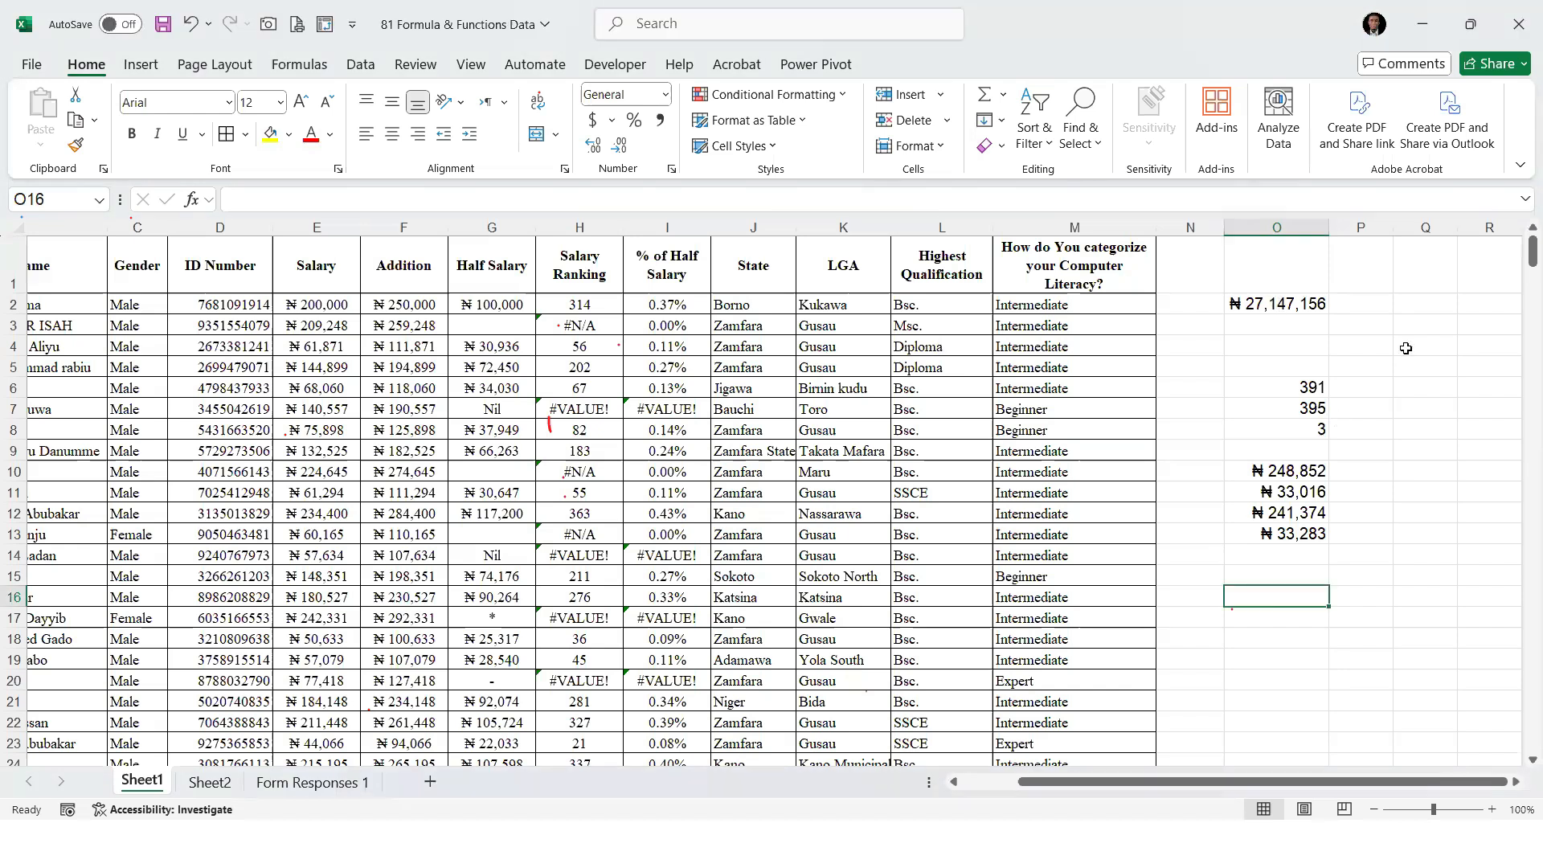
Insert a blank column before the results in column O and widen it
{"action": "left_click", "coordinate": [1350, 301]}
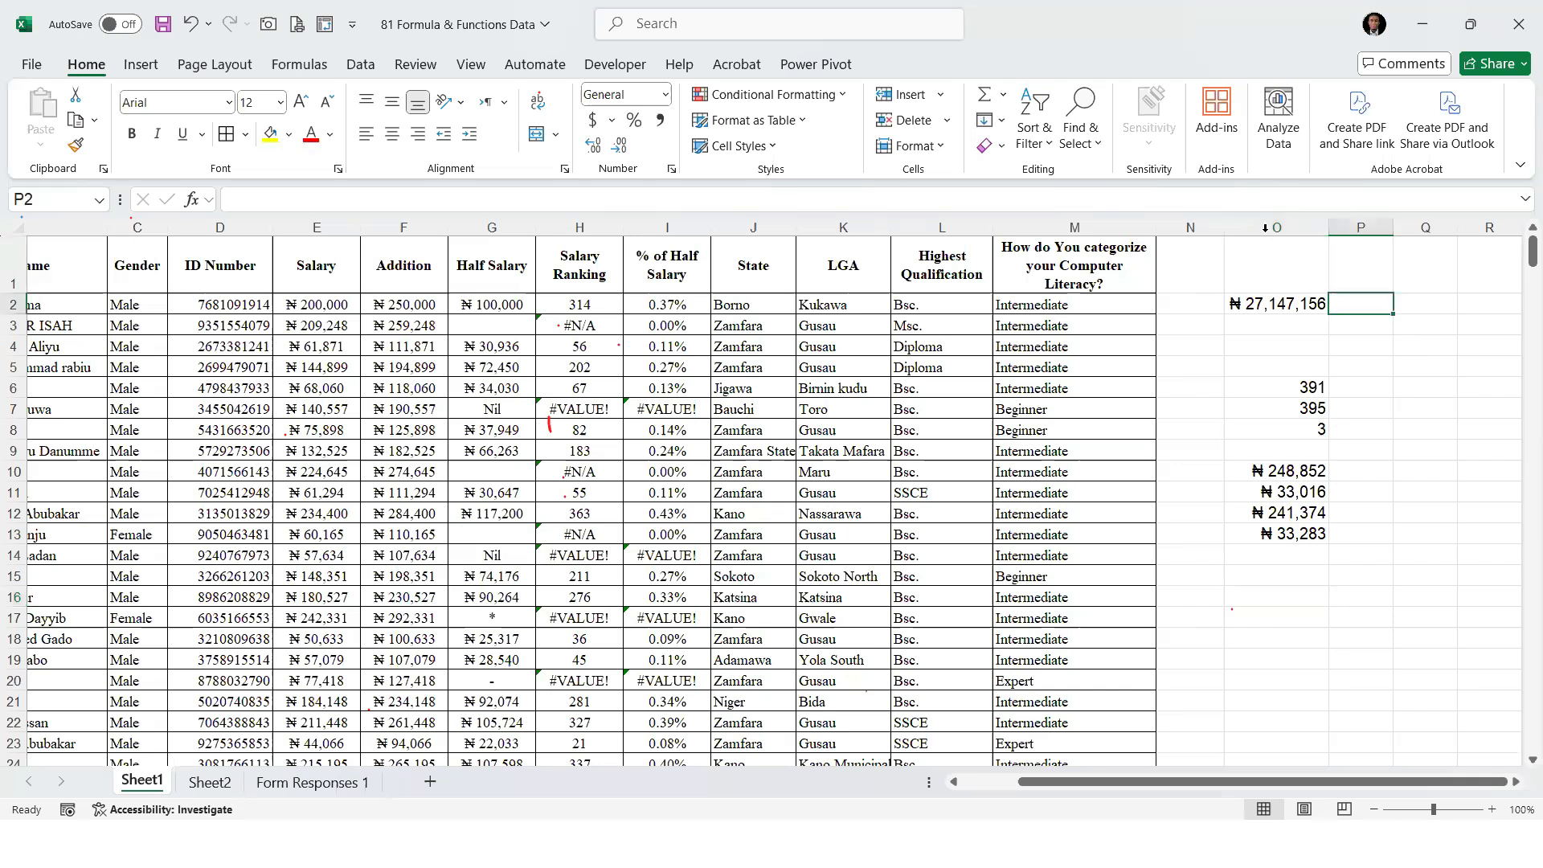
{"action": "left_click", "coordinate": [1302, 228]}
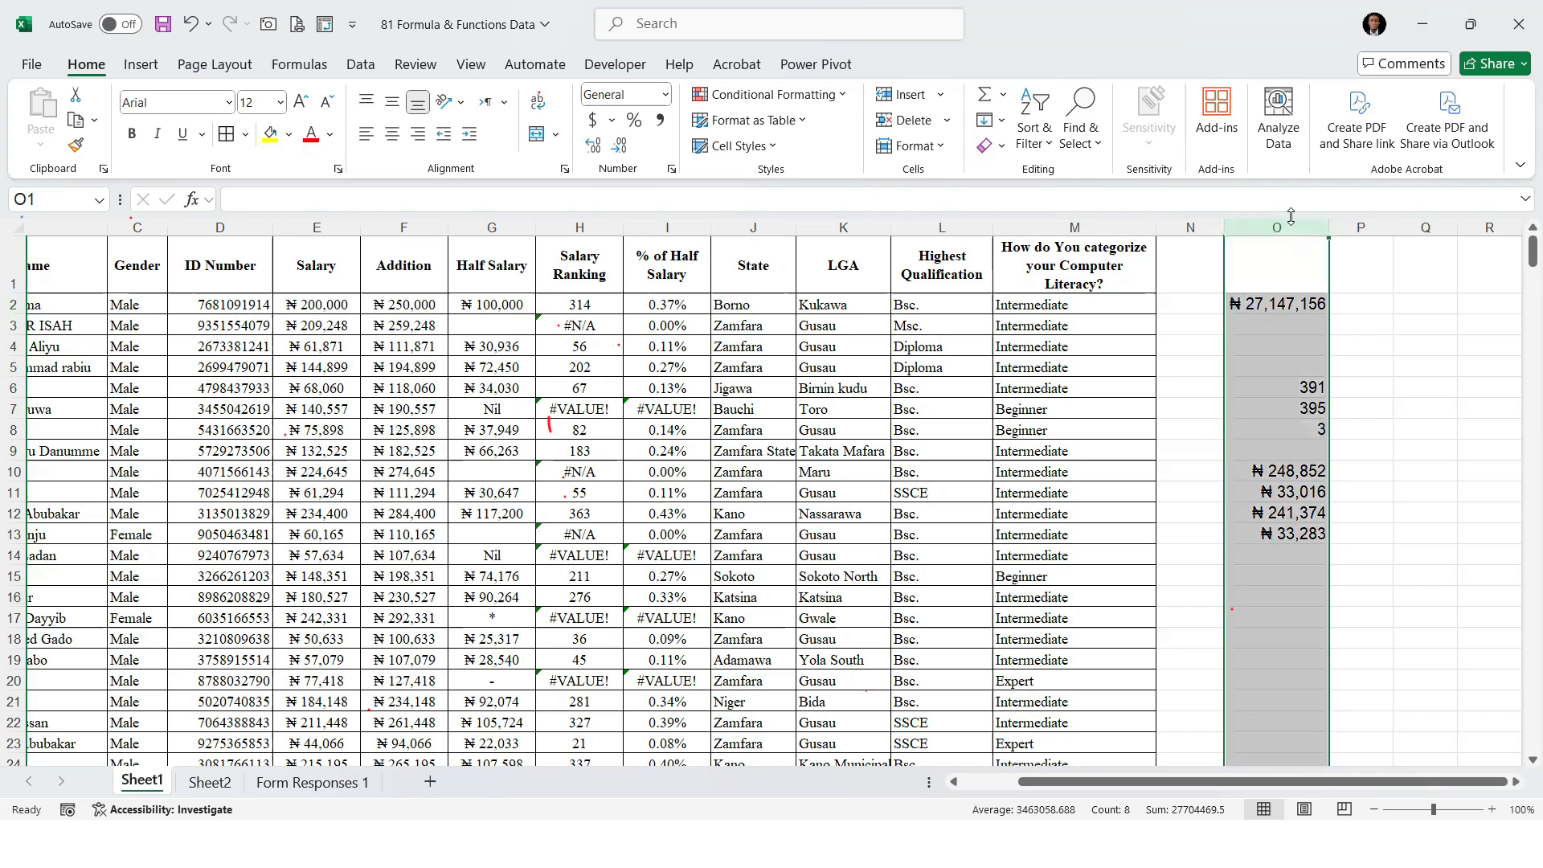
{"action": "left_click_drag", "start_coordinate": [1292, 221], "coordinate": [1351, 228]}
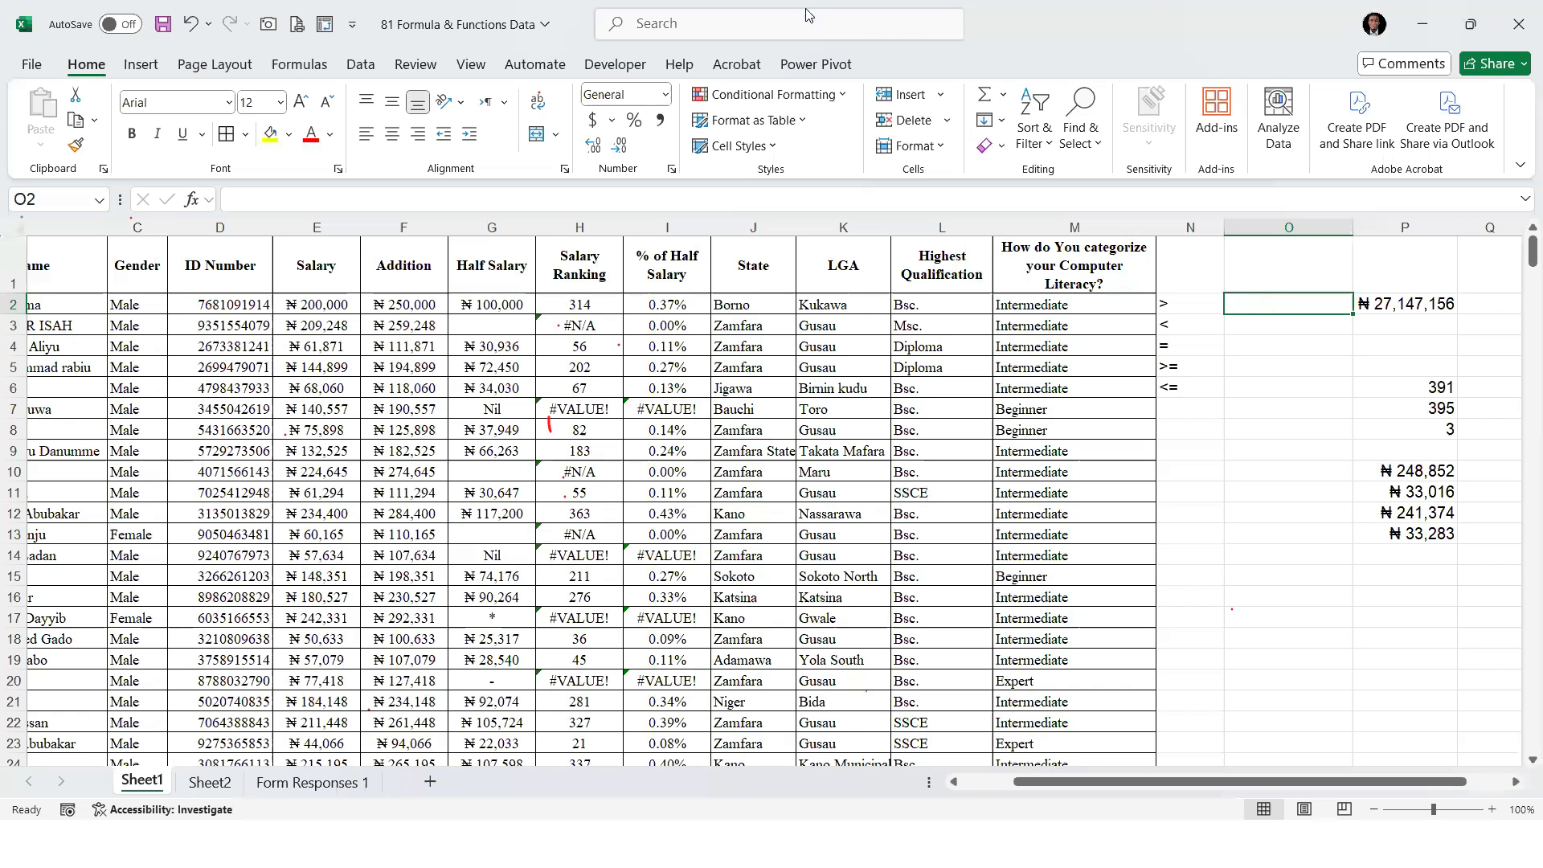
Insert a blank column between Salary and Addition and enter = in O2 as the first comparison operator
{"action": "left_click", "coordinate": [199, 372]}
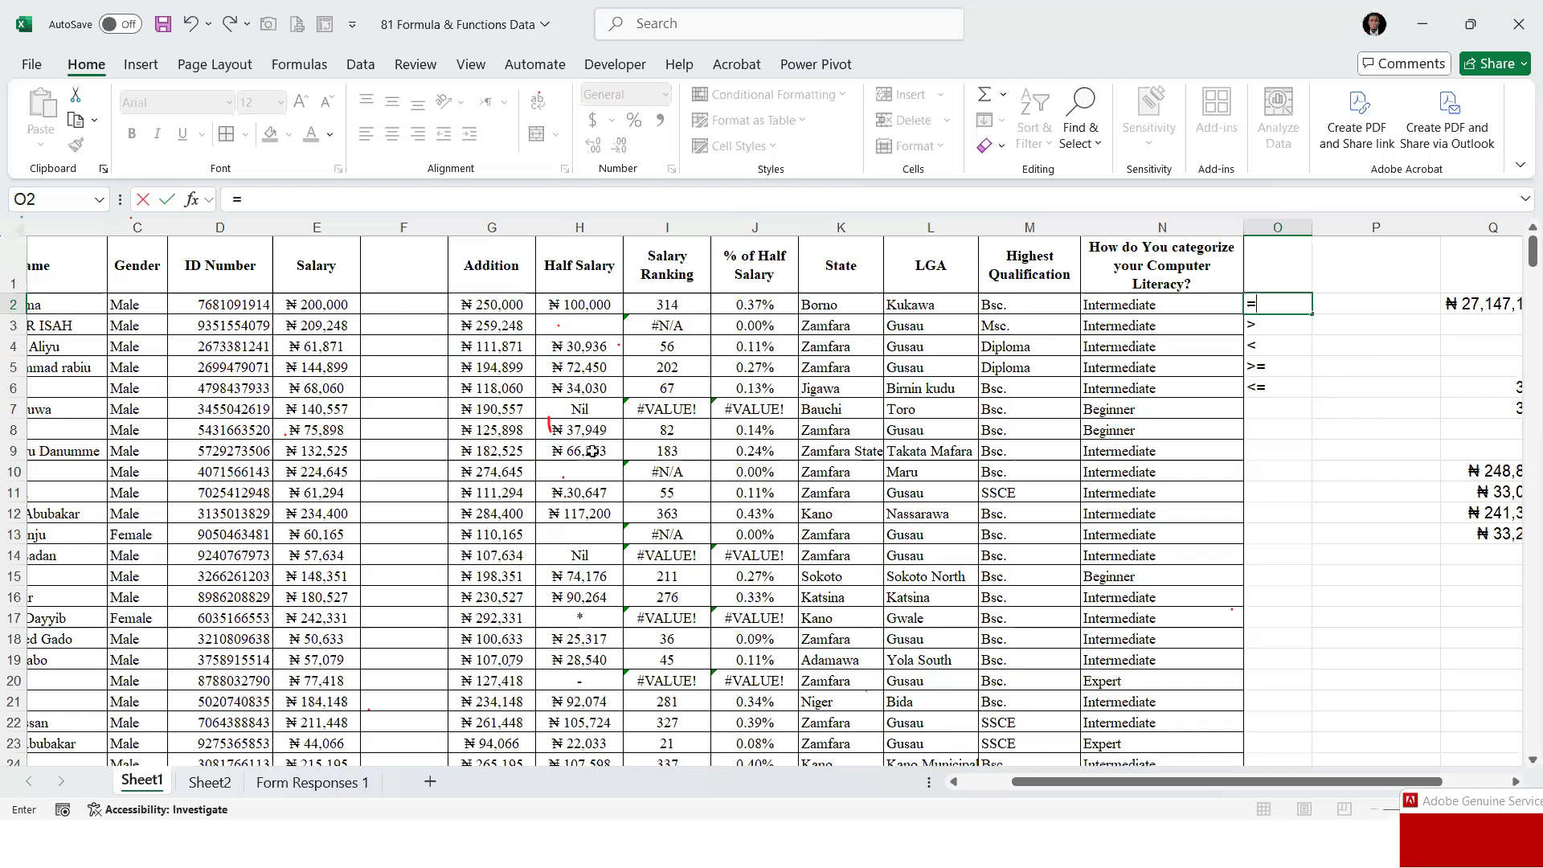
{"action": "key", "text": "Return"}
{"action": "key", "text": "Up"}
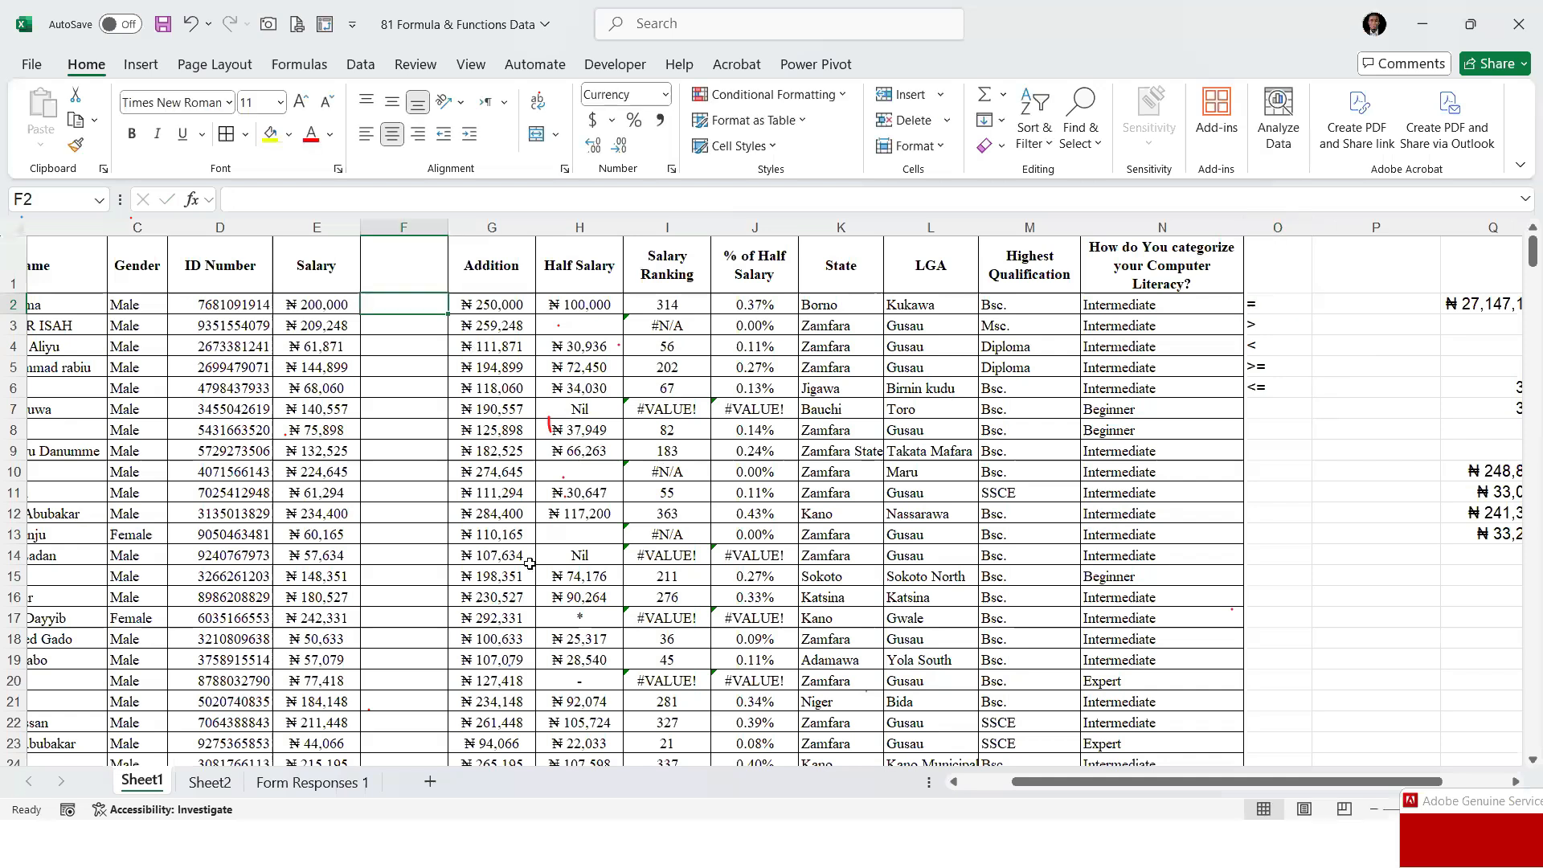
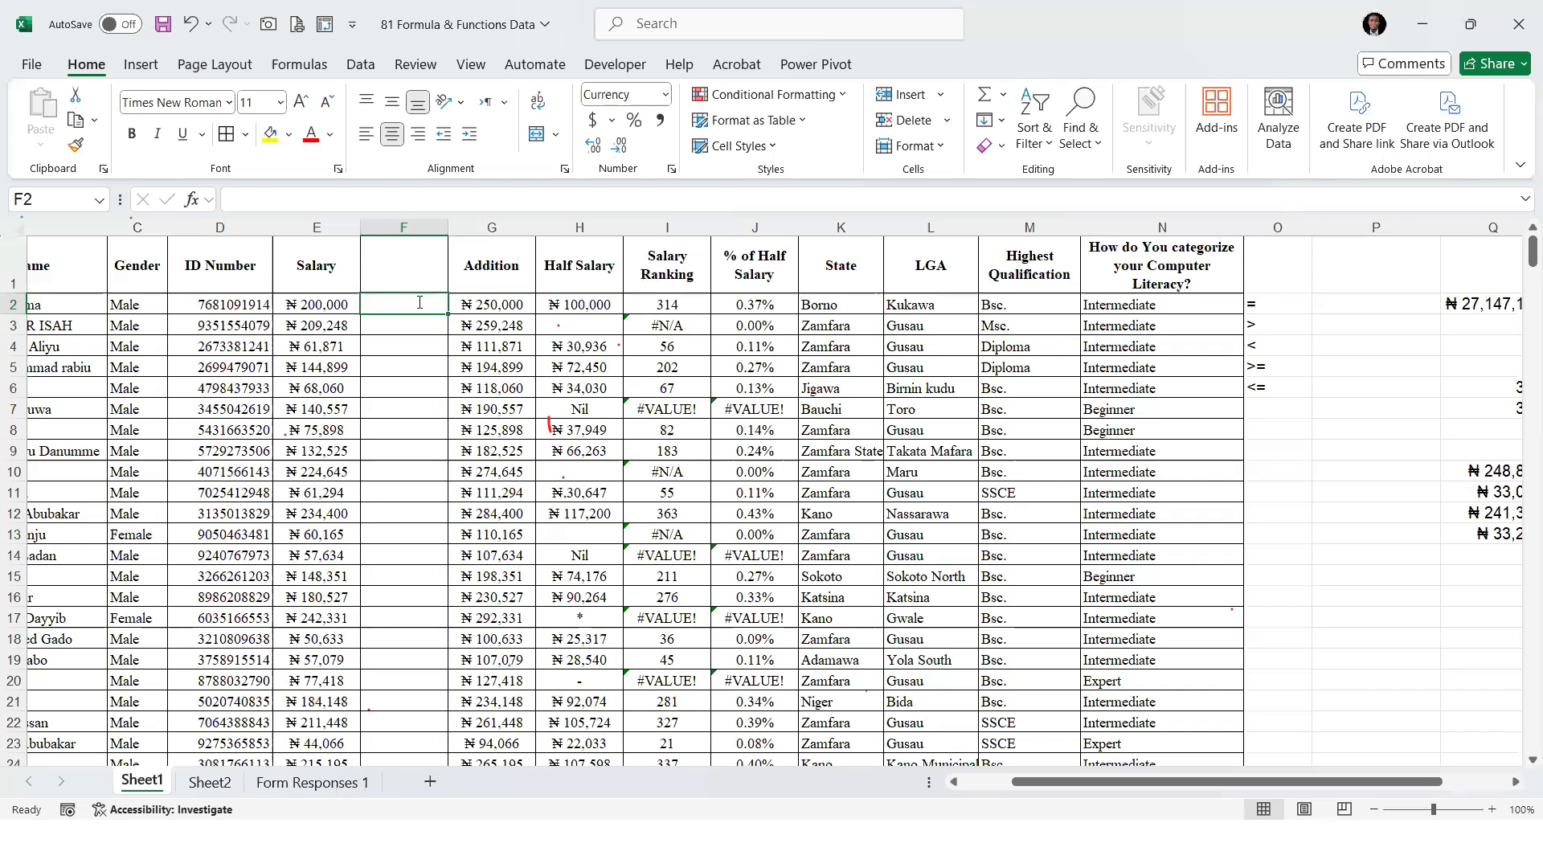
Enter STATUS OF BONUS as the header in F1 and widen column F so the header fits on one line
{"action": "type", "text": "="}
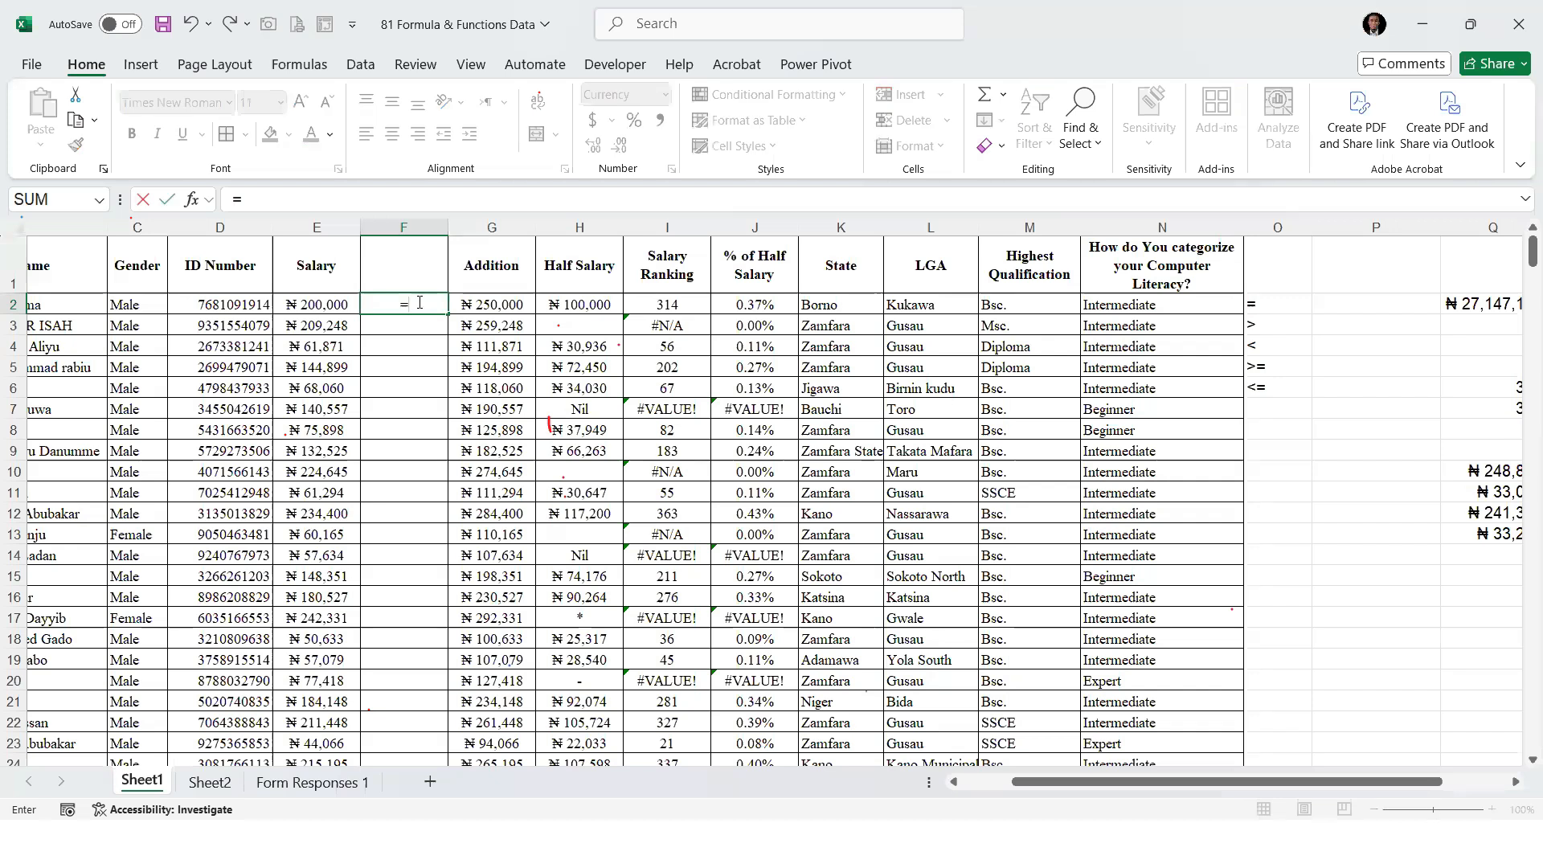
{"action": "key", "text": "Escape"}
{"action": "key", "text": "Up"}
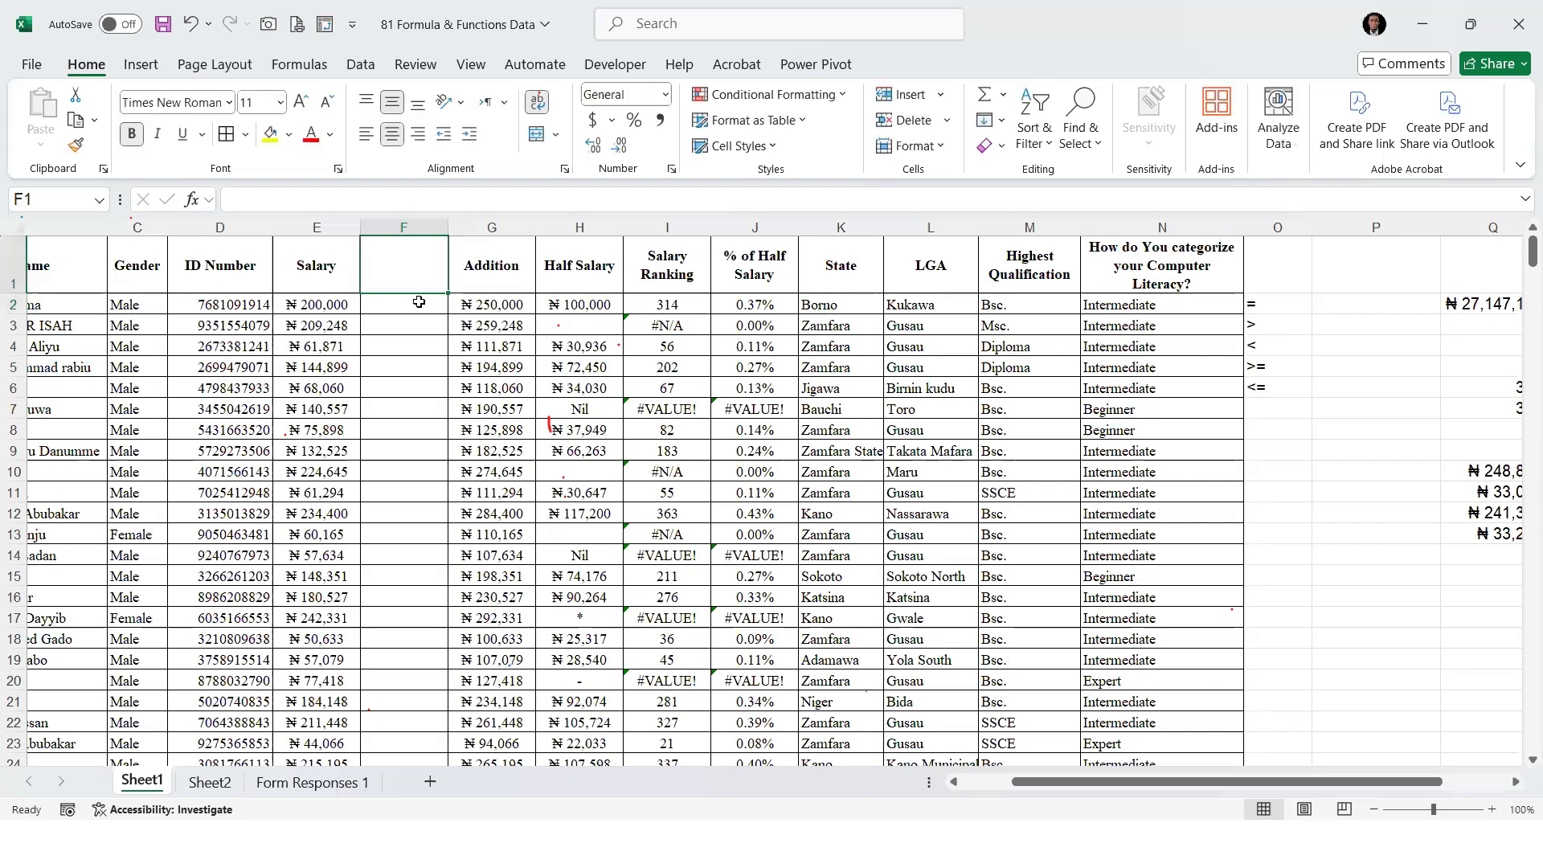
{"action": "type", "text": "STATUS OF "}
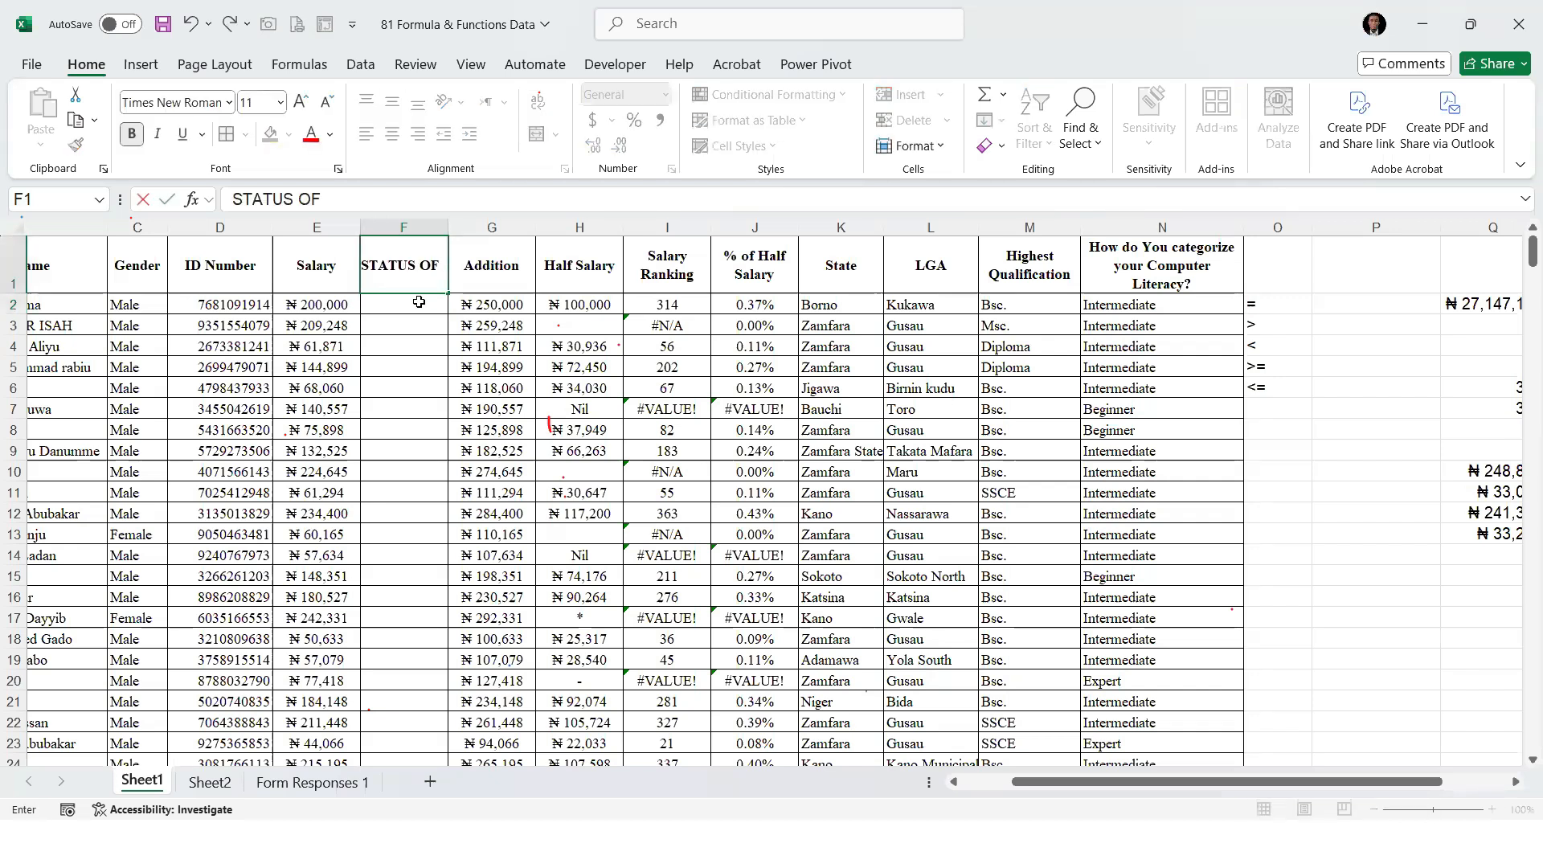
{"action": "type", "text": "BONUS"}
{"action": "key", "text": "Return"}
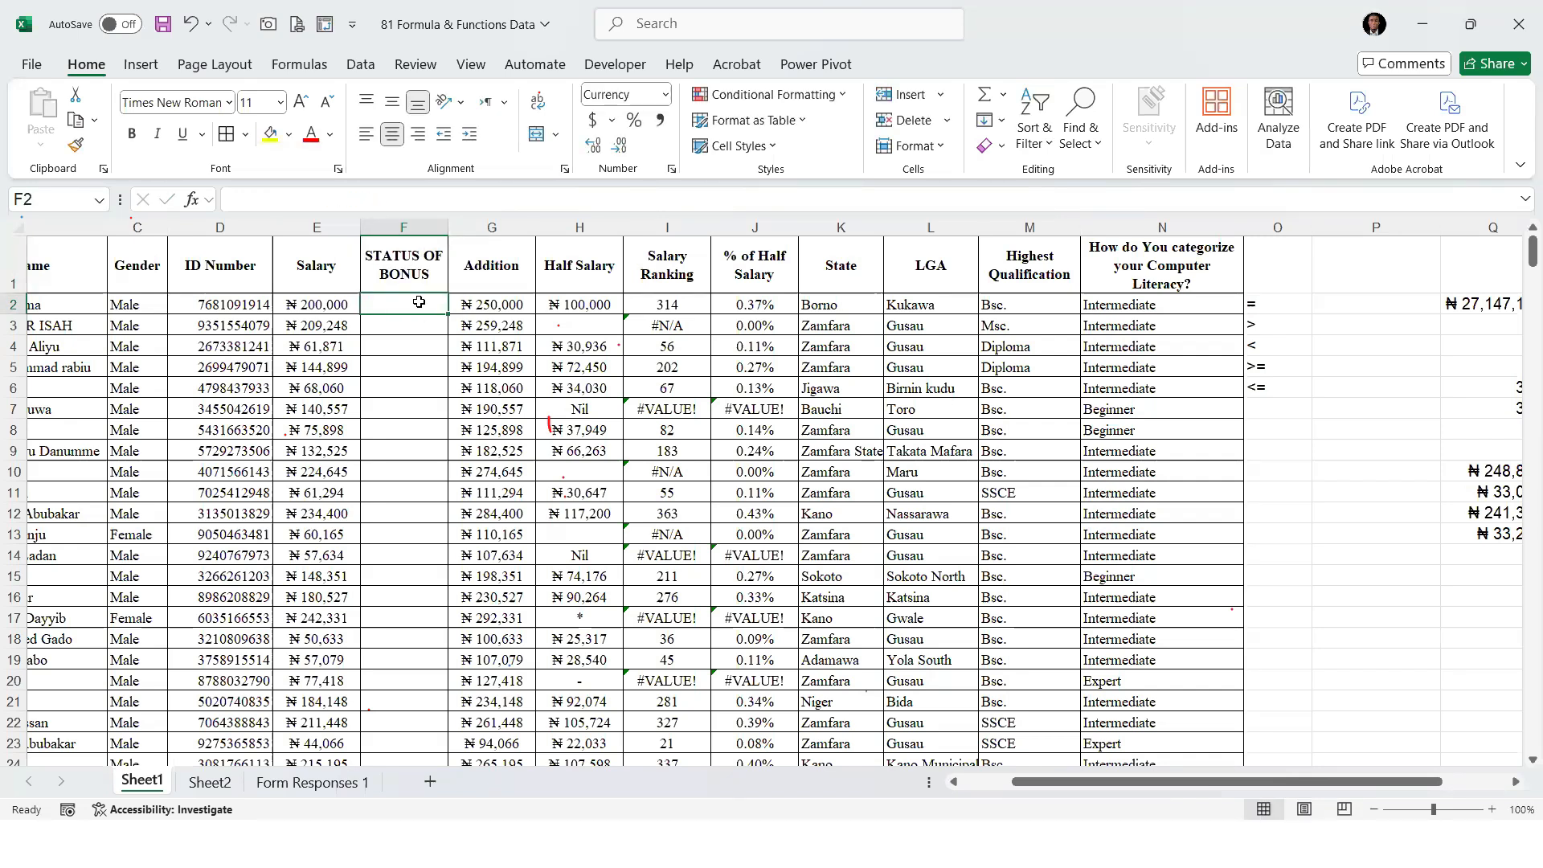
{"action": "left_click_drag", "start_coordinate": [447, 227], "coordinate": [557, 227]}
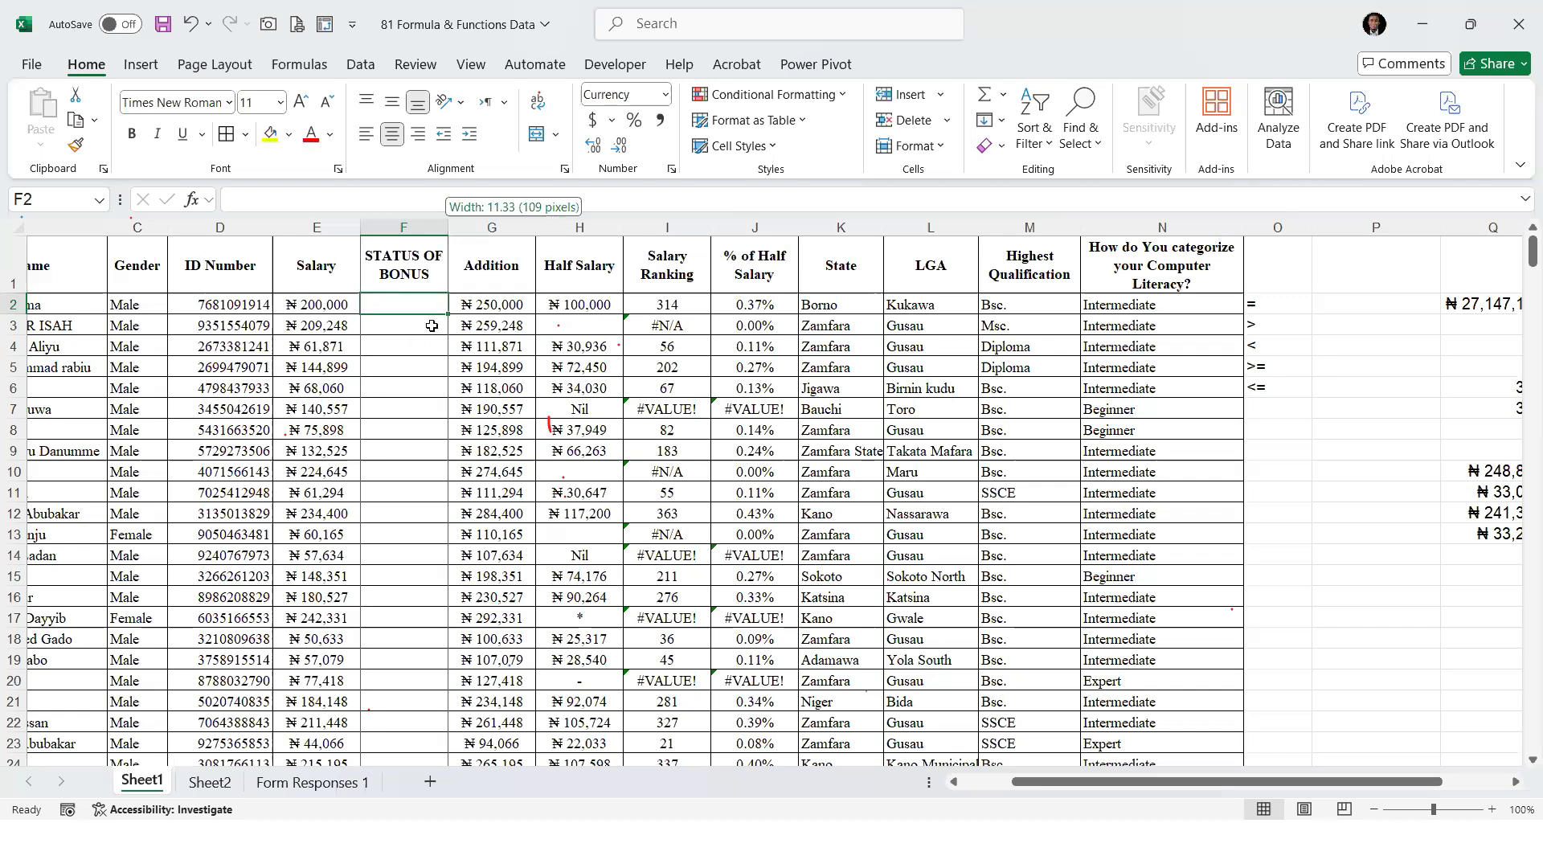
{"action": "left_click_drag", "start_coordinate": [431, 326], "coordinate": [541, 355]}
Start an IF formula in F2 with the logical test E2<50000 on the first staff member's salary
{"action": "type", "text": "="}
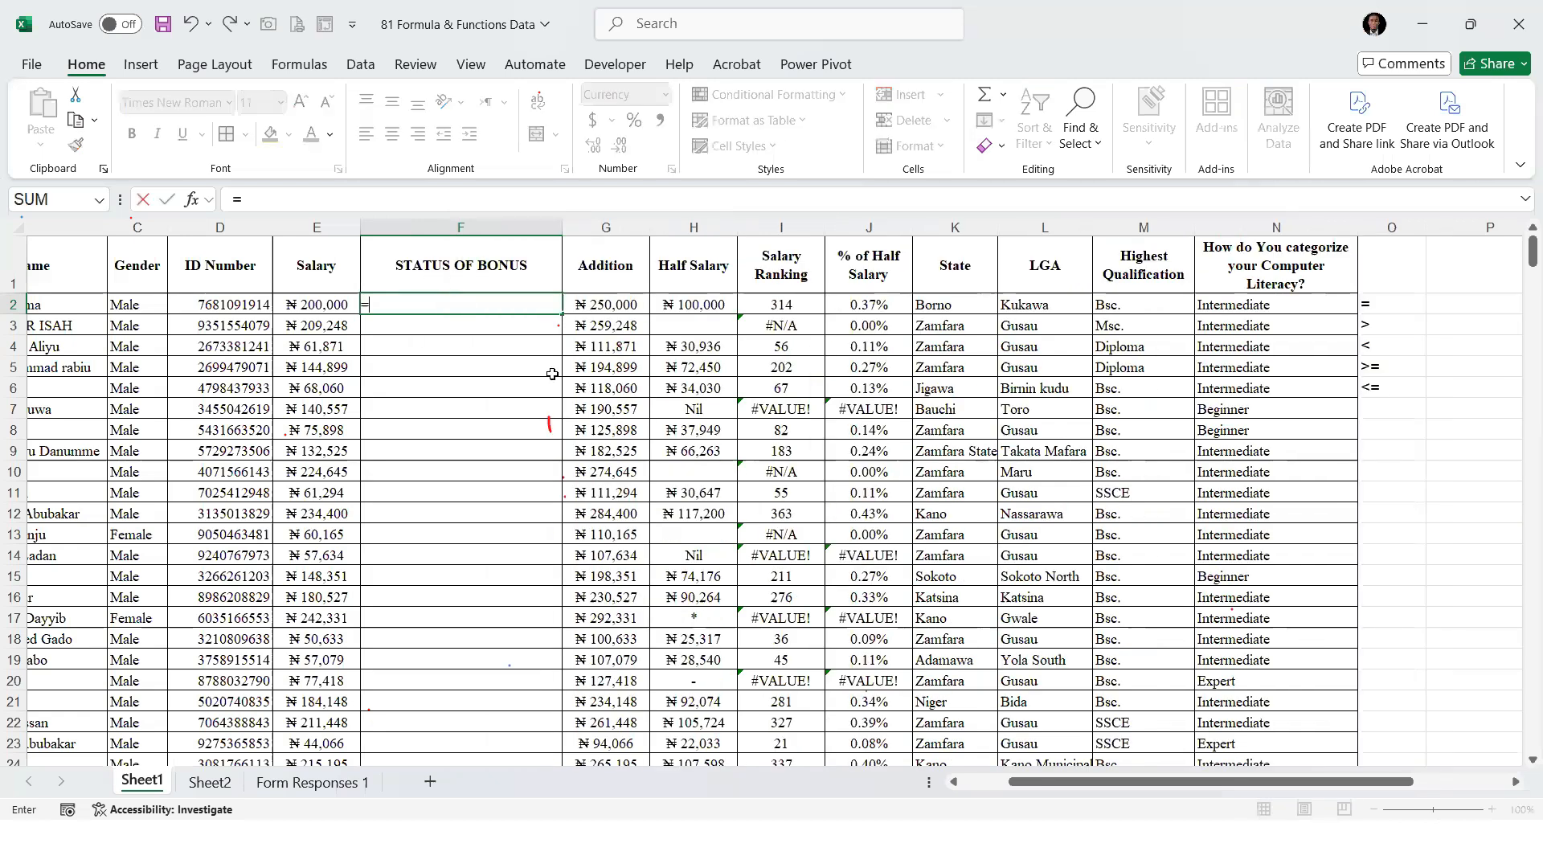
{"action": "type", "text": "IF("}
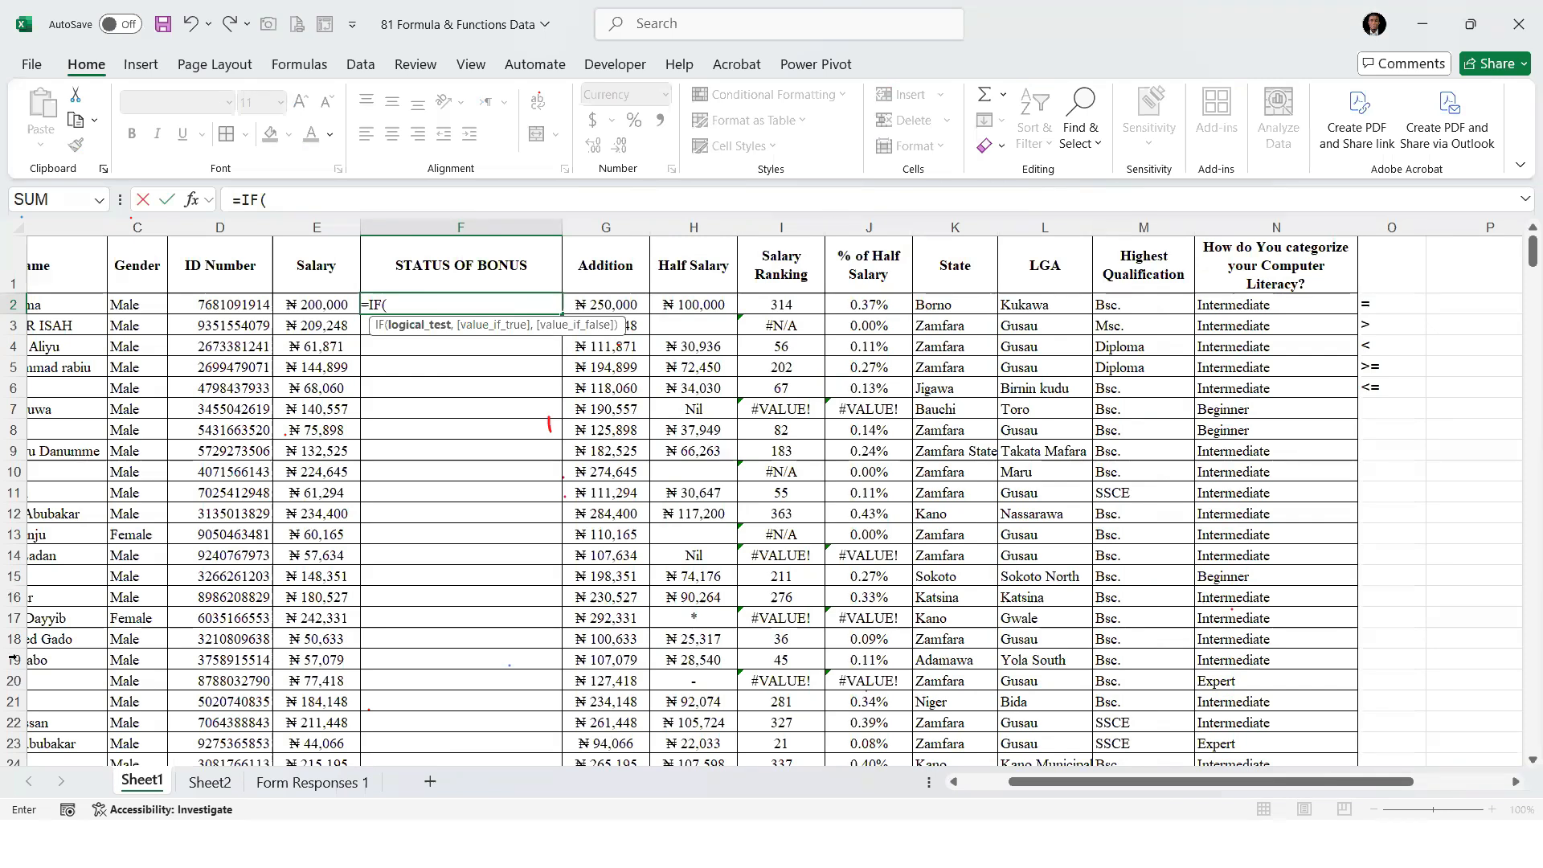
{"action": "left_click", "coordinate": [324, 302]}
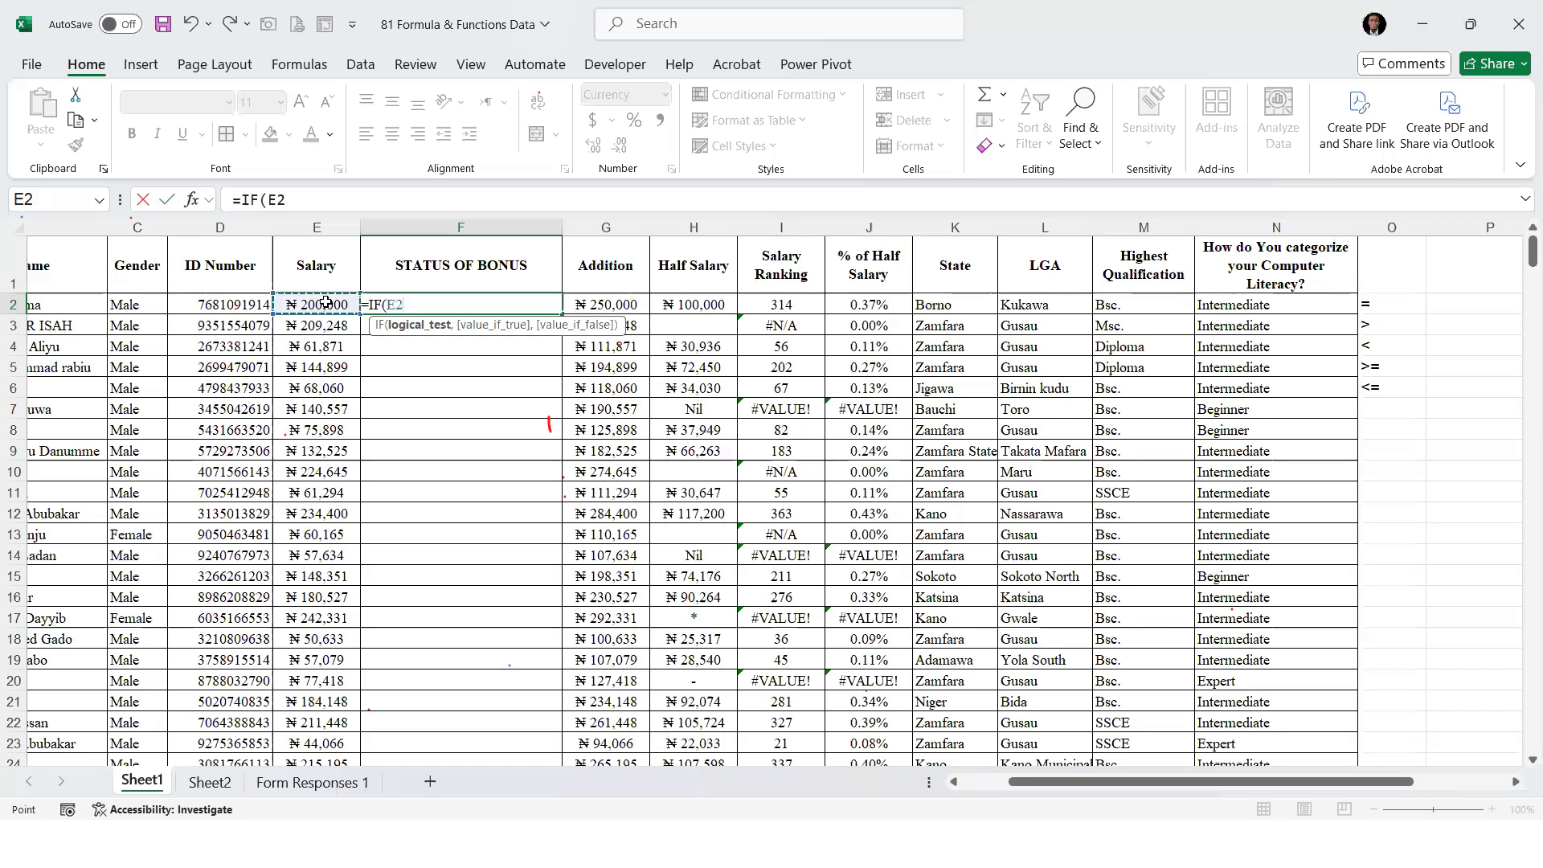
{"action": "type", "text": ","}
{"action": "key", "text": "BackSpace"}
{"action": "type", "text": "<50000"}
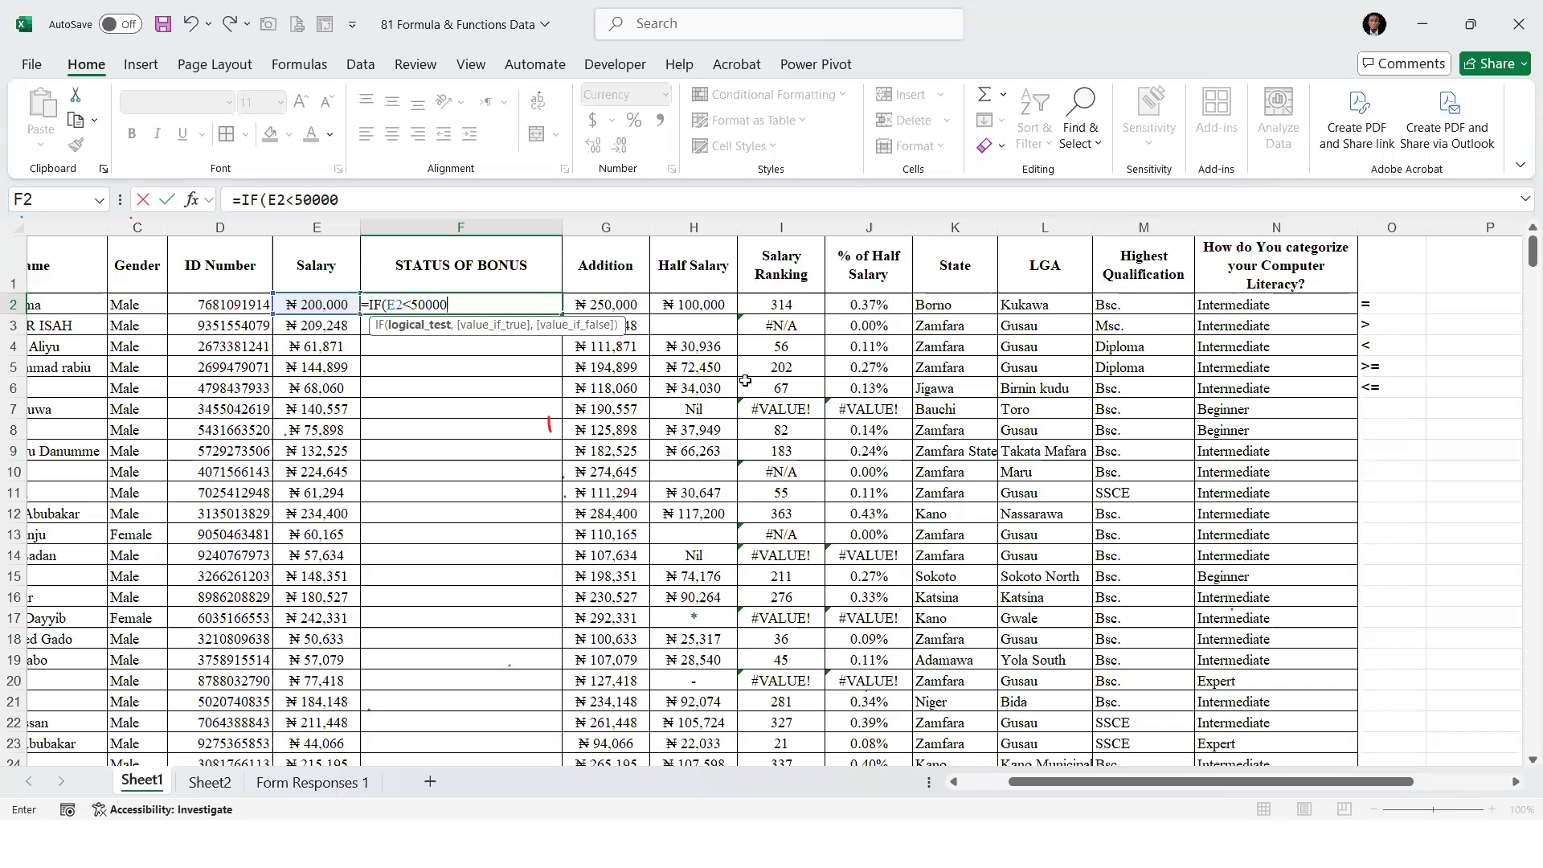
Change the comparison operator in F2's logical test to <= and begin the value-if-true argument
{"action": "key", "text": "alt+Tab"}
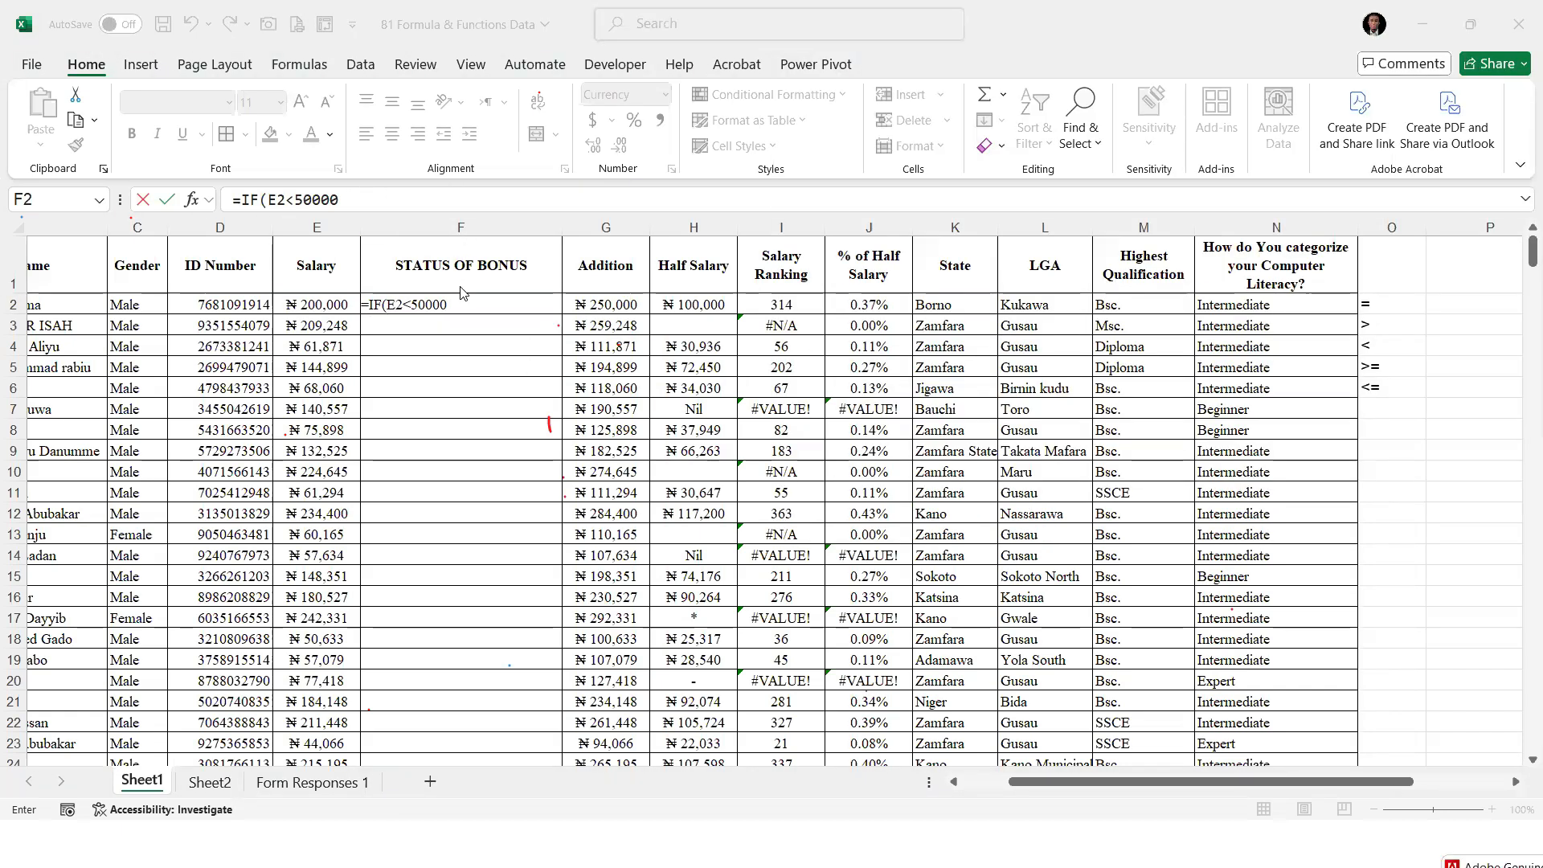
{"action": "left_click", "coordinate": [409, 303]}
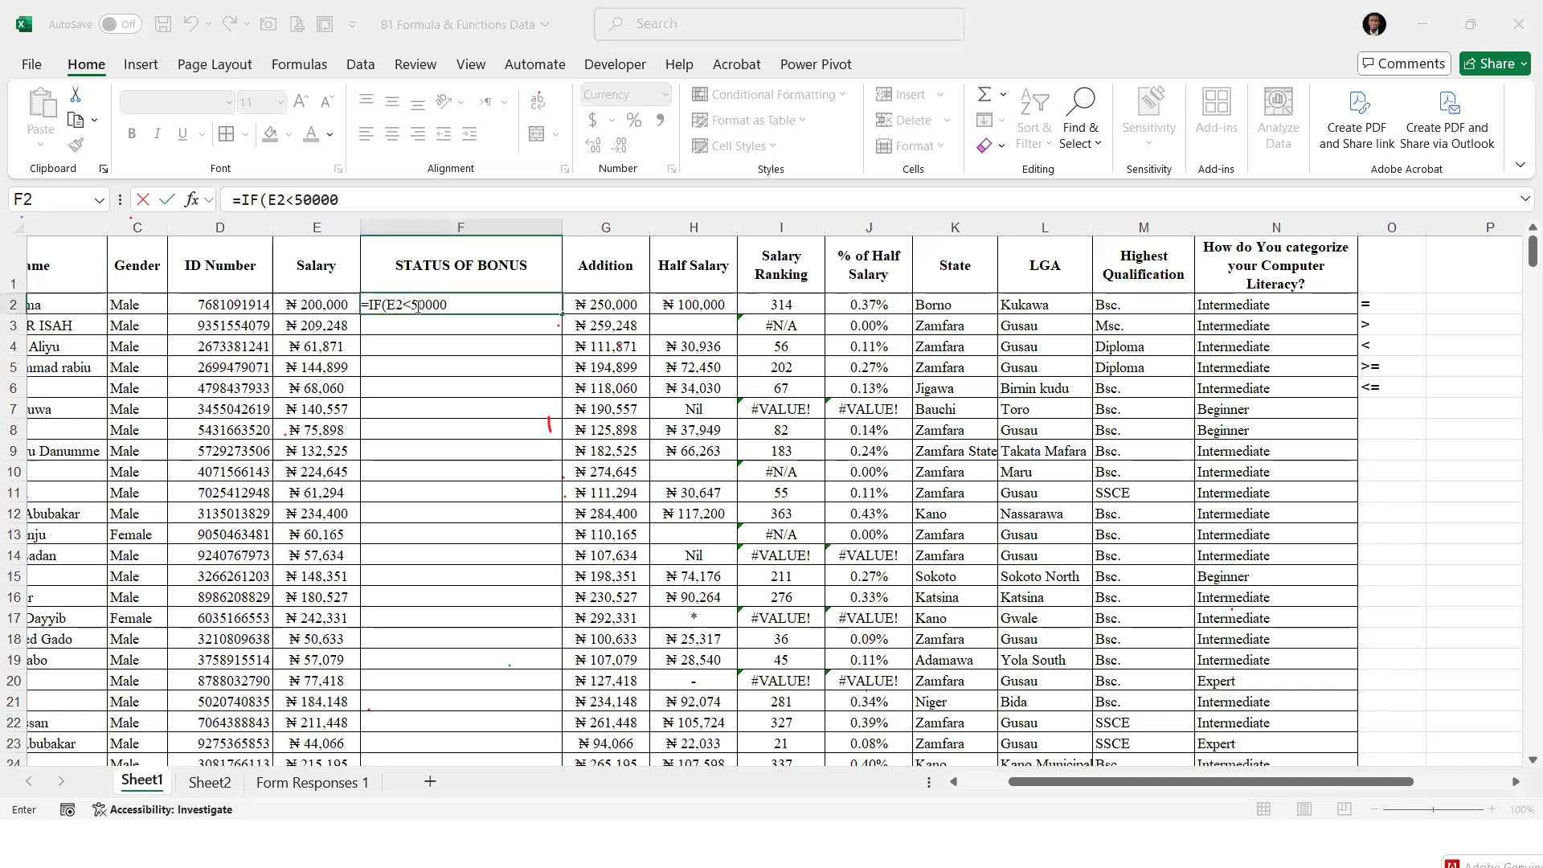
{"action": "left_click", "coordinate": [409, 303]}
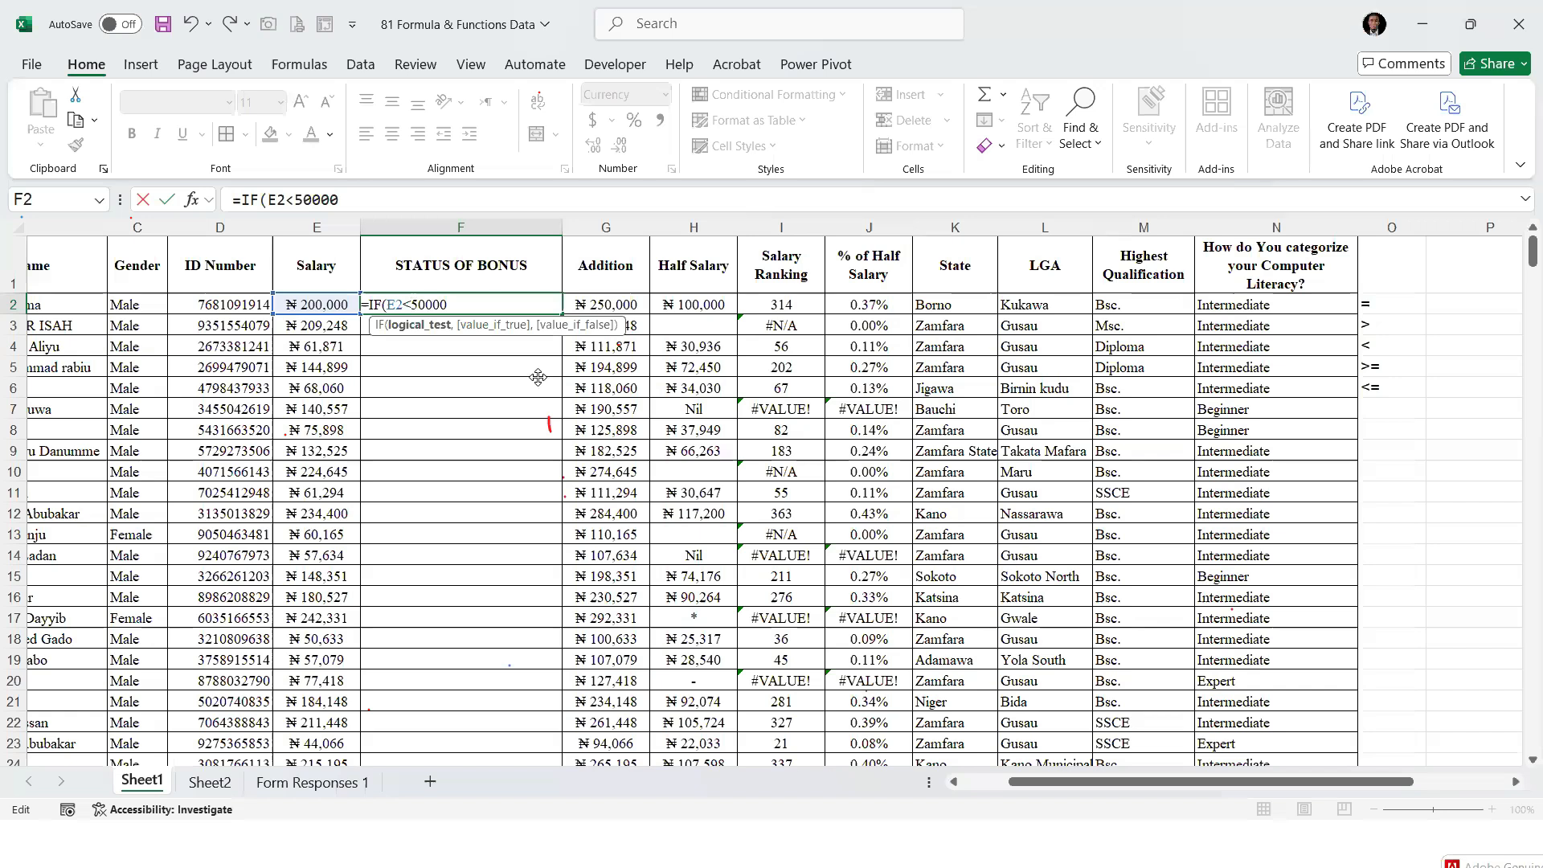
{"action": "type", "text": "="}
{"action": "type", "text": ","}
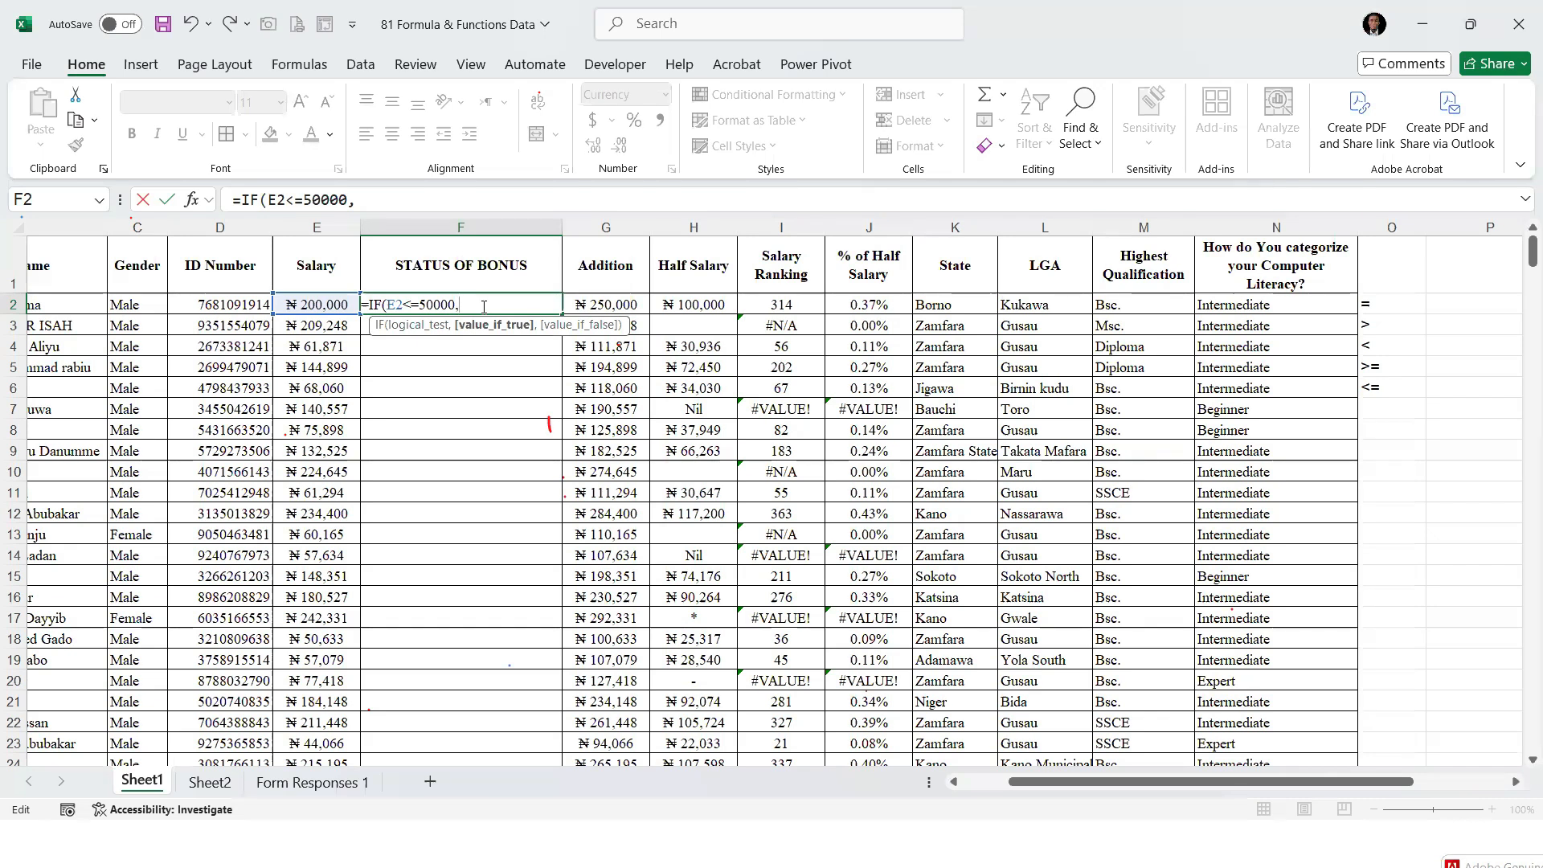
Enter "Qualified for Bonus" as the value-if-true argument of the IF formula in F2
{"action": "type", "text": "\"Qualified for B"}
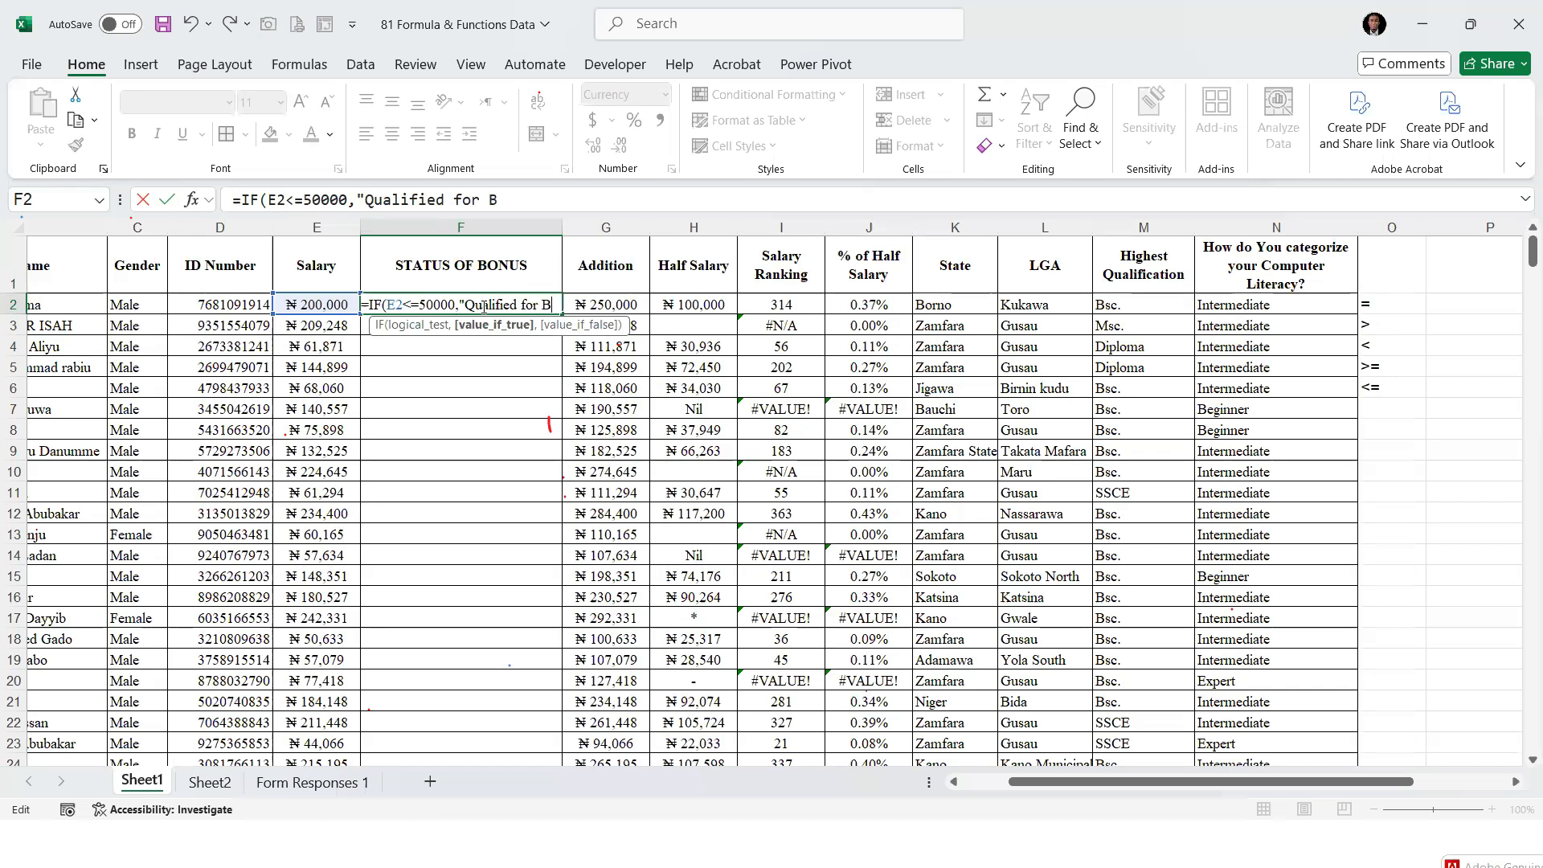
{"action": "type", "text": "onus\""}
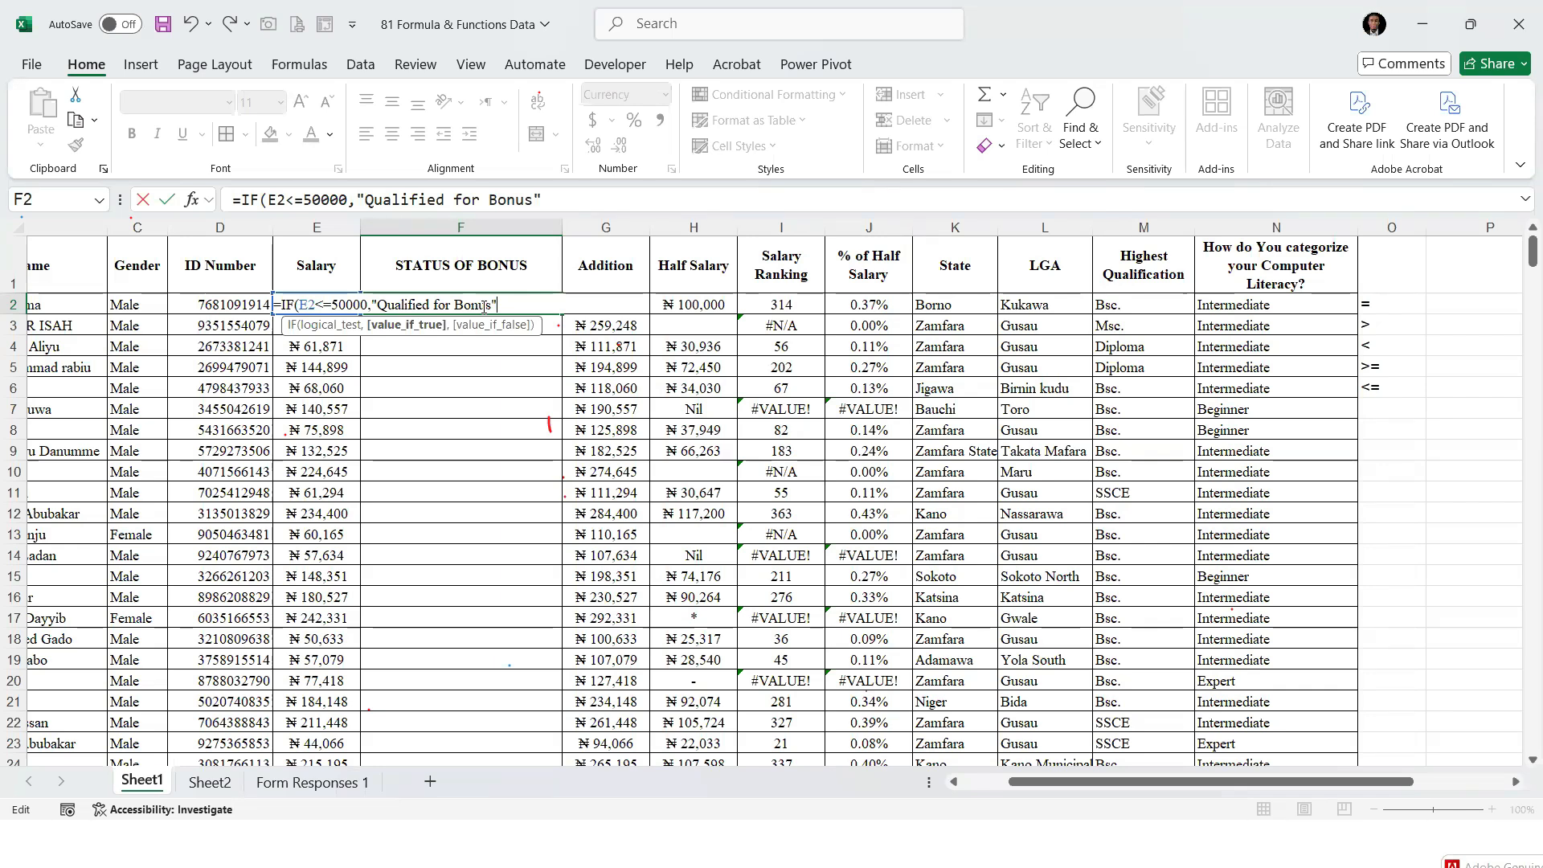
{"action": "type", "text": ","}
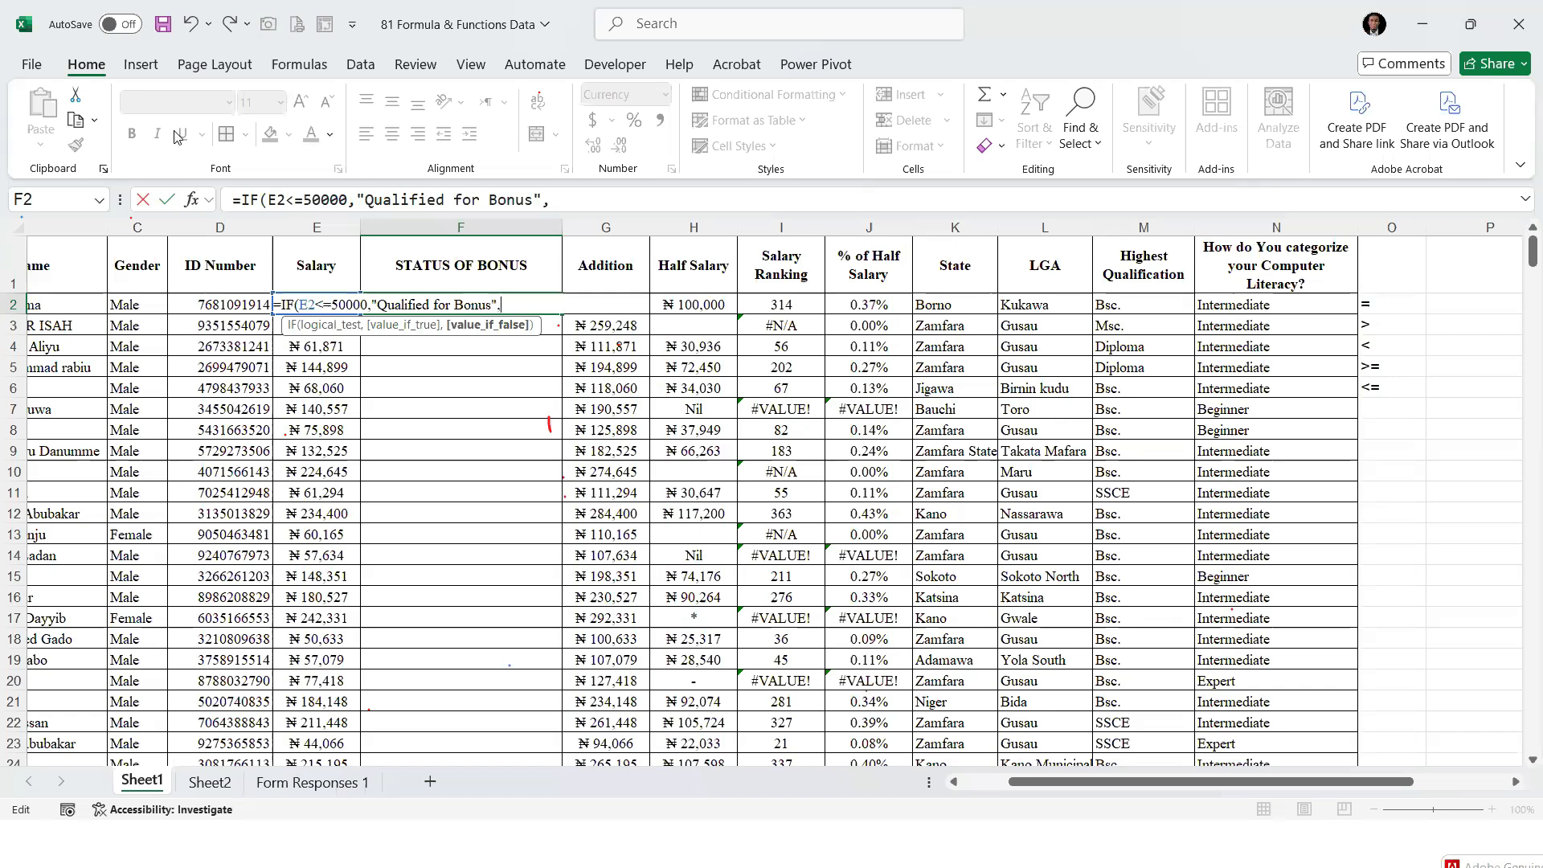
Enter "Not Qualified for Bonus" as the value-if-false argument and complete the IF formula in F2
{"action": "left_click_drag", "start_coordinate": [347, 198], "coordinate": [548, 200]}
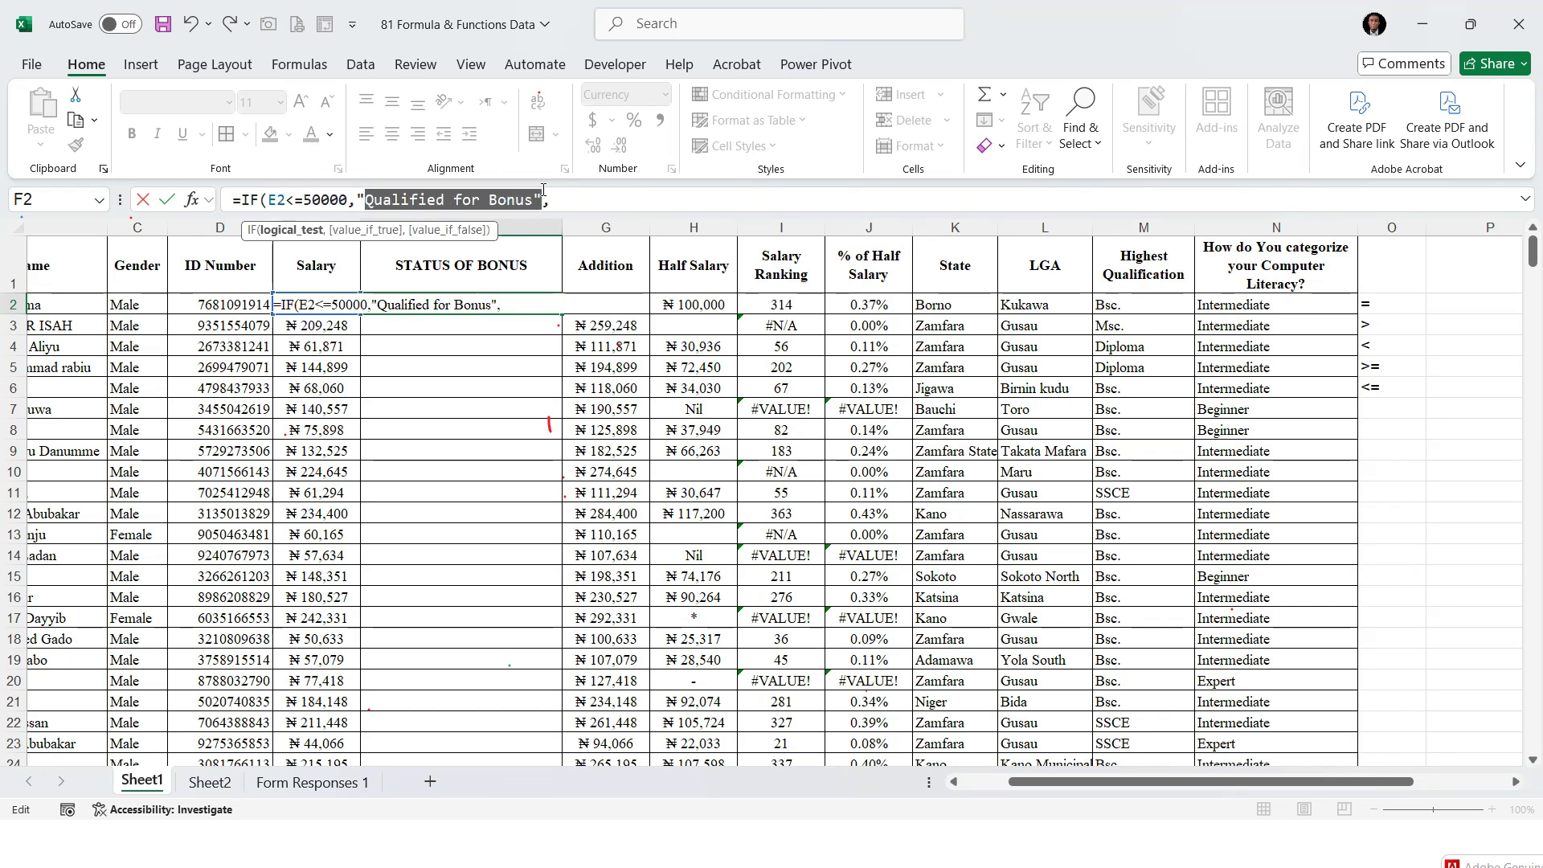
{"action": "left_click", "coordinate": [557, 200]}
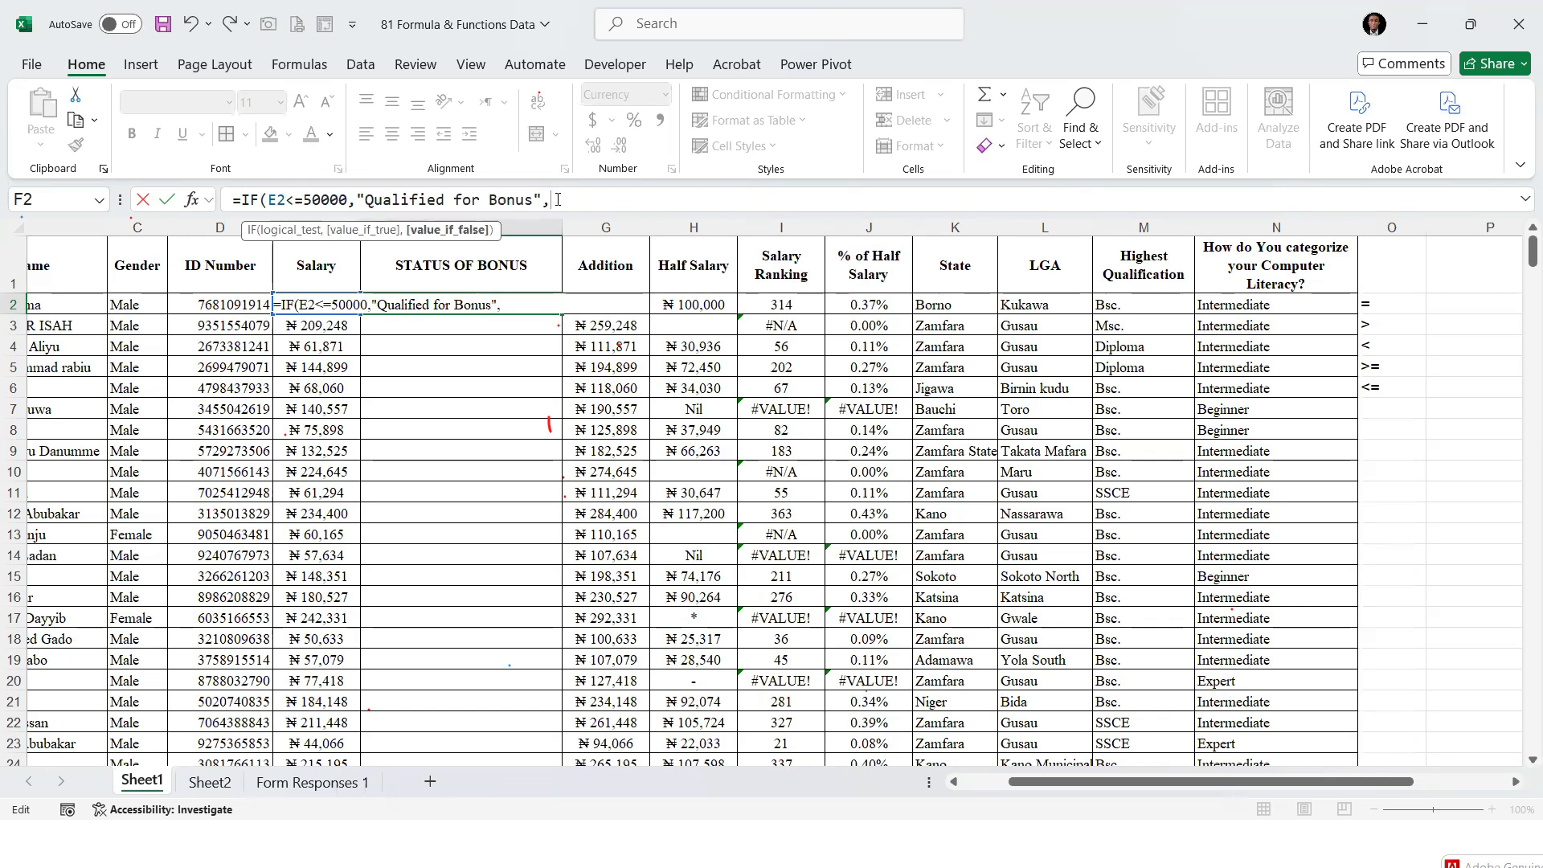
{"action": "type", "text": "\"Not Qual"}
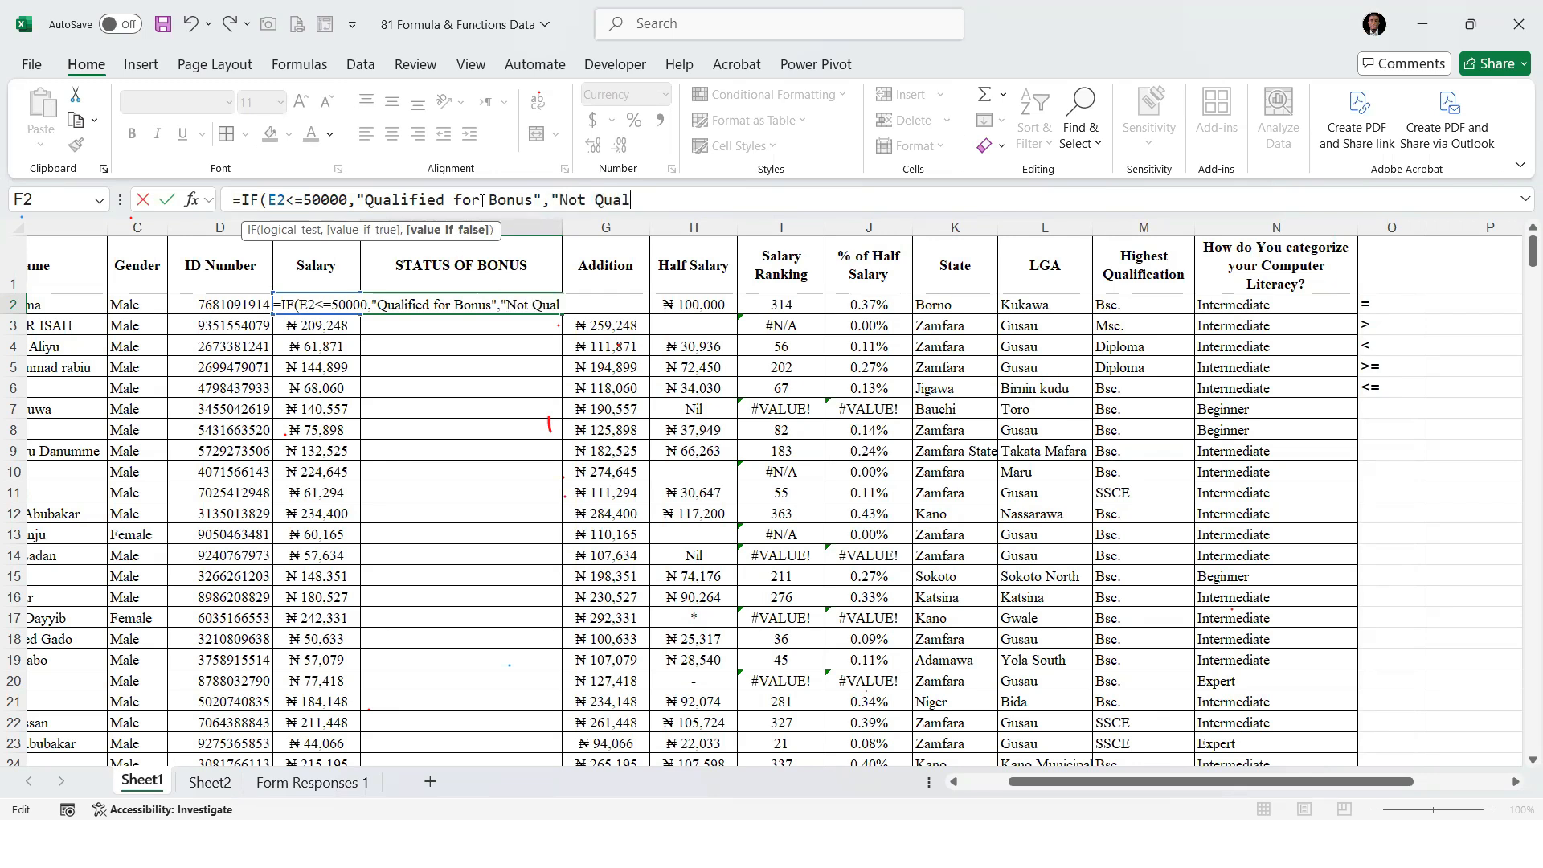
{"action": "type", "text": "ified for"}
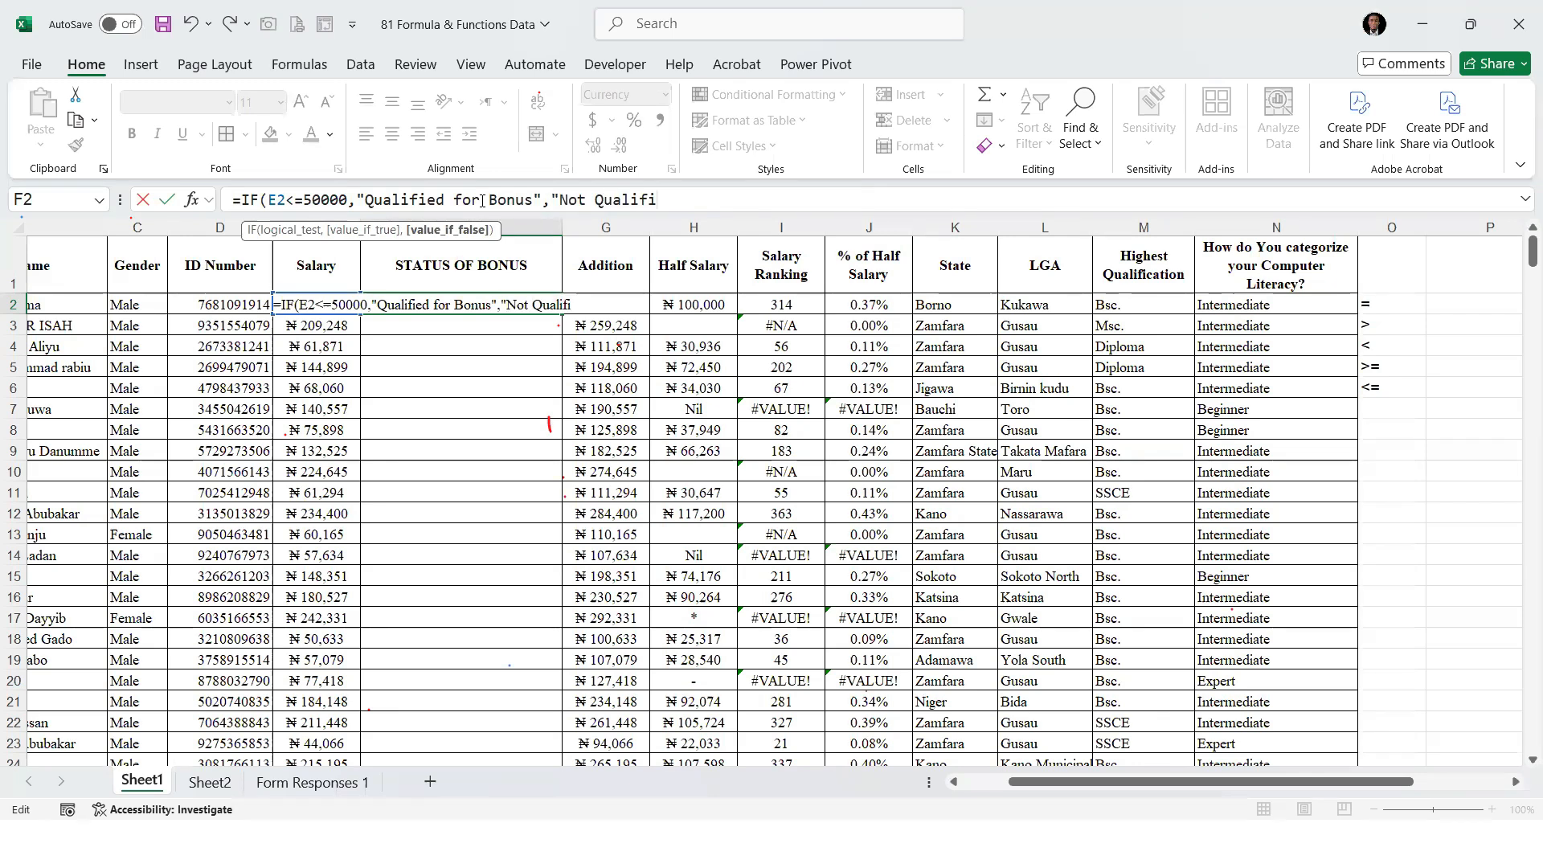
{"action": "type", "text": " Bonus\""}
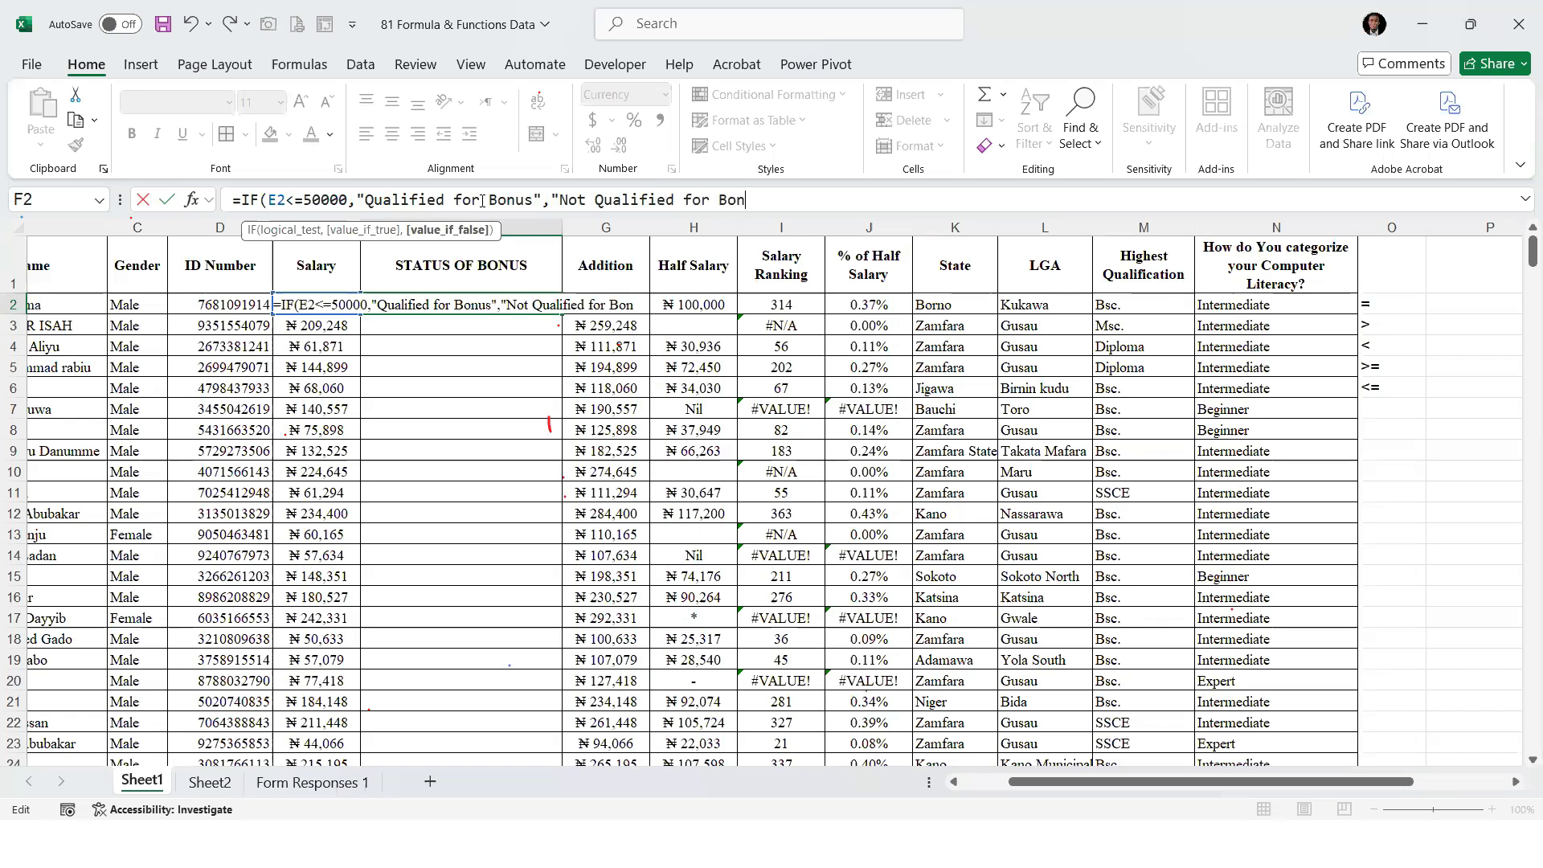
{"action": "type", "text": ")"}
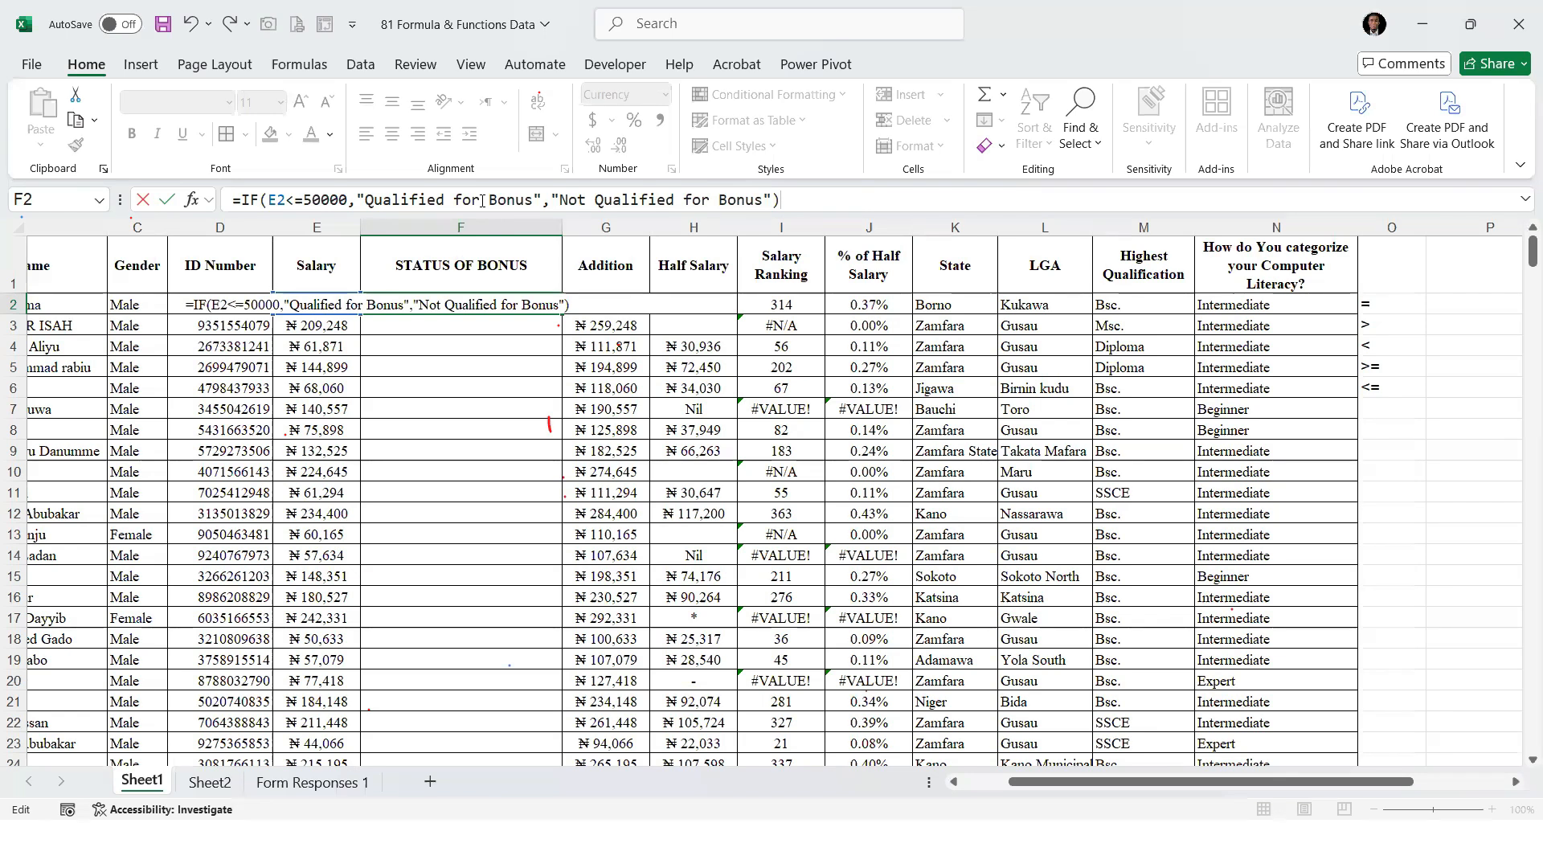
{"action": "key", "text": "Return"}
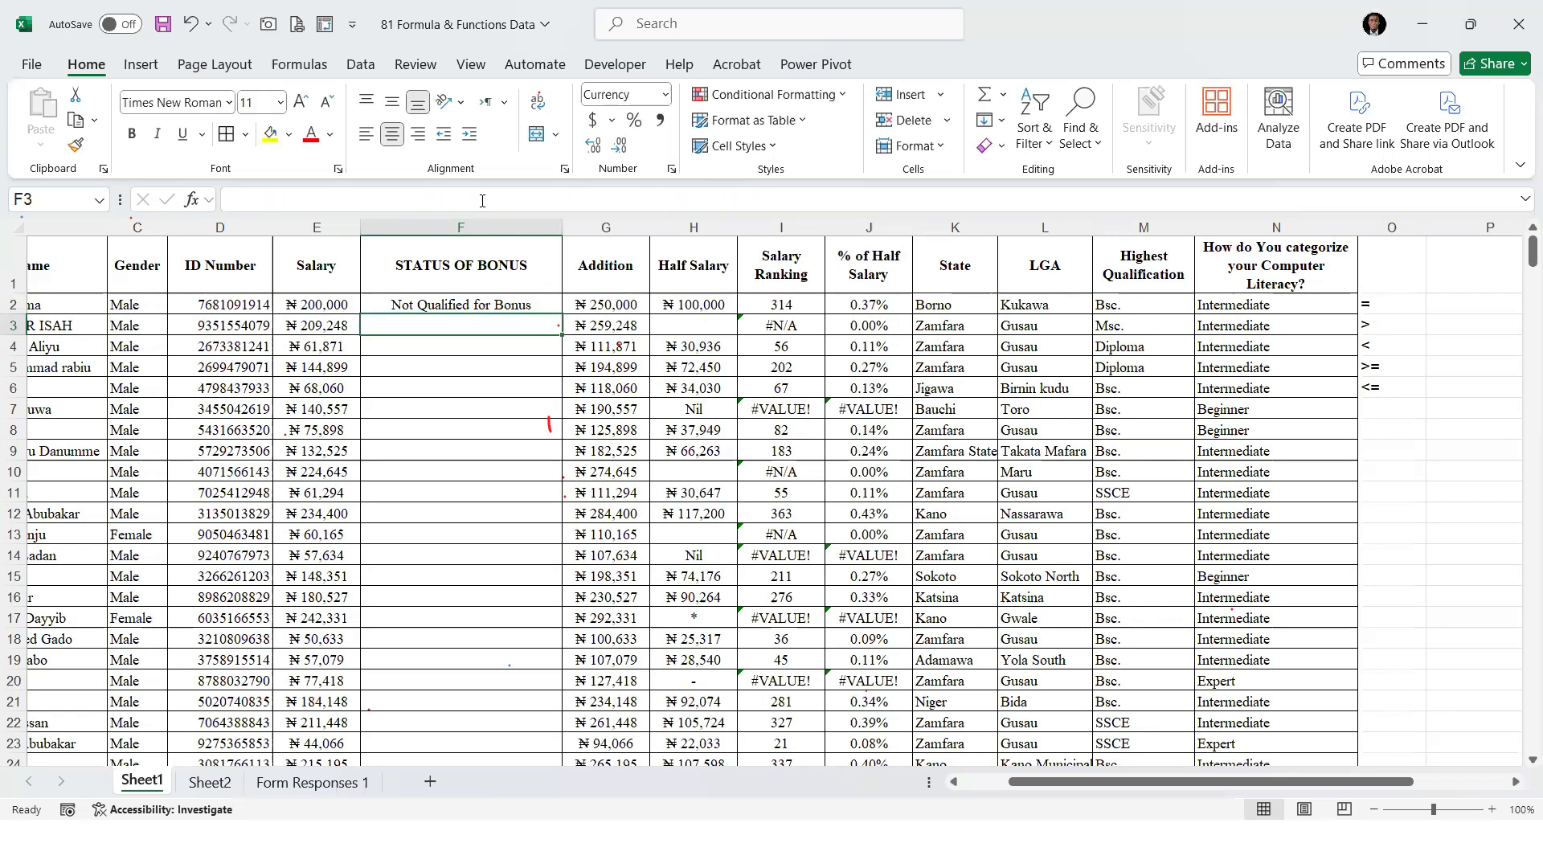
Check F2's result against the salary in E2 and fill the IF formula down the whole STATUS OF BONUS column
{"action": "left_click", "coordinate": [448, 300]}
{"action": "left_click", "coordinate": [296, 307]}
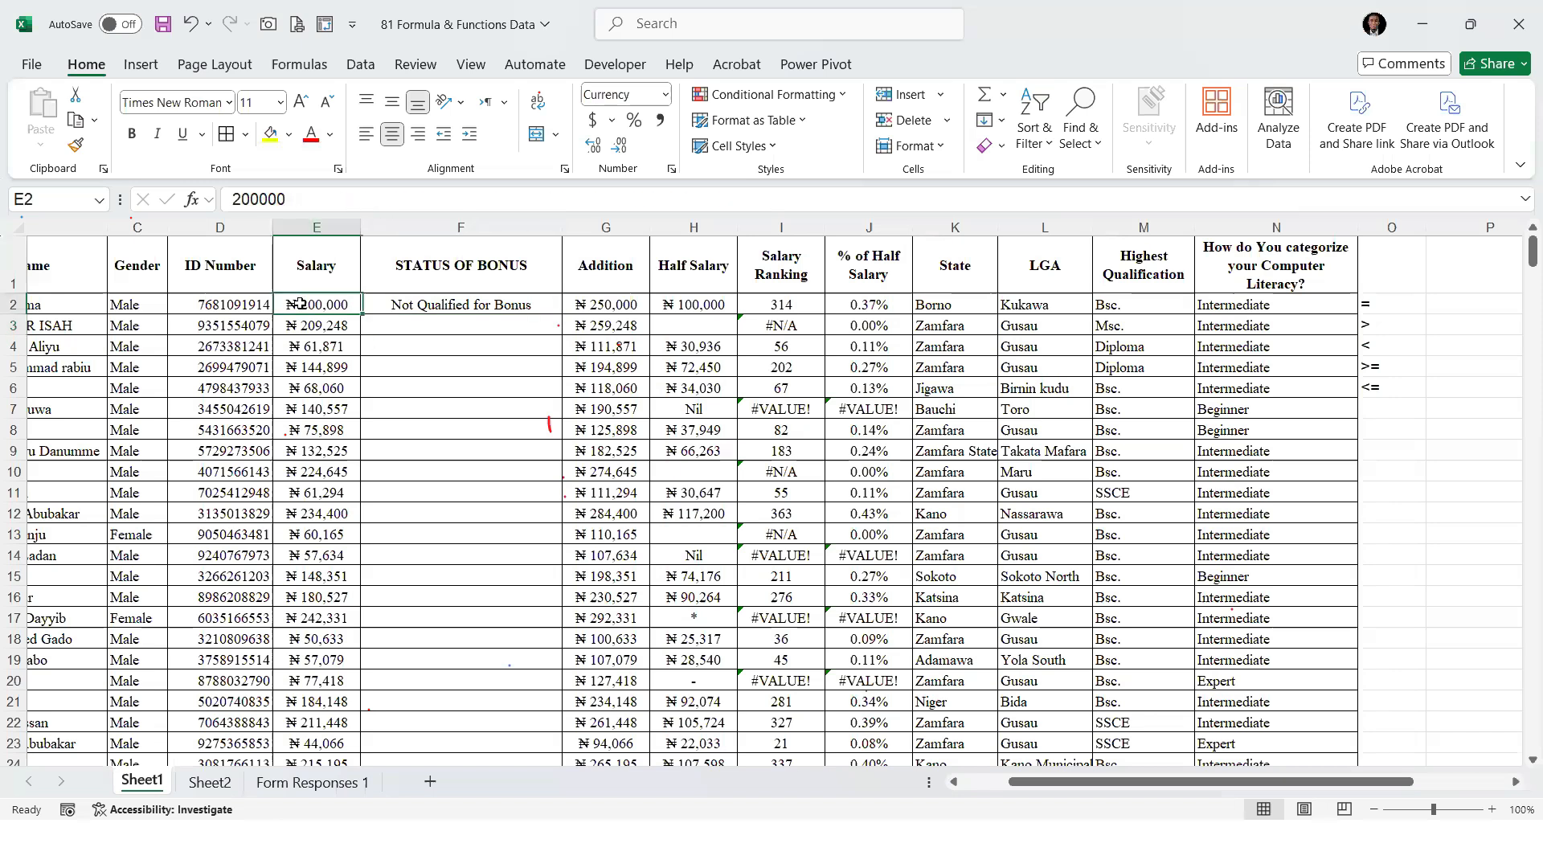
{"action": "left_click", "coordinate": [426, 304]}
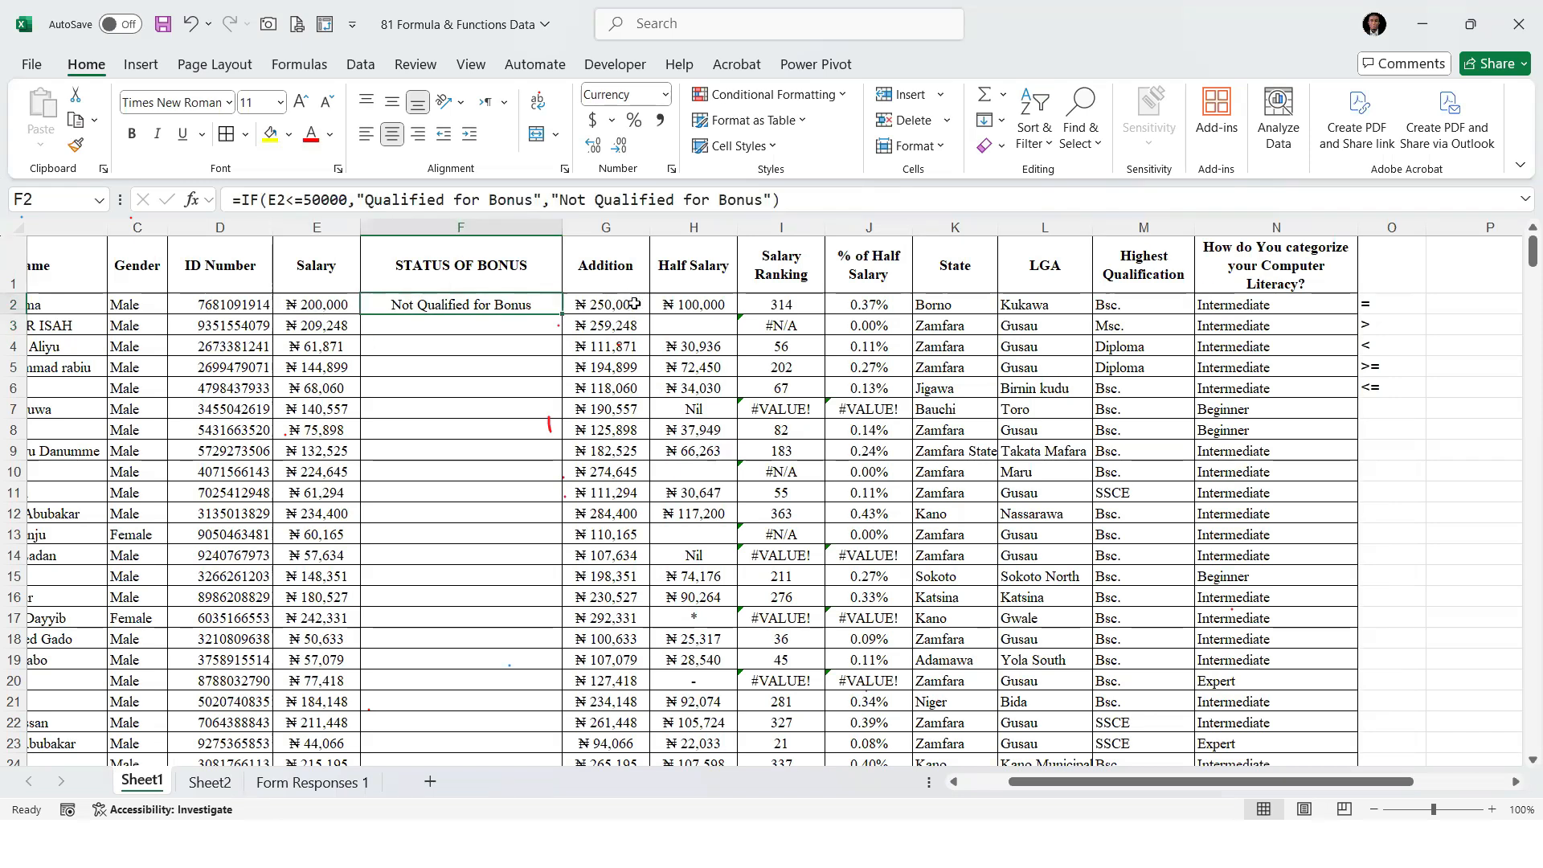
{"action": "left_click_drag", "start_coordinate": [561, 314], "coordinate": [561, 314]}
{"action": "double_click", "coordinate": [562, 315]}
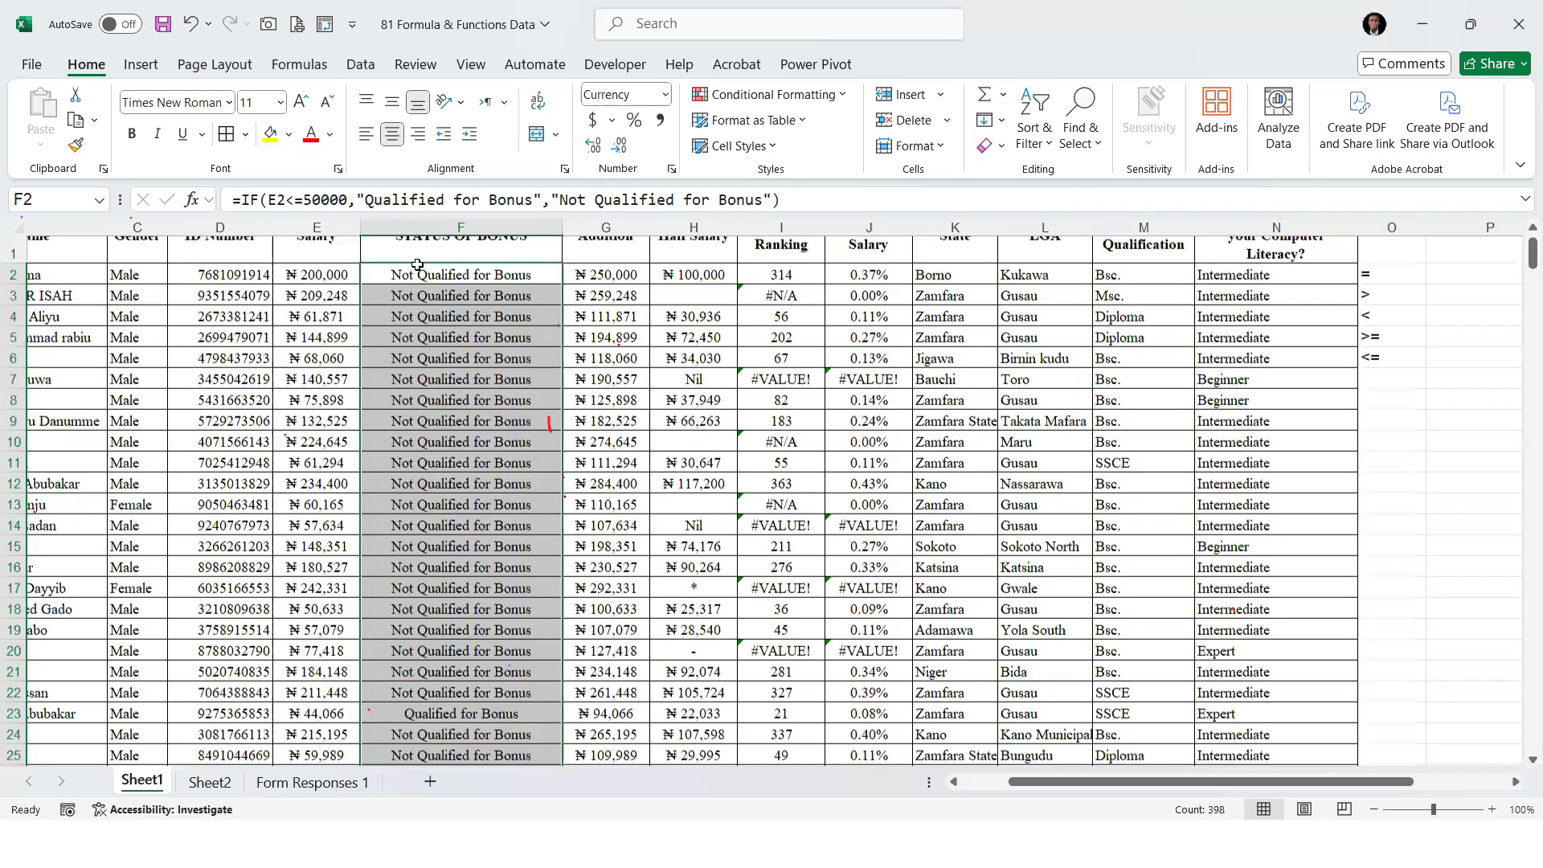
Examine the bonus statuses down column F against the salaries, checking the formula in several rows, and return to the first rows
{"action": "scroll", "coordinate": [417, 265], "scroll_direction": "down", "scroll_amount": 7}
{"action": "left_click", "coordinate": [456, 257]}
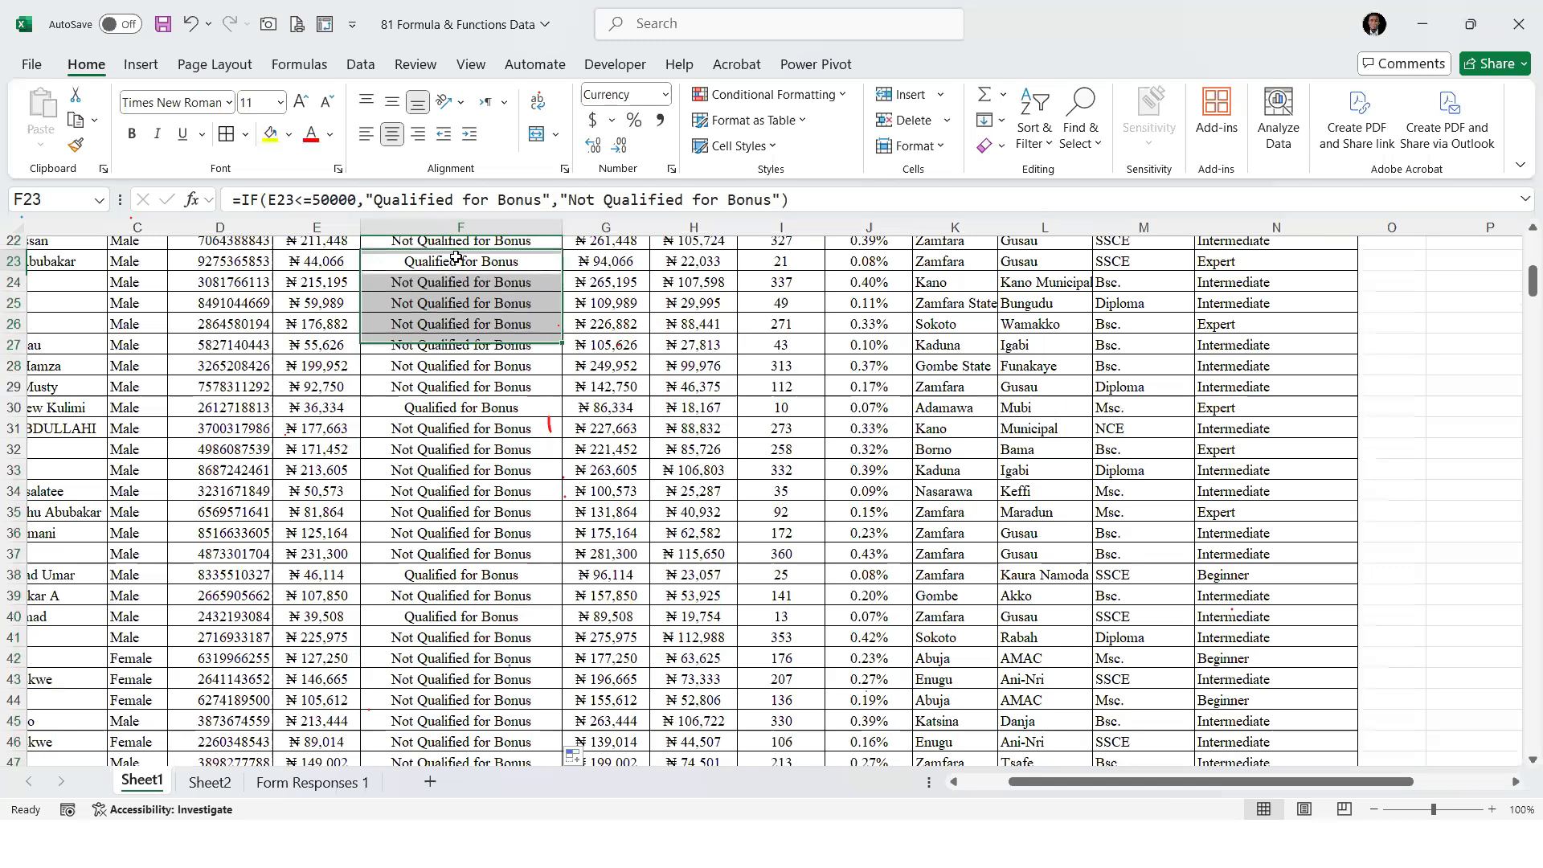
{"action": "left_click", "coordinate": [435, 577]}
{"action": "scroll", "coordinate": [442, 550], "scroll_direction": "down", "scroll_amount": 1}
{"action": "left_click", "coordinate": [442, 550]}
{"action": "scroll", "coordinate": [442, 551], "scroll_direction": "down", "scroll_amount": 18}
{"action": "scroll", "coordinate": [442, 549], "scroll_direction": "down", "scroll_amount": 18}
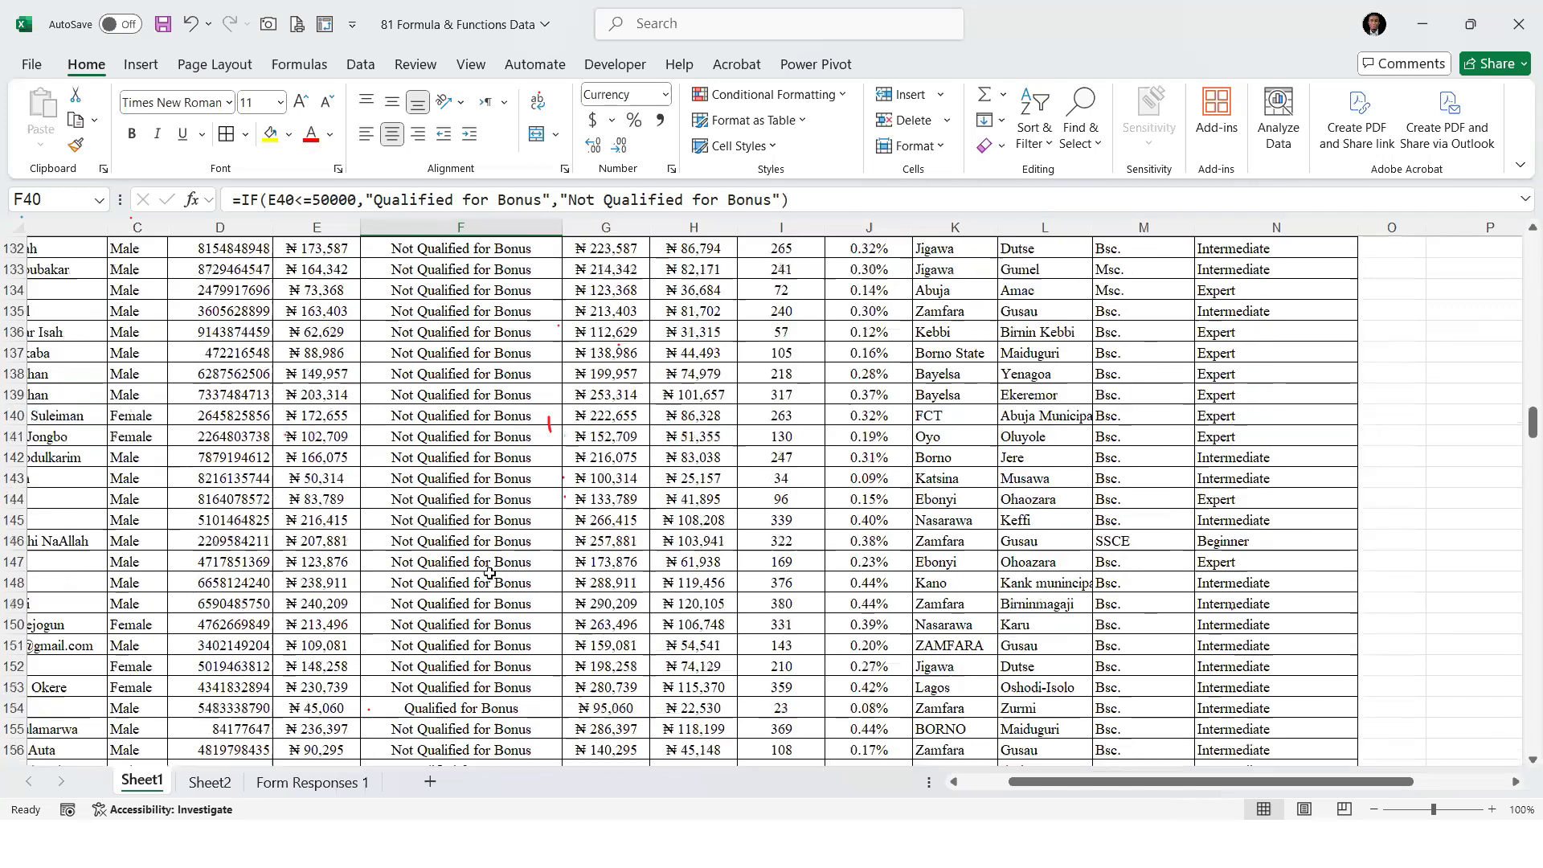
{"action": "scroll", "coordinate": [480, 559], "scroll_direction": "down", "scroll_amount": 1}
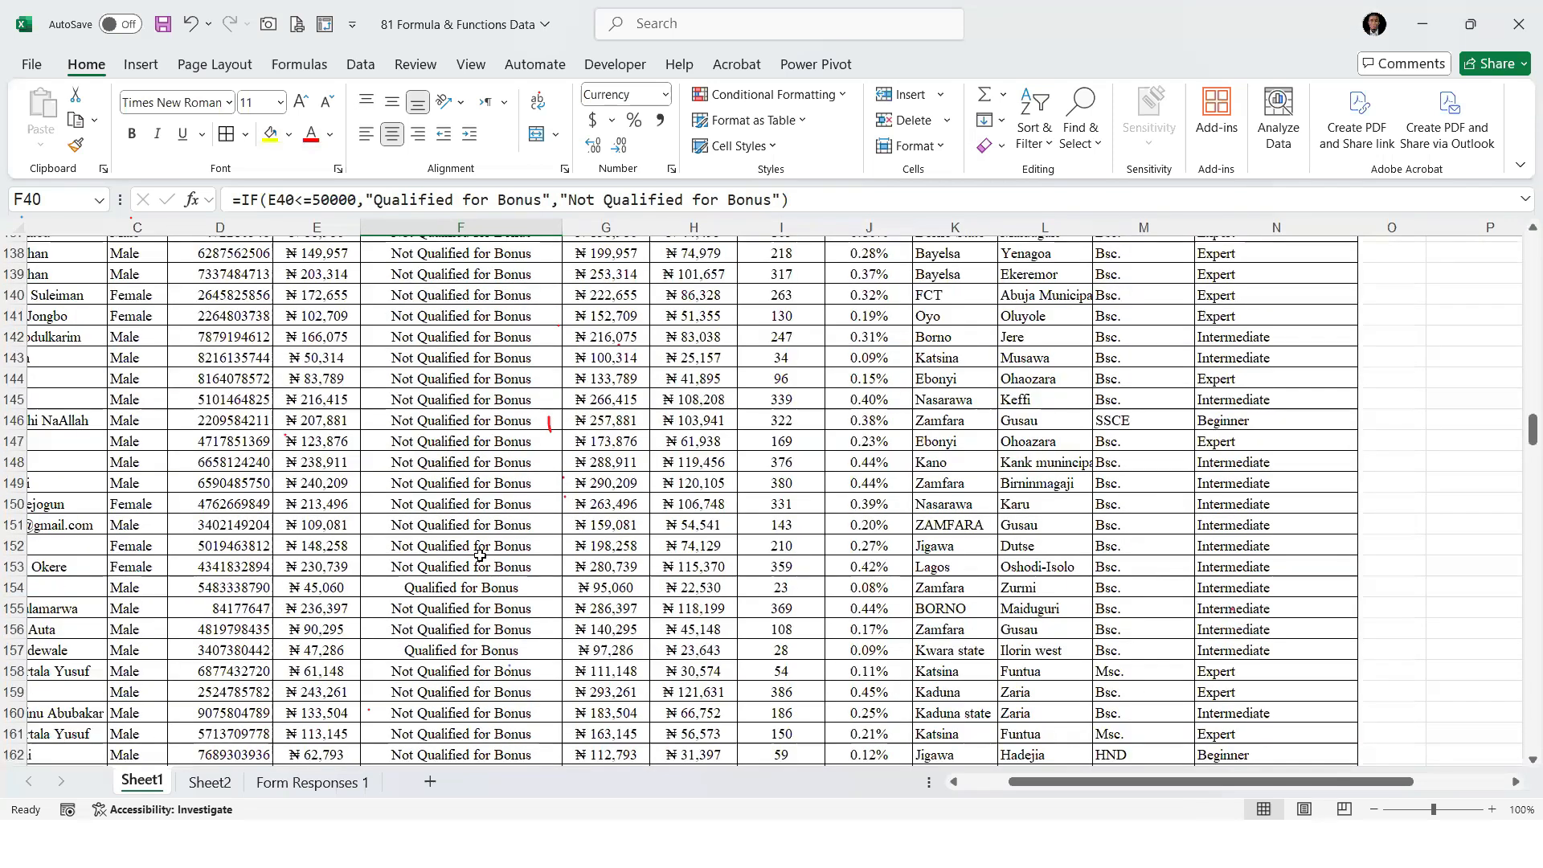
{"action": "left_click", "coordinate": [461, 537]}
{"action": "scroll", "coordinate": [460, 532], "scroll_direction": "down", "scroll_amount": 8}
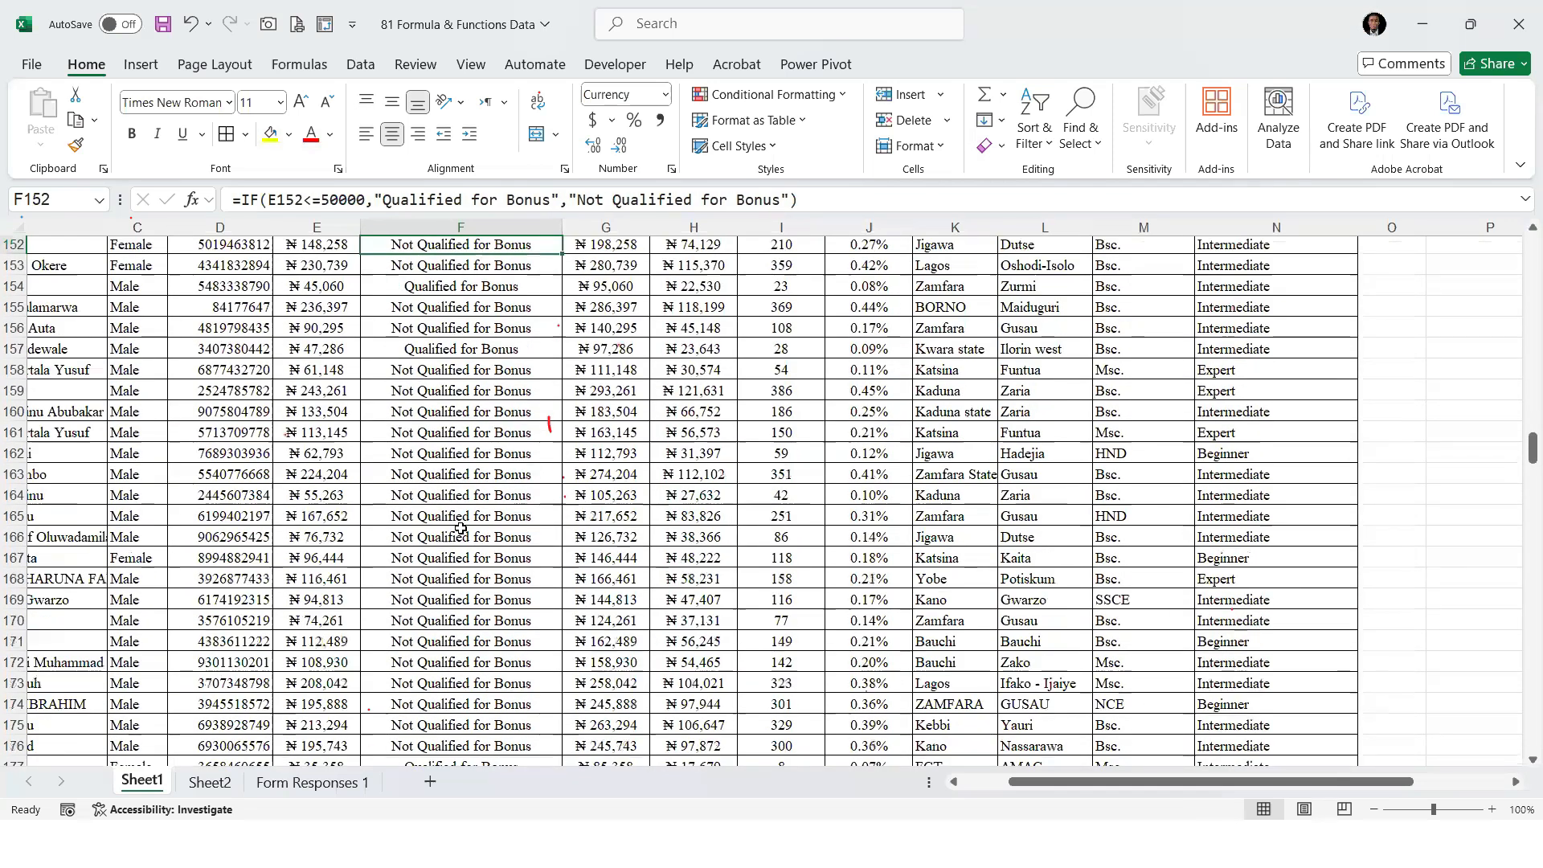
{"action": "left_click", "coordinate": [460, 530]}
{"action": "scroll", "coordinate": [461, 529], "scroll_direction": "up", "scroll_amount": 5}
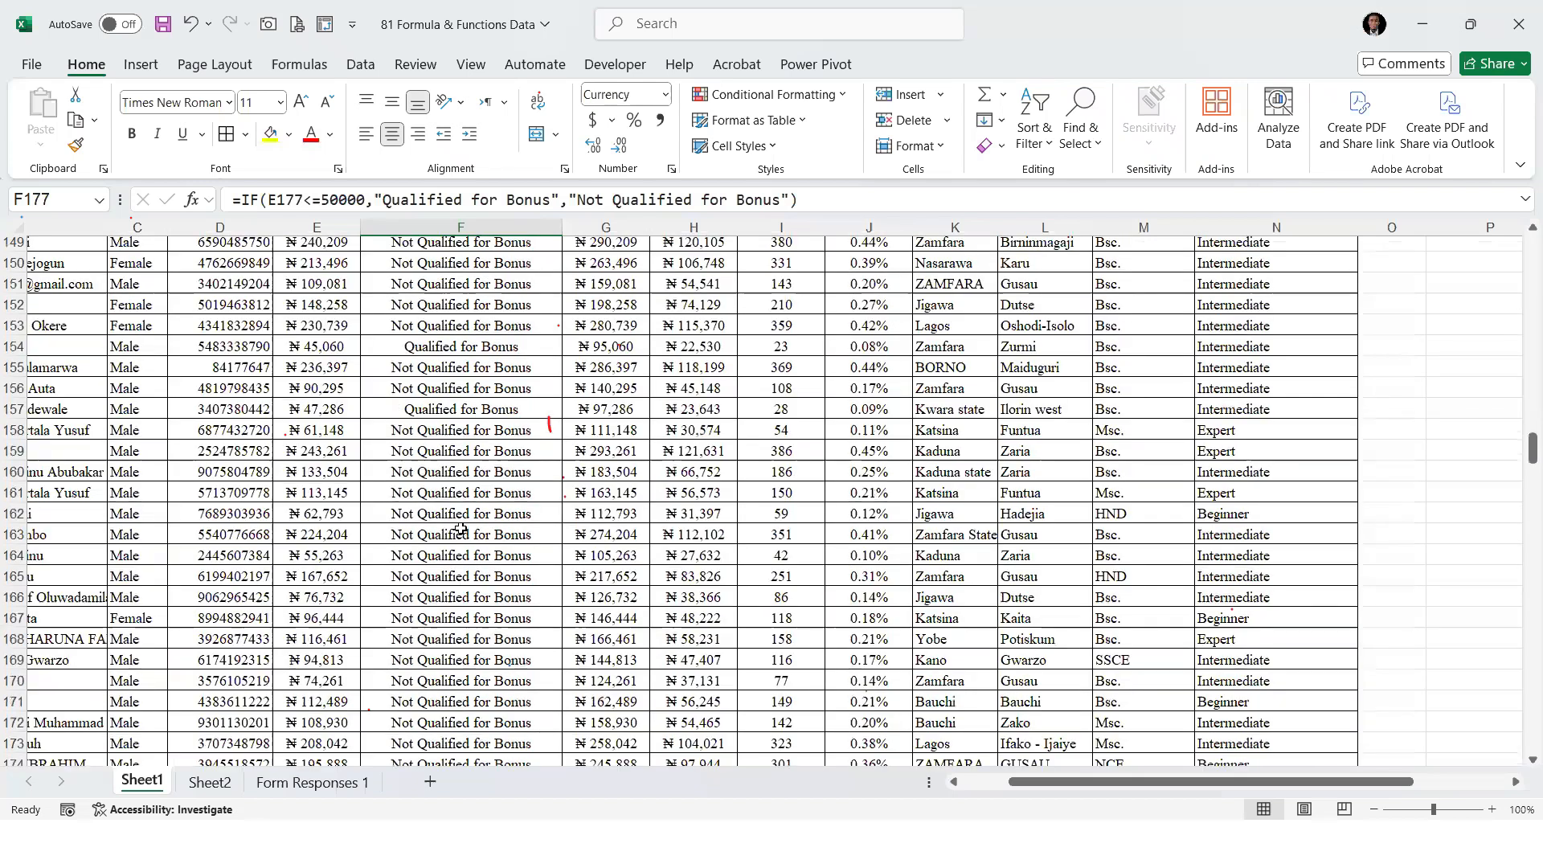
{"action": "scroll", "coordinate": [460, 528], "scroll_direction": "down", "scroll_amount": 15}
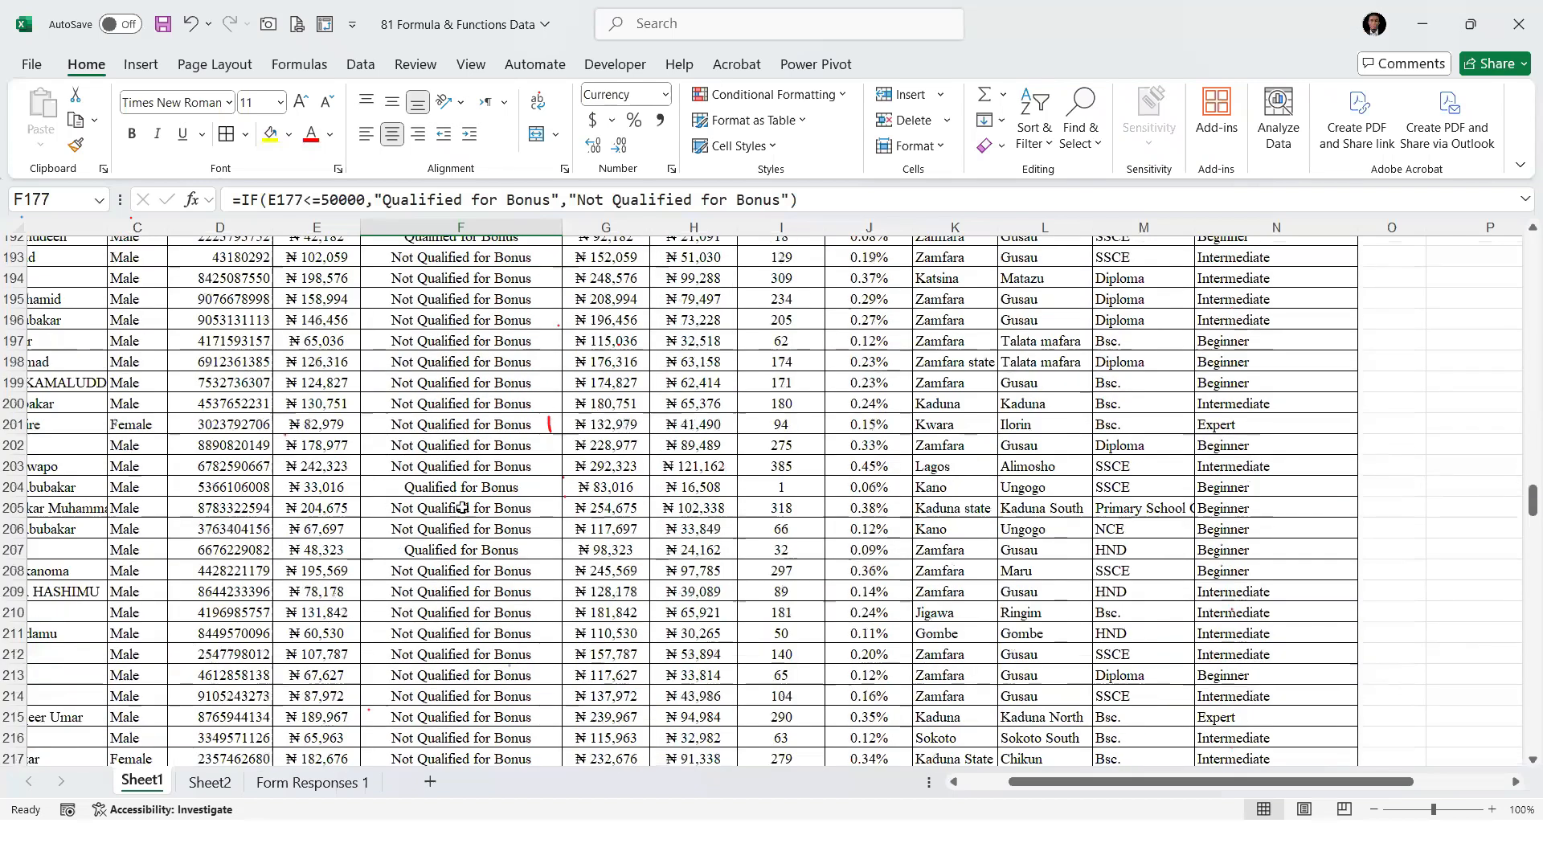
{"action": "scroll", "coordinate": [462, 508], "scroll_direction": "up", "scroll_amount": 20}
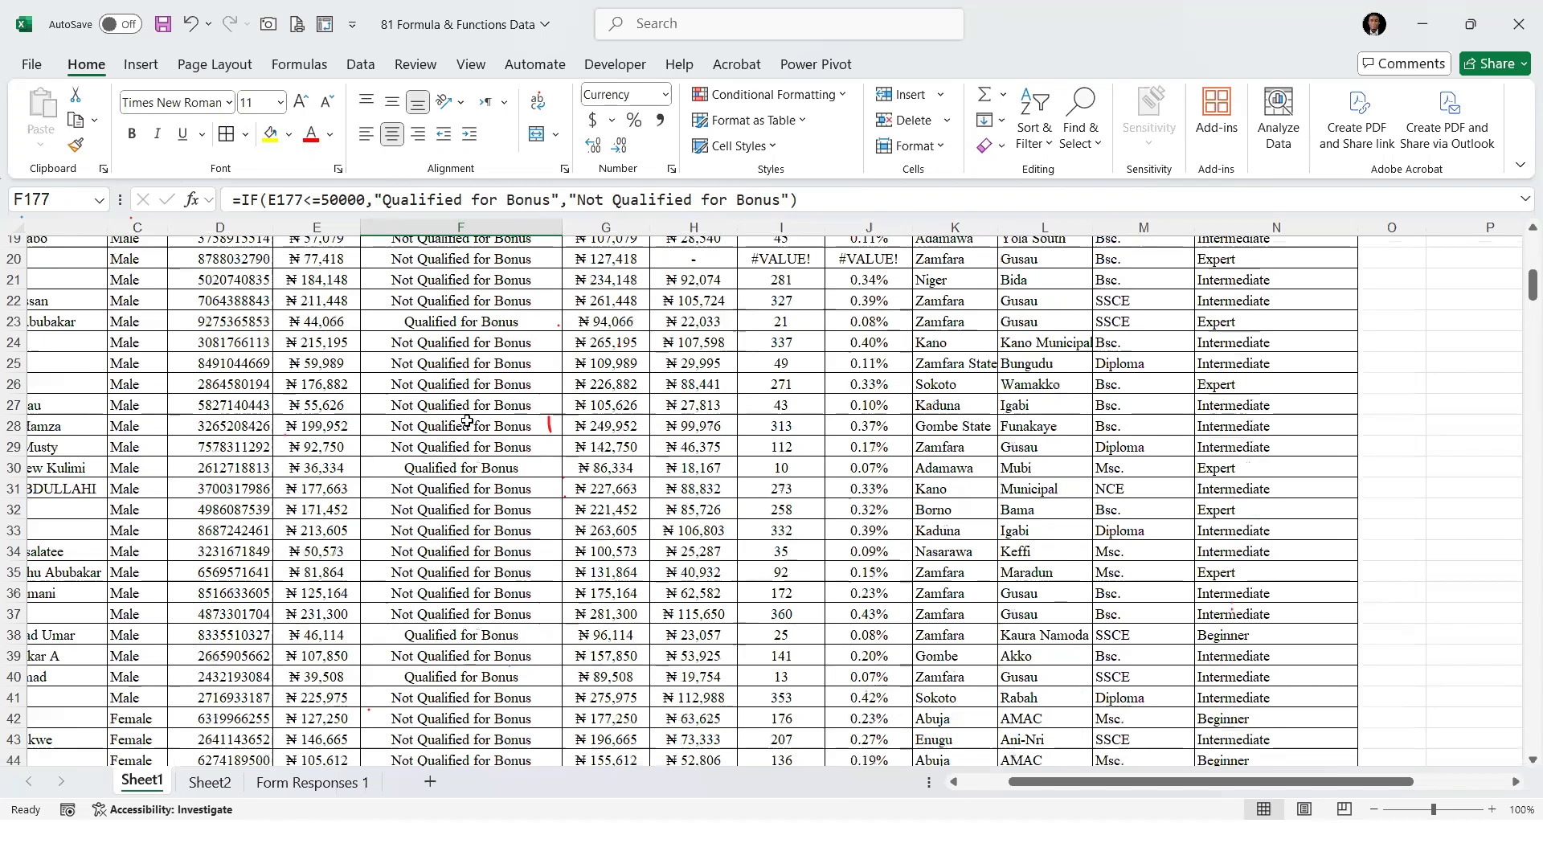
{"action": "scroll", "coordinate": [465, 410], "scroll_direction": "up", "scroll_amount": 6}
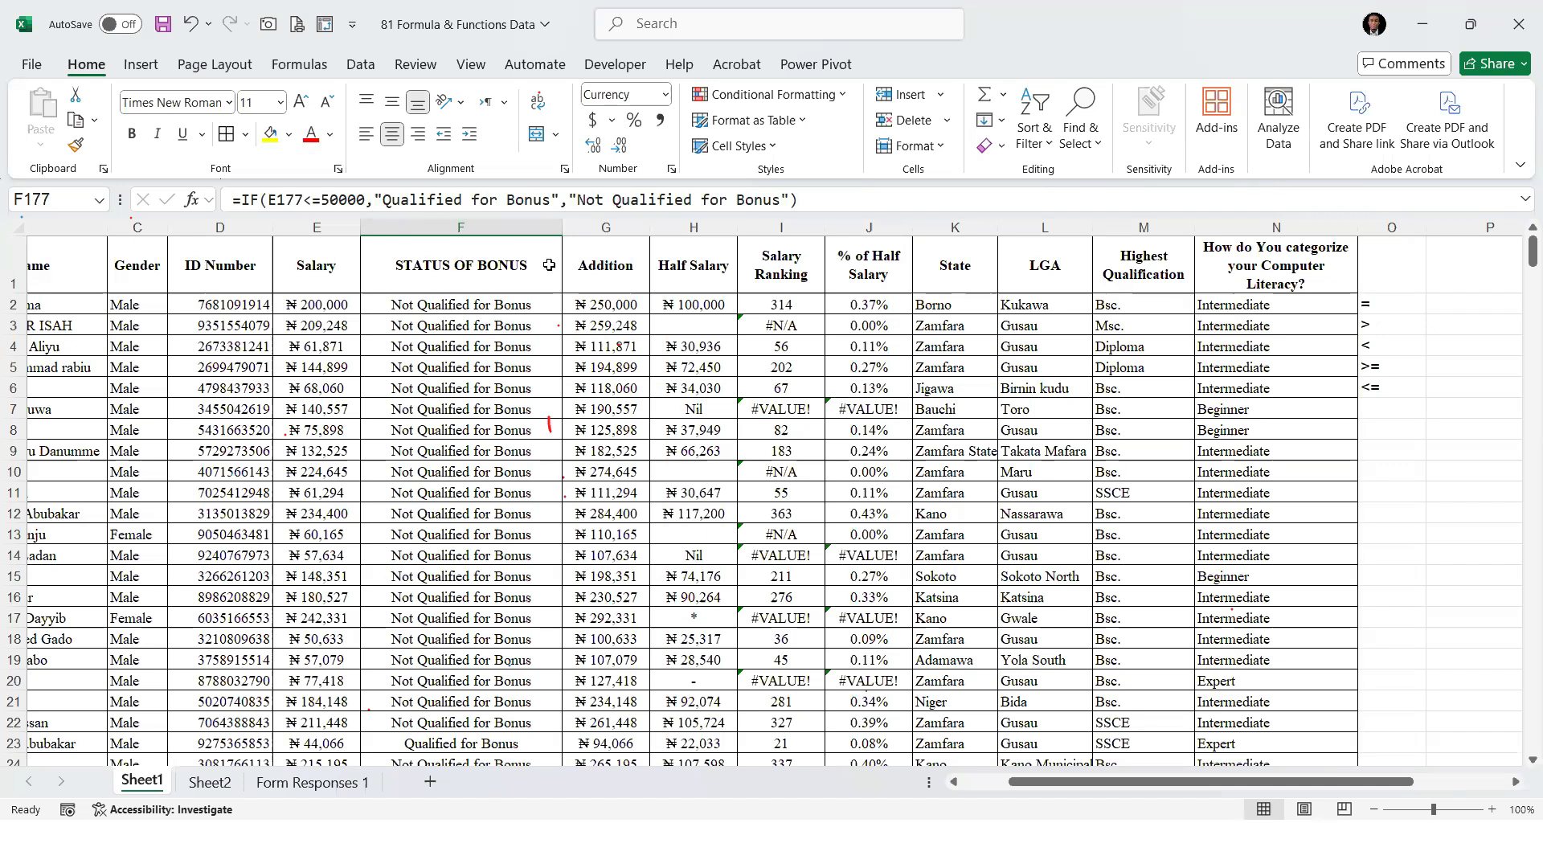
{"action": "left_click", "coordinate": [197, 326]}
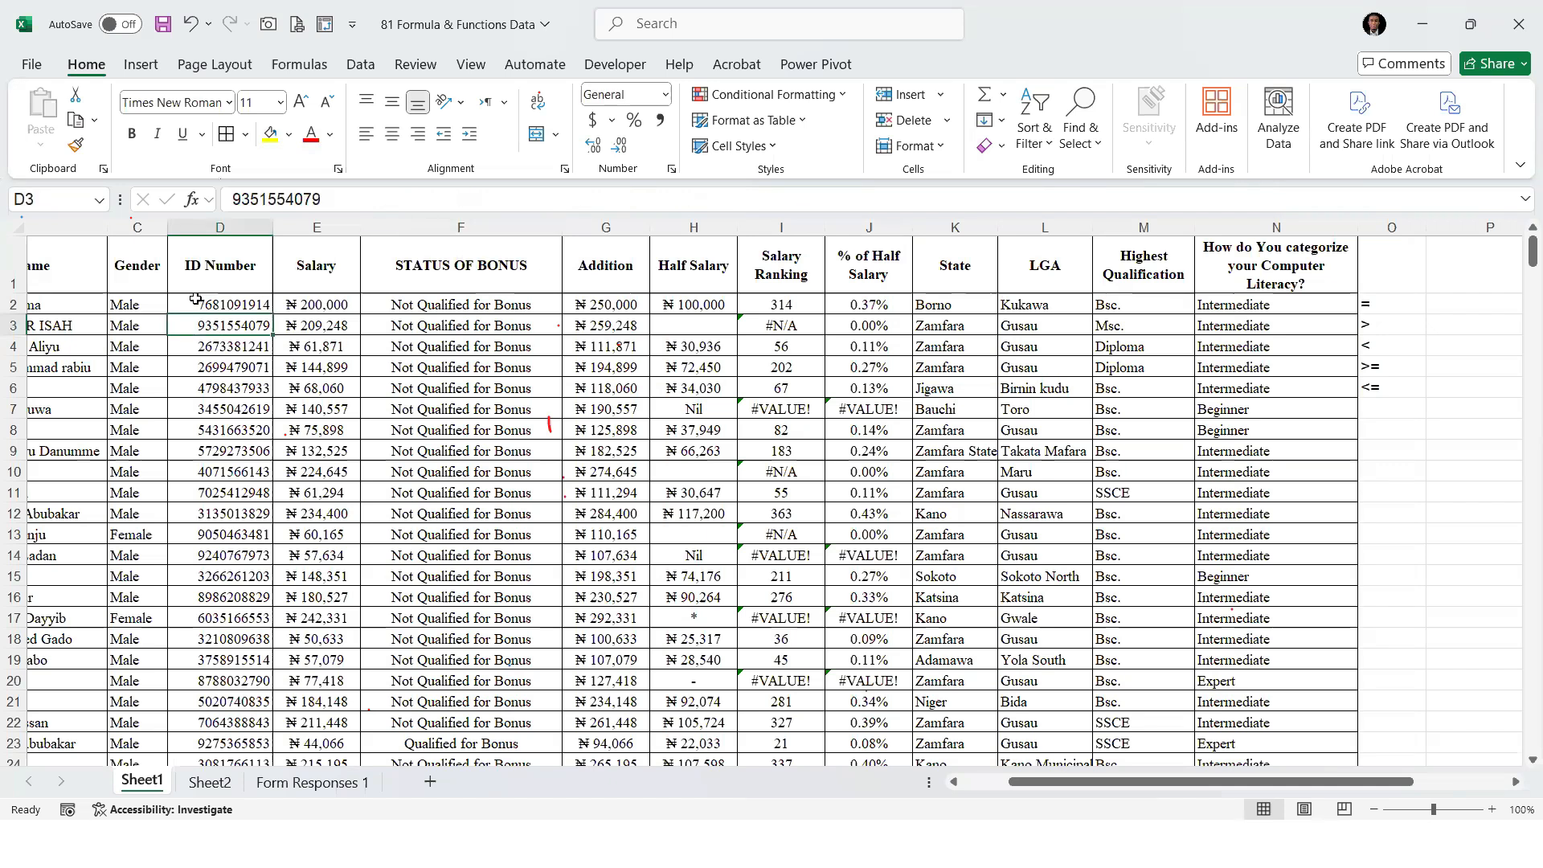
Insert an empty column between Gender and ID Number on Sheet1 and widen it
{"action": "right_click", "coordinate": [229, 228]}
{"action": "left_click", "coordinate": [297, 431]}
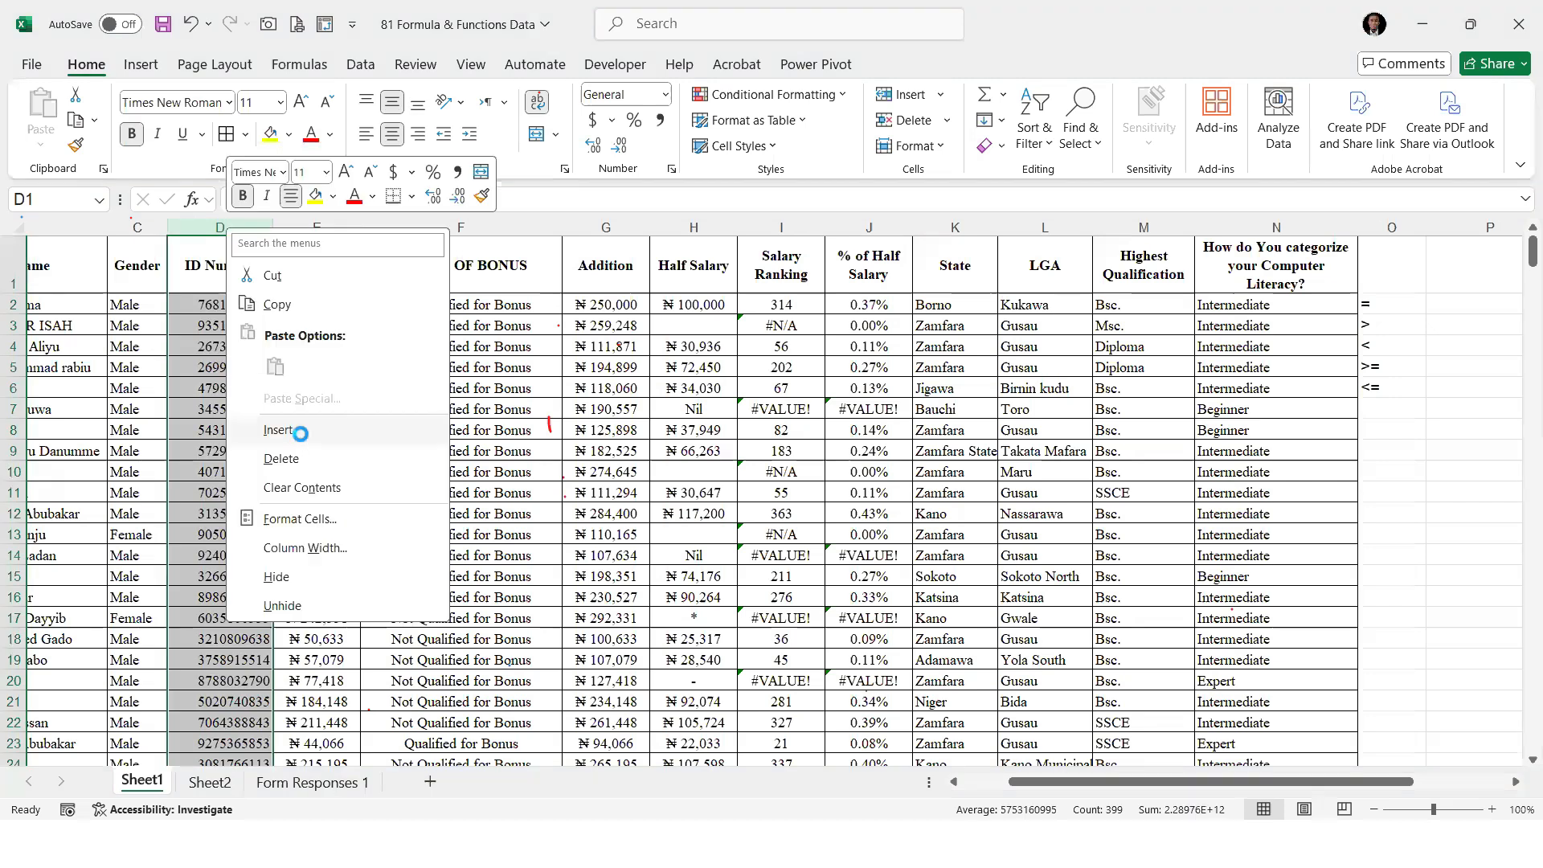
{"action": "left_click", "coordinate": [195, 303]}
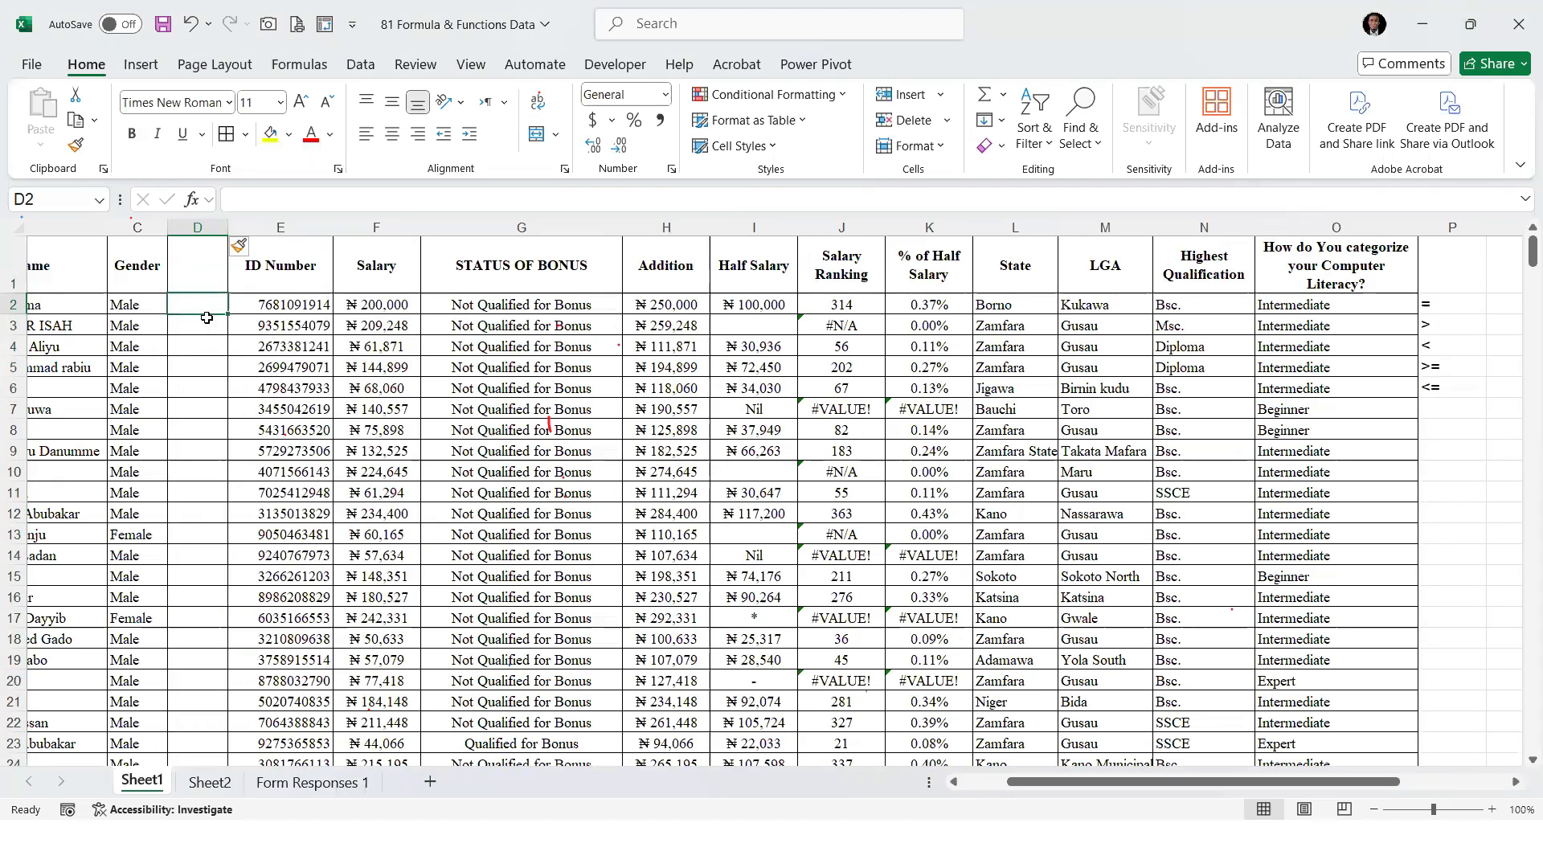
{"action": "left_click_drag", "start_coordinate": [229, 228], "coordinate": [288, 228]}
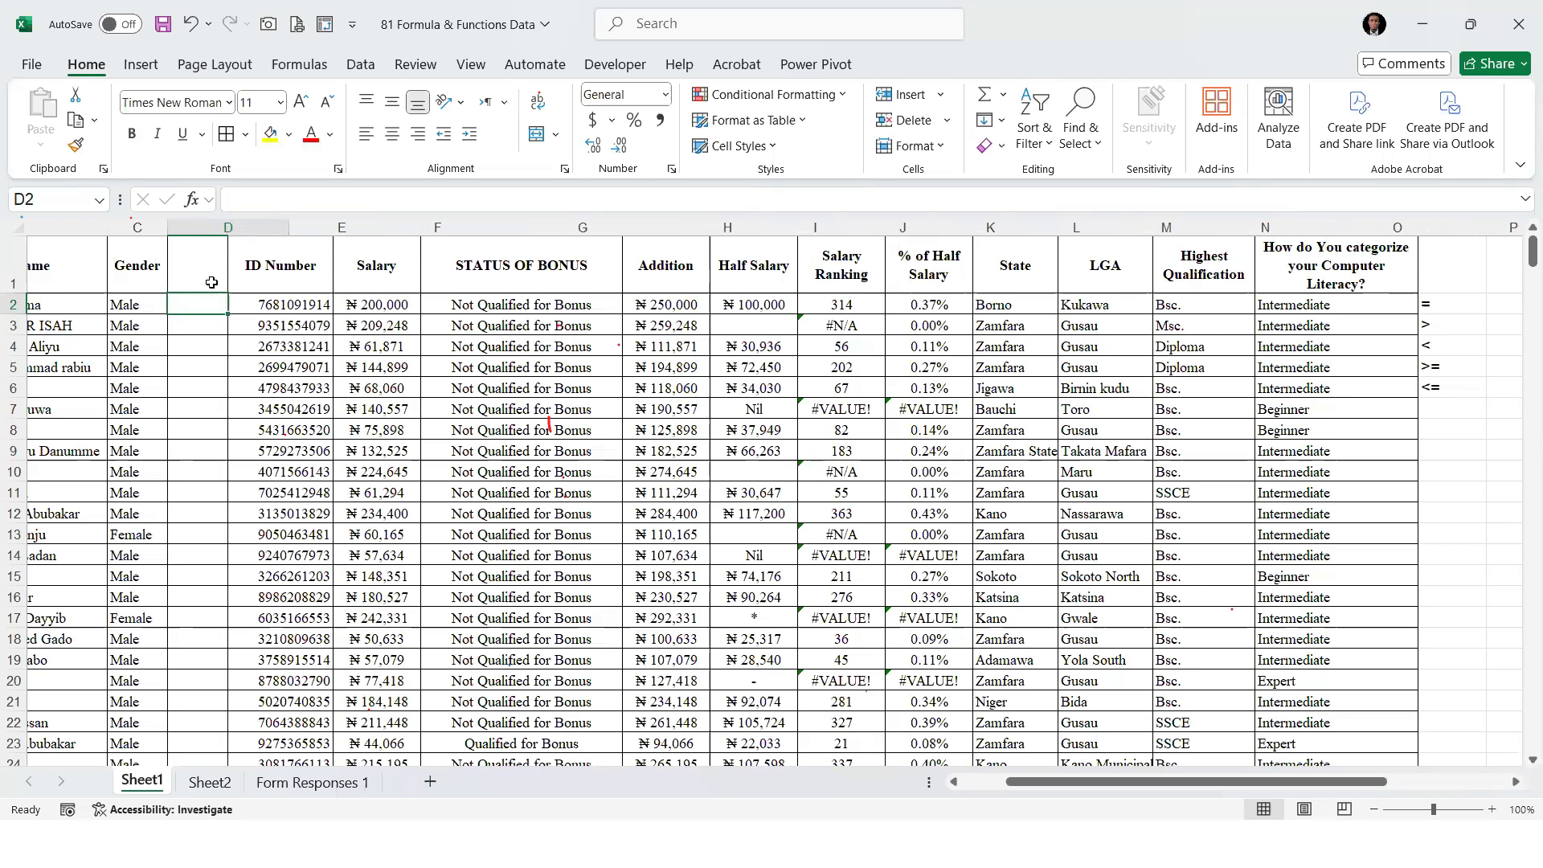
Enter =IF(C2="Male",1,2) in D2 to code the gender and fill the formula down the new column
{"action": "type", "text": "=IF("}
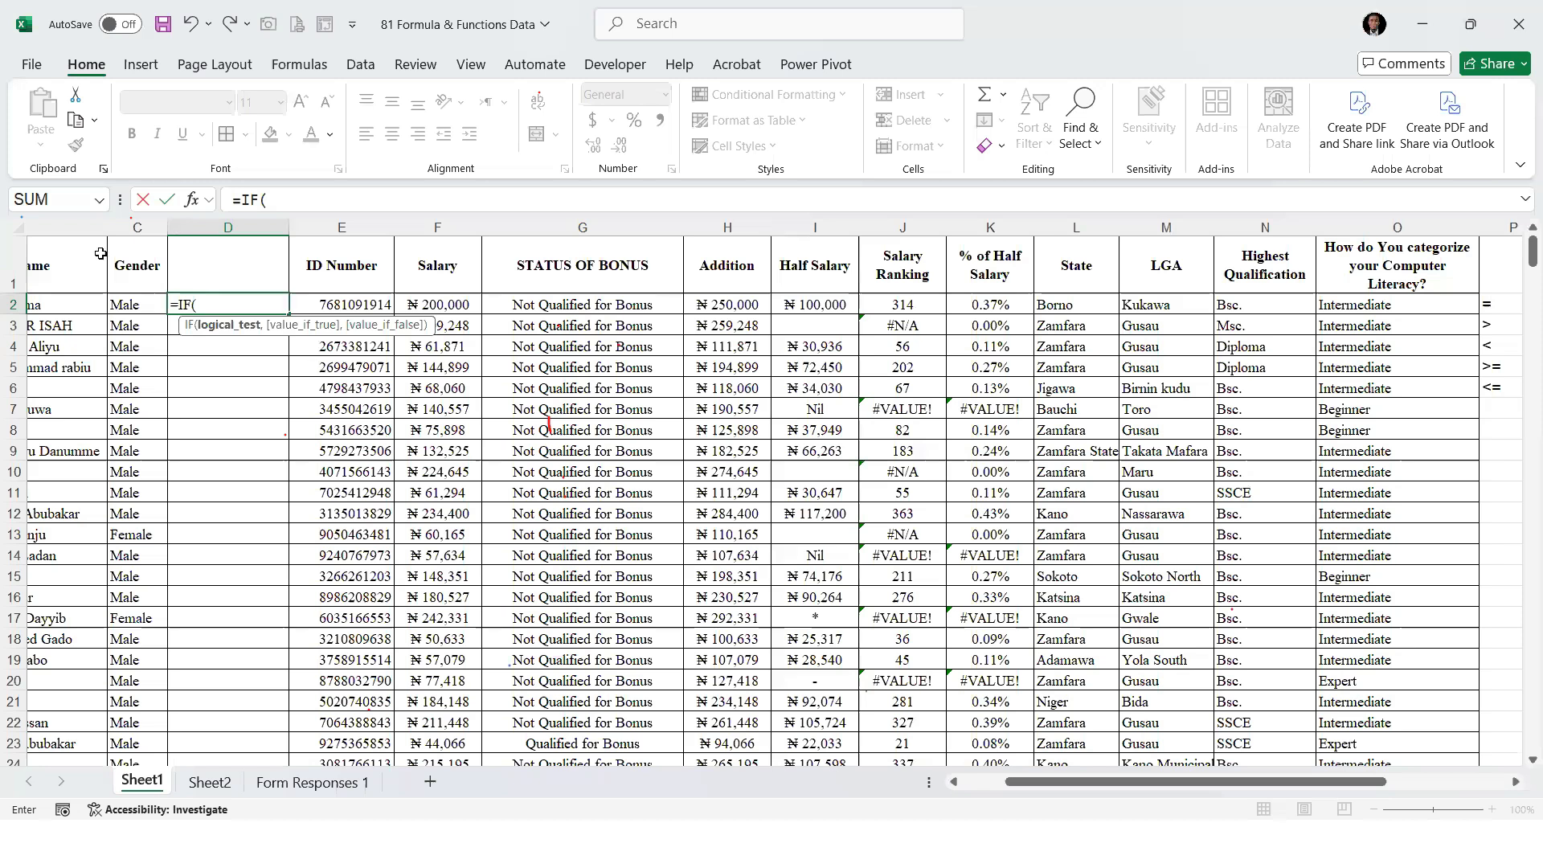
{"action": "left_click", "coordinate": [139, 314]}
{"action": "type", "text": "="}
{"action": "type", "text": "\"Ml"}
{"action": "type", "text": "ale\","}
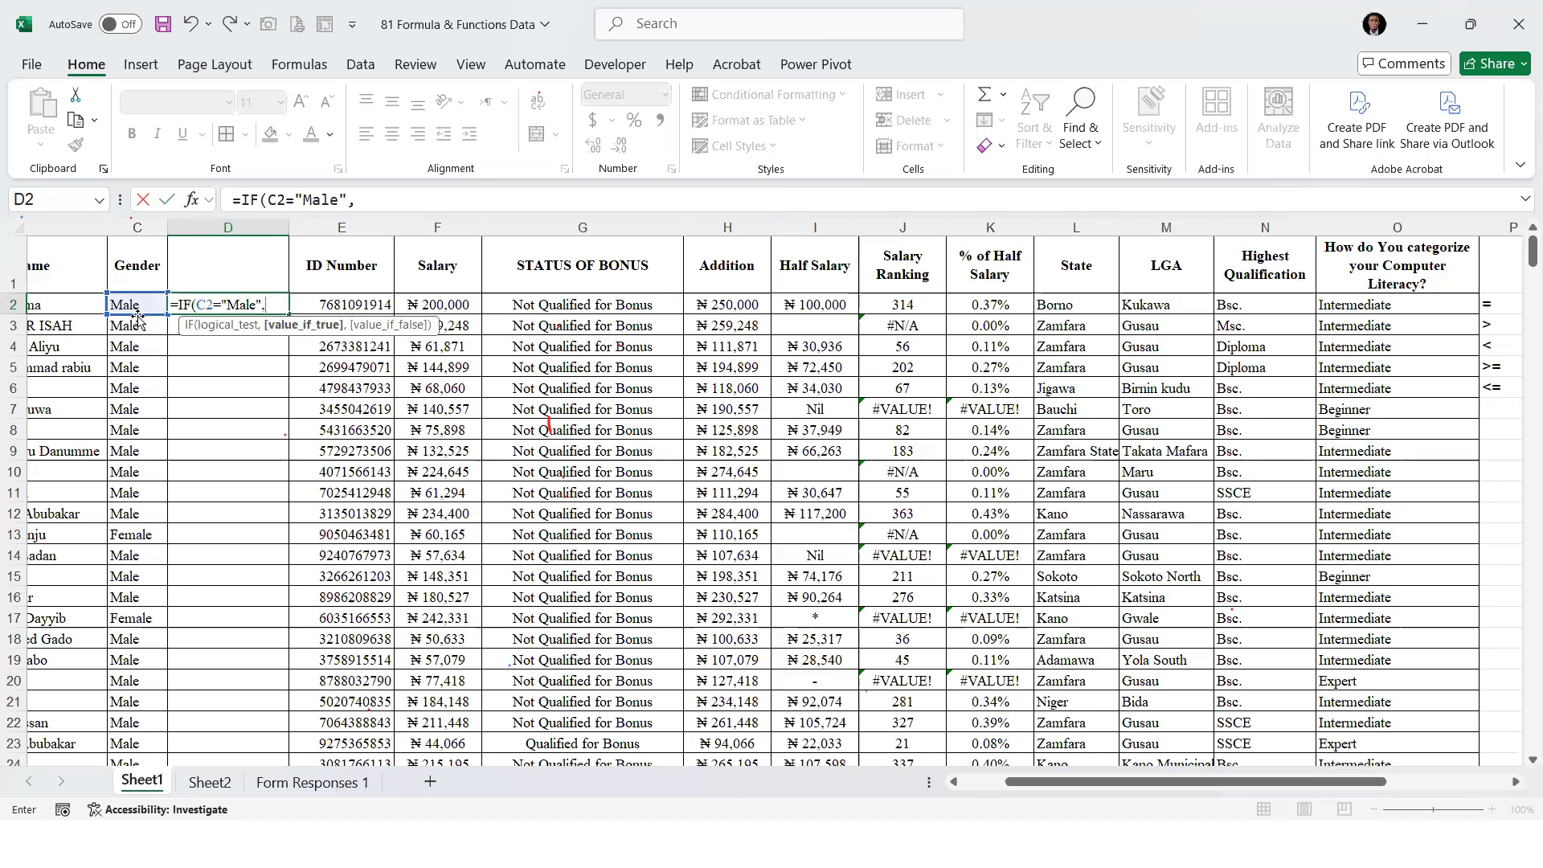
{"action": "type", "text": "1,2"}
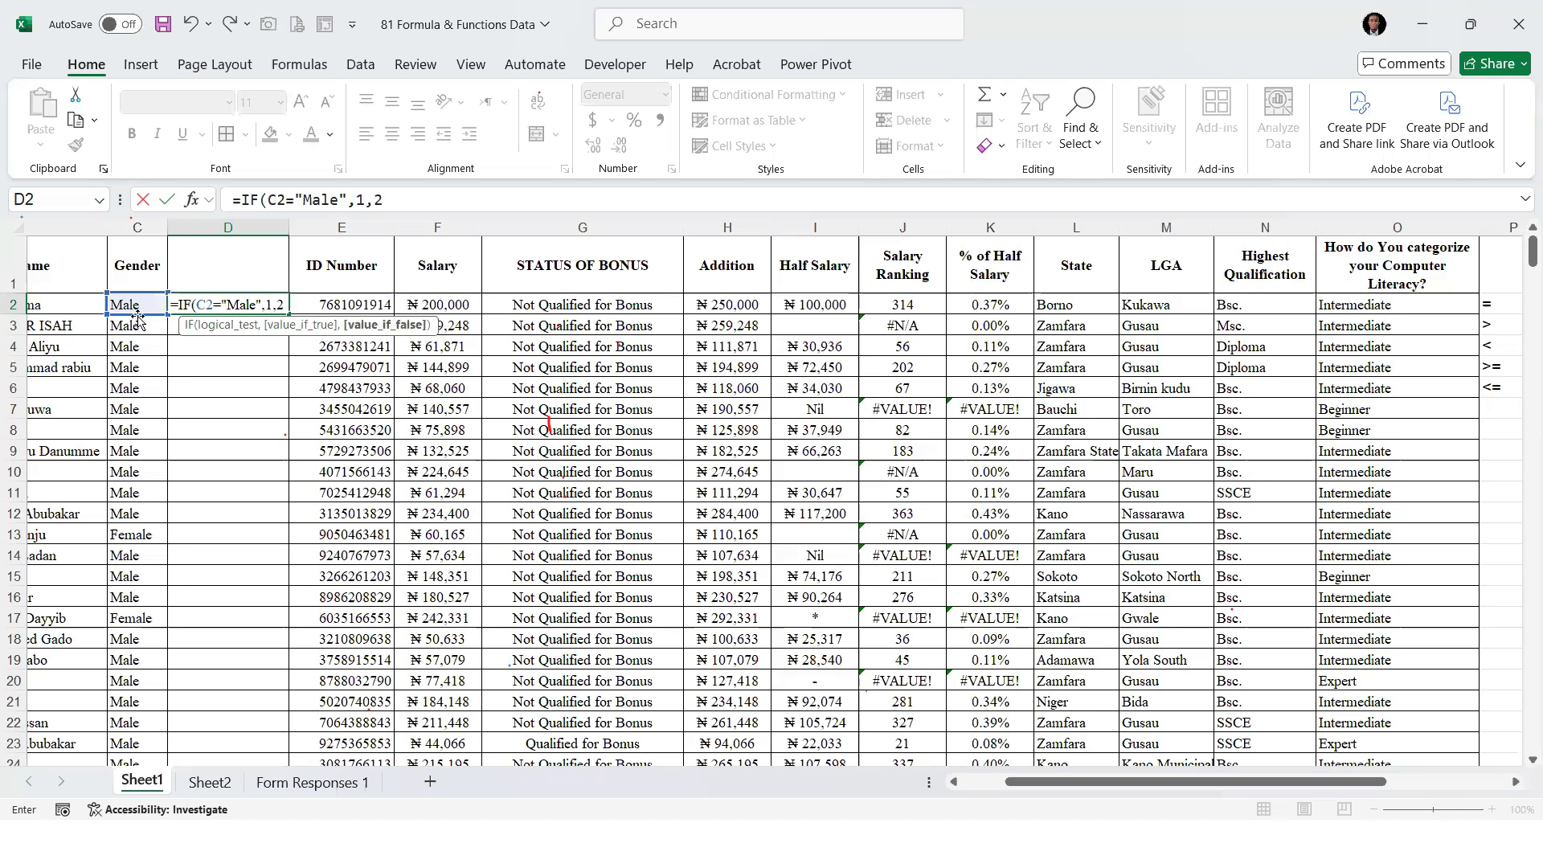
{"action": "type", "text": ")"}
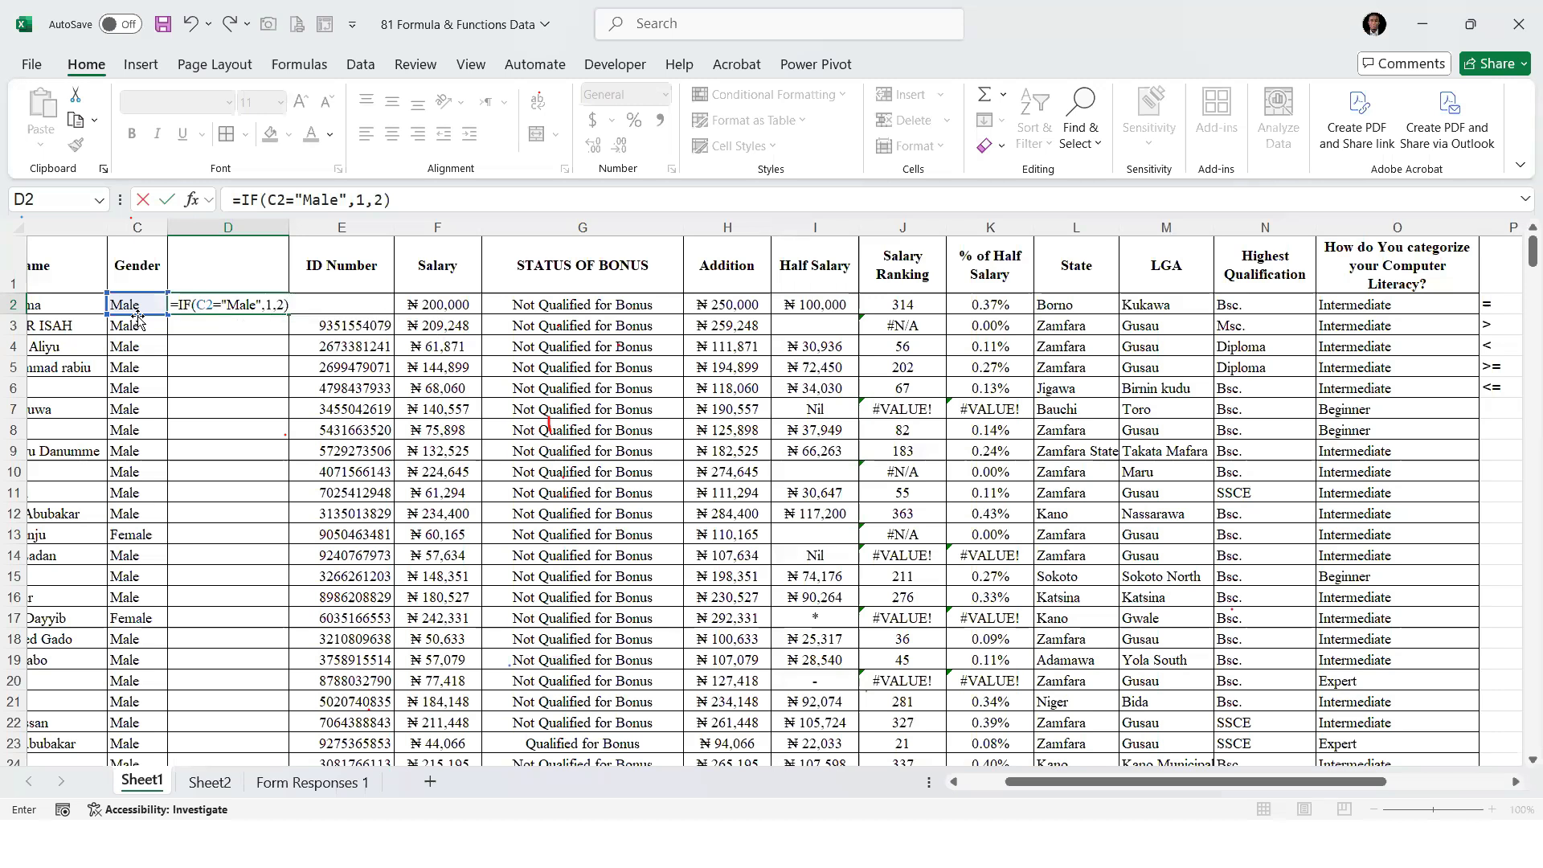
{"action": "key", "text": "Return"}
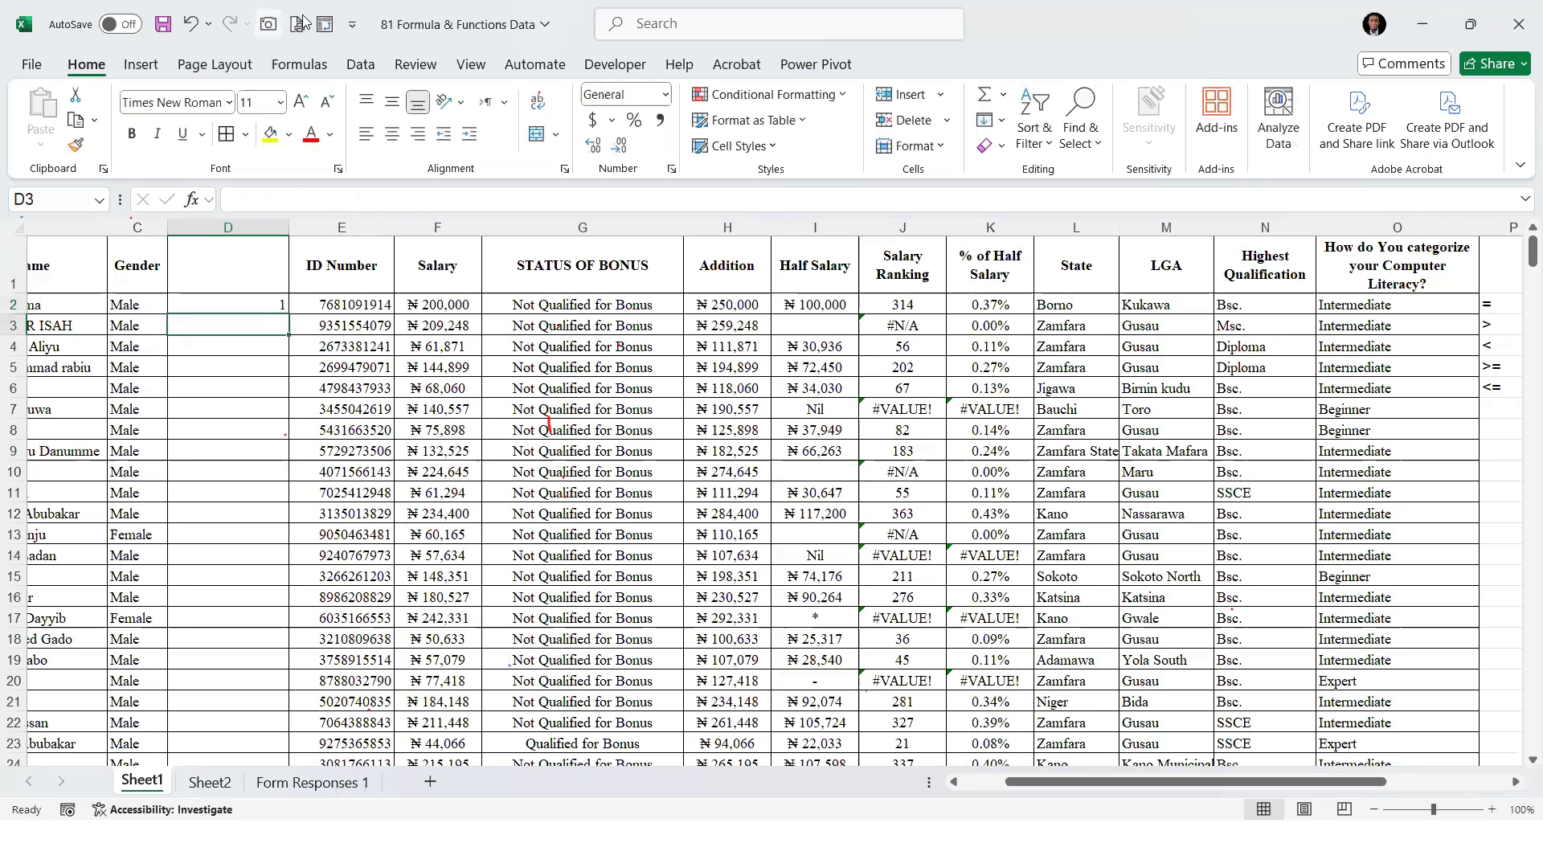
{"action": "left_click", "coordinate": [269, 303]}
{"action": "double_click", "coordinate": [288, 314]}
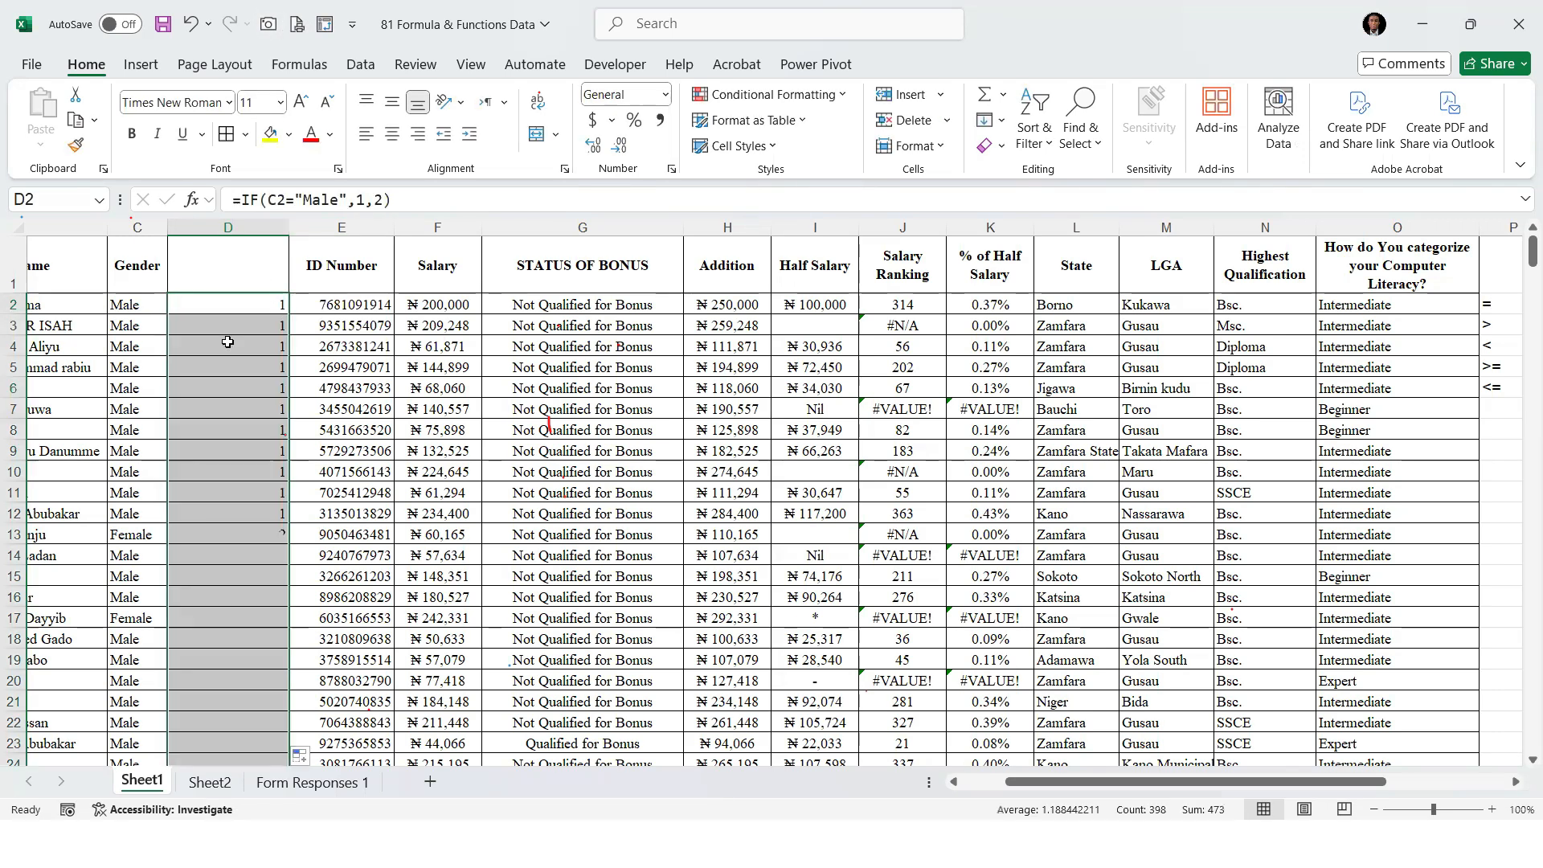
Check the gender codes against the Gender column in several rows, and delete the code column D
{"action": "left_click", "coordinate": [146, 534]}
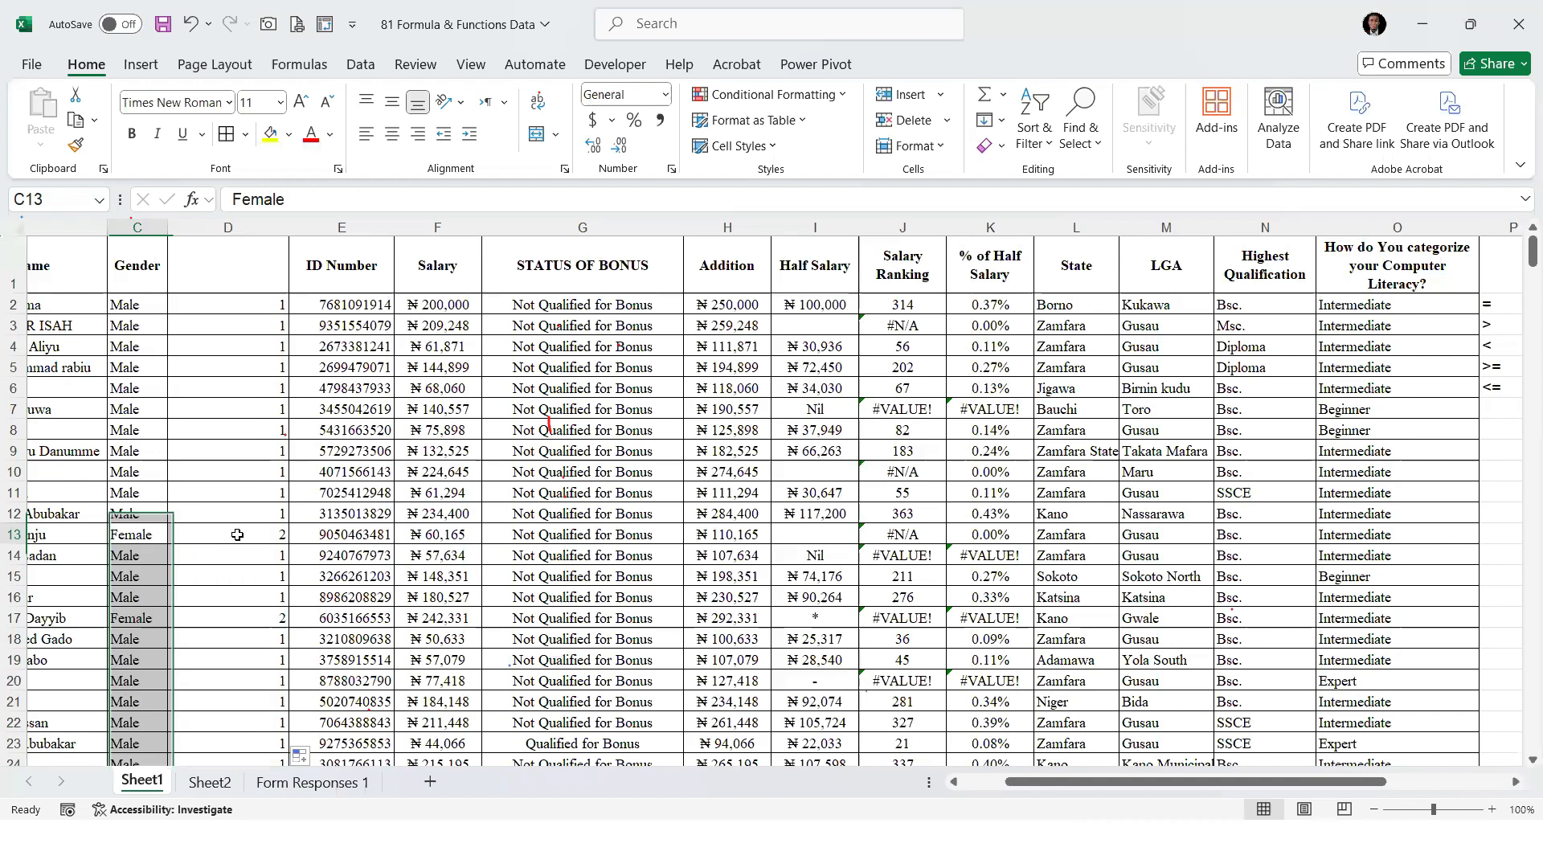
{"action": "left_click", "coordinate": [152, 614]}
{"action": "left_click", "coordinate": [241, 639]}
{"action": "left_click", "coordinate": [136, 635]}
{"action": "left_click", "coordinate": [241, 639]}
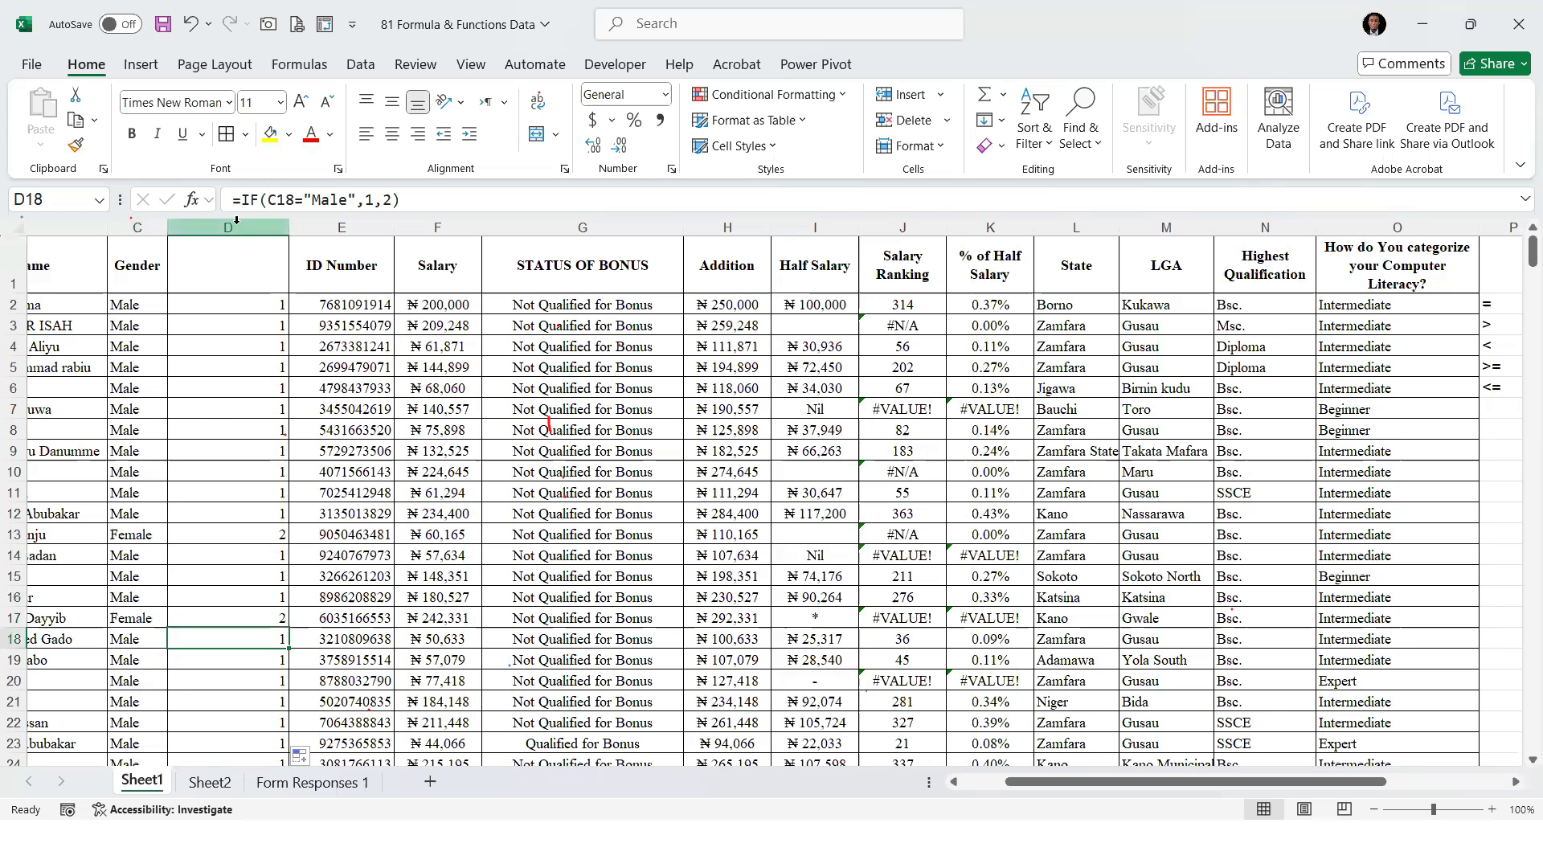
{"action": "right_click", "coordinate": [236, 220]}
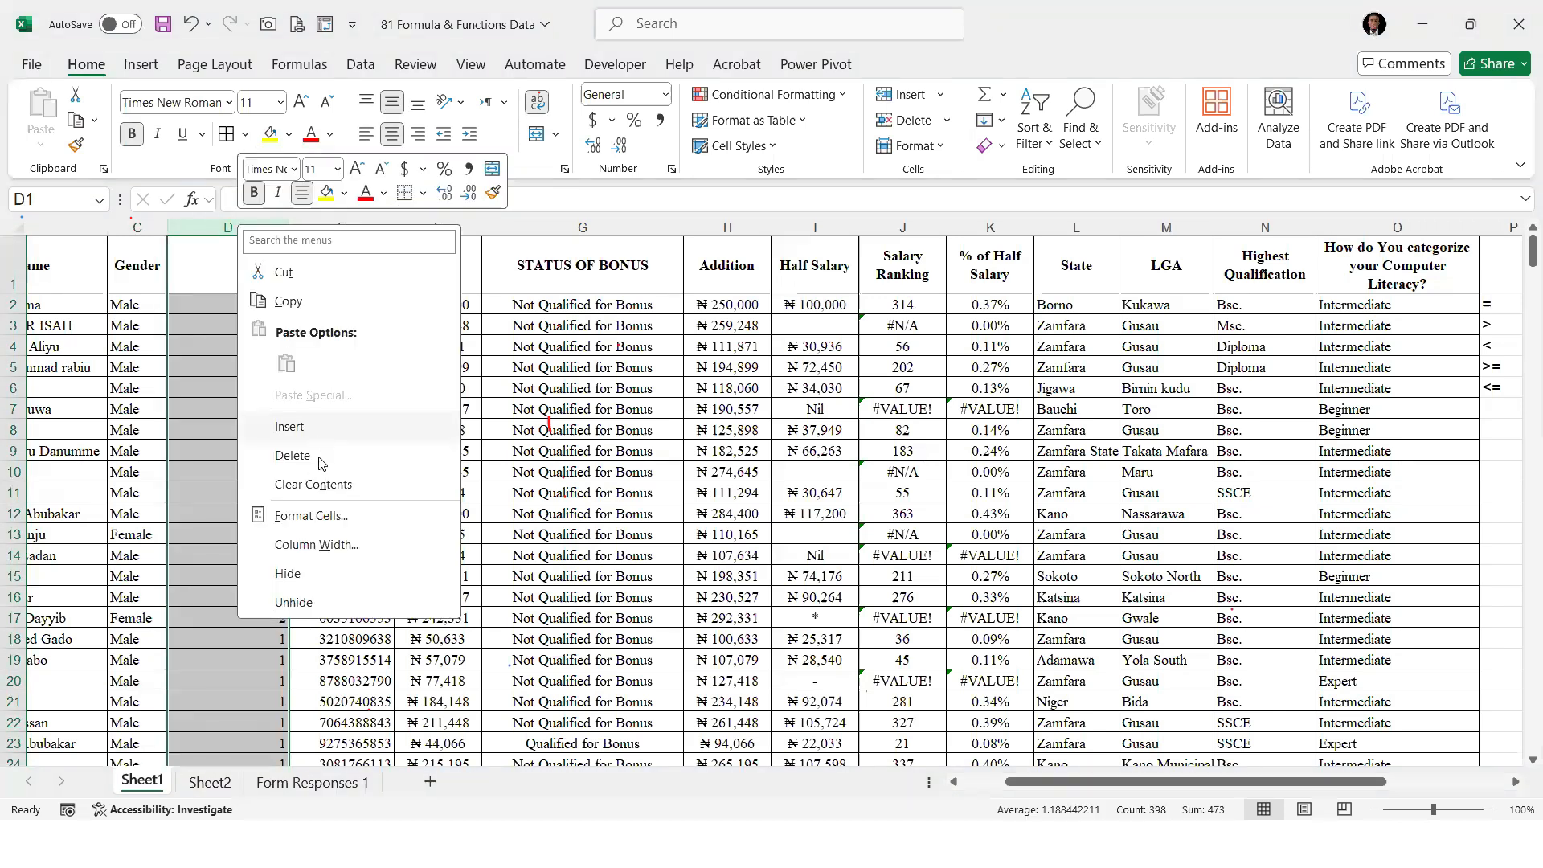
{"action": "left_click", "coordinate": [321, 462]}
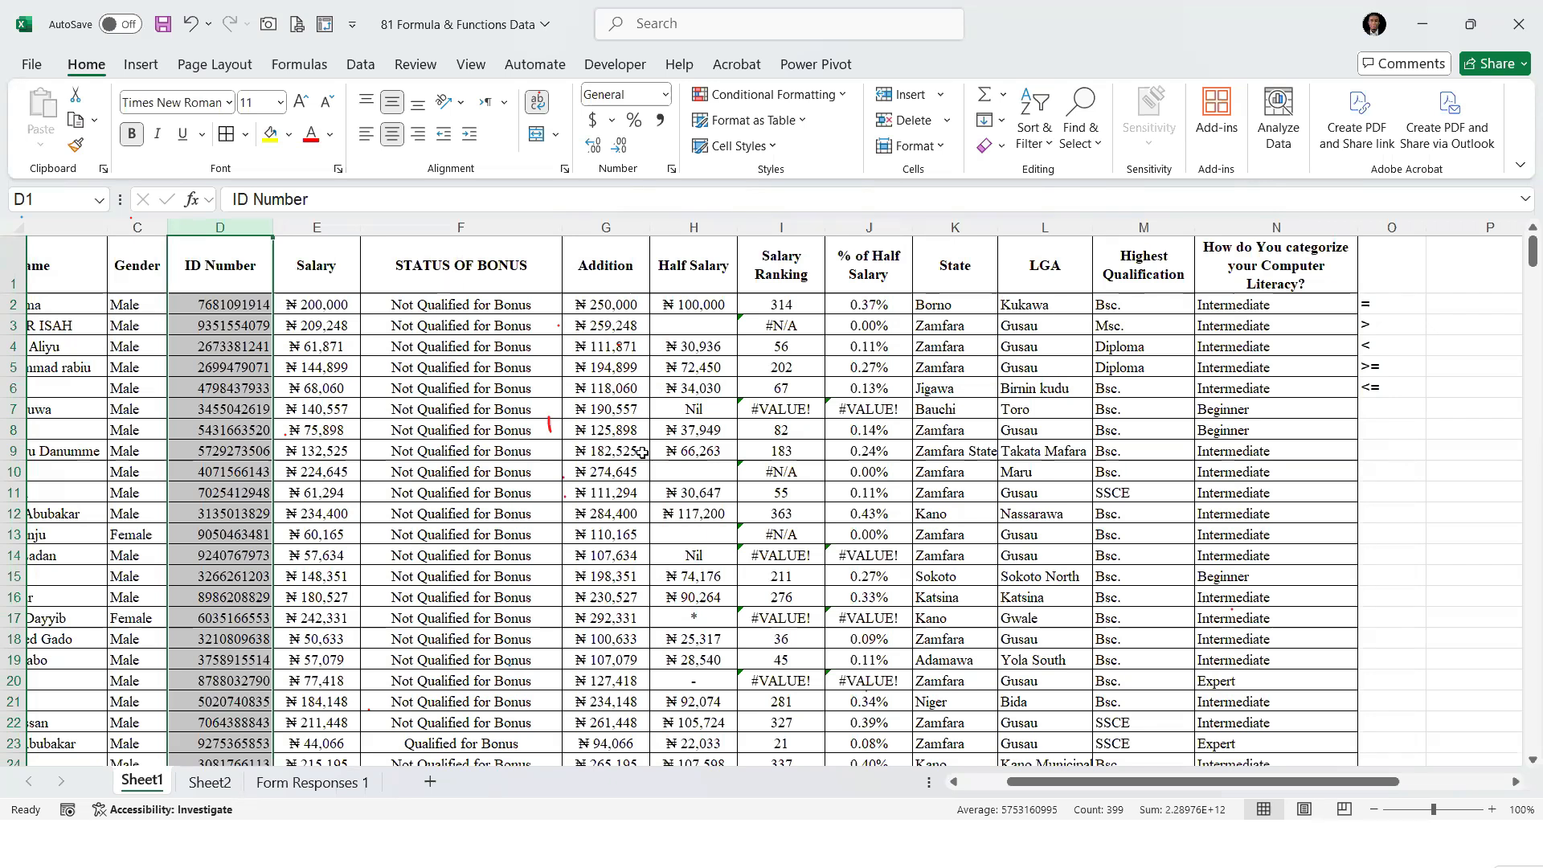
Add IFAND and IFOR as items 17 and 18 of the function list on Sheet2
{"action": "key", "text": "alt+Tab"}
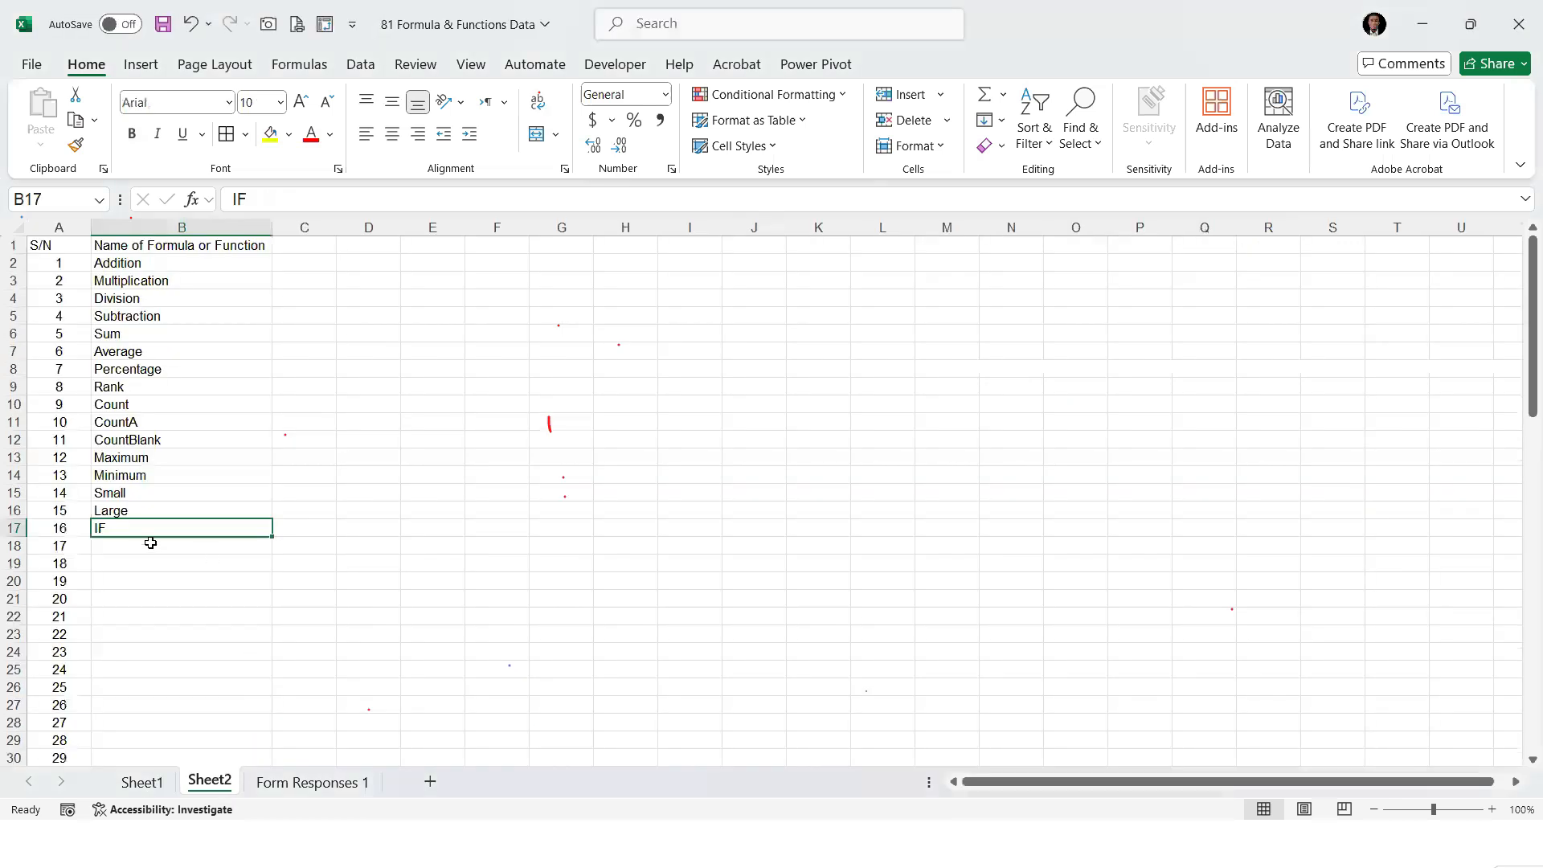
{"action": "key", "text": "Return"}
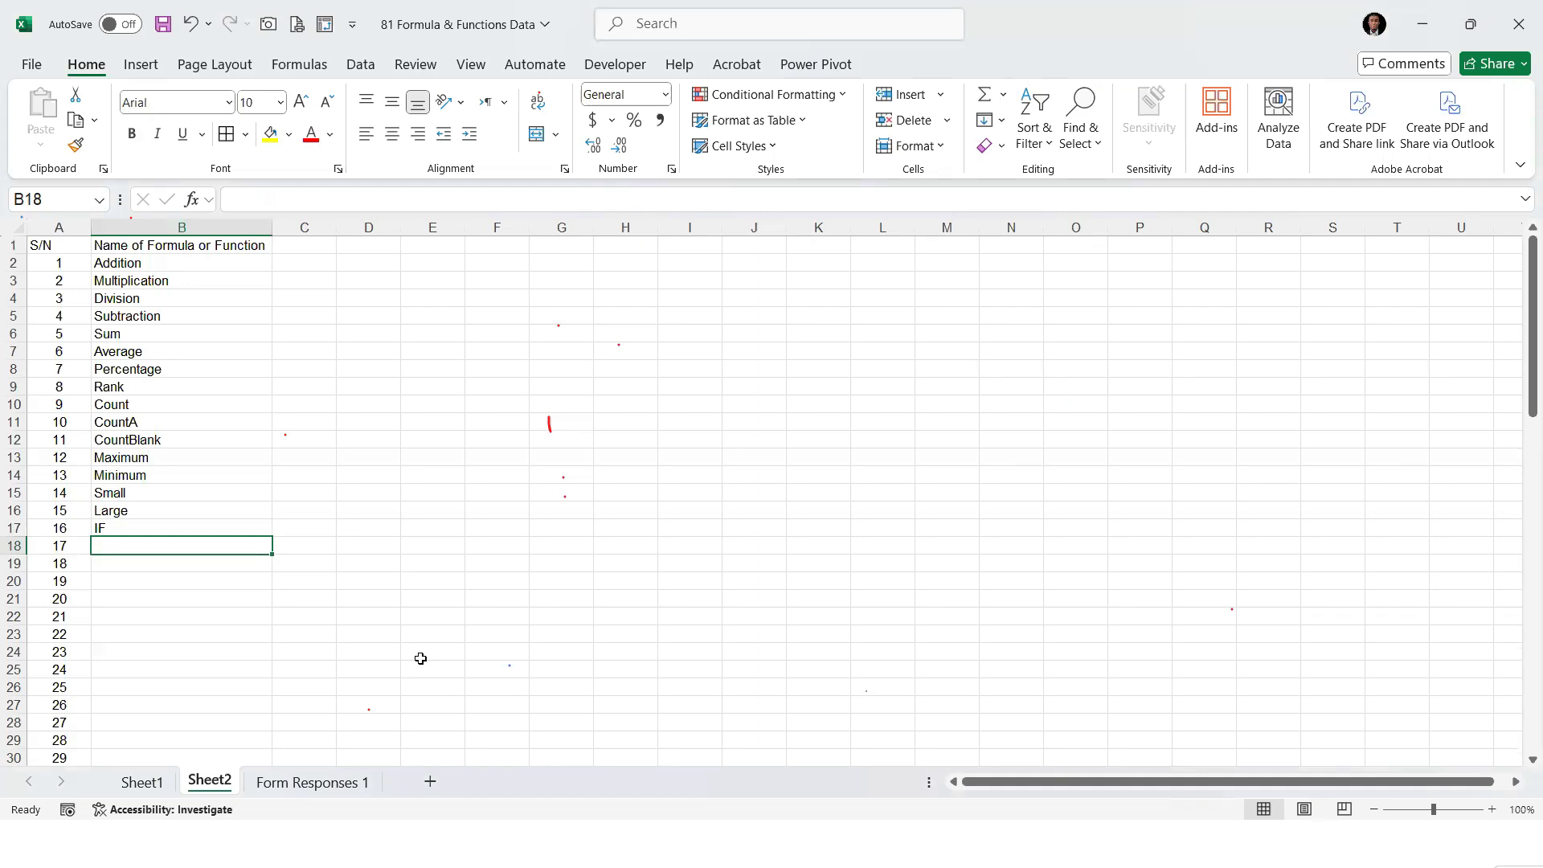
{"action": "type", "text": "IF"}
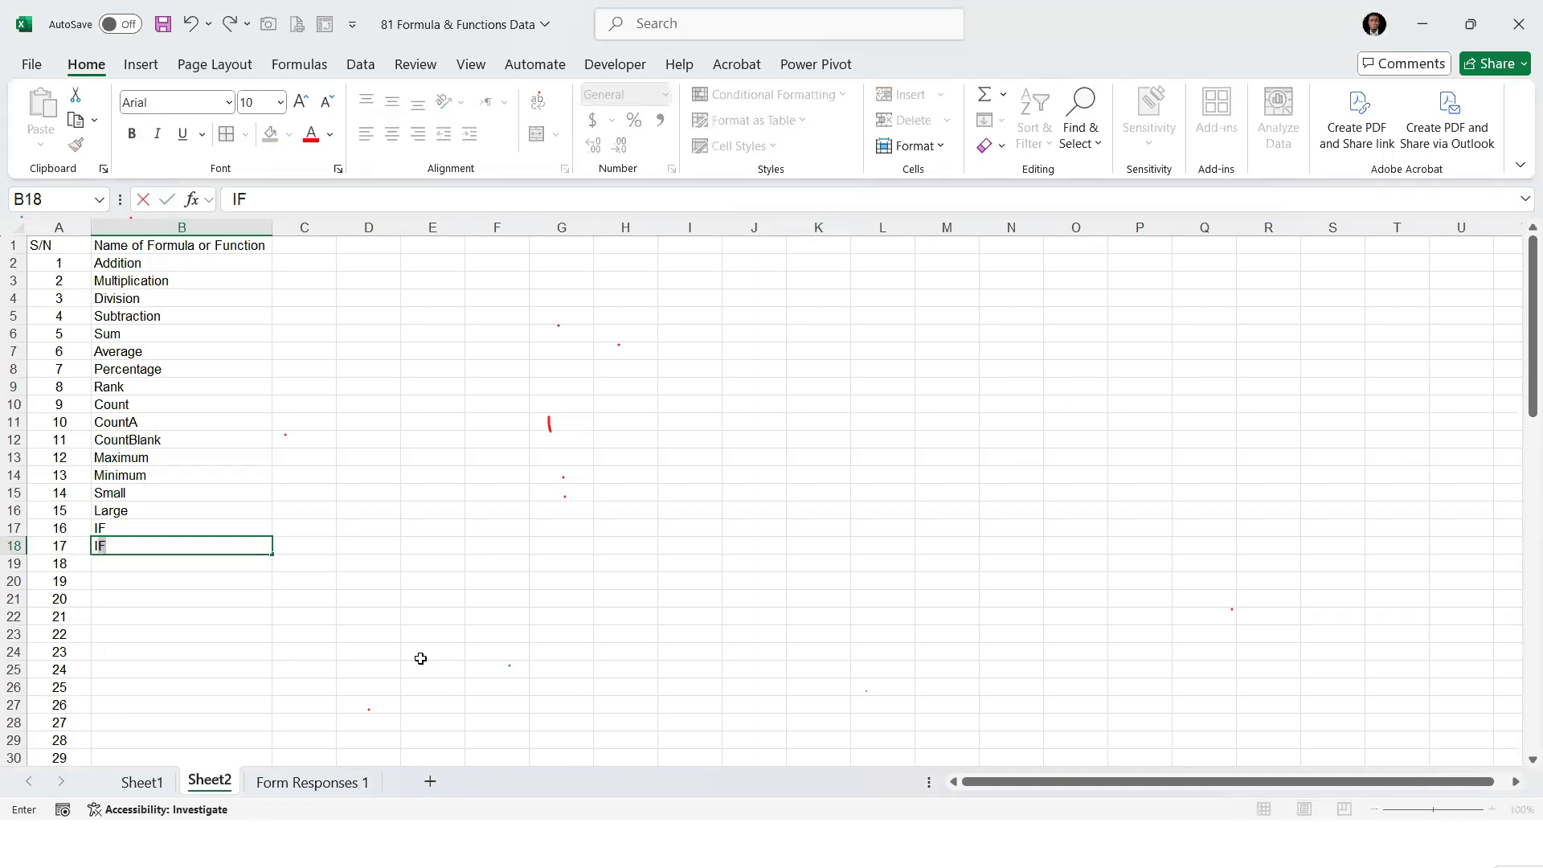
{"action": "type", "text": "AND"}
{"action": "key", "text": "Return"}
{"action": "type", "text": "IFOR"}
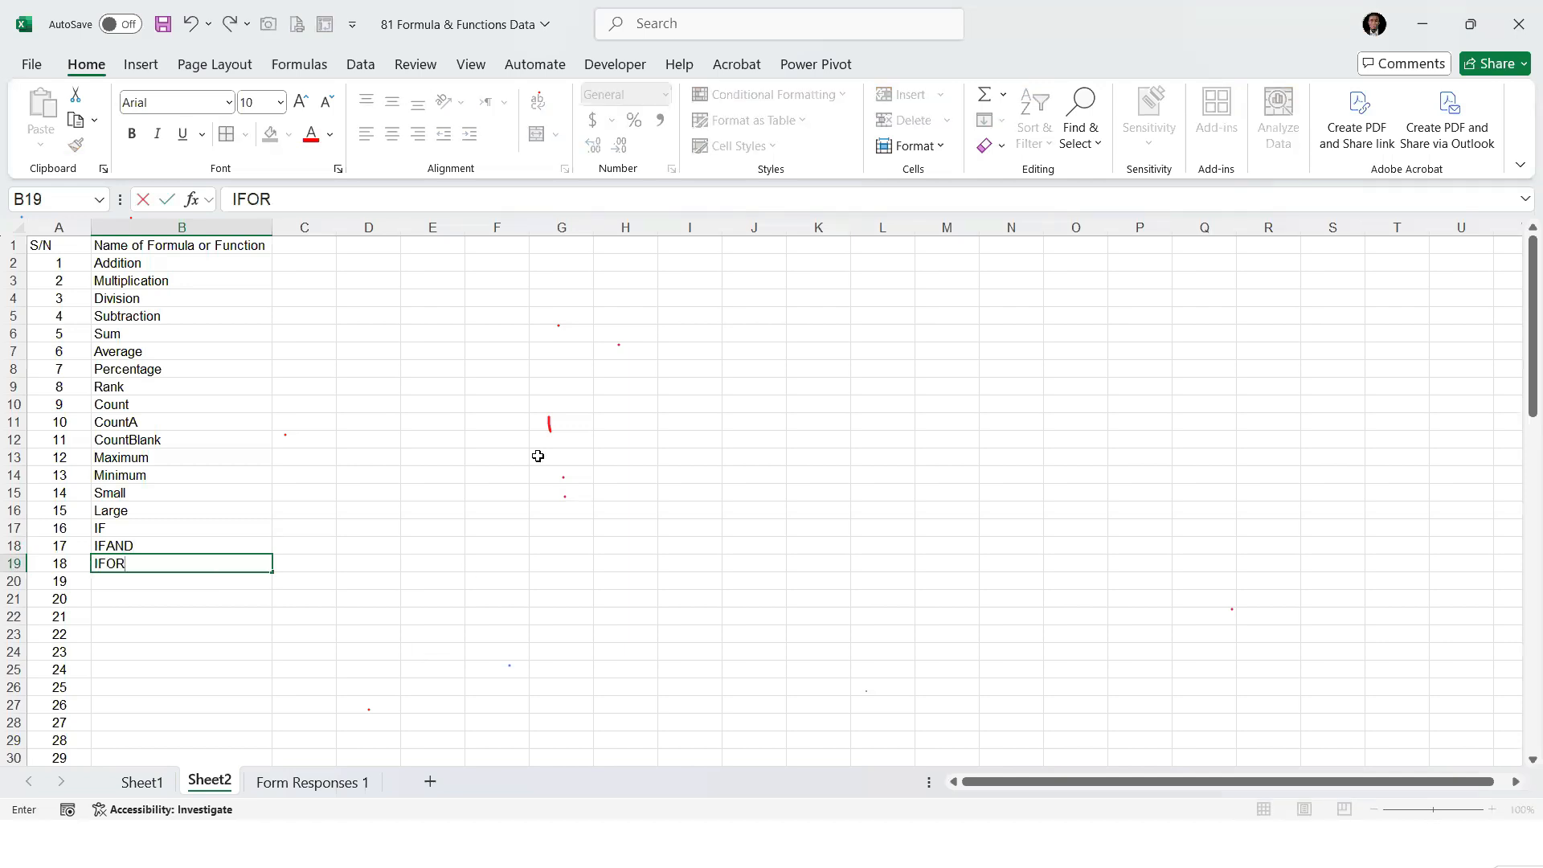
{"action": "left_click", "coordinate": [147, 491]}
{"action": "left_click", "coordinate": [159, 527]}
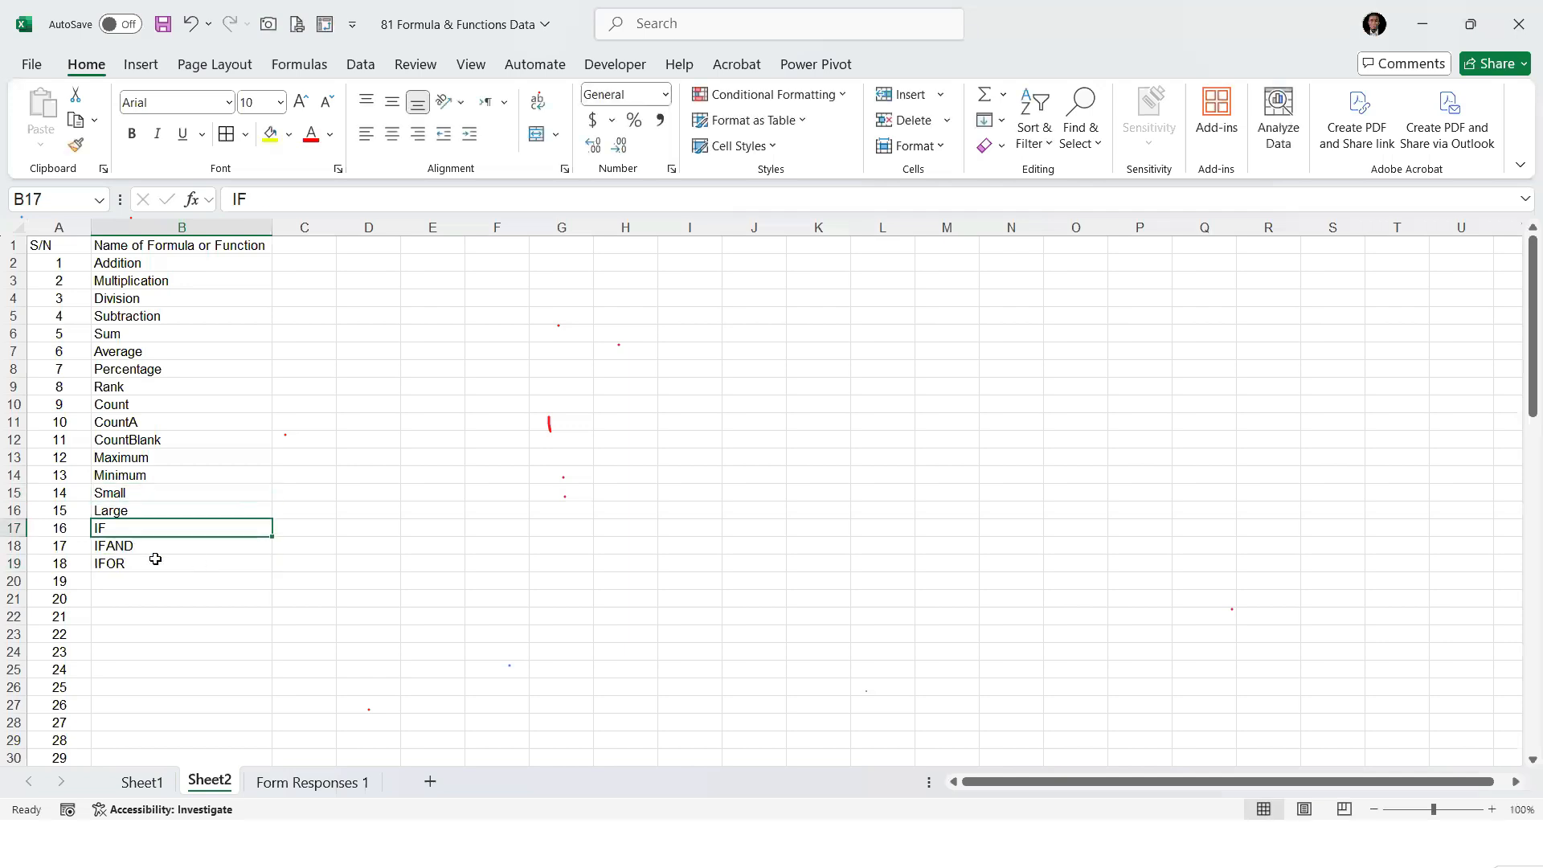
{"action": "left_click", "coordinate": [153, 546]}
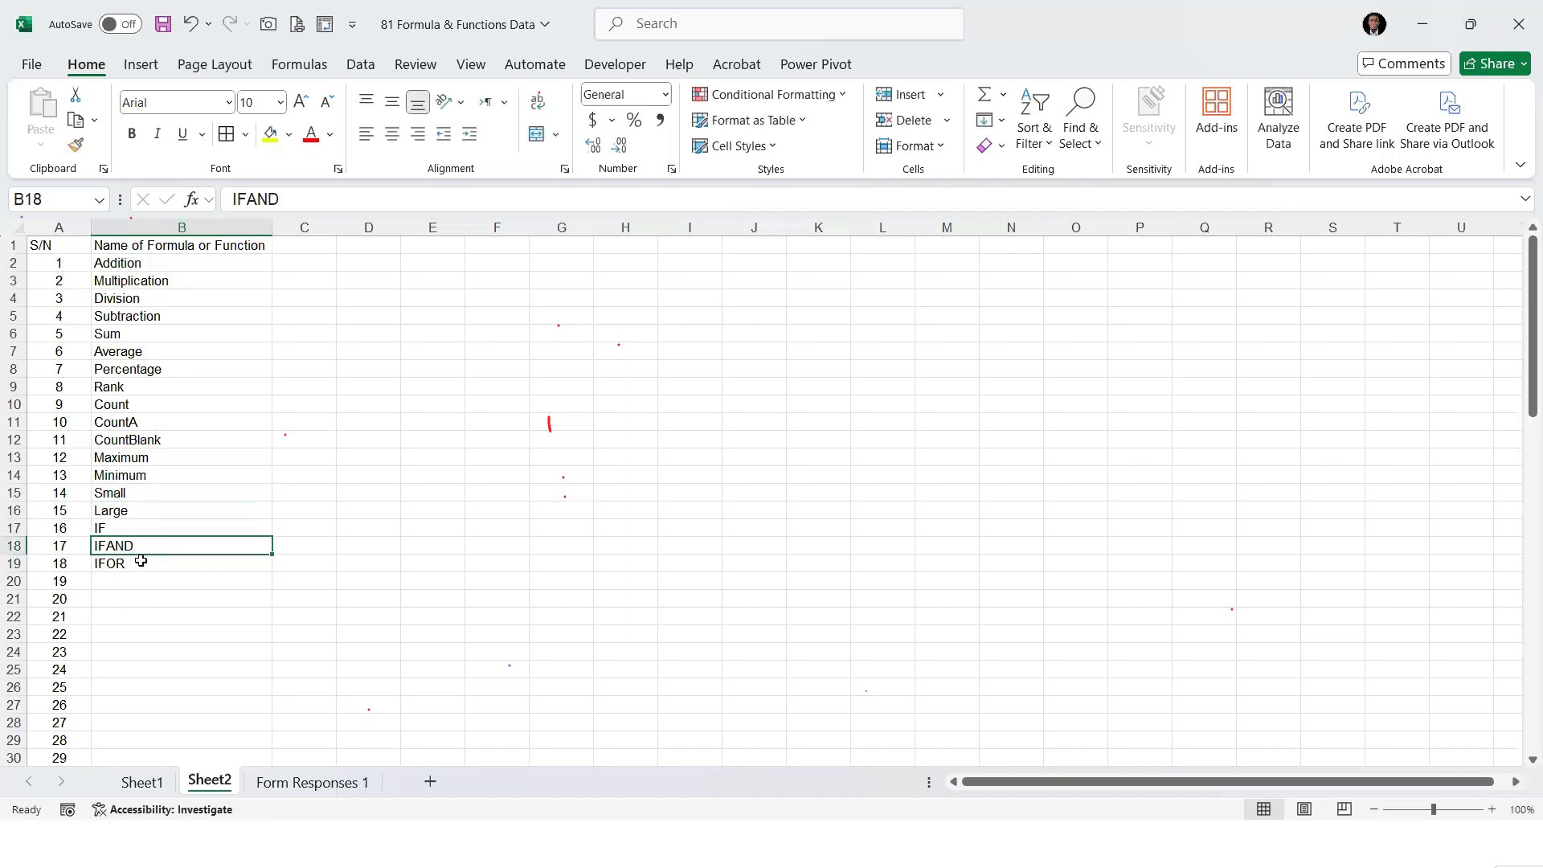
Return to Sheet1 and review the logical test E2<=50000 in the IF formula in F2
{"action": "left_click", "coordinate": [142, 781]}
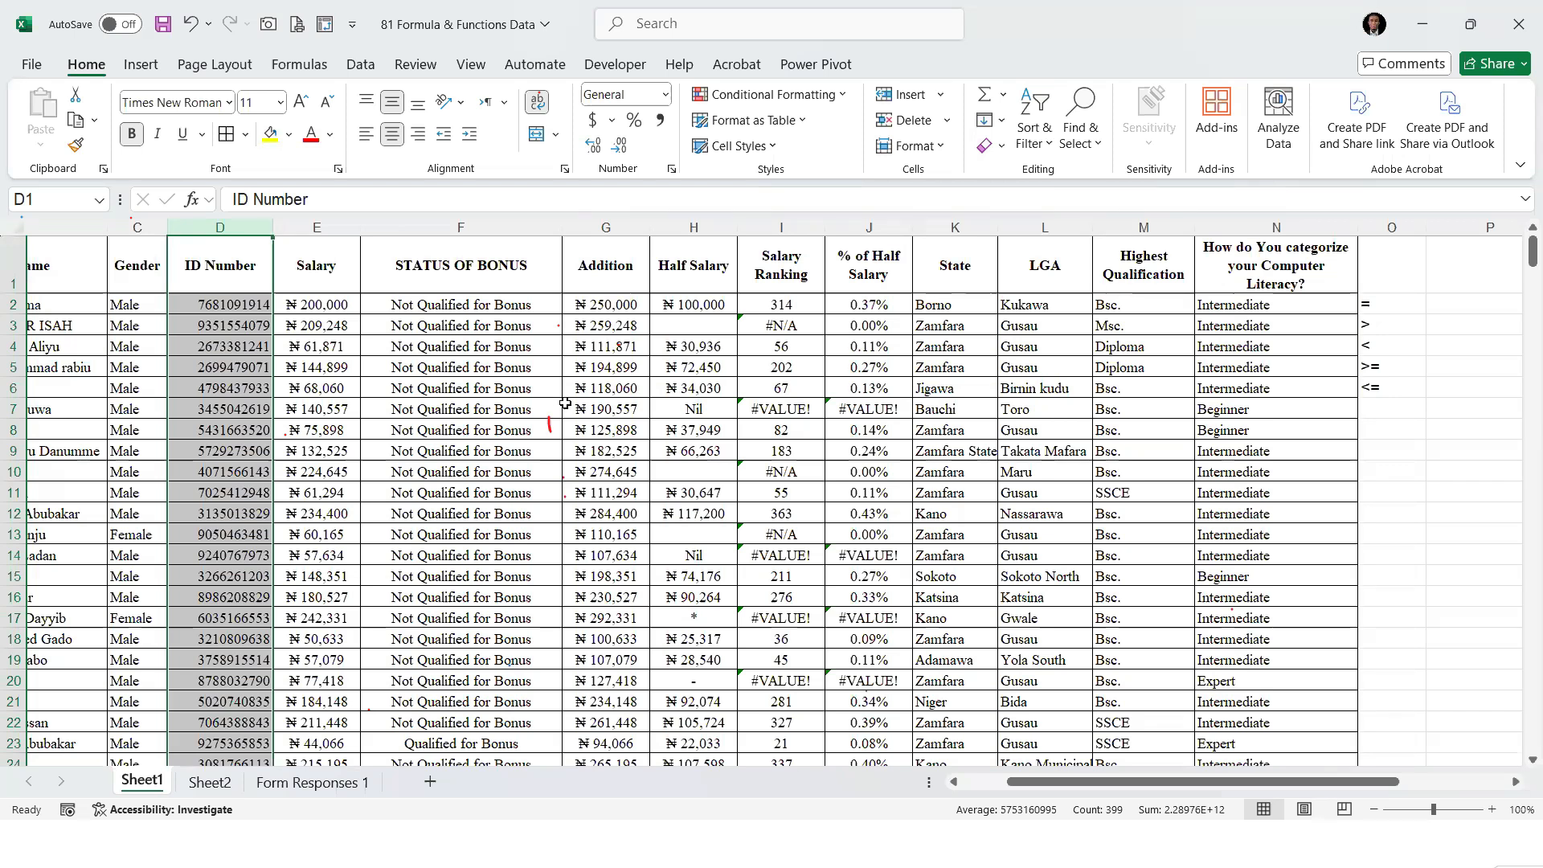
{"action": "left_click", "coordinate": [340, 380]}
{"action": "left_click_drag", "start_coordinate": [338, 318], "coordinate": [349, 309]}
{"action": "left_click", "coordinate": [422, 302]}
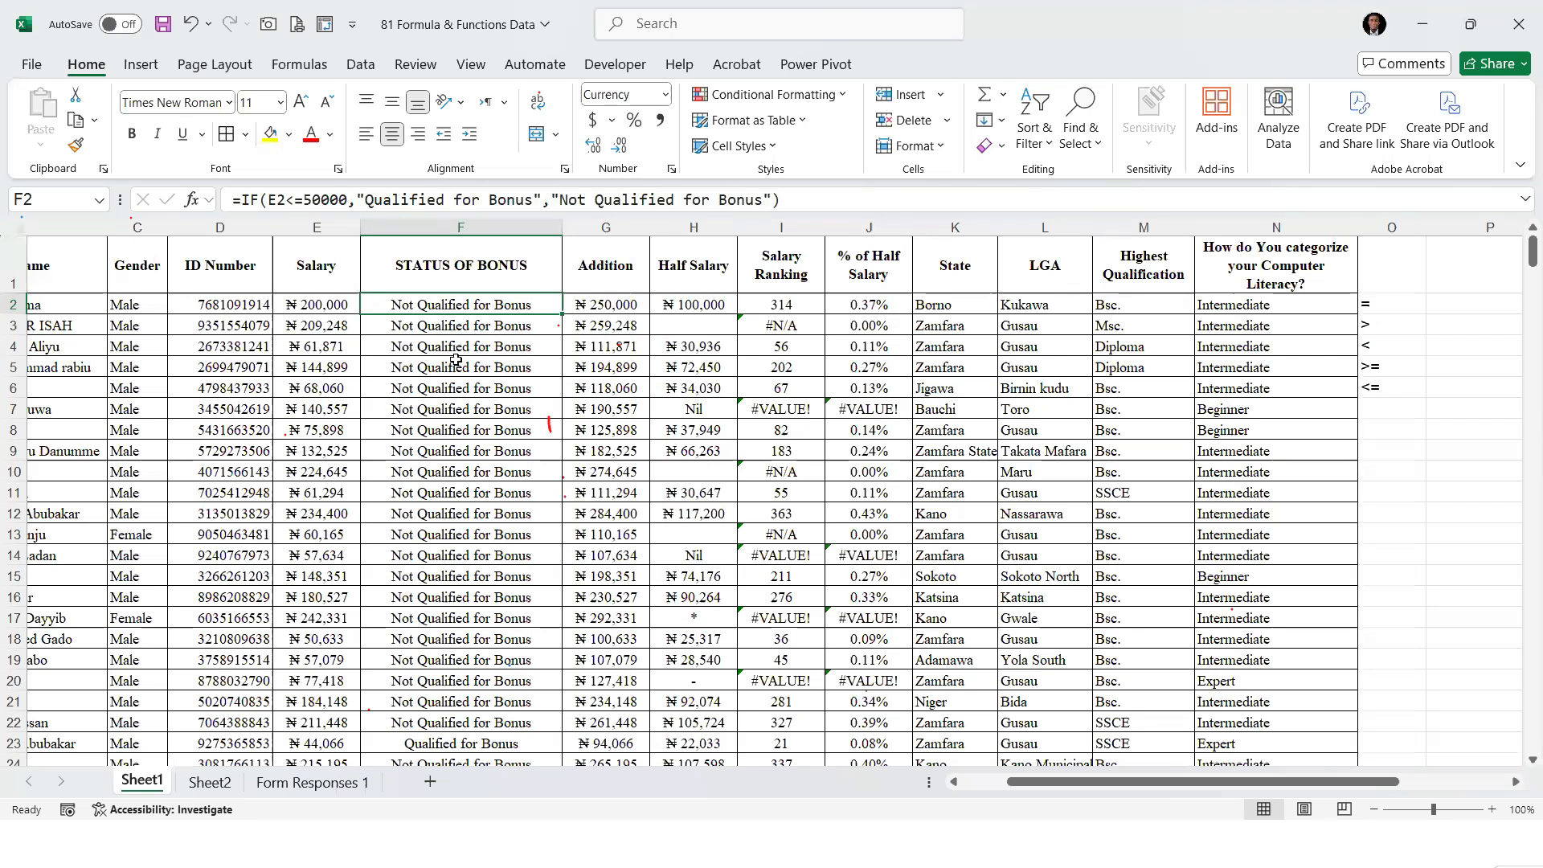
{"action": "left_click", "coordinate": [407, 308]}
{"action": "left_click_drag", "start_coordinate": [348, 200], "coordinate": [272, 202]}
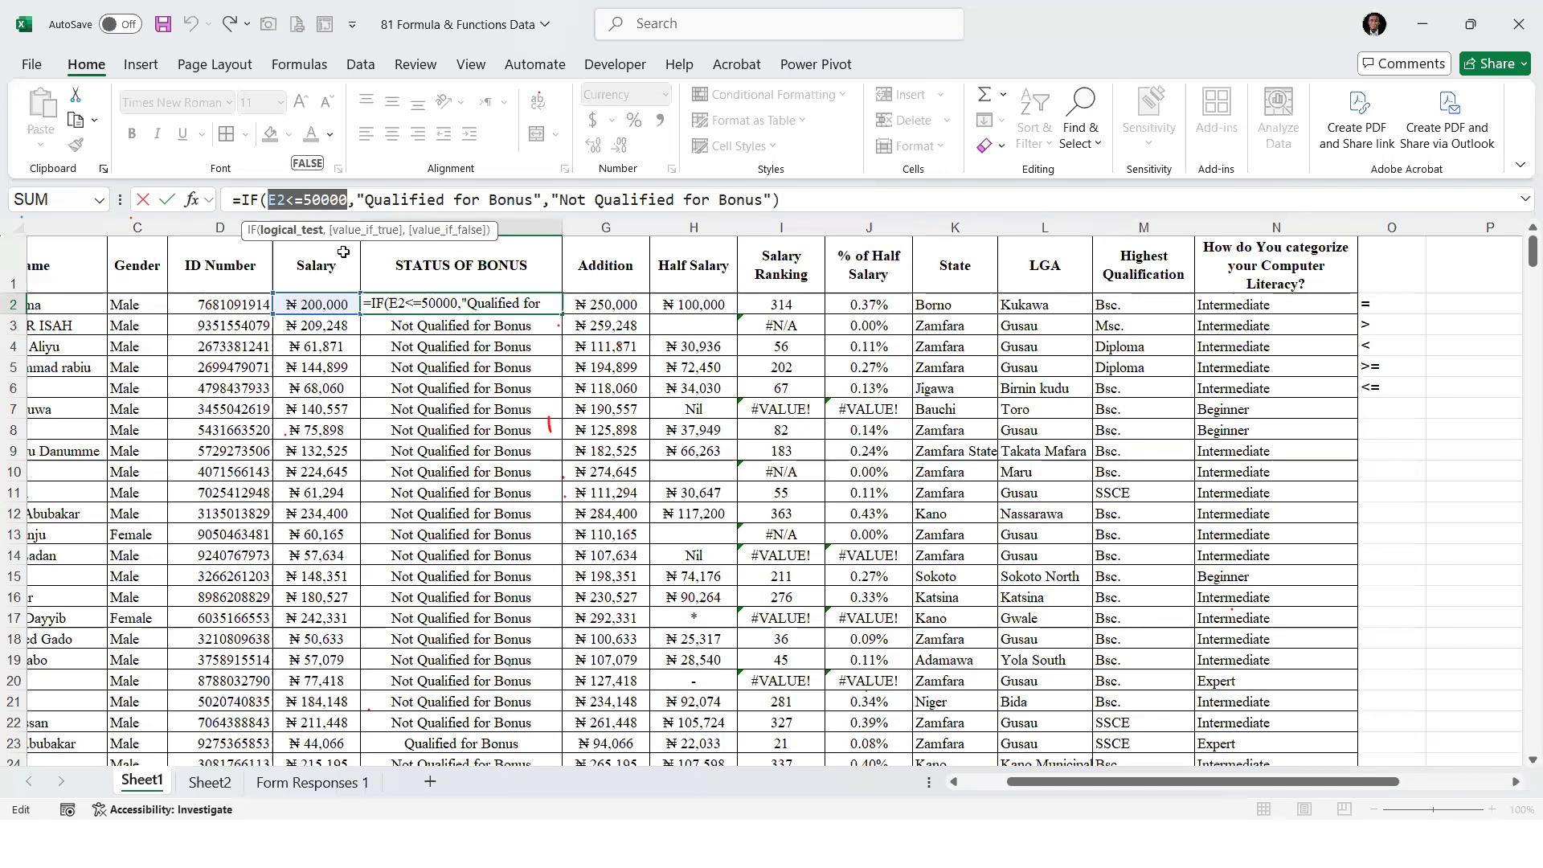
{"action": "key", "text": "Return"}
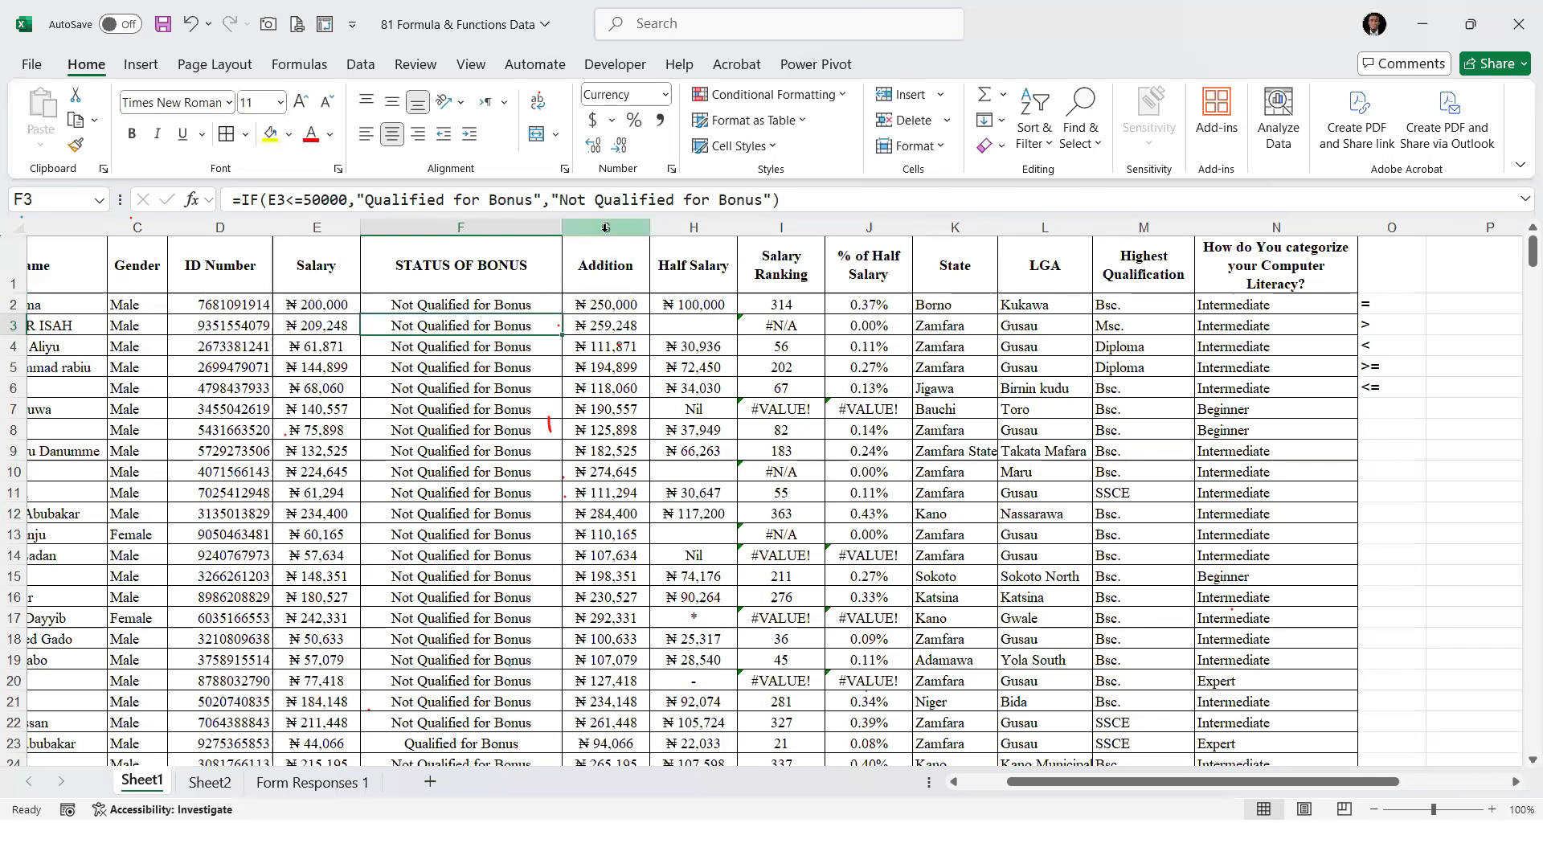
Insert an empty column between STATUS OF BONUS and Addition and go to its cell G2
{"action": "left_click", "coordinate": [610, 228]}
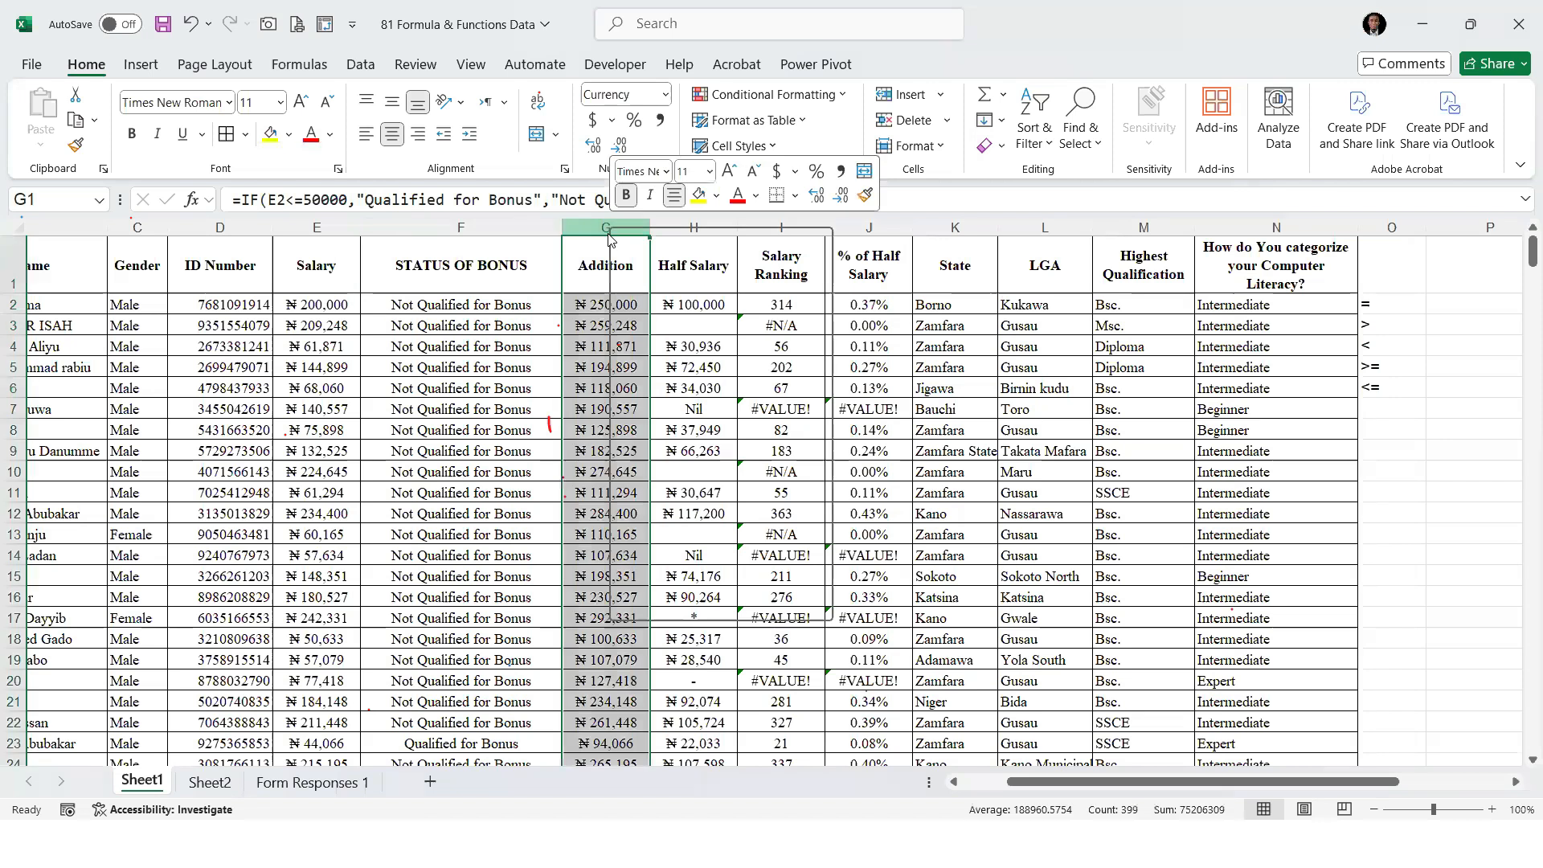
{"action": "right_click", "coordinate": [613, 228]}
{"action": "left_click", "coordinate": [678, 440]}
{"action": "left_click", "coordinate": [641, 305]}
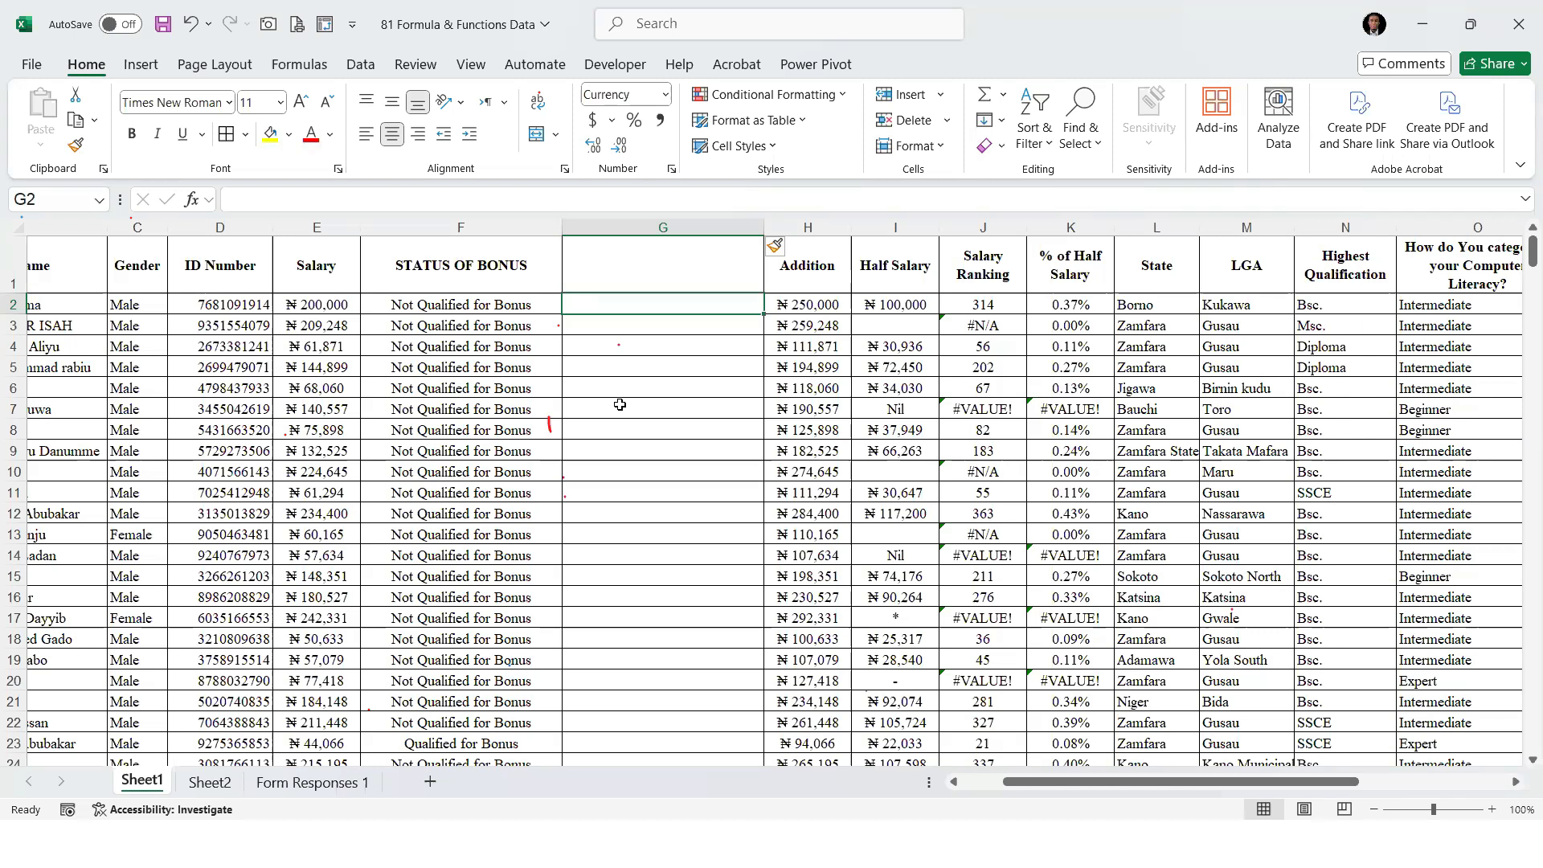
Begin a formula in G2 with =IF(AND( so that AND serves as the logical test of the IF
{"action": "type", "text": "="}
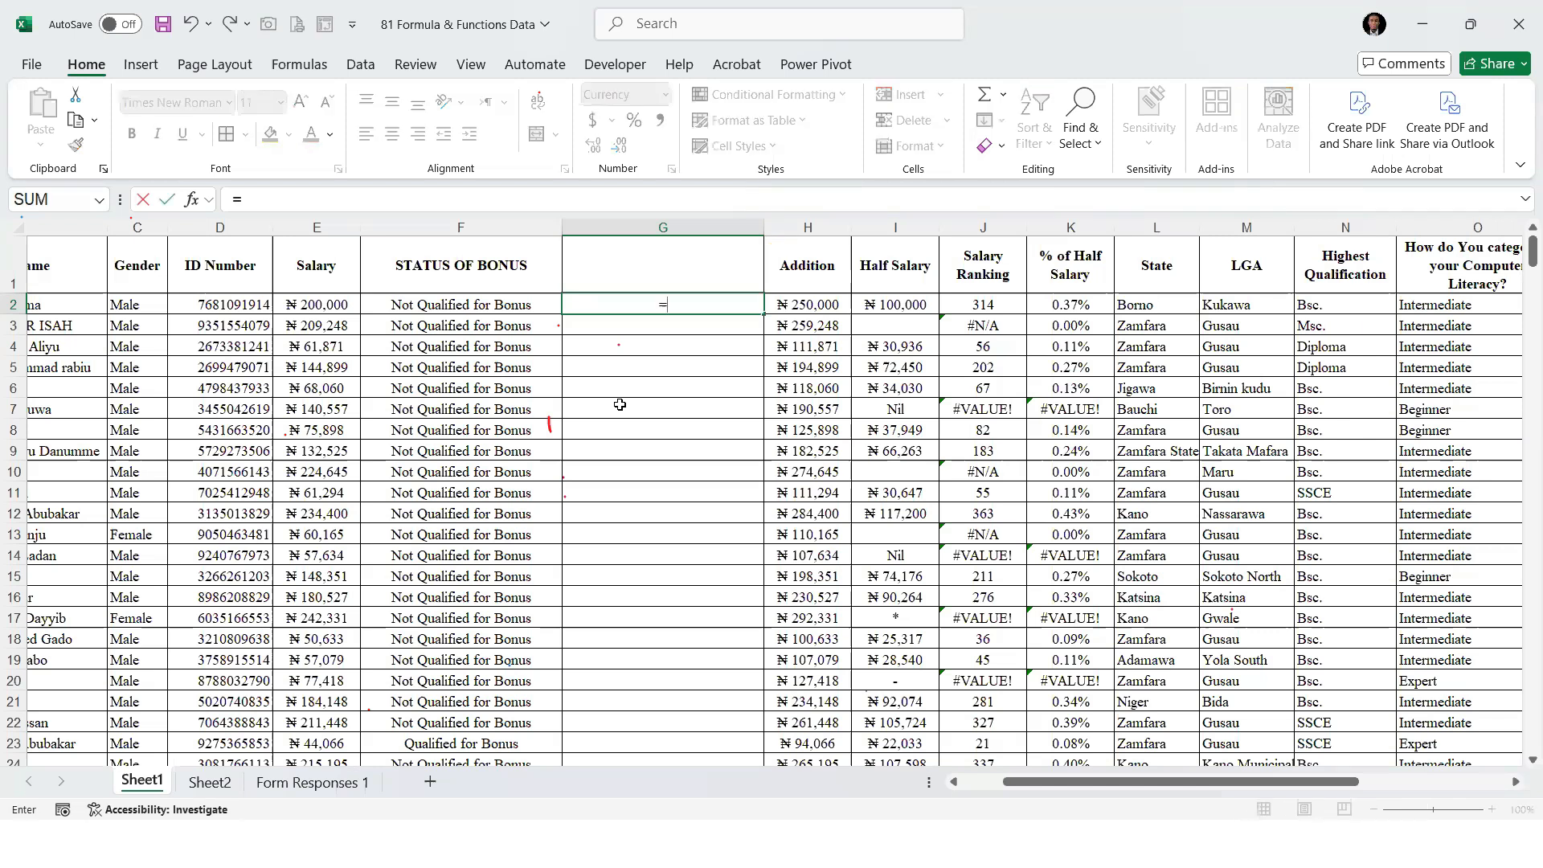
{"action": "type", "text": "IF("}
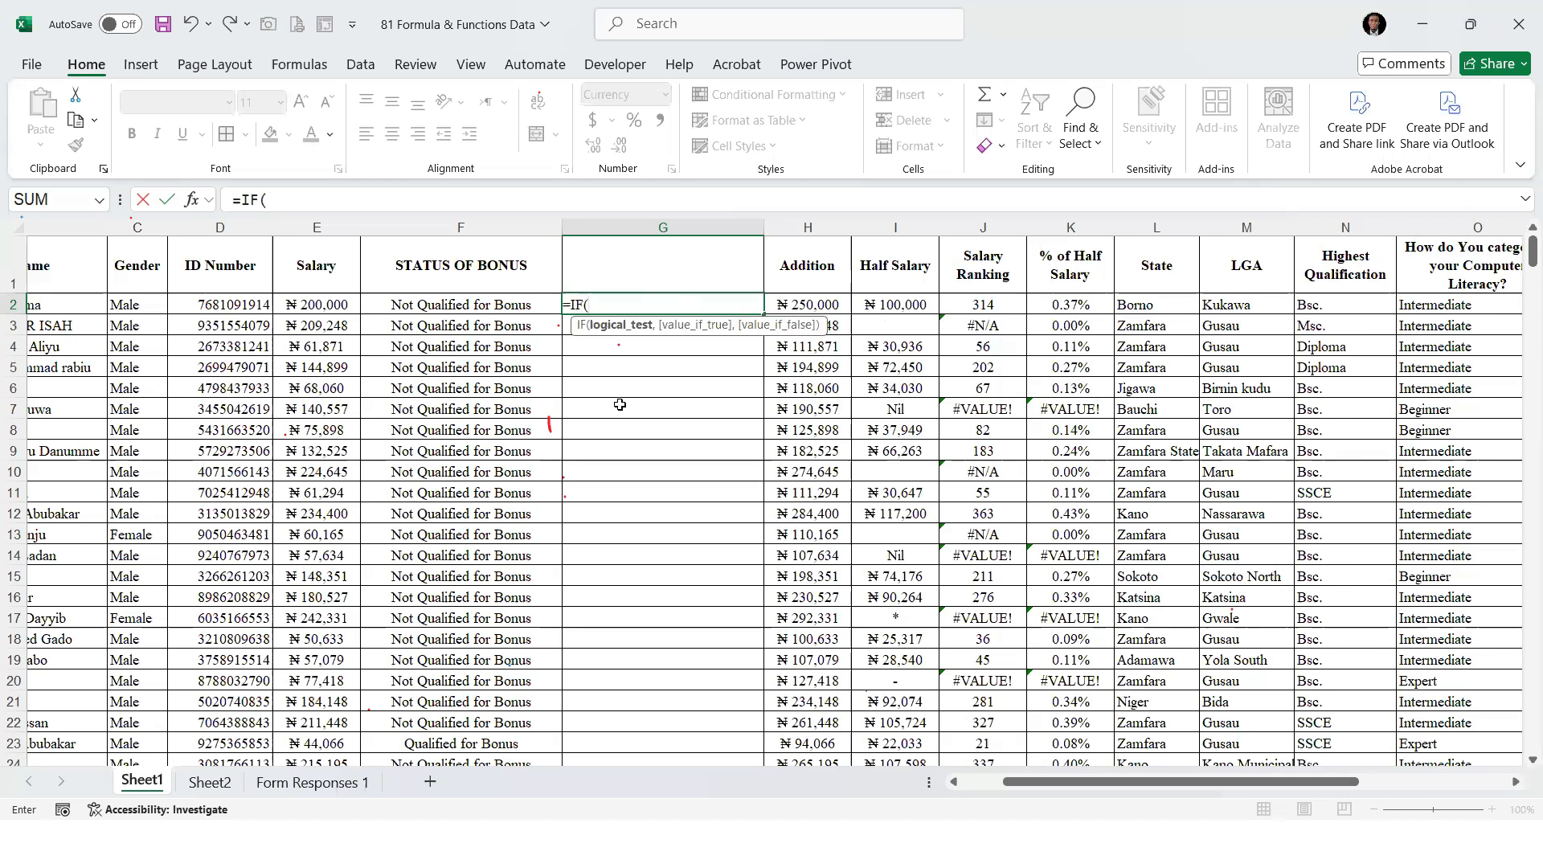
{"action": "type", "text": "AND("}
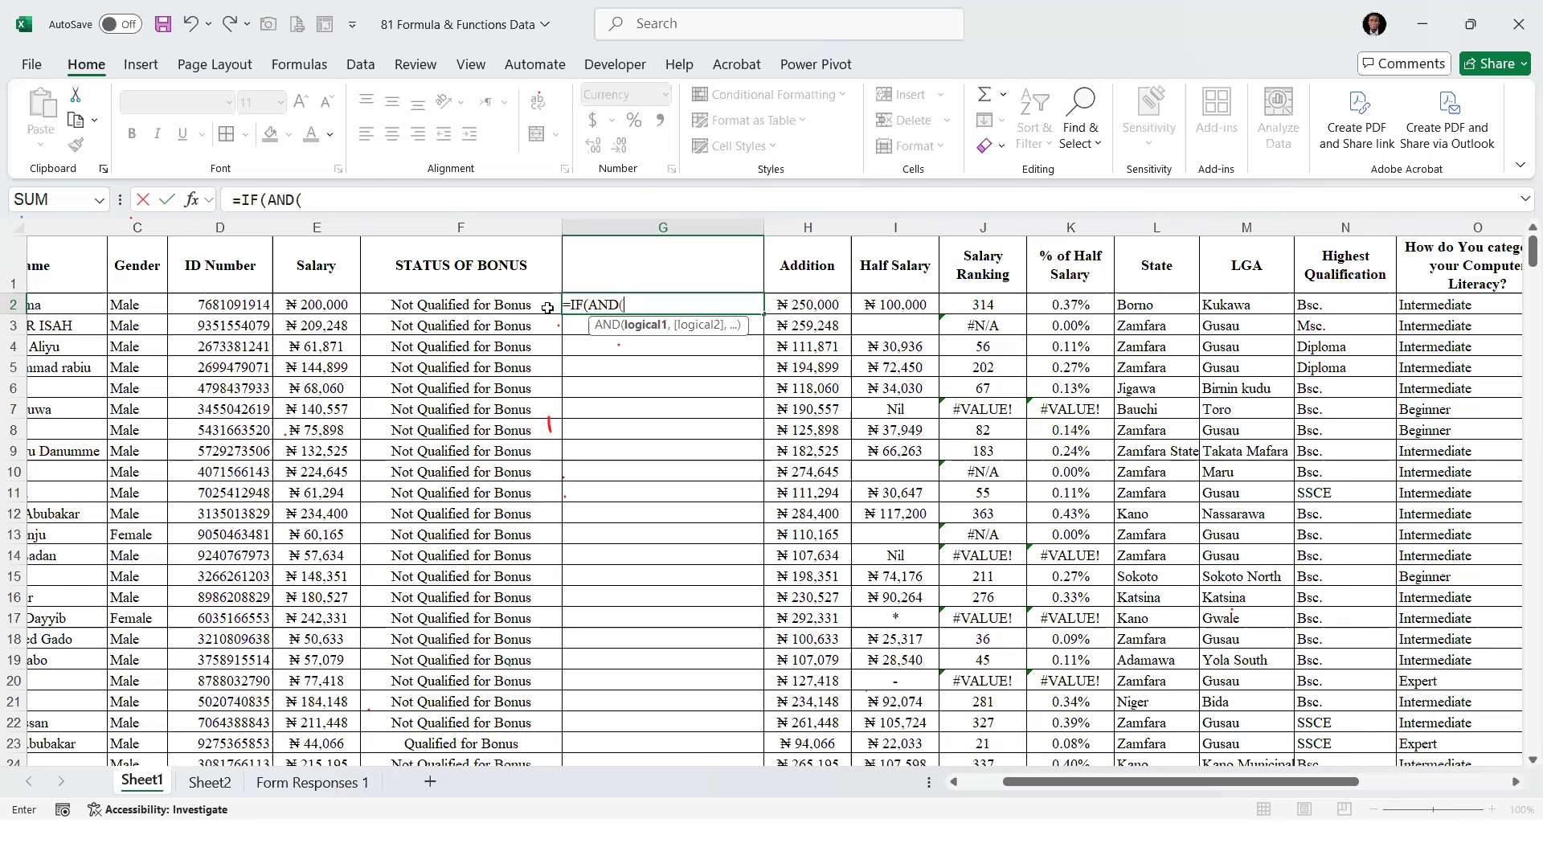
{"action": "left_click", "coordinate": [473, 201]}
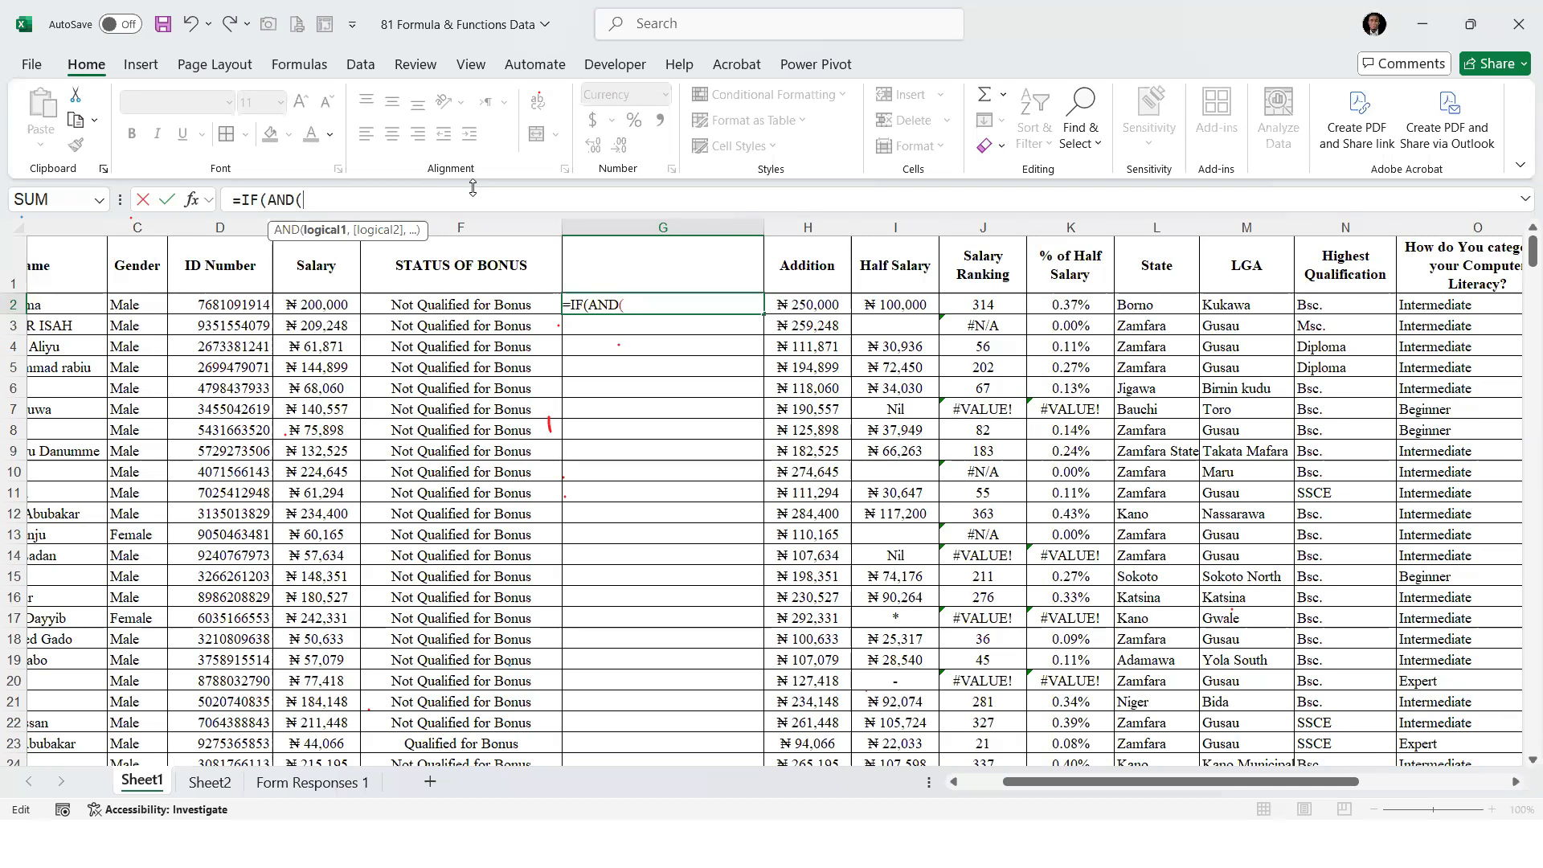
{"action": "left_click_drag", "start_coordinate": [315, 203], "coordinate": [267, 201]}
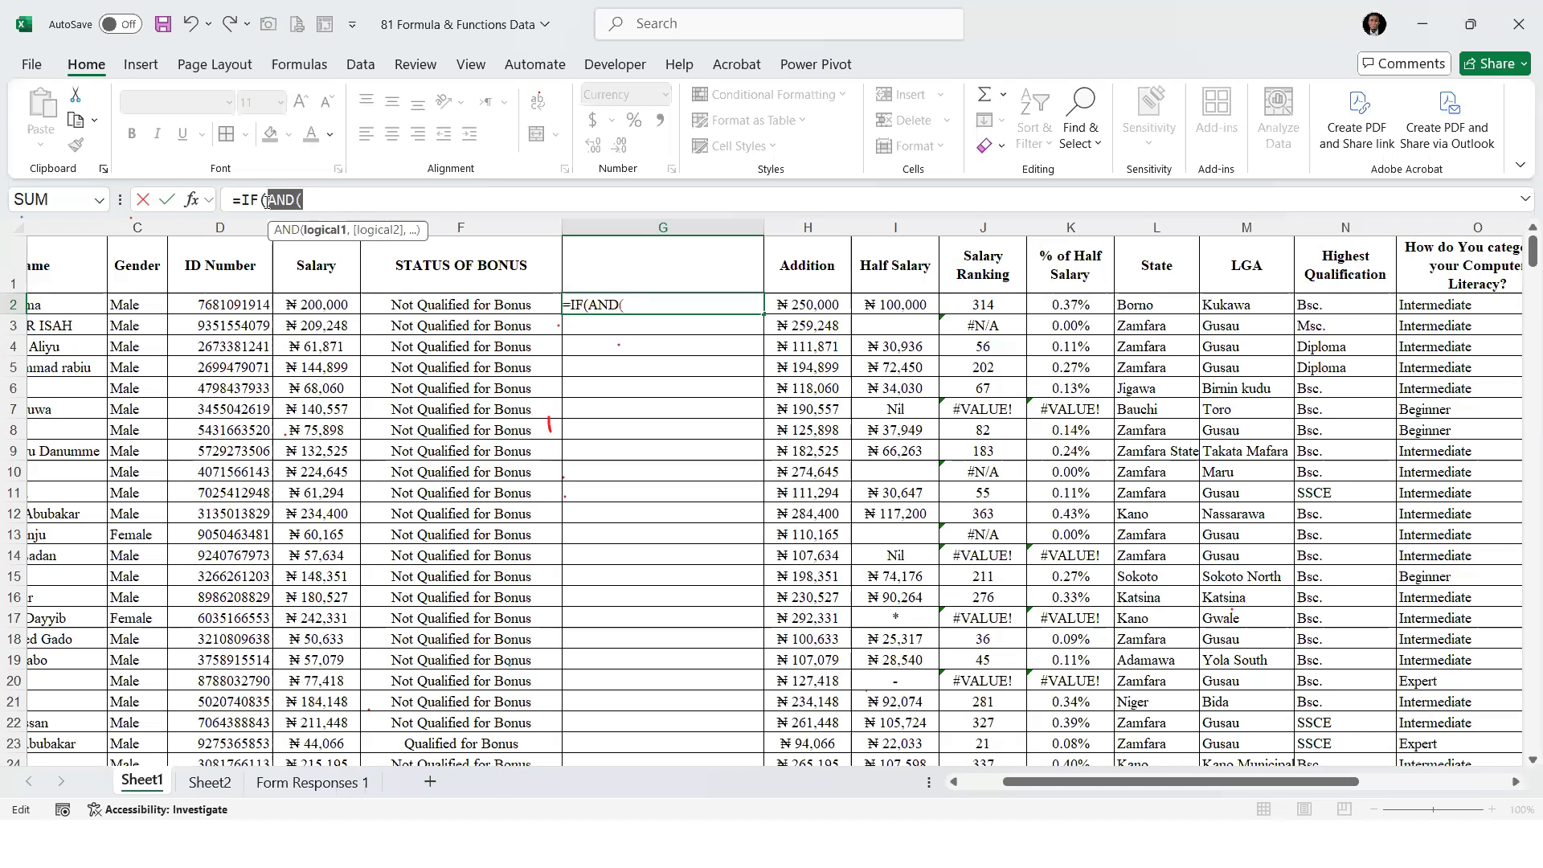
{"action": "left_click", "coordinate": [334, 196]}
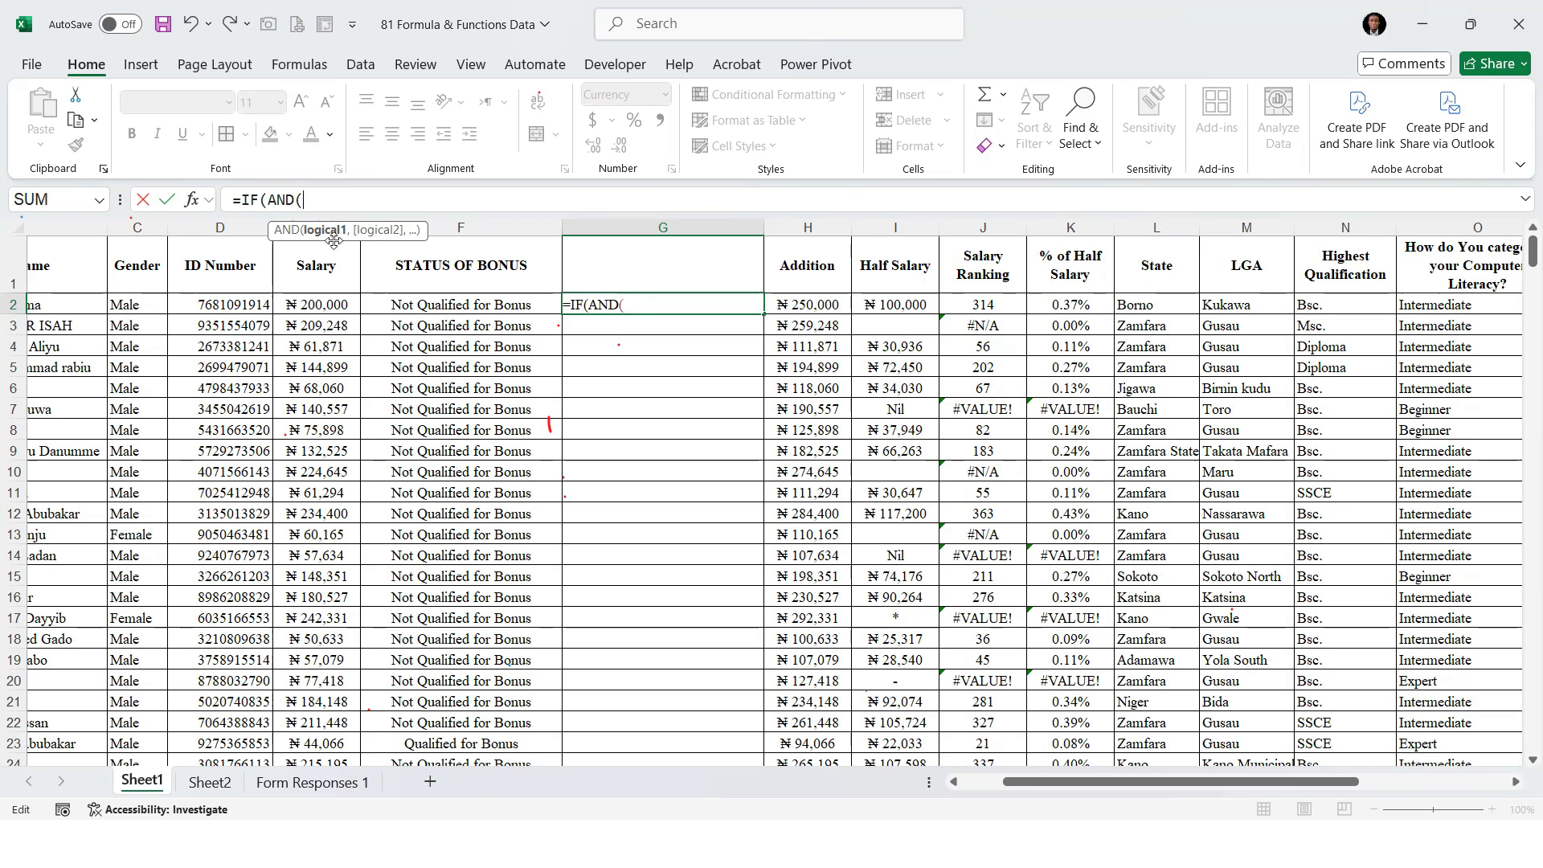
Enter C2="Male" as the first condition of the AND function in G2
{"action": "left_click", "coordinate": [143, 303]}
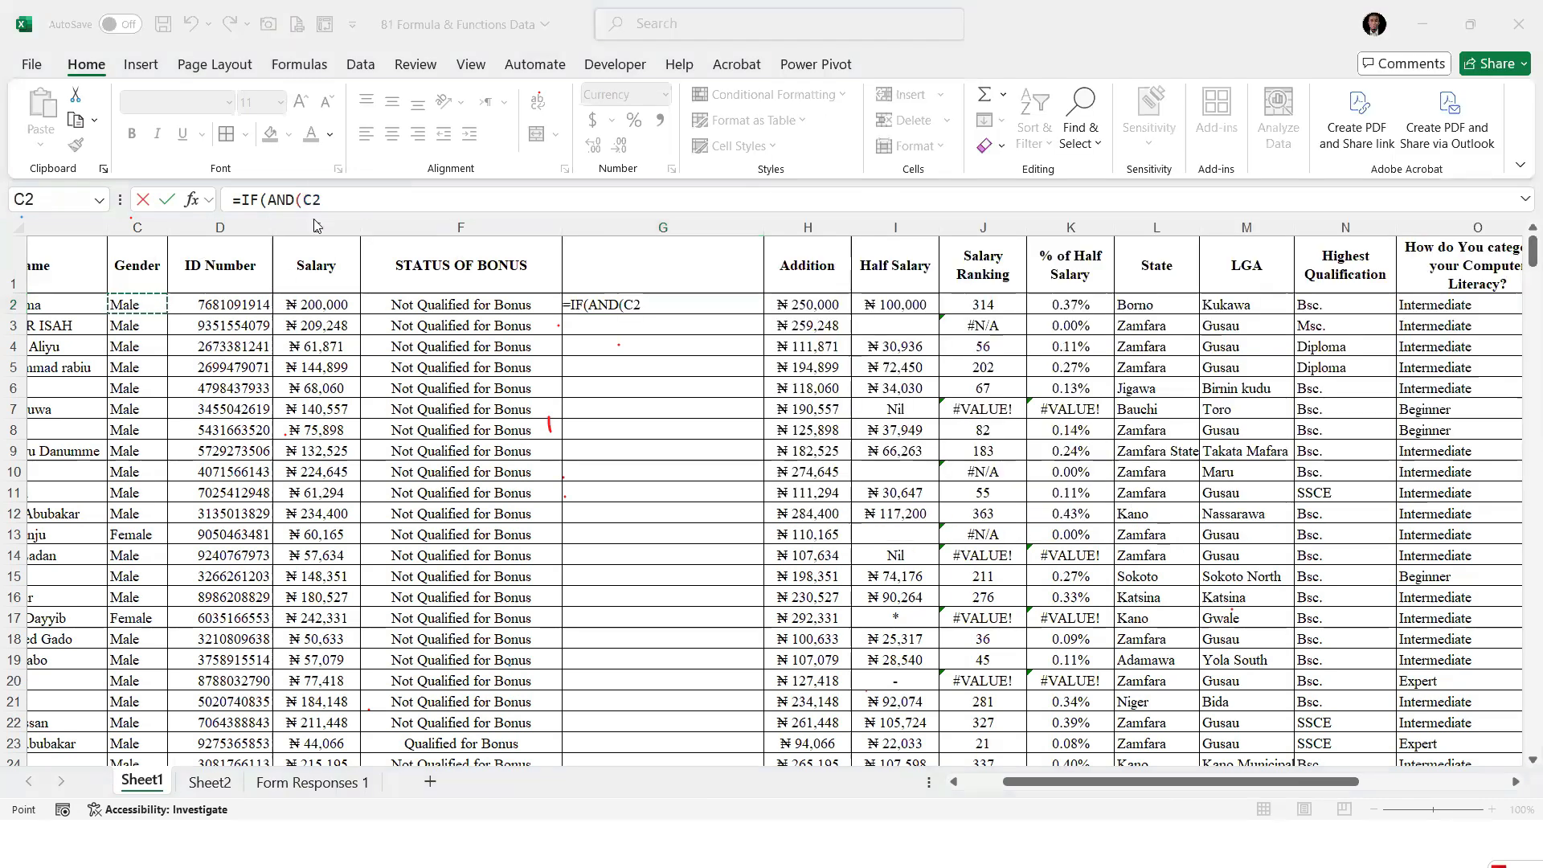
{"action": "left_click", "coordinate": [658, 304]}
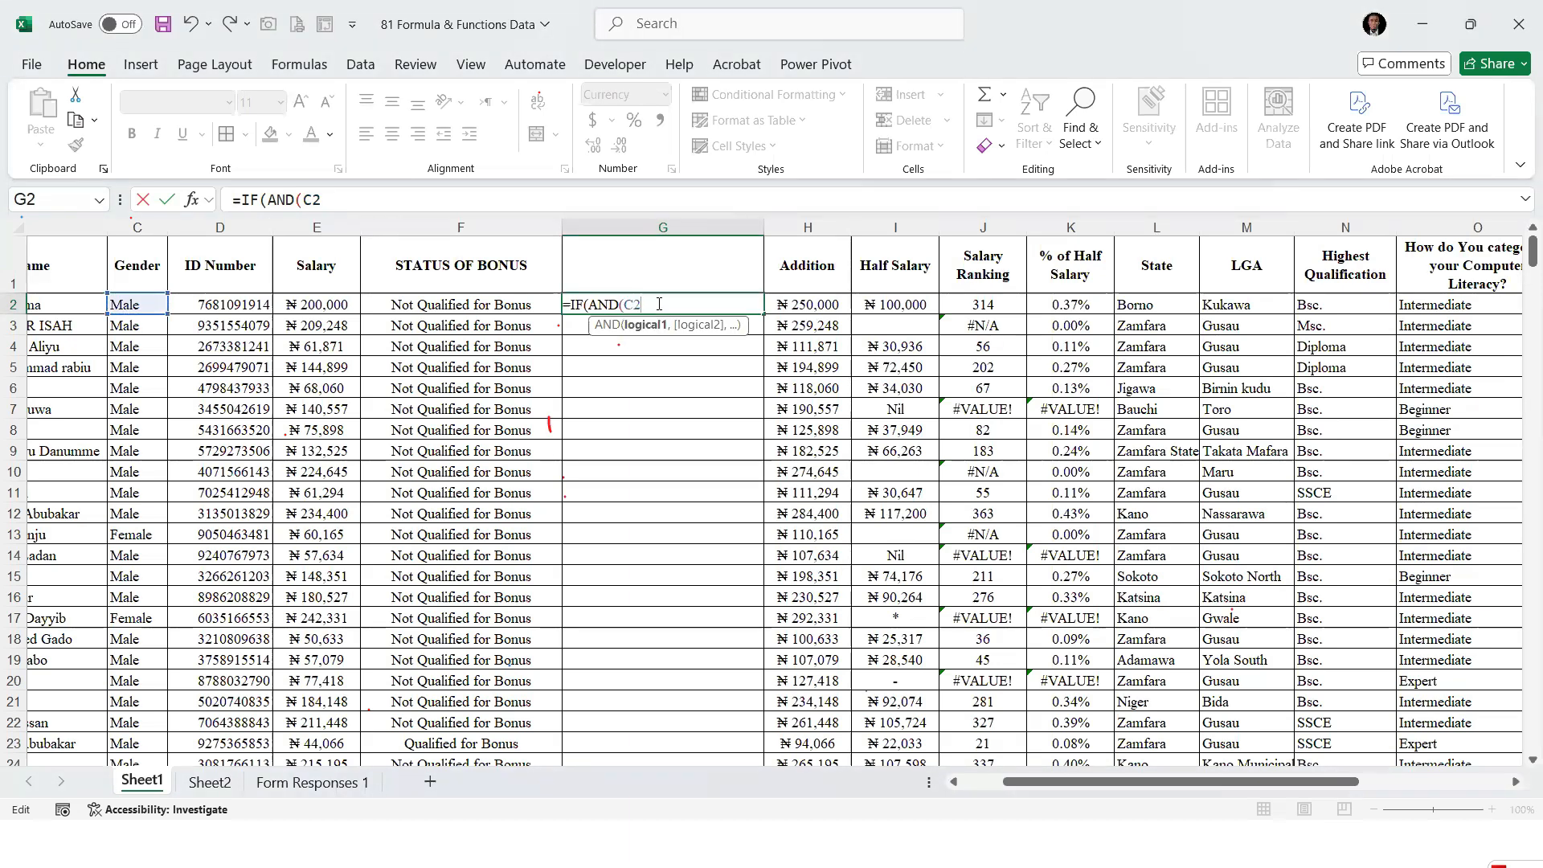
{"action": "type", "text": "=\"Male\","}
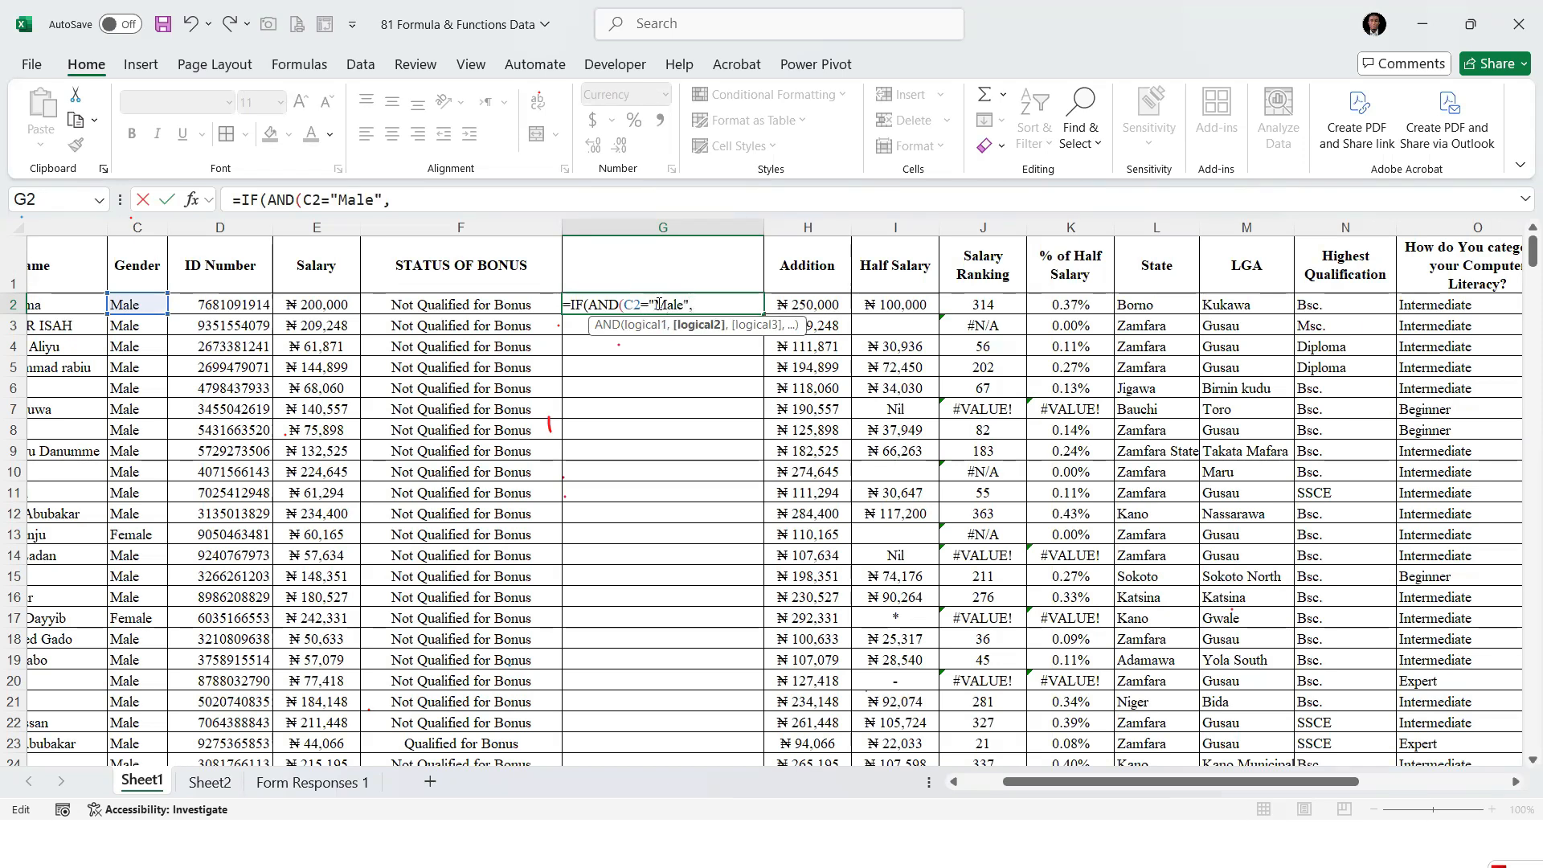
Add E2<=50000 as the second AND condition in G2 and close the AND function to continue with the IF arguments
{"action": "left_click", "coordinate": [319, 304]}
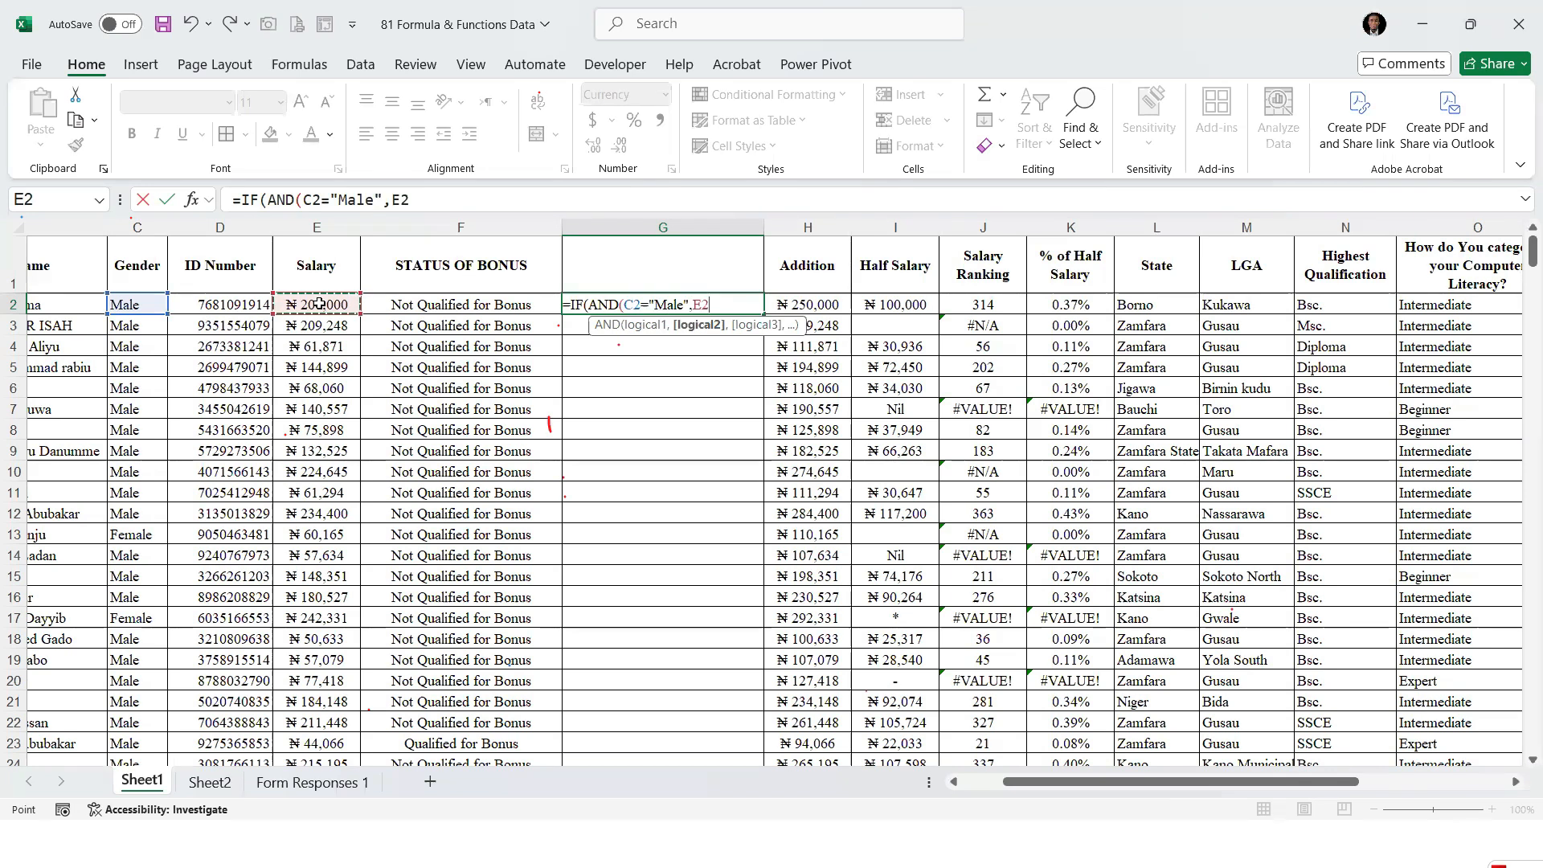
{"action": "type", "text": "<=50000"}
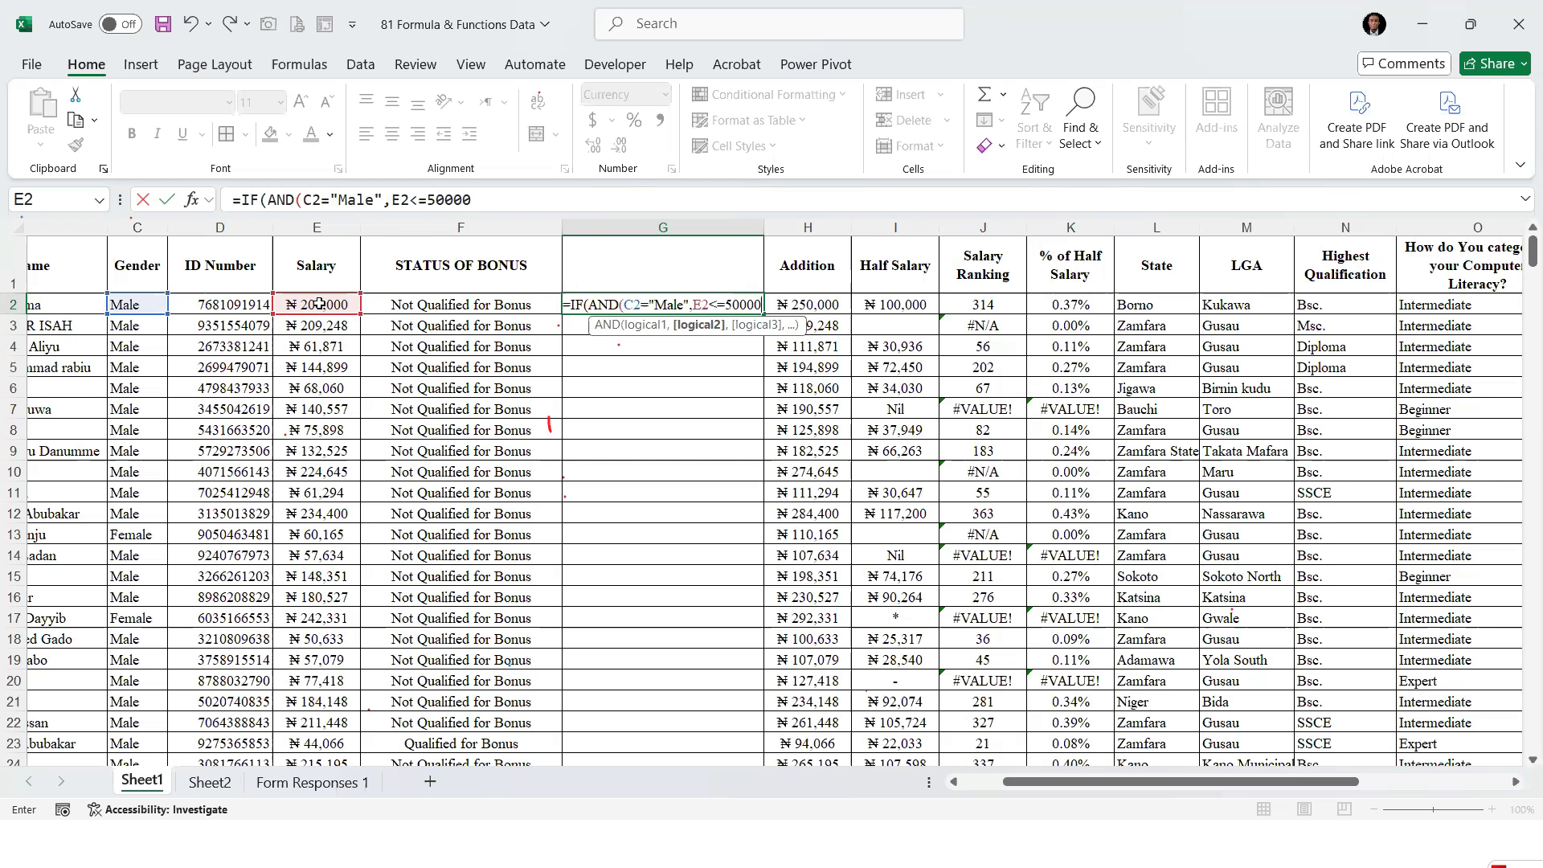
{"action": "type", "text": ")"}
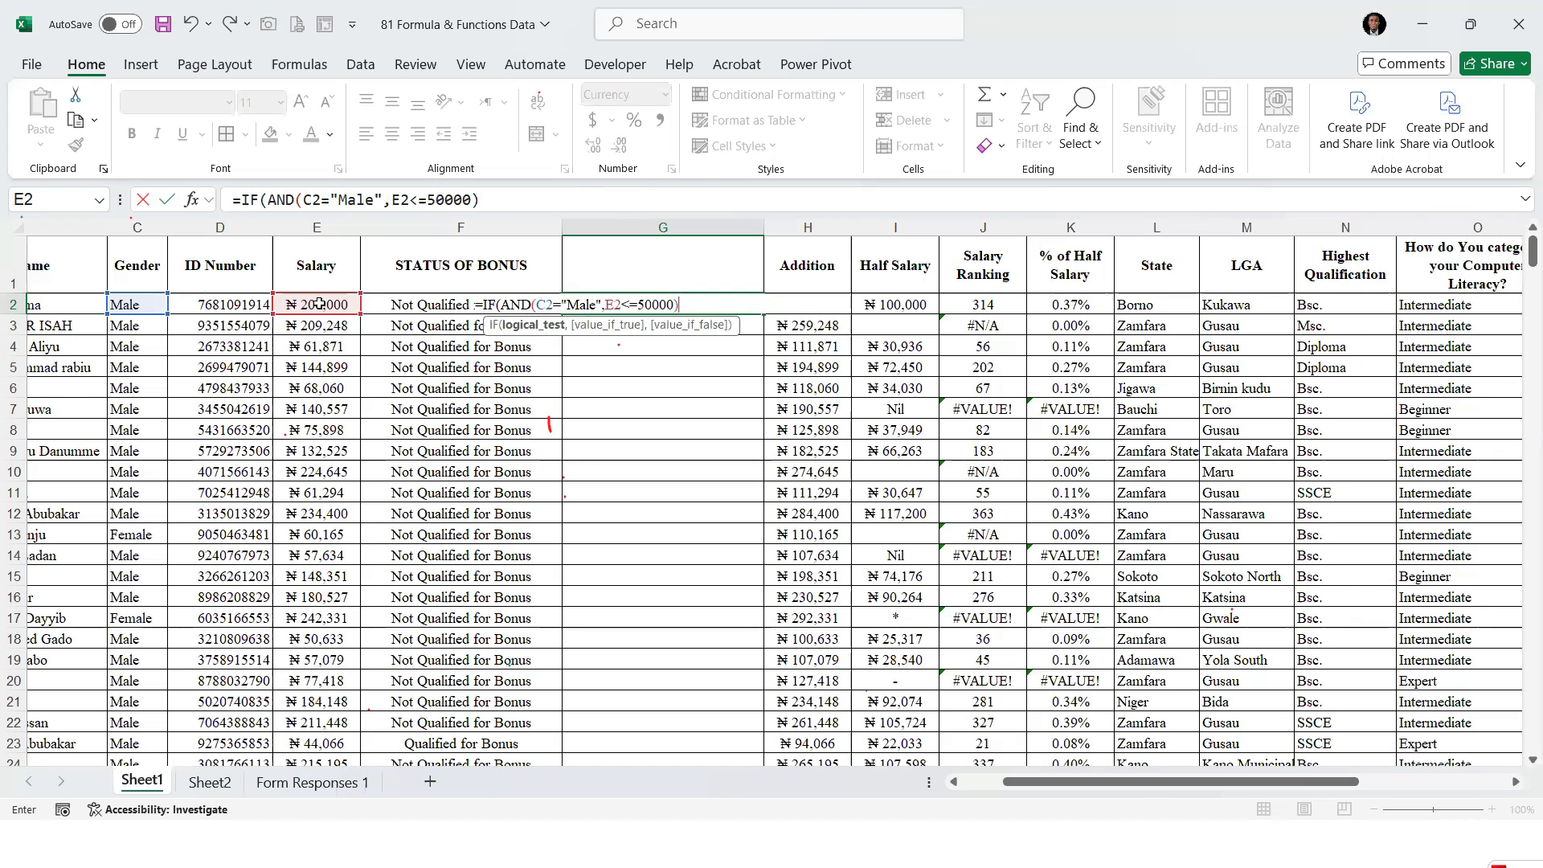
{"action": "type", "text": ","}
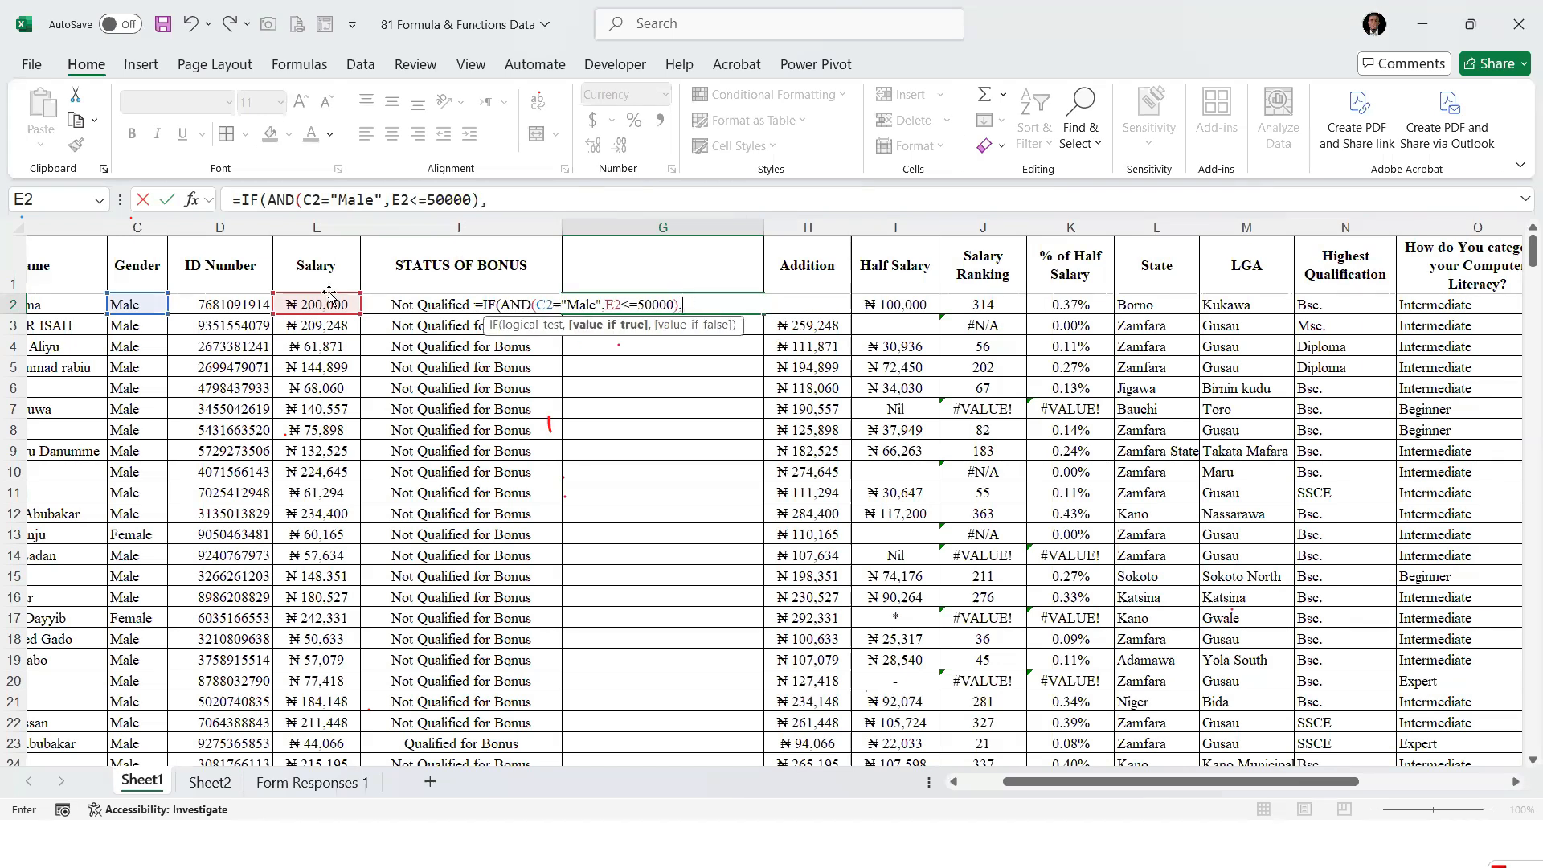
Complete the IF formula in G2 with "Qualified for Bonus" as the true result and "Not Qualified for Bonus" as the false result
{"action": "left_click_drag", "start_coordinate": [684, 305], "coordinate": [504, 306]}
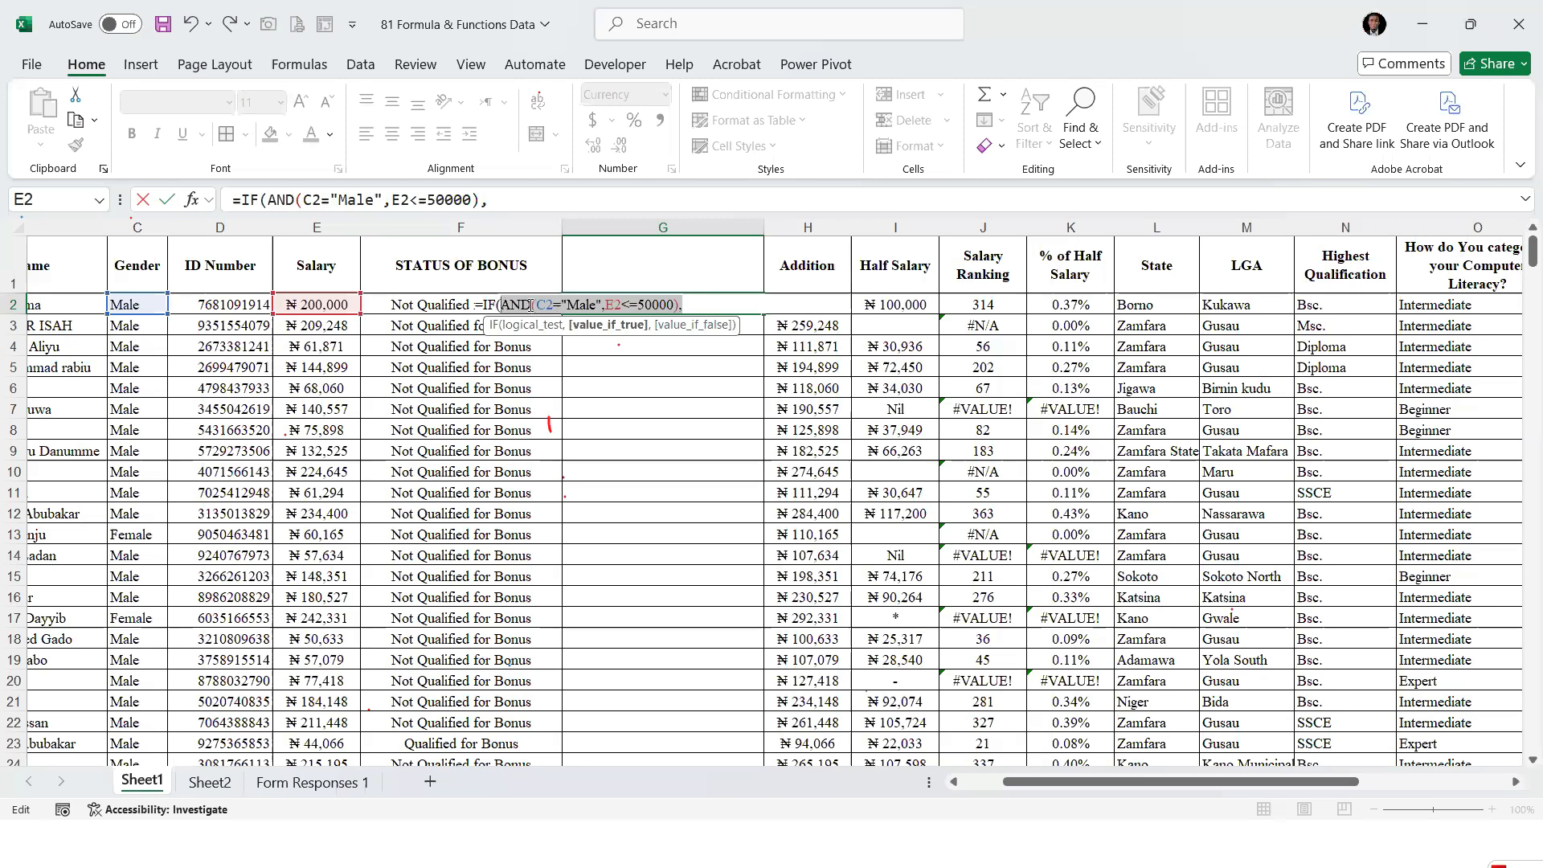
{"action": "left_click_drag", "start_coordinate": [532, 305], "coordinate": [536, 305]}
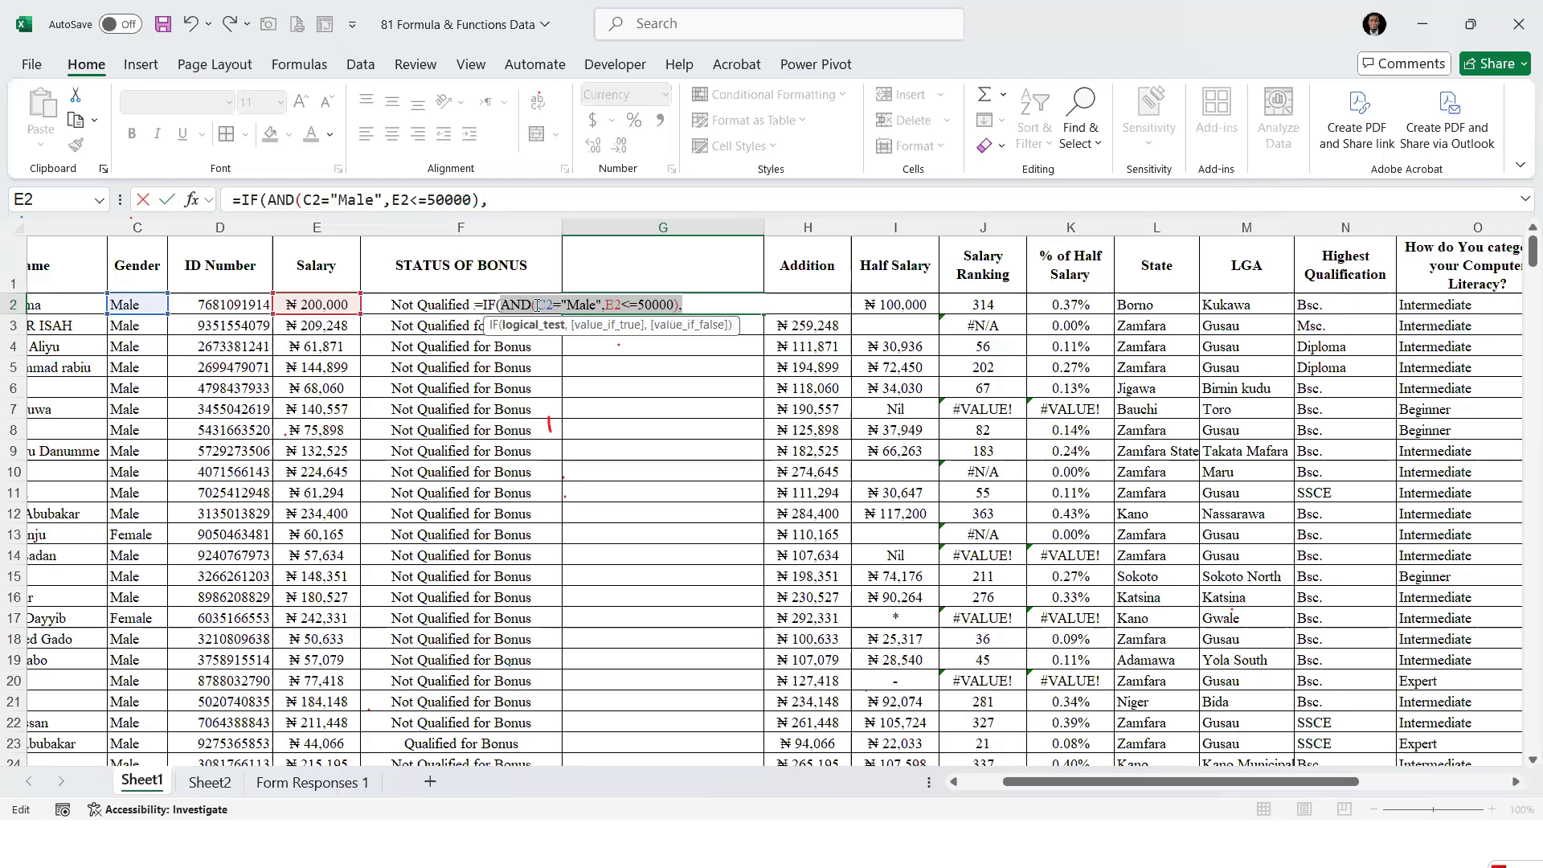
{"action": "left_click", "coordinate": [692, 304]}
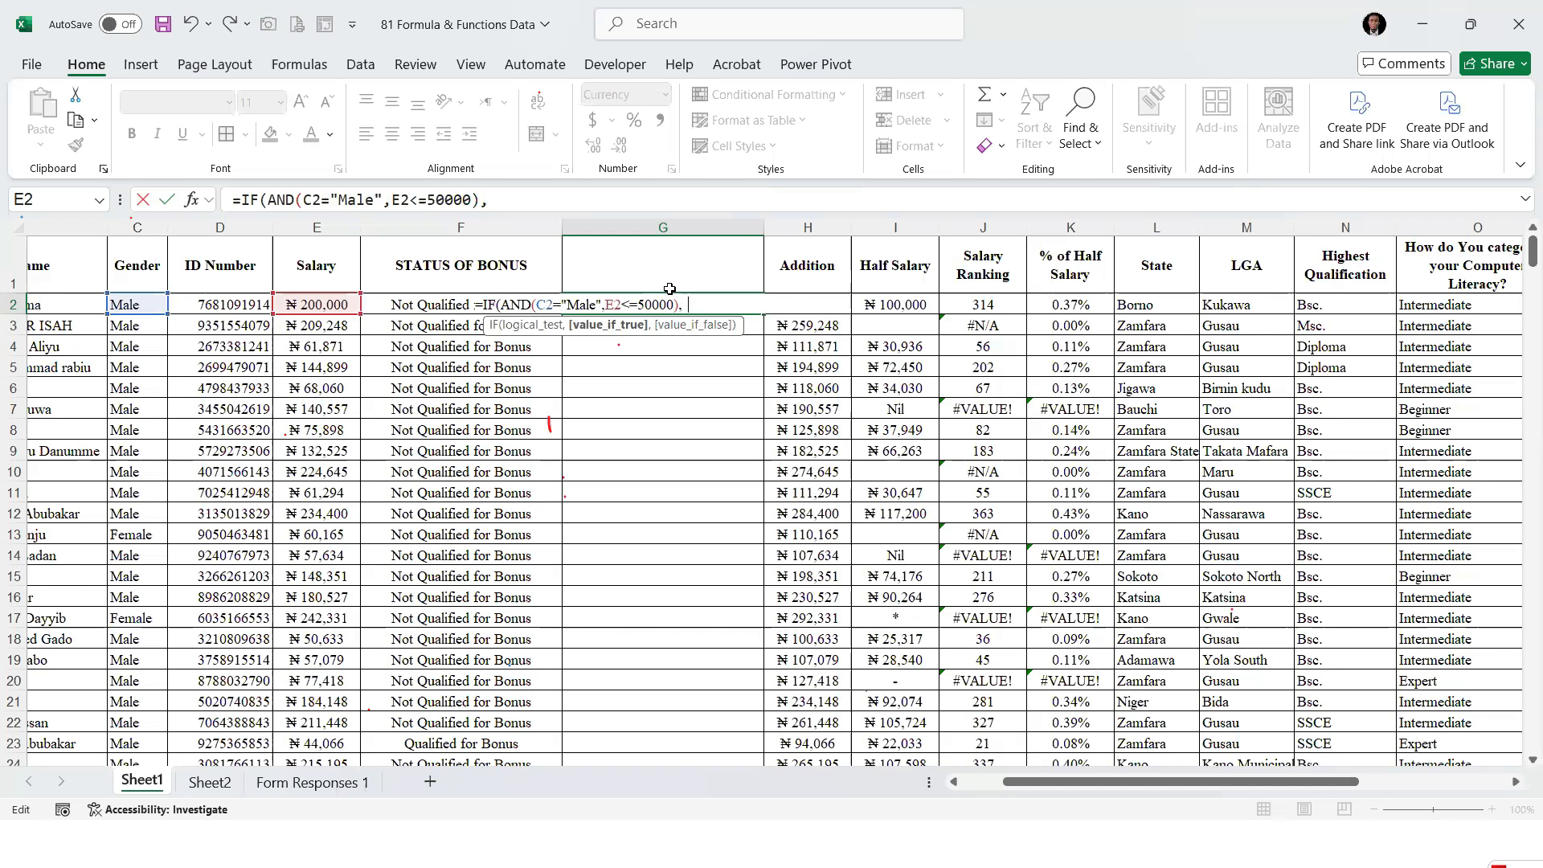
{"action": "type", "text": "Qualified for Bonus"}
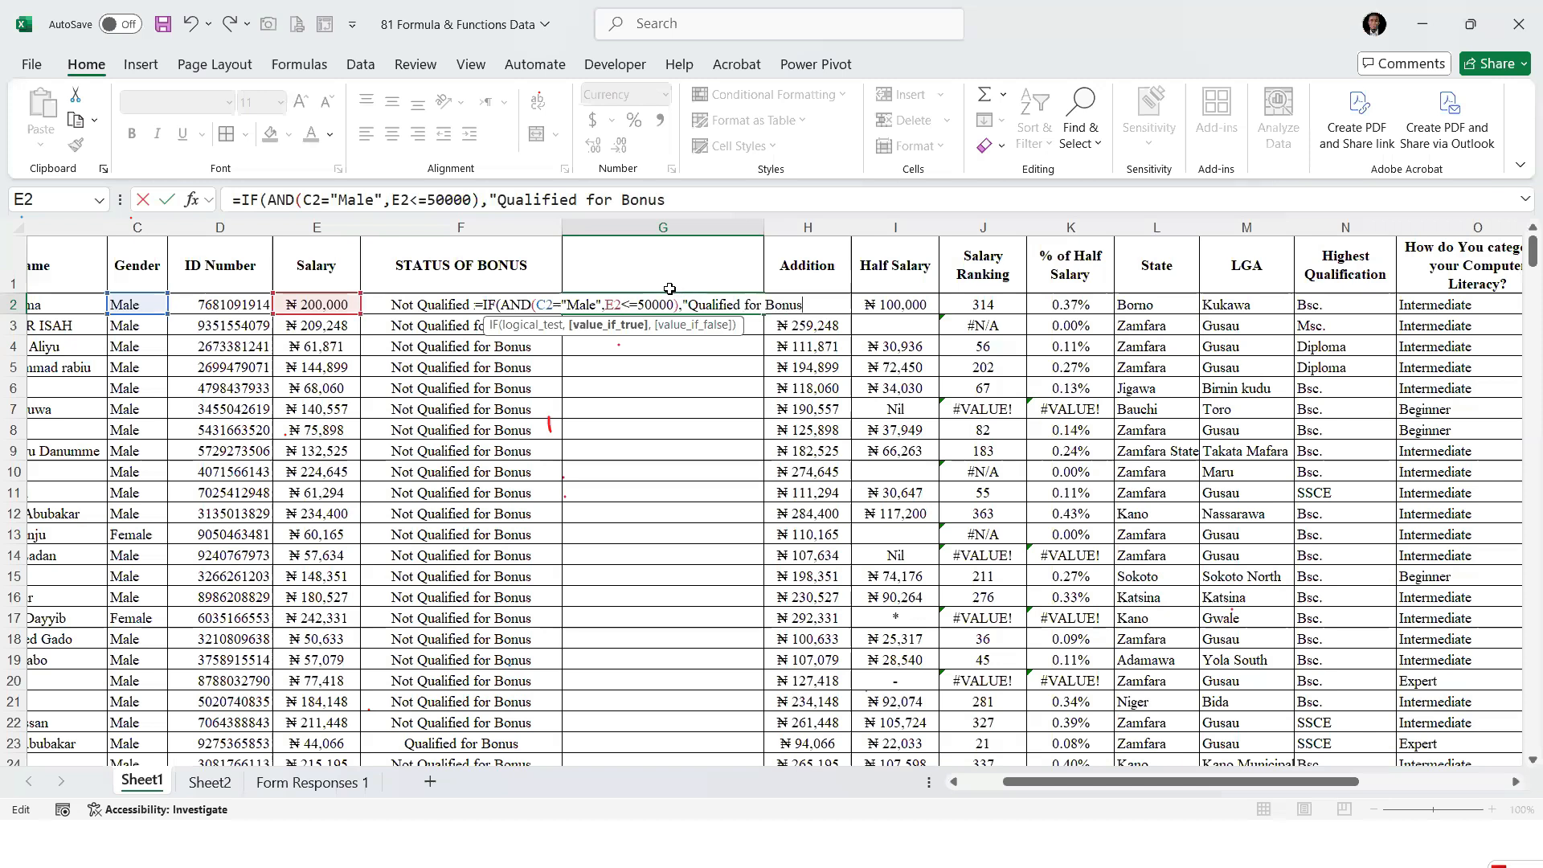
{"action": "type", "text": "\","}
{"action": "type", "text": "\"Not Qua"}
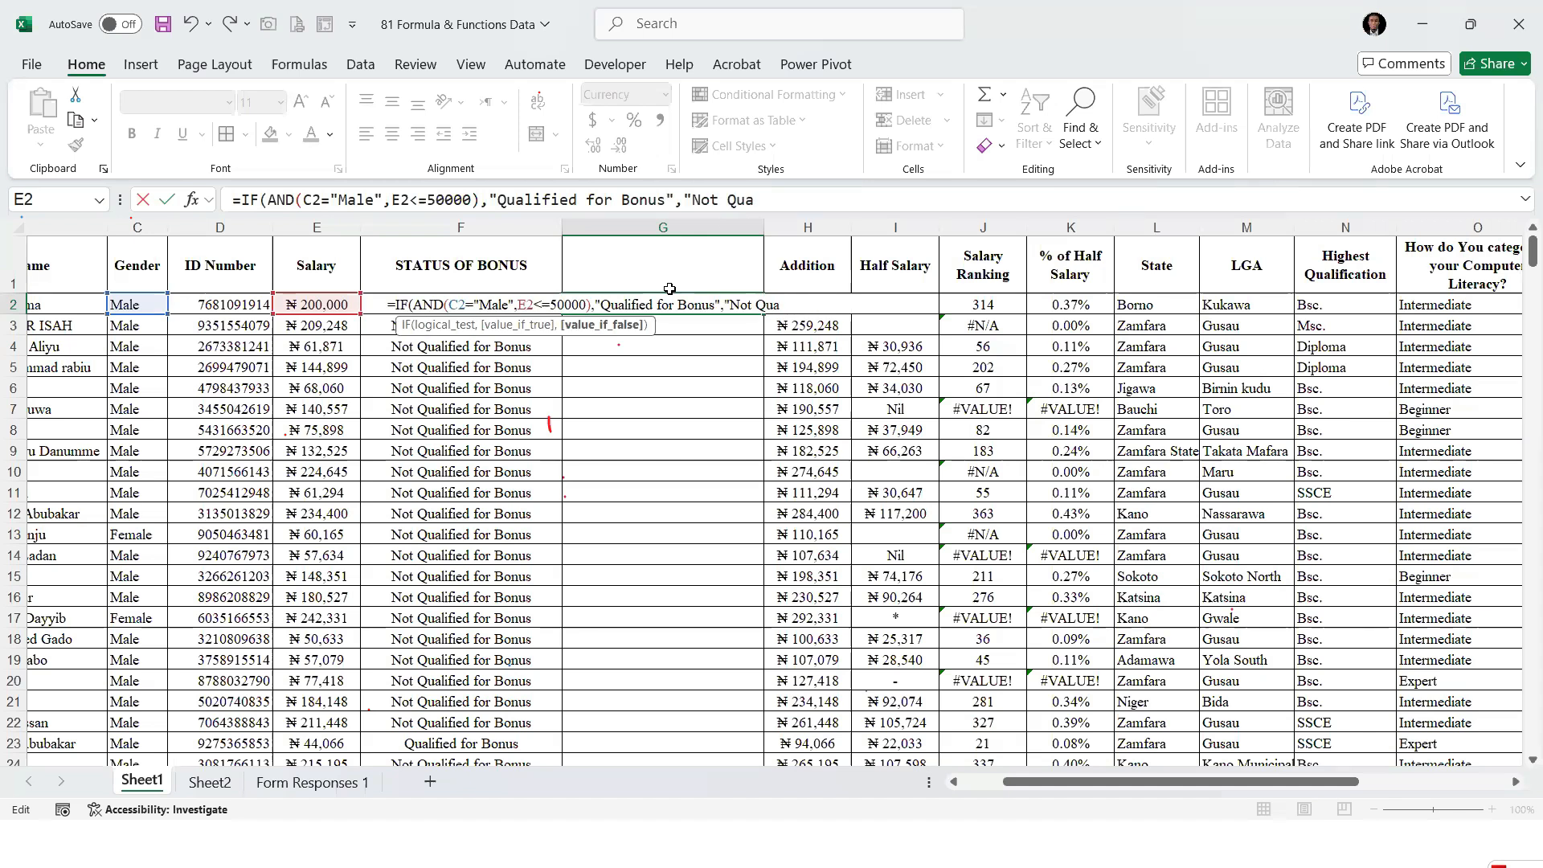
{"action": "type", "text": "lified for Bonus\""}
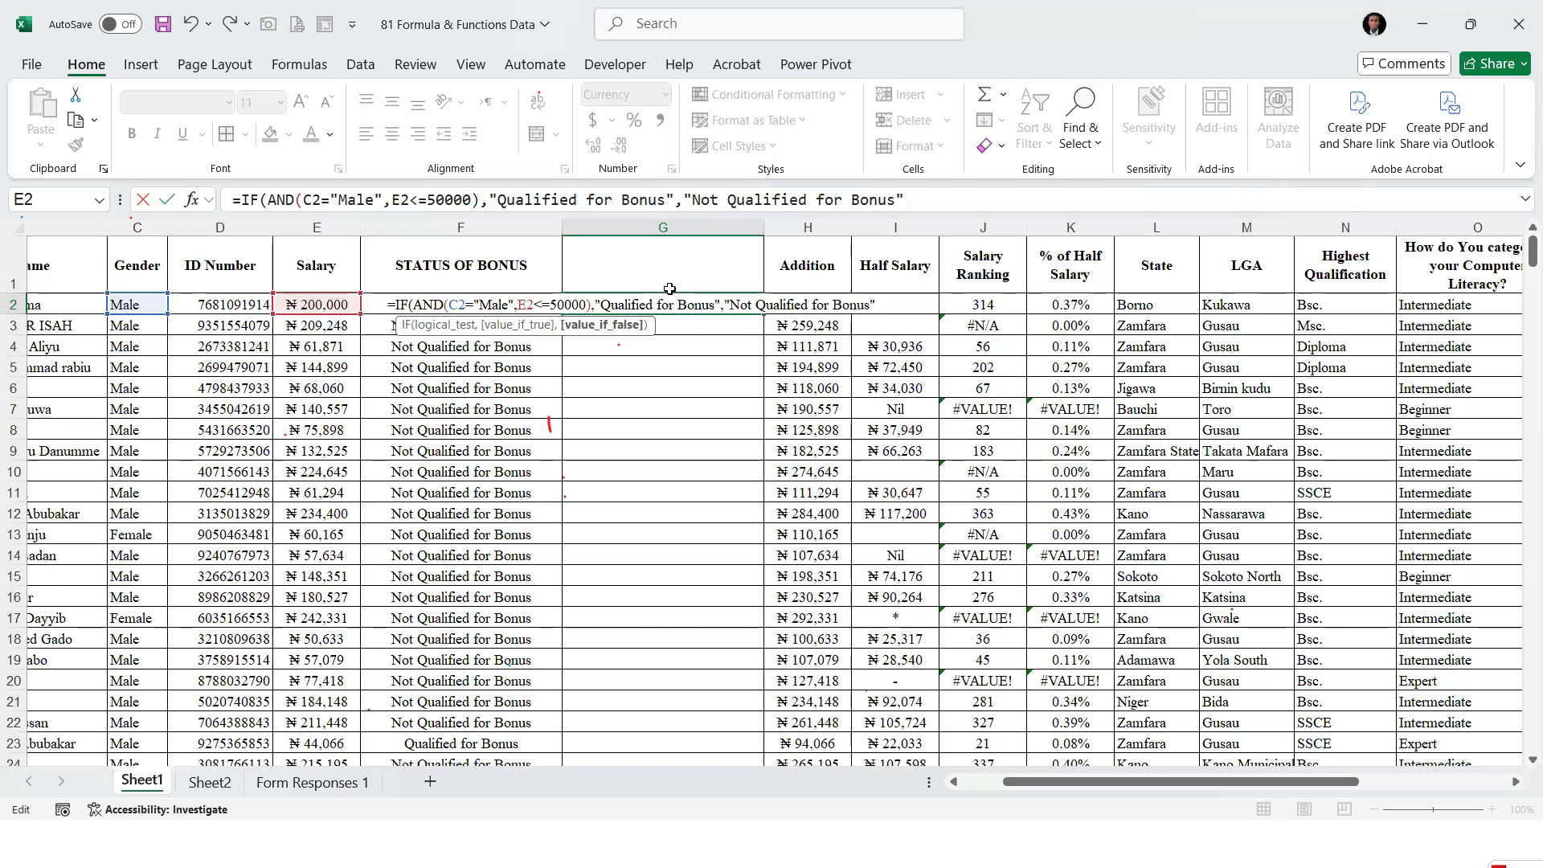
{"action": "type", "text": ")"}
{"action": "key", "text": "Return"}
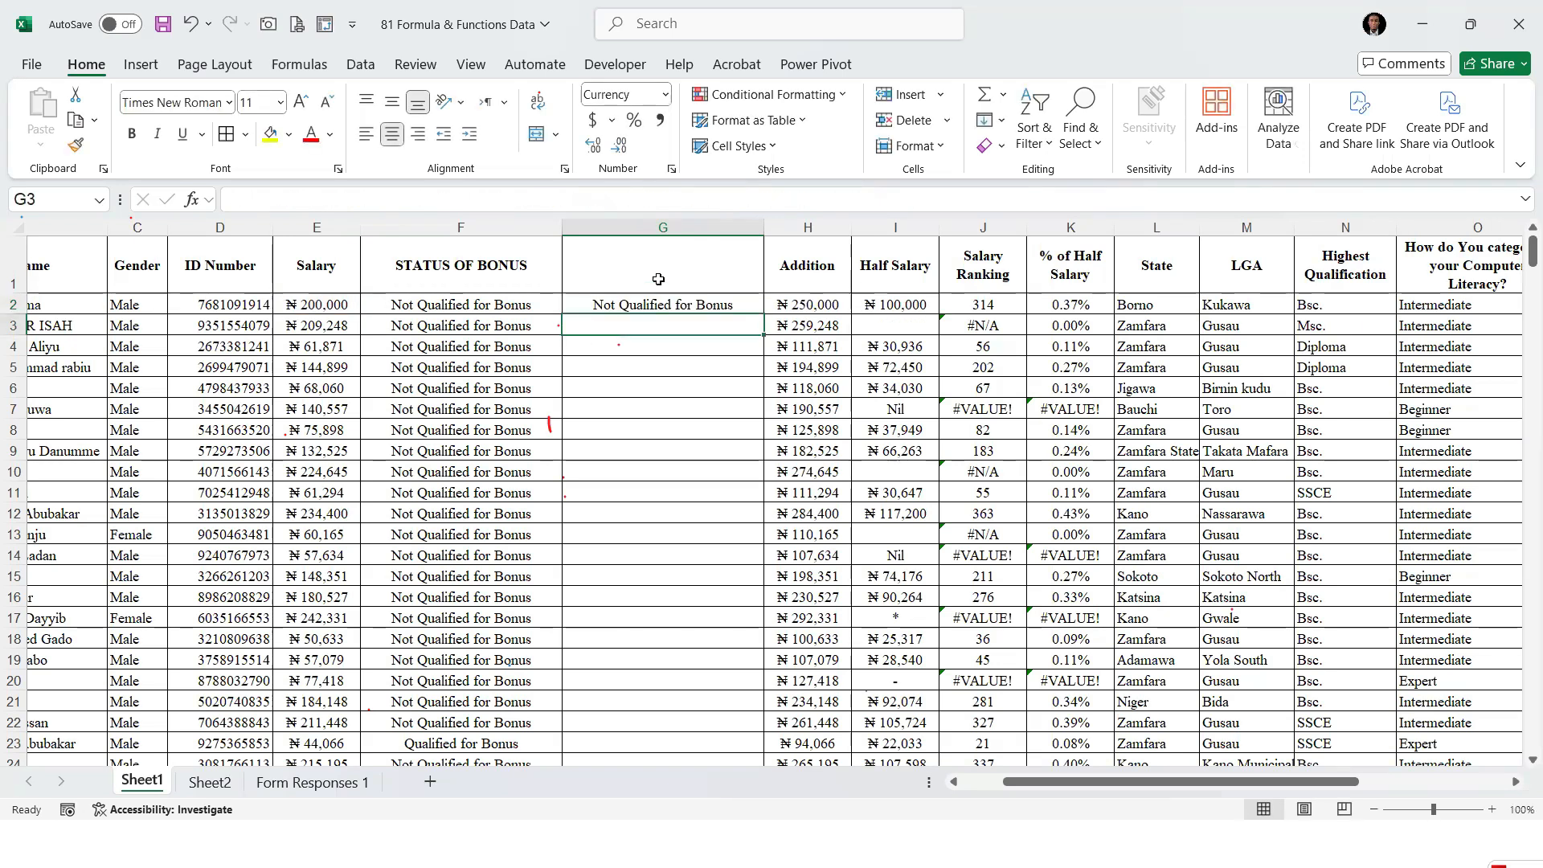
Fill the G2 formula down column G and inspect the result in G23
{"action": "left_click", "coordinate": [695, 306]}
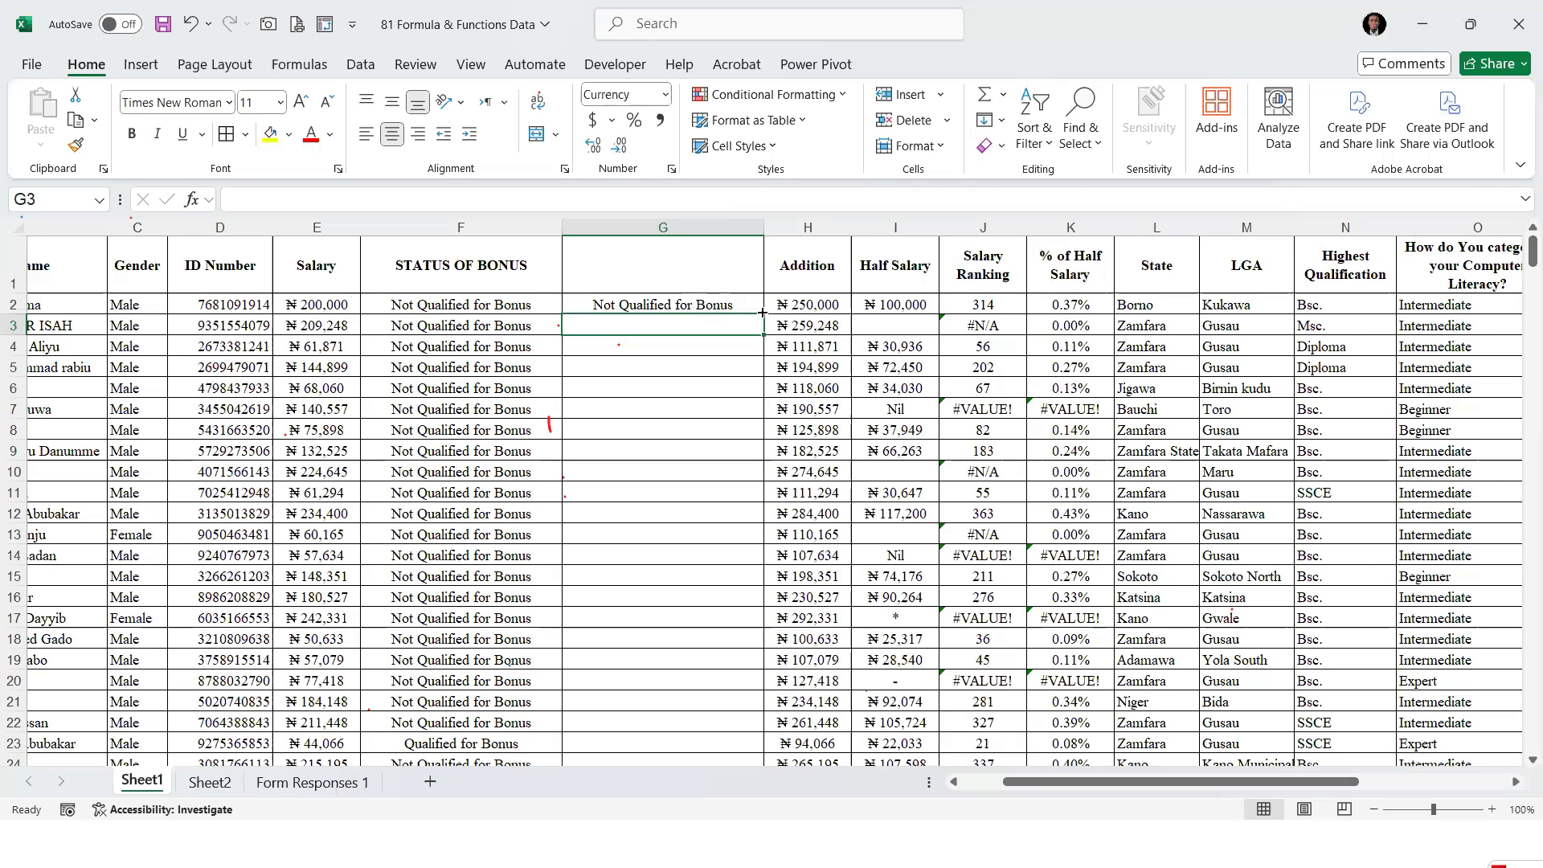
{"action": "double_click", "coordinate": [762, 314]}
{"action": "scroll", "coordinate": [610, 514], "scroll_direction": "down", "scroll_amount": 5}
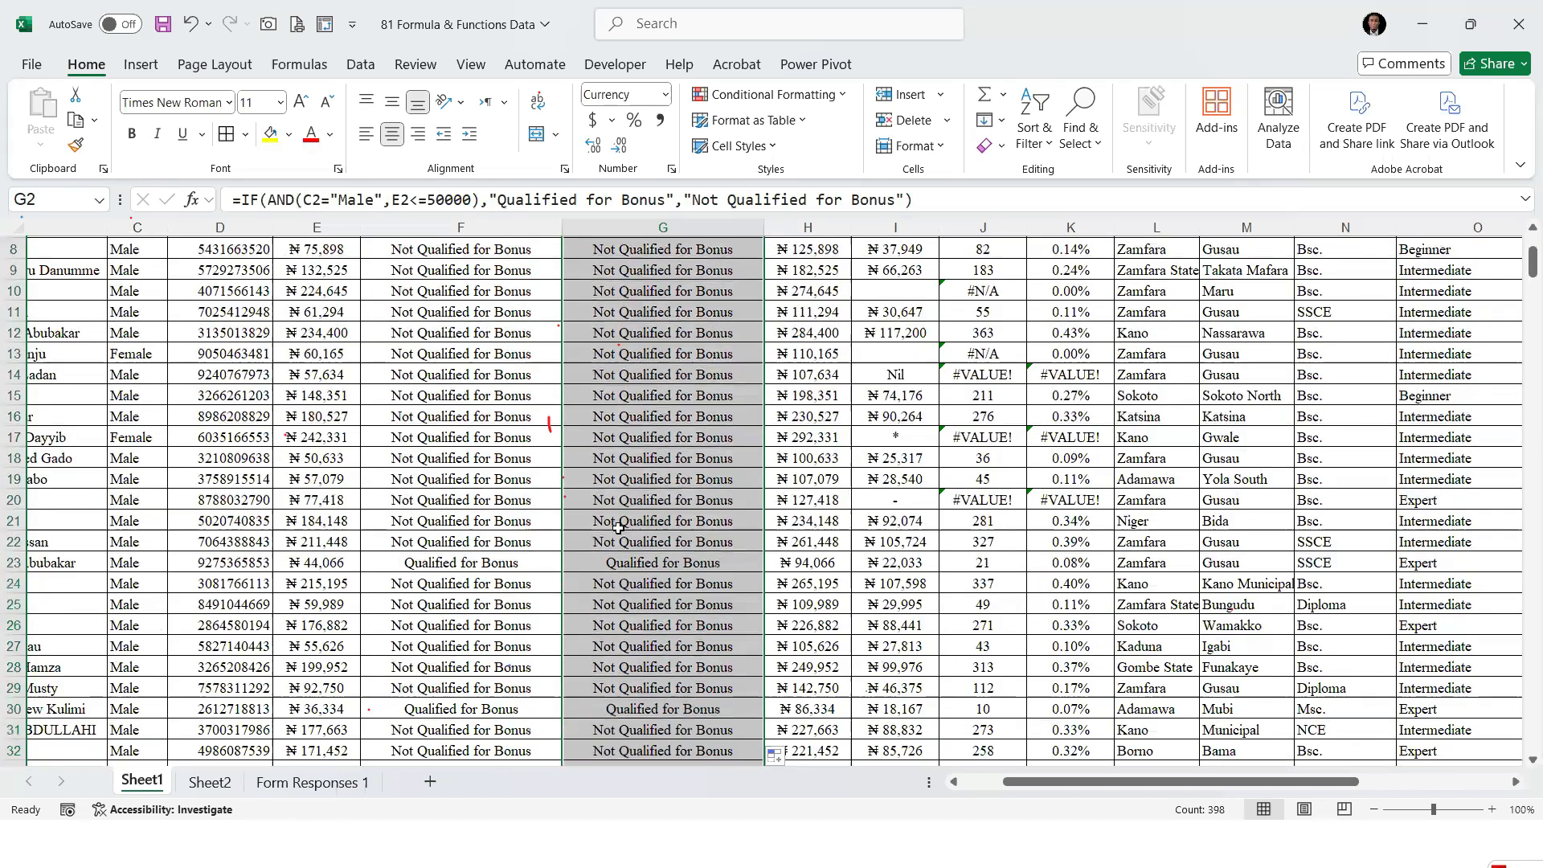
{"action": "left_click", "coordinate": [626, 440]}
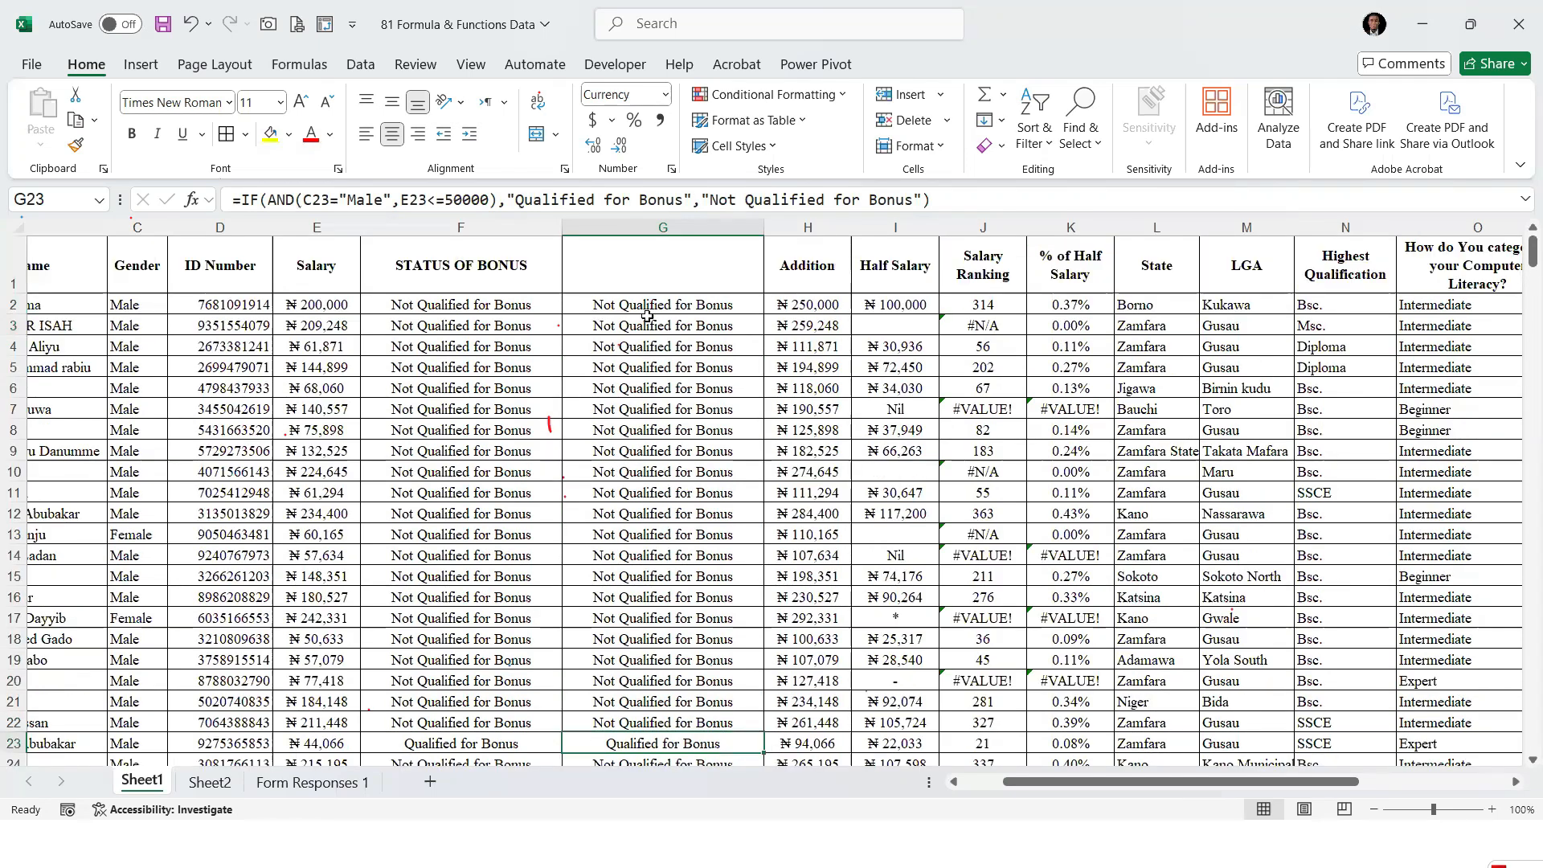
Change the gender condition in the G2 formula to "Female" and fill it down column G again
{"action": "scroll", "coordinate": [635, 309], "scroll_direction": "up", "scroll_amount": 5}
{"action": "left_click", "coordinate": [630, 307]}
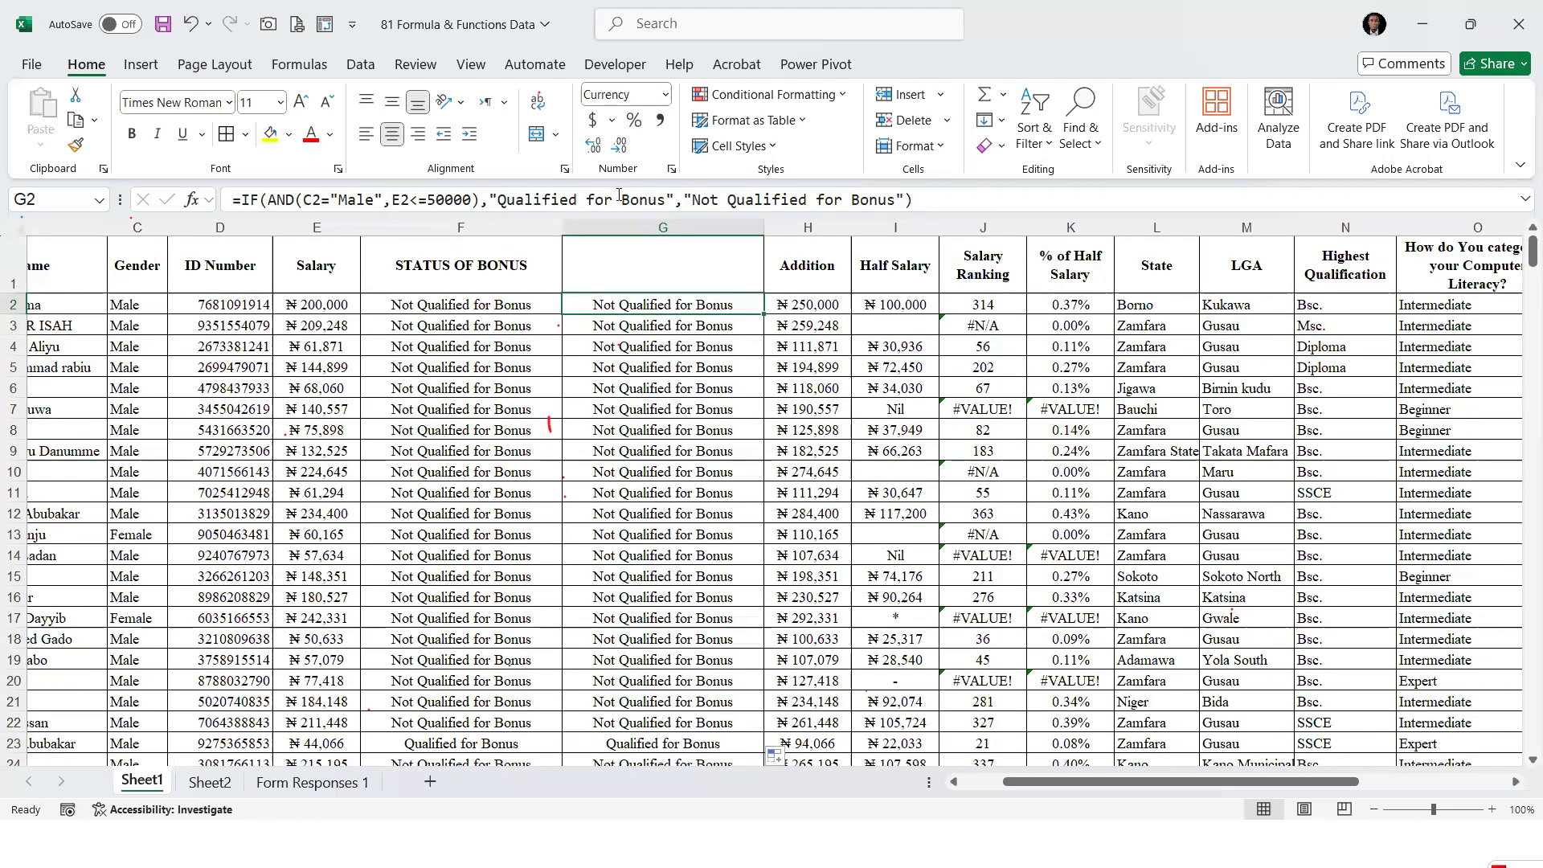
{"action": "left_click", "coordinate": [356, 199]}
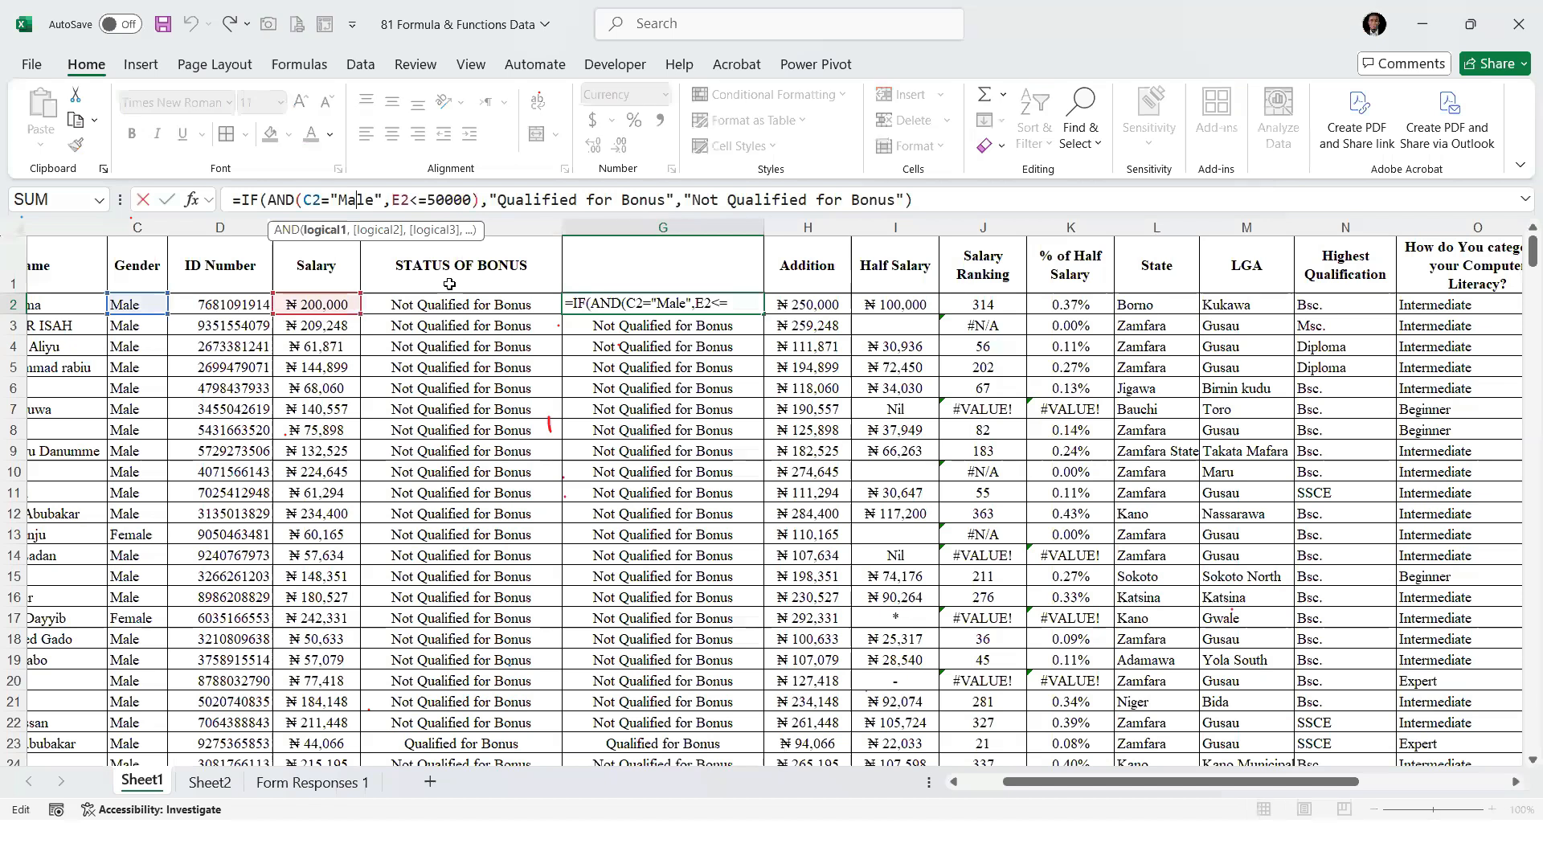
{"action": "key", "text": "BackSpace"}
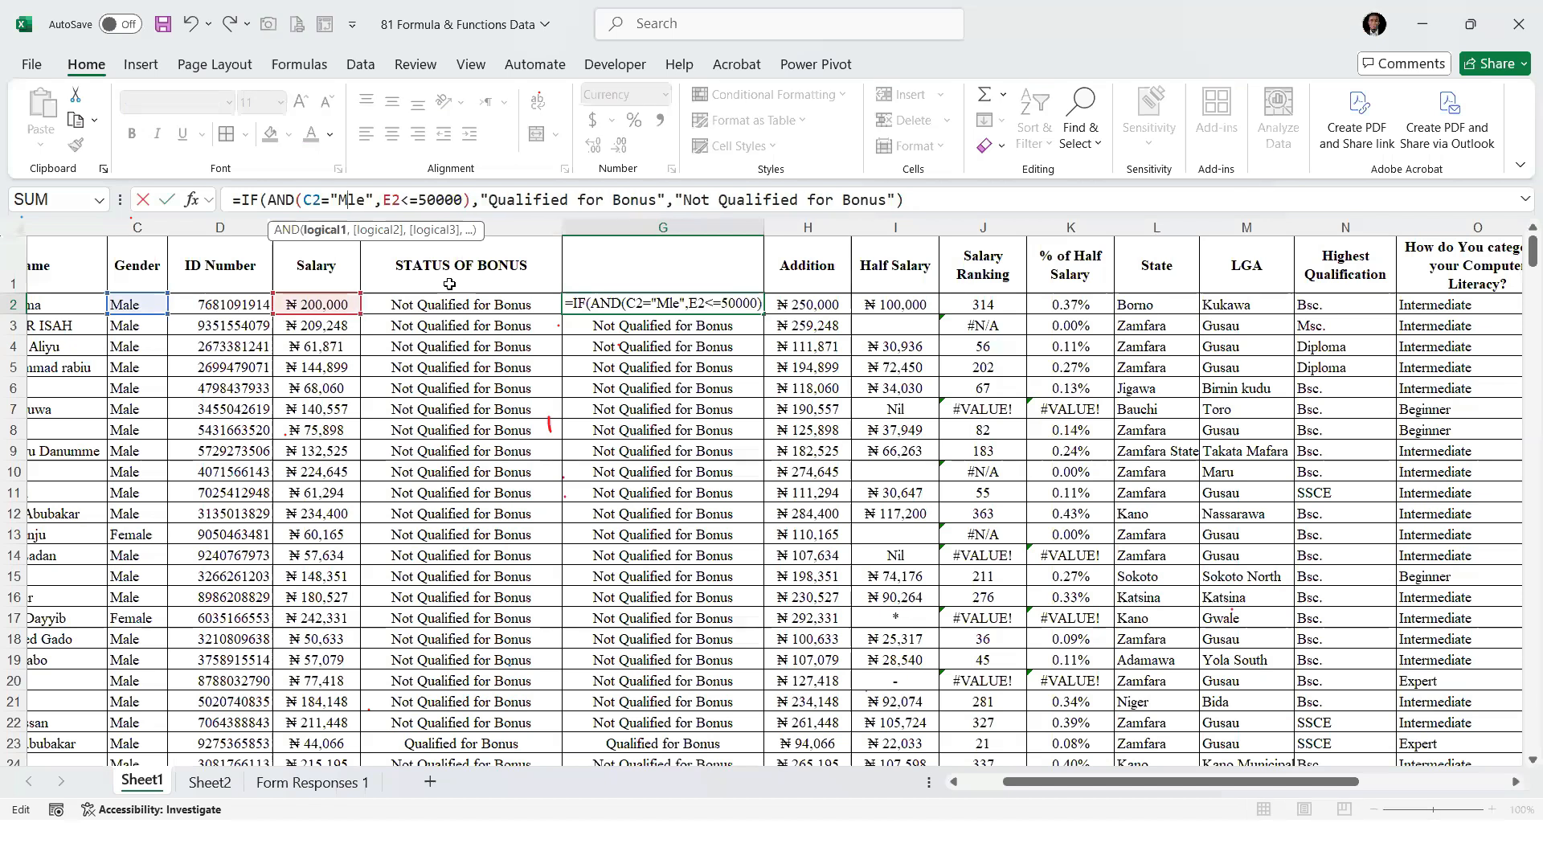
{"action": "key", "text": "BackSpace"}
{"action": "type", "text": "Fema"}
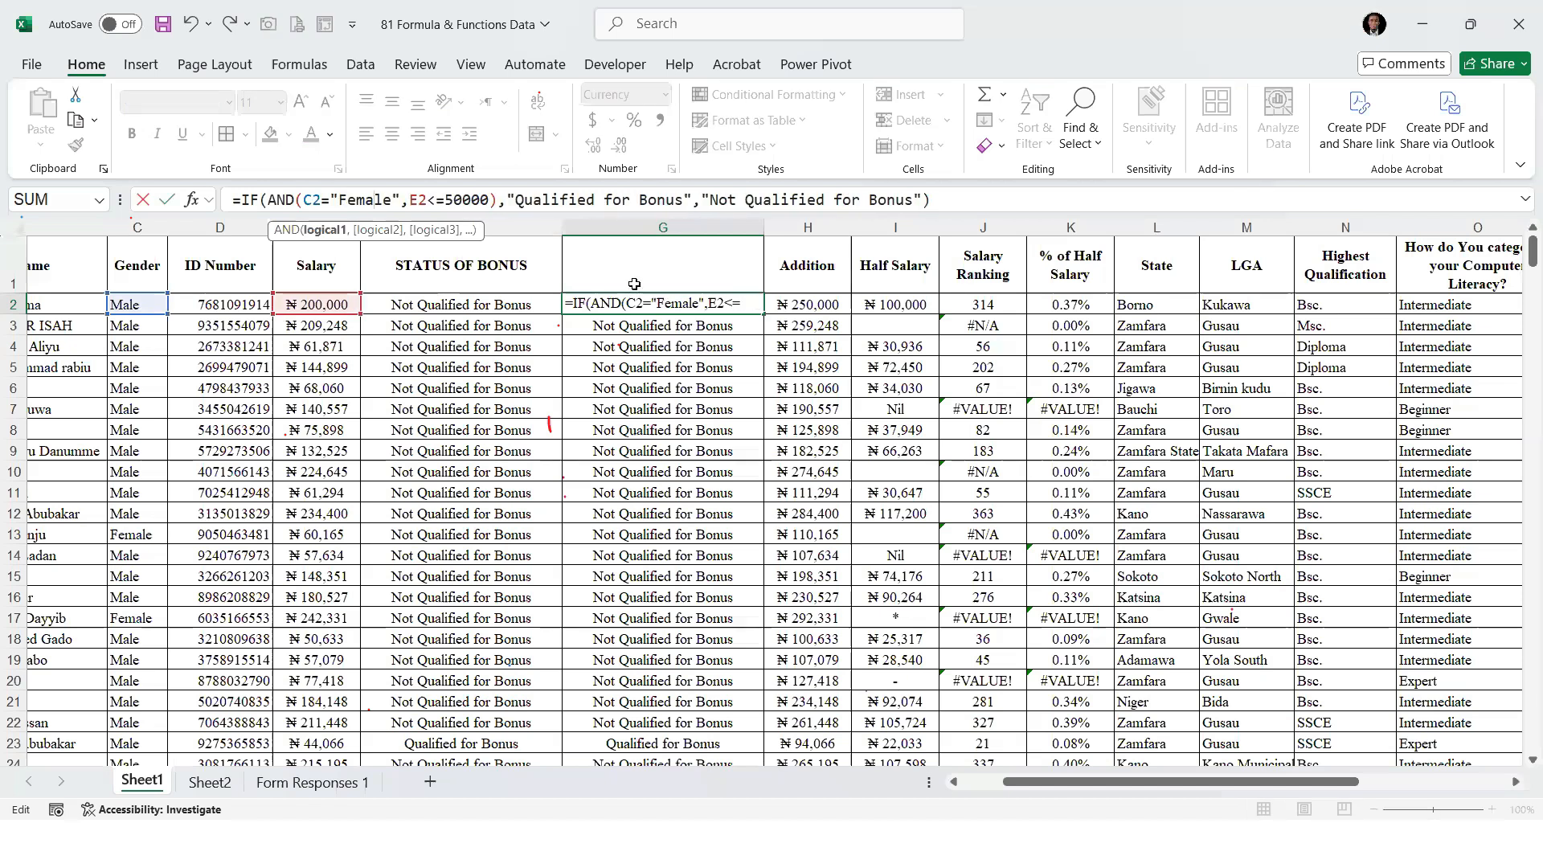
{"action": "key", "text": "ctrl+Return"}
{"action": "double_click", "coordinate": [763, 312]}
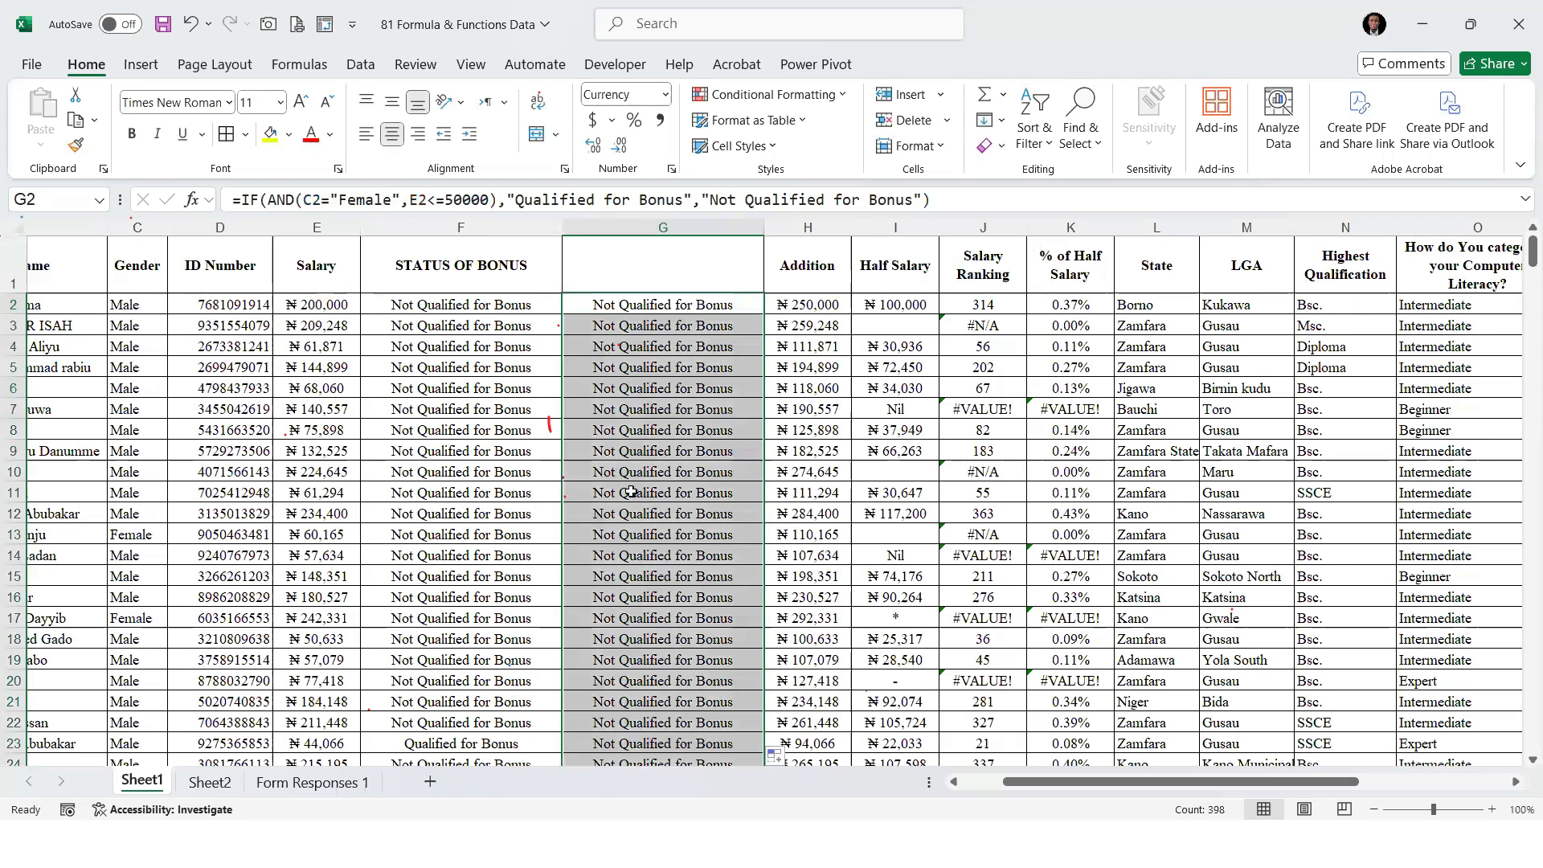
Look down column G for a qualifying row and check the formula and salary in row 87
{"action": "scroll", "coordinate": [630, 493], "scroll_direction": "down", "scroll_amount": 3}
{"action": "left_click", "coordinate": [636, 558]}
{"action": "scroll", "coordinate": [636, 558], "scroll_direction": "down", "scroll_amount": 6}
{"action": "scroll", "coordinate": [636, 558], "scroll_direction": "down", "scroll_amount": 15}
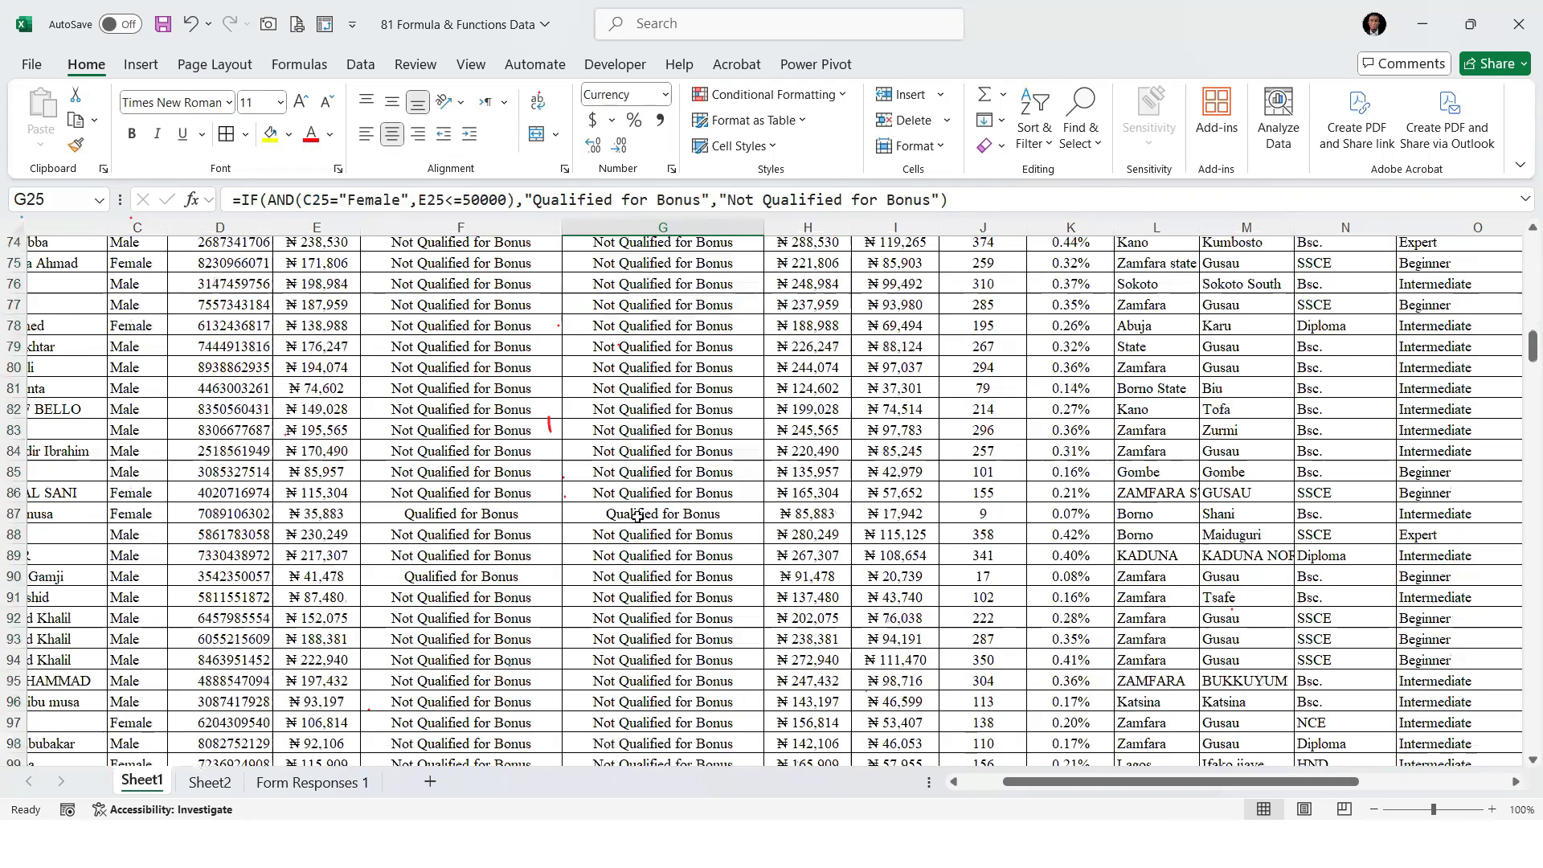
{"action": "scroll", "coordinate": [615, 337], "scroll_direction": "down", "scroll_amount": 3}
{"action": "left_click", "coordinate": [614, 331]}
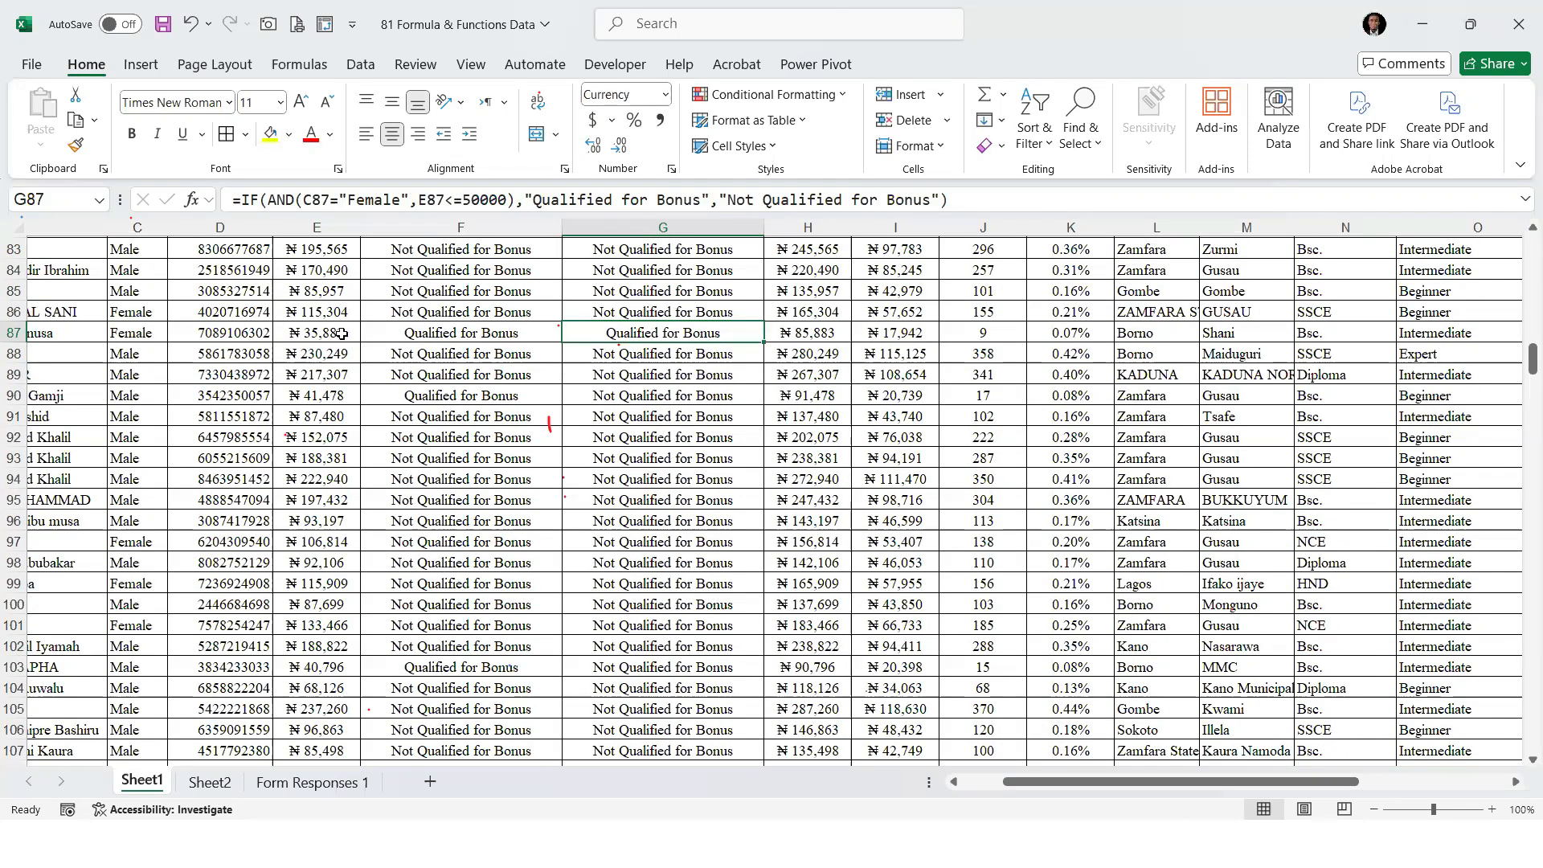
{"action": "key", "text": "Left"}
{"action": "key", "text": "Left"}
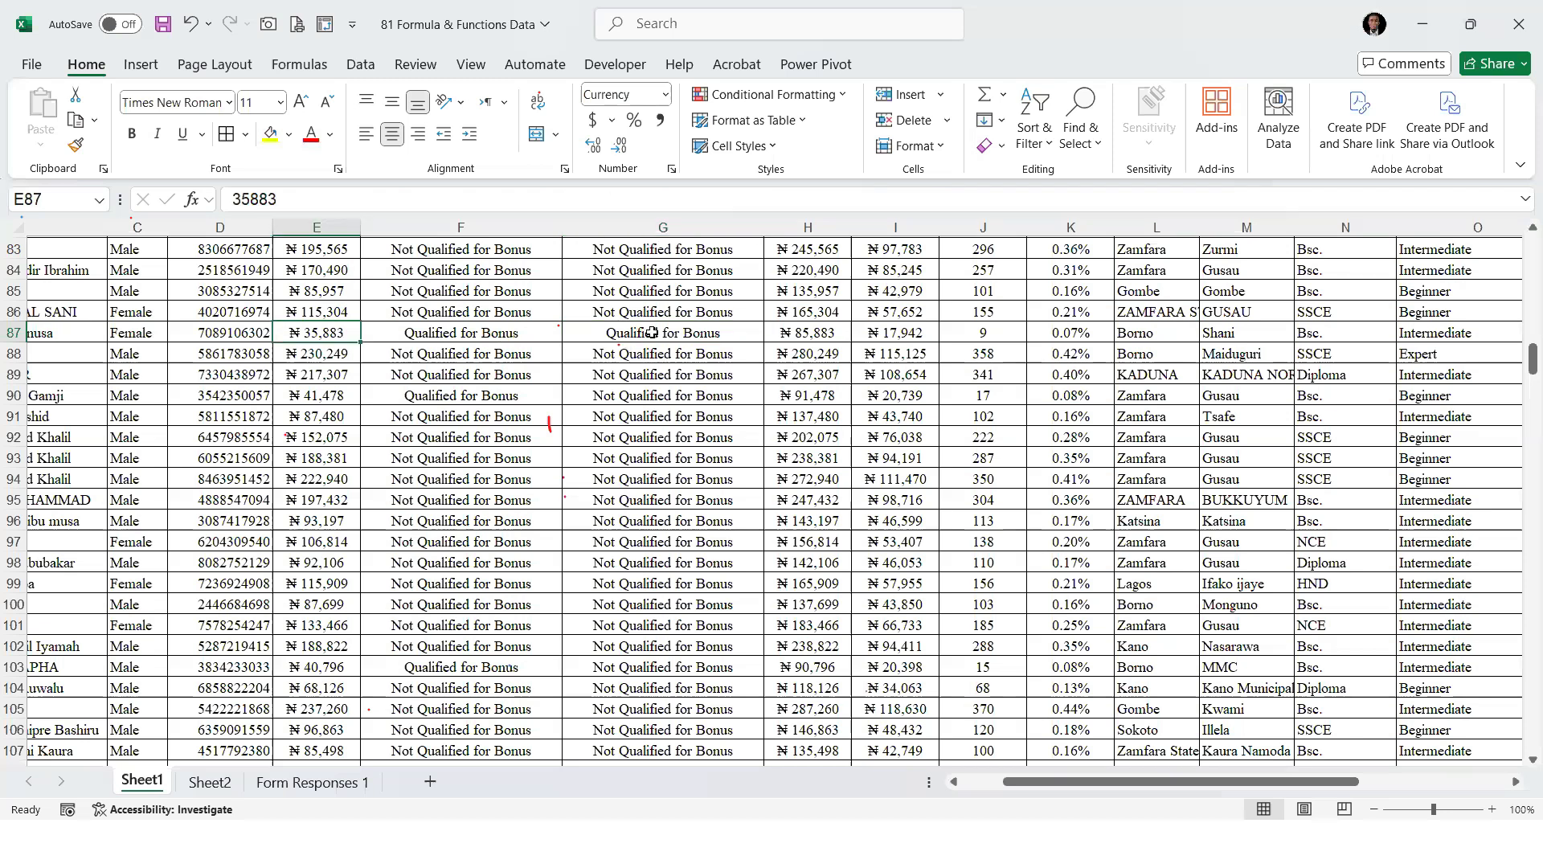
{"action": "left_click", "coordinate": [651, 332]}
Check the gender and salary behind the column G results in rows 177 and 220, and return to G2
{"action": "scroll", "coordinate": [654, 482], "scroll_direction": "down", "scroll_amount": 10}
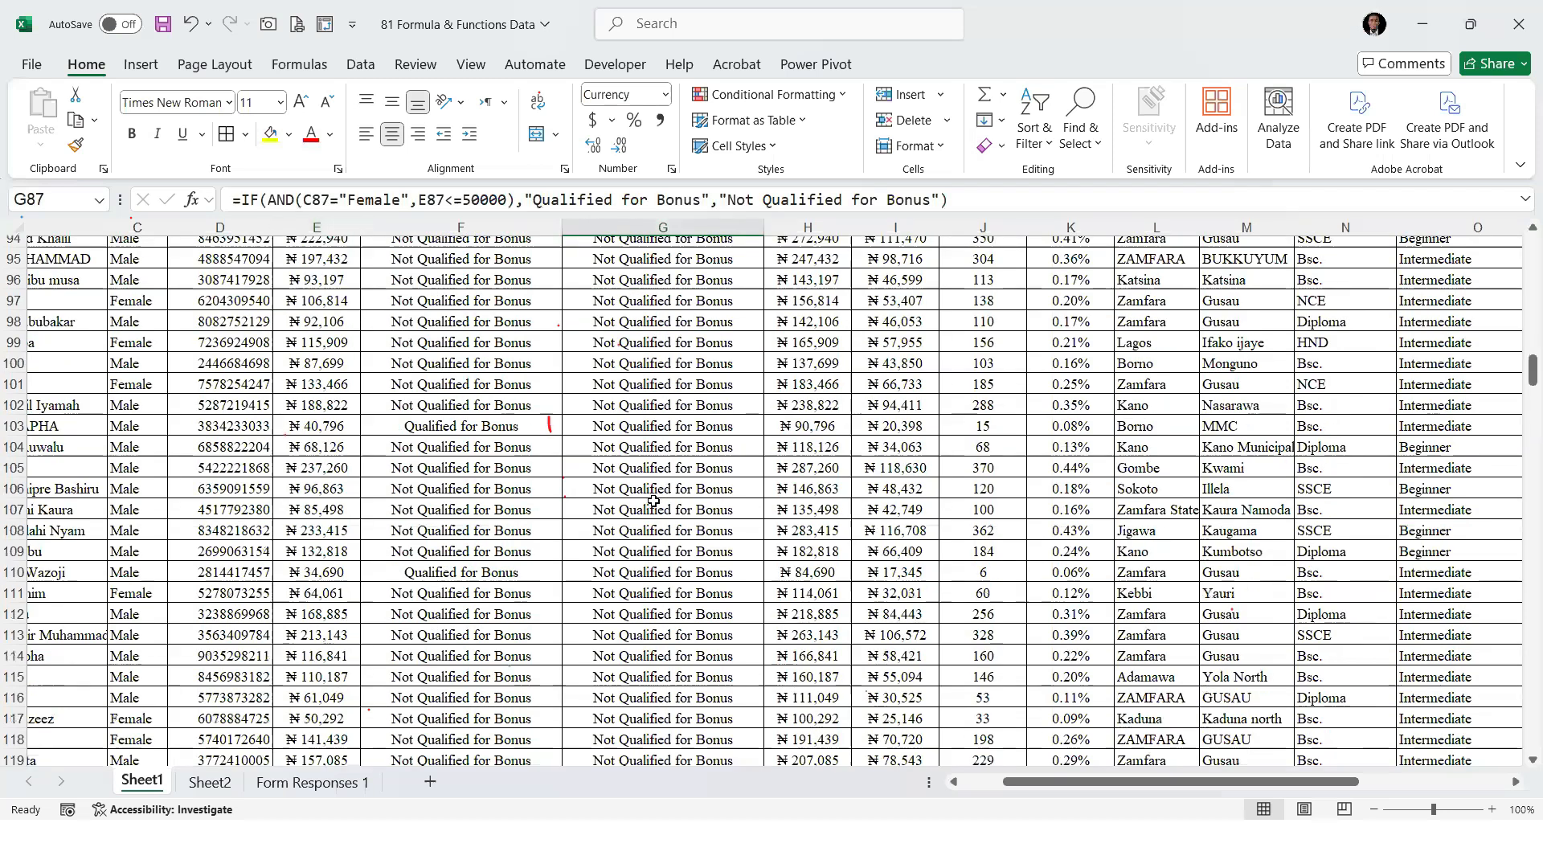
{"action": "scroll", "coordinate": [636, 530], "scroll_direction": "down", "scroll_amount": 18}
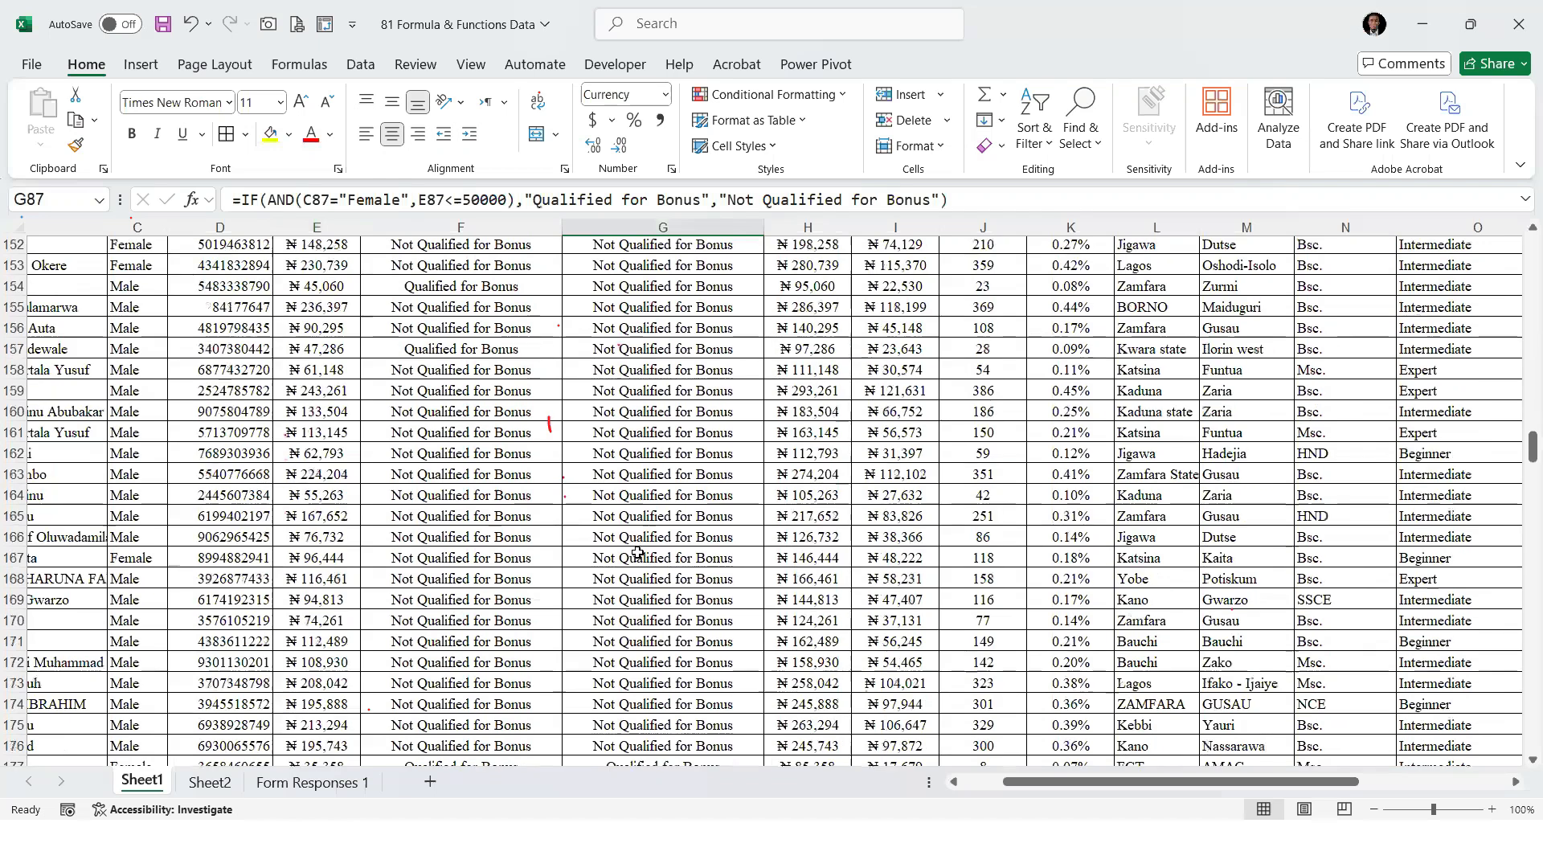
{"action": "left_click", "coordinate": [628, 470]}
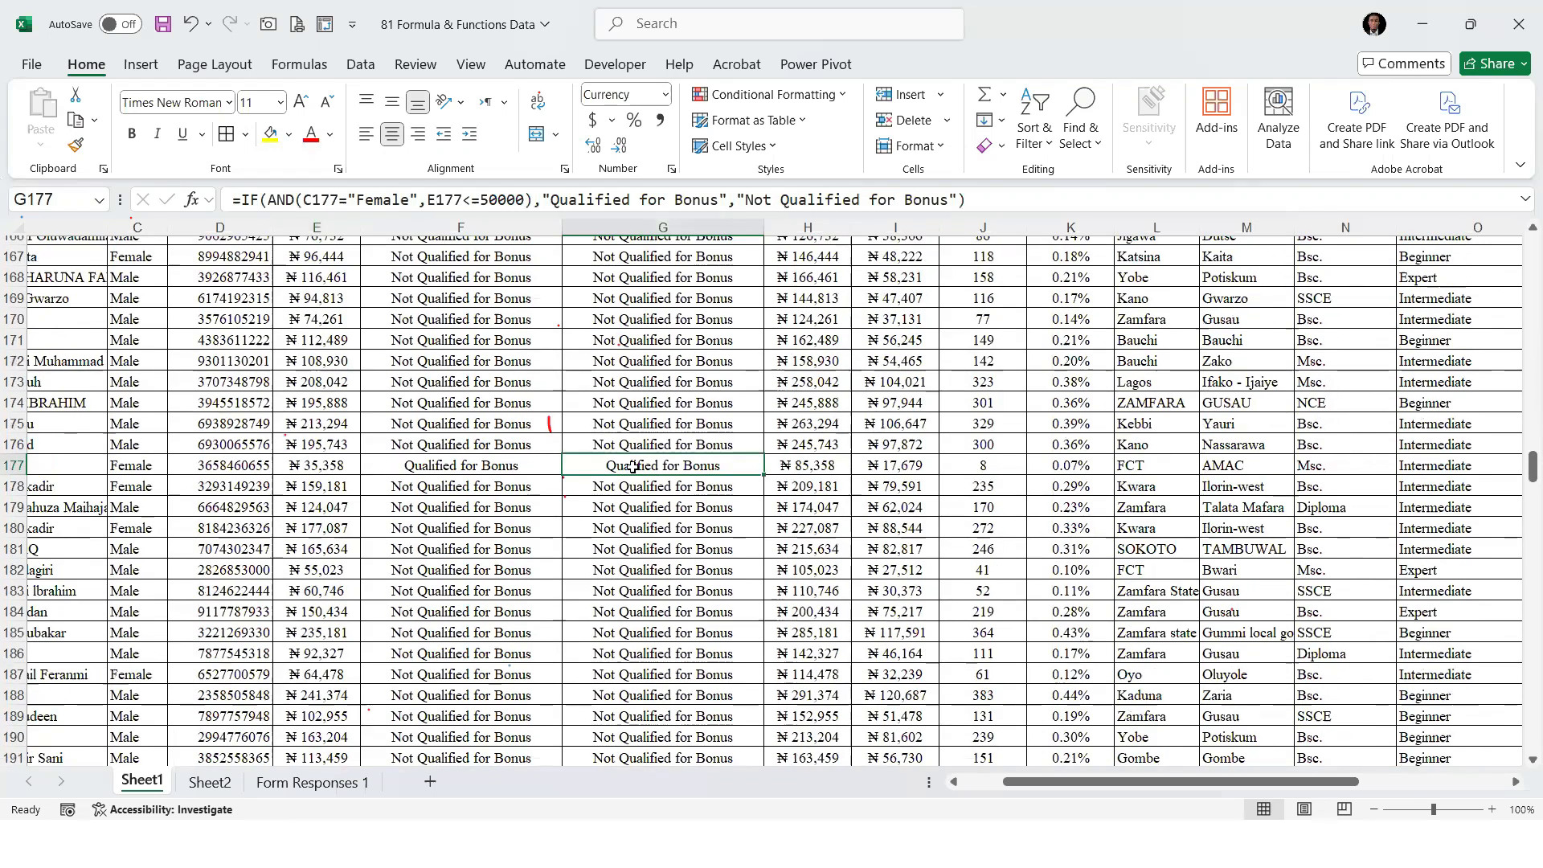
{"action": "left_click", "coordinate": [145, 467]}
{"action": "left_click", "coordinate": [310, 469]}
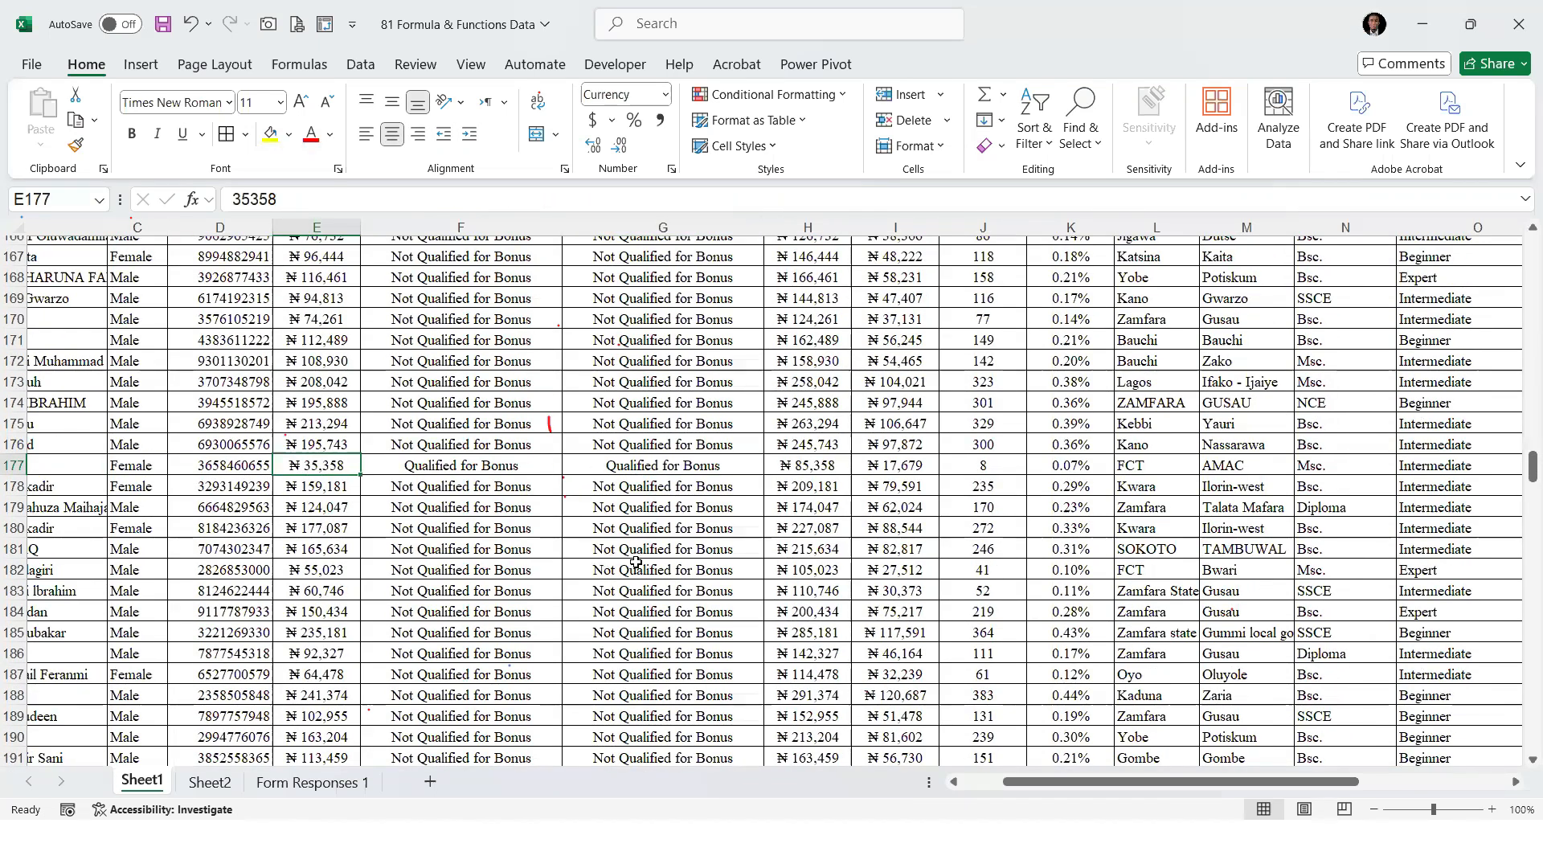
{"action": "scroll", "coordinate": [631, 554], "scroll_direction": "down", "scroll_amount": 11}
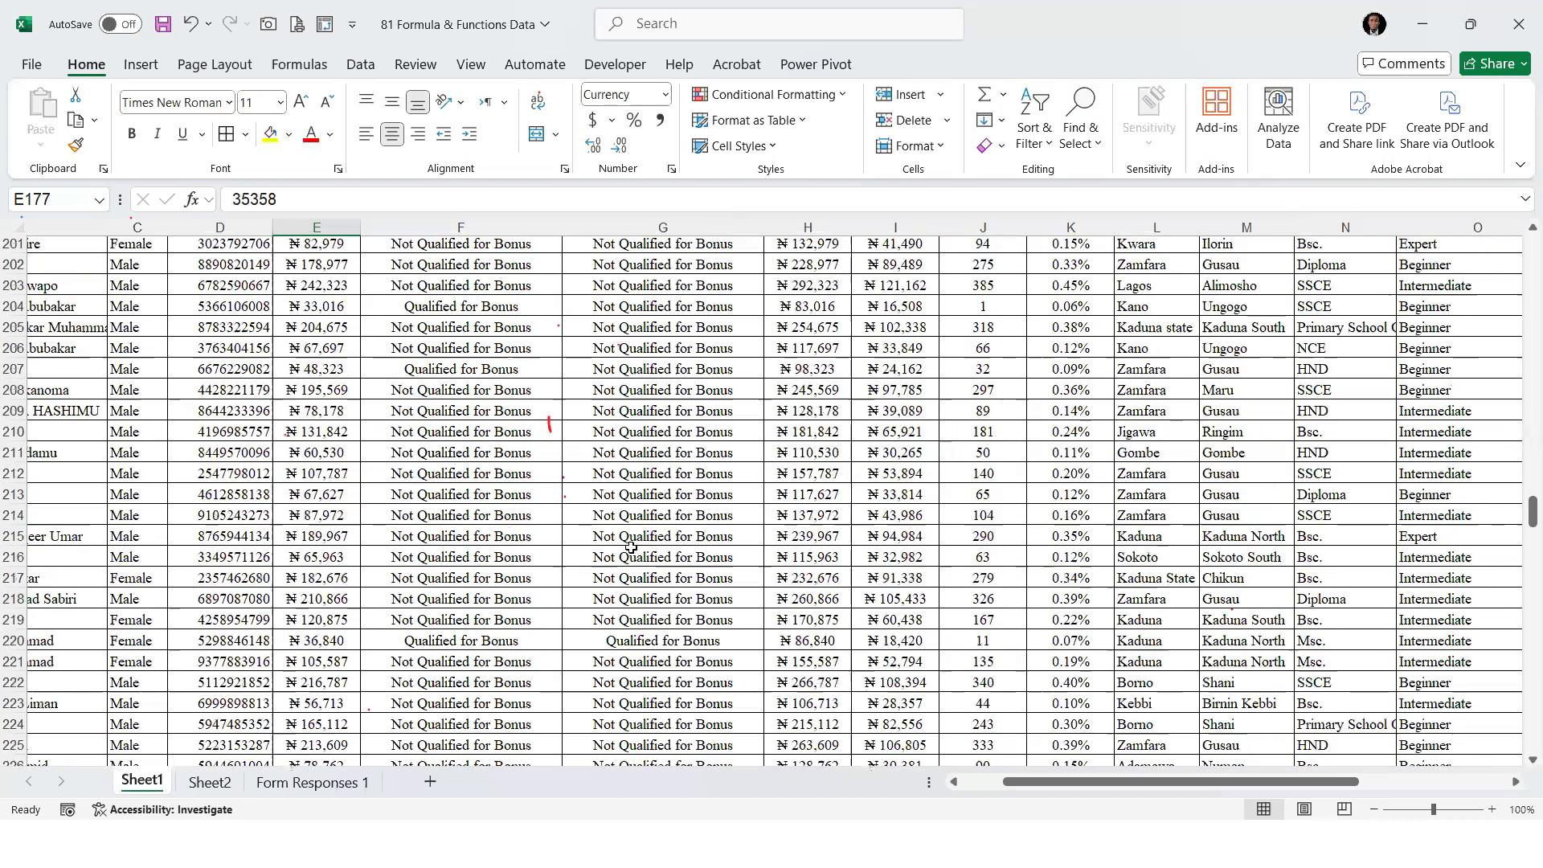
{"action": "scroll", "coordinate": [616, 459], "scroll_direction": "down", "scroll_amount": 3}
{"action": "left_click", "coordinate": [616, 459]}
{"action": "left_click", "coordinate": [155, 463]}
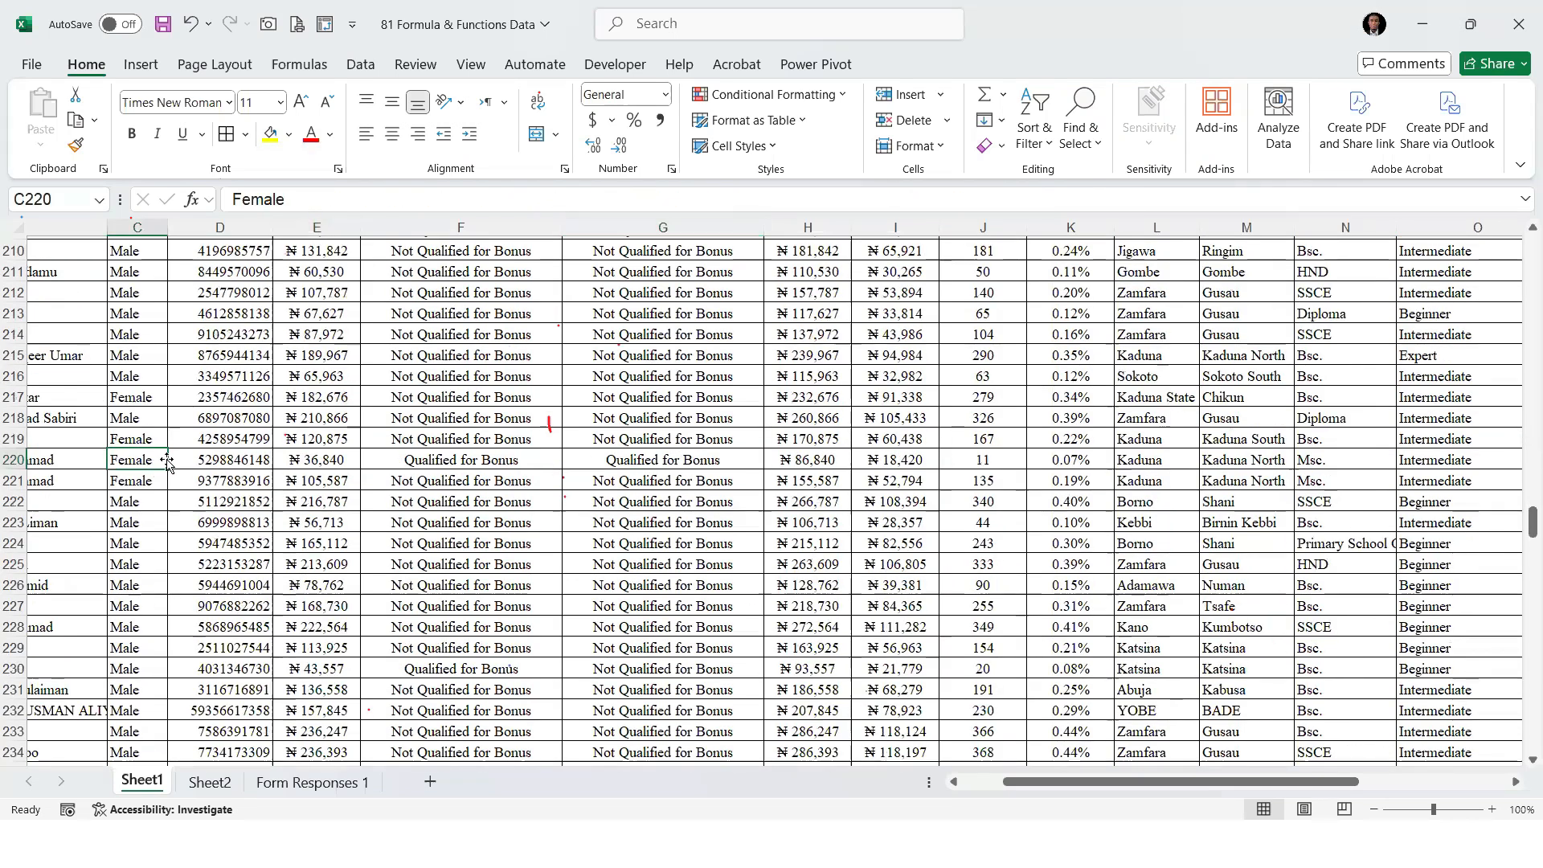
{"action": "left_click", "coordinate": [333, 468]}
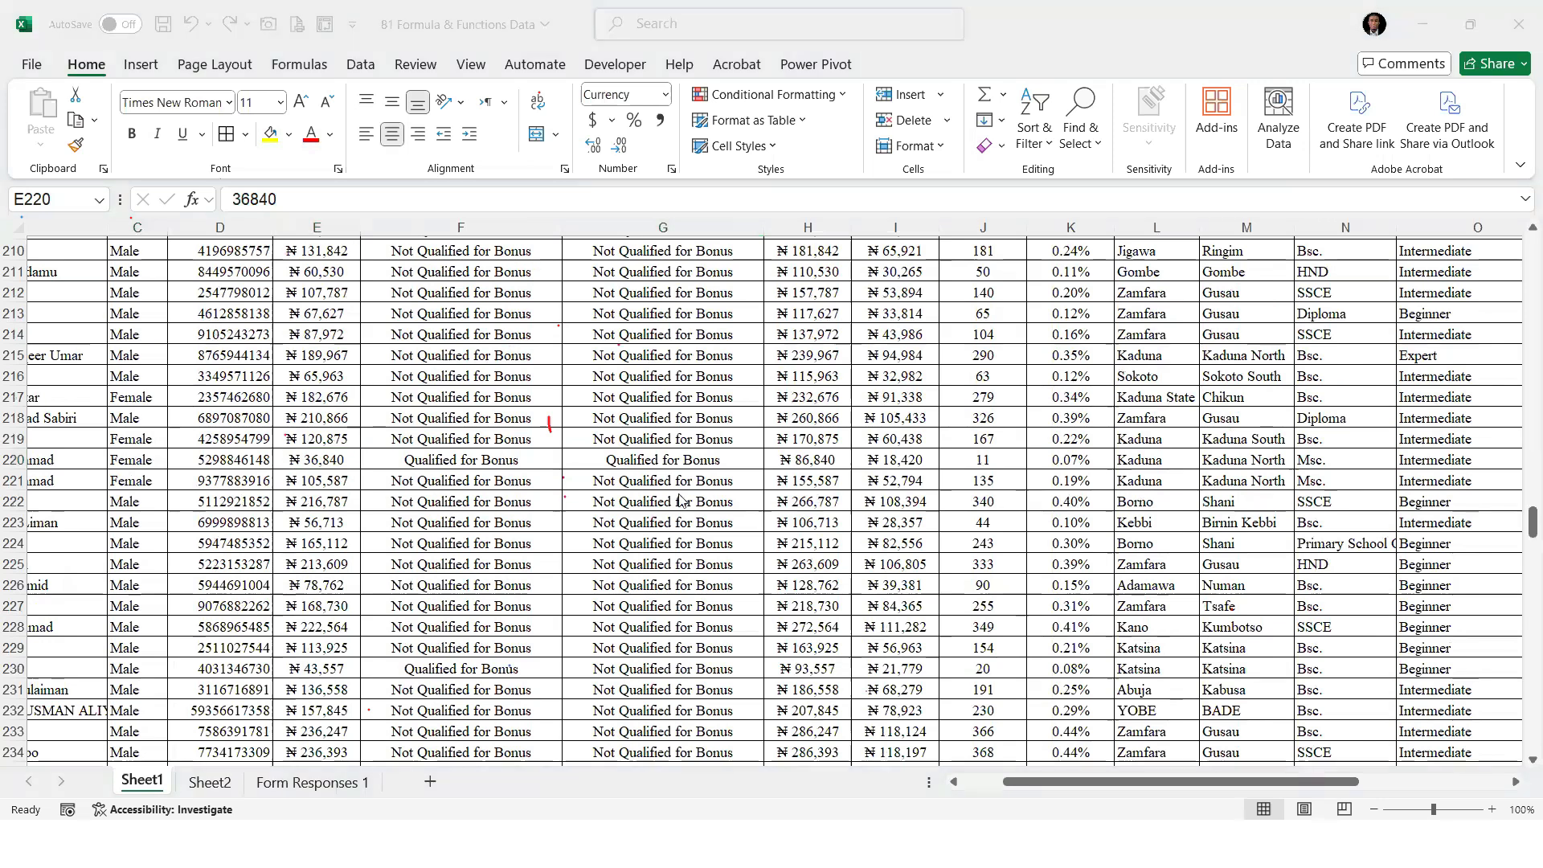
{"action": "scroll", "coordinate": [626, 364], "scroll_direction": "up", "scroll_amount": 5}
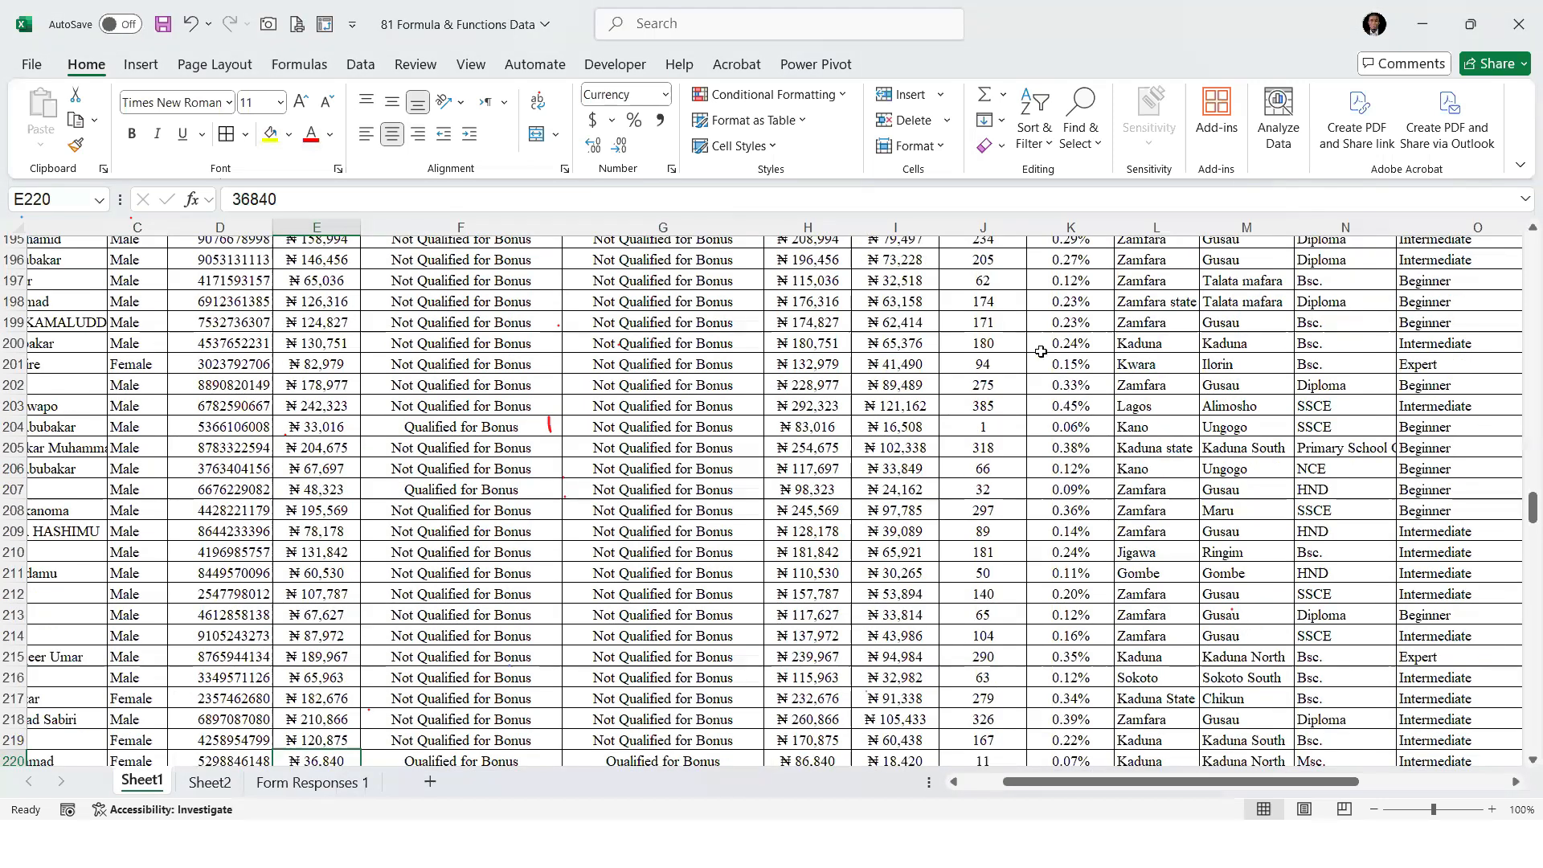
{"action": "scroll", "coordinate": [1521, 428], "scroll_direction": "up", "scroll_amount": 20}
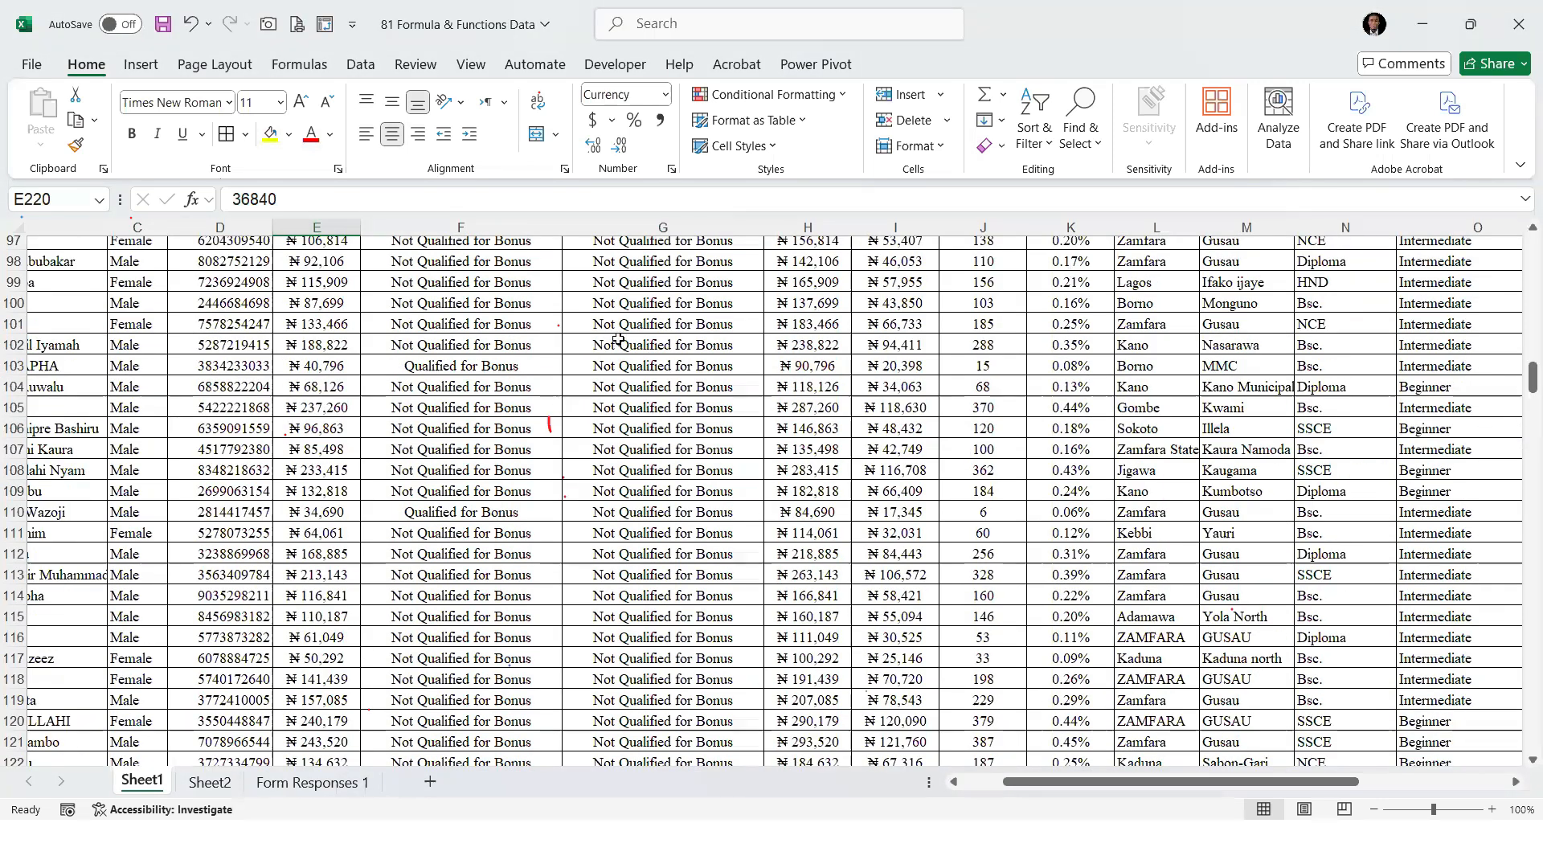
{"action": "scroll", "coordinate": [635, 305], "scroll_direction": "up", "scroll_amount": 20}
{"action": "left_click", "coordinate": [635, 305]}
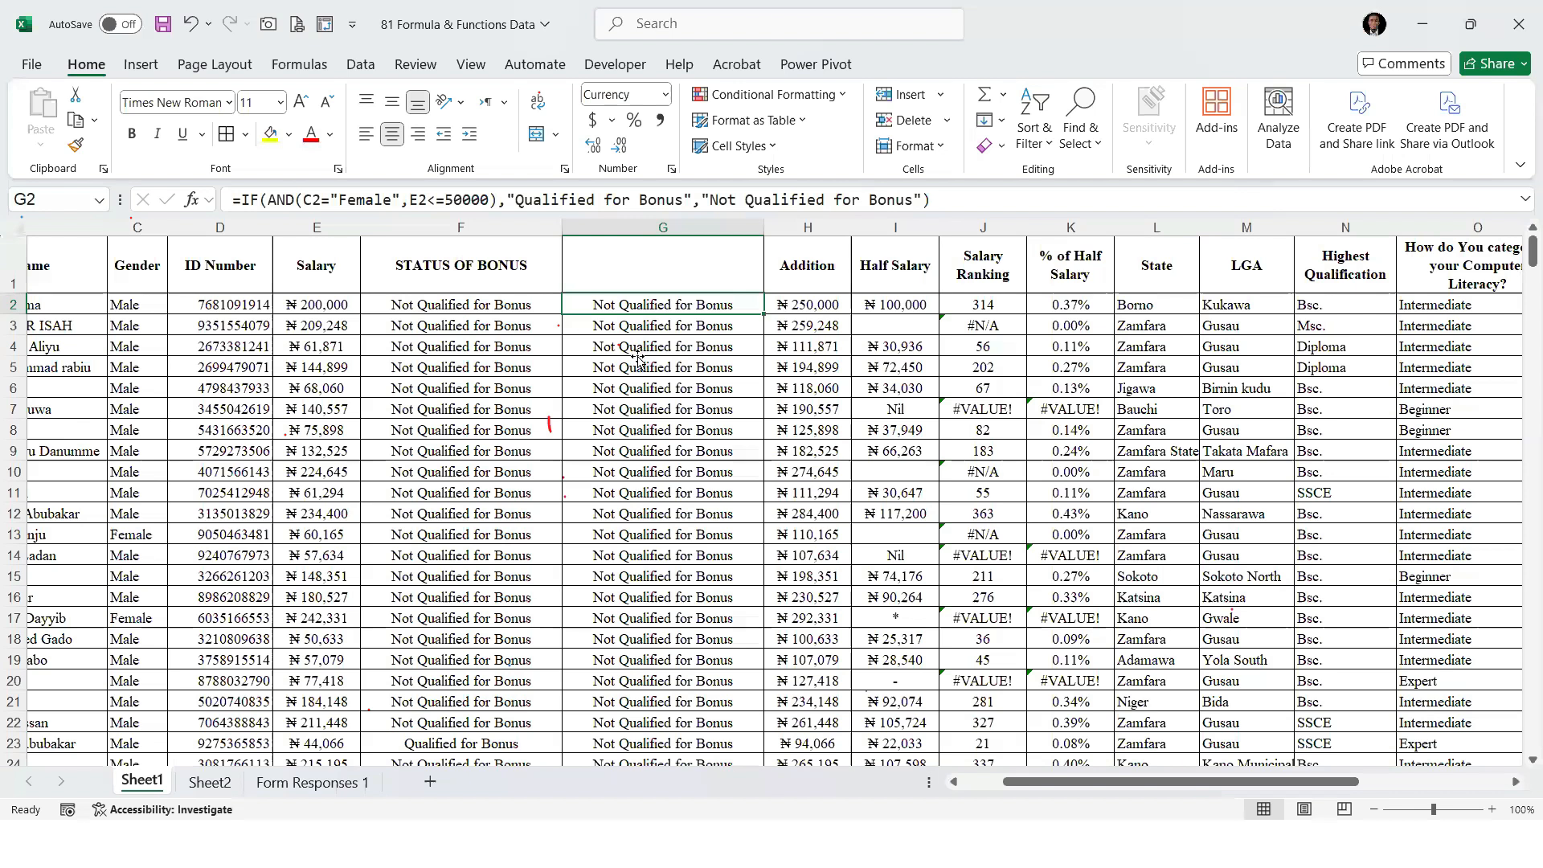
Examine the gender and salary conditions inside the AND function of the G2 formula
{"action": "key", "text": "Down"}
{"action": "key", "text": "Down"}
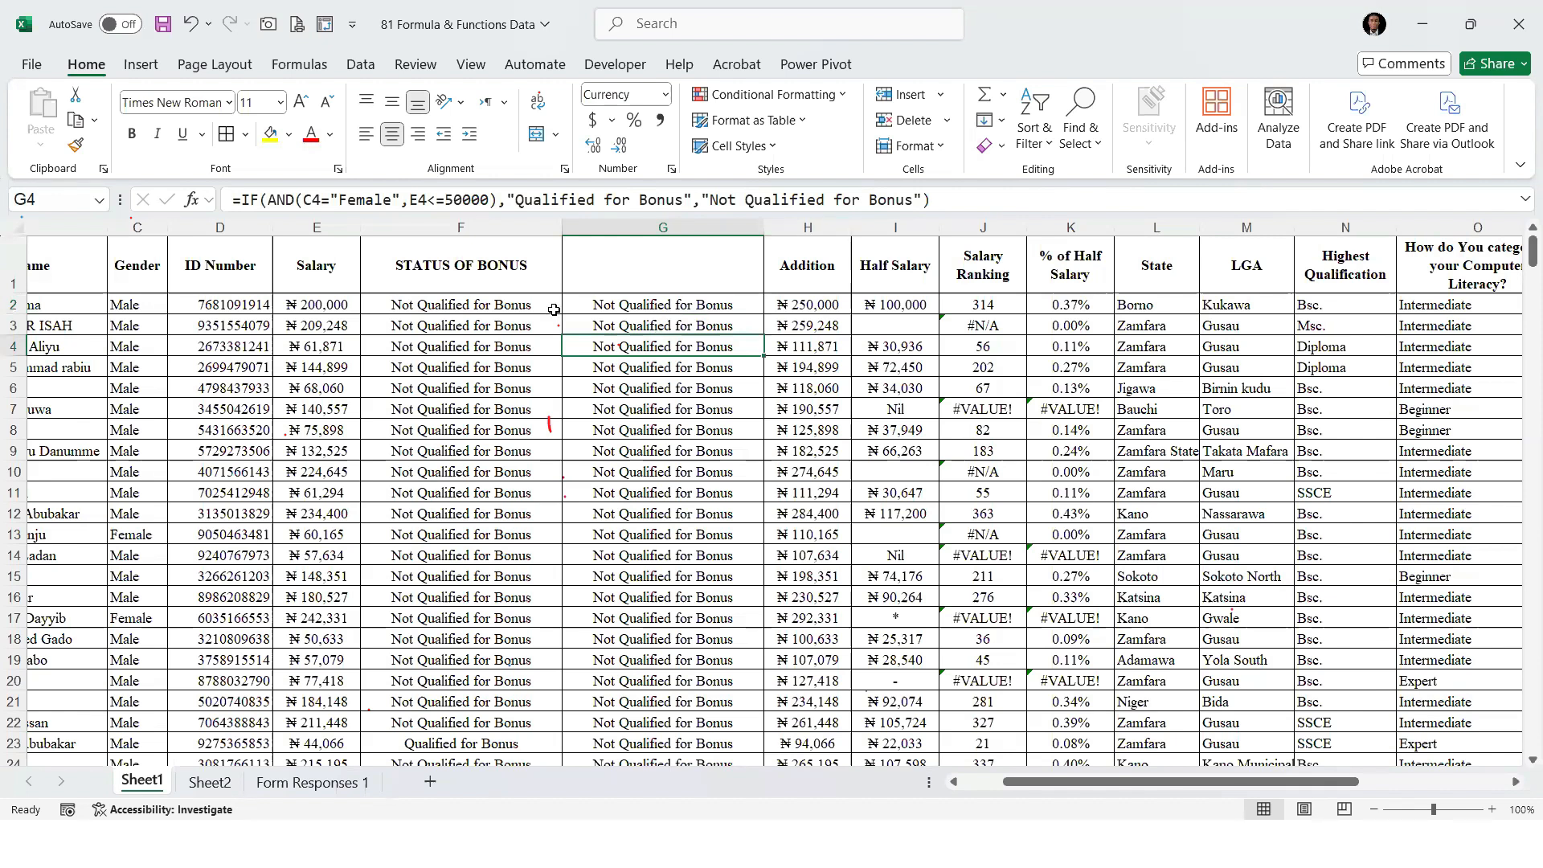
{"action": "left_click", "coordinate": [637, 305]}
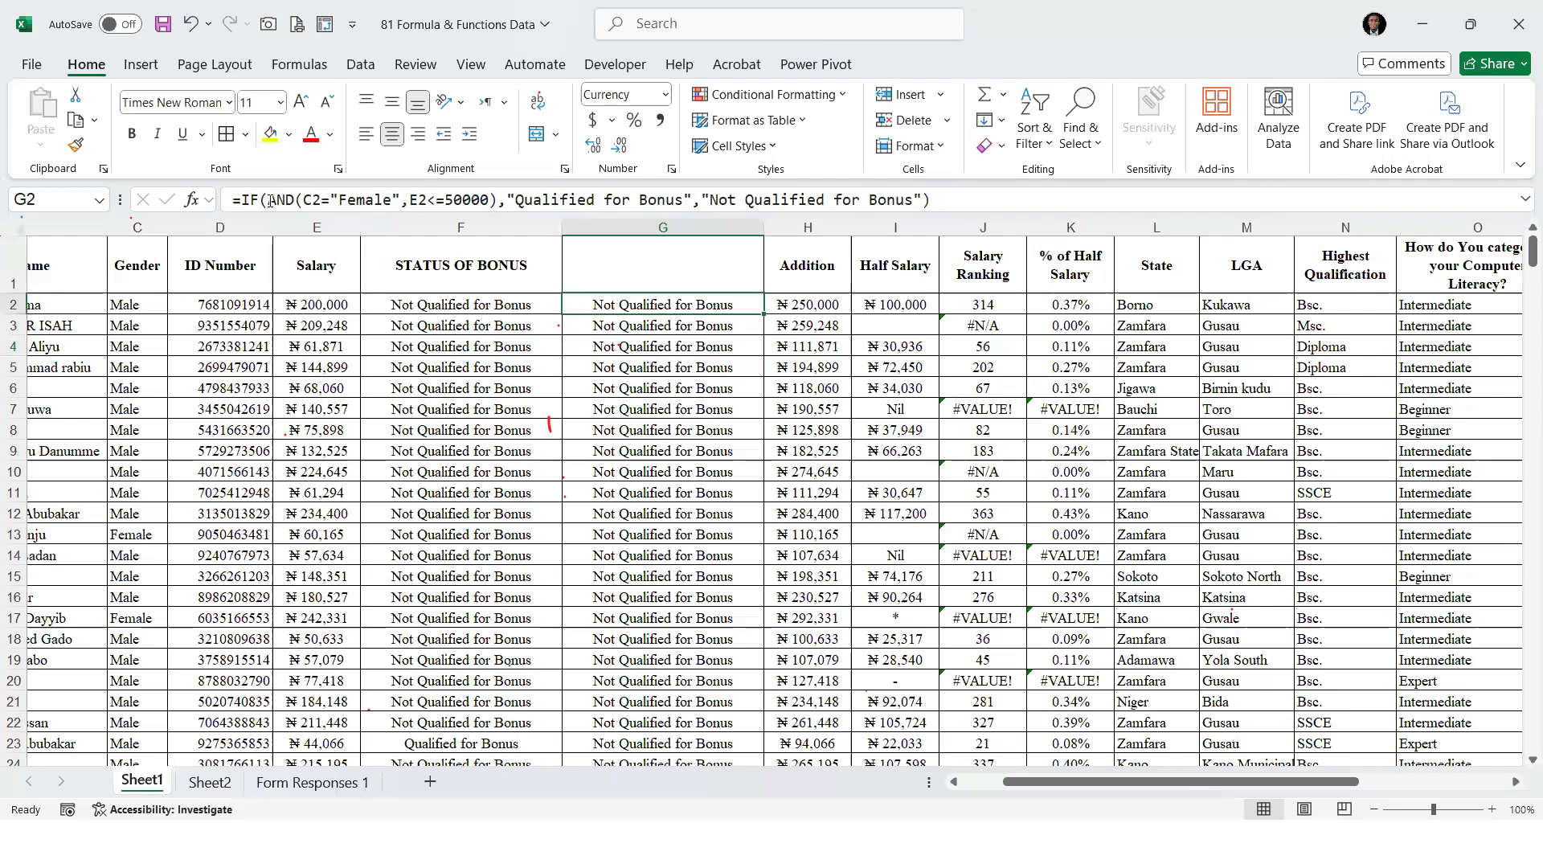
{"action": "left_click_drag", "start_coordinate": [463, 198], "coordinate": [303, 198]}
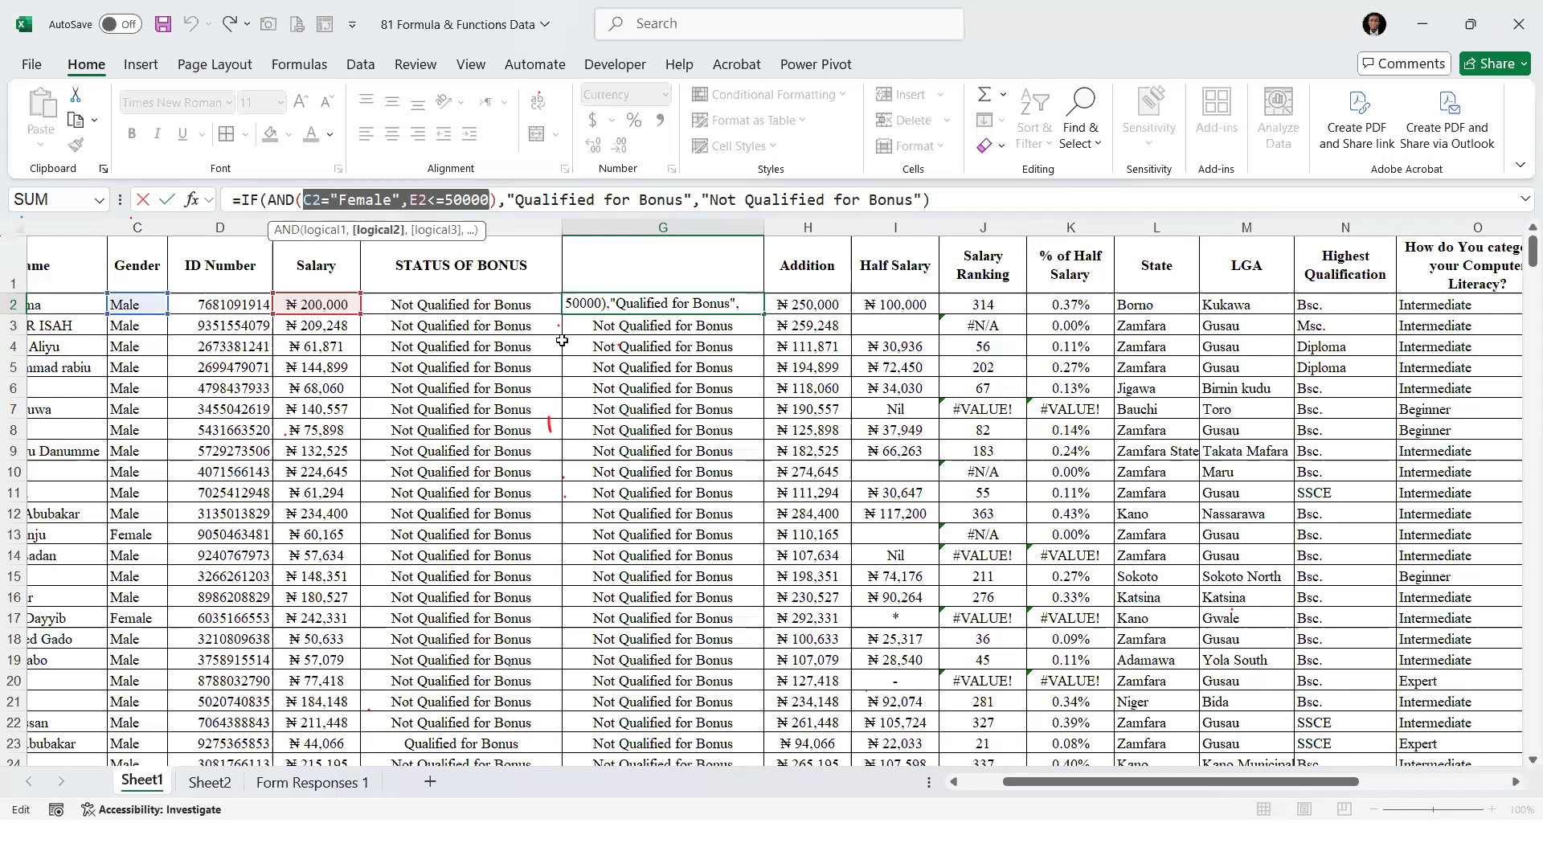
{"action": "key", "text": "ctrl+2"}
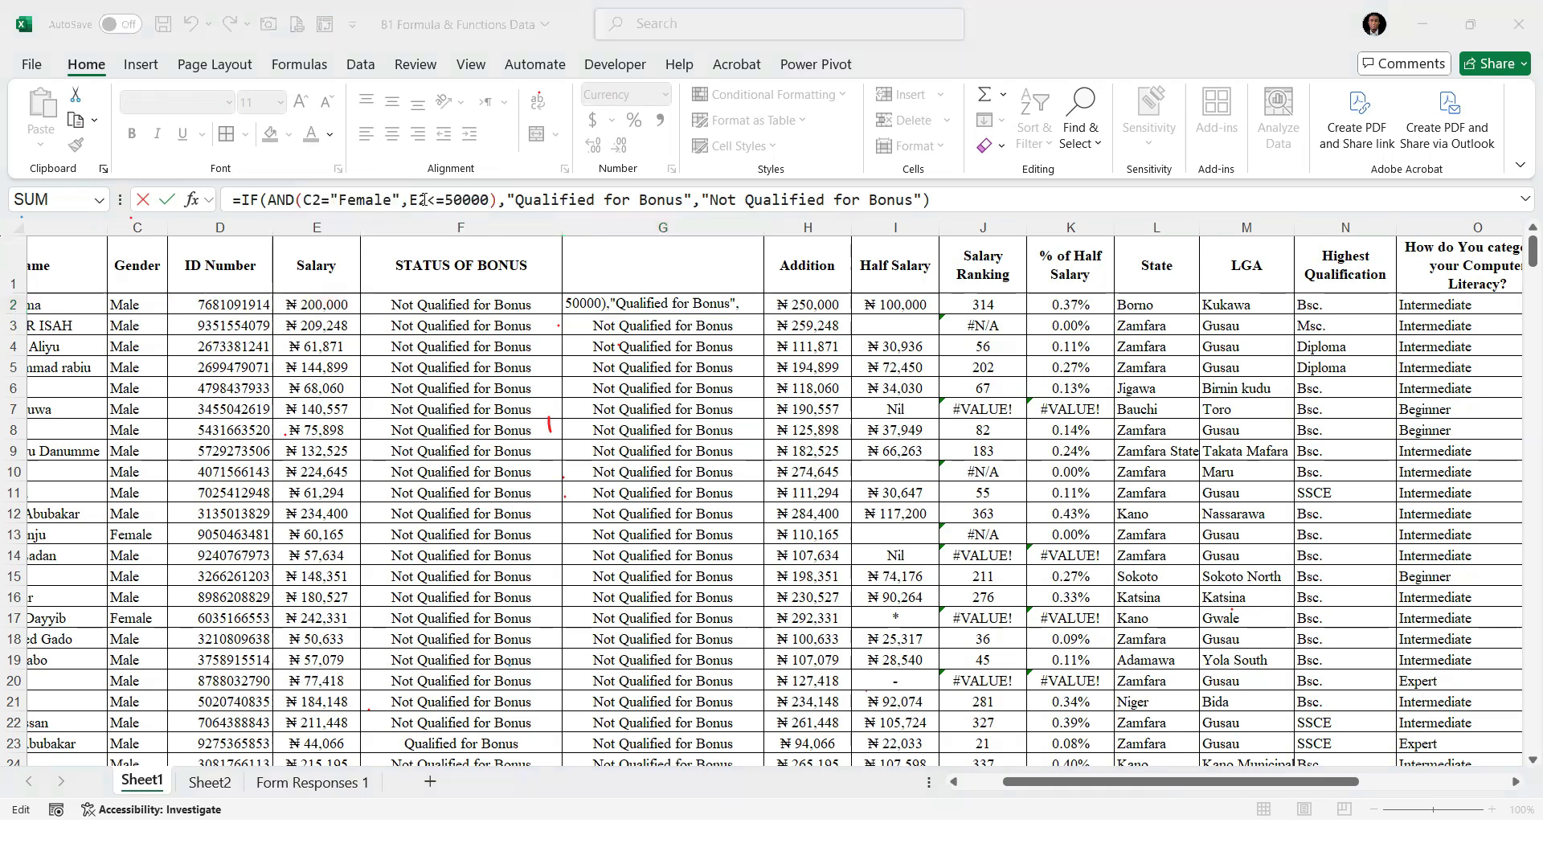
{"action": "key", "text": "Escape"}
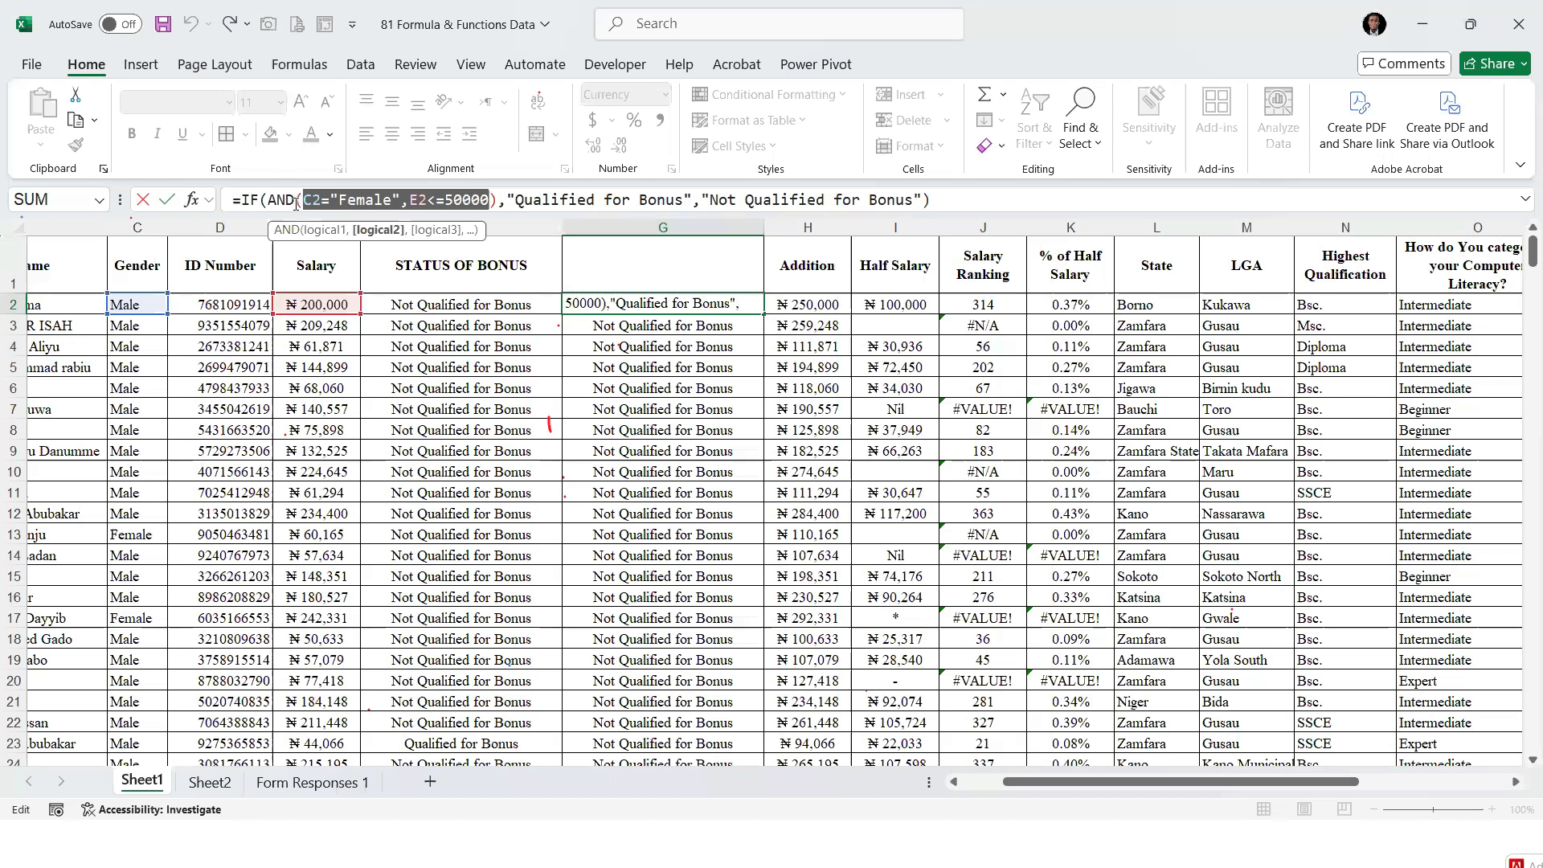
Replace AND with OR in the G2 formula and fill it down column G
{"action": "key", "text": "Left"}
{"action": "key", "text": "Left"}
{"action": "key", "text": "BackSpace"}
{"action": "key", "text": "BackSpace"}
{"action": "key", "text": "BackSpace"}
{"action": "type", "text": "OR"}
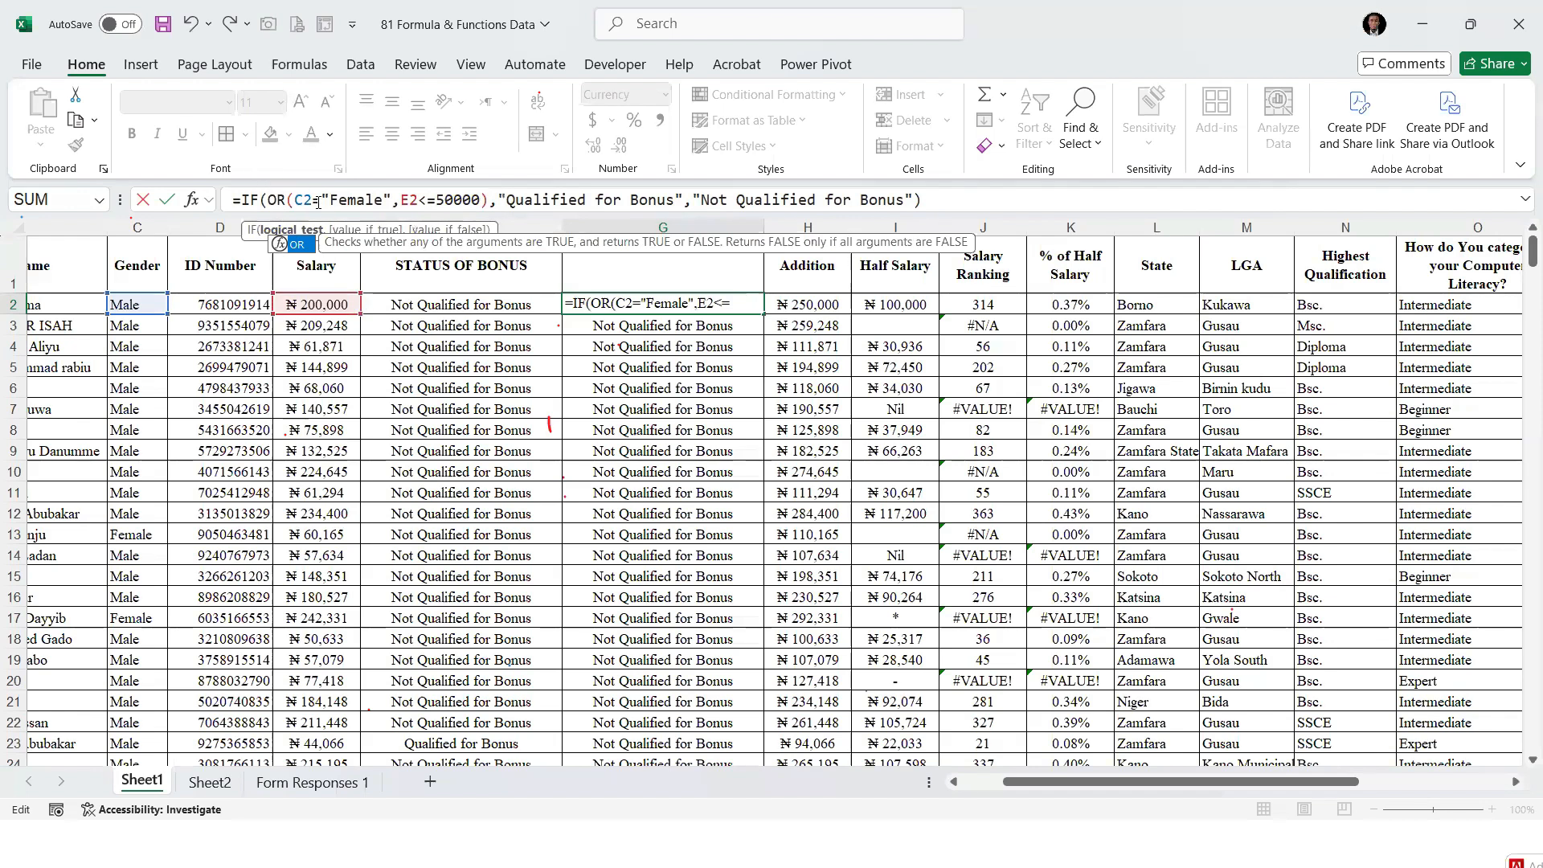
{"action": "key", "text": "ctrl+Return"}
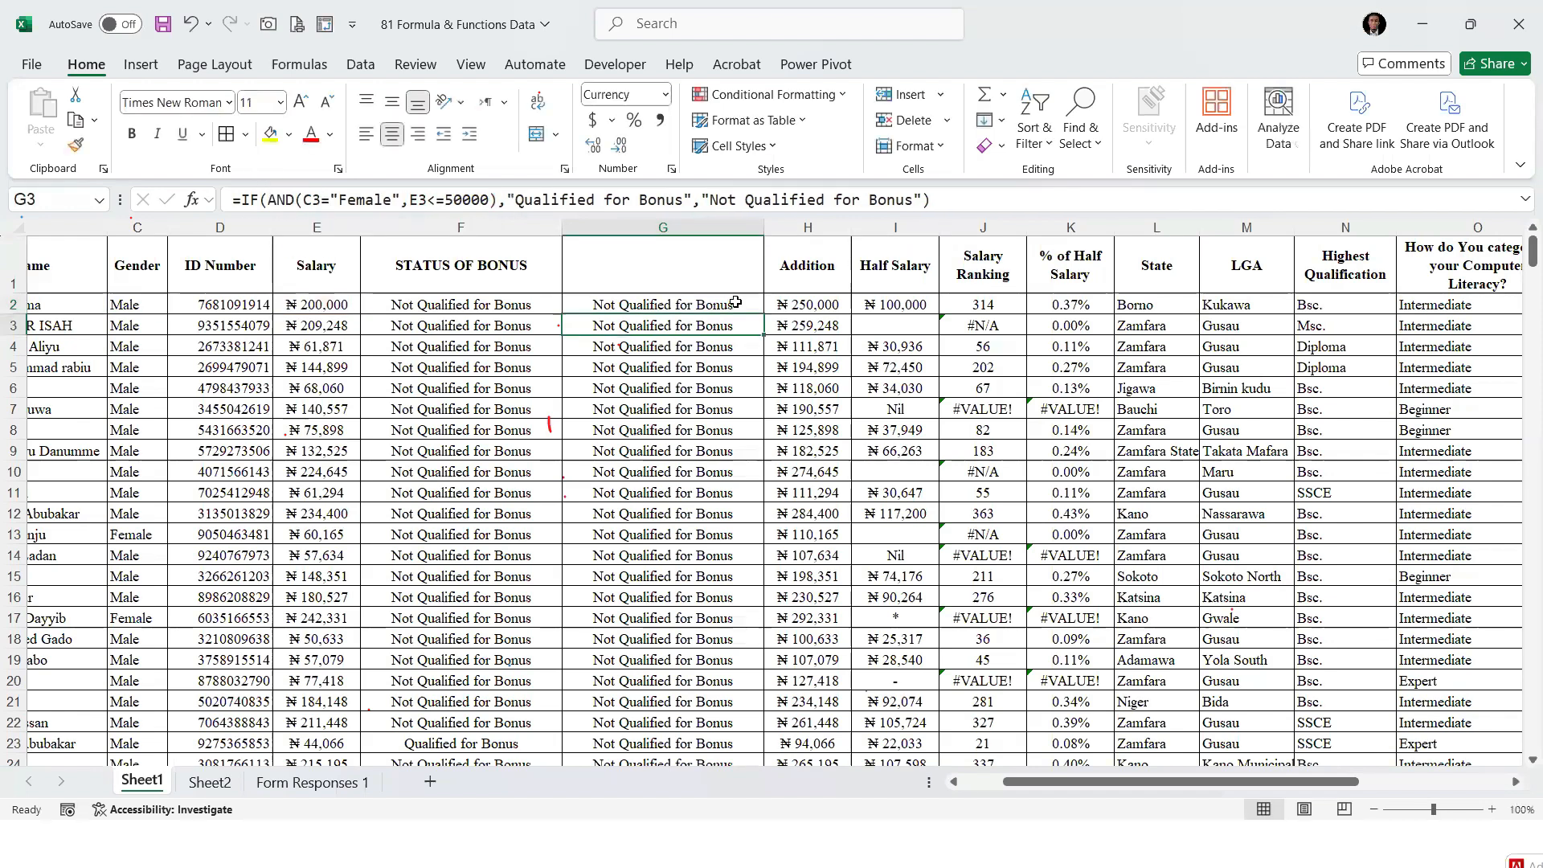
{"action": "double_click", "coordinate": [764, 309]}
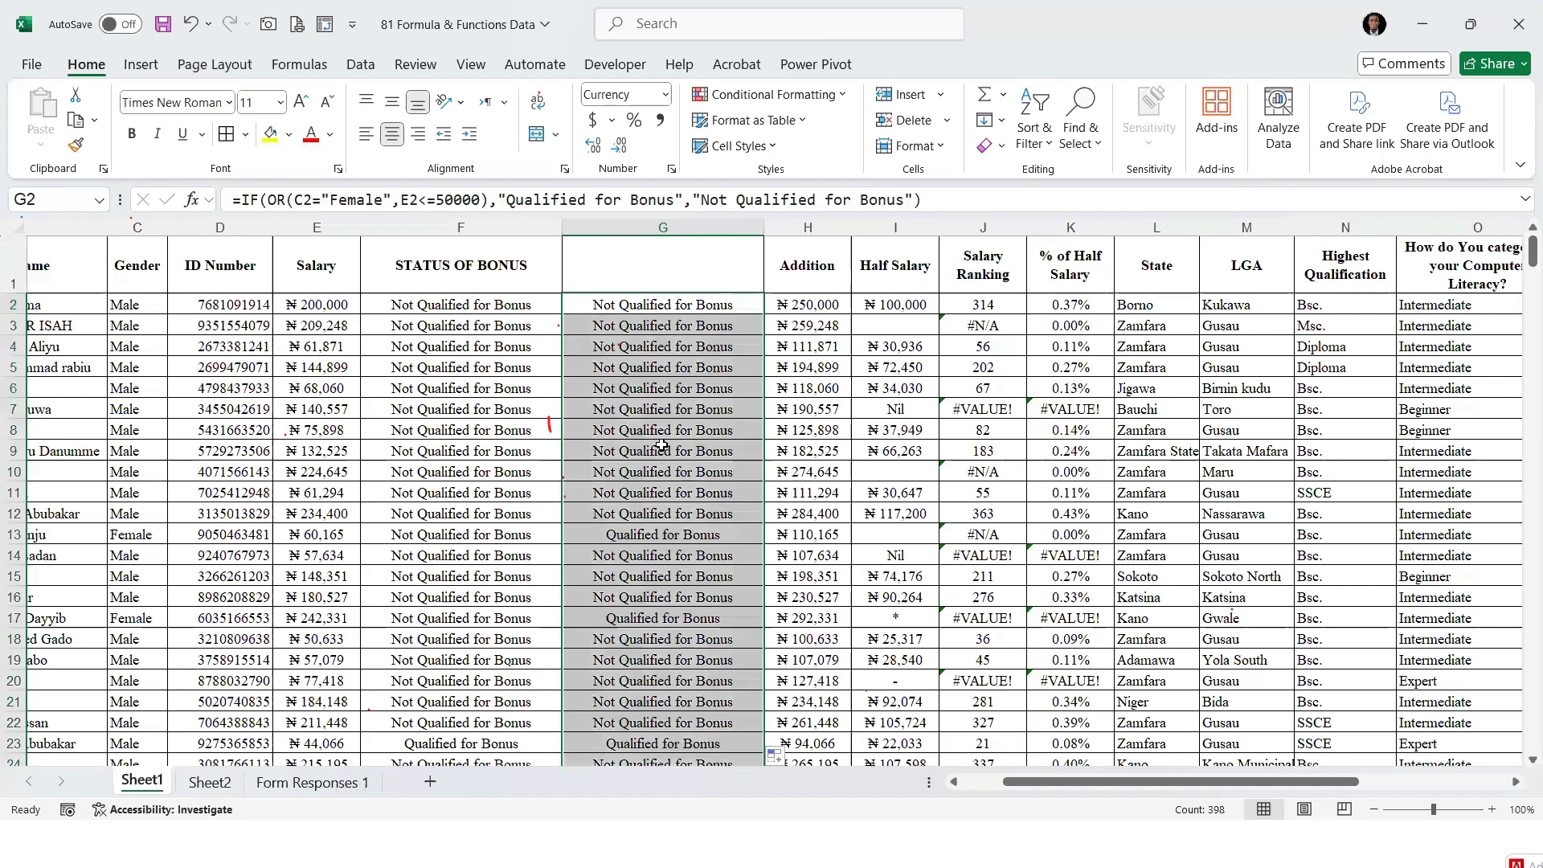
Check the column G formula in row 13 against that row's gender and salary
{"action": "scroll", "coordinate": [676, 413], "scroll_direction": "down", "scroll_amount": 1}
{"action": "scroll", "coordinate": [676, 413], "scroll_direction": "down", "scroll_amount": 1}
{"action": "left_click", "coordinate": [613, 354]}
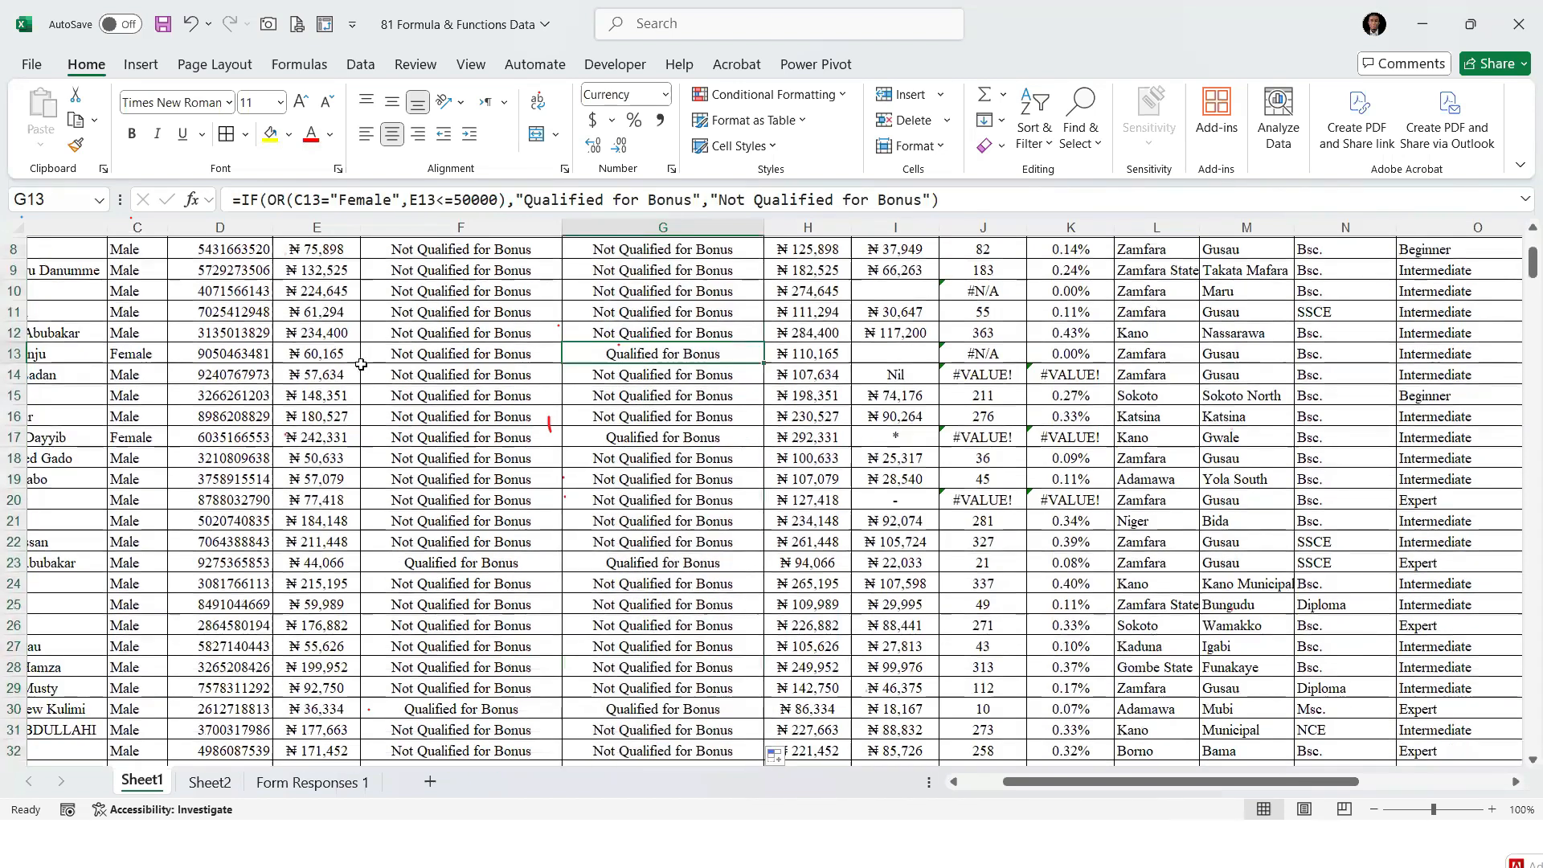
{"action": "left_click", "coordinate": [135, 354]}
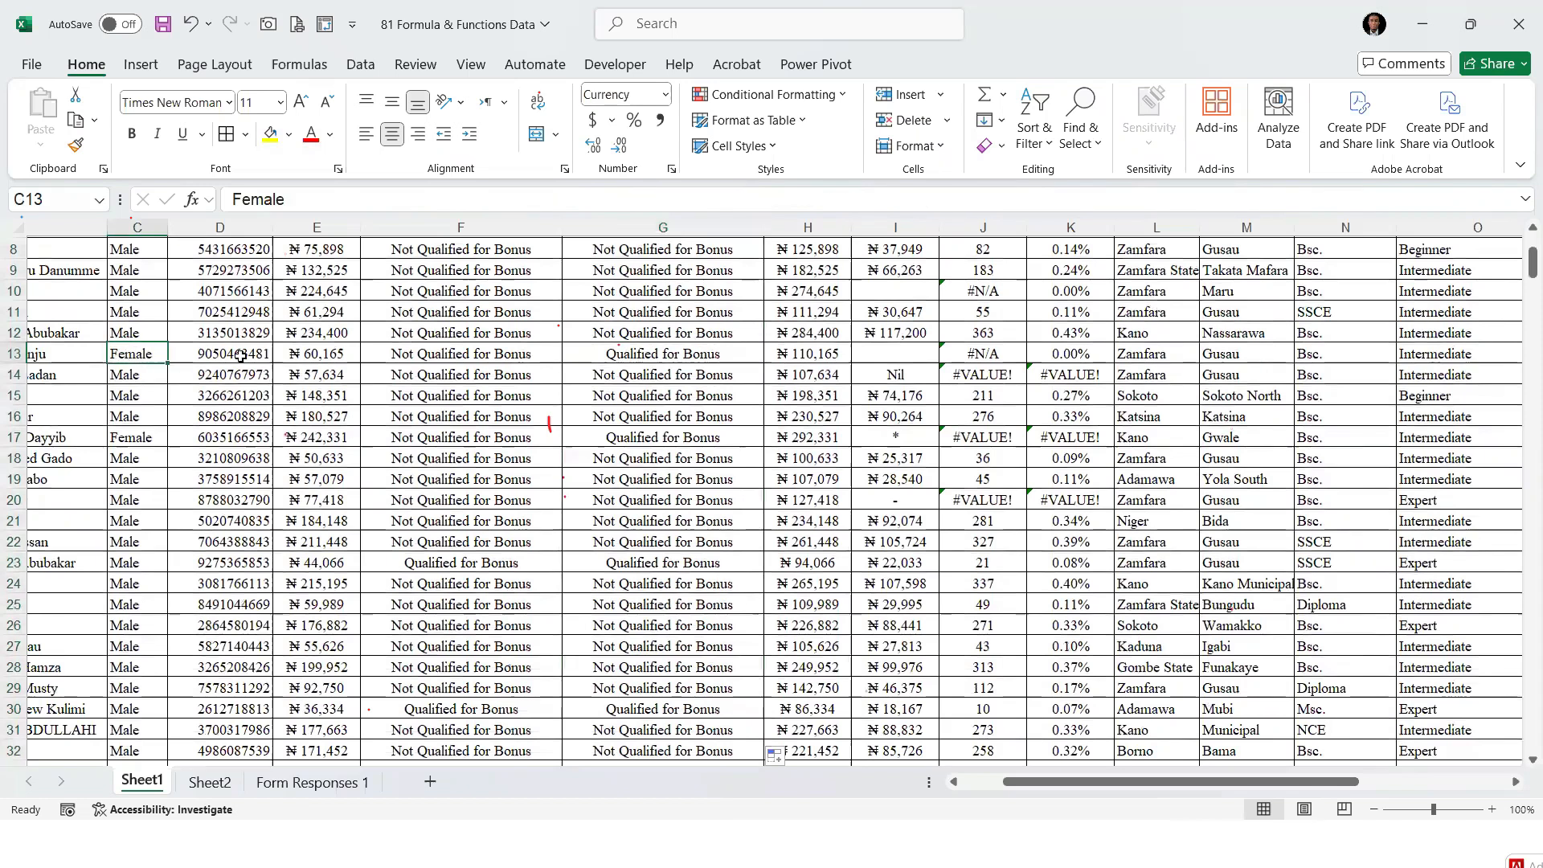
{"action": "left_click", "coordinate": [310, 354]}
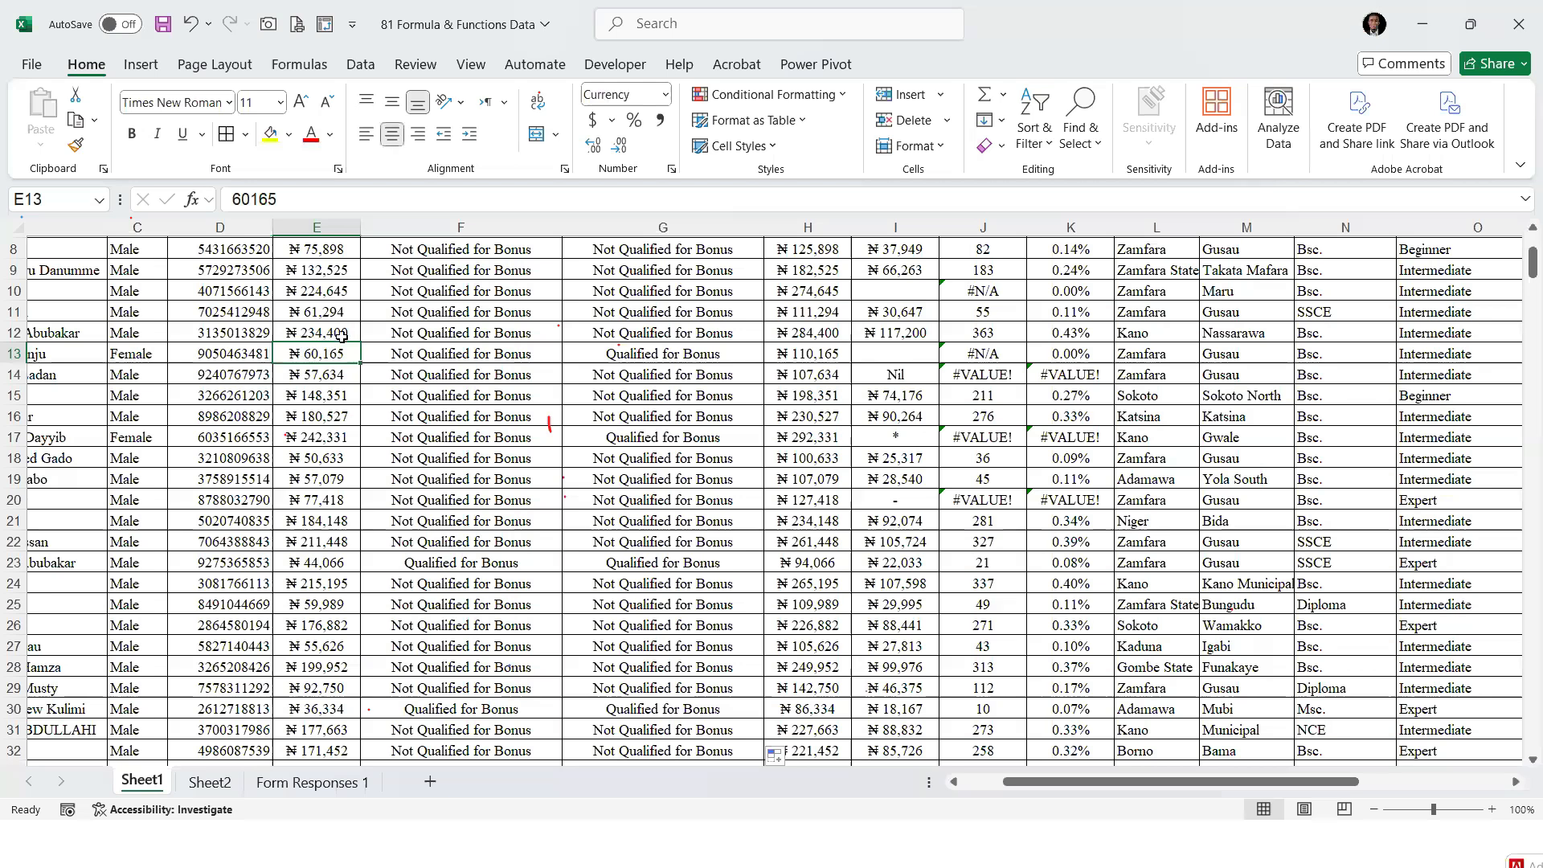
{"action": "left_click", "coordinate": [146, 358]}
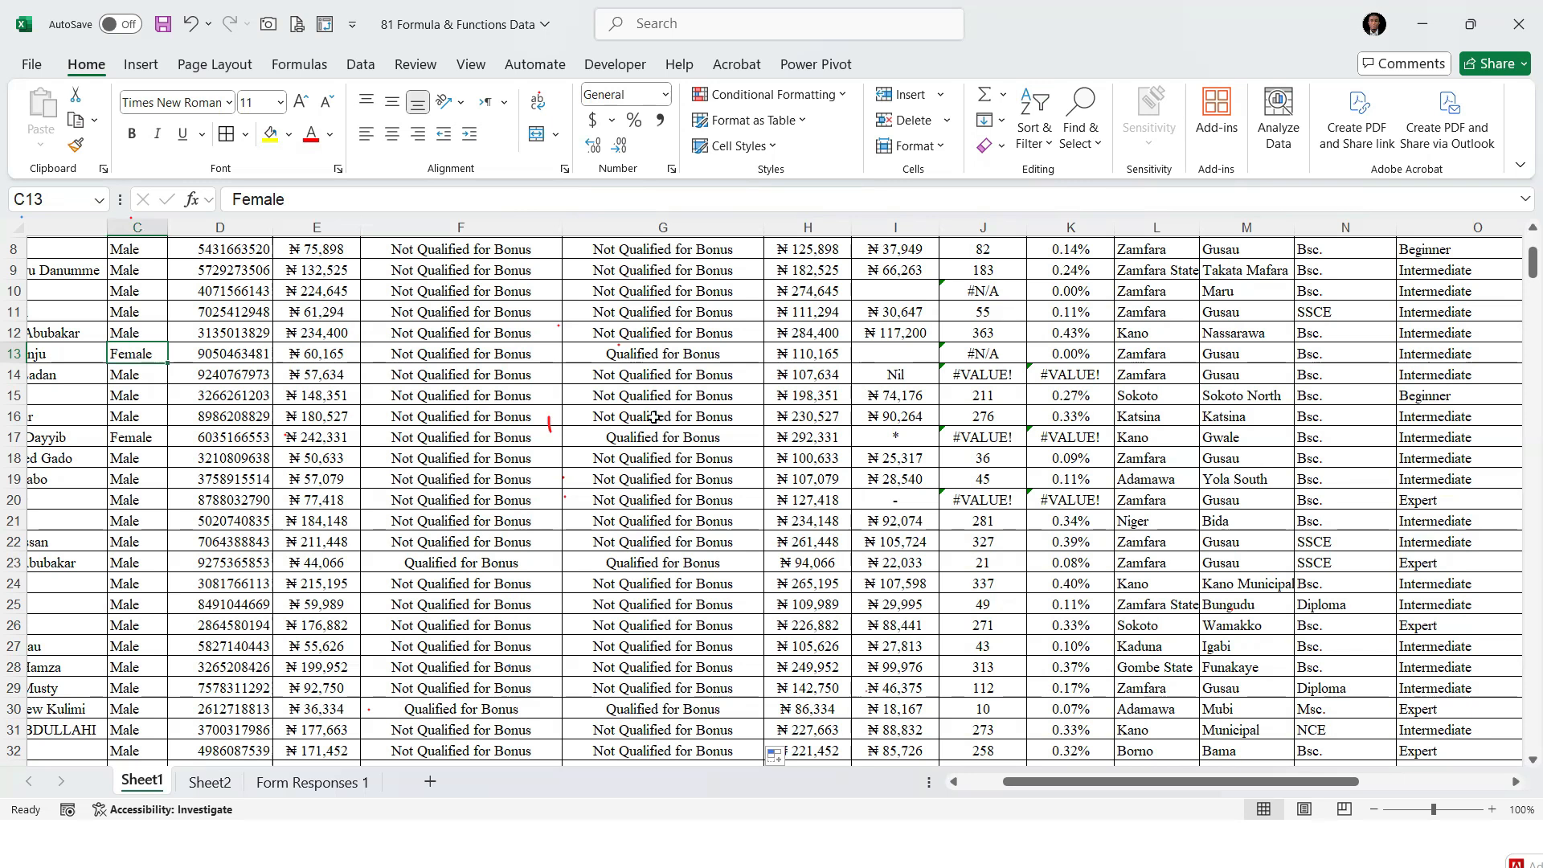
Check the gender and salary behind the column G result in row 23, and return to G2
{"action": "scroll", "coordinate": [602, 427], "scroll_direction": "down", "scroll_amount": 1}
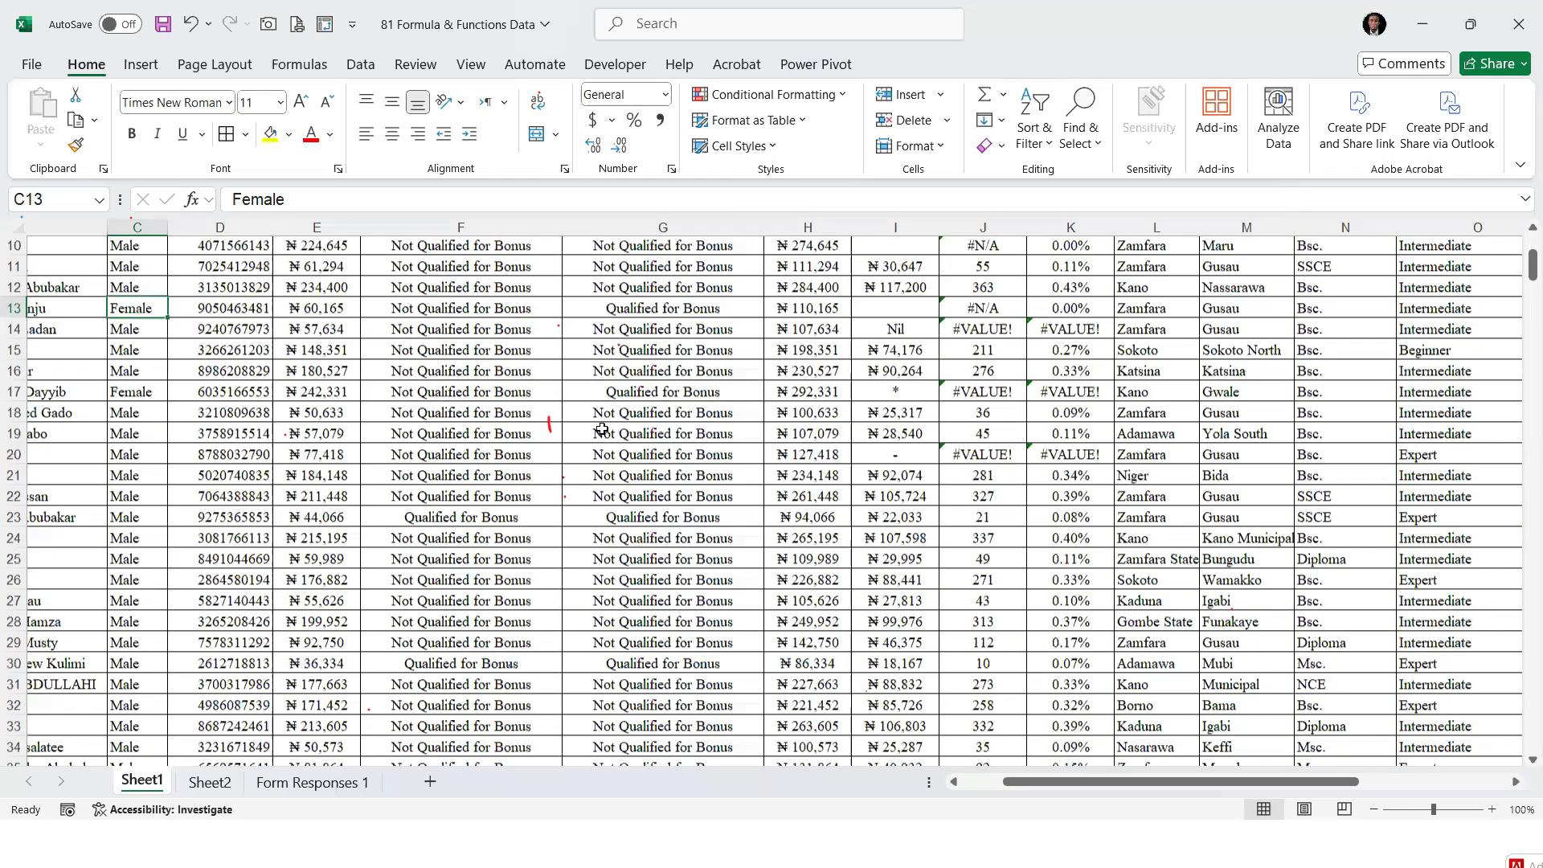
{"action": "scroll", "coordinate": [623, 504], "scroll_direction": "down", "scroll_amount": 1}
{"action": "left_click", "coordinate": [624, 504]}
{"action": "left_click", "coordinate": [138, 509]}
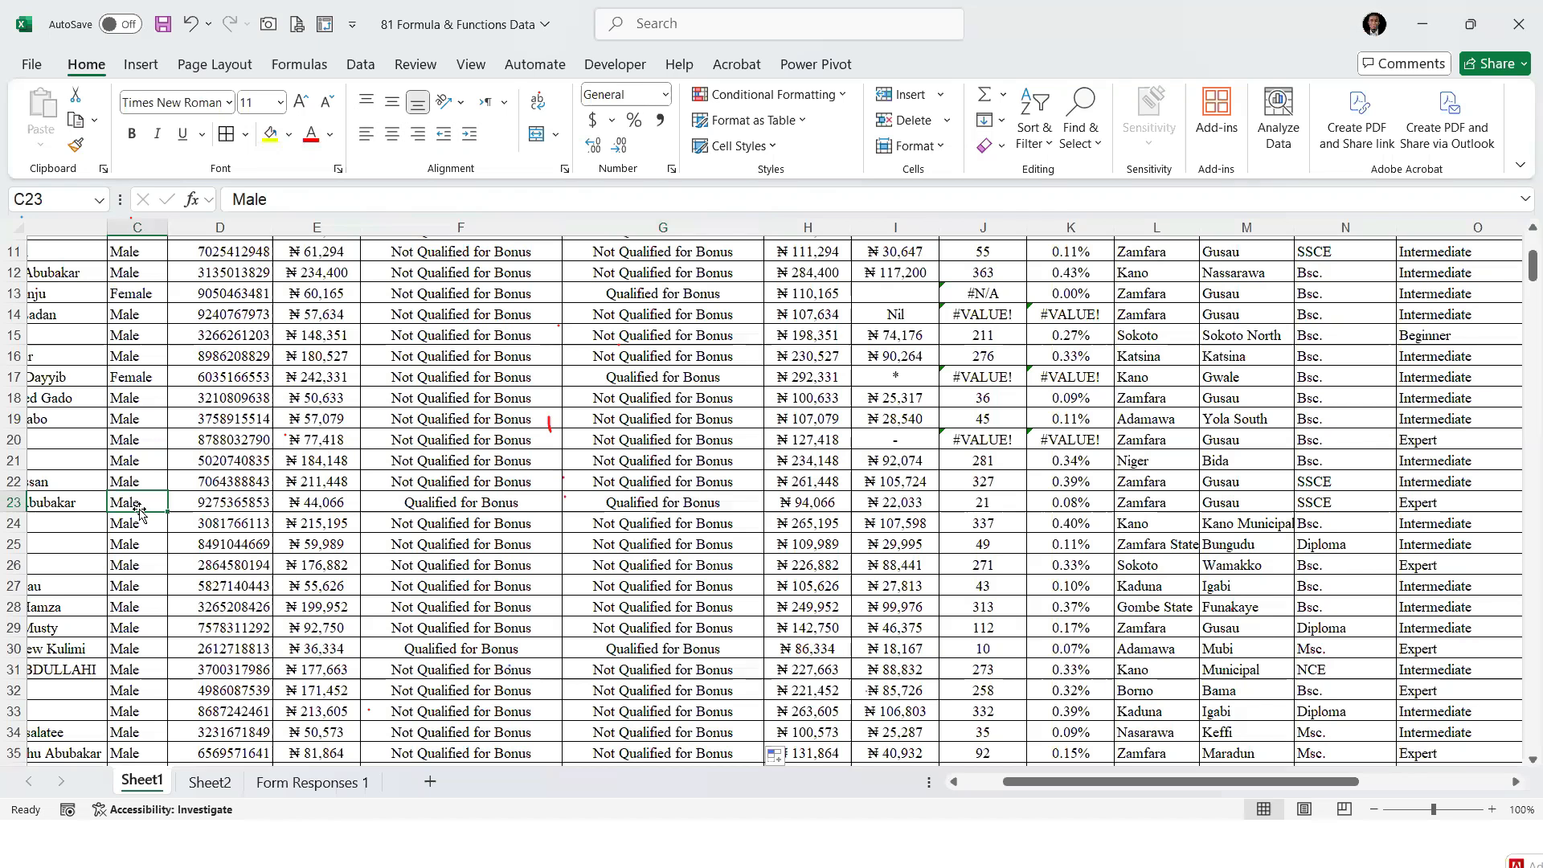
{"action": "left_click", "coordinate": [328, 504]}
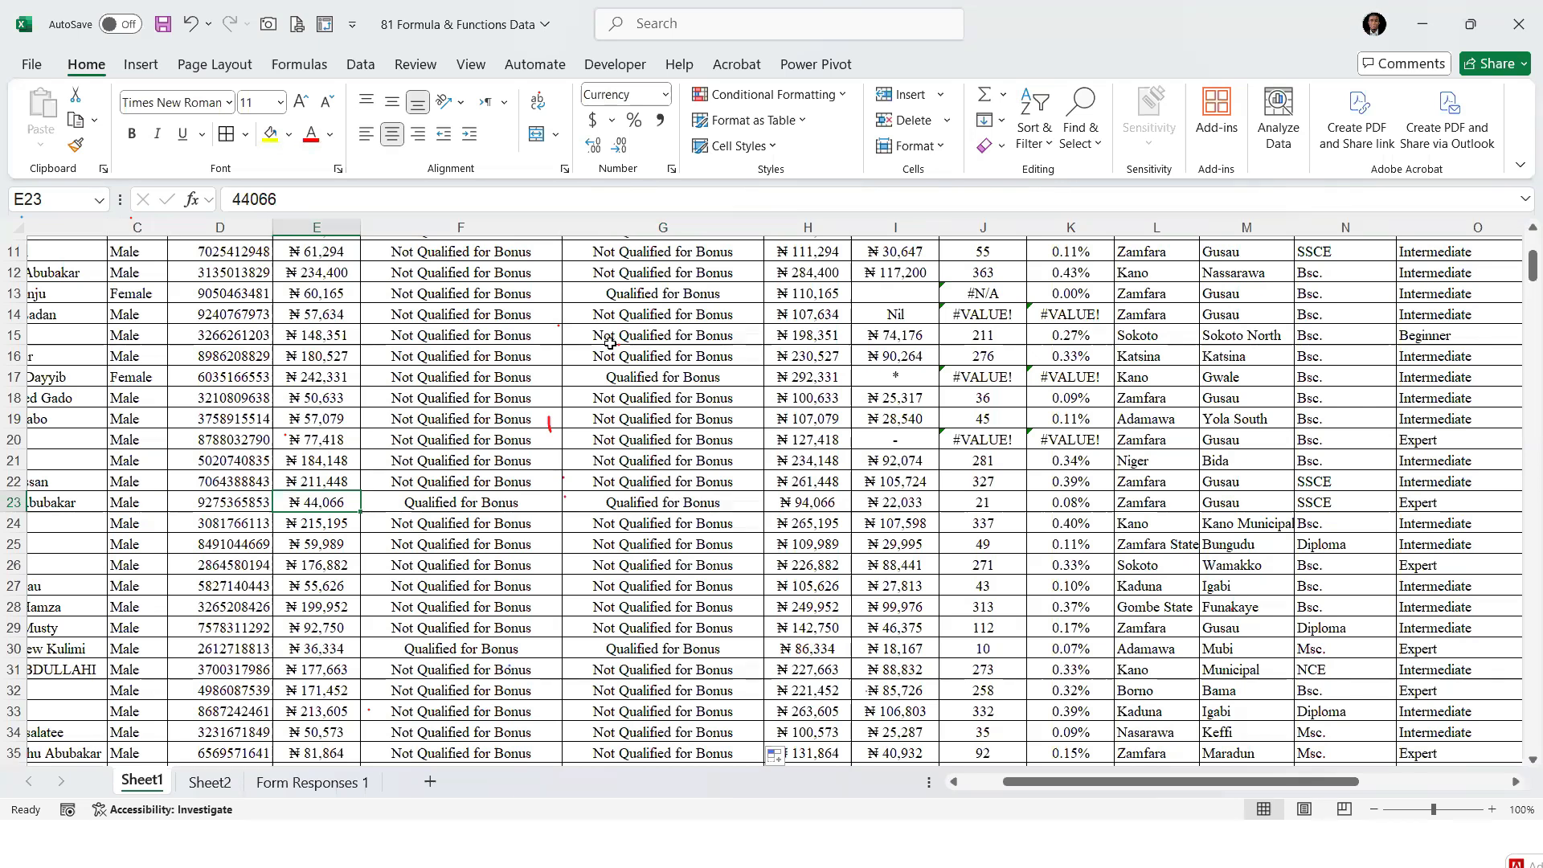
{"action": "scroll", "coordinate": [629, 313], "scroll_direction": "up", "scroll_amount": 3}
{"action": "left_click", "coordinate": [629, 309]}
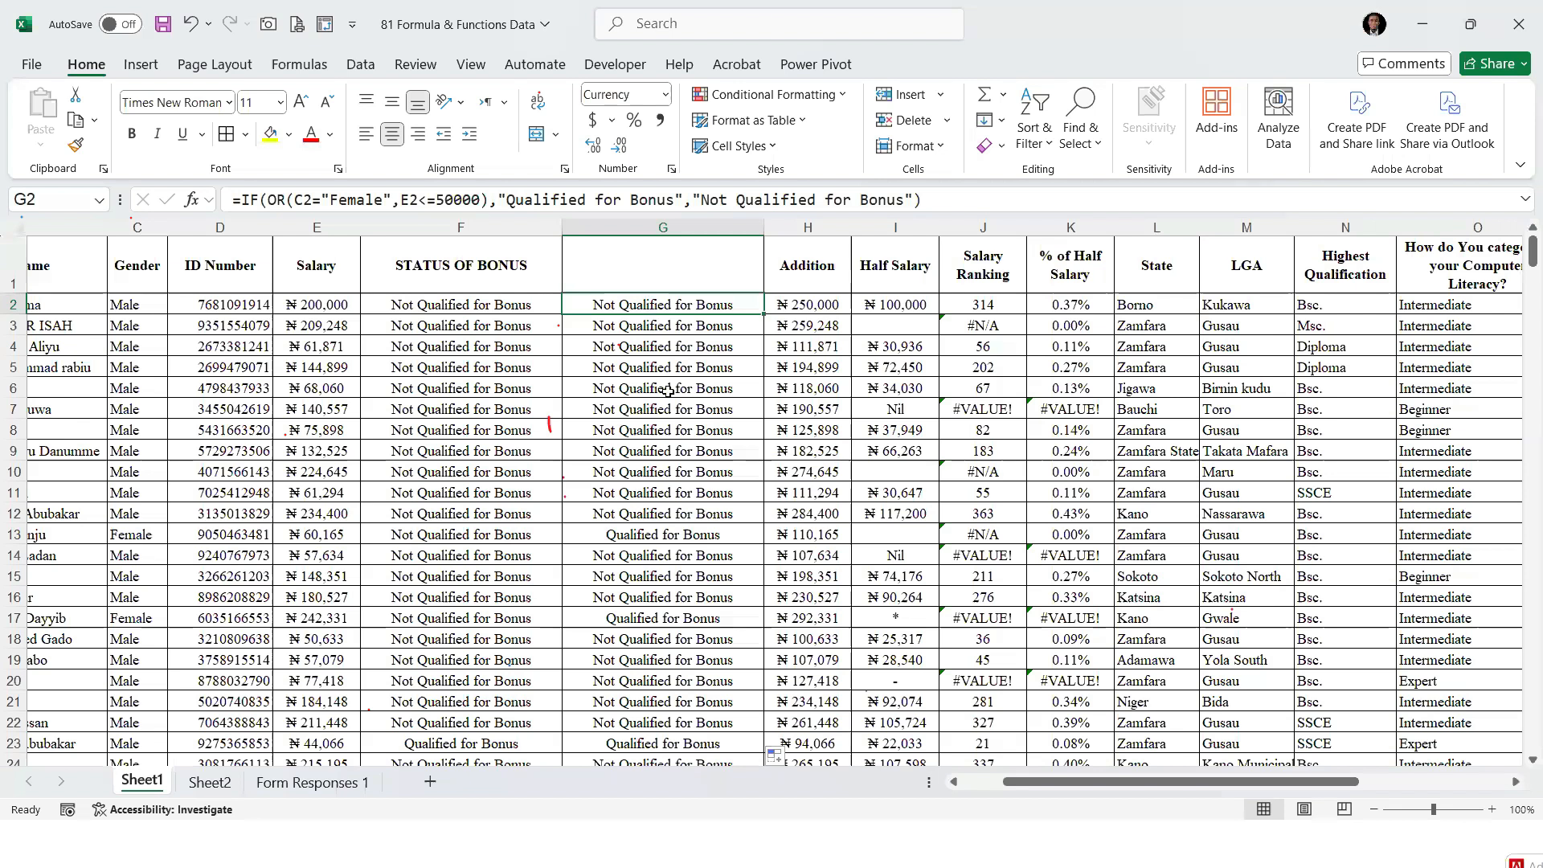
Consult the function list on Sheet2 at its next empty entry, B20
{"action": "left_click", "coordinate": [661, 324]}
{"action": "left_click", "coordinate": [675, 305]}
{"action": "left_click", "coordinate": [213, 784]}
{"action": "left_click", "coordinate": [130, 577]}
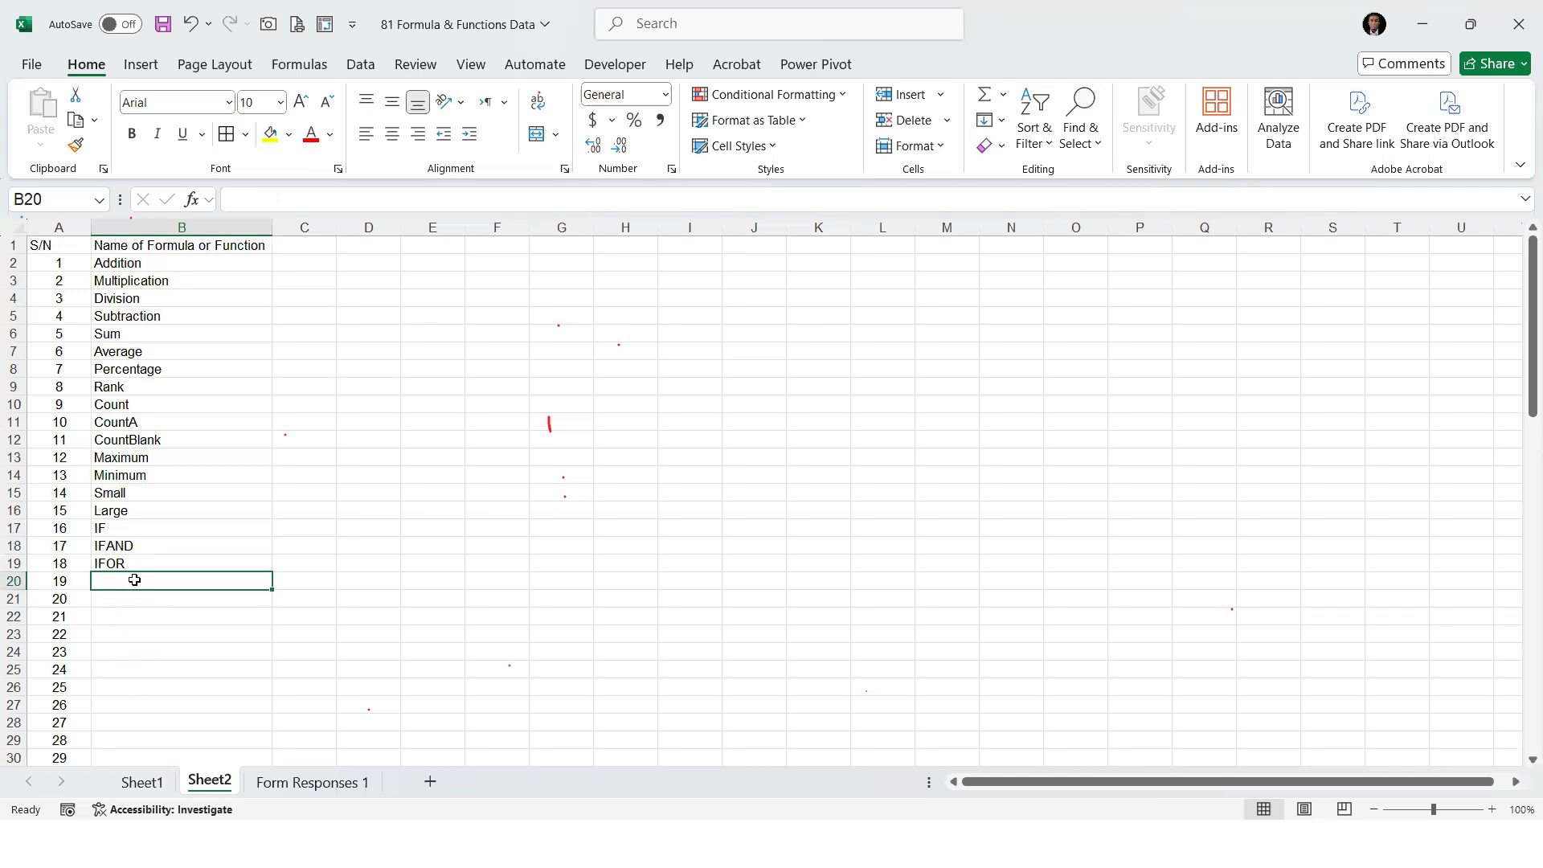
Return to Sheet1 and insert an empty column before the computer literacy column O
{"action": "left_click", "coordinate": [139, 782]}
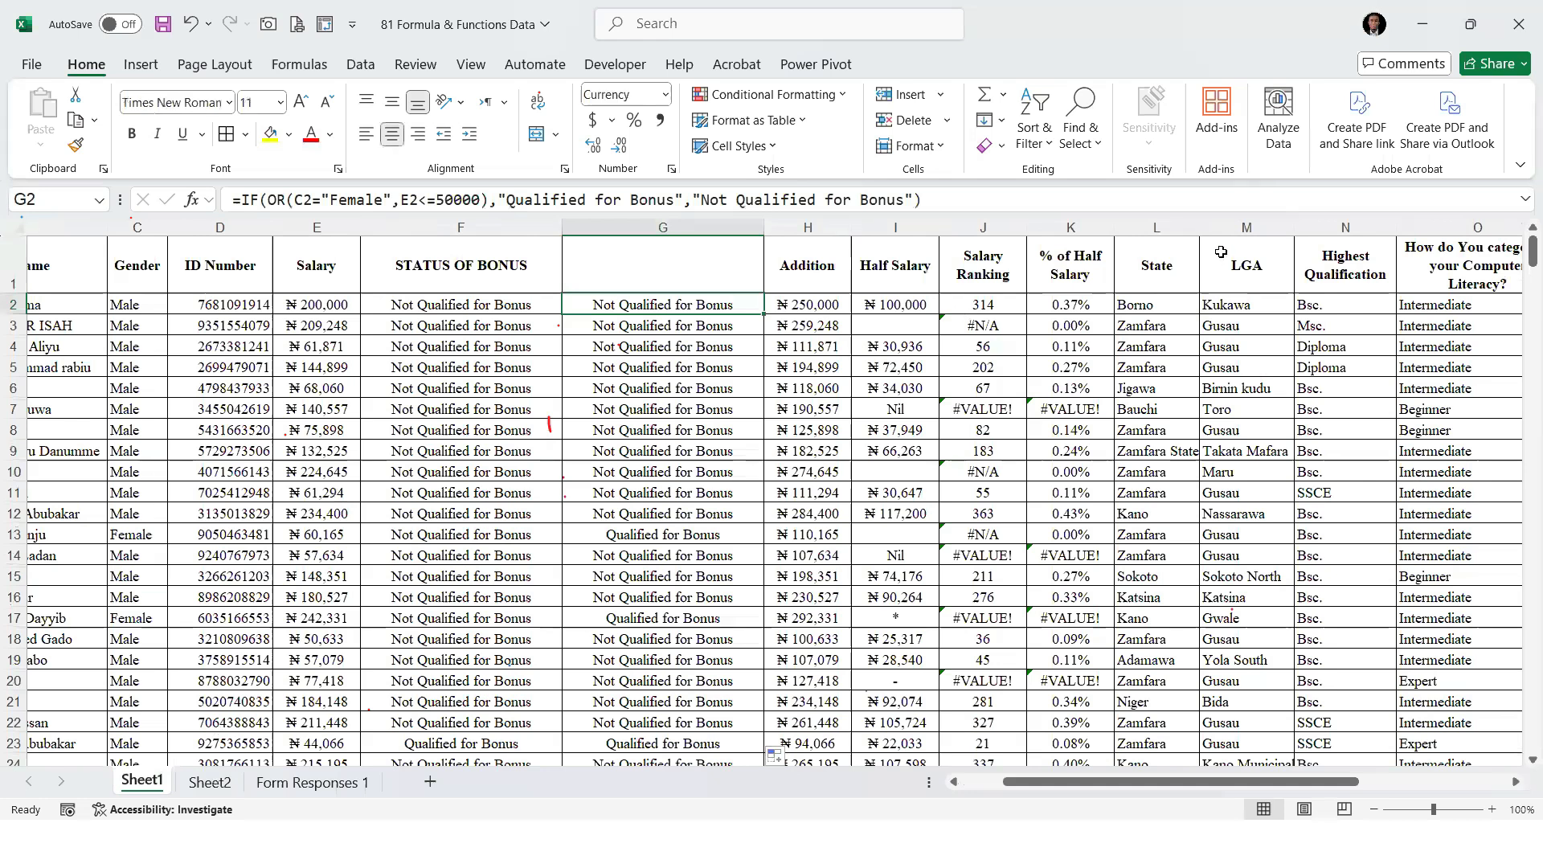
{"action": "right_click", "coordinate": [1429, 225]}
{"action": "left_click", "coordinate": [1288, 421]}
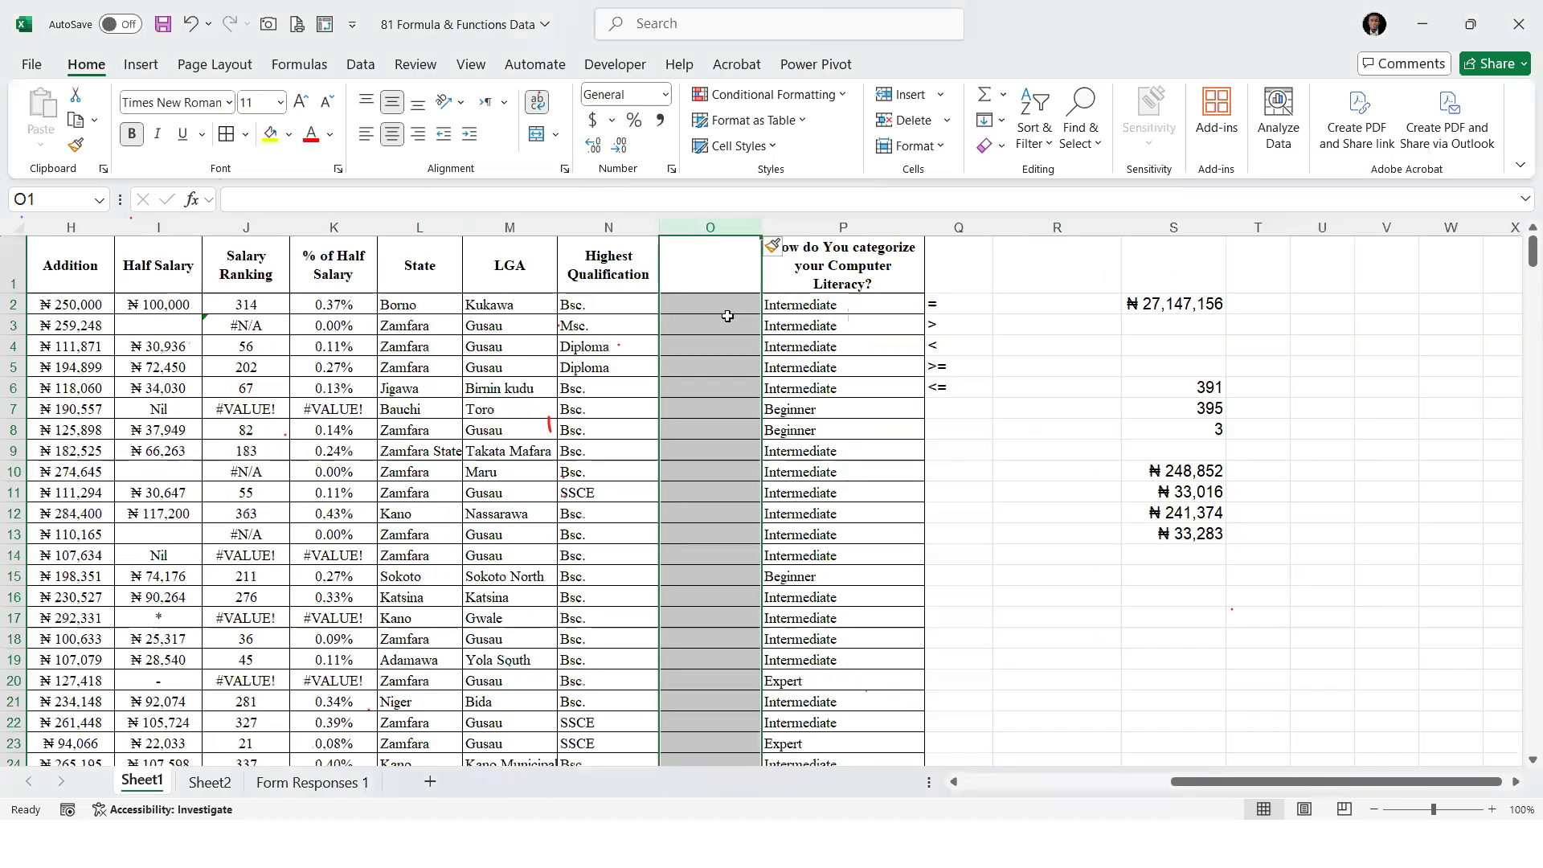
Begin a formula in O2 with an IF that returns 1 when N2 equals "Bsc."
{"action": "left_click", "coordinate": [700, 306]}
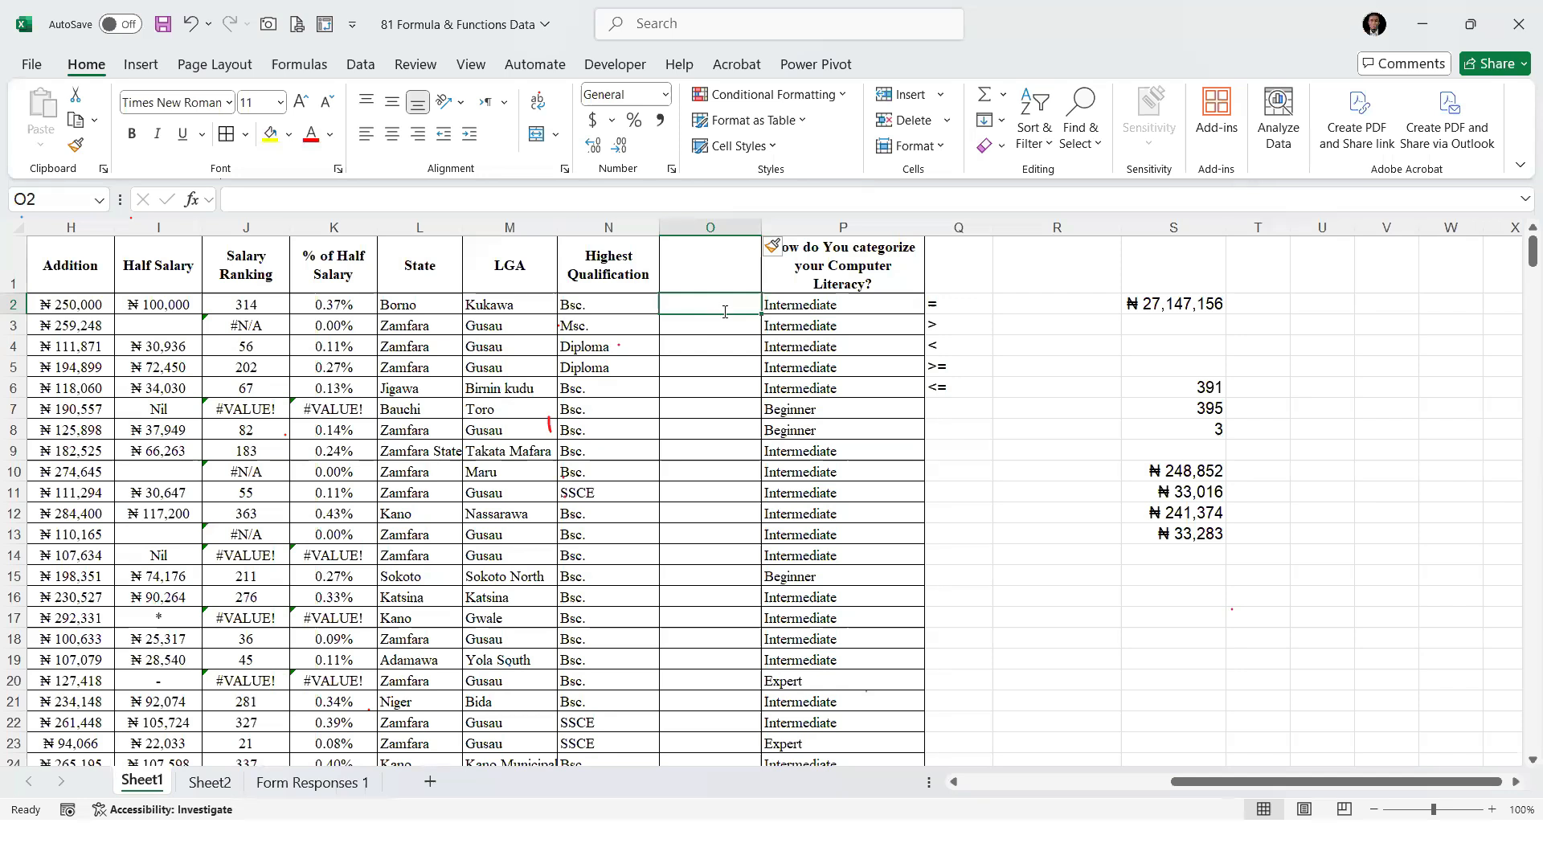
{"action": "type", "text": "=IF("}
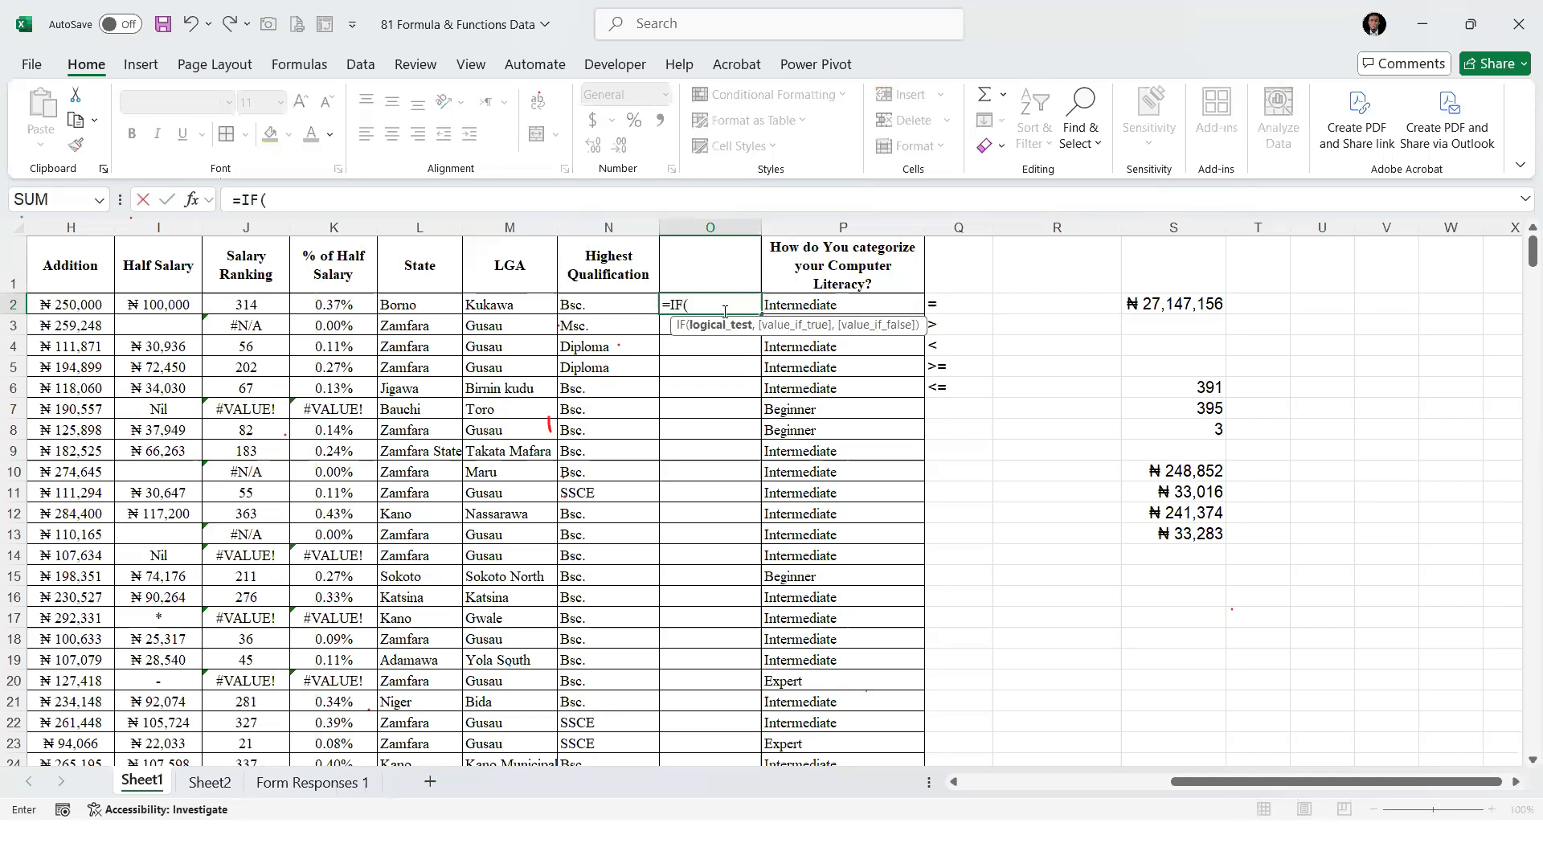
{"action": "left_click", "coordinate": [605, 307]}
{"action": "type", "text": "=\"B"}
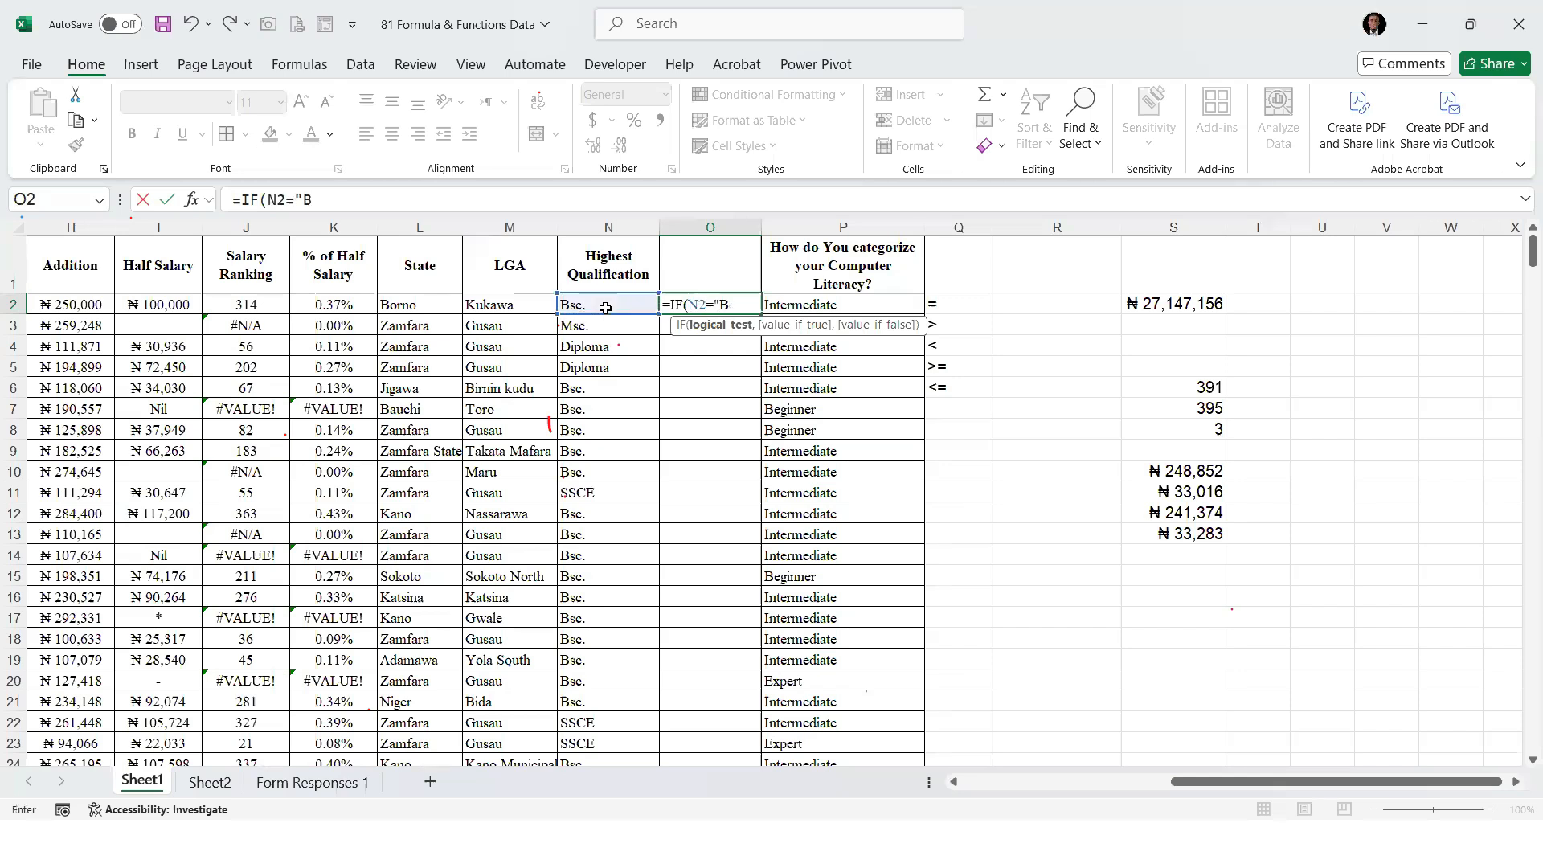
{"action": "type", "text": "sc.\""}
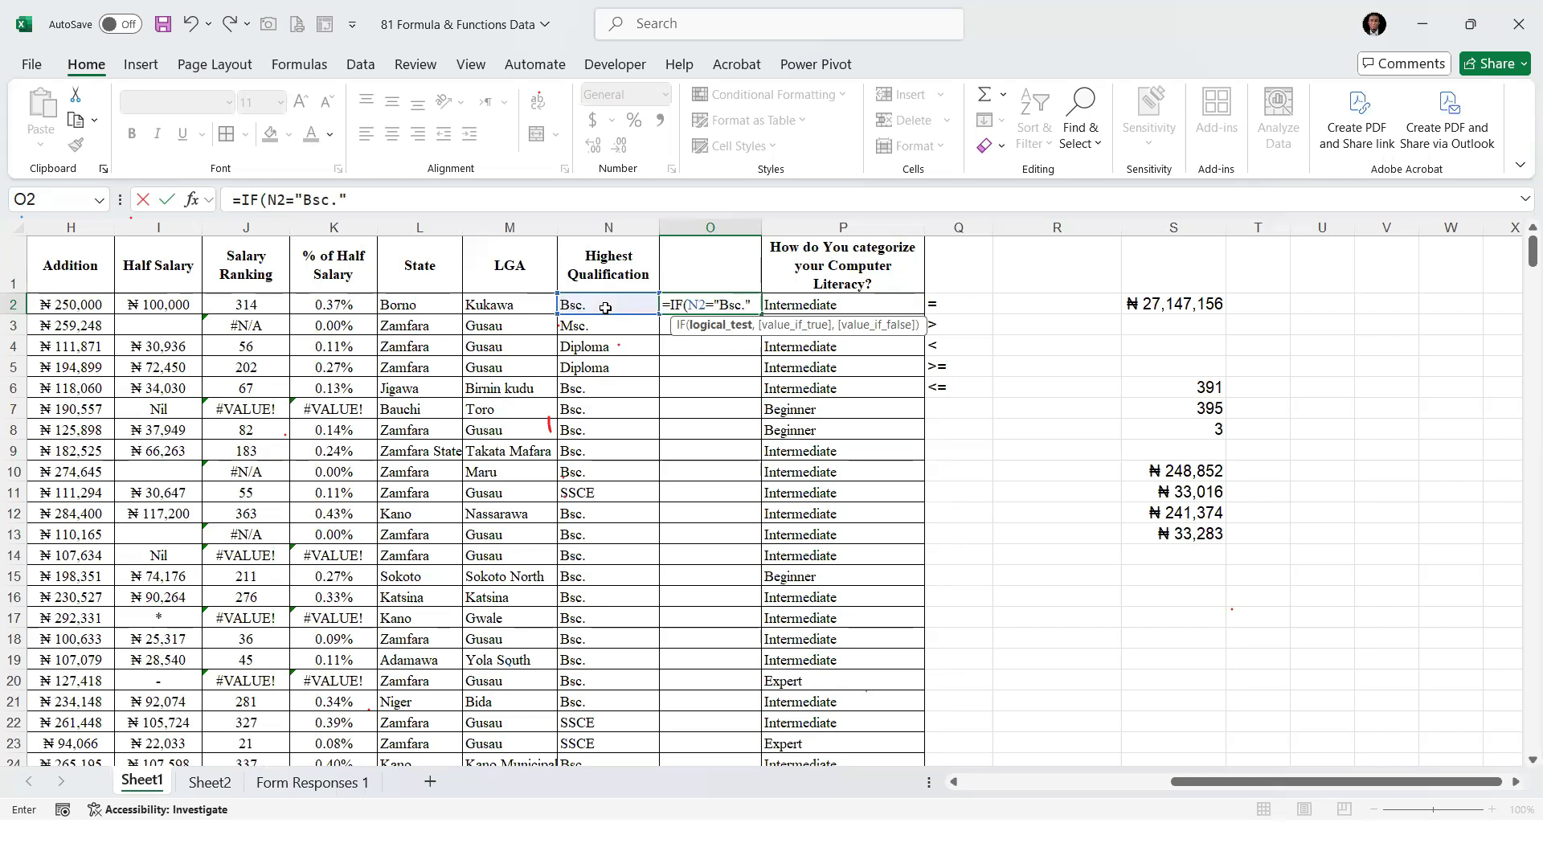
{"action": "type", "text": ","}
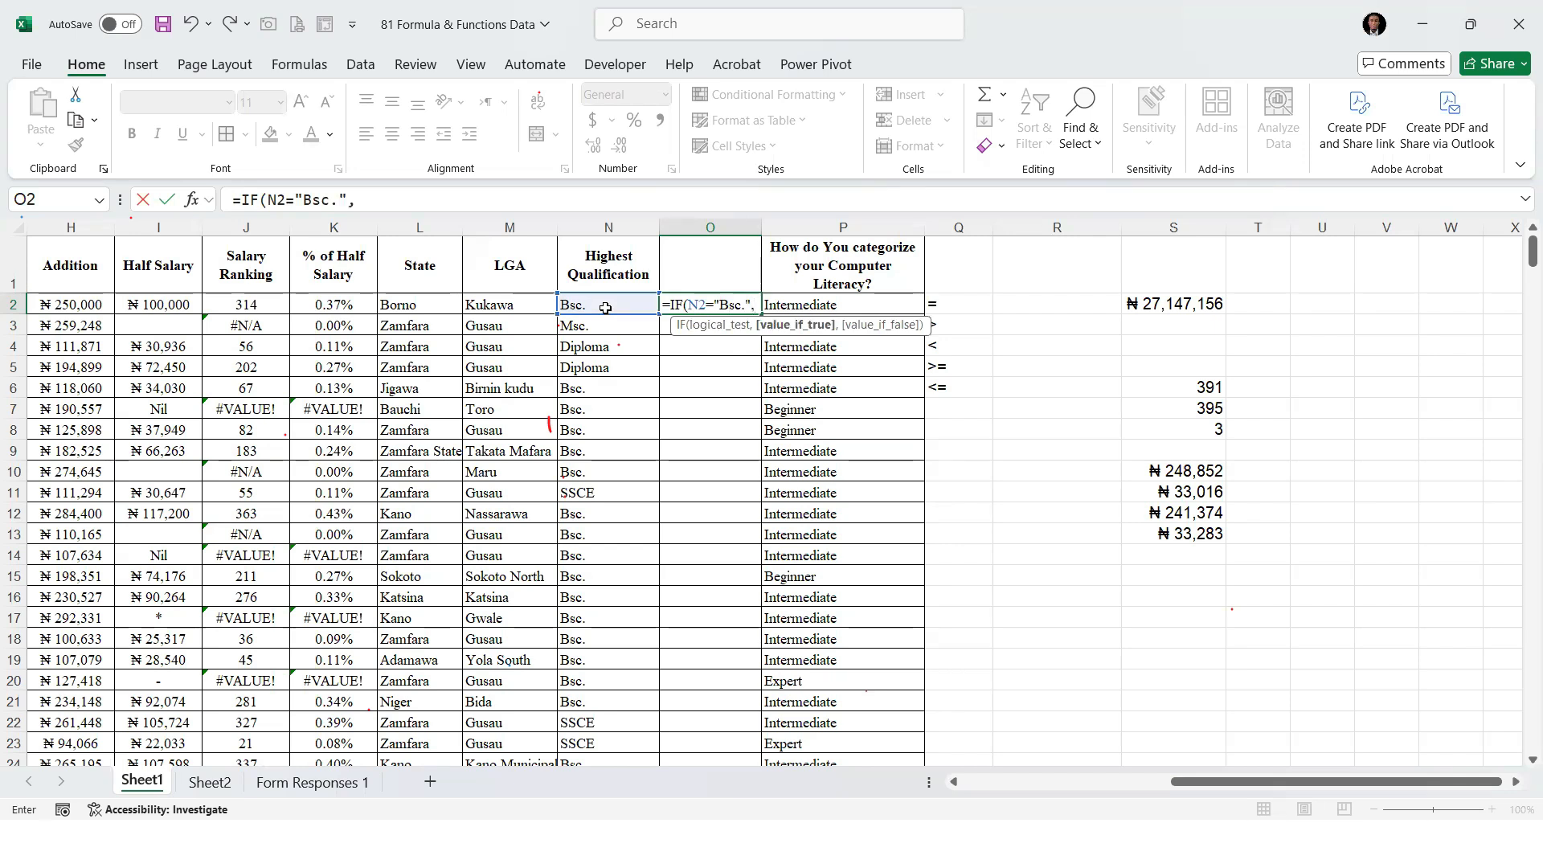
{"action": "type", "text": "1,"}
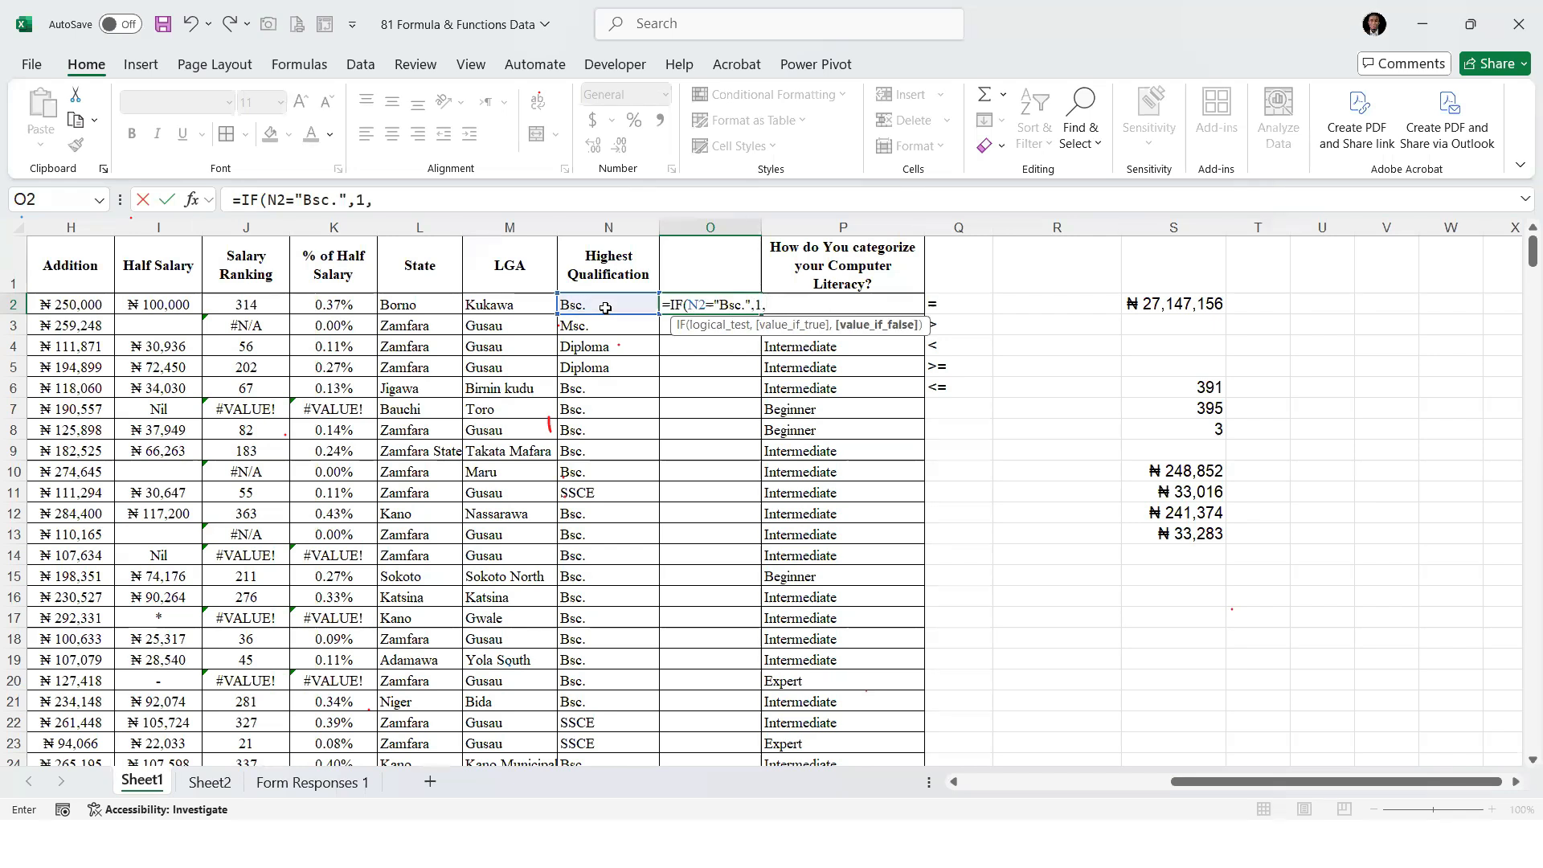
{"action": "type", "text": "if"}
Nest a second IF on N2 as the O2 formula's false value, and clear its tentative "Msc" comparison text
{"action": "key", "text": "Tab"}
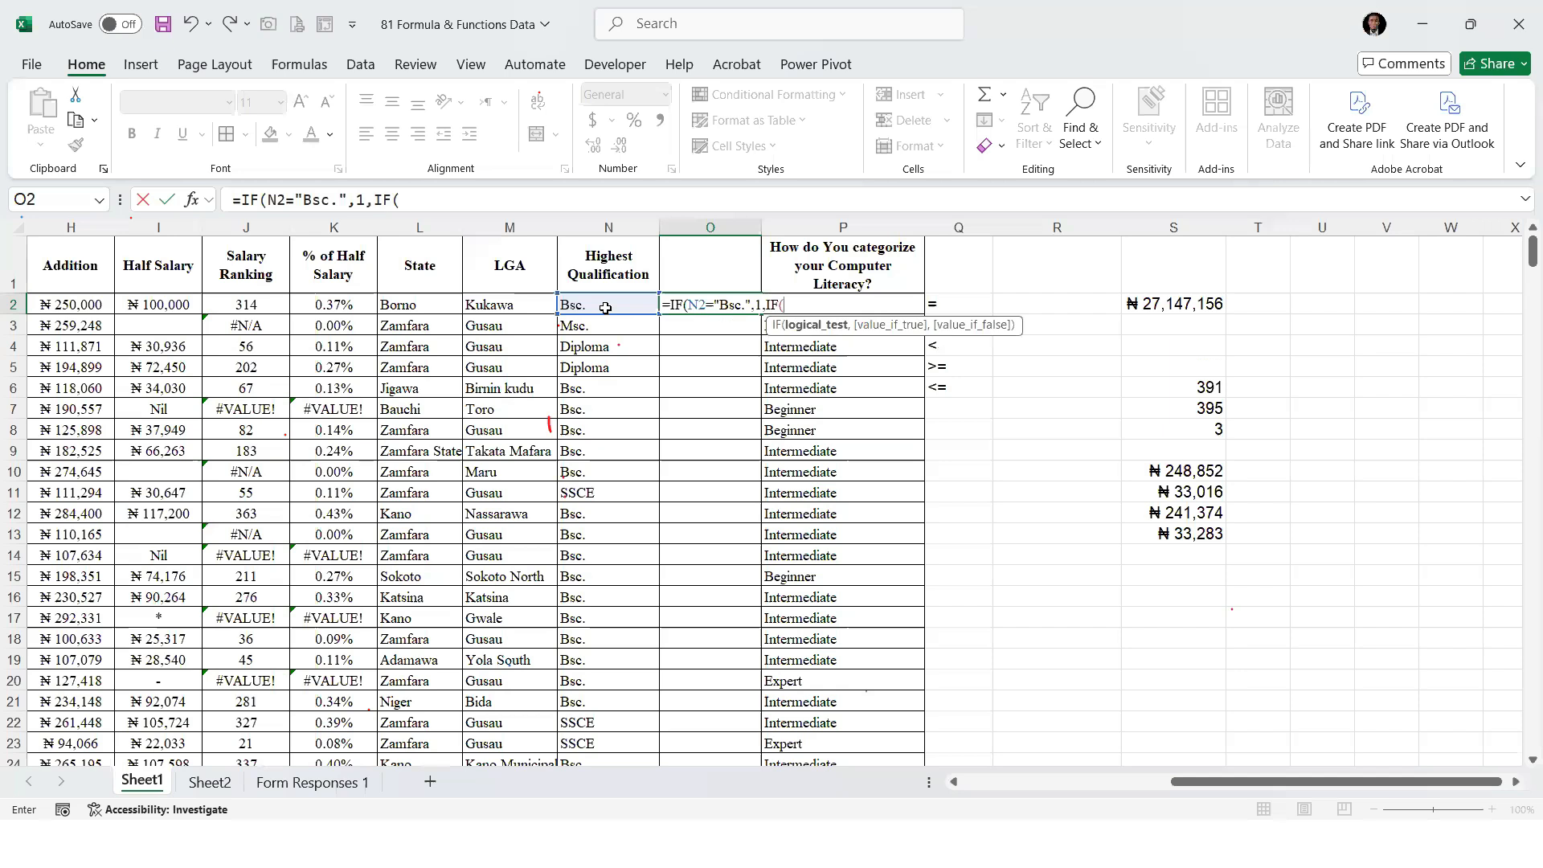
{"action": "left_click", "coordinate": [605, 308]}
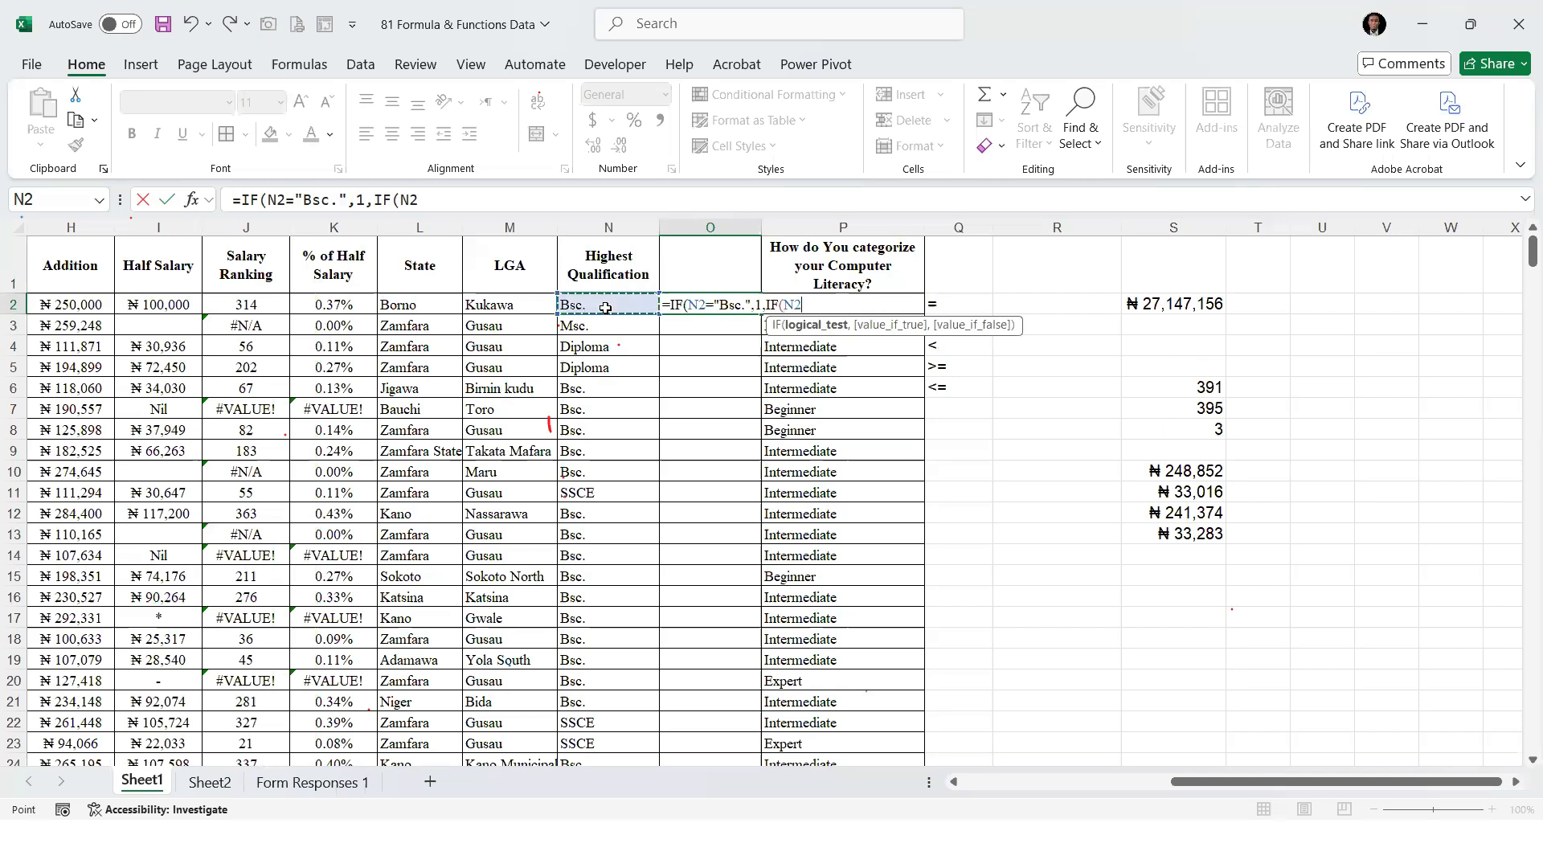
{"action": "type", "text": "="}
{"action": "type", "text": "Msc"}
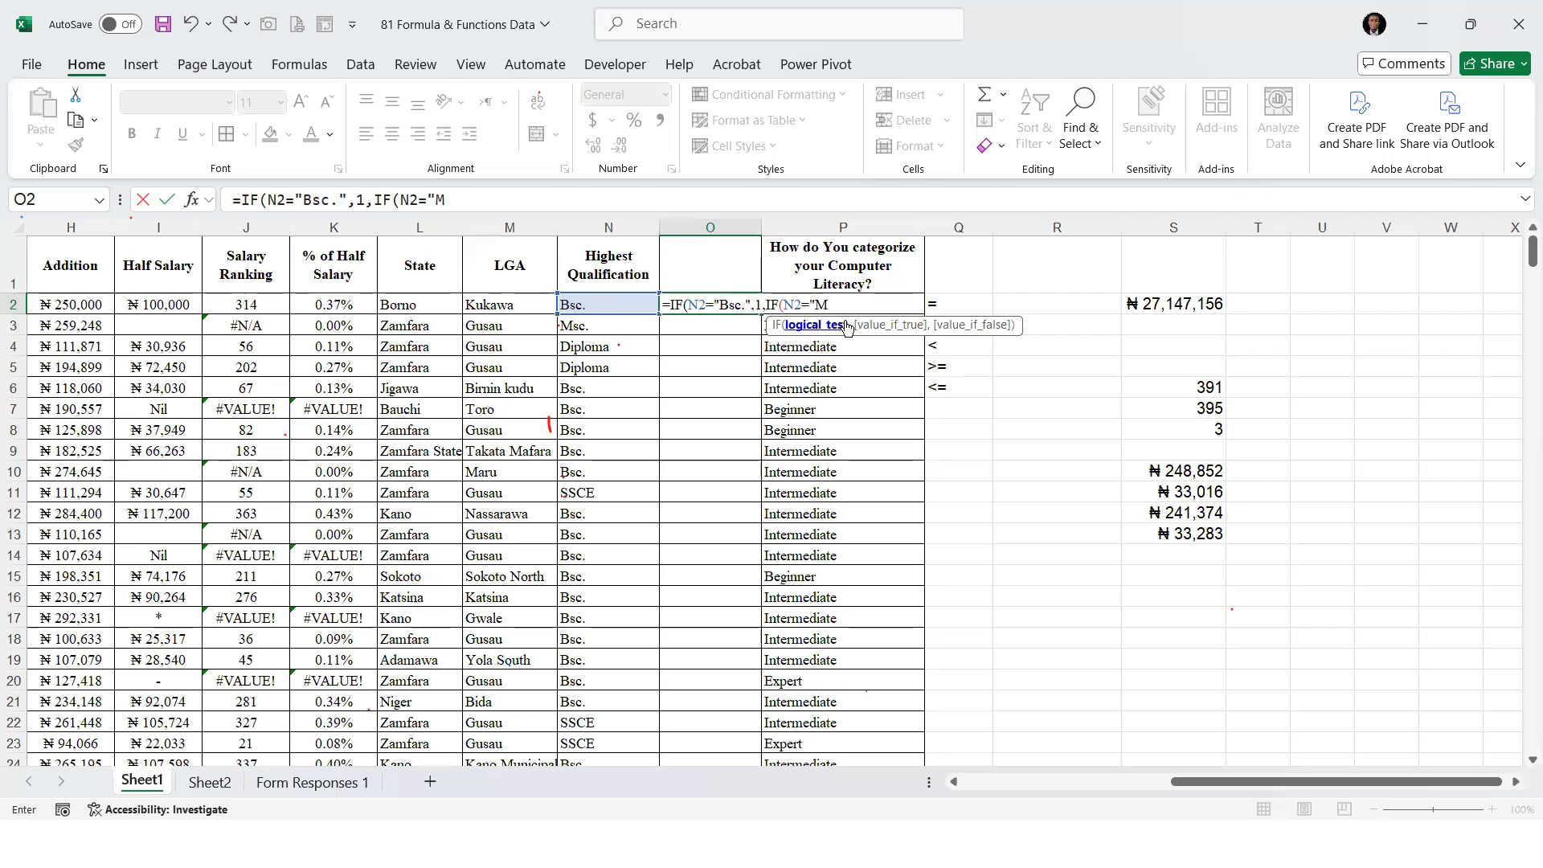
{"action": "key", "text": "BackSpace"}
{"action": "key", "text": "BackSpace"}
{"action": "key", "text": "BackSpace"}
{"action": "key", "text": "BackSpace"}
Replace the qualification tested by the first IF in O2 with "Phd.", and change that to "Msc."
{"action": "left_click", "coordinate": [740, 306]}
{"action": "key", "text": "BackSpace"}
{"action": "key", "text": "BackSpace"}
{"action": "key", "text": "BackSpace"}
{"action": "type", "text": "Phd"}
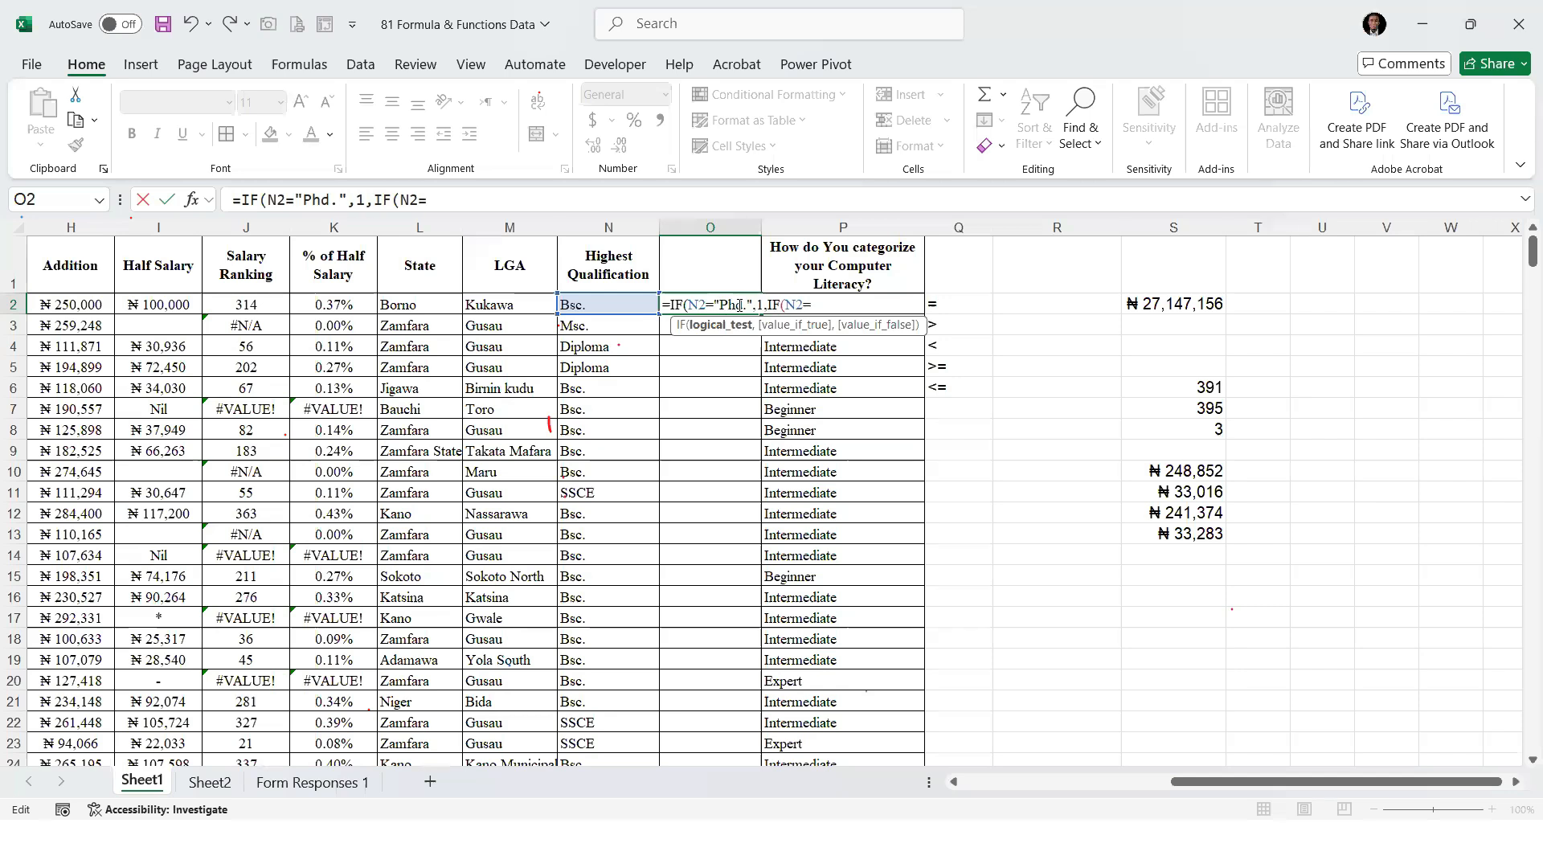
{"action": "key", "text": "BackSpace"}
{"action": "key", "text": "BackSpace"}
{"action": "key", "text": "BackSpace"}
{"action": "type", "text": "Msc"}
Complete the second IF in O2 so it returns 2 when N2 equals "Bsc."
{"action": "left_click", "coordinate": [819, 304]}
{"action": "type", "text": "\"Bsc"}
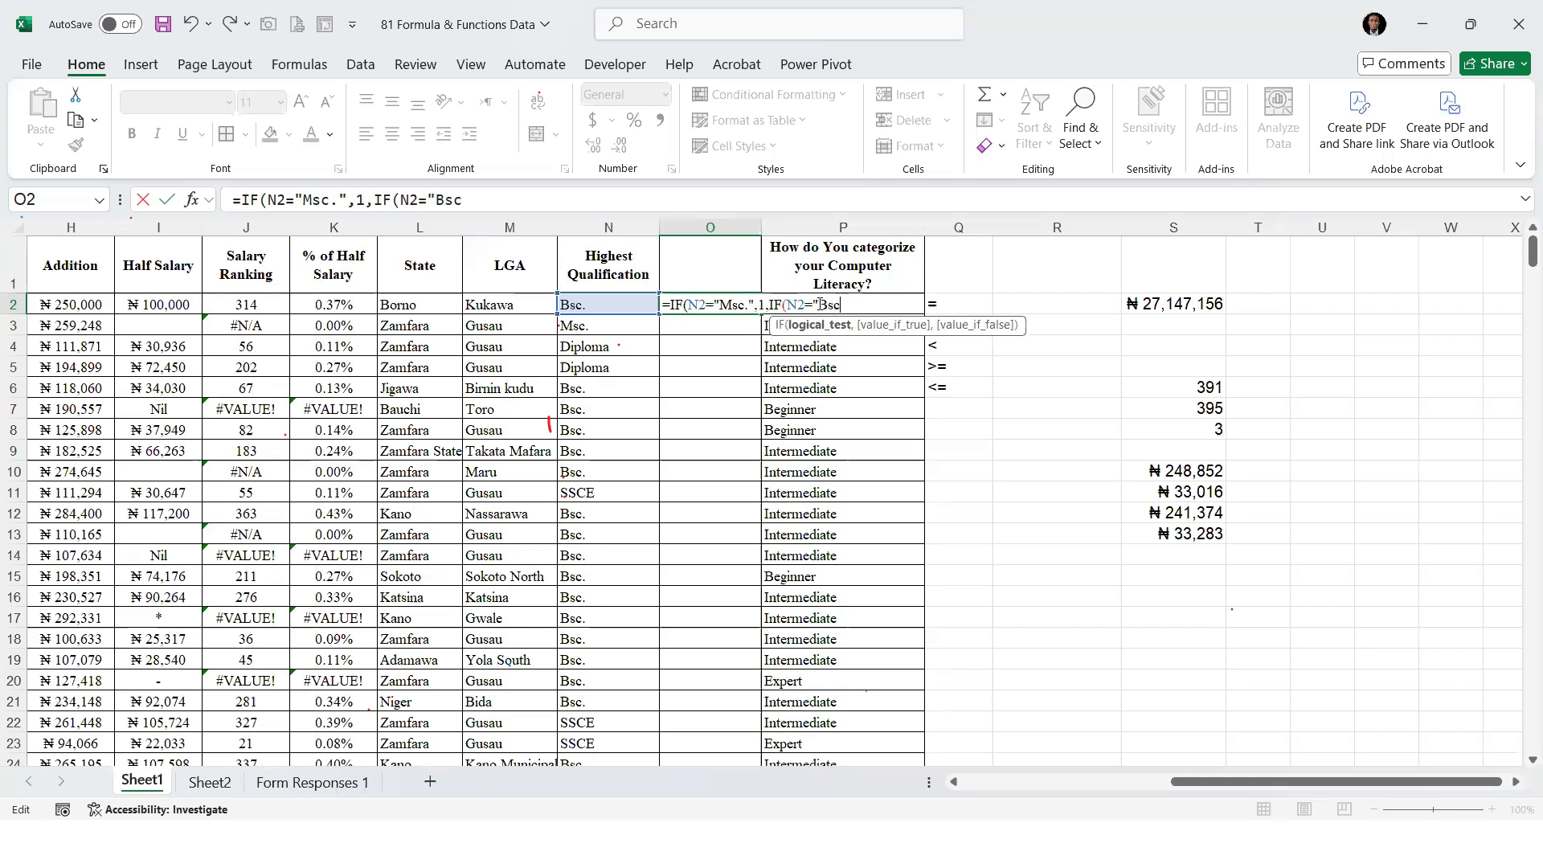
{"action": "type", "text": ".\","}
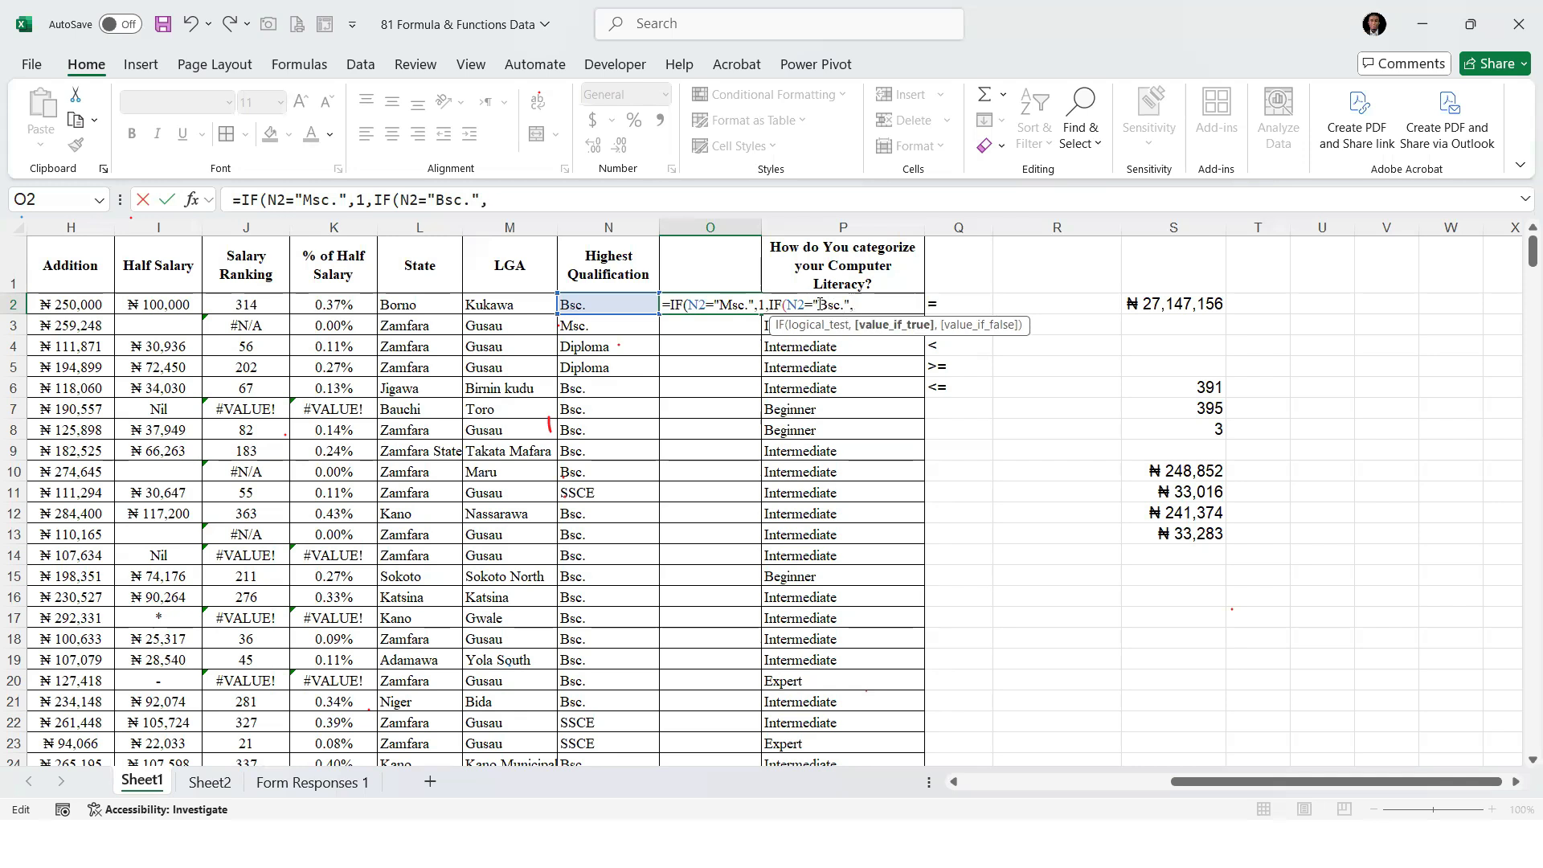
{"action": "type", "text": "2,I"}
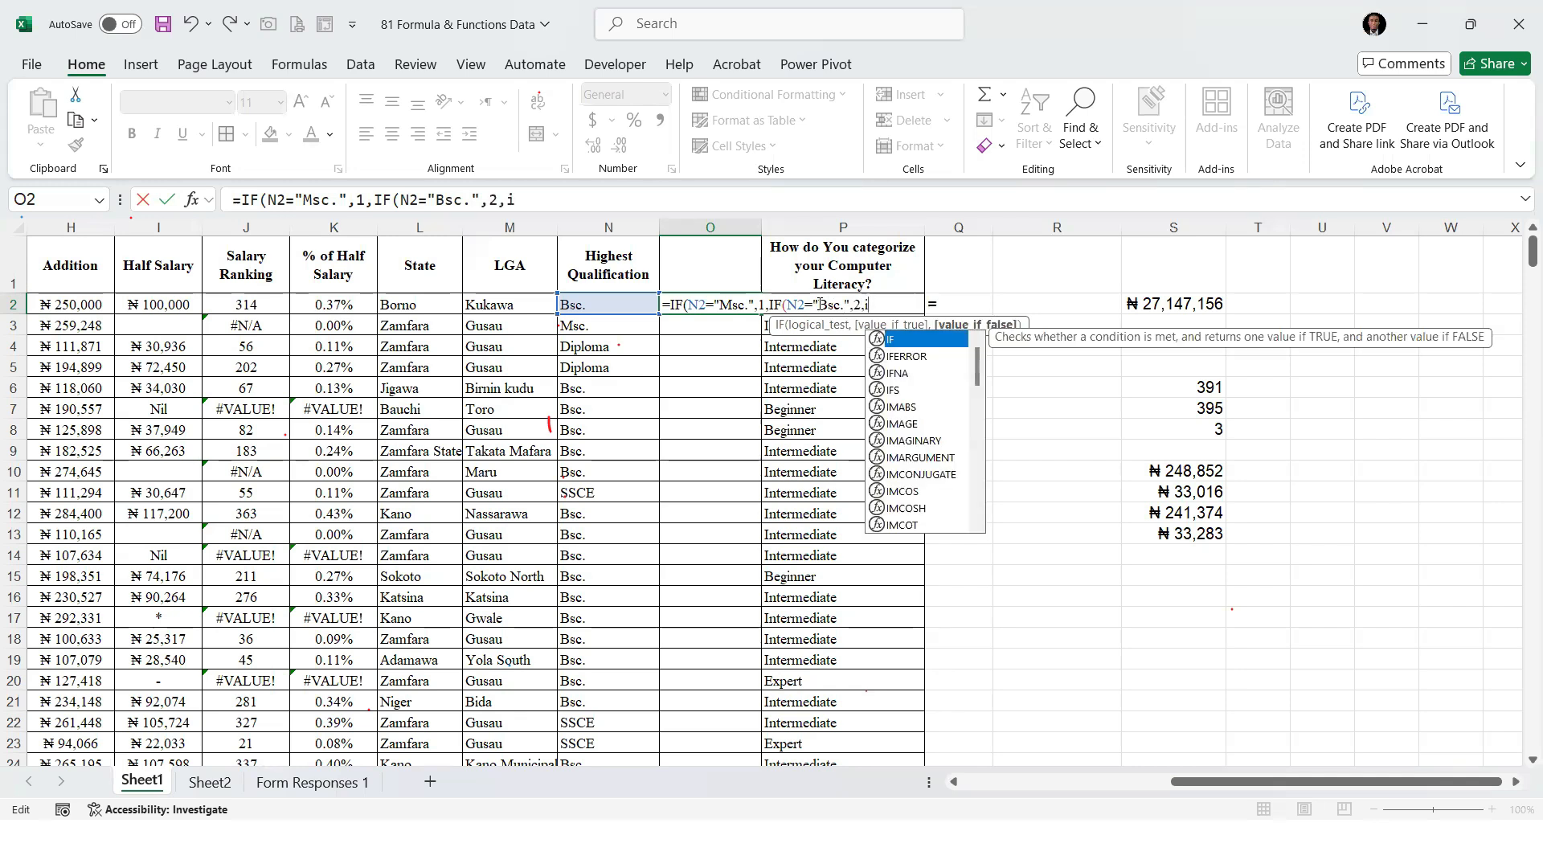
{"action": "type", "text": "F("}
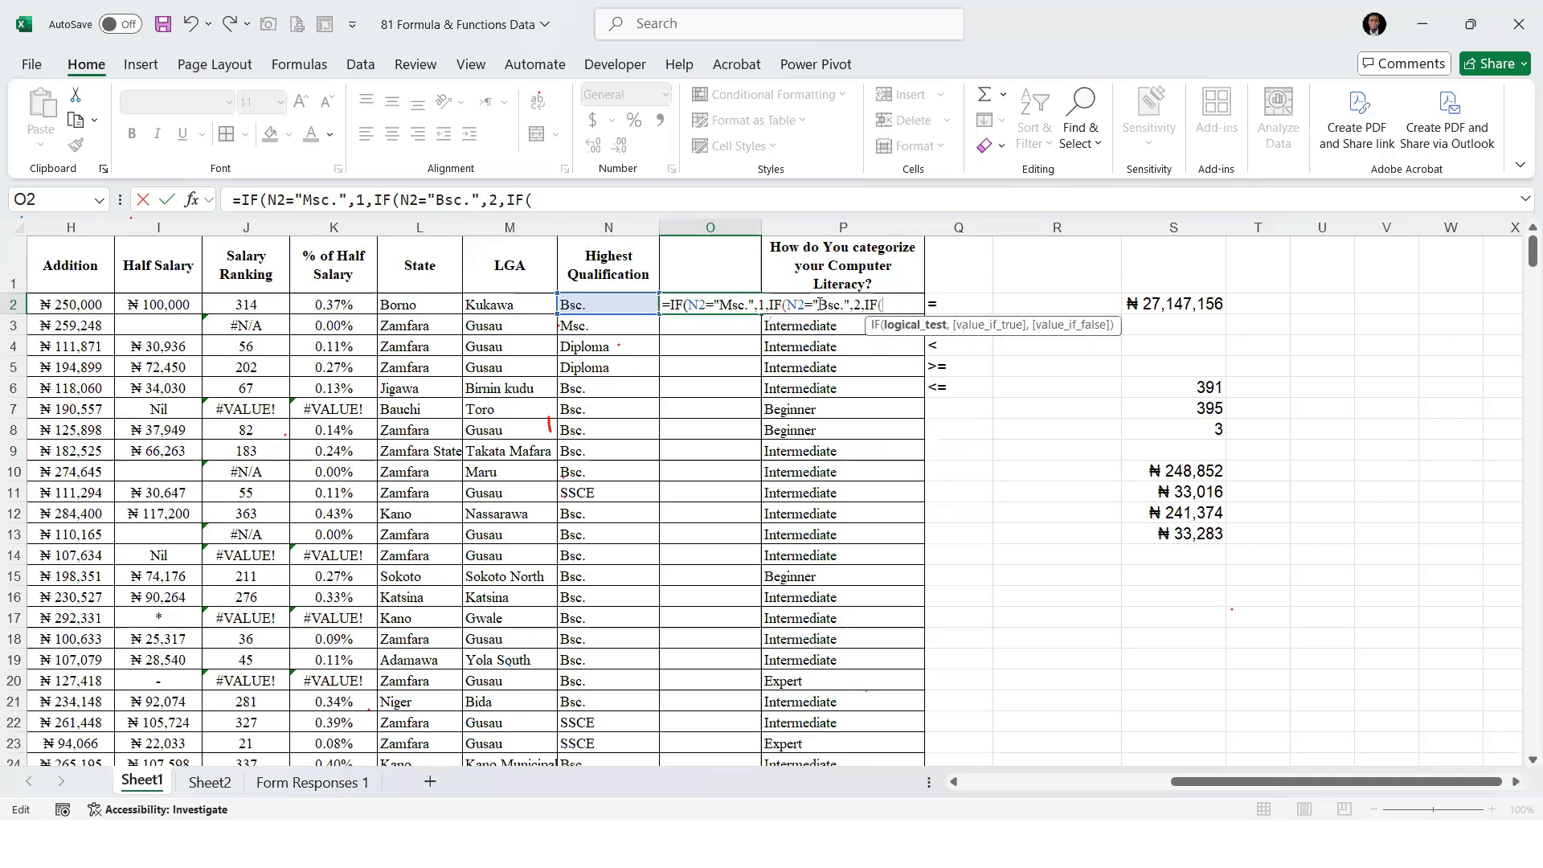
{"action": "type", "text": "N2="}
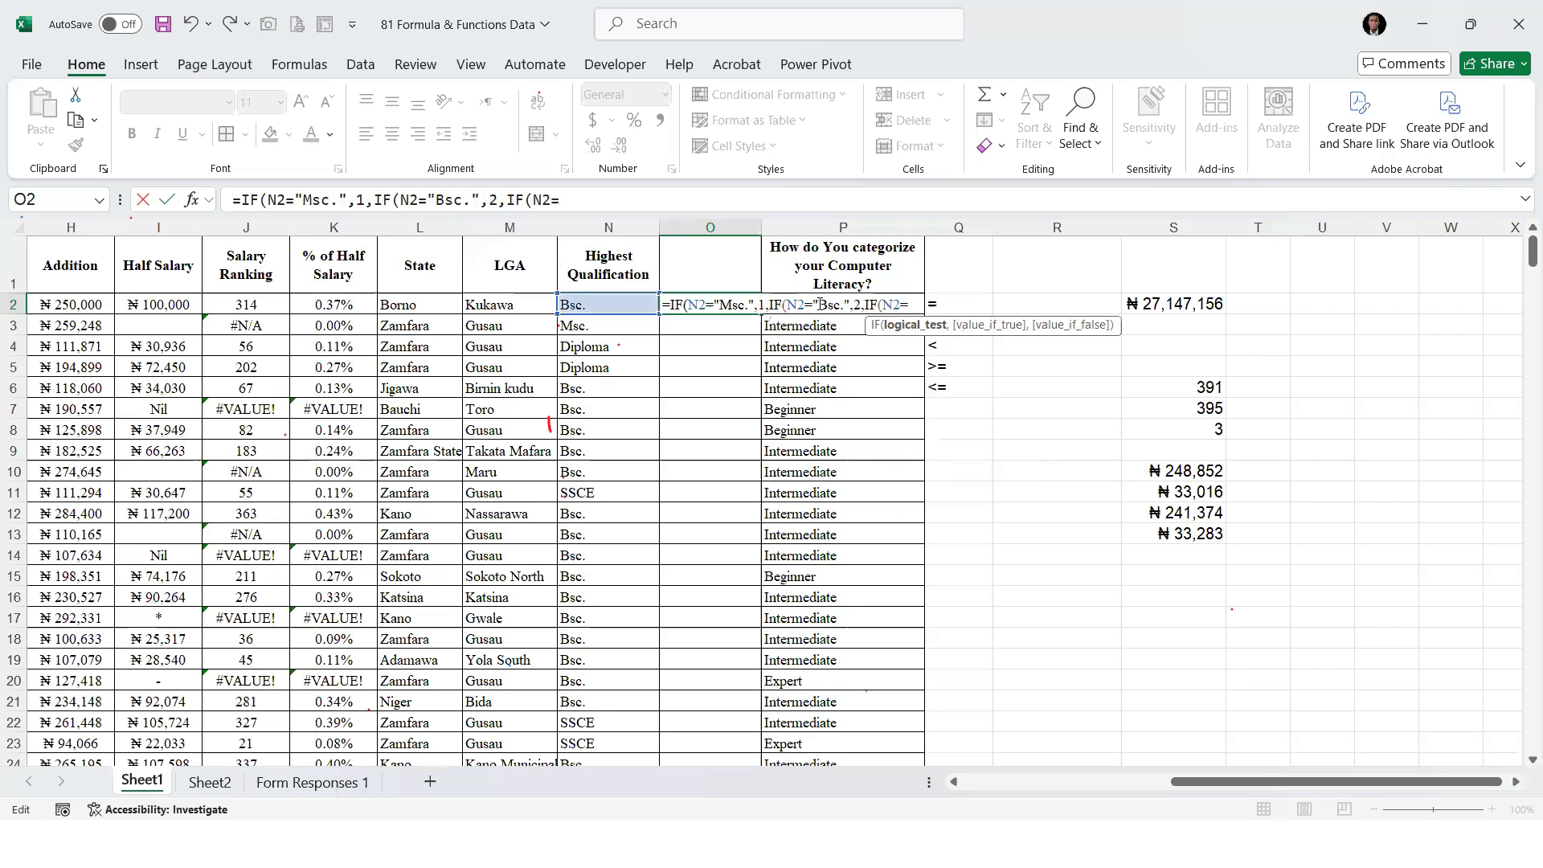
{"action": "type", "text": "\""}
Nest a third IF in the O2 formula that returns 3 when N2 equals "Diploma"
{"action": "type", "text": "Diploma\","}
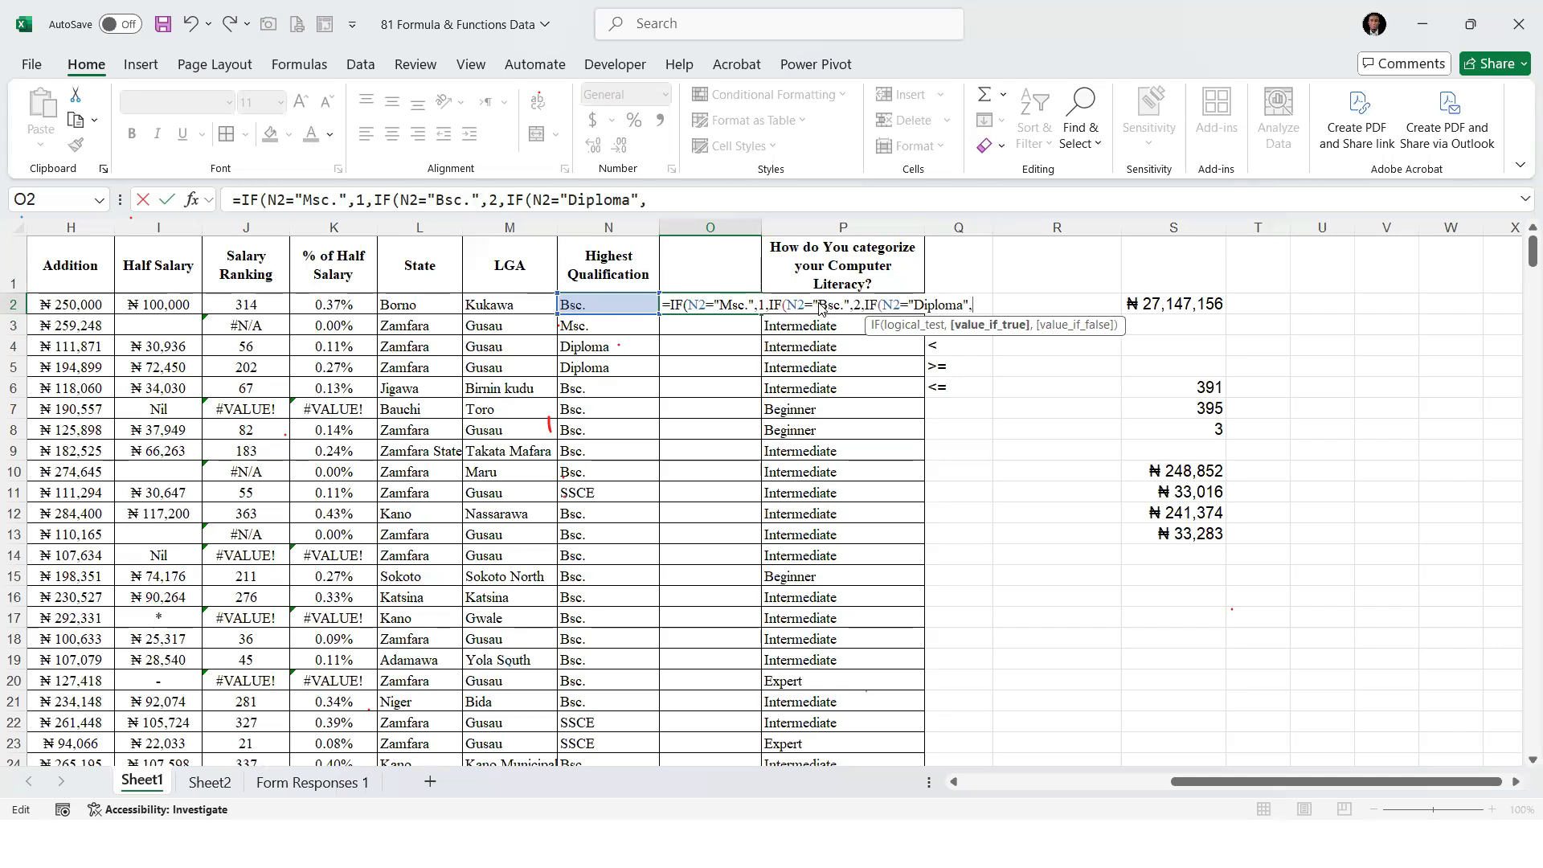
{"action": "type", "text": "3"}
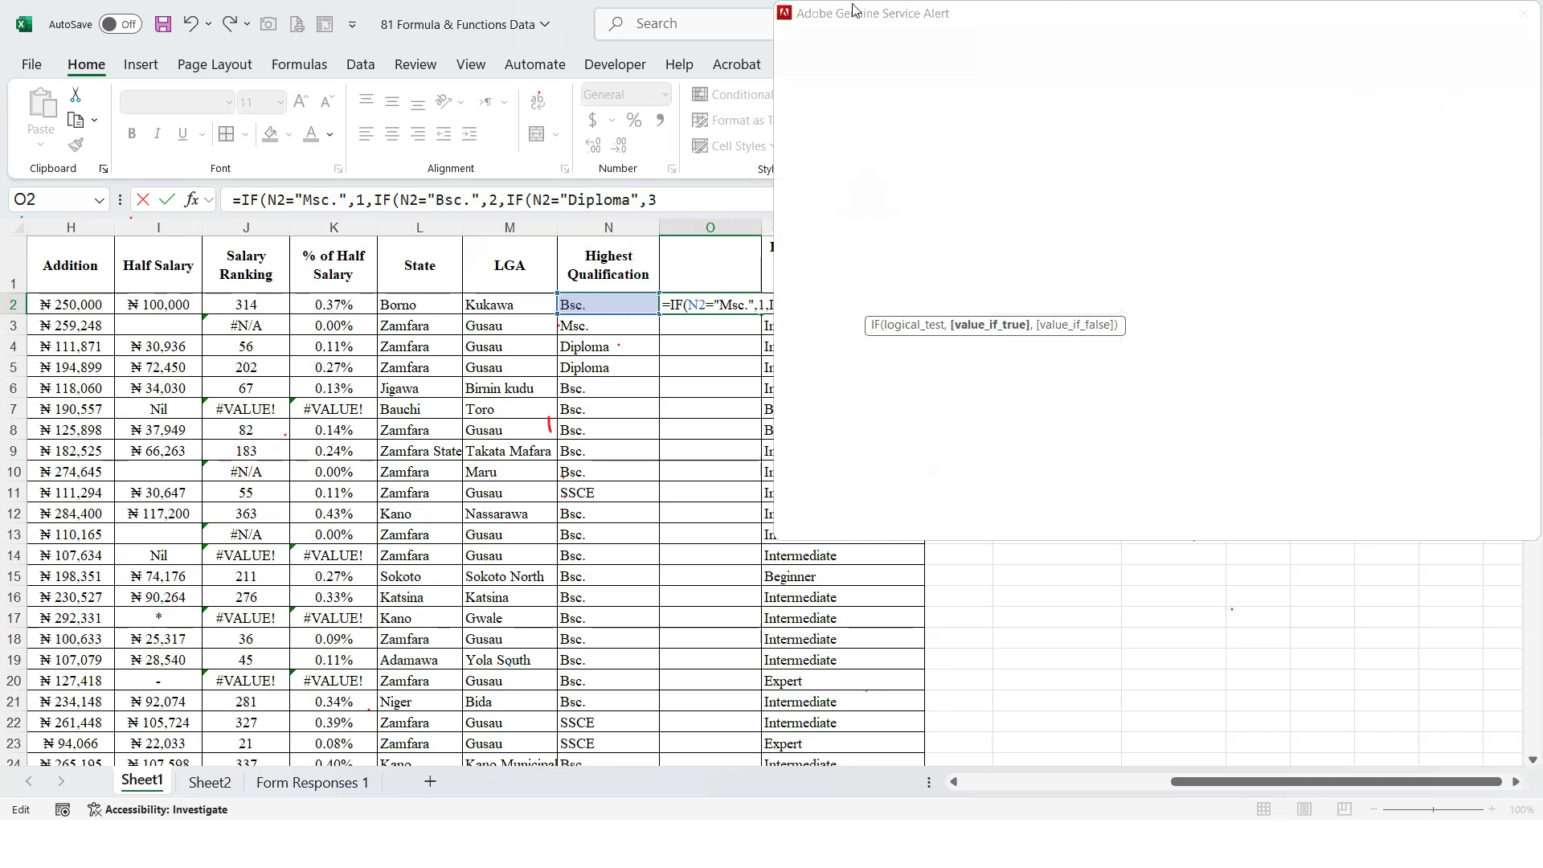
Nest a fourth IF in the O2 formula that tests whether N2 equals "SSCE"
{"action": "left_click", "coordinate": [689, 199]}
{"action": "type", "text": ",IF(n2"}
{"action": "key", "text": "BackSpace"}
{"action": "key", "text": "BackSpace"}
{"action": "type", "text": "N2="}
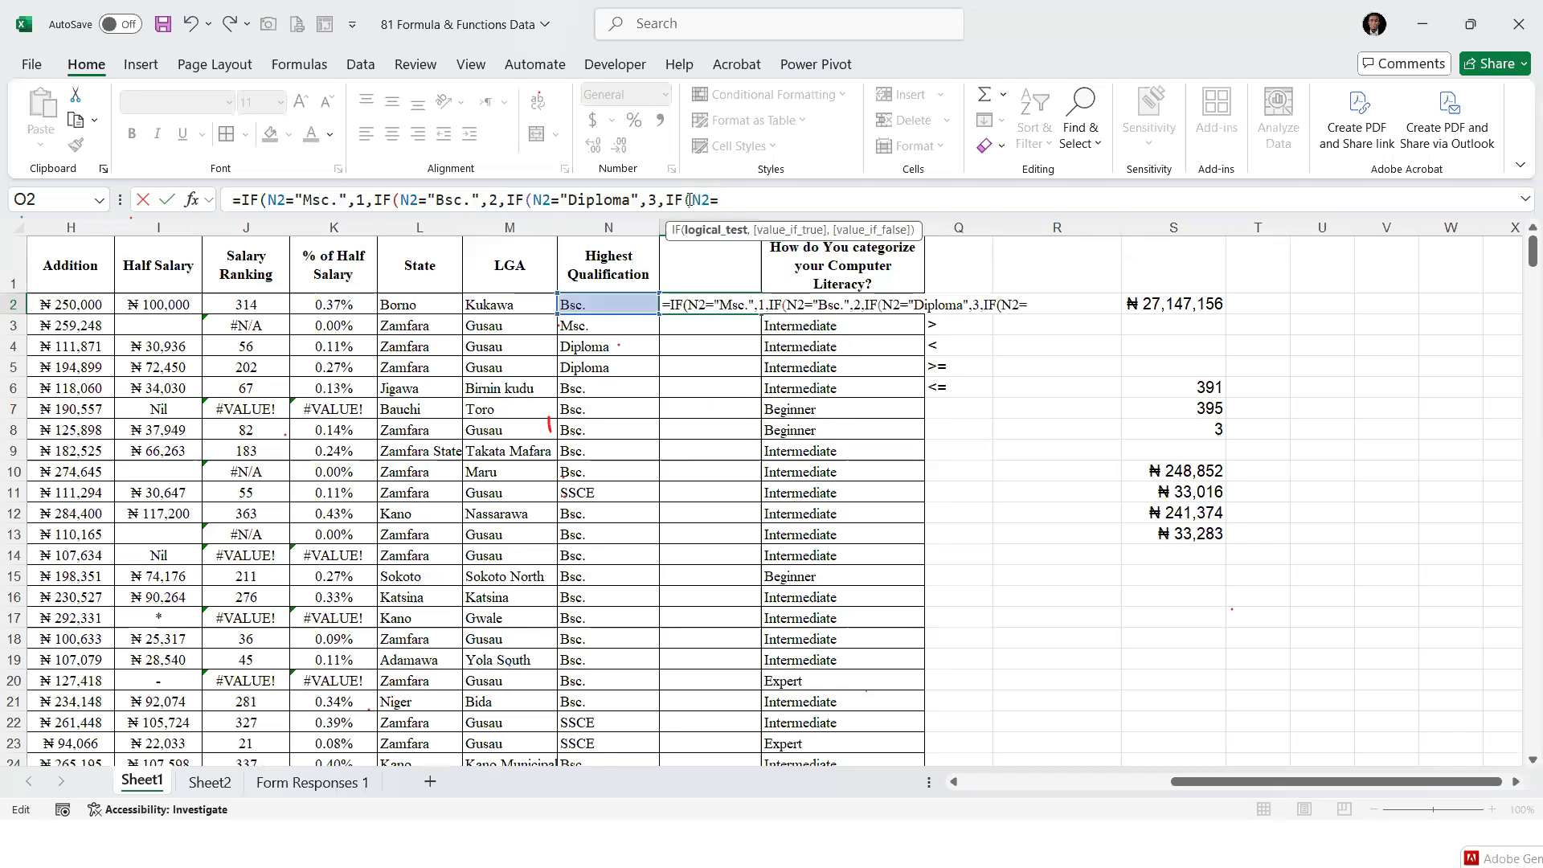
{"action": "type", "text": "SS"}
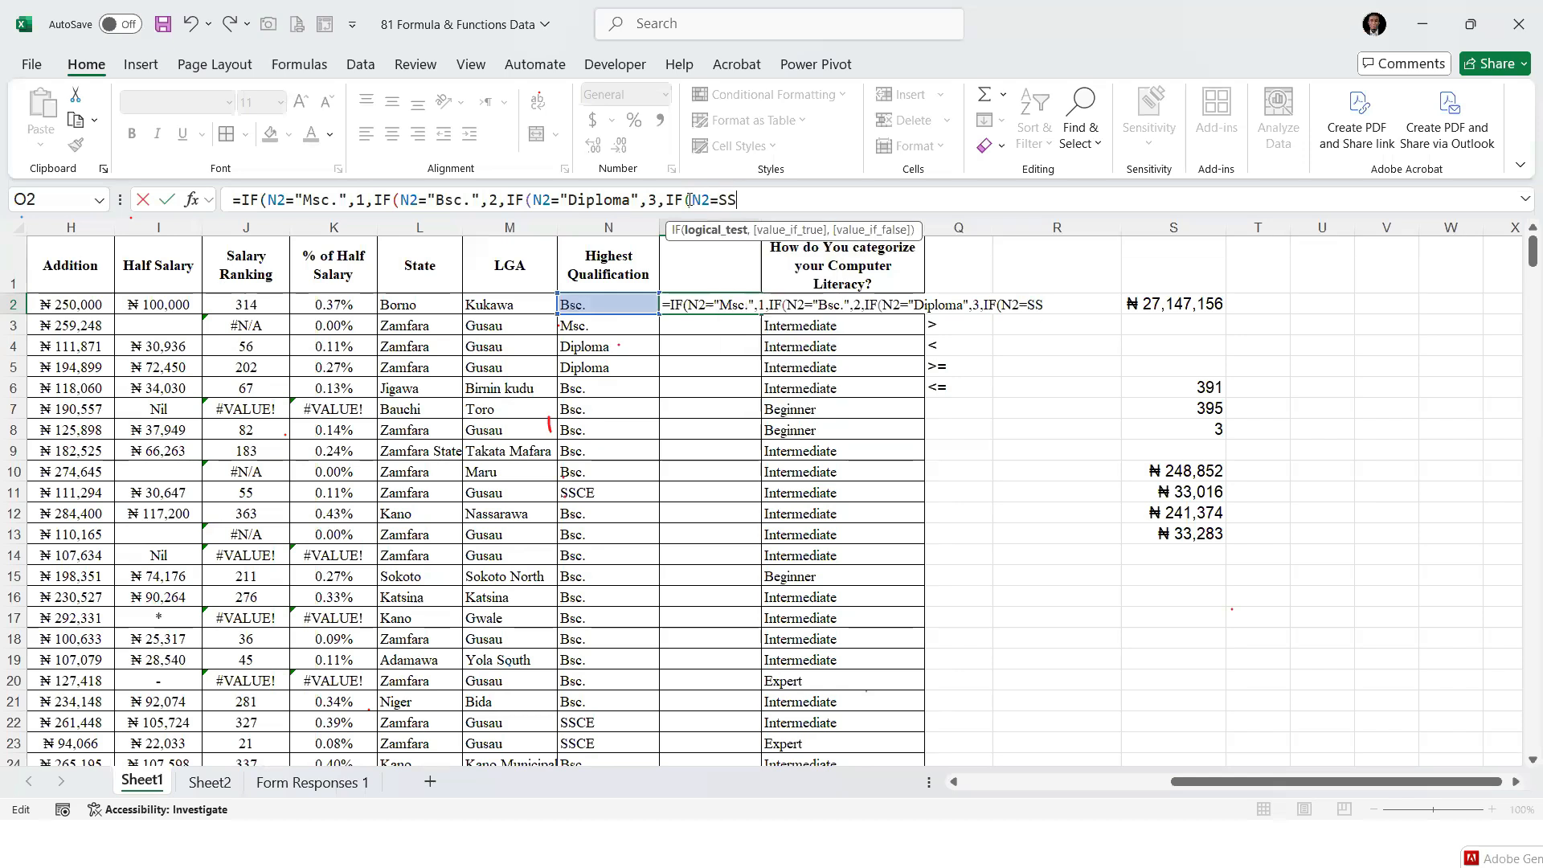
{"action": "type", "text": "CE"}
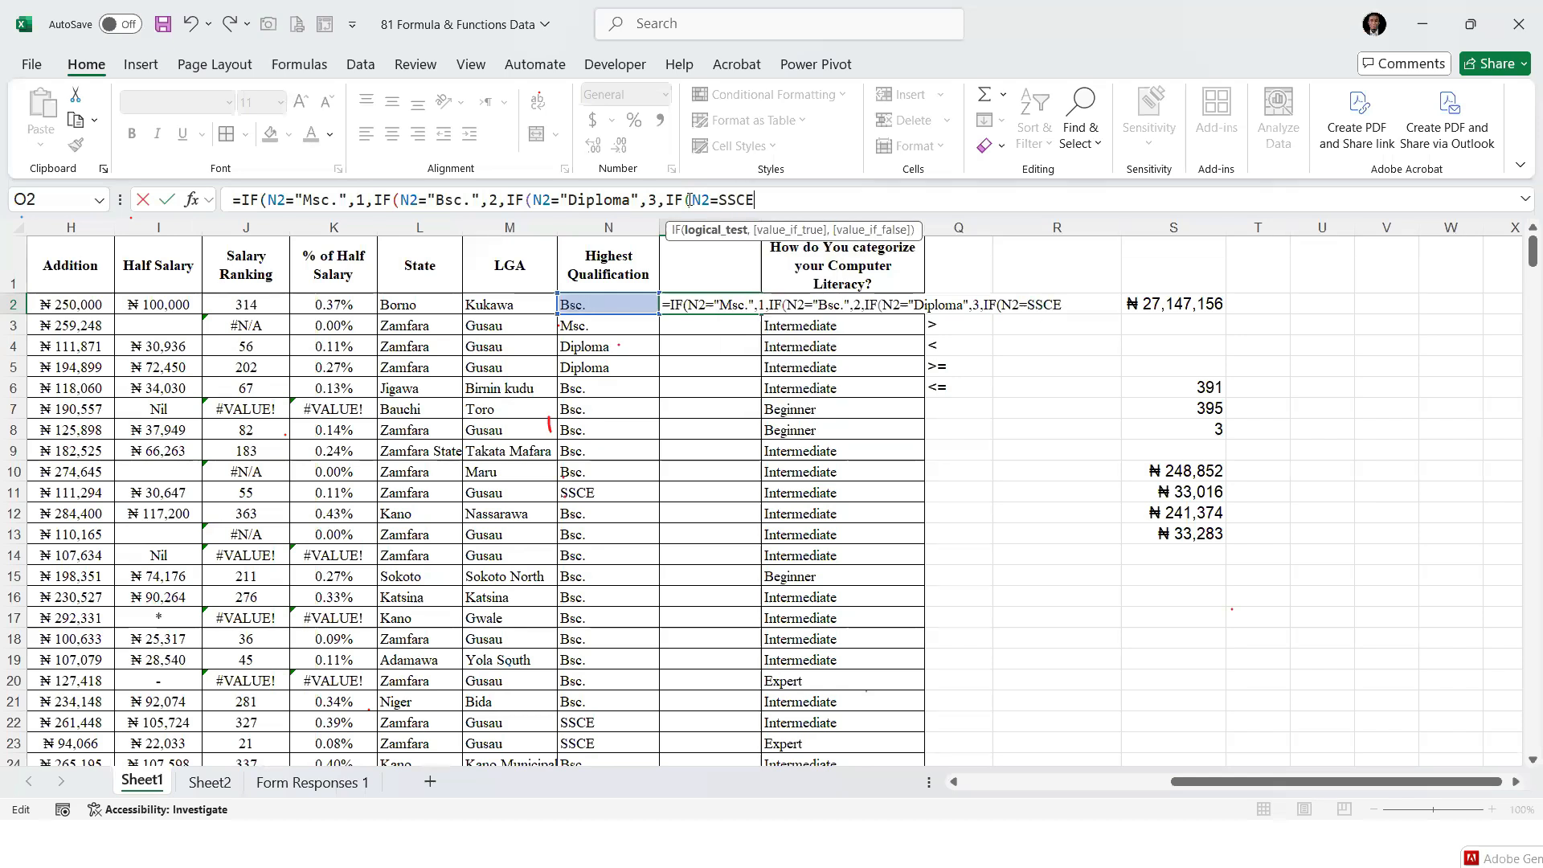
{"action": "key", "text": "BackSpace"}
{"action": "key", "text": "BackSpace"}
{"action": "key", "text": "BackSpace"}
{"action": "key", "text": "BackSpace"}
{"action": "type", "text": "\"SSCE\","}
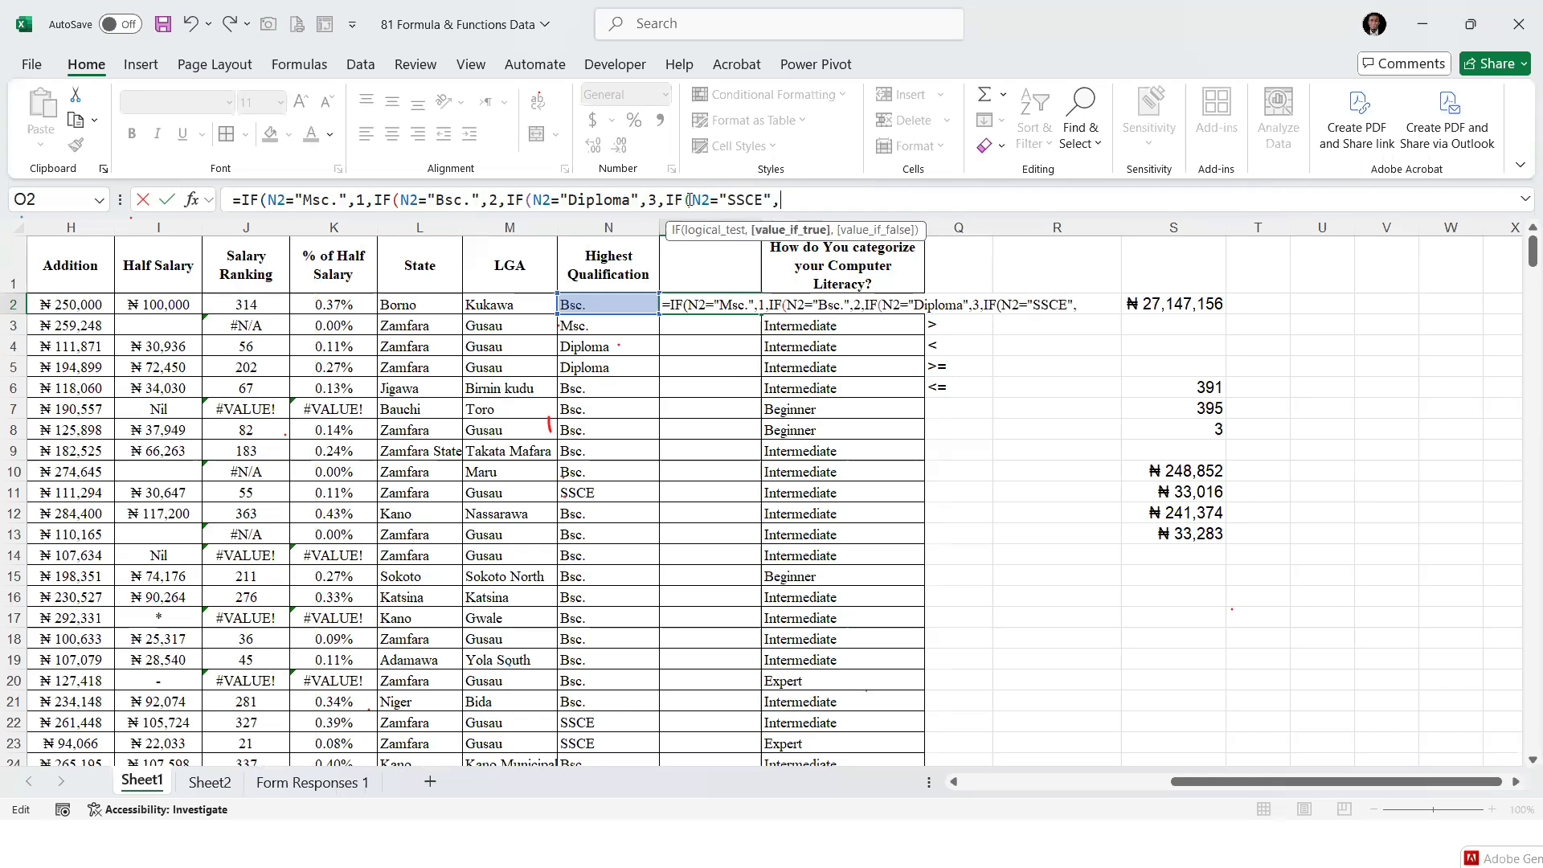
{"action": "type", "text": "4"}
Finish the O2 formula with 4 as the SSCE result, and fill it down column O
{"action": "type", "text": "))))"}
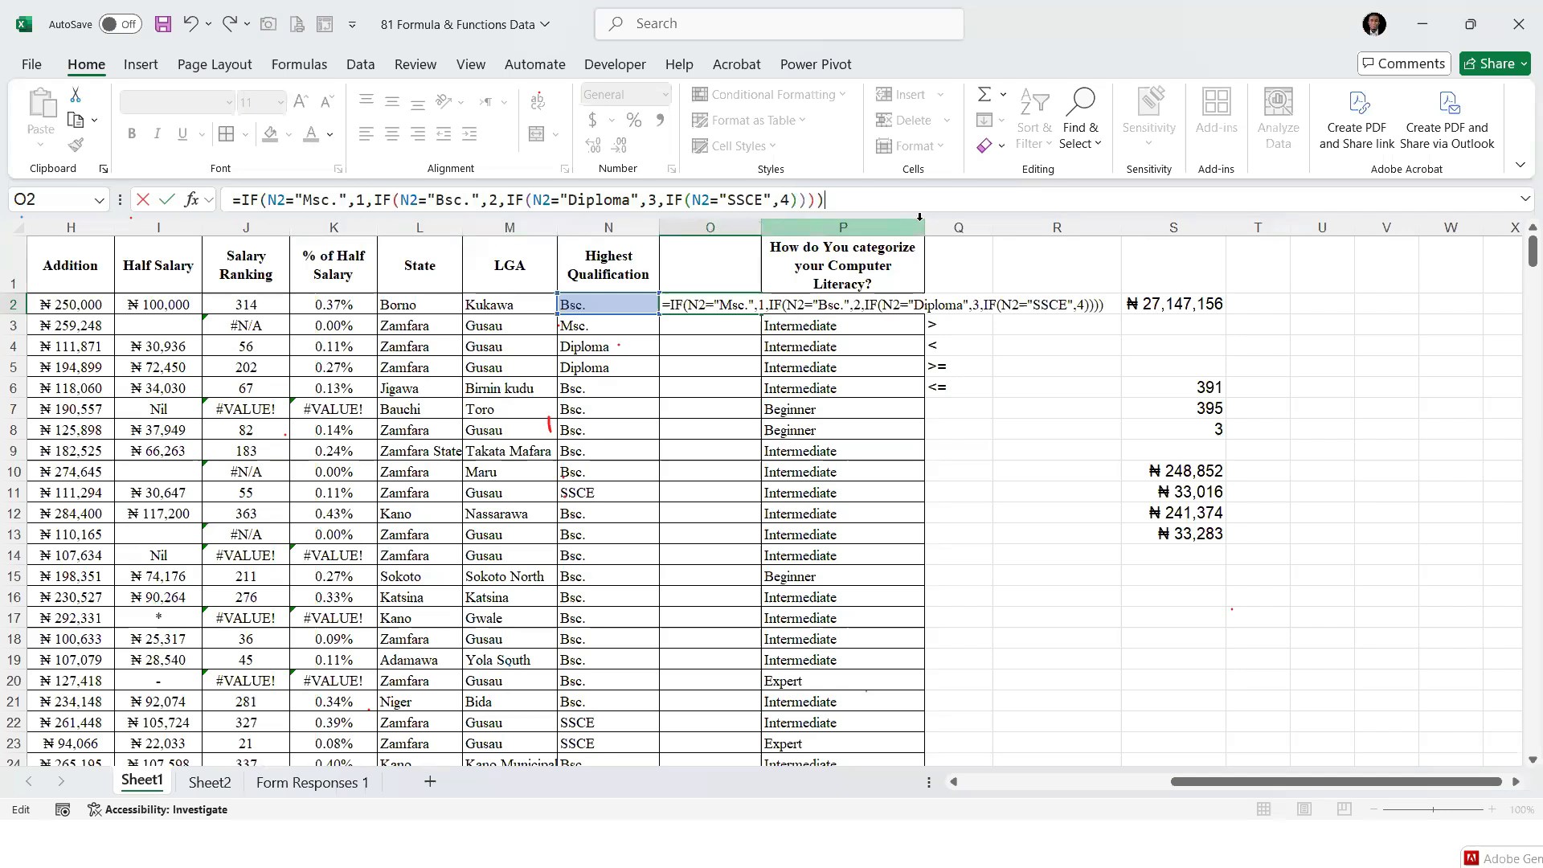
{"action": "key", "text": "Return"}
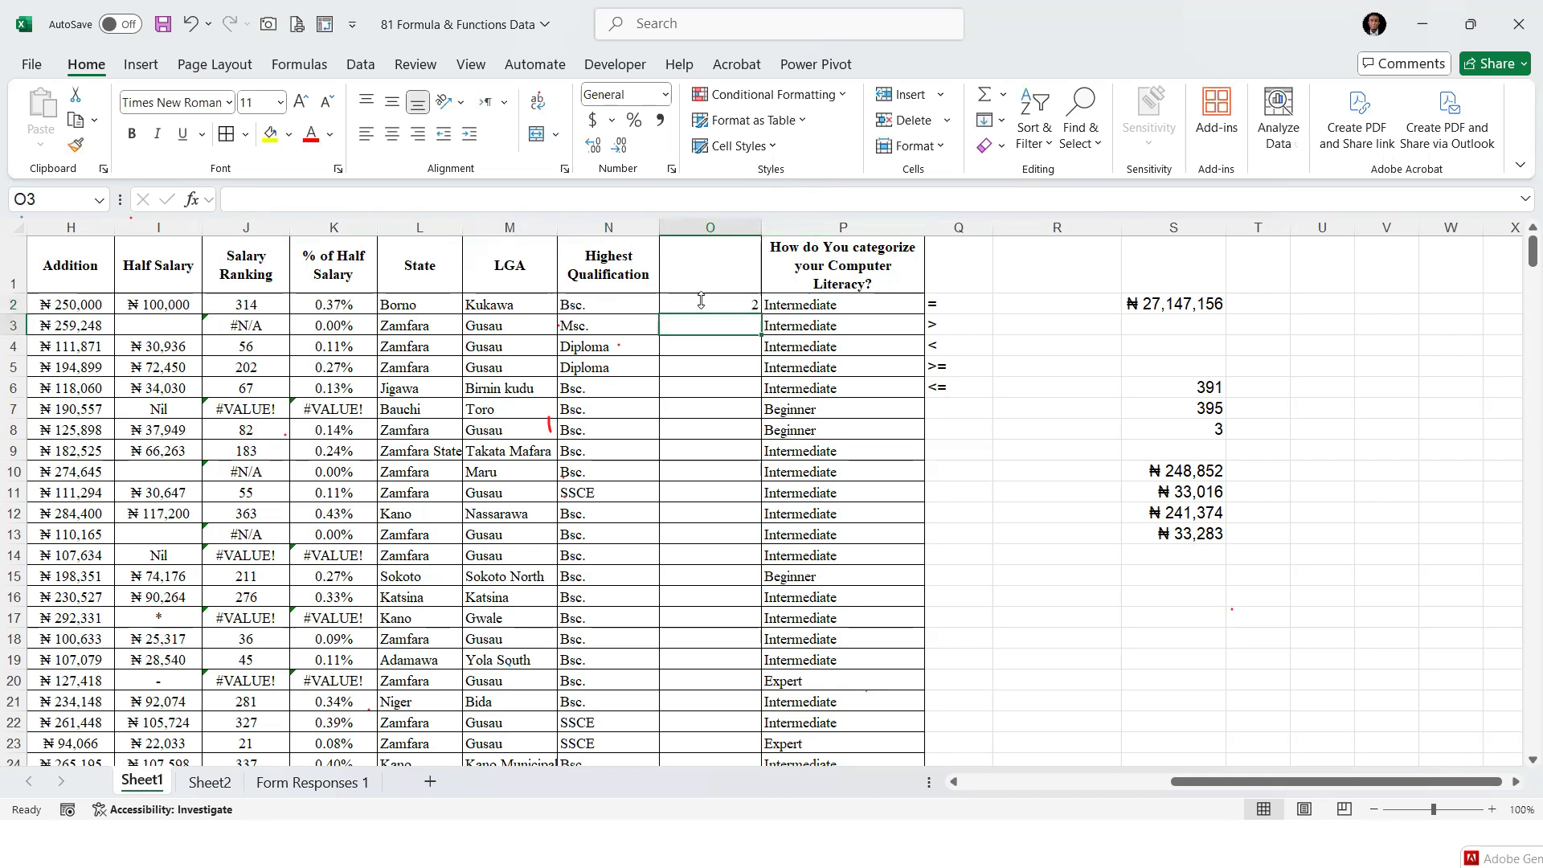
{"action": "left_click", "coordinate": [701, 300]}
{"action": "double_click", "coordinate": [759, 315]}
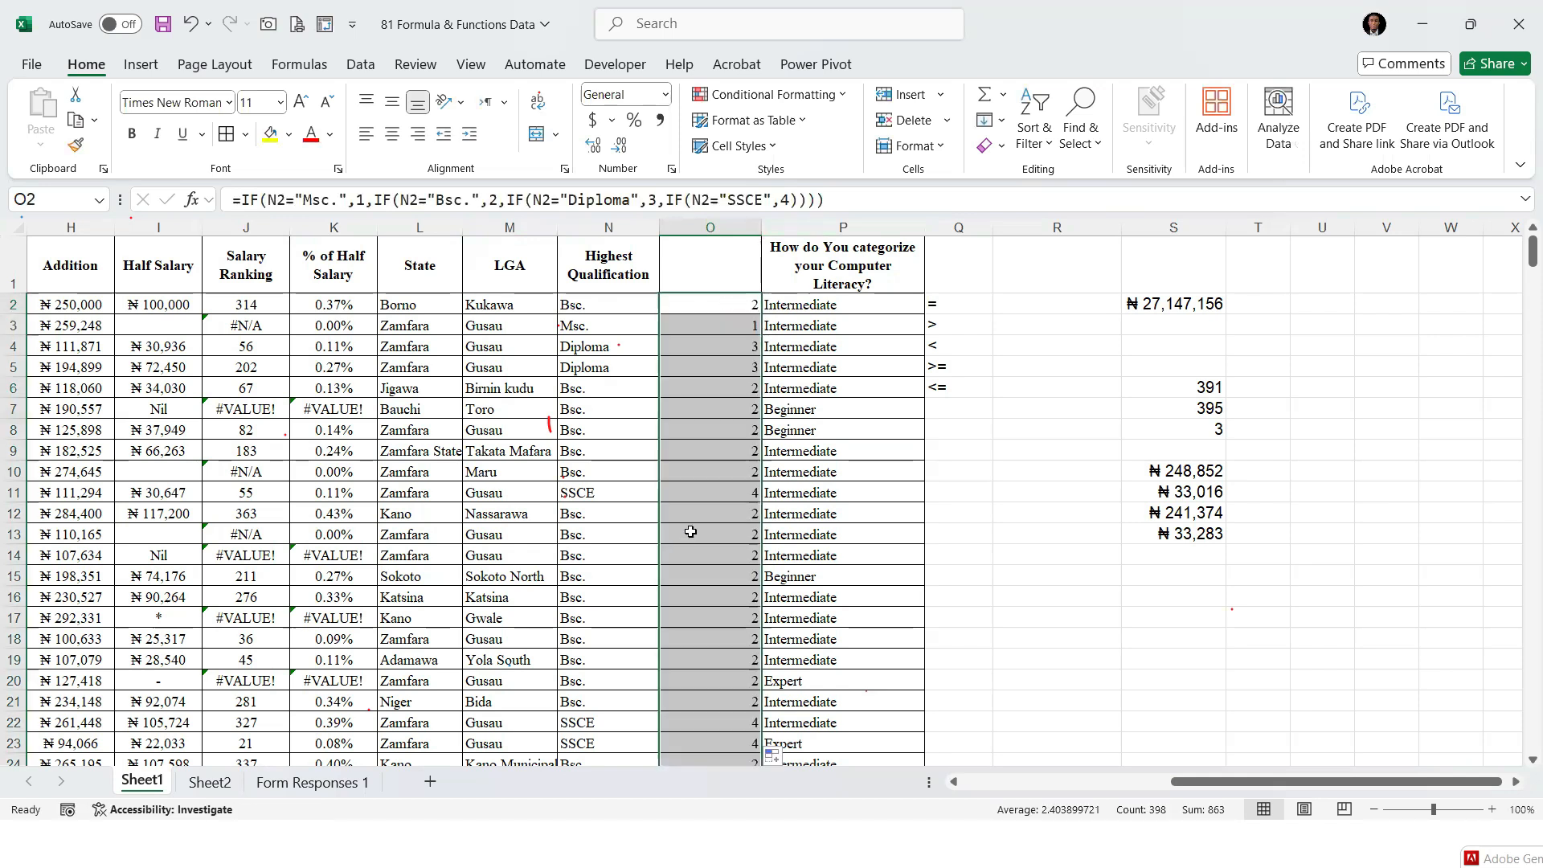
Change the highest qualification in N2 to Diploma to test the nested IF
{"action": "left_click", "coordinate": [596, 310]}
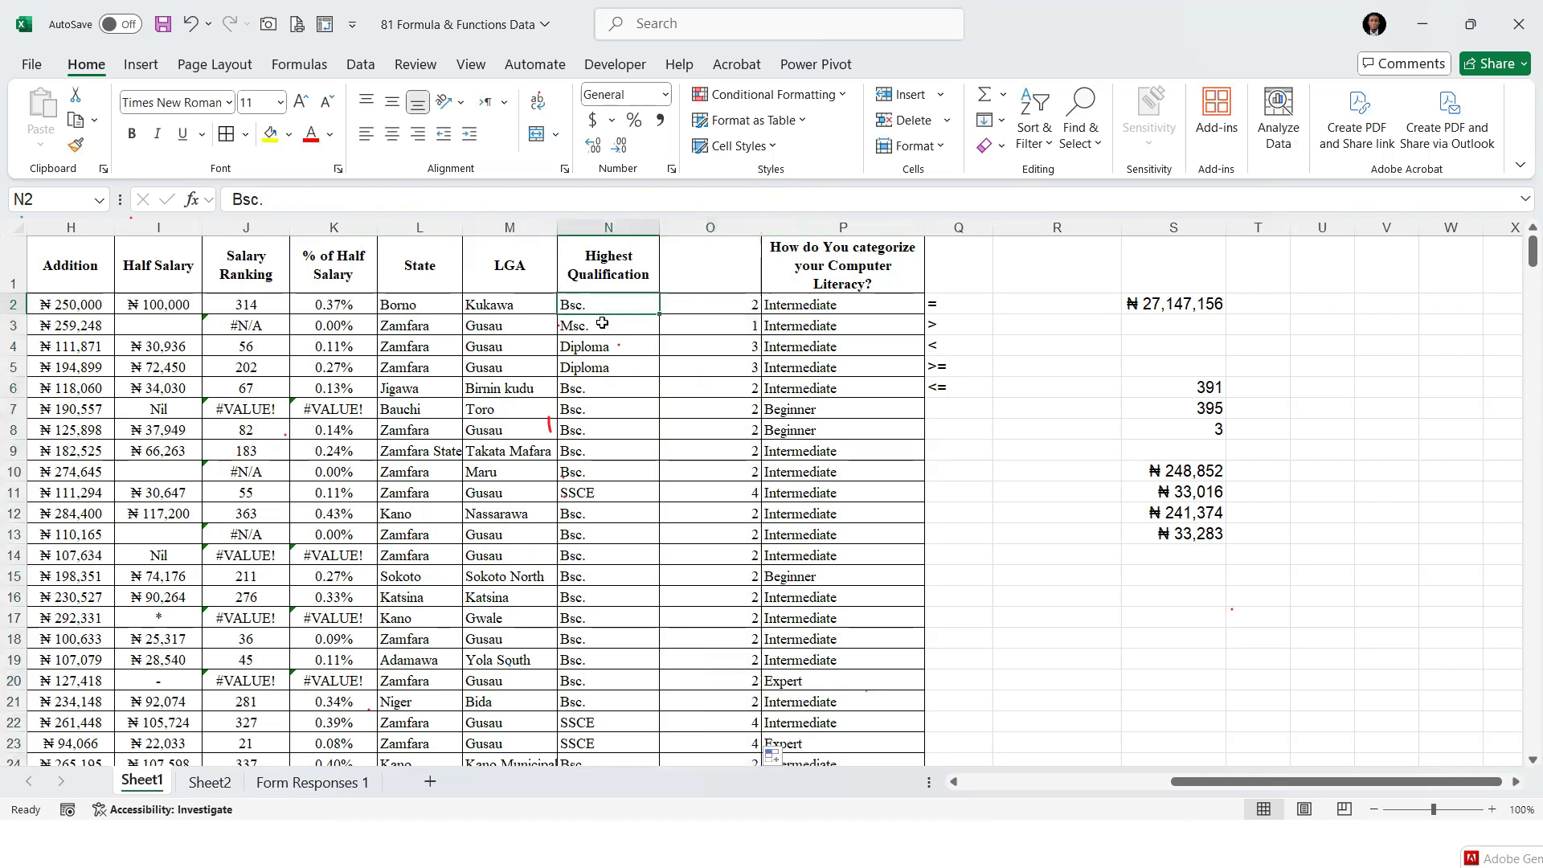
{"action": "type", "text": "dIploma"}
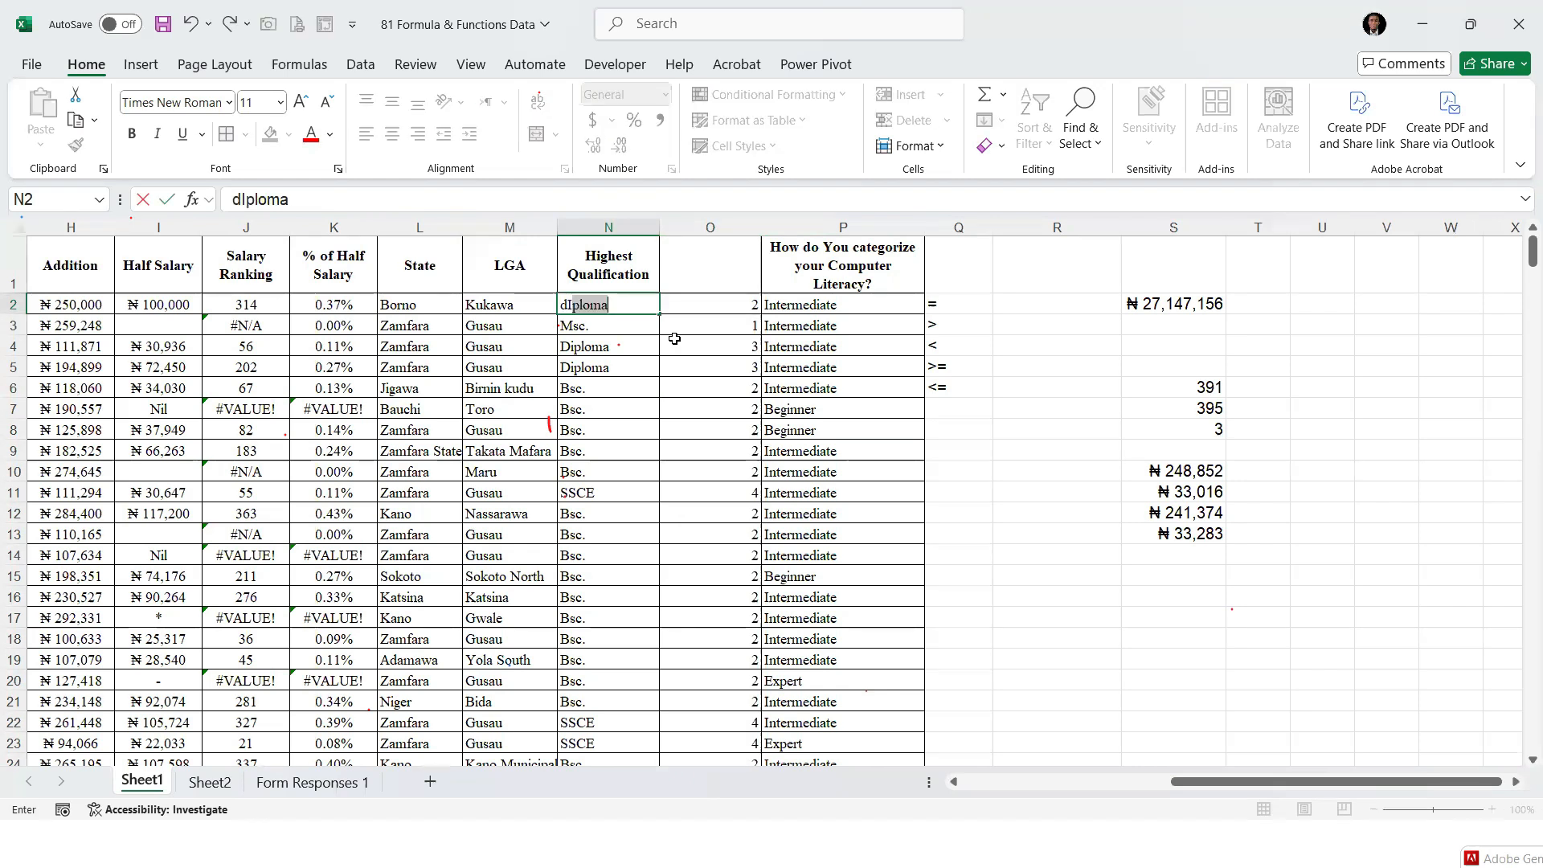
{"action": "key", "text": "ctrl+Return"}
{"action": "key", "text": "Right"}
{"action": "key", "text": "Left"}
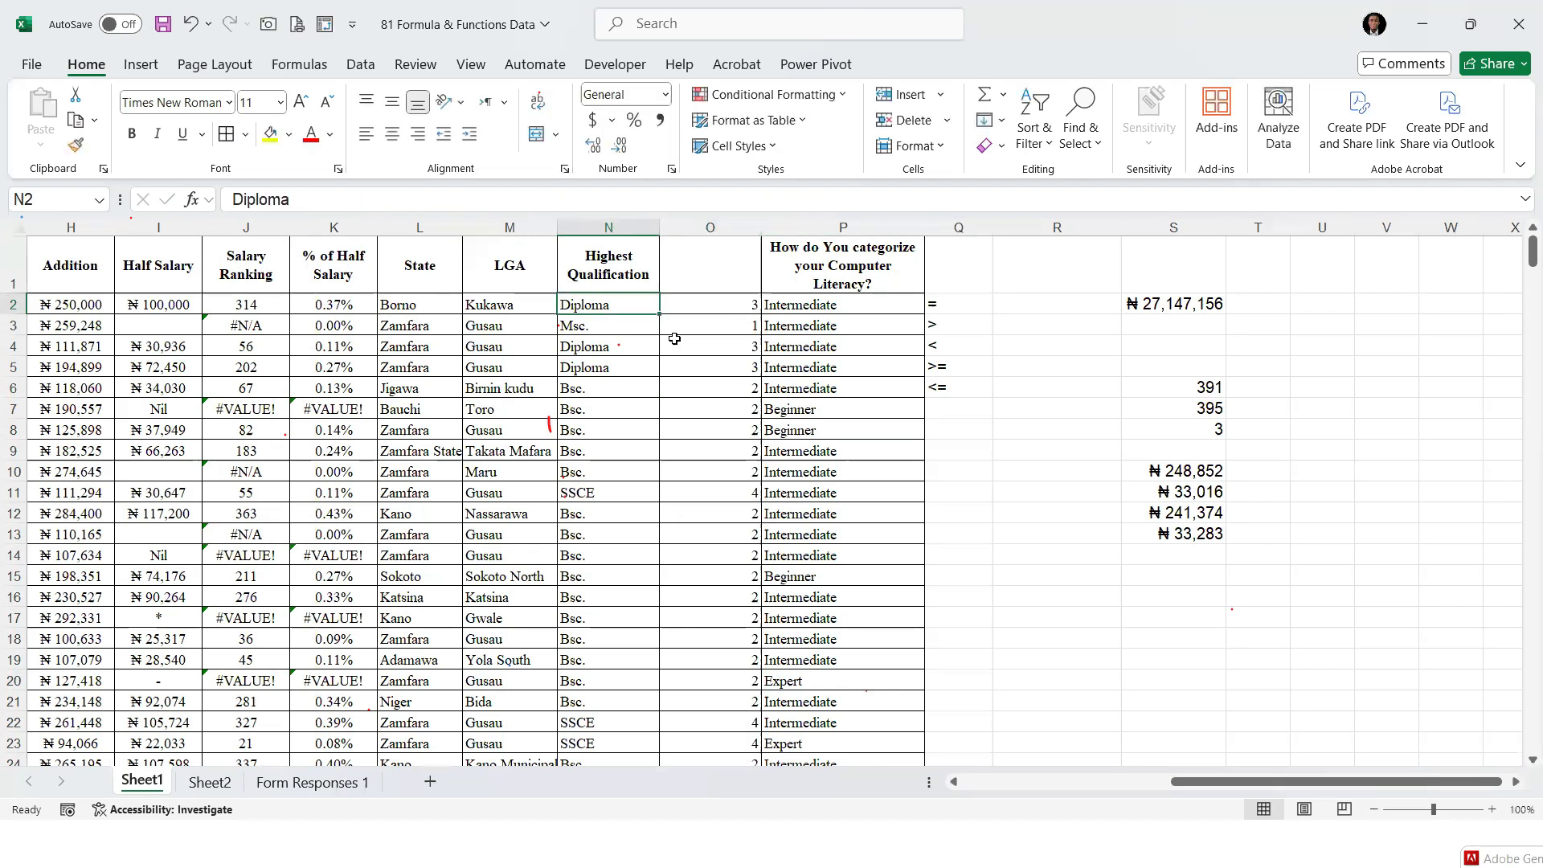
Change the highest qualification in N2 to Msc. to test the nested IF
{"action": "type", "text": "m"}
{"action": "key", "text": "Return"}
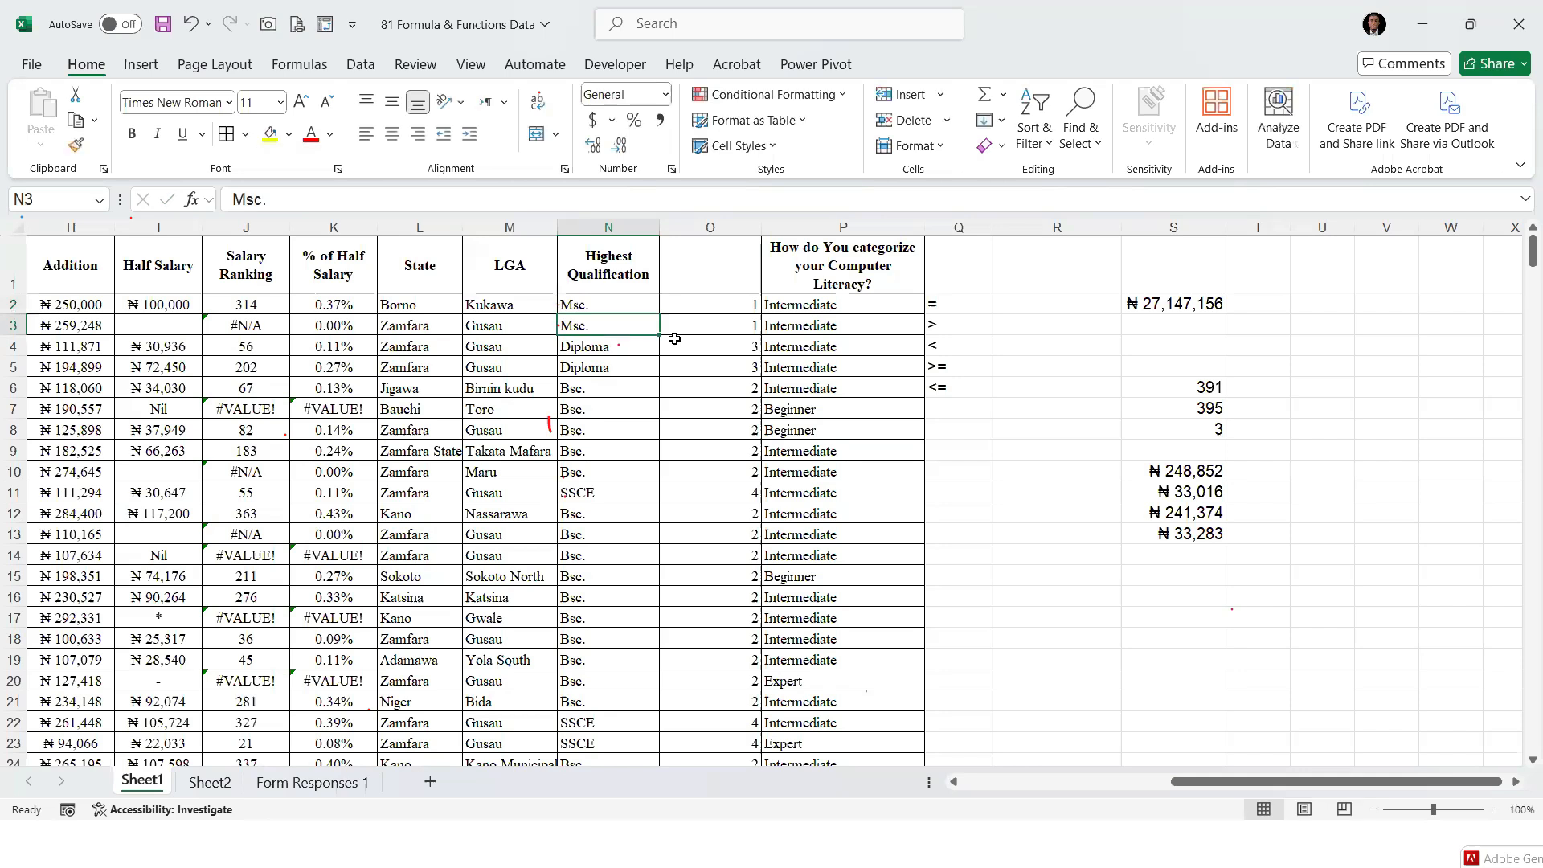
{"action": "key", "text": "Up"}
{"action": "key", "text": "Right"}
{"action": "key", "text": "Left"}
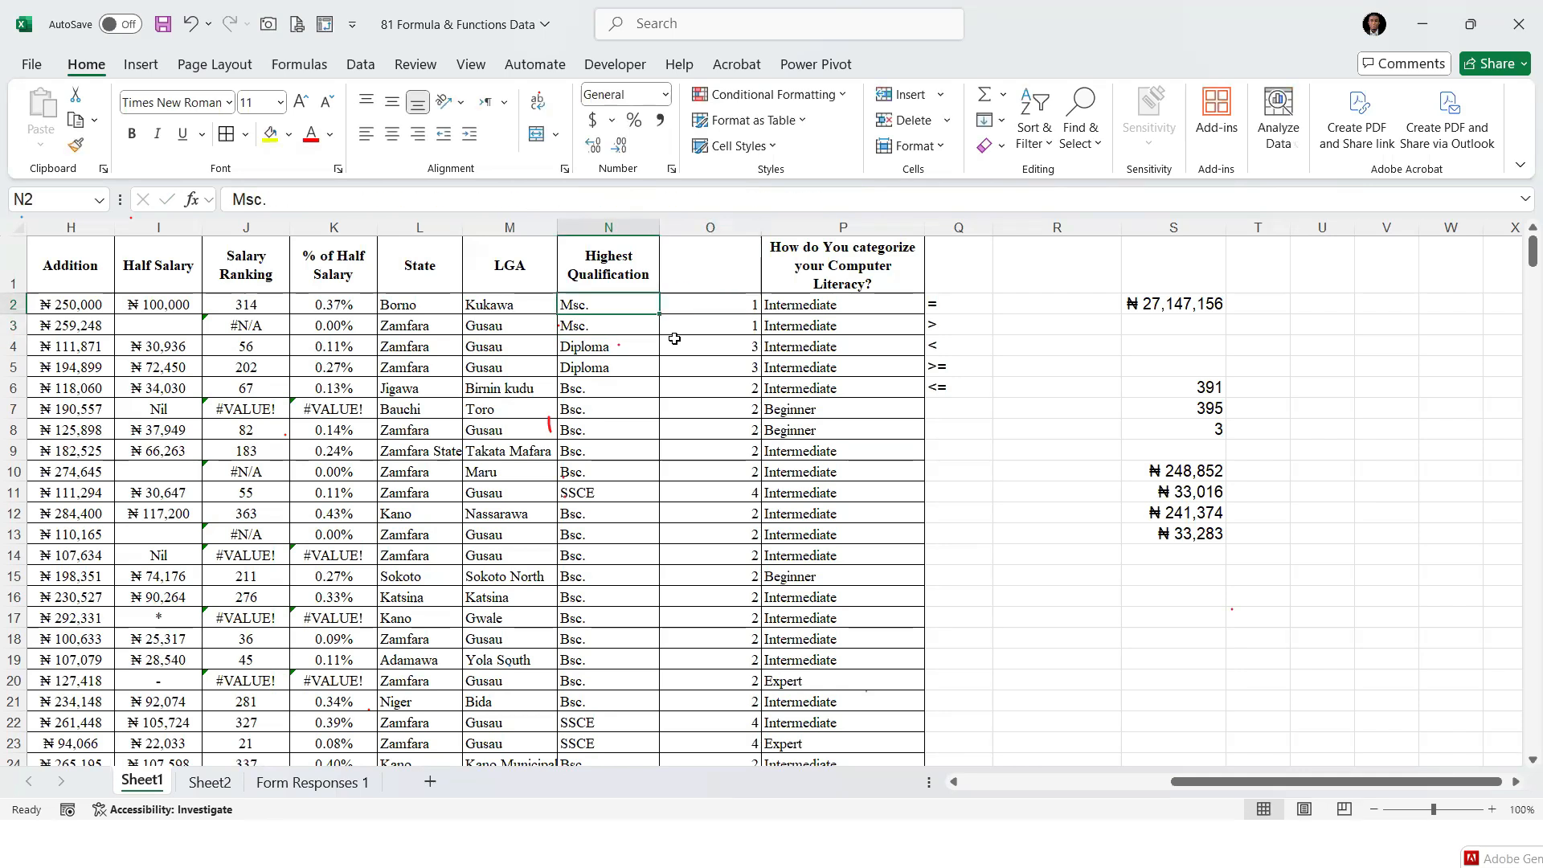
Change the highest qualification in N2 to SSCE and check the formula cell O2
{"action": "type", "text": "s"}
{"action": "key", "text": "Return"}
{"action": "key", "text": "Up"}
{"action": "key", "text": "Right"}
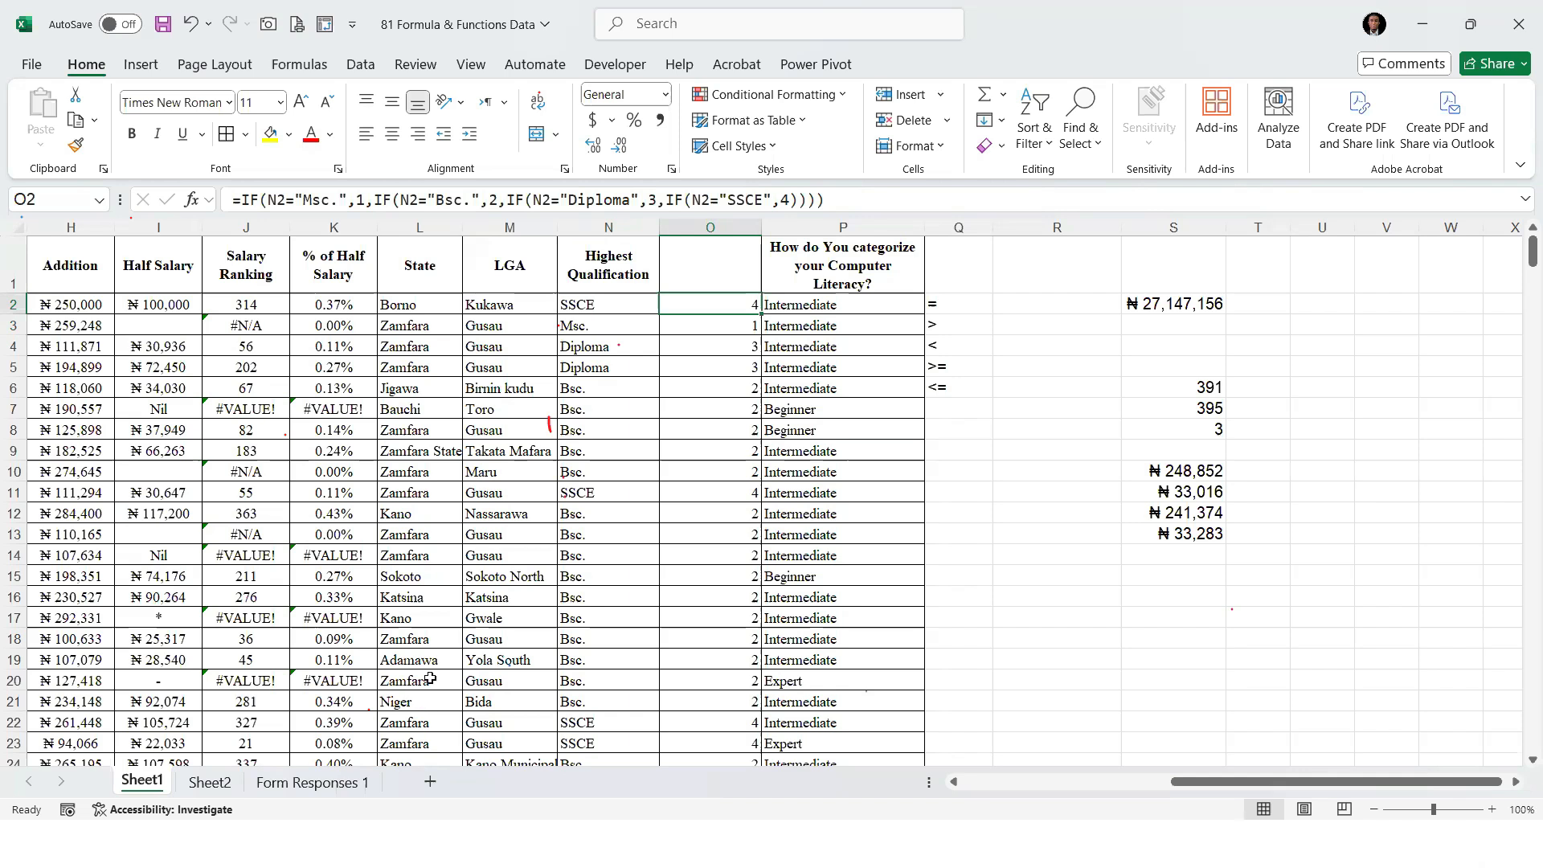
Enter SUMPRODUCT as item 19 in B20 of the function list on Sheet2
{"action": "left_click", "coordinate": [208, 781]}
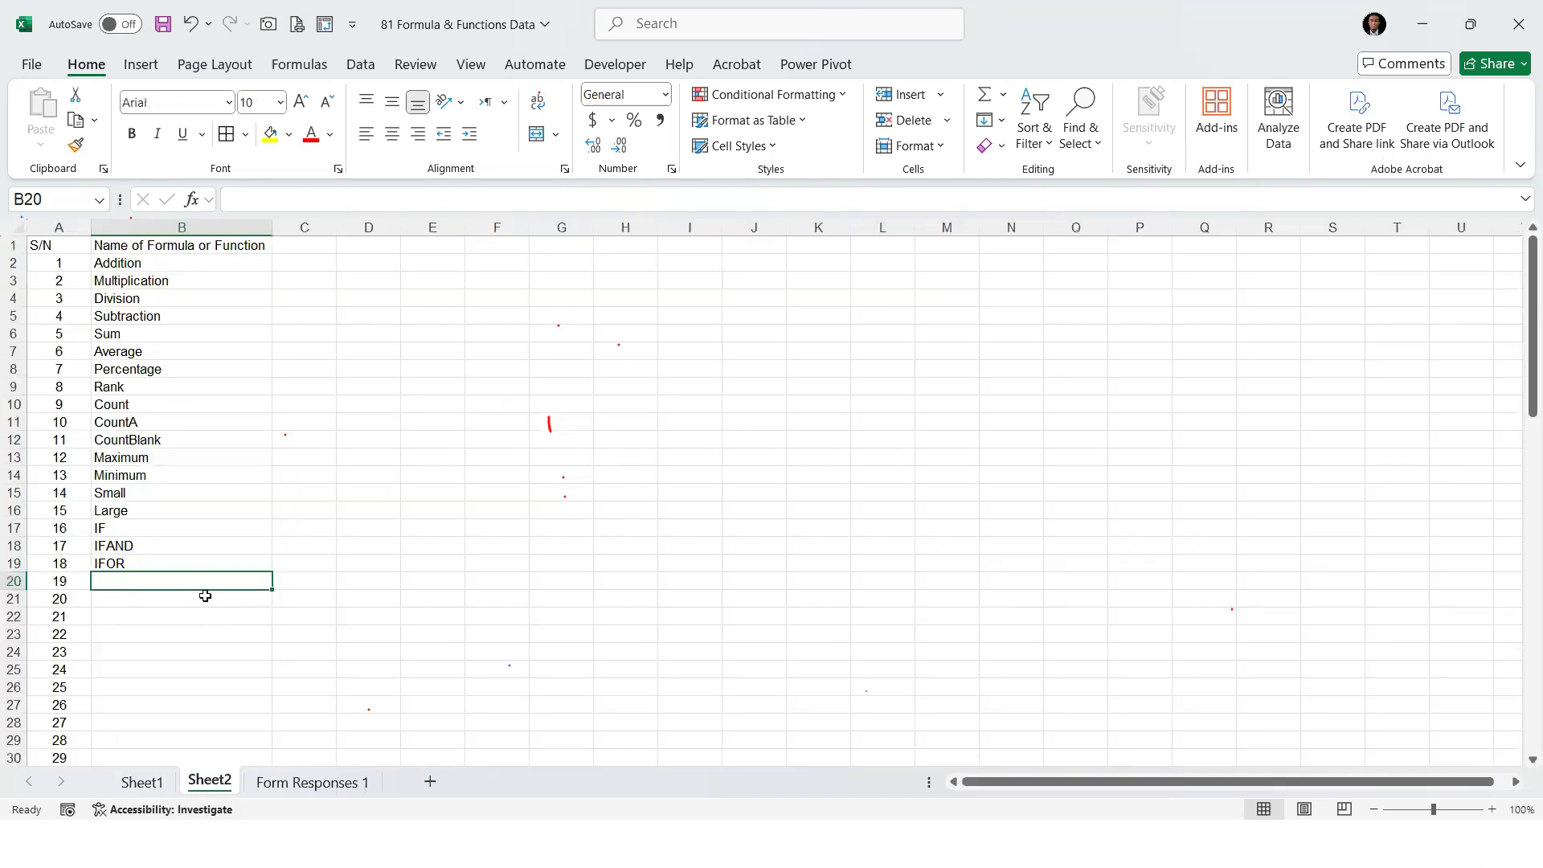
{"action": "type", "text": "SU"}
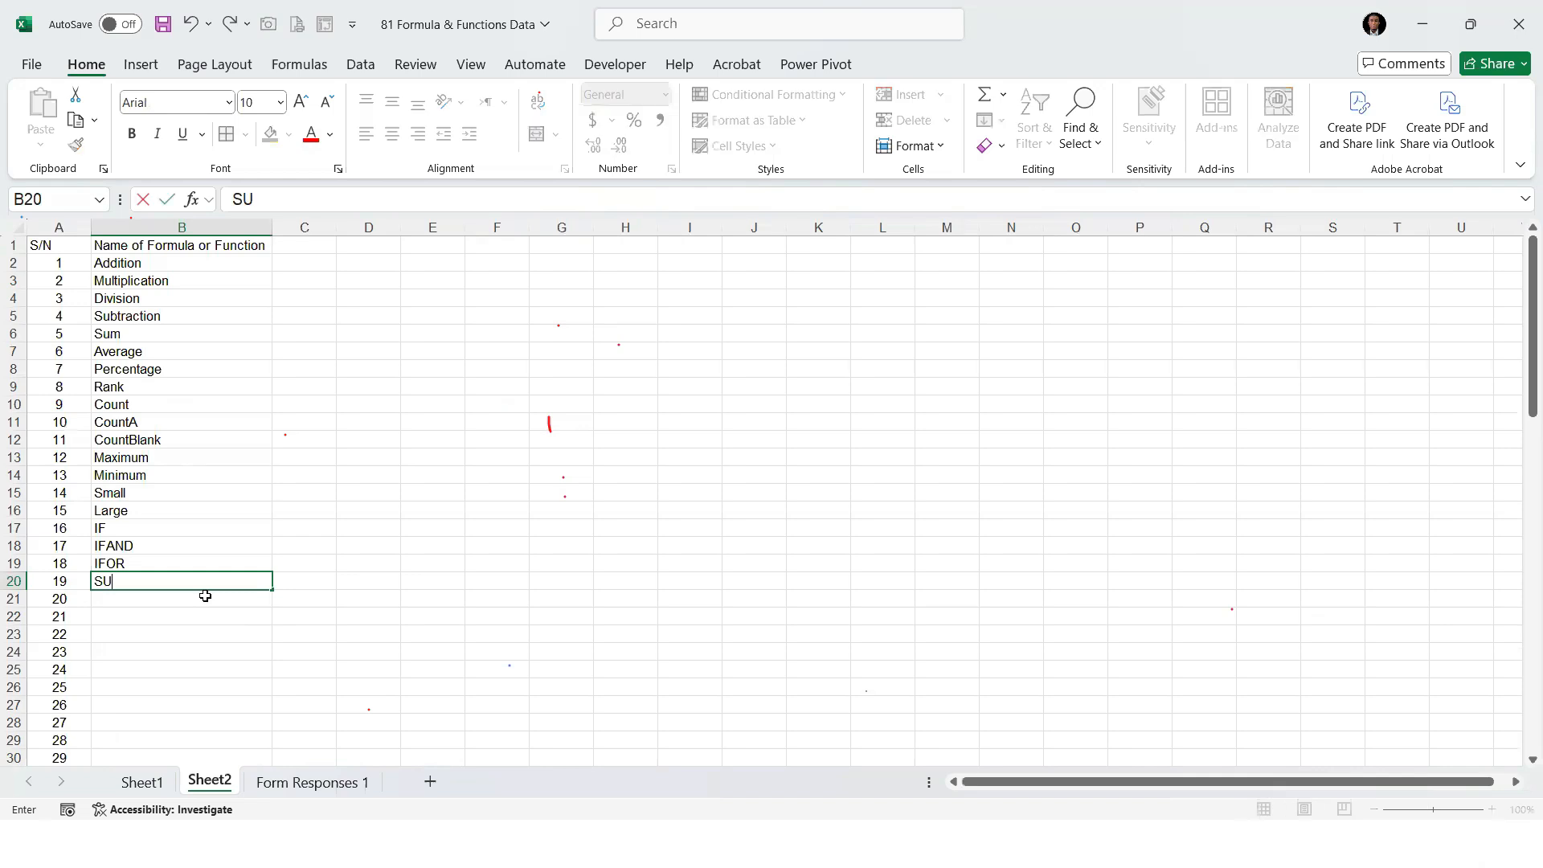
{"action": "type", "text": "MPRODUCT"}
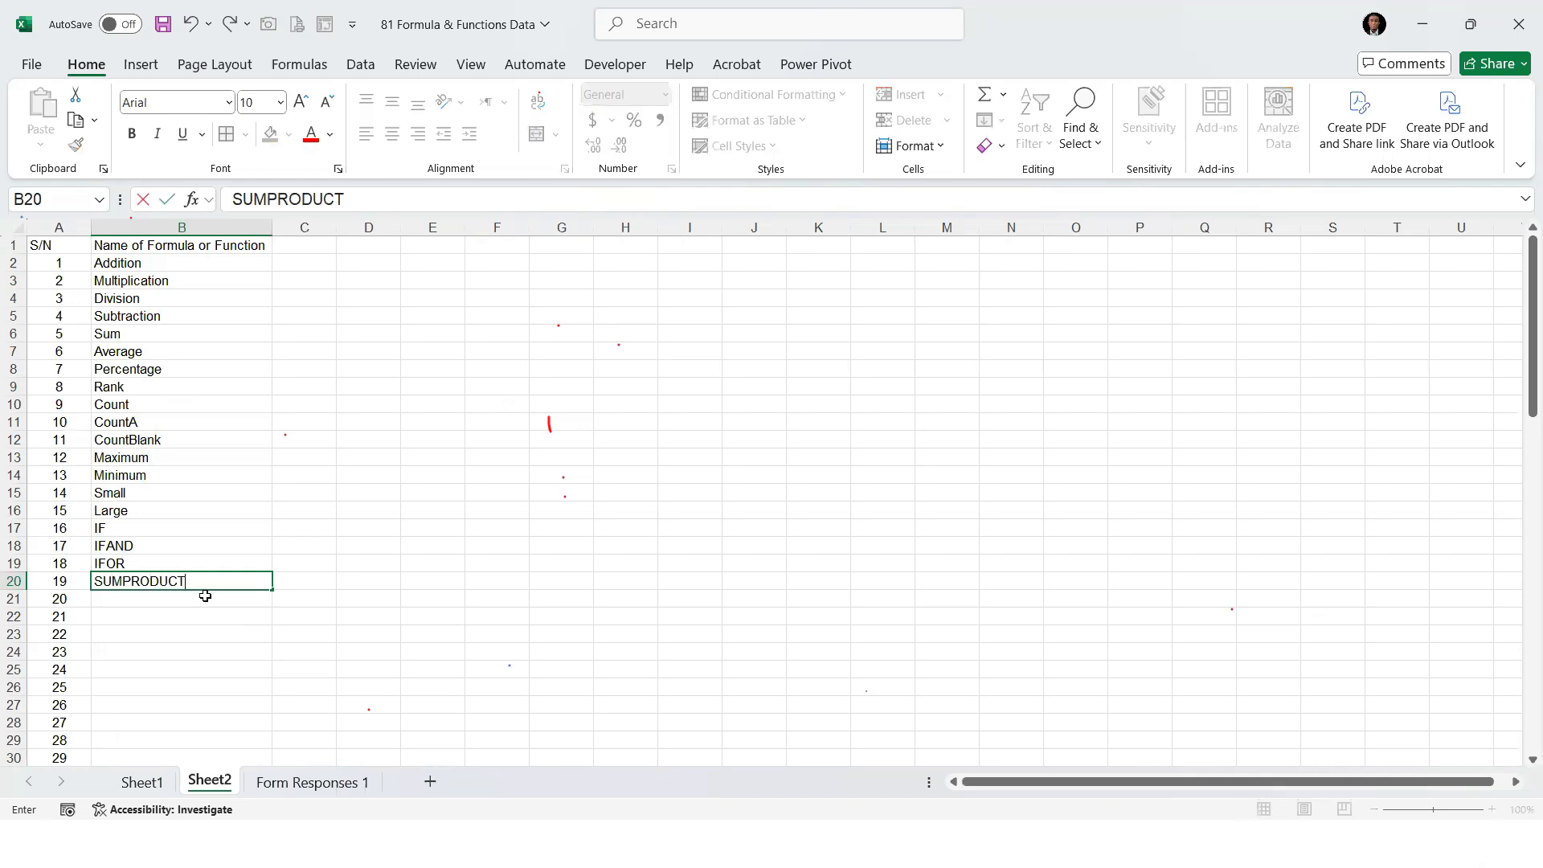
{"action": "key", "text": "Return"}
Return to Sheet1 and move the Adobe Genuine Service Alert window out of the way of the worksheet
{"action": "left_click", "coordinate": [155, 784]}
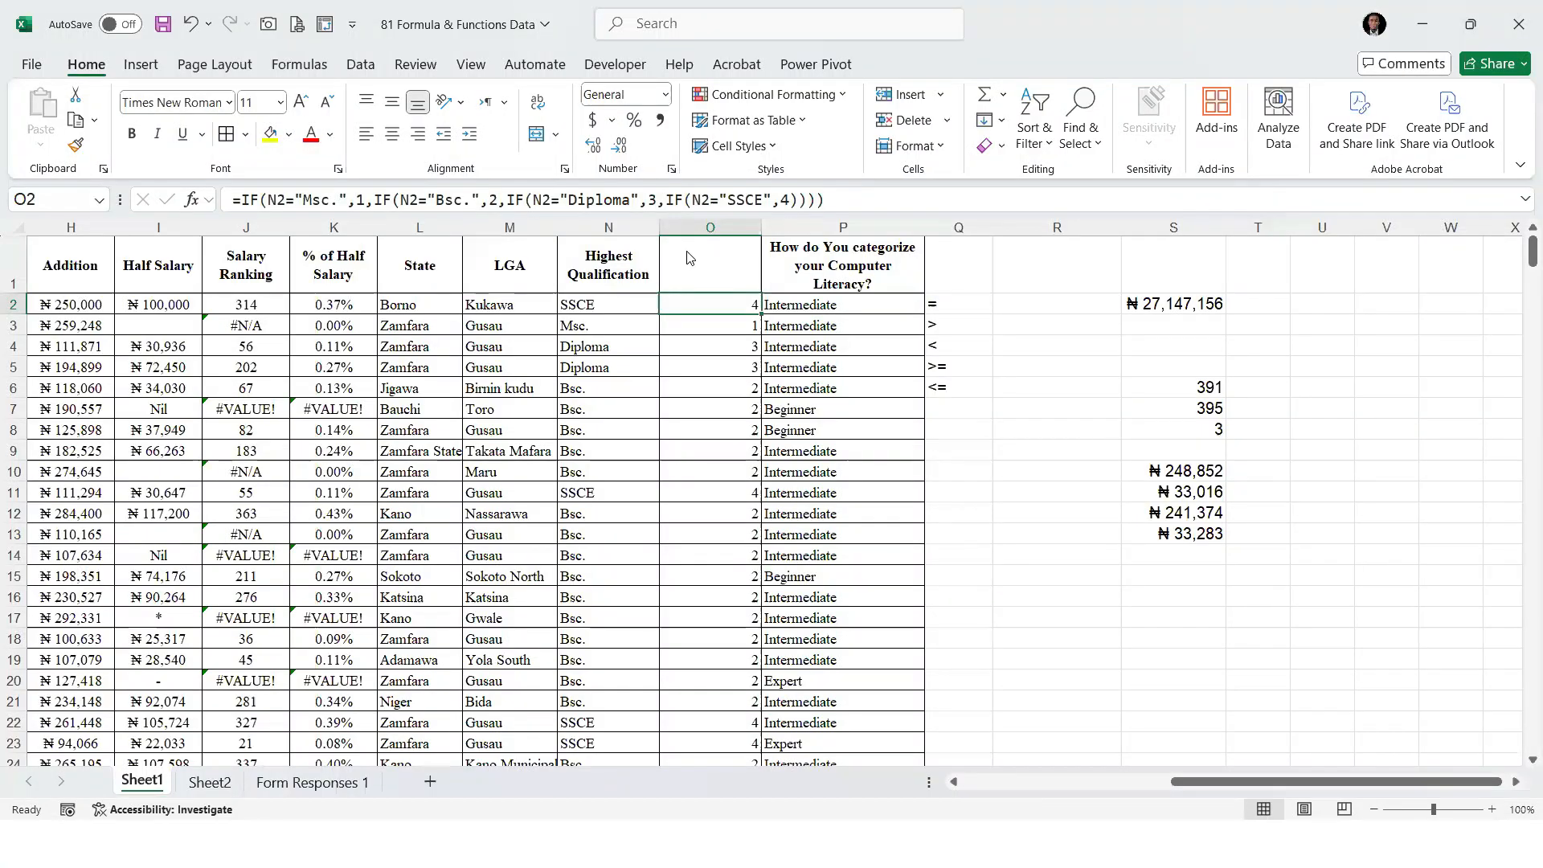
{"action": "left_click", "coordinate": [1283, 377]}
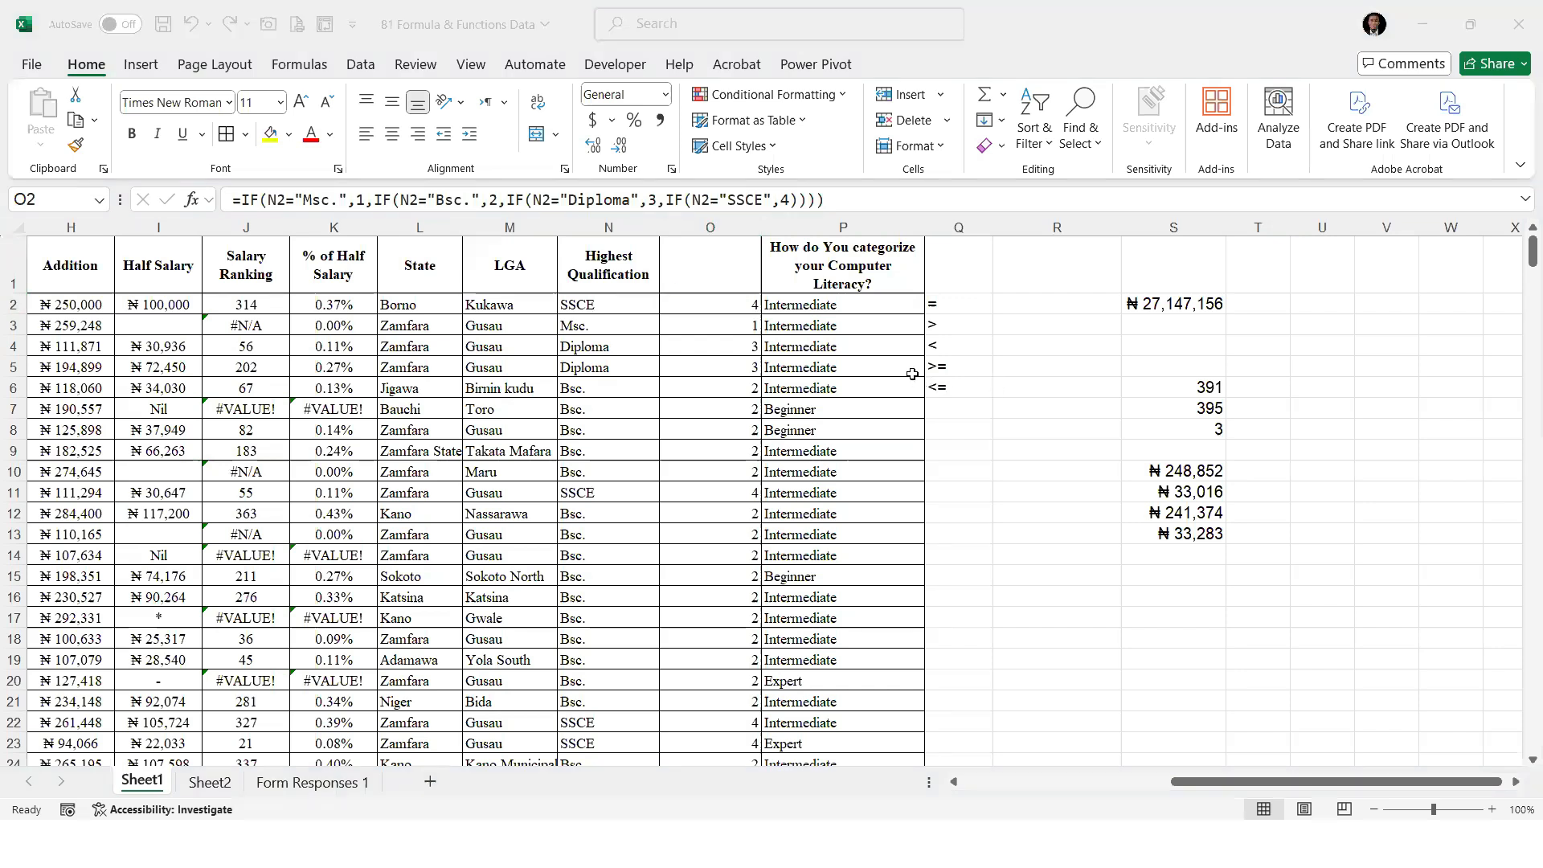
{"action": "left_click", "coordinate": [1022, 311]}
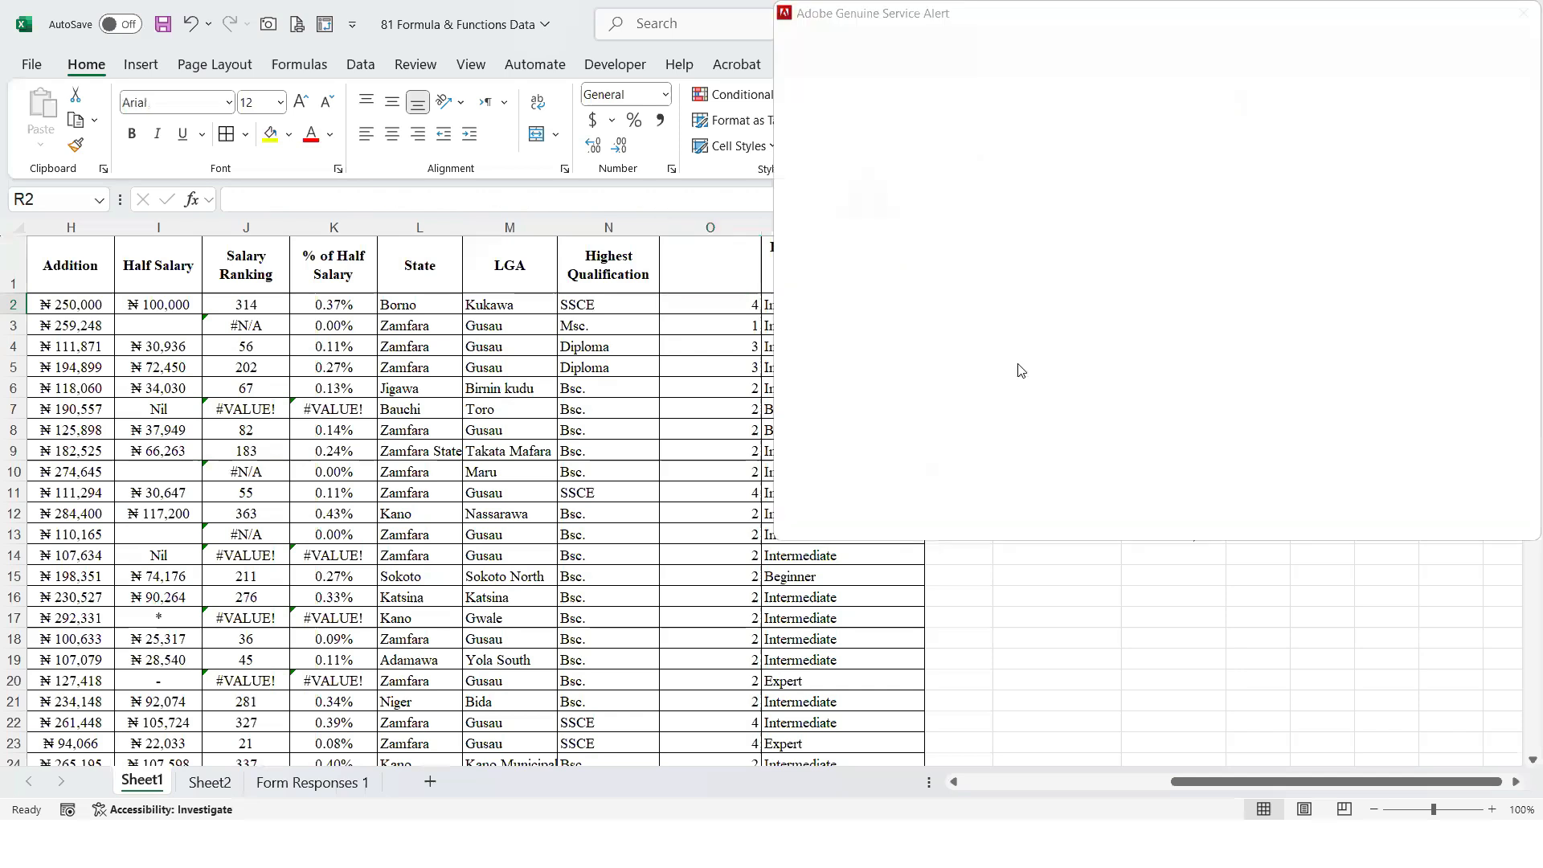
{"action": "left_click_drag", "start_coordinate": [800, 4], "coordinate": [1540, 859]}
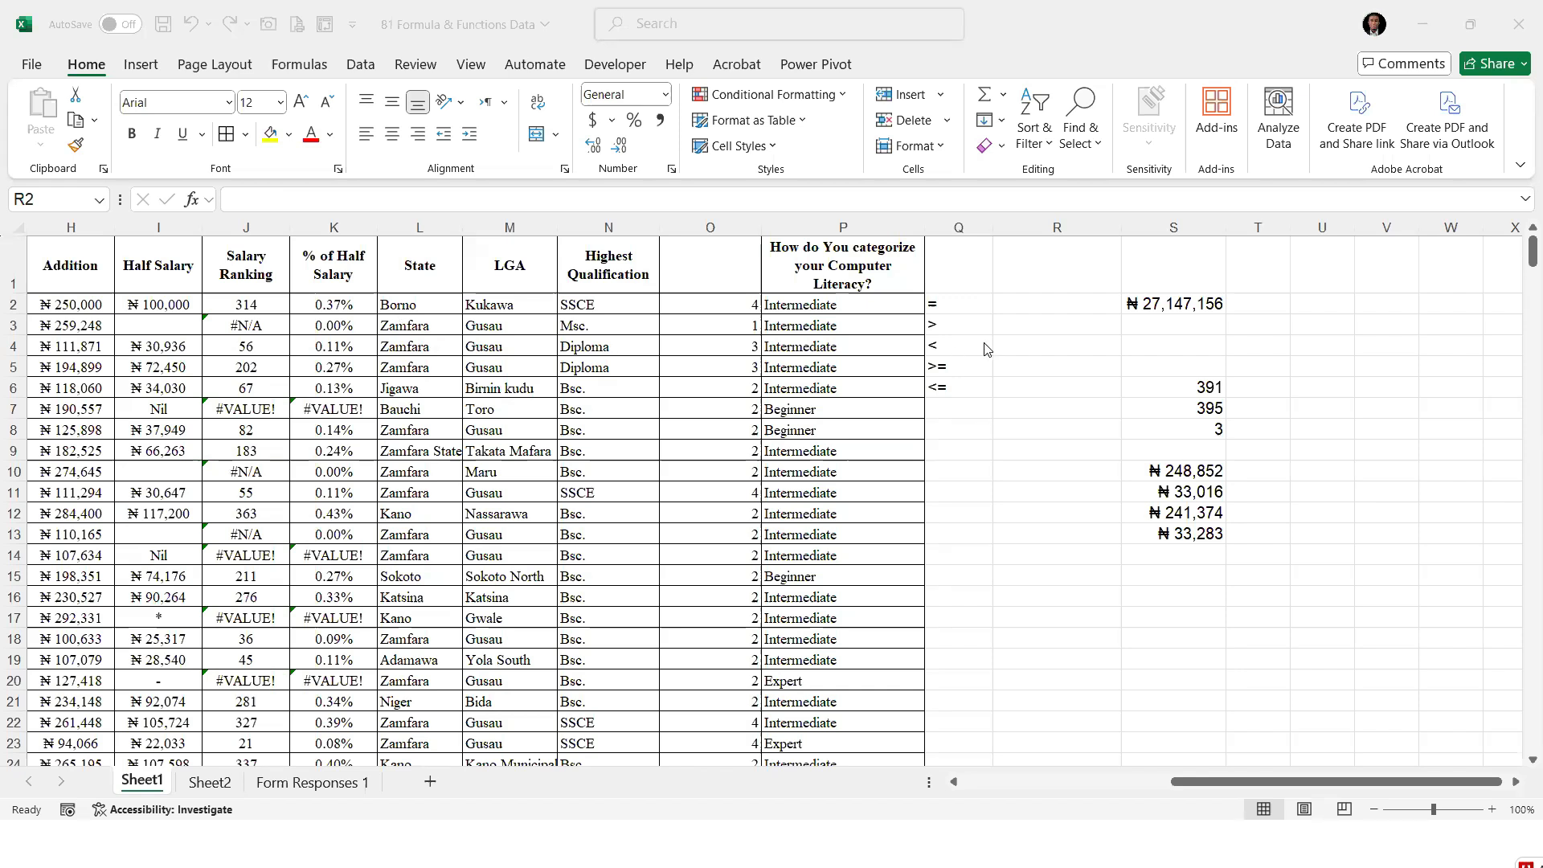
{"action": "left_click", "coordinate": [999, 315]}
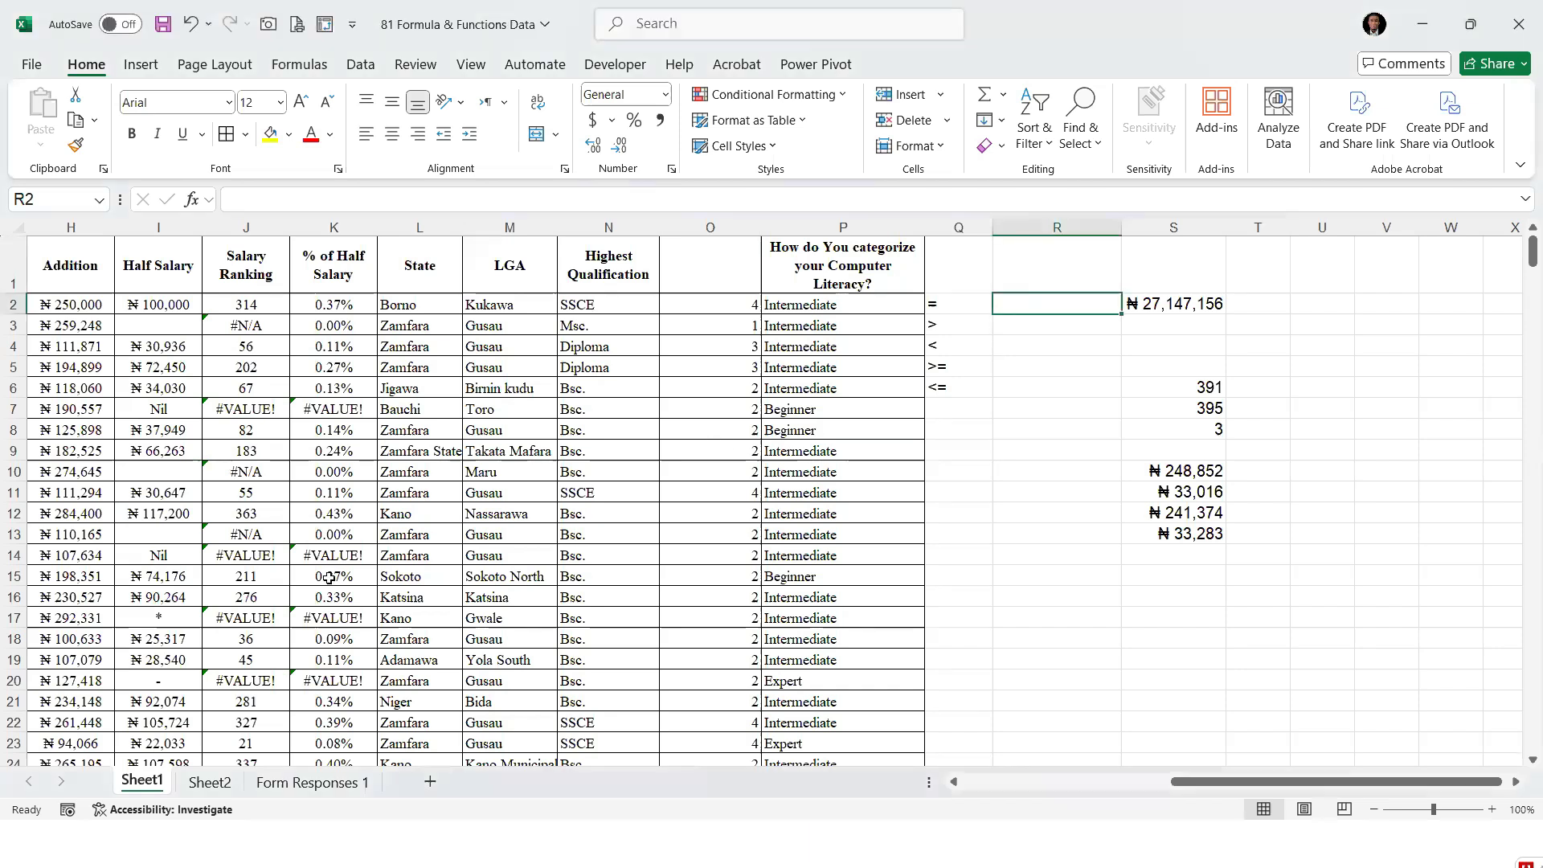
Insert an empty column between Salary and STATUS OF BONUS
{"action": "left_click", "coordinate": [110, 351]}
{"action": "left_click", "coordinate": [72, 321]}
{"action": "left_click_drag", "start_coordinate": [1479, 783], "coordinate": [1442, 785]}
{"action": "left_click", "coordinate": [503, 318]}
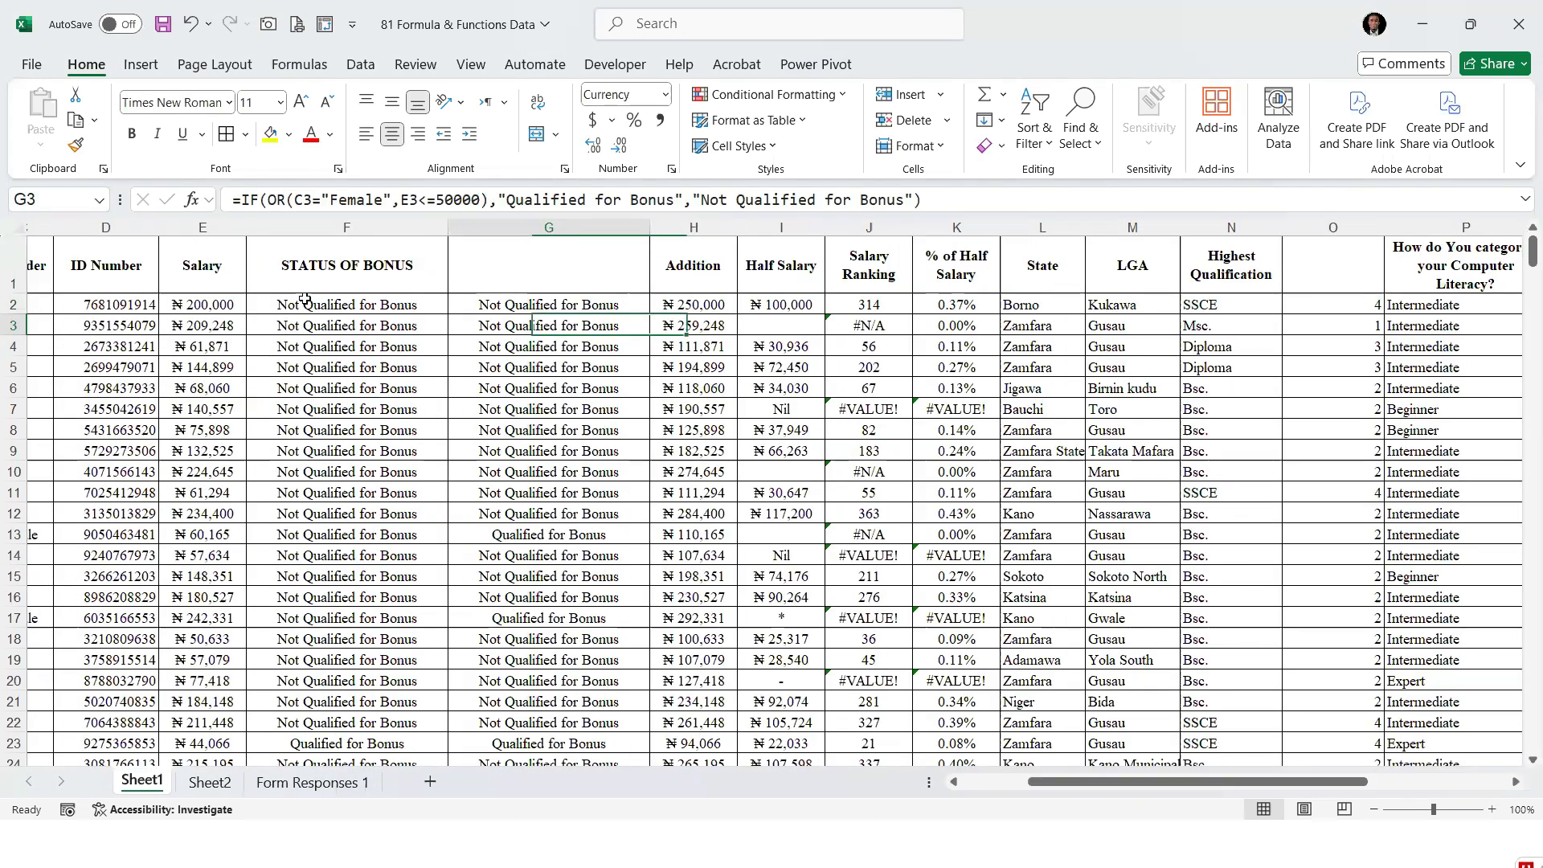
{"action": "left_click", "coordinate": [221, 311]}
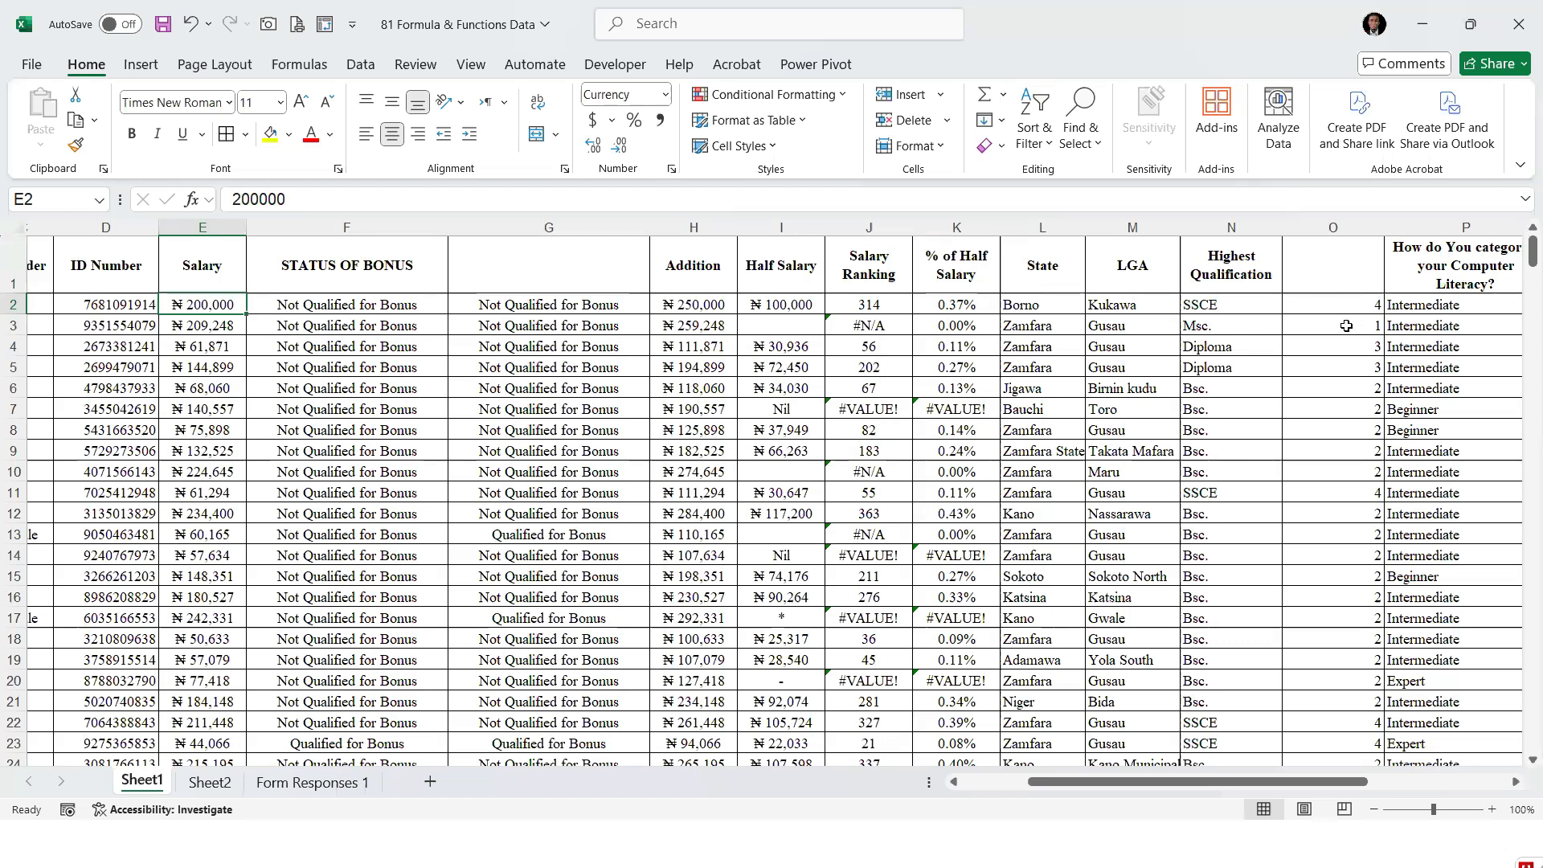
{"action": "left_click", "coordinate": [352, 220]}
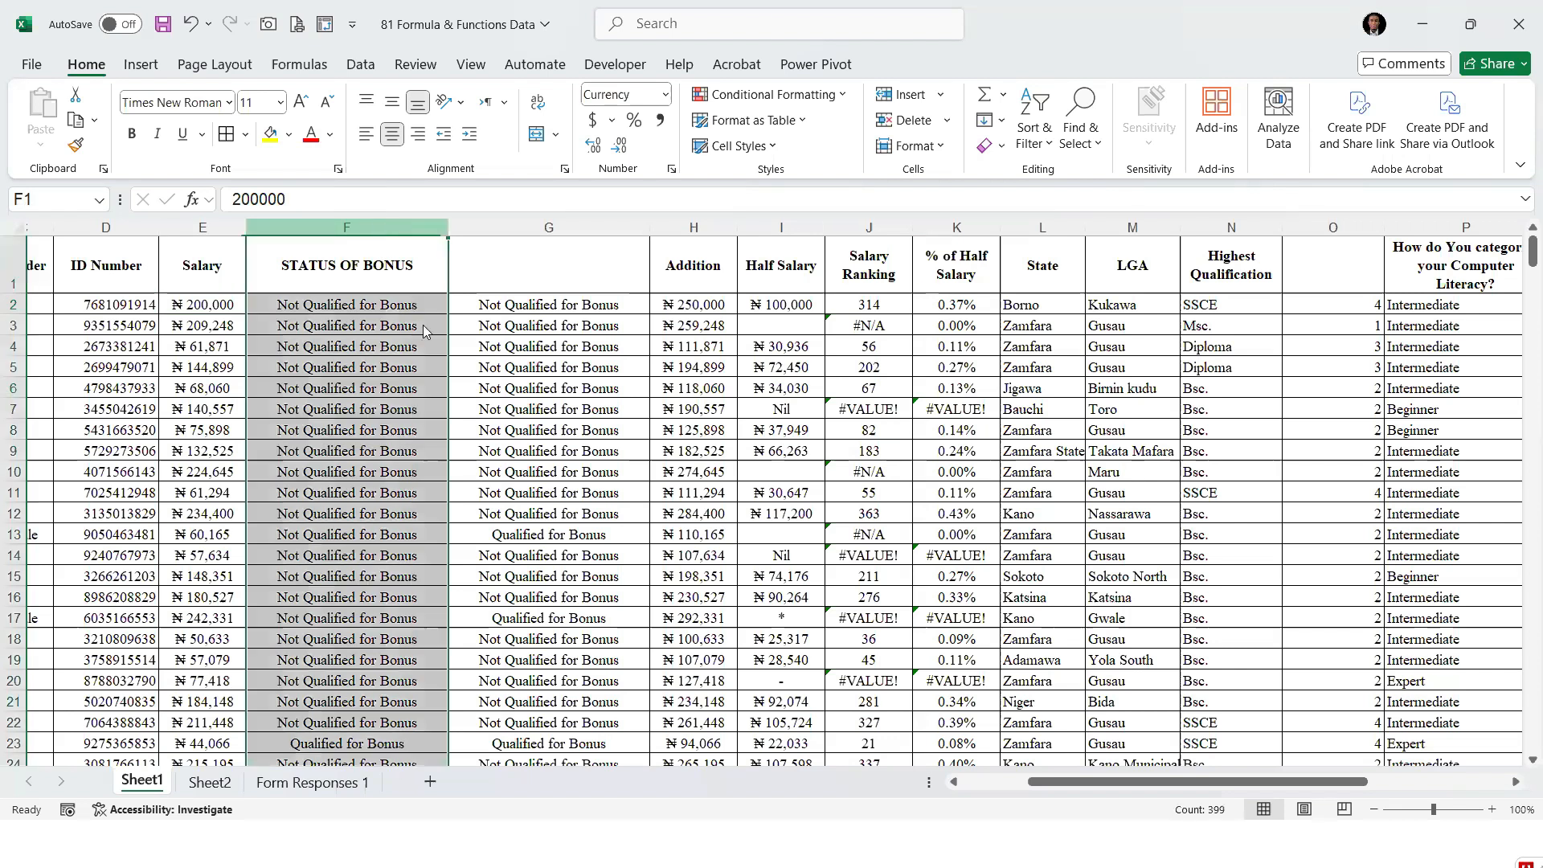
{"action": "right_click", "coordinate": [376, 226]}
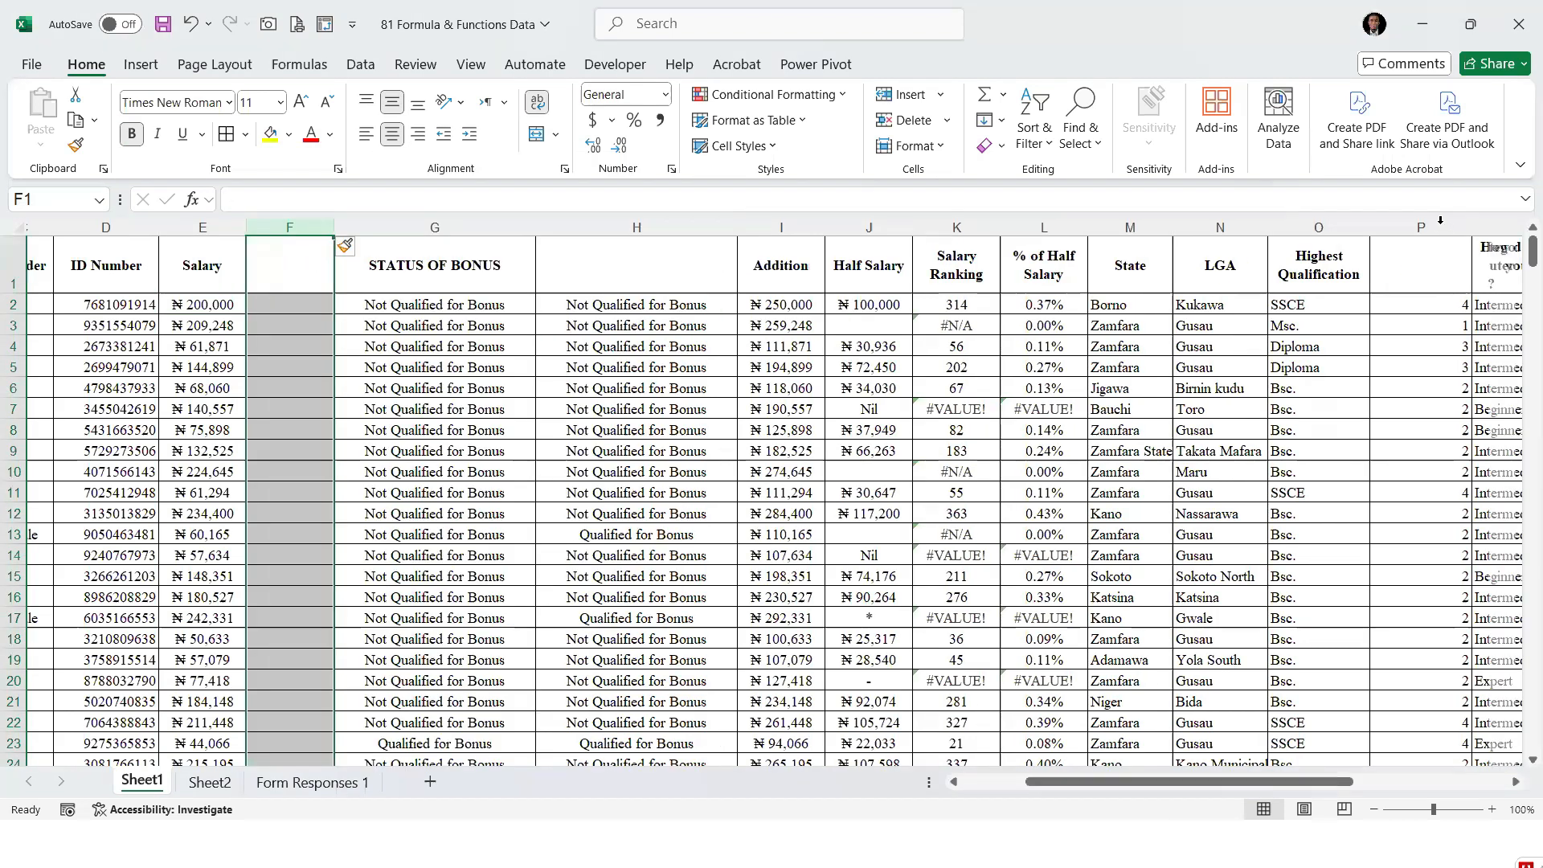
Copy the qualification codes from column P into column F as values only, and format column F as General
{"action": "left_click", "coordinate": [1421, 227]}
{"action": "key", "text": "ctrl+c"}
{"action": "right_click", "coordinate": [289, 228]}
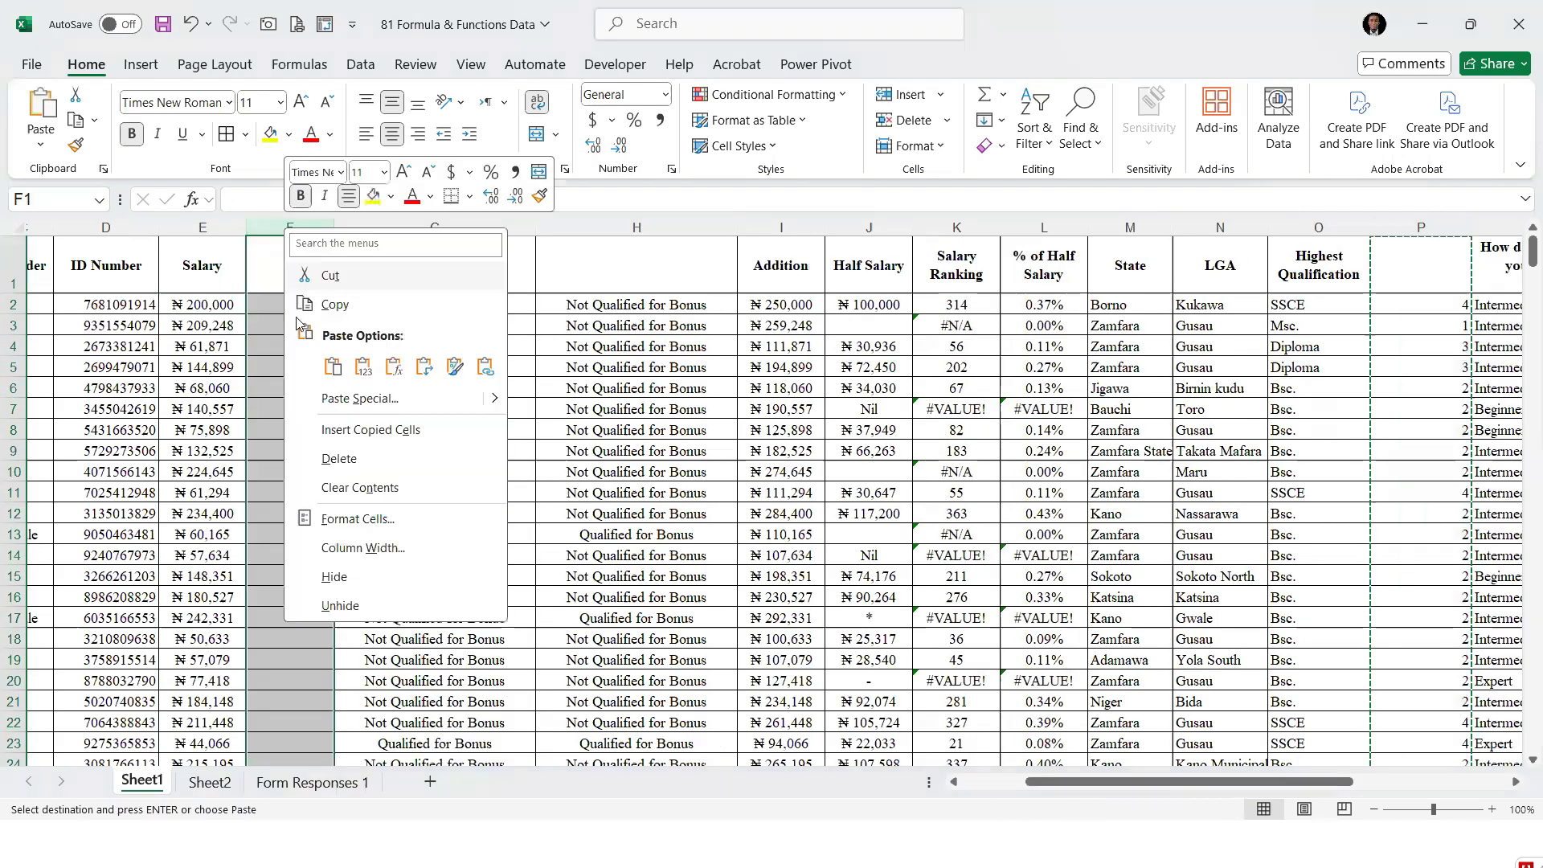
{"action": "left_click", "coordinate": [371, 373]}
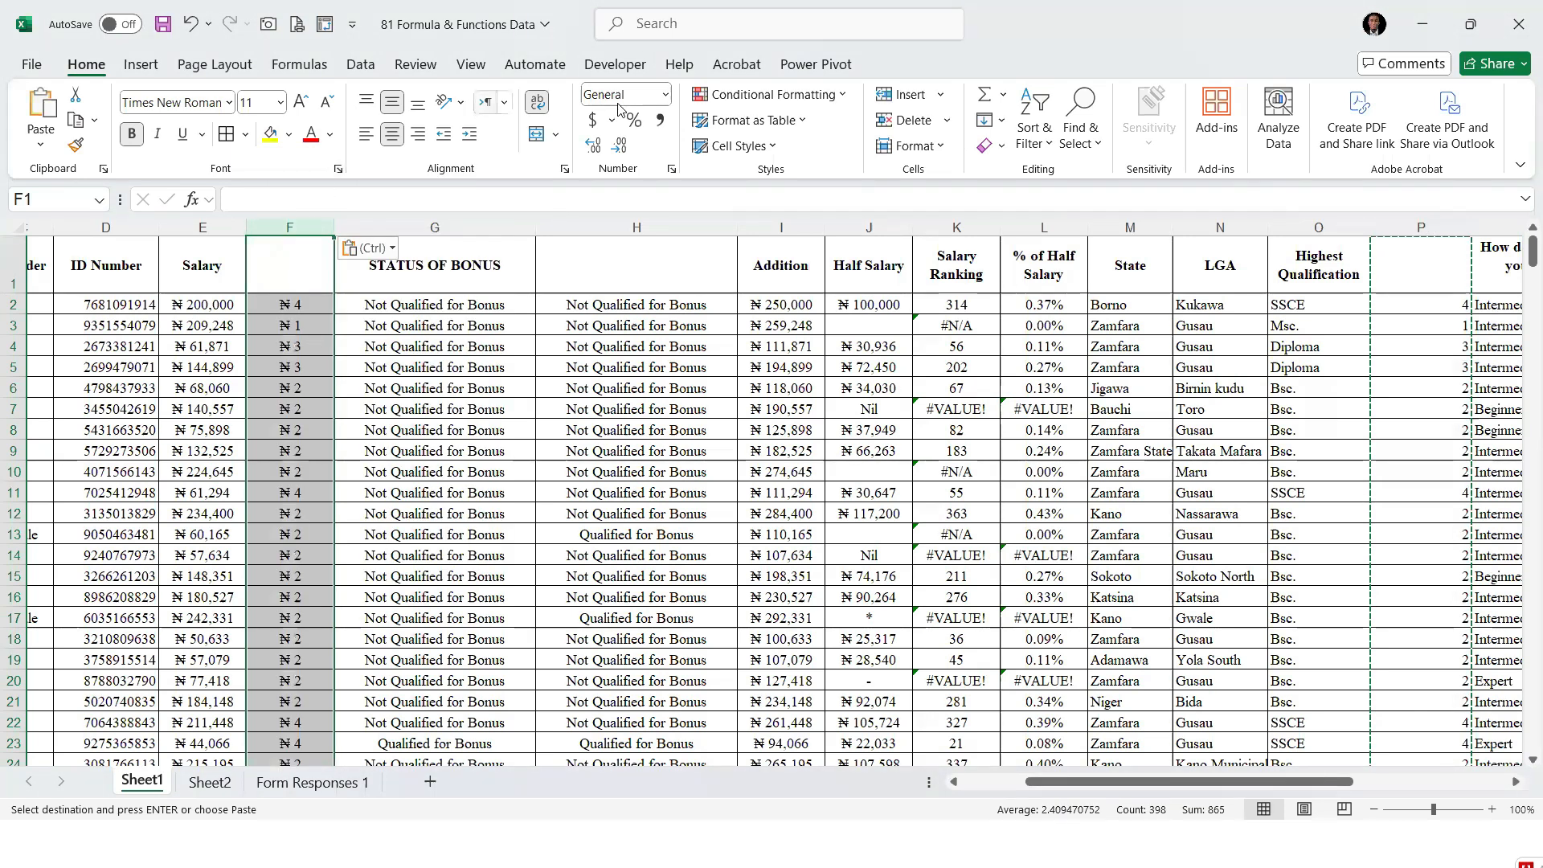
{"action": "left_click", "coordinate": [671, 98]}
{"action": "left_click", "coordinate": [643, 120]}
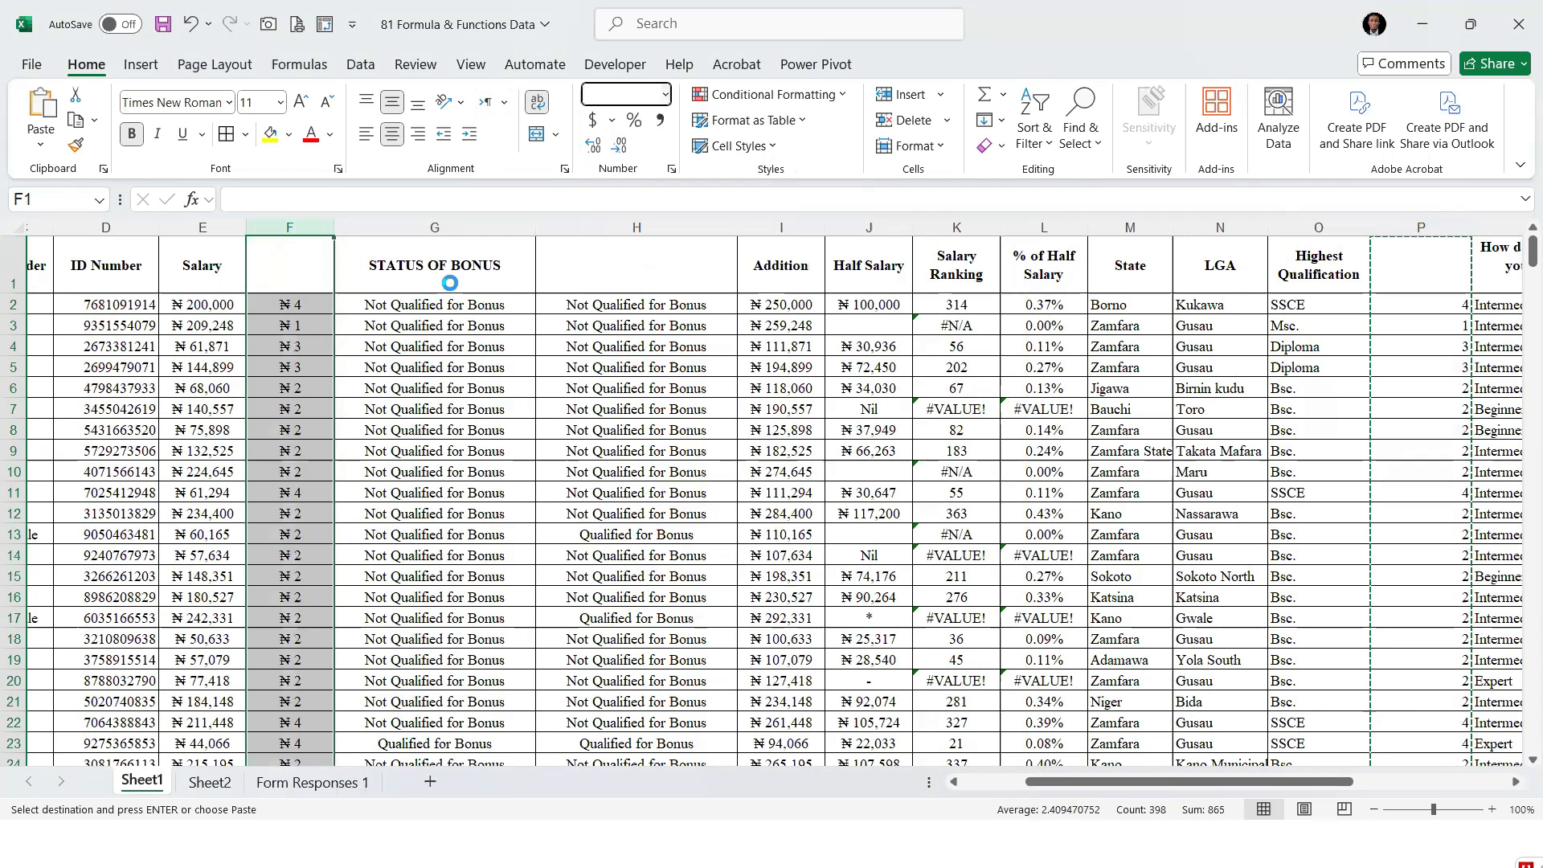
Insert another empty column directly before STATUS OF BONUS
{"action": "left_click", "coordinate": [434, 367]}
{"action": "right_click", "coordinate": [426, 228]}
{"action": "left_click", "coordinate": [502, 426]}
Enter the header Unit in F1 beside the Salary header
{"action": "left_click", "coordinate": [293, 270]}
{"action": "type", "text": "uNIT"}
{"action": "key", "text": "BackSpace"}
{"action": "key", "text": "BackSpace"}
{"action": "key", "text": "BackSpace"}
{"action": "key", "text": "BackSpace"}
{"action": "type", "text": "U"}
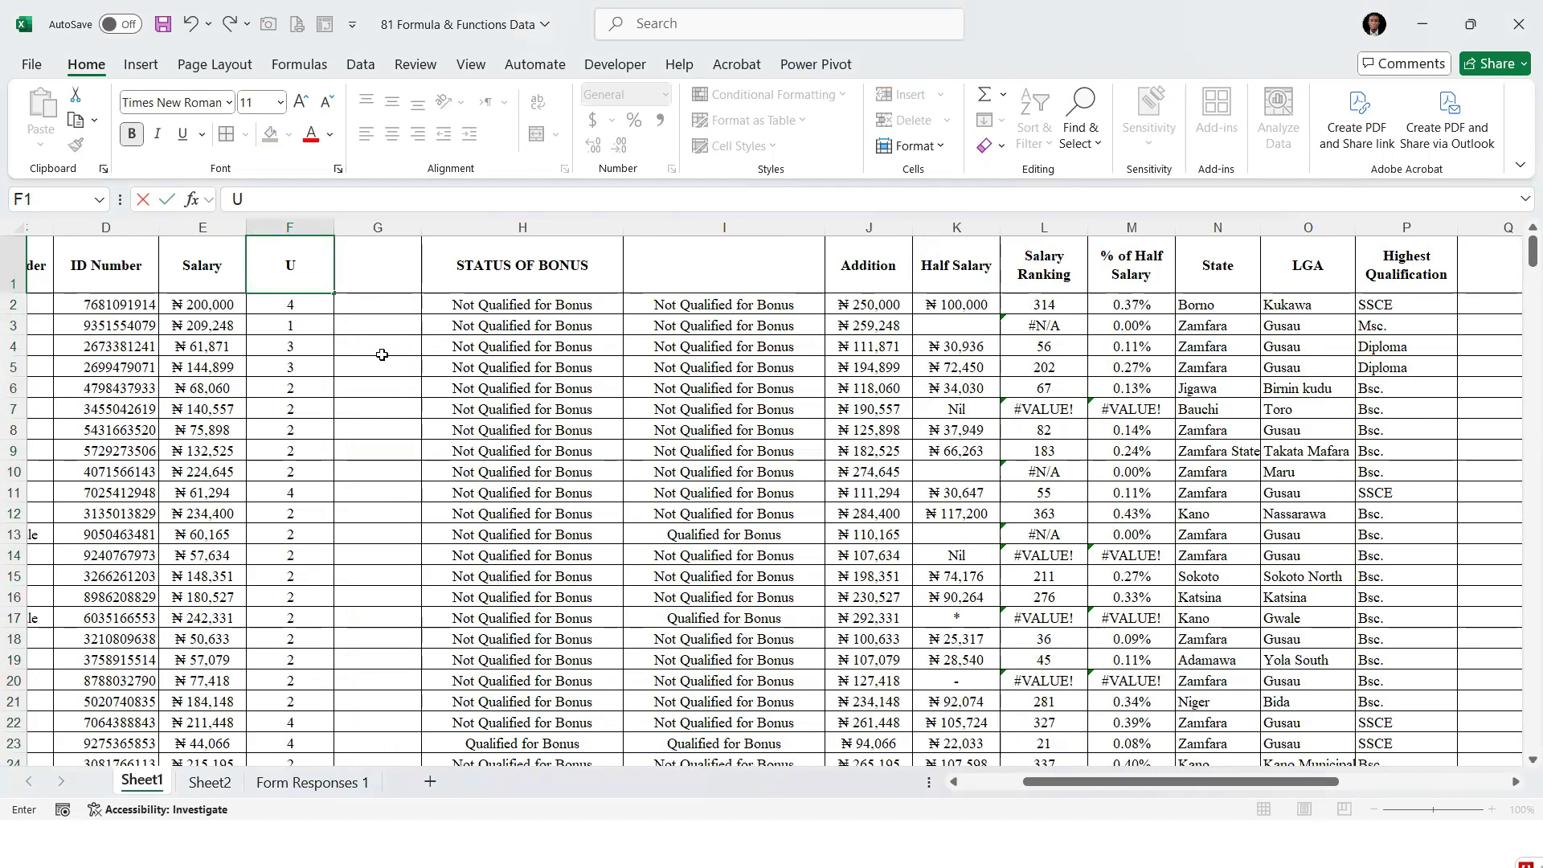
{"action": "type", "text": "nit"}
{"action": "key", "text": "Return"}
{"action": "key", "text": "Left"}
{"action": "key", "text": "Up"}
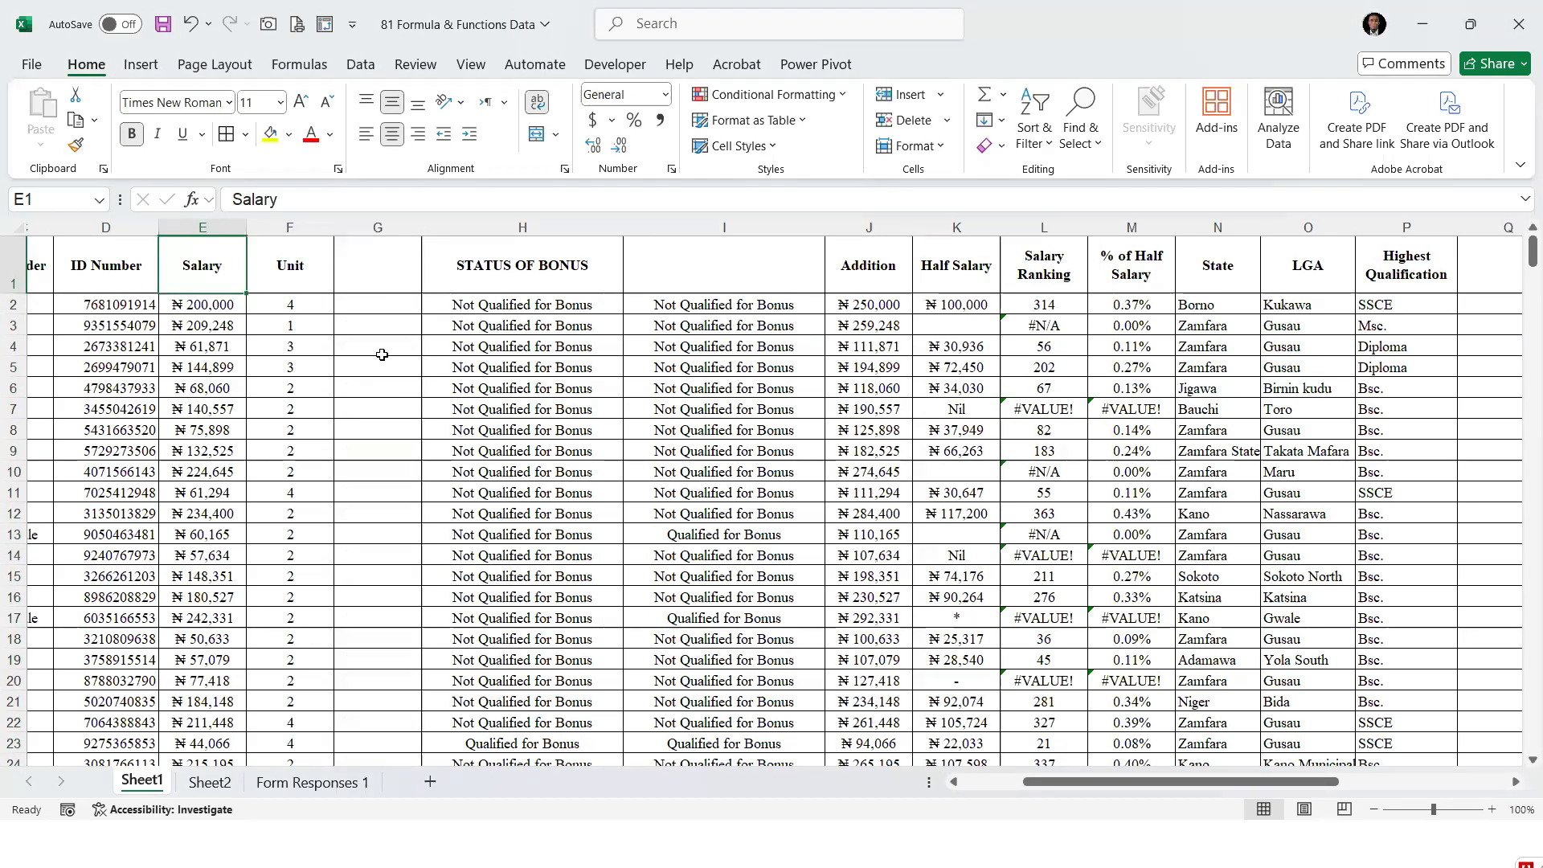
Examine the first staff row's Salary and Unit values and the empty cell beside them
{"action": "key", "text": "Down"}
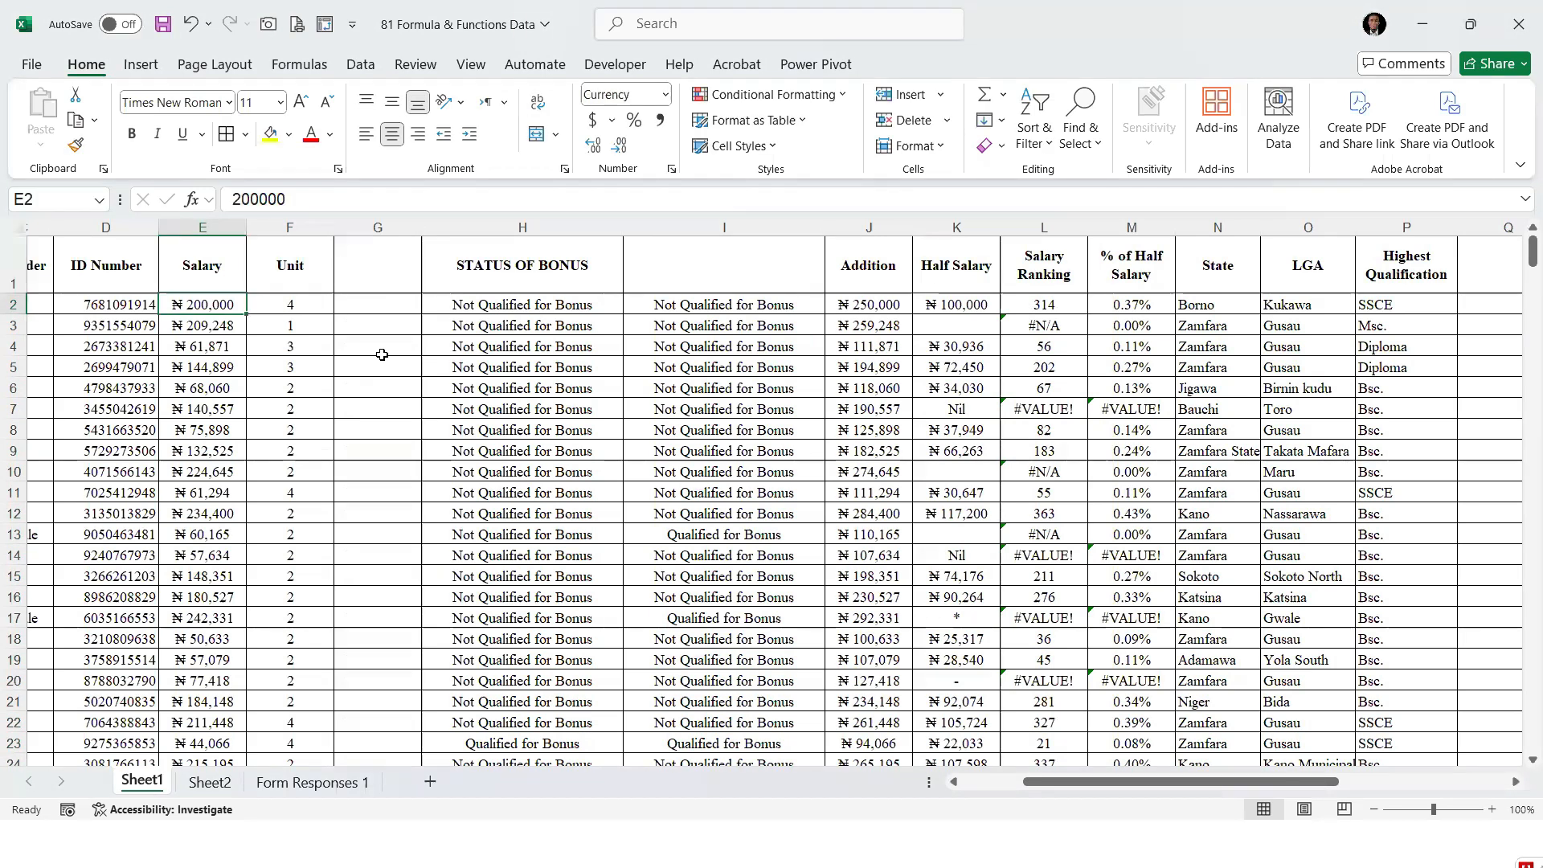
{"action": "key", "text": "Right"}
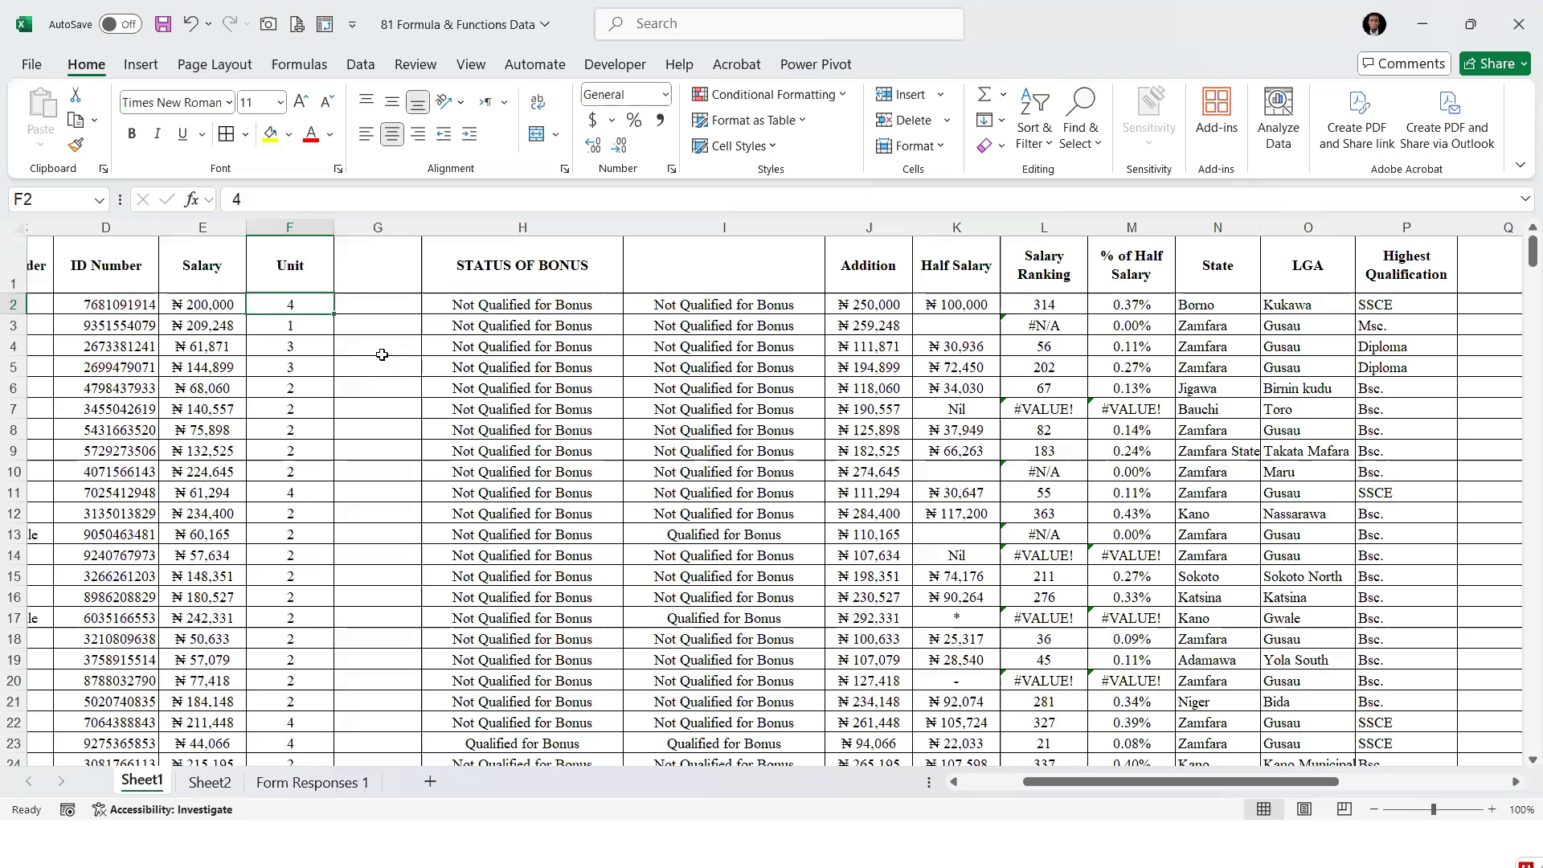
{"action": "key", "text": "Left"}
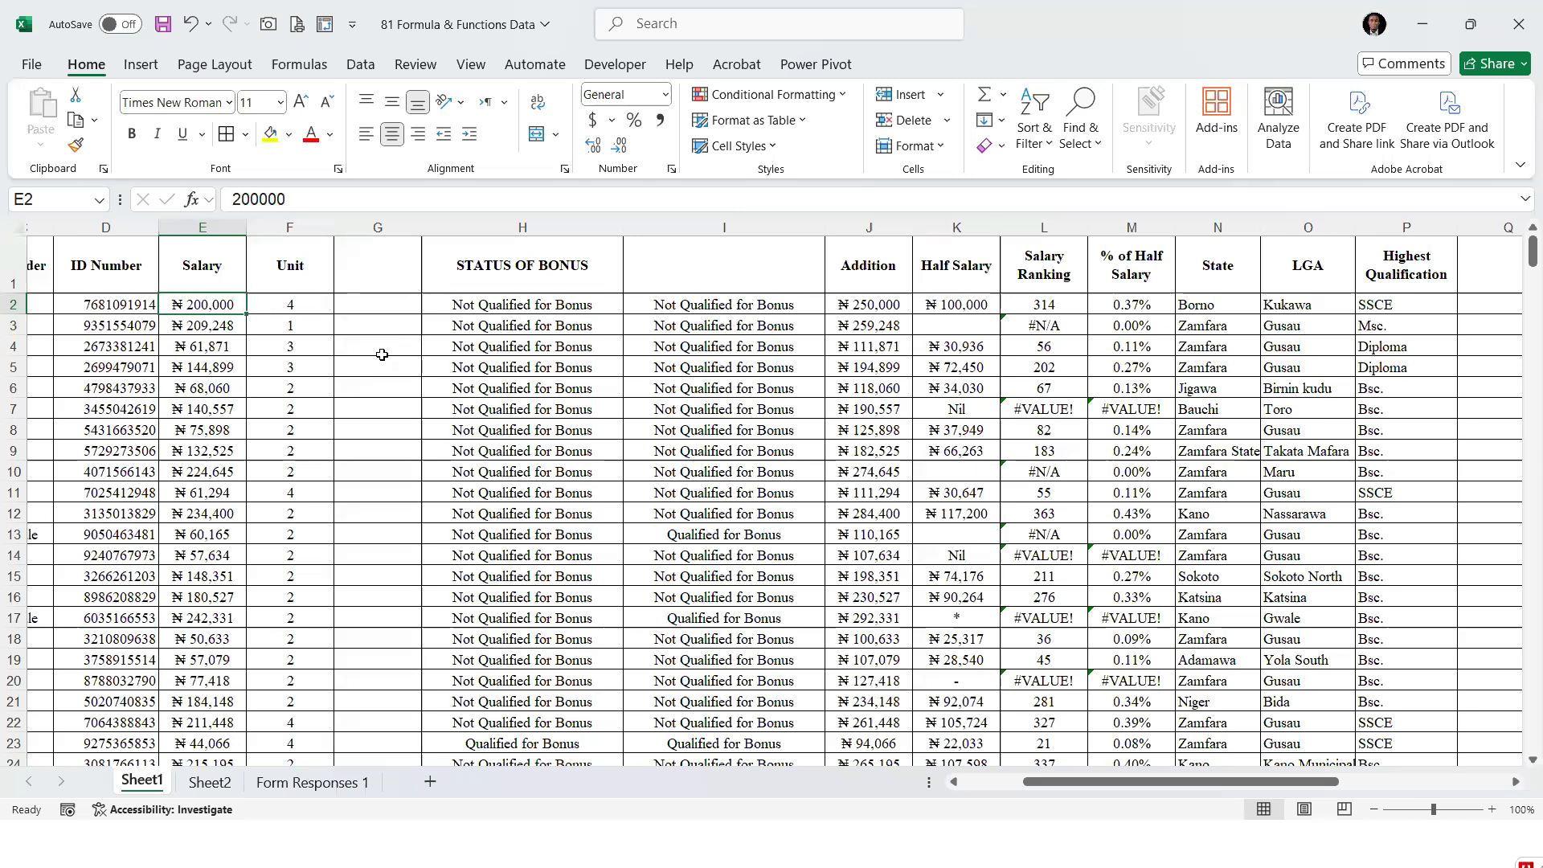
{"action": "key", "text": "Right"}
{"action": "key", "text": "Left"}
{"action": "key", "text": "Right"}
Multiply Salary by Unit with =E2*F2 in G2 and fill the formula down column G for all staff rows
{"action": "key", "text": "Right"}
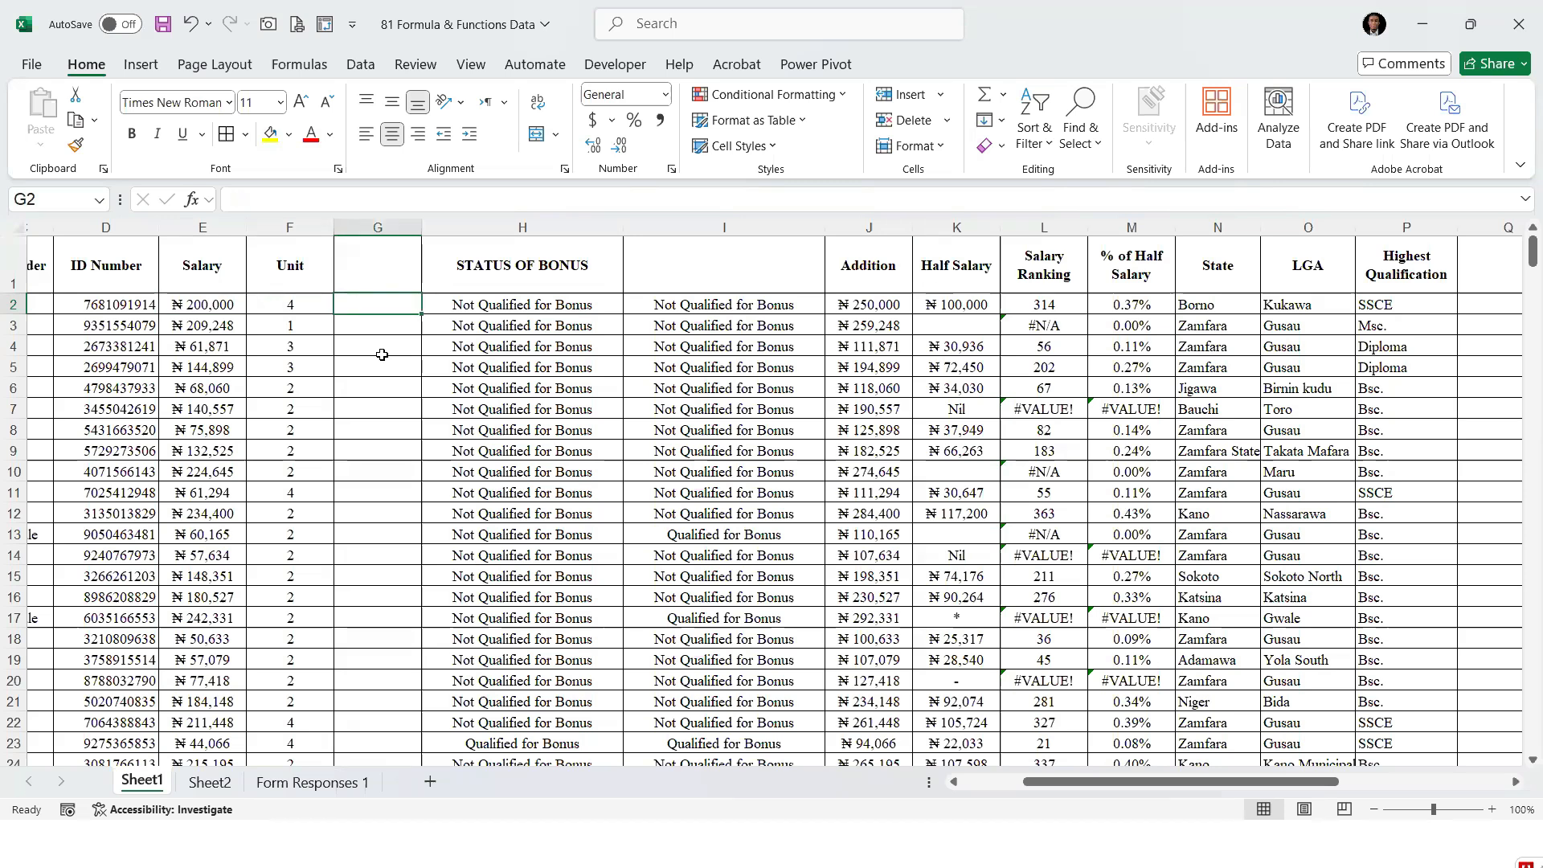
{"action": "key", "text": "Left"}
{"action": "key", "text": "Left"}
{"action": "key", "text": "Right"}
{"action": "key", "text": "Right"}
{"action": "type", "text": "="}
{"action": "key", "text": "Left"}
{"action": "key", "text": "Left"}
{"action": "type", "text": "*"}
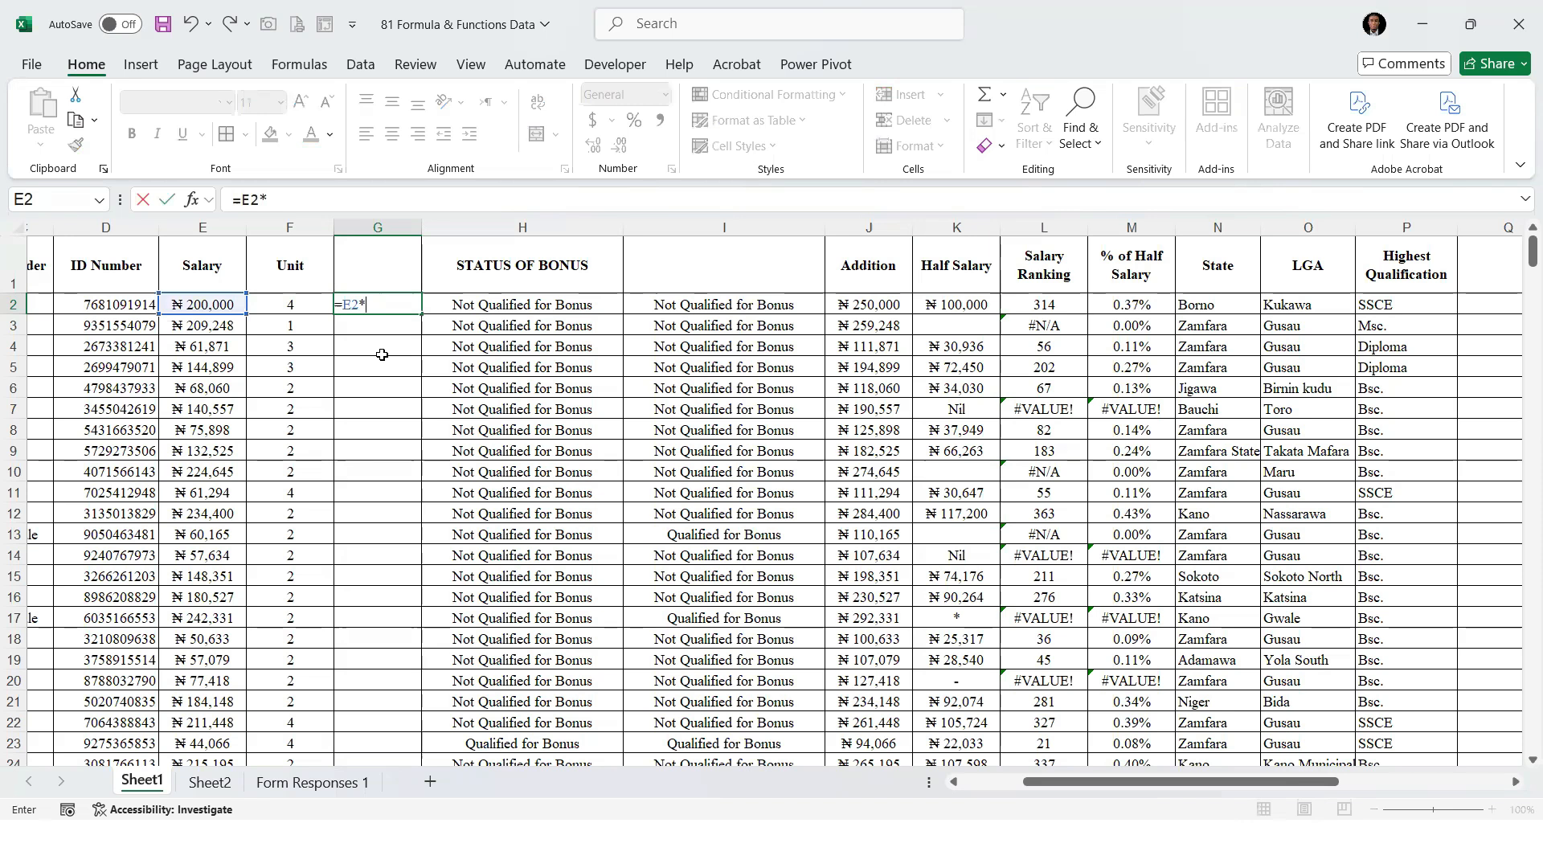
{"action": "key", "text": "Left"}
{"action": "key", "text": "ctrl+Return"}
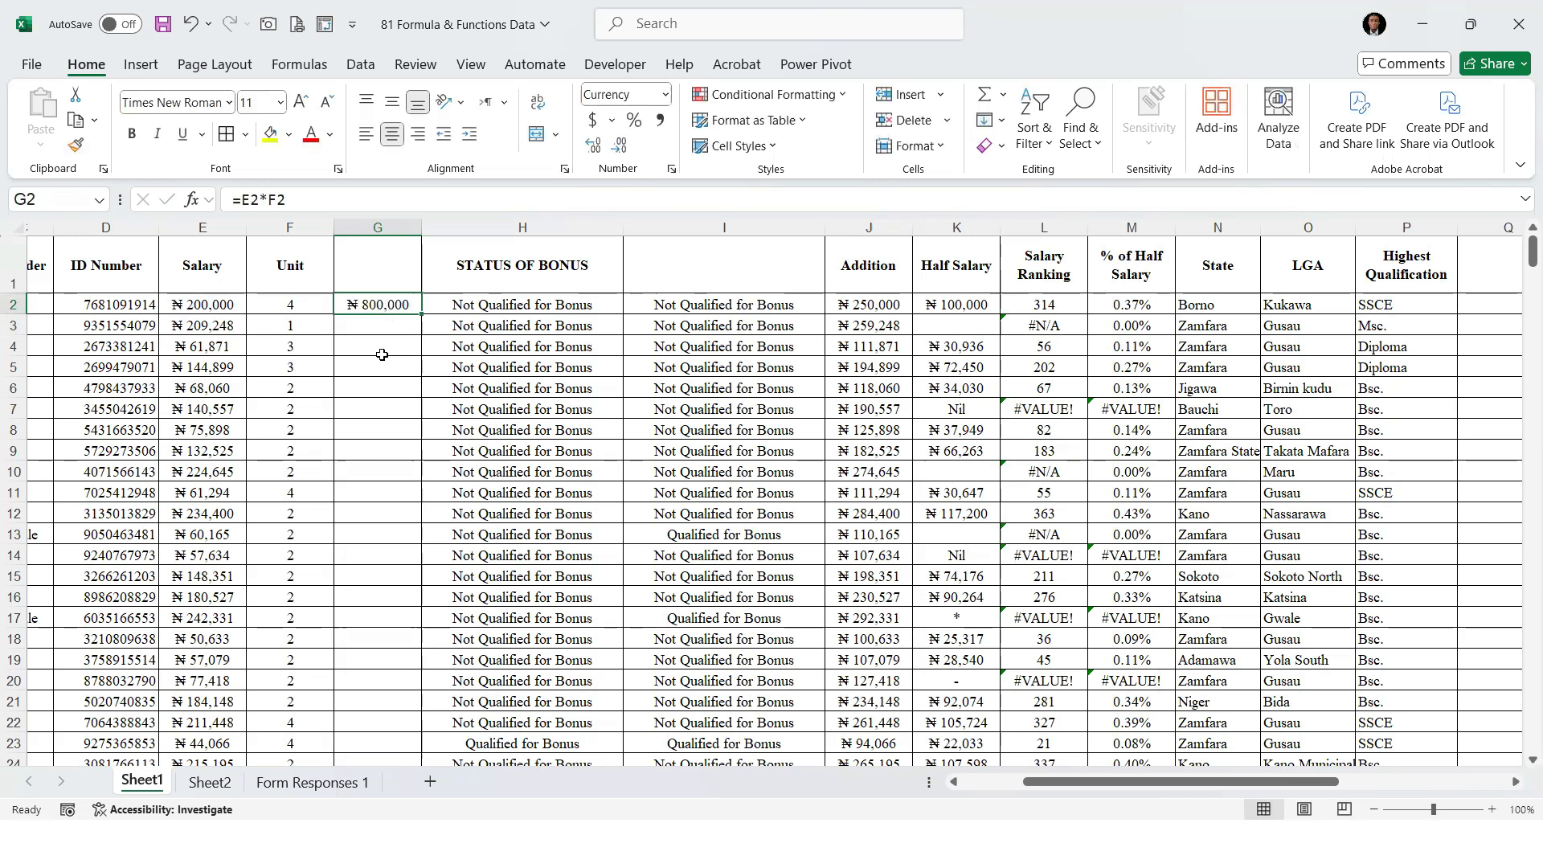
{"action": "double_click", "coordinate": [422, 314]}
Insert two empty columns directly before STATUS OF BONUS
{"action": "right_click", "coordinate": [482, 229]}
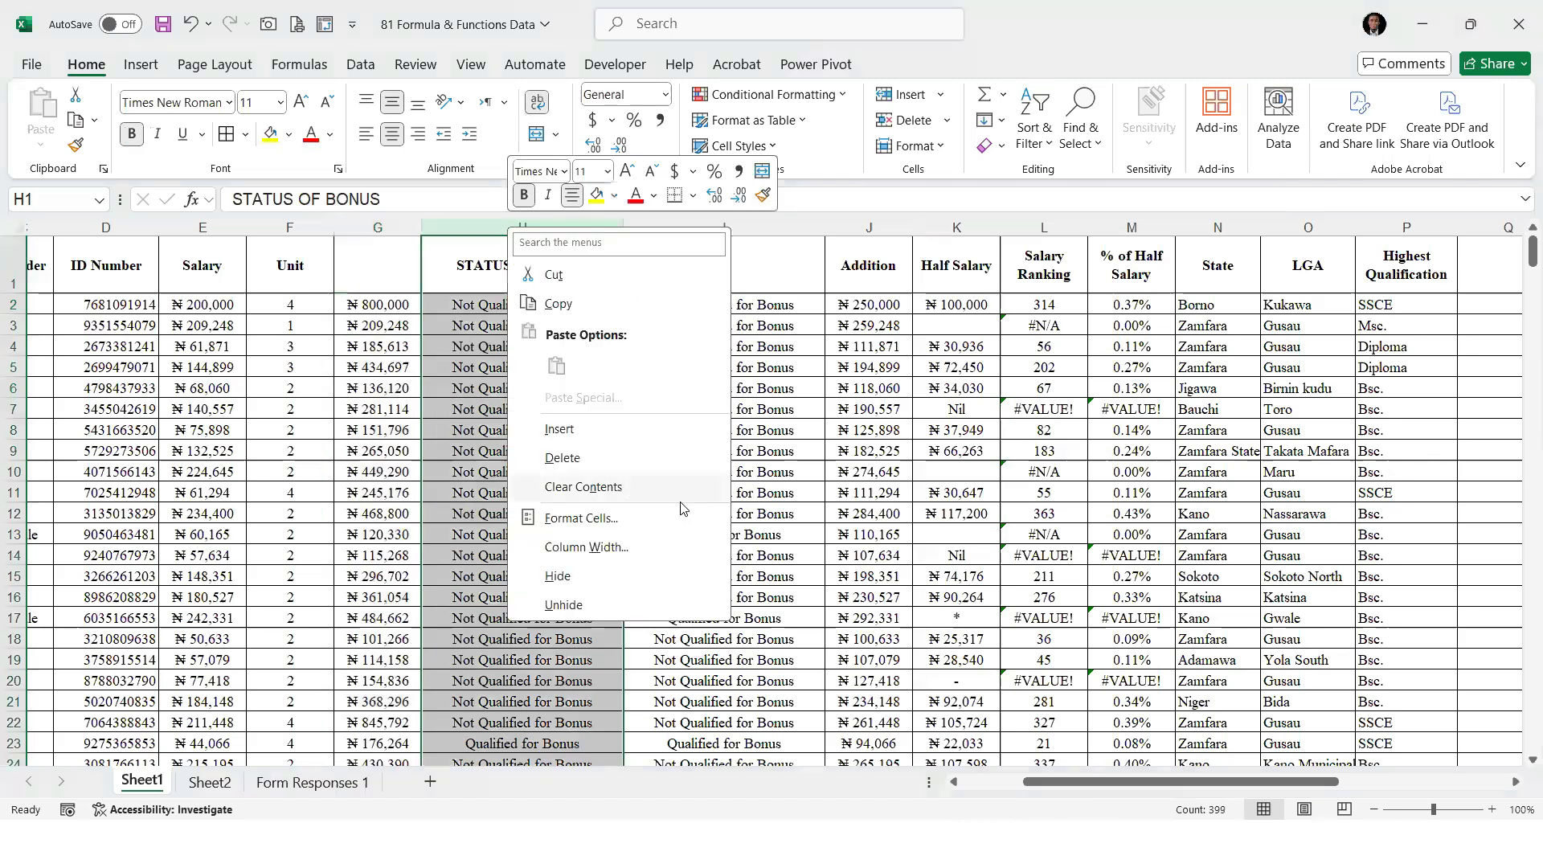
{"action": "left_click", "coordinate": [592, 438]}
{"action": "right_click", "coordinate": [591, 225]}
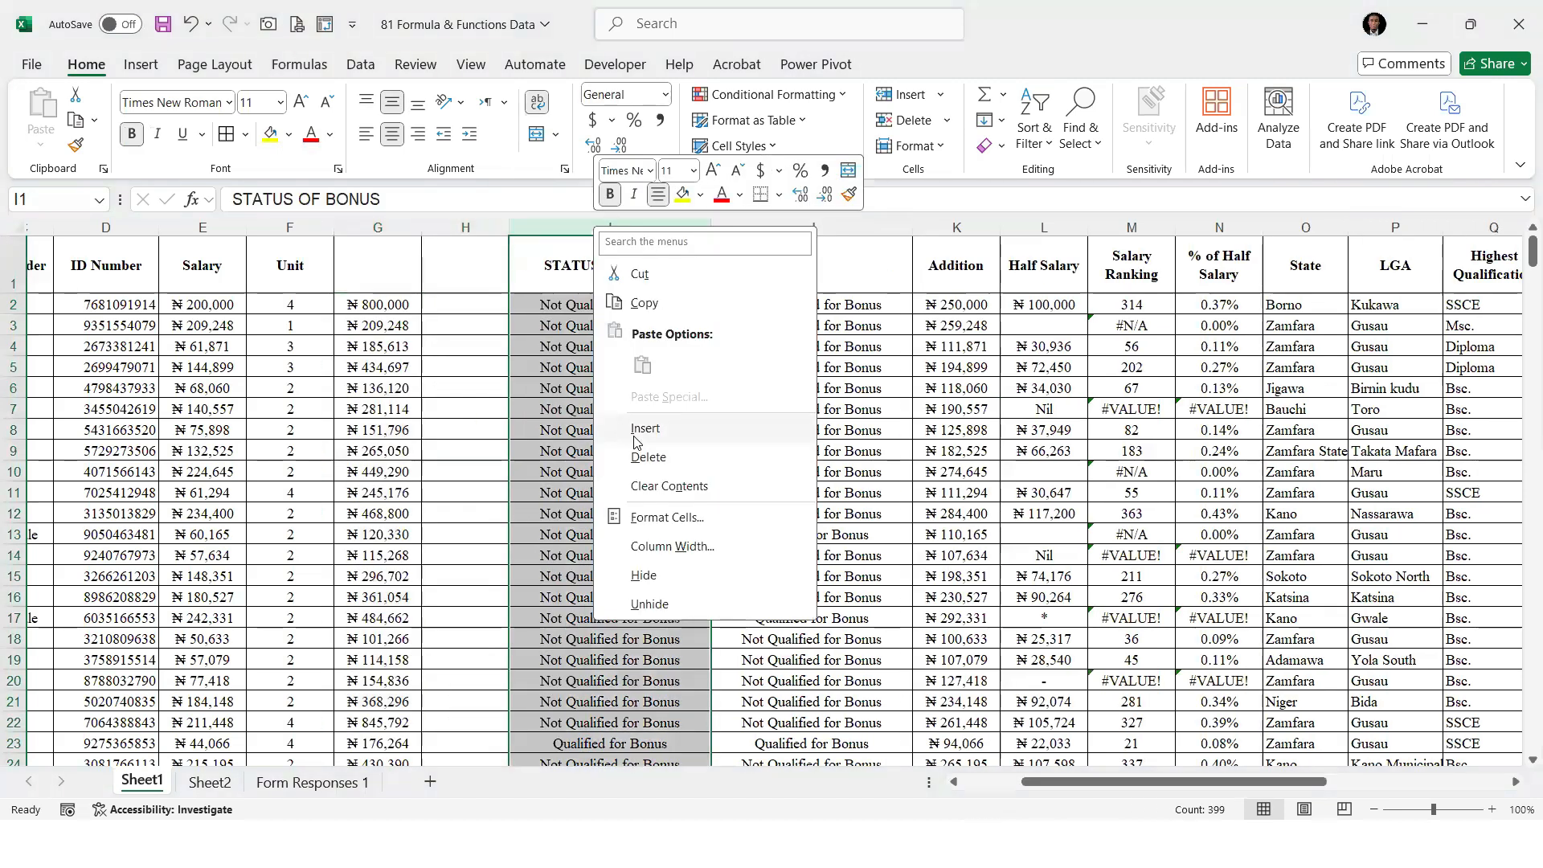
{"action": "left_click", "coordinate": [635, 426]}
Total the column G products in H2 with =SUM(G2:G399), and widen columns H and I
{"action": "left_click", "coordinate": [541, 306]}
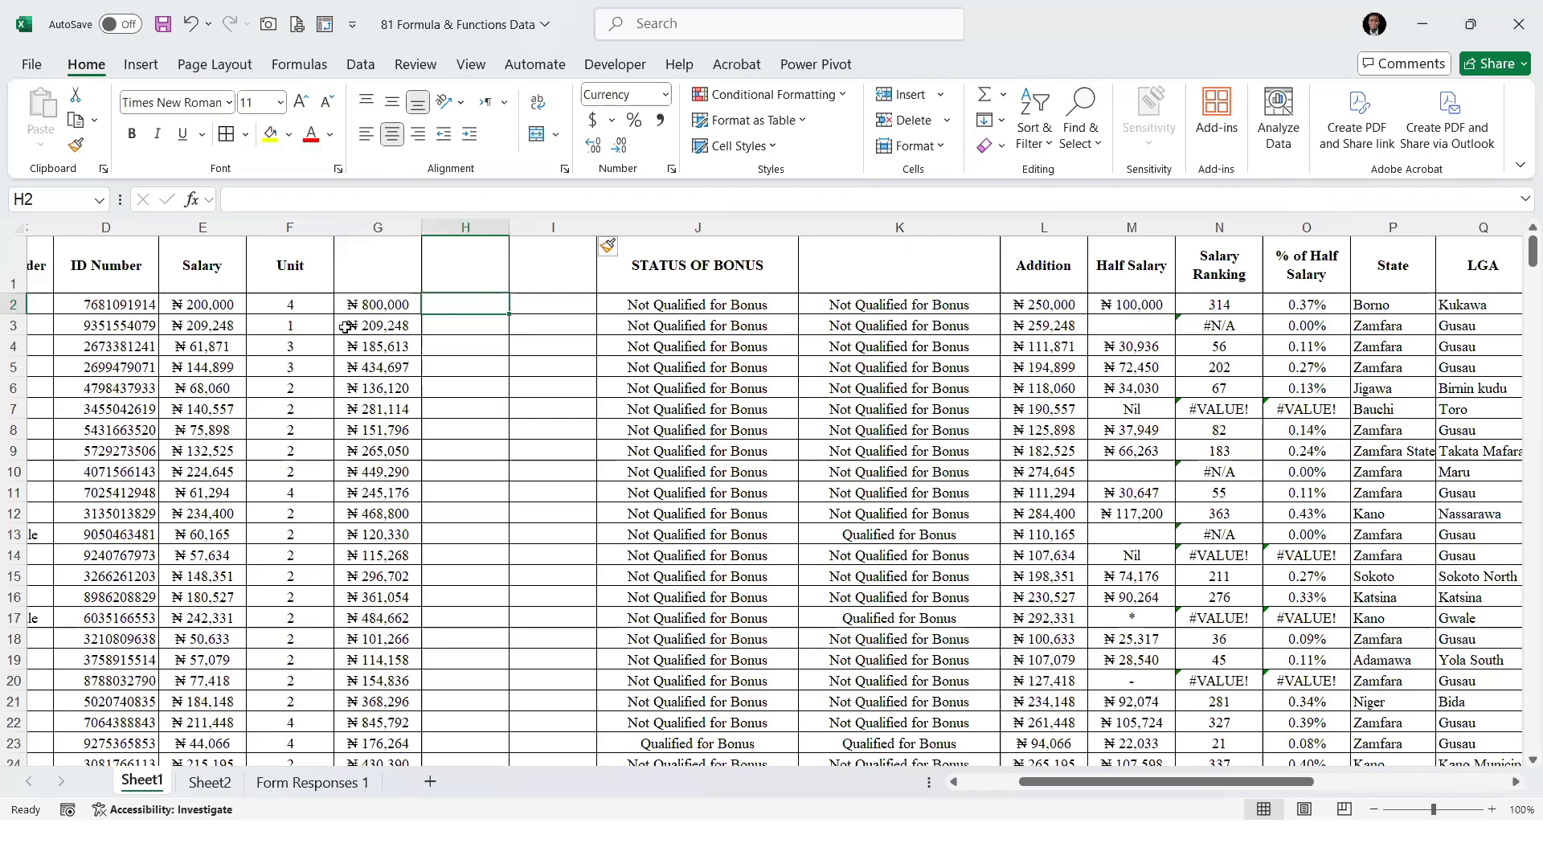
{"action": "left_click_drag", "start_coordinate": [387, 304], "coordinate": [394, 451]}
{"action": "left_click_drag", "start_coordinate": [202, 304], "coordinate": [289, 576]}
{"action": "left_click", "coordinate": [474, 305]}
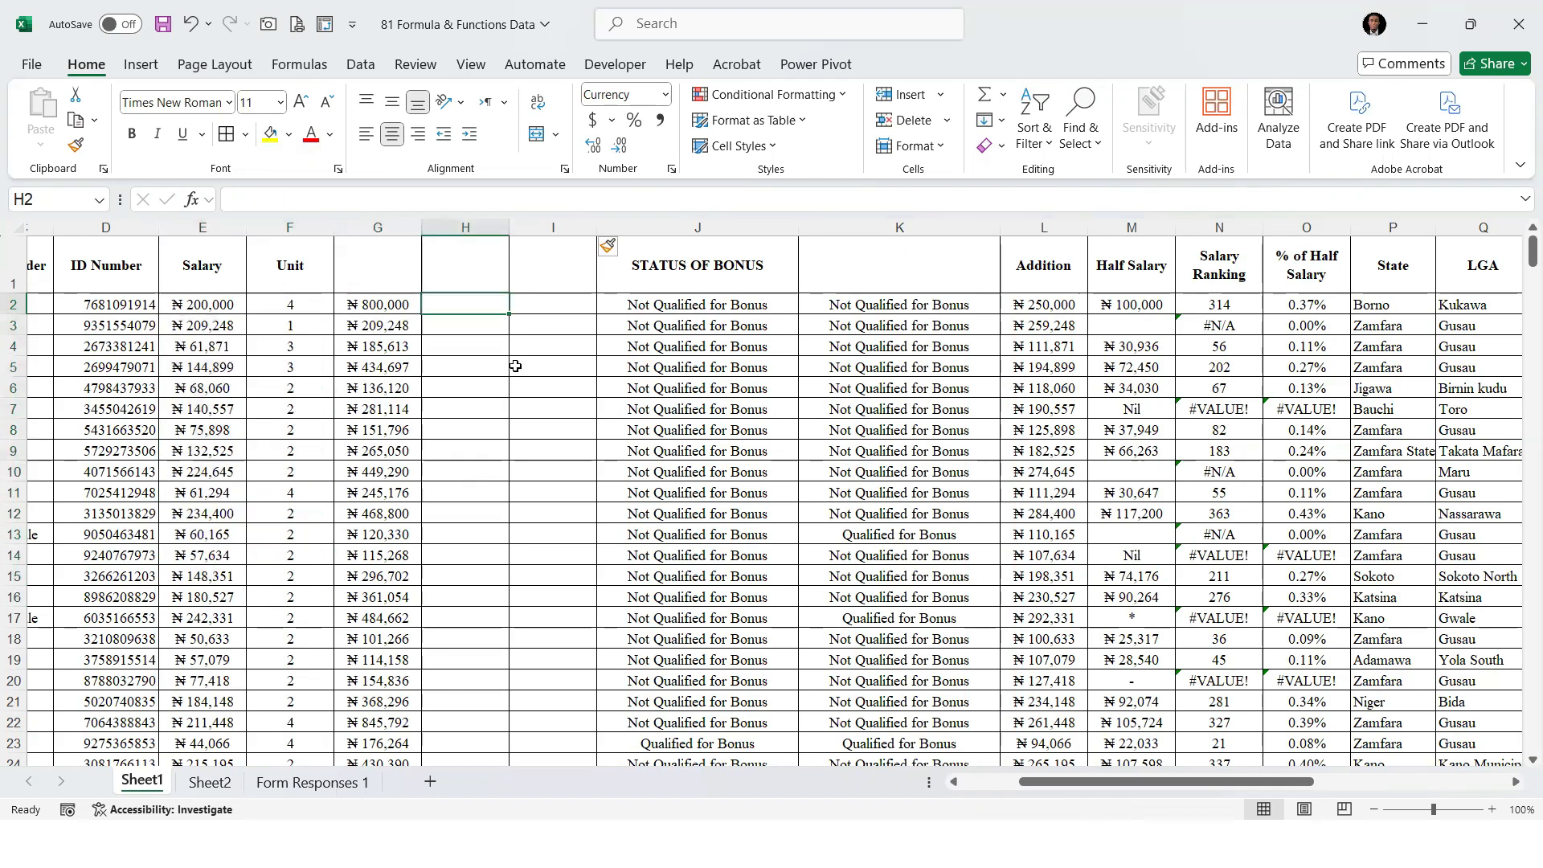
{"action": "type", "text": "=sum"}
{"action": "key", "text": "Tab"}
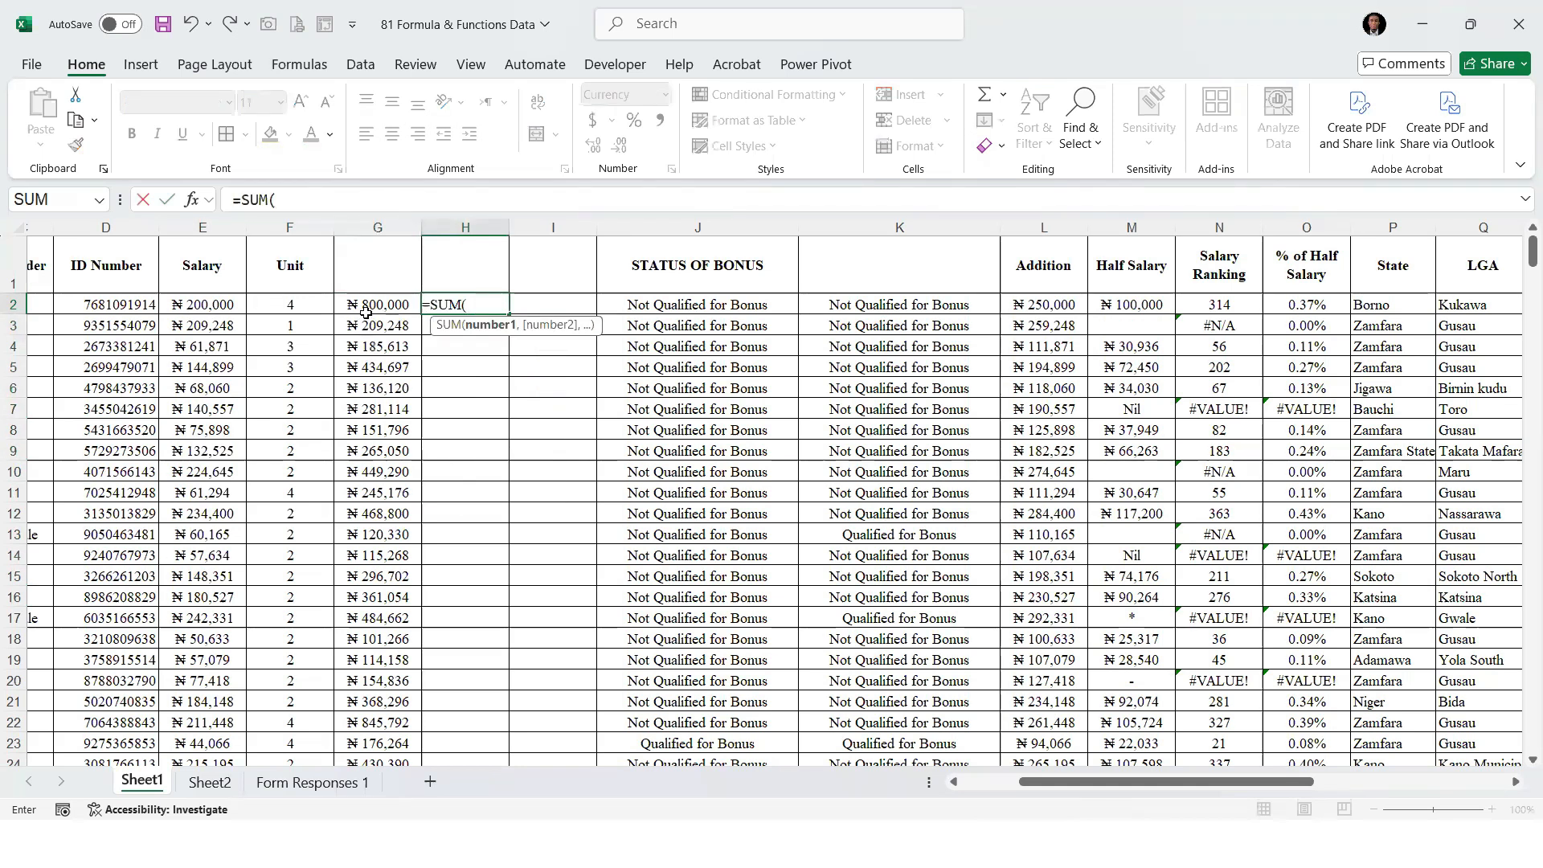
{"action": "key", "text": "Left"}
{"action": "key", "text": "ctrl+shift+Down"}
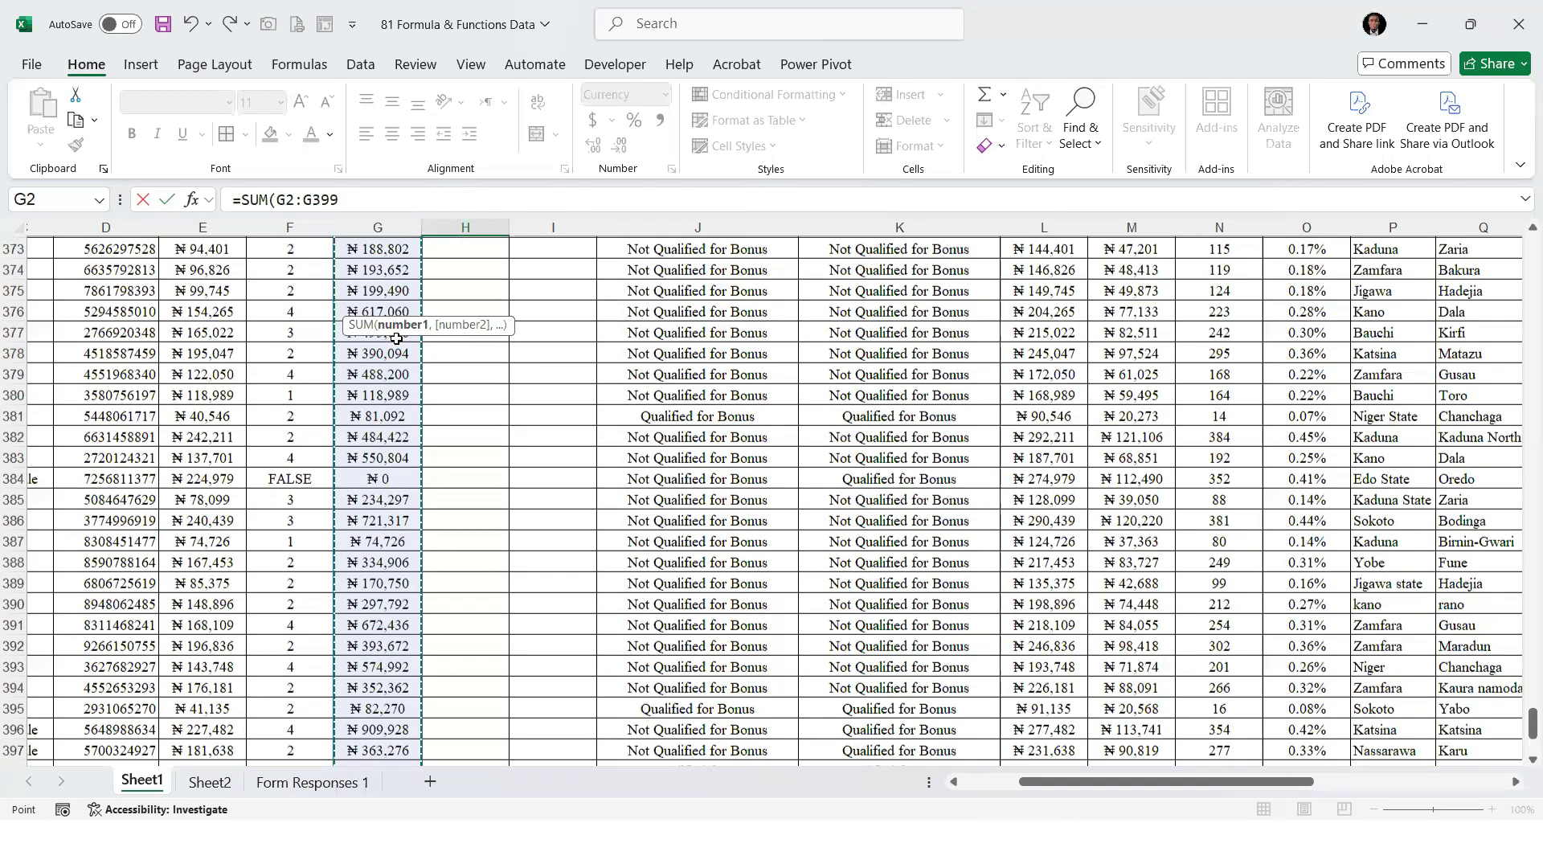
{"action": "key", "text": "shift+Return"}
{"action": "left_click_drag", "start_coordinate": [509, 229], "coordinate": [721, 228]}
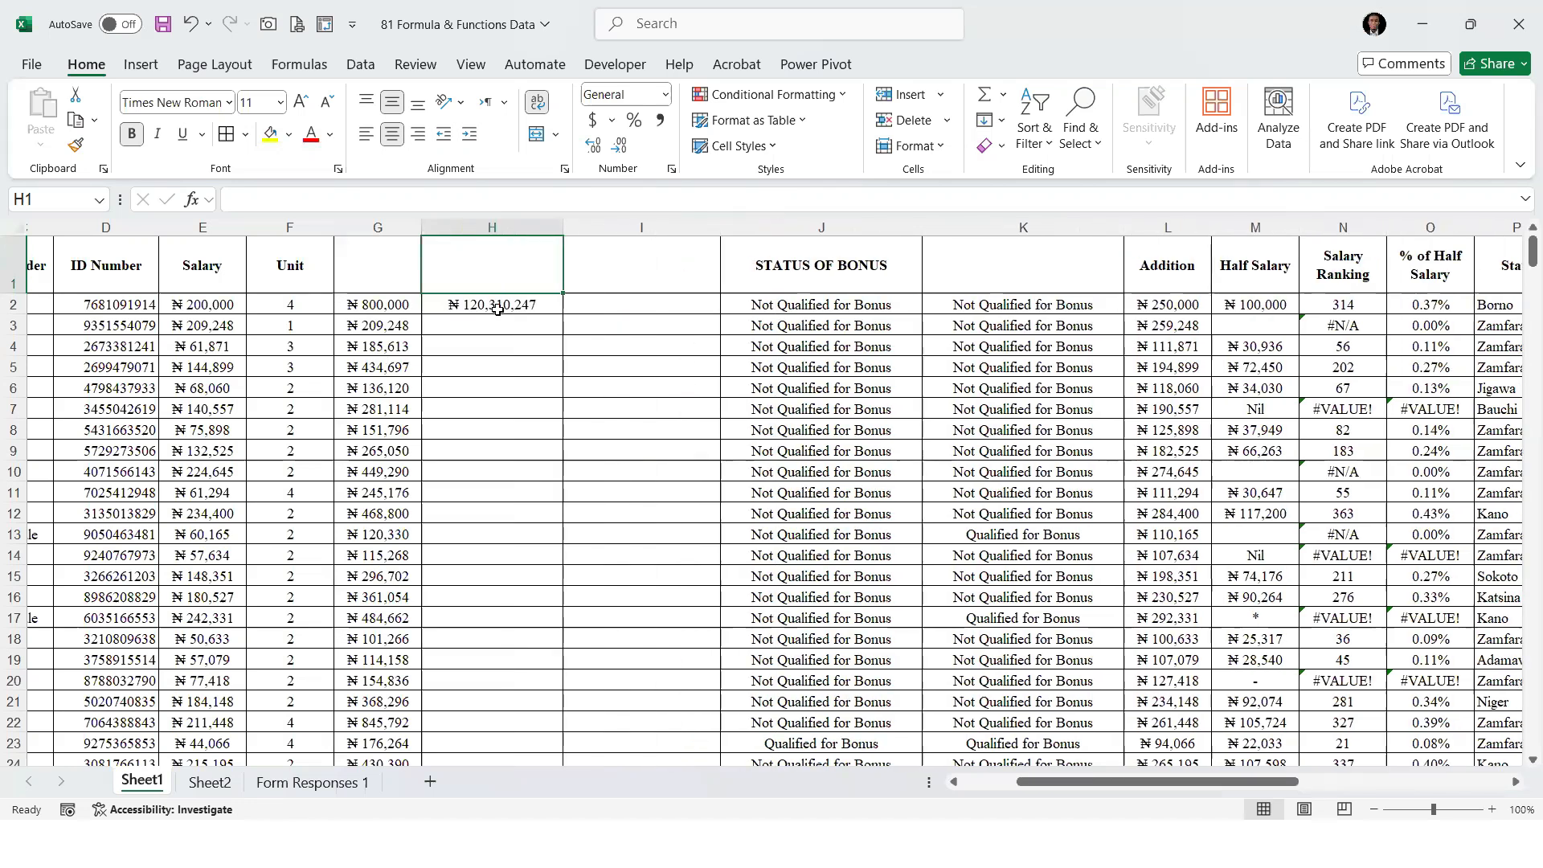
Examine the Salary and Unit values, their row products in column G and the SUM formula in H2
{"action": "left_click", "coordinate": [603, 307]}
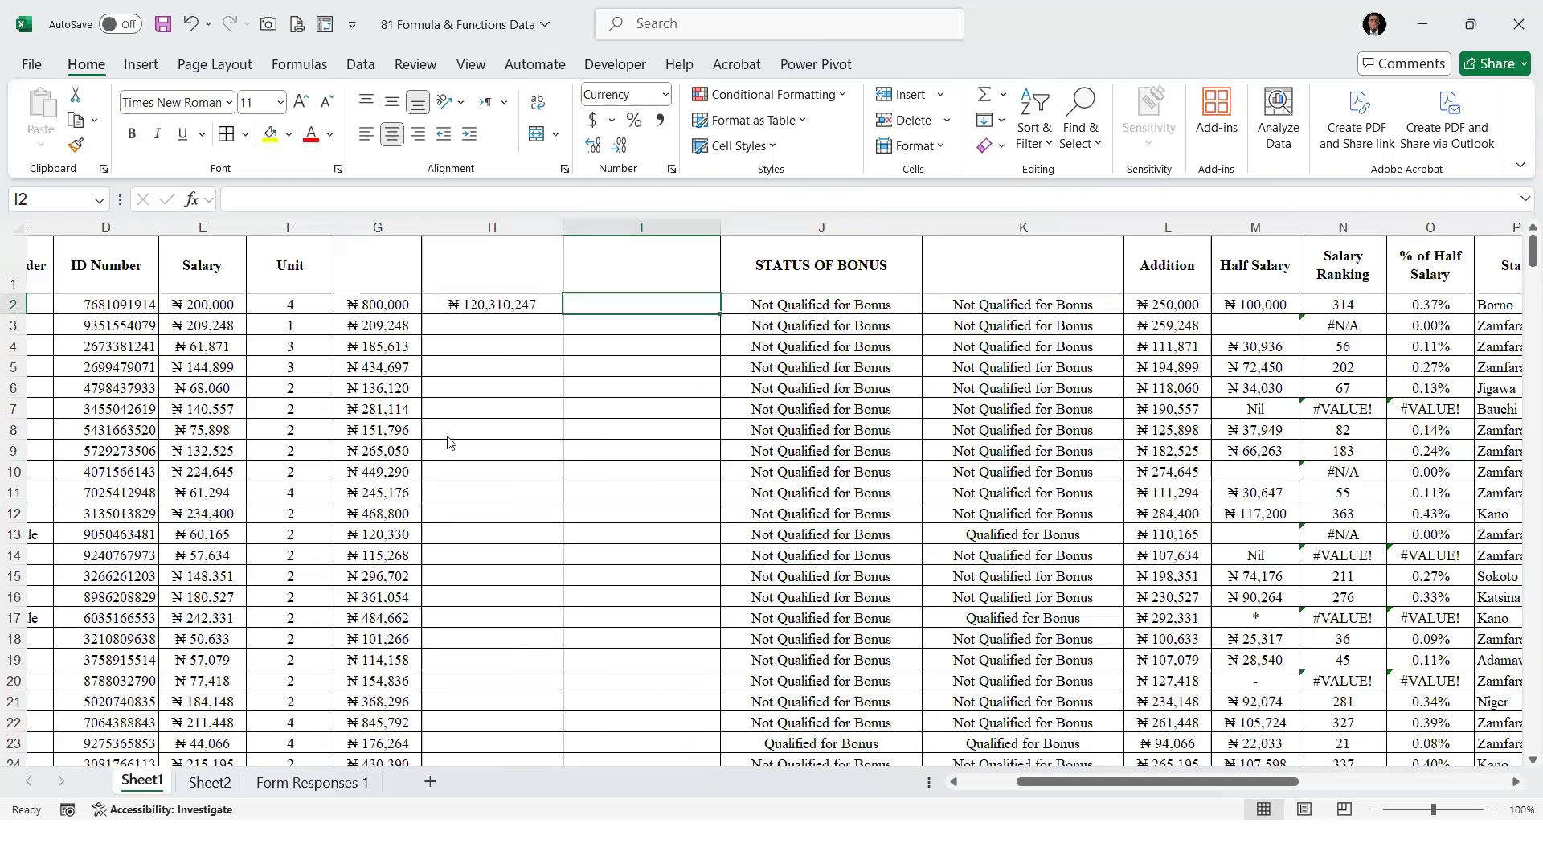
{"action": "left_click", "coordinate": [210, 305]}
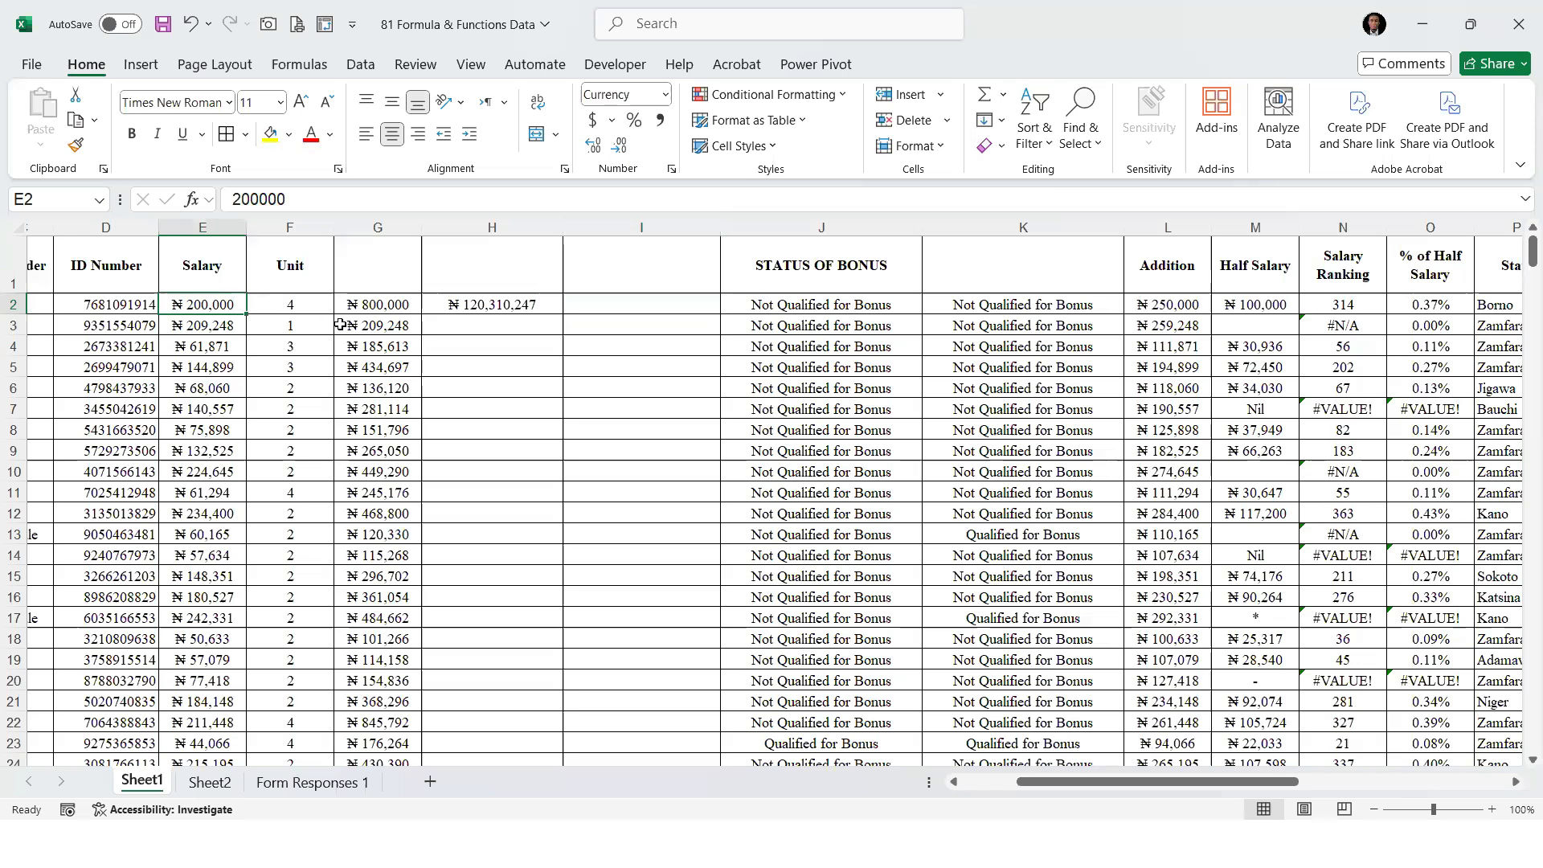
{"action": "left_click", "coordinate": [366, 305]}
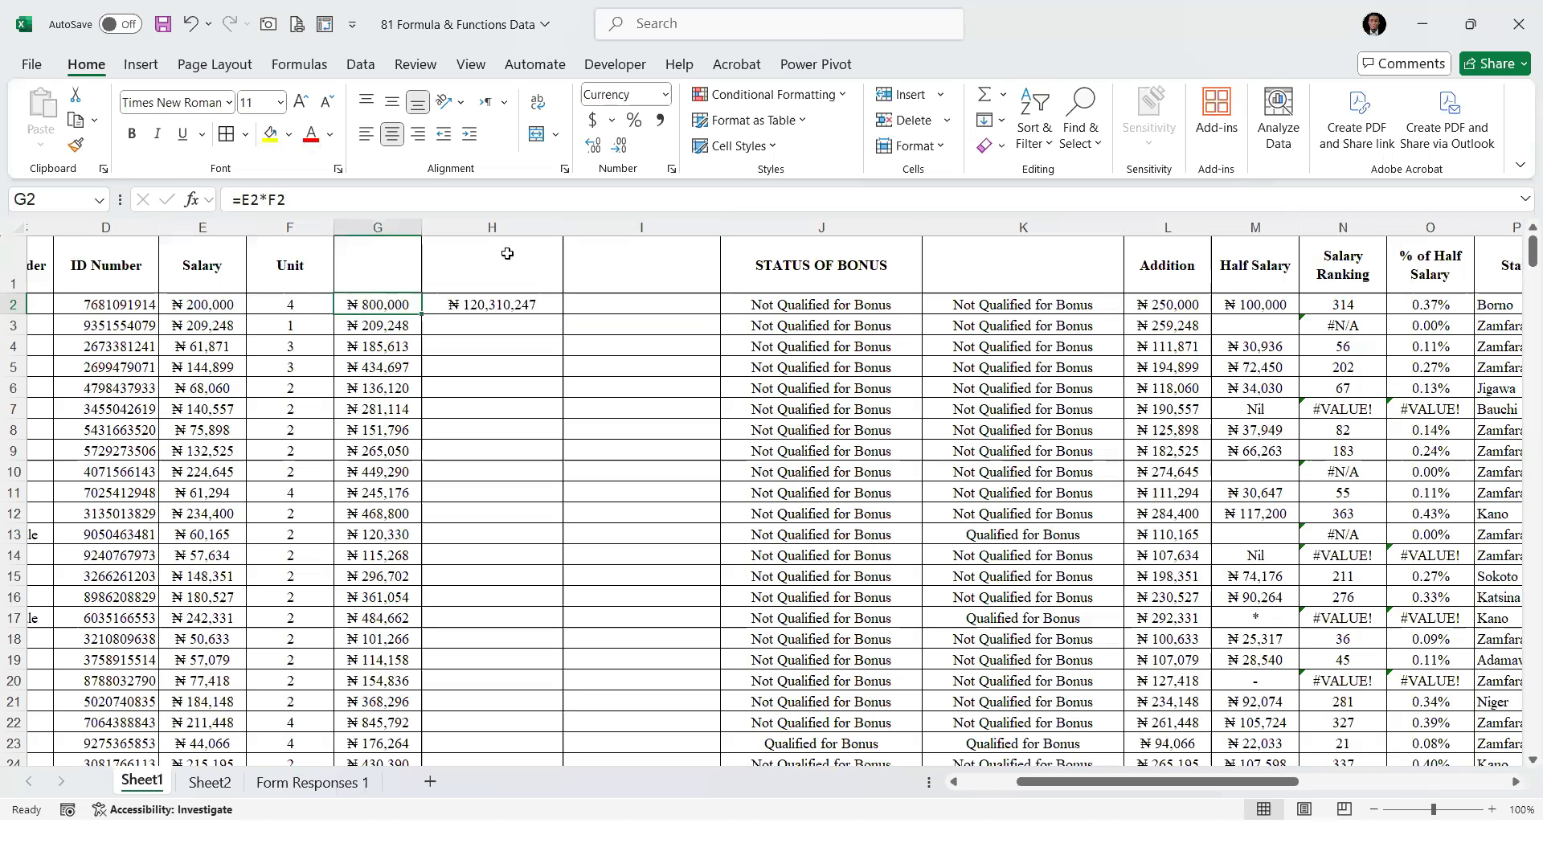
{"action": "left_click", "coordinate": [514, 311]}
{"action": "left_click", "coordinate": [509, 412]}
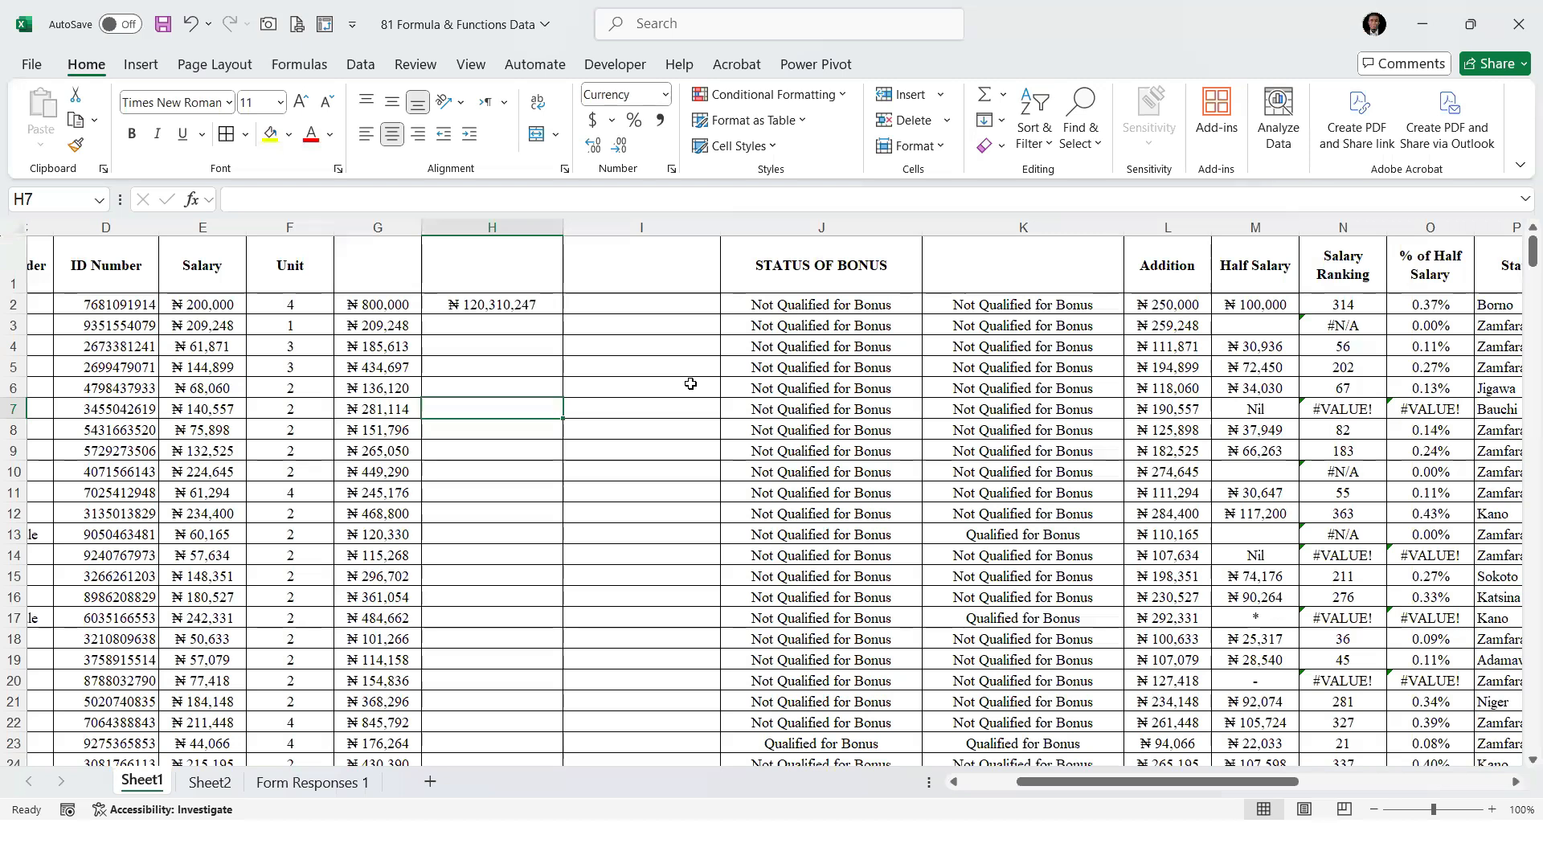
{"action": "left_click_drag", "start_coordinate": [200, 305], "coordinate": [285, 586]}
{"action": "left_click_drag", "start_coordinate": [373, 307], "coordinate": [381, 471]}
{"action": "left_click", "coordinate": [486, 309]}
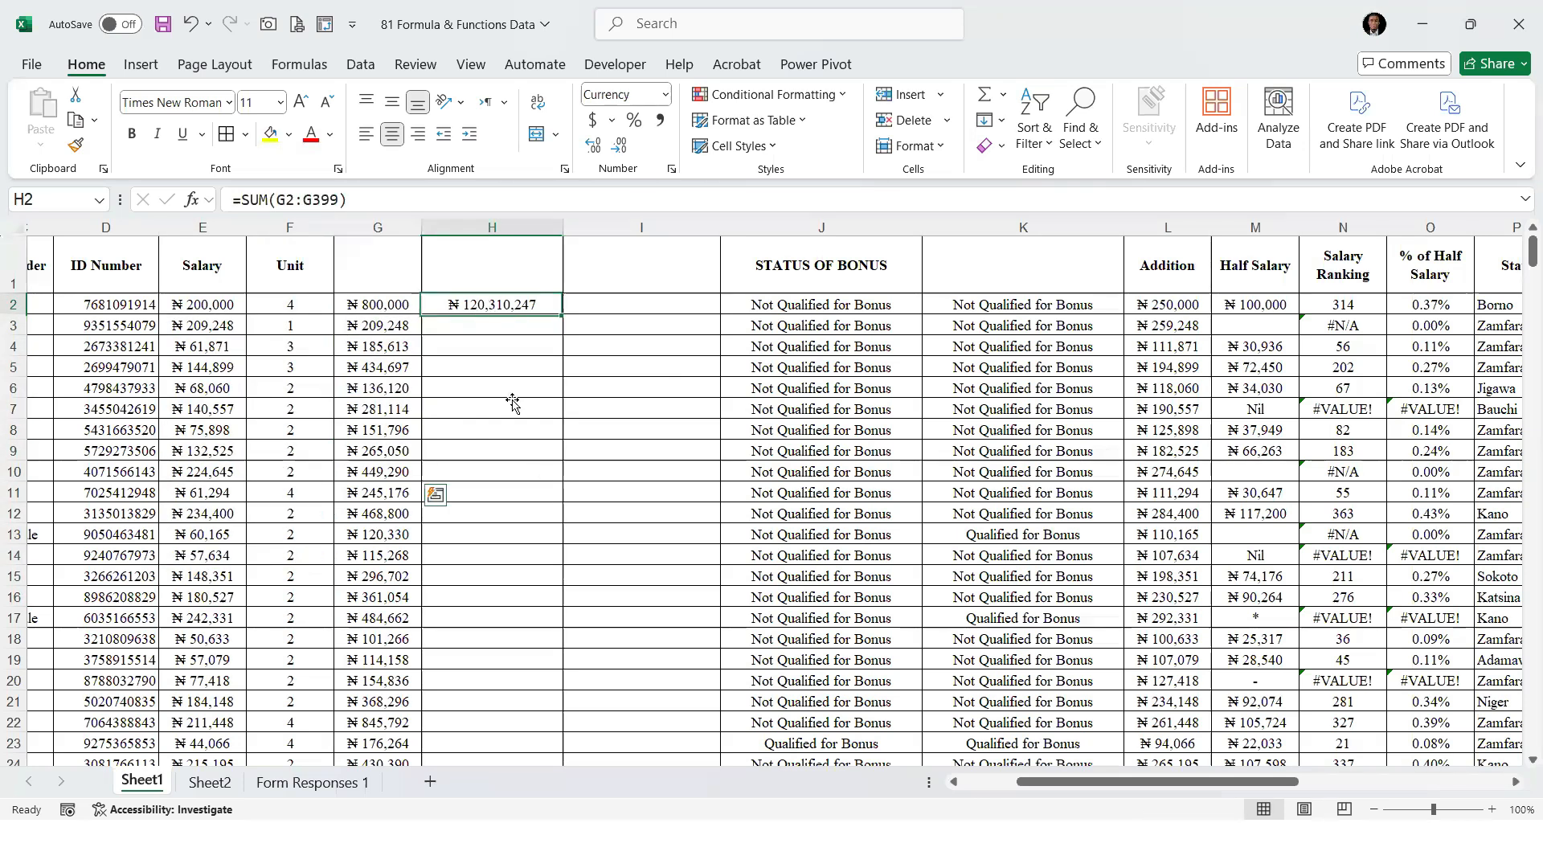
{"action": "left_click", "coordinate": [516, 417]}
Calculate the total of Salary times Unit directly in H5 with =SUMPRODUCT(E2:E399,F2:F399)
{"action": "left_click", "coordinate": [472, 361]}
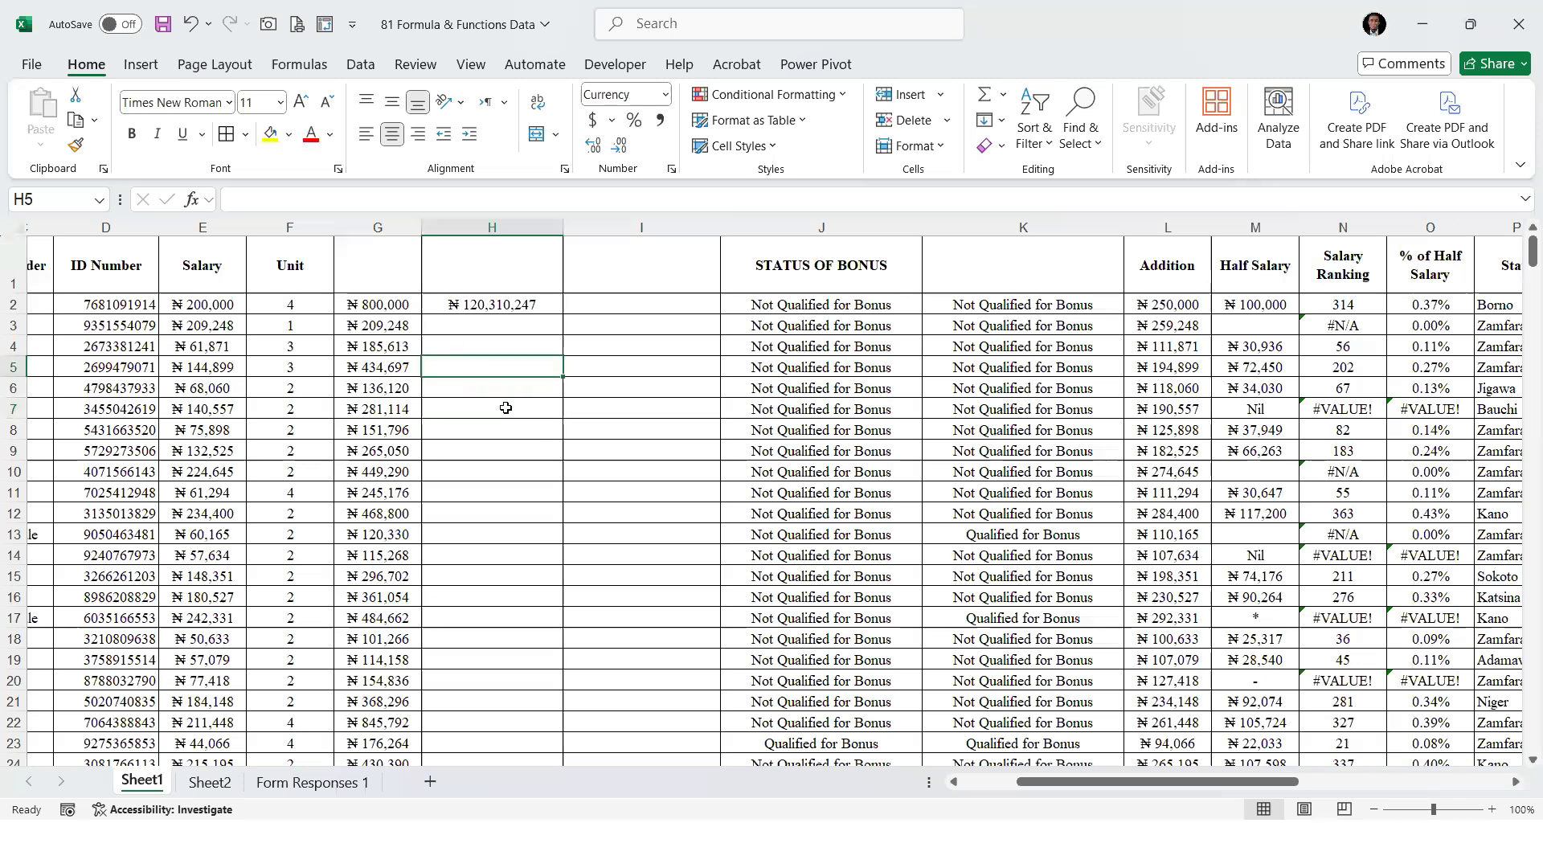
{"action": "type", "text": "="}
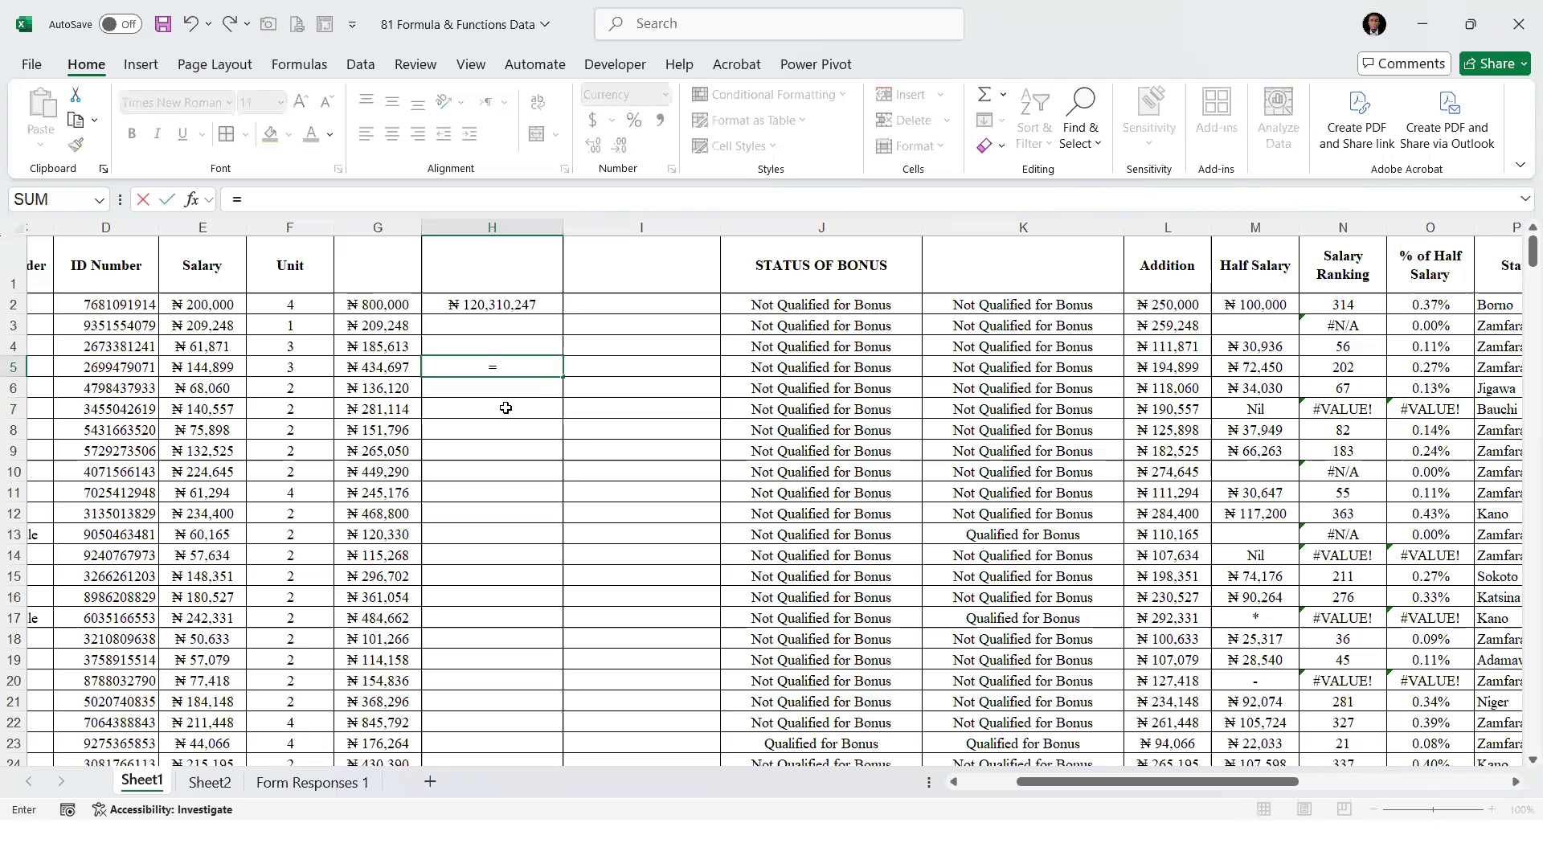
{"action": "type", "text": "SUMP"}
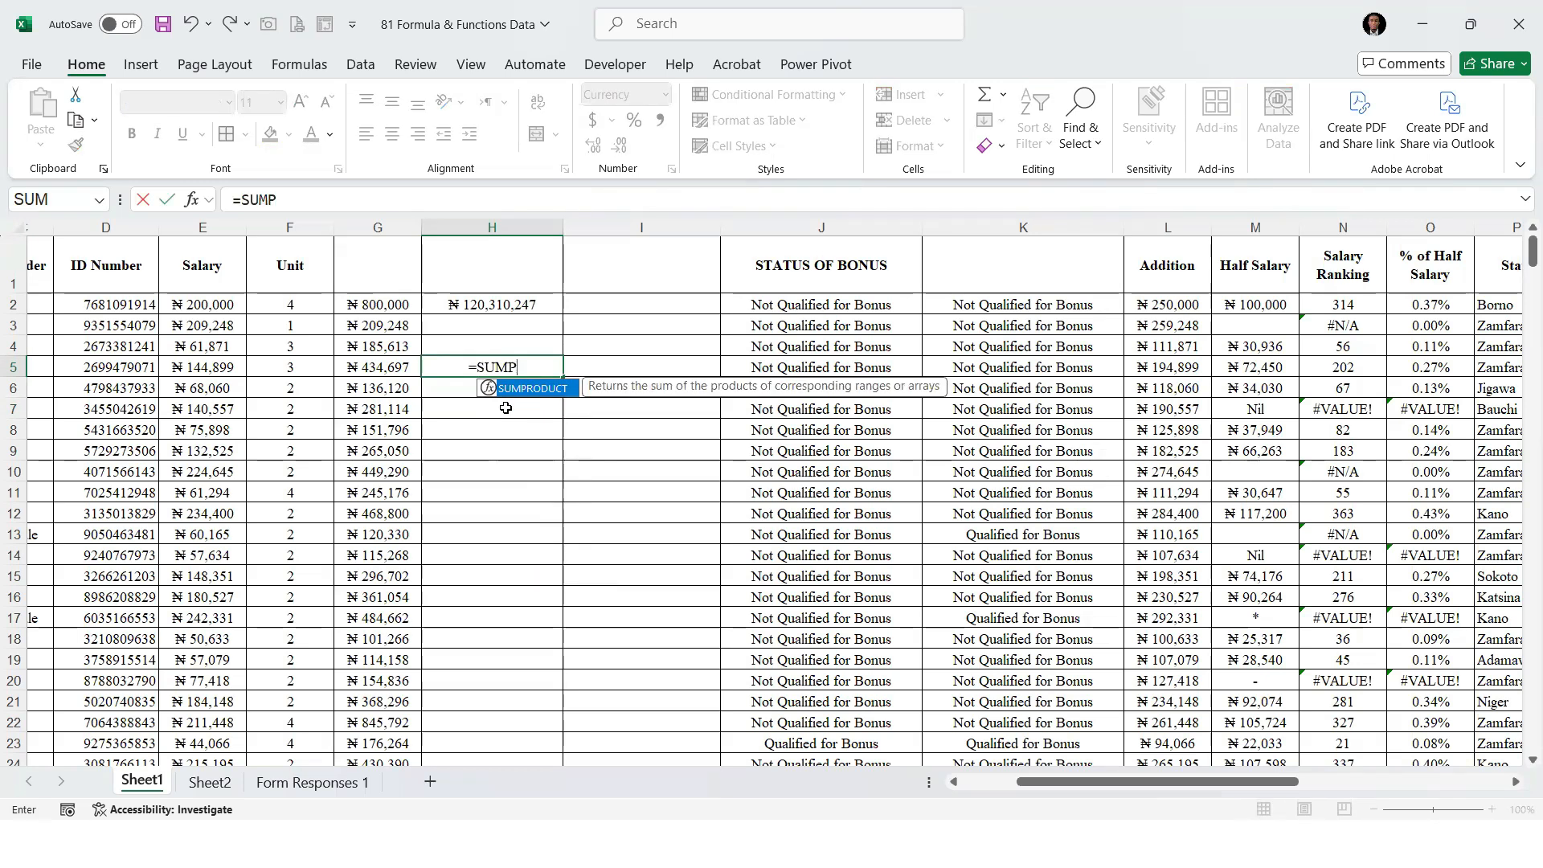
{"action": "key", "text": "Tab"}
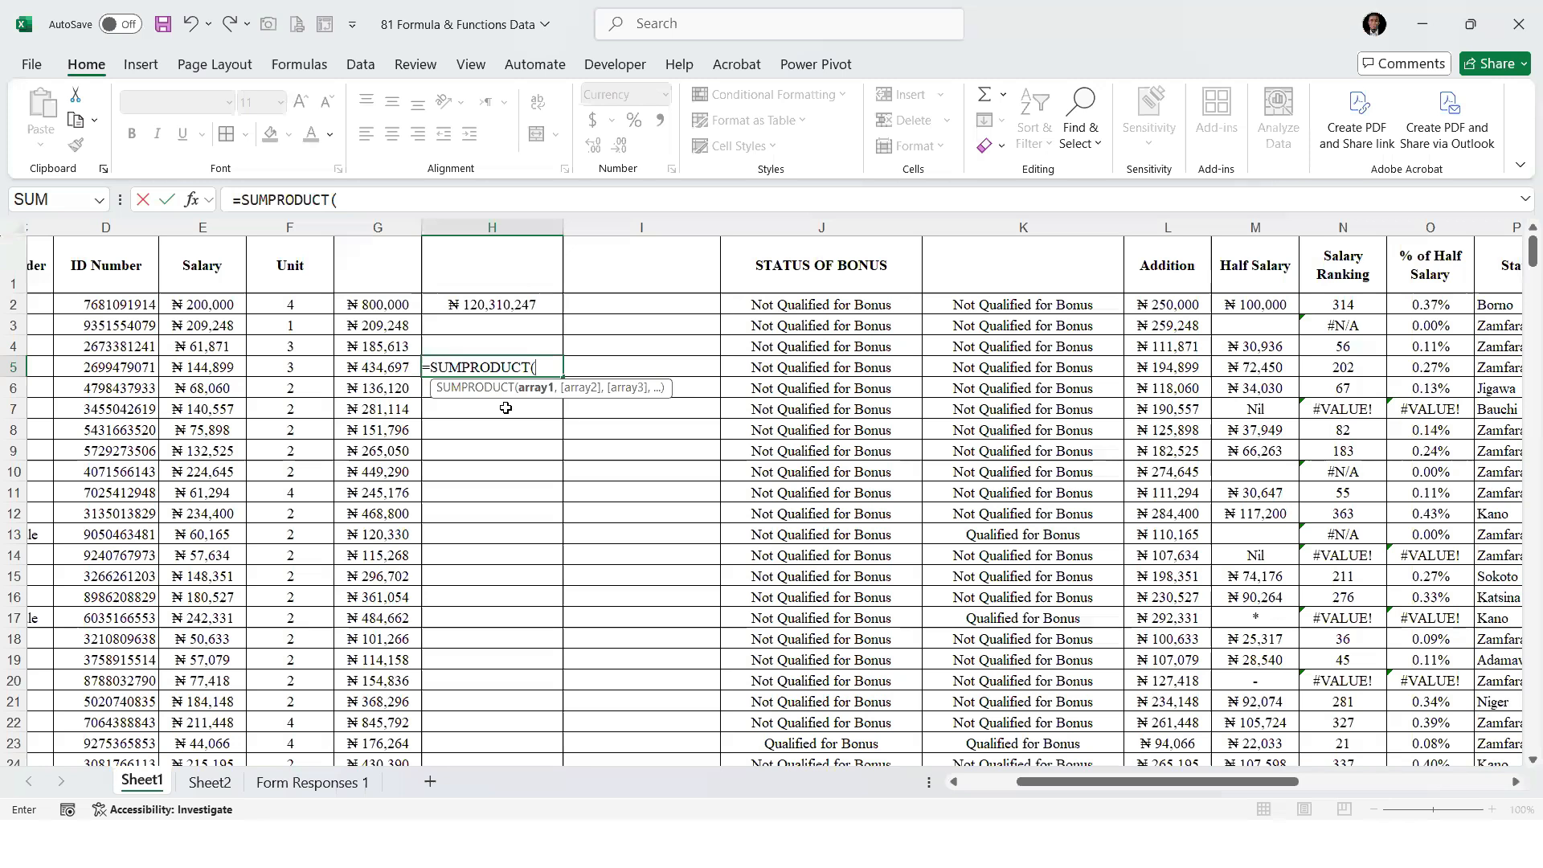
{"action": "left_click", "coordinate": [208, 304]}
{"action": "key", "text": "ctrl+shift+Down"}
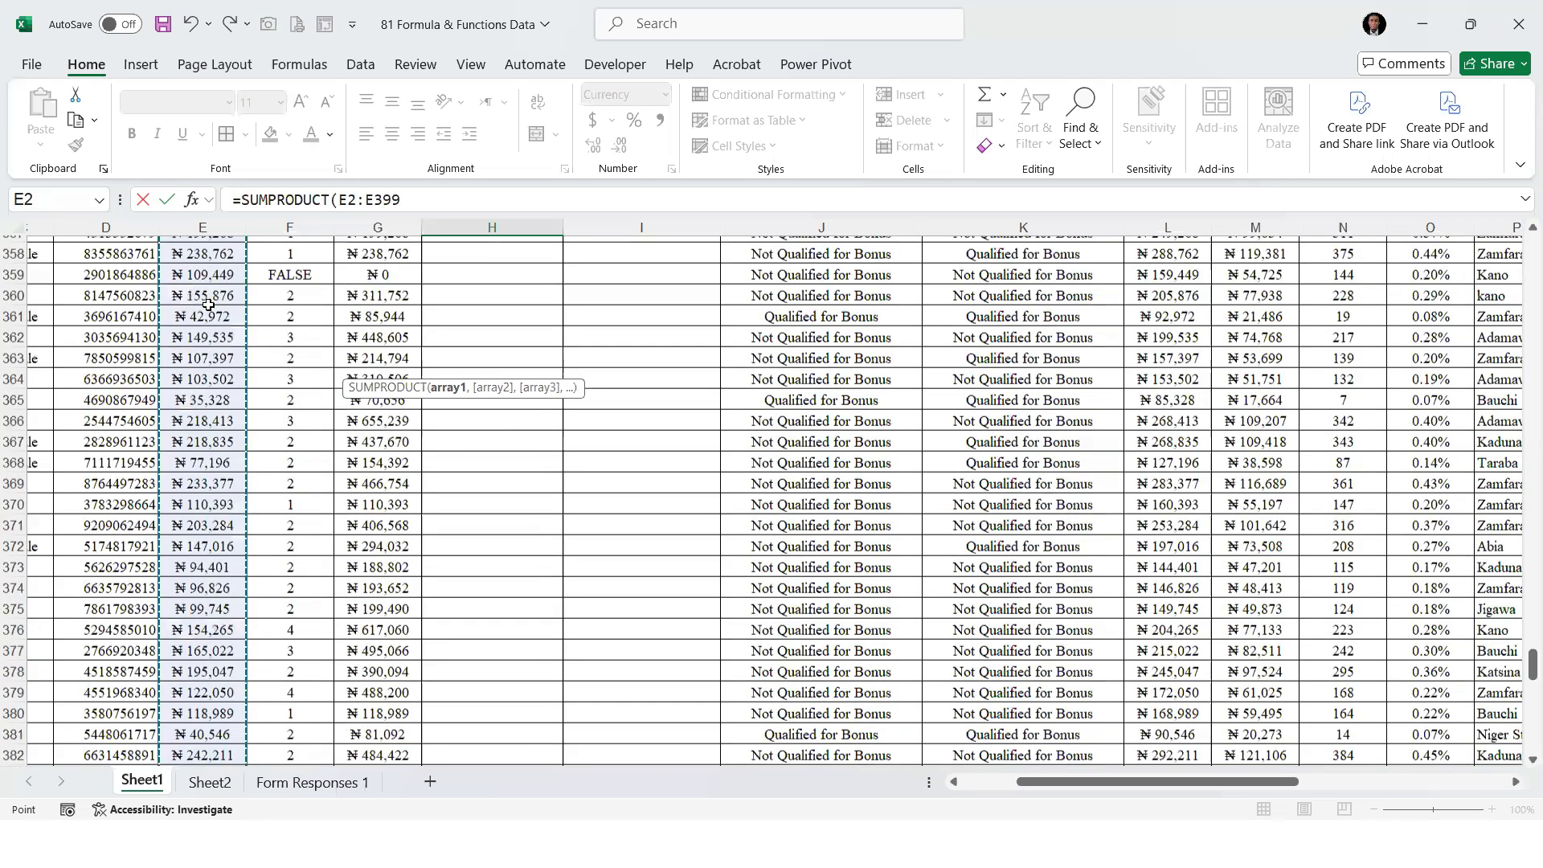
{"action": "type", "text": ","}
{"action": "scroll", "coordinate": [198, 302], "scroll_direction": "down", "scroll_amount": 4}
{"action": "scroll", "coordinate": [401, 304], "scroll_direction": "up", "scroll_amount": 5}
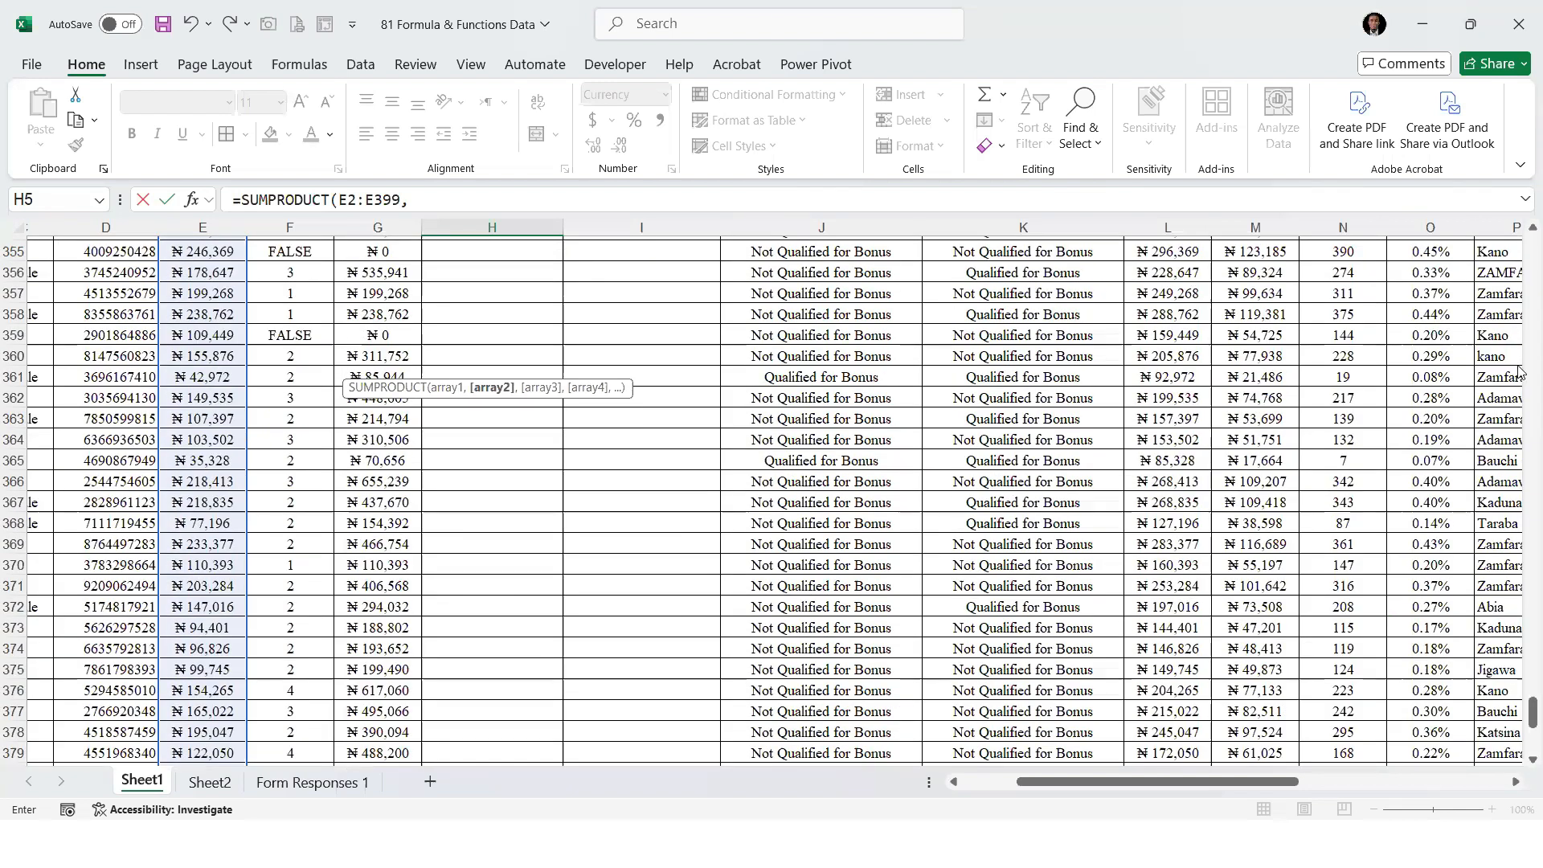
{"action": "scroll", "coordinate": [1518, 275], "scroll_direction": "up", "scroll_amount": 18}
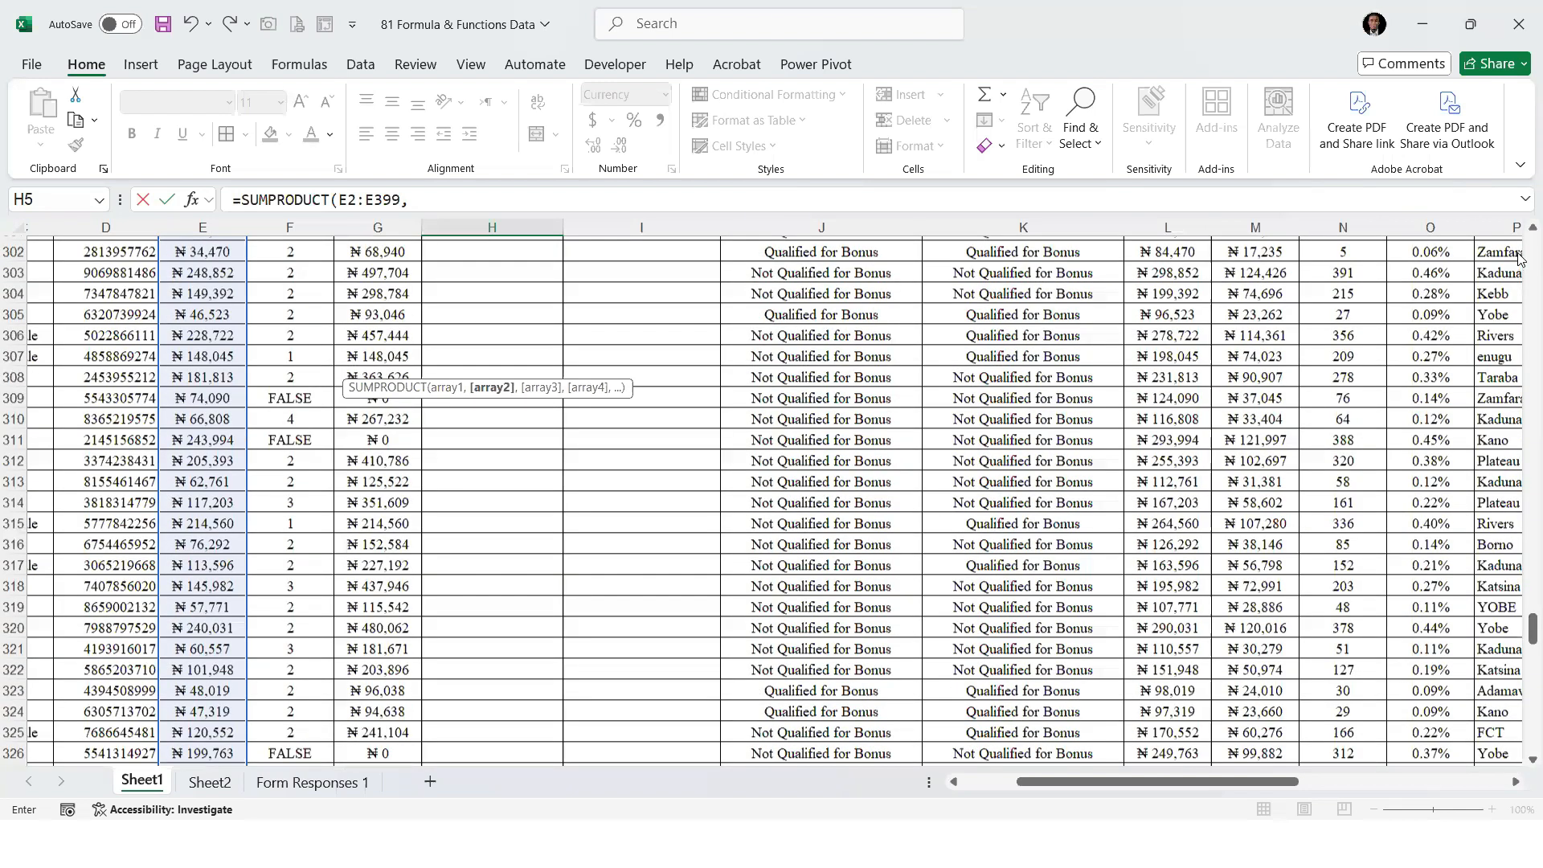
{"action": "scroll", "coordinate": [1519, 257], "scroll_direction": "up", "scroll_amount": 20}
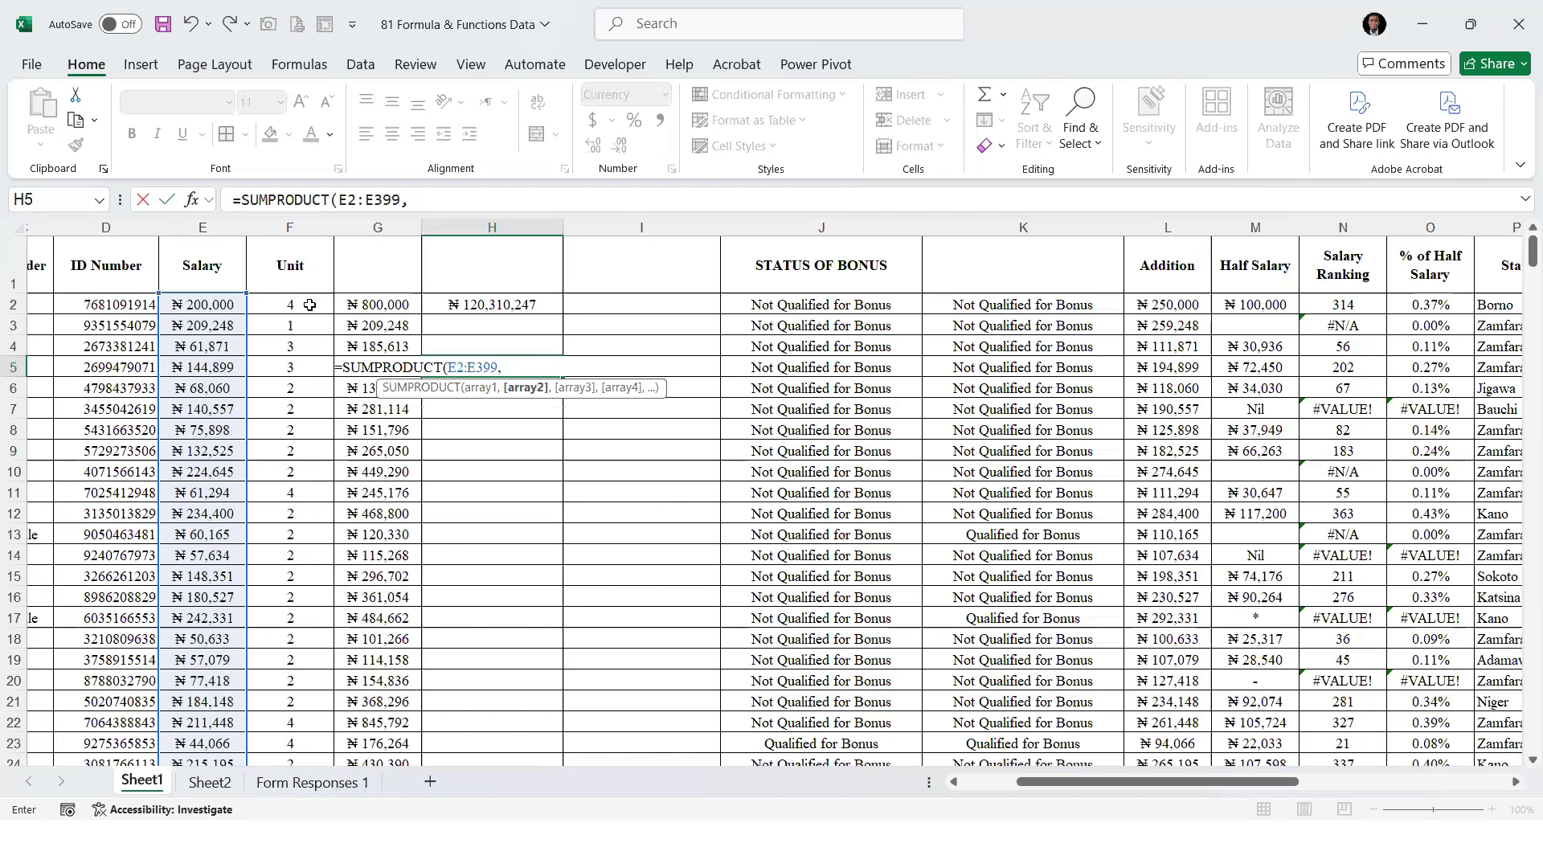
{"action": "left_click", "coordinate": [309, 304]}
{"action": "key", "text": "ctrl+shift+Down"}
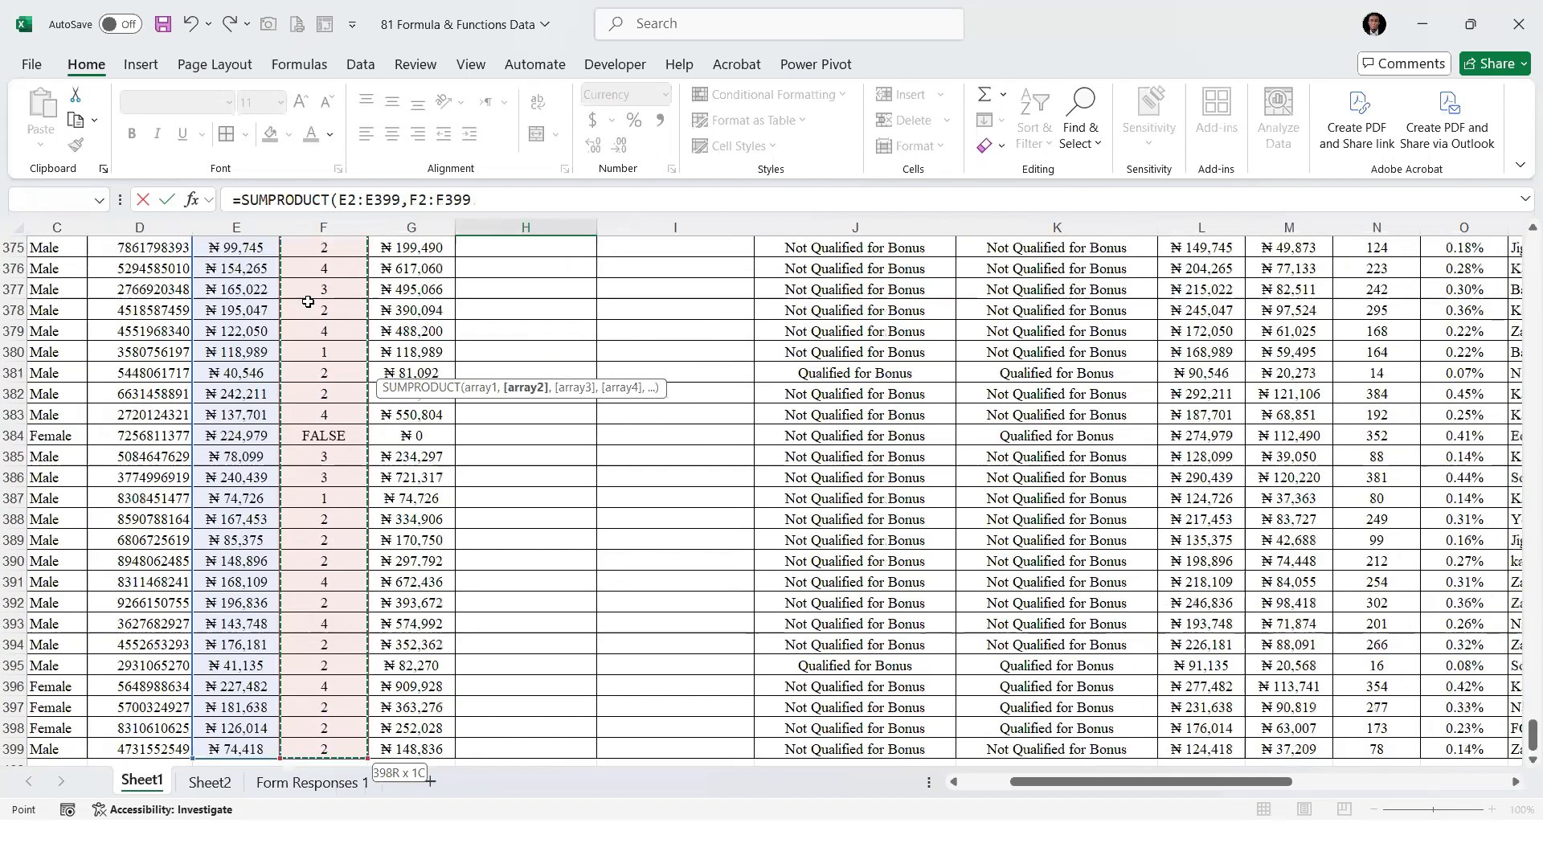
{"action": "key", "text": "Return"}
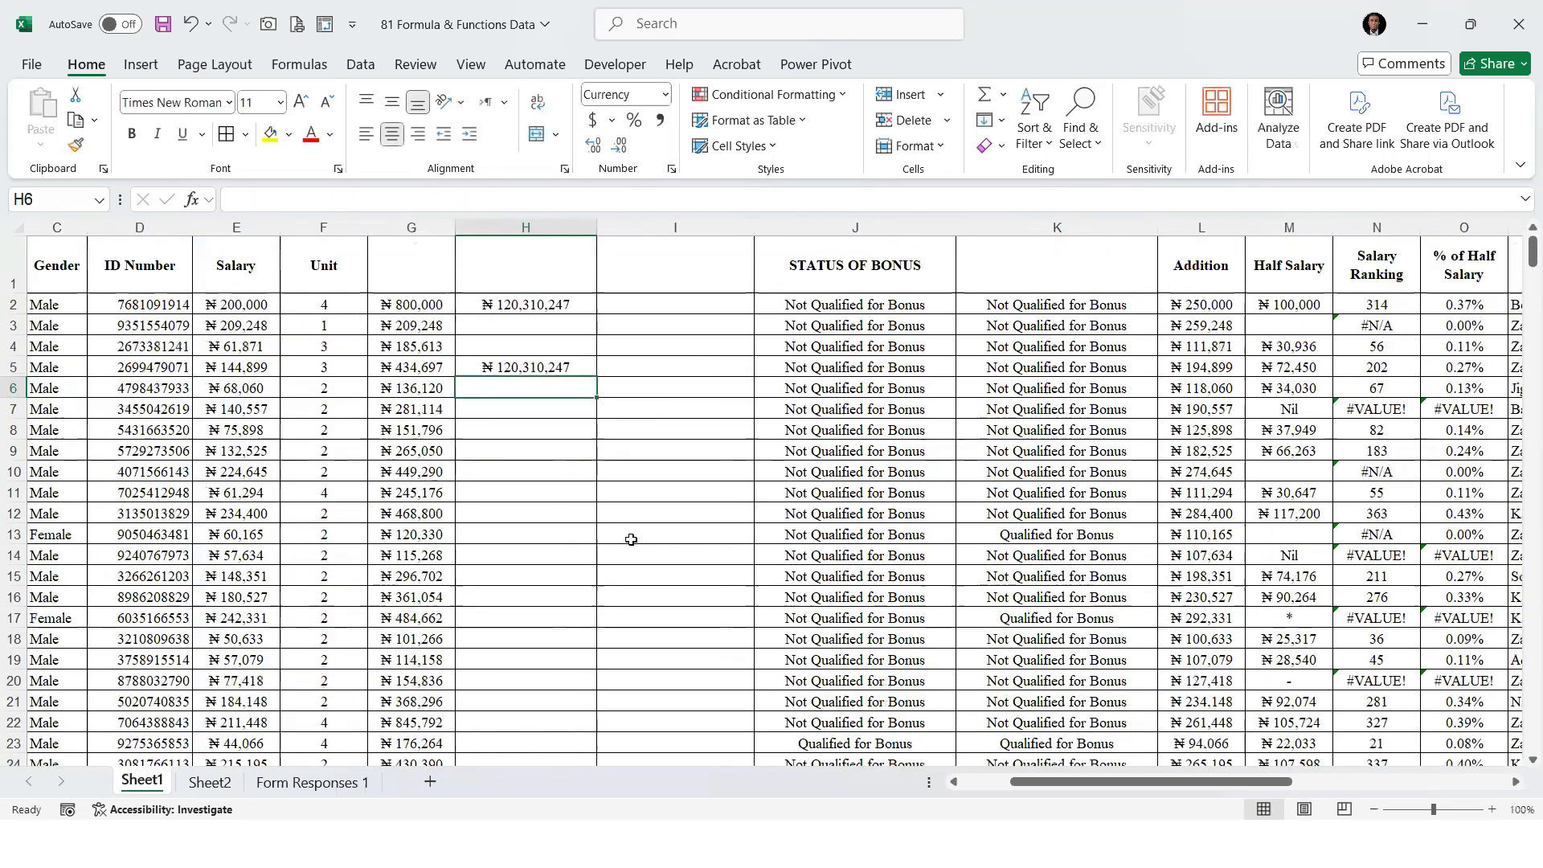
Compare the SUMPRODUCT formula in H5 with the row product in G2 and the SUM formula in H2
{"action": "key", "text": "Up"}
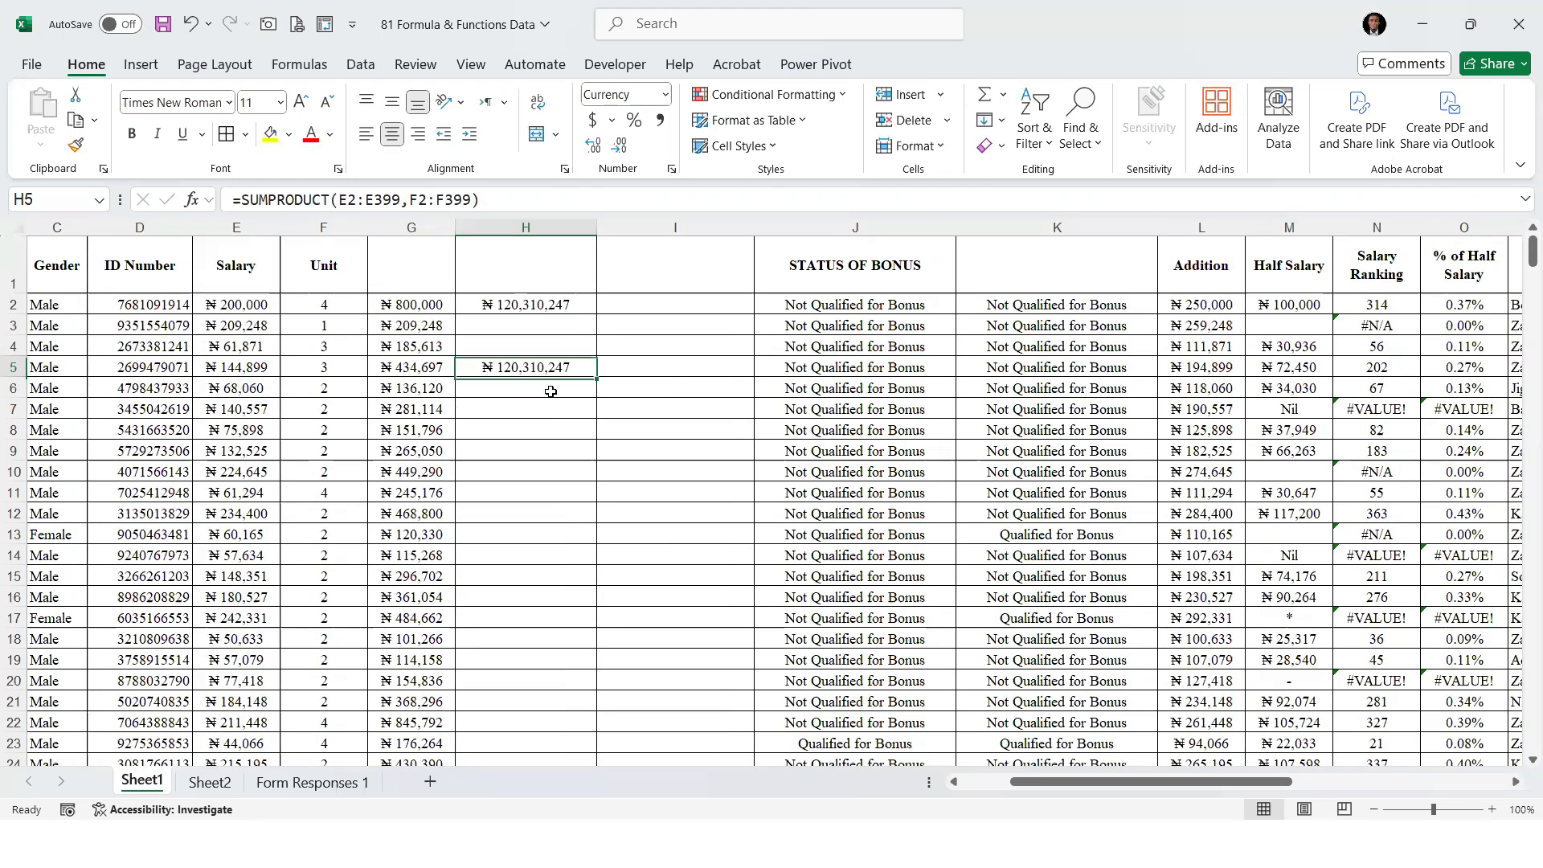
{"action": "left_click", "coordinate": [279, 307]}
{"action": "left_click_drag", "start_coordinate": [278, 308], "coordinate": [324, 307]}
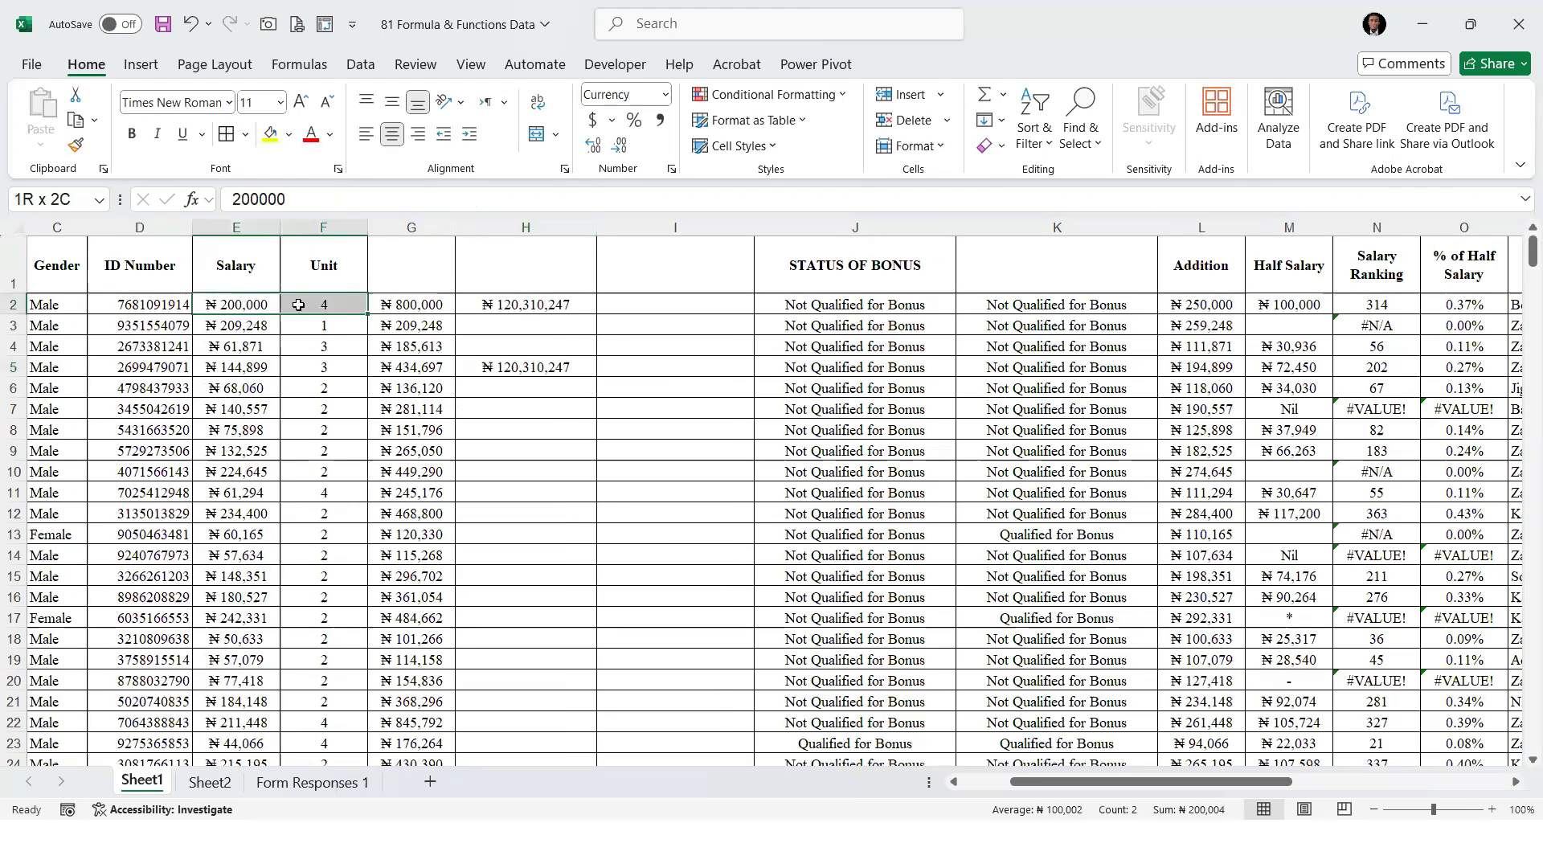
{"action": "left_click", "coordinate": [406, 306]}
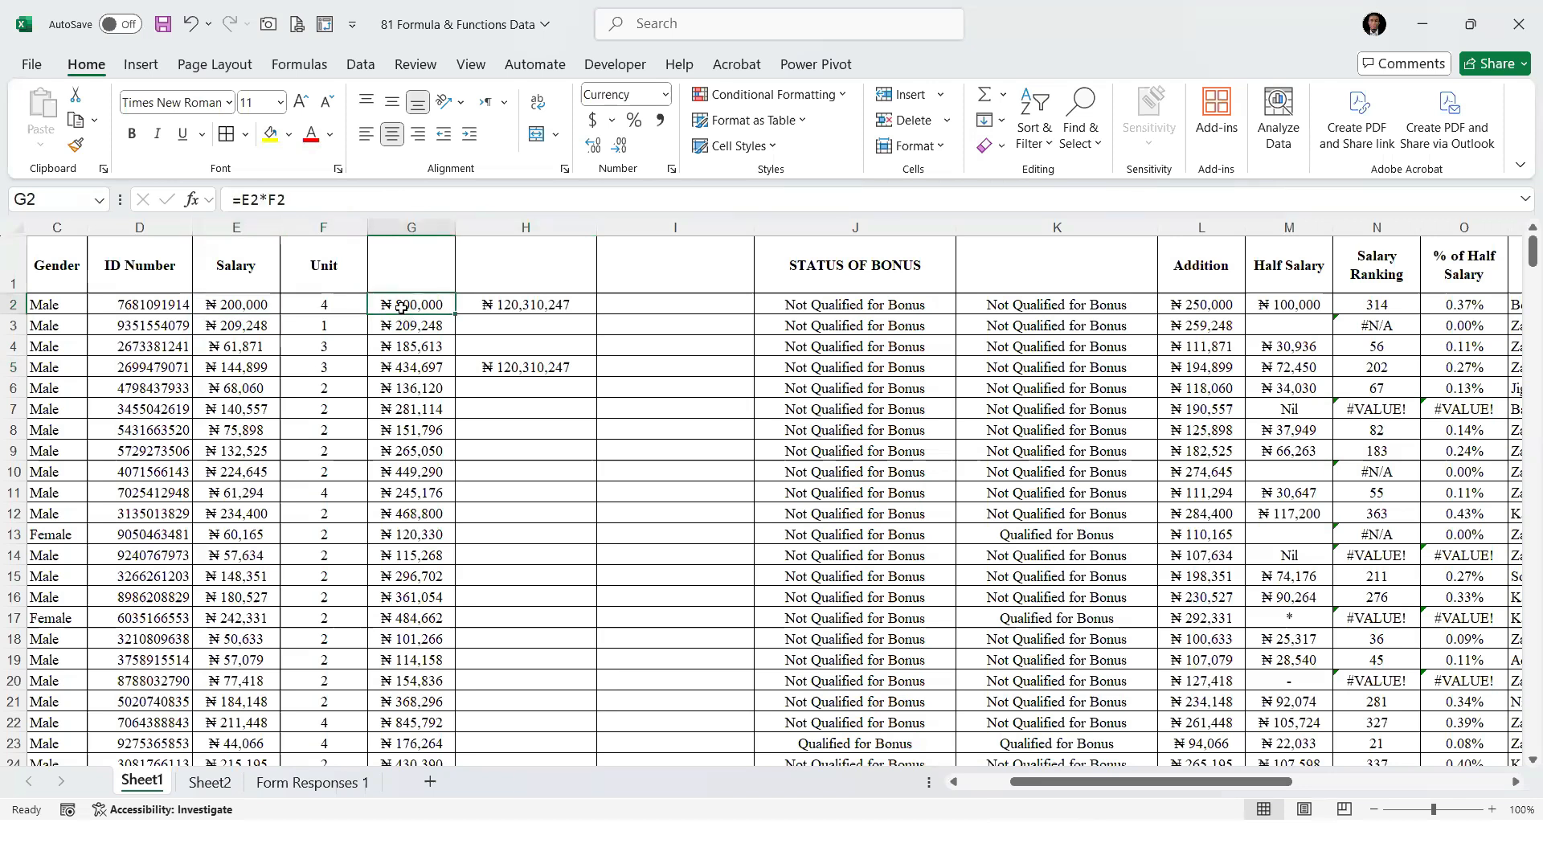
{"action": "left_click", "coordinate": [510, 307]}
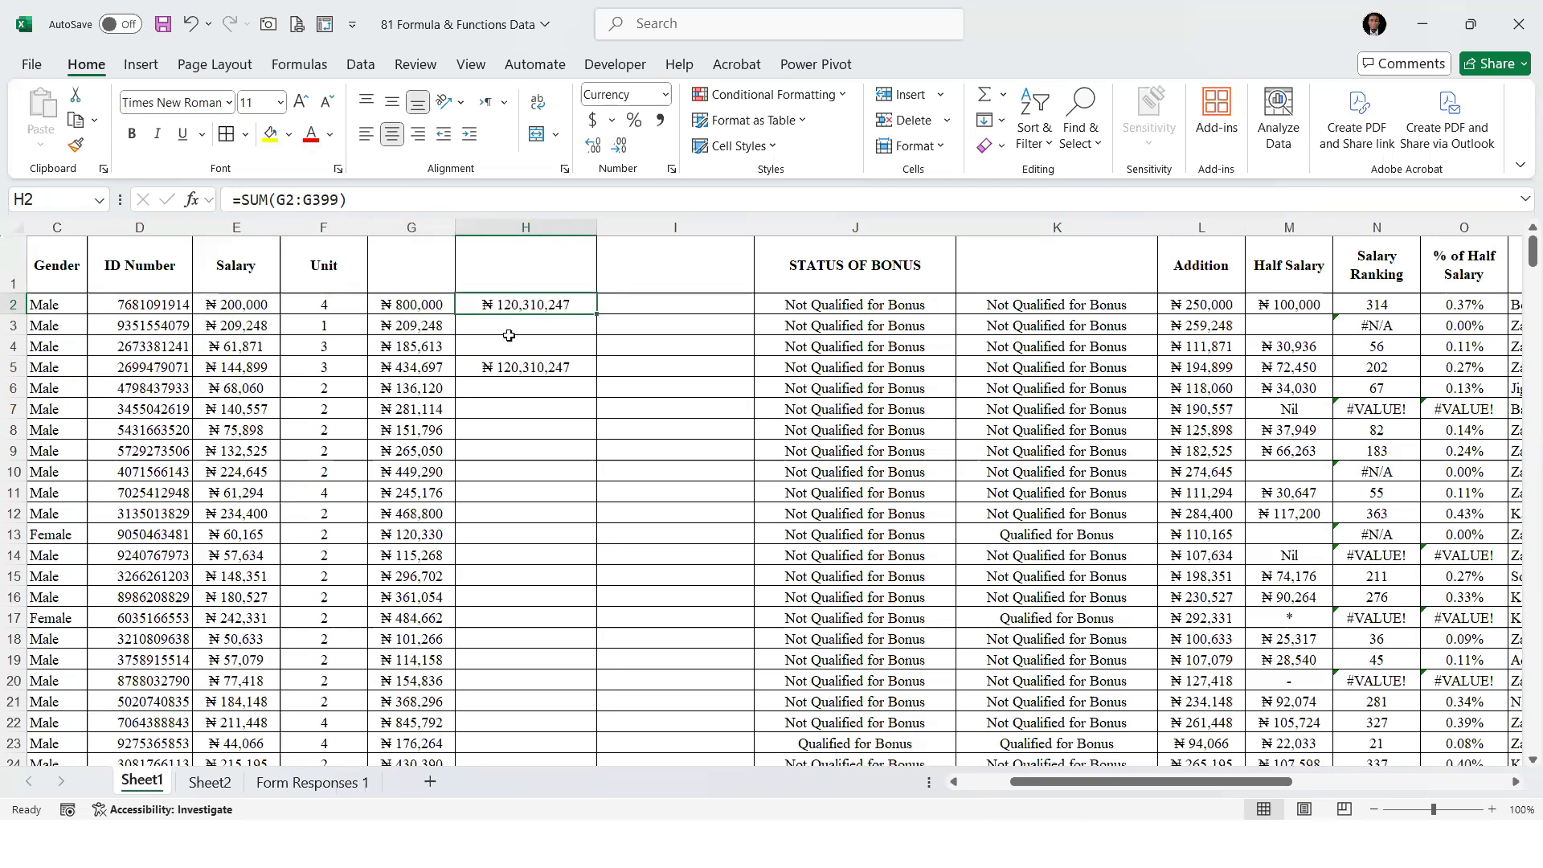
{"action": "left_click", "coordinate": [518, 366]}
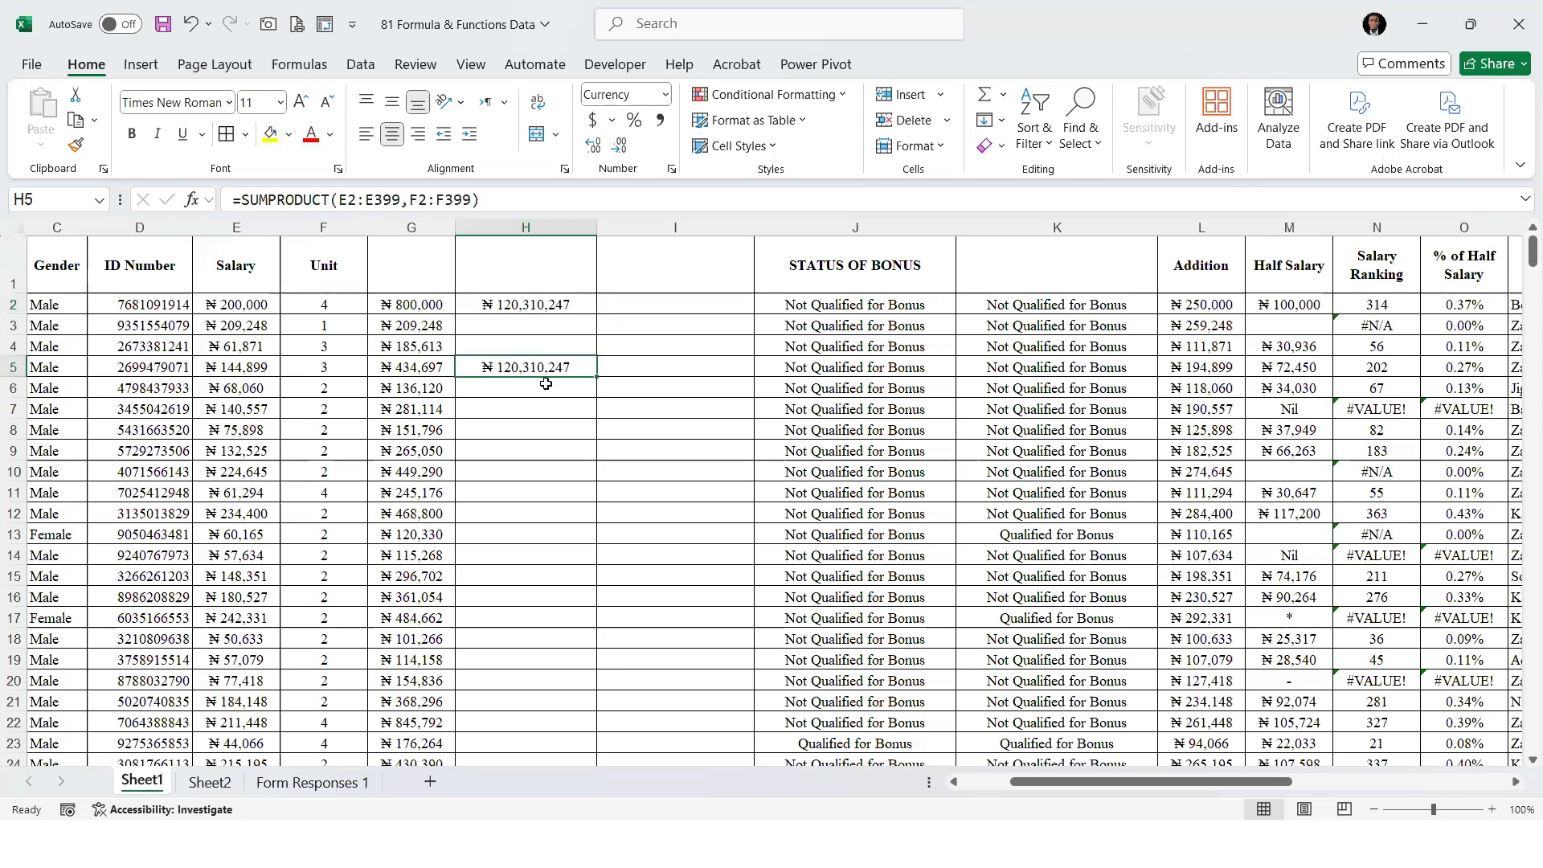
Delete the empty column I directly before STATUS OF BONUS
{"action": "left_click", "coordinate": [675, 227]}
{"action": "right_click", "coordinate": [657, 228]}
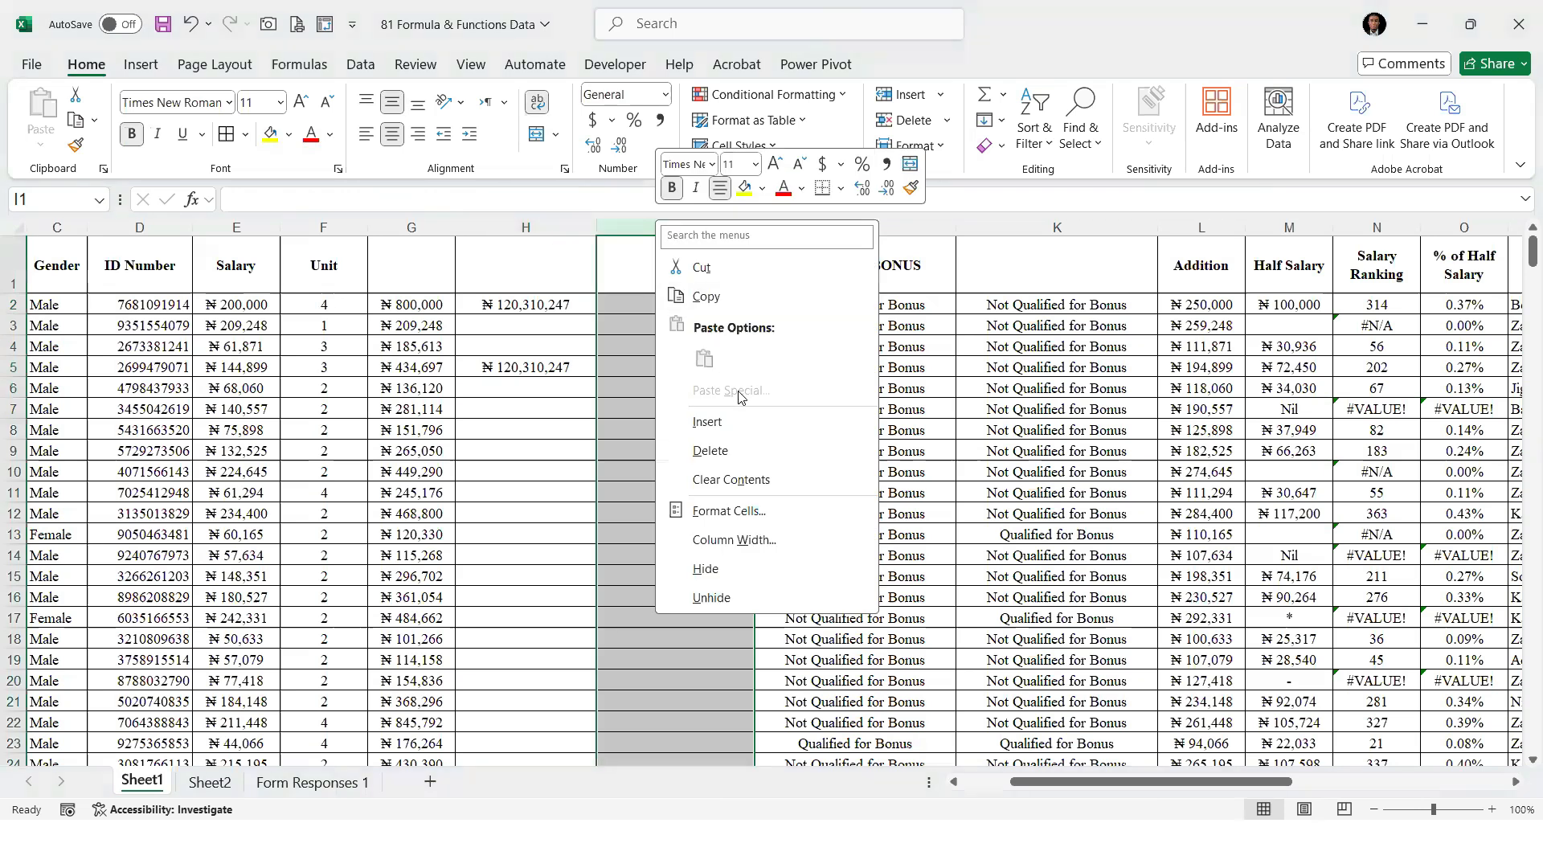
{"action": "left_click", "coordinate": [727, 450]}
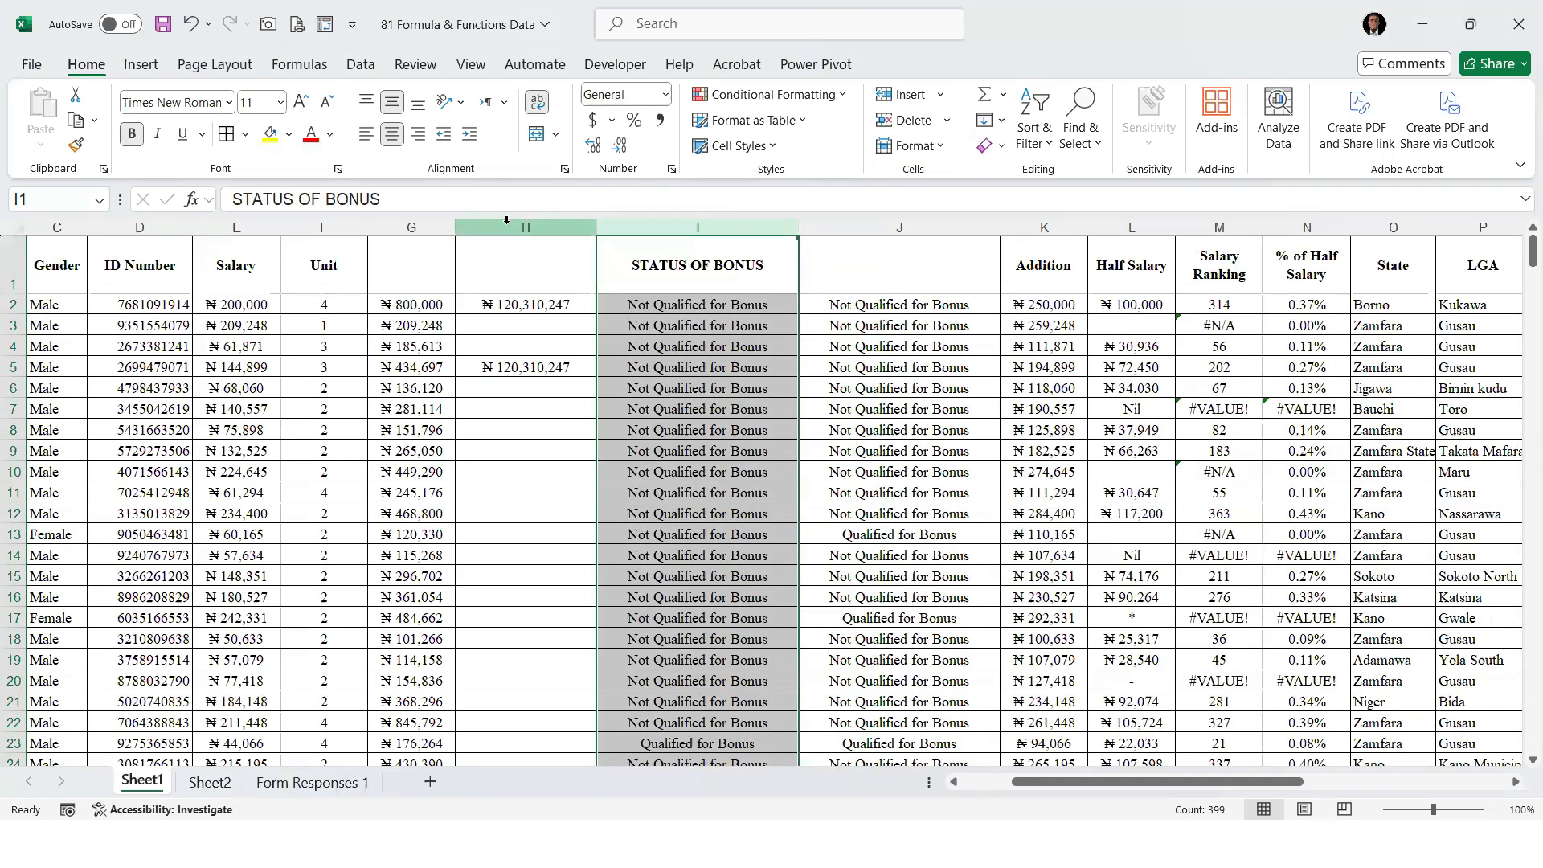
{"action": "left_click", "coordinate": [523, 368]}
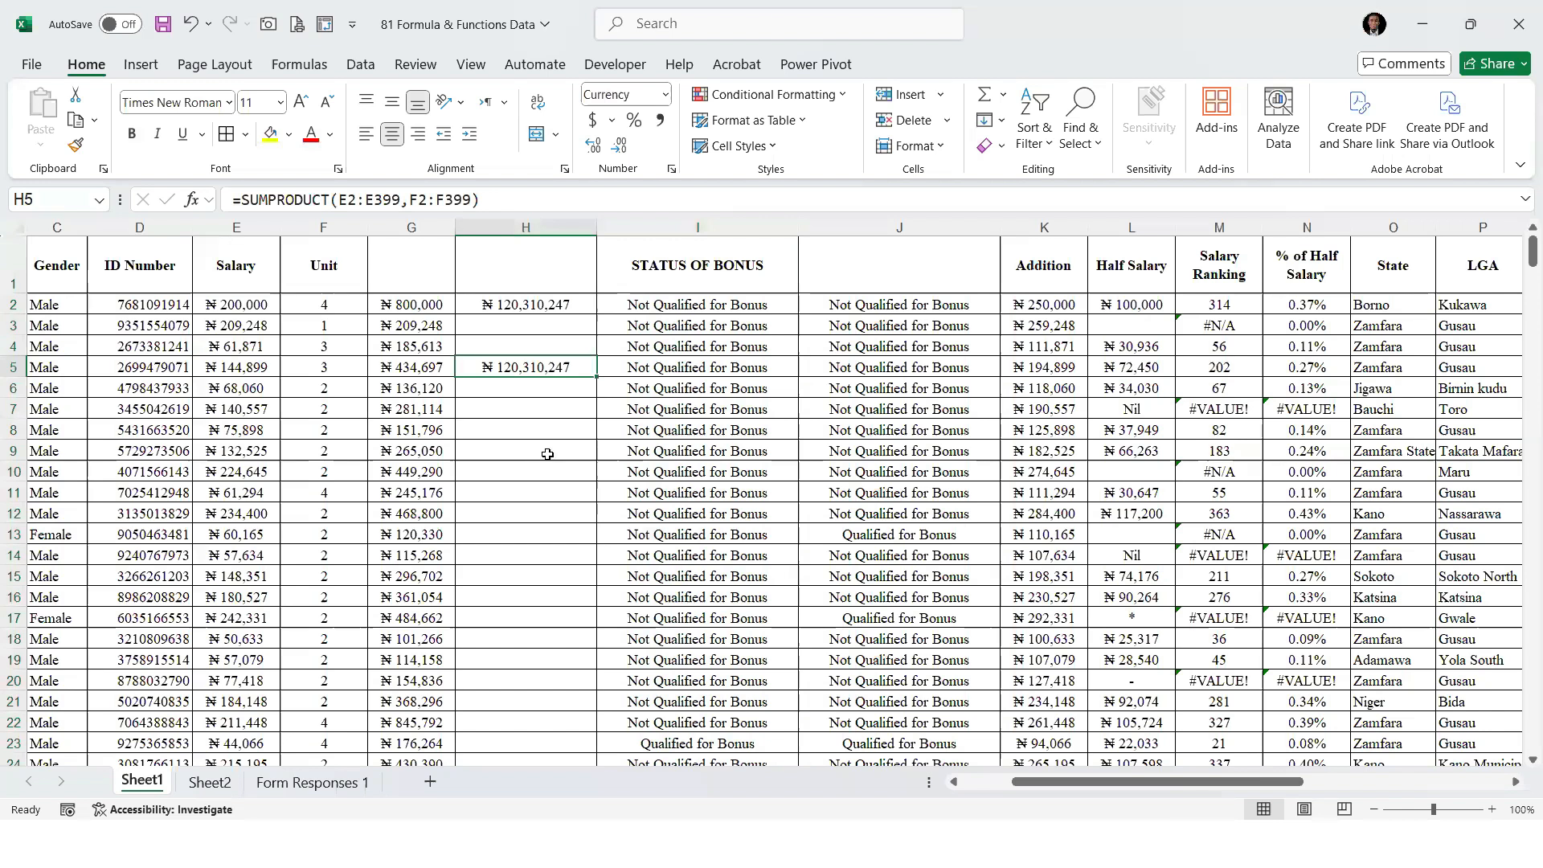
{"action": "key", "text": "alt+Tab"}
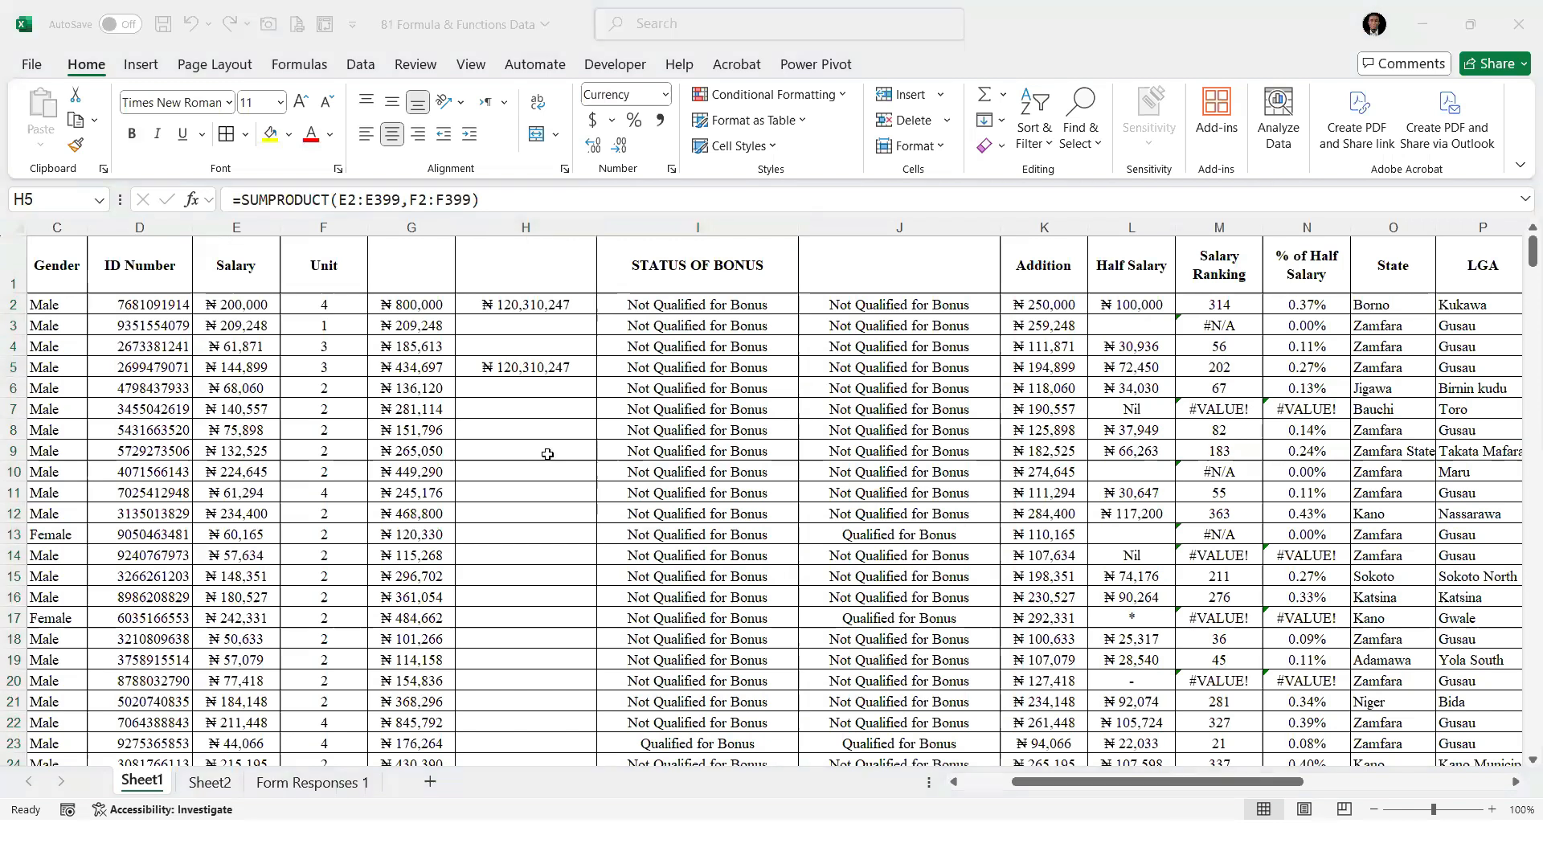
{"action": "key", "text": "alt+Tab"}
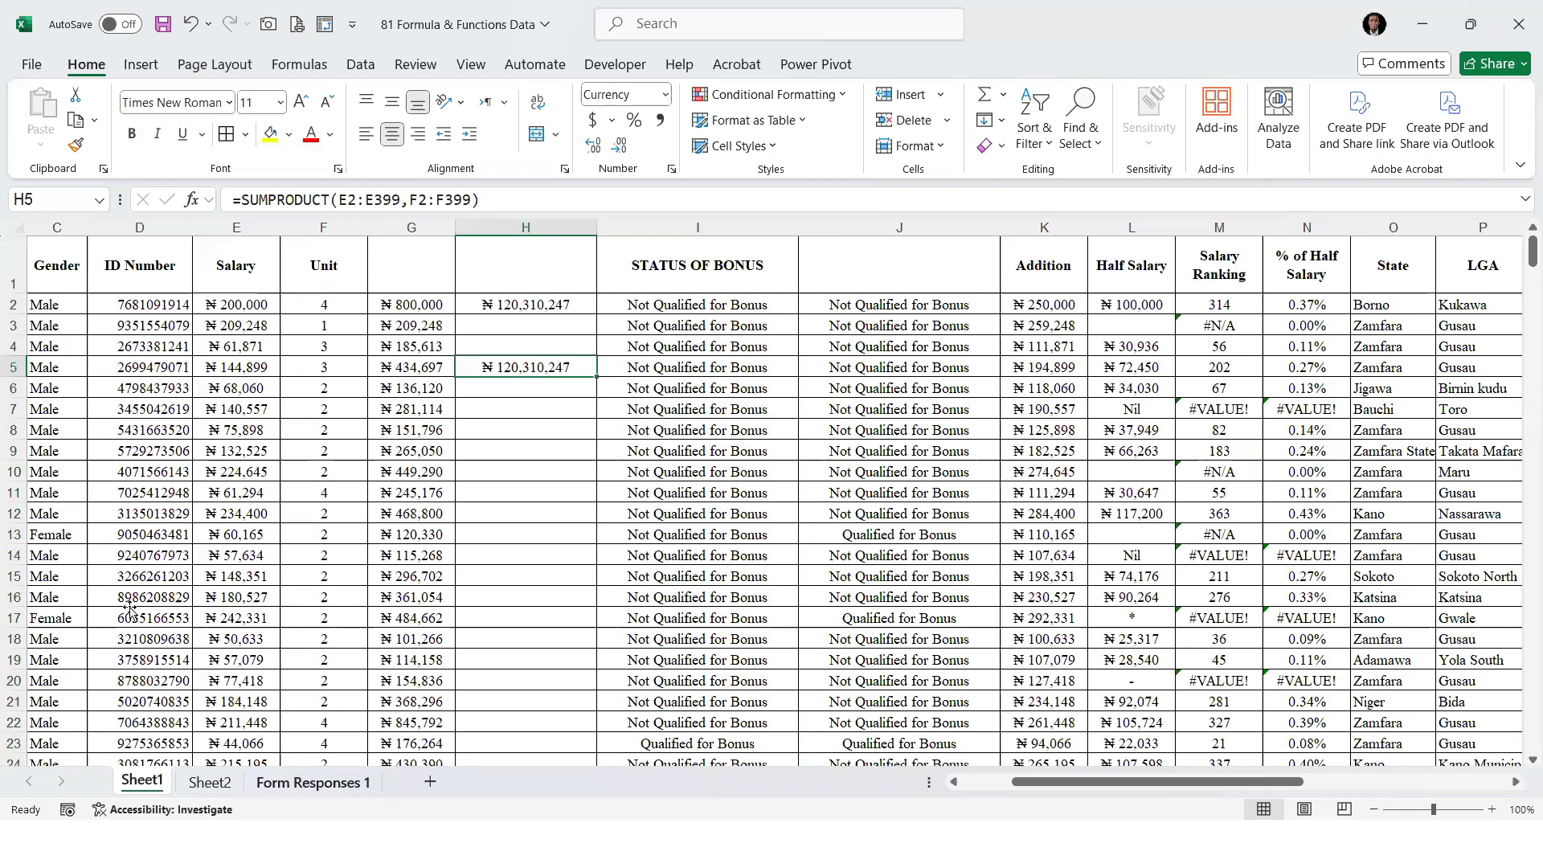
Dismiss the Adobe alert and add SUMIF and SUMIFS as items 20 and 21 of the function list on Sheet2
{"action": "key", "text": "ctrl+Page_Down"}
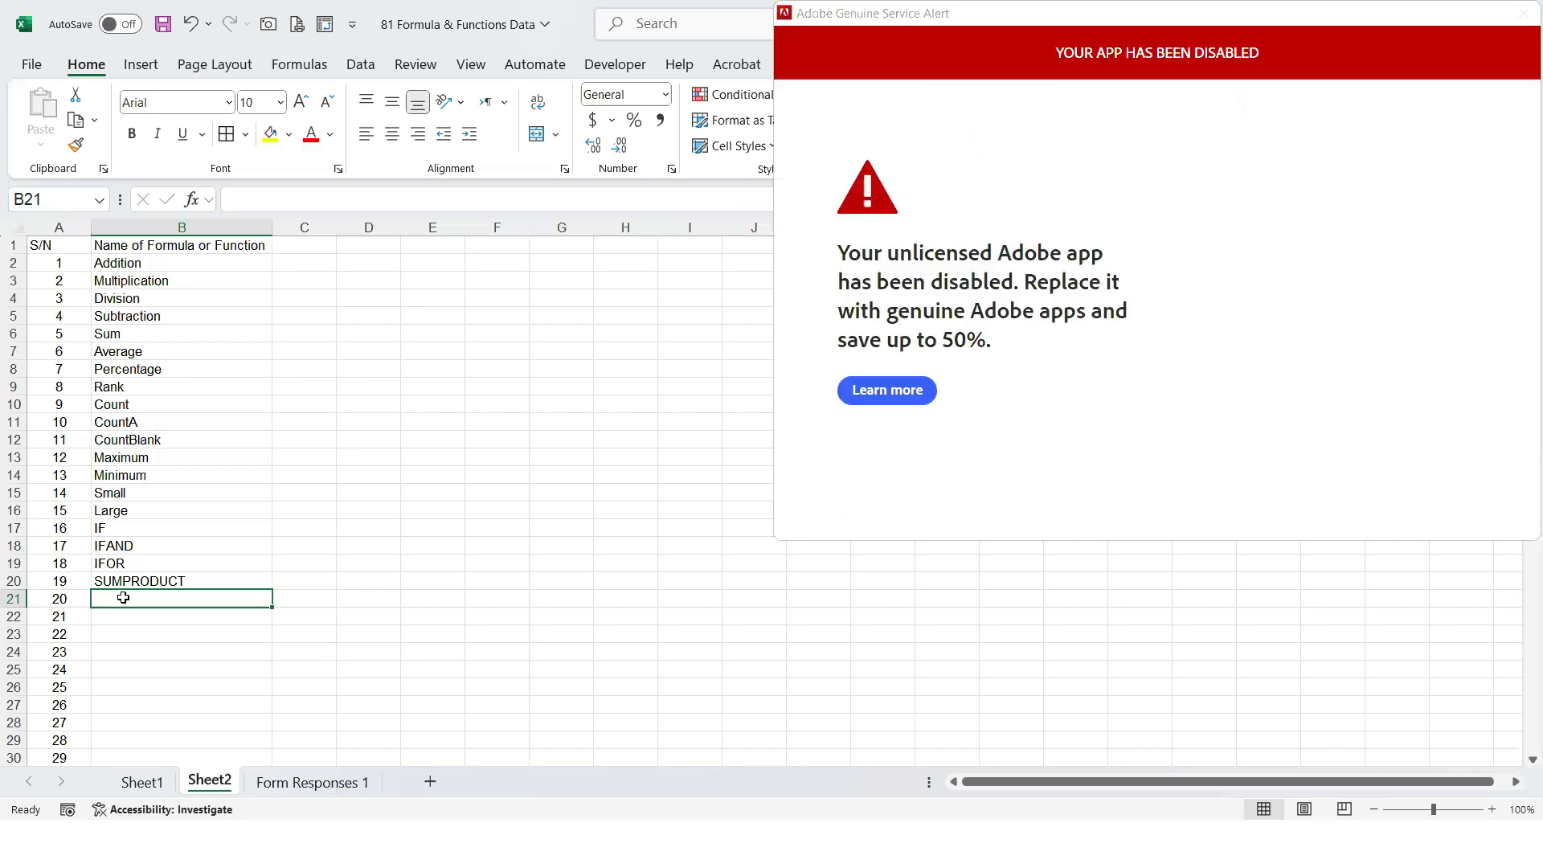
{"action": "left_click", "coordinate": [831, 19]}
{"action": "left_click", "coordinate": [140, 597]}
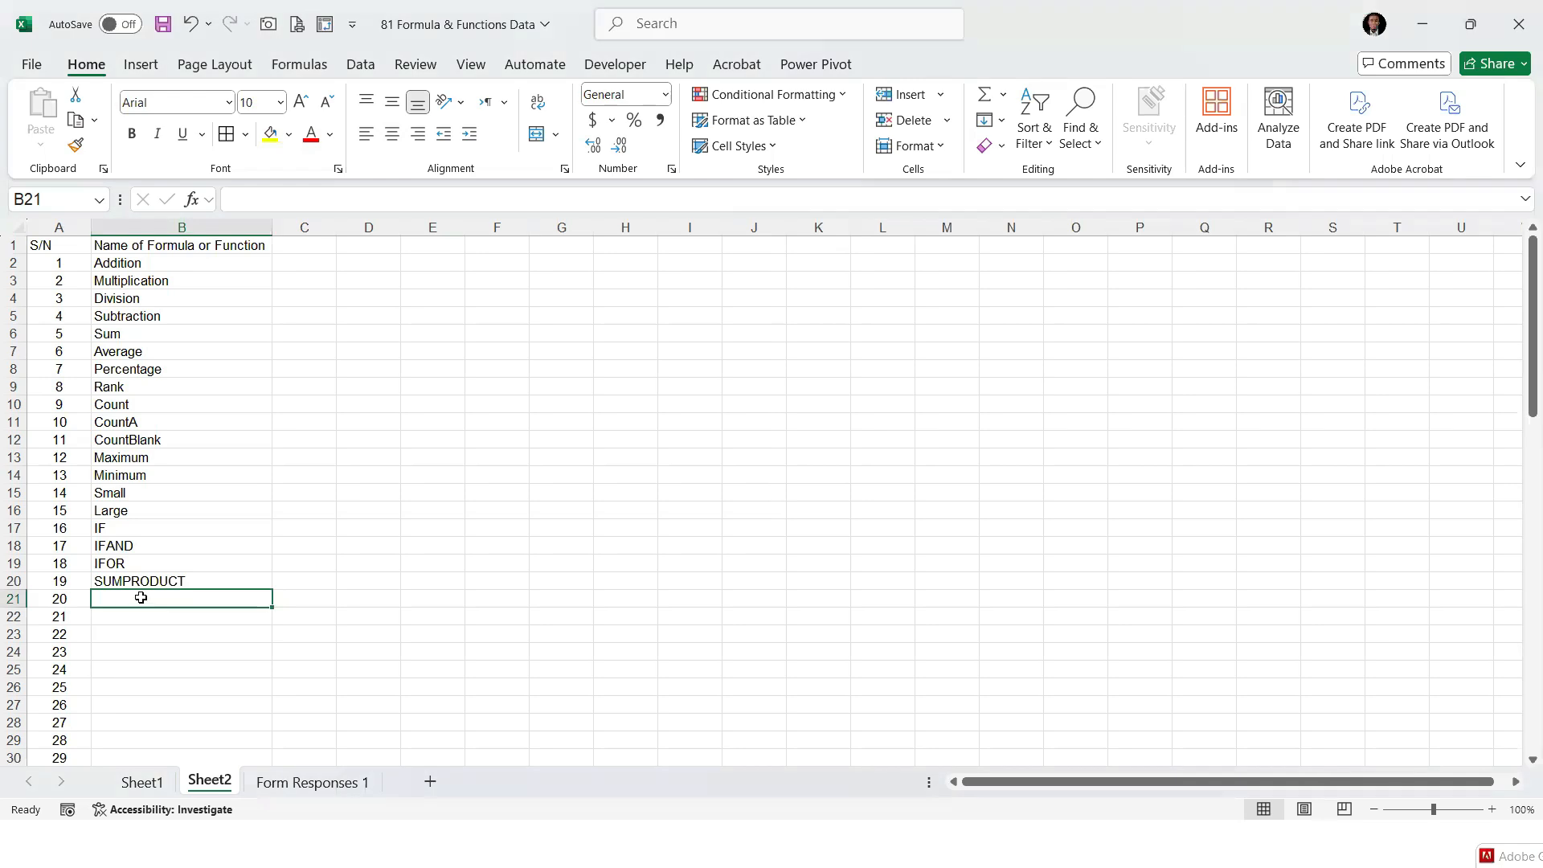
{"action": "type", "text": "SUMIF"}
{"action": "key", "text": "Return"}
{"action": "type", "text": "SUMIFS"}
{"action": "key", "text": "Return"}
{"action": "left_click", "coordinate": [140, 597]}
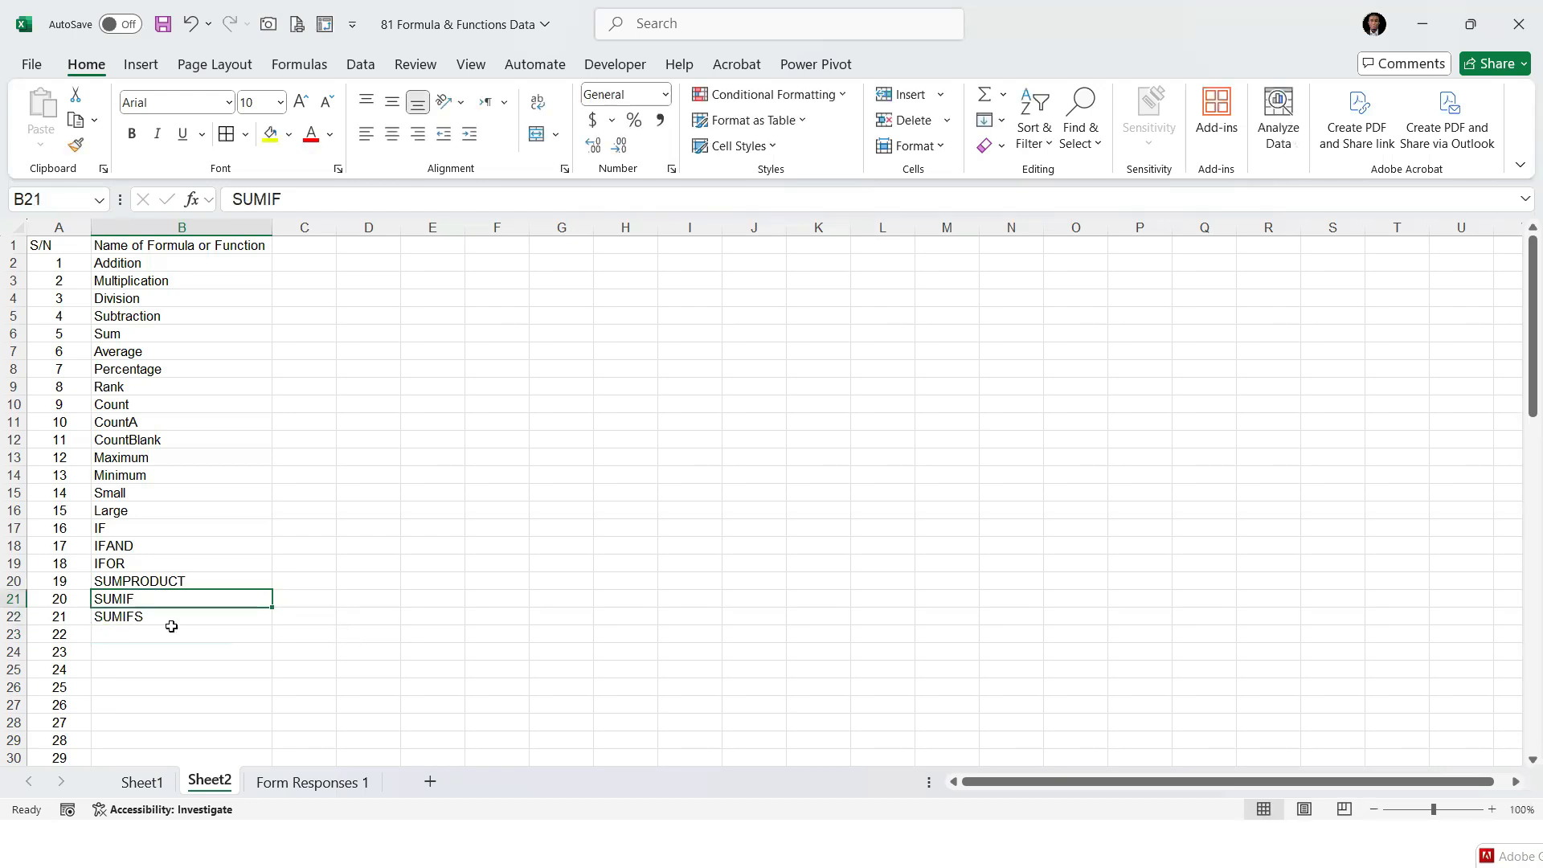
On Sheet1, delete columns G and H holding the row products and the SUM and SUMPRODUCT totals
{"action": "left_click", "coordinate": [144, 783]}
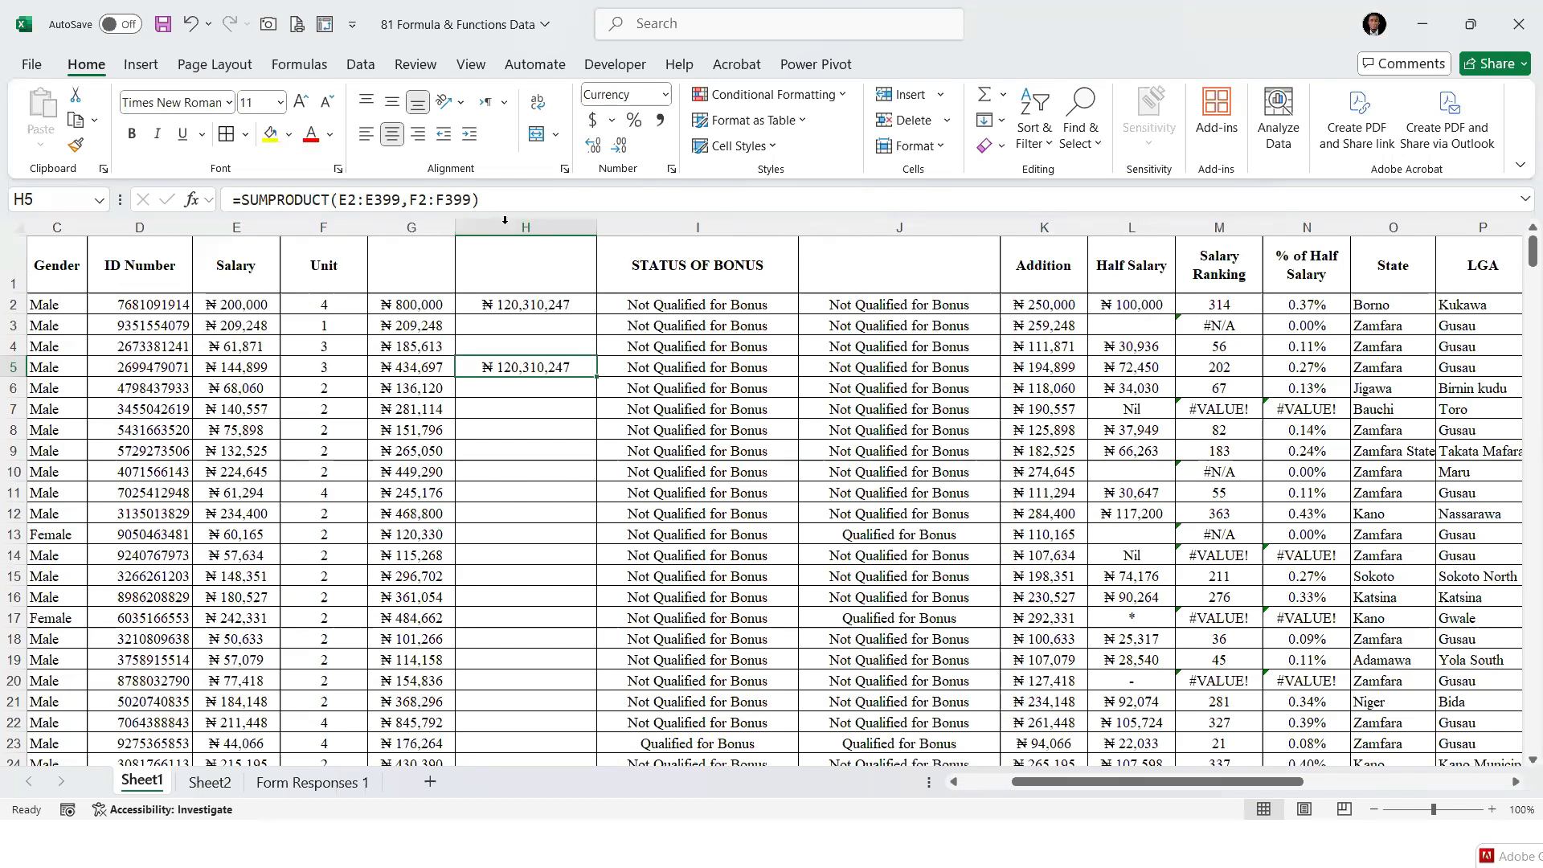
{"action": "mouse_move", "coordinate": [374, 233]}
{"action": "left_mouse_down"}
{"action": "mouse_move", "coordinate": [327, 233]}
{"action": "mouse_move", "coordinate": [376, 229]}
{"action": "left_mouse_up"}
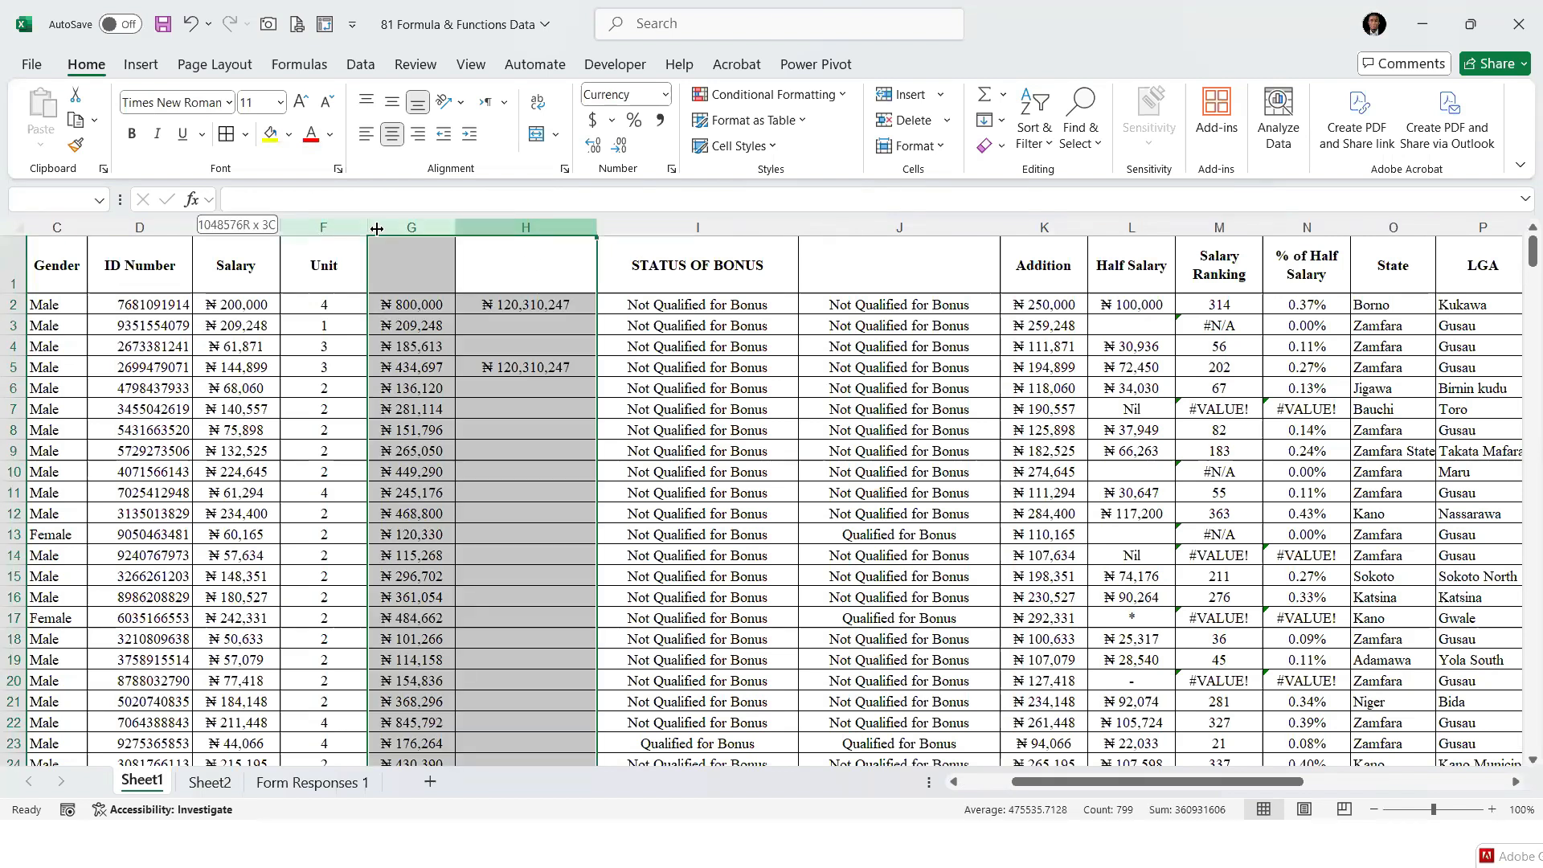
{"action": "right_click", "coordinate": [376, 229]}
{"action": "left_click", "coordinate": [418, 457]}
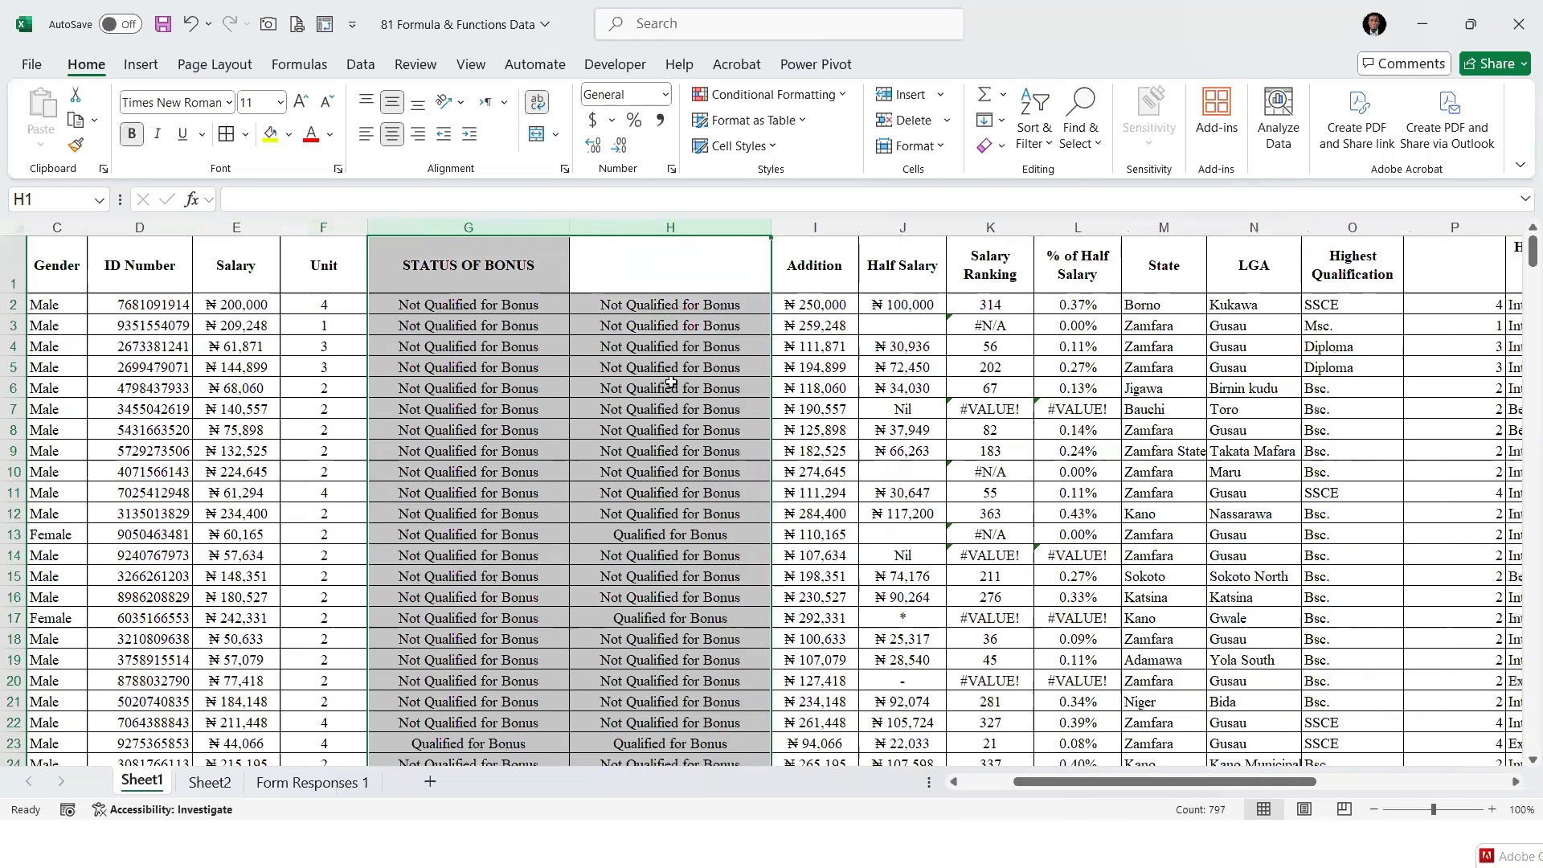
{"action": "left_click", "coordinate": [670, 383]}
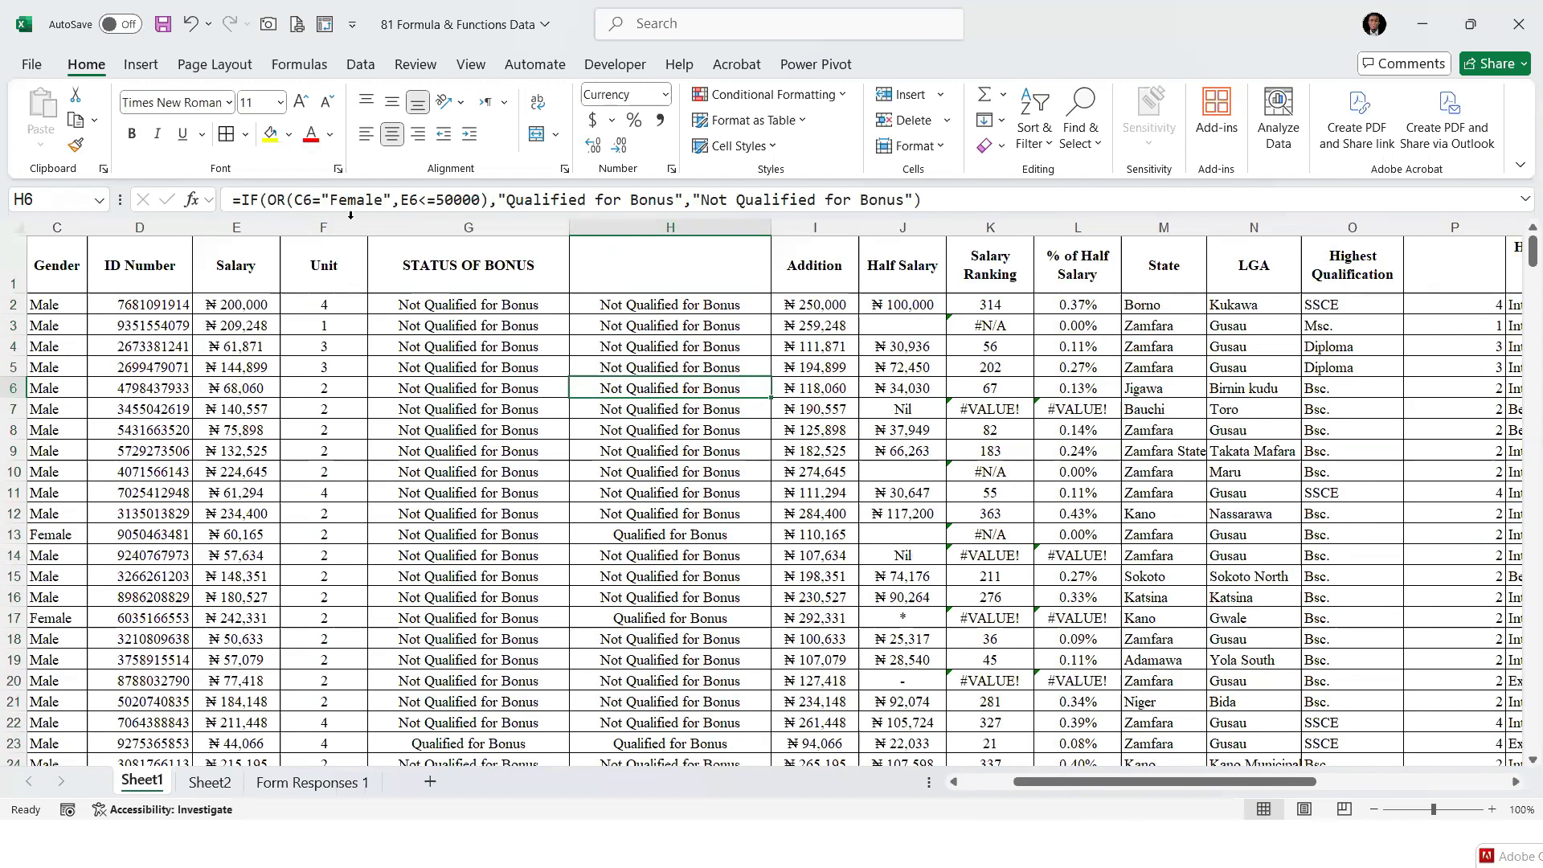
Delete all the columns from STATUS OF BONUS through % of Half Salary
{"action": "left_click_drag", "start_coordinate": [408, 225], "coordinate": [893, 233]}
{"action": "right_click", "coordinate": [897, 228]}
{"action": "left_click", "coordinate": [469, 269]}
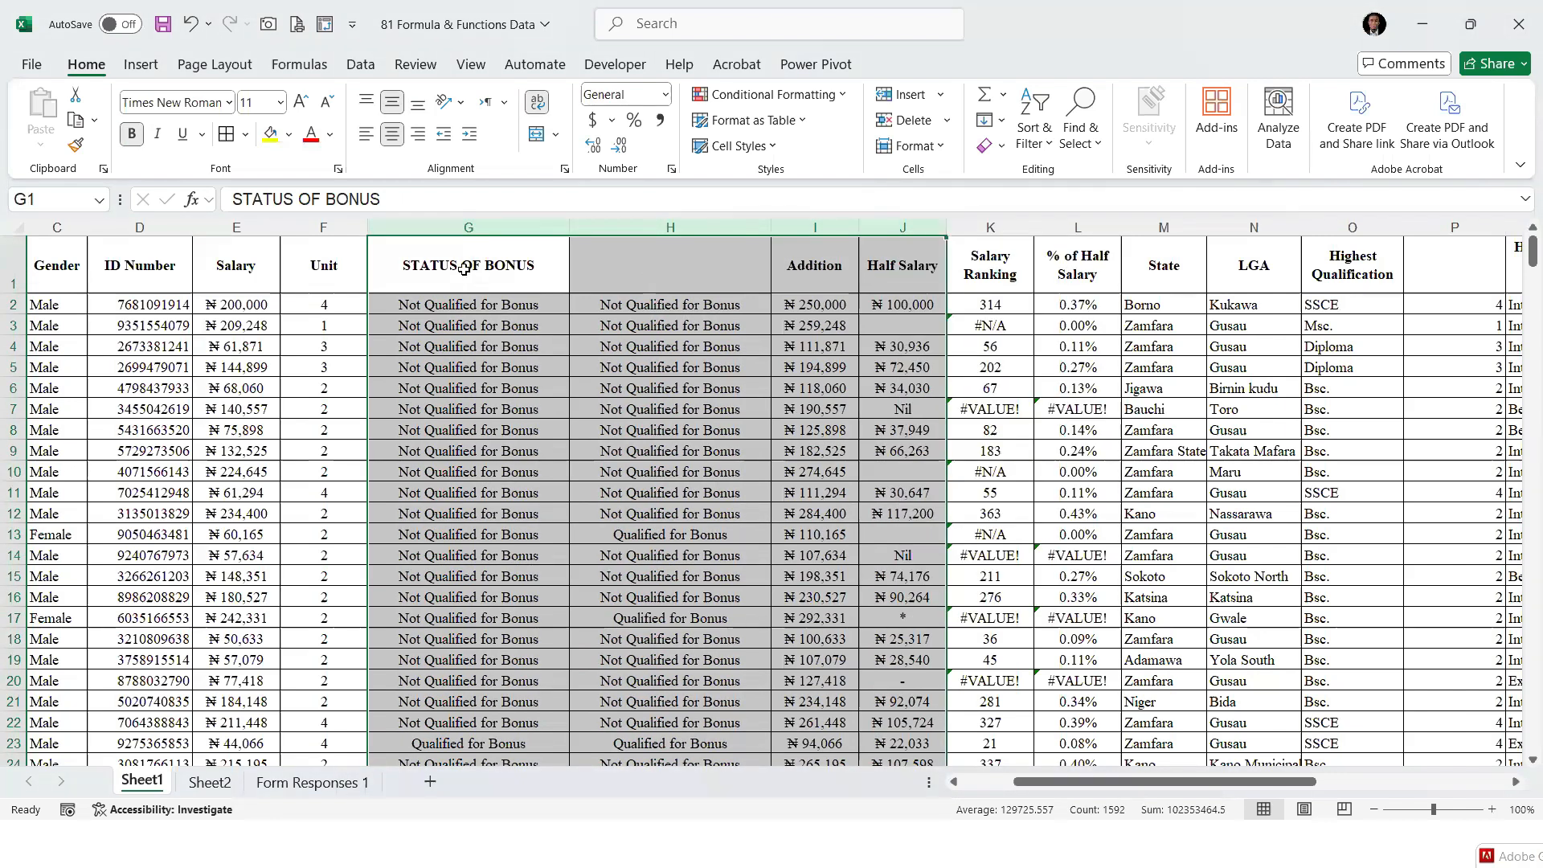
{"action": "left_click_drag", "start_coordinate": [466, 226], "coordinate": [960, 246]}
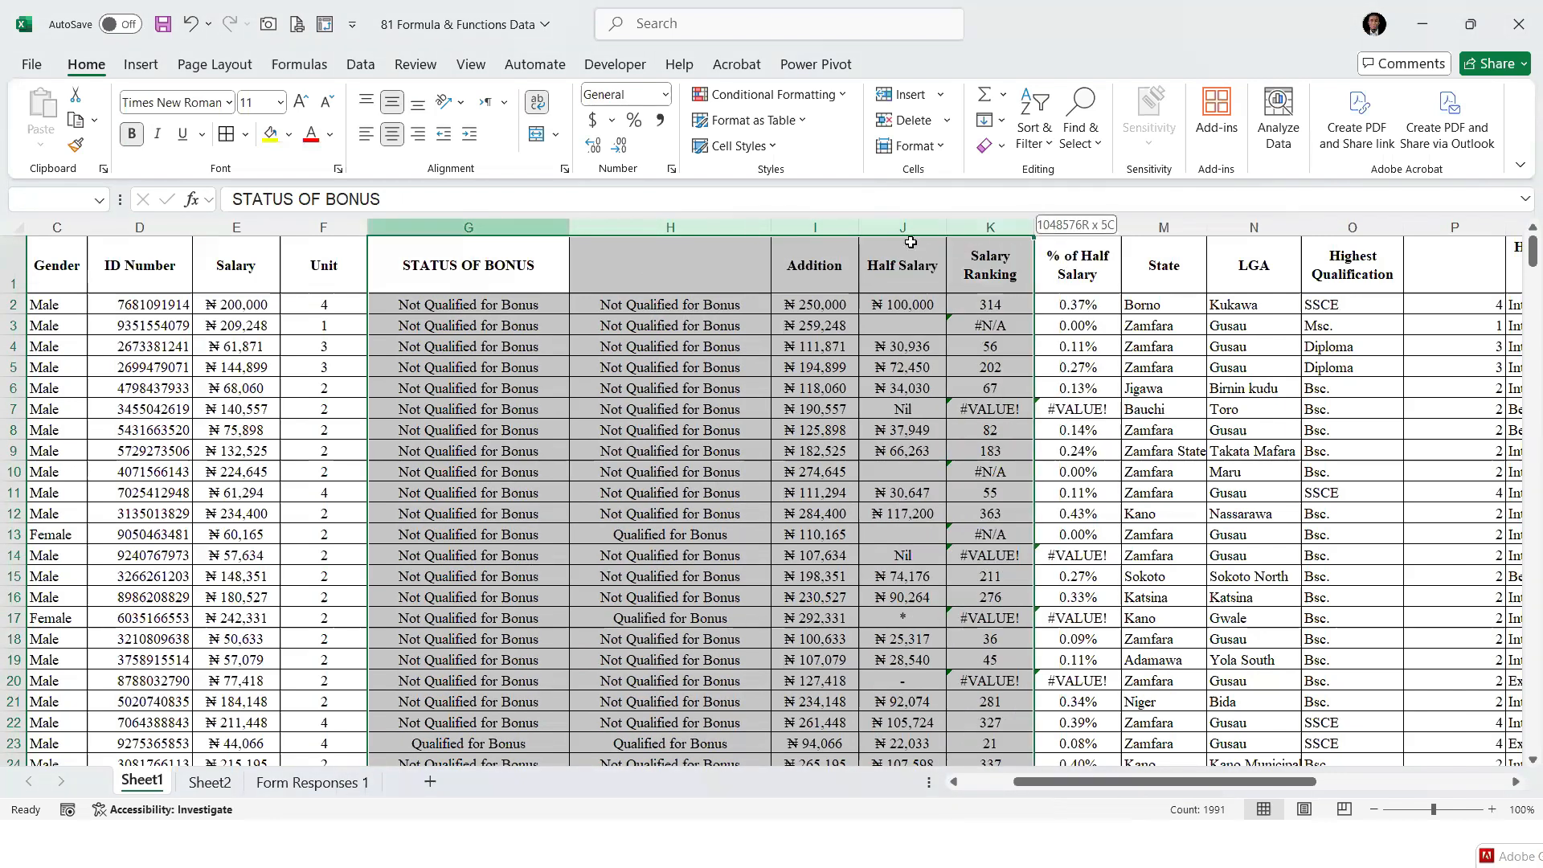
{"action": "right_click", "coordinate": [816, 229]}
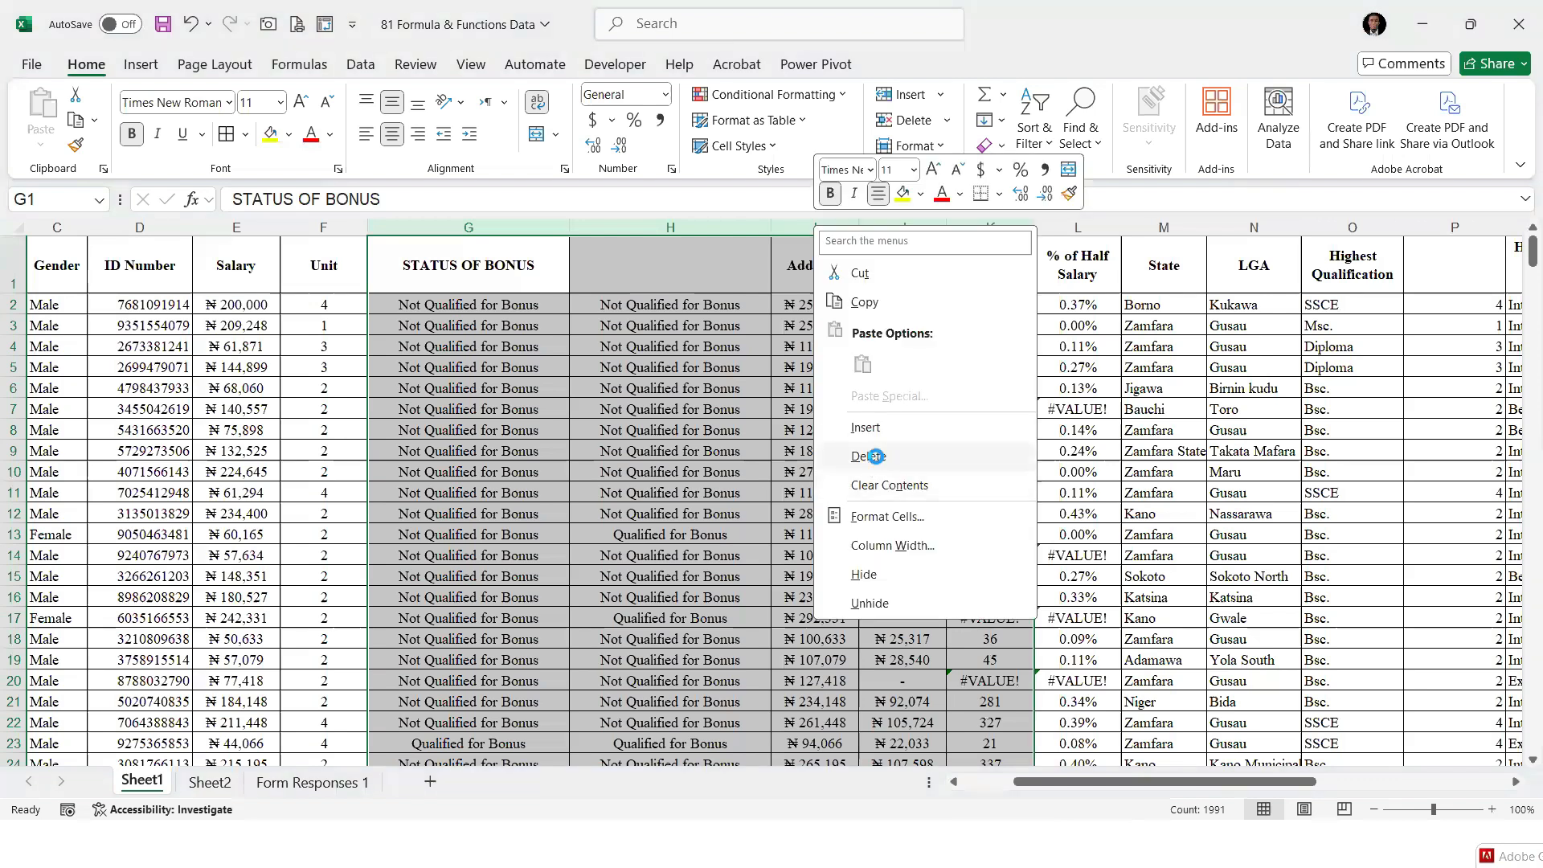
{"action": "left_click", "coordinate": [876, 458]}
{"action": "left_click", "coordinate": [587, 346]}
{"action": "right_click", "coordinate": [415, 222]}
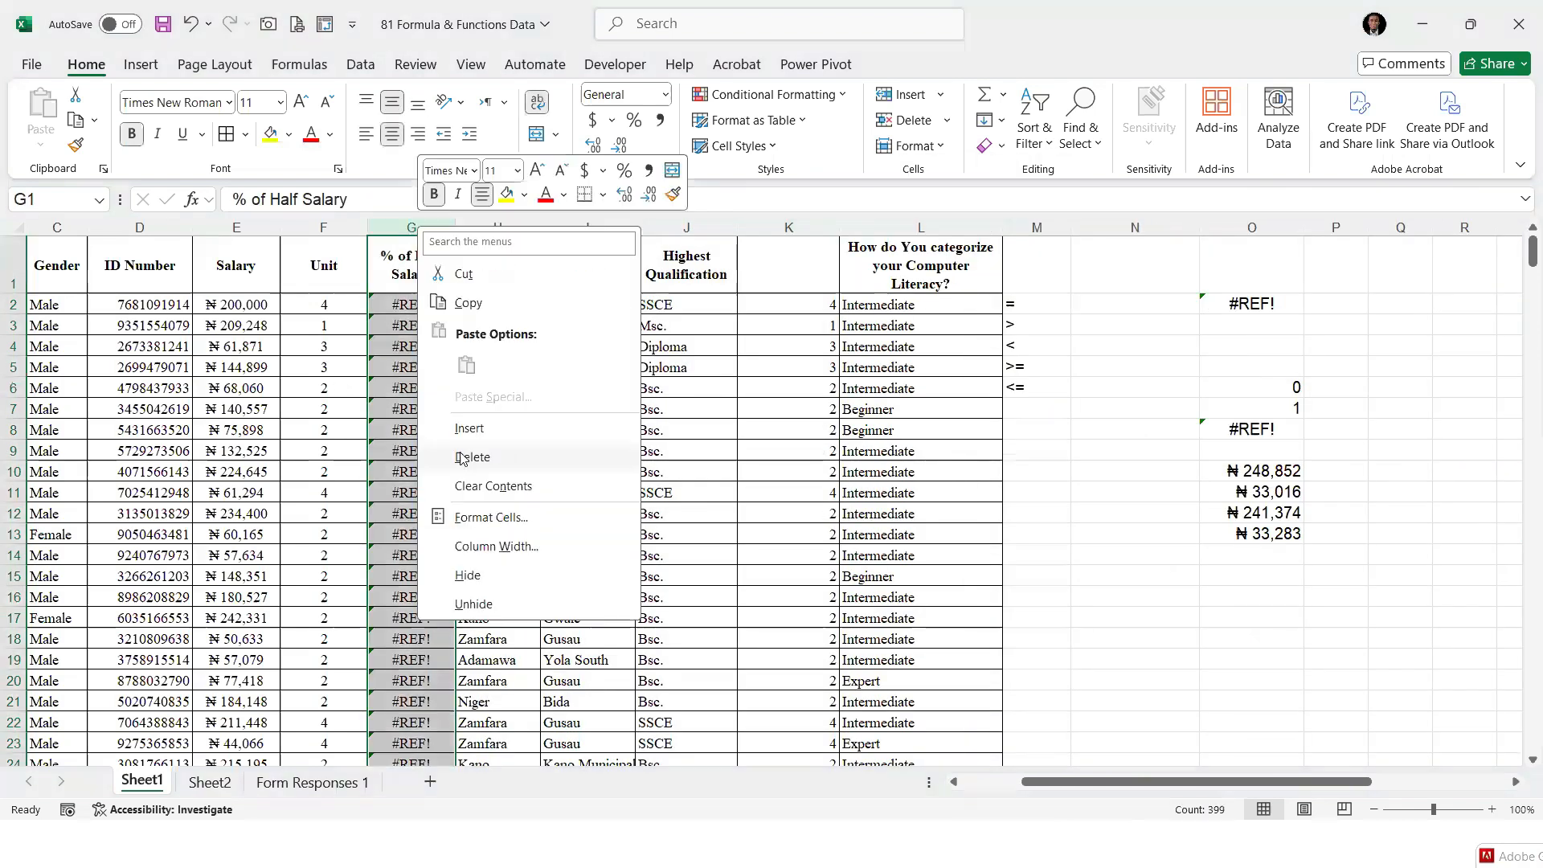
{"action": "left_click", "coordinate": [481, 456]}
Delete the Unit column between Salary and State
{"action": "left_click", "coordinate": [322, 228]}
{"action": "right_click", "coordinate": [322, 229]}
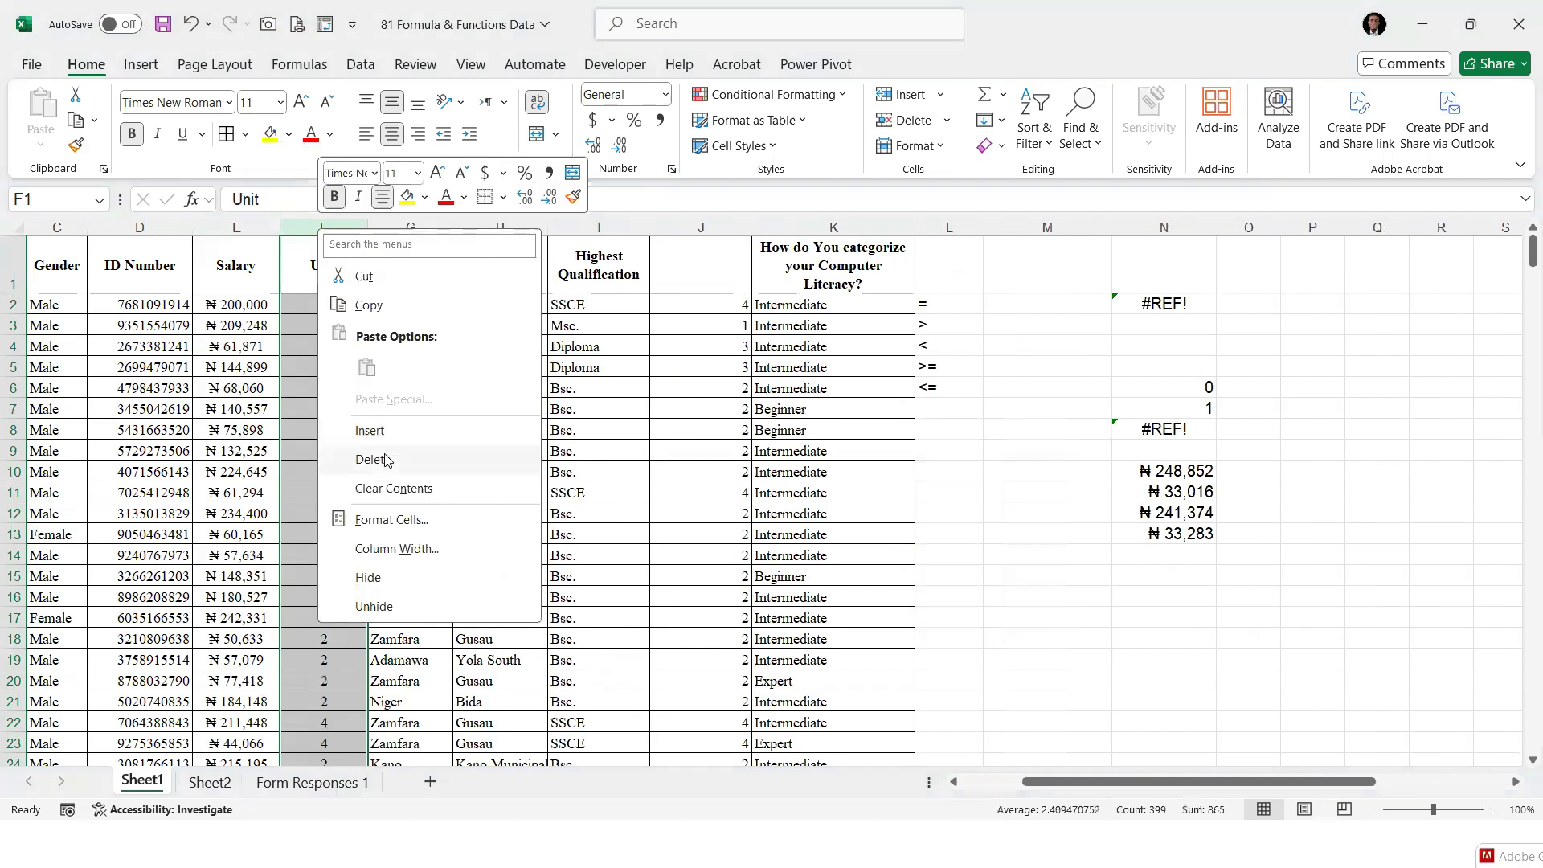
{"action": "left_click", "coordinate": [383, 463]}
{"action": "left_click", "coordinate": [613, 367]}
{"action": "left_click", "coordinate": [957, 406]}
{"action": "left_click", "coordinate": [347, 359]}
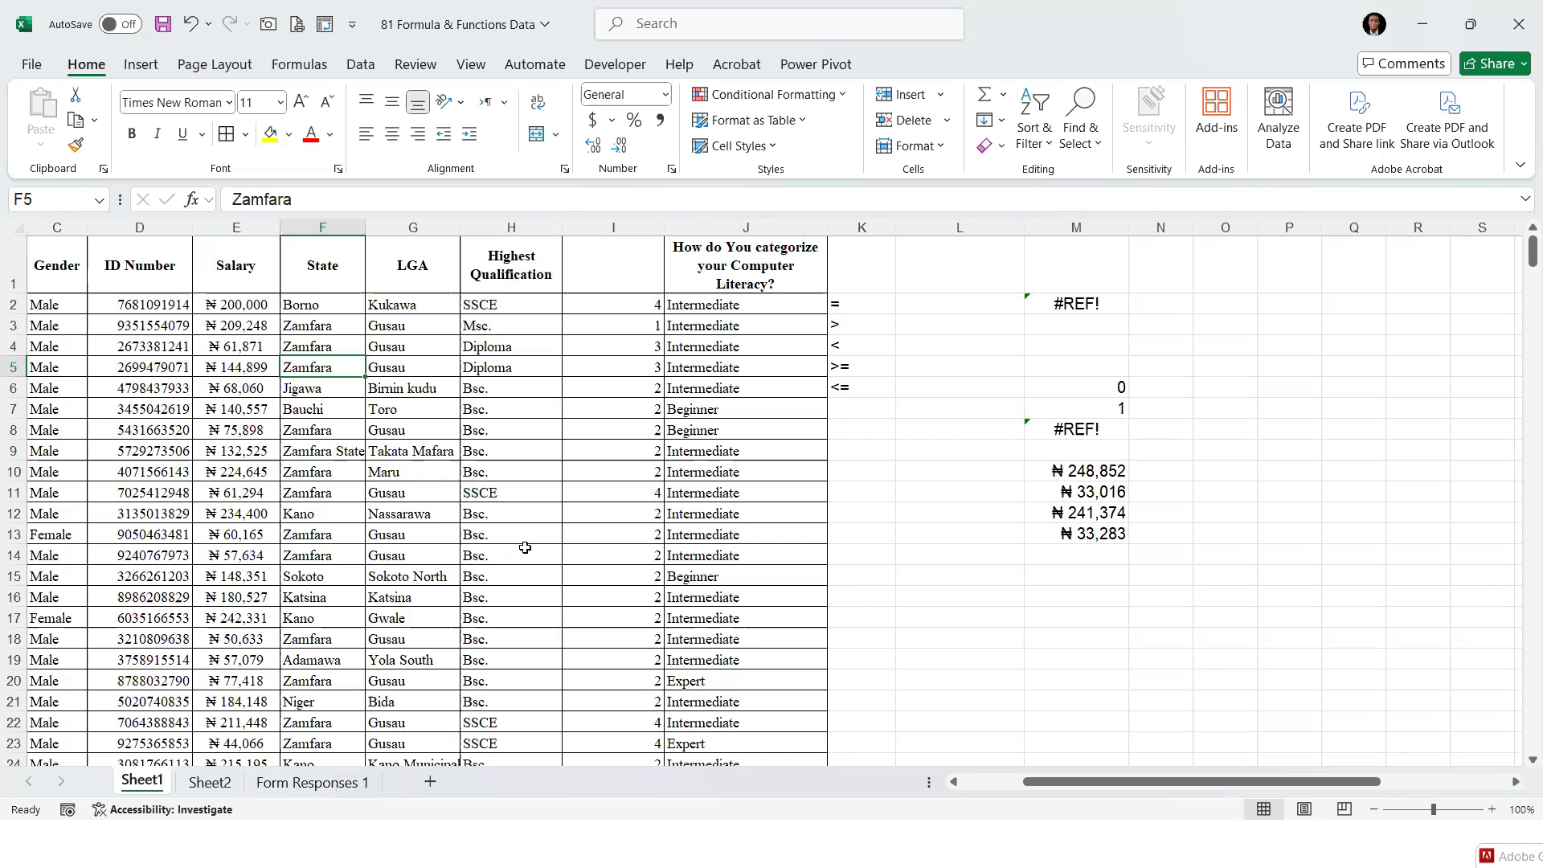
Delete columns K to M containing the comparison operators and the leftover formula results
{"action": "left_click_drag", "start_coordinate": [882, 225], "coordinate": [1083, 225]}
{"action": "right_click", "coordinate": [1083, 225]}
{"action": "left_click", "coordinate": [1142, 453]}
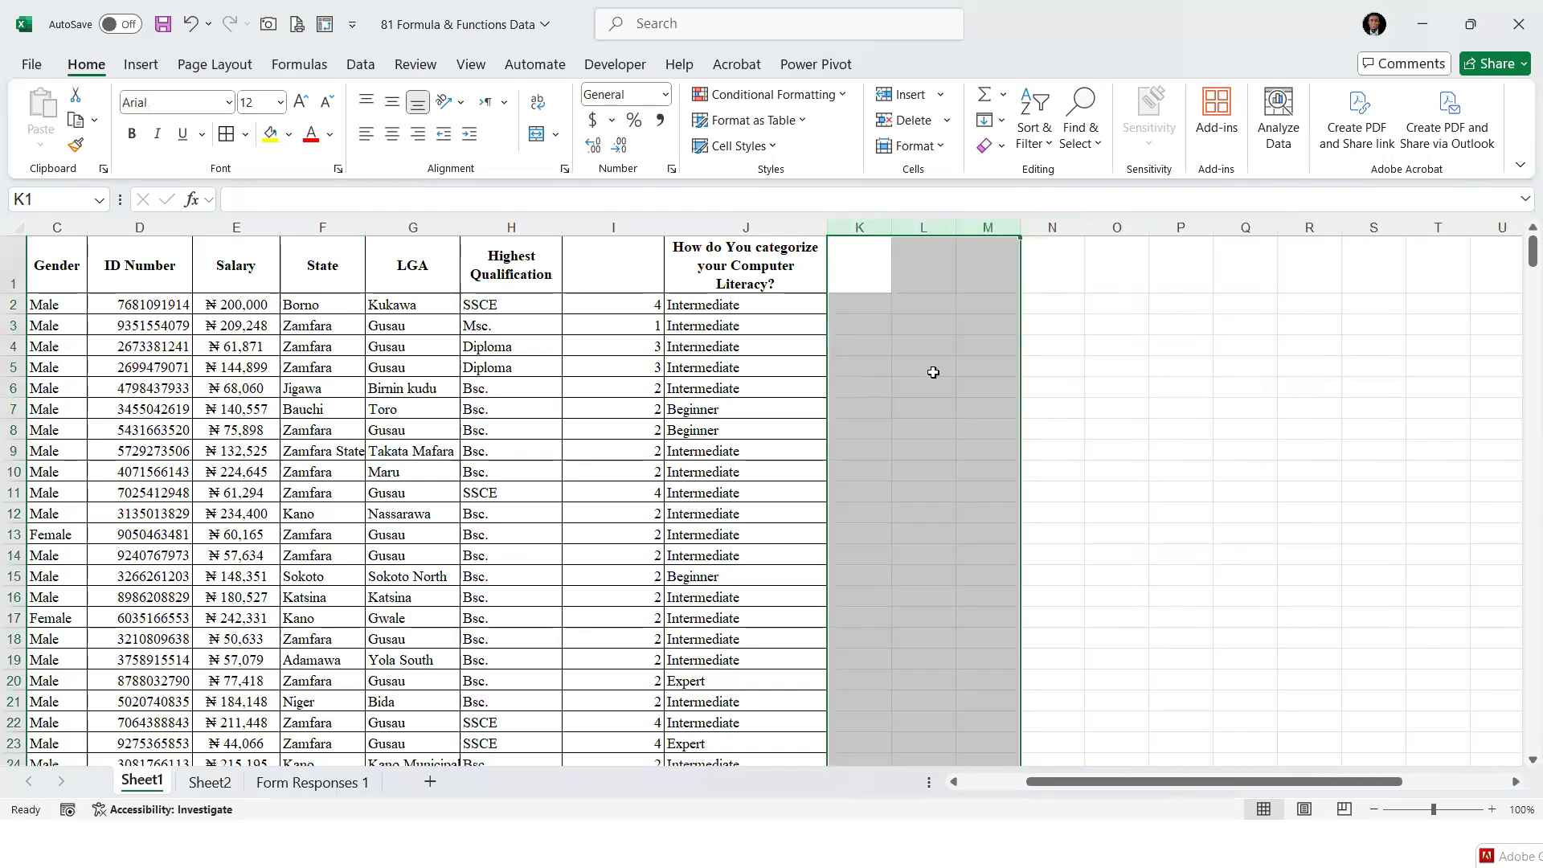
Examine the State entries, especially the Zamfara rows, alongside their Salary values
{"action": "left_click_drag", "start_coordinate": [309, 309], "coordinate": [320, 576]}
{"action": "left_click_drag", "start_coordinate": [330, 325], "coordinate": [330, 430]}
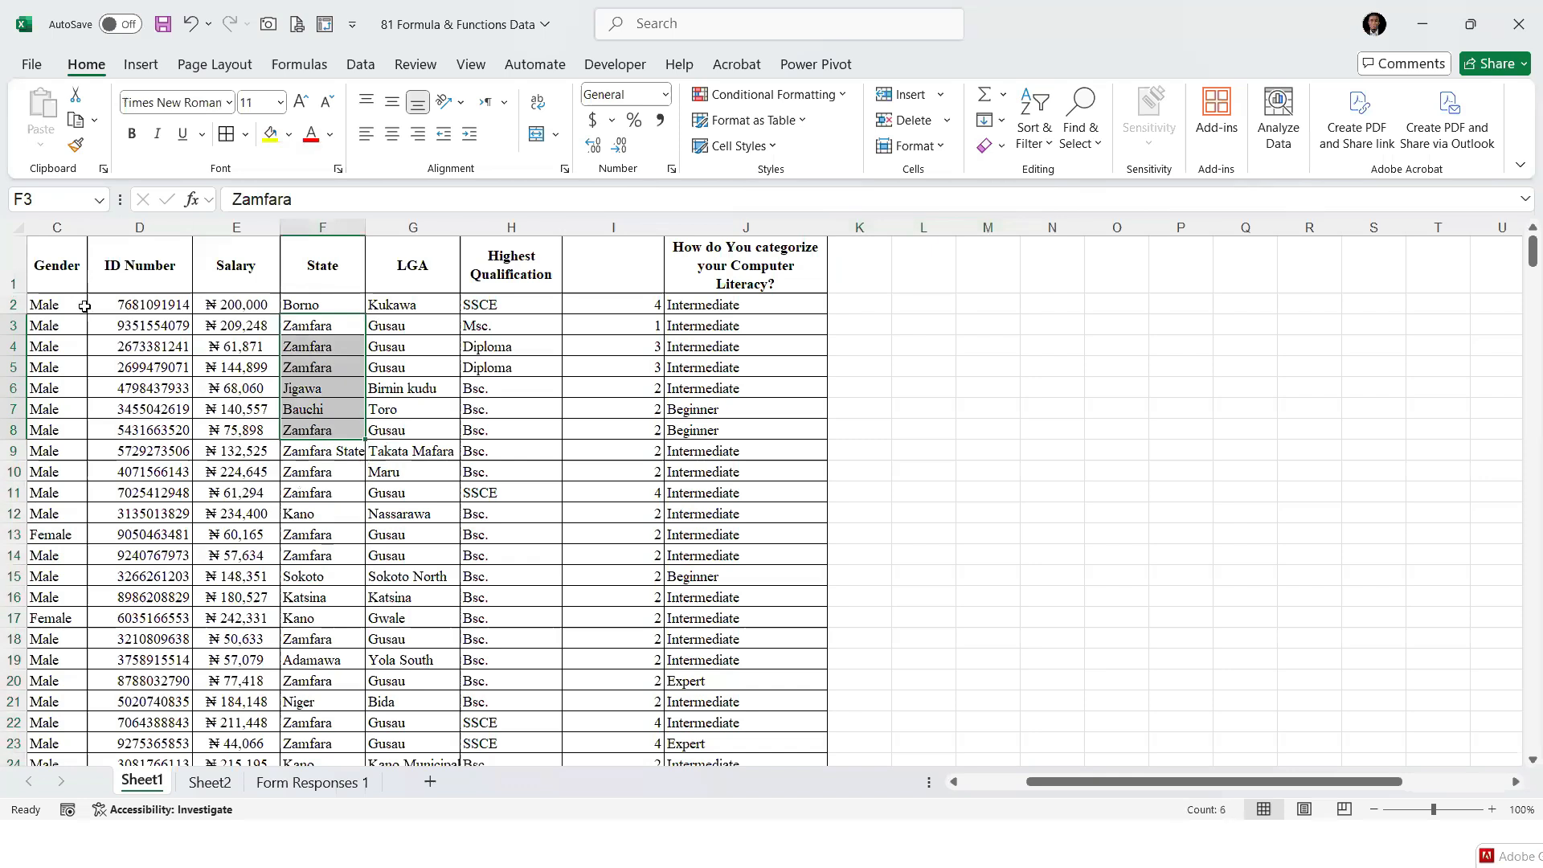
{"action": "left_click_drag", "start_coordinate": [216, 305], "coordinate": [252, 450]}
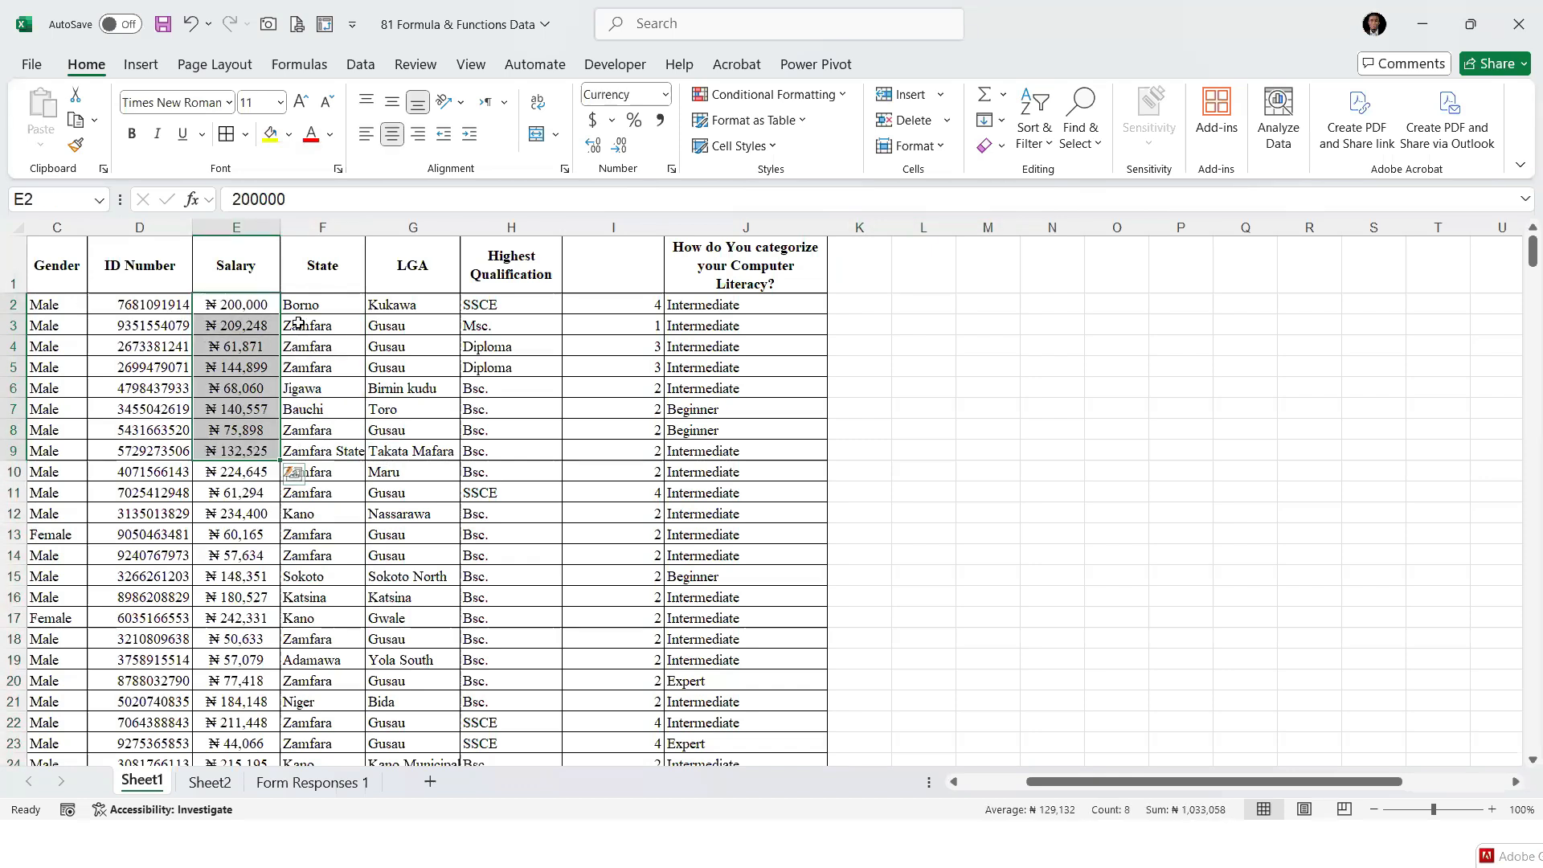
{"action": "left_click", "coordinate": [311, 327]}
{"action": "left_click", "coordinate": [312, 347]}
{"action": "left_click", "coordinate": [313, 367]}
{"action": "left_click", "coordinate": [313, 444]}
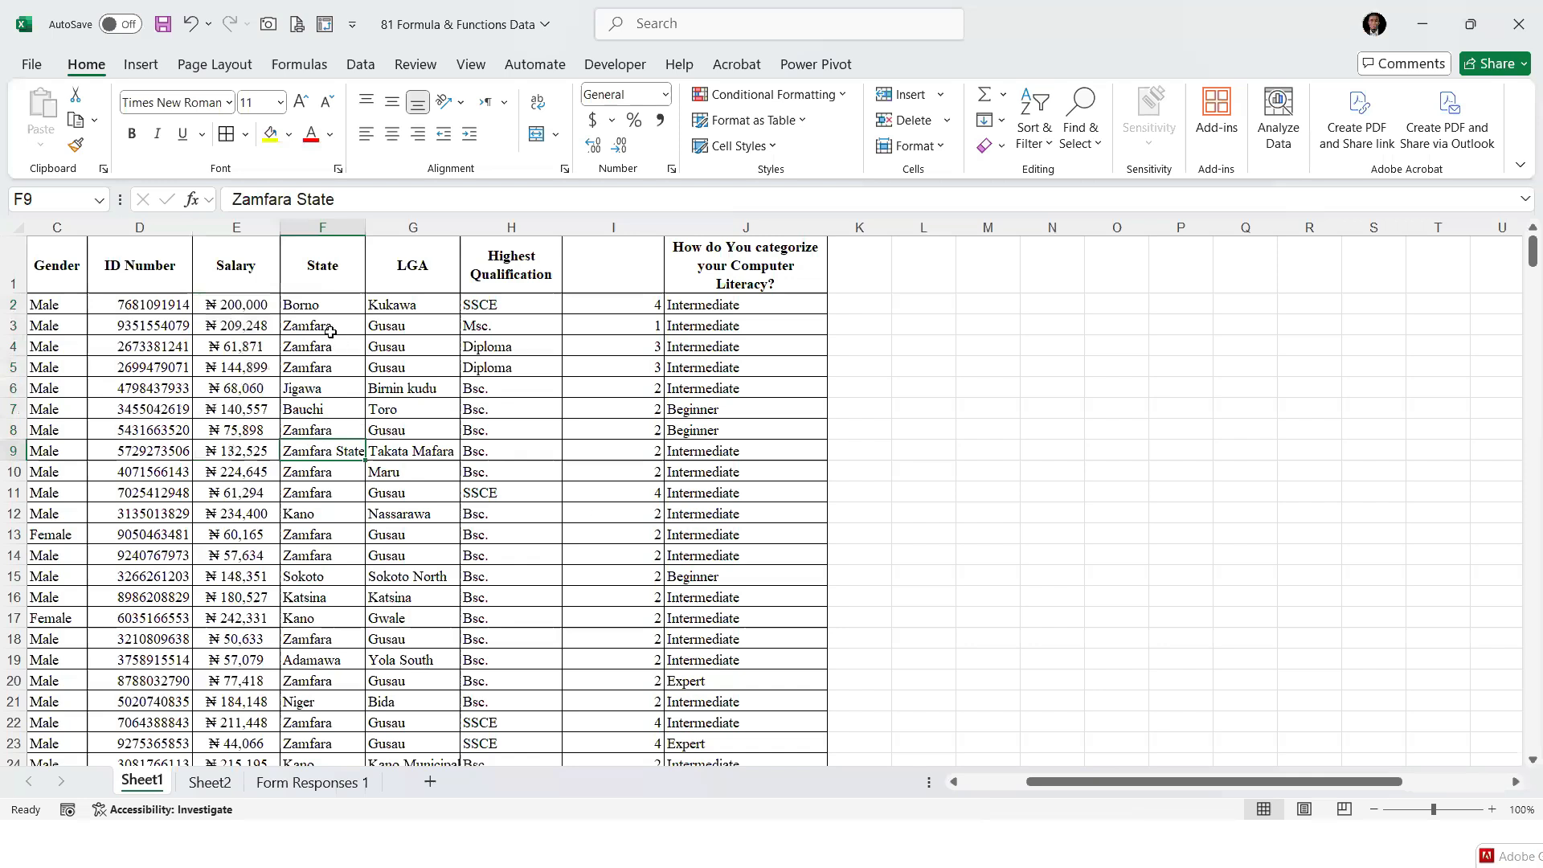
{"action": "left_click_drag", "start_coordinate": [335, 332], "coordinate": [333, 410]}
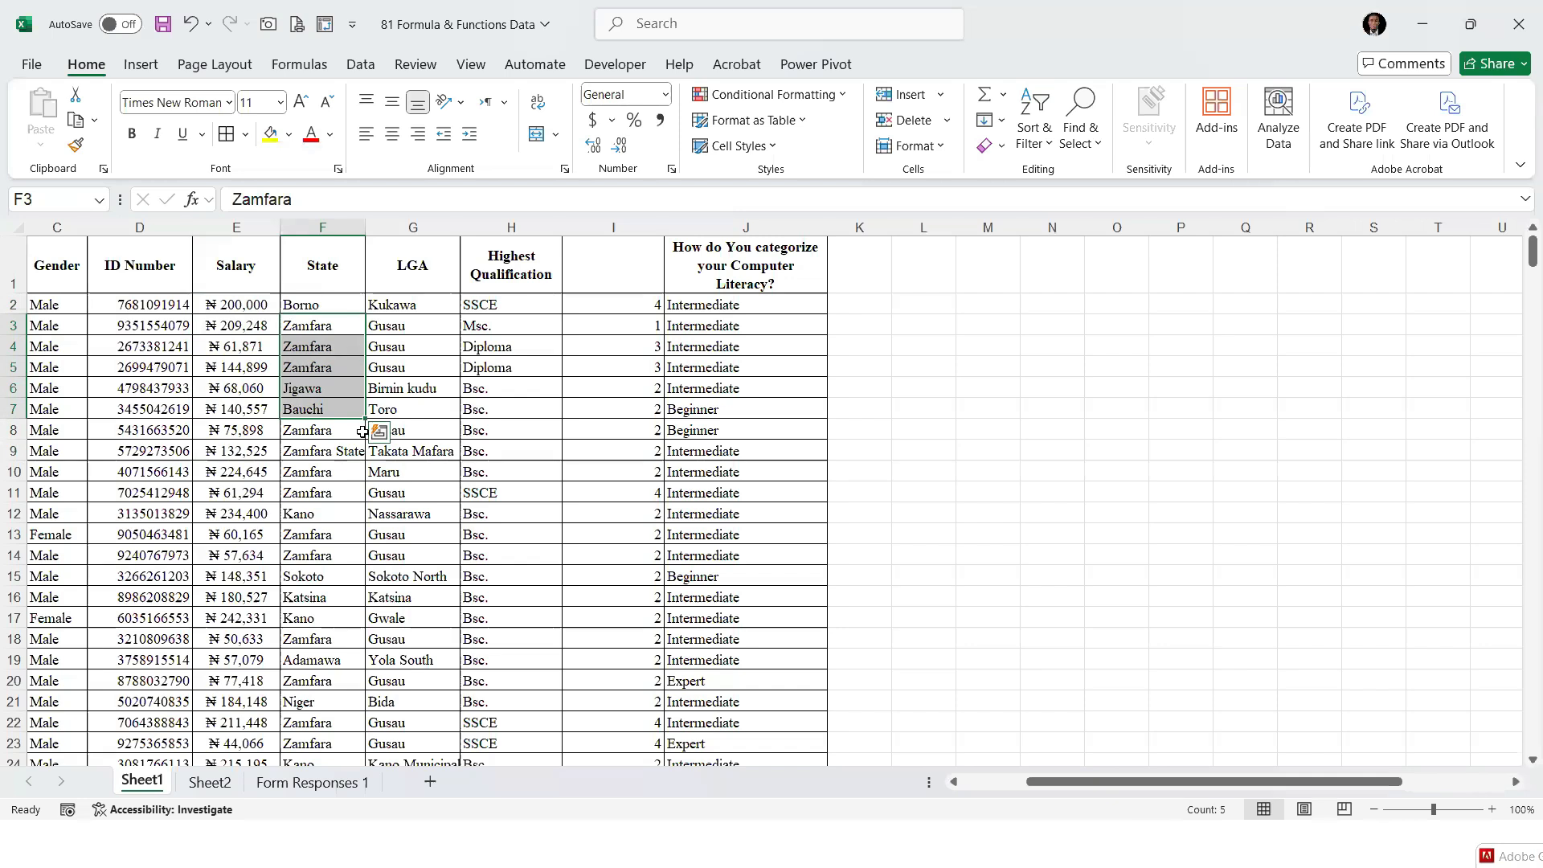
Widen column L and total the salaries for Zamfara in L3 with =SUMIF(F2:F399,"Zamfara",E2:E399)
{"action": "left_click", "coordinate": [928, 303]}
{"action": "left_click_drag", "start_coordinate": [951, 227], "coordinate": [1073, 229]}
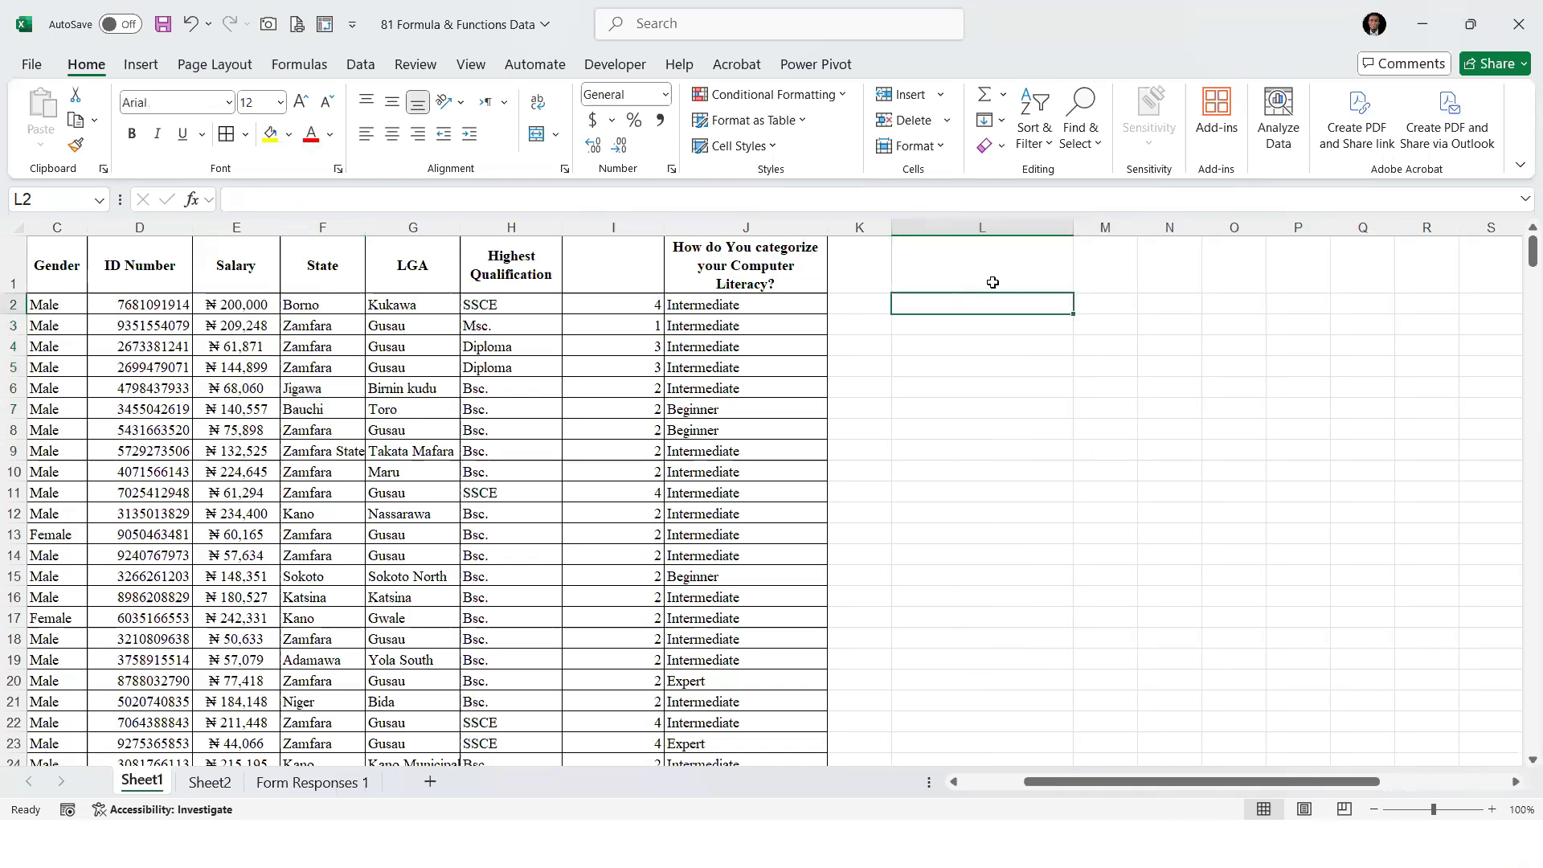
{"action": "left_click", "coordinate": [940, 325]}
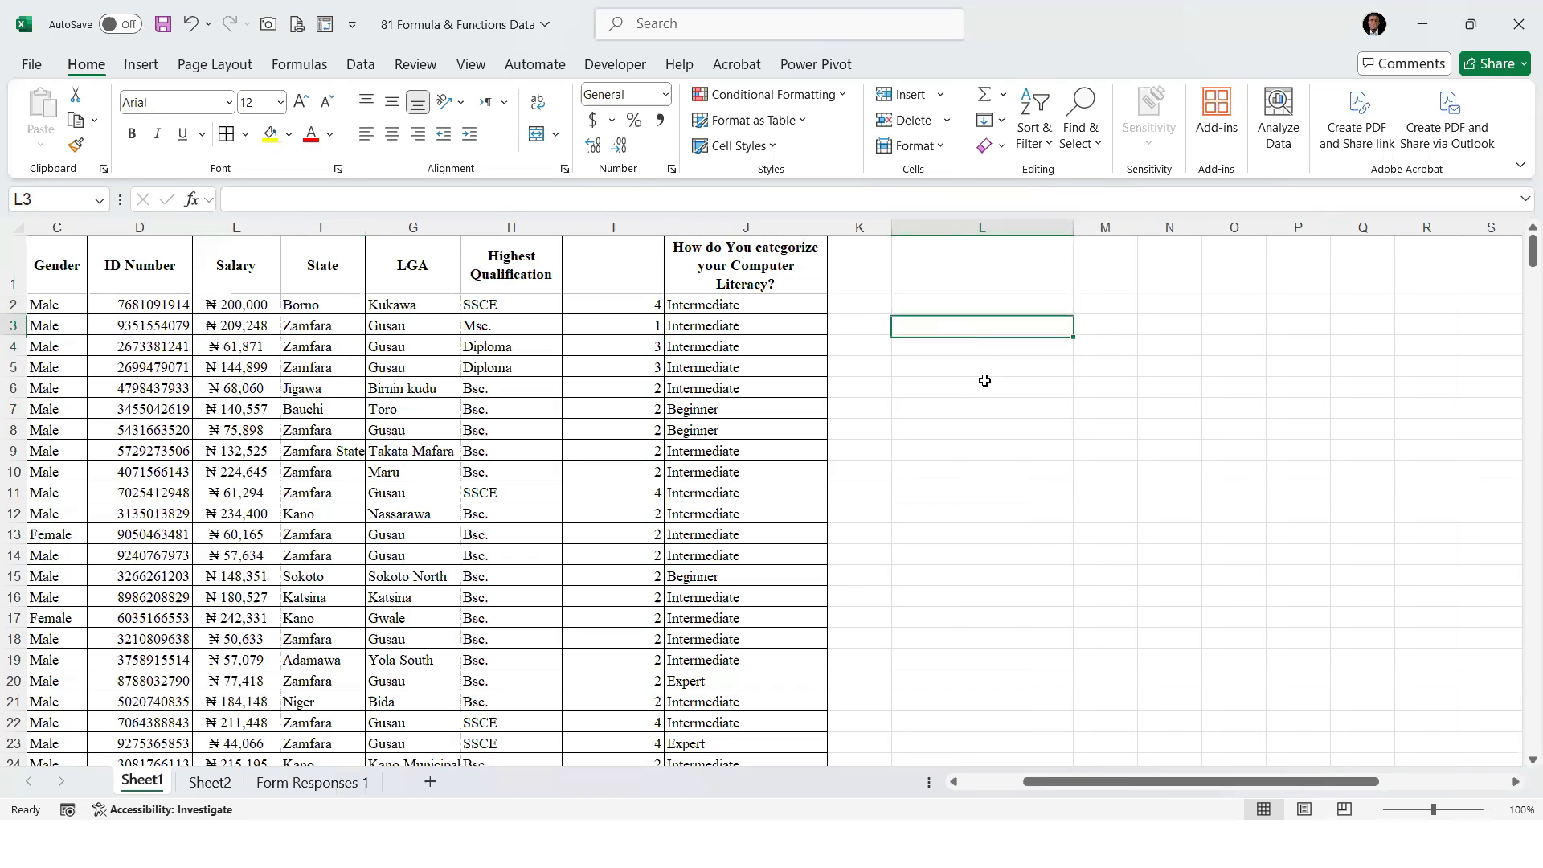
{"action": "type", "text": "=SUMIF("}
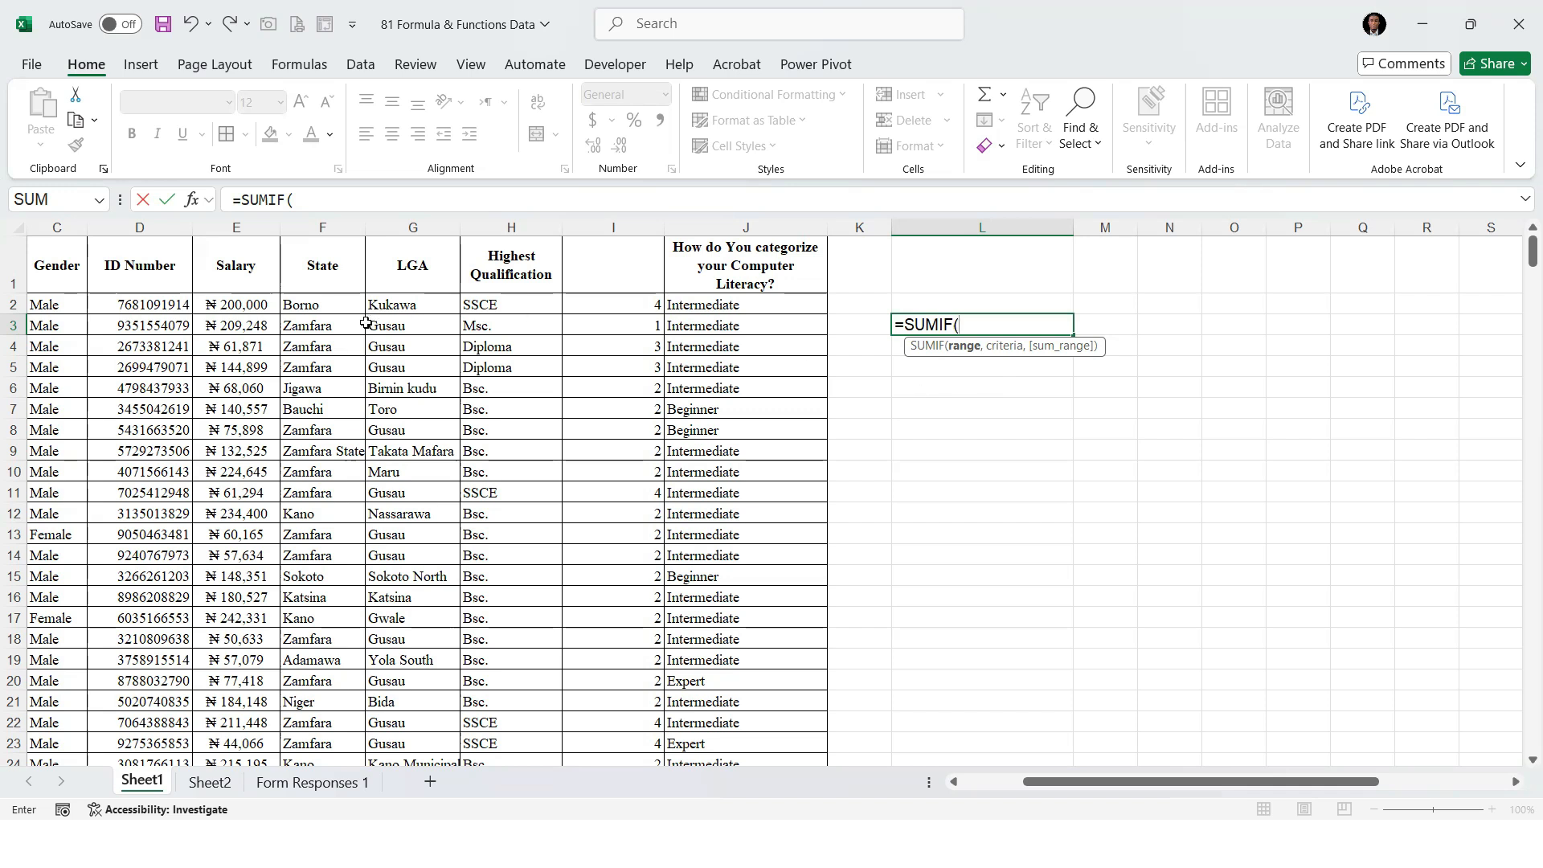
{"action": "left_click", "coordinate": [319, 307]}
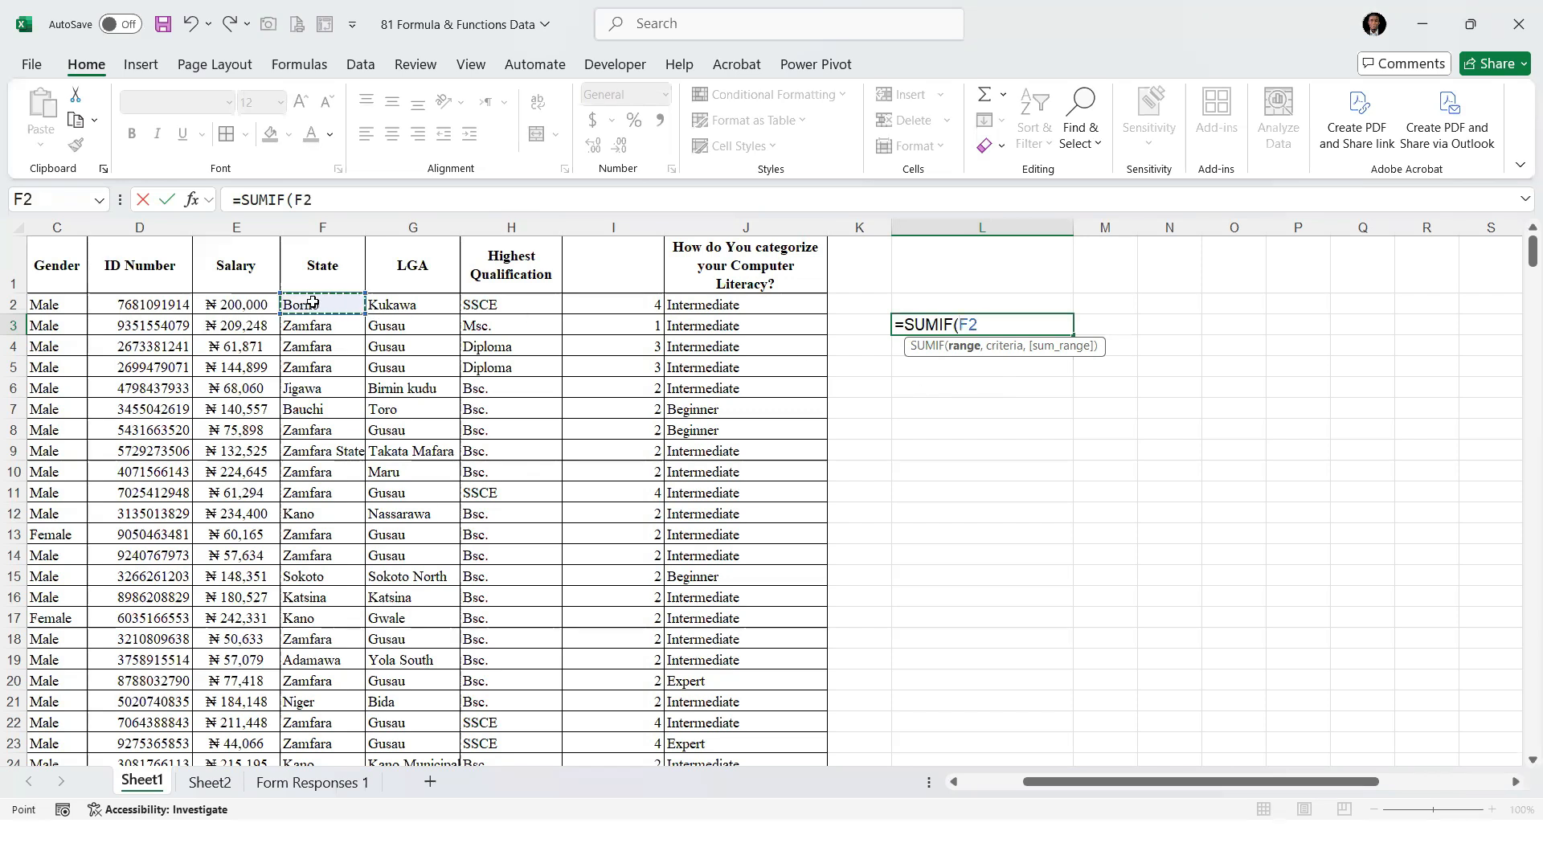
{"action": "key", "text": "ctrl+shift+Down"}
{"action": "type", "text": ","}
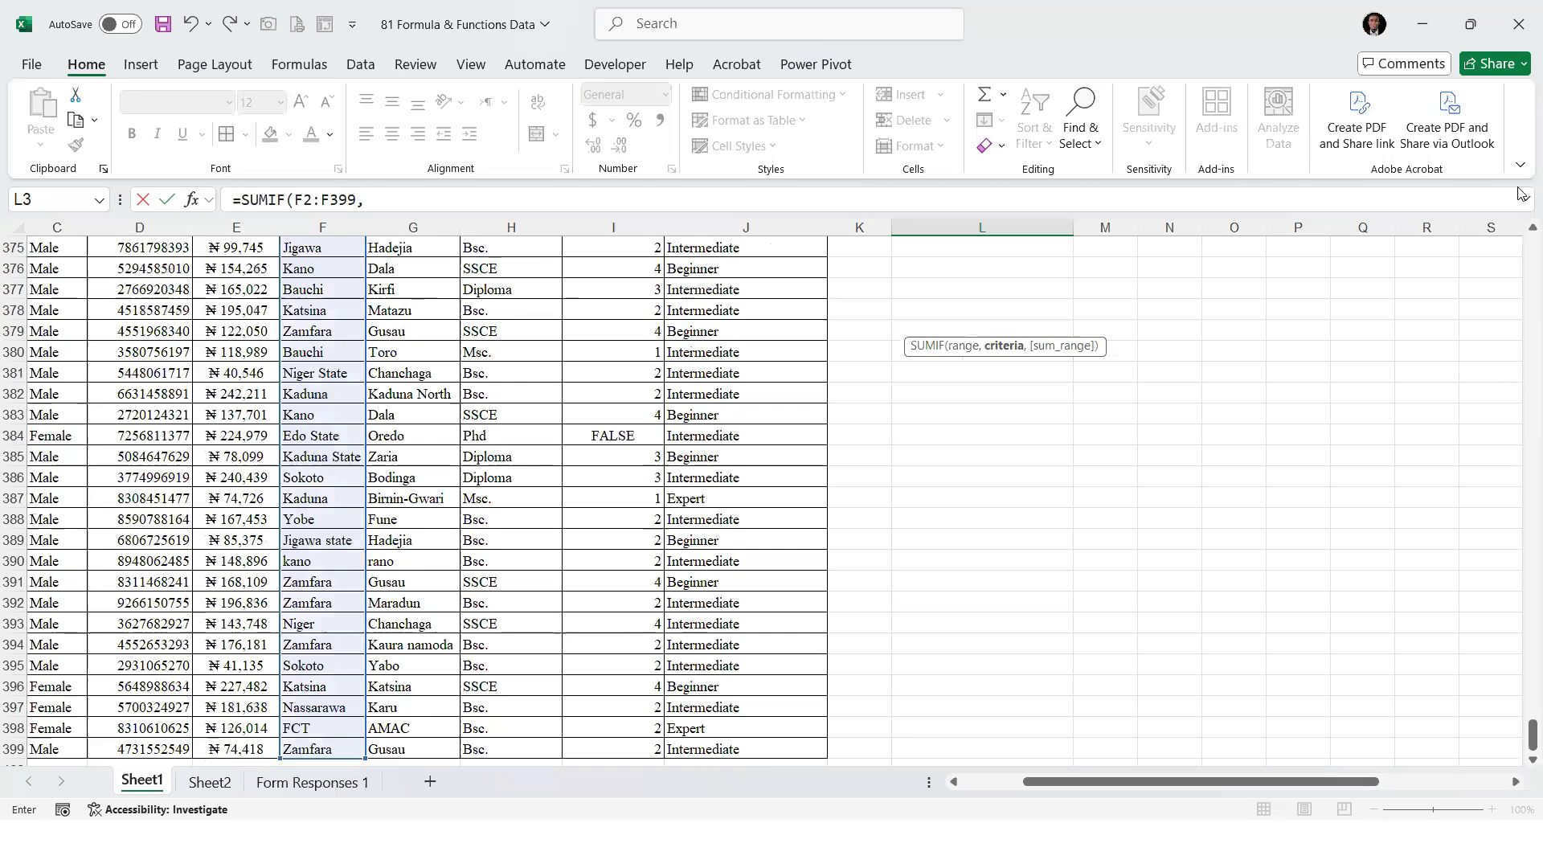
{"action": "left_click_drag", "start_coordinate": [1531, 732], "coordinate": [1518, 207]}
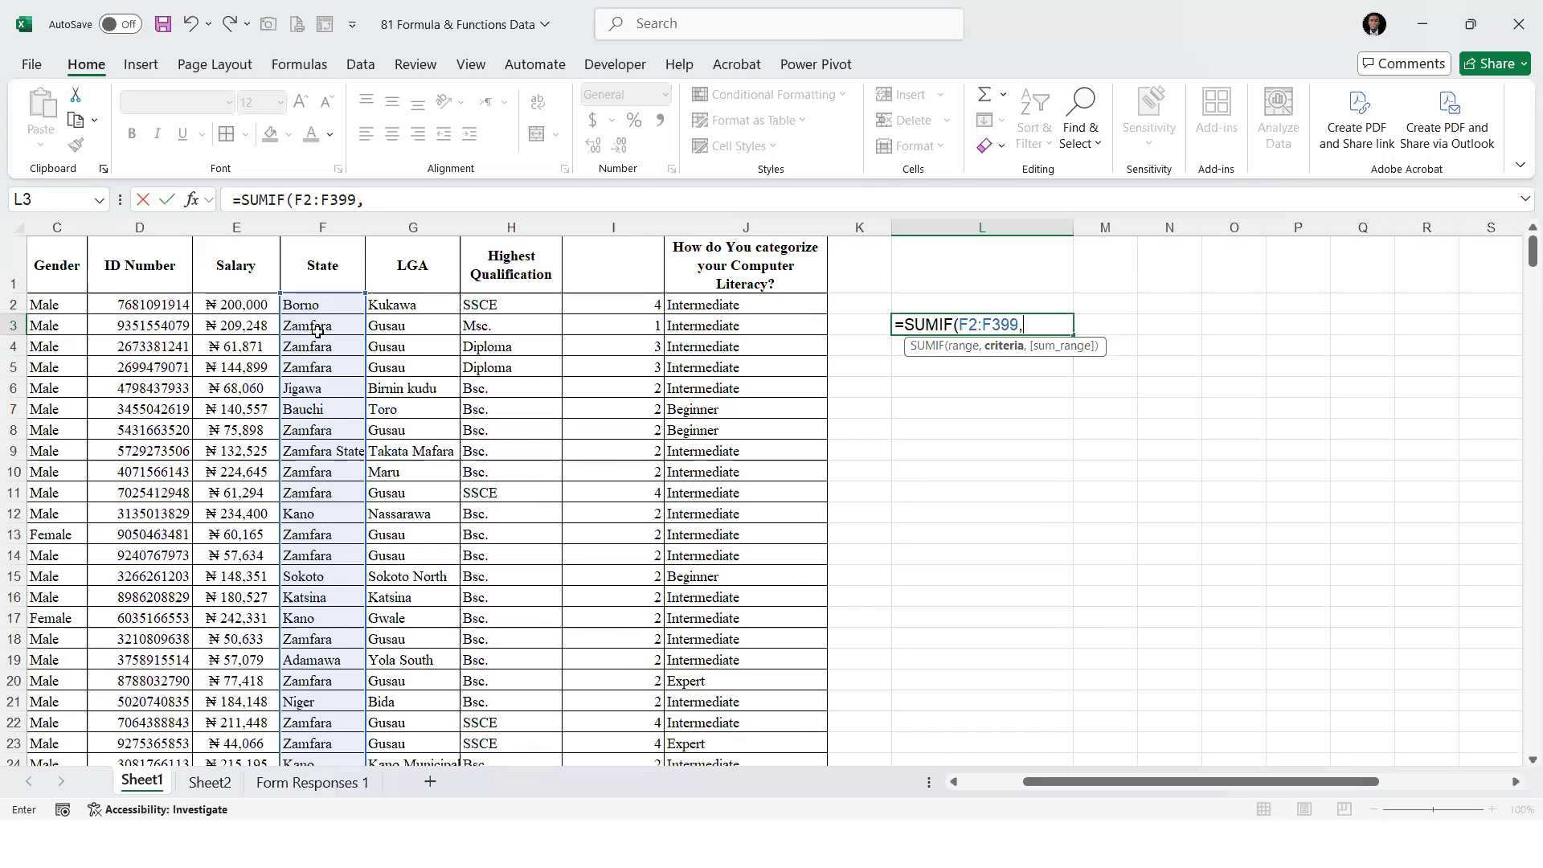
{"action": "type", "text": "Zamf"}
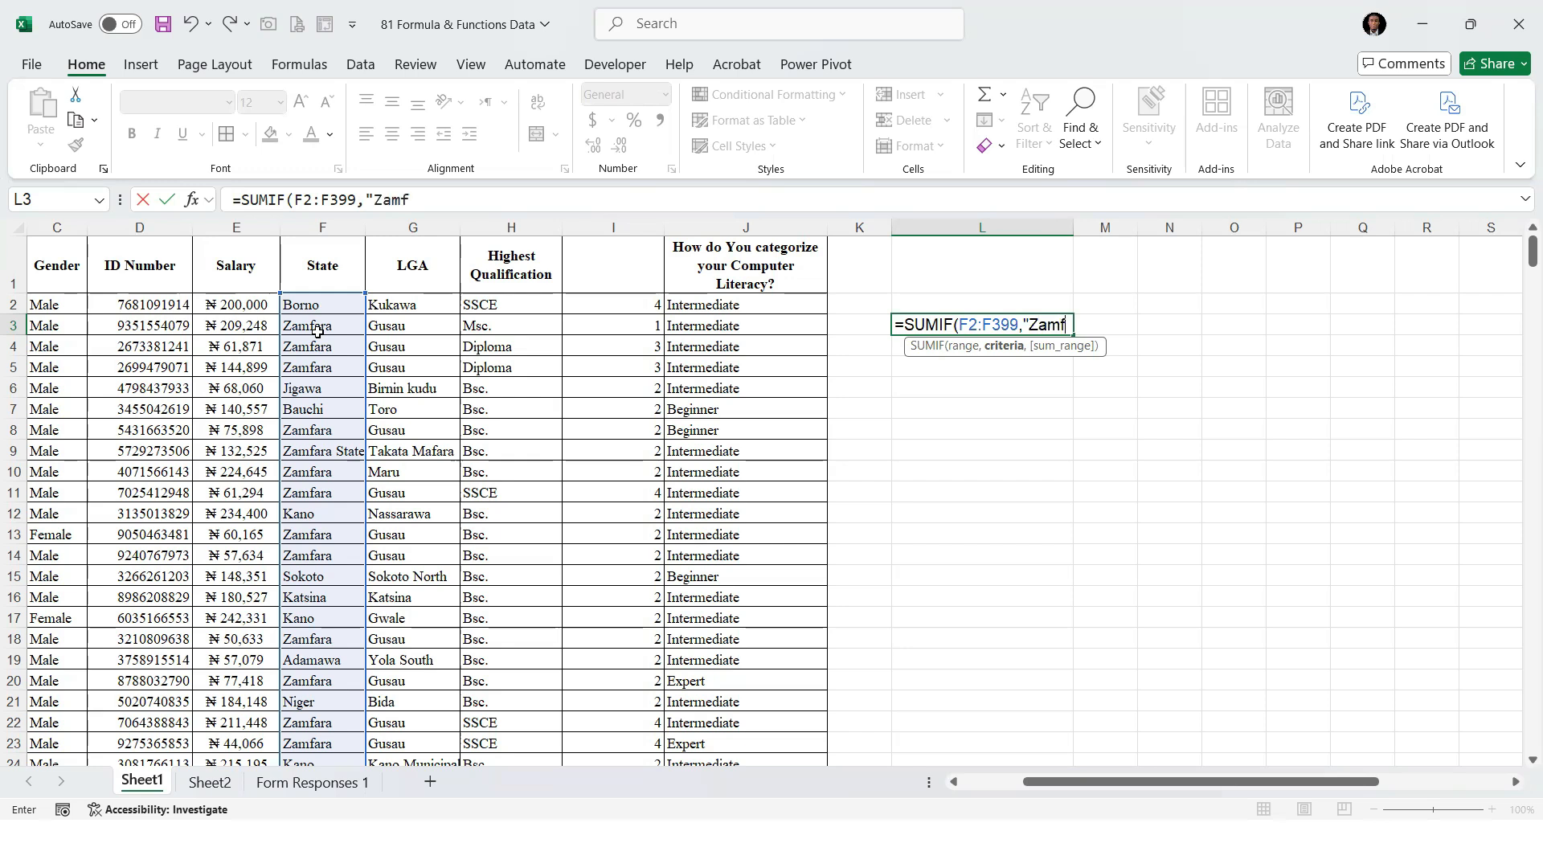
{"action": "type", "text": "ara\","}
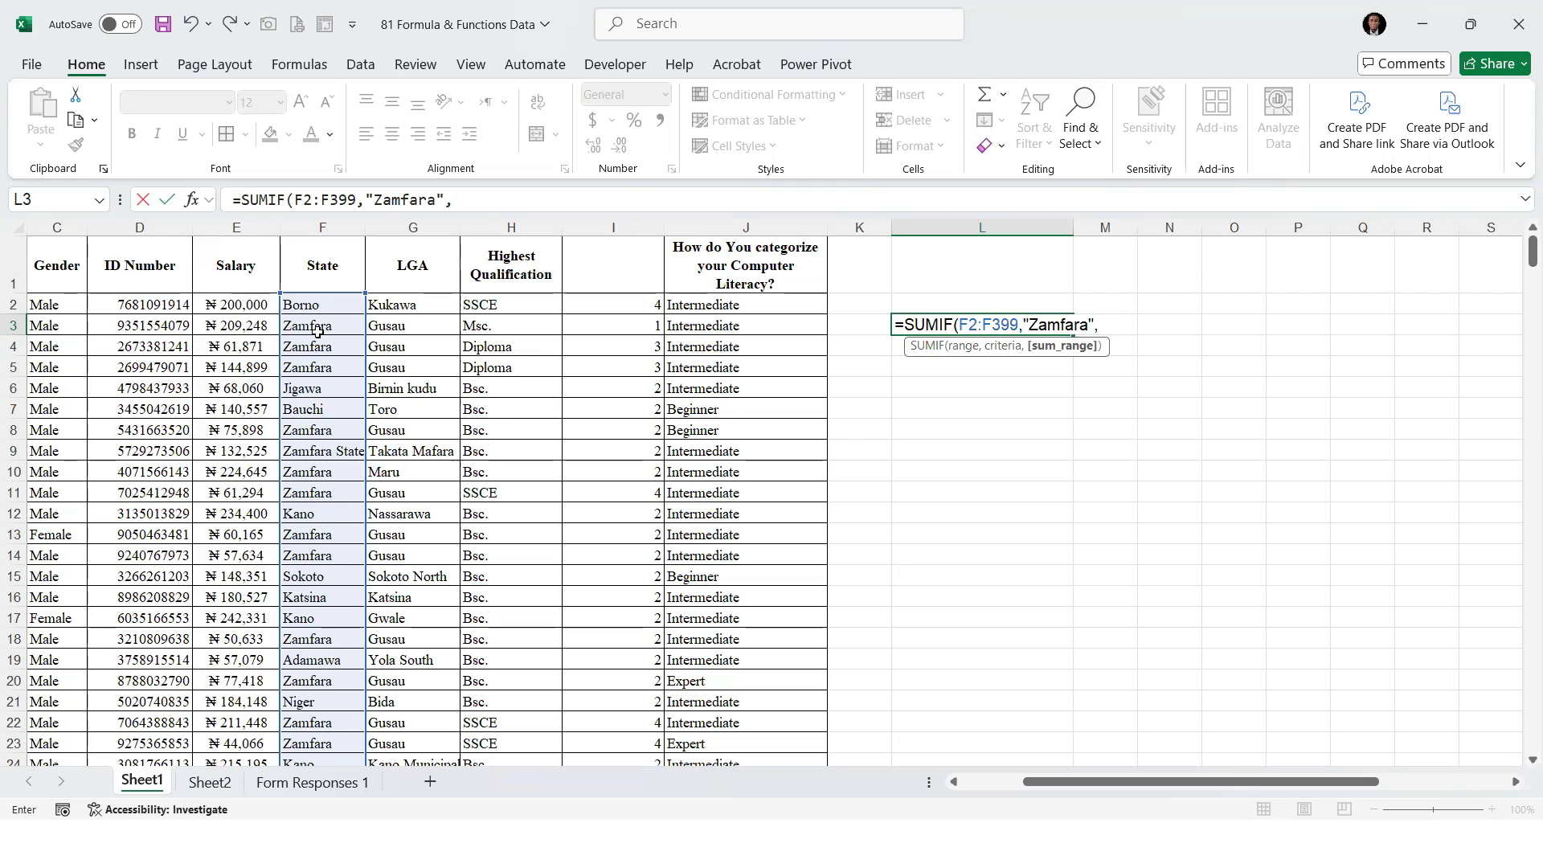
{"action": "left_click", "coordinate": [244, 300]}
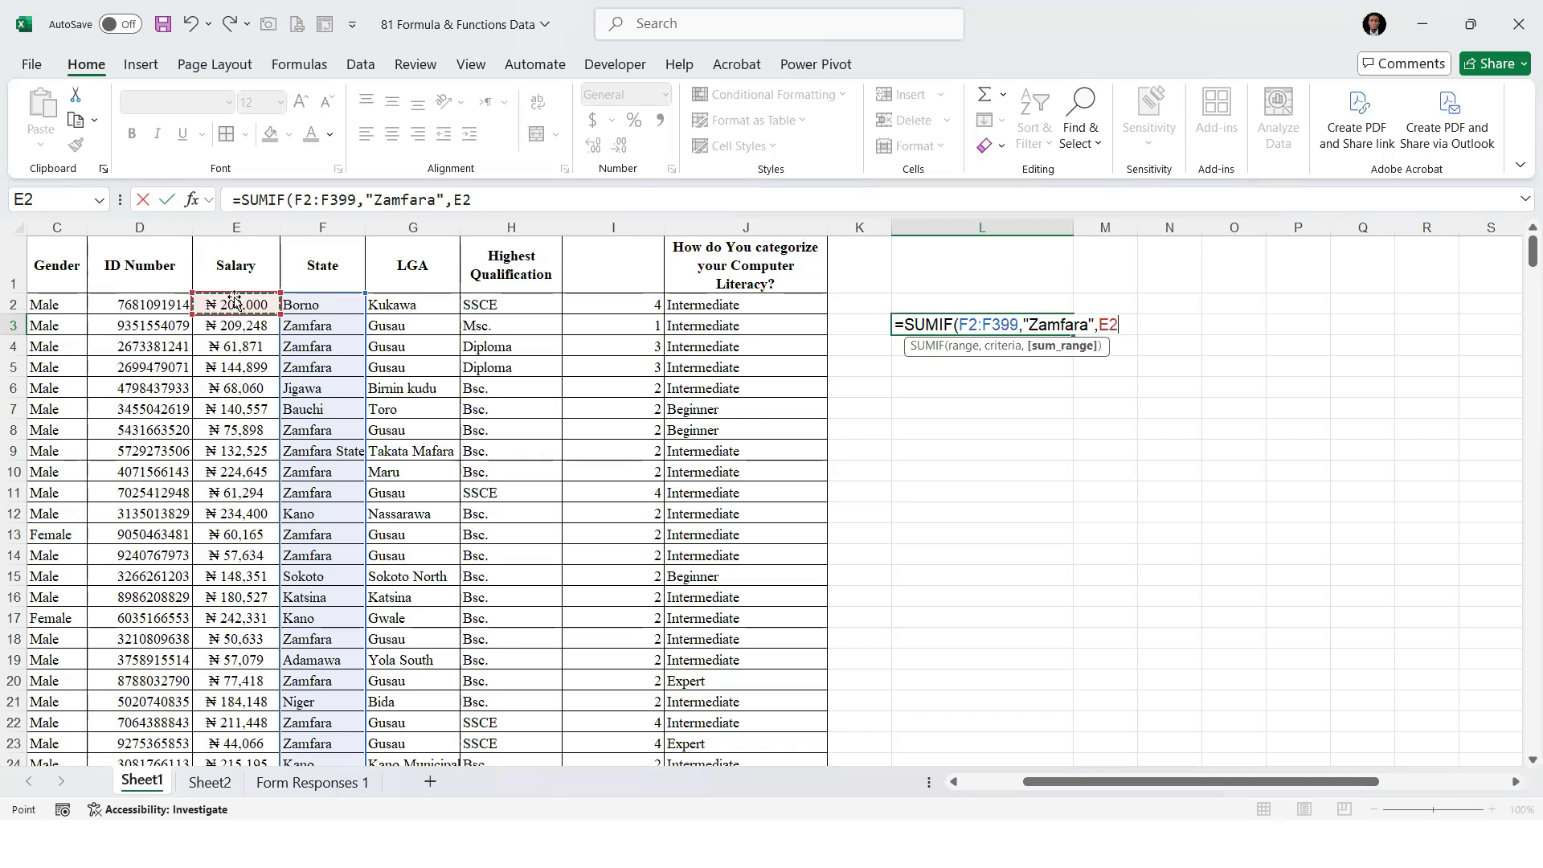
{"action": "key", "text": "ctrl+shift+Down"}
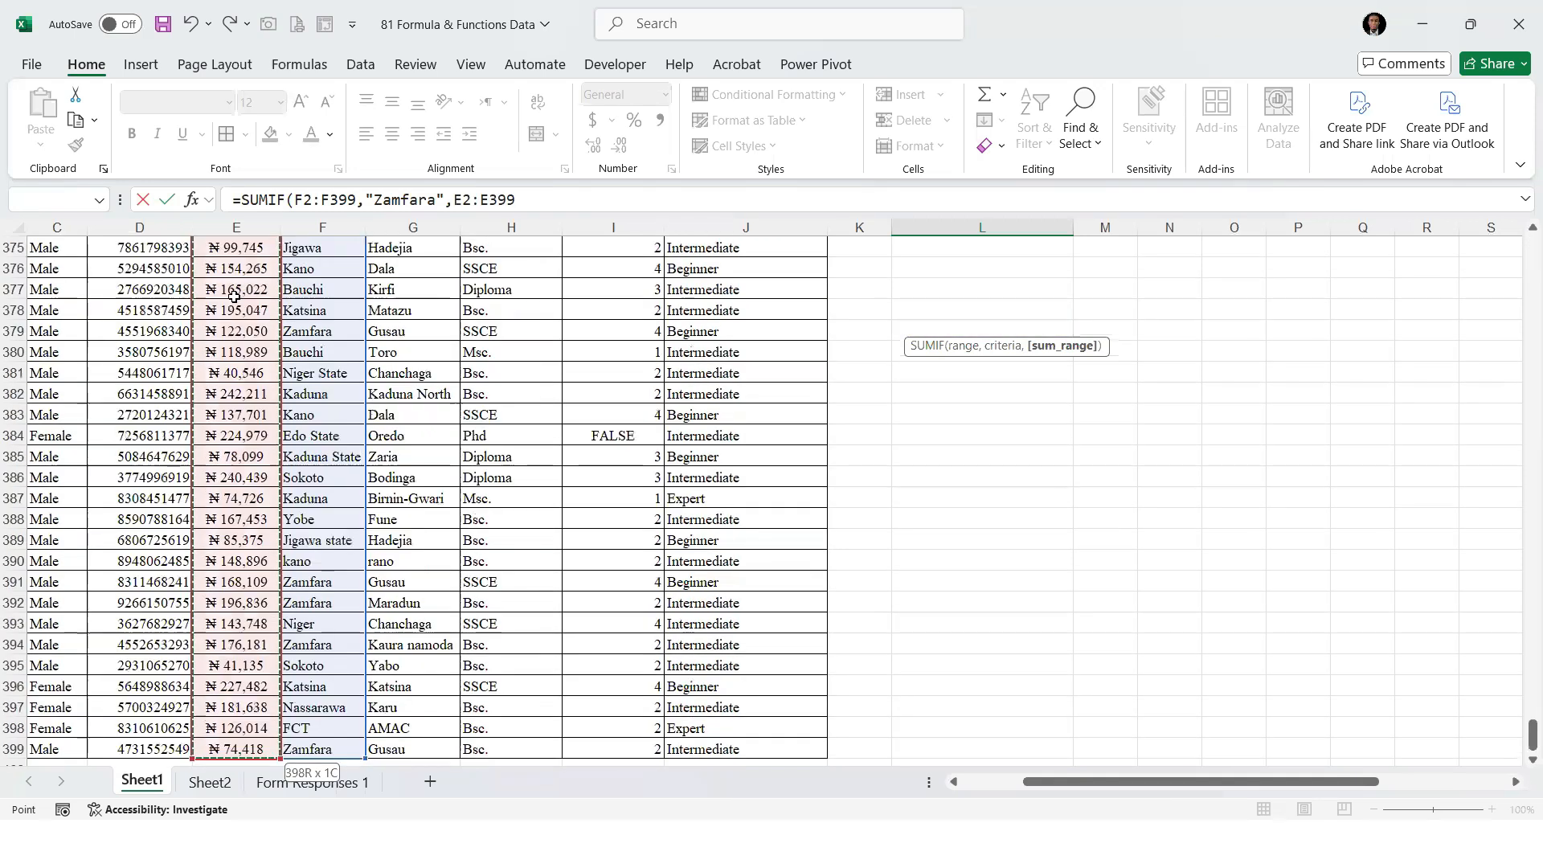
{"action": "type", "text": ")"}
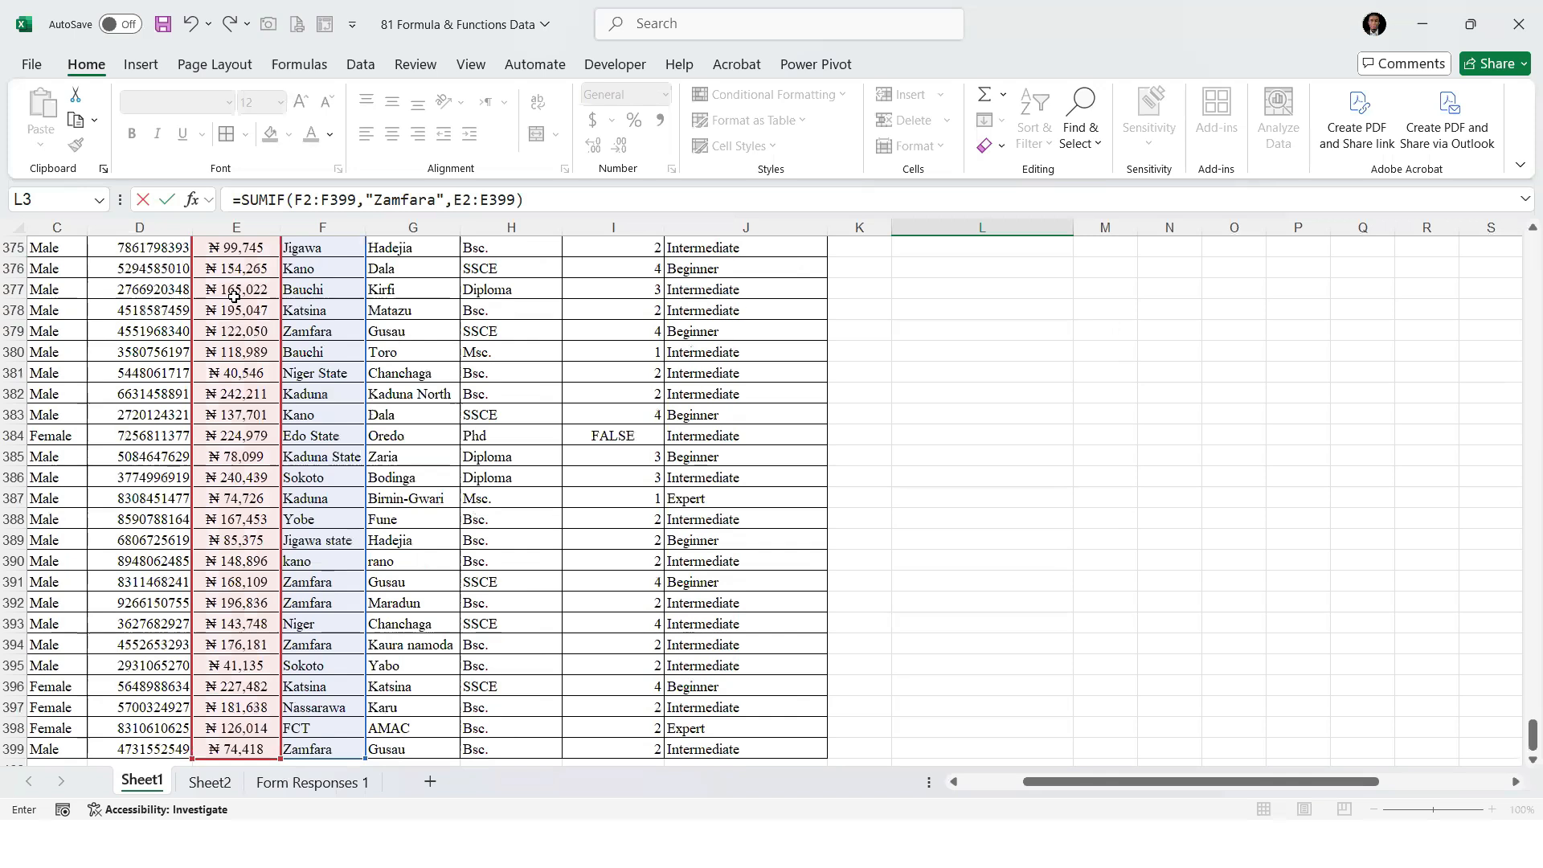
{"action": "key", "text": "Return"}
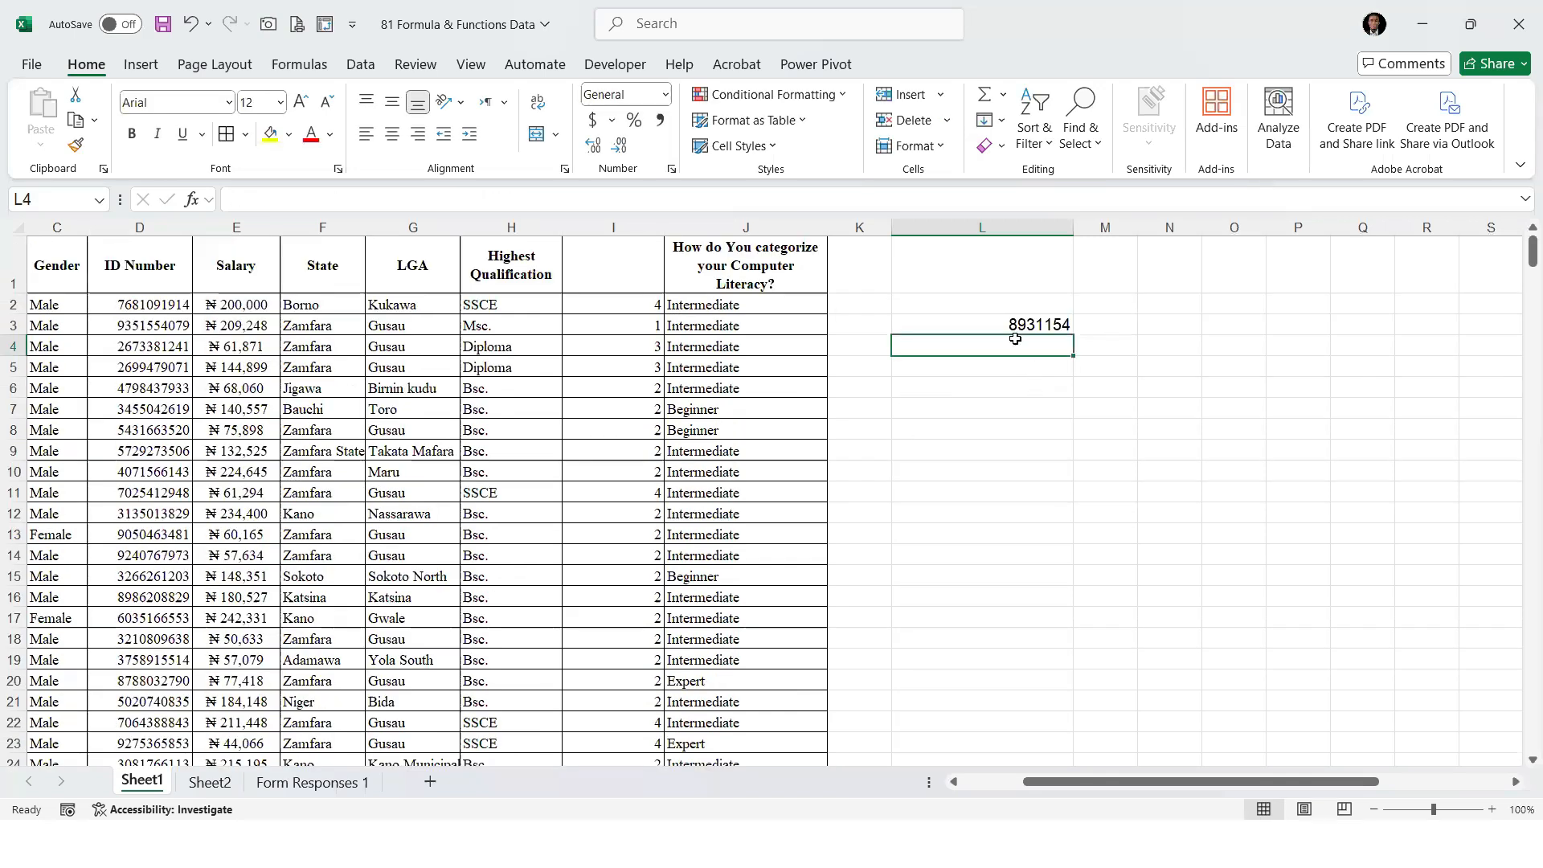
{"action": "key", "text": "Up"}
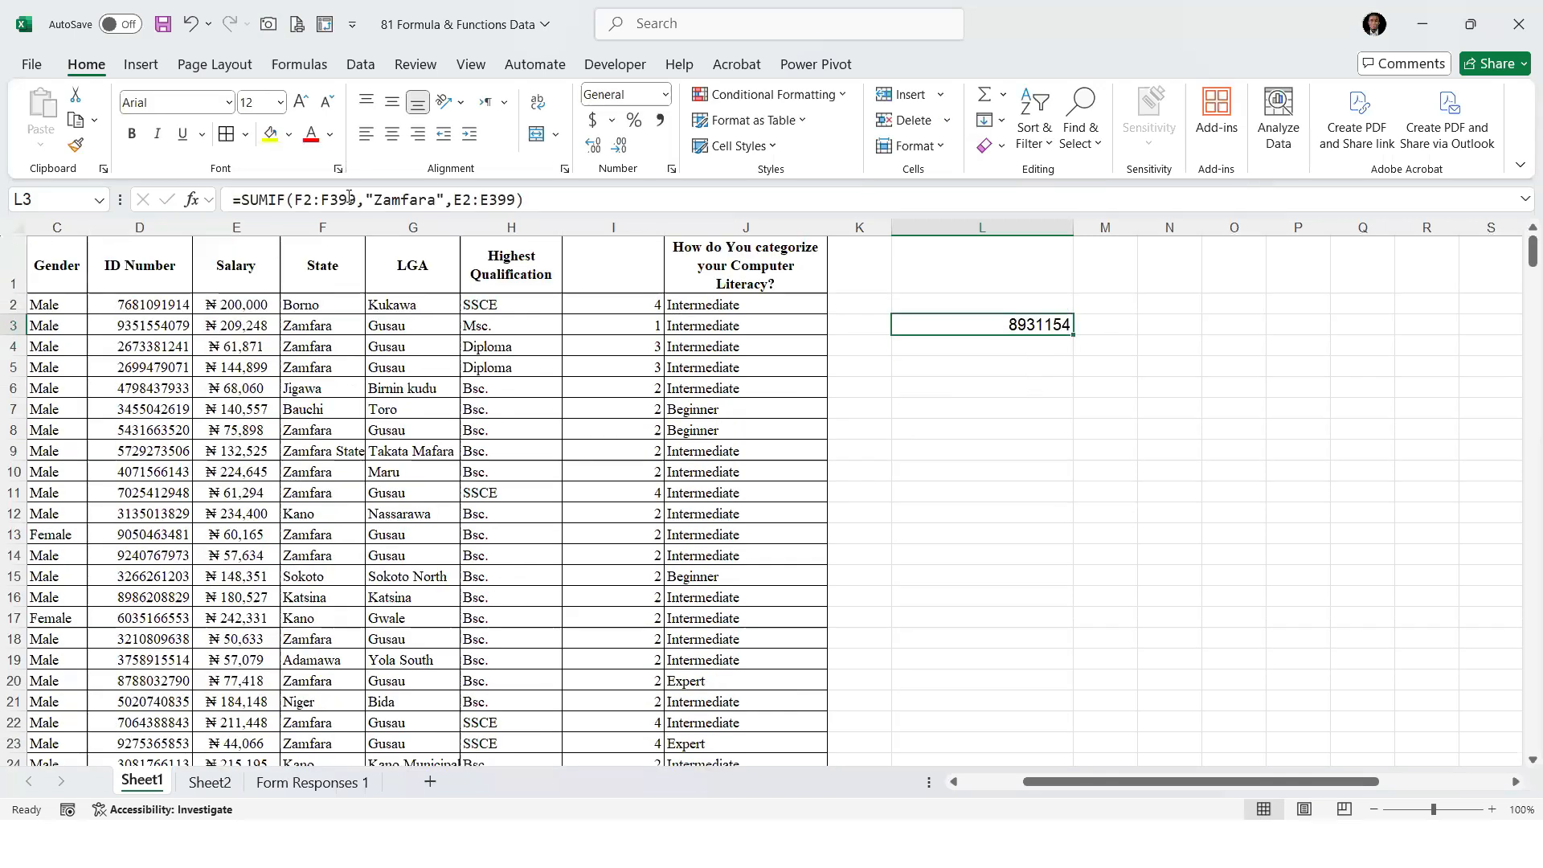
Copy the naira currency format from Salary cell E2 to the SUMIF result in L3 with Format Painter
{"action": "left_click", "coordinate": [230, 305]}
{"action": "left_click", "coordinate": [77, 145]}
{"action": "left_click", "coordinate": [996, 326]}
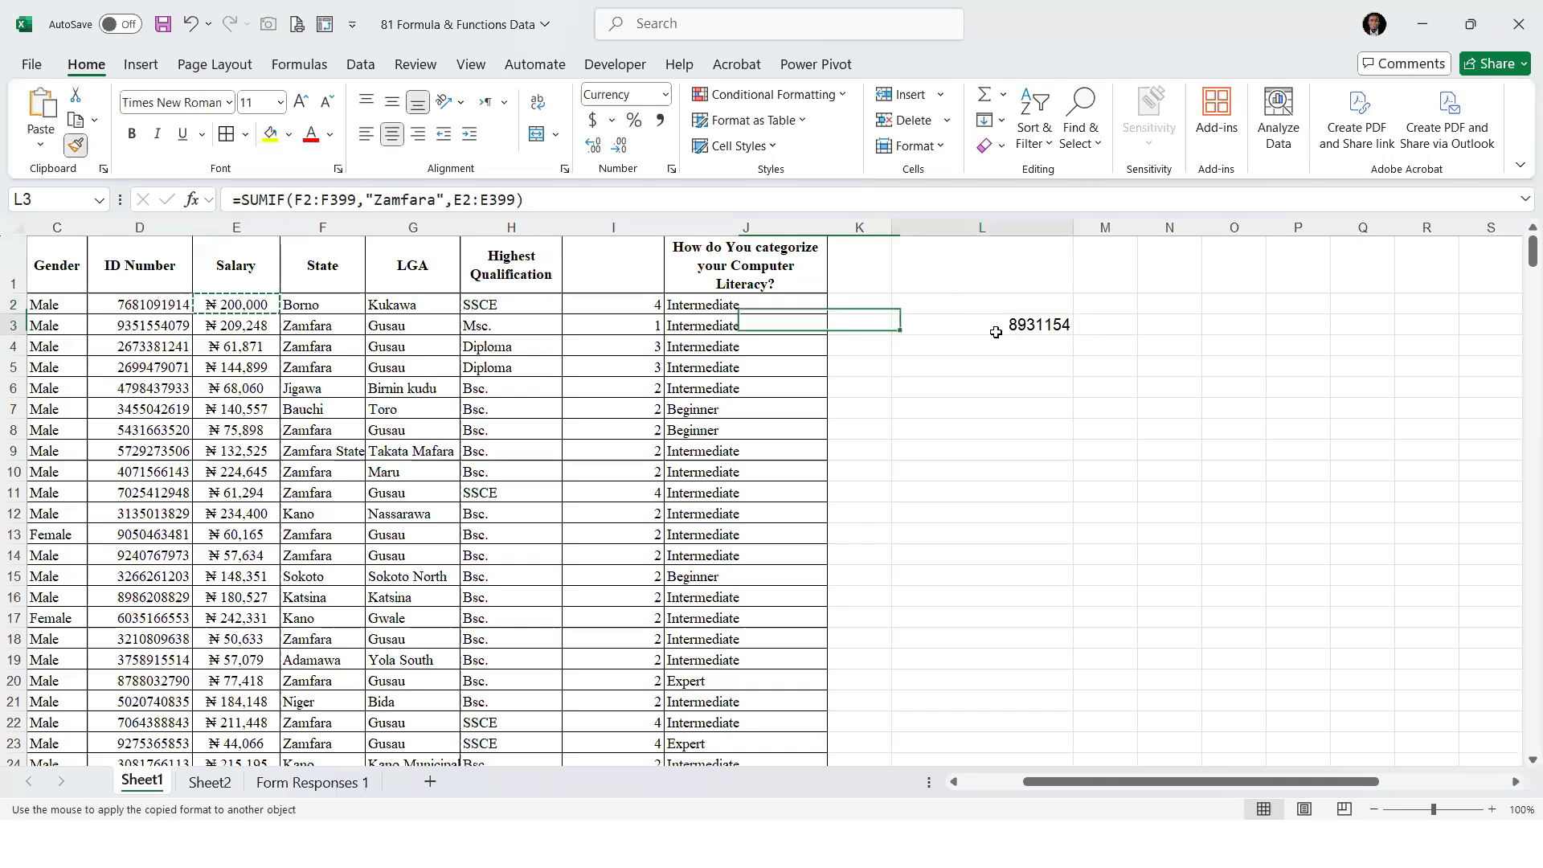
{"action": "left_click", "coordinate": [976, 450]}
{"action": "left_click", "coordinate": [964, 323]}
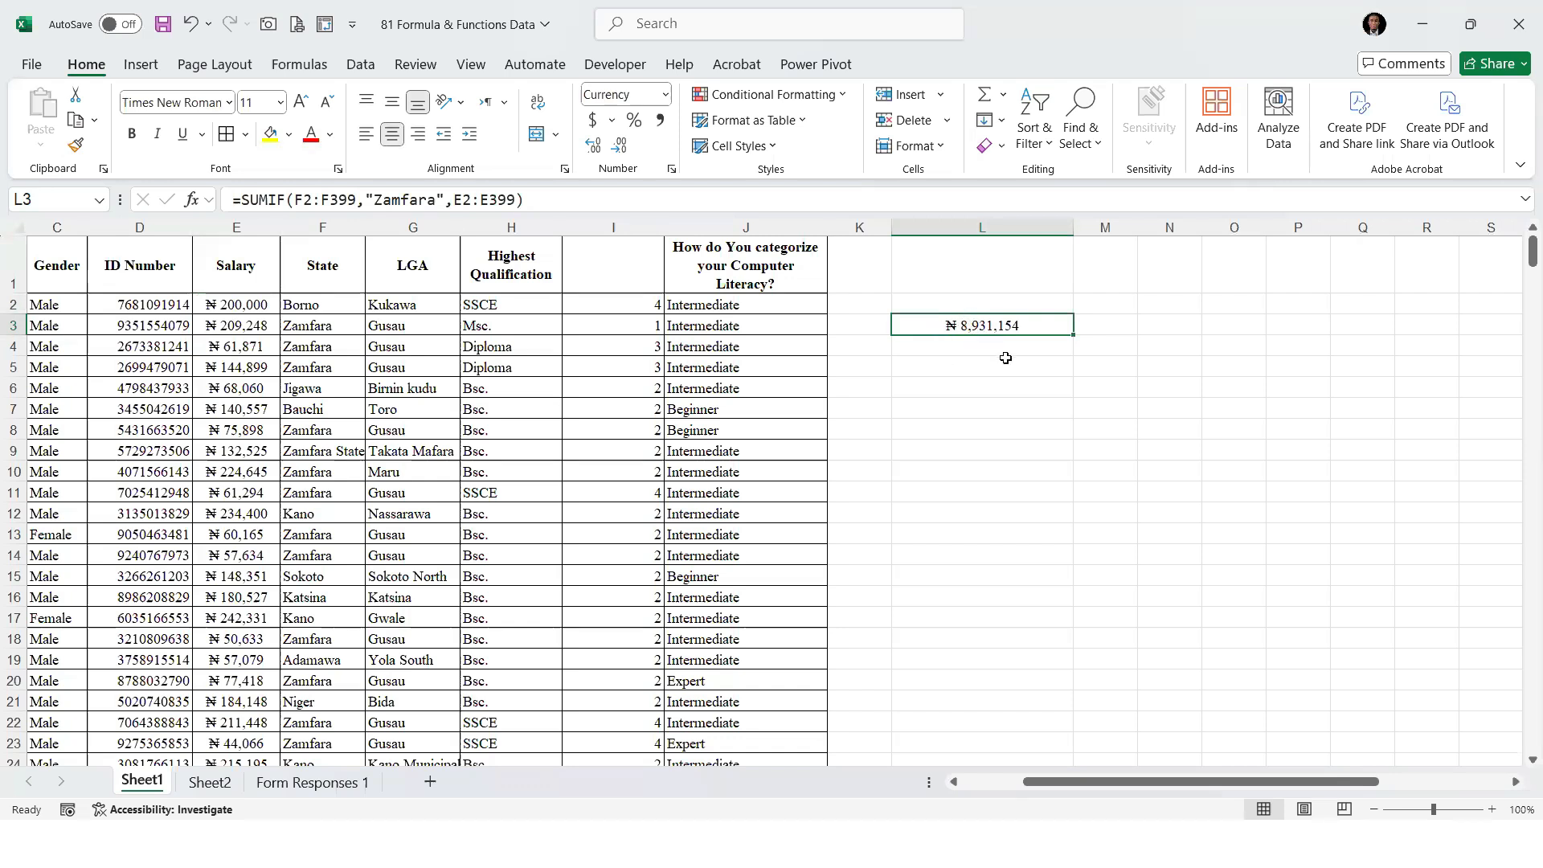
Change the criterion of the SUMIF formula in L3 to "Borno"
{"action": "left_click", "coordinate": [443, 201]}
{"action": "key", "text": "BackSpace"}
{"action": "key", "text": "BackSpace"}
{"action": "key", "text": "BackSpace"}
{"action": "key", "text": "BackSpace"}
{"action": "key", "text": "BackSpace"}
{"action": "key", "text": "BackSpace"}
{"action": "key", "text": "BackSpace"}
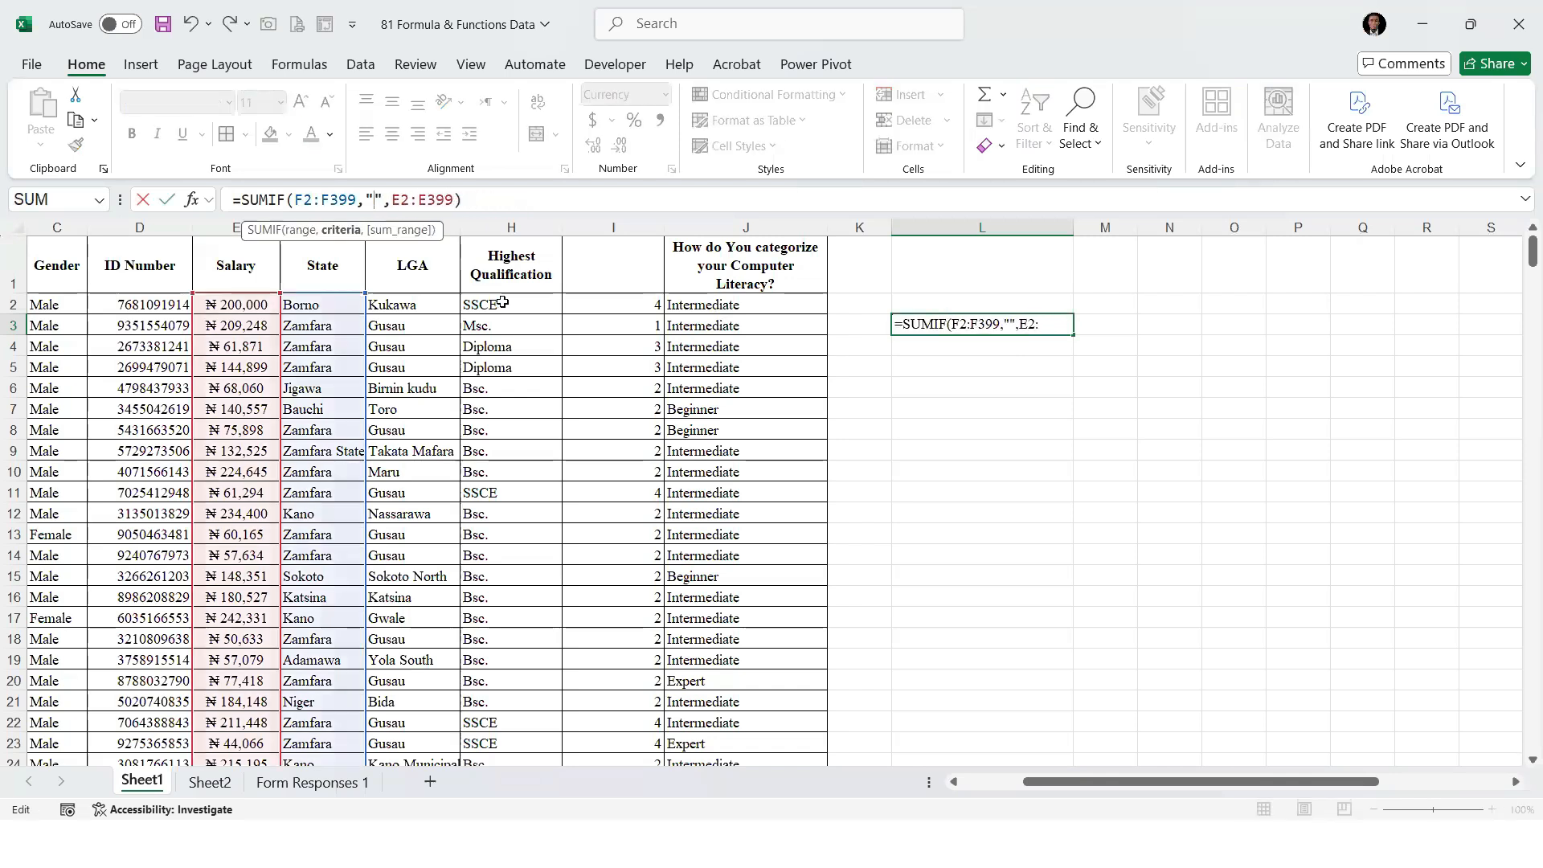
{"action": "type", "text": "Borno"}
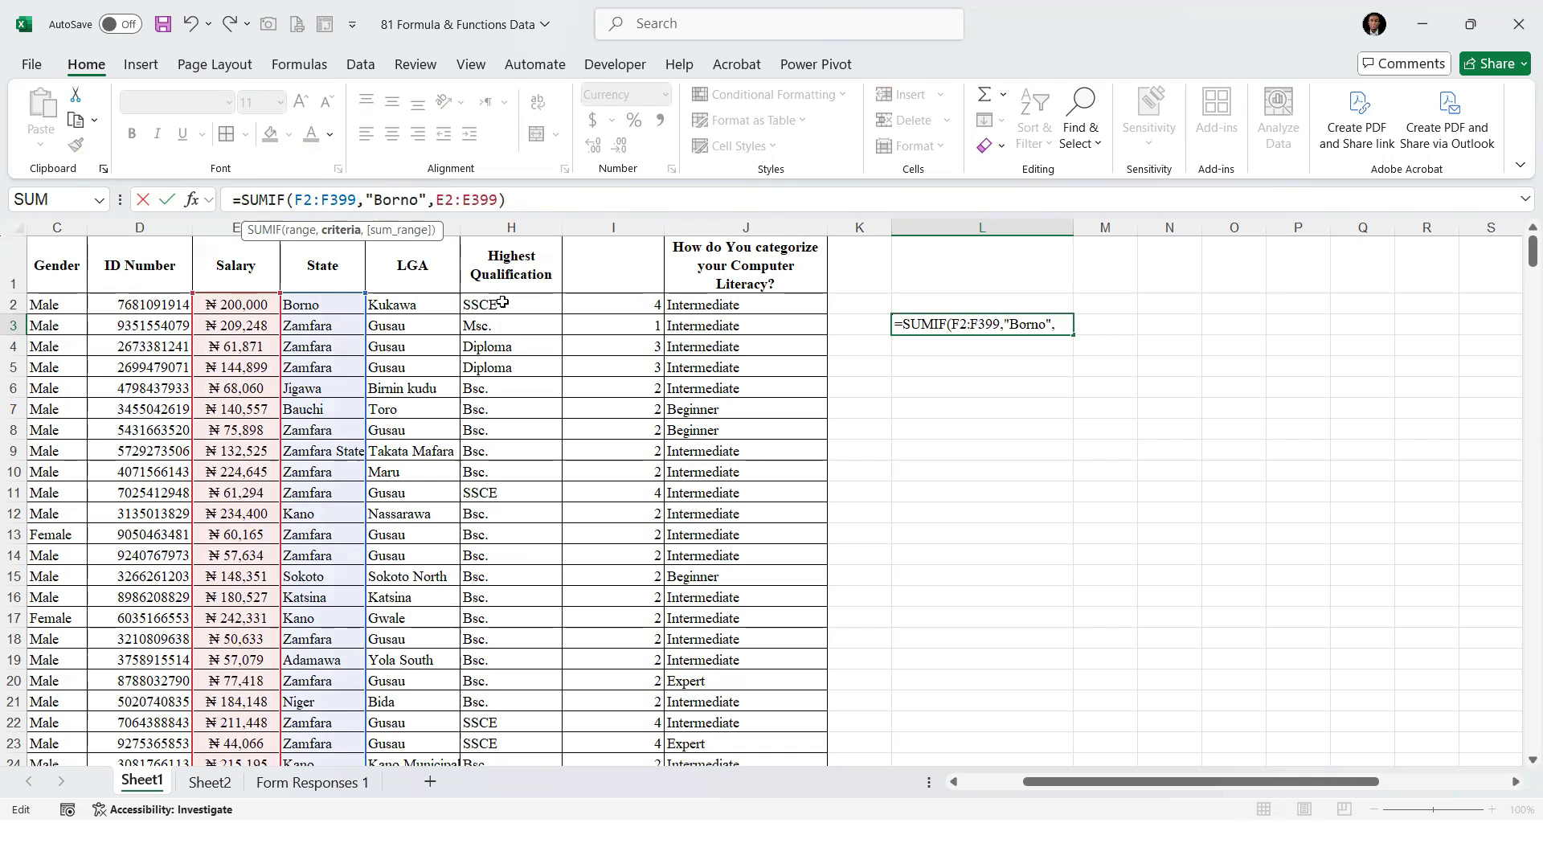
{"action": "key", "text": "Return"}
{"action": "key", "text": "Up"}
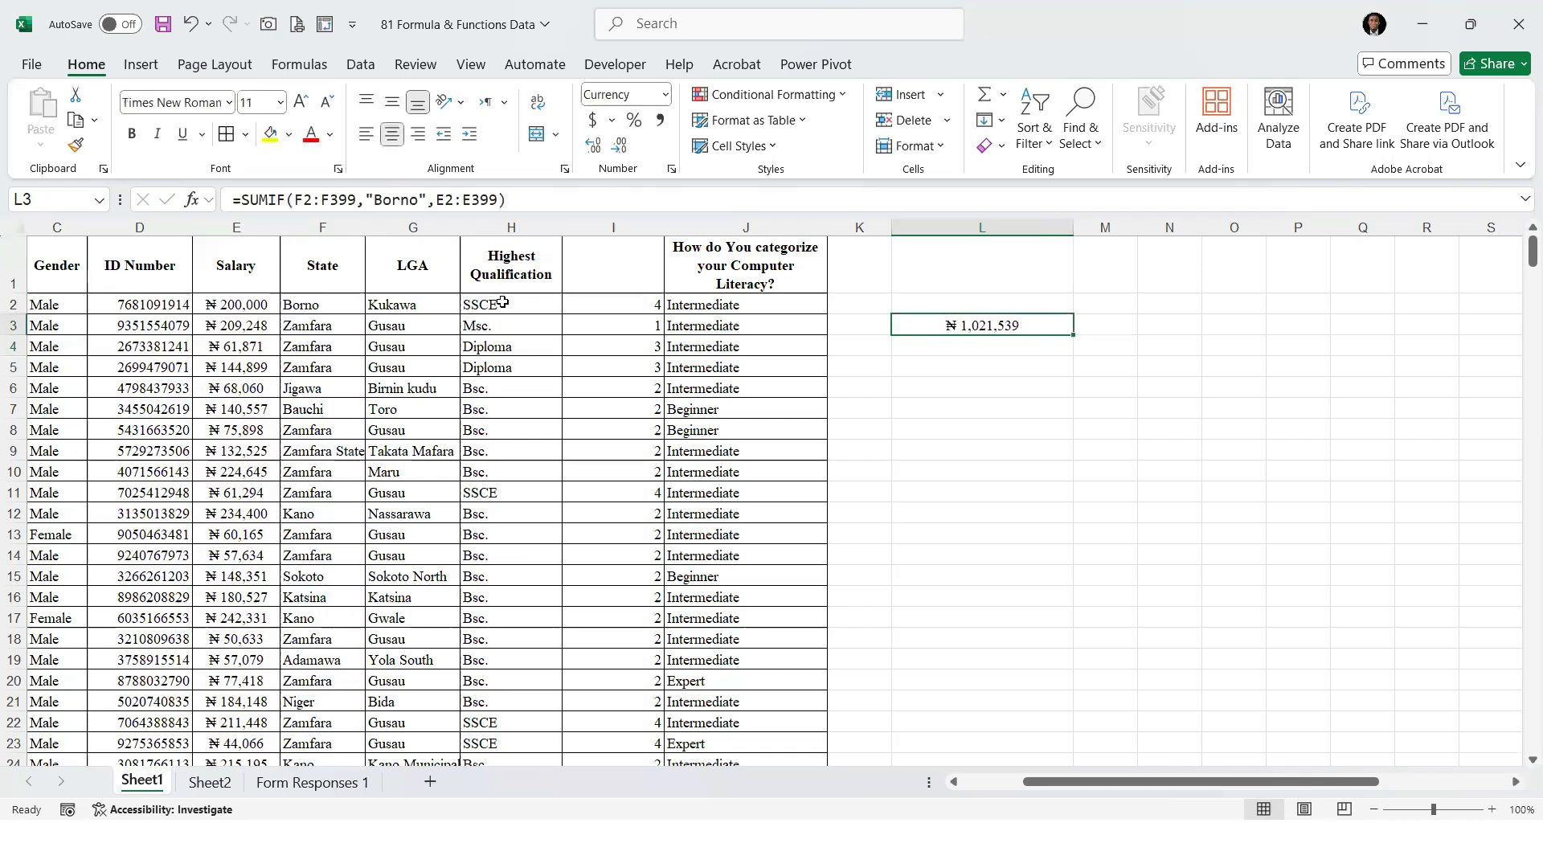
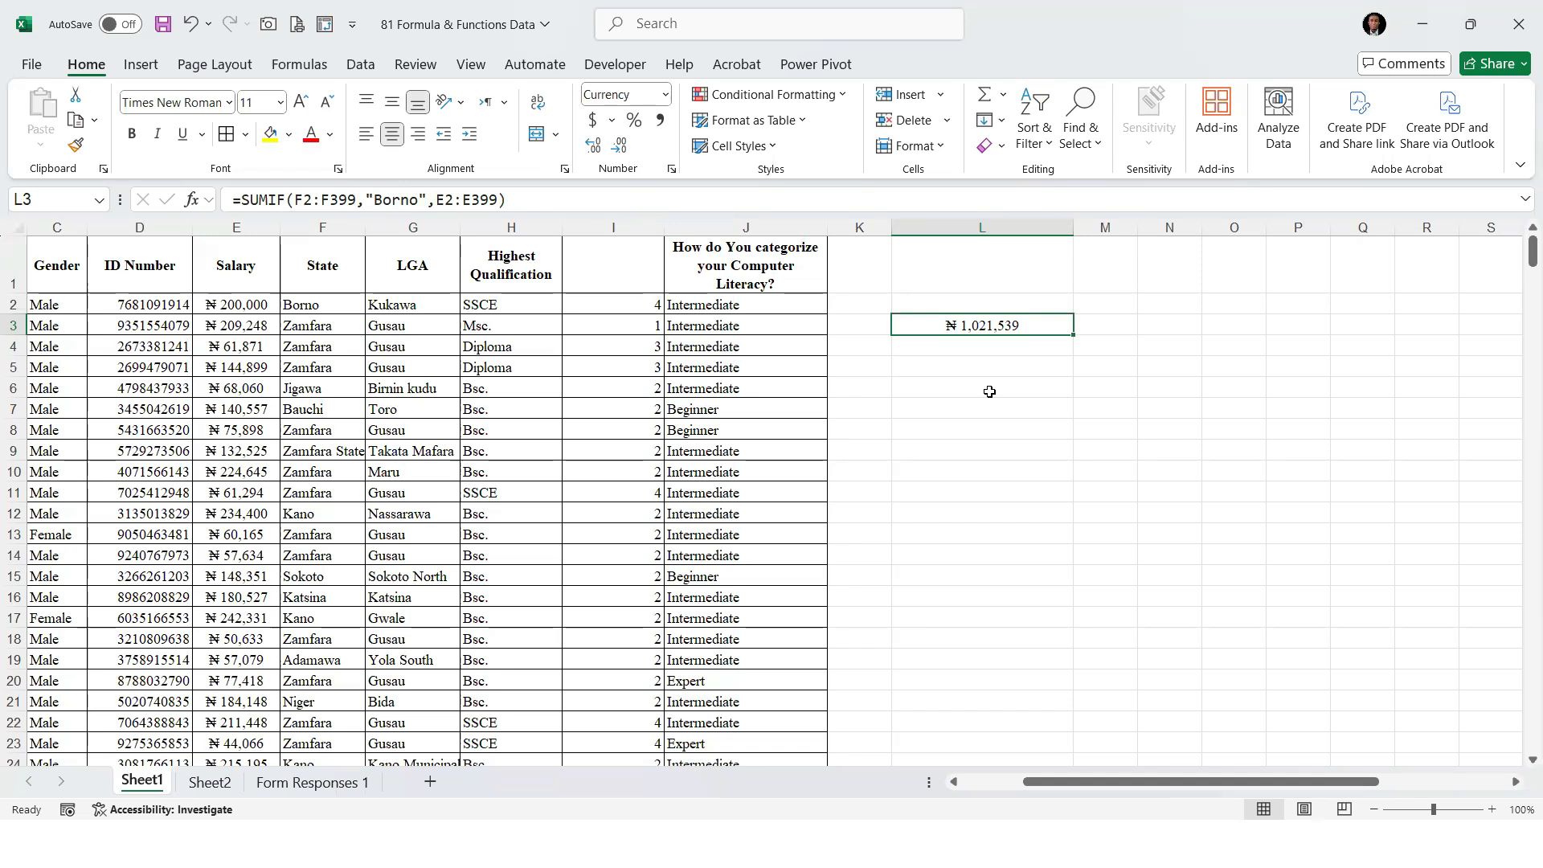
Change the criterion of the SUMIF formula in L3 to "Zamfara"
{"action": "key", "text": "ctrl+n"}
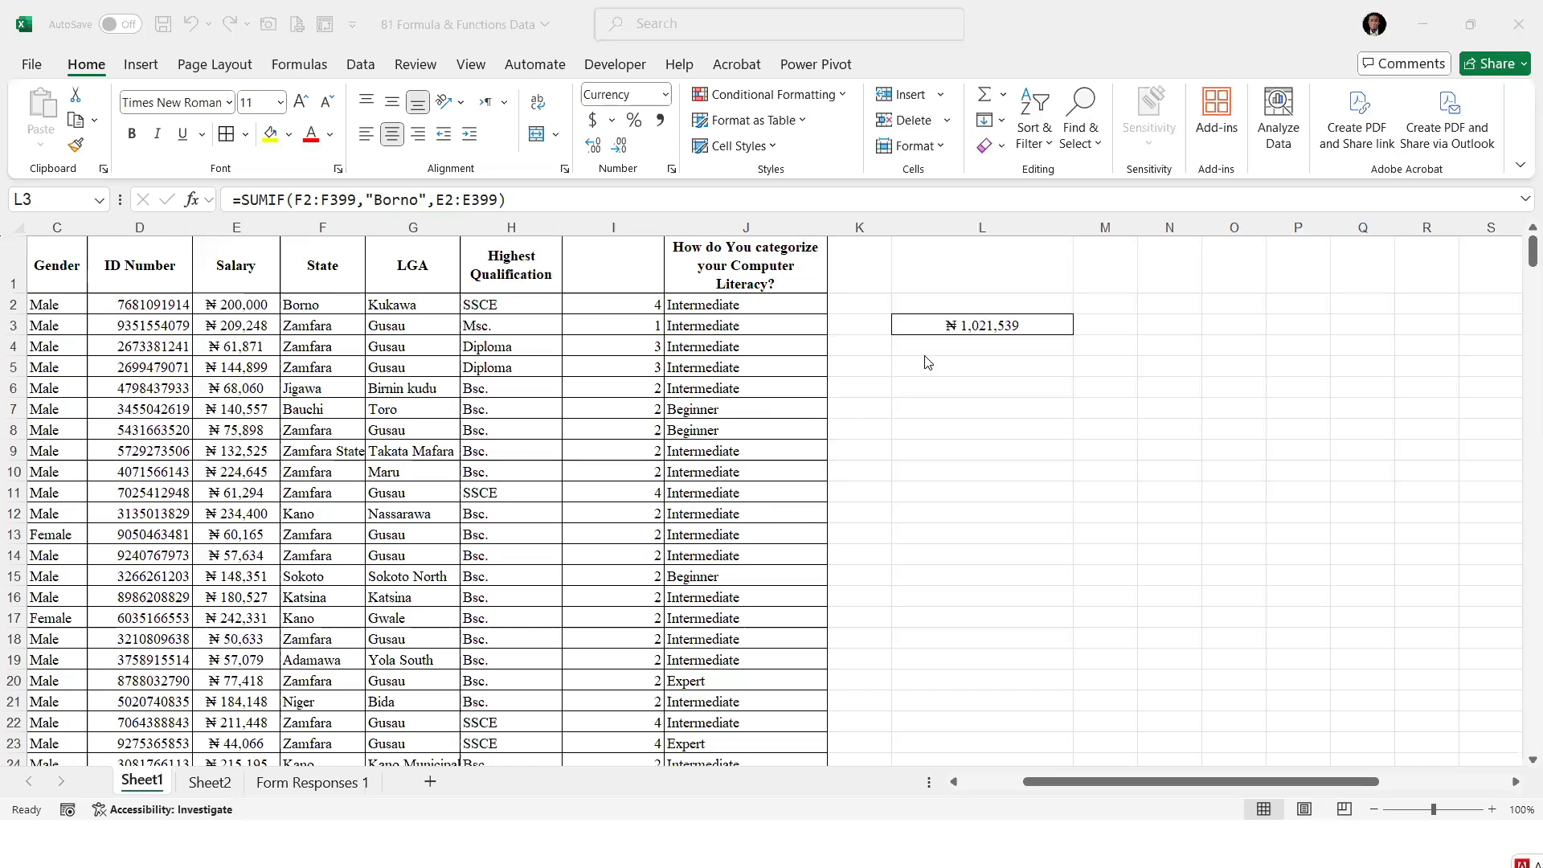
{"action": "left_click", "coordinate": [960, 374]}
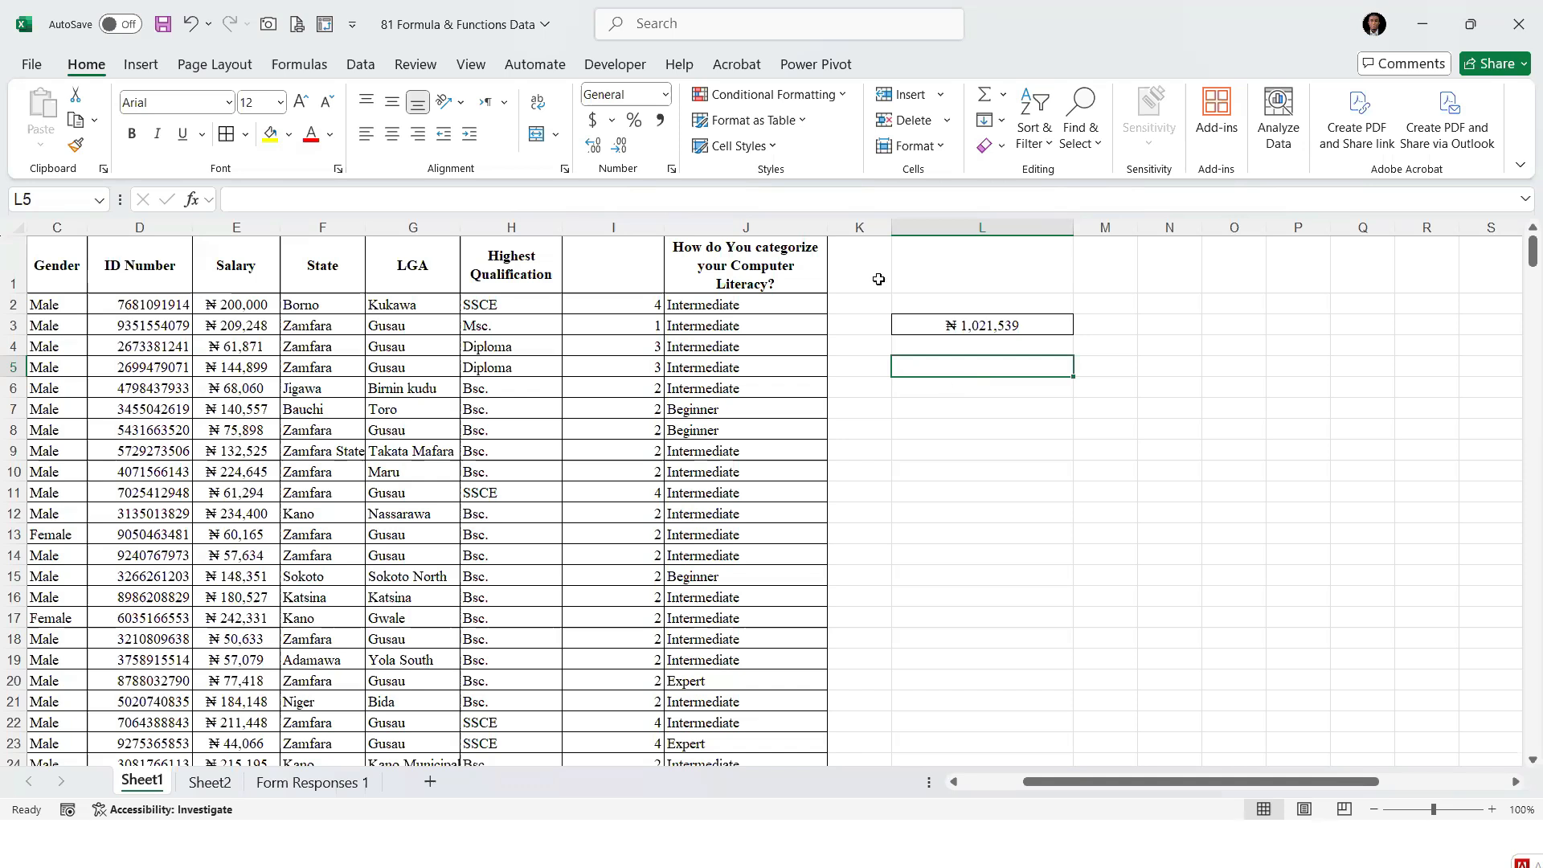
{"action": "left_click", "coordinate": [1003, 321]}
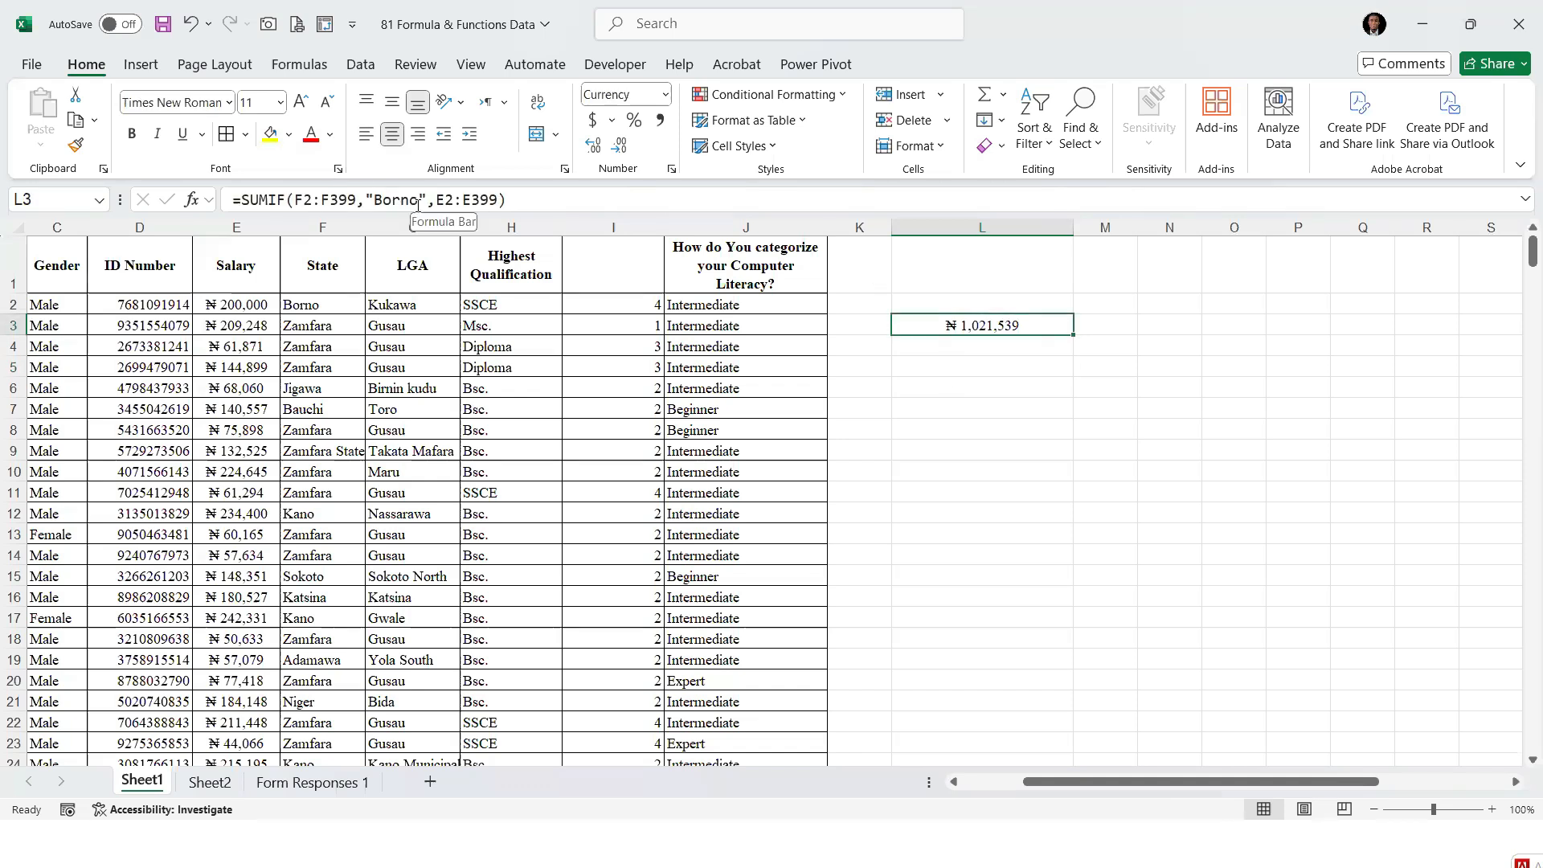
{"action": "key", "text": "F2"}
{"action": "key", "text": "Left"}
{"action": "key", "text": "Left"}
{"action": "key", "text": "Left"}
{"action": "key", "text": "Left"}
{"action": "key", "text": "Left"}
{"action": "key", "text": "Left"}
{"action": "key", "text": "Left"}
{"action": "key", "text": "Left"}
{"action": "key", "text": "Left"}
{"action": "key", "text": "Left"}
{"action": "key", "text": "BackSpace"}
{"action": "key", "text": "BackSpace"}
{"action": "key", "text": "BackSpace"}
{"action": "key", "text": "BackSpace"}
{"action": "key", "text": "BackSpace"}
{"action": "type", "text": "Zamfara"}
{"action": "key", "text": "Return"}
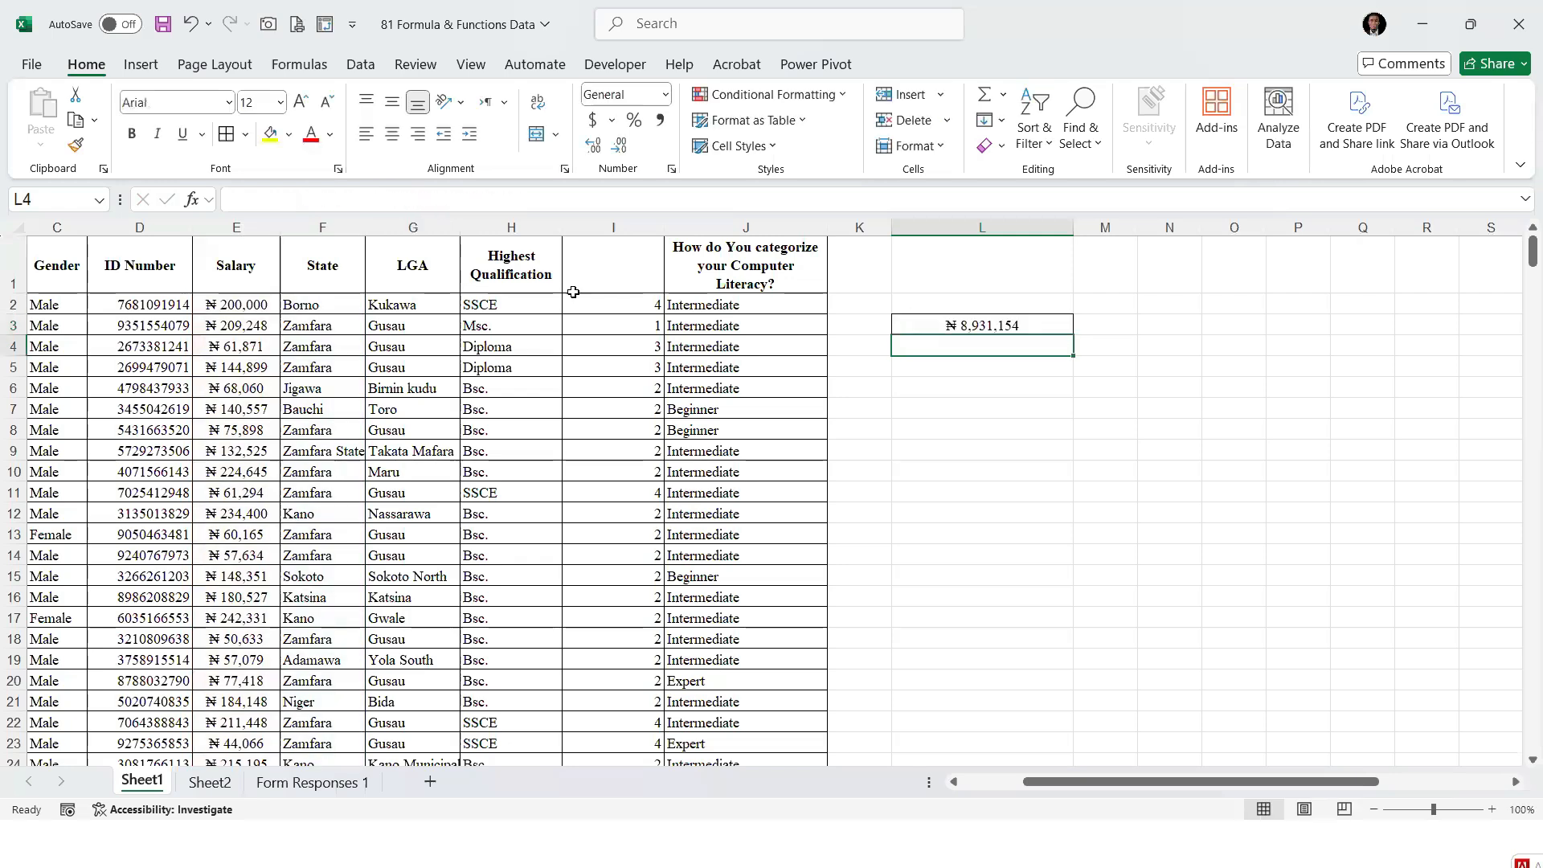
Examine the LGA entries beside the State column and the SUMIF result in L3
{"action": "left_click", "coordinate": [401, 288]}
{"action": "left_click_drag", "start_coordinate": [405, 300], "coordinate": [401, 475]}
{"action": "left_click", "coordinate": [433, 351]}
{"action": "left_click", "coordinate": [418, 623]}
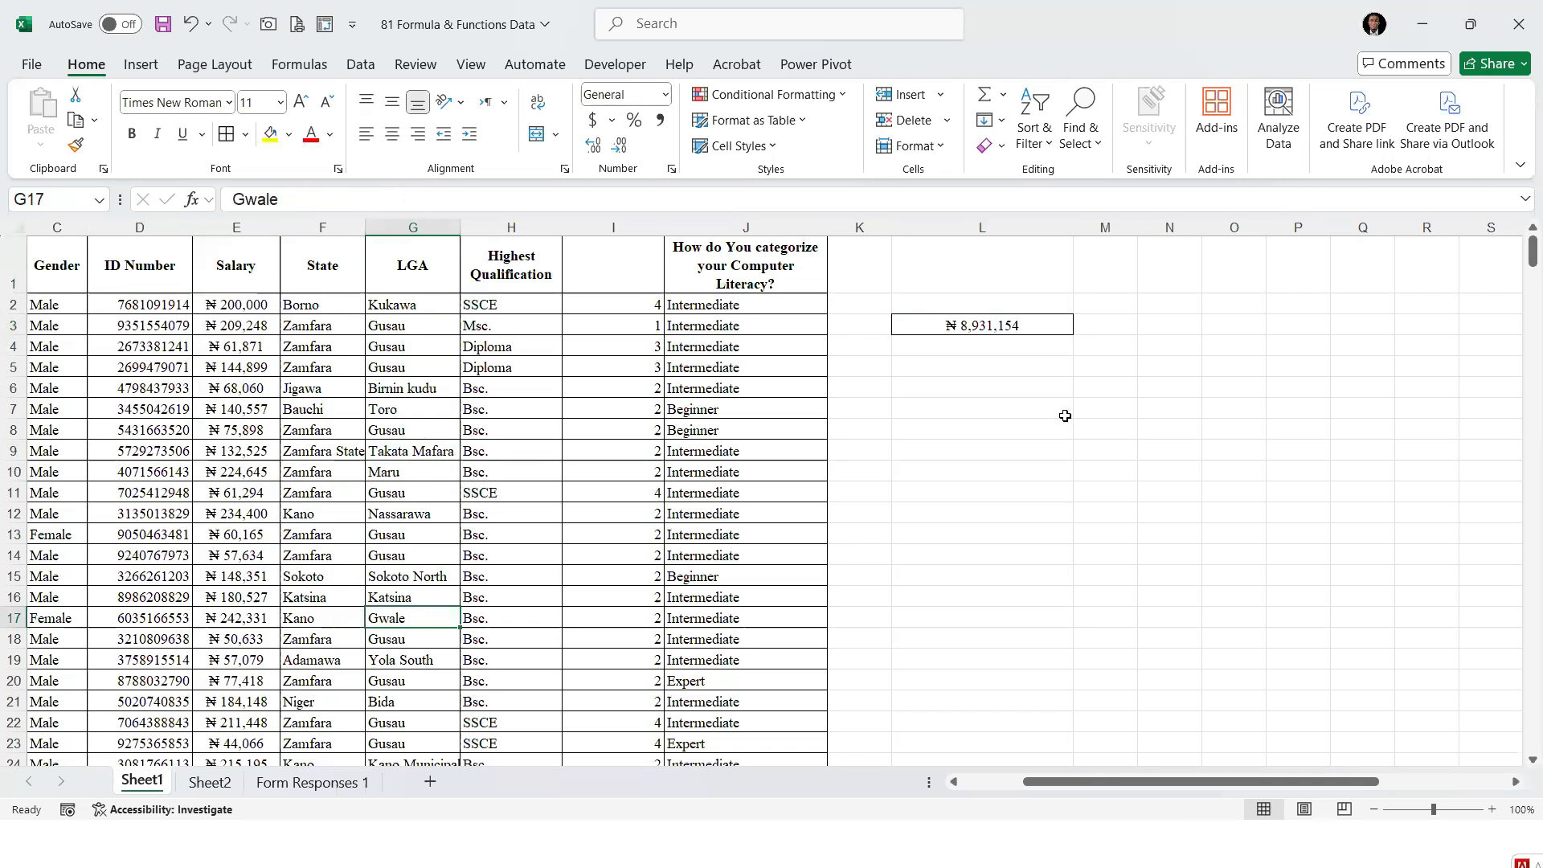
{"action": "left_click", "coordinate": [991, 324]}
{"action": "left_click", "coordinate": [979, 411]}
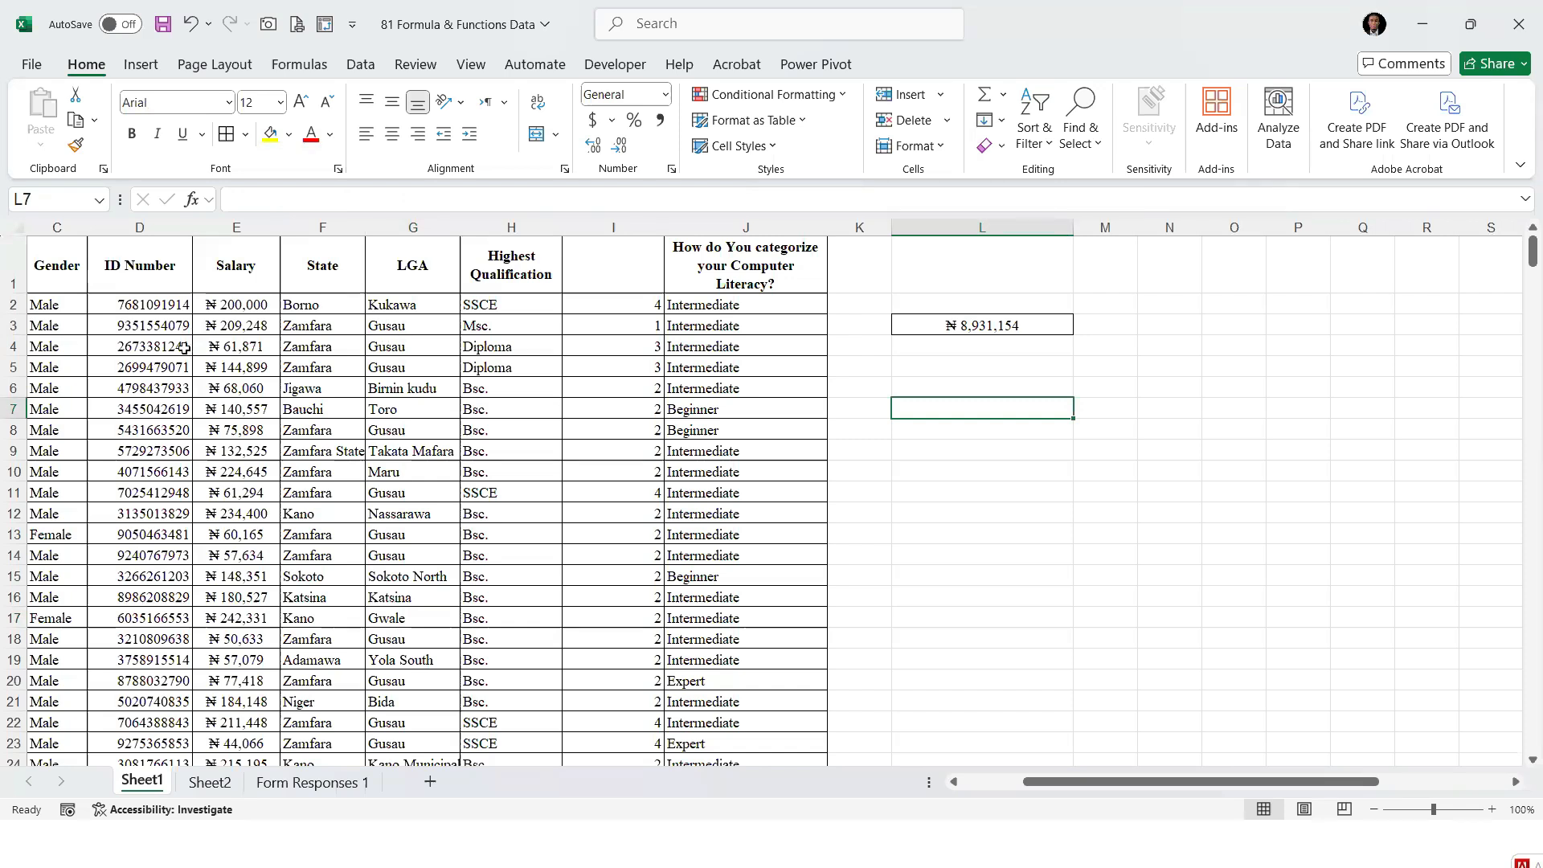
Start a SUMIFS formula in L5 with the Salary range E2:E399 as the sum range
{"action": "left_click", "coordinate": [975, 372]}
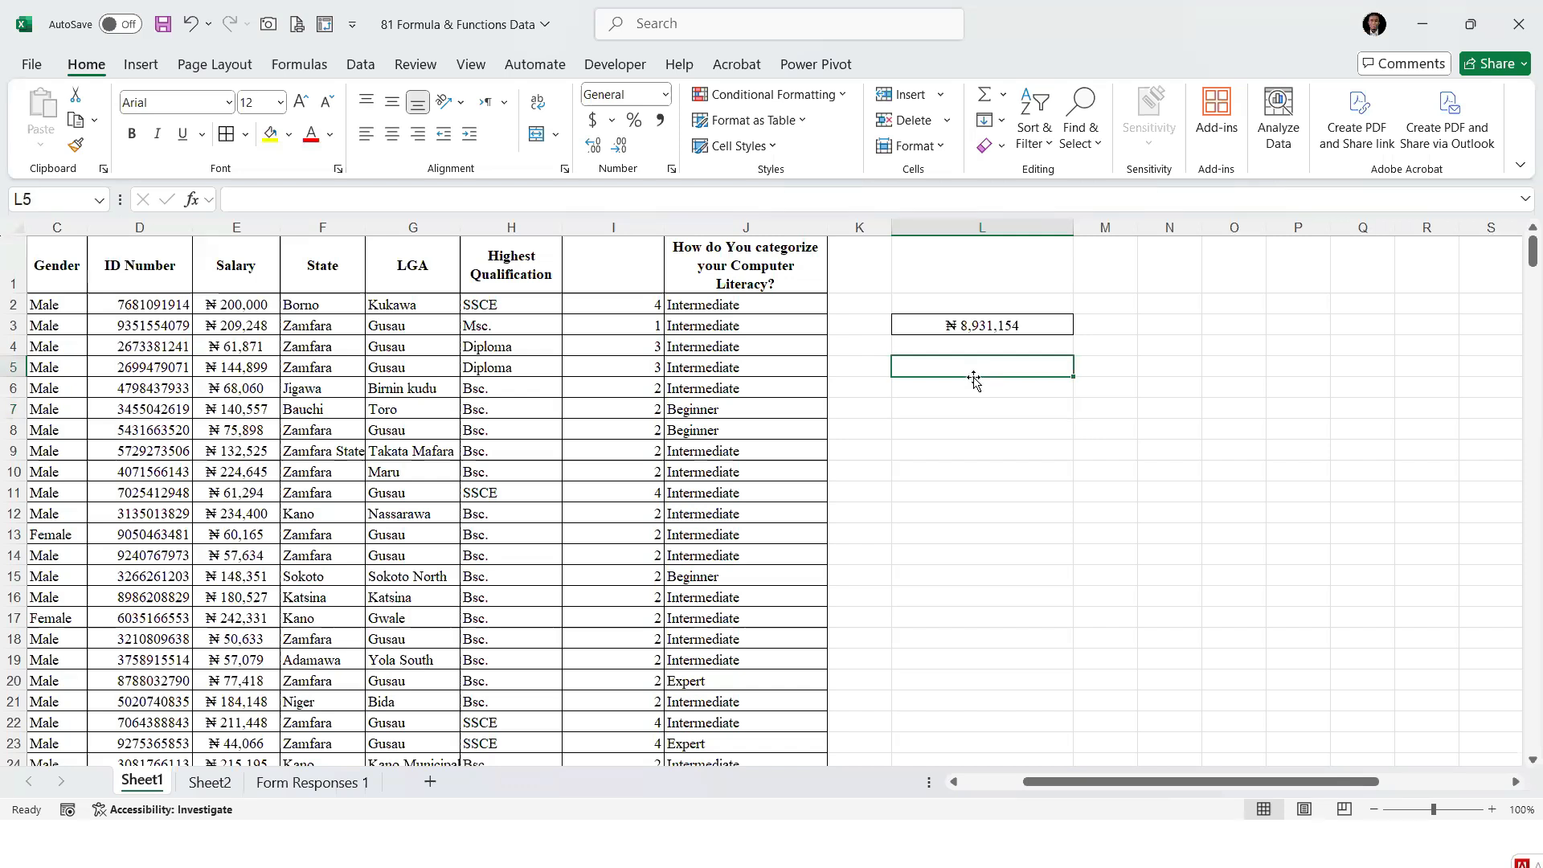
{"action": "type", "text": "=s"}
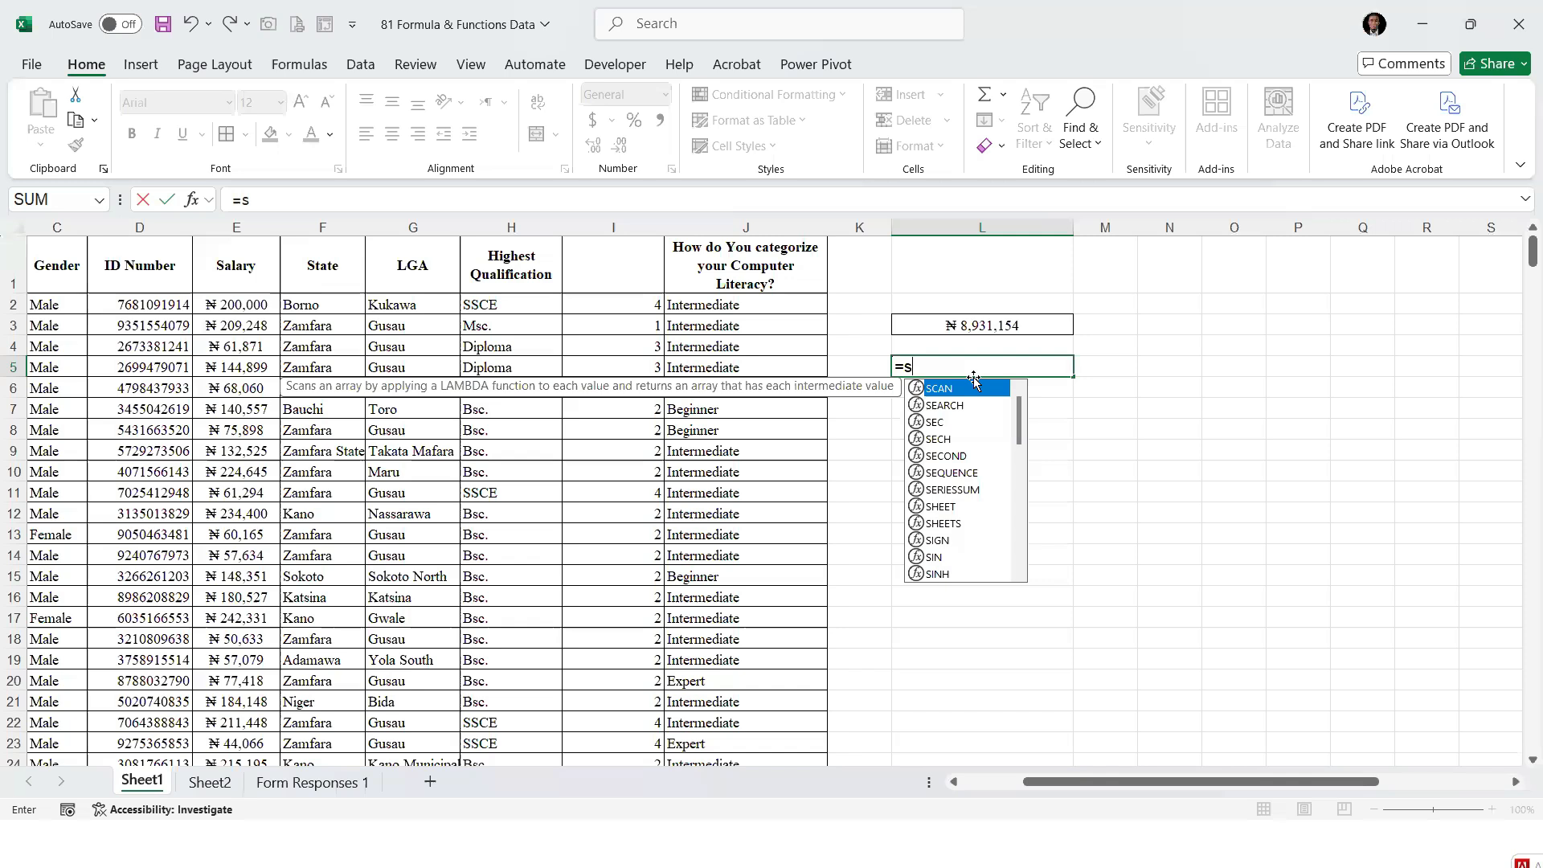
{"action": "type", "text": "umifs"}
{"action": "key", "text": "Tab"}
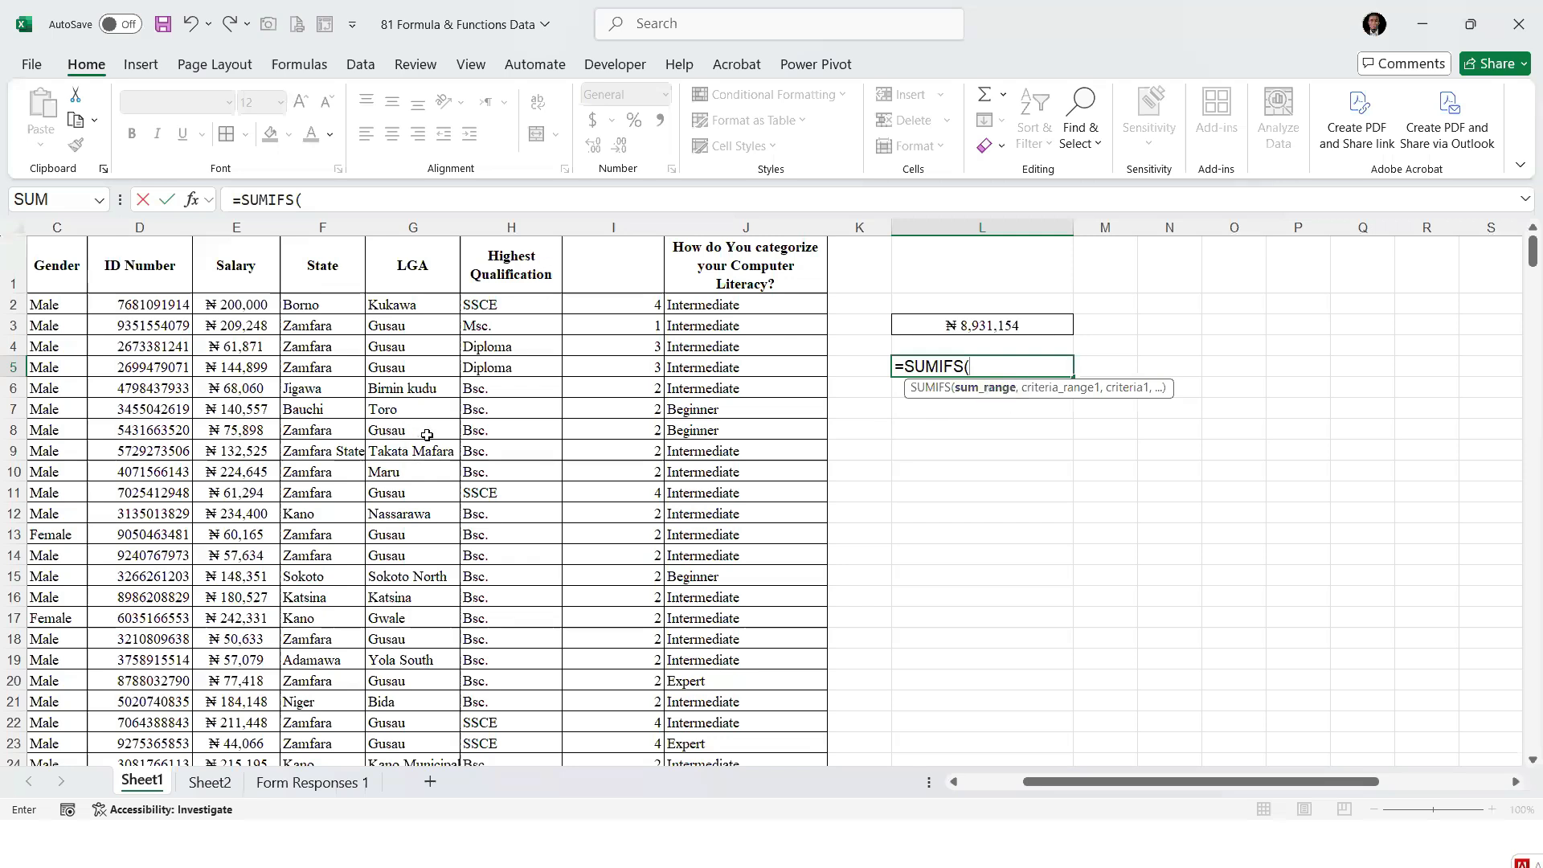
{"action": "left_click", "coordinate": [230, 305]}
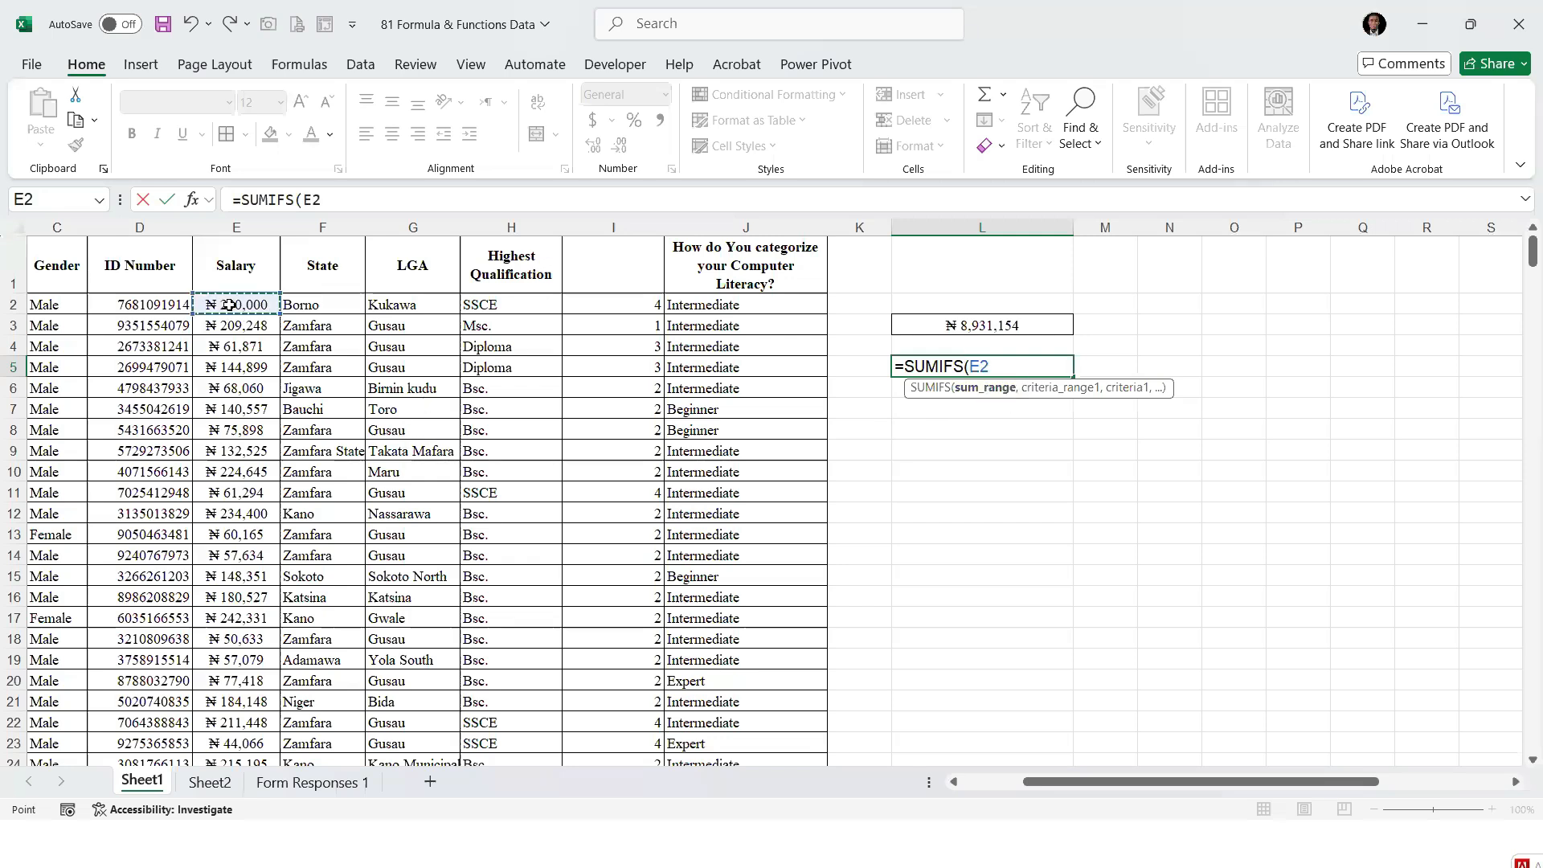
{"action": "key", "text": "ctrl+shift+Down"}
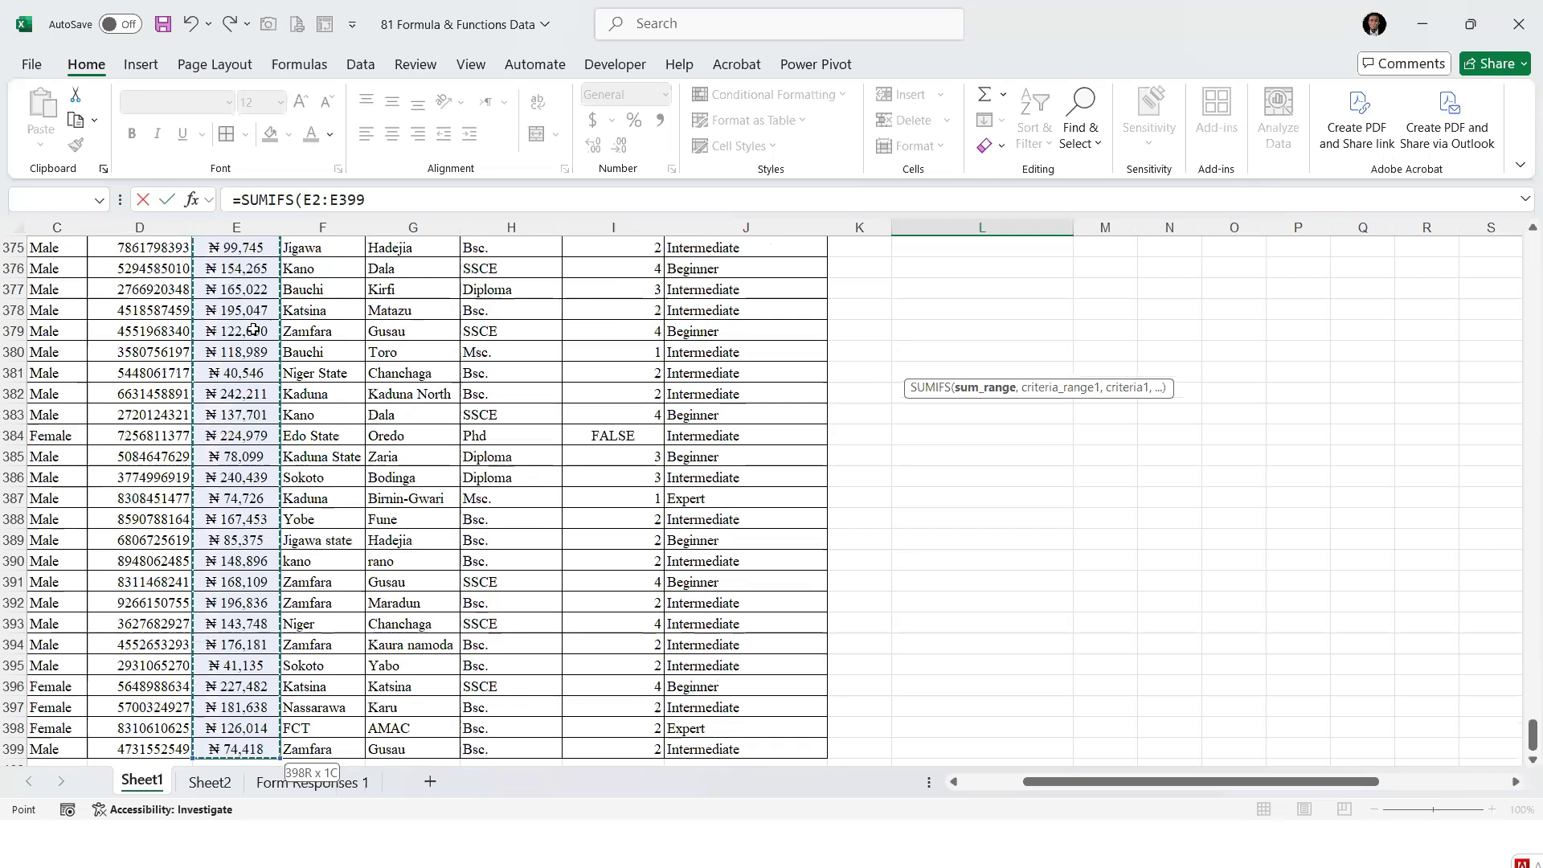
{"action": "type", "text": ","}
Add the State range F2:F399 with the criterion "Zamfara" as the first condition of the SUMIFS formula
{"action": "left_click_drag", "start_coordinate": [1523, 737], "coordinate": [1524, 233]}
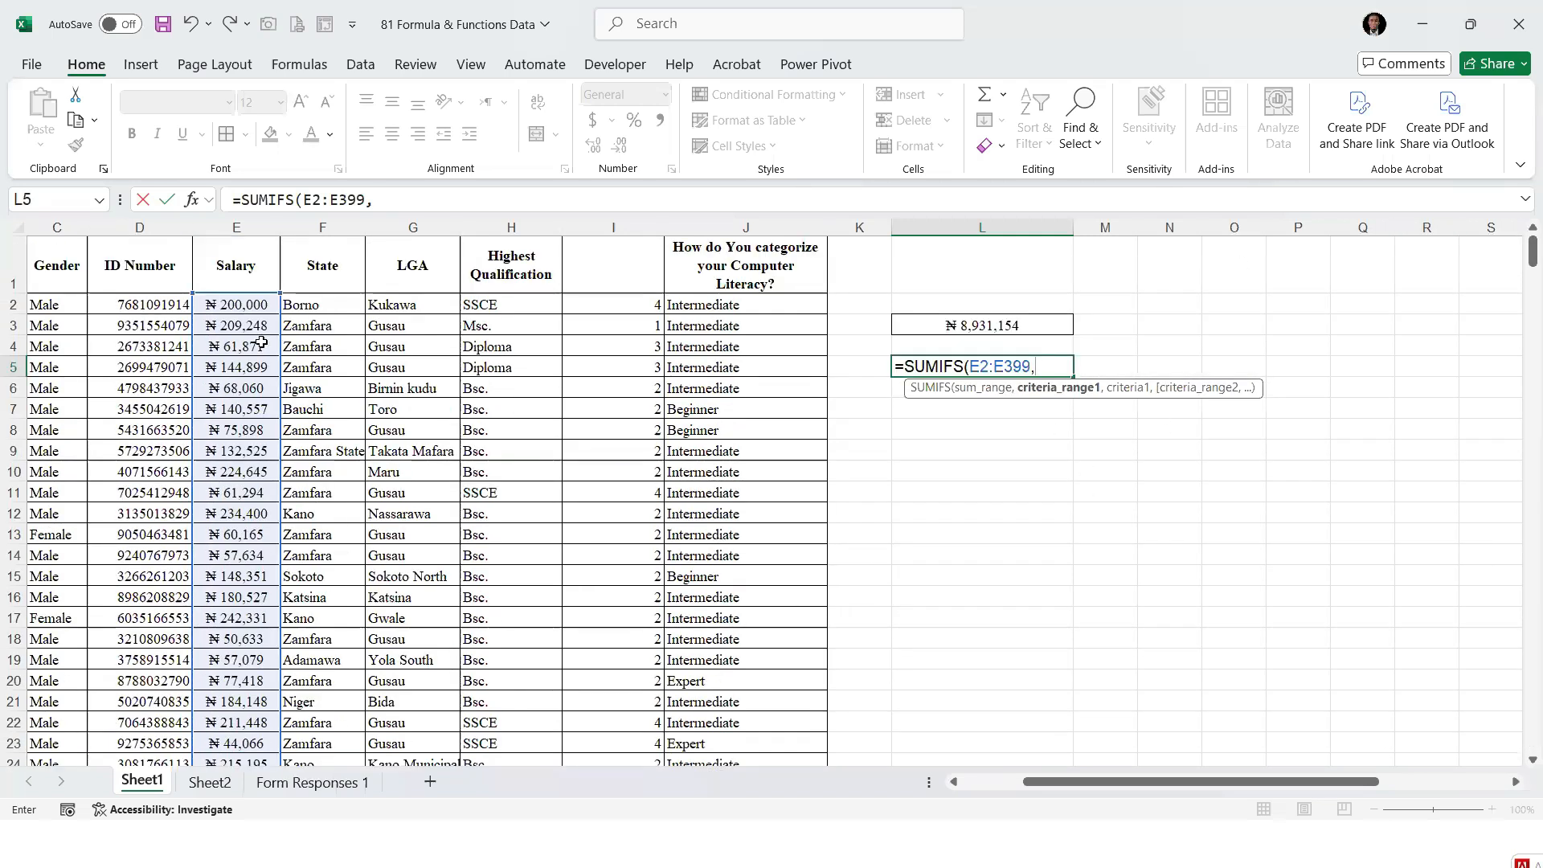
{"action": "left_click", "coordinate": [331, 304]}
{"action": "key", "text": "ctrl+shift+Down"}
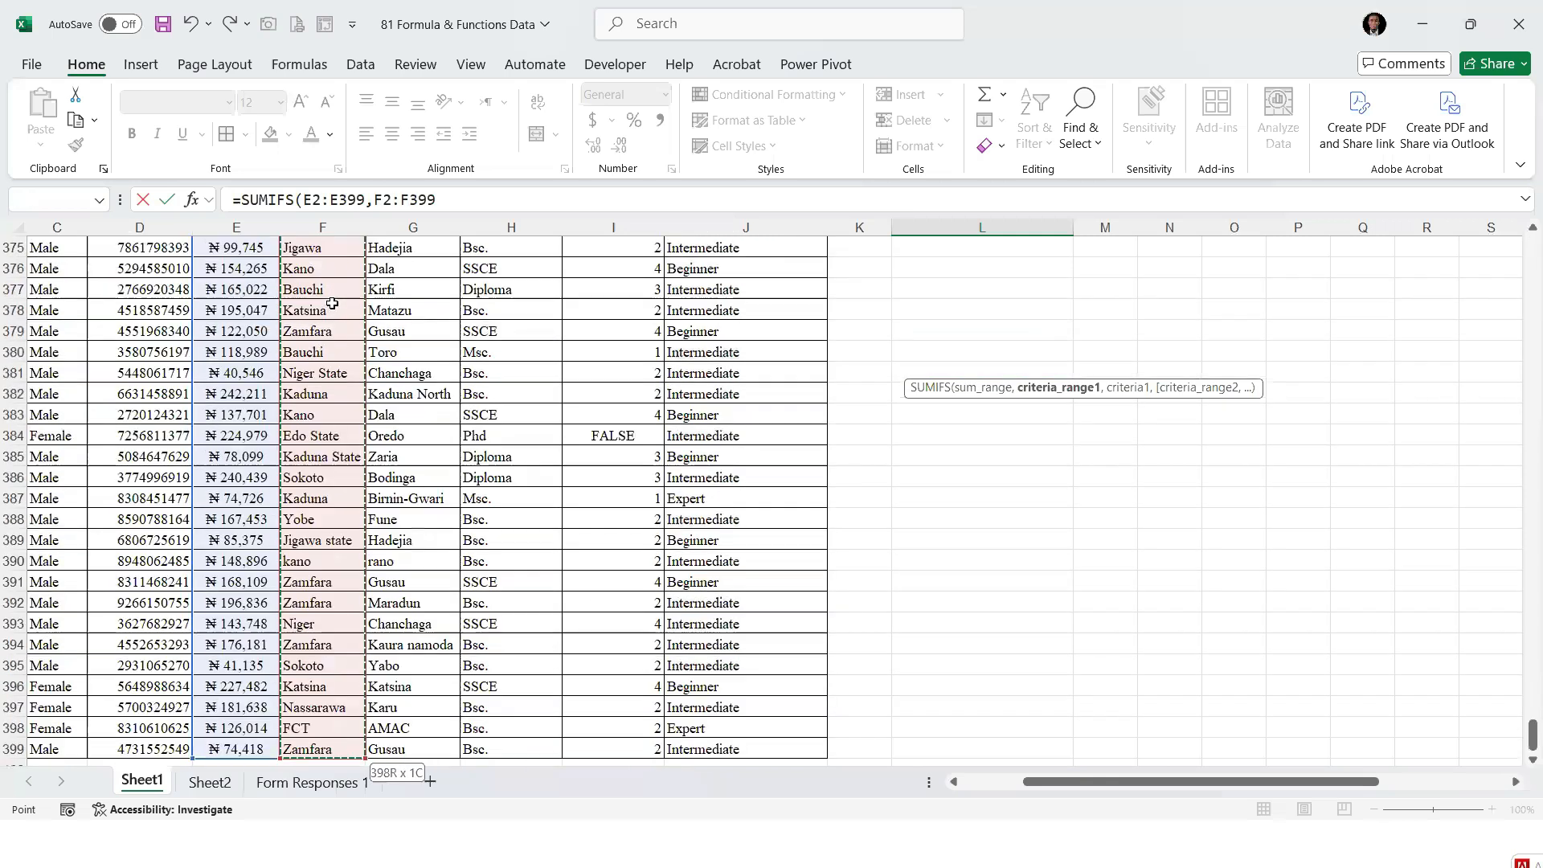
{"action": "type", "text": ",\"Zamfa"}
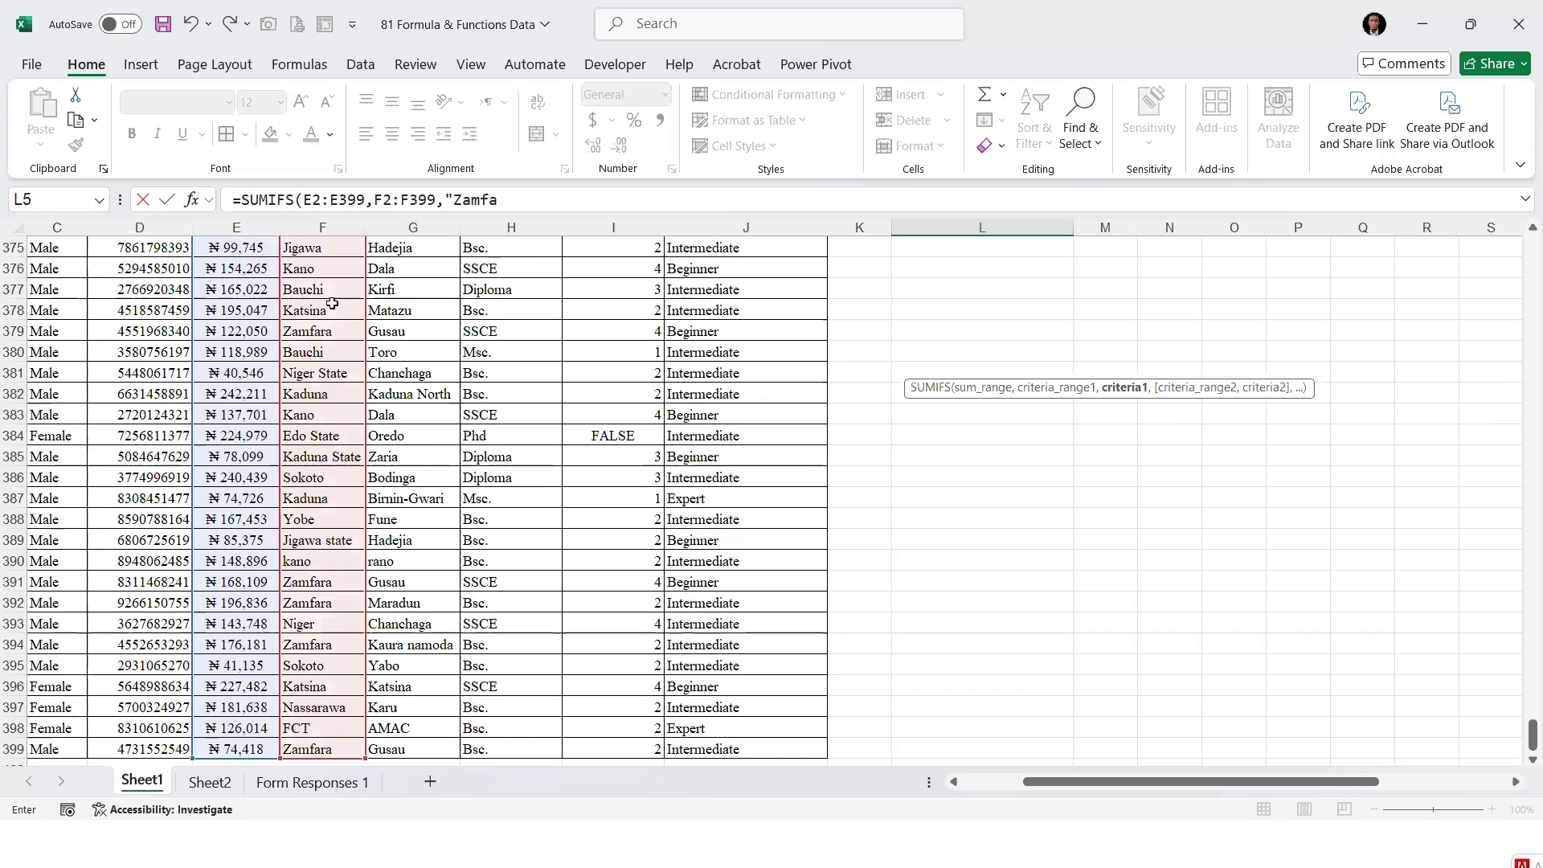
{"action": "type", "text": "ra\","}
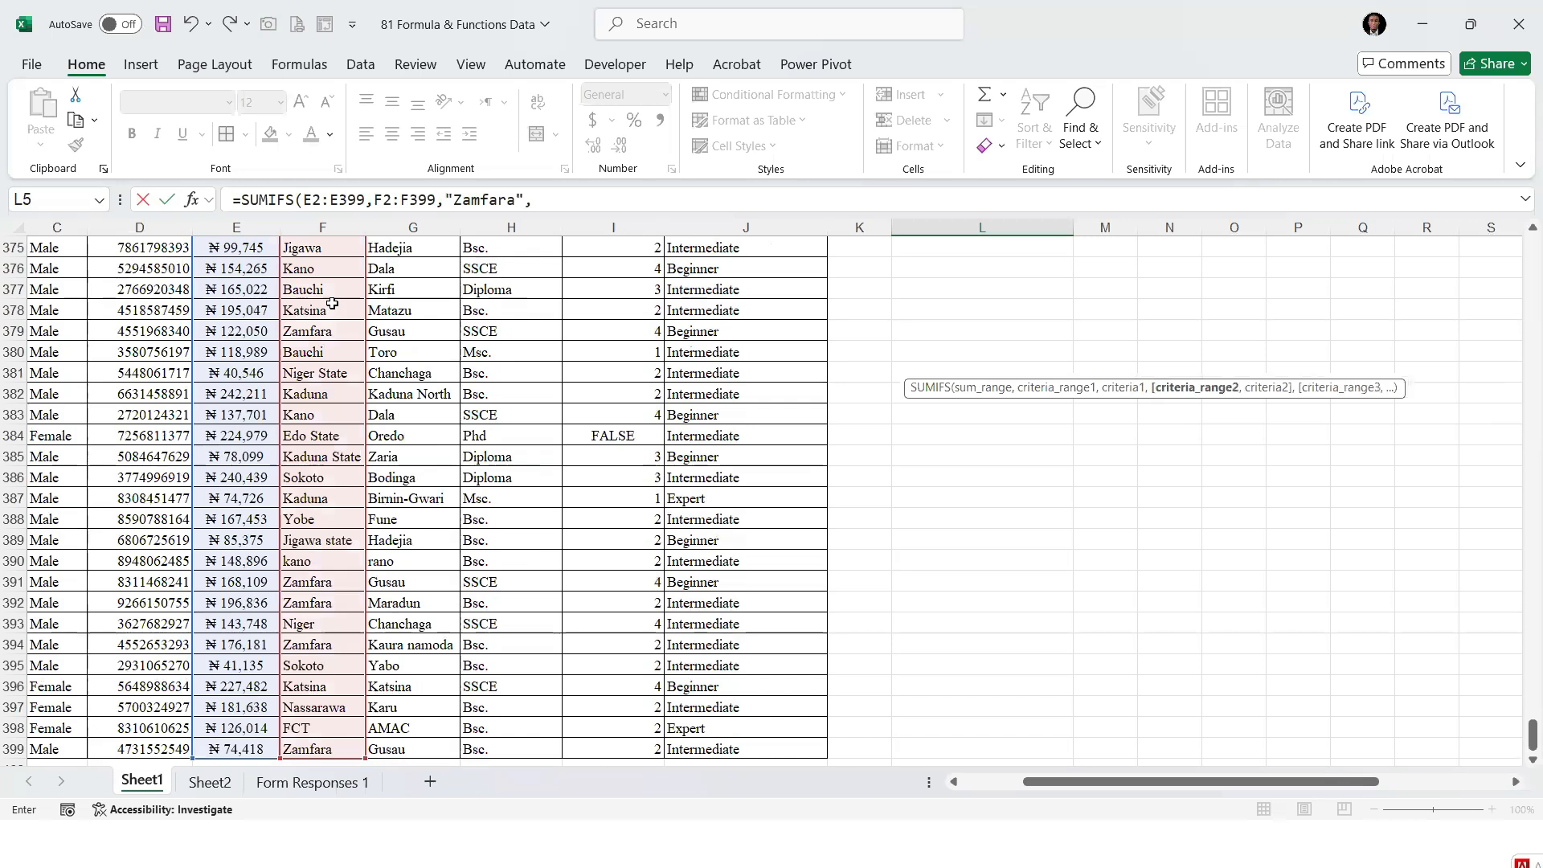
Add the LGA range G2:G399 with the criterion "Gusau" as the second condition of the SUMIFS formula
{"action": "left_click_drag", "start_coordinate": [1532, 736], "coordinate": [1517, 153]}
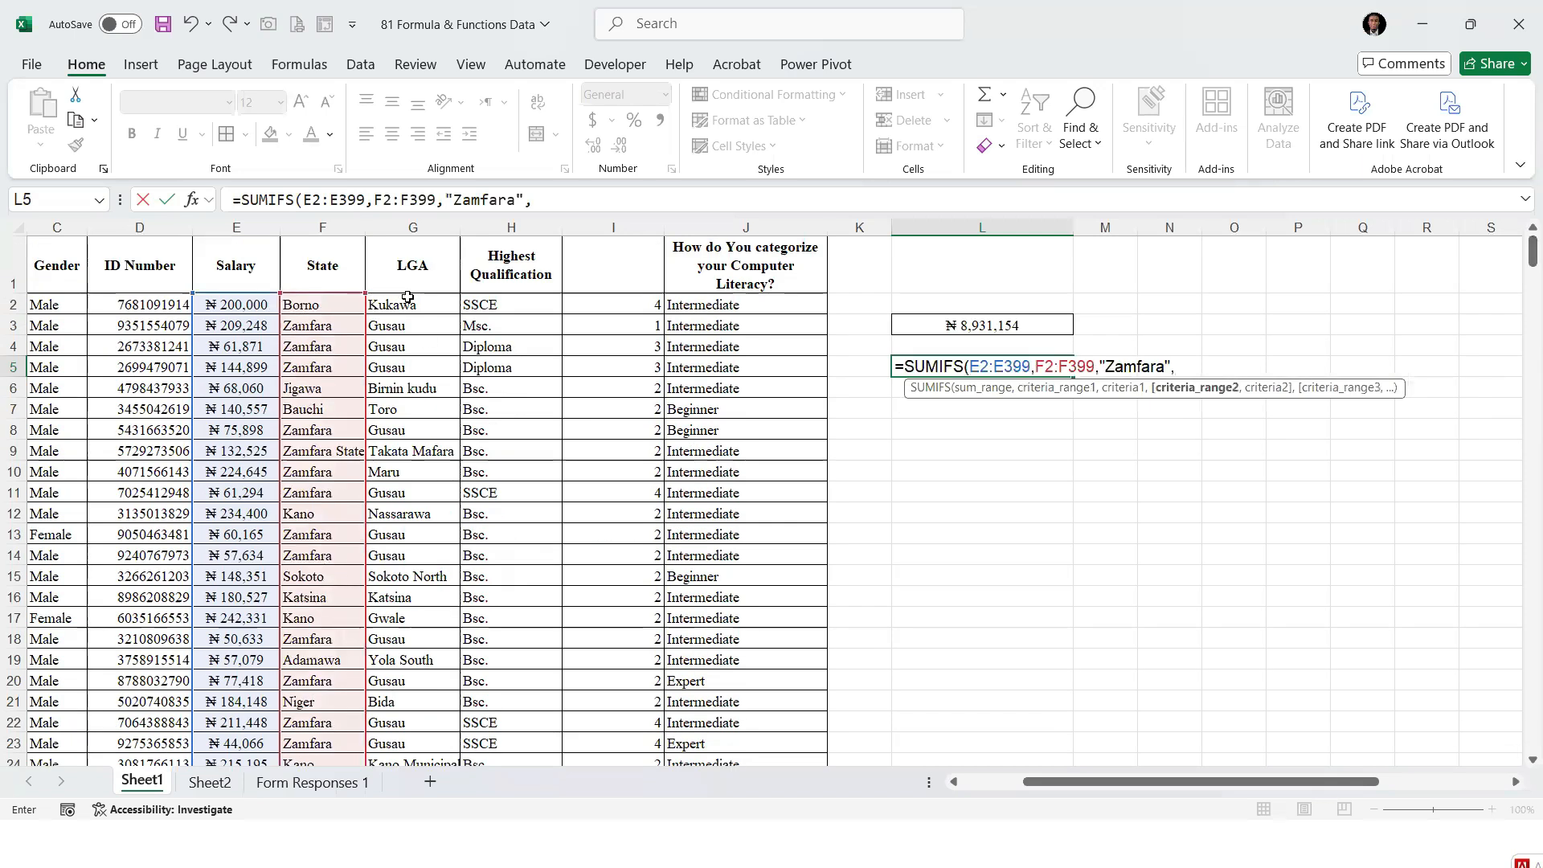
{"action": "left_click", "coordinate": [409, 306]}
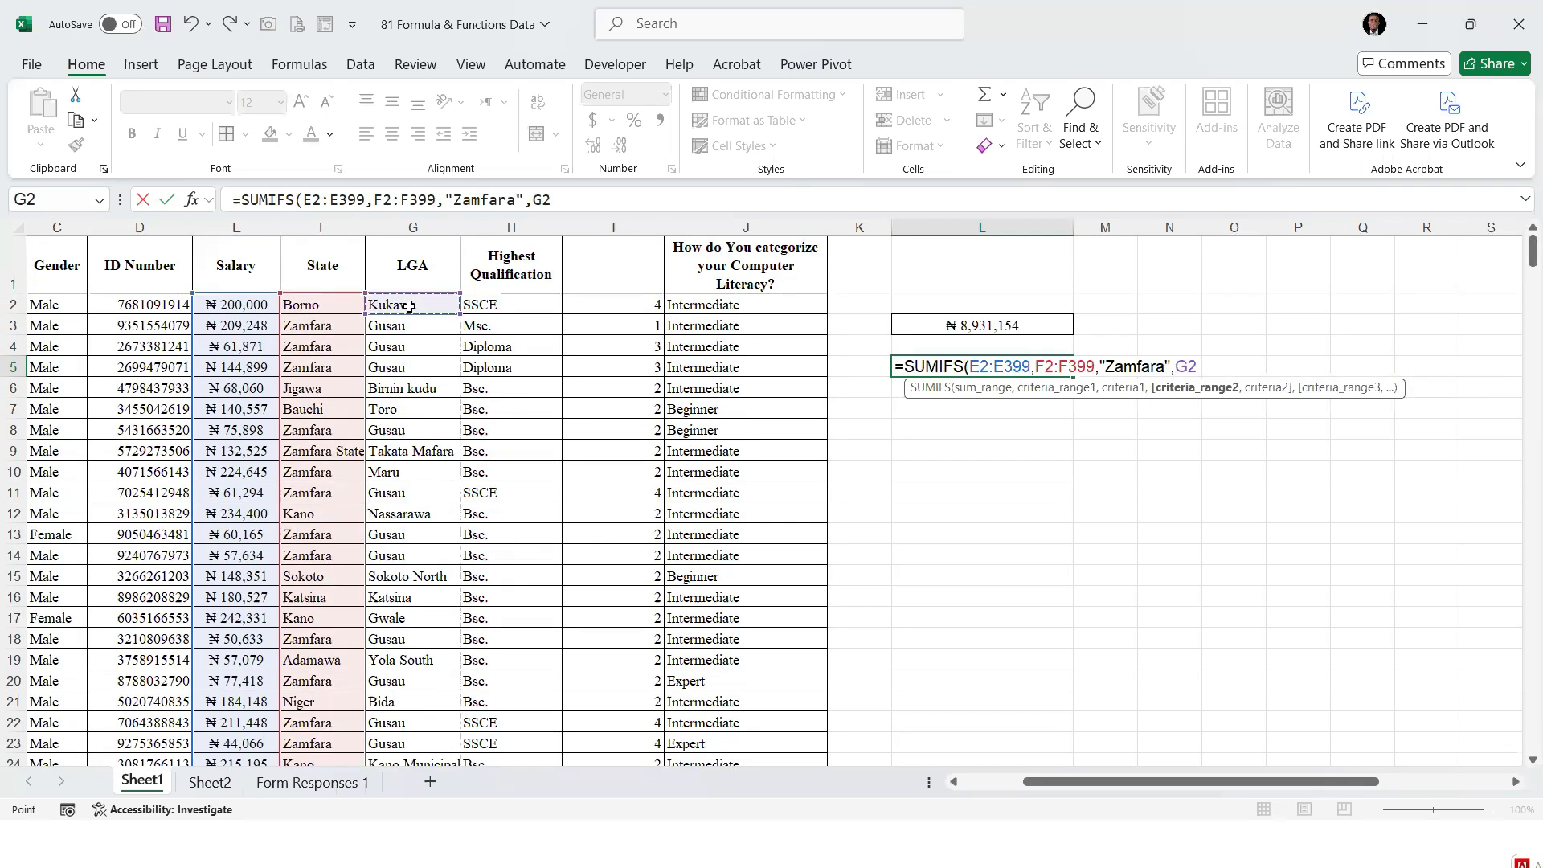
{"action": "key", "text": "ctrl+shift+Down"}
{"action": "type", "text": ",\"Gusau"}
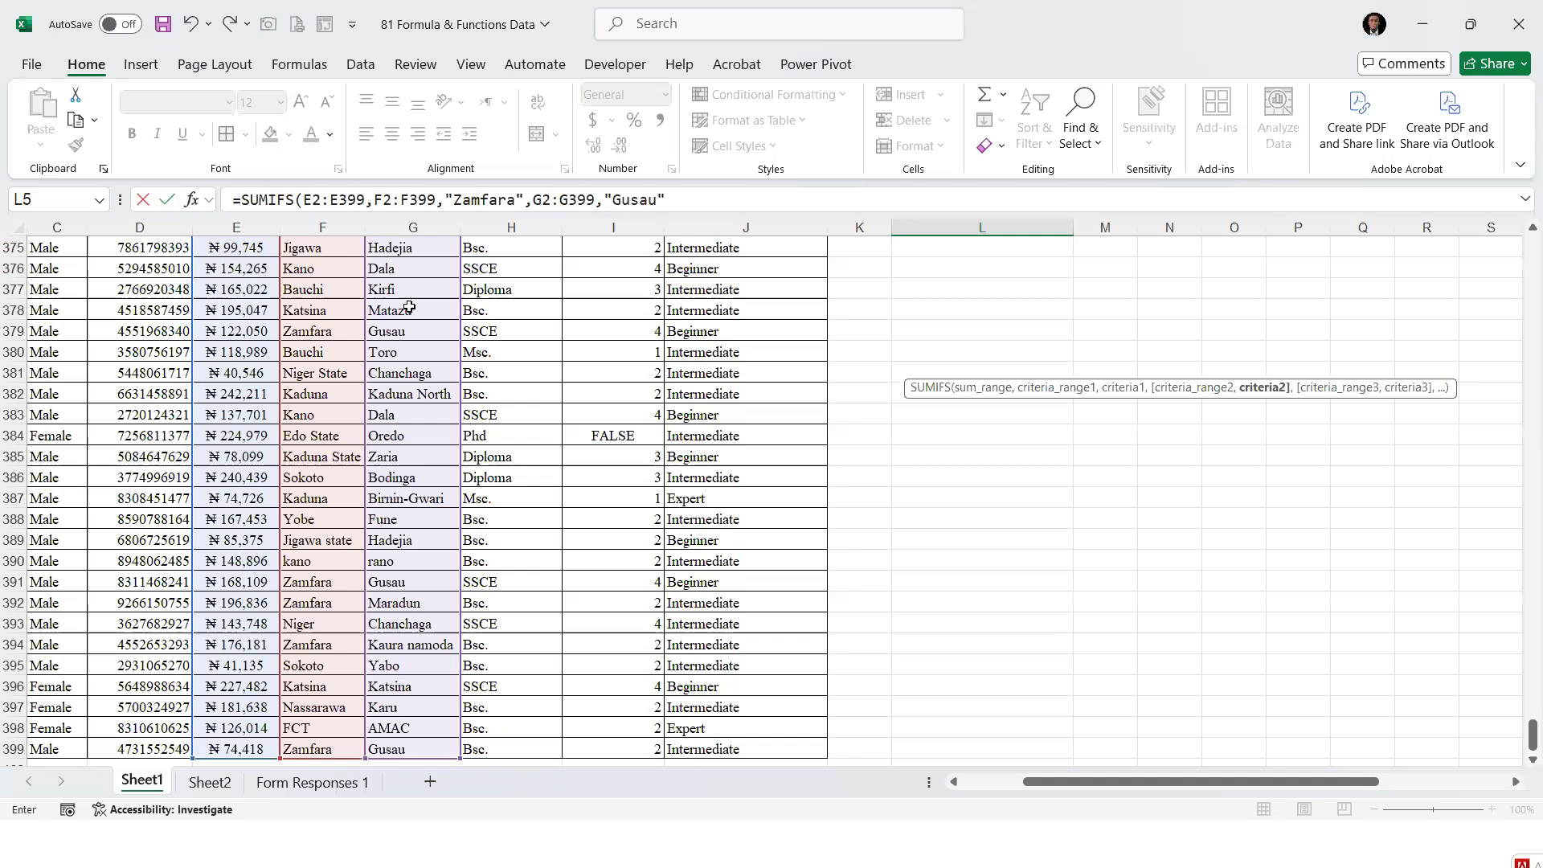
{"action": "type", "text": ","}
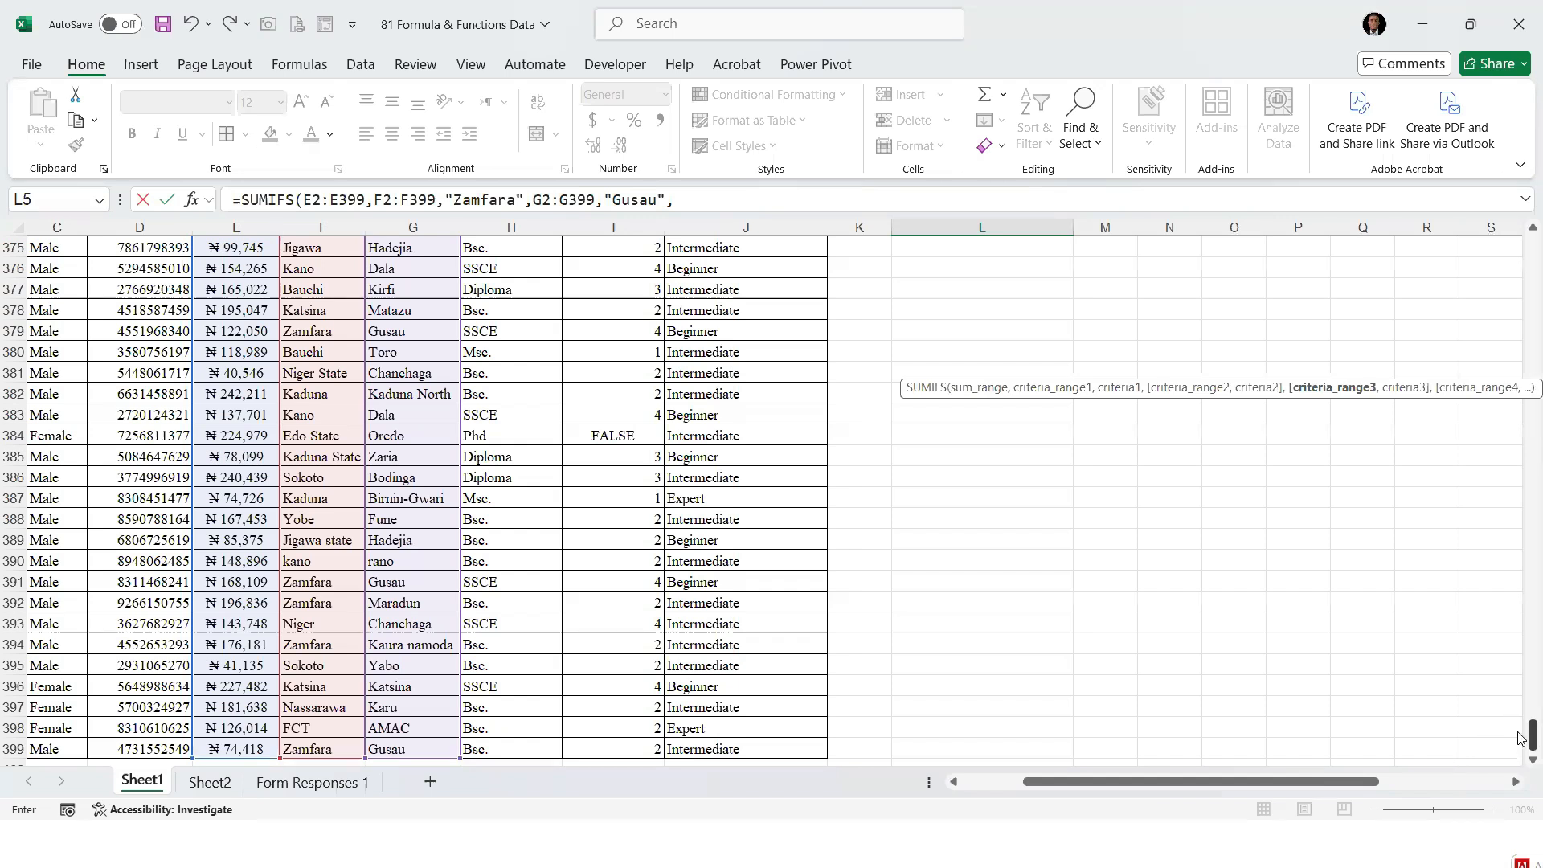
Add the Highest Qualification range H2:H399 with the criterion "Bsc." as the third condition and complete the SUMIFS formula
{"action": "left_click_drag", "start_coordinate": [1531, 735], "coordinate": [1531, 251]}
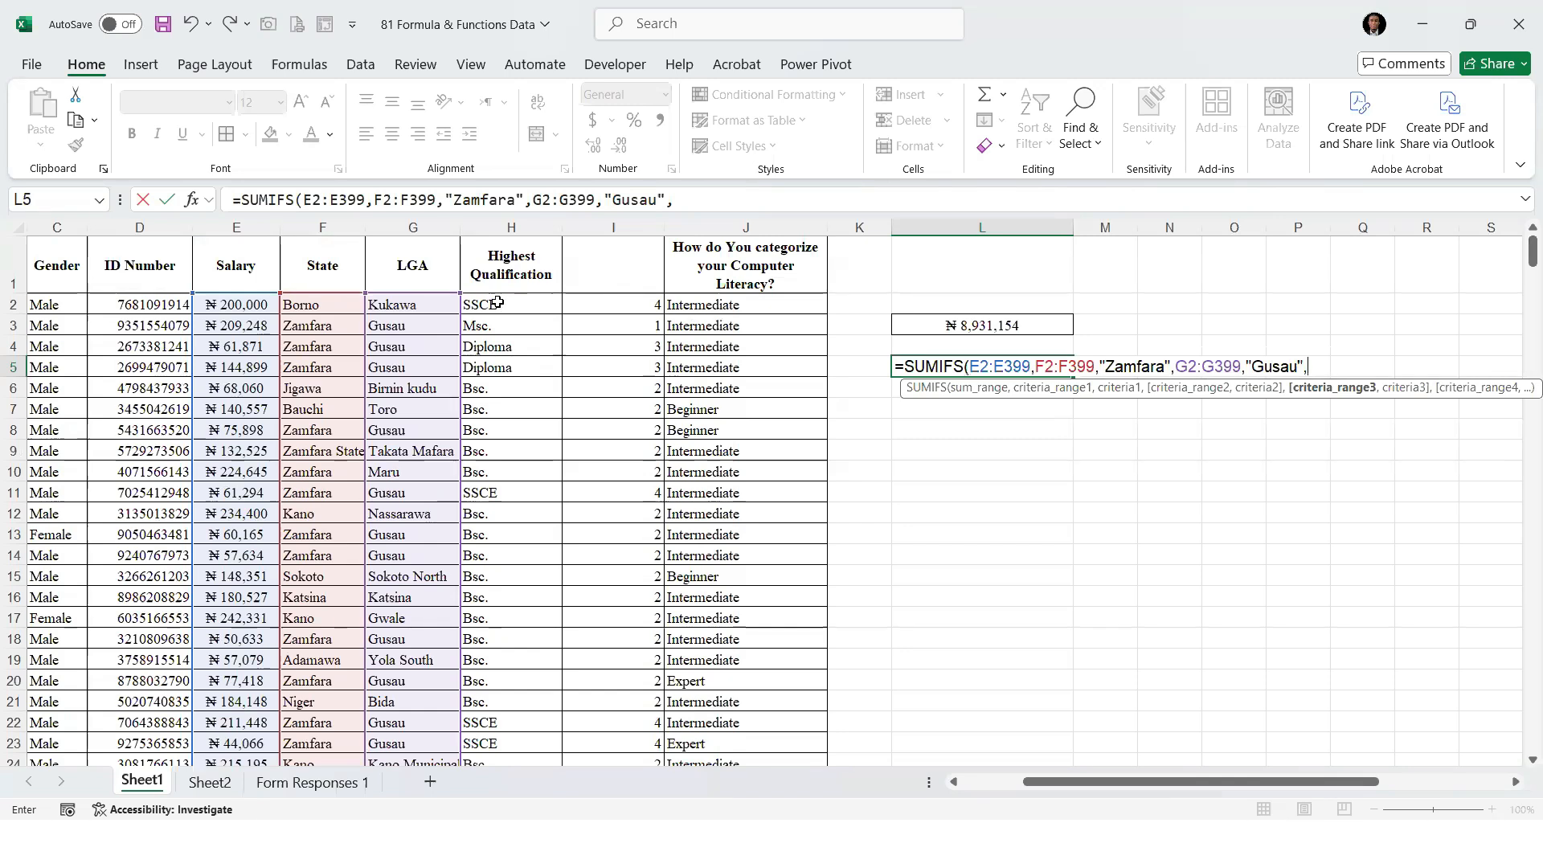
{"action": "left_click", "coordinate": [496, 291]}
{"action": "left_click", "coordinate": [500, 304]}
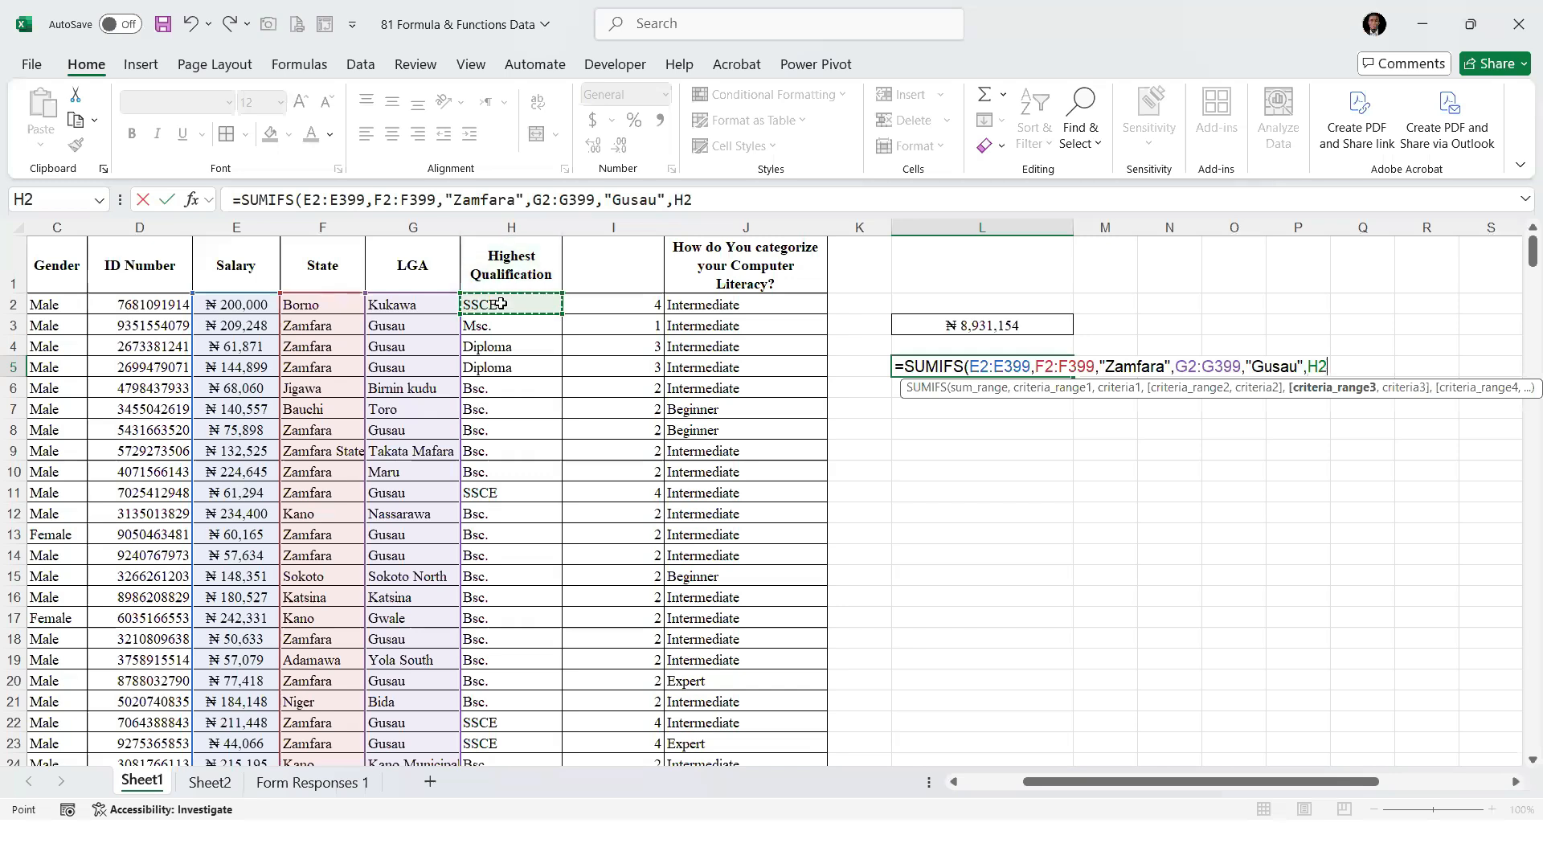
{"action": "key", "text": "ctrl+shift+Down"}
{"action": "type", "text": ","}
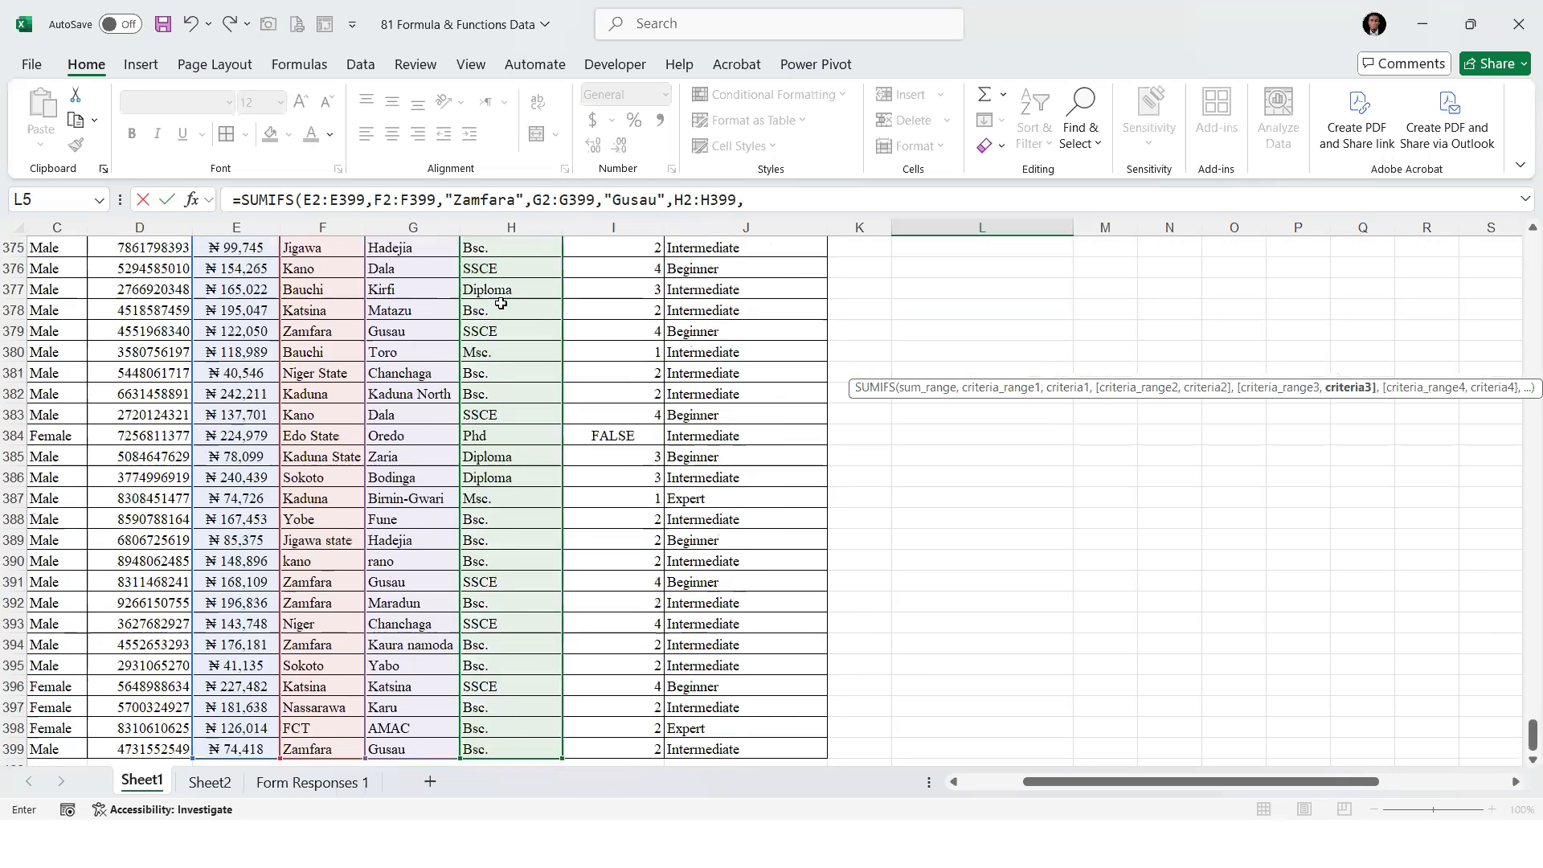
{"action": "type", "text": "\"bBS"}
{"action": "key", "text": "BackSpace"}
{"action": "key", "text": "BackSpace"}
{"action": "type", "text": "sc.\")"}
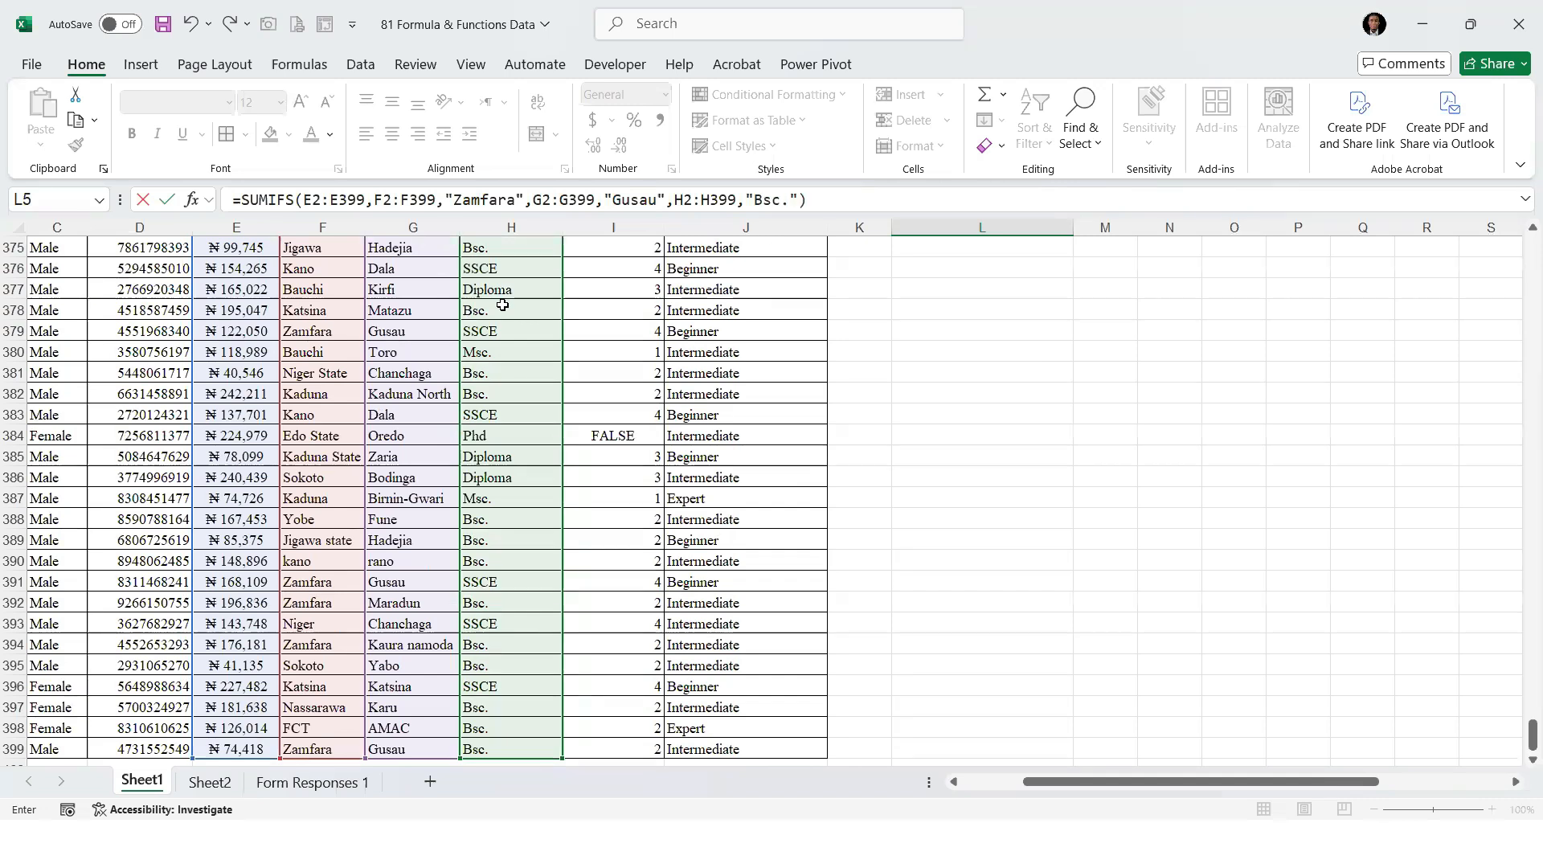
{"action": "key", "text": "Return"}
Copy the naira currency format from L3 to the SUMIFS result in L5 with Format Painter
{"action": "left_click", "coordinate": [1000, 366]}
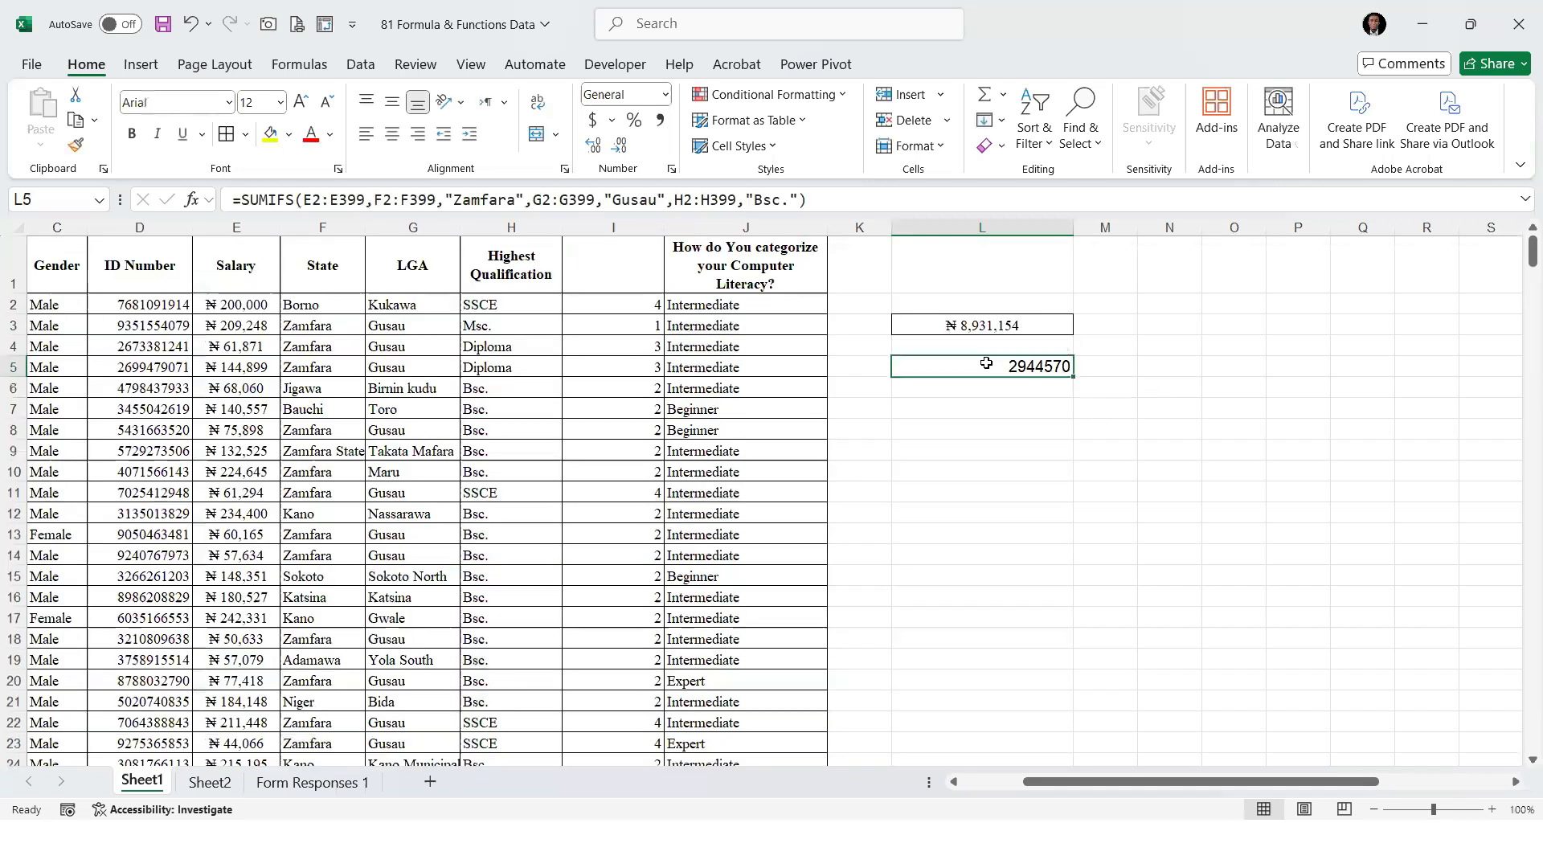
{"action": "left_click", "coordinate": [982, 326]}
{"action": "left_click", "coordinate": [77, 145]}
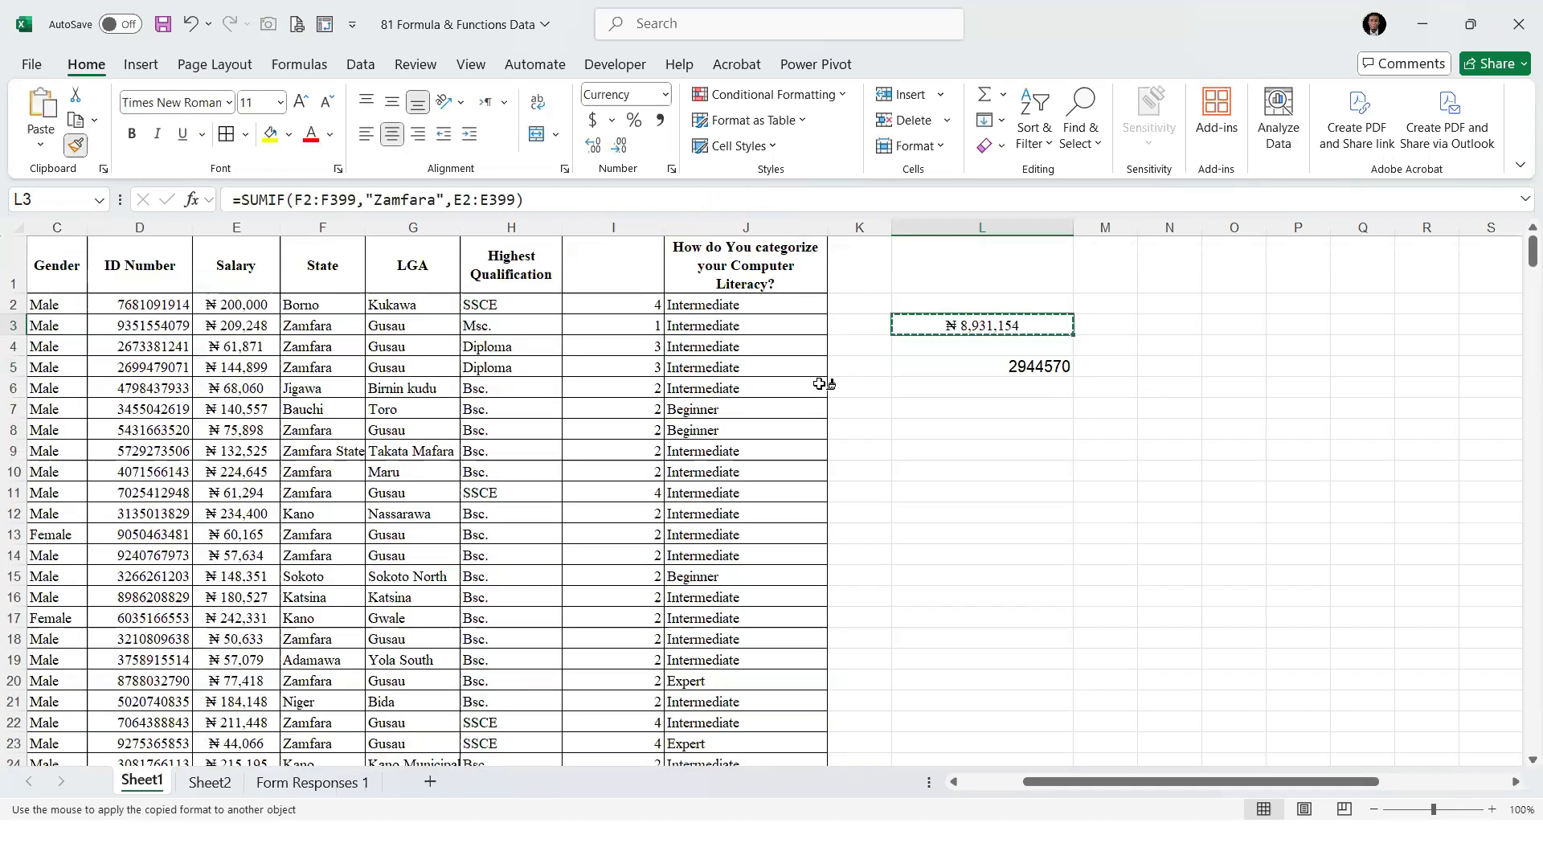
{"action": "left_click", "coordinate": [997, 367]}
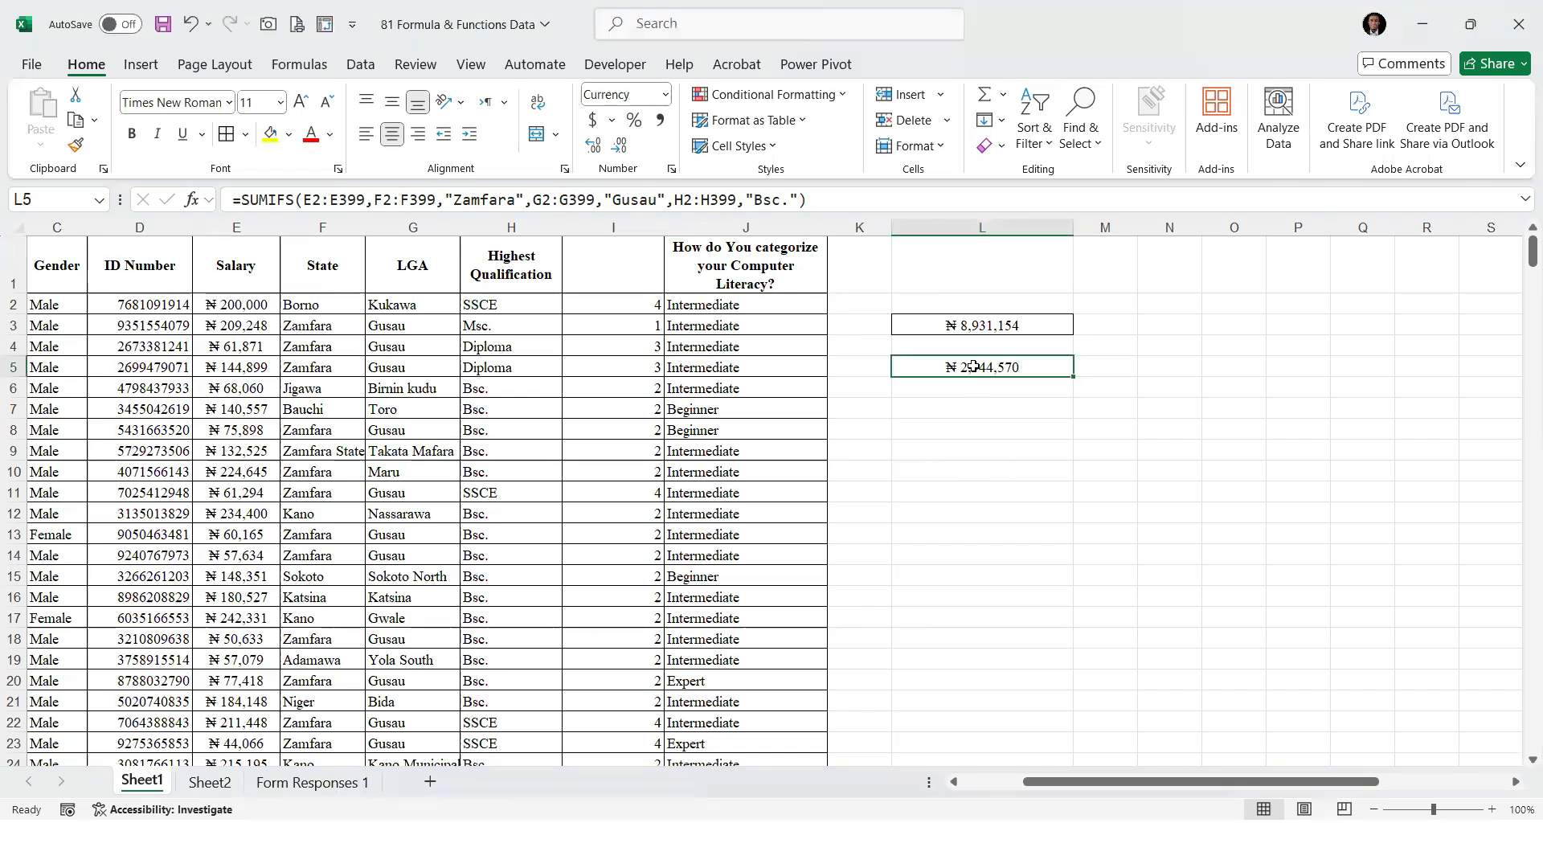
Change the Highest Qualification criterion of the SUMIFS formula in L5 to "SSCE"
{"action": "left_click", "coordinate": [806, 201]}
{"action": "key", "text": "Left"}
{"action": "key", "text": "Left"}
{"action": "key", "text": "BackSpace"}
{"action": "key", "text": "BackSpace"}
{"action": "key", "text": "BackSpace"}
{"action": "key", "text": "BackSpace"}
{"action": "type", "text": "SSCE"}
{"action": "key", "text": "Return"}
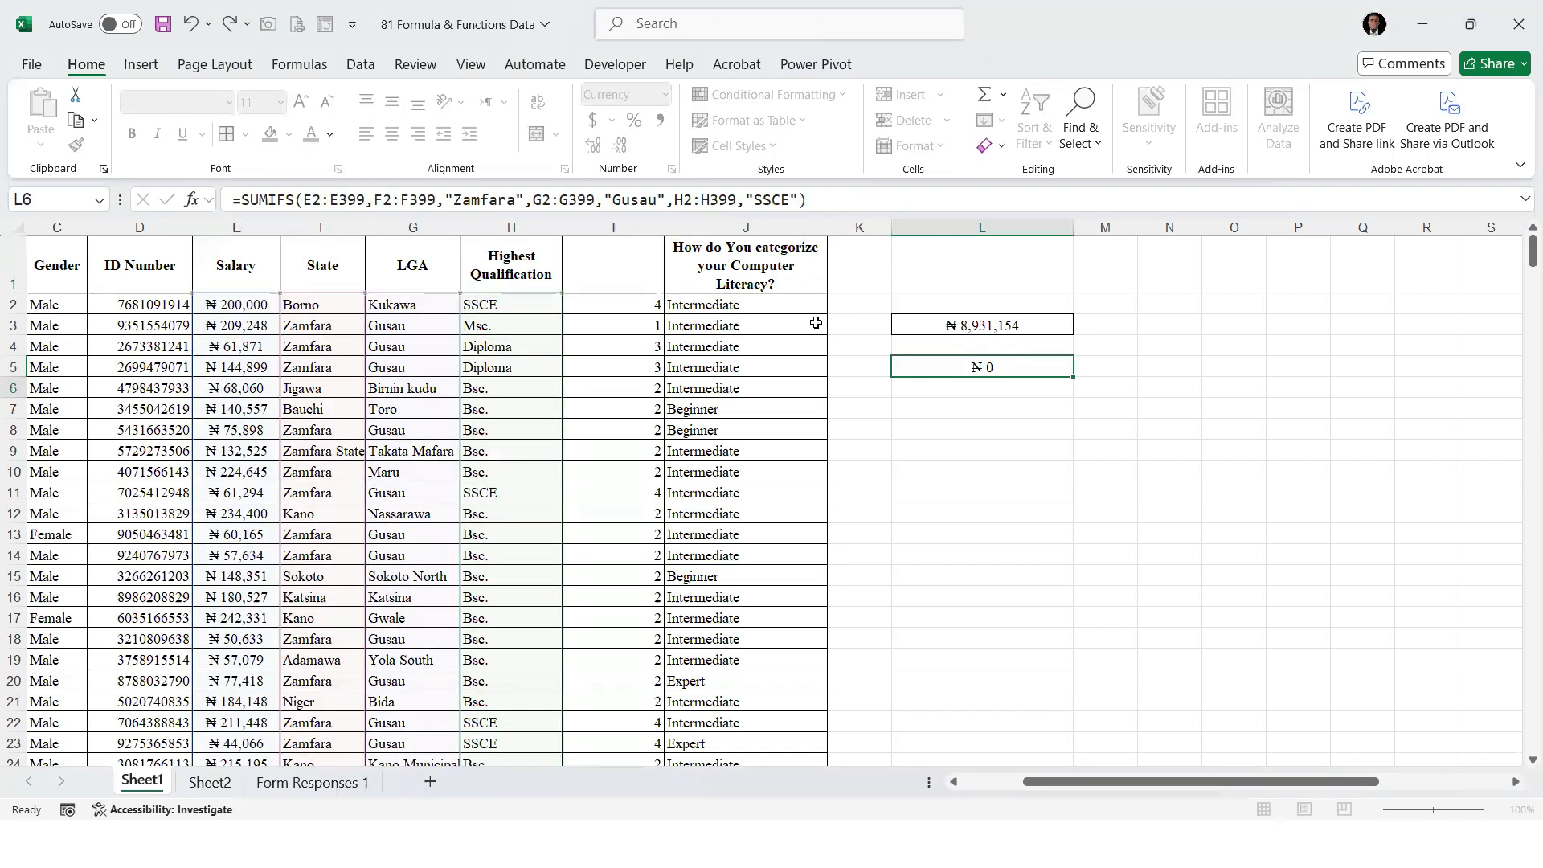
Compare the SUMIF formula and result in L3 with the SUMIFS formula and result in L5
{"action": "key", "text": "Up"}
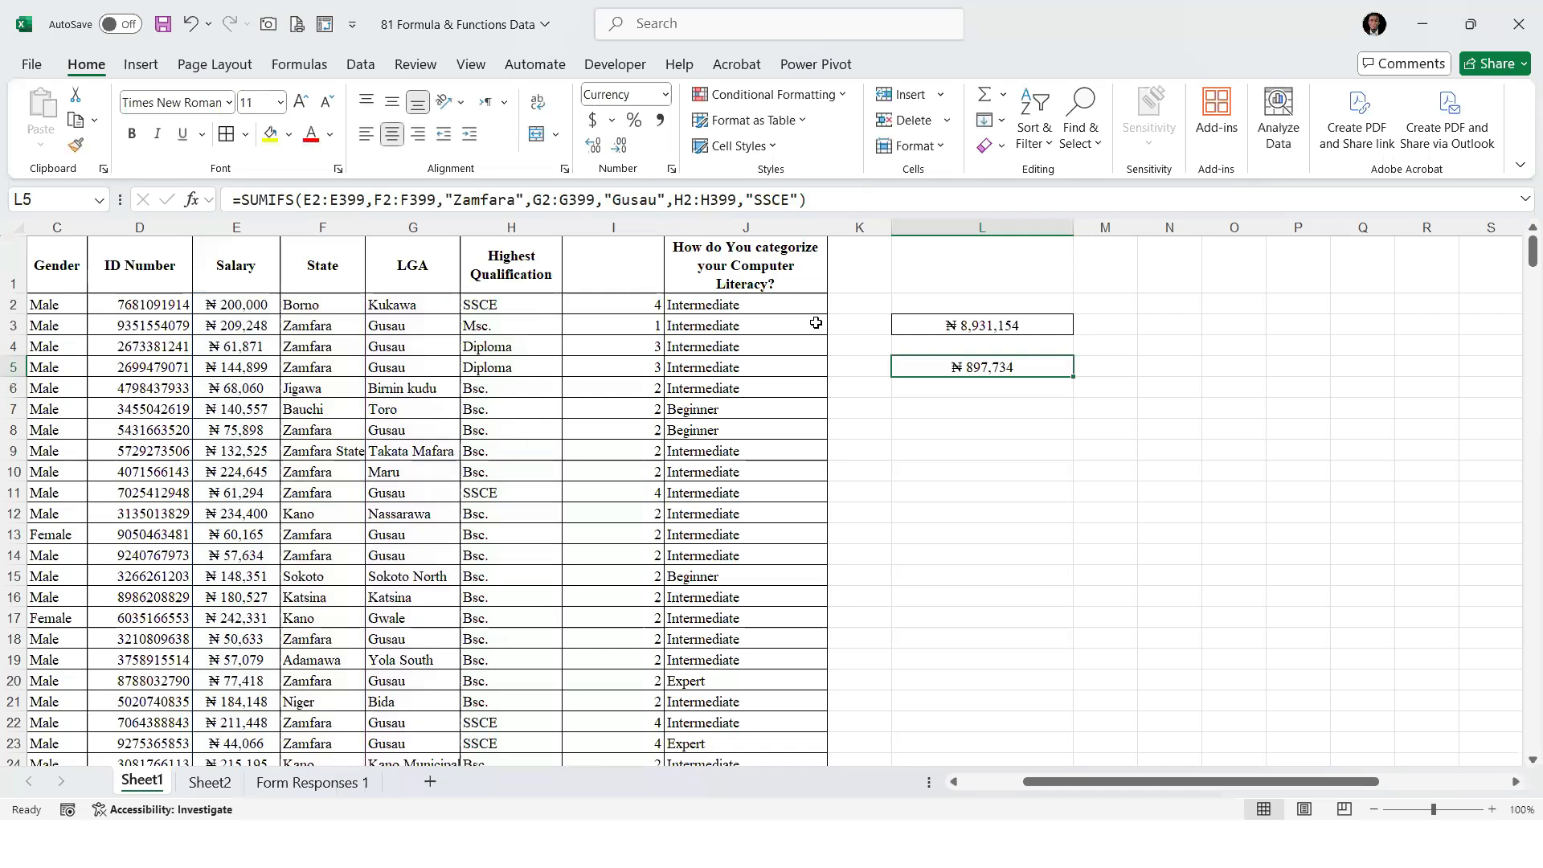
{"action": "key", "text": "Up"}
{"action": "key", "text": "Up"}
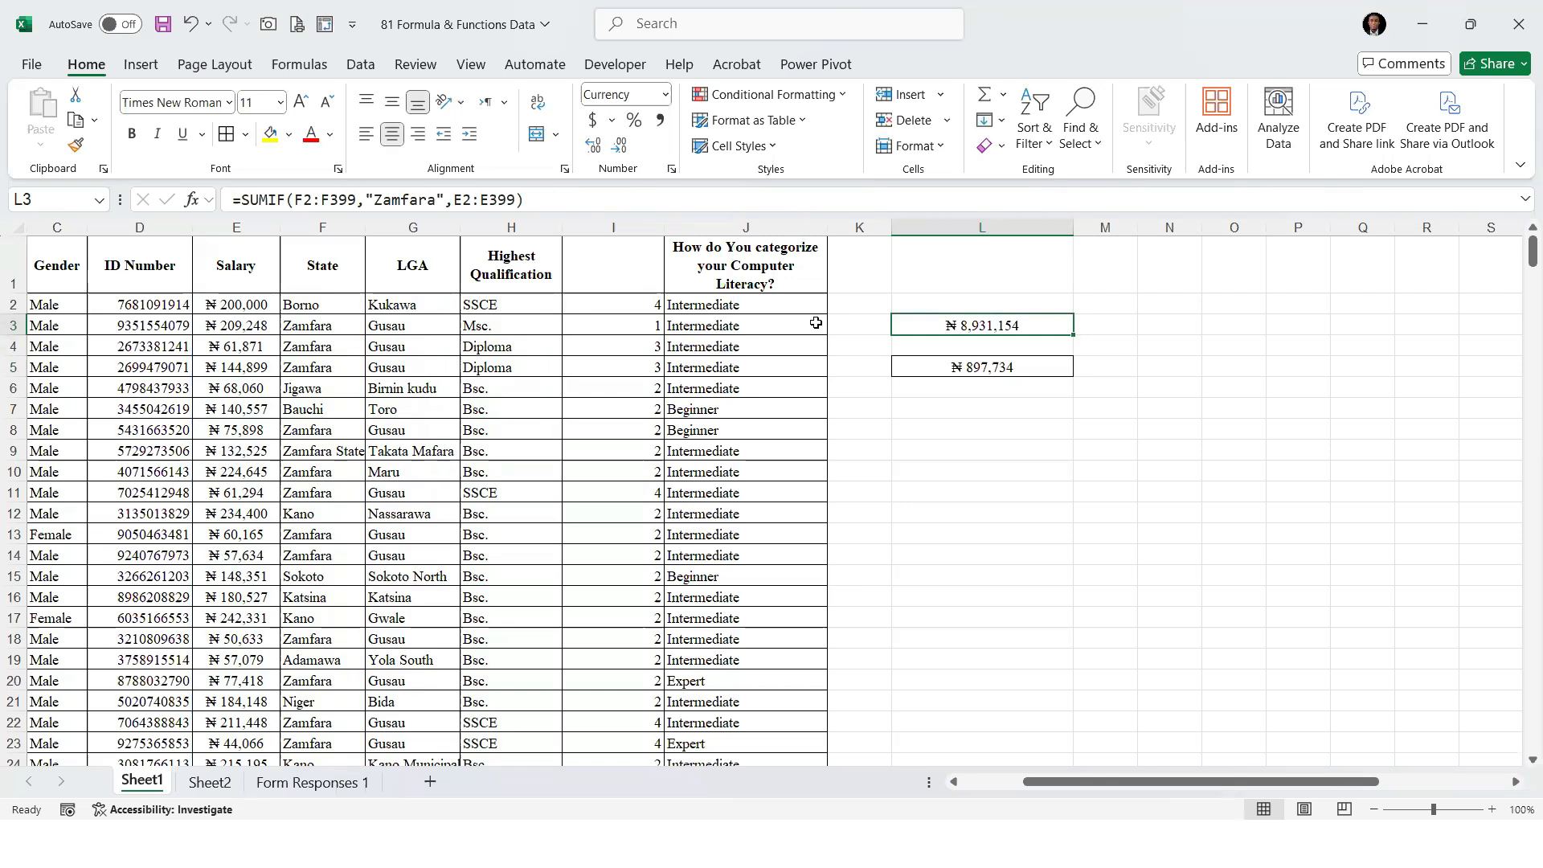
{"action": "key", "text": "Down"}
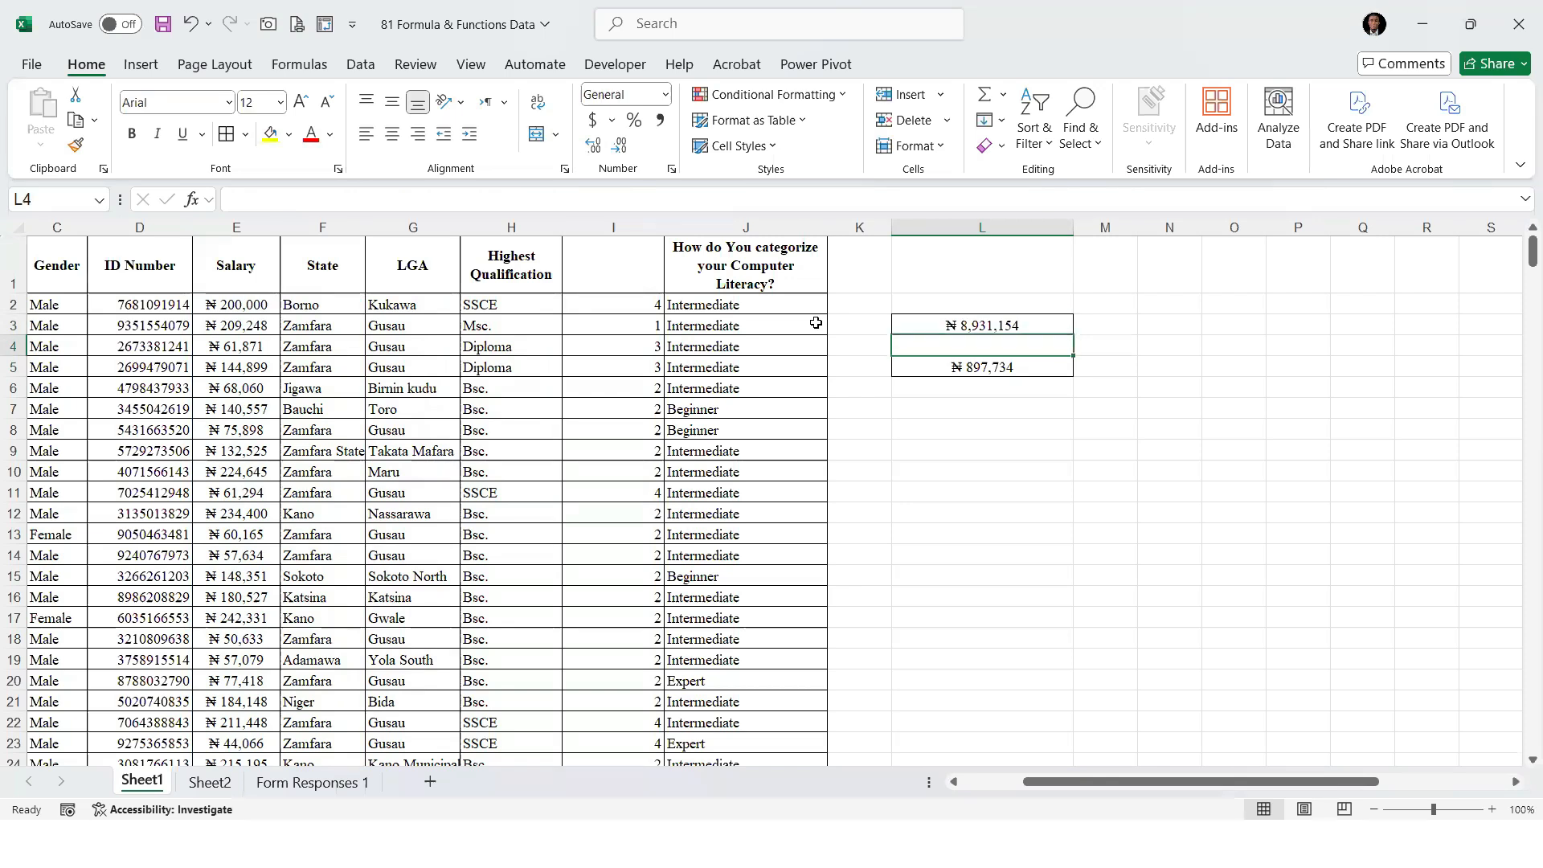
{"action": "key", "text": "Down"}
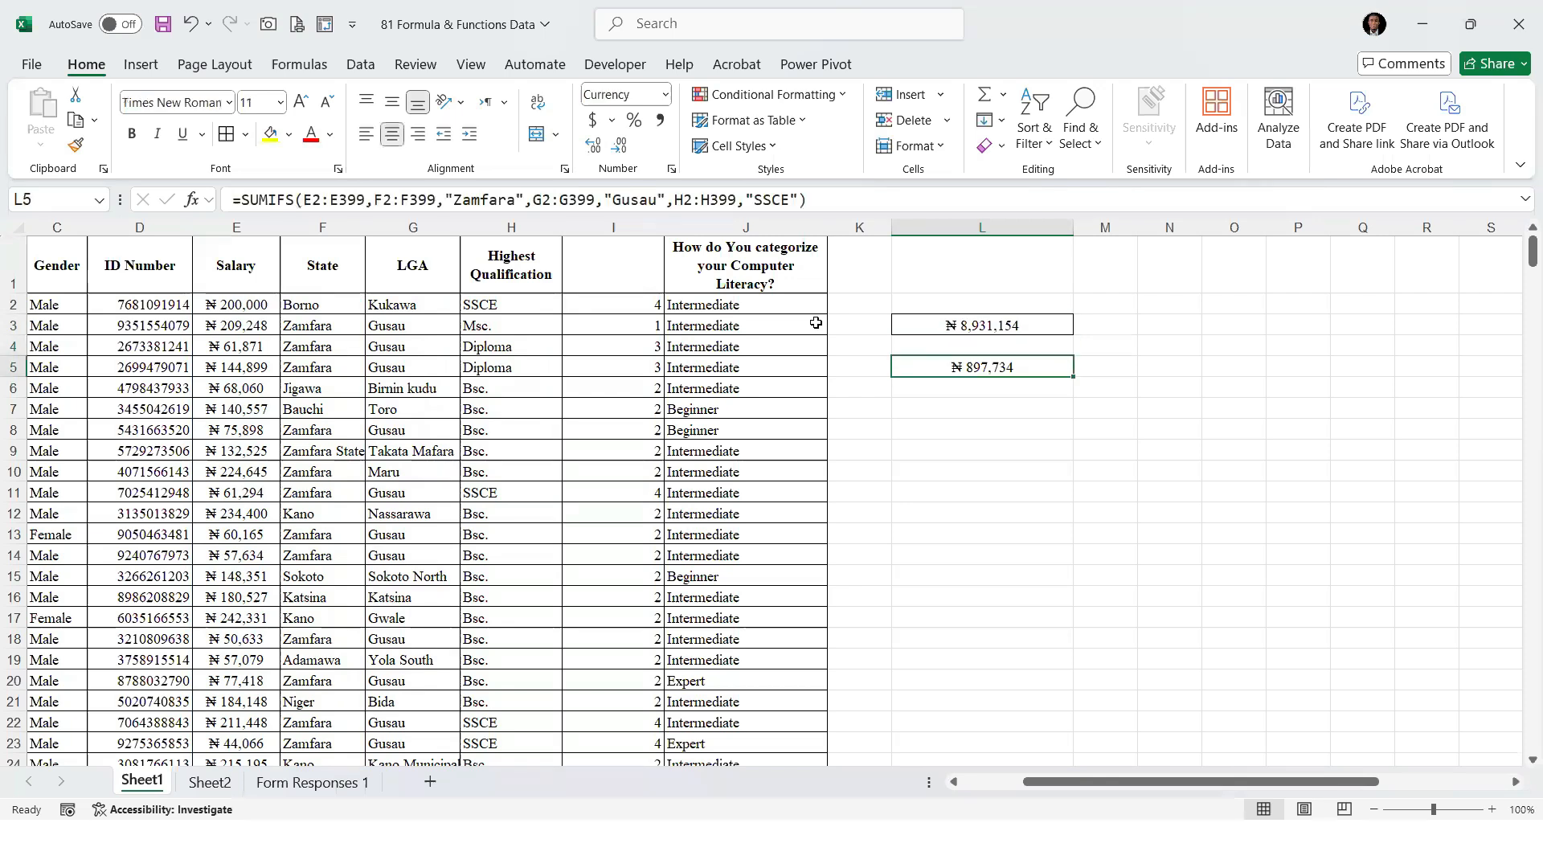
{"action": "left_click", "coordinate": [950, 386]}
{"action": "left_click", "coordinate": [981, 364]}
{"action": "left_click", "coordinate": [980, 375]}
{"action": "left_click", "coordinate": [983, 326]}
{"action": "left_click", "coordinate": [980, 491]}
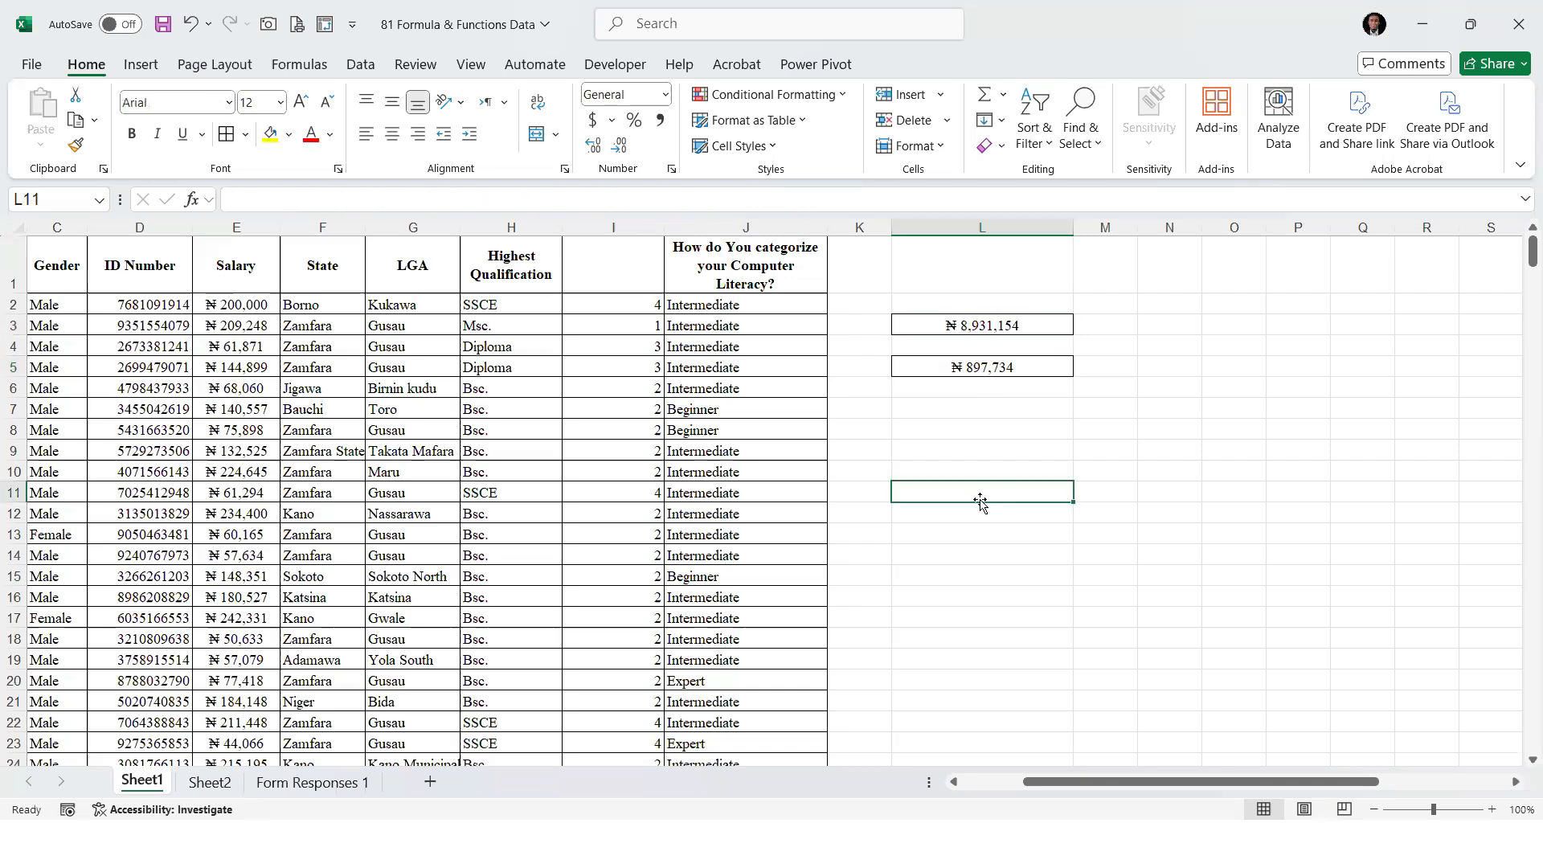
{"action": "left_click", "coordinate": [957, 368]}
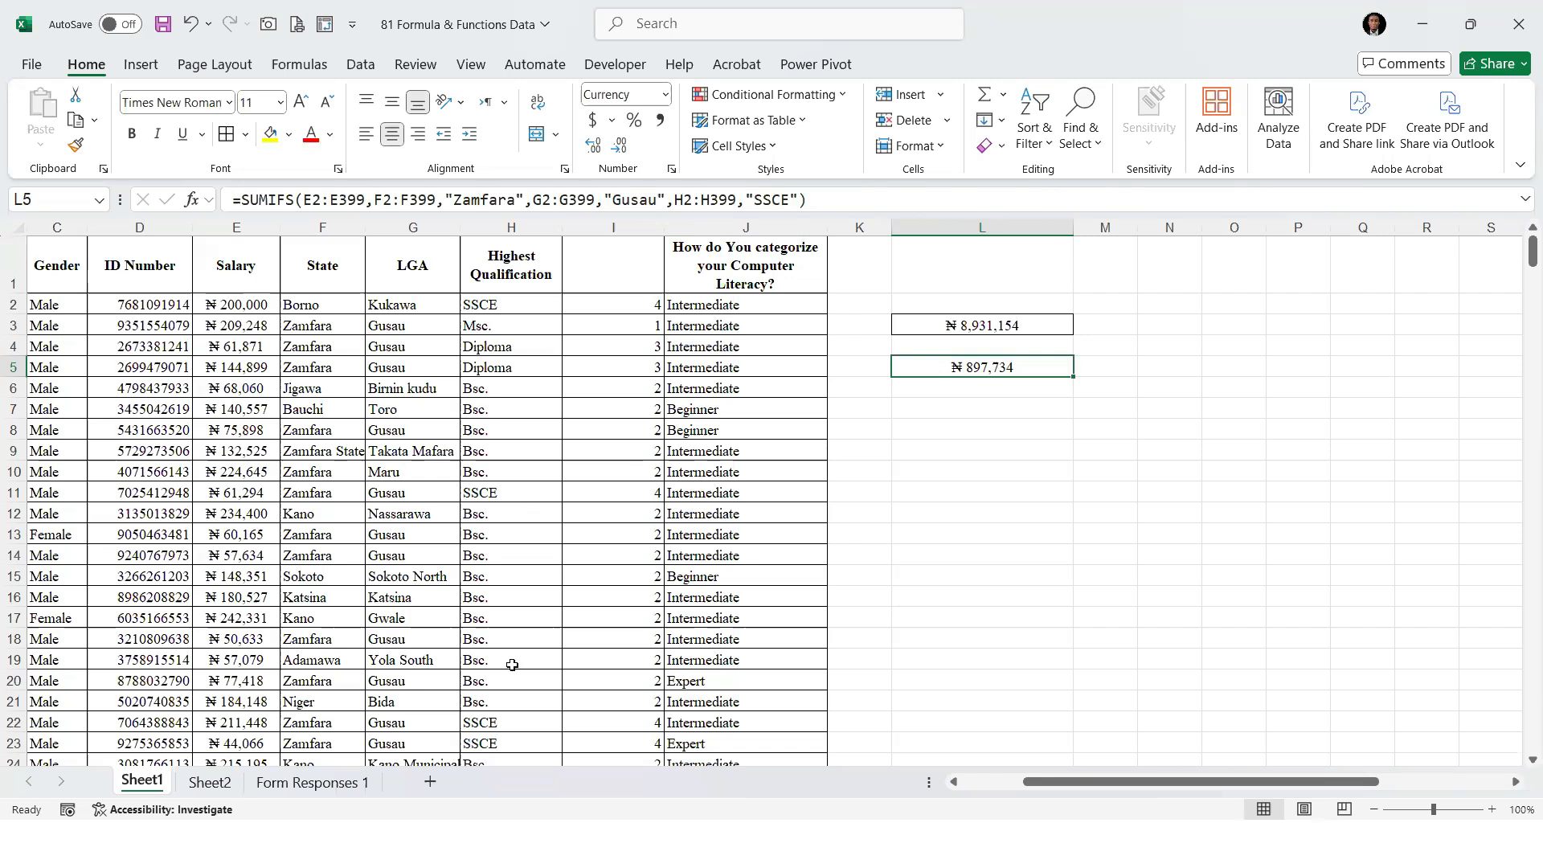
Add COUNTIF and COUNTIFS as entries 22 and 23 of the function list on Sheet2
{"action": "left_click", "coordinate": [228, 785]}
{"action": "left_click", "coordinate": [152, 632]}
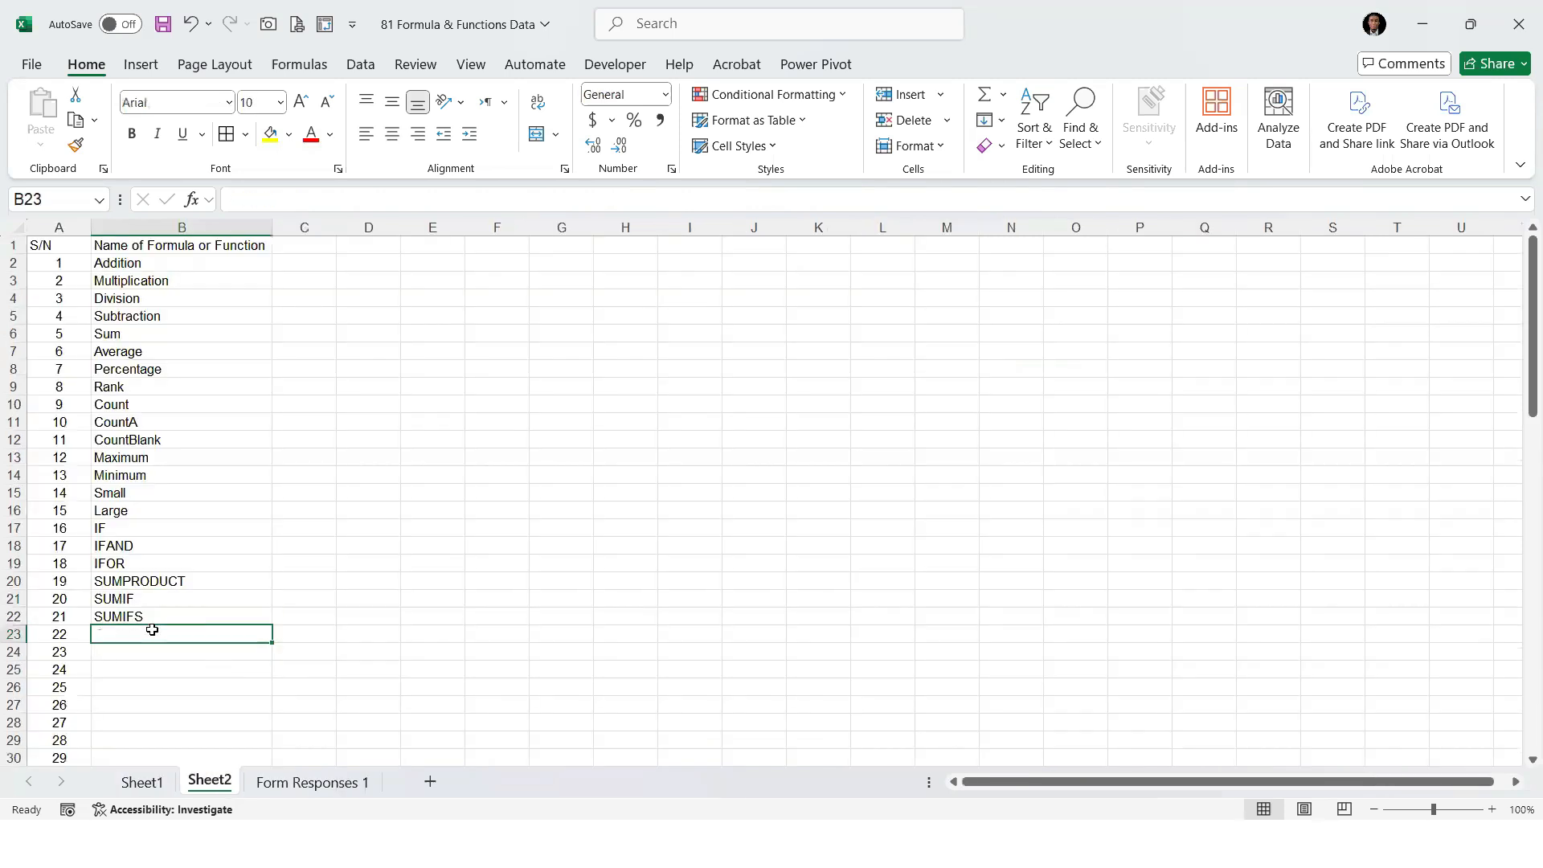
{"action": "type", "text": "COUNTIF"}
{"action": "key", "text": "Return"}
{"action": "type", "text": "COUNTIFS"}
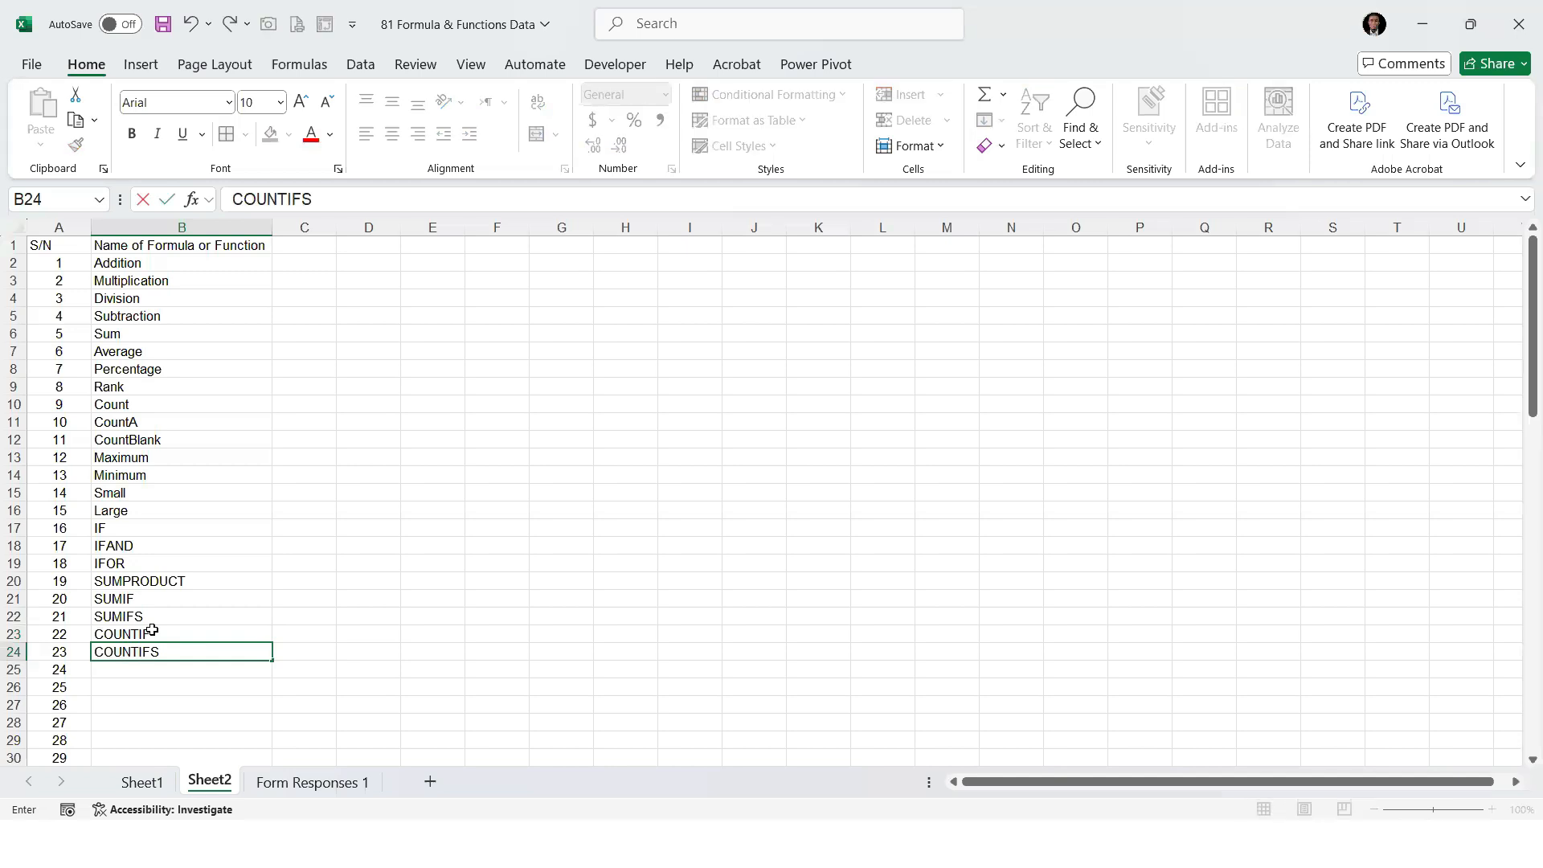
{"action": "key", "text": "Return"}
In L7 of Sheet1, enter a COUNTIF formula counting "Zamfara" in the State range F2:F399
{"action": "left_click", "coordinate": [142, 782]}
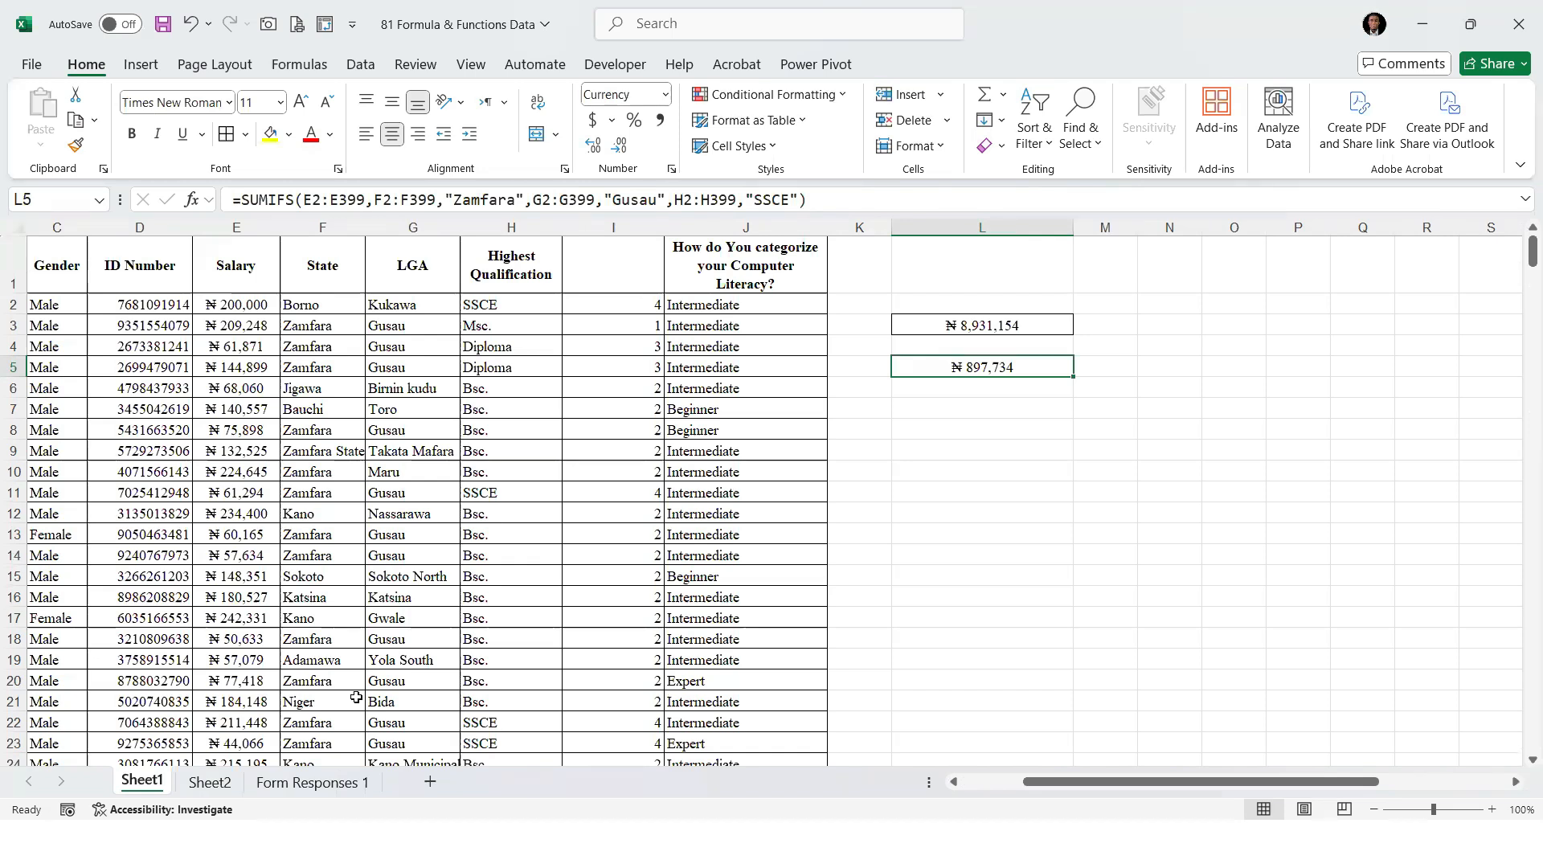
{"action": "left_click", "coordinate": [970, 414]}
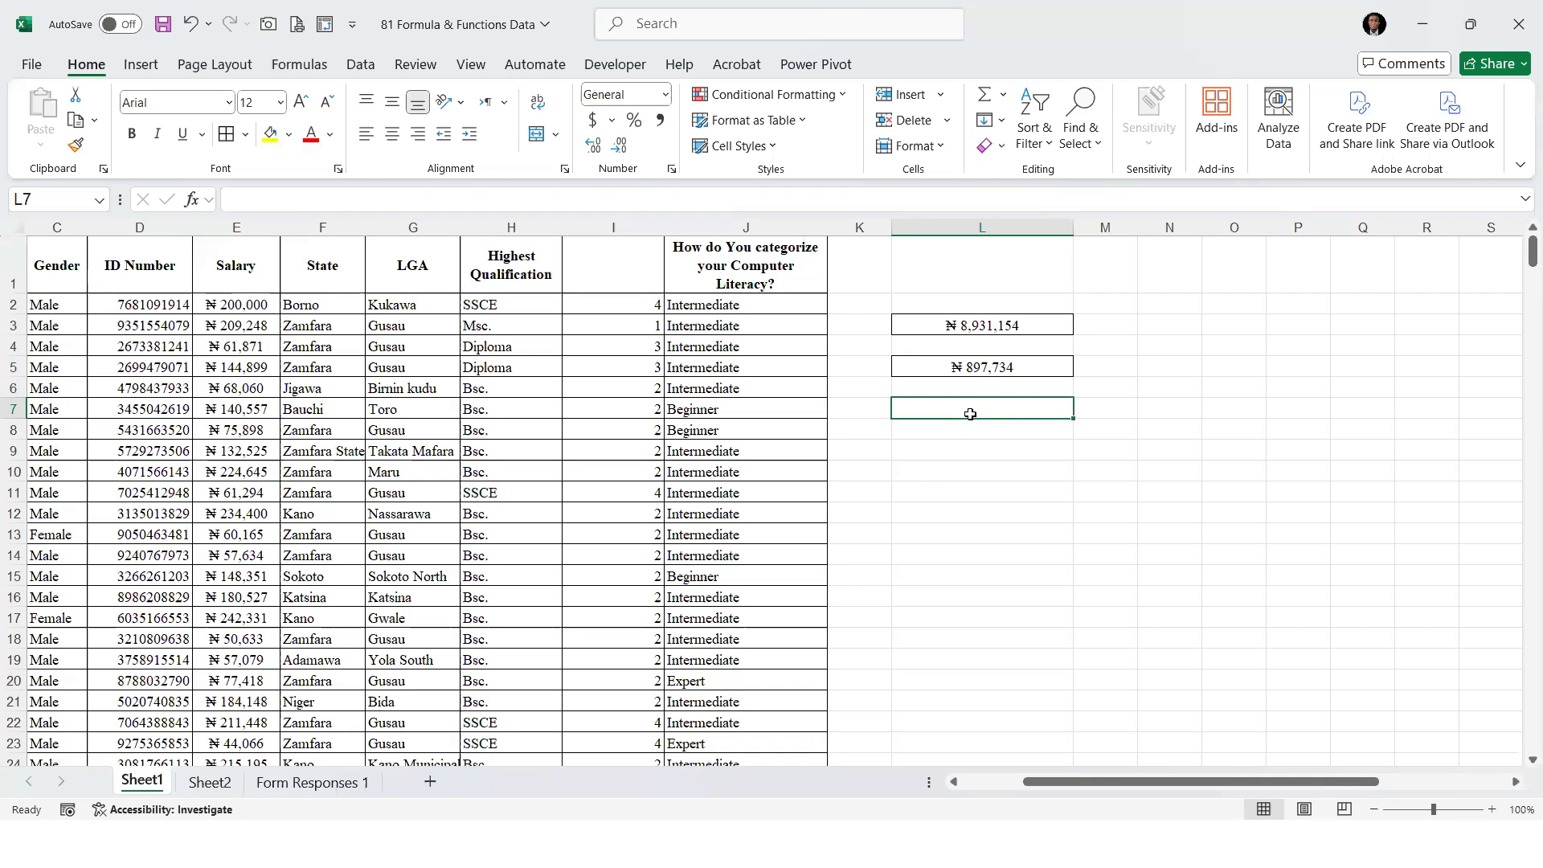
{"action": "type", "text": "=CO"}
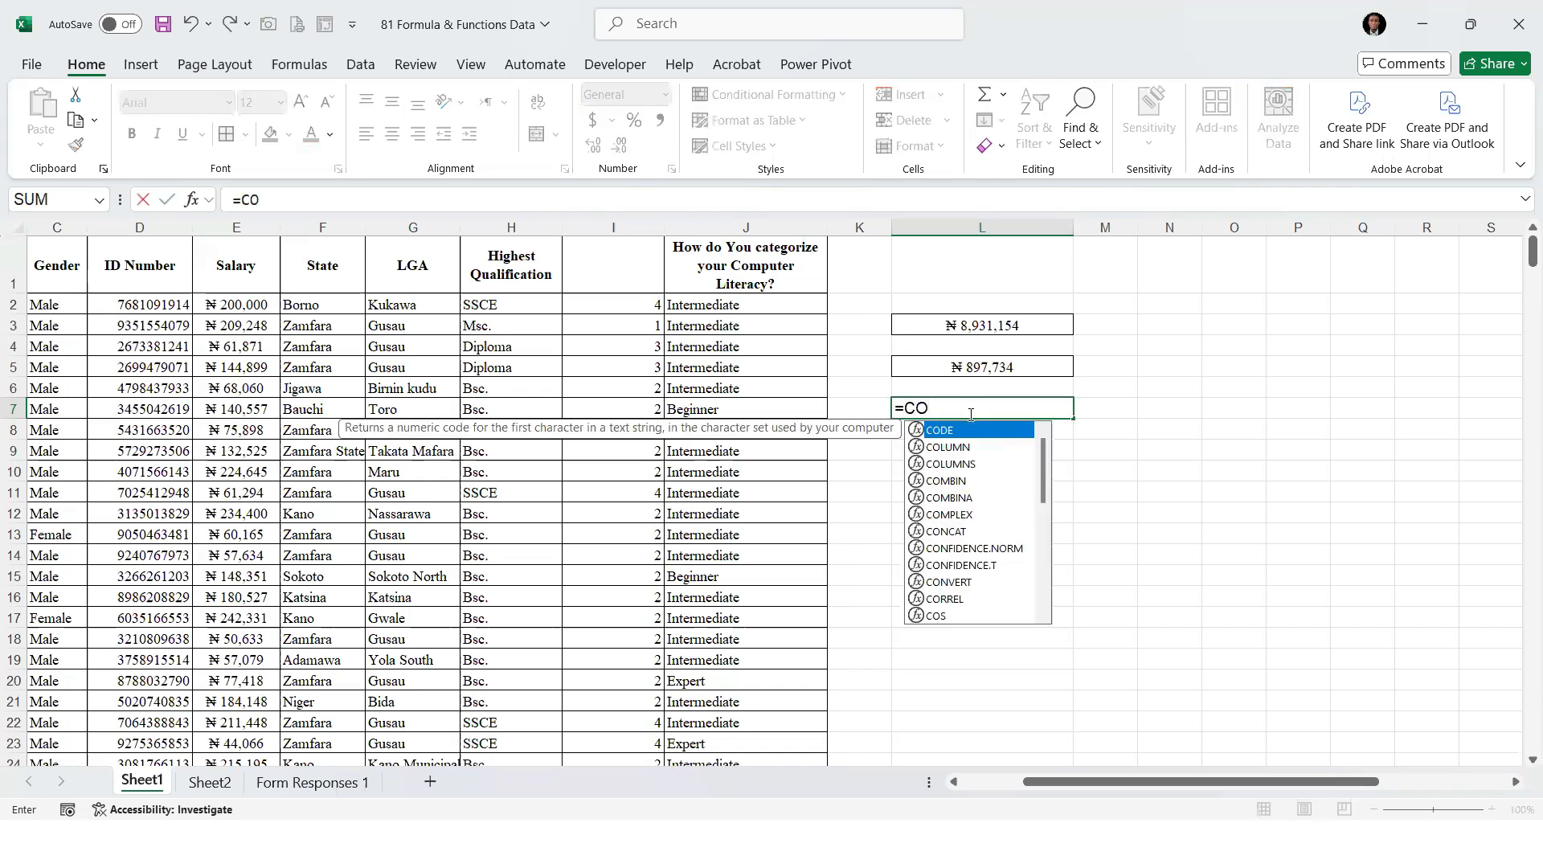
{"action": "type", "text": "UNTIF("}
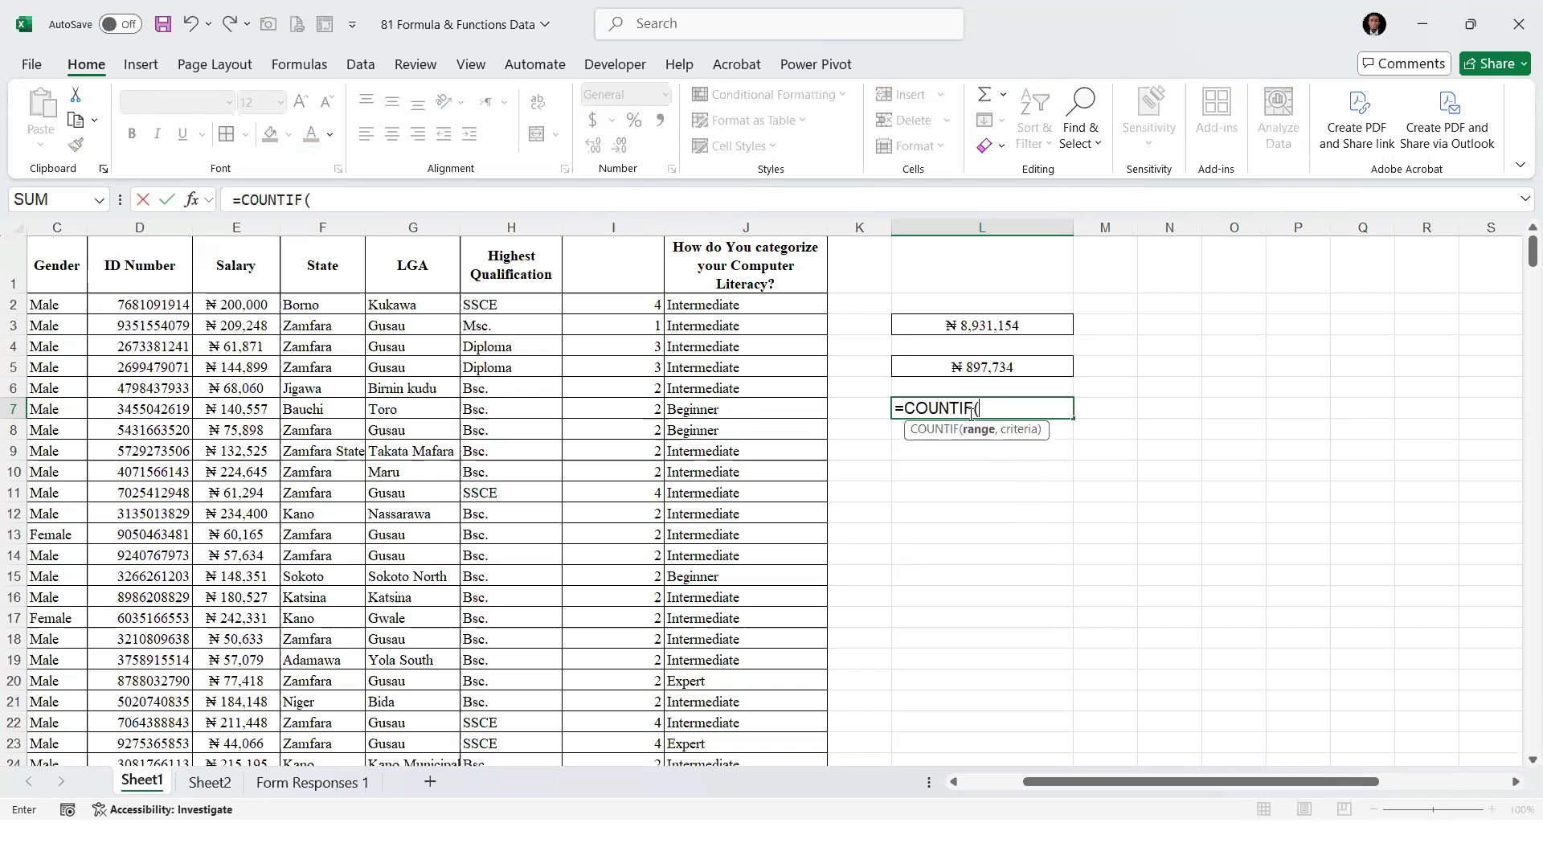
{"action": "left_click", "coordinate": [315, 308]}
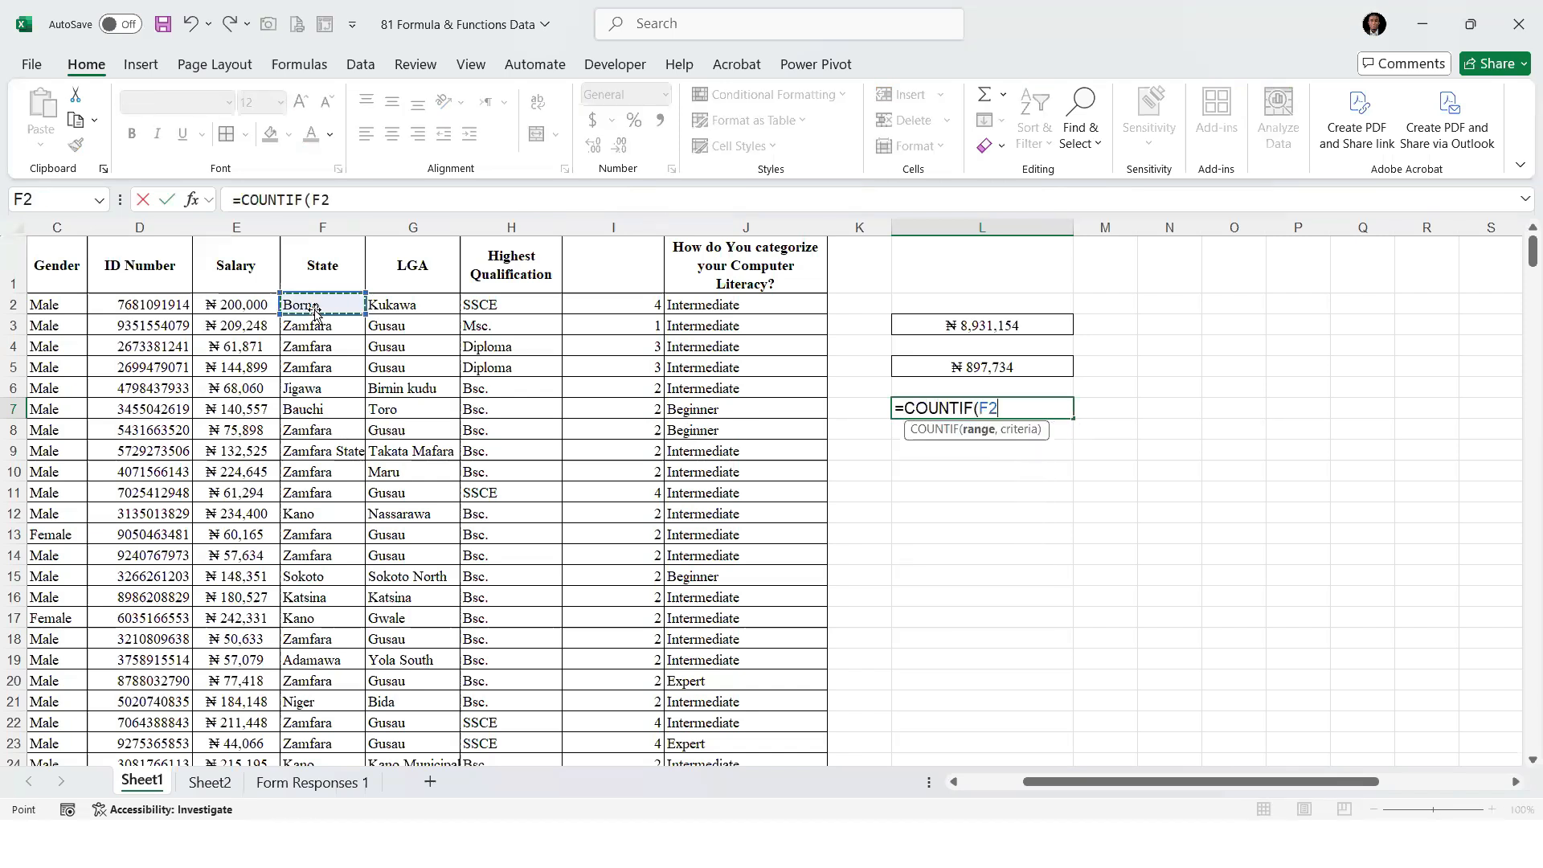
{"action": "key", "text": "ctrl+shift+Down"}
{"action": "type", "text": ",\"ZA"}
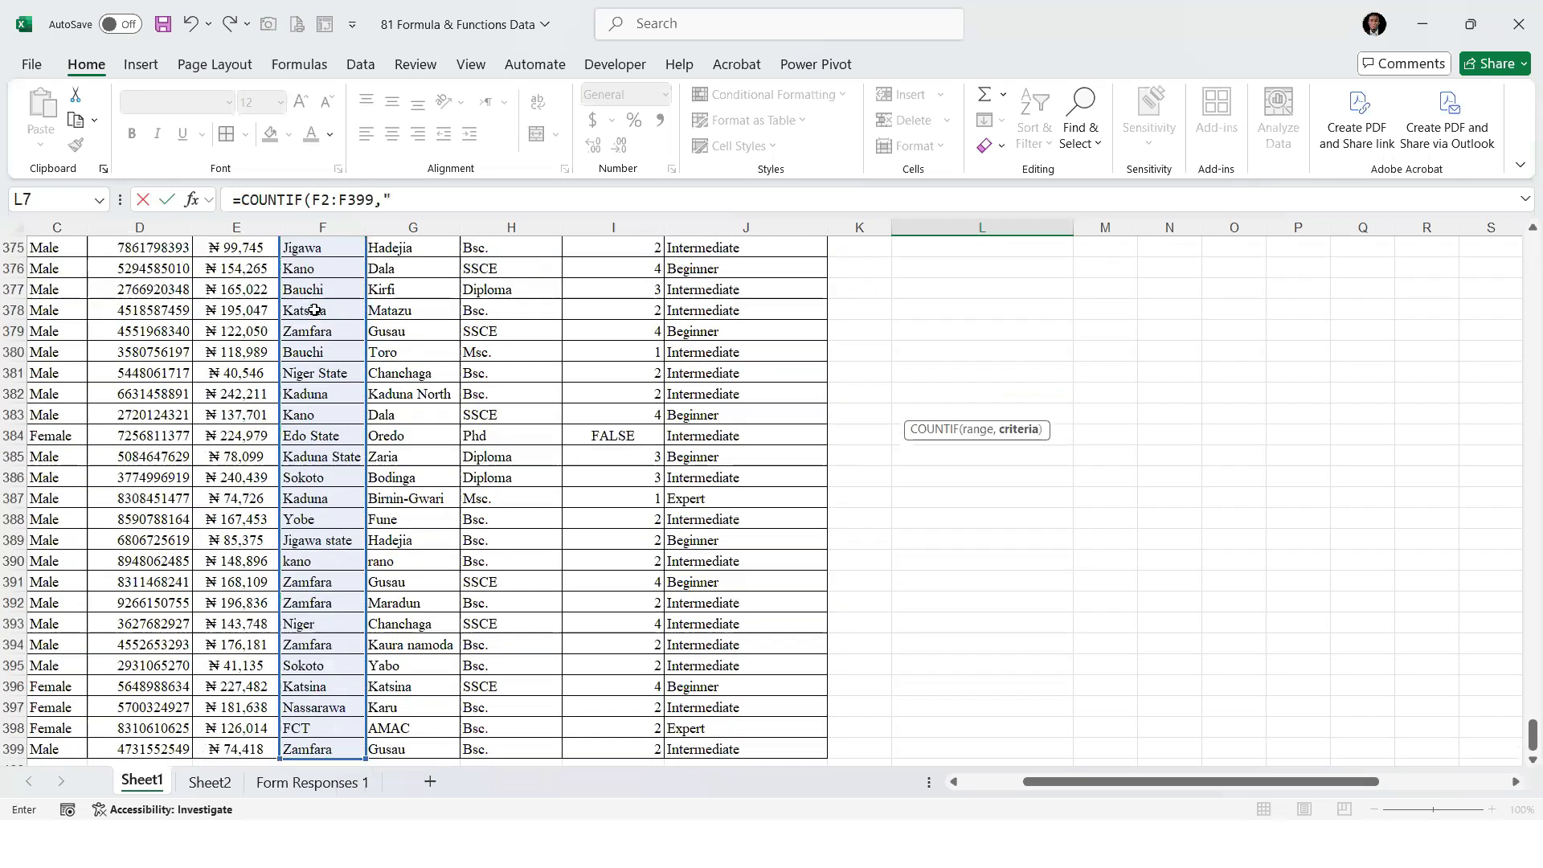
{"action": "type", "text": "amf"}
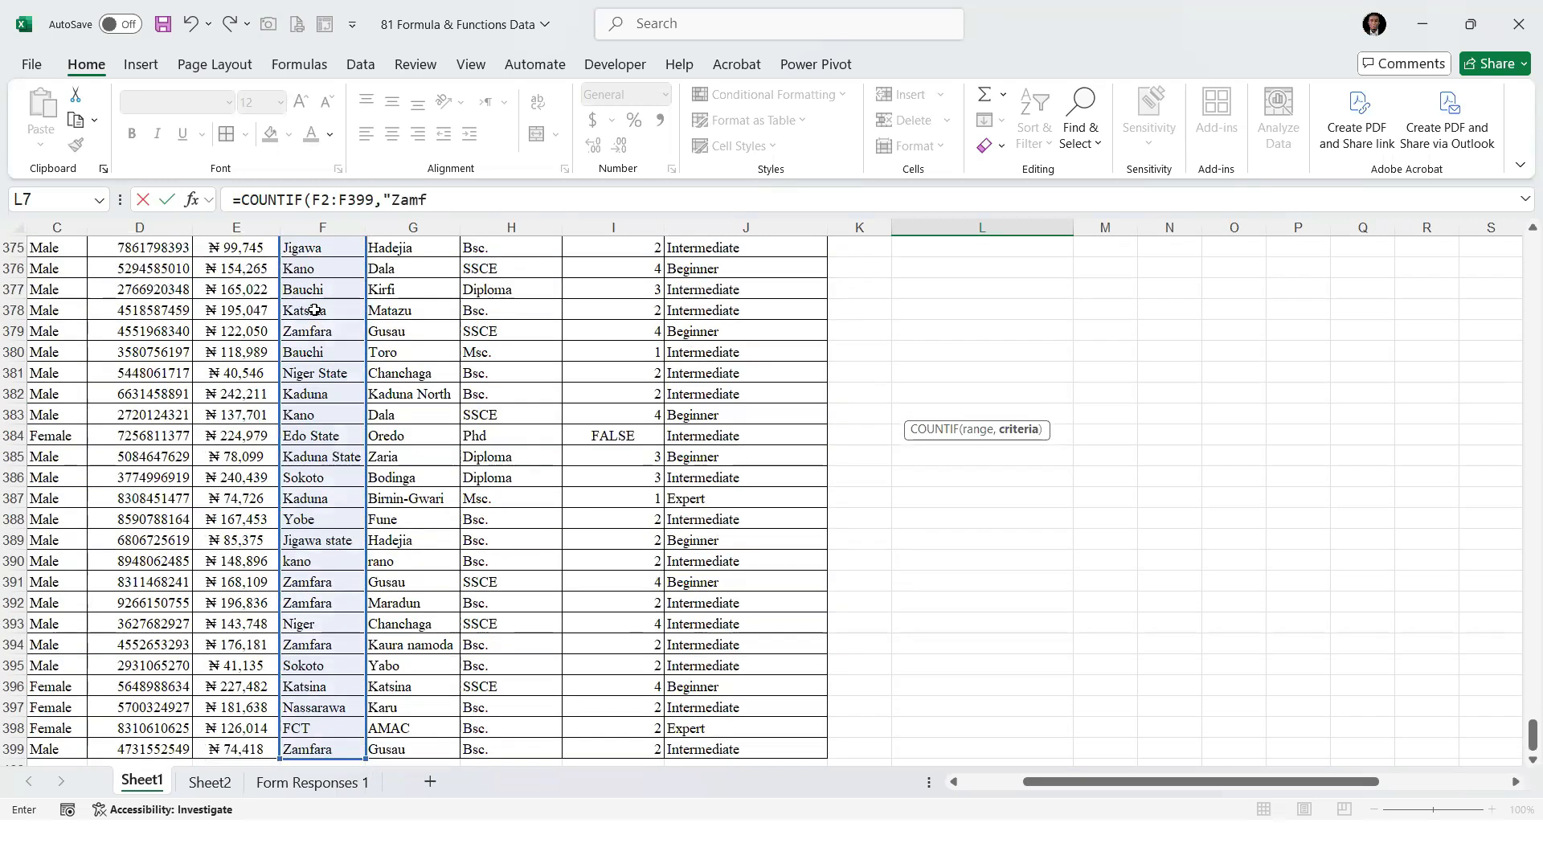
{"action": "type", "text": "ara\")"}
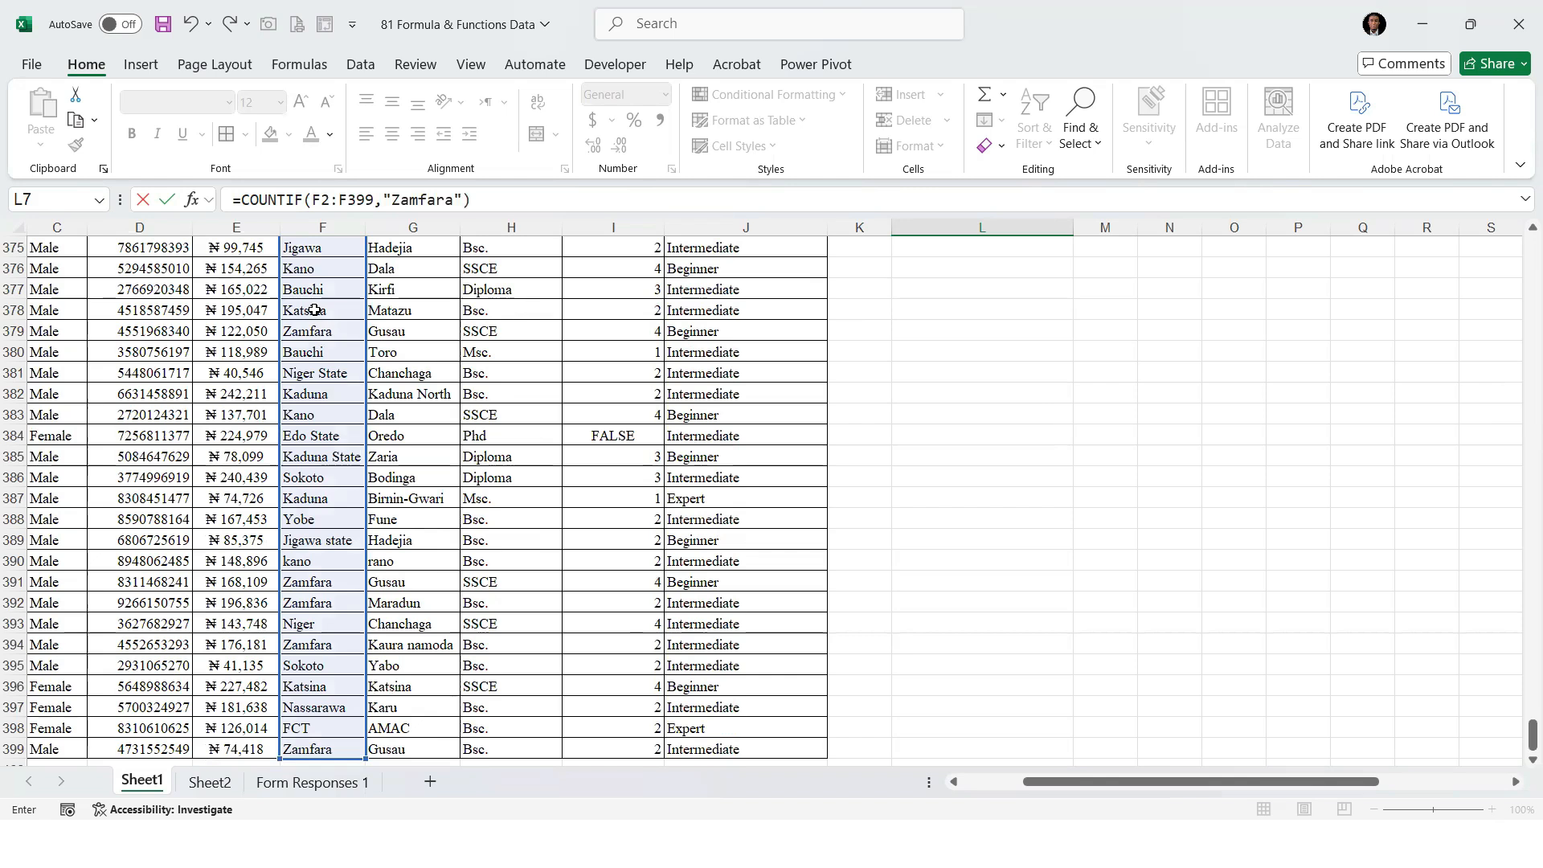
{"action": "key", "text": "Return"}
Center the COUNTIF result in L7 horizontally
{"action": "key", "text": "Up"}
{"action": "key", "text": "Up"}
{"action": "key", "text": "Up"}
{"action": "key", "text": "Up"}
{"action": "key", "text": "Up"}
{"action": "key", "text": "Up"}
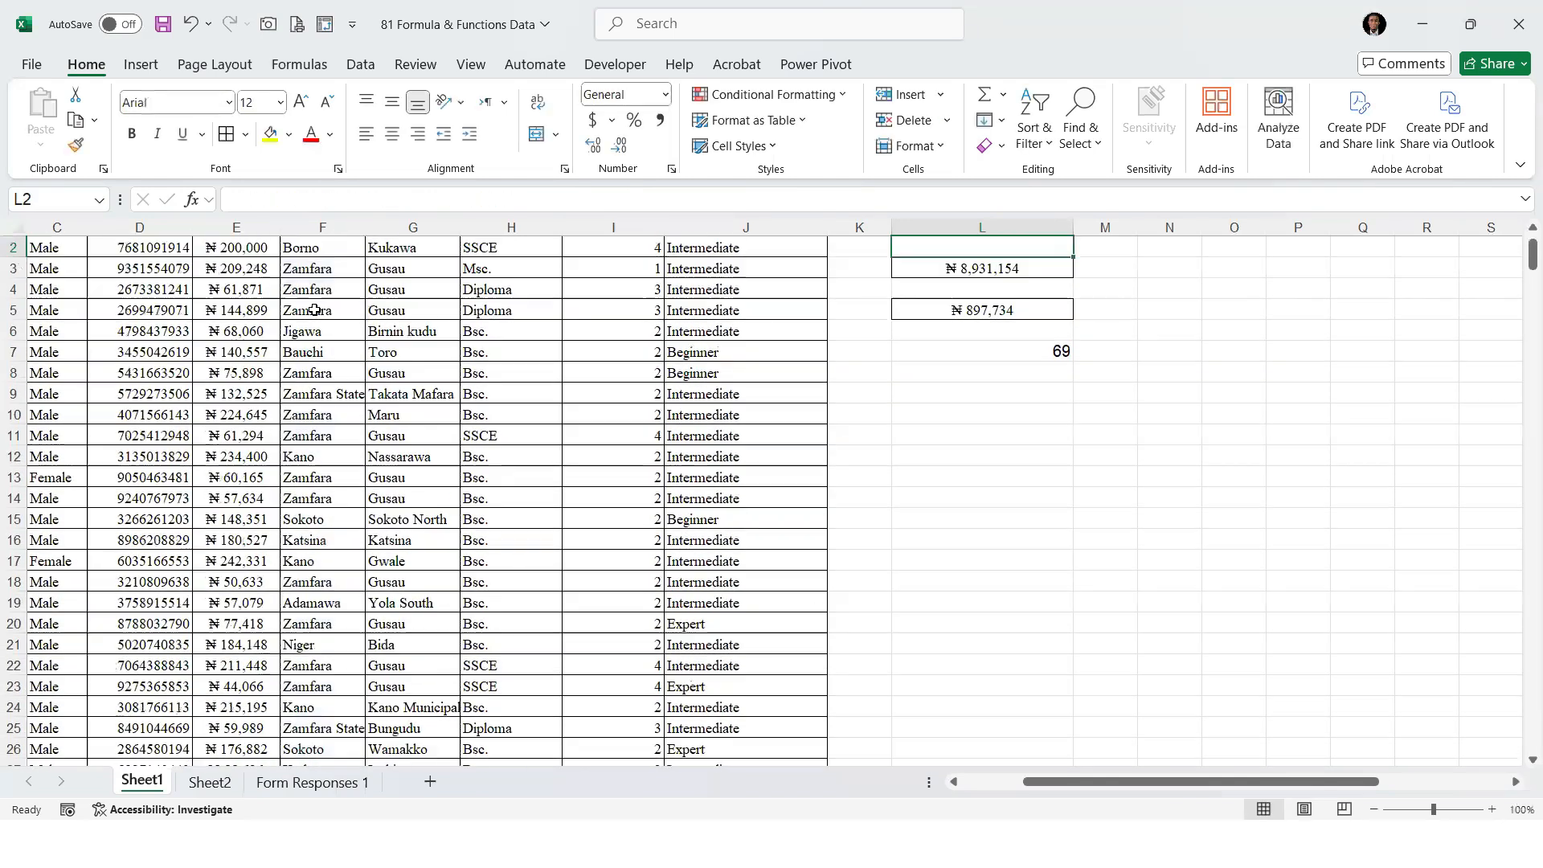
{"action": "left_click", "coordinate": [1049, 353]}
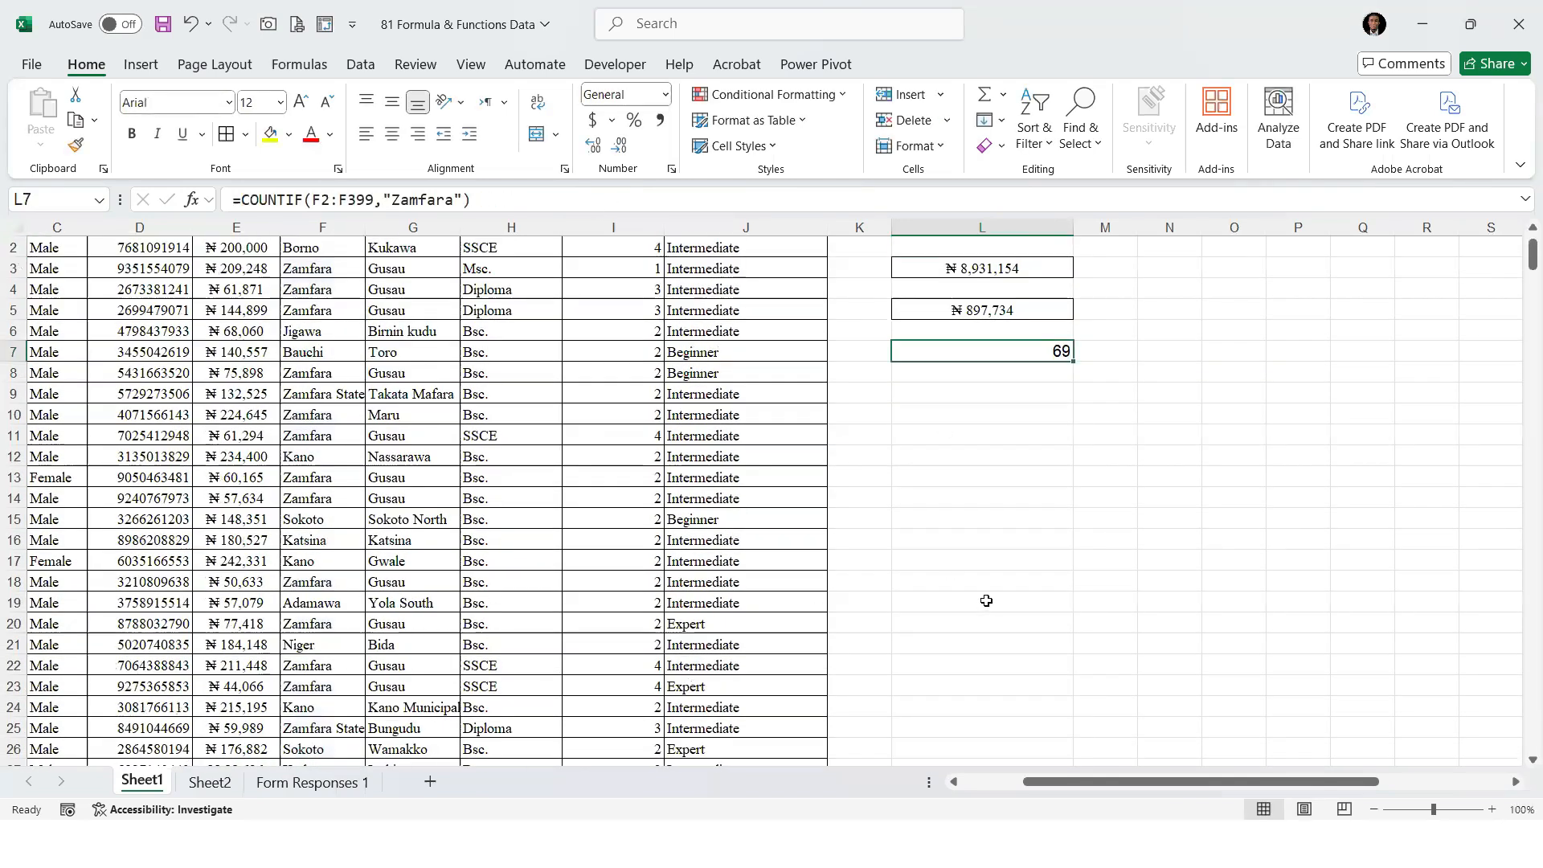
{"action": "left_click", "coordinate": [393, 133]}
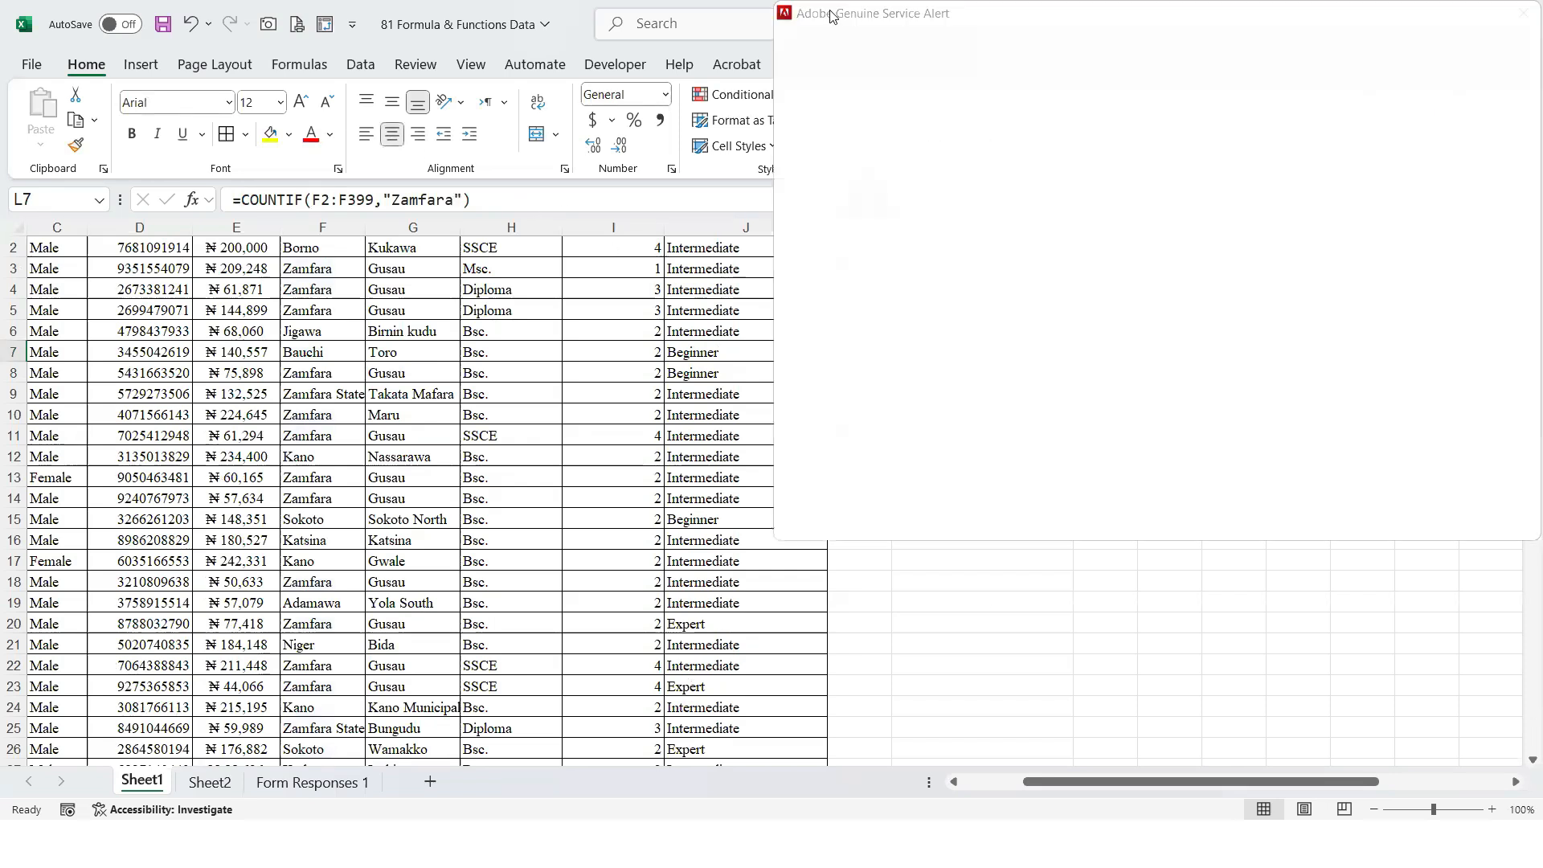
Change the State criterion of the COUNTIF formula in L7 to "Borno"
{"action": "left_click", "coordinate": [452, 200]}
{"action": "key", "text": "BackSpace"}
{"action": "key", "text": "BackSpace"}
{"action": "key", "text": "BackSpace"}
{"action": "key", "text": "BackSpace"}
{"action": "key", "text": "BackSpace"}
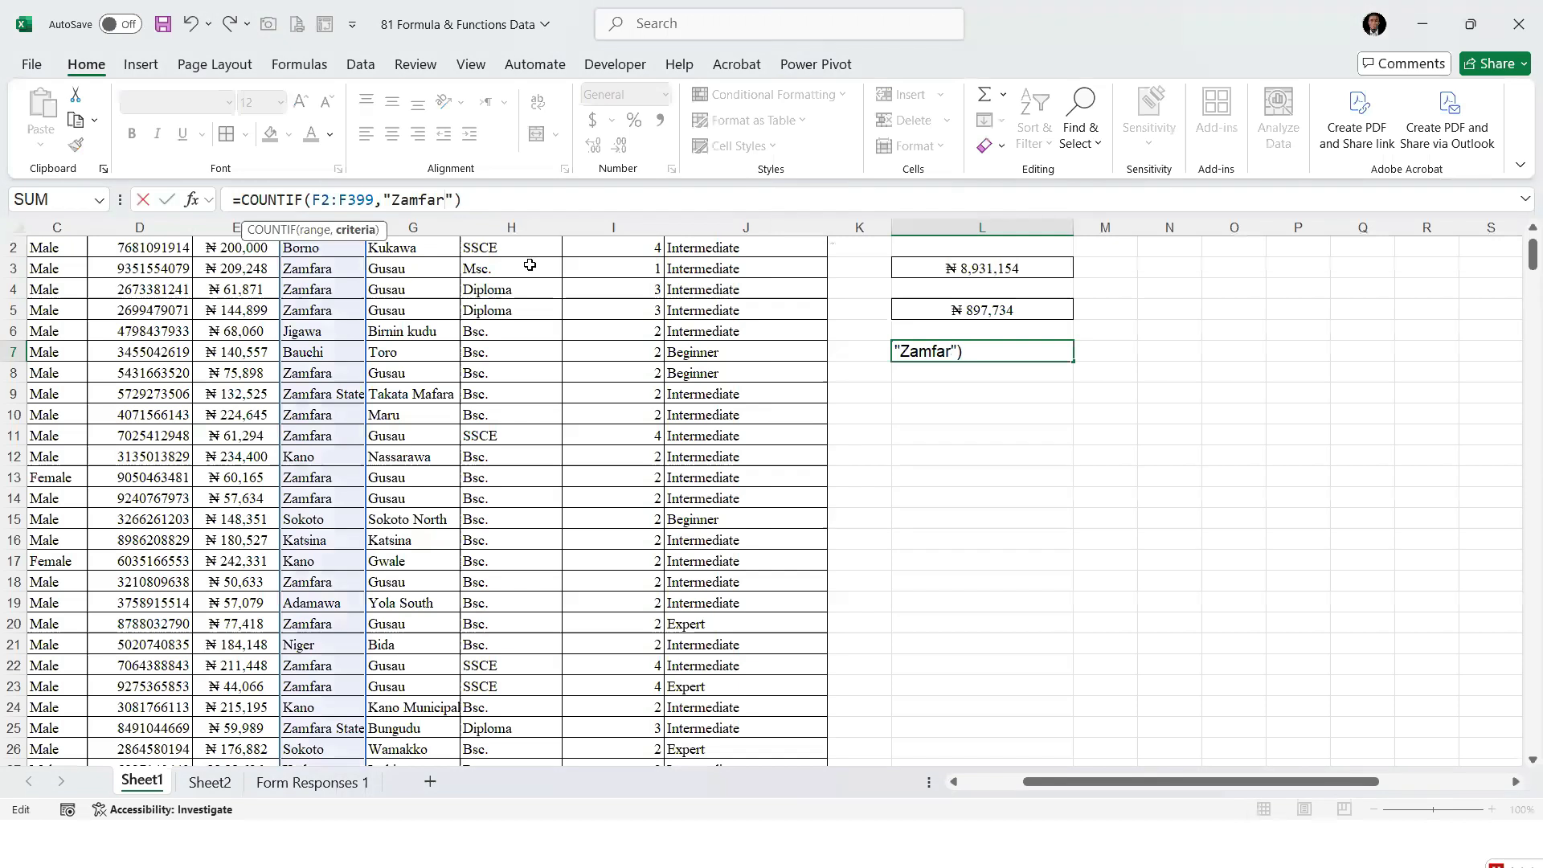
{"action": "key", "text": "BackSpace"}
{"action": "key", "text": "BackSpace"}
{"action": "type", "text": "BOrno"}
{"action": "key", "text": "BackSpace"}
{"action": "key", "text": "BackSpace"}
{"action": "key", "text": "BackSpace"}
{"action": "key", "text": "BackSpace"}
{"action": "type", "text": "orno"}
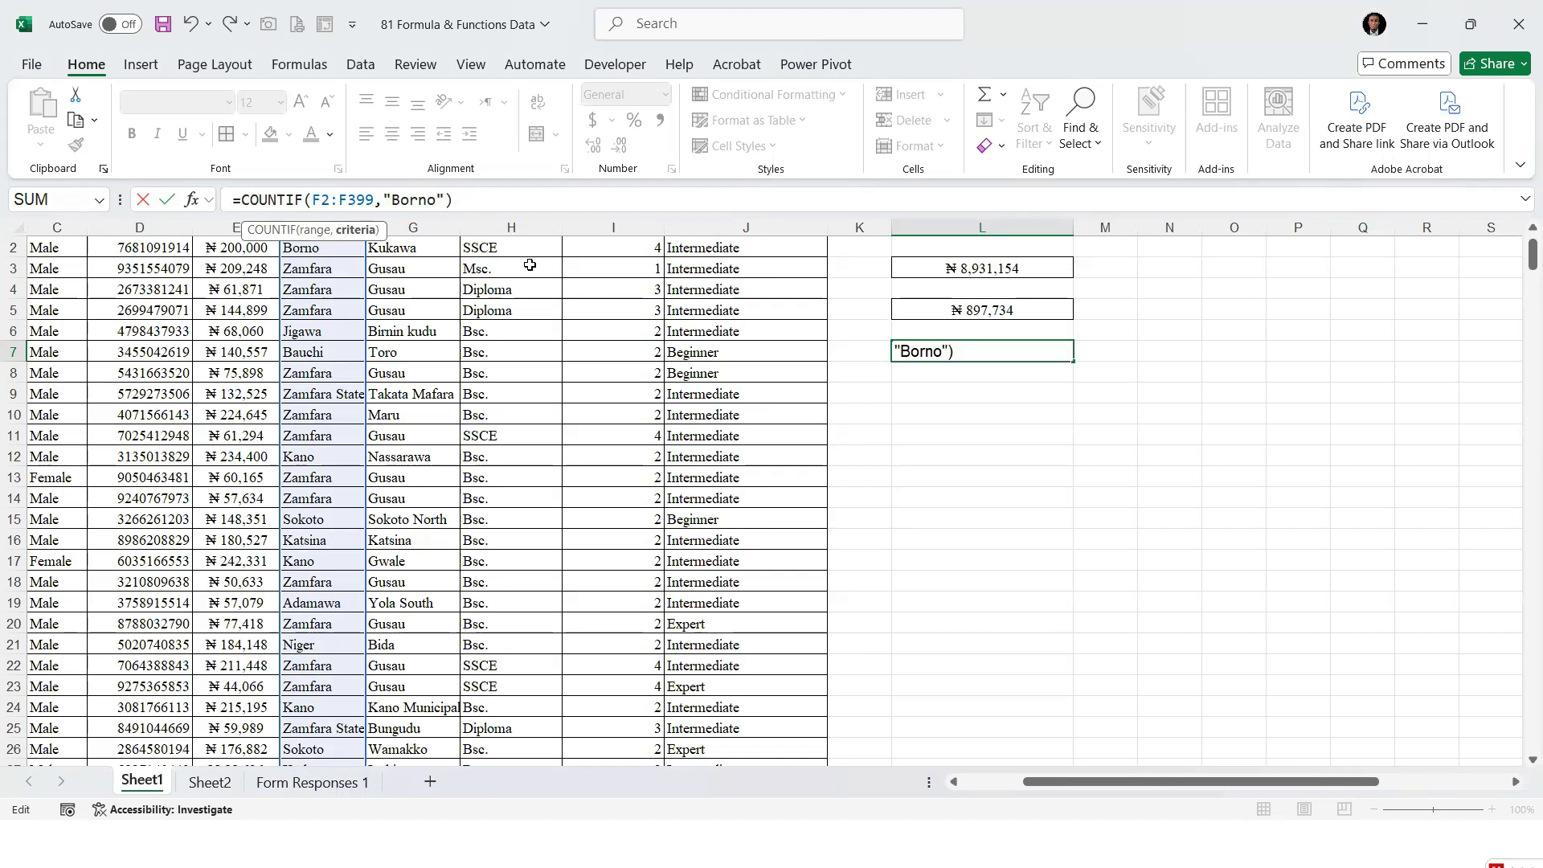
{"action": "key", "text": "ctrl+Return"}
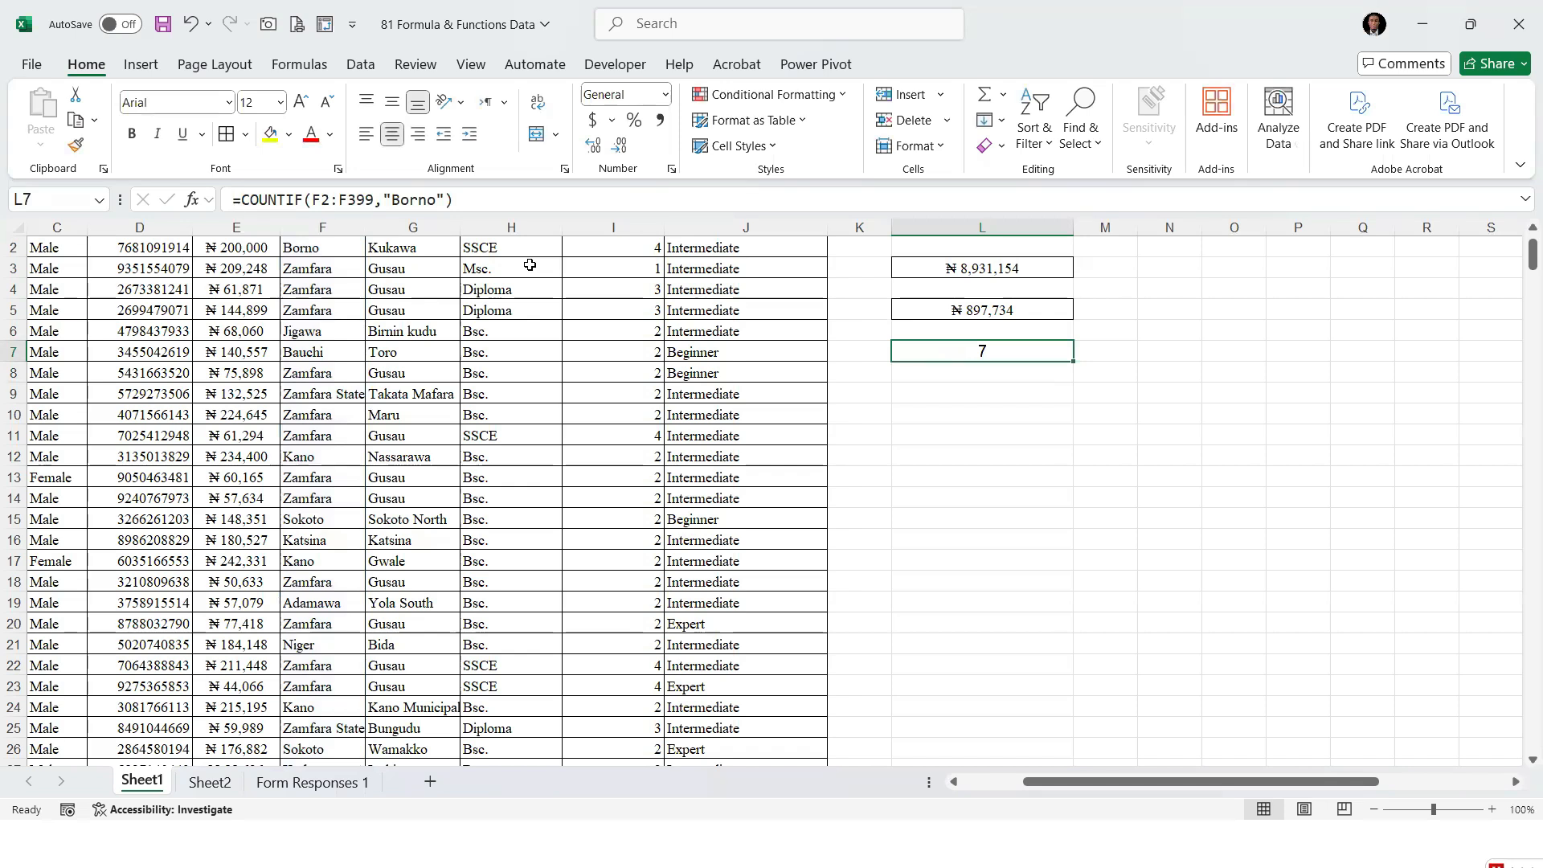
Change the State criterion of the COUNTIF formula in L7 to "Kano"
{"action": "left_click", "coordinate": [427, 201]}
{"action": "key", "text": "BackSpace"}
{"action": "key", "text": "BackSpace"}
{"action": "key", "text": "BackSpace"}
{"action": "key", "text": "BackSpace"}
{"action": "key", "text": "BackSpace"}
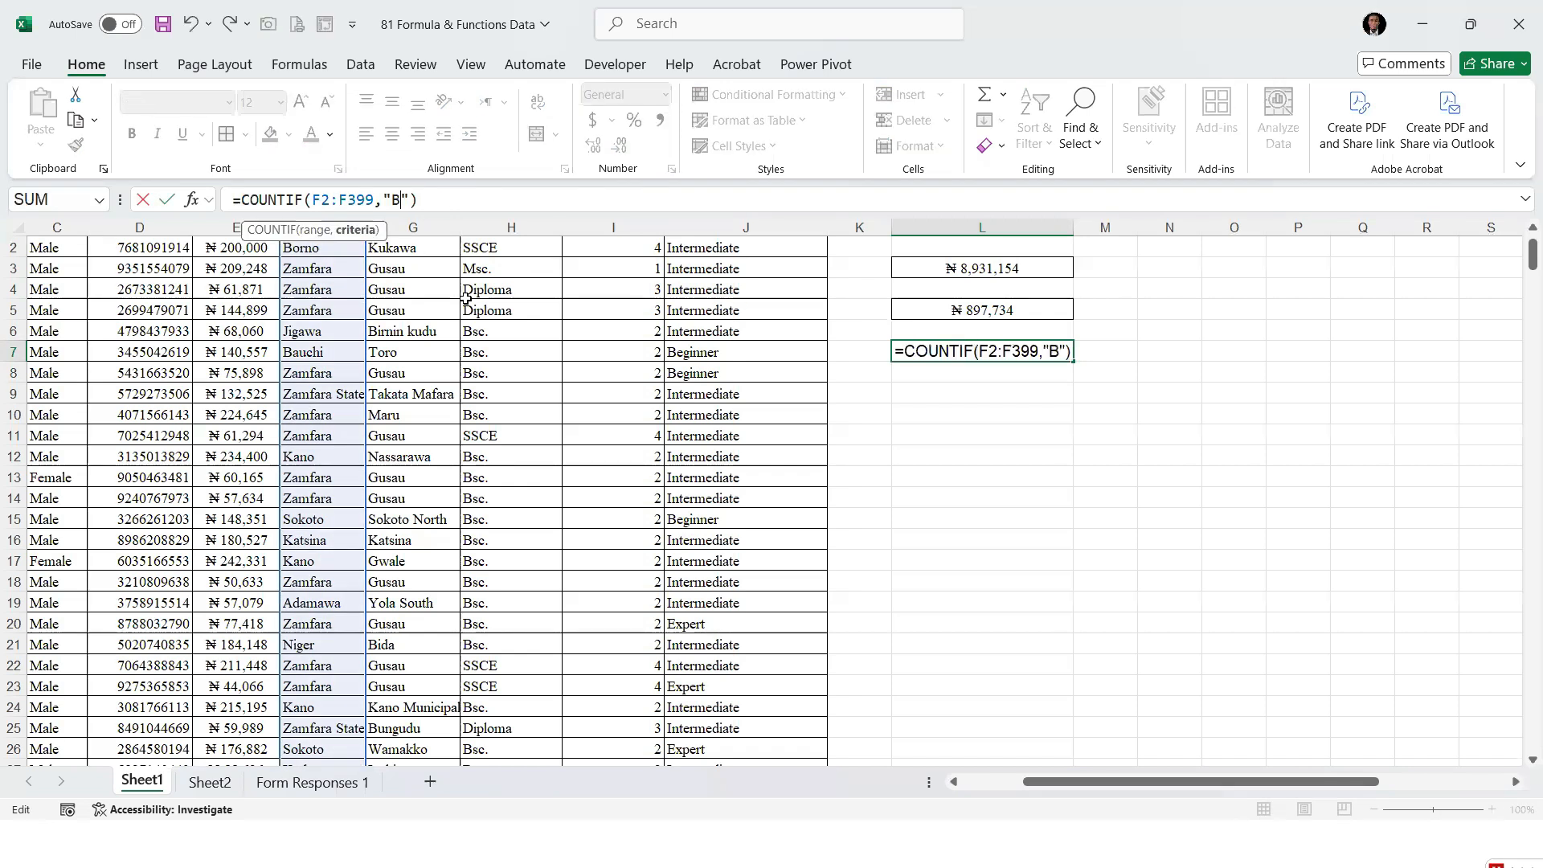
{"action": "type", "text": "Kn"}
{"action": "key", "text": "BackSpace"}
{"action": "type", "text": "ano"}
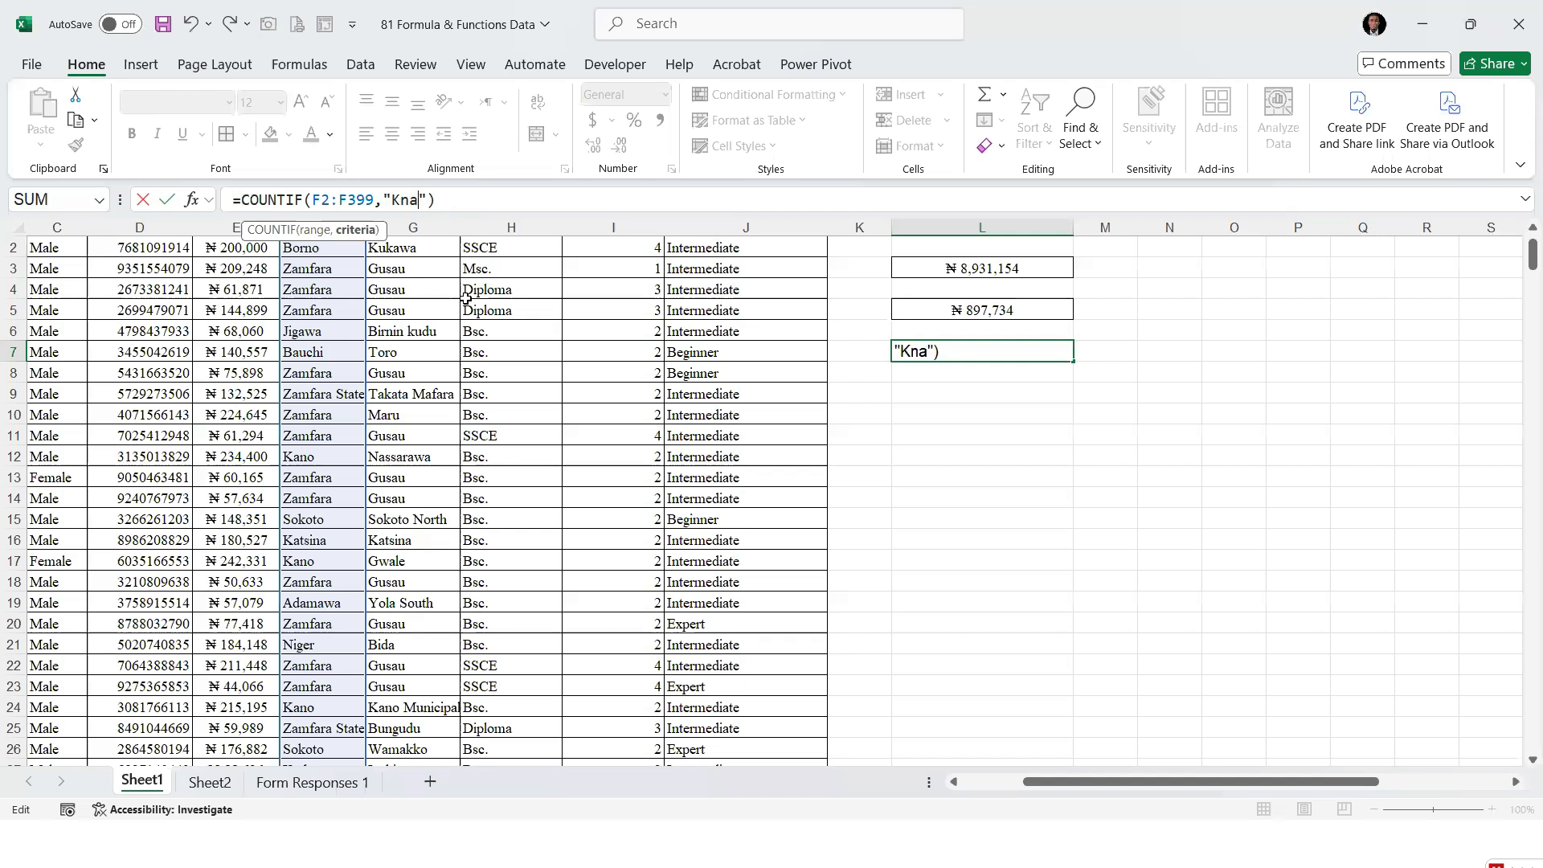
{"action": "key", "text": "Return"}
{"action": "key", "text": "Up"}
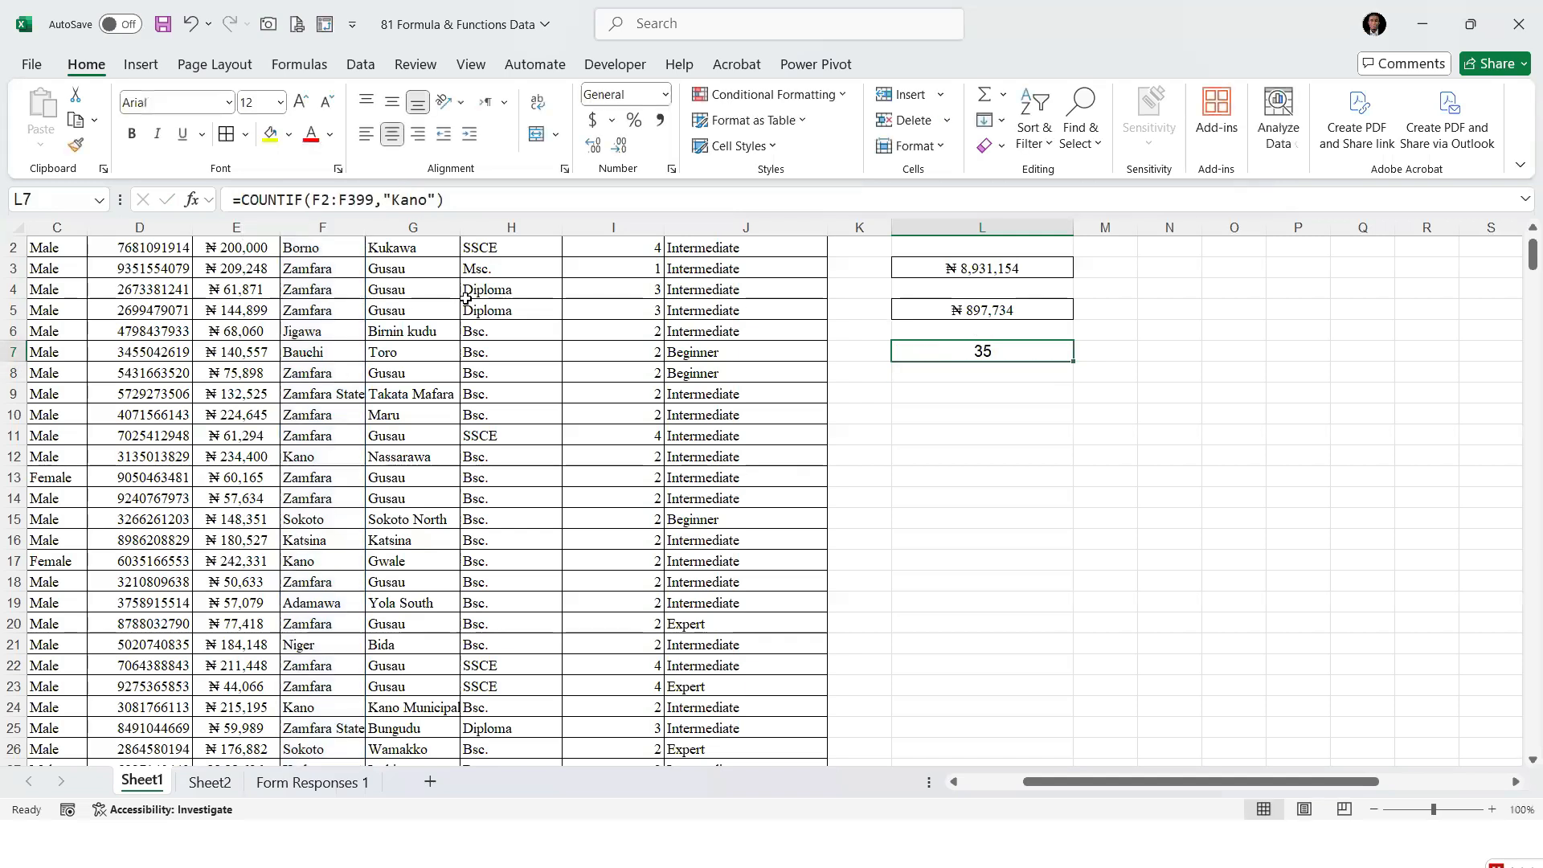
Change the State criterion of the COUNTIF formula in L7 to "Bauchi"
{"action": "left_click", "coordinate": [425, 199]}
{"action": "key", "text": "BackSpace"}
{"action": "key", "text": "BackSpace"}
{"action": "key", "text": "BackSpace"}
{"action": "key", "text": "BackSpace"}
{"action": "type", "text": "Bauchi"}
{"action": "key", "text": "Return"}
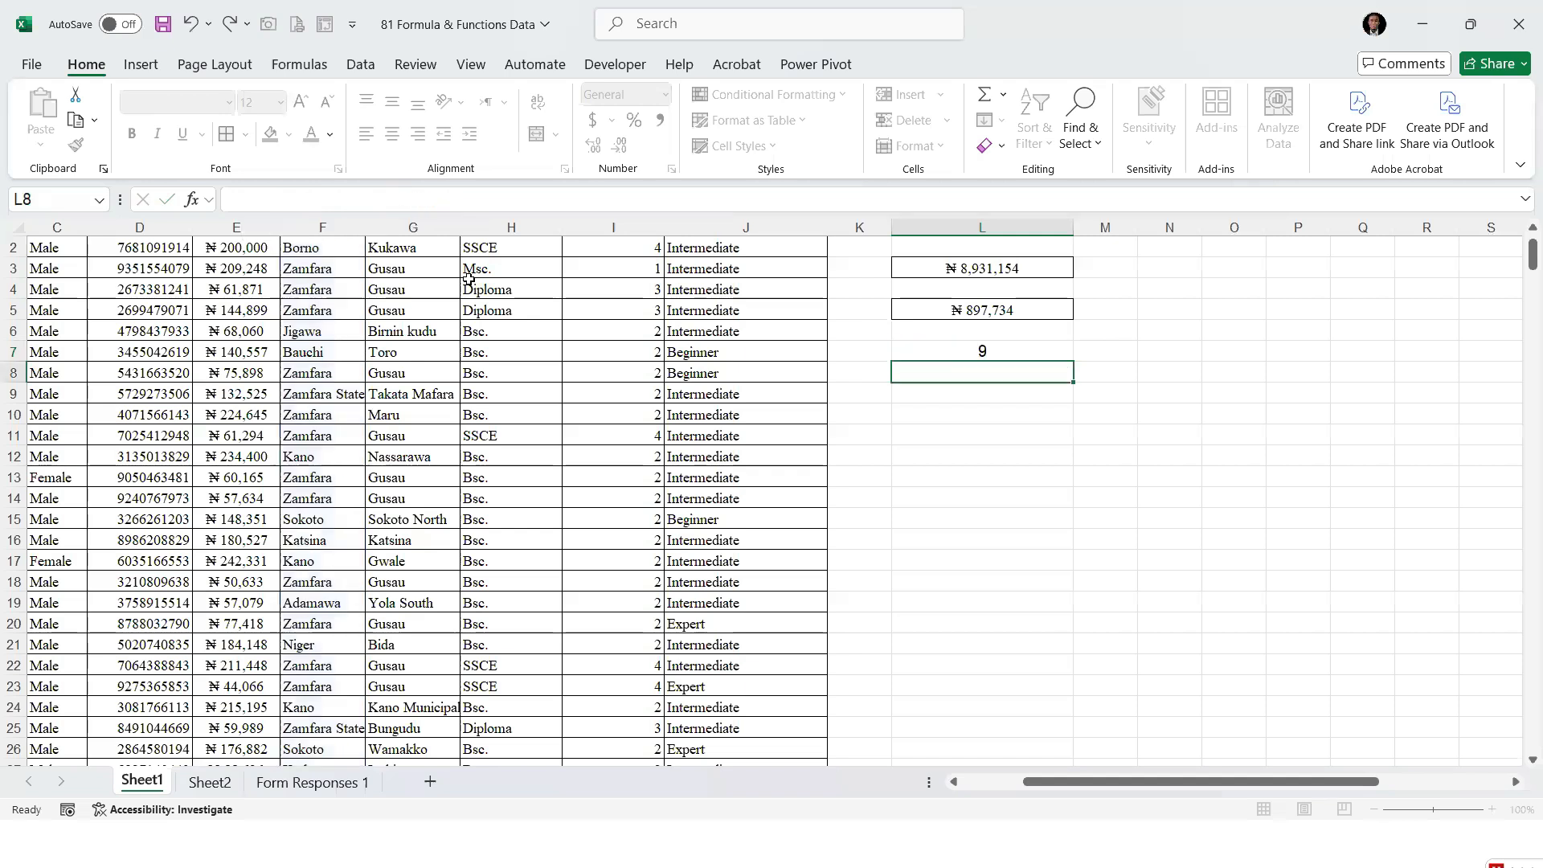
{"action": "key", "text": "Up"}
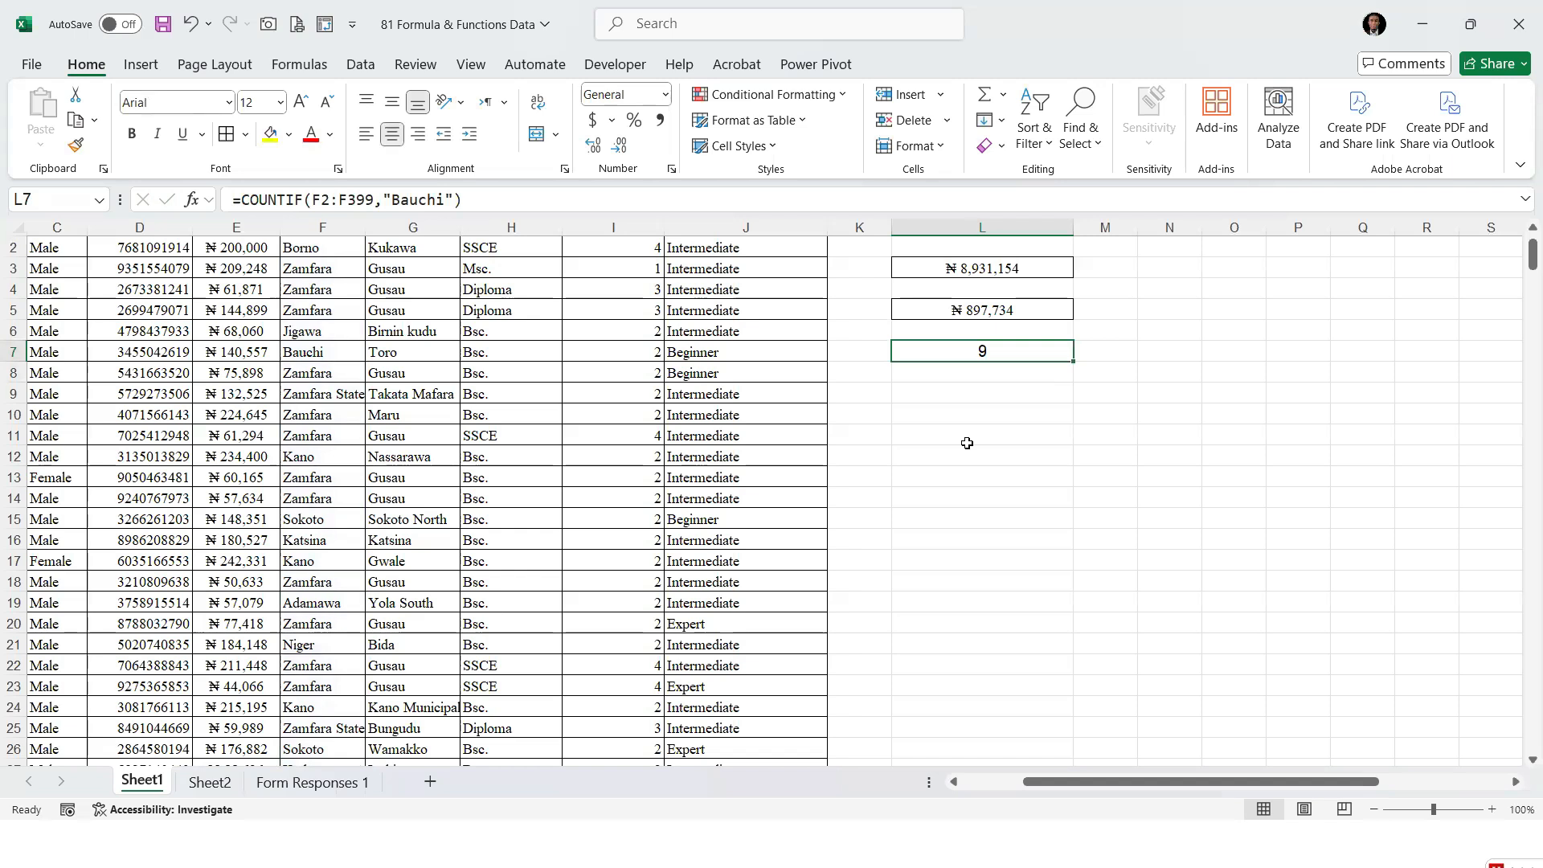
Enter a COUNTIF formula in L9 that counts "Bsc." in the Highest Qualification range H2:H399
{"action": "scroll", "coordinate": [450, 232], "scroll_direction": "up", "scroll_amount": 1}
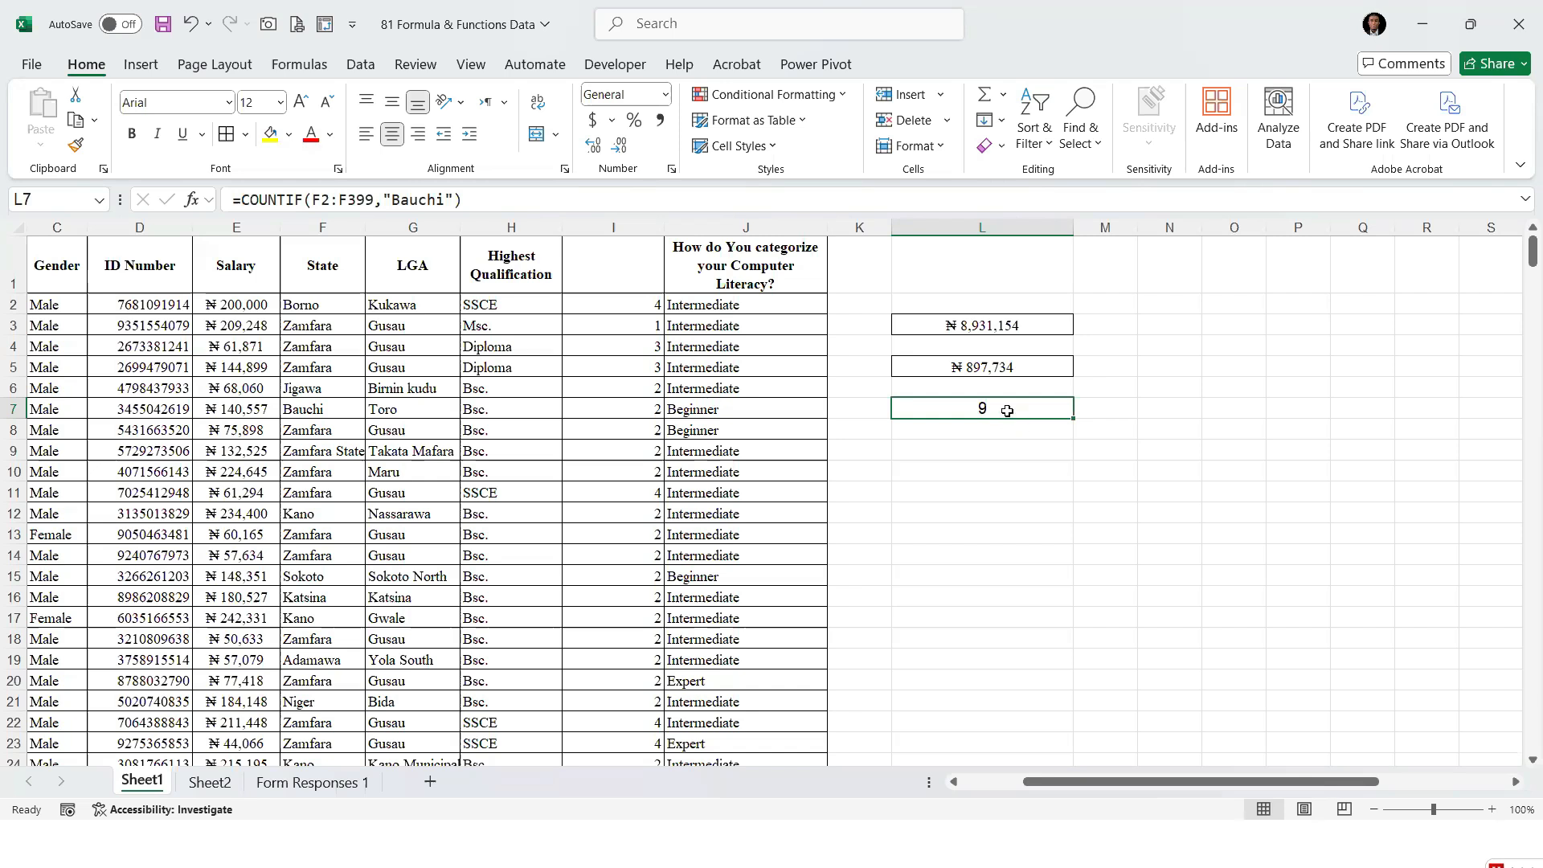
{"action": "left_click_drag", "start_coordinate": [489, 307], "coordinate": [511, 391]}
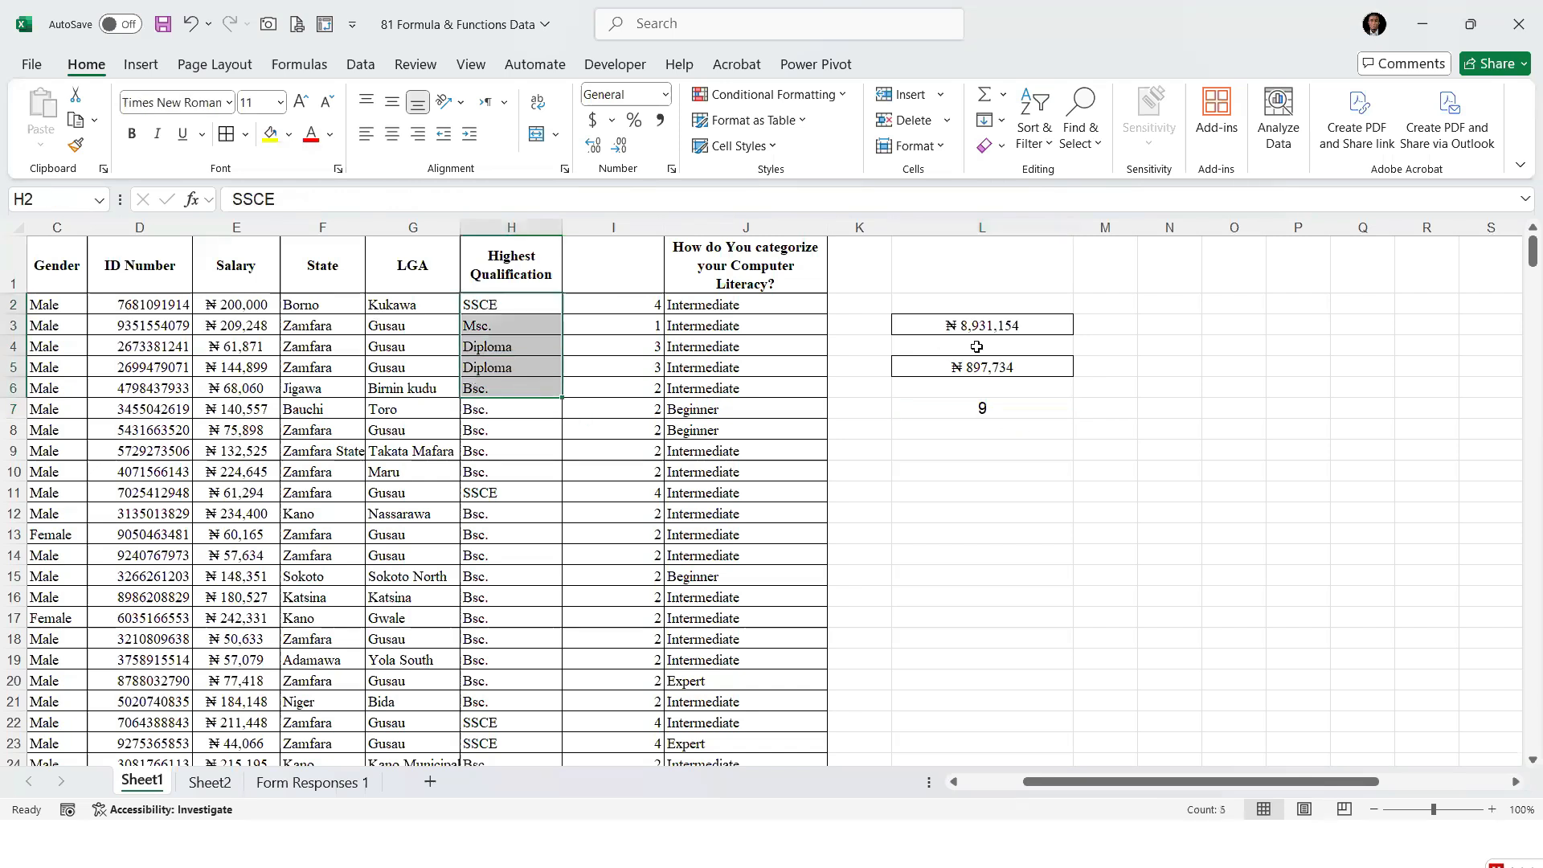
{"action": "left_click", "coordinate": [1000, 405]}
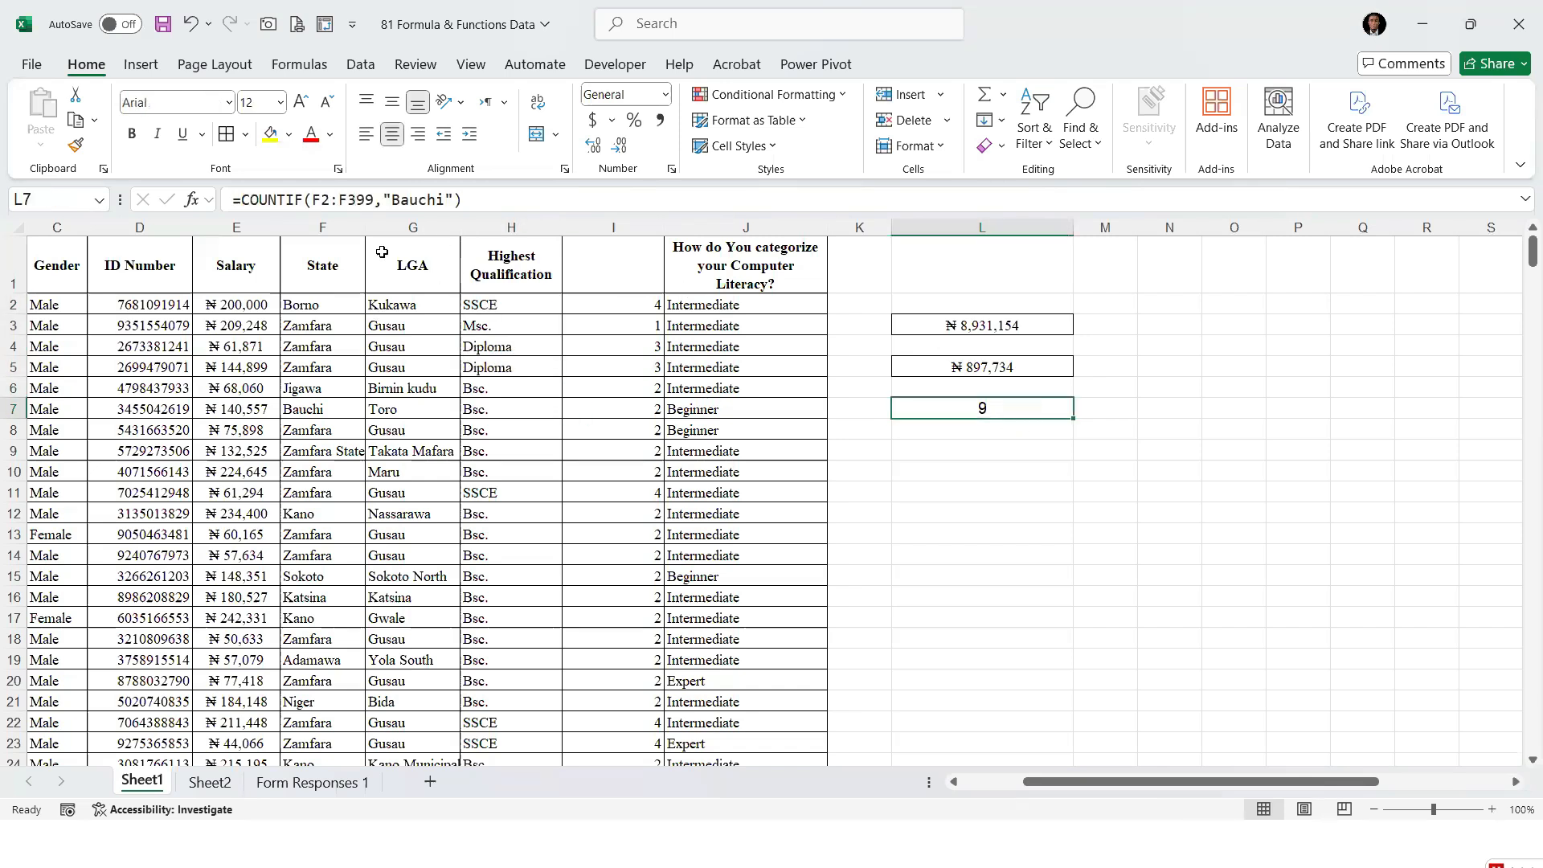
{"action": "left_click", "coordinate": [969, 446]}
{"action": "type", "text": "=countif"}
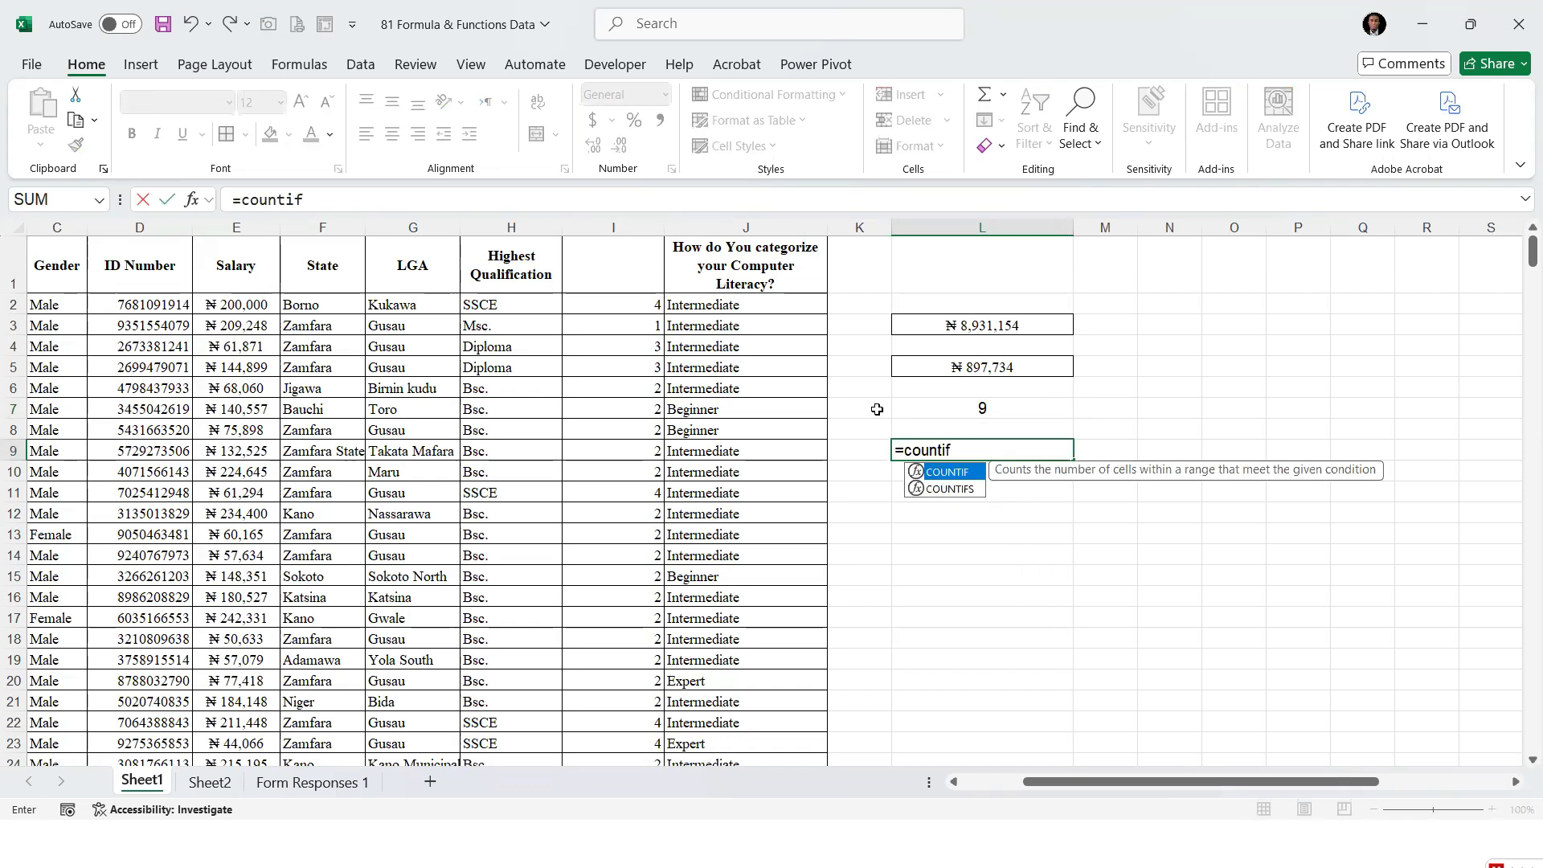
{"action": "key", "text": "Tab"}
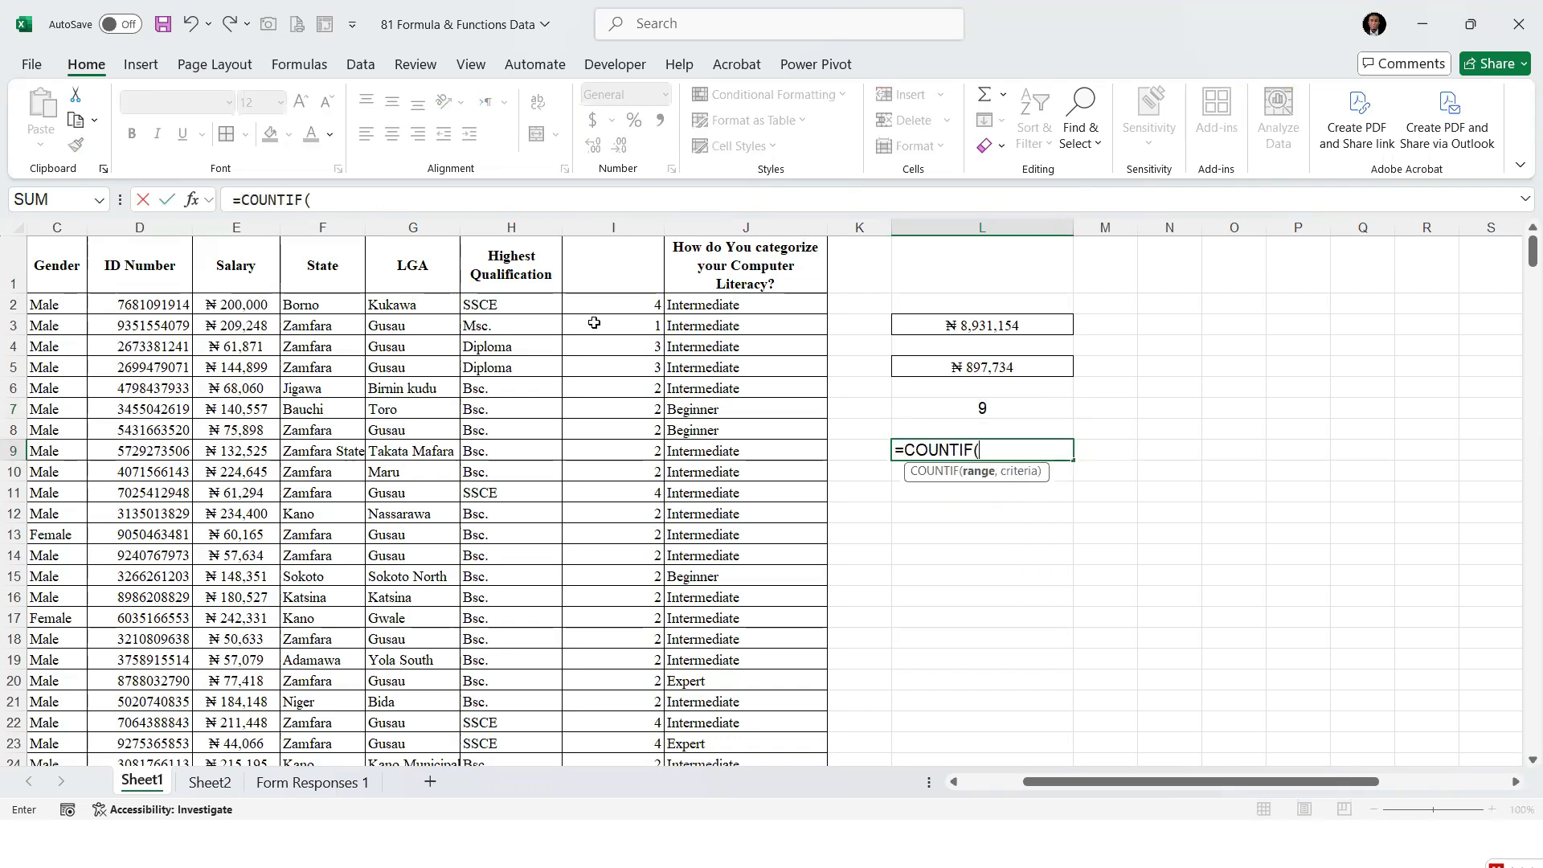
{"action": "left_click", "coordinate": [500, 302]}
{"action": "key", "text": "ctrl+shift+Down"}
{"action": "type", "text": ",\"Bs"}
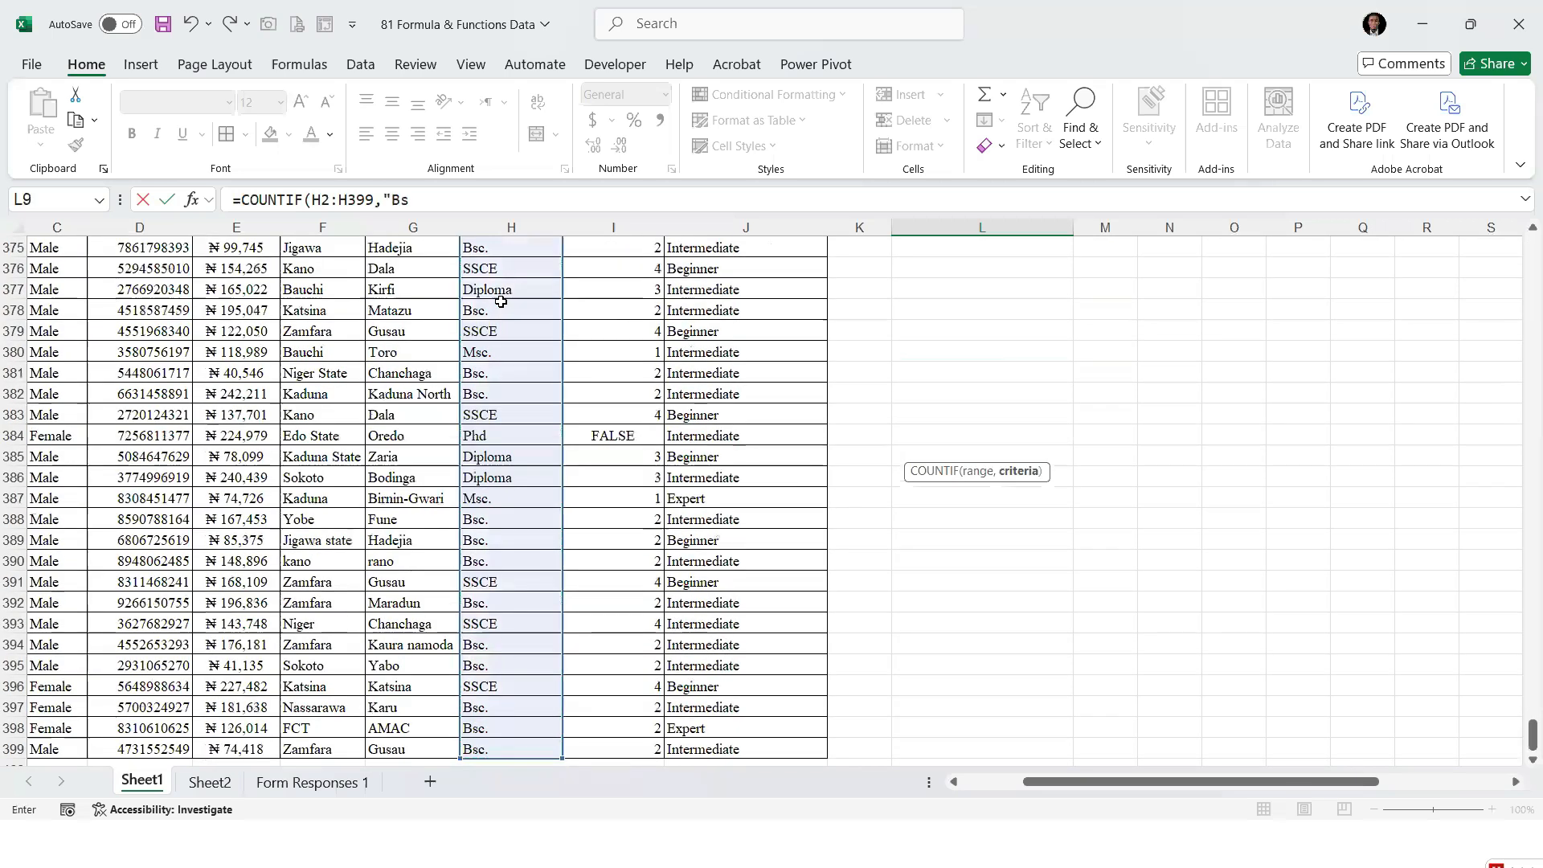
{"action": "type", "text": "c.\")"}
{"action": "key", "text": "ctrl+Return"}
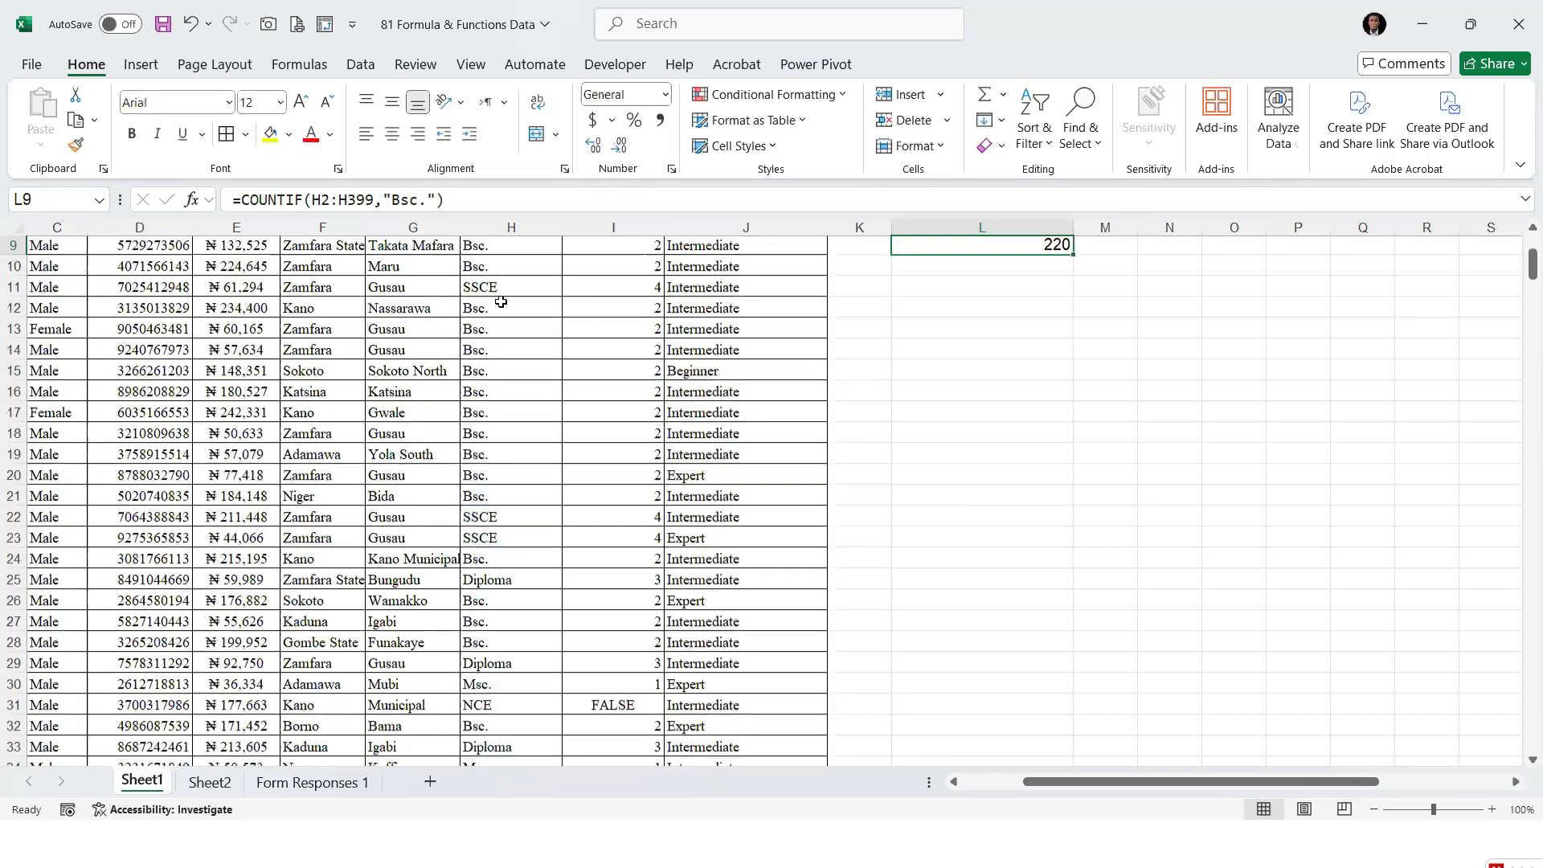
Center the Highest Qualification count in L9 horizontally
{"action": "scroll", "coordinate": [500, 302], "scroll_direction": "up", "scroll_amount": 1}
{"action": "left_click", "coordinate": [391, 133]}
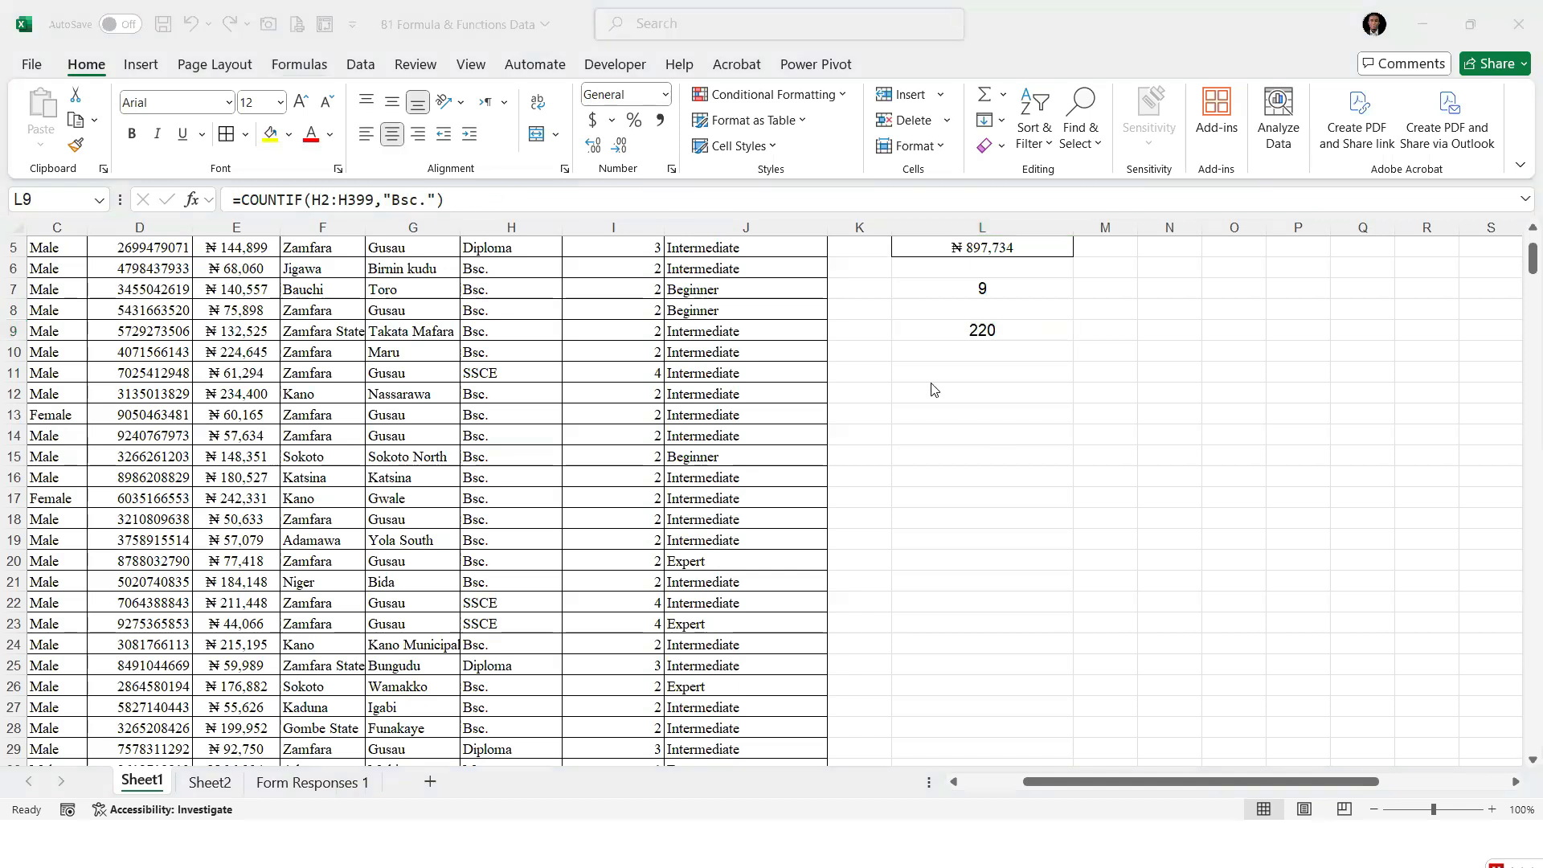
{"action": "left_click", "coordinate": [1001, 333]}
{"action": "scroll", "coordinate": [976, 337], "scroll_direction": "up", "scroll_amount": 2}
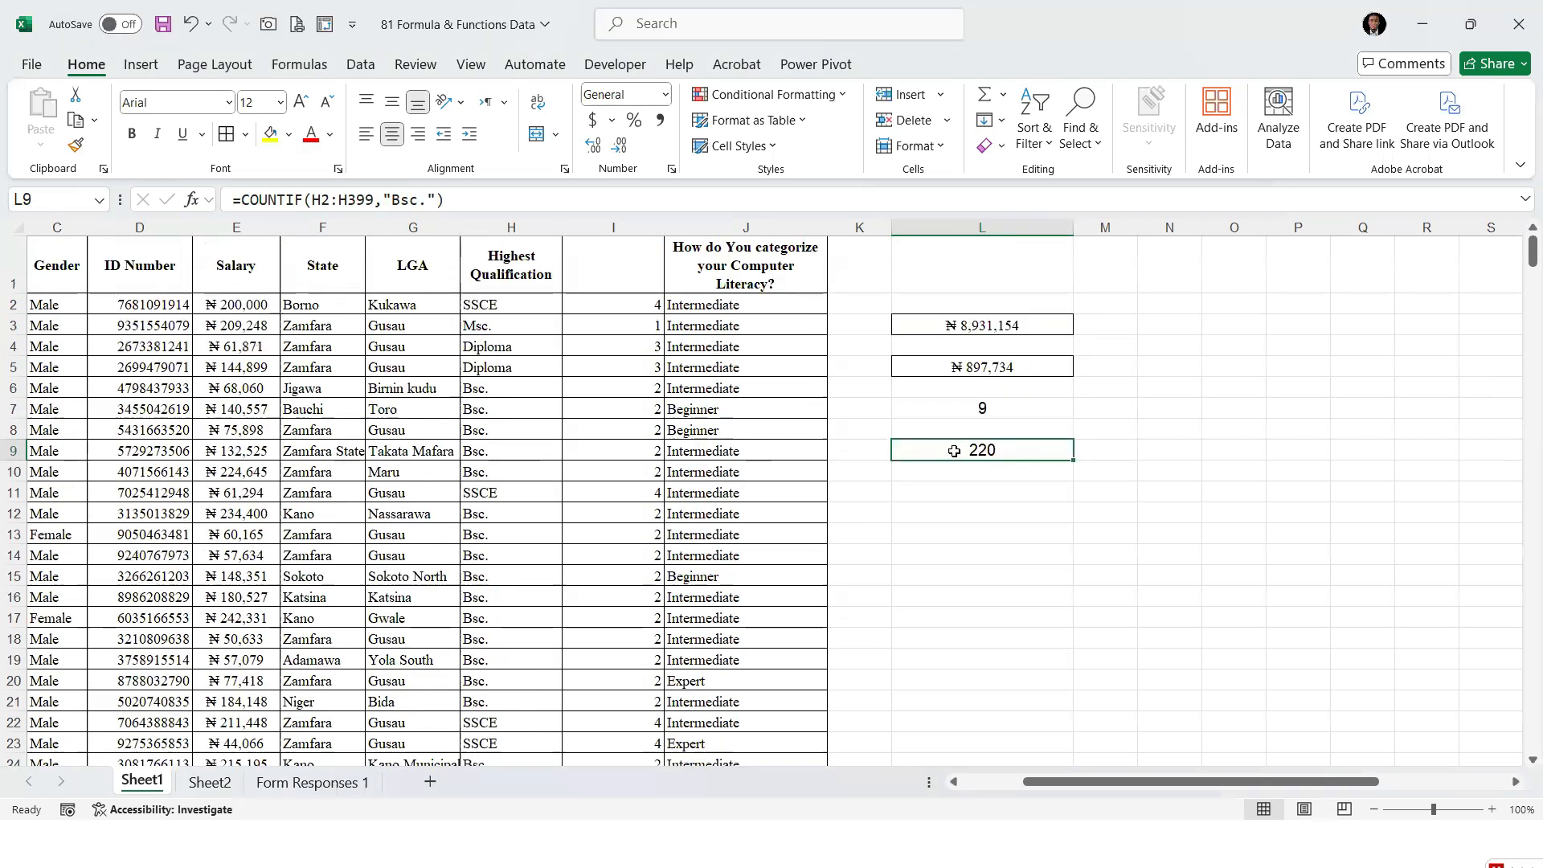
Compare the COUNTIF formulas and results in L9 and L7
{"action": "left_click", "coordinate": [987, 429]}
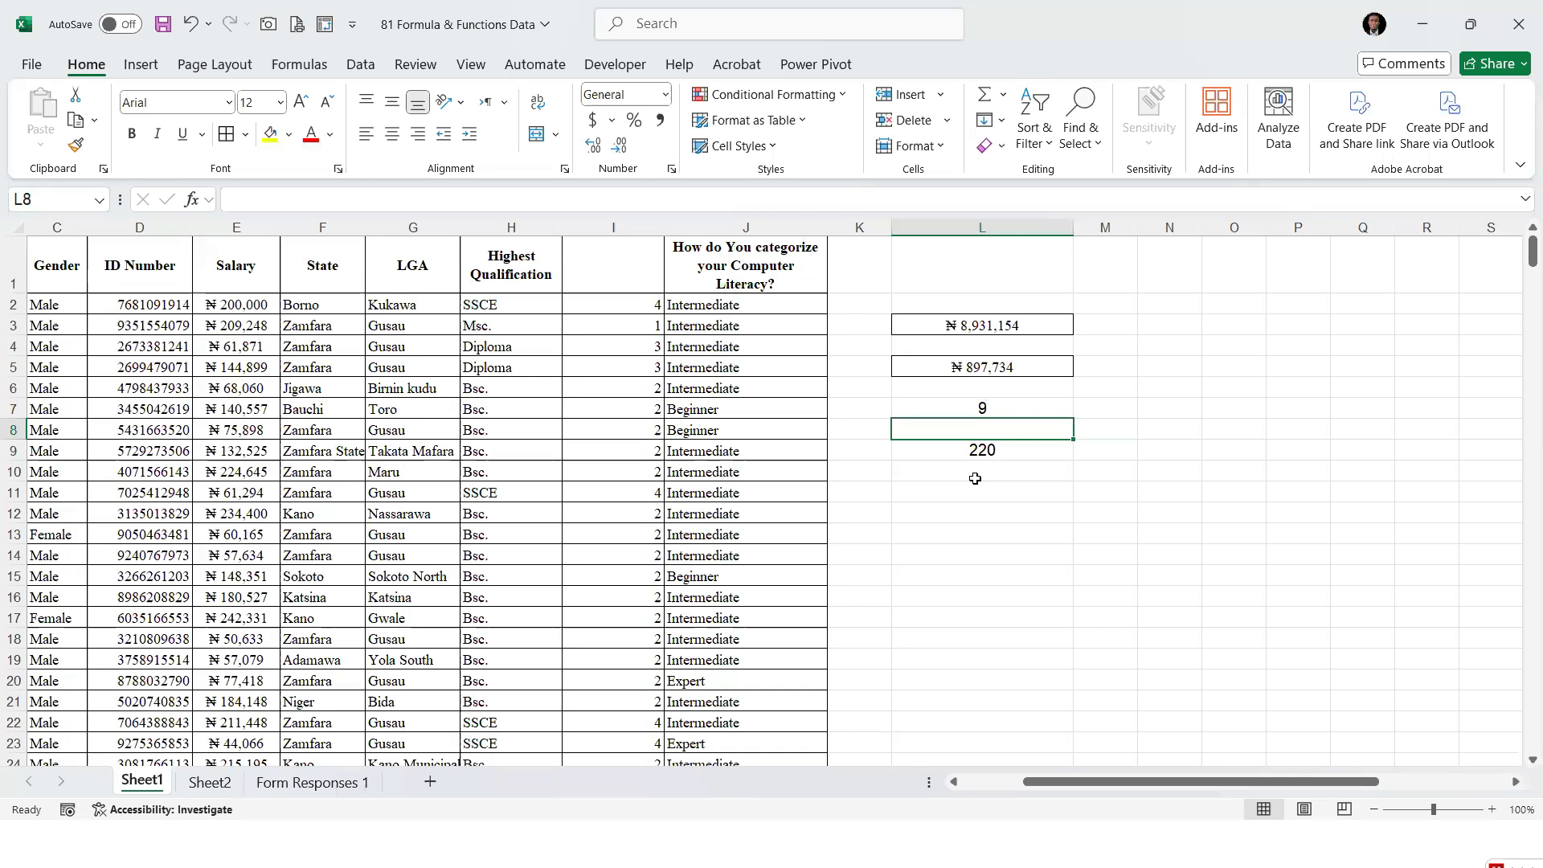
{"action": "left_click", "coordinate": [1007, 459]}
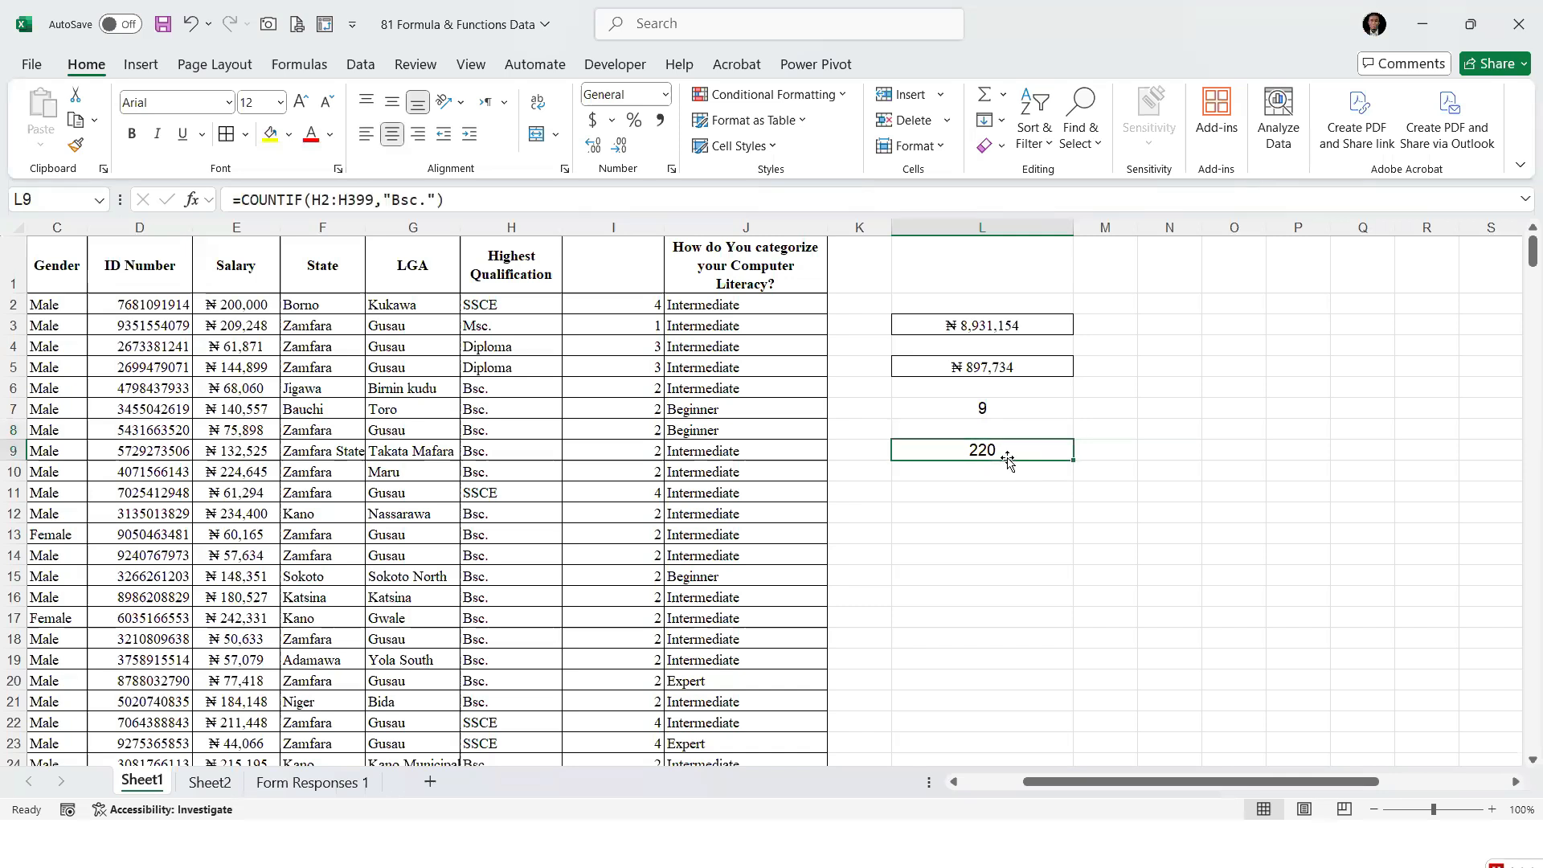
{"action": "left_click", "coordinate": [997, 403]}
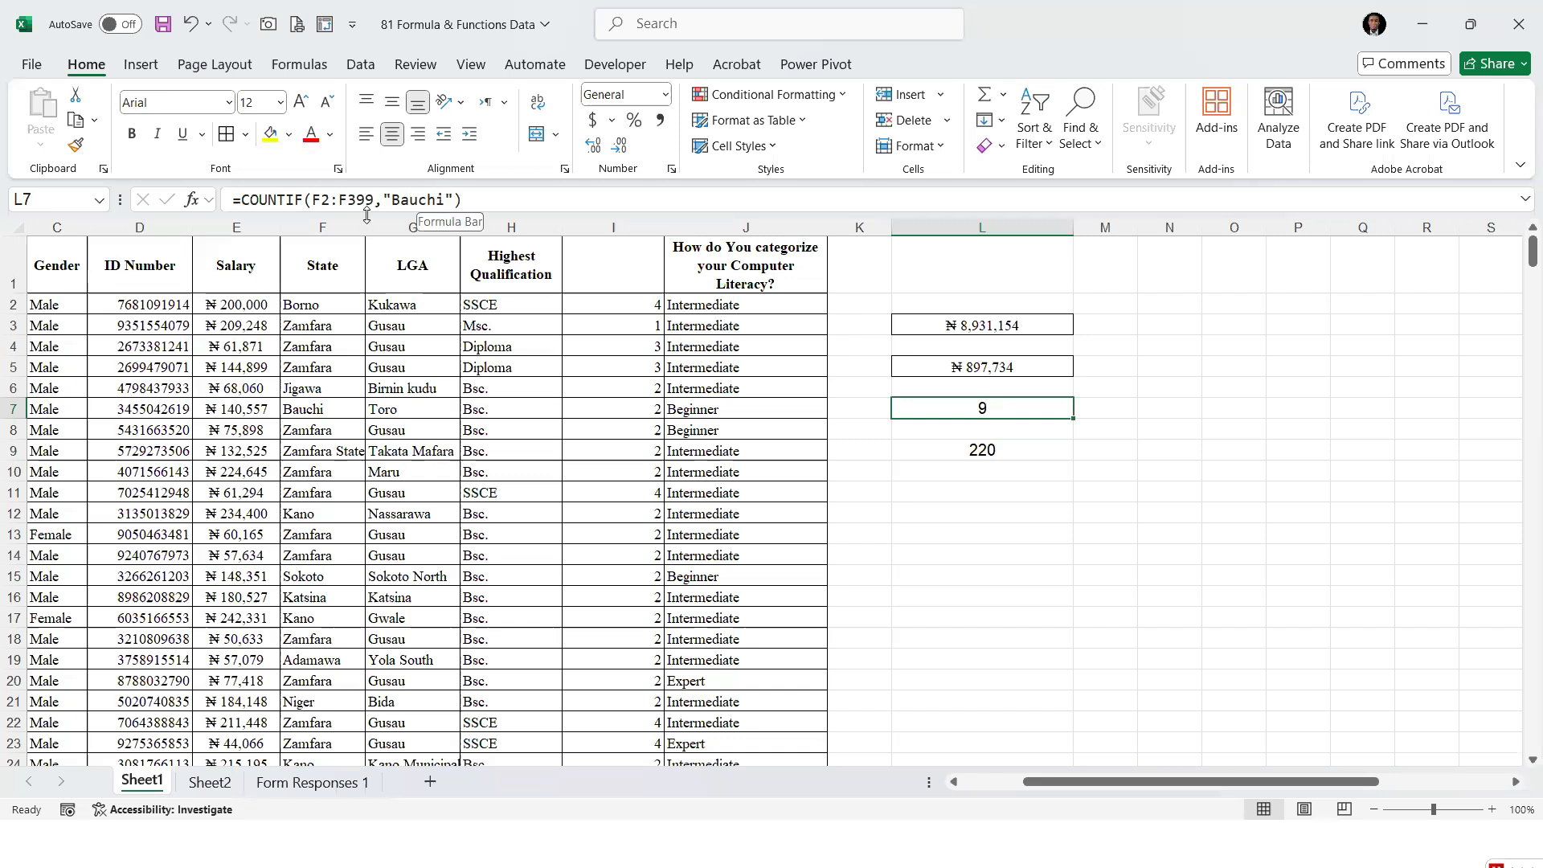
Enter a COUNTIFS formula in L11 that counts "Zamfara" in State F2:F399 together with "Bsc." in Highest Qualification H2:H399
{"action": "left_click", "coordinate": [976, 496]}
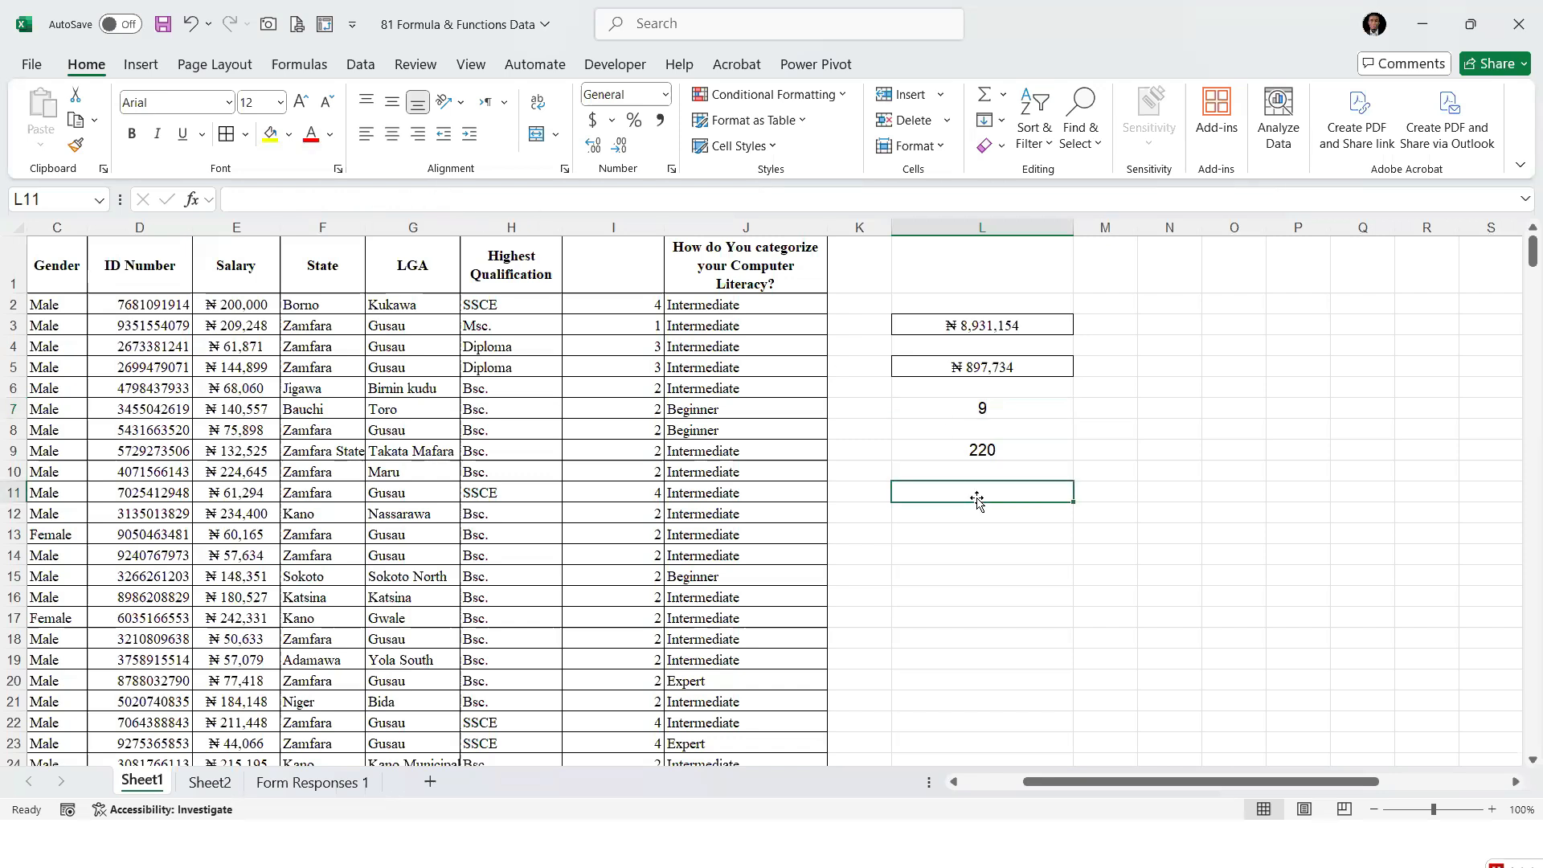
{"action": "type", "text": "=cou"}
{"action": "type", "text": "fs"}
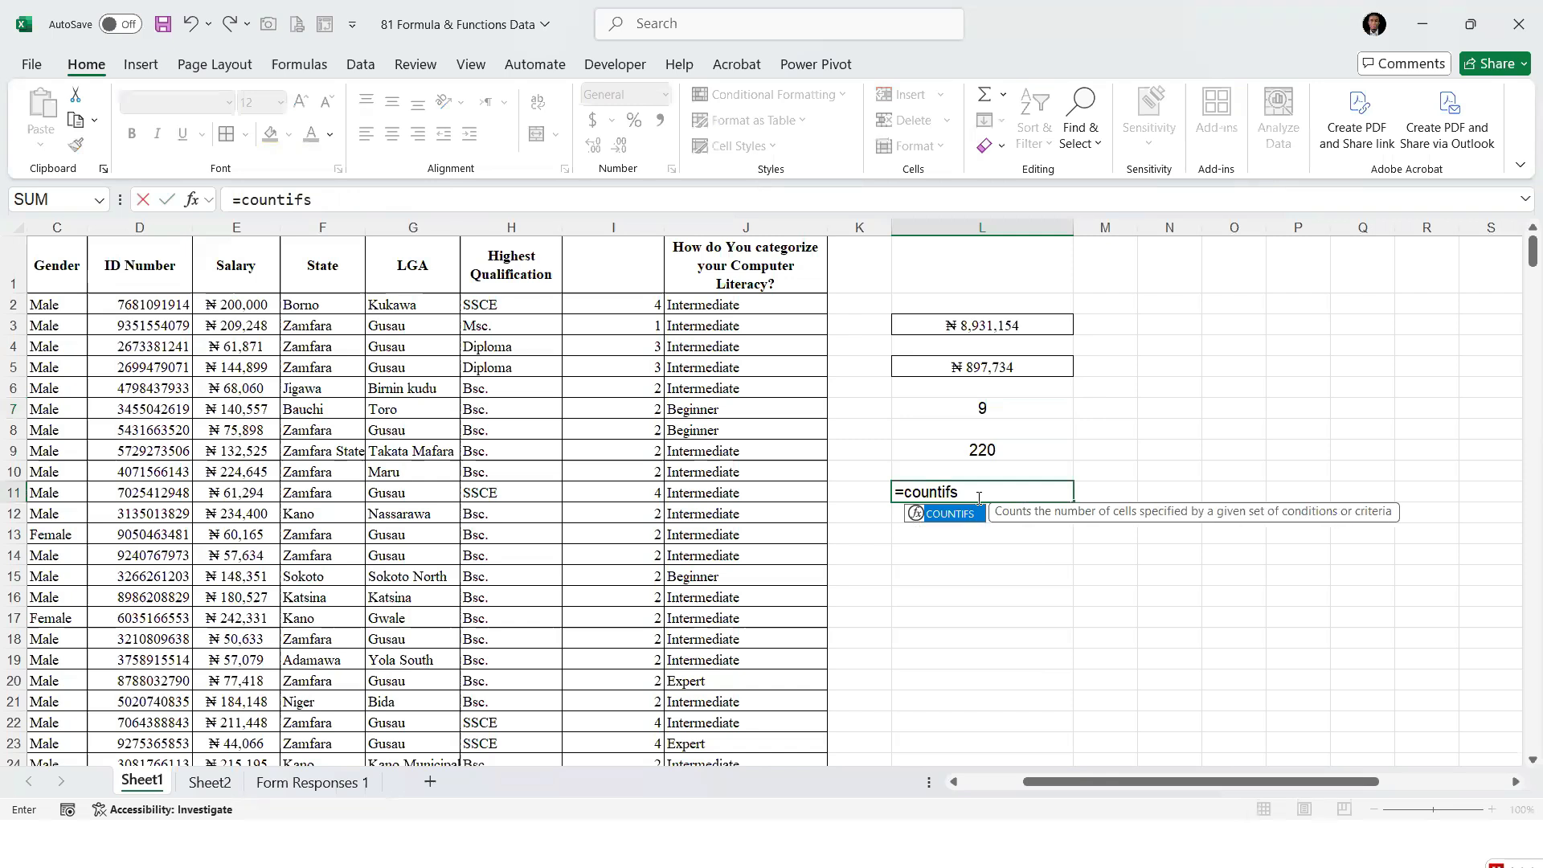
{"action": "key", "text": "Tab"}
{"action": "left_click", "coordinate": [314, 306]}
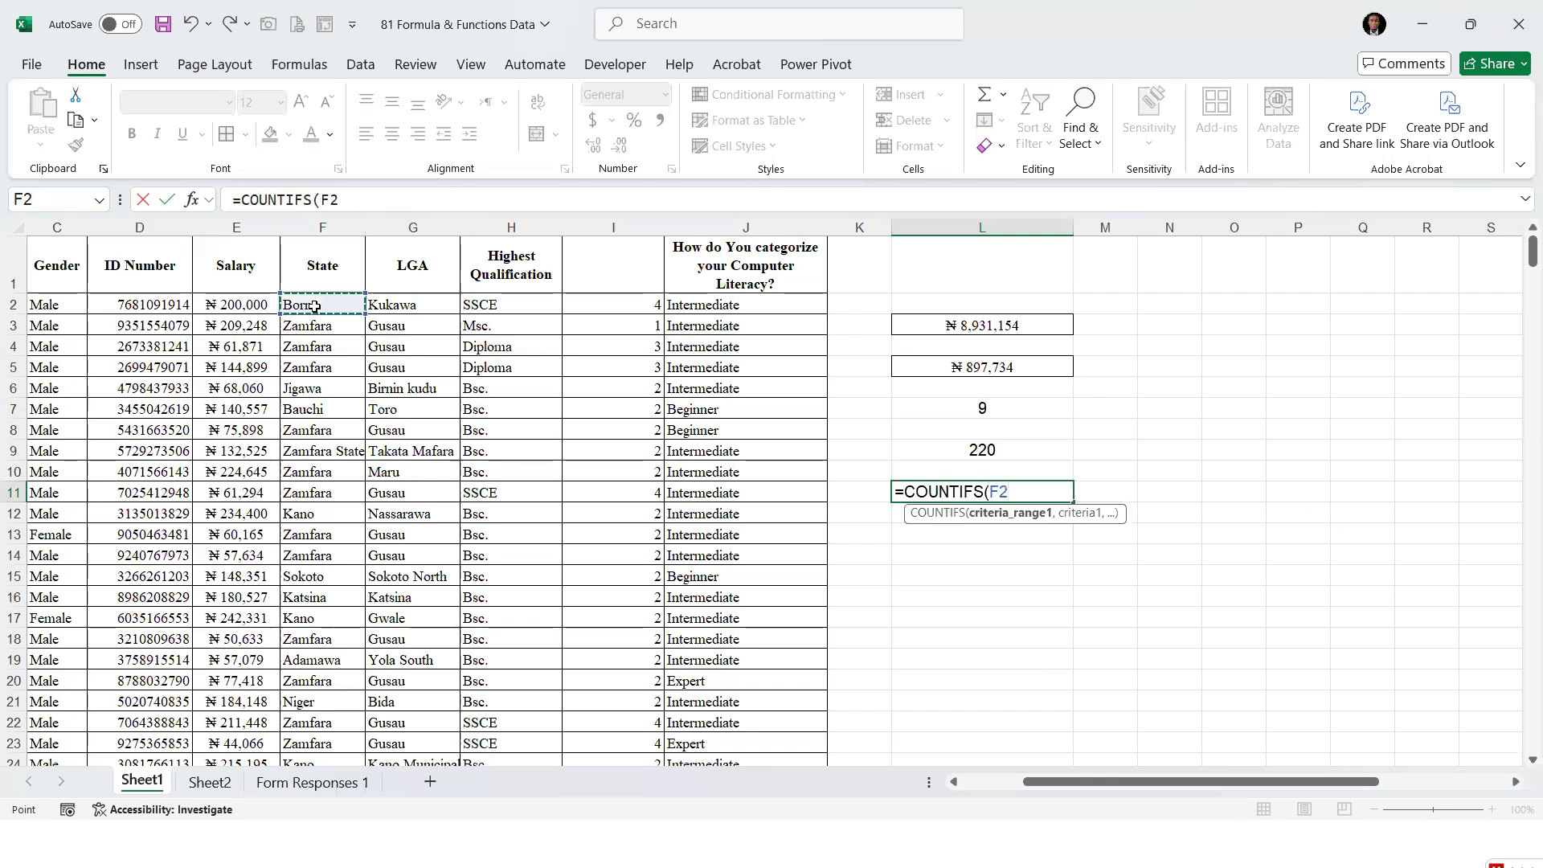
{"action": "key", "text": "ctrl+shift+Down"}
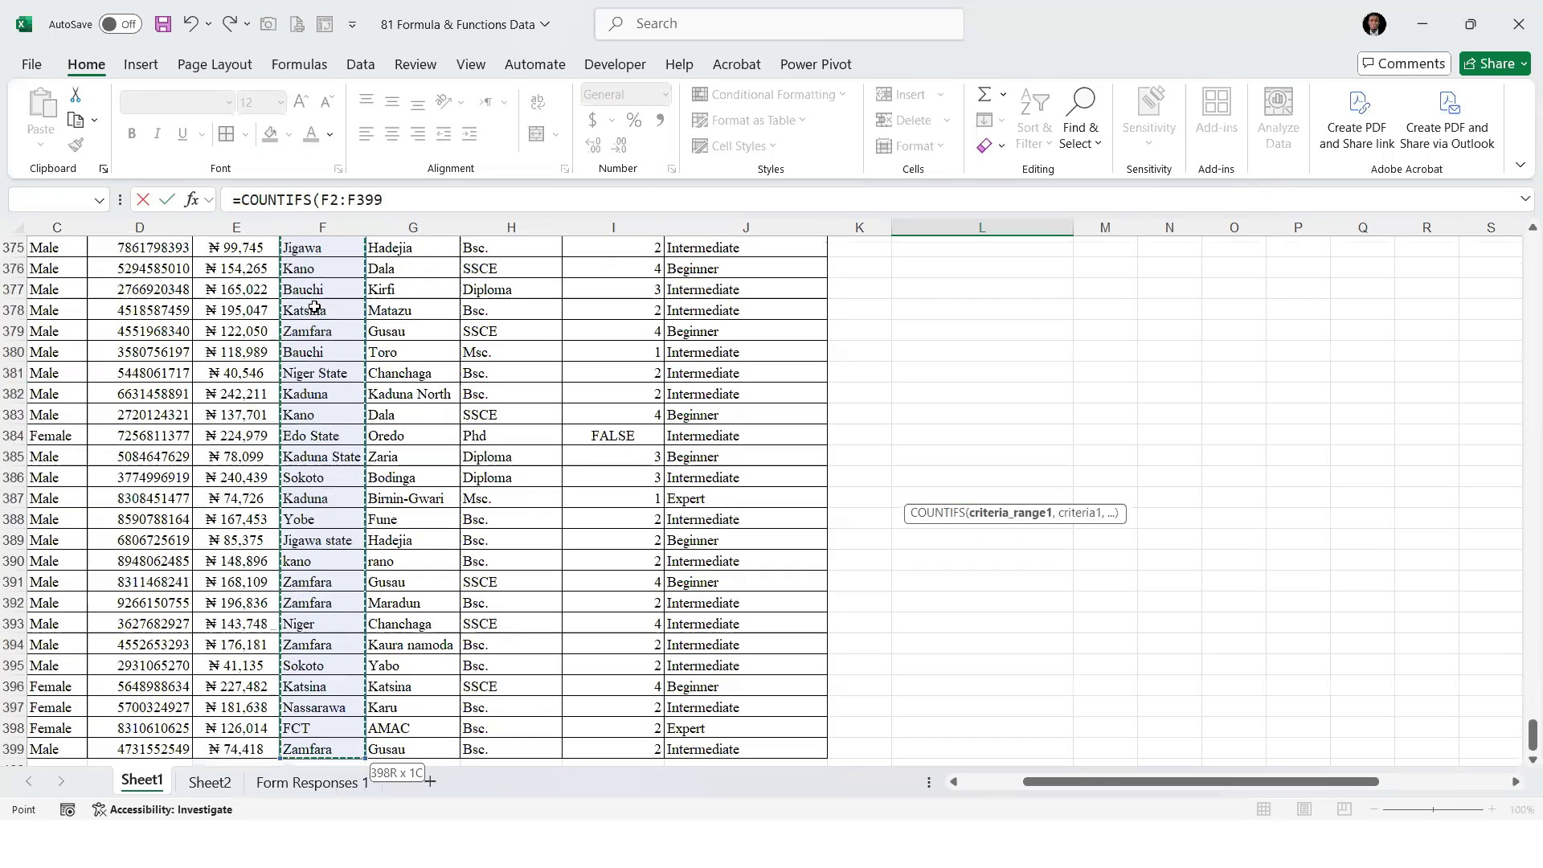
{"action": "type", "text": ",\"Zamf"}
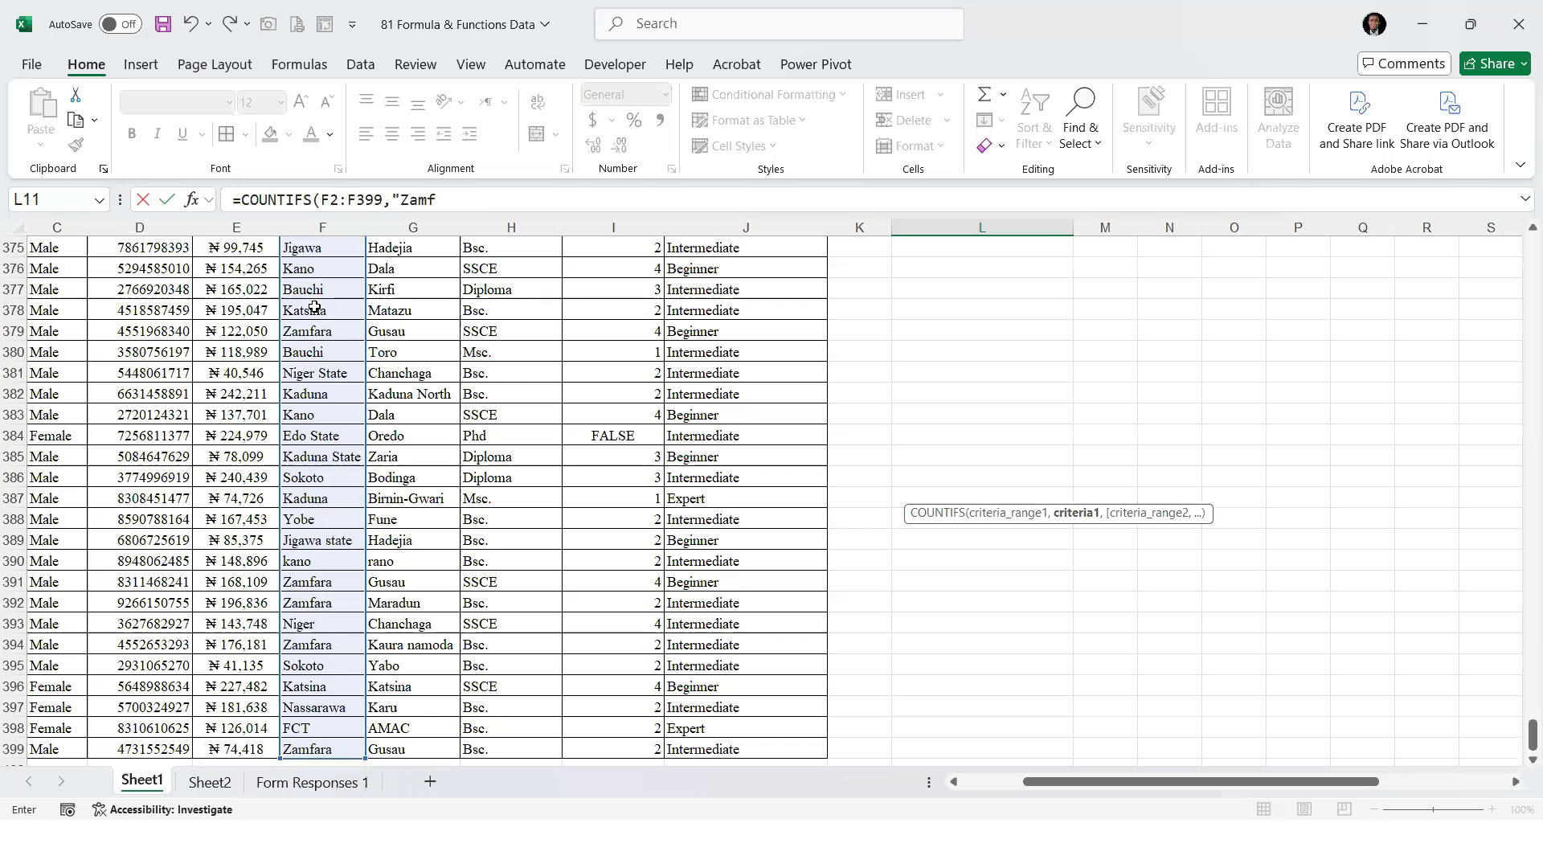
{"action": "type", "text": "ara\","}
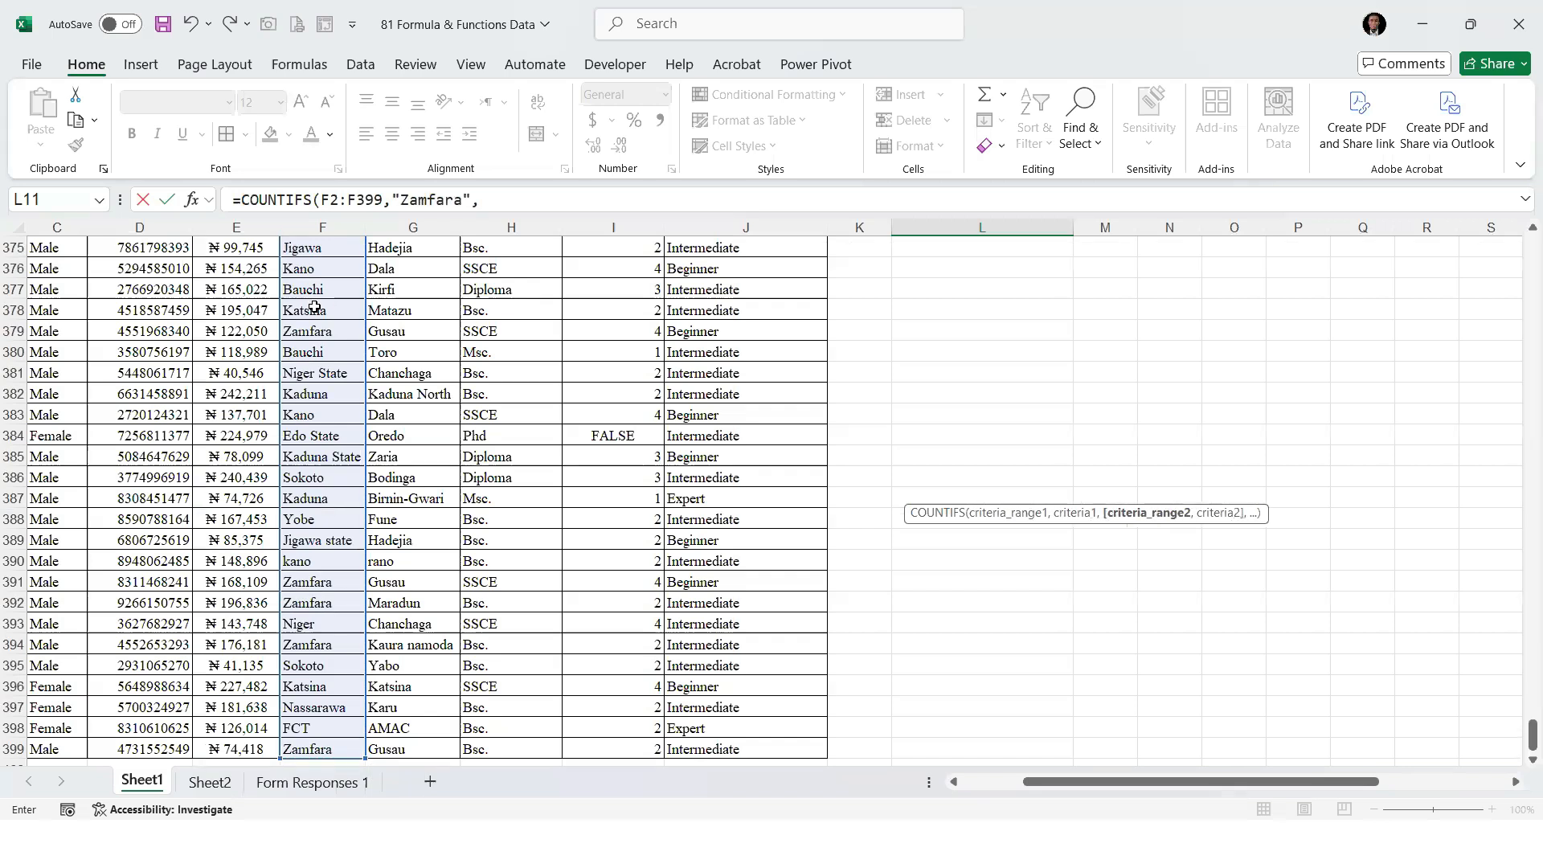
{"action": "left_click_drag", "start_coordinate": [1524, 735], "coordinate": [1521, 201]}
{"action": "left_click", "coordinate": [500, 305]}
{"action": "key", "text": "ctrl+shift+Down"}
{"action": "type", "text": ",\"Bsc"}
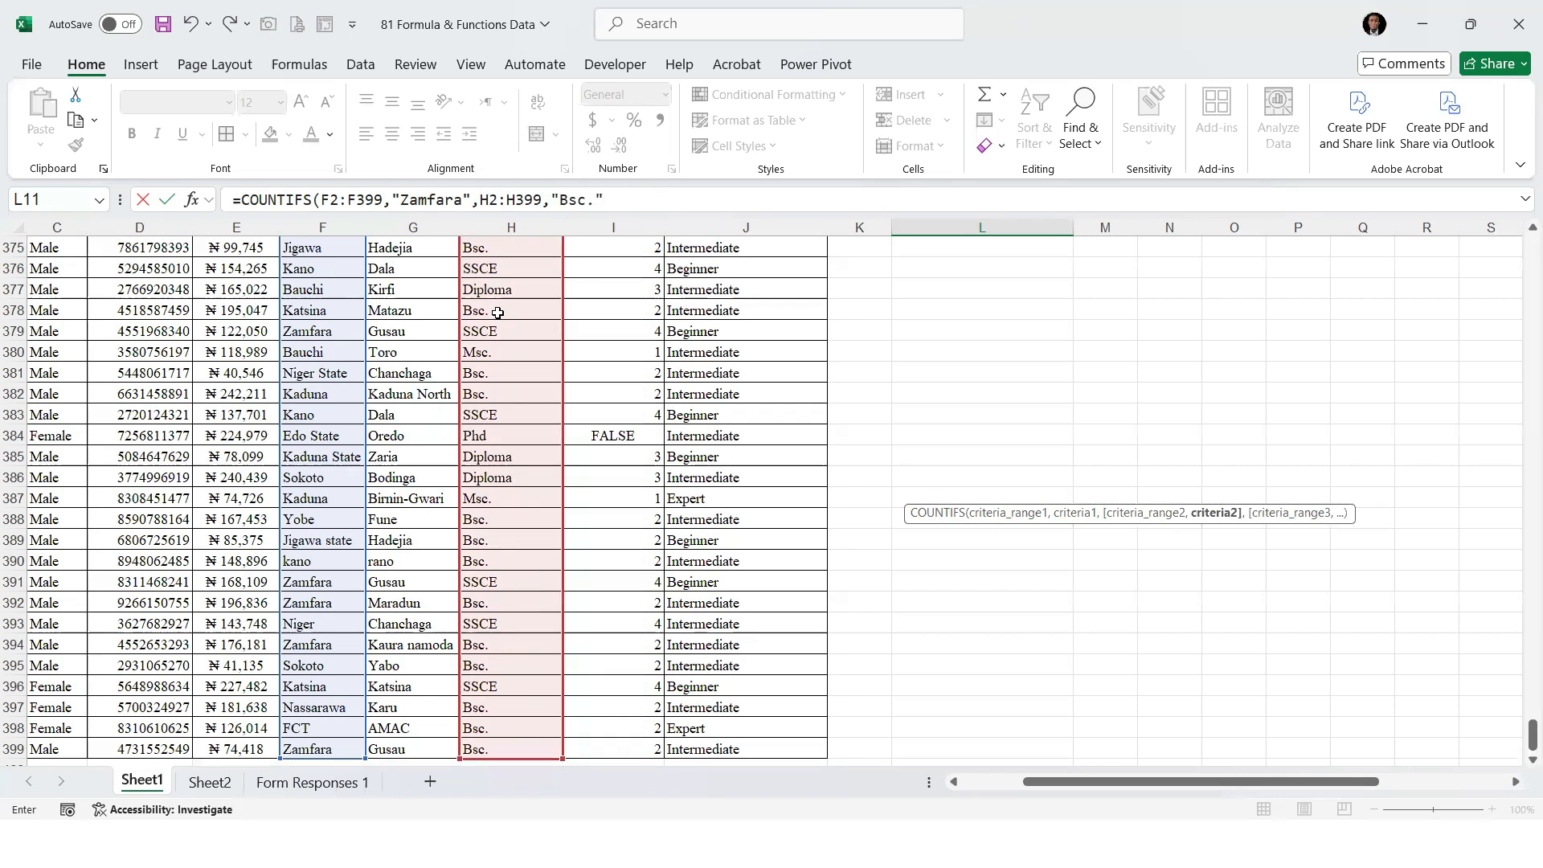
{"action": "type", "text": ".\""}
{"action": "key", "text": "Return"}
Center the COUNTIFS result in L11 horizontally
{"action": "key", "text": "Up"}
{"action": "key", "text": "Up"}
{"action": "key", "text": "Up"}
{"action": "key", "text": "Up"}
{"action": "key", "text": "Up"}
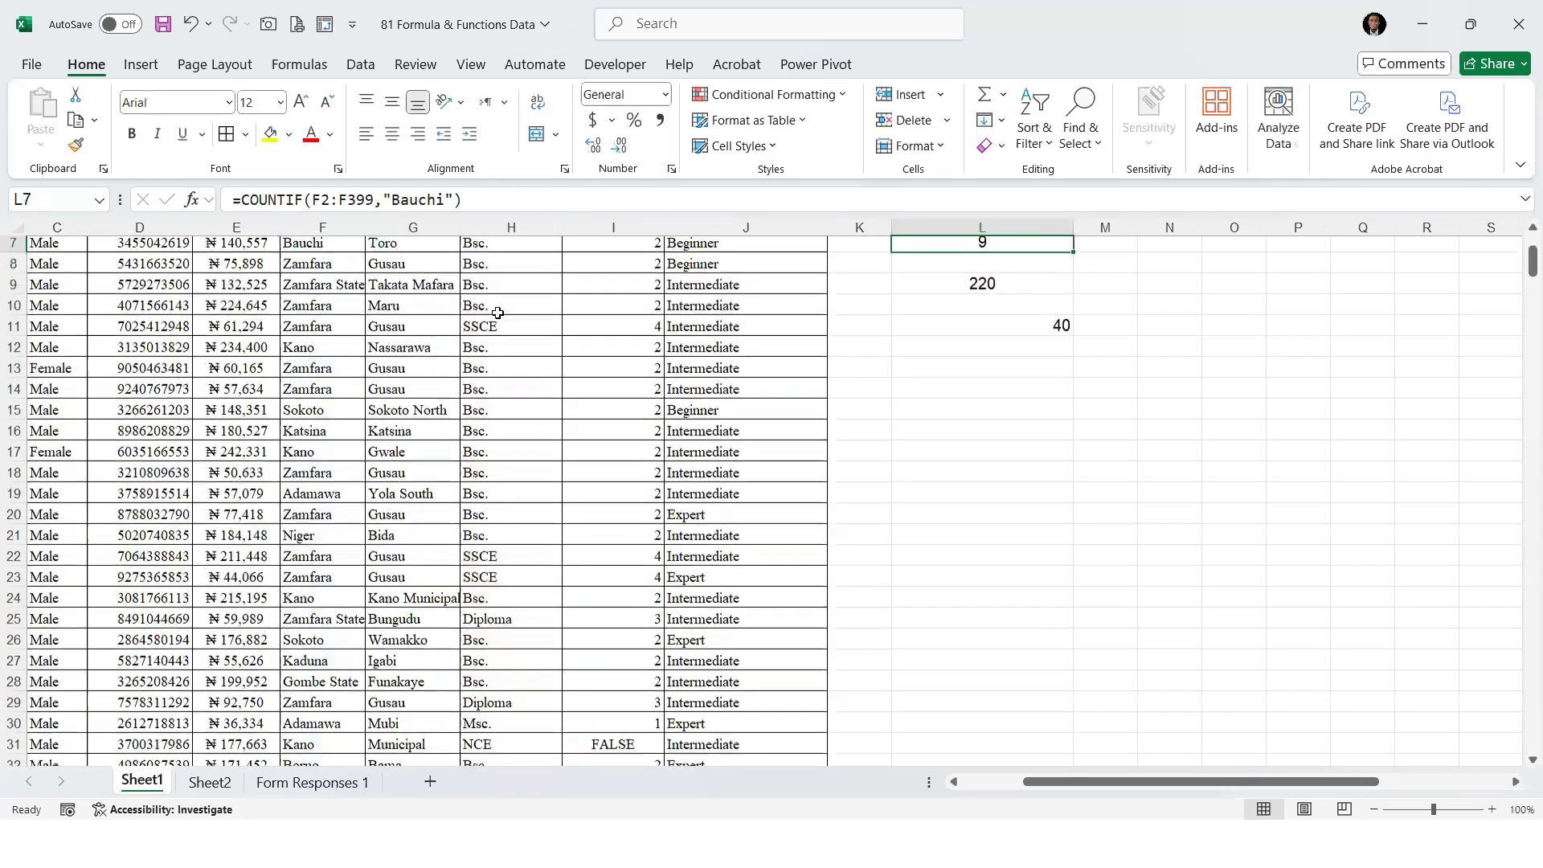
{"action": "key", "text": "Down"}
{"action": "key", "text": "Down"}
{"action": "key", "text": "Down"}
{"action": "key", "text": "Down"}
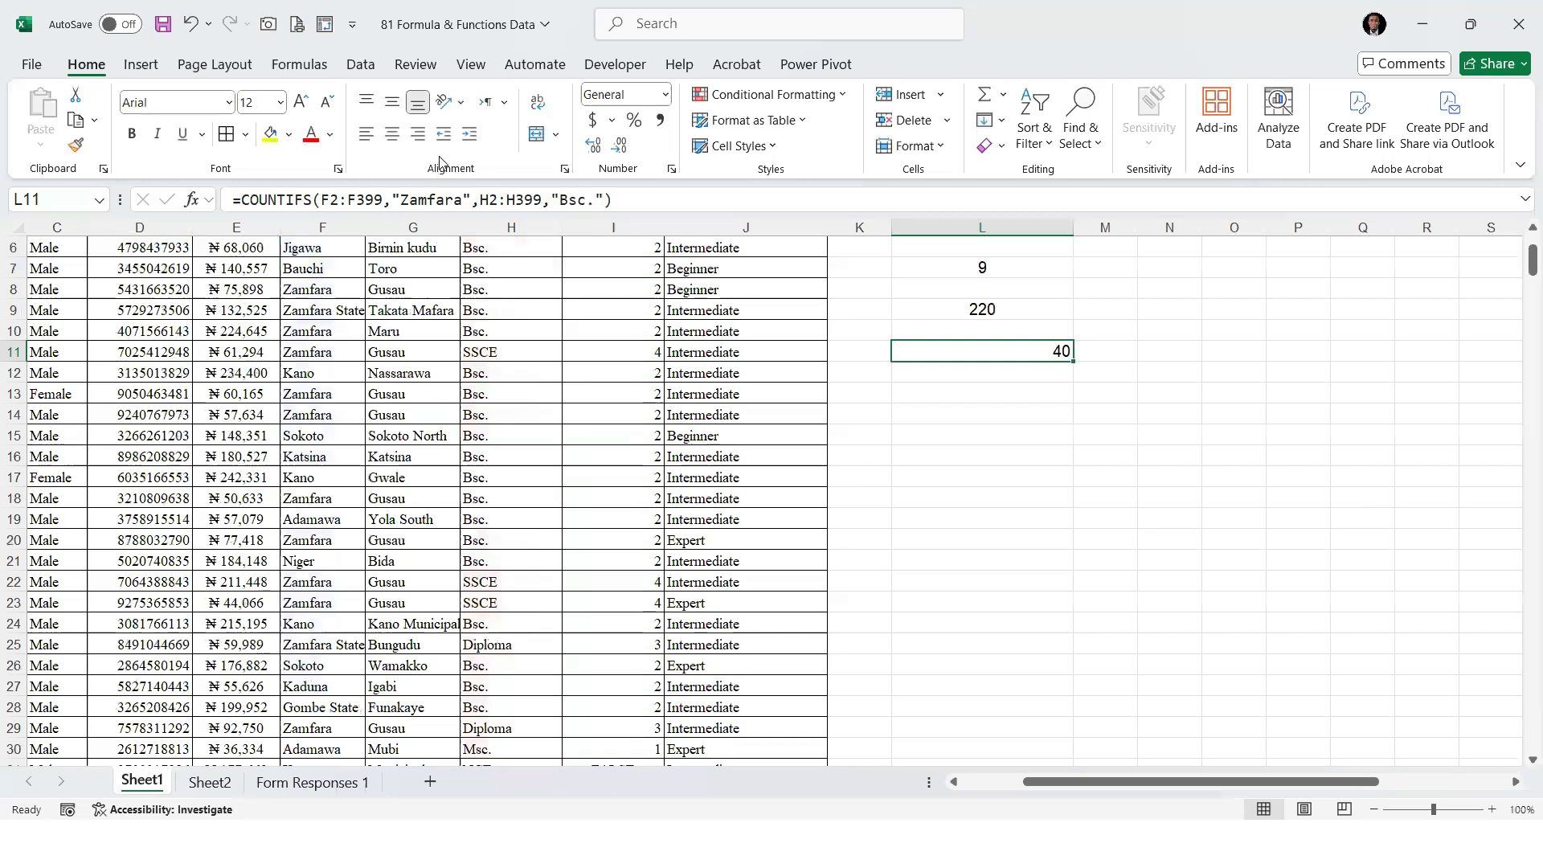
{"action": "left_click", "coordinate": [402, 133]}
{"action": "scroll", "coordinate": [1044, 612], "scroll_direction": "up", "scroll_amount": 2}
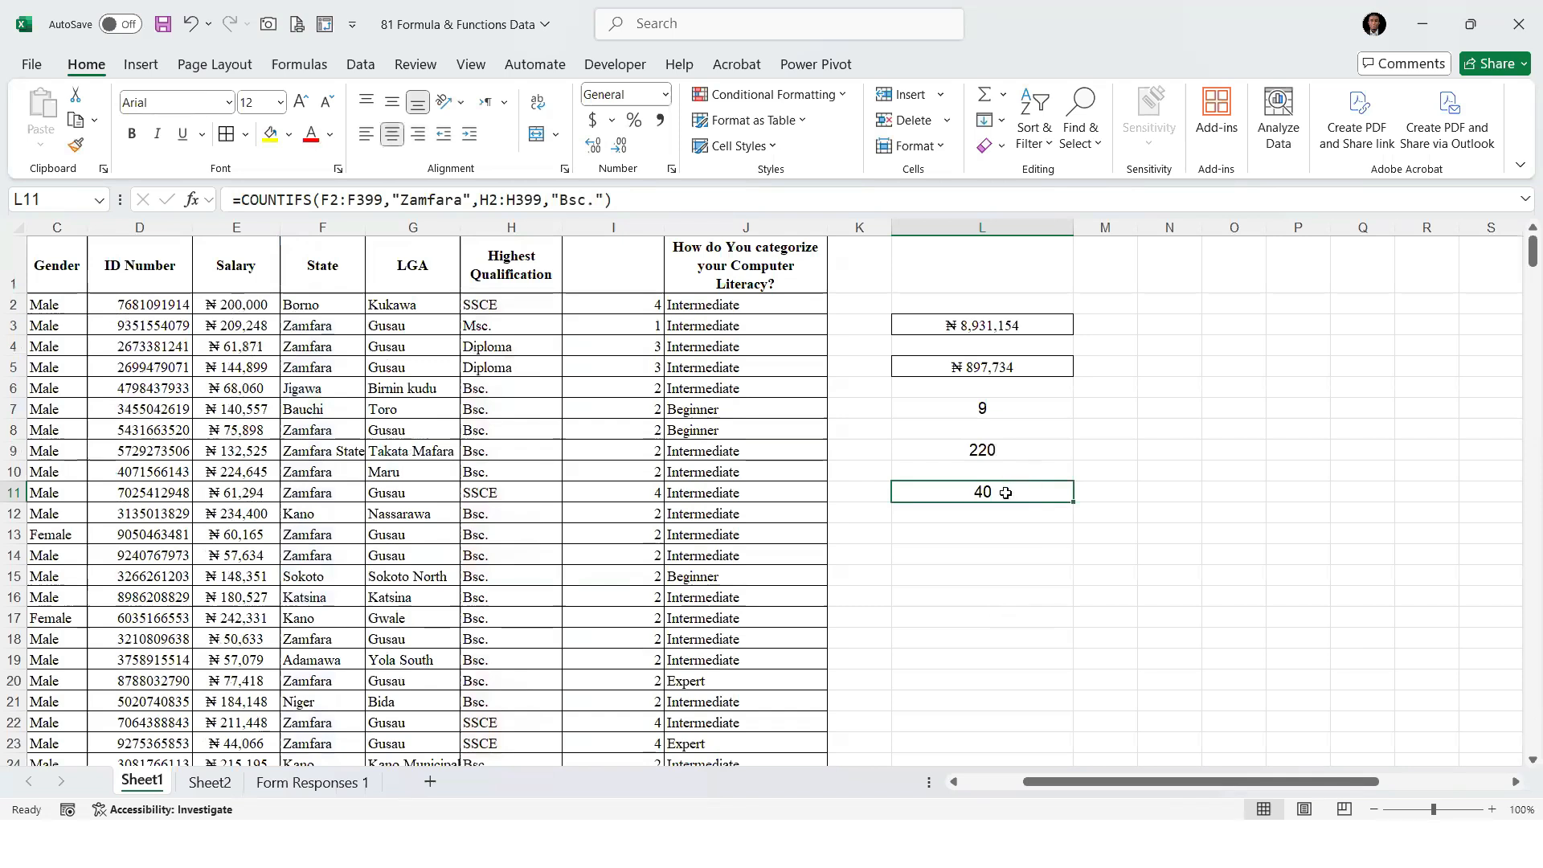
Change the State criterion of the COUNTIF formula in L7 to "Zamfara" and compare it with the COUNTIFS formula in L11
{"action": "left_click", "coordinate": [982, 412]}
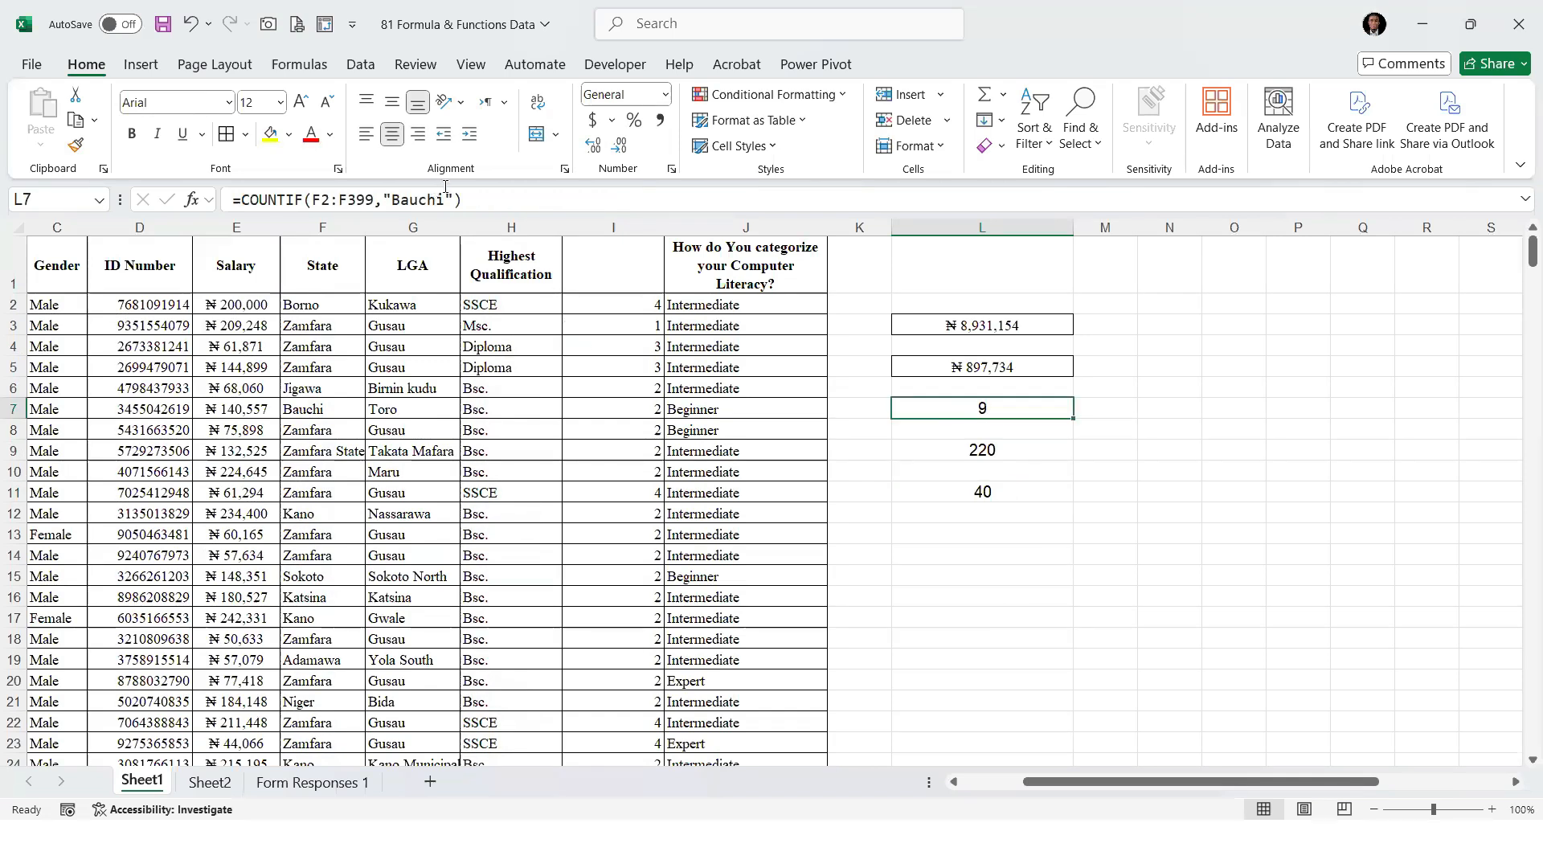
{"action": "left_click", "coordinate": [445, 199]}
{"action": "key", "text": "BackSpace"}
{"action": "key", "text": "BackSpace"}
{"action": "key", "text": "BackSpace"}
{"action": "key", "text": "BackSpace"}
{"action": "key", "text": "BackSpace"}
{"action": "key", "text": "BackSpace"}
{"action": "type", "text": "Zamfara"}
{"action": "key", "text": "Return"}
{"action": "key", "text": "Up"}
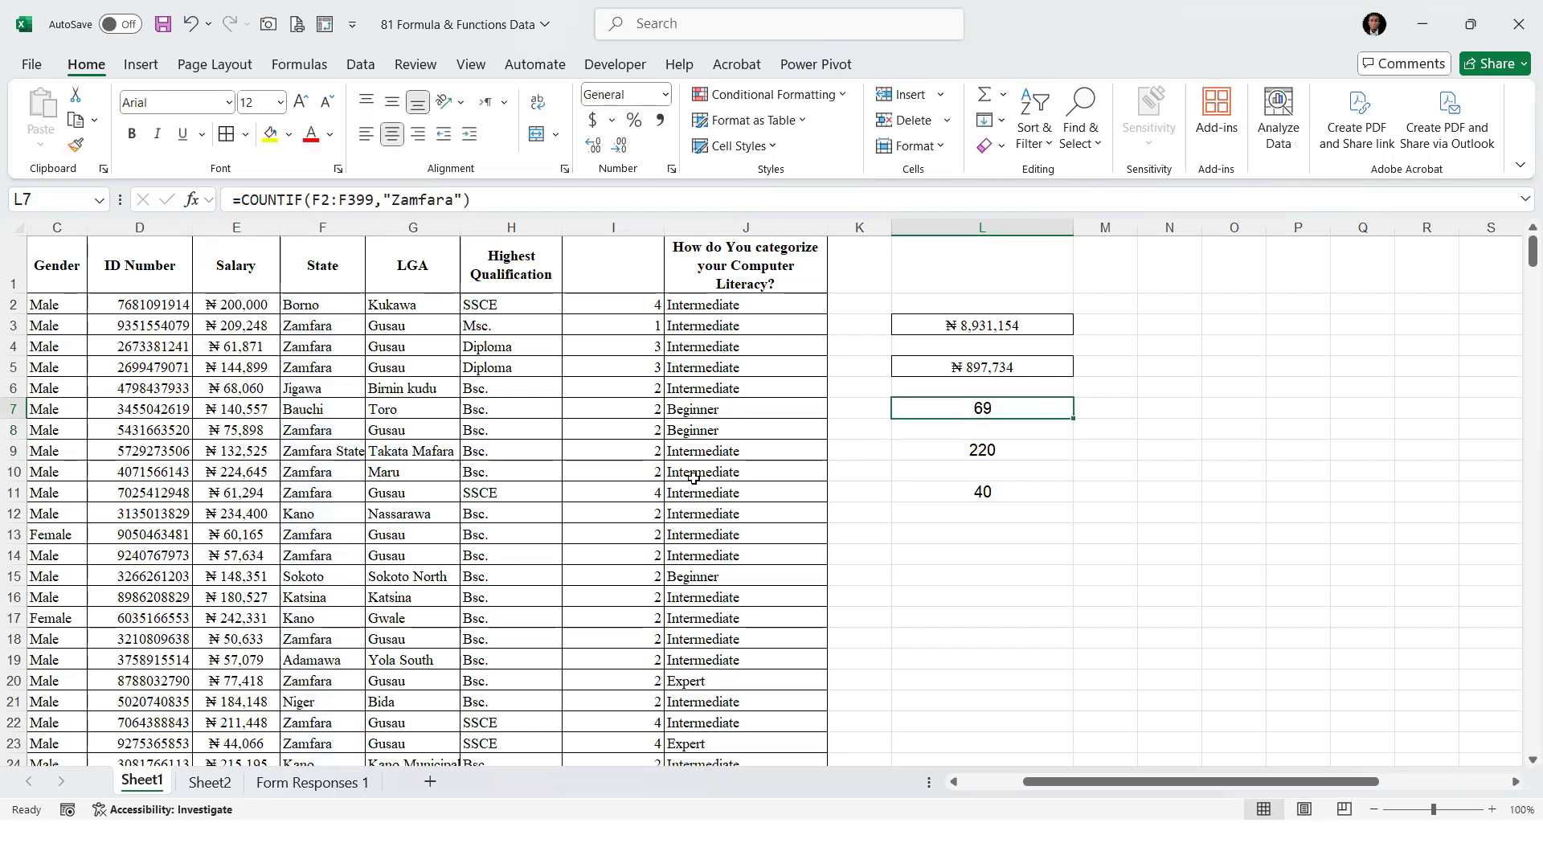
{"action": "key", "text": "Down"}
{"action": "key", "text": "Down"}
{"action": "key", "text": "Down"}
{"action": "key", "text": "Down"}
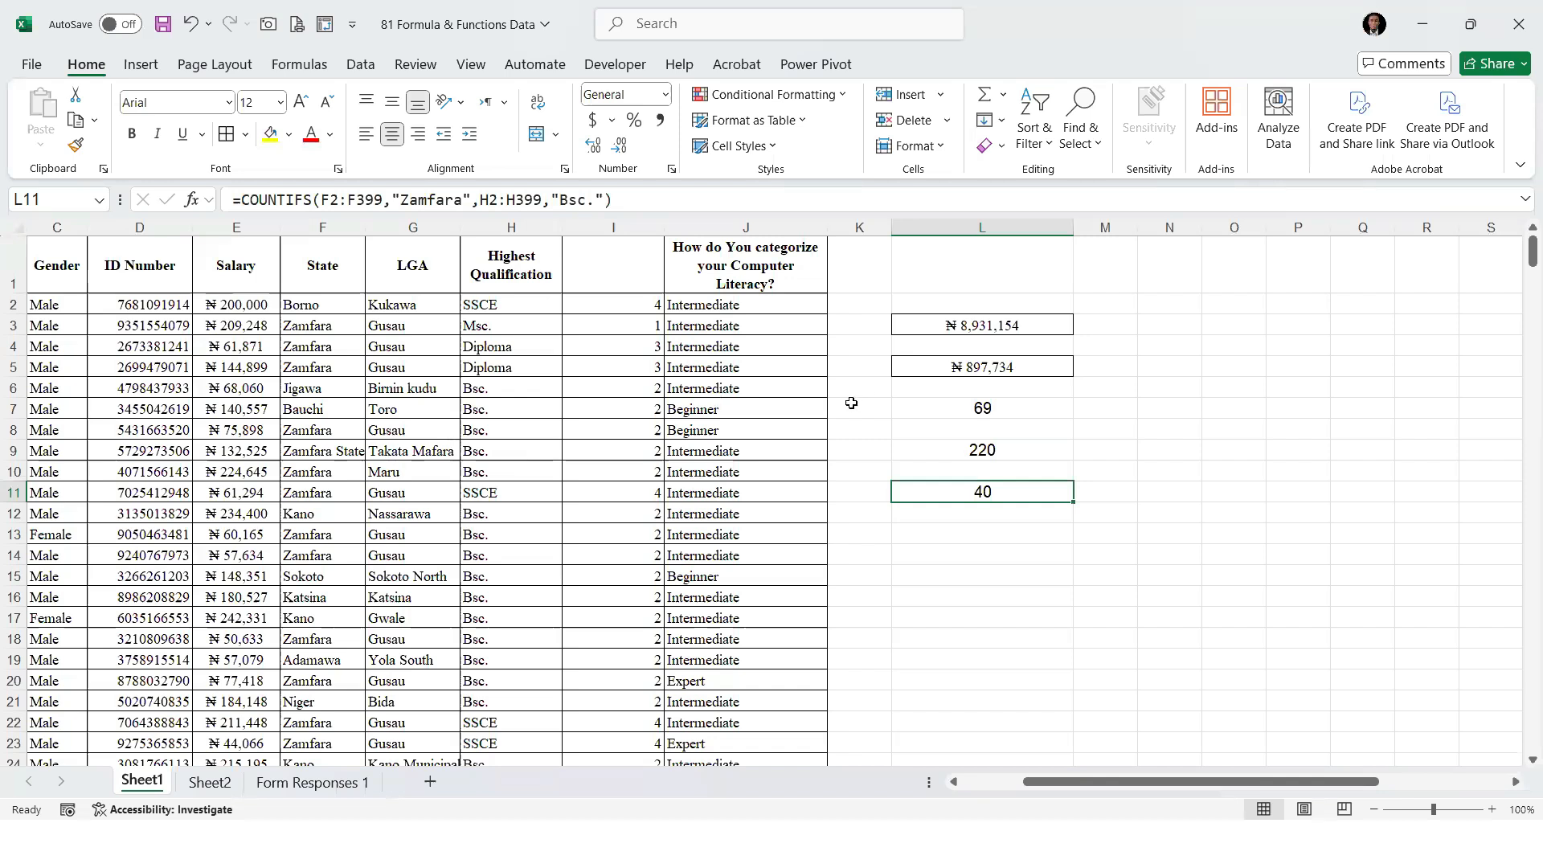
Enter a COUNTIF formula in L14 that counts "Male" in the Gender range C2:C399
{"action": "double_click", "coordinate": [959, 553]}
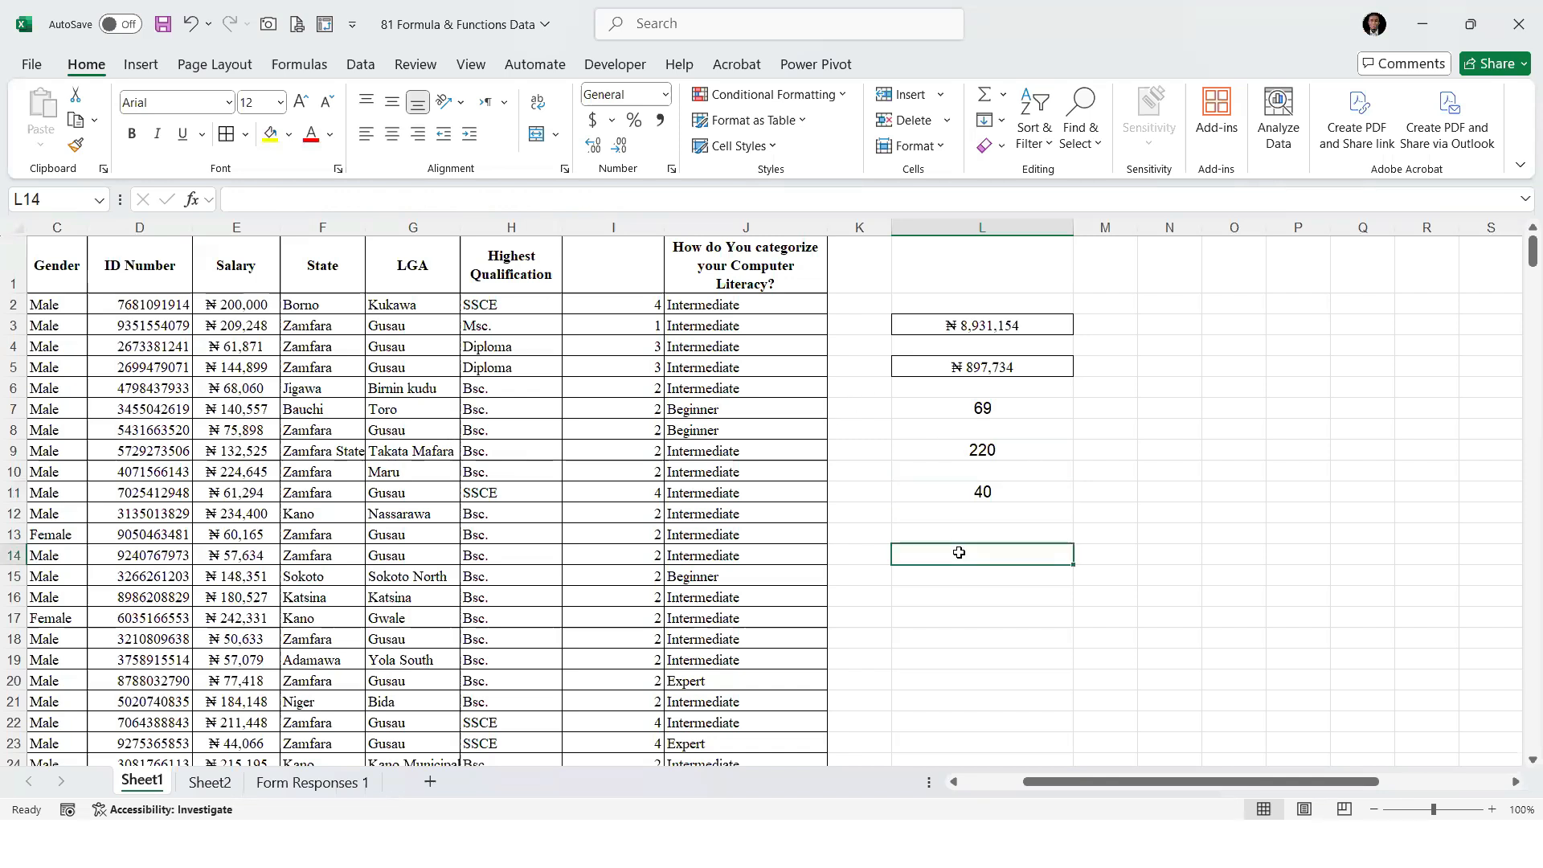
{"action": "type", "text": "=COUNTIF("}
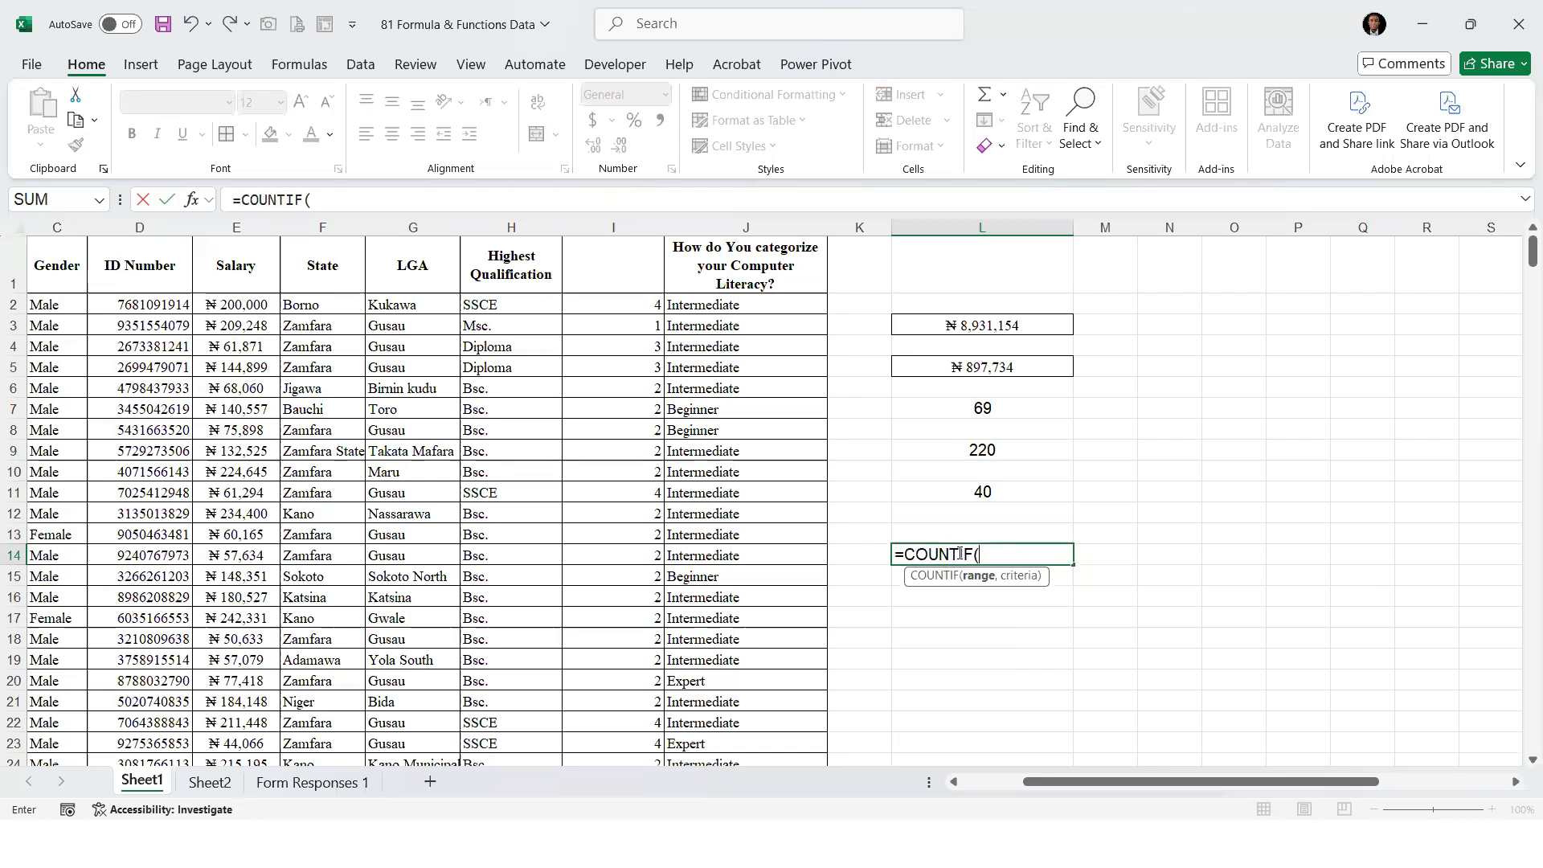
{"action": "left_click", "coordinate": [48, 306]}
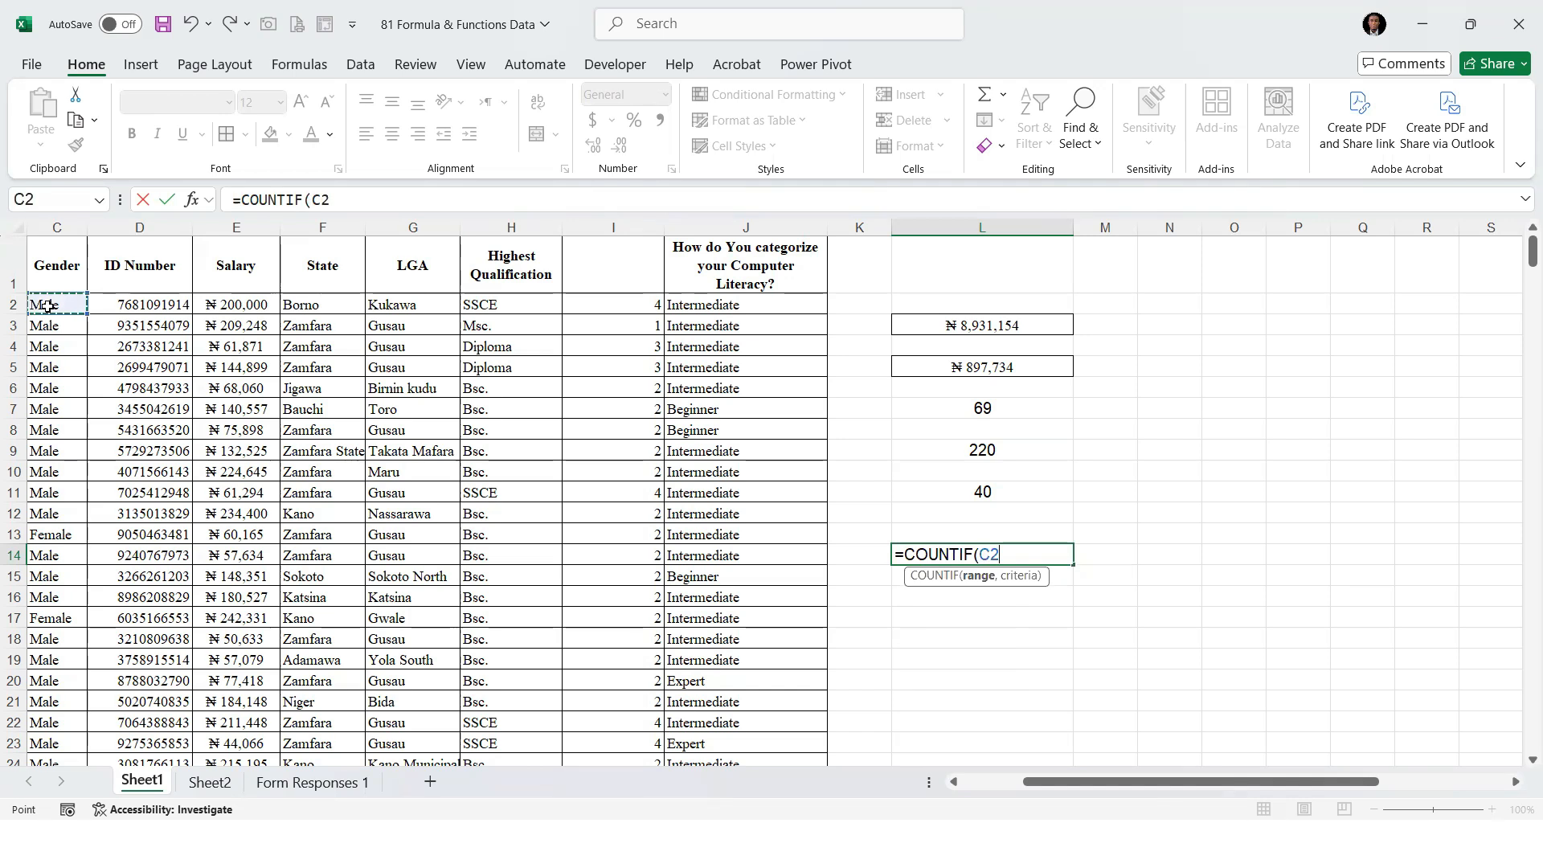
{"action": "key", "text": "ctrl+shift+Down"}
{"action": "type", "text": ",\"Mal"}
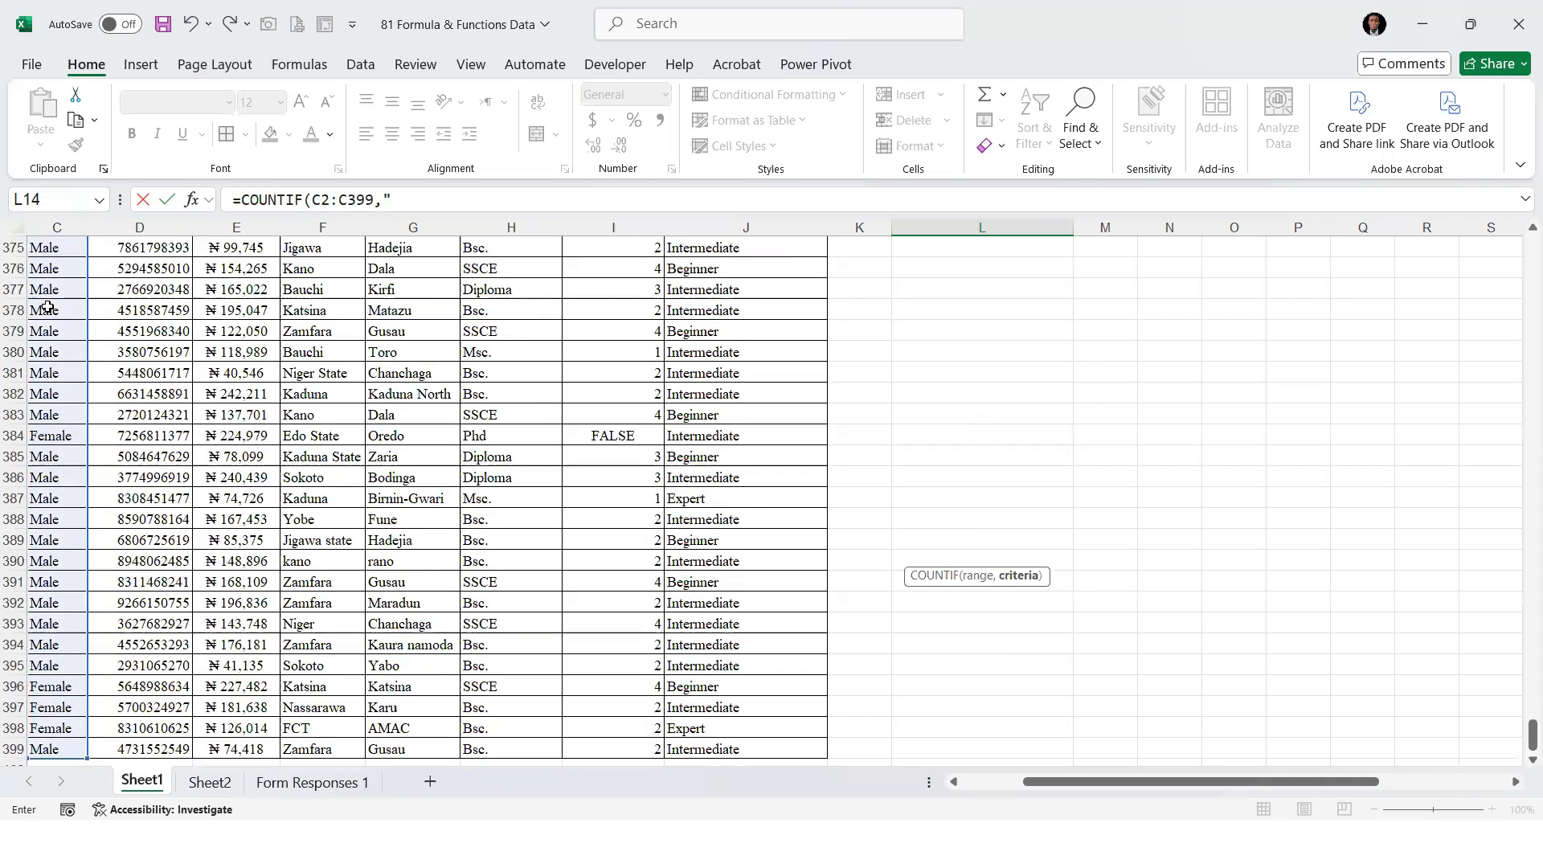
{"action": "type", "text": "e\")"}
{"action": "key", "text": "ctrl+Return"}
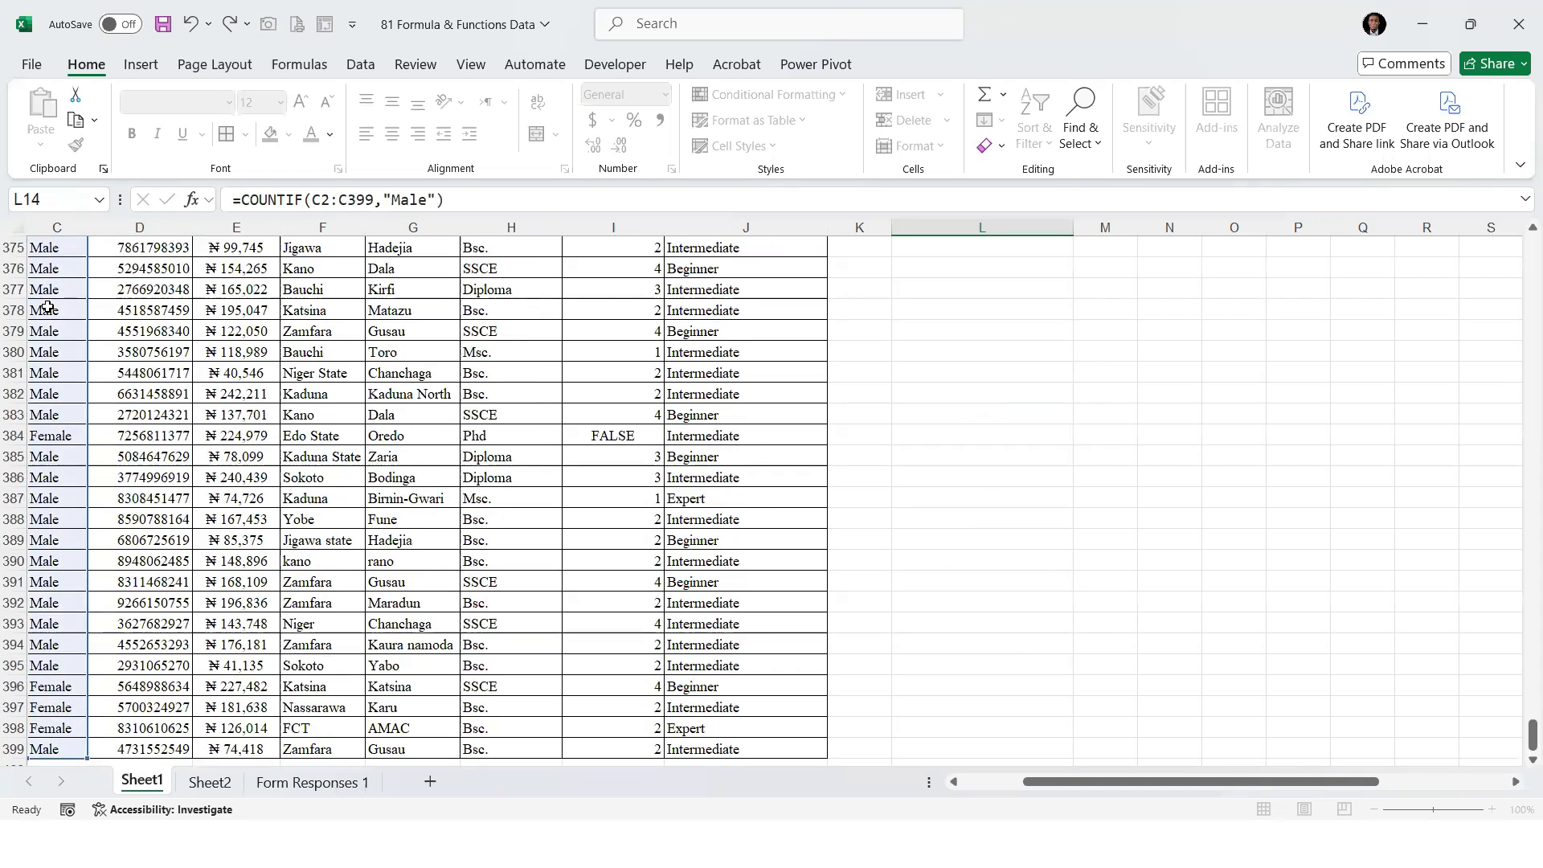
Enter a COUNTIF formula in L15 that counts "Female" in the Gender range C2:C399
{"action": "key", "text": "Down"}
{"action": "key", "text": "Down"}
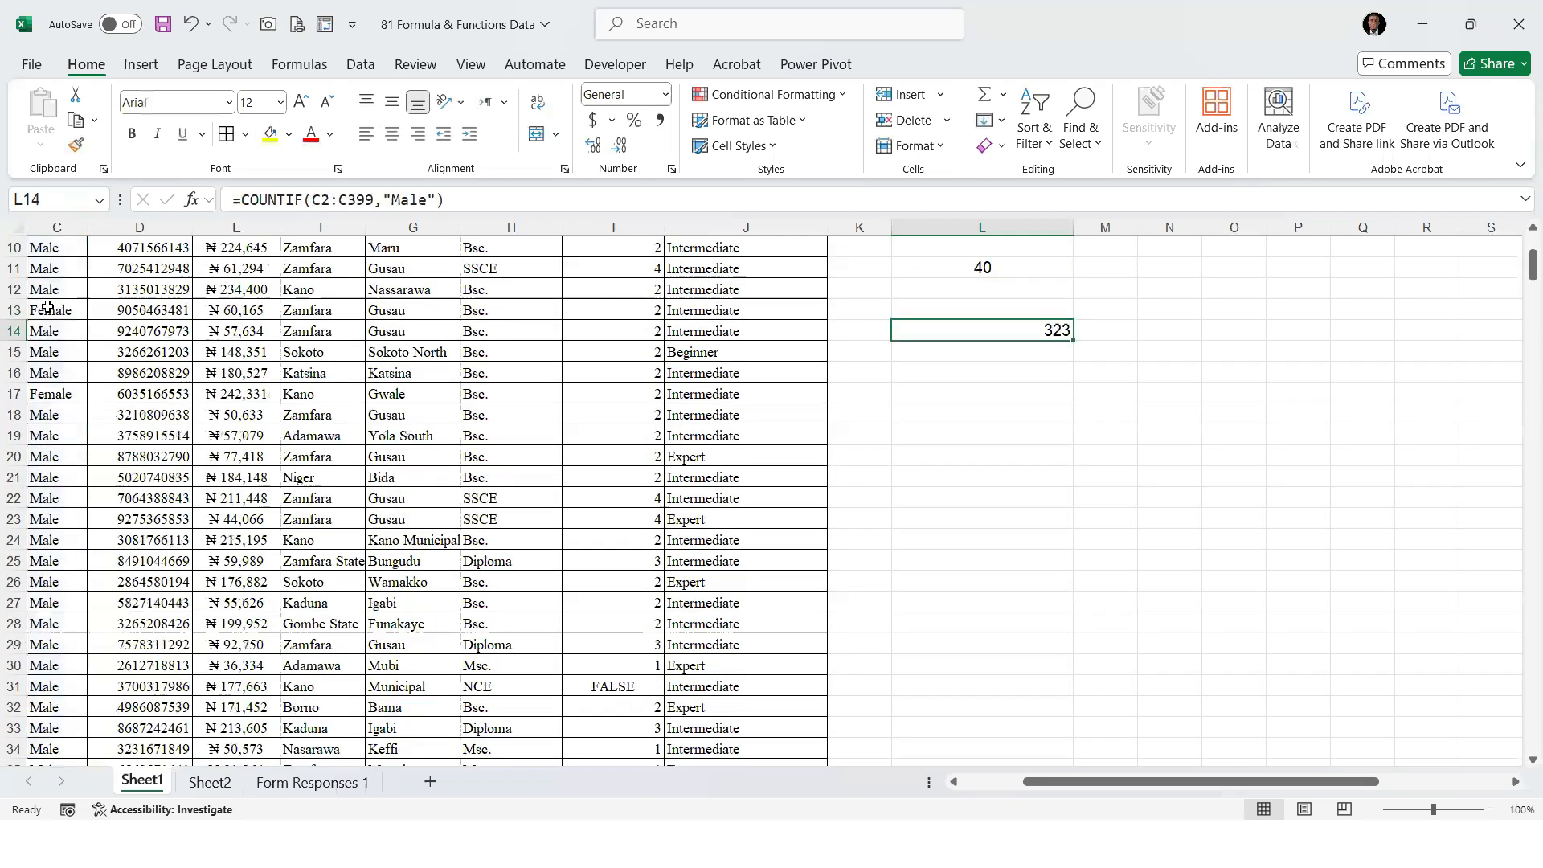
{"action": "type", "text": "="}
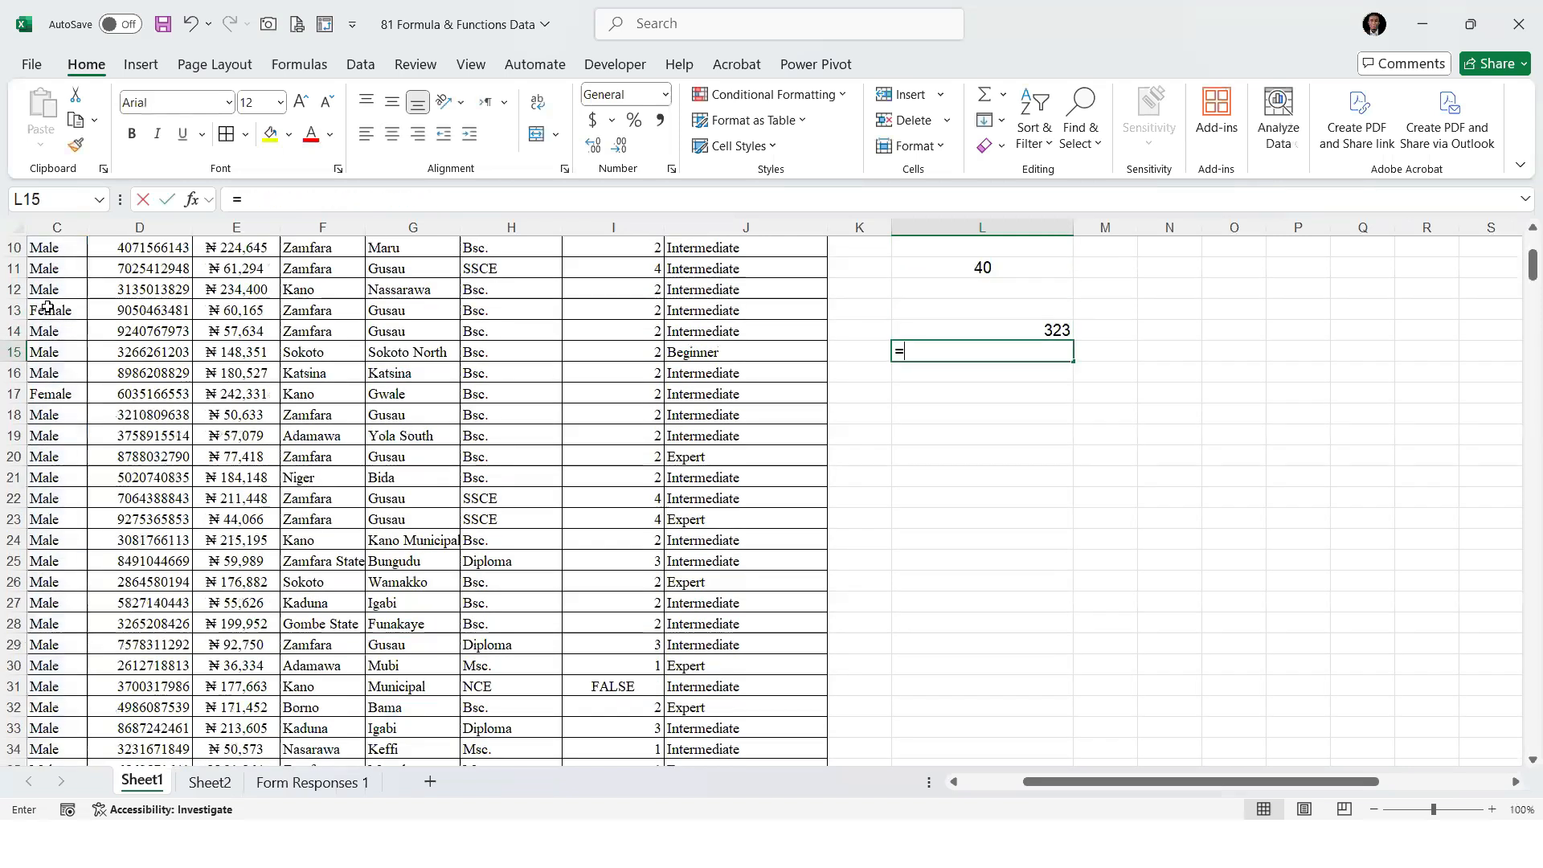
{"action": "type", "text": "countif"}
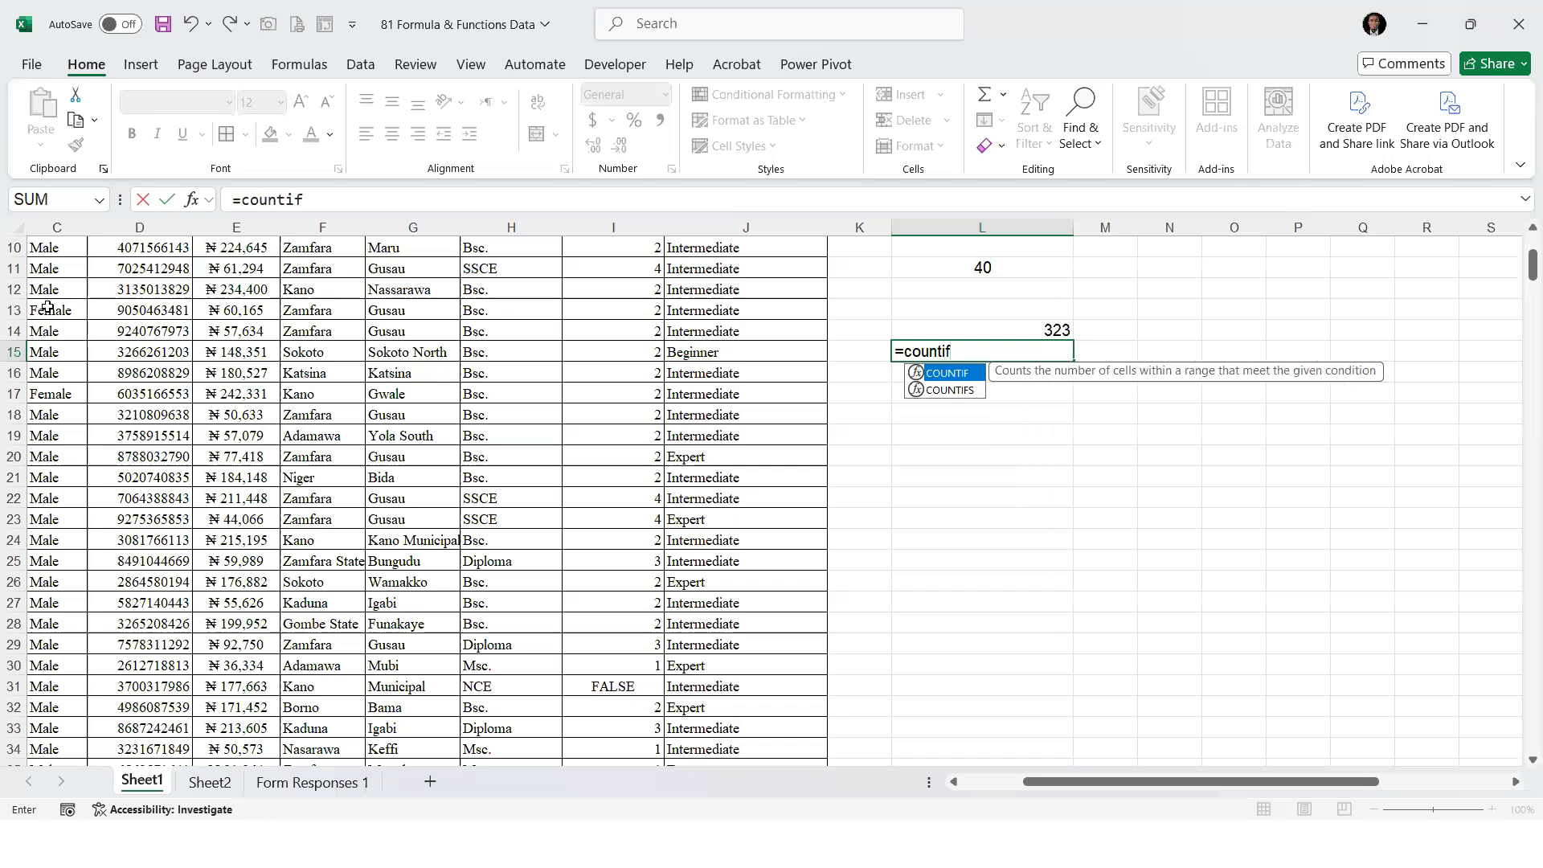
{"action": "key", "text": "Tab"}
{"action": "scroll", "coordinate": [46, 306], "scroll_direction": "up", "scroll_amount": 3}
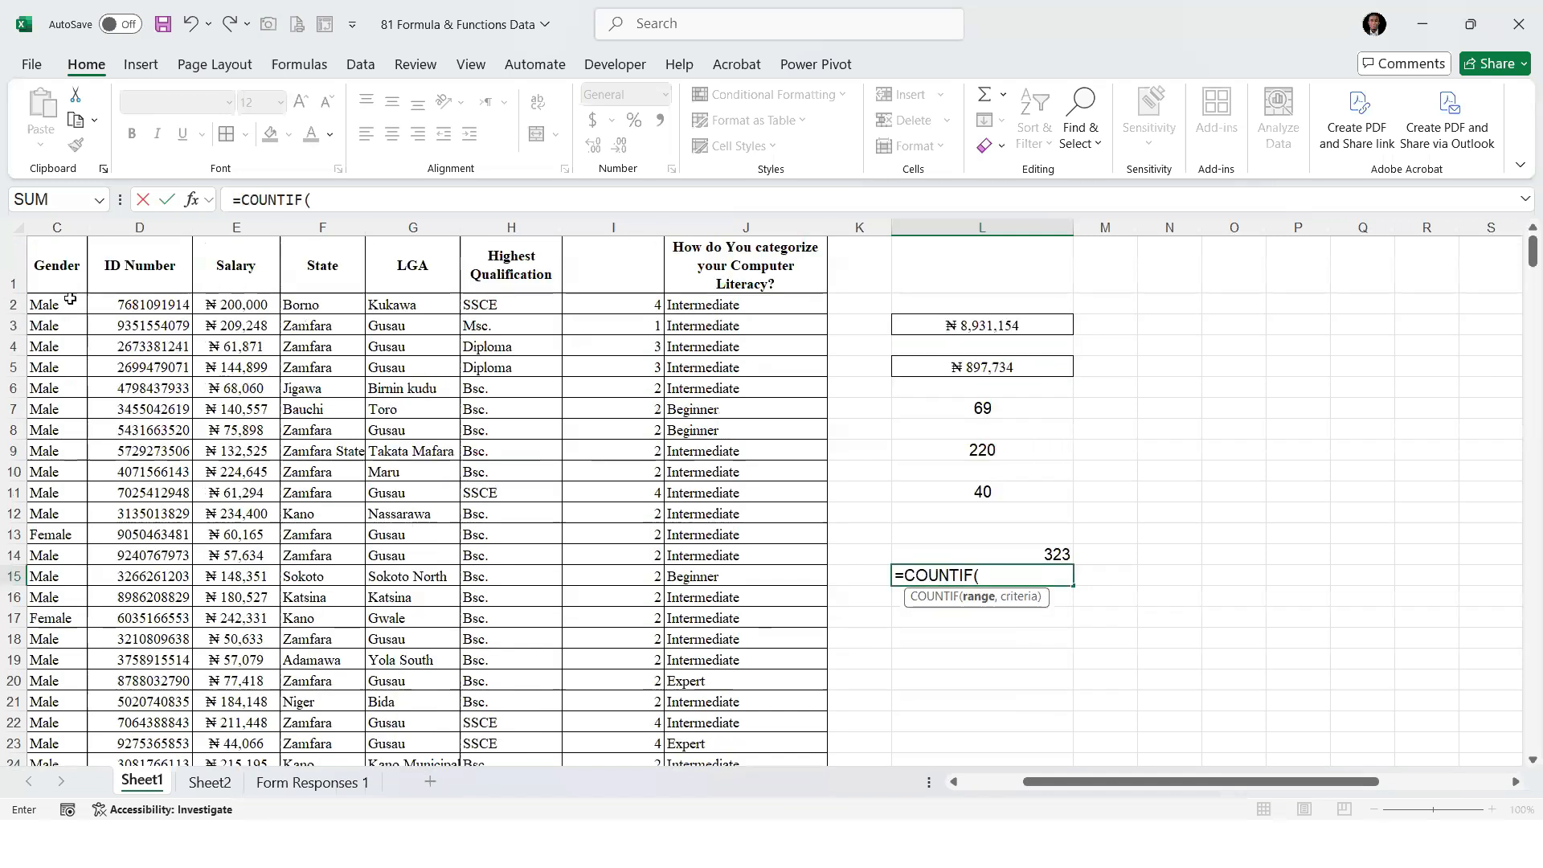
{"action": "left_click", "coordinate": [48, 306]}
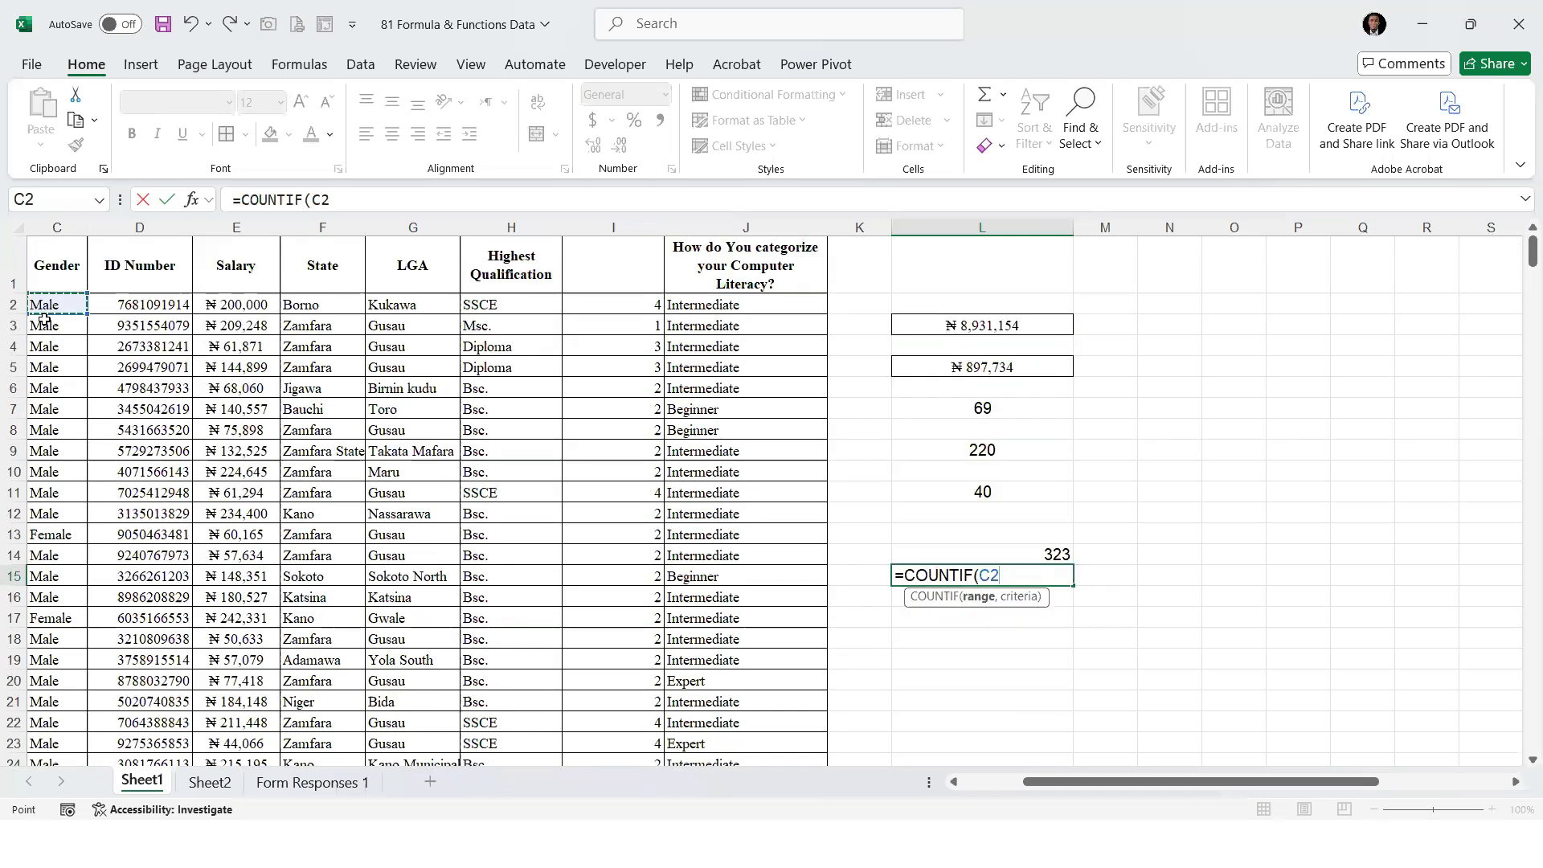
{"action": "key", "text": "ctrl+shift+Down"}
{"action": "type", "text": ",\"Female\")"}
{"action": "key", "text": "Return"}
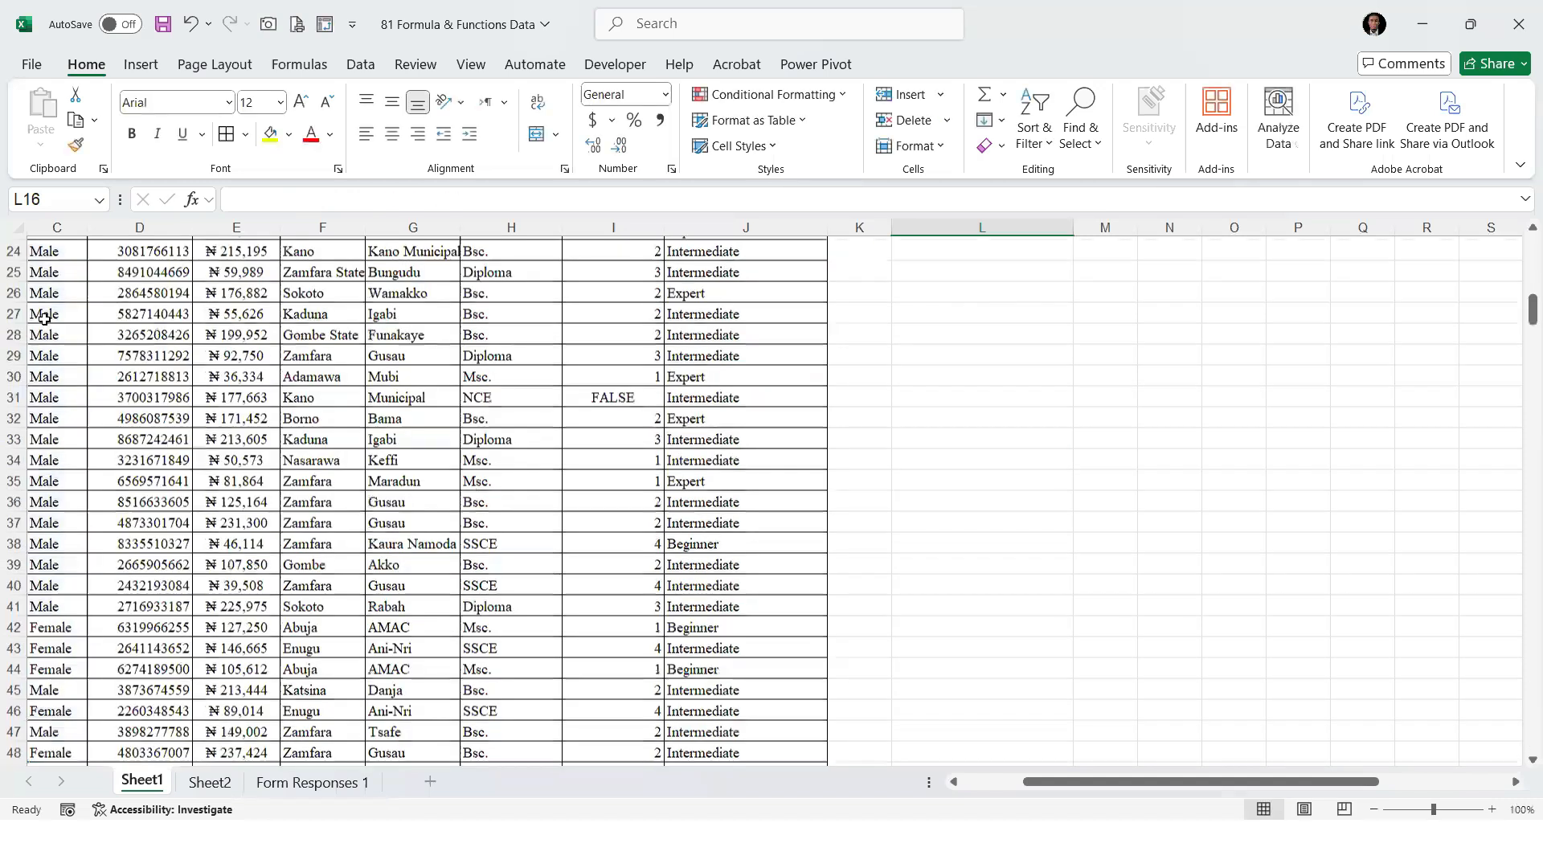
Total the male and female counts in L16 with a SUM formula over L14:L15
{"action": "key", "text": "Up"}
{"action": "key", "text": "Up"}
{"action": "key", "text": "Down"}
{"action": "key", "text": "Down"}
{"action": "key", "text": "Down"}
{"action": "key", "text": "Down"}
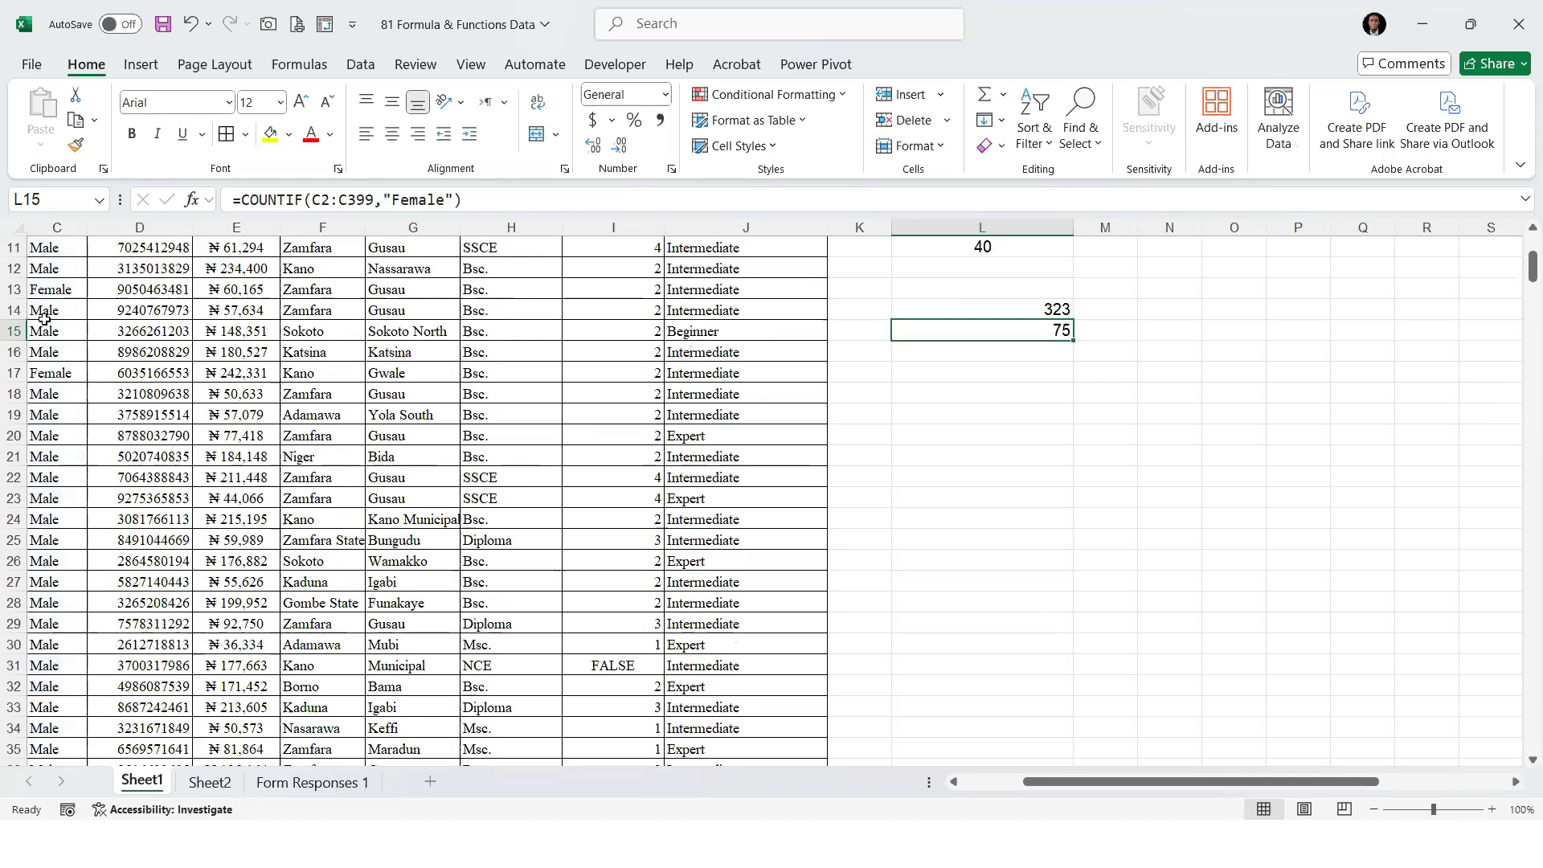
{"action": "key", "text": "Up"}
{"action": "key", "text": "Down"}
{"action": "key", "text": "Down"}
{"action": "type", "text": "=s"}
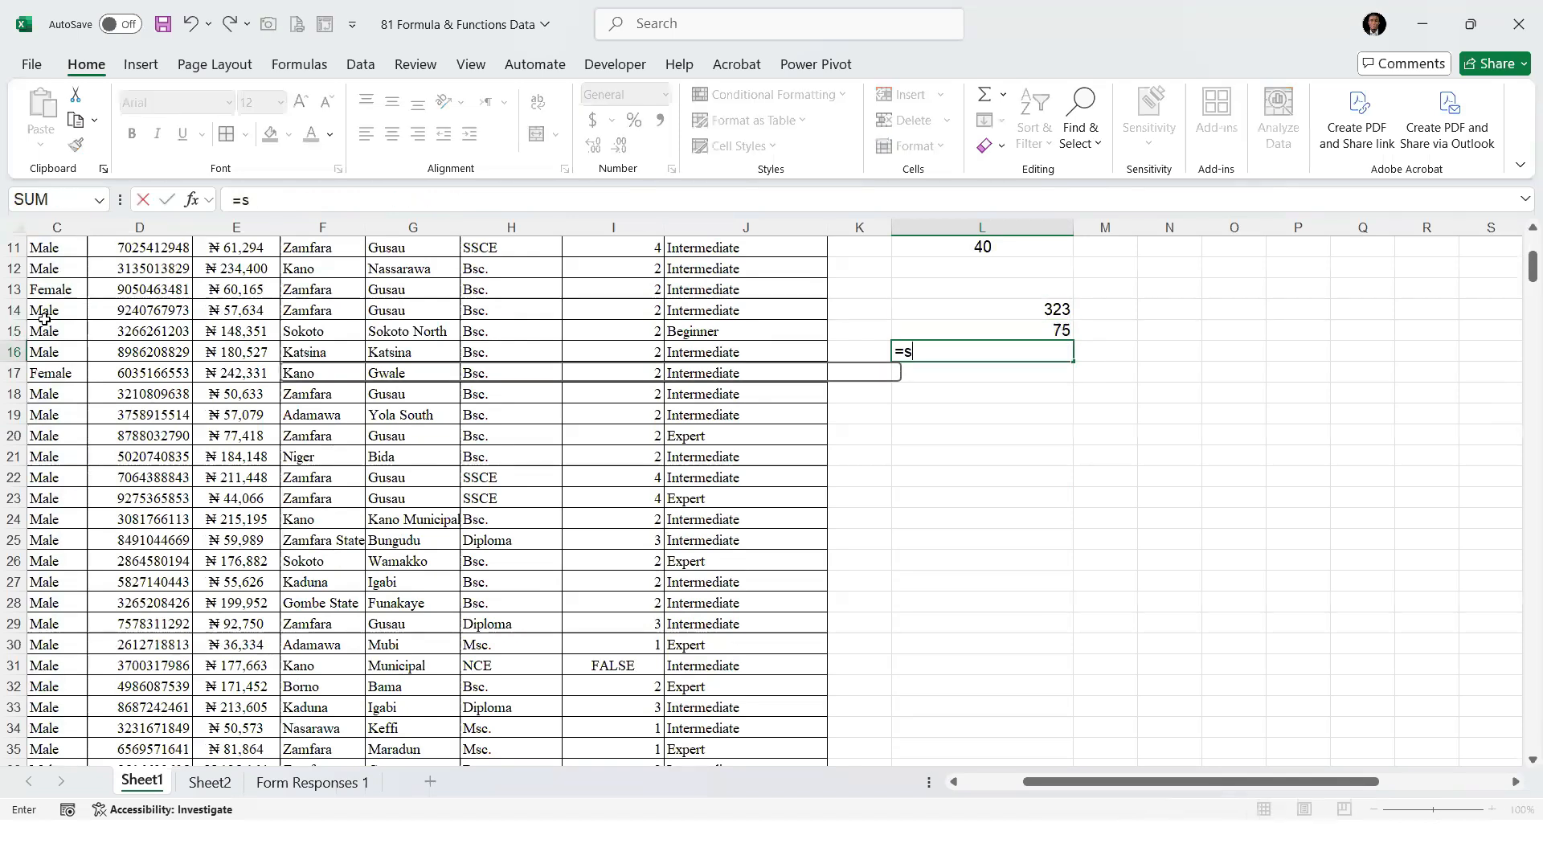
{"action": "type", "text": "um("}
{"action": "key", "text": "Up"}
{"action": "key", "text": "shift+Up"}
{"action": "key", "text": "Return"}
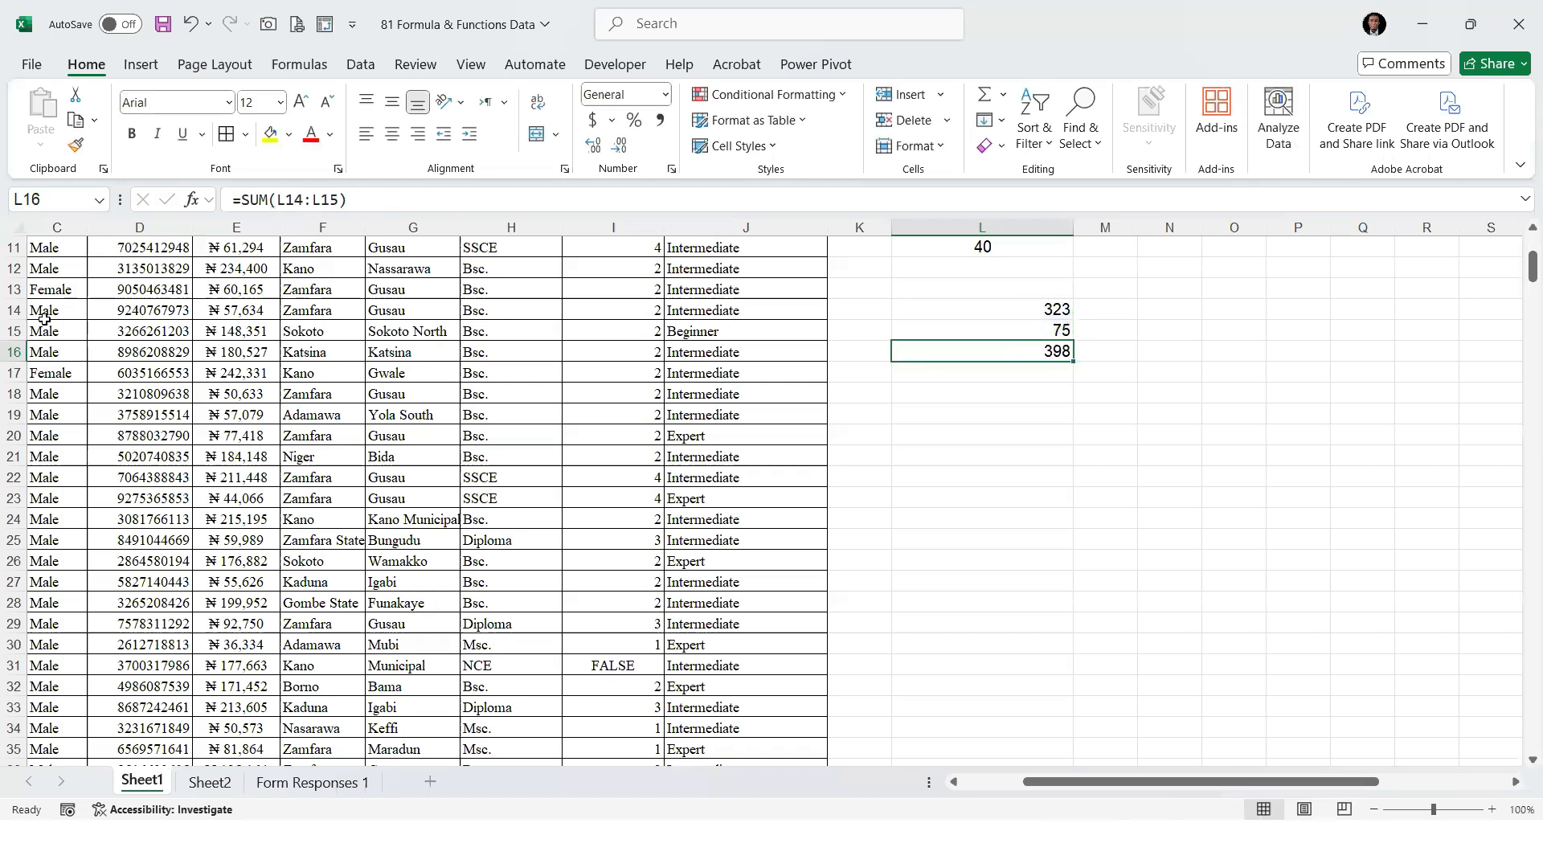
{"action": "scroll", "coordinate": [307, 490], "scroll_direction": "up", "scroll_amount": 4}
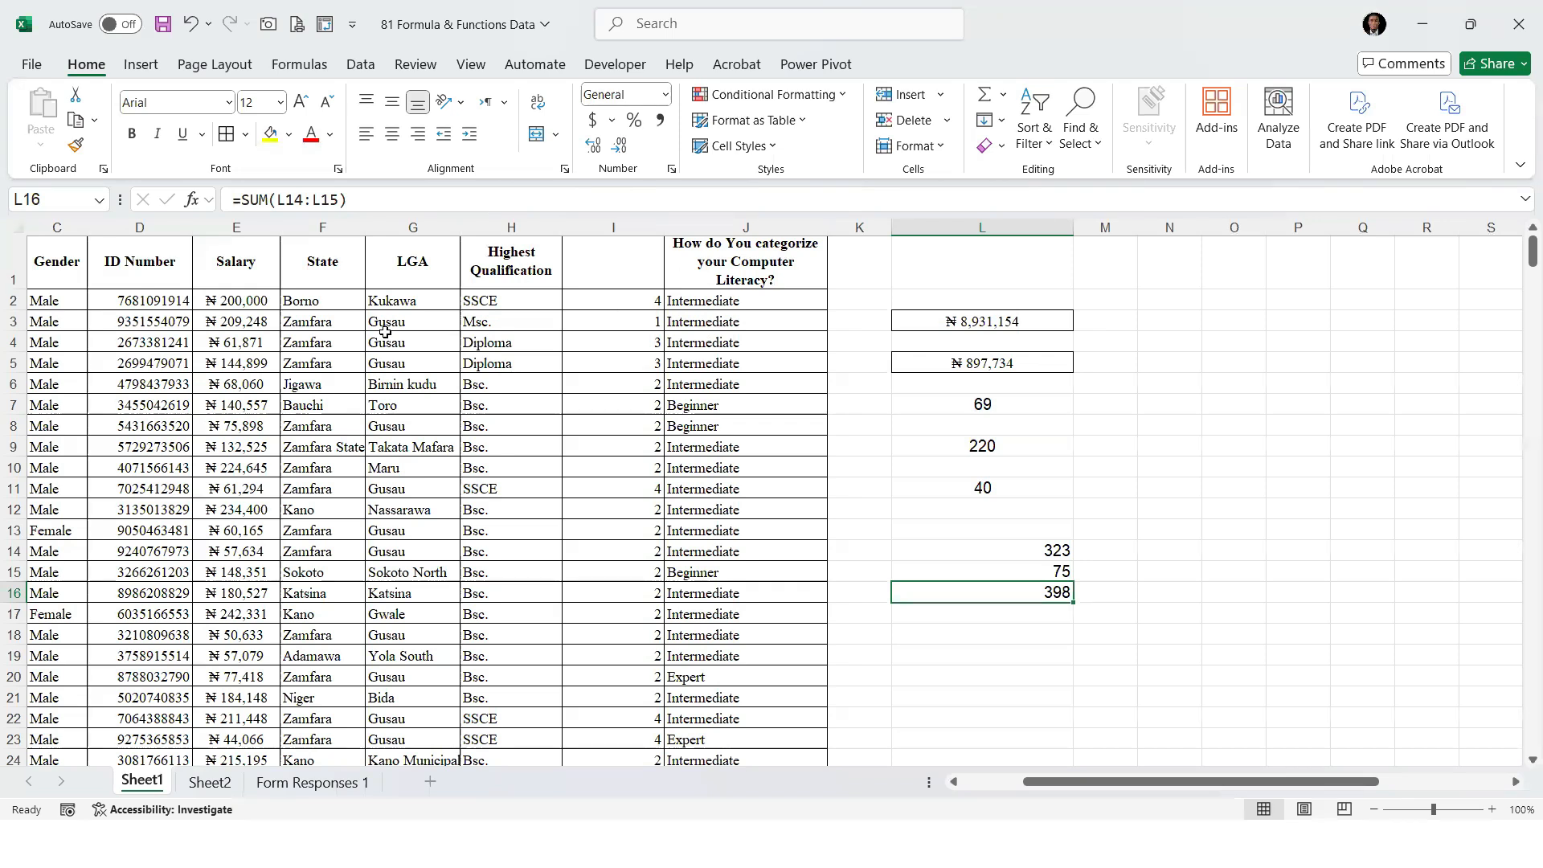
Add Upper, Lower and Proper as items 24 to 26 of the function list on Sheet2, in B25:B27
{"action": "left_click", "coordinate": [215, 783]}
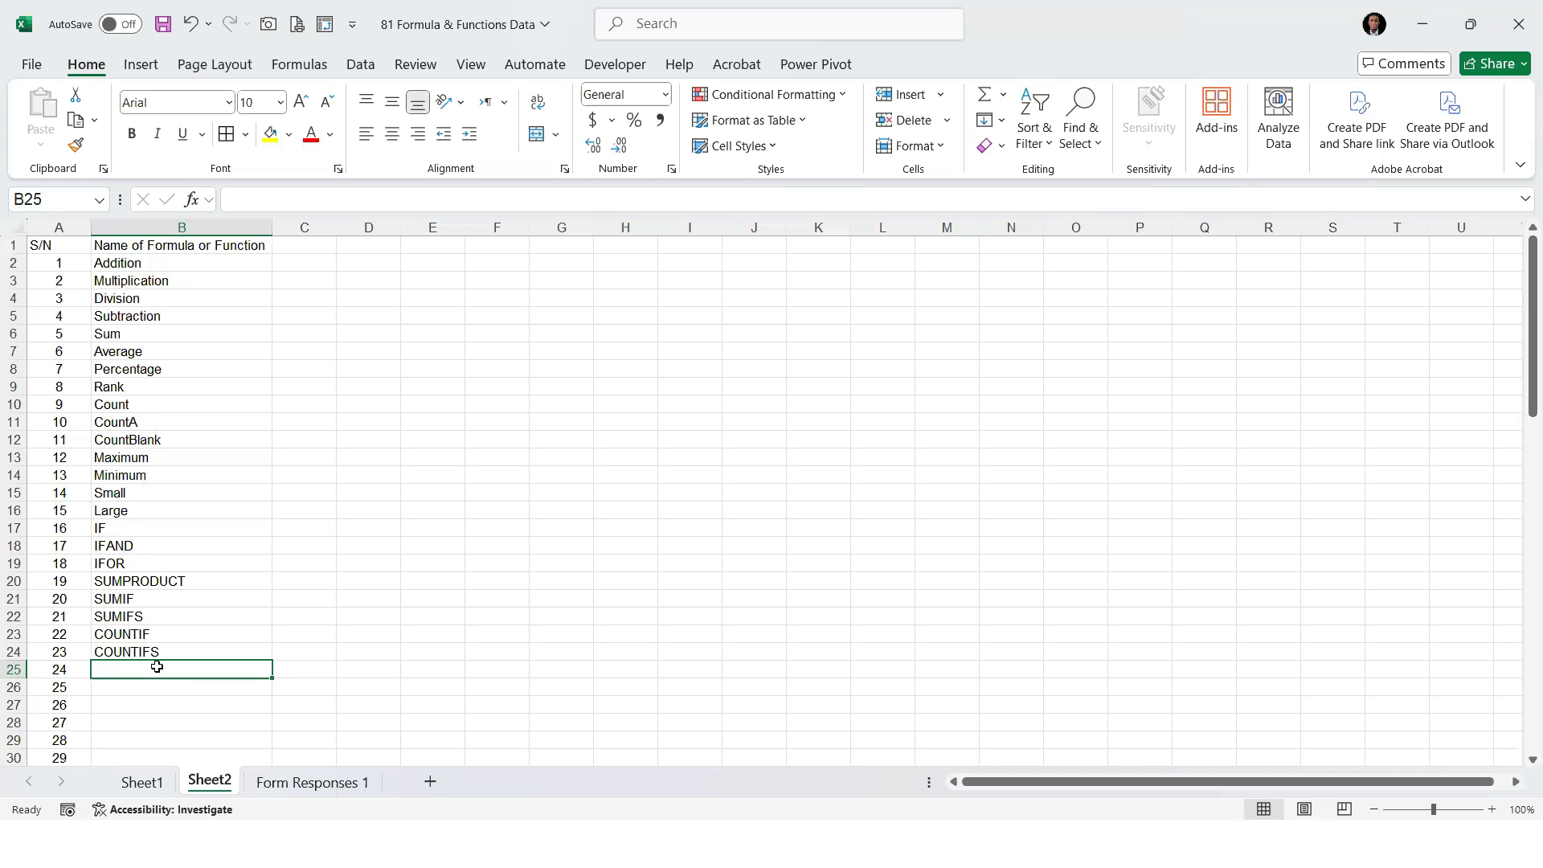
{"action": "type", "text": "Upper"}
{"action": "key", "text": "Return"}
{"action": "type", "text": "Lower"}
{"action": "key", "text": "Return"}
{"action": "type", "text": "P"}
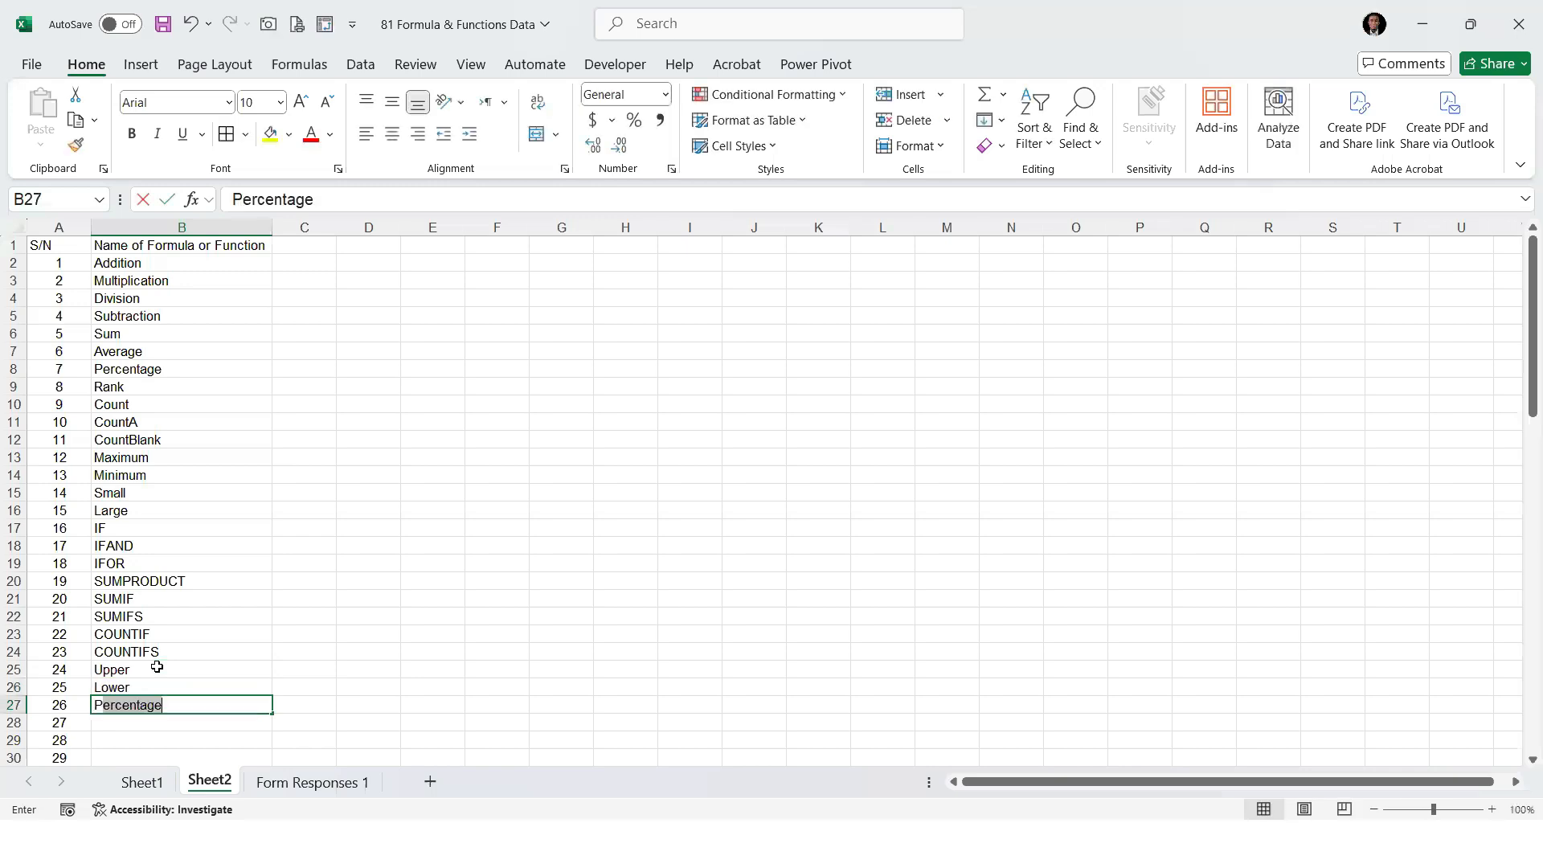
{"action": "type", "text": "rofer"}
{"action": "key", "text": "Return"}
Return to Sheet1 and examine the letter case of the entries in the Full Name column
{"action": "left_click", "coordinate": [142, 782]}
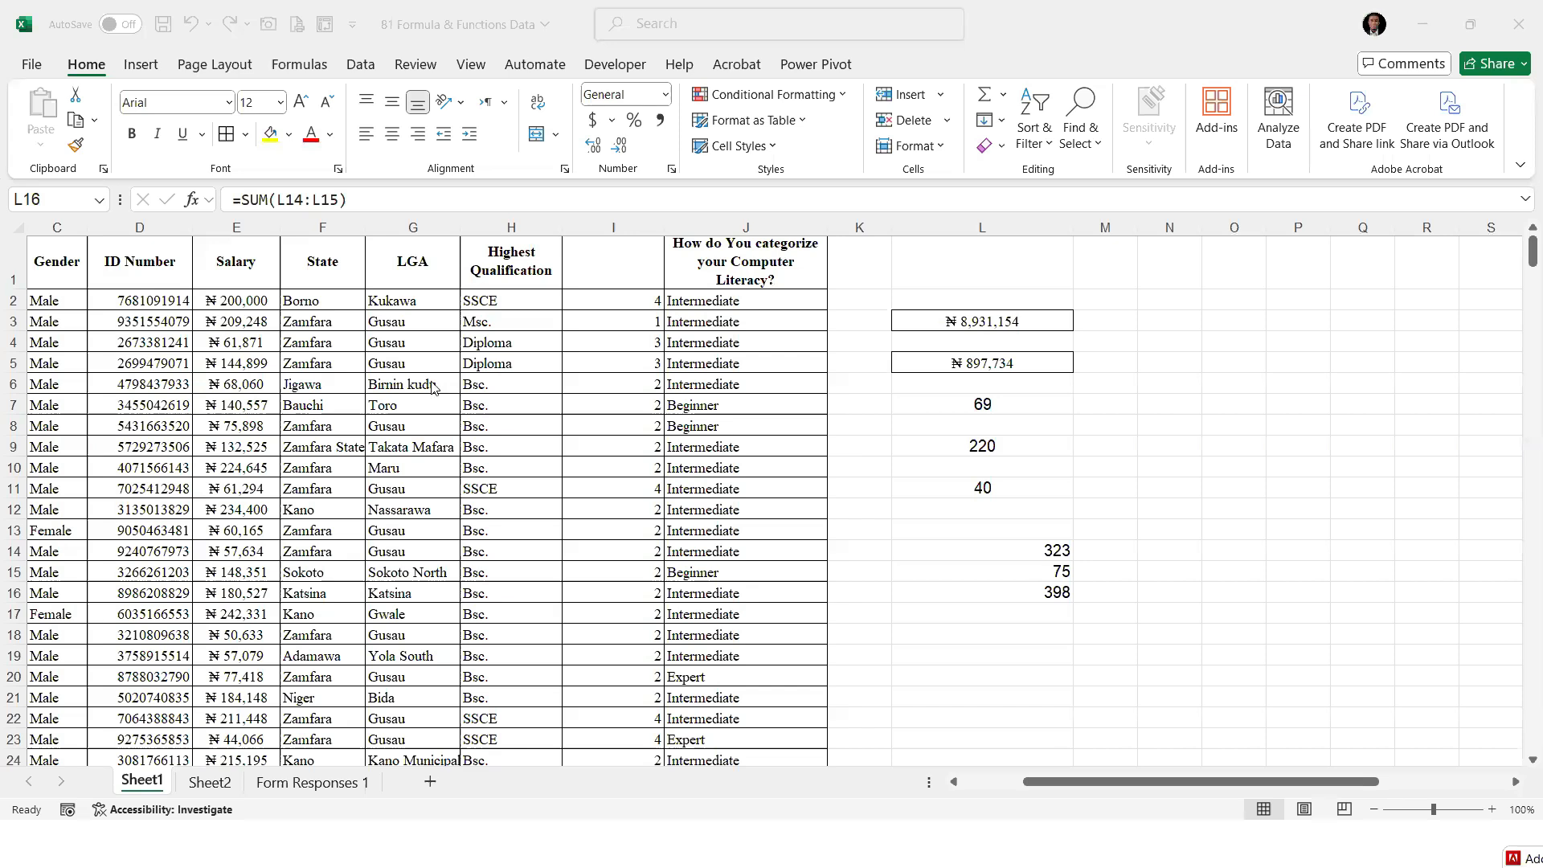
{"action": "left_click", "coordinate": [1377, 780]}
{"action": "left_click", "coordinate": [804, 392]}
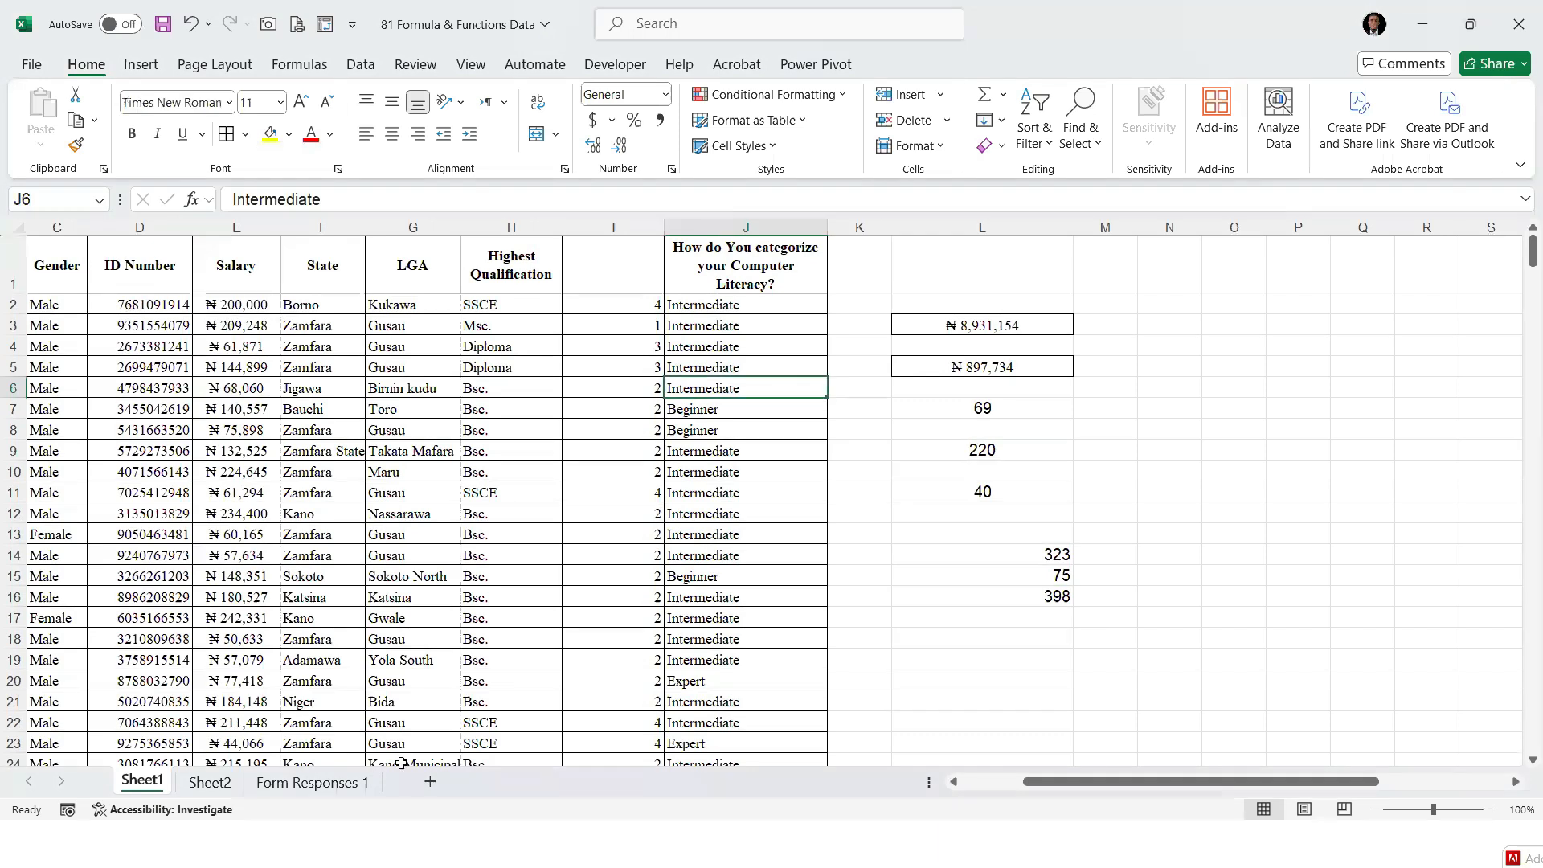
{"action": "left_click", "coordinate": [996, 781]}
{"action": "left_click_drag", "start_coordinate": [169, 304], "coordinate": [169, 554]}
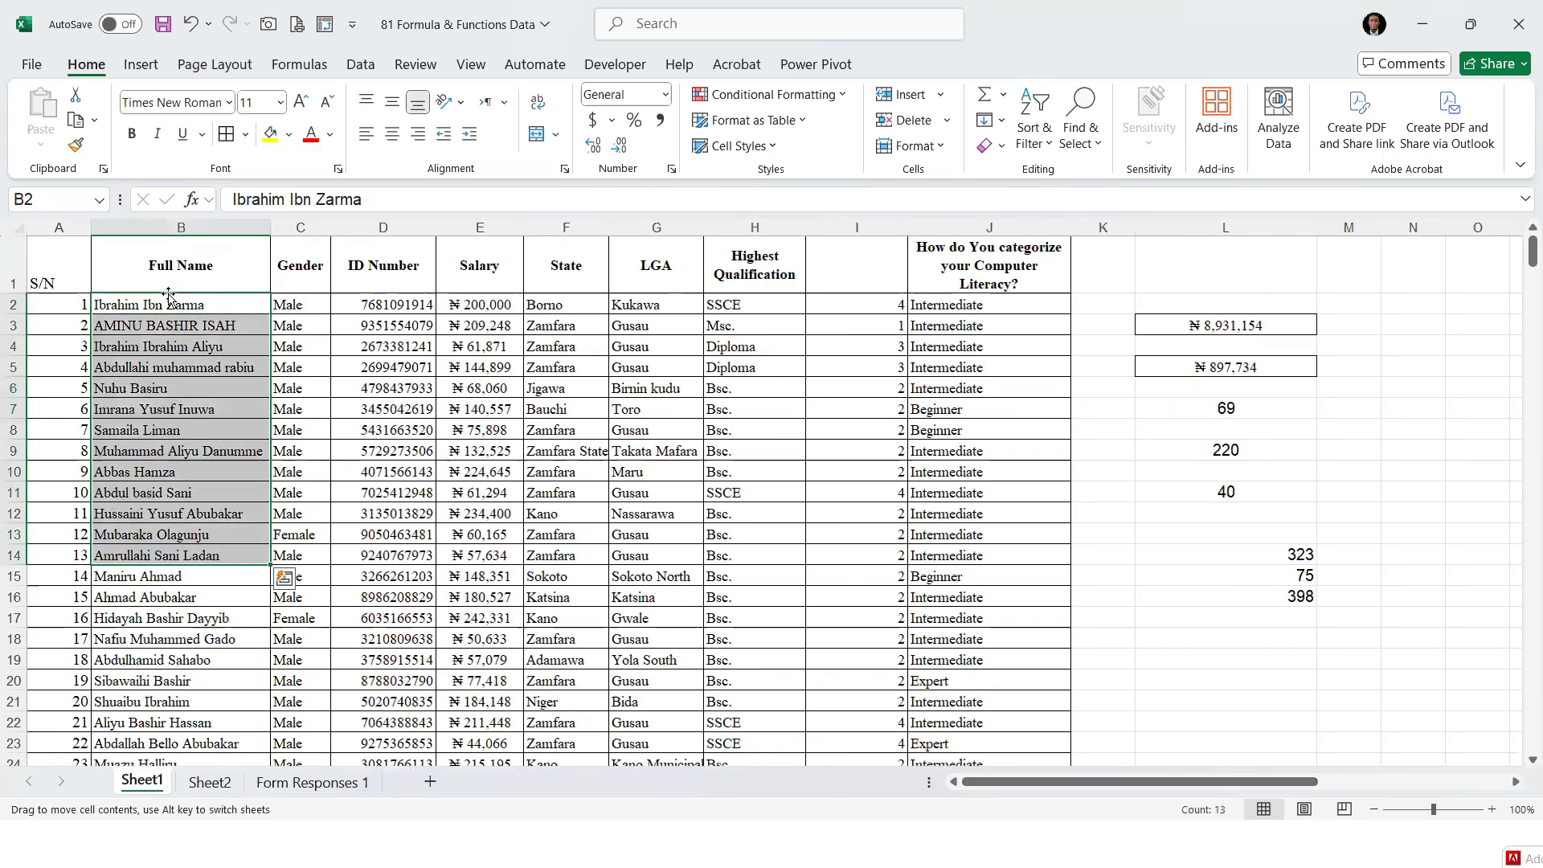
{"action": "left_click", "coordinate": [187, 346]}
{"action": "left_click", "coordinate": [184, 307]}
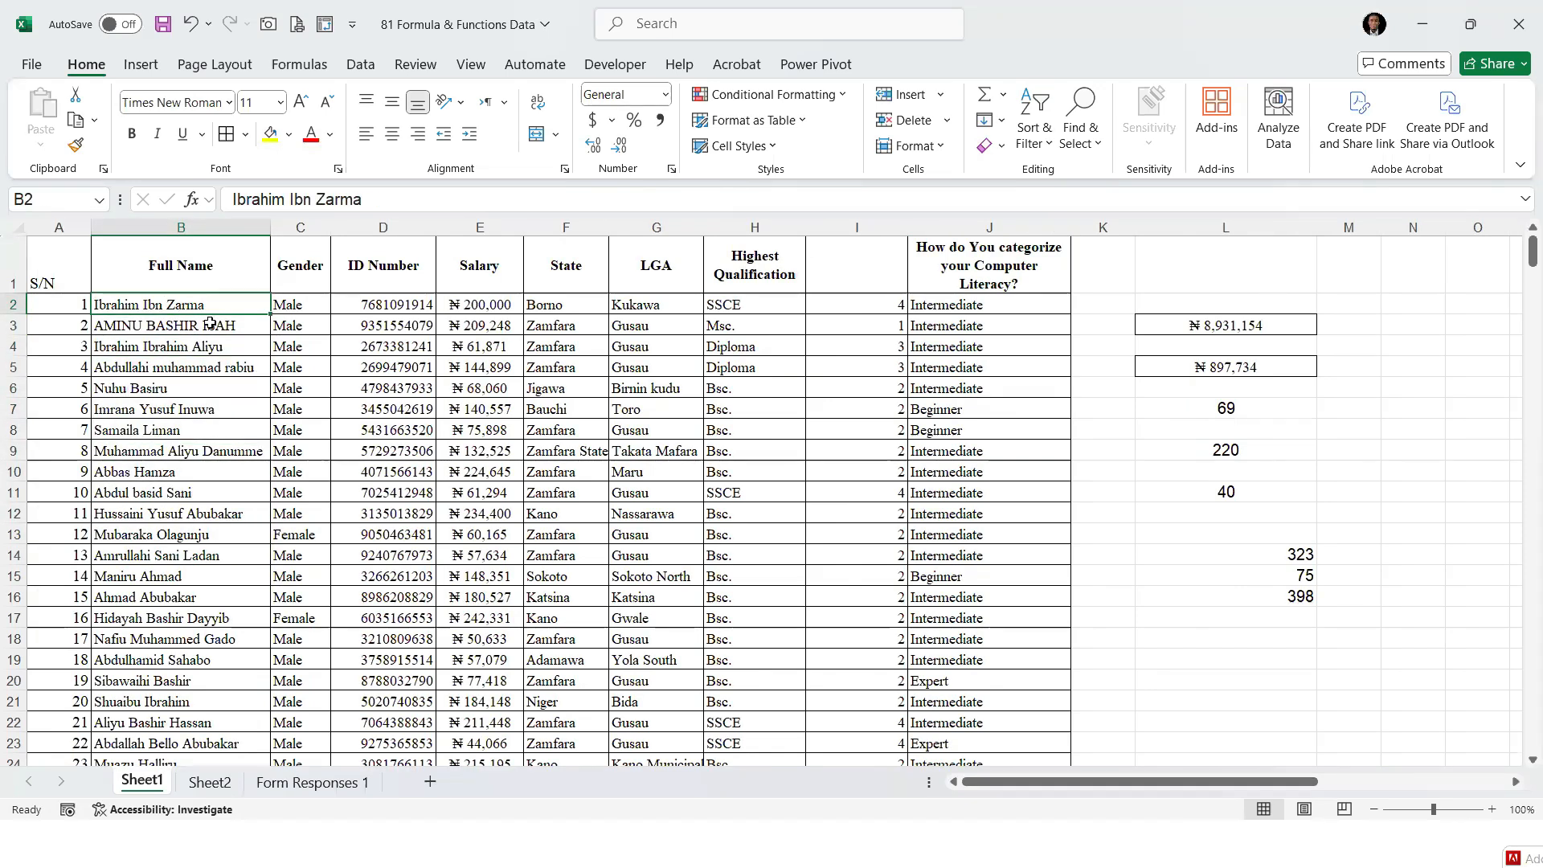
{"action": "left_click", "coordinate": [209, 323]}
{"action": "left_click", "coordinate": [204, 304]}
Insert three empty columns between the Full Name and Gender columns
{"action": "right_click", "coordinate": [301, 228]}
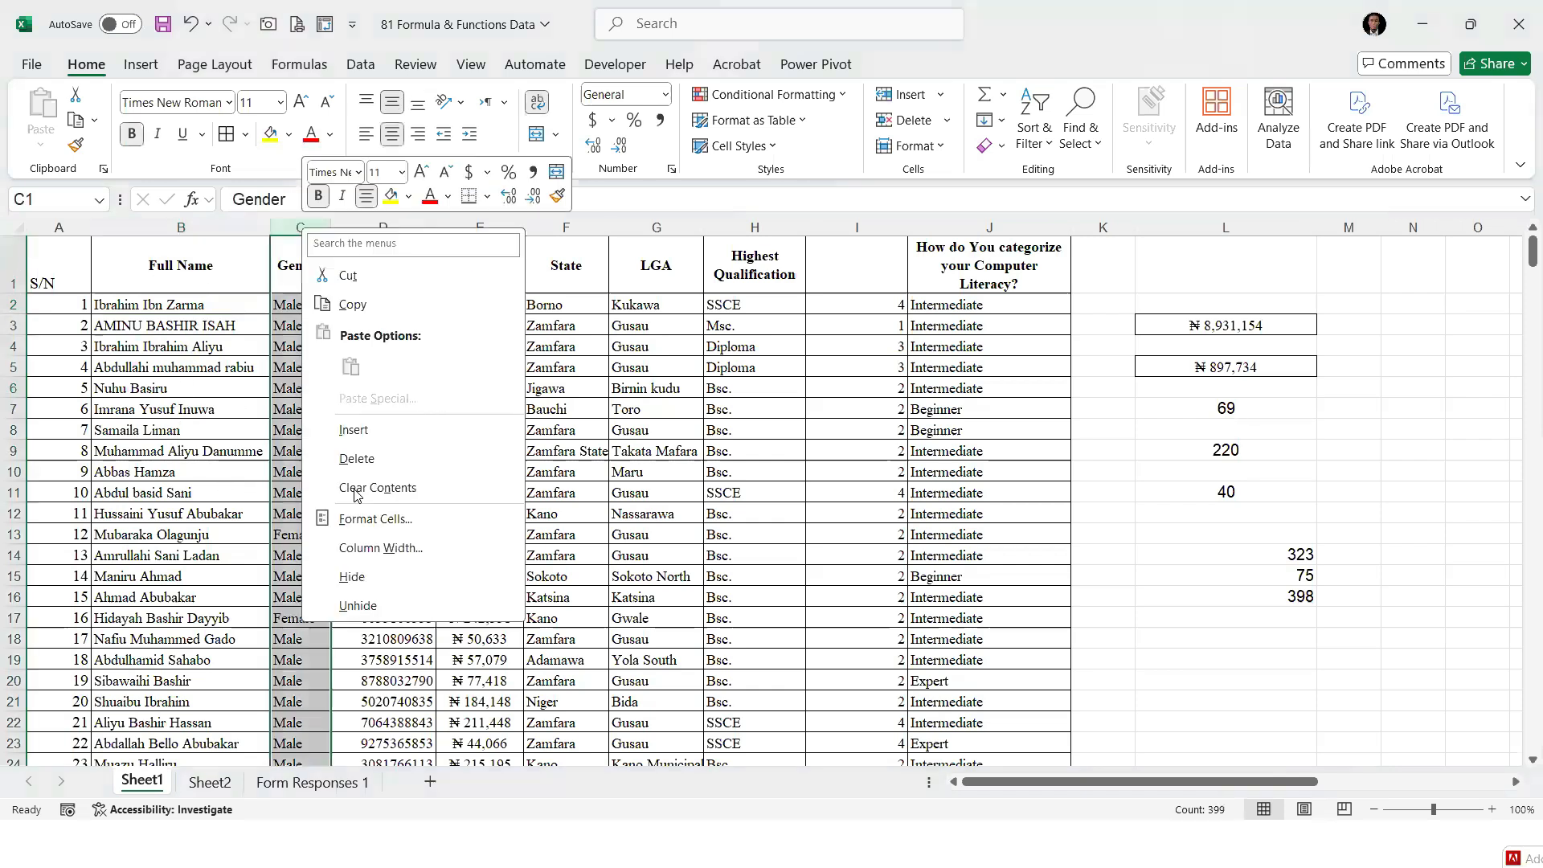
{"action": "left_click", "coordinate": [383, 440]}
{"action": "right_click", "coordinate": [316, 231]}
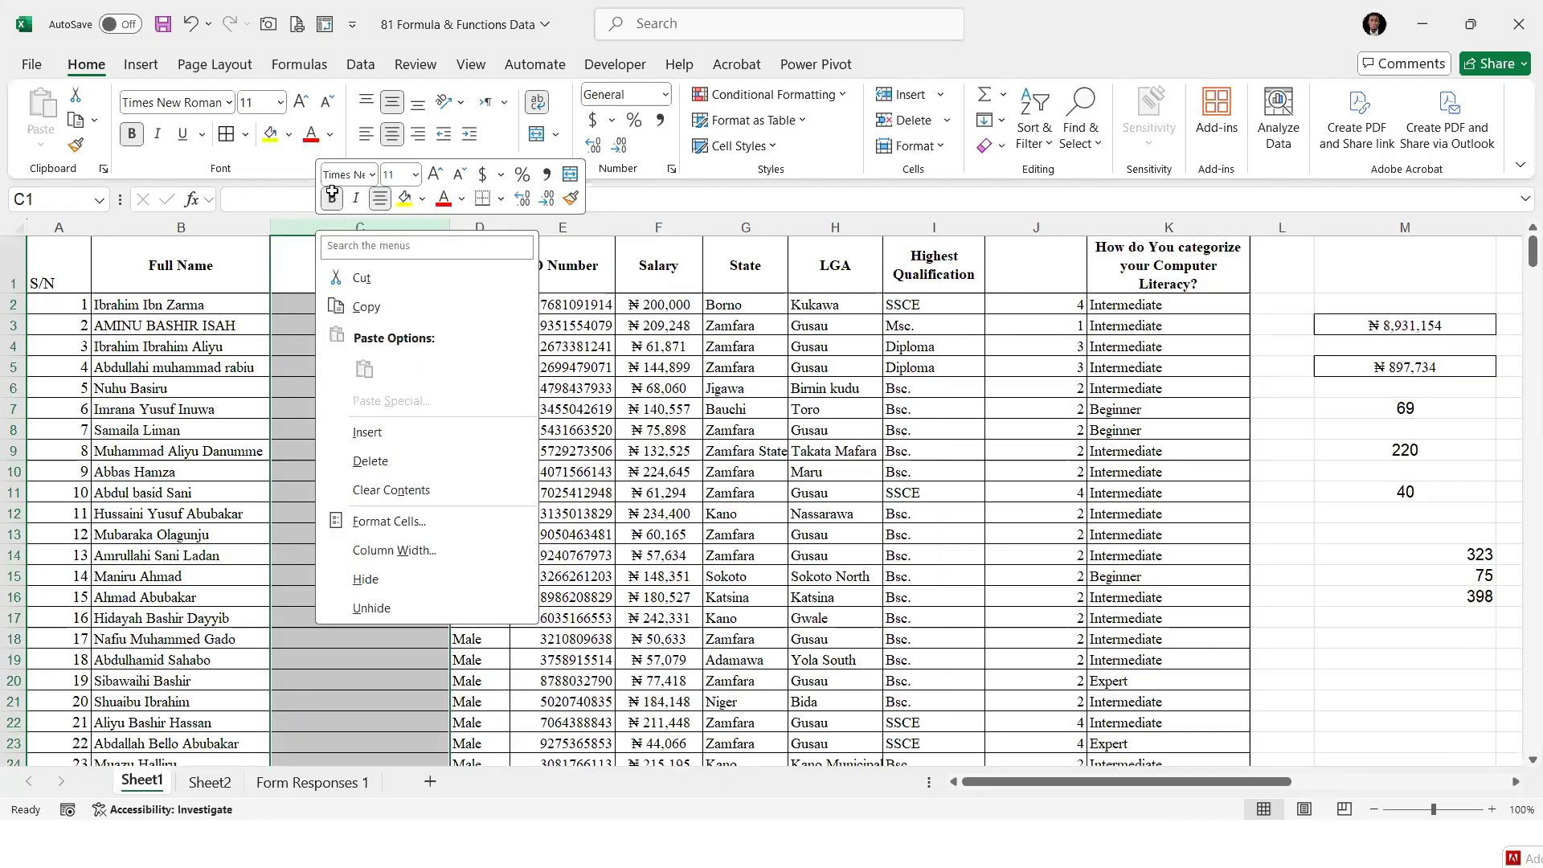
{"action": "left_click", "coordinate": [367, 432]}
{"action": "right_click", "coordinate": [362, 230]}
{"action": "left_click", "coordinate": [398, 433]}
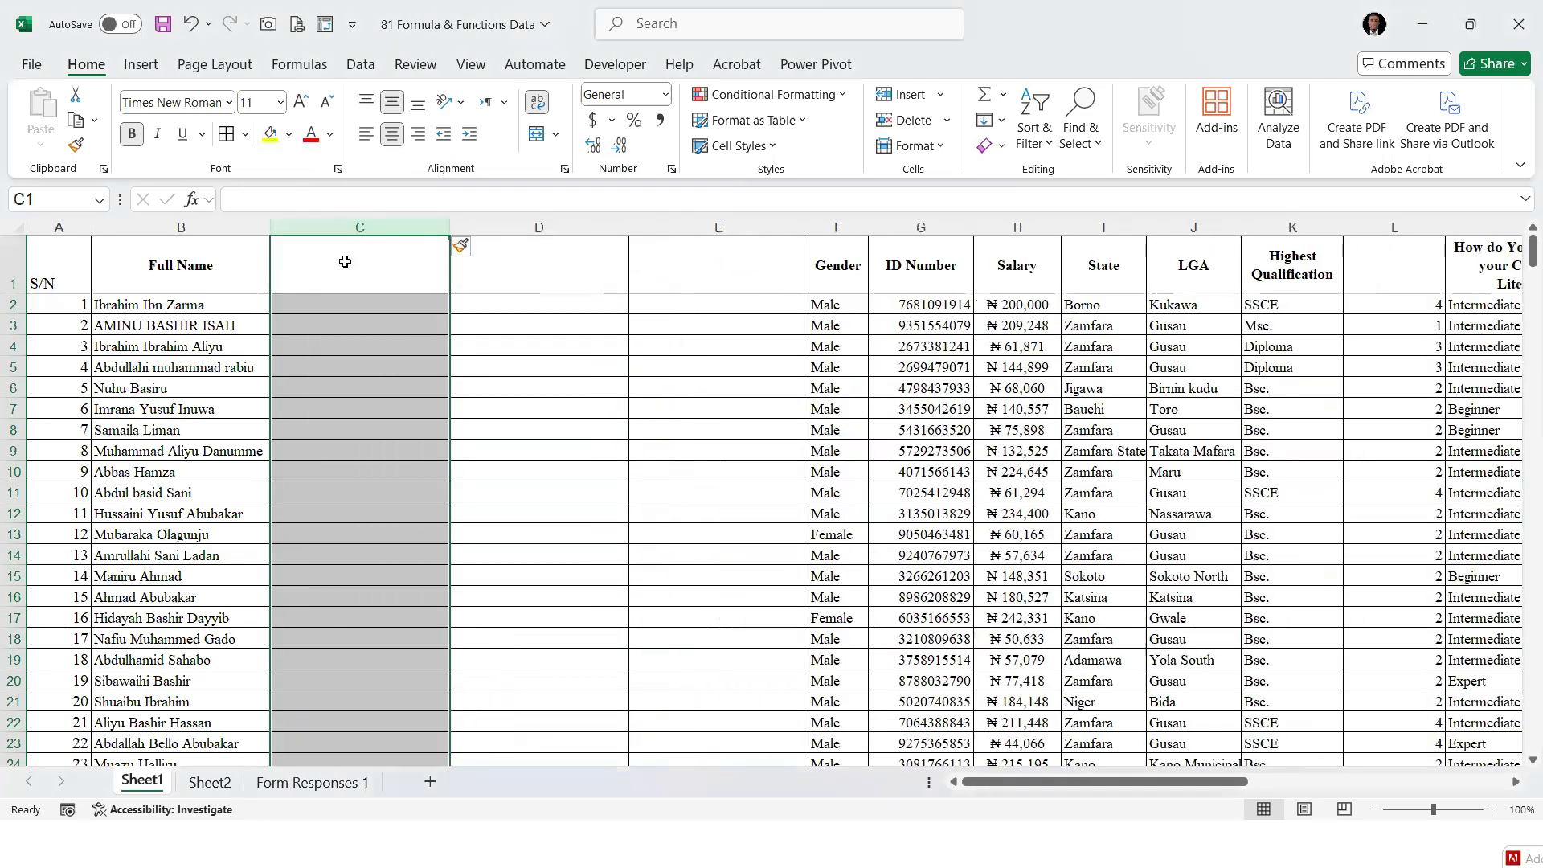
Enter the headings Upper, Lower and Proper in C1:E1 for the three new columns
{"action": "left_click", "coordinate": [344, 261]}
{"action": "type", "text": "Uppe"}
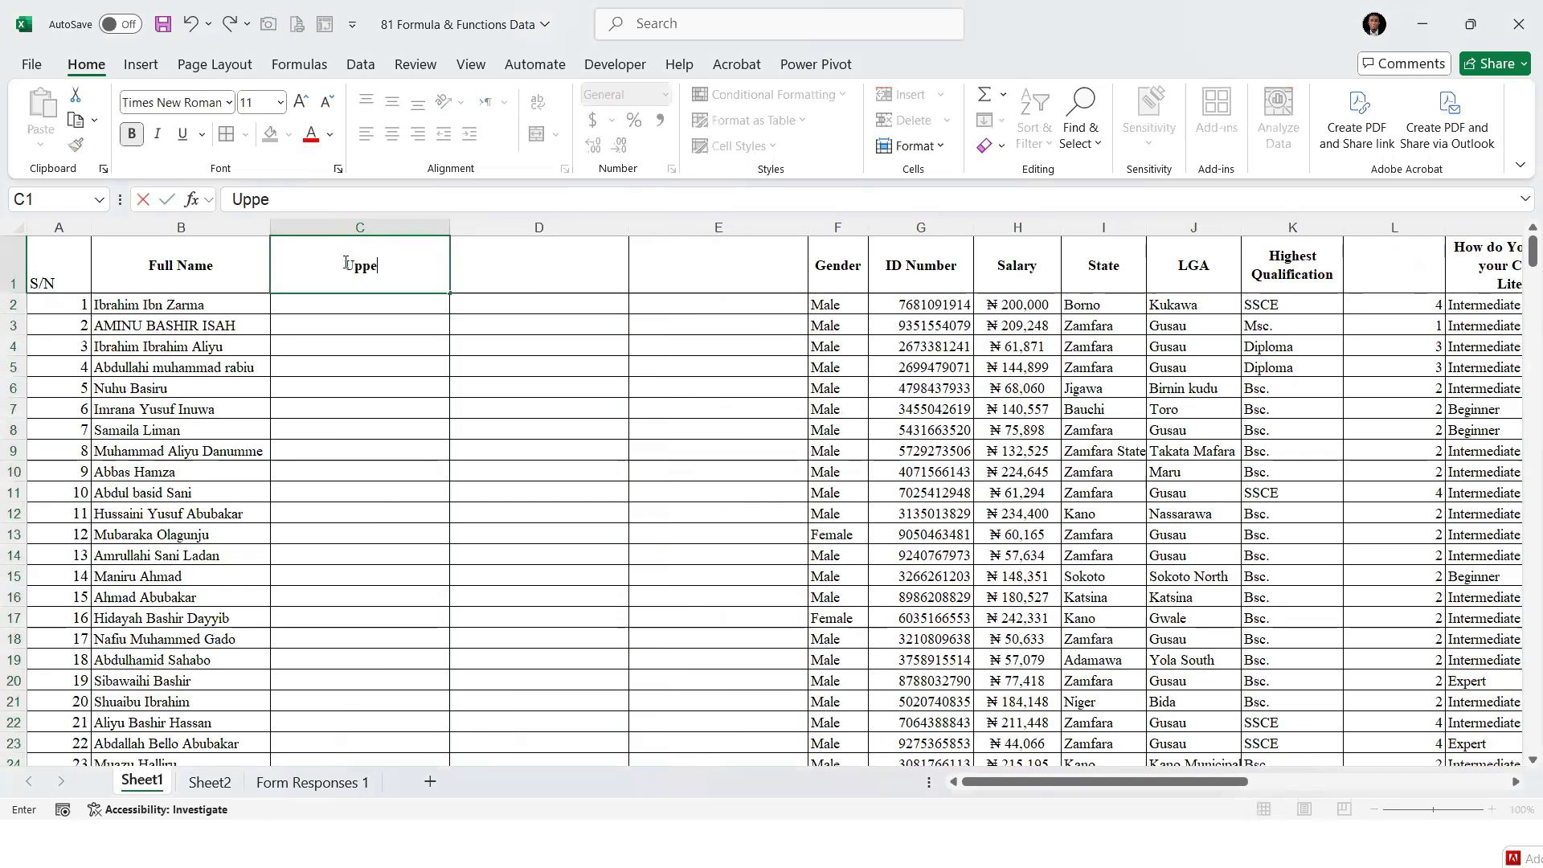
{"action": "type", "text": "r"}
{"action": "key", "text": "Tab"}
{"action": "type", "text": "Lower"}
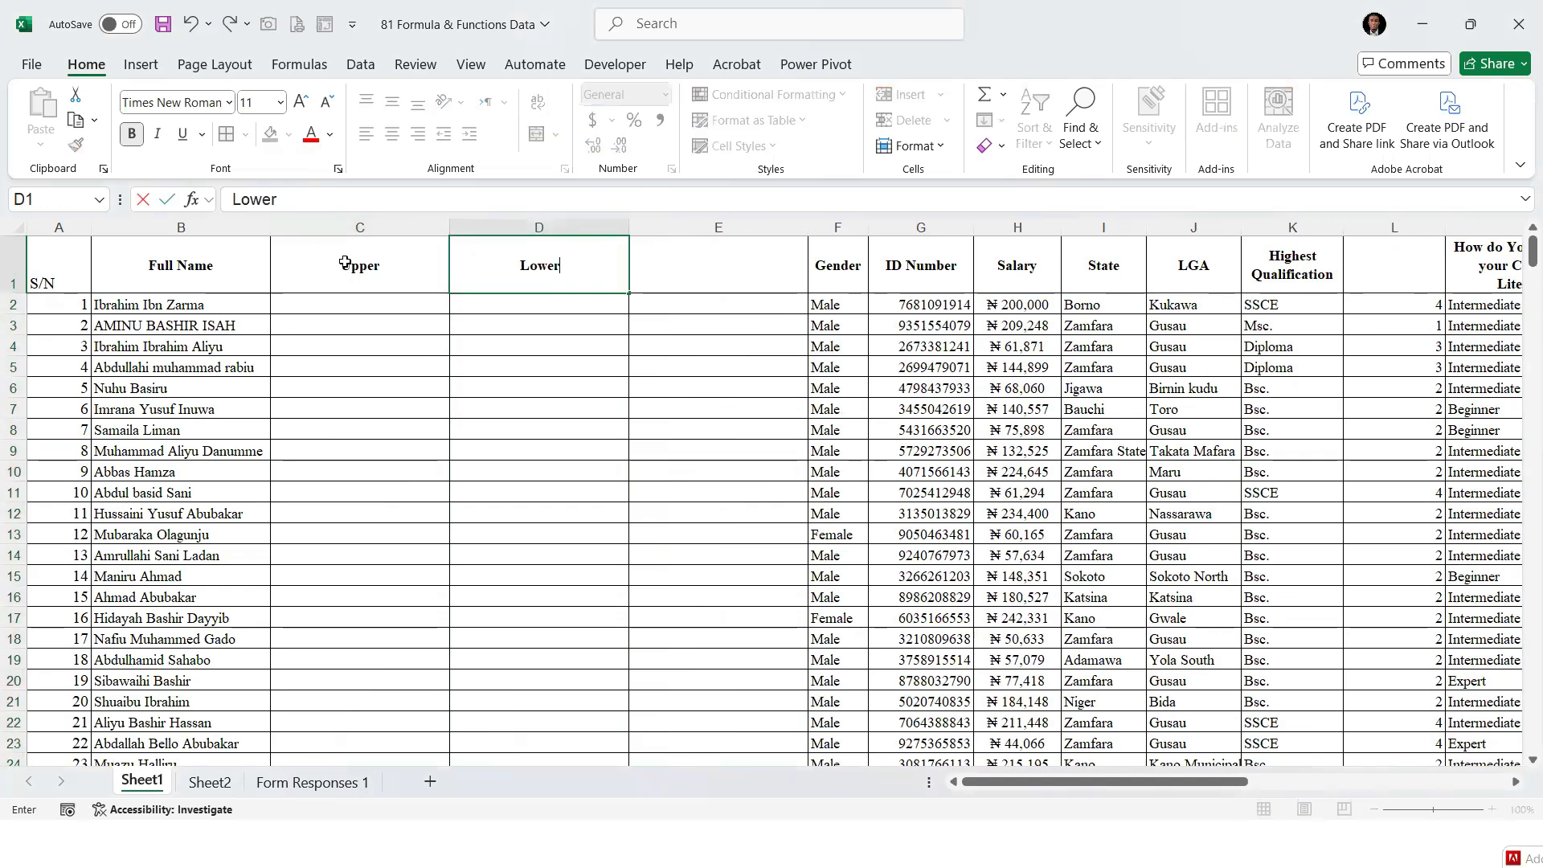
{"action": "key", "text": "Tab"}
{"action": "type", "text": "Porper"}
{"action": "key", "text": "BackSpace"}
{"action": "key", "text": "BackSpace"}
{"action": "key", "text": "BackSpace"}
{"action": "key", "text": "BackSpace"}
{"action": "key", "text": "BackSpace"}
{"action": "type", "text": "ri"}
{"action": "key", "text": "BackSpace"}
{"action": "type", "text": "oper"}
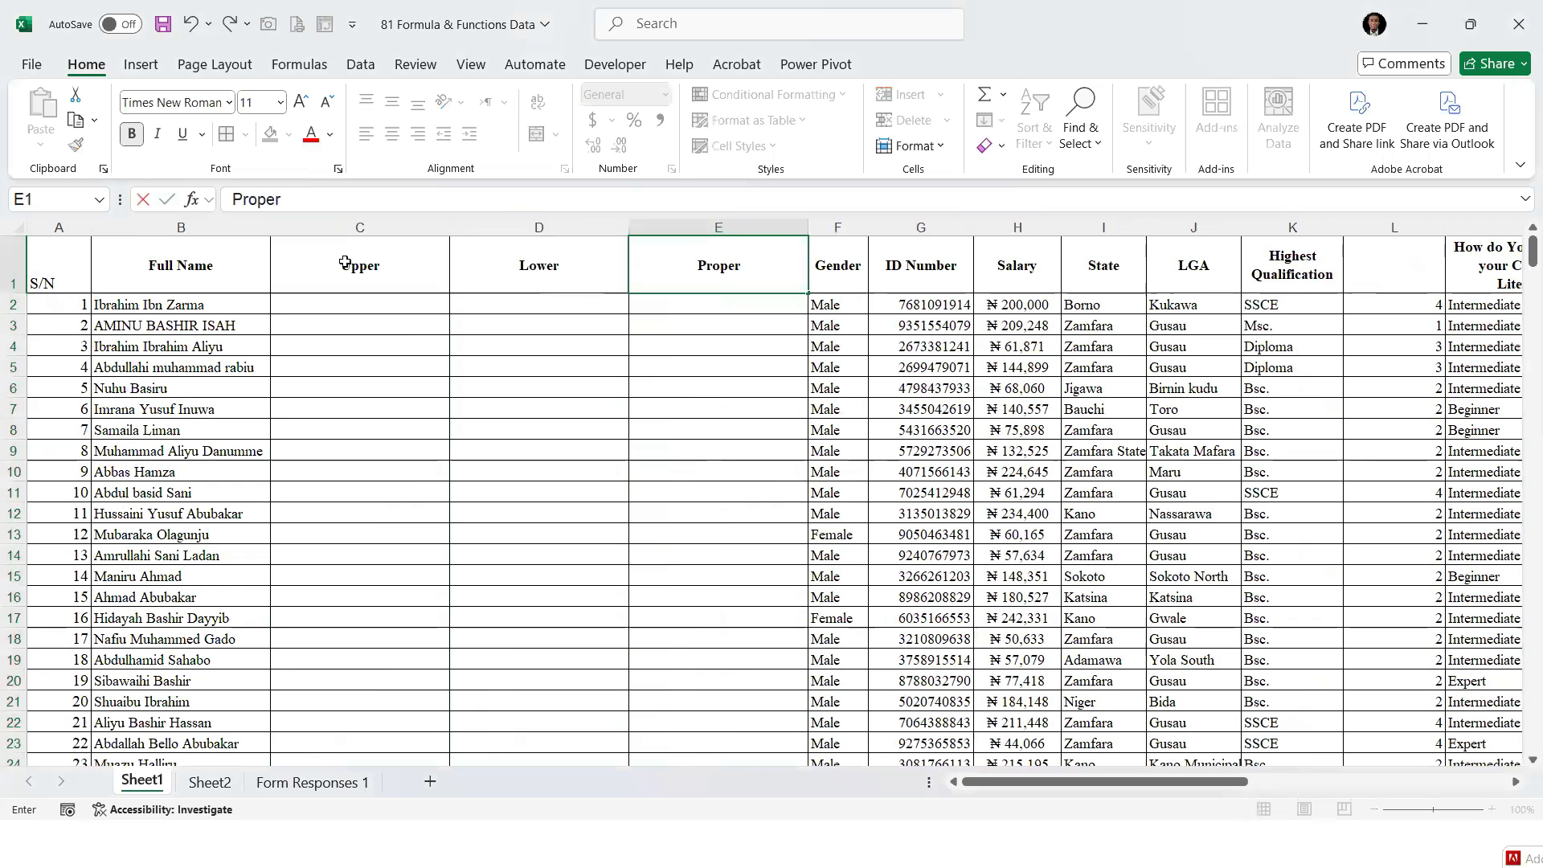
{"action": "key", "text": "Return"}
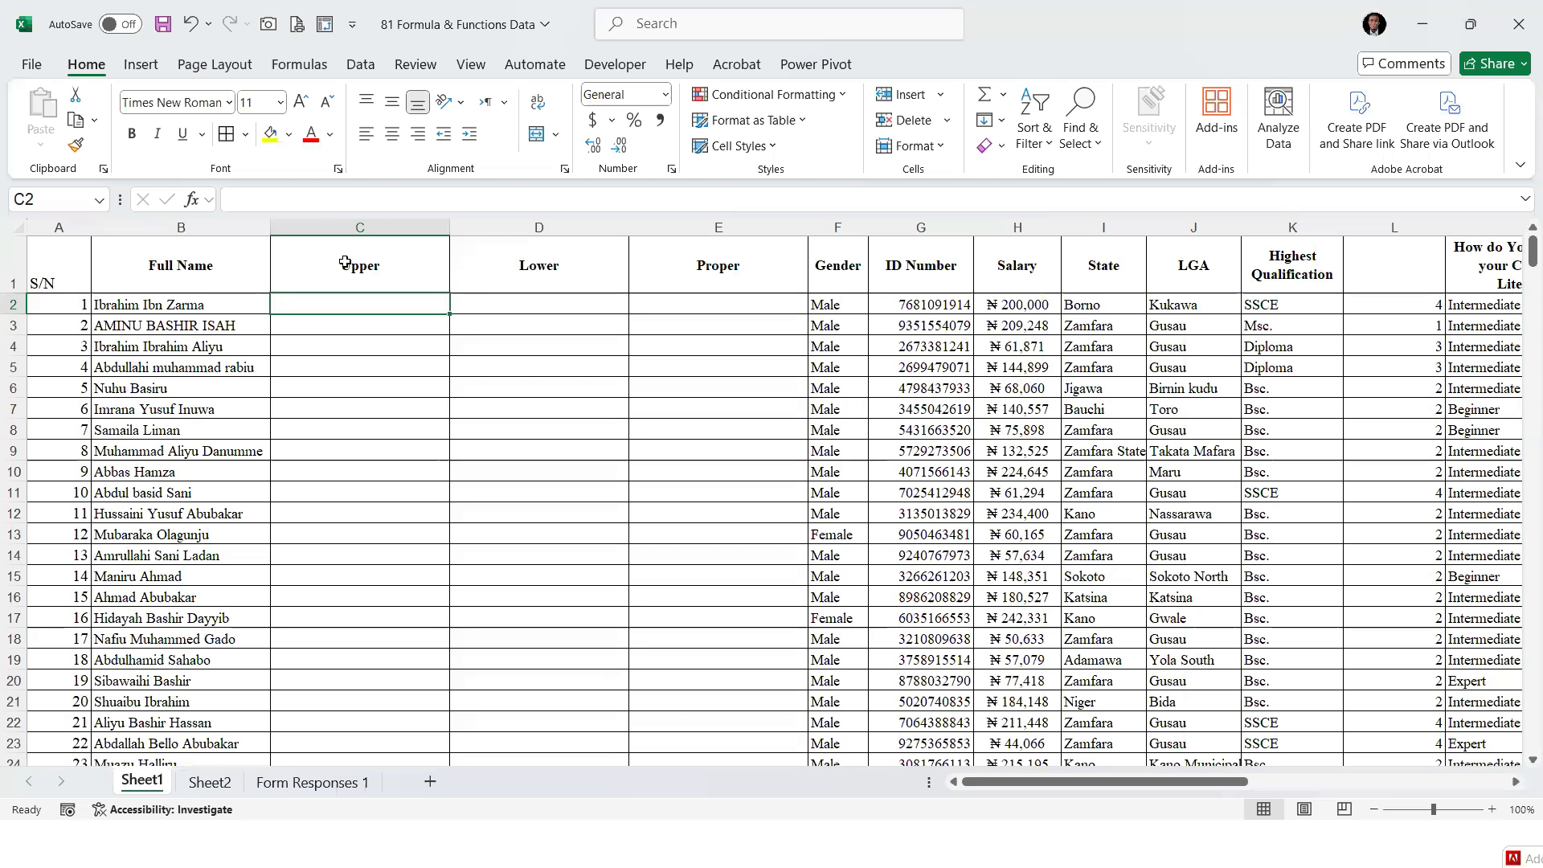
Convert the Full Name entry to capitals in C2 with =UPPER(B2) and fill the formula down the Upper column
{"action": "type", "text": "=UPP"}
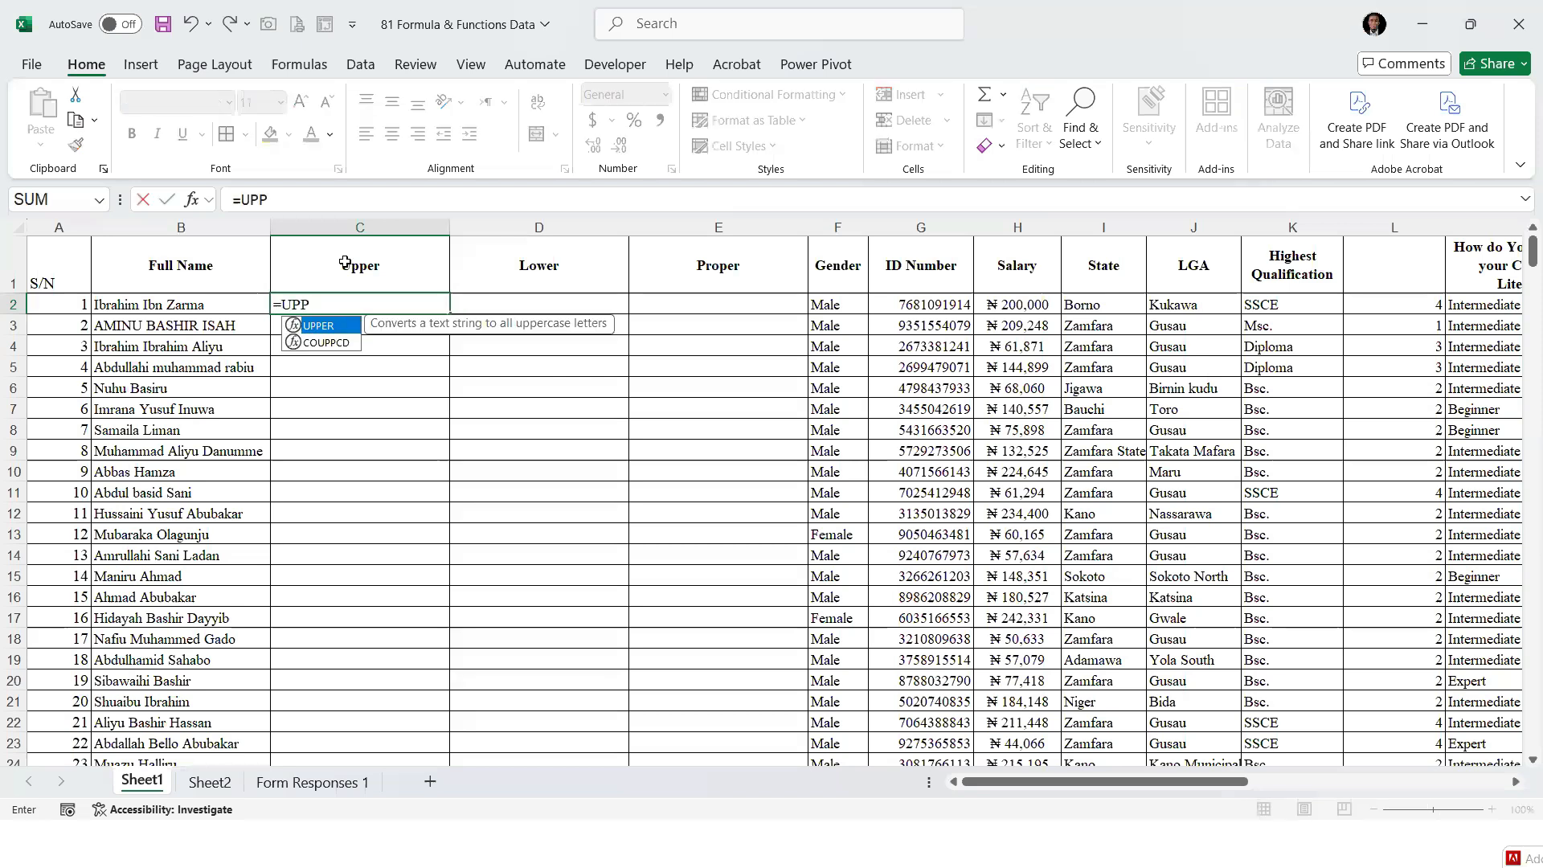
{"action": "key", "text": "Tab"}
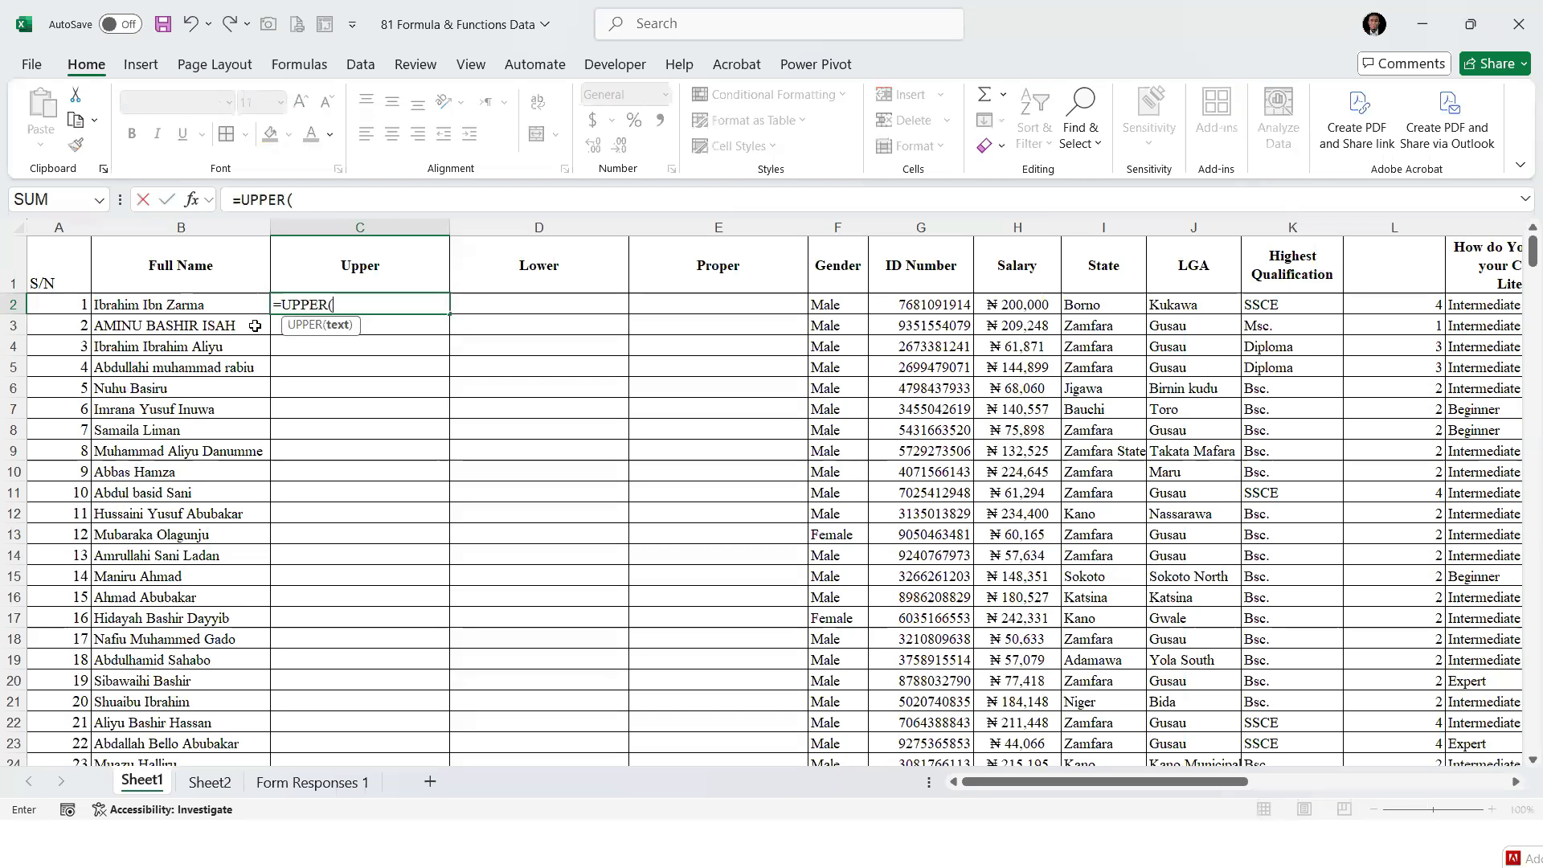
{"action": "key", "text": "Left"}
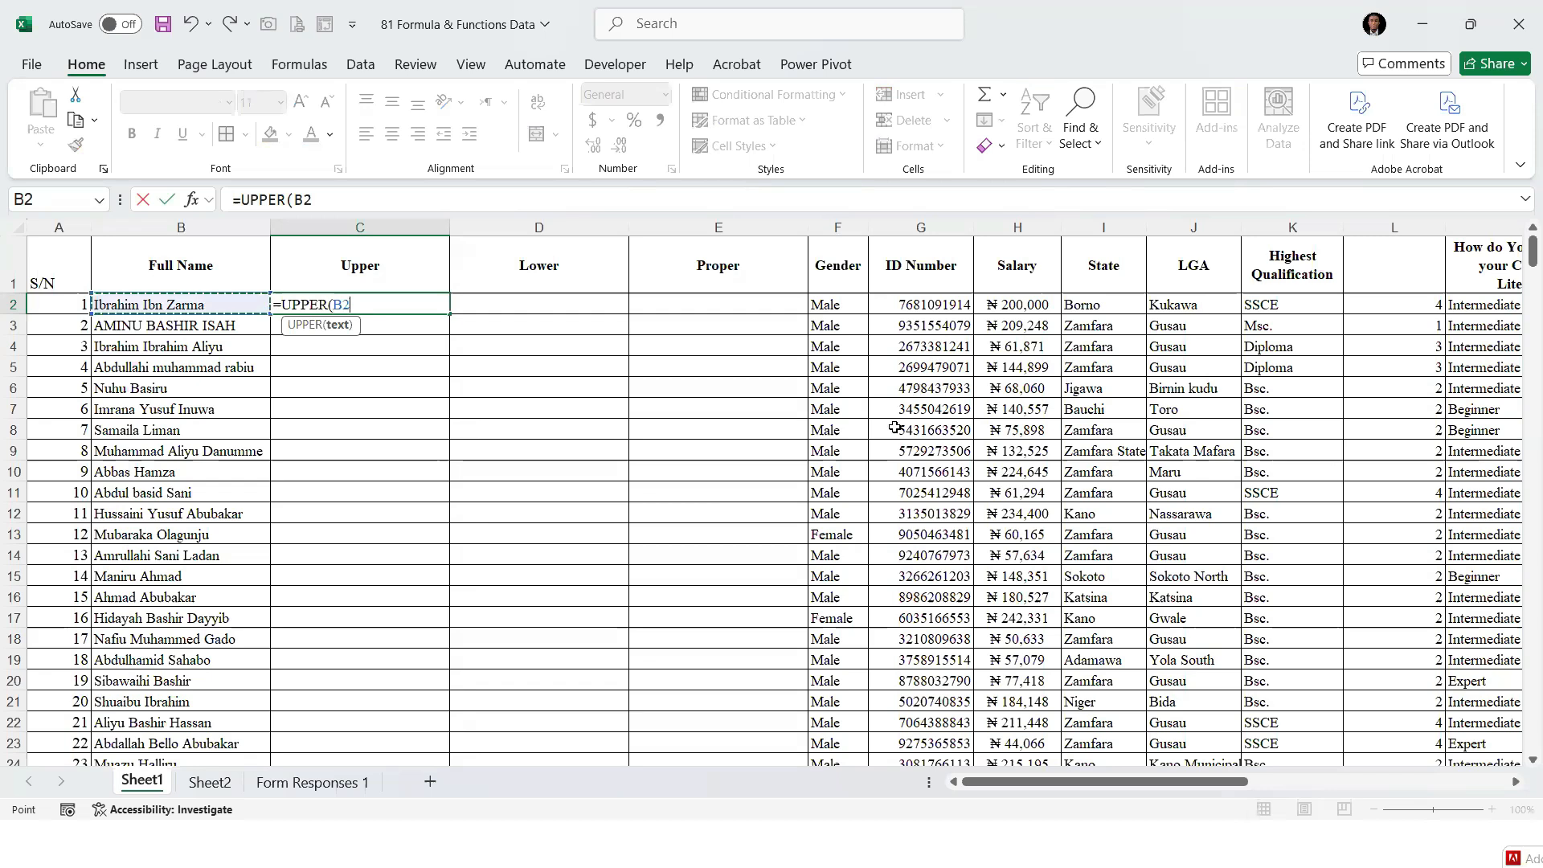
{"action": "type", "text": ")"}
{"action": "key", "text": "ctrl+Return"}
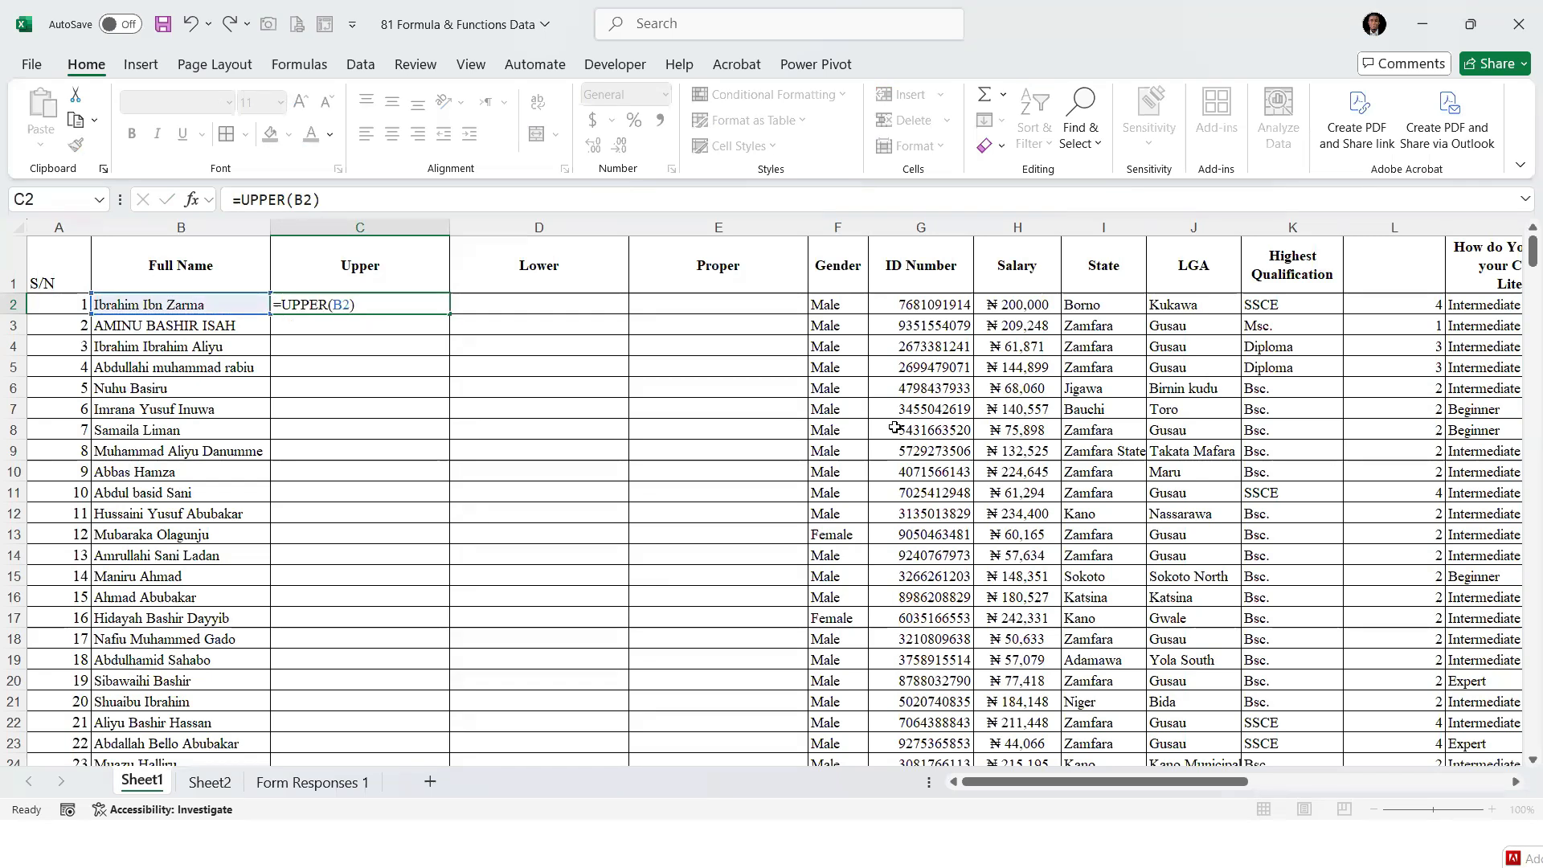
{"action": "double_click", "coordinate": [449, 313]}
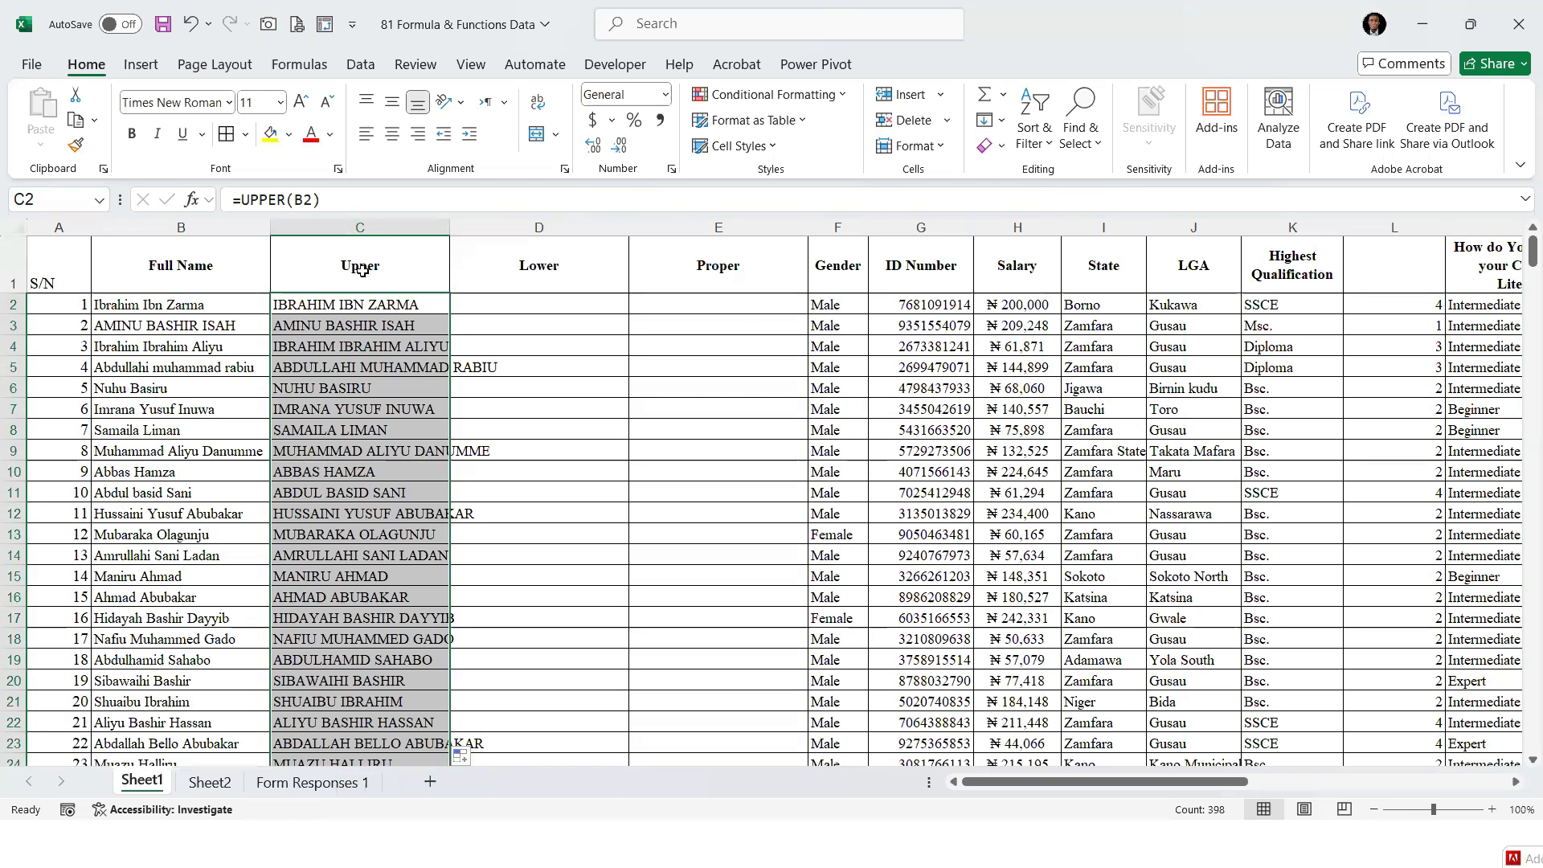
Try pasting the Upper column's results as values over the Full Name entries from B2, and undo the paste
{"action": "key", "text": "ctrl+c"}
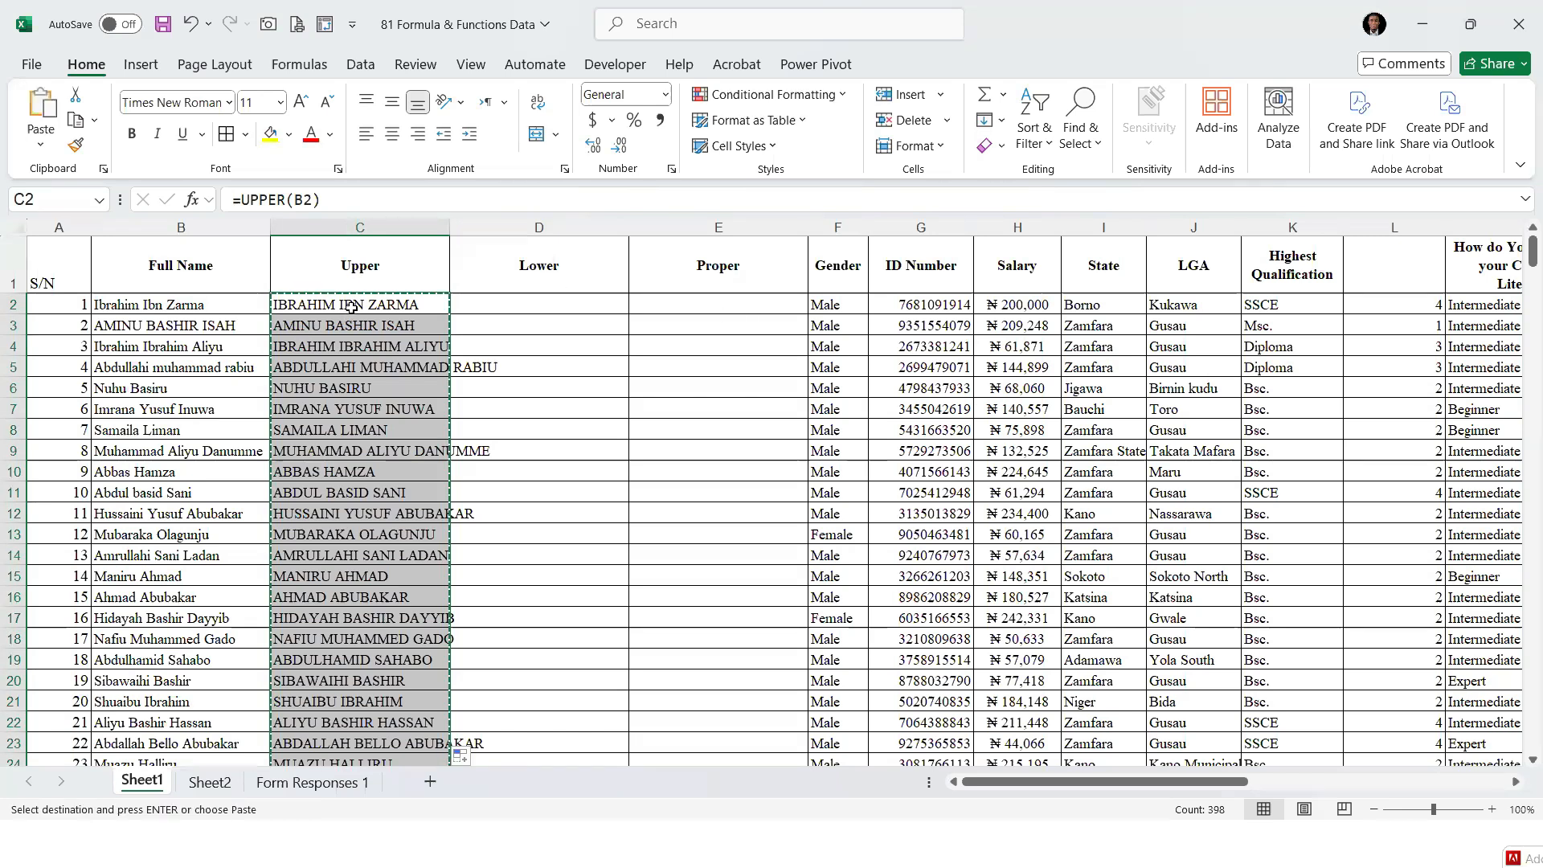
{"action": "left_click", "coordinate": [199, 310]}
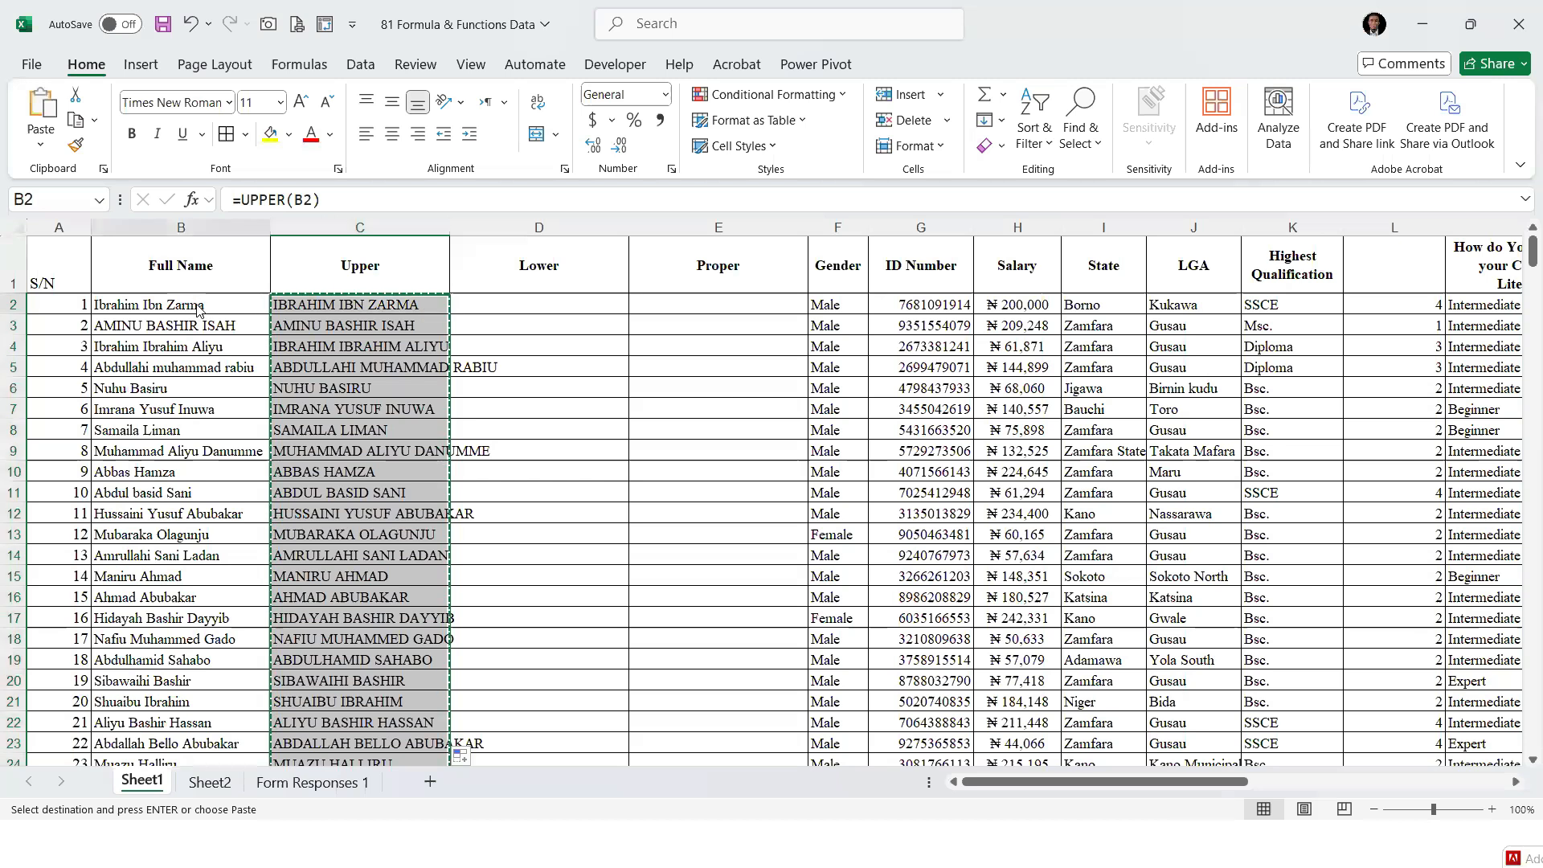
{"action": "right_click", "coordinate": [199, 309]}
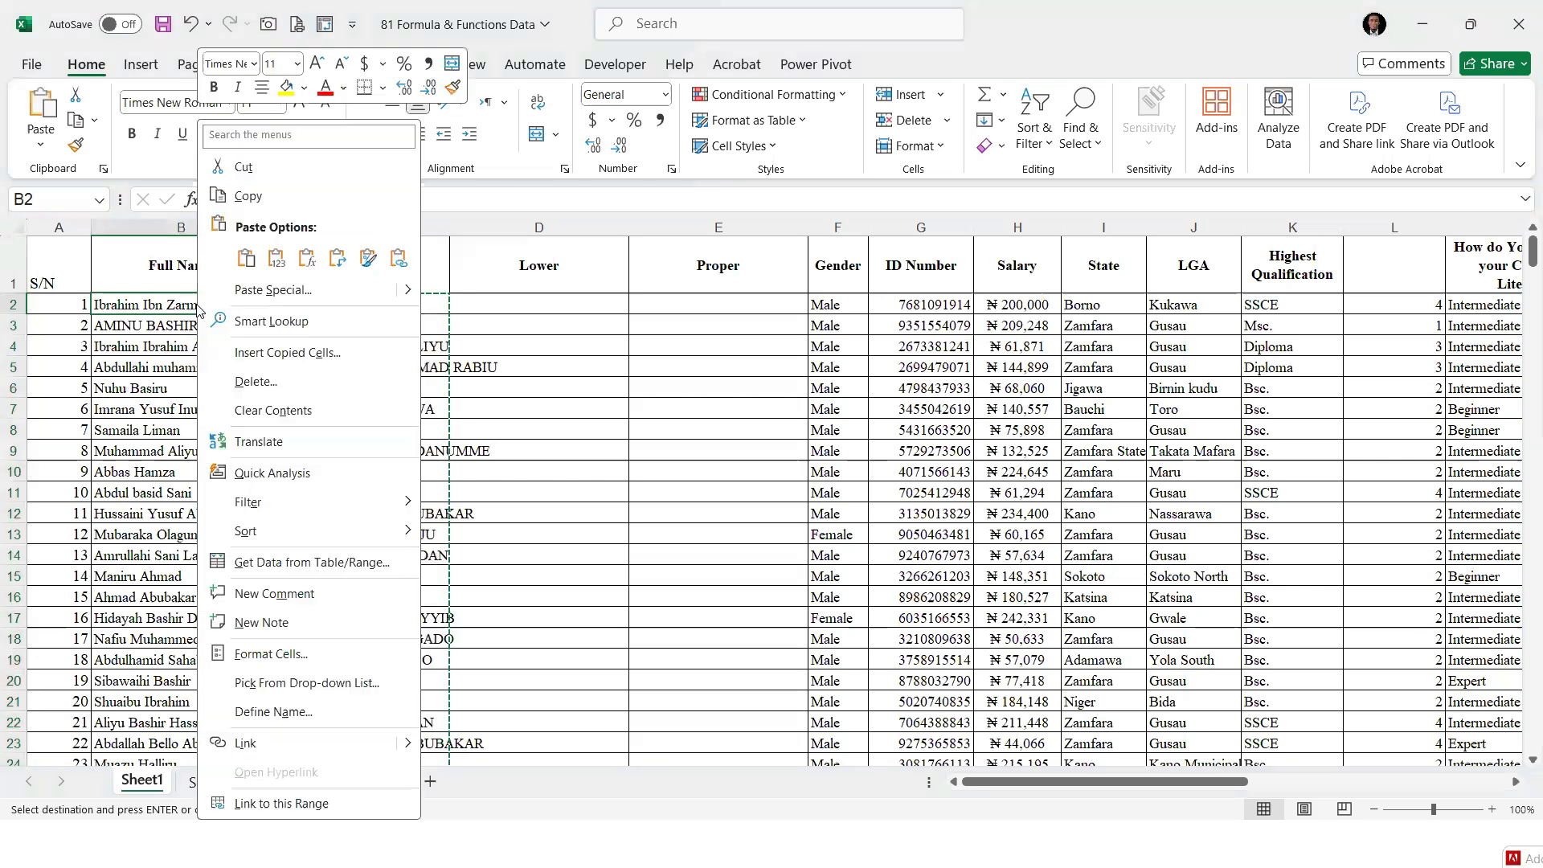
{"action": "key", "text": "Escape"}
{"action": "right_click", "coordinate": [166, 227]}
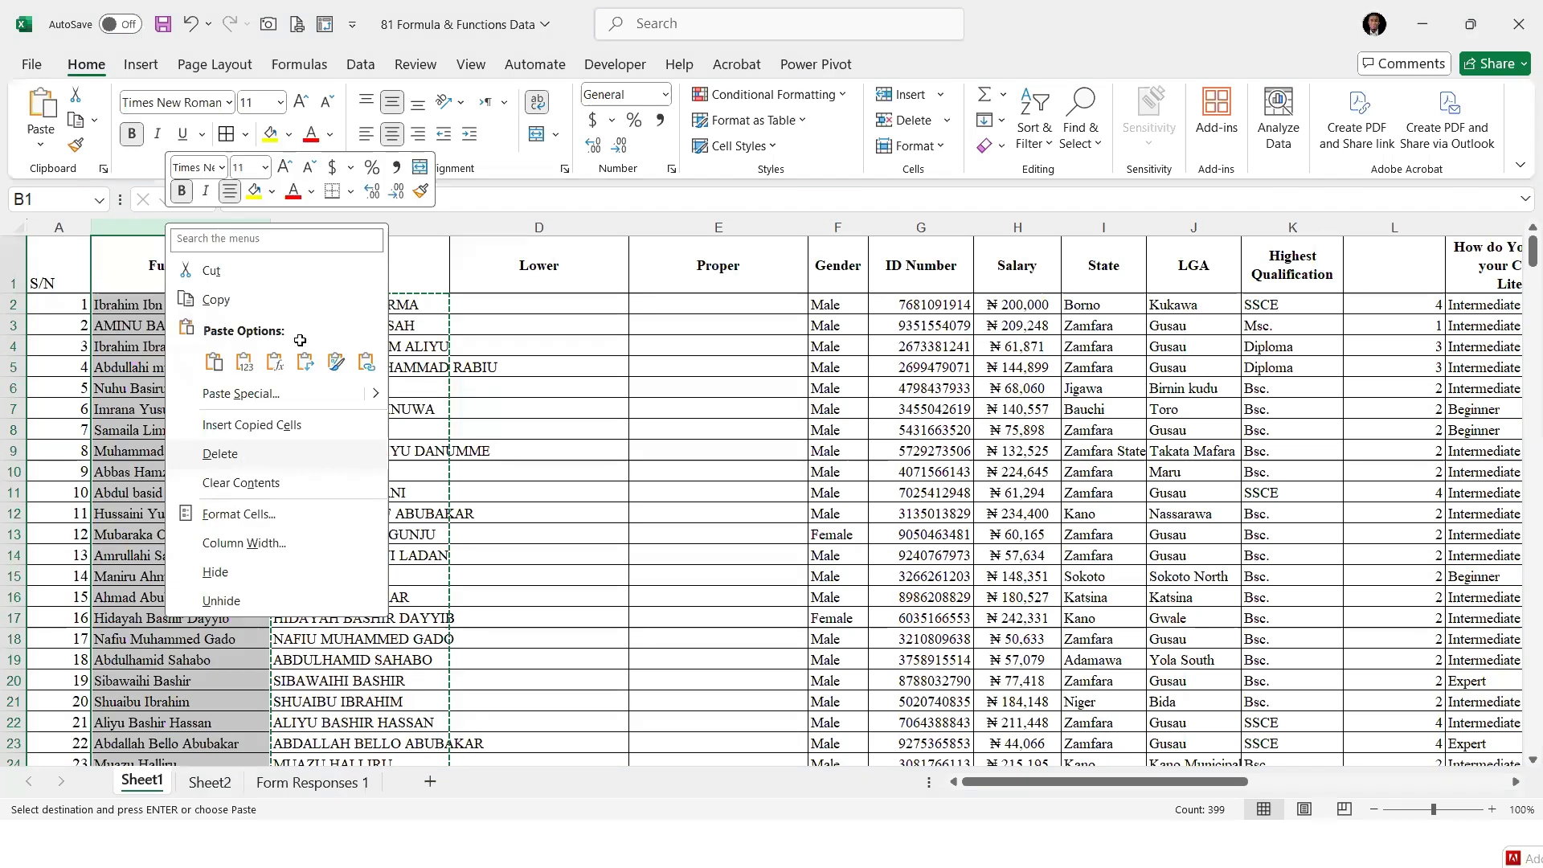
{"action": "key", "text": "ctrl+z"}
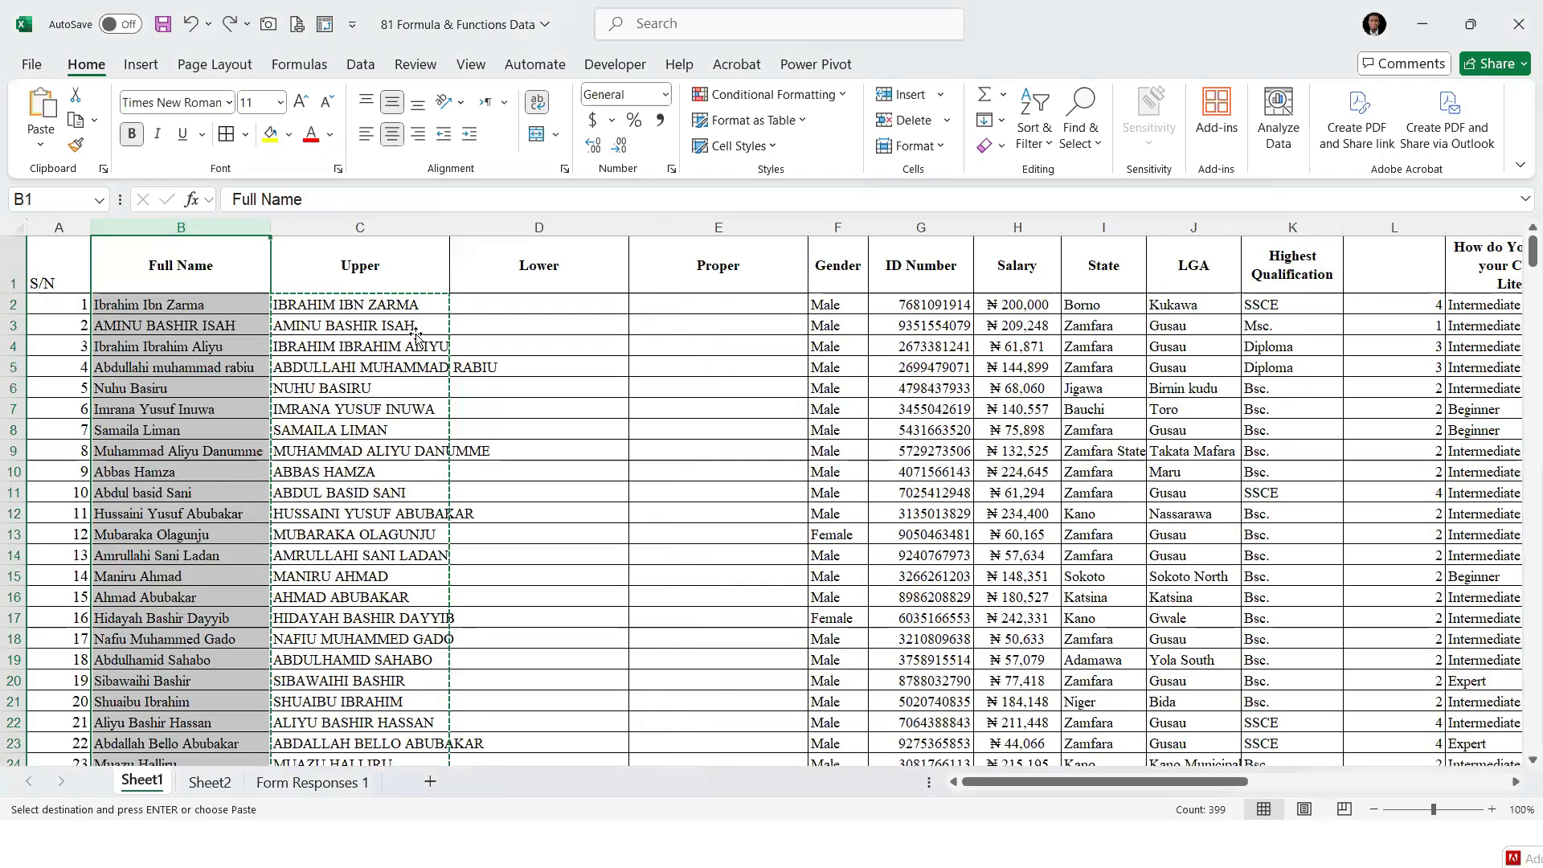
{"action": "left_click", "coordinate": [170, 307]}
{"action": "right_click", "coordinate": [146, 304]}
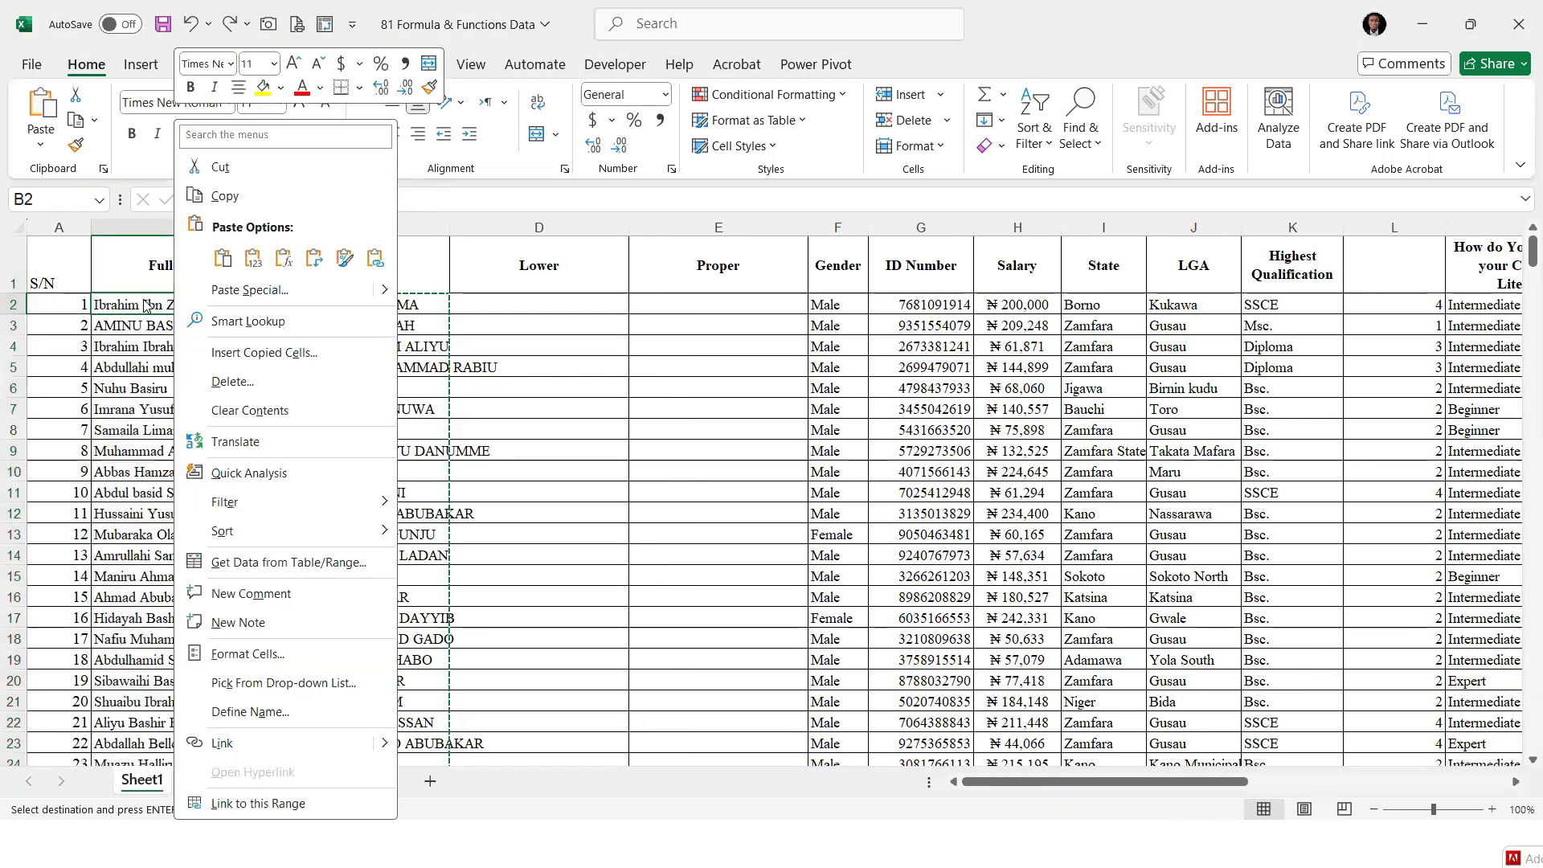
{"action": "key", "text": "Return"}
{"action": "left_click", "coordinate": [93, 257]}
{"action": "left_click", "coordinate": [367, 462]}
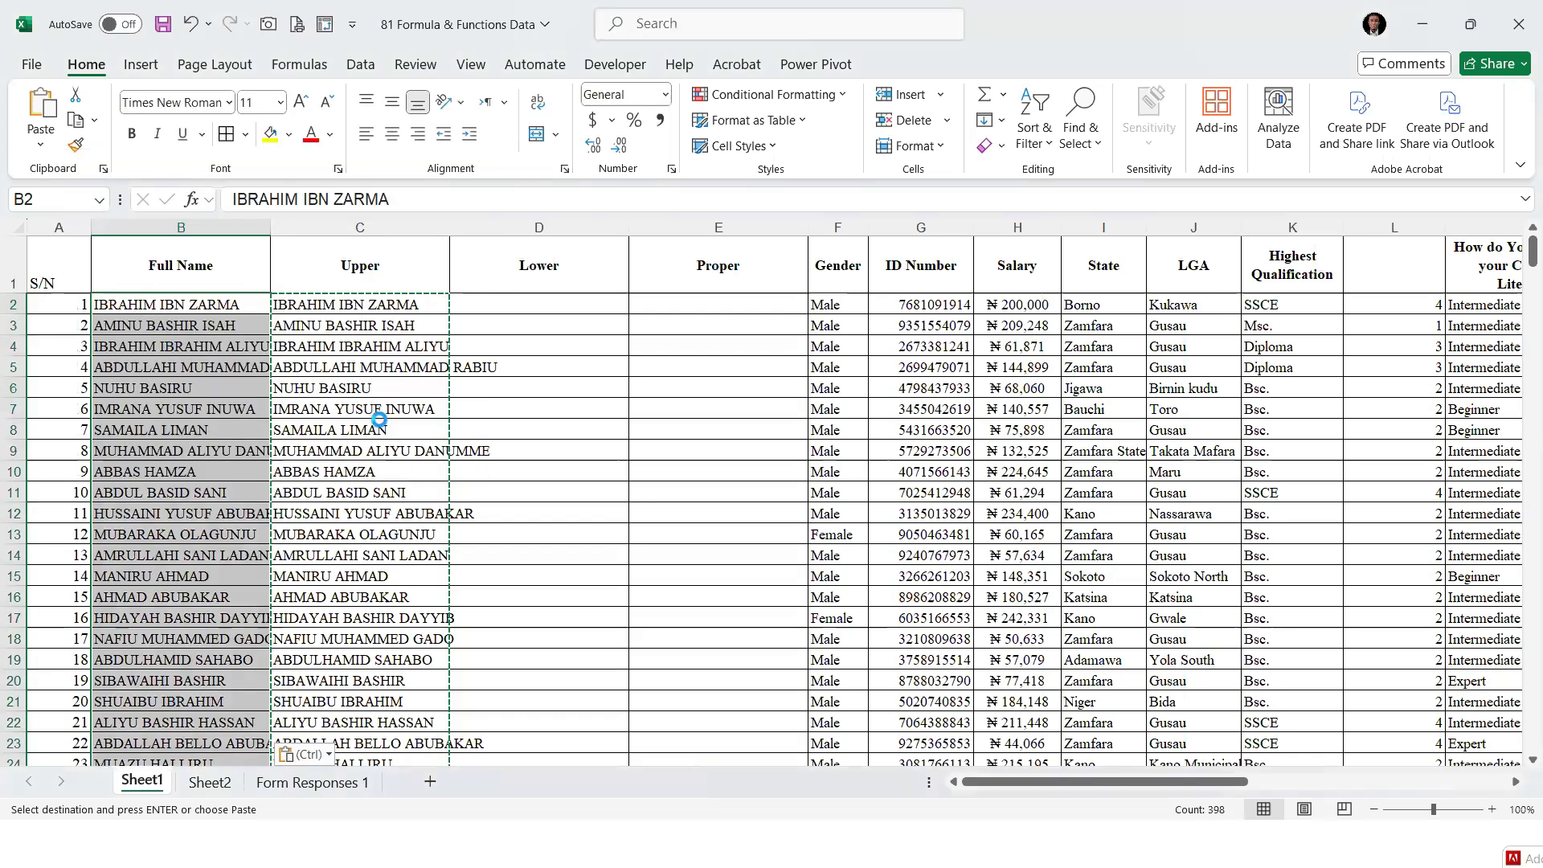
{"action": "key", "text": "ctrl+z"}
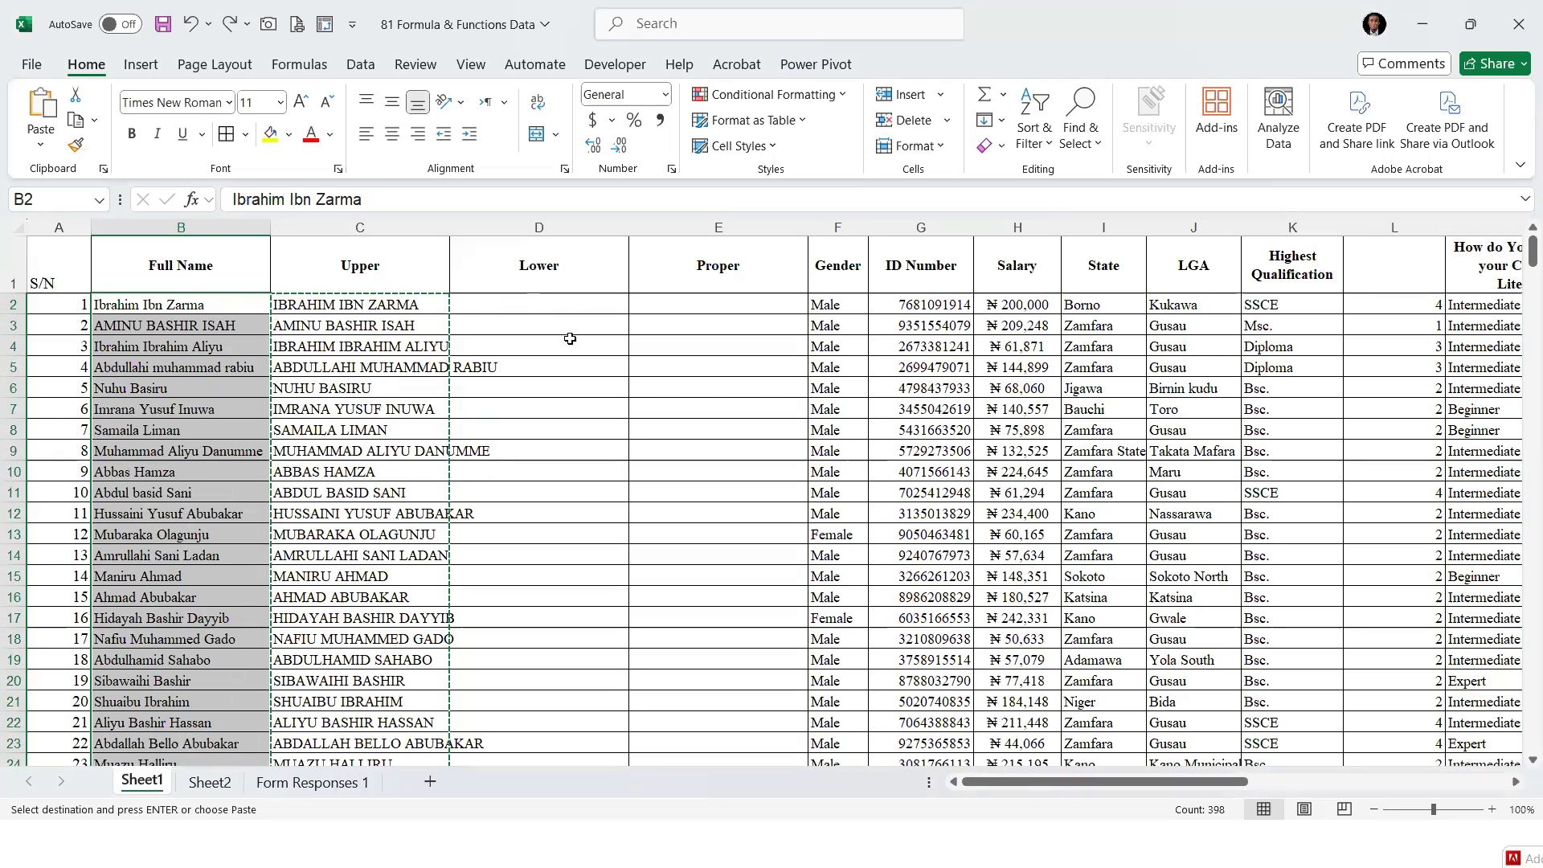
Convert the uppercase name to small letters in D2 with =LOWER(C2) and fill the formula down the Lower column
{"action": "key", "text": "Right"}
{"action": "key", "text": "Right"}
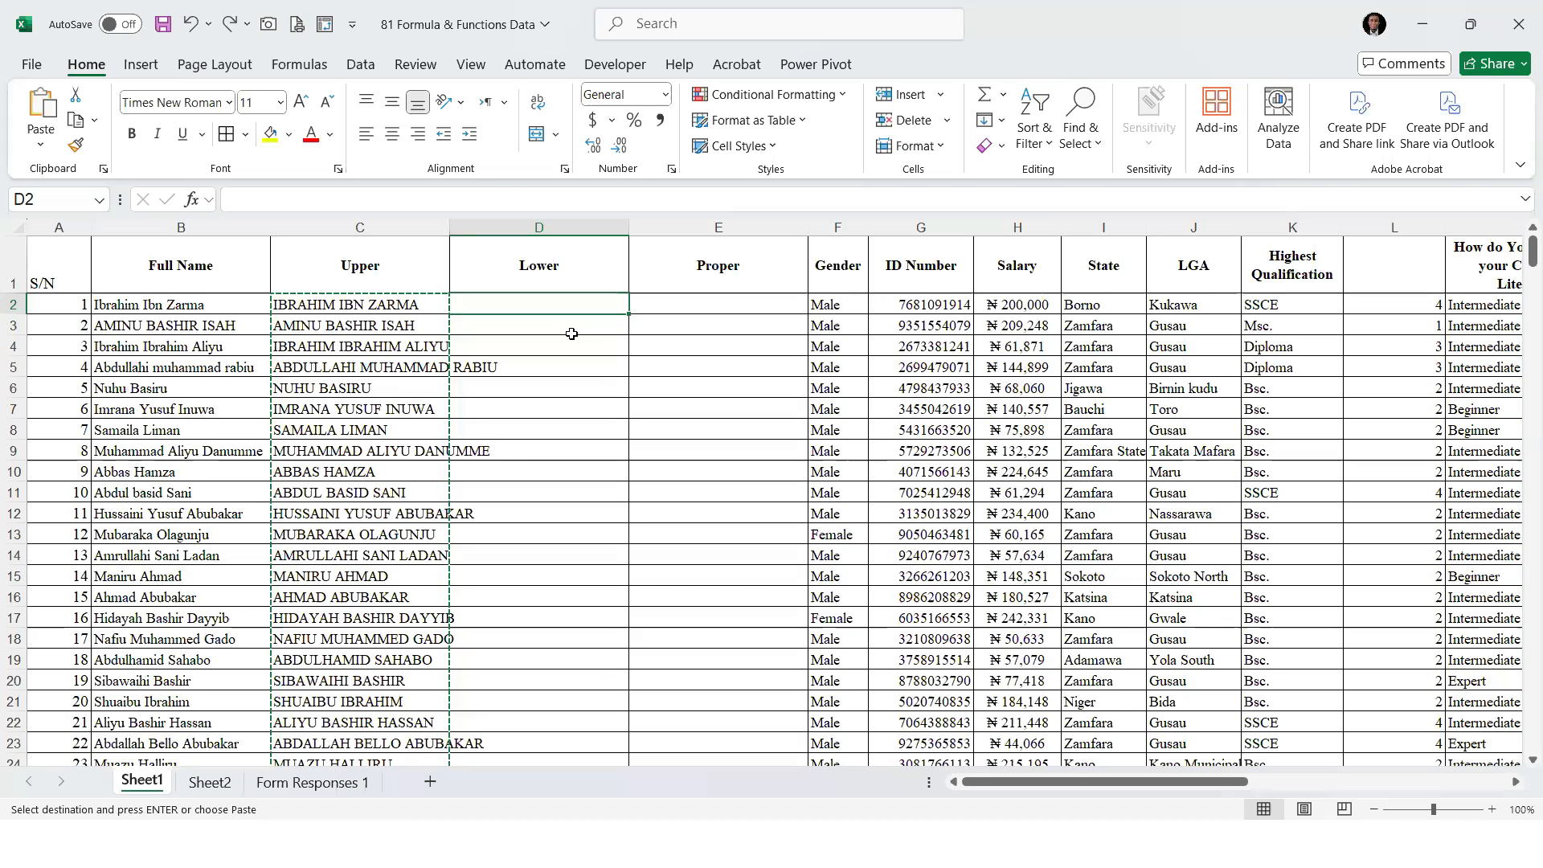
{"action": "left_click", "coordinate": [213, 306]}
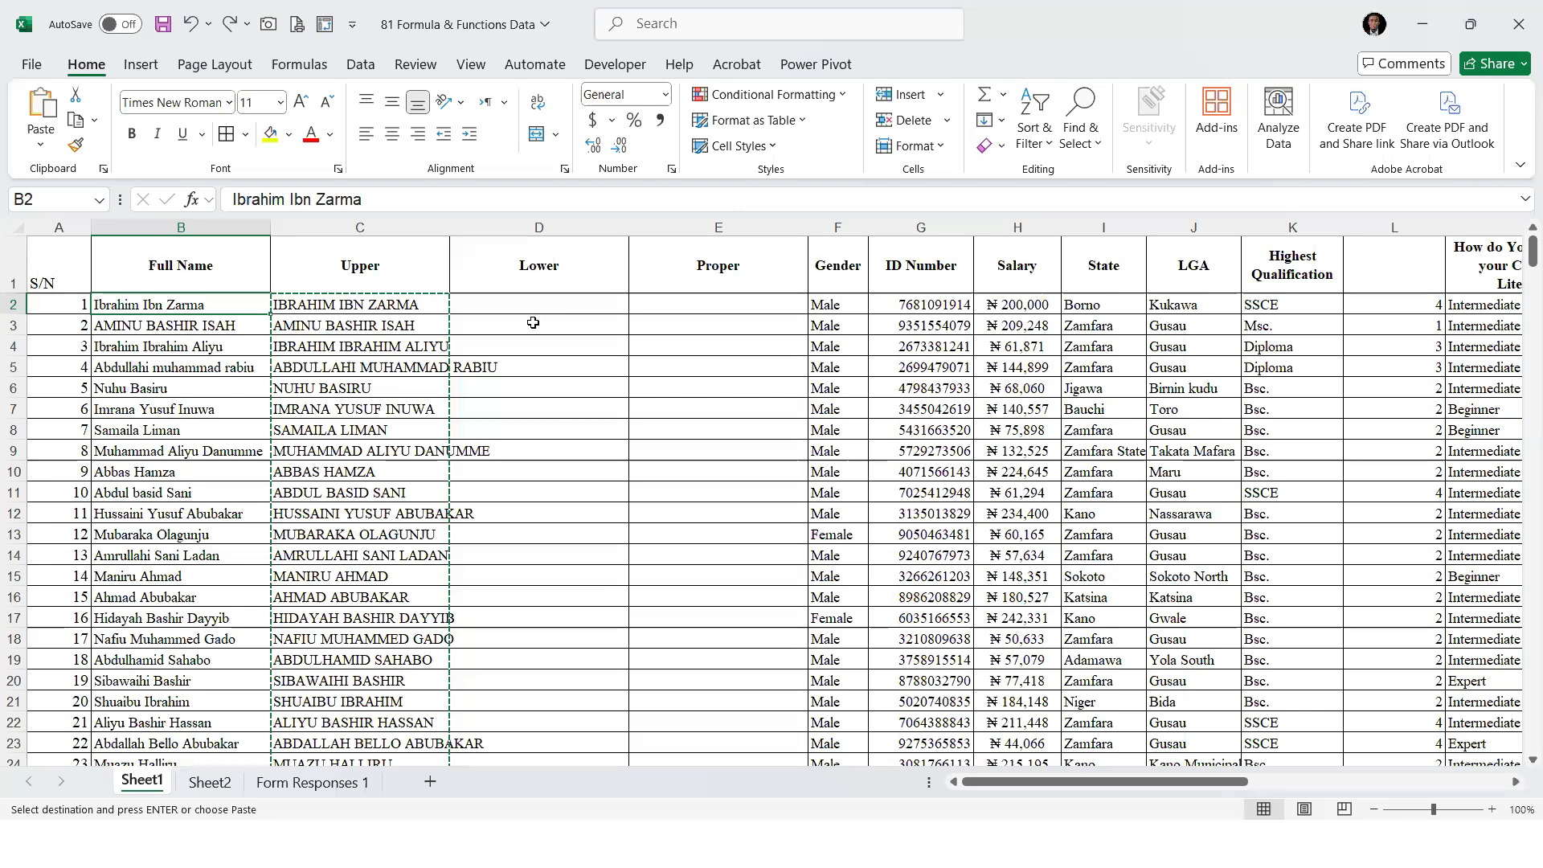
{"action": "key", "text": "Right"}
{"action": "key", "text": "Right"}
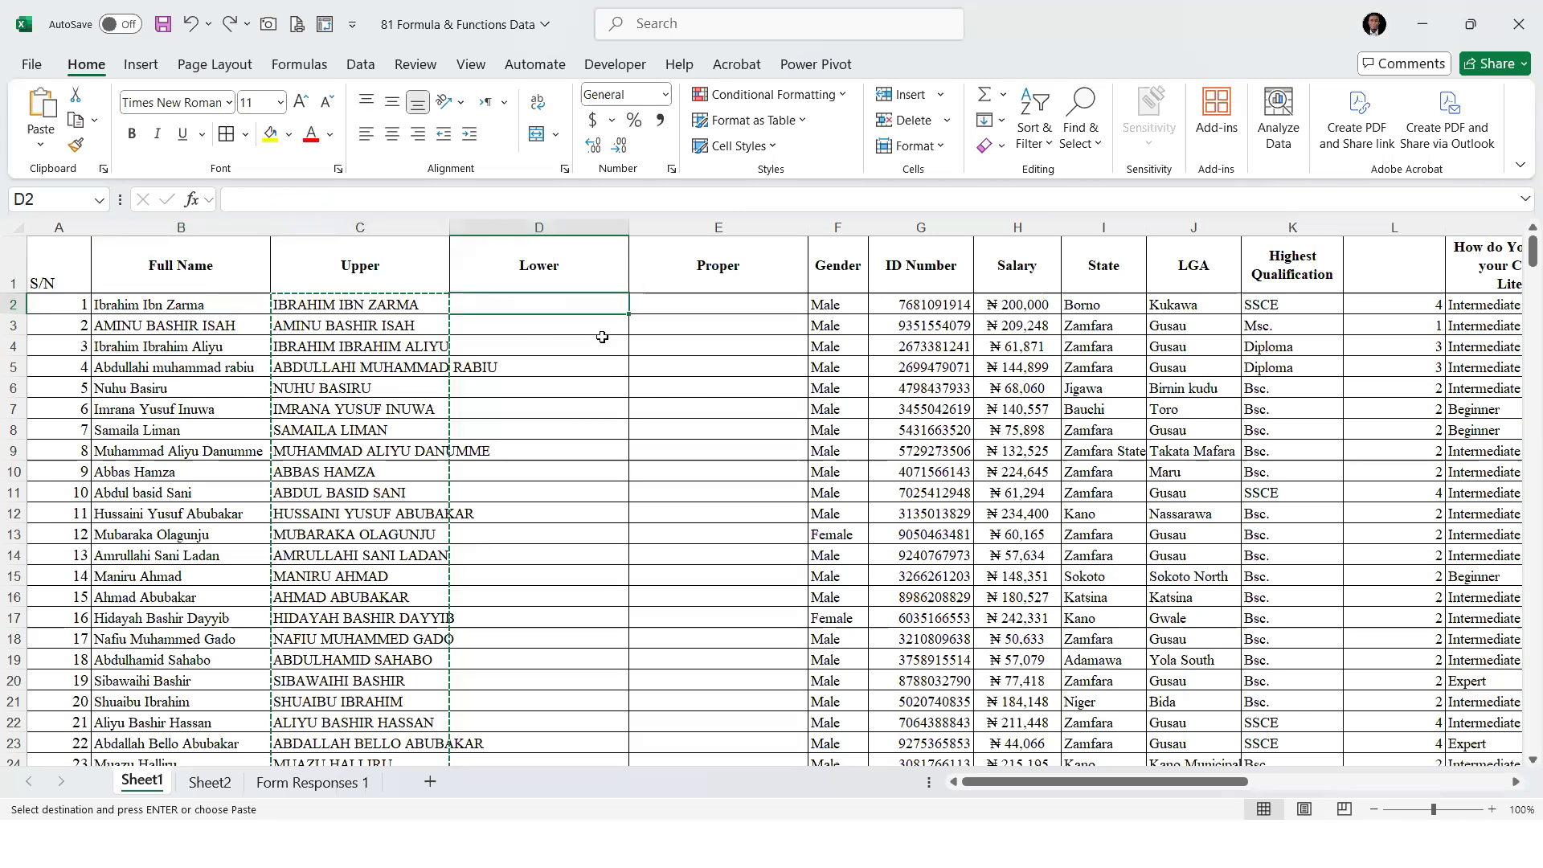
{"action": "type", "text": "=L"}
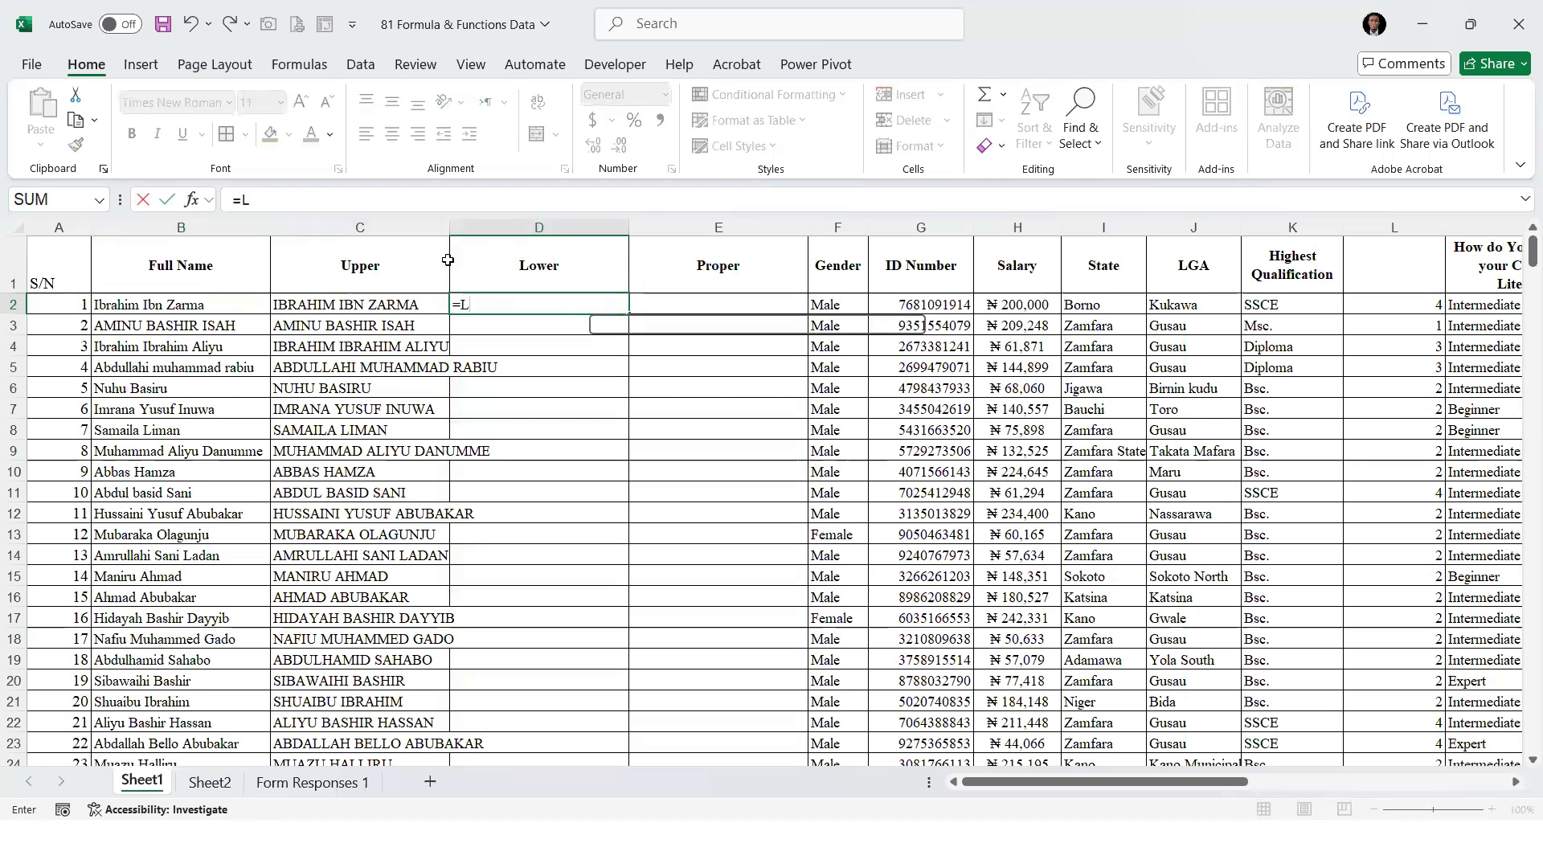
{"action": "type", "text": "OWER("}
{"action": "key", "text": "Left"}
{"action": "type", "text": ")"}
{"action": "key", "text": "Return"}
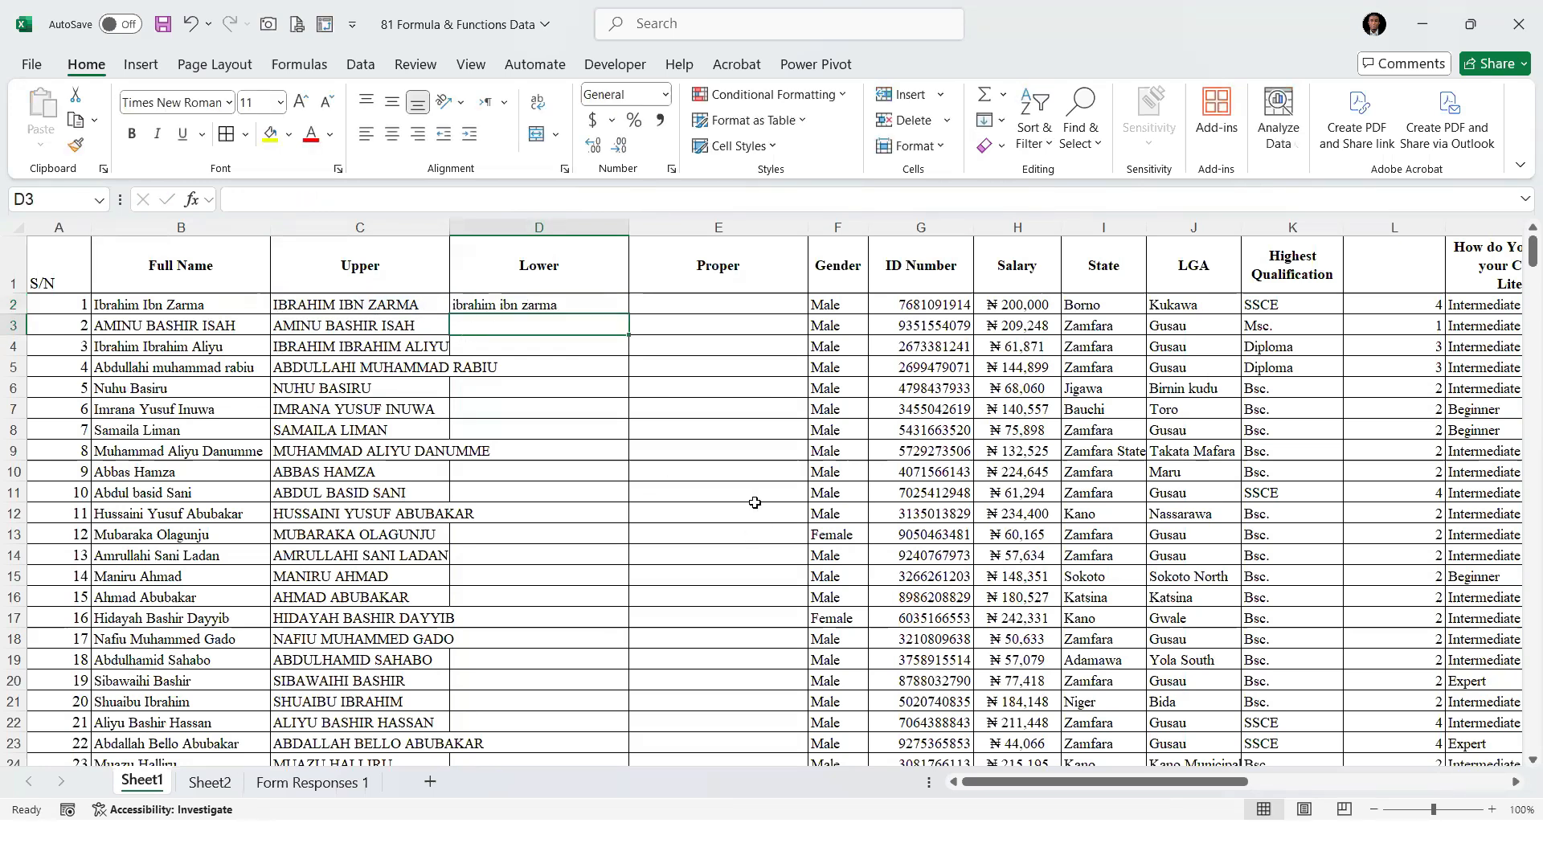
{"action": "left_click", "coordinate": [587, 301]}
{"action": "double_click", "coordinate": [628, 314]}
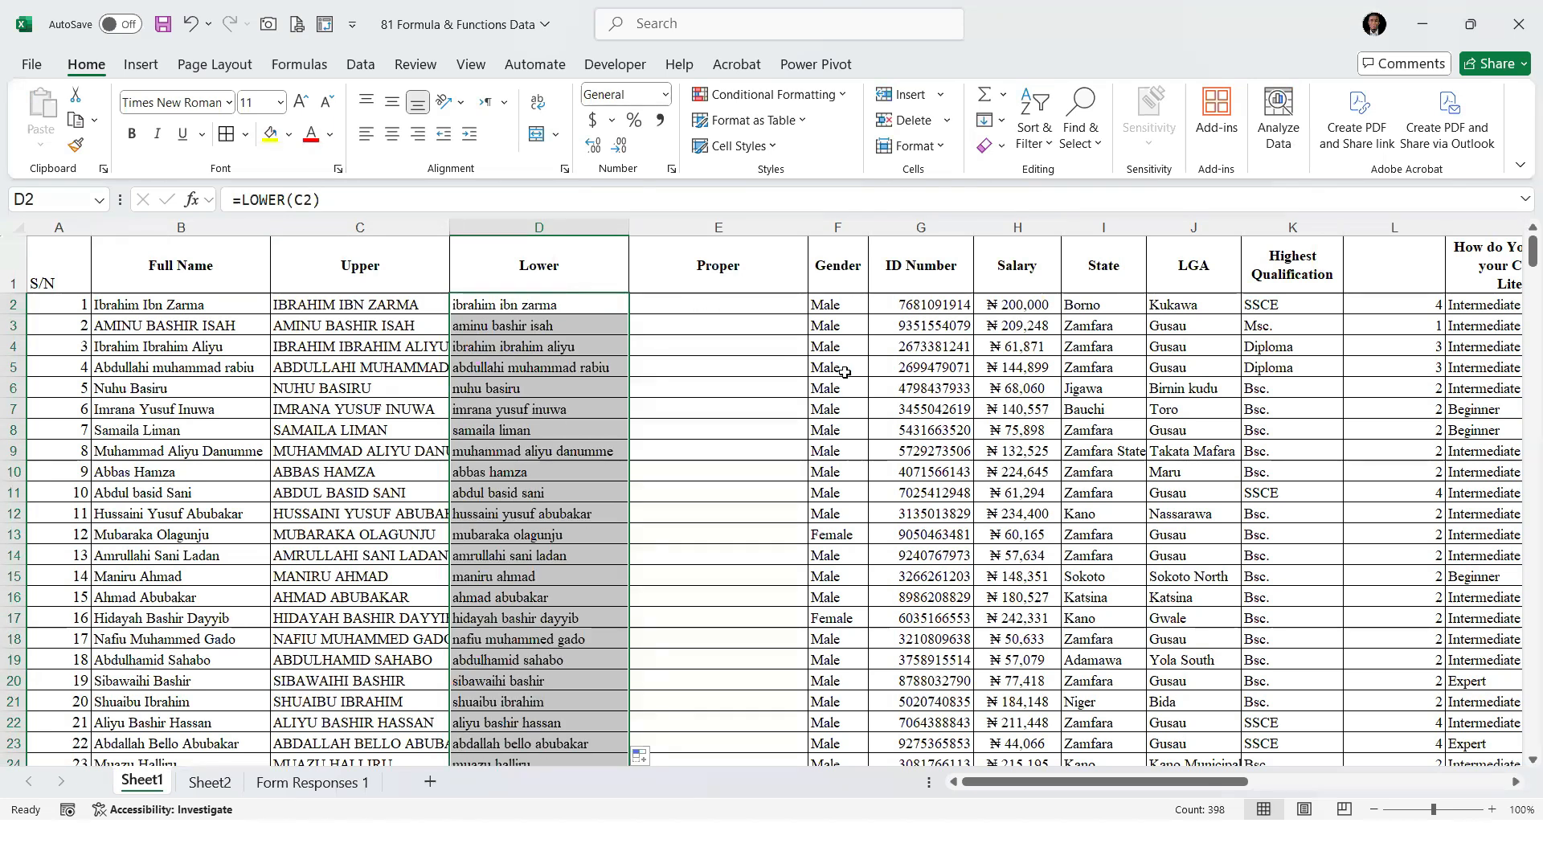
Capitalize each word of the lowercase name in E2 with =PROPER(D2) and fill the formula down the Proper column
{"action": "key", "text": "Right"}
{"action": "type", "text": "=PRO"}
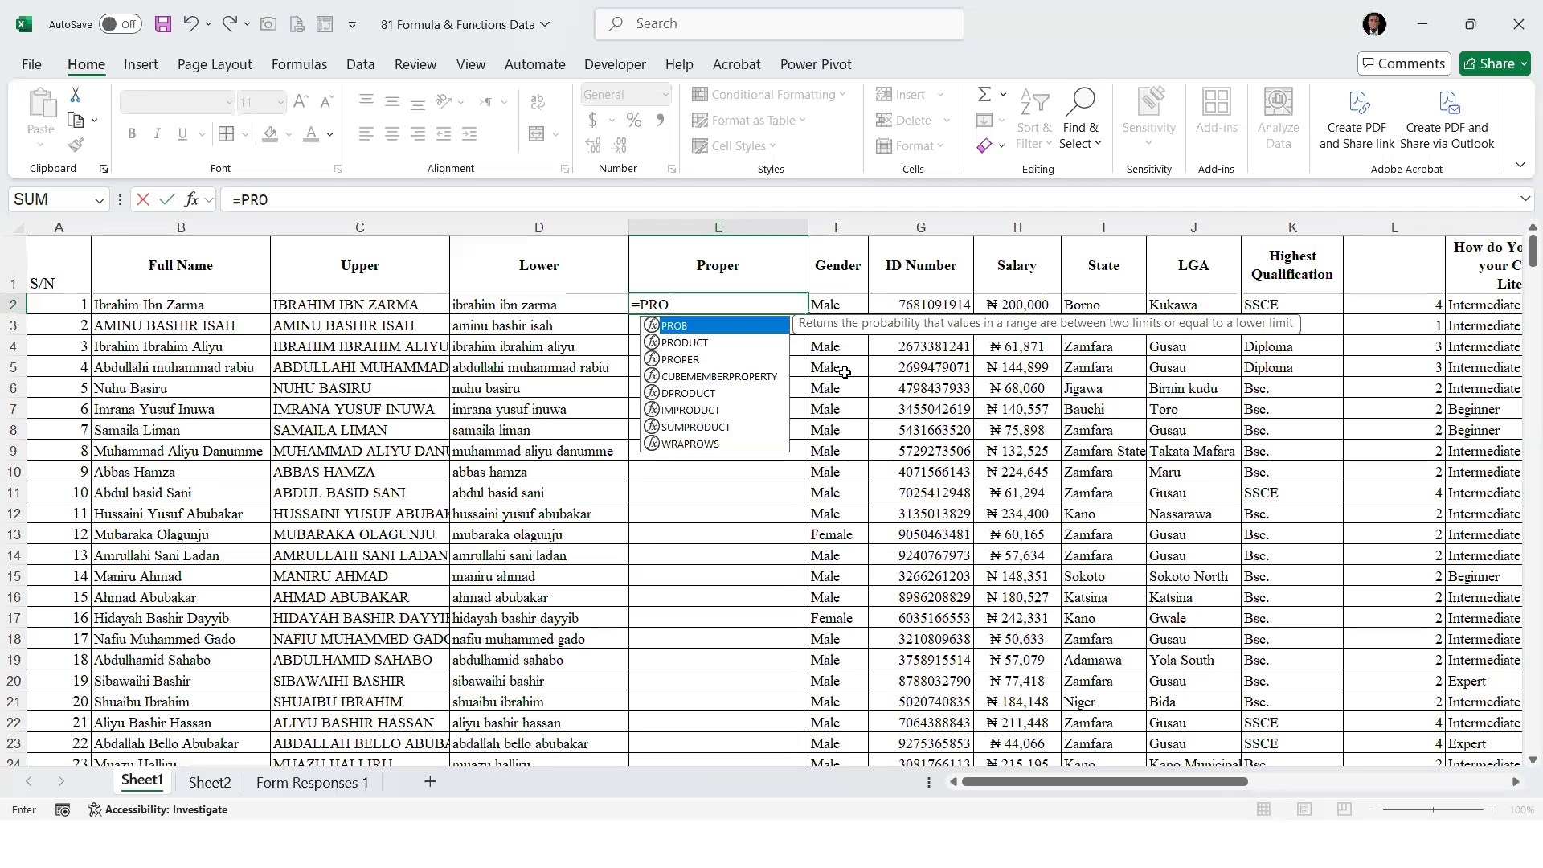
{"action": "type", "text": "PER("}
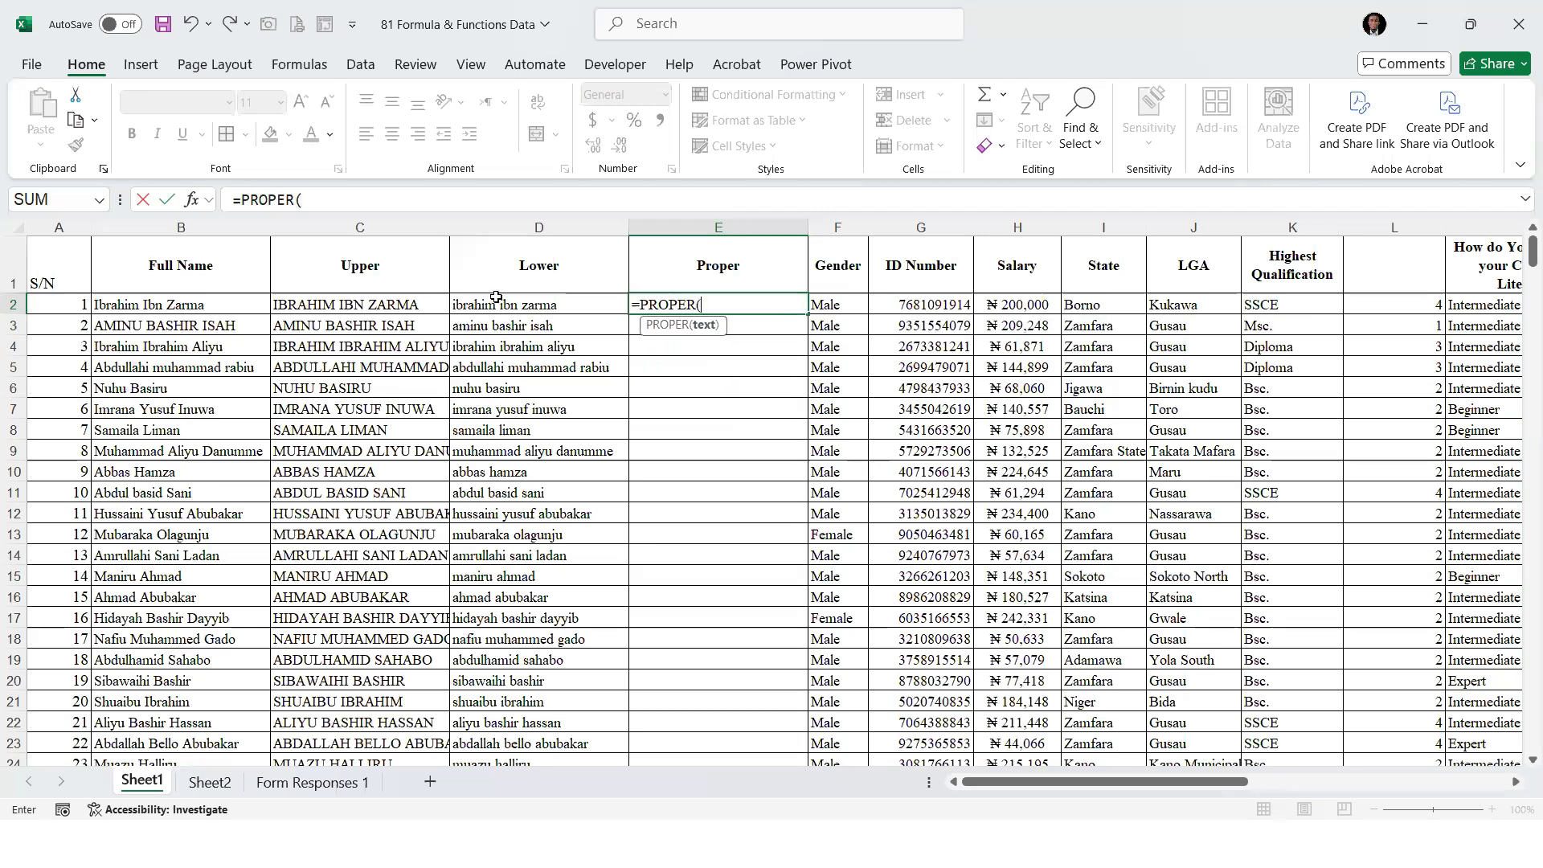
{"action": "left_click", "coordinate": [497, 302]}
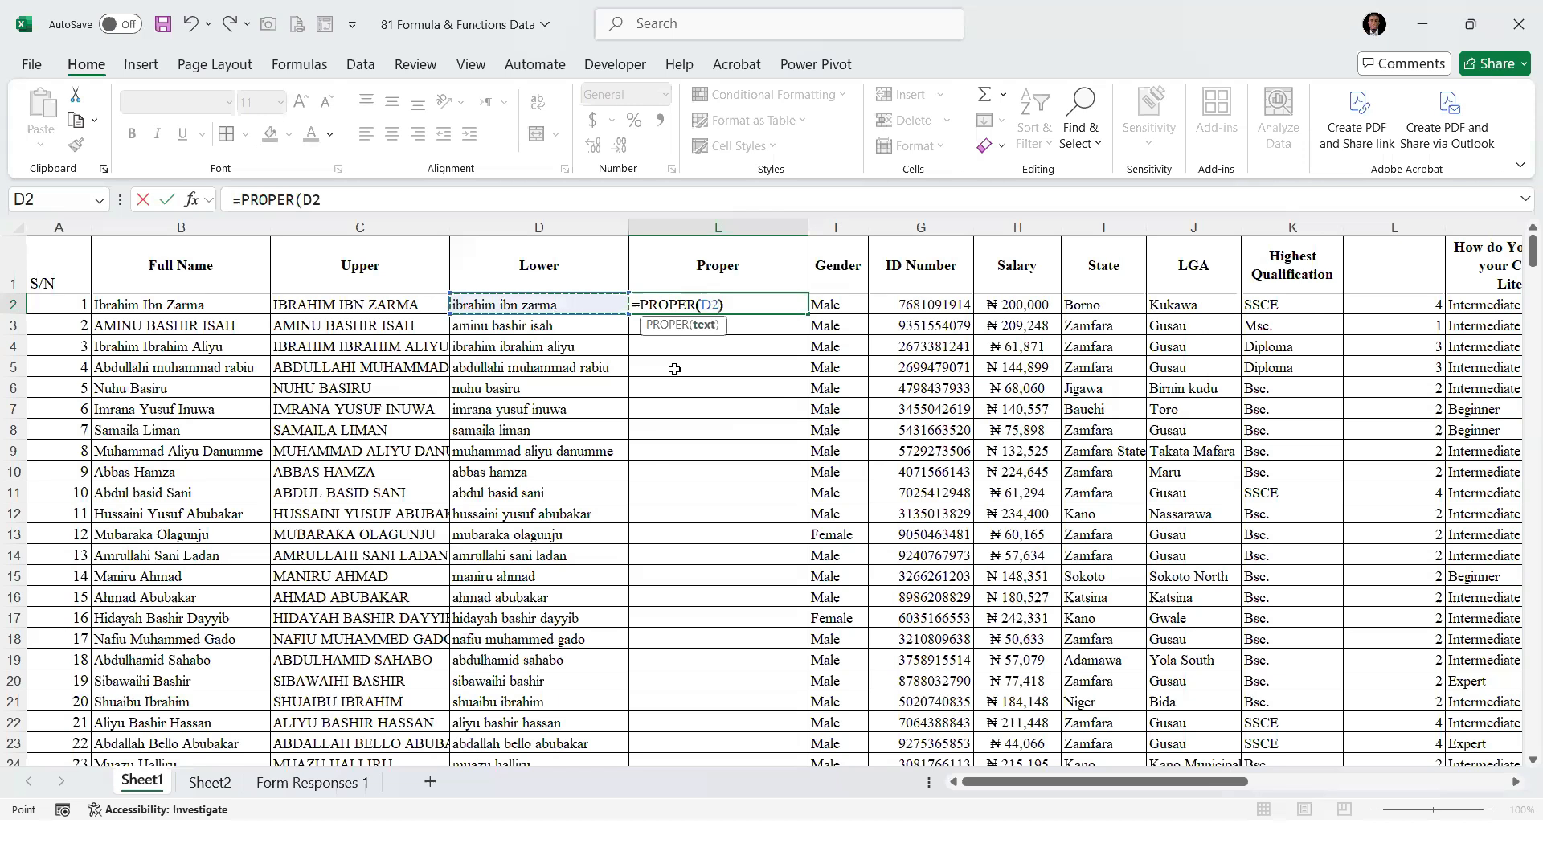
{"action": "key", "text": "ctrl+Return"}
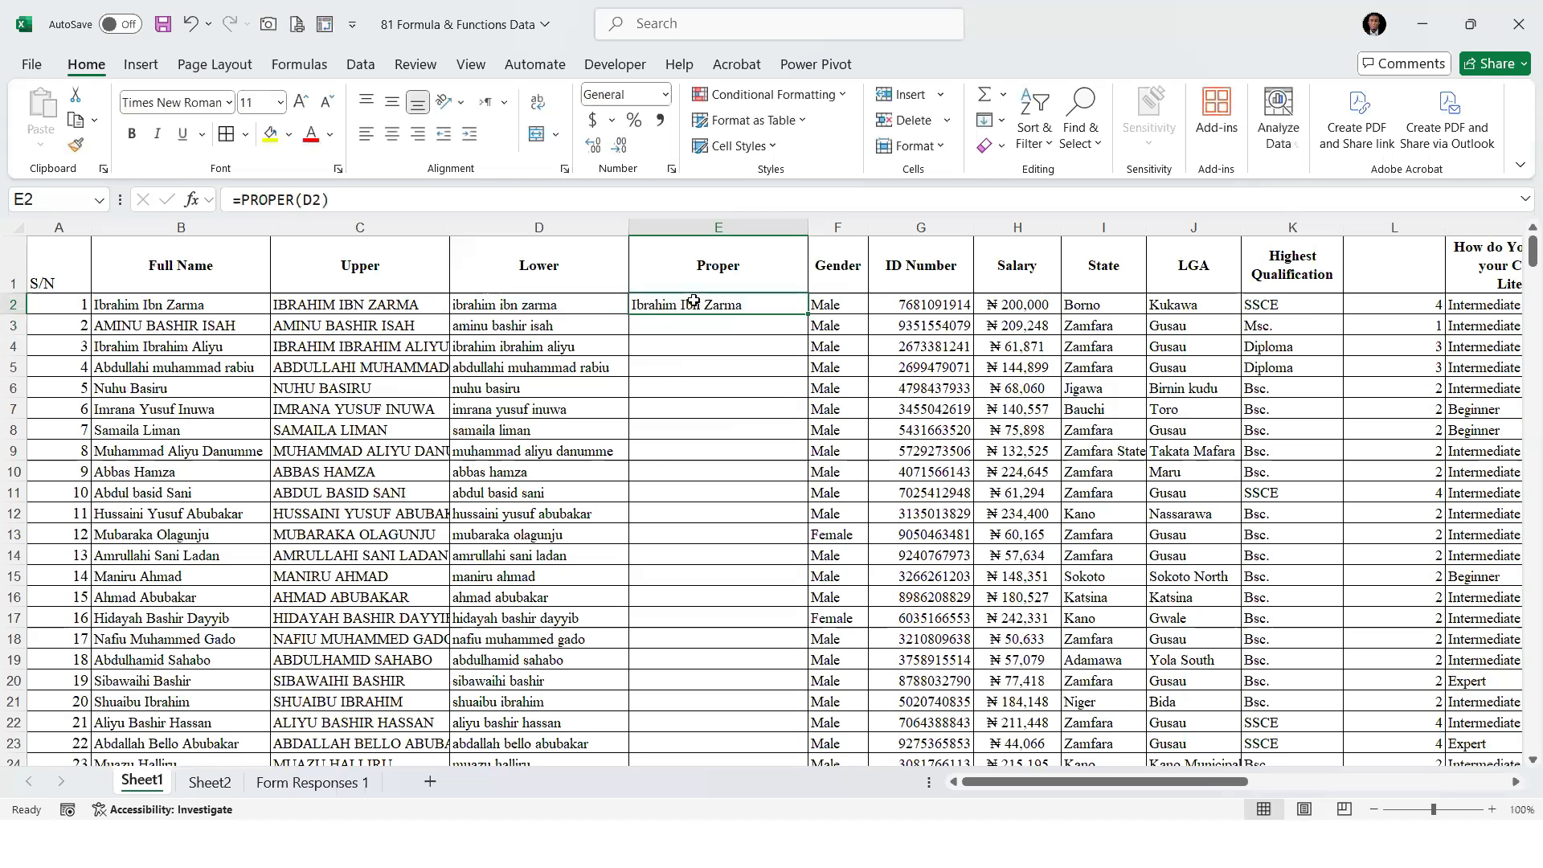
{"action": "double_click", "coordinate": [806, 313]}
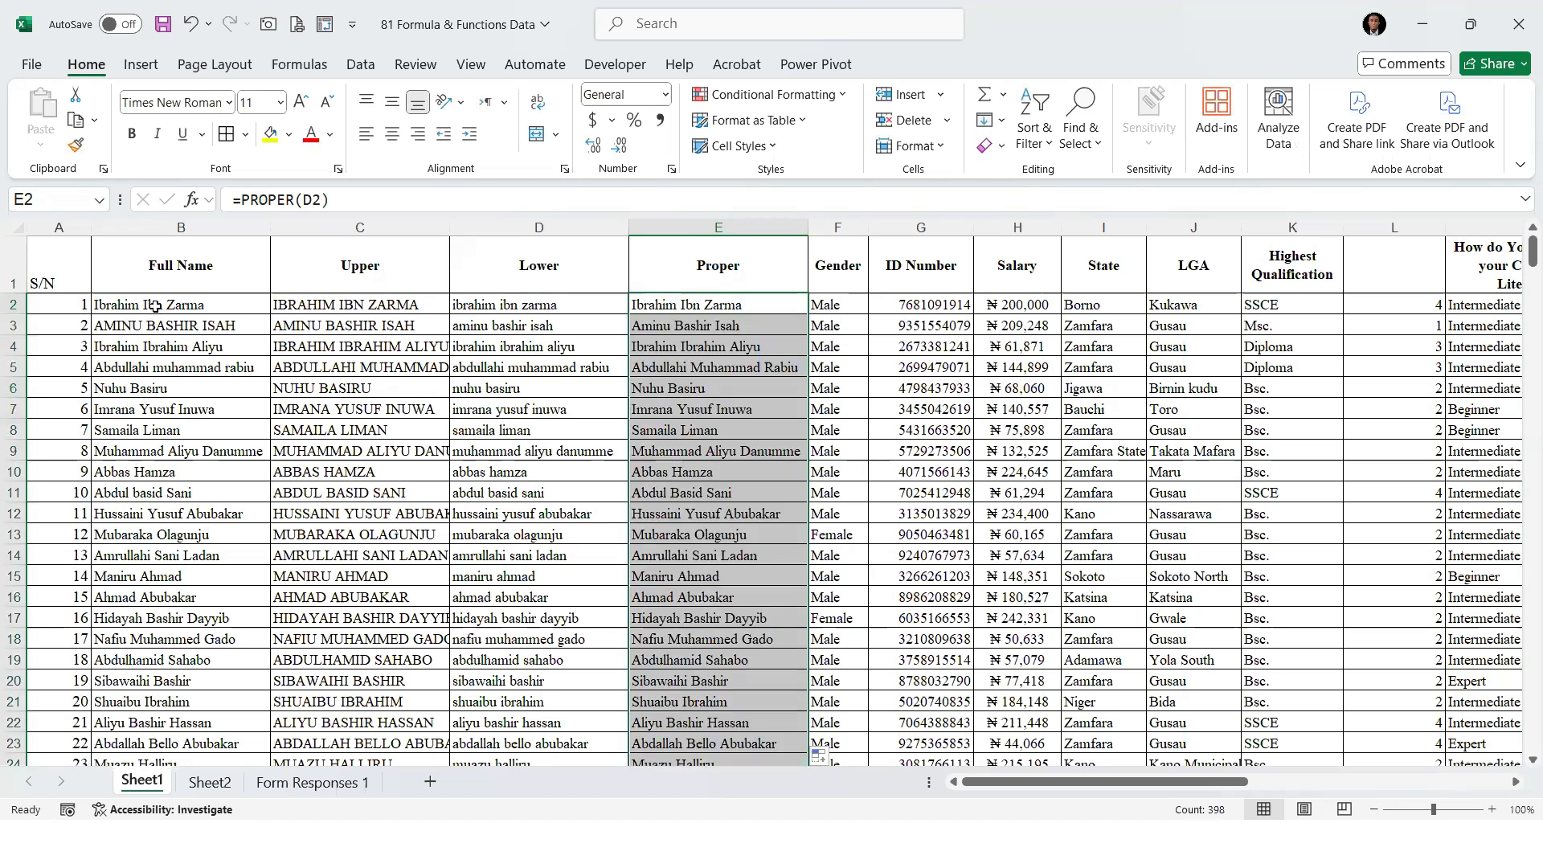
{"action": "left_click_drag", "start_coordinate": [155, 306], "coordinate": [179, 668]}
{"action": "left_click_drag", "start_coordinate": [704, 322], "coordinate": [740, 413]}
{"action": "left_click", "coordinate": [740, 411]}
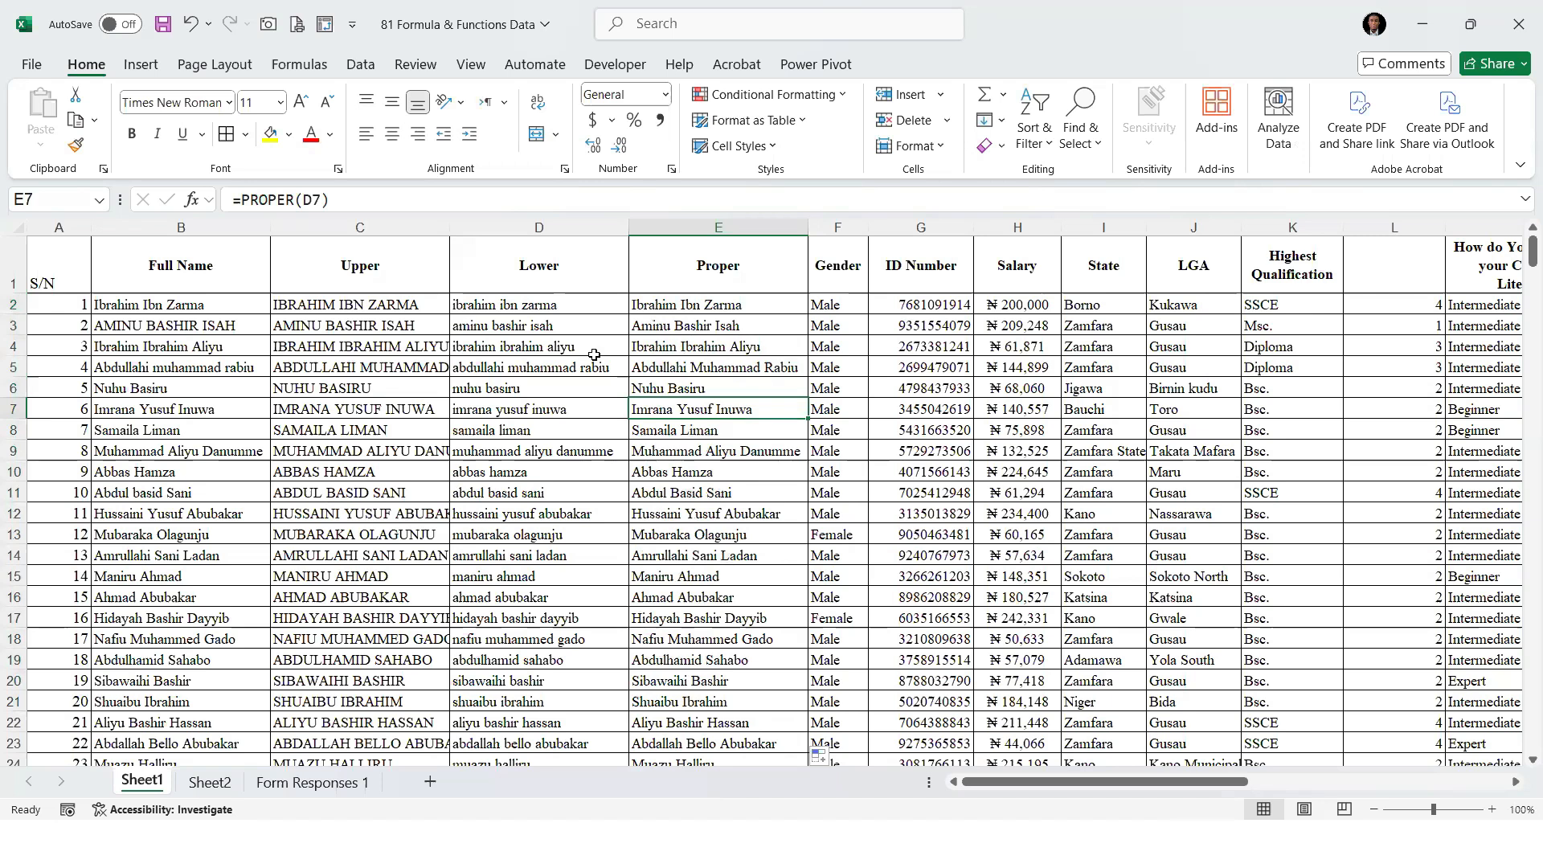
Add MINIFS and MAXIFS as items 27 and 28 of the function list on Sheet2, in B28:B29
{"action": "left_click", "coordinate": [225, 789]}
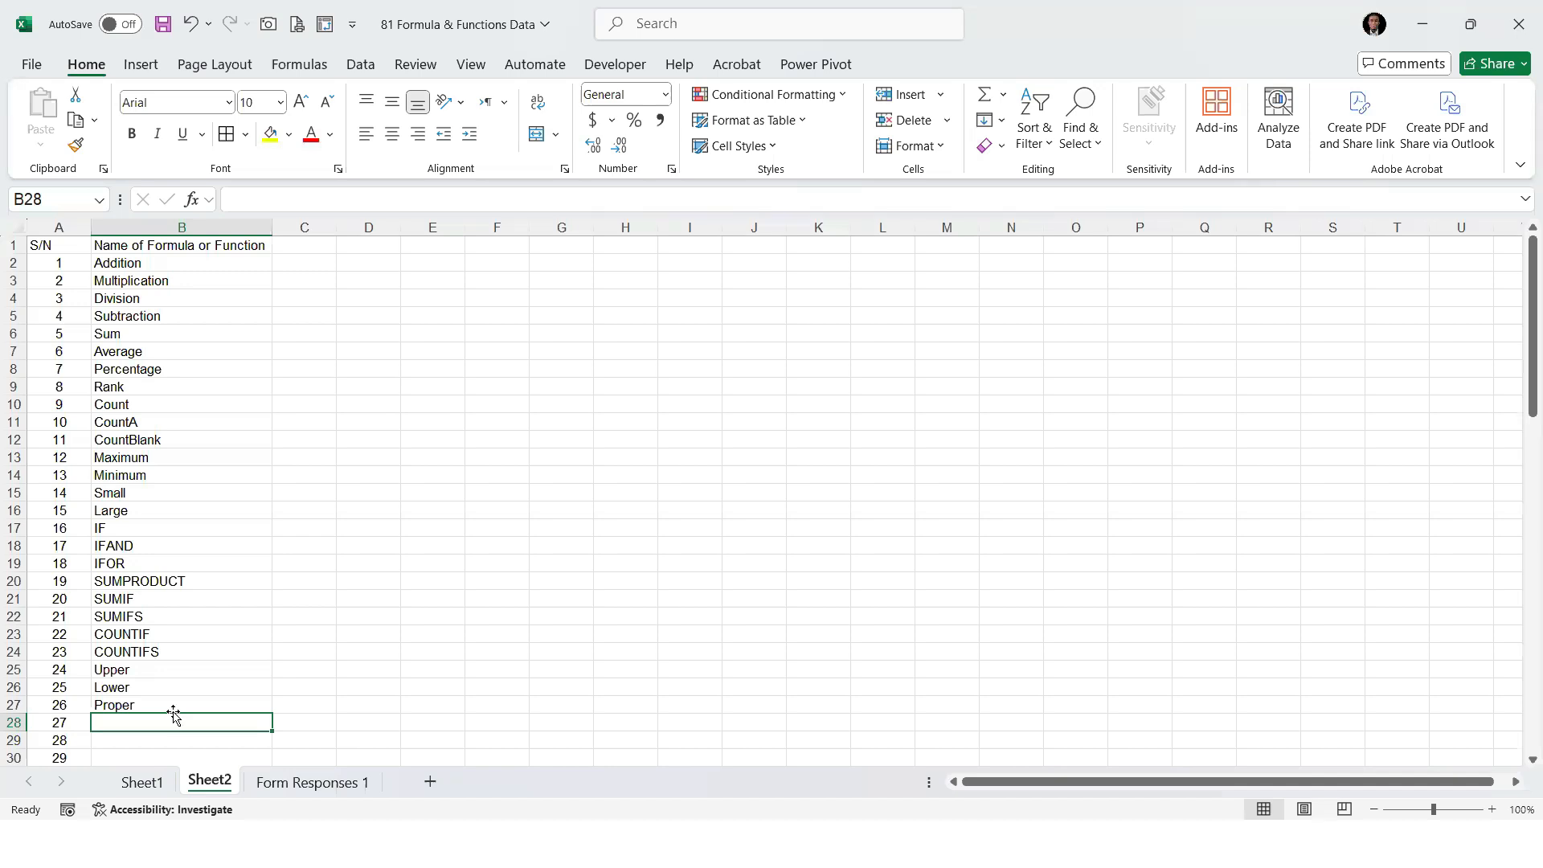
{"action": "type", "text": "MINIFS"}
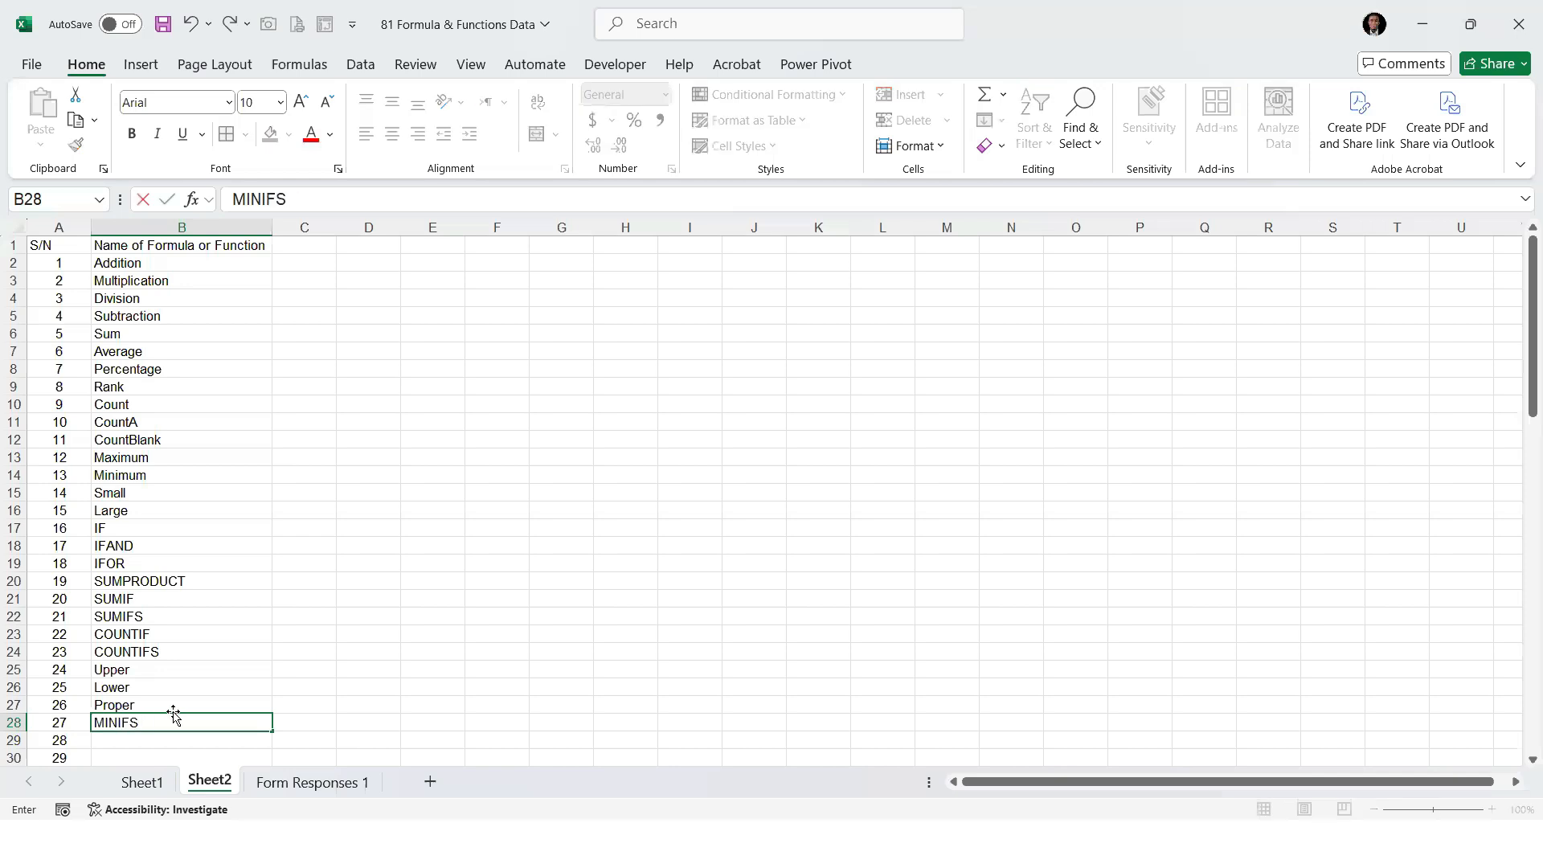
{"action": "key", "text": "BackSpace"}
{"action": "type", "text": "S"}
{"action": "key", "text": "Return"}
{"action": "type", "text": "MAXIFS"}
{"action": "key", "text": "Return"}
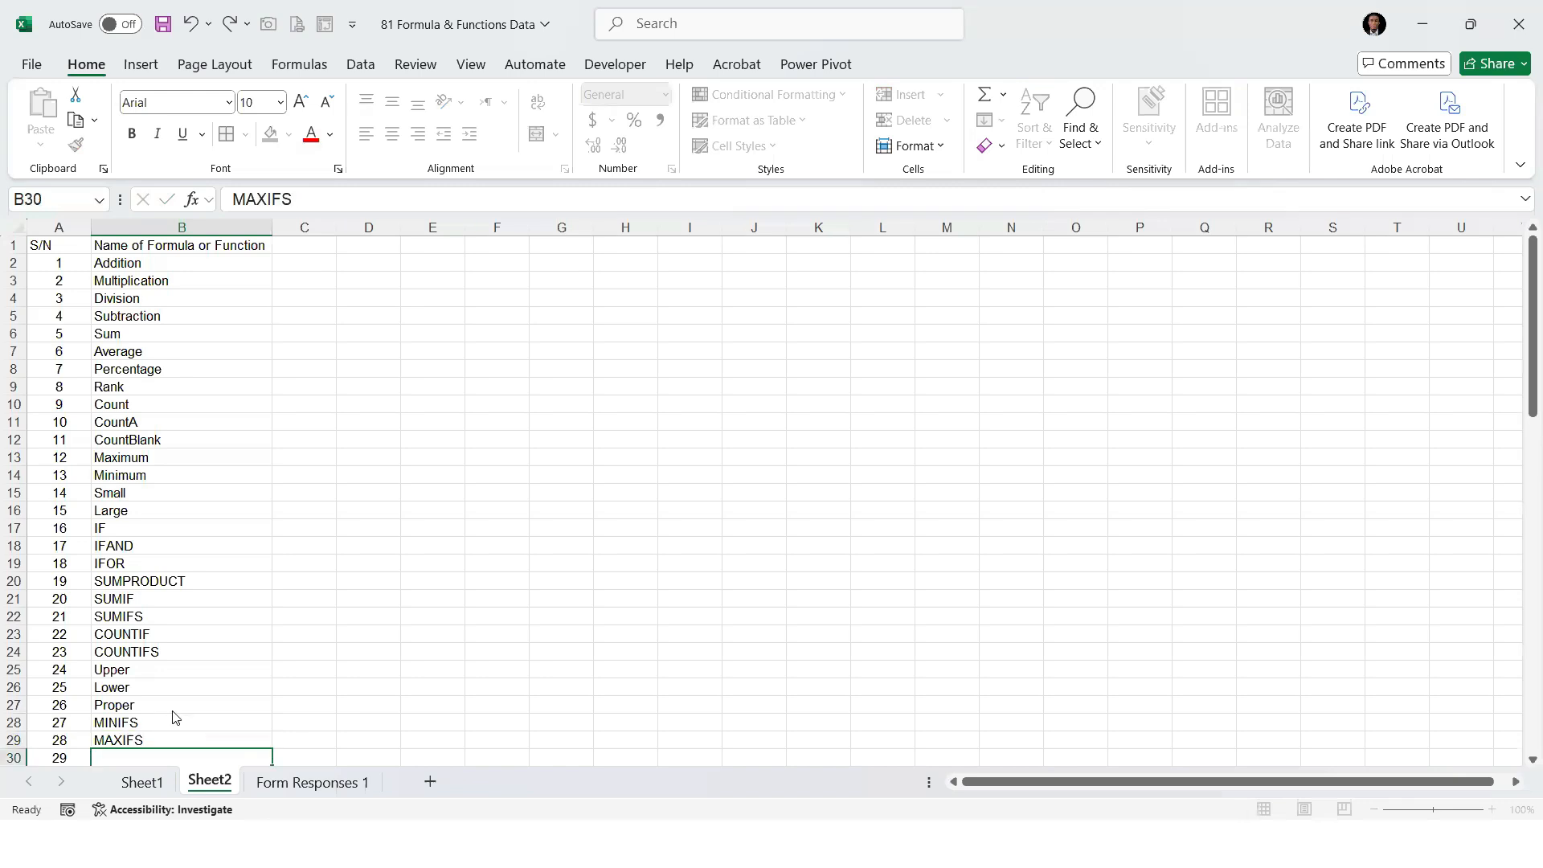
Return to Sheet1 and select the first salary, H2, in the staff data
{"action": "scroll", "coordinate": [152, 599], "scroll_direction": "down", "scroll_amount": 2}
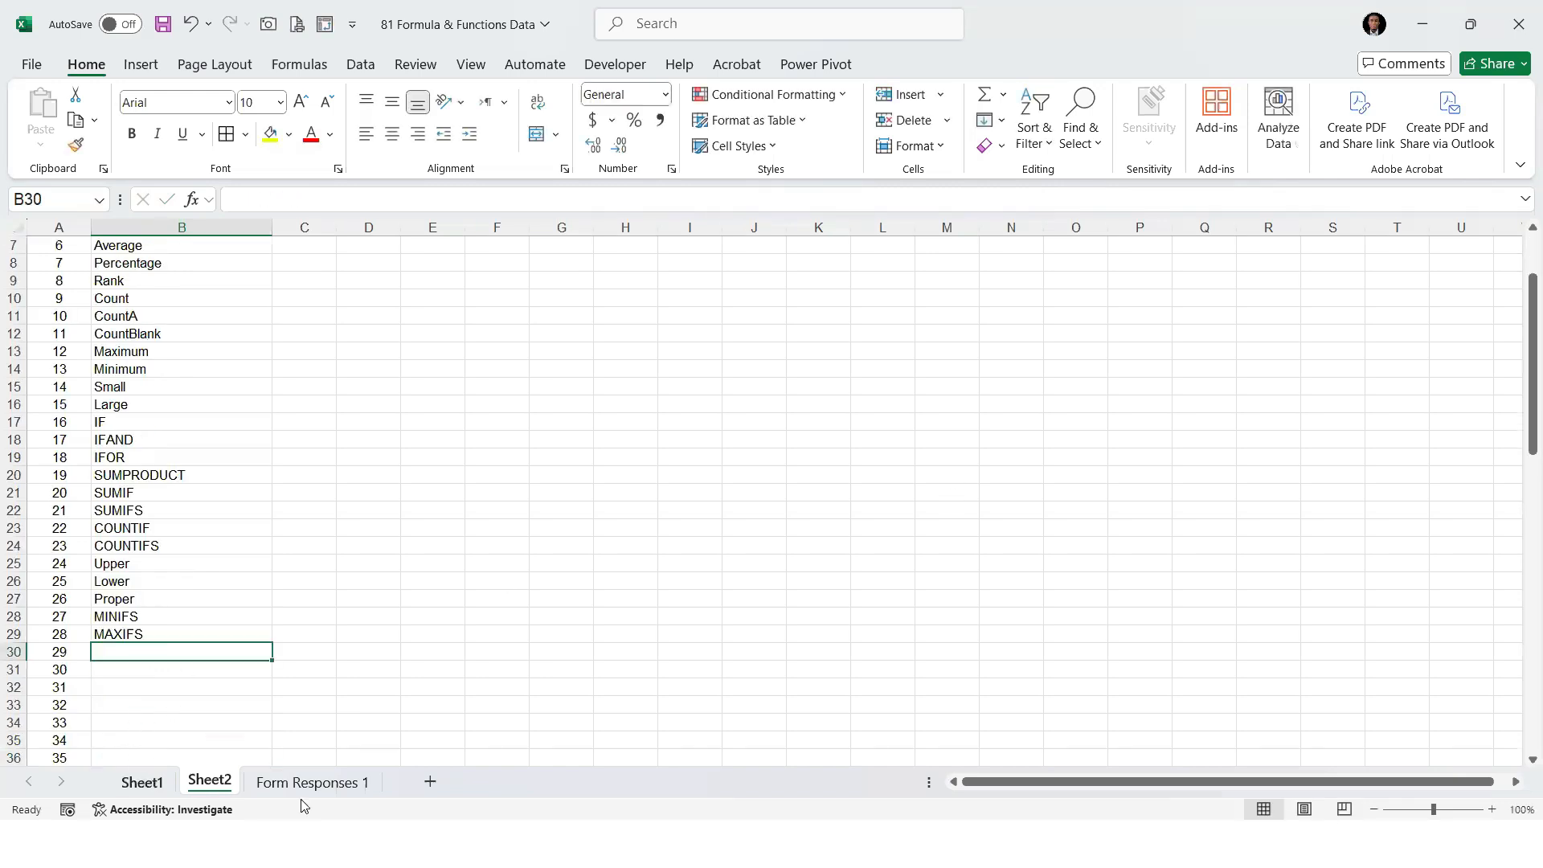
{"action": "left_click", "coordinate": [142, 781]}
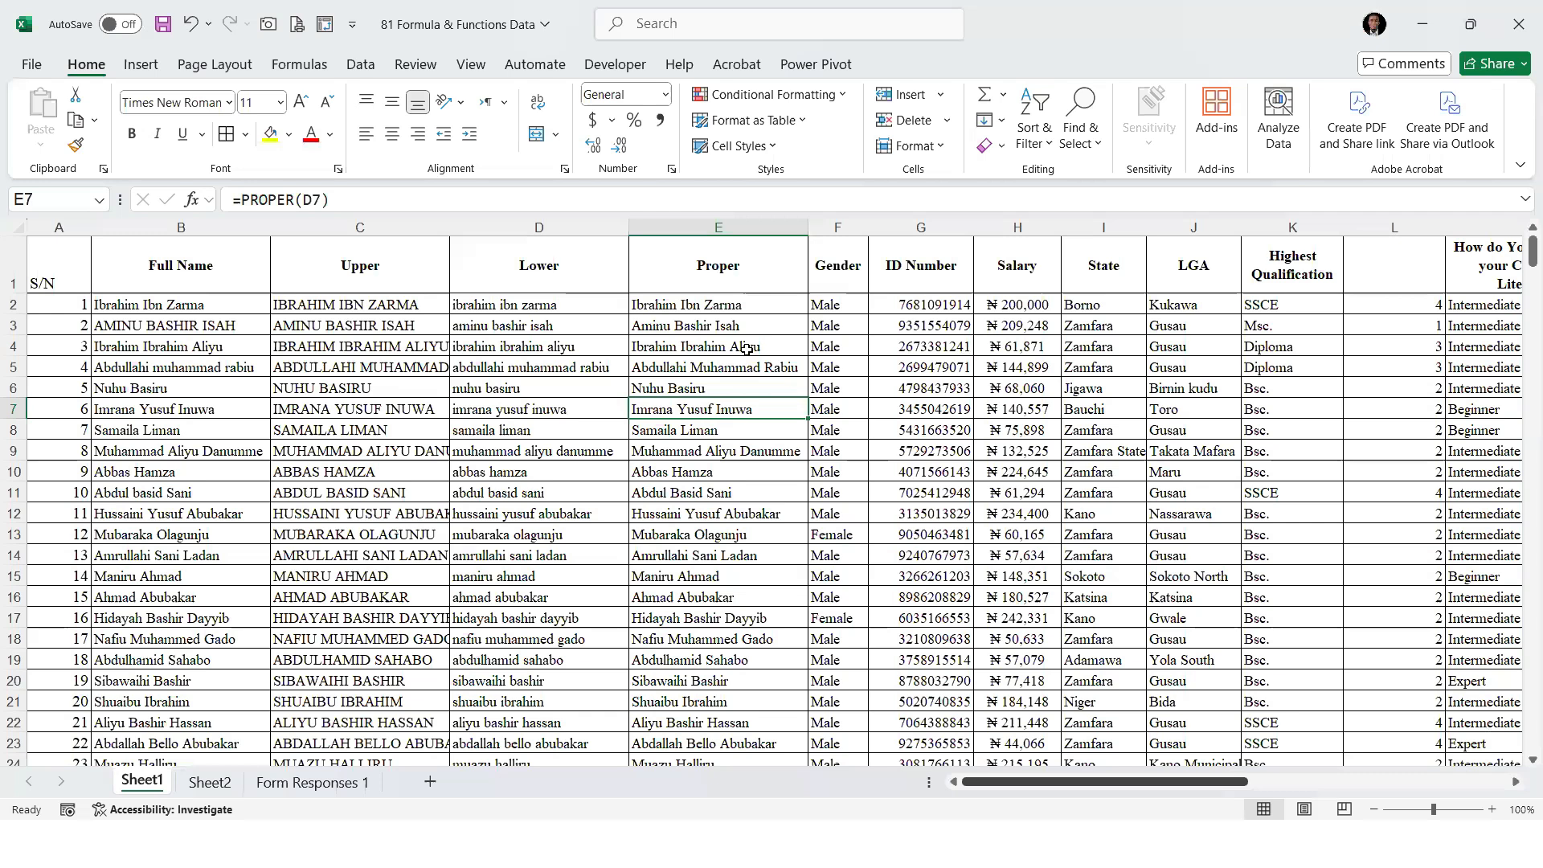
{"action": "scroll", "coordinate": [746, 350], "scroll_direction": "right", "scroll_amount": 5}
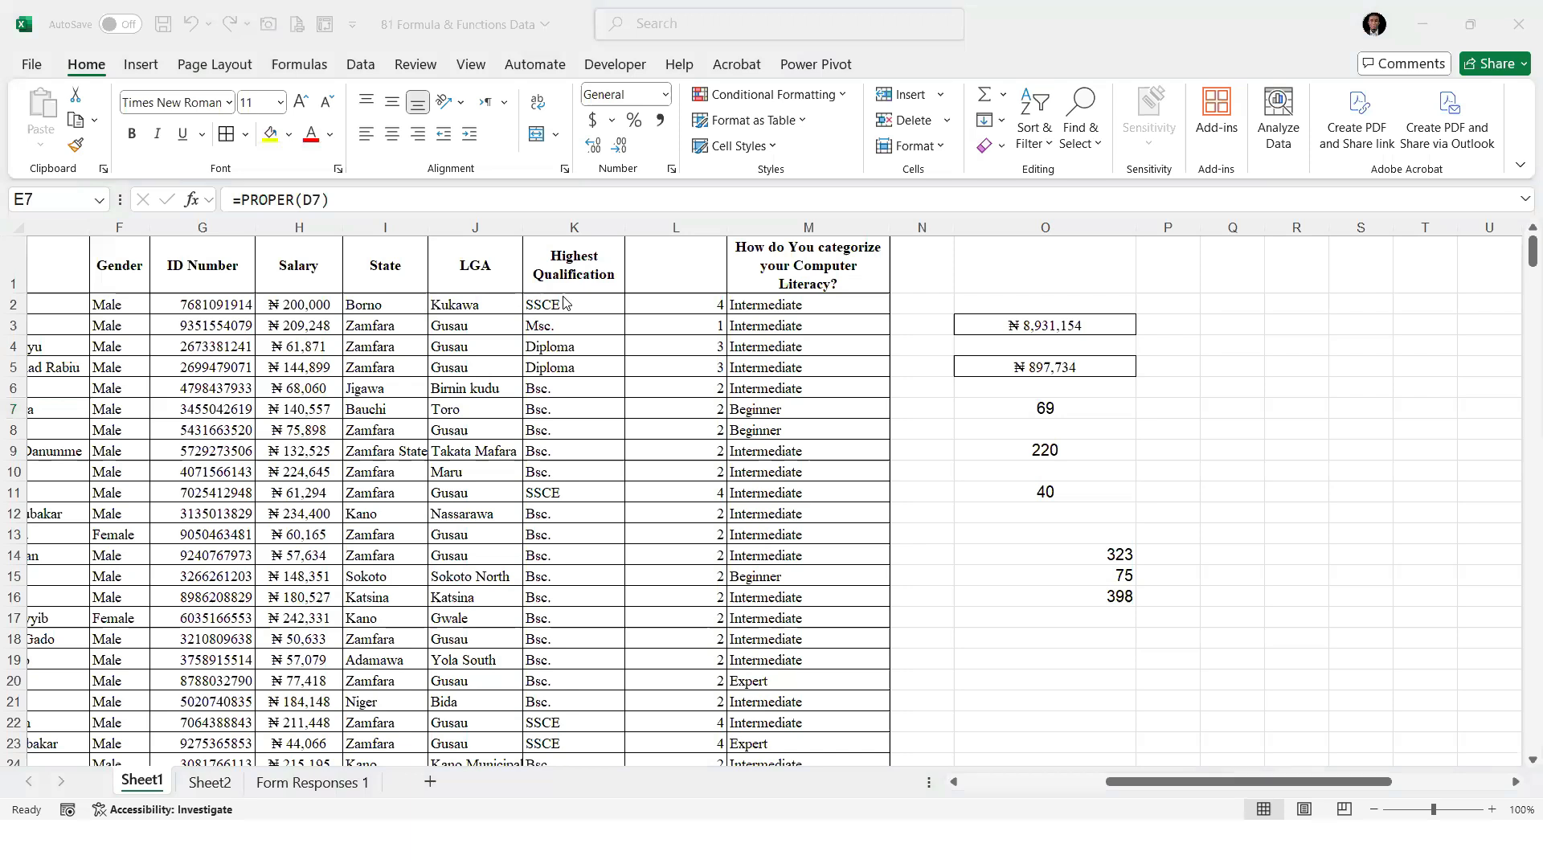
{"action": "left_click", "coordinate": [1087, 342]}
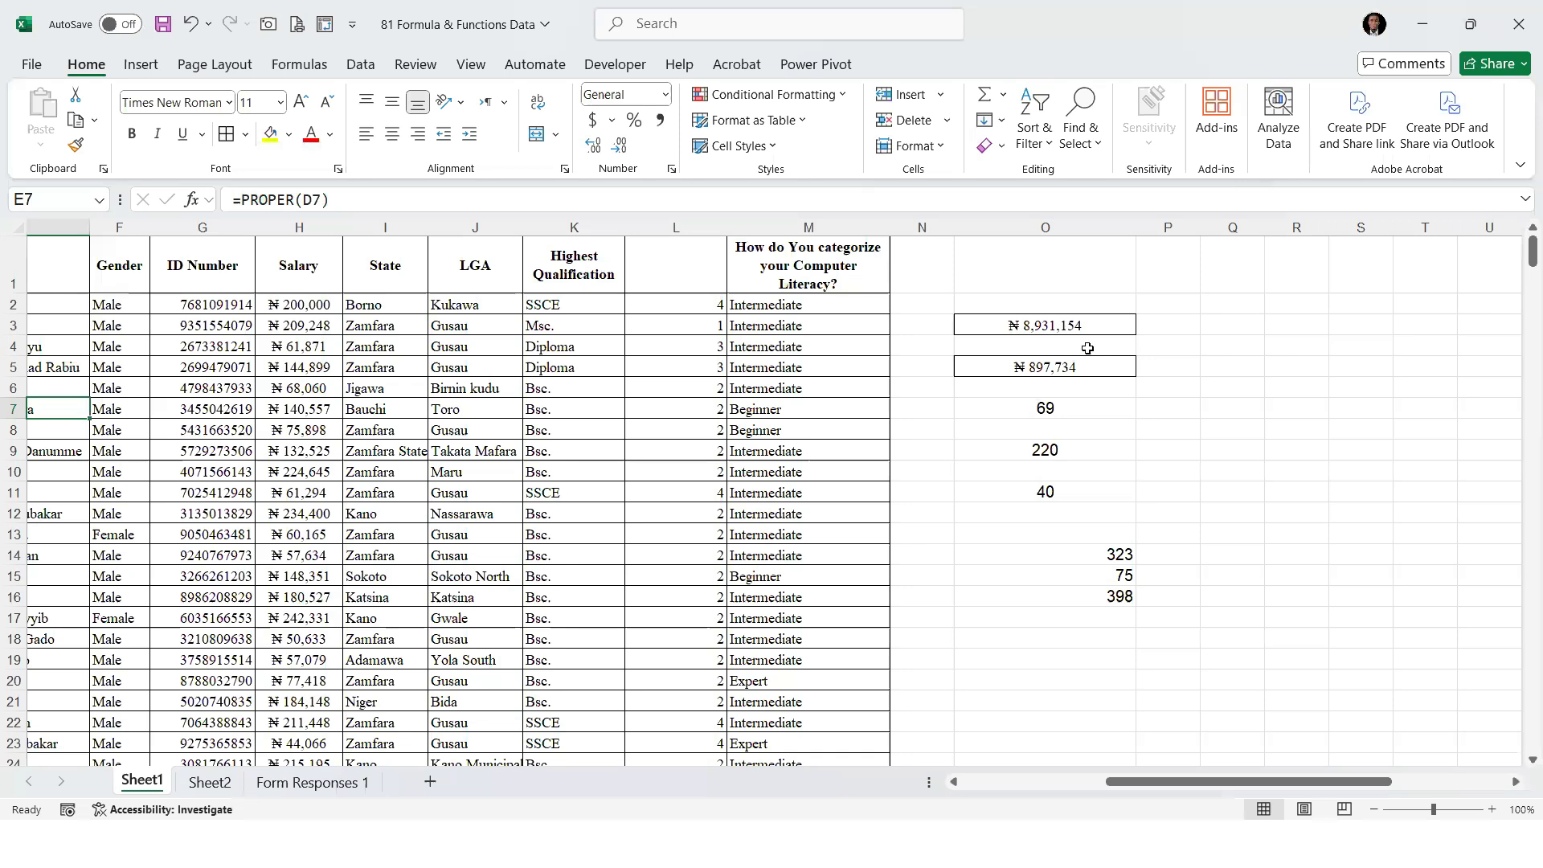
{"action": "left_click", "coordinate": [287, 304]}
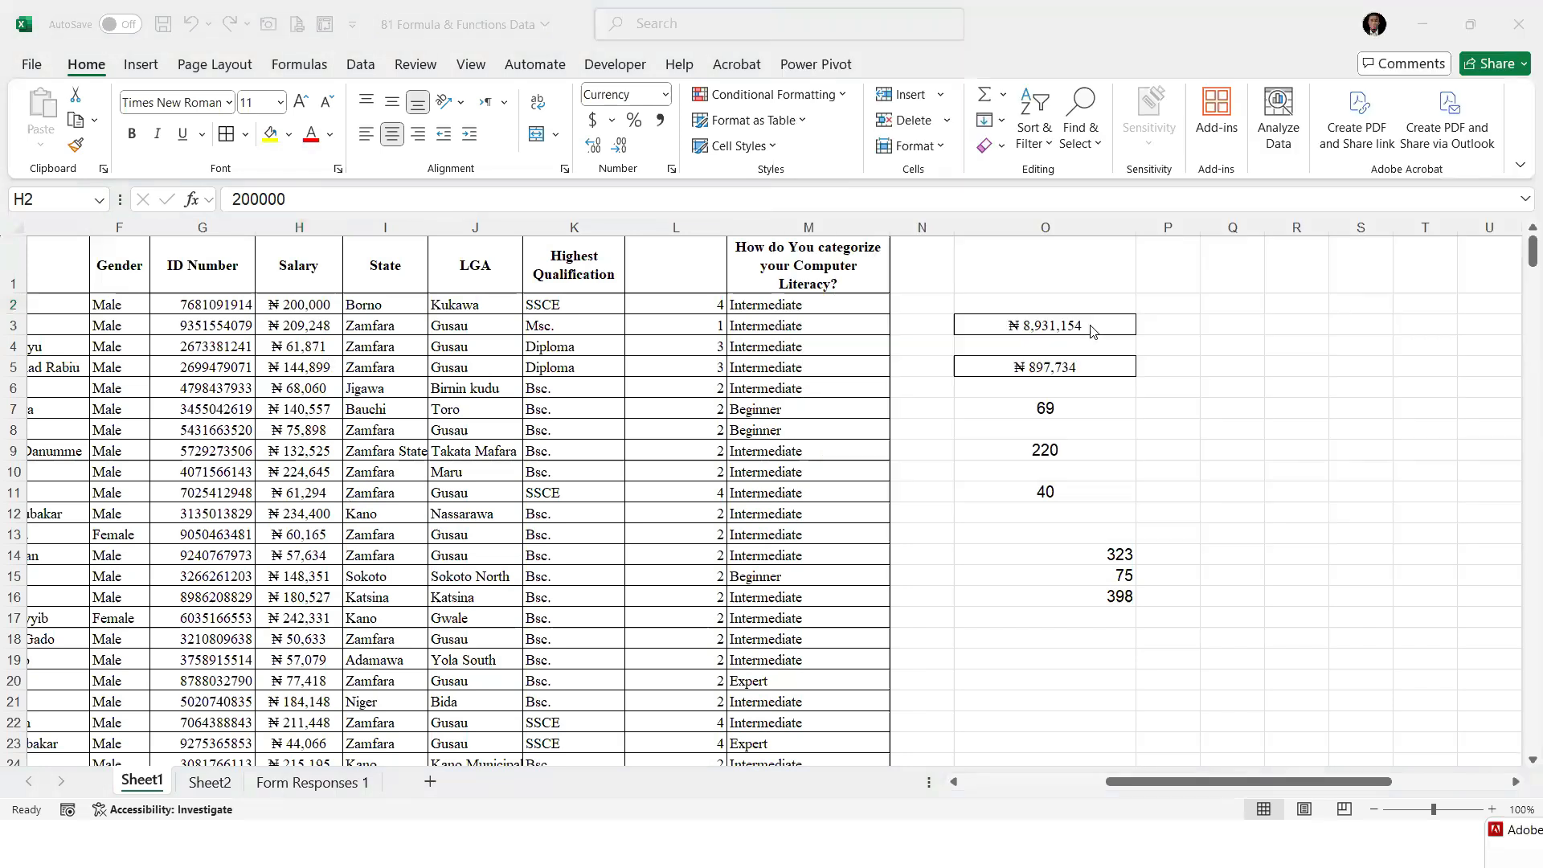
Try starting a MAXIFS formula in O3 with the salaries H2:H399 as the maximum range
{"action": "left_click", "coordinate": [1072, 323]}
{"action": "type", "text": "="}
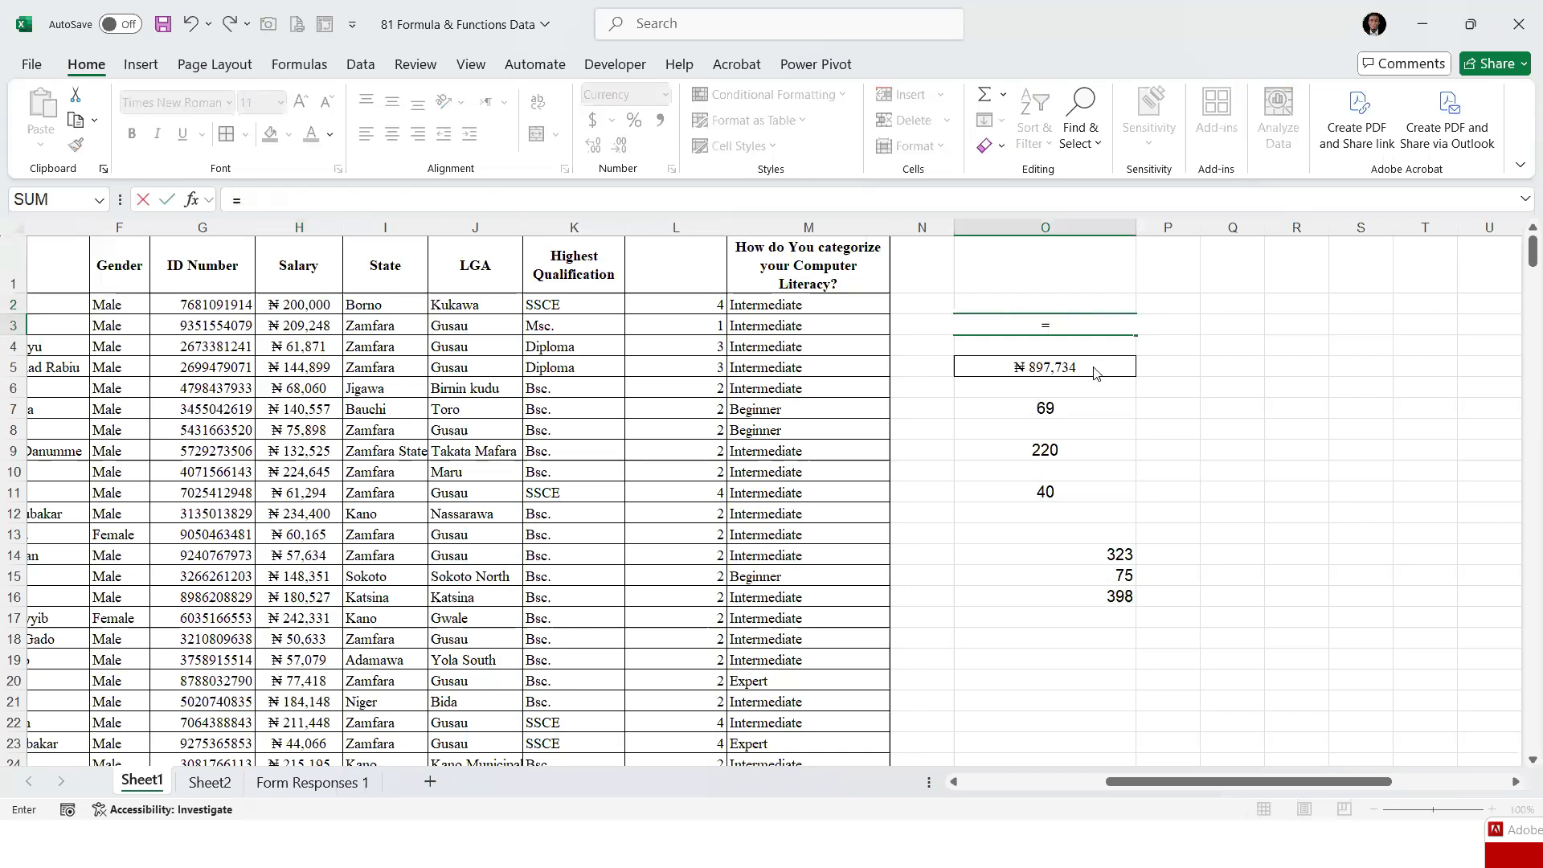
{"action": "type", "text": "MAXIFS("}
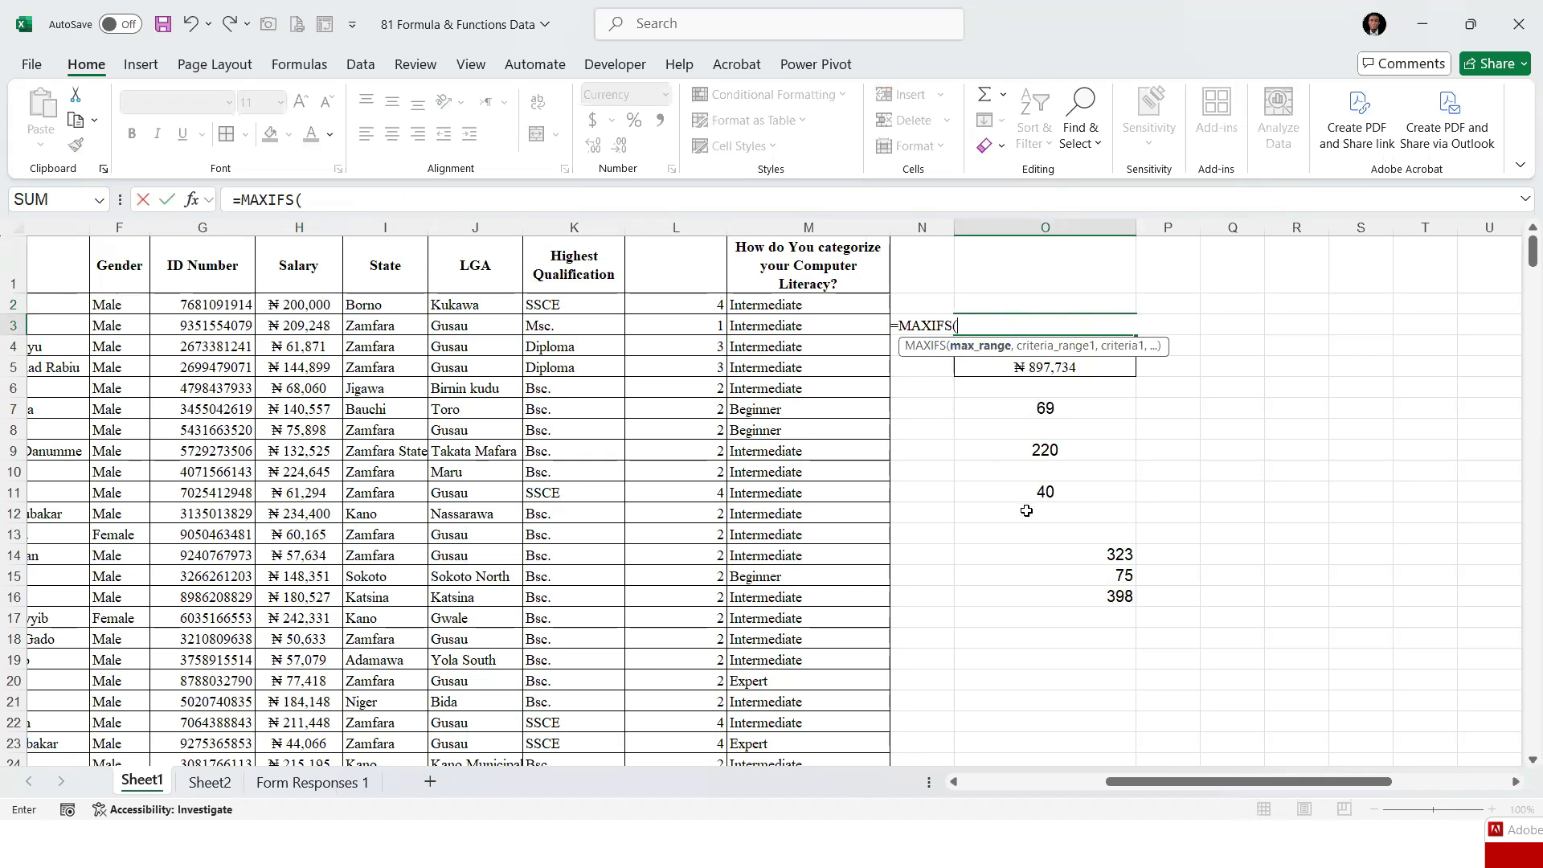
{"action": "left_click", "coordinate": [315, 308]}
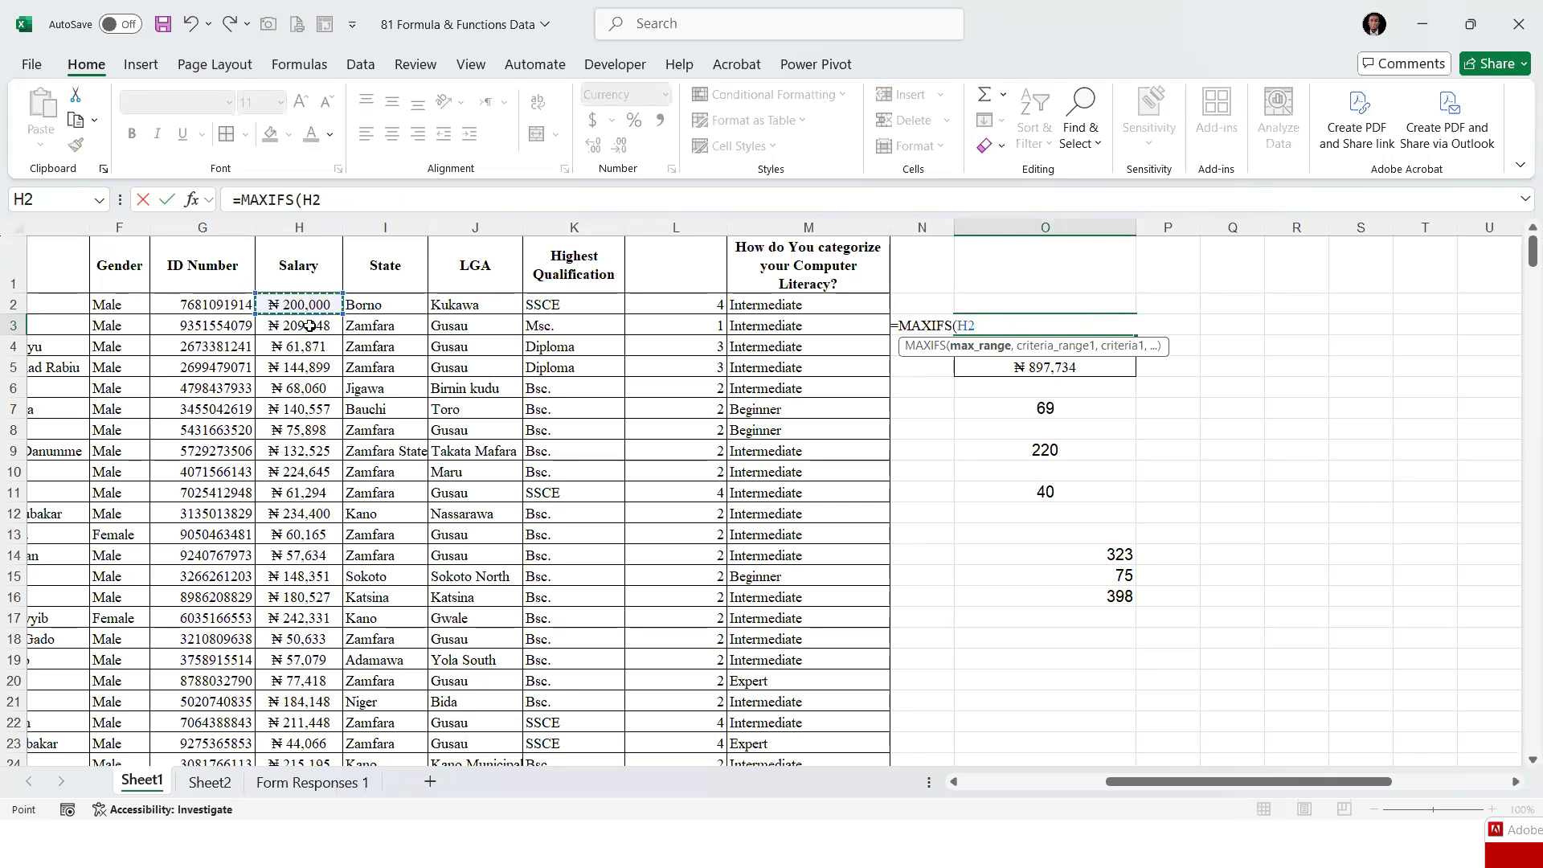
{"action": "key", "text": "ctrl+Down"}
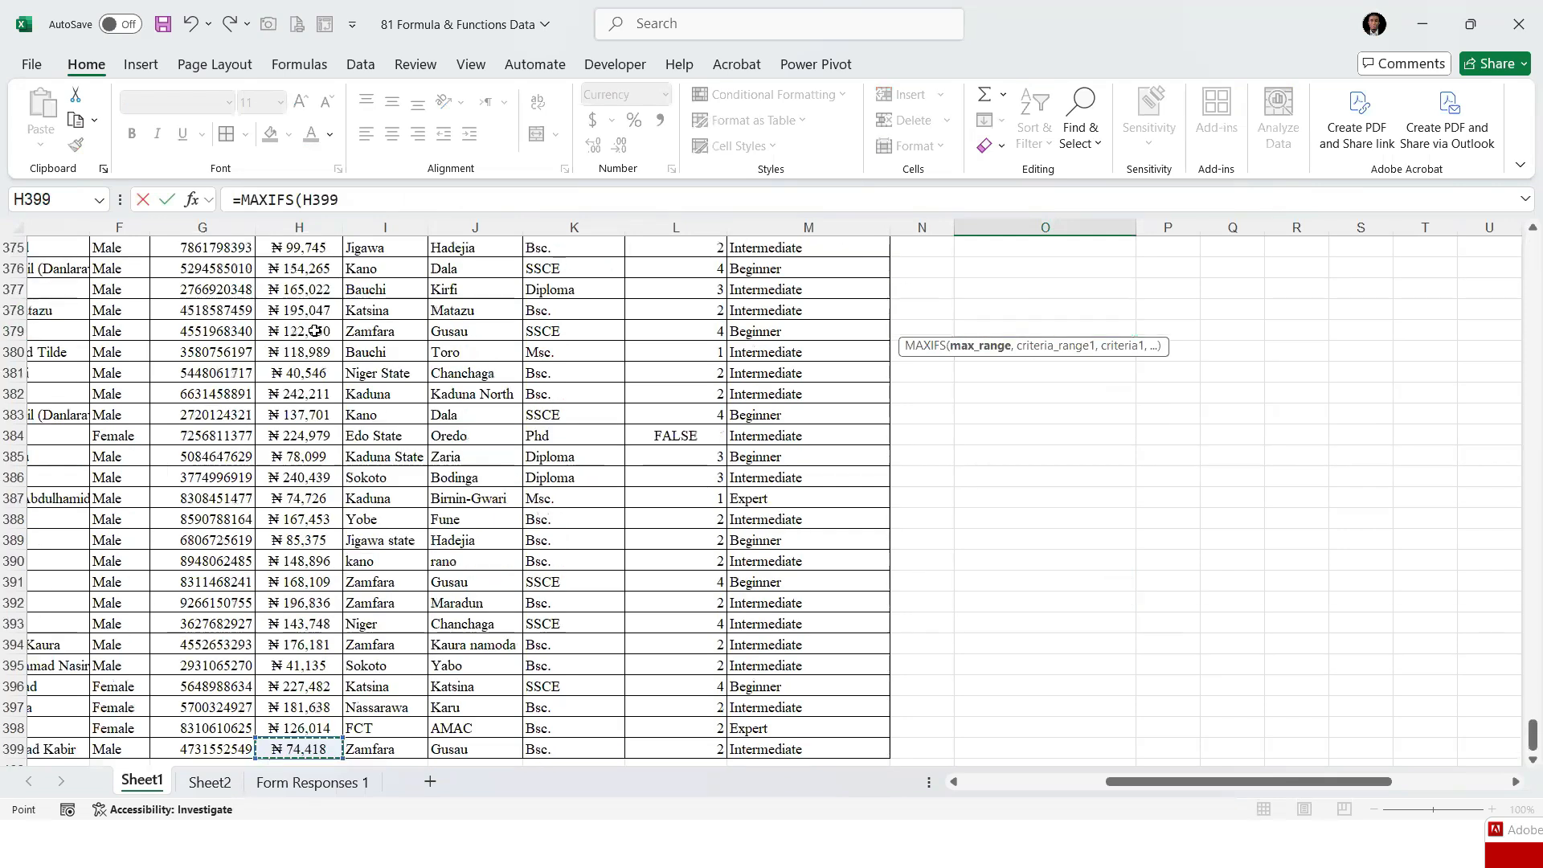
{"action": "key", "text": "ctrl+Up"}
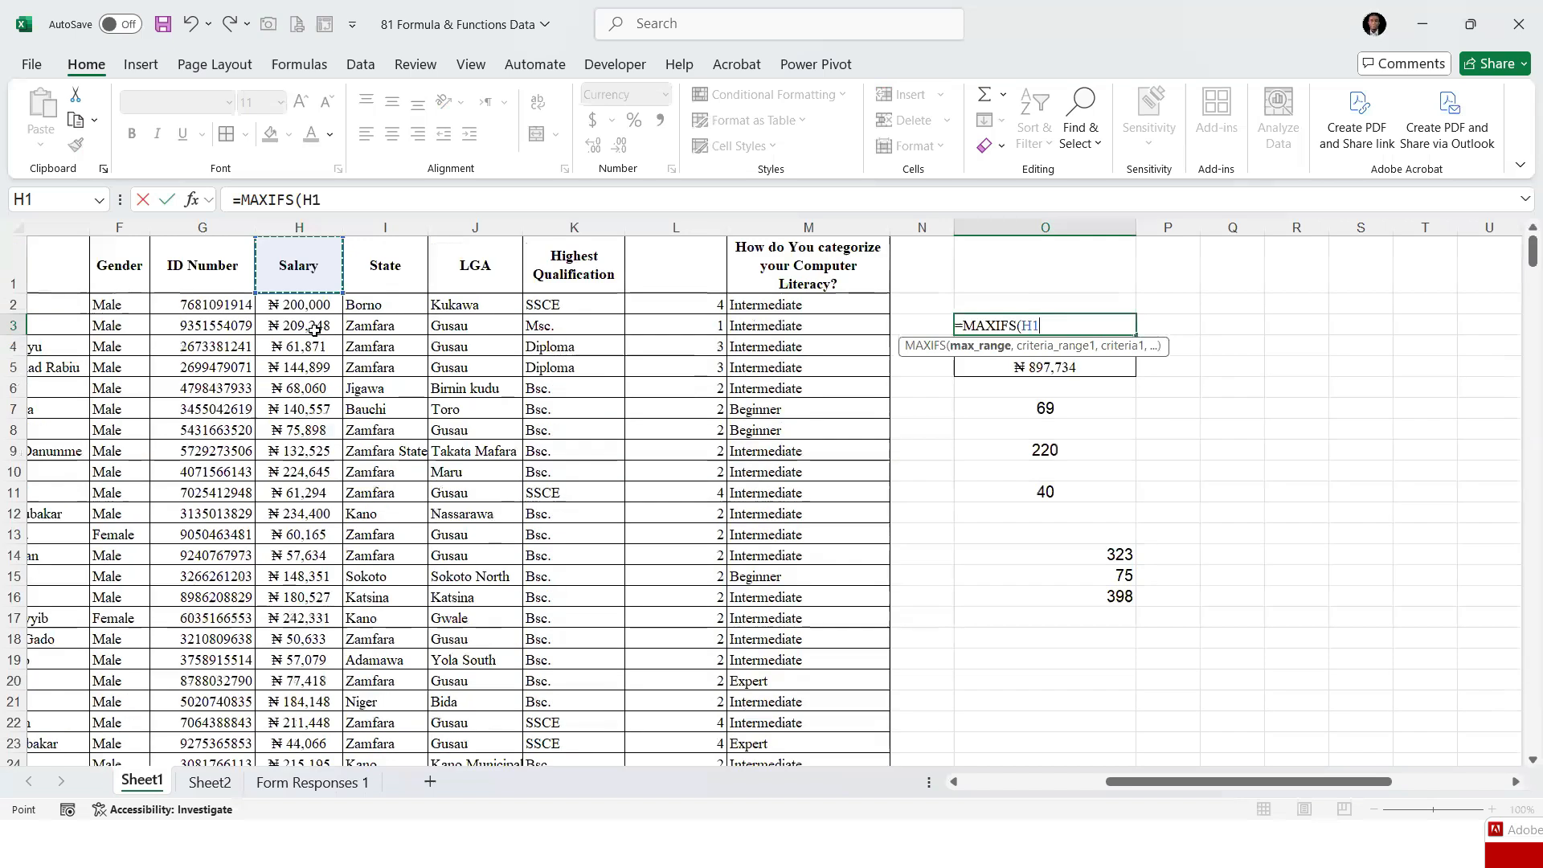
{"action": "key", "text": "Down"}
{"action": "key", "text": "ctrl+shift+Down"}
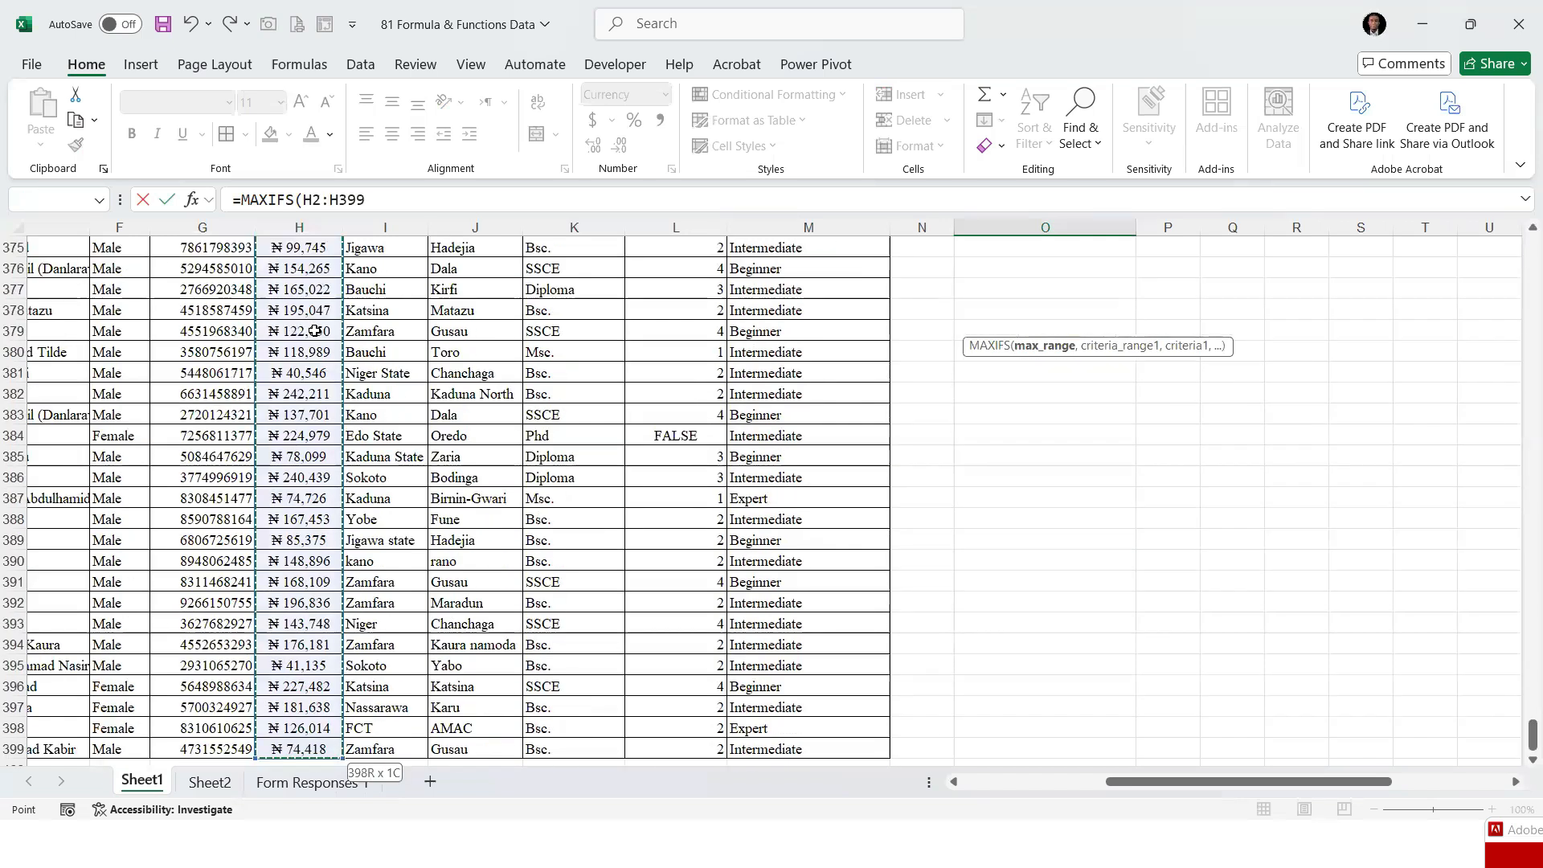
{"action": "type", "text": ","}
Try to add a criteria range after H2:H399 in the MAXIFS formula in O3
{"action": "left_click_drag", "start_coordinate": [1531, 735], "coordinate": [1518, 145]}
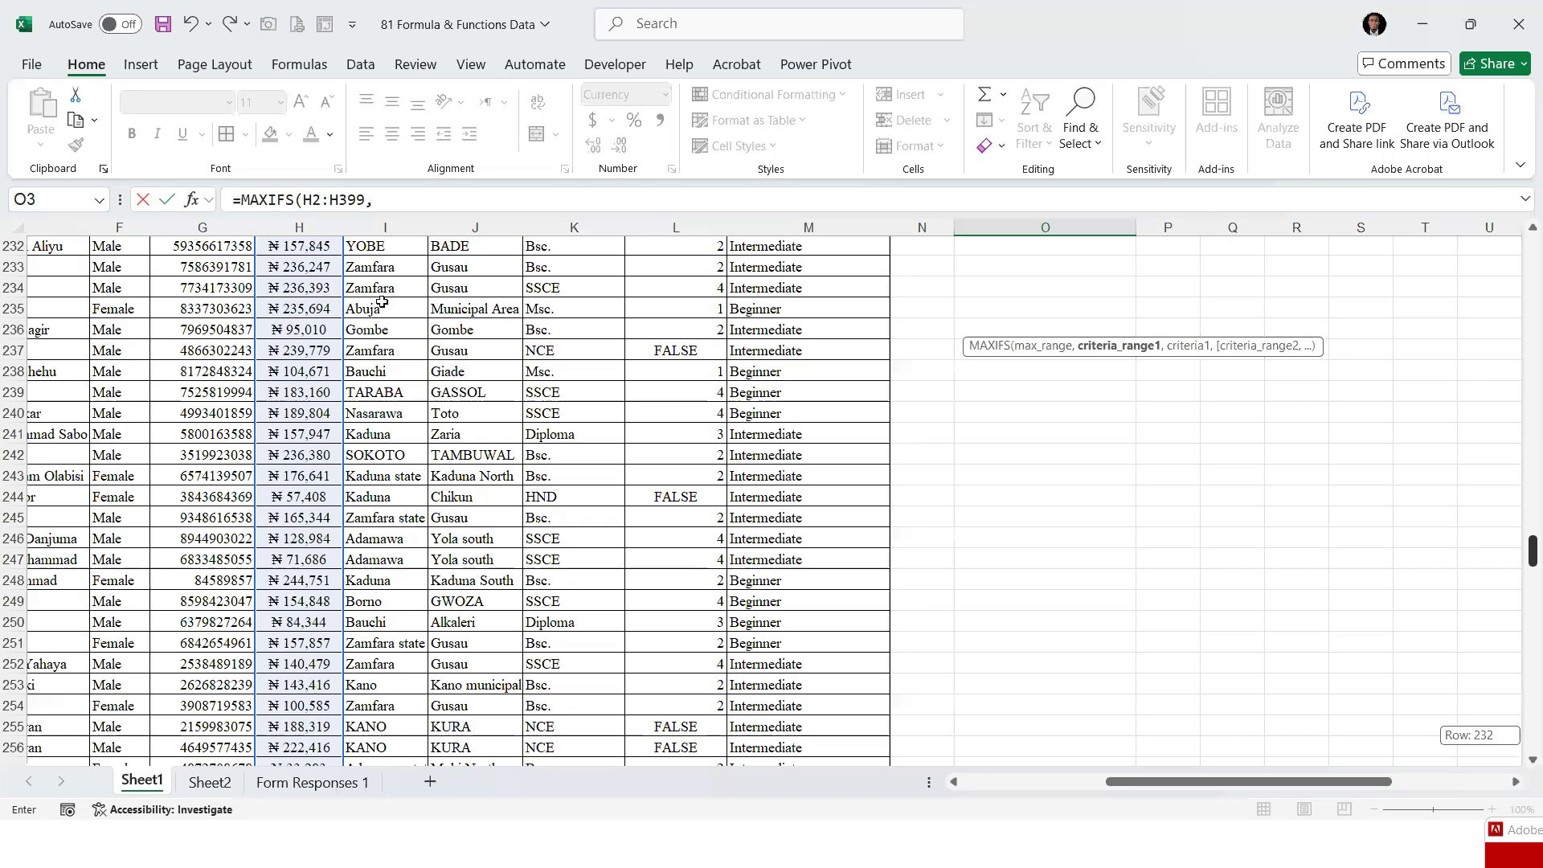
{"action": "left_click", "coordinate": [299, 304]}
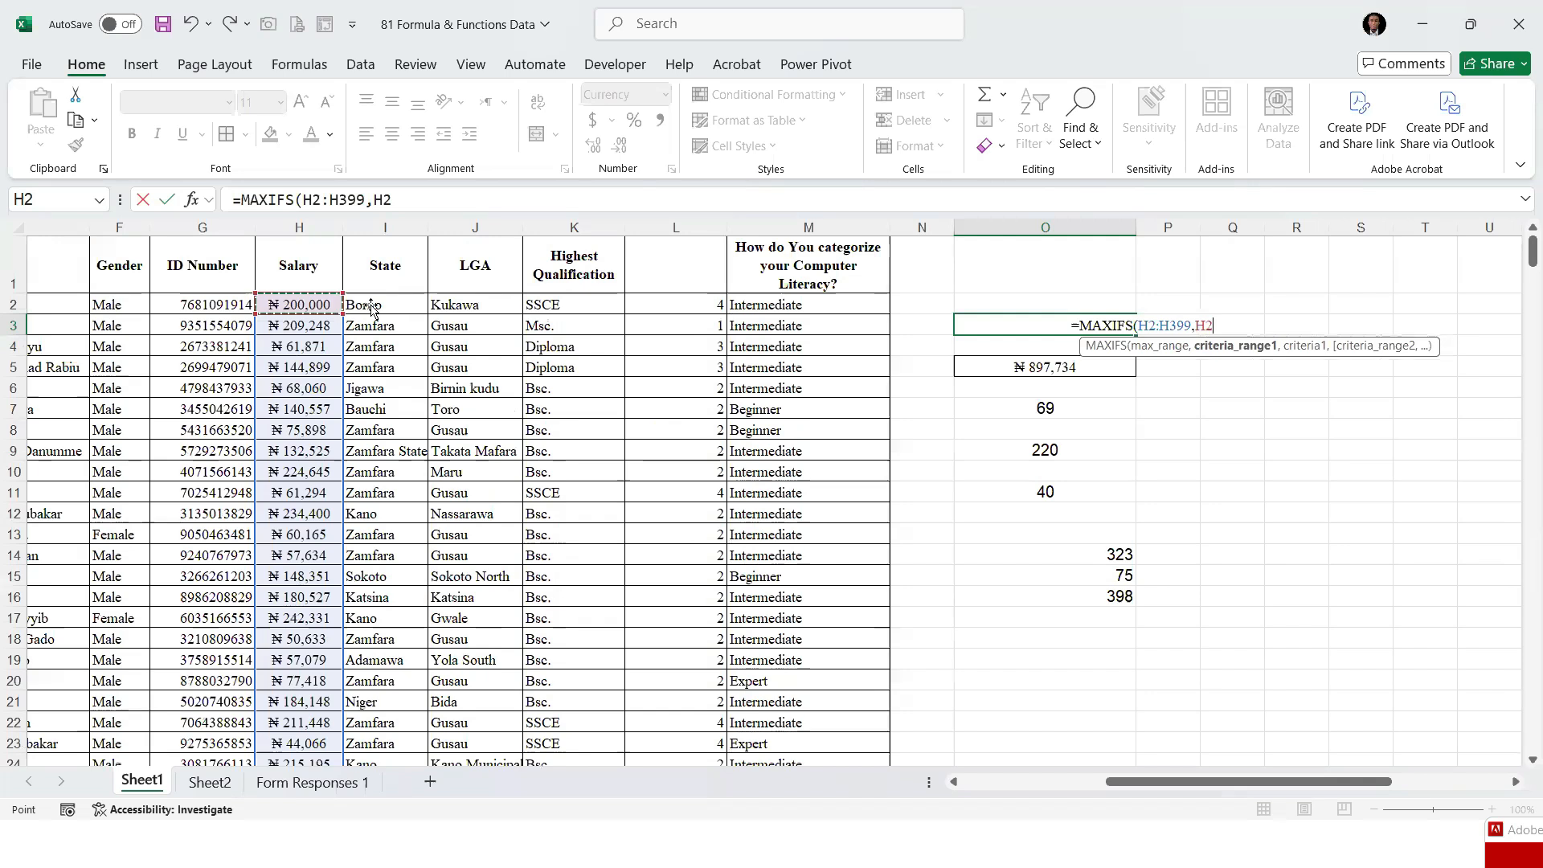
{"action": "left_click", "coordinate": [503, 363]}
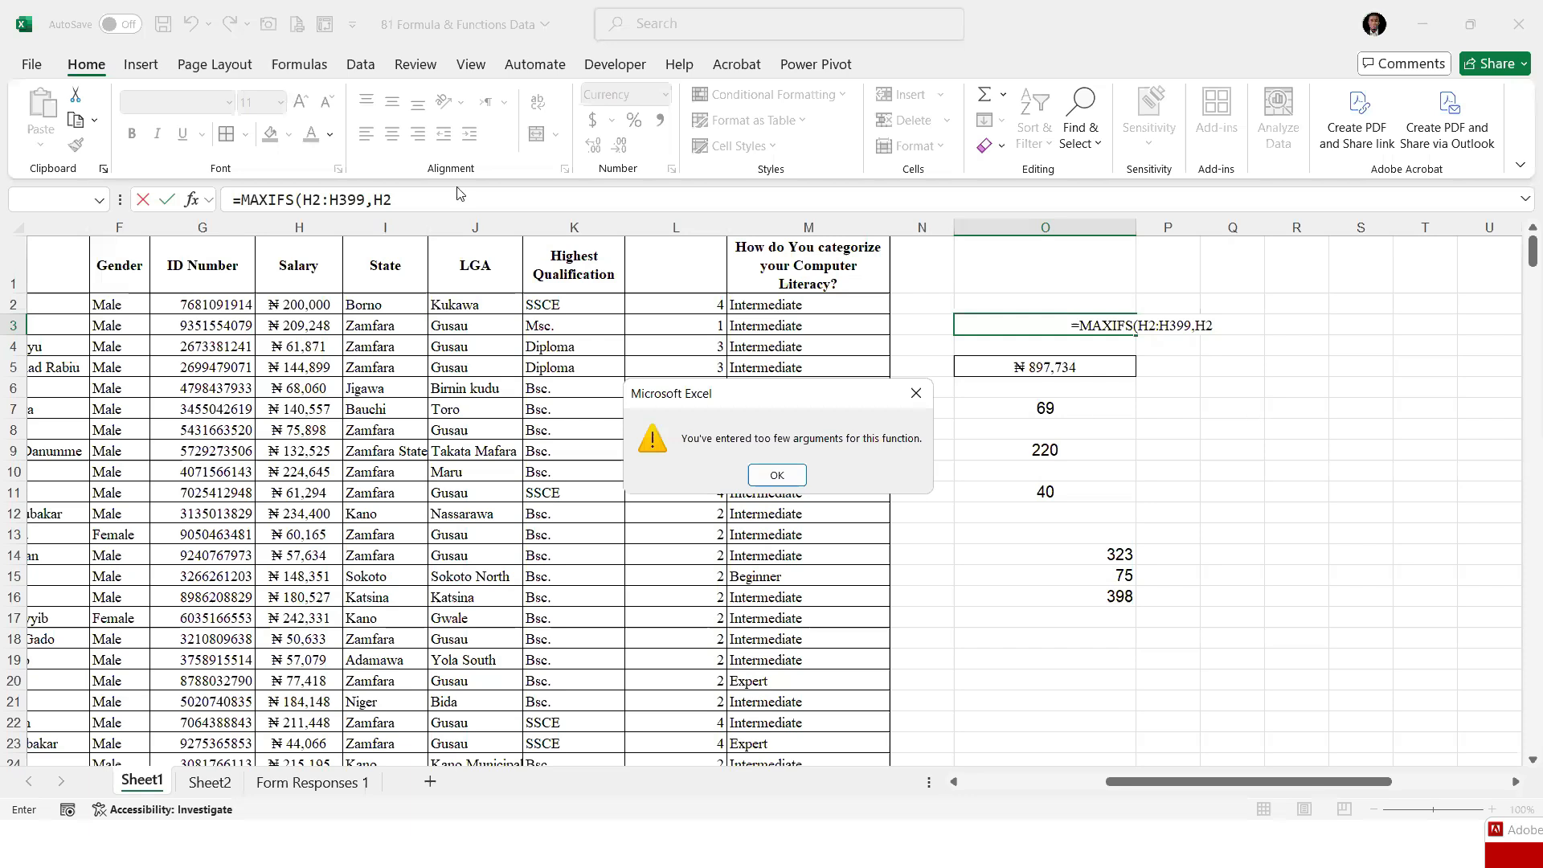
{"action": "left_click", "coordinate": [916, 393]}
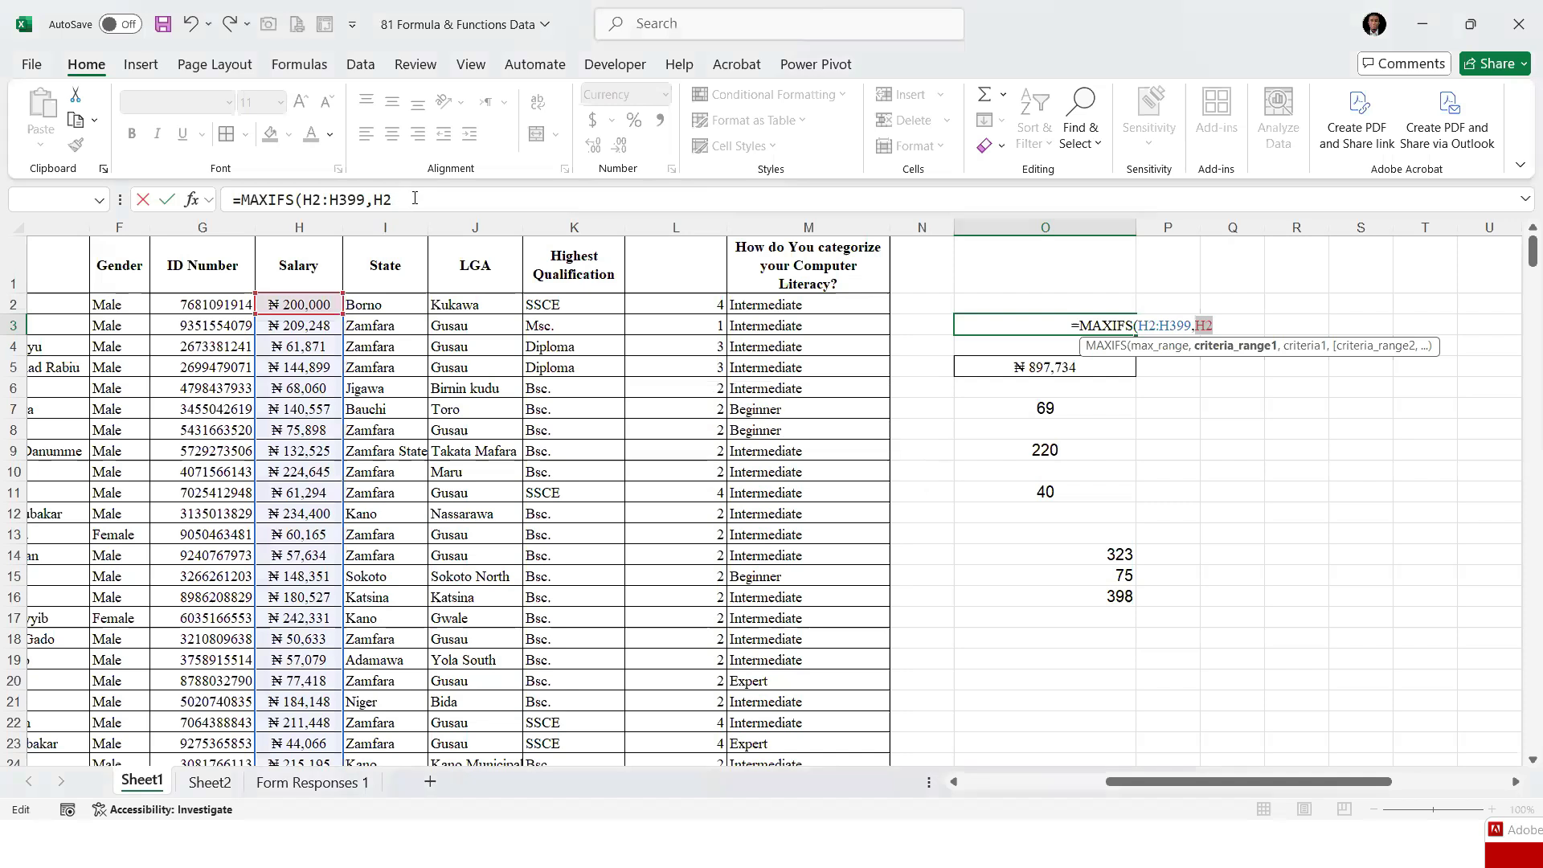
{"action": "key", "text": "BackSpace"}
{"action": "key", "text": "BackSpace"}
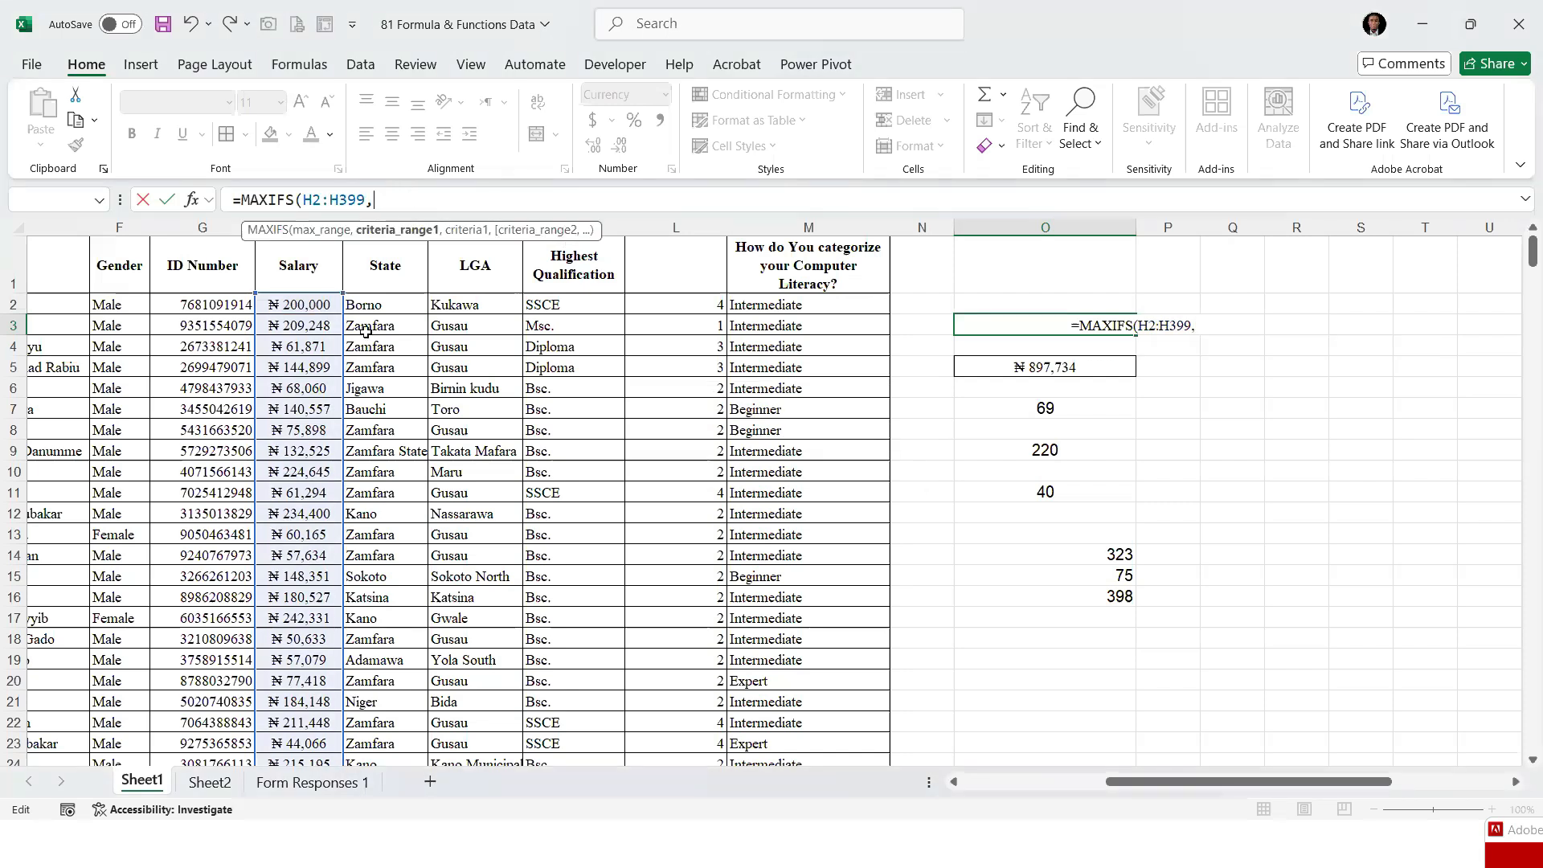
{"action": "left_click", "coordinate": [314, 305]}
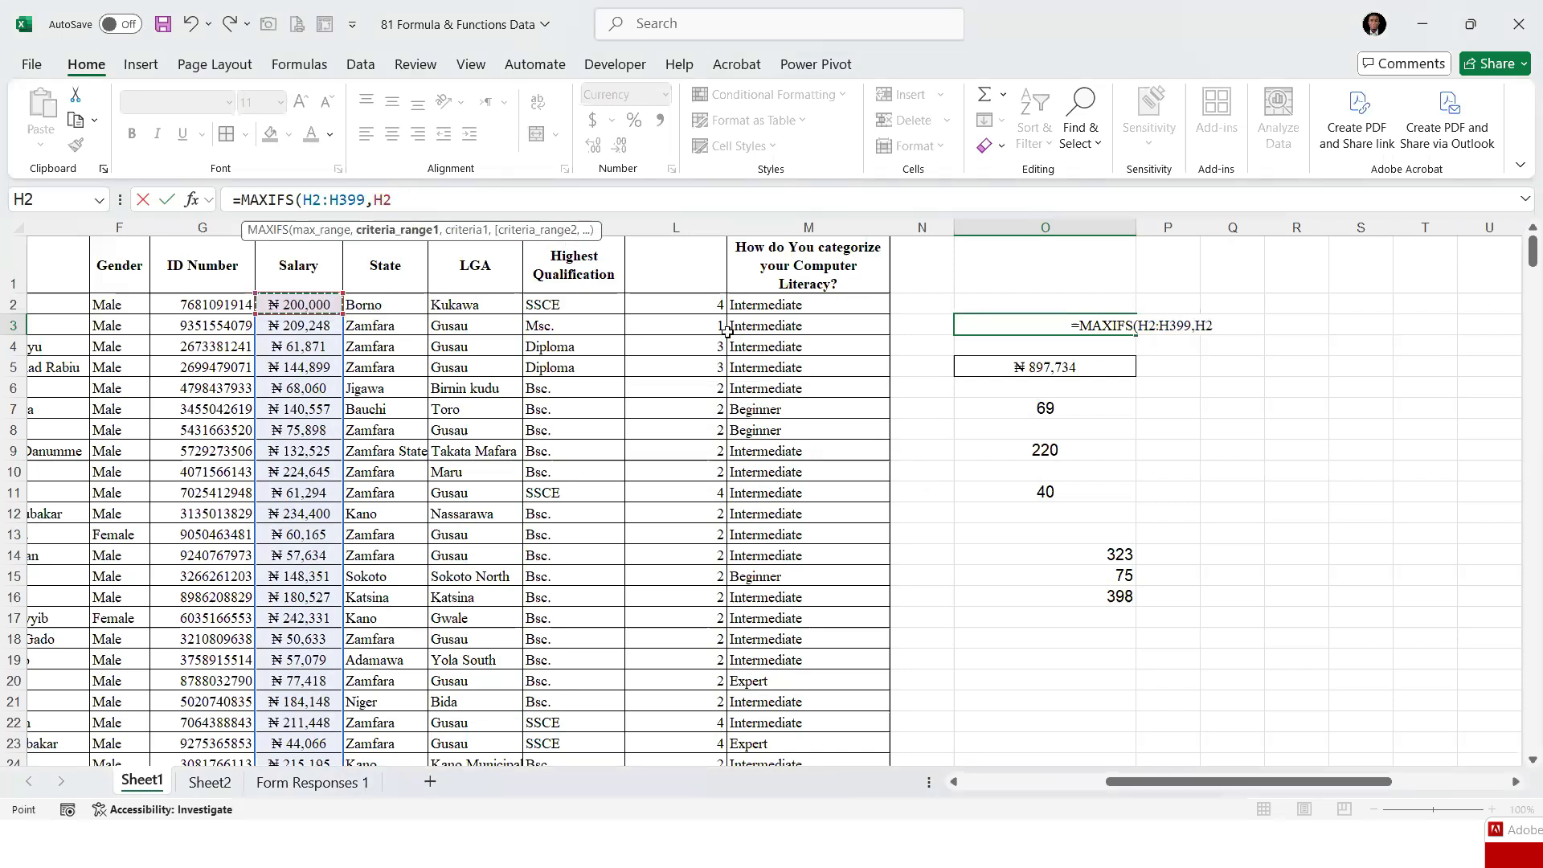
{"action": "key", "text": "BackSpace"}
{"action": "key", "text": "BackSpace"}
{"action": "key", "text": "BackSpace"}
{"action": "key", "text": "BackSpace"}
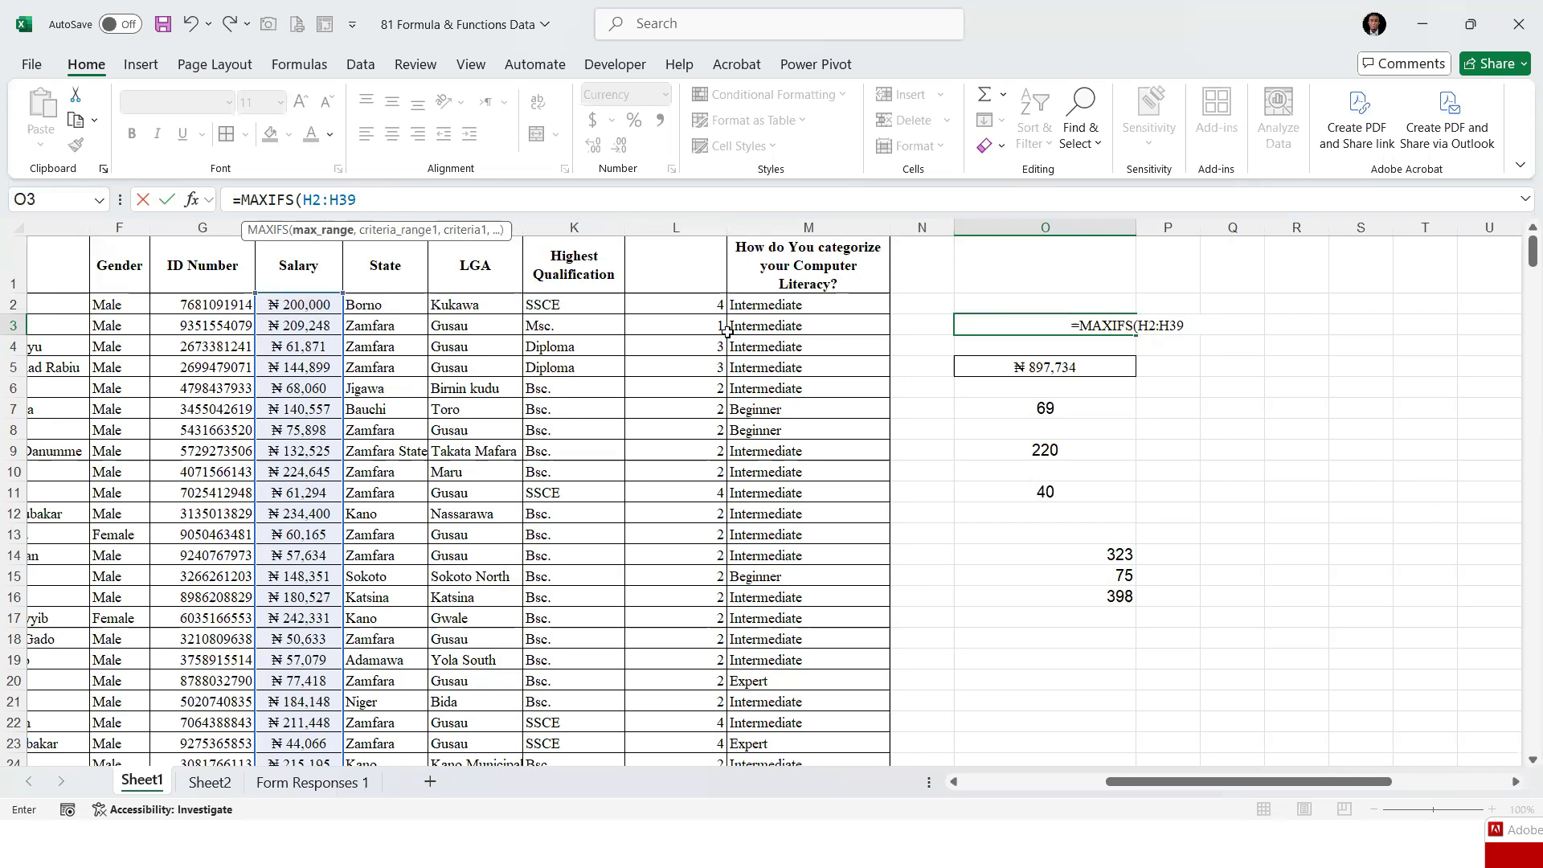
{"action": "type", "text": "9,"}
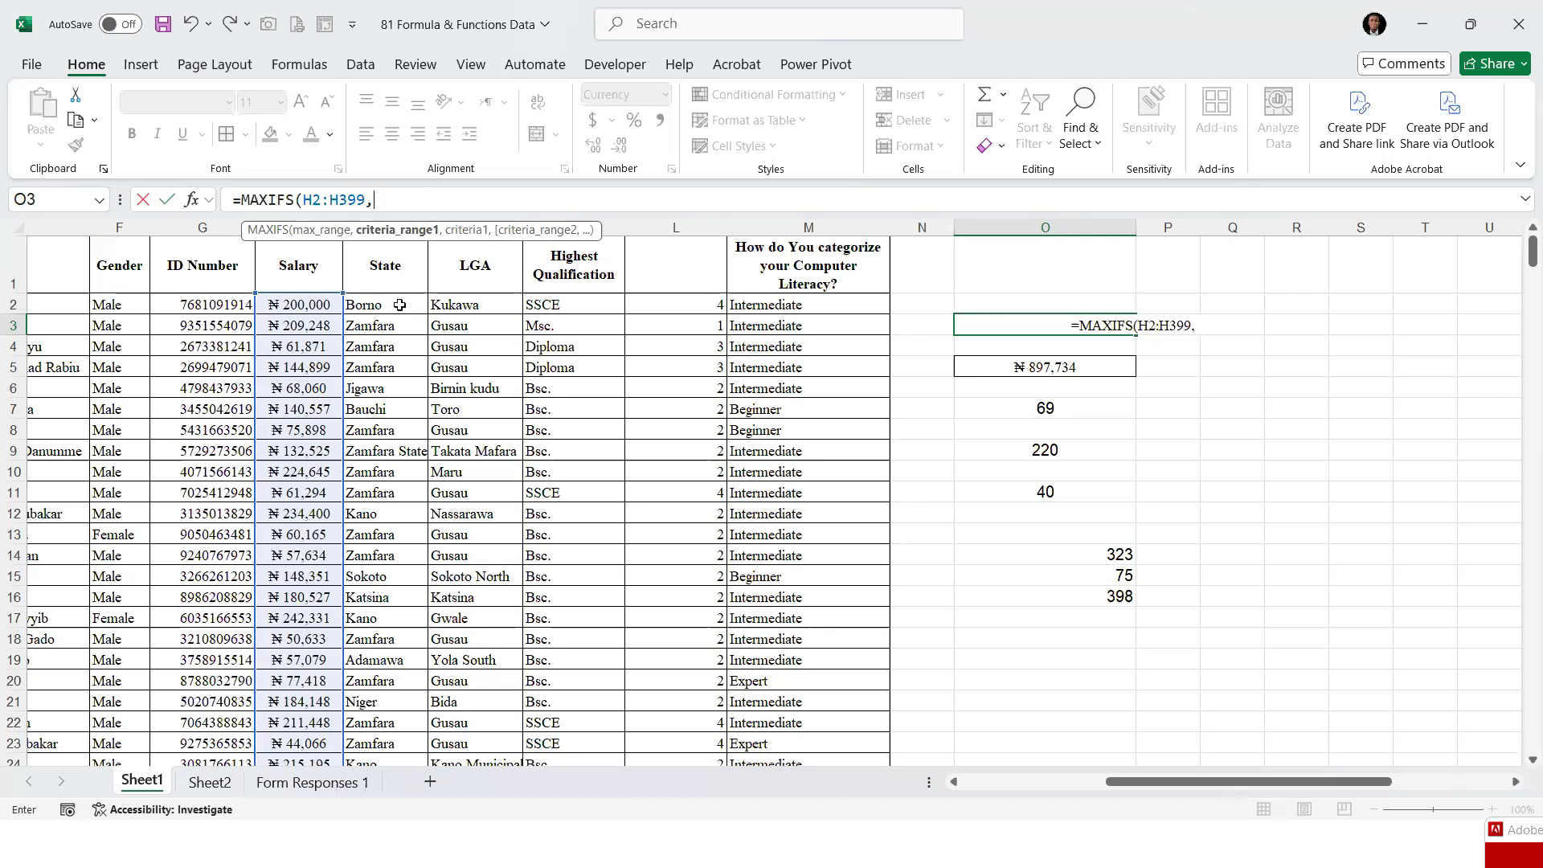
{"action": "left_click_drag", "start_coordinate": [399, 305], "coordinate": [402, 336]}
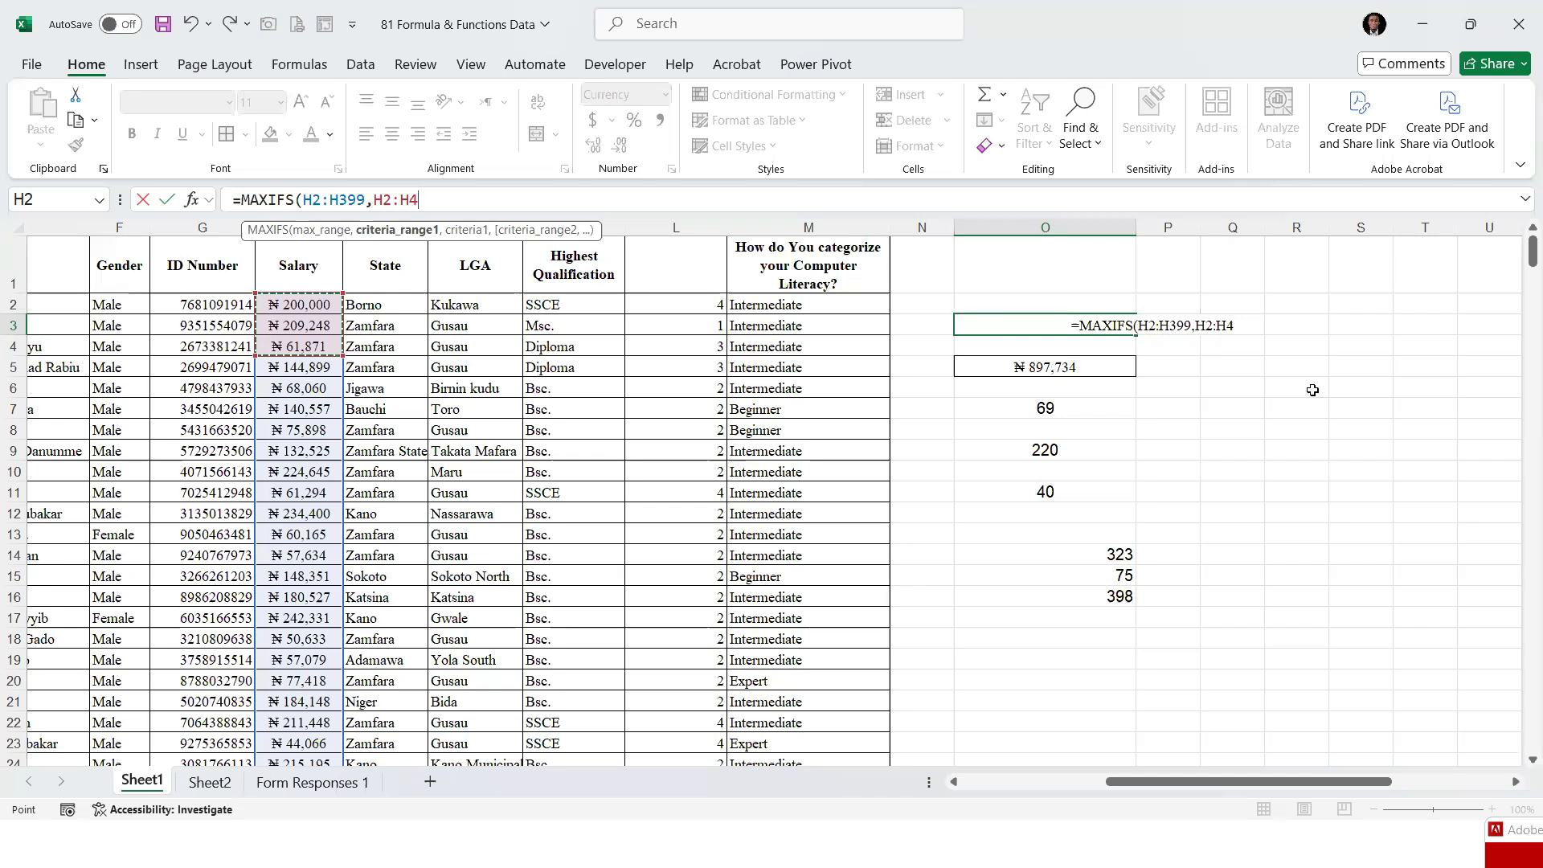
Delete the unfinished MAXIFS formula and leave O3 empty
{"action": "key", "text": "BackSpace"}
{"action": "key", "text": "BackSpace"}
{"action": "key", "text": "BackSpace"}
{"action": "key", "text": "BackSpace"}
{"action": "key", "text": "BackSpace"}
{"action": "key", "text": "BackSpace"}
{"action": "key", "text": "BackSpace"}
{"action": "key", "text": "BackSpace"}
{"action": "key", "text": "BackSpace"}
{"action": "key", "text": "BackSpace"}
{"action": "key", "text": "BackSpace"}
{"action": "key", "text": "BackSpace"}
{"action": "key", "text": "BackSpace"}
{"action": "key", "text": "BackSpace"}
{"action": "key", "text": "BackSpace"}
{"action": "key", "text": "BackSpace"}
{"action": "key", "text": "BackSpace"}
{"action": "key", "text": "BackSpace"}
{"action": "key", "text": "BackSpace"}
{"action": "key", "text": "BackSpace"}
{"action": "key", "text": "BackSpace"}
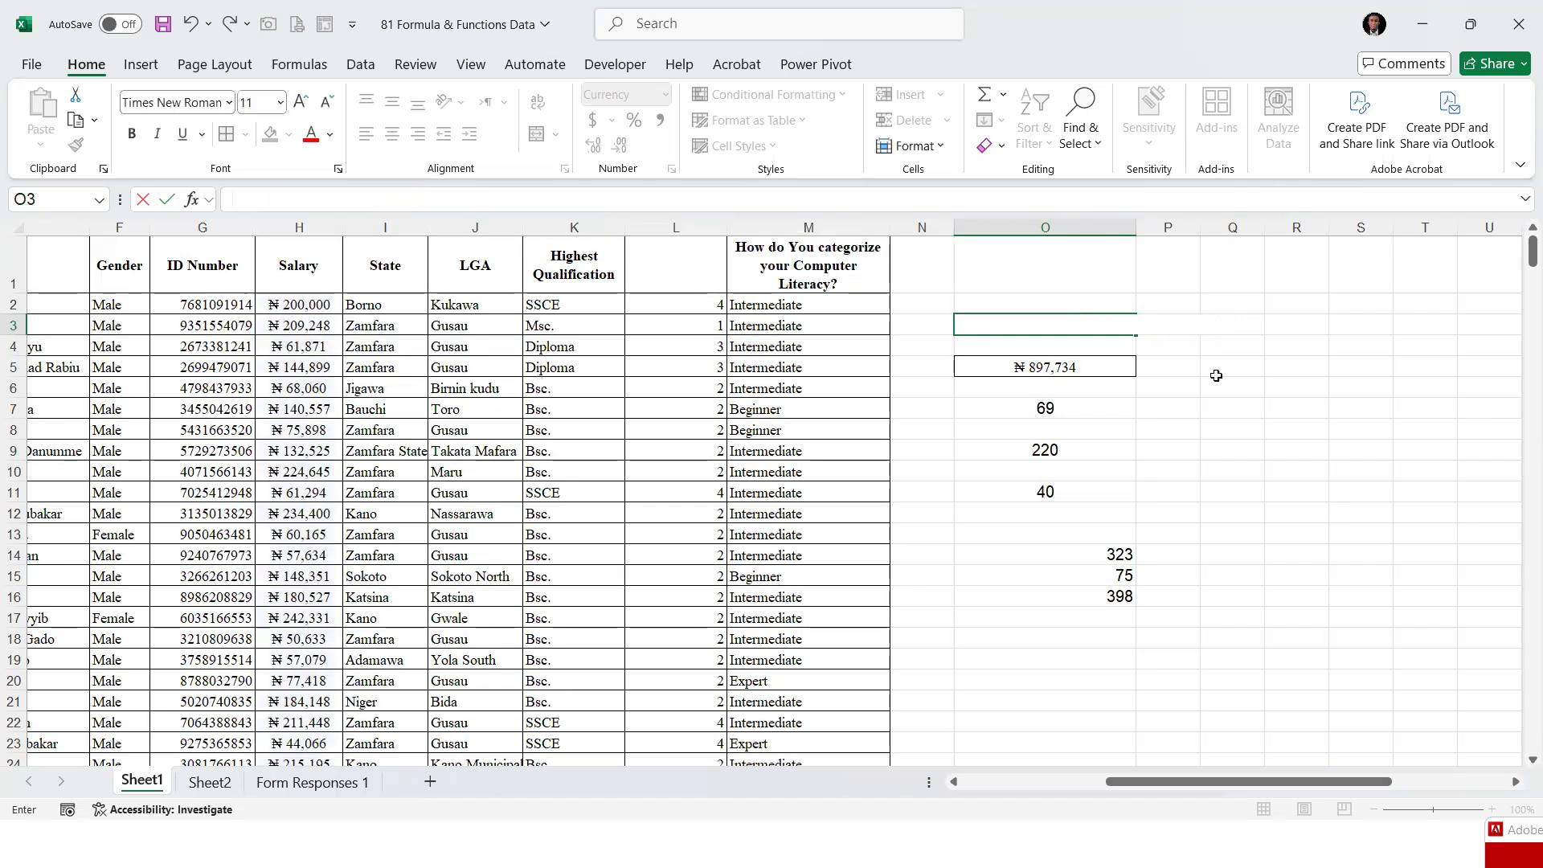
{"action": "left_click", "coordinate": [1101, 368]}
Start a MAXIFS formula in O8 with the salaries H2:H399 as the maximum range
{"action": "scroll", "coordinate": [1044, 353], "scroll_direction": "down", "scroll_amount": 2}
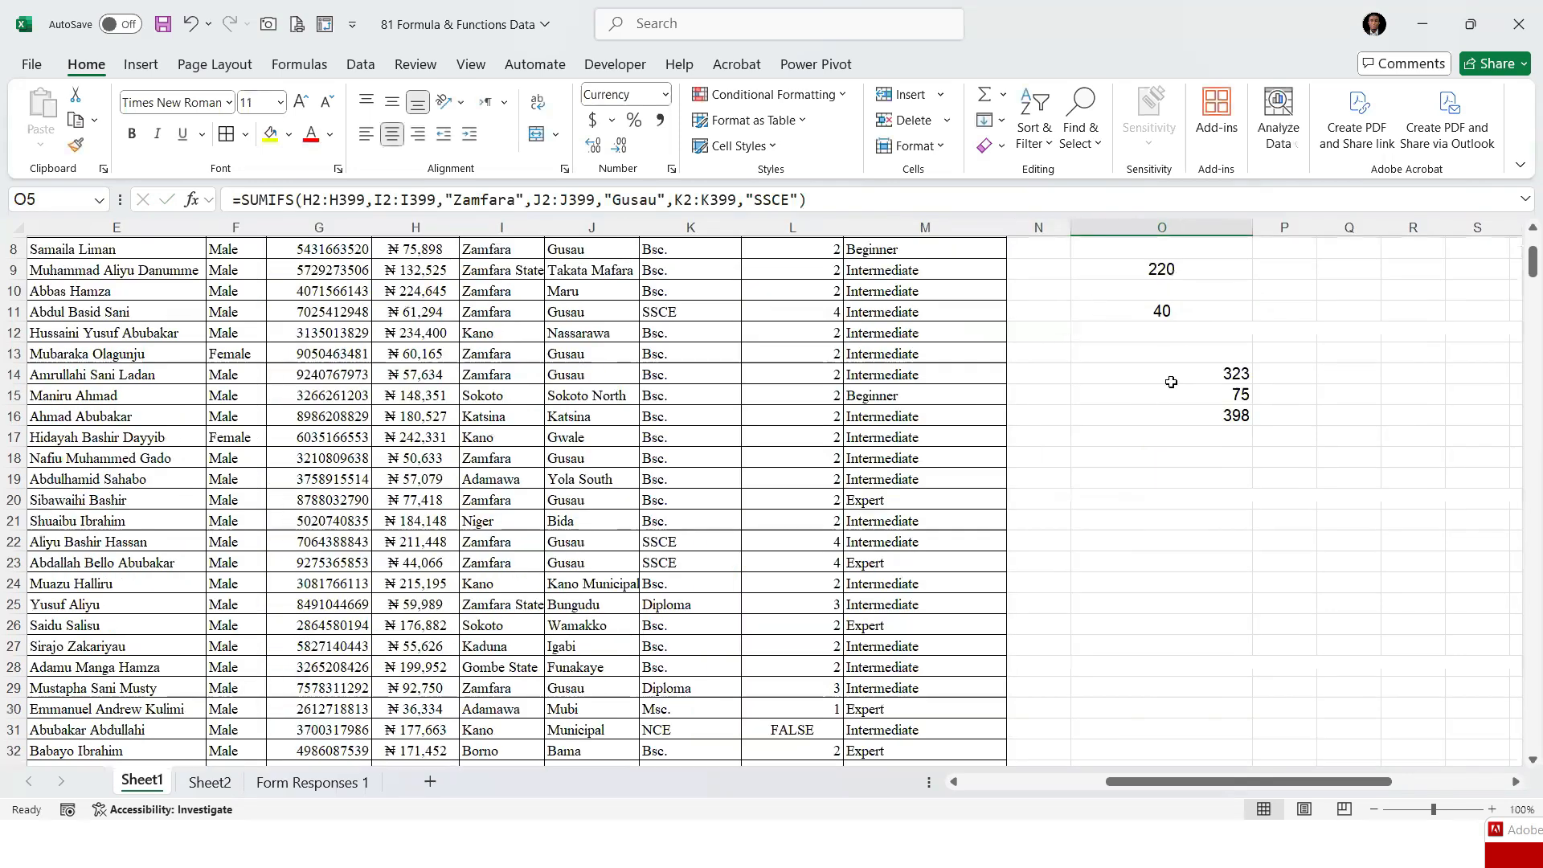
{"action": "scroll", "coordinate": [1173, 402], "scroll_direction": "up", "scroll_amount": 2}
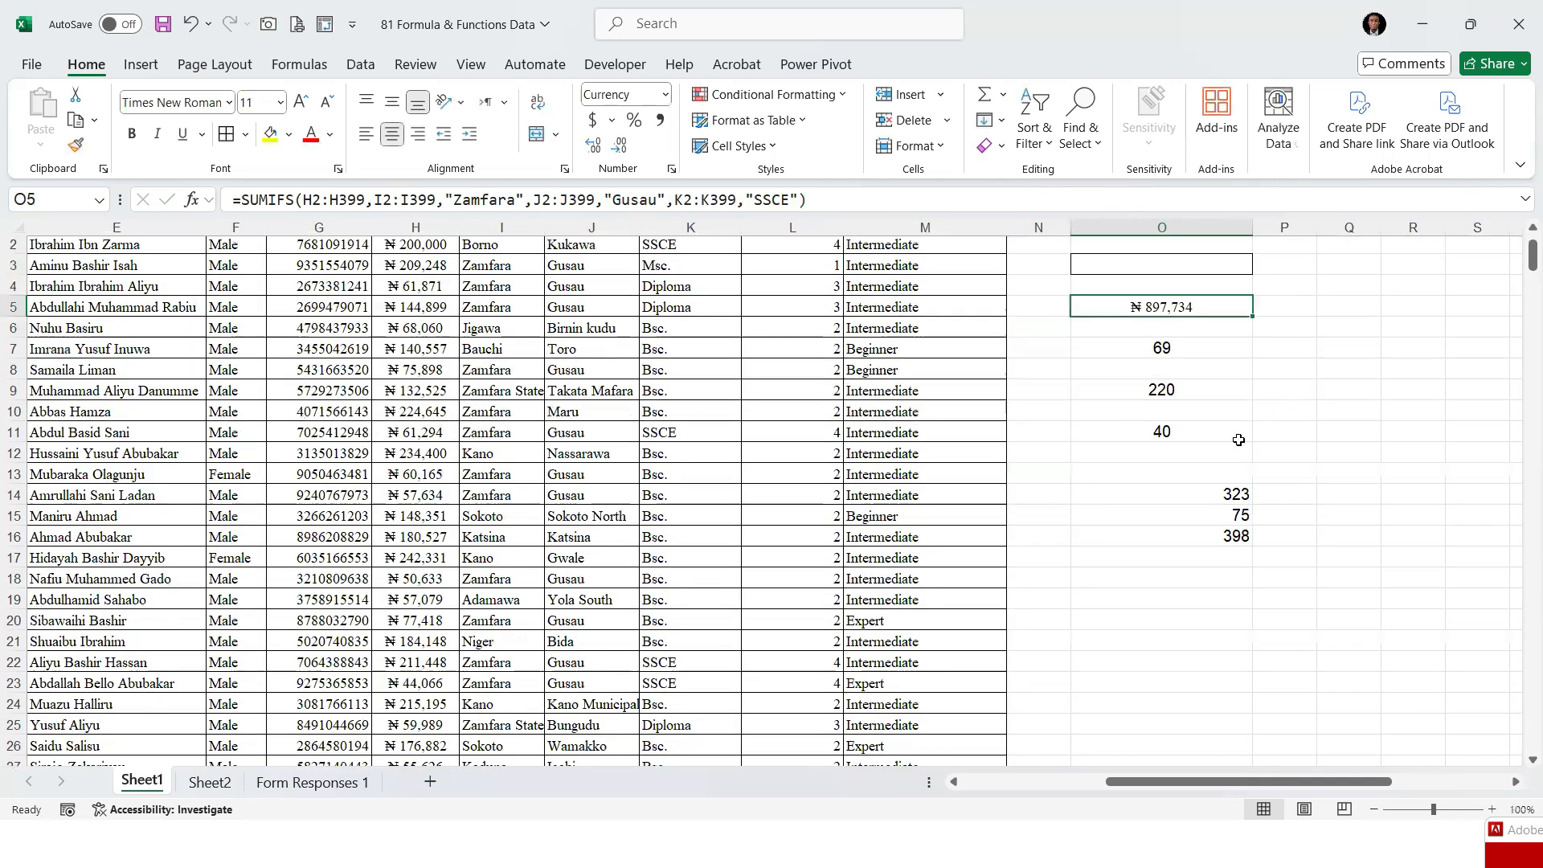
{"action": "key", "text": "Down"}
{"action": "key", "text": "Down"}
{"action": "key", "text": "Down"}
{"action": "type", "text": "=MAX"}
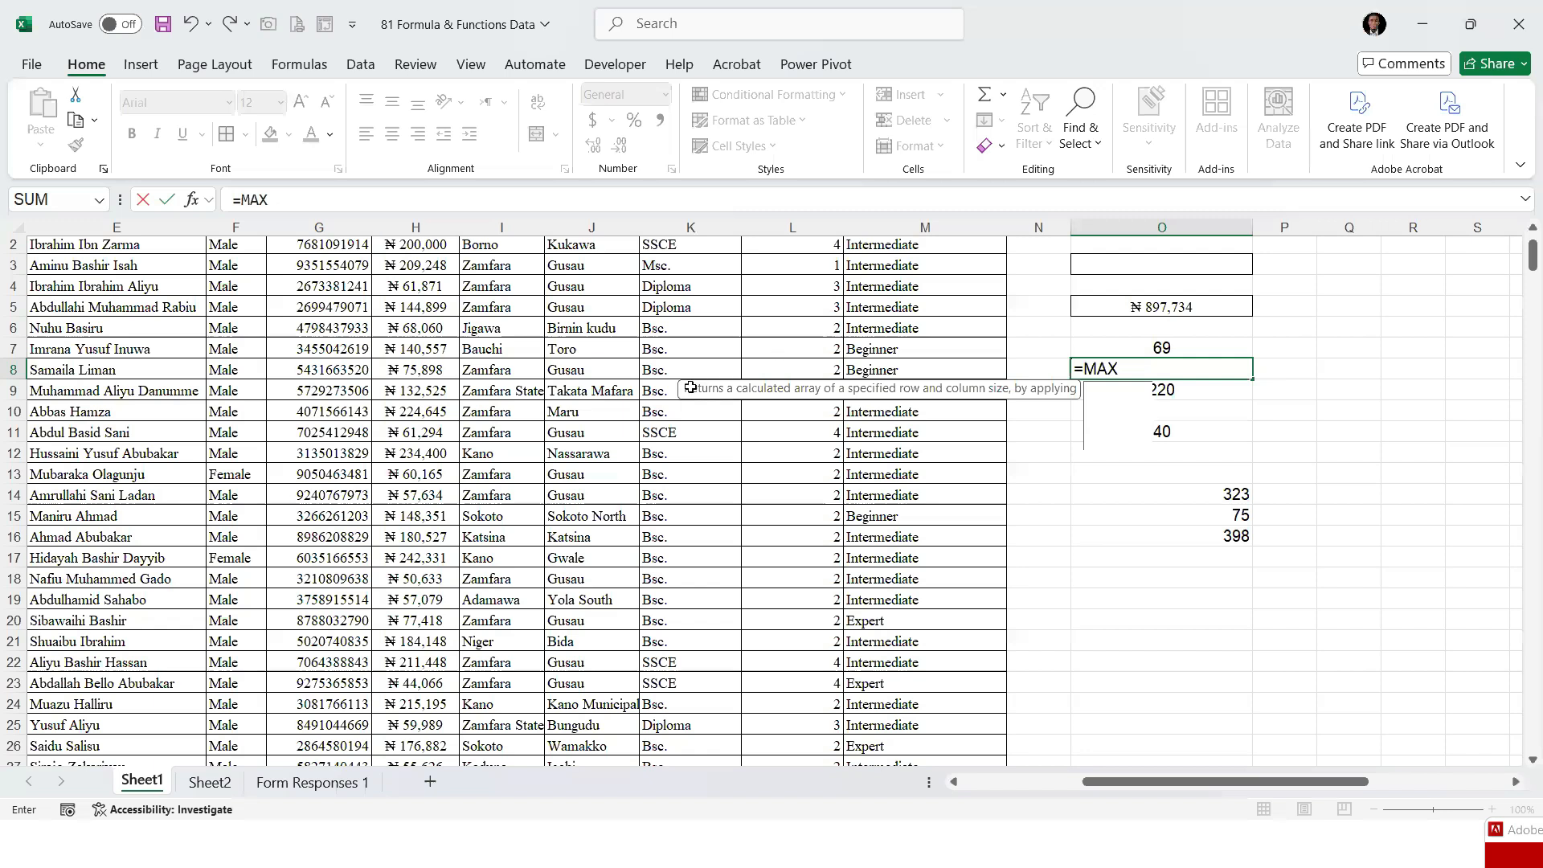
{"action": "type", "text": "IFS("}
{"action": "scroll", "coordinate": [518, 366], "scroll_direction": "up", "scroll_amount": 1}
{"action": "left_click", "coordinate": [425, 303]}
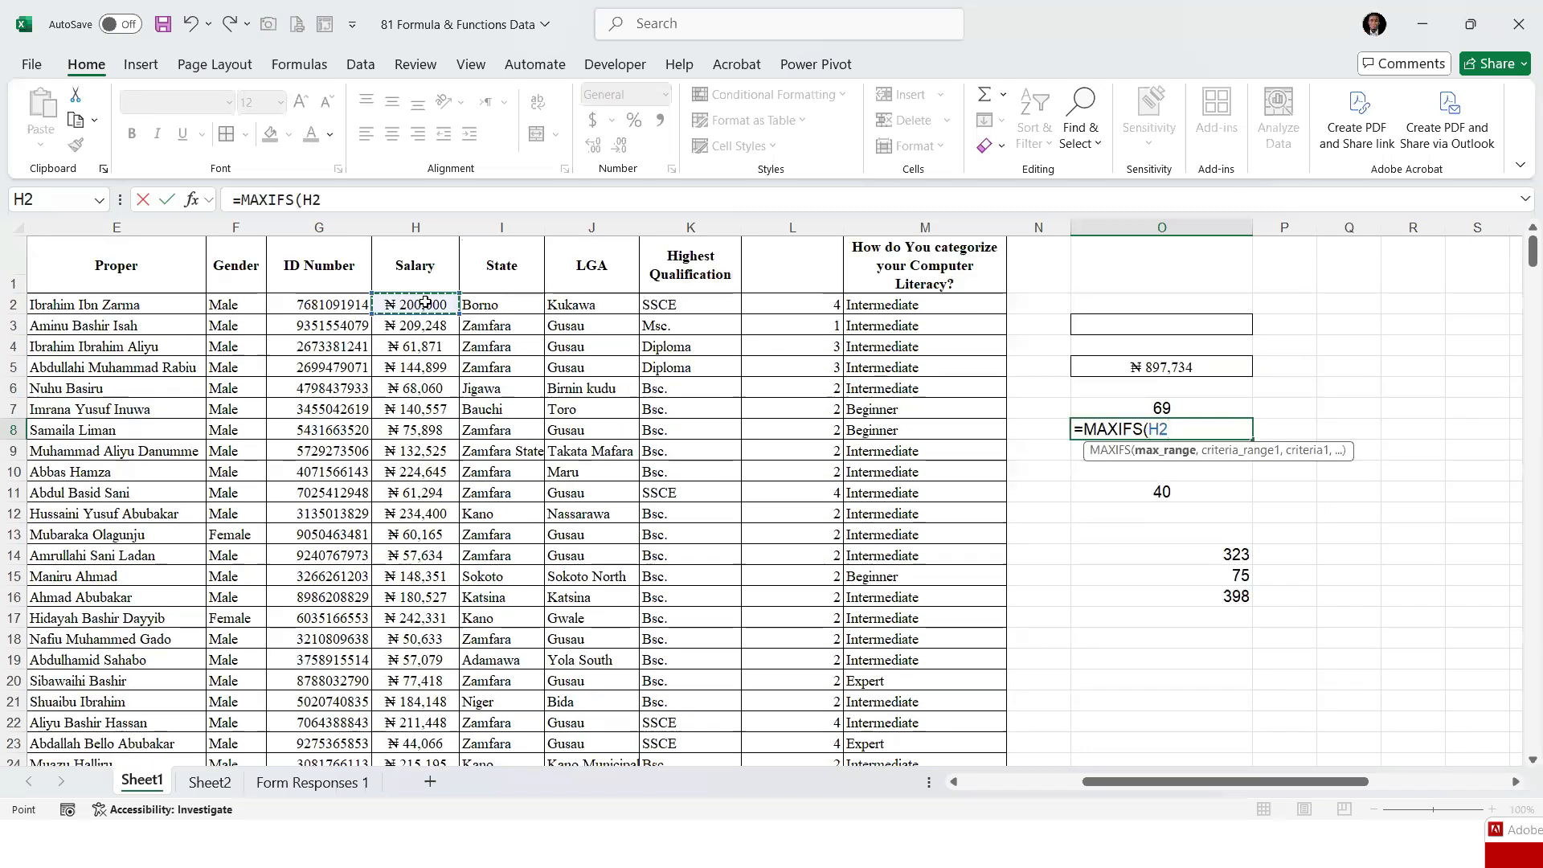
{"action": "key", "text": "ctrl+shift+Down"}
{"action": "type", "text": ","}
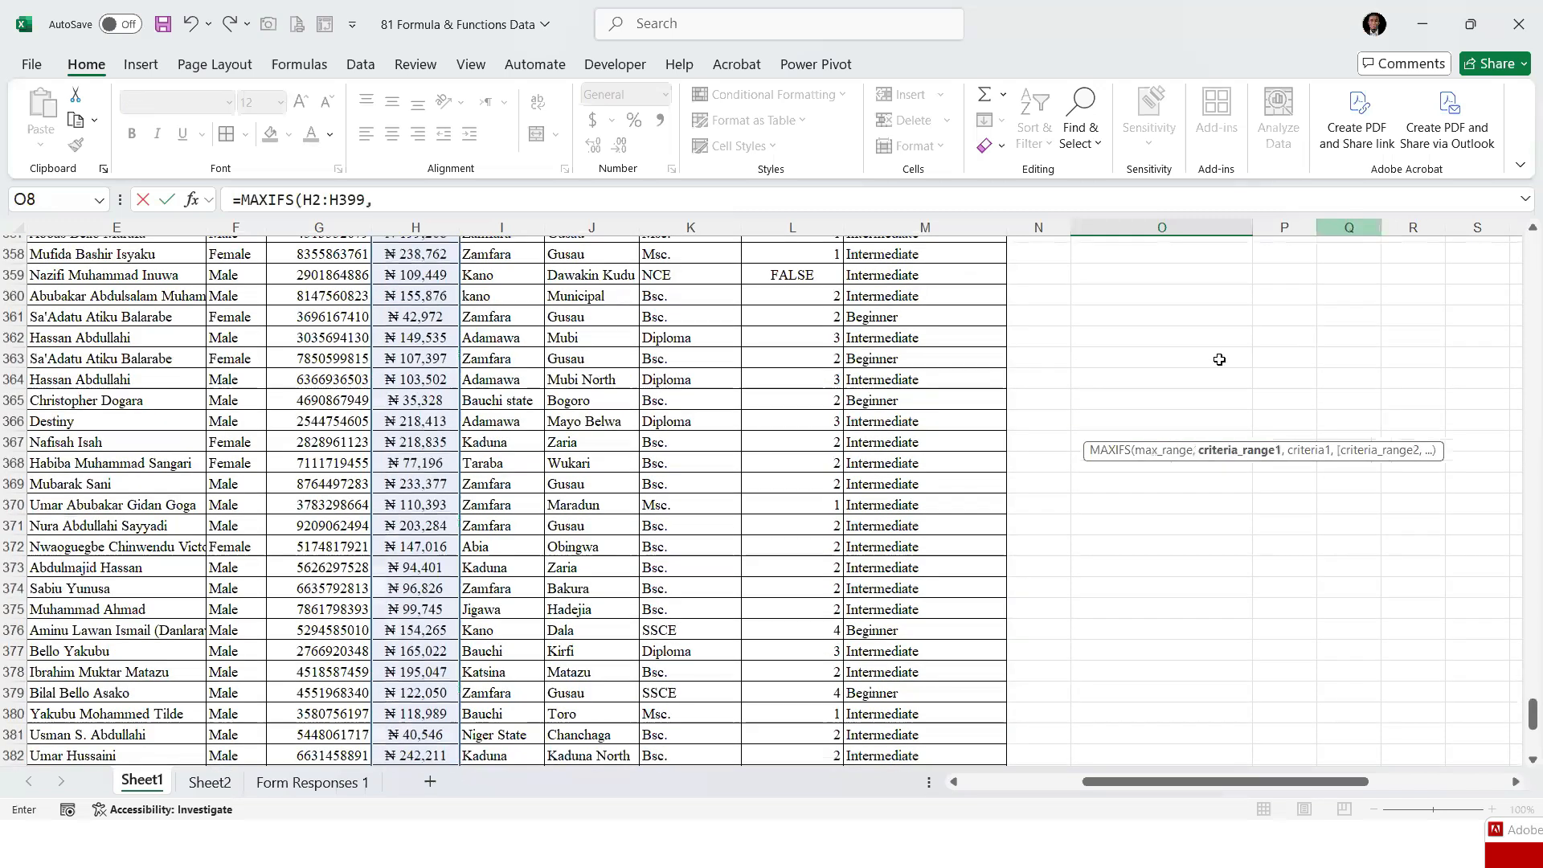
Add the State range I2:I399 with the criterion "Zamfara" to the MAXIFS formula in O8
{"action": "scroll", "coordinate": [1518, 655], "scroll_direction": "up", "scroll_amount": 20}
{"action": "left_click_drag", "start_coordinate": [1521, 655], "coordinate": [1523, 193]}
{"action": "left_click", "coordinate": [498, 307]}
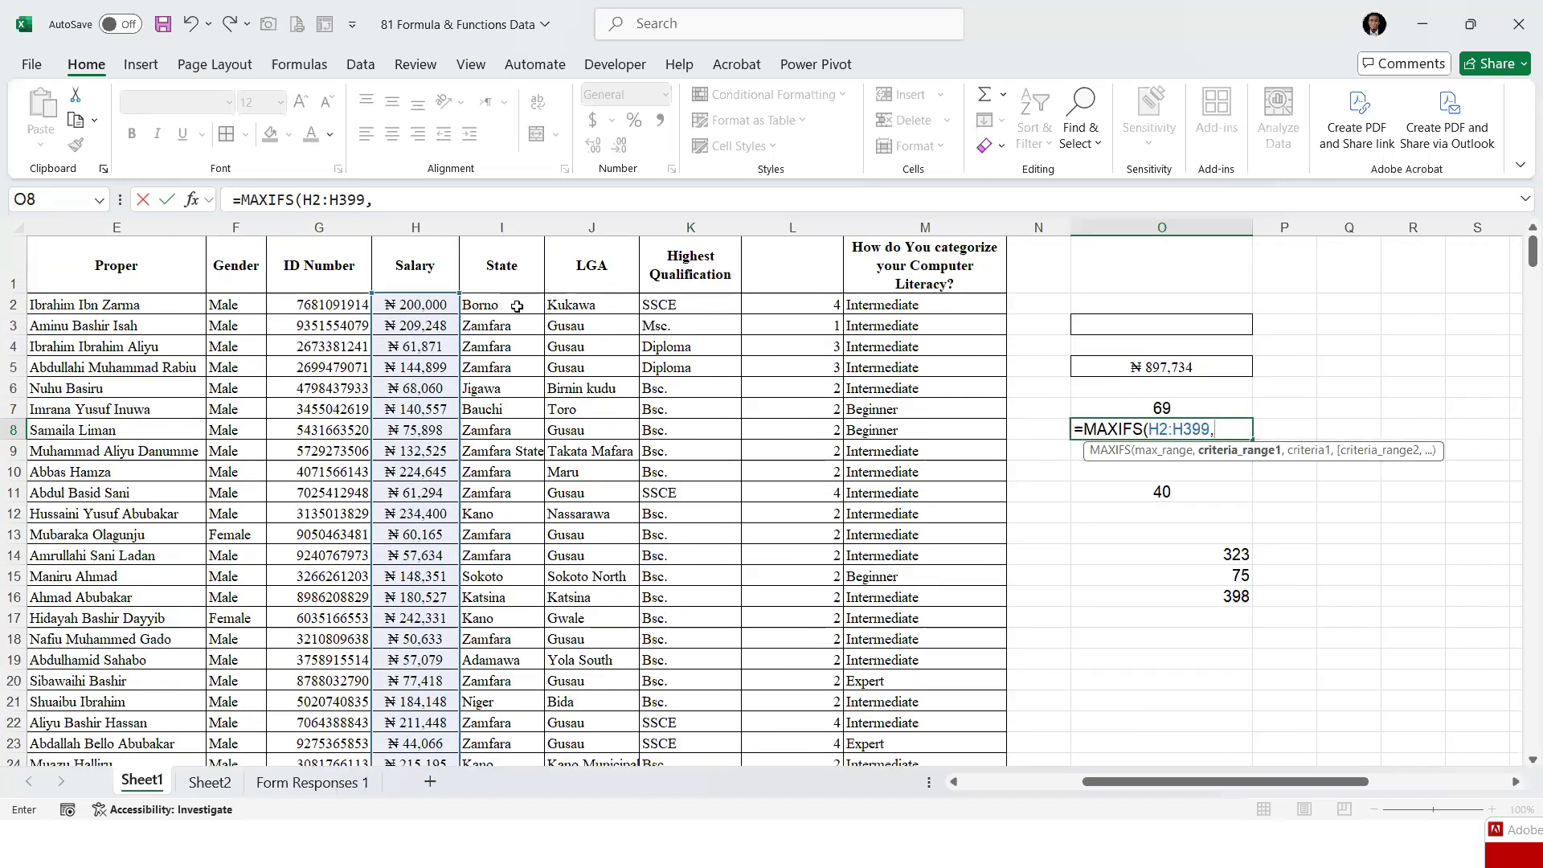
{"action": "key", "text": "ctrl+shift+Down"}
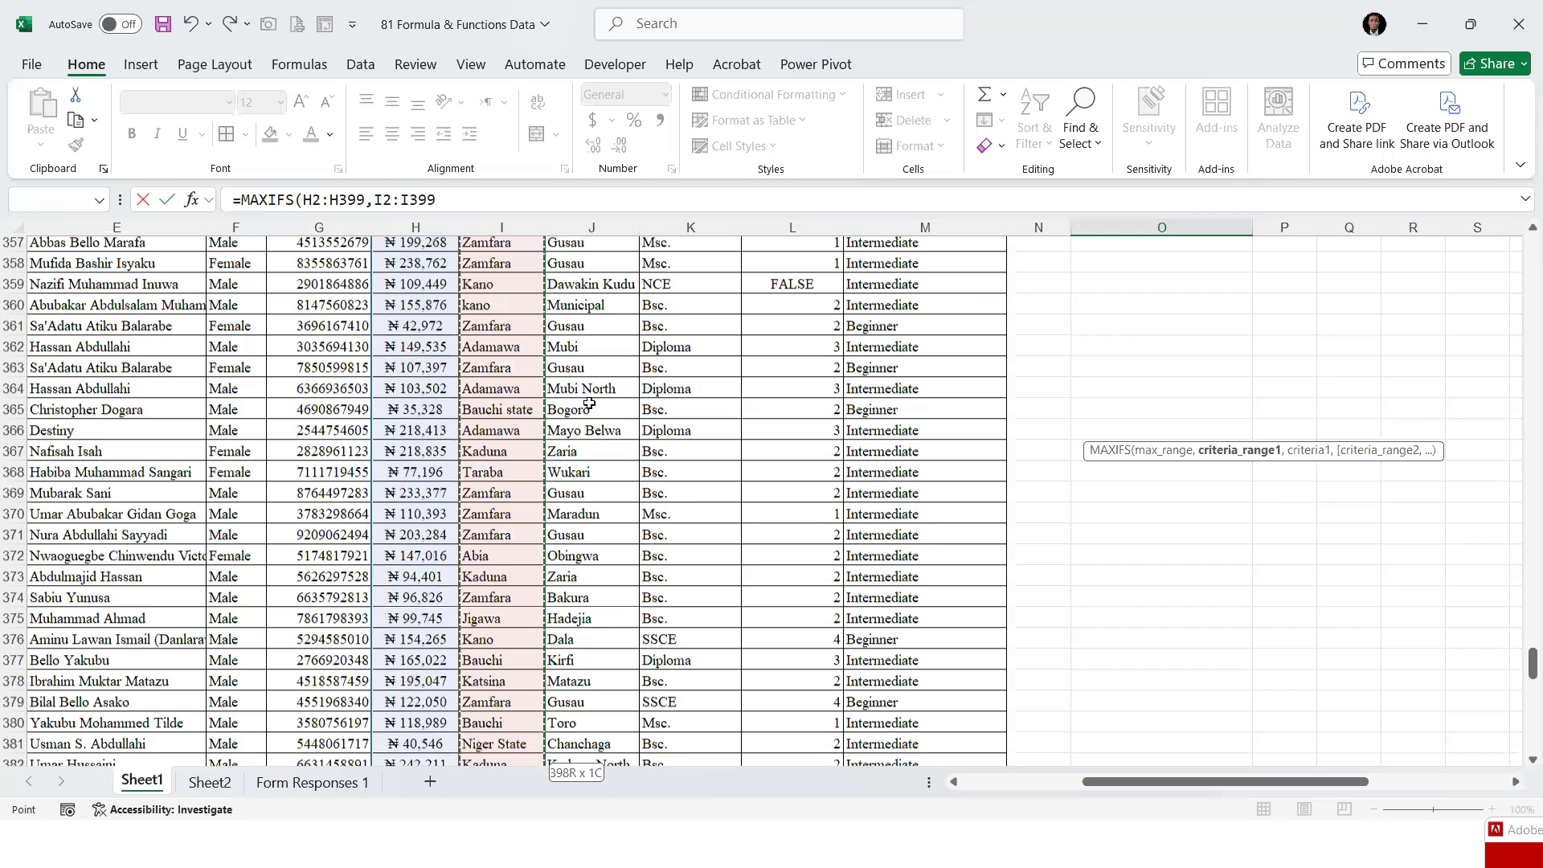
{"action": "scroll", "coordinate": [1521, 736], "scroll_direction": "up", "scroll_amount": 2}
{"action": "left_click_drag", "start_coordinate": [1520, 736], "coordinate": [1523, 185]}
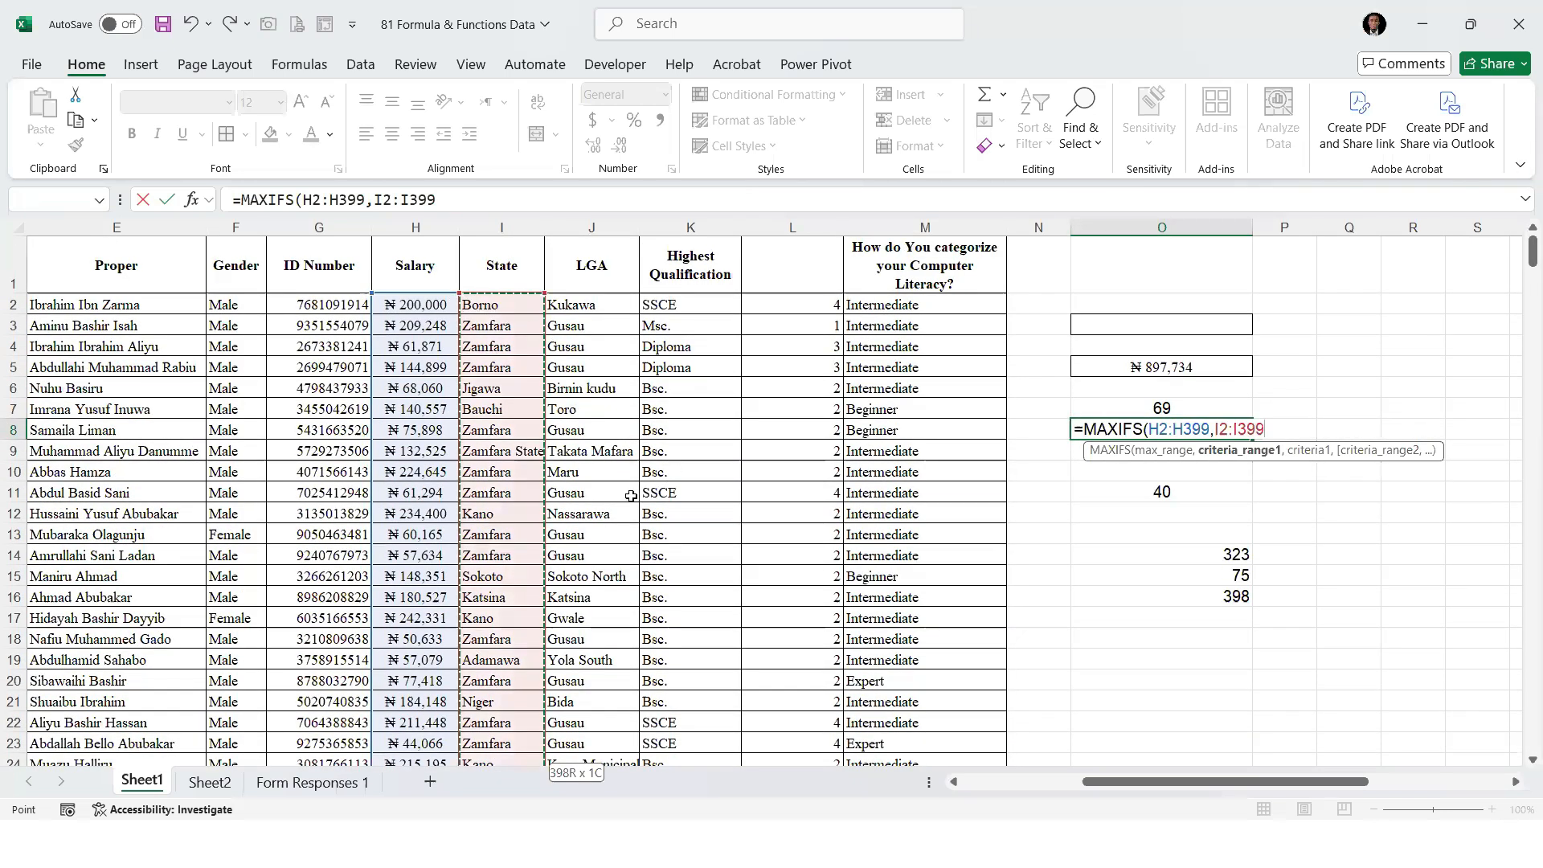
{"action": "type", "text": ","}
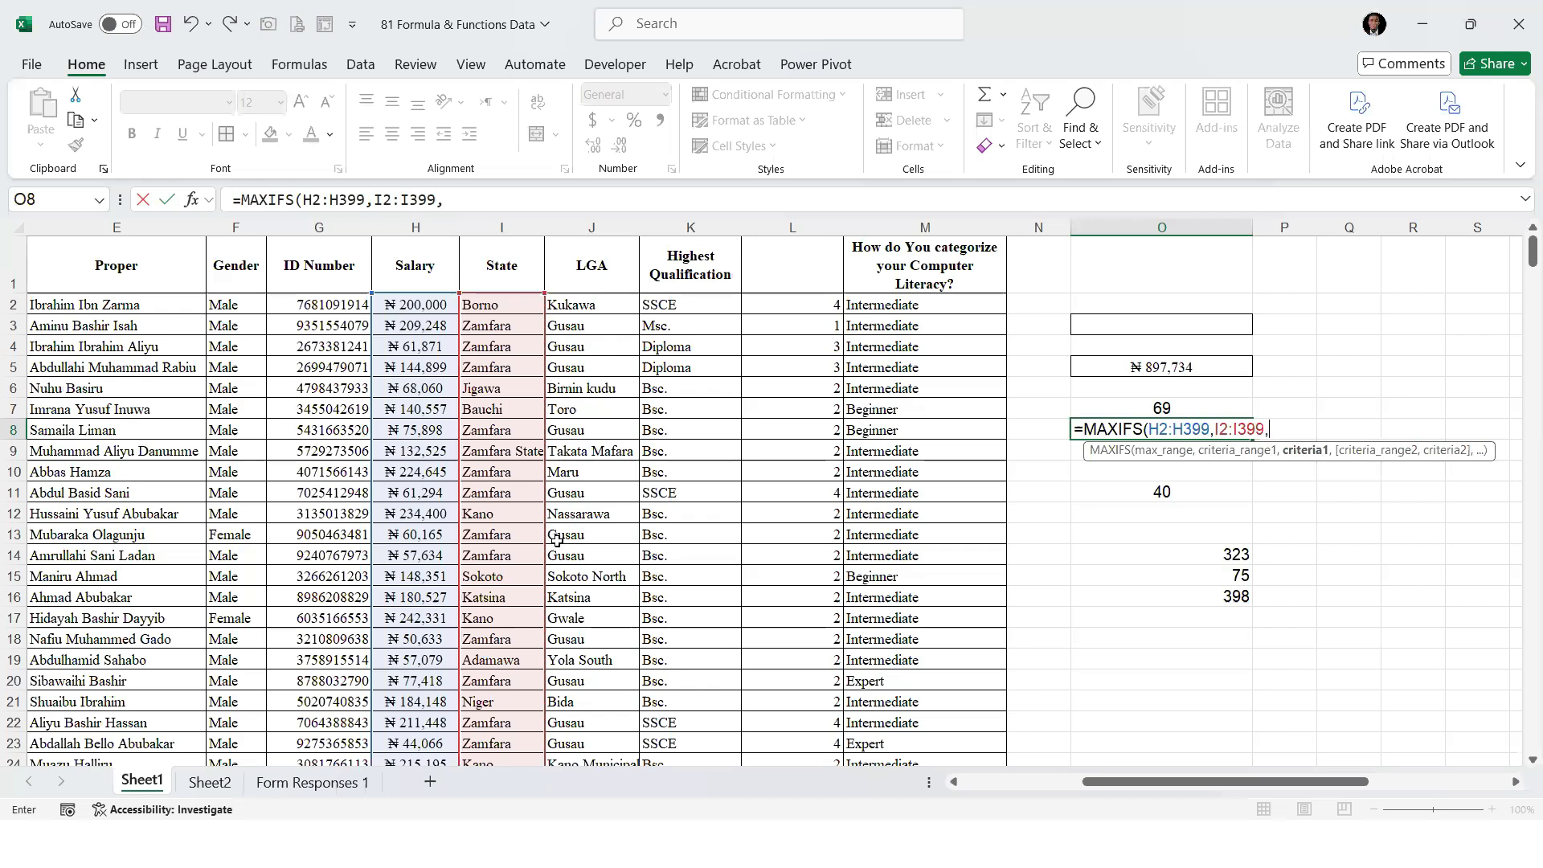
{"action": "type", "text": "\"zAMF"}
{"action": "key", "text": "BackSpace"}
{"action": "key", "text": "BackSpace"}
{"action": "type", "text": "amfara\","}
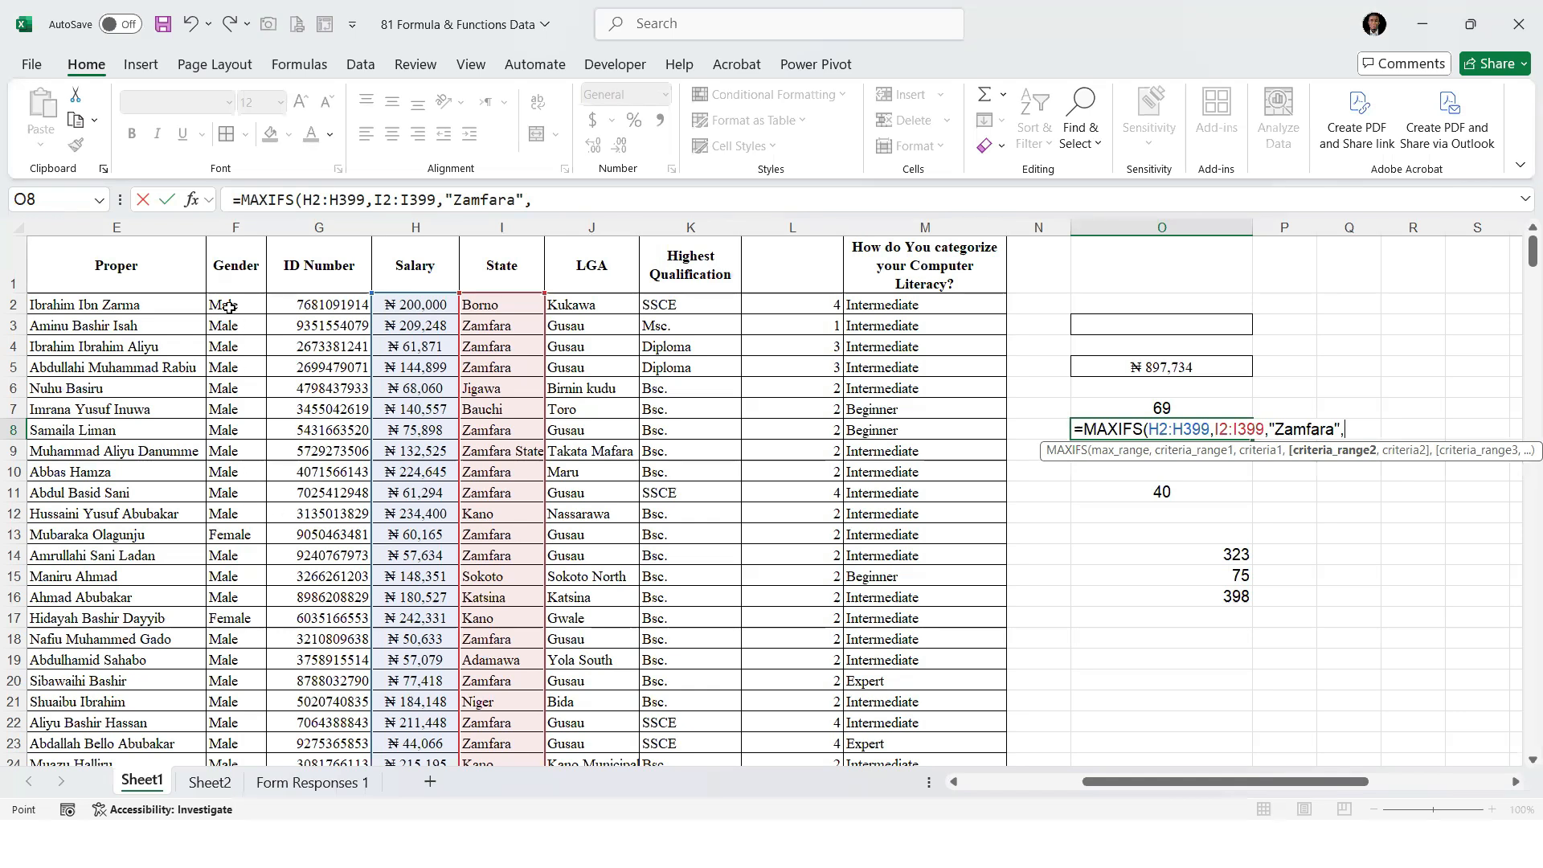
Complete the O8 formula with the Gender range F2:F399 and the criterion "Male", and enter it
{"action": "left_click", "coordinate": [229, 306]}
{"action": "key", "text": "ctrl+shift+Down"}
{"action": "type", "text": ",\"Male\")"}
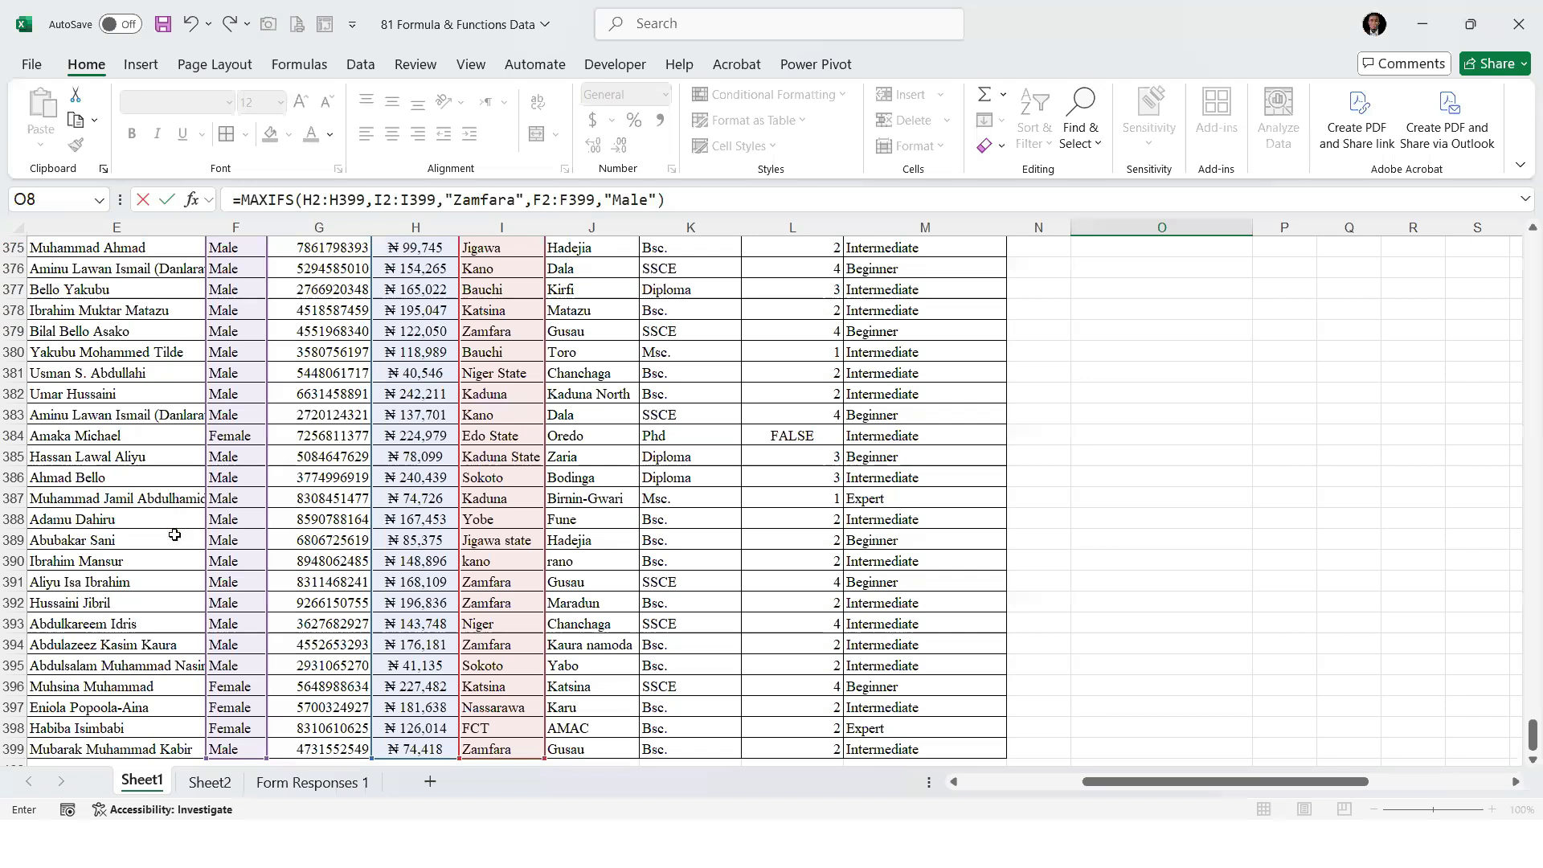
{"action": "key", "text": "Return"}
Copy the naira currency formatting and border of O5 onto the MAXIFS result in O8
{"action": "scroll", "coordinate": [1218, 362], "scroll_direction": "down", "scroll_amount": 1}
{"action": "left_click", "coordinate": [1125, 309]}
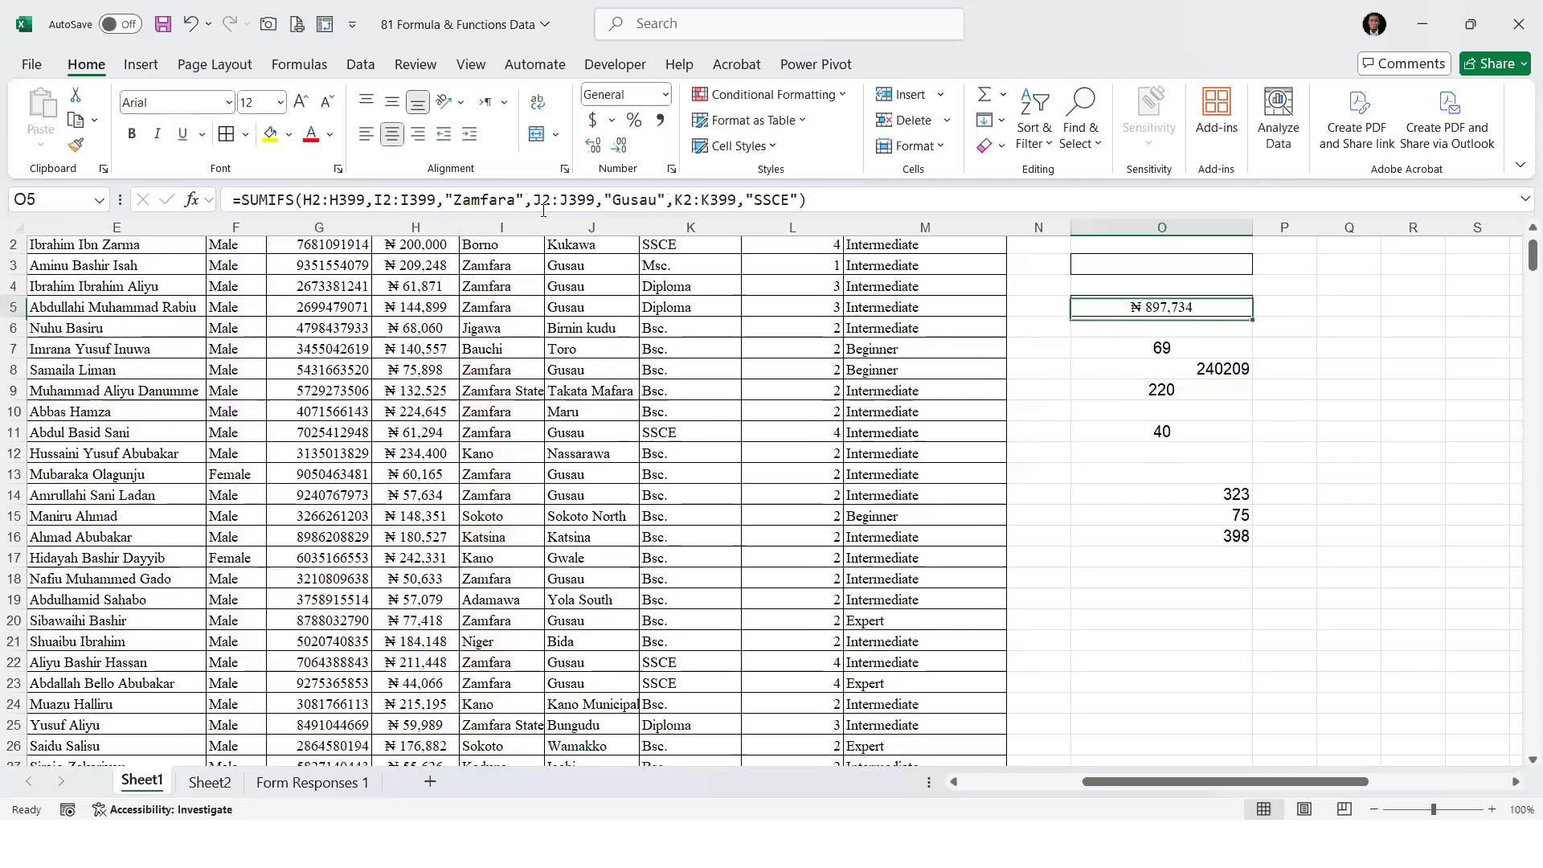
{"action": "left_click", "coordinate": [77, 145]}
{"action": "left_click", "coordinate": [1137, 371]}
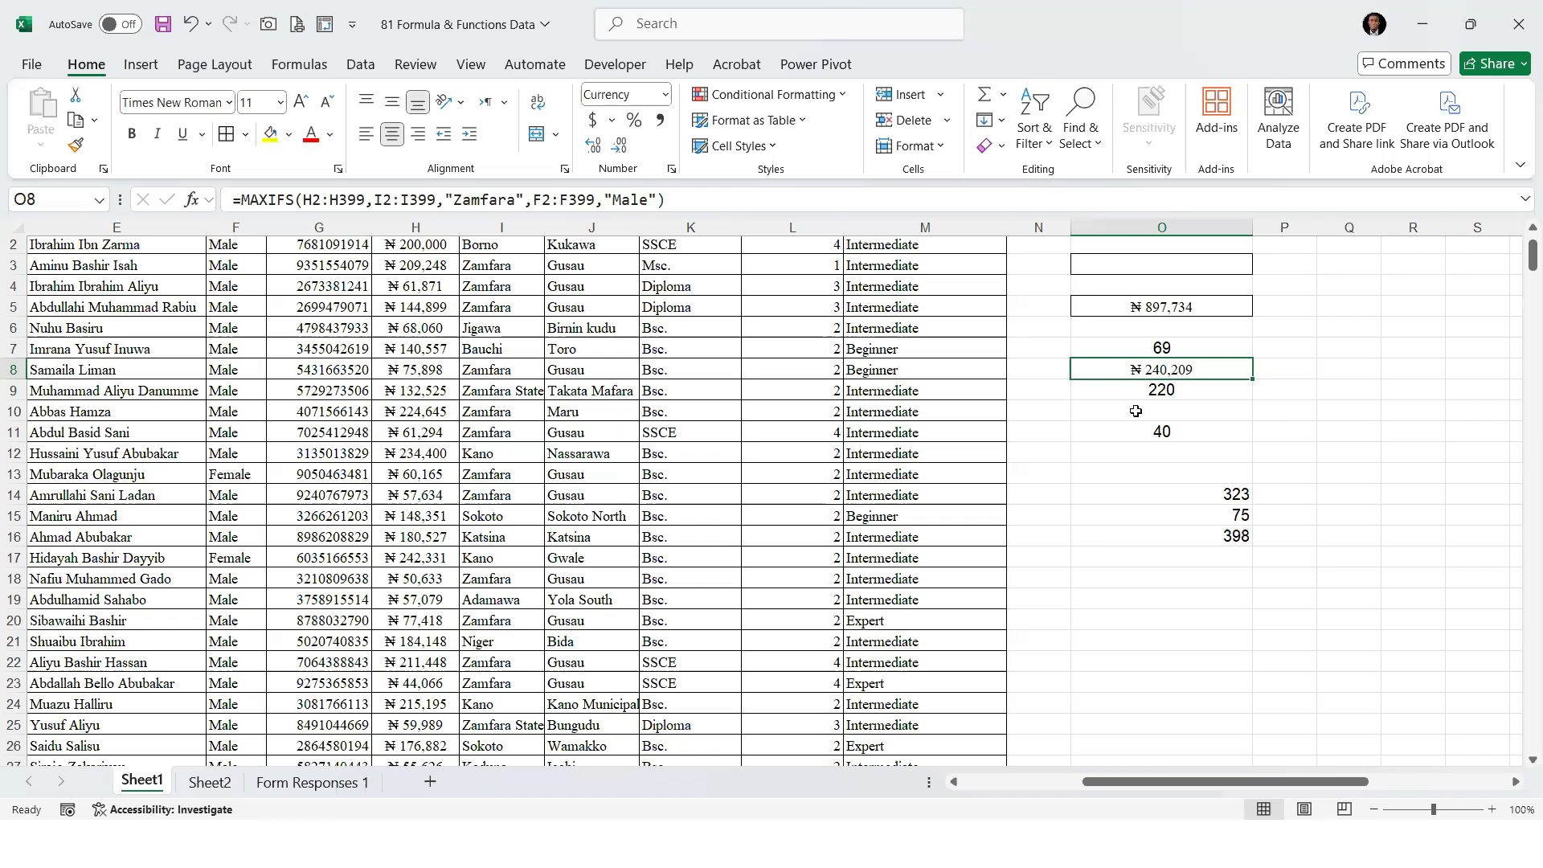
{"action": "scroll", "coordinate": [660, 297], "scroll_direction": "up", "scroll_amount": 1}
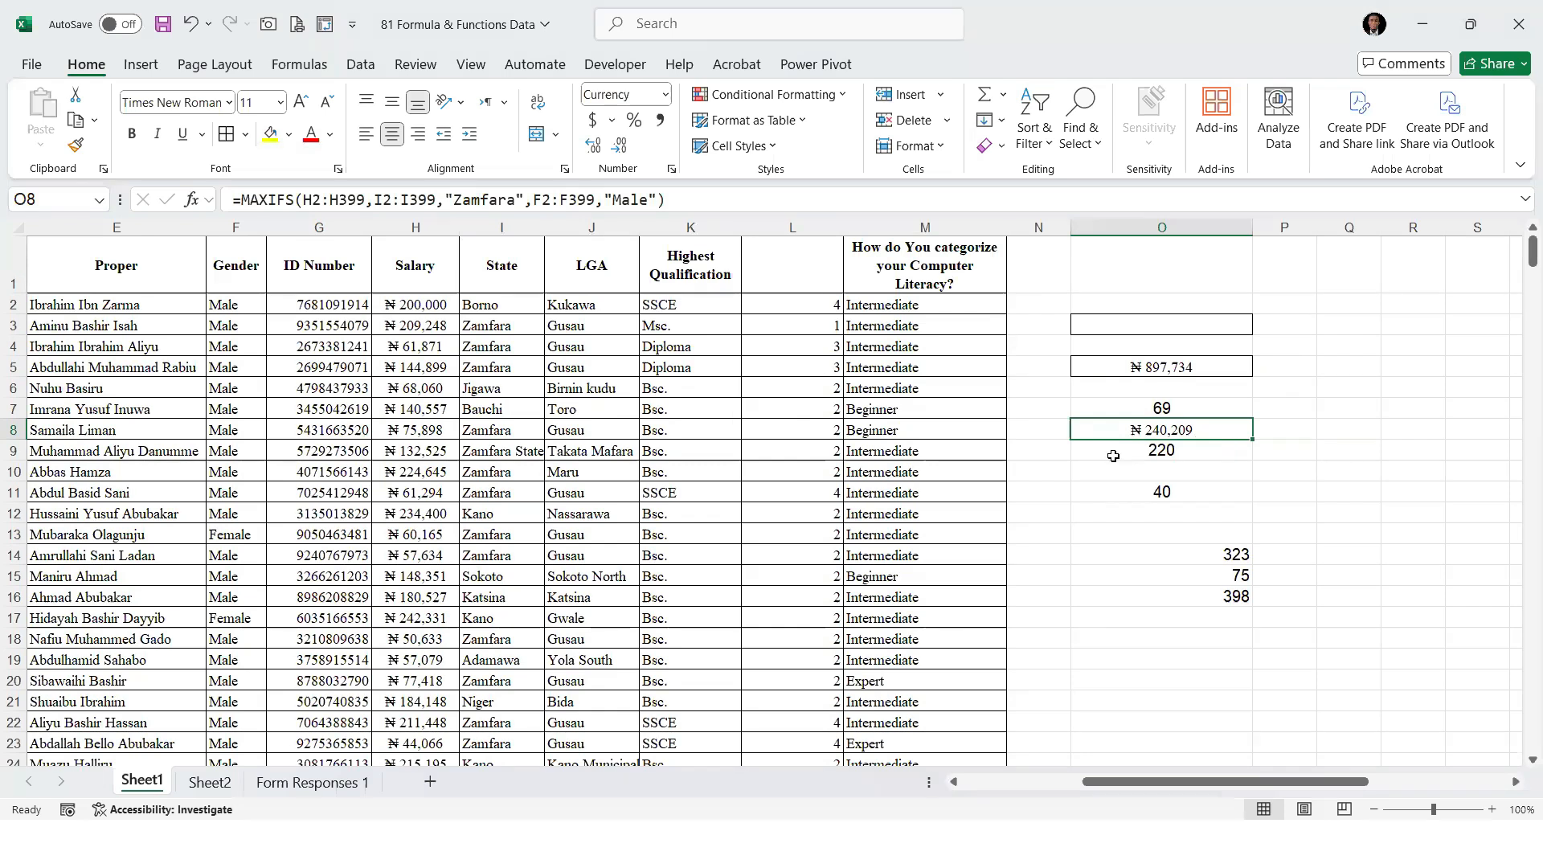
Start a MINIFS formula in O13 with the salaries H2:H399 as the minimum range
{"action": "left_click", "coordinate": [1151, 532]}
{"action": "type", "text": "="}
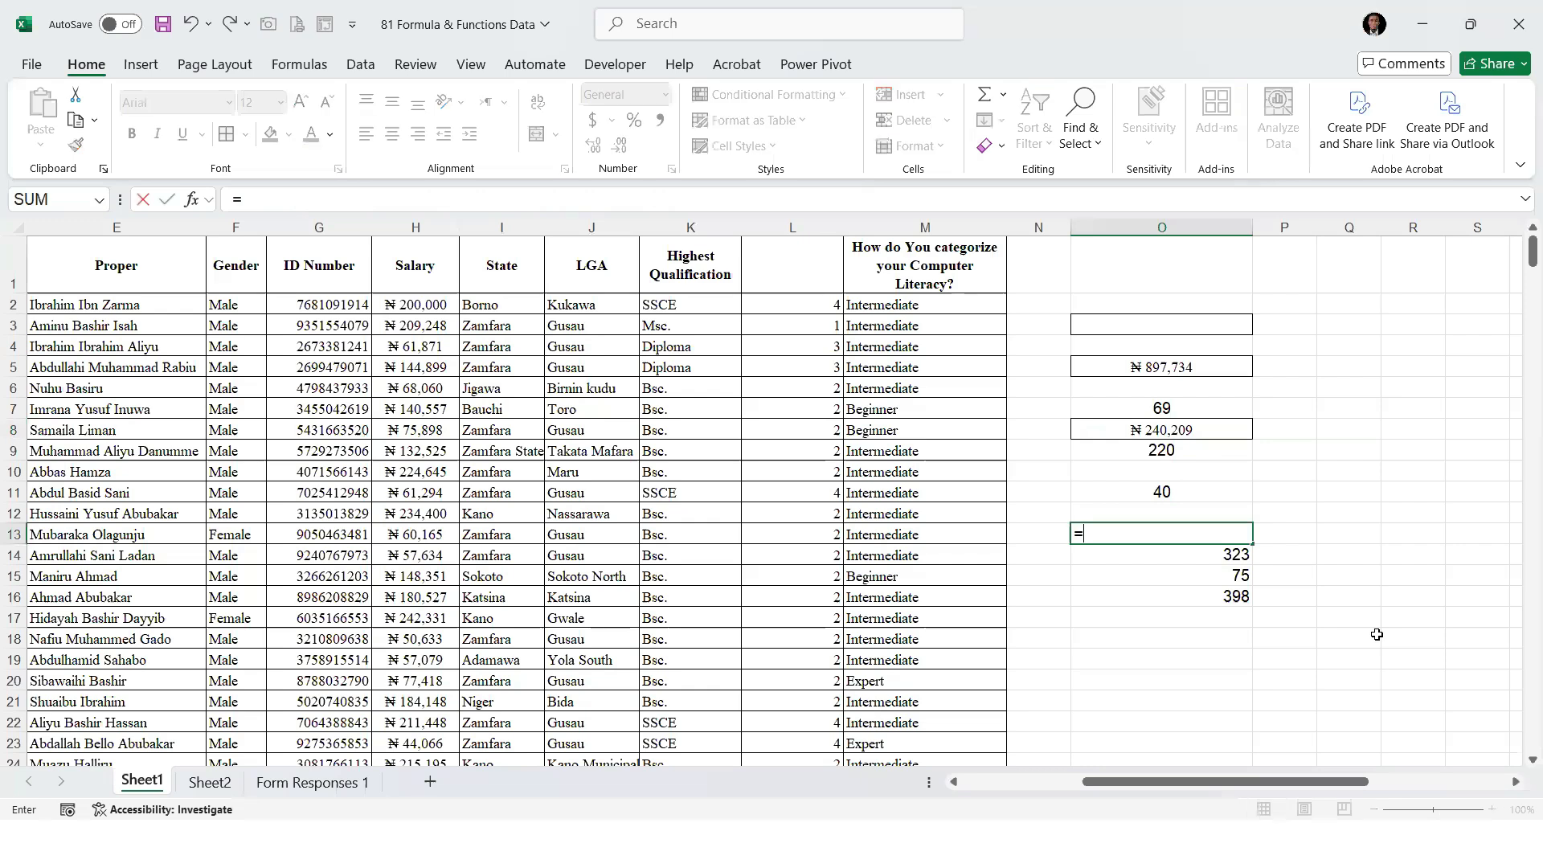
{"action": "type", "text": "minifs"}
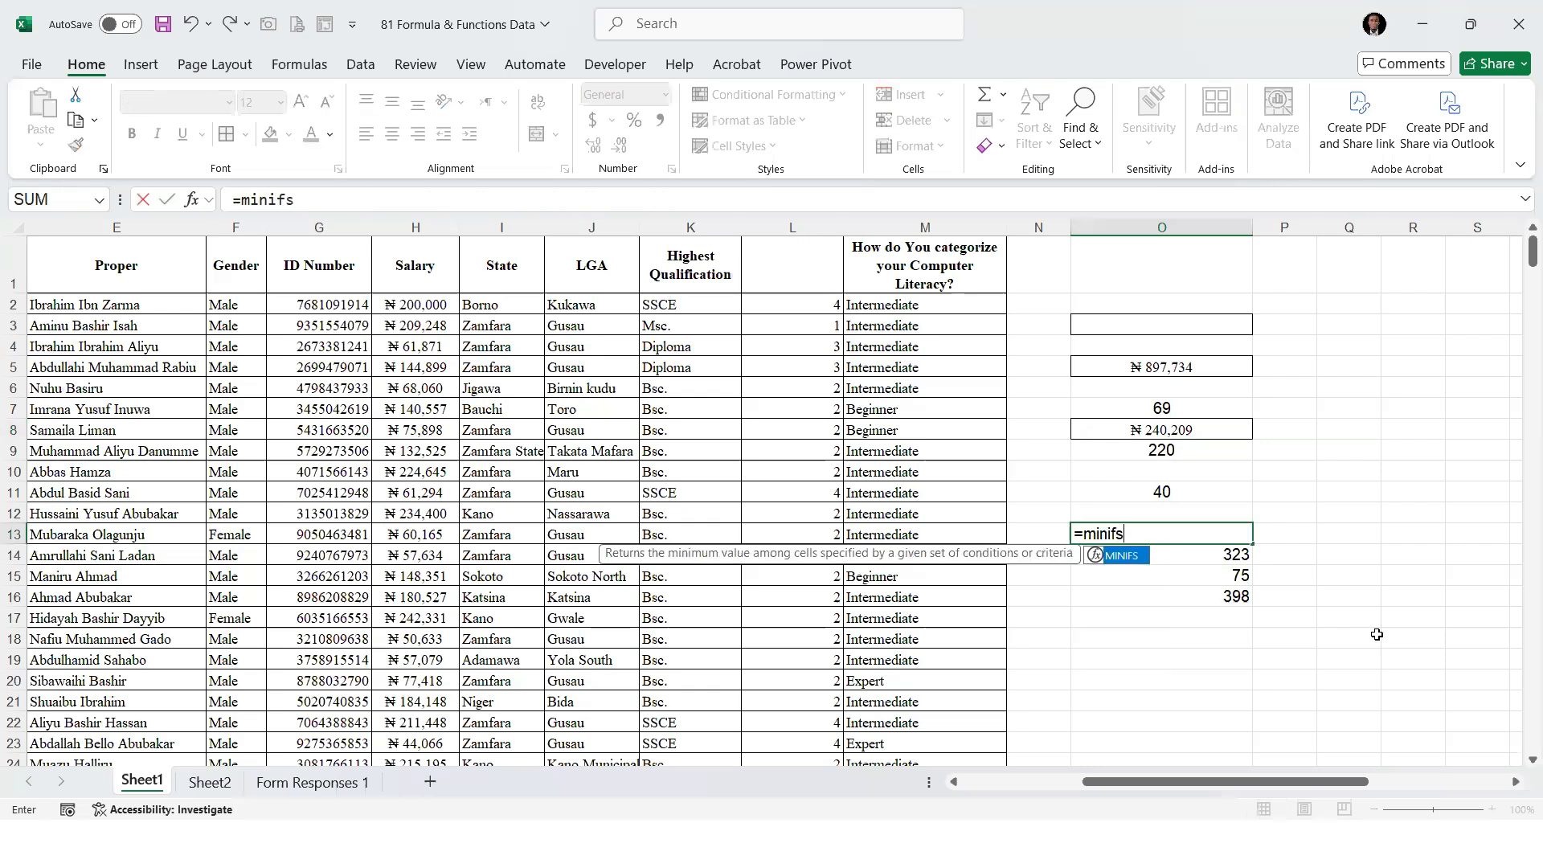
{"action": "key", "text": "Tab"}
{"action": "left_click", "coordinate": [409, 304]}
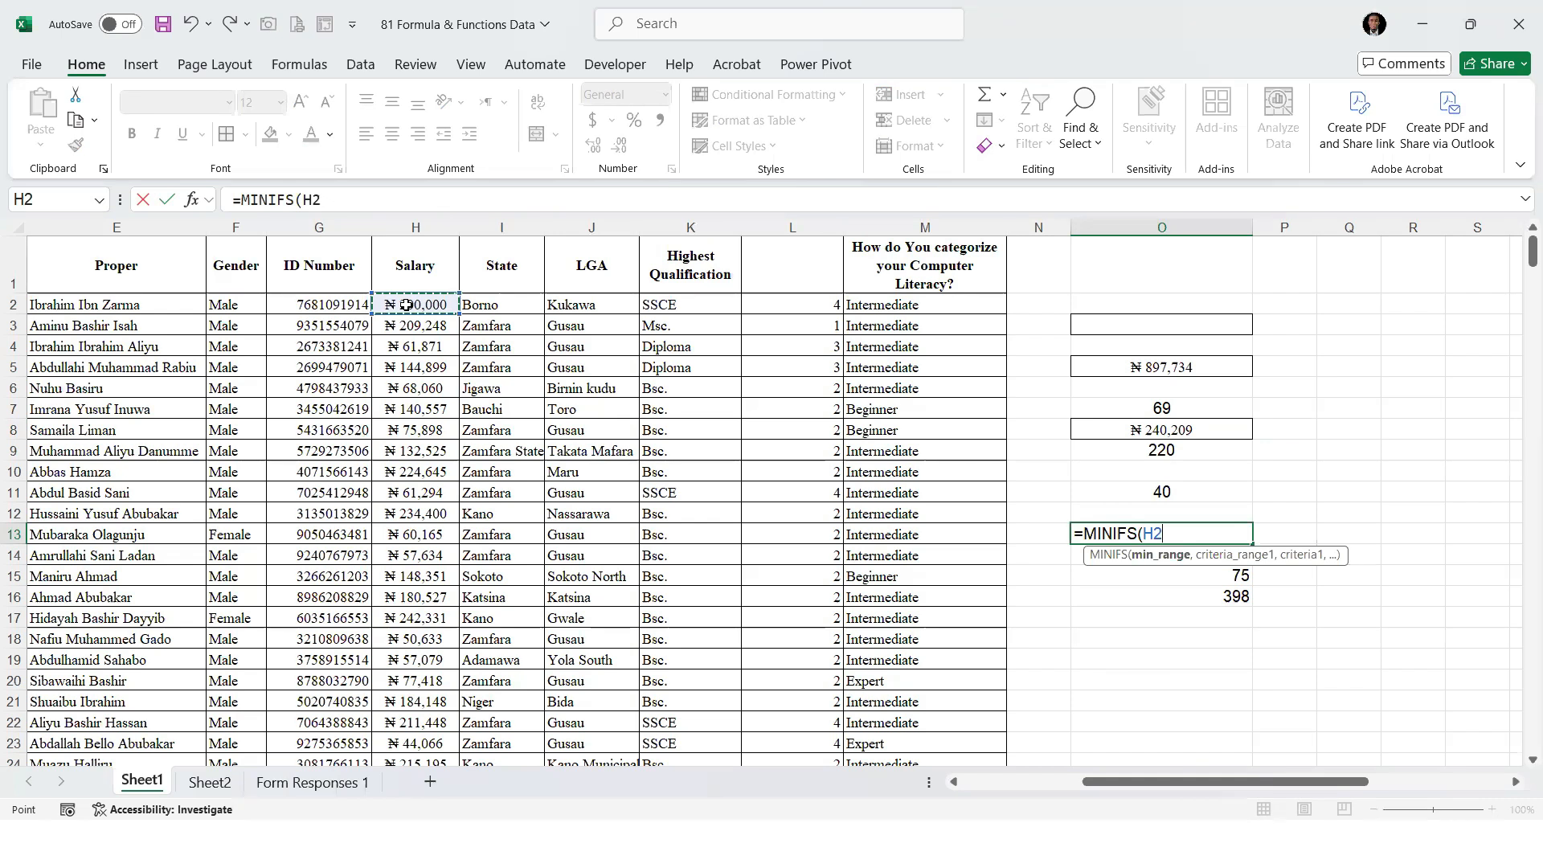
{"action": "key", "text": "ctrl+shift+Down"}
{"action": "type", "text": ","}
Add the State range I2:I399 with the criterion "Edo State" to the MINIFS formula in O13
{"action": "left_click_drag", "start_coordinate": [1526, 738], "coordinate": [1522, 194]}
{"action": "left_click", "coordinate": [506, 306]}
{"action": "key", "text": "ctrl+shift+Down"}
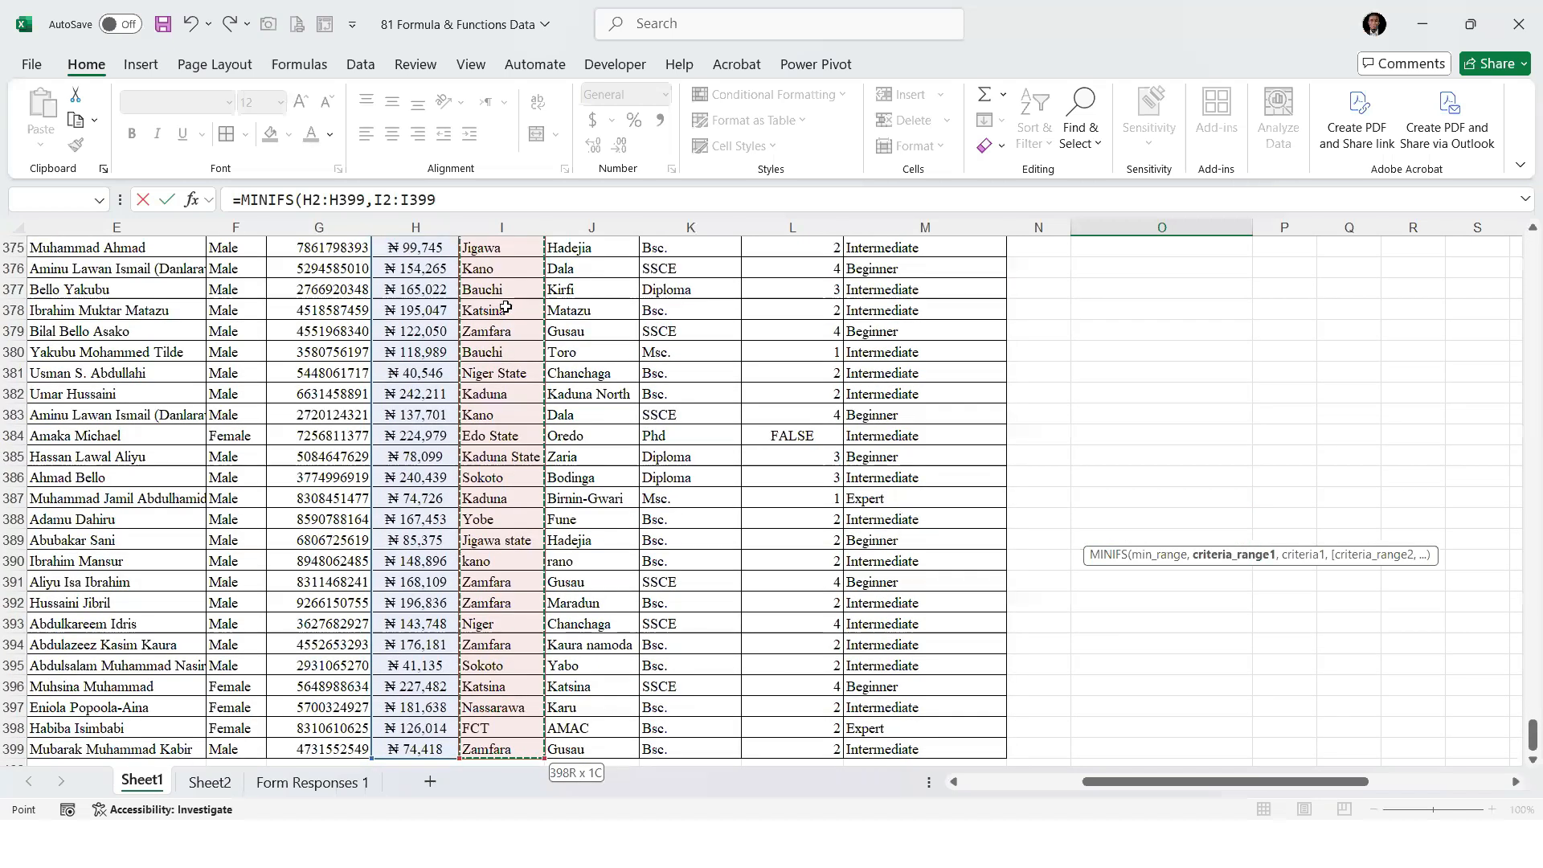
{"action": "type", "text": ","}
{"action": "type", "text": "\"Edo S"}
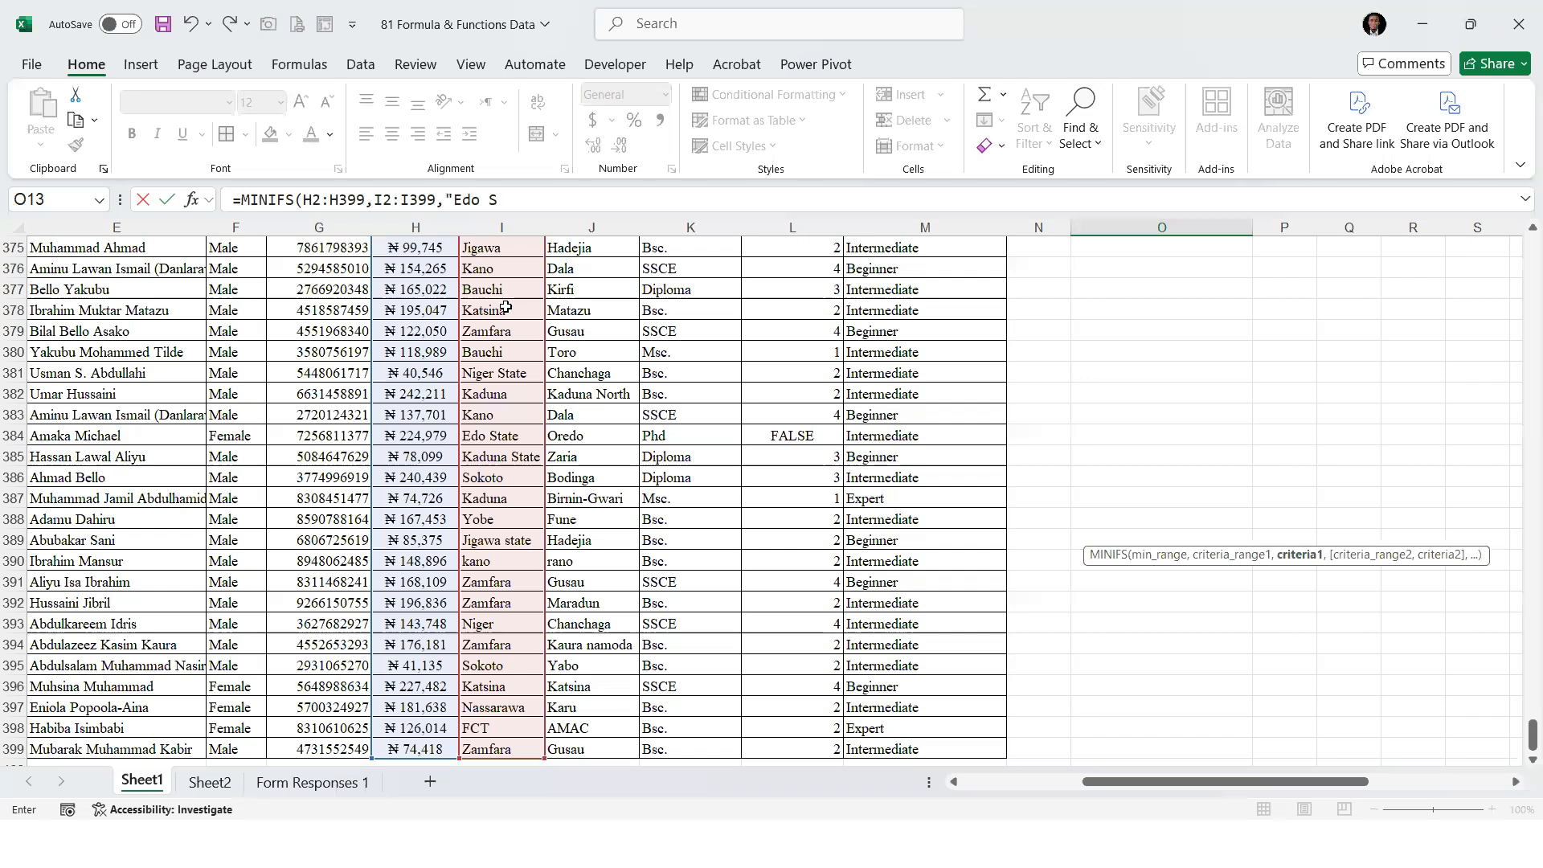
{"action": "type", "text": "tate\","}
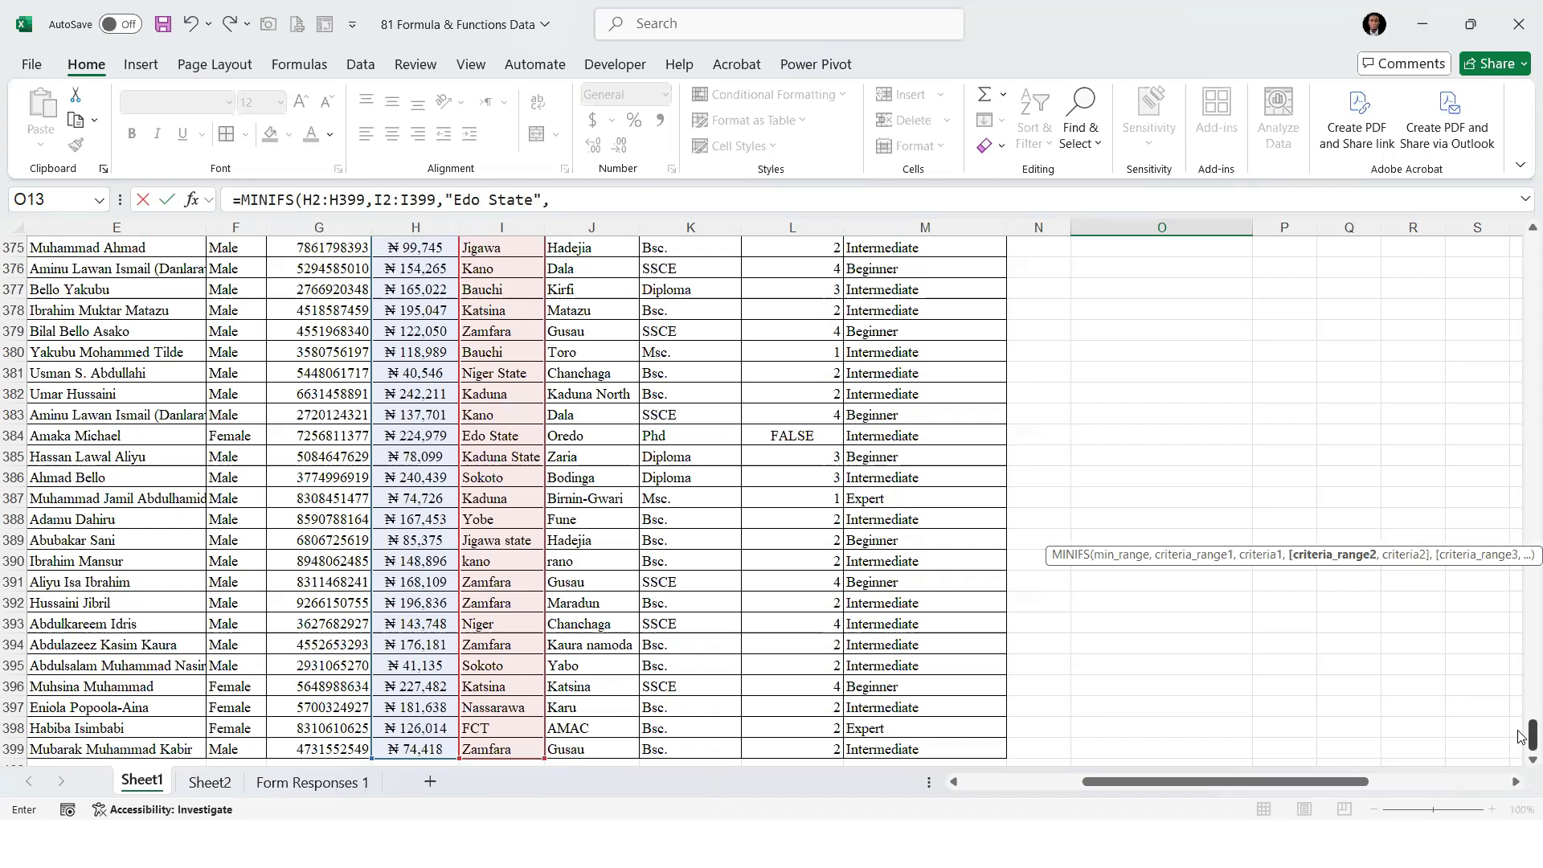
Complete the O13 formula with the Gender range F2:F399 and the criterion "Female", and enter it
{"action": "left_click_drag", "start_coordinate": [1521, 736], "coordinate": [1522, 252]}
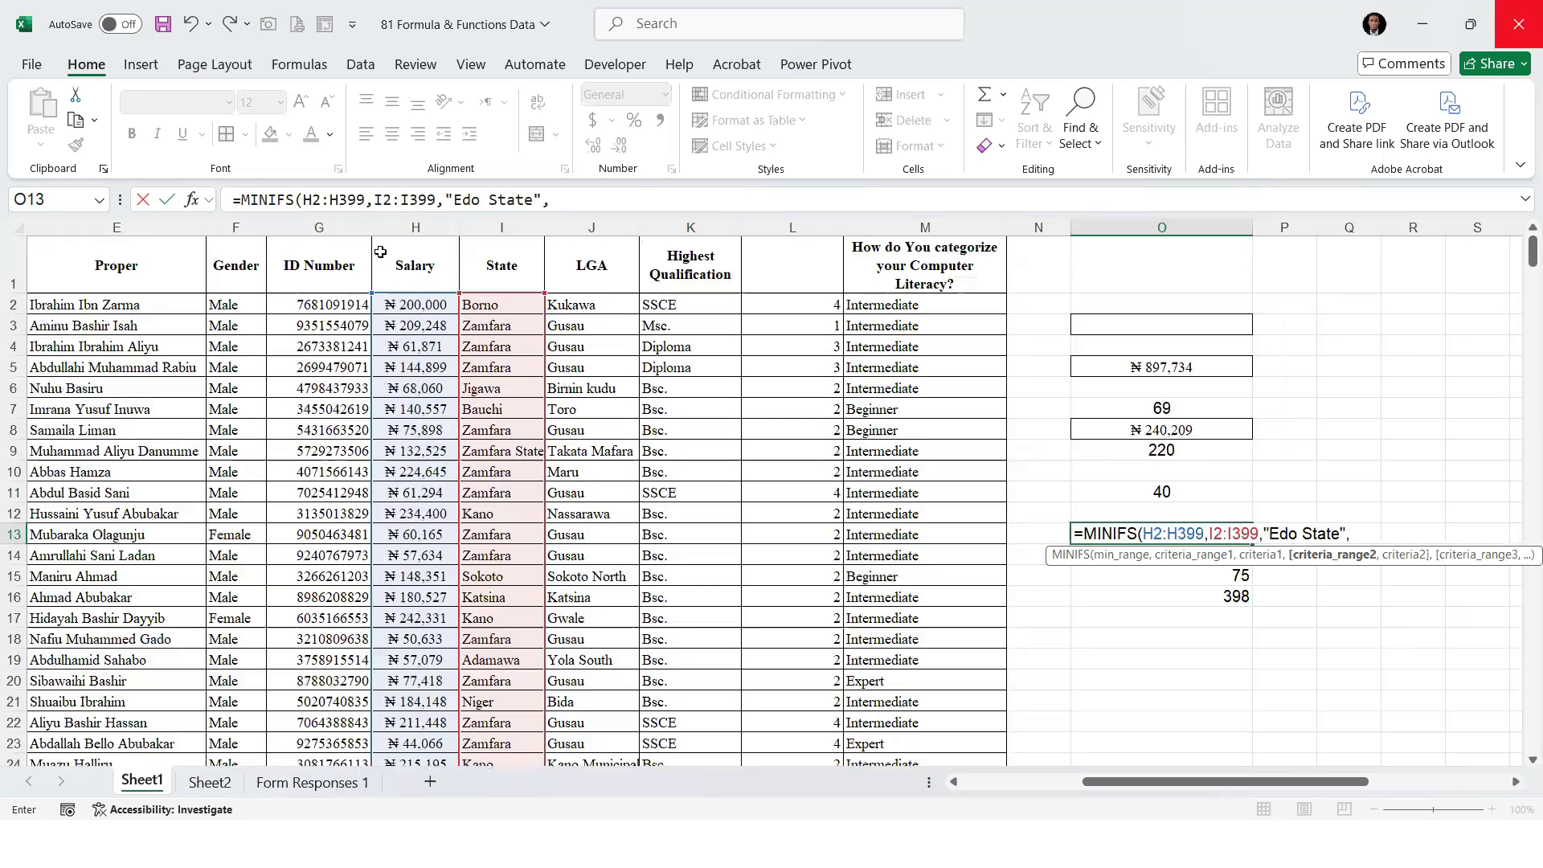
{"action": "left_click", "coordinate": [244, 303]}
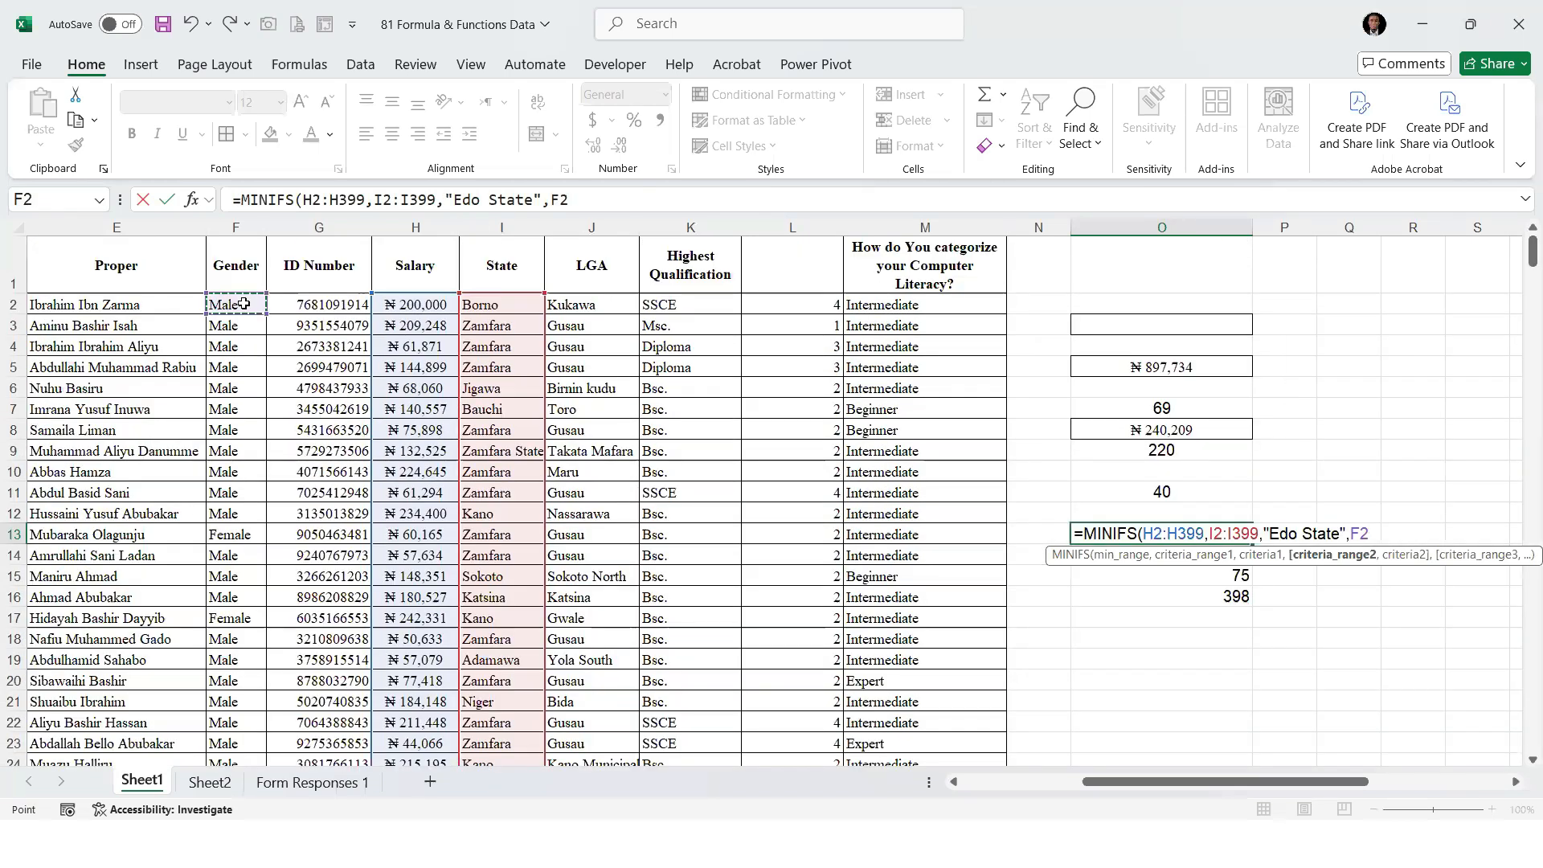
{"action": "key", "text": "ctrl+shift+Down"}
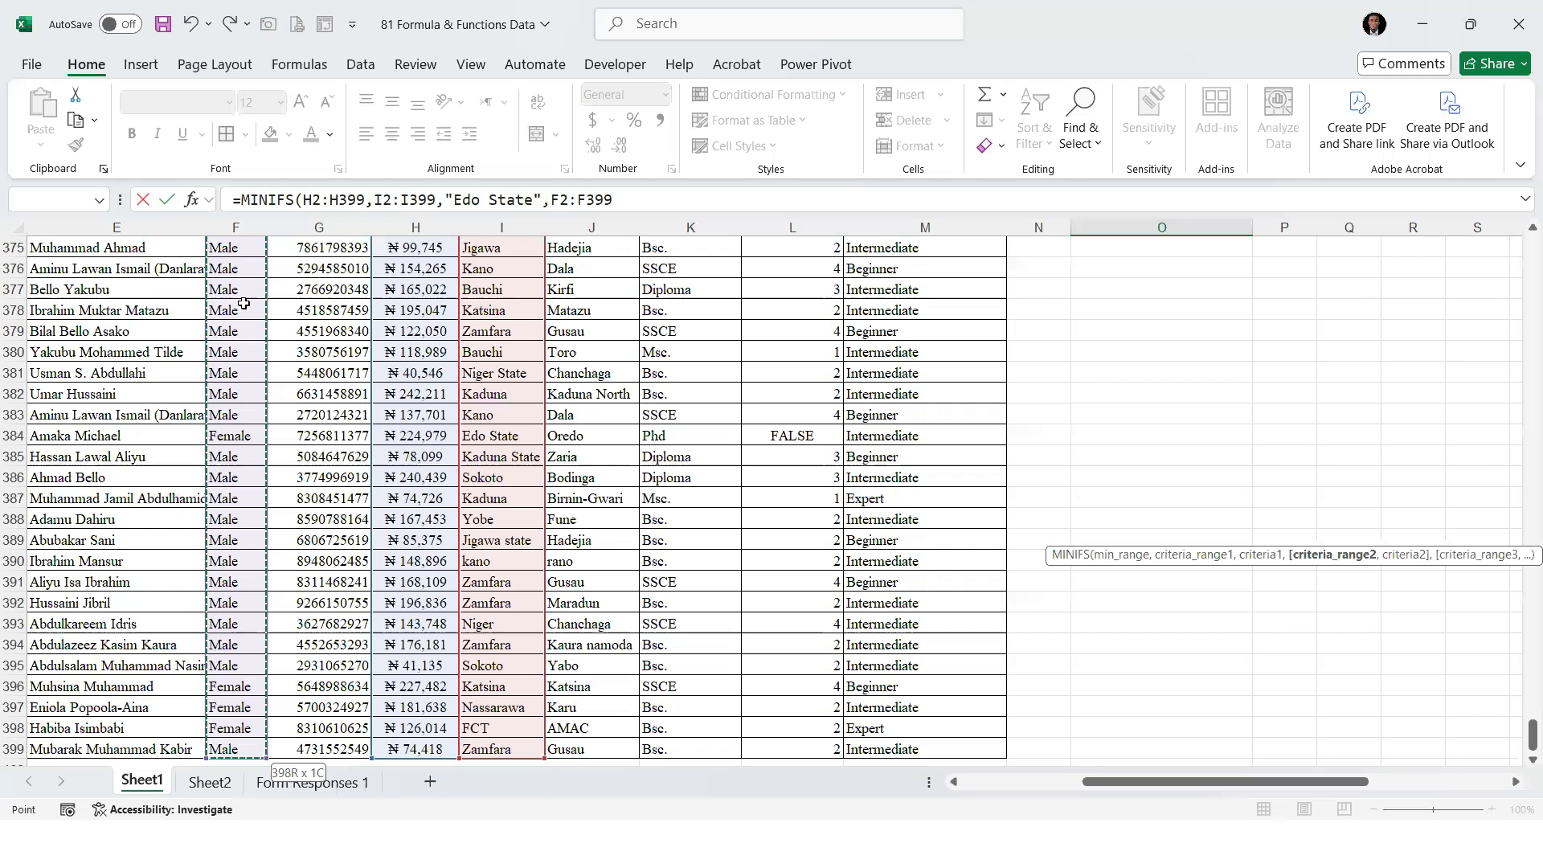
{"action": "type", "text": ",\"Femal"}
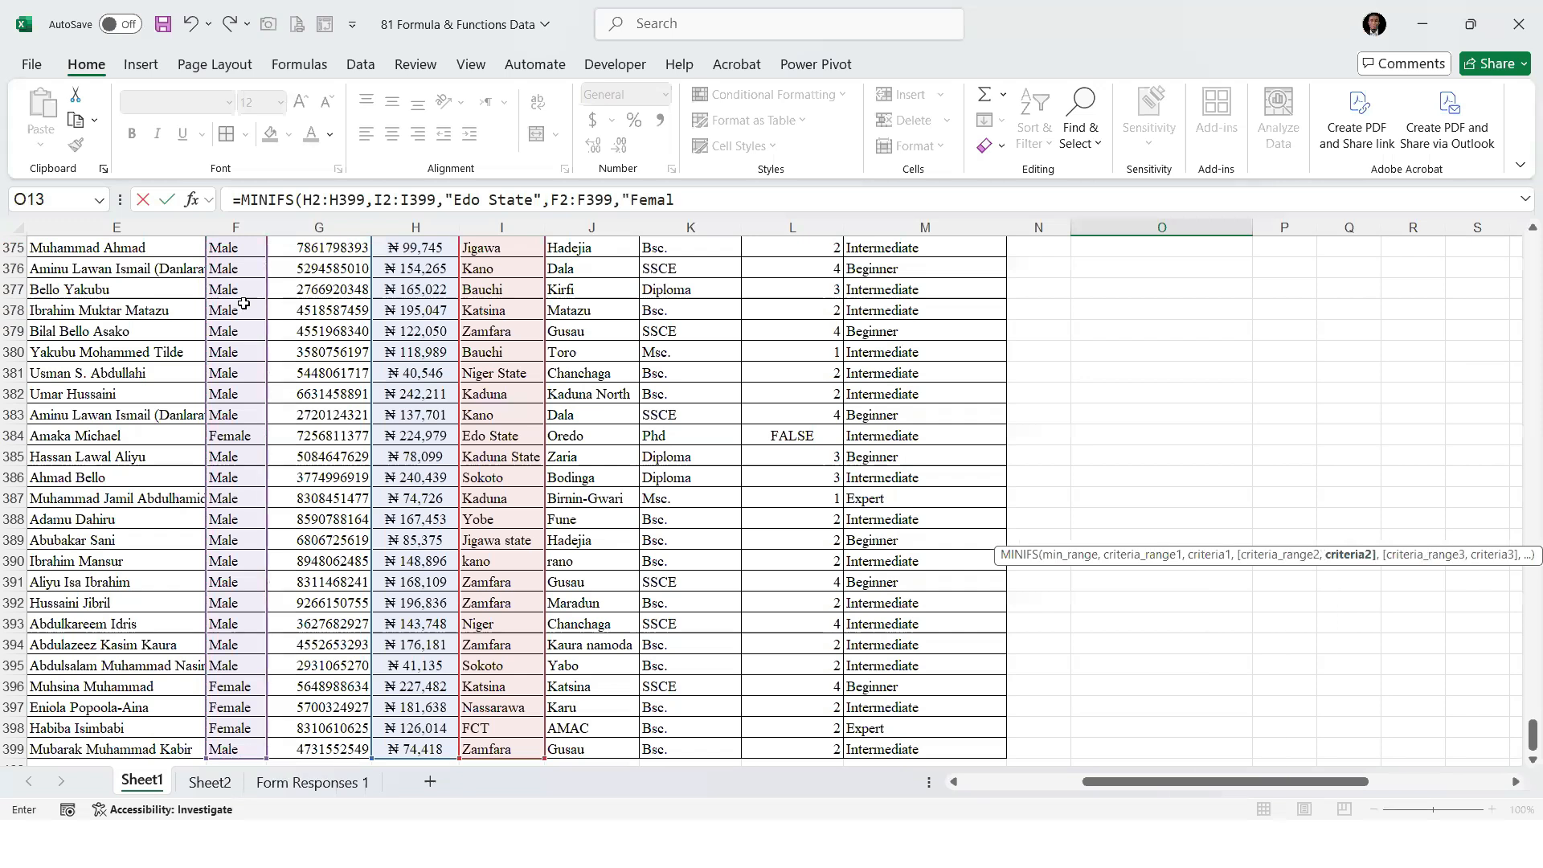
{"action": "type", "text": "e\")"}
{"action": "key", "text": "Return"}
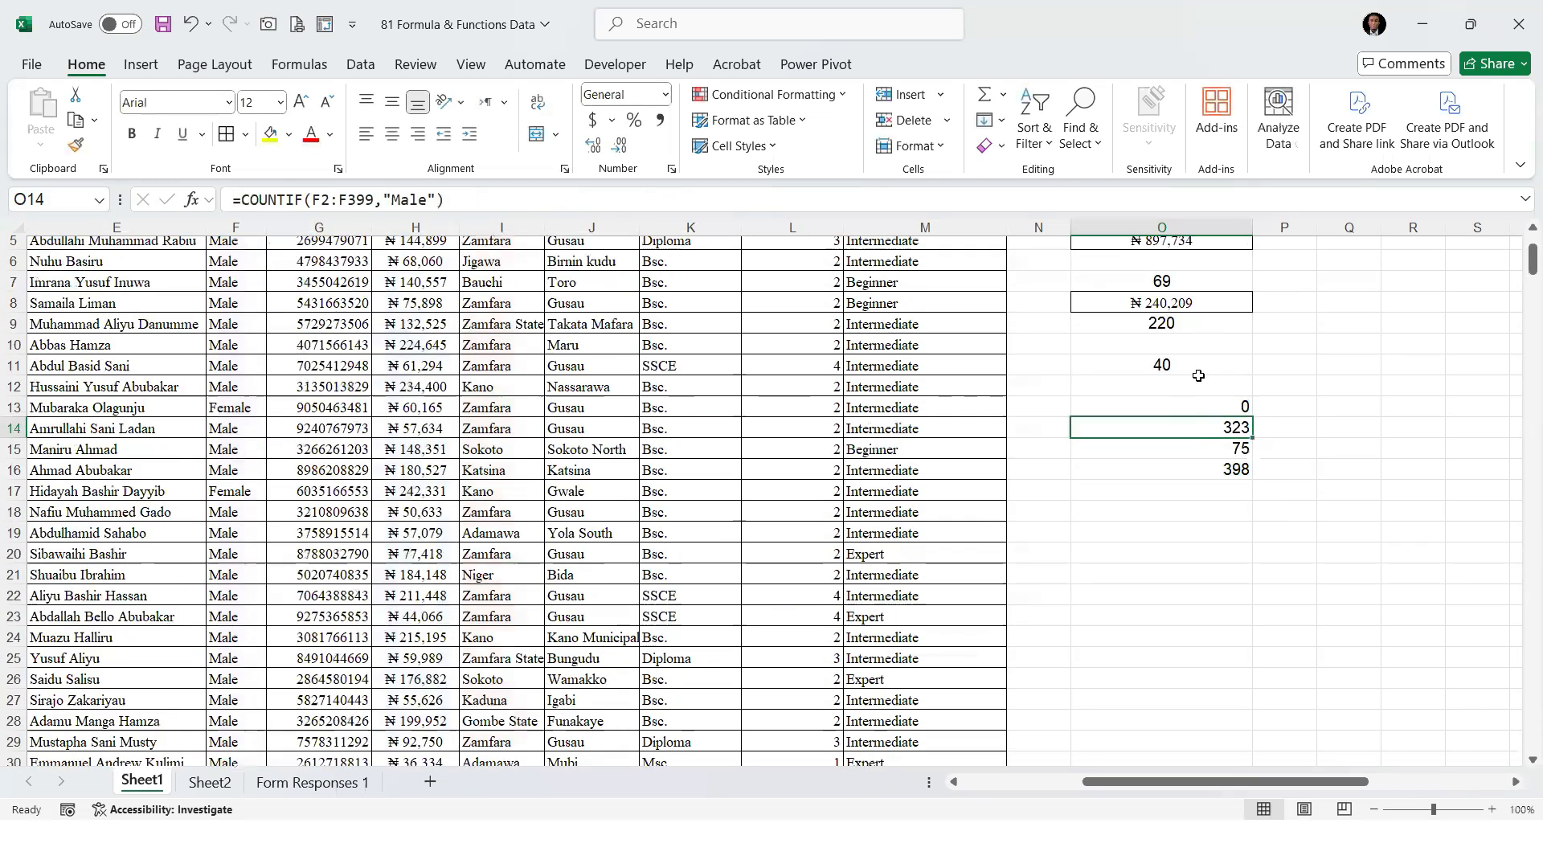
Review the formulas in O8, O14, O15 and O16 one after another
{"action": "scroll", "coordinate": [1187, 420], "scroll_direction": "up", "scroll_amount": 2}
{"action": "left_click", "coordinate": [1186, 421]}
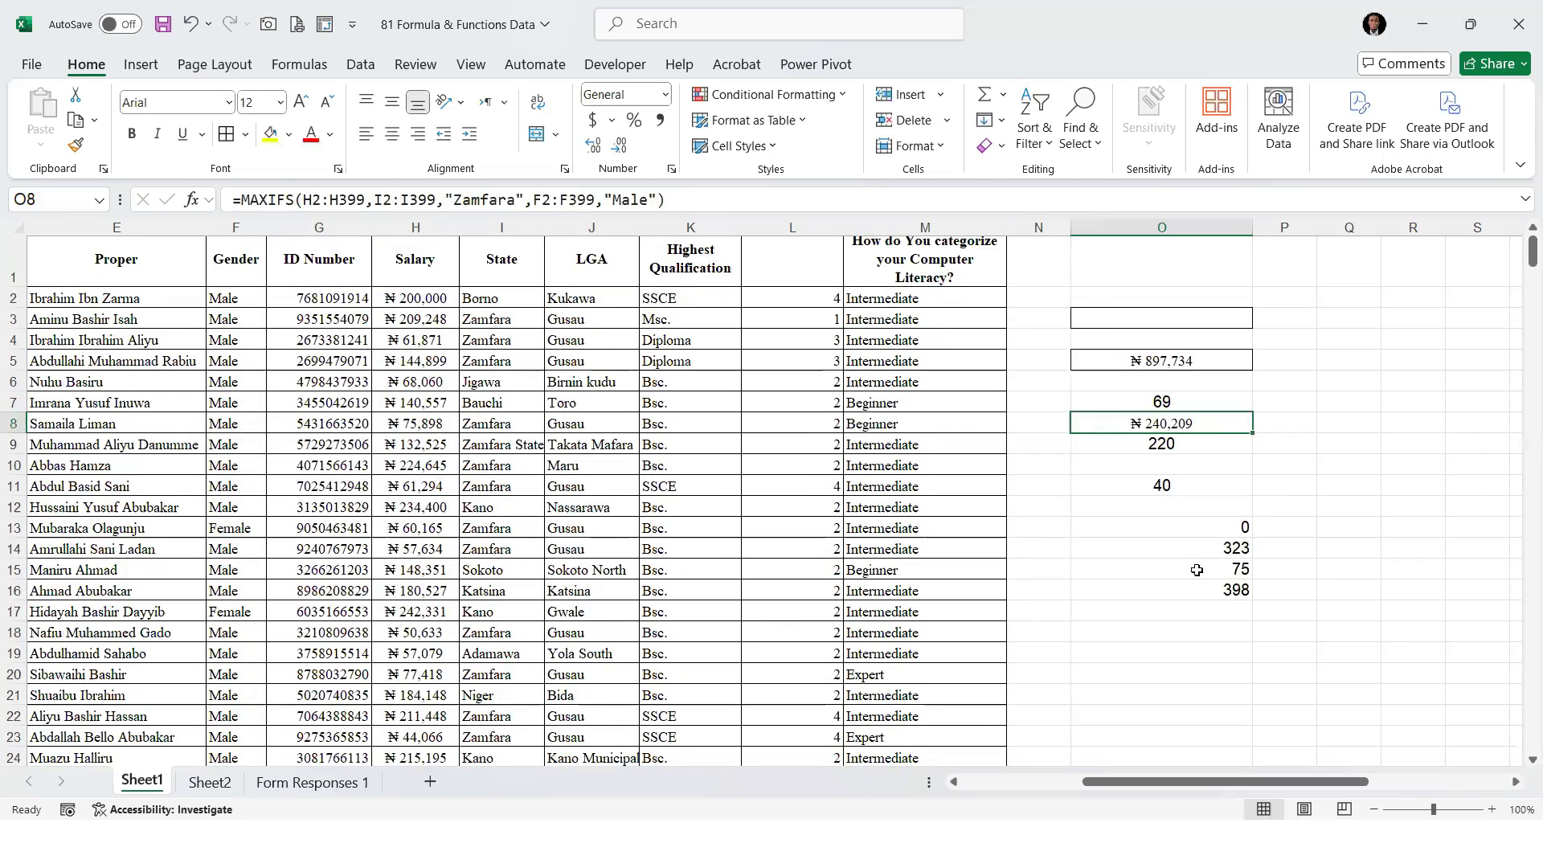
{"action": "left_click", "coordinate": [1192, 547]}
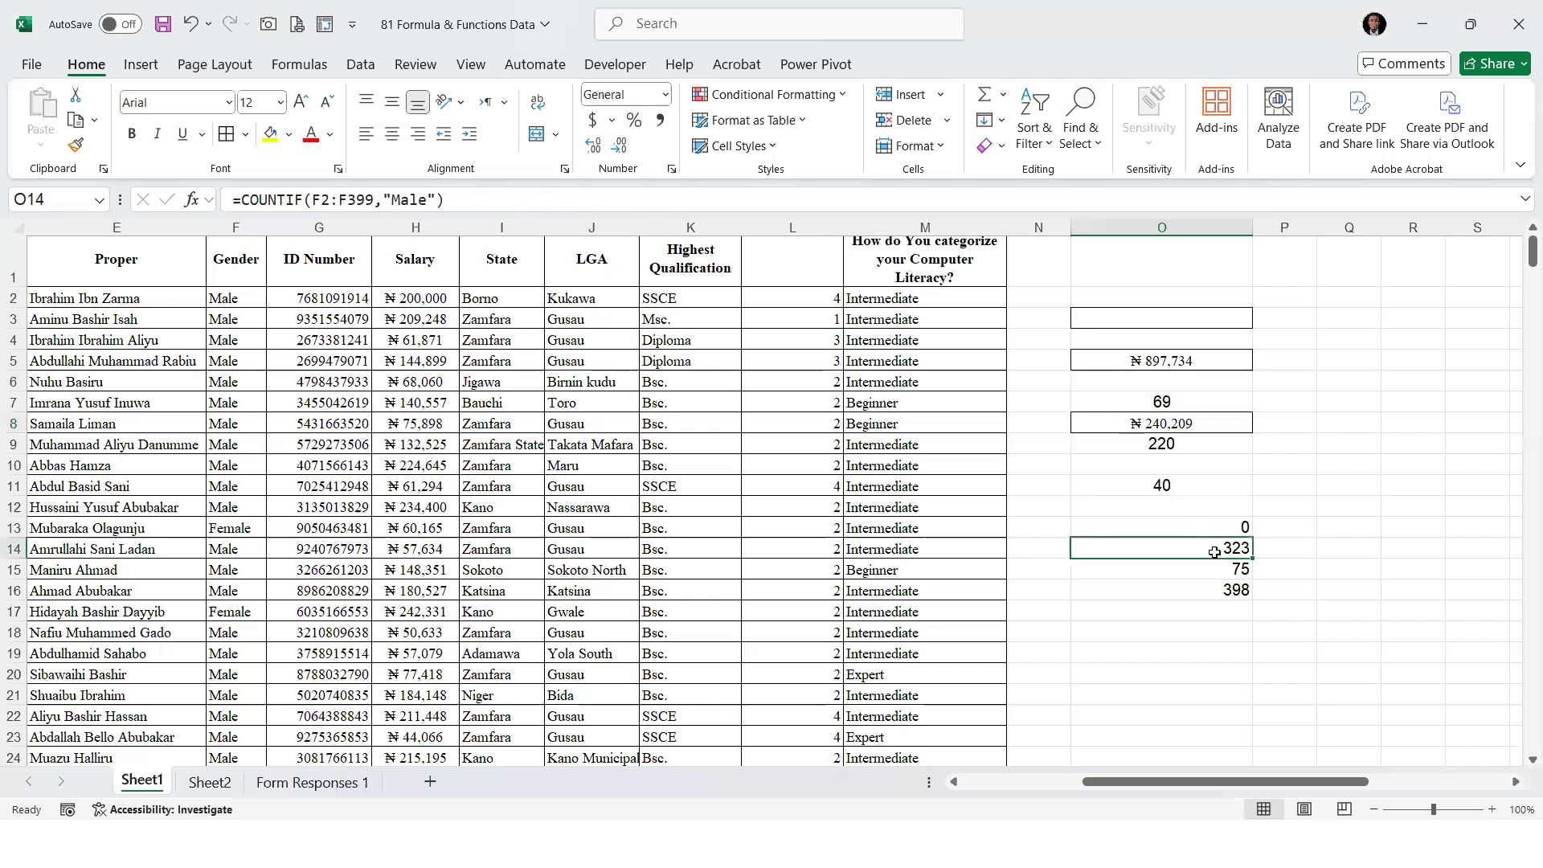
{"action": "left_click", "coordinate": [1206, 566]}
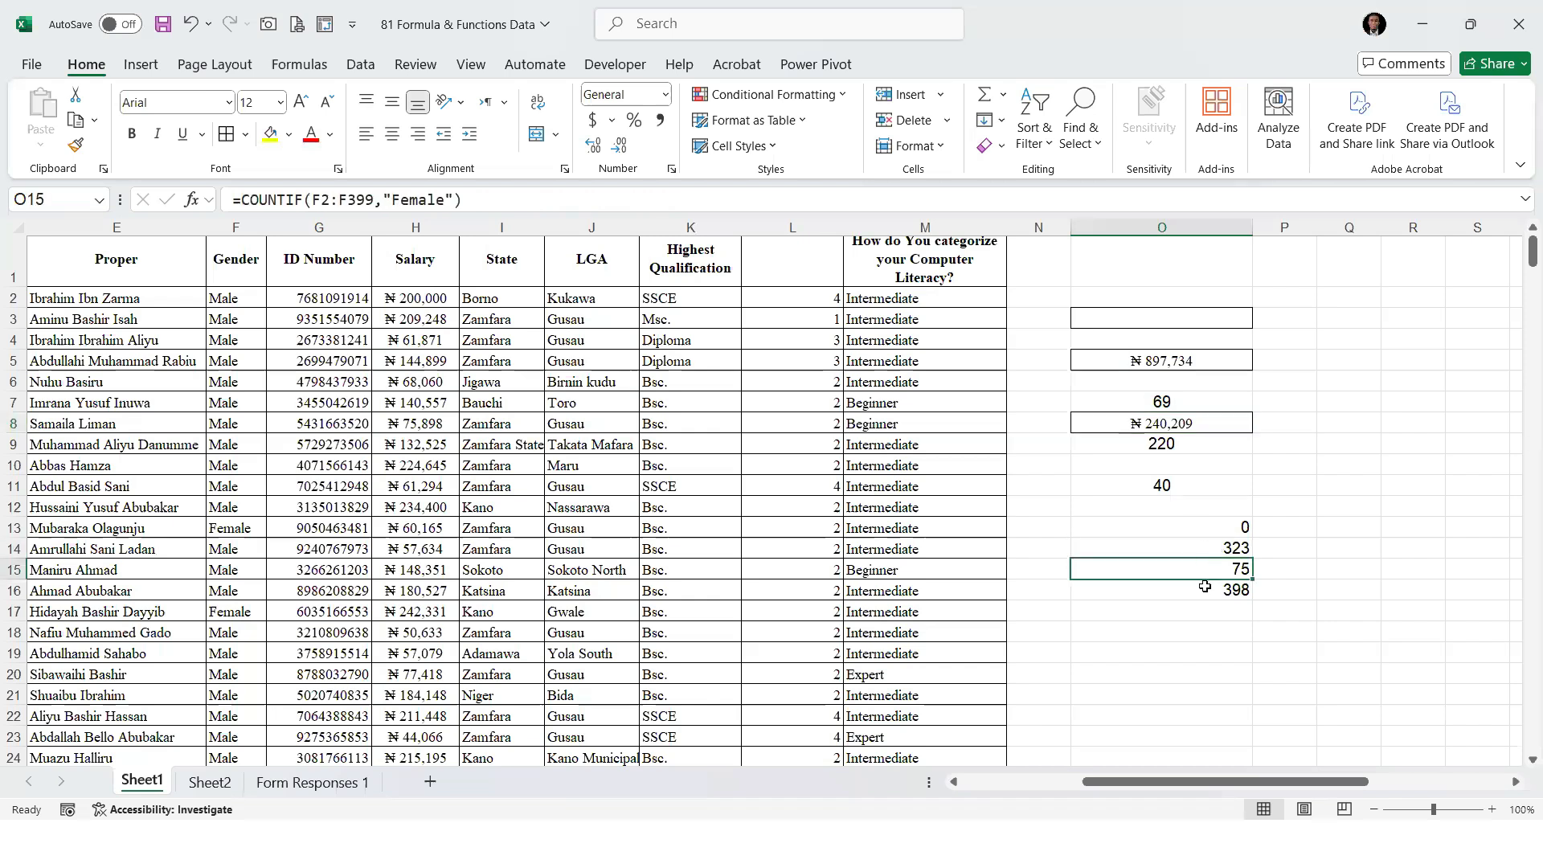
{"action": "left_click", "coordinate": [1204, 589]}
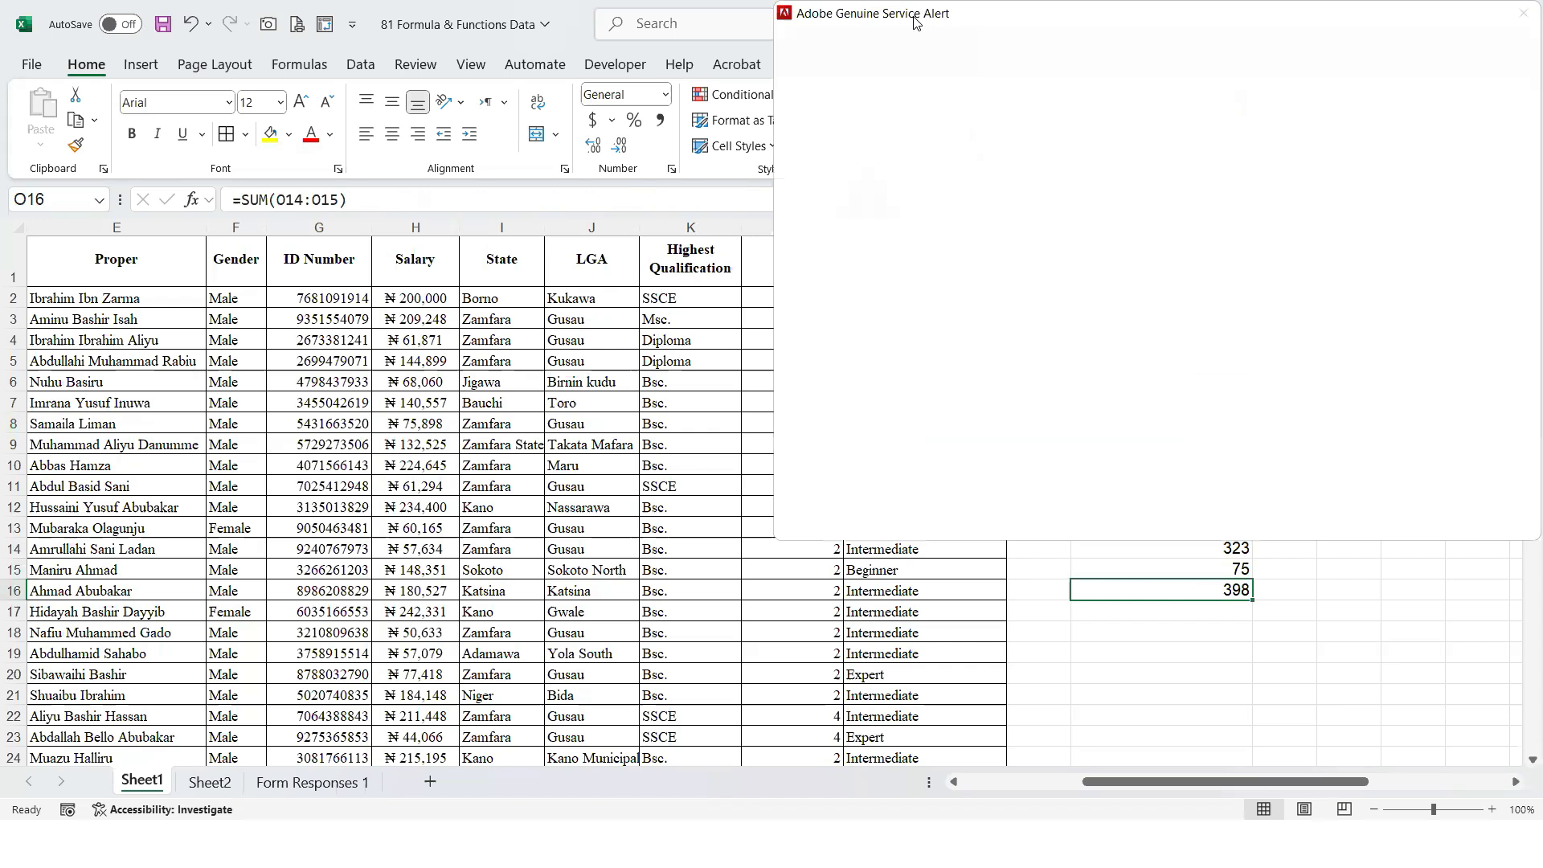
Move the Adobe Genuine Service Alert window out of the way and return to the MINIFS cell O13
{"action": "left_click_drag", "start_coordinate": [913, 17], "coordinate": [1539, 853]}
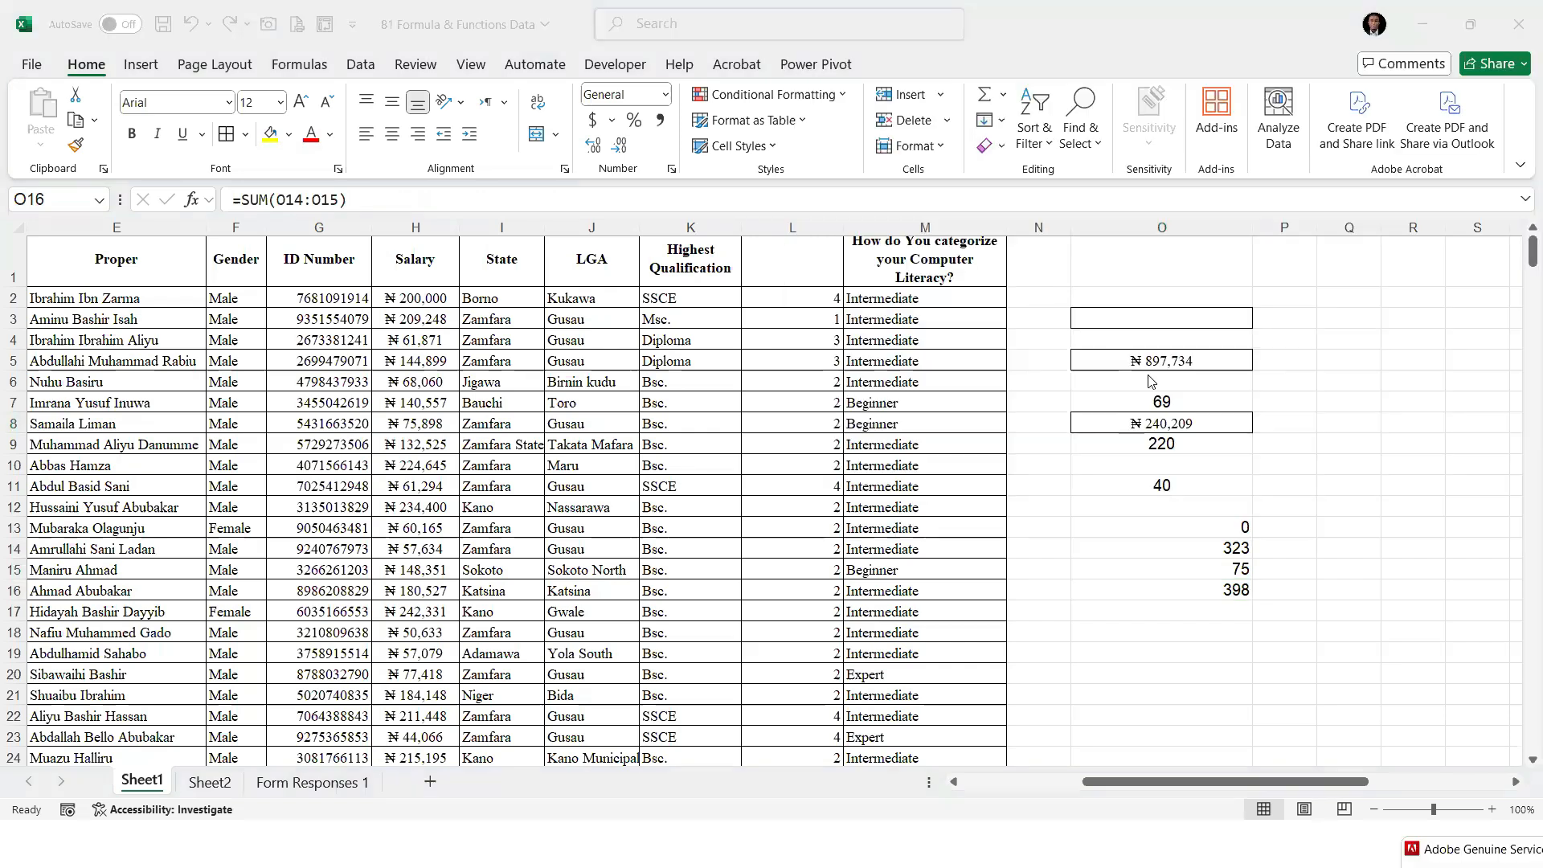
{"action": "left_click", "coordinate": [1206, 470]}
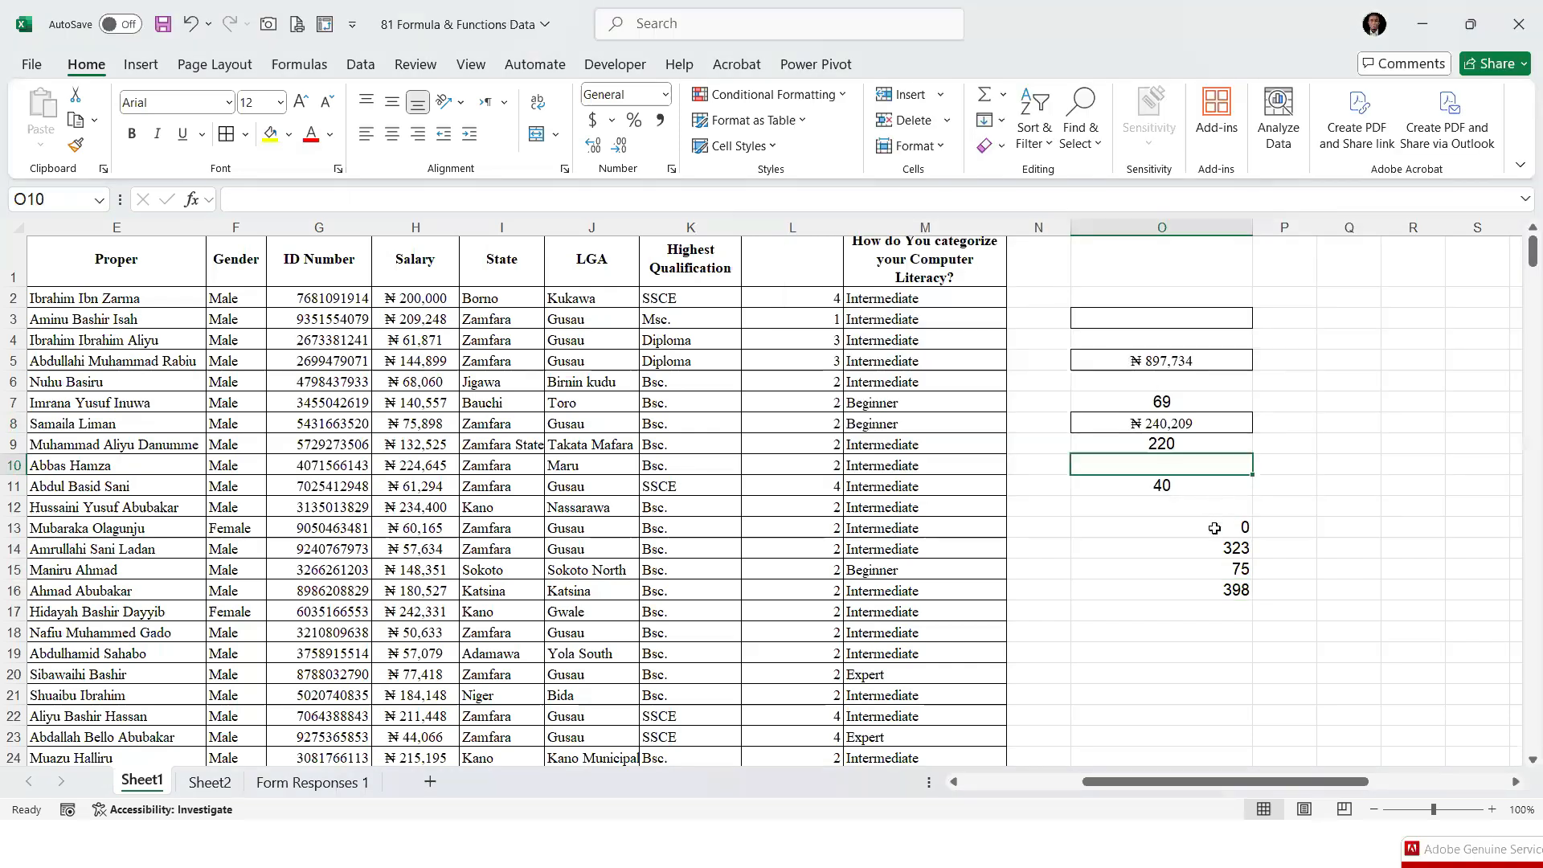
{"action": "key", "text": "Down"}
{"action": "key", "text": "Down"}
{"action": "key", "text": "Down"}
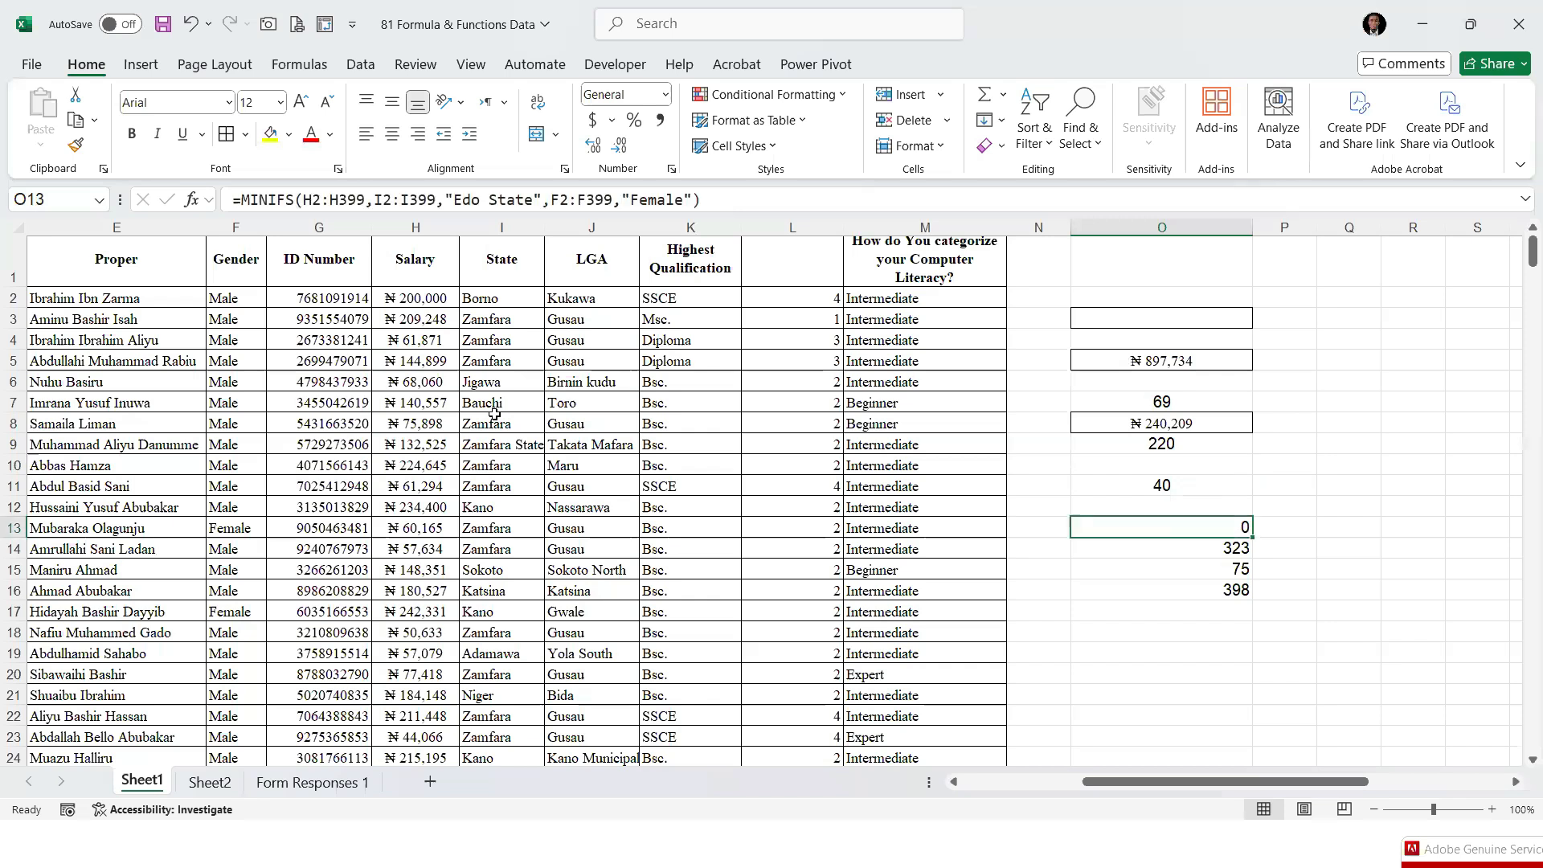
Look through the State column for the Edo entry to compare with the state criterion in O13
{"action": "left_click", "coordinate": [489, 200]}
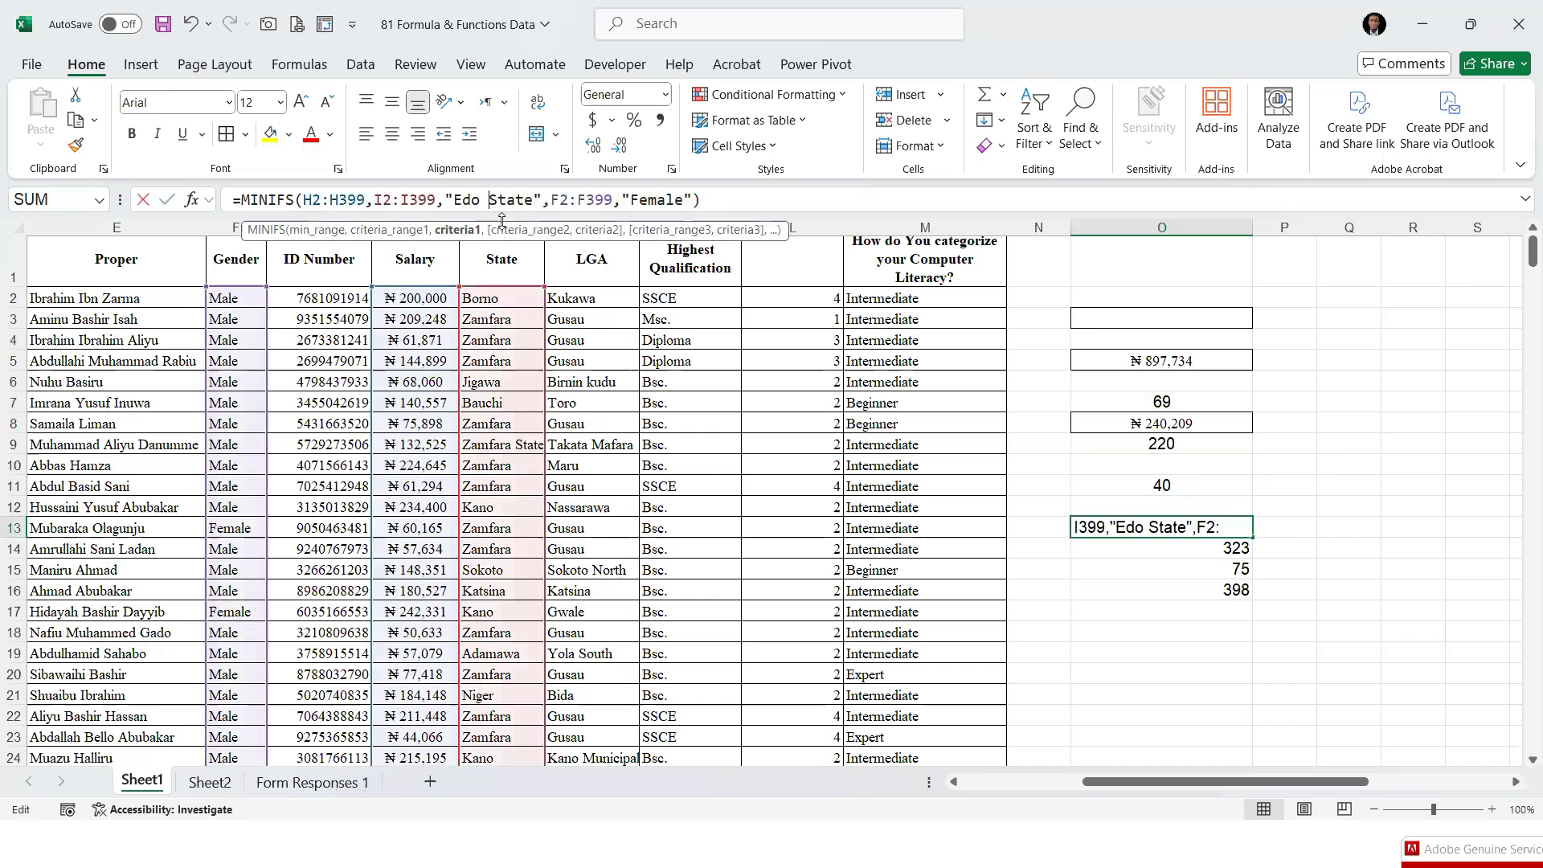
{"action": "scroll", "coordinate": [505, 582], "scroll_direction": "down", "scroll_amount": 8}
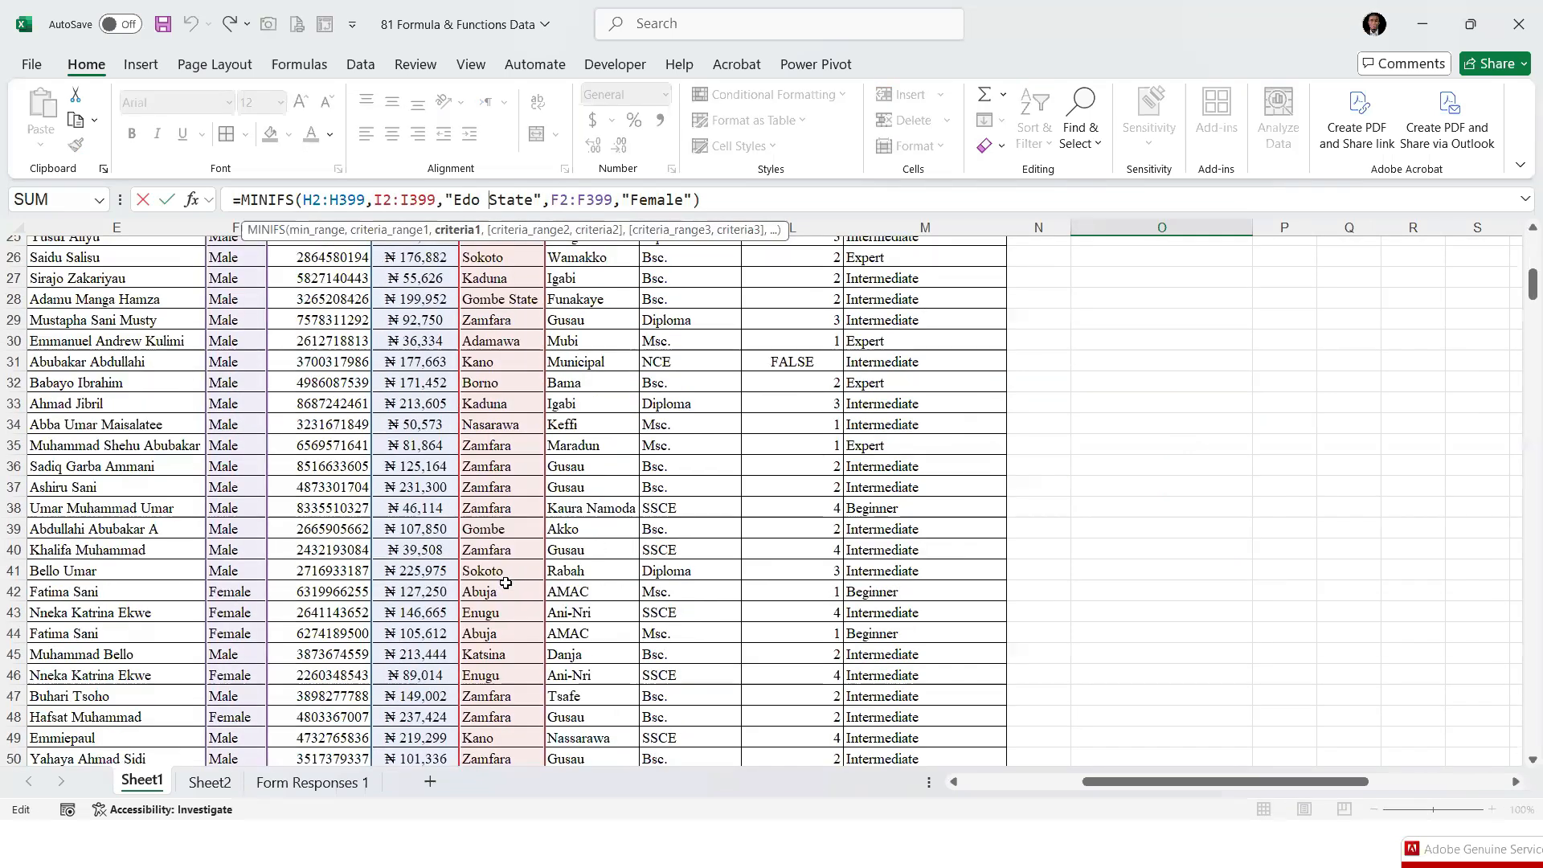
{"action": "scroll", "coordinate": [554, 586], "scroll_direction": "down", "scroll_amount": 13}
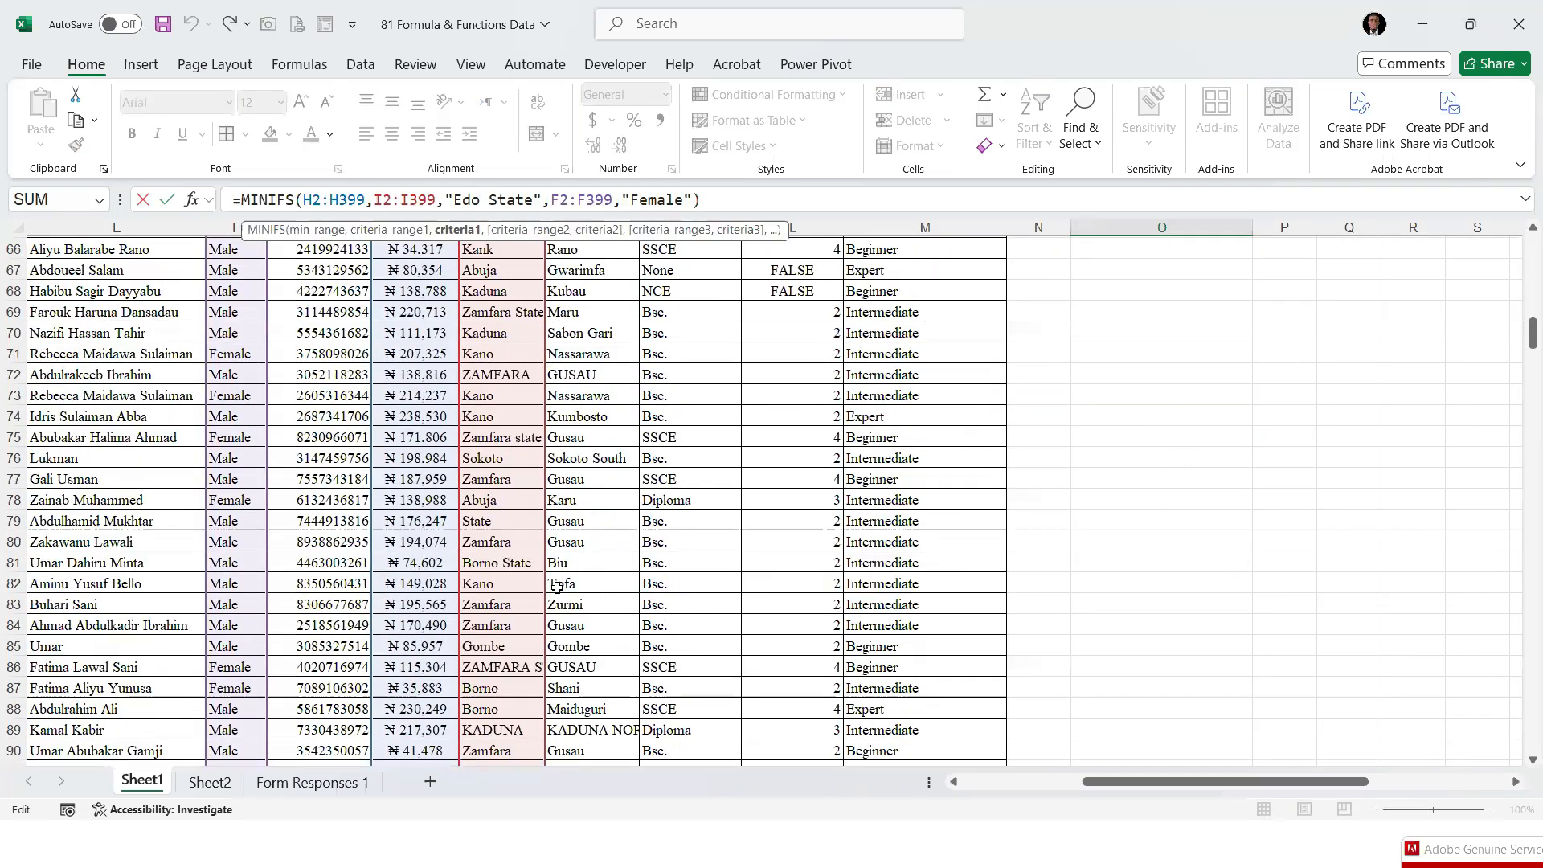
{"action": "scroll", "coordinate": [556, 587], "scroll_direction": "down", "scroll_amount": 20}
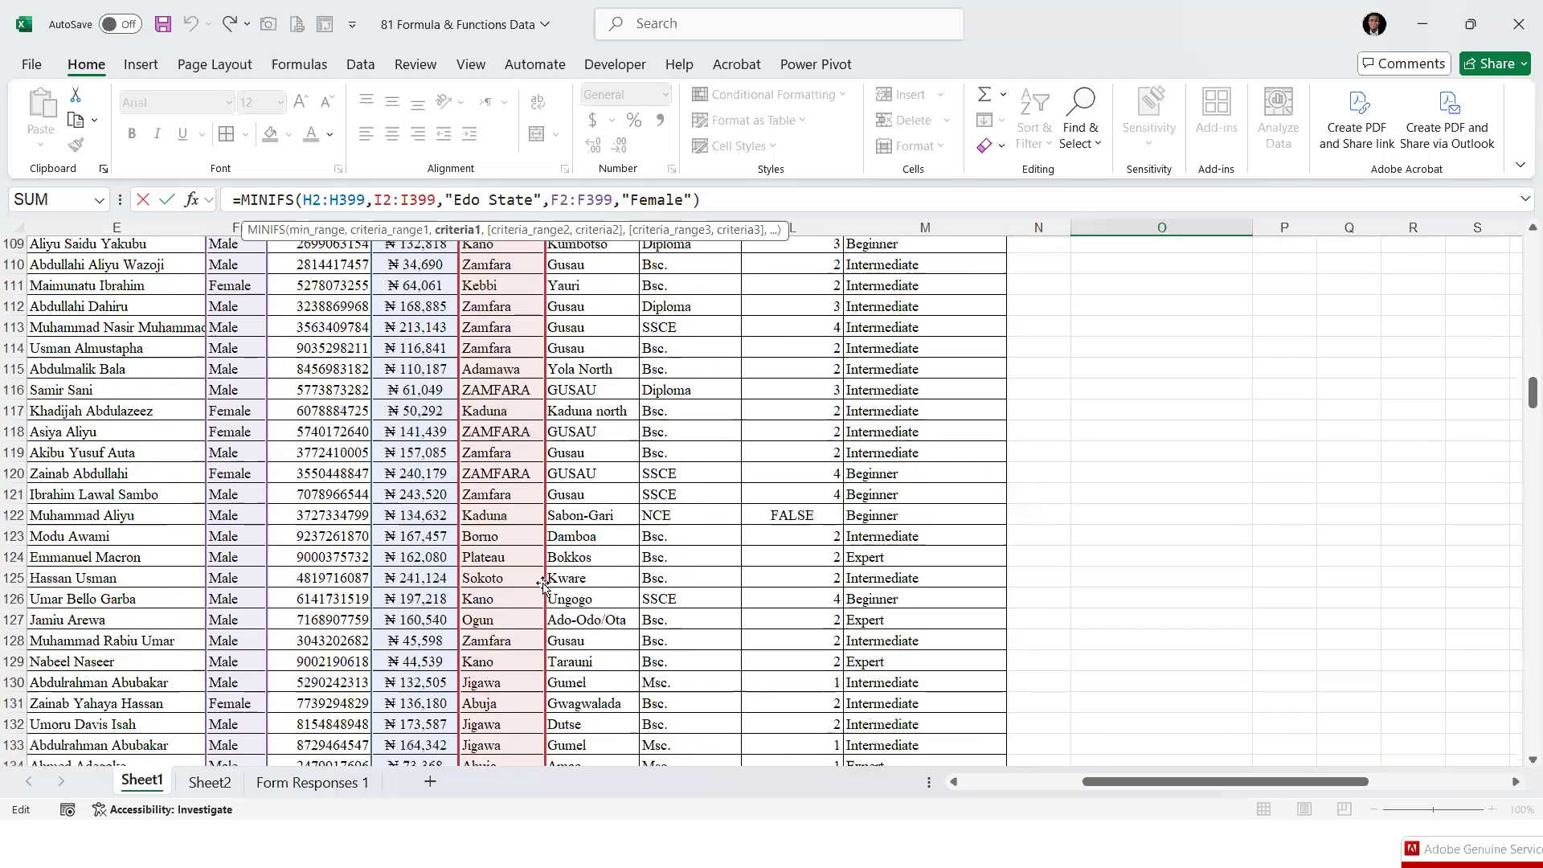
{"action": "scroll", "coordinate": [542, 586], "scroll_direction": "down", "scroll_amount": 12}
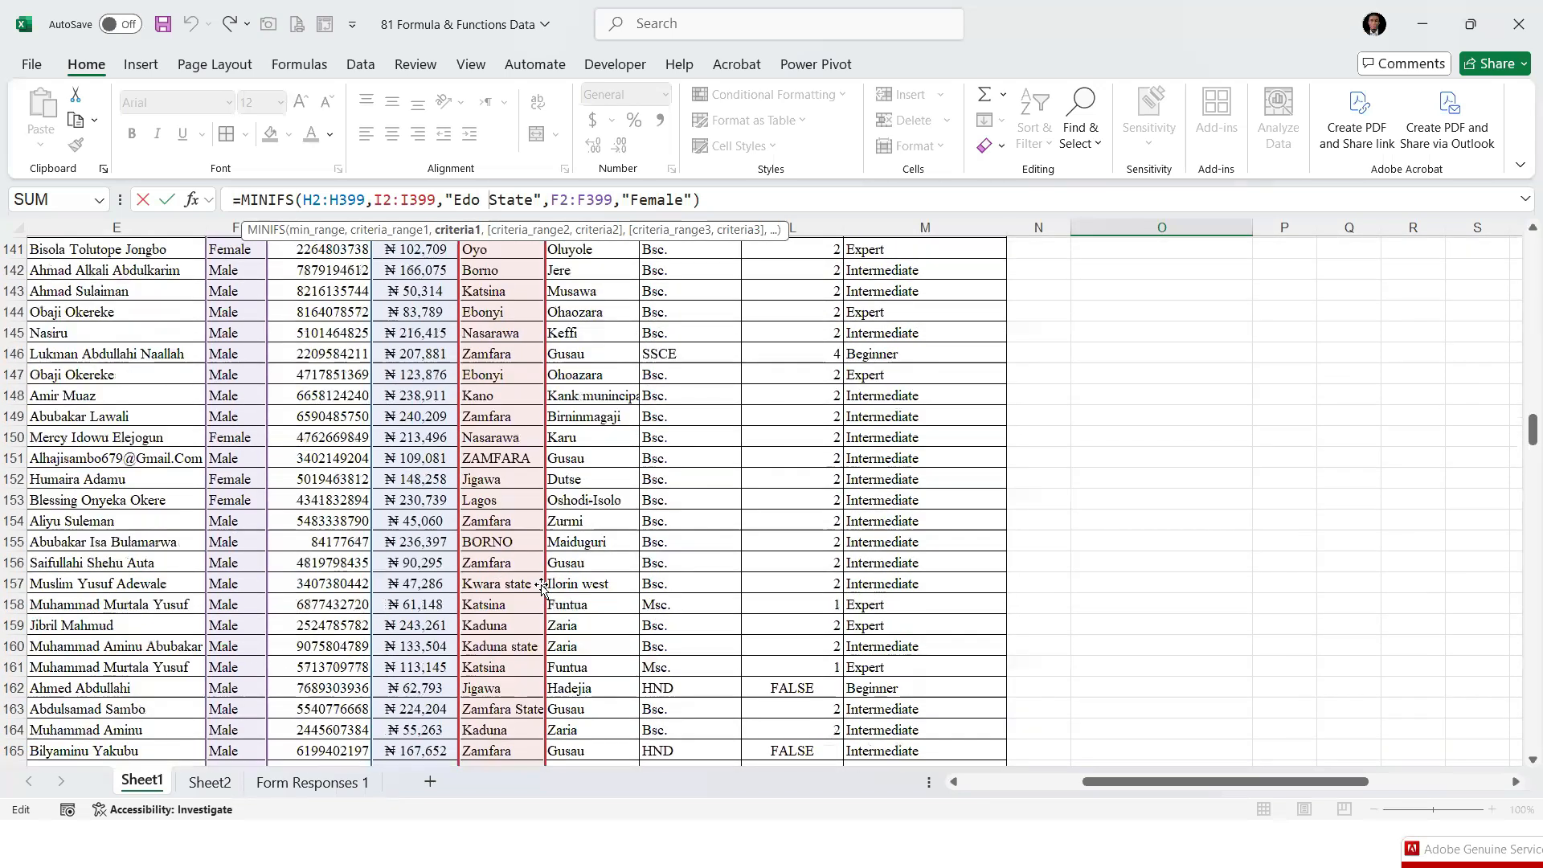
{"action": "scroll", "coordinate": [542, 587], "scroll_direction": "down", "scroll_amount": 7}
{"action": "scroll", "coordinate": [542, 586], "scroll_direction": "down", "scroll_amount": 9}
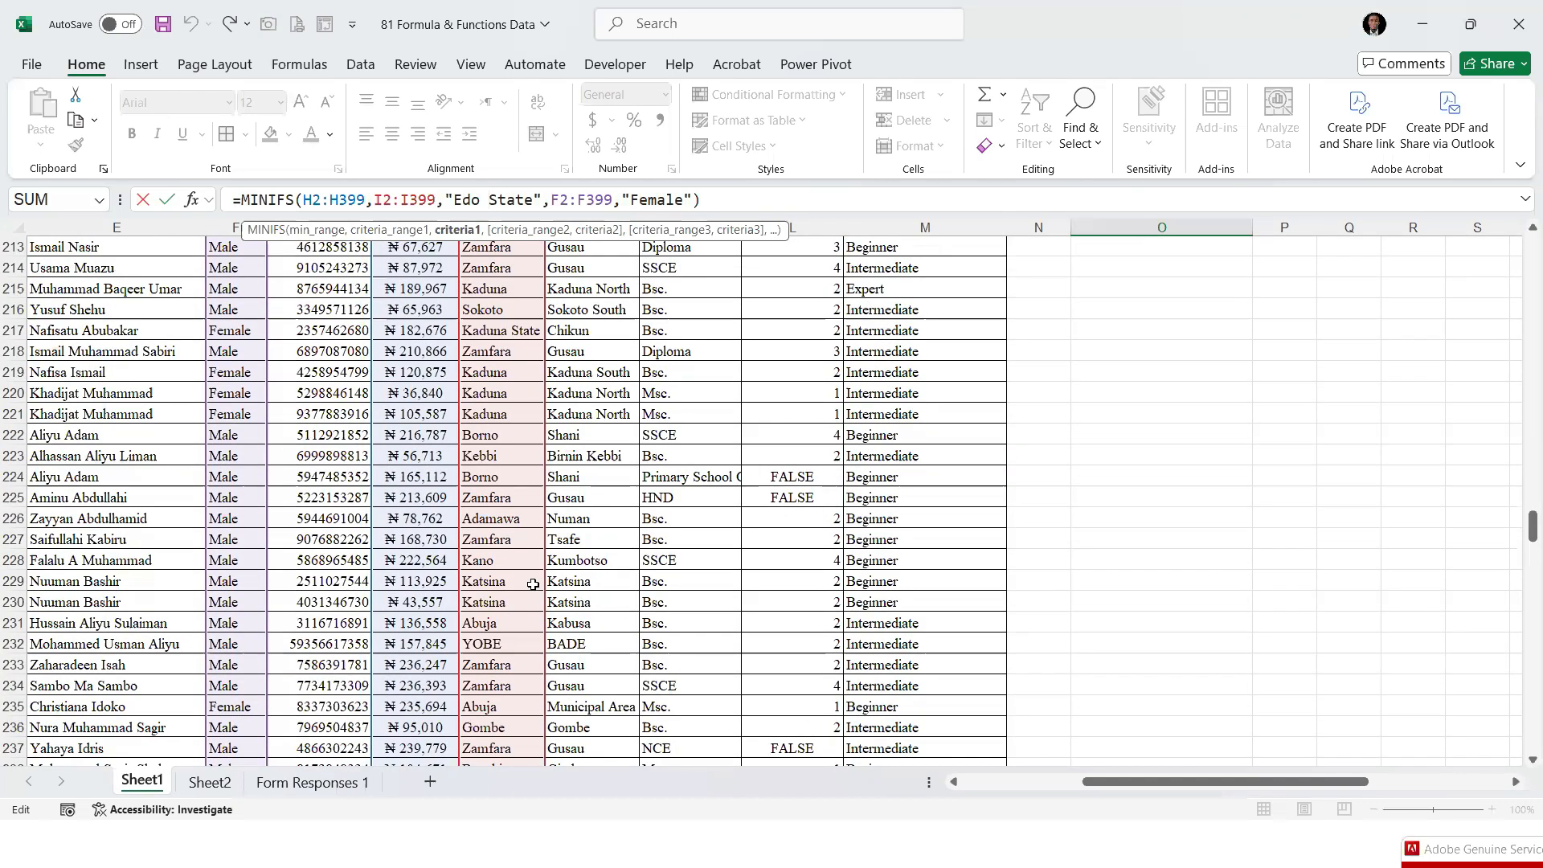
{"action": "scroll", "coordinate": [533, 583], "scroll_direction": "down", "scroll_amount": 13}
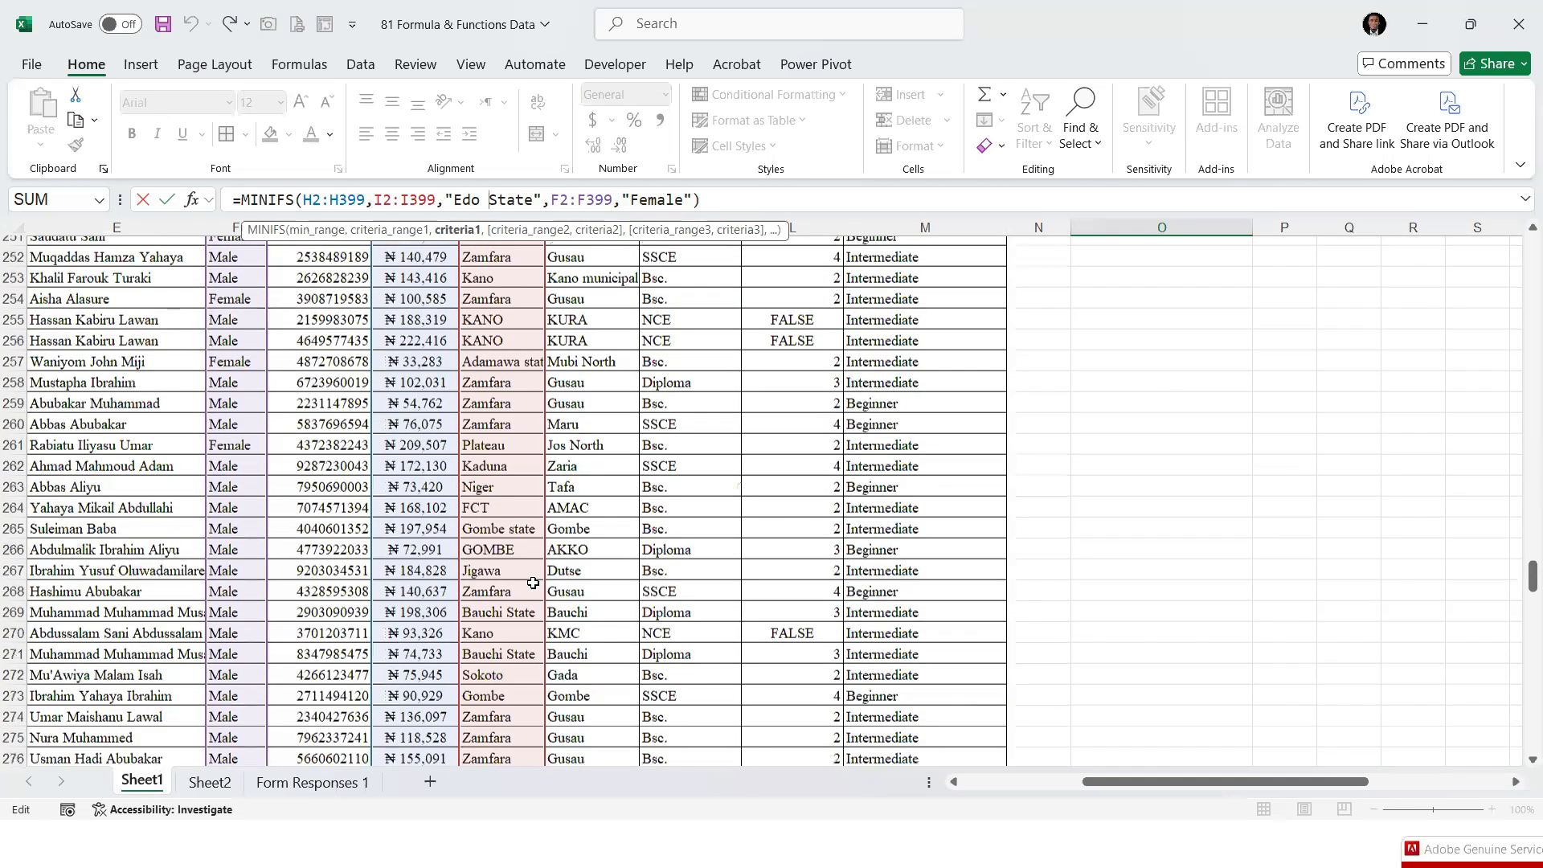
{"action": "scroll", "coordinate": [532, 582], "scroll_direction": "down", "scroll_amount": 9}
{"action": "scroll", "coordinate": [532, 583], "scroll_direction": "down", "scroll_amount": 5}
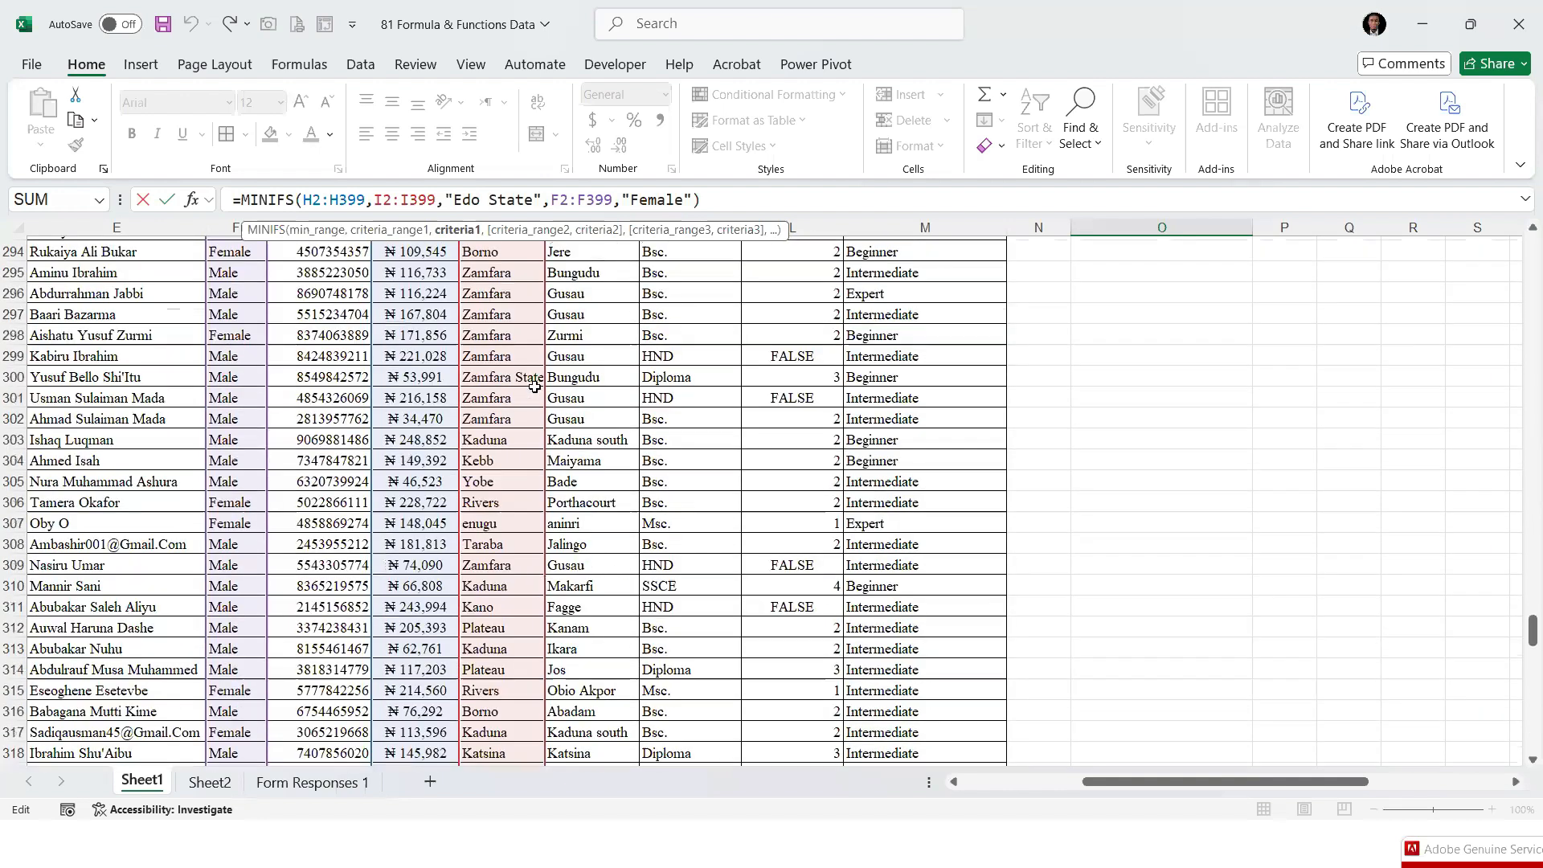
{"action": "key", "text": "Return"}
Find "edo" in the sheet and copy the full text of the State entry in I384
{"action": "key", "text": "ctrl+f"}
{"action": "type", "text": "edo"}
{"action": "key", "text": "Return"}
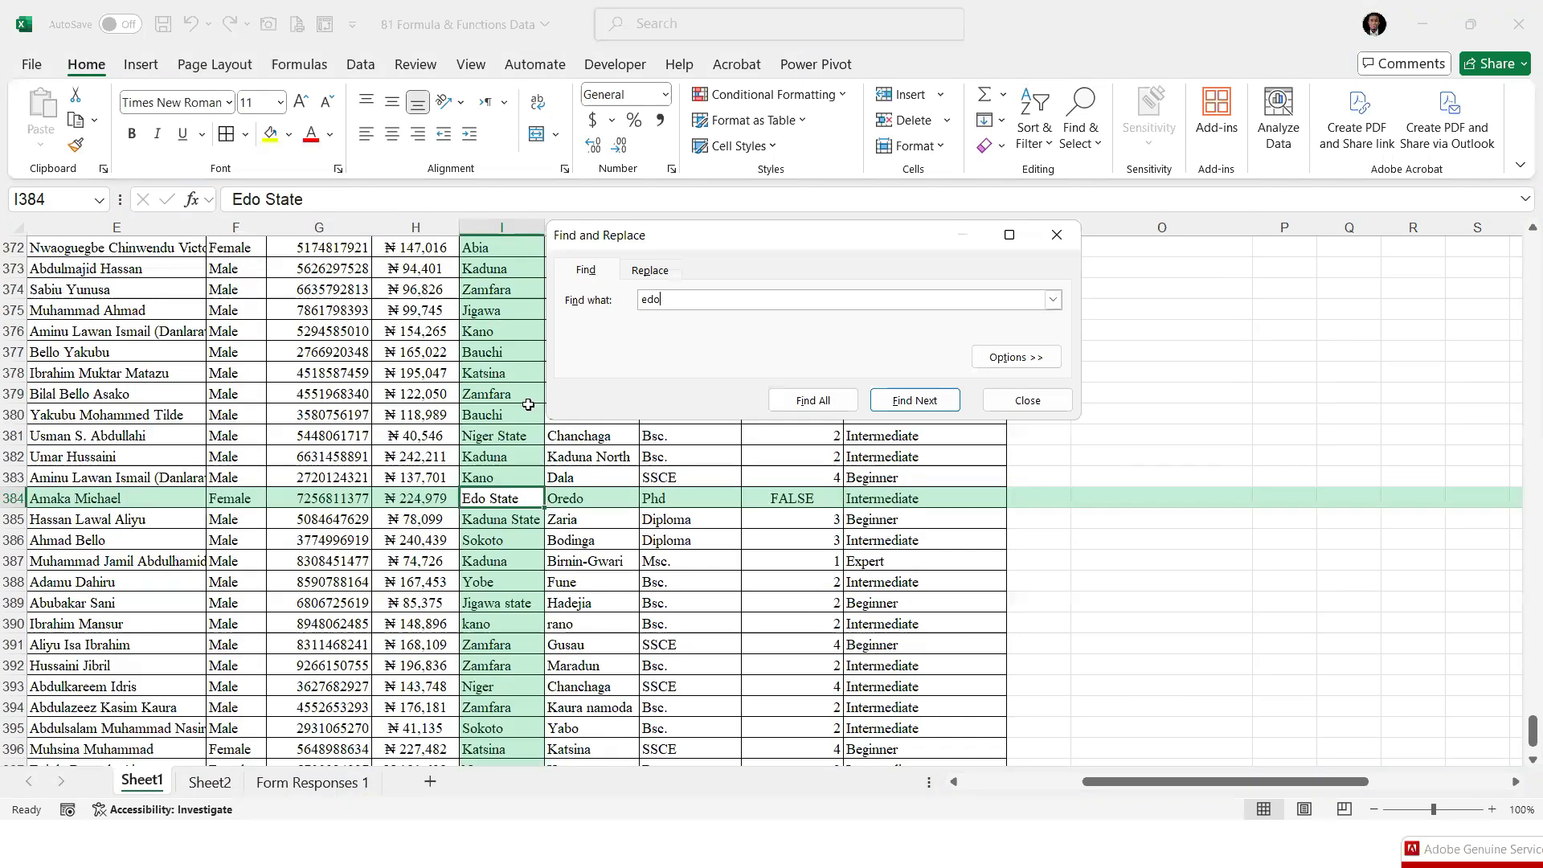
{"action": "left_click", "coordinate": [350, 201]}
{"action": "left_click_drag", "start_coordinate": [151, 204], "coordinate": [163, 206]}
{"action": "key", "text": "ctrl+c"}
{"action": "left_click", "coordinate": [1019, 407]}
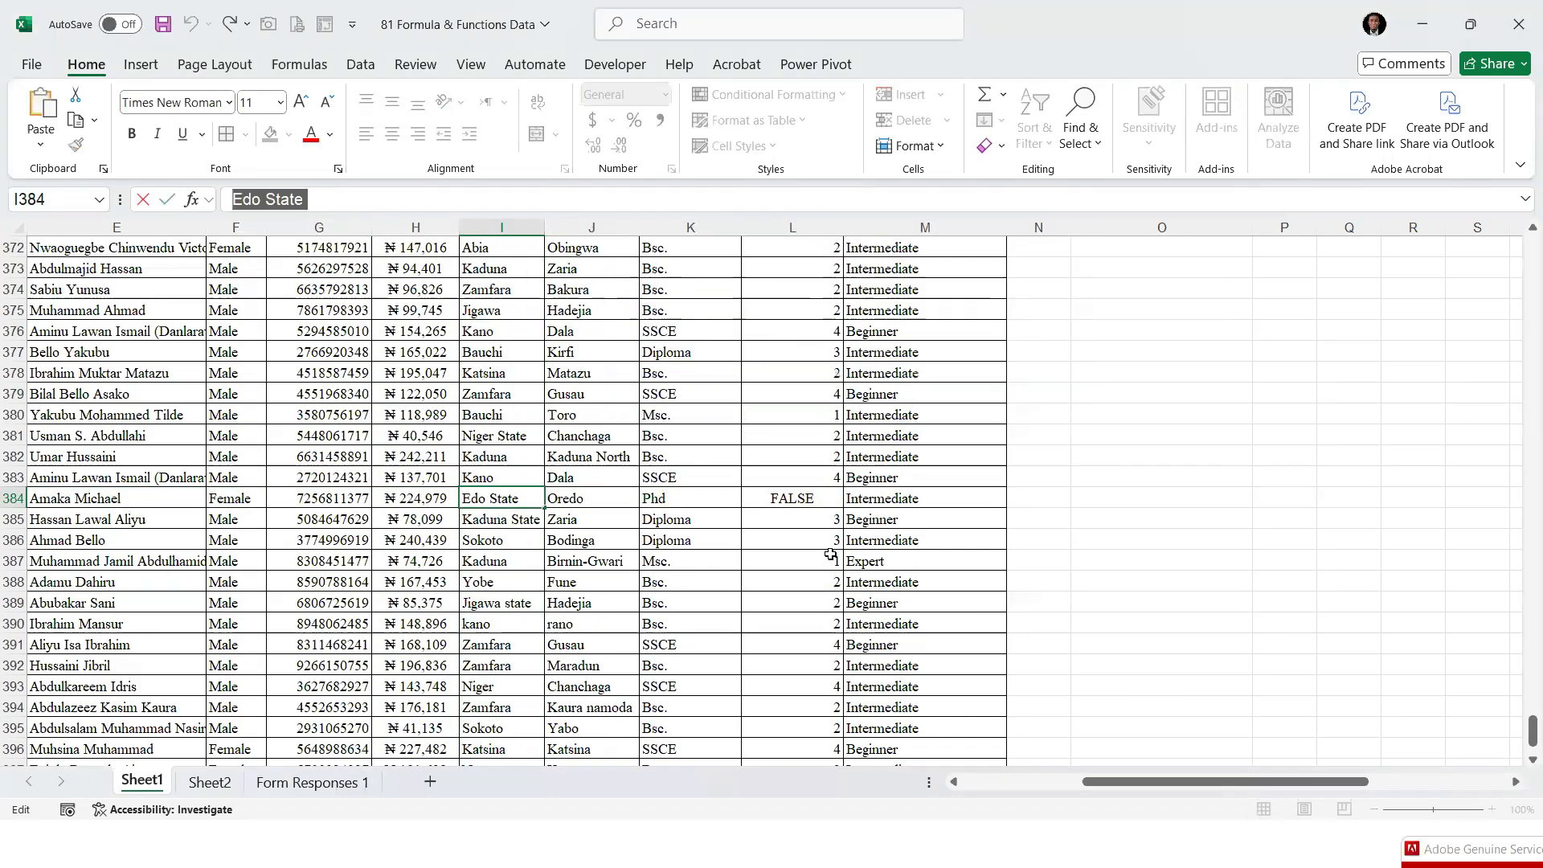
{"action": "left_click", "coordinate": [872, 585]}
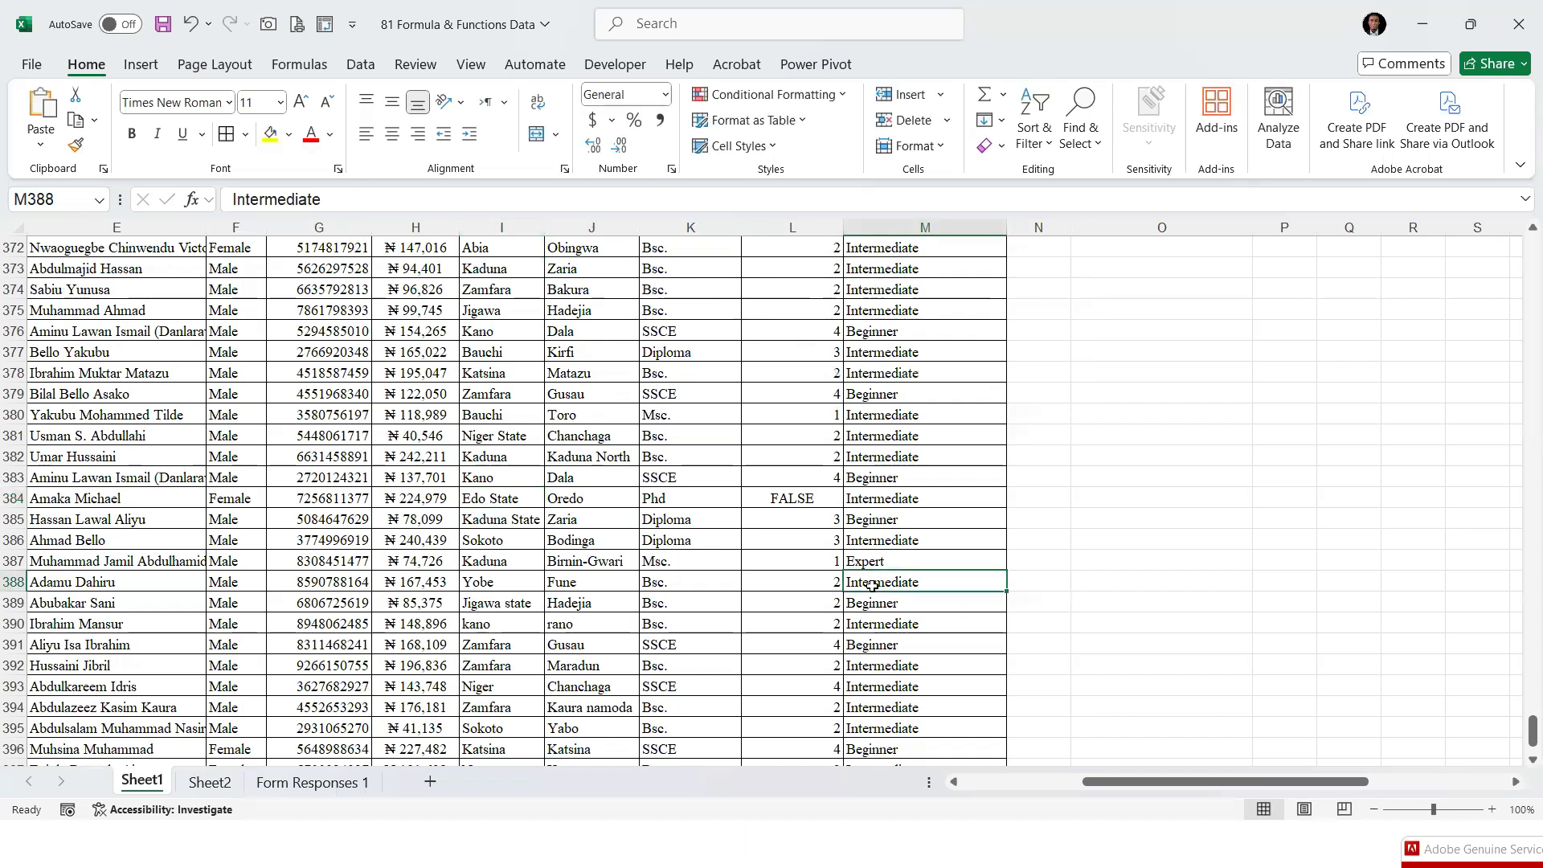
Replace the state criterion in the O13 MINIFS formula with the copied text "Edo State ", including its trailing space
{"action": "key", "text": "ctrl+Up"}
{"action": "scroll", "coordinate": [872, 585], "scroll_direction": "up", "scroll_amount": 6}
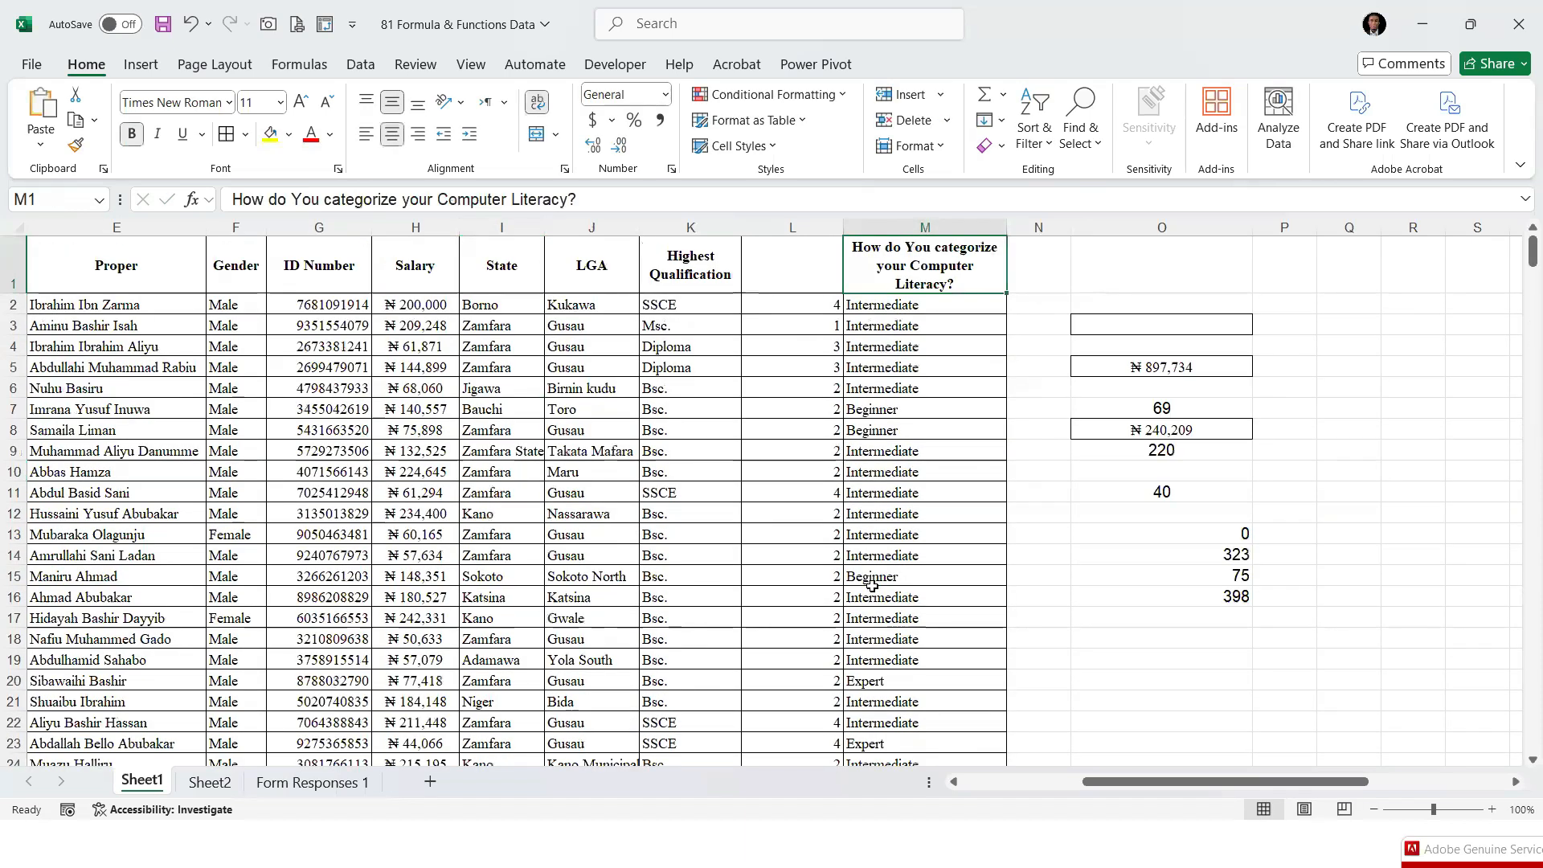
{"action": "left_click", "coordinate": [1227, 537]}
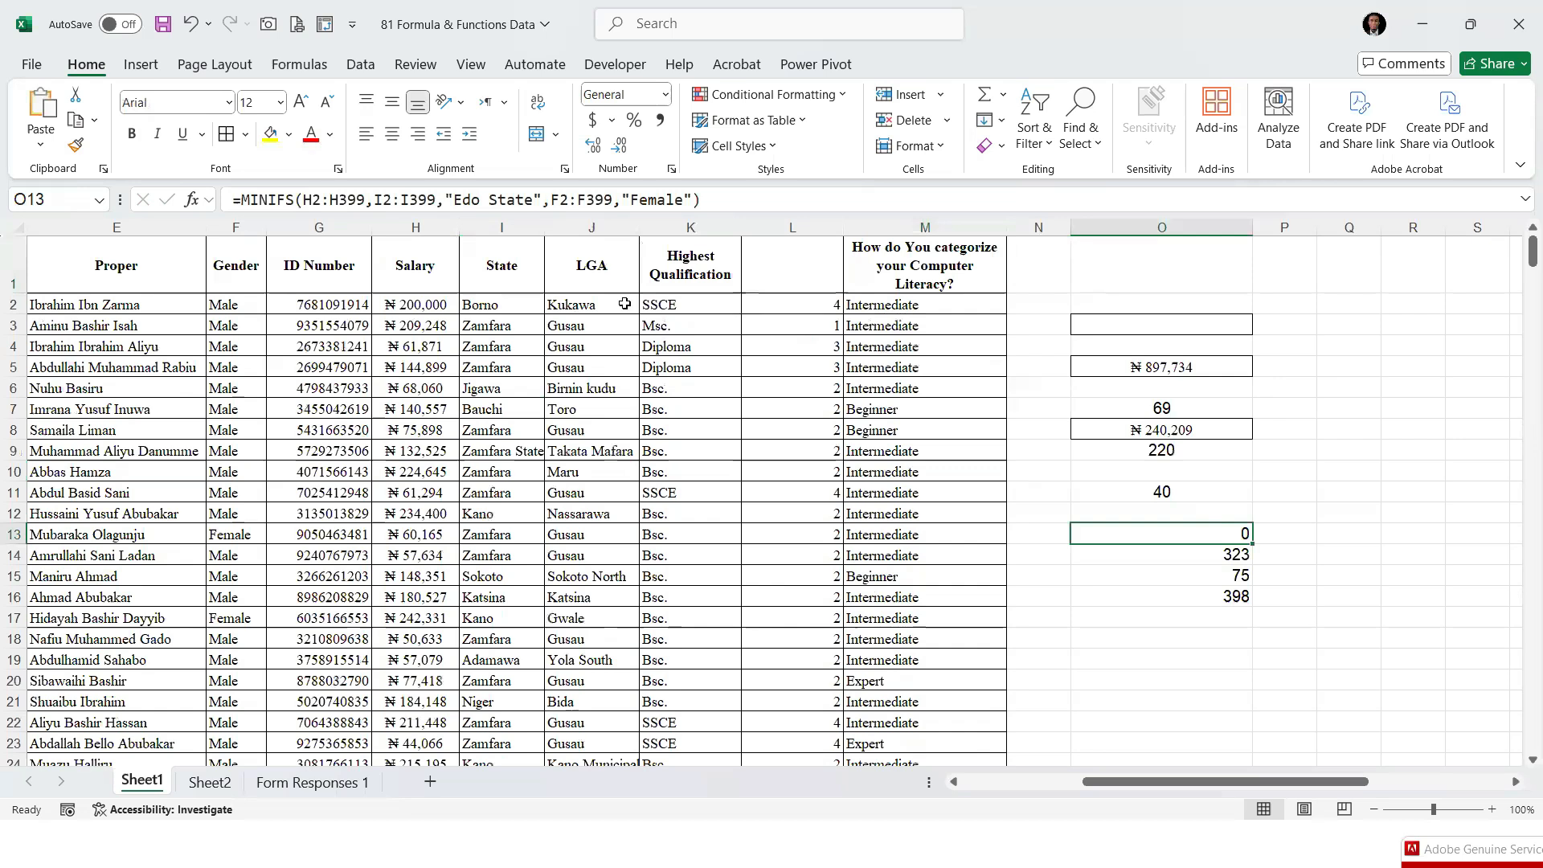
{"action": "left_click", "coordinate": [532, 200]}
{"action": "left_click", "coordinate": [453, 204], "text": "shift"}
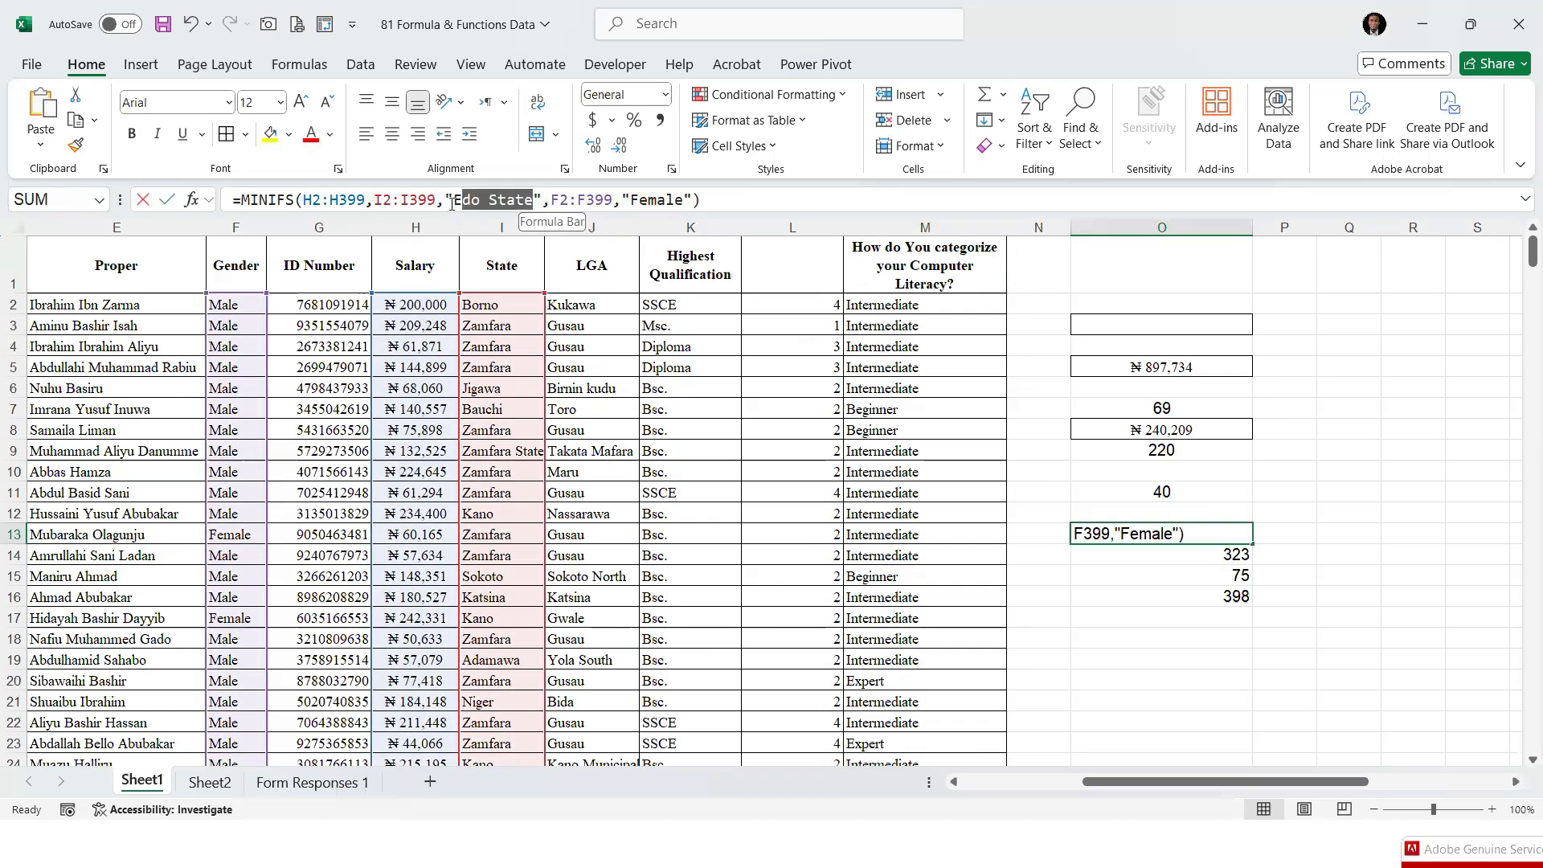
{"action": "left_click_drag", "start_coordinate": [452, 201], "coordinate": [450, 200]}
{"action": "key", "text": "ctrl+v"}
{"action": "key", "text": "Return"}
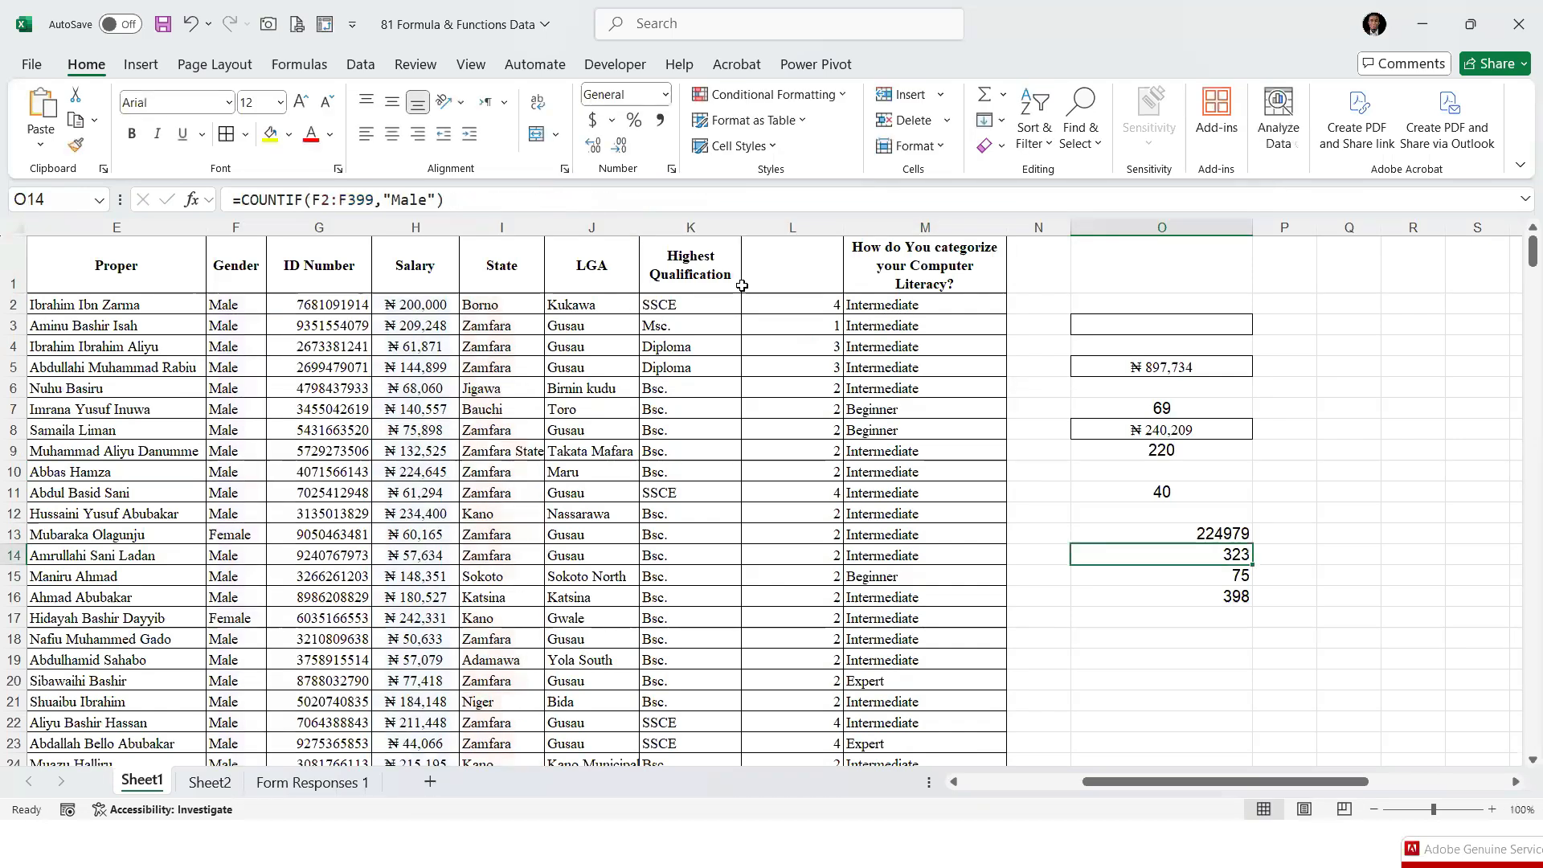
Copy the naira currency formatting and border of O8 onto O13, and open the O13 formula in the cell
{"action": "left_click", "coordinate": [1134, 430]}
{"action": "left_click", "coordinate": [76, 145]}
{"action": "left_click", "coordinate": [1147, 532]}
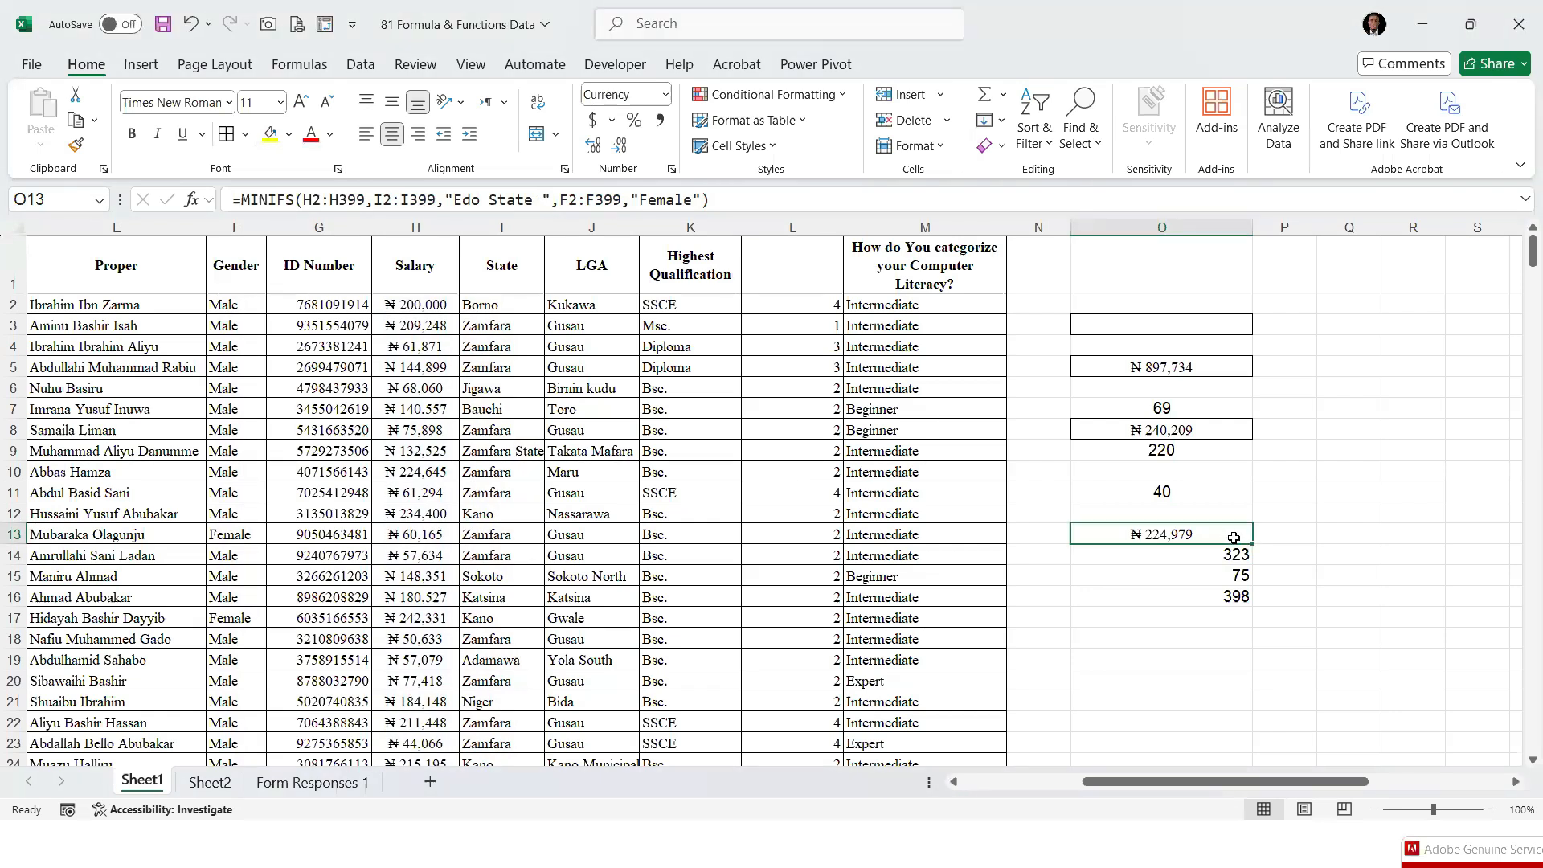
{"action": "double_click", "coordinate": [1178, 533]}
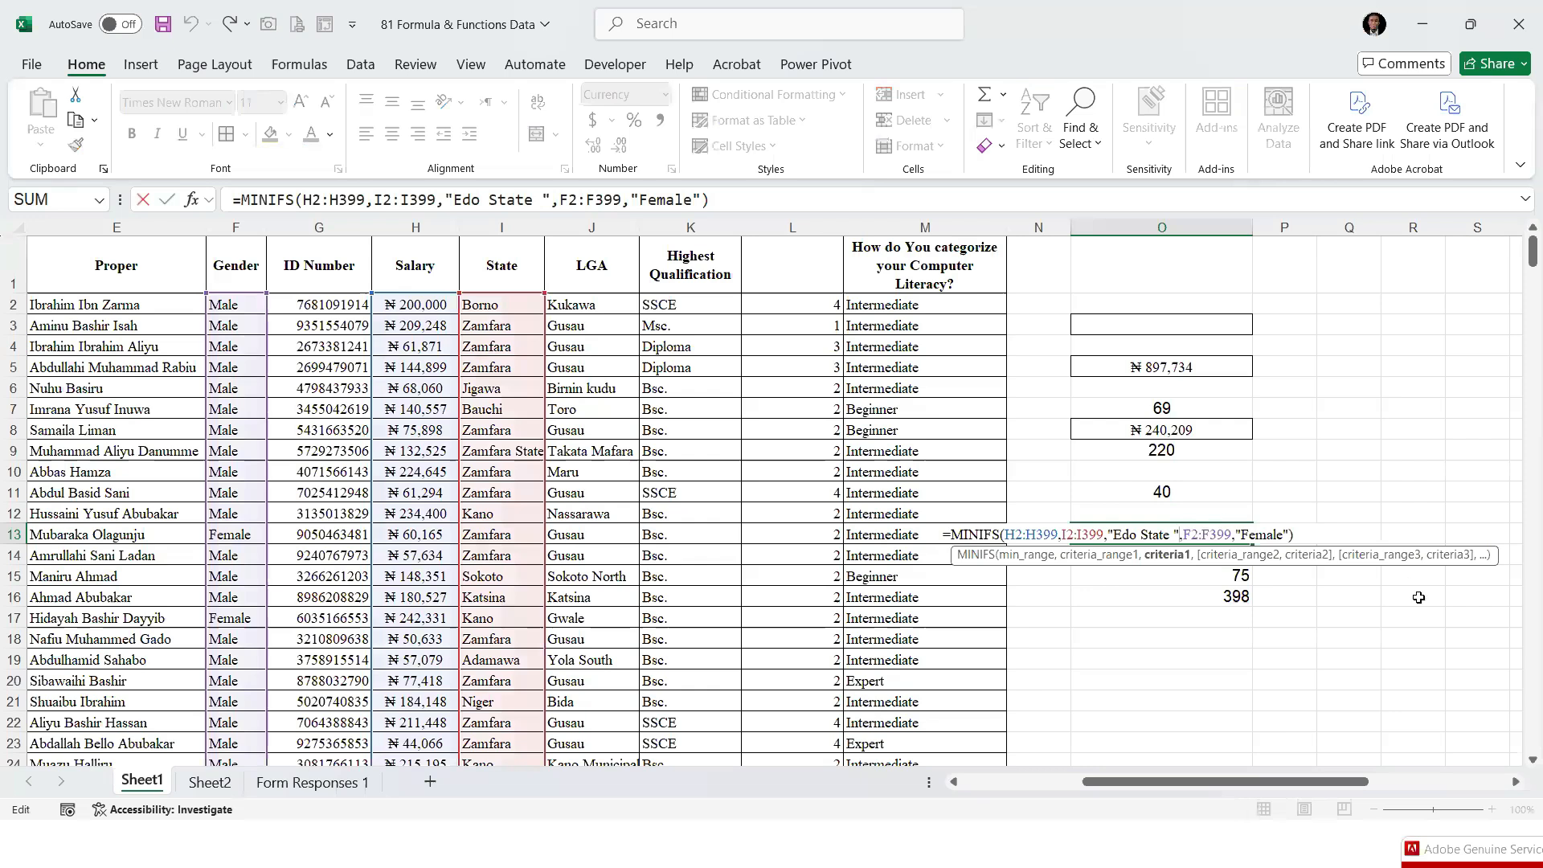
Commit the MINIFS formula in O13 with its "Edo State " and "Female" criteria
{"action": "key", "text": "Return"}
{"action": "key", "text": "Up"}
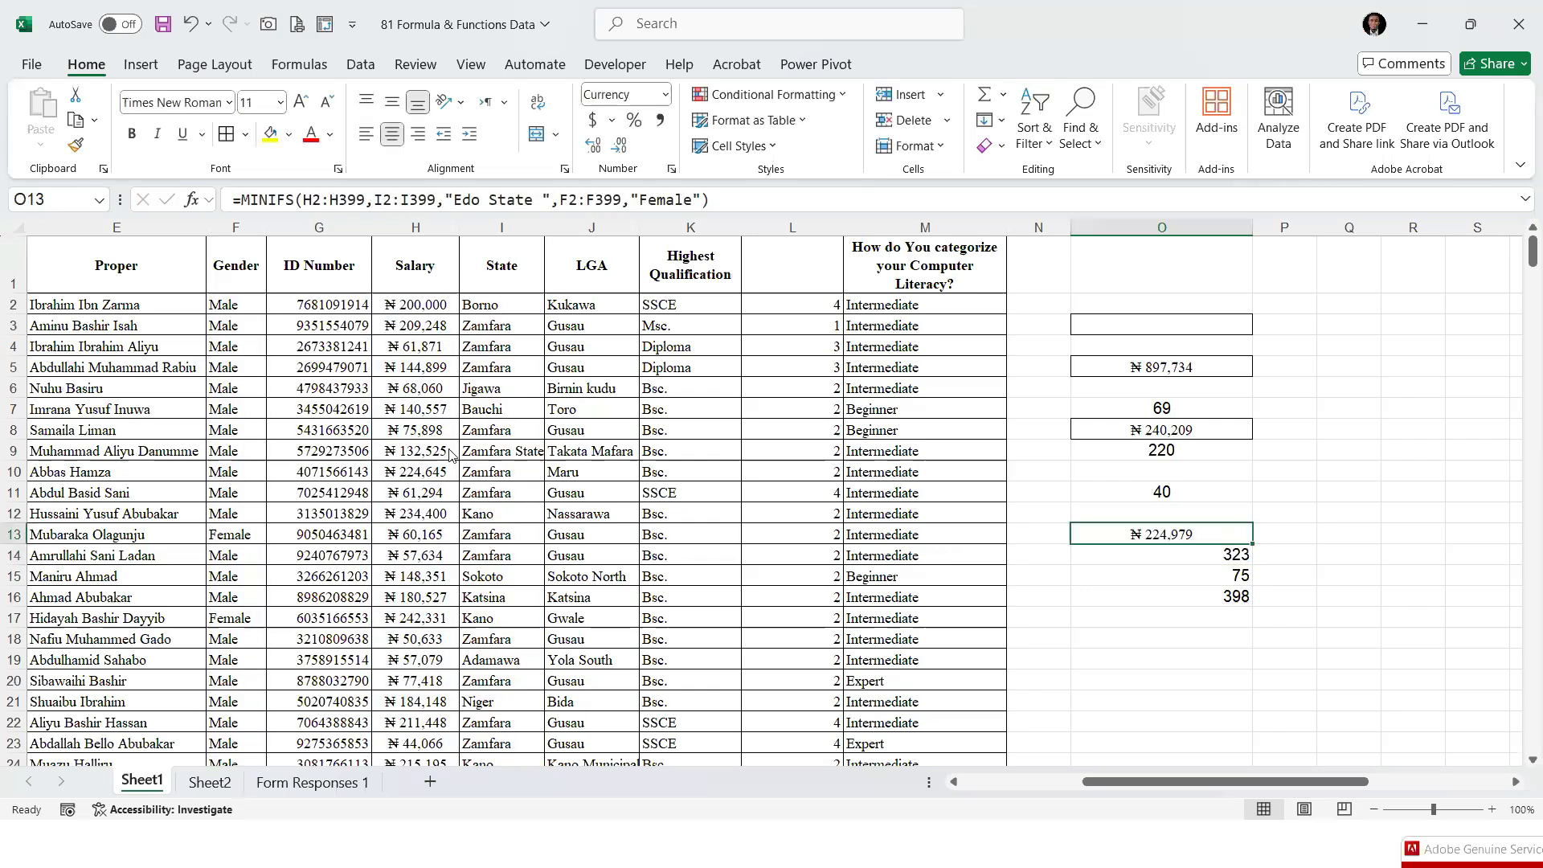
{"action": "left_click", "coordinate": [340, 458]}
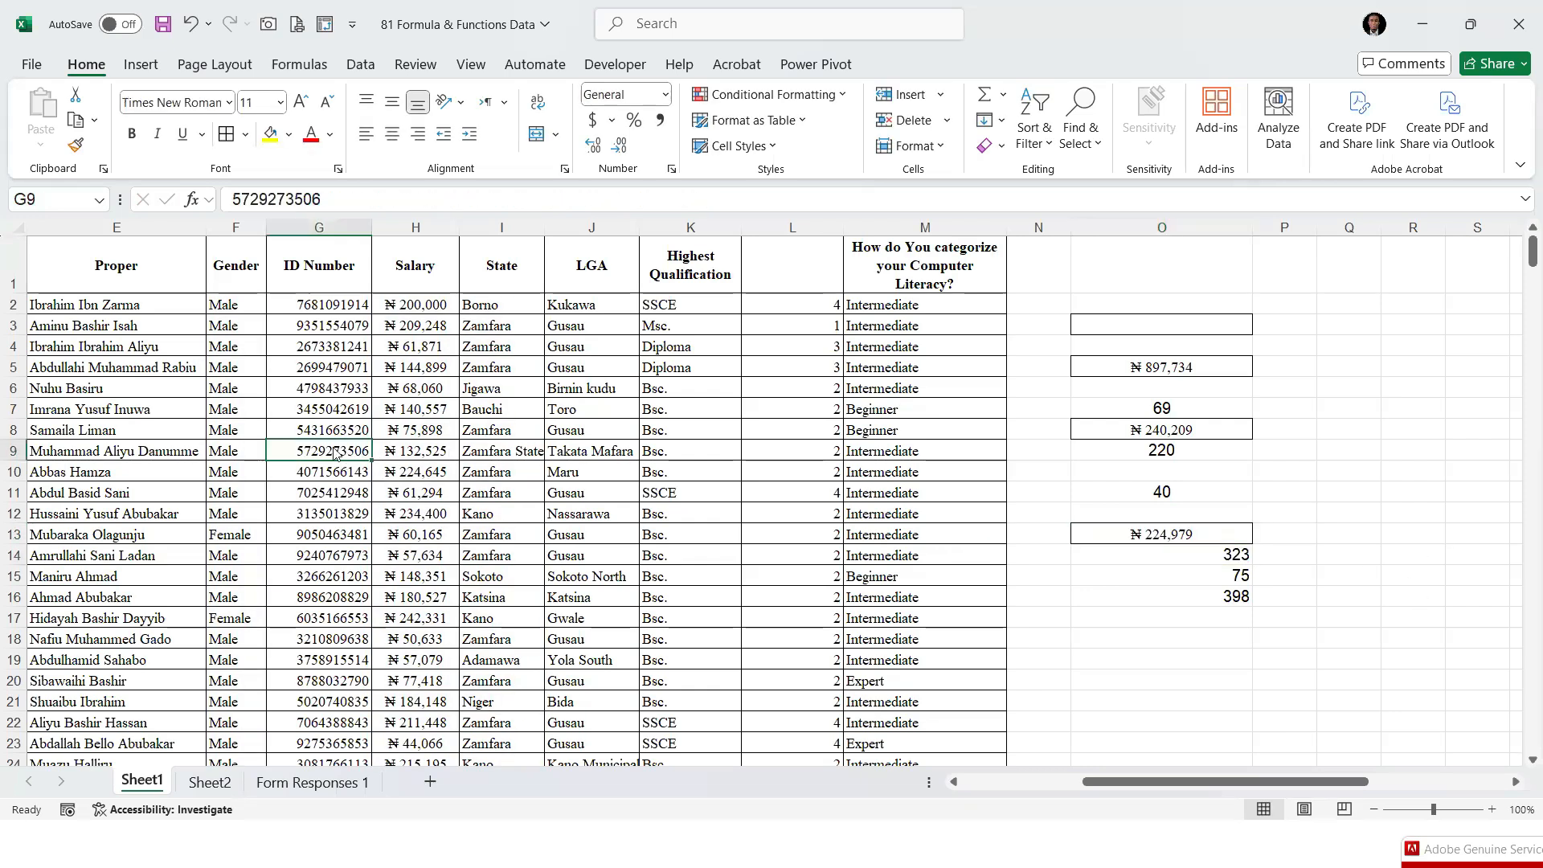
Add TEXTSPLIT as item 29 and CONCATENATE as item 30 to the function list on Sheet2
{"action": "left_click", "coordinate": [210, 782]}
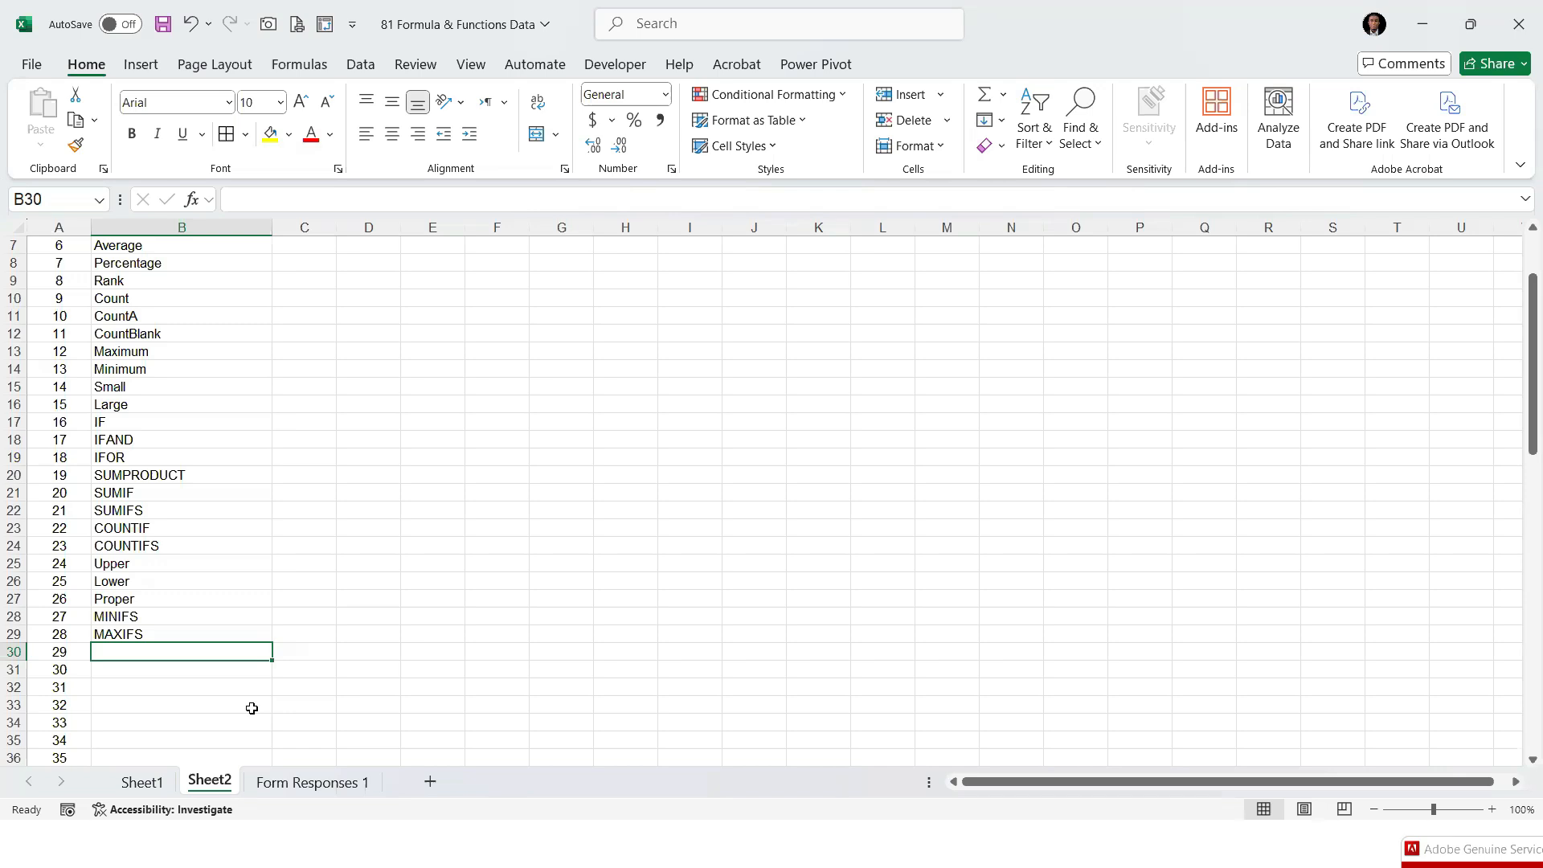
{"action": "type", "text": "TEXTSPLIT"}
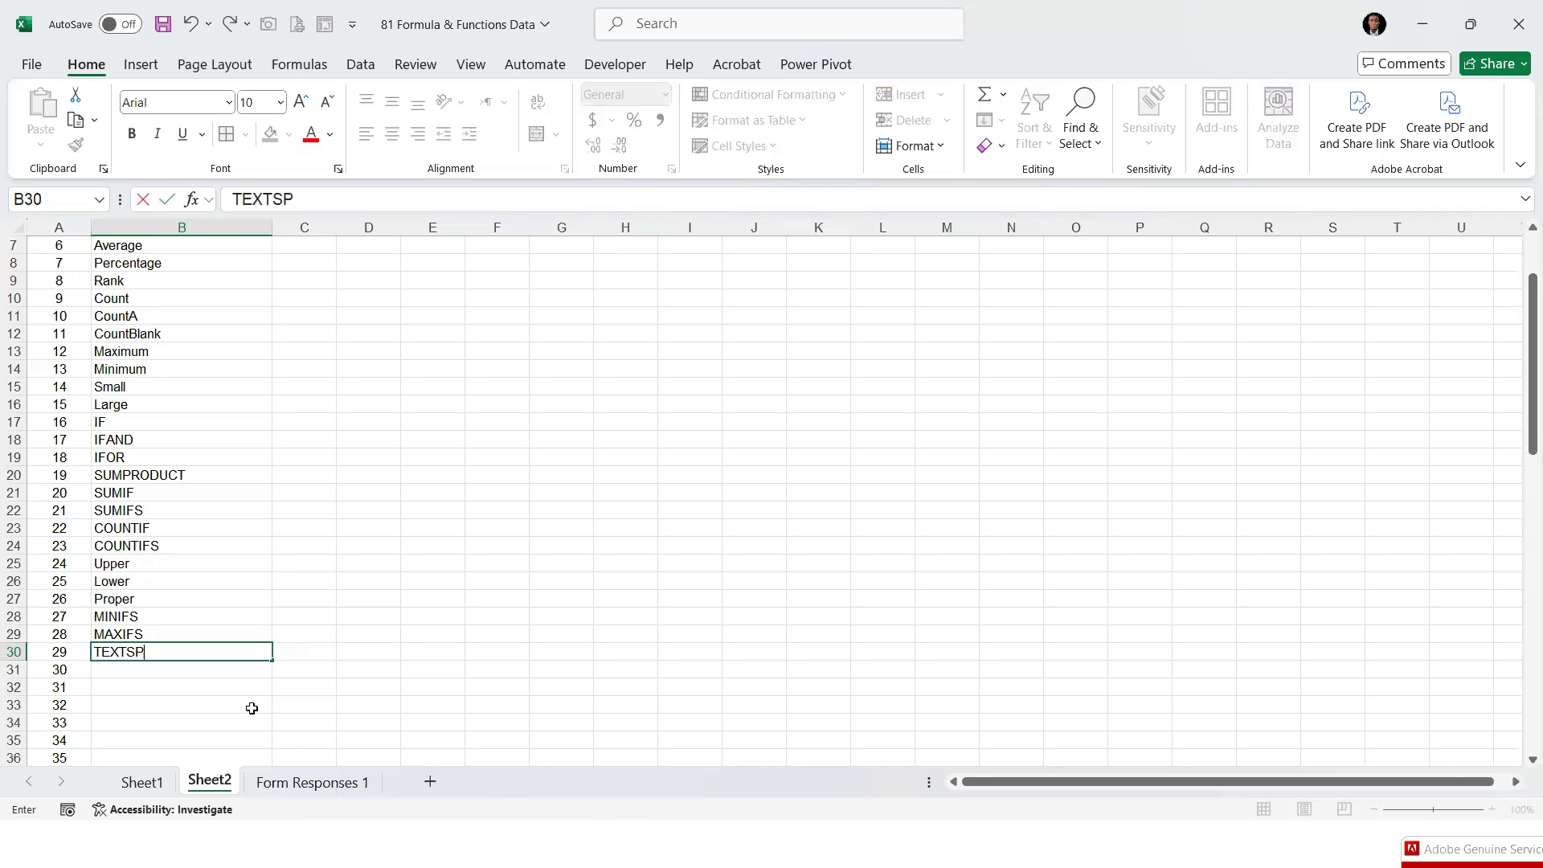
{"action": "key", "text": "Return"}
{"action": "type", "text": "CONCAT"}
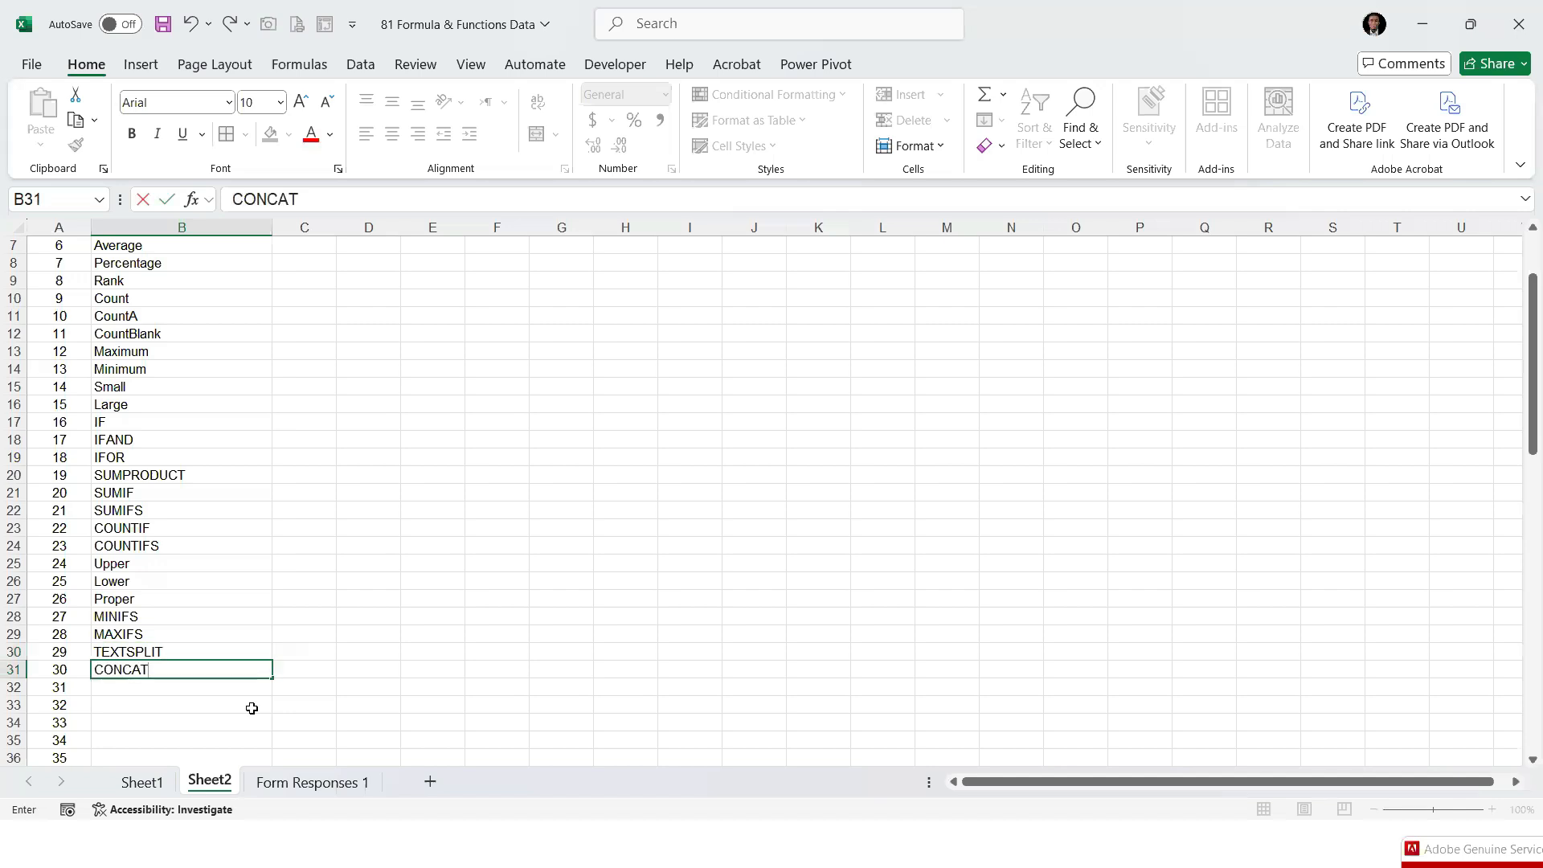
{"action": "type", "text": "ENATE"}
{"action": "key", "text": "Return"}
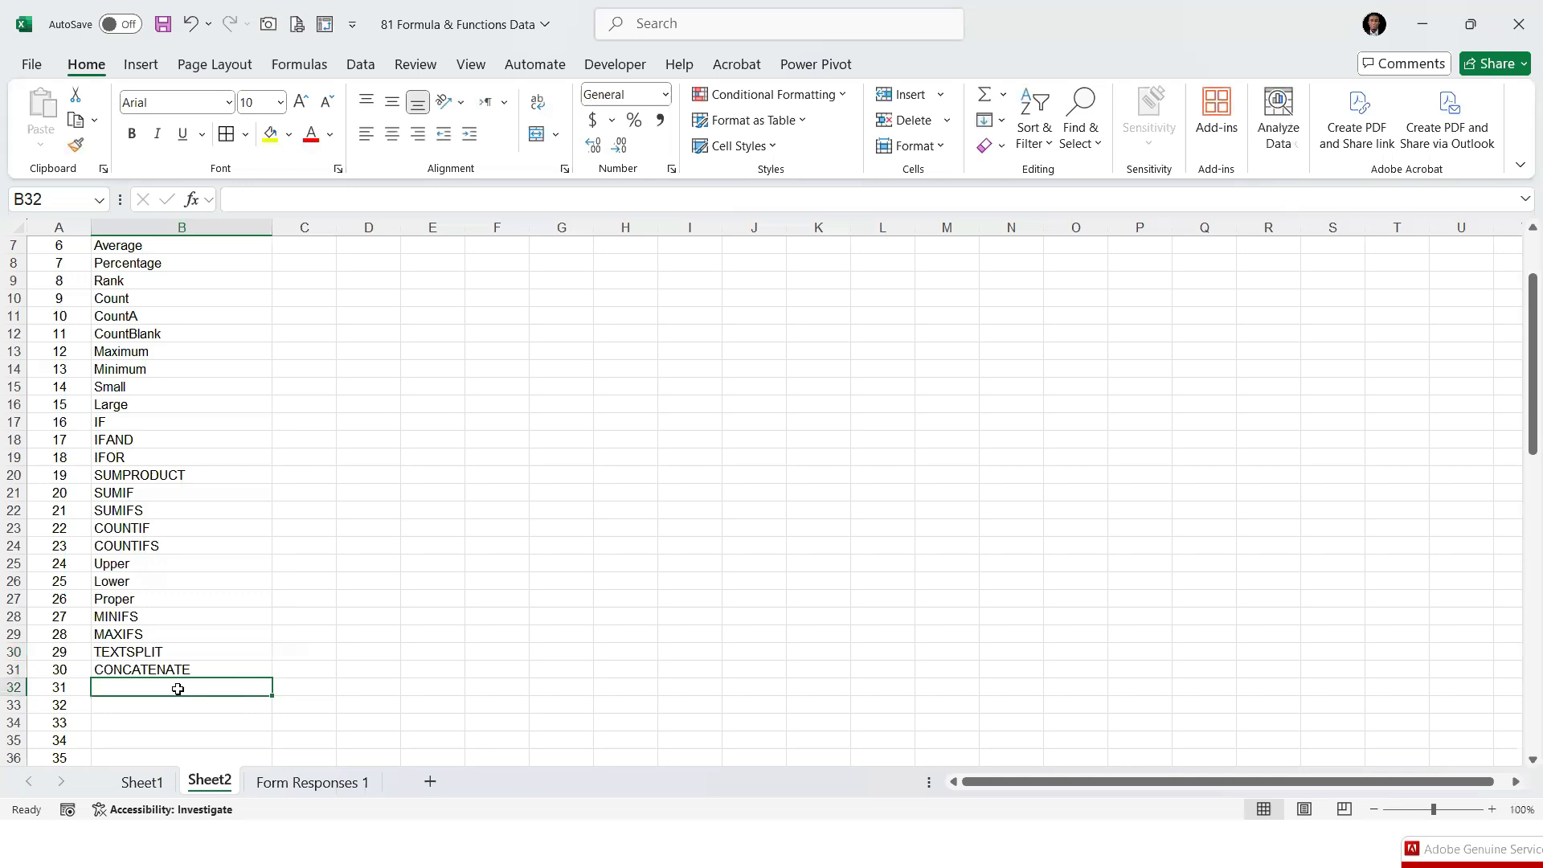
Clear the name formulas below the Upper, Lower and Proper headers in columns C to E of Sheet1
{"action": "left_click", "coordinate": [141, 782]}
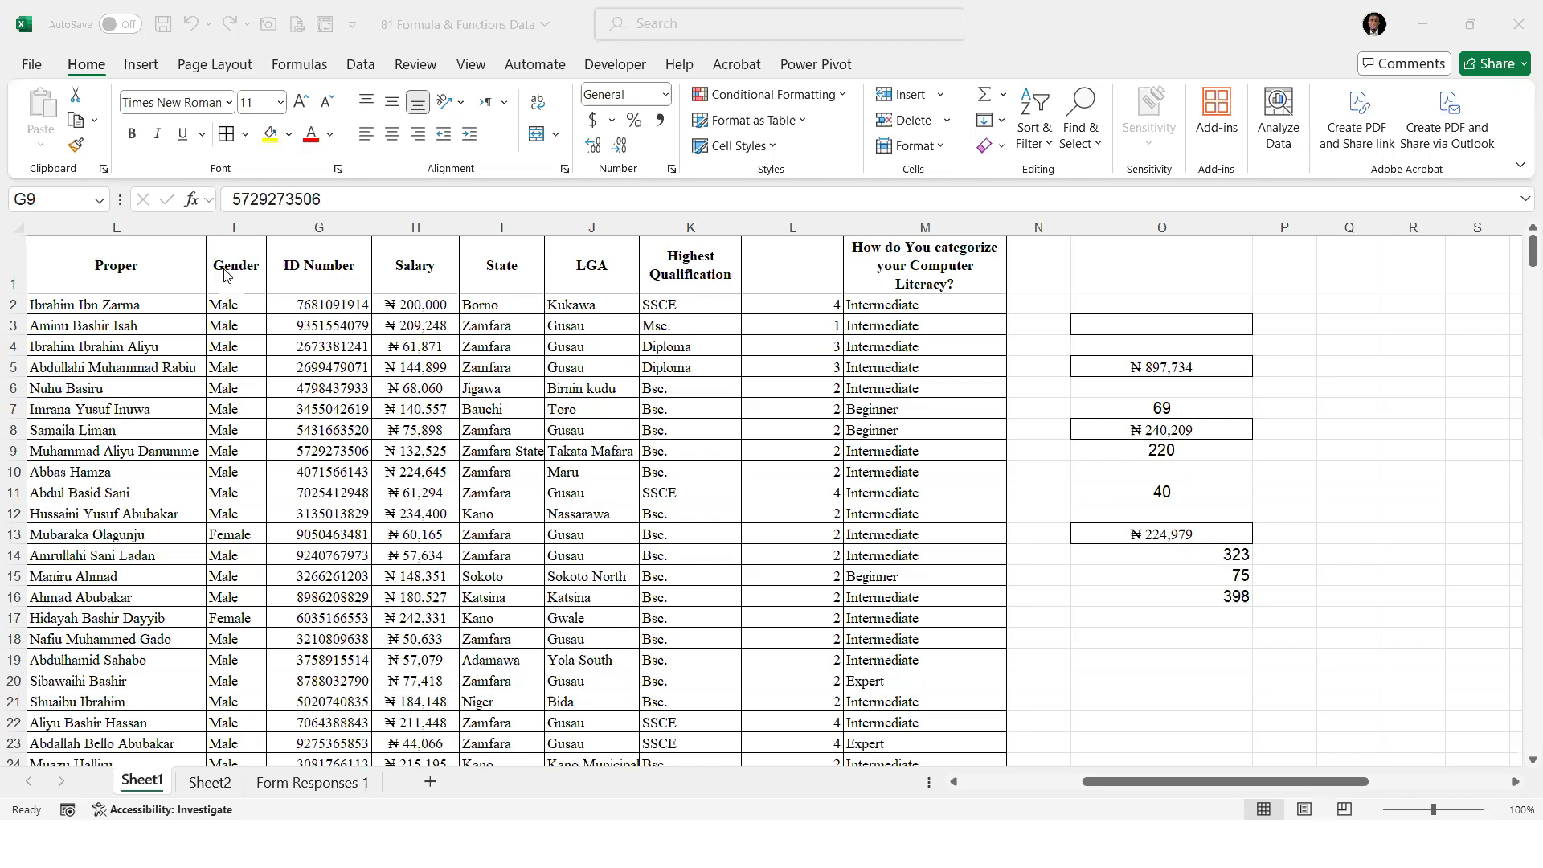
{"action": "left_click", "coordinate": [136, 310]}
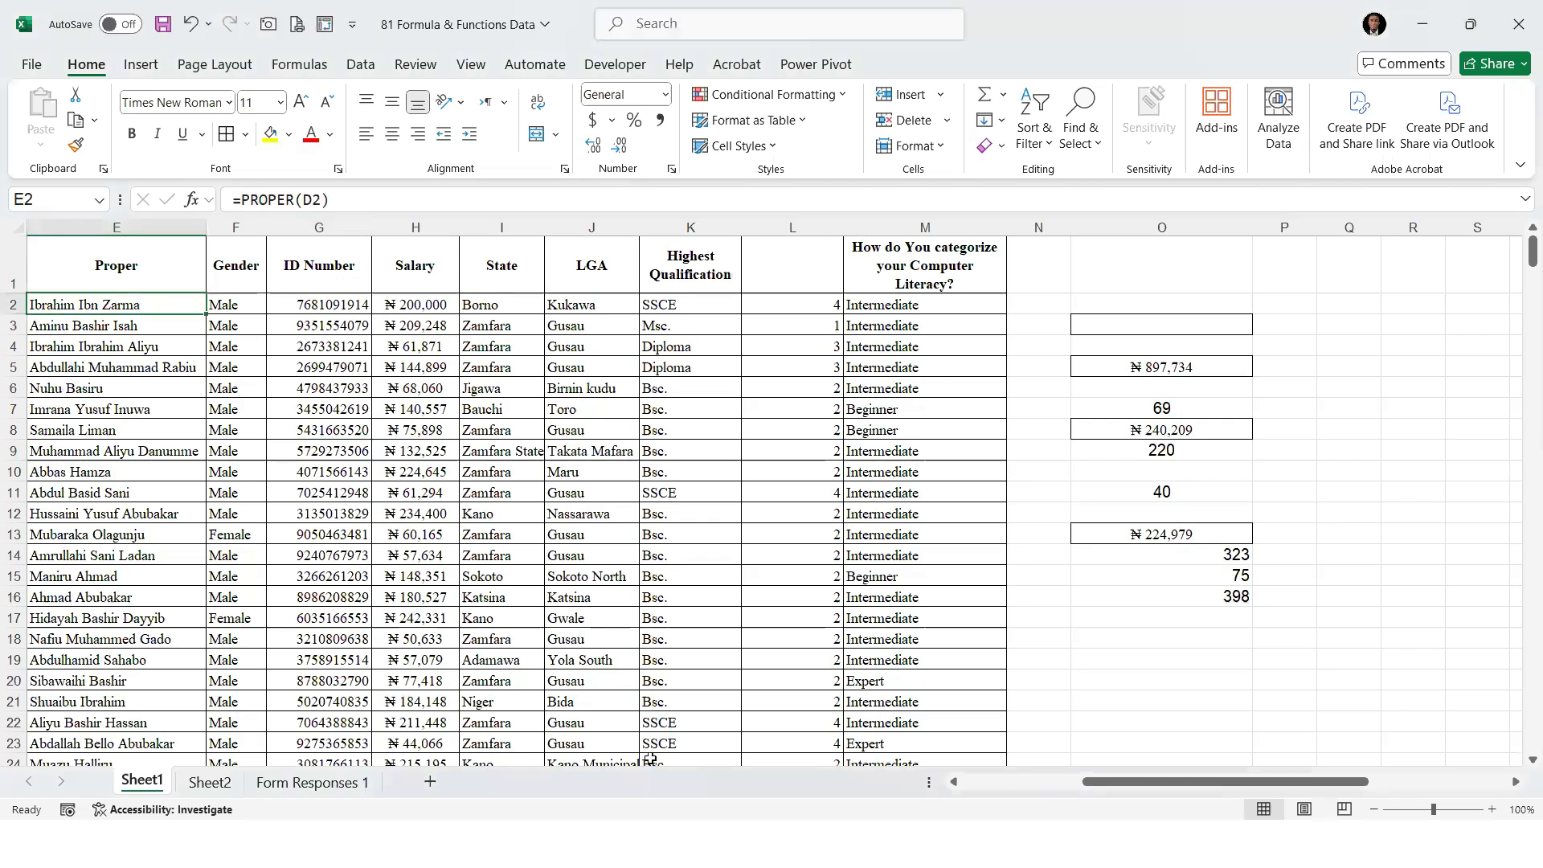
{"action": "scroll", "coordinate": [1036, 783], "scroll_direction": "left", "scroll_amount": 2}
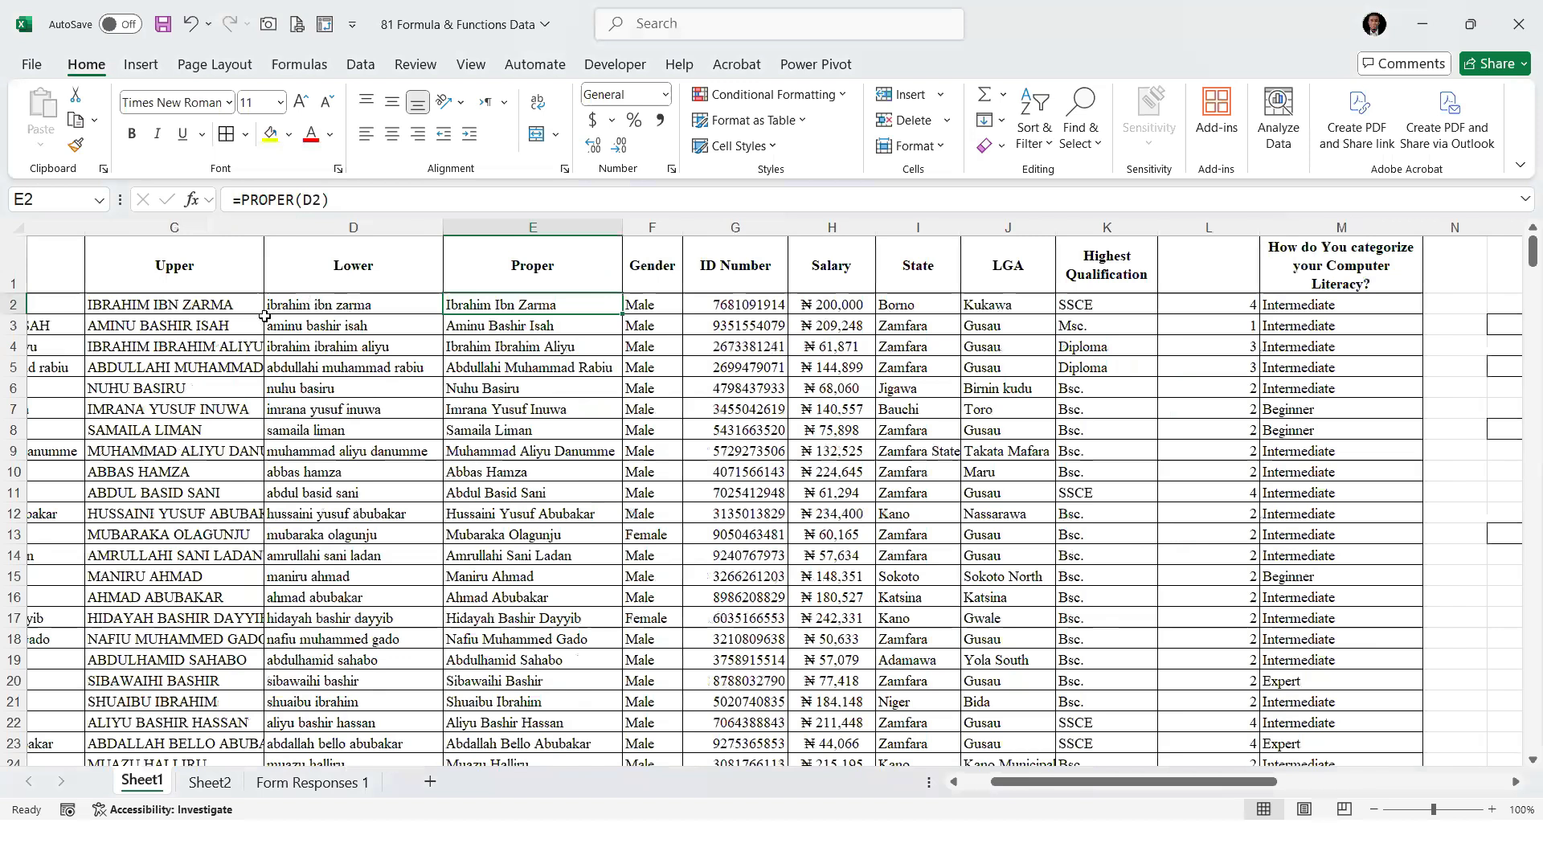
{"action": "scroll", "coordinate": [184, 313], "scroll_direction": "left", "scroll_amount": 2}
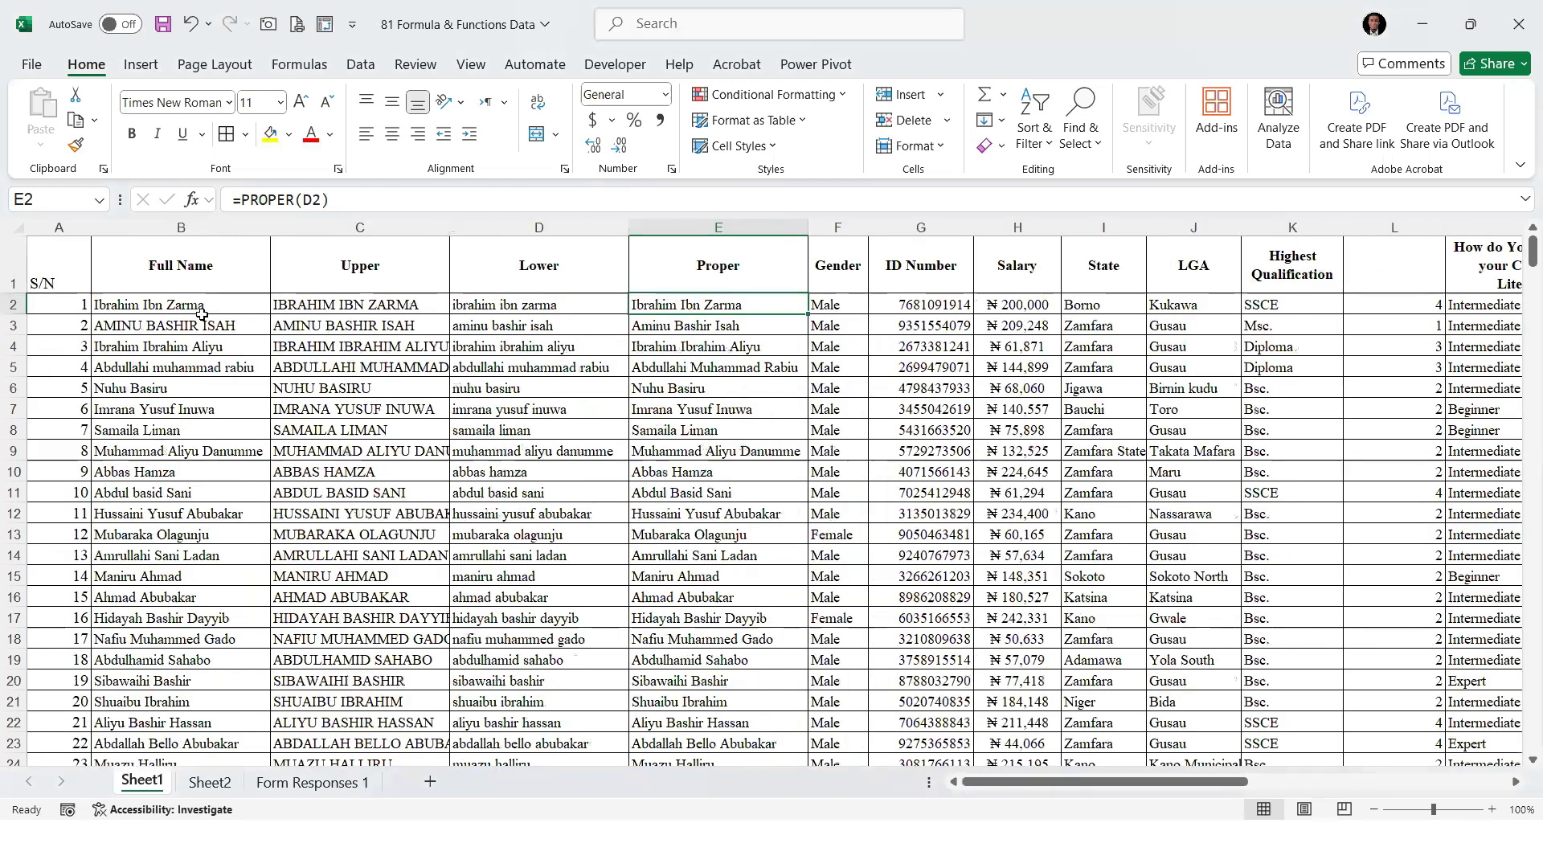
{"action": "right_click", "coordinate": [402, 228]}
{"action": "left_click_drag", "start_coordinate": [355, 302], "coordinate": [743, 353]}
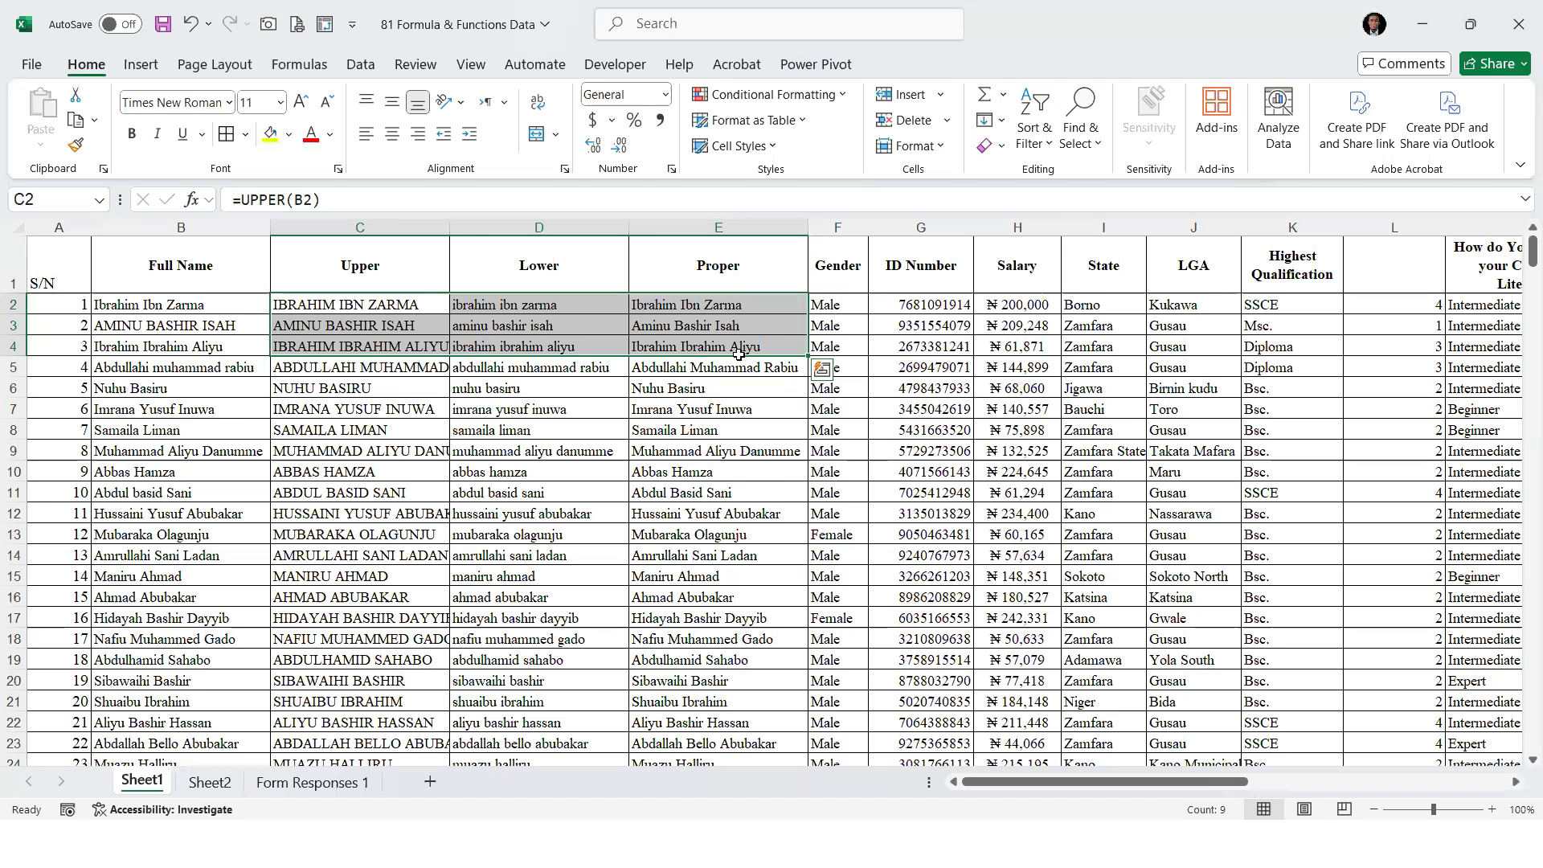
{"action": "key", "text": "ctrl+z"}
Rename the header in C1 as First Name and the header in D1 as Surname
{"action": "type", "text": "fiRST"}
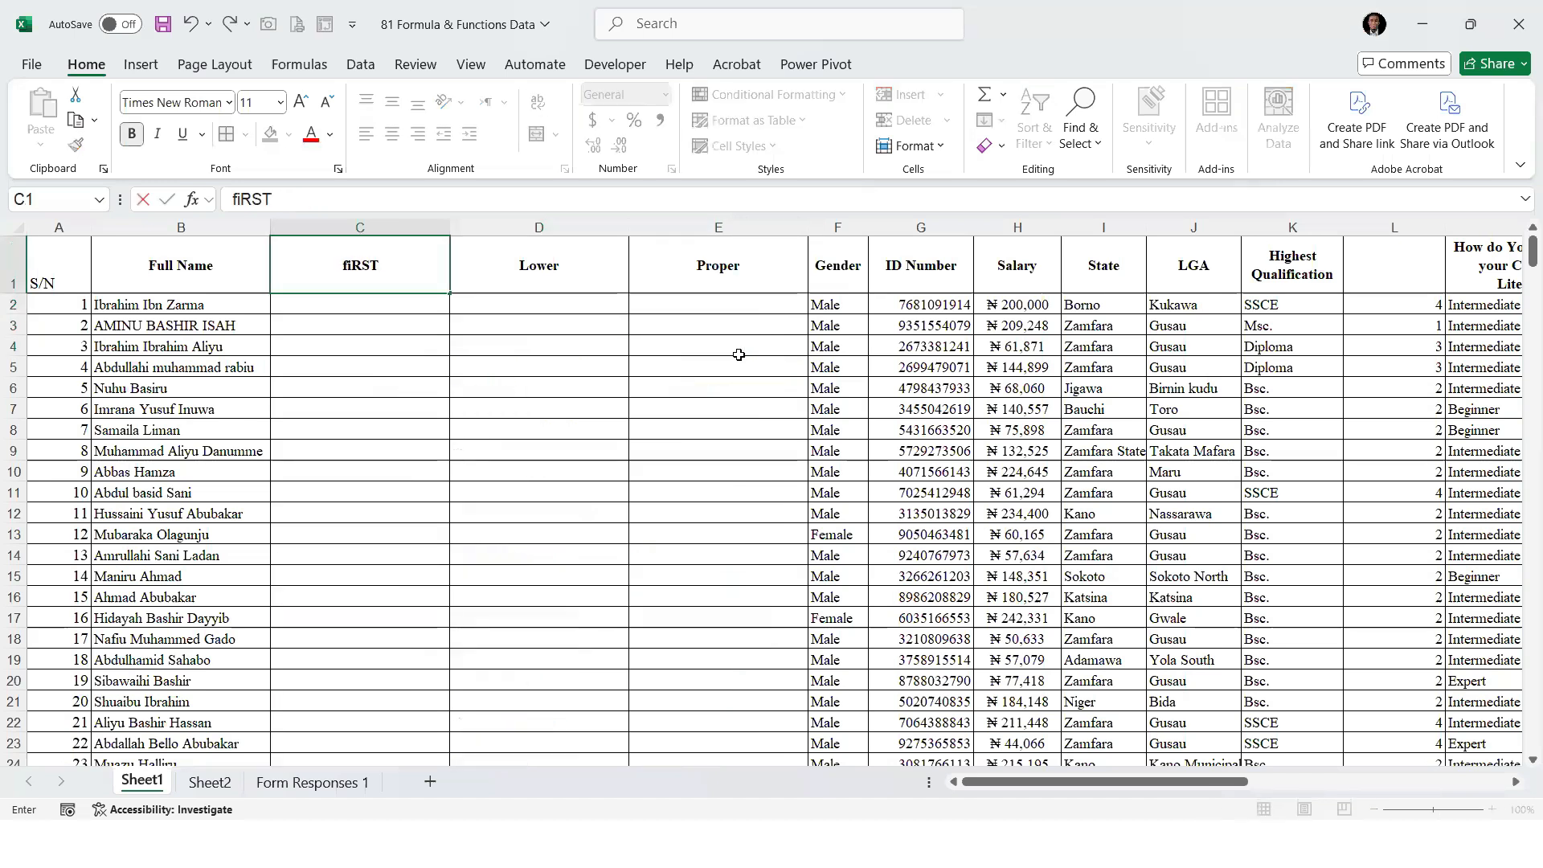
{"action": "key", "text": "BackSpace"}
{"action": "key", "text": "BackSpace"}
{"action": "key", "text": "BackSpace"}
{"action": "key", "text": "BackSpace"}
{"action": "key", "text": "BackSpace"}
{"action": "key", "text": "BackSpace"}
{"action": "type", "text": "First Name"}
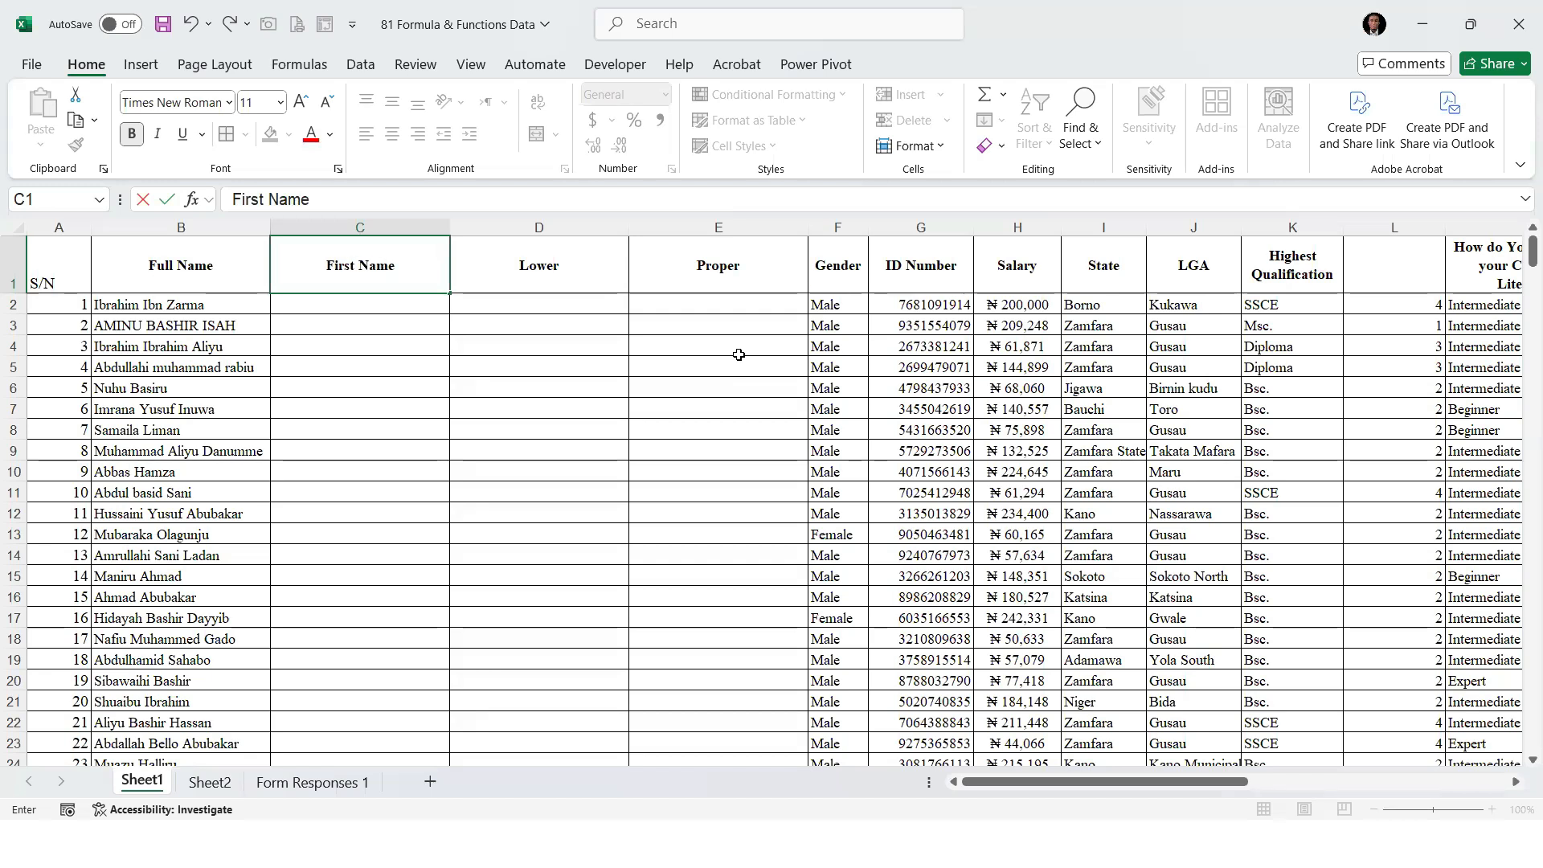
{"action": "key", "text": "Tab"}
{"action": "type", "text": "Surname"}
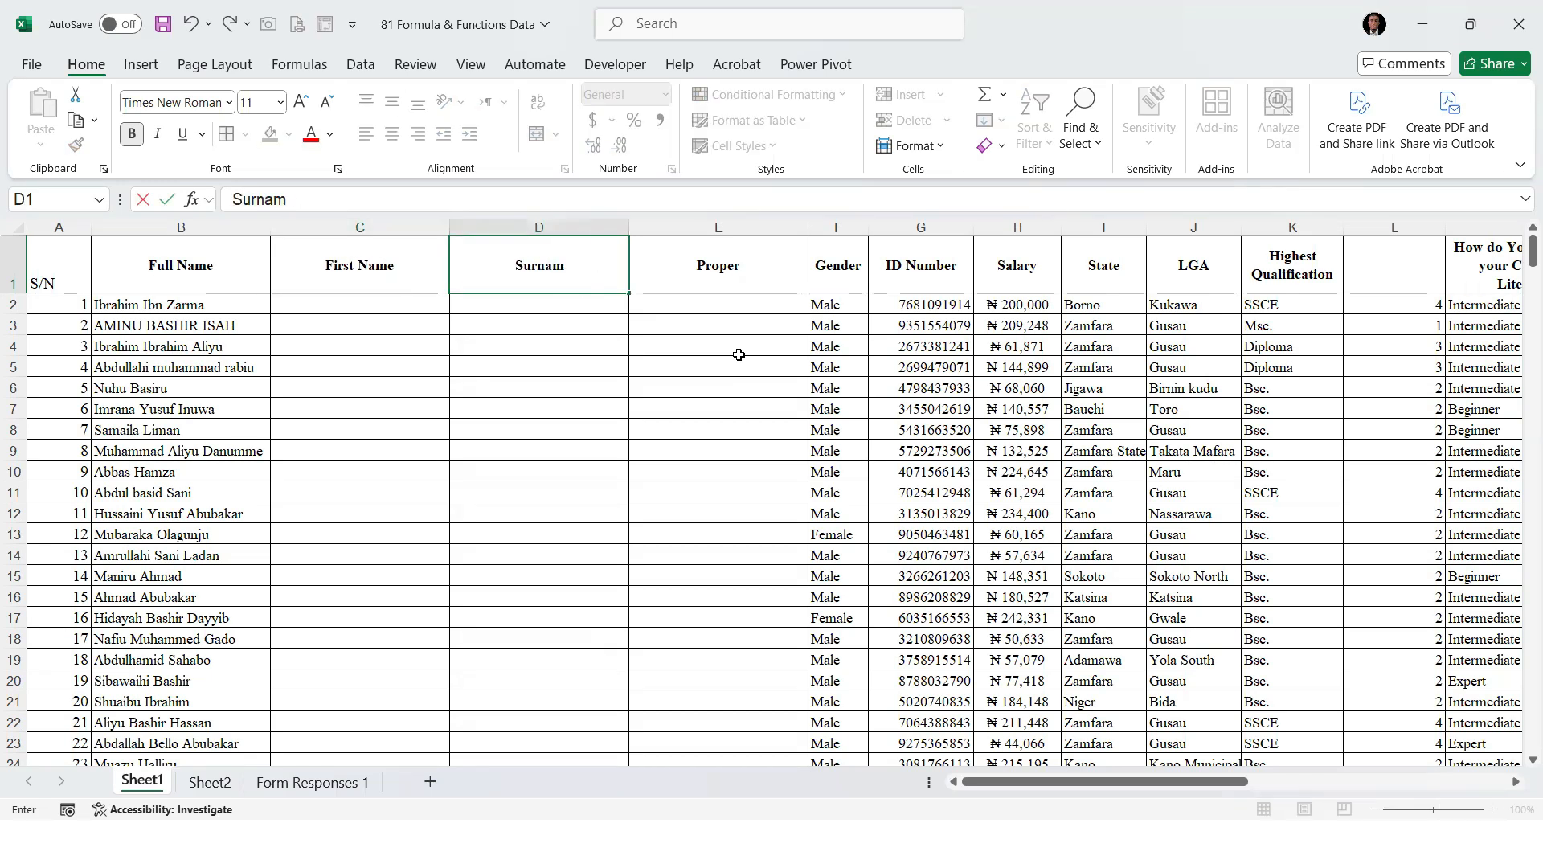
Rename the header in E1 as Other Name and return to the first data cell under First Name
{"action": "key", "text": "Tab"}
{"action": "type", "text": "Other Nma"}
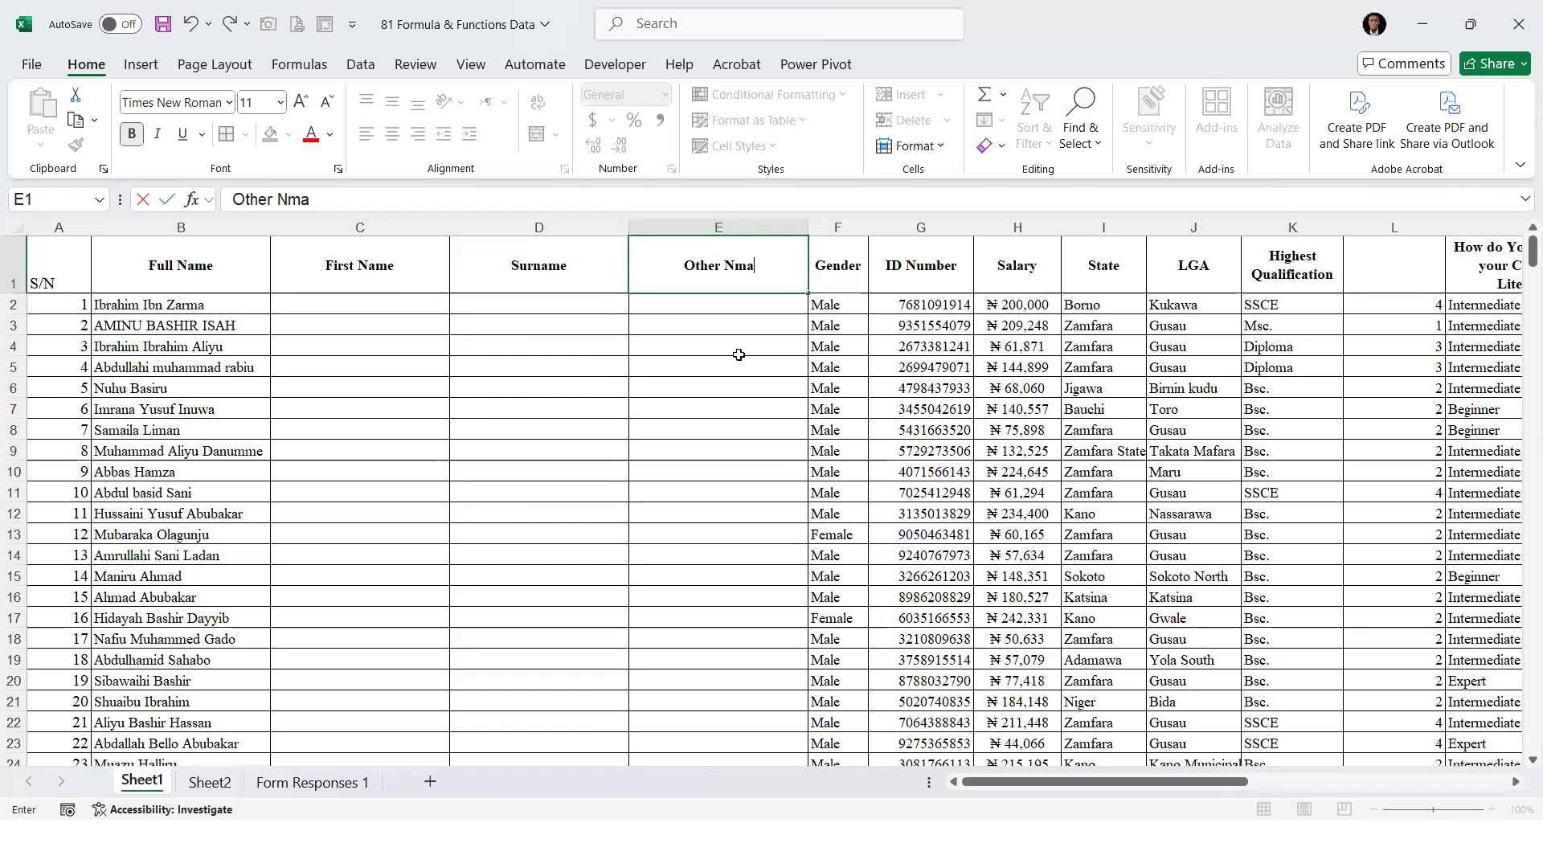
{"action": "key", "text": "BackSpace"}
{"action": "key", "text": "BackSpace"}
{"action": "key", "text": "BackSpace"}
{"action": "type", "text": "Name"}
{"action": "key", "text": "Return"}
{"action": "key", "text": "Left"}
{"action": "key", "text": "Left"}
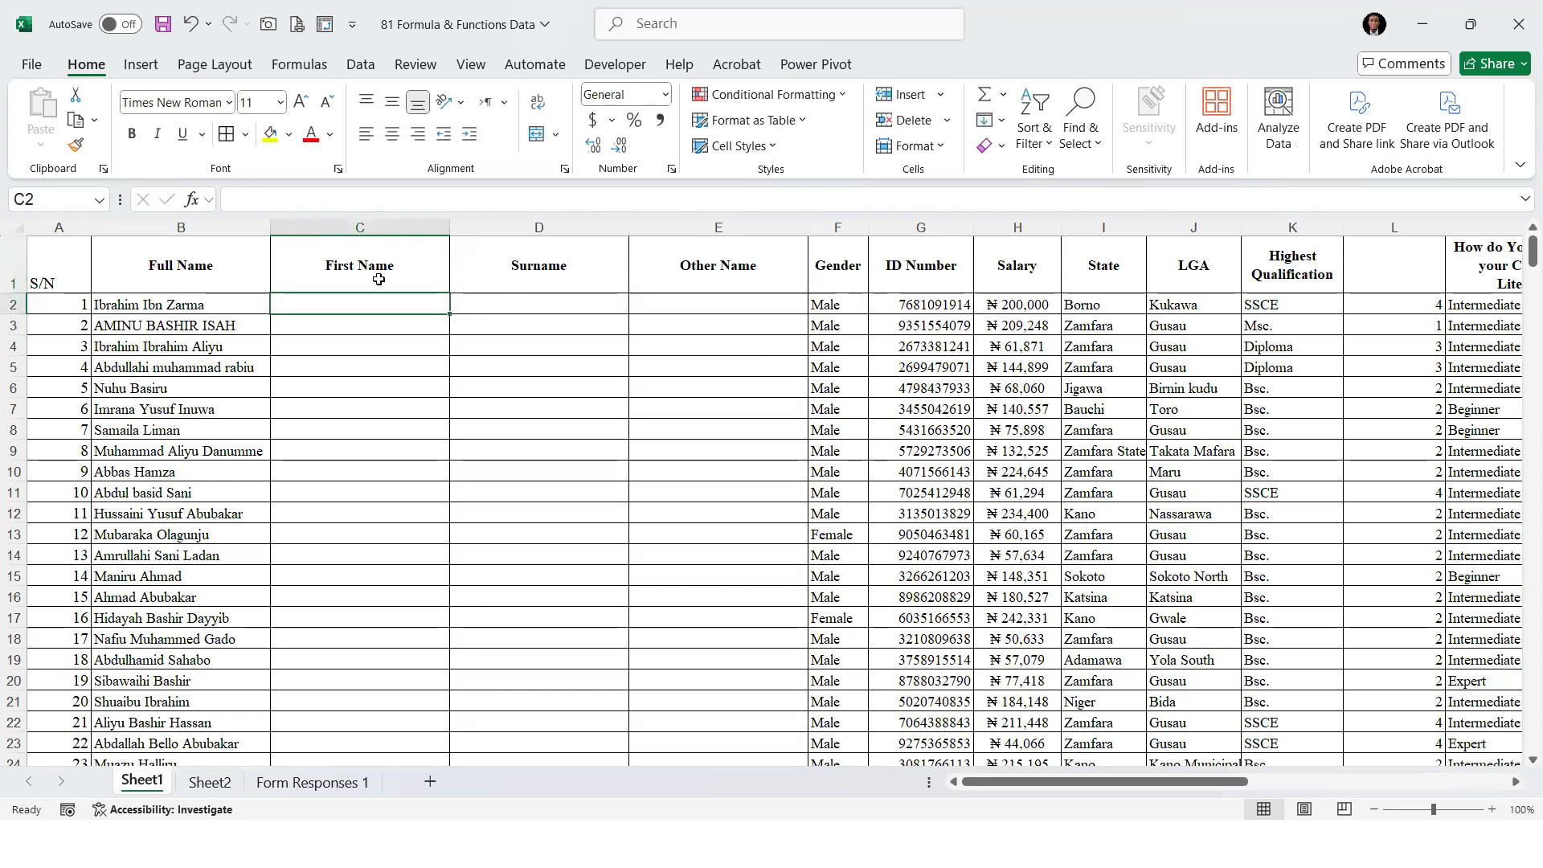
{"action": "left_click", "coordinate": [526, 302]}
{"action": "left_click", "coordinate": [740, 323]}
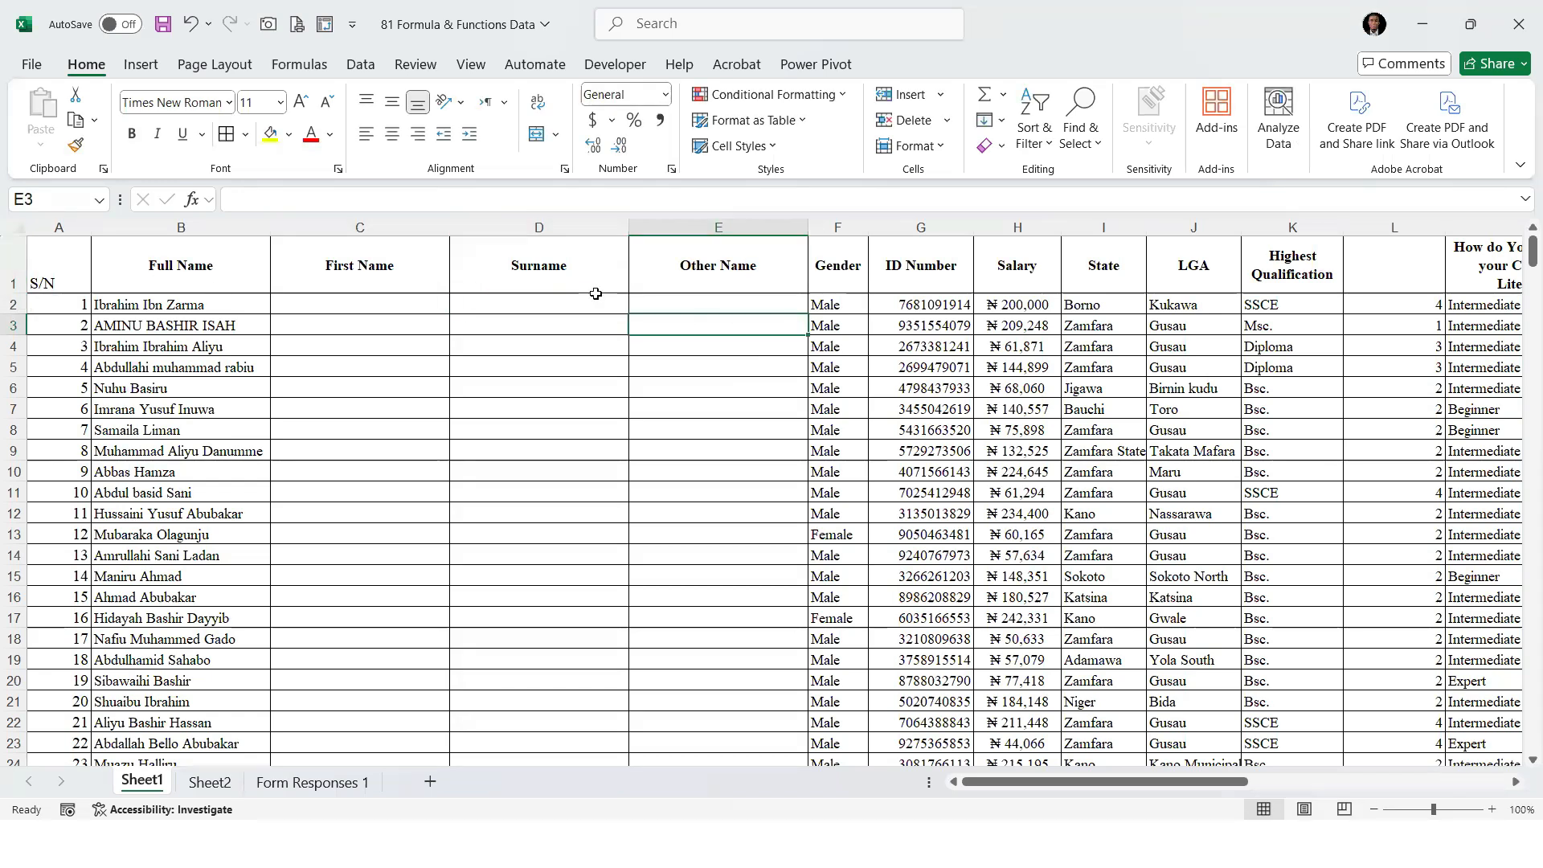
{"action": "key", "text": "ctrl+Home"}
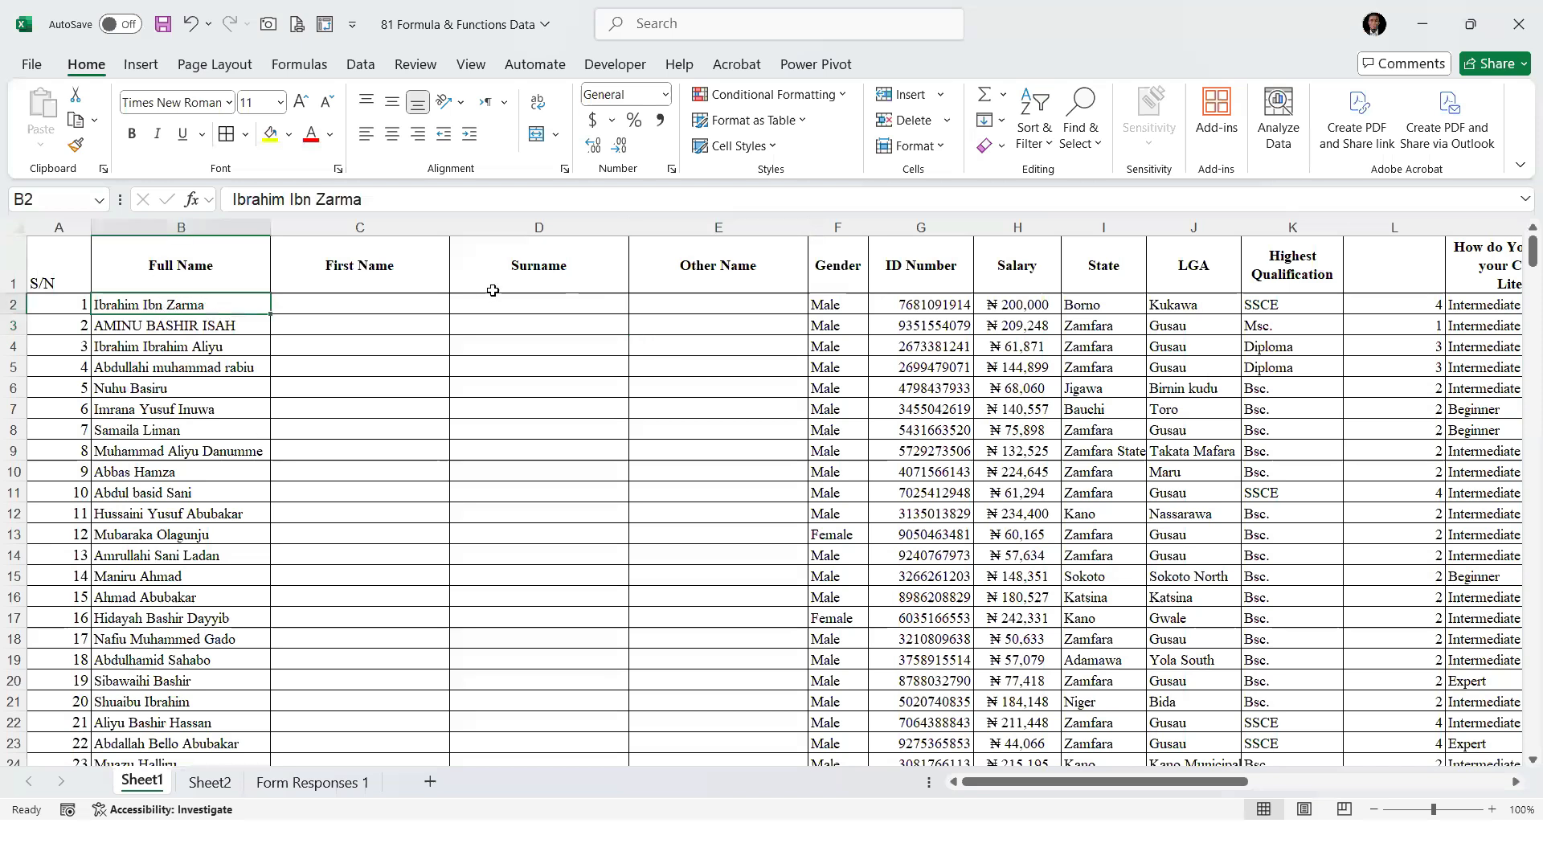
Begin a TEXTSPLIT formula in C2 with the full name in B2 as its text argument
{"action": "left_click", "coordinate": [358, 302]}
{"action": "type", "text": "=te"}
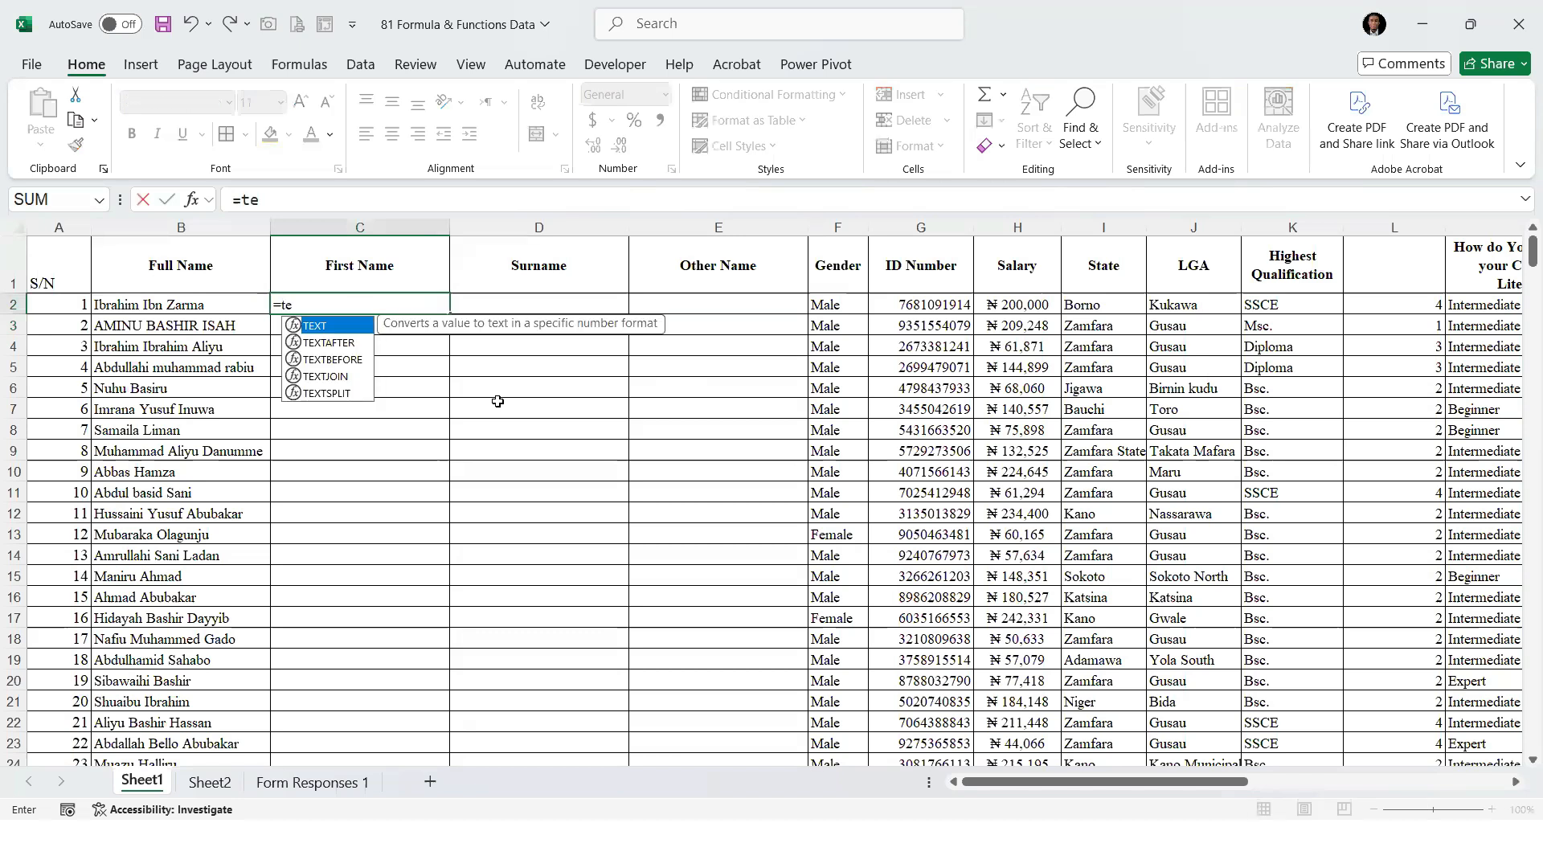
{"action": "type", "text": "xtsp"}
{"action": "key", "text": "Tab"}
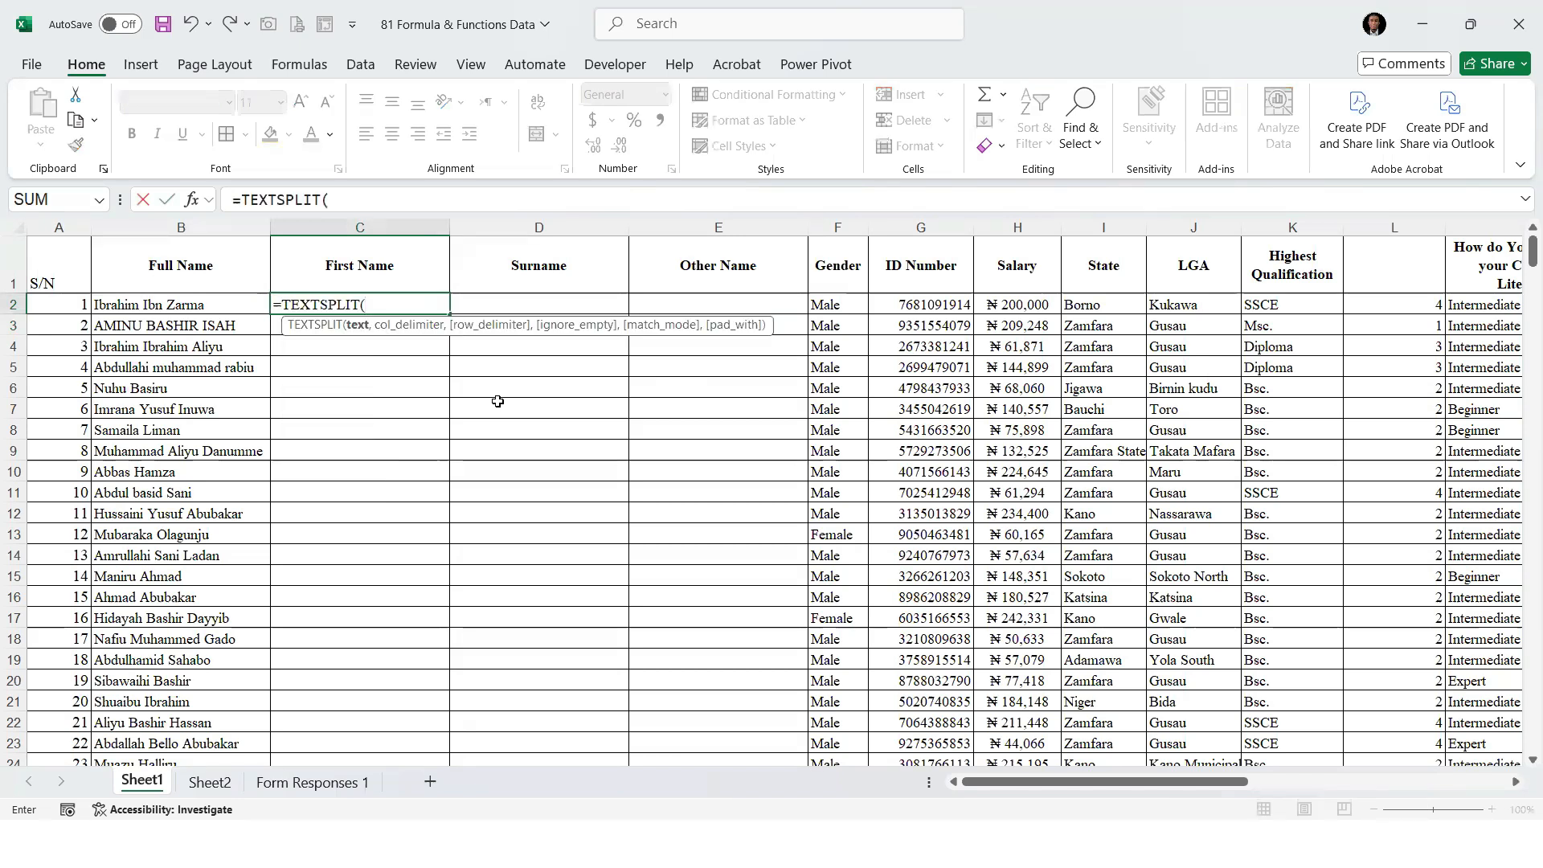
{"action": "left_click", "coordinate": [188, 302]}
{"action": "type", "text": ","}
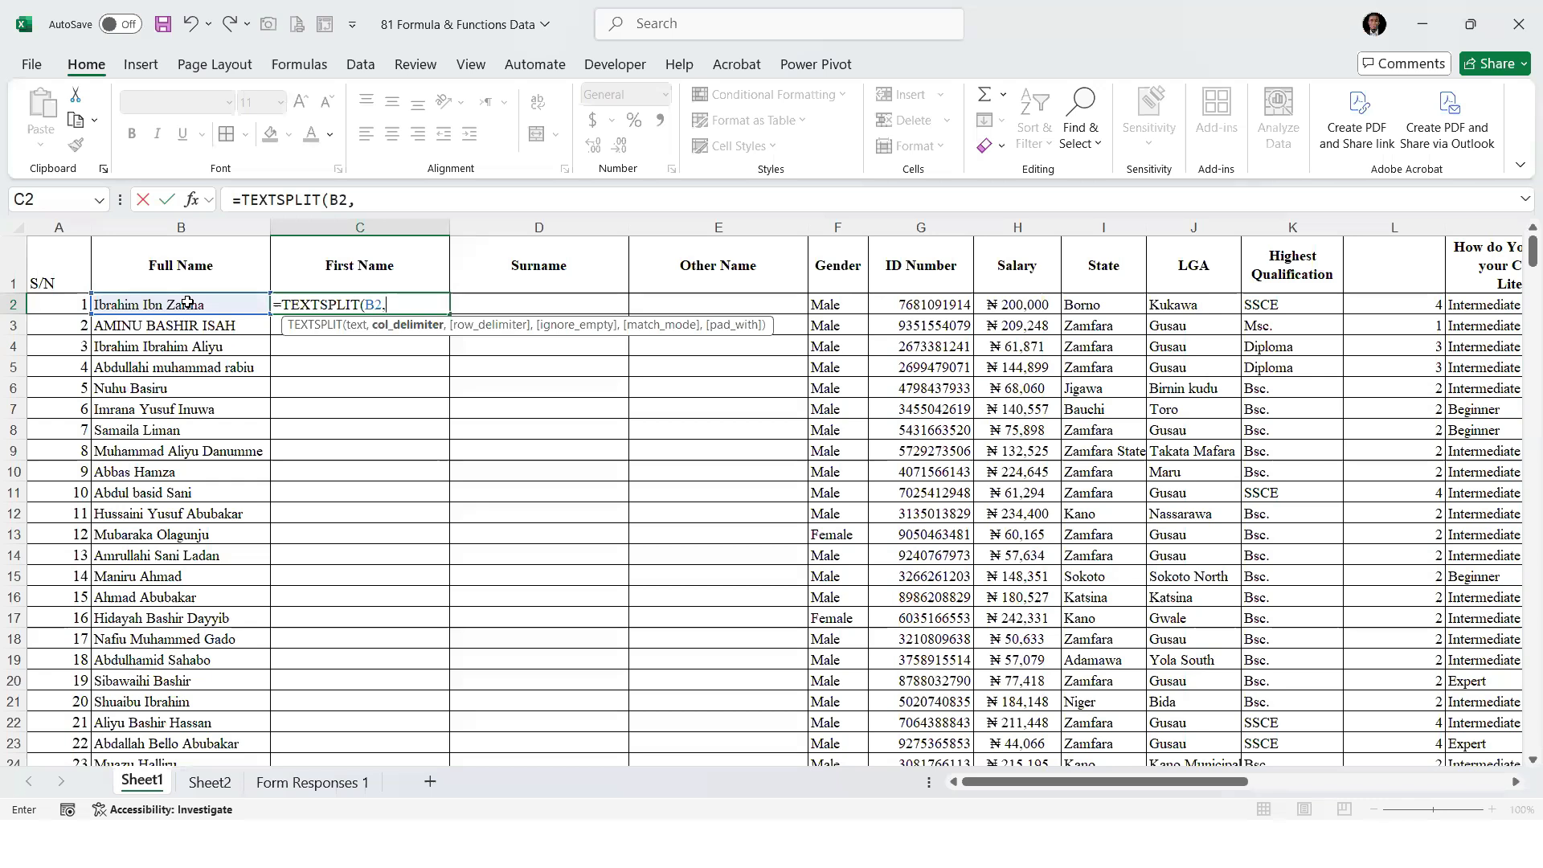
Complete the formula in C2 as =TEXTSPLIT(B2," ") to split the full name at spaces
{"action": "type", "text": "\""}
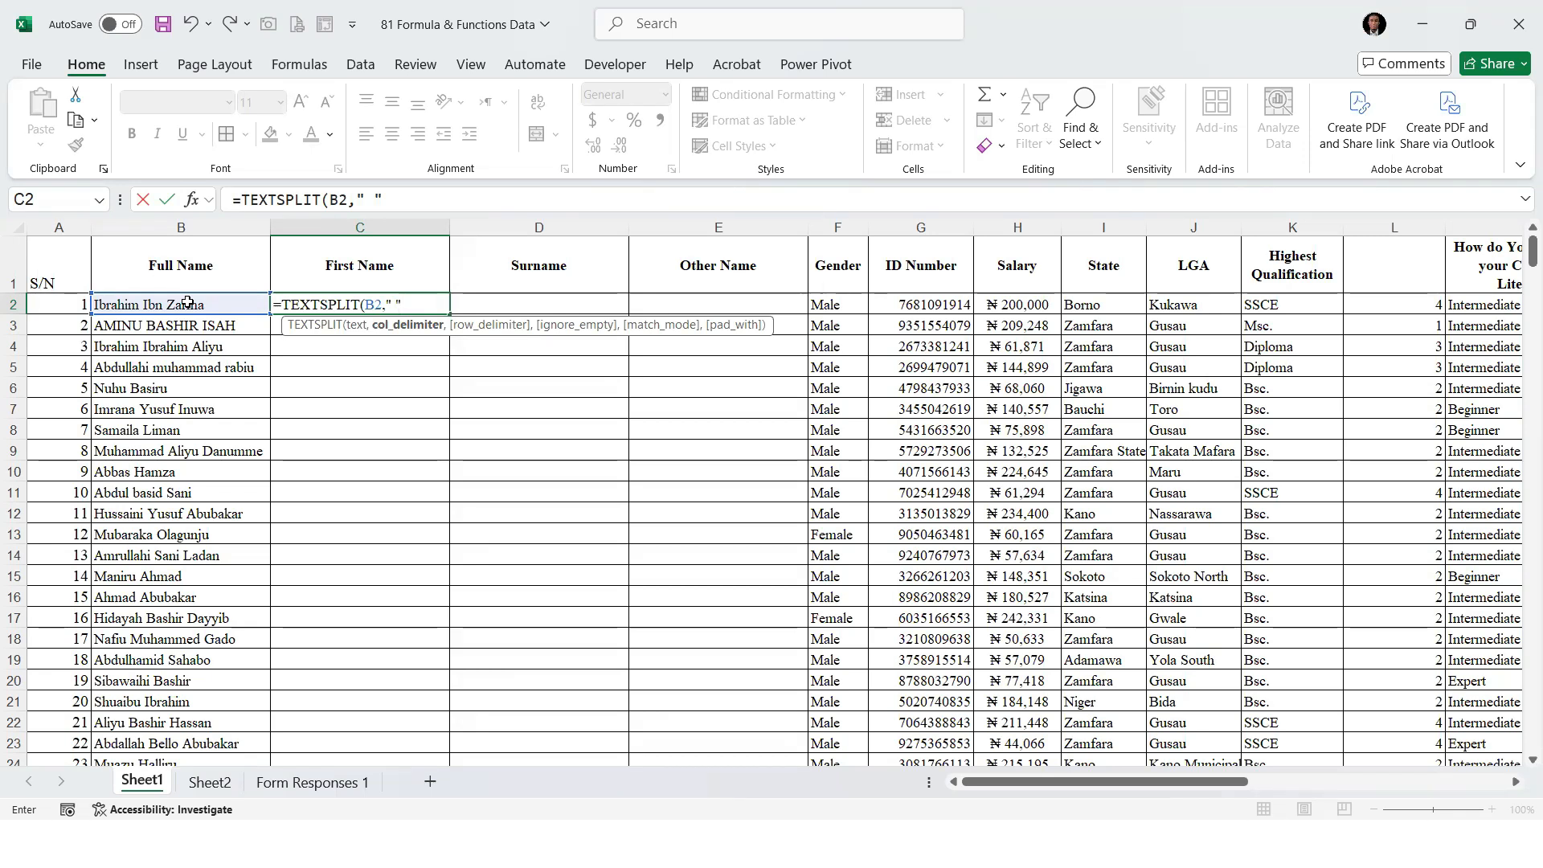
{"action": "type", "text": ")"}
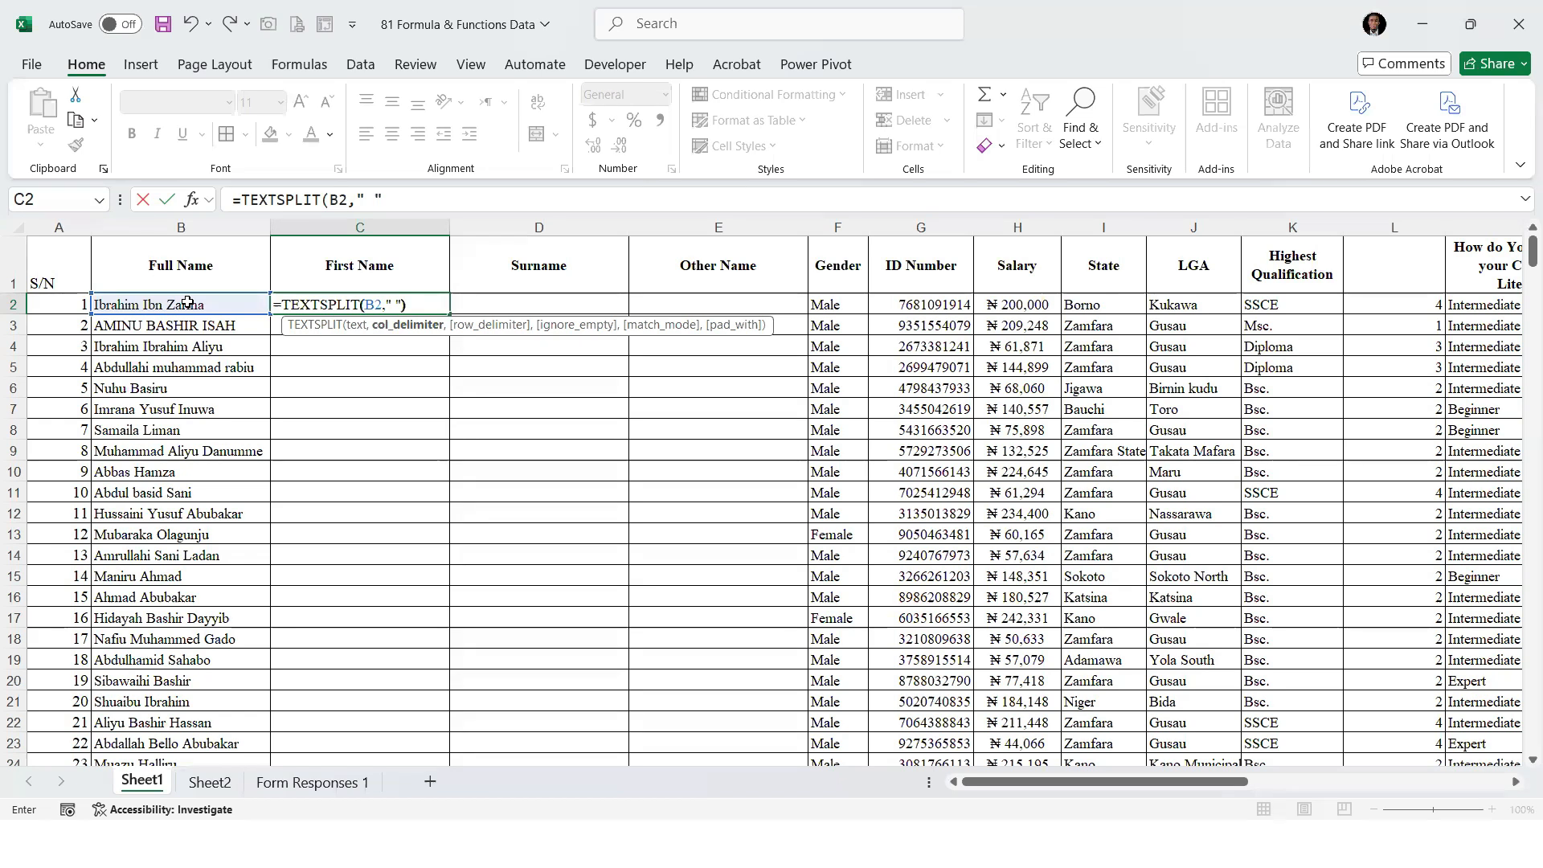
{"action": "left_click", "coordinate": [378, 307]}
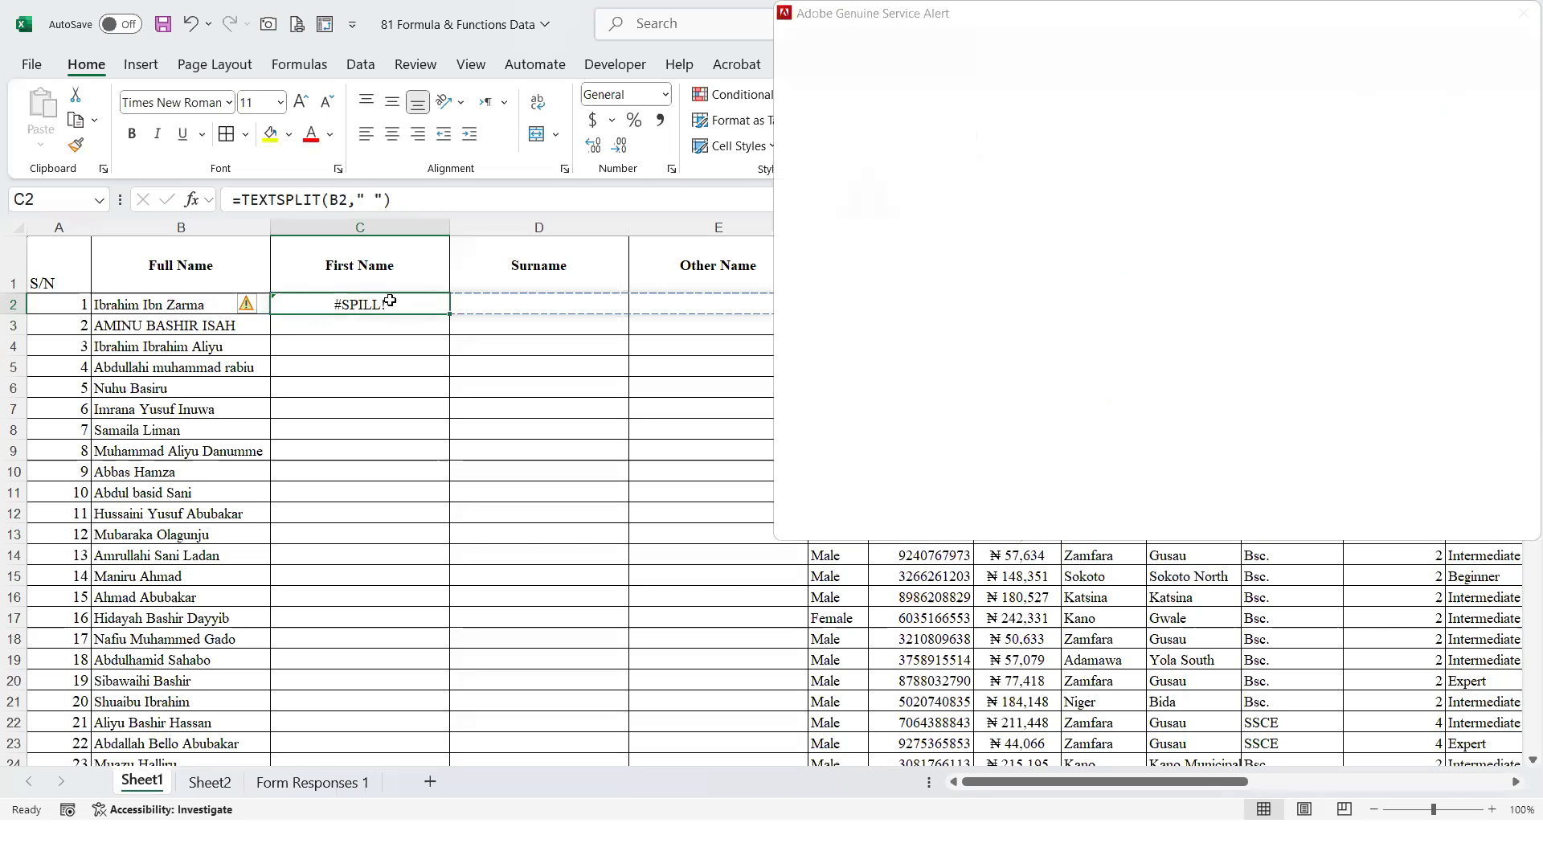
Try an empty string "" as the column delimiter in C2's TEXTSPLIT formula
{"action": "double_click", "coordinate": [390, 302]}
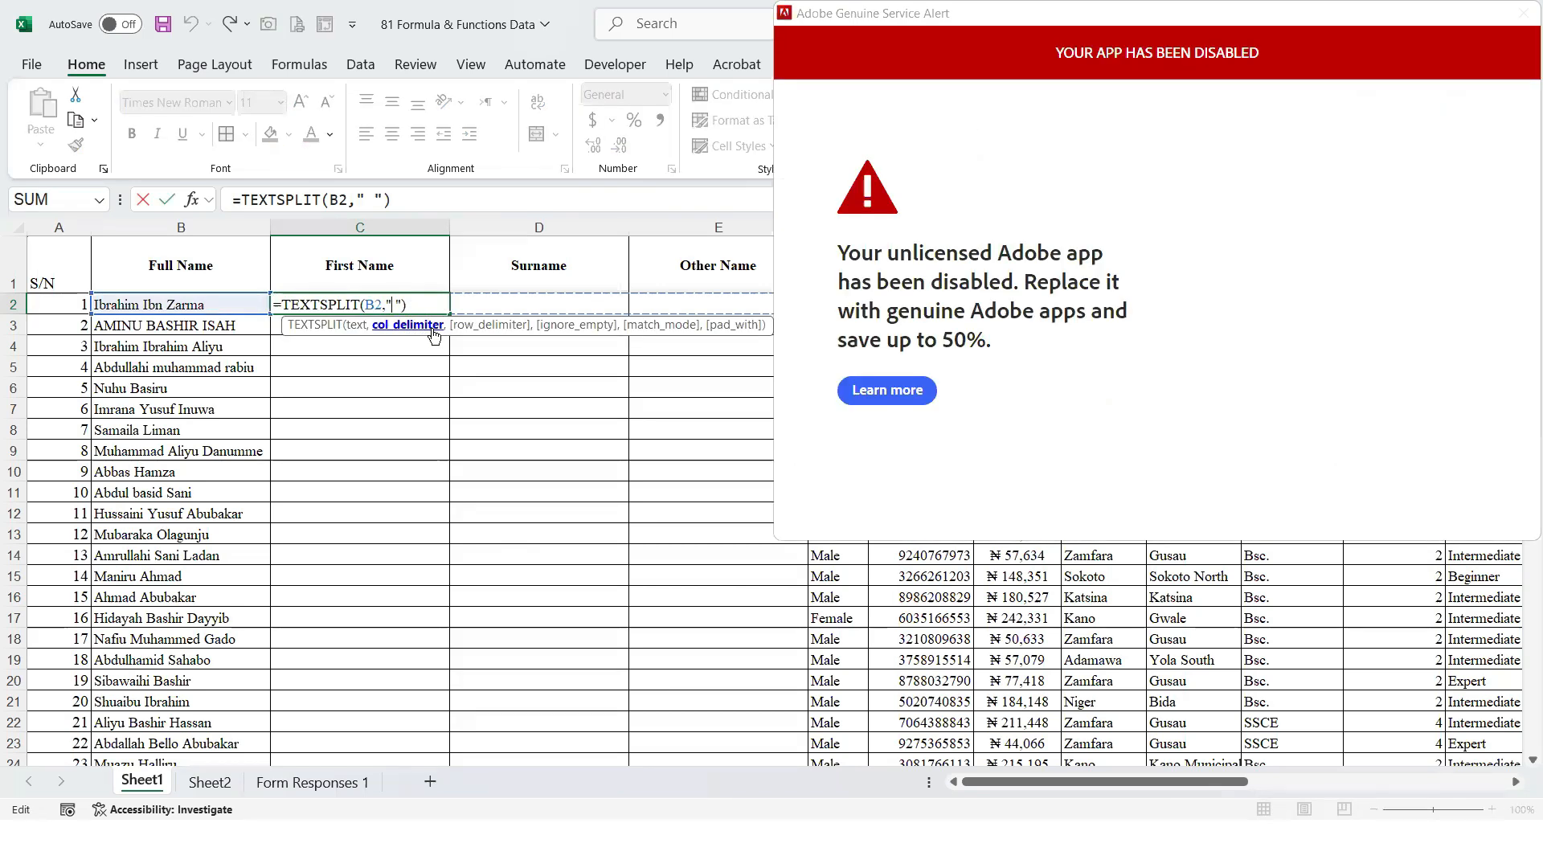
{"action": "left_click", "coordinate": [404, 307]}
{"action": "type", "text": ","}
{"action": "key", "text": "BackSpace"}
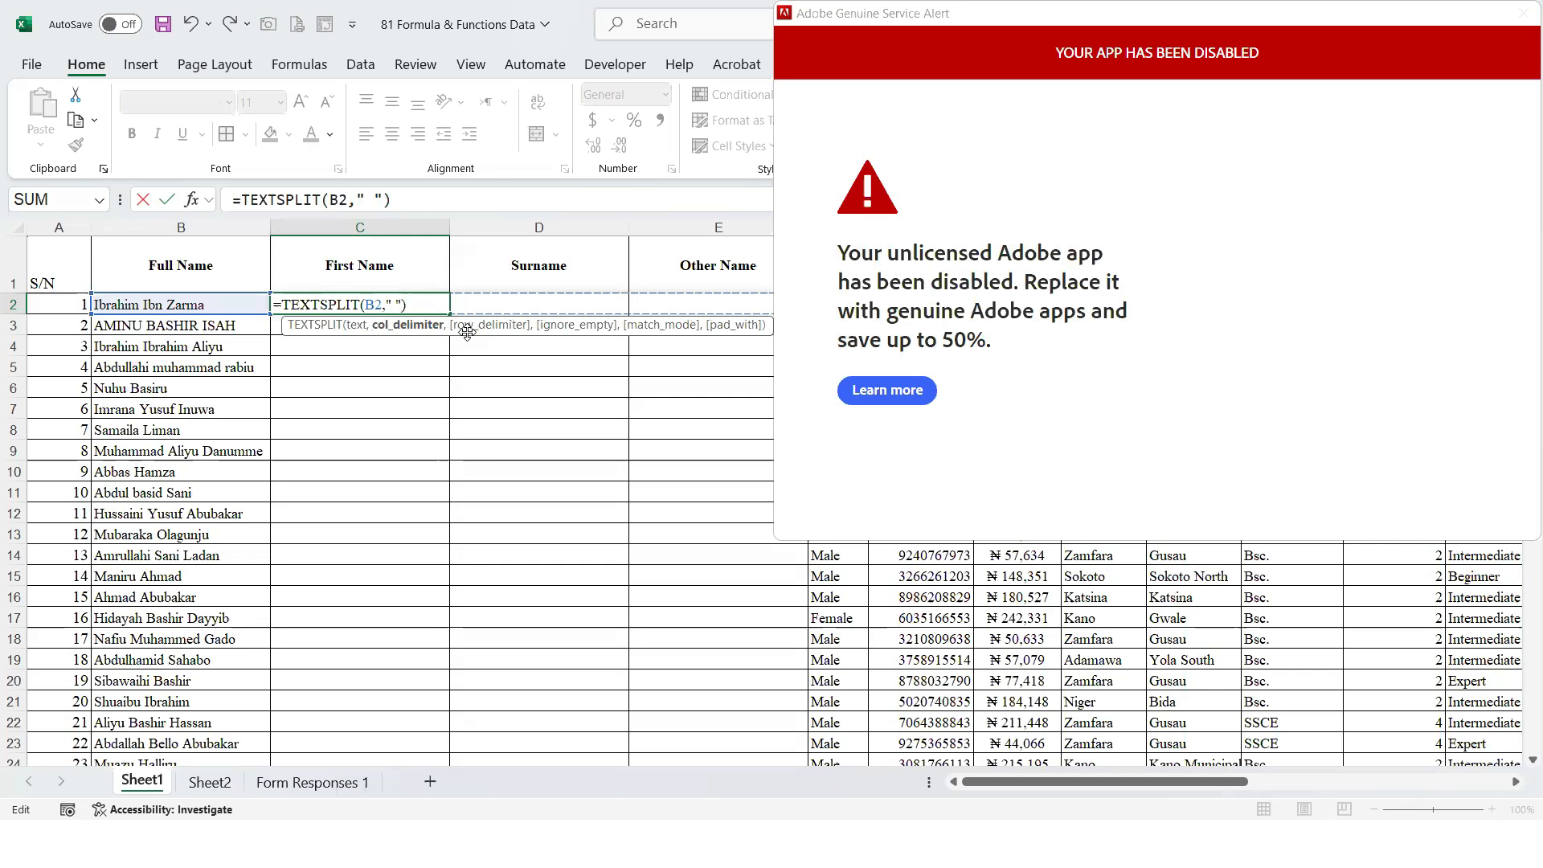
{"action": "key", "text": "BackSpace"}
{"action": "key", "text": "Return"}
{"action": "key", "text": "Up"}
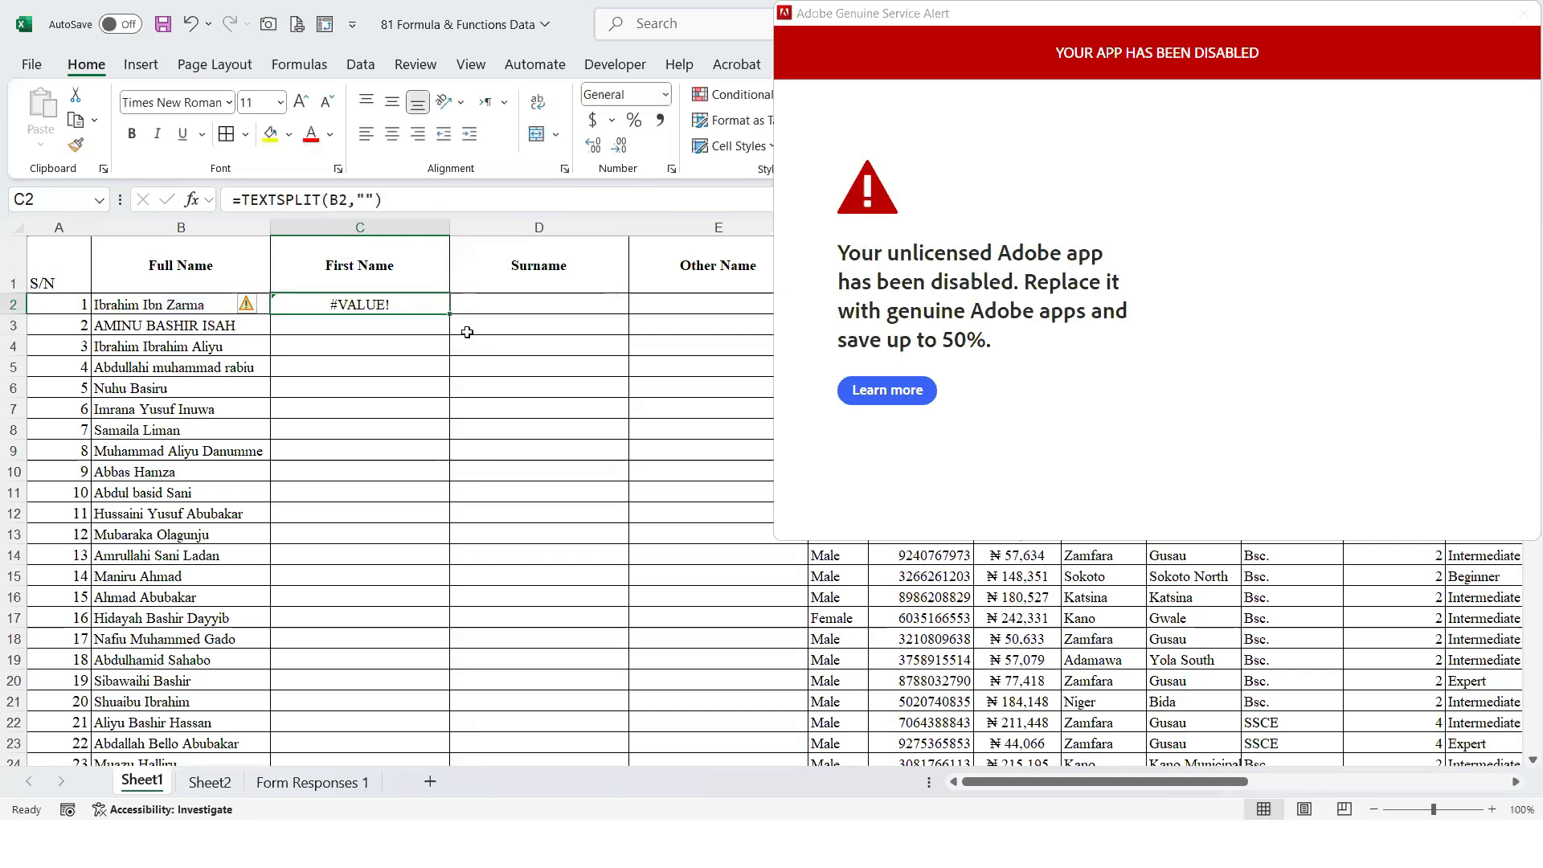
Restore the space as the column delimiter so C2 contains =TEXTSPLIT(B2," ")
{"action": "double_click", "coordinate": [405, 304]}
{"action": "left_click", "coordinate": [392, 304]}
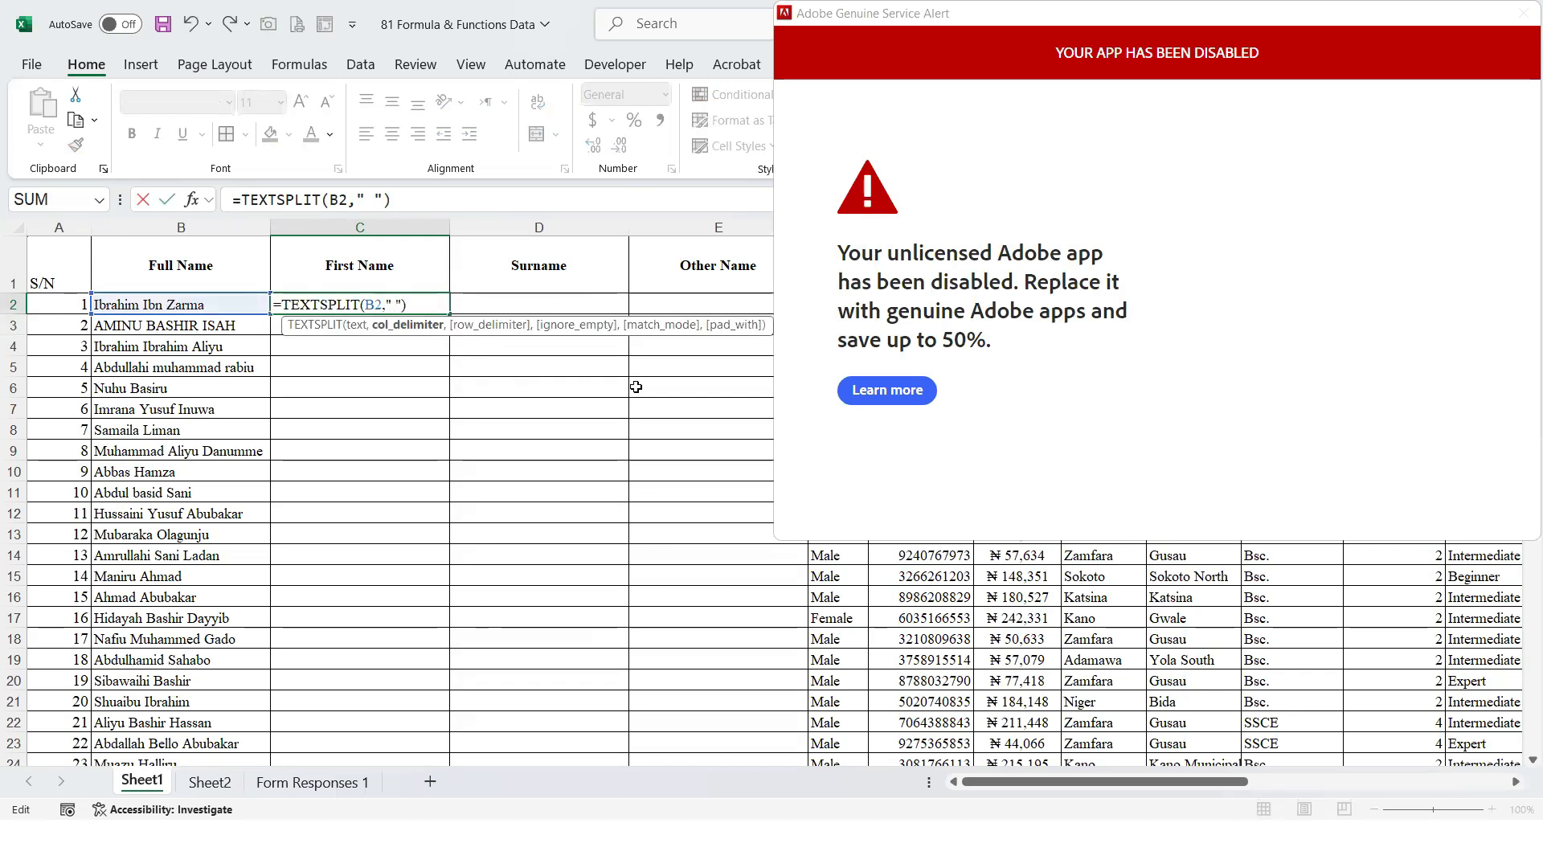
{"action": "key", "text": "Return"}
{"action": "key", "text": "Up"}
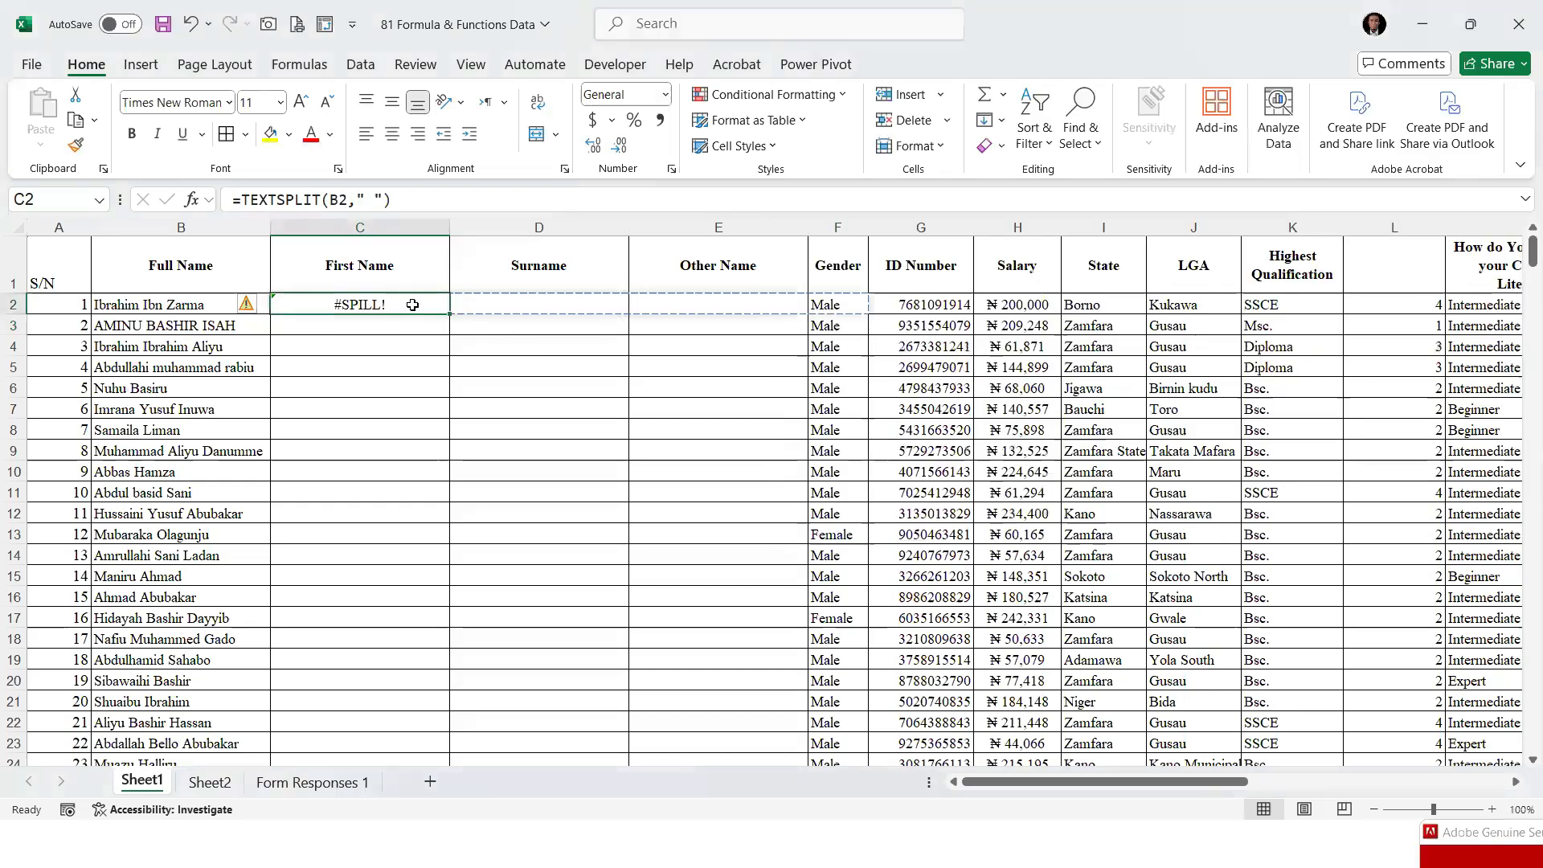
Check the cause of the spill error in C2 and which cells its spill range covers
{"action": "left_click", "coordinate": [254, 308]}
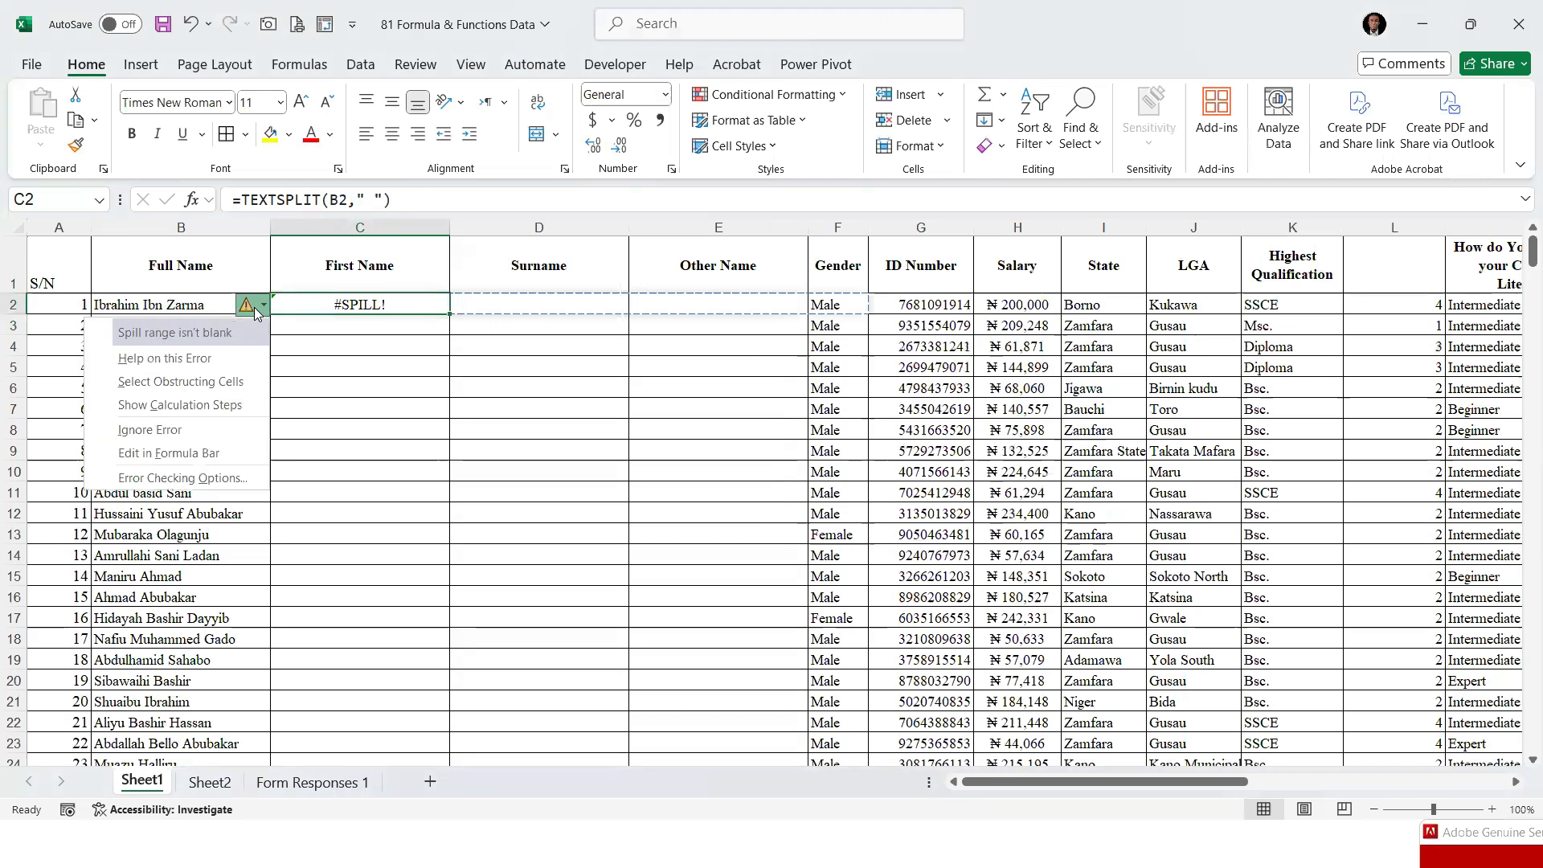
{"action": "left_click", "coordinate": [642, 344]}
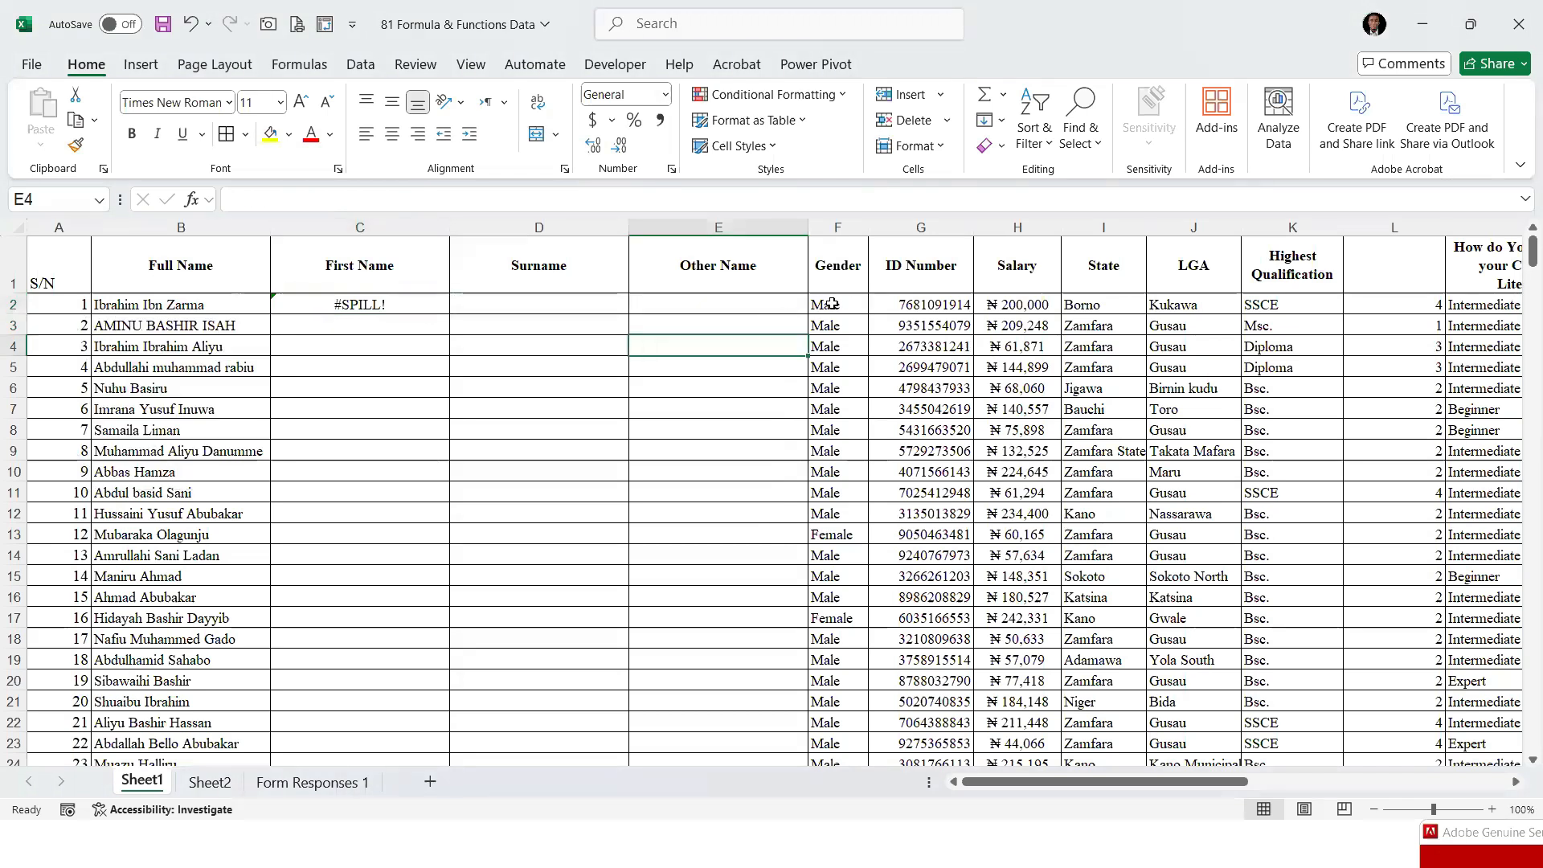
{"action": "left_click", "coordinate": [375, 305]}
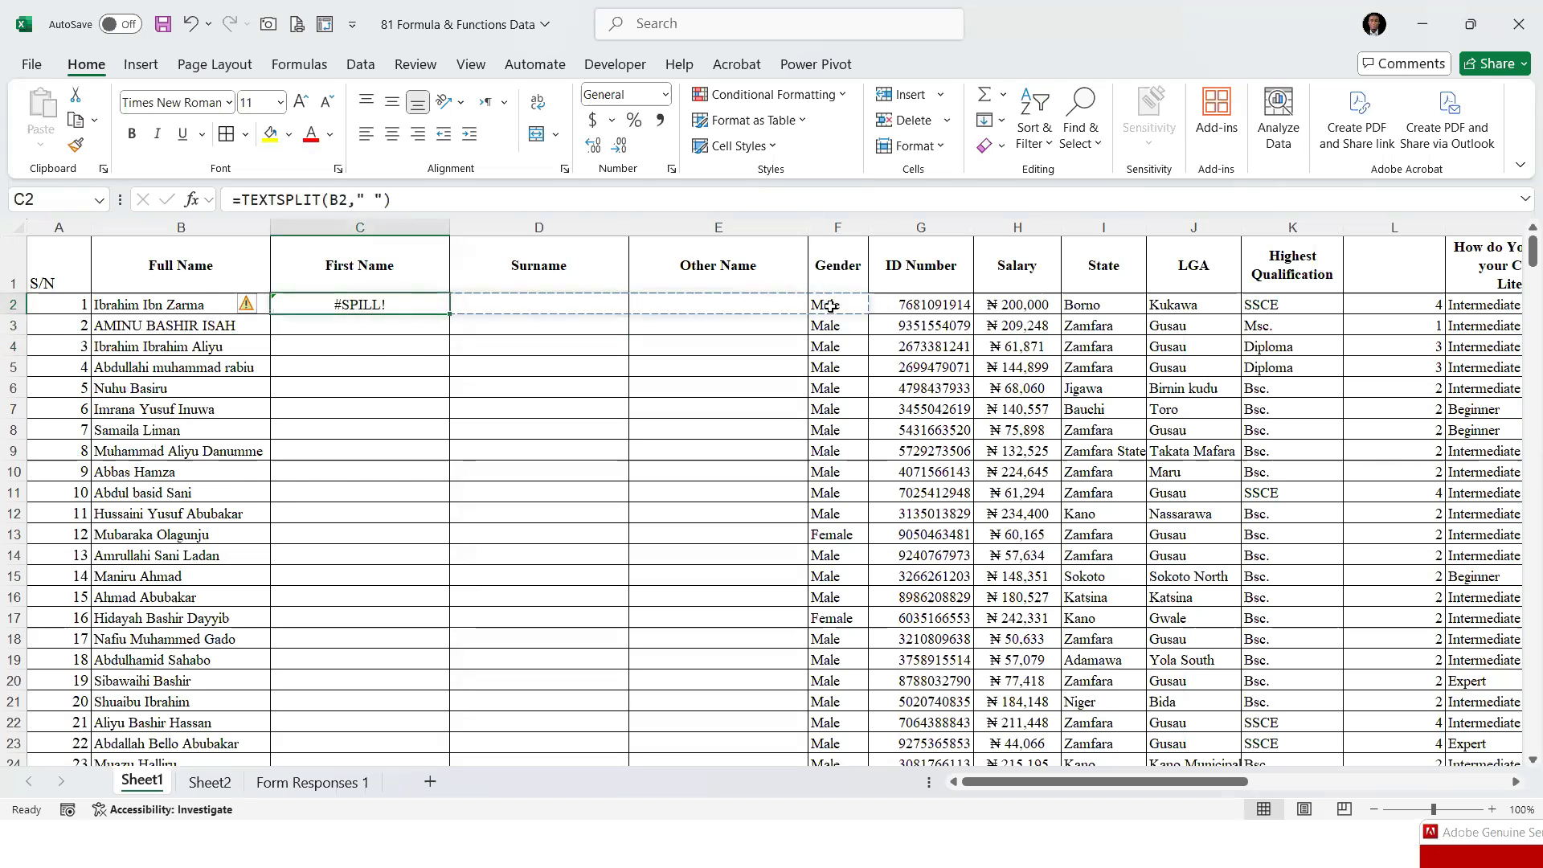
Insert a blank column at column F, before Gender, to make room for the formula's spill range
{"action": "right_click", "coordinate": [842, 226]}
{"action": "left_click", "coordinate": [892, 427]}
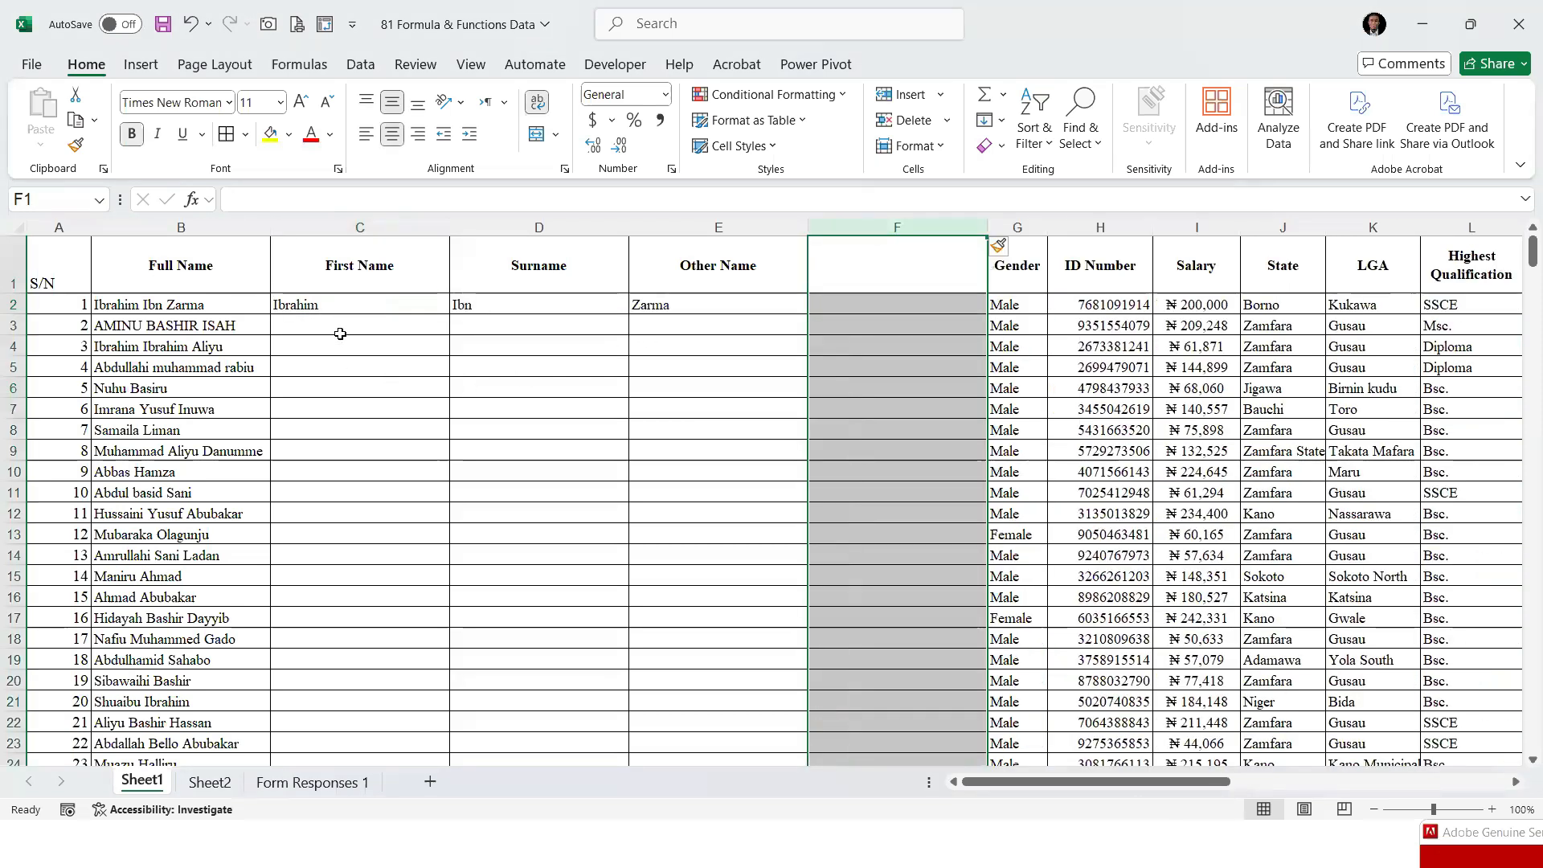
{"action": "left_click", "coordinate": [310, 305]}
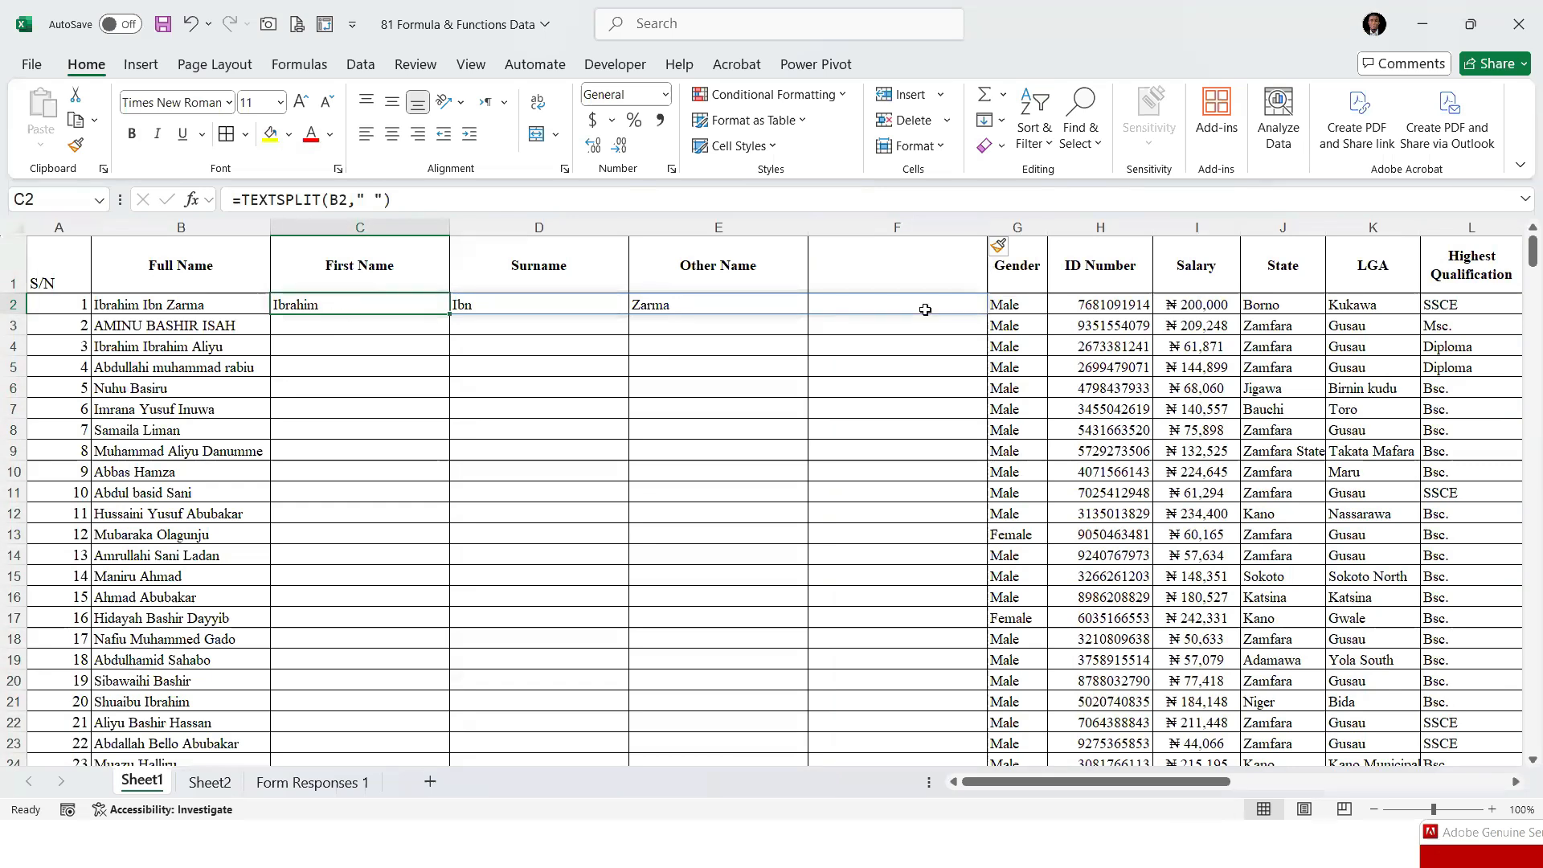
{"action": "left_click", "coordinate": [1022, 305]}
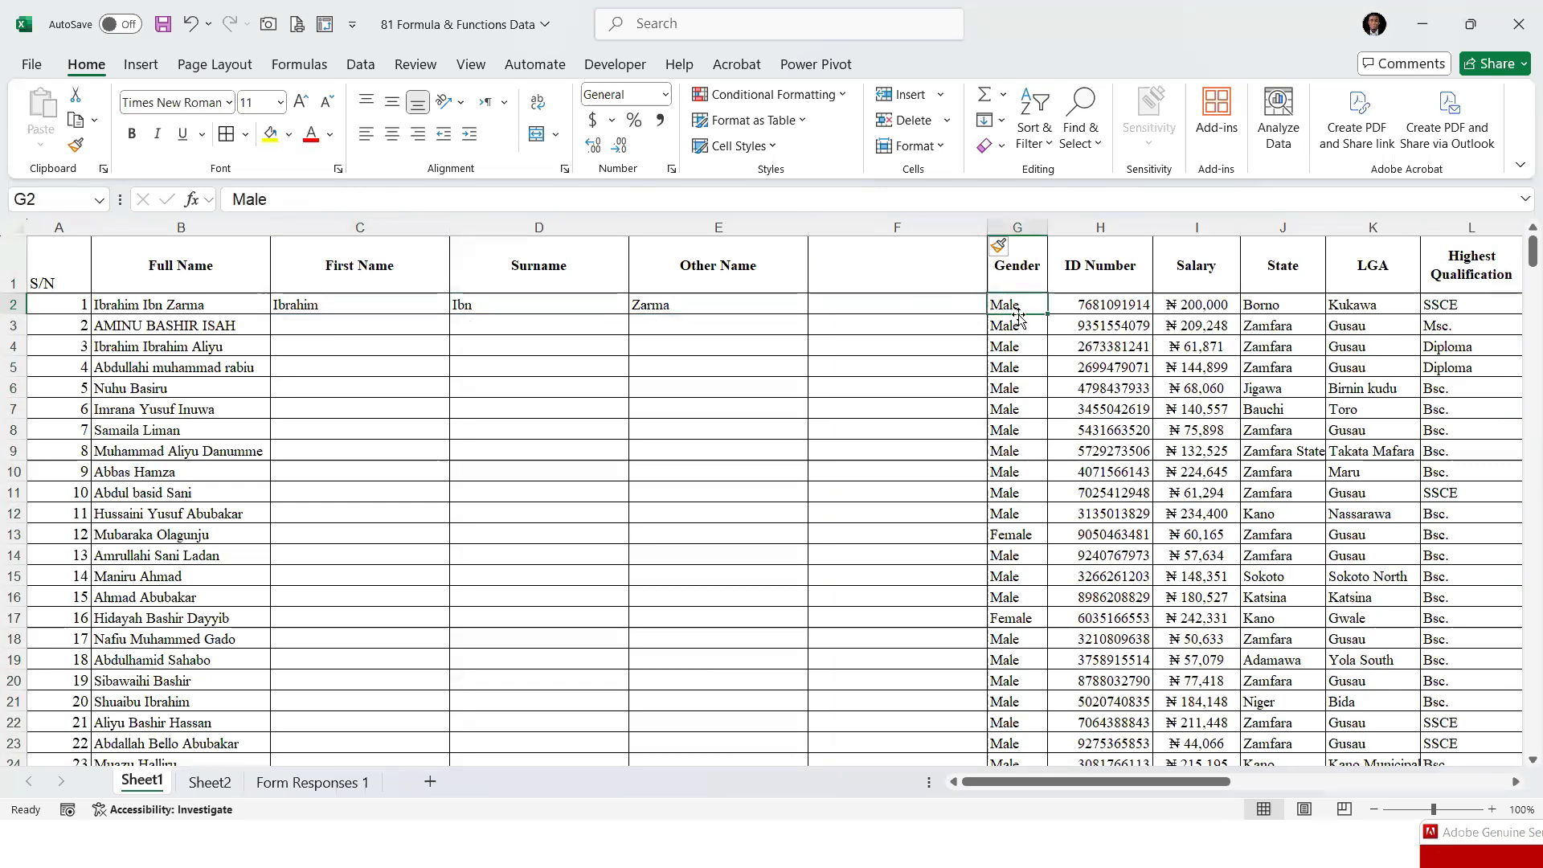
{"action": "key", "text": "Left"}
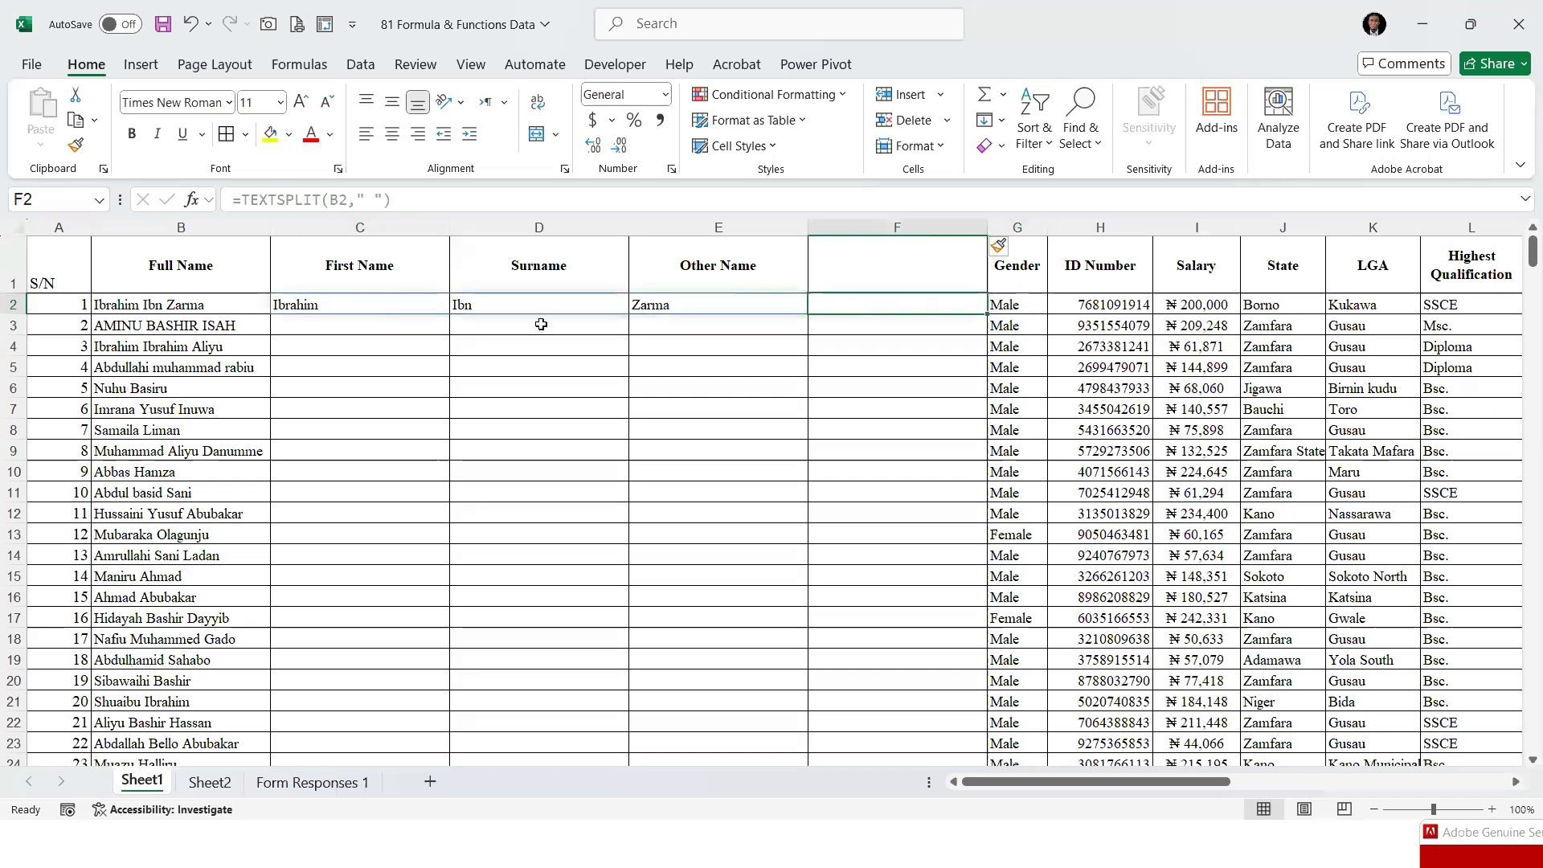
Fill the TEXTSPLIT formula from C2 down the First Name column to the last record and review the split names
{"action": "left_click", "coordinate": [344, 305]}
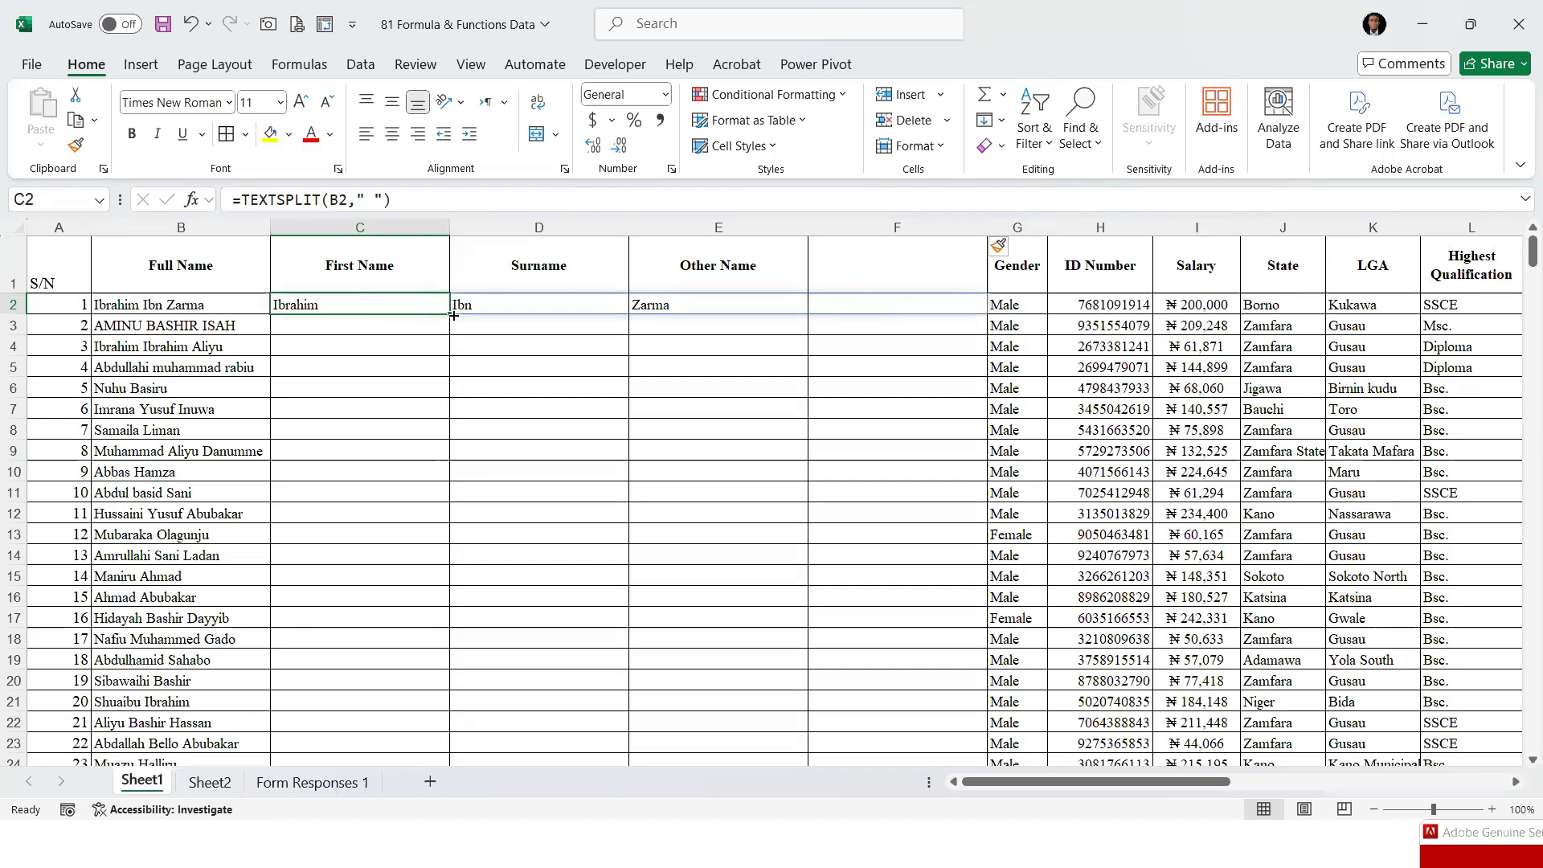
{"action": "left_click_drag", "start_coordinate": [448, 312], "coordinate": [431, 675]}
{"action": "scroll", "coordinate": [458, 435], "scroll_direction": "up", "scroll_amount": 4}
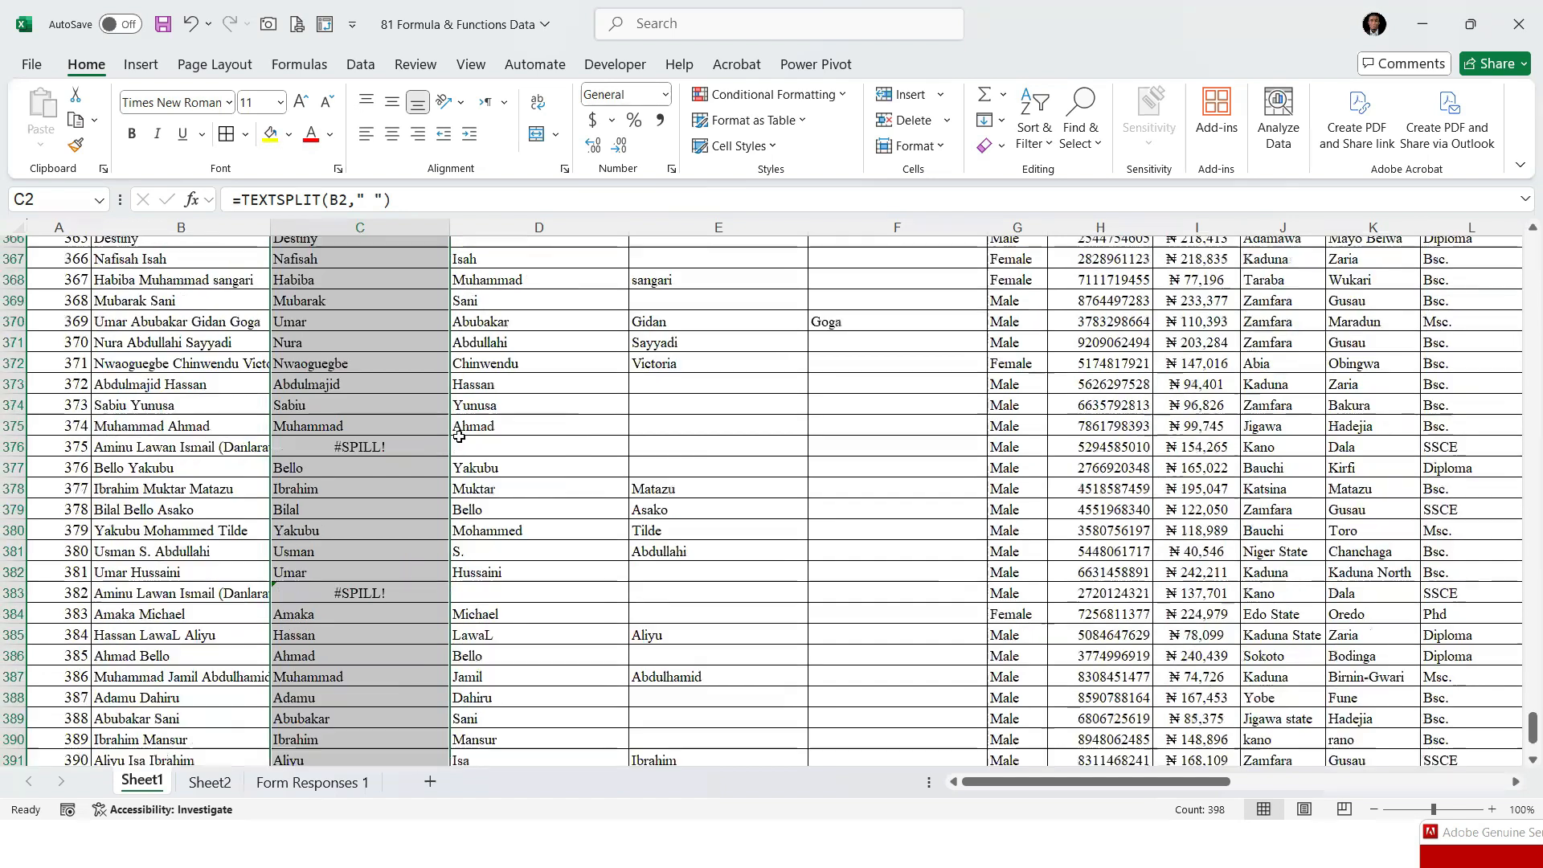
{"action": "scroll", "coordinate": [458, 434], "scroll_direction": "up", "scroll_amount": 20}
{"action": "scroll", "coordinate": [456, 419], "scroll_direction": "up", "scroll_amount": 15}
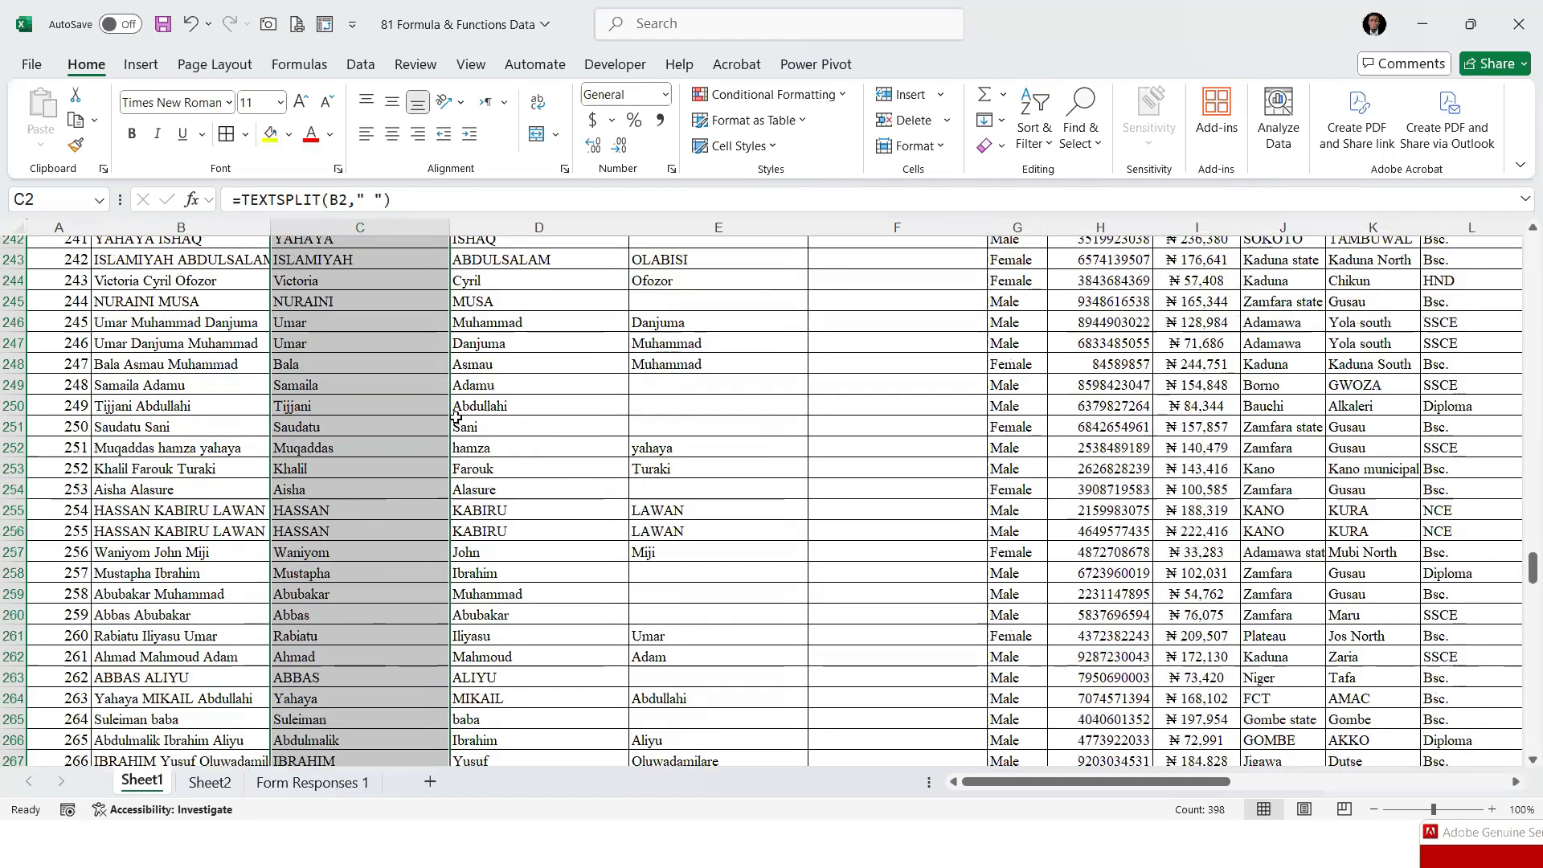
{"action": "scroll", "coordinate": [455, 419], "scroll_direction": "down", "scroll_amount": 8}
{"action": "scroll", "coordinate": [482, 414], "scroll_direction": "up", "scroll_amount": 8}
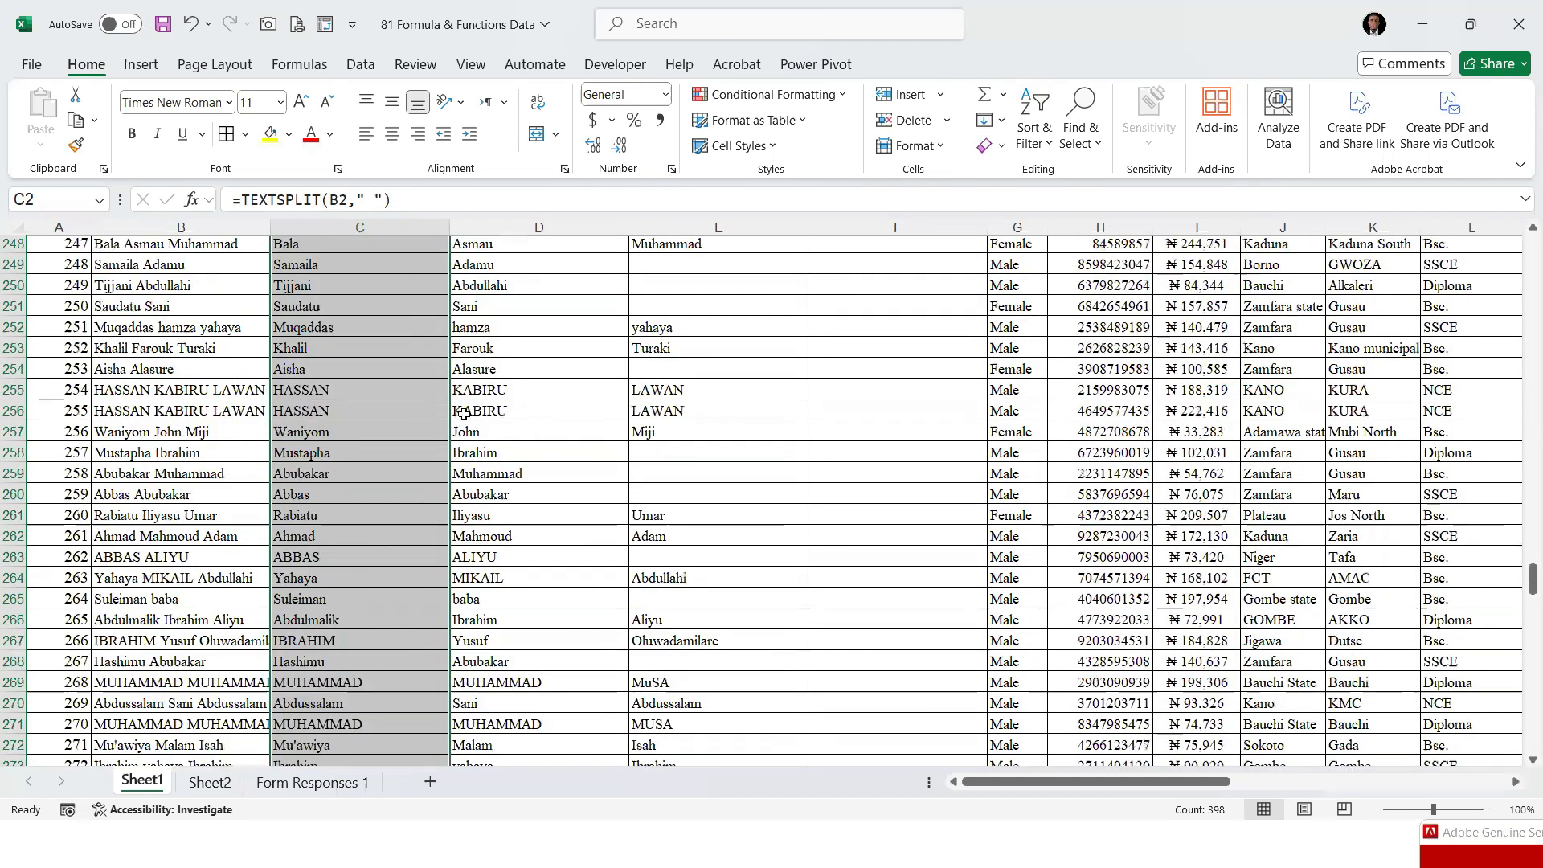
{"action": "scroll", "coordinate": [434, 410], "scroll_direction": "up", "scroll_amount": 20}
{"action": "left_click", "coordinate": [432, 402]}
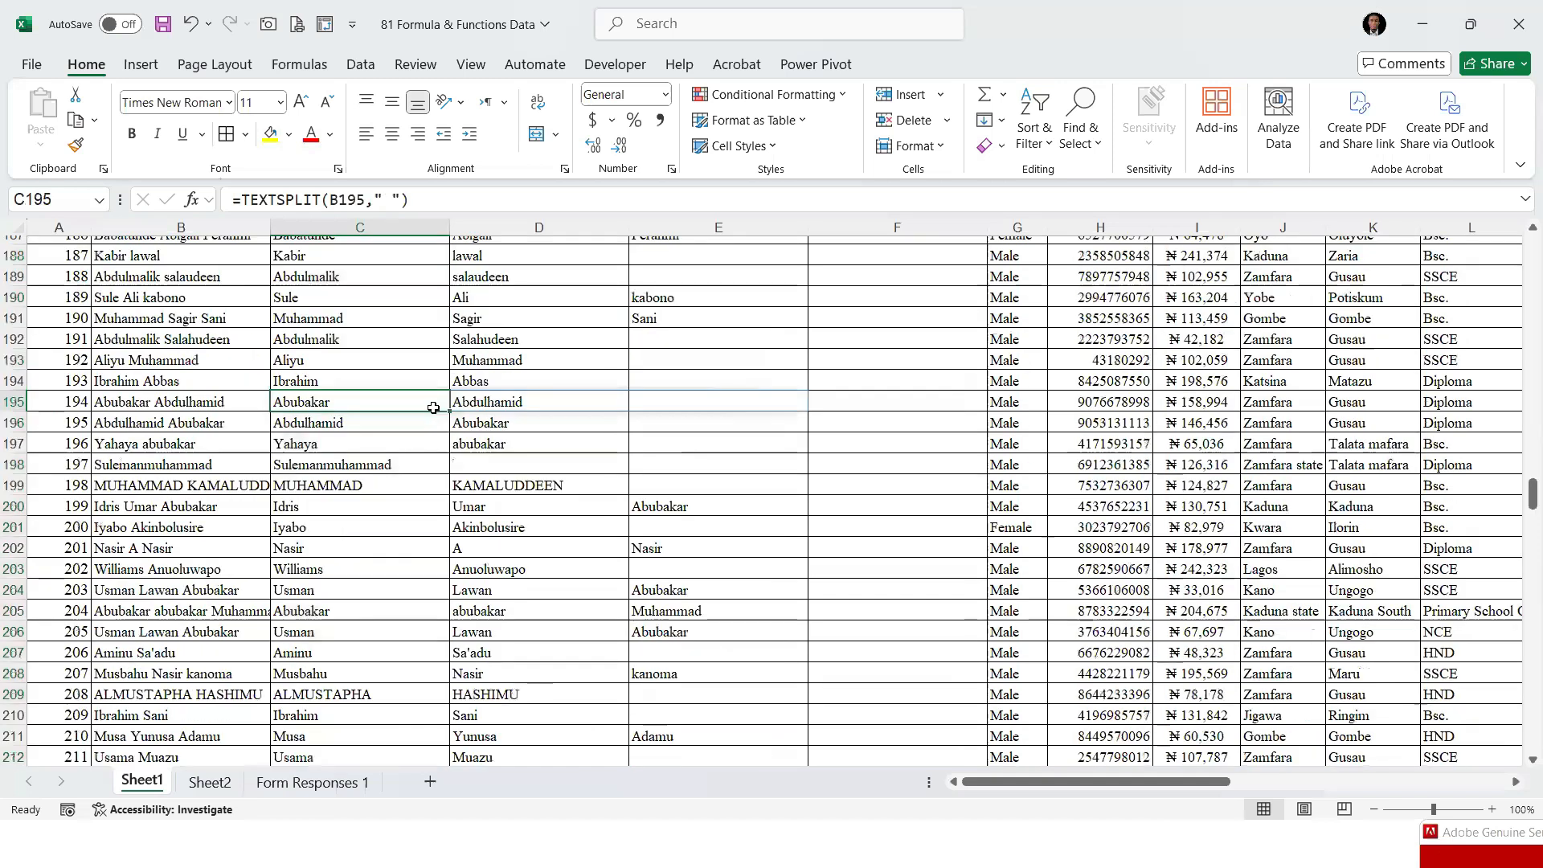
{"action": "key", "text": "ctrl+Up"}
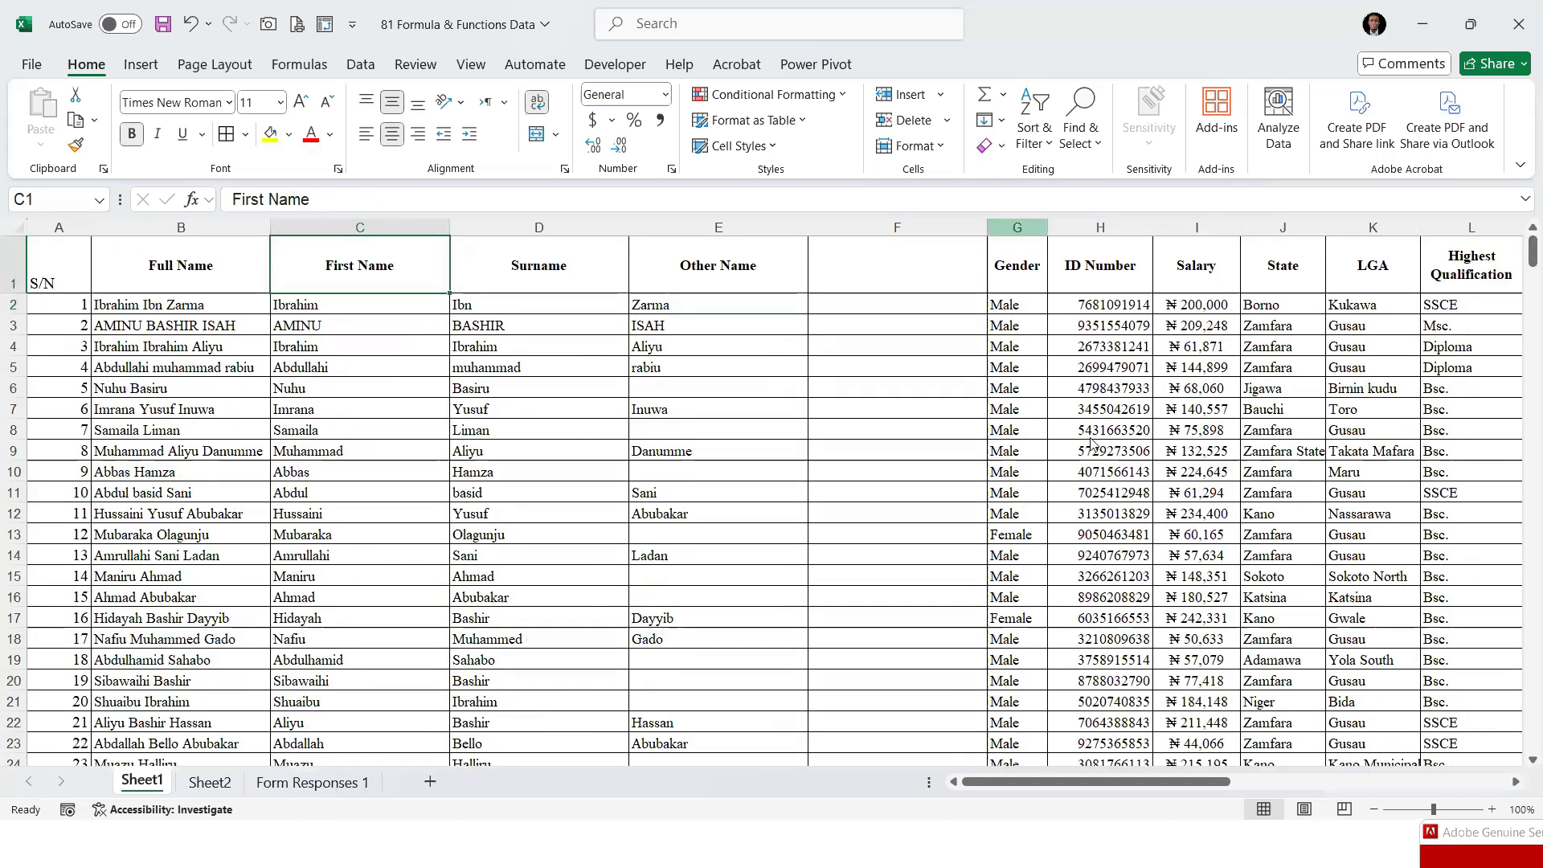
Insert a second blank column at column G, directly before the Gender column
{"action": "right_click", "coordinate": [1017, 228]}
{"action": "left_click", "coordinate": [1069, 426]}
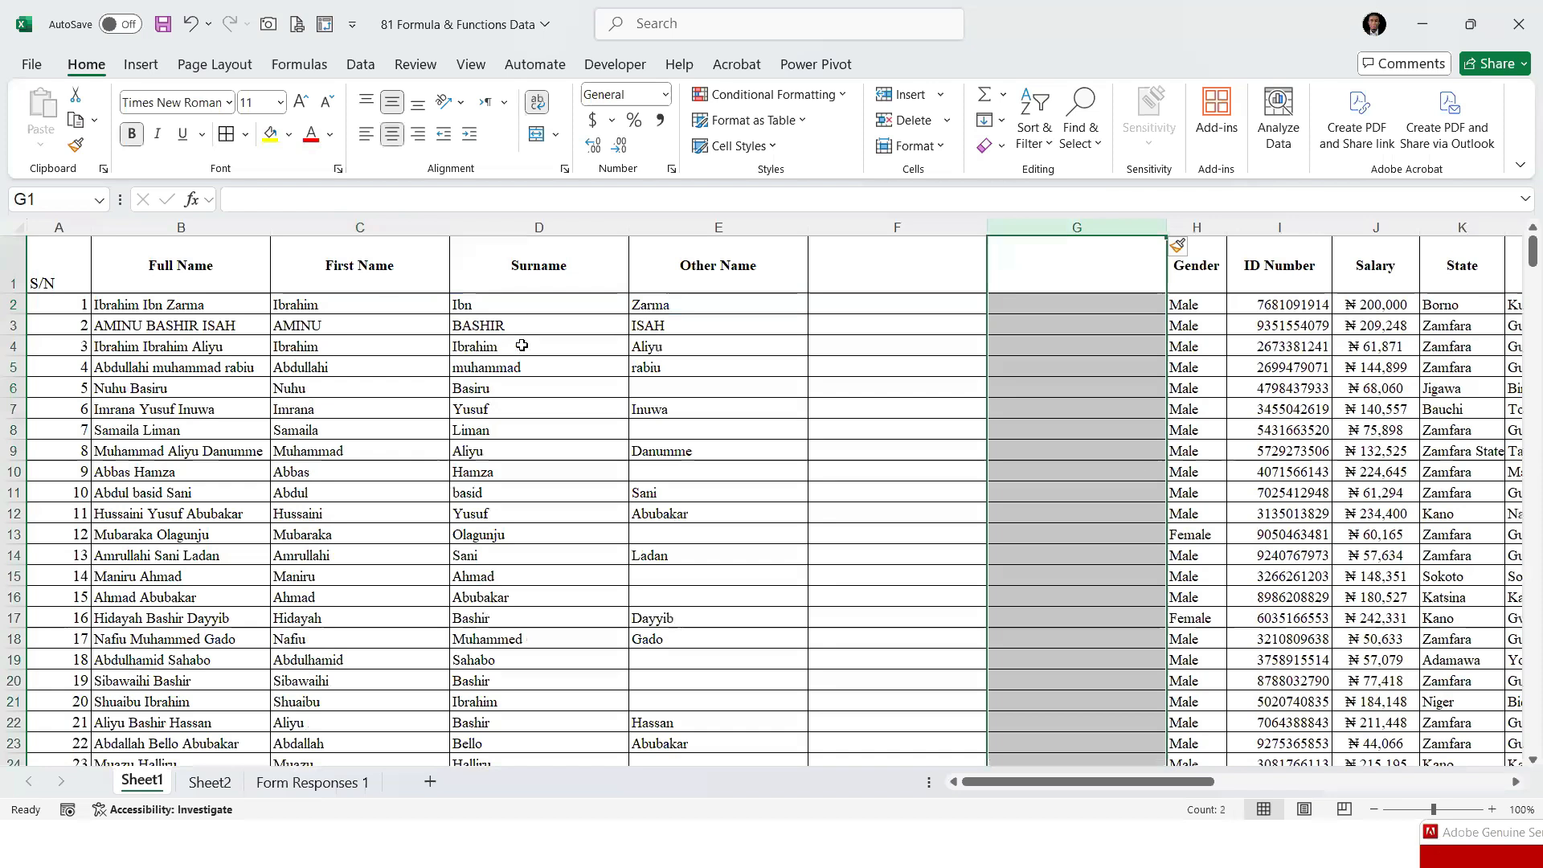
{"action": "left_click", "coordinate": [1123, 634]}
{"action": "left_click", "coordinate": [1023, 321]}
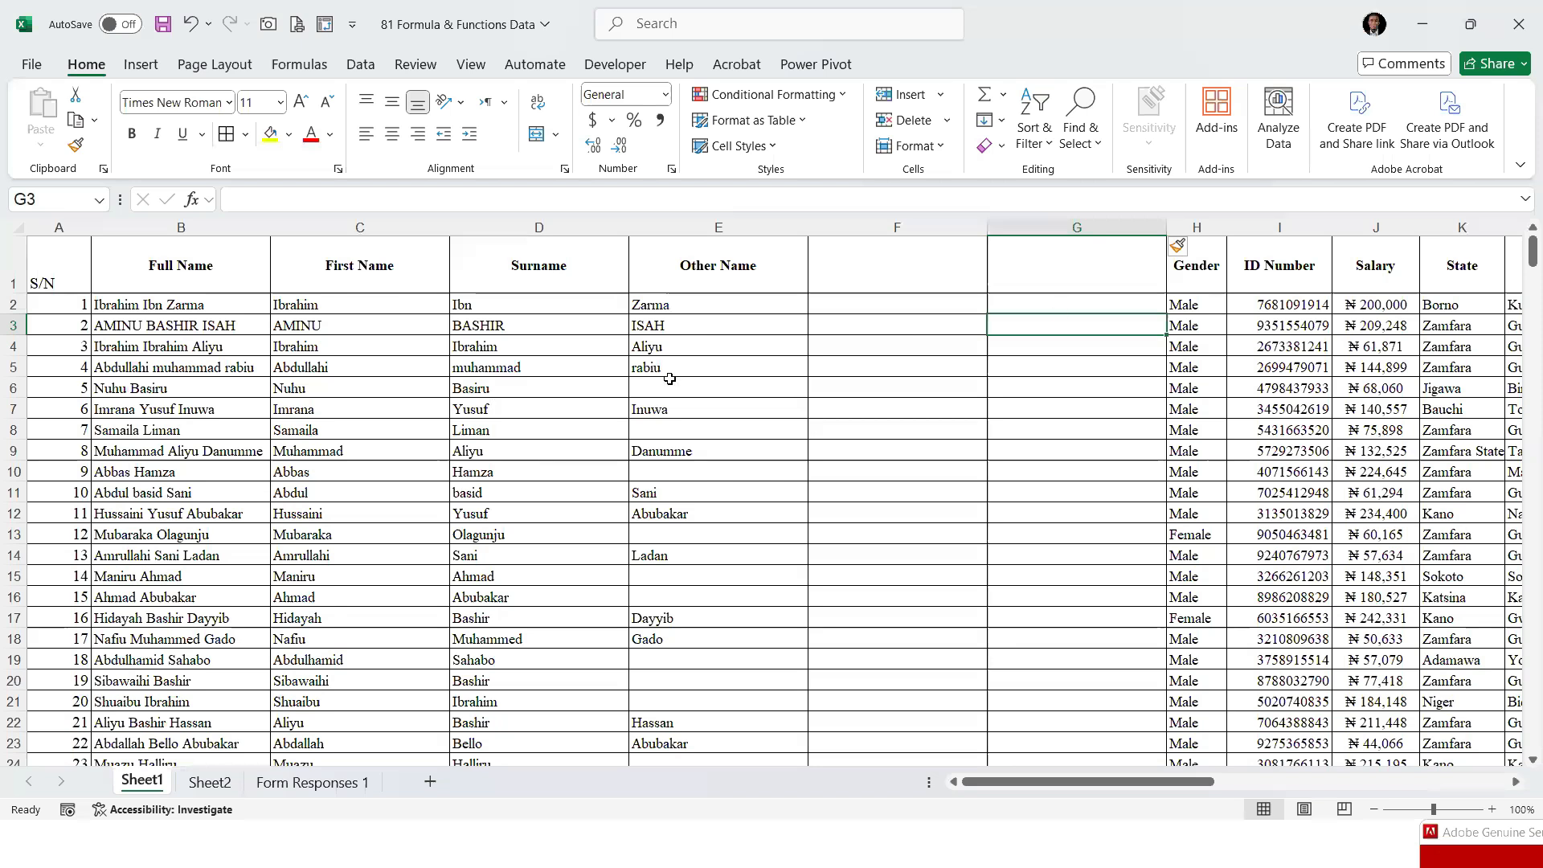
{"action": "left_click", "coordinate": [917, 305]}
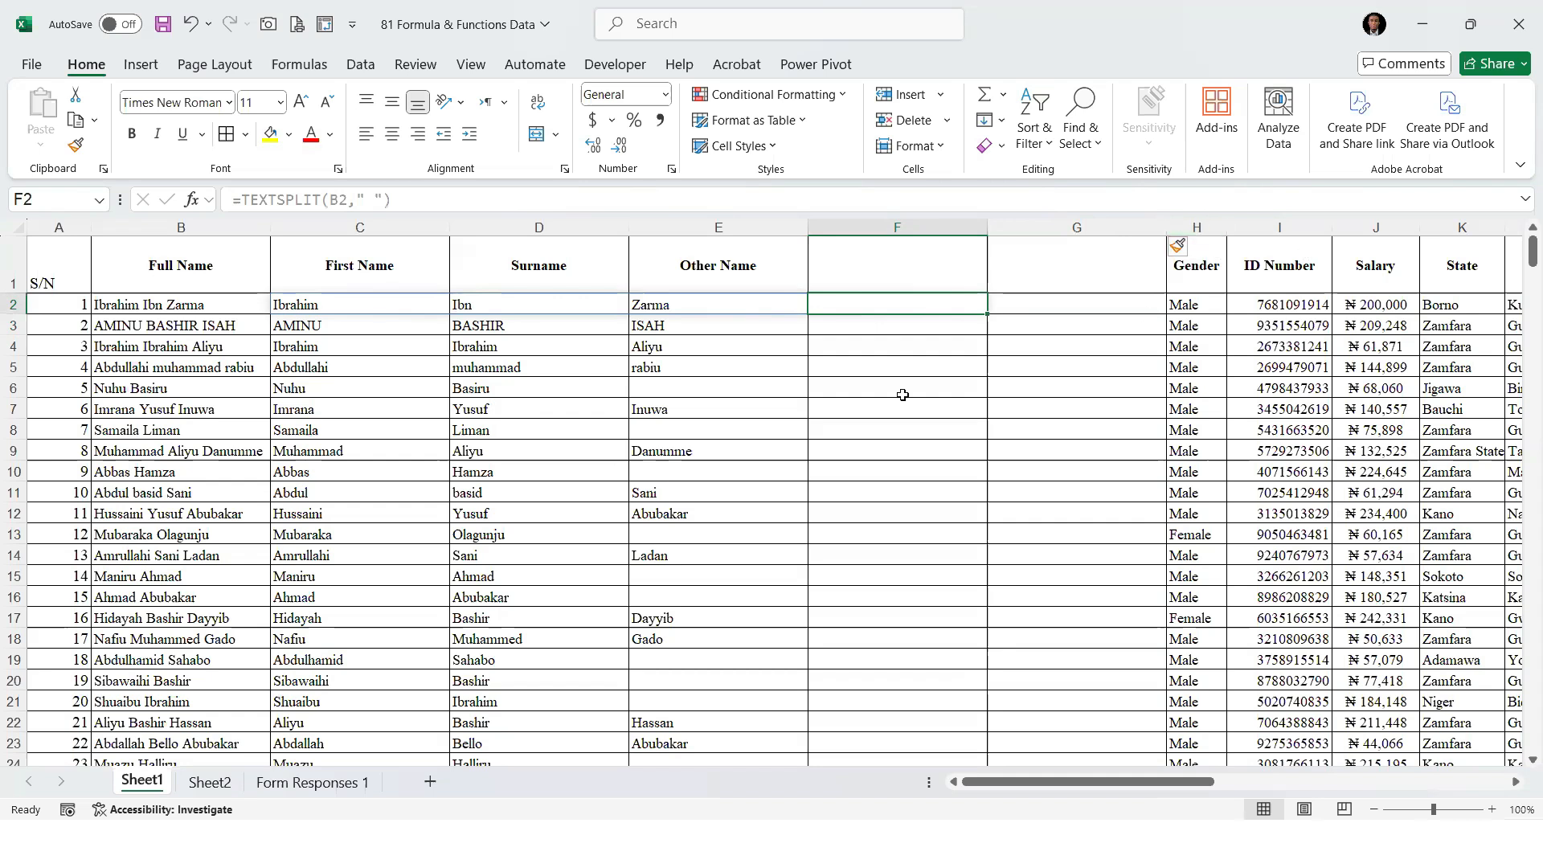
Insert a third blank column at column H, directly before the Gender column
{"action": "left_click", "coordinate": [1197, 228]}
{"action": "right_click", "coordinate": [1206, 257]}
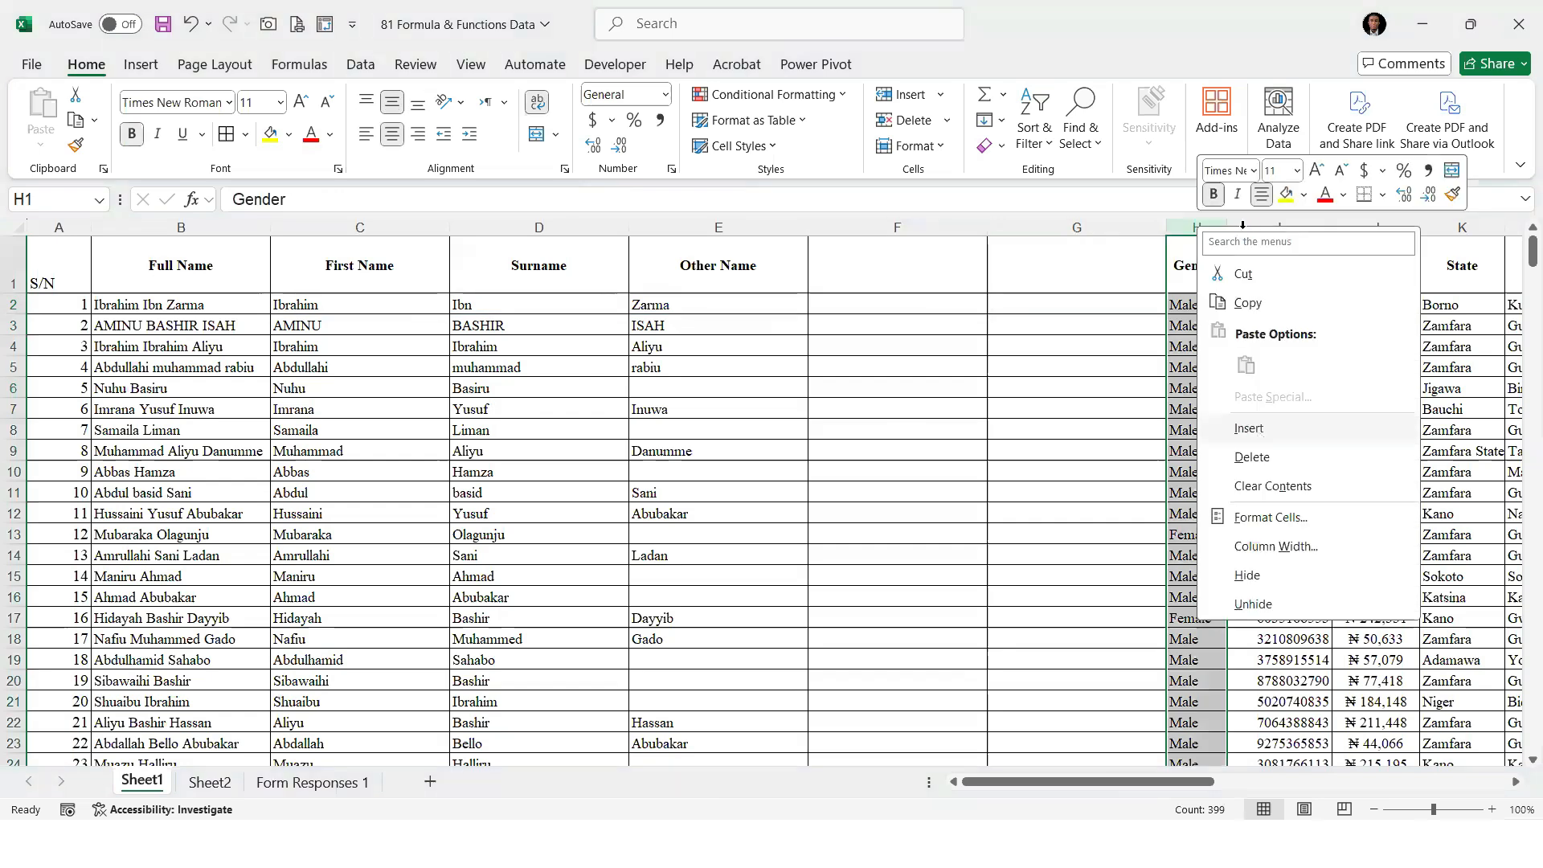
{"action": "left_click", "coordinate": [1258, 427]}
Enter =CONCATENATE(C2,D2,E2) in H2 to join the first name, surname and other name
{"action": "left_click", "coordinate": [1205, 304]}
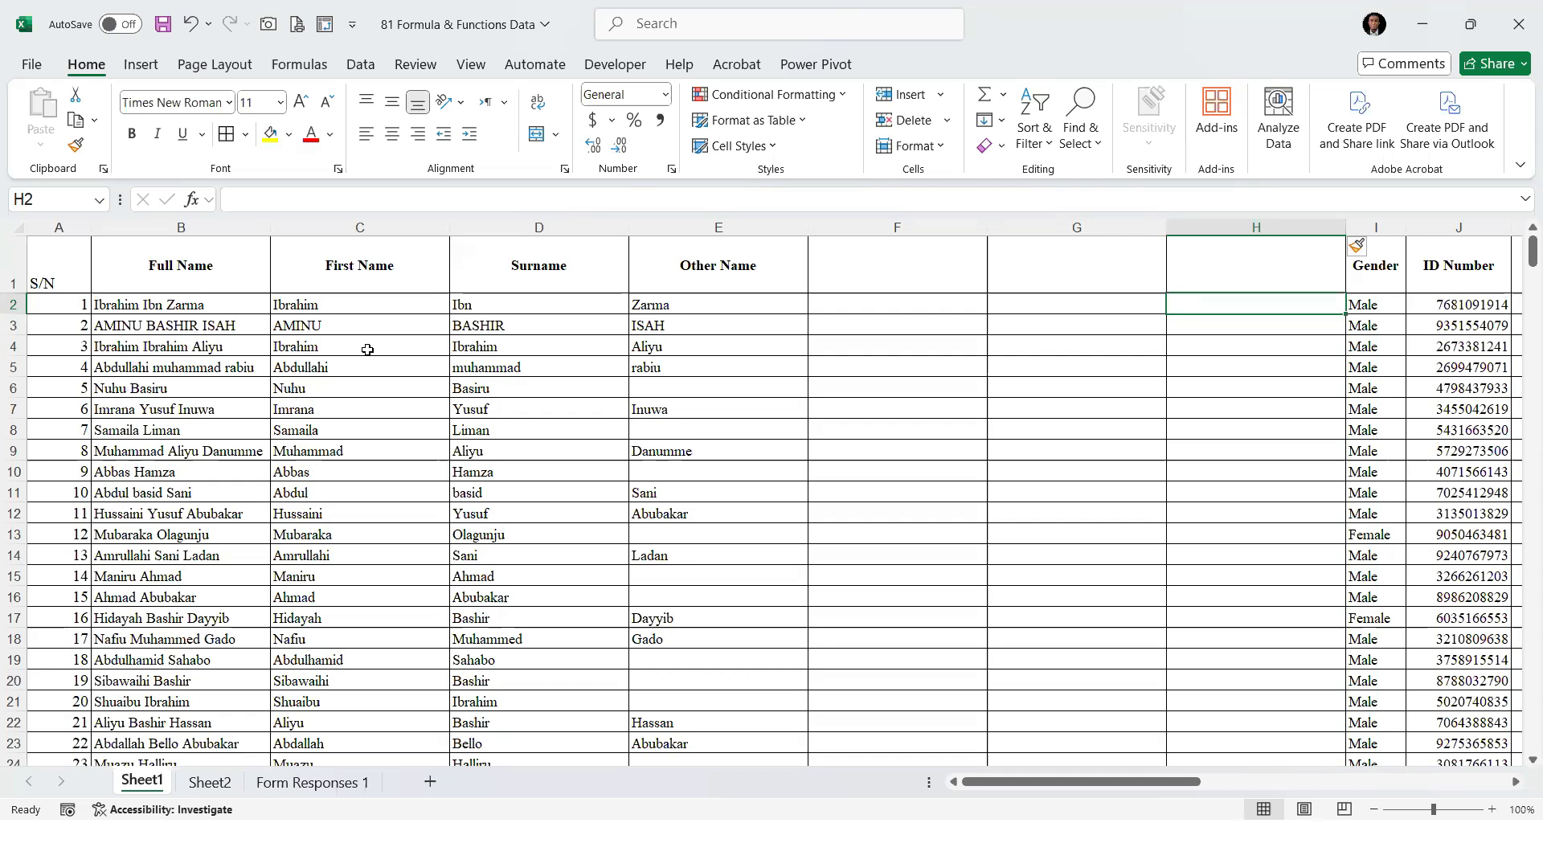
{"action": "type", "text": "="}
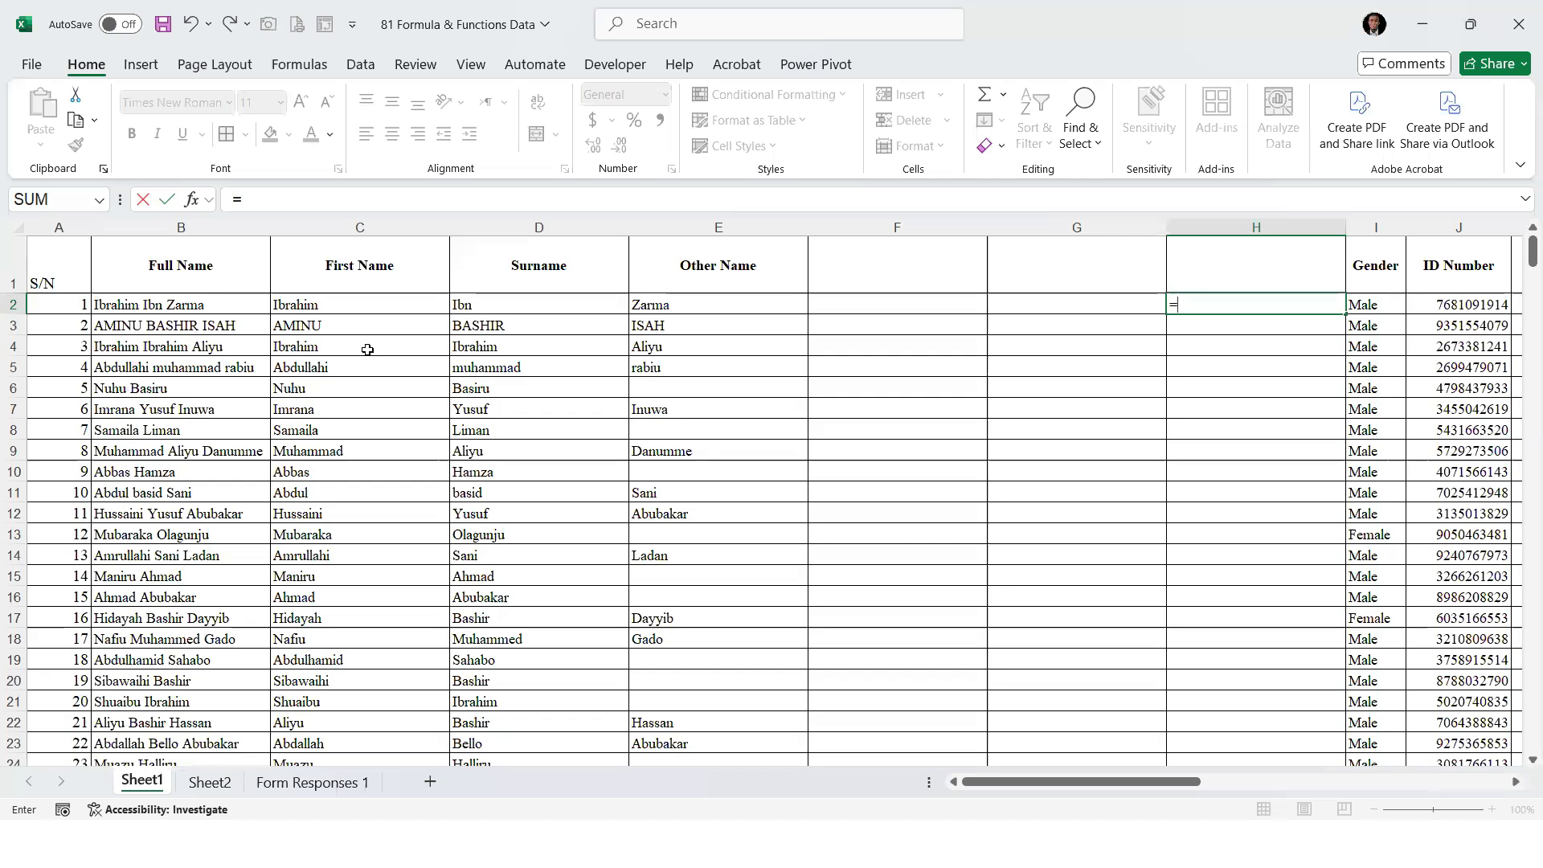
{"action": "type", "text": "CONCA"}
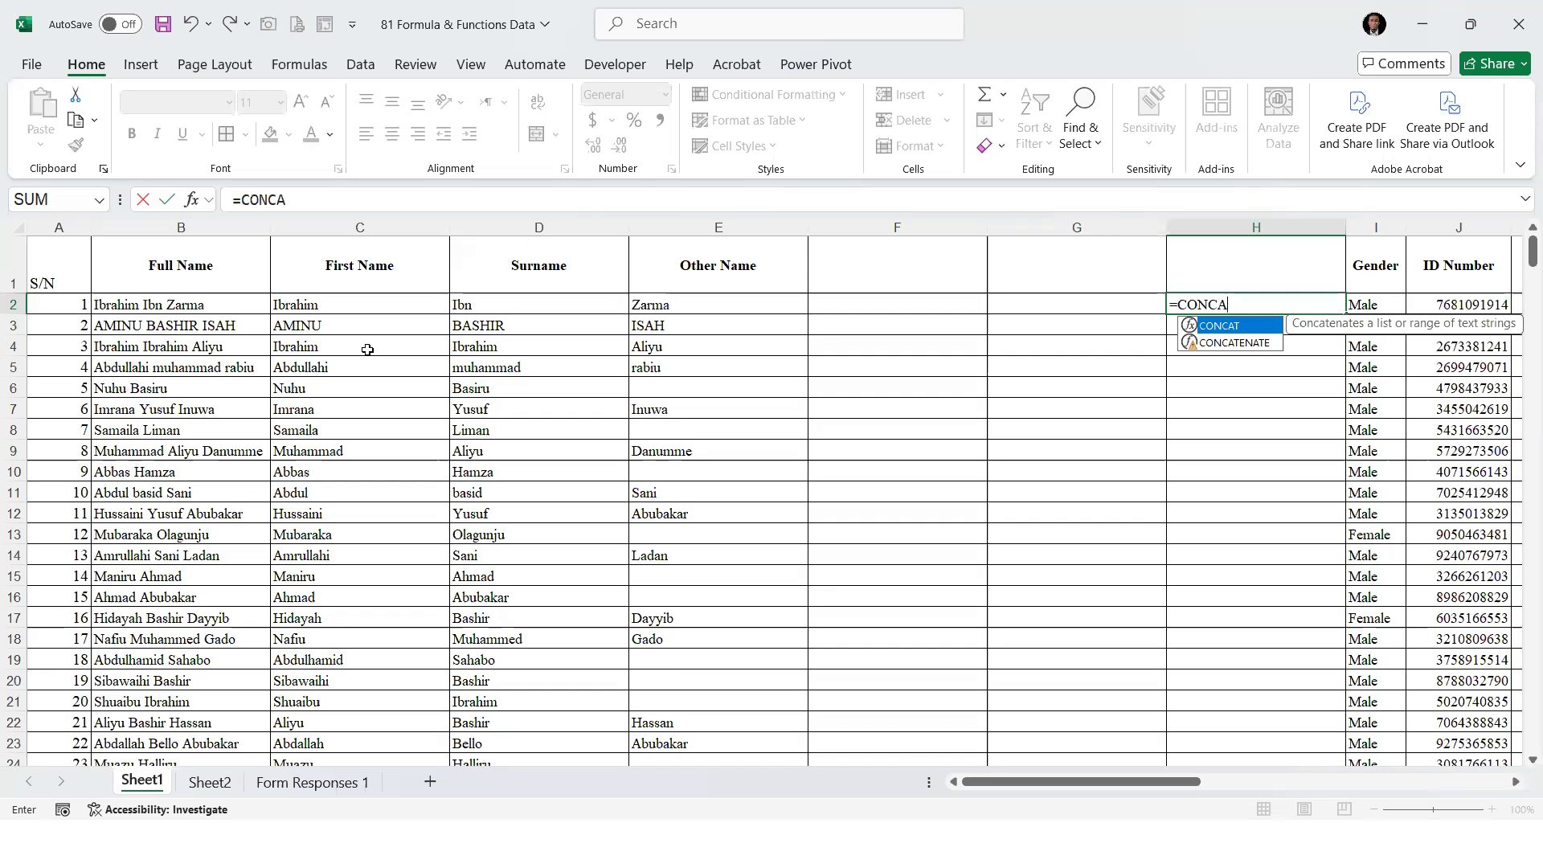
{"action": "key", "text": "Down"}
{"action": "key", "text": "Tab"}
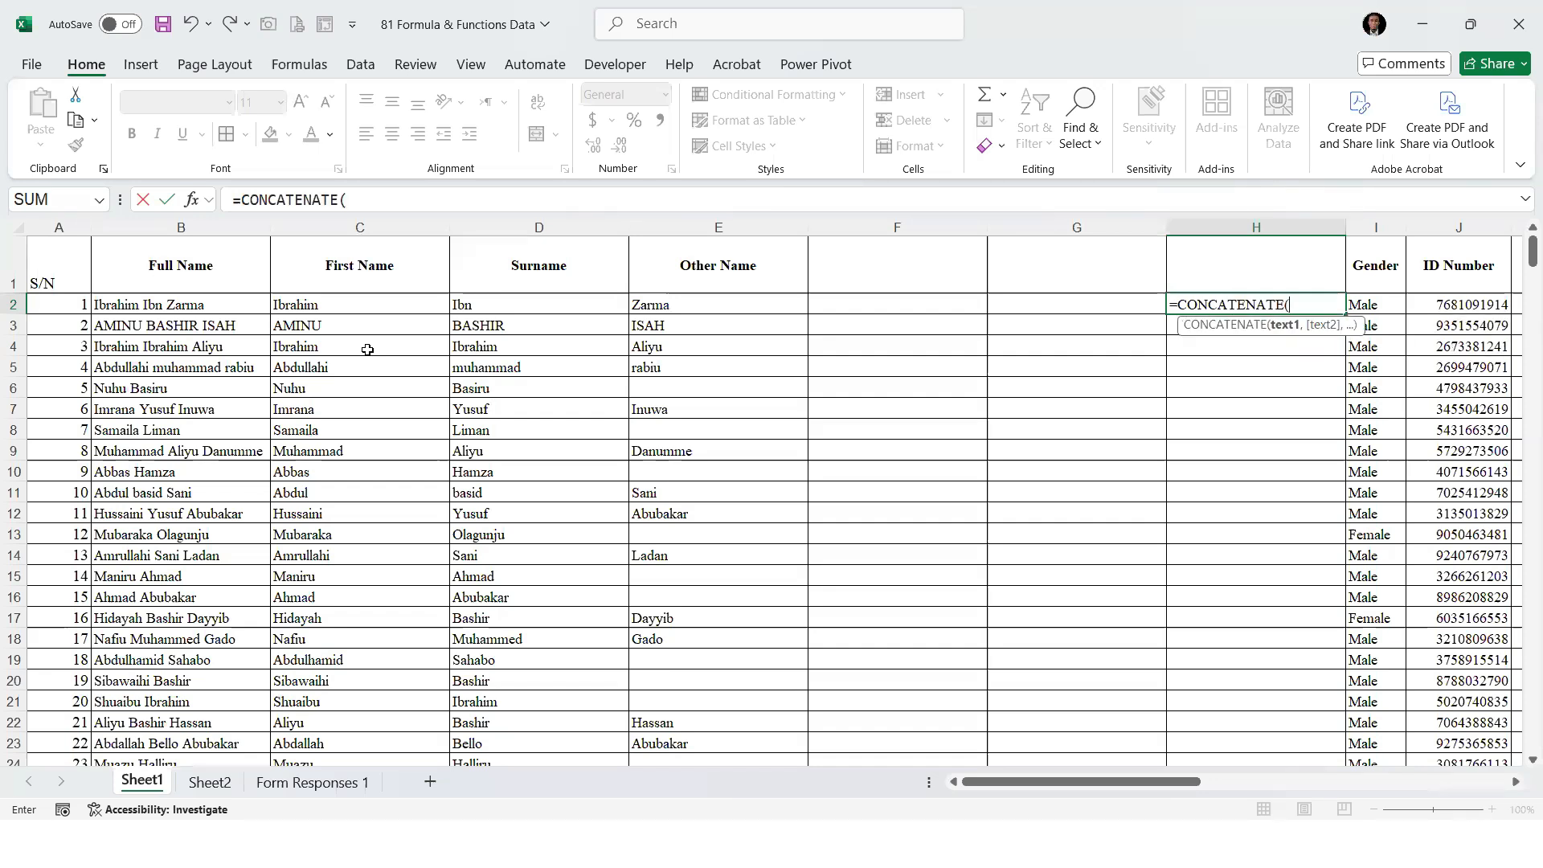
{"action": "left_click", "coordinate": [335, 304]}
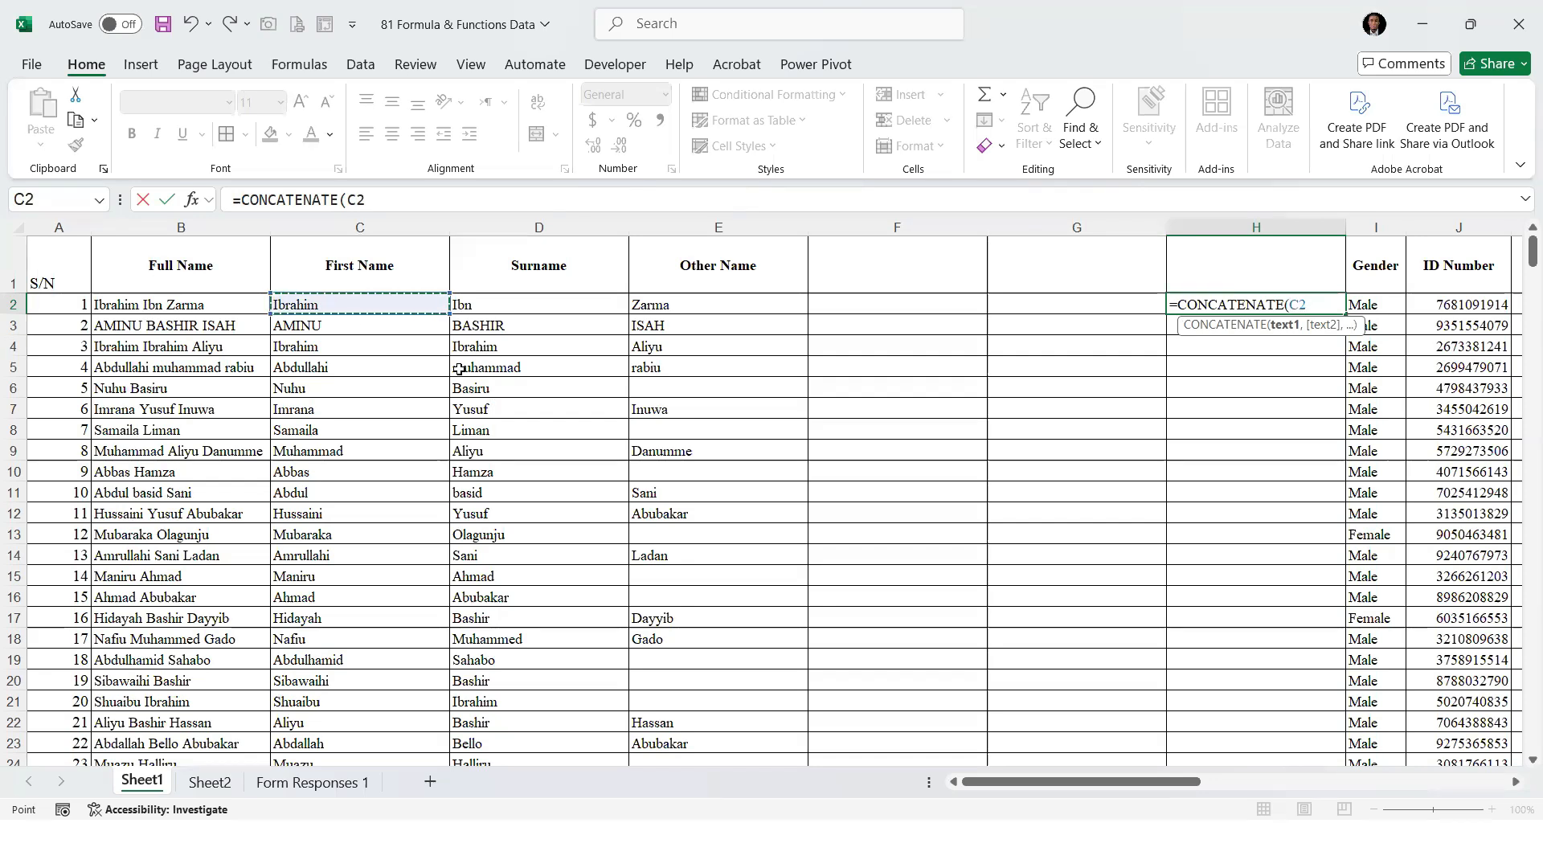
{"action": "type", "text": ","}
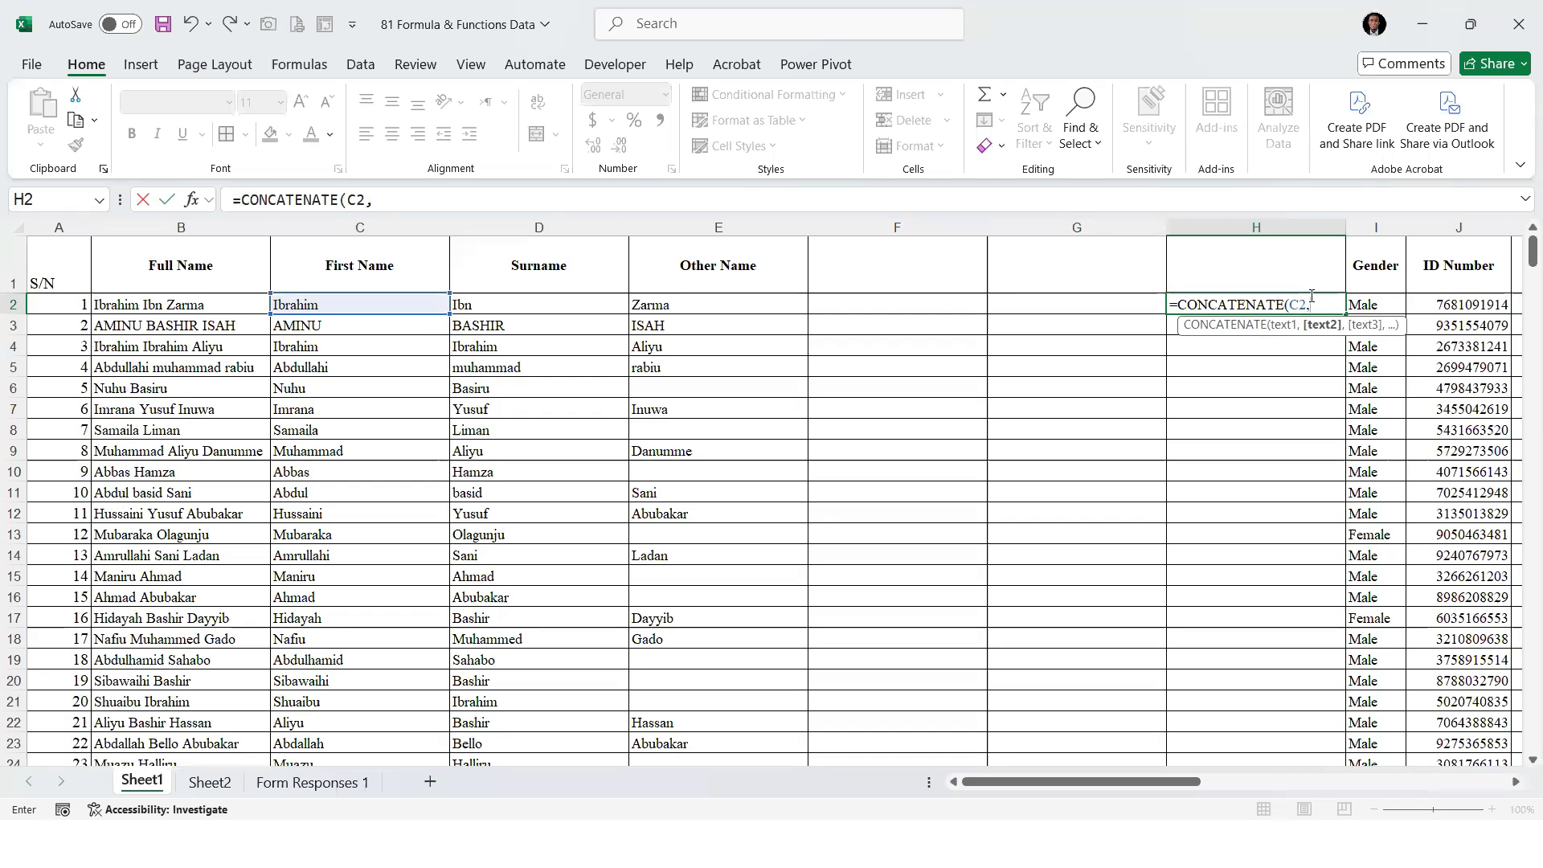
{"action": "left_click", "coordinate": [521, 304]}
{"action": "type", "text": ","}
{"action": "left_click", "coordinate": [667, 305]}
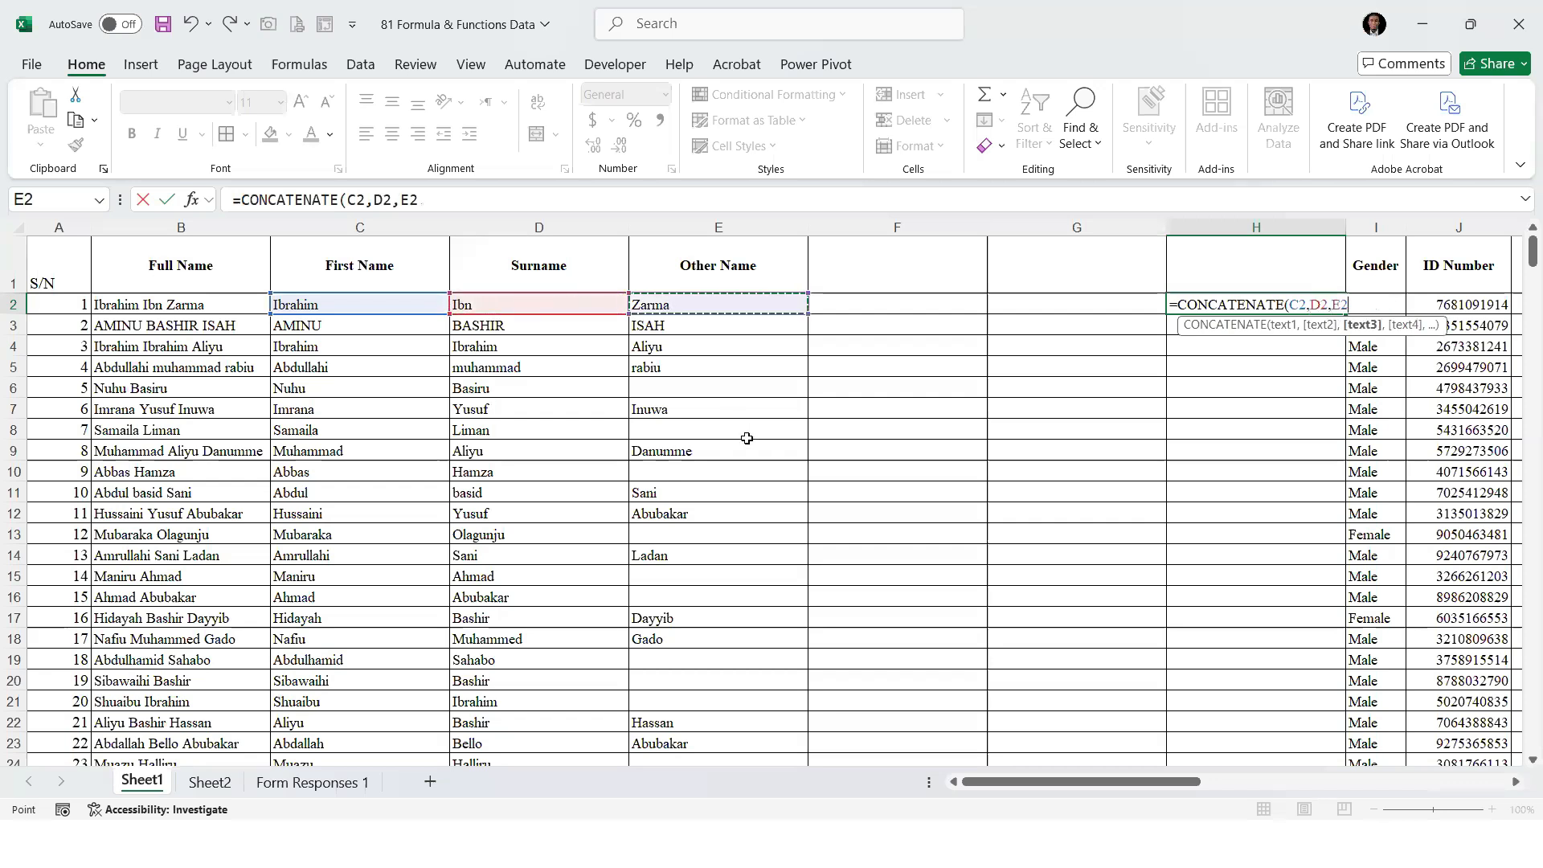
{"action": "key", "text": "Return"}
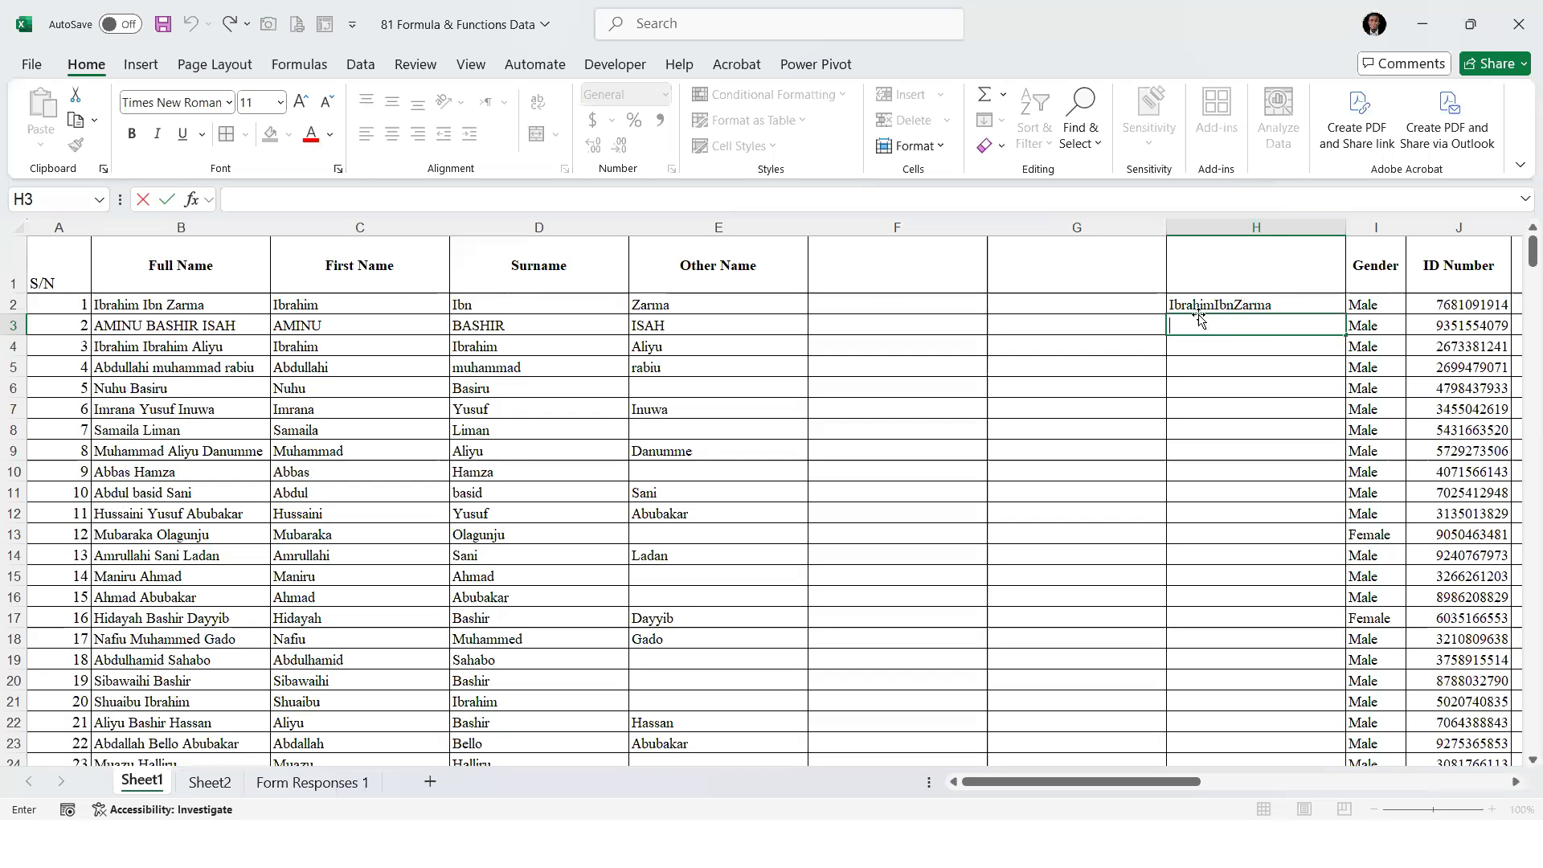
Change the H2 formula to =CONCATENATE(C2," ",D2," ",E2) and fill it down column H to the last record
{"action": "left_click", "coordinate": [1169, 306]}
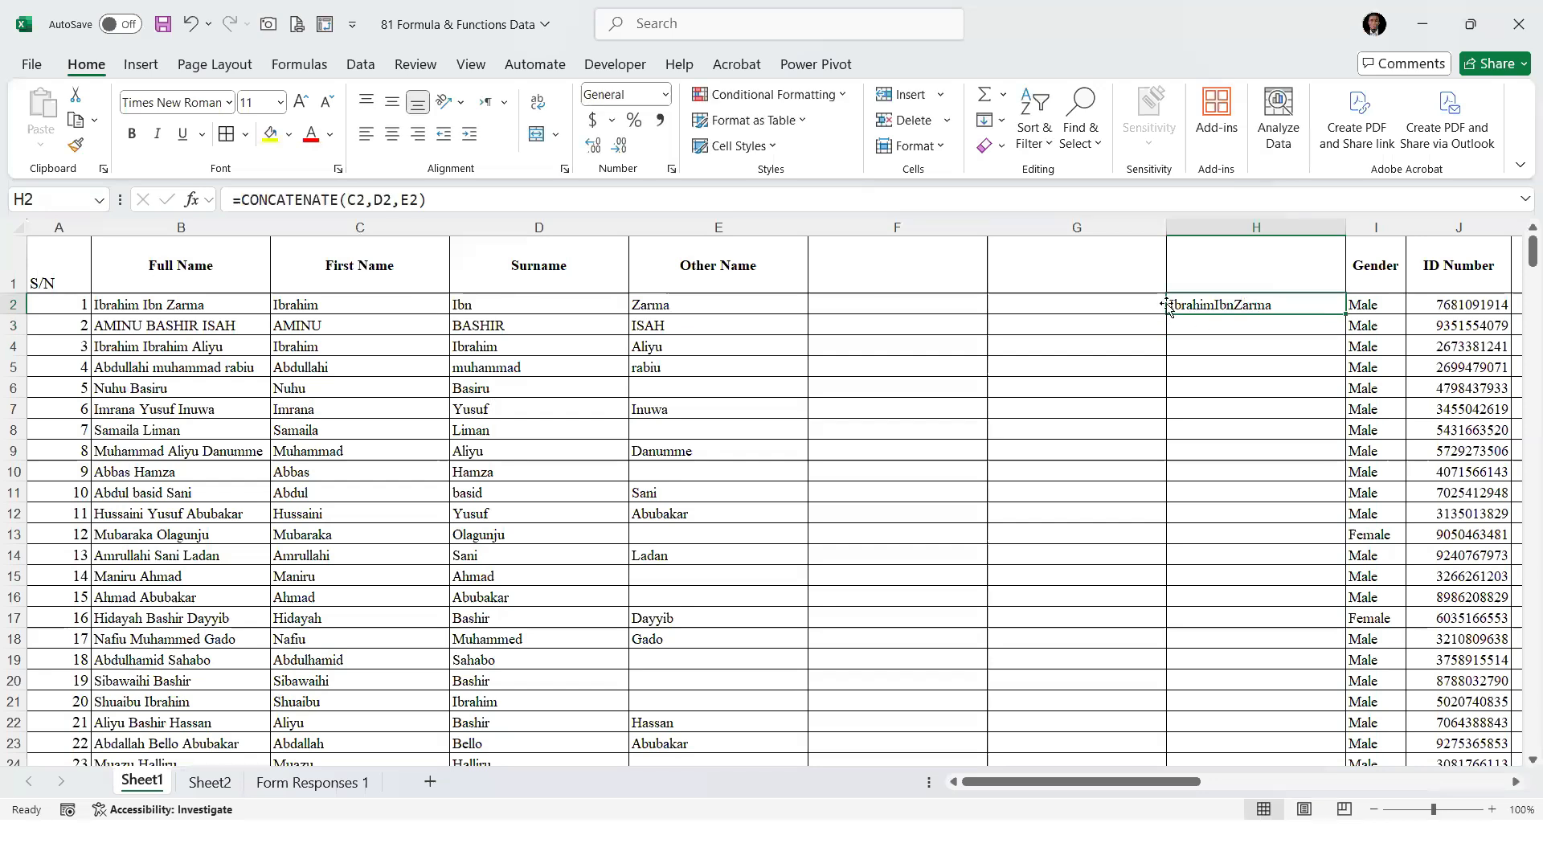
{"action": "left_click", "coordinate": [373, 200]}
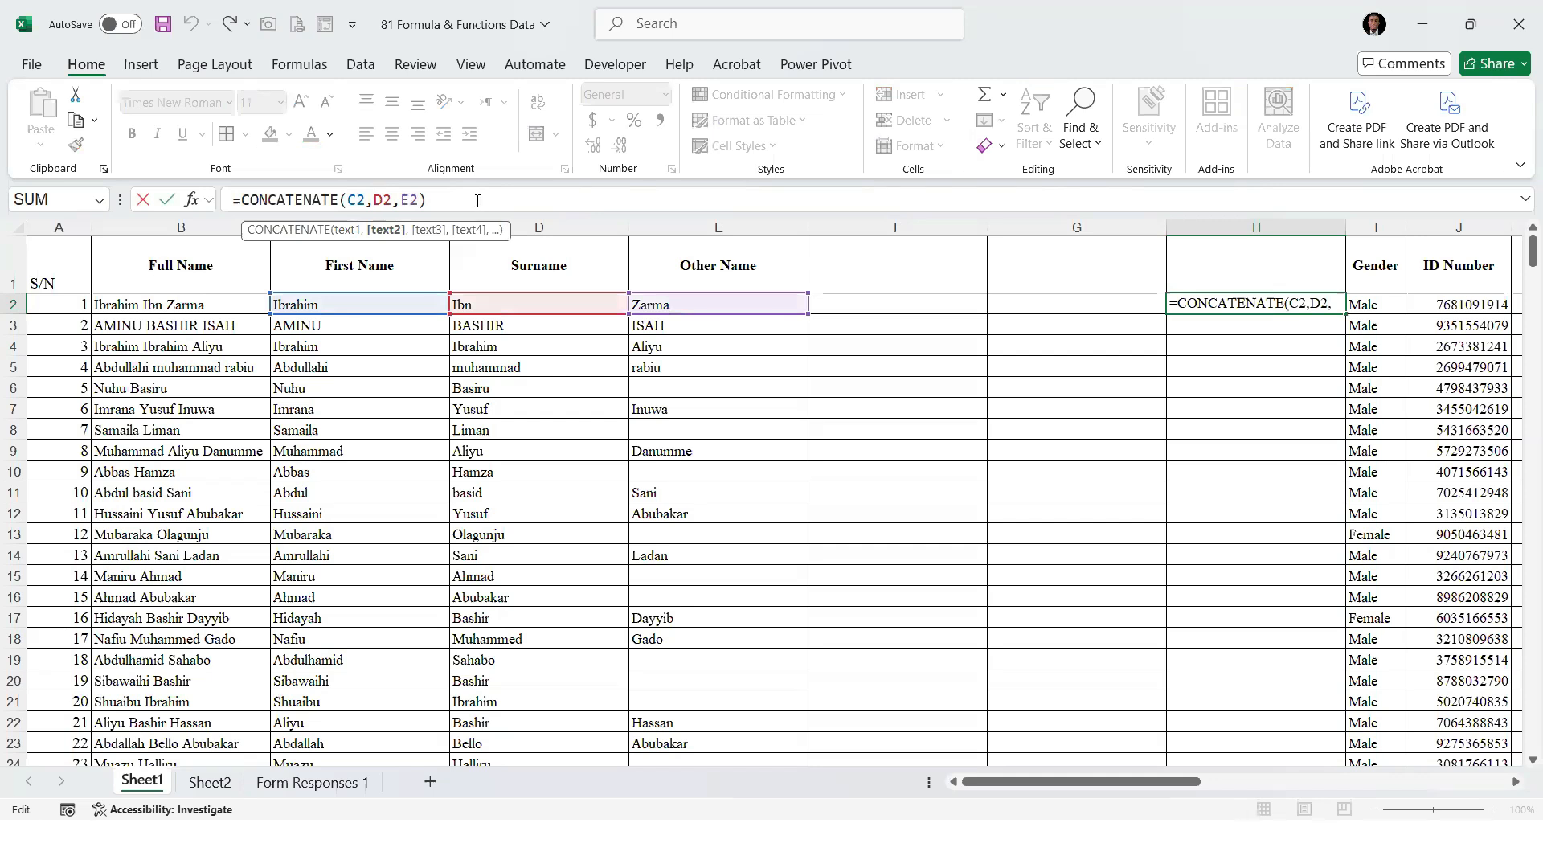
{"action": "type", "text": "\""}
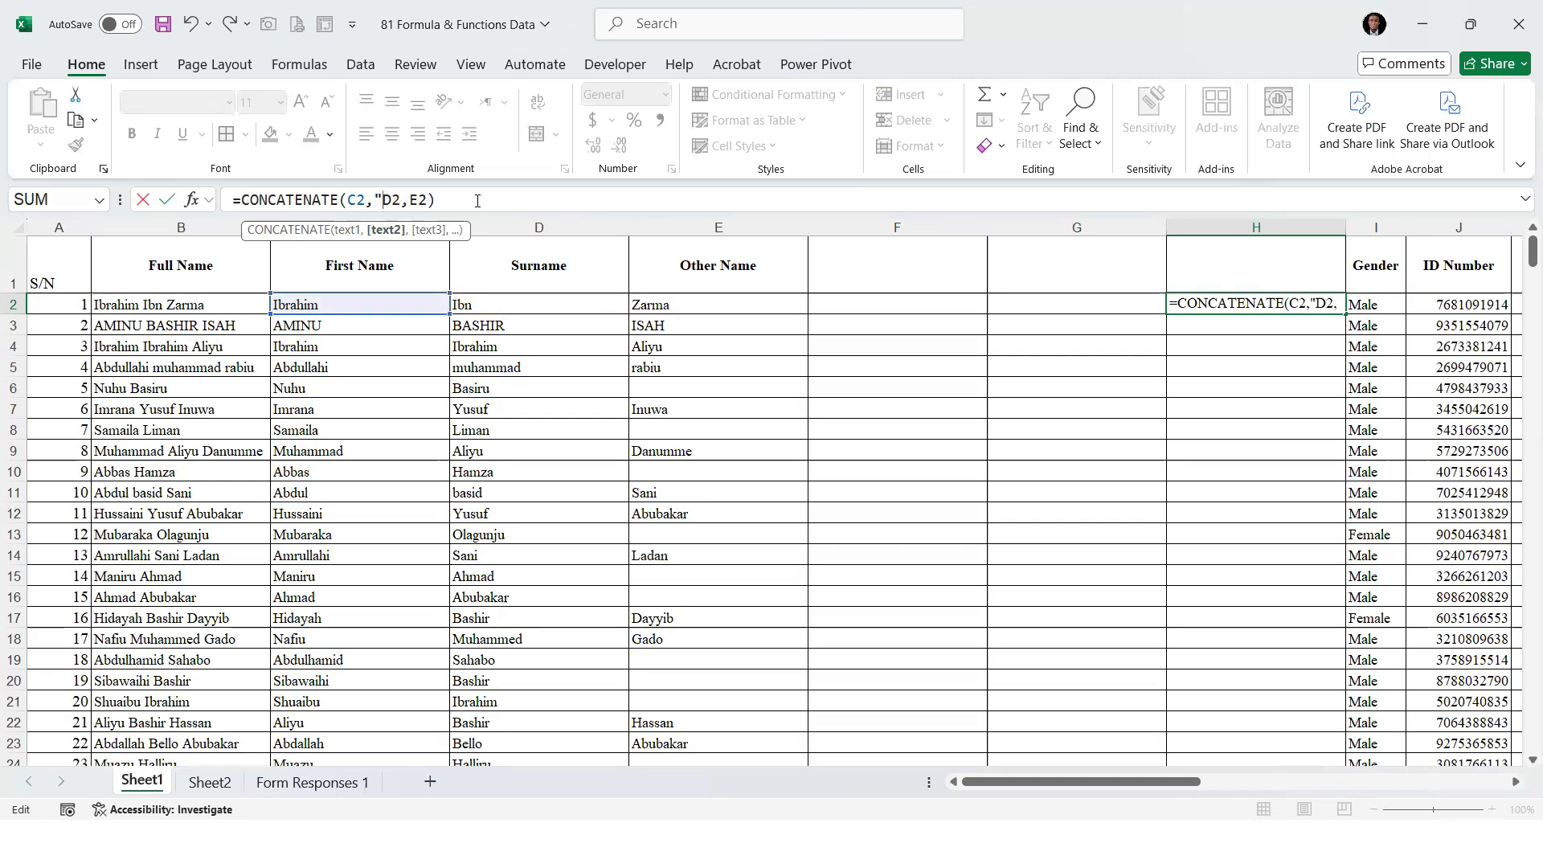
{"action": "type", "text": " \",D2"}
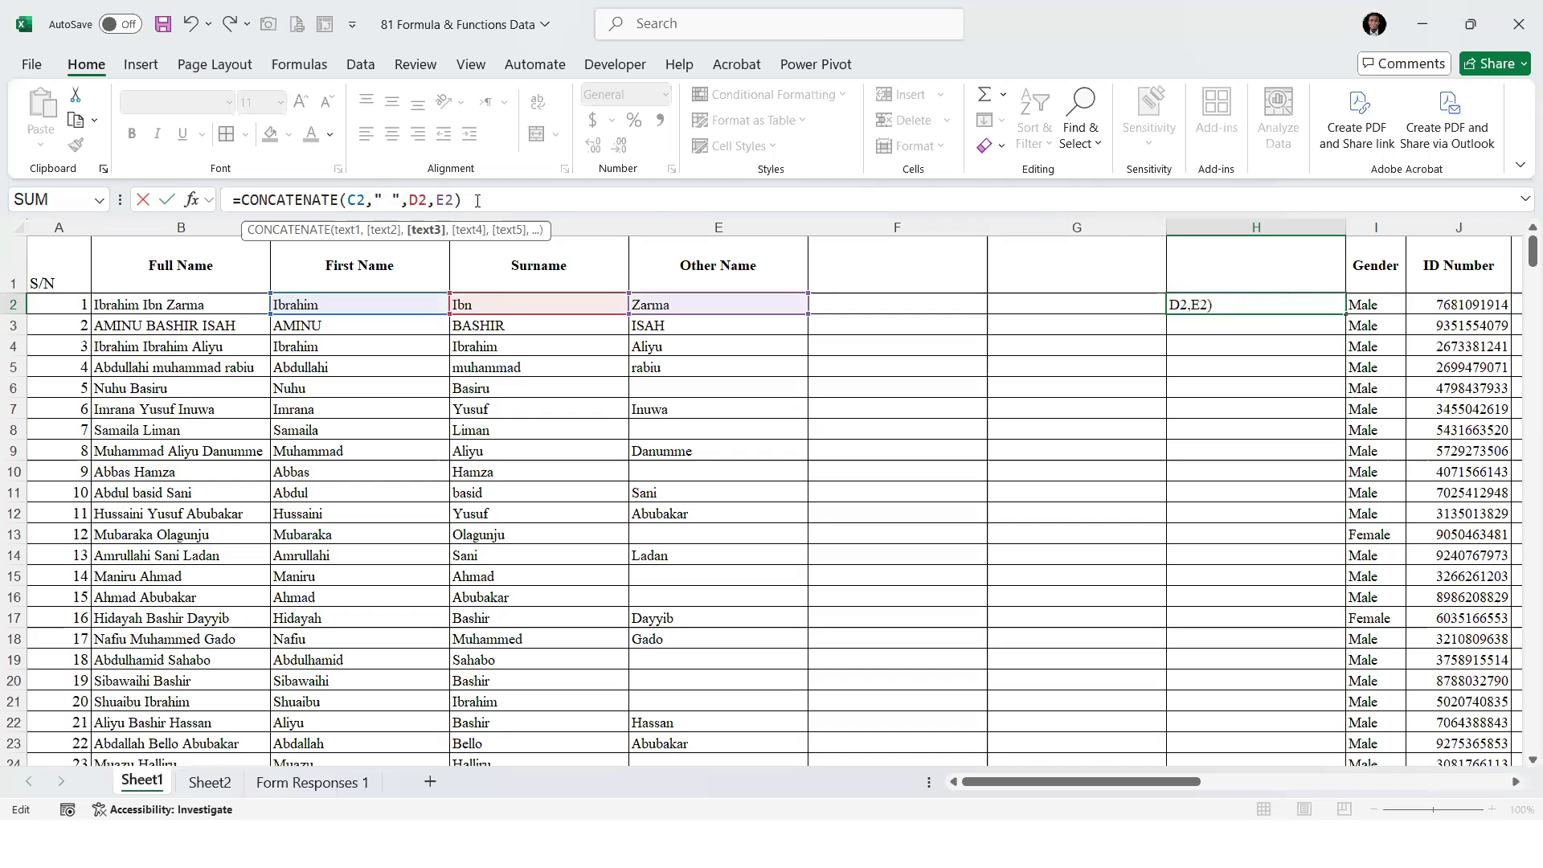
{"action": "type", "text": ",\""}
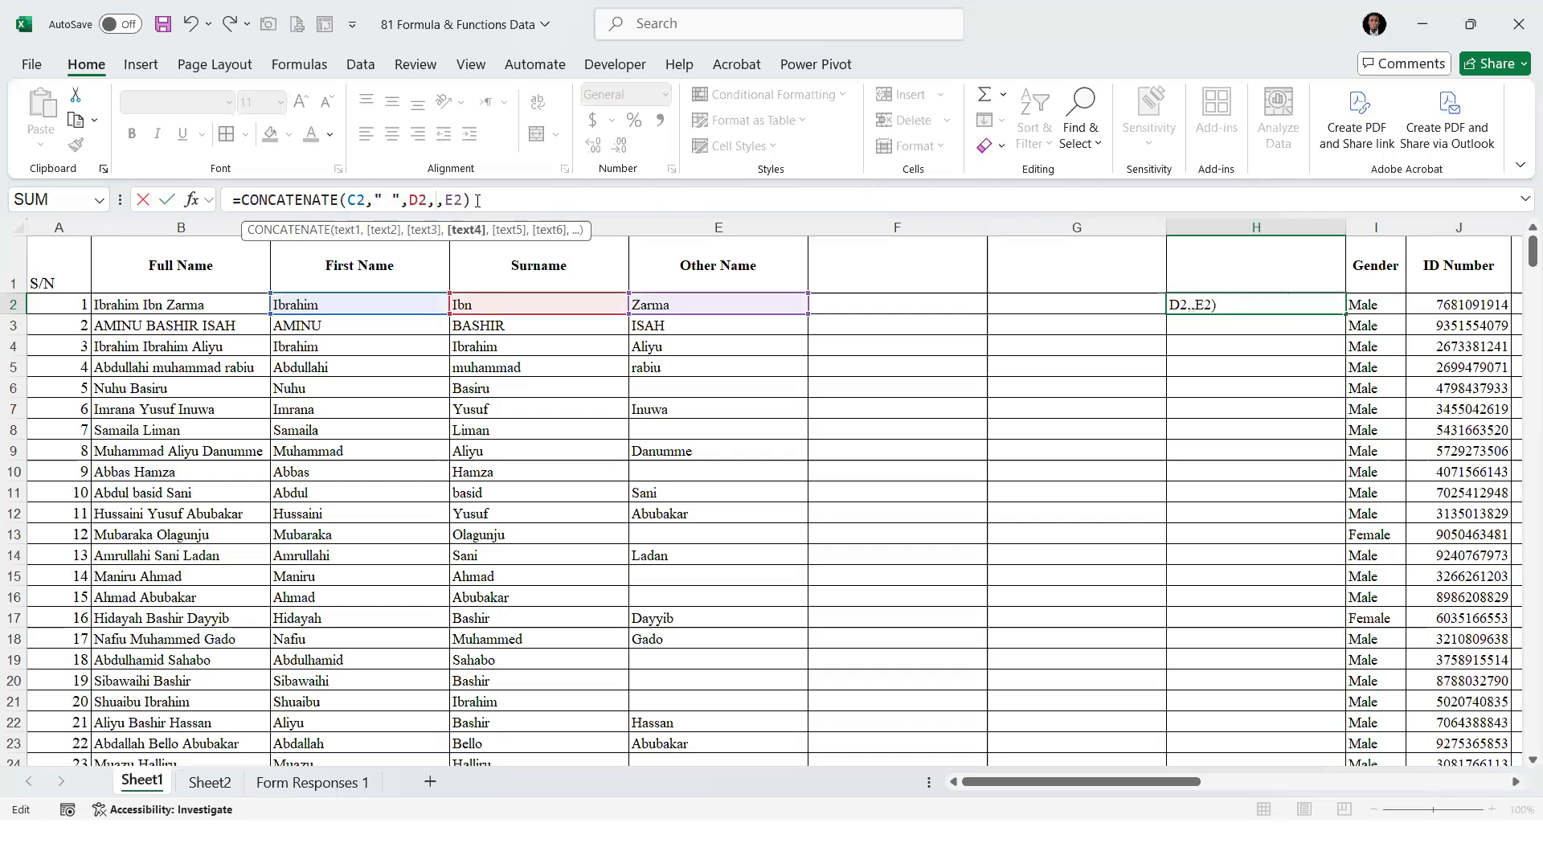
{"action": "type", "text": " \""}
{"action": "left_click", "coordinate": [491, 201]}
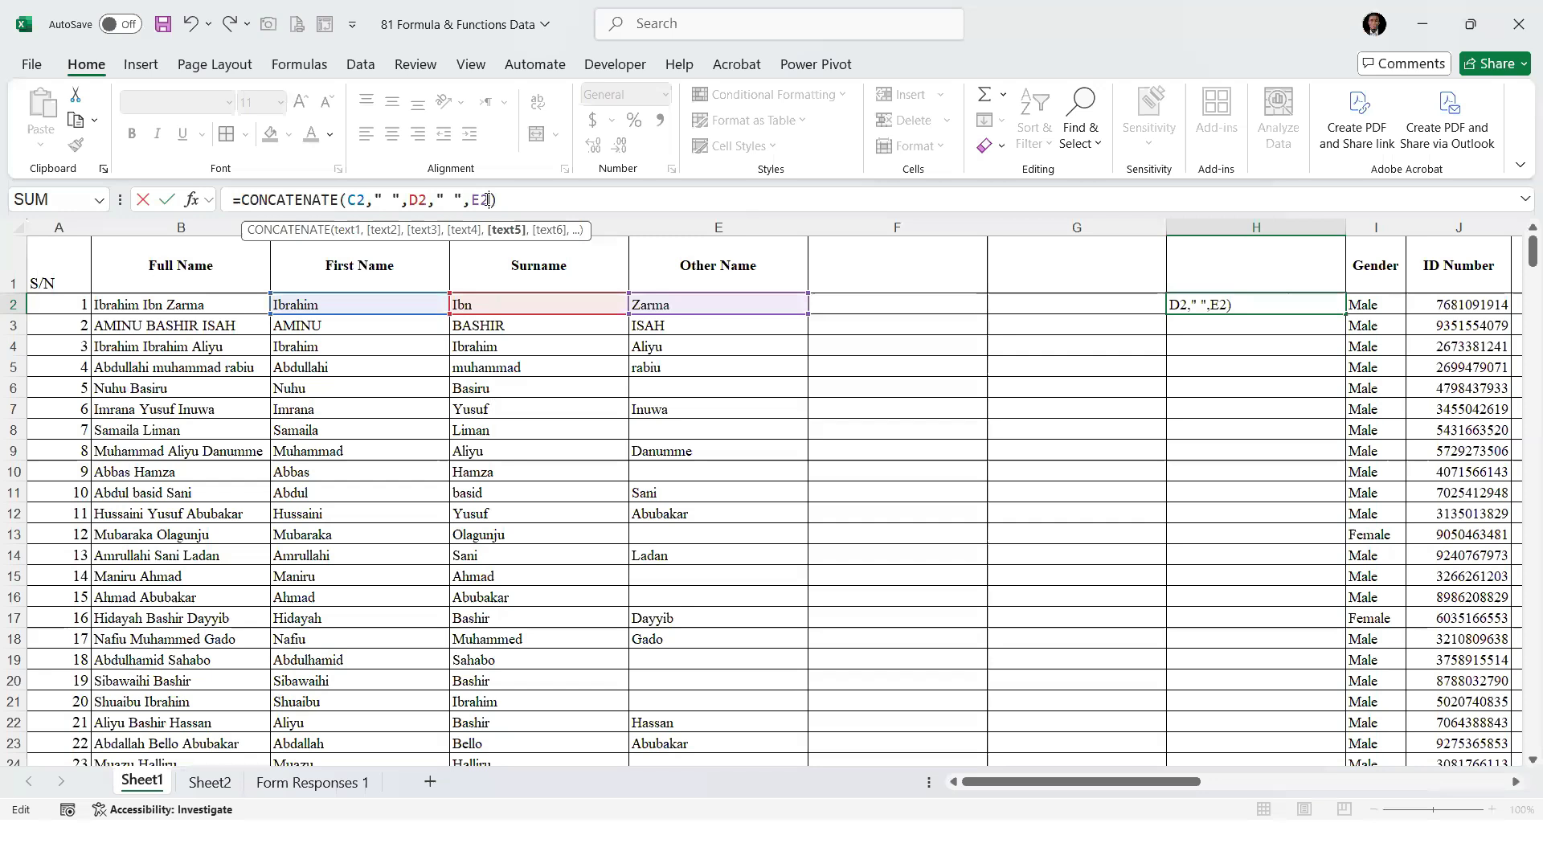
{"action": "key", "text": "Return"}
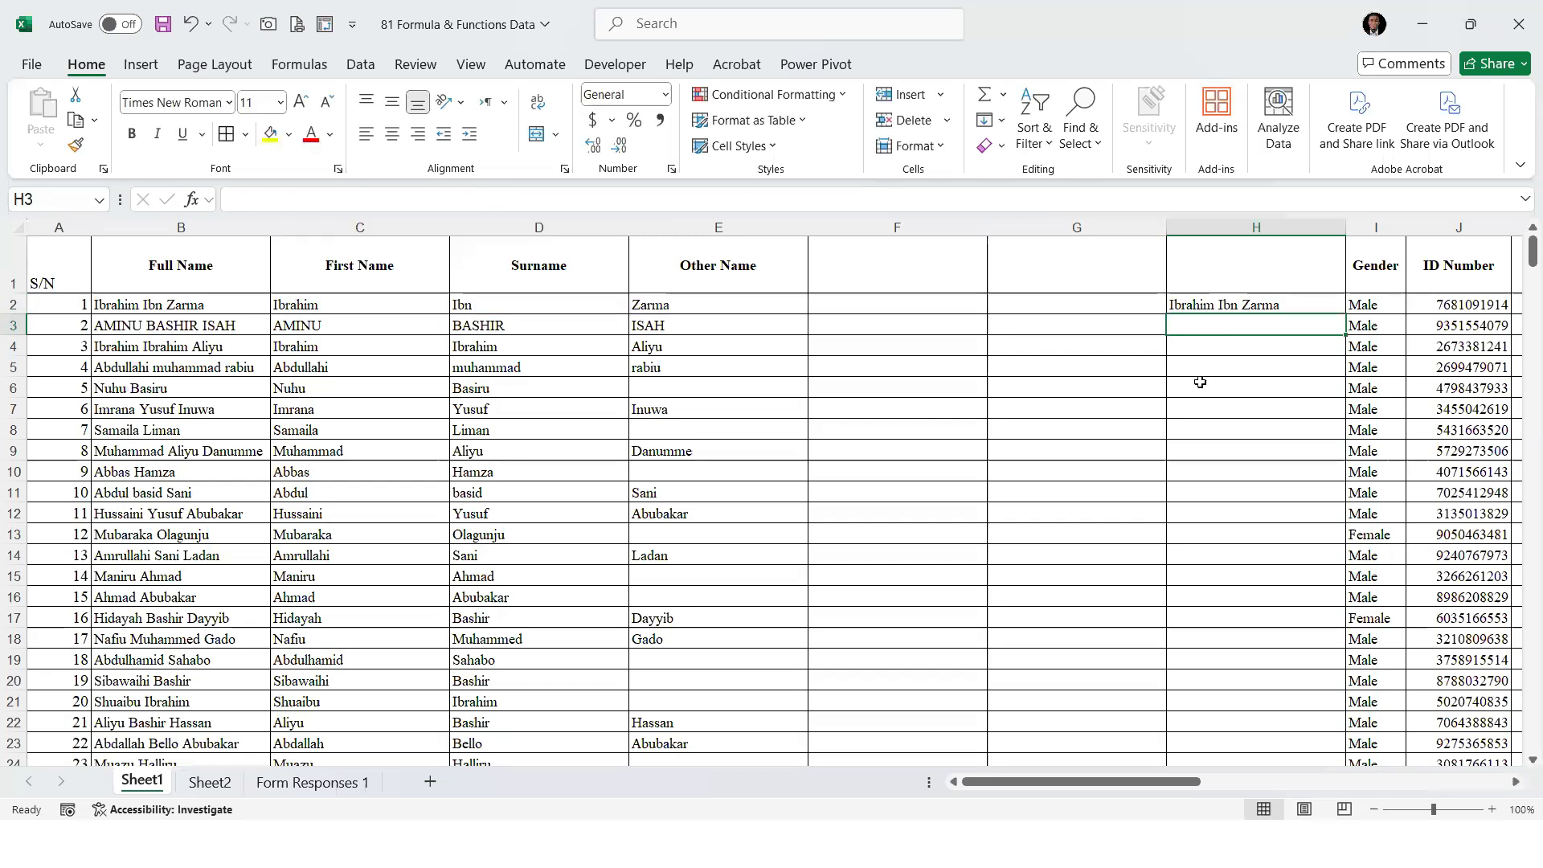
{"action": "key", "text": "Up"}
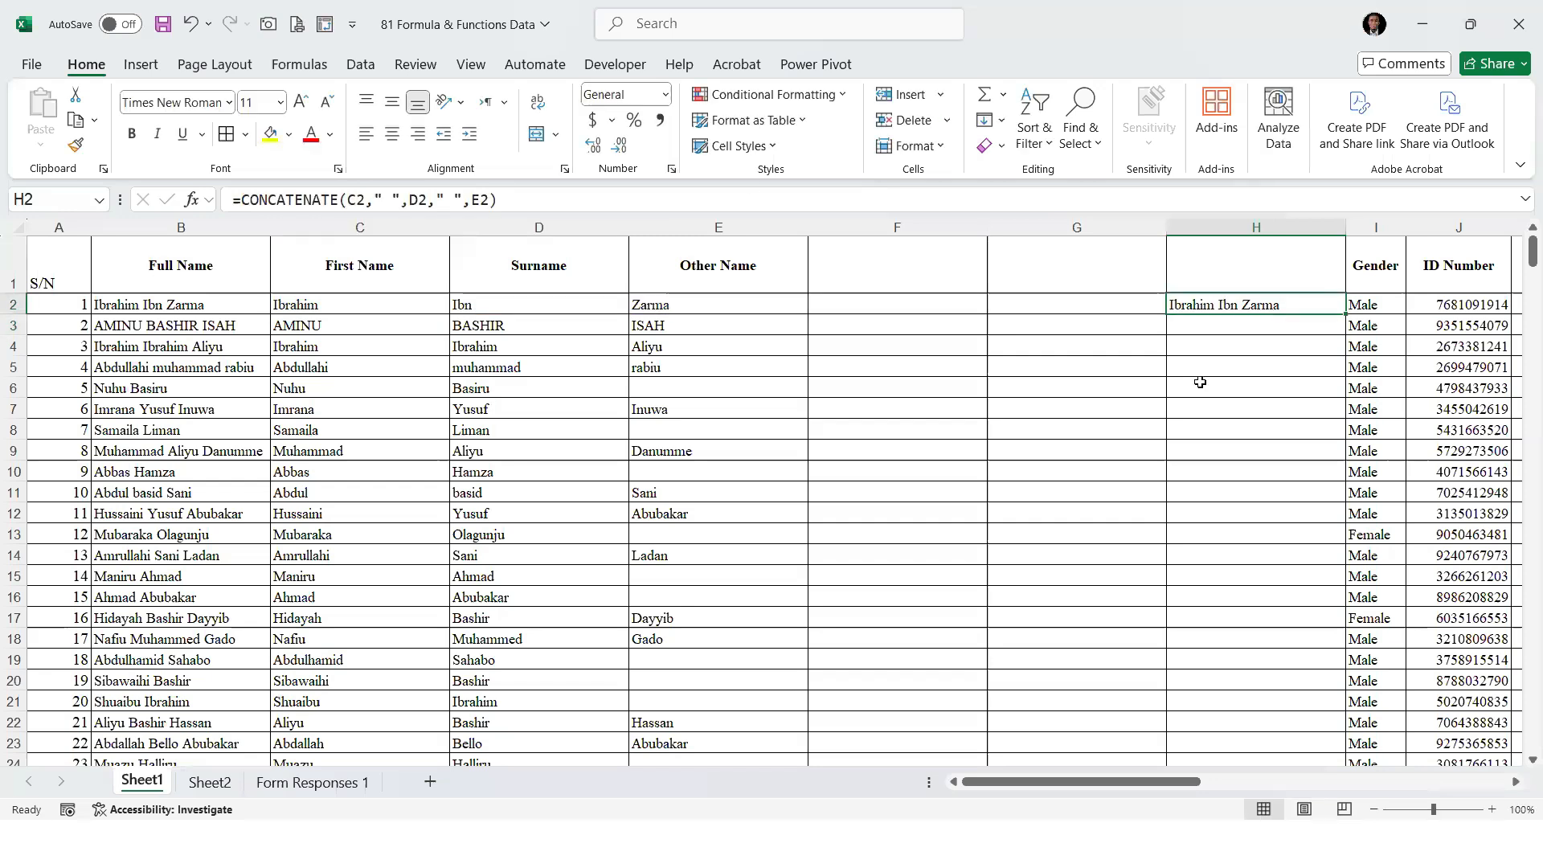
{"action": "double_click", "coordinate": [1344, 315]}
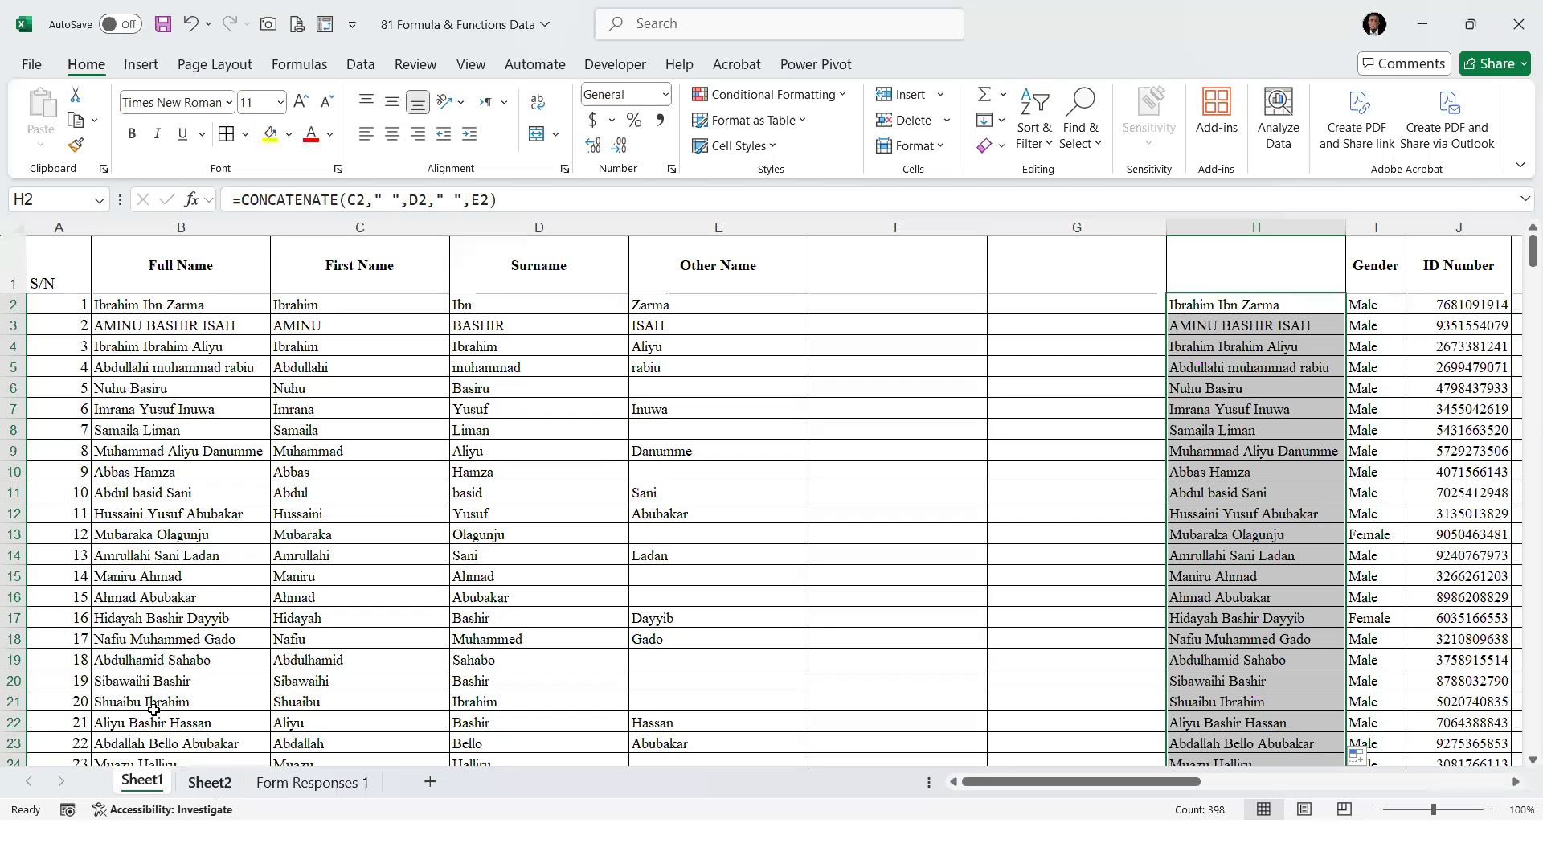
Enter Trim in B32 as item 31 of the function list on Sheet2
{"action": "key", "text": "ctrl+Page_Down"}
{"action": "type", "text": "tRIM"}
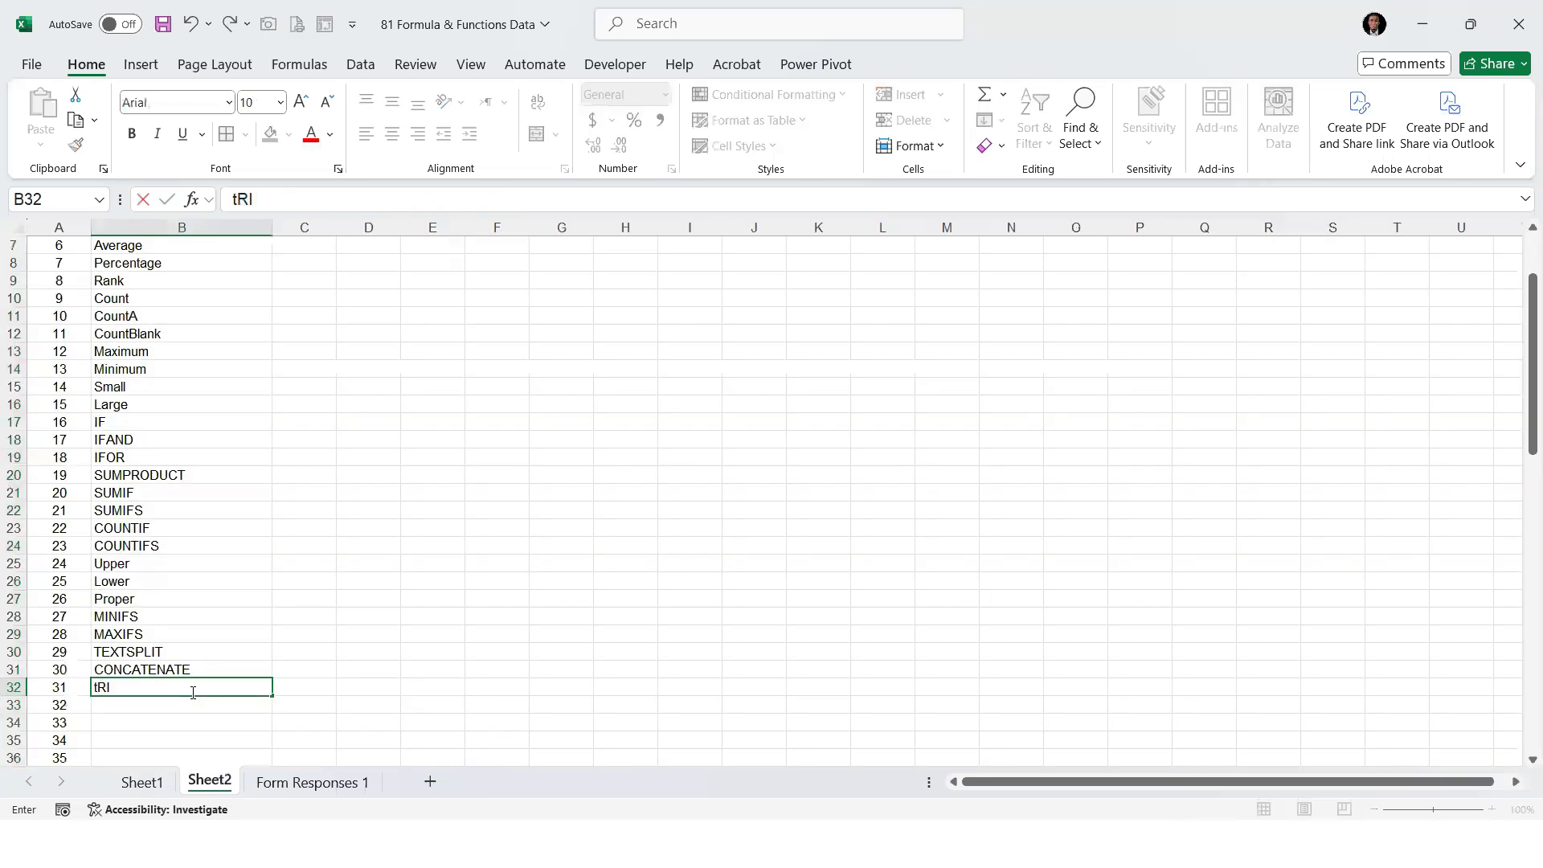
{"action": "key", "text": "BackSpace"}
{"action": "key", "text": "BackSpace"}
{"action": "key", "text": "BackSpace"}
{"action": "key", "text": "BackSpace"}
{"action": "type", "text": "Trim"}
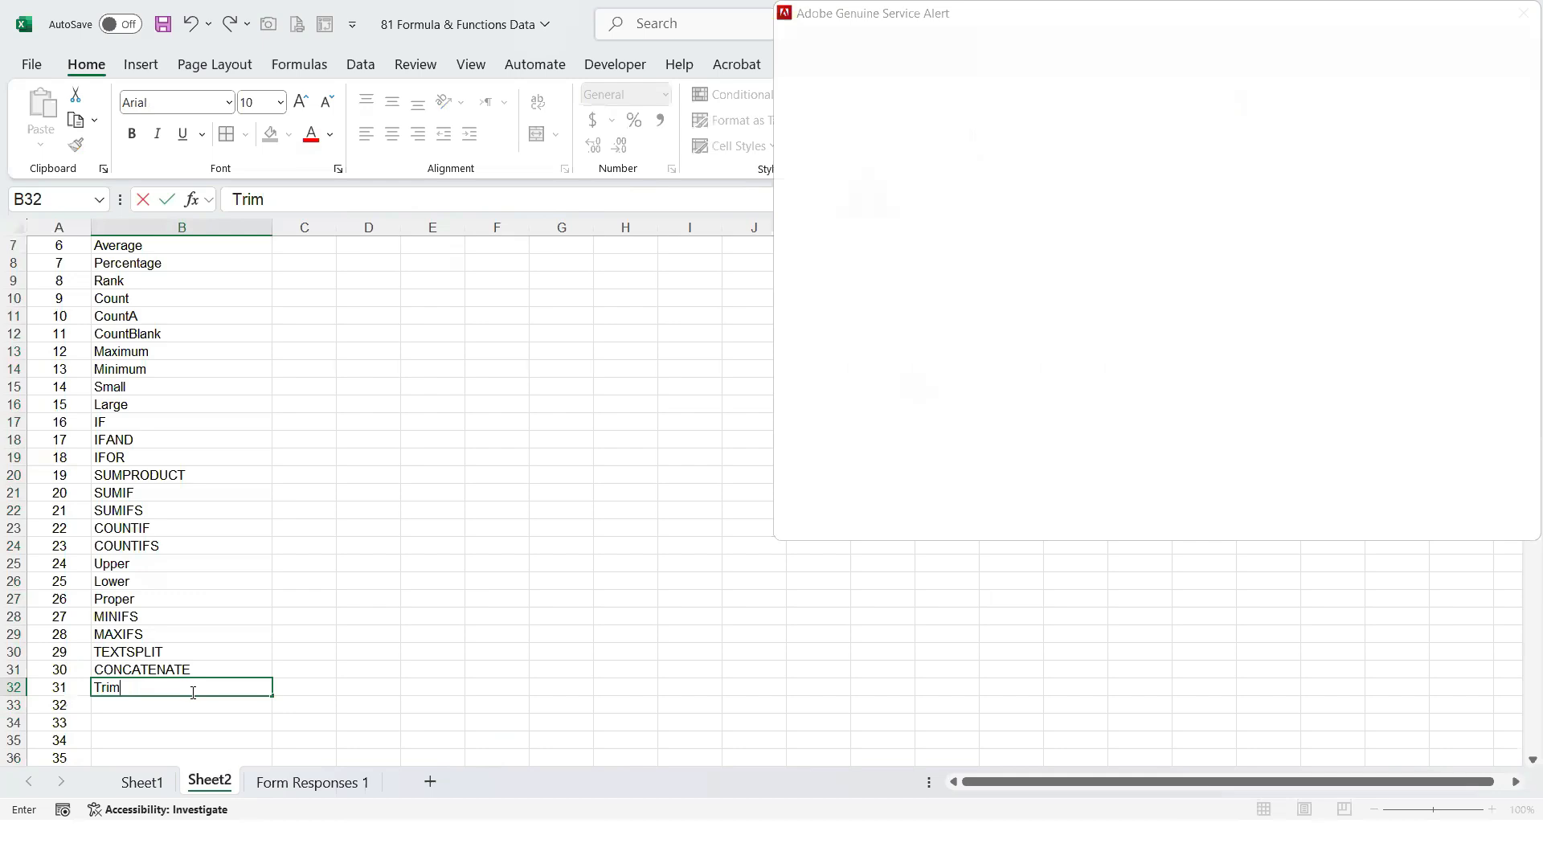
Retype items 30 and 29 of the Sheet2 function list in mixed case as Concatenate and TextSplit
{"action": "key", "text": "Up"}
{"action": "type", "text": "Con"}
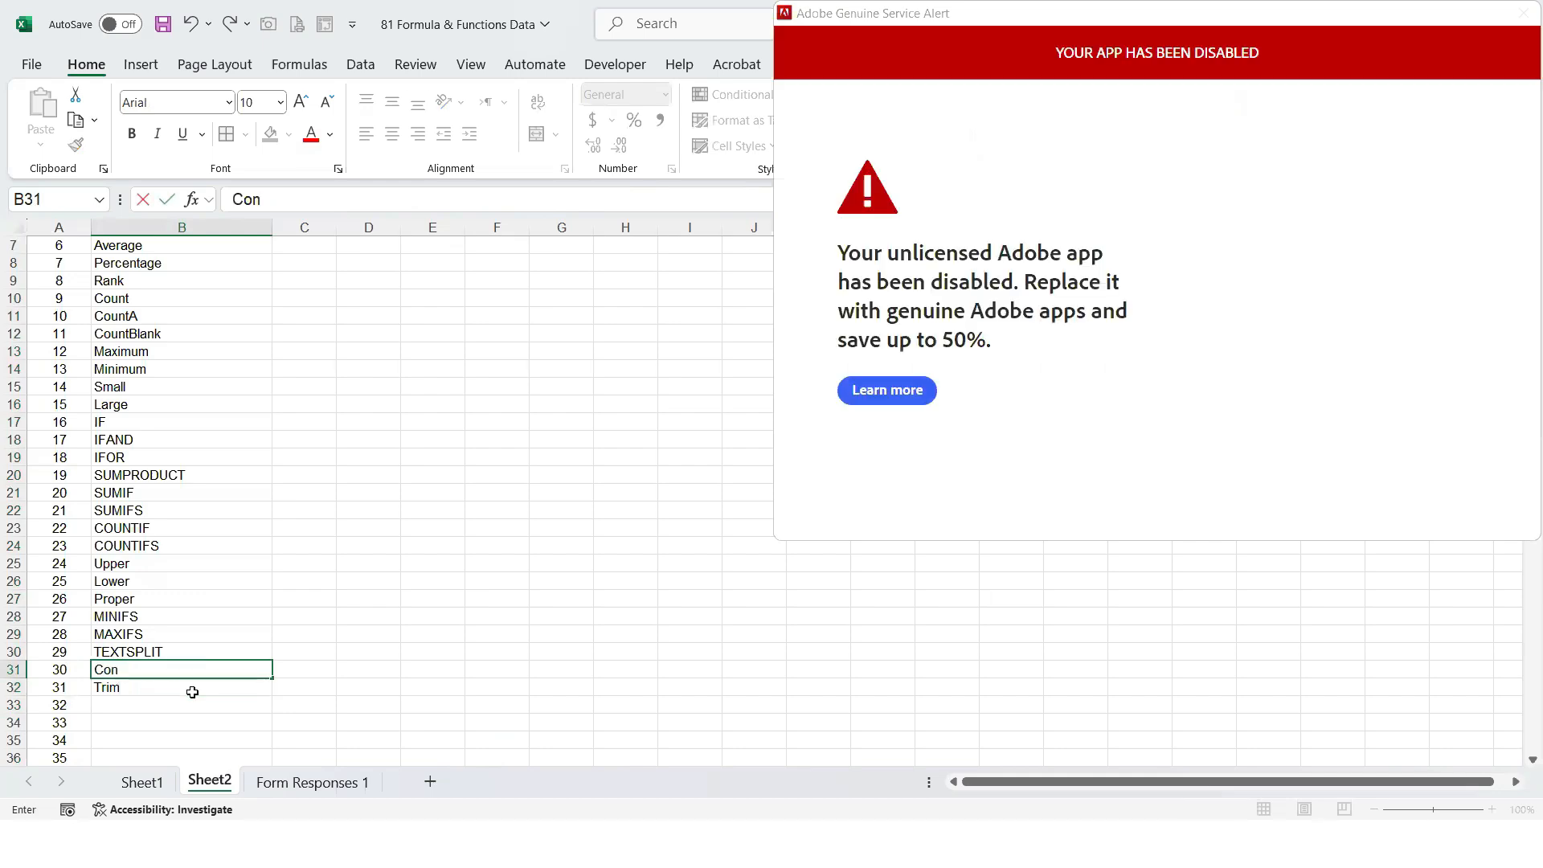
{"action": "type", "text": "catenatenat"}
{"action": "key", "text": "Up"}
{"action": "type", "text": "TextSplit"}
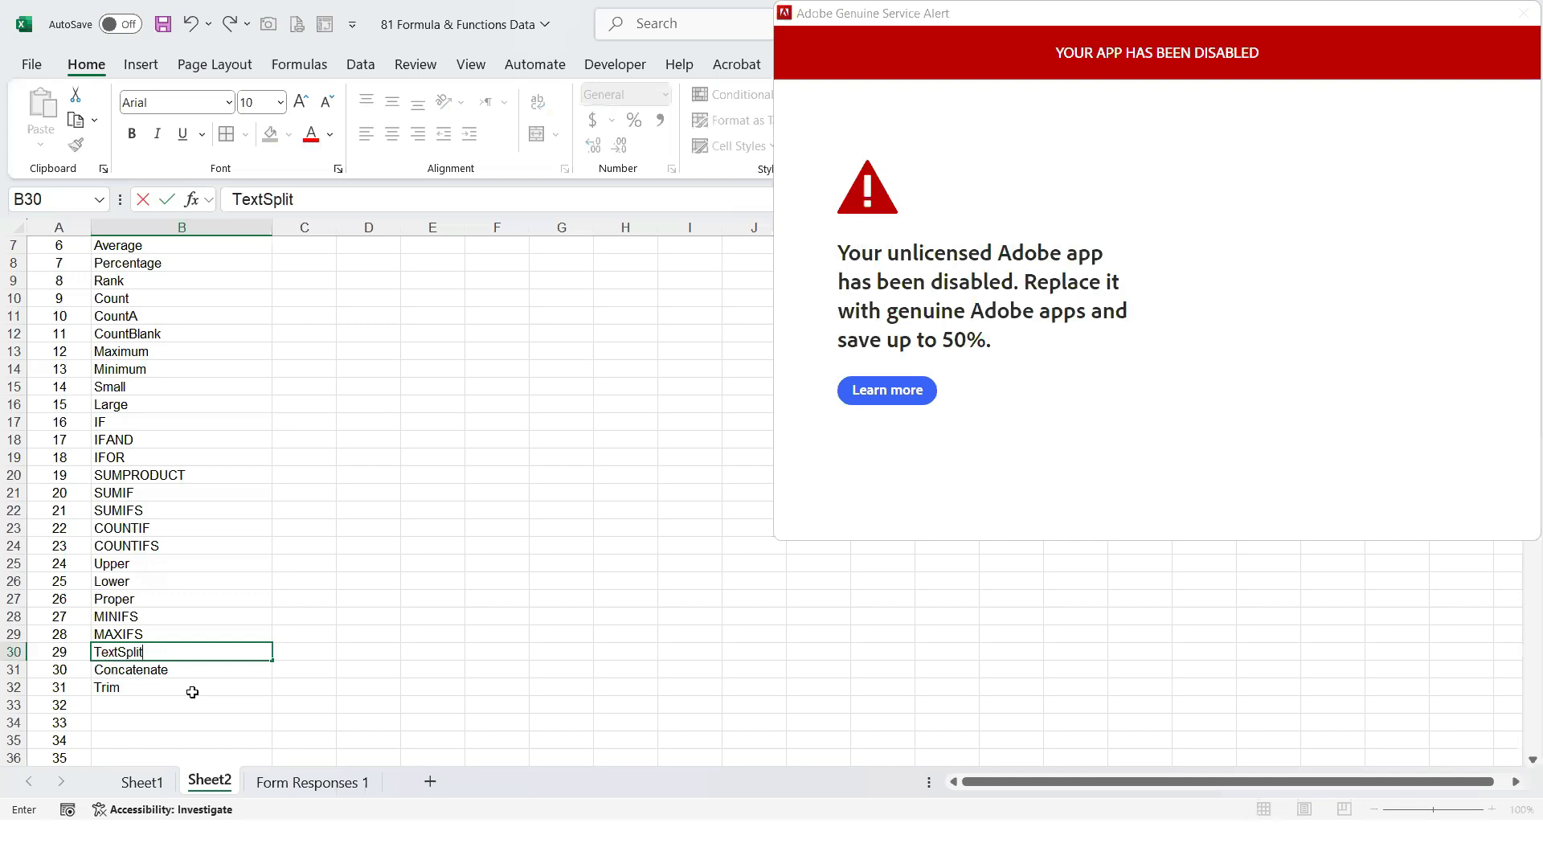
{"action": "key", "text": "Return"}
Enter Len in B32 as item 31 and Trim in B33 as item 32 of the Sheet2 function list
{"action": "left_click", "coordinate": [193, 689]}
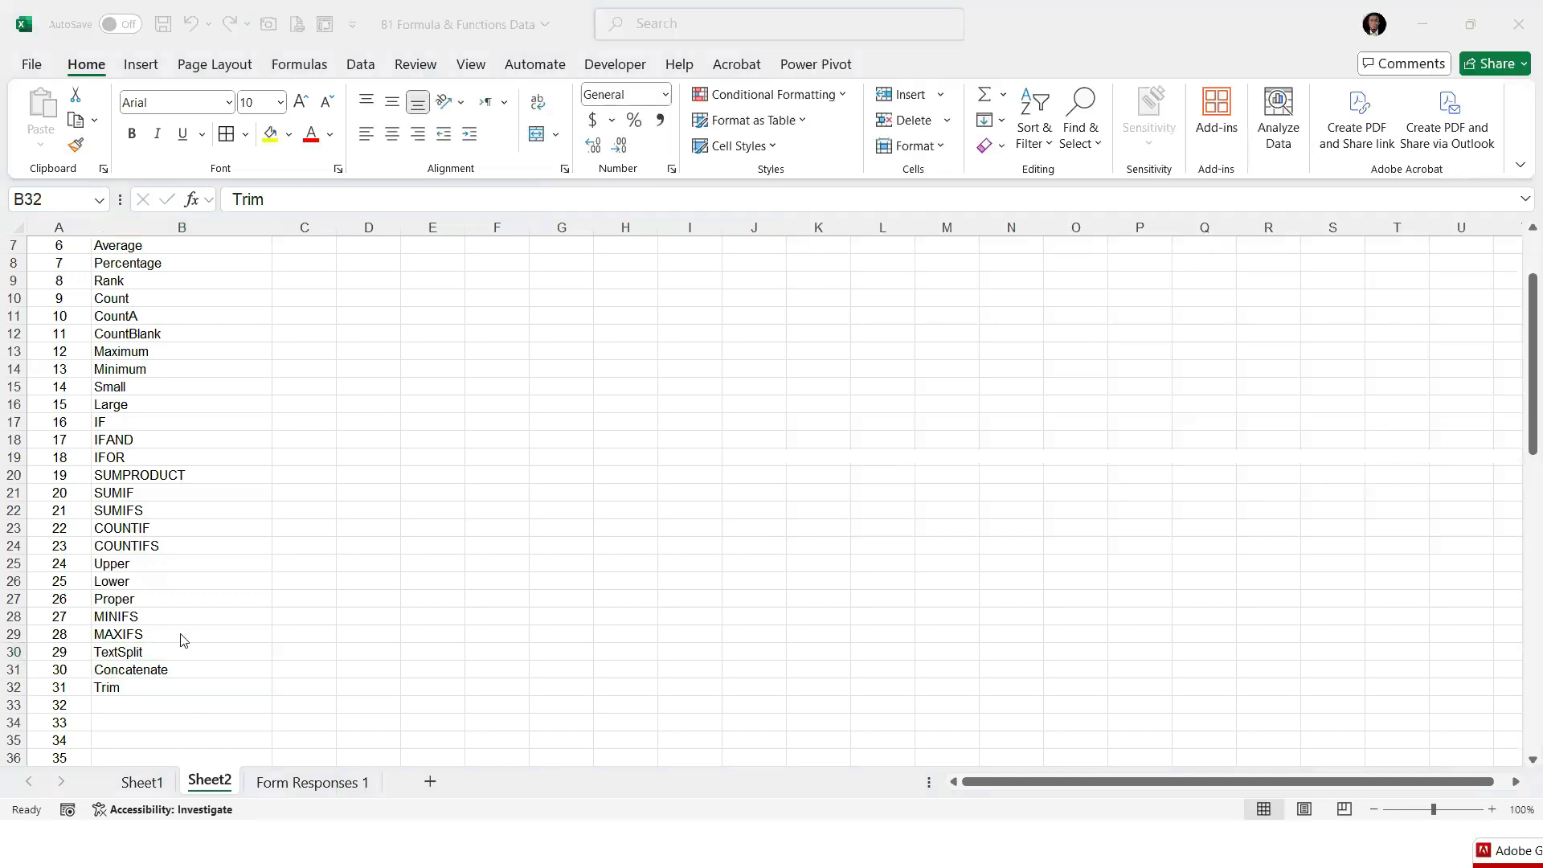
{"action": "left_click", "coordinate": [143, 781]}
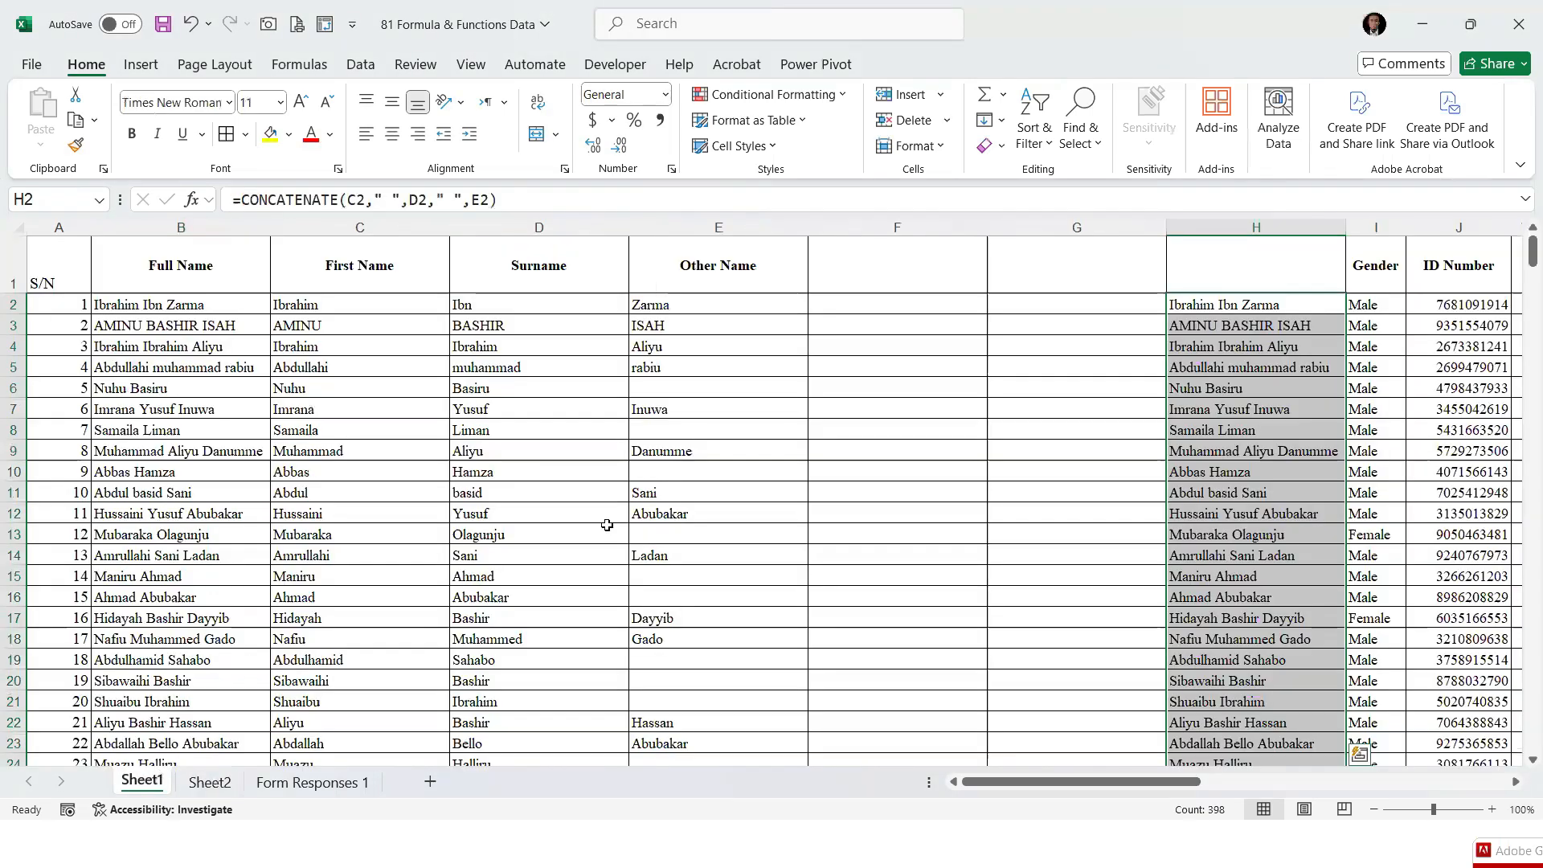
{"action": "left_click", "coordinate": [207, 781]}
{"action": "type", "text": "Len"}
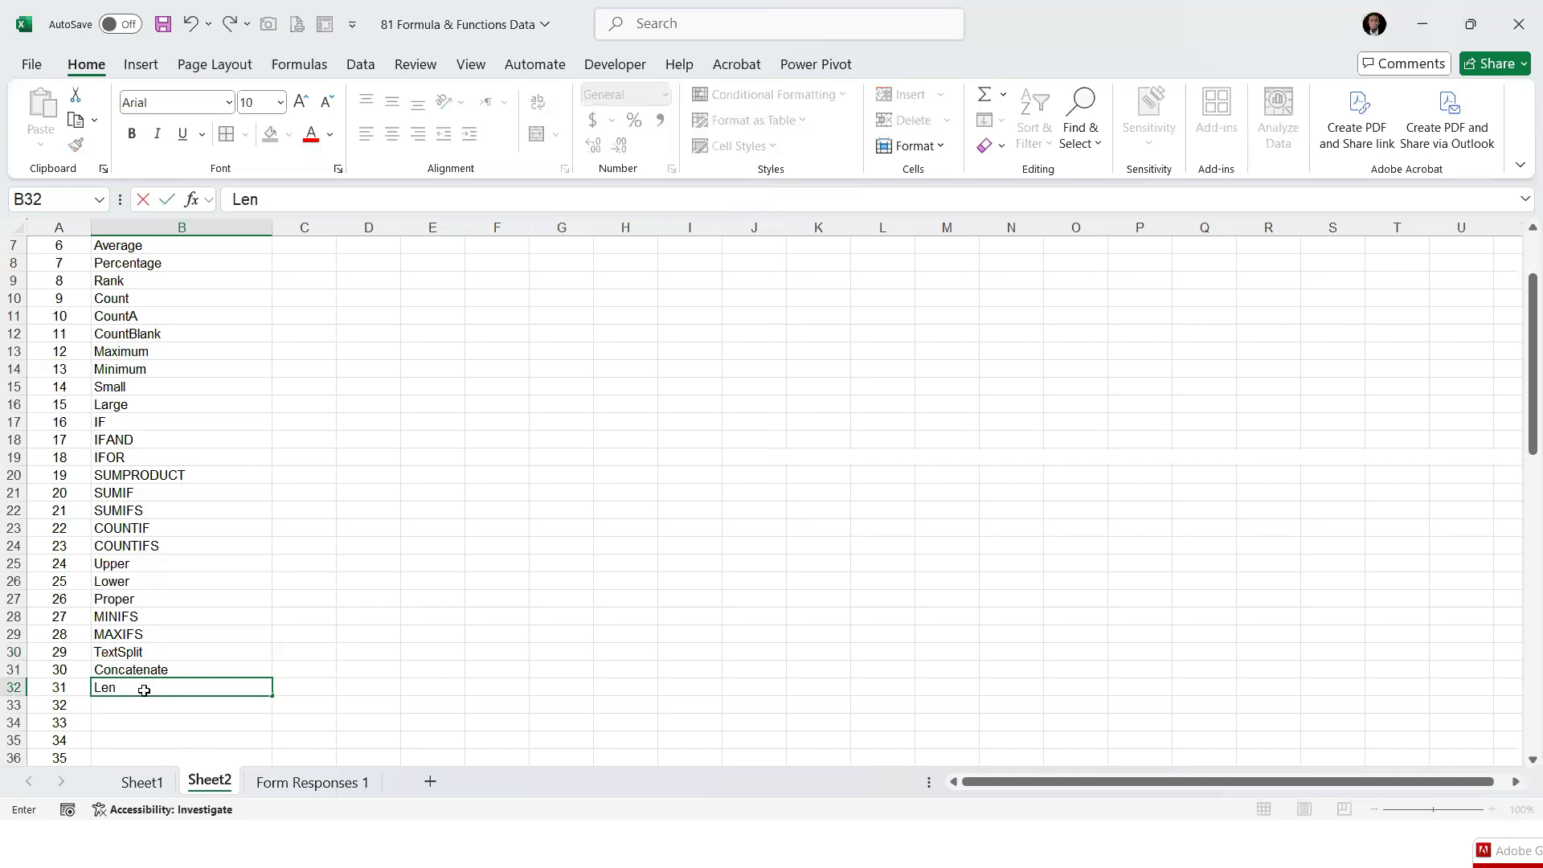
{"action": "key", "text": "Return"}
{"action": "type", "text": "Trim"}
{"action": "key", "text": "Return"}
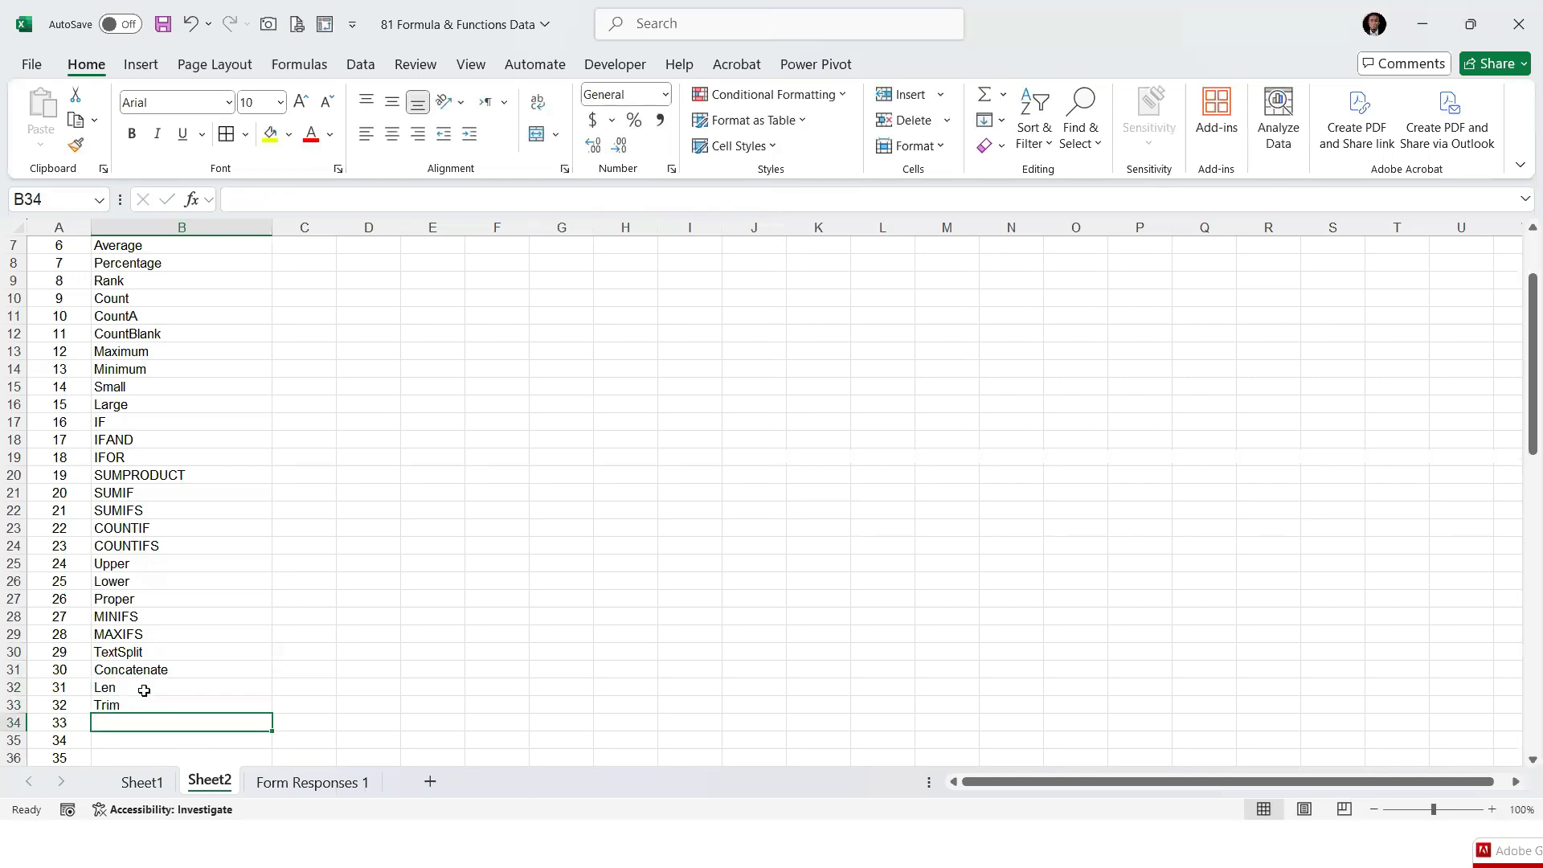
{"action": "left_click", "coordinate": [151, 687]}
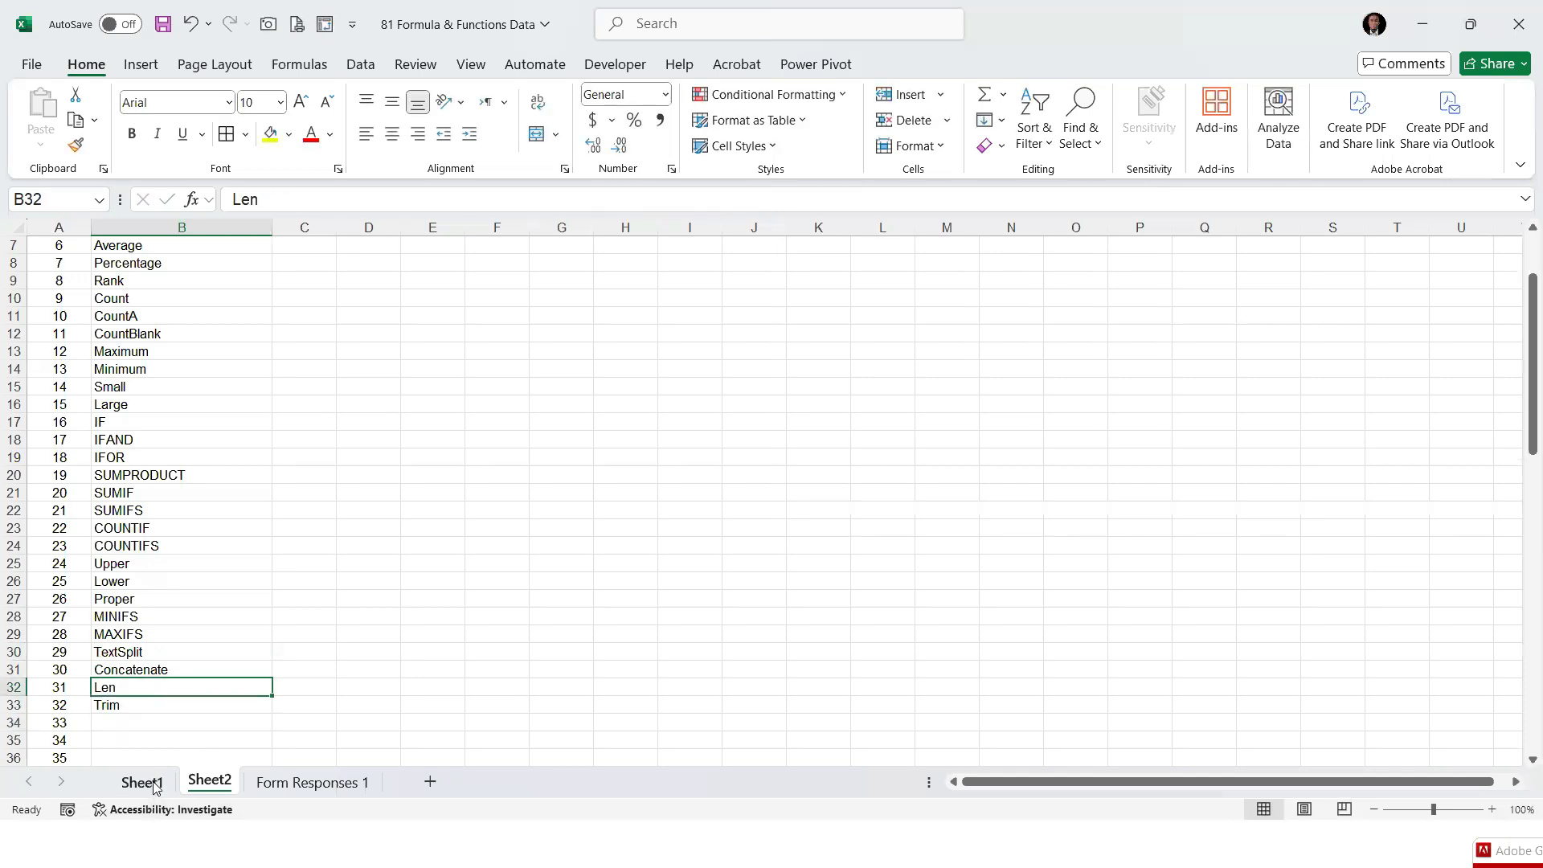
On Sheet1, insert a blank column at column C, directly before First Name, and give it the header Length
{"action": "left_click", "coordinate": [141, 781]}
{"action": "left_click", "coordinate": [371, 227]}
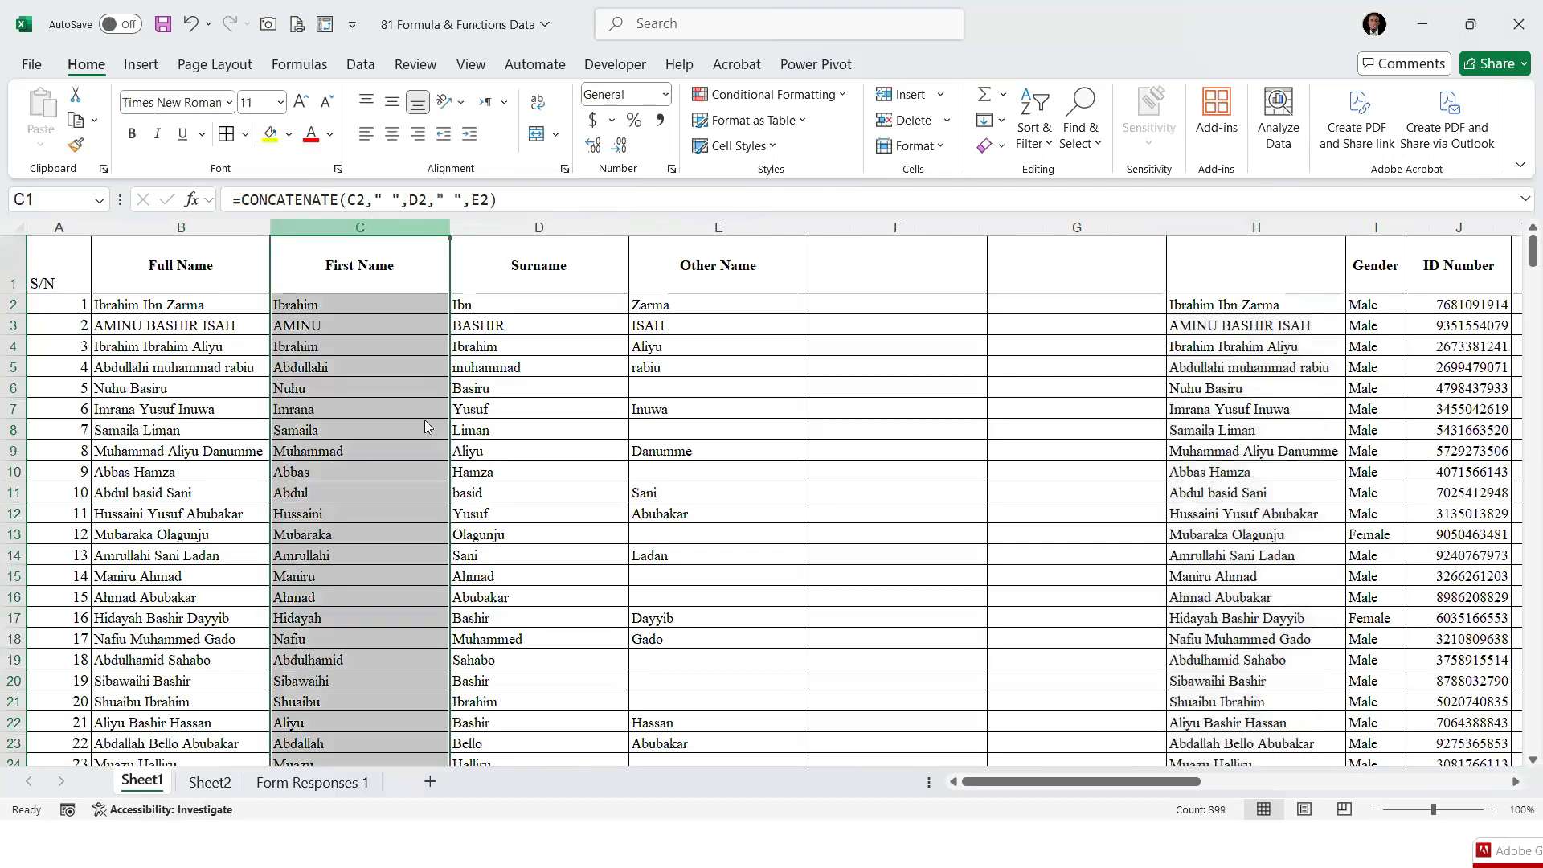
{"action": "right_click", "coordinate": [372, 228]}
{"action": "left_click", "coordinate": [414, 414]}
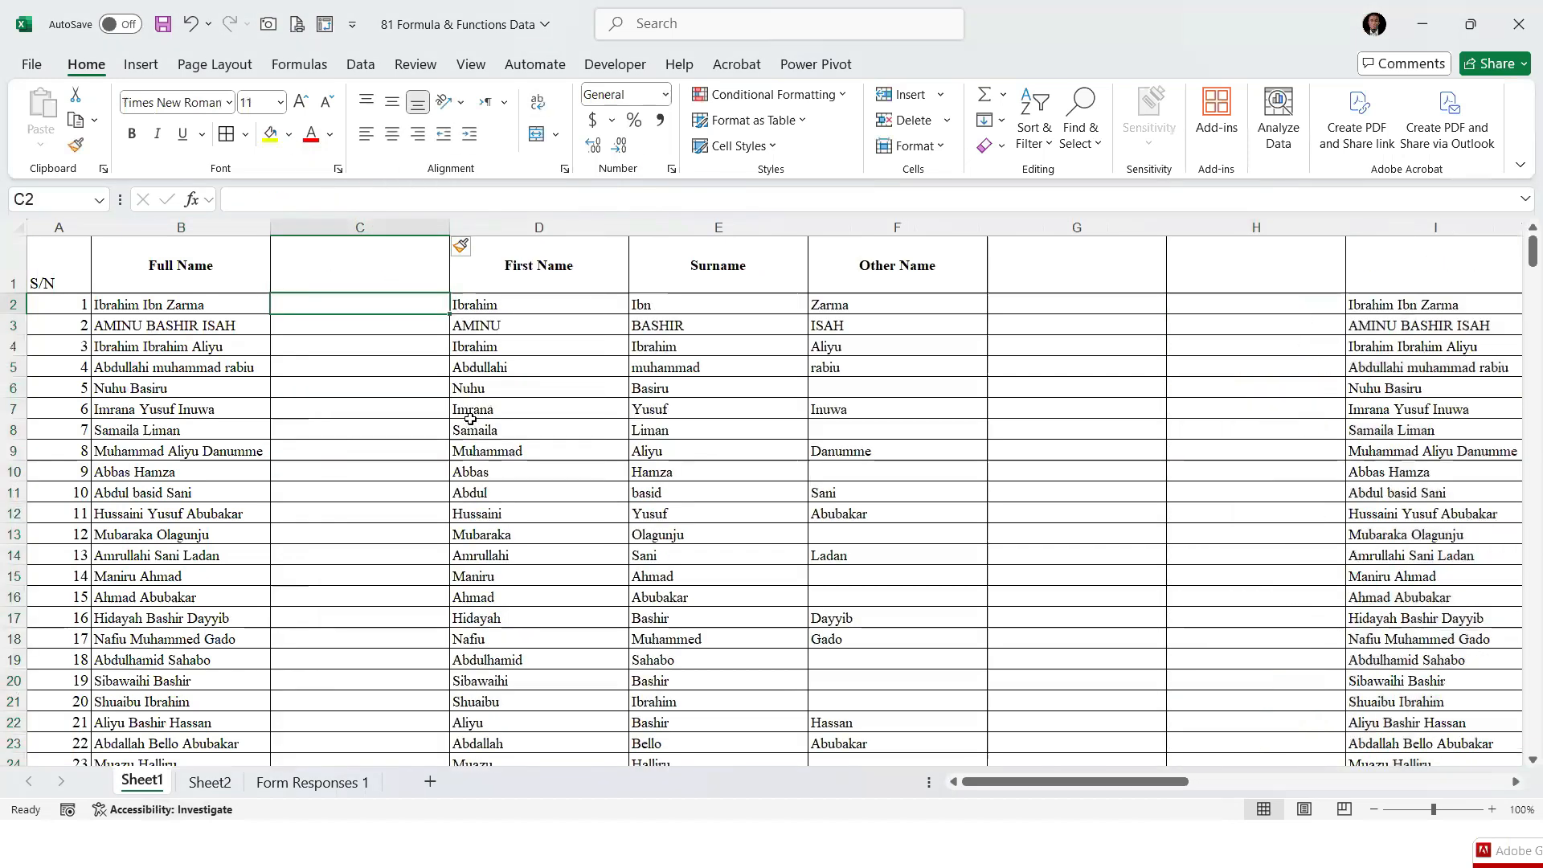
{"action": "left_click", "coordinate": [378, 277]}
{"action": "double_click", "coordinate": [379, 277]}
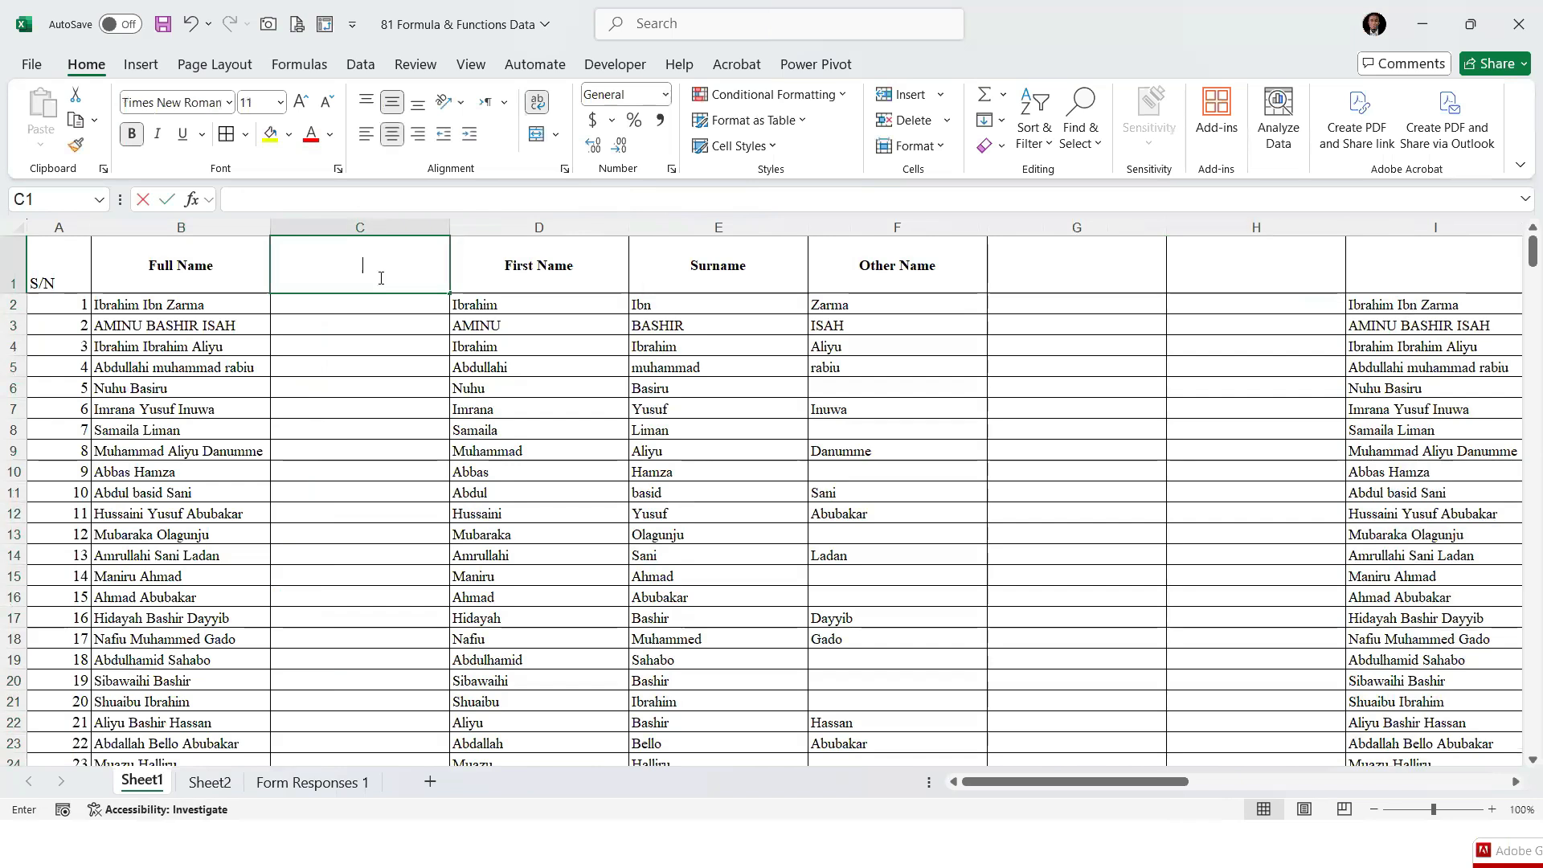
{"action": "type", "text": "Length"}
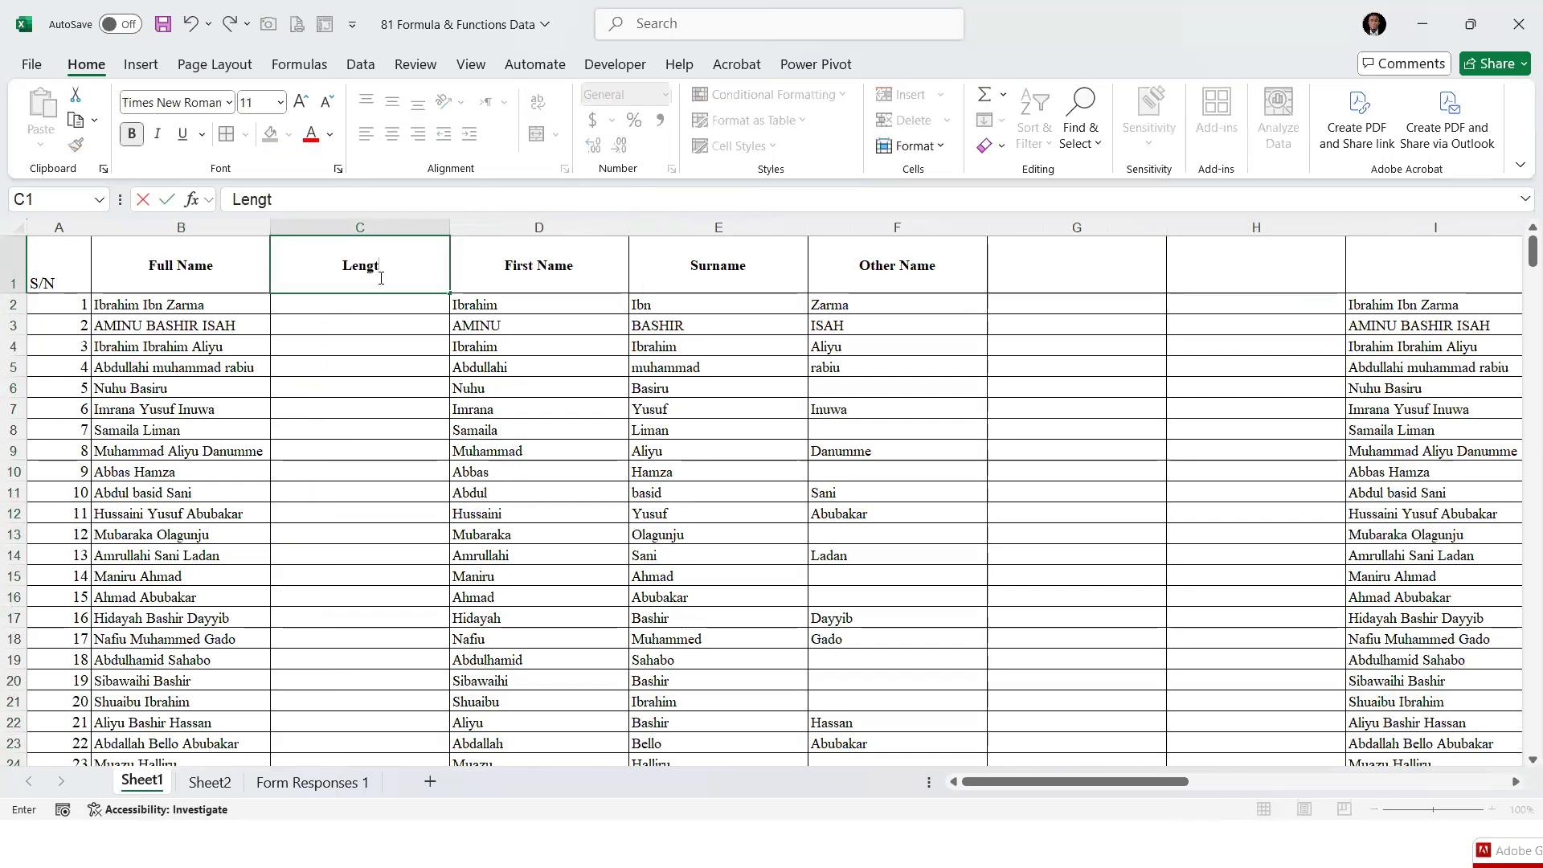
{"action": "key", "text": "Return"}
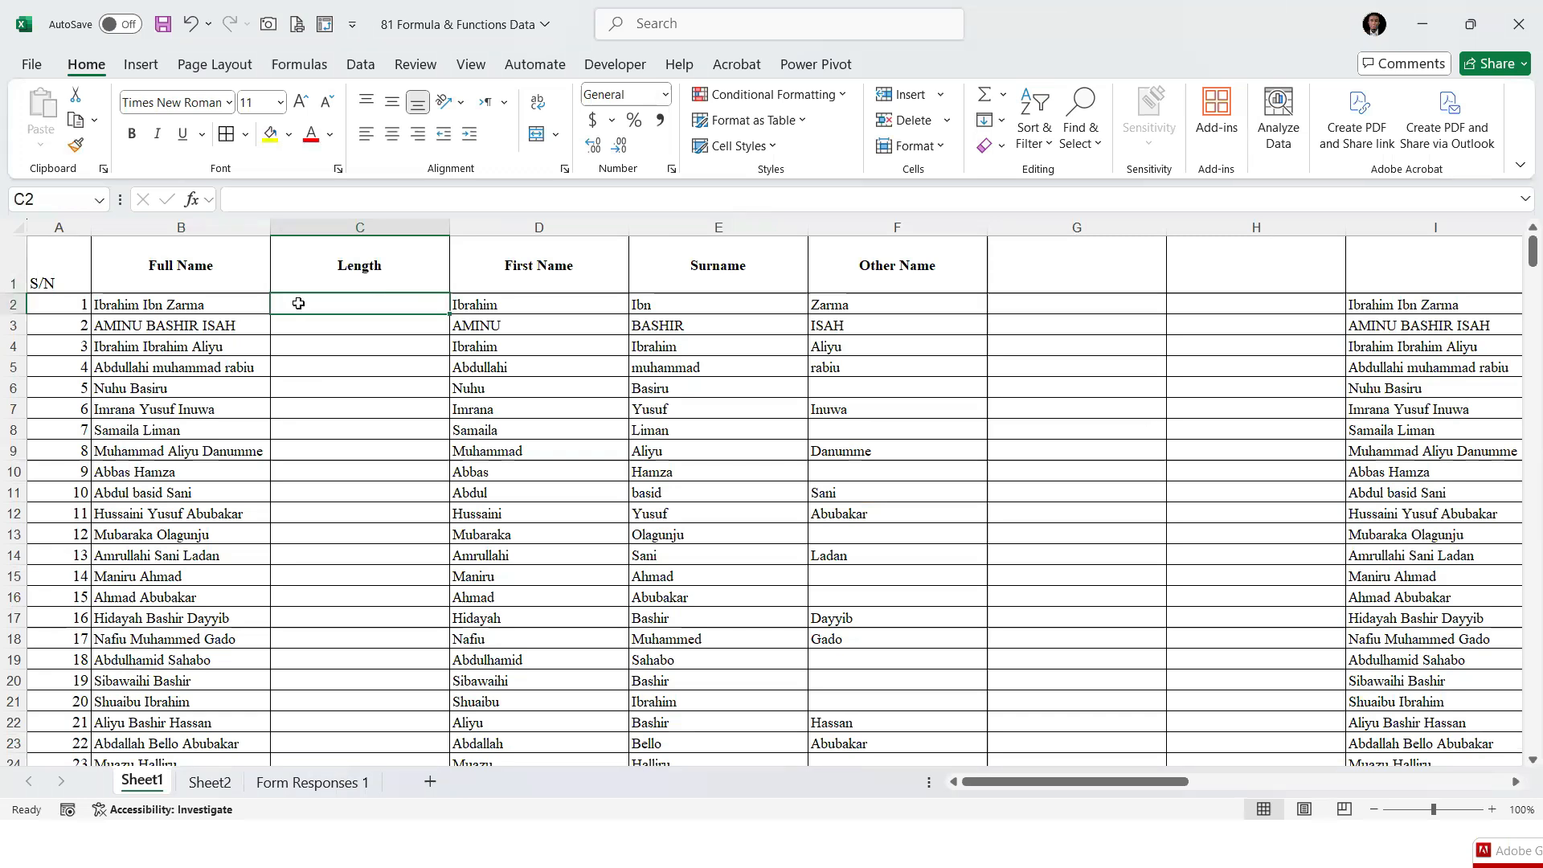
Enter =LEN(B2) in C2 to count the characters of the first record's full name
{"action": "type", "text": "=Len"}
{"action": "key", "text": "Tab"}
{"action": "left_click", "coordinate": [229, 304]}
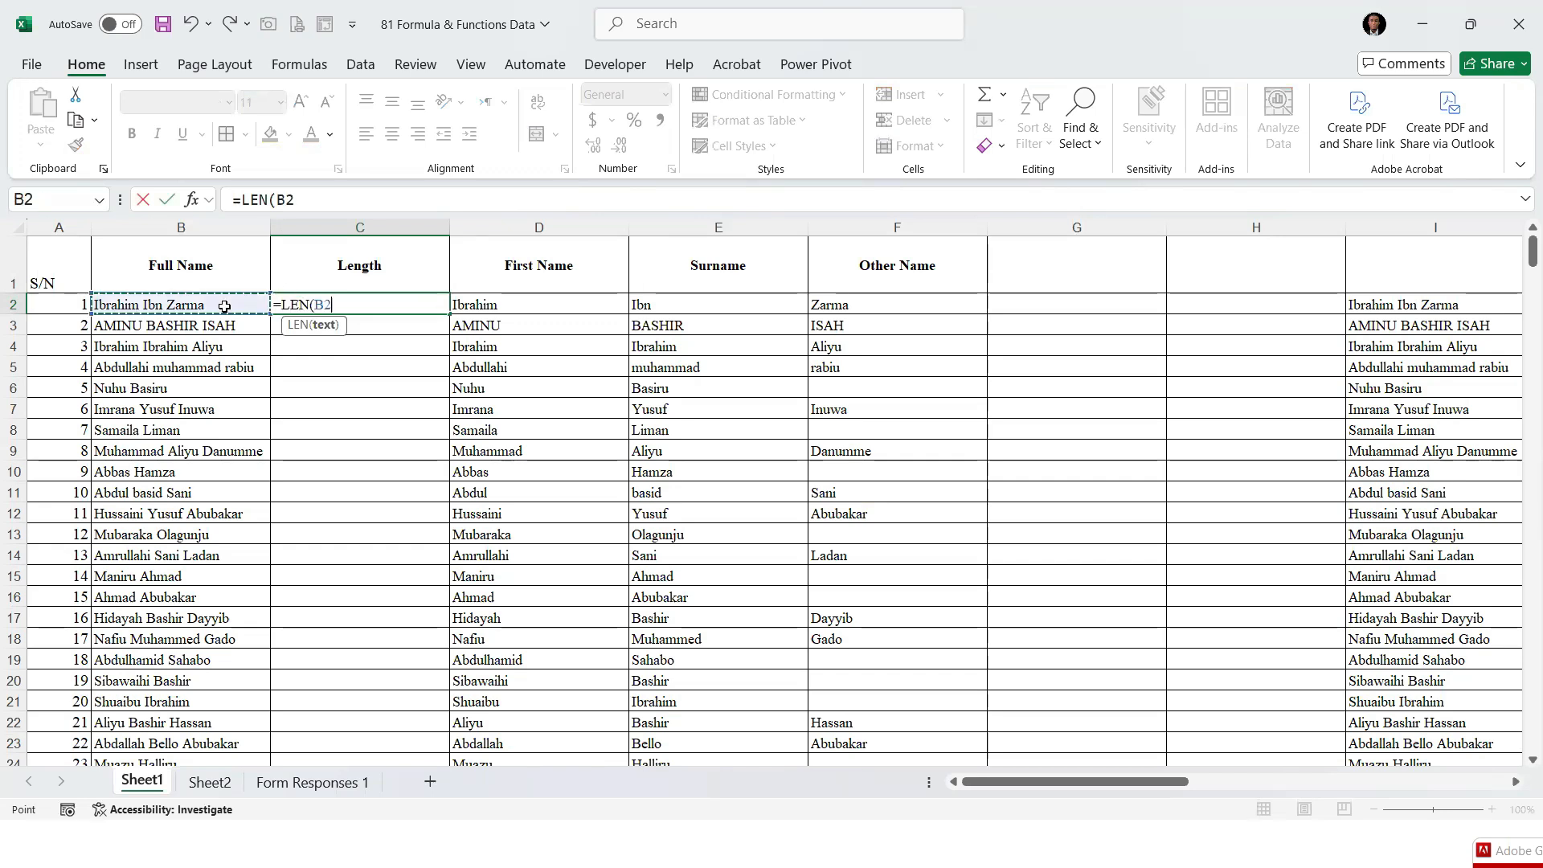
{"action": "type", "text": ")"}
{"action": "key", "text": "Return"}
Centre C2 horizontally and fill its formula down the Length column to the last record
{"action": "key", "text": "Up"}
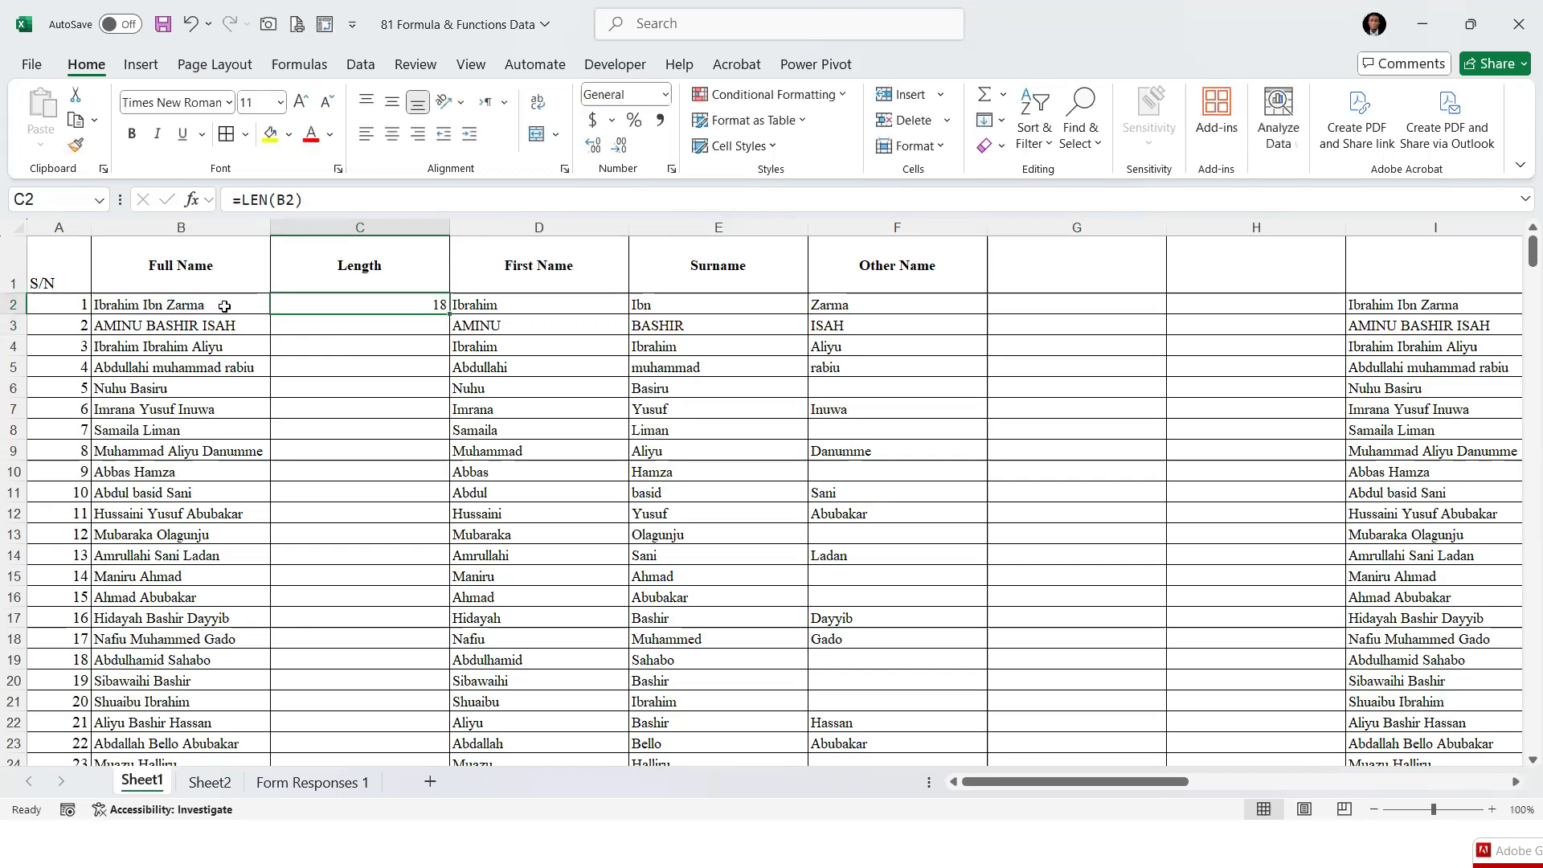
{"action": "left_click", "coordinate": [391, 135]}
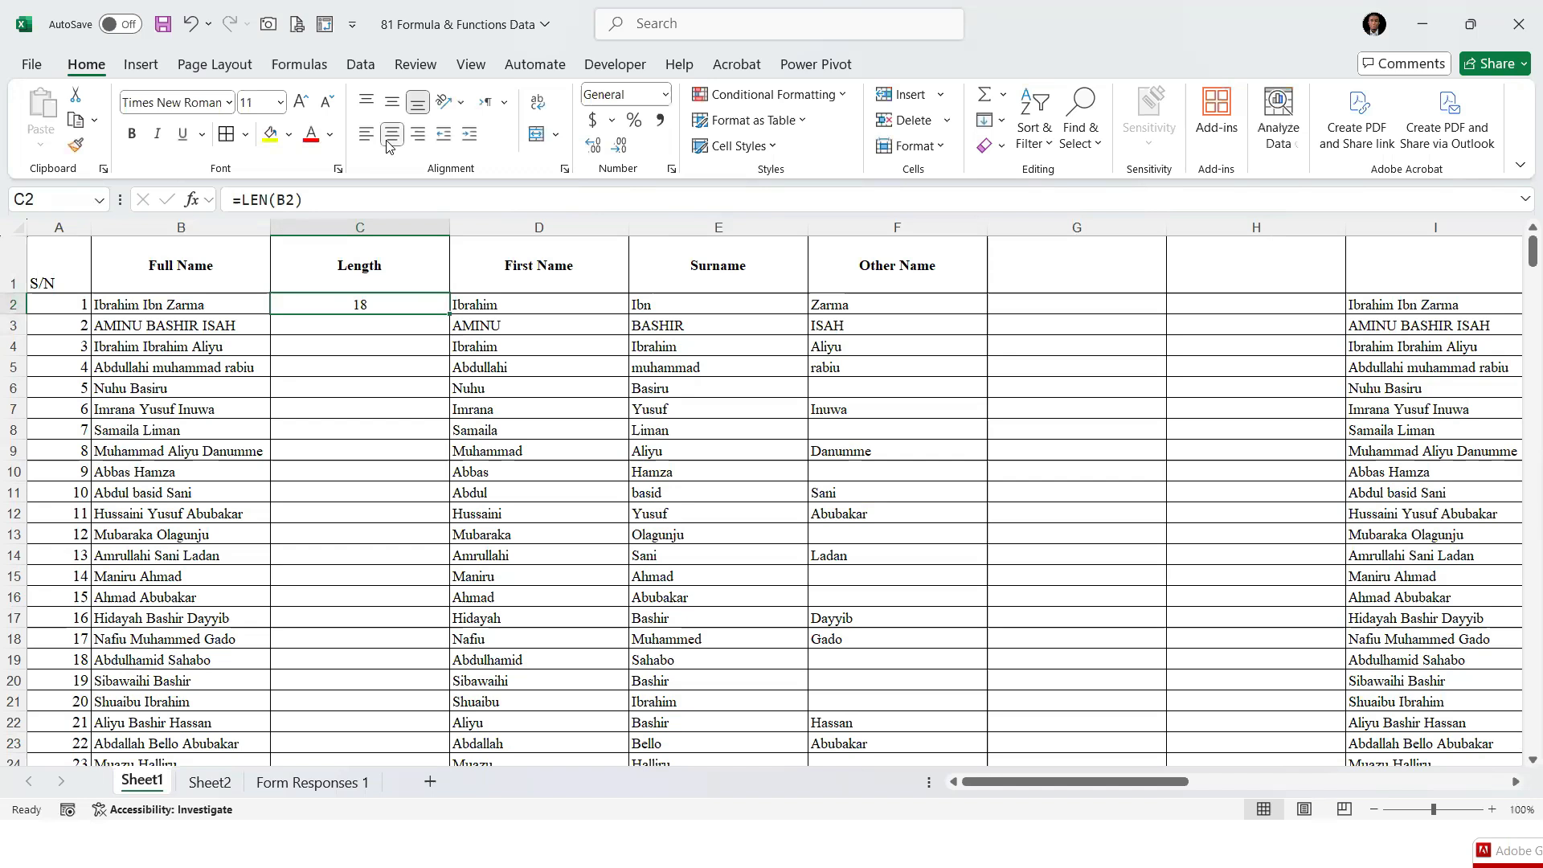
{"action": "double_click", "coordinate": [448, 314]}
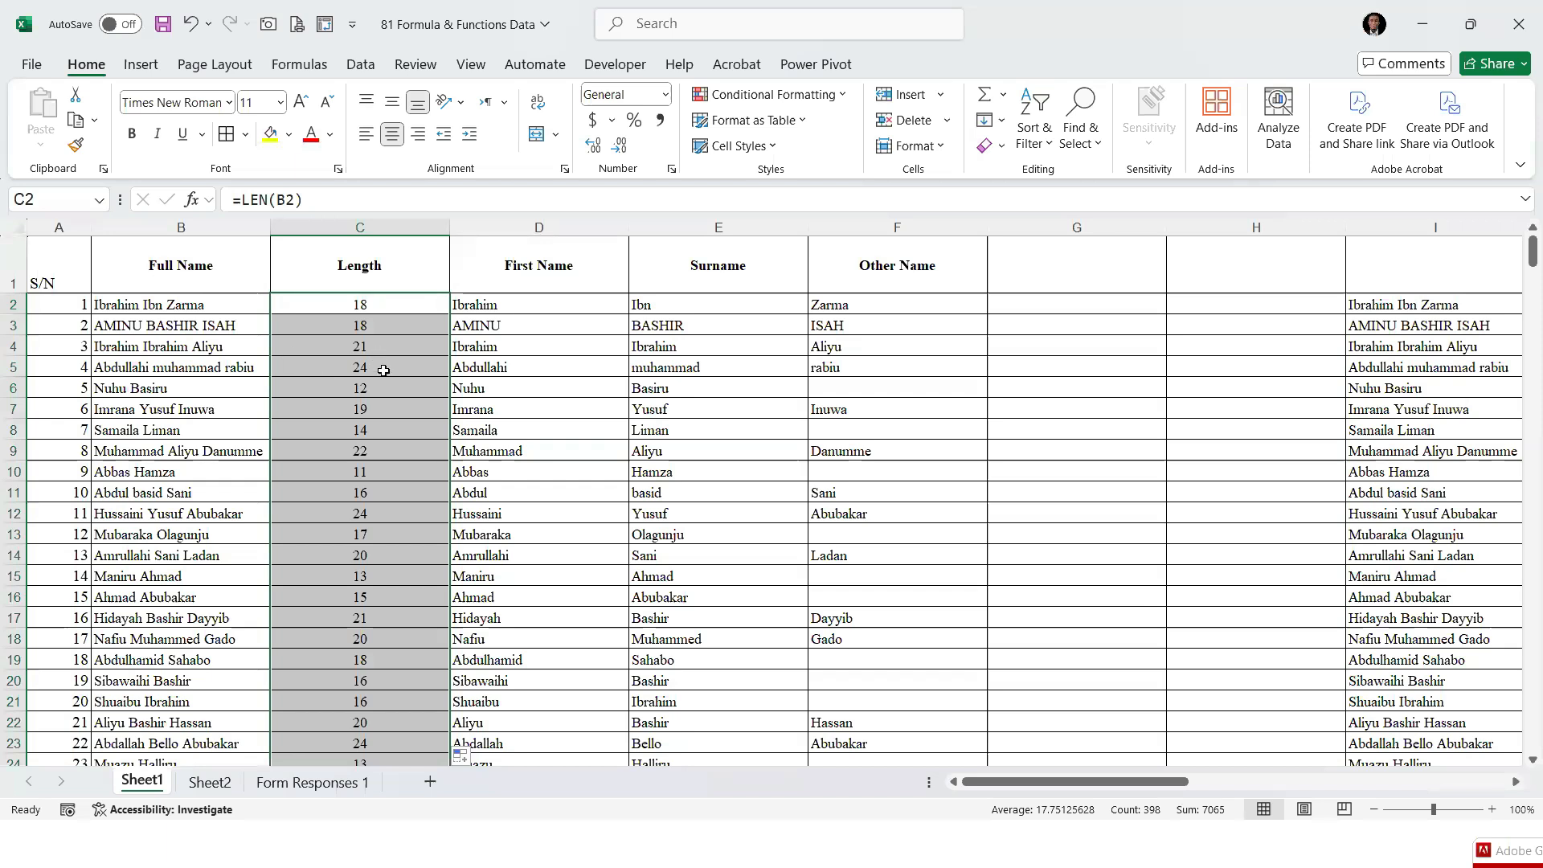
Insert a blank column at column D, between Length and First Name, and give it the header Trim
{"action": "right_click", "coordinate": [343, 229]}
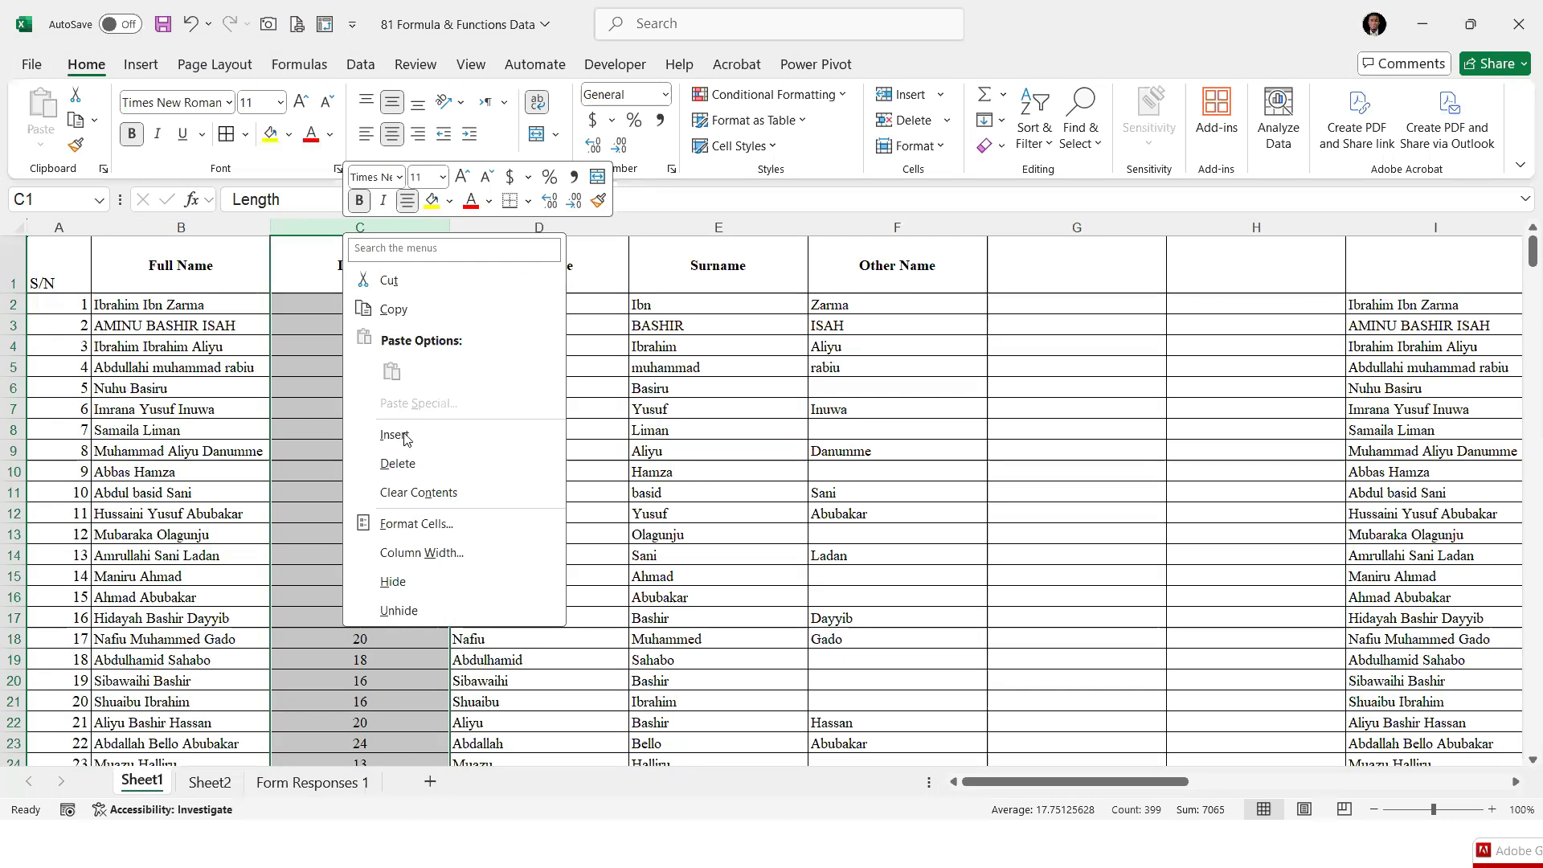
{"action": "right_click", "coordinate": [511, 228]}
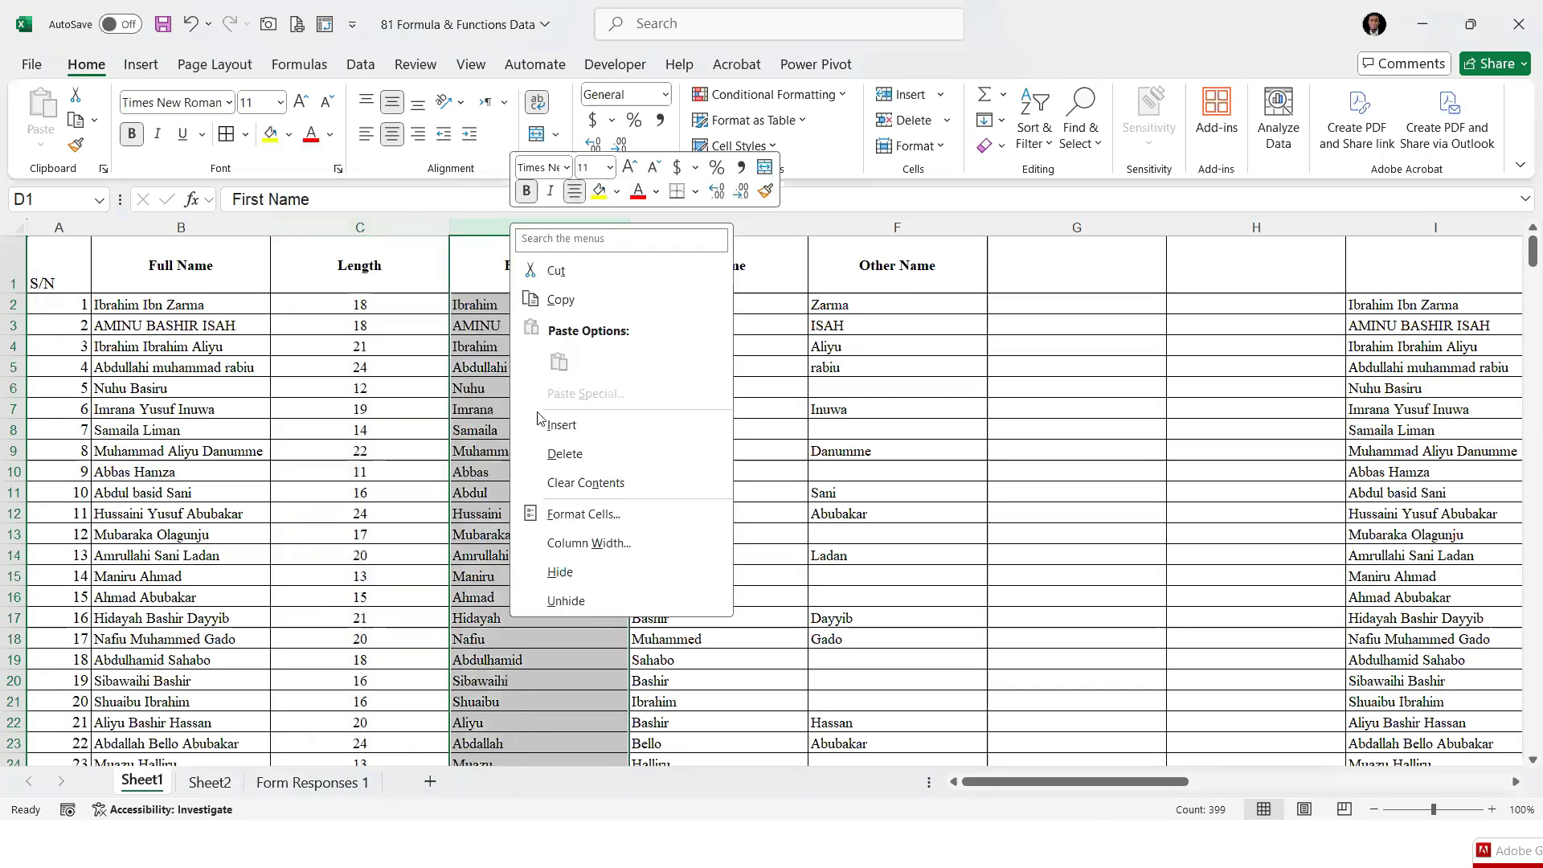
{"action": "left_click", "coordinate": [573, 434]}
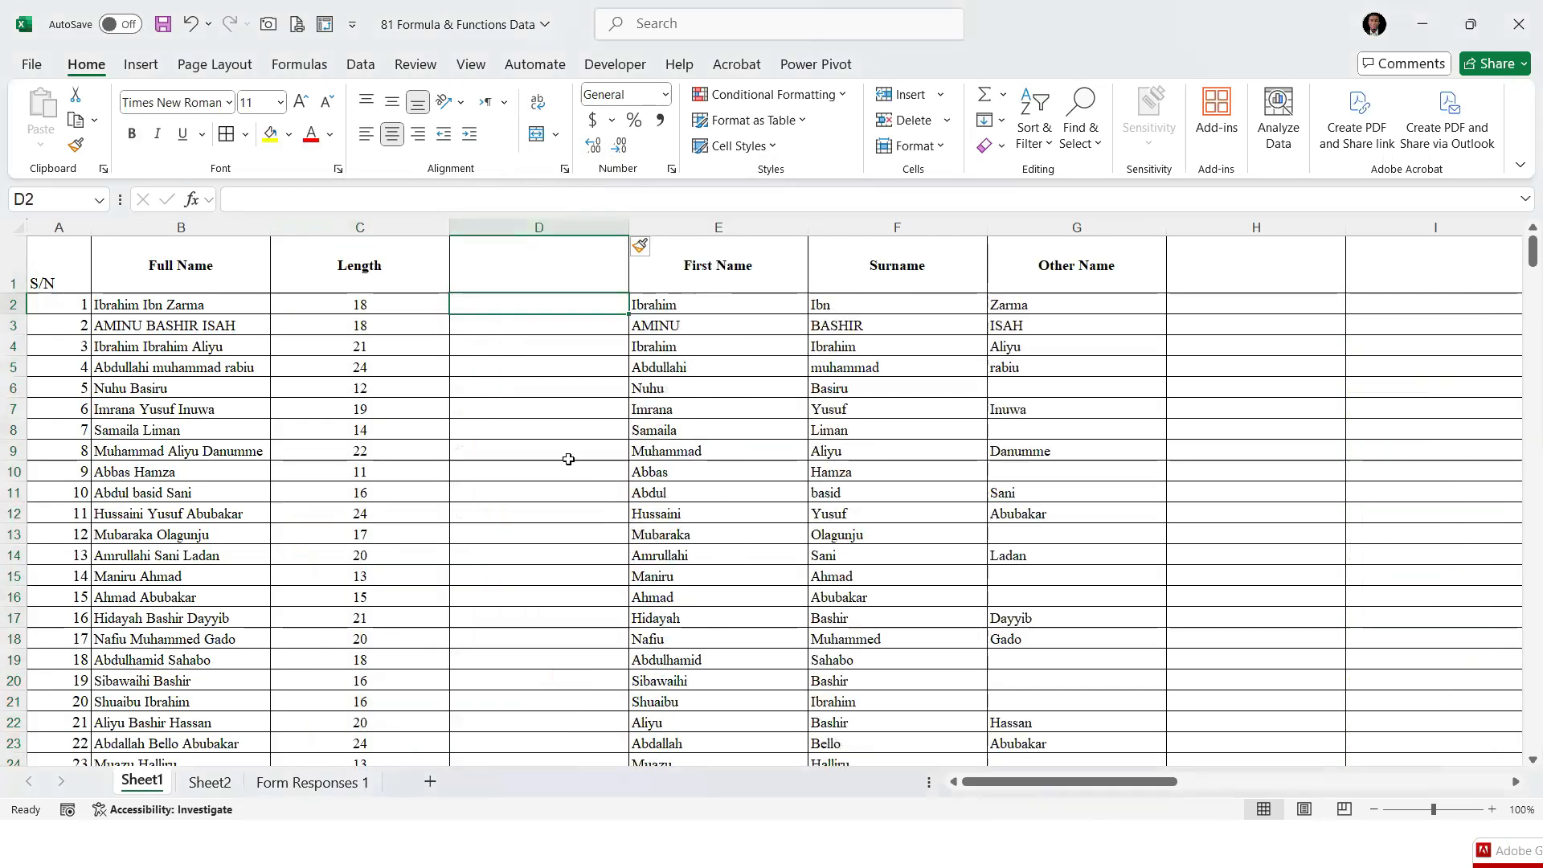
{"action": "left_click", "coordinate": [502, 268]}
{"action": "type", "text": "Ti"}
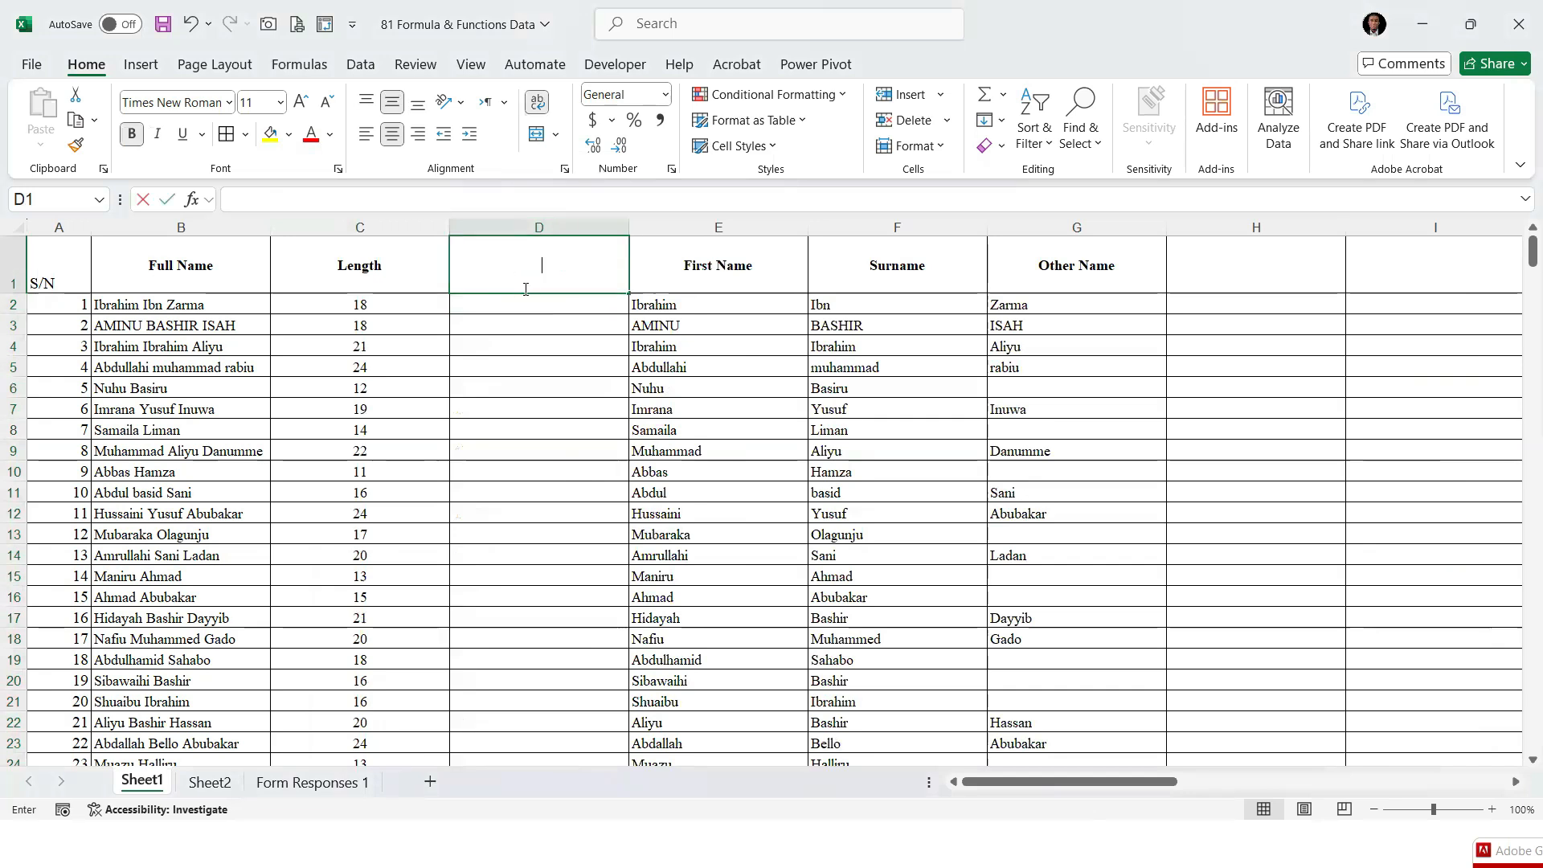
{"action": "type", "text": "m"}
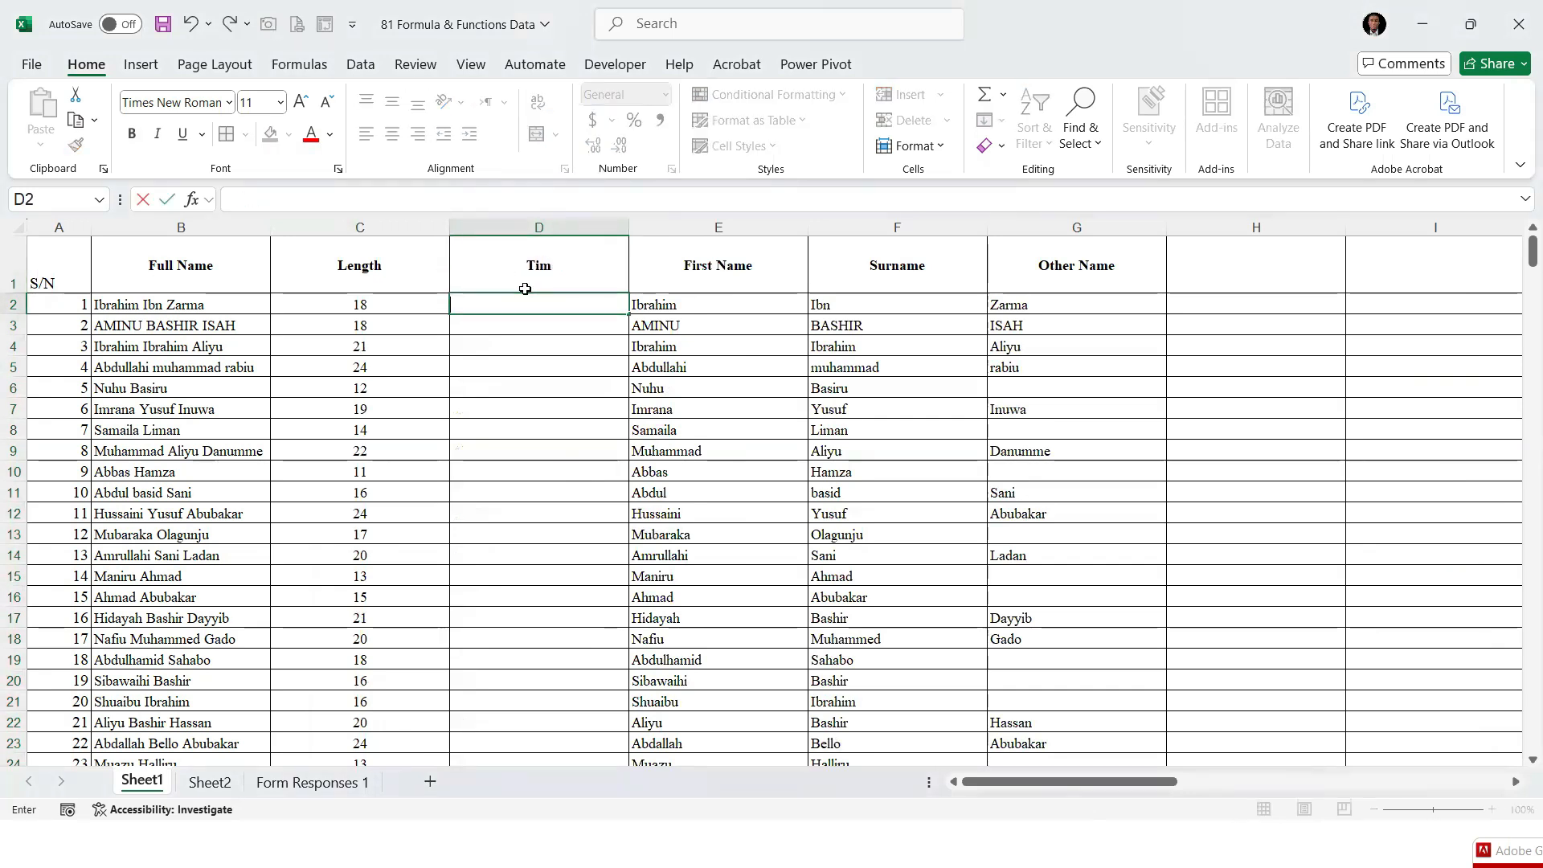
{"action": "key", "text": "BackSpace"}
{"action": "key", "text": "BackSpace"}
{"action": "key", "text": "BackSpace"}
{"action": "type", "text": "R"}
{"action": "key", "text": "BackSpace"}
{"action": "type", "text": "Trim"}
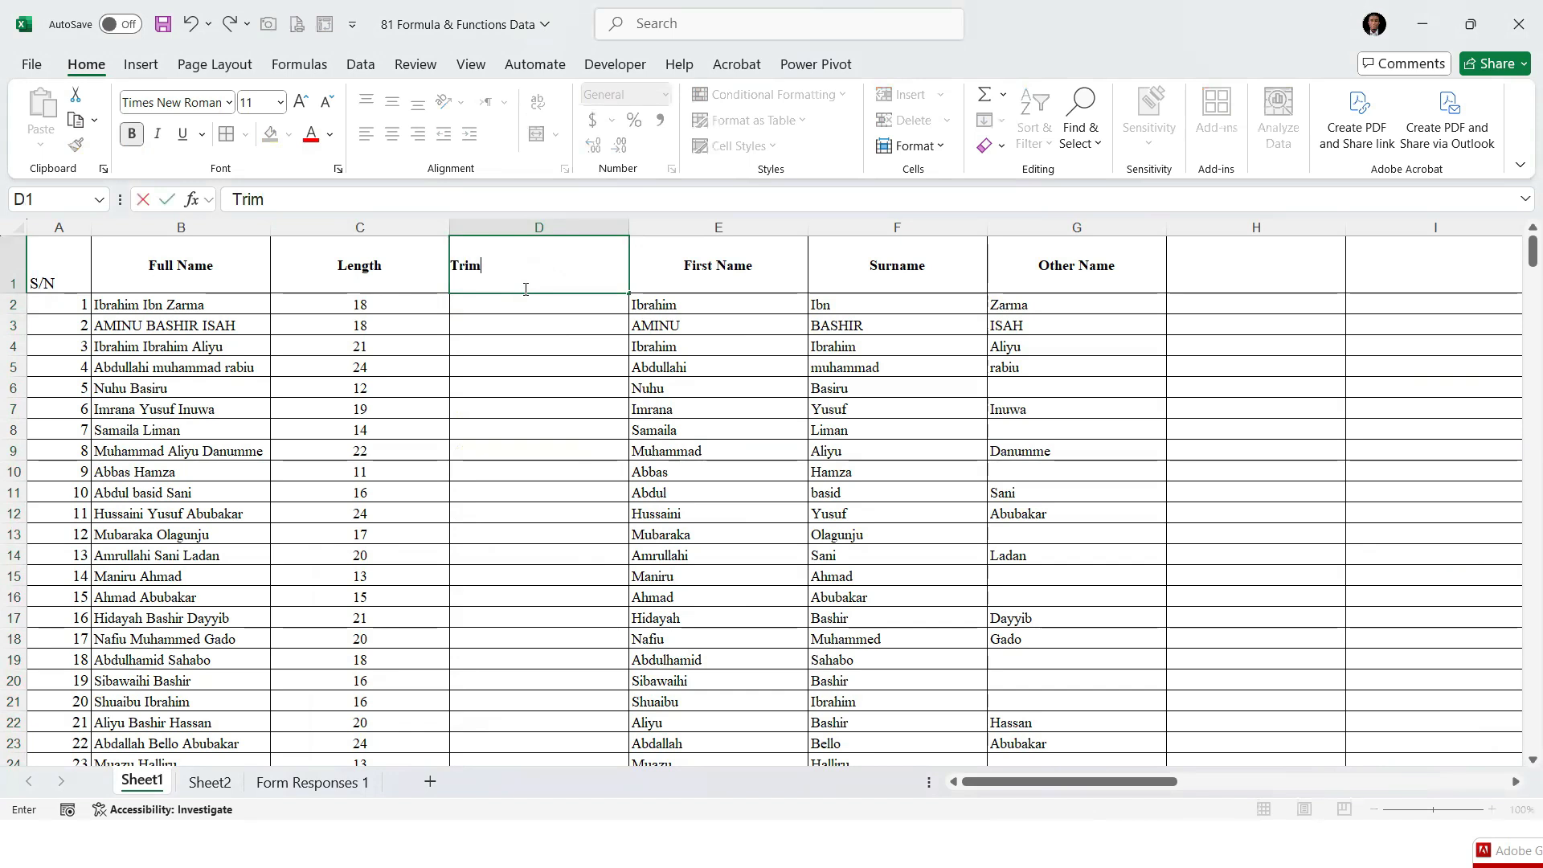
{"action": "key", "text": "Return"}
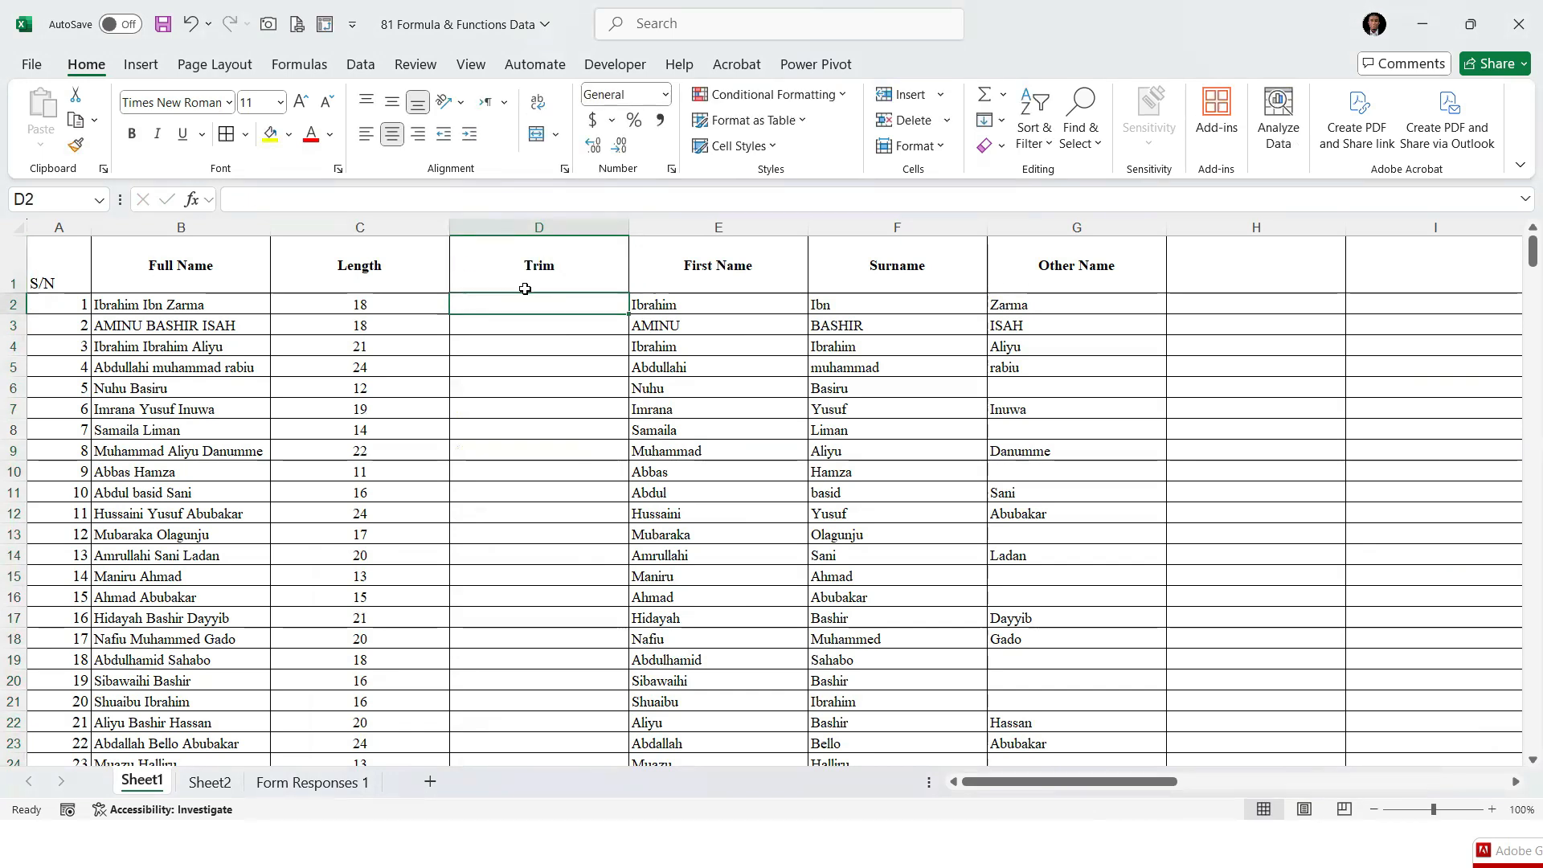
Enter =TRIM(B2) in D2 and fill the formula down the Trim column to the last record
{"action": "key", "text": "Left"}
{"action": "key", "text": "Left"}
{"action": "key", "text": "Down"}
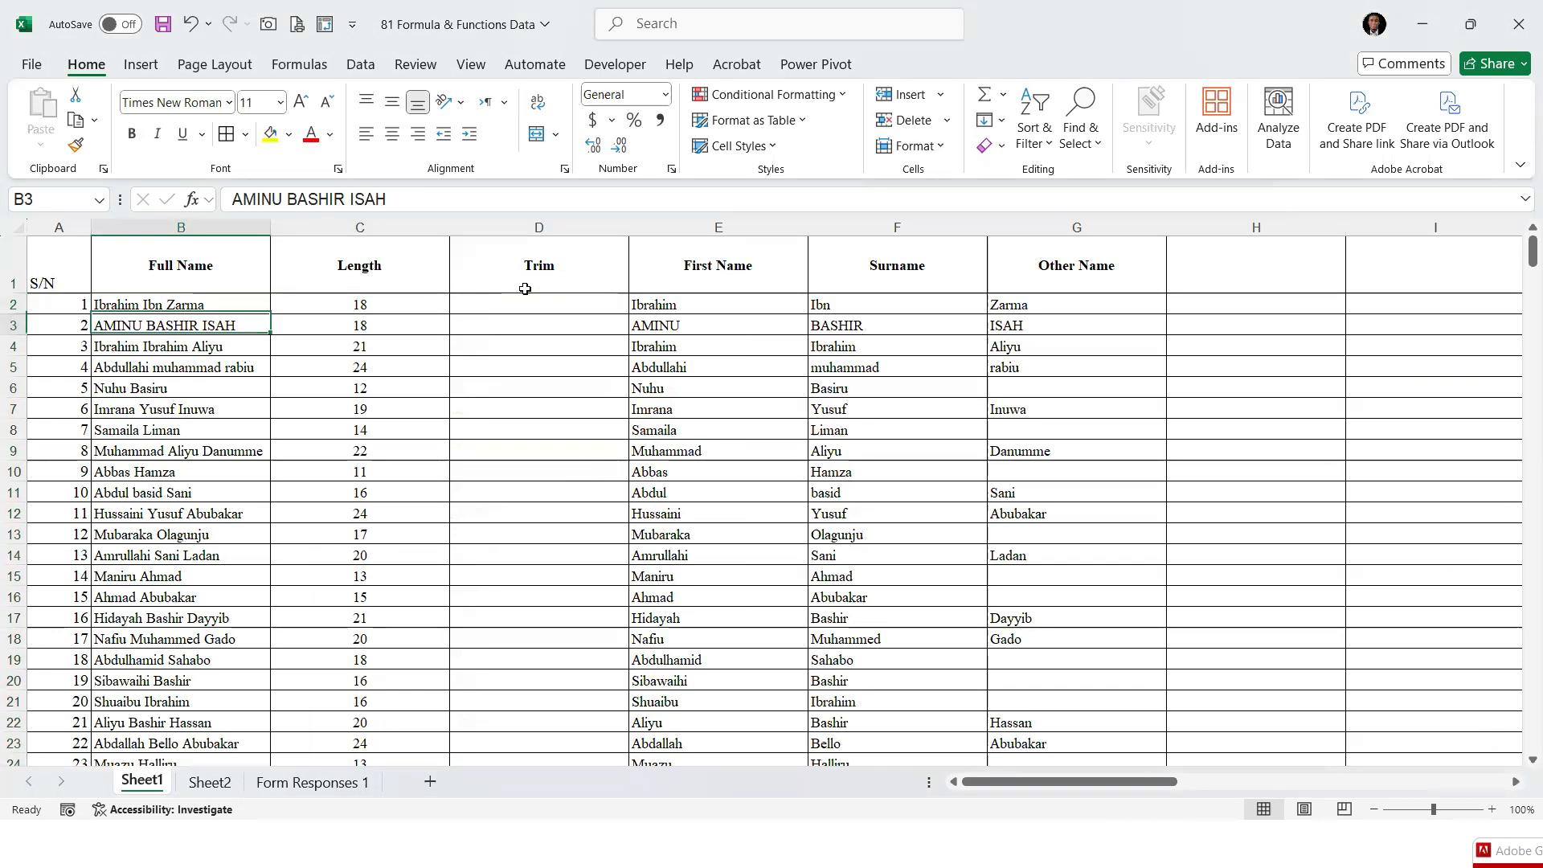
{"action": "key", "text": "Up"}
{"action": "key", "text": "Right"}
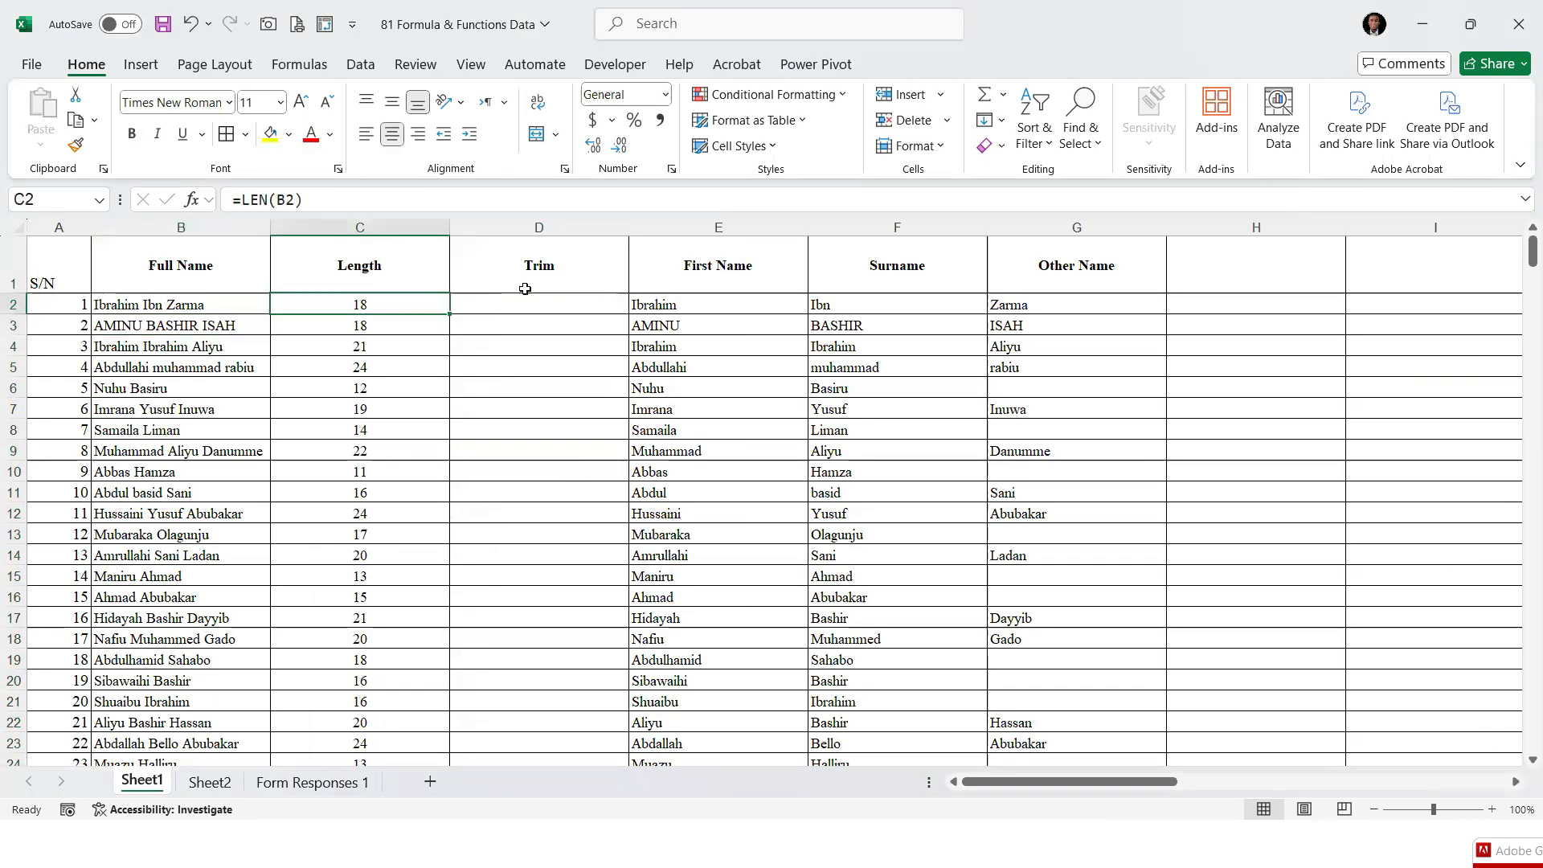
{"action": "key", "text": "Right"}
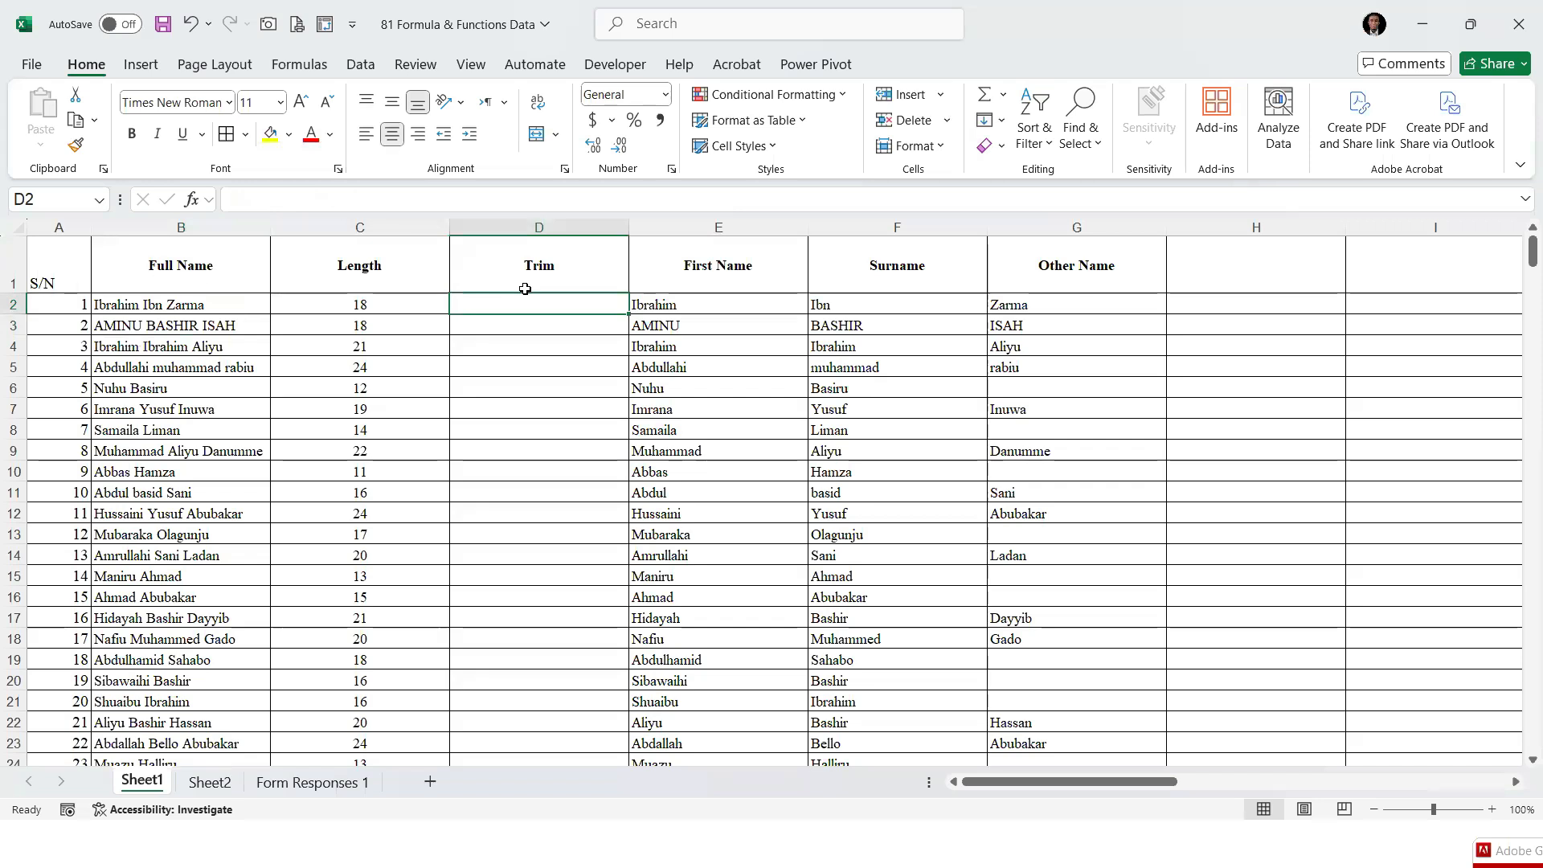
{"action": "type", "text": "=trim"}
{"action": "key", "text": "Tab"}
{"action": "key", "text": "Left"}
{"action": "key", "text": "Left"}
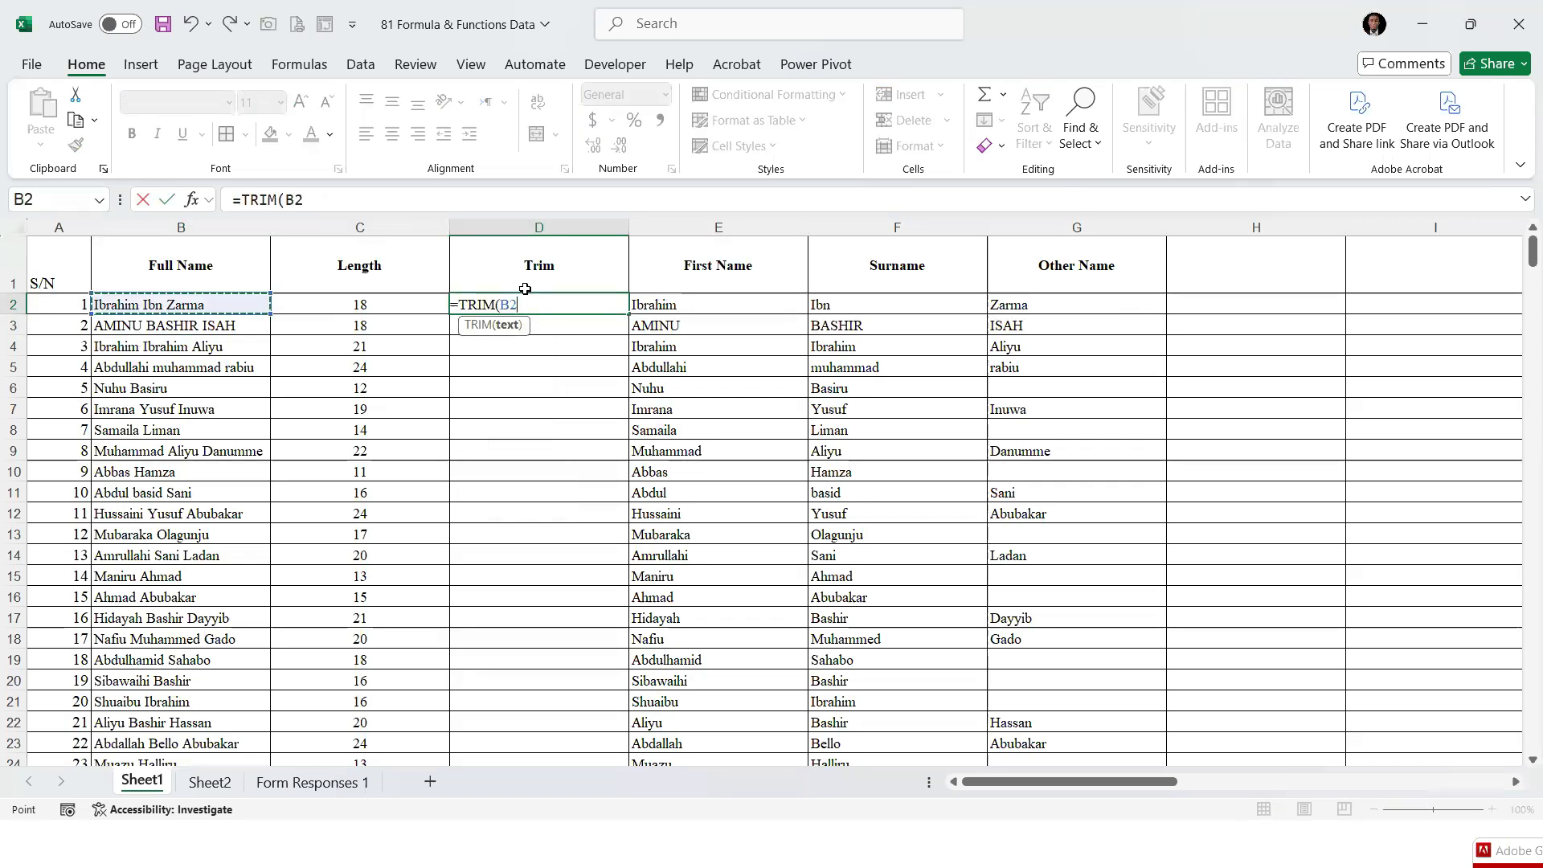
{"action": "type", "text": ")"}
{"action": "key", "text": "ctrl+Return"}
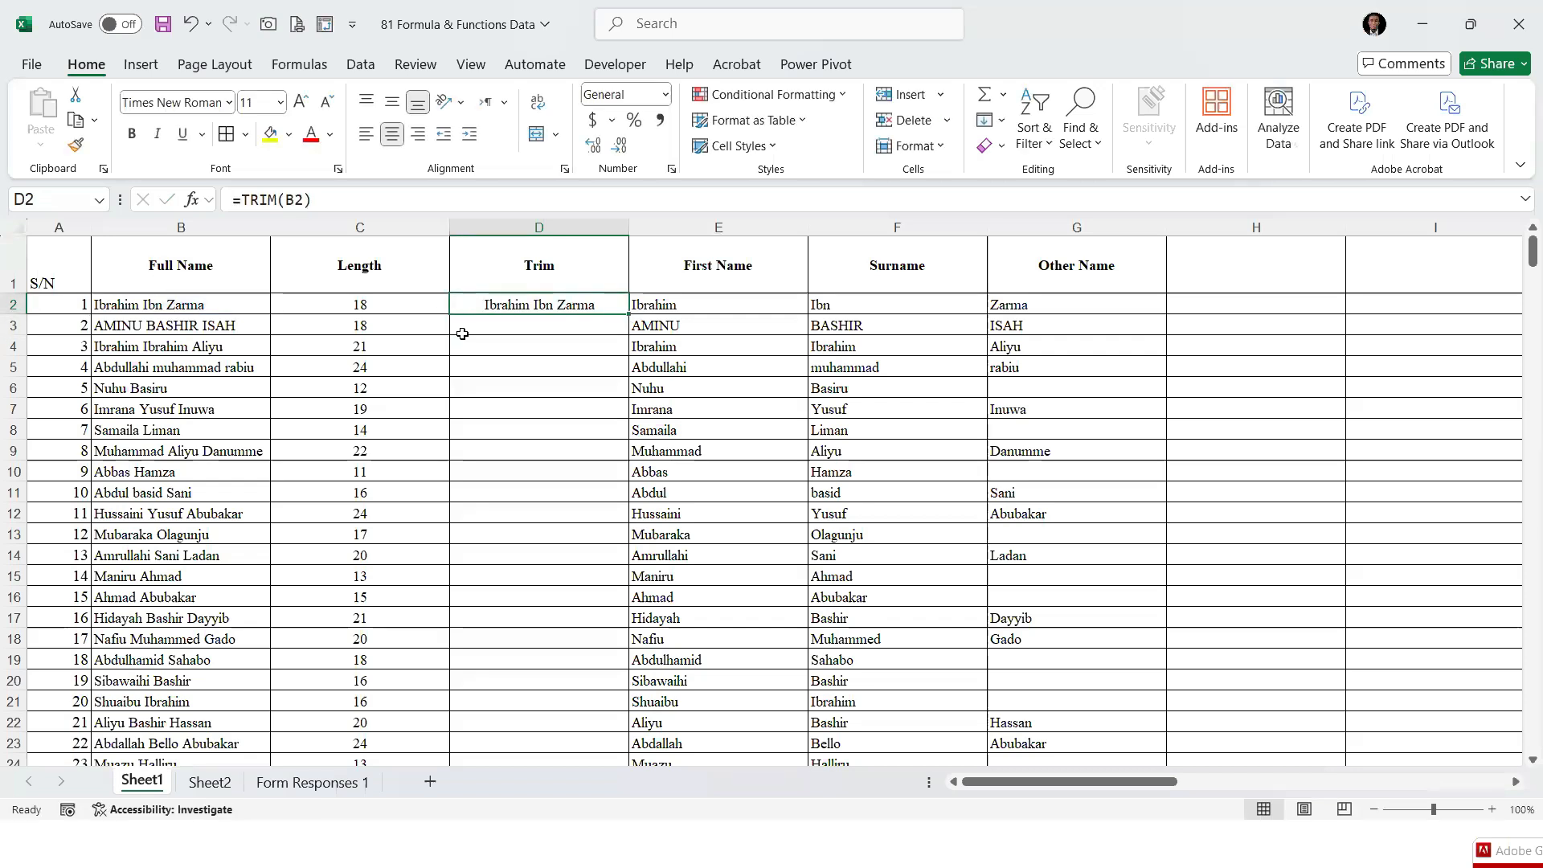
{"action": "double_click", "coordinate": [628, 314]}
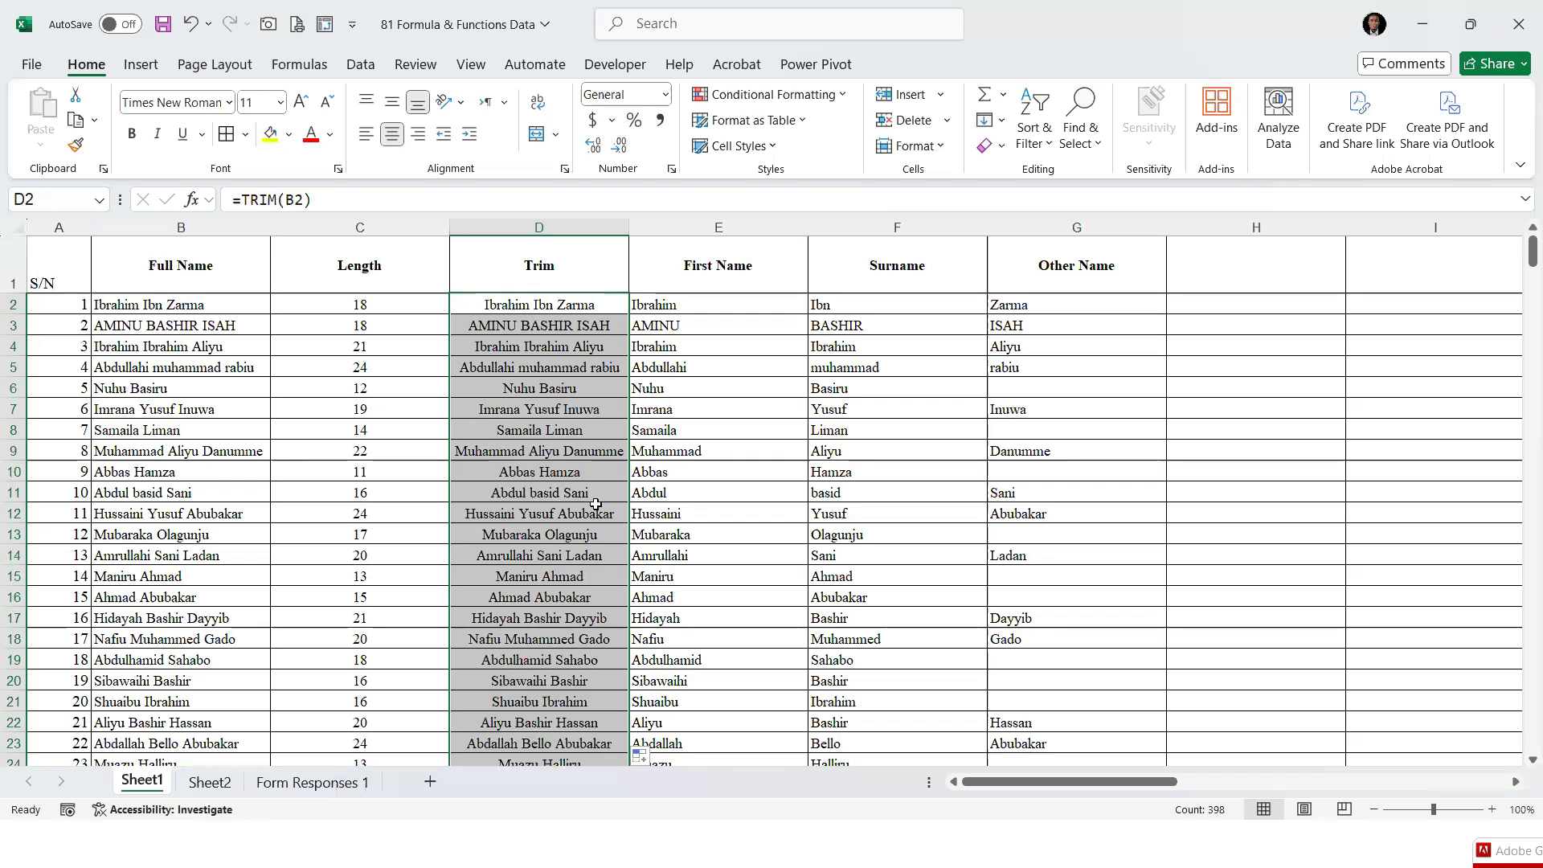
Insert a blank column at column E, between Trim and First Name
{"action": "left_click", "coordinate": [694, 228]}
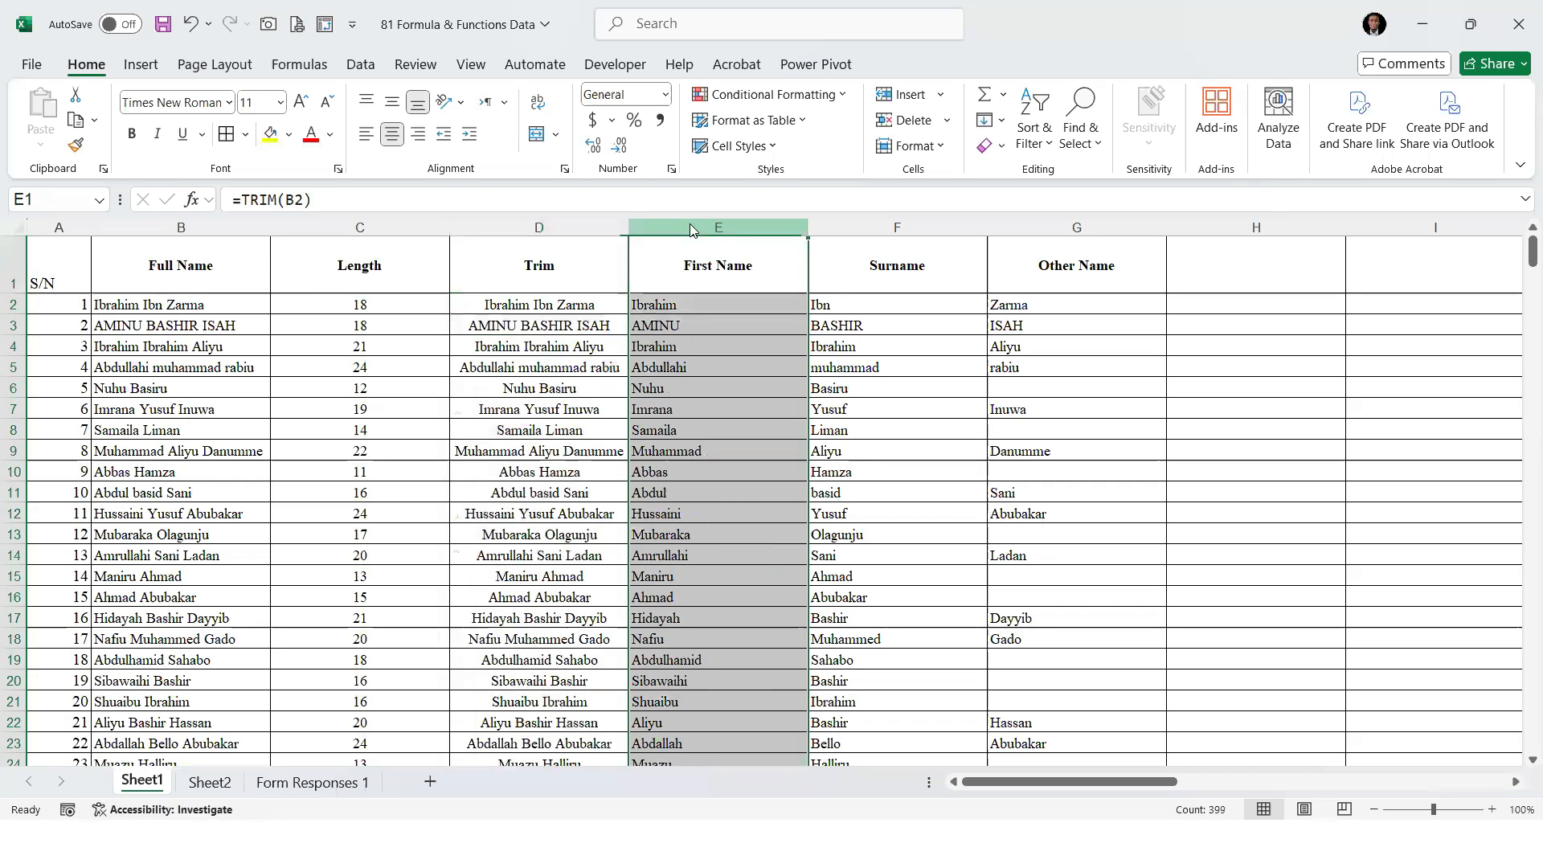
{"action": "right_click", "coordinate": [694, 229]}
{"action": "left_click", "coordinate": [767, 429]}
Enter =LEN(D2) in E2 to count the characters of the first record's trimmed name
{"action": "left_click", "coordinate": [687, 308]}
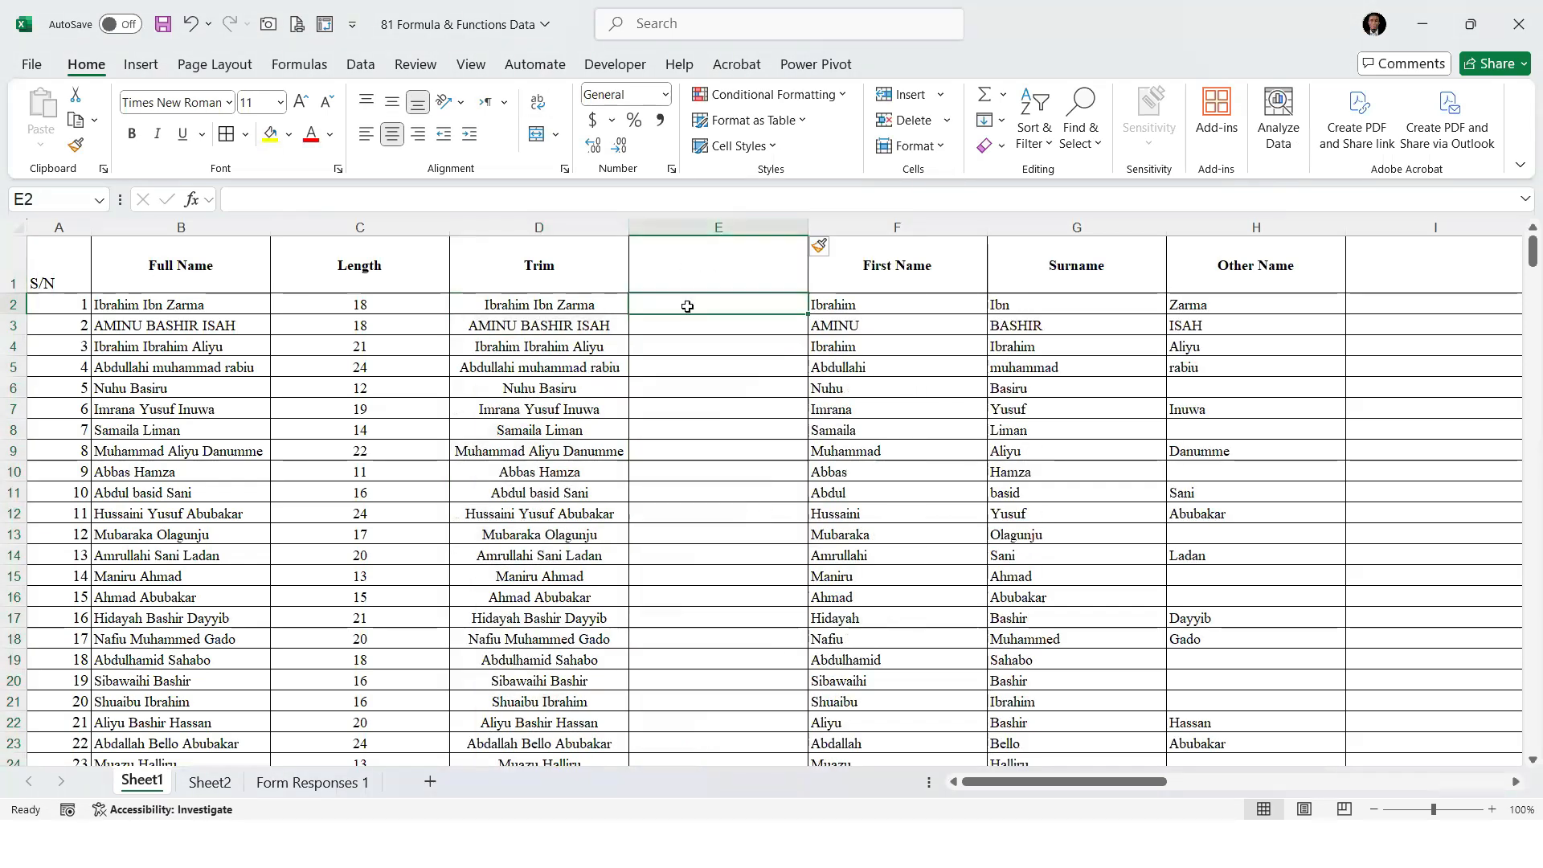
{"action": "type", "text": "=len"}
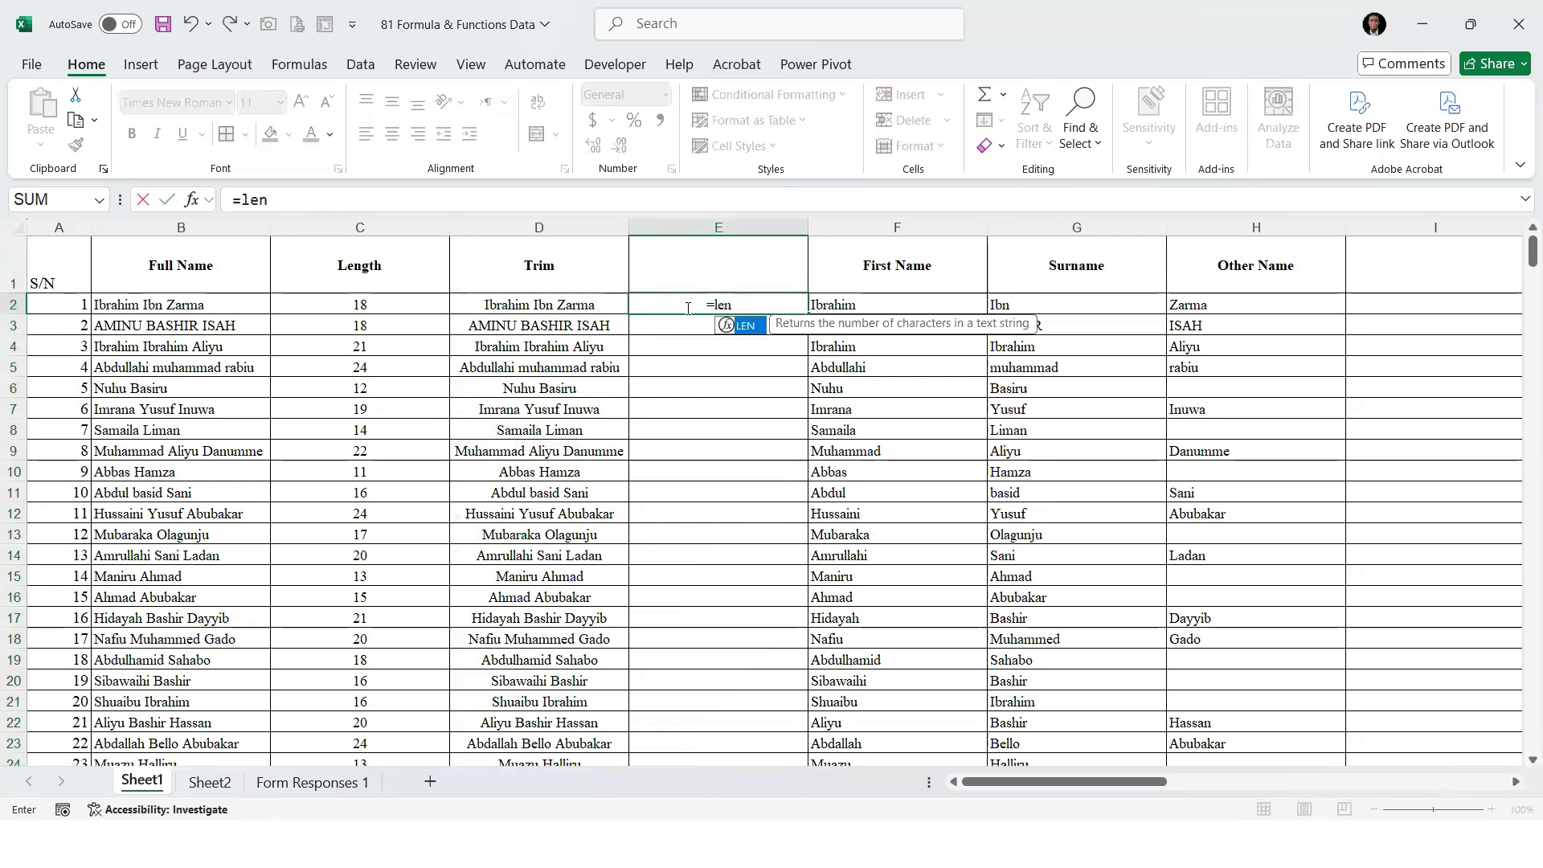
{"action": "key", "text": "Tab"}
{"action": "left_click", "coordinate": [512, 309]}
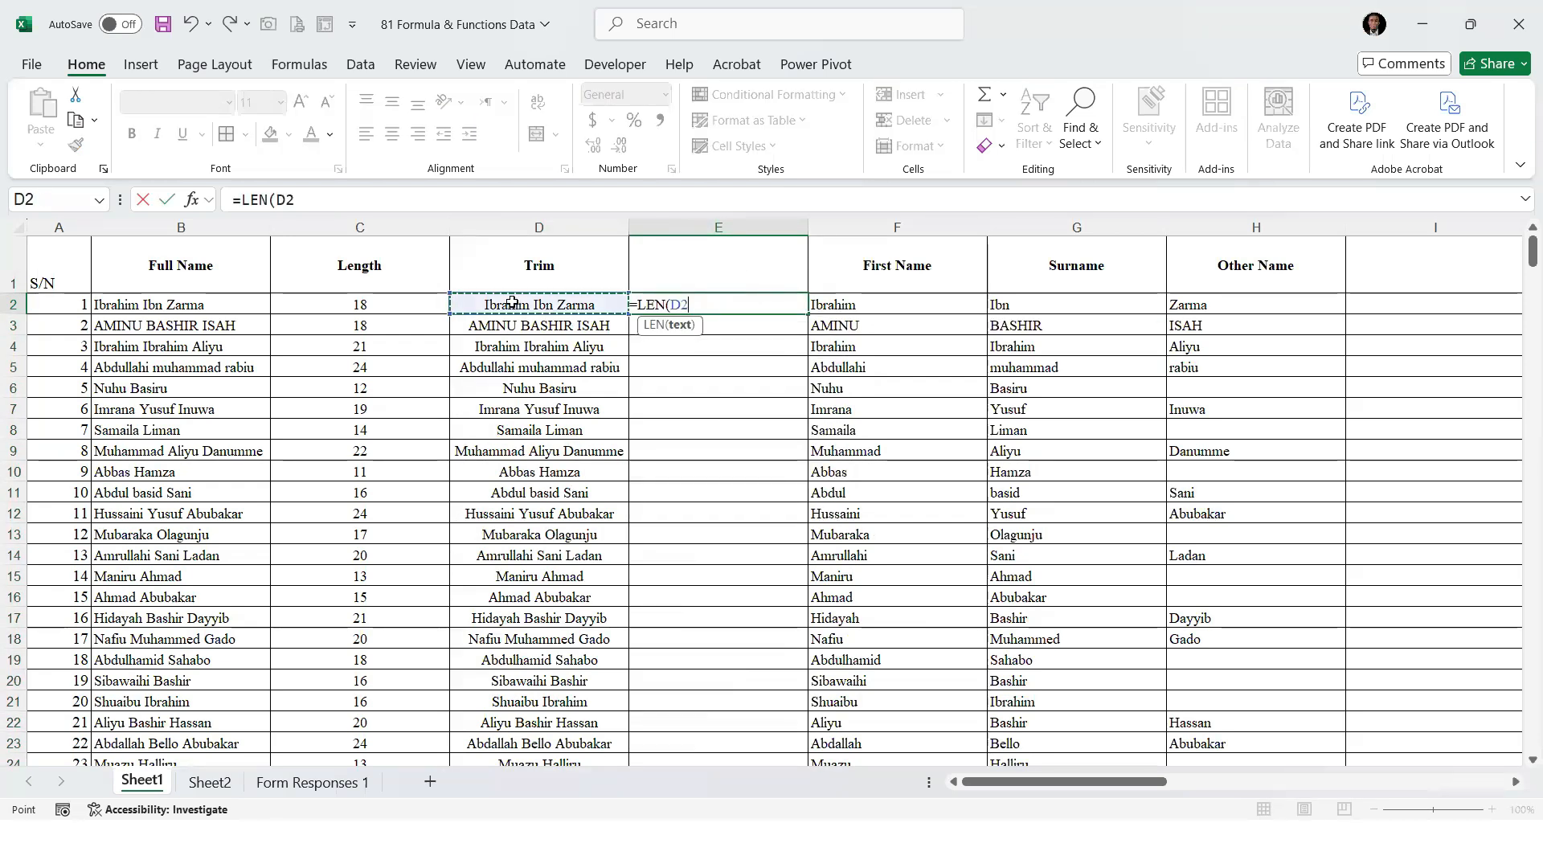
{"action": "type", "text": ")"}
{"action": "key", "text": "Return"}
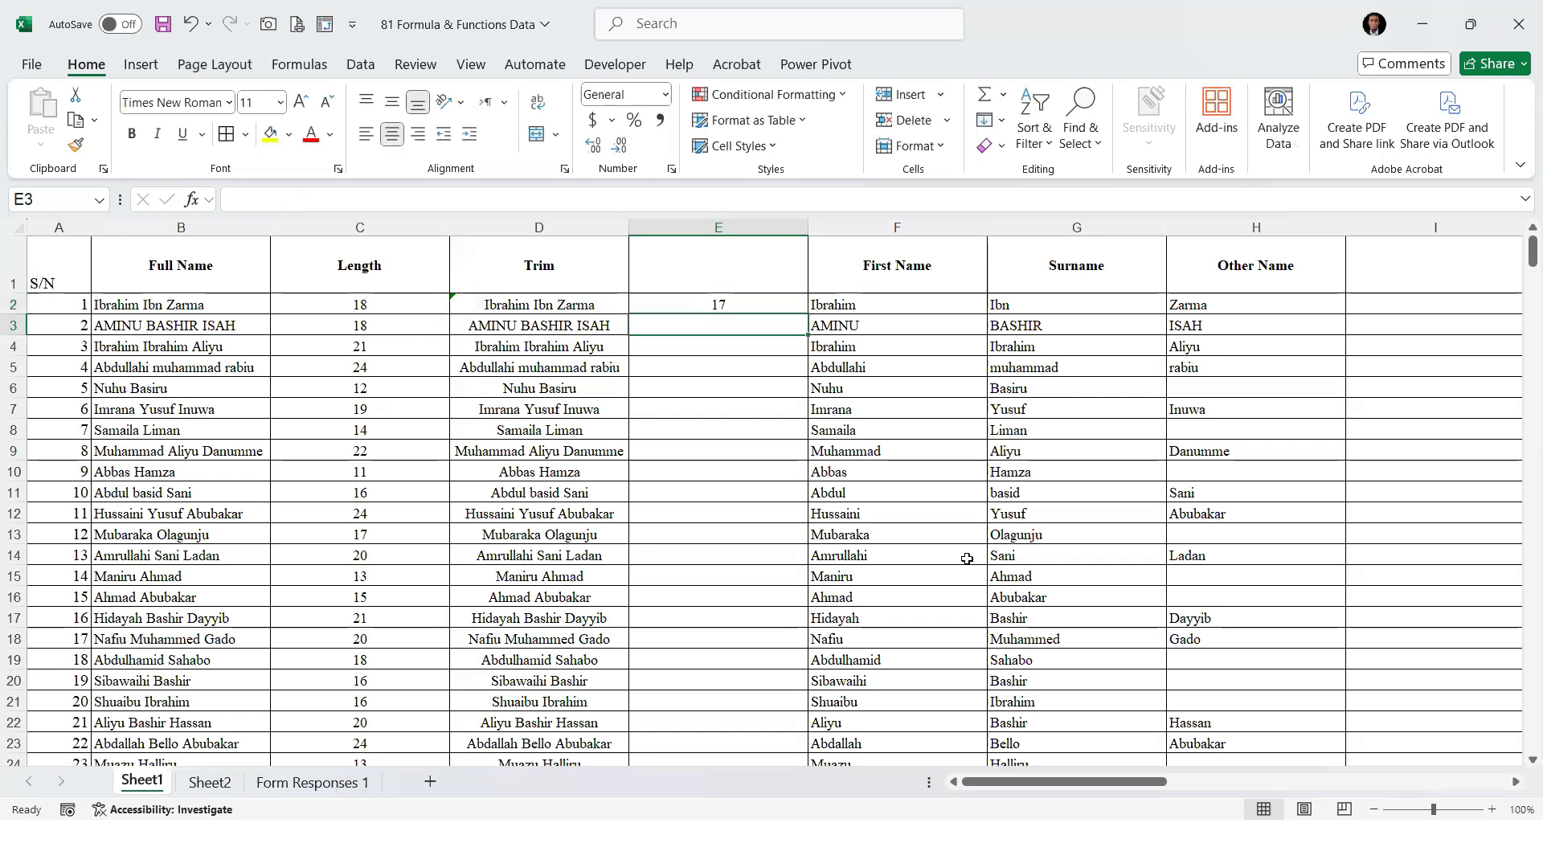
Compare the first record's original and trimmed names and their character counts across B2, C2, D2 and E2
{"action": "left_click", "coordinate": [717, 304]}
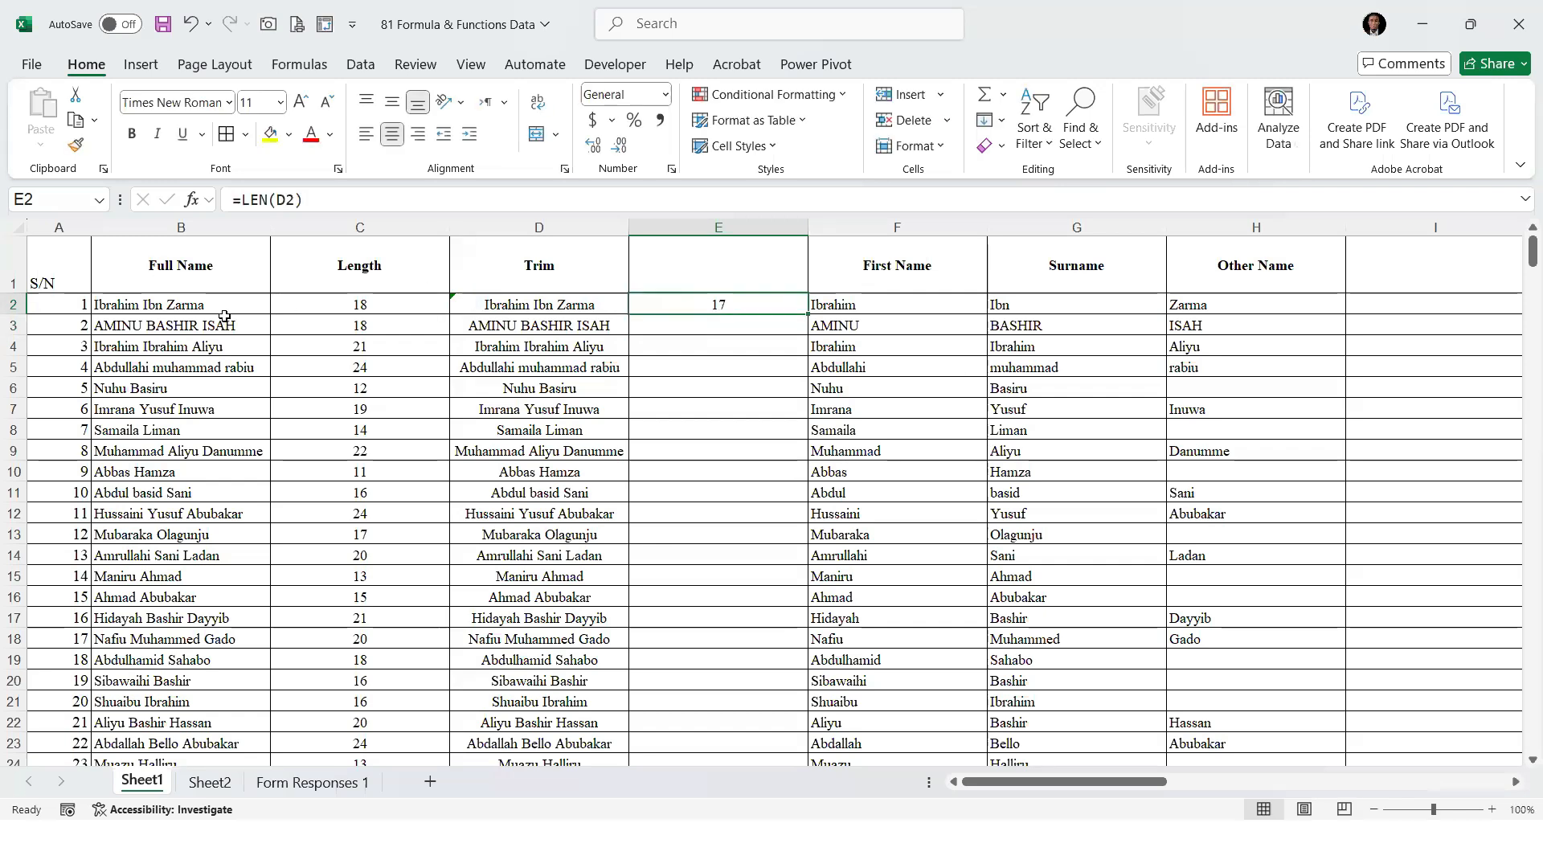
{"action": "left_click", "coordinate": [329, 302]}
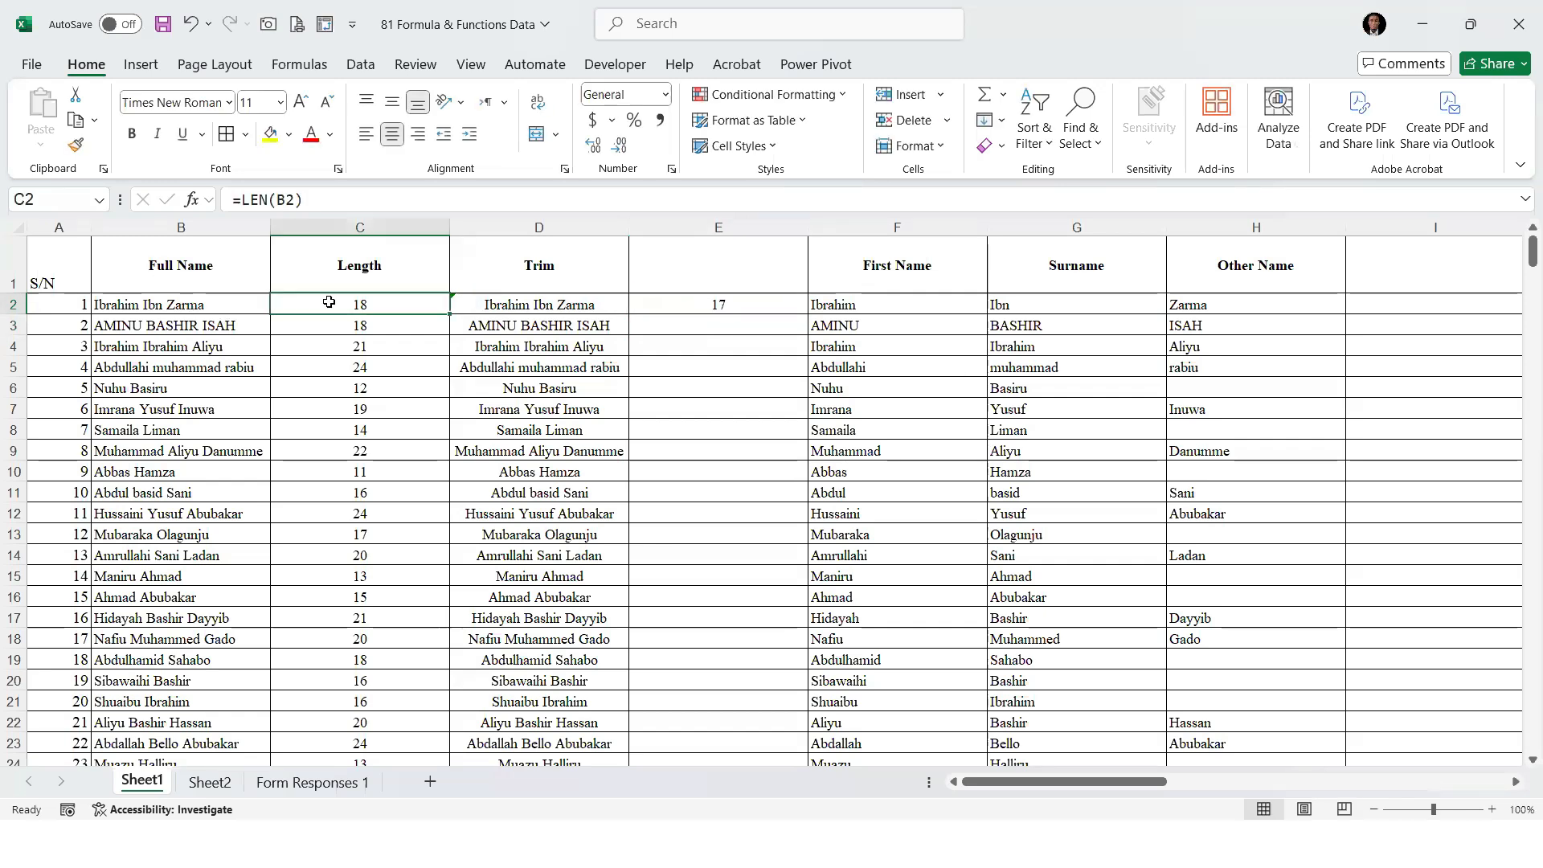
{"action": "left_click", "coordinate": [555, 303]}
{"action": "left_click", "coordinate": [379, 302]}
{"action": "left_click", "coordinate": [571, 298]}
{"action": "left_click", "coordinate": [741, 301]}
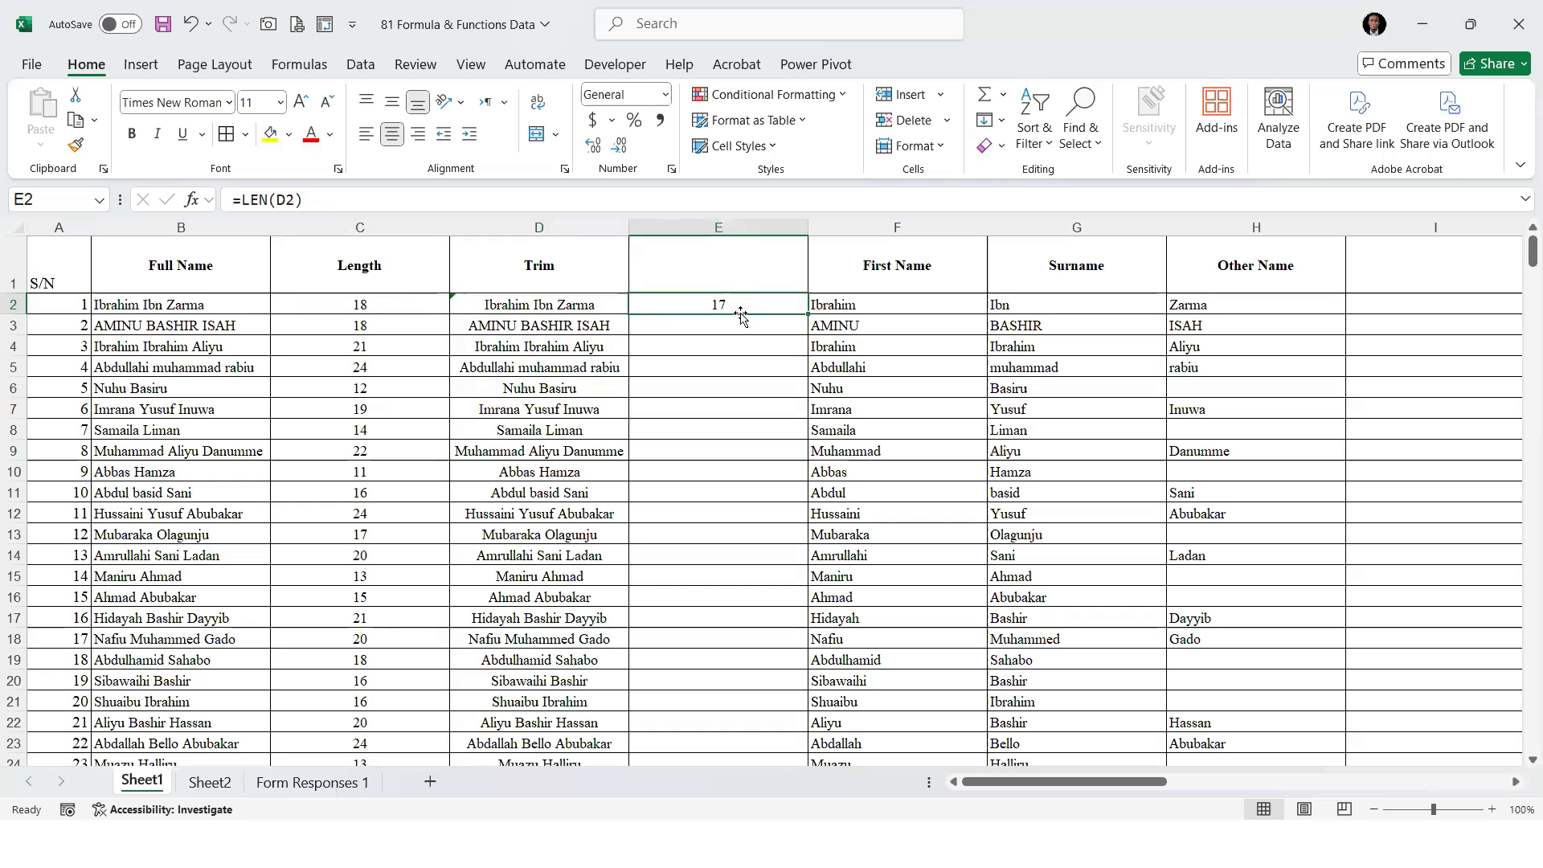
{"action": "double_click", "coordinate": [224, 304]}
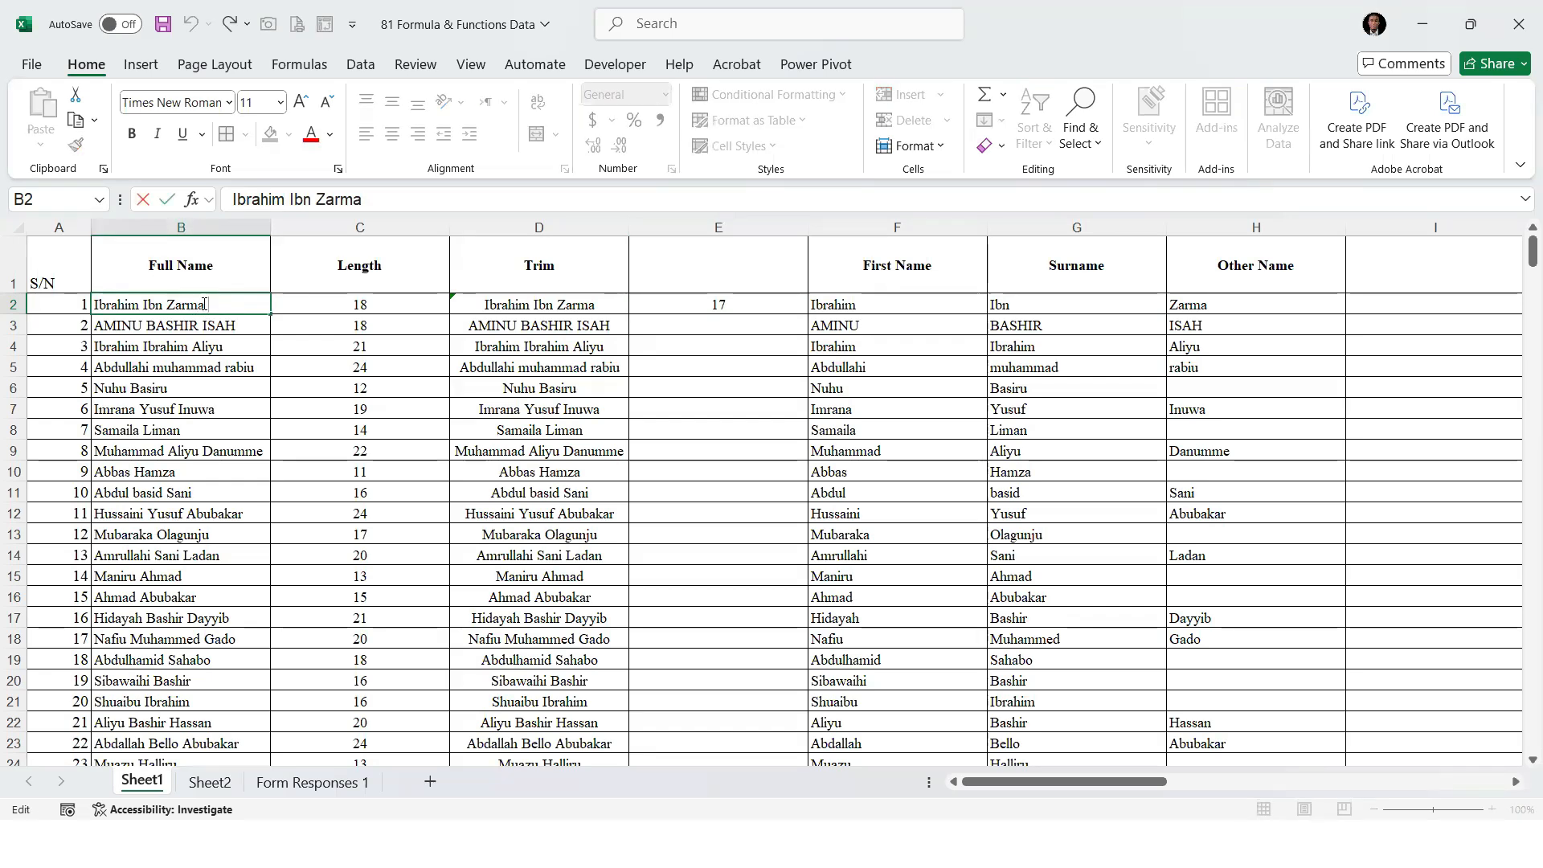
{"action": "left_click", "coordinate": [583, 303]}
{"action": "double_click", "coordinate": [583, 304]}
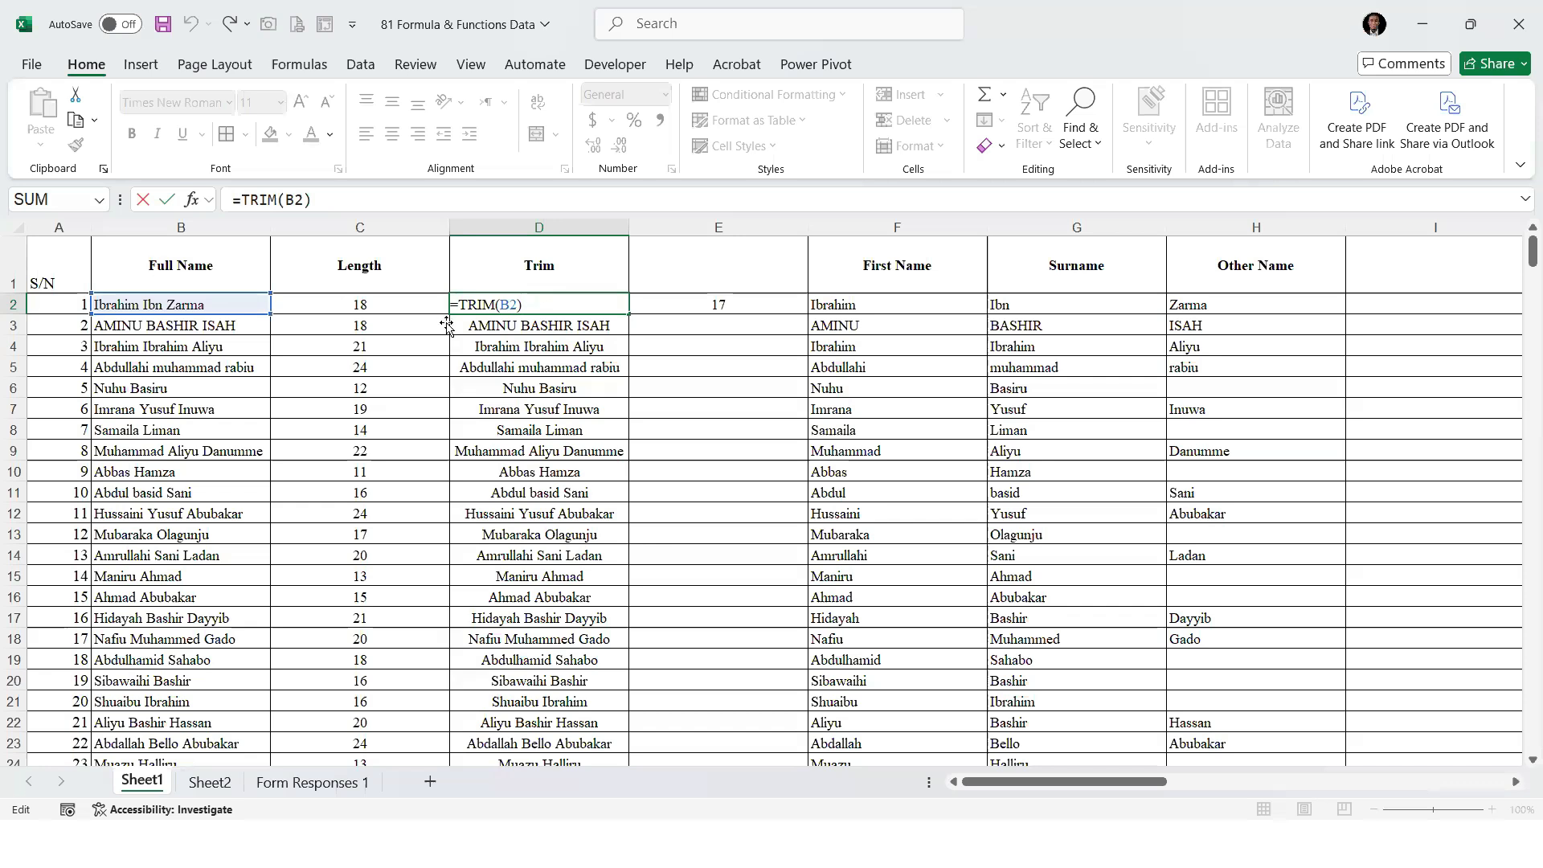
{"action": "key", "text": "ctrl+Return"}
Fill the LEN formula in E2 down column E to the last record
{"action": "left_click", "coordinate": [771, 305]}
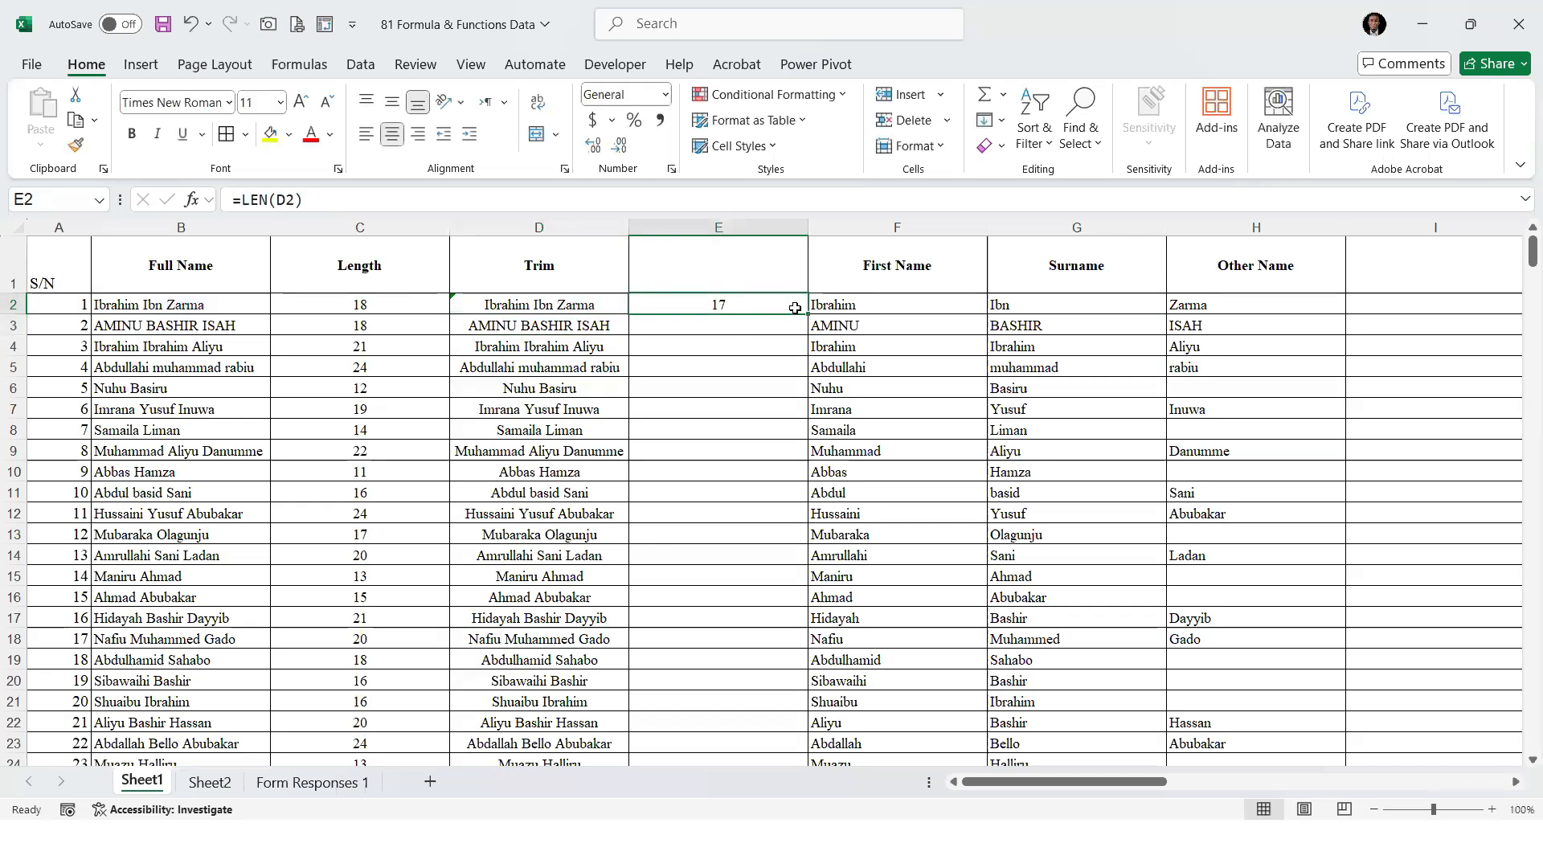
{"action": "double_click", "coordinate": [807, 314]}
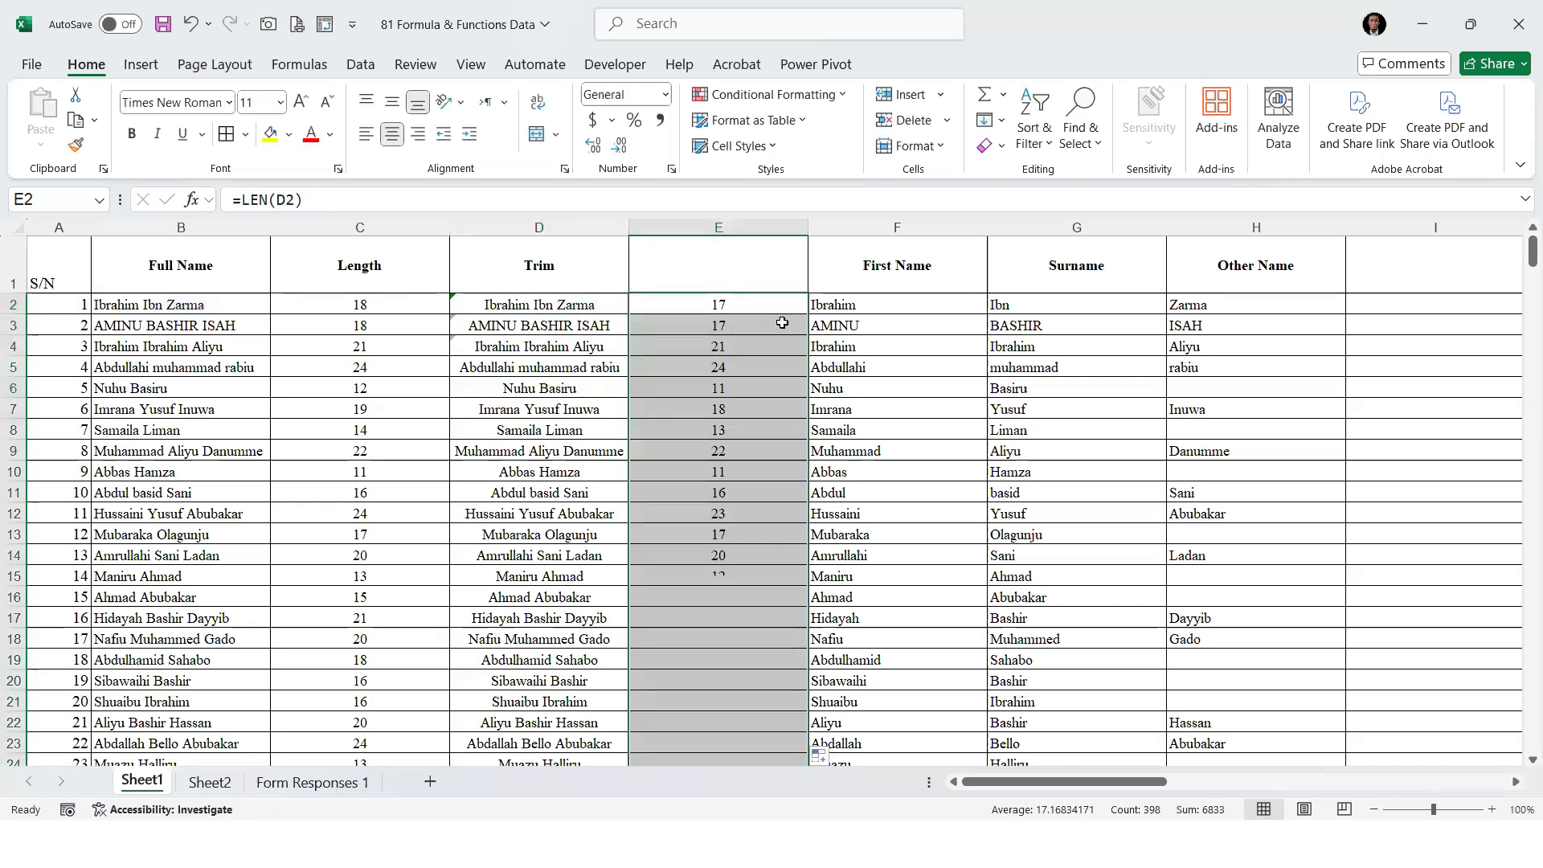
Compare the character counts before and after trimming in columns C and E for several records
{"action": "left_click", "coordinate": [353, 325]}
{"action": "left_click", "coordinate": [749, 328]}
{"action": "left_click", "coordinate": [717, 349]}
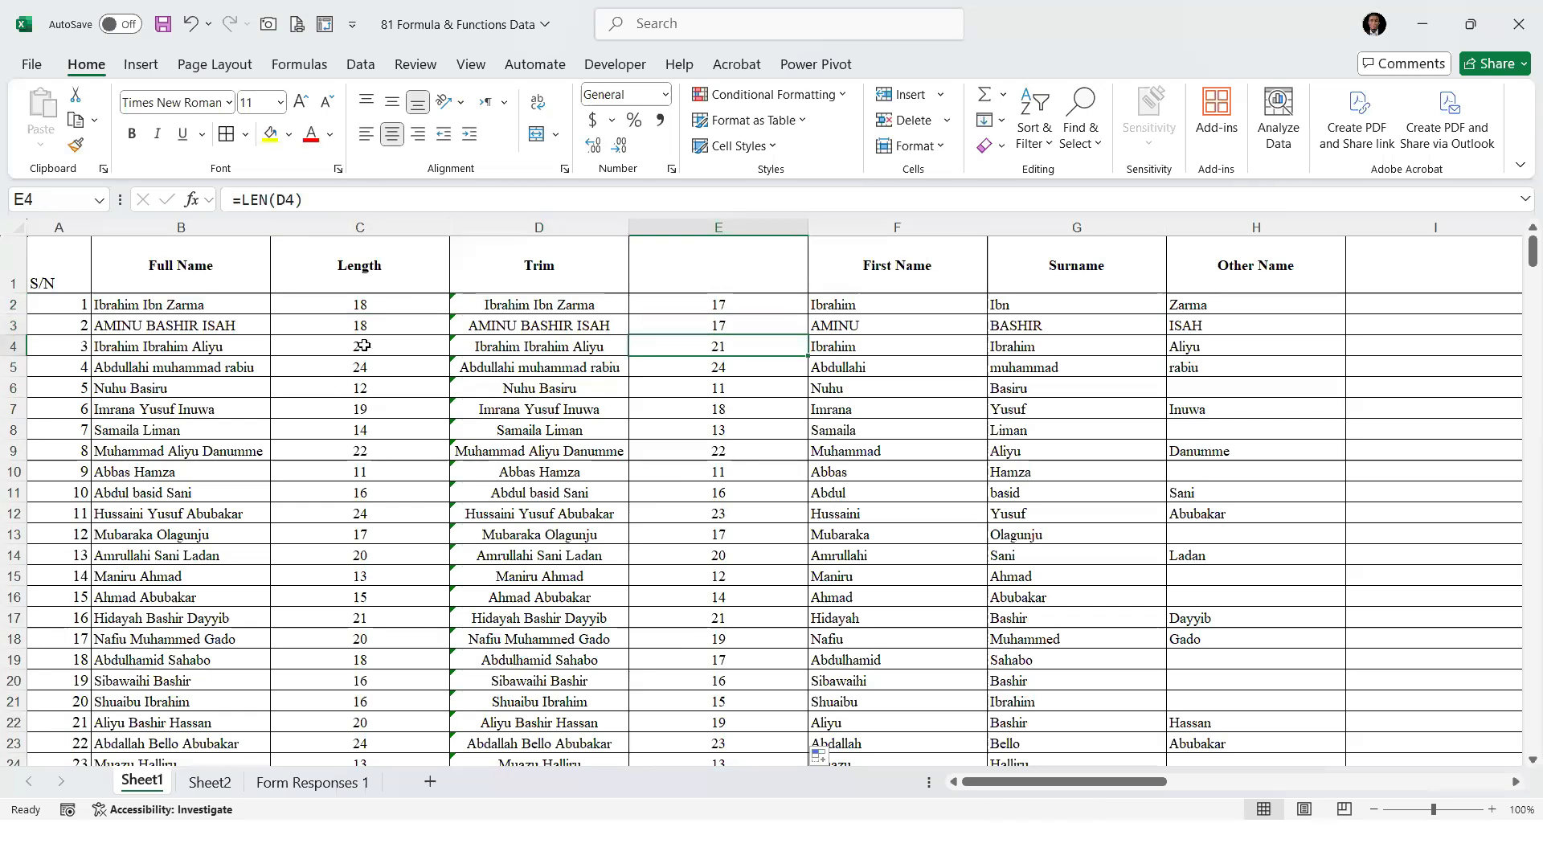
{"action": "left_click", "coordinate": [363, 346]}
{"action": "left_click", "coordinate": [253, 343]}
{"action": "left_click", "coordinate": [742, 351]}
{"action": "left_click", "coordinate": [738, 303]}
{"action": "left_click_drag", "start_coordinate": [768, 452], "coordinate": [788, 661]}
{"action": "left_click", "coordinate": [740, 392]}
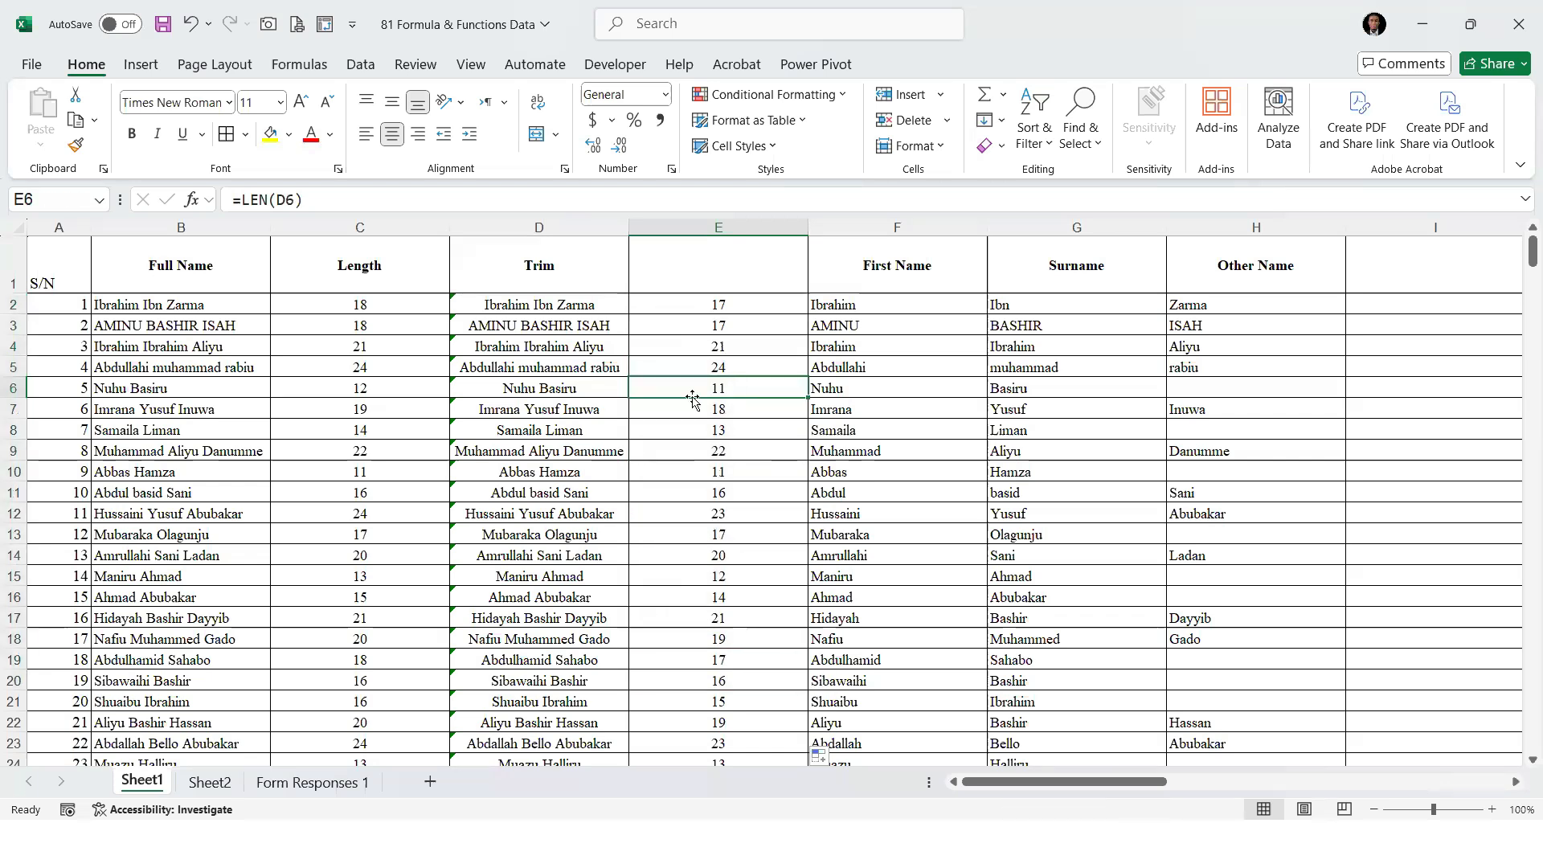
{"action": "left_click_drag", "start_coordinate": [560, 302], "coordinate": [559, 411]}
{"action": "left_click", "coordinate": [575, 273]}
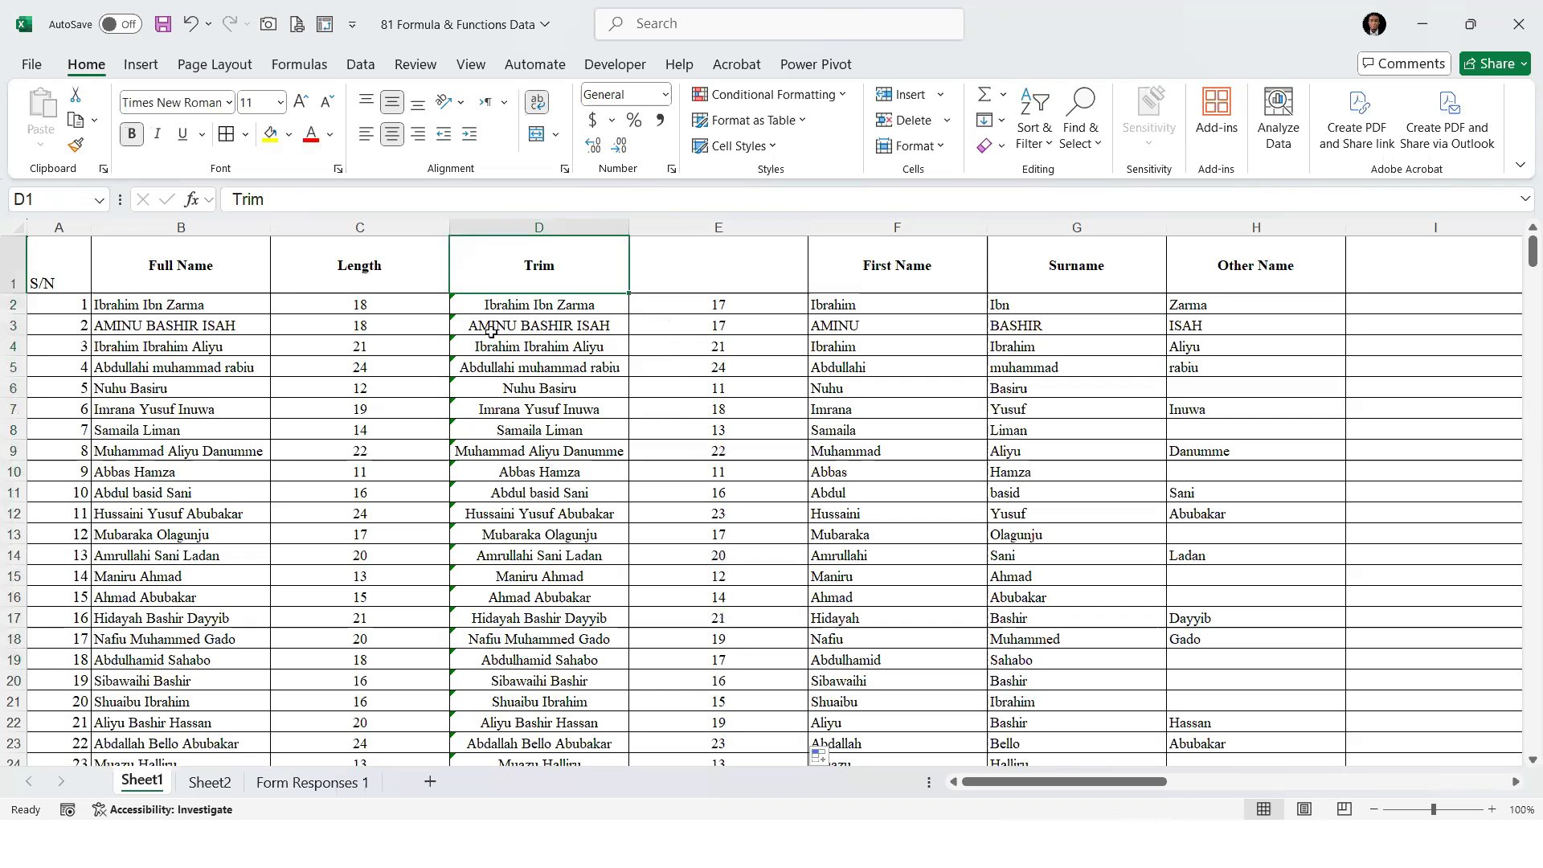
{"action": "left_click", "coordinate": [766, 301]}
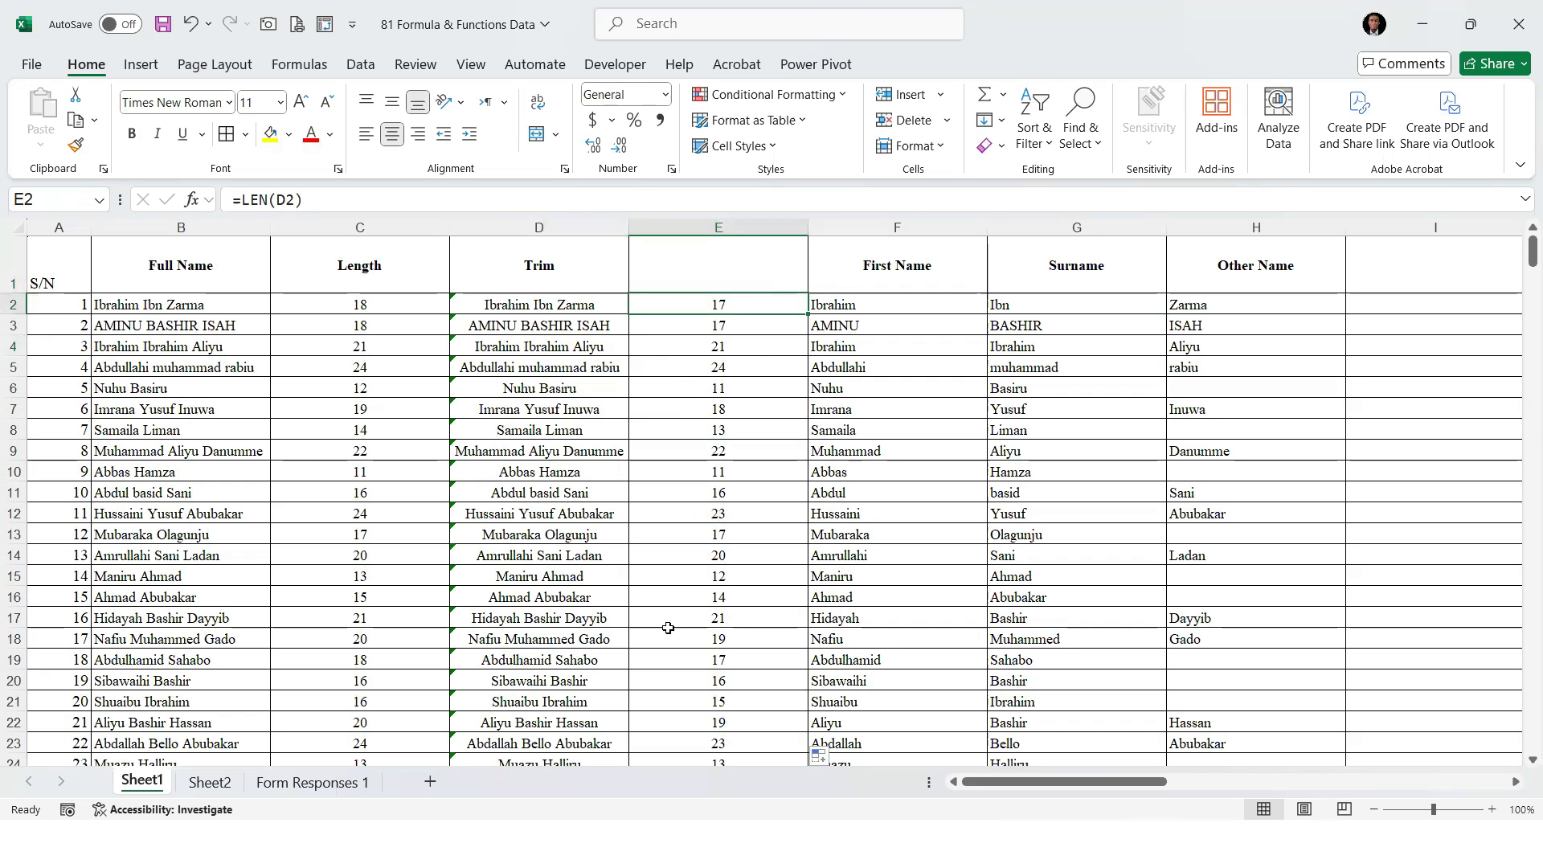
On Sheet2, add Left, Right and Mid to the function list in cells B34 to B36
{"action": "left_click", "coordinate": [221, 776]}
{"action": "left_click", "coordinate": [148, 719]}
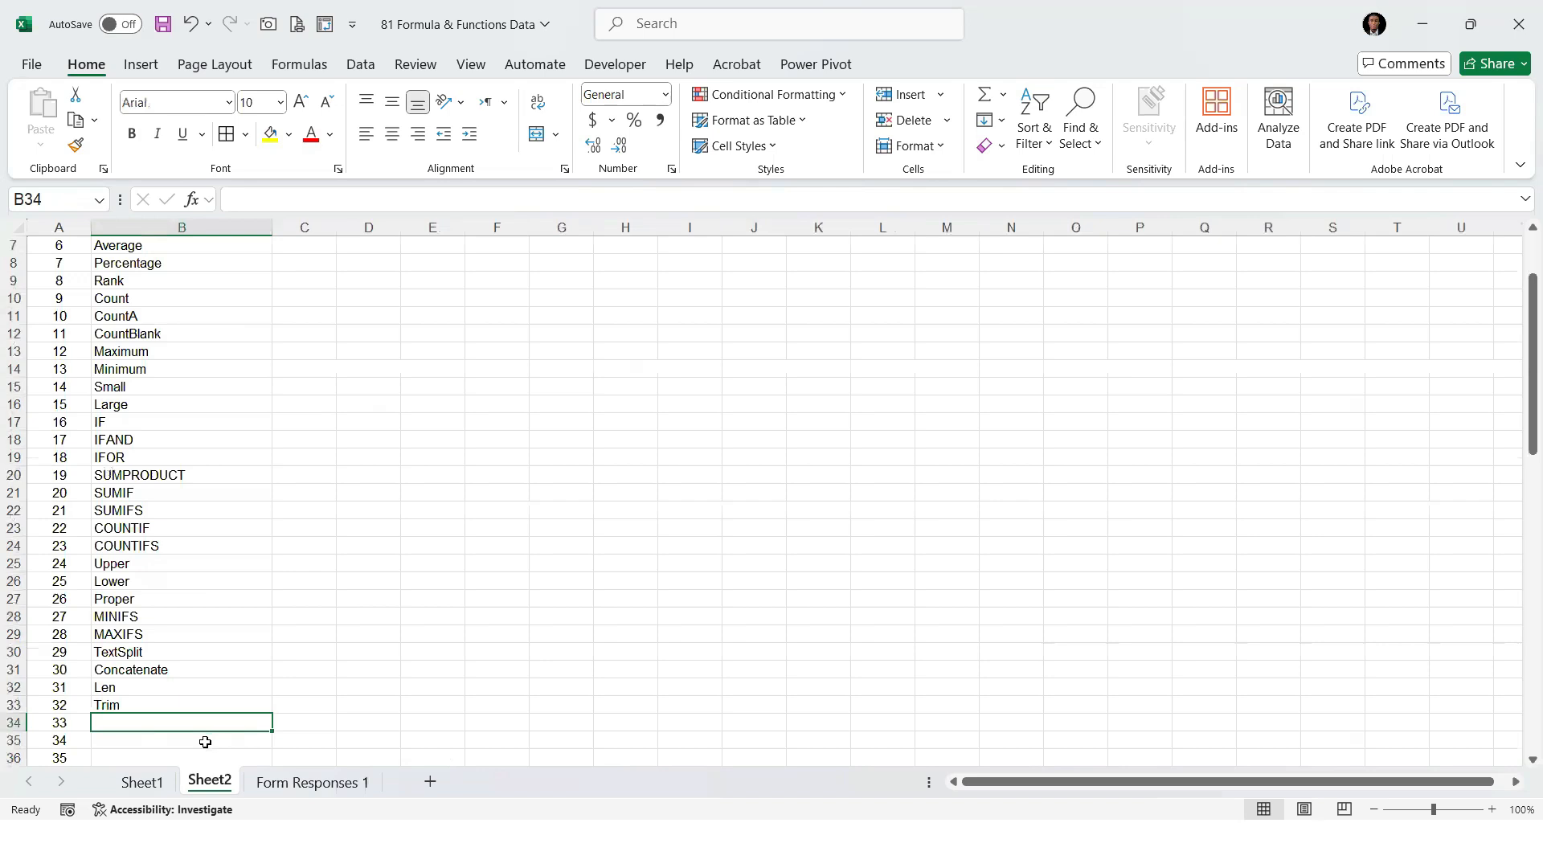
{"action": "type", "text": "Left"}
{"action": "key", "text": "Return"}
{"action": "type", "text": "Right"}
{"action": "key", "text": "Return"}
{"action": "type", "text": "Mid"}
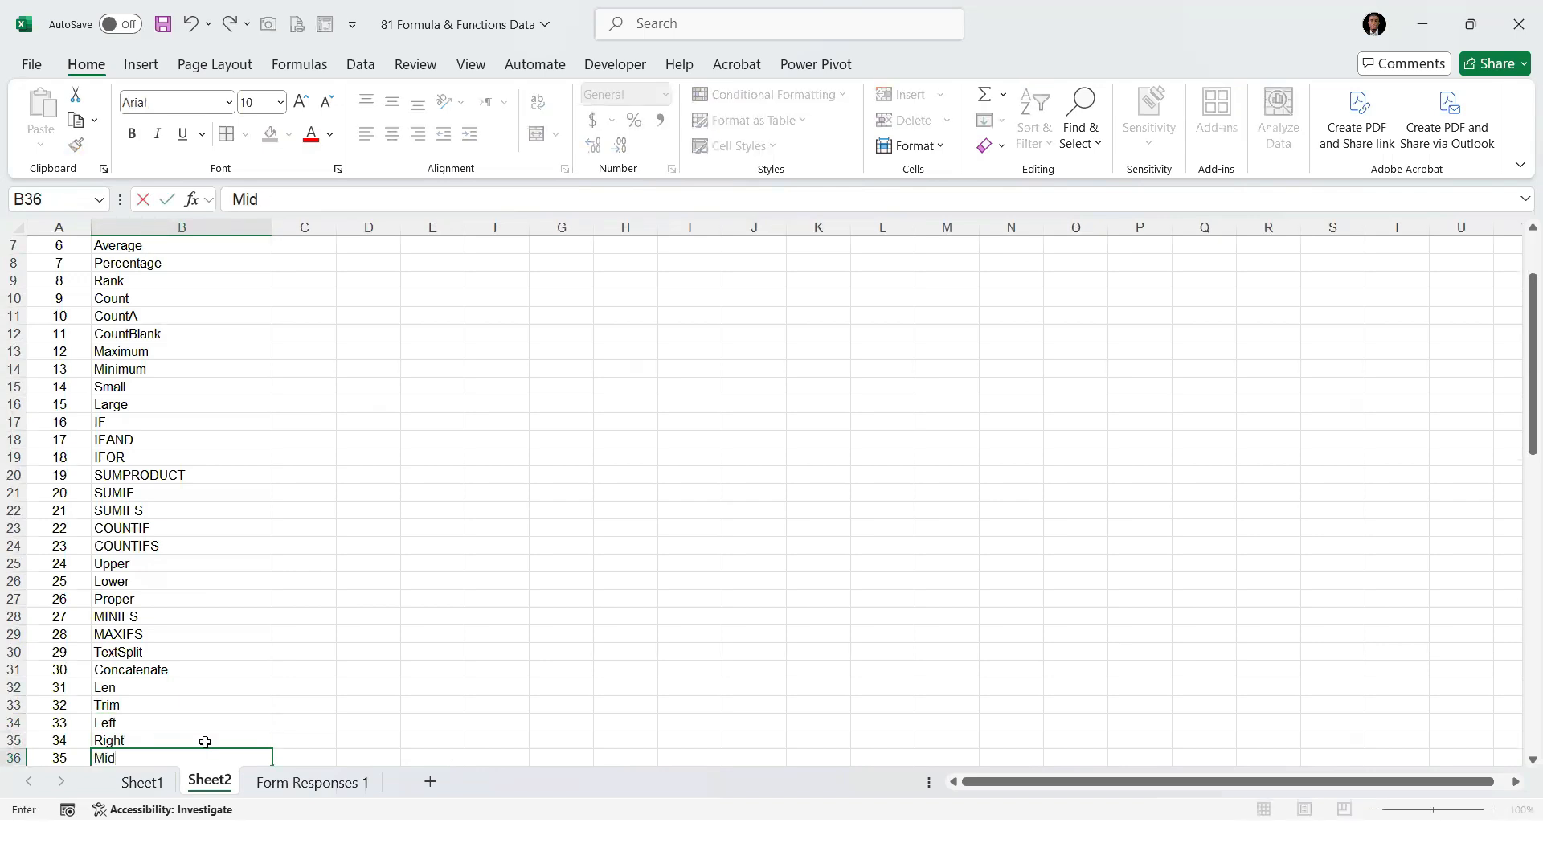
{"action": "key", "text": "Return"}
On Sheet1, insert three blank columns at column C, between Full Name and Length
{"action": "left_click", "coordinate": [165, 783]}
{"action": "left_click", "coordinate": [394, 227]}
{"action": "right_click", "coordinate": [393, 227]}
{"action": "left_click", "coordinate": [444, 425]}
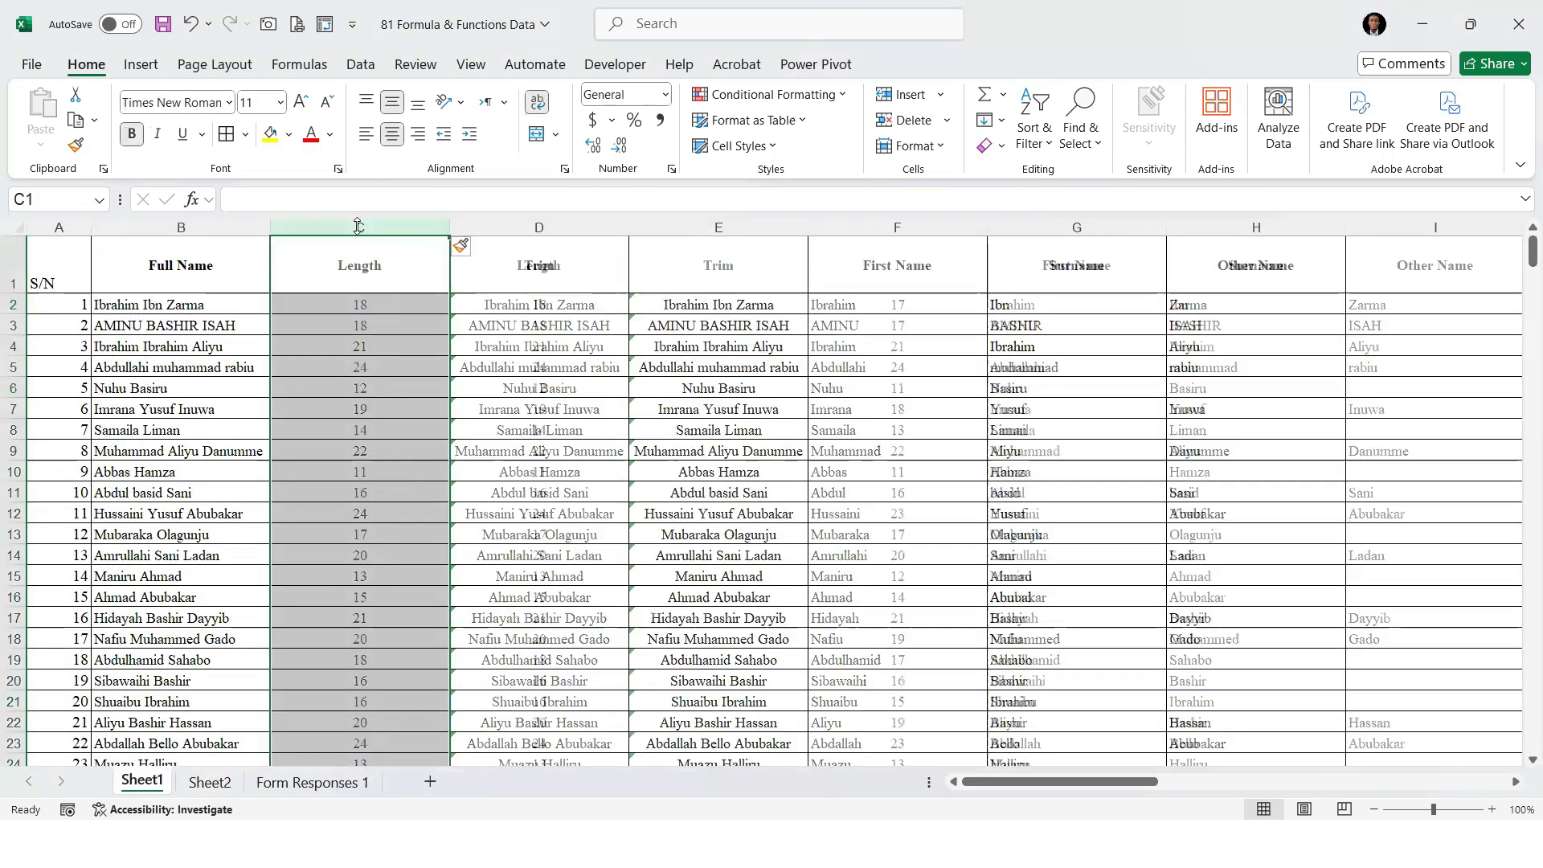
{"action": "right_click", "coordinate": [358, 228]}
{"action": "key", "text": "Escape"}
{"action": "left_click", "coordinate": [359, 228]}
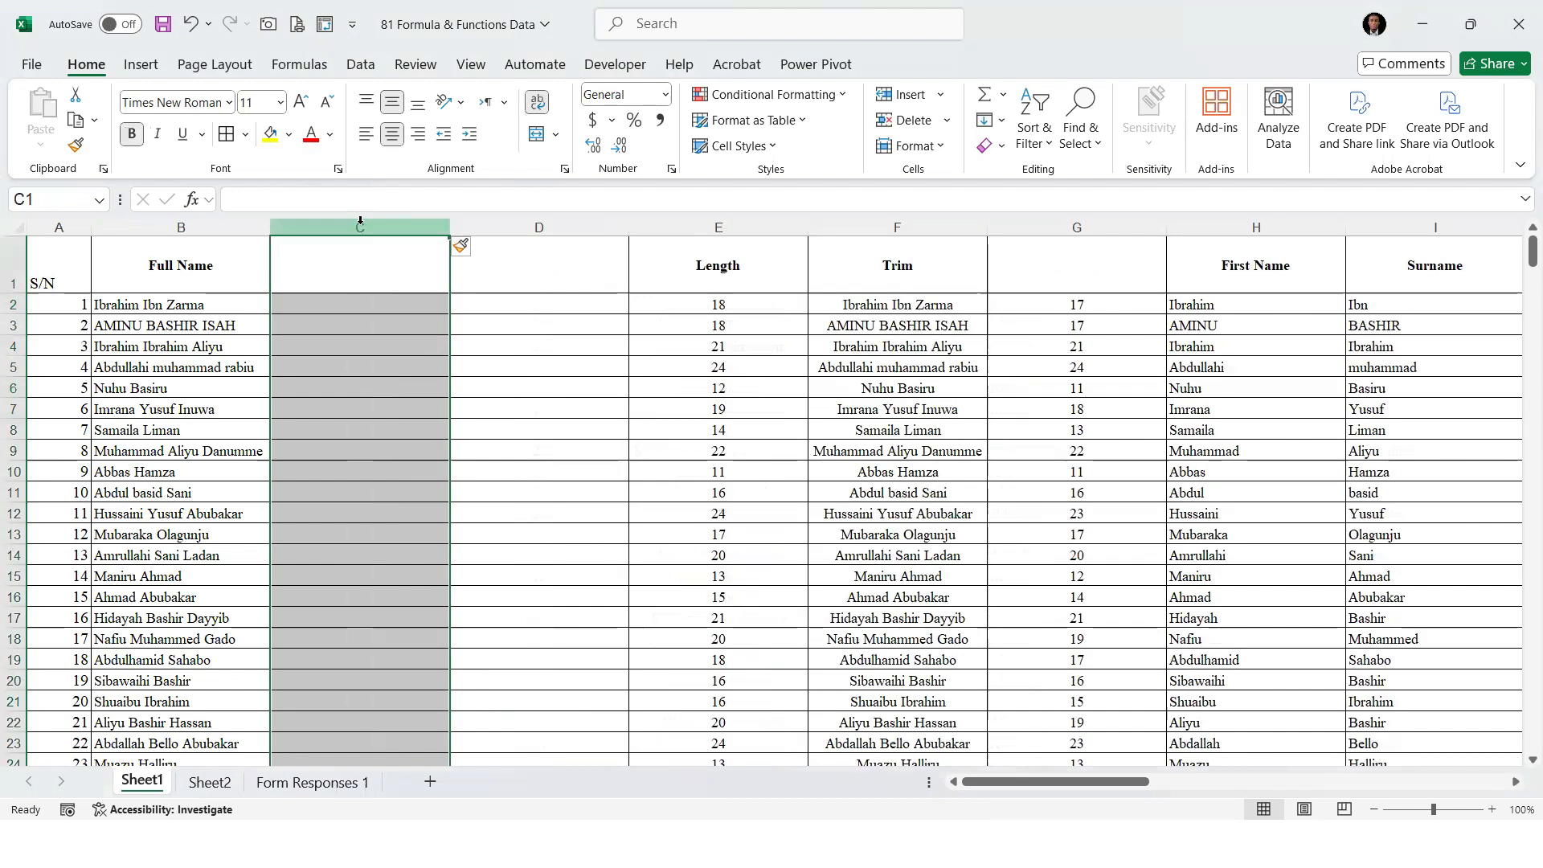
{"action": "right_click", "coordinate": [359, 227]}
{"action": "left_click", "coordinate": [416, 420]}
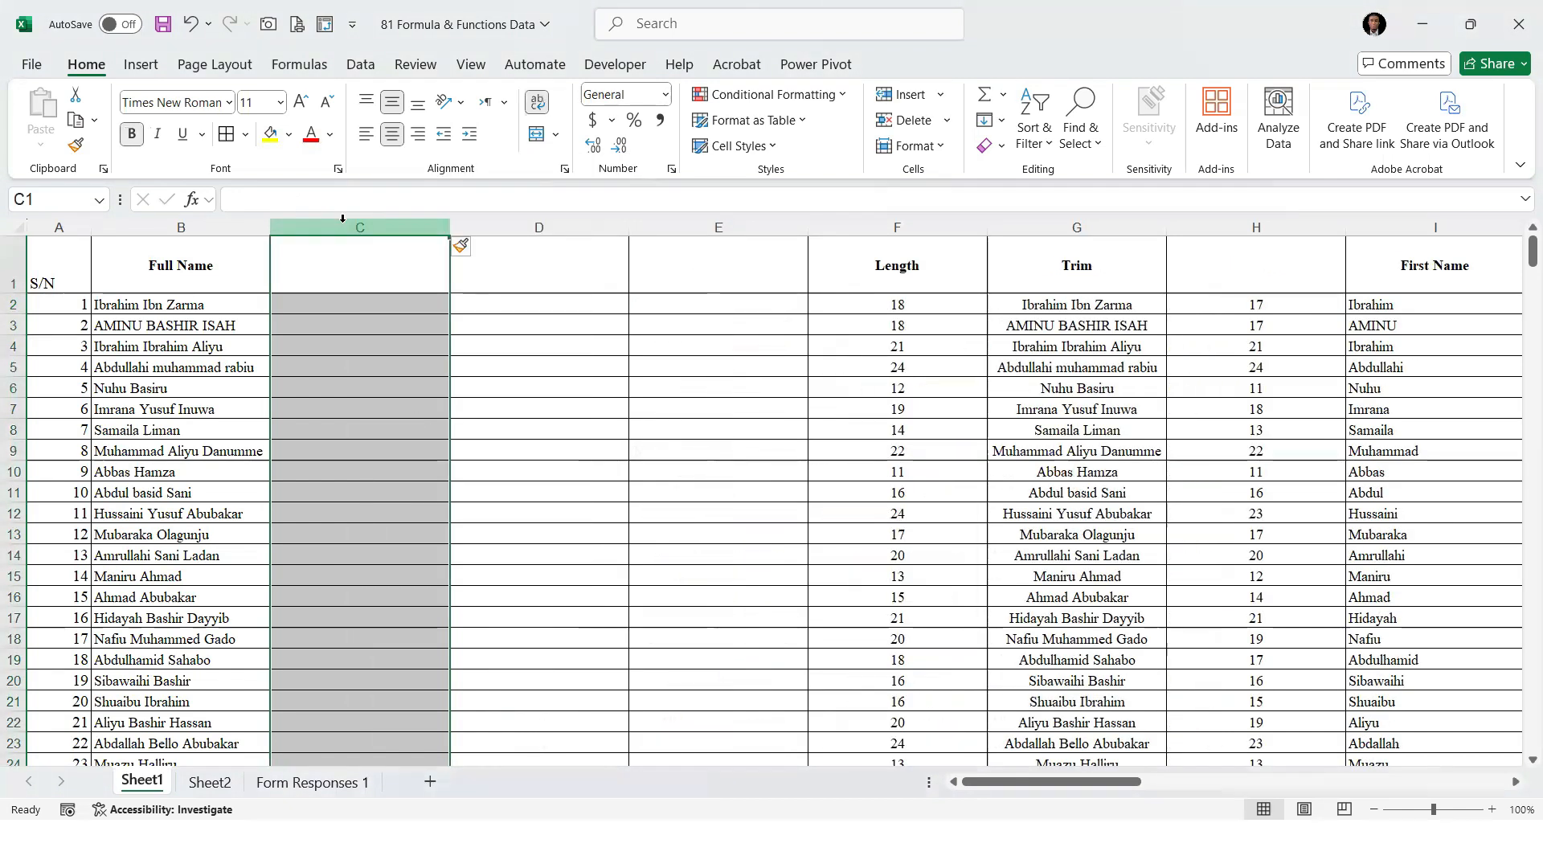
{"action": "right_click", "coordinate": [343, 225]}
{"action": "left_click", "coordinate": [795, 362]}
Give the three blank columns the headers Left in C1, Right in D1 and Mid in E1
{"action": "left_click", "coordinate": [368, 263]}
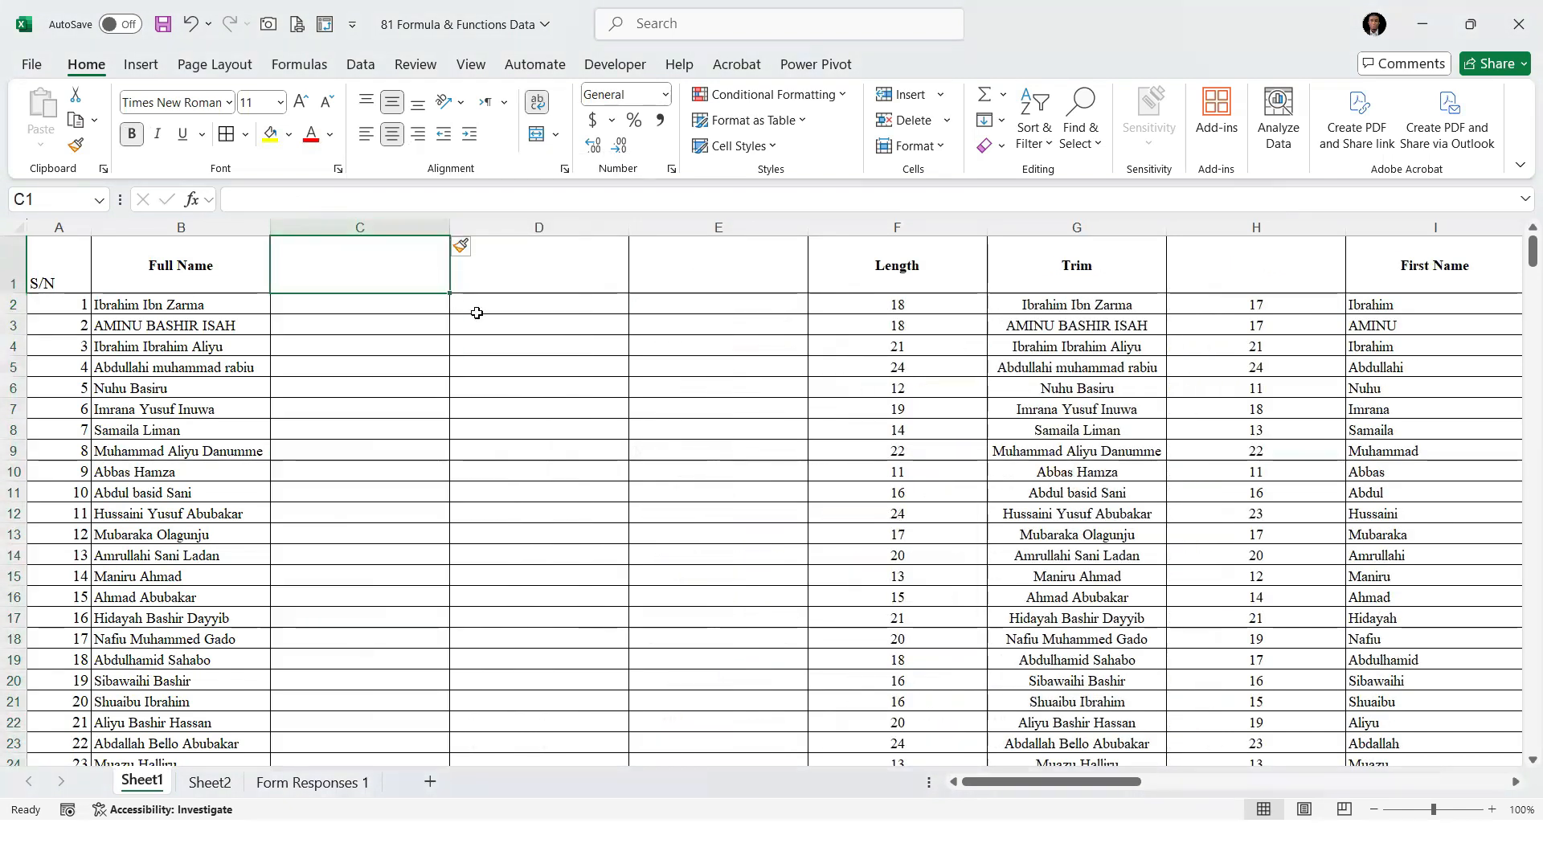
{"action": "type", "text": "Right"}
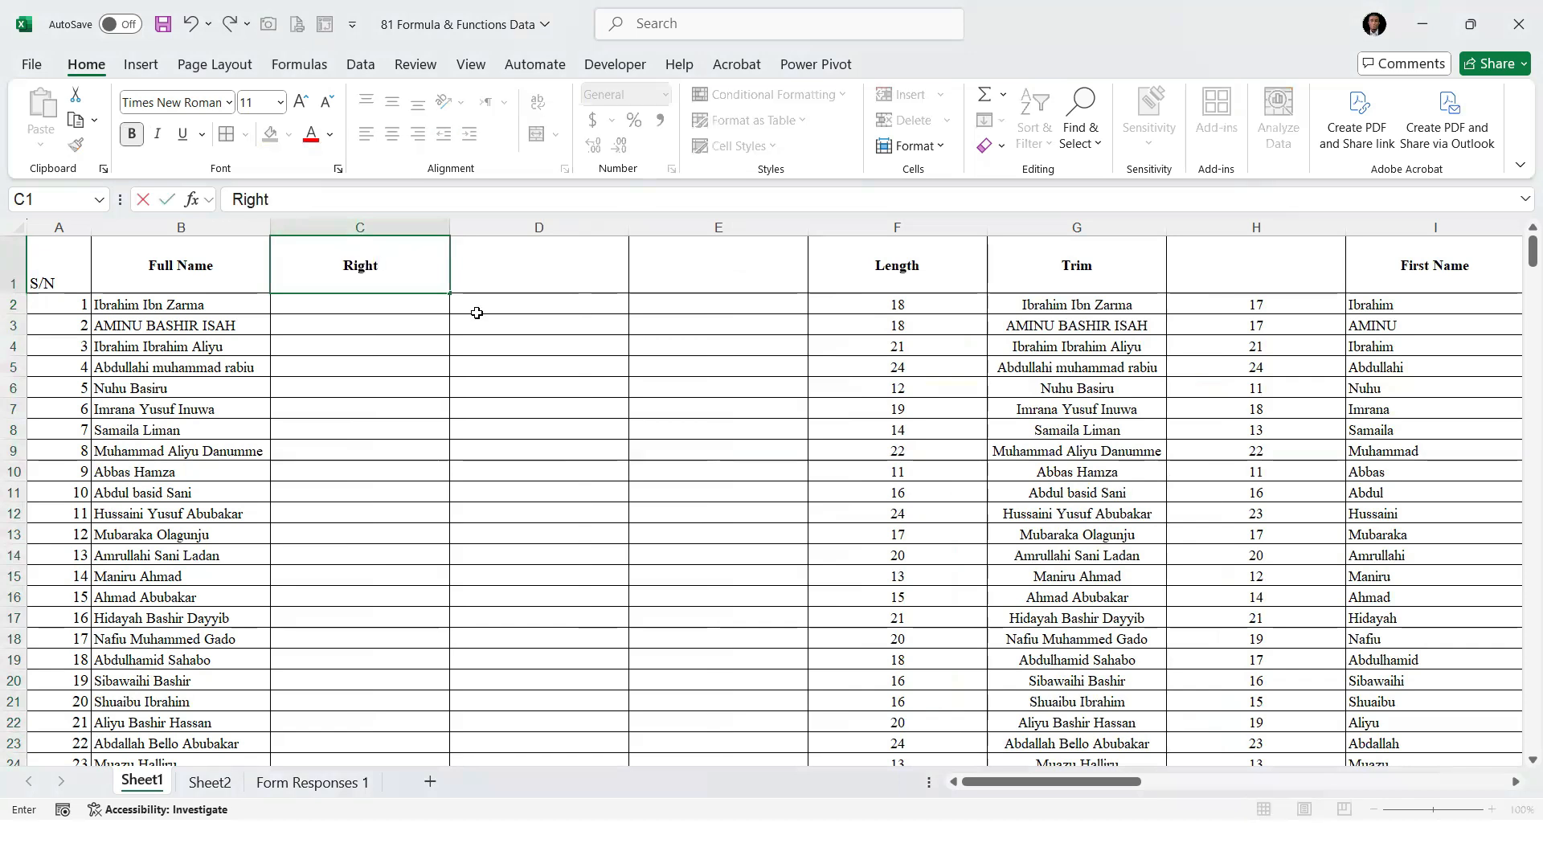
{"action": "key", "text": "Tab"}
{"action": "key", "text": "Left"}
{"action": "type", "text": "LEft"}
{"action": "key", "text": "BackSpace"}
{"action": "key", "text": "BackSpace"}
{"action": "key", "text": "BackSpace"}
{"action": "type", "text": "eft"}
{"action": "key", "text": "Tab"}
{"action": "type", "text": "Right"}
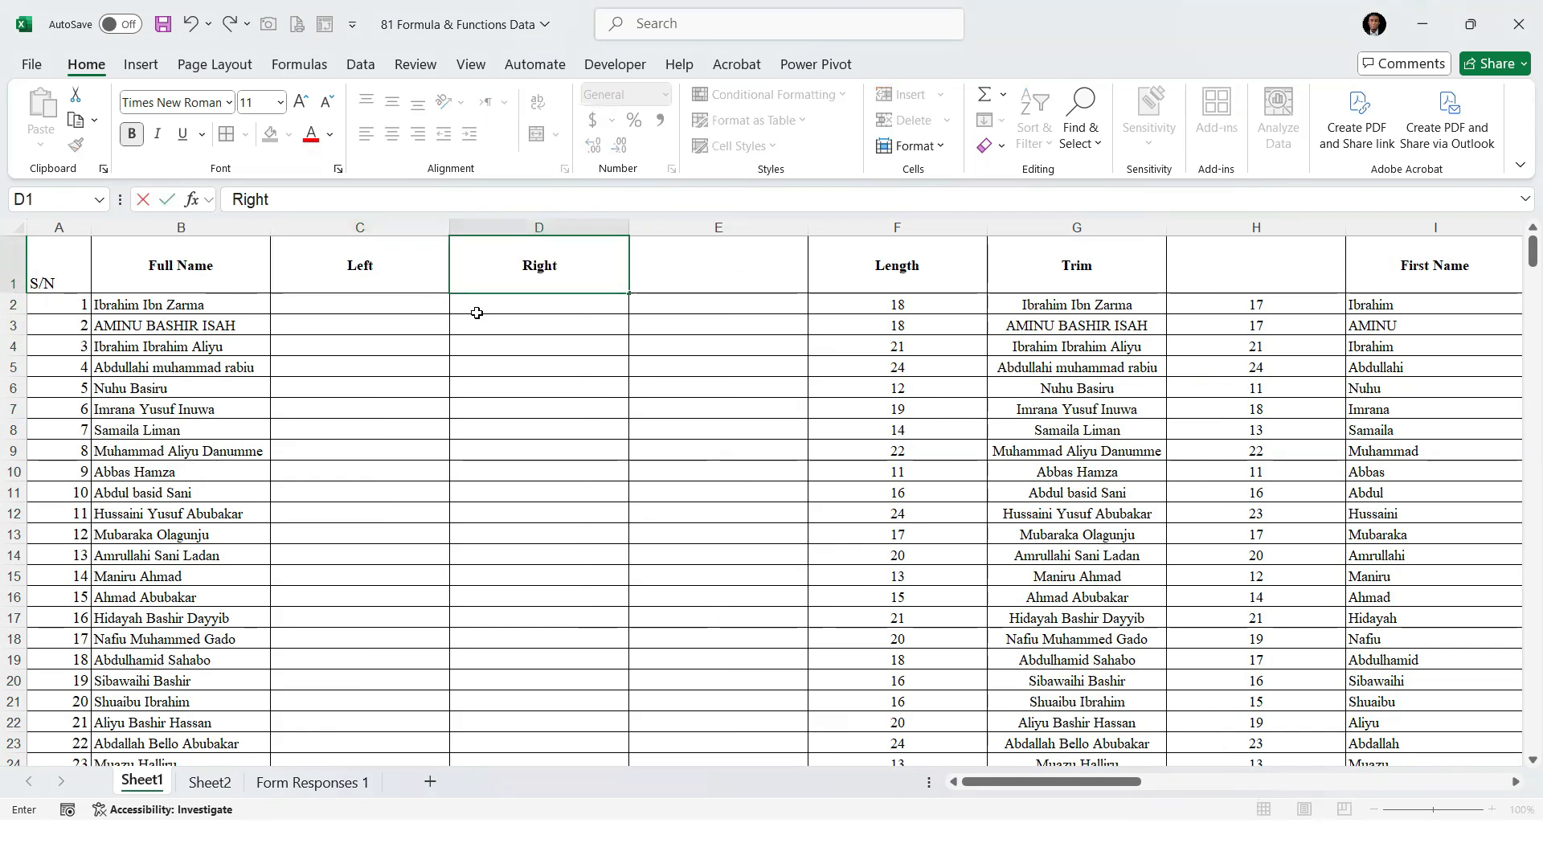
{"action": "key", "text": "Tab"}
{"action": "type", "text": "Mid"}
{"action": "key", "text": "Return"}
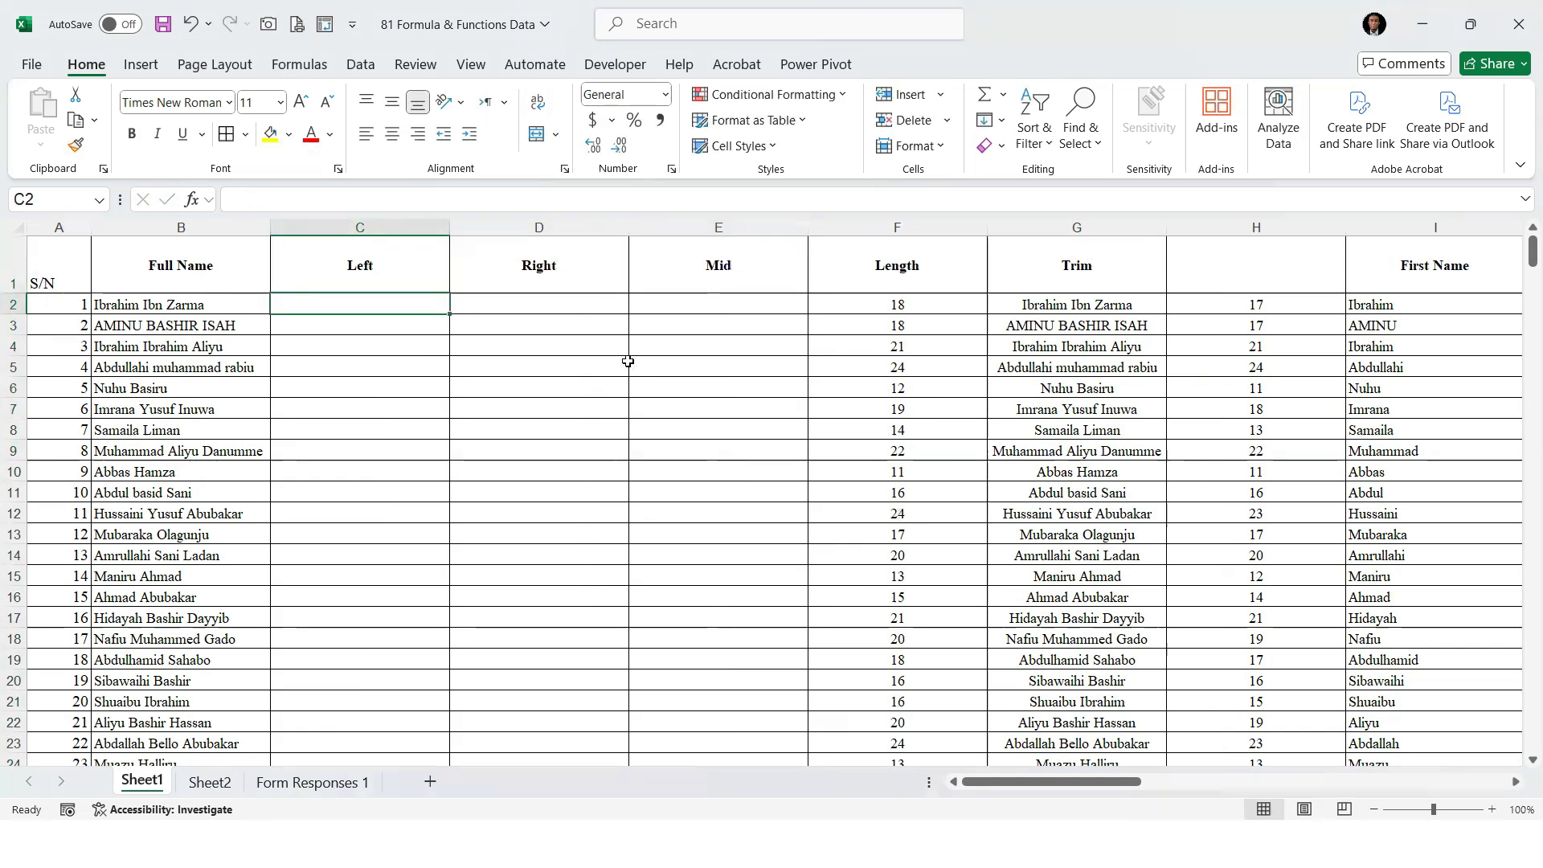
Move the Adobe Genuine Service Alert window off the worksheet and select cell C2
{"action": "left_click", "coordinate": [359, 299]}
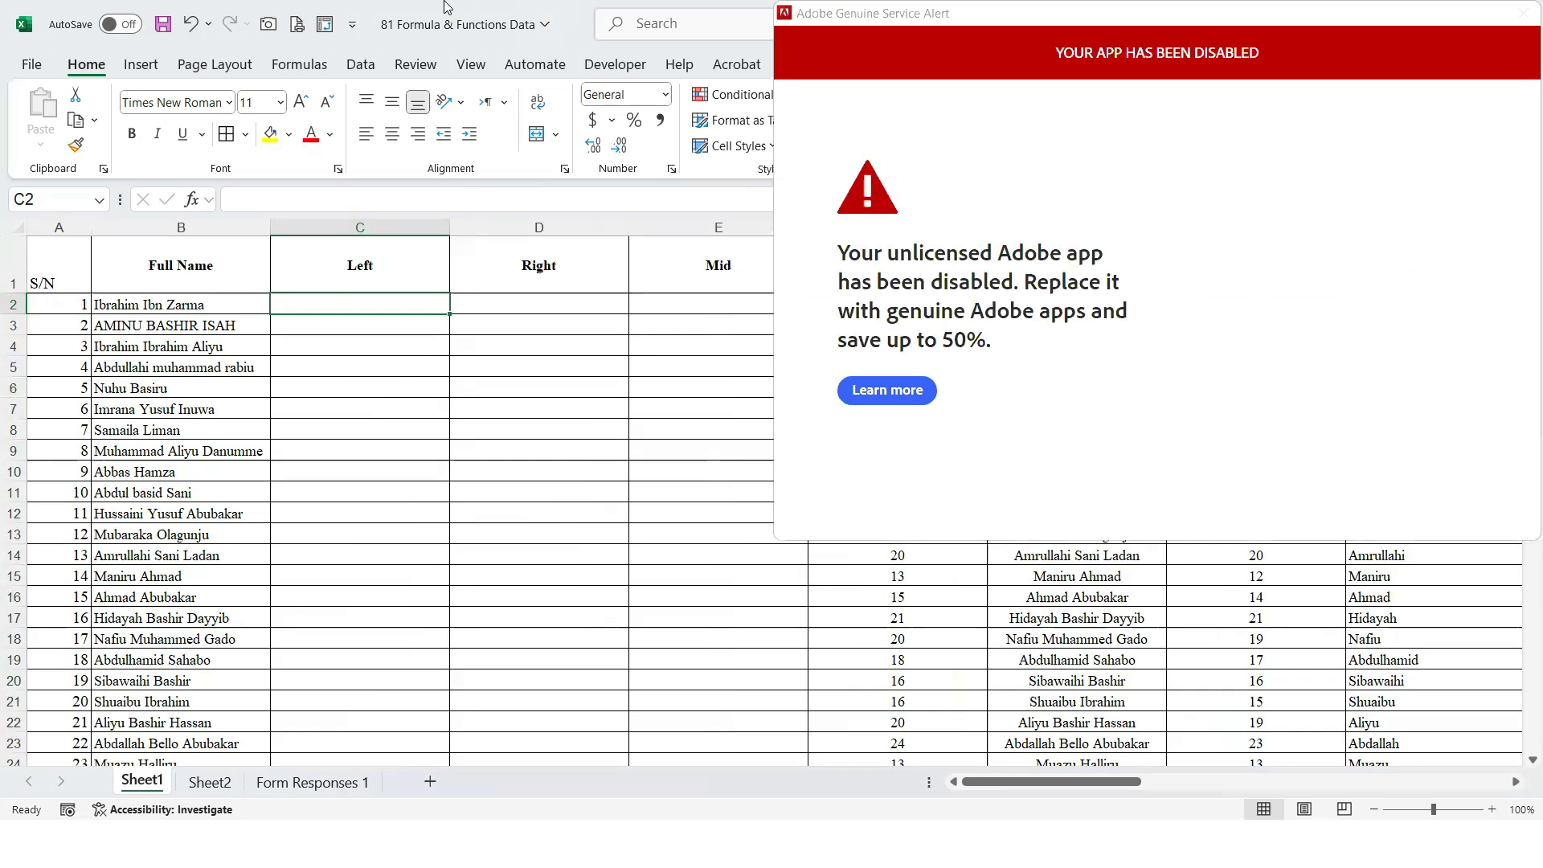
{"action": "left_click_drag", "start_coordinate": [821, 10], "coordinate": [1487, 807]}
{"action": "left_click", "coordinate": [349, 299]}
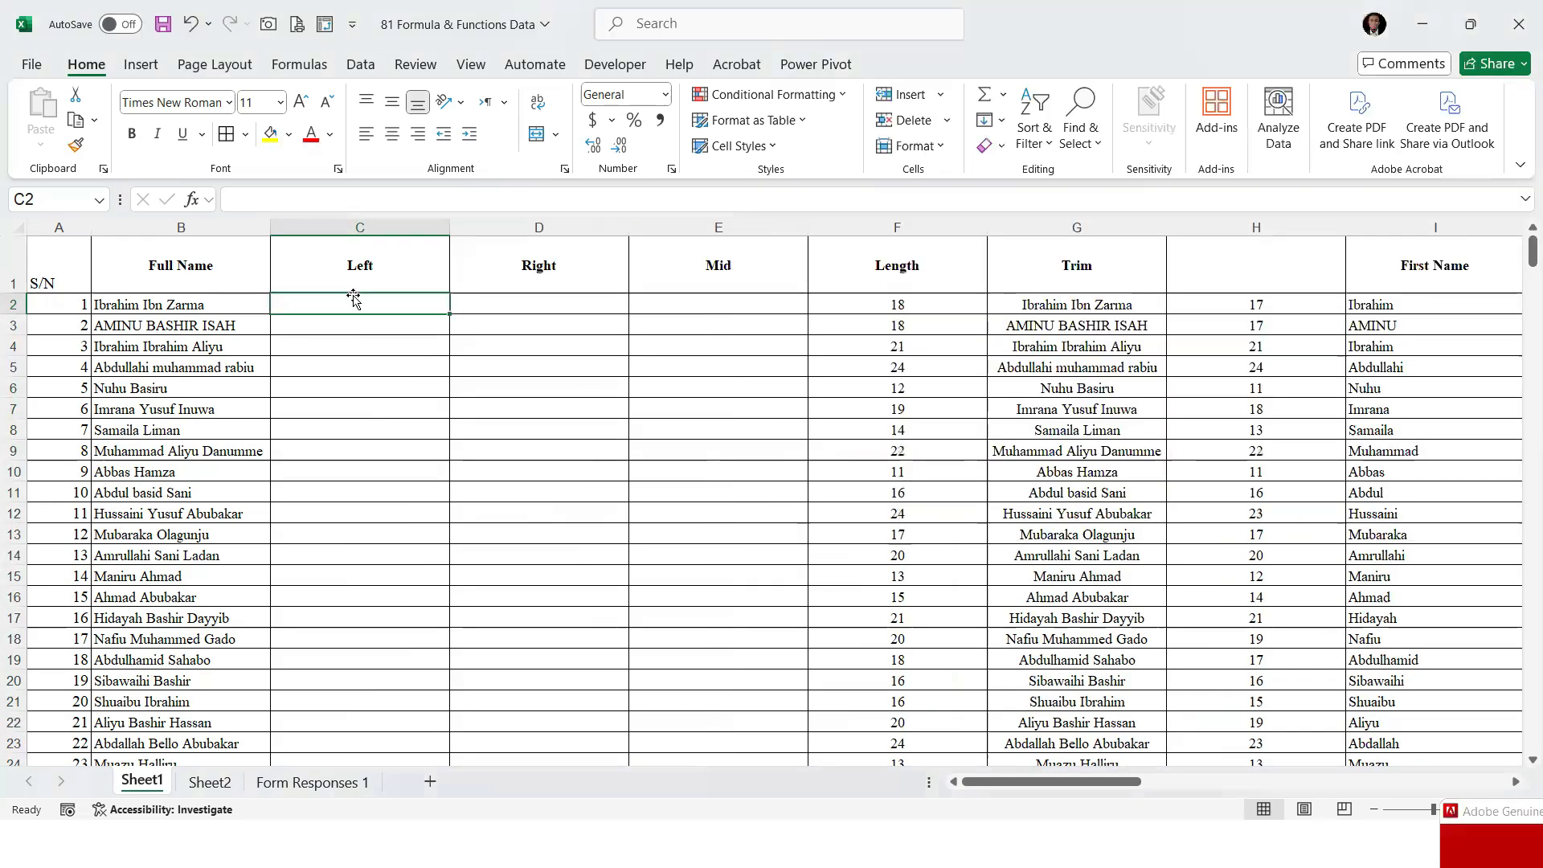
Enter =LEFT(B2,3) in cell C2 to extract the first three characters of the full name
{"action": "double_click", "coordinate": [349, 298]}
{"action": "type", "text": "=LEFT("}
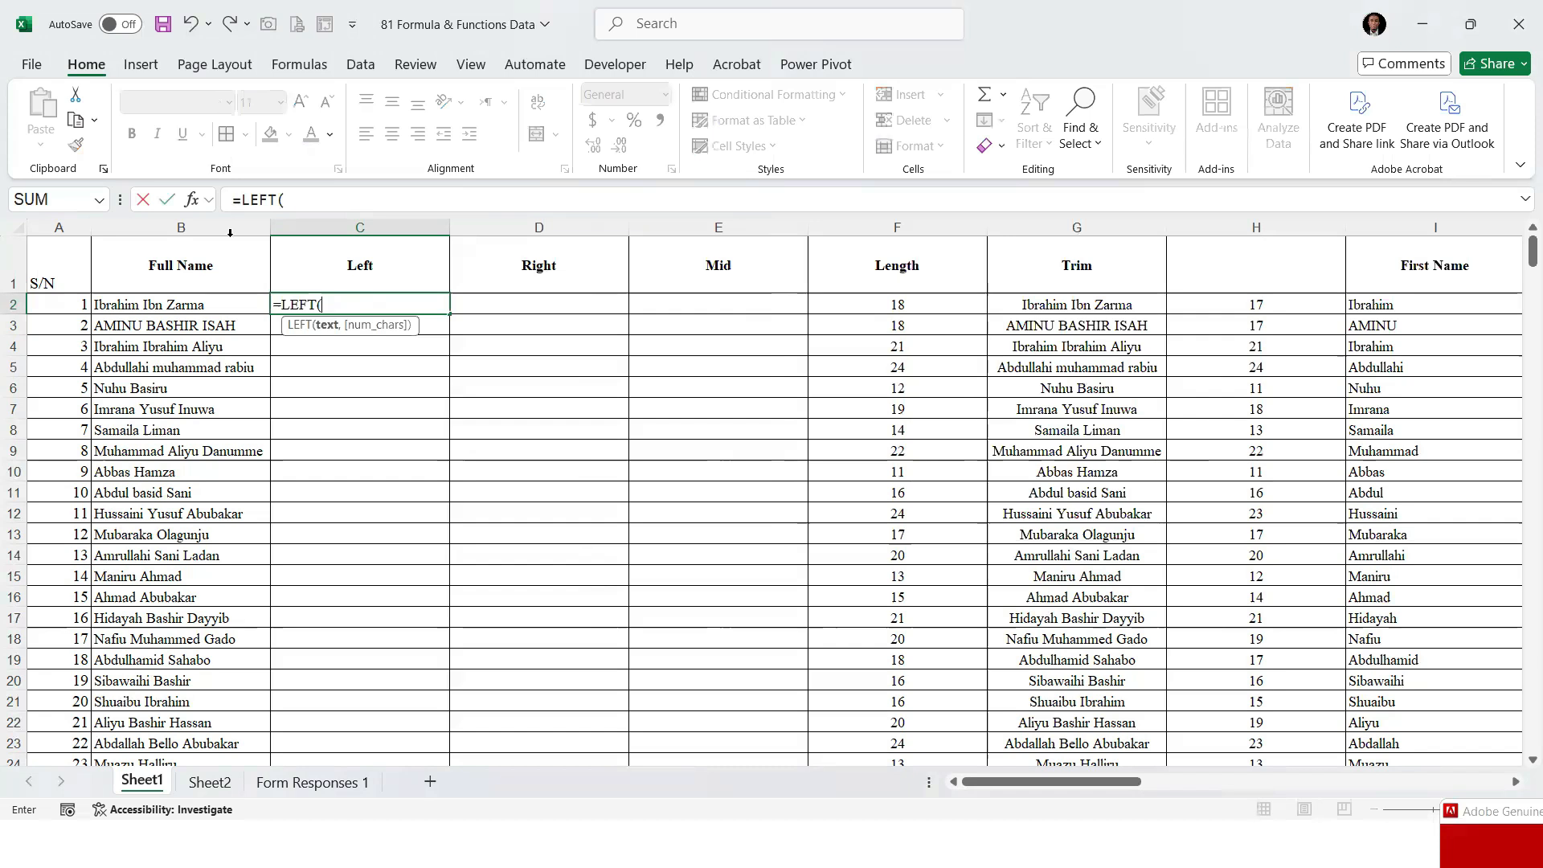
{"action": "left_click", "coordinate": [202, 306]}
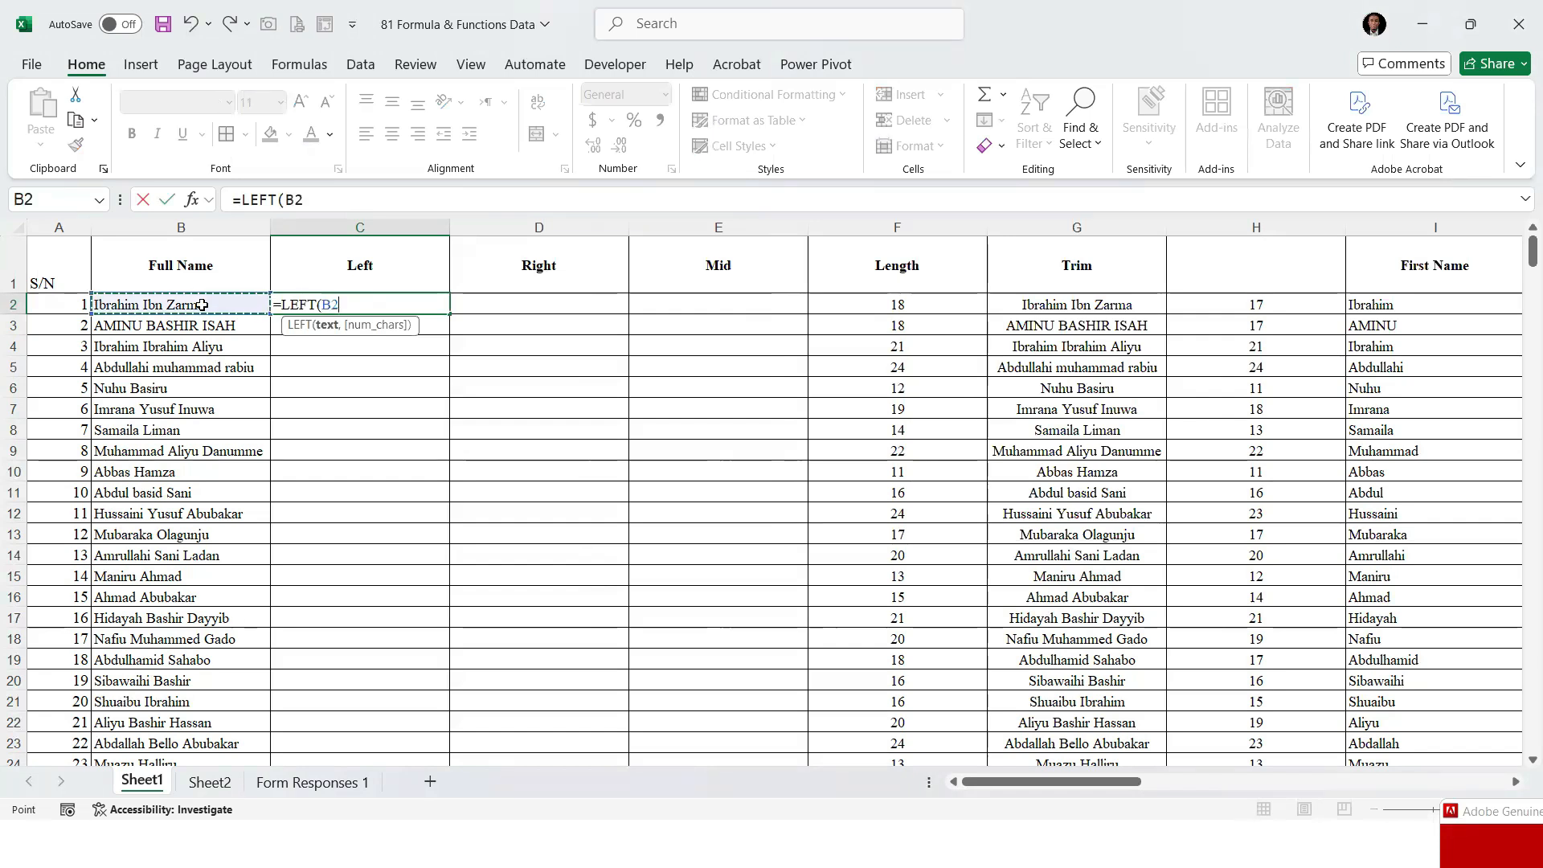
{"action": "type", "text": ","}
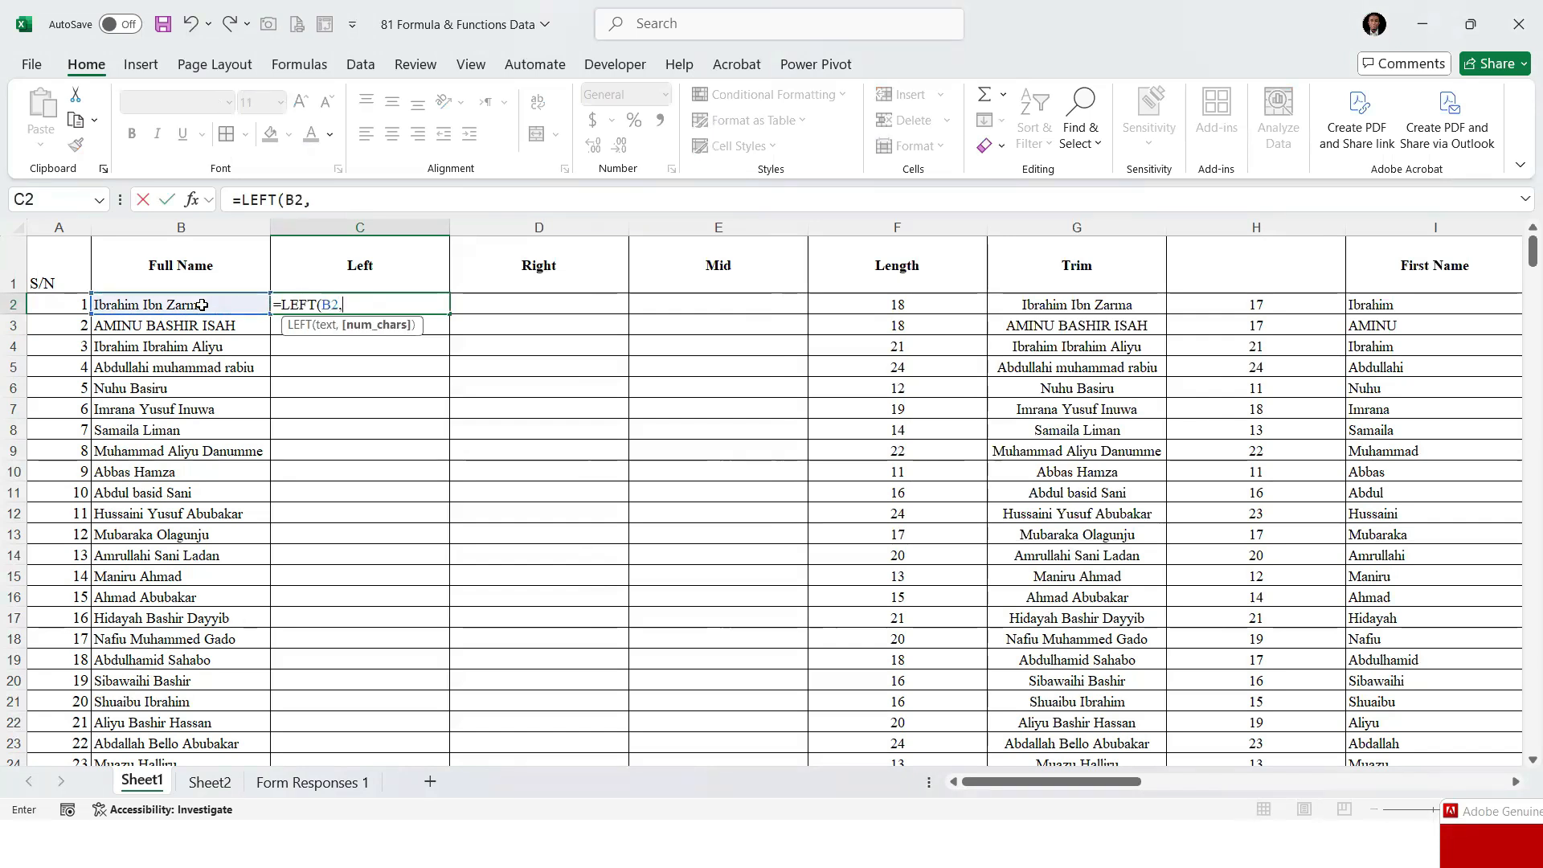
{"action": "type", "text": "3)"}
{"action": "key", "text": "Return"}
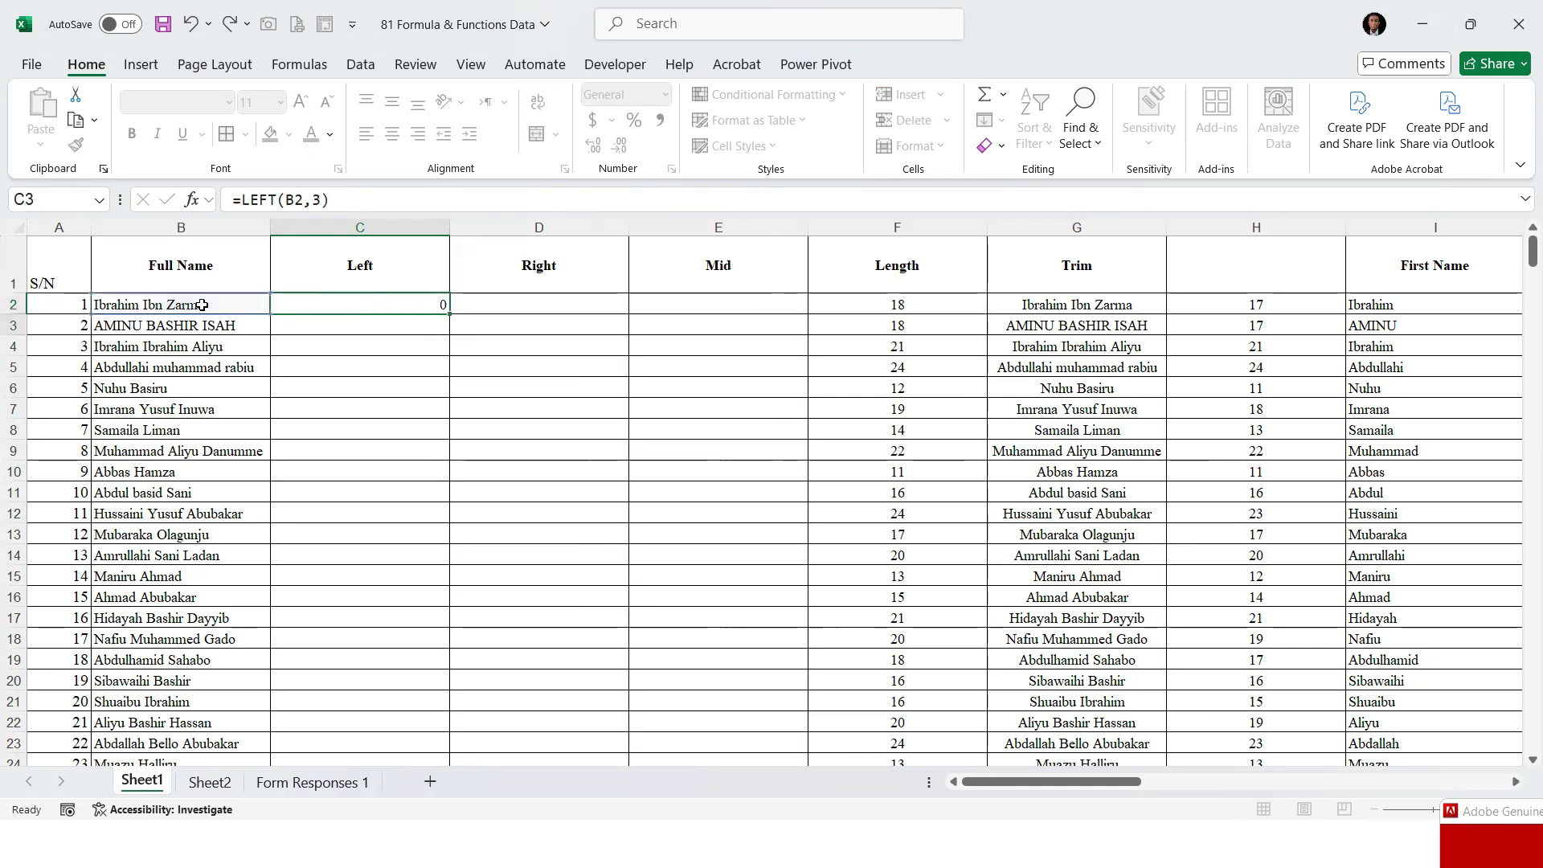
Fill the LEFT formula from C2 down the Left column for the whole name list
{"action": "left_click", "coordinate": [293, 302]}
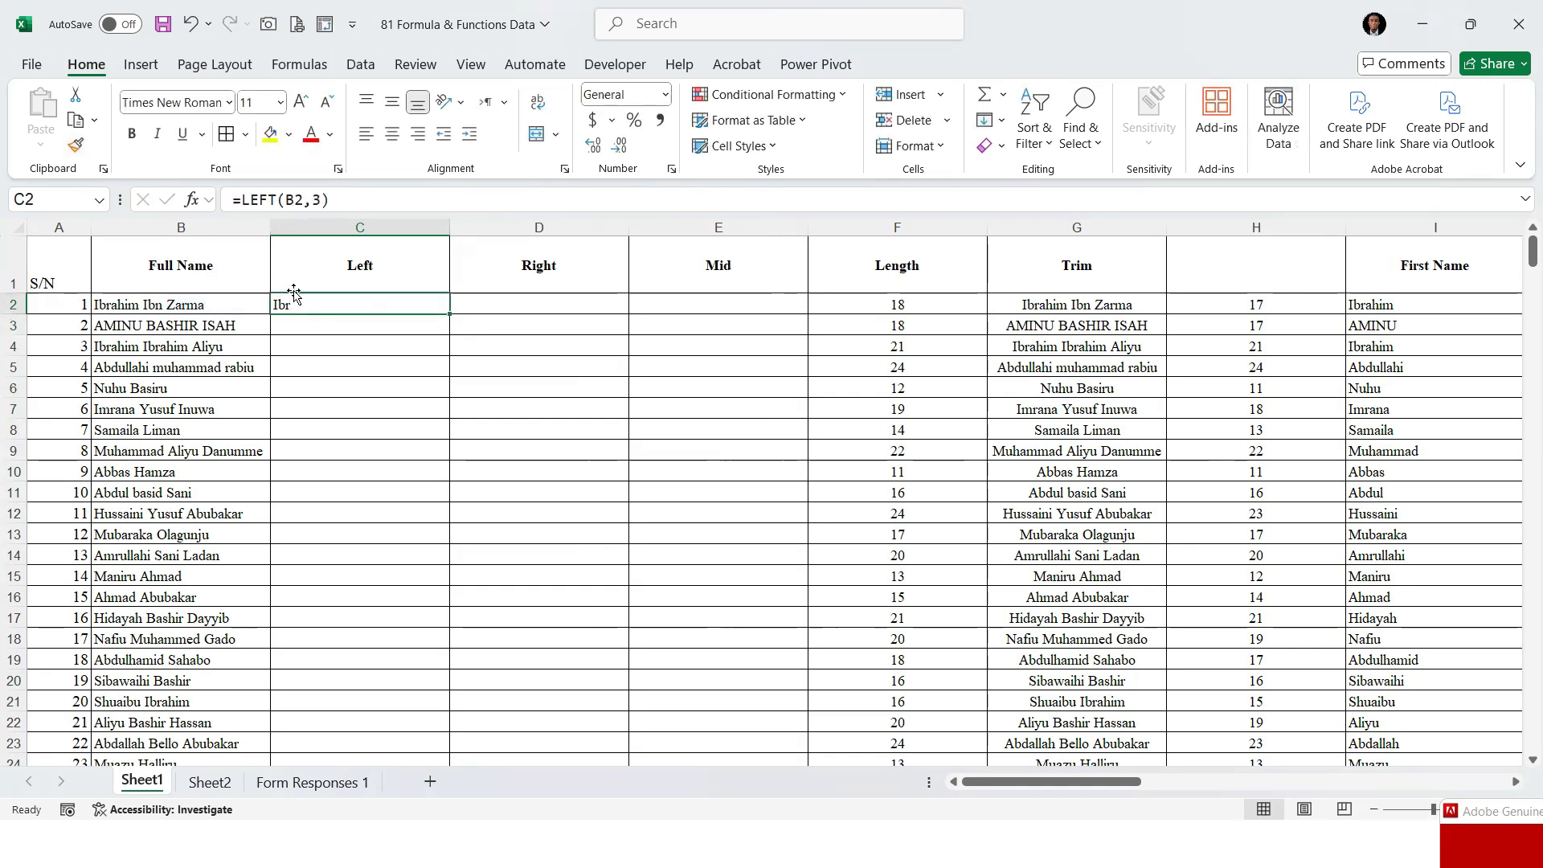
{"action": "double_click", "coordinate": [449, 314]}
{"action": "scroll", "coordinate": [369, 408], "scroll_direction": "down", "scroll_amount": 11}
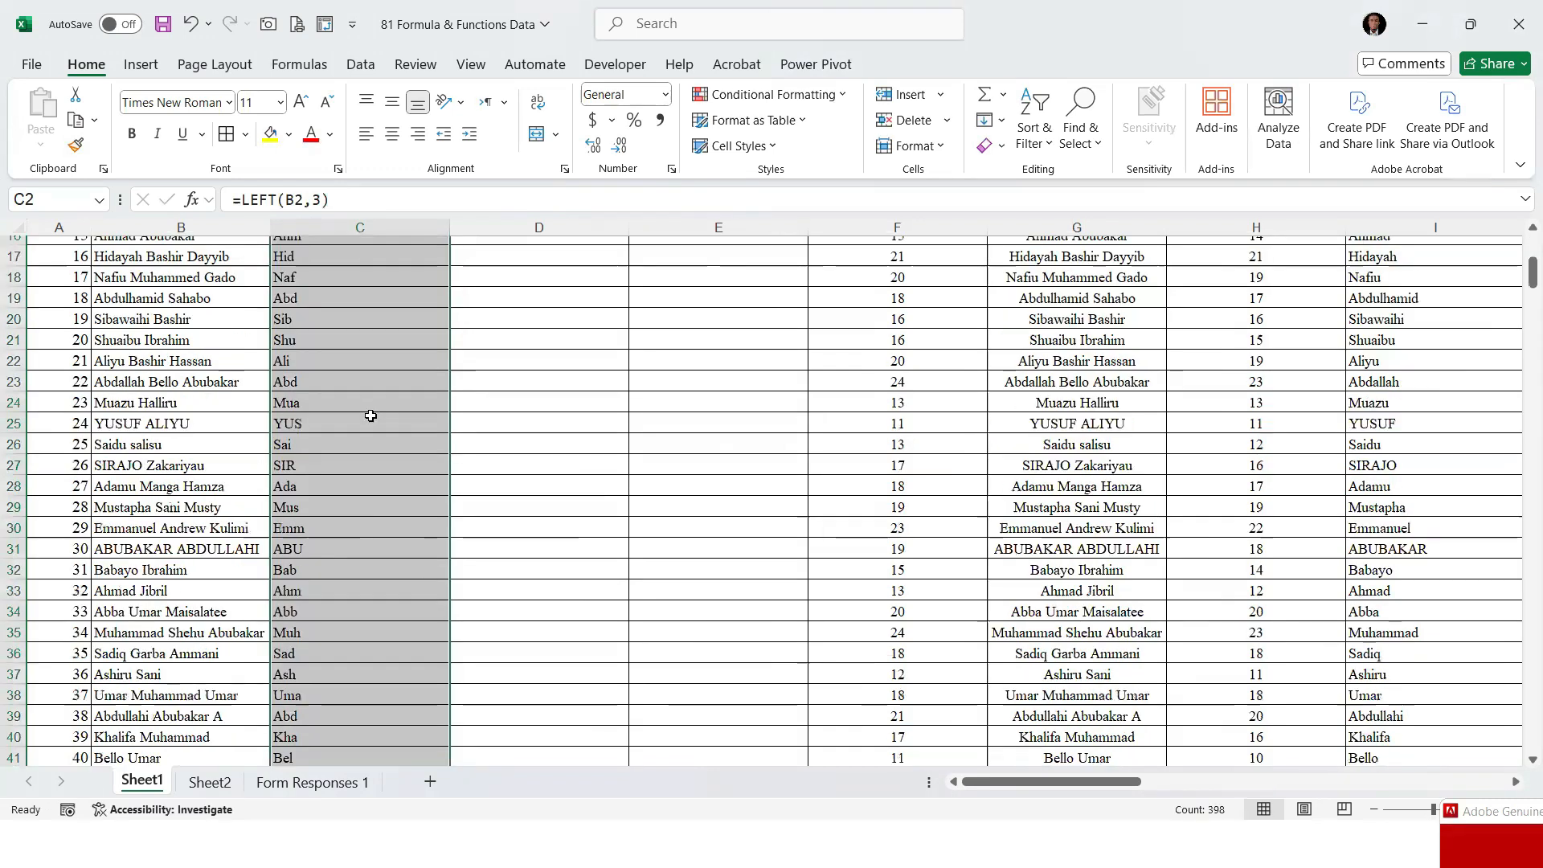
{"action": "scroll", "coordinate": [370, 374], "scroll_direction": "up", "scroll_amount": 8}
{"action": "scroll", "coordinate": [371, 374], "scroll_direction": "up", "scroll_amount": 3}
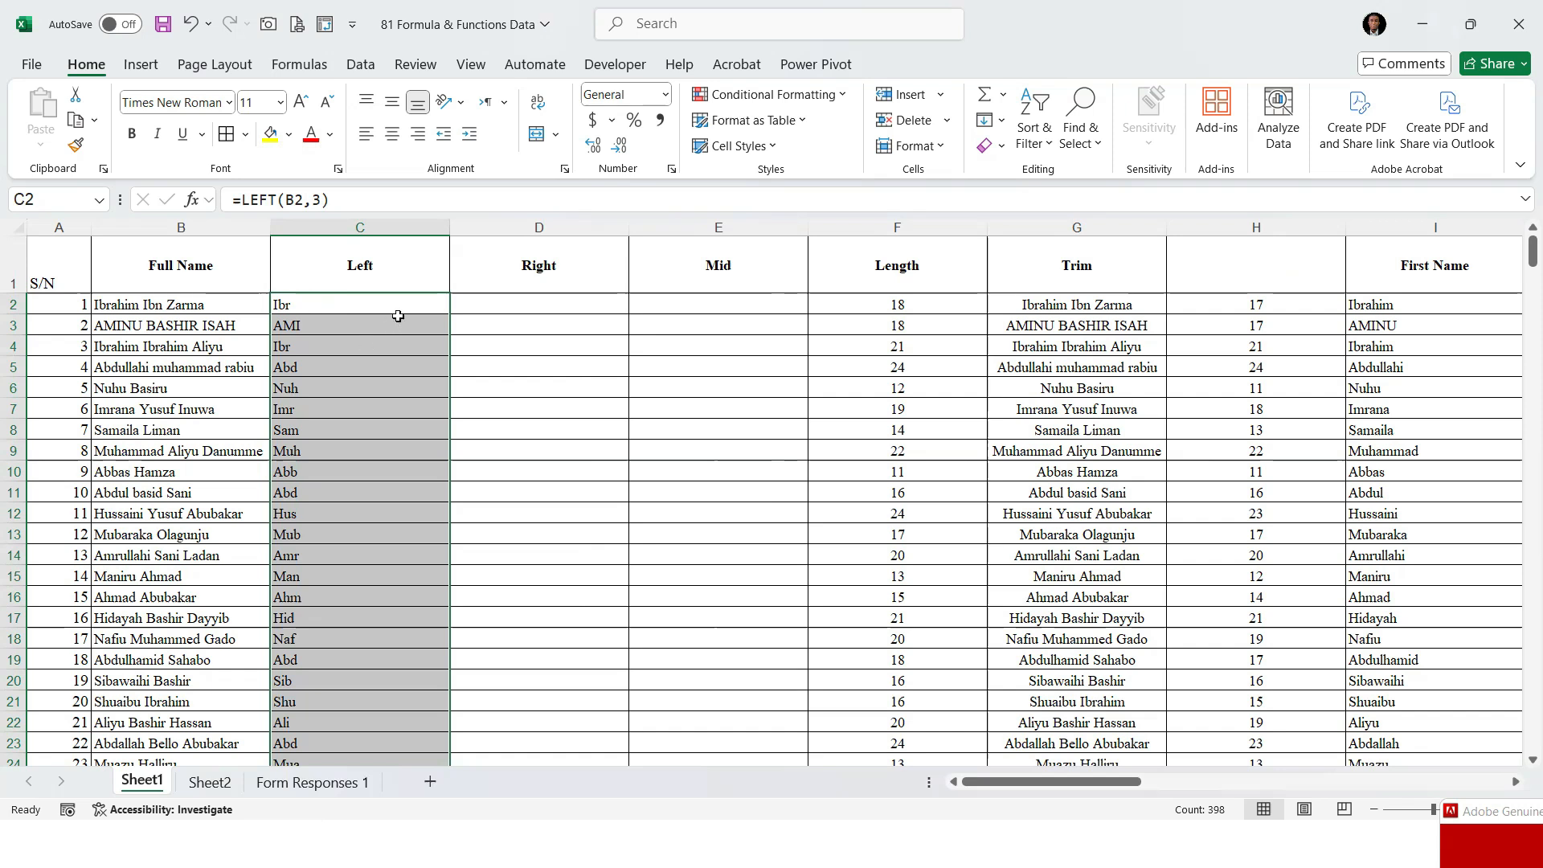
Enter =RIGHT(B2,2) in cell D2 to extract the last two characters of the full name
{"action": "left_click", "coordinate": [492, 305]}
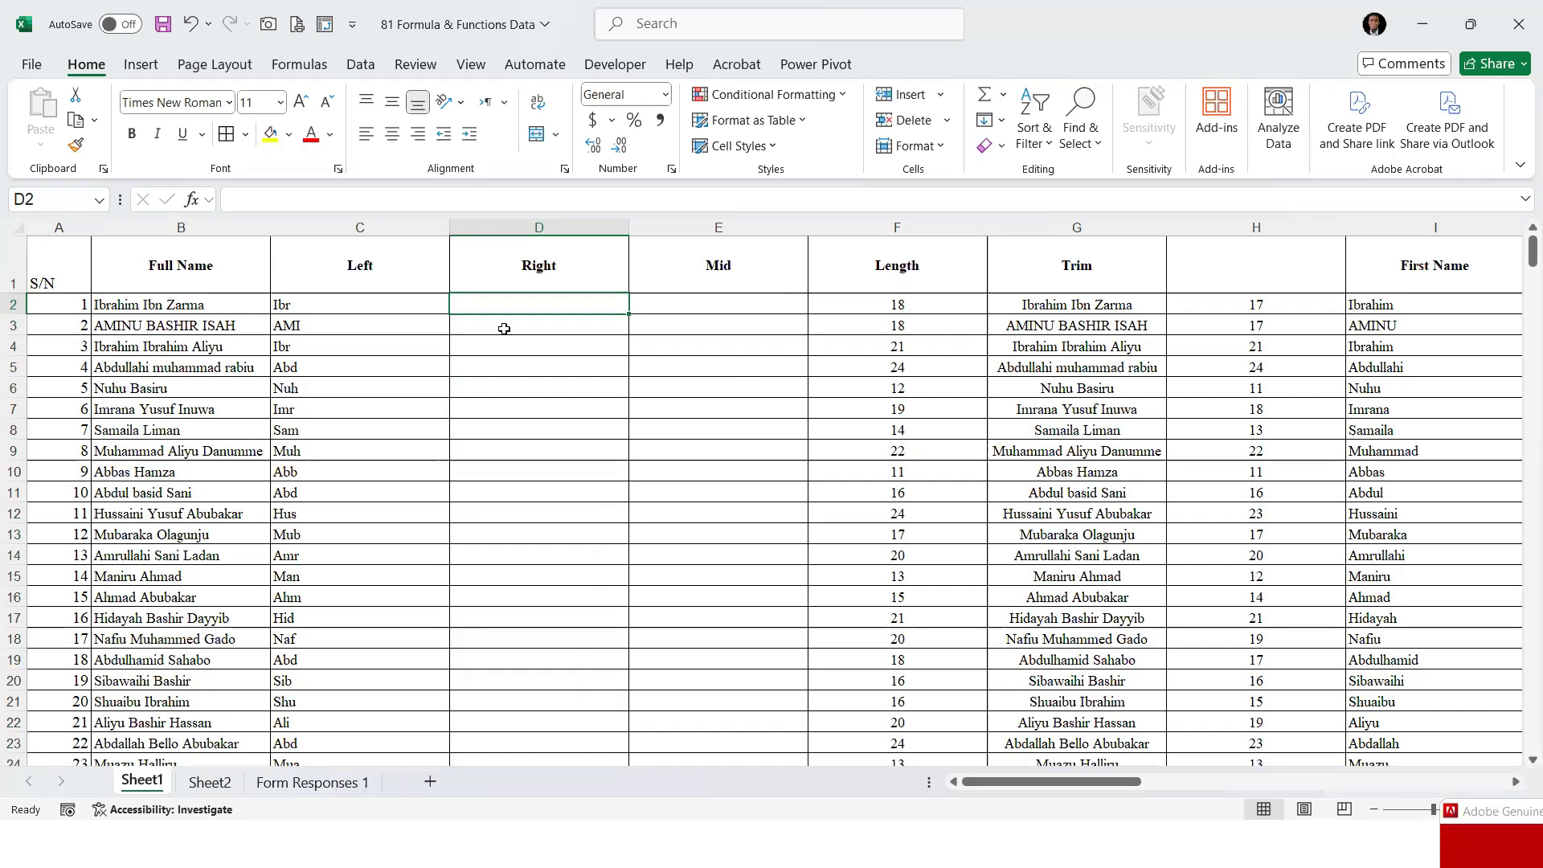
{"action": "type", "text": "="}
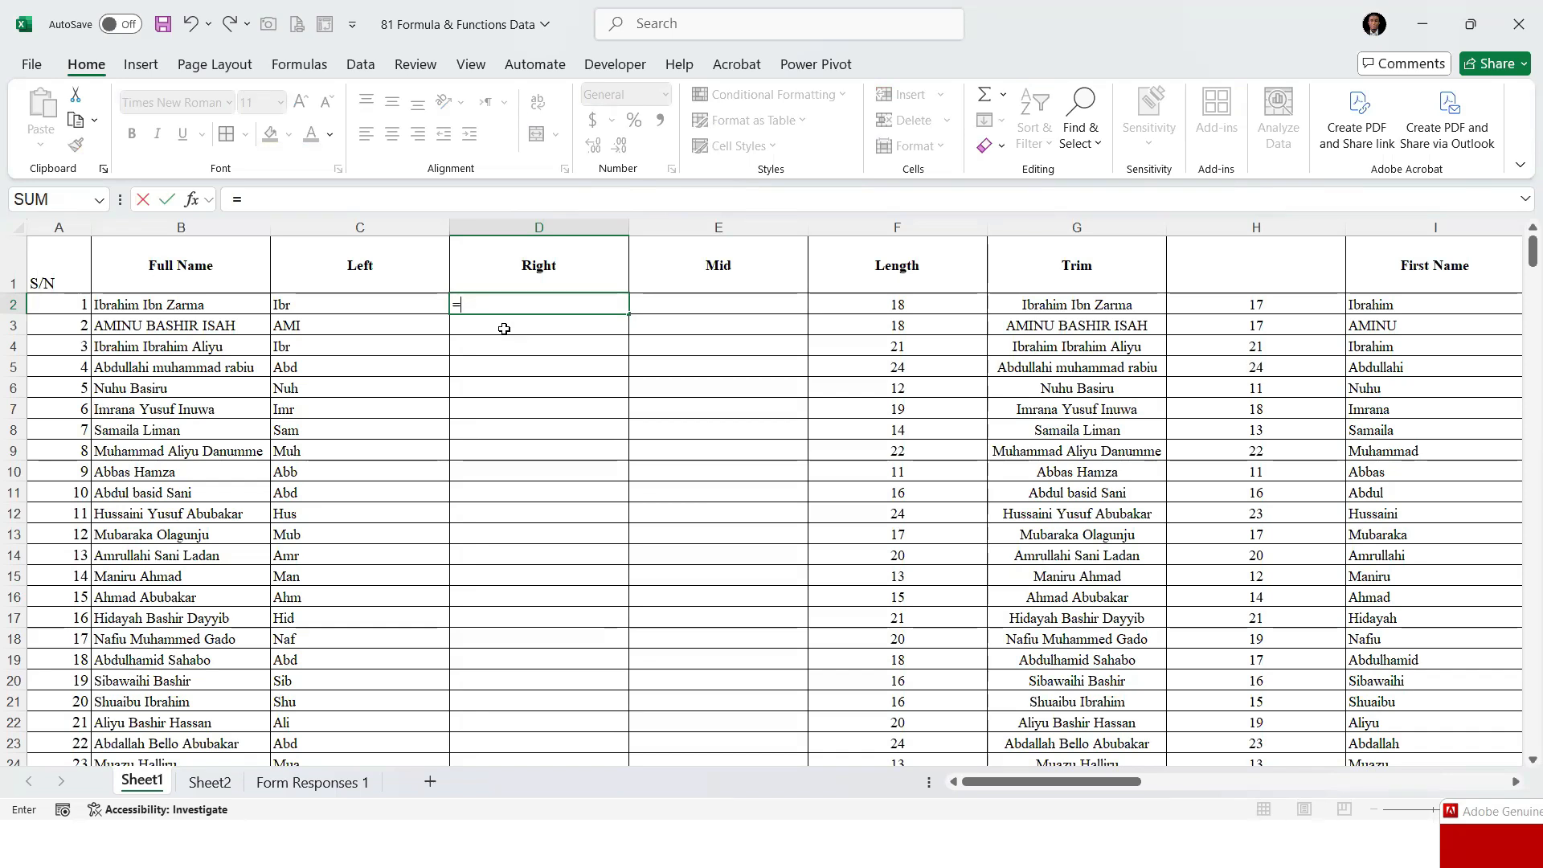
{"action": "type", "text": "RIGHT("}
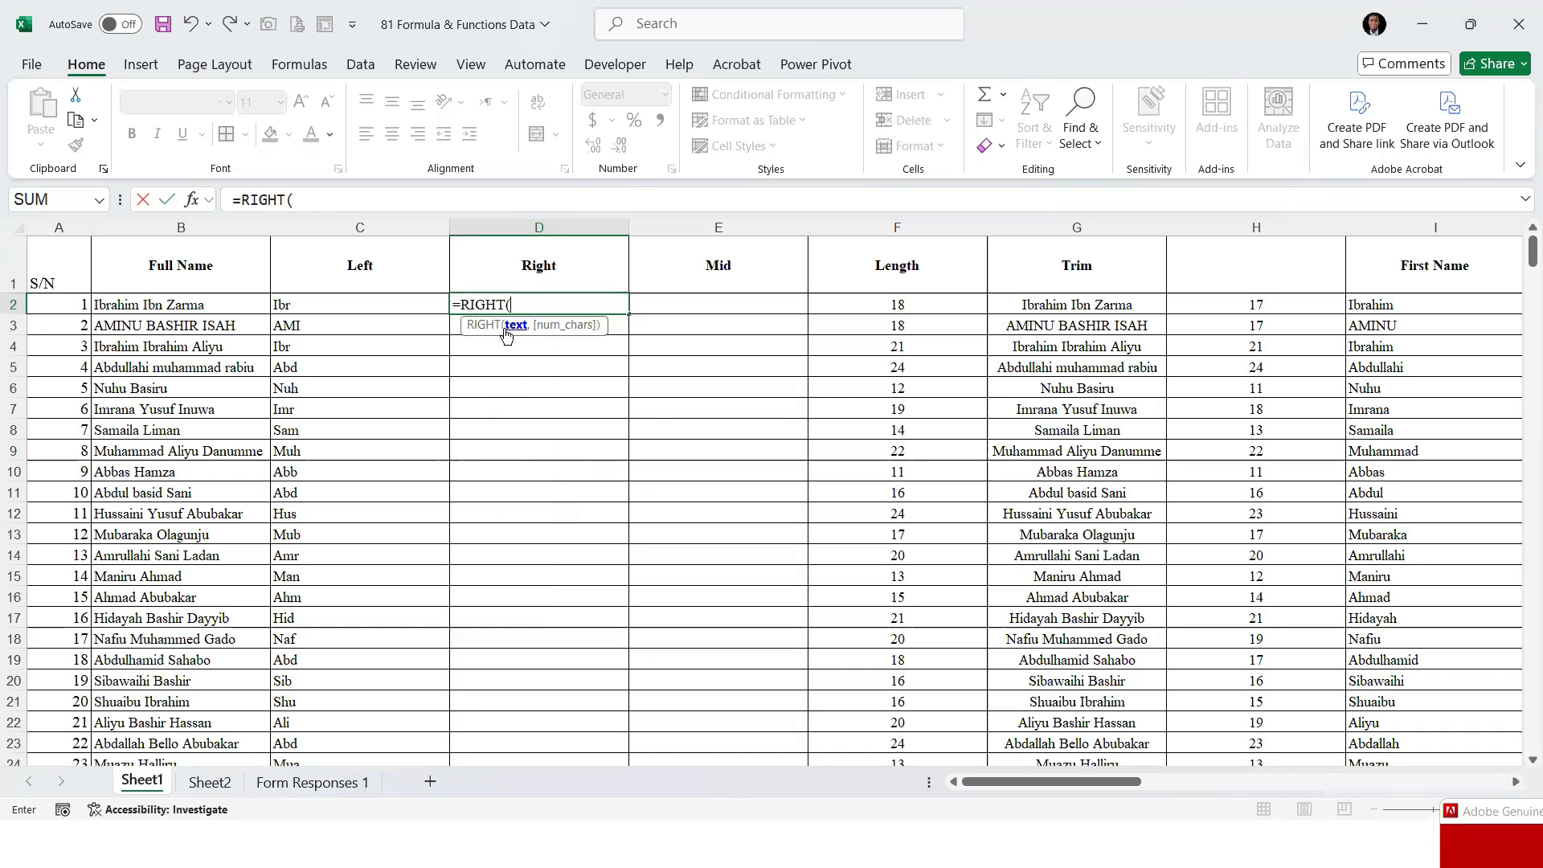
{"action": "left_click", "coordinate": [224, 304]}
{"action": "type", "text": ",2)"}
{"action": "key", "text": "Return"}
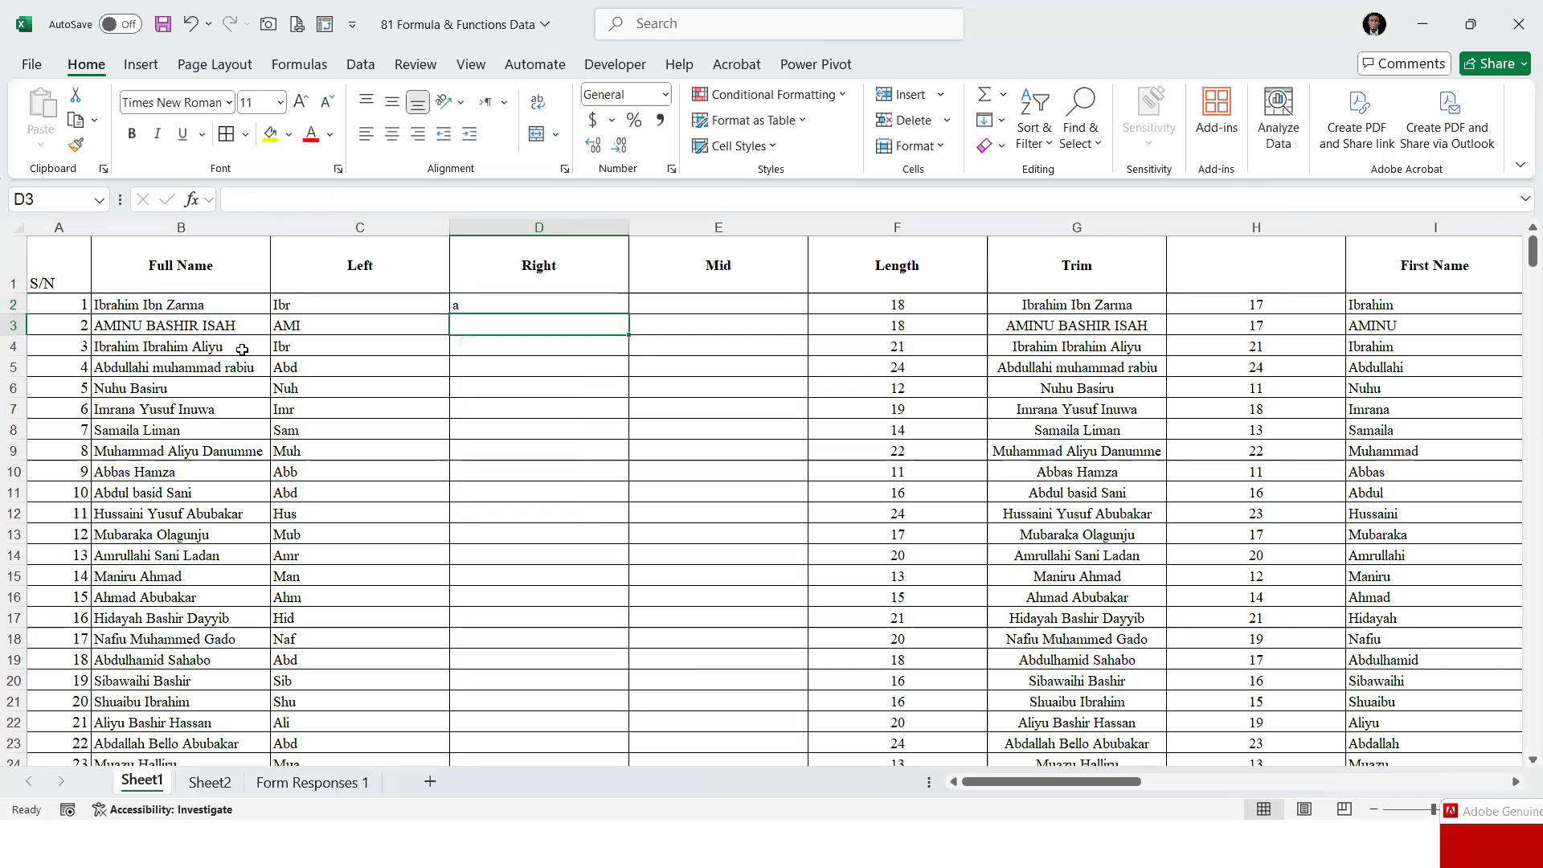
Check the end of the full name in B2 against the RIGHT formula in D2, and fill that formula down column D
{"action": "left_click", "coordinate": [483, 301]}
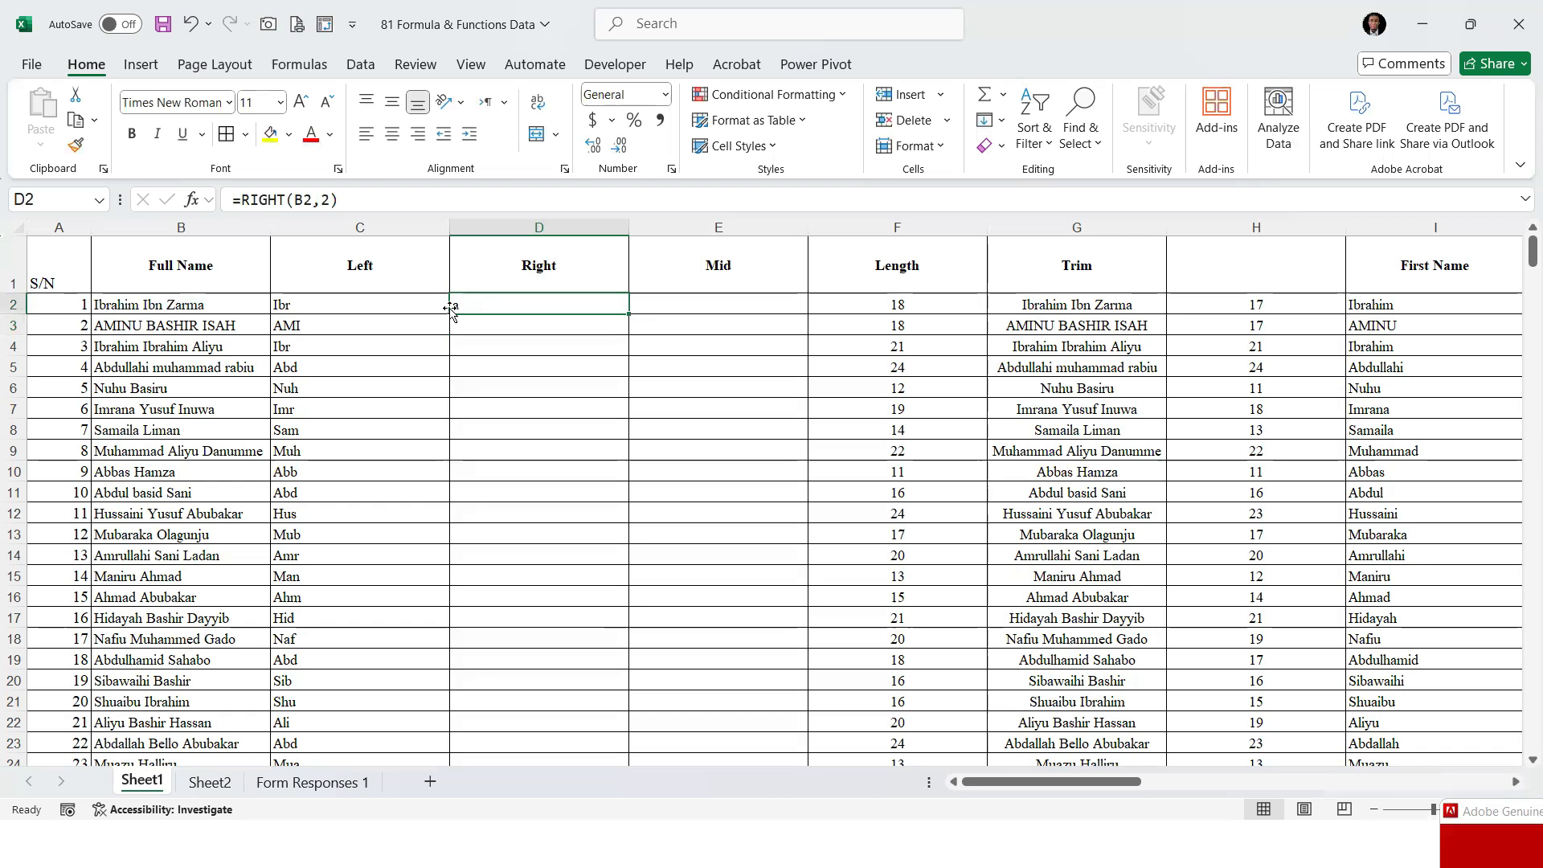
{"action": "left_click", "coordinate": [234, 301]}
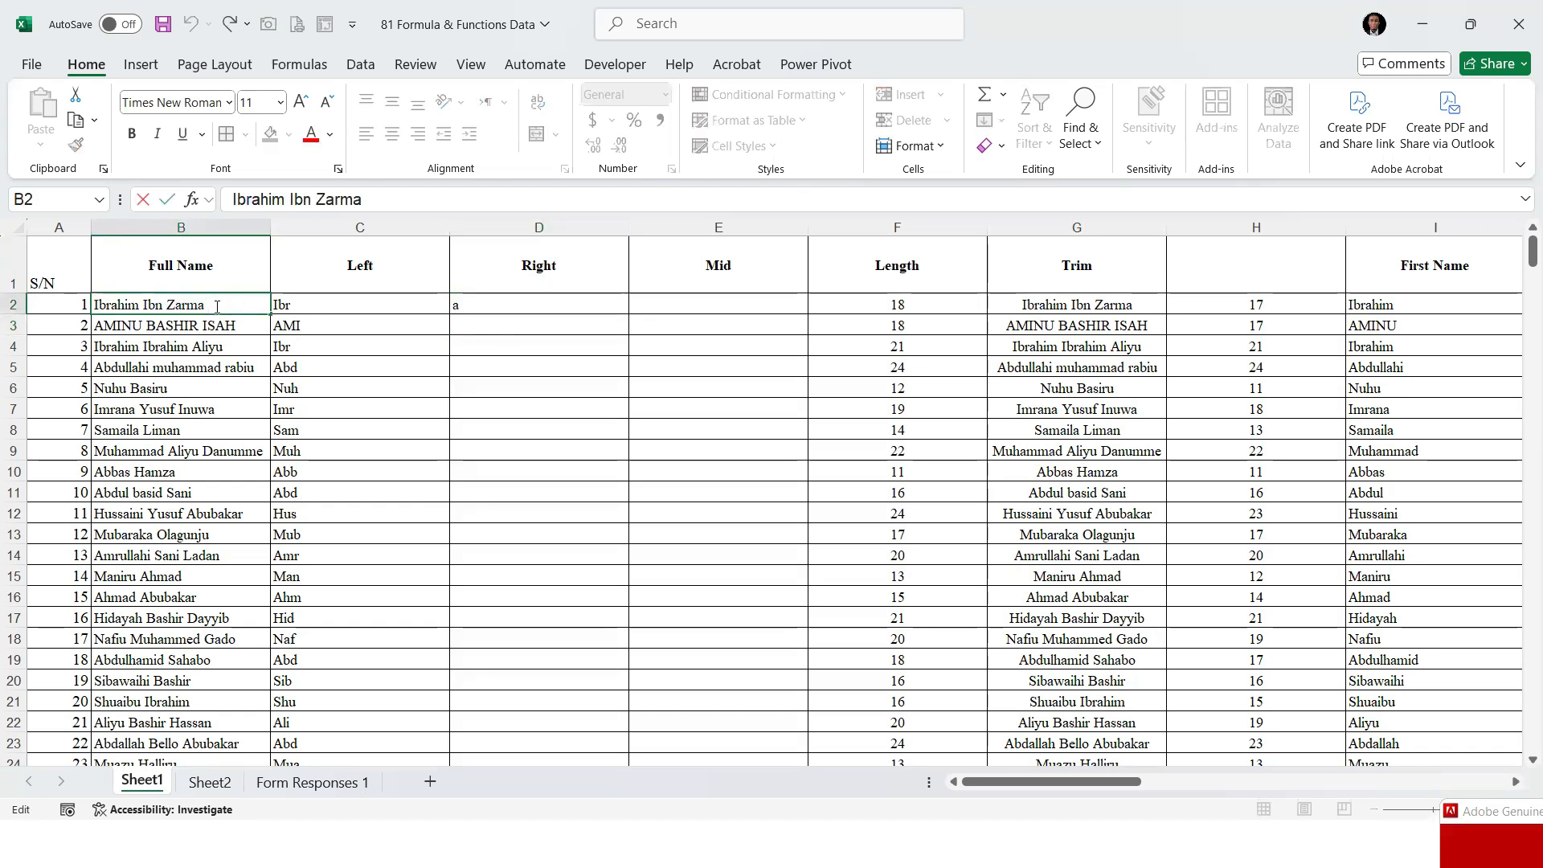
{"action": "double_click", "coordinate": [480, 307]}
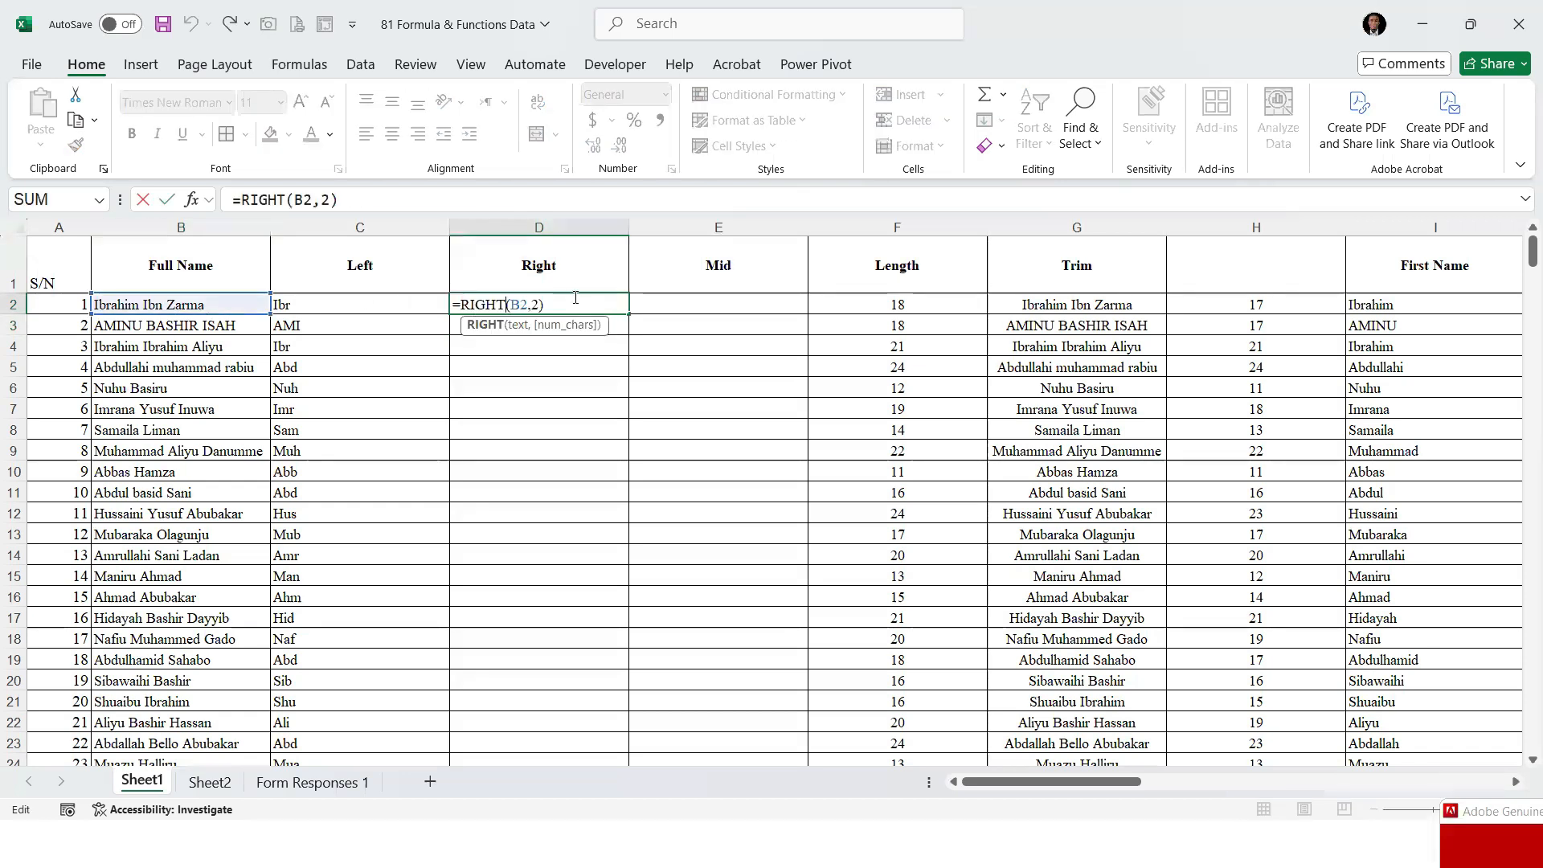
{"action": "key", "text": "Return"}
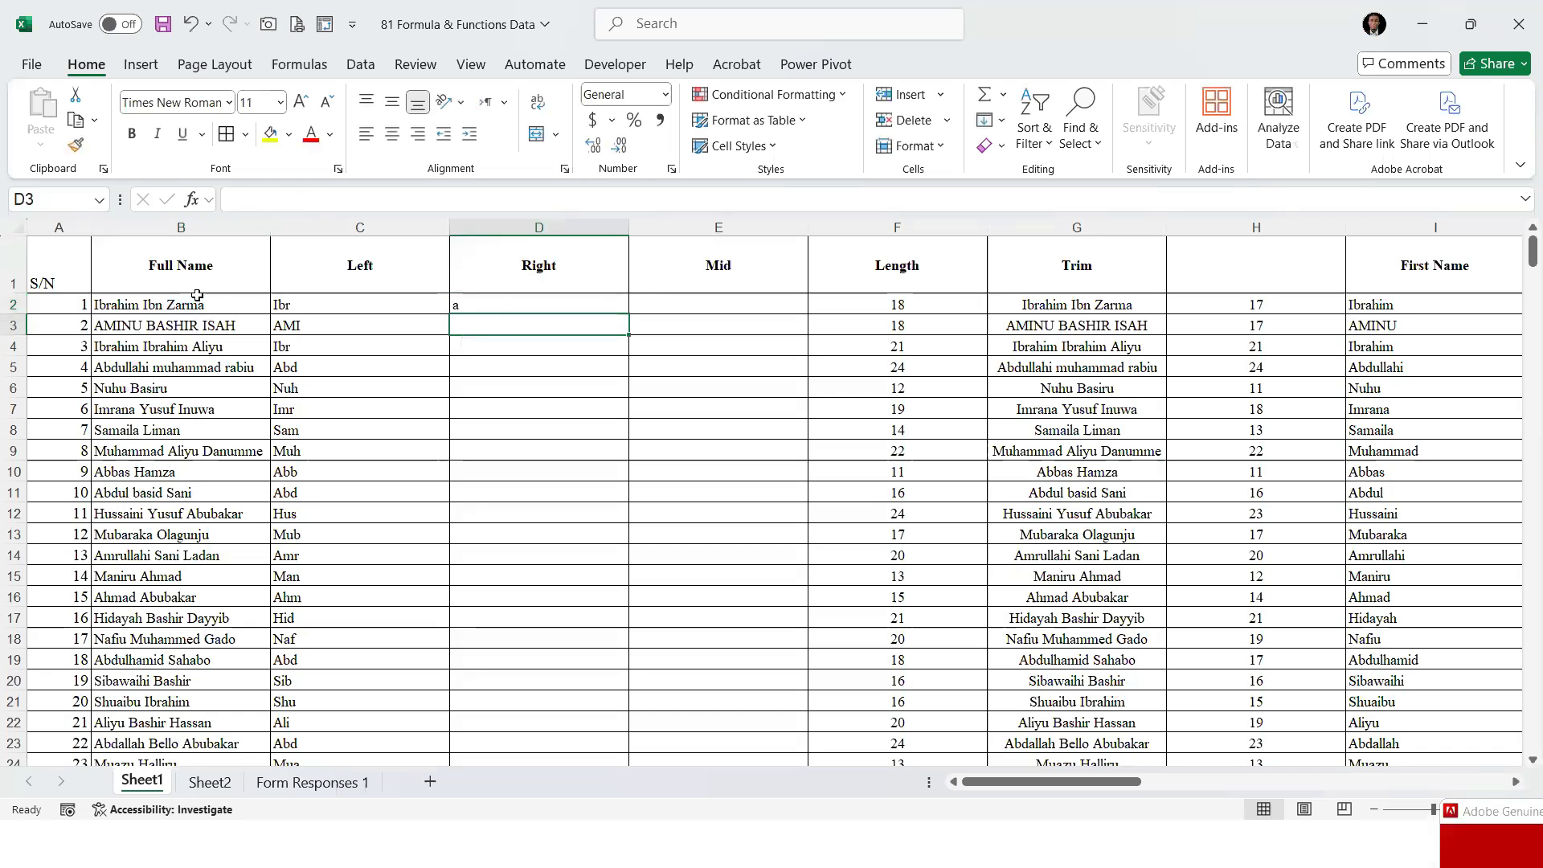
{"action": "left_click", "coordinate": [523, 303]}
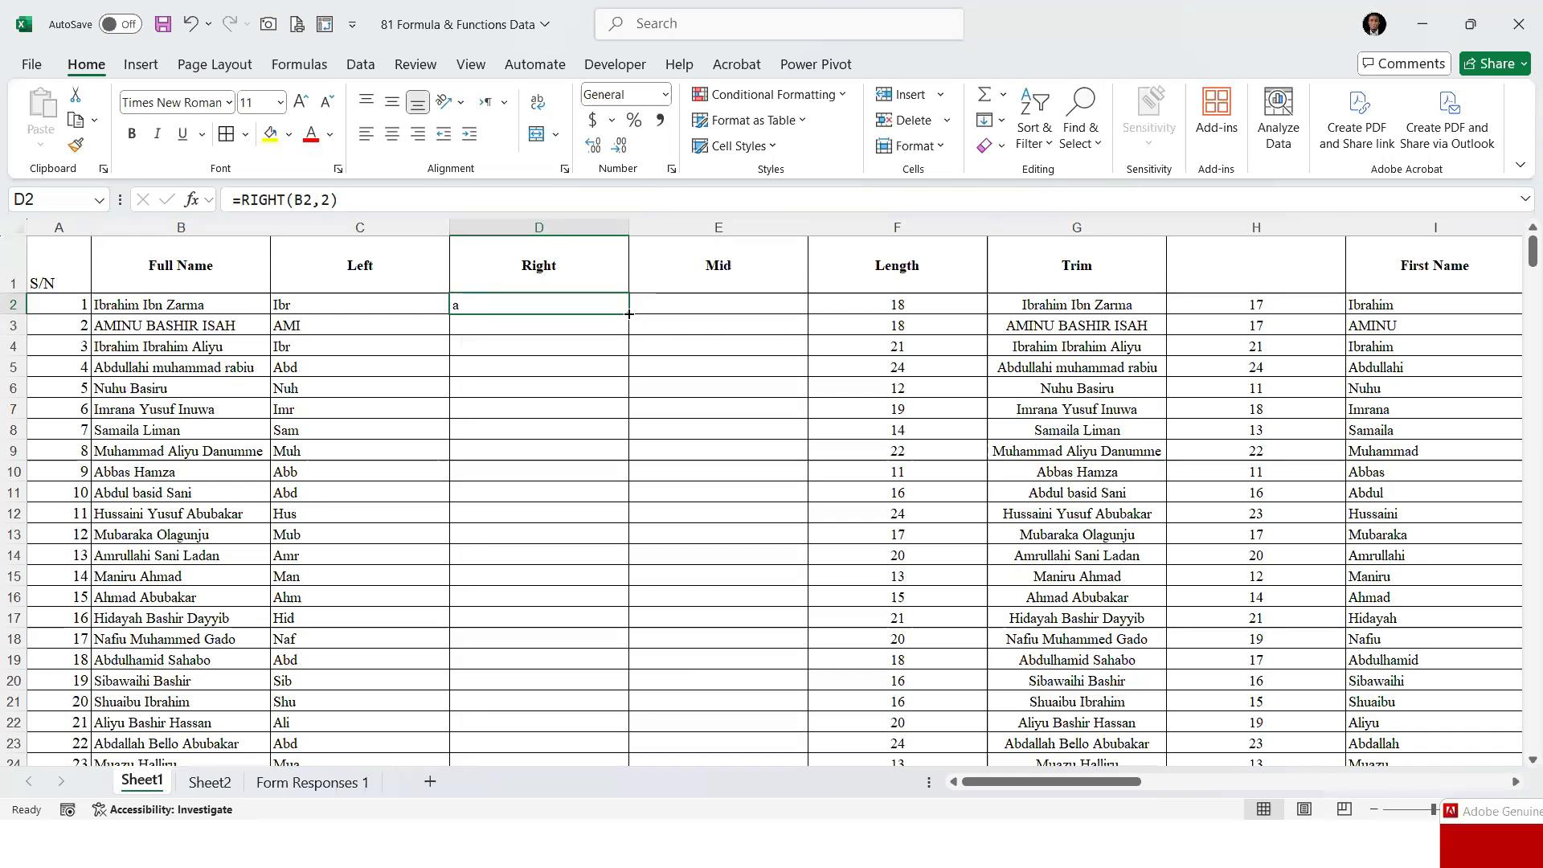
{"action": "double_click", "coordinate": [629, 313]}
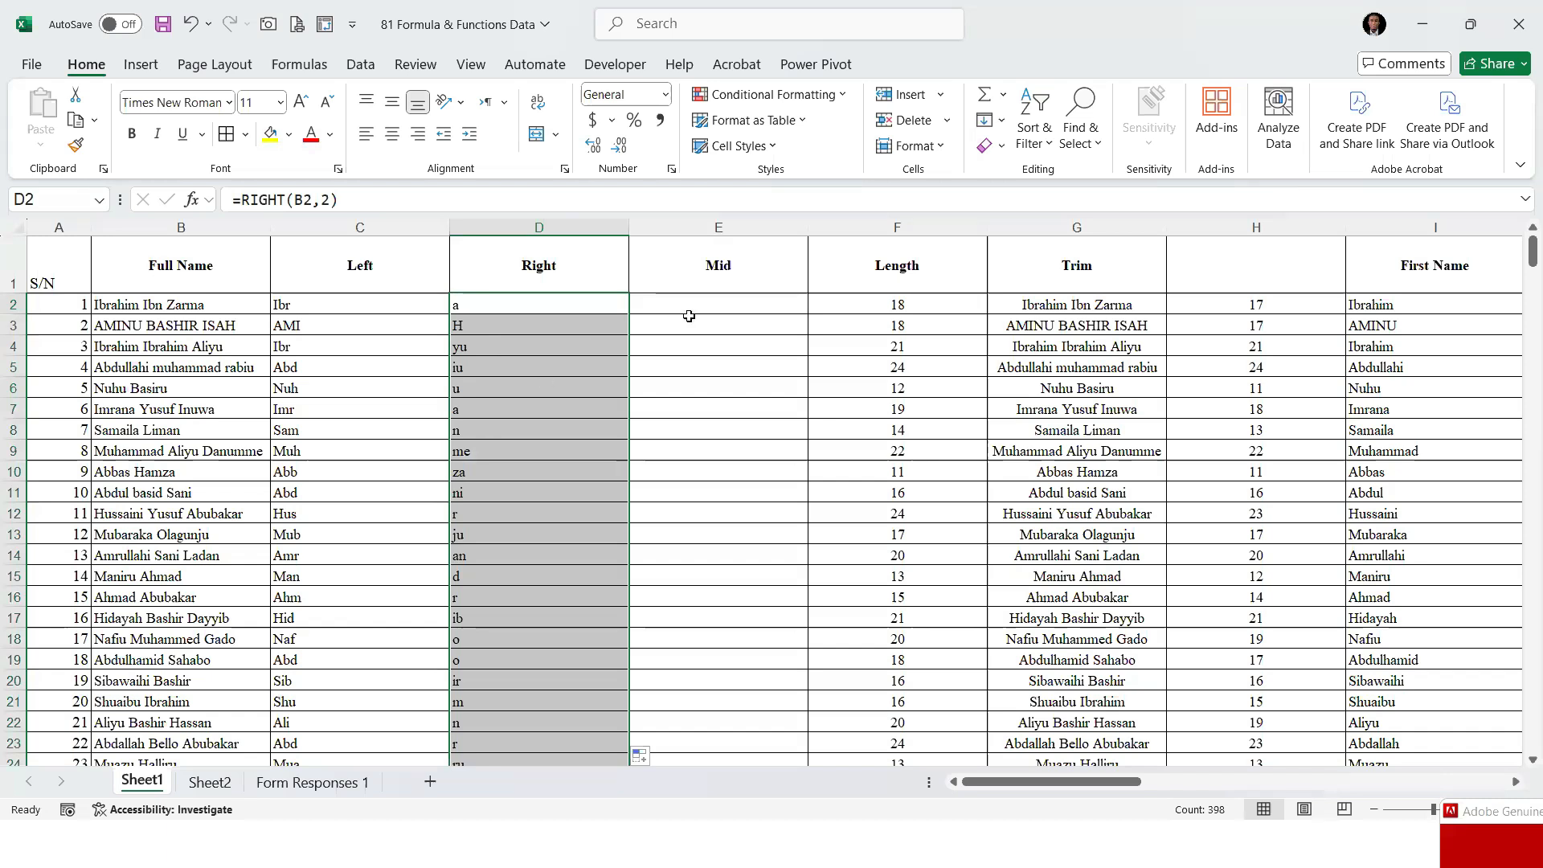
Enter =MID(B2,3,3) in cell E2 to extract three characters of the full name starting at the third
{"action": "left_click", "coordinate": [715, 302]}
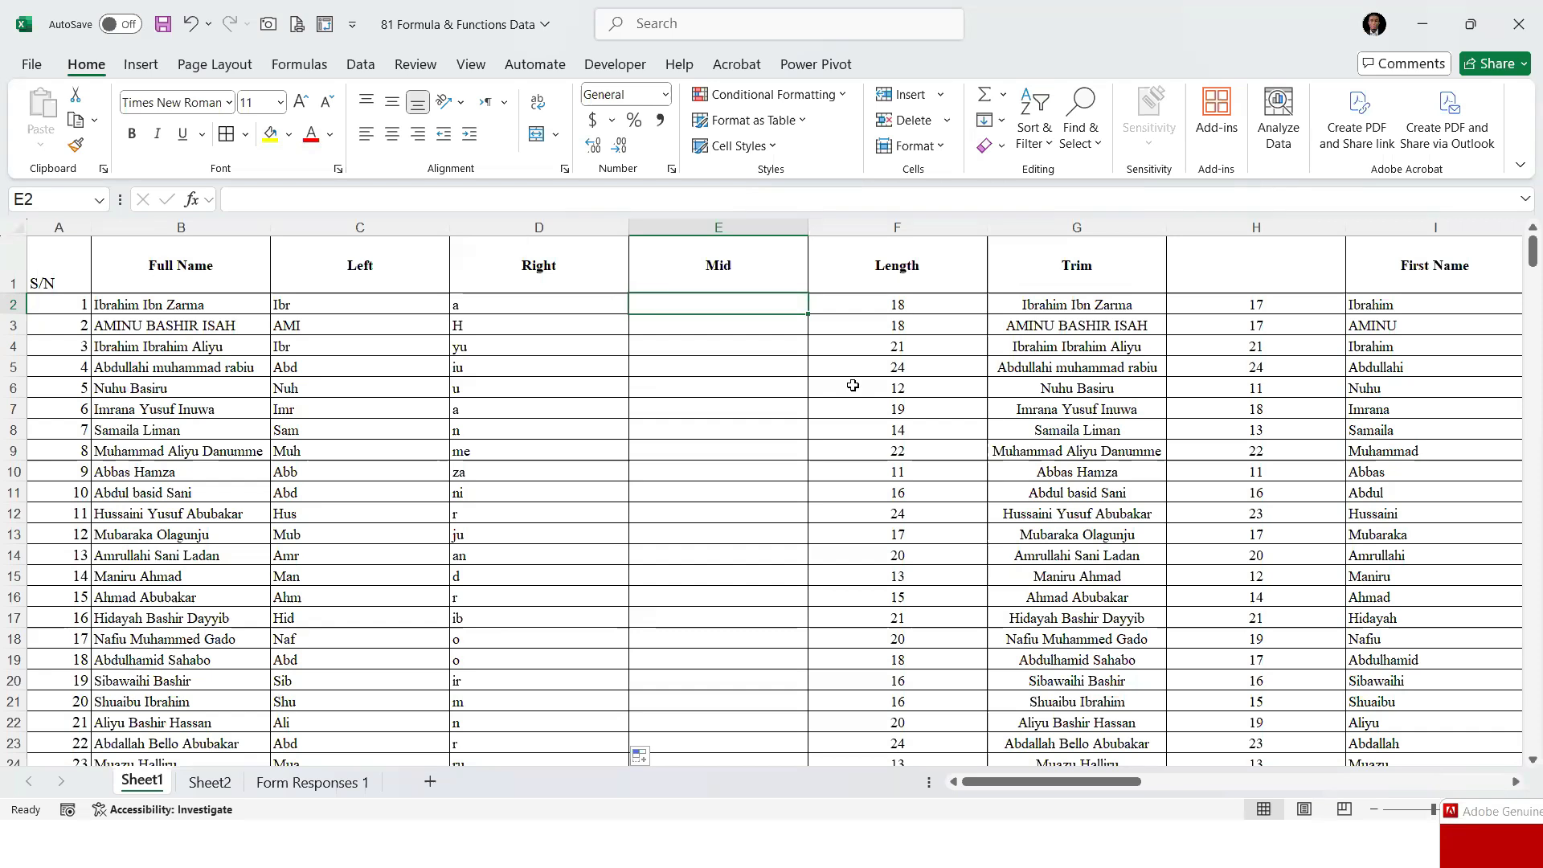
{"action": "type", "text": "="}
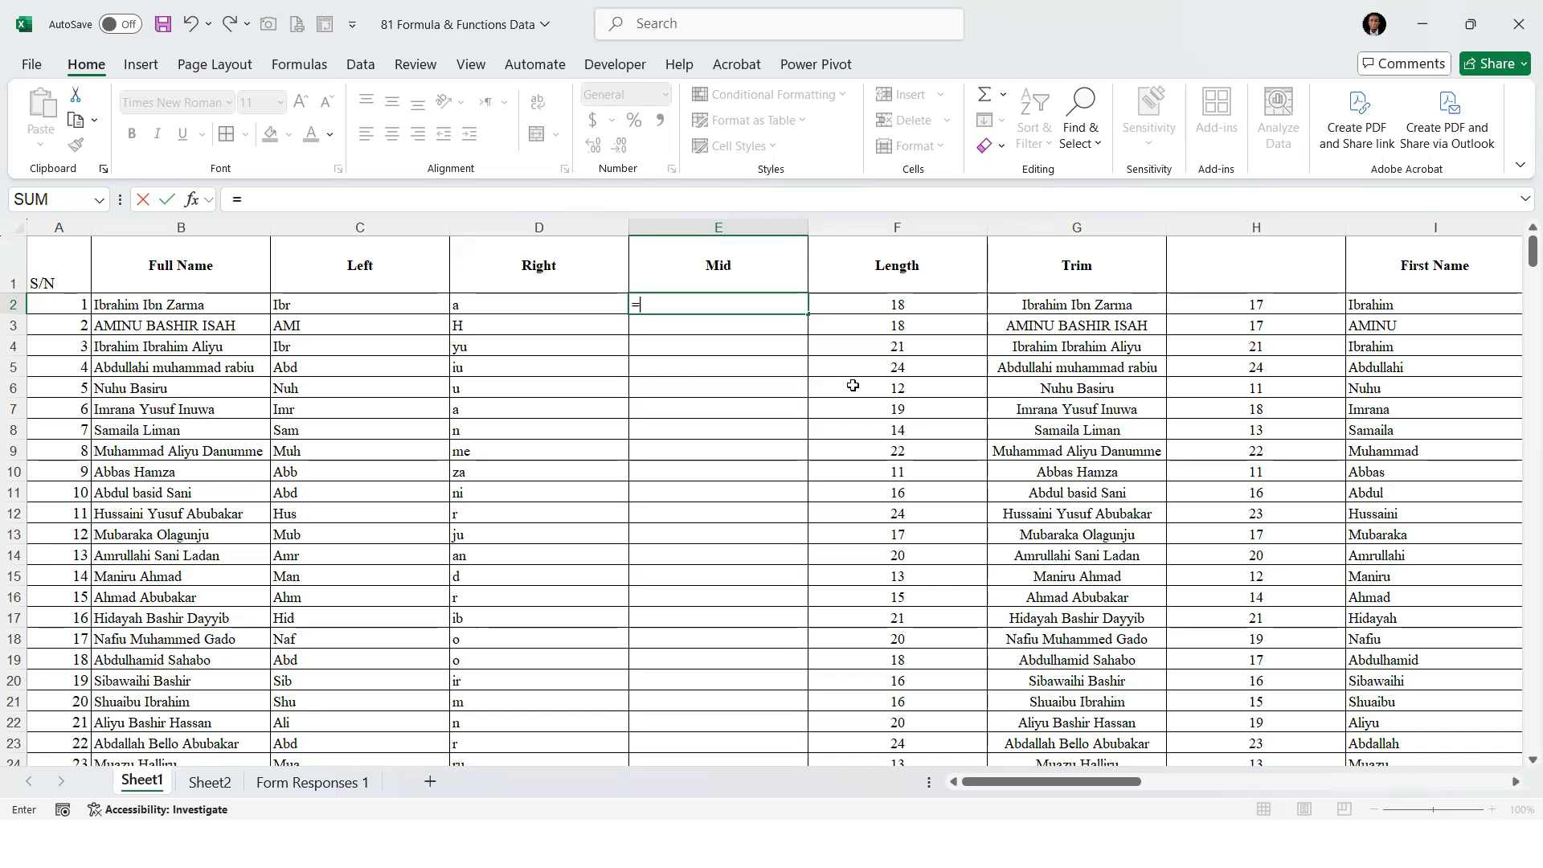
{"action": "type", "text": "MID("}
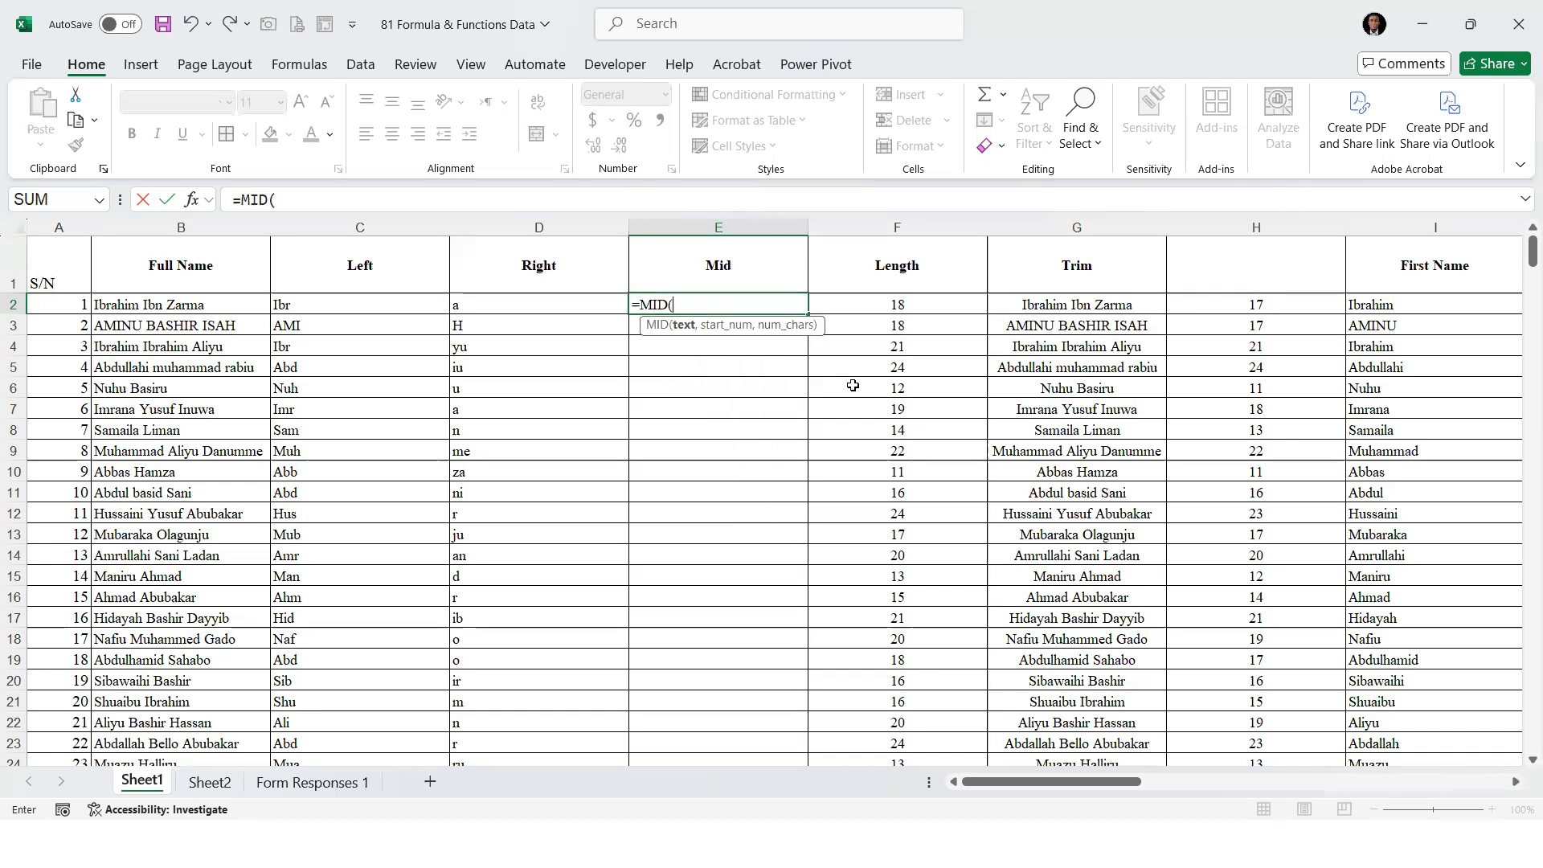
{"action": "left_click", "coordinate": [165, 305]}
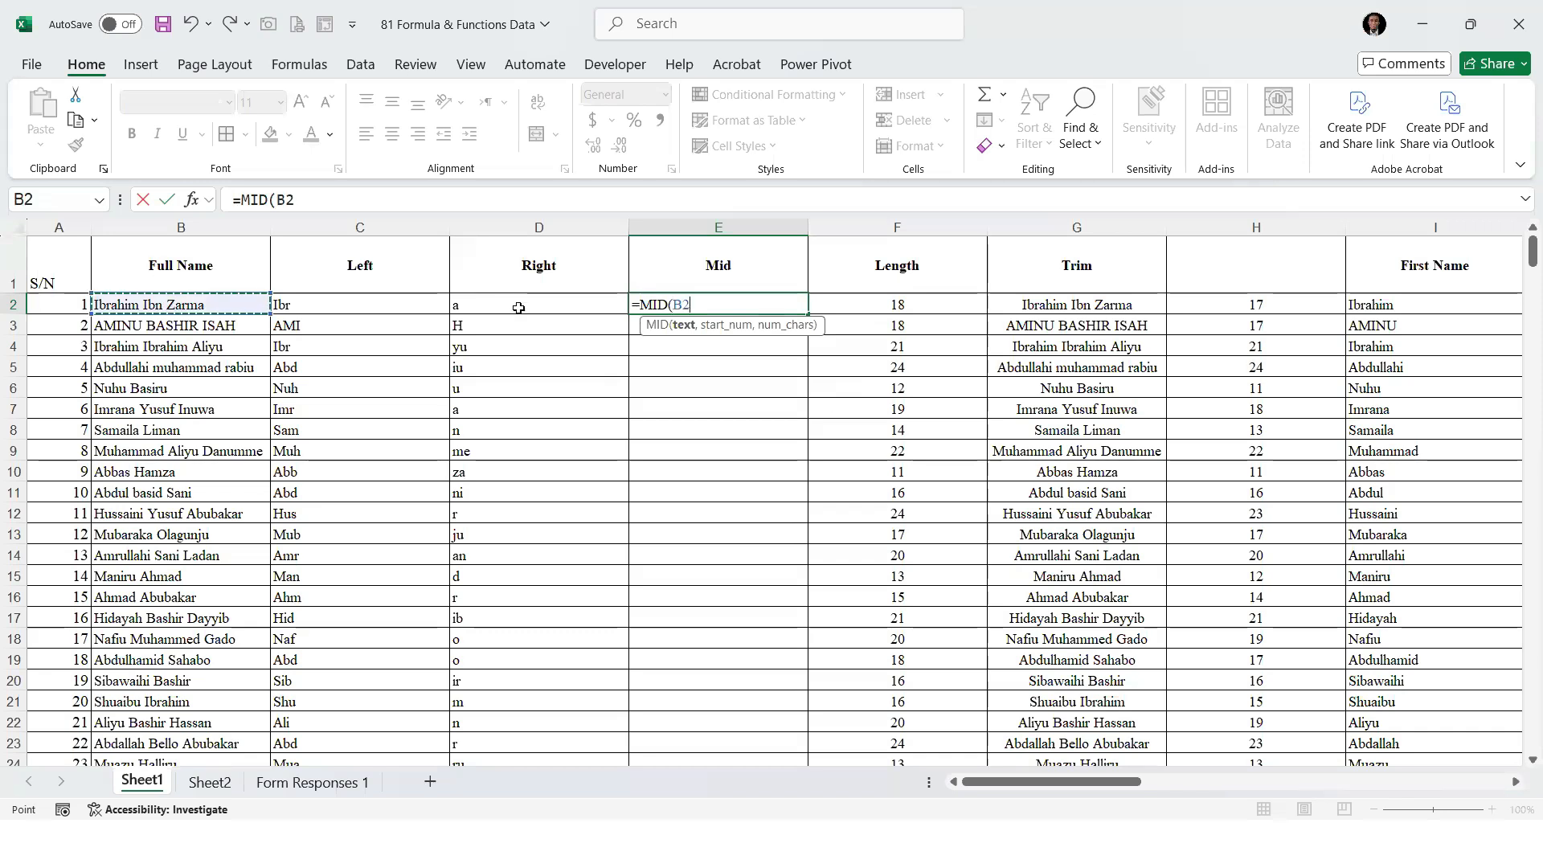
{"action": "type", "text": ","}
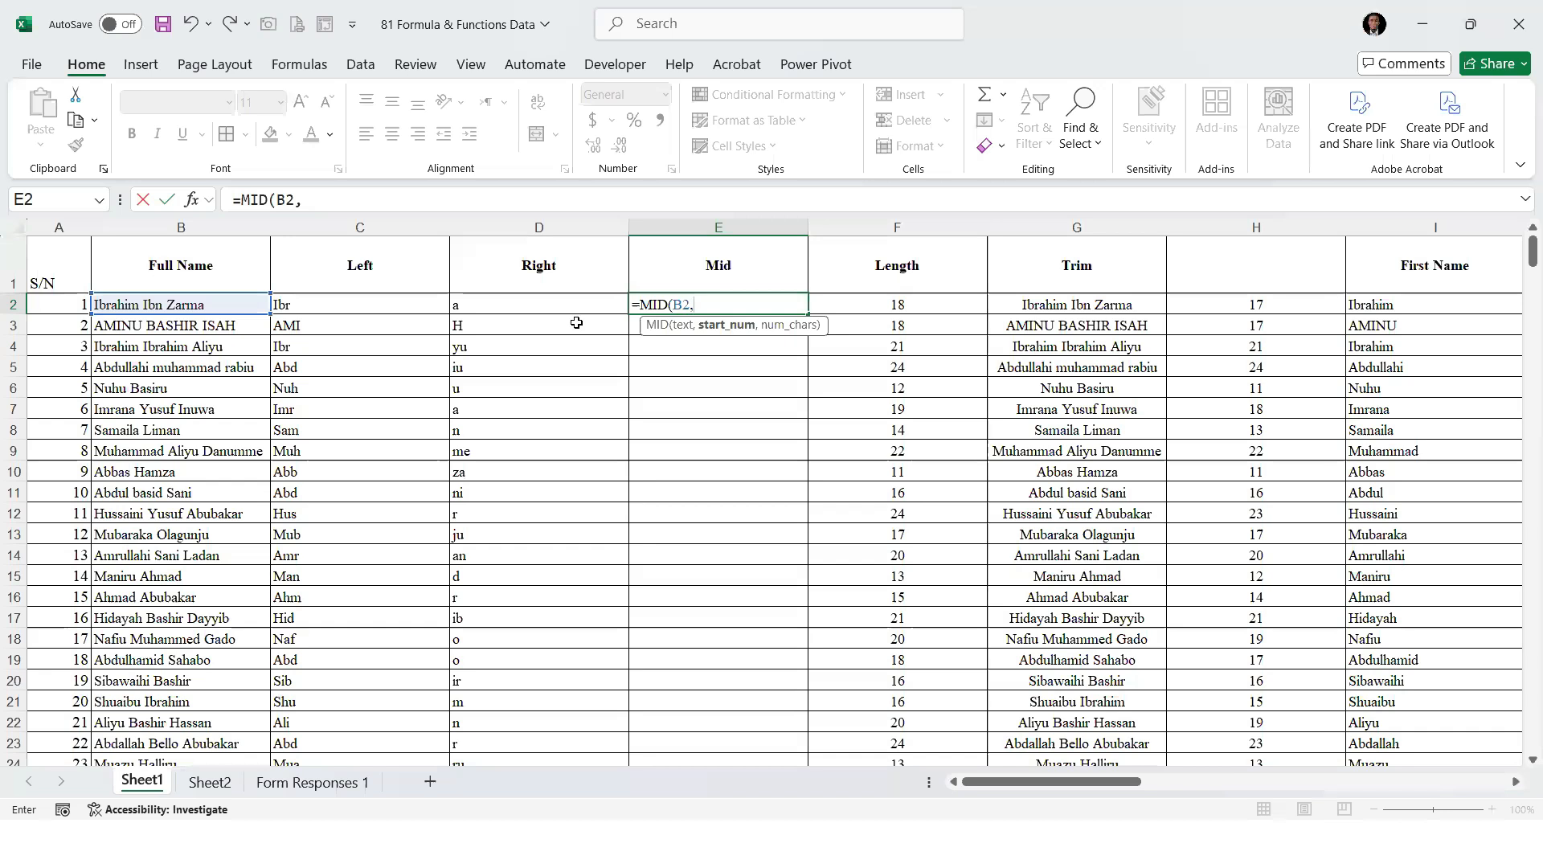
{"action": "type", "text": "3,"}
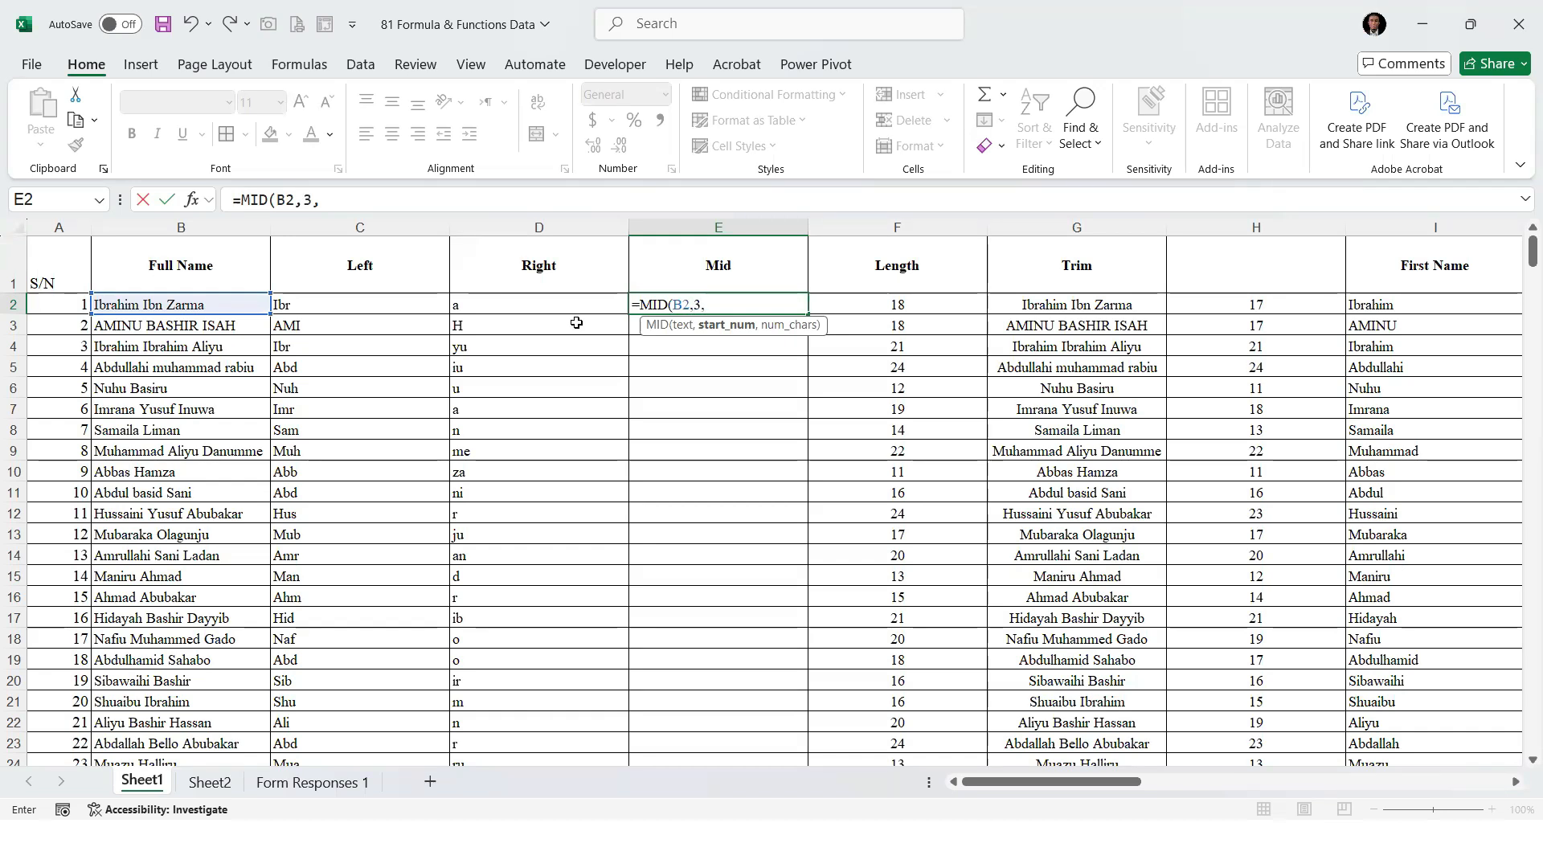
{"action": "type", "text": "3)"}
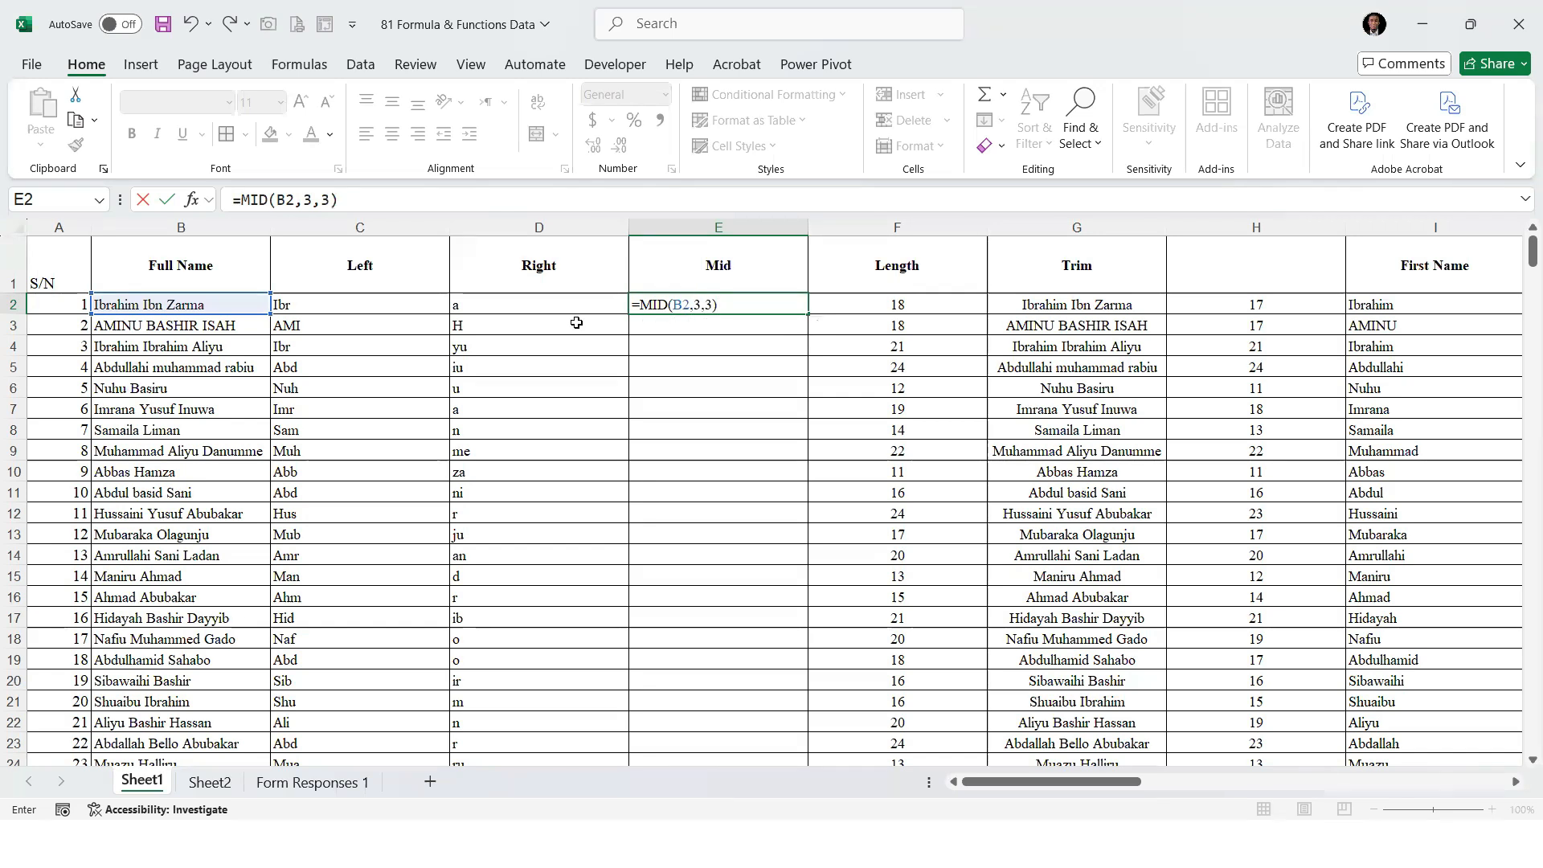
{"action": "key", "text": "Return"}
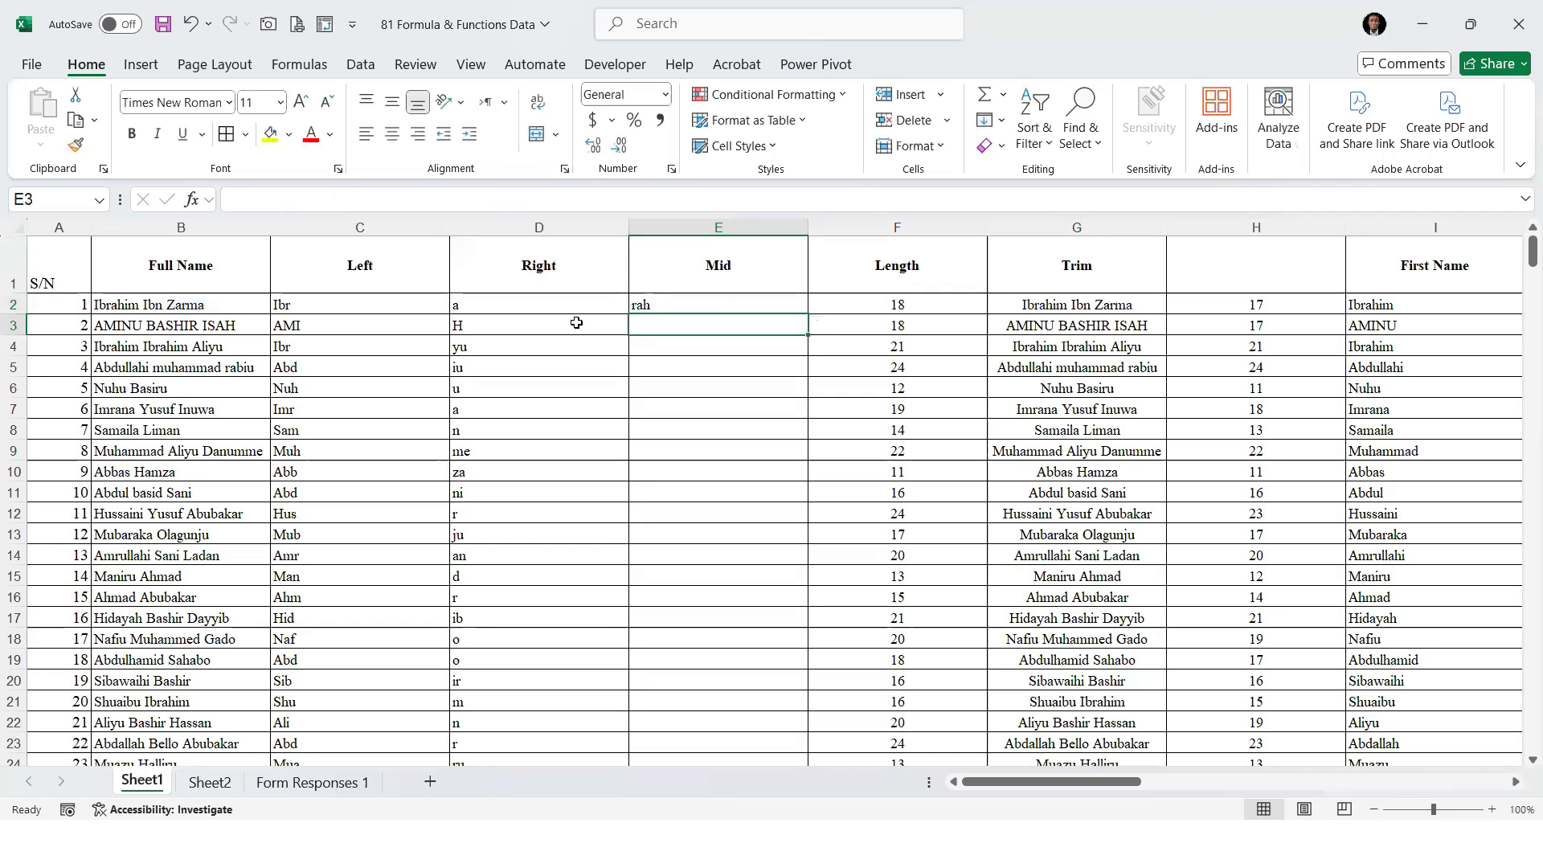
Compare E2 with the full name in B2 and fill the MID formula down the Mid column
{"action": "left_click", "coordinate": [107, 306]}
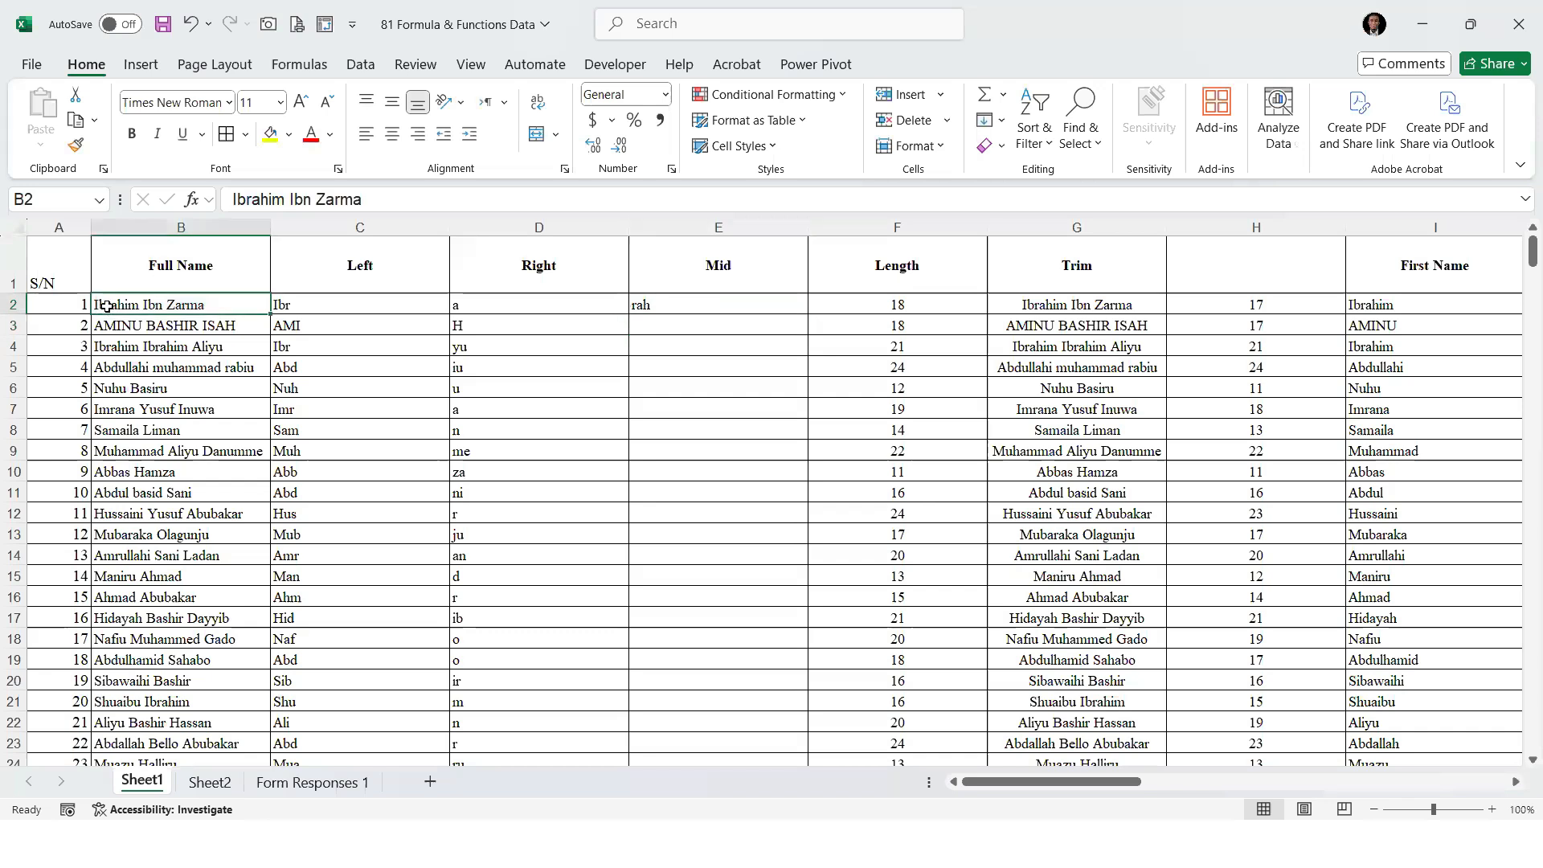
{"action": "left_click", "coordinate": [641, 306]}
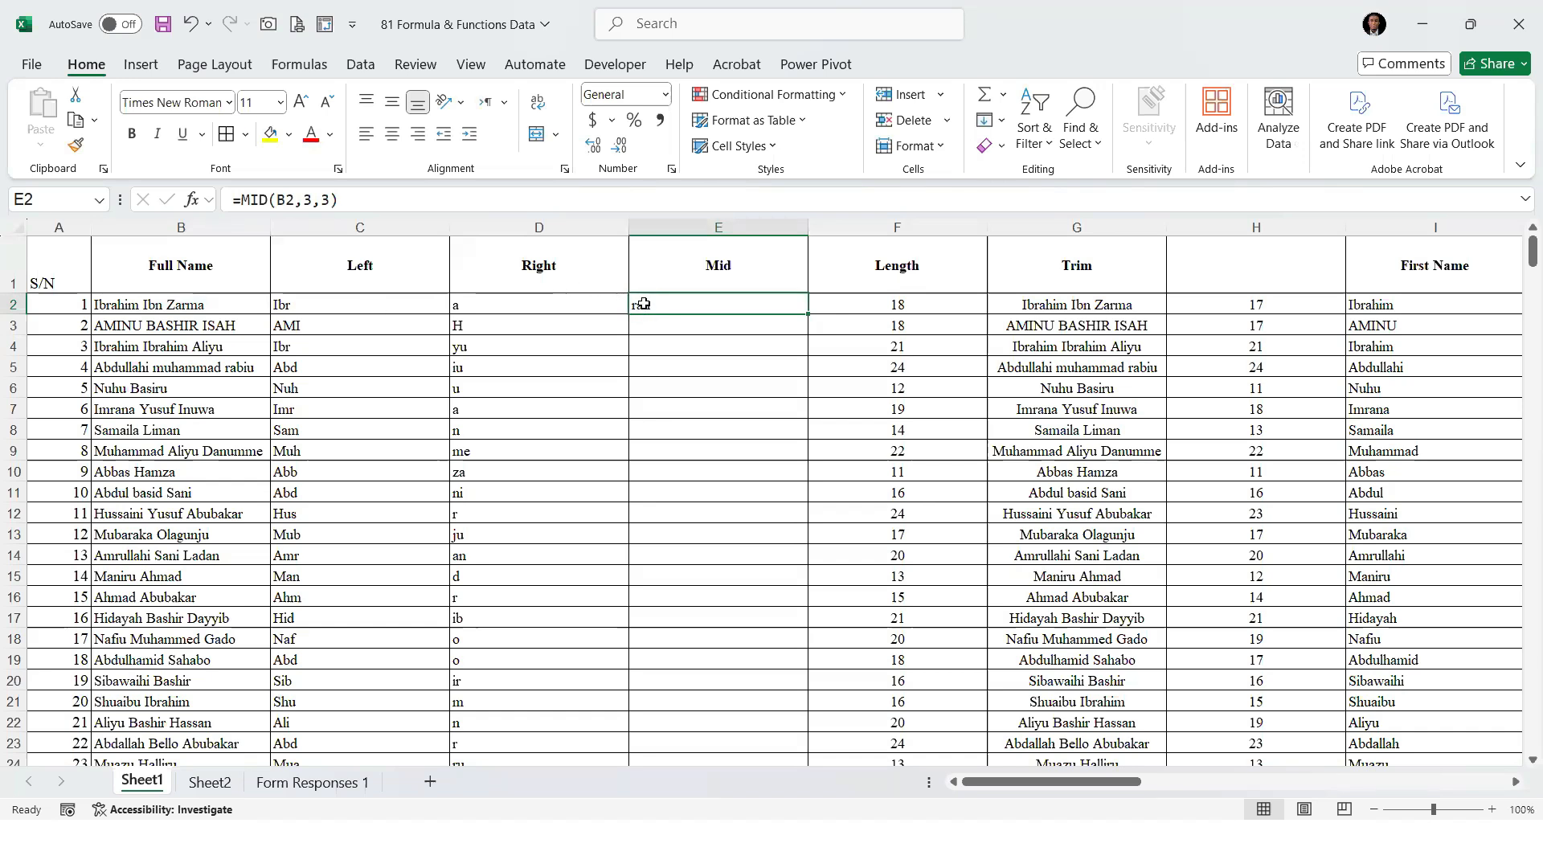
{"action": "double_click", "coordinate": [808, 314]}
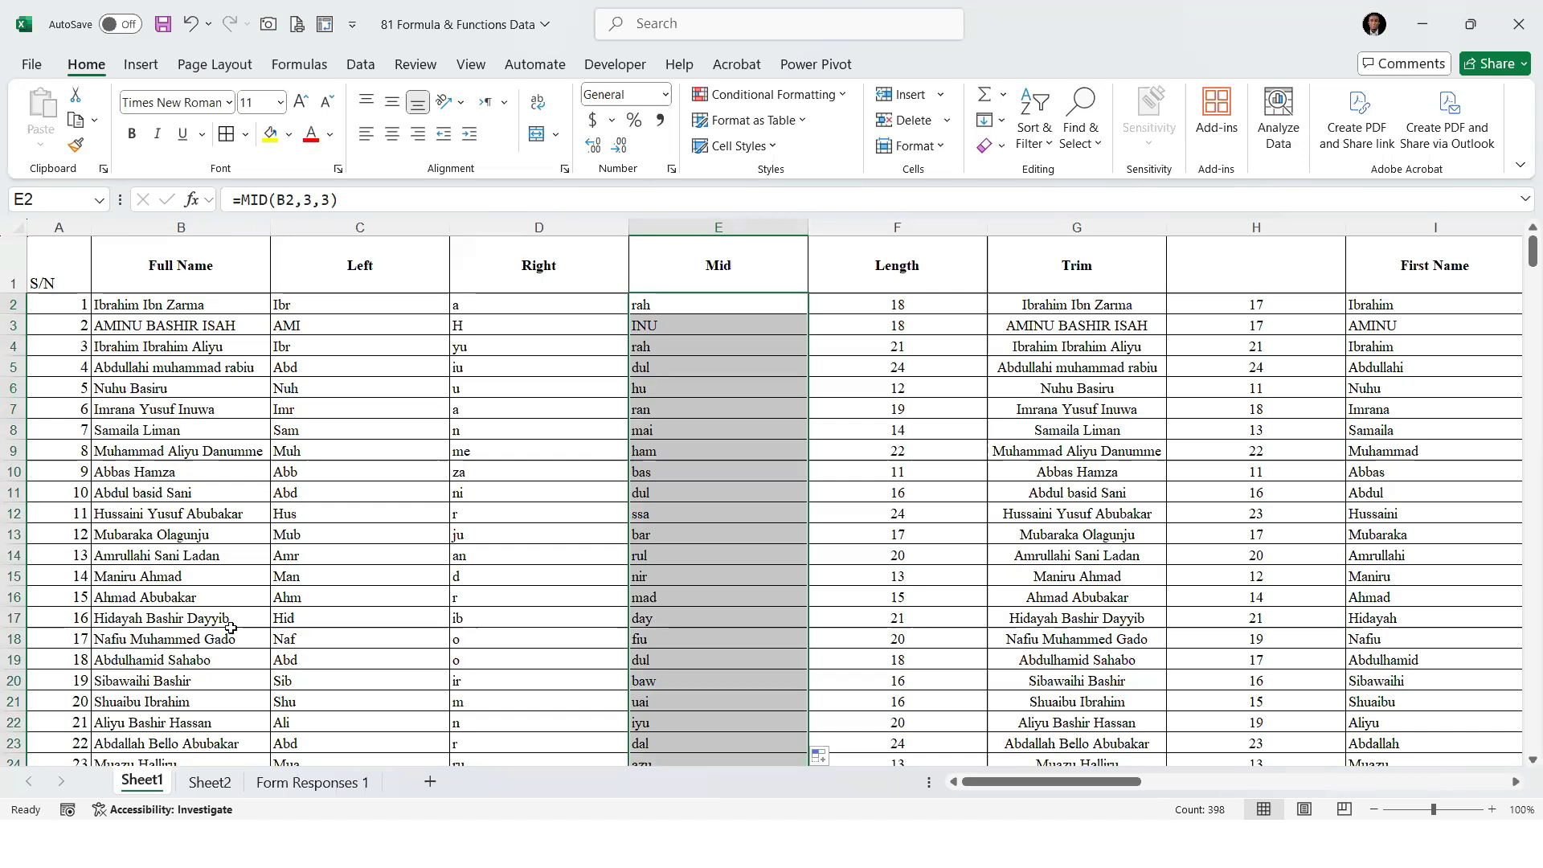
On Sheet2, add Rand and RandBetween to the function list in cells B37 and B38
{"action": "left_click", "coordinate": [205, 784]}
{"action": "scroll", "coordinate": [208, 639], "scroll_direction": "down", "scroll_amount": 2}
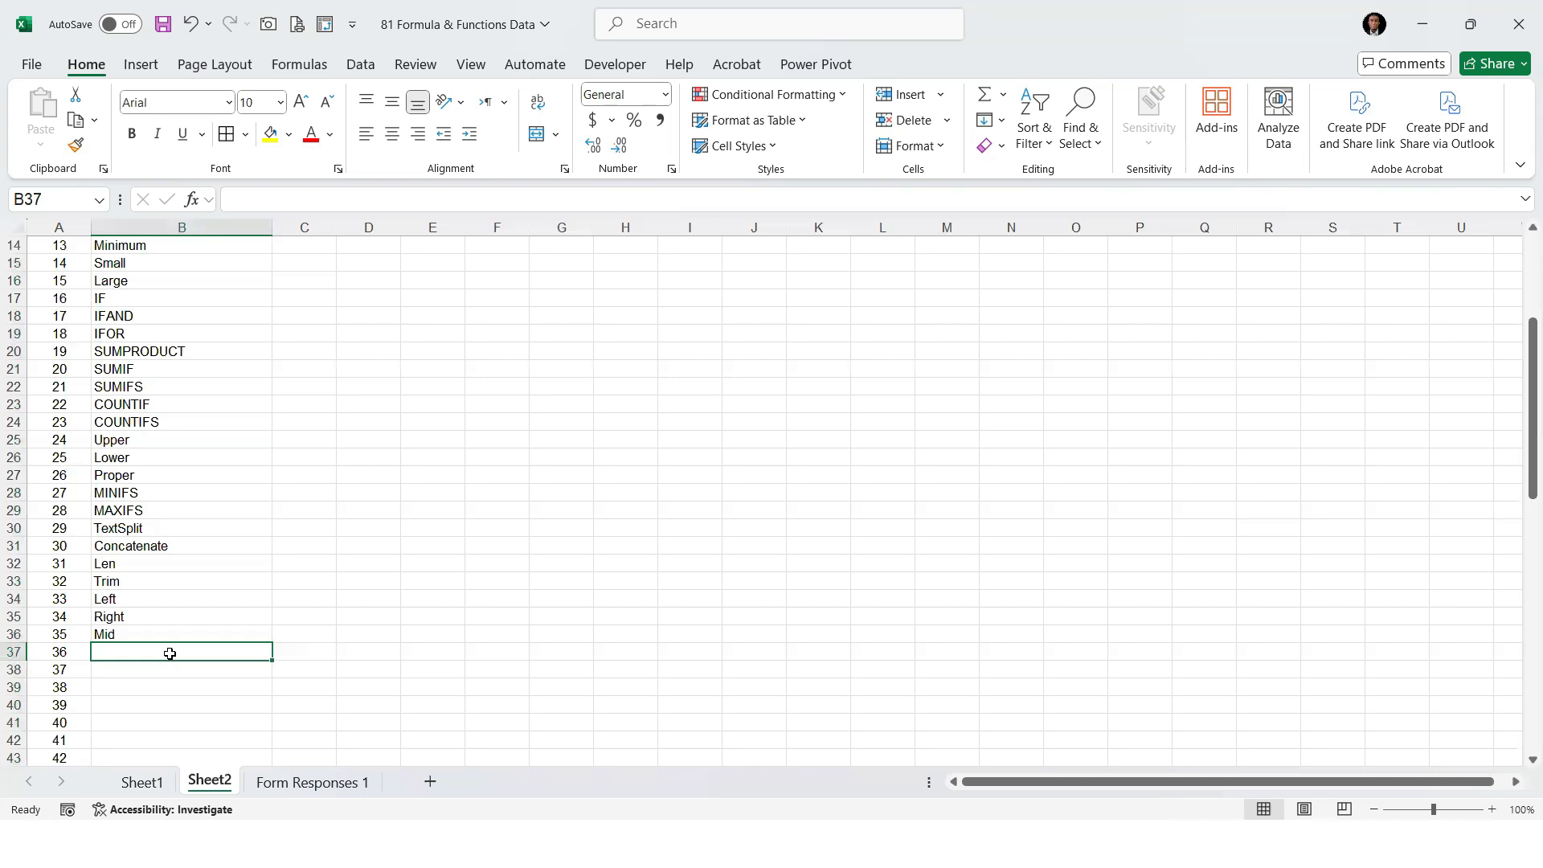
{"action": "type", "text": "IFA"}
{"action": "key", "text": "BackSpace"}
{"action": "key", "text": "BackSpace"}
{"action": "key", "text": "BackSpace"}
{"action": "key", "text": "BackSpace"}
{"action": "type", "text": "Rand"}
{"action": "key", "text": "Return"}
{"action": "type", "text": "RandBetween"}
{"action": "key", "text": "Return"}
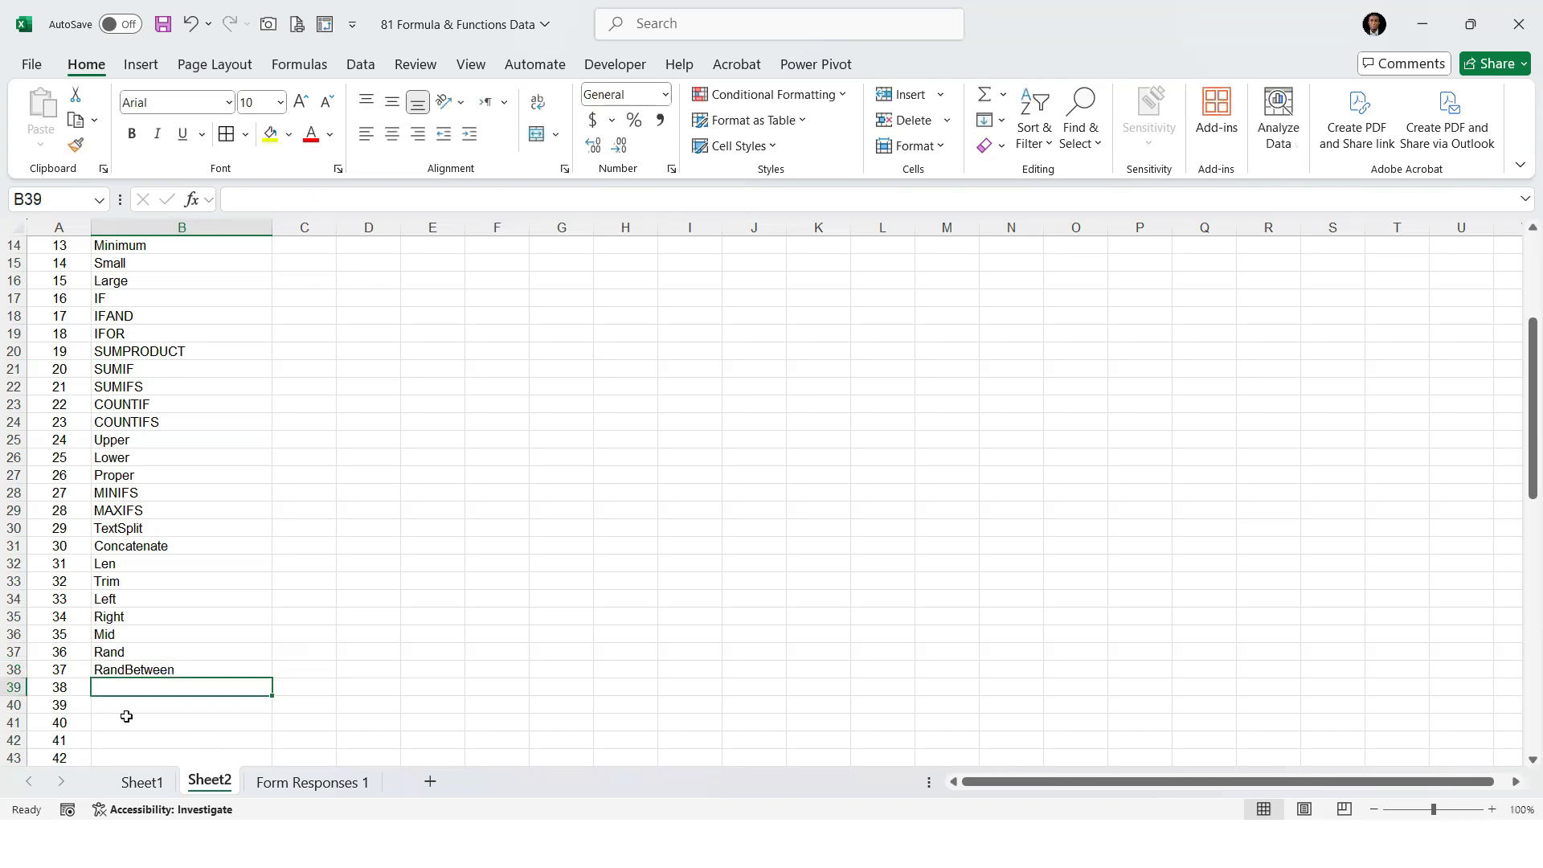
On Sheet1, enter =RAND() in cell C2 in place of the LEFT formula
{"action": "left_click", "coordinate": [142, 781]}
{"action": "left_click", "coordinate": [732, 395]}
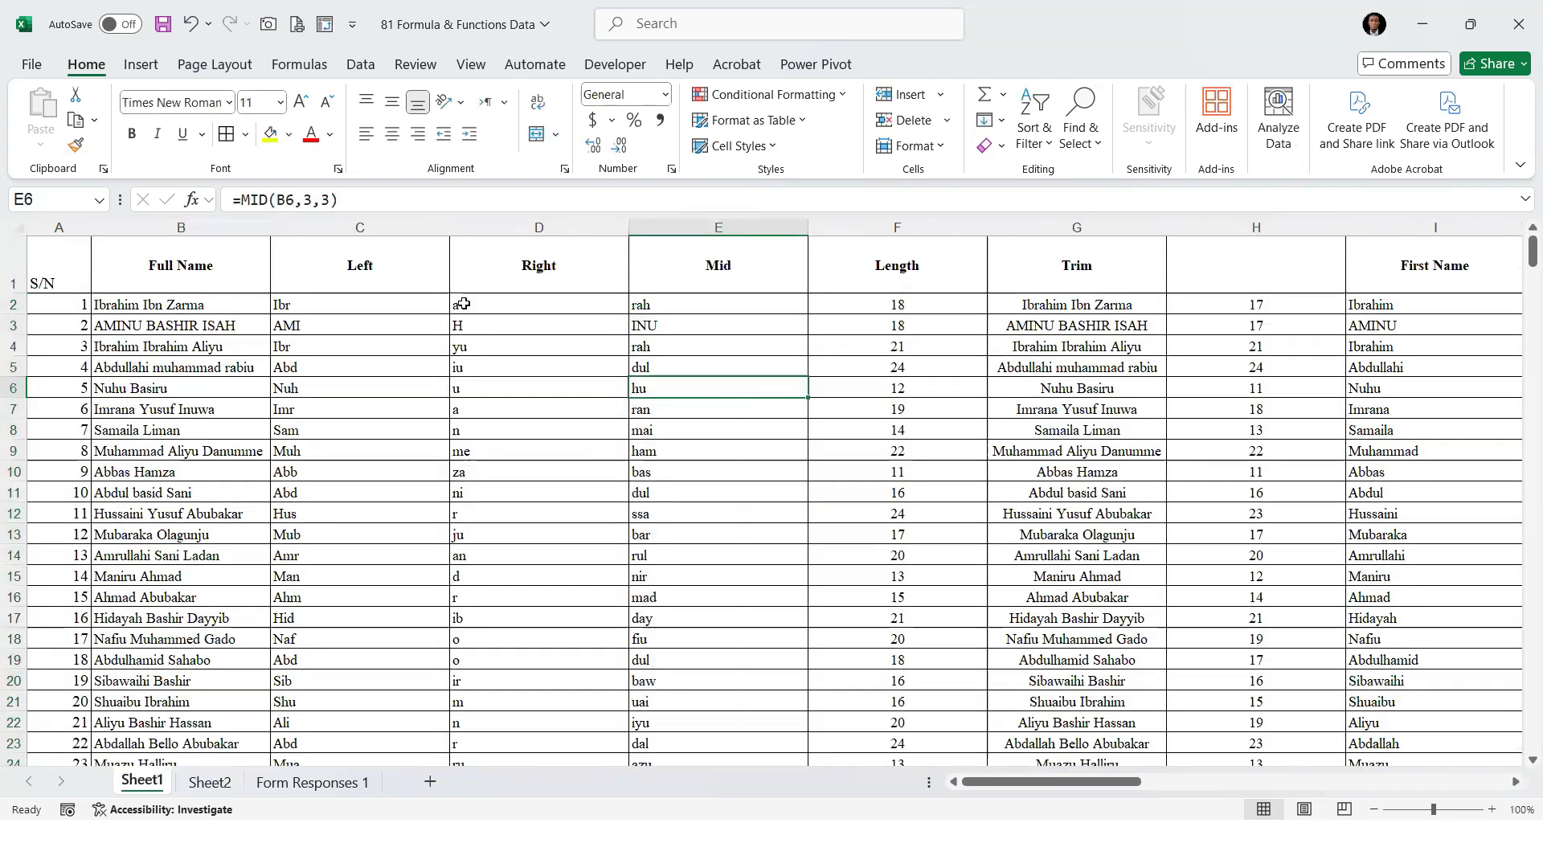
{"action": "left_click", "coordinate": [338, 312]}
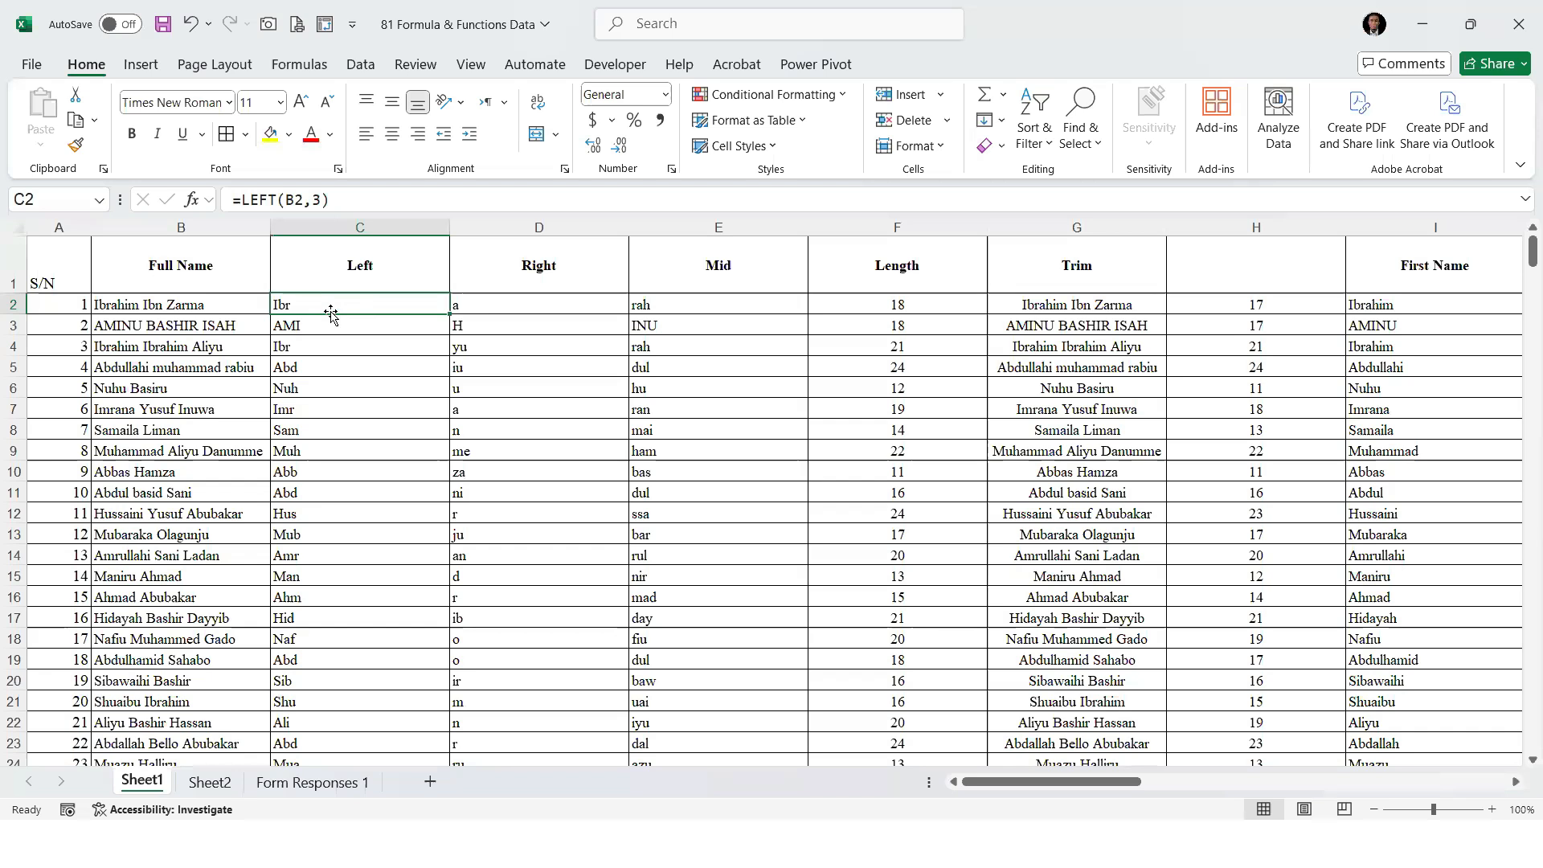
{"action": "type", "text": "="}
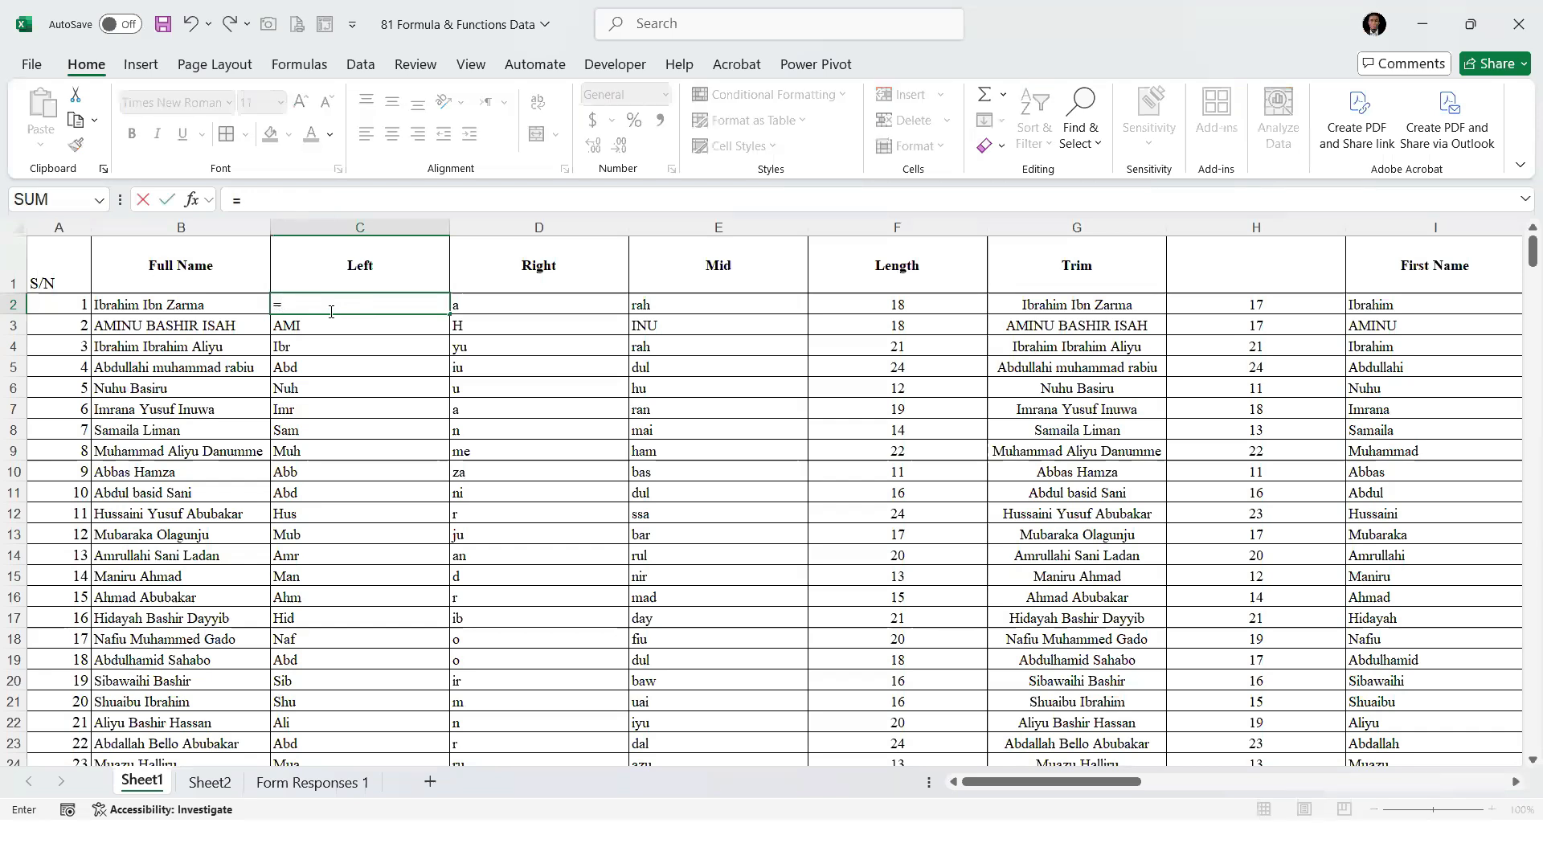
{"action": "type", "text": "RAND("}
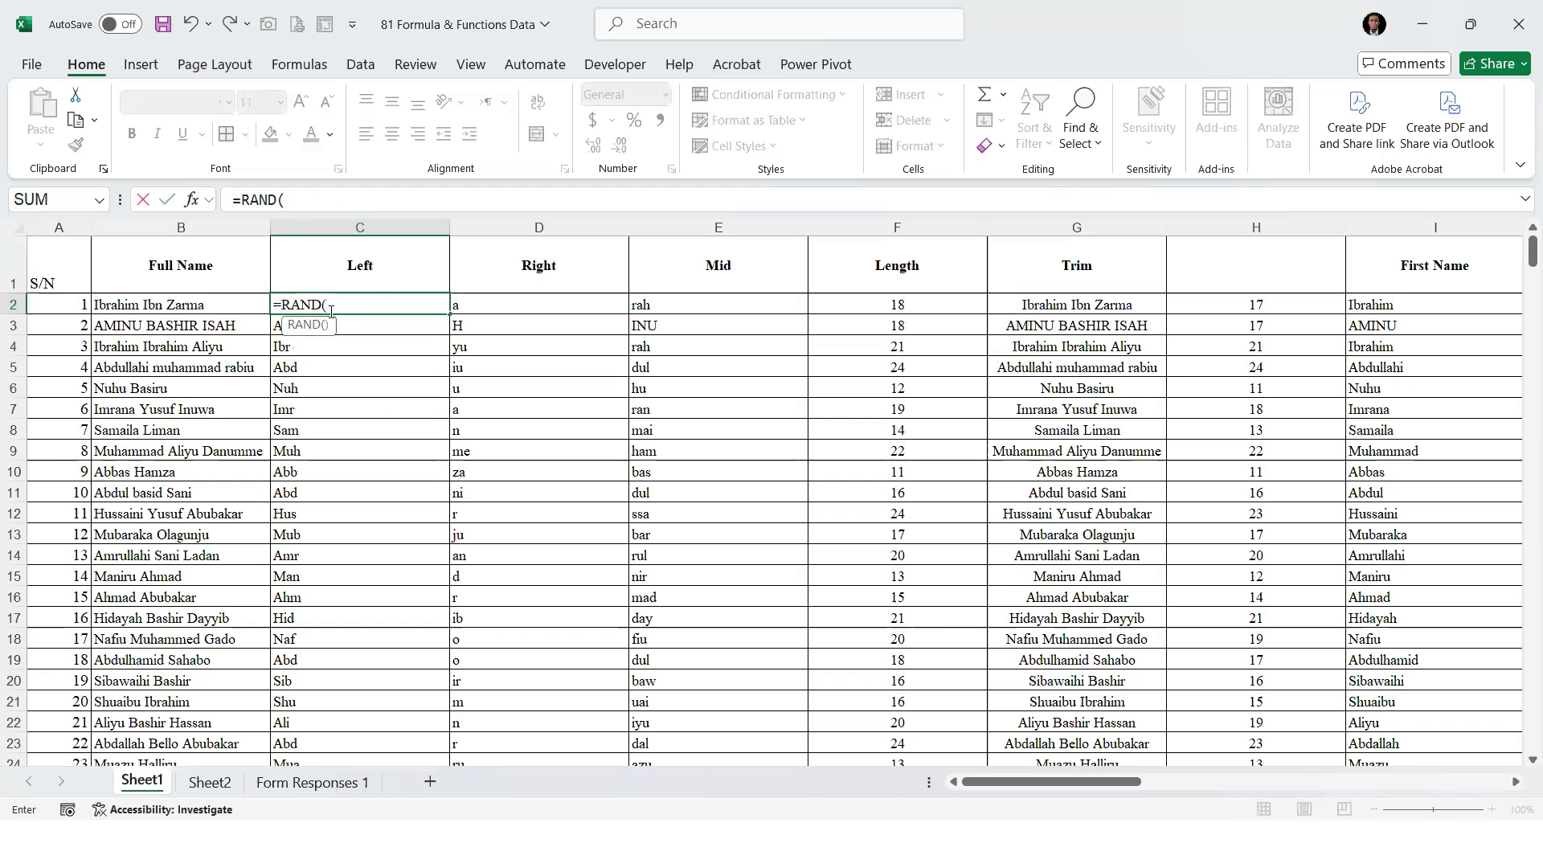
{"action": "type", "text": ")"}
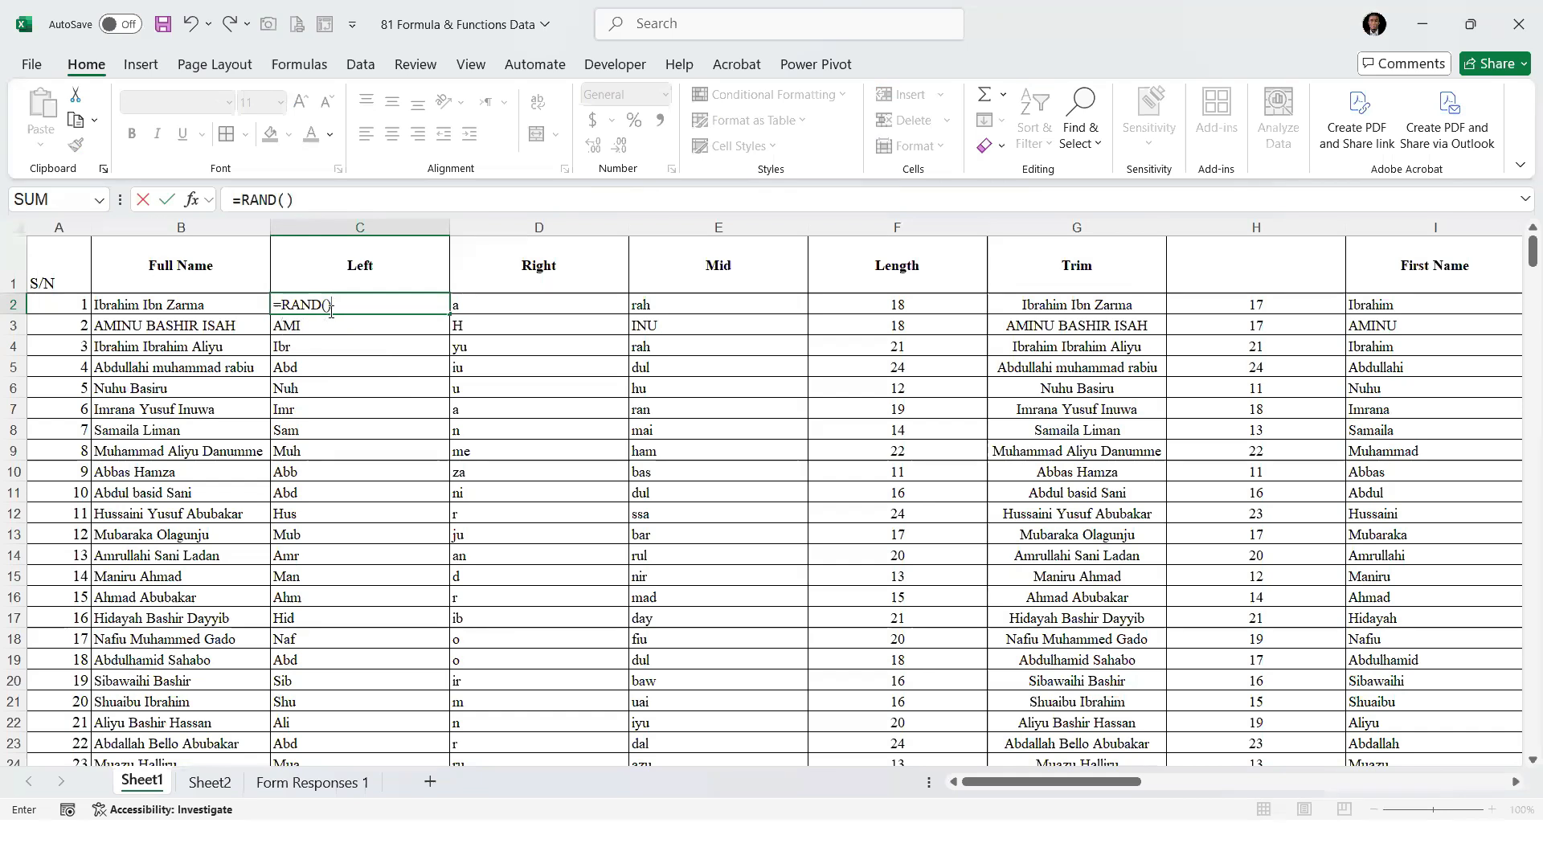
{"action": "key", "text": "ctrl+Return"}
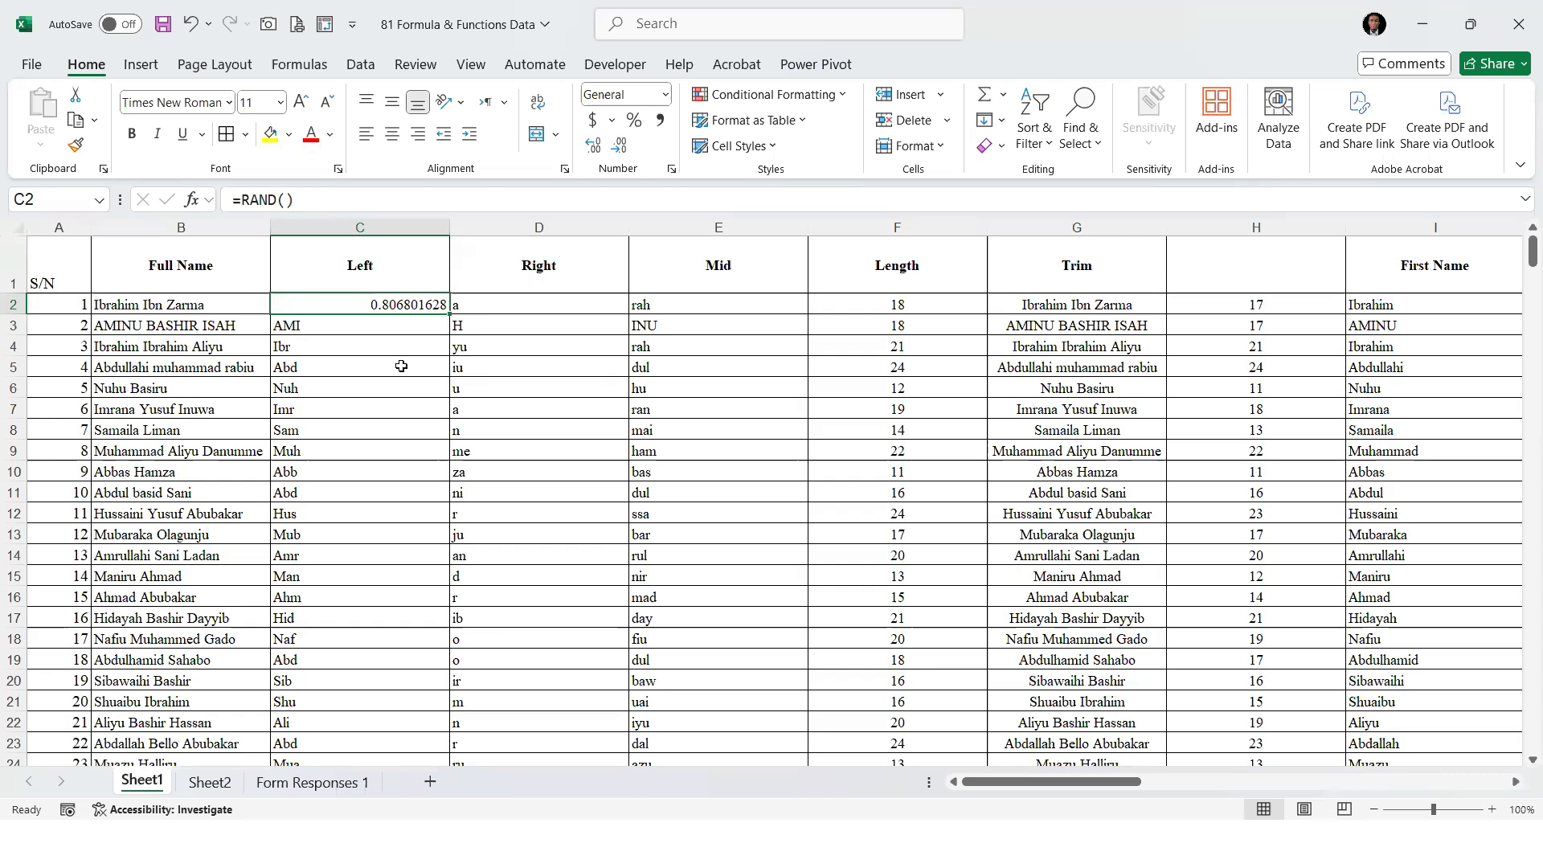
Fill the RAND formula from C2 down the Left column, undo the fill and redo it
{"action": "key", "text": "ctrl+shift+Down"}
{"action": "key", "text": "ctrl+d"}
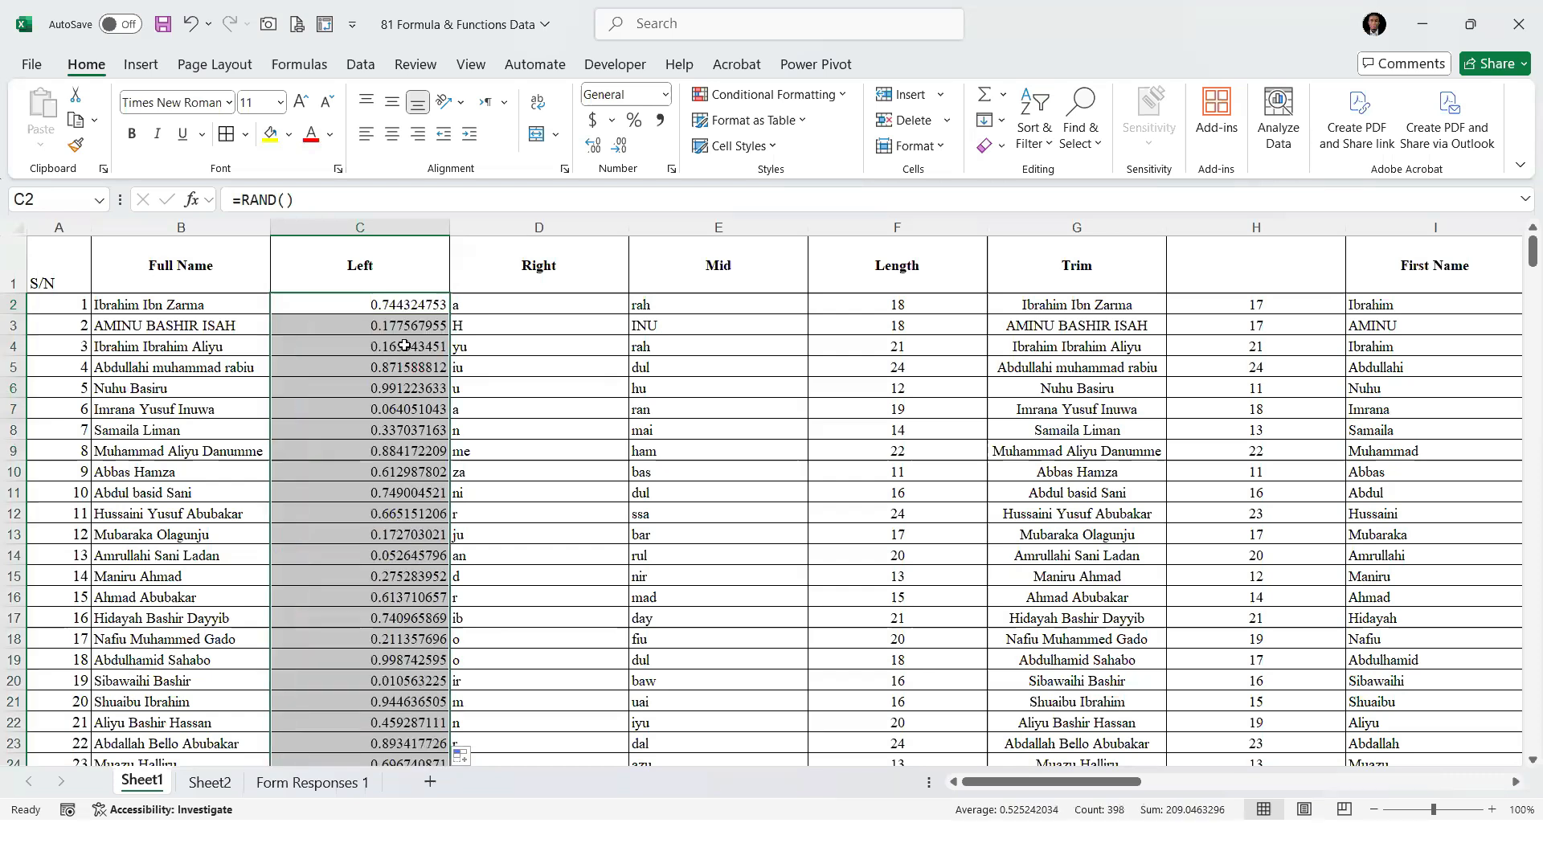
{"action": "key", "text": "ctrl+z"}
{"action": "key", "text": "ctrl+g"}
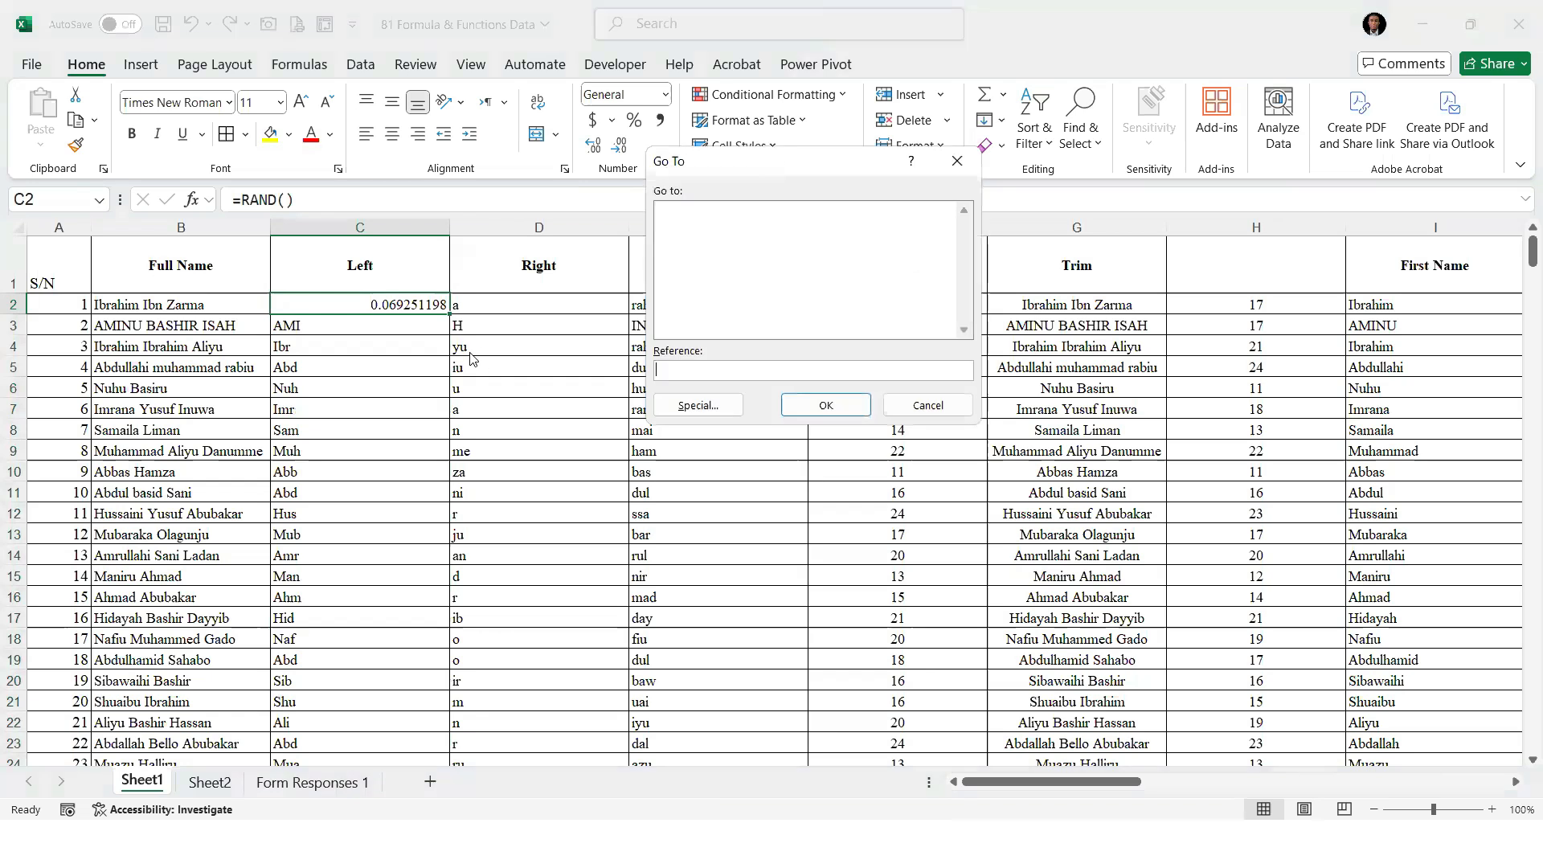
{"action": "left_click", "coordinate": [931, 404]}
{"action": "key", "text": "ctrl+y"}
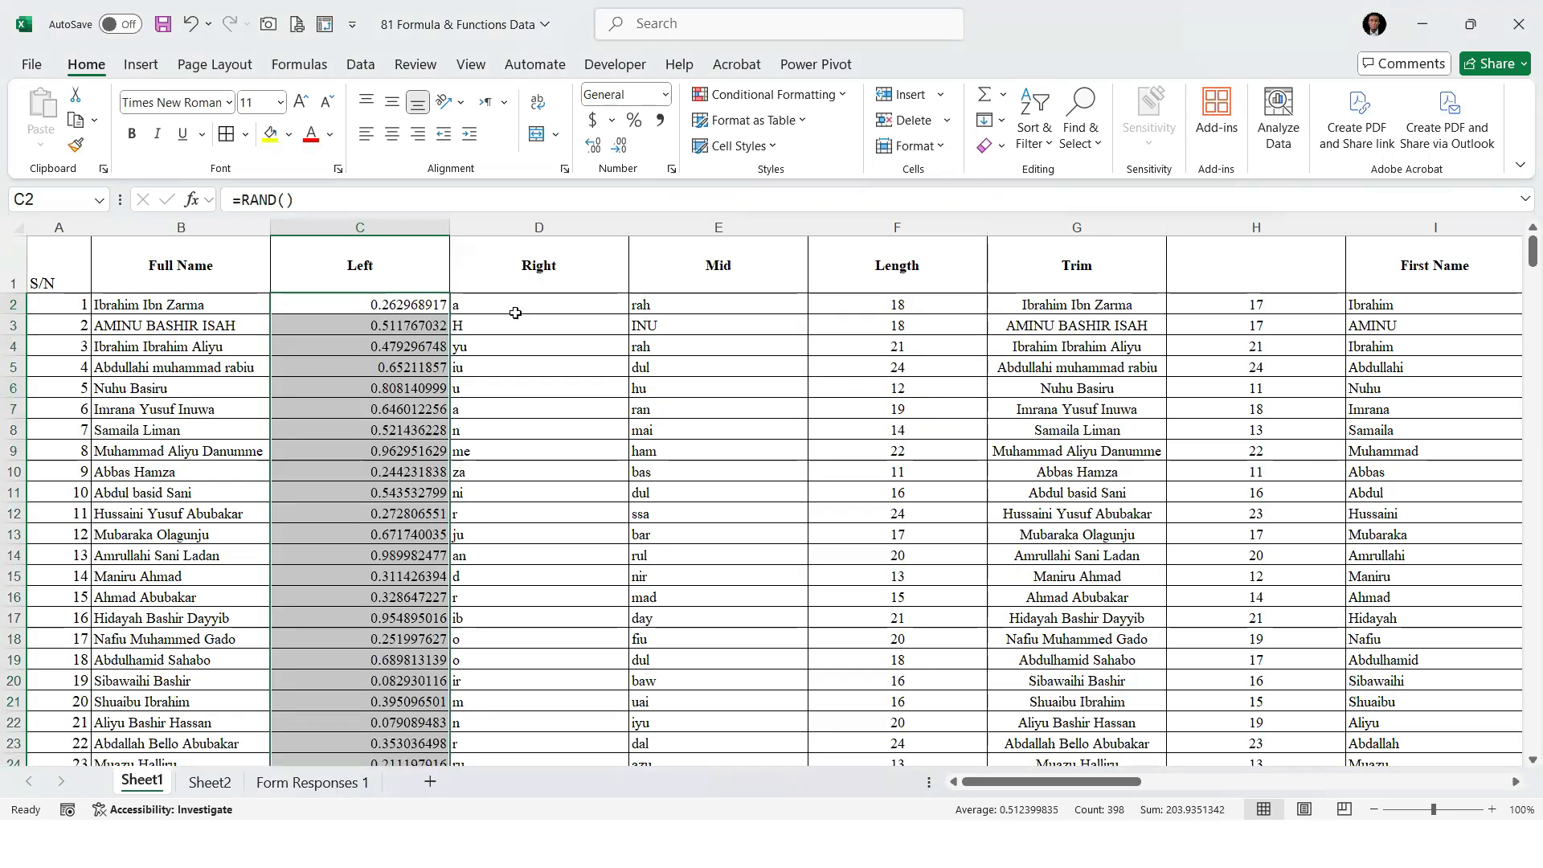
Recommit the formulas in C2, D2 and D3 without editing them to recalculate the random numbers
{"action": "key", "text": "F2"}
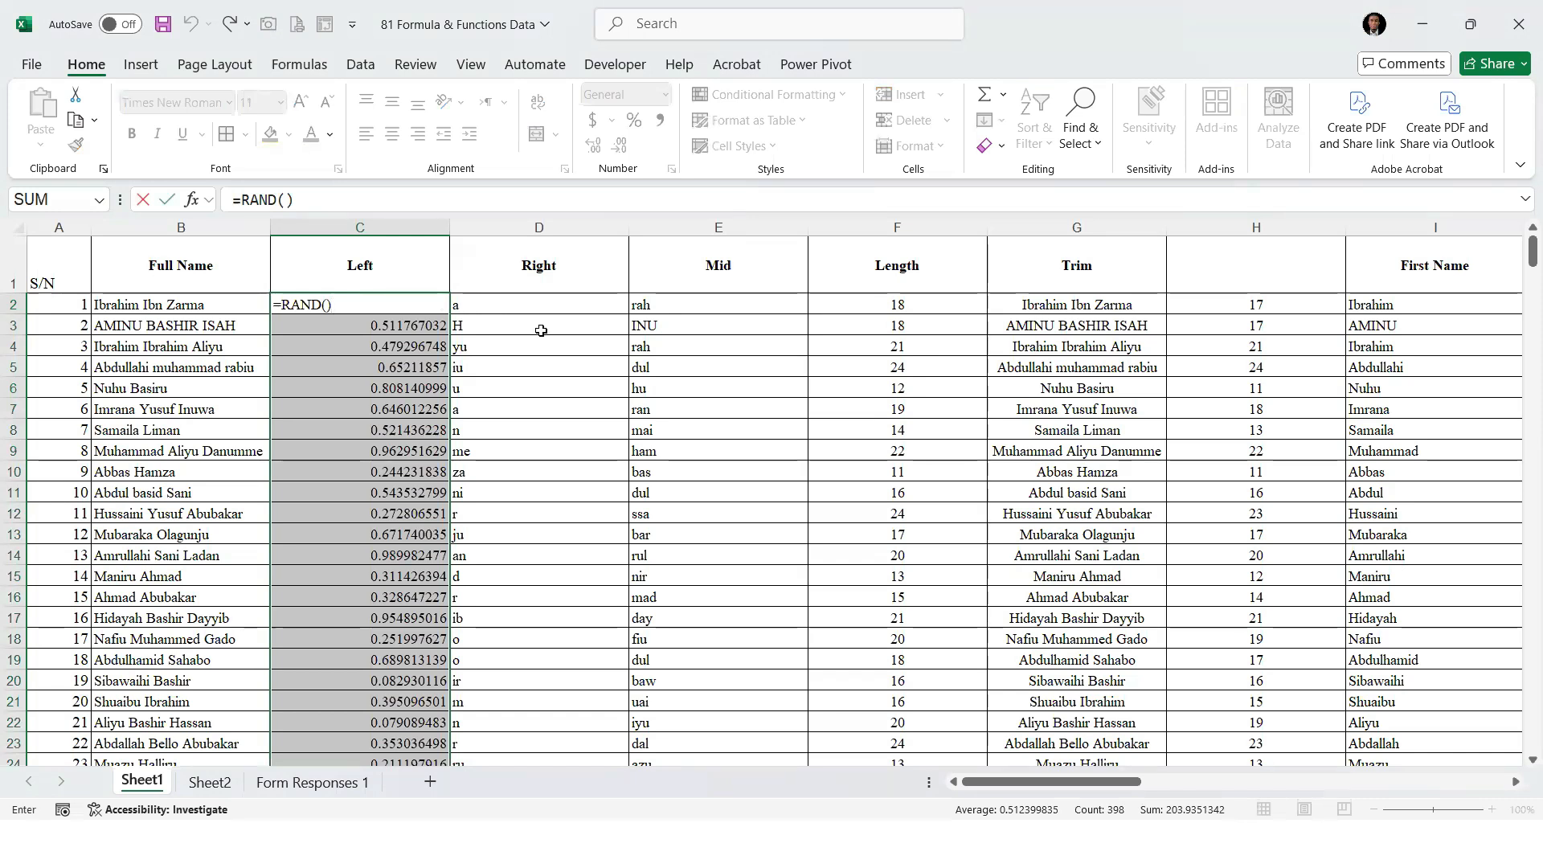
{"action": "key", "text": "Return"}
{"action": "left_click", "coordinate": [539, 322]}
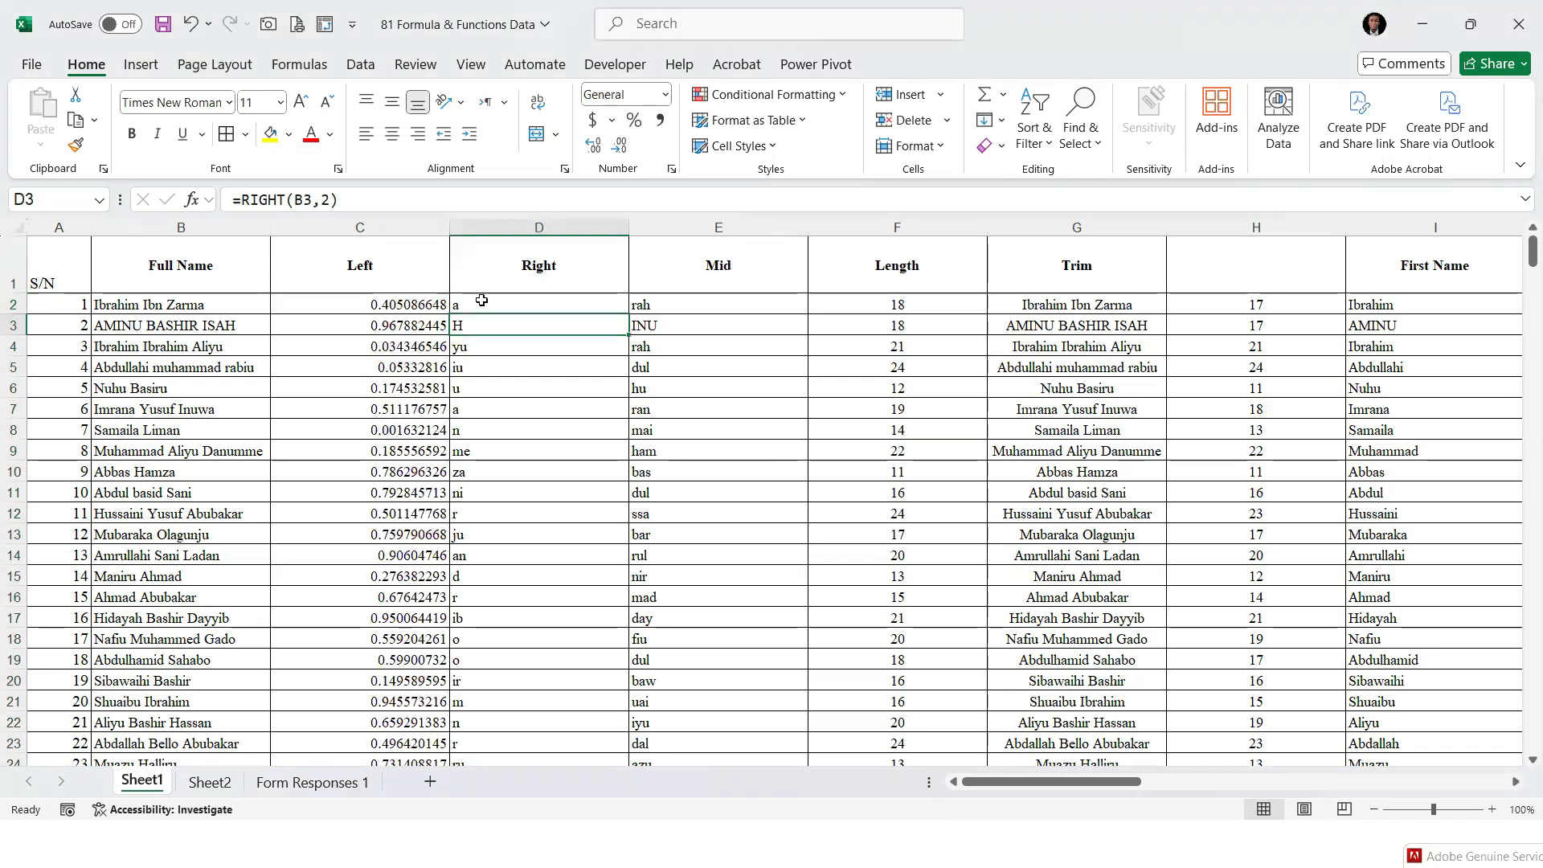
{"action": "left_click", "coordinate": [548, 305]}
{"action": "key", "text": "F2"}
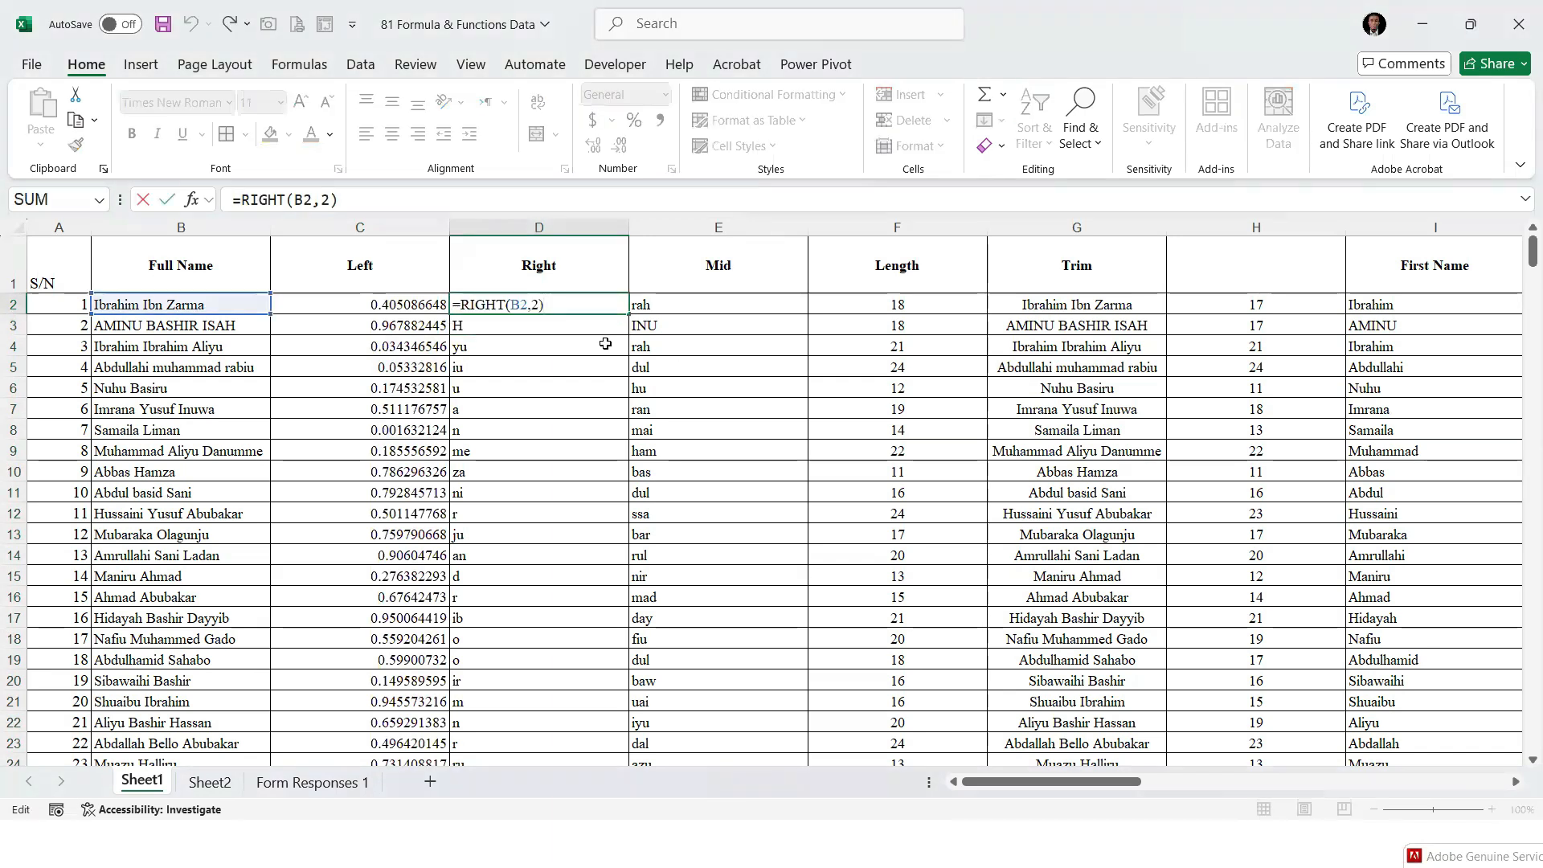
{"action": "key", "text": "Return"}
{"action": "double_click", "coordinate": [546, 327]}
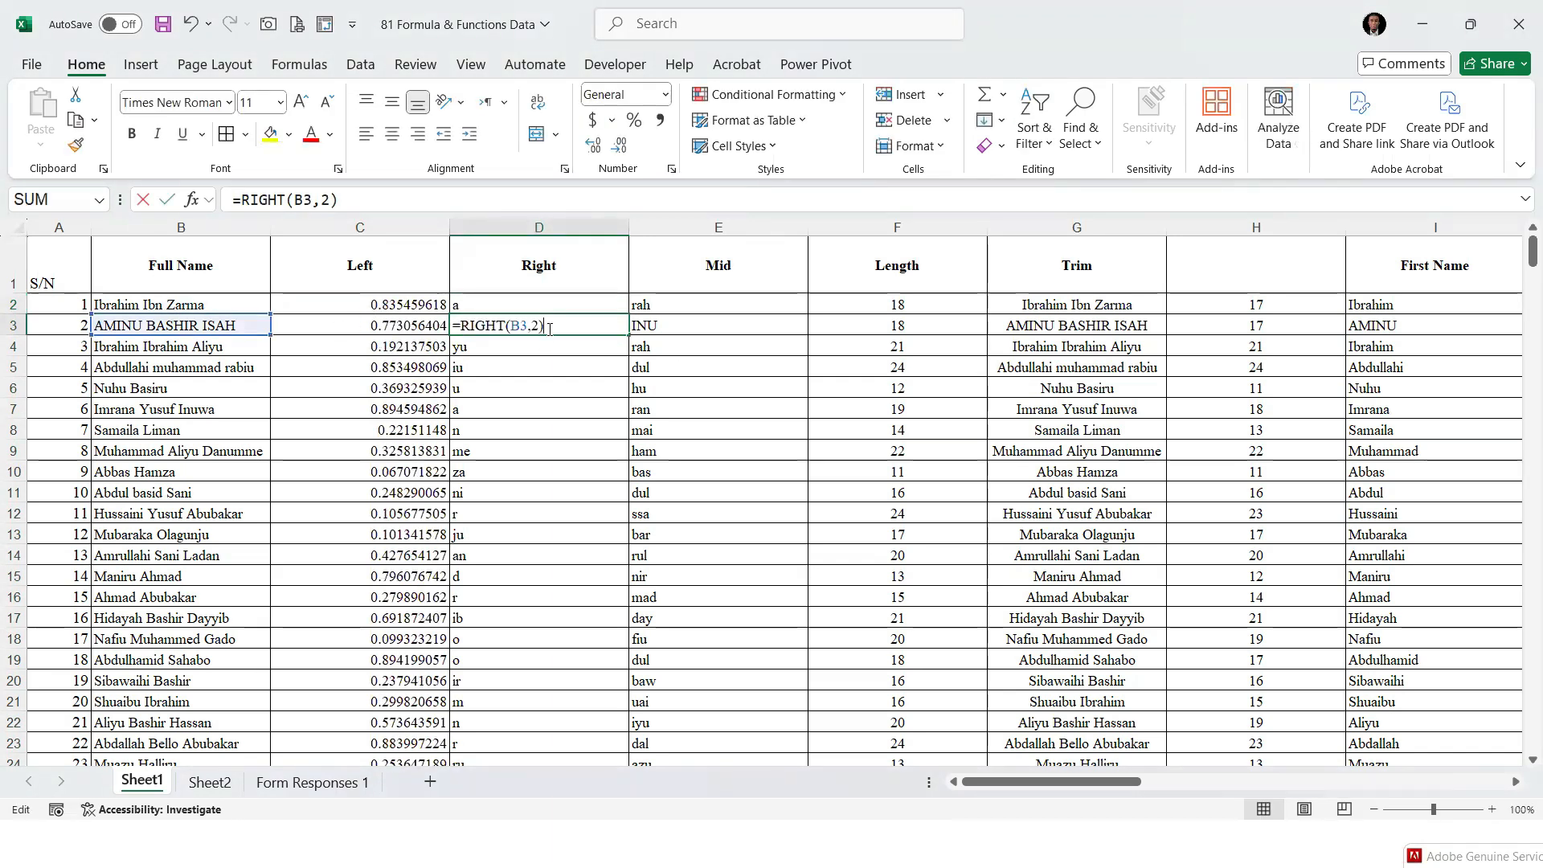
{"action": "key", "text": "Return"}
Recommit the RIGHT formulas in D2 and D10 unedited to watch column C regenerate its random numbers
{"action": "left_click", "coordinate": [395, 302]}
{"action": "left_click", "coordinate": [585, 302]}
{"action": "double_click", "coordinate": [585, 302]}
{"action": "key", "text": "Return"}
{"action": "left_click_drag", "start_coordinate": [551, 302], "coordinate": [571, 580]}
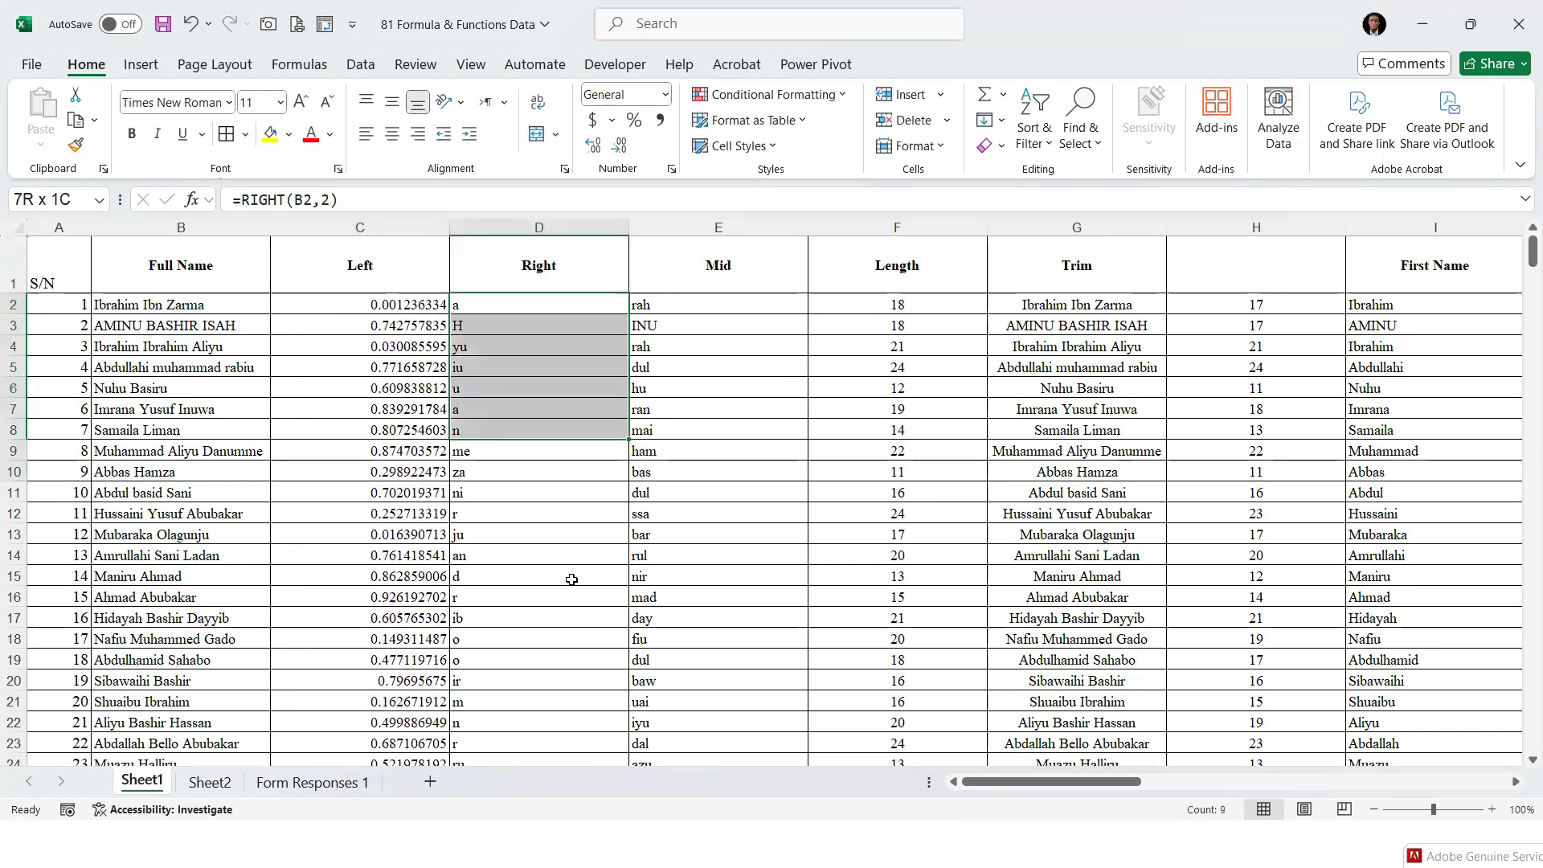
{"action": "left_click", "coordinate": [571, 475]}
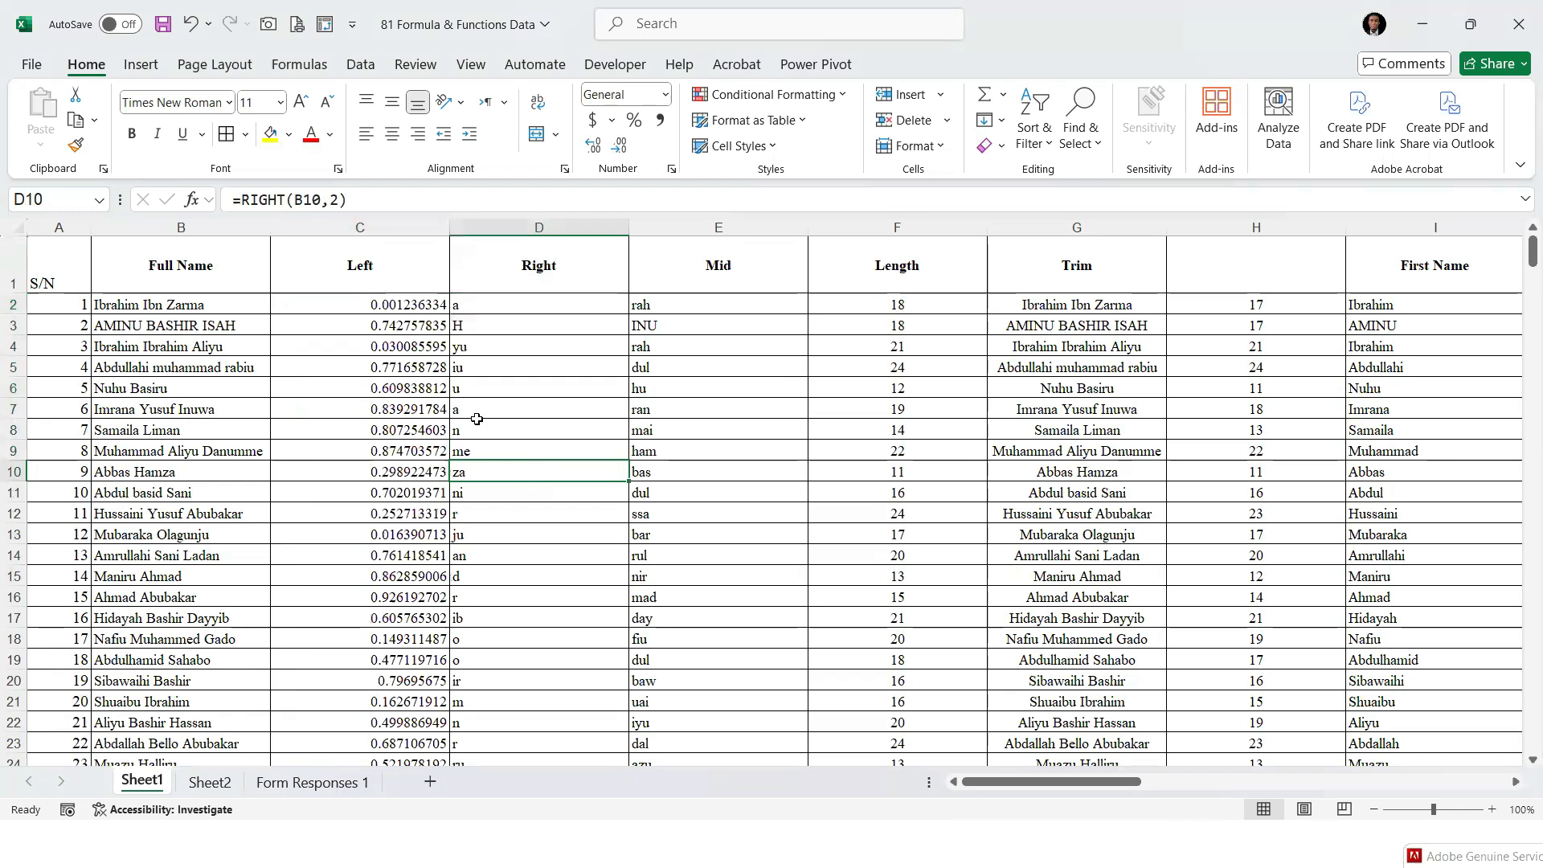
{"action": "key", "text": "F2"}
{"action": "key", "text": "Return"}
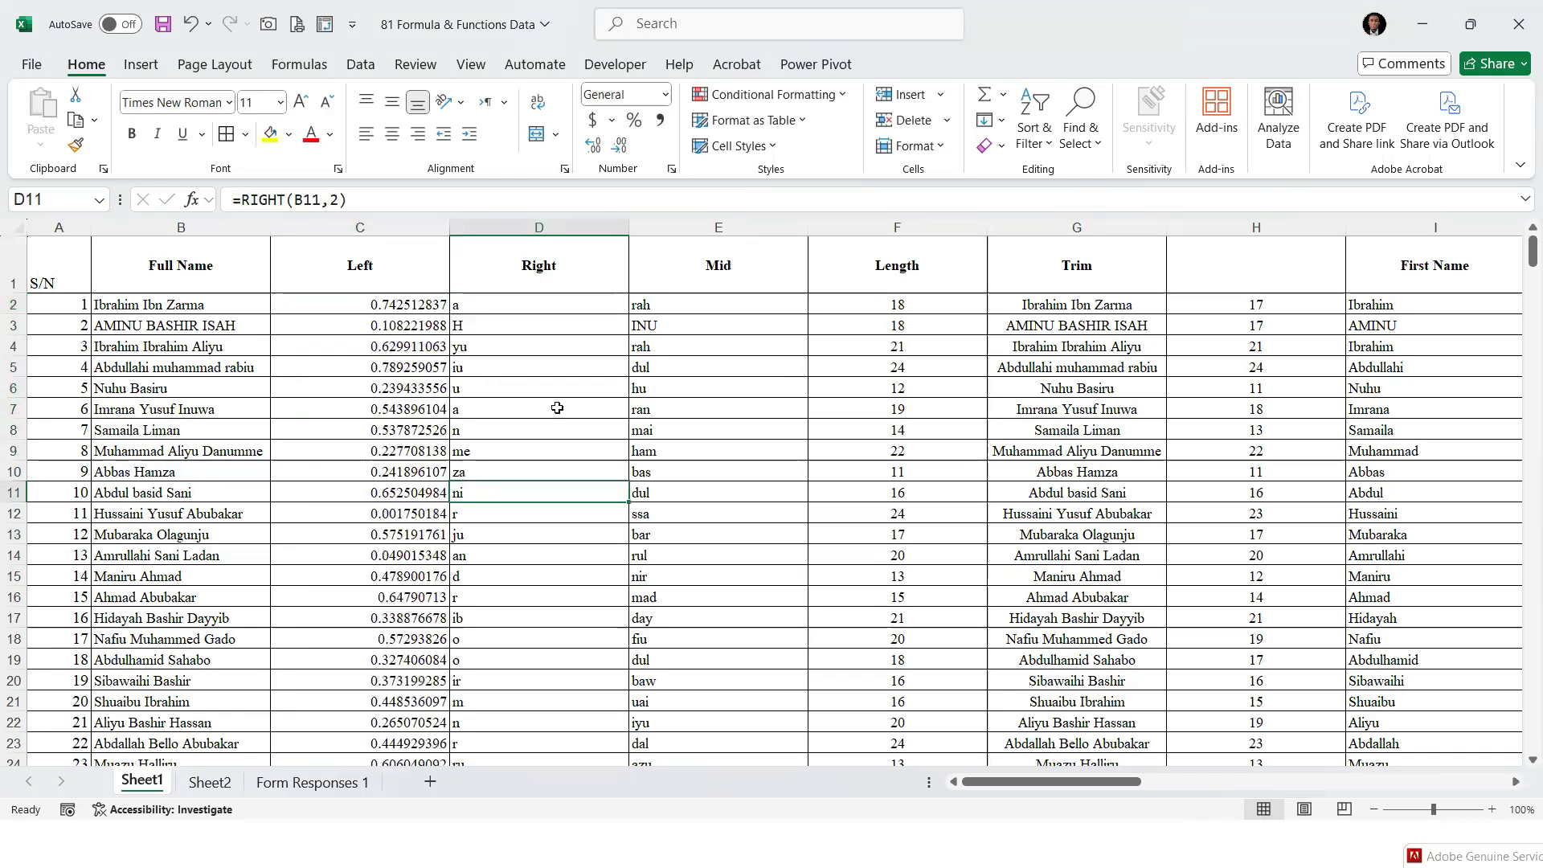
Refill the RIGHT formula down column D from D11 and again from D5 to recalculate the sheet
{"action": "key", "text": "ctrl+g"}
{"action": "left_click", "coordinate": [936, 407]}
{"action": "double_click", "coordinate": [629, 502]}
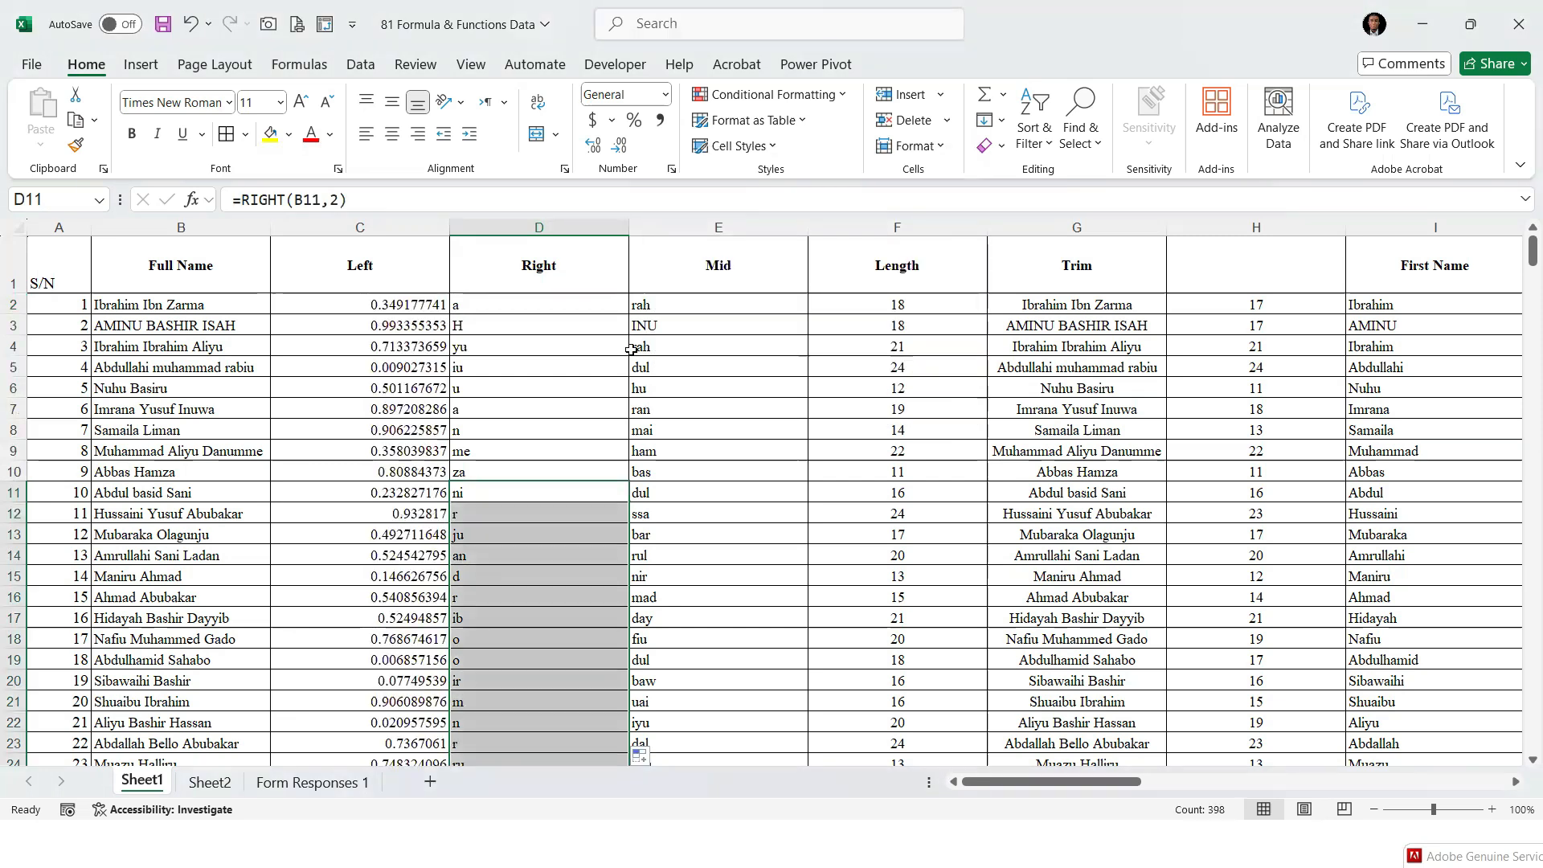
{"action": "left_click", "coordinate": [549, 368]}
{"action": "double_click", "coordinate": [629, 377]}
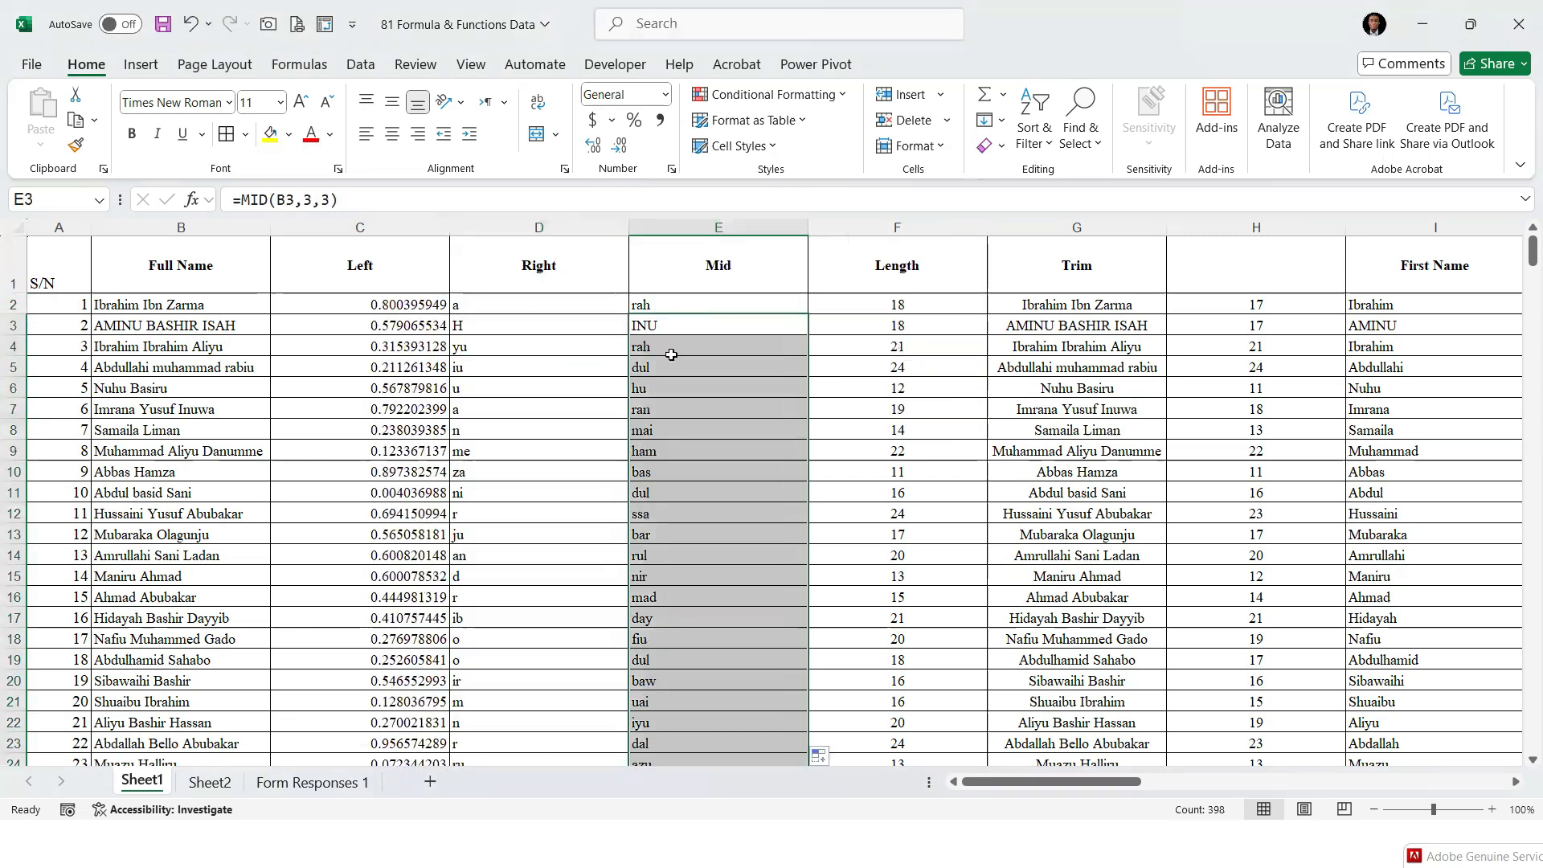
{"action": "left_click", "coordinate": [666, 344]}
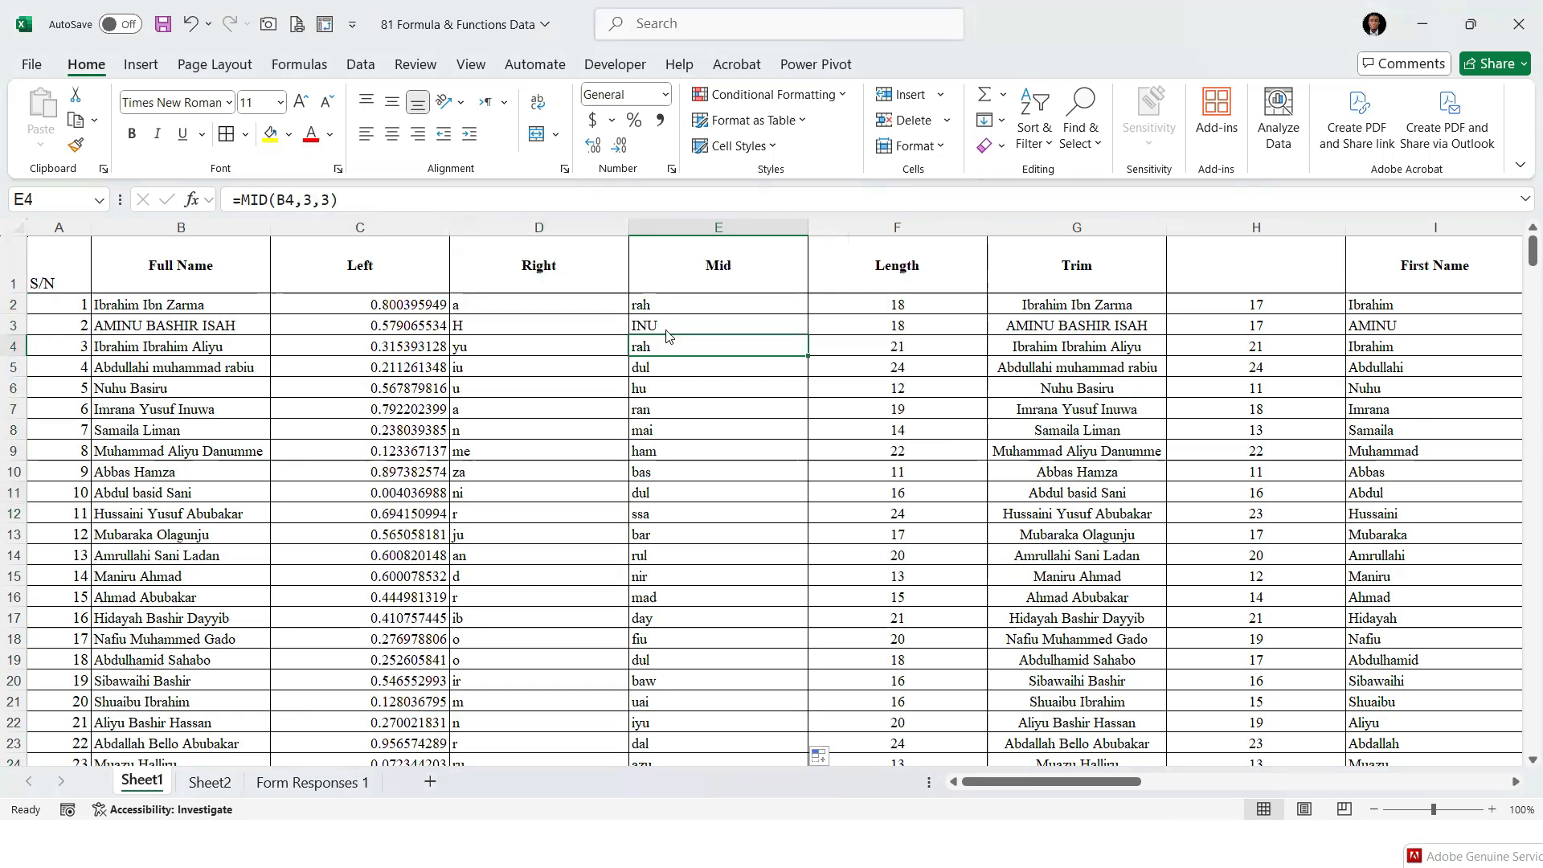
{"action": "key", "text": "F7"}
{"action": "left_click", "coordinate": [1070, 409]}
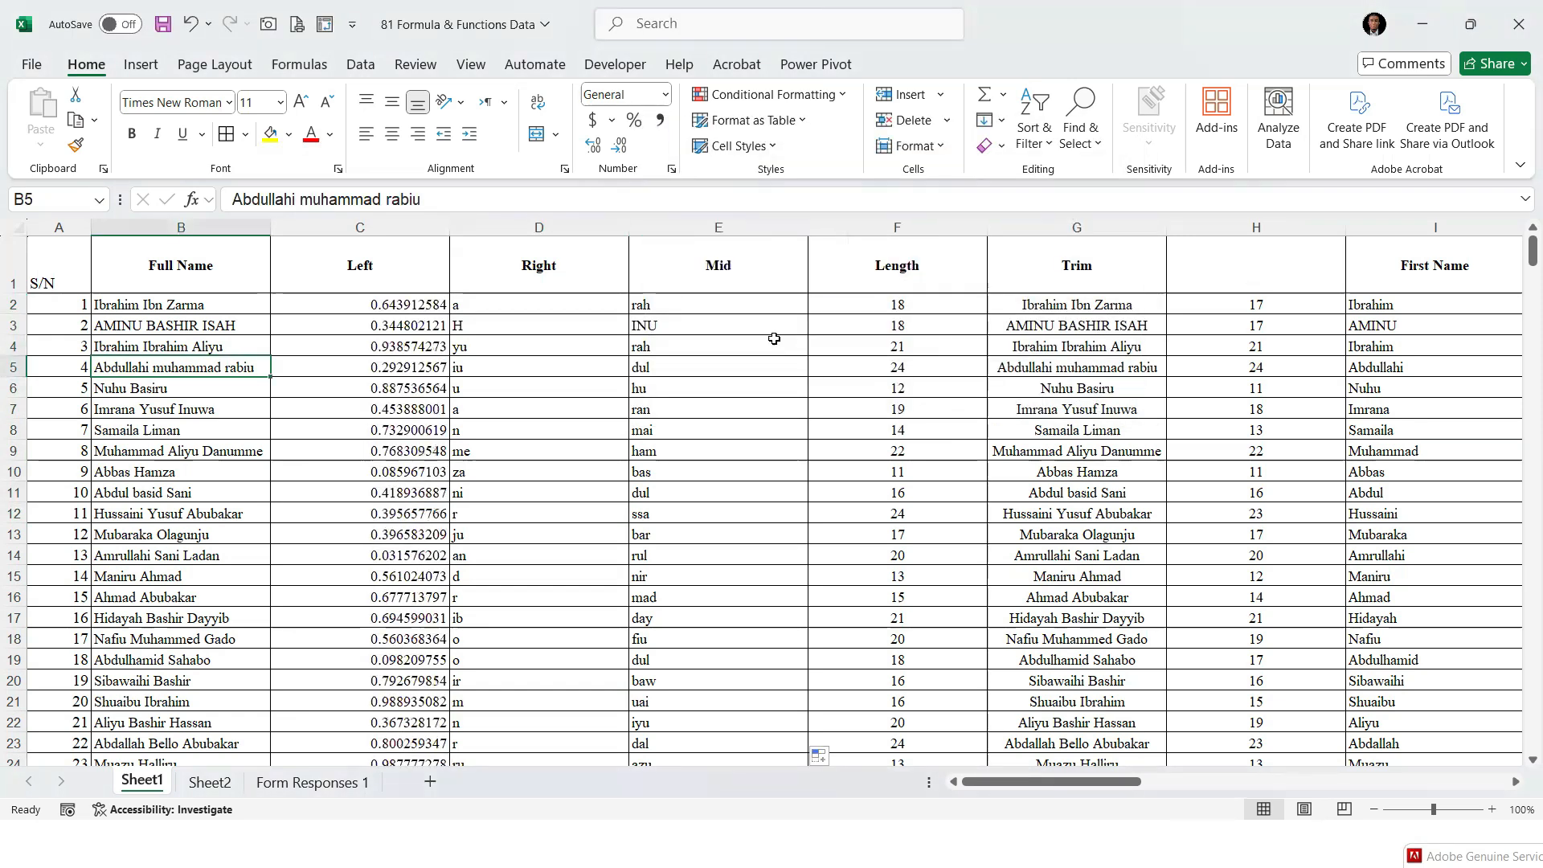
{"action": "left_click", "coordinate": [699, 307]}
{"action": "left_click_drag", "start_coordinate": [455, 304], "coordinate": [382, 309]}
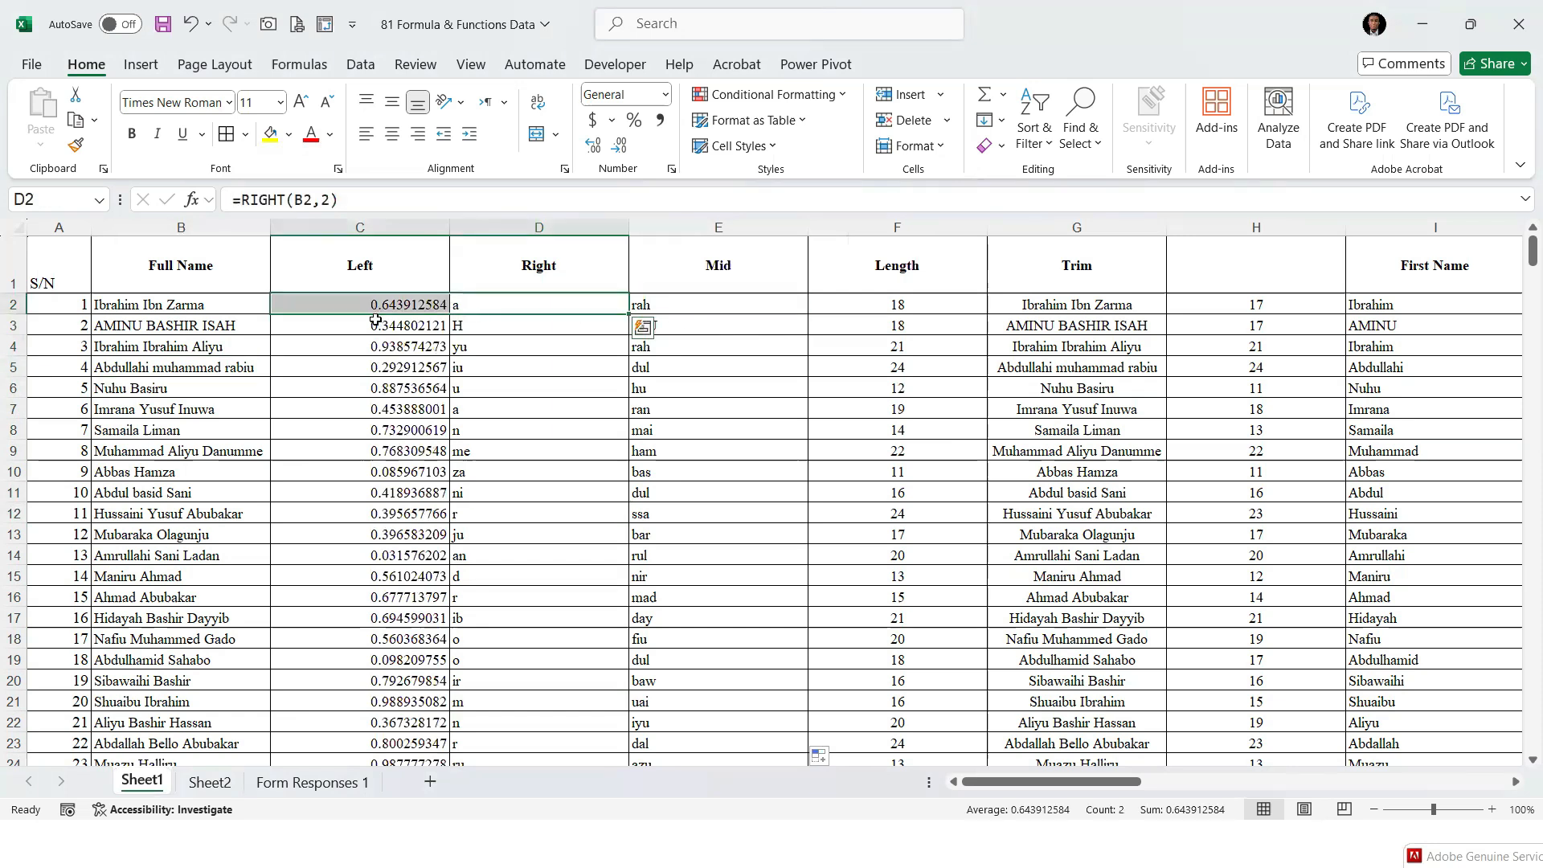
{"action": "left_click", "coordinate": [382, 307]}
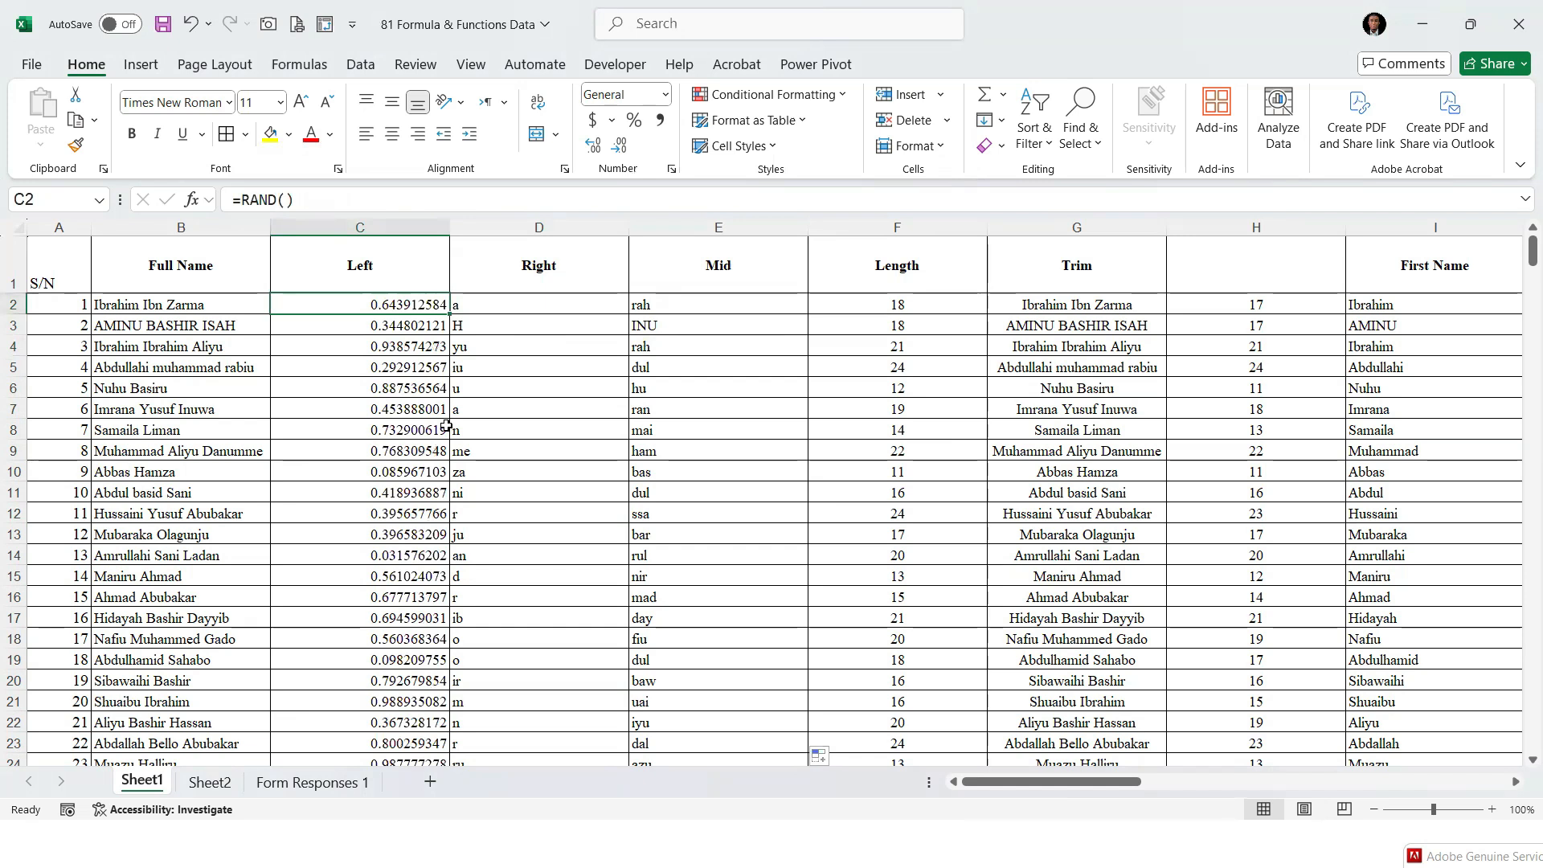
Delete the Right and Mid columns, D and E, from Sheet1
{"action": "left_click", "coordinate": [500, 227]}
{"action": "left_click_drag", "start_coordinate": [772, 198], "coordinate": [727, 229]}
{"action": "right_click", "coordinate": [723, 229]}
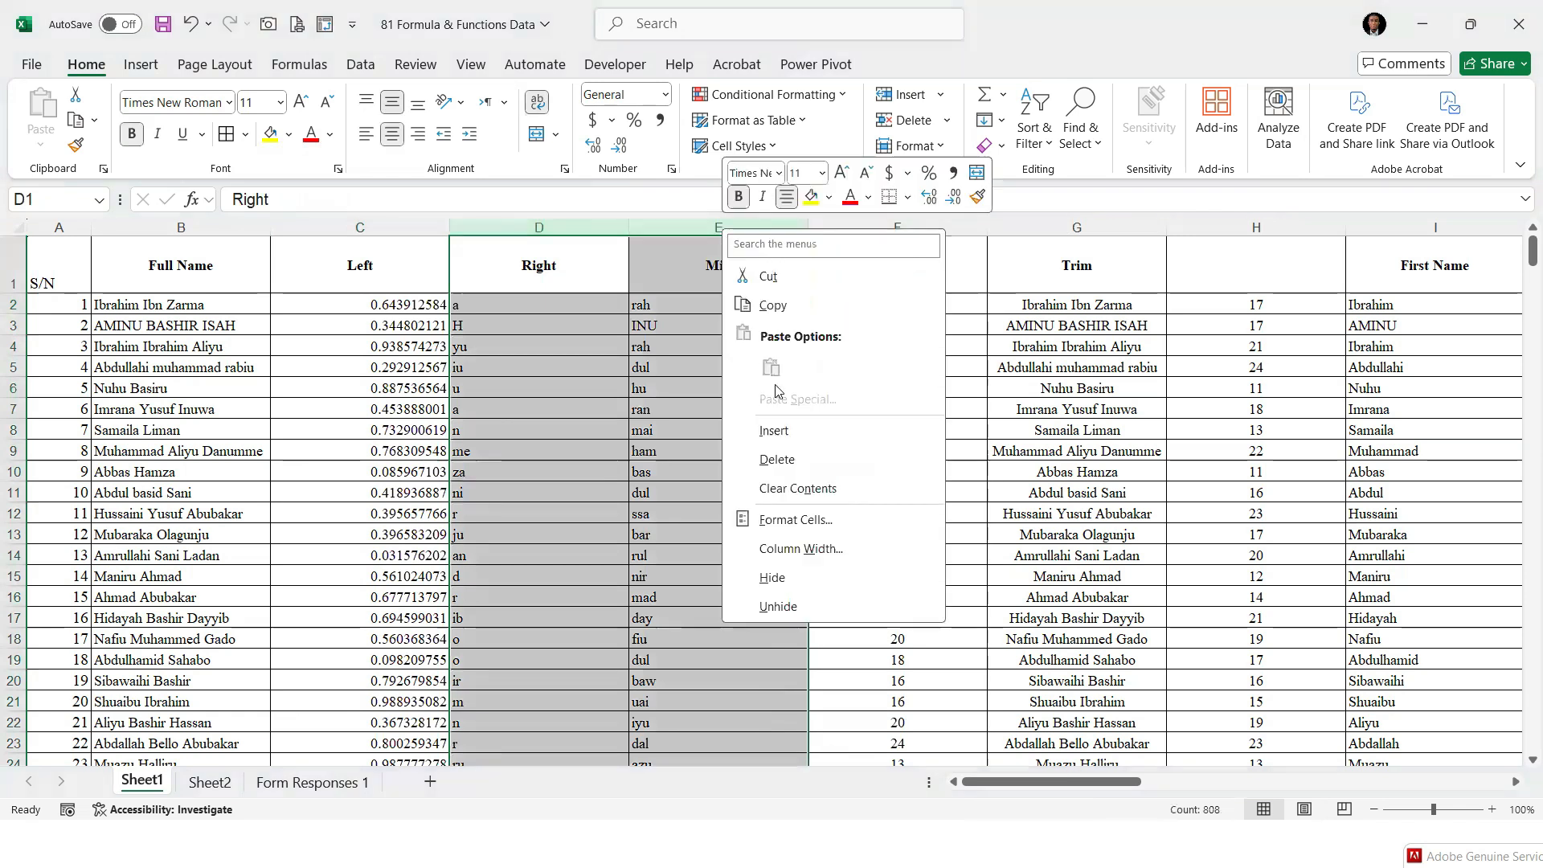
{"action": "left_click", "coordinate": [777, 458]}
Recommit the LEN formula in D2 unedited and examine the recalculated random numbers in C2:C11
{"action": "left_click_drag", "start_coordinate": [401, 326], "coordinate": [393, 297]}
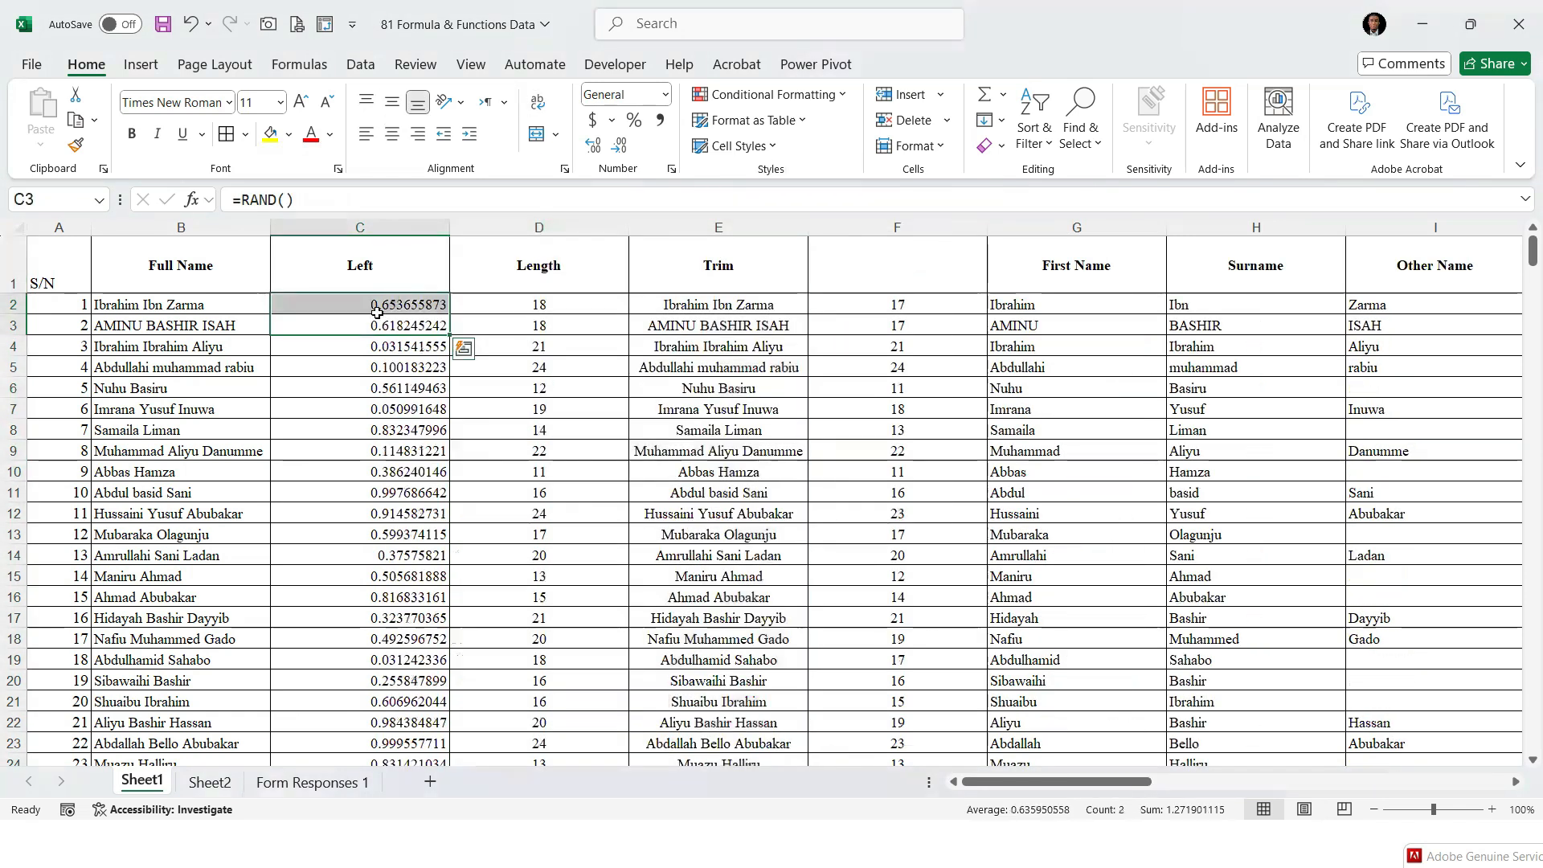
{"action": "left_click", "coordinate": [387, 303]}
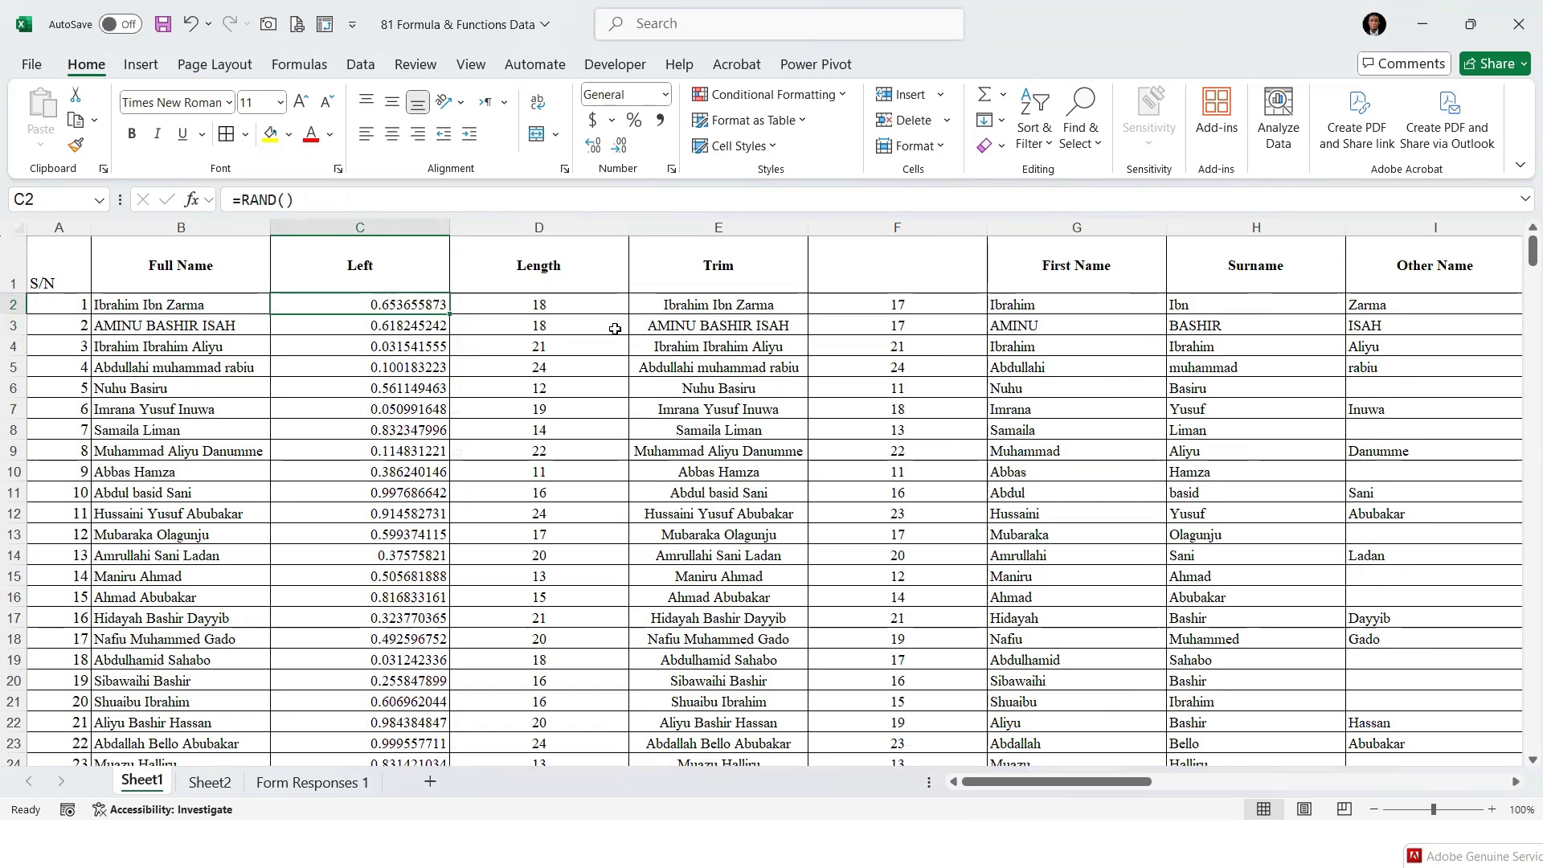
{"action": "double_click", "coordinate": [616, 304]}
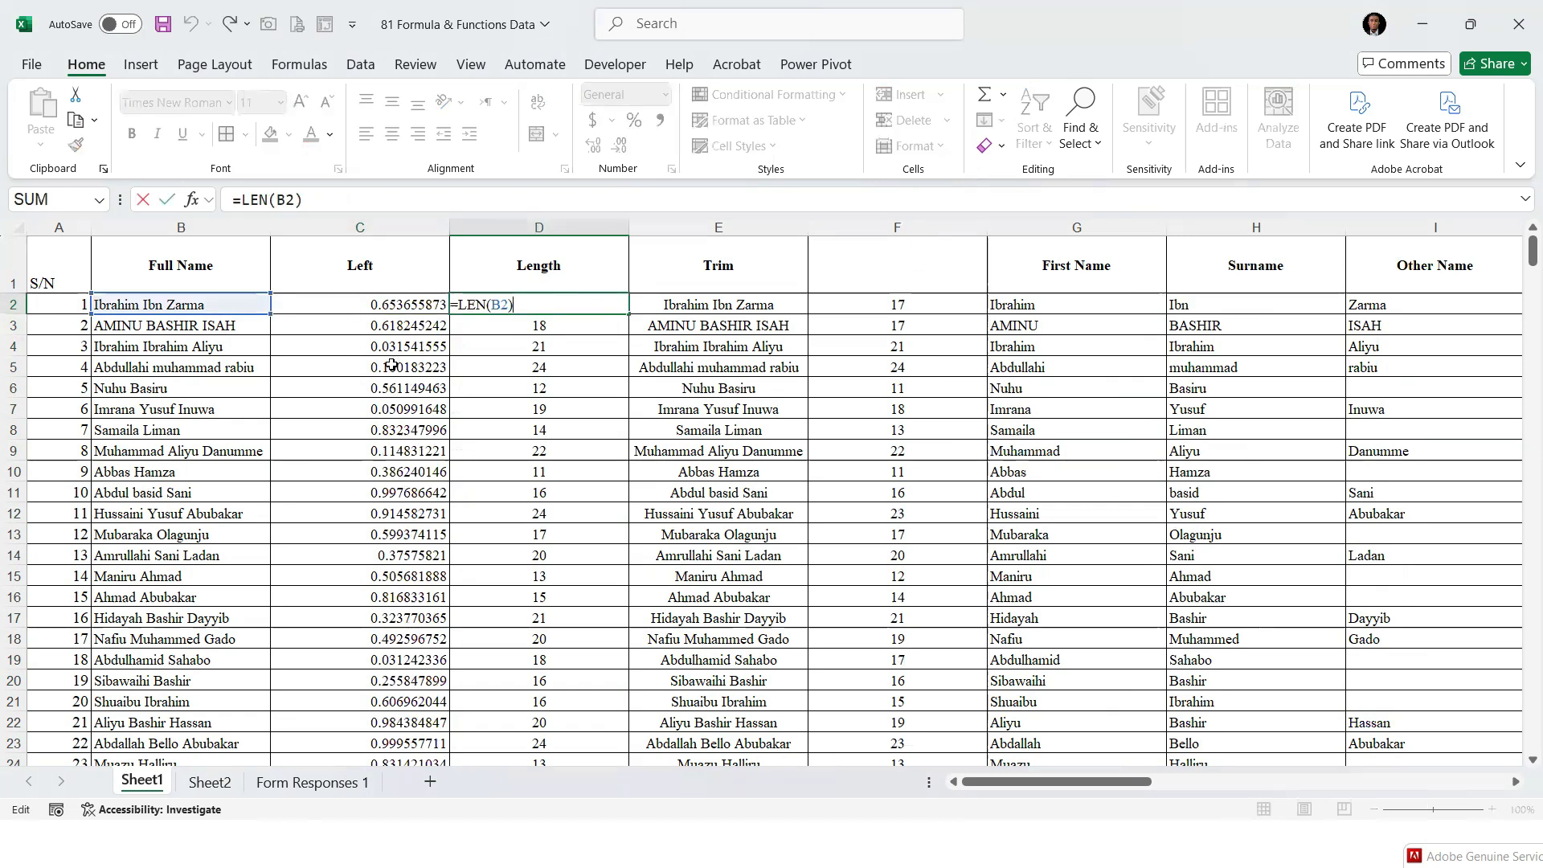
{"action": "key", "text": "Return"}
{"action": "left_click_drag", "start_coordinate": [380, 304], "coordinate": [381, 491]}
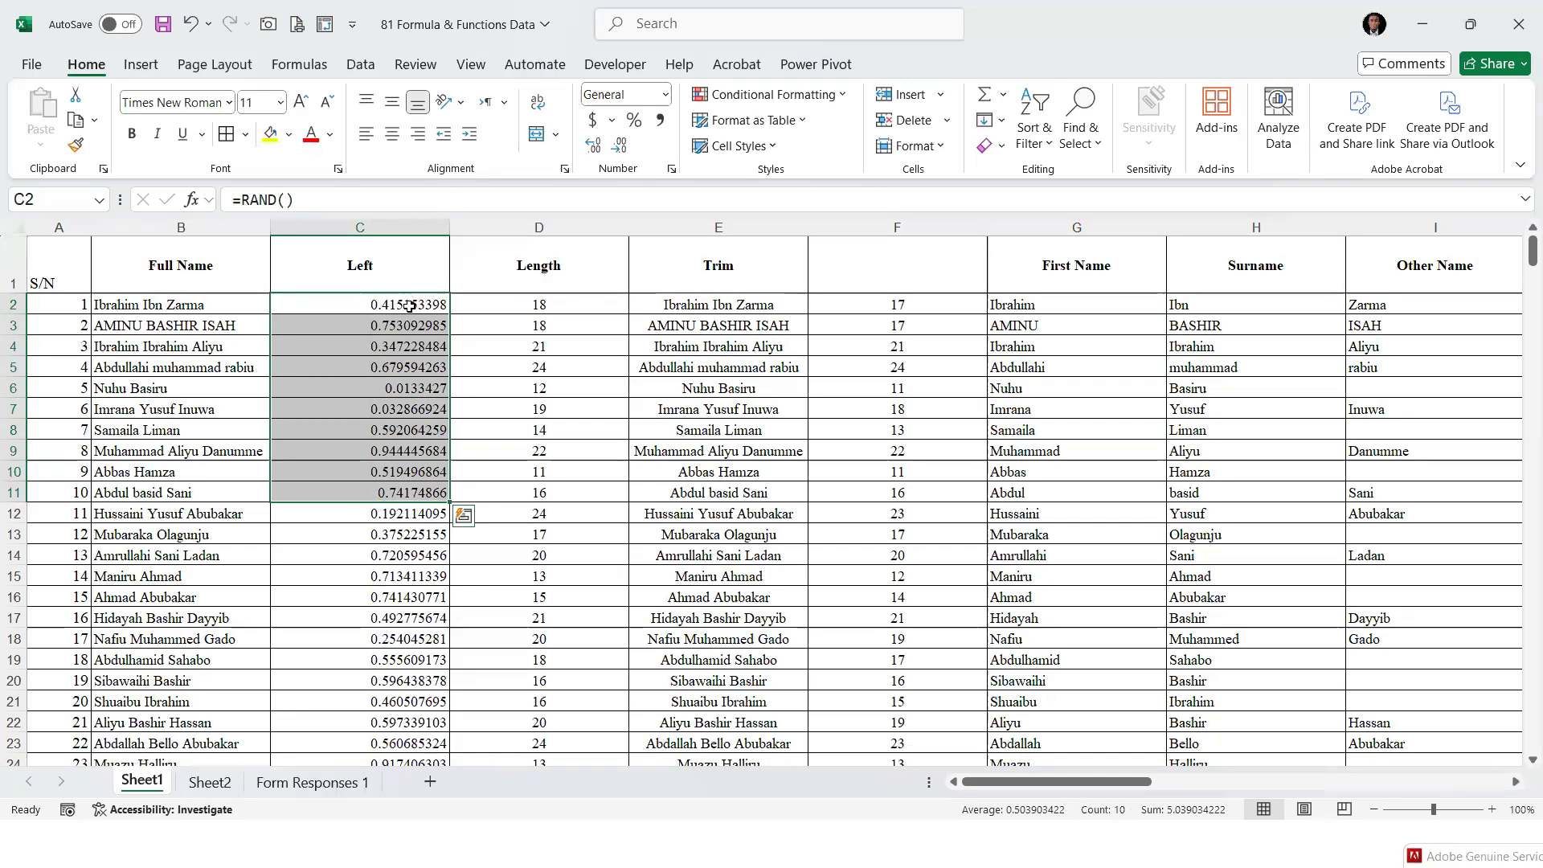
{"action": "left_click", "coordinate": [407, 306]}
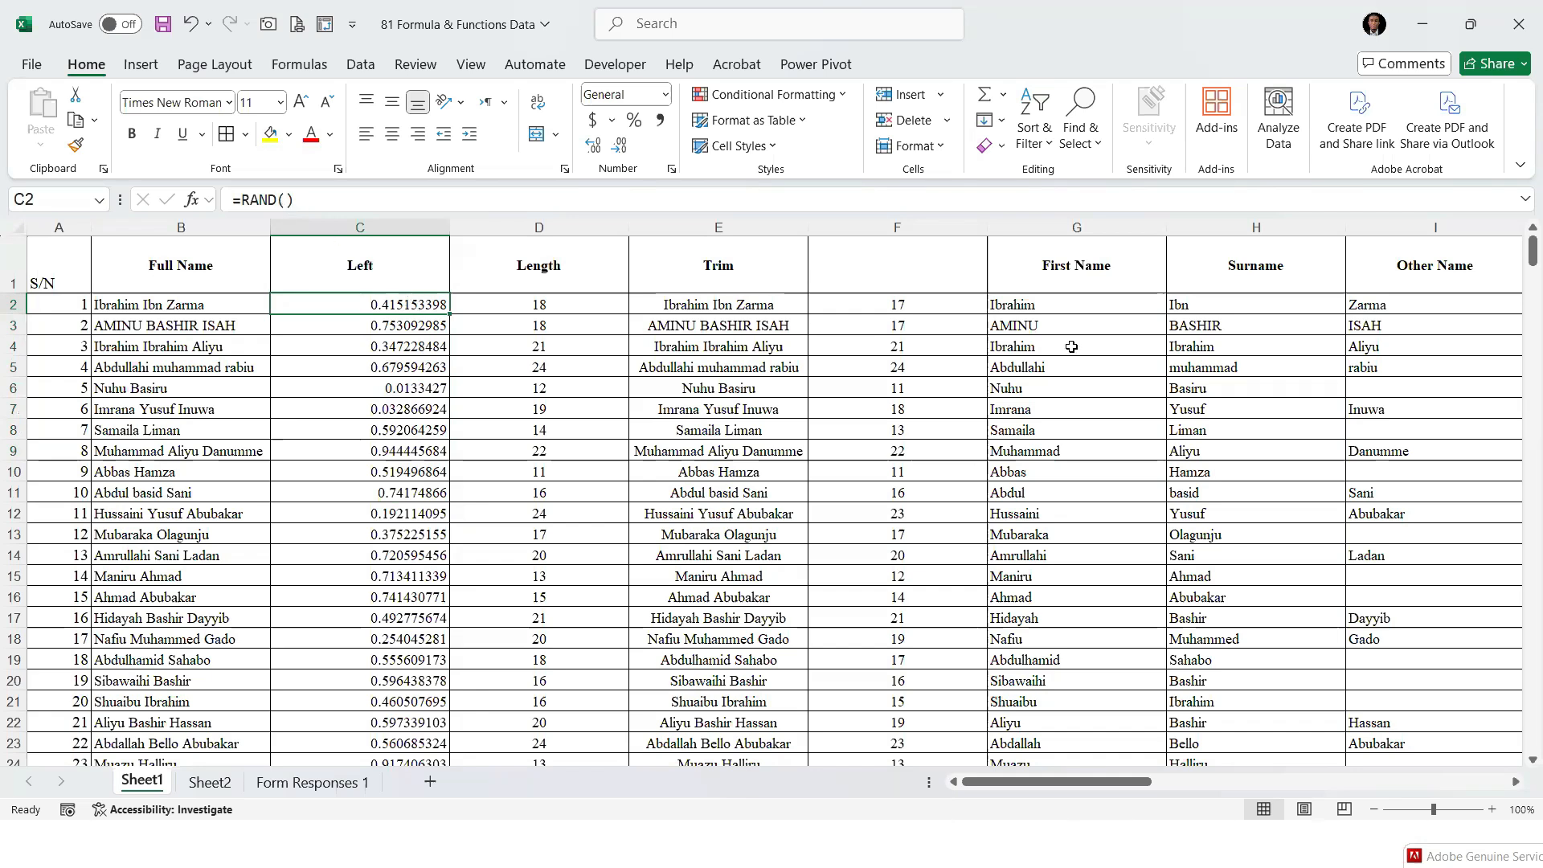
{"action": "key", "text": "alt+Tab"}
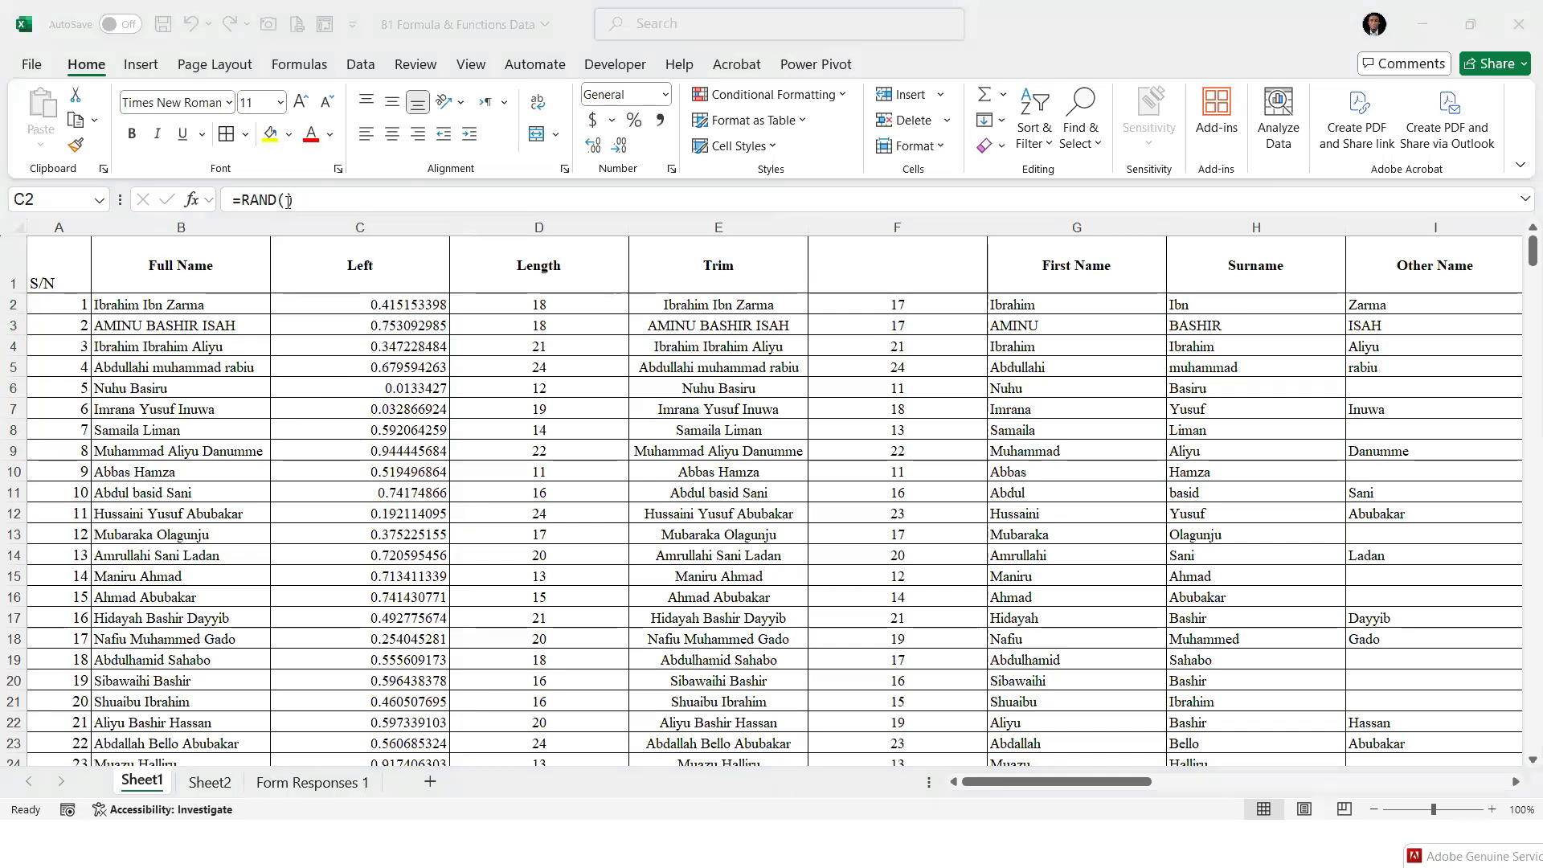
{"action": "key", "text": "alt+Tab"}
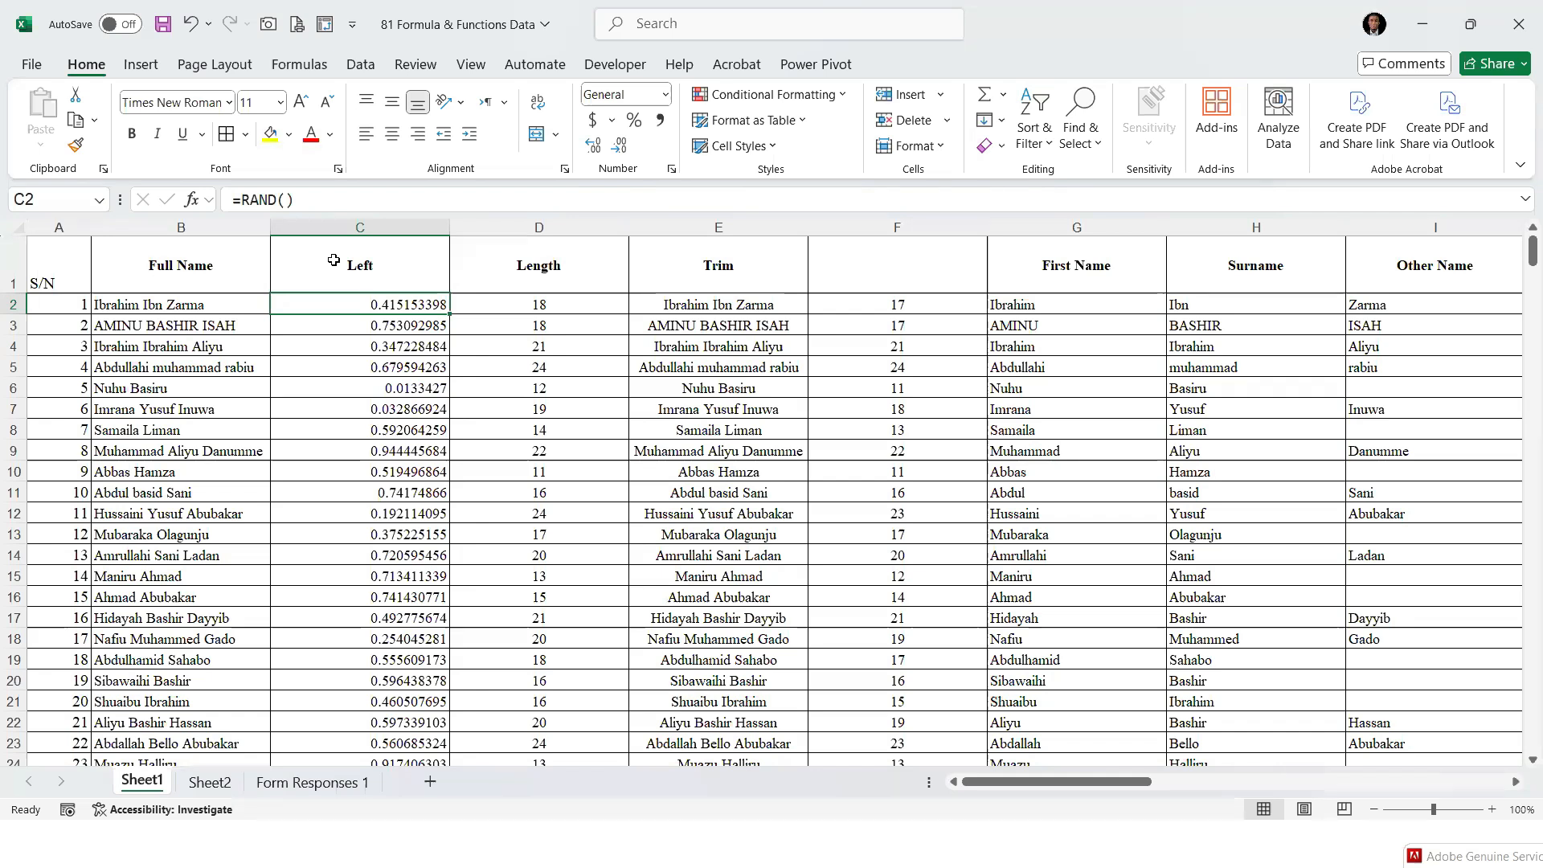
Try to replace the RAND formula in C2 with =RANDBETWEEN(330000,250000)
{"action": "left_click", "coordinate": [337, 201]}
{"action": "key", "text": "BackSpace"}
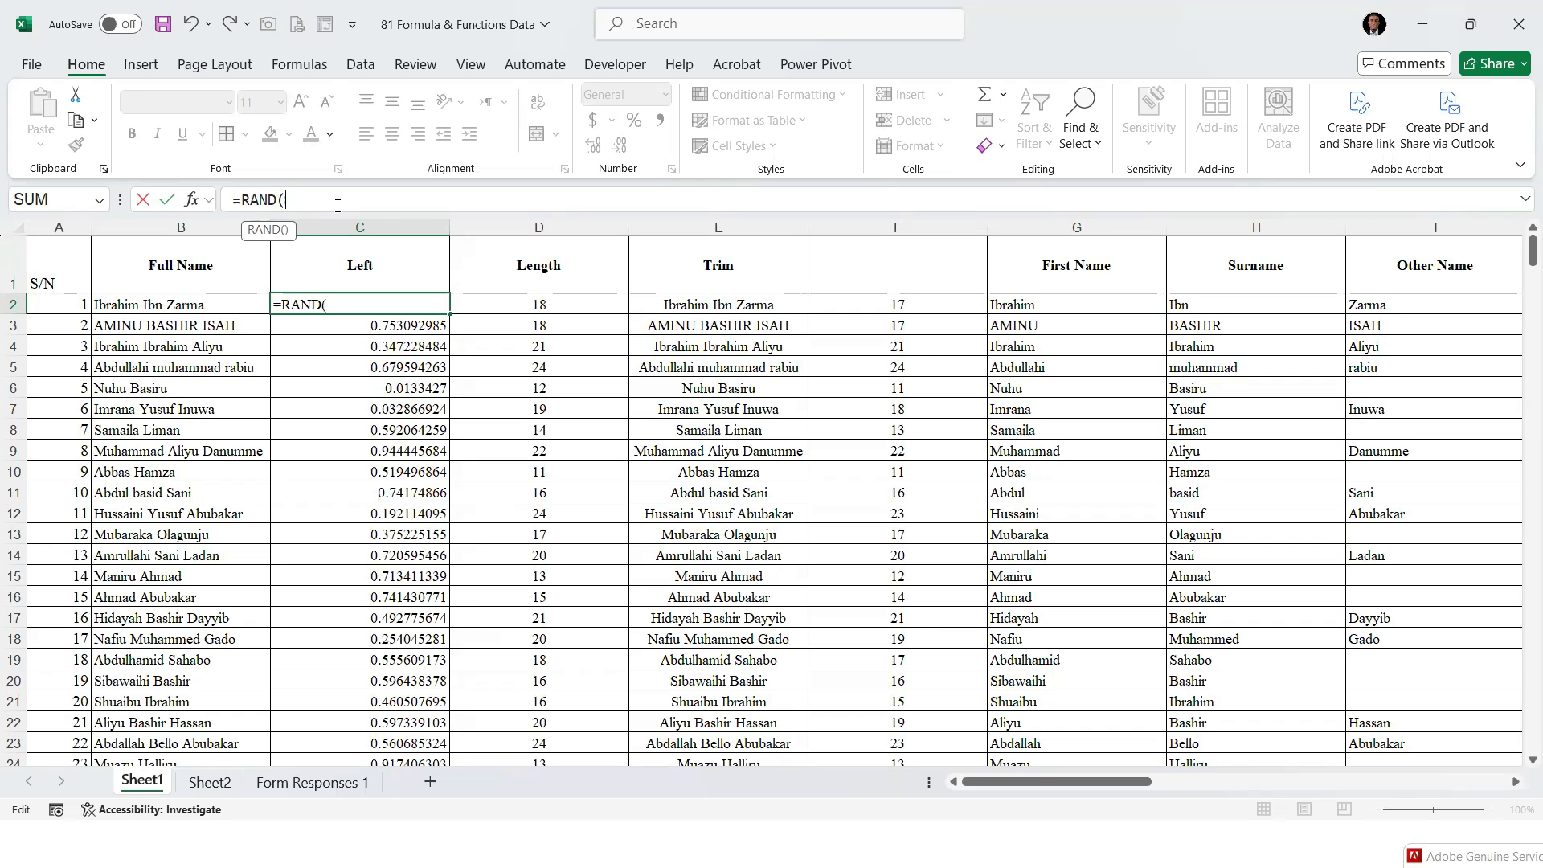
{"action": "key", "text": "BackSpace"}
{"action": "type", "text": "BE"}
{"action": "key", "text": "Tab"}
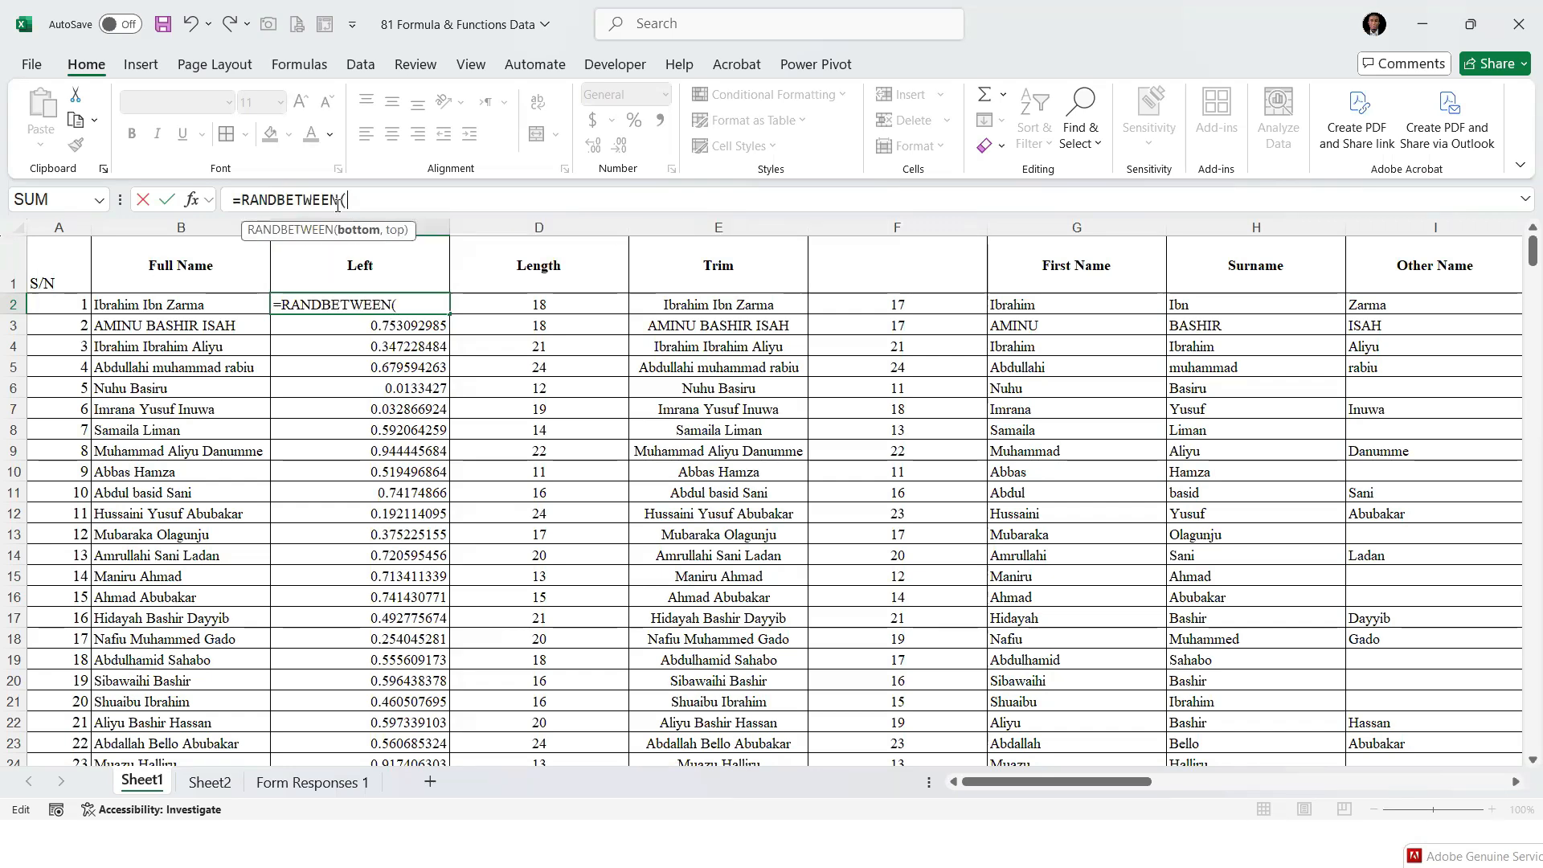
{"action": "type", "text": "330000,"}
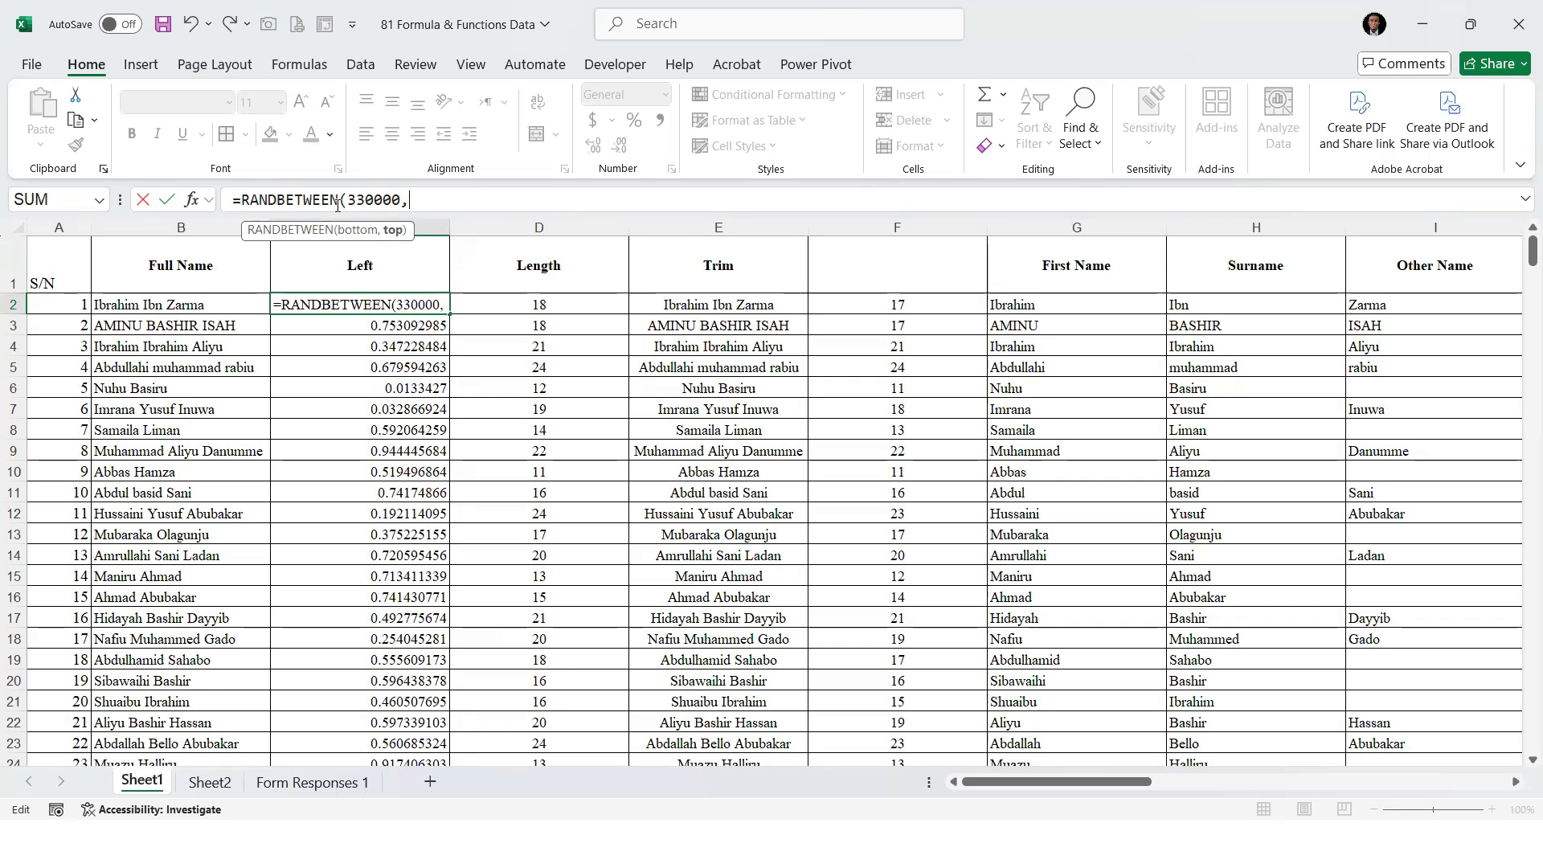
{"action": "type", "text": "25000"}
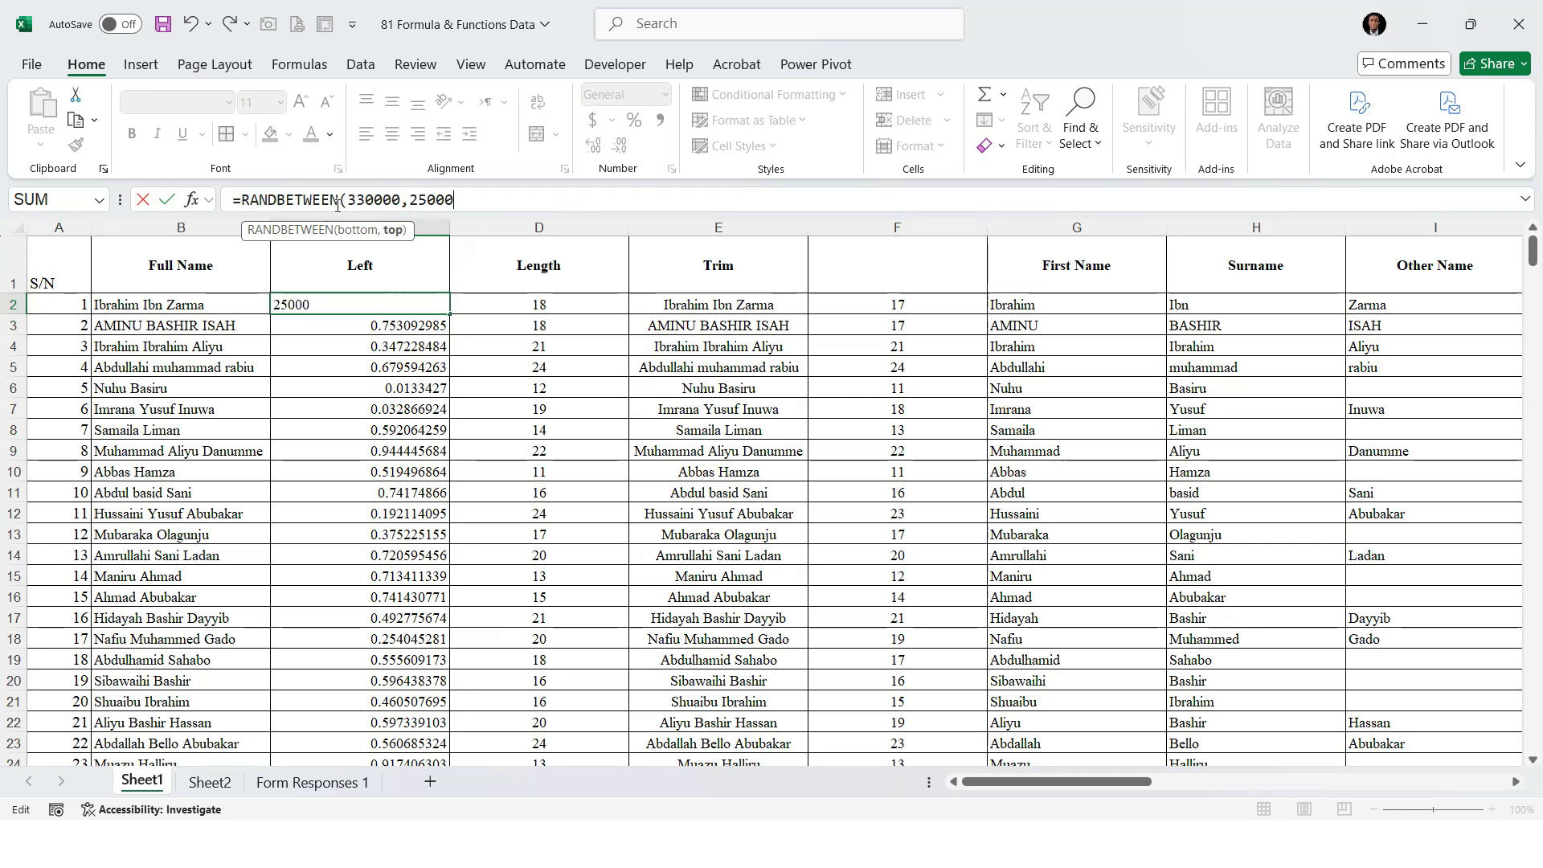
{"action": "type", "text": "0)"}
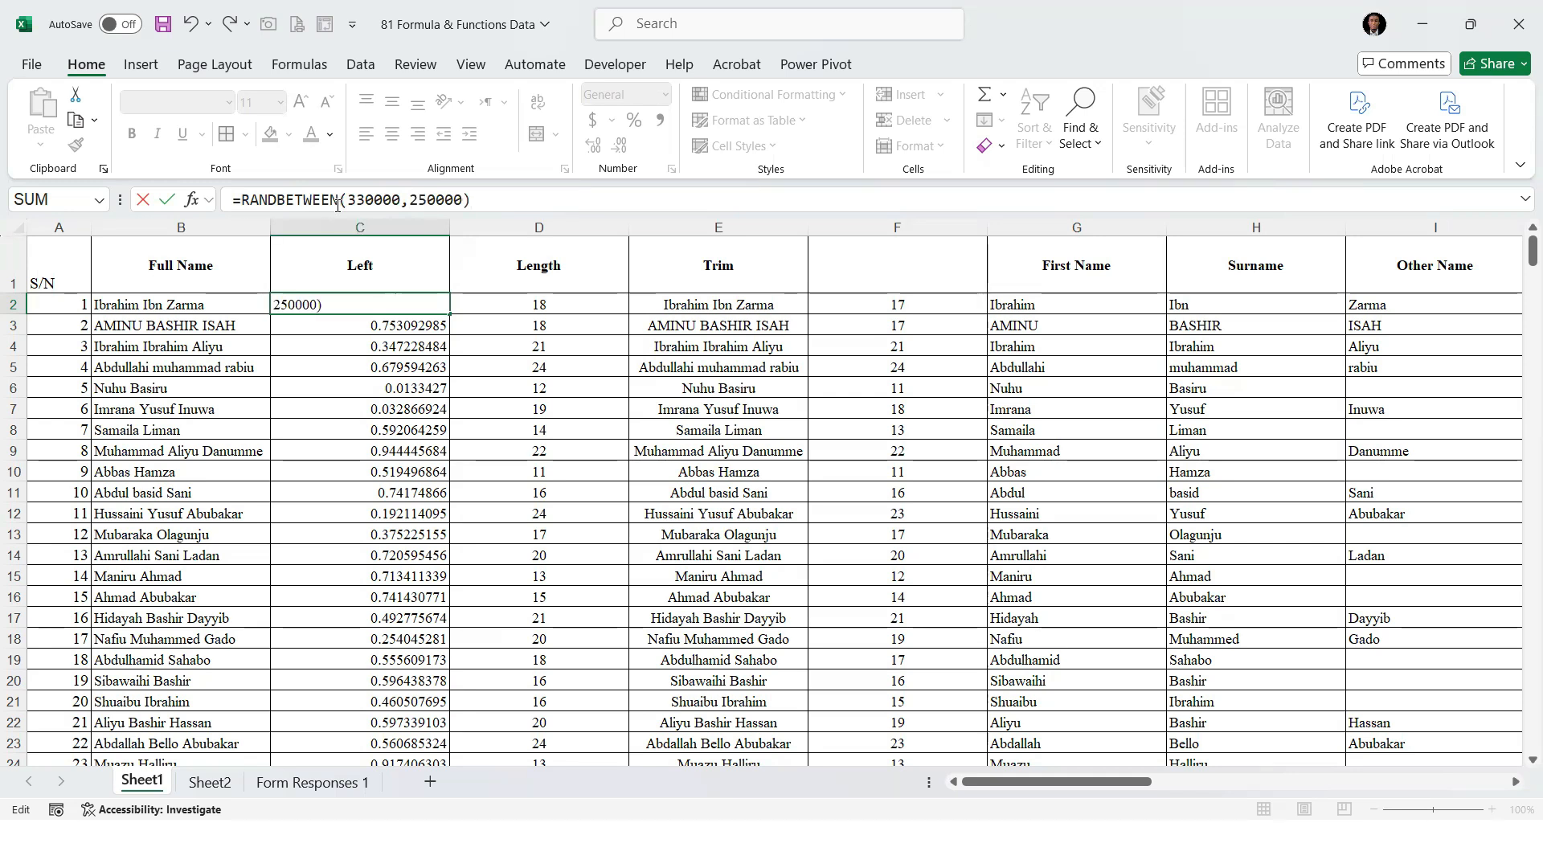
{"action": "key", "text": "Return"}
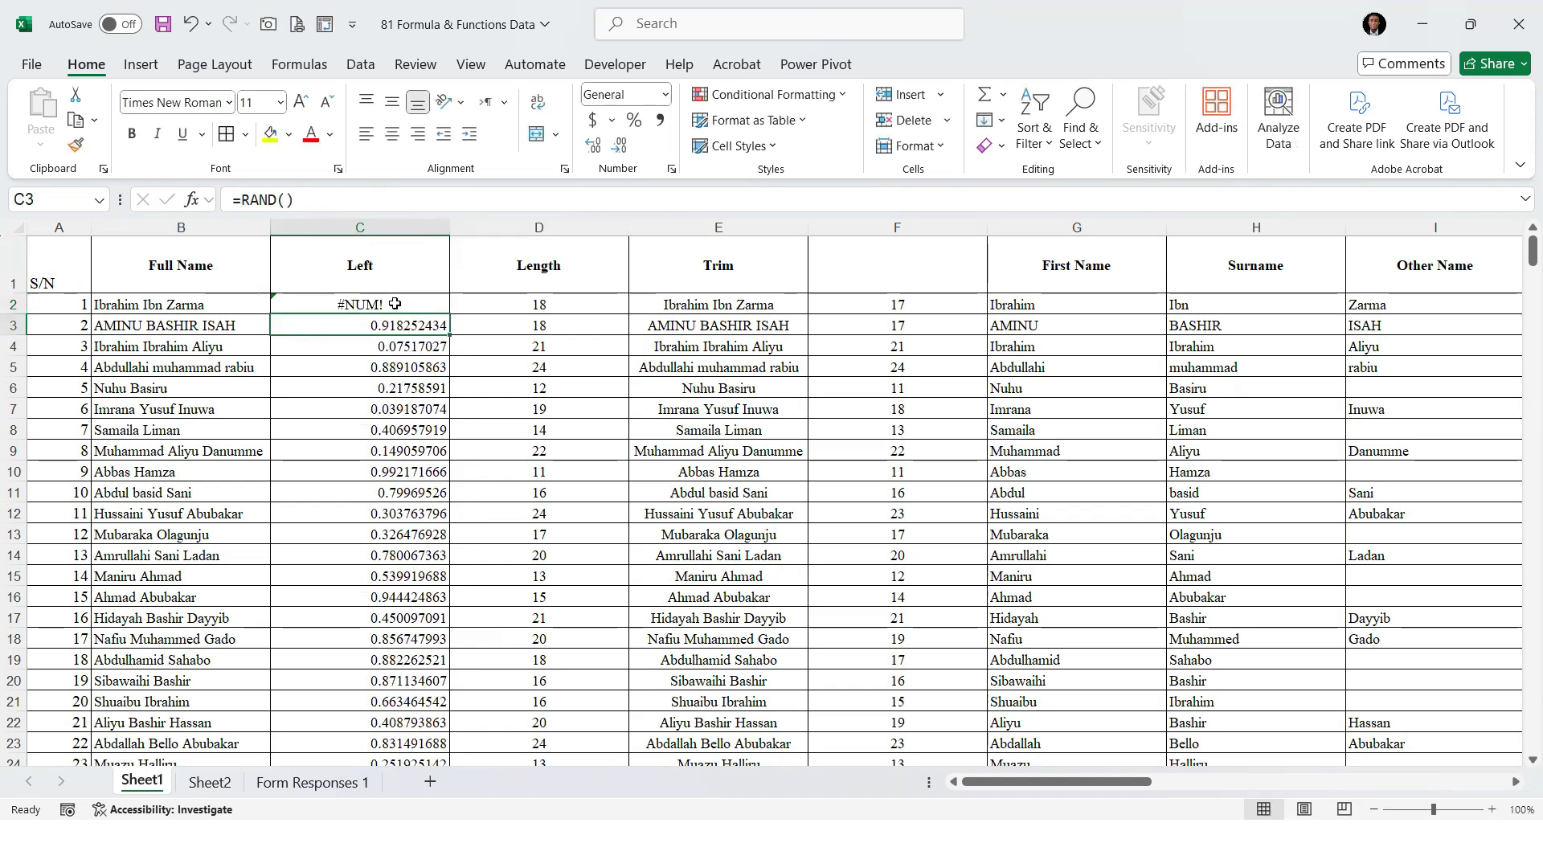
Check the error options offered for the RANDBETWEEN formula in C2
{"action": "left_click", "coordinate": [395, 304]}
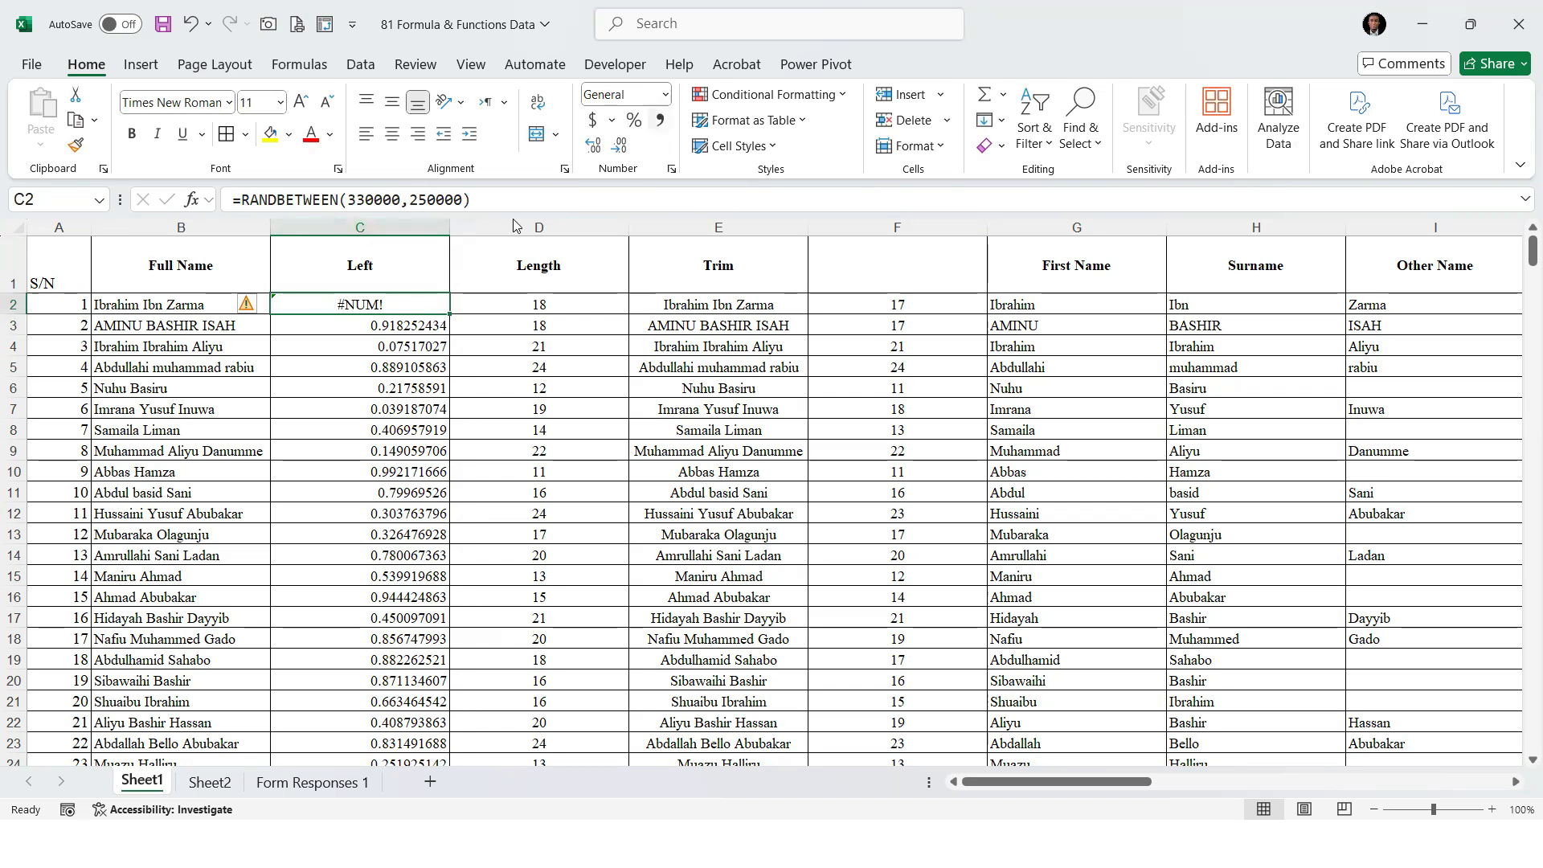
{"action": "left_click", "coordinate": [258, 305]}
{"action": "left_click", "coordinate": [372, 304]}
{"action": "left_click", "coordinate": [252, 306]}
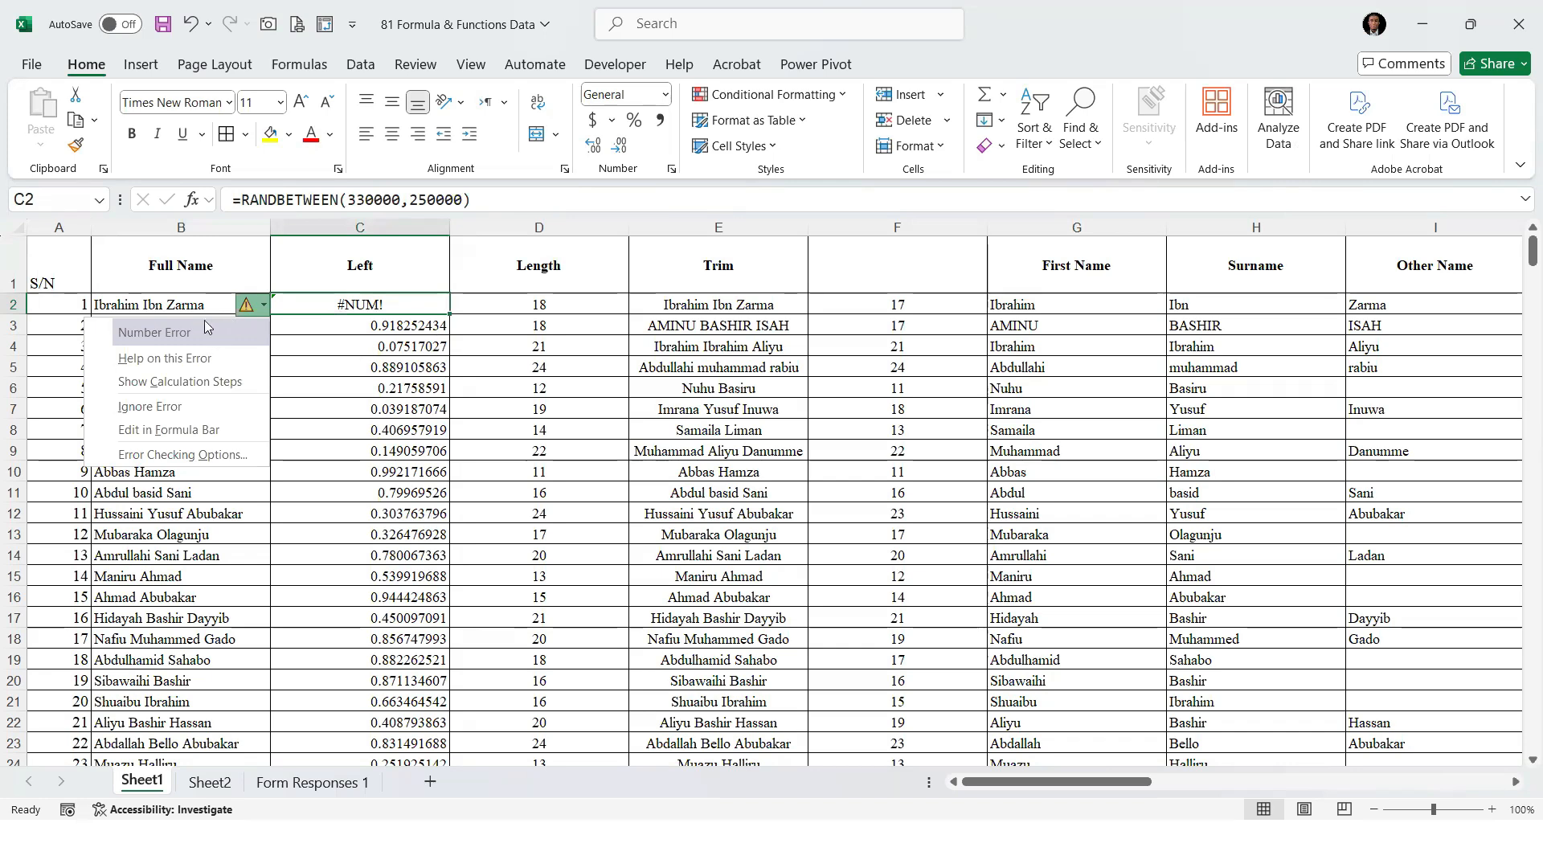
{"action": "left_click", "coordinate": [521, 304]}
Delete the Left, Length and Trim columns and the untitled column before First Name from Sheet1
{"action": "left_click_drag", "start_coordinate": [369, 229], "coordinate": [766, 227]}
{"action": "right_click", "coordinate": [749, 231]}
{"action": "left_click", "coordinate": [799, 458]}
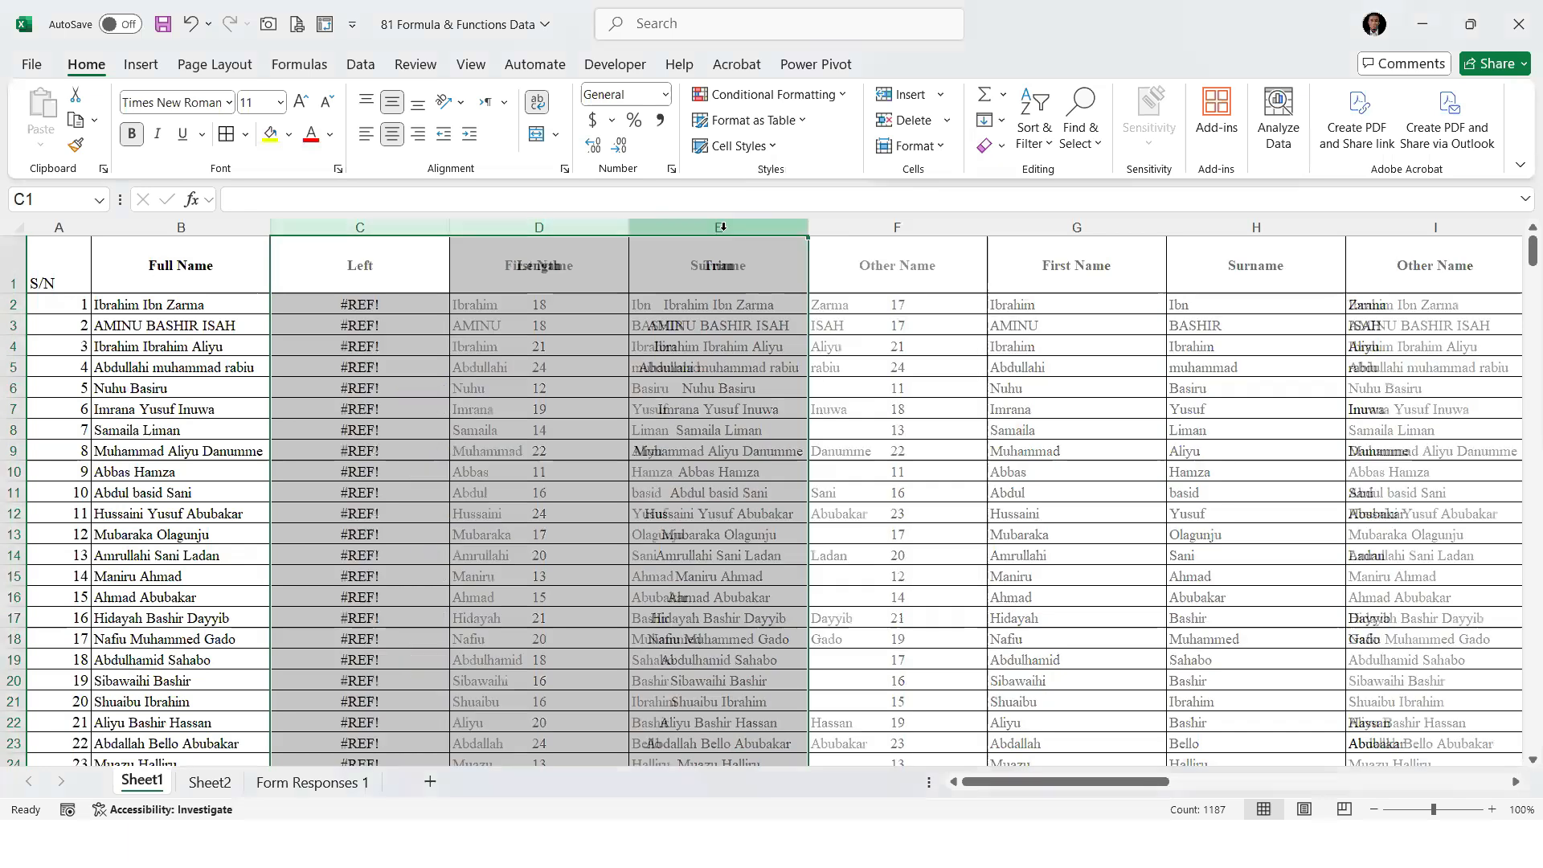
{"action": "right_click", "coordinate": [351, 230]}
{"action": "right_click", "coordinate": [352, 231]}
{"action": "left_click", "coordinate": [306, 263]}
{"action": "left_click", "coordinate": [309, 277]}
{"action": "left_click", "coordinate": [355, 228]}
{"action": "right_click", "coordinate": [355, 230]}
{"action": "left_click", "coordinate": [408, 463]}
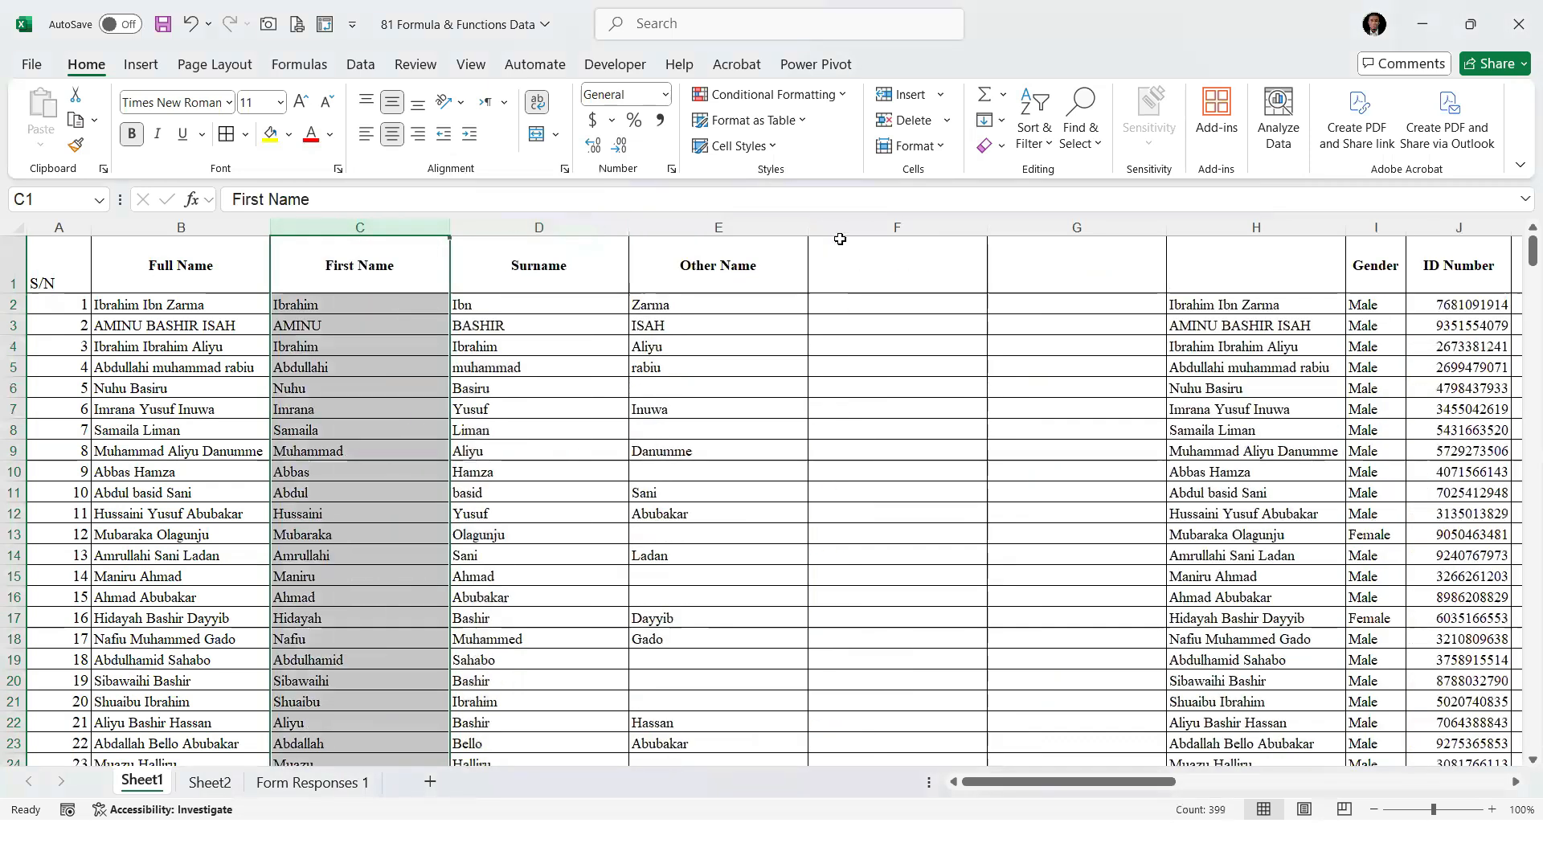
Insert a blank column C between the Full Name and First Name columns
{"action": "right_click", "coordinate": [391, 231]}
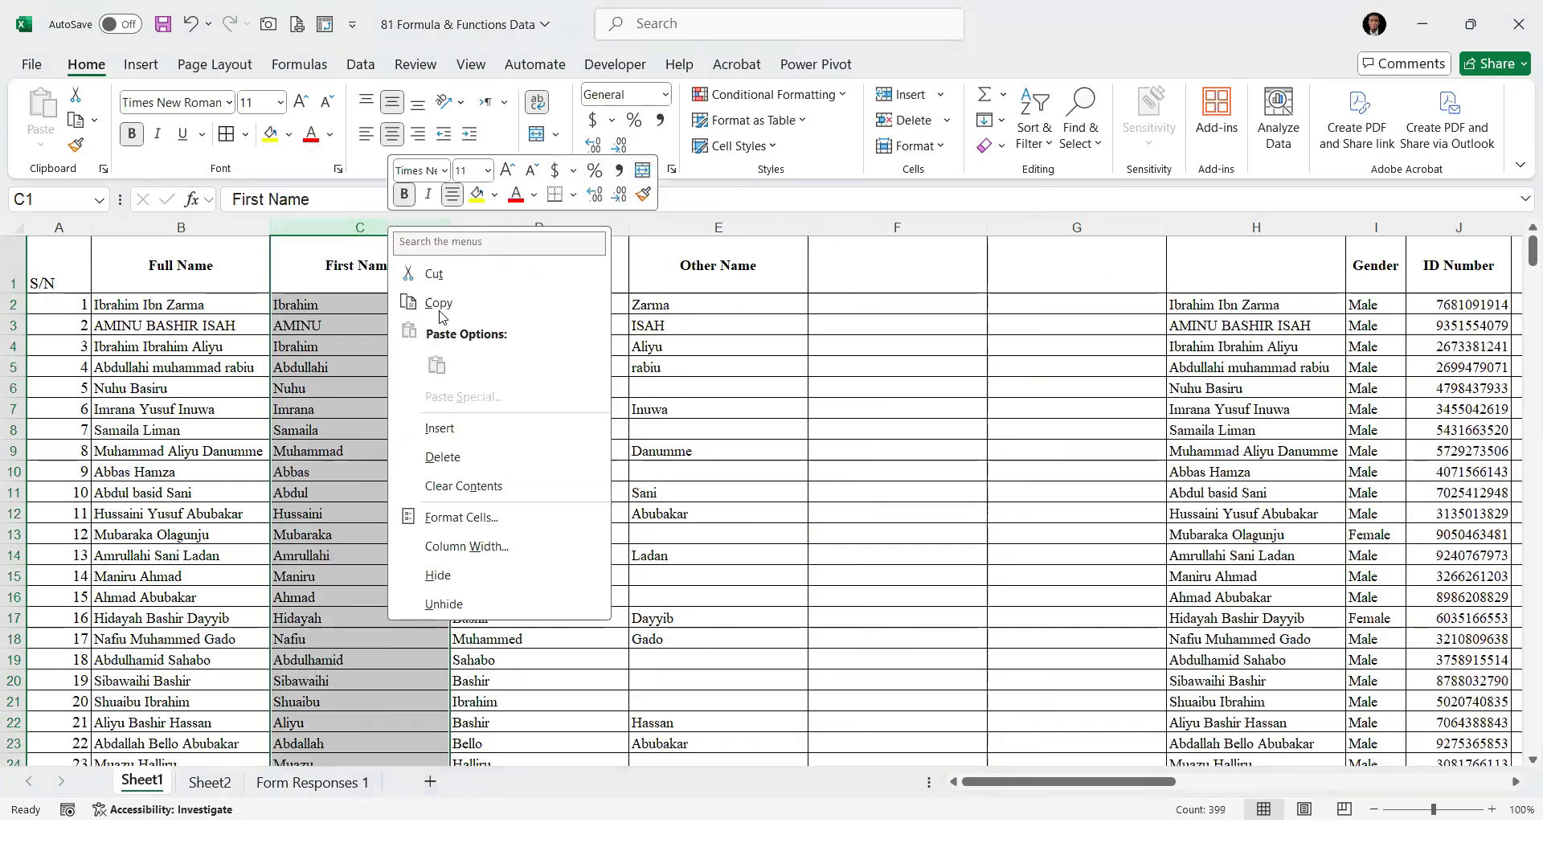
{"action": "left_click", "coordinate": [439, 427]}
{"action": "key", "text": "Down"}
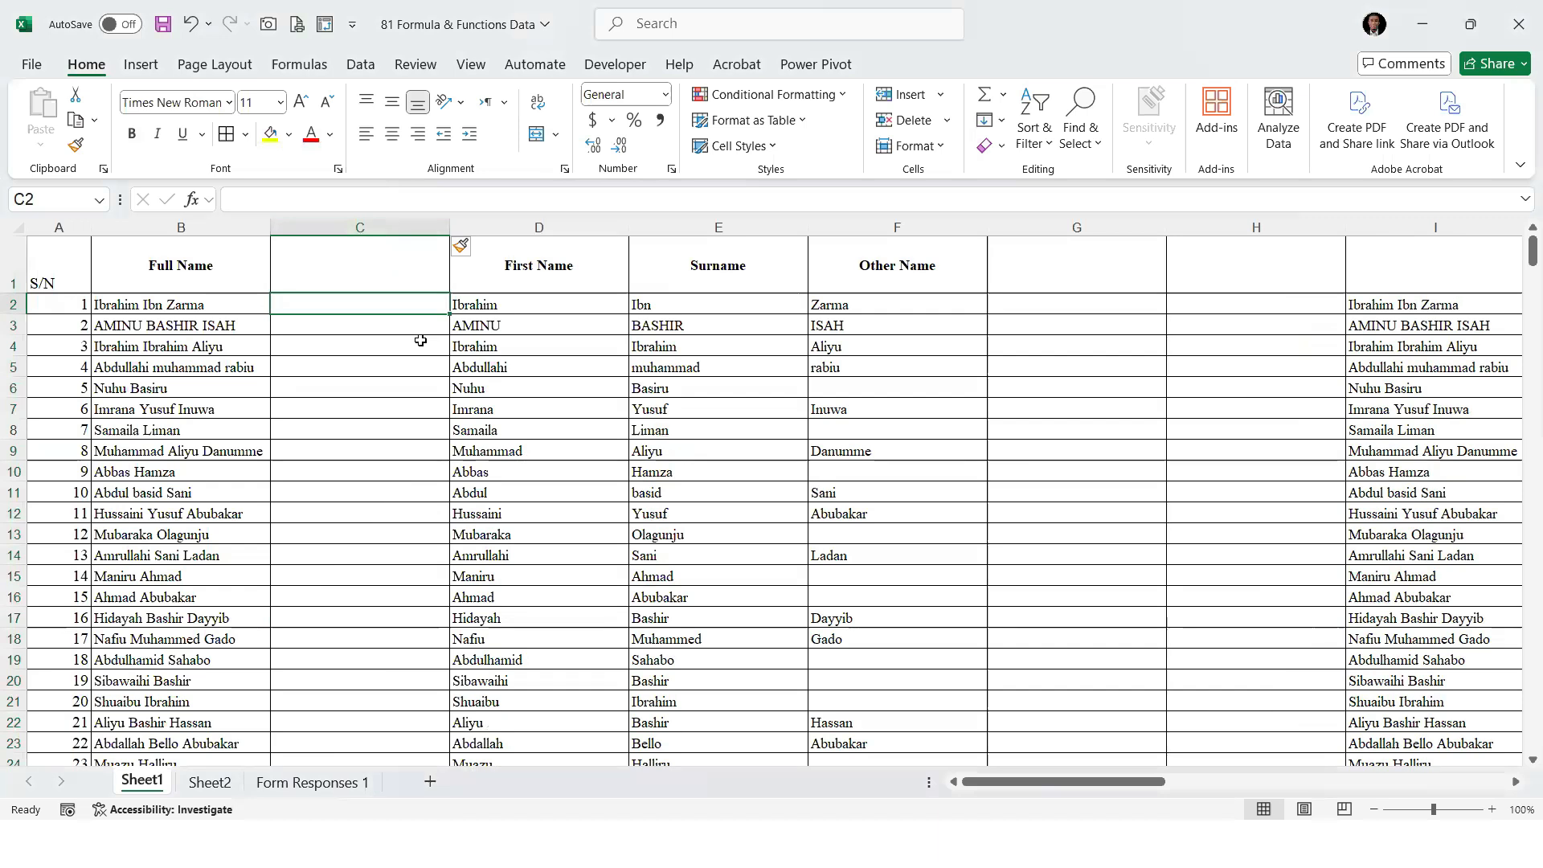
Enter =RANDBETWEEN(33000,250000) in C2
{"action": "type", "text": "=RAND"}
{"action": "key", "text": "Down"}
{"action": "key", "text": "Down"}
{"action": "key", "text": "Tab"}
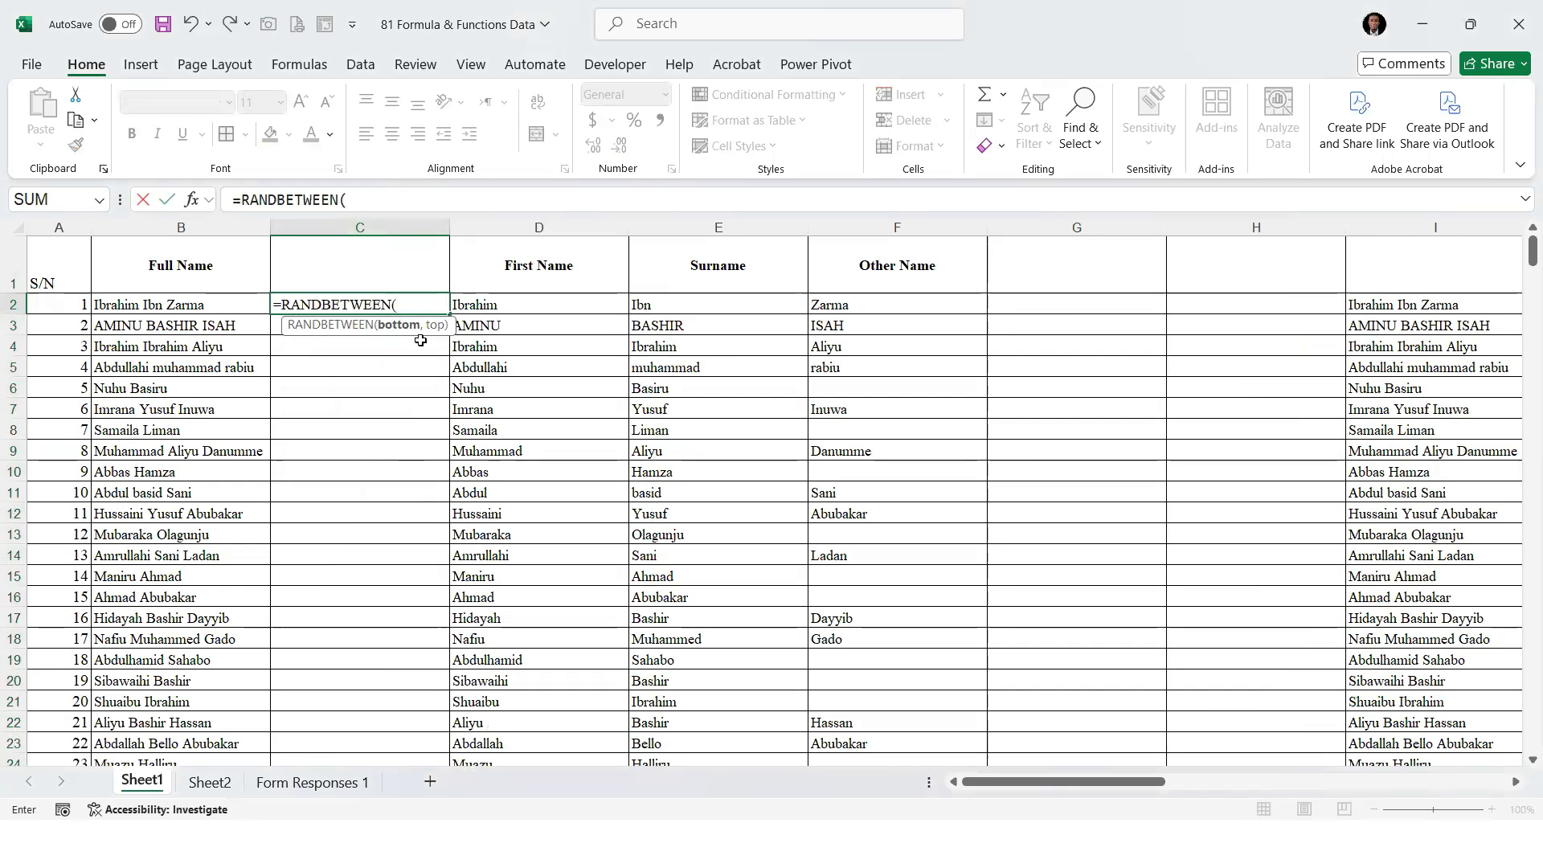
{"action": "type", "text": "33000,"}
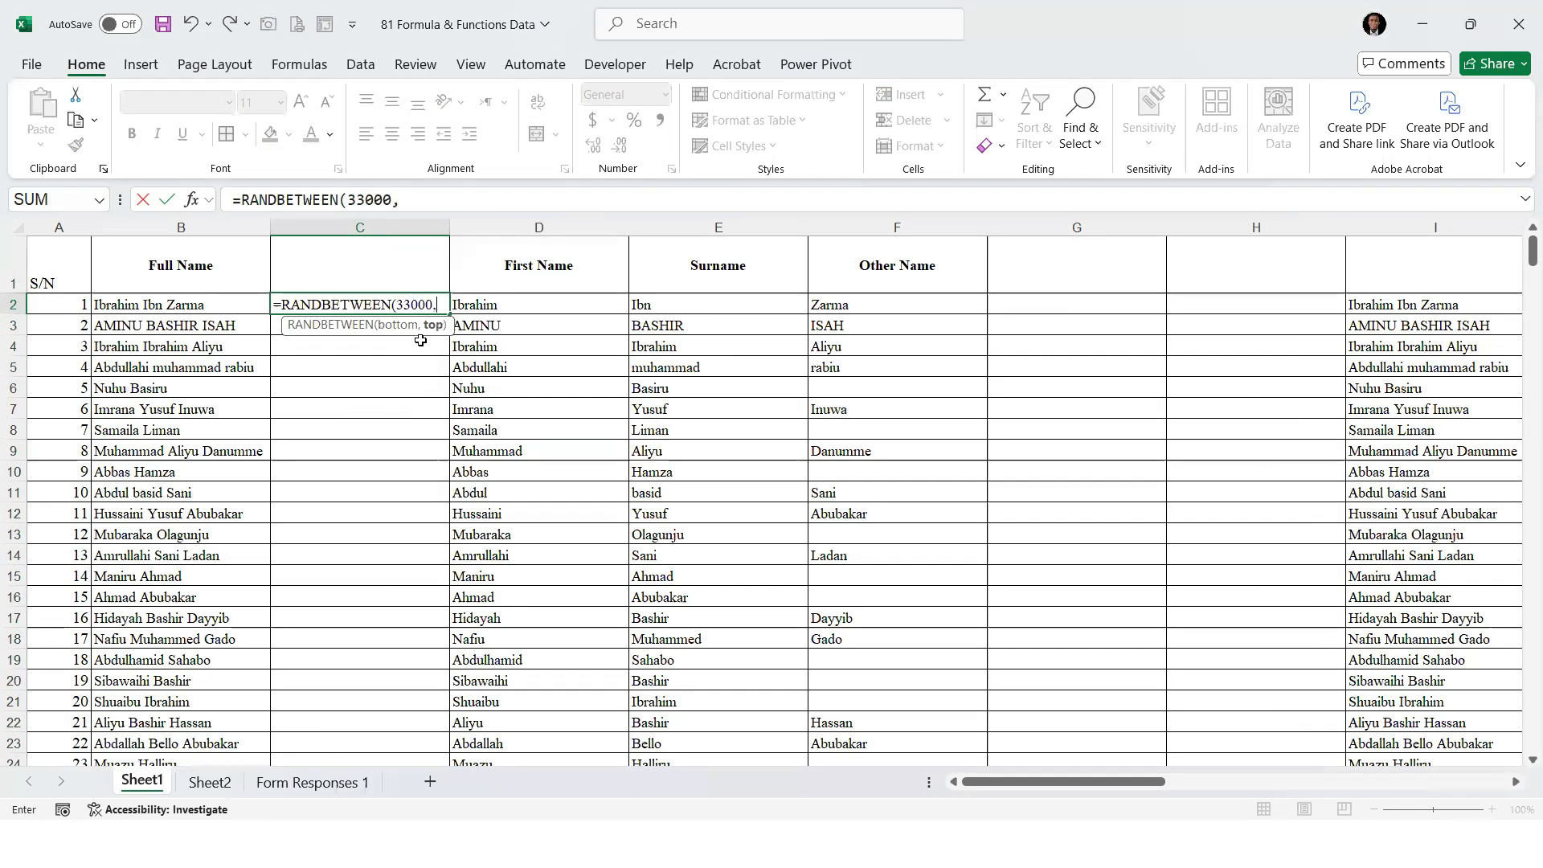
{"action": "type", "text": "25"}
{"action": "type", "text": "0000"}
{"action": "key", "text": "Return"}
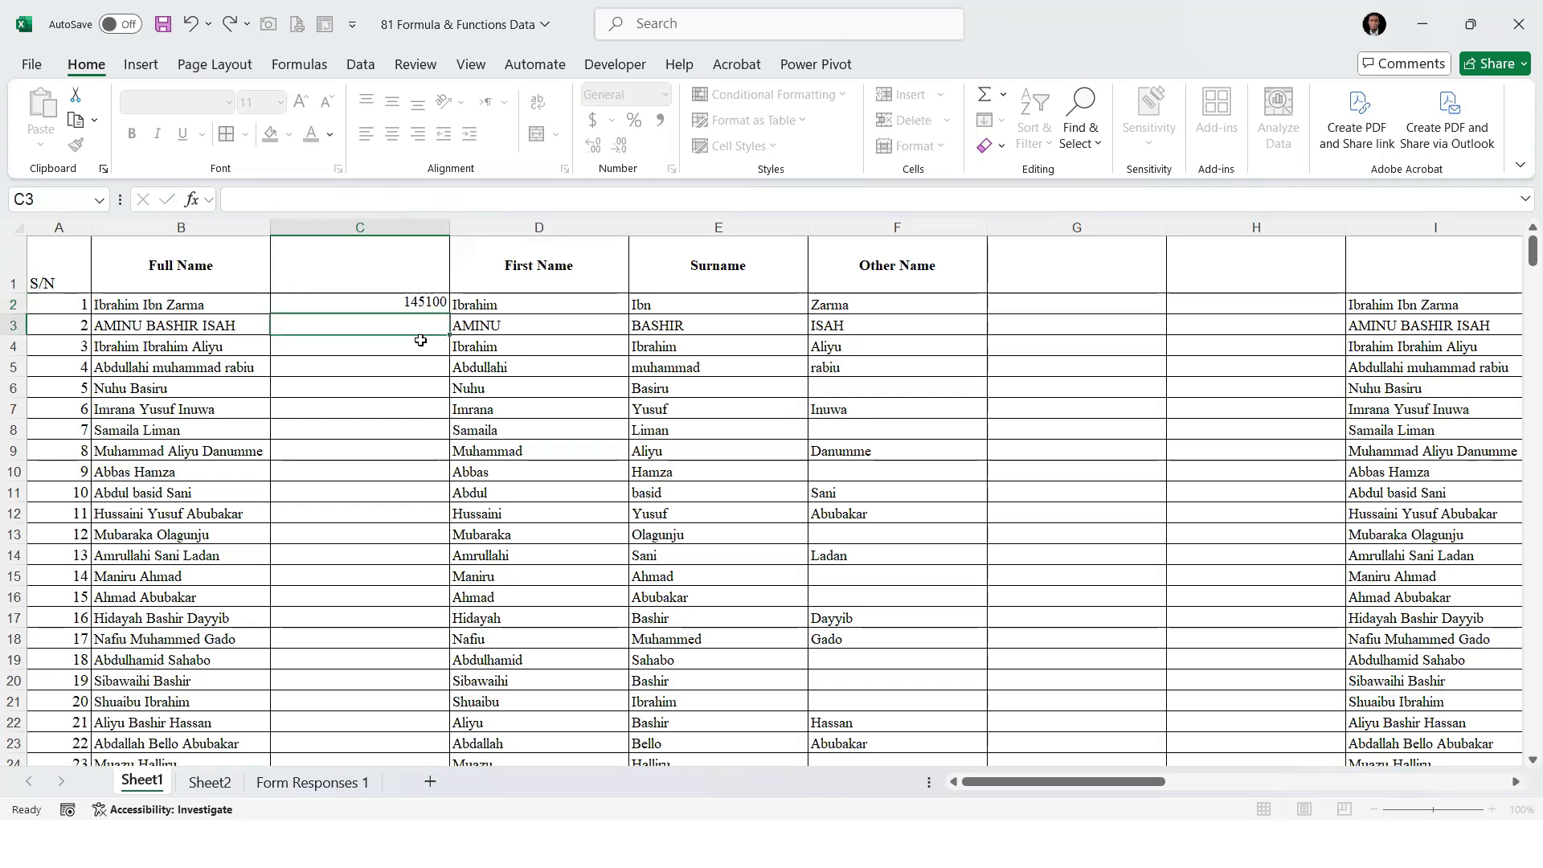
Format C2 as Currency with the ₦ Hausa symbol and no decimal places, and centre it
{"action": "left_click", "coordinate": [390, 303]}
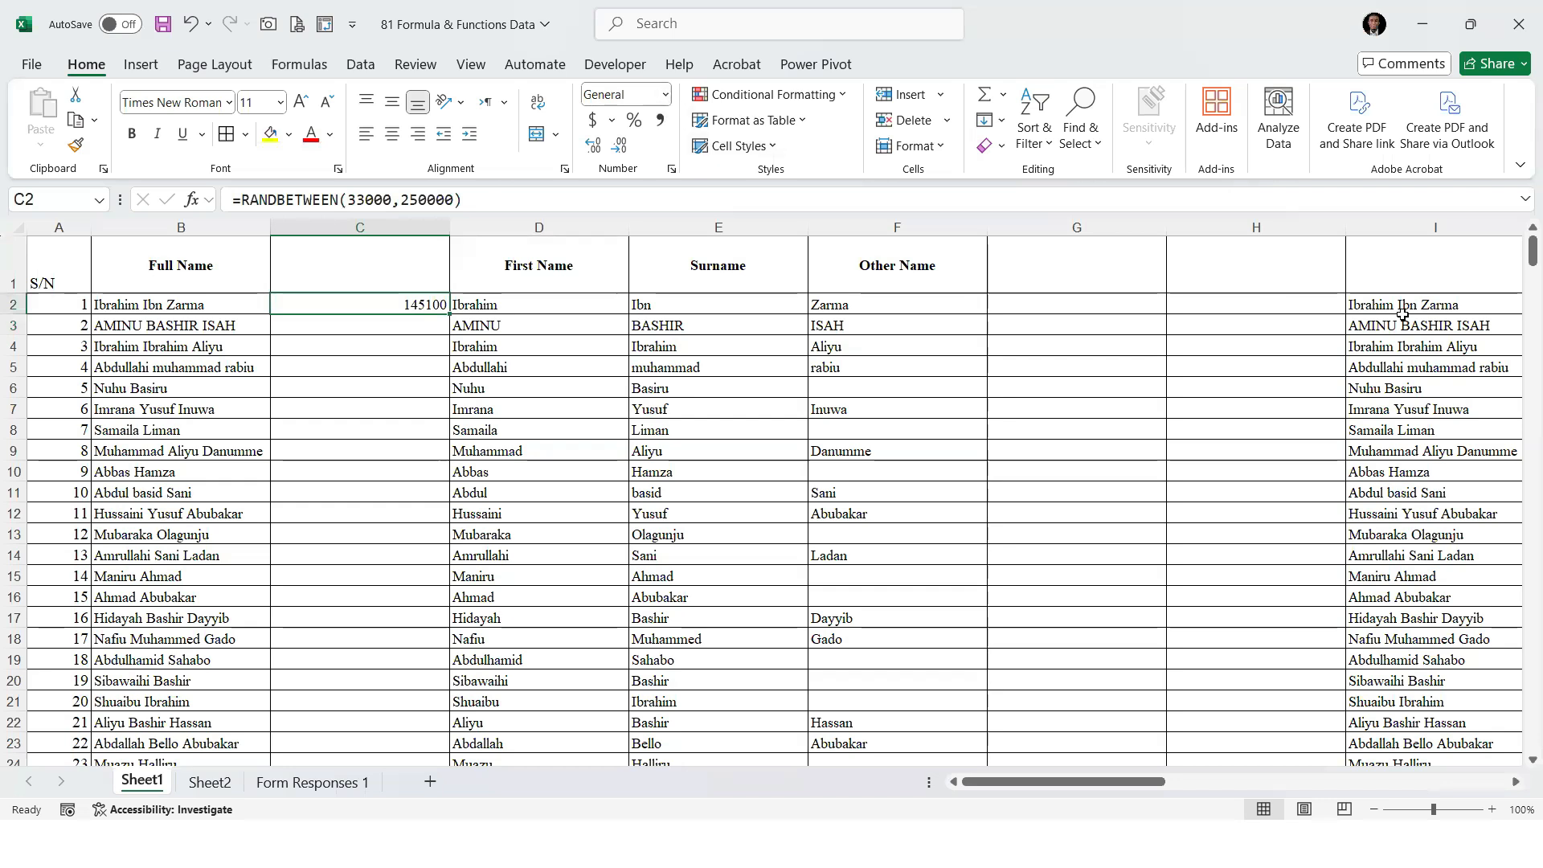
{"action": "left_click_drag", "start_coordinate": [1045, 781], "coordinate": [1199, 782]}
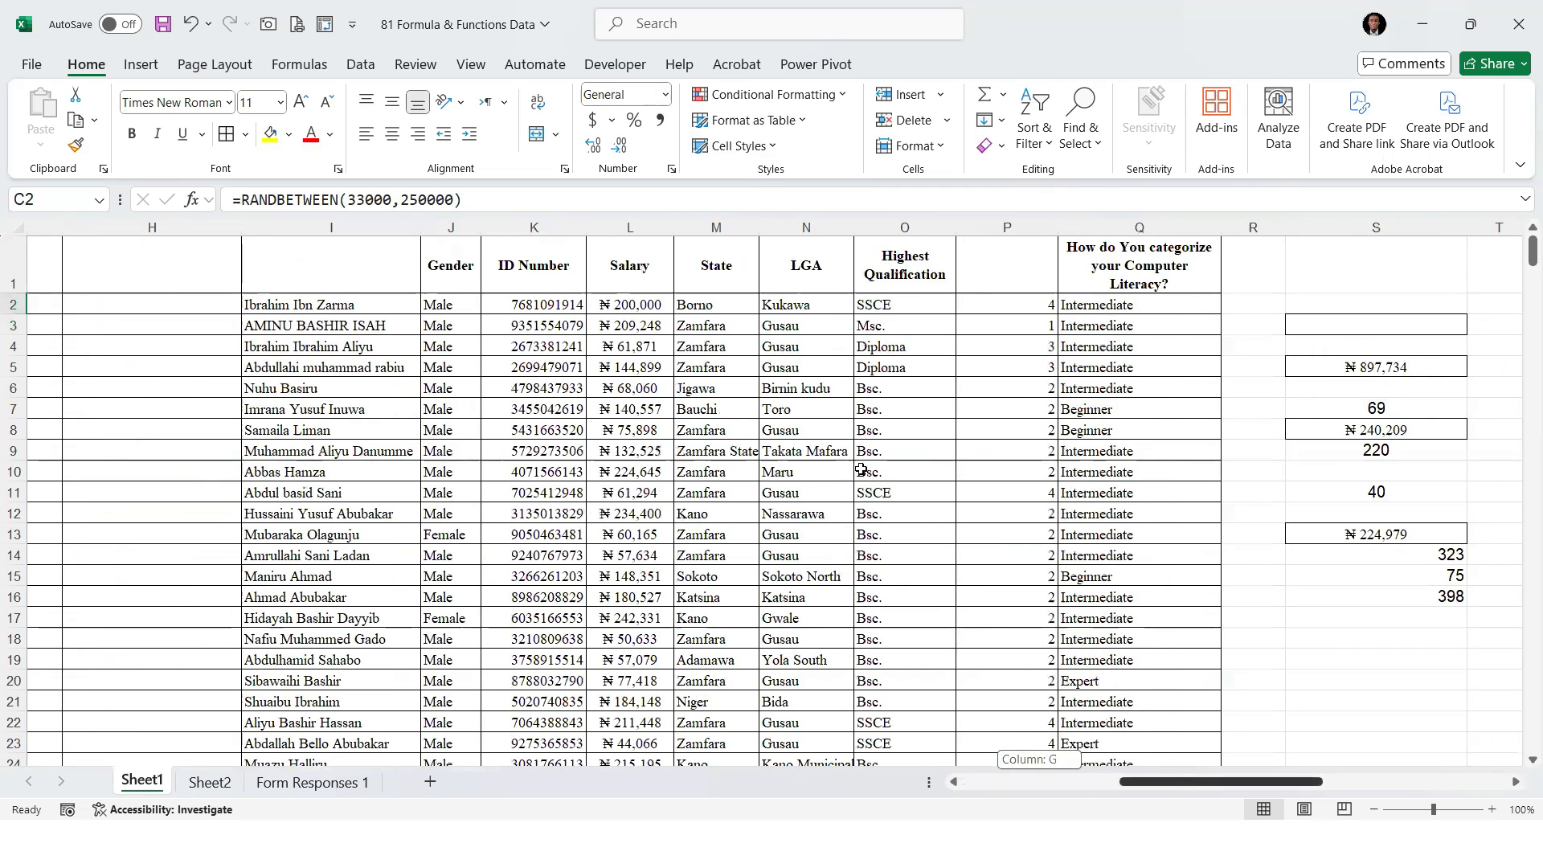
{"action": "scroll", "coordinate": [955, 752], "scroll_direction": "left", "scroll_amount": 5}
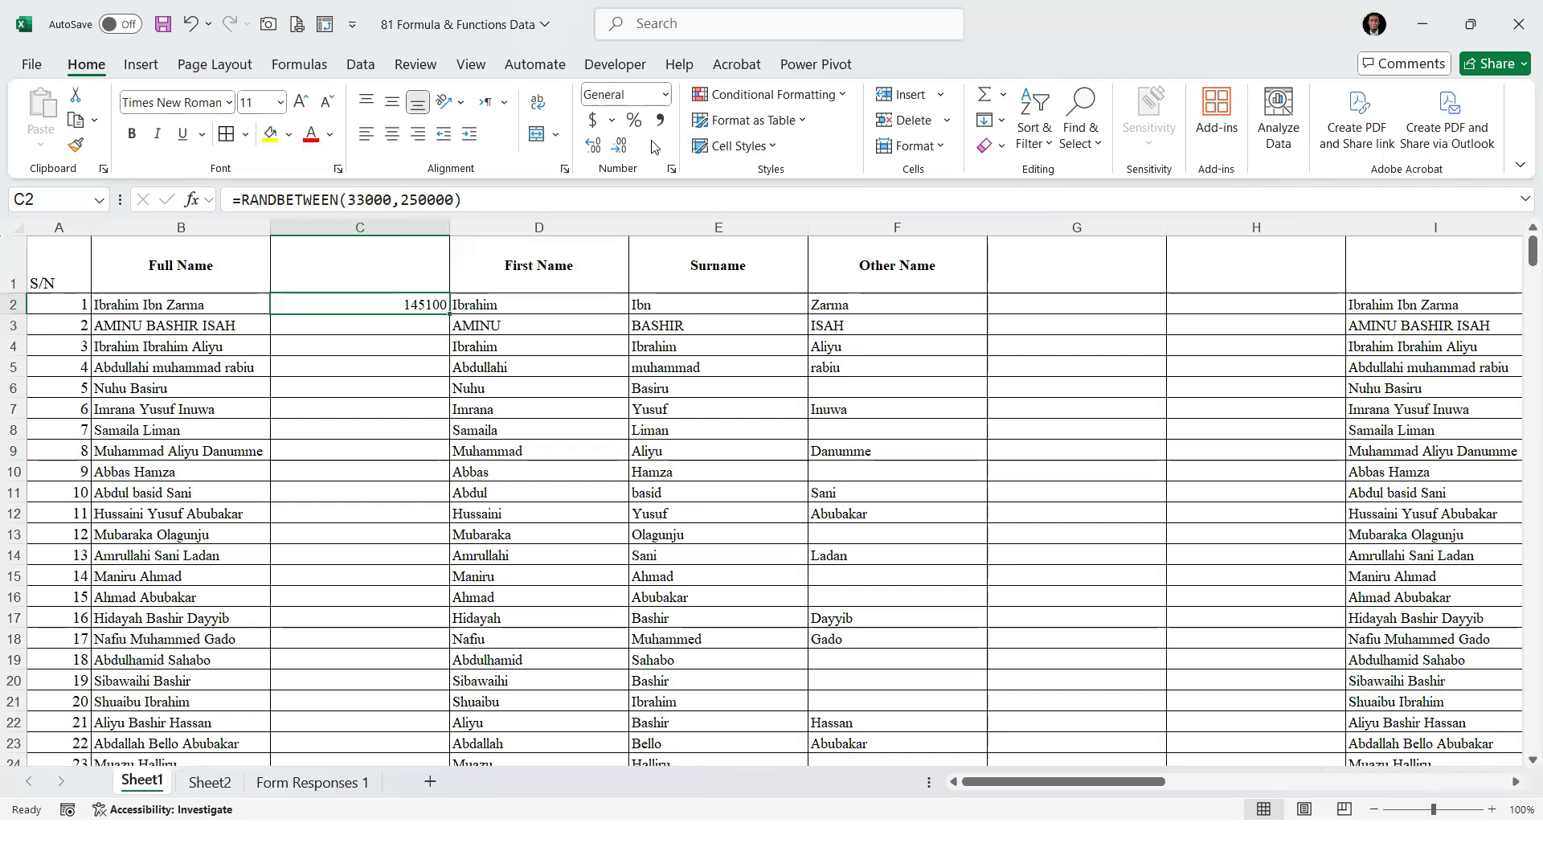
{"action": "left_click", "coordinate": [664, 94]}
{"action": "left_click", "coordinate": [682, 606]}
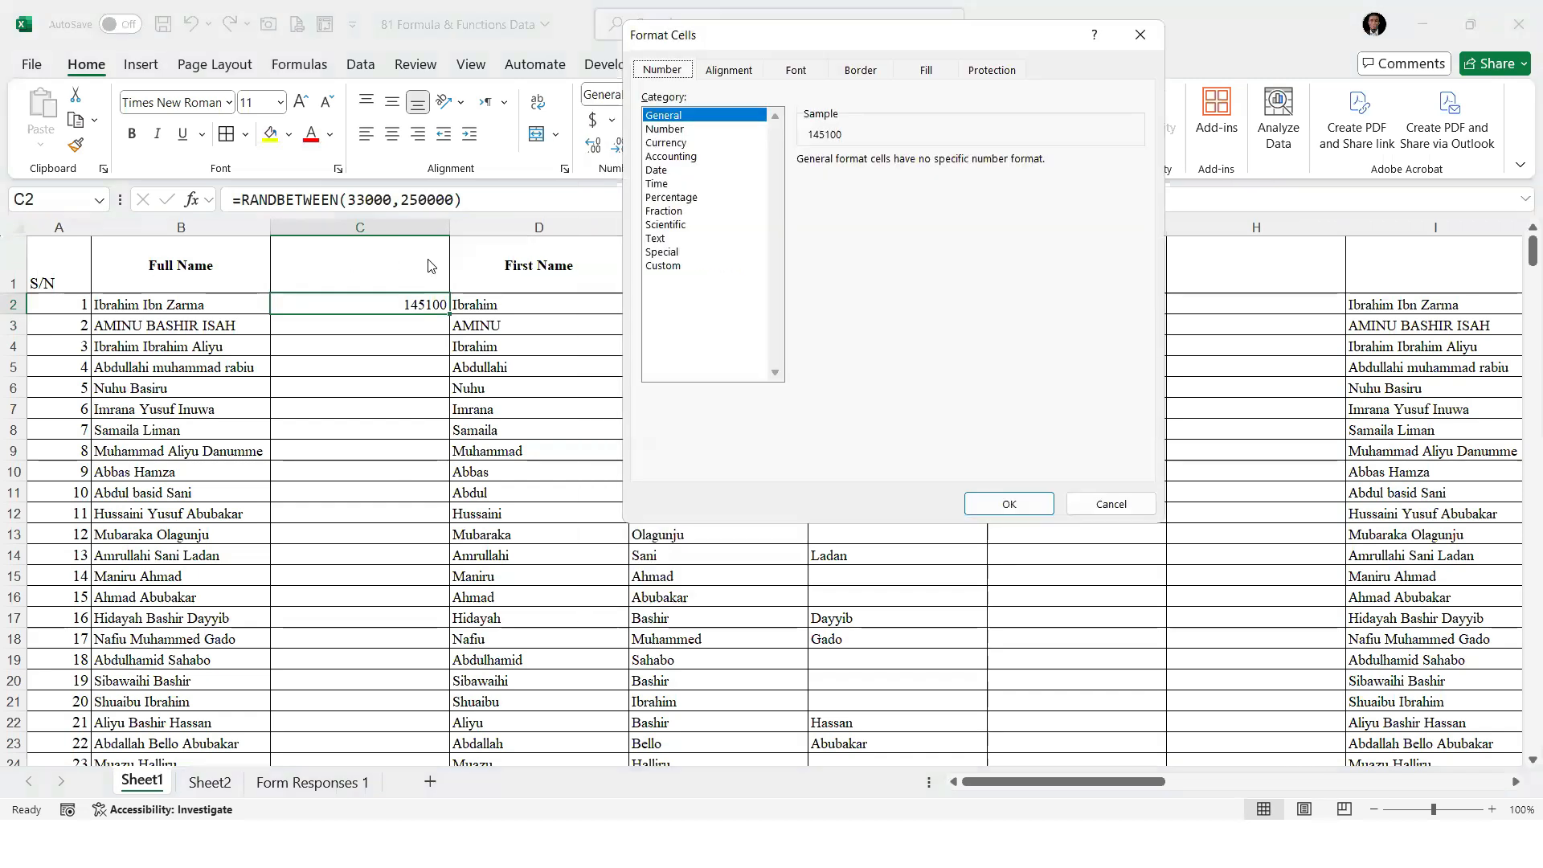
{"action": "left_click", "coordinate": [666, 142]}
{"action": "left_click", "coordinate": [916, 187]}
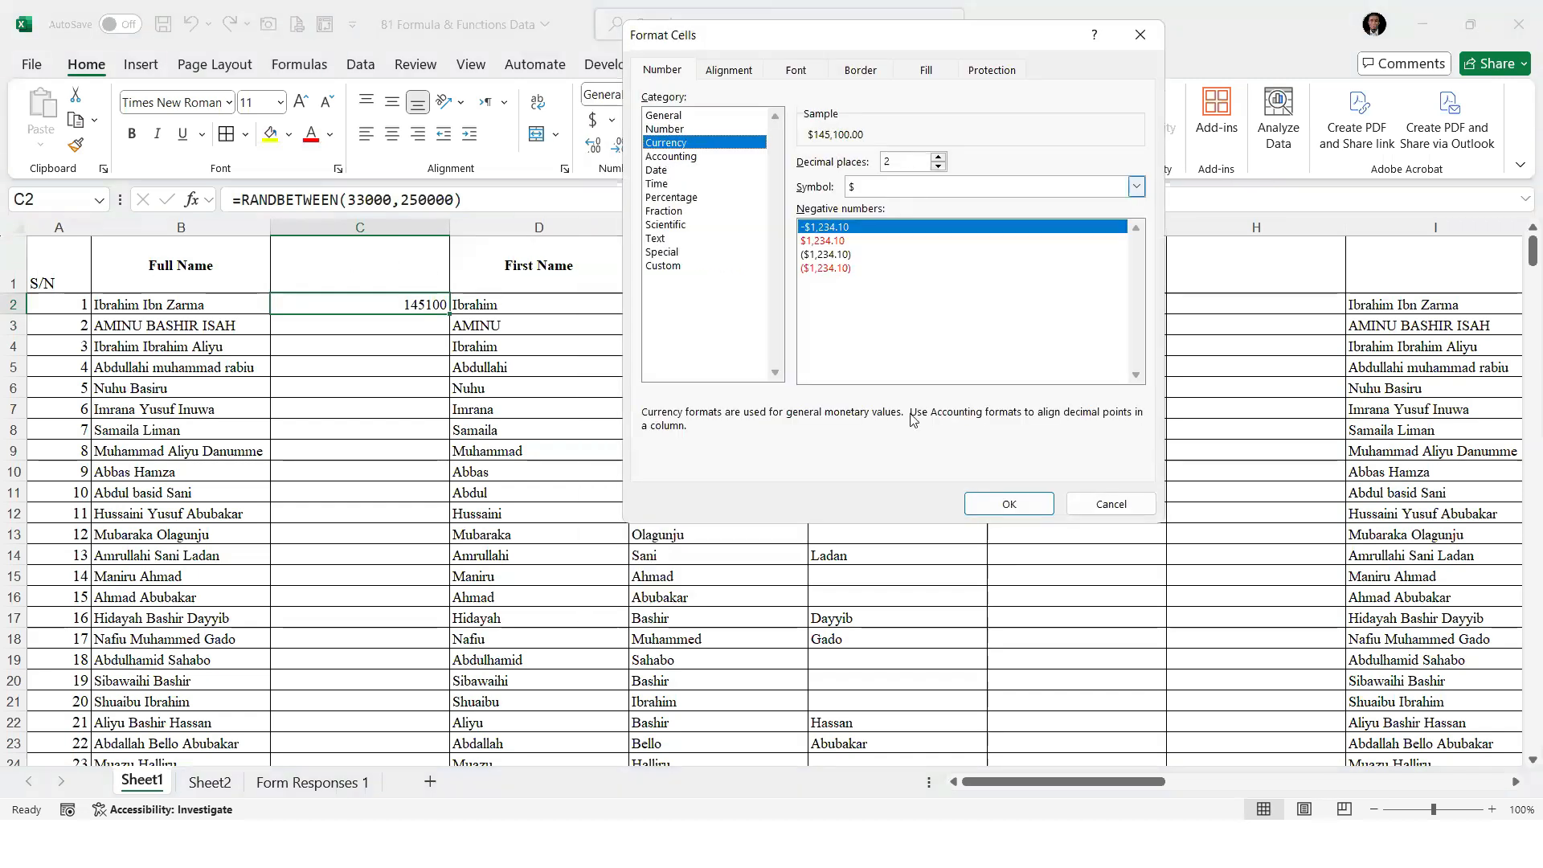
{"action": "scroll", "coordinate": [916, 389], "scroll_direction": "down", "scroll_amount": 9}
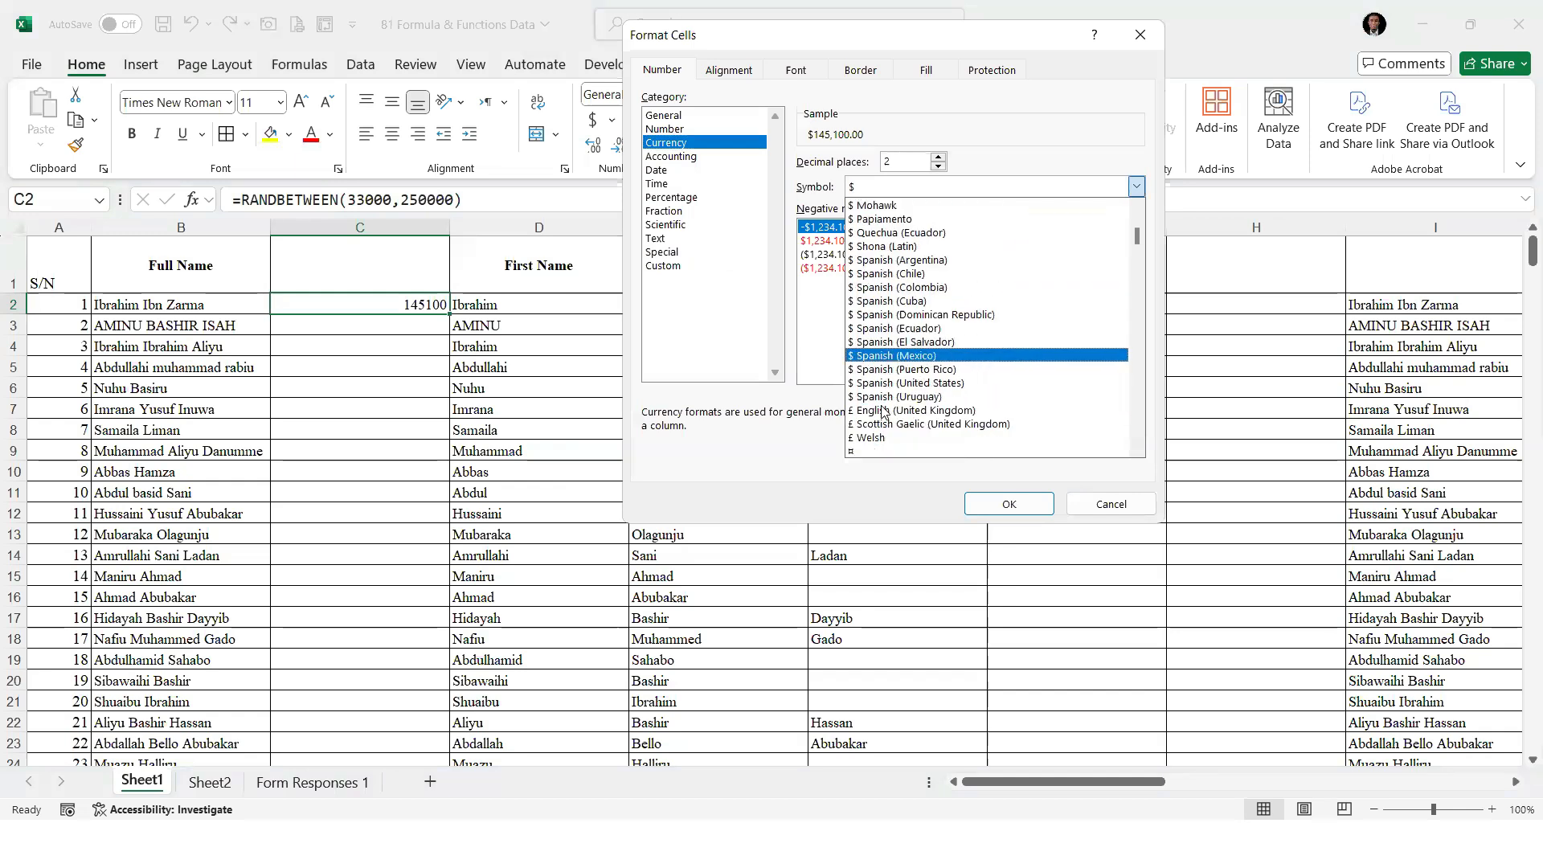
{"action": "scroll", "coordinate": [881, 417], "scroll_direction": "down", "scroll_amount": 4}
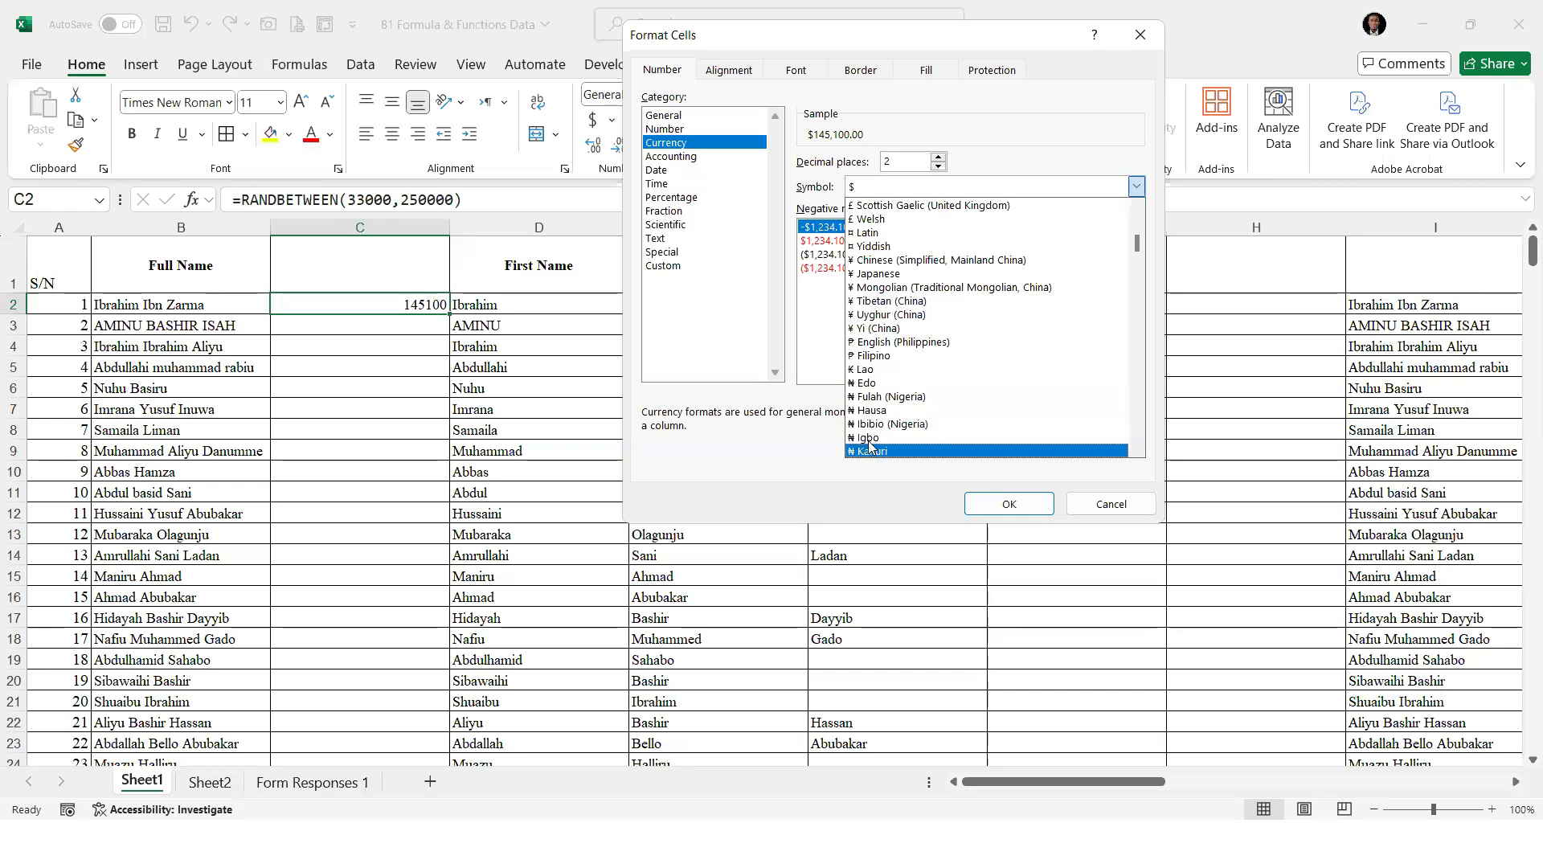
{"action": "scroll", "coordinate": [866, 426], "scroll_direction": "down", "scroll_amount": 1}
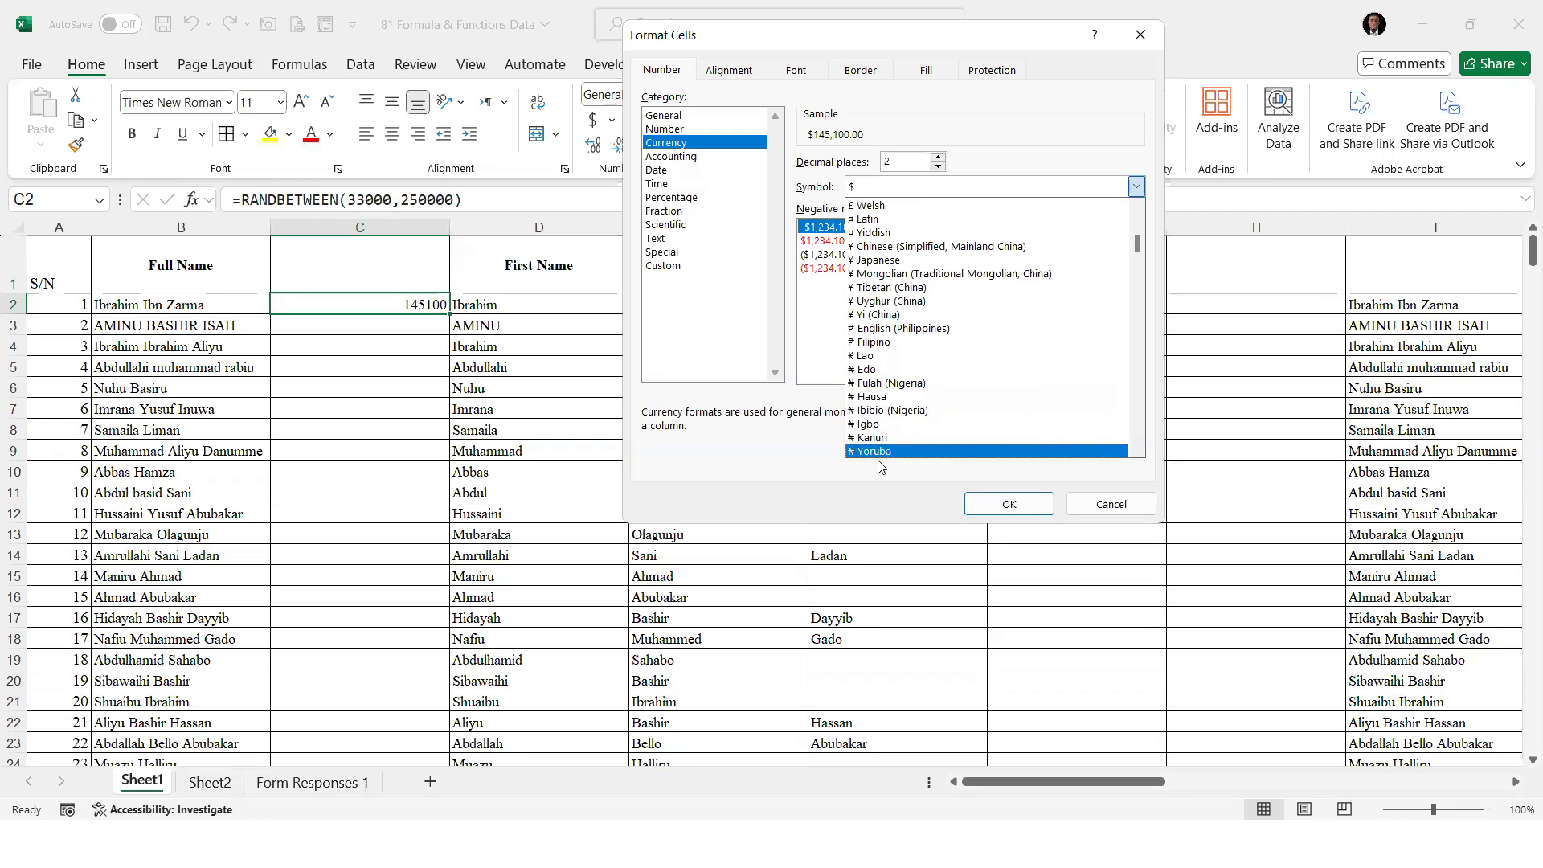
{"action": "left_click", "coordinate": [882, 397]}
{"action": "left_click", "coordinate": [998, 504]}
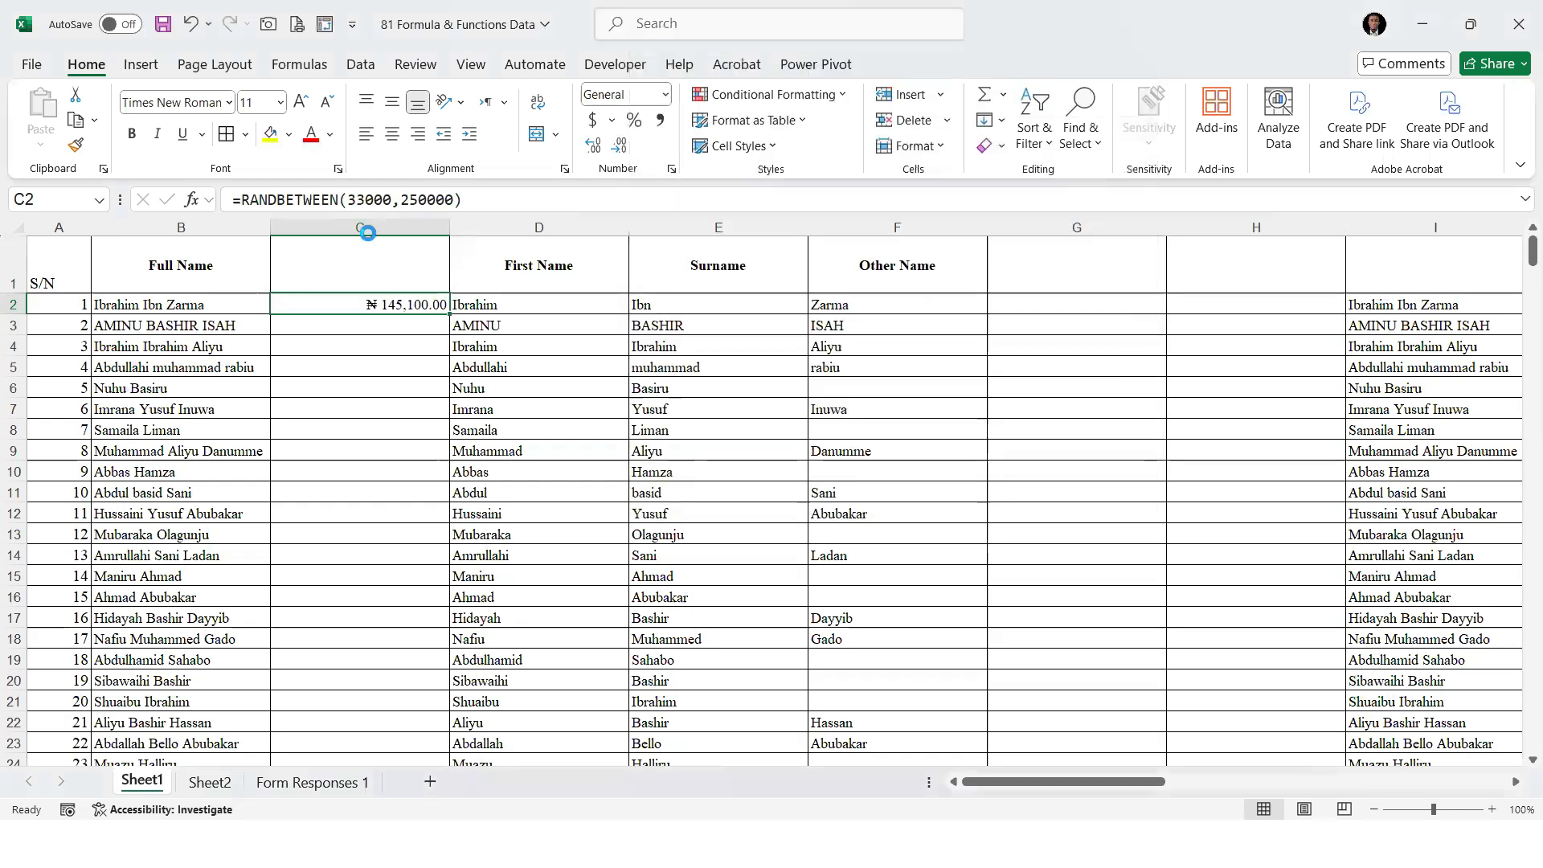
{"action": "left_click", "coordinate": [619, 147]}
{"action": "left_click", "coordinate": [620, 147]}
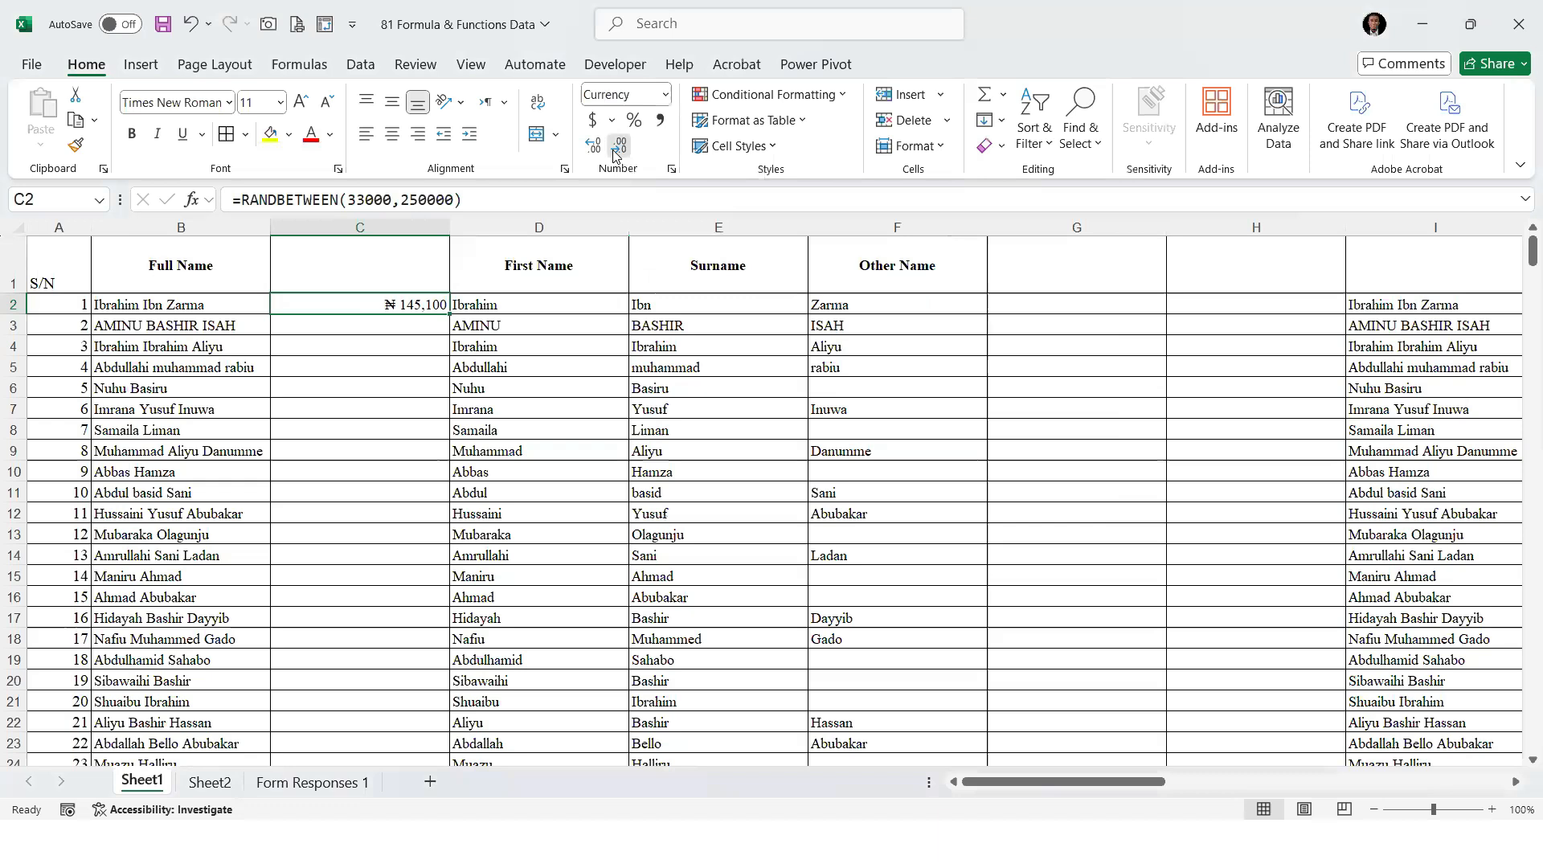
{"action": "left_click", "coordinate": [392, 134]}
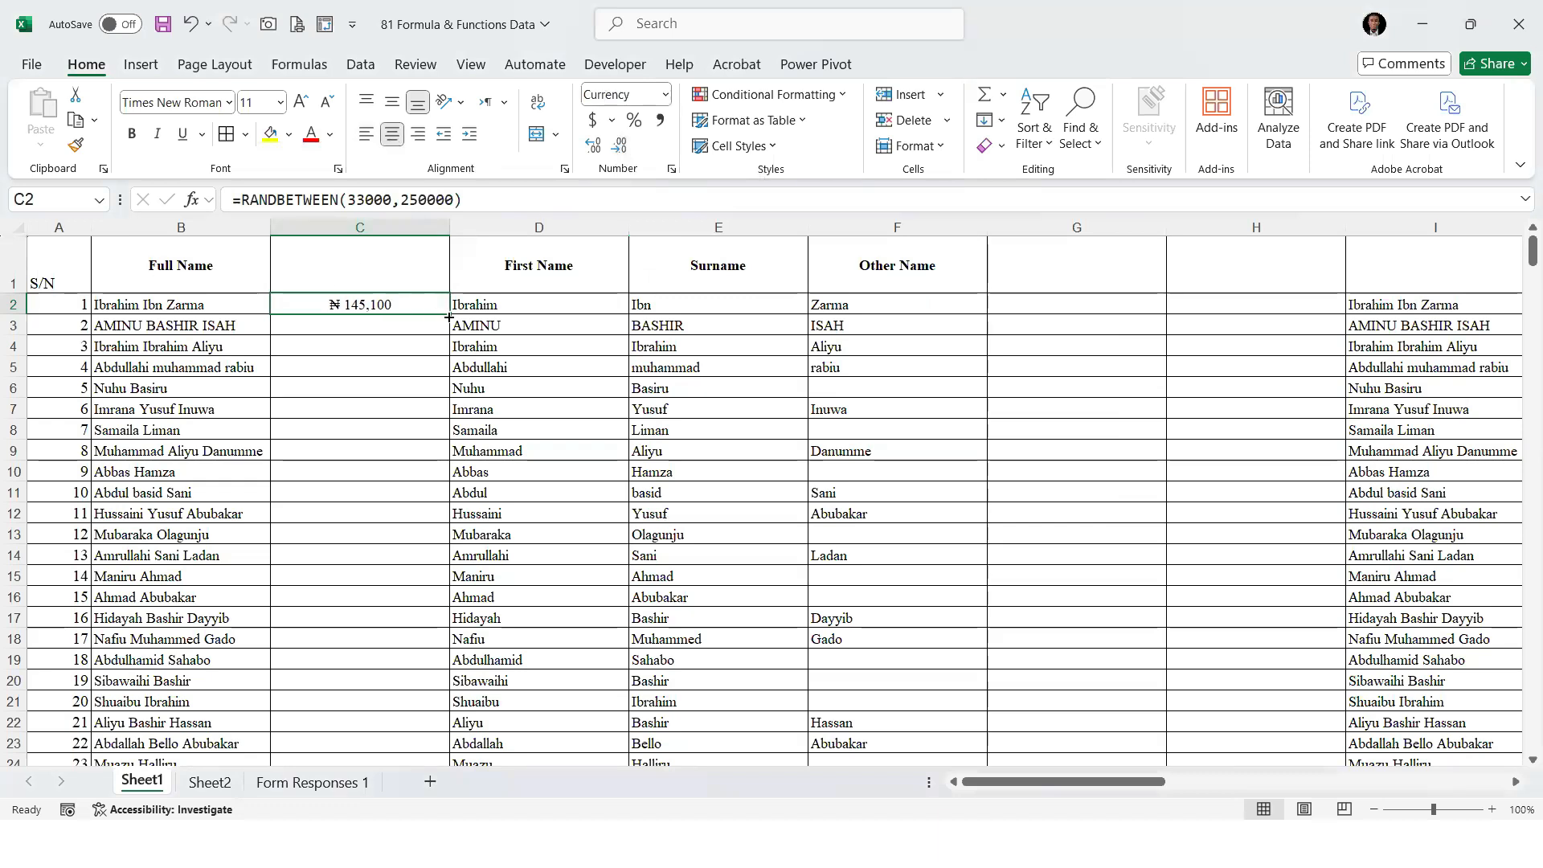
Fill the RANDBETWEEN formula down column C and recommit D2 and C2 unedited to regenerate the random amounts
{"action": "double_click", "coordinate": [448, 317]}
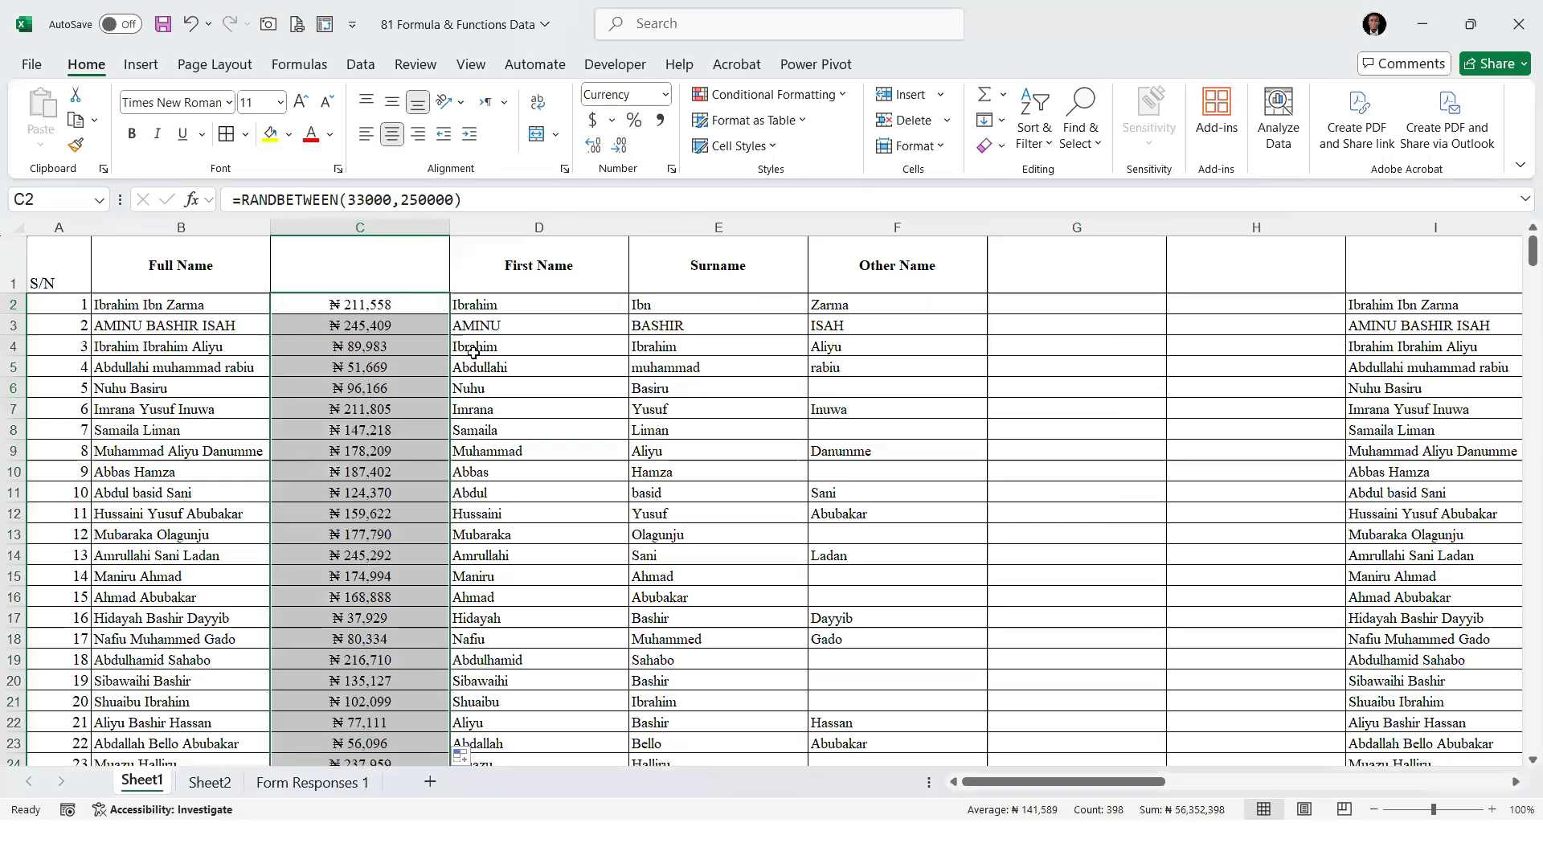
{"action": "double_click", "coordinate": [529, 304]}
{"action": "left_click", "coordinate": [551, 424]}
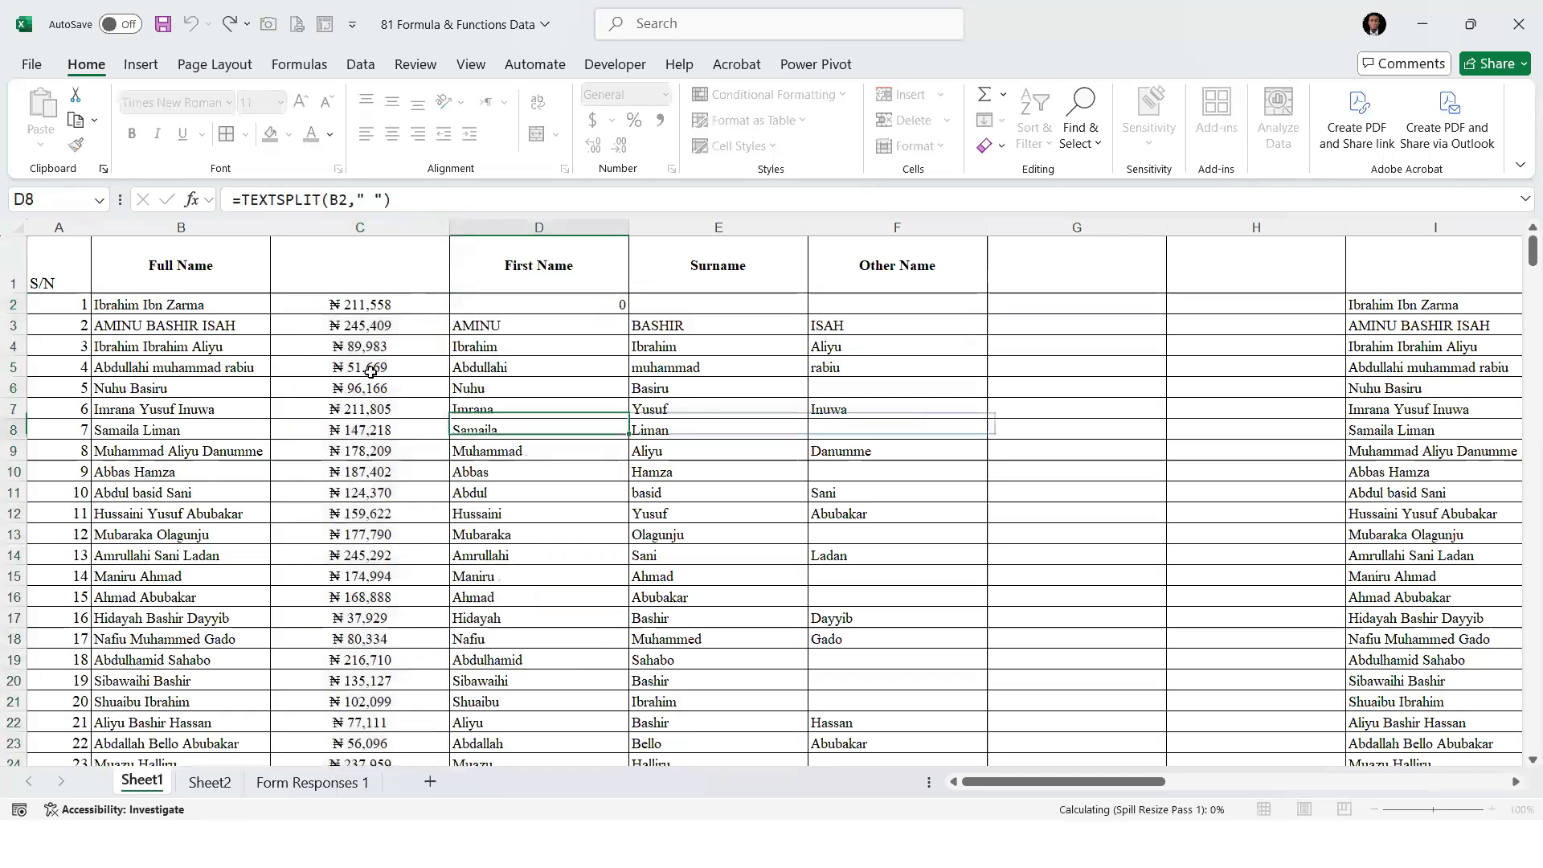
{"action": "double_click", "coordinate": [405, 305]}
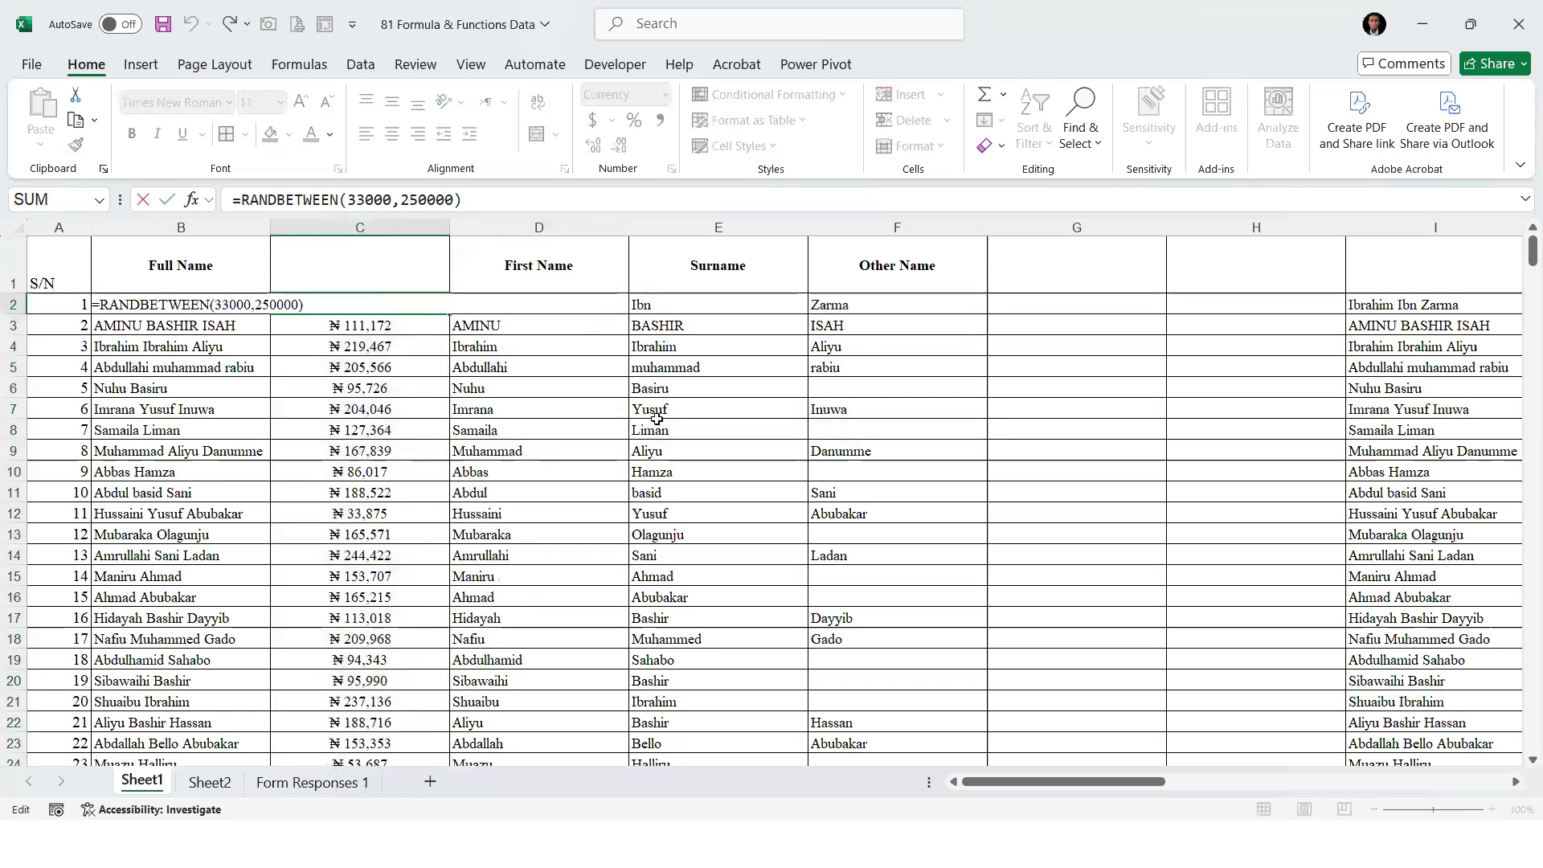
{"action": "key", "text": "Return"}
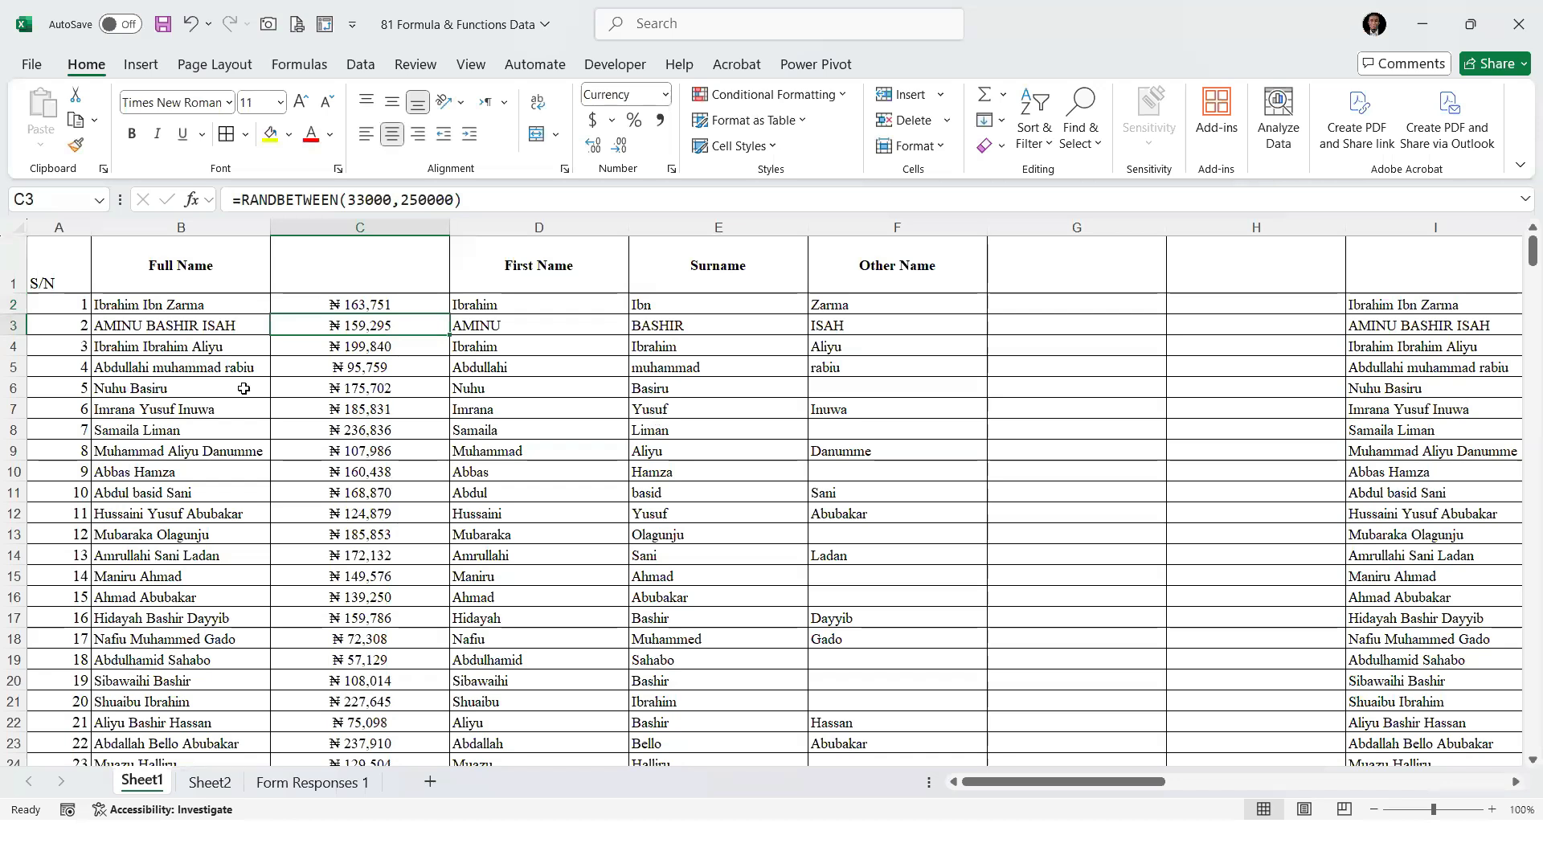
Copy the random amounts from C2 down column C and paste them back in place as values only
{"action": "left_click_drag", "start_coordinate": [368, 306], "coordinate": [363, 478]}
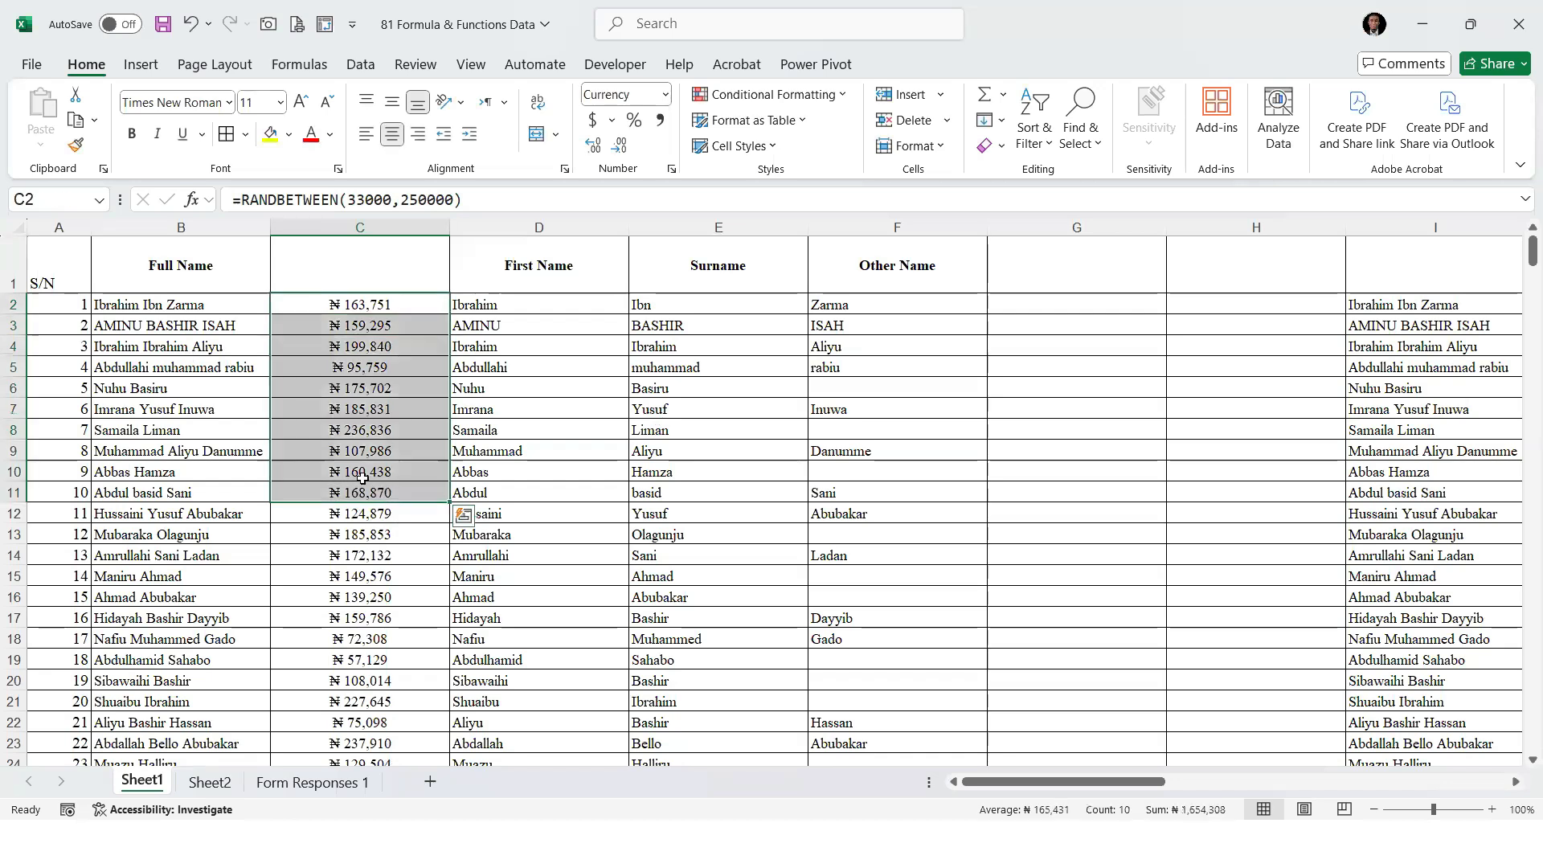
{"action": "key", "text": "ctrl+shift+Down"}
{"action": "key", "text": "ctrl+c"}
{"action": "scroll", "coordinate": [348, 354], "scroll_direction": "up", "scroll_amount": 15}
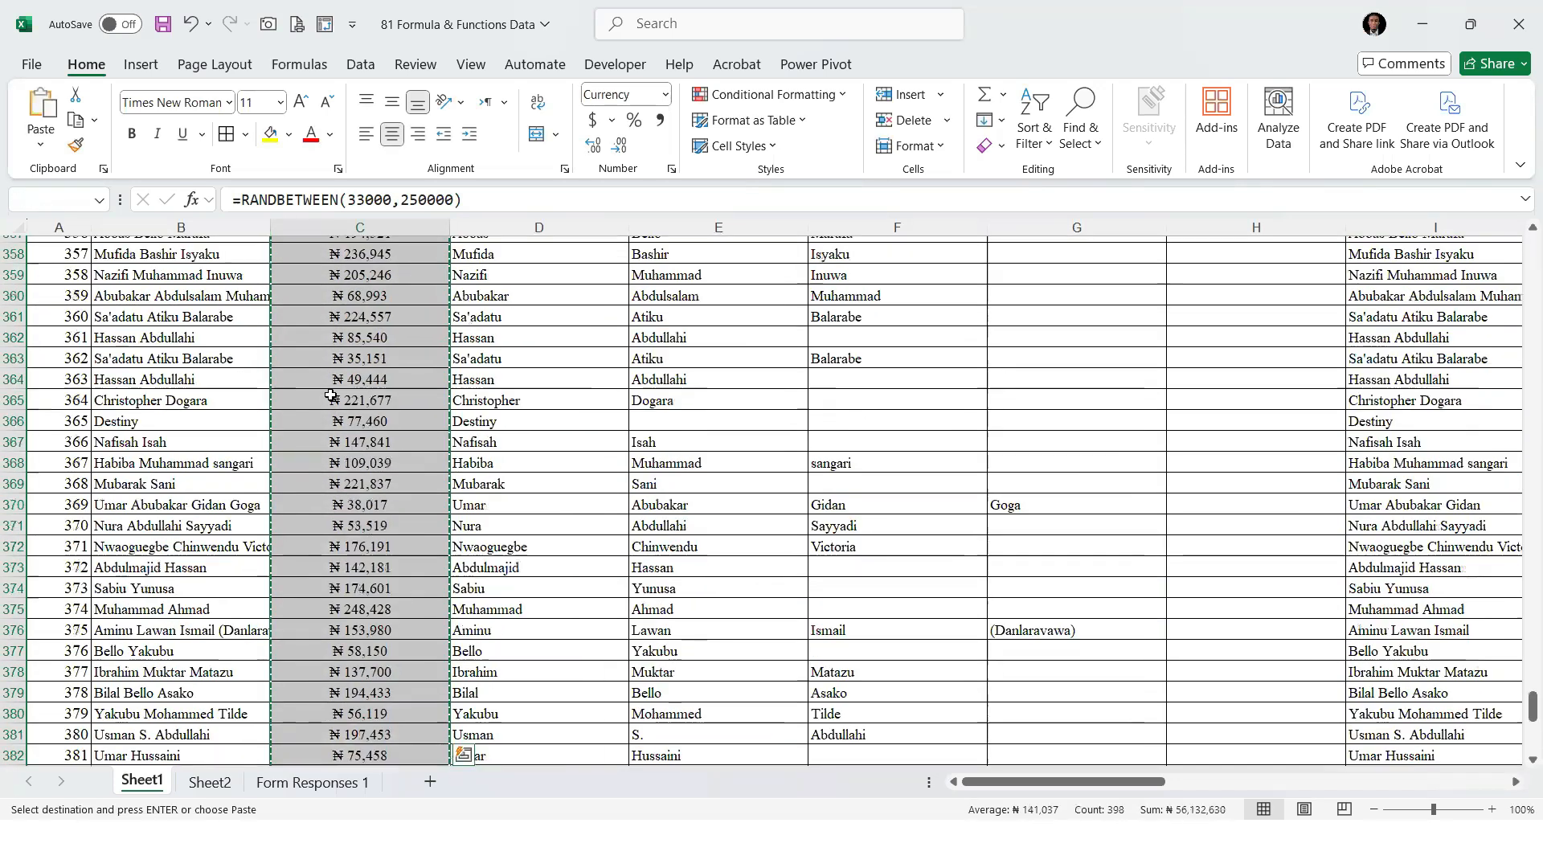
{"action": "scroll", "coordinate": [348, 354], "scroll_direction": "up", "scroll_amount": 20}
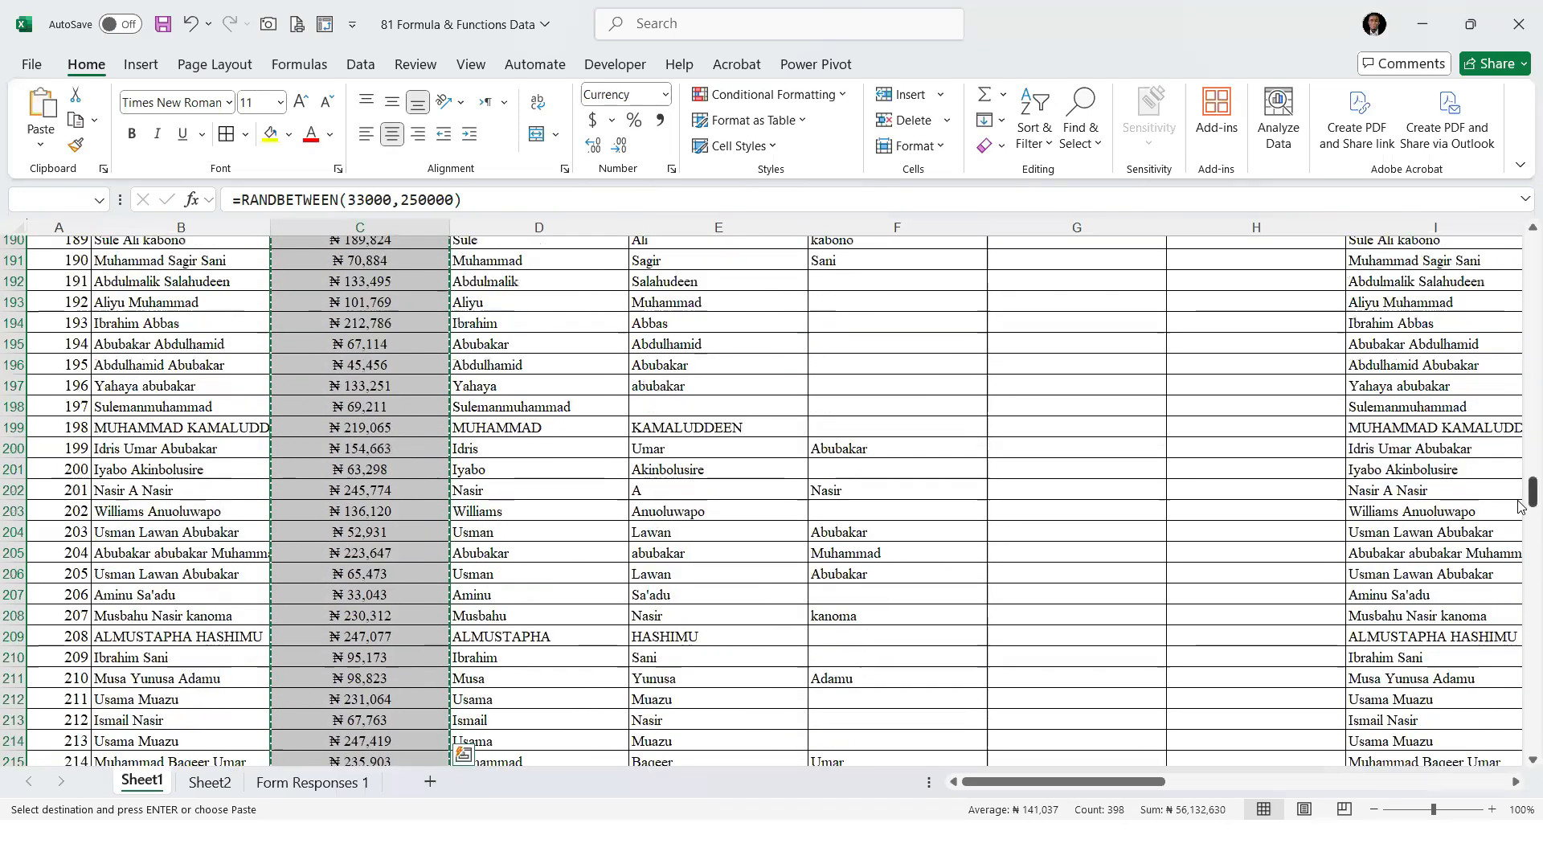
{"action": "left_click_drag", "start_coordinate": [1521, 183], "coordinate": [1521, 183]}
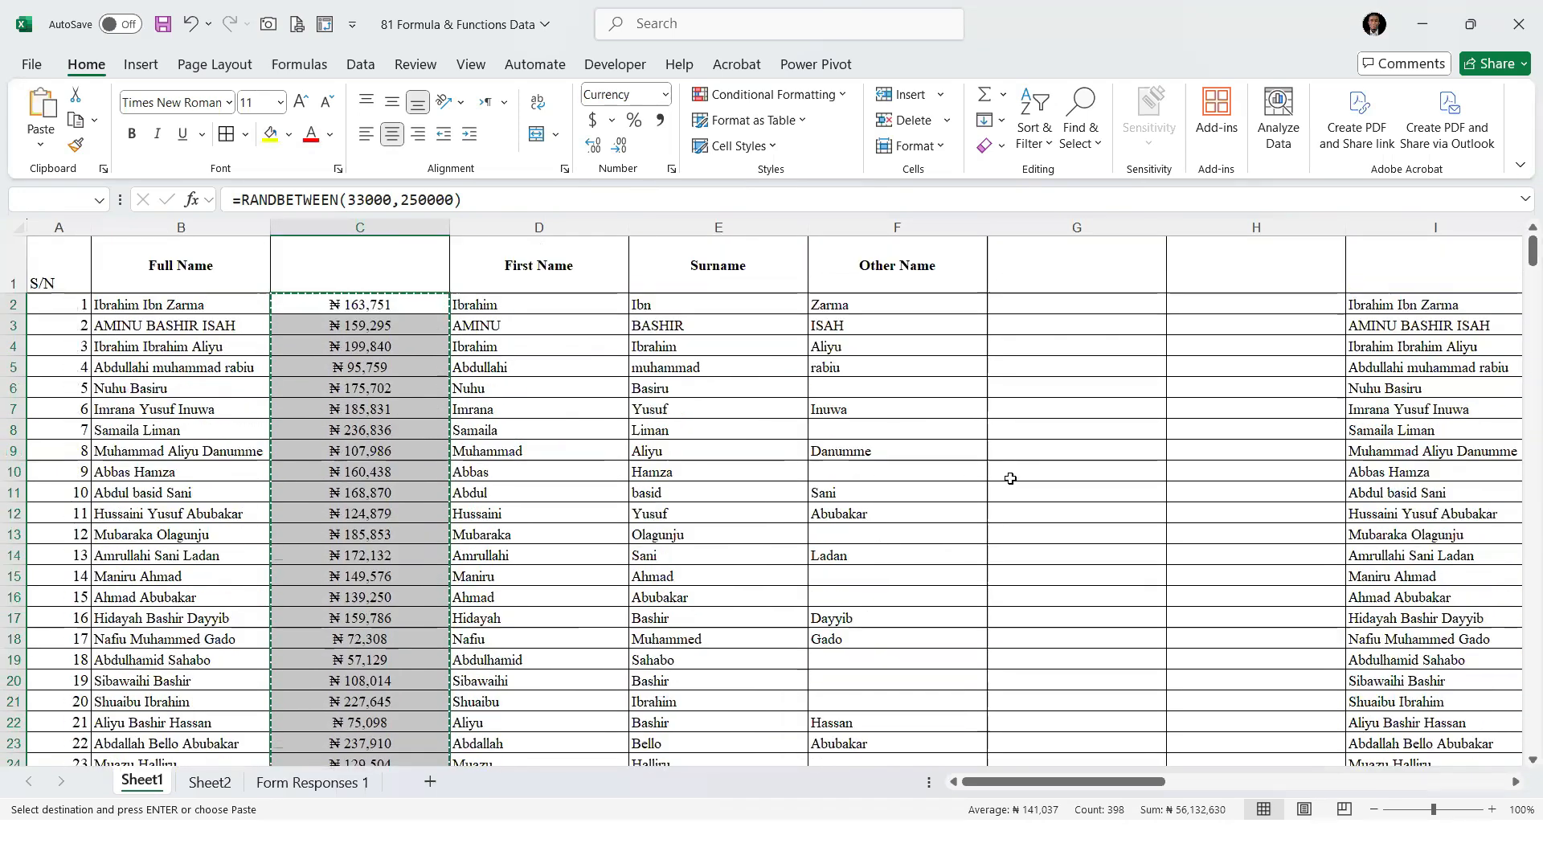
{"action": "right_click", "coordinate": [380, 306]}
{"action": "left_click", "coordinate": [482, 322]}
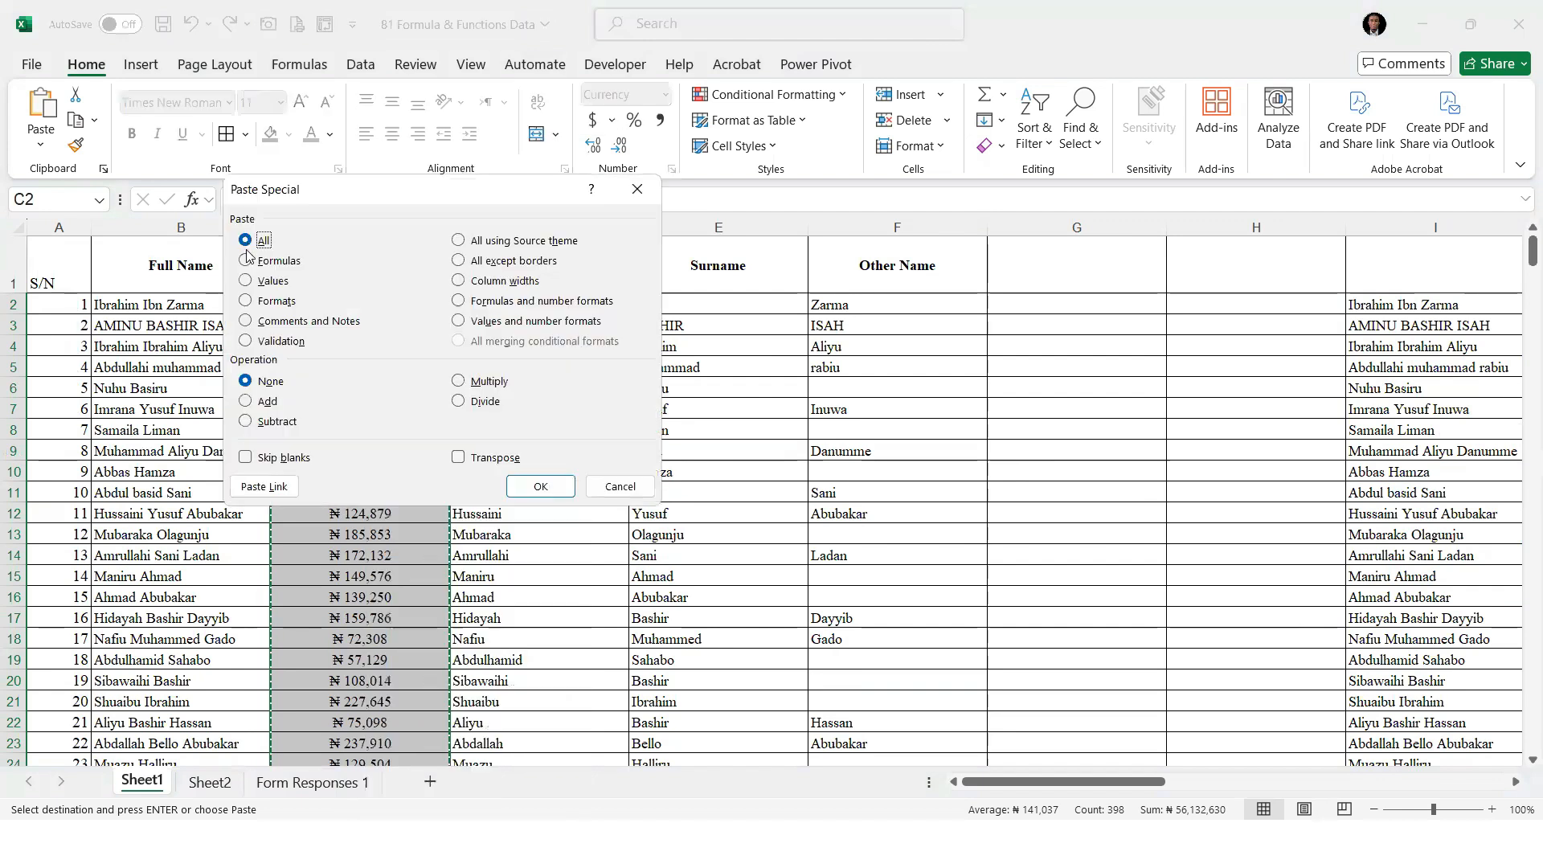
{"action": "left_click", "coordinate": [245, 280]}
{"action": "key", "text": "Return"}
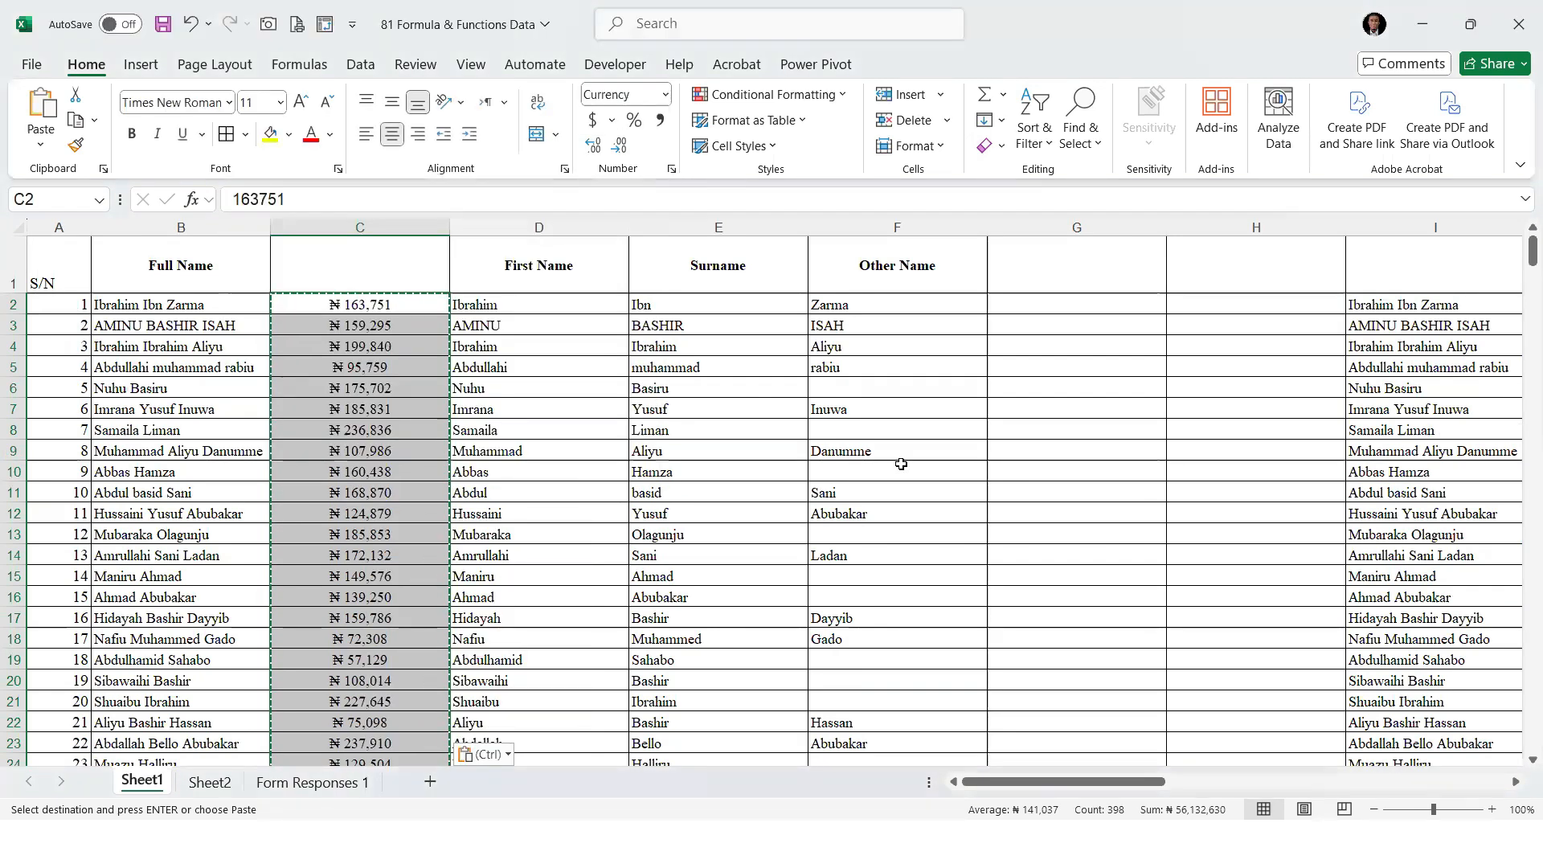
{"action": "left_click", "coordinate": [157, 304]}
{"action": "key", "text": "Escape"}
{"action": "left_click_drag", "start_coordinate": [239, 411], "coordinate": [241, 427]}
{"action": "left_click_drag", "start_coordinate": [382, 311], "coordinate": [382, 474]}
{"action": "left_click", "coordinate": [361, 369]}
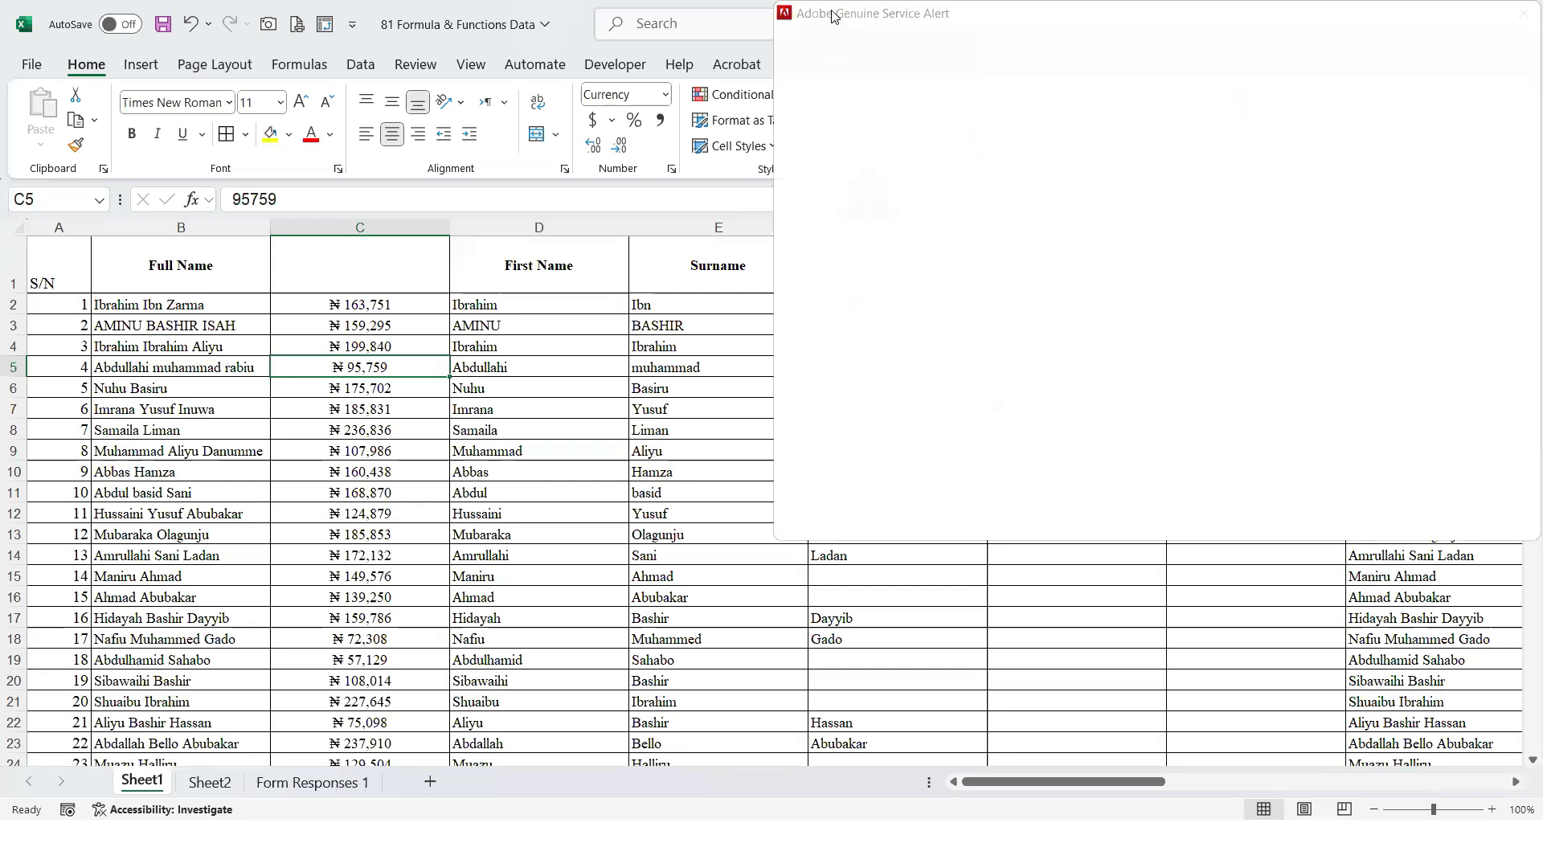
{"action": "left_click", "coordinate": [451, 346]}
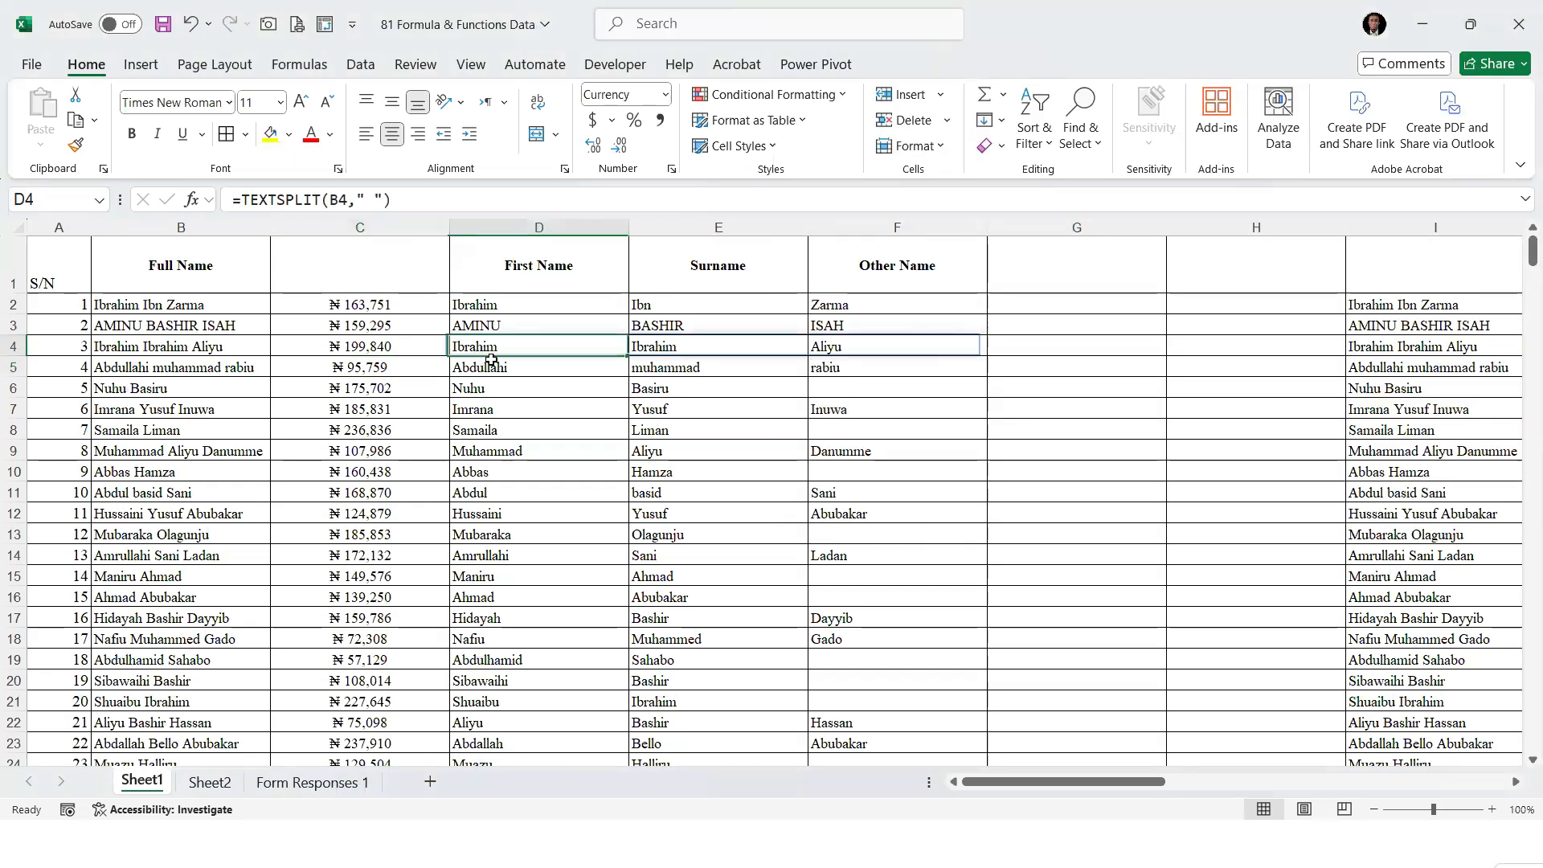
{"action": "left_click", "coordinate": [321, 363]}
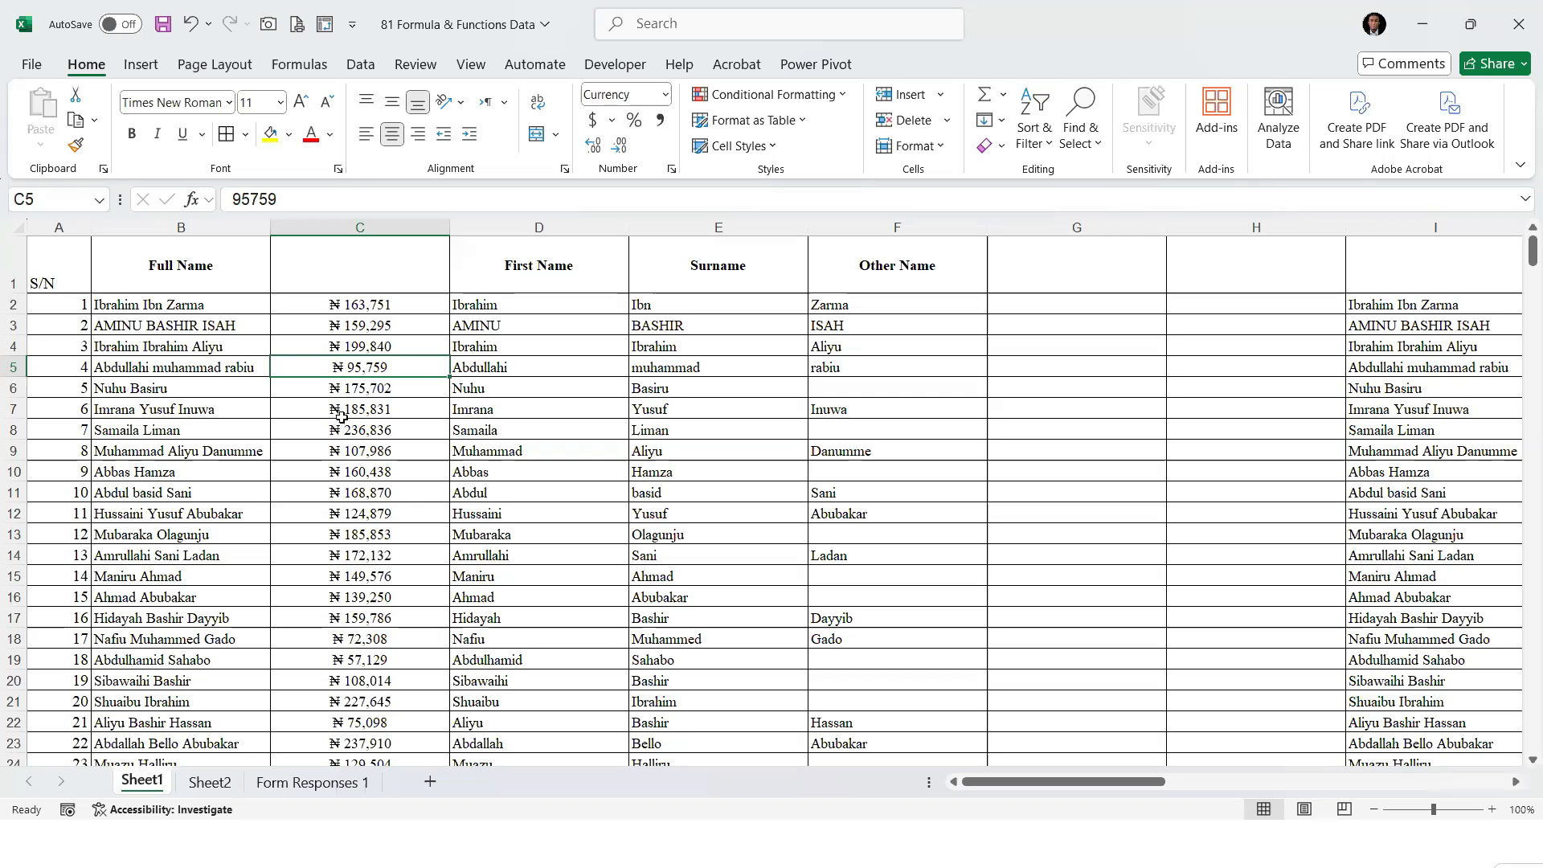
On Sheet2, add IsNumber in B39 and IsText in B40 to the function list
{"action": "left_click", "coordinate": [207, 781]}
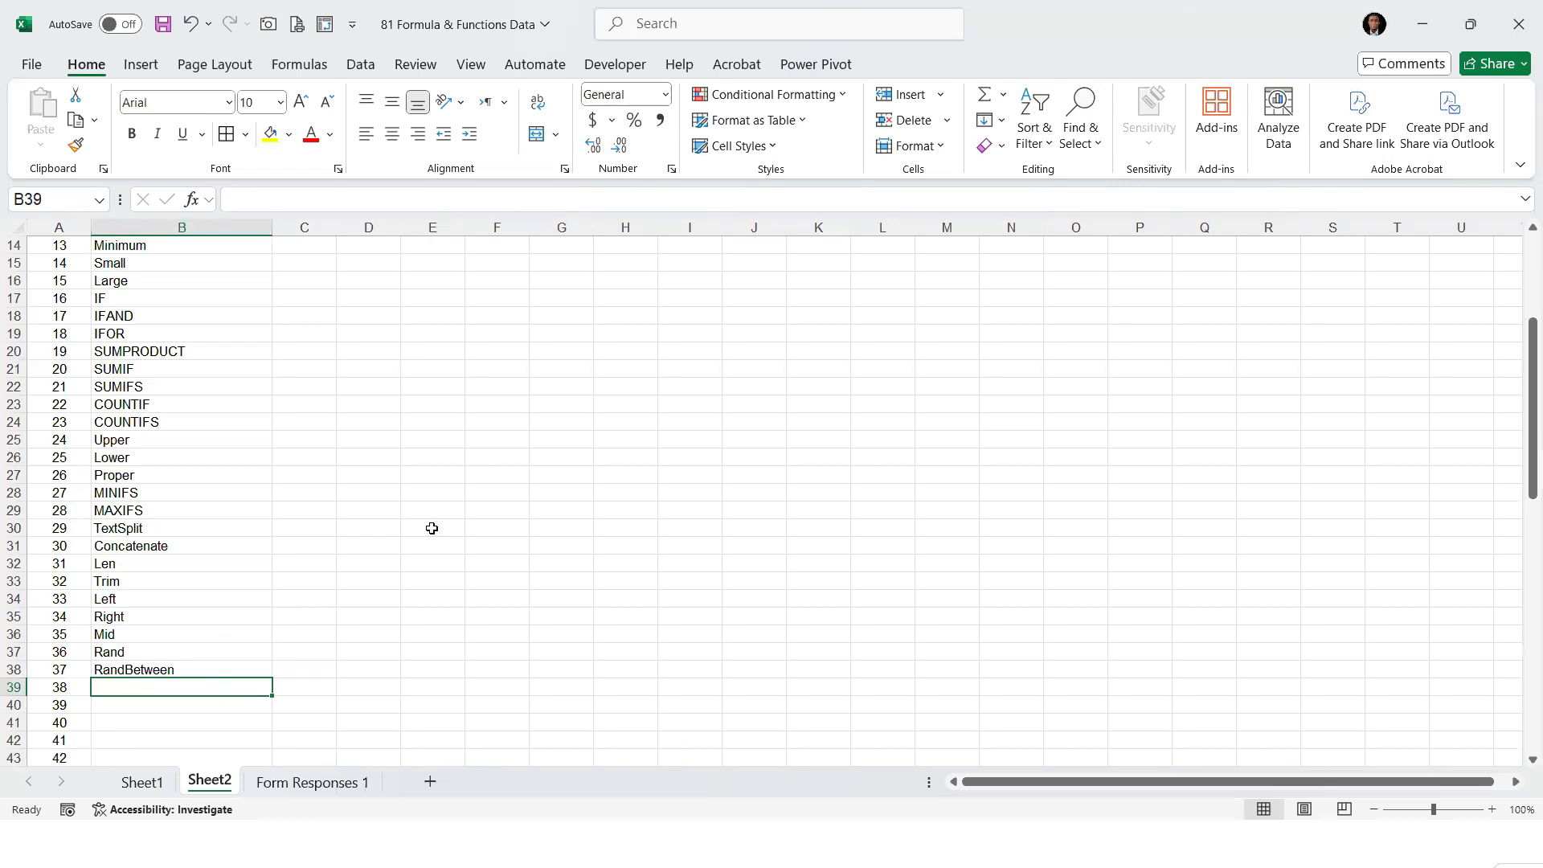
{"action": "type", "text": "IS"}
{"action": "key", "text": "BackSpace"}
{"action": "key", "text": "BackSpace"}
{"action": "type", "text": "sNumber"}
{"action": "key", "text": "Return"}
{"action": "type", "text": "IsText"}
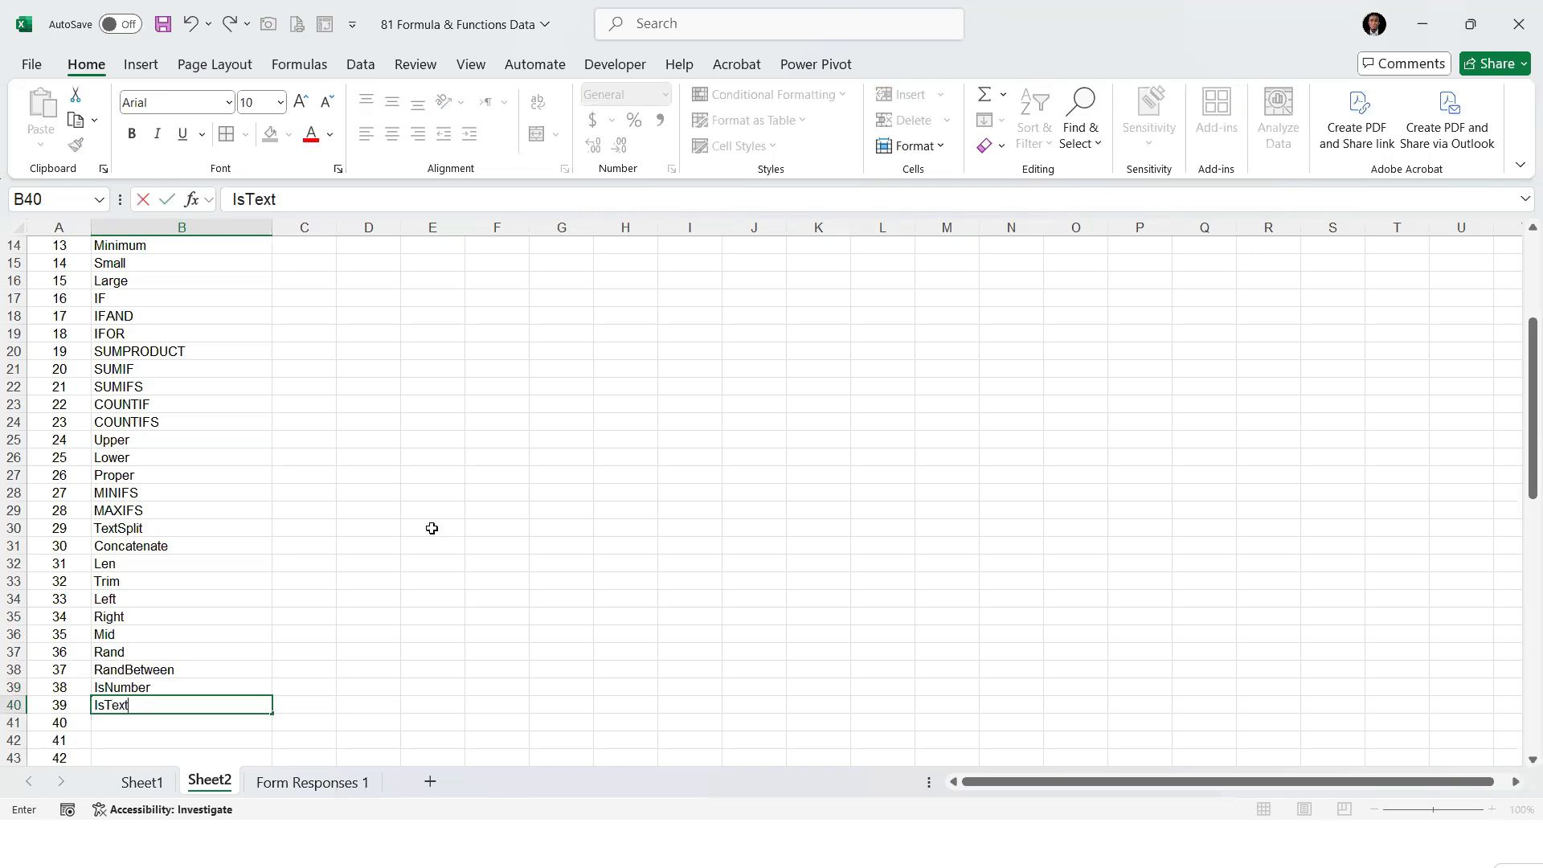
Add IsEven in B41 and IsOdd in B42 to the function list
{"action": "key", "text": "Return"}
{"action": "type", "text": "IsEven"}
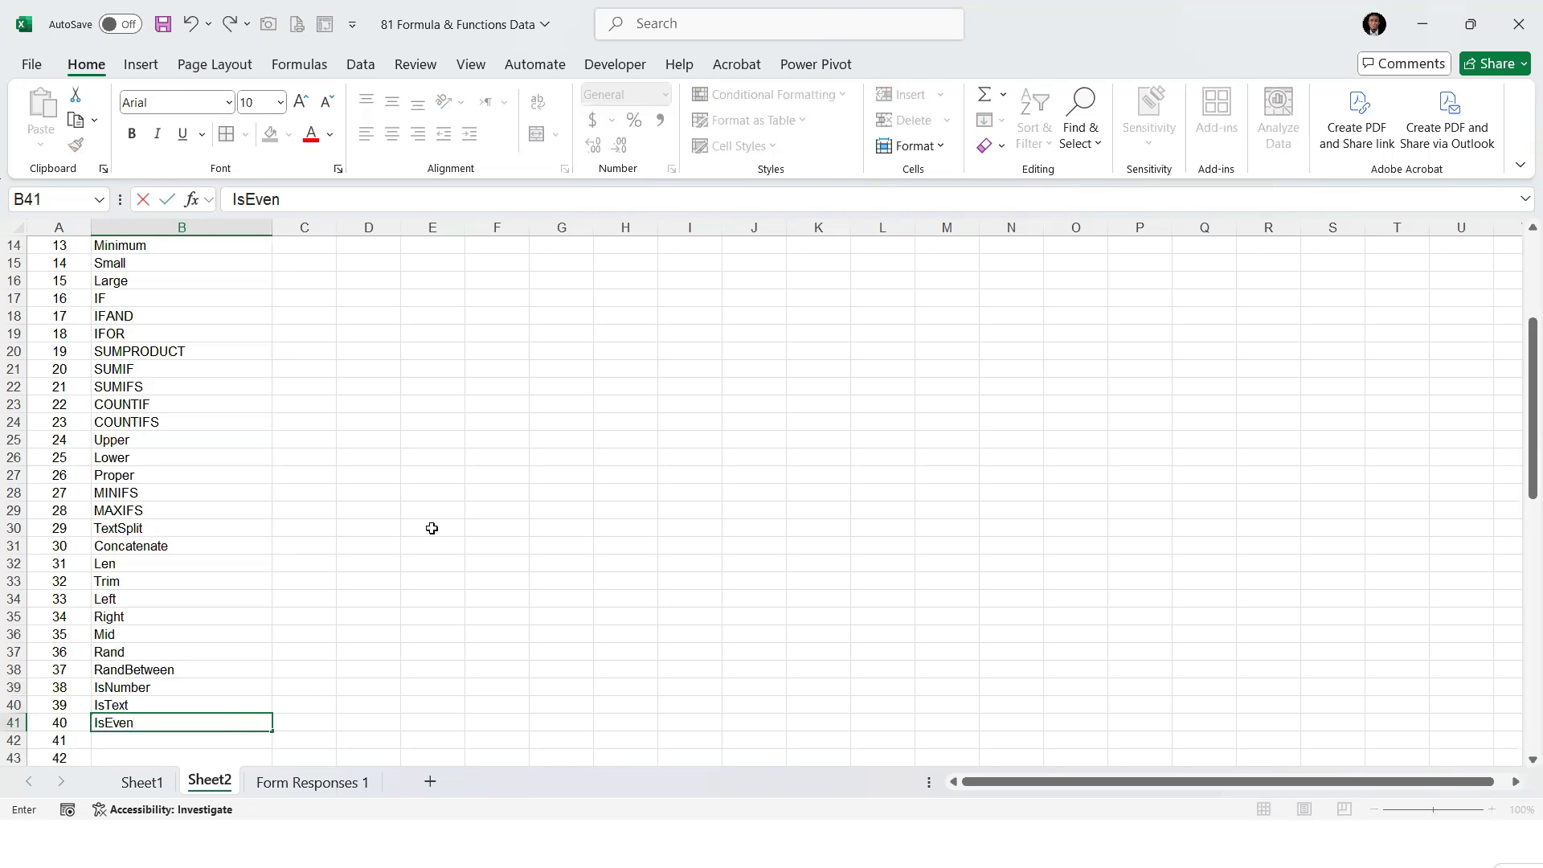
{"action": "key", "text": "Return"}
{"action": "type", "text": "Is"}
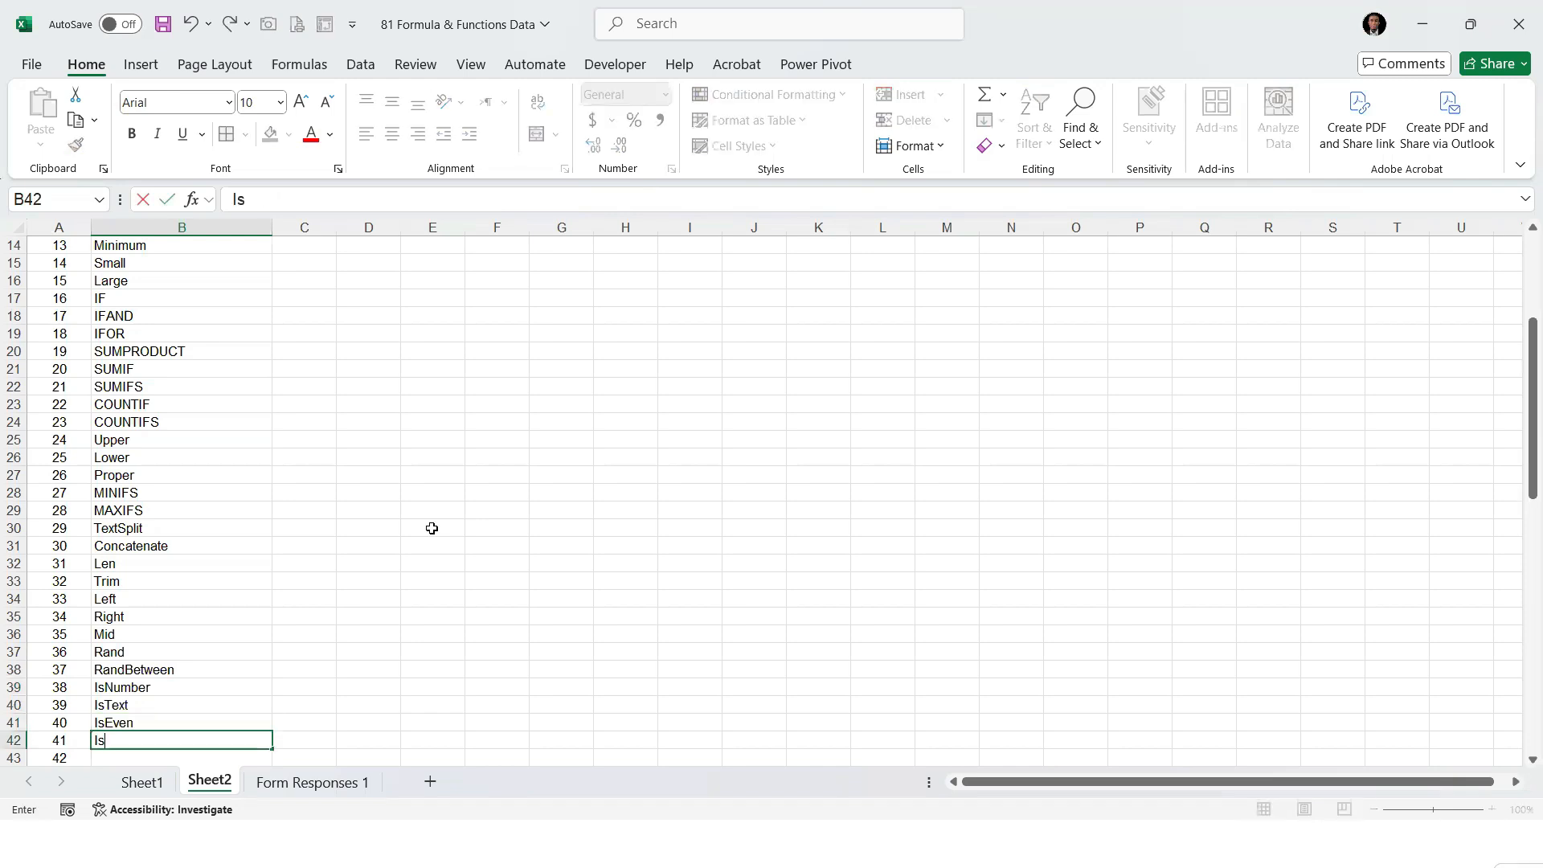
{"action": "type", "text": "Od"}
{"action": "key", "text": "Return"}
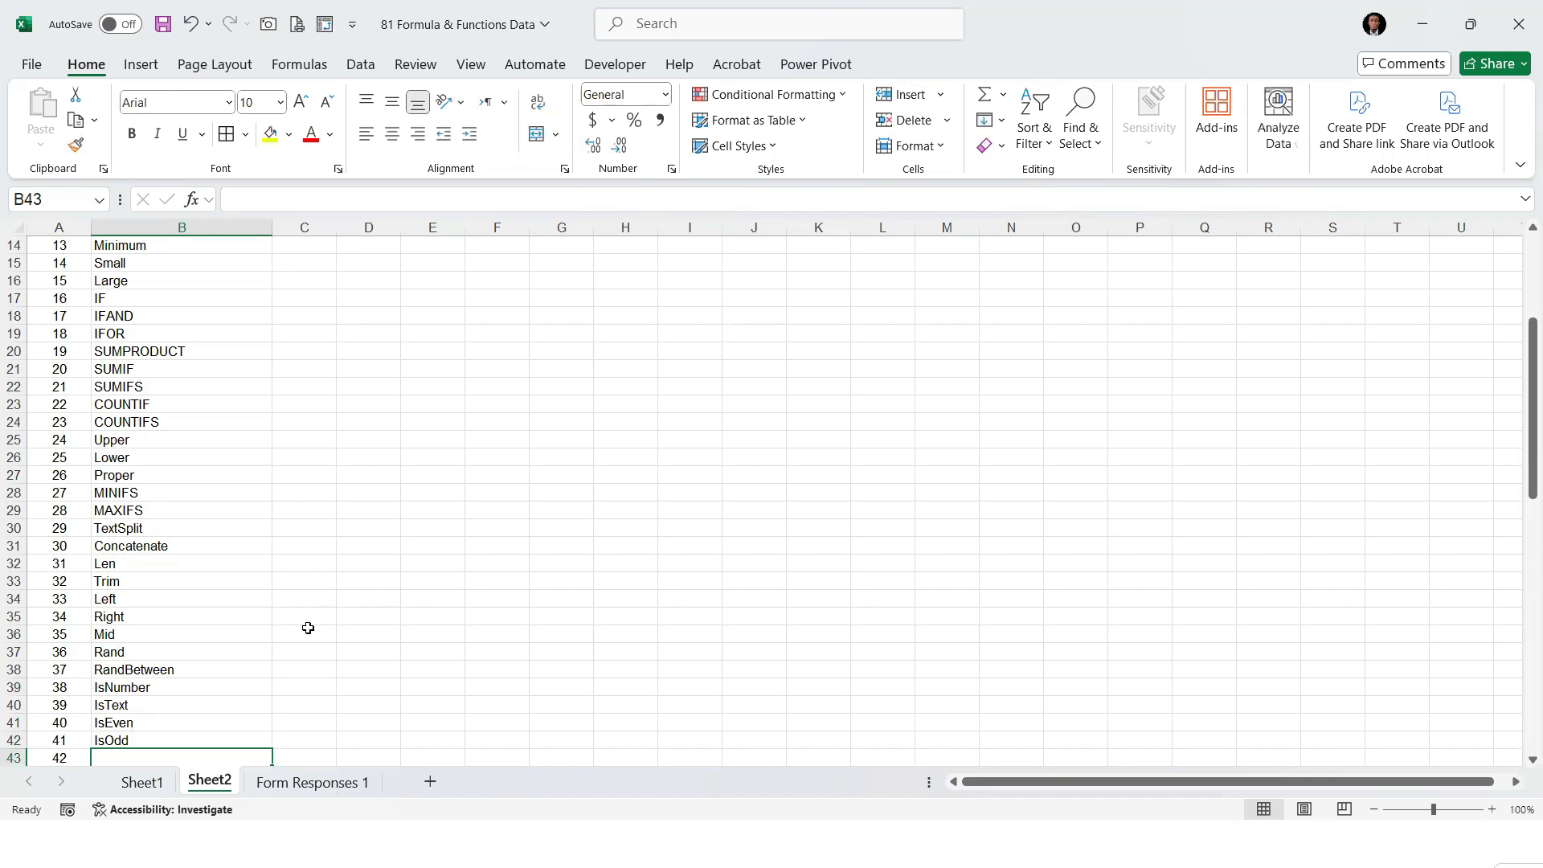
On Sheet1, delete columns D to H, which hold the split first names, surnames and other names
{"action": "left_click", "coordinate": [144, 783]}
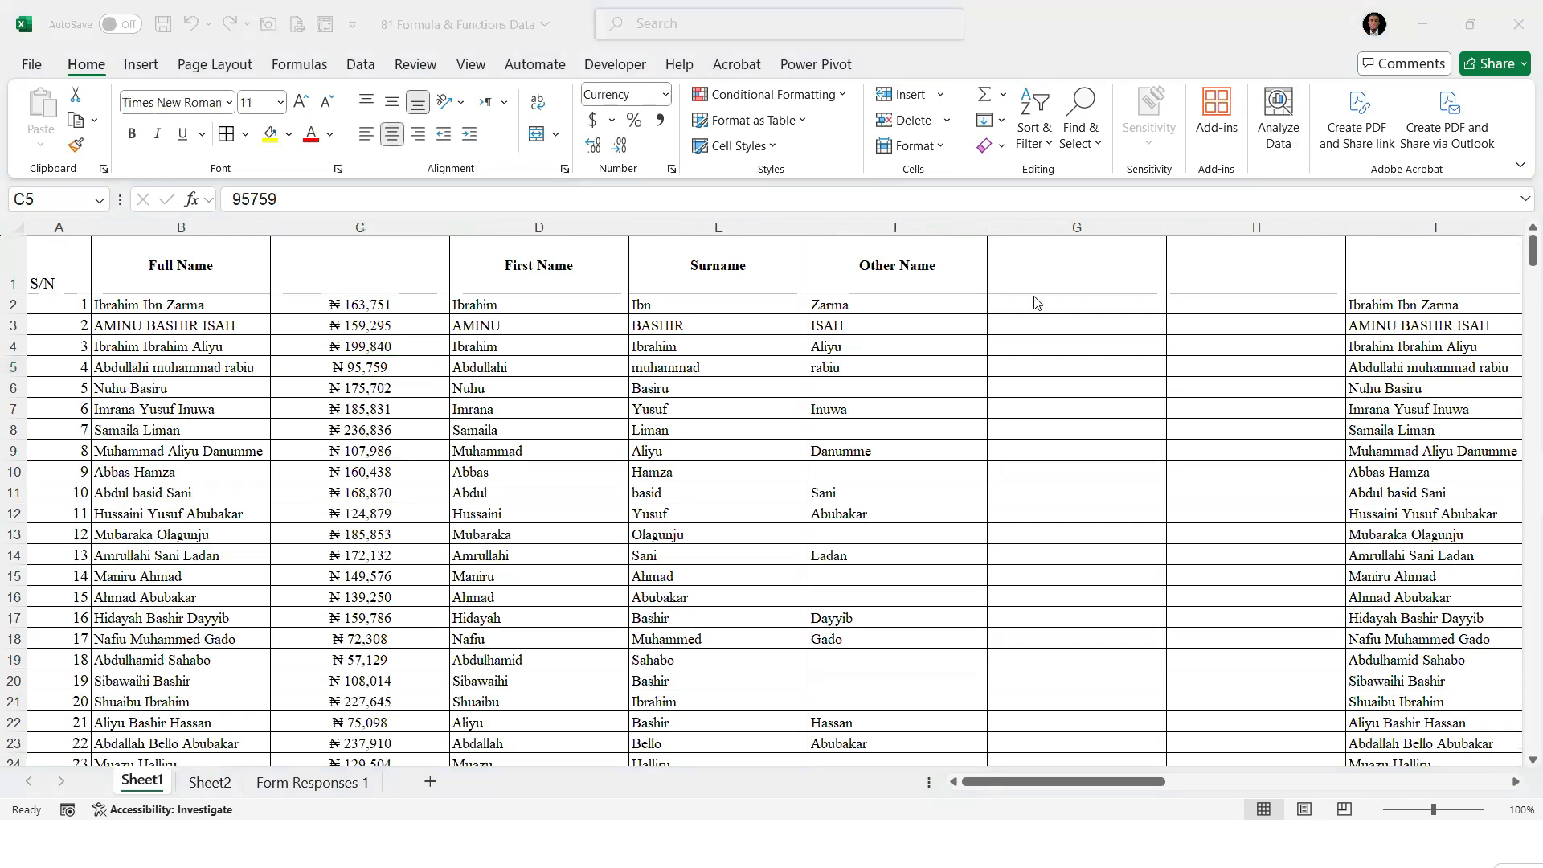
{"action": "left_click", "coordinate": [991, 303]}
{"action": "left_click", "coordinate": [854, 324]}
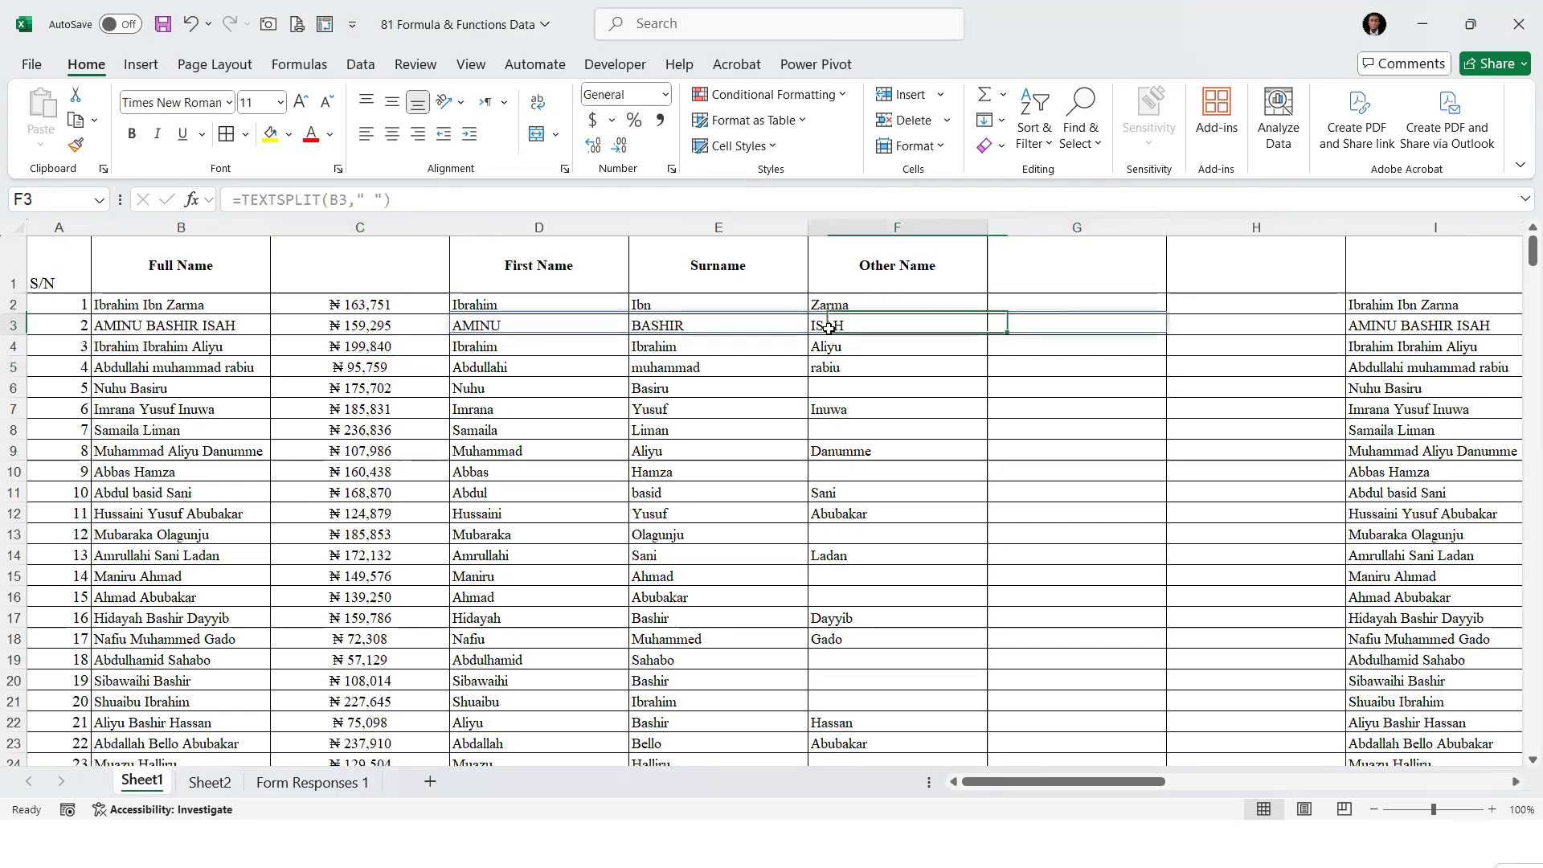
{"action": "left_click_drag", "start_coordinate": [522, 221], "coordinate": [1215, 218]}
{"action": "right_click", "coordinate": [1215, 222]}
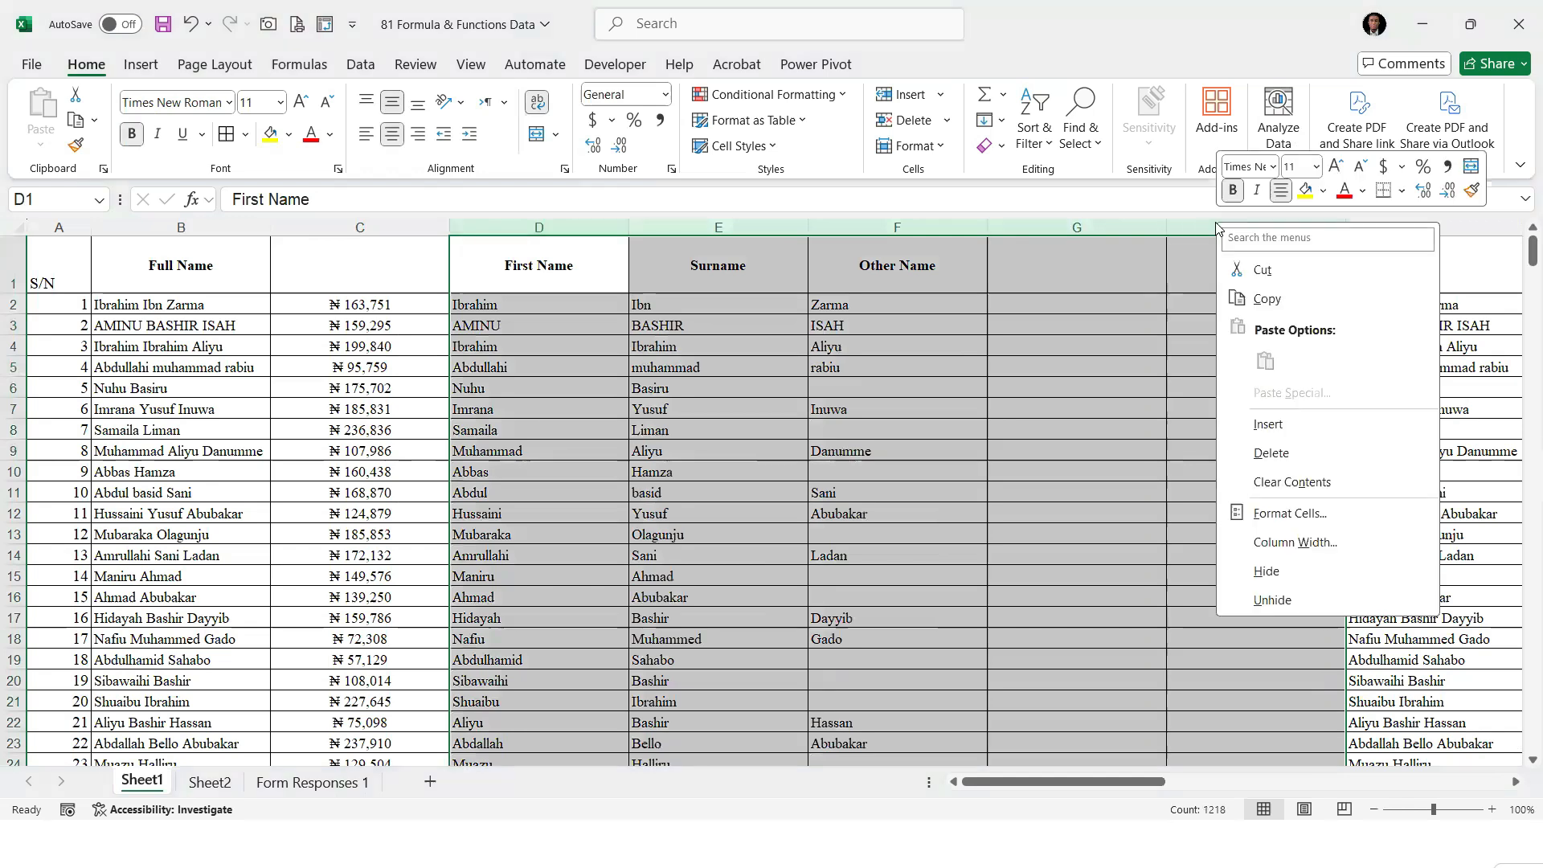
{"action": "left_click", "coordinate": [1270, 453]}
{"action": "right_click", "coordinate": [508, 225]}
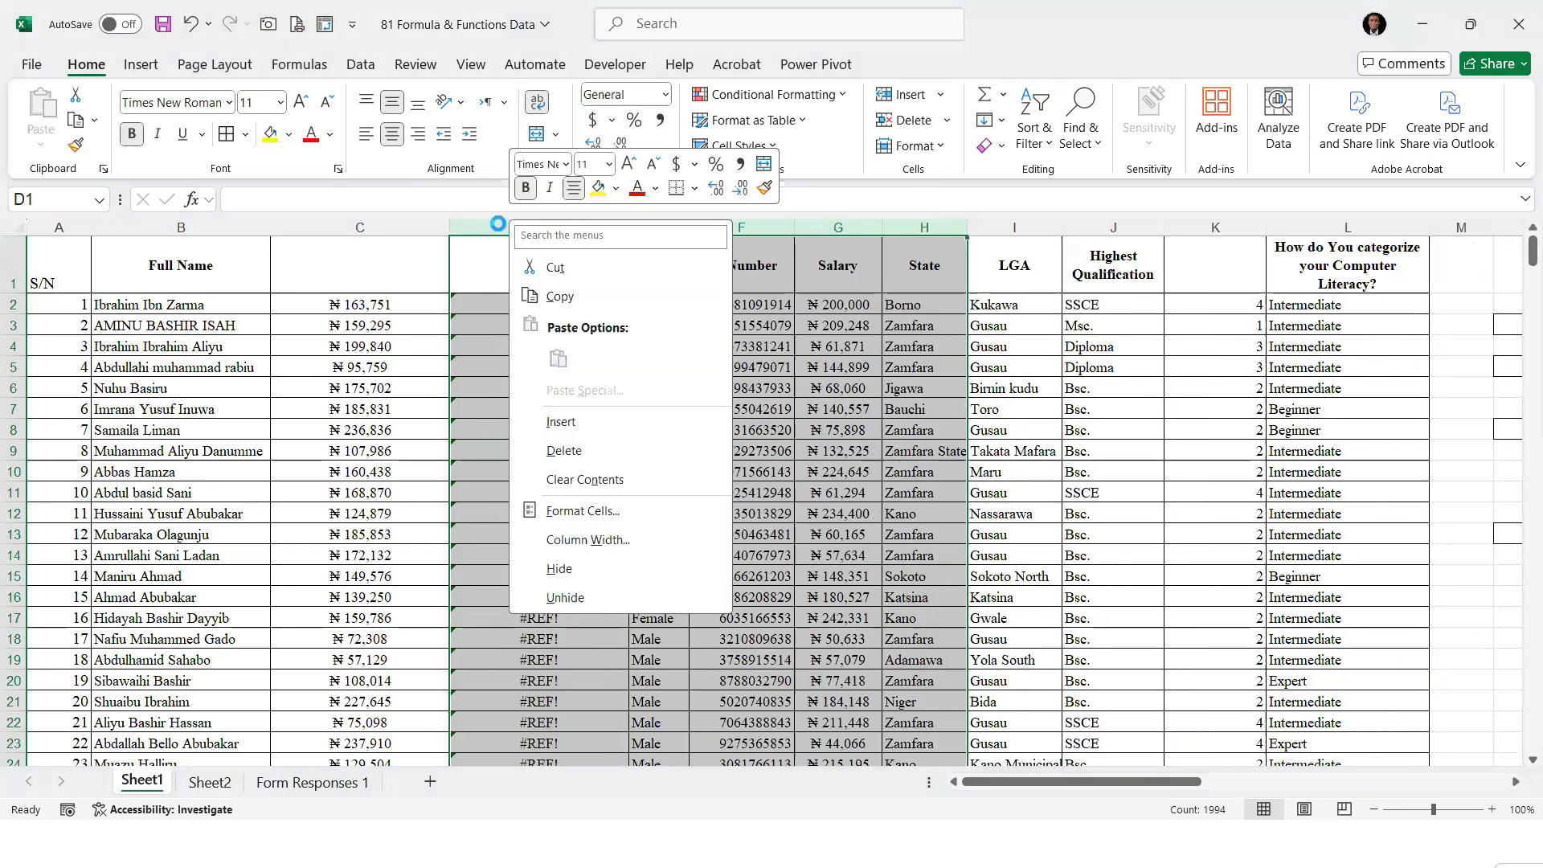
{"action": "key", "text": "d"}
{"action": "key", "text": "ctrl+z"}
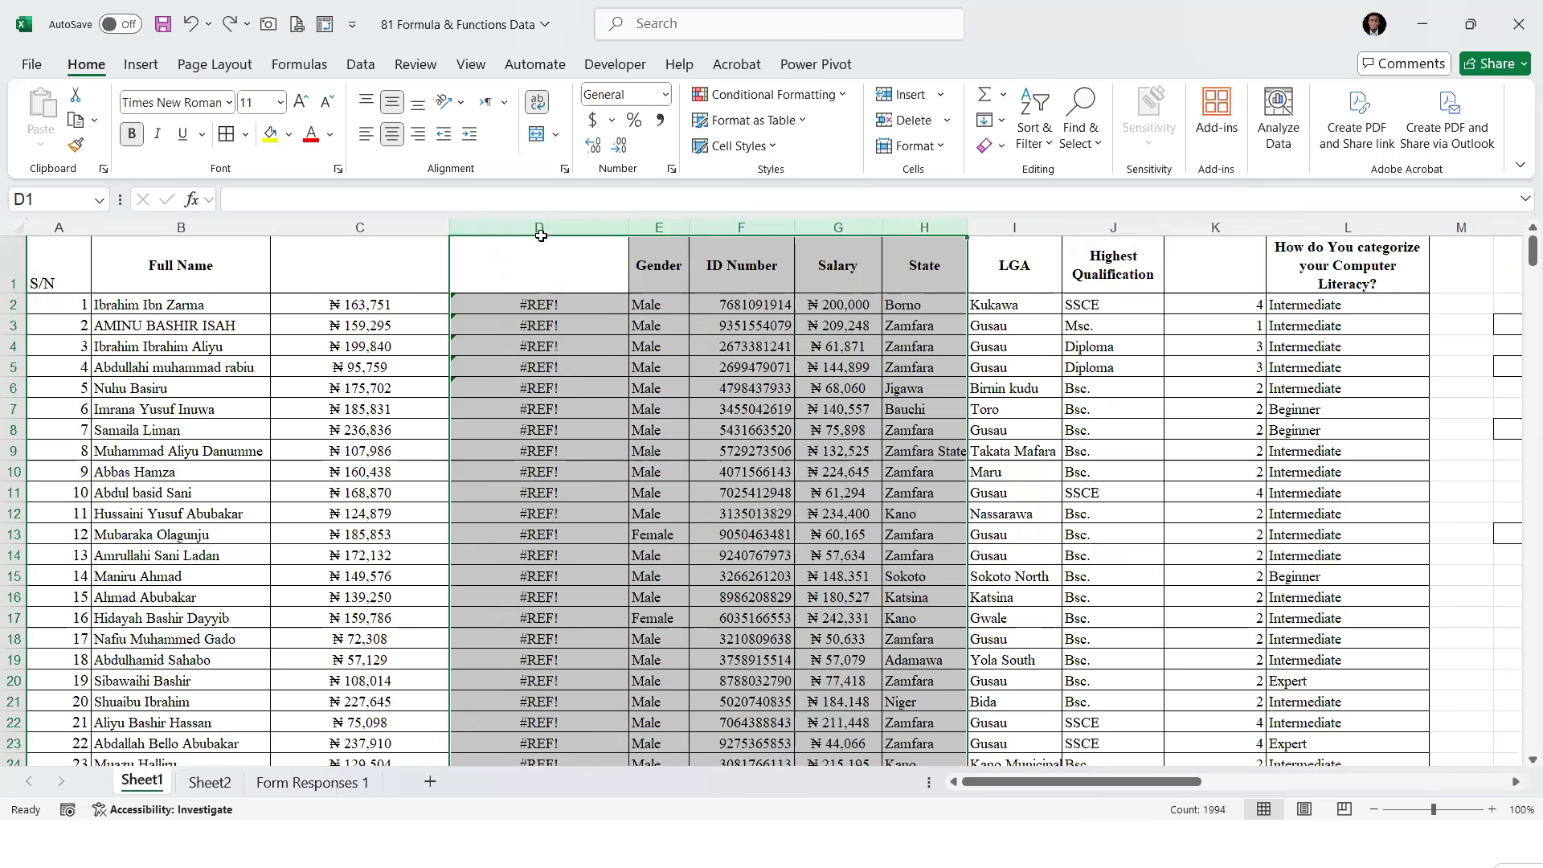
Delete only column D with the #REF! errors, keeping the Gender column and those after it
{"action": "left_click", "coordinate": [541, 233]}
{"action": "key", "text": "ctrl+minus"}
{"action": "left_click", "coordinate": [673, 302]}
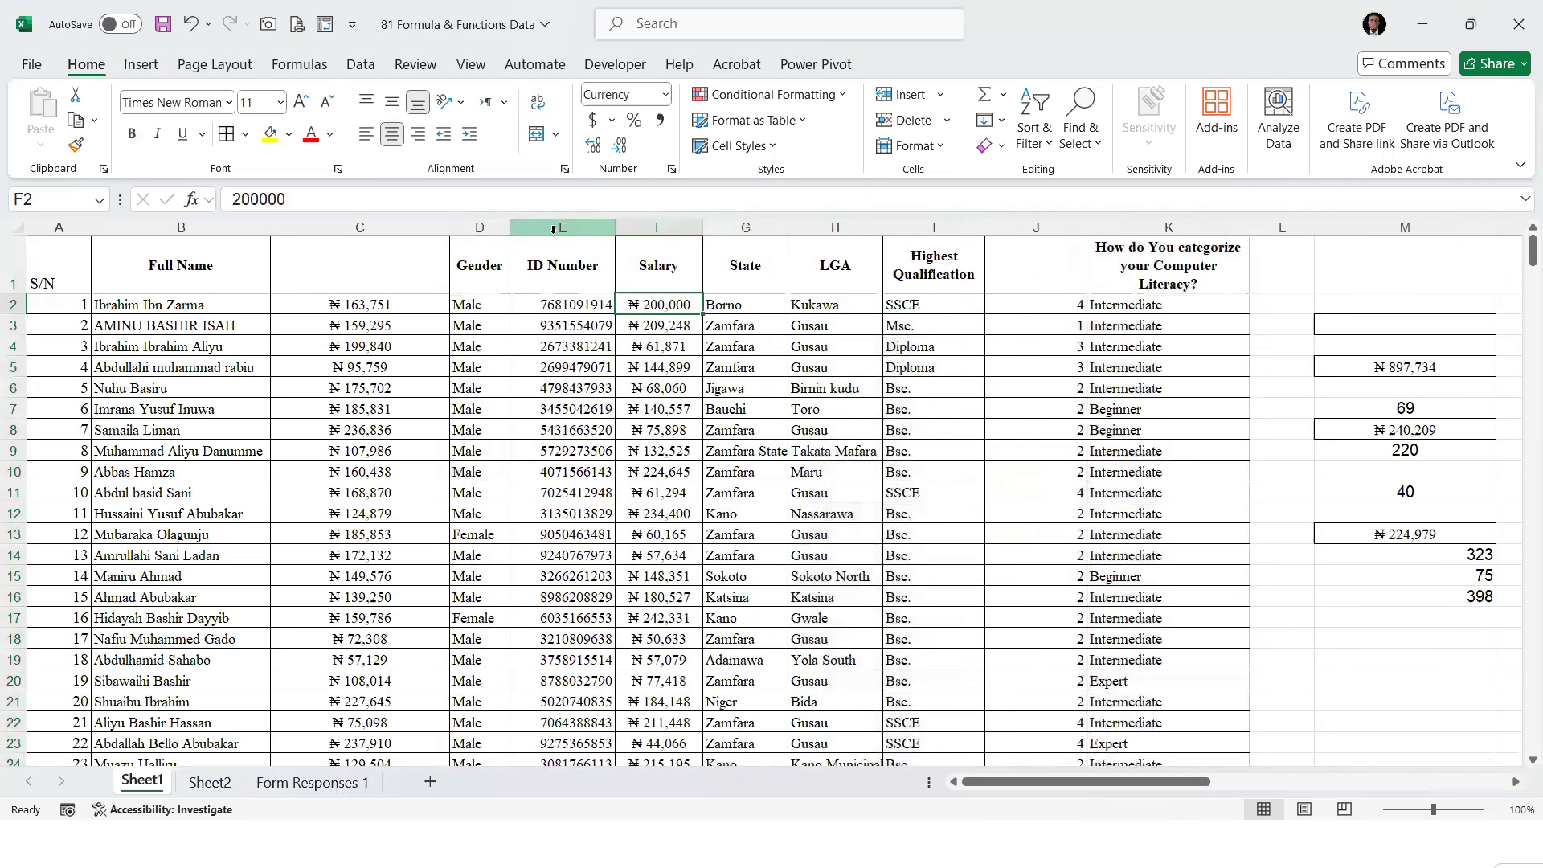
Insert four blank columns between the Gender and ID Number columns
{"action": "left_click", "coordinate": [556, 229]}
{"action": "right_click", "coordinate": [554, 231]}
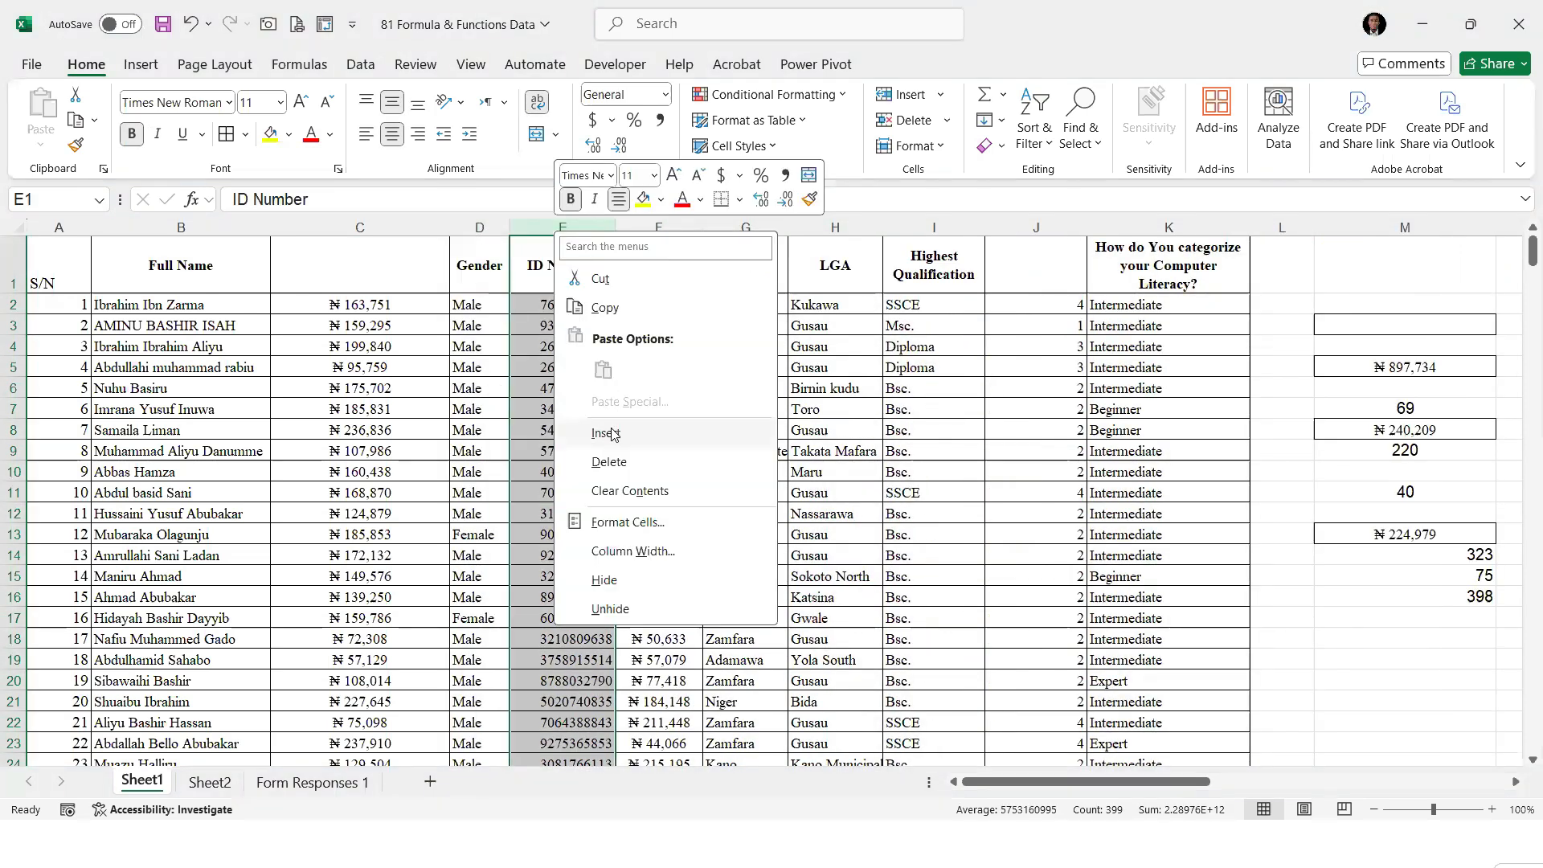
{"action": "left_click", "coordinate": [611, 433]}
{"action": "right_click", "coordinate": [538, 233]}
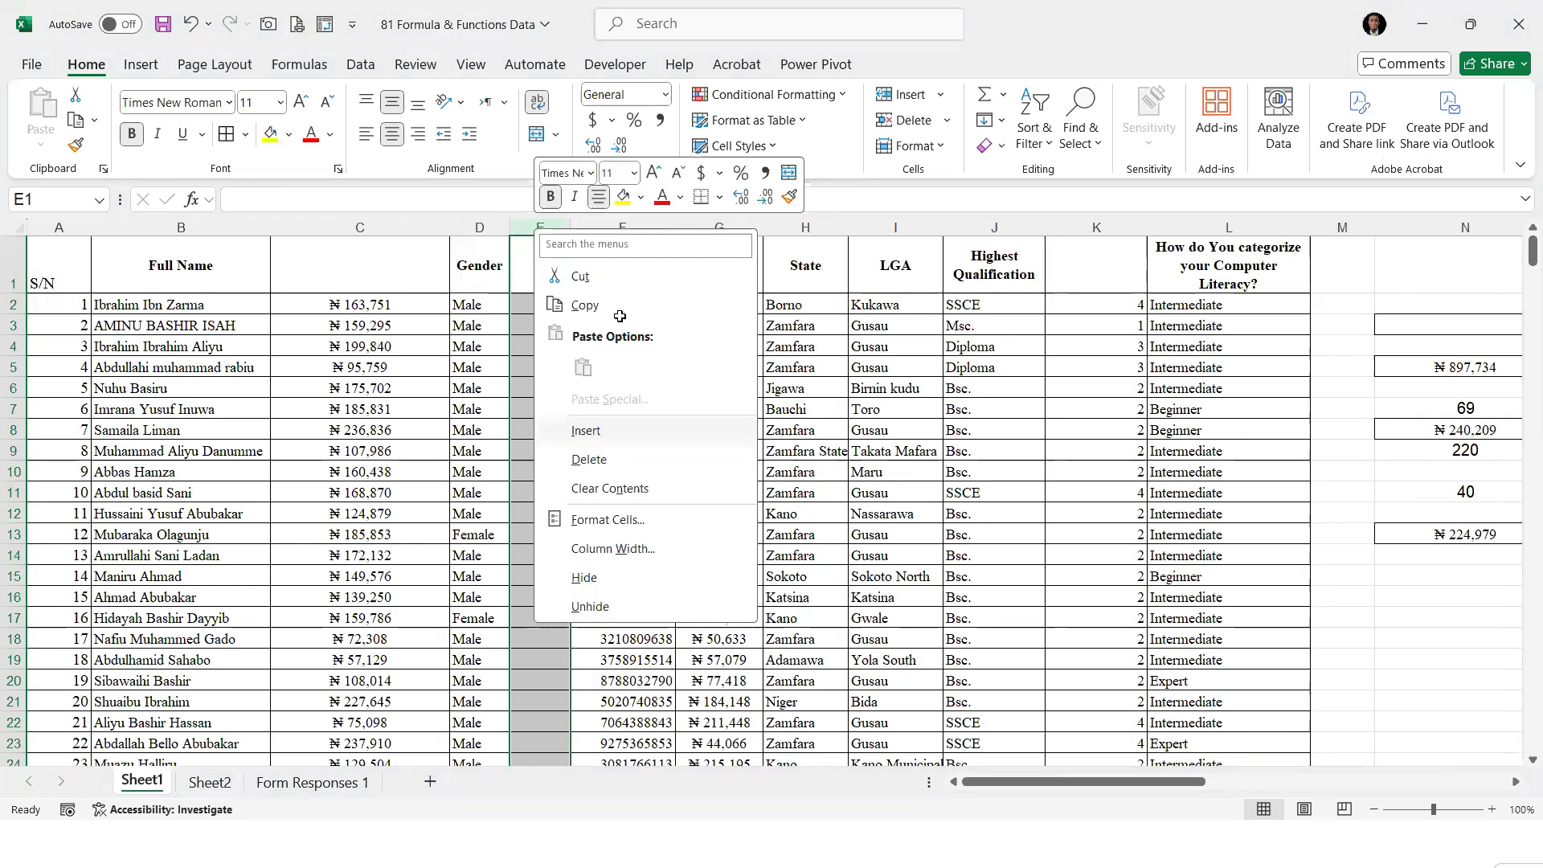
{"action": "left_click", "coordinate": [599, 434]}
{"action": "left_click", "coordinate": [608, 225]}
{"action": "right_click", "coordinate": [608, 225]}
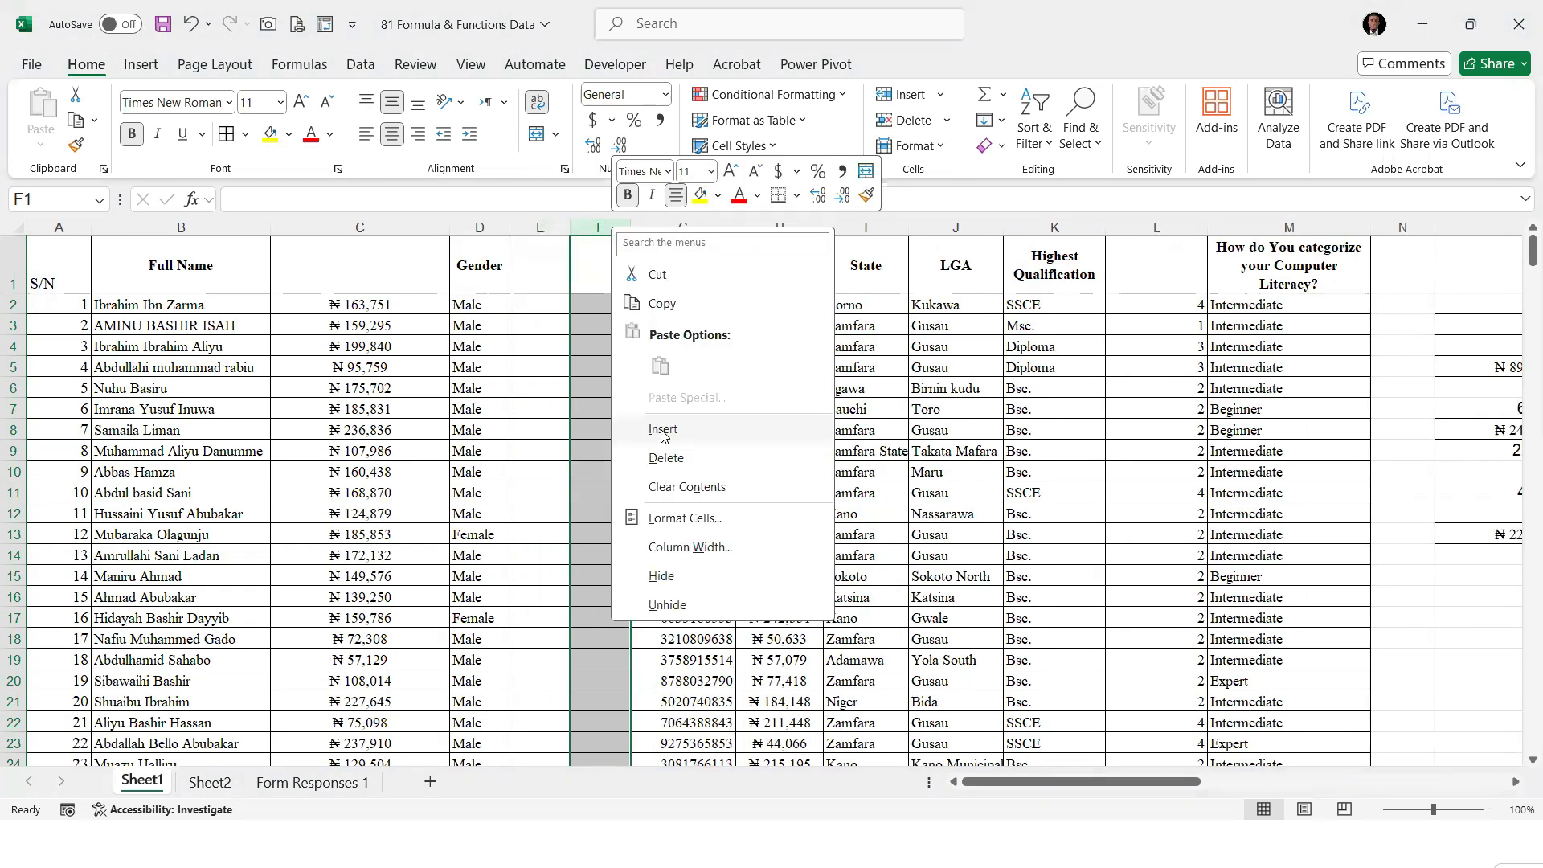
{"action": "left_click", "coordinate": [615, 424]}
{"action": "right_click", "coordinate": [617, 225]}
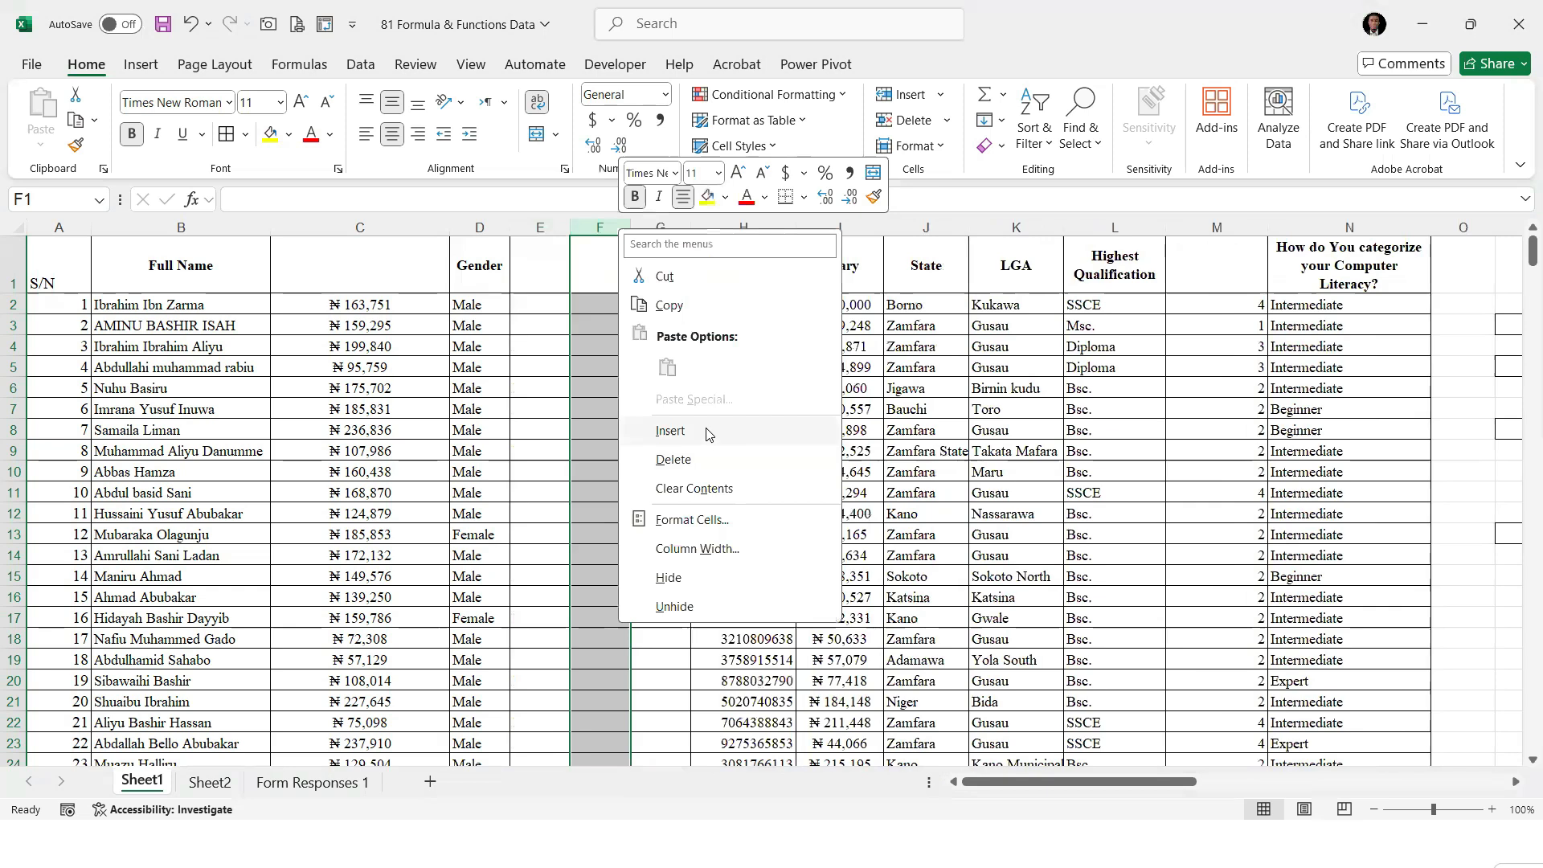
{"action": "left_click", "coordinate": [709, 437]}
Enter the column headers IsNumber in E1 and IsText in F1
{"action": "key", "text": "Left"}
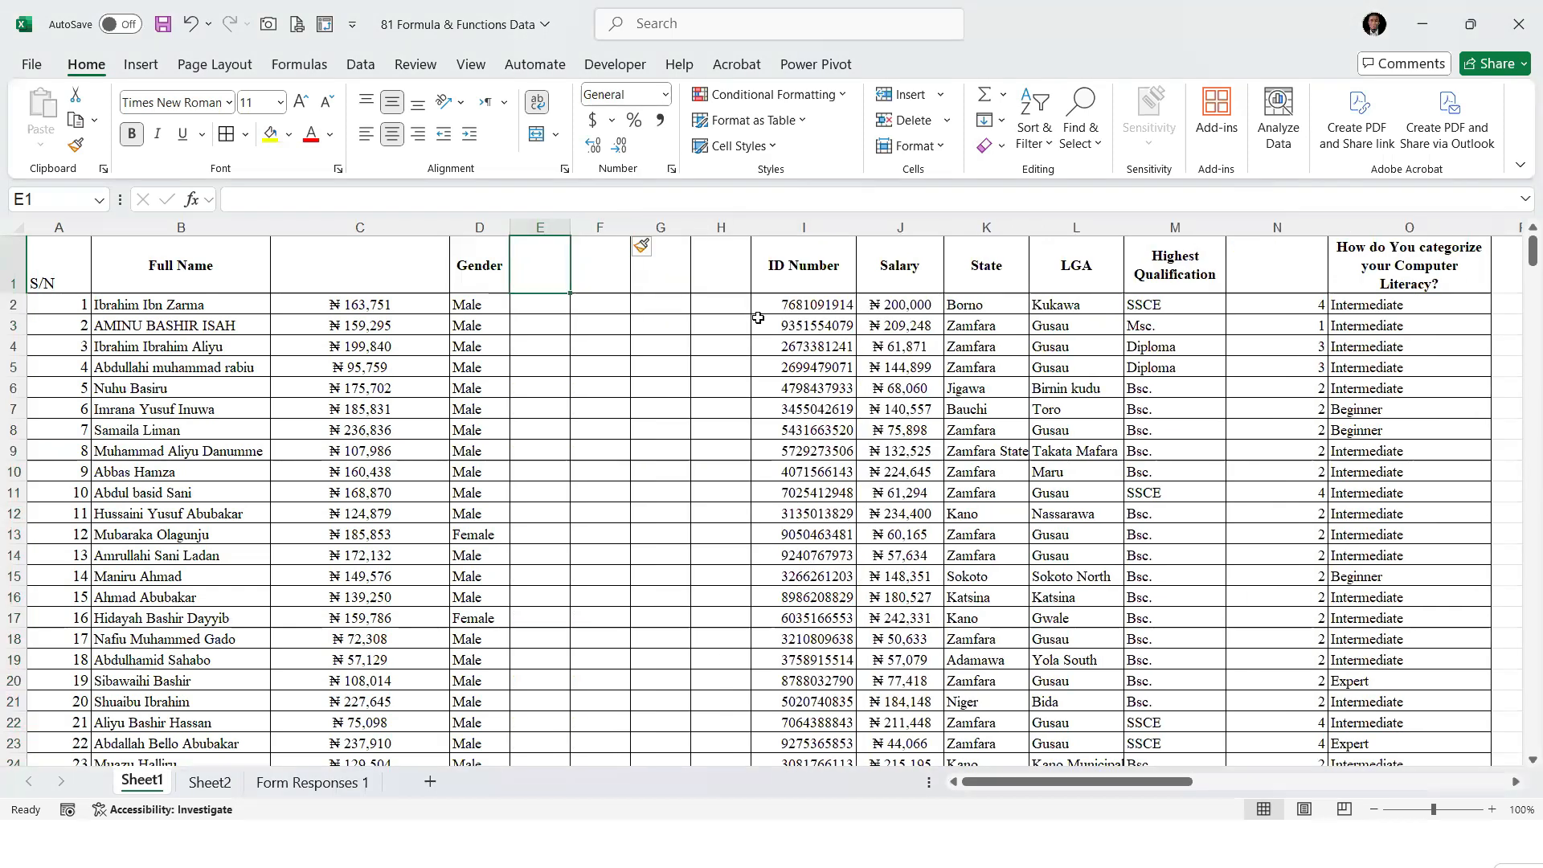
{"action": "type", "text": "isNumber"}
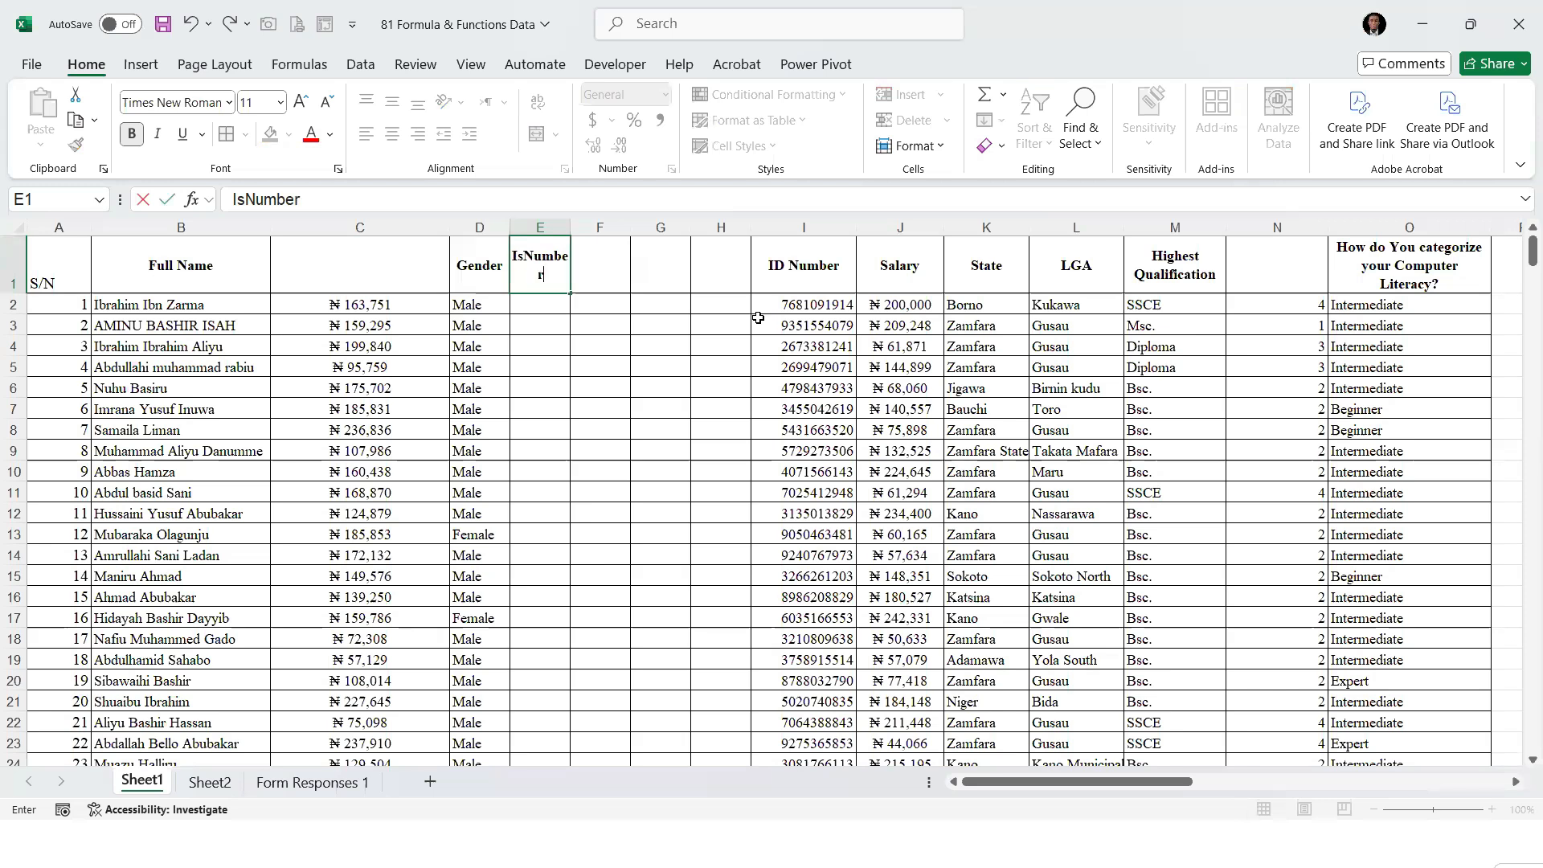
{"action": "key", "text": "Tab"}
{"action": "type", "text": "i"}
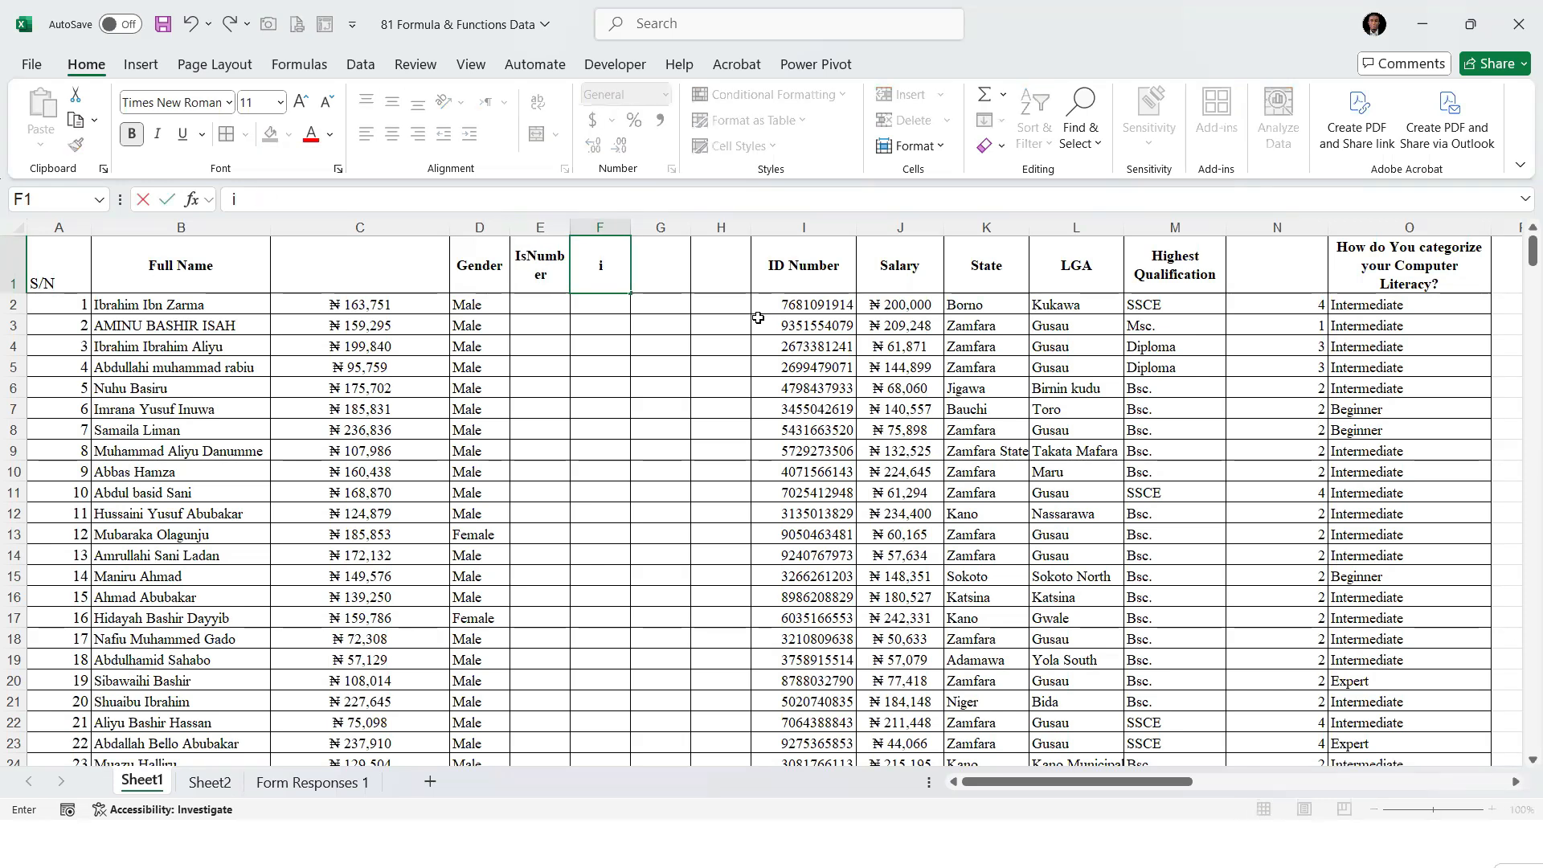
{"action": "type", "text": "sText"}
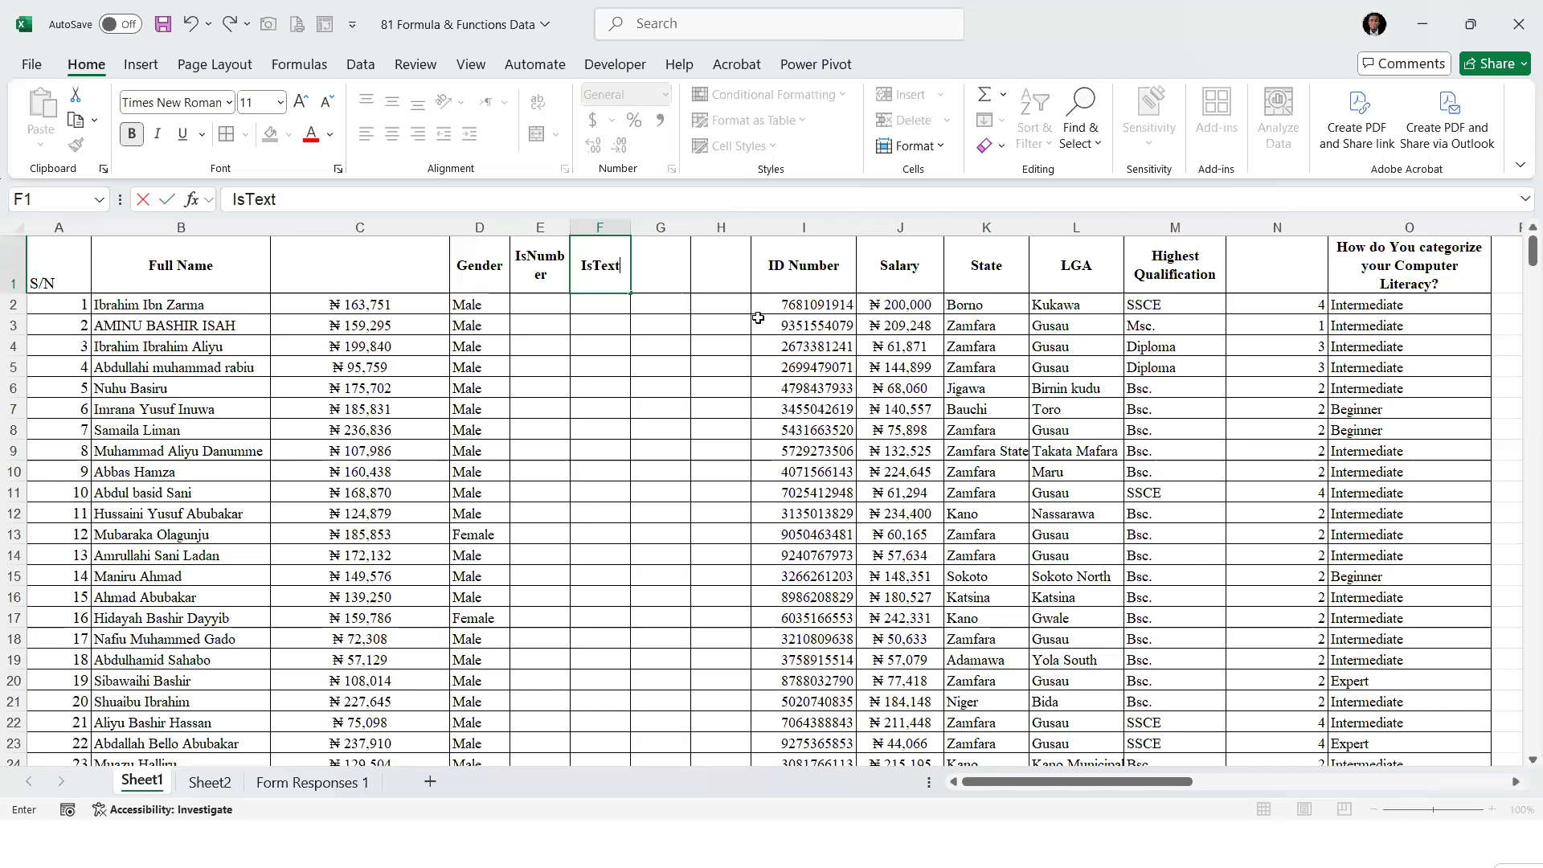
Enter the column headers IsEven in G1 and IsOD in H1
{"action": "key", "text": "Tab"}
{"action": "type", "text": "IsEven"}
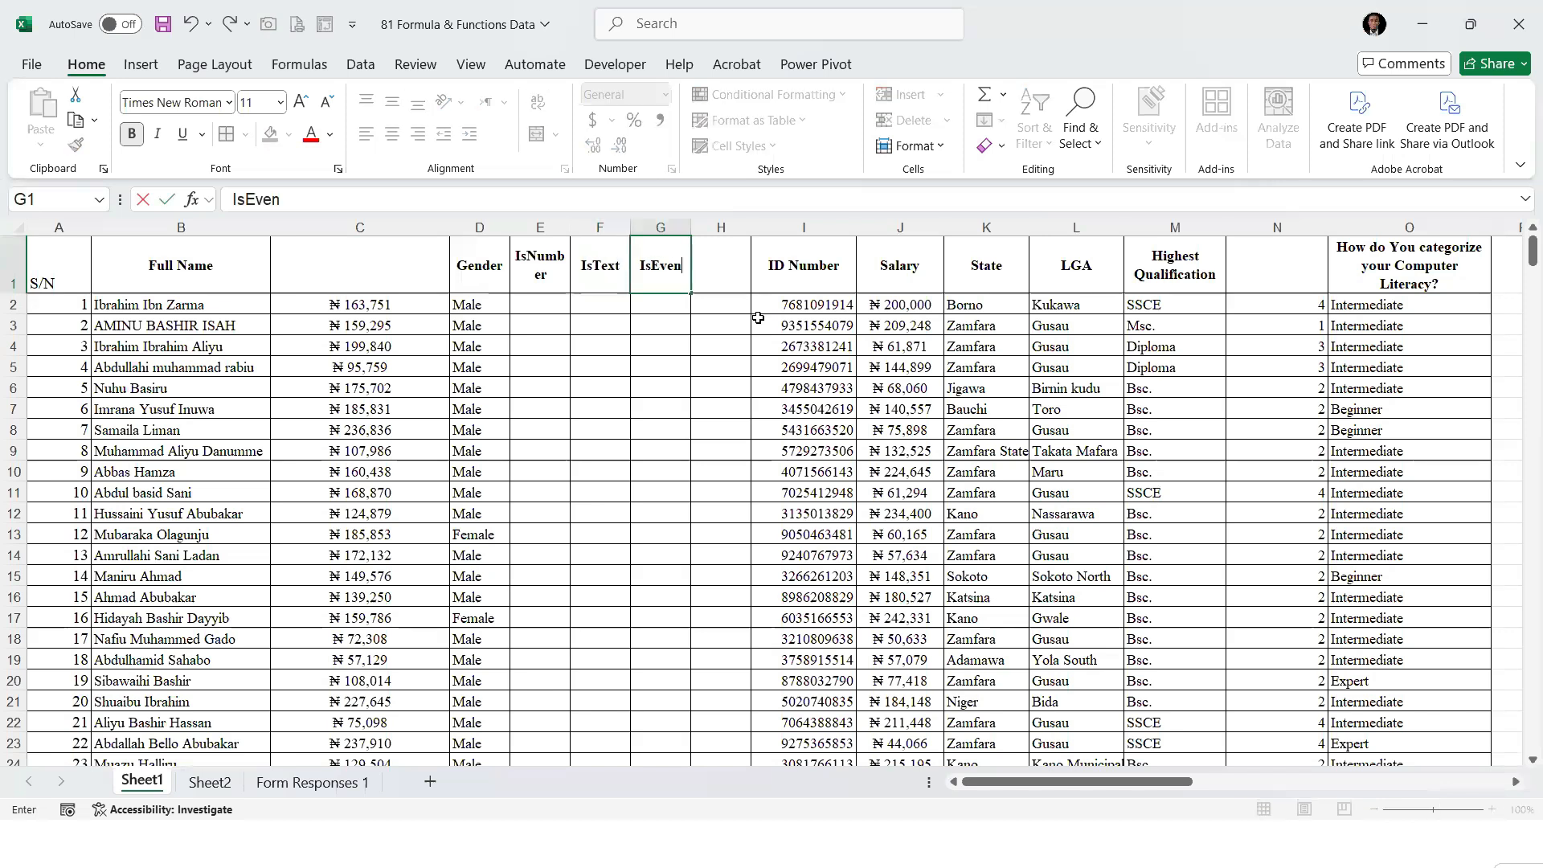
{"action": "key", "text": "Tab"}
{"action": "type", "text": "IsOD"}
{"action": "key", "text": "Return"}
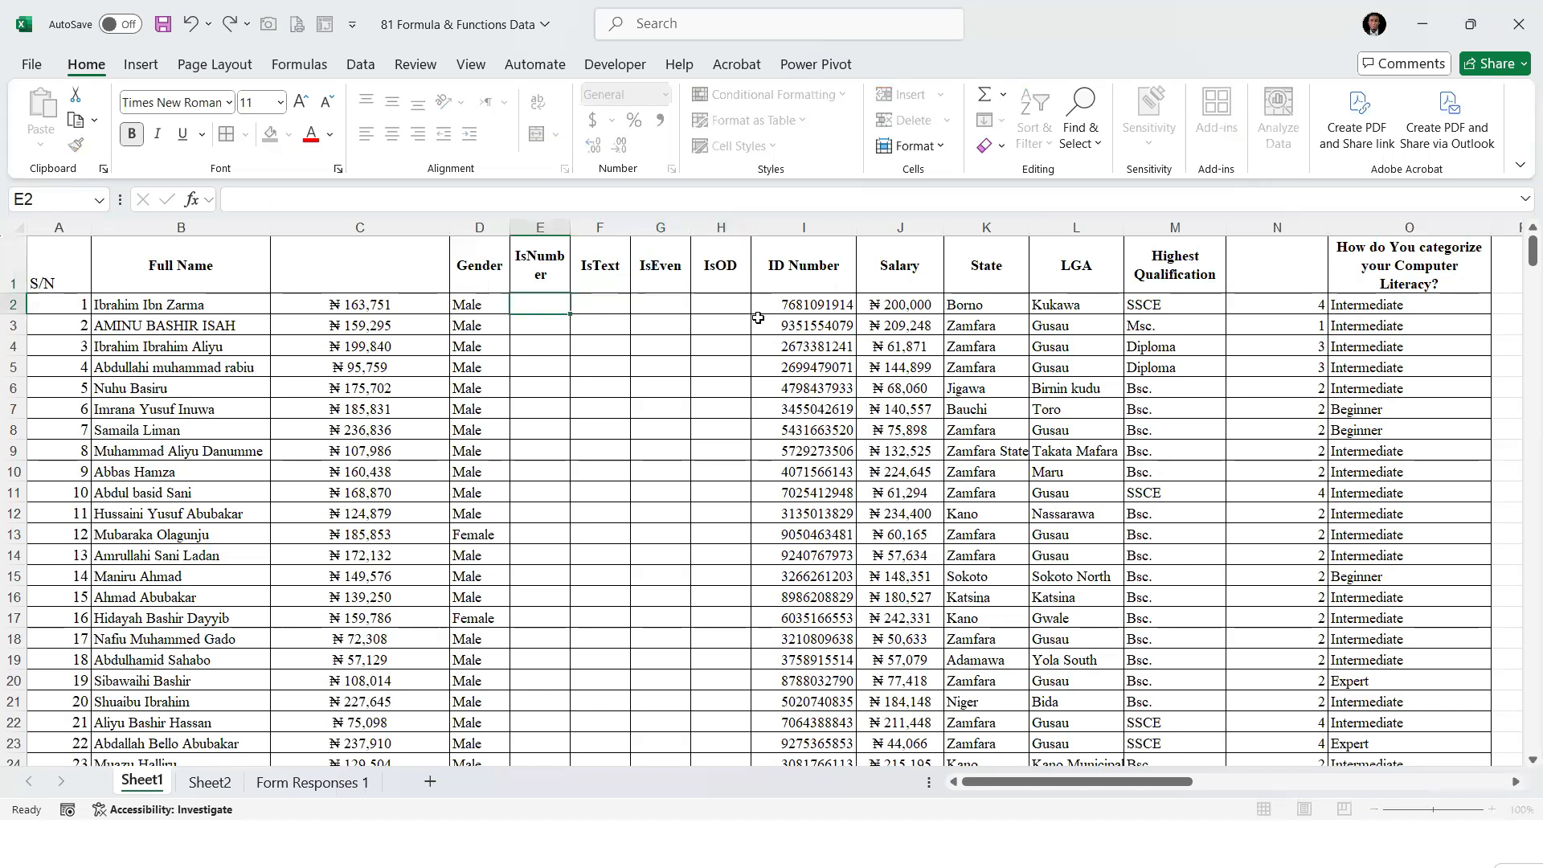
Correct the header in H1 to IsOdd and widen column E so the IsNumber header fits on one line
{"action": "key", "text": "Up"}
{"action": "key", "text": "Right"}
{"action": "key", "text": "Right"}
{"action": "key", "text": "Right"}
{"action": "key", "text": "F2"}
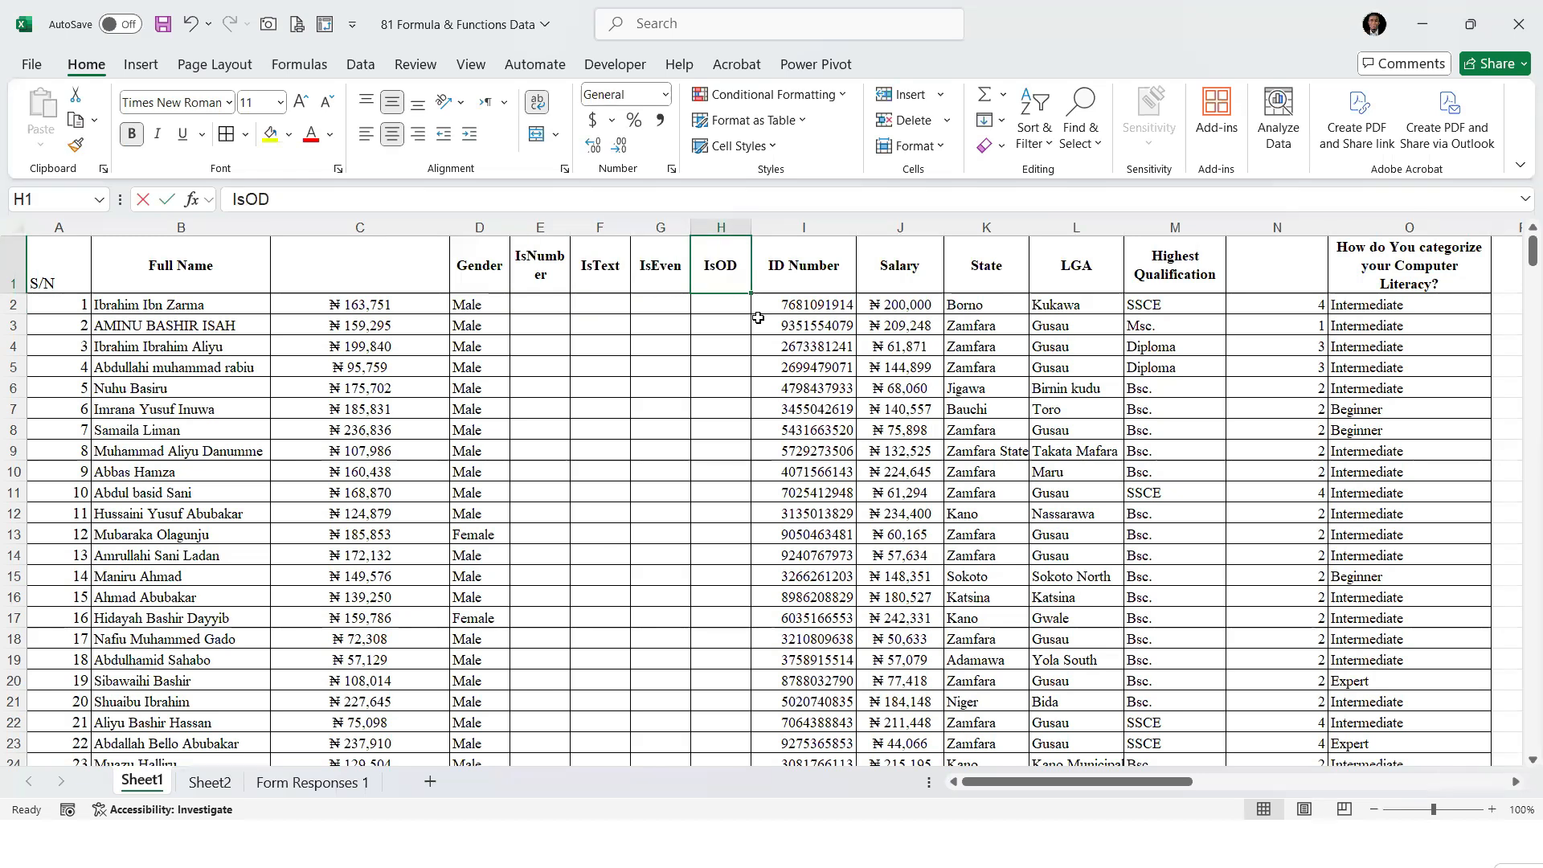
{"action": "key", "text": "BackSpace"}
{"action": "key", "text": "BackSpace"}
{"action": "type", "text": "Odd"}
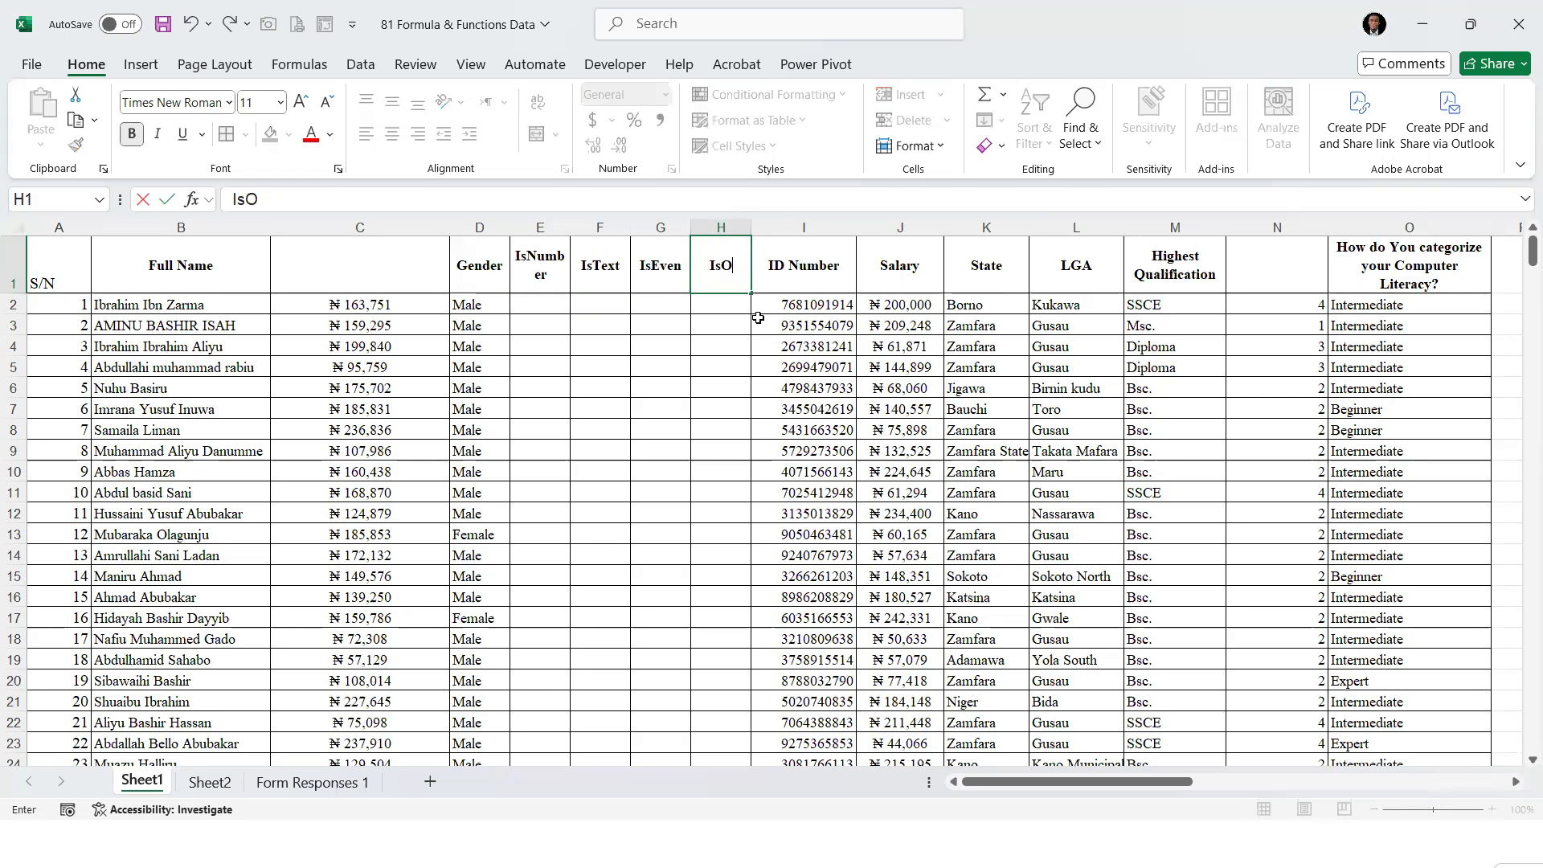
{"action": "key", "text": "Return"}
{"action": "left_click", "coordinate": [542, 301]}
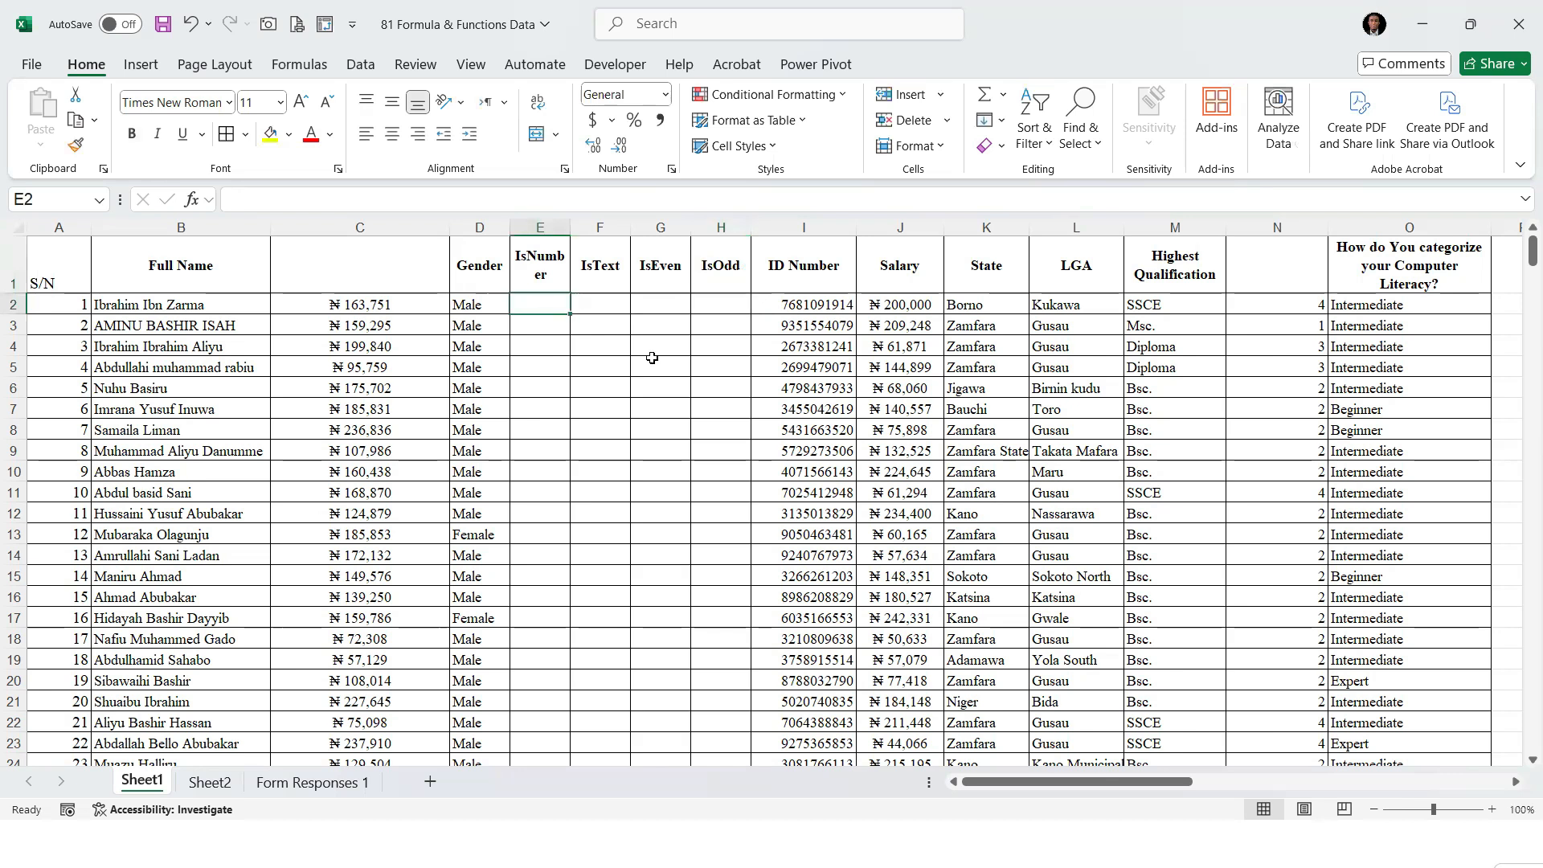
{"action": "left_click_drag", "start_coordinate": [571, 228], "coordinate": [597, 228]}
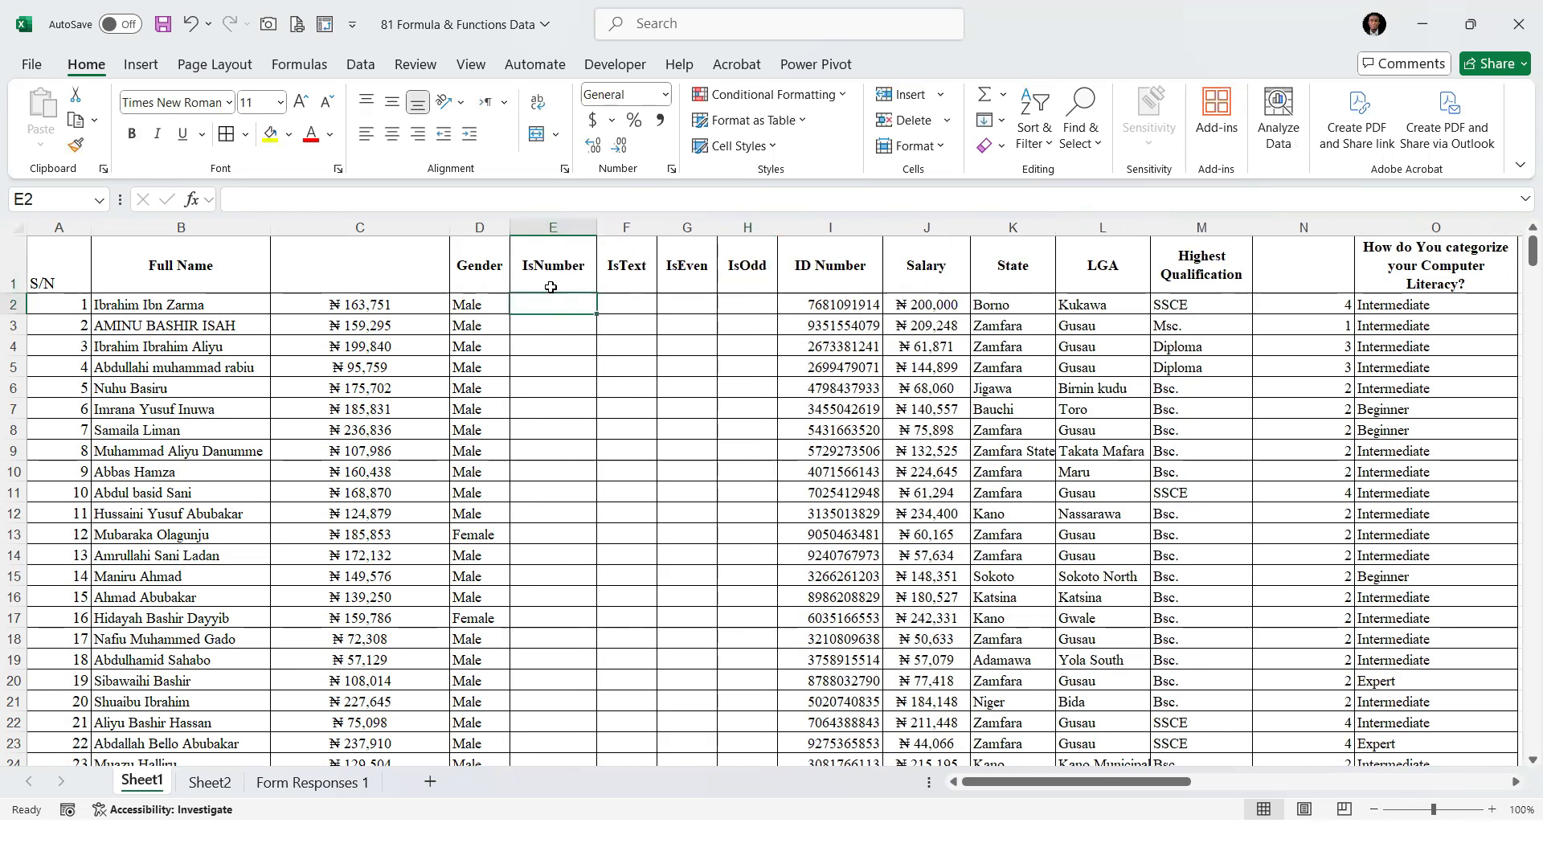
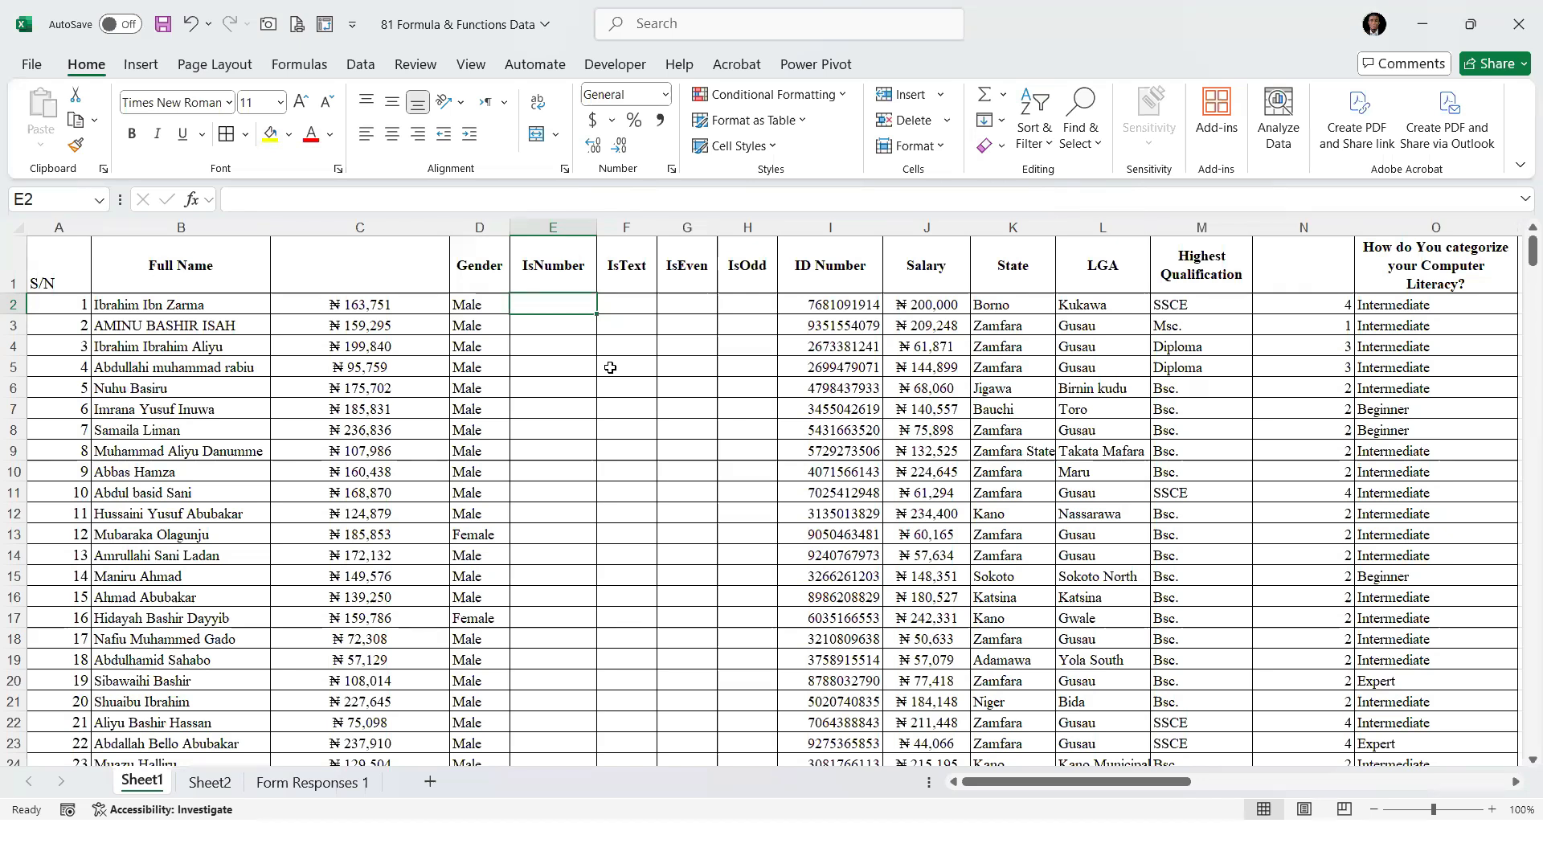
Enter =ISNUMBER(D2) in E2 to test the Gender value and fill the formula down the IsNumber column
{"action": "type", "text": "=isnu"}
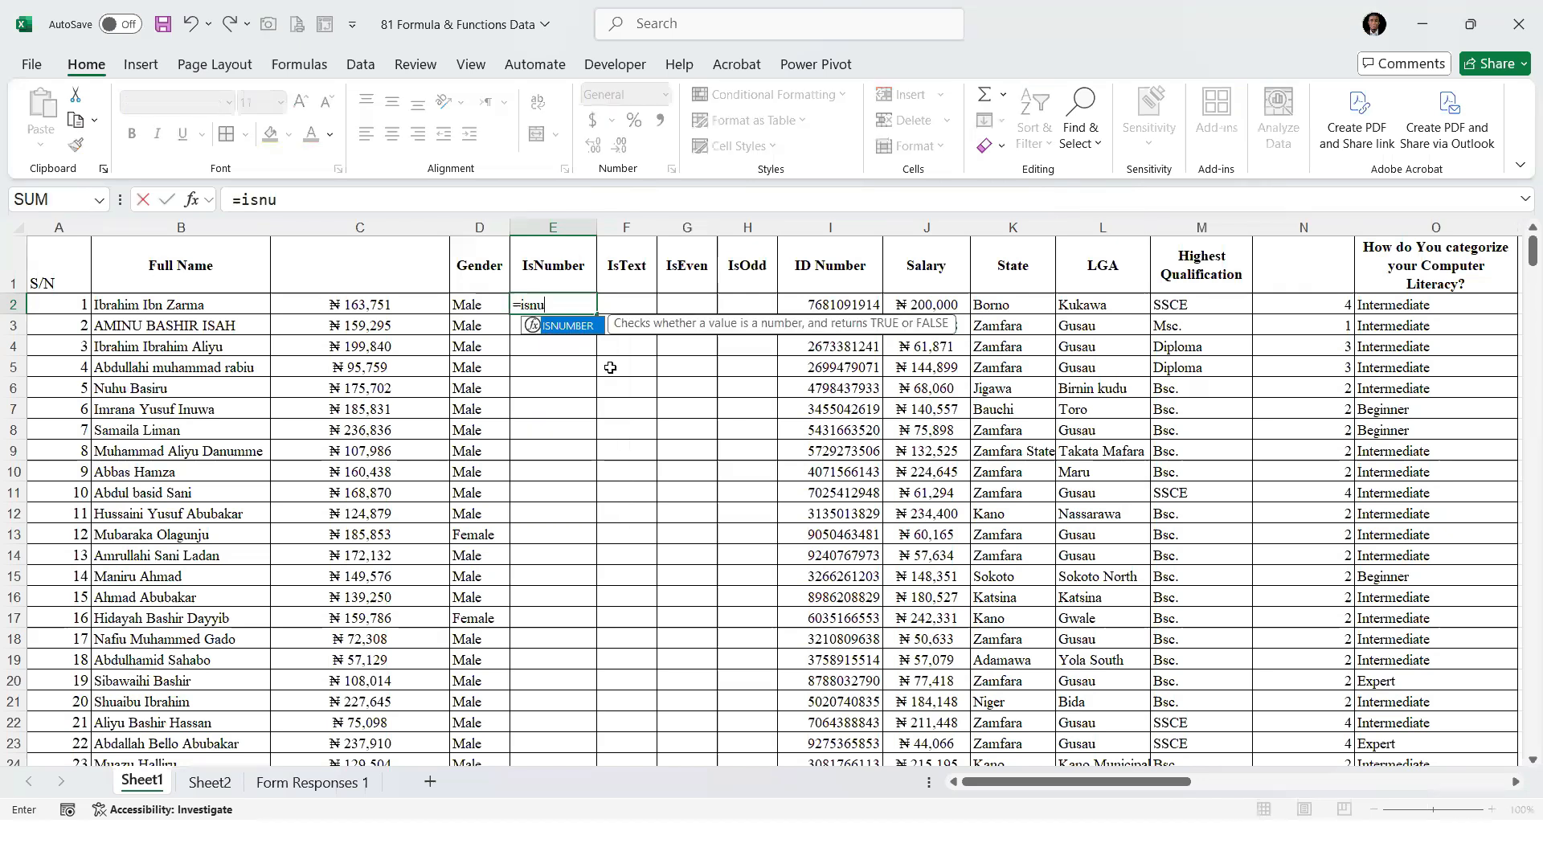
{"action": "key", "text": "Tab"}
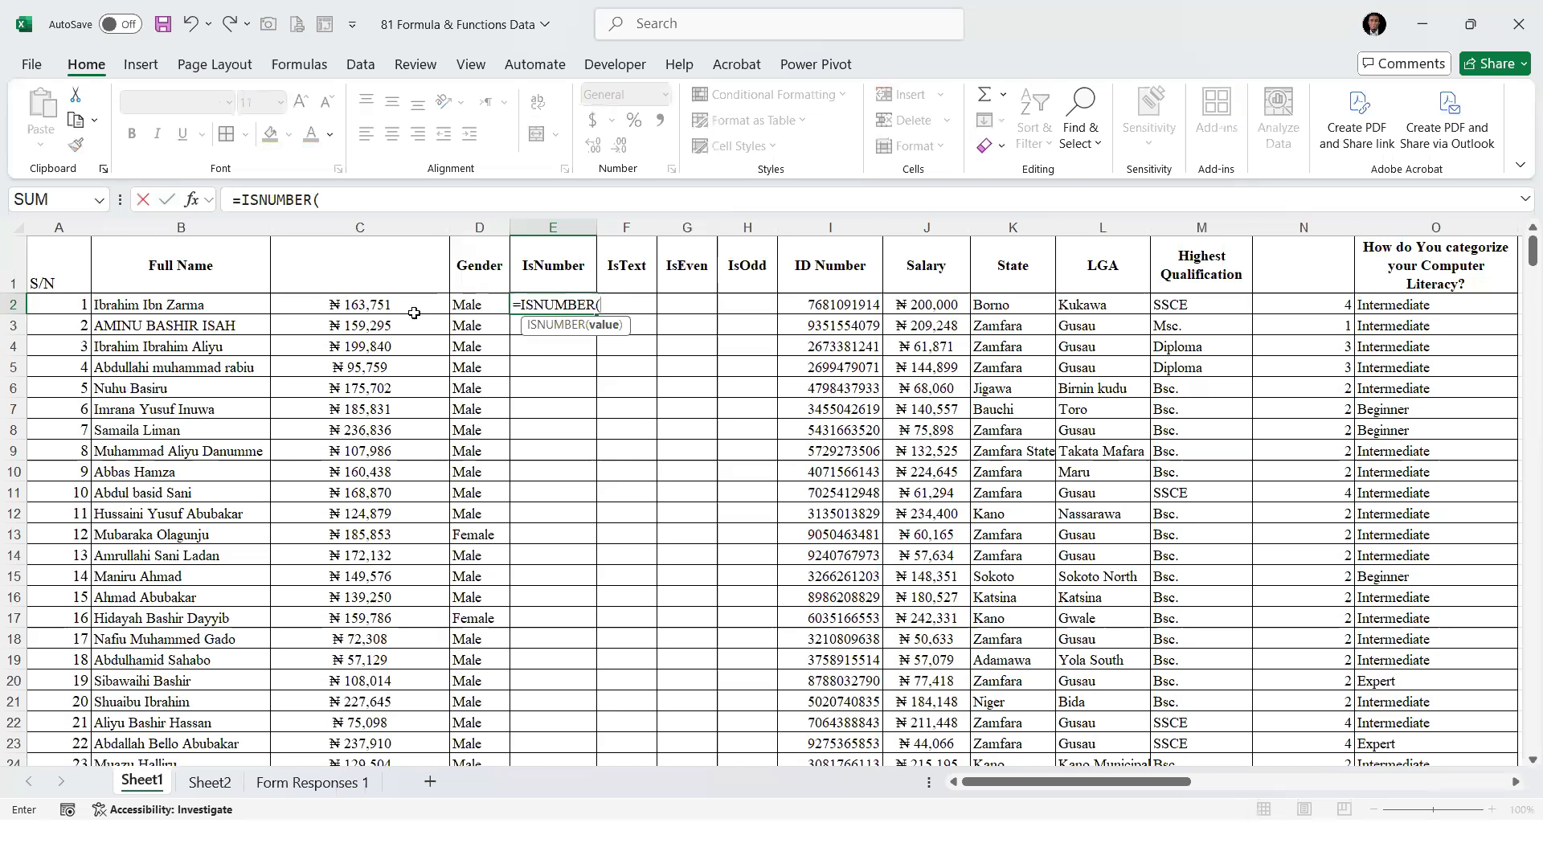
{"action": "left_click", "coordinate": [480, 306]}
{"action": "type", "text": ")"}
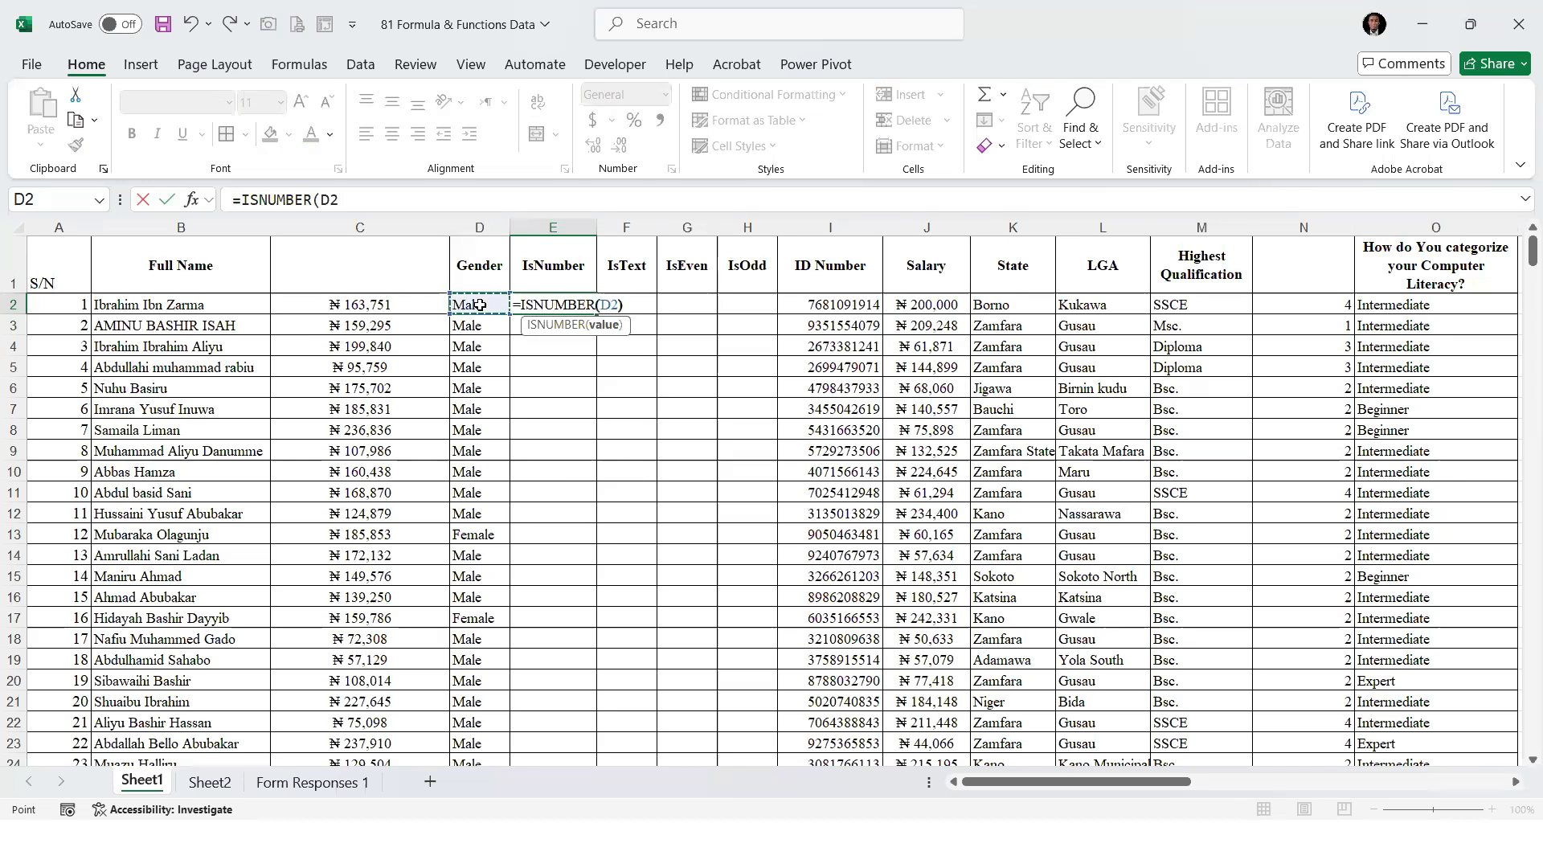
{"action": "key", "text": "ctrl+Return"}
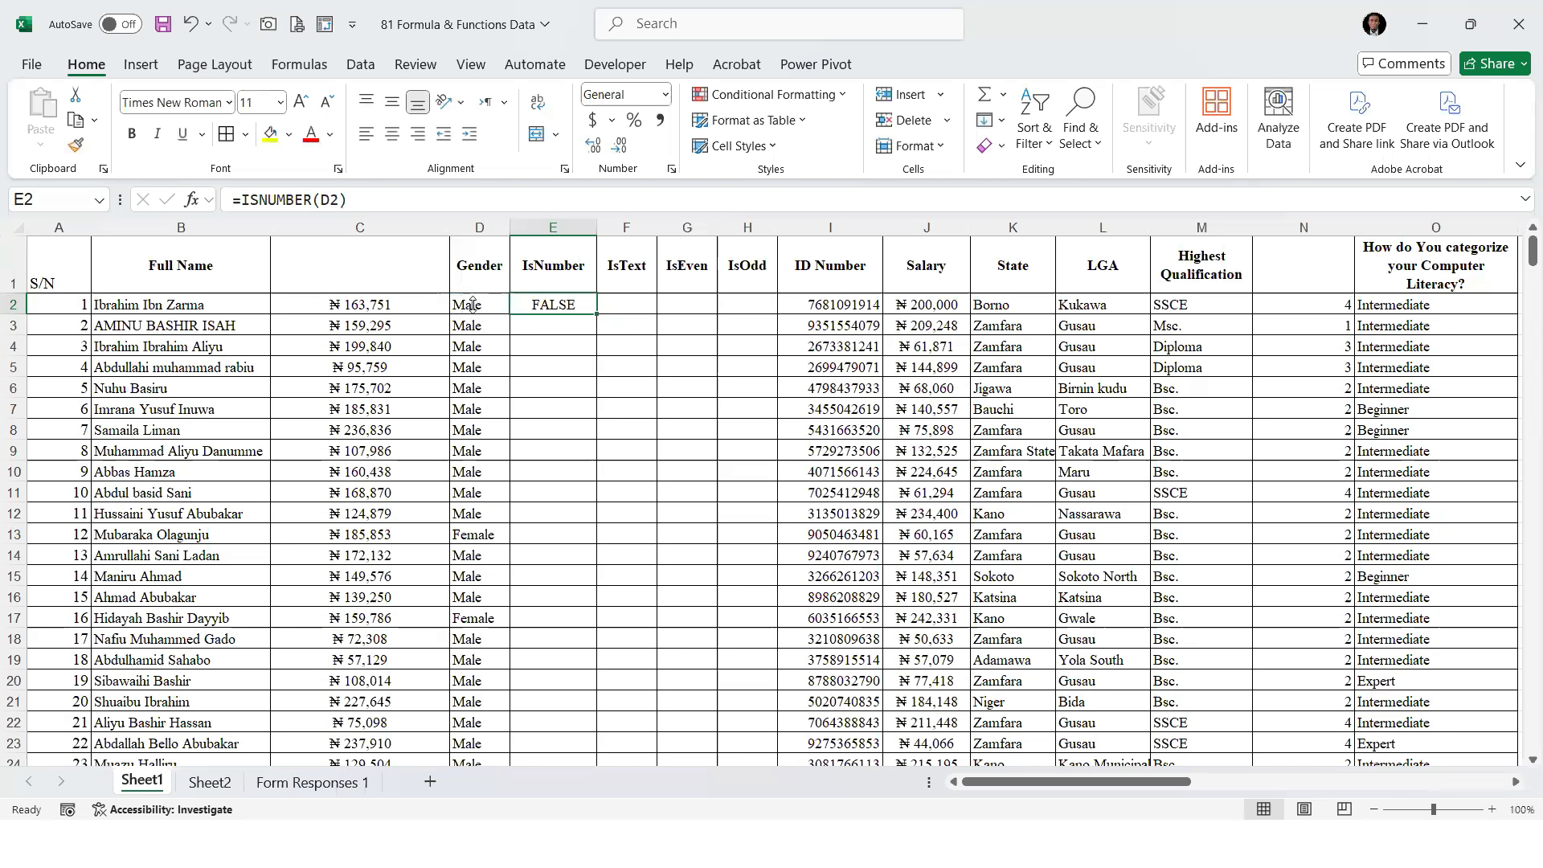
{"action": "left_click", "coordinate": [473, 306]}
{"action": "left_click", "coordinate": [567, 307]}
{"action": "double_click", "coordinate": [596, 315]}
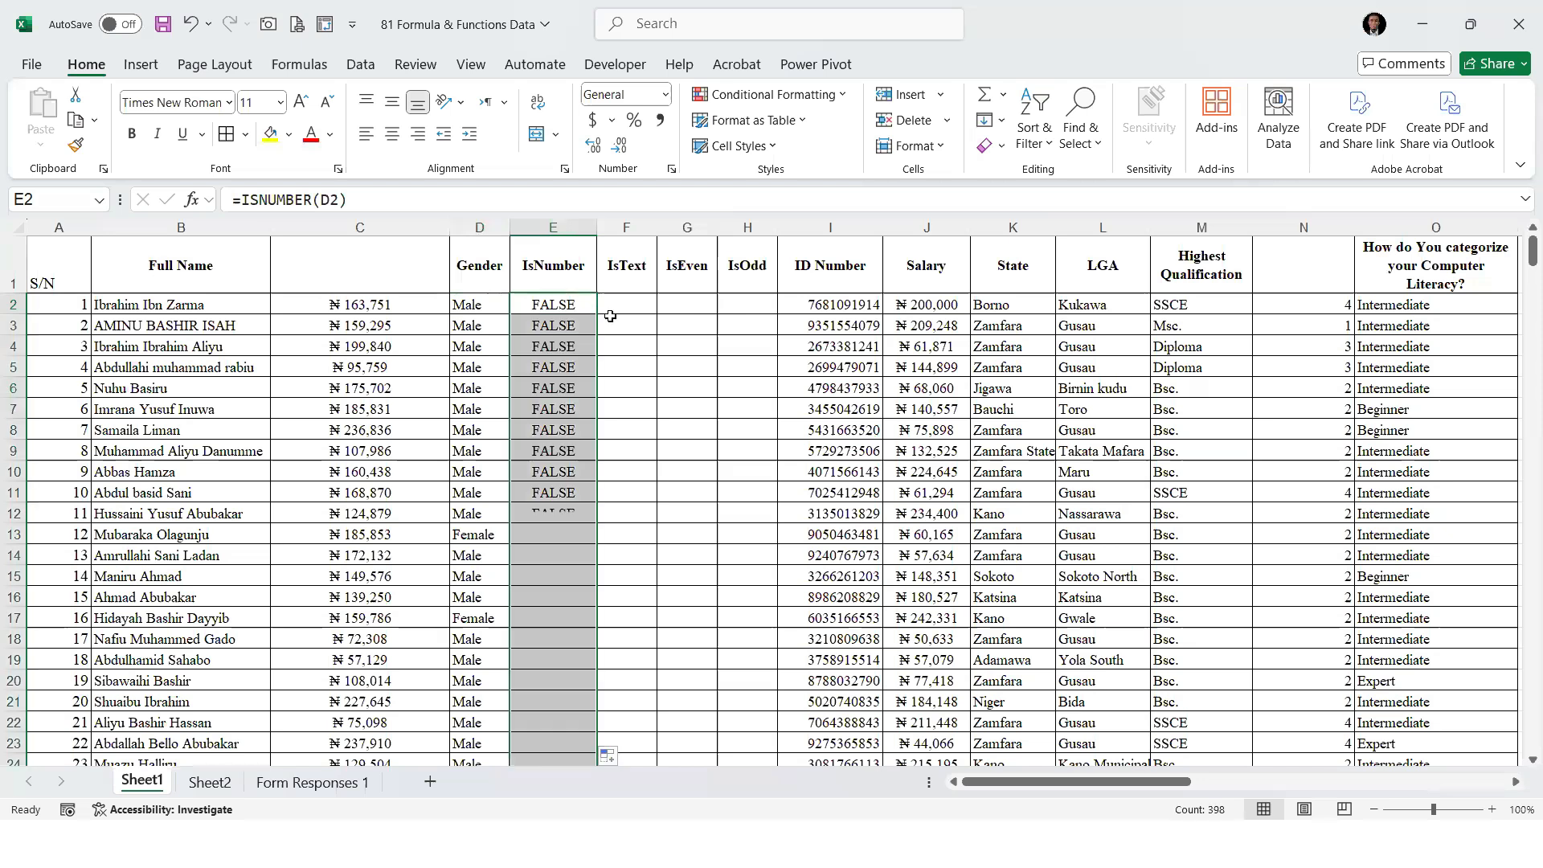
{"action": "left_click", "coordinate": [533, 308]}
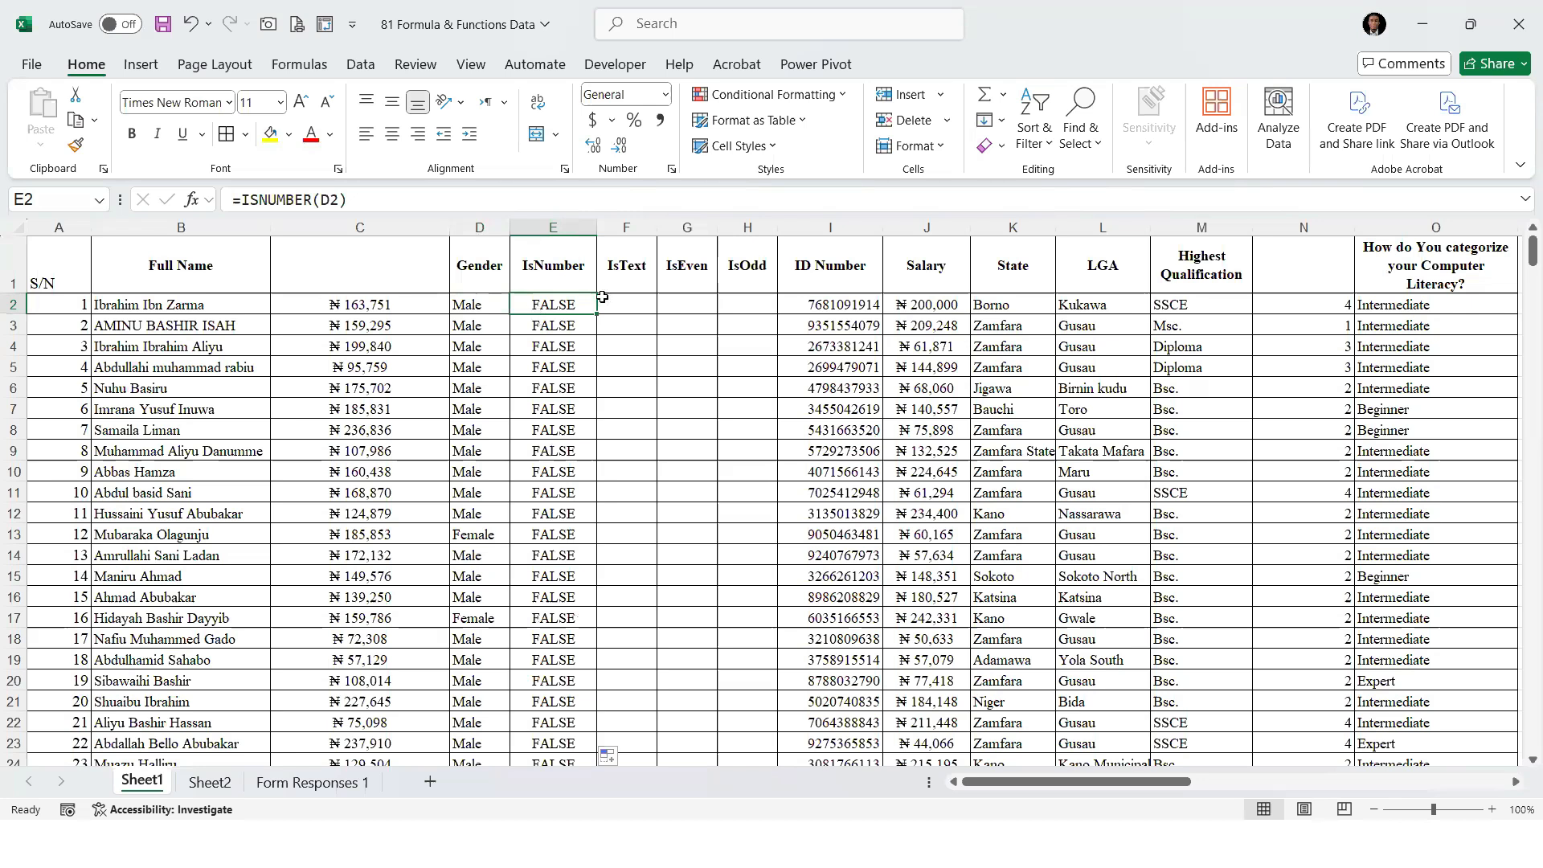
Enter =ISTEXT(D2) in F2 to test the Gender value and fill the formula down the IsText column
{"action": "left_click", "coordinate": [643, 298]}
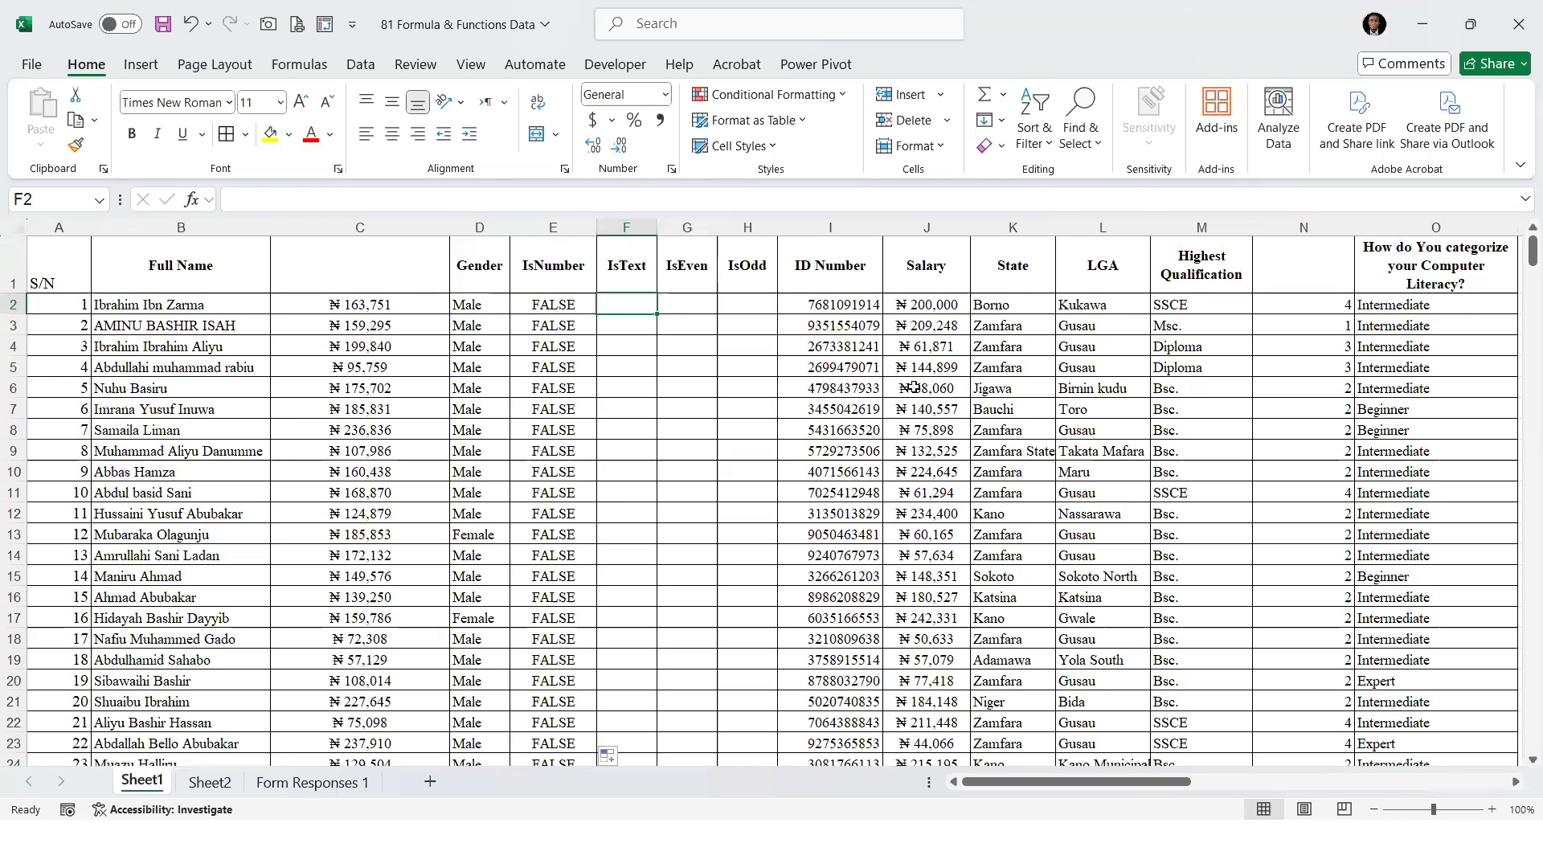
{"action": "type", "text": "=ist"}
{"action": "key", "text": "Tab"}
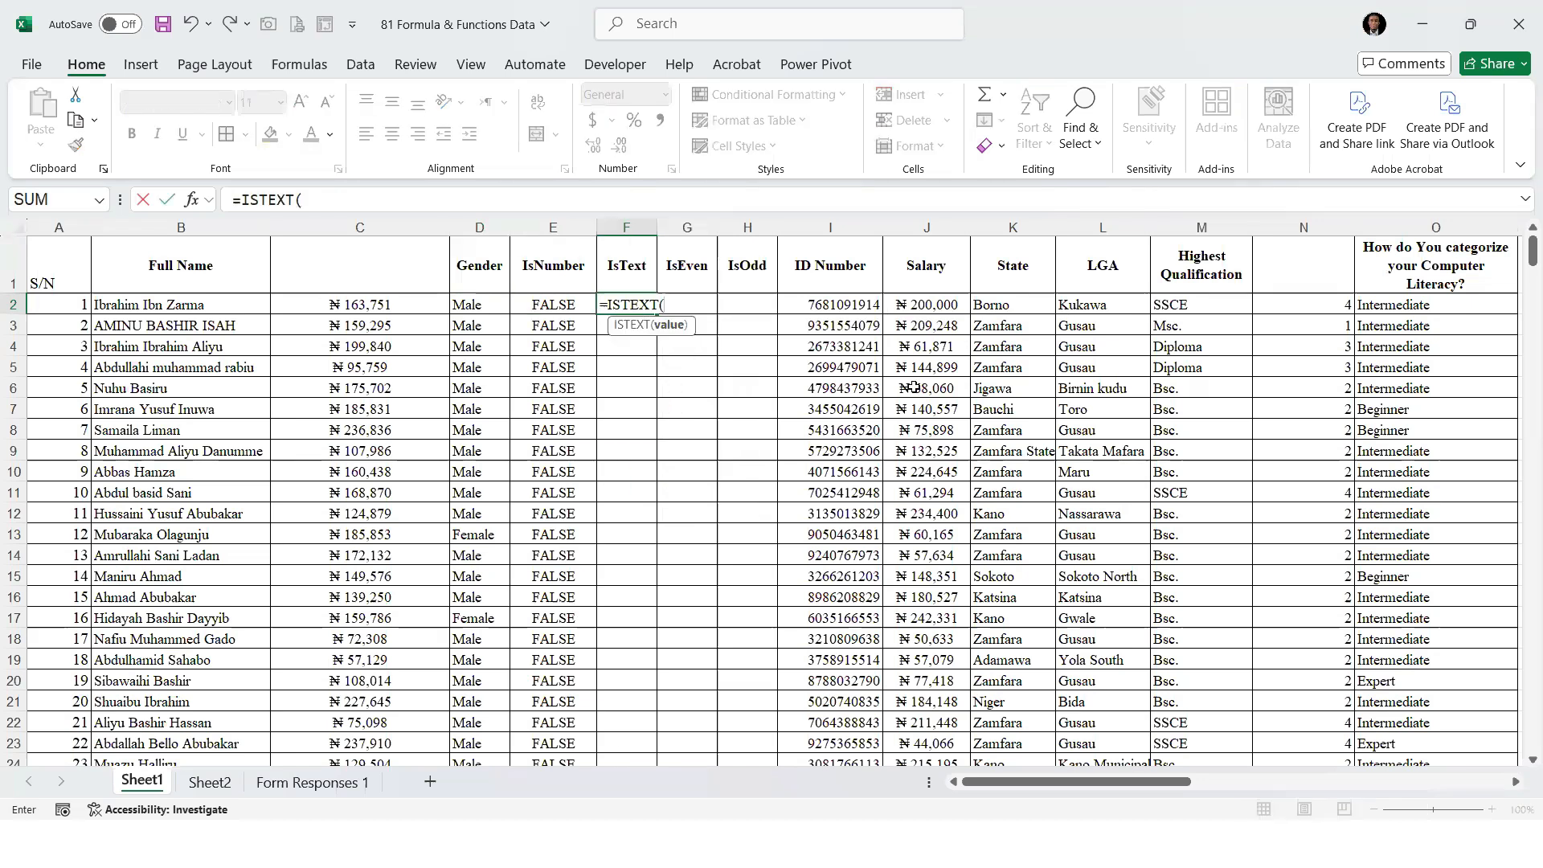
{"action": "left_click", "coordinate": [547, 305]}
{"action": "left_click", "coordinate": [479, 306]}
{"action": "type", "text": ")"}
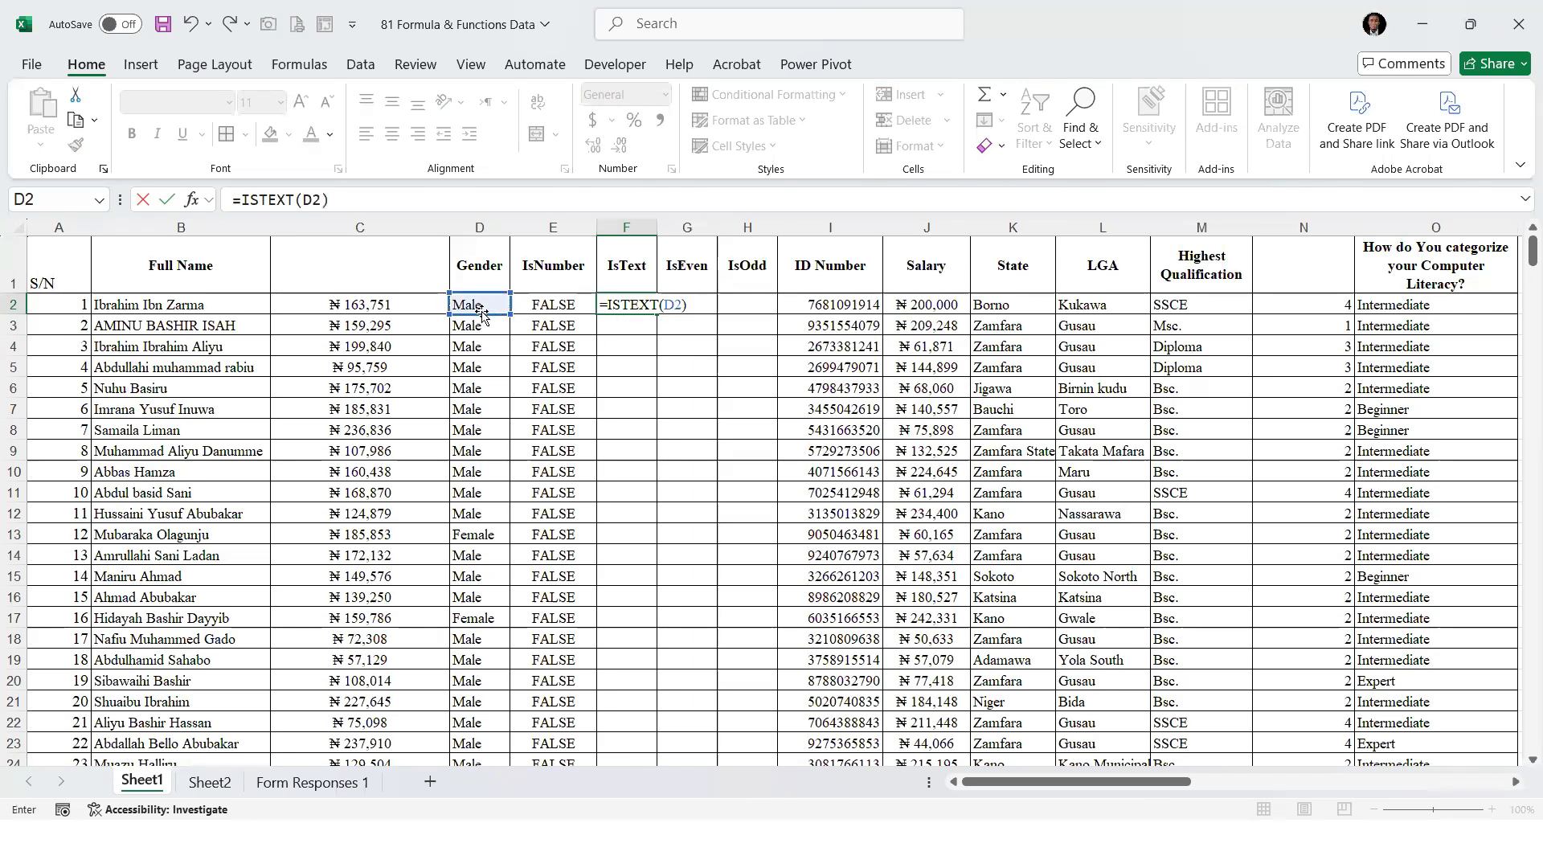
{"action": "key", "text": "Return"}
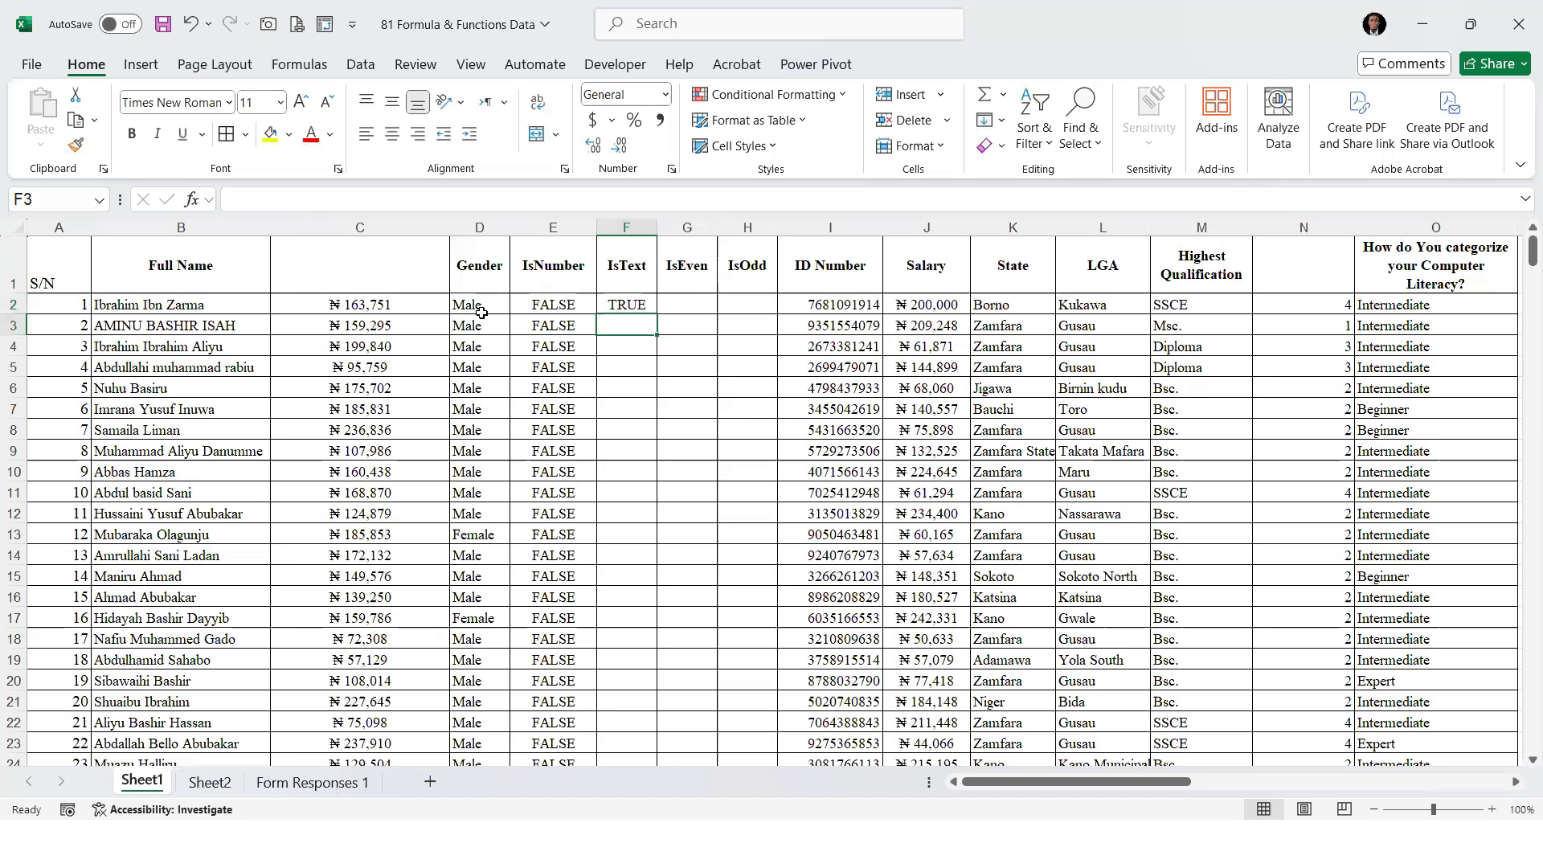
{"action": "left_click", "coordinate": [628, 305]}
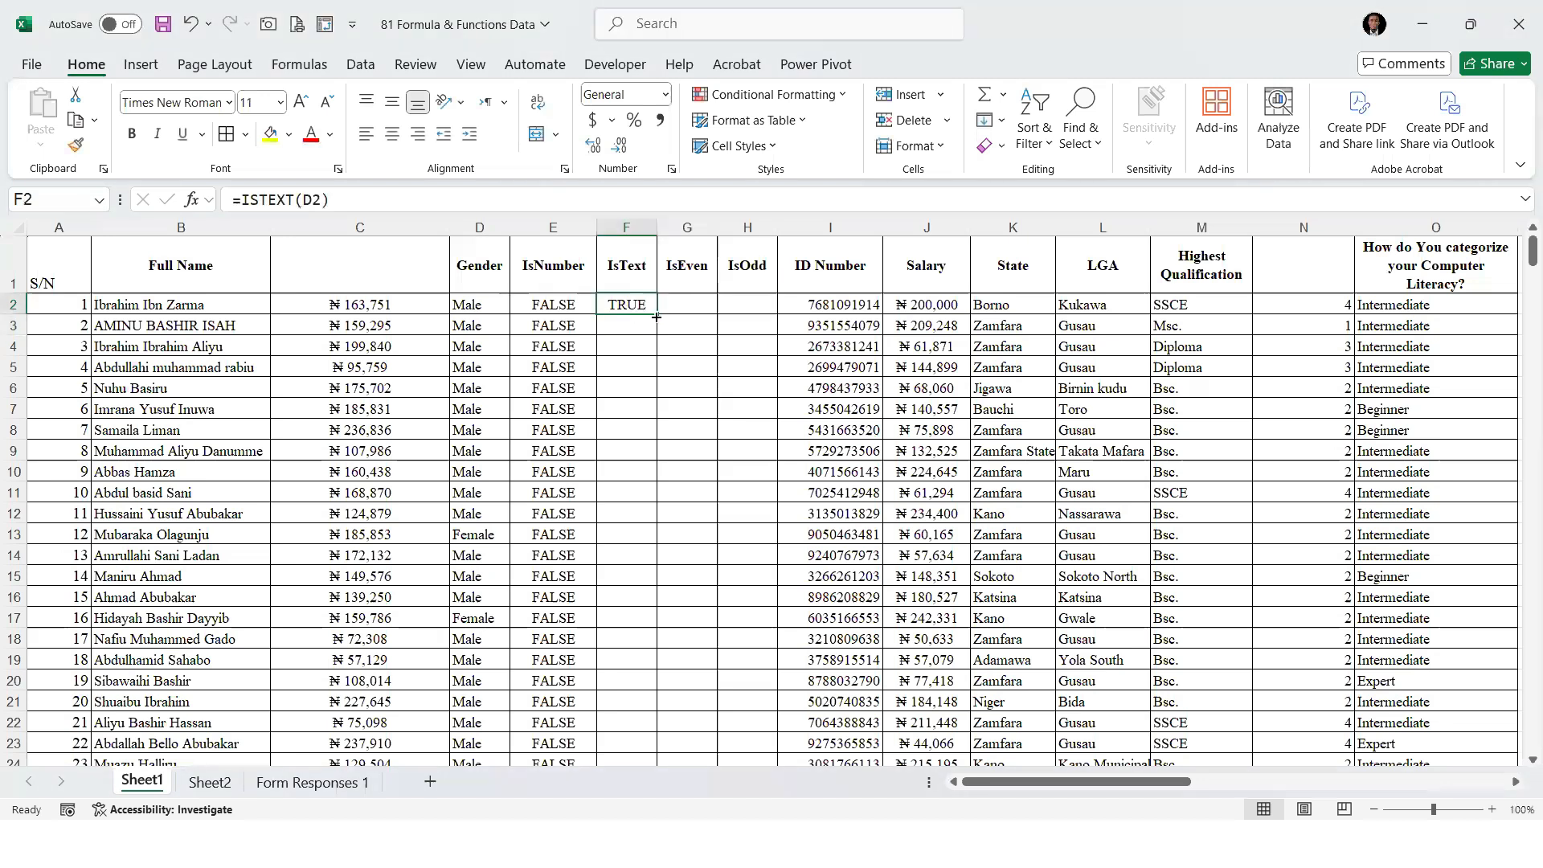
{"action": "double_click", "coordinate": [656, 314]}
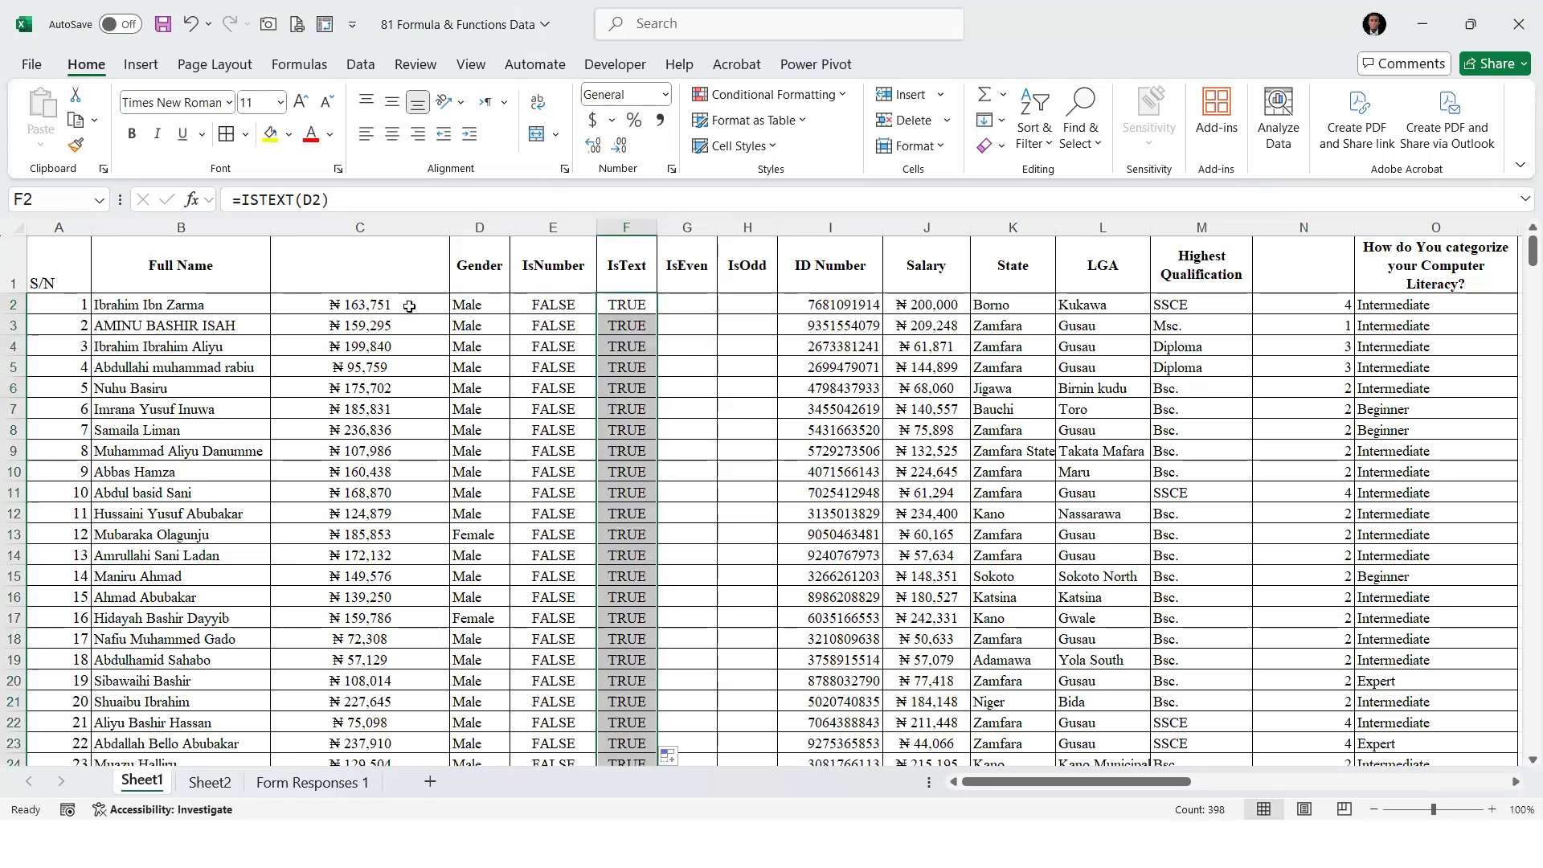
Replace the Gender entry in D2 with the number 2 and check the IsNumber and IsText results in that row
{"action": "left_click", "coordinate": [476, 321]}
{"action": "left_click", "coordinate": [485, 304]}
{"action": "type", "text": "2"}
{"action": "key", "text": "ctrl+Return"}
{"action": "left_click", "coordinate": [570, 304]}
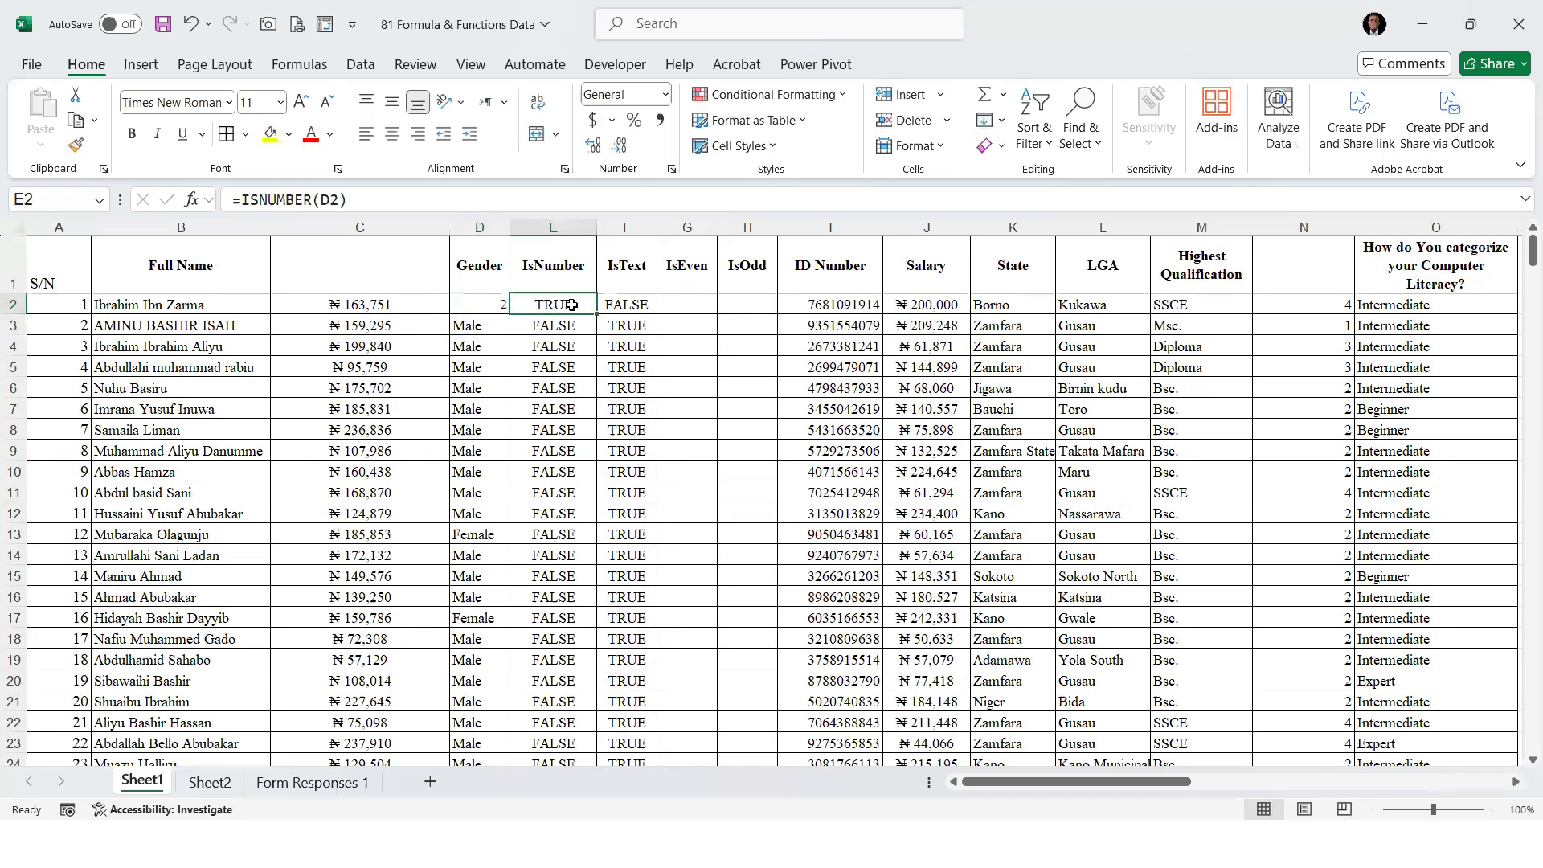
{"action": "left_click", "coordinate": [634, 304]}
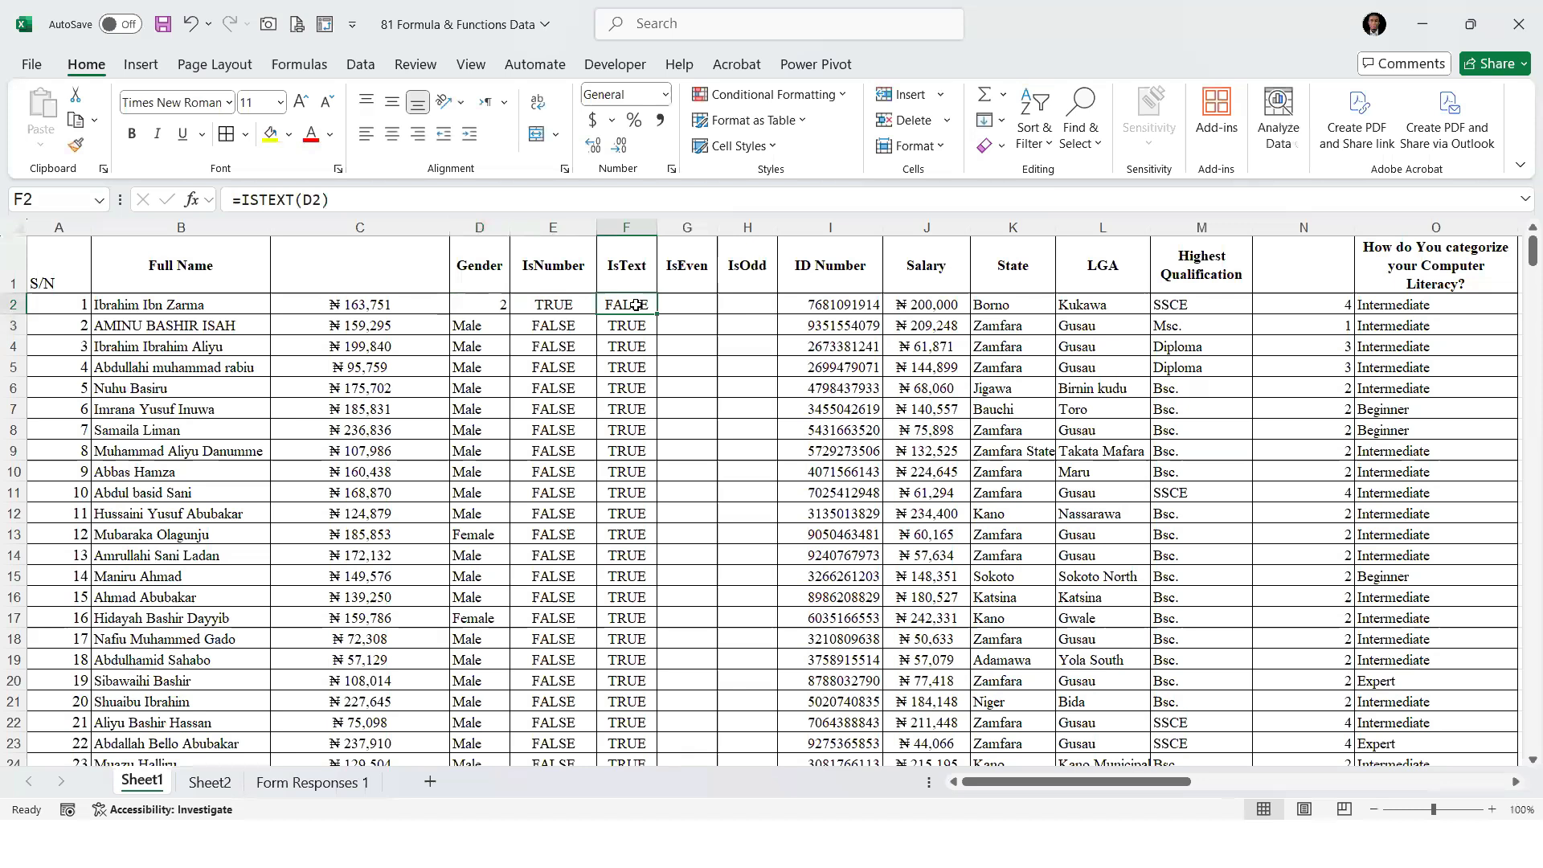
{"action": "left_click", "coordinate": [466, 309]}
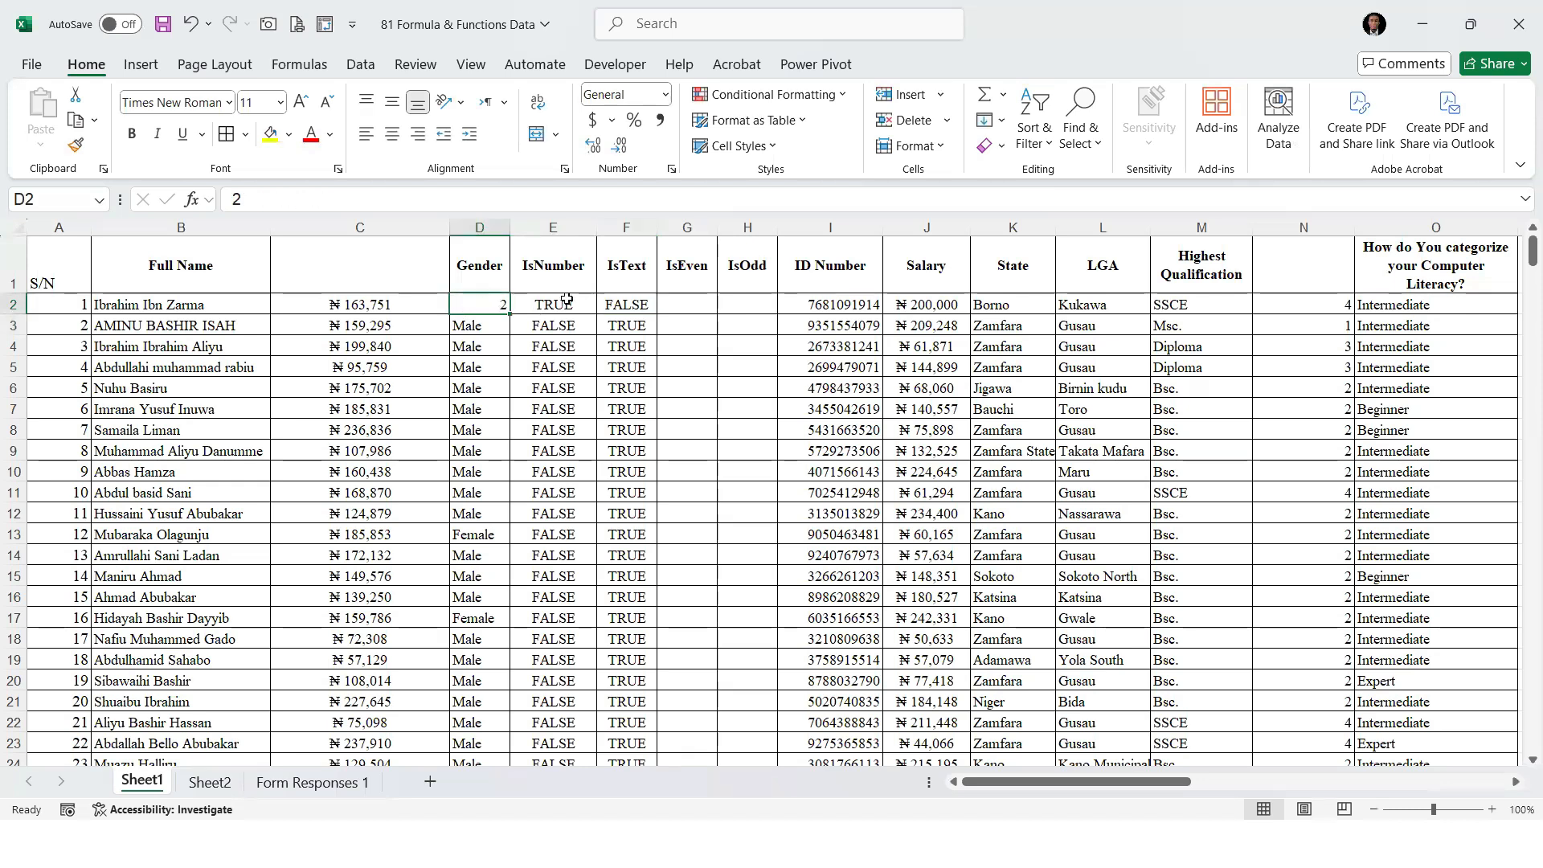
{"action": "left_click", "coordinate": [632, 306]}
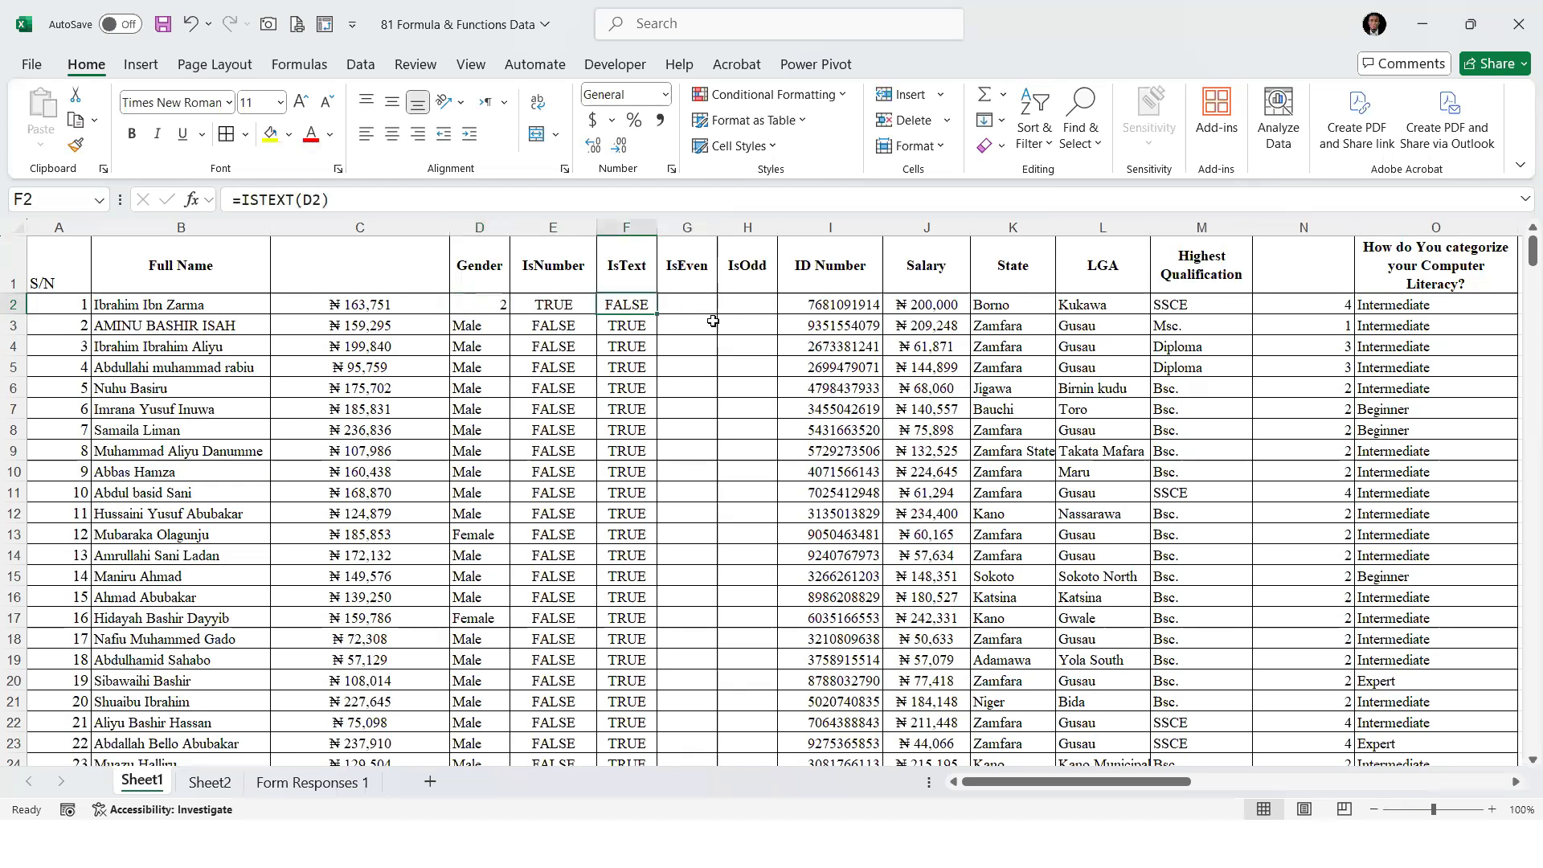
{"action": "left_click", "coordinate": [695, 308]}
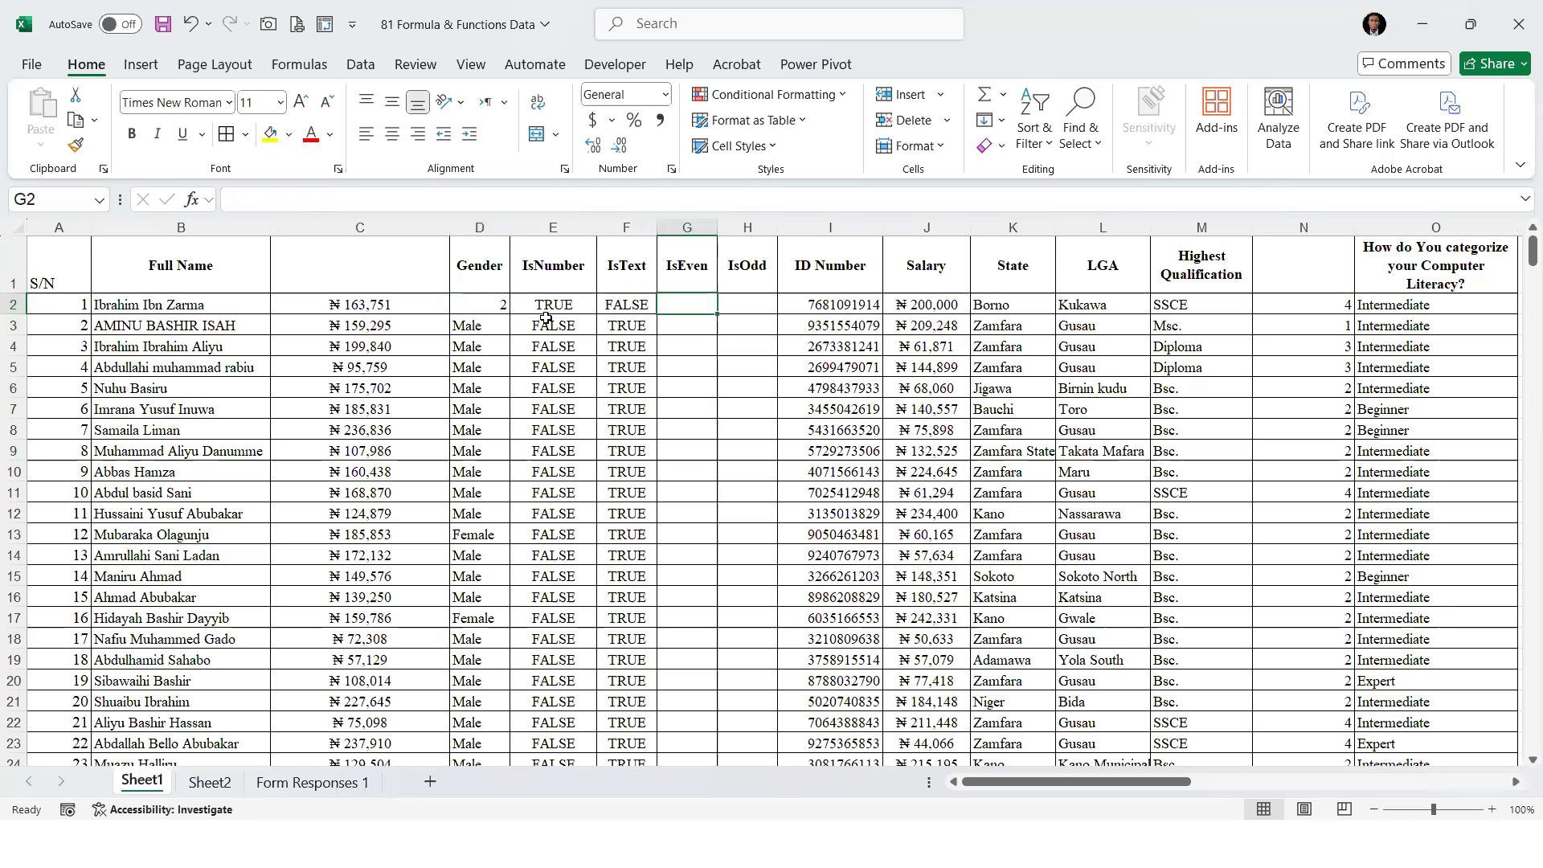
{"action": "left_click", "coordinate": [565, 303]}
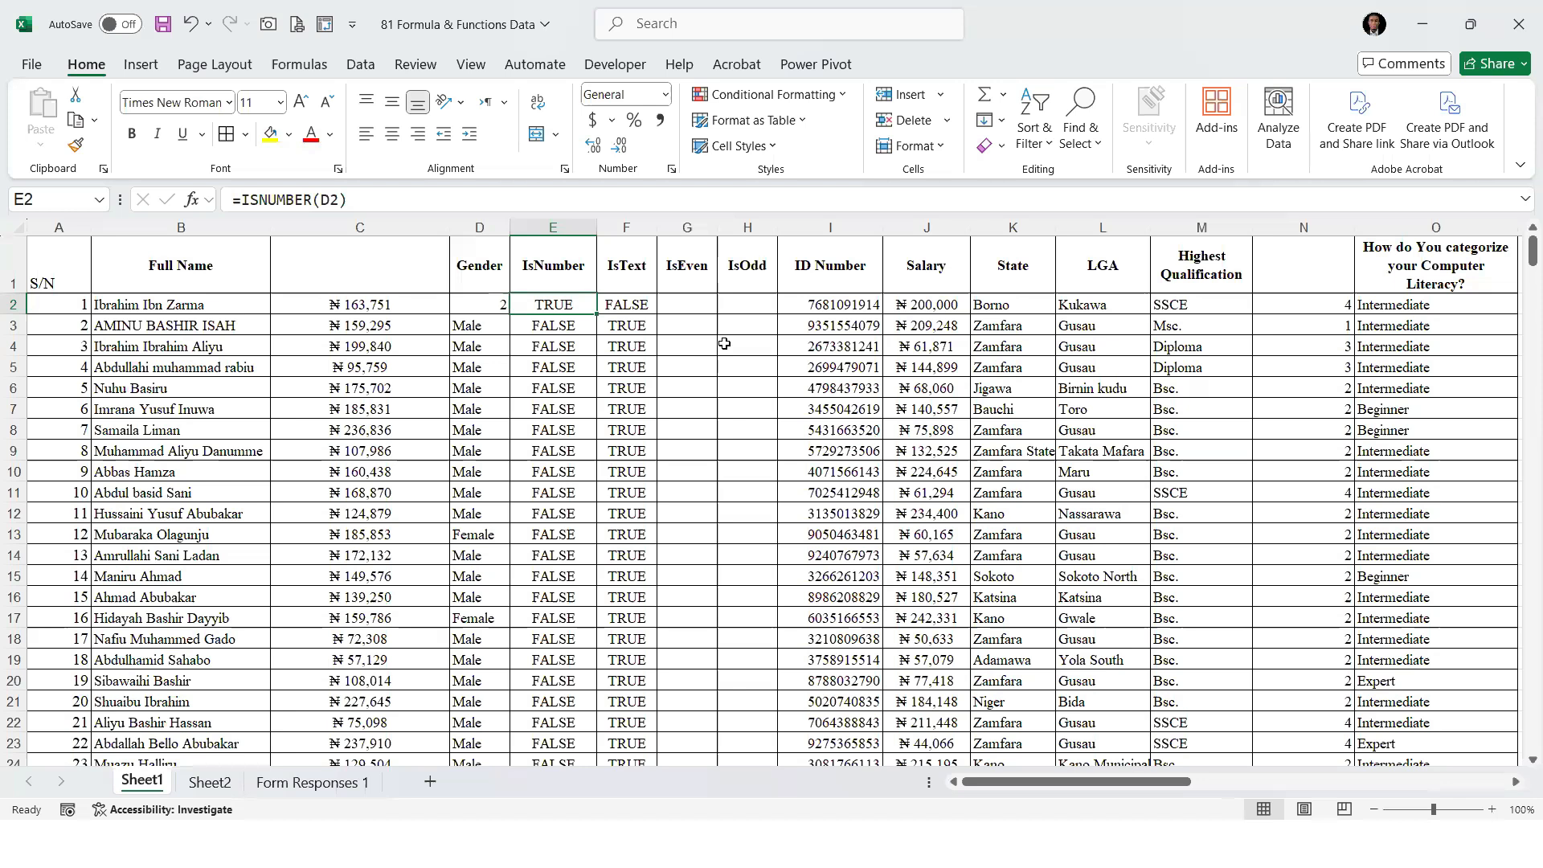
{"action": "left_click", "coordinate": [706, 302]}
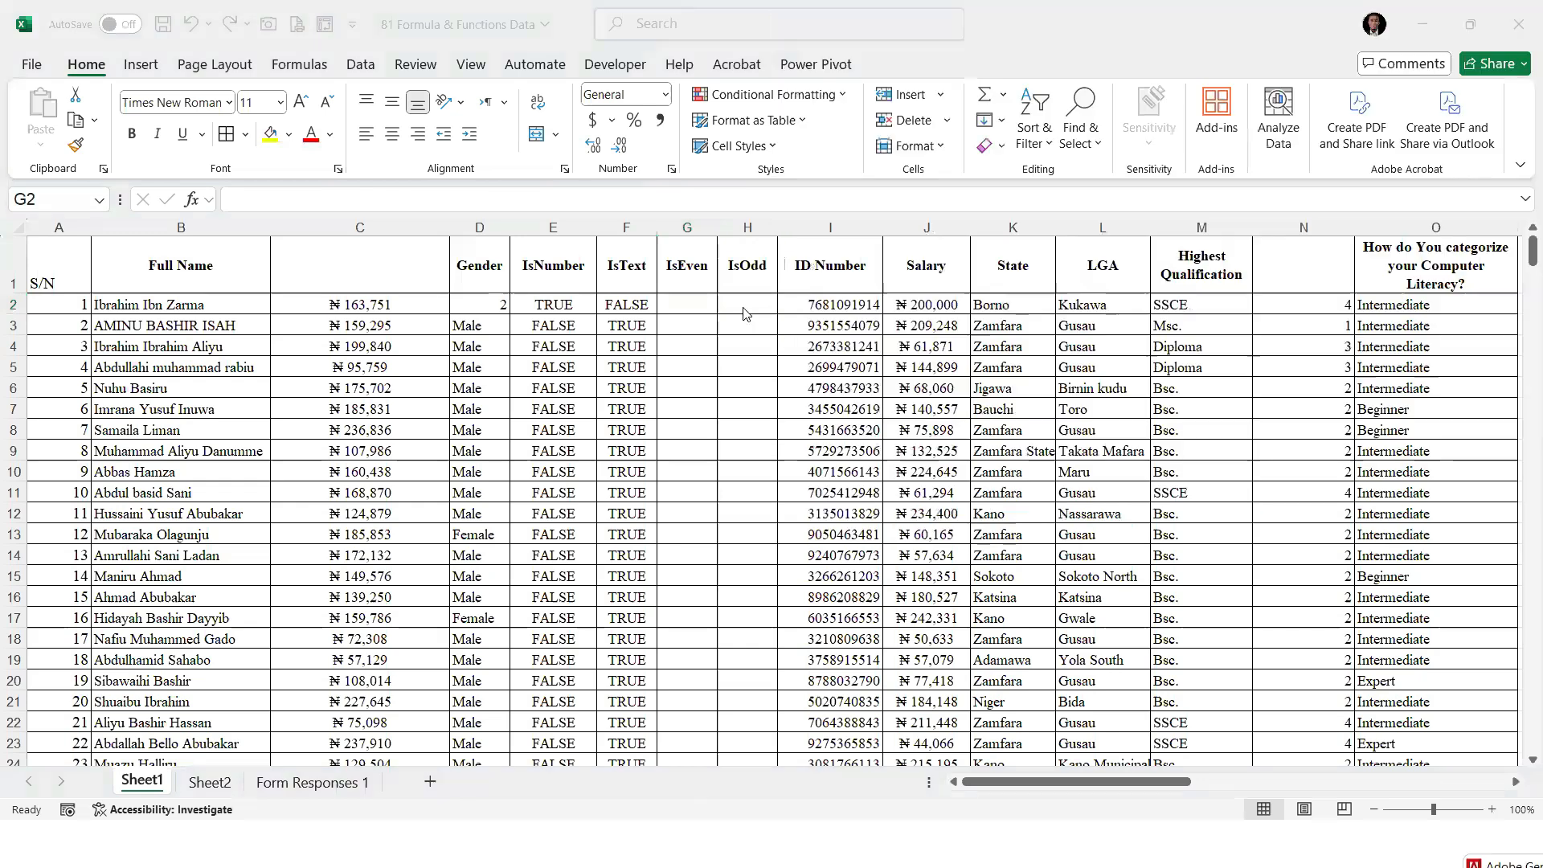
{"action": "left_click", "coordinate": [744, 299]}
Enter =ISEVEN(C2) in G2 to test the amount in column C and fill the formula down the IsEven column
{"action": "left_click", "coordinate": [703, 297]}
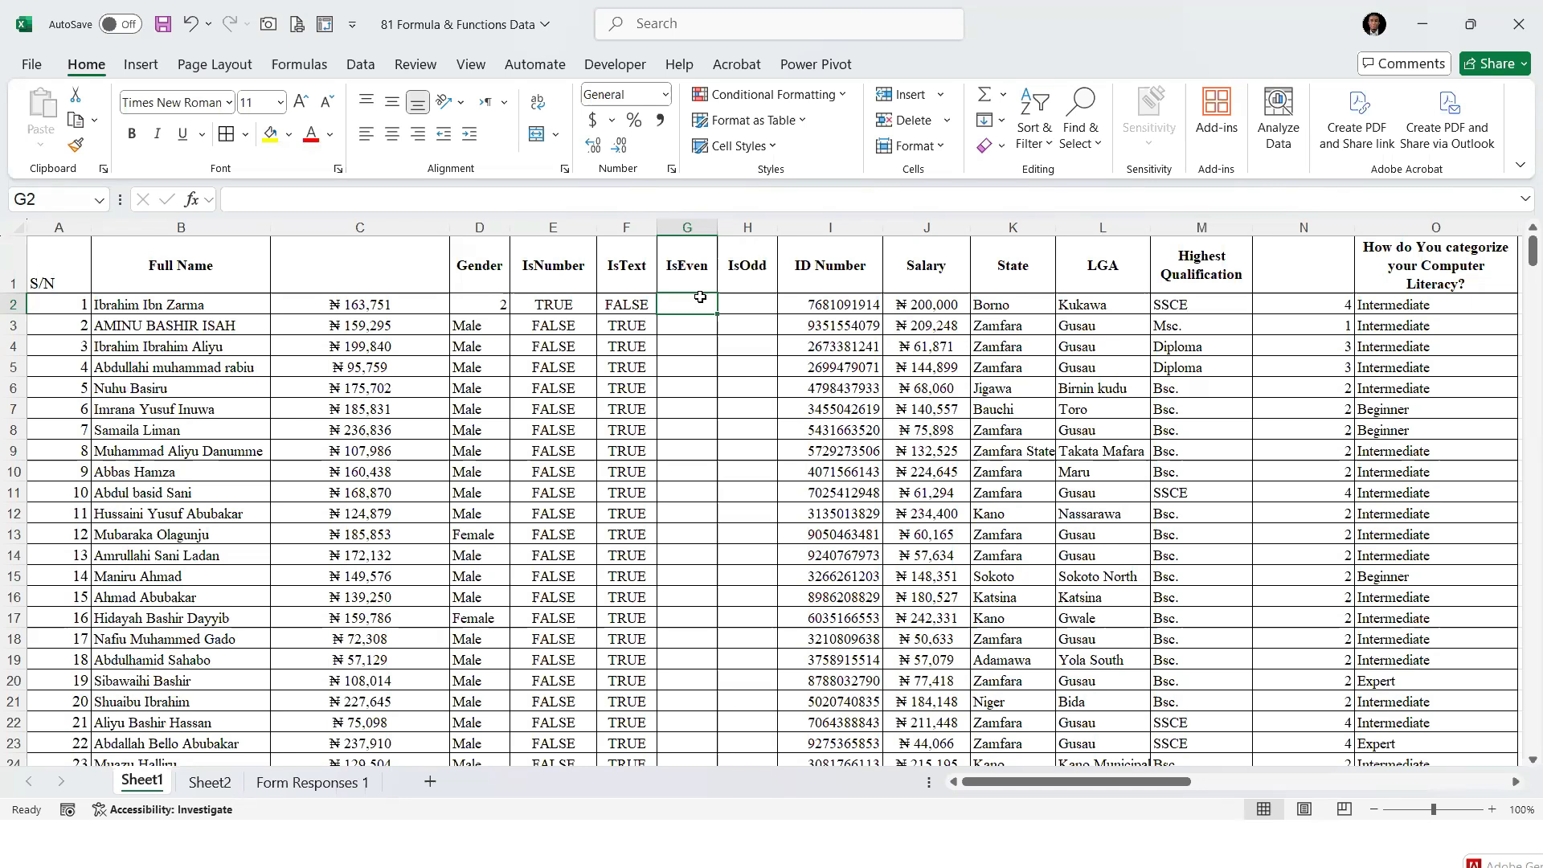
{"action": "type", "text": "="}
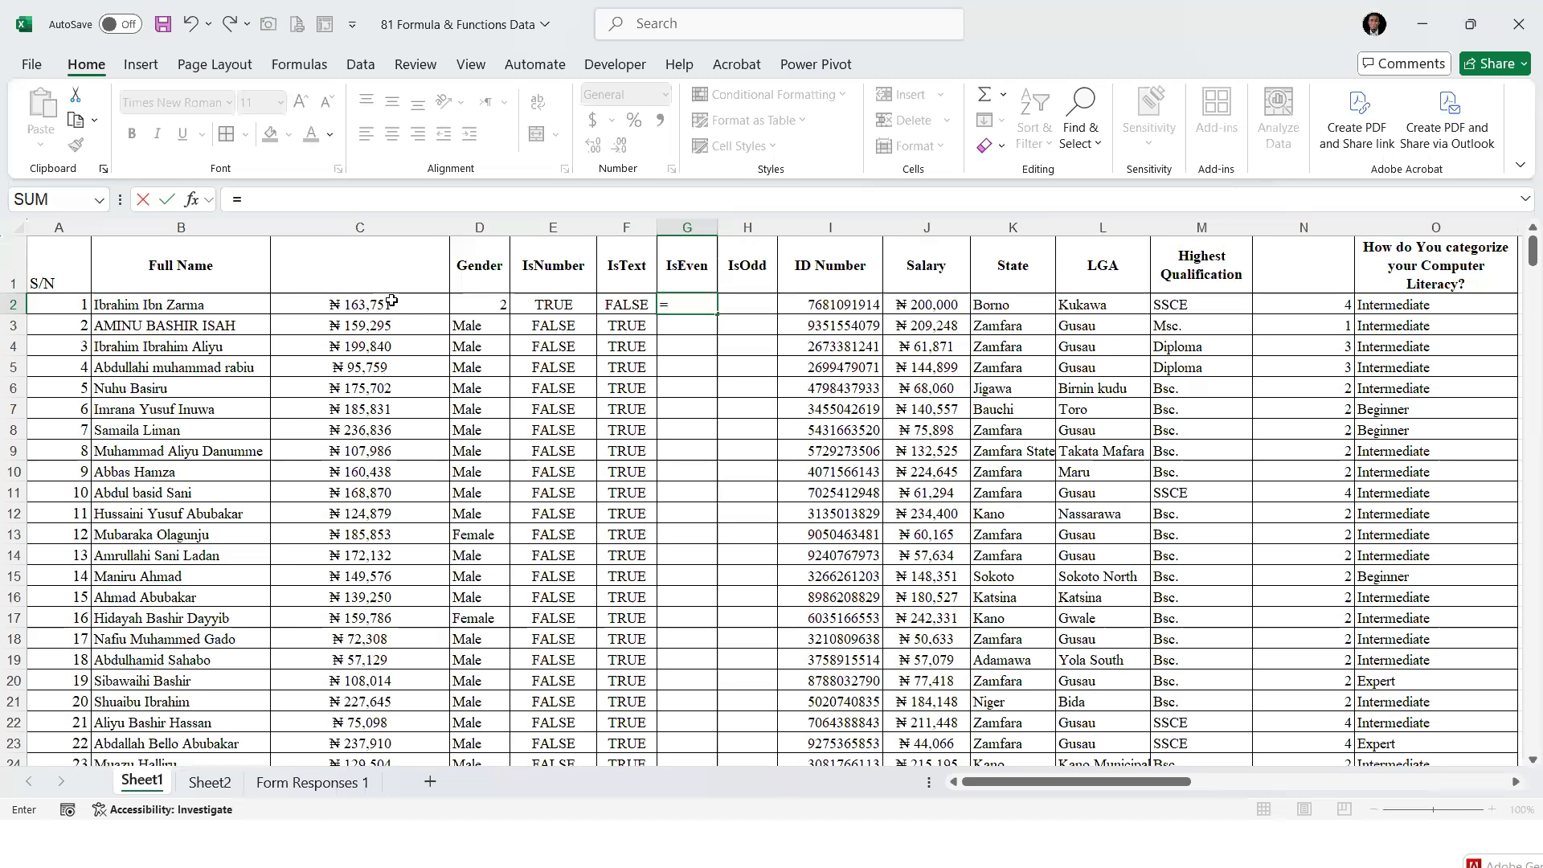
{"action": "type", "text": "isev"}
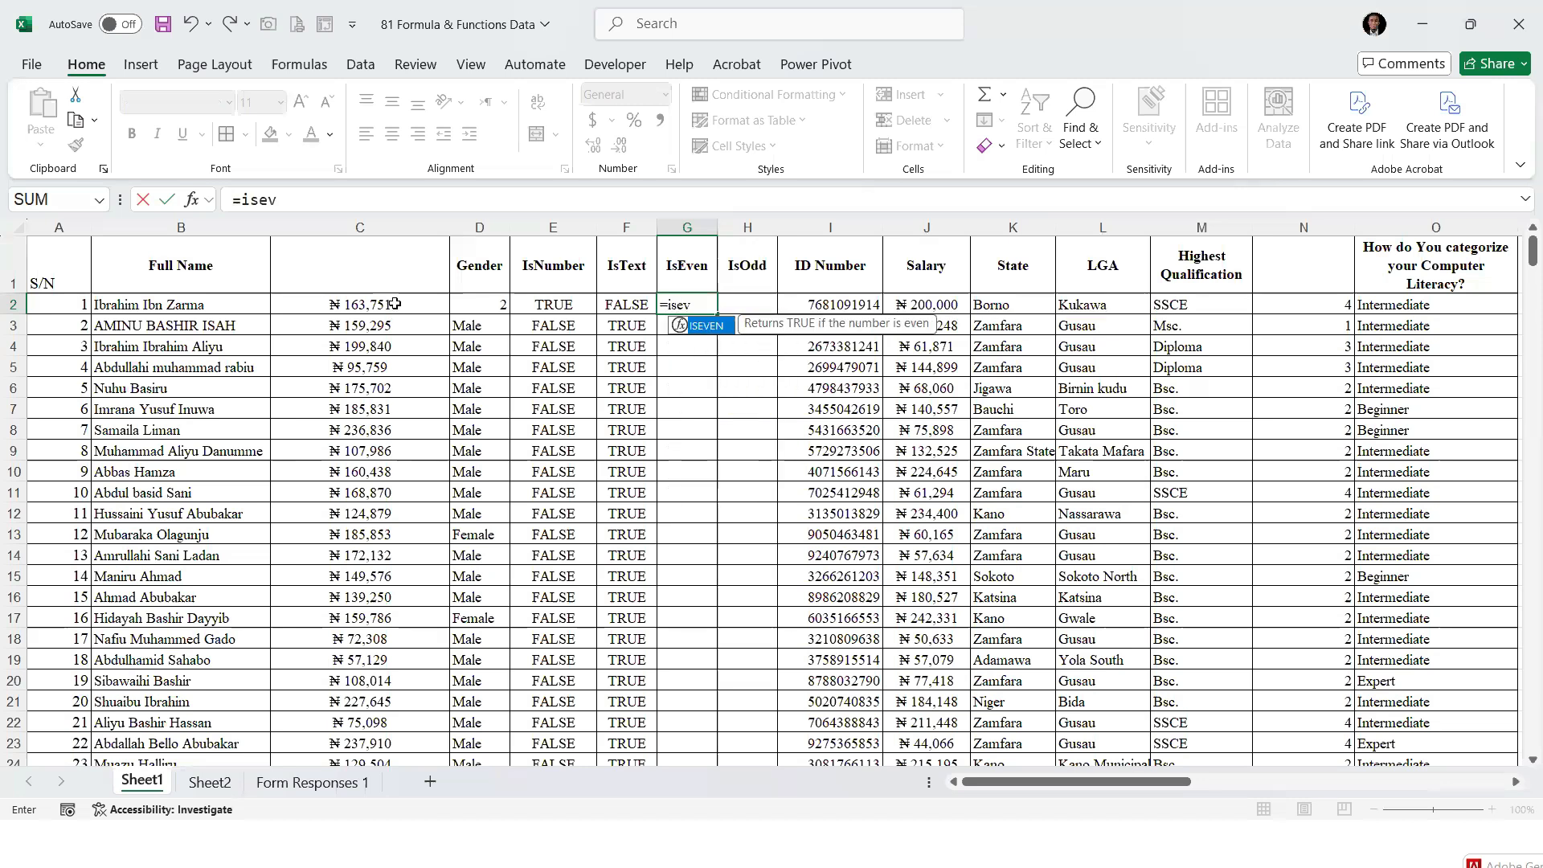
{"action": "key", "text": "Tab"}
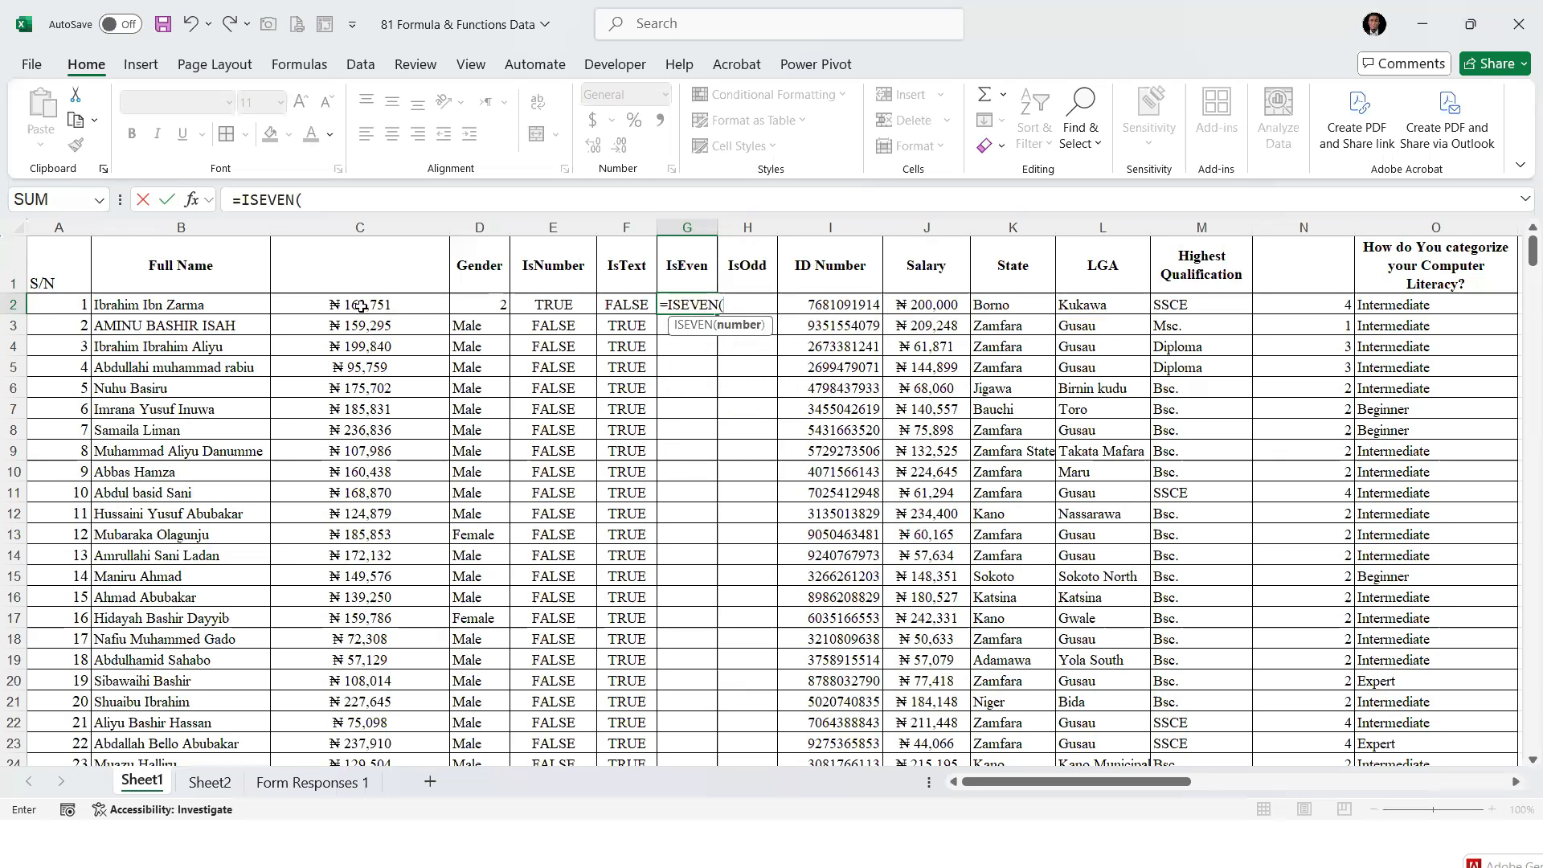
{"action": "left_click", "coordinate": [360, 305]}
{"action": "type", "text": ")"}
{"action": "key", "text": "ctrl+Return"}
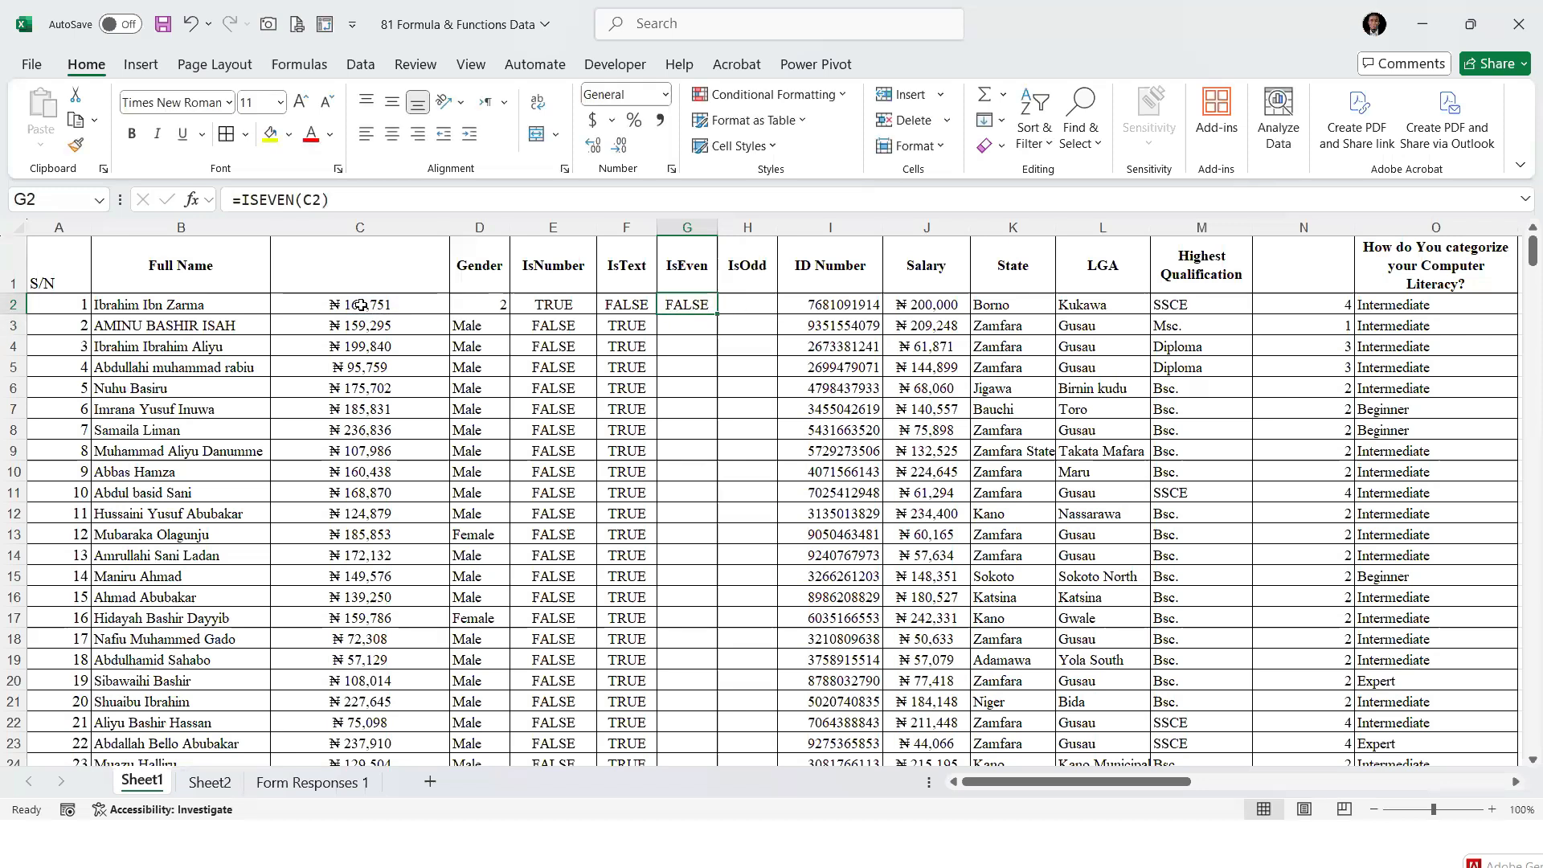
{"action": "double_click", "coordinate": [715, 313]}
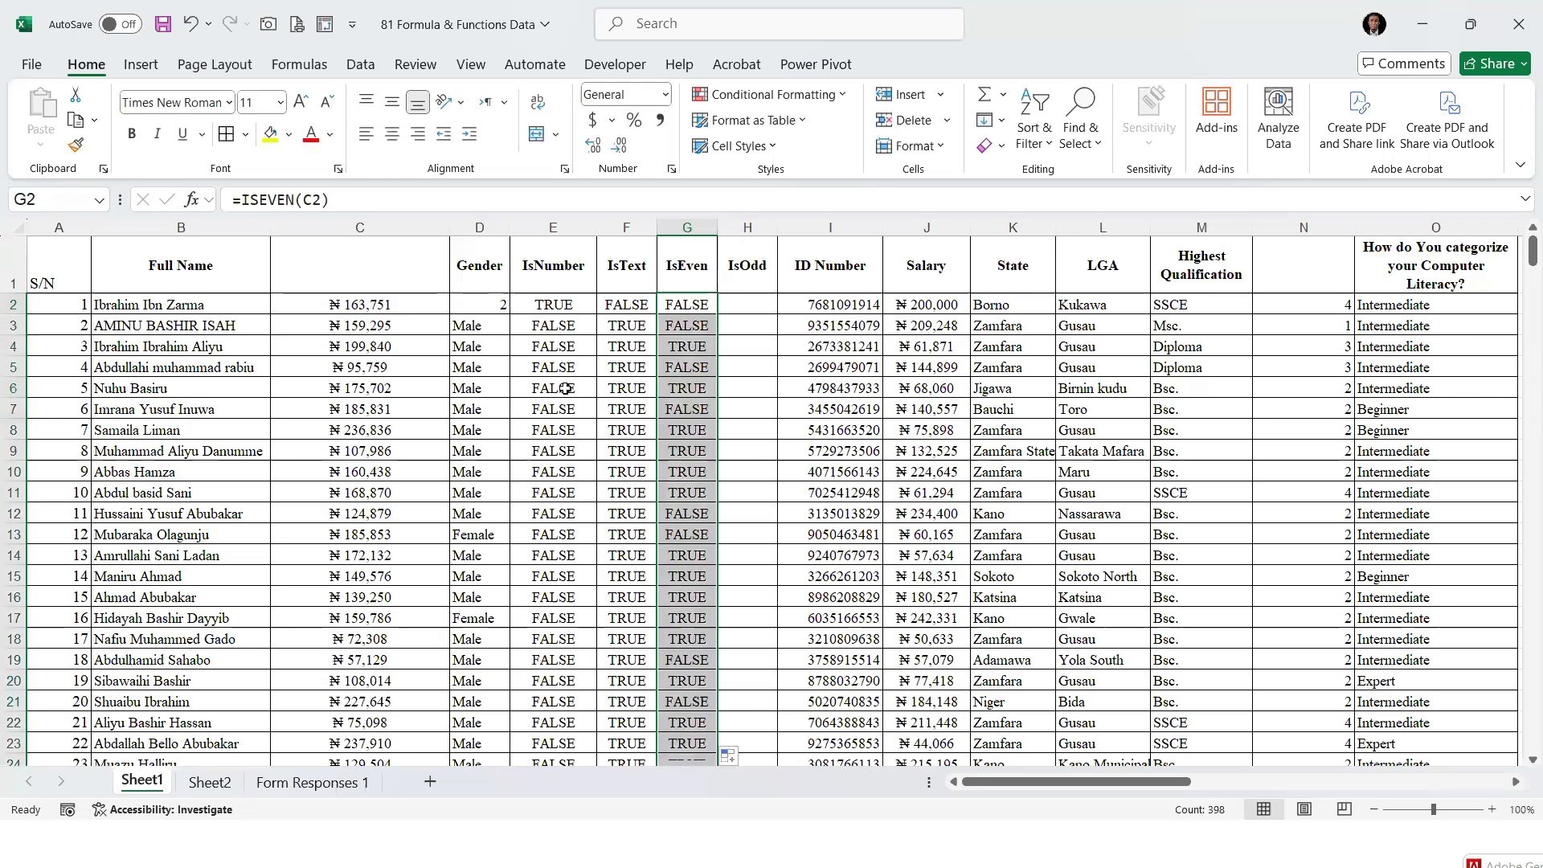
Compare the amounts in C2, C4 and C6 with the IsEven results in column G
{"action": "left_click", "coordinate": [364, 304]}
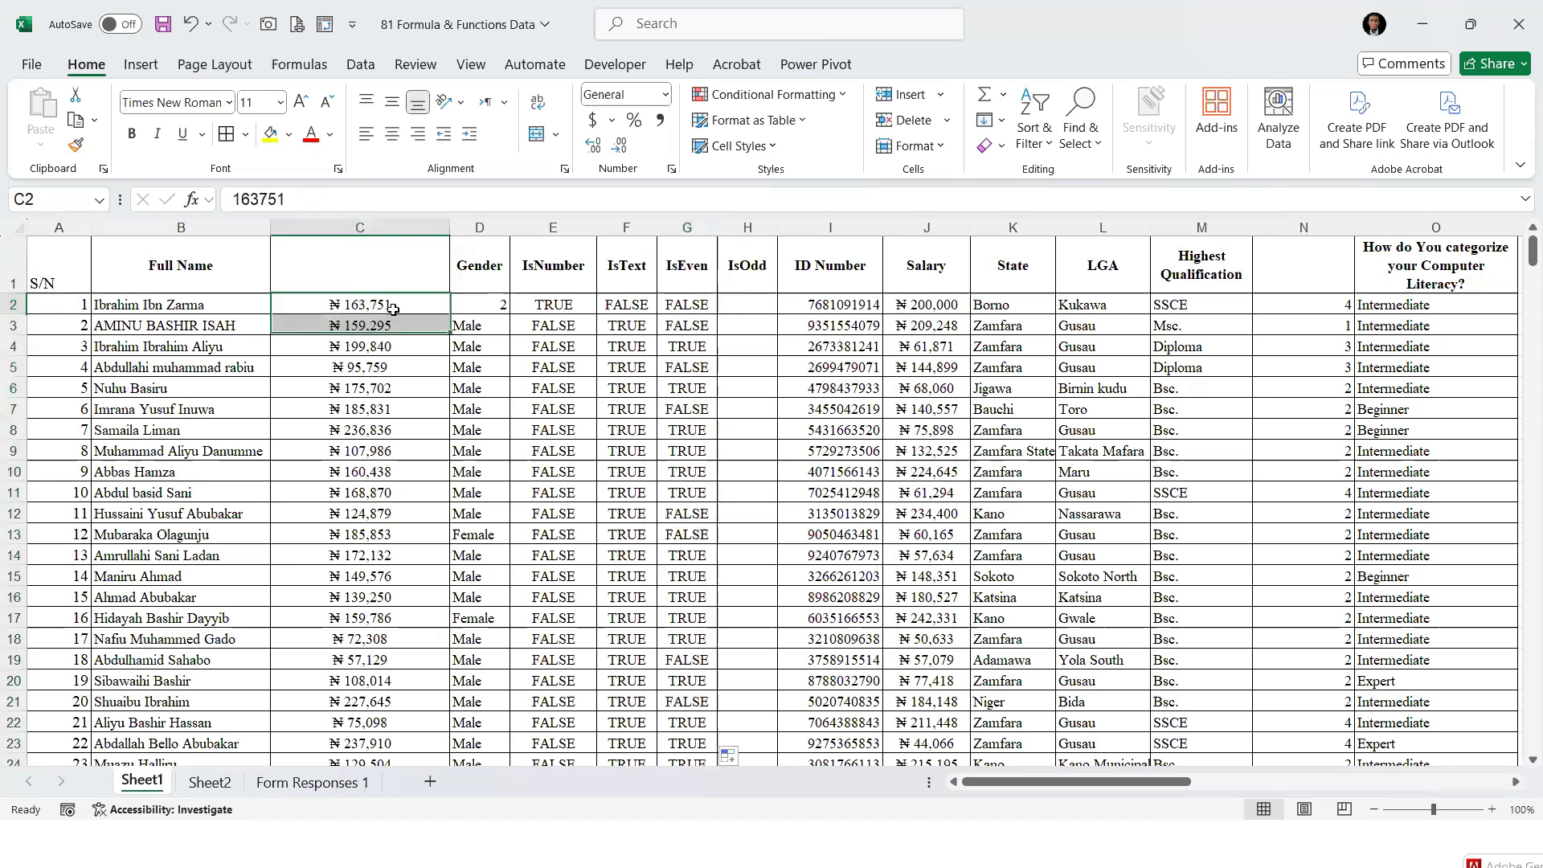
{"action": "left_click", "coordinate": [687, 346]}
{"action": "left_click", "coordinate": [343, 354]}
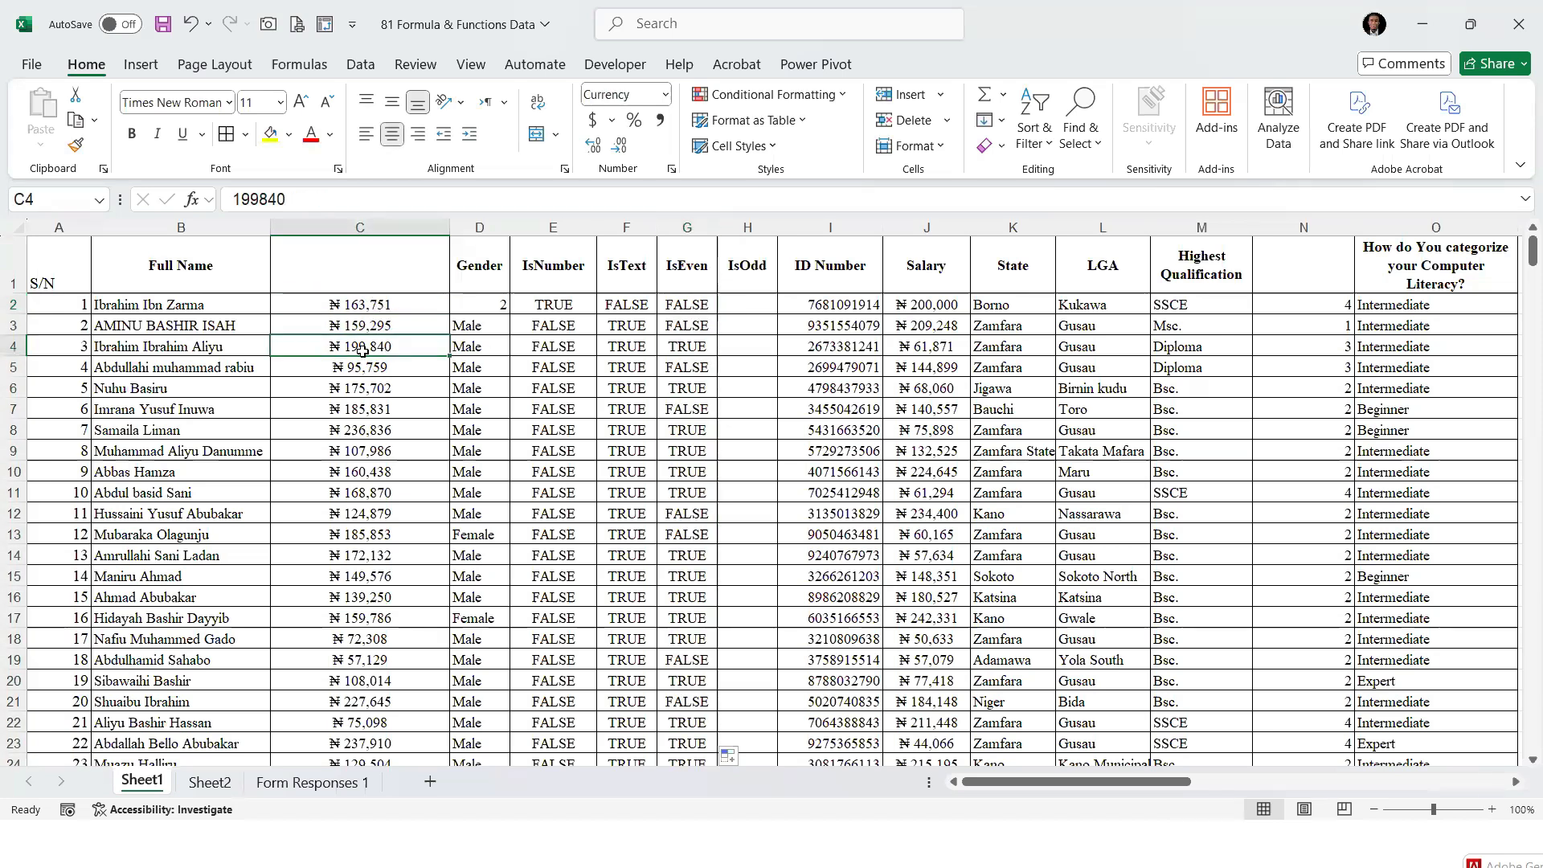
{"action": "left_click", "coordinate": [697, 344]}
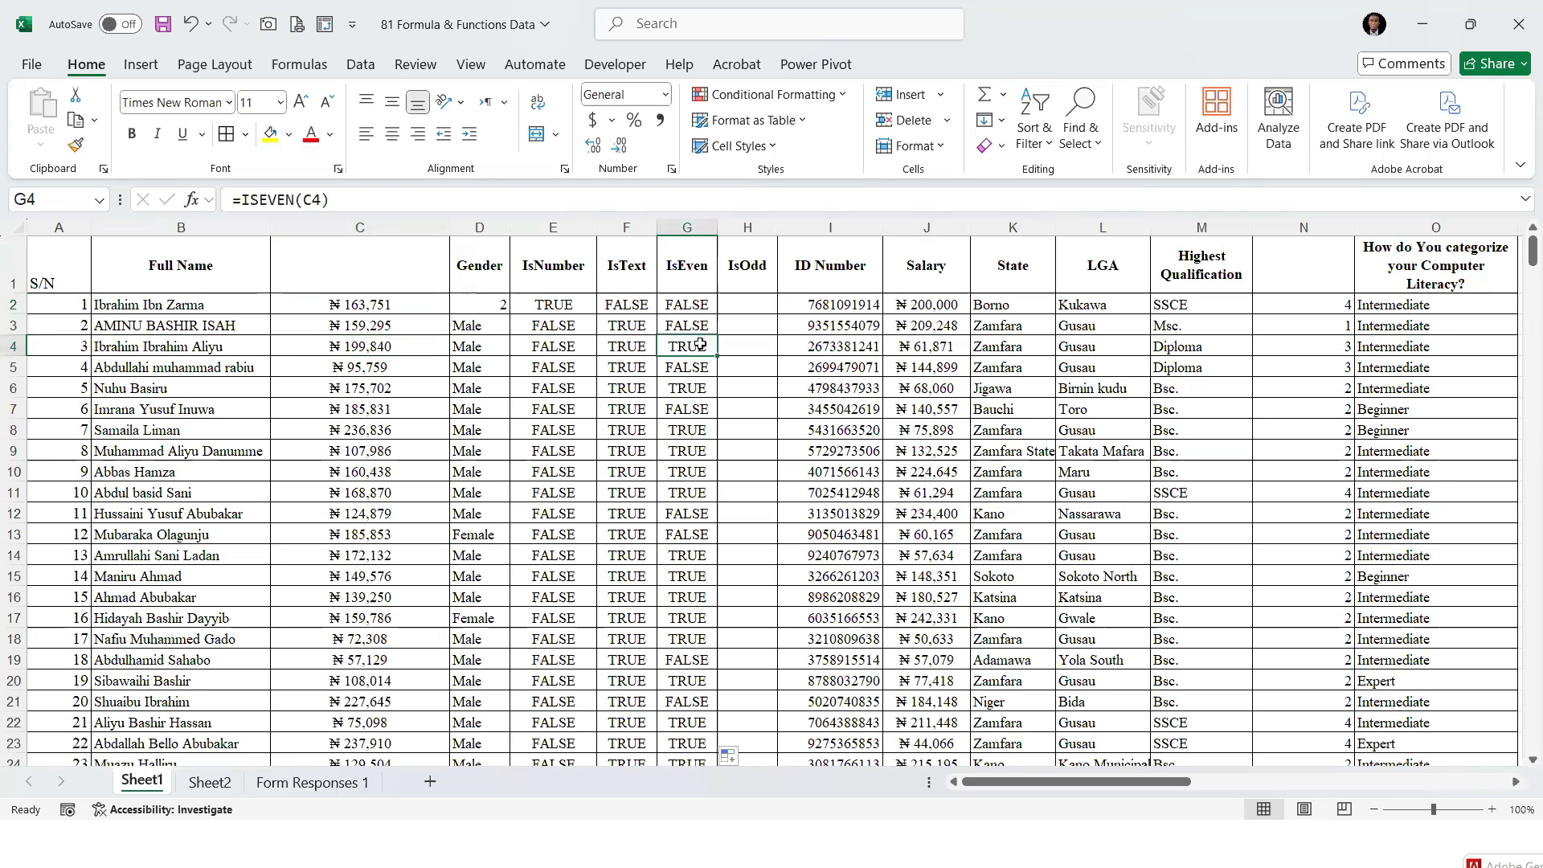
{"action": "left_click", "coordinate": [388, 348]}
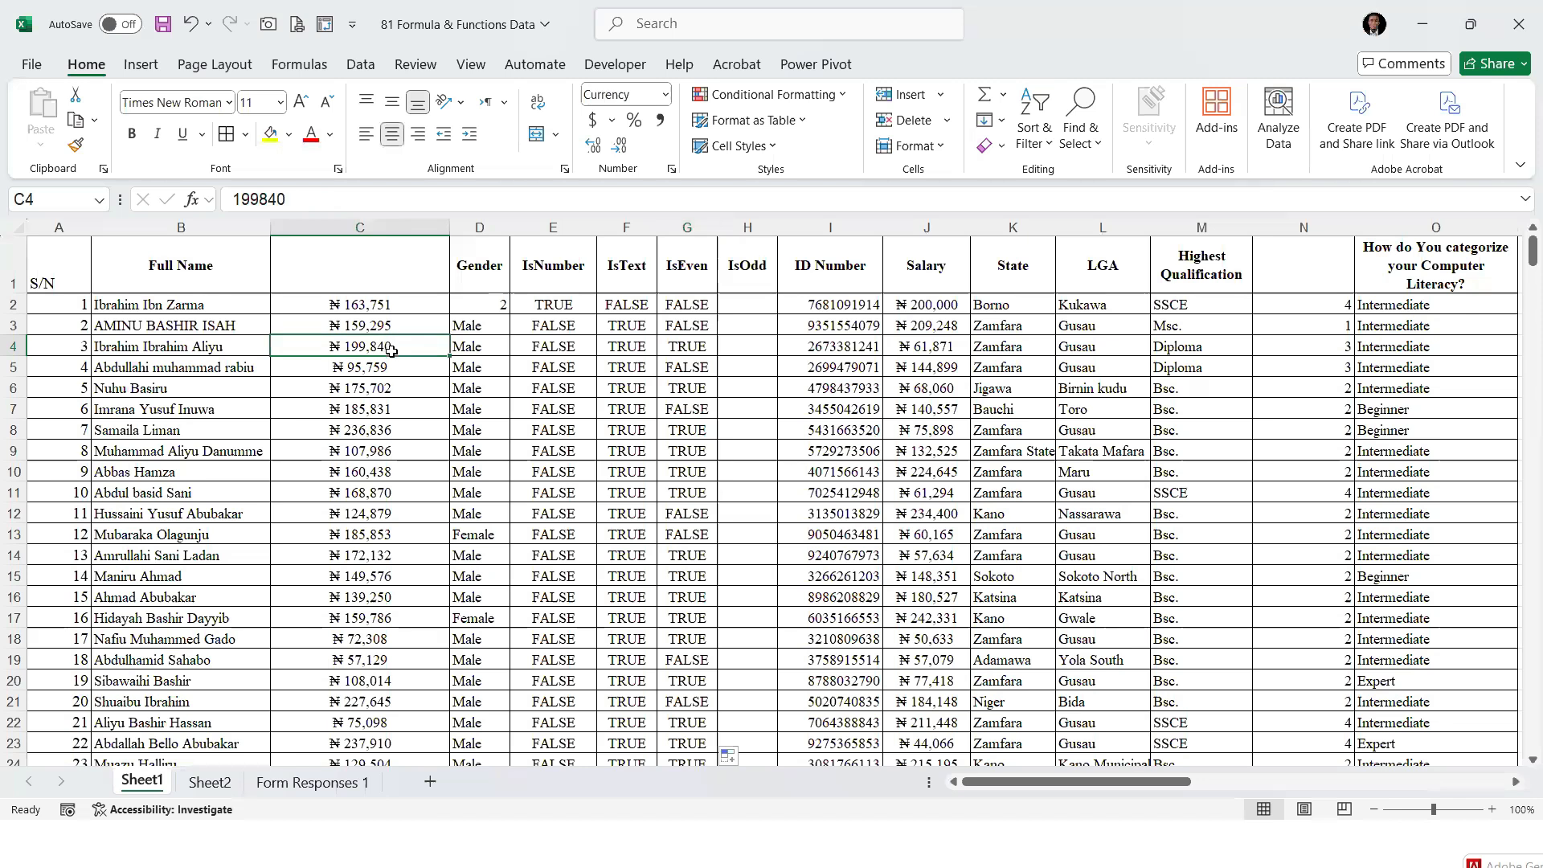
{"action": "left_click", "coordinate": [695, 388]}
{"action": "left_click", "coordinate": [381, 394]}
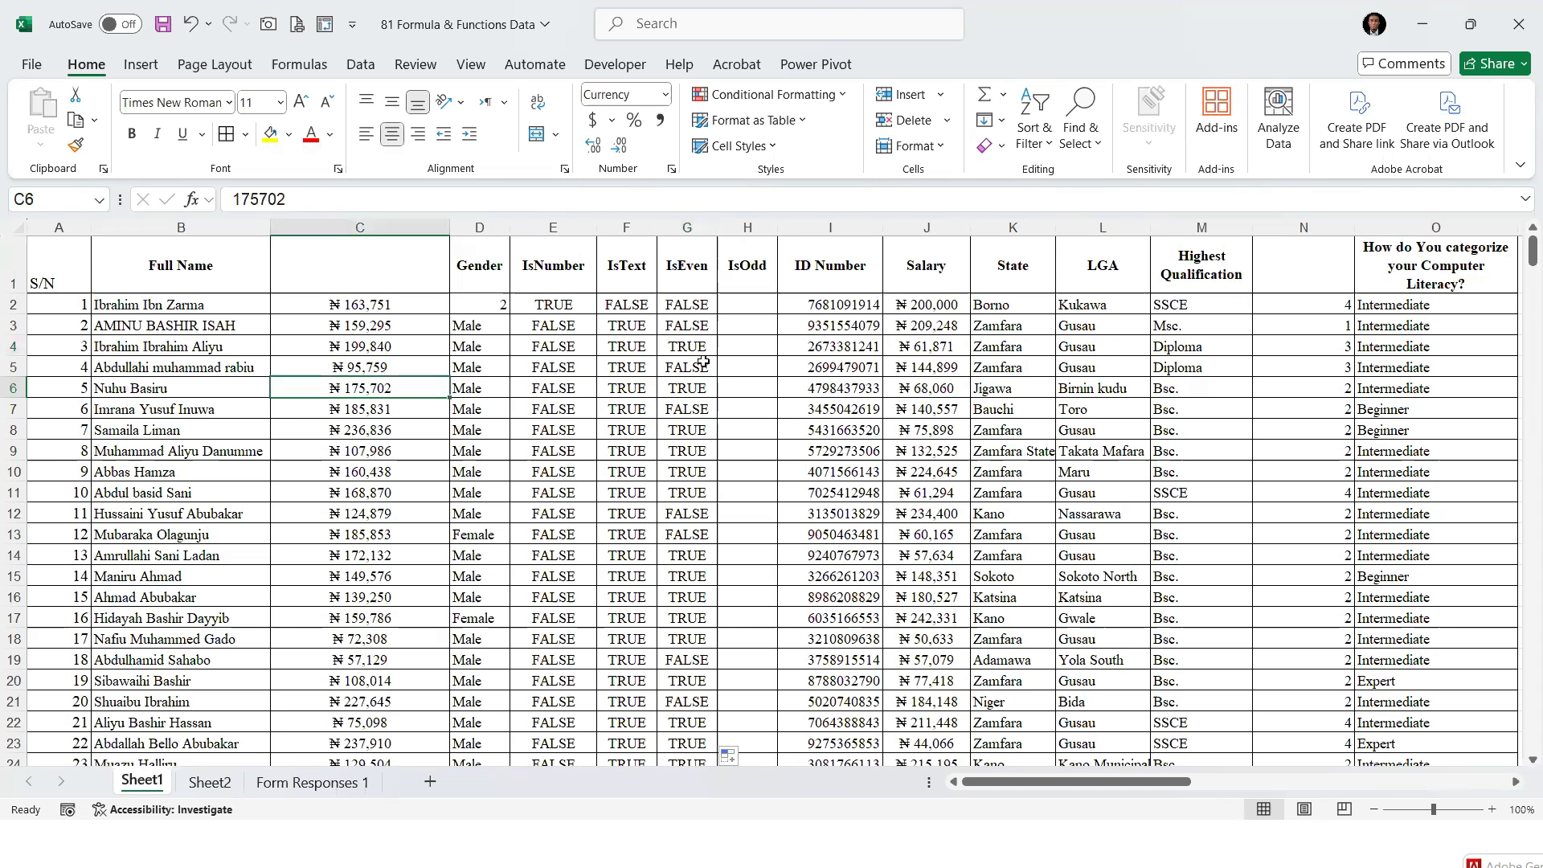
Enter =ISODD(C2) in H2 to test whether the amount in column C is odd
{"action": "left_click", "coordinate": [740, 302]}
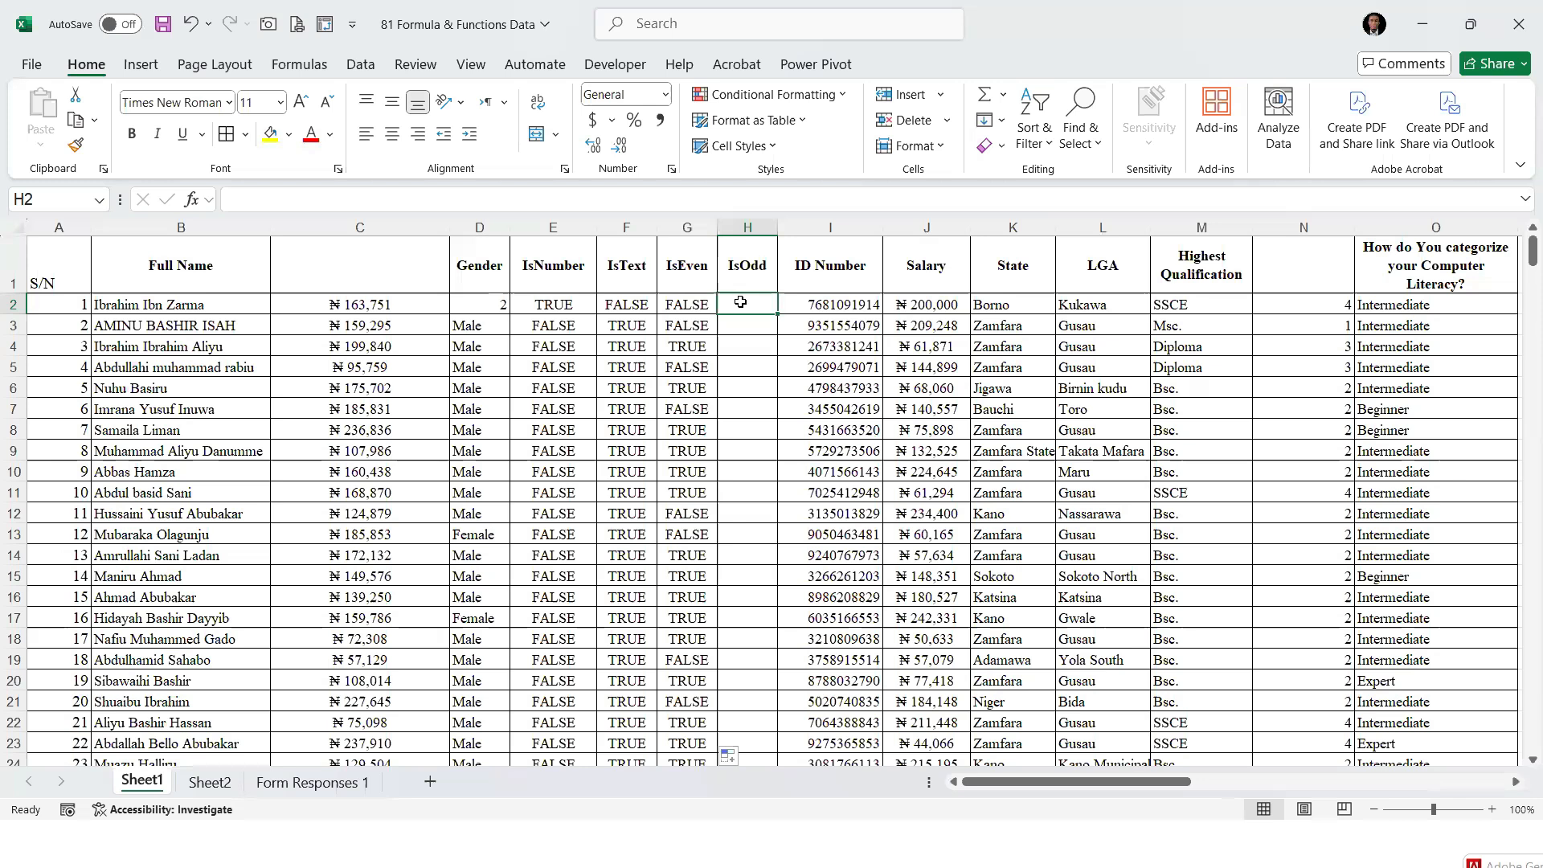
{"action": "type", "text": "="}
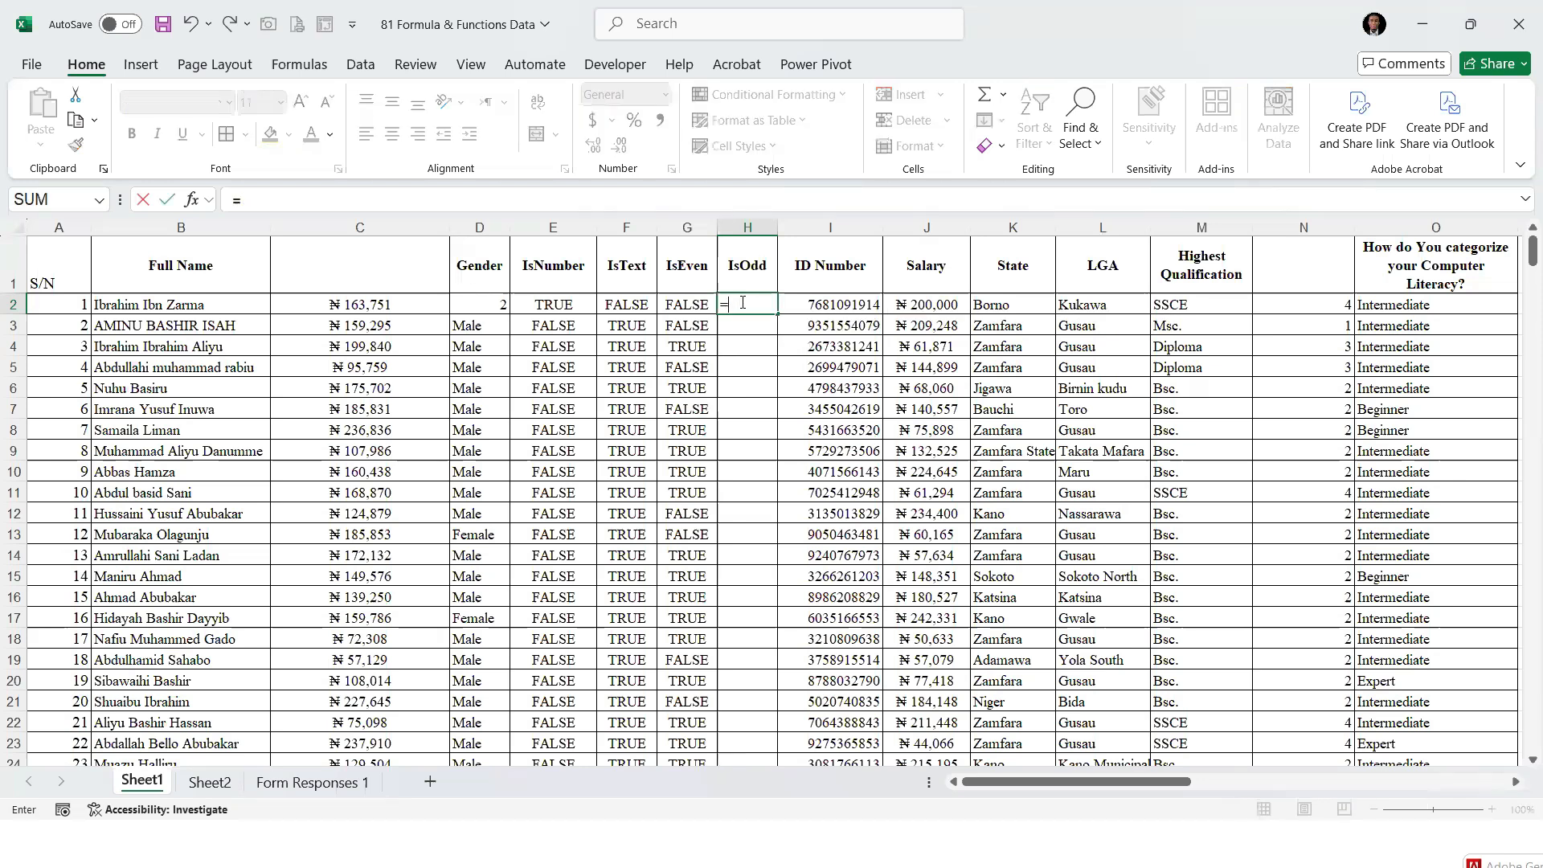
{"action": "type", "text": "ISODD("}
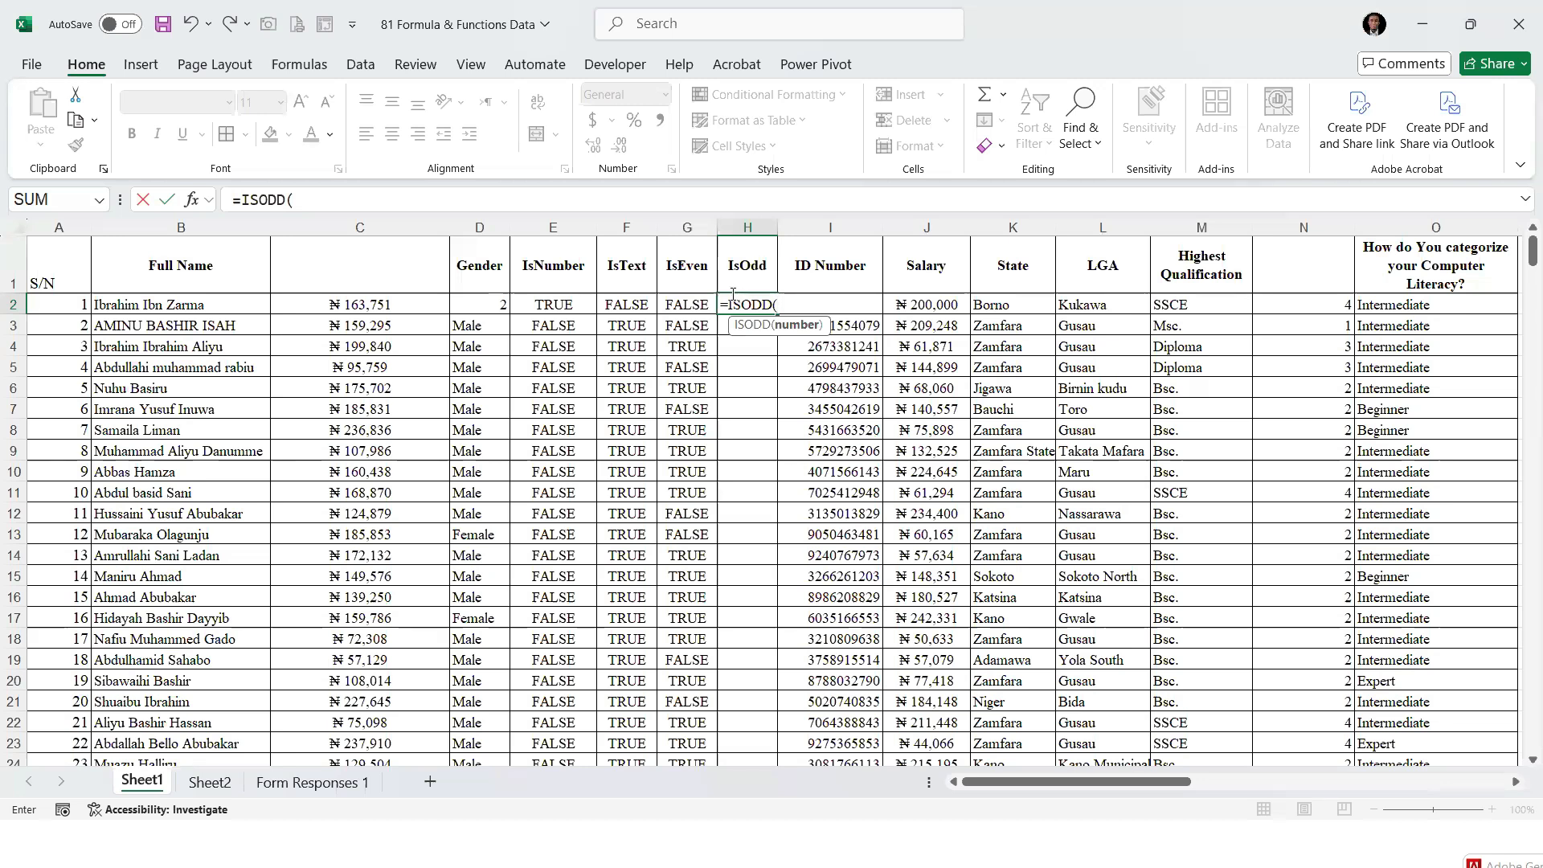
{"action": "left_click", "coordinate": [387, 304]}
{"action": "type", "text": ")"}
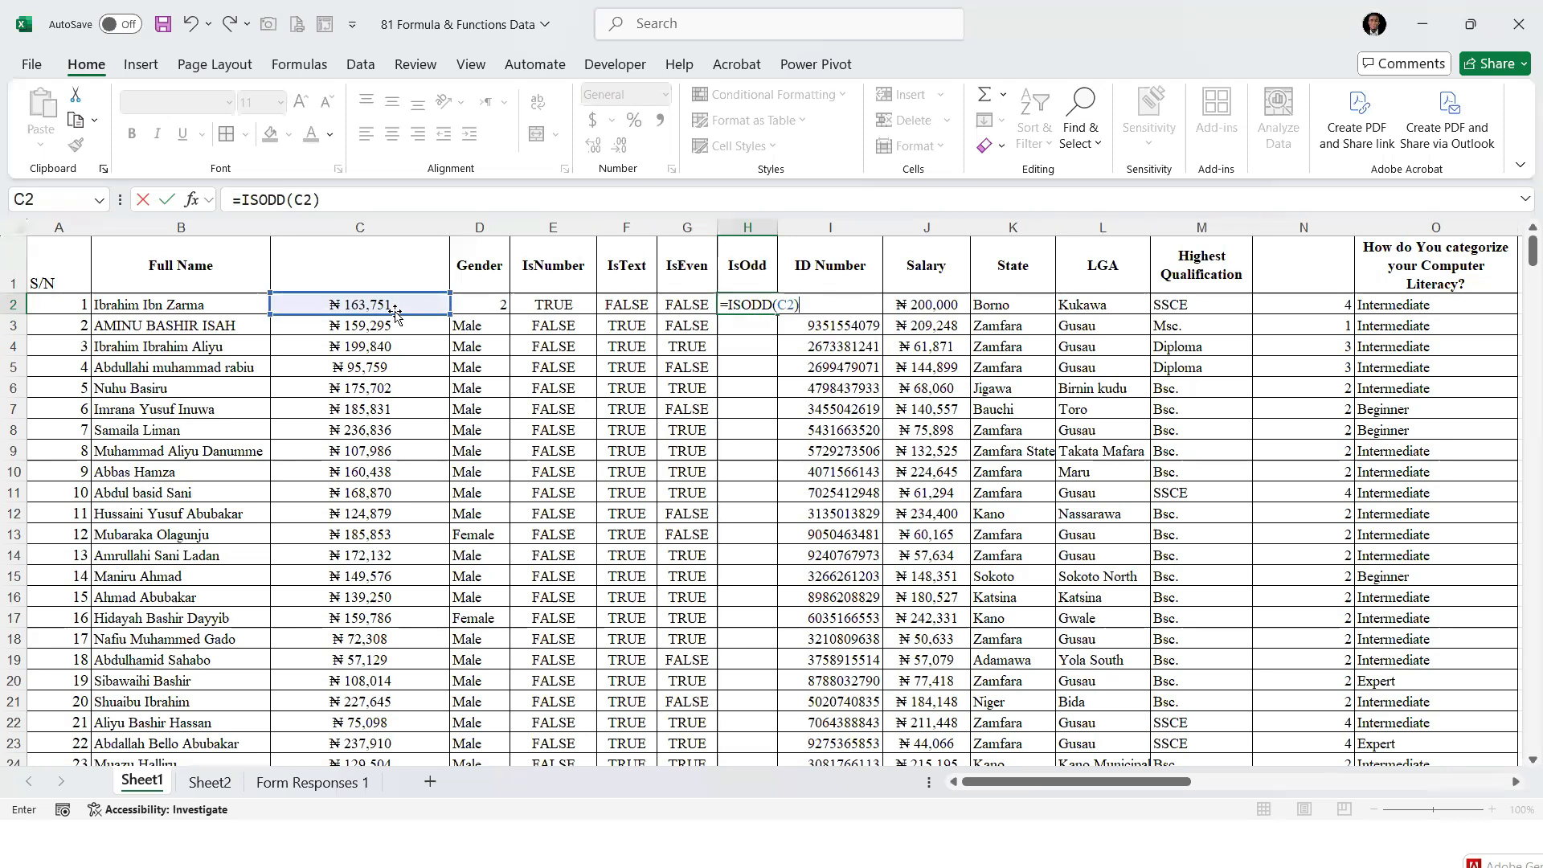
{"action": "key", "text": "ctrl+Return"}
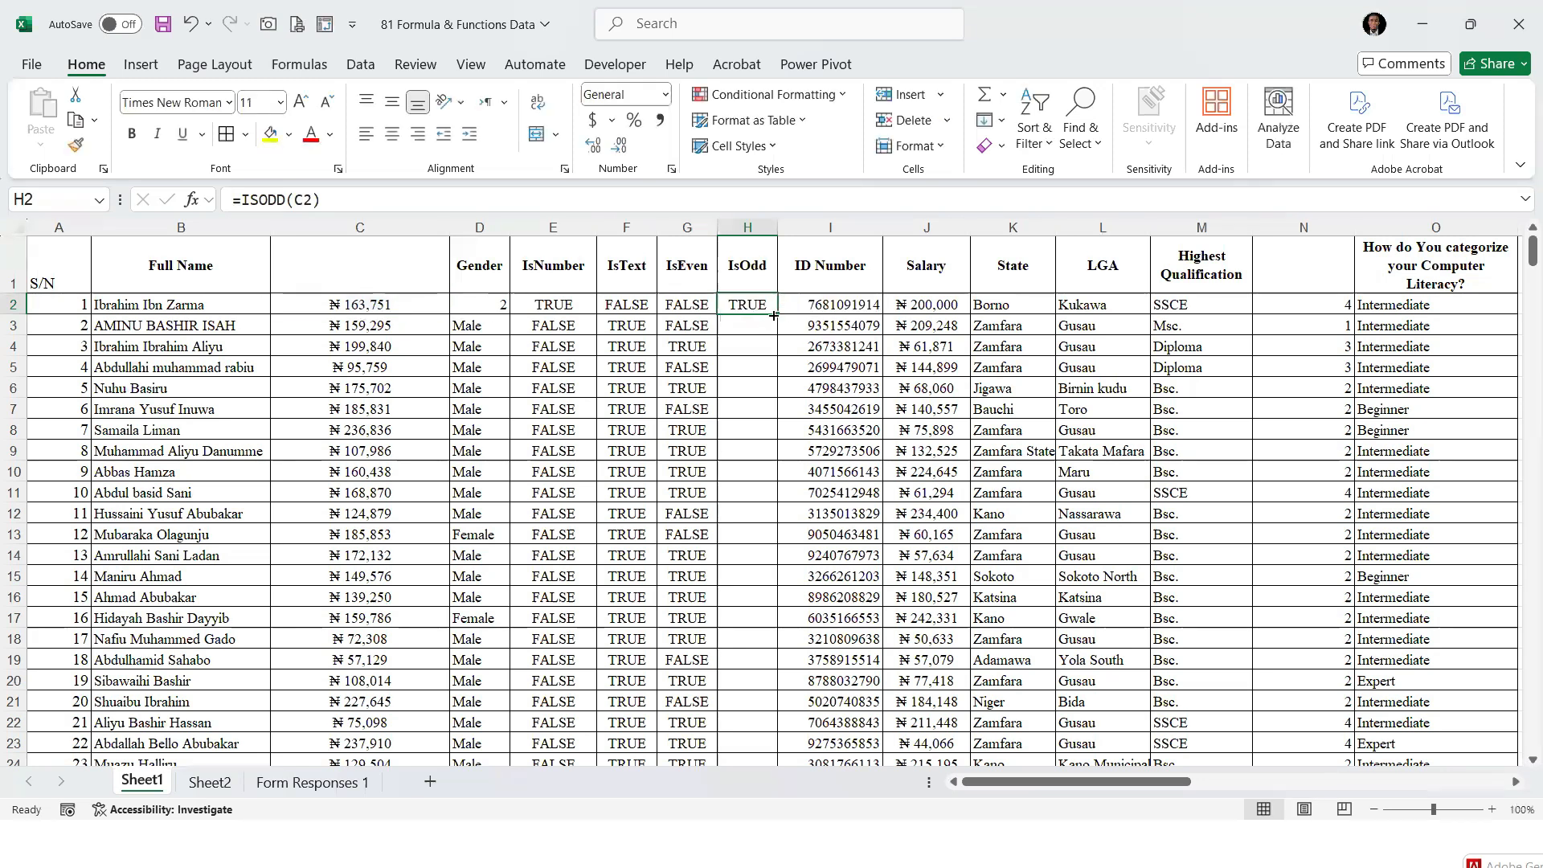
Fill the ISODD formula from H2 down the IsOdd column
{"action": "double_click", "coordinate": [777, 314]}
{"action": "left_click_drag", "start_coordinate": [681, 306], "coordinate": [762, 325]}
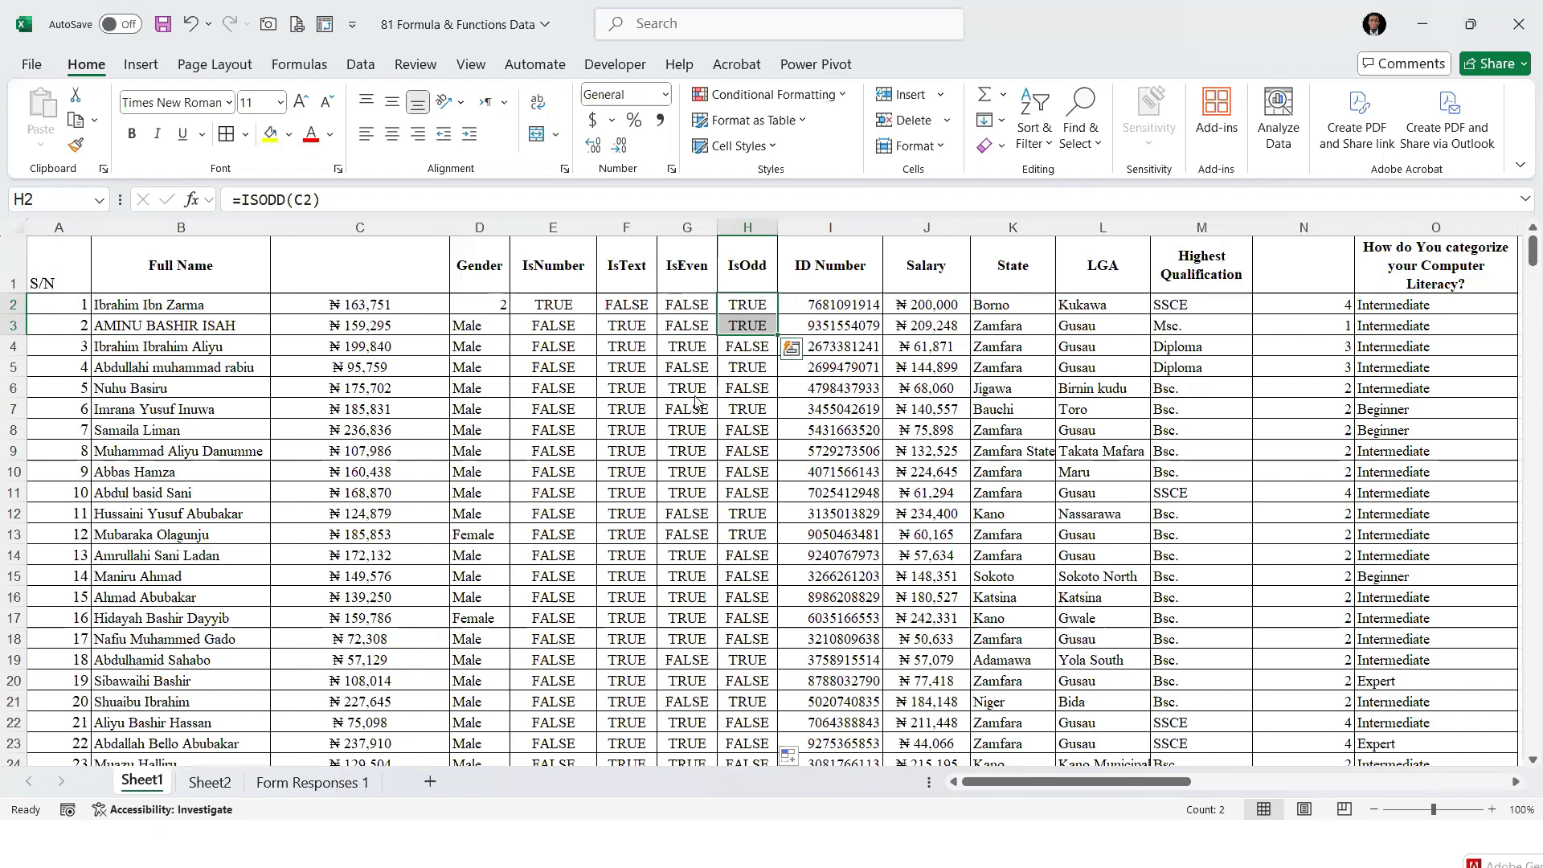
Add IsBlank as function 42 in cell B43 of the function list on Sheet2
{"action": "left_click", "coordinate": [207, 783]}
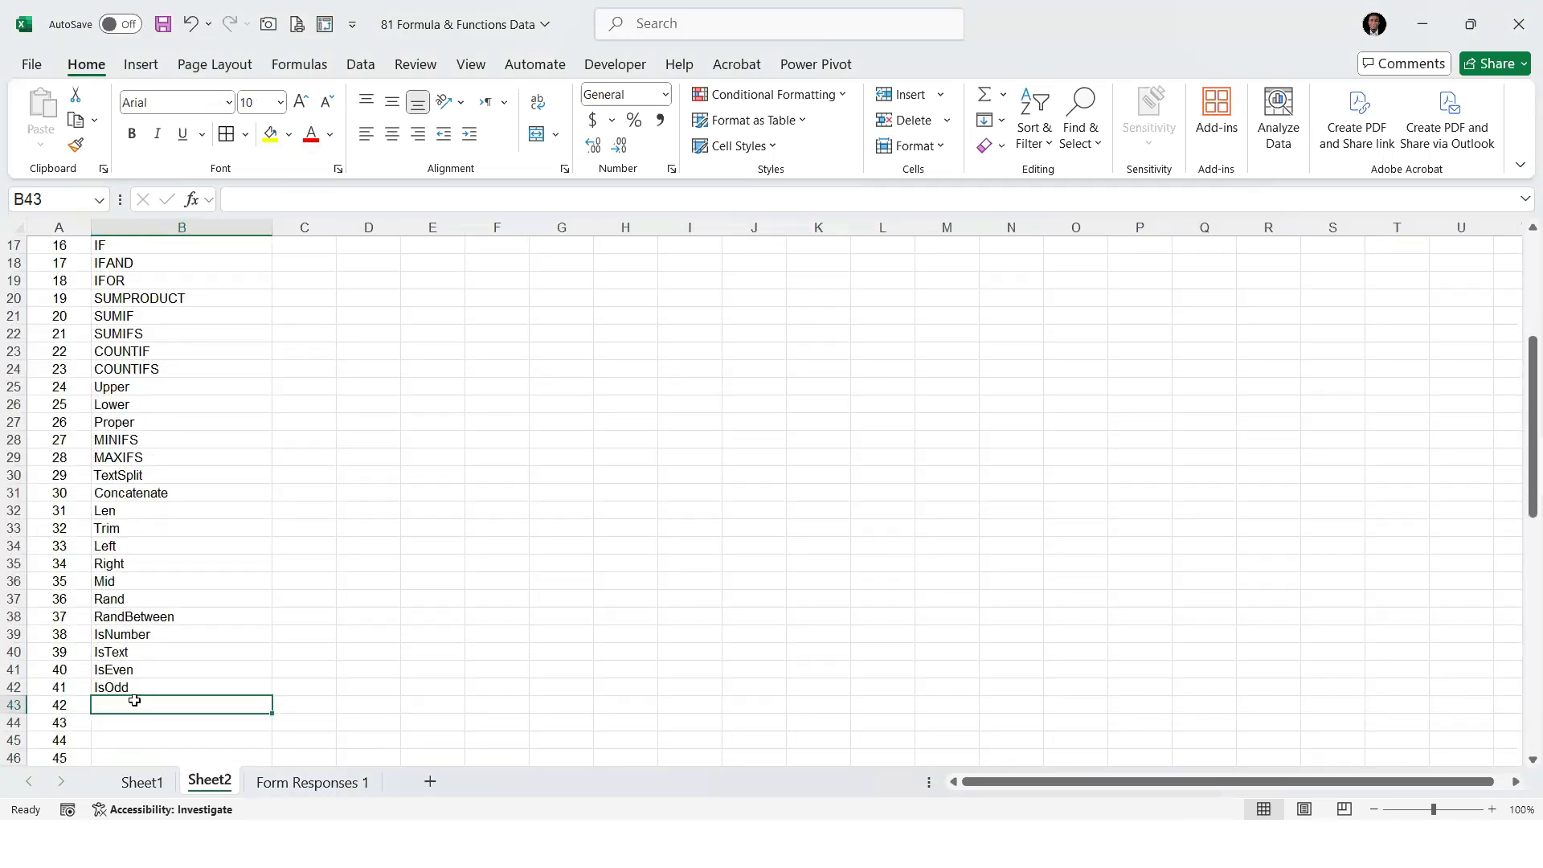
{"action": "type", "text": "Is"}
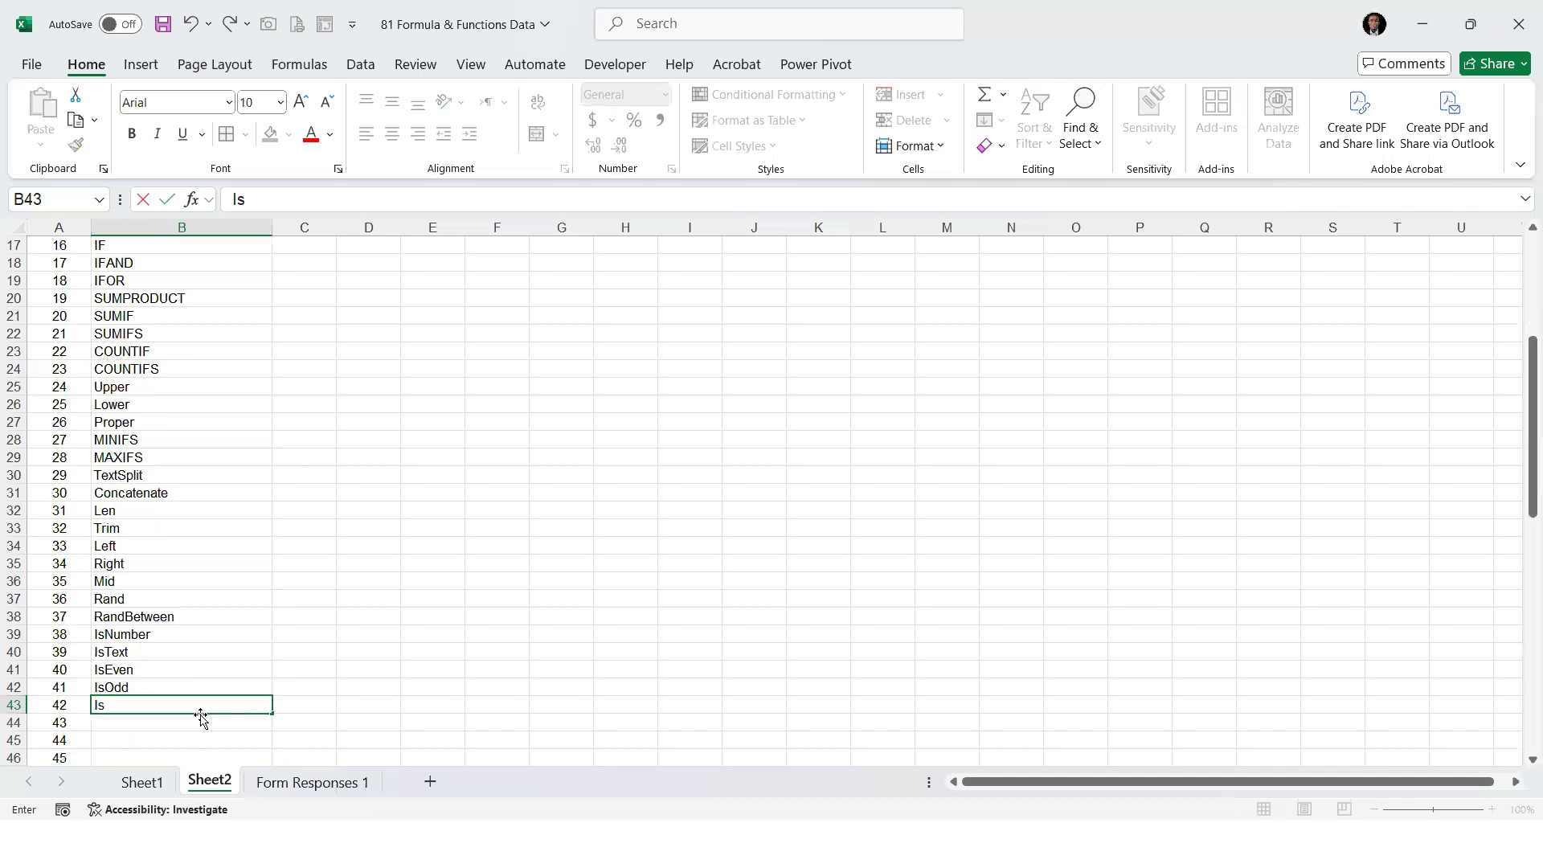
{"action": "type", "text": "Blank"}
{"action": "key", "text": "Return"}
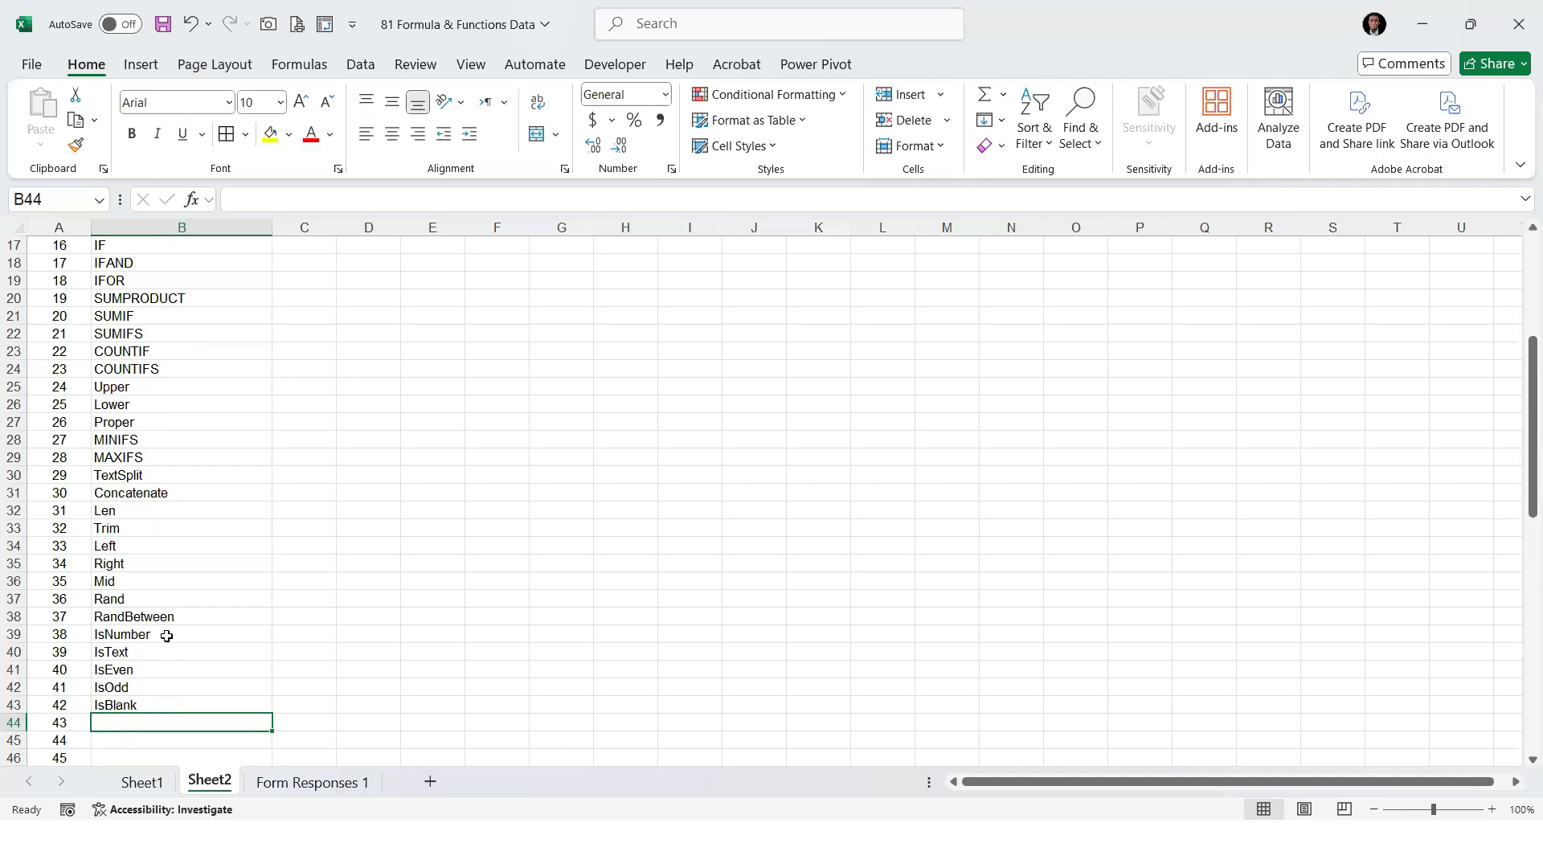
{"action": "left_click", "coordinate": [166, 702]}
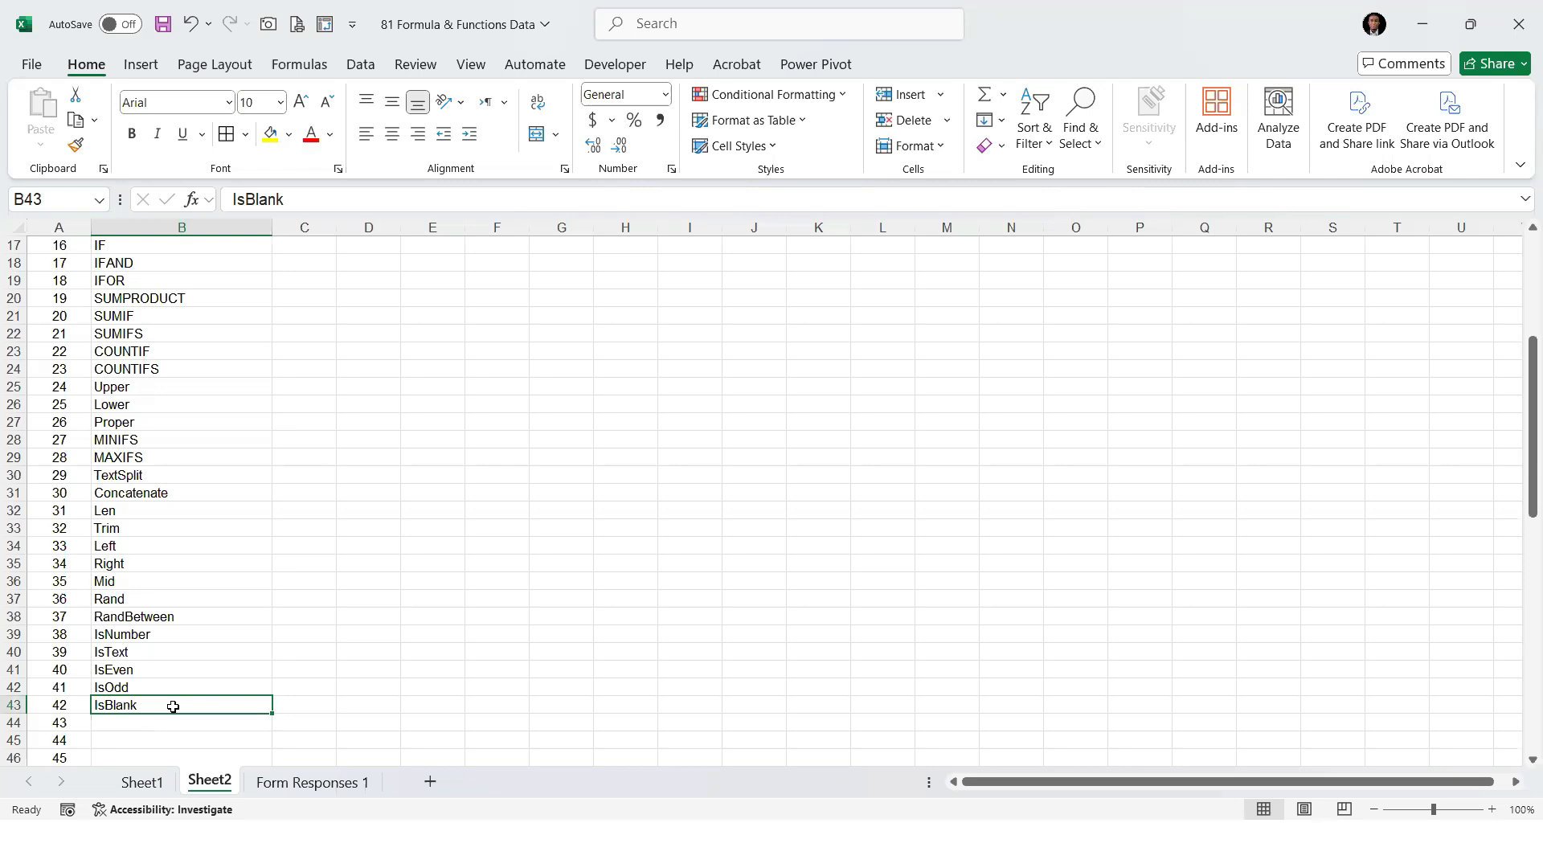
Insert an empty column before the ID Number column on Sheet1
{"action": "left_click", "coordinate": [143, 782]}
{"action": "left_click", "coordinate": [829, 227]}
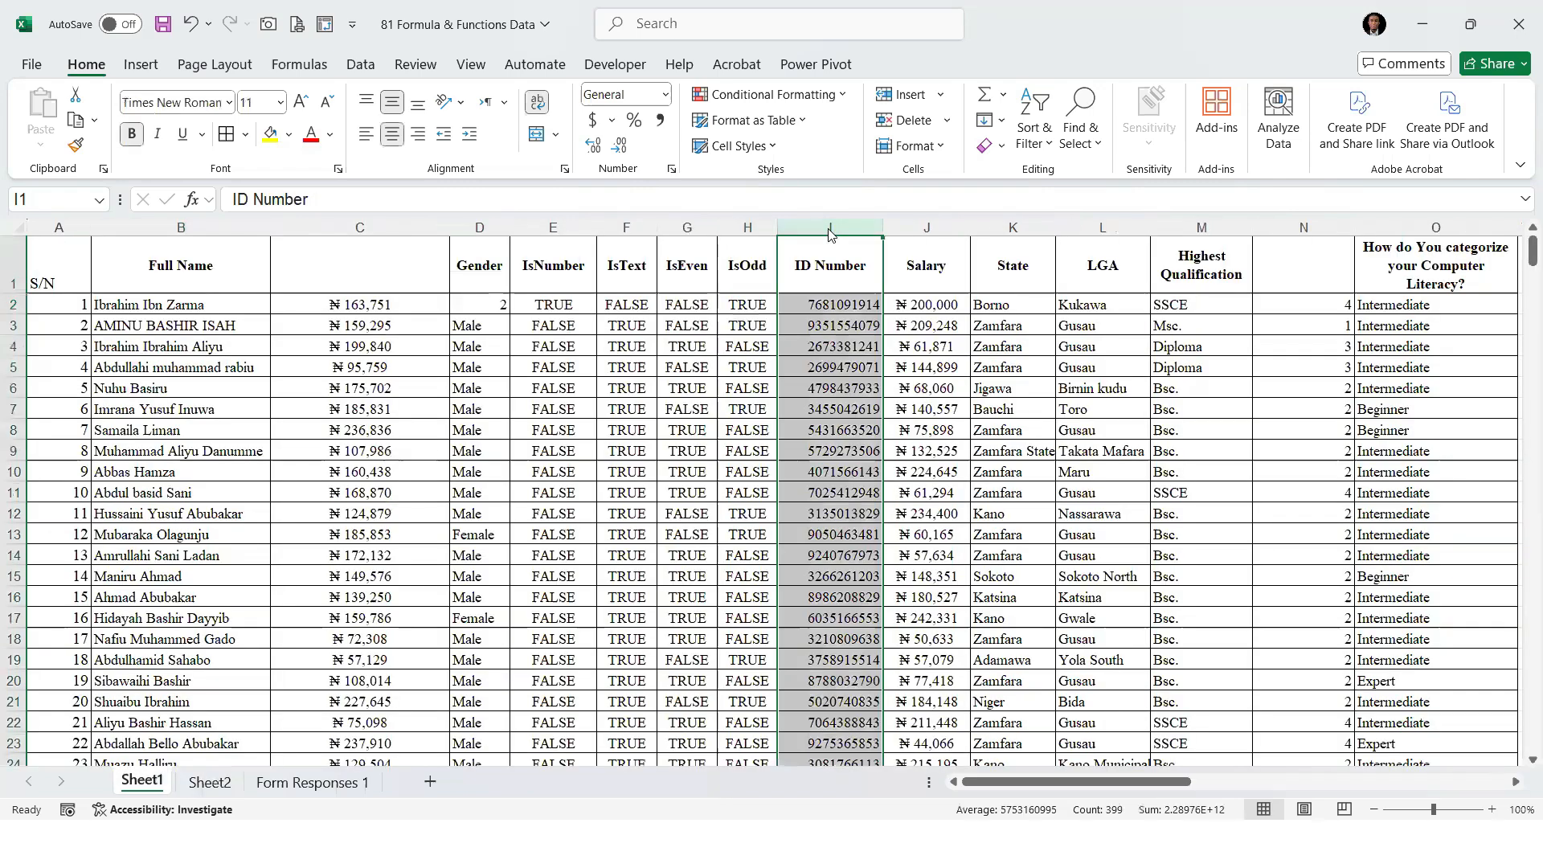
{"action": "right_click", "coordinate": [830, 228]}
{"action": "left_click", "coordinate": [875, 423]}
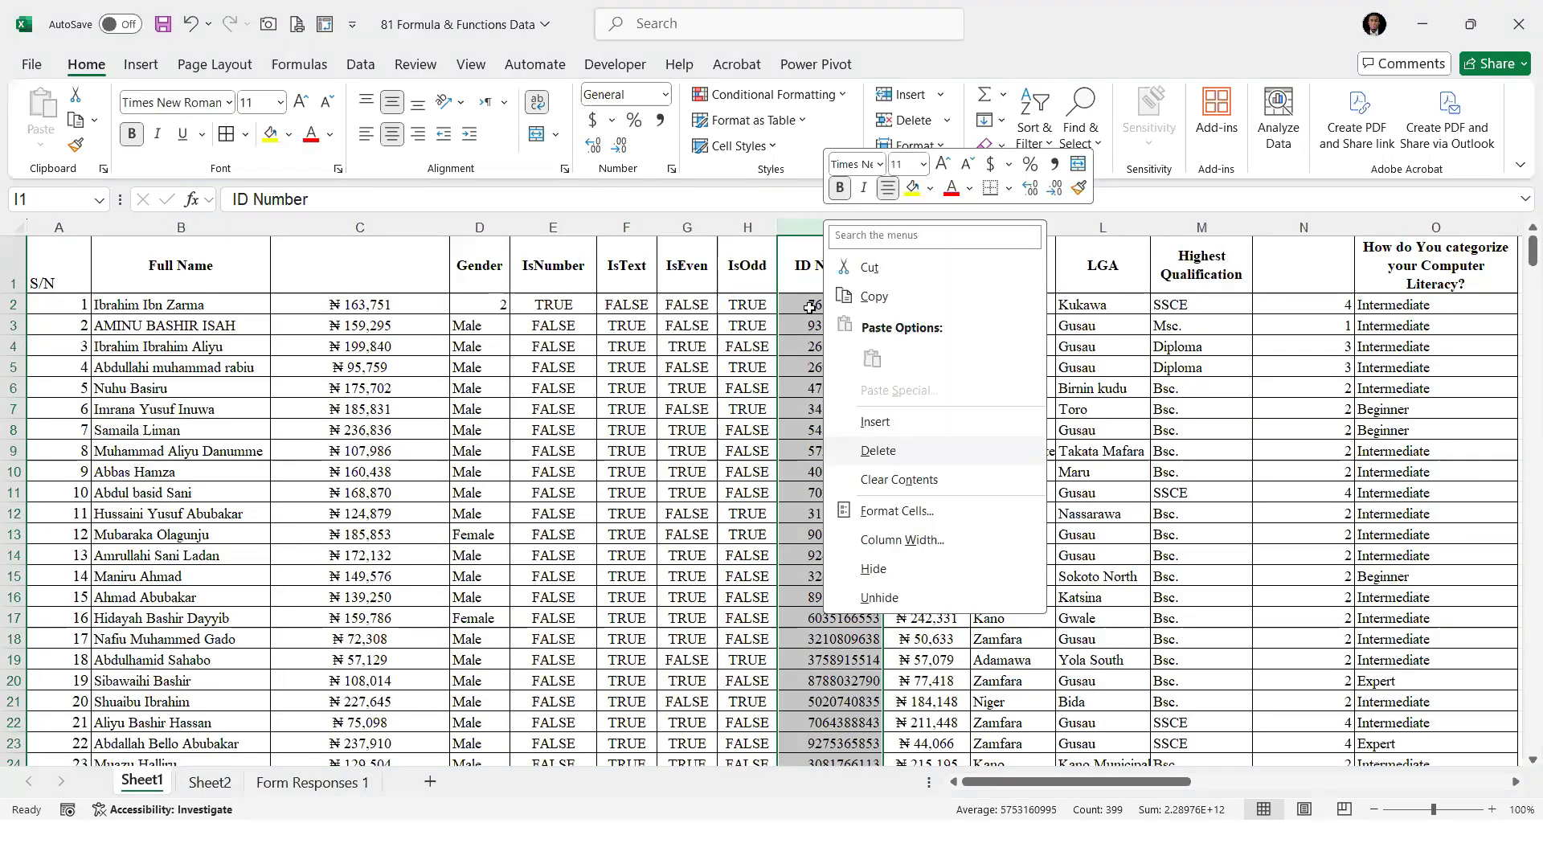
{"action": "left_click", "coordinate": [807, 304]}
{"action": "left_click_drag", "start_coordinate": [833, 218], "coordinate": [863, 219]}
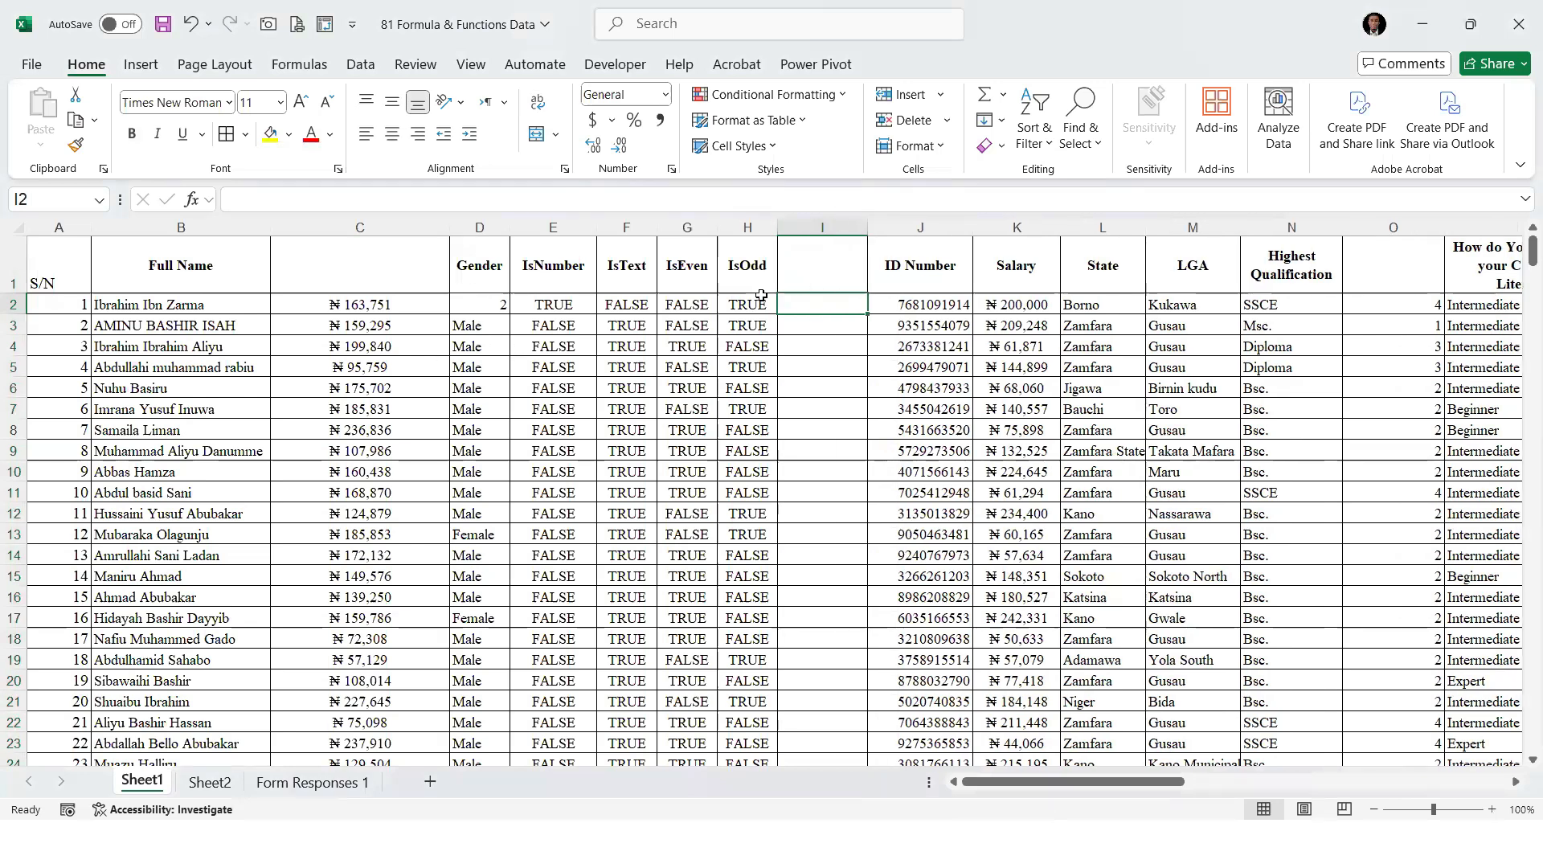
Enter the header IsBlank in cell I1 of the new column
{"action": "left_click", "coordinate": [845, 280]}
{"action": "key", "text": "F2"}
{"action": "type", "text": "IsBalnk"}
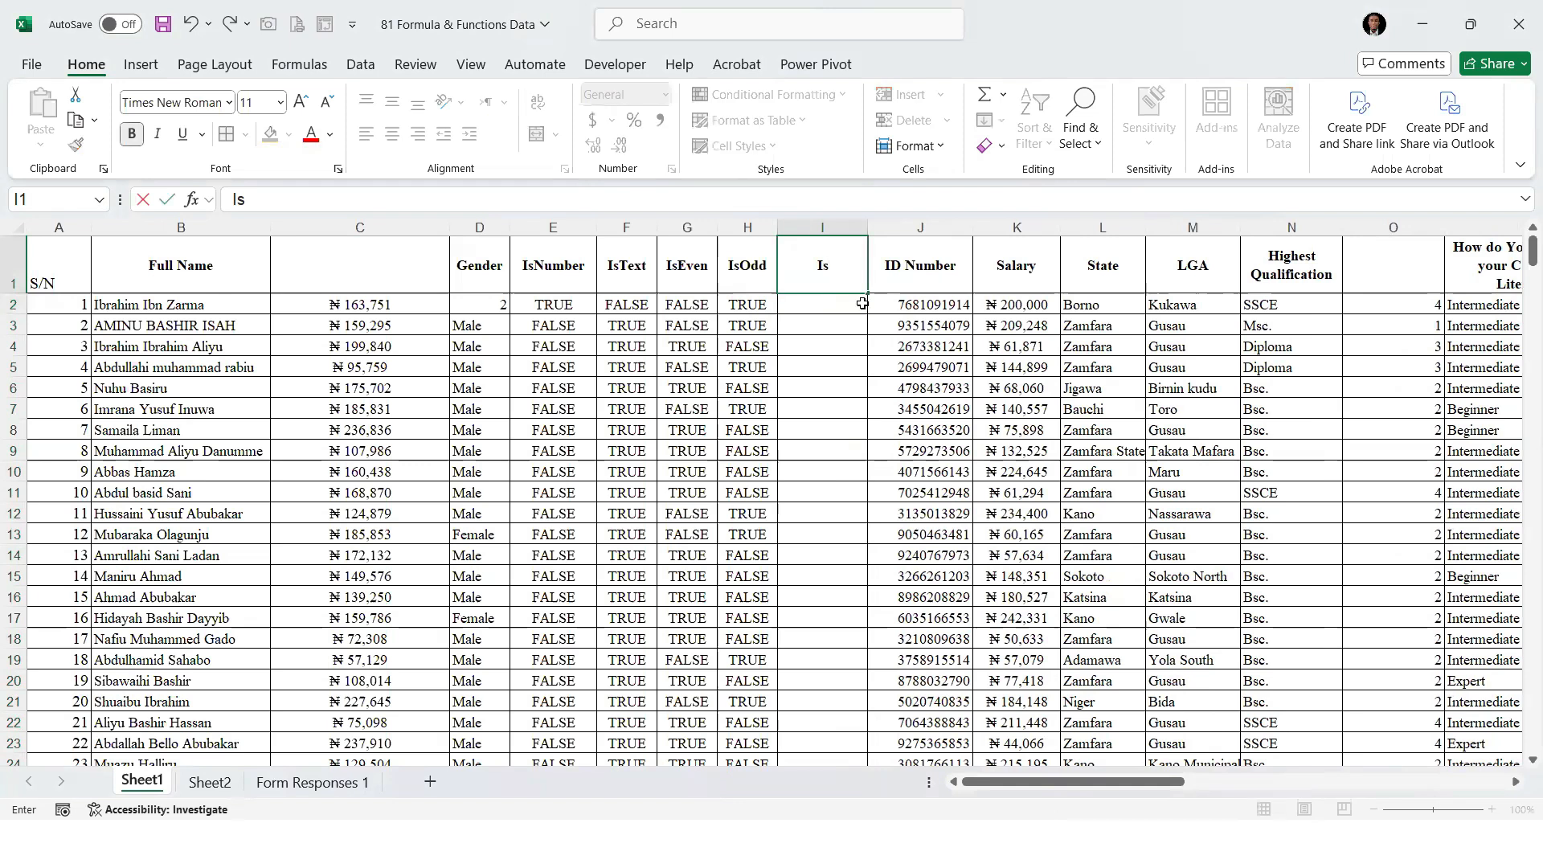
{"action": "key", "text": "BackSpace"}
{"action": "key", "text": "BackSpace"}
{"action": "key", "text": "BackSpace"}
{"action": "key", "text": "BackSpace"}
{"action": "key", "text": "BackSpace"}
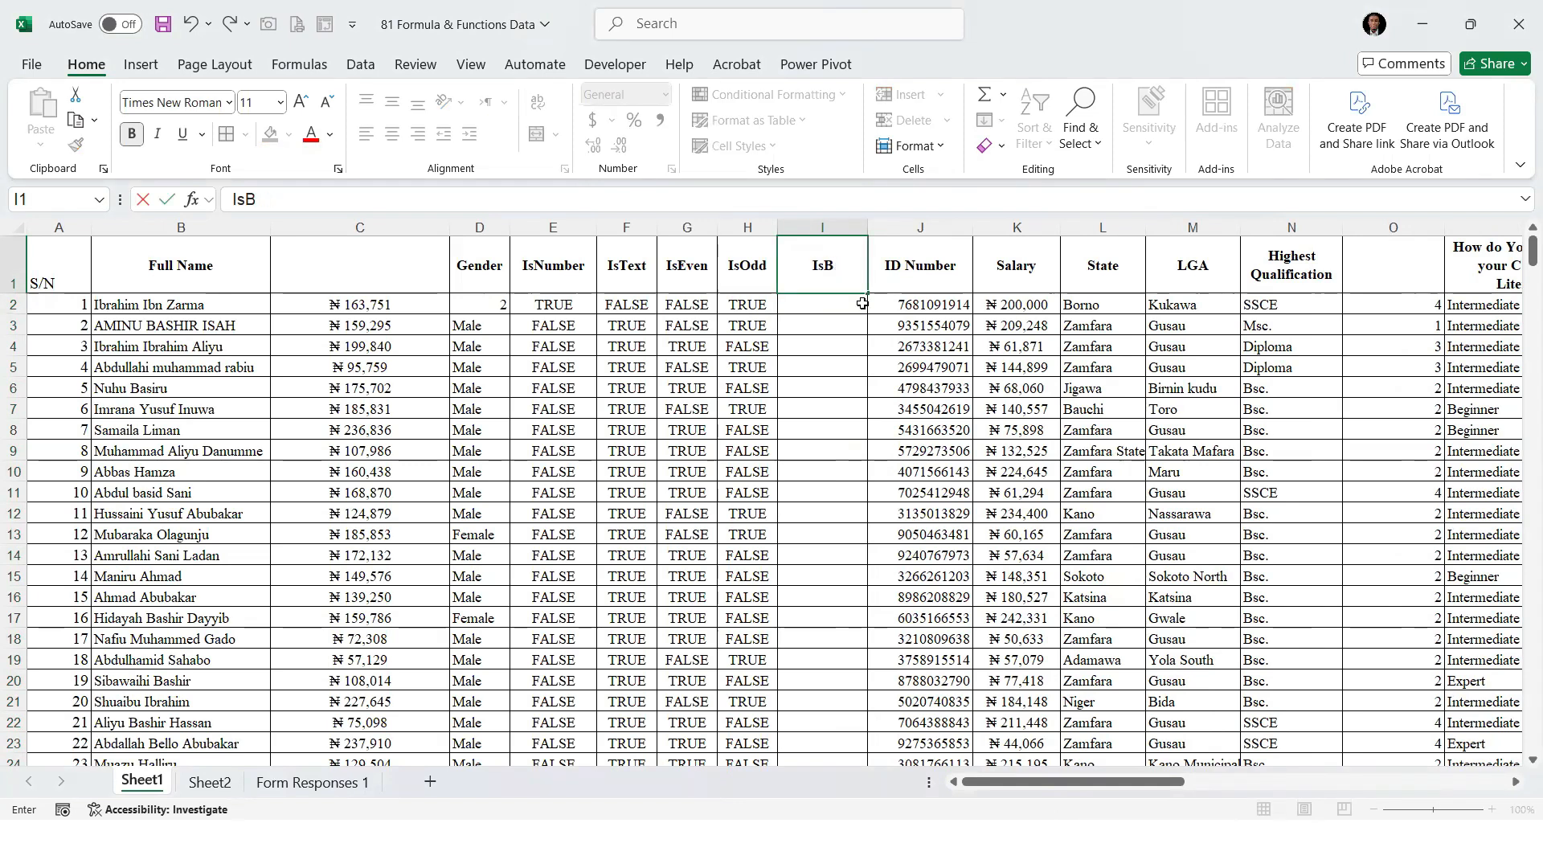
{"action": "type", "text": "Blank"}
{"action": "key", "text": "Return"}
Enter =ISBLANK(D2) in I2 to test the Gender cell and fill the formula down the IsBlank column
{"action": "type", "text": "="}
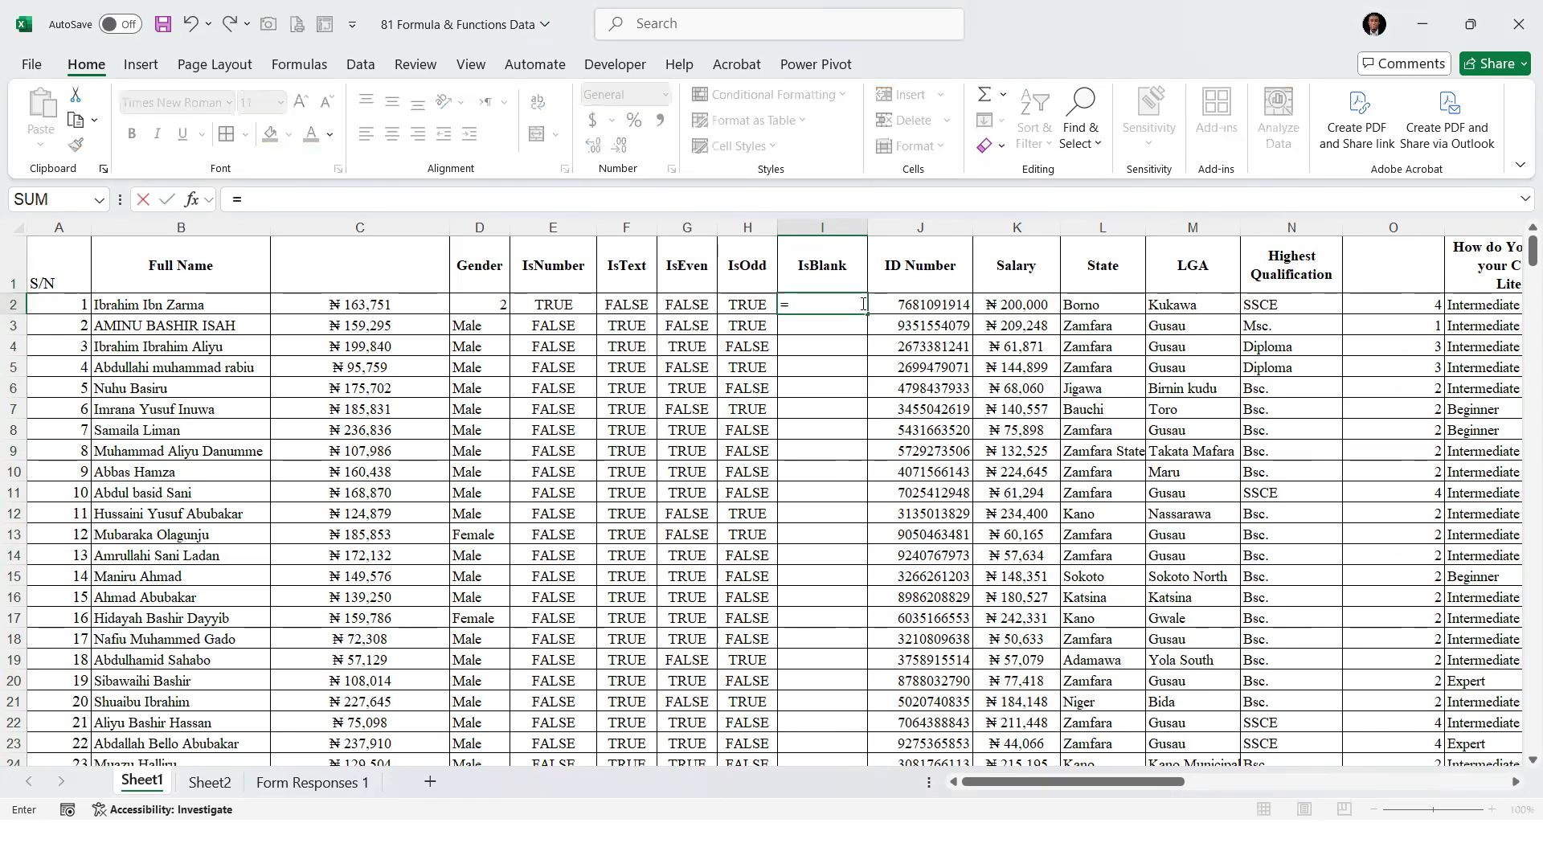
{"action": "type", "text": "isbl"}
{"action": "key", "text": "Tab"}
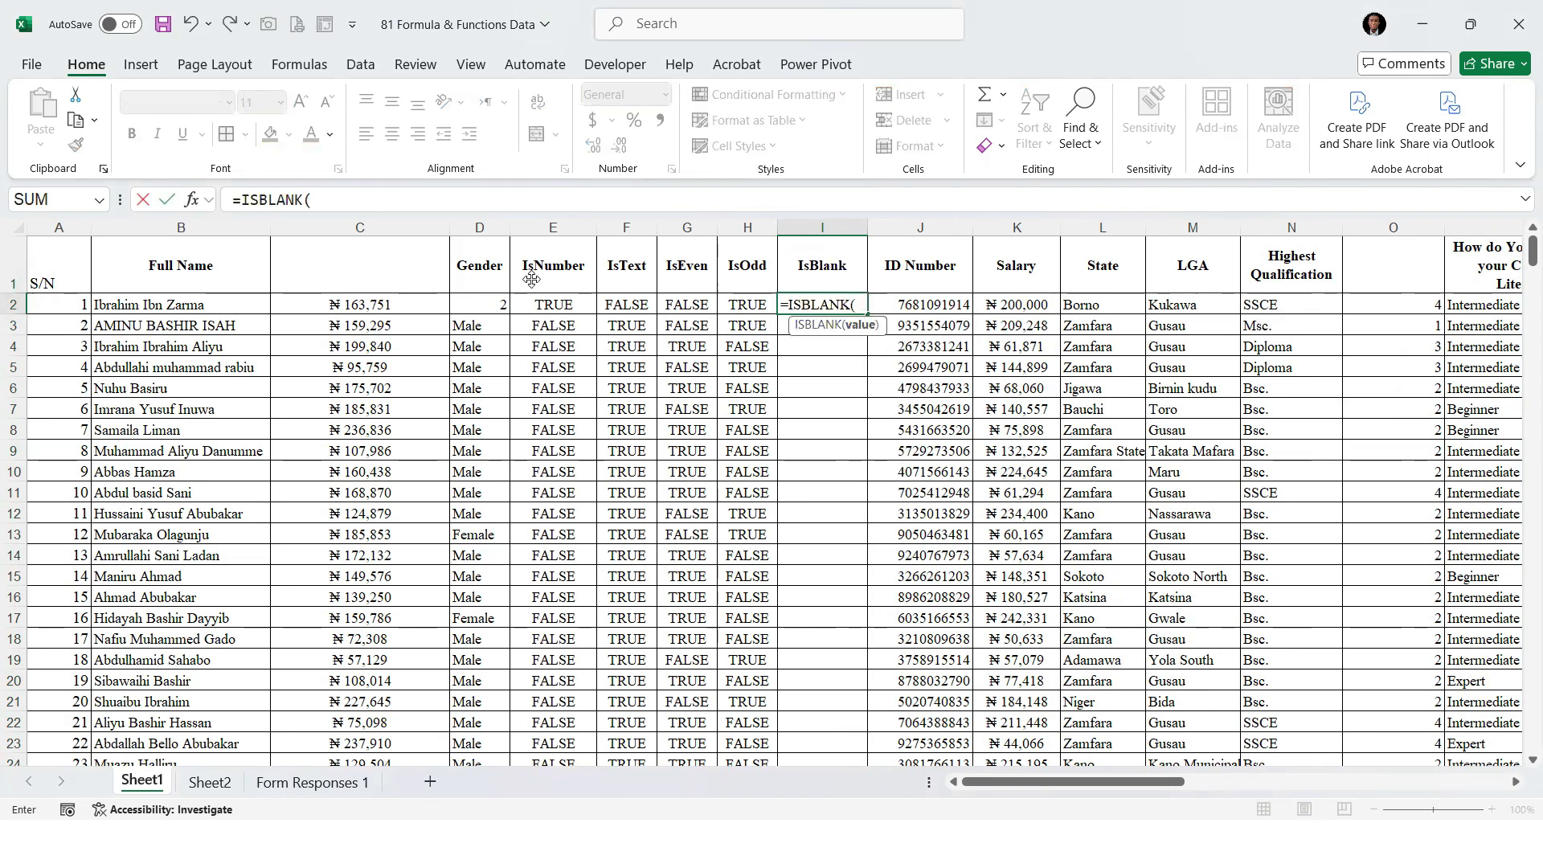
{"action": "left_click", "coordinate": [477, 299]}
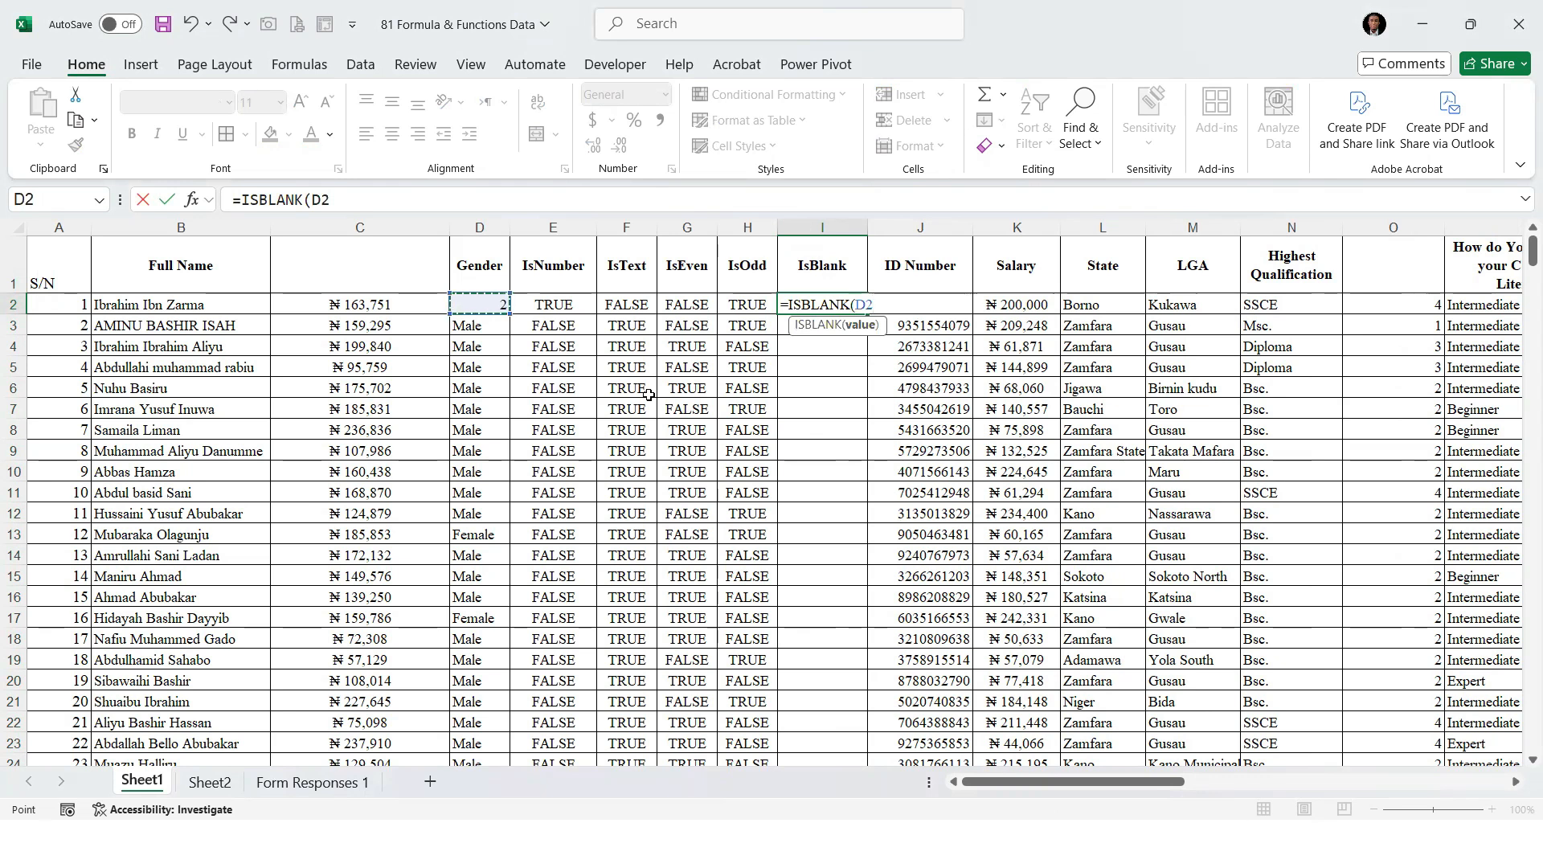
{"action": "key", "text": "ctrl+Return"}
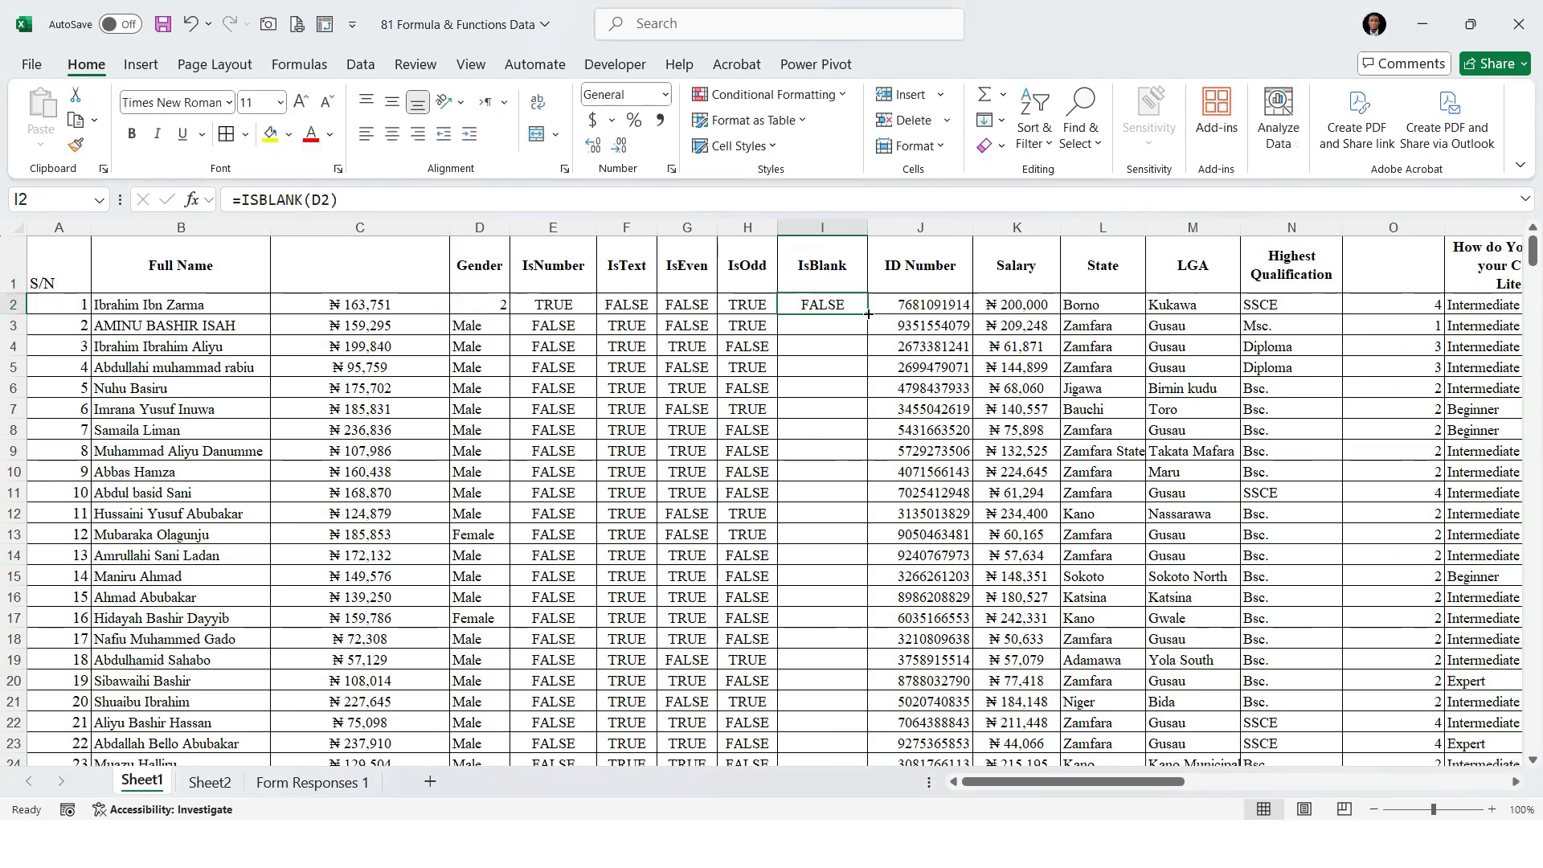
{"action": "double_click", "coordinate": [868, 313]}
Clear the Gender entry in D2 and check the IsBlank result in that row
{"action": "left_click", "coordinate": [498, 306]}
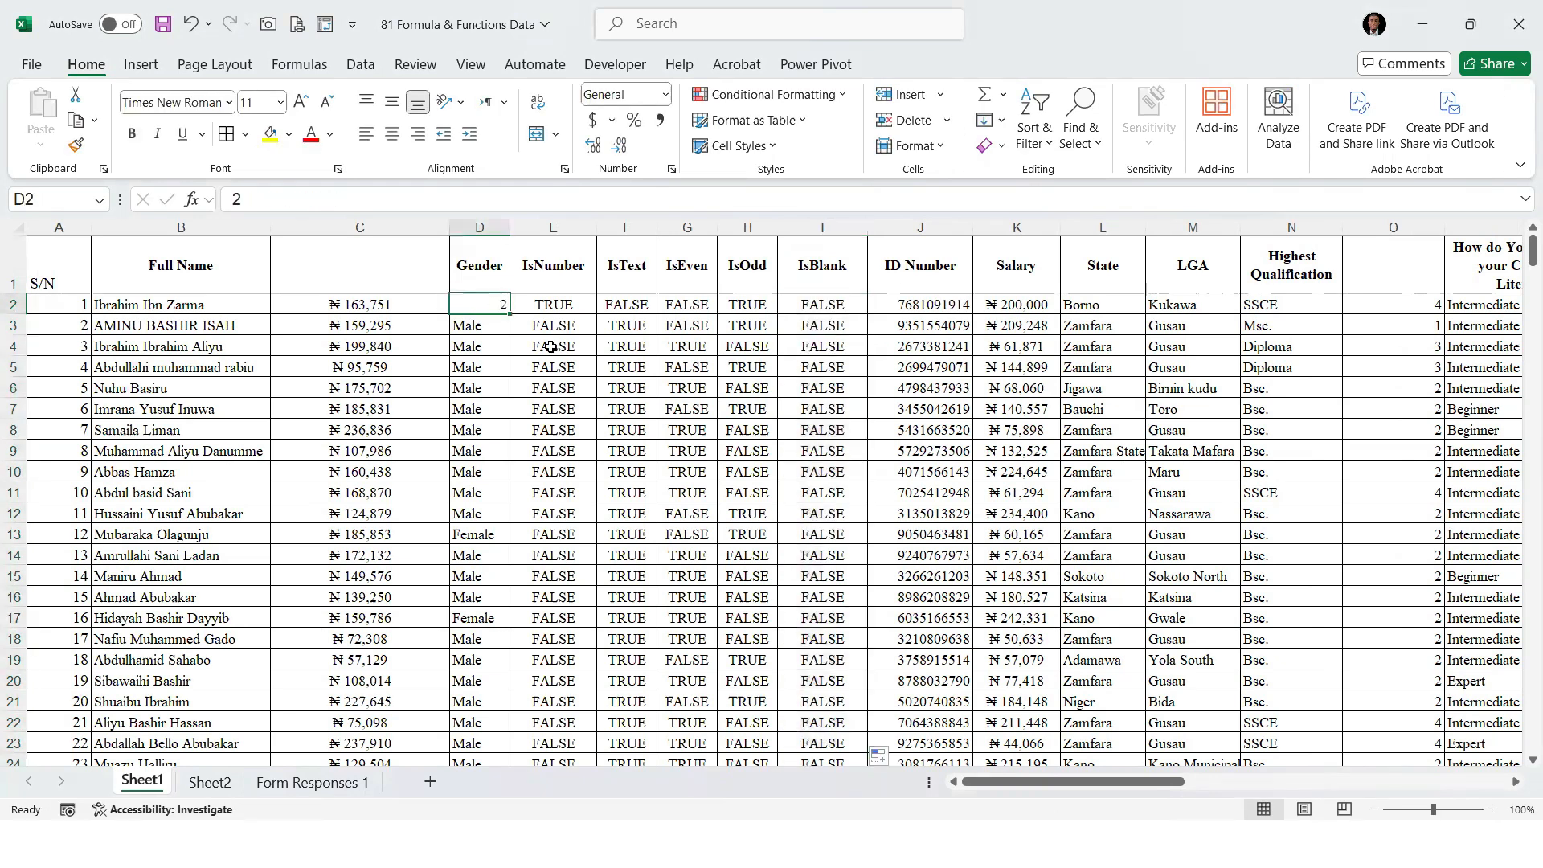
{"action": "key", "text": "BackSpace"}
{"action": "key", "text": "Return"}
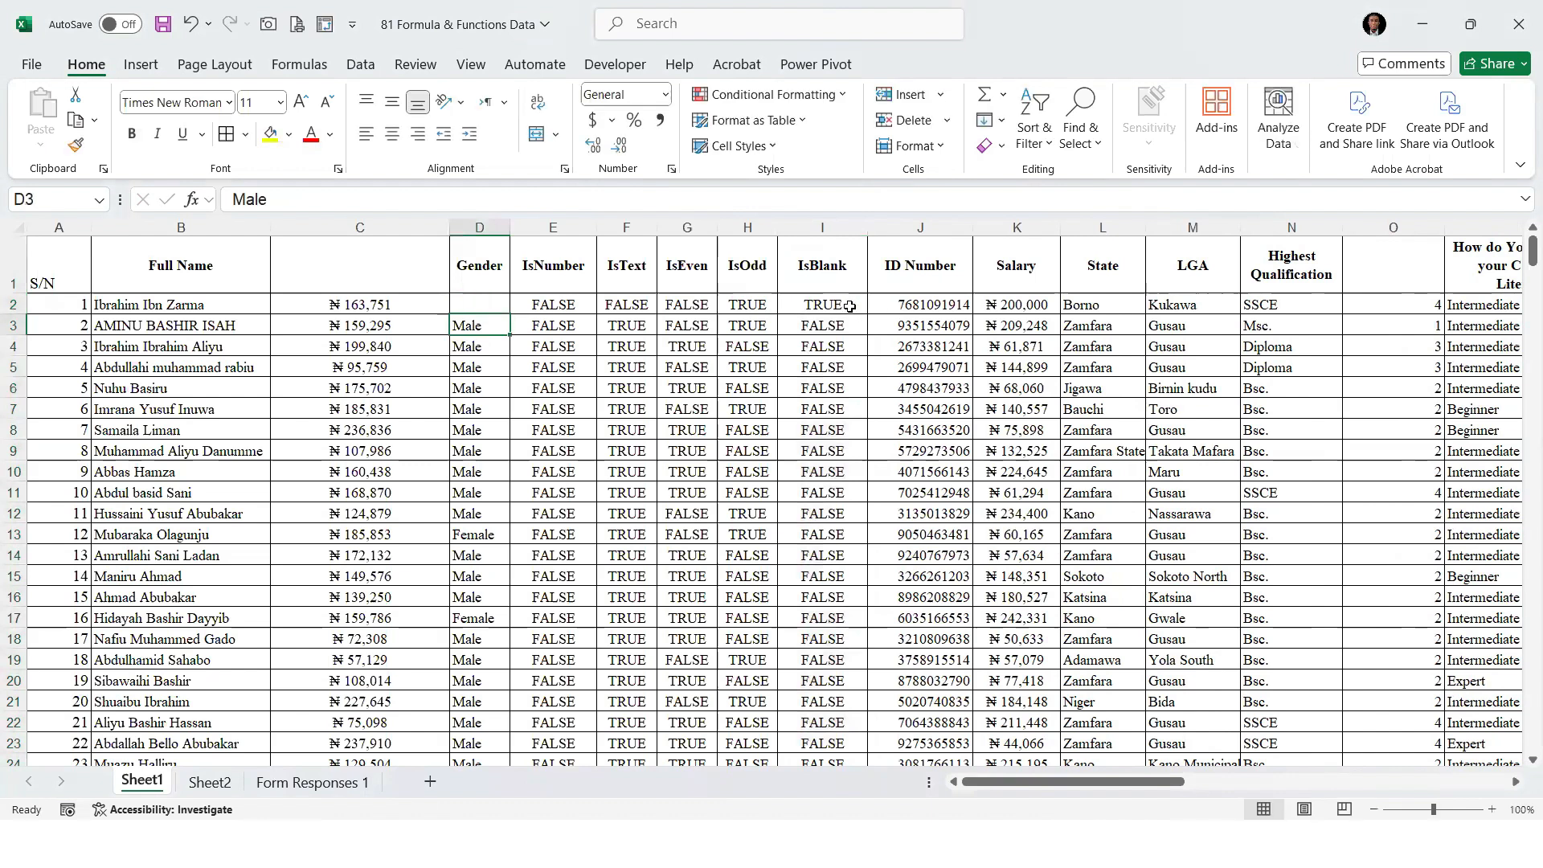
{"action": "left_click", "coordinate": [849, 306]}
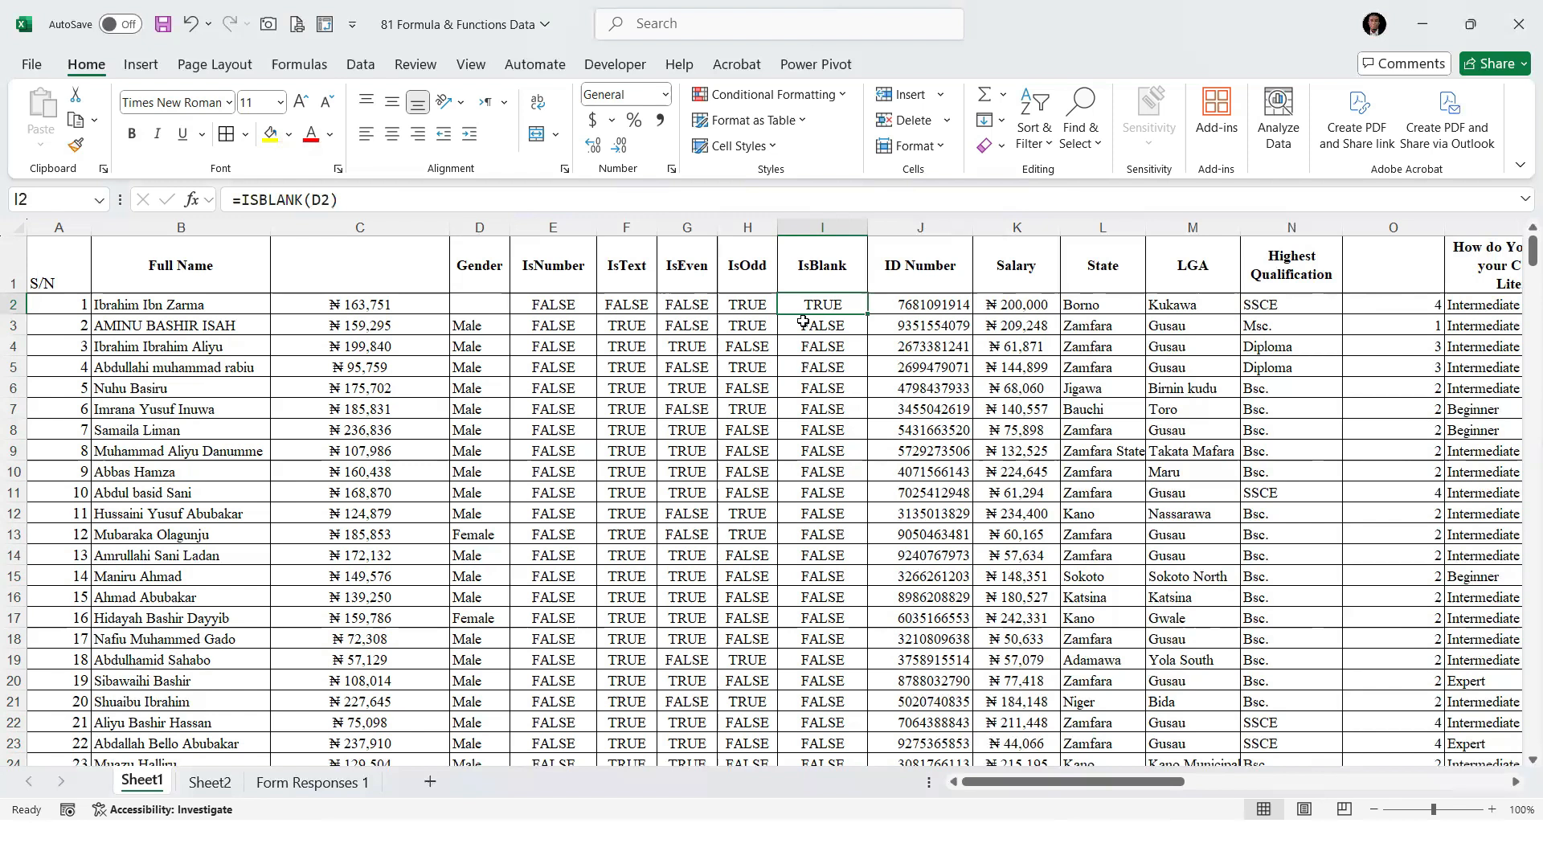
{"action": "left_click_drag", "start_coordinate": [547, 306], "coordinate": [831, 402]}
{"action": "left_click", "coordinate": [547, 308]}
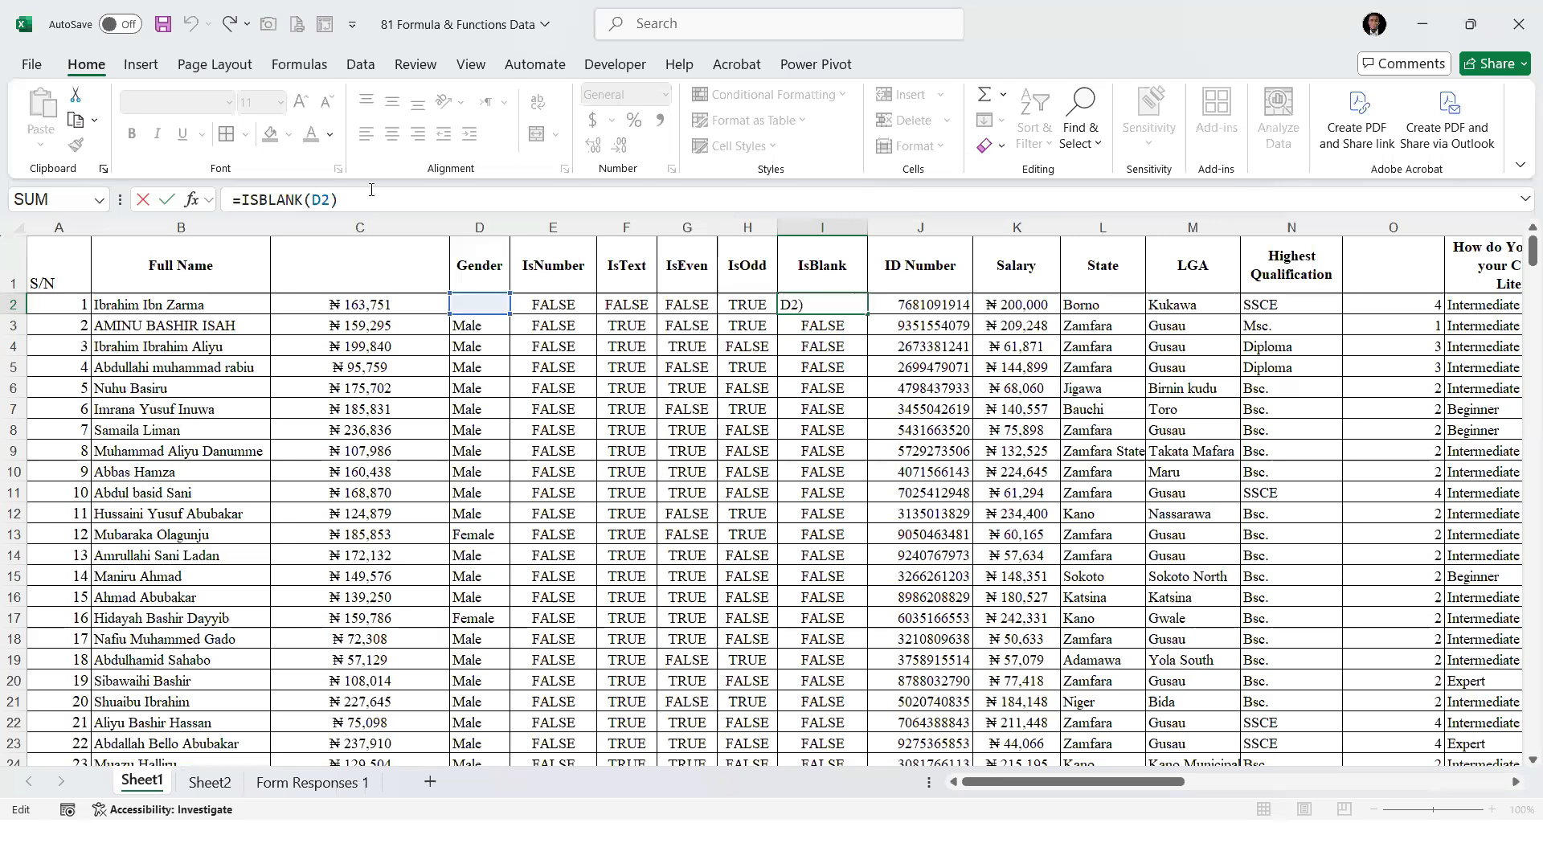
Change the I2 formula to =IF(ISBLANK(D2),"You can't Leave this Blank","") and autofit the width of column I
{"action": "left_click", "coordinate": [241, 201]}
{"action": "type", "text": "IF("}
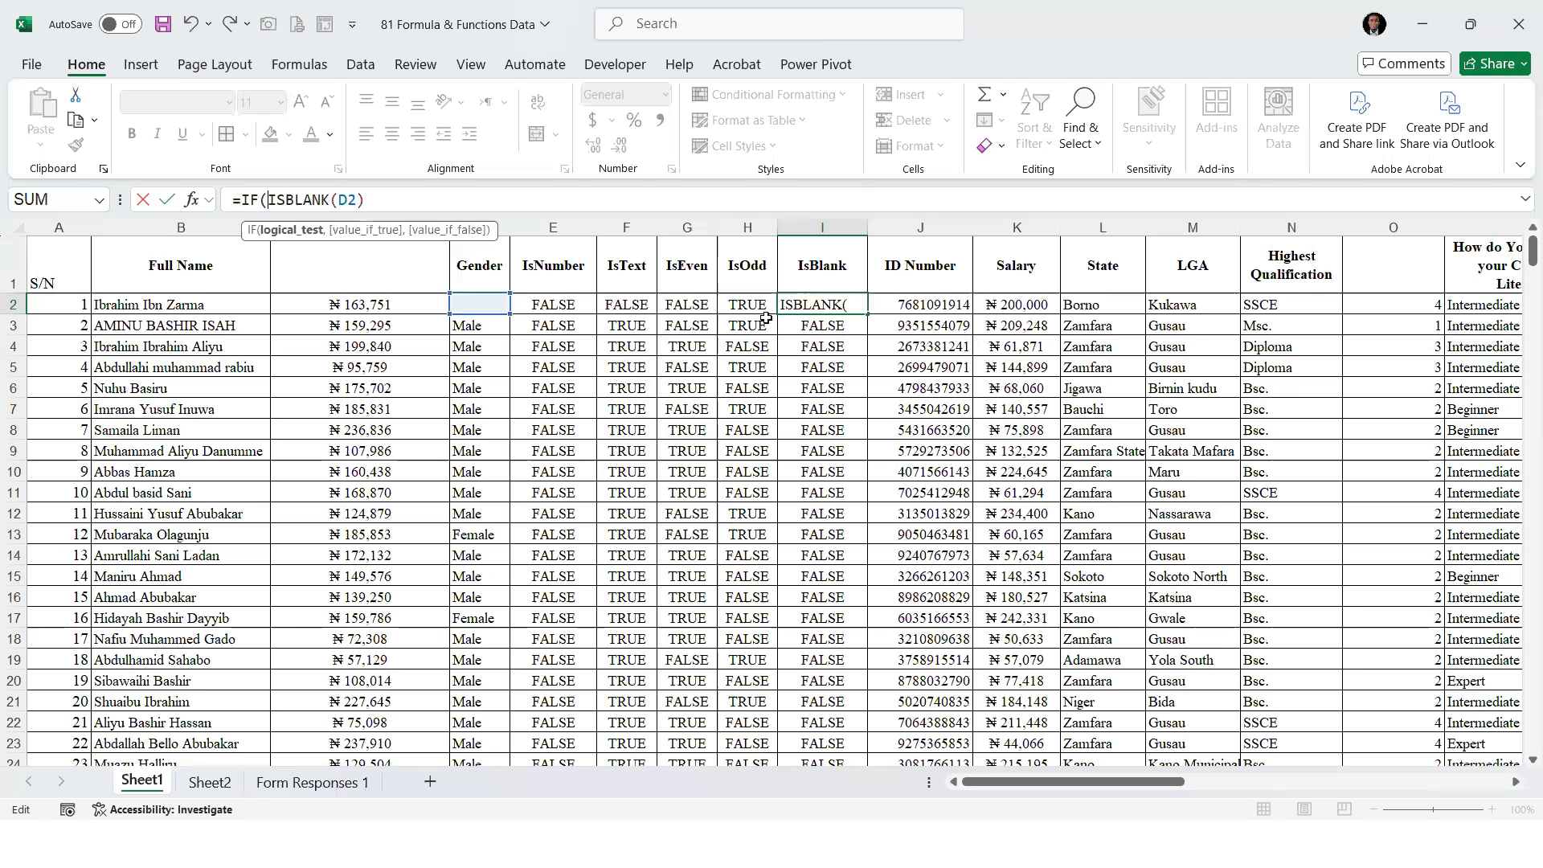
{"action": "left_click", "coordinate": [431, 208]}
{"action": "type", "text": ",\"You can't Le"}
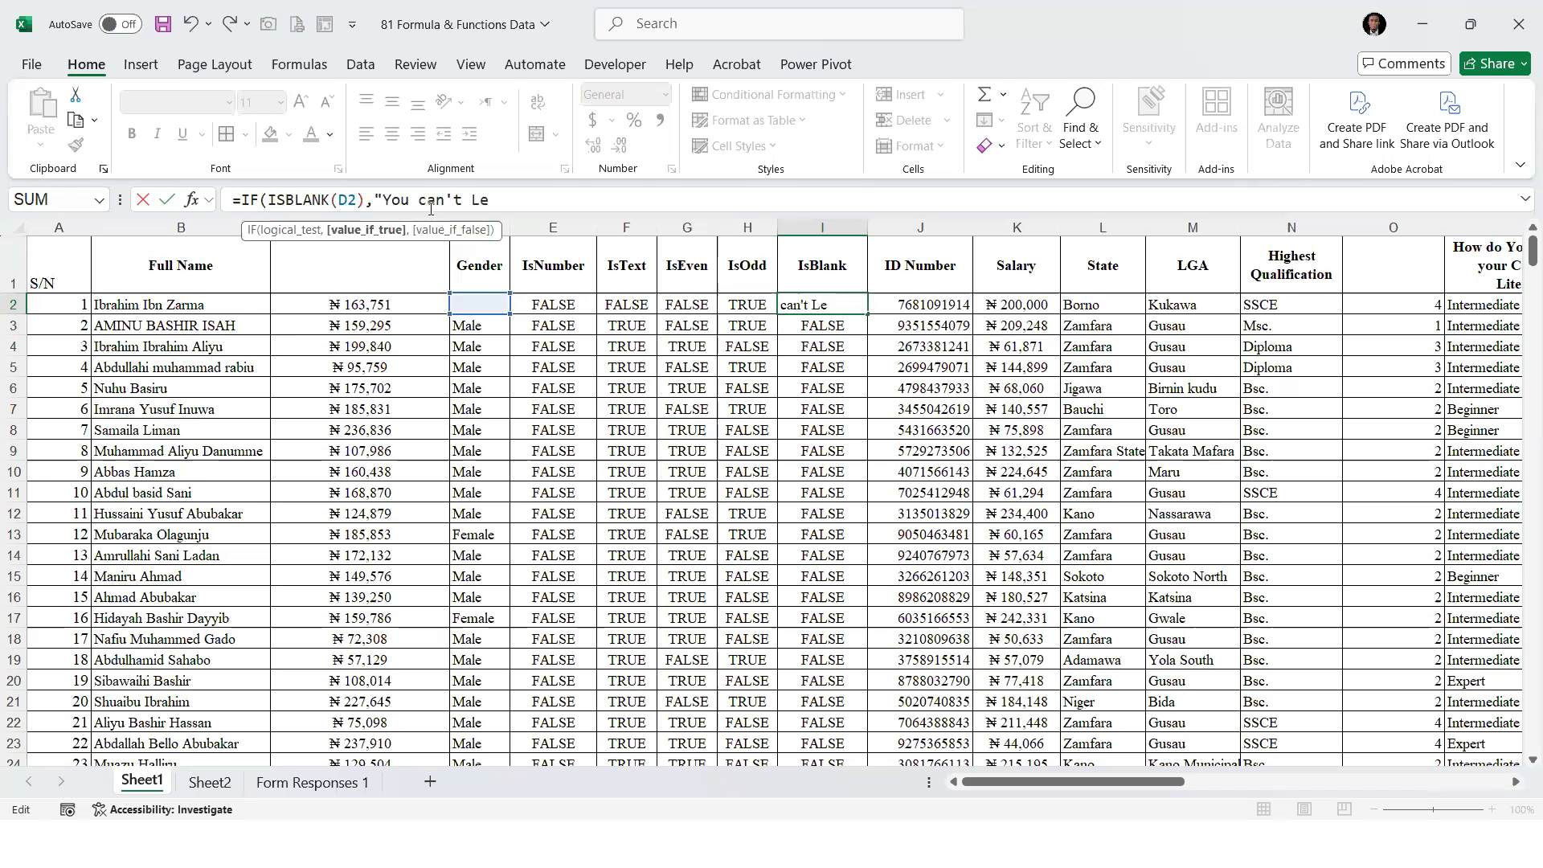
{"action": "type", "text": "ave this Blank\","}
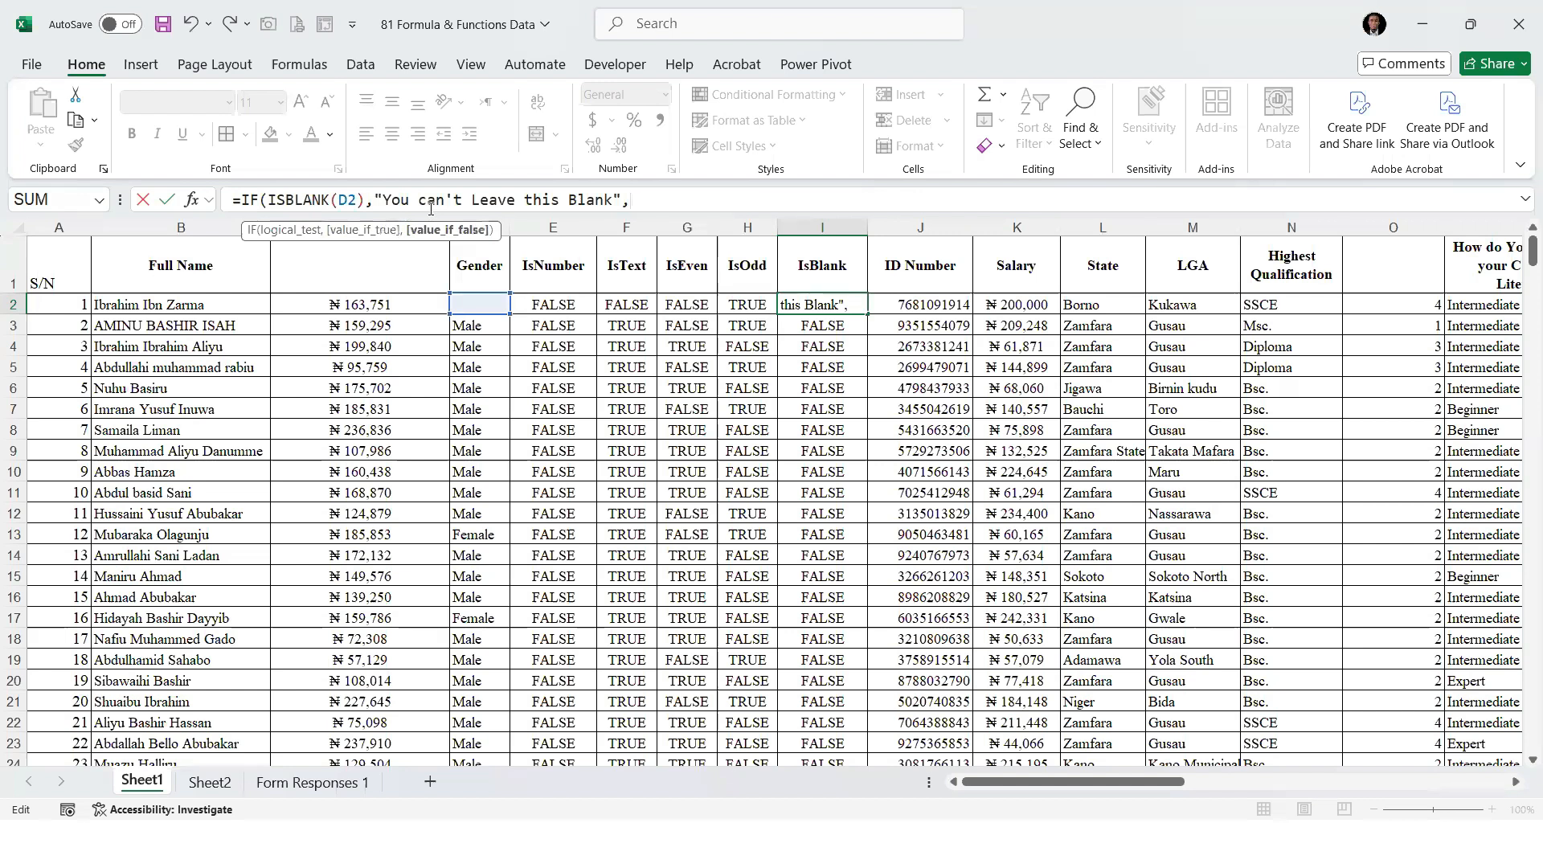
{"action": "type", "text": "\"\")"}
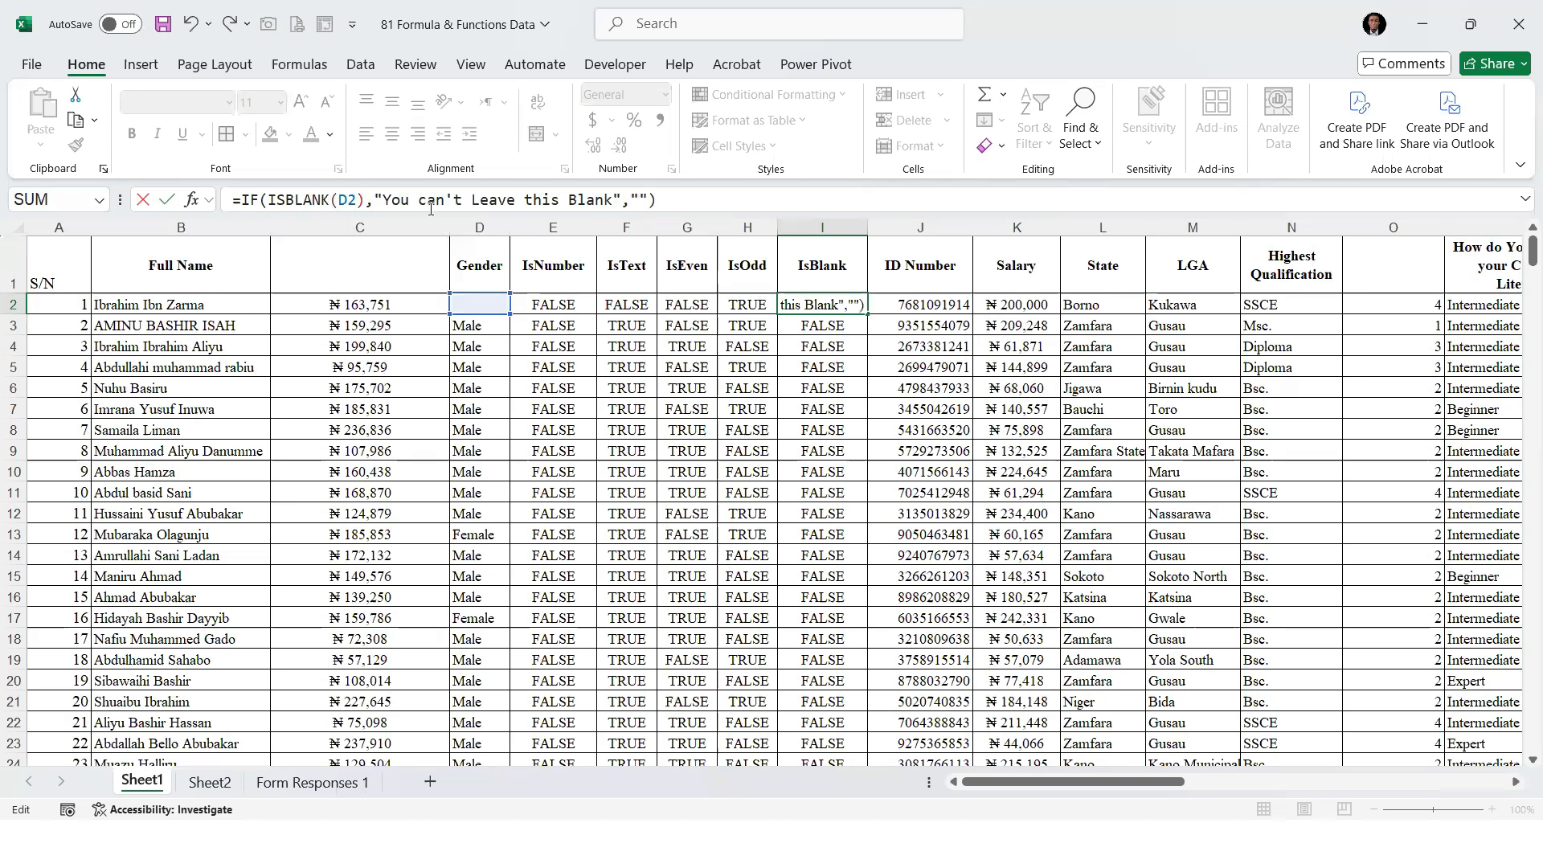
{"action": "key", "text": "Return"}
{"action": "double_click", "coordinate": [866, 229]}
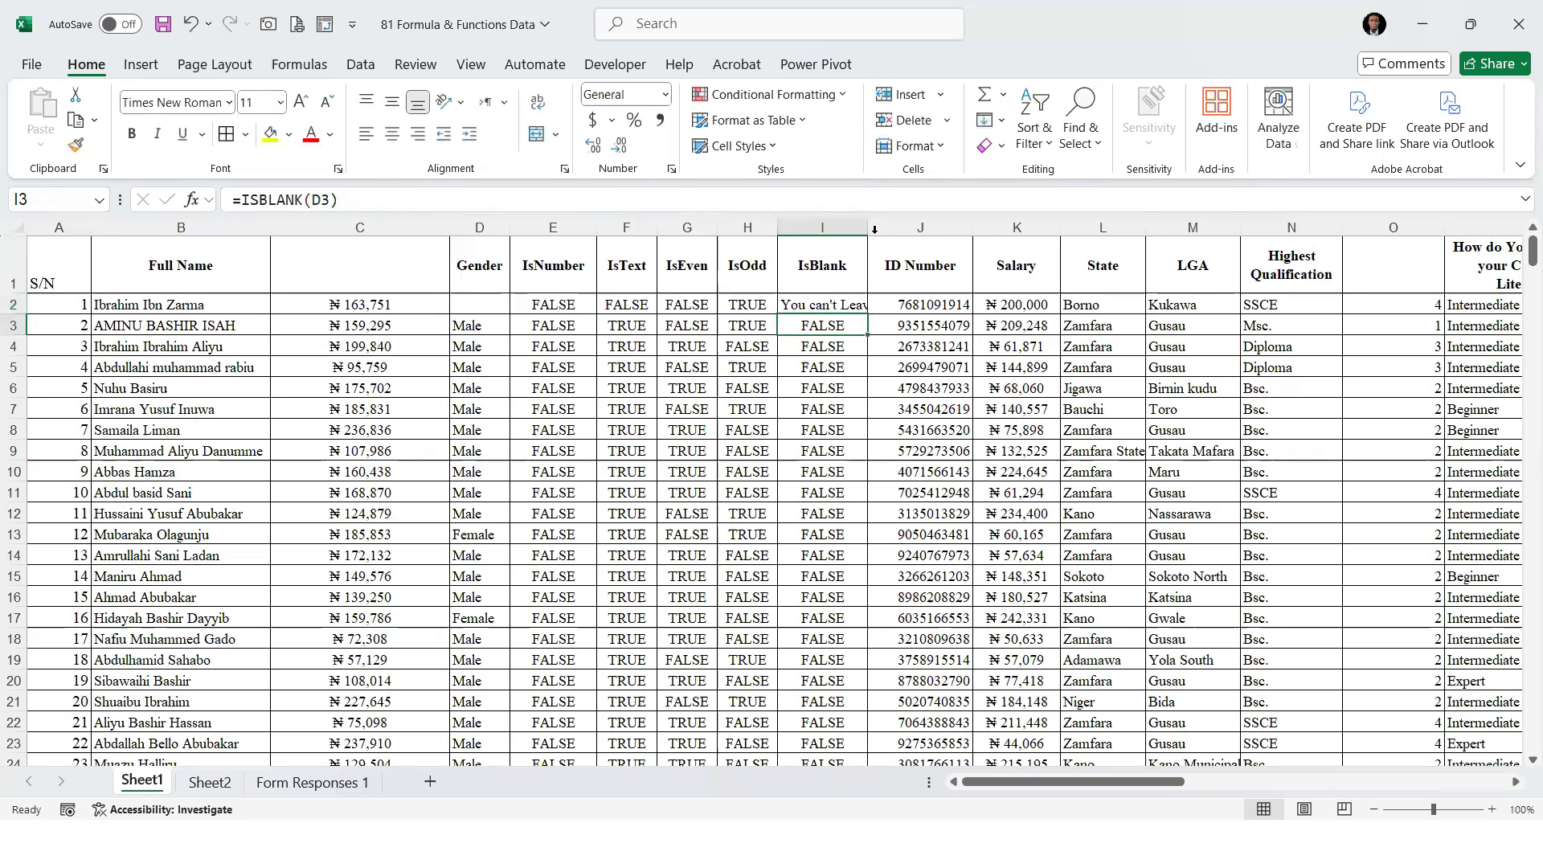
Fill the IF formula from I2 down the IsBlank column and clear the Gender entry in D7 to test it
{"action": "left_click", "coordinate": [484, 308]}
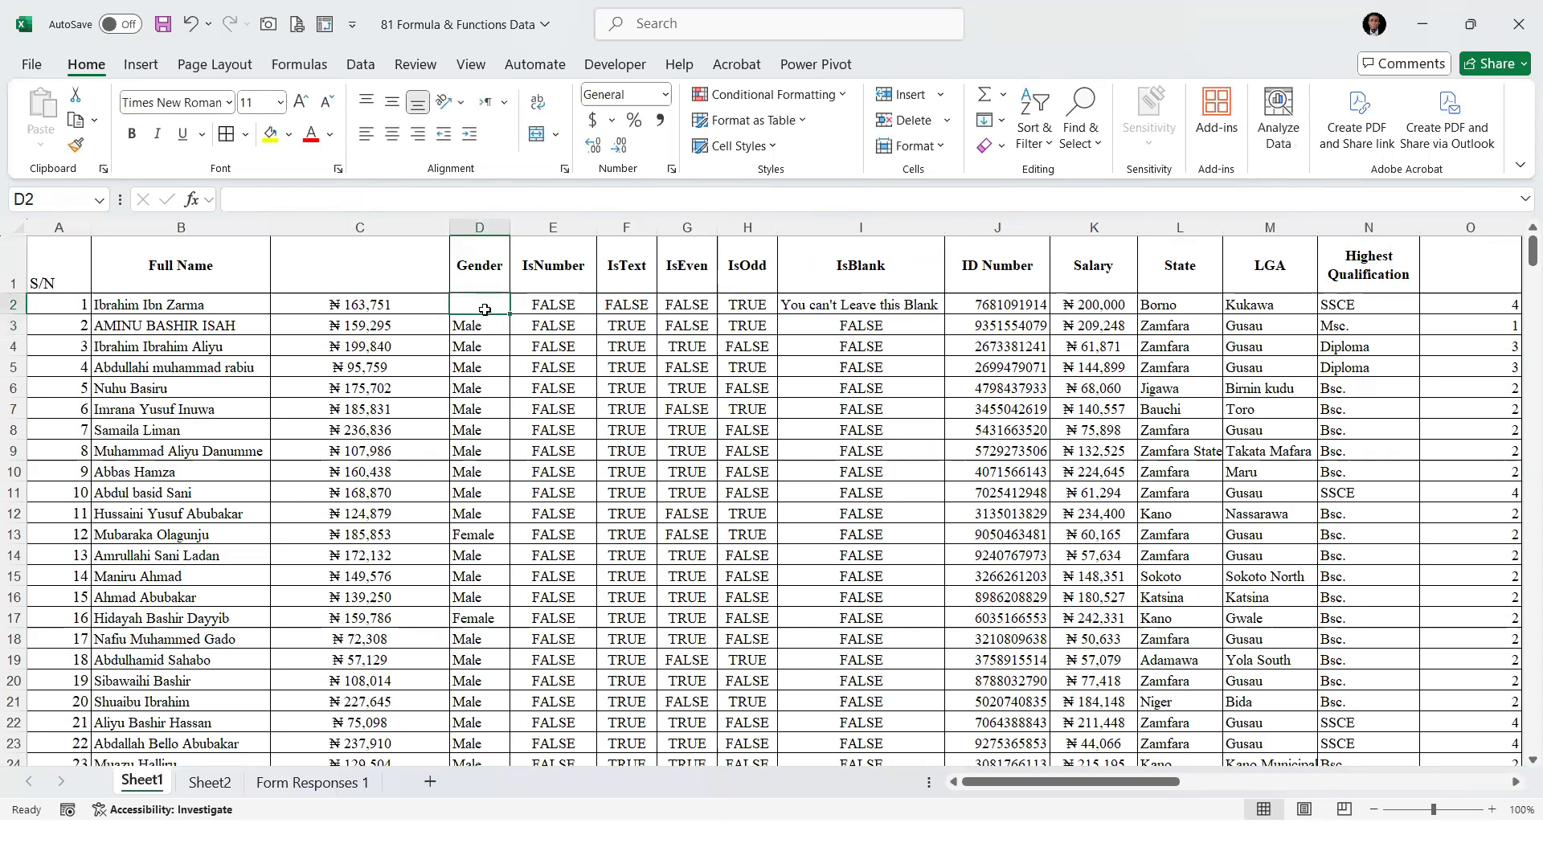
{"action": "left_click", "coordinate": [922, 305]}
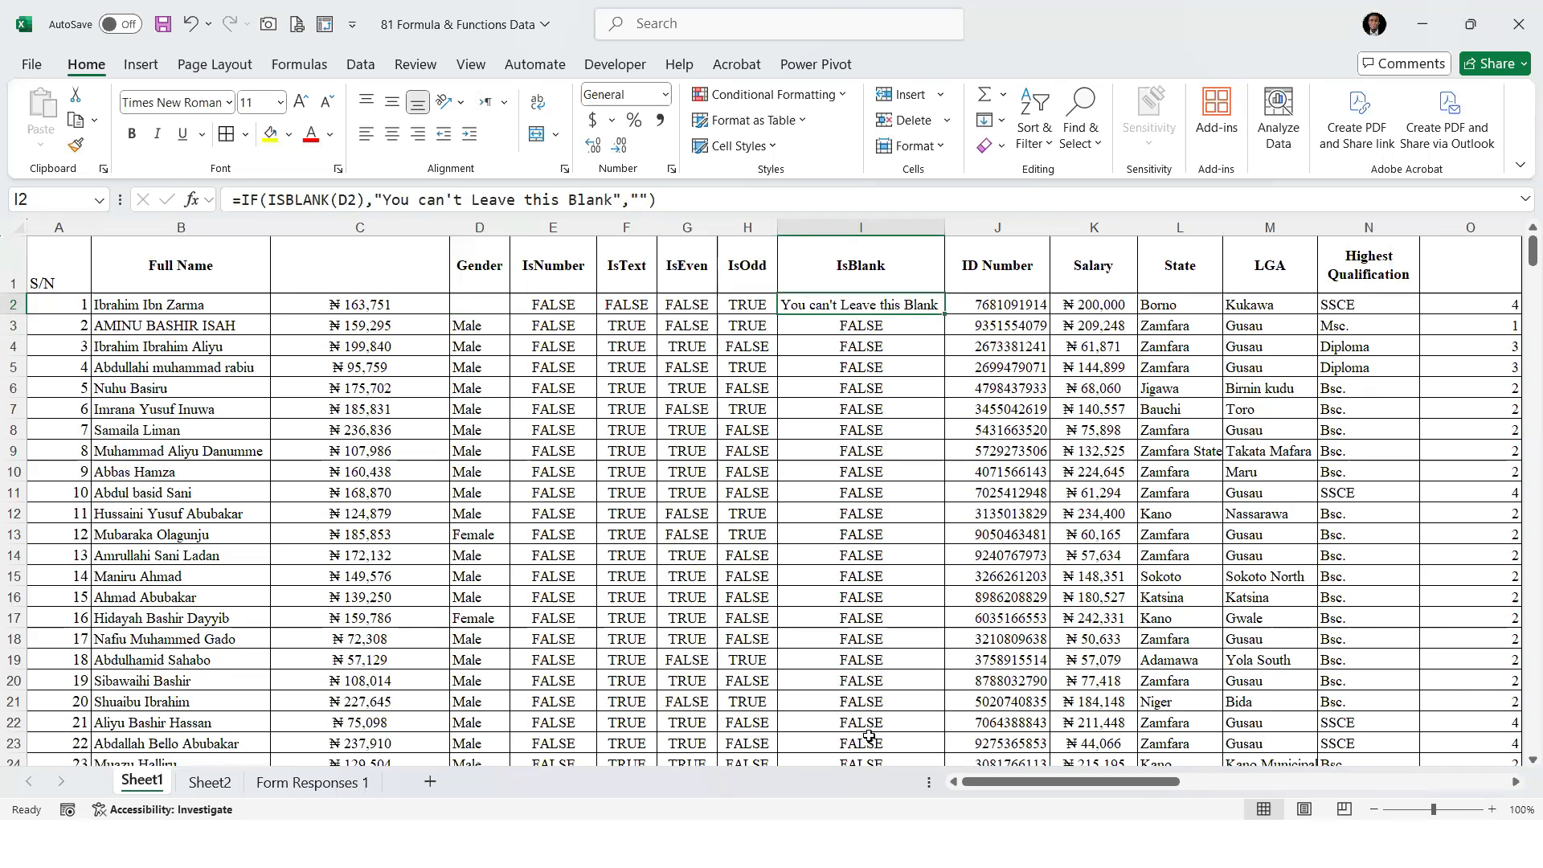
{"action": "left_click", "coordinate": [477, 400]}
{"action": "key", "text": "BackSpace"}
{"action": "key", "text": "Return"}
{"action": "left_click", "coordinate": [854, 407]}
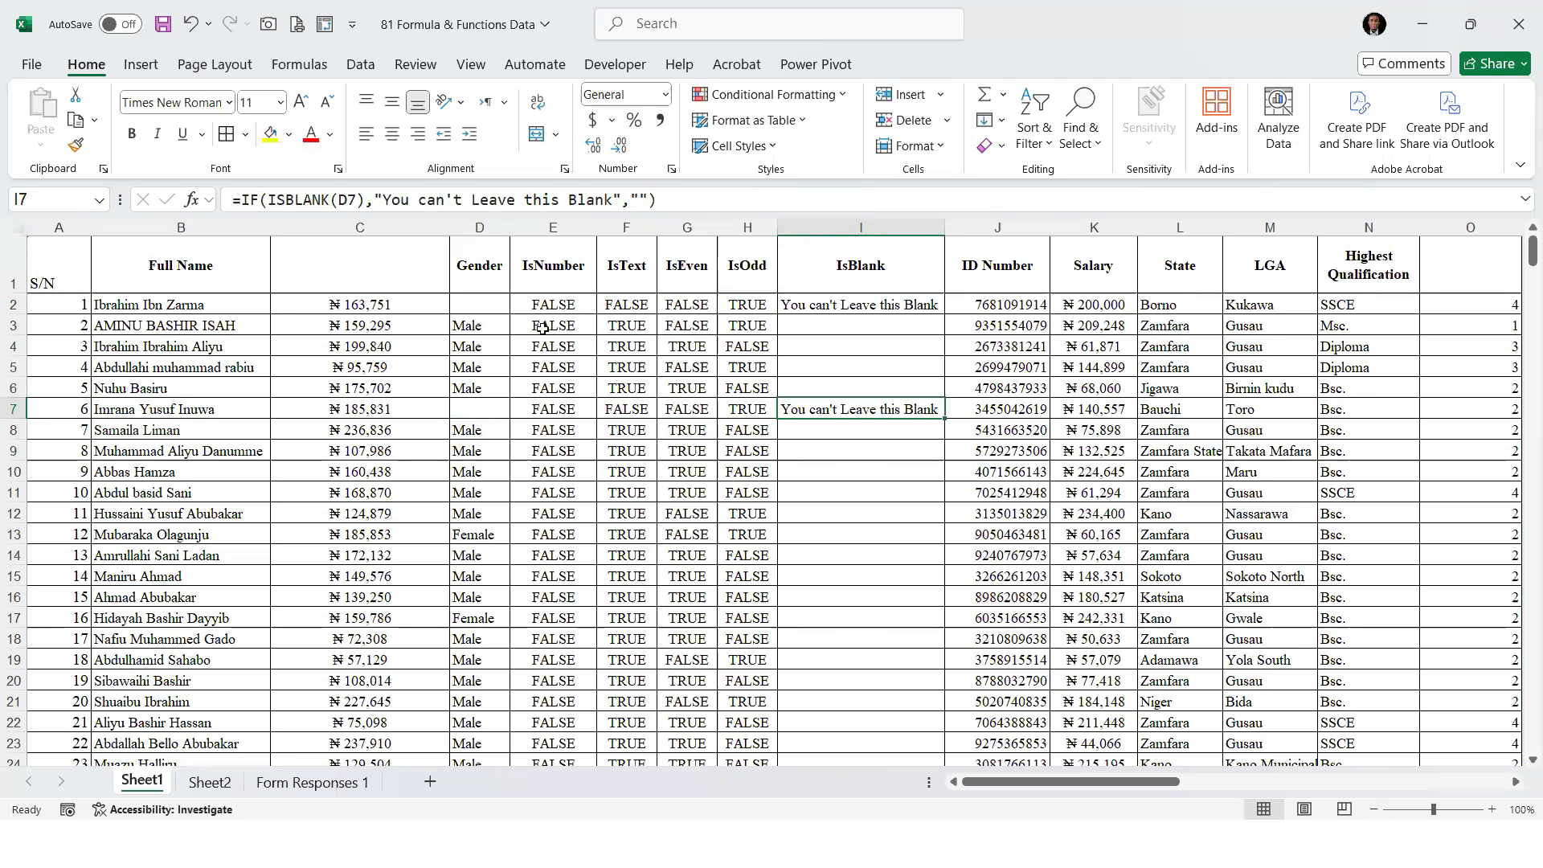
Wrap the ISTEXT(D2) test in F2 in an IF function, up to its value-if-true argument
{"action": "left_click", "coordinate": [626, 306]}
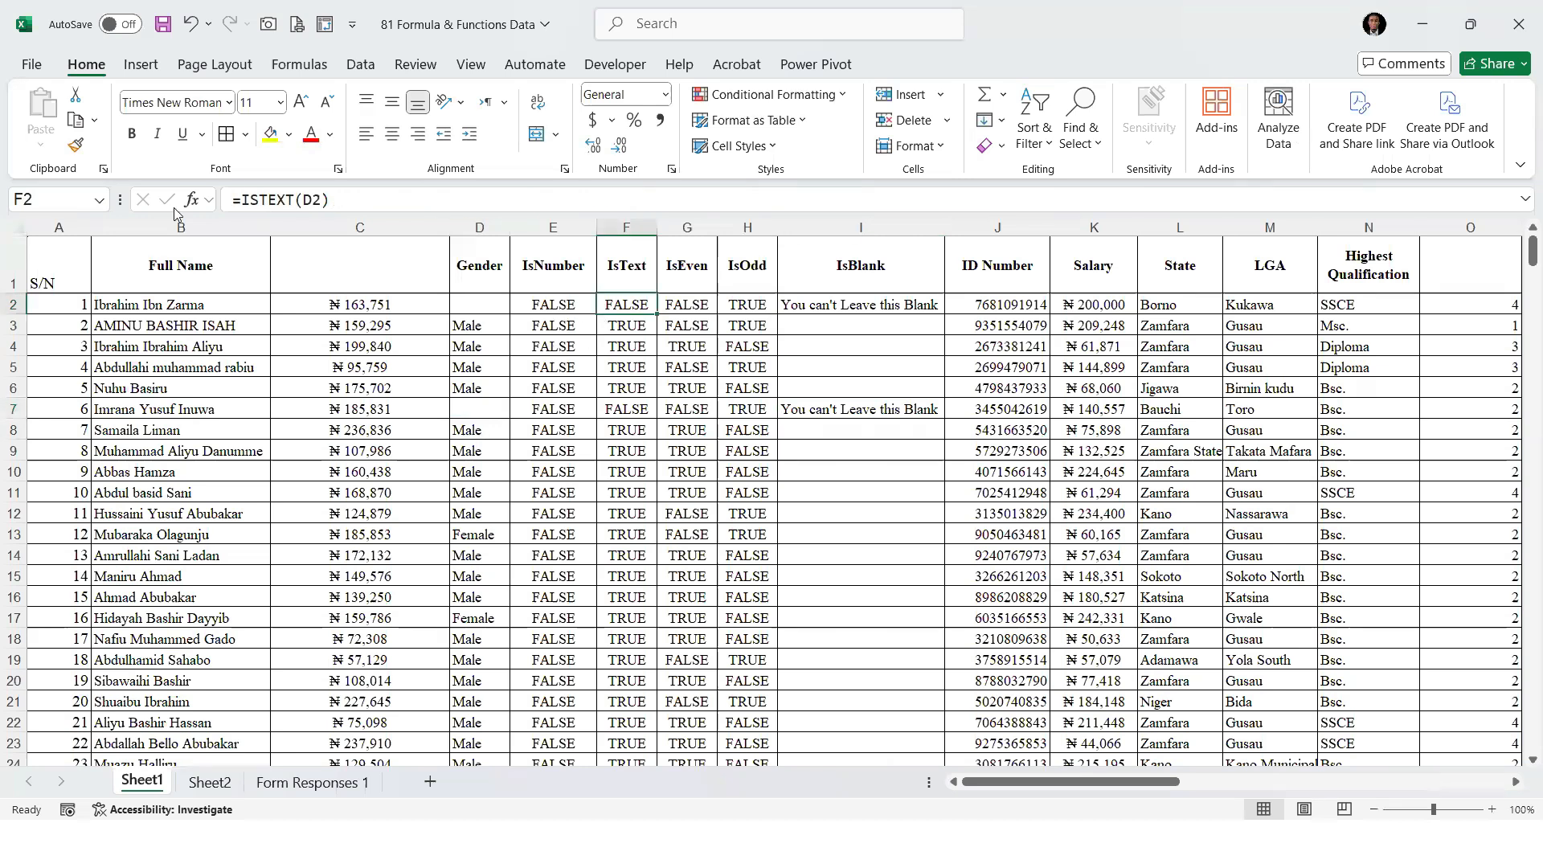
{"action": "left_click", "coordinate": [244, 201]}
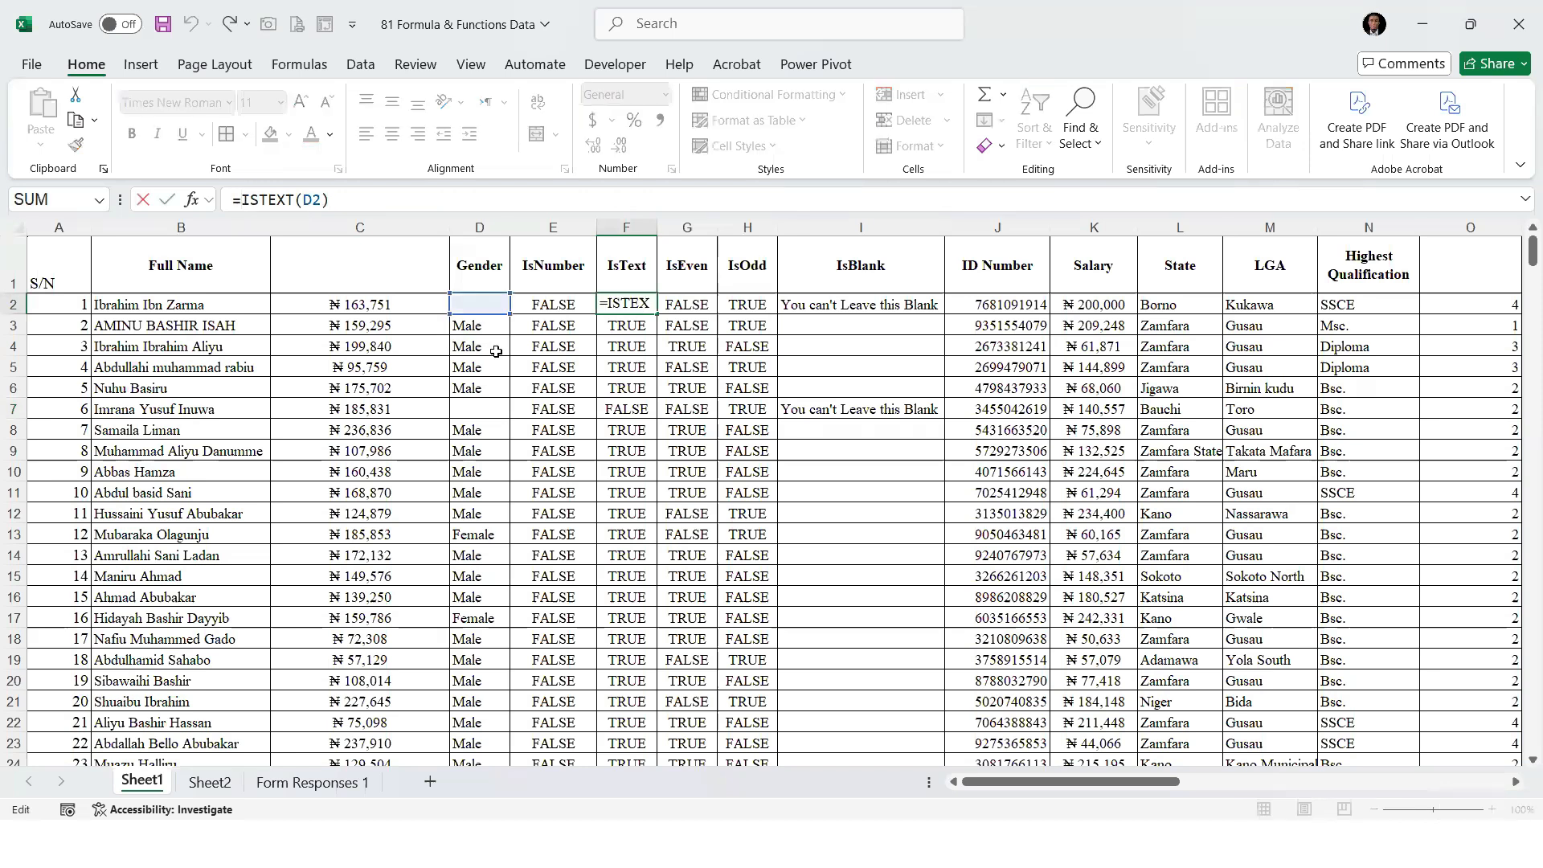
{"action": "type", "text": "if"}
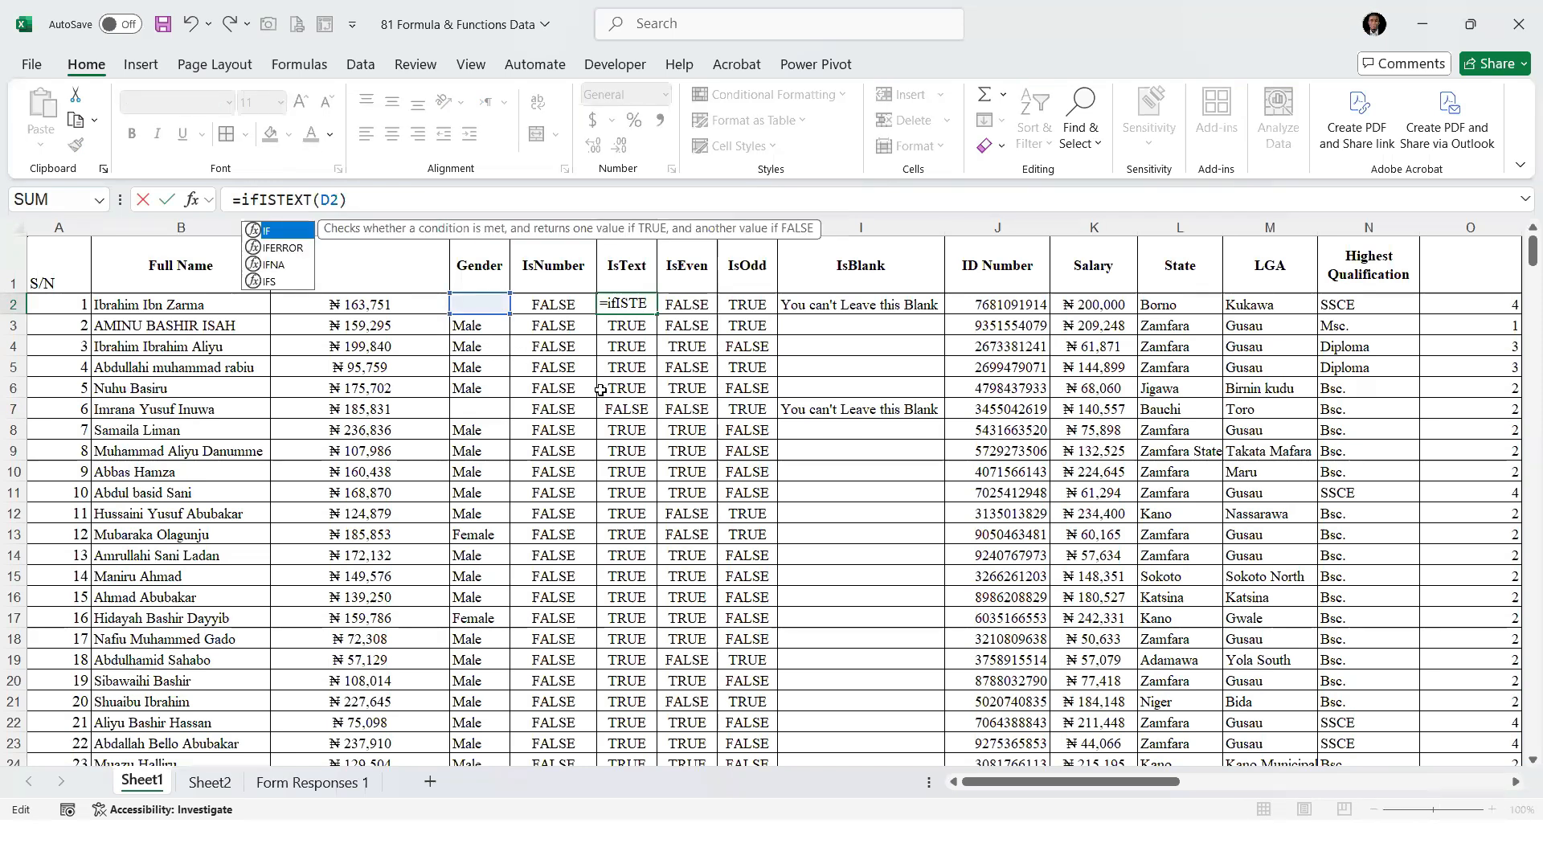
{"action": "key", "text": "Tab"}
{"action": "left_click", "coordinate": [367, 201]}
{"action": "type", "text": ",\""}
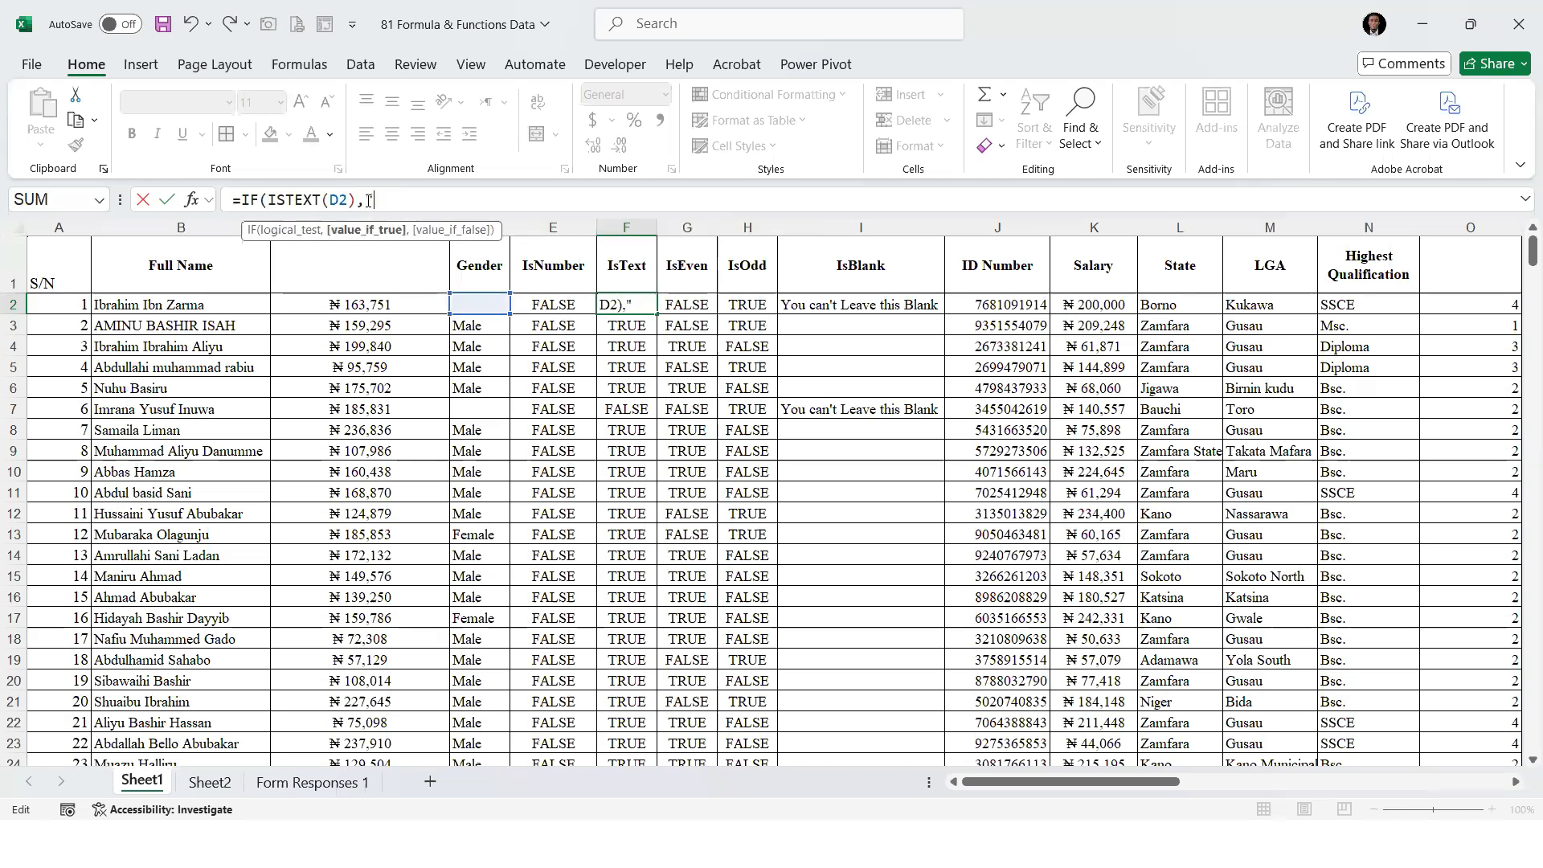
{"action": "type", "text": "You cannot"}
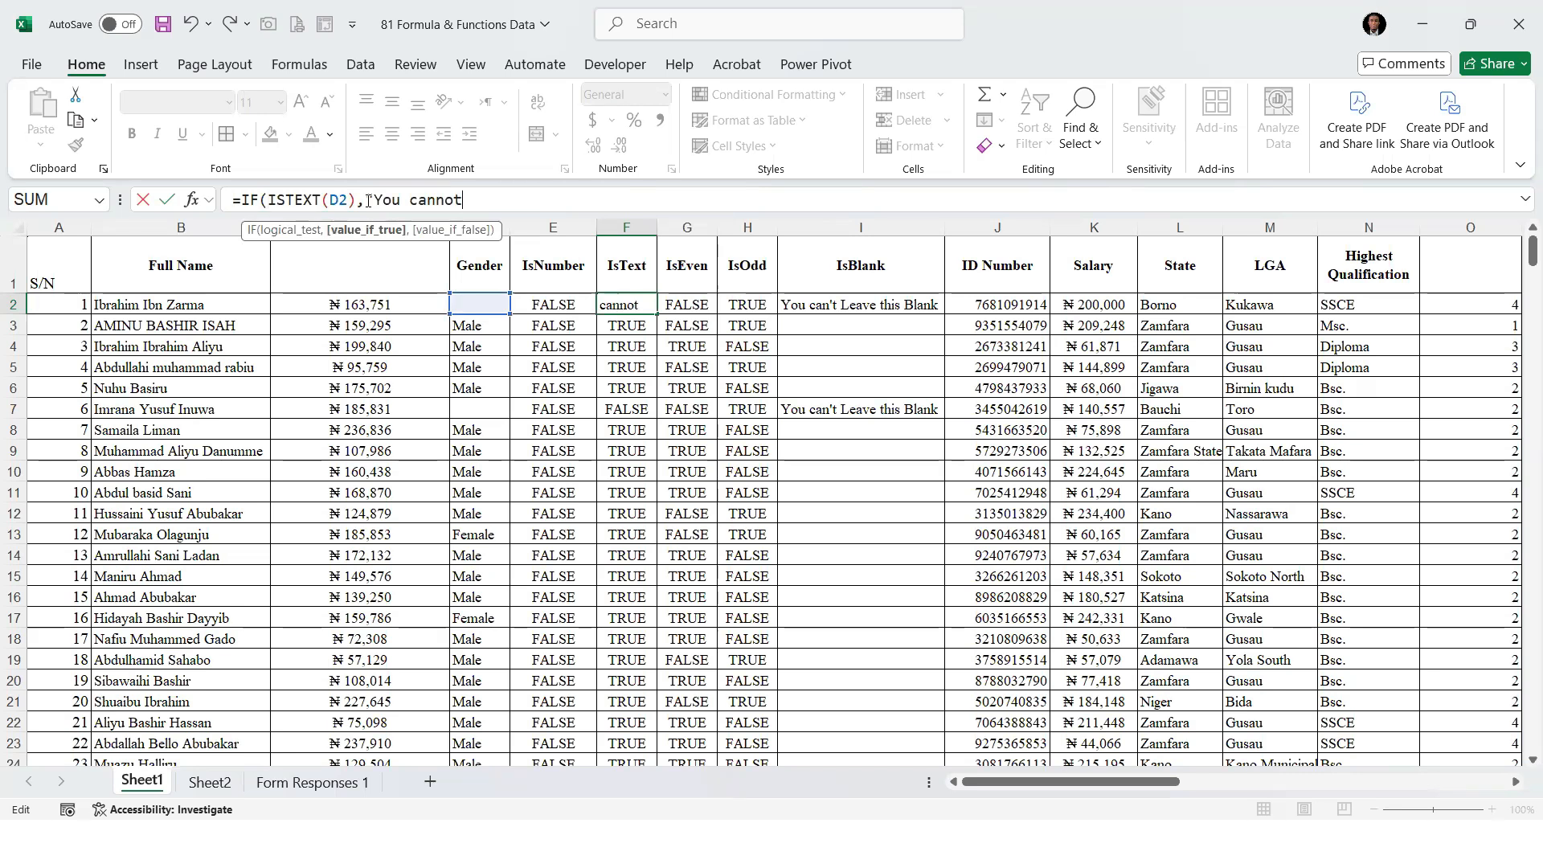
{"action": "key", "text": "BackSpace"}
{"action": "key", "text": "BackSpace"}
{"action": "key", "text": "BackSpace"}
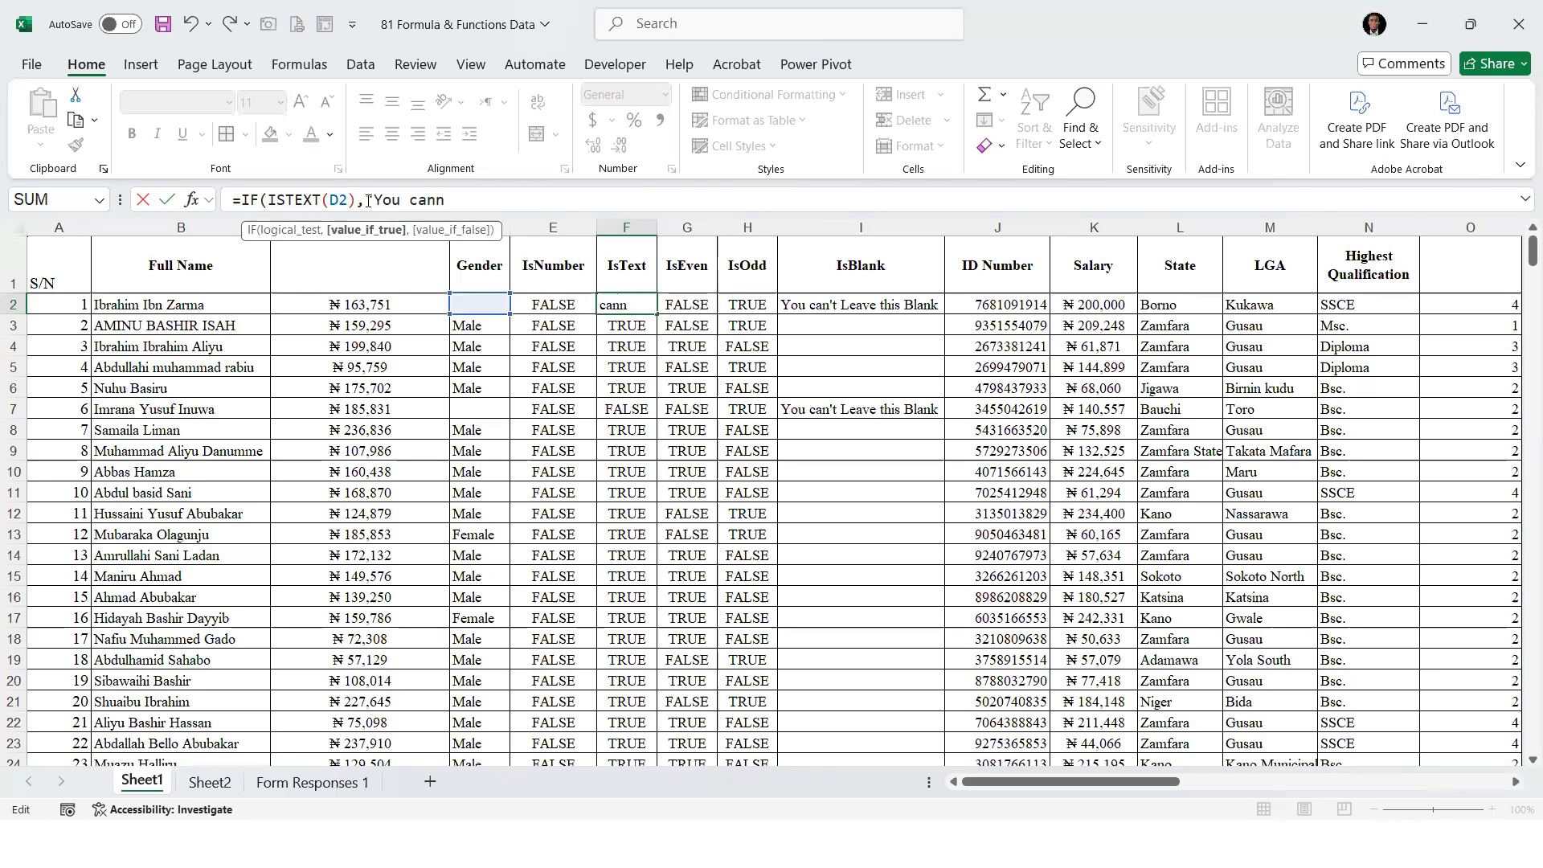
{"action": "key", "text": "BackSpace"}
{"action": "key", "text": "BackSpace"}
{"action": "key", "text": "BackSpace"}
{"action": "key", "text": "BackSpace"}
{"action": "key", "text": "BackSpace"}
{"action": "key", "text": "BackSpace"}
{"action": "key", "text": "BackSpace"}
{"action": "key", "text": "BackSpace"}
{"action": "type", "text": "\","}
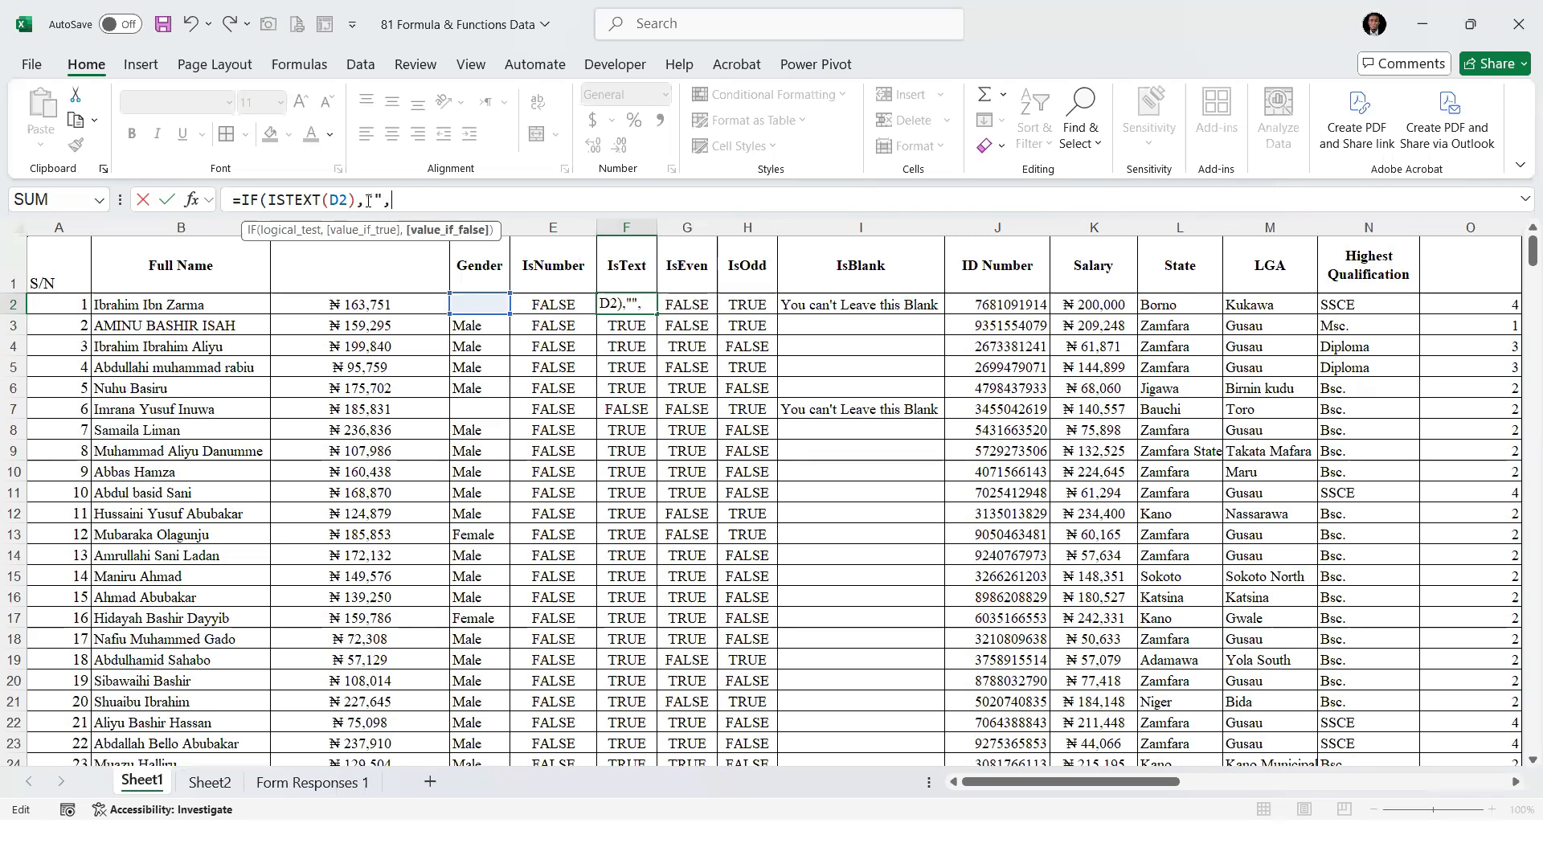
{"action": "type", "text": "\"You can"}
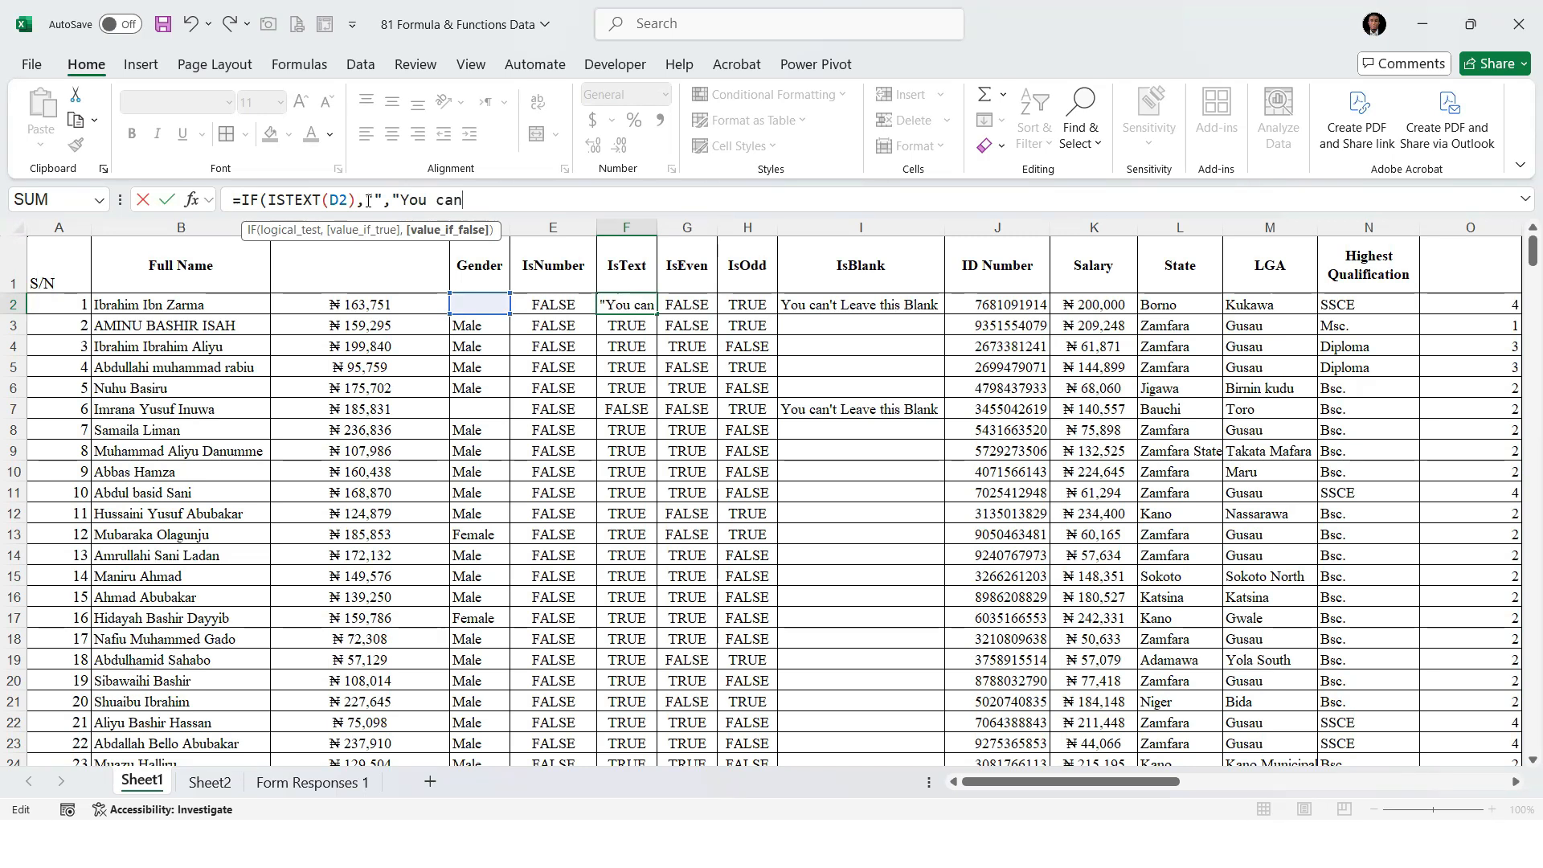
{"action": "key", "text": "BackSpace"}
{"action": "key", "text": "BackSpace"}
{"action": "key", "text": "BackSpace"}
{"action": "key", "text": "BackSpace"}
{"action": "key", "text": "BackSpace"}
{"action": "key", "text": "BackSpace"}
{"action": "key", "text": "BackSpace"}
{"action": "key", "text": "BackSpace"}
{"action": "key", "text": "BackSpace"}
{"action": "key", "text": "BackSpace"}
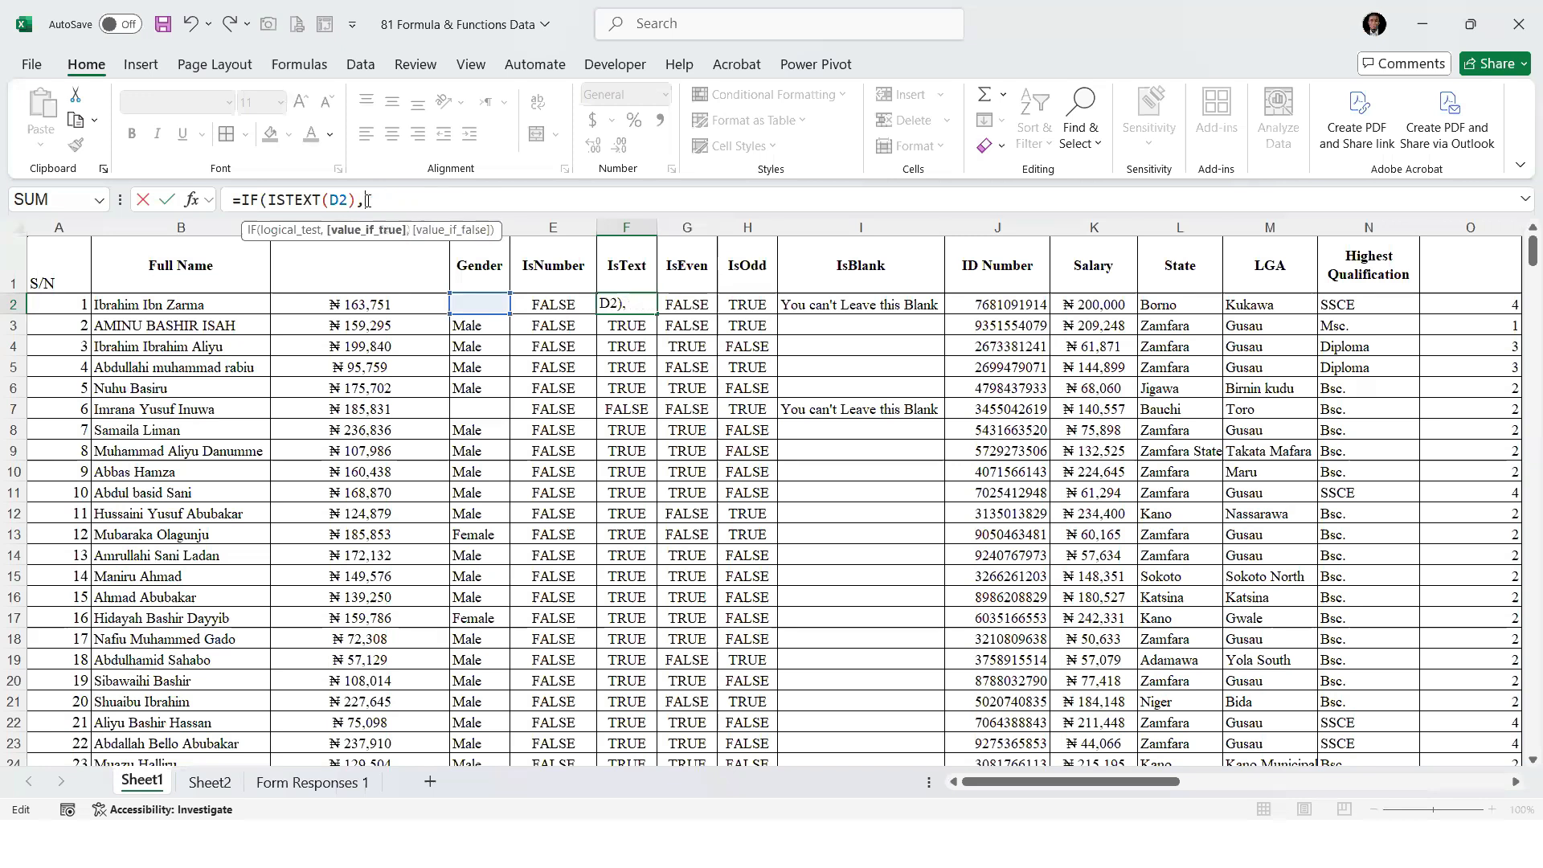
Complete the F2 formula as =IF(ISTEXT(D2),"You cannot Put a Text","")
{"action": "type", "text": "You cannot Put a T"}
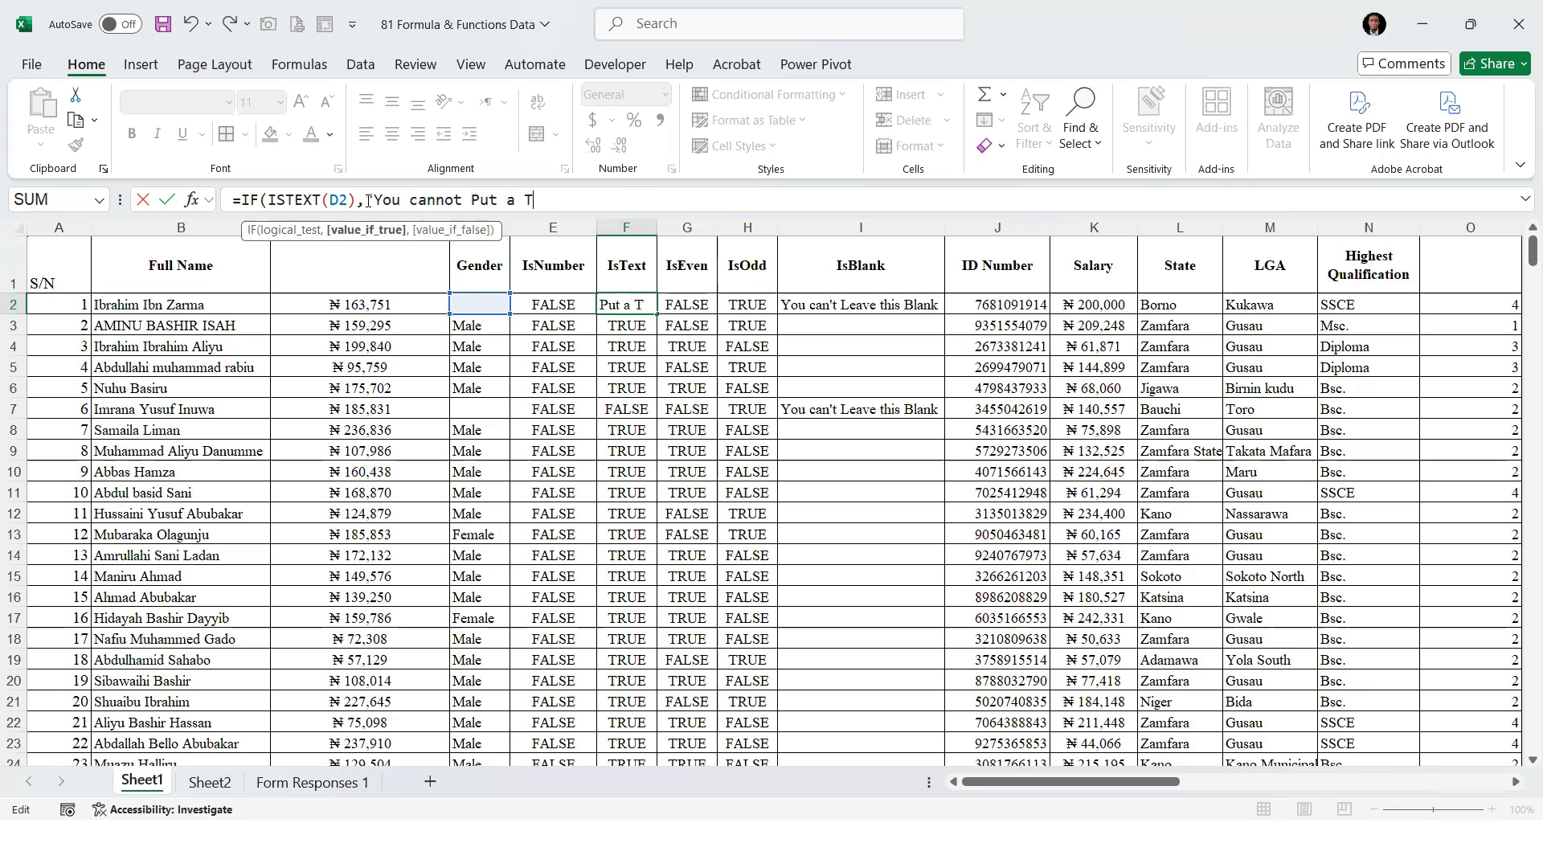
{"action": "type", "text": "ext\""}
{"action": "key", "text": "BackSpace"}
{"action": "type", "text": ",\"\")"}
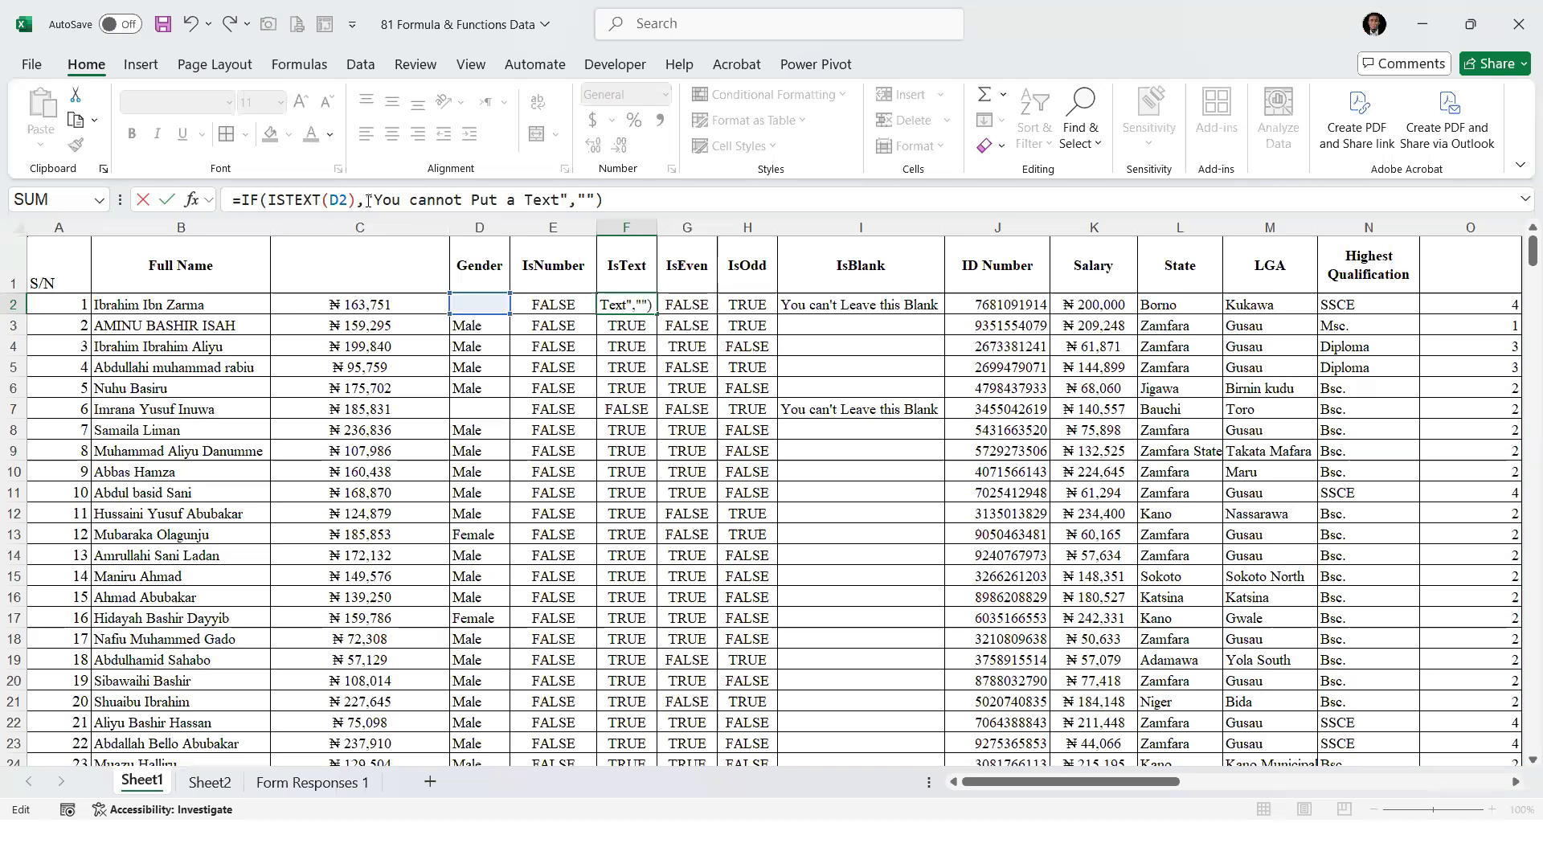
{"action": "key", "text": "ctrl+Return"}
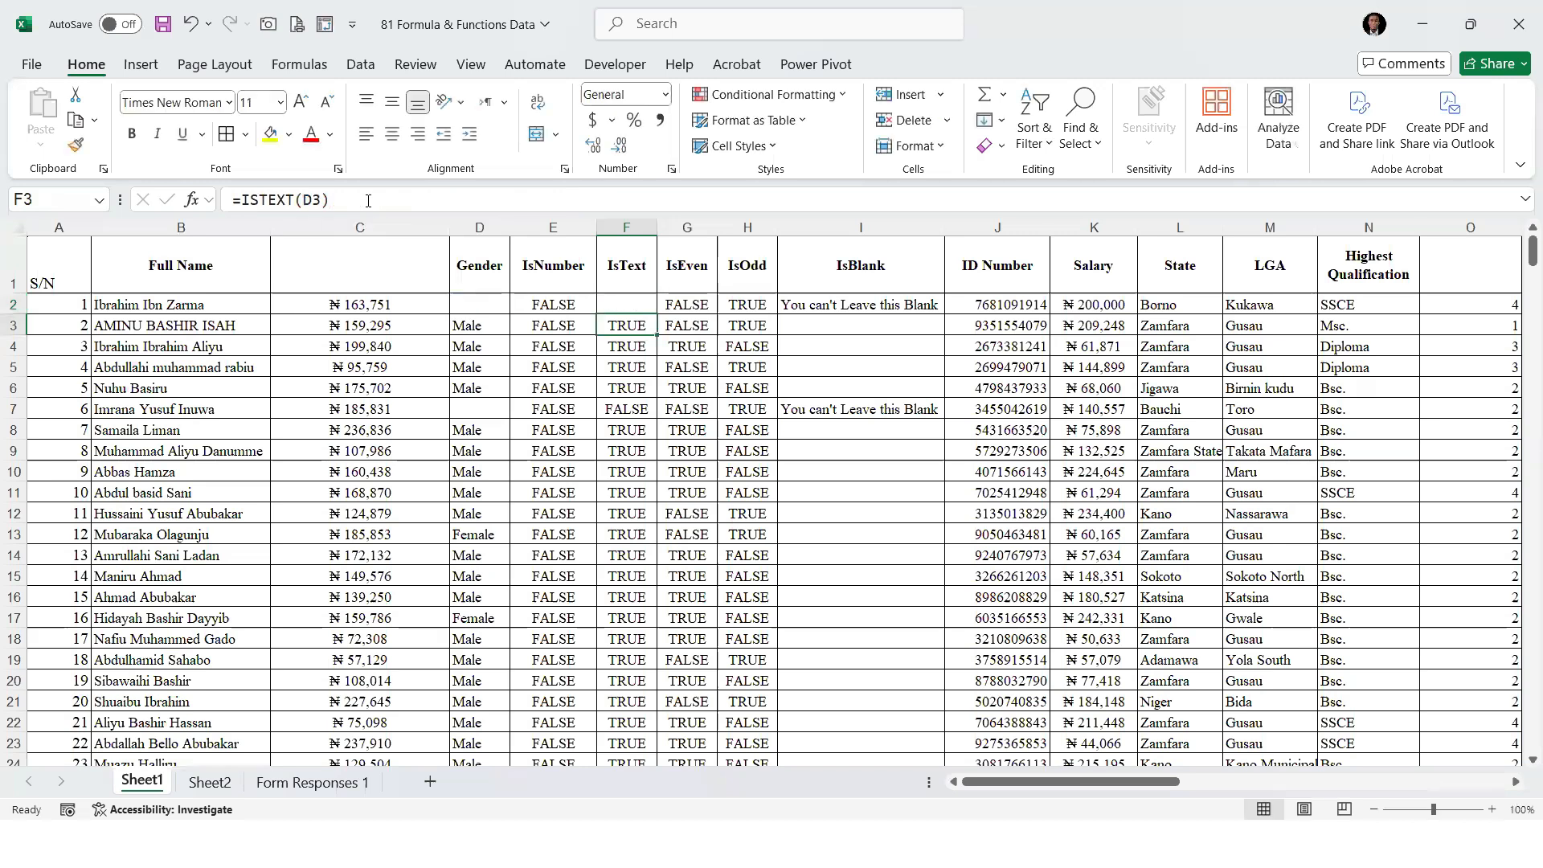
Fill the IF formula from F2 down the IsText column and widen column F to fit its message
{"action": "double_click", "coordinate": [656, 316]}
{"action": "left_click", "coordinate": [647, 325]}
{"action": "left_click_drag", "start_coordinate": [653, 229], "coordinate": [655, 229]}
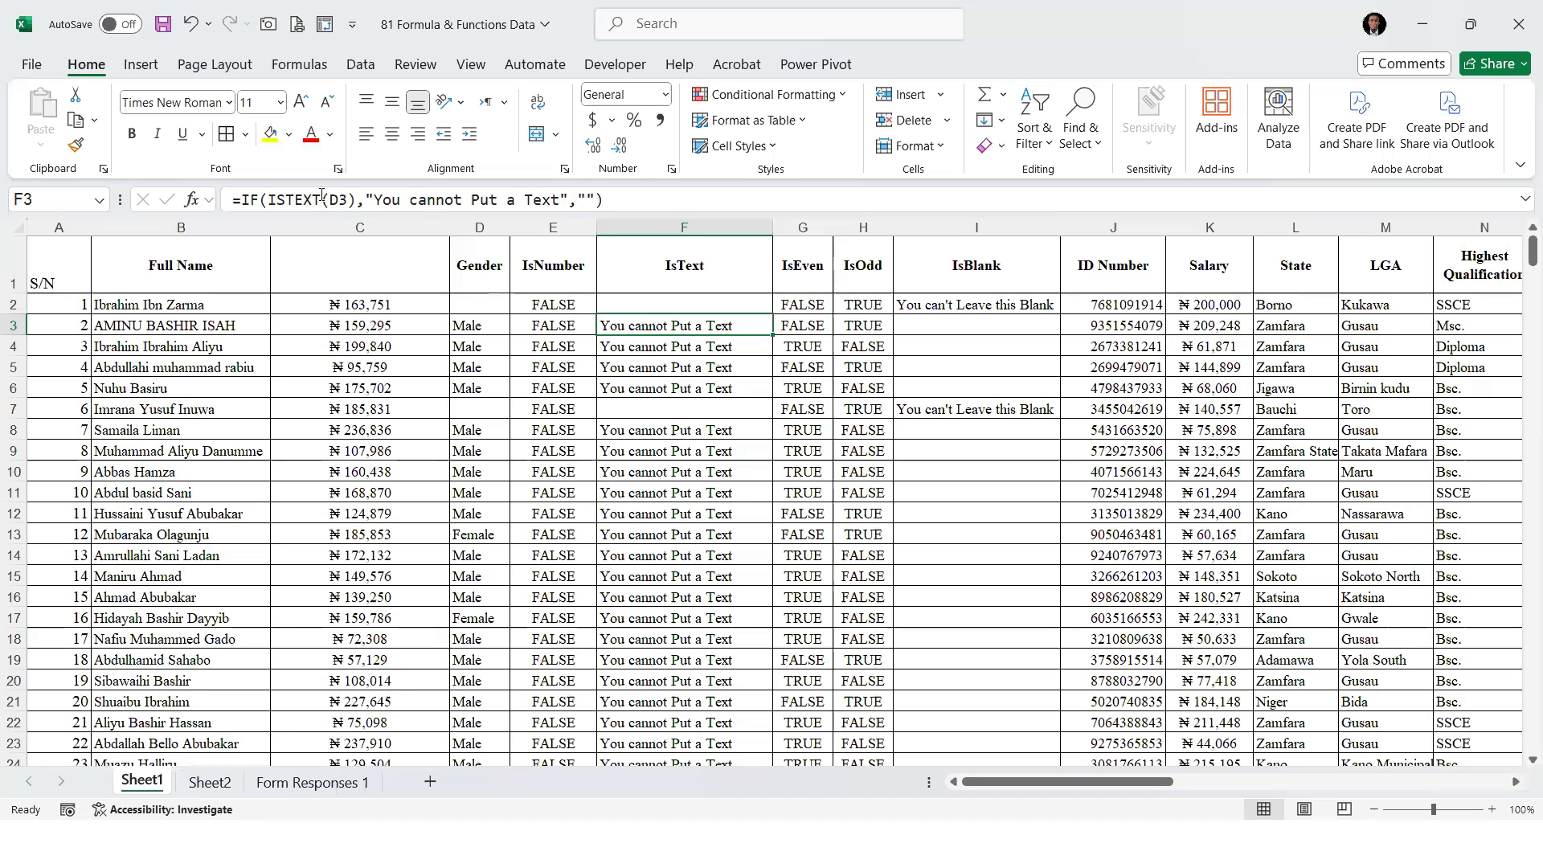
Change the E2 formula to =IF(ISNUMBER(D2),"You cannot Put a Number","") and fill it down the IsNumber column
{"action": "left_click", "coordinate": [240, 200]}
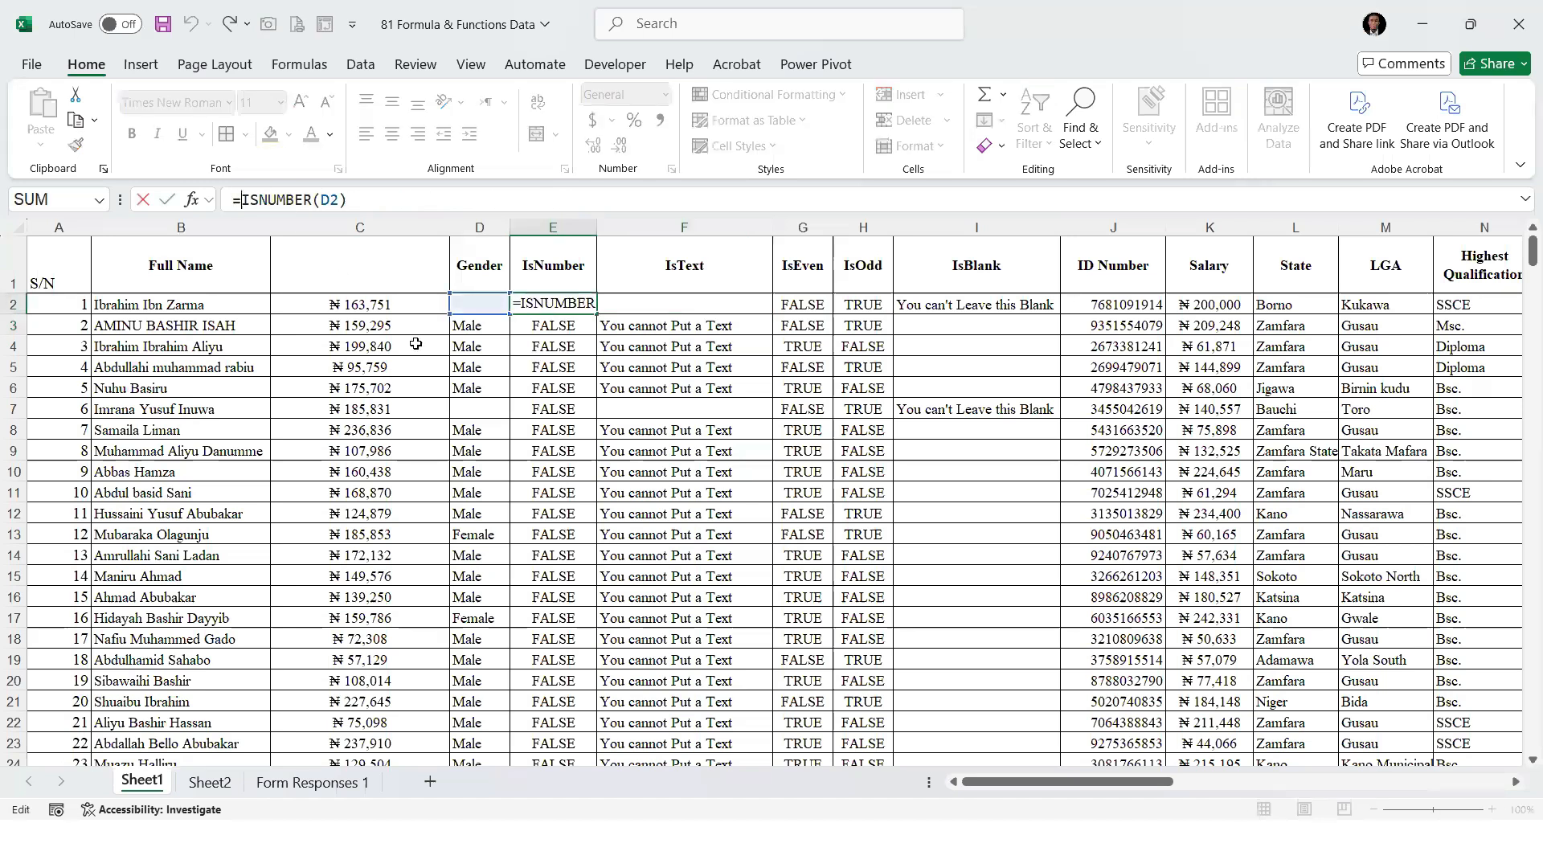
{"action": "type", "text": "IF(ISNUMBER(D2),\""}
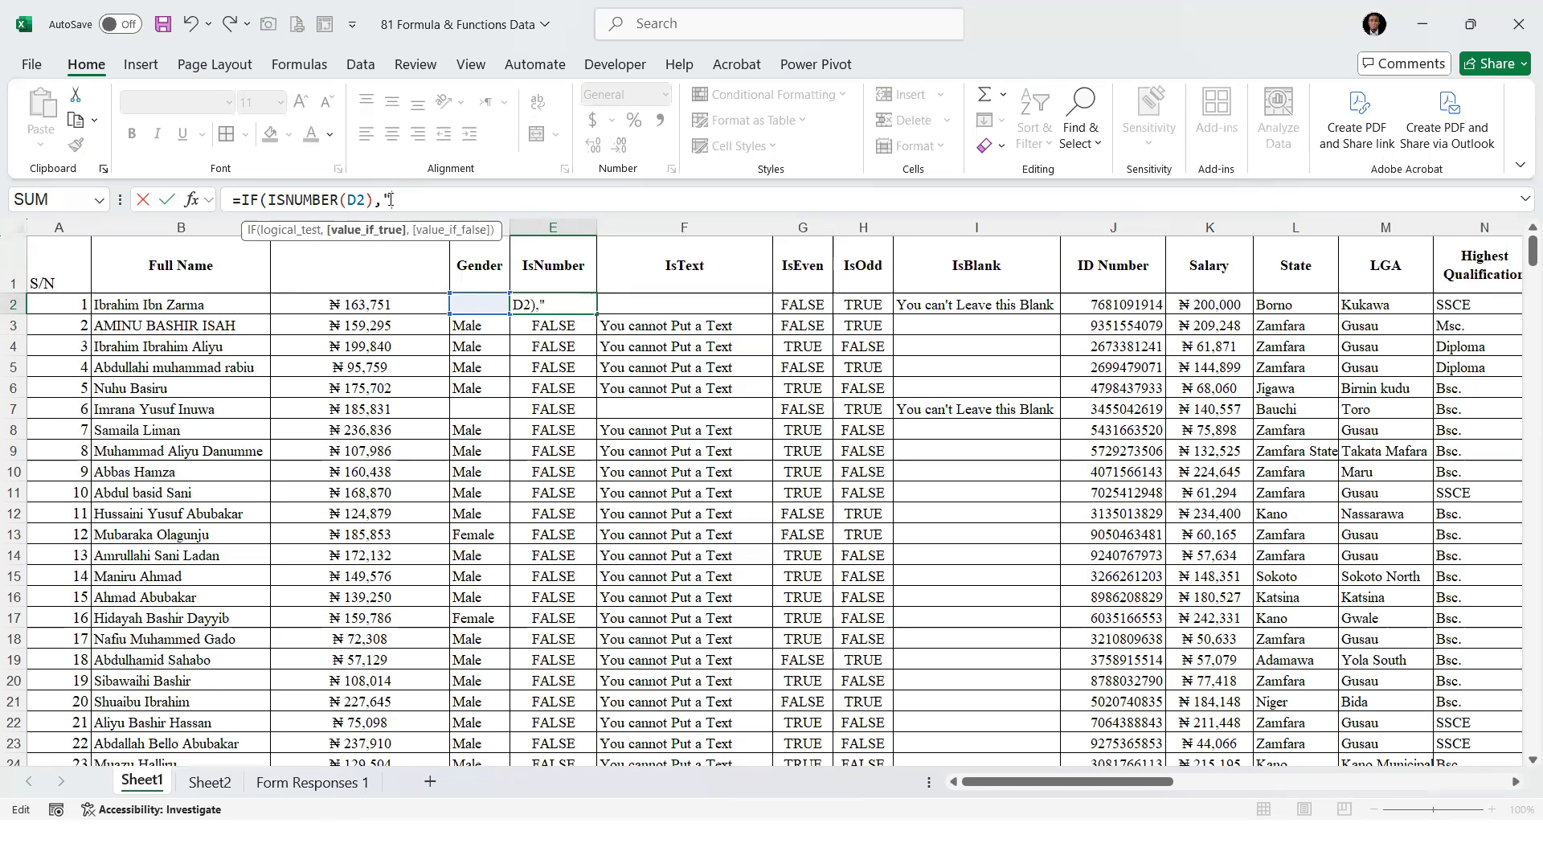
{"action": "type", "text": "You cannot Put"}
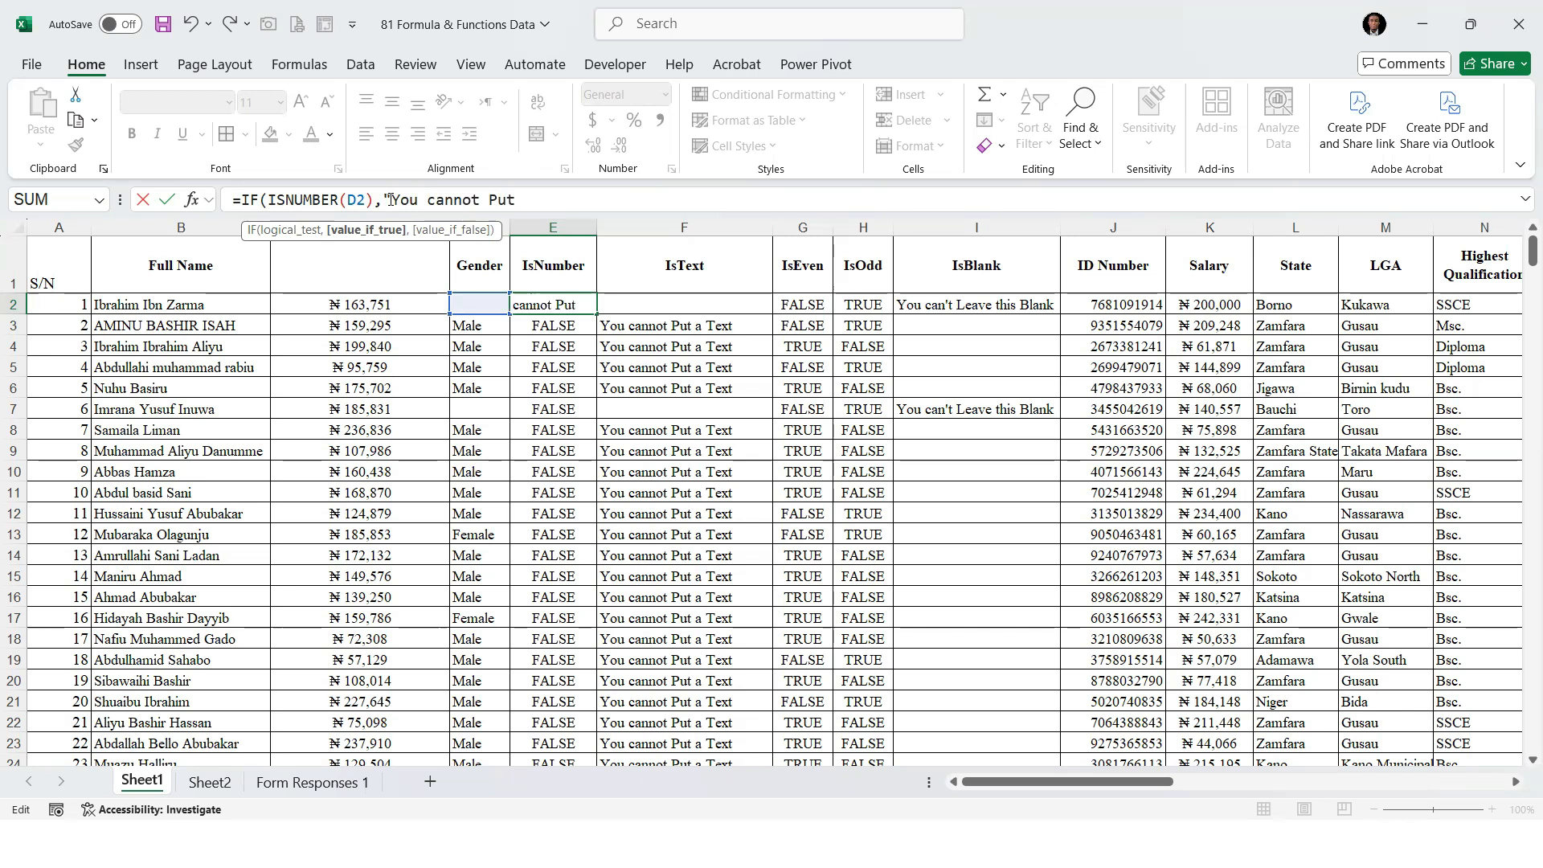
{"action": "type", "text": " a Number\",\""}
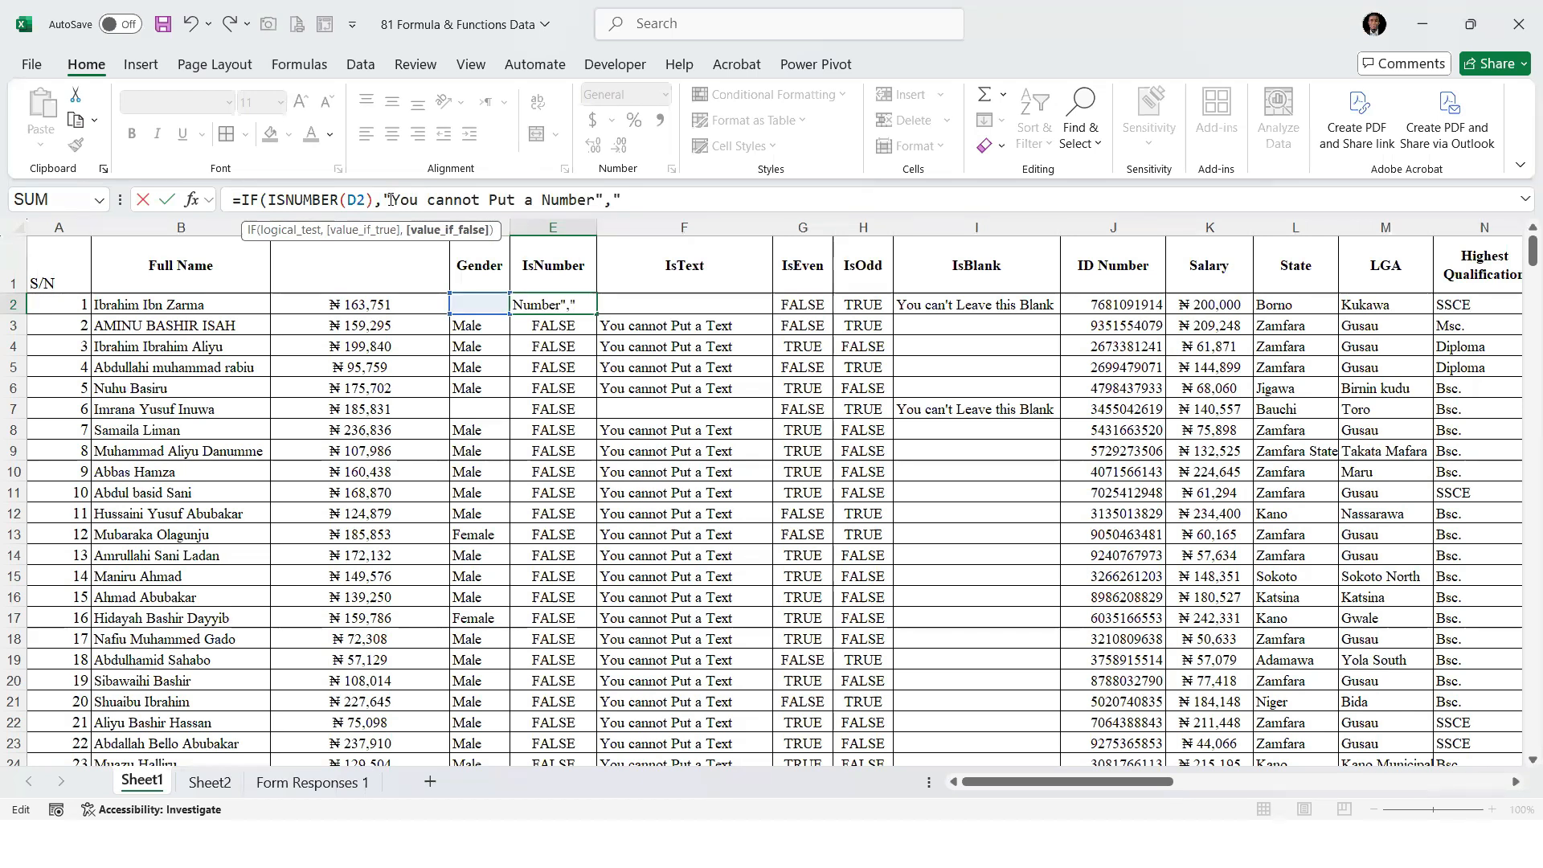
{"action": "type", "text": "\")"}
{"action": "key", "text": "Return"}
{"action": "left_click", "coordinate": [559, 299]}
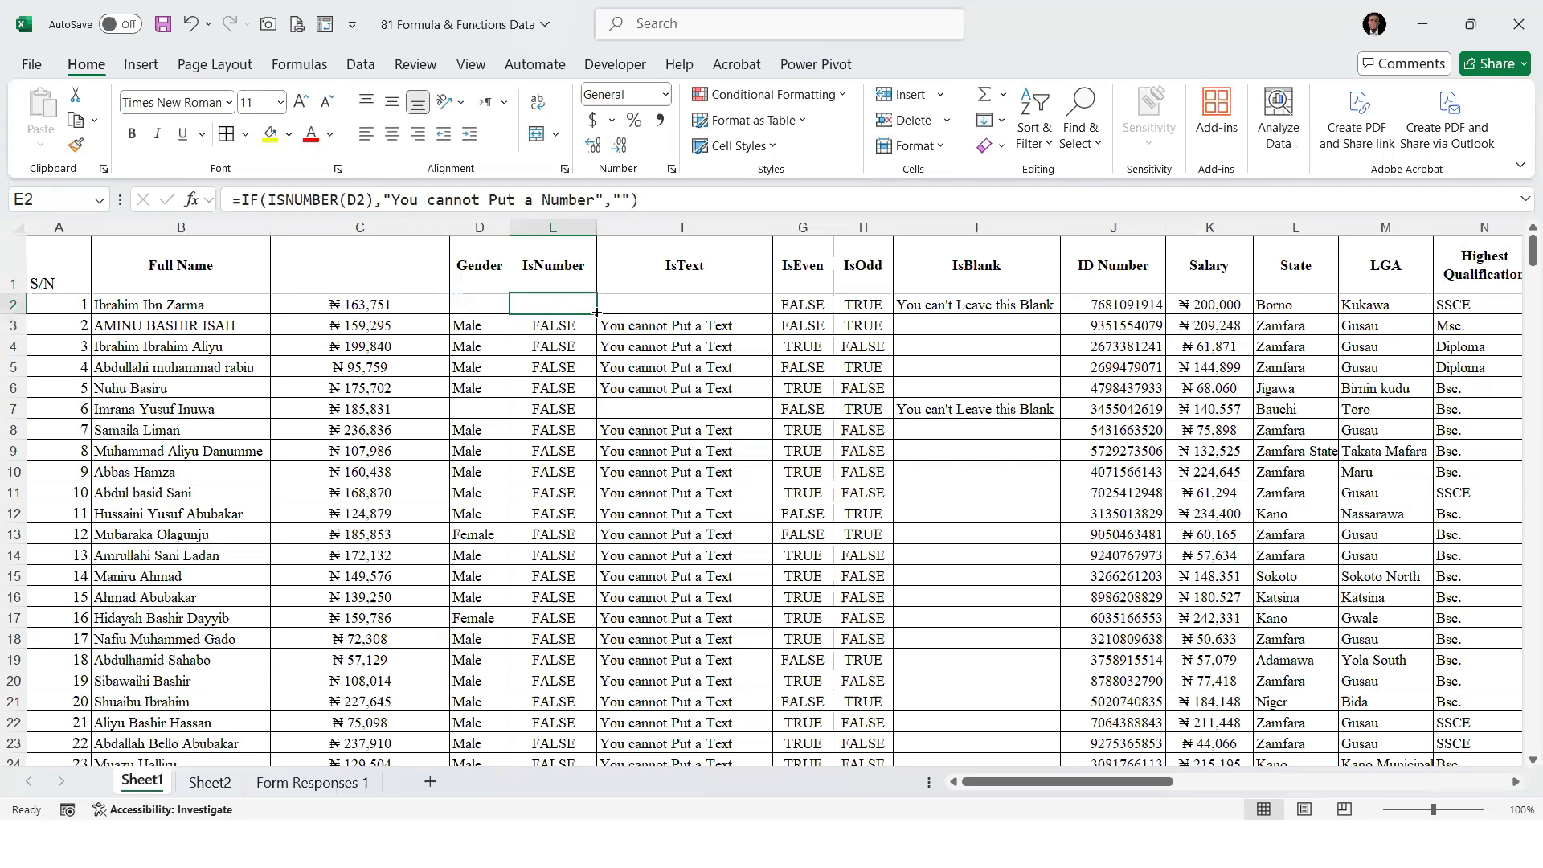
{"action": "double_click", "coordinate": [596, 312]}
Enter 2 as the Gender value in D2 to test the IsNumber formula and widen column E to fit the message
{"action": "key", "text": "Left"}
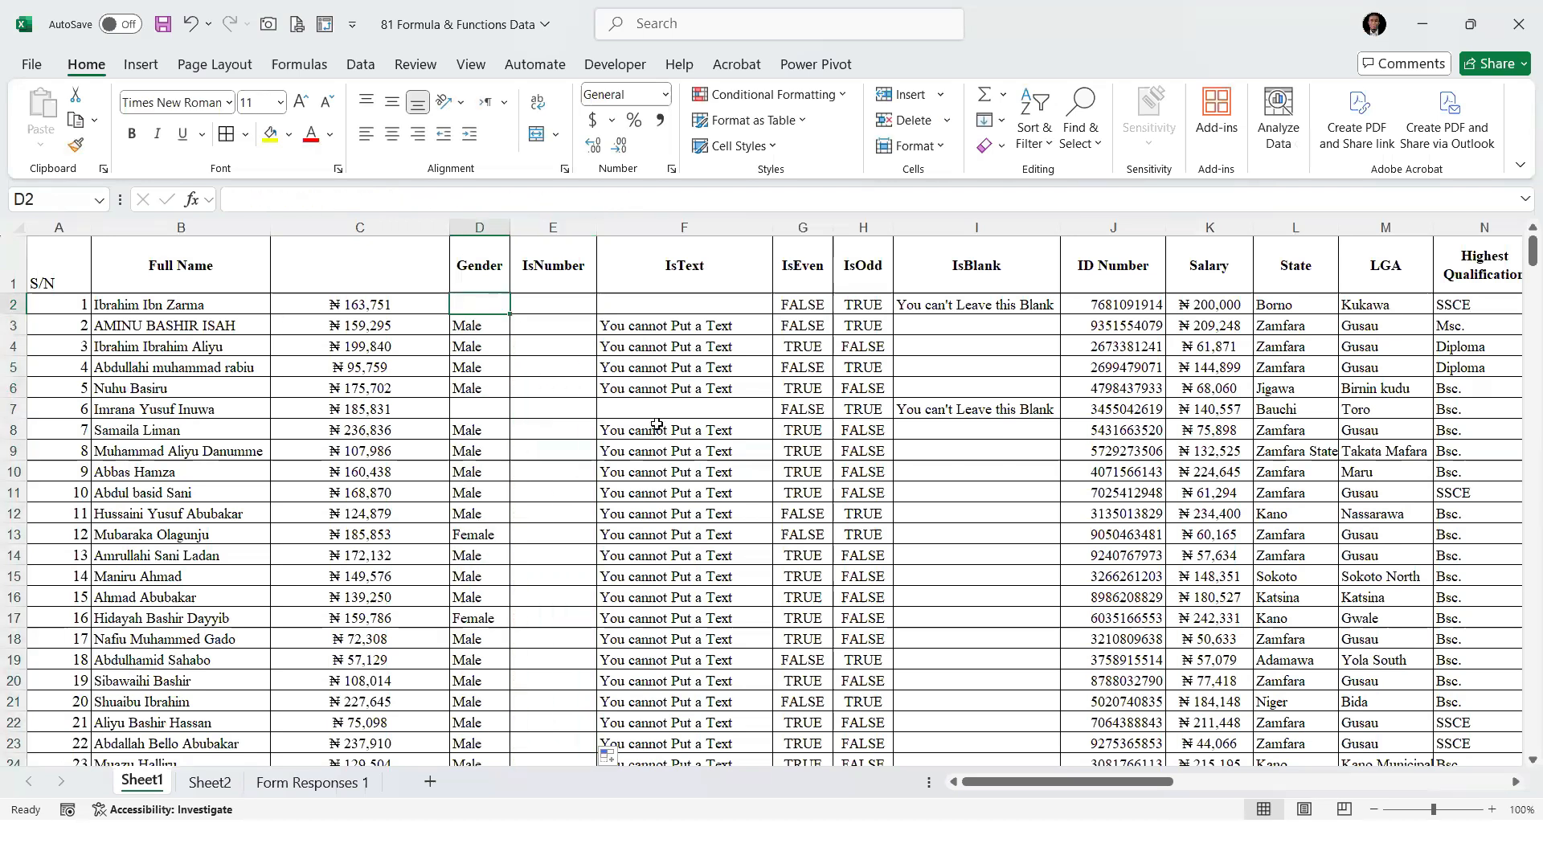
{"action": "type", "text": "2"}
{"action": "key", "text": "Return"}
{"action": "key", "text": "Up"}
{"action": "left_click", "coordinate": [593, 240]}
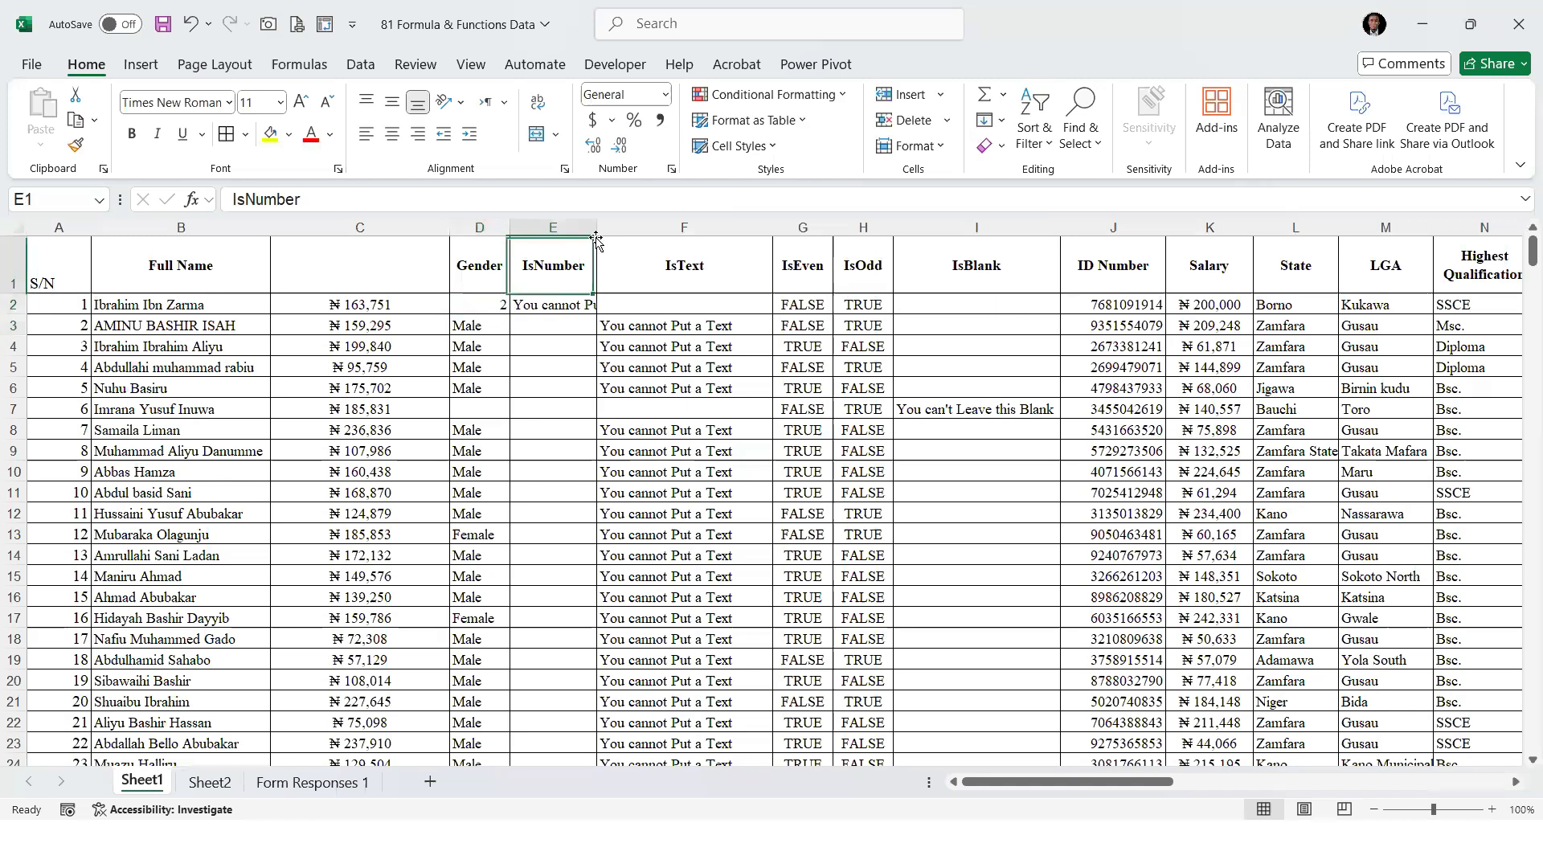
{"action": "left_click_drag", "start_coordinate": [598, 222], "coordinate": [673, 222]}
Replace the Gender value in D2 with 12 and check the IsNumber result in that row
{"action": "left_click", "coordinate": [484, 304]}
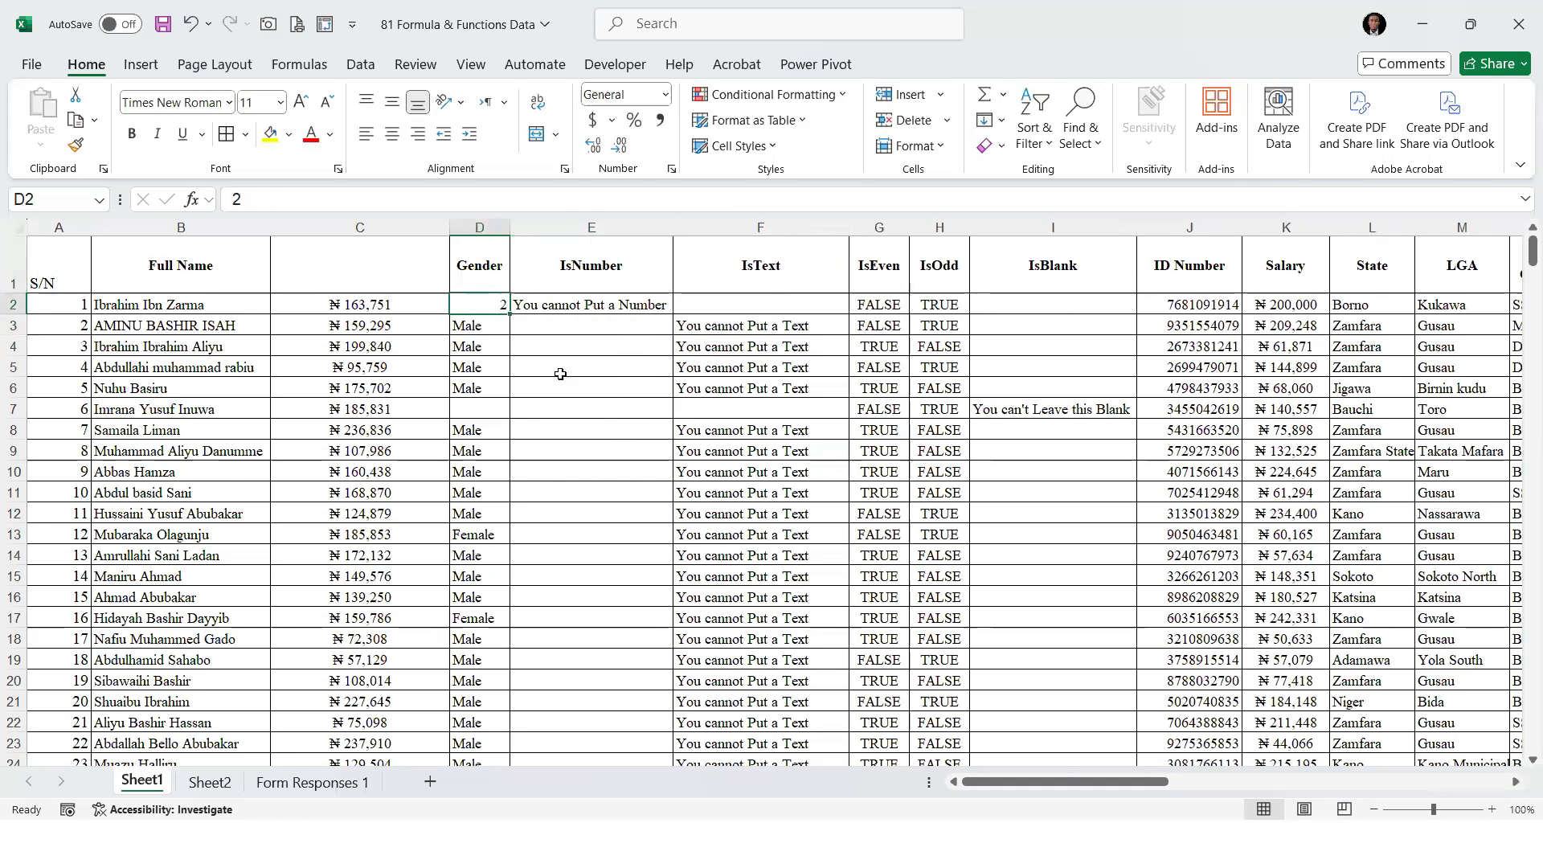
{"action": "type", "text": "12"}
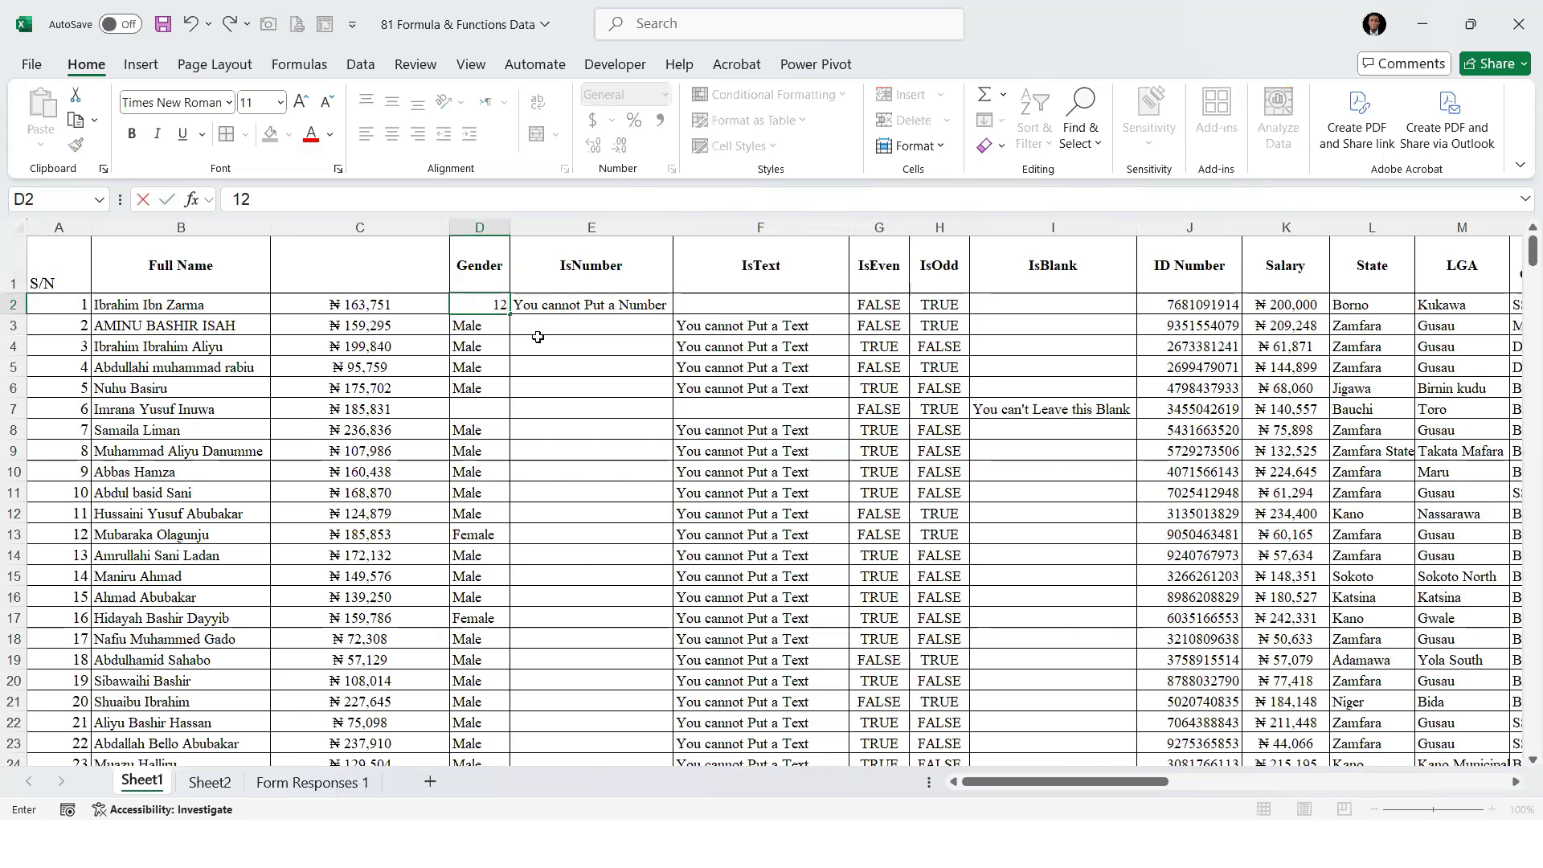
{"action": "left_click", "coordinate": [611, 305]}
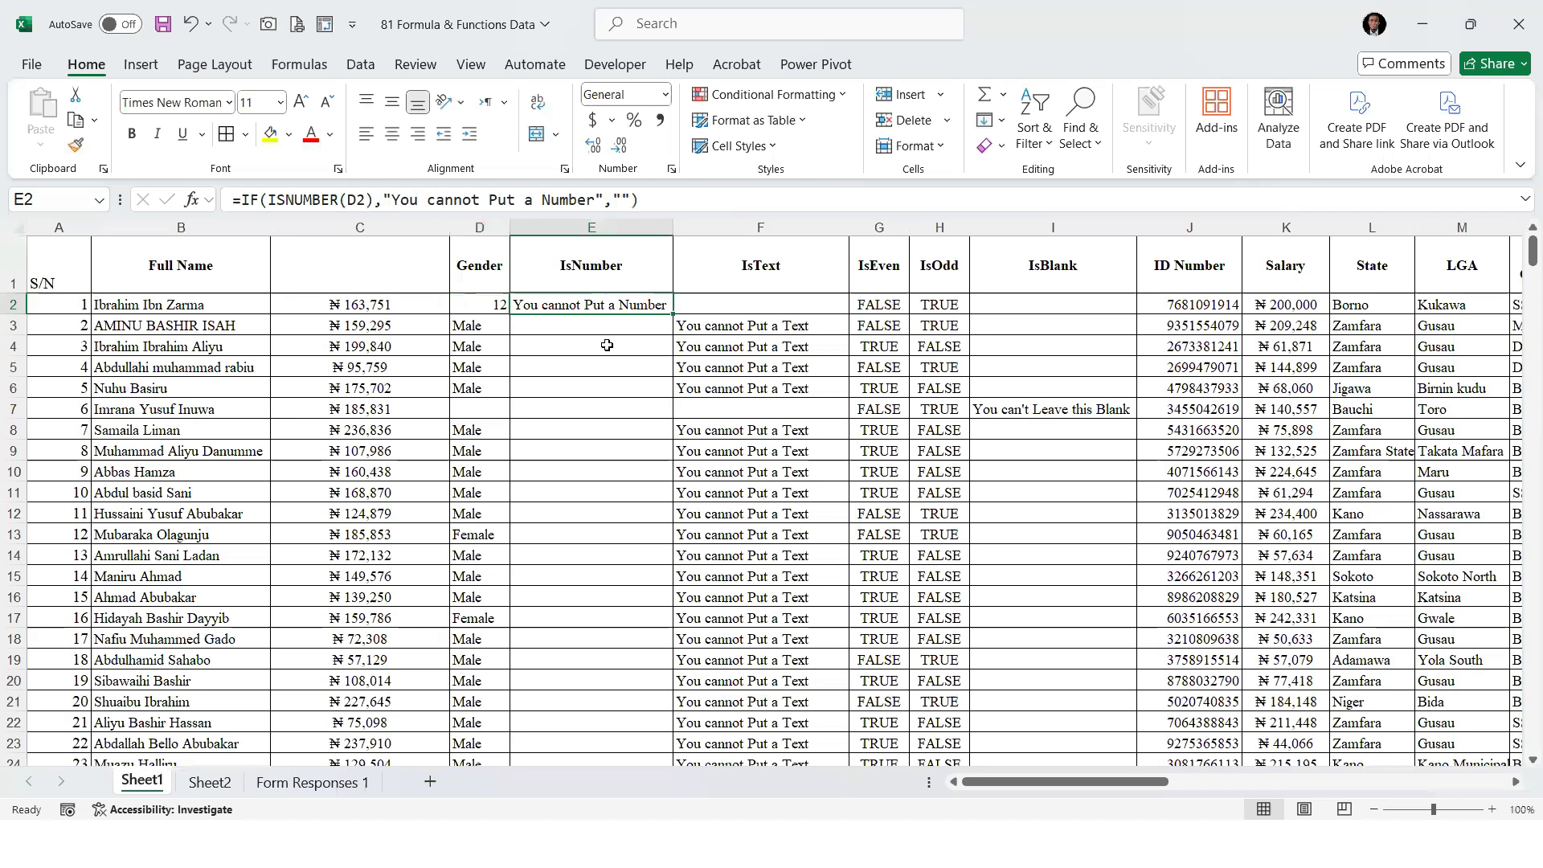
{"action": "left_click", "coordinate": [481, 303]}
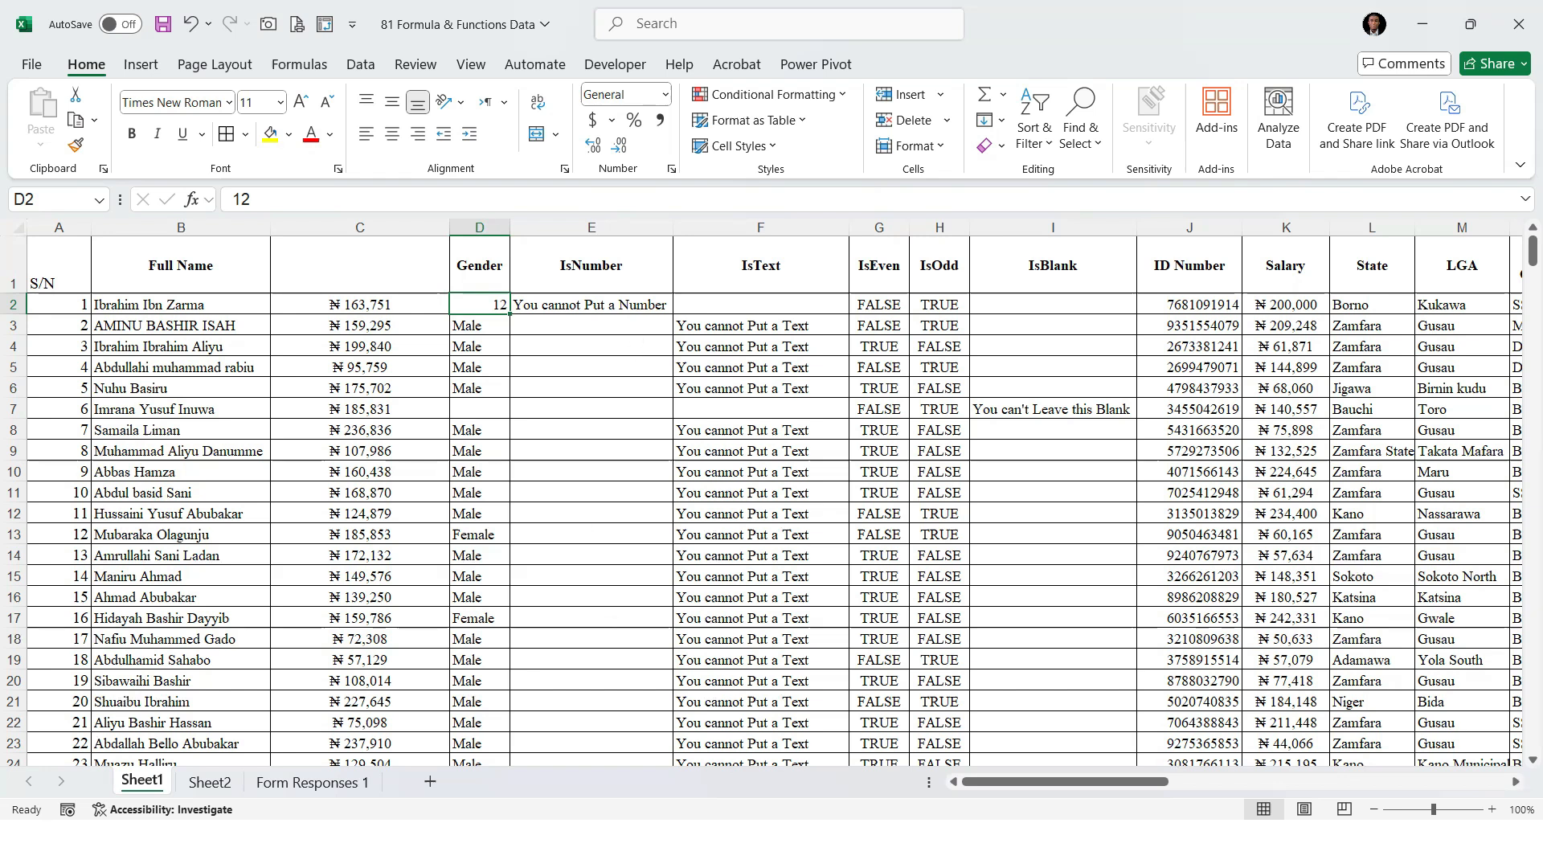
{"action": "left_click", "coordinate": [735, 452]}
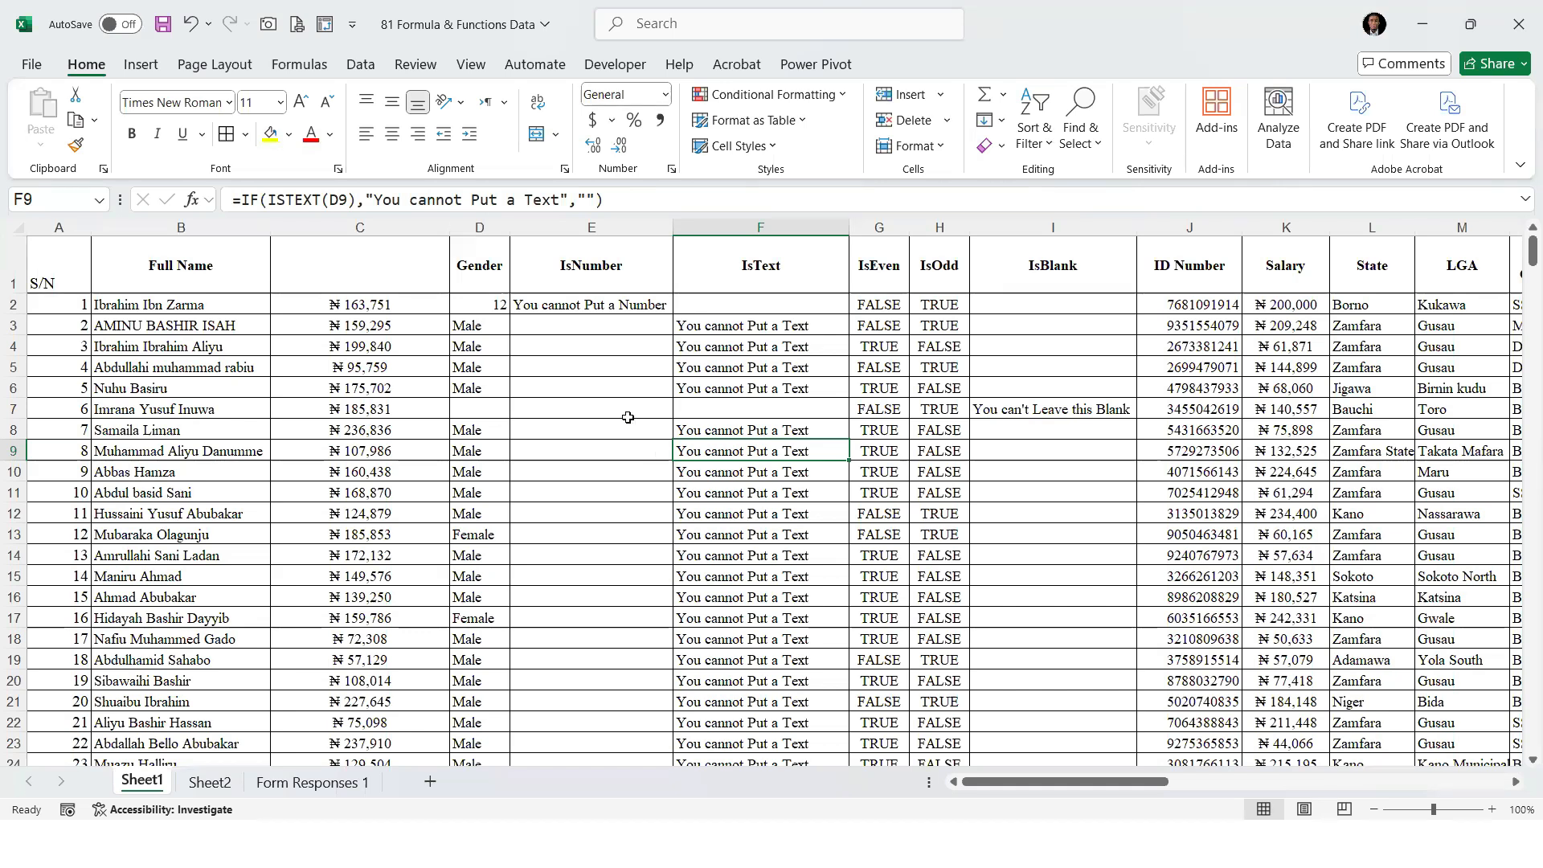
Switch to Sheet2 and review the numbered function list up to the IsBlank entry and the empty row after it
{"action": "left_click", "coordinate": [225, 788]}
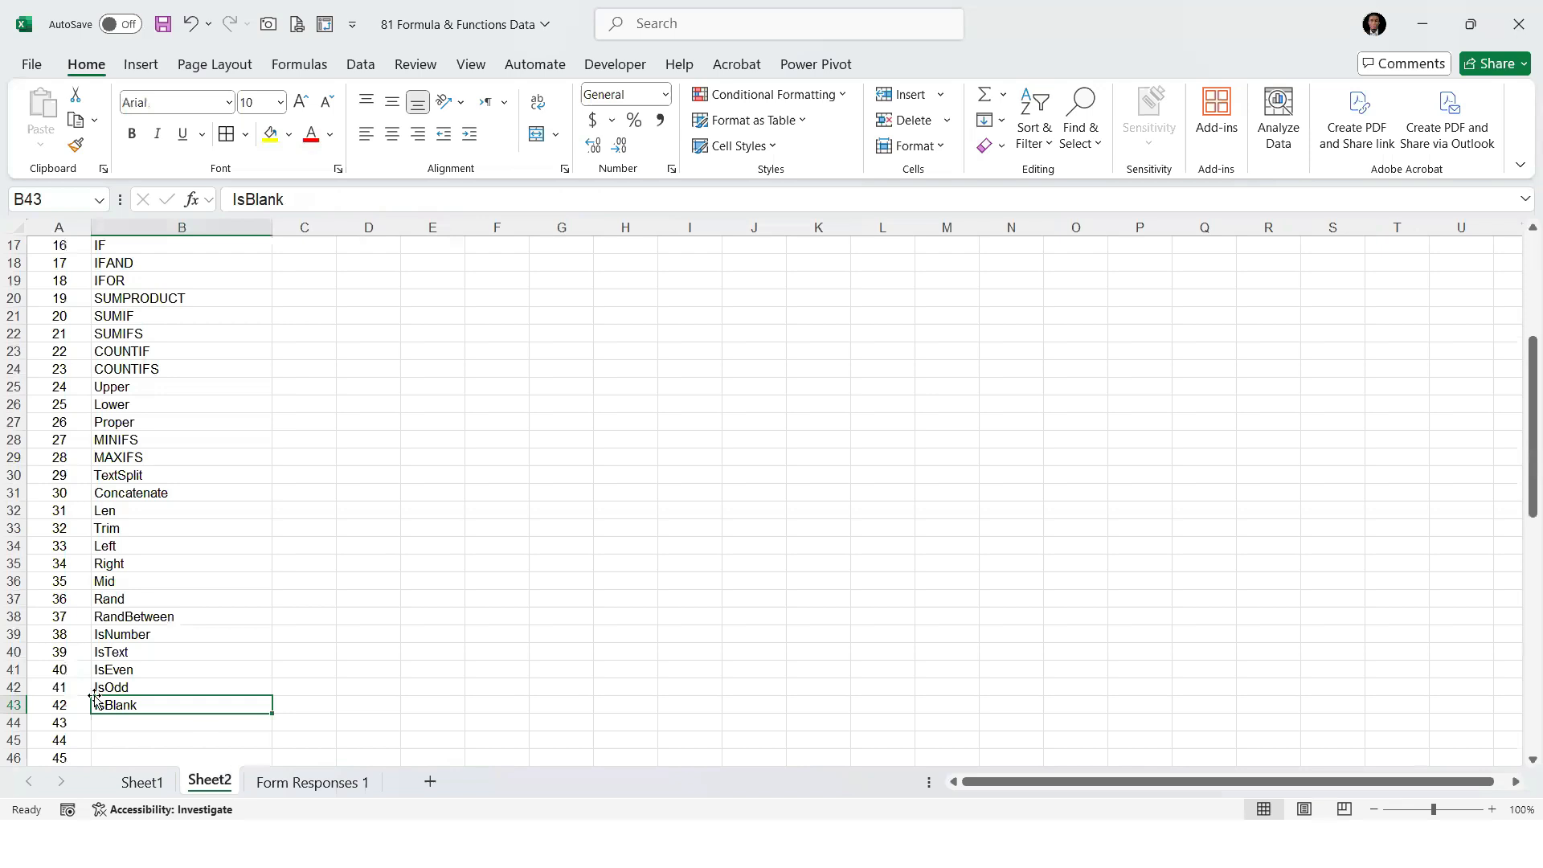
{"action": "left_click_drag", "start_coordinate": [71, 706], "coordinate": [144, 709]}
{"action": "left_click", "coordinate": [172, 707]}
{"action": "left_click", "coordinate": [176, 723]}
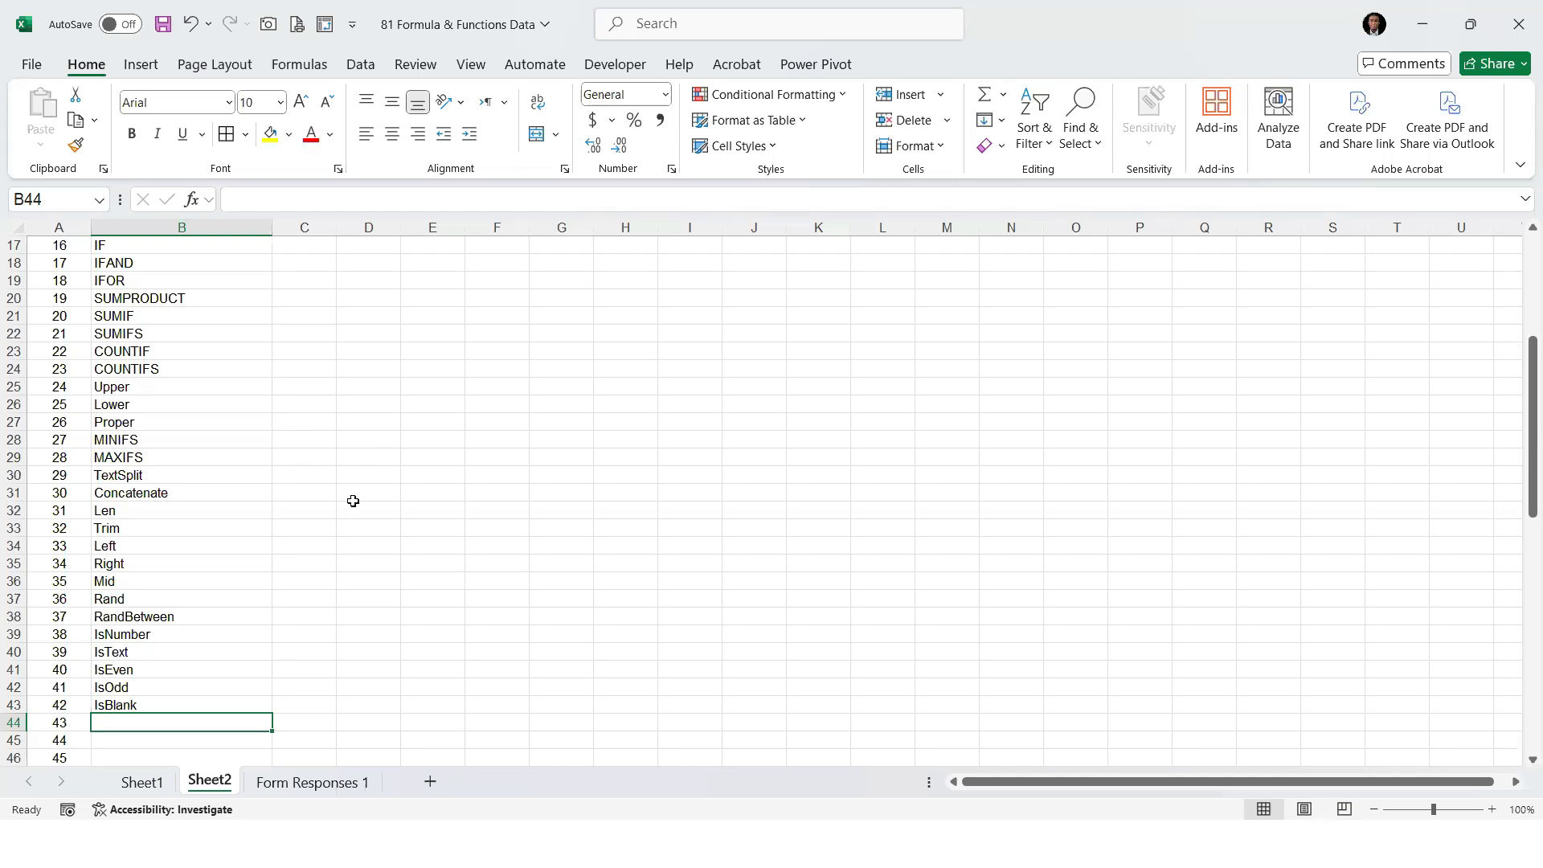
{"action": "scroll", "coordinate": [350, 496], "scroll_direction": "up", "scroll_amount": 1}
{"action": "scroll", "coordinate": [351, 498], "scroll_direction": "down", "scroll_amount": 2}
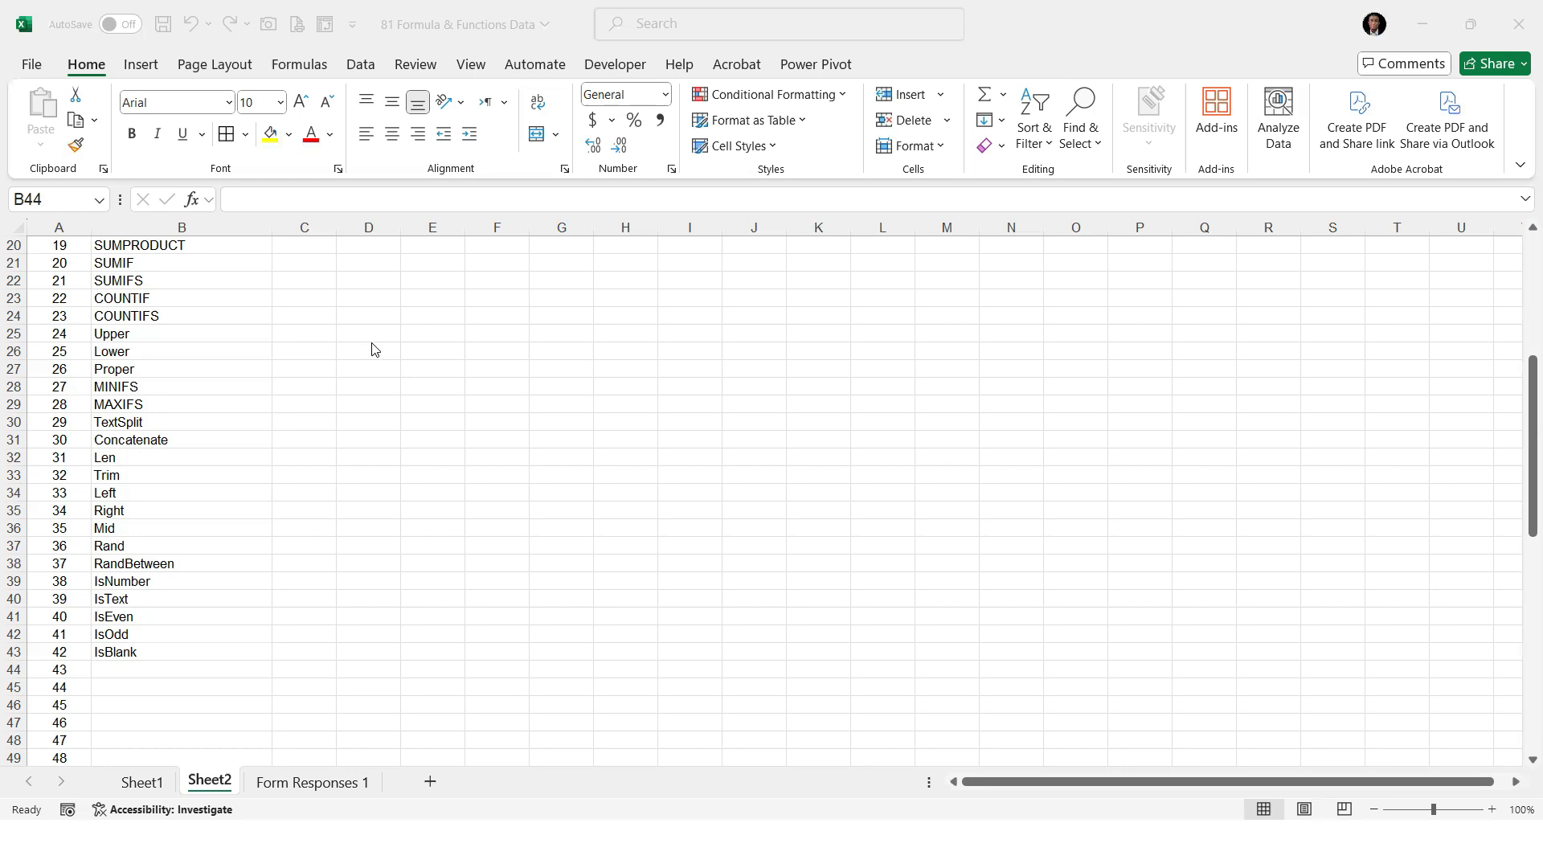
{"action": "scroll", "coordinate": [463, 296], "scroll_direction": "up", "scroll_amount": 1}
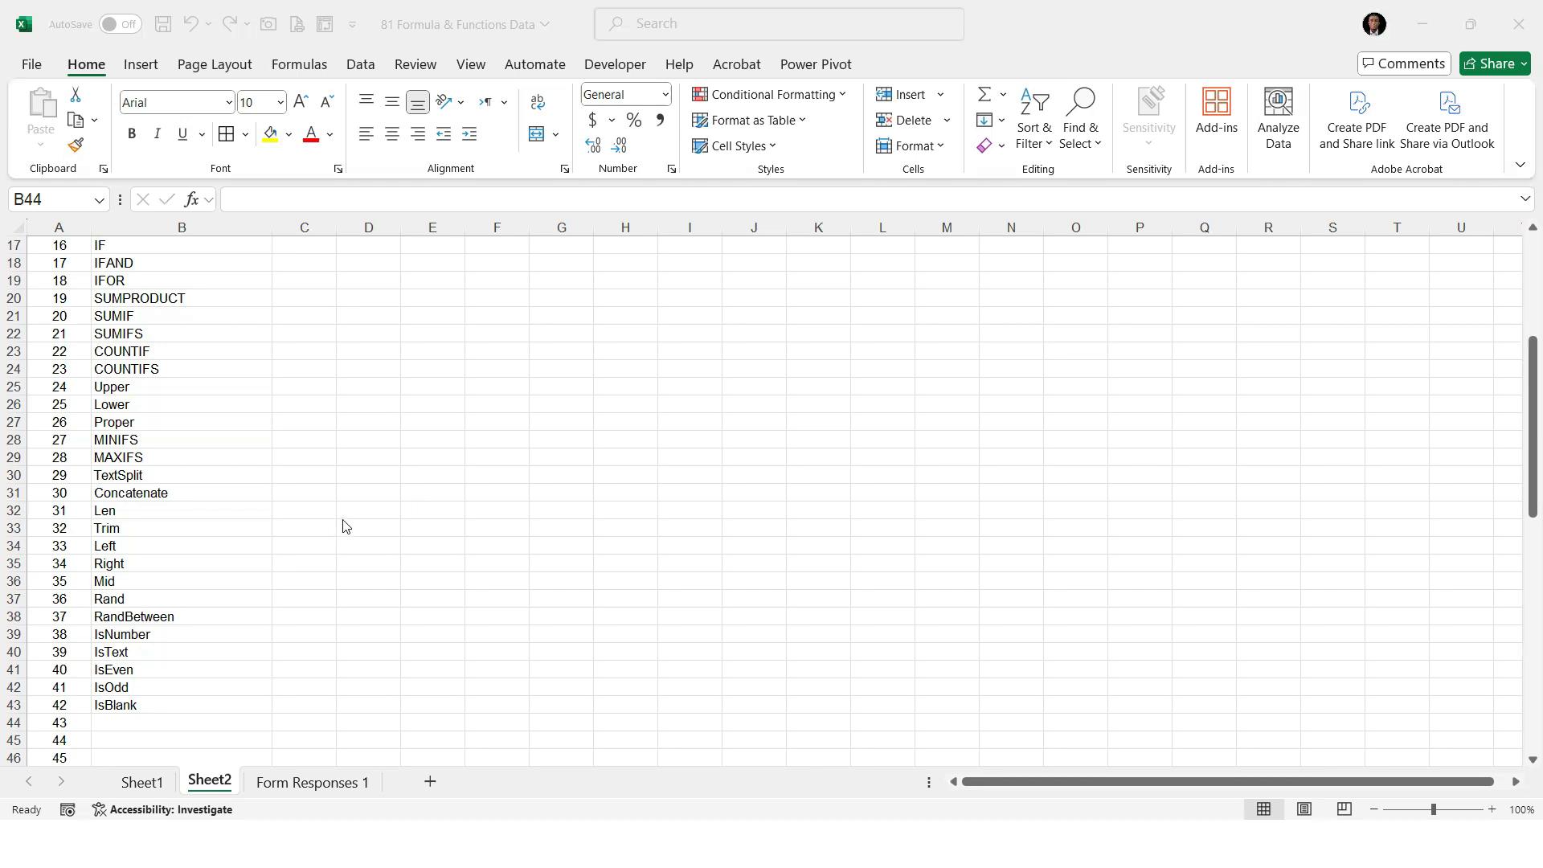
Return to Sheet1 and jump and extend the selection between the two ends of the Full Name column
{"action": "left_click", "coordinate": [141, 781]}
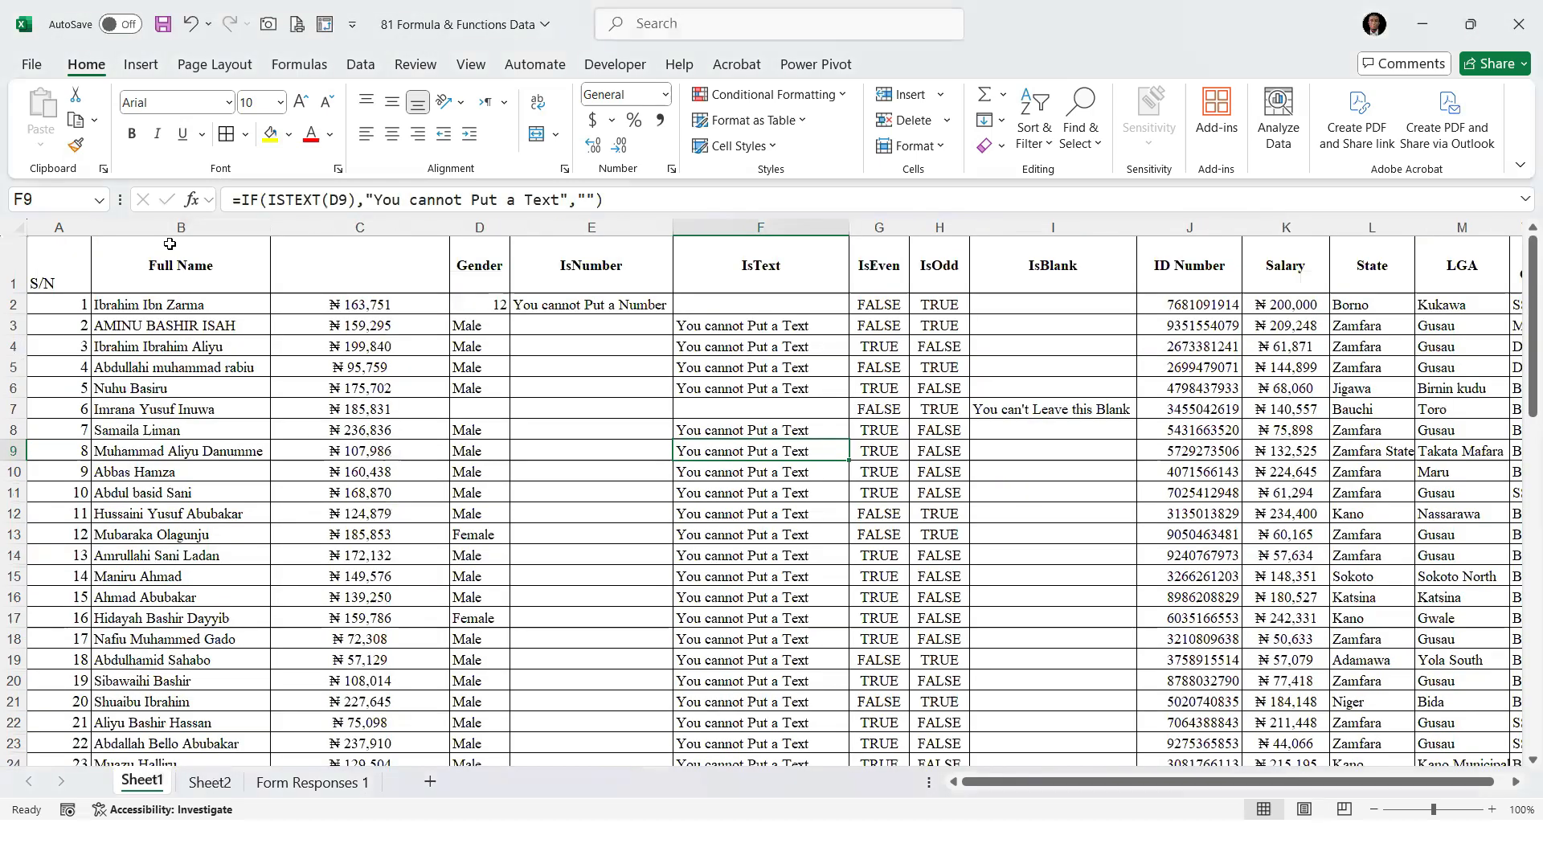
{"action": "left_click", "coordinate": [170, 305]}
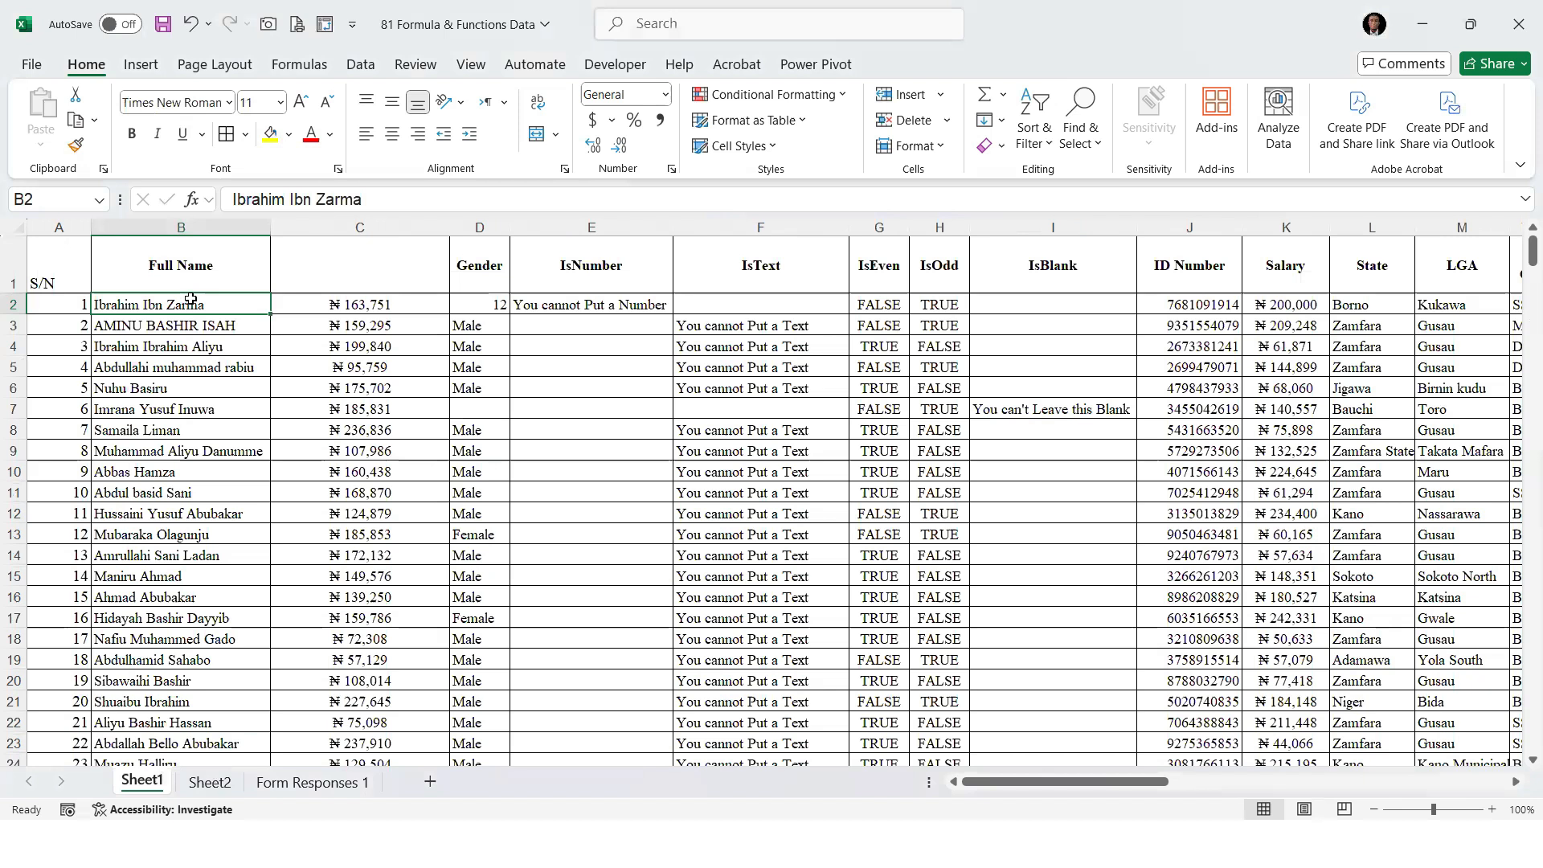
{"action": "key", "text": "ctrl+Down"}
{"action": "key", "text": "ctrl+Up"}
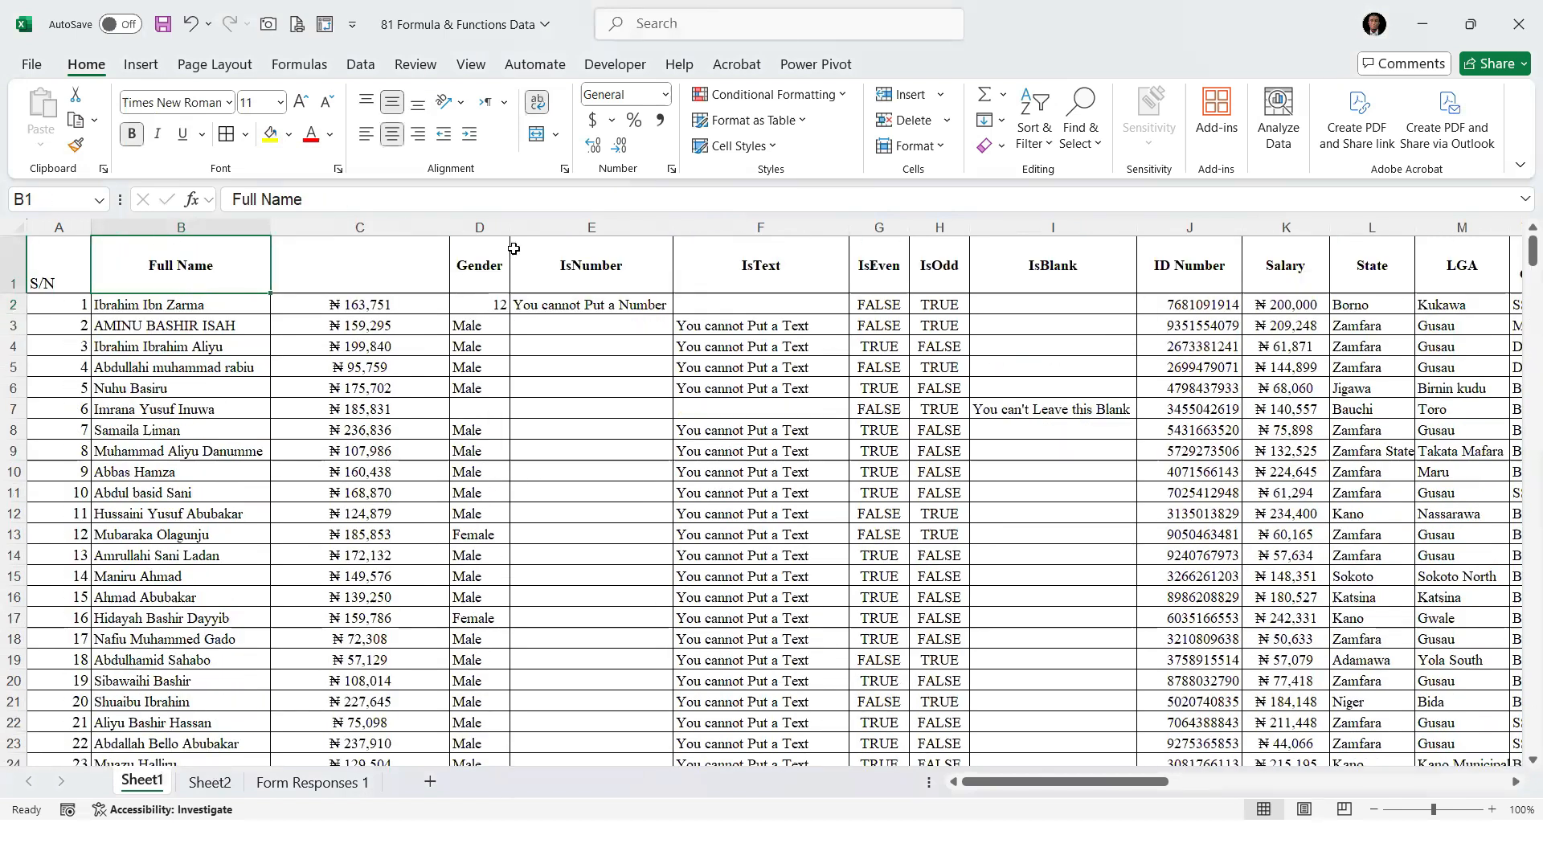
{"action": "left_click", "coordinate": [221, 315]}
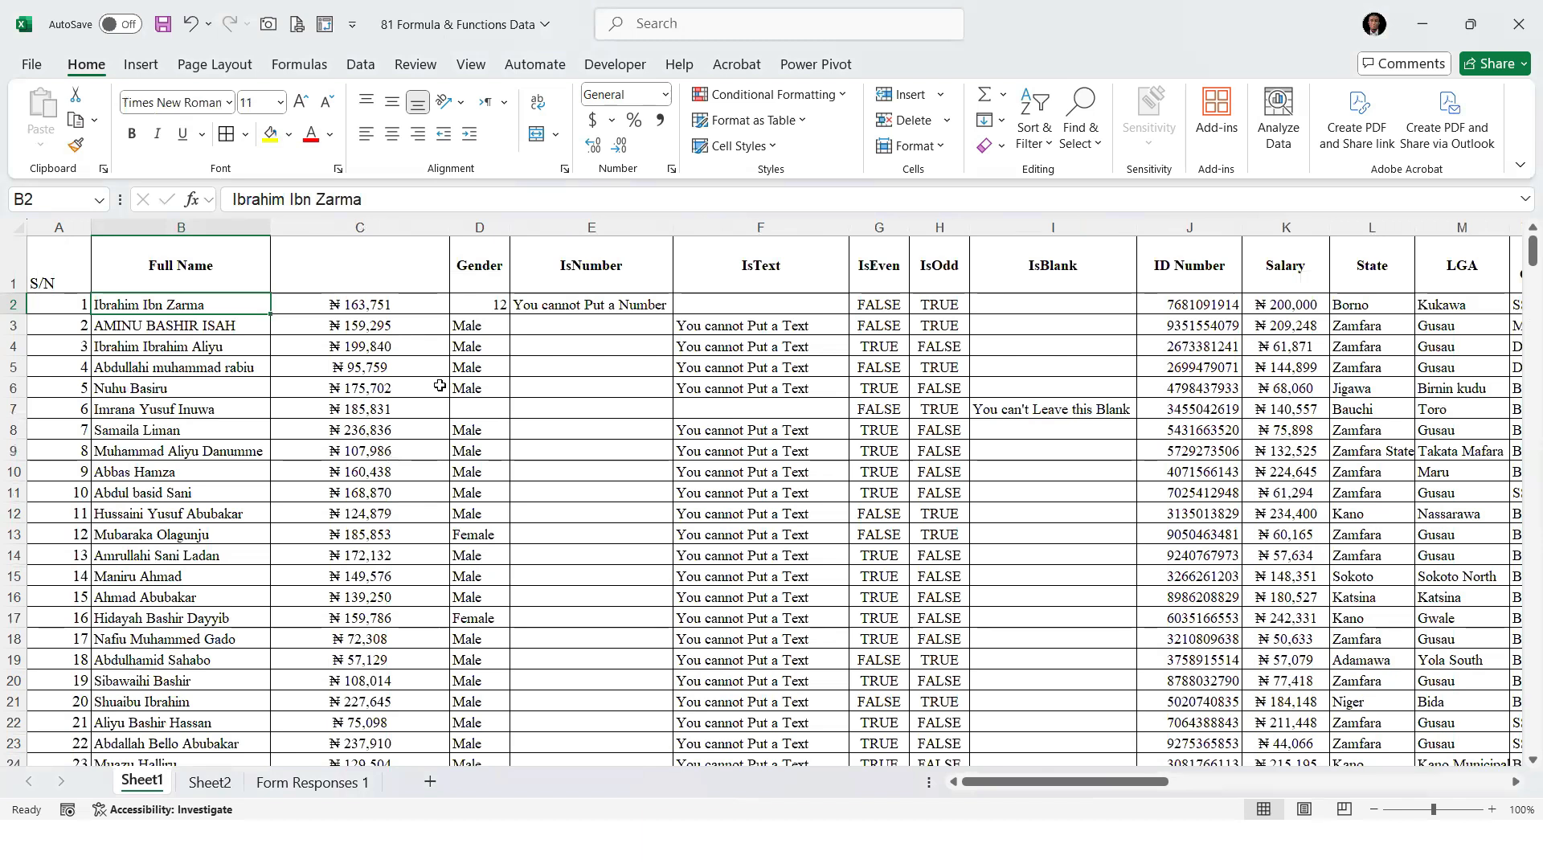
{"action": "key", "text": "ctrl+shift+Down"}
{"action": "key", "text": "ctrl+shift+Up"}
{"action": "key", "text": "Right"}
{"action": "key", "text": "Right"}
{"action": "key", "text": "Right"}
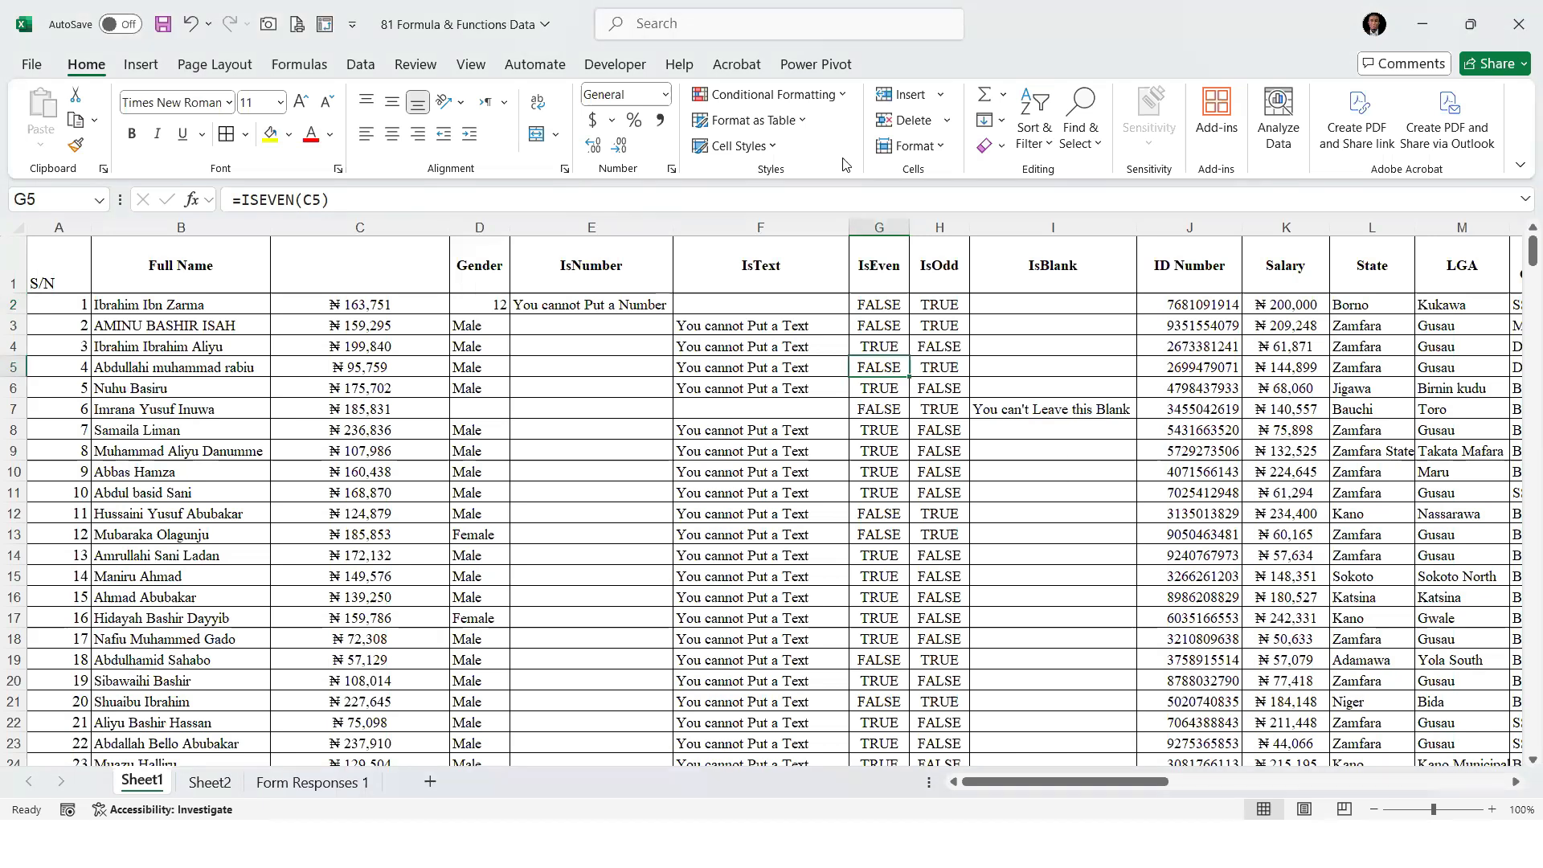
{"action": "key", "text": "alt+Tab"}
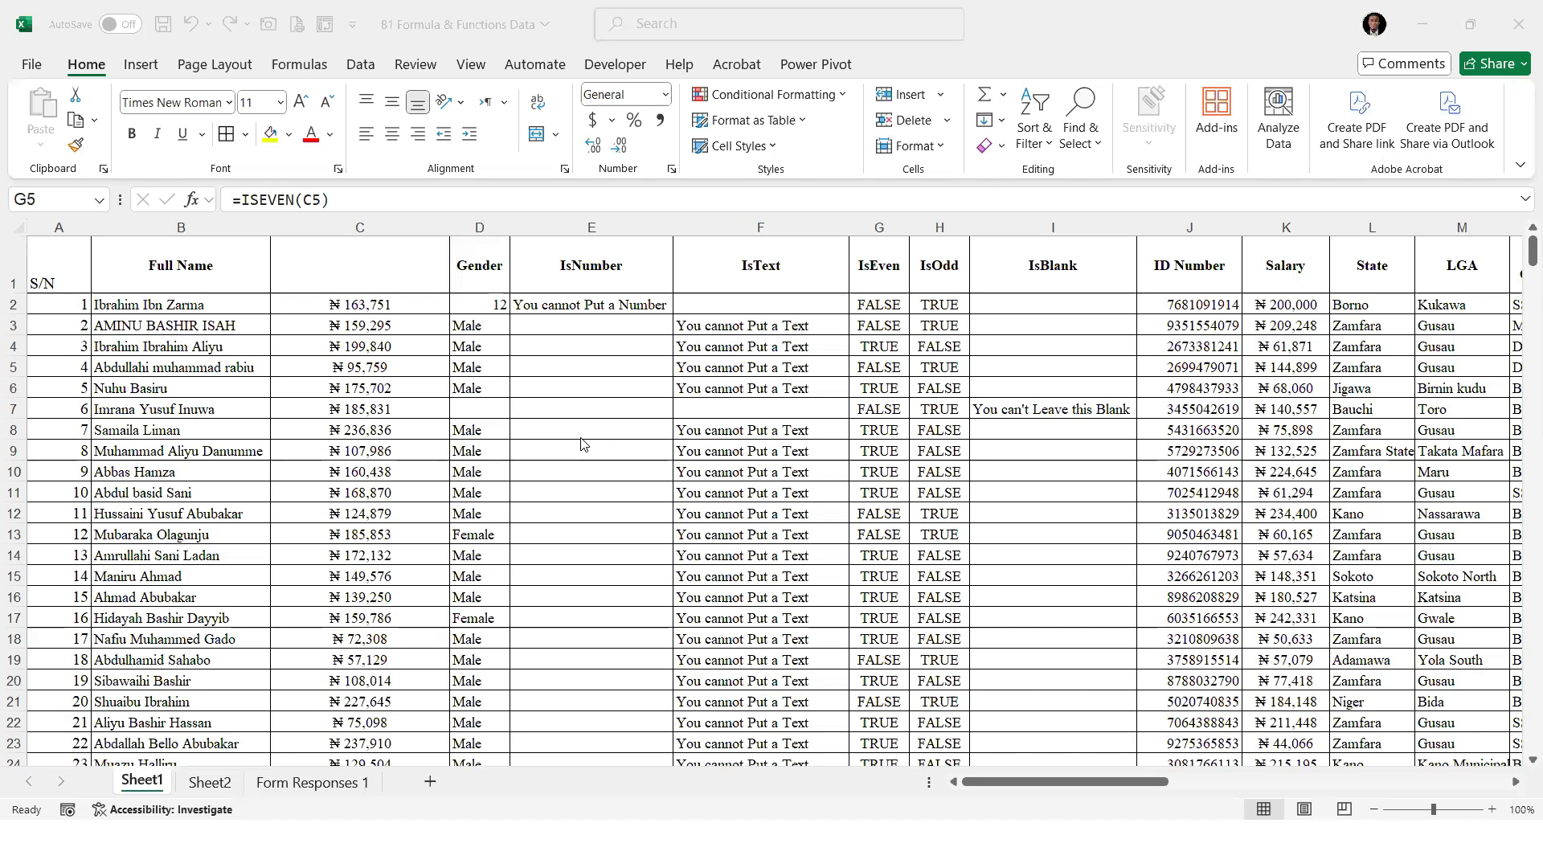
{"action": "left_click", "coordinate": [1376, 27]}
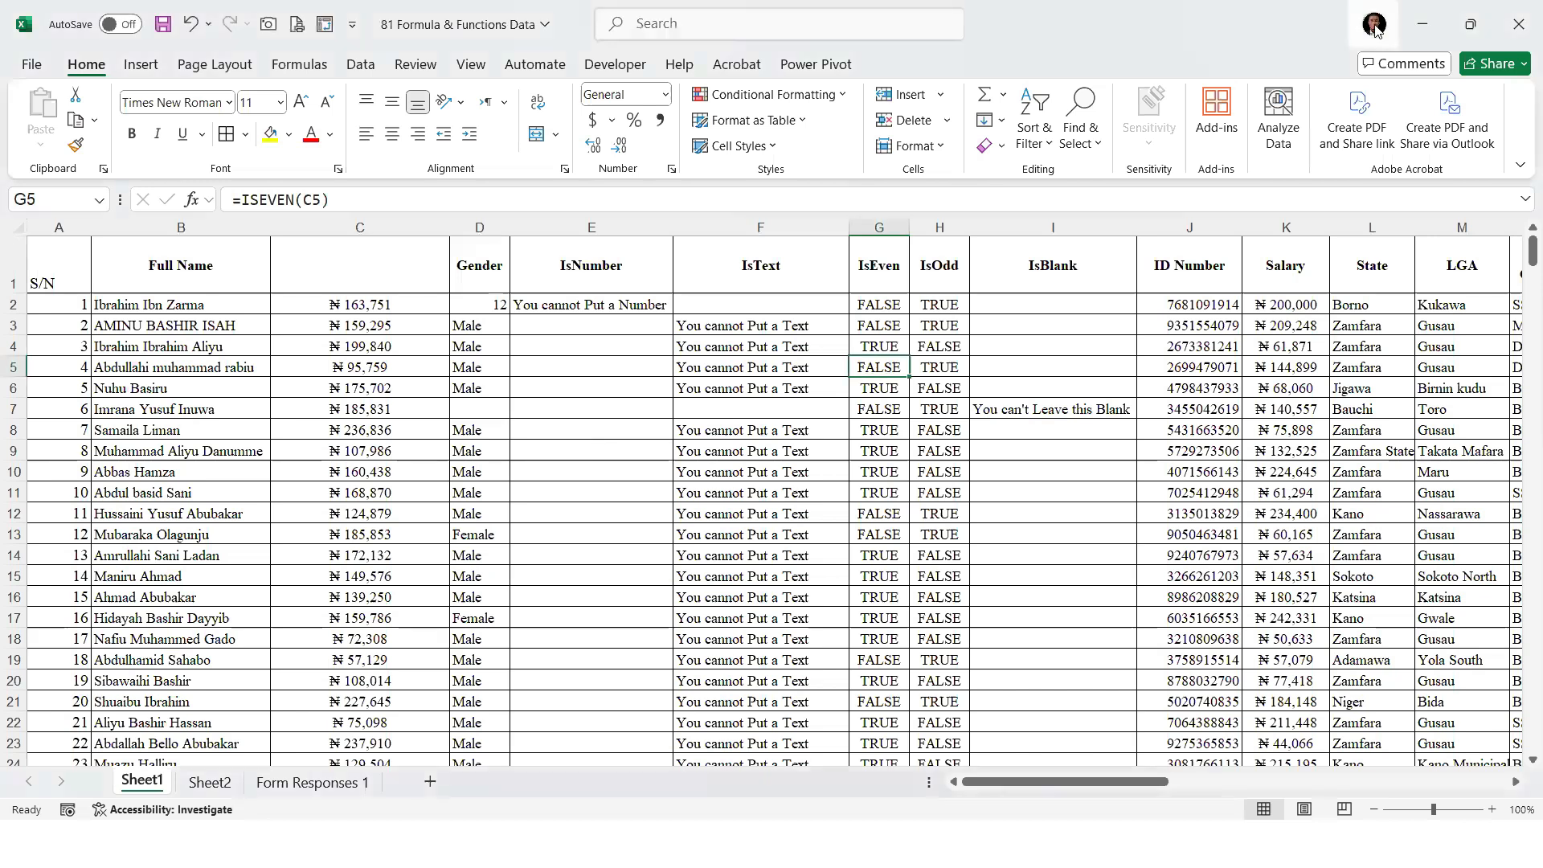
{"action": "left_click", "coordinate": [1376, 27]}
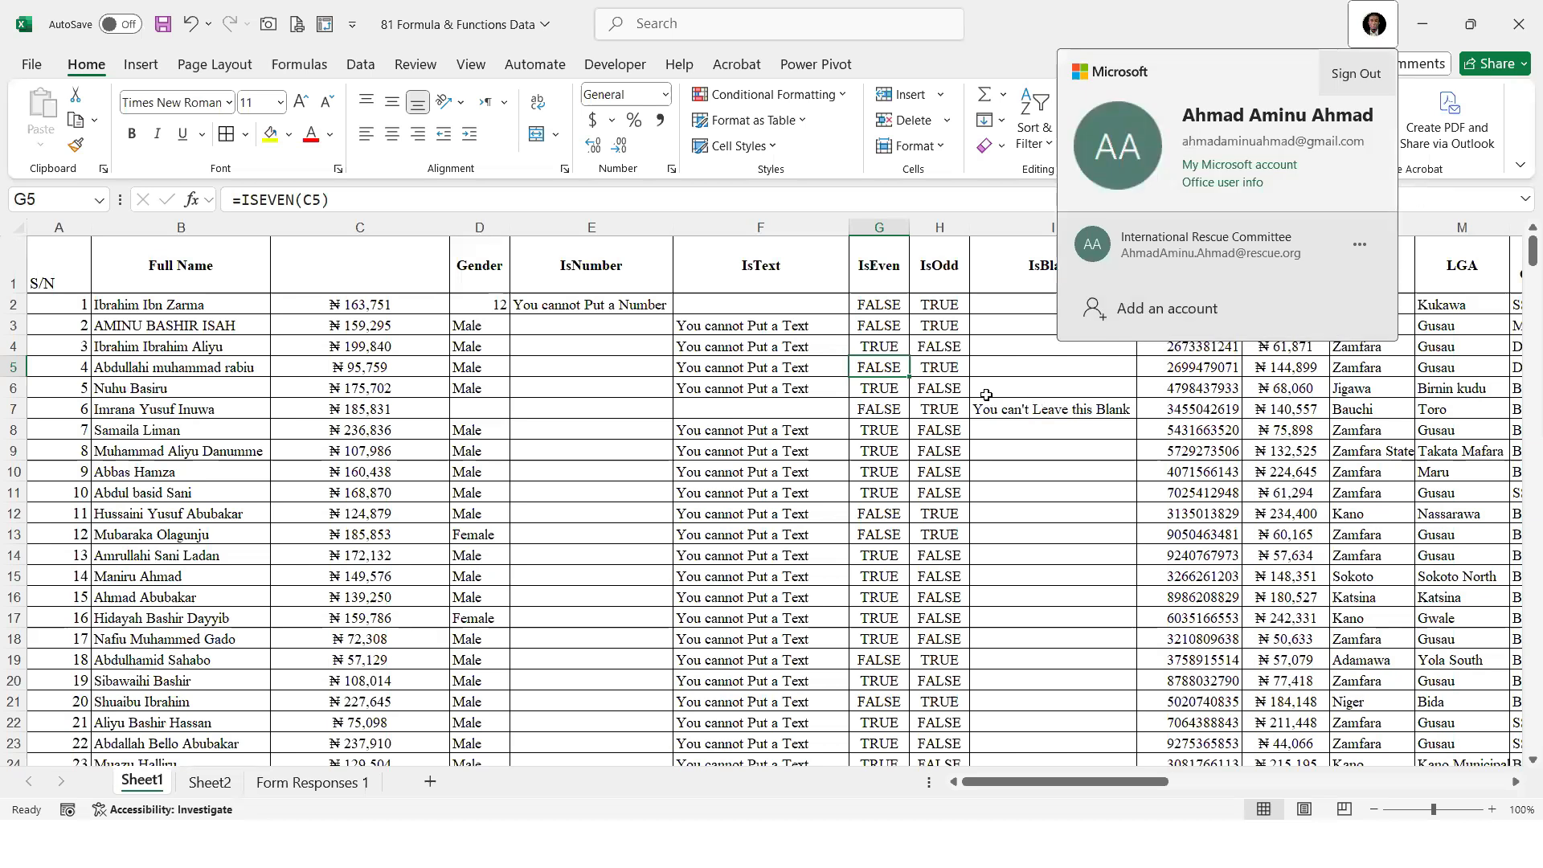
{"action": "left_click", "coordinate": [776, 412]}
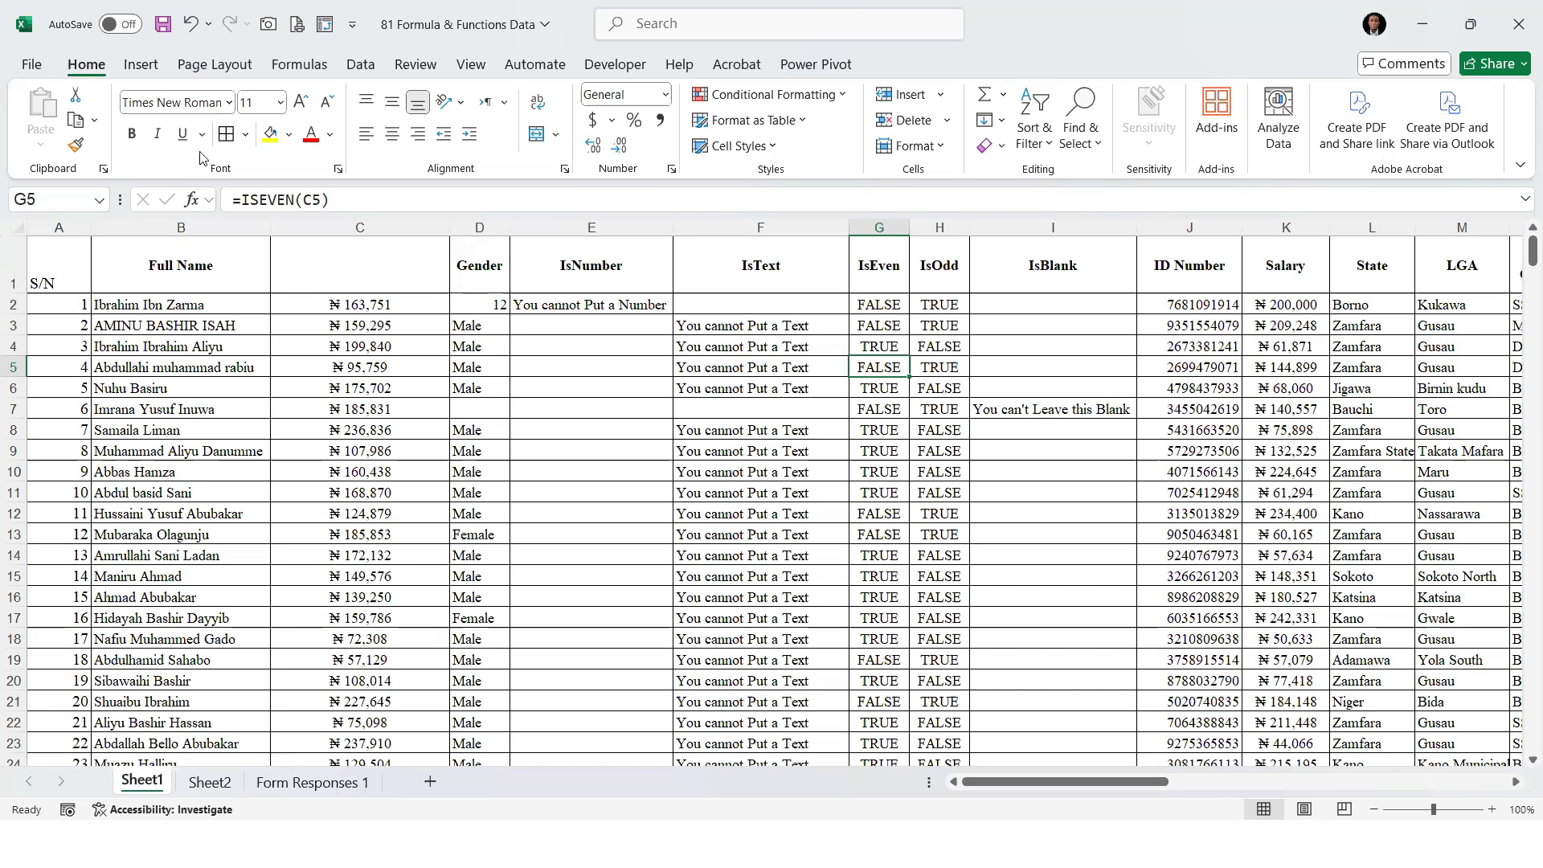
{"action": "left_click", "coordinate": [713, 450]}
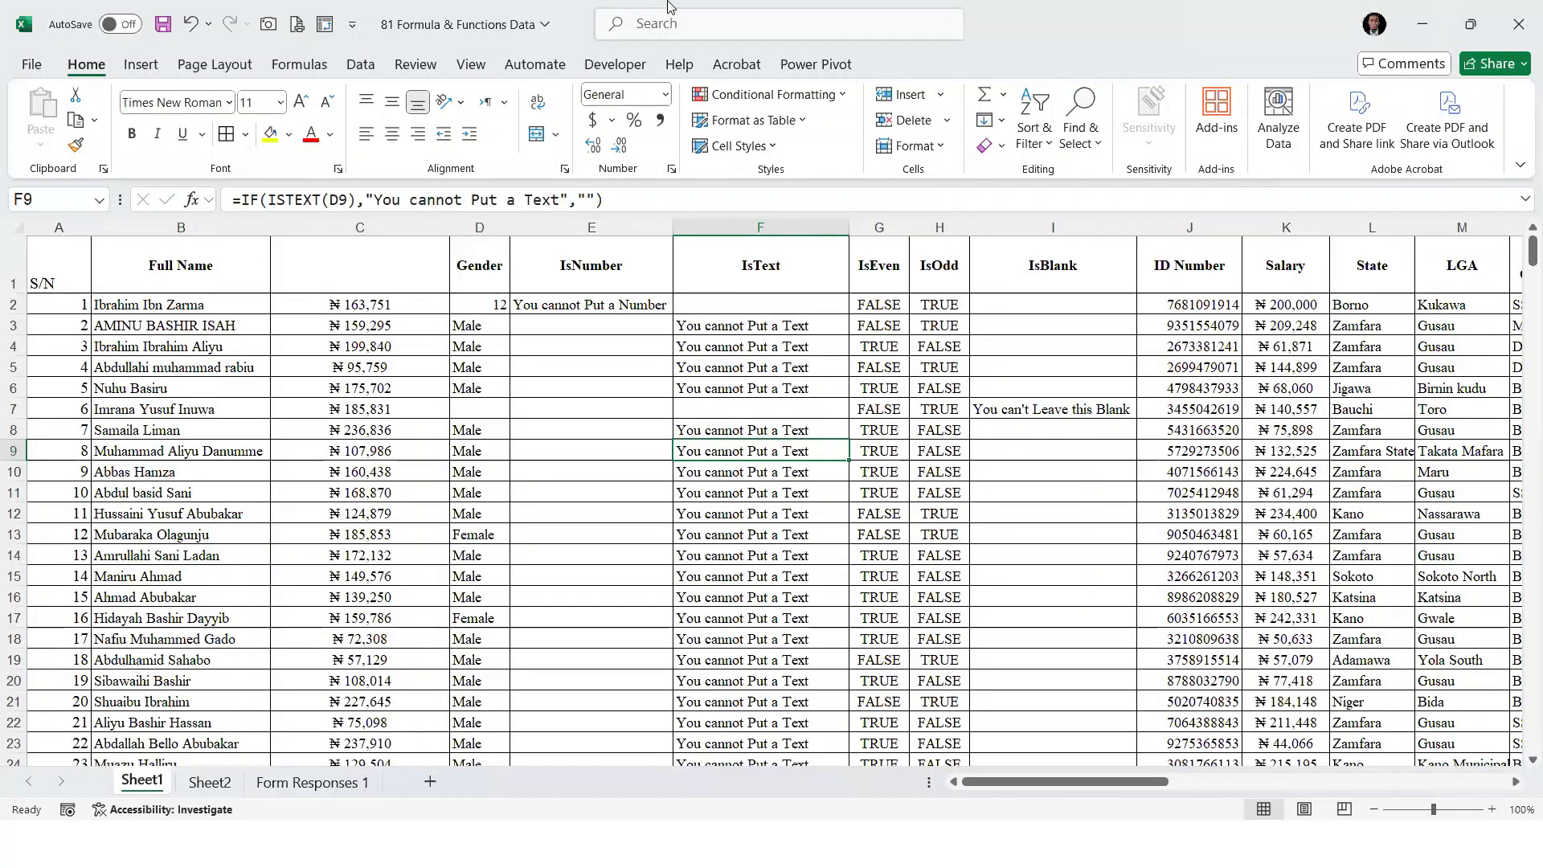
{"action": "left_click", "coordinate": [442, 451]}
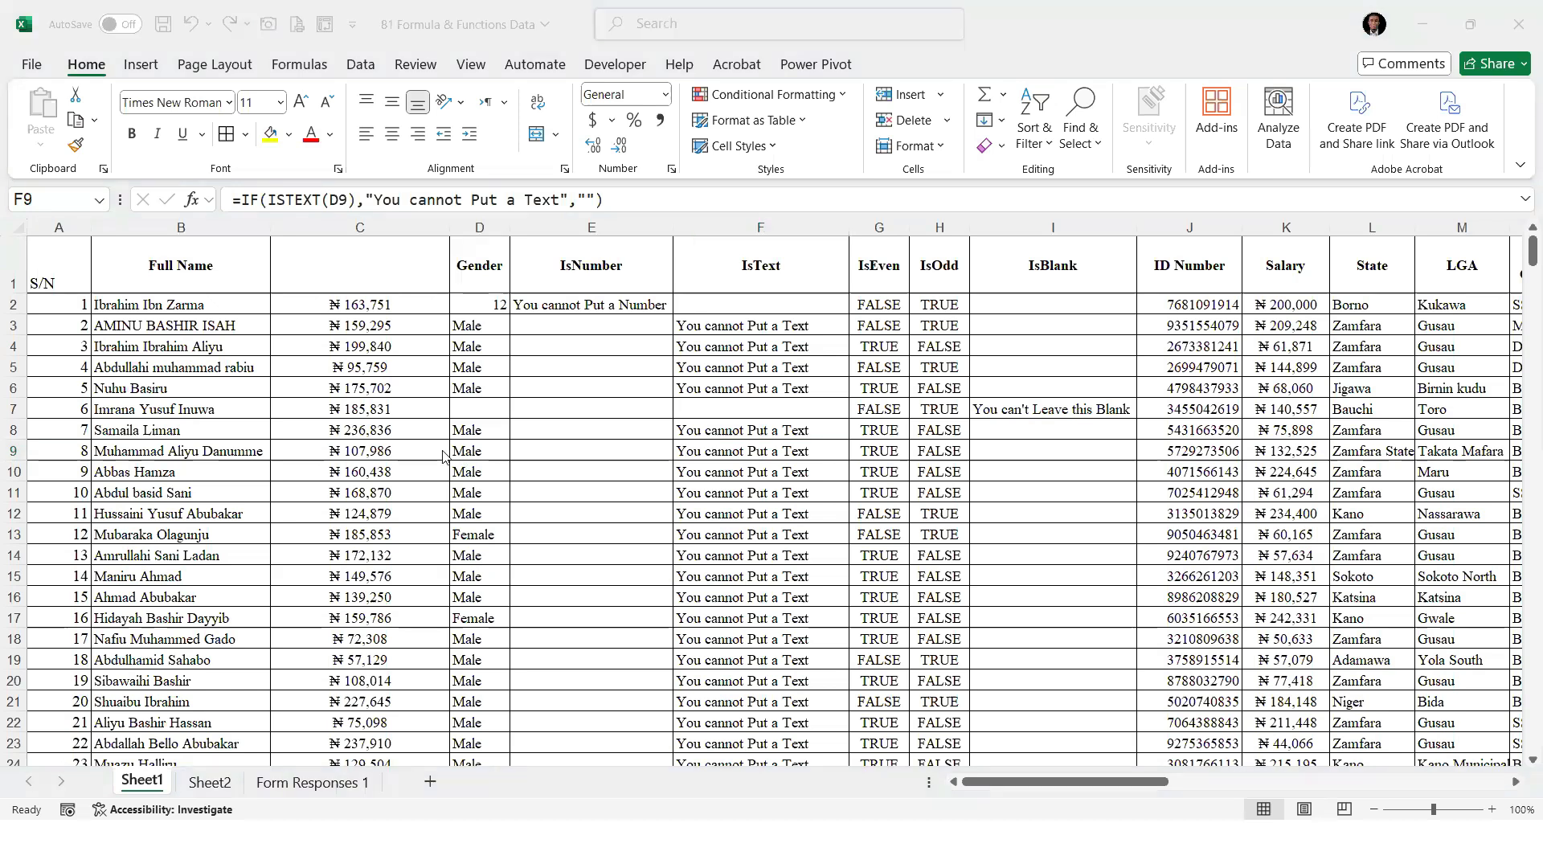
{"action": "scroll", "coordinate": [535, 456], "scroll_direction": "down", "scroll_amount": 2}
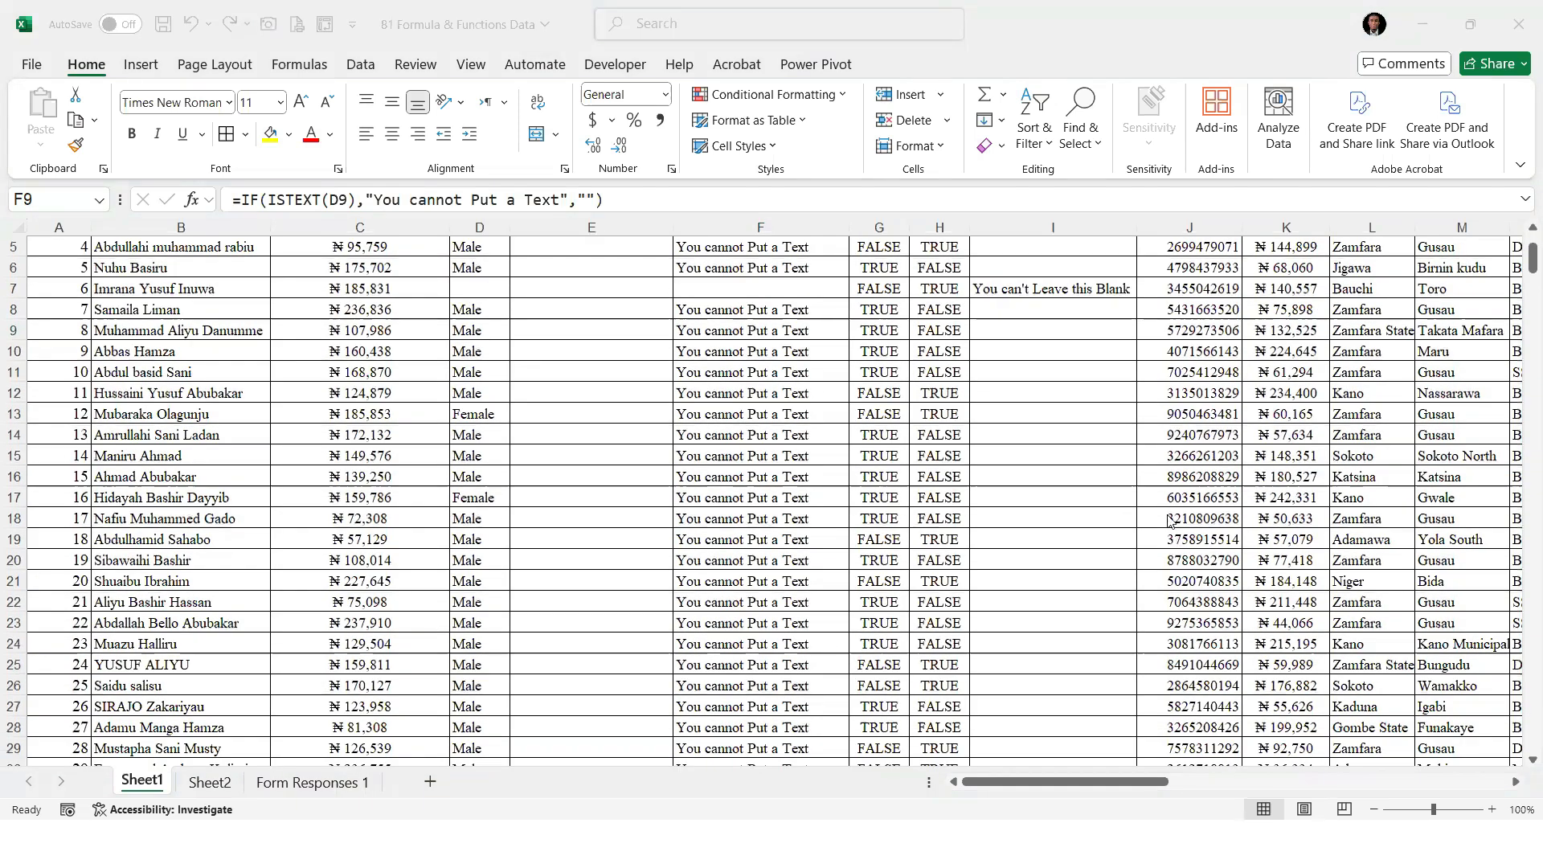
{"action": "scroll", "coordinate": [1060, 408], "scroll_direction": "up", "scroll_amount": 2}
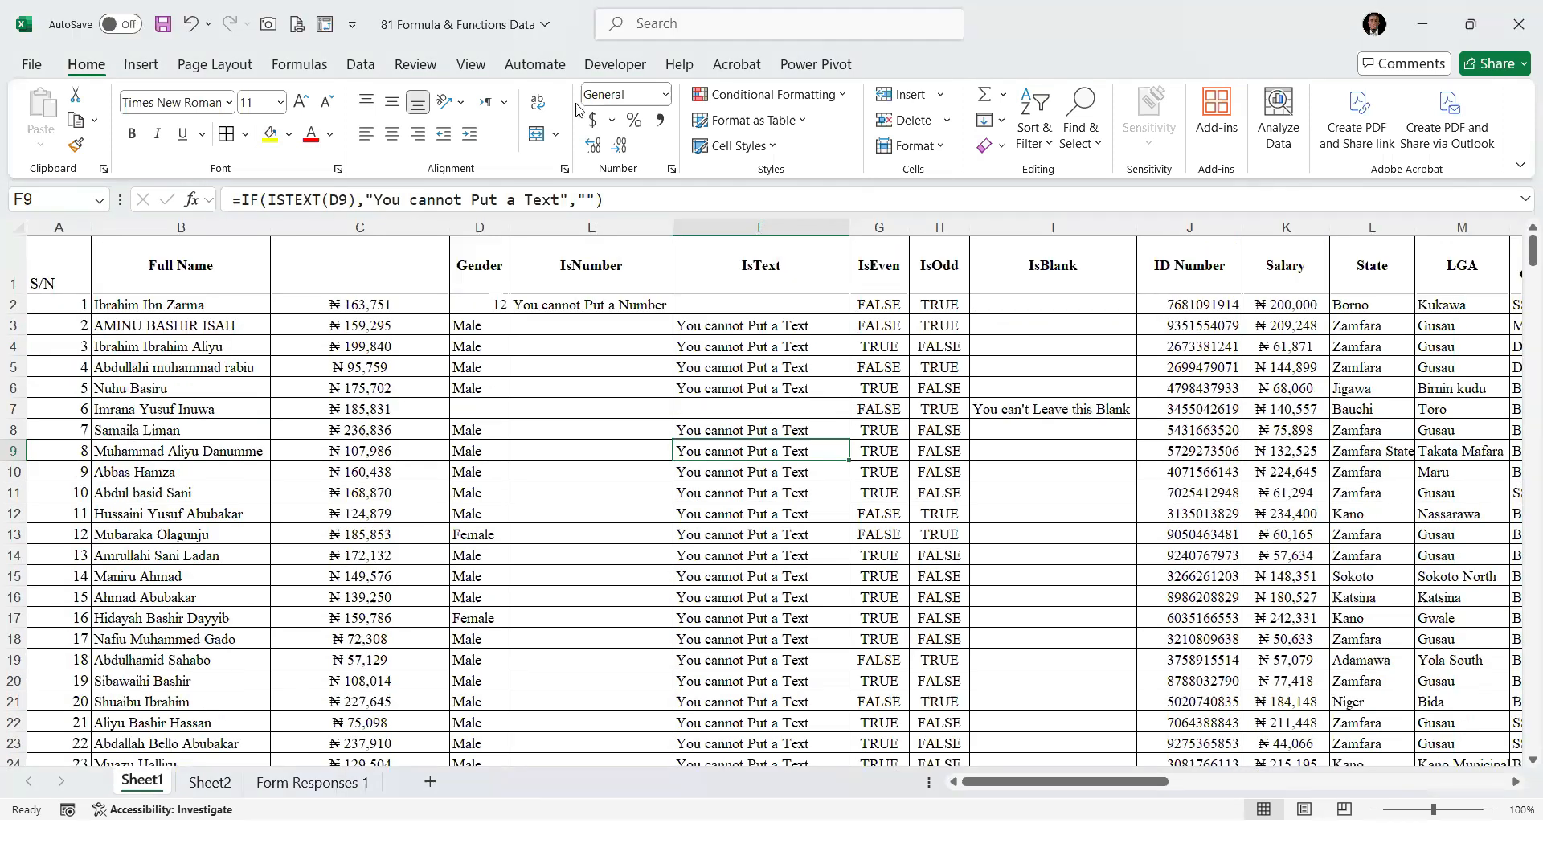